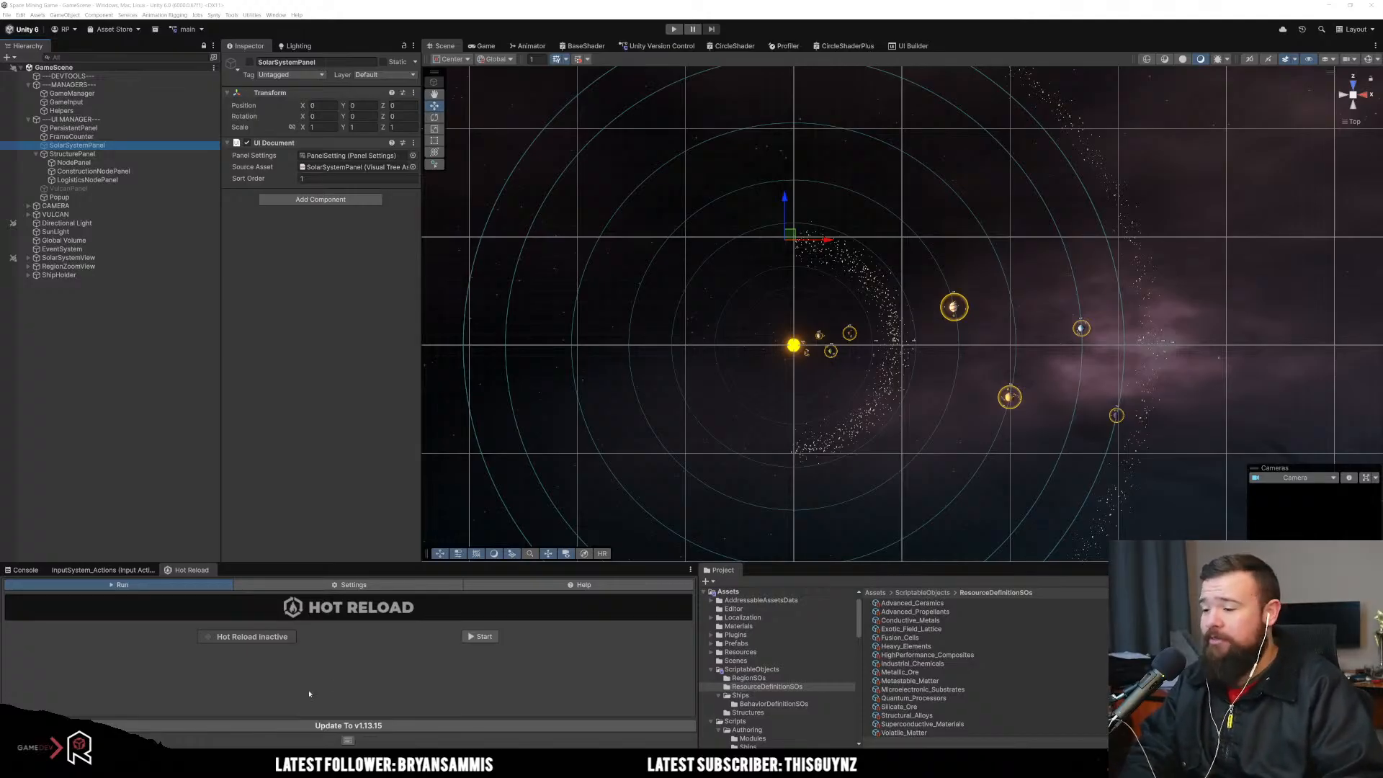
Step: Switch to Visual Studio and look through the Presentation project's module and Region scripts, including RegionObject.cs and SubRegionView.cs
key("alt+Tab")
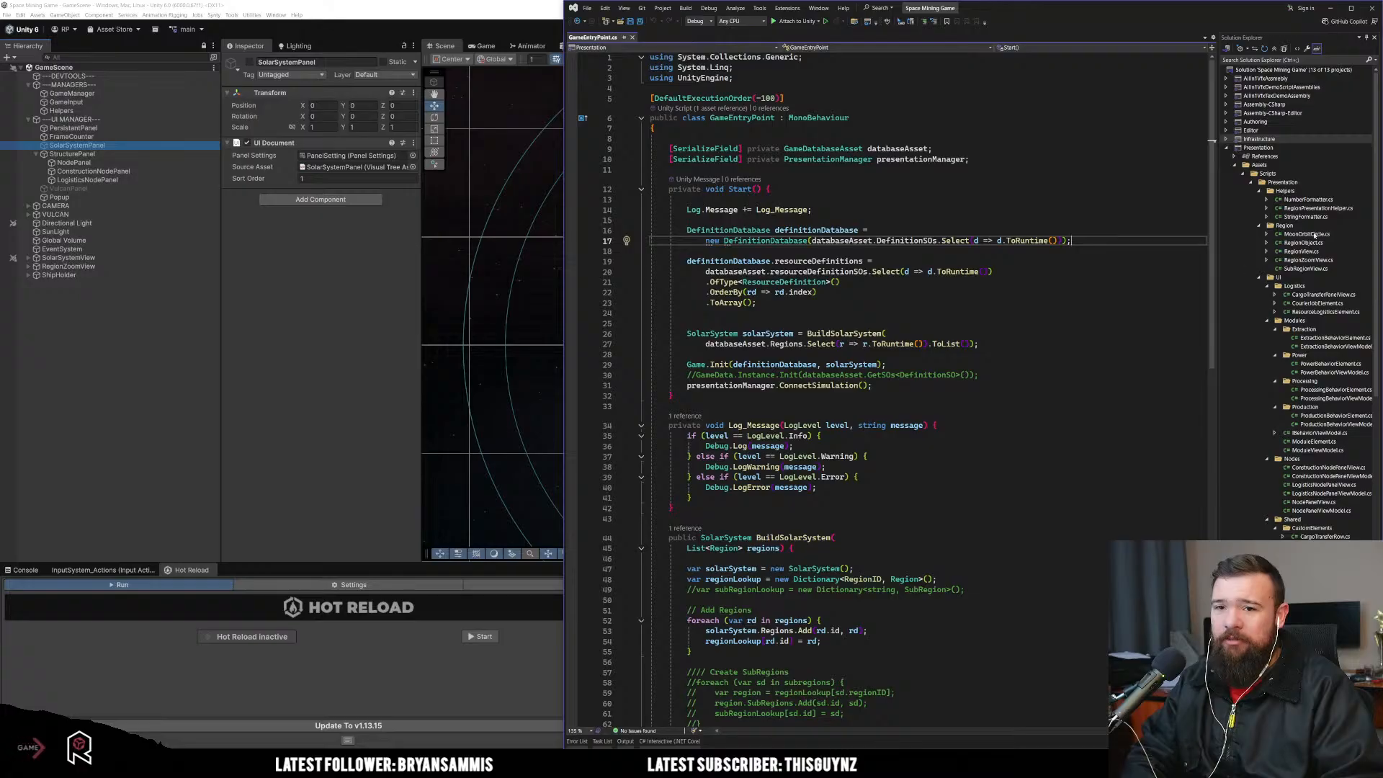
left_click(1289, 347)
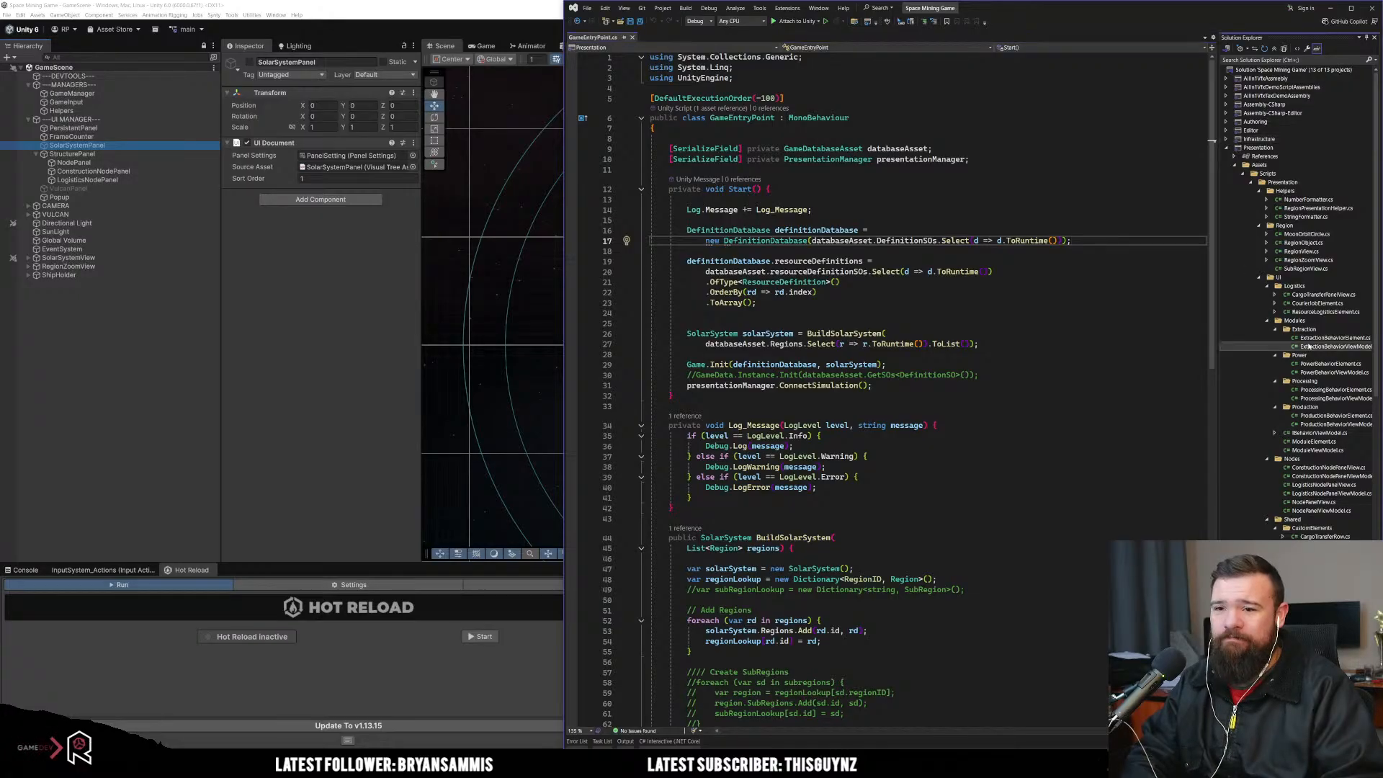
left_click(1326, 338)
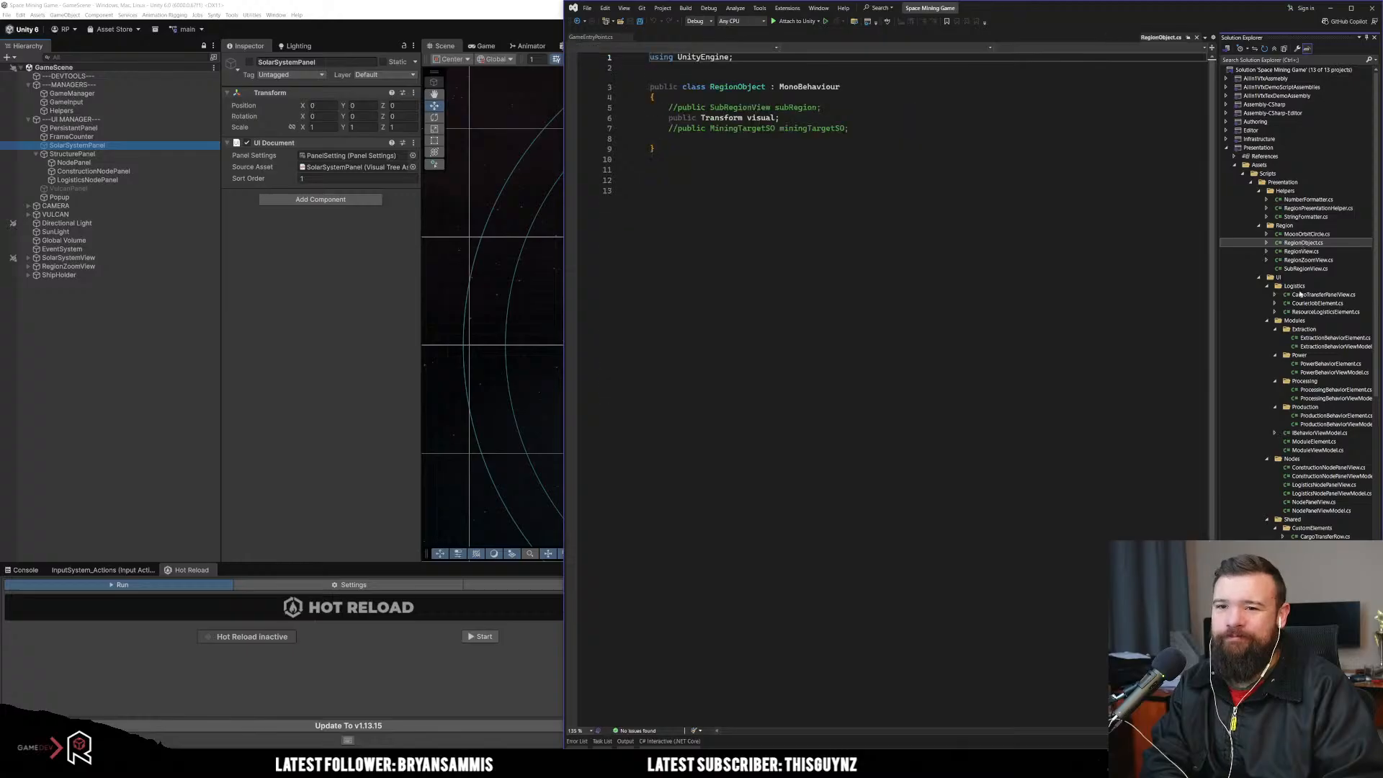
key("Down")
key("Down")
key("Down")
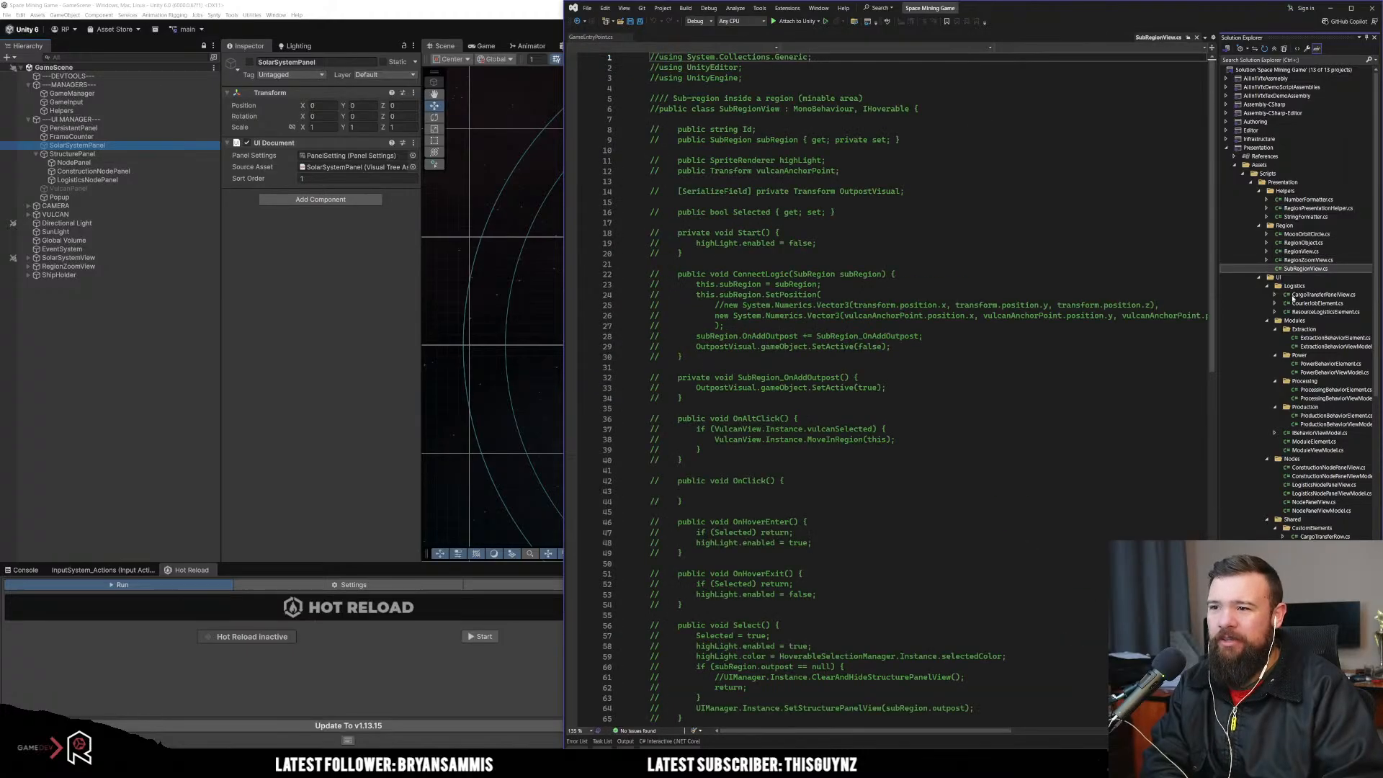
Step: Review the UI node panel scripts from ConstructionNodePanelView.cs to LogisticsNodePanelViewModel.cs, plus the custom element DiscretePrioritySelector.cs
left_click(1297, 468)
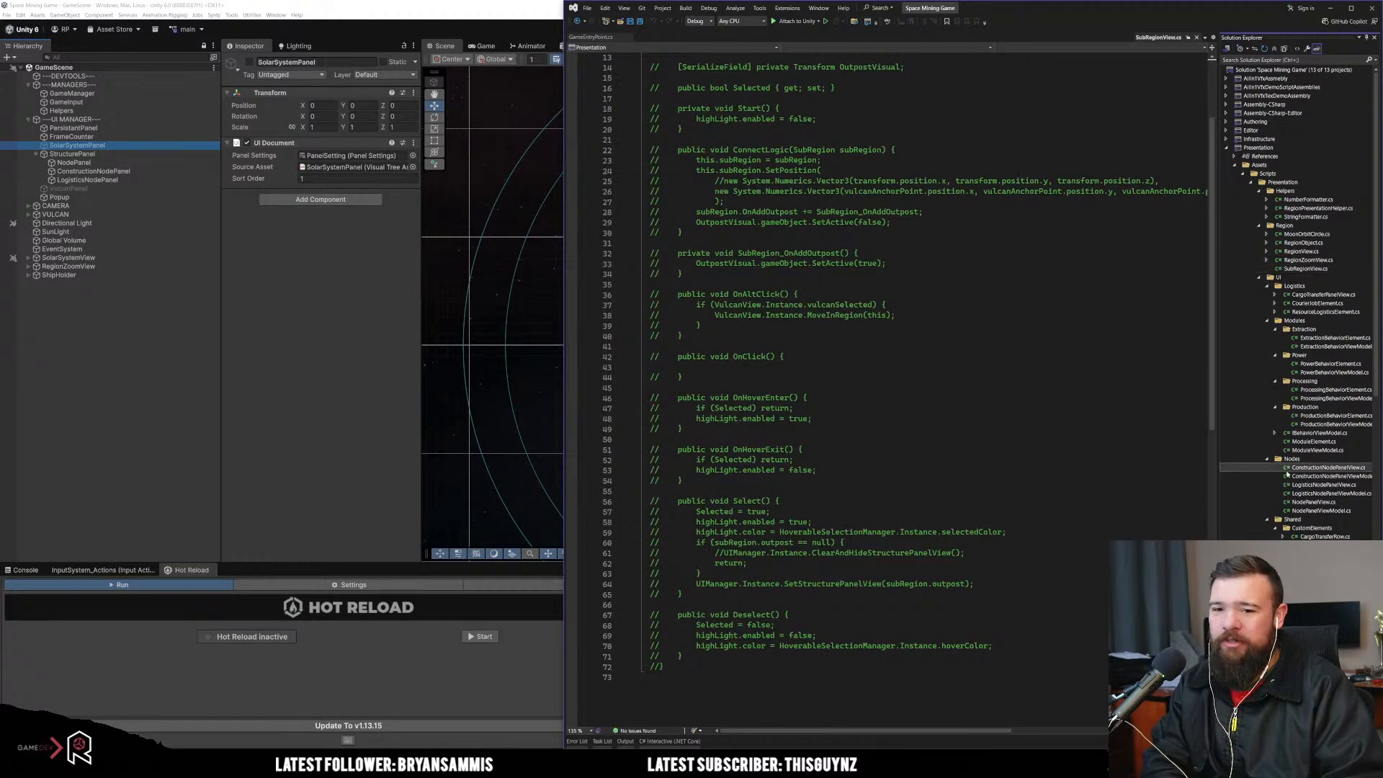
key("Down")
key("Down")
key("Down")
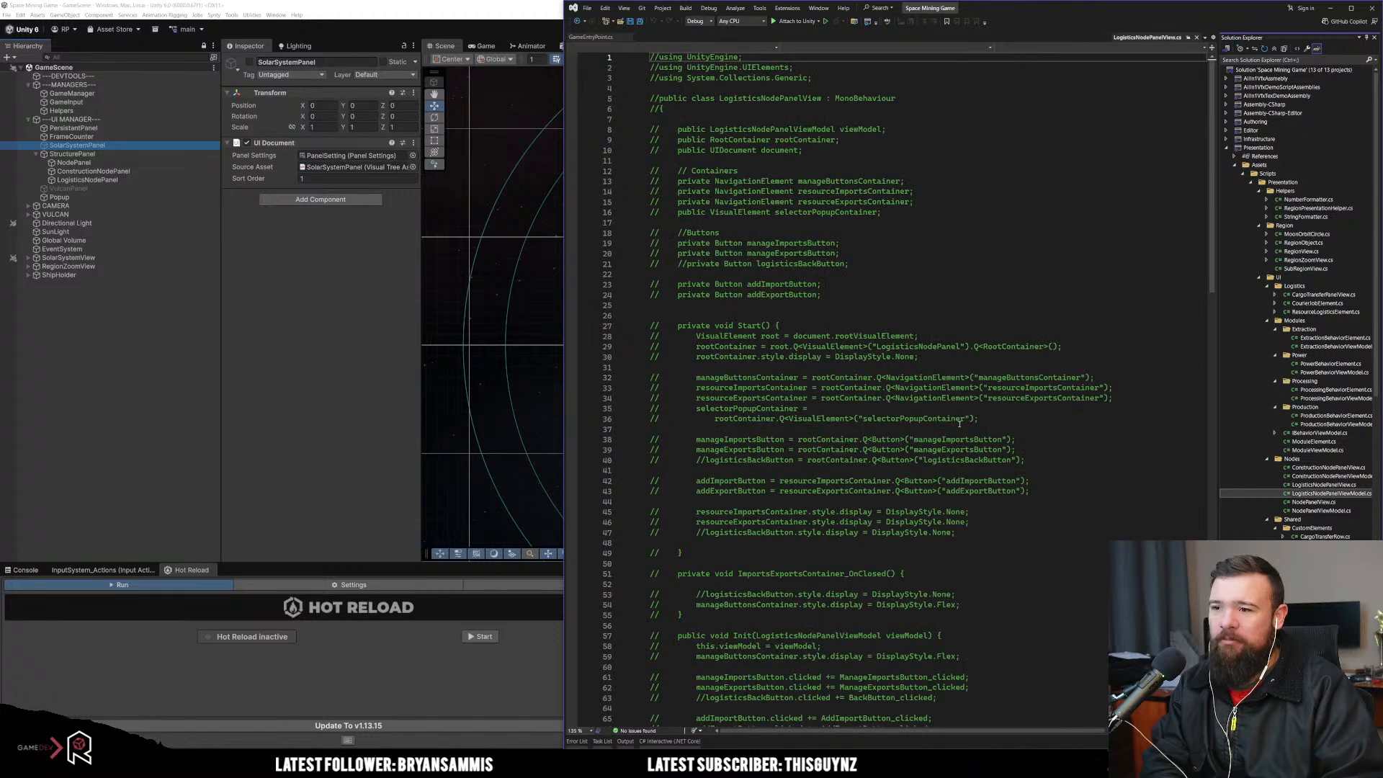
scroll(1010, 429, "down", 1)
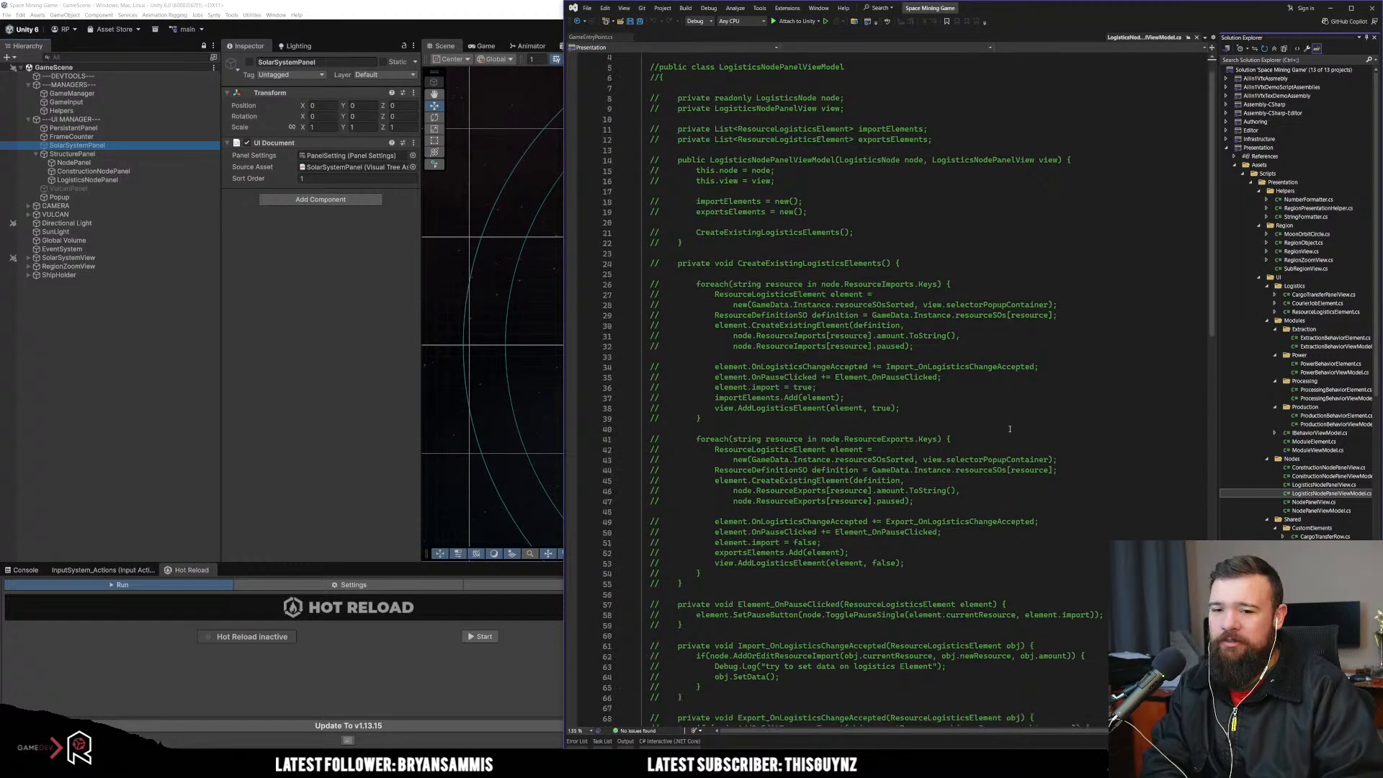
left_click(1324, 545)
left_click(1324, 554)
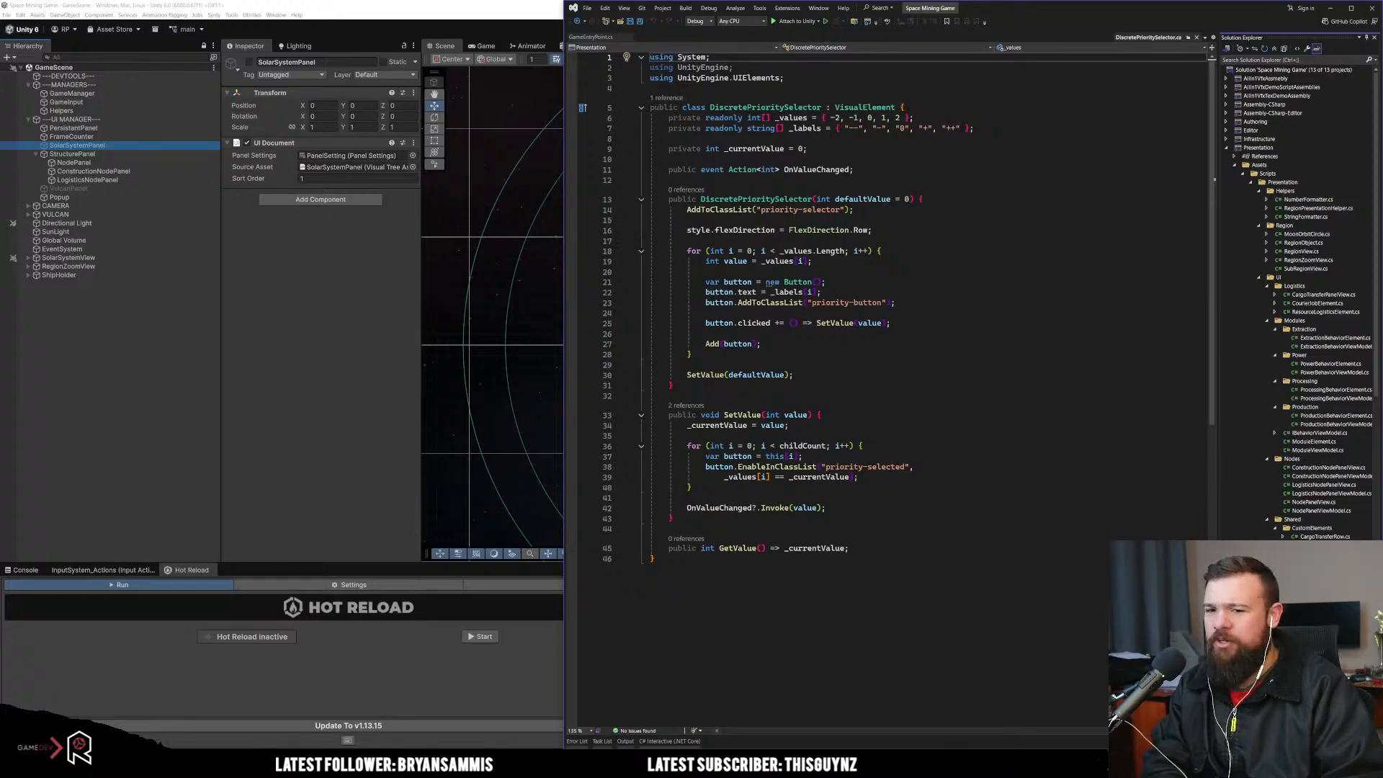
Step: Find the Simulation project, collapse its _depricated folder, and preview DefinitionDatabase.cs and FuelProperties.cs
scroll(1298, 536, "down", 9)
scroll(1297, 538, "down", 9)
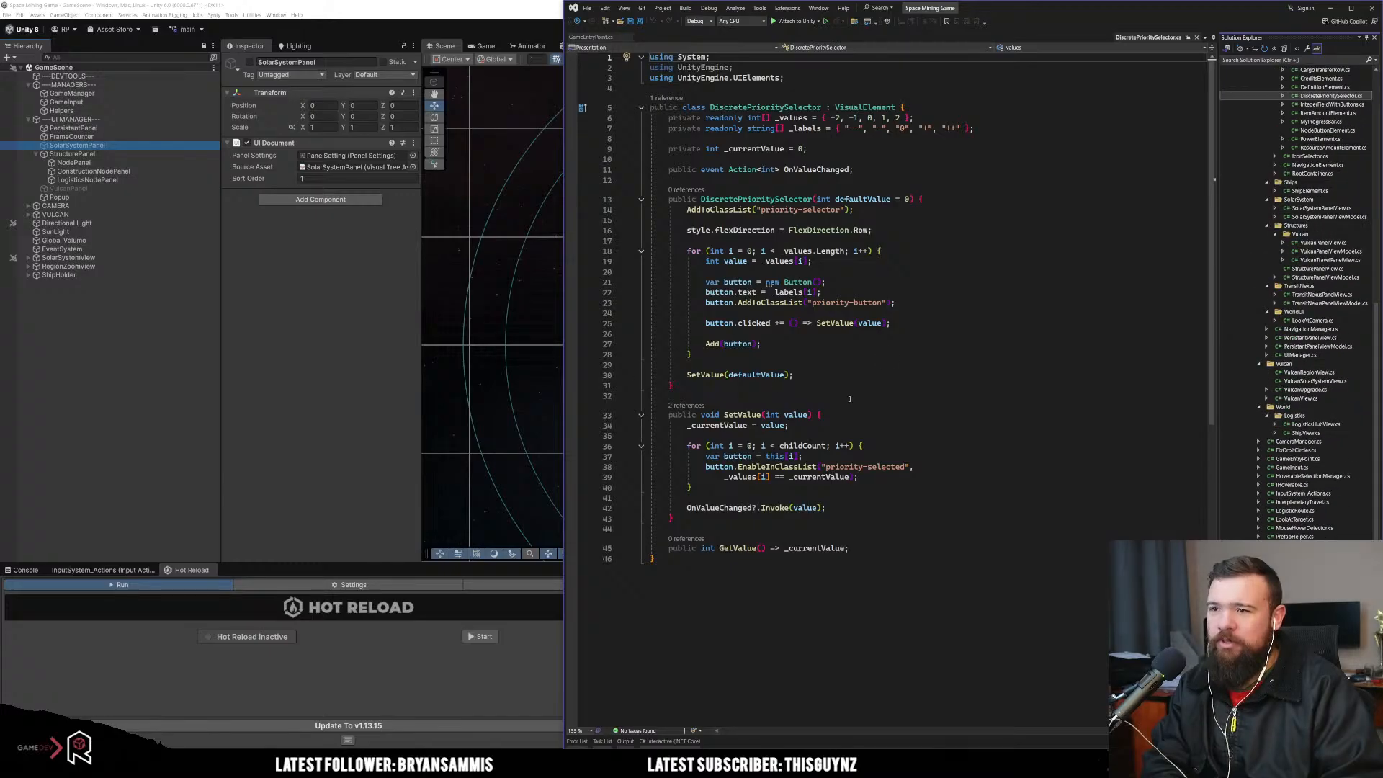
scroll(1296, 538, "down", 6)
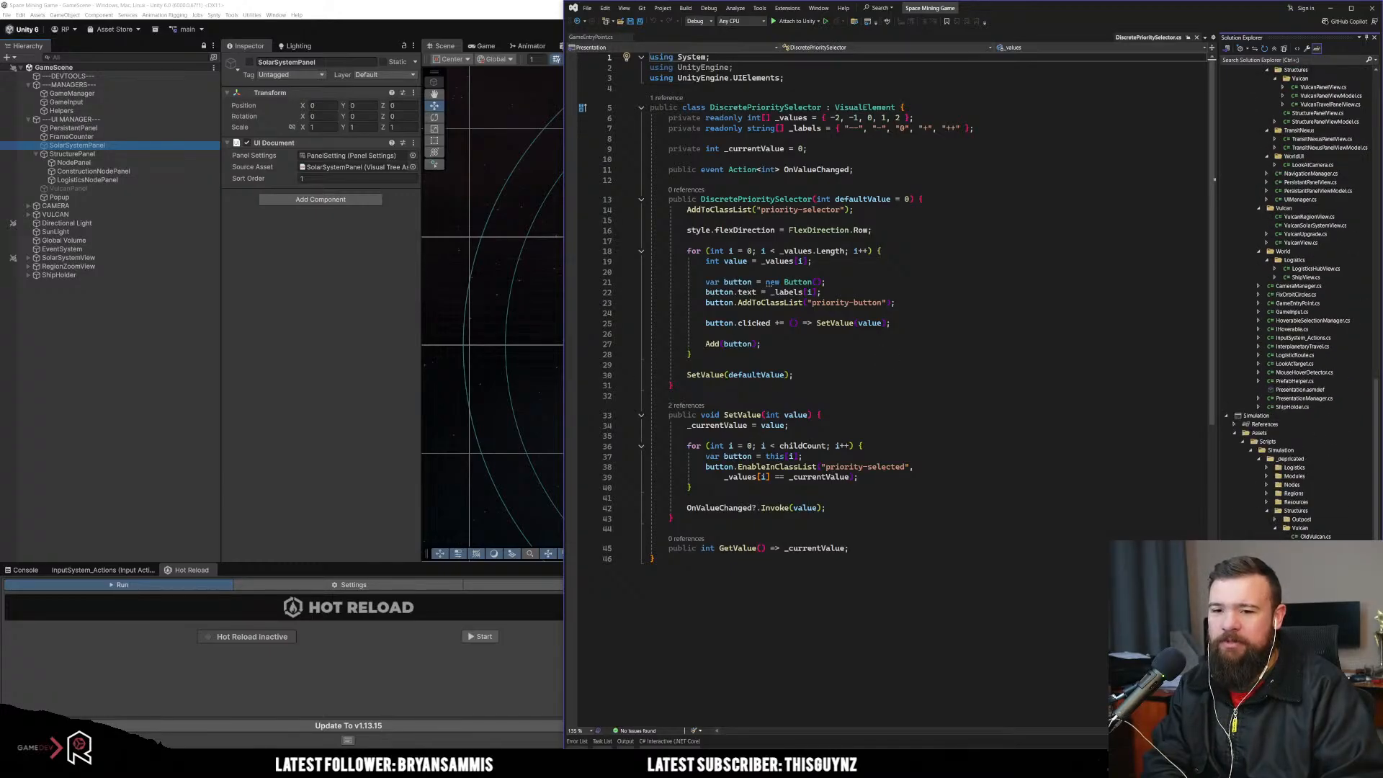
left_click(1303, 613)
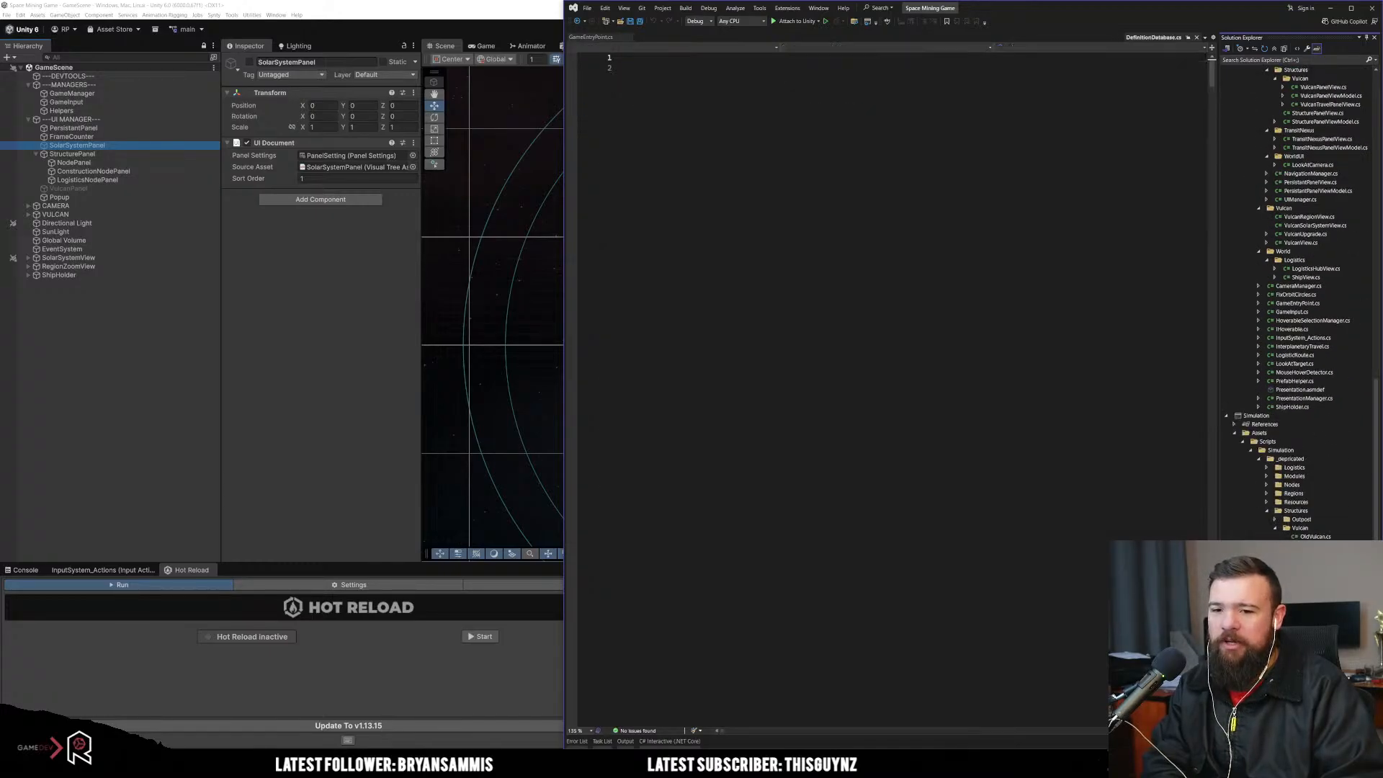
left_click(1259, 459)
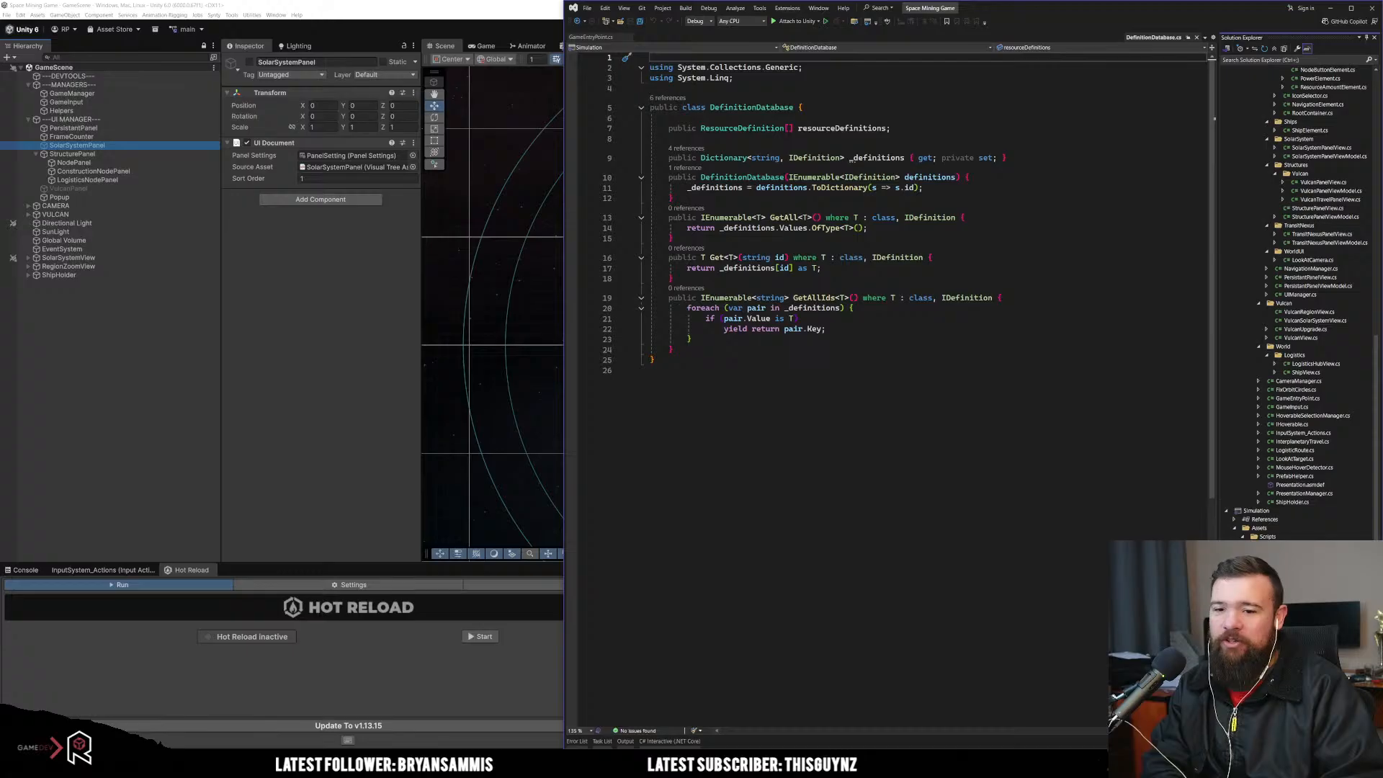
left_click(1297, 597)
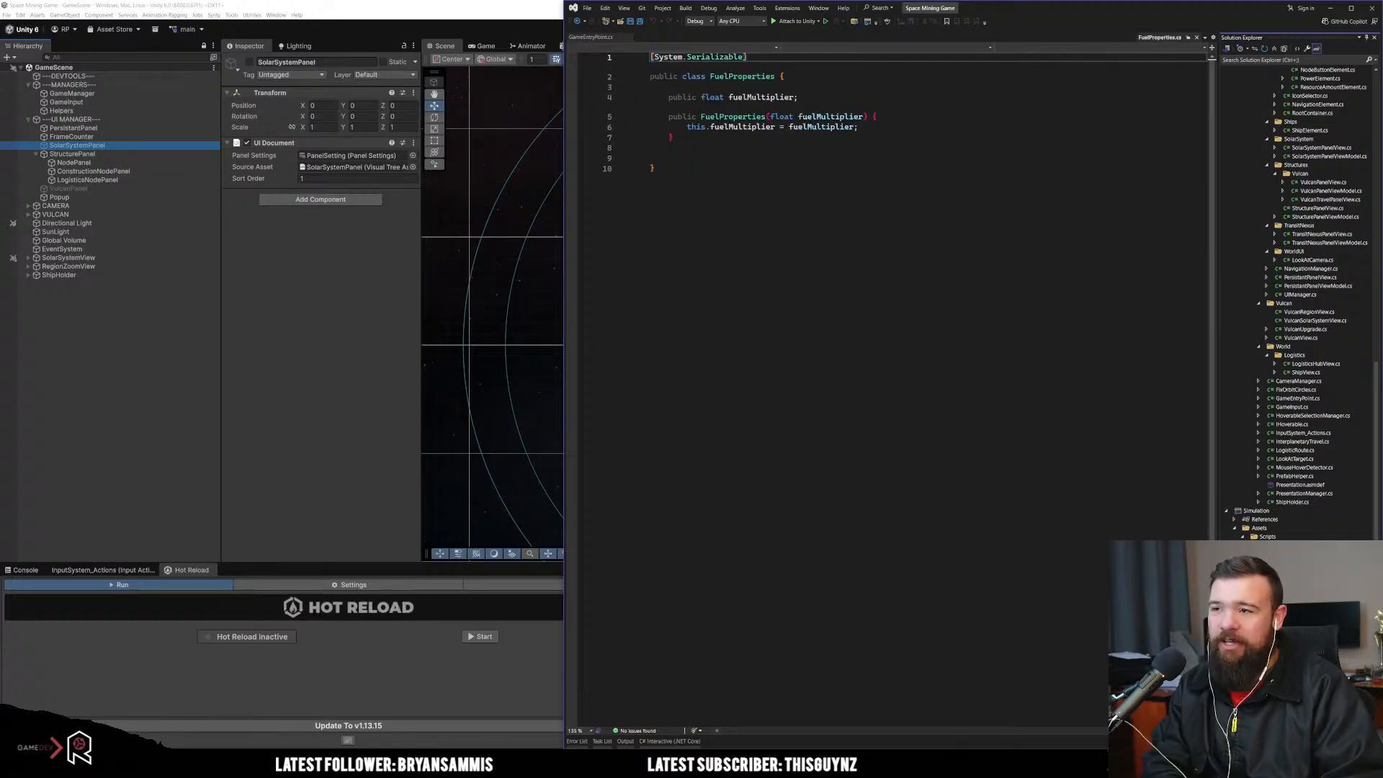
Step: Preview the Simulation project's data classes, including Region.cs, Vulcan.cs and VulcanDefinition.cs
left_click(1297, 606)
key("Down")
key("Down")
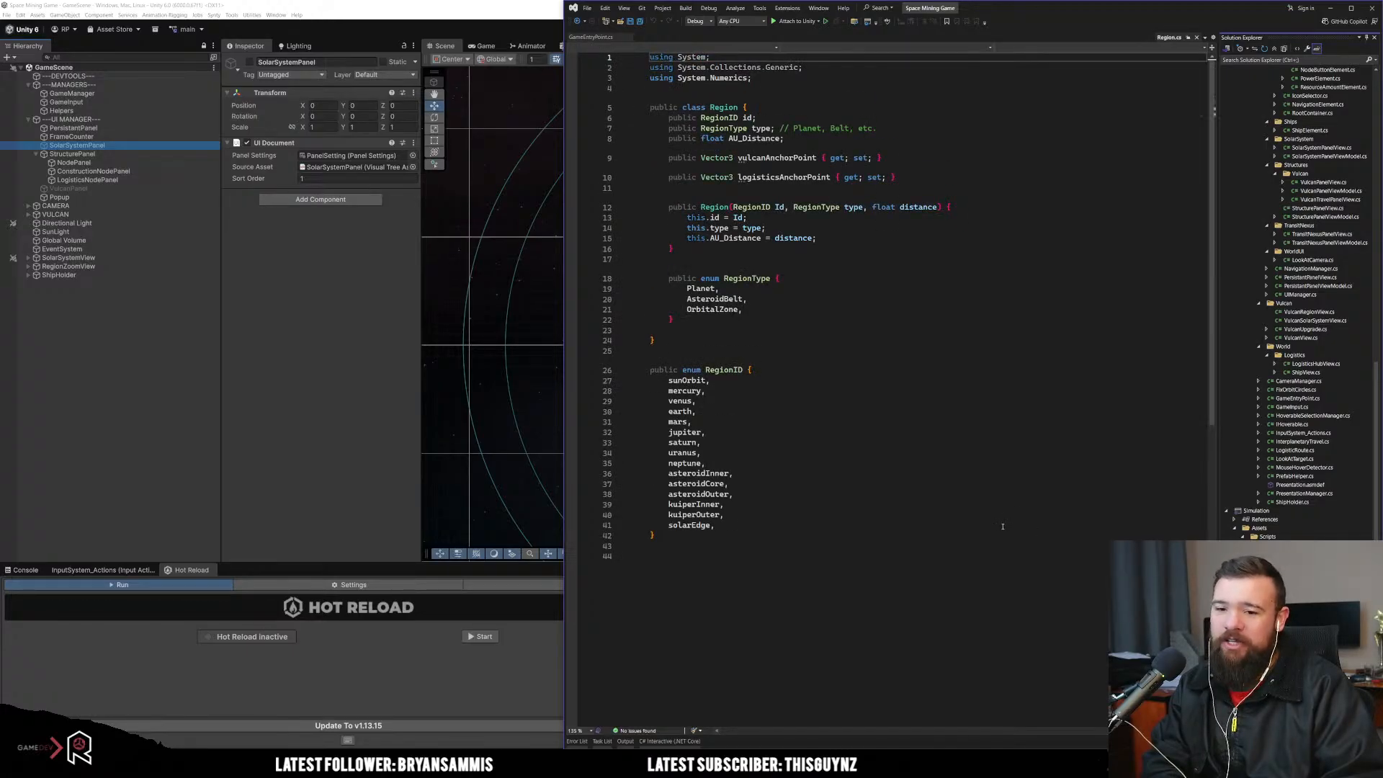
key("Down")
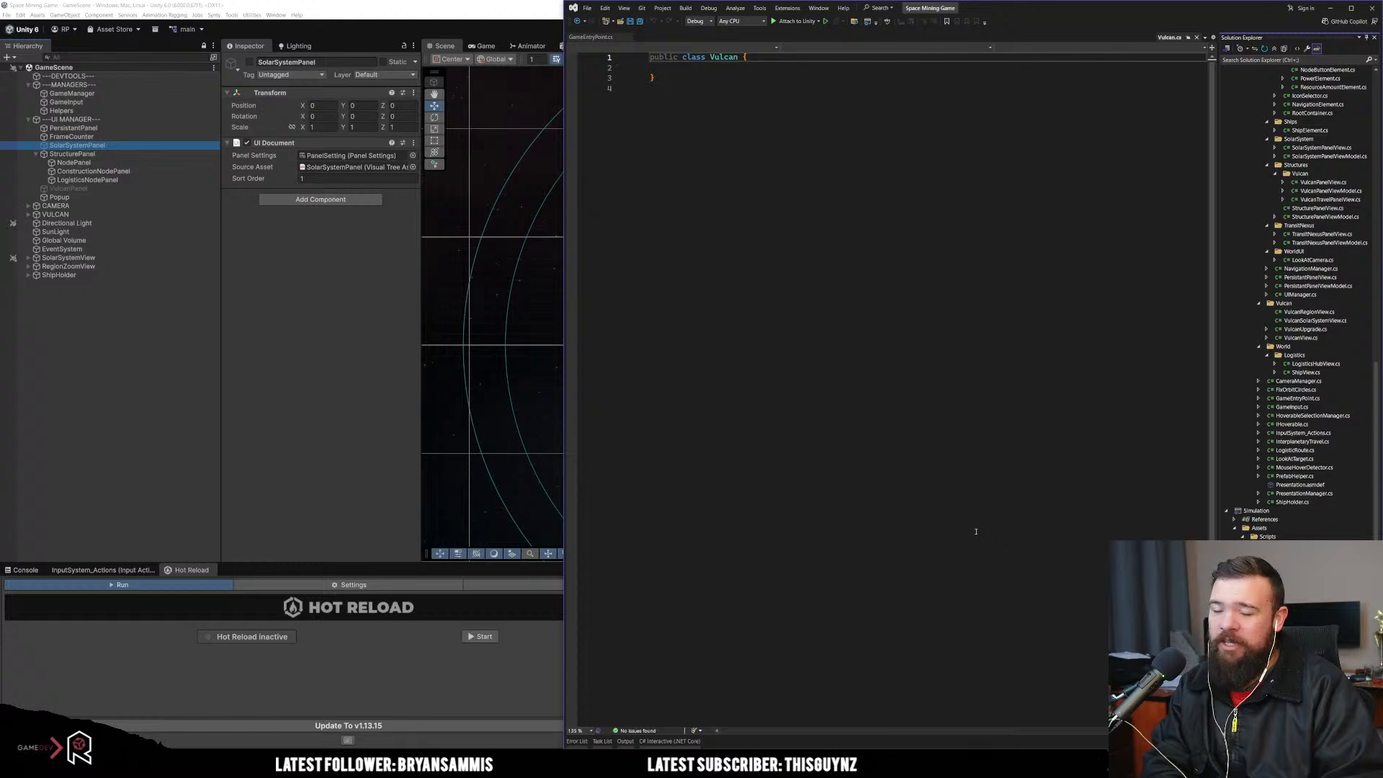
key("Down")
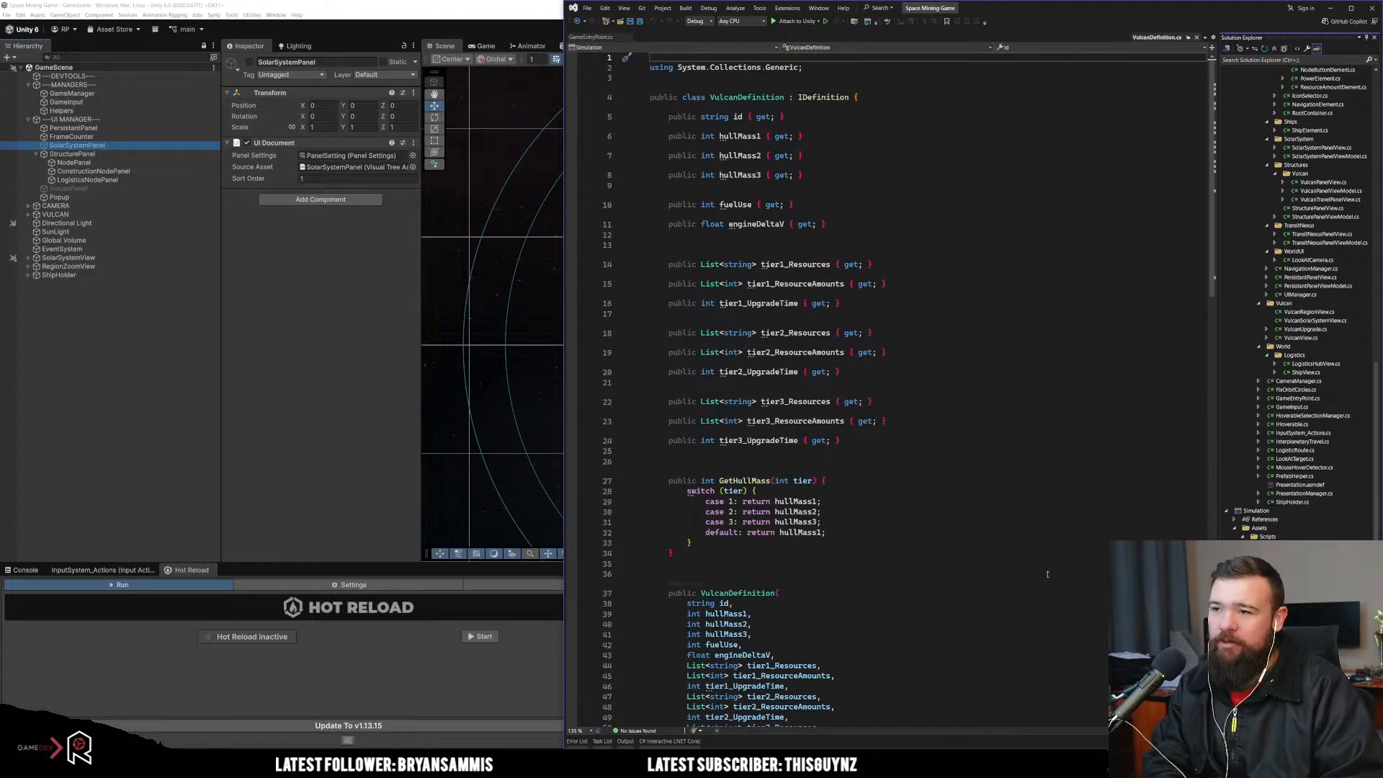
Step: Preview LogisticsSystem.cs, MiningSystem.cs and VulcanSystem.cs, skim the shipment code, and return to LogisticsSystem.cs
key("Down")
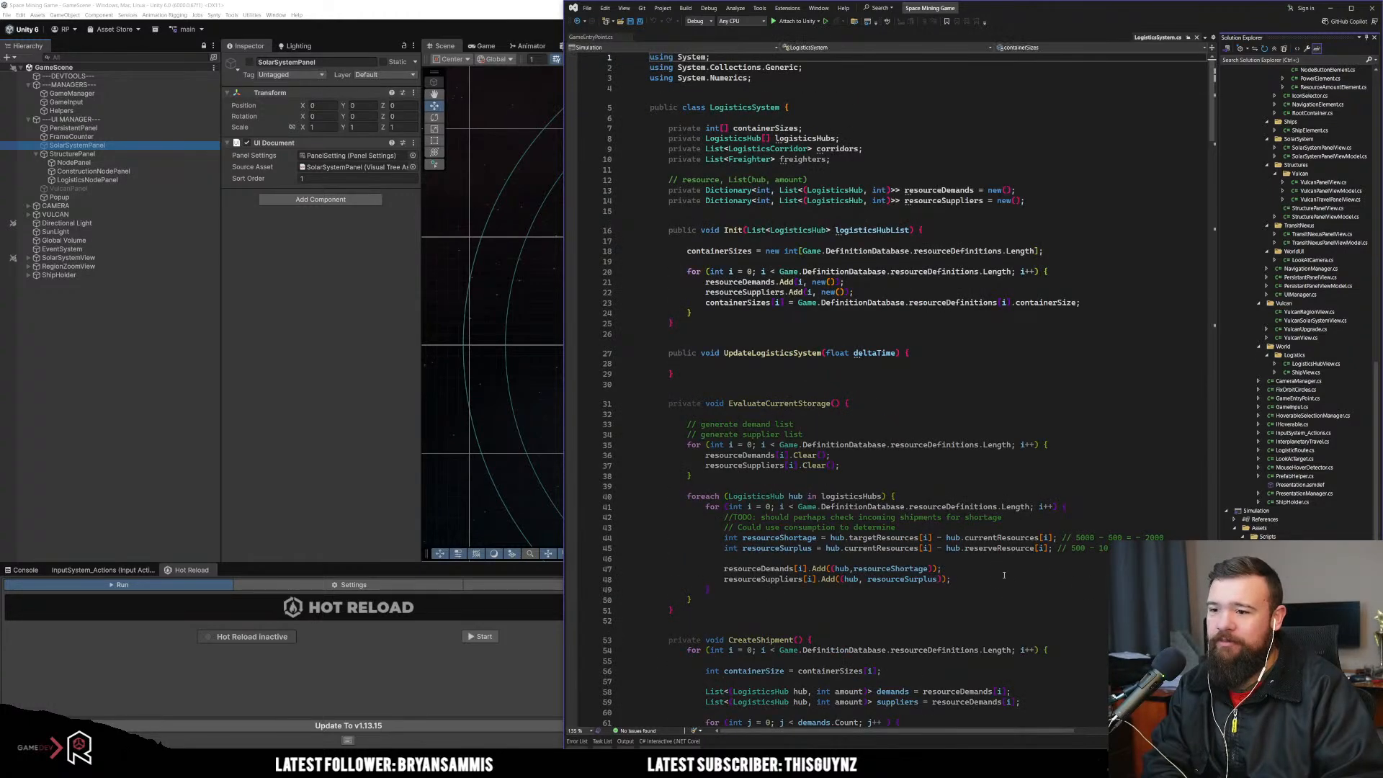
scroll(995, 519, "down", 7)
scroll(975, 473, "down", 5)
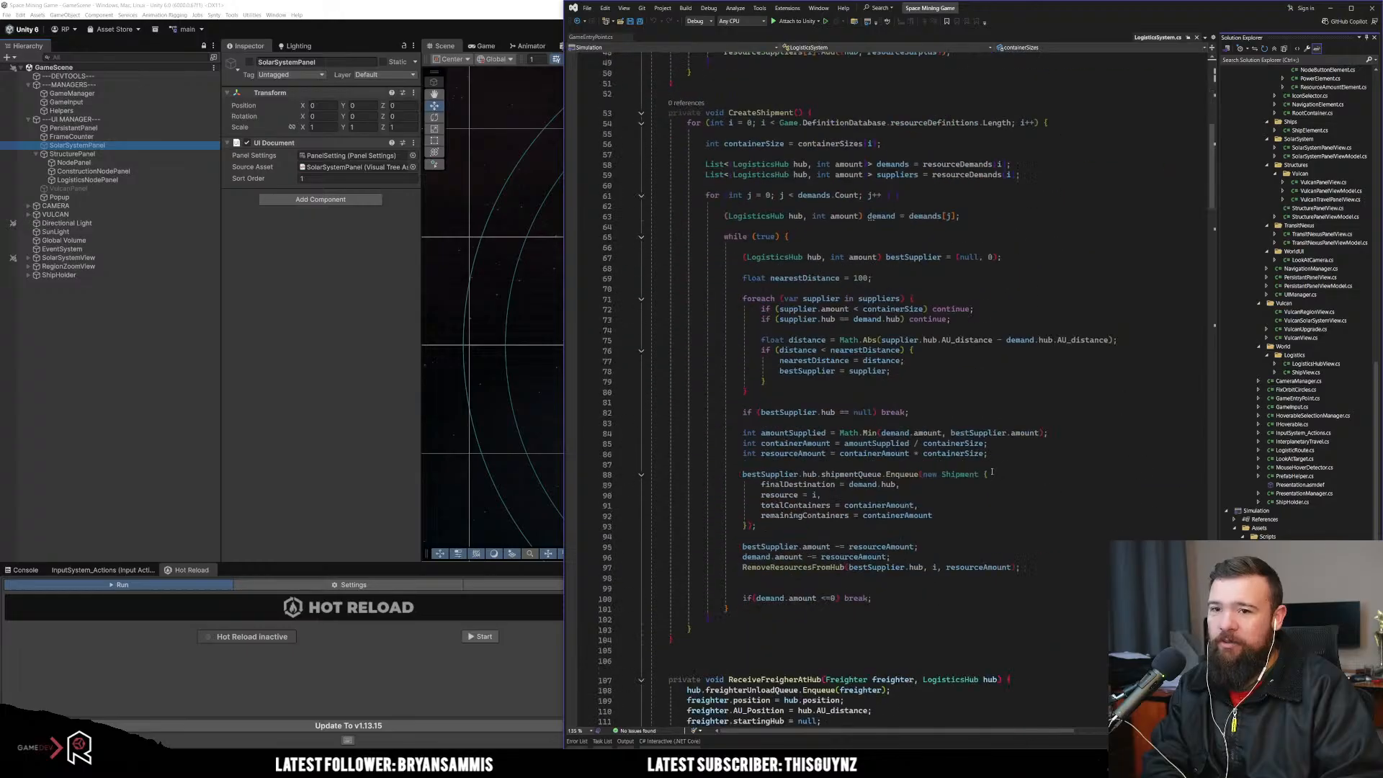
key("Down")
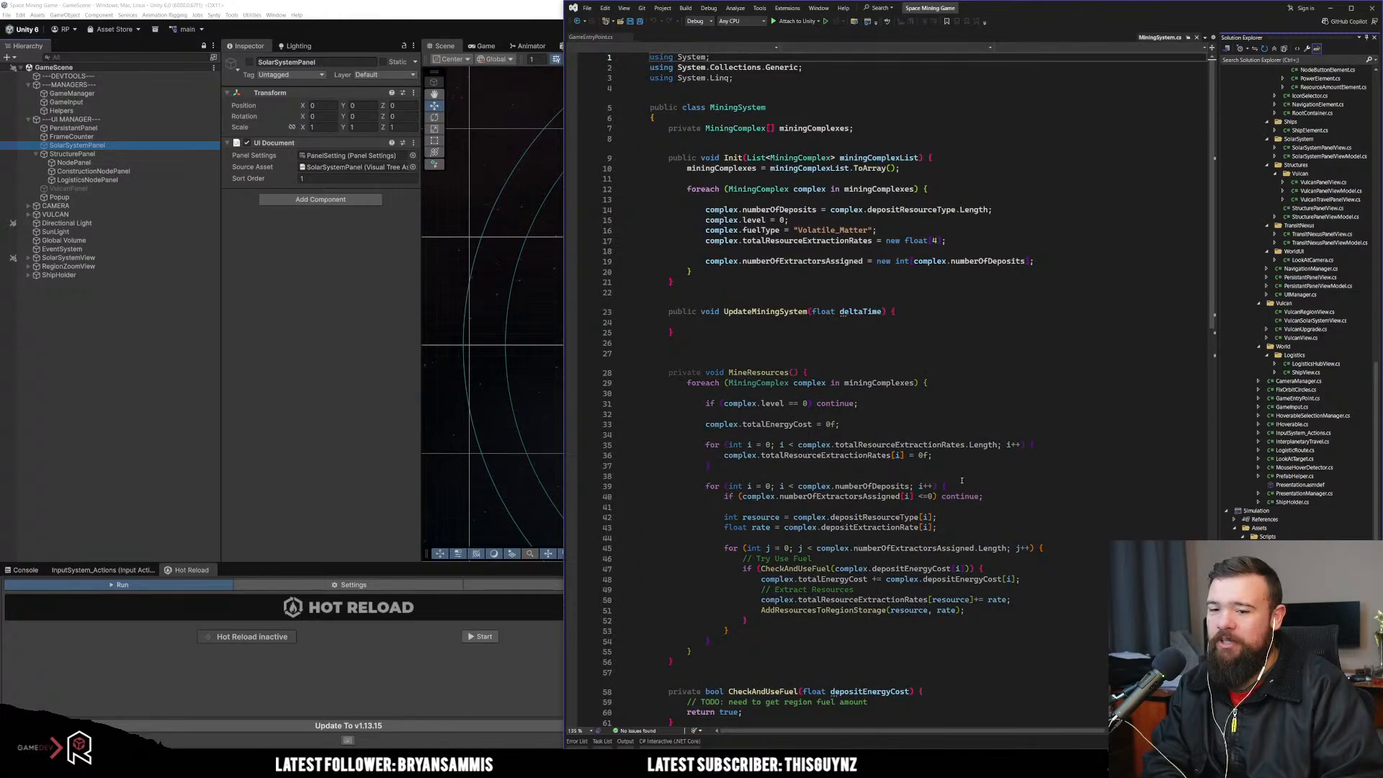
key("Down")
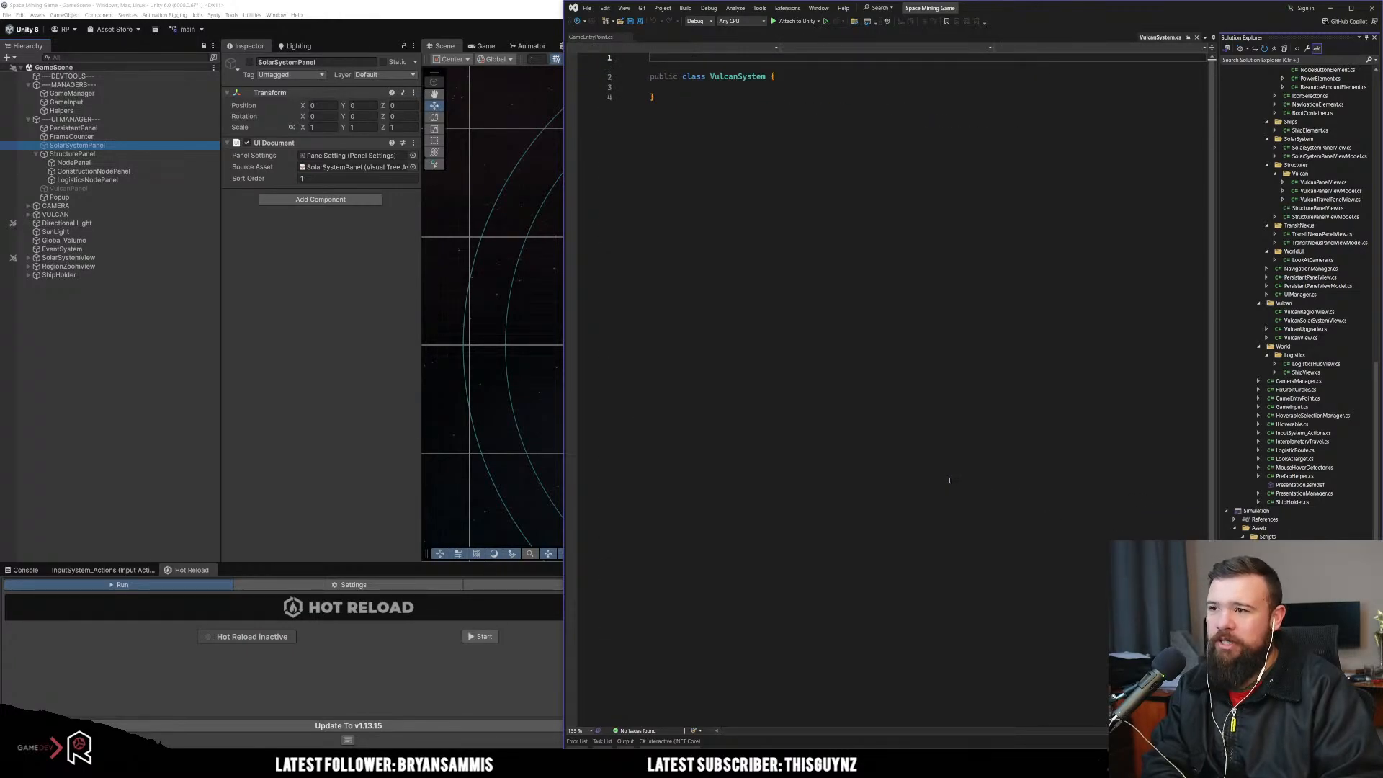
key("Up")
key("Up")
key("Up")
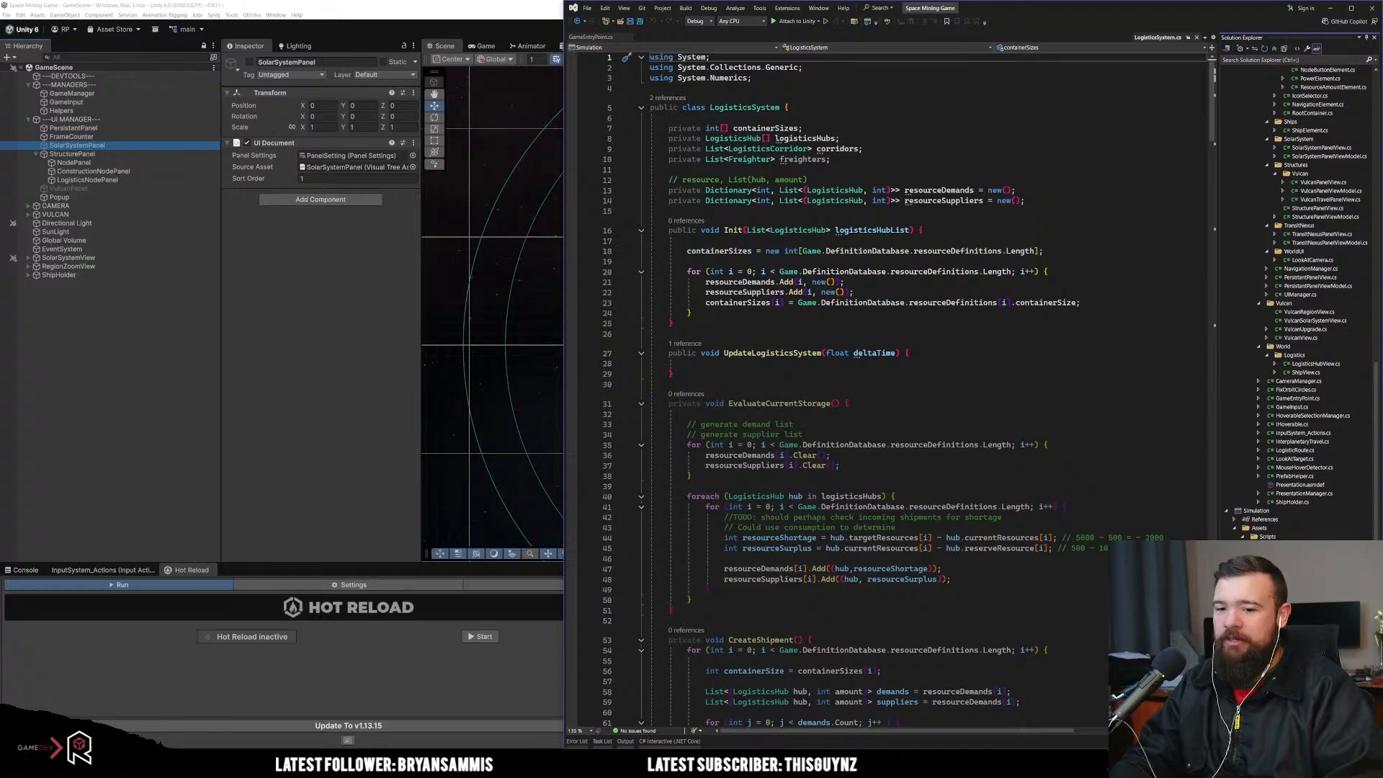
Step: Open LogisticsSystem.cs, MiningComplex.cs and MiningSystem.cs as permanent documents in the editor
double_click(1304, 642)
double_click(1304, 659)
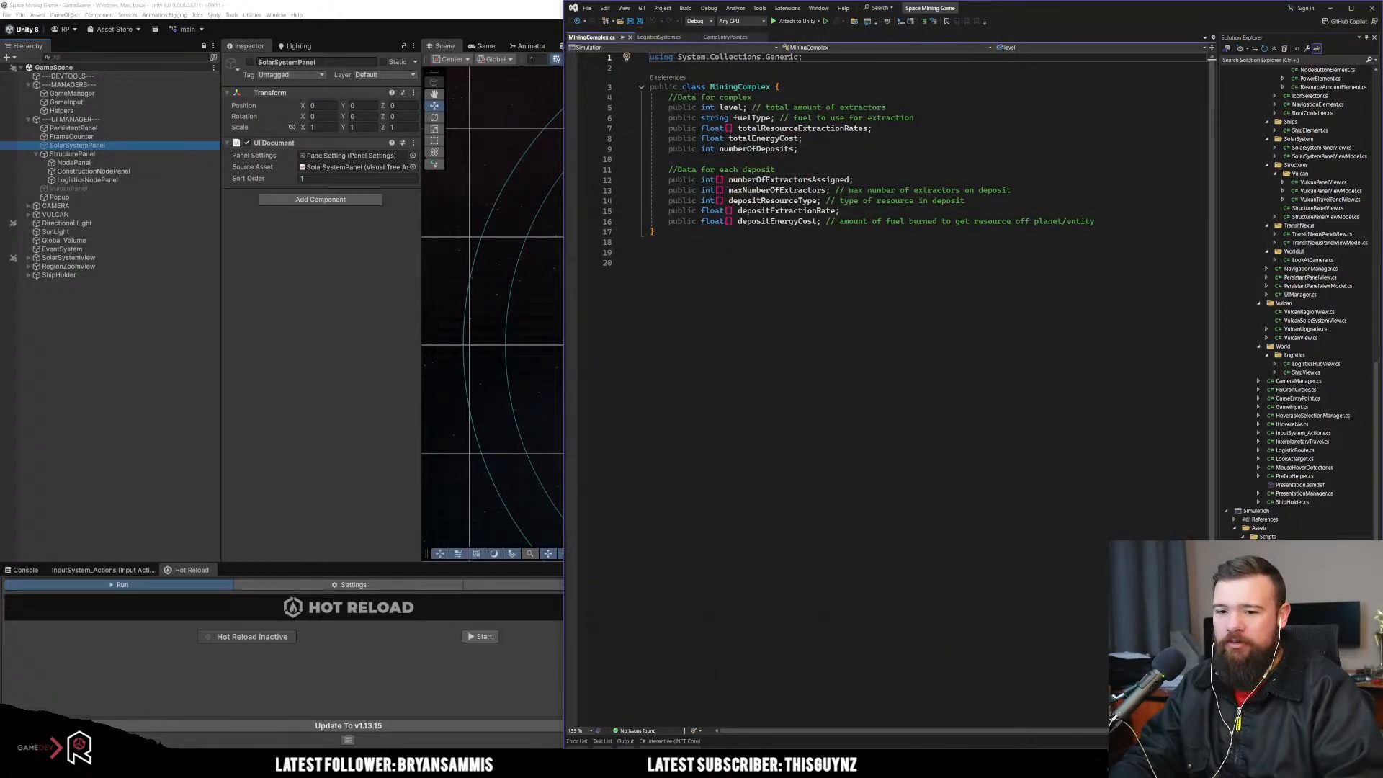
double_click(1304, 668)
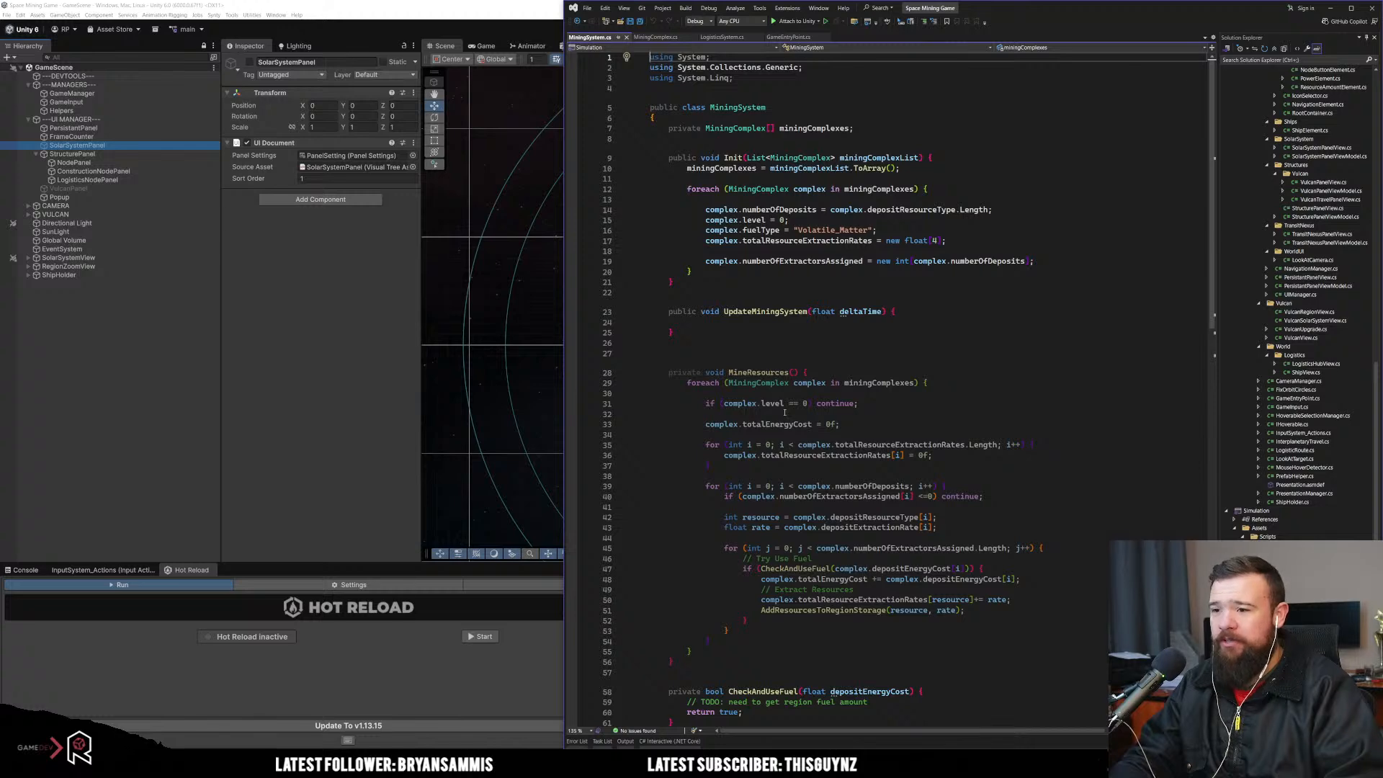
Step: Examine the MiningSystem class, focusing on the extraction and fuel loops in the MineResources method
scroll(785, 412, "down", 11)
scroll(790, 404, "up", 11)
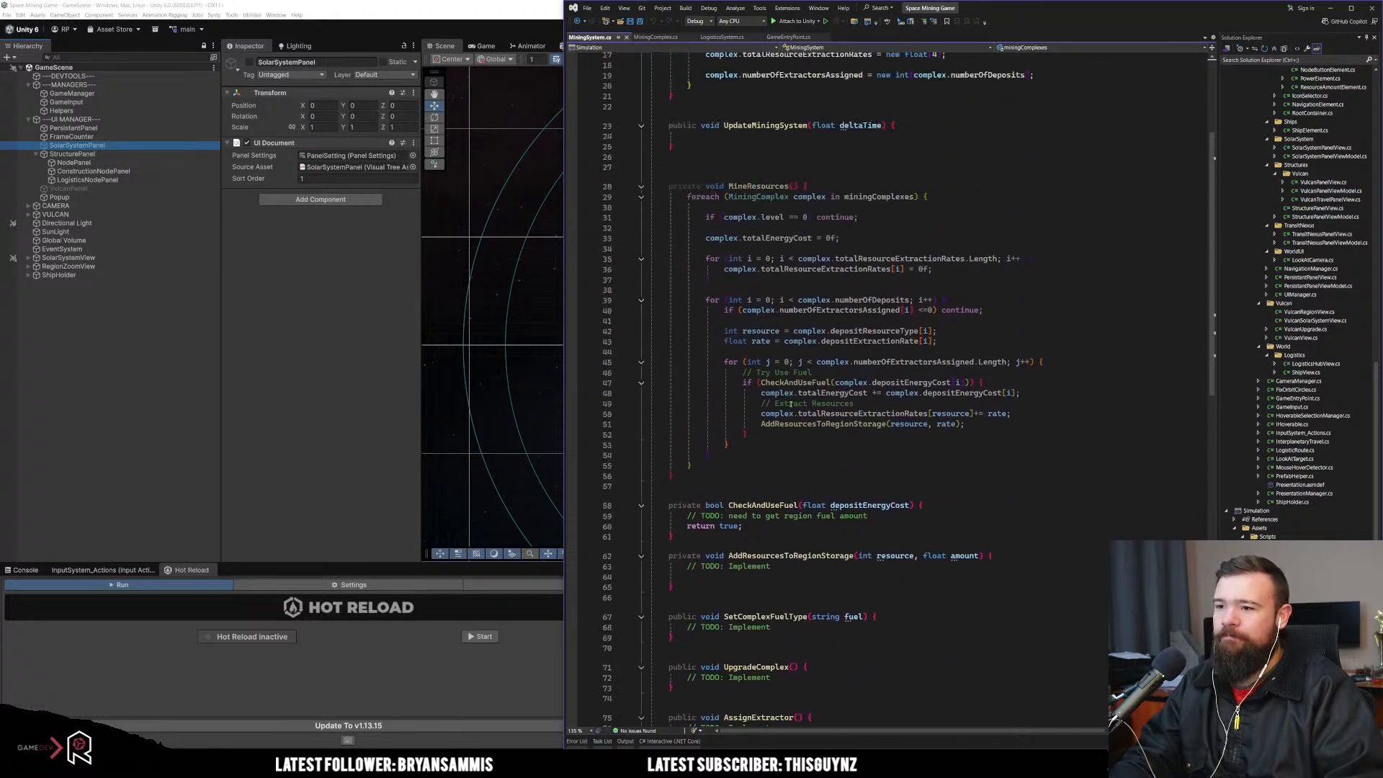
scroll(785, 403, "down", 9)
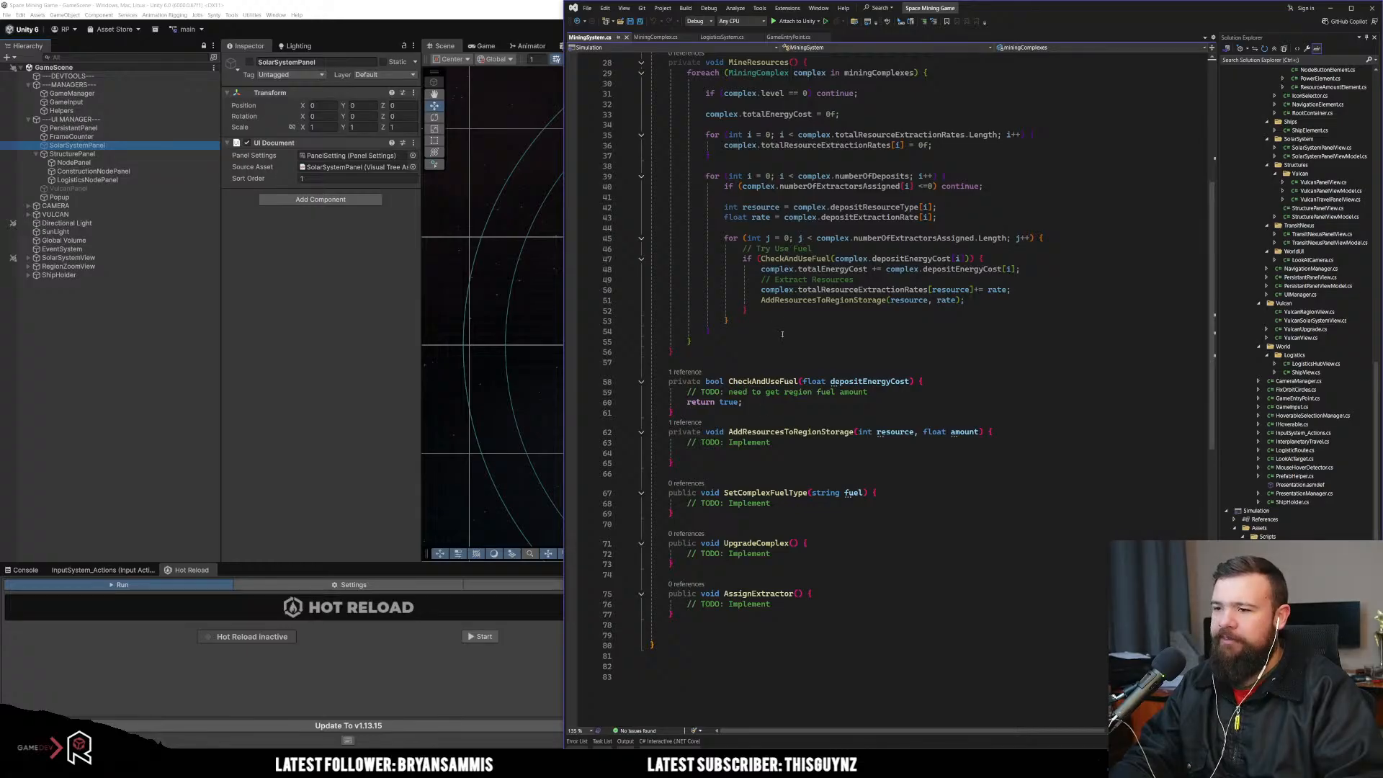
scroll(782, 335, "up", 3)
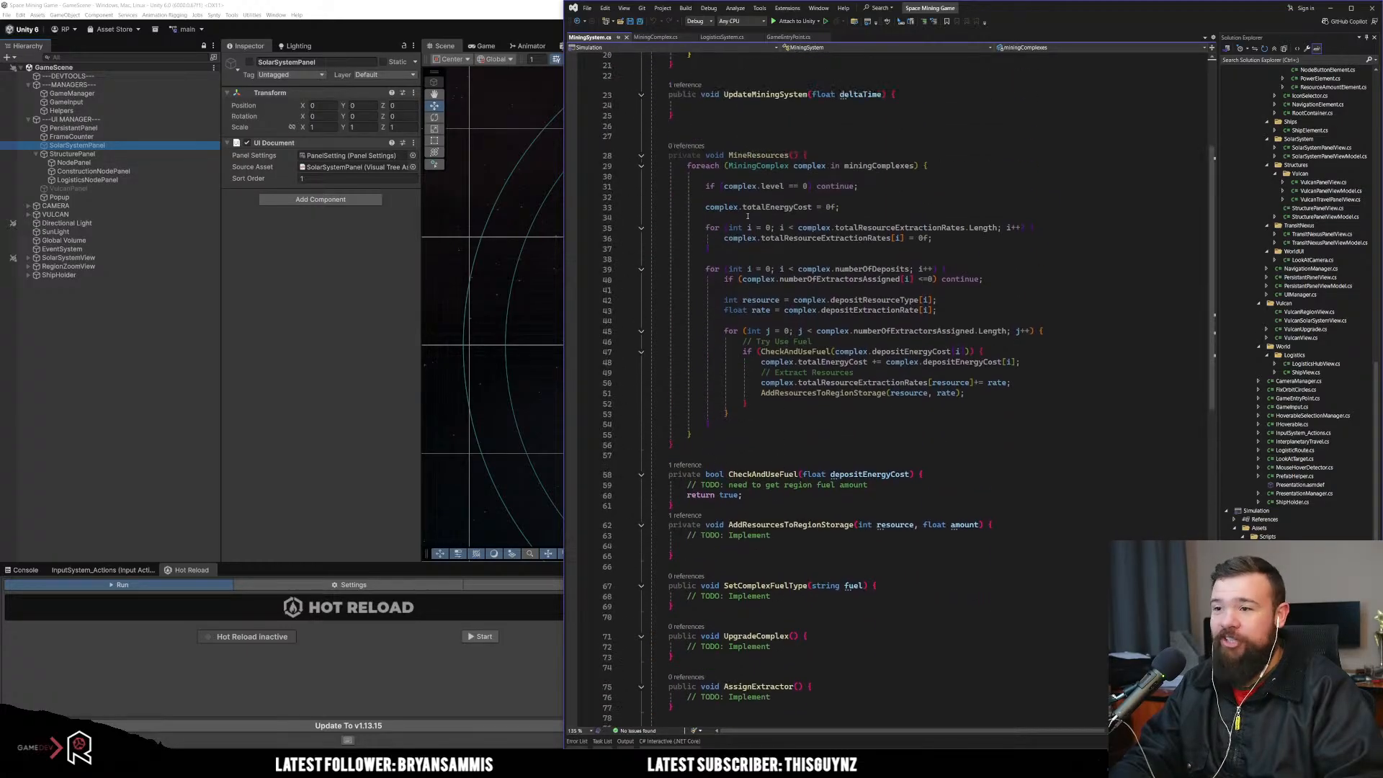
left_click_drag(748, 188, 824, 394)
left_click(757, 444)
left_click(800, 403)
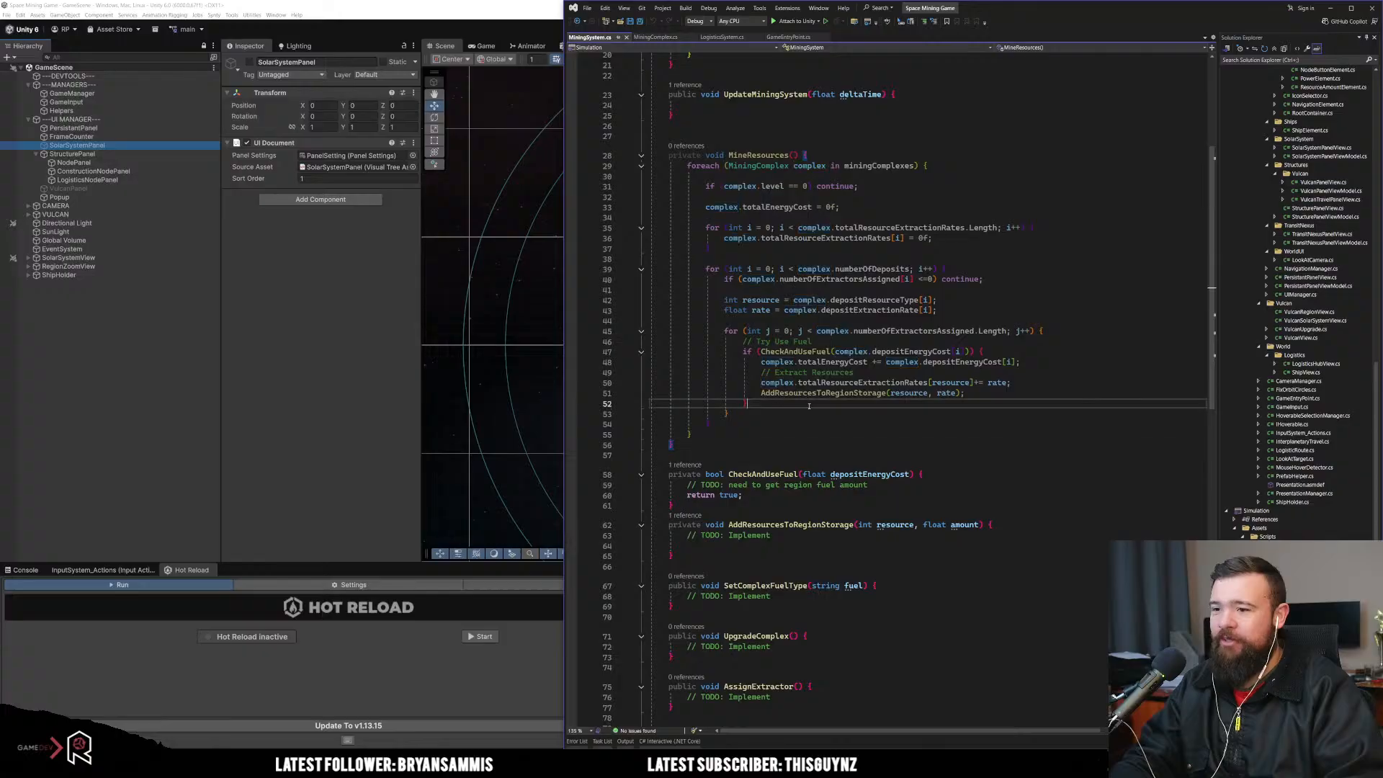
Step: Examine the methods below MineResources, from CheckAndUseFuel to AssignExtractor, and reread the MiningSystem class
scroll(796, 331, "down", 1)
left_click_drag(780, 176, 836, 426)
scroll(795, 351, "down", 4)
left_click_drag(786, 330, 829, 452)
left_click_drag(849, 498, 882, 540)
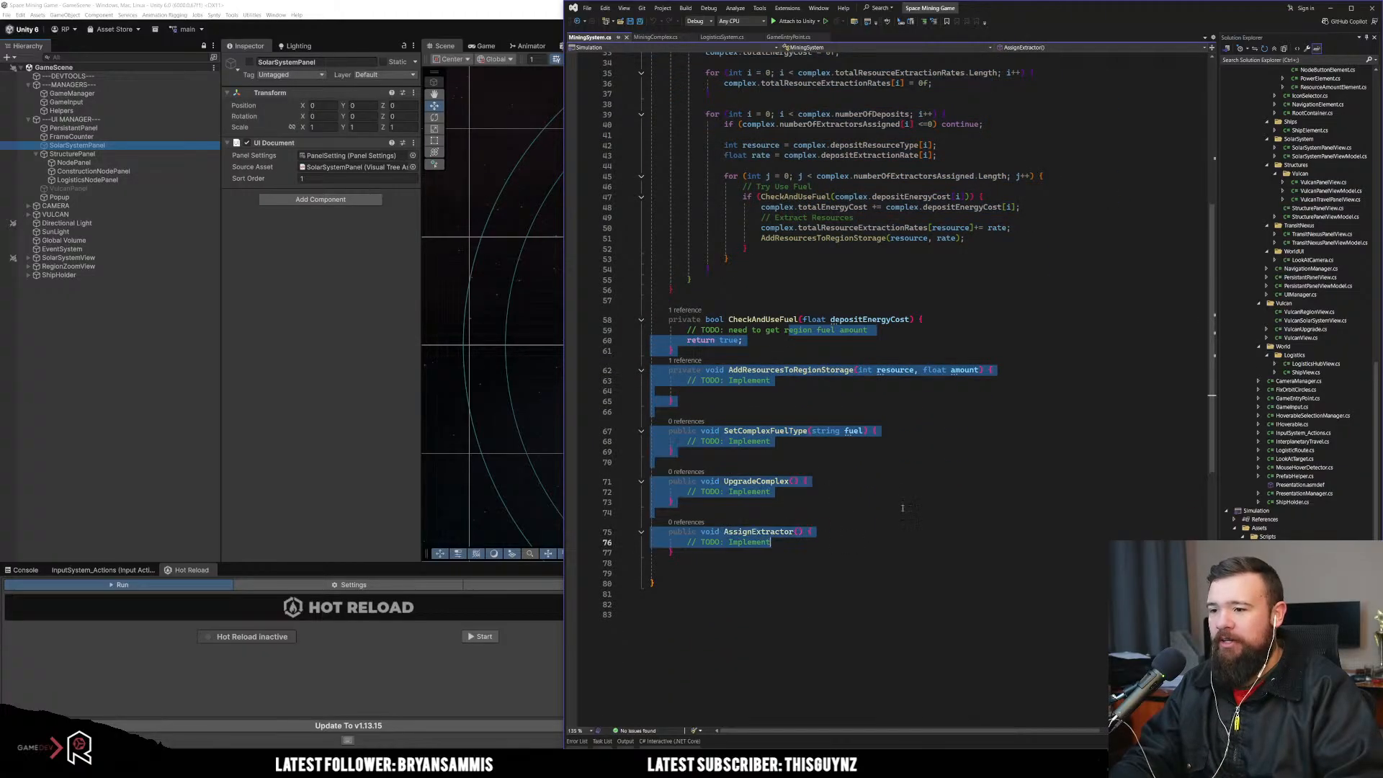
left_click(899, 505)
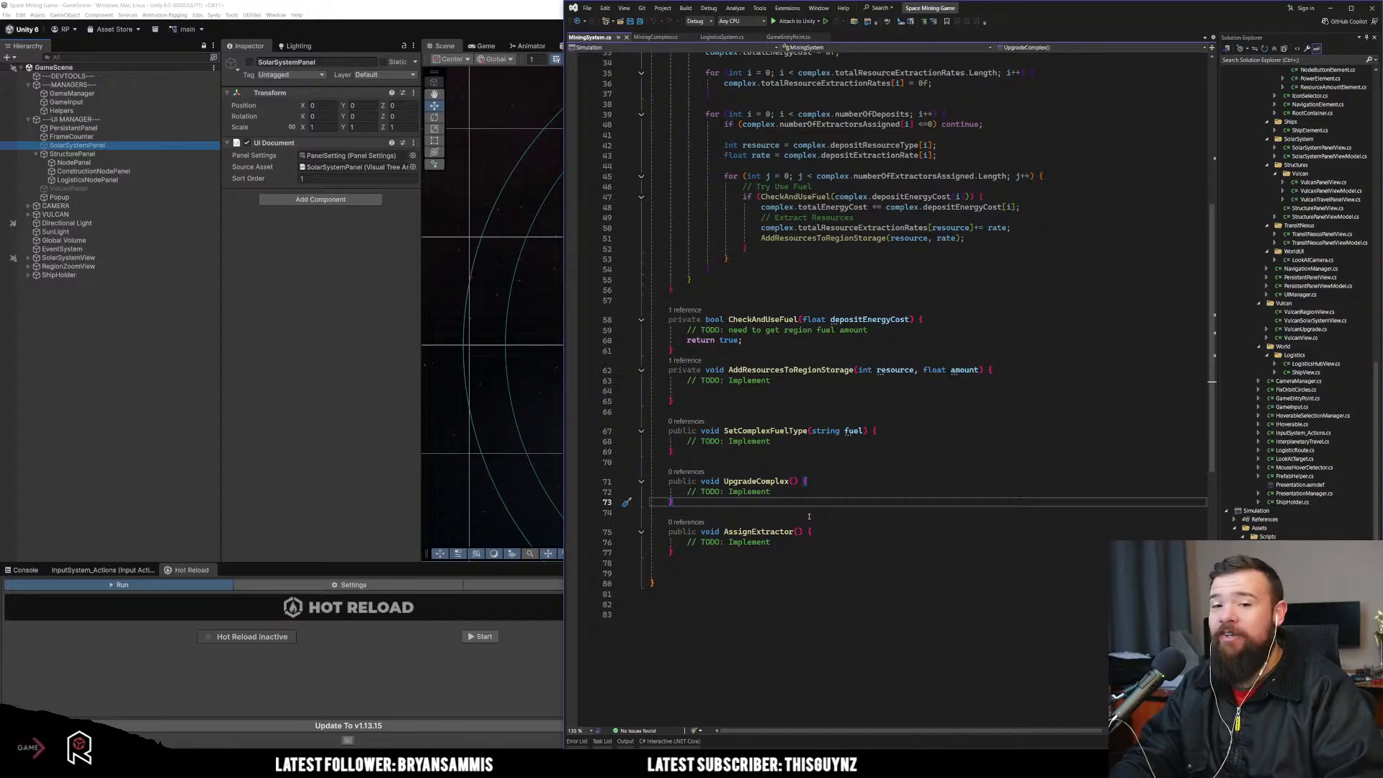
scroll(809, 516, "up", 10)
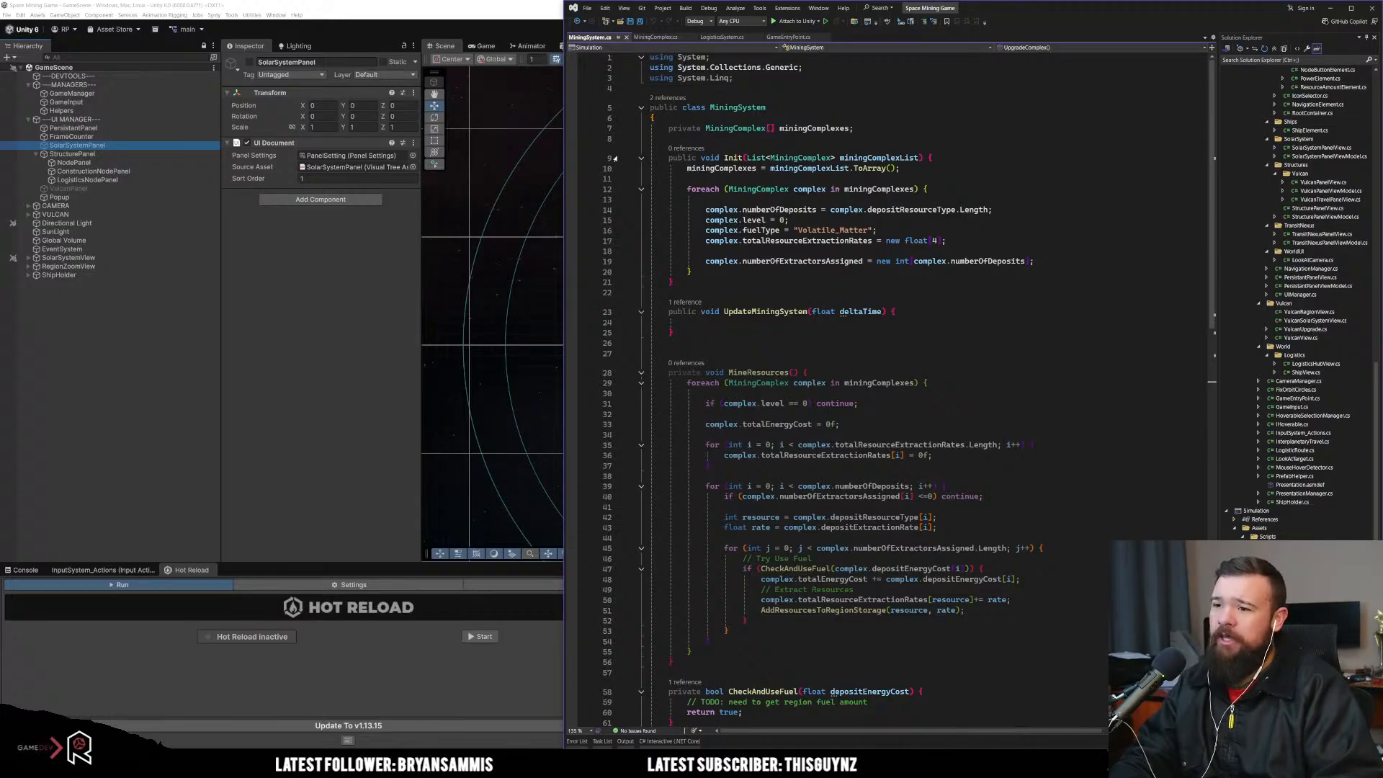
scroll(614, 158, "down", 10)
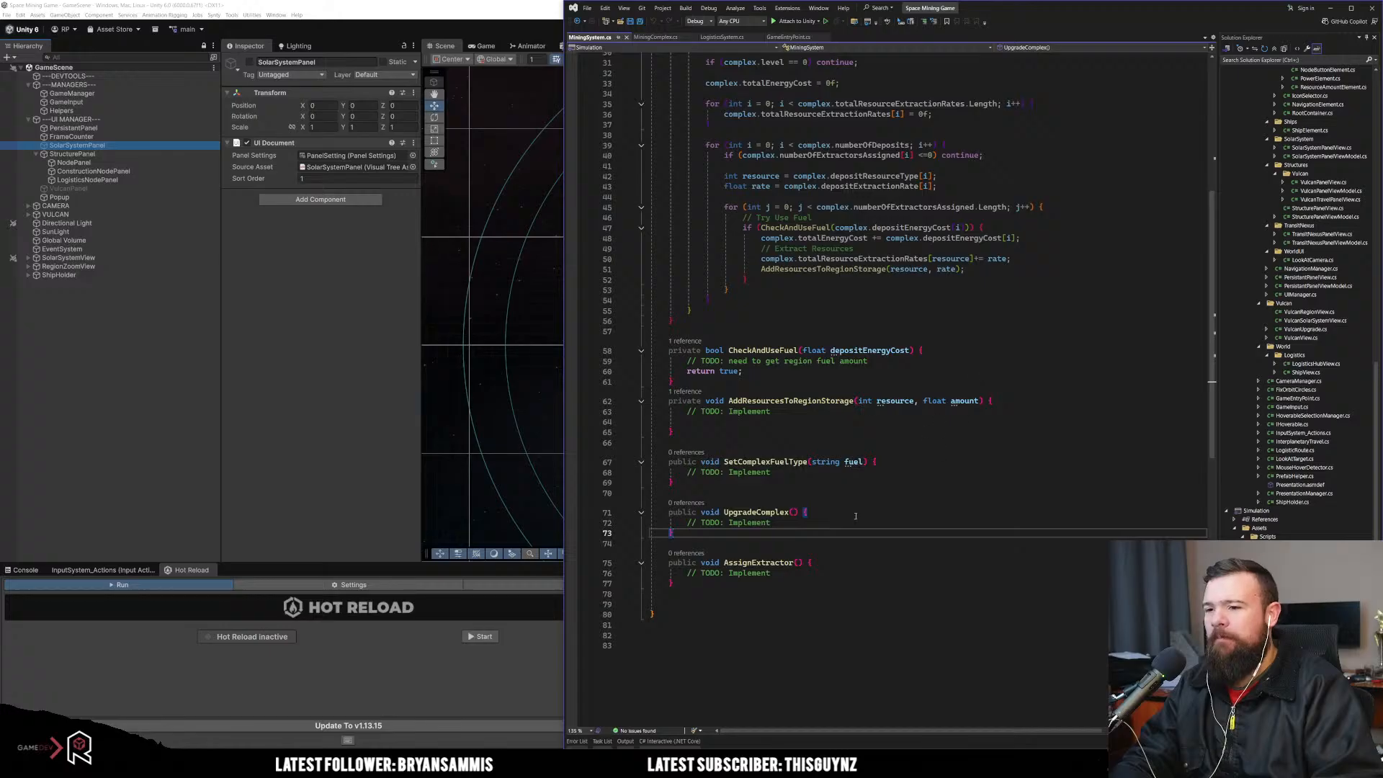
scroll(845, 523, "up", 3)
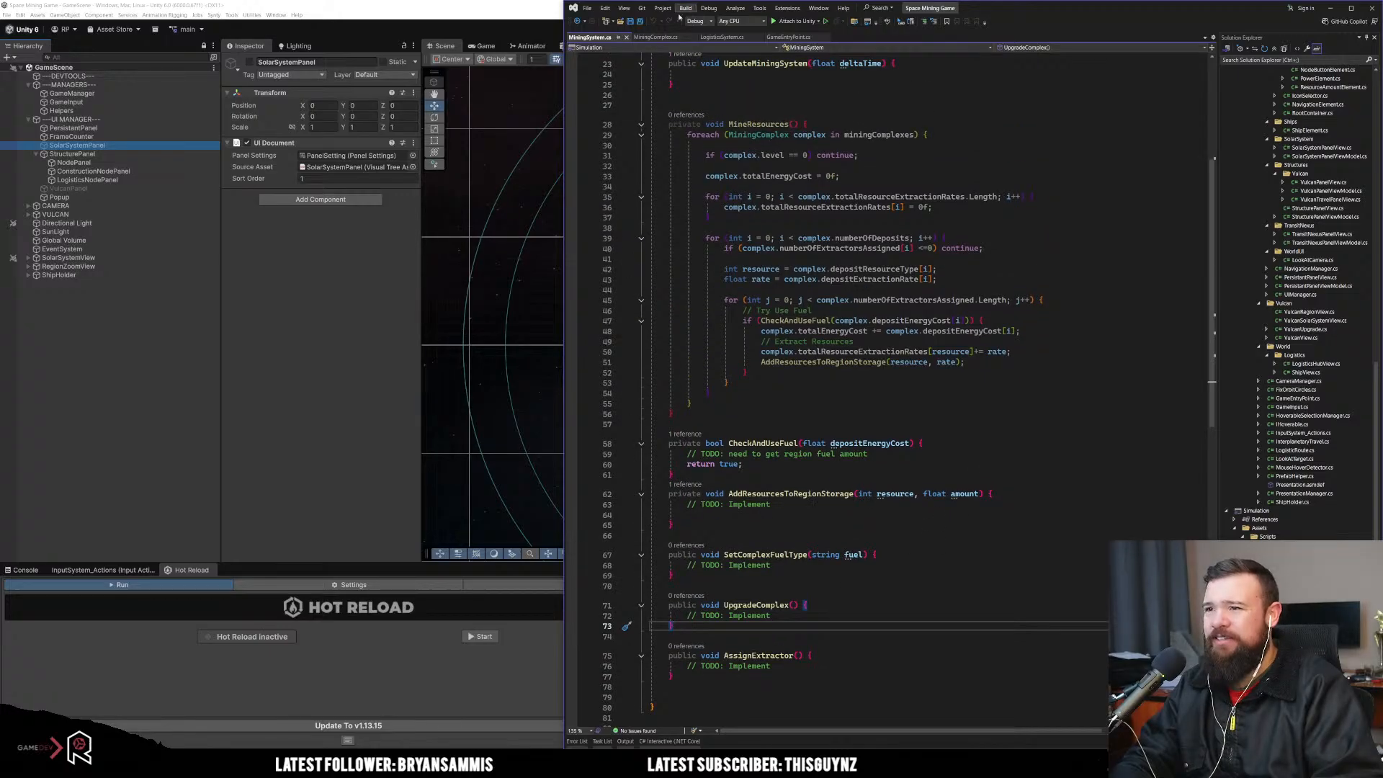
Step: Open LogisticsSystem.cs and examine the LogisticsSystem class's fields and its initialisation and storage evaluation methods
left_click(720, 37)
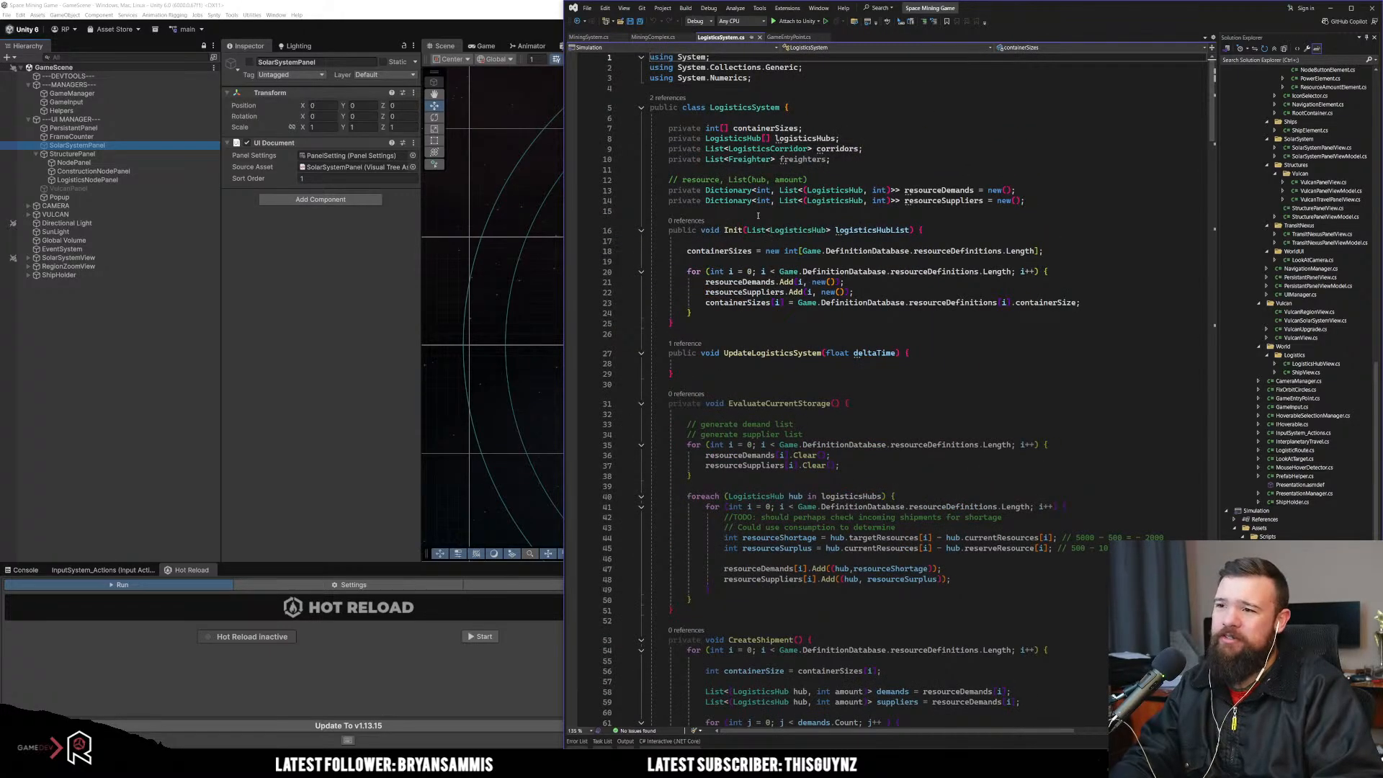
left_click_drag(688, 139, 776, 160)
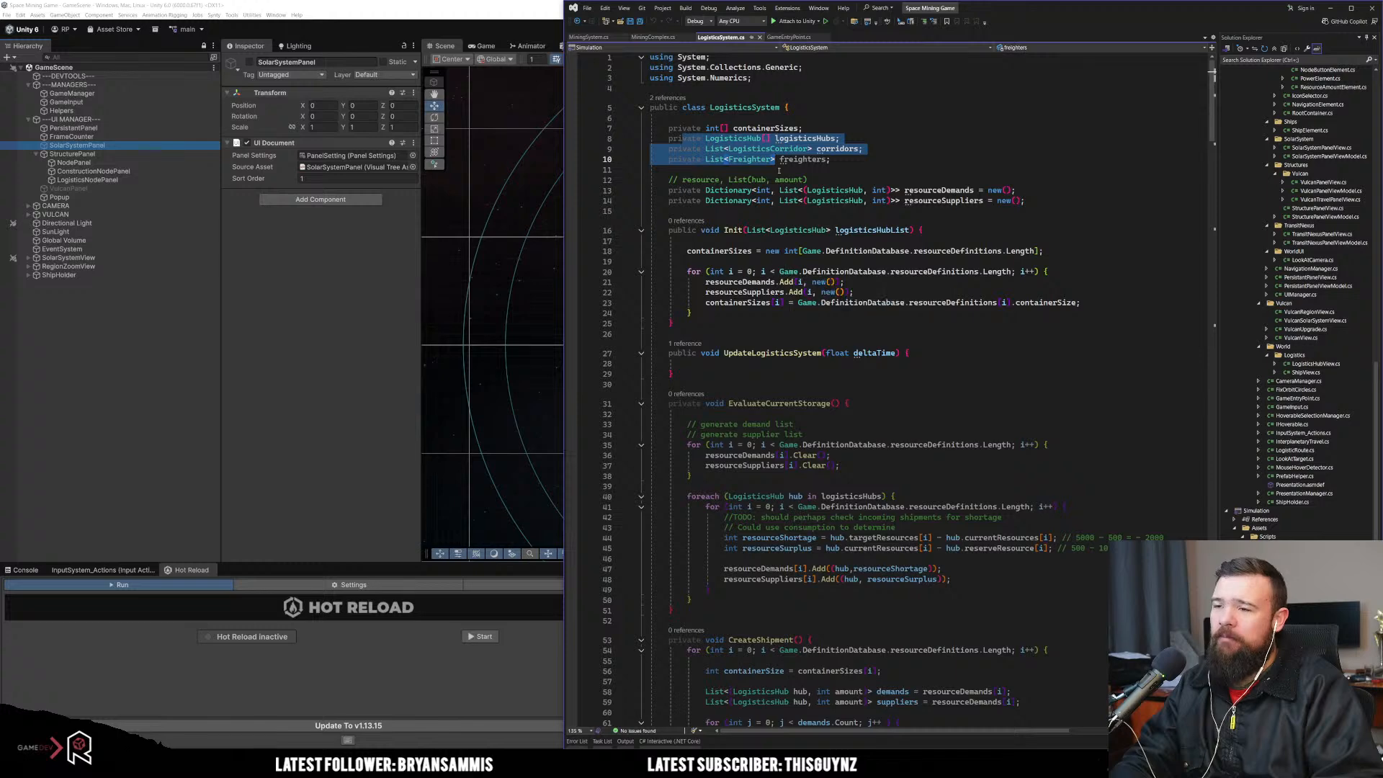
left_click_drag(669, 128, 988, 170)
scroll(865, 155, "down", 5)
left_click_drag(771, 137, 854, 495)
scroll(826, 377, "down", 2)
Step: Read through the freighter, corridor and pathfinding methods in LogisticsSystem.cs, down to the data classes at the end
scroll(827, 377, "down", 20)
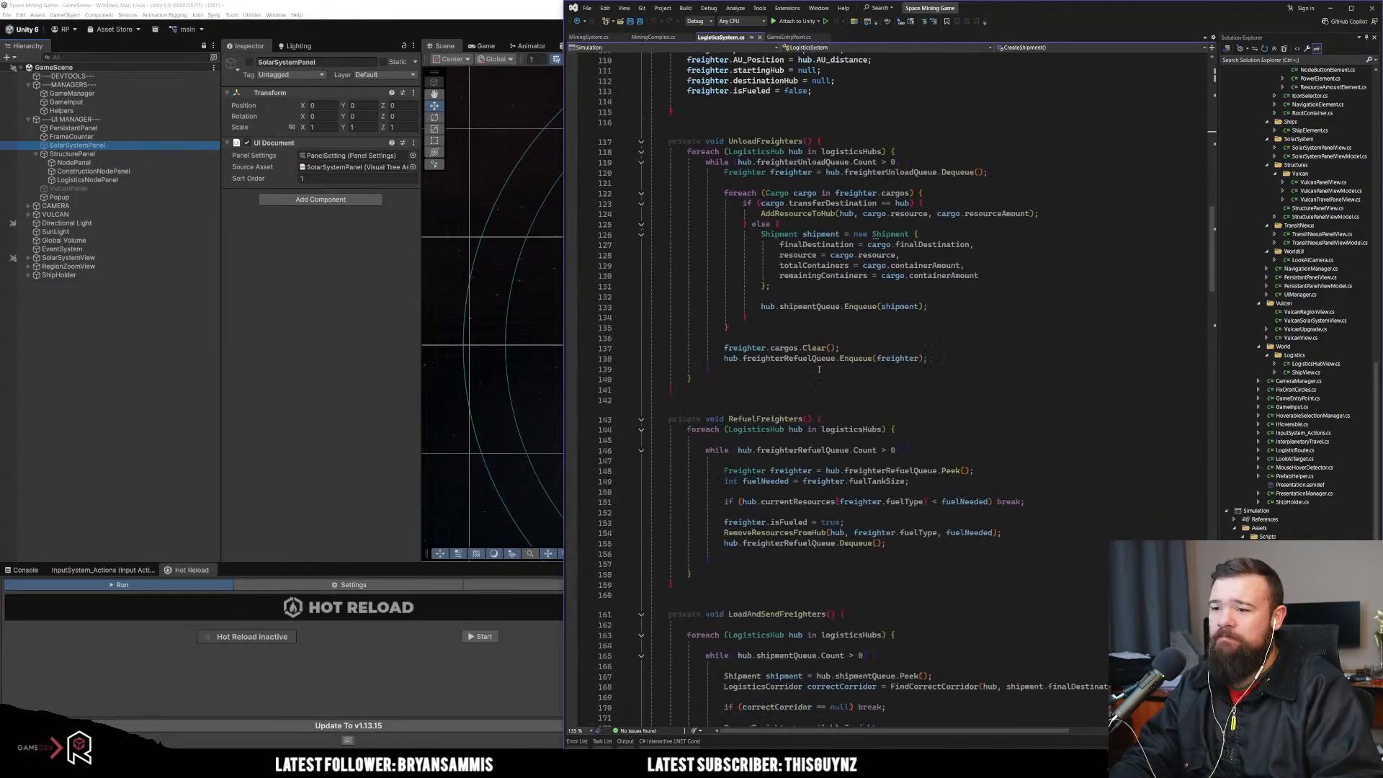
scroll(819, 369, "down", 20)
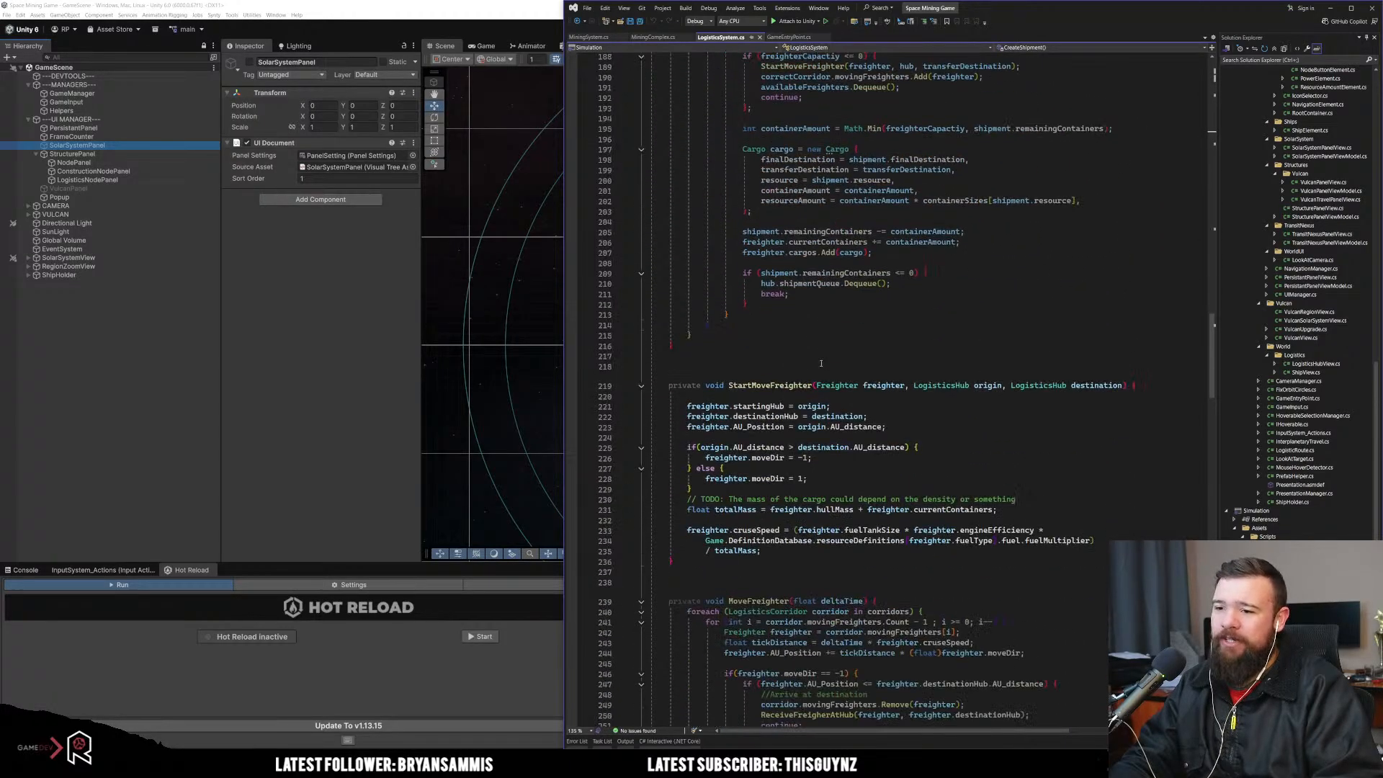
scroll(818, 365, "down", 8)
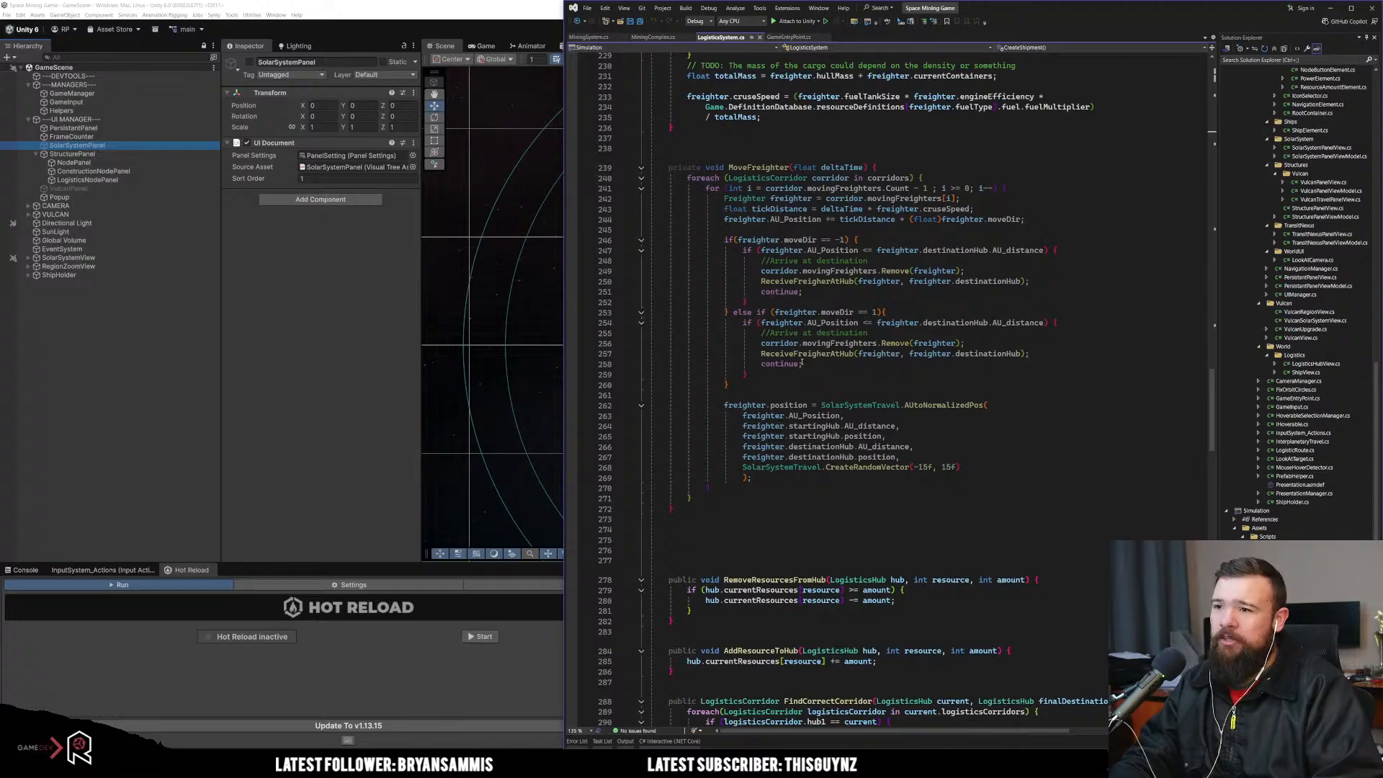
scroll(802, 364, "down", 20)
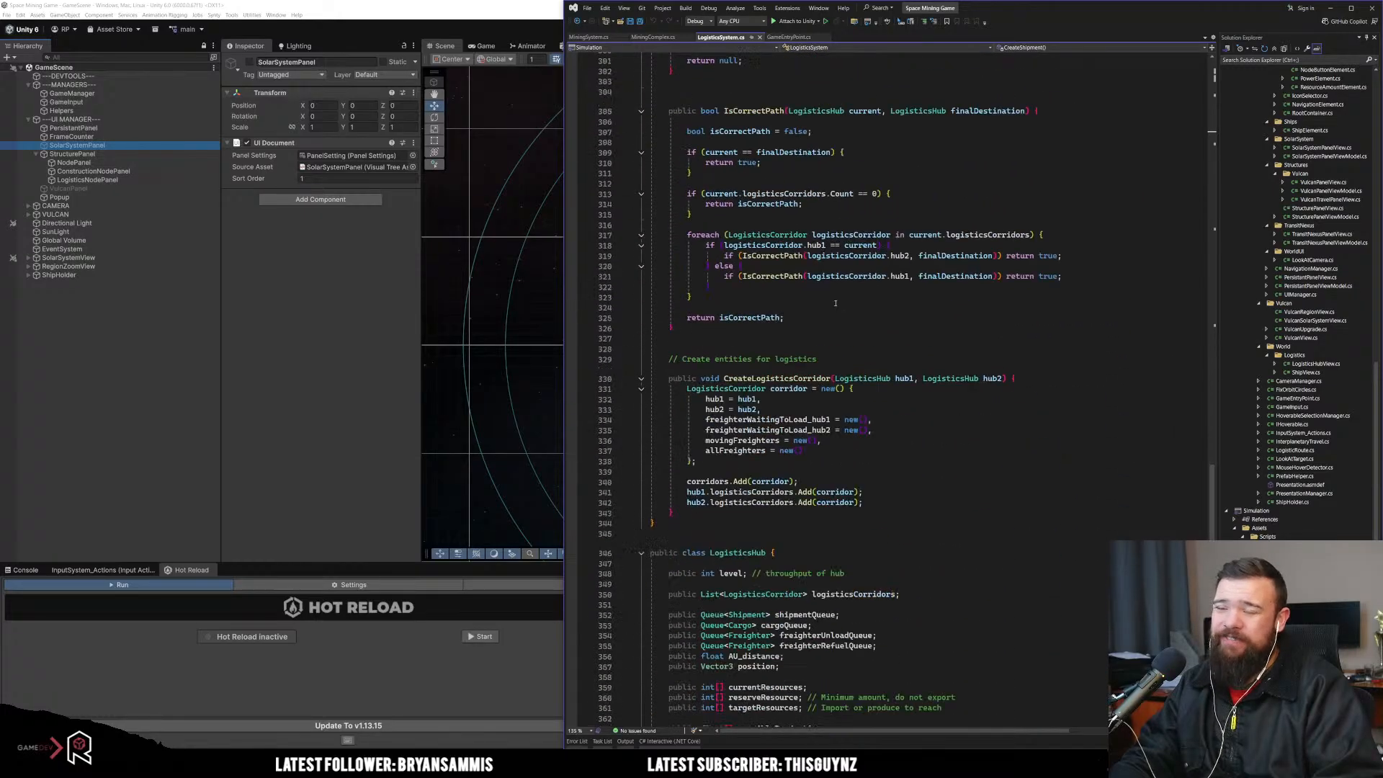
scroll(836, 303, "down", 8)
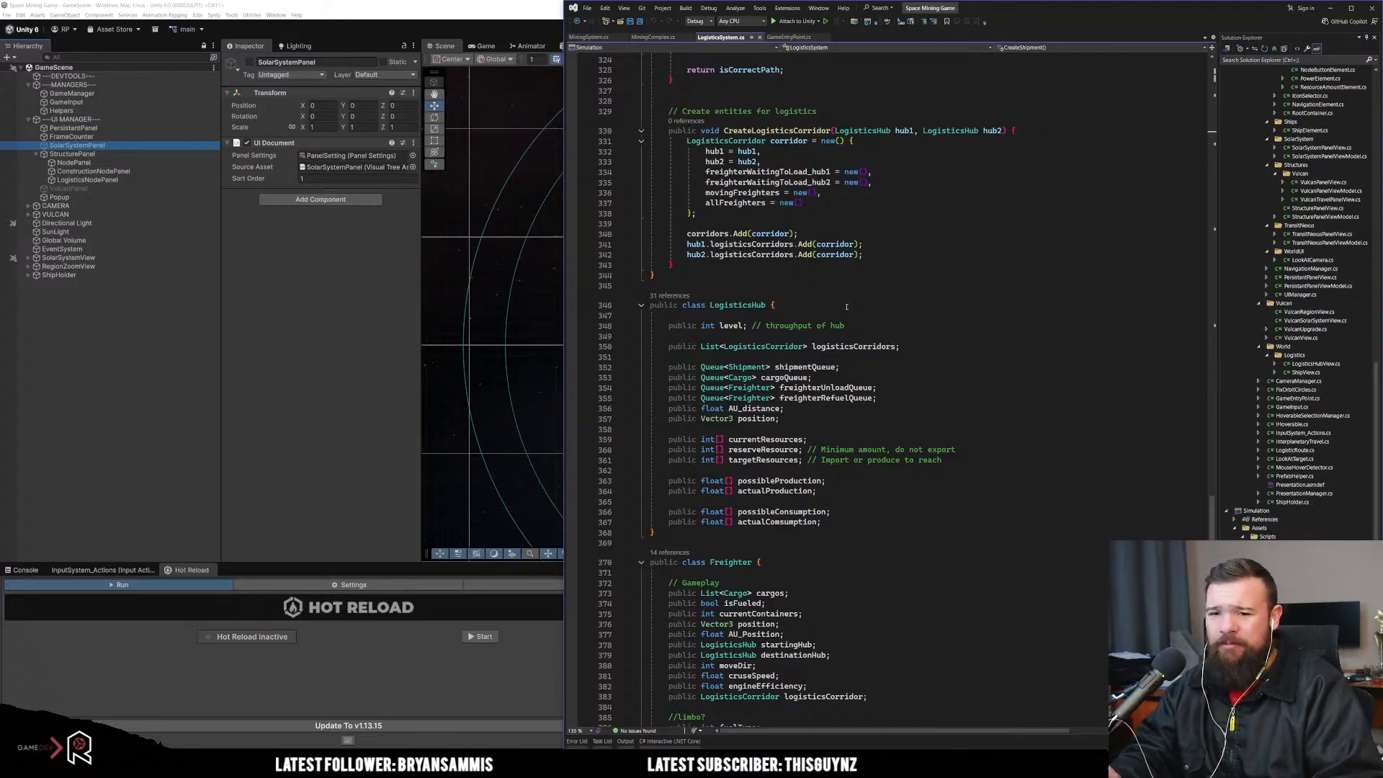
scroll(847, 307, "down", 9)
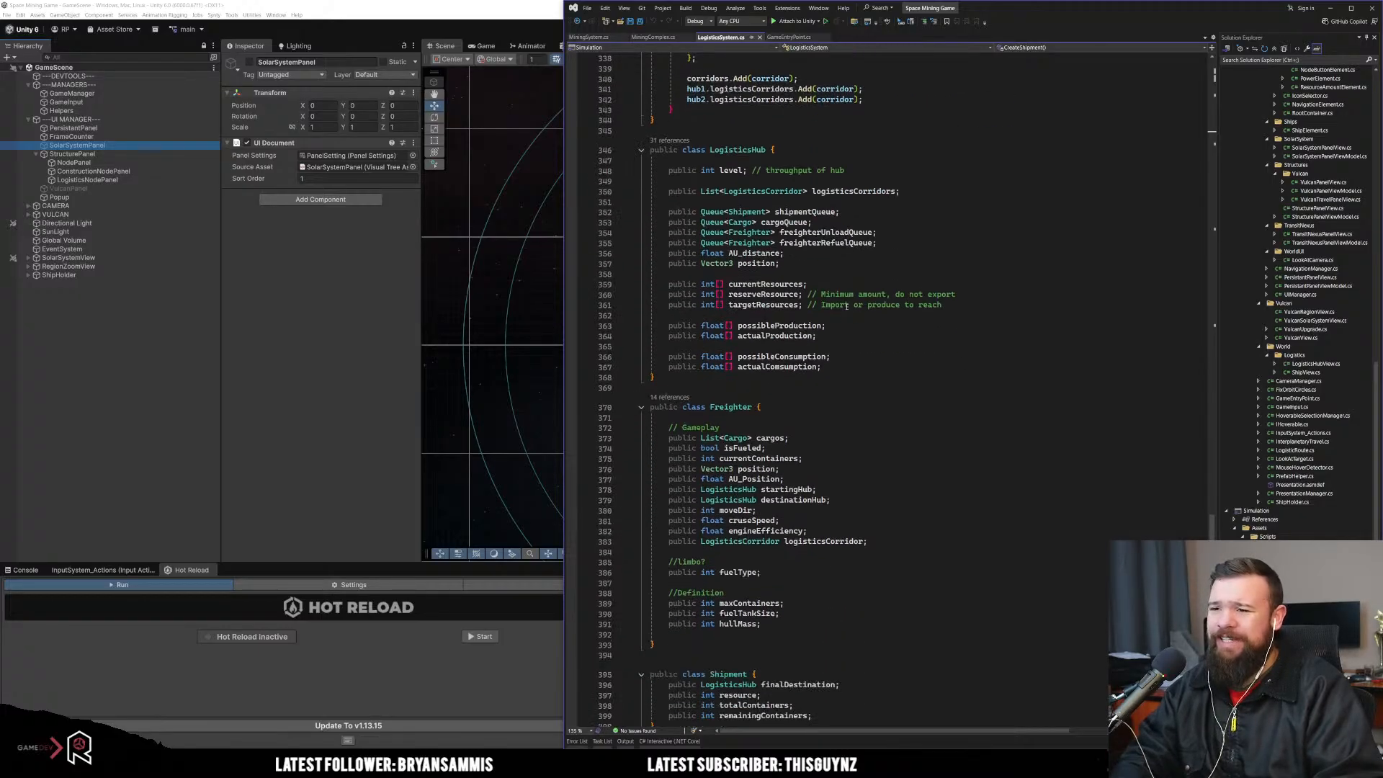
scroll(842, 314, "down", 7)
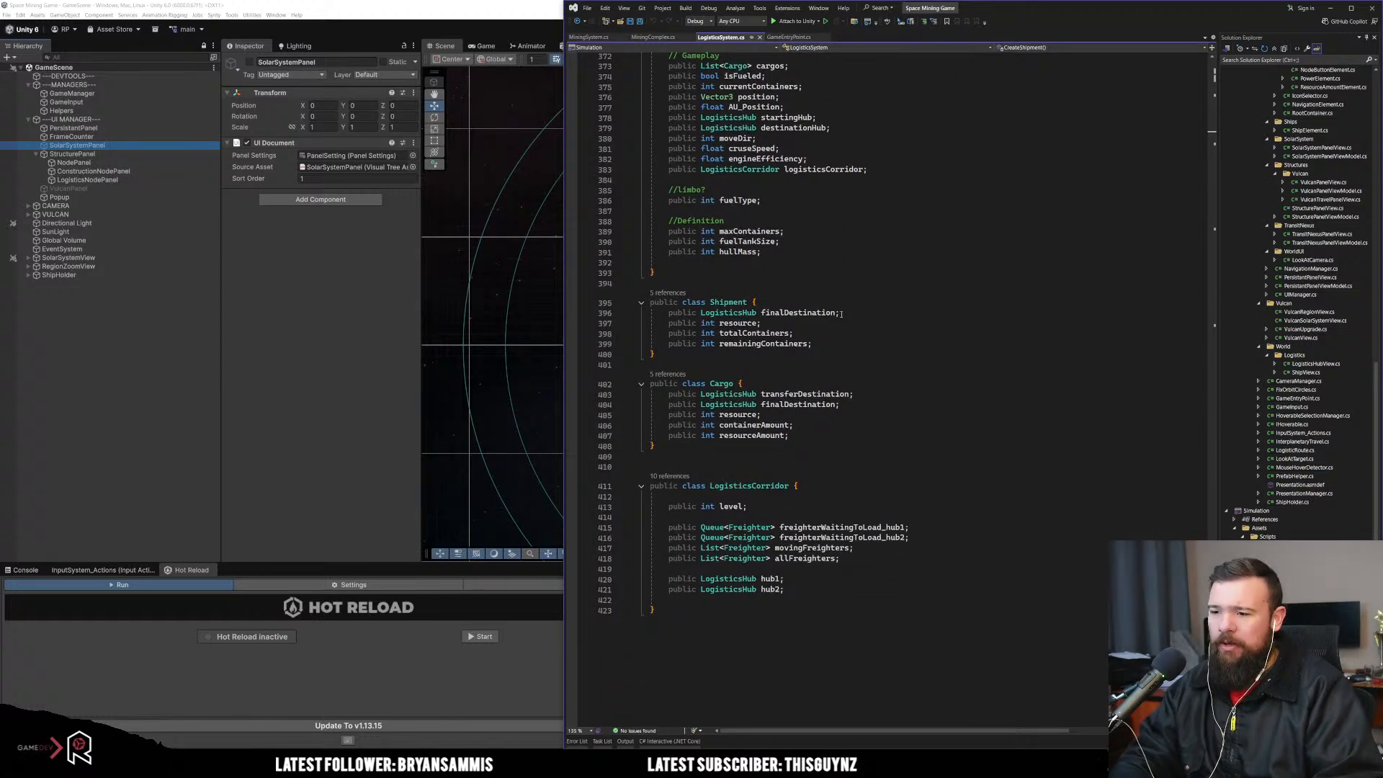
Step: Go back through the LogisticsSystem methods to reread EvaluateCurrentStorage and CreateShipment
scroll(836, 315, "up", 20)
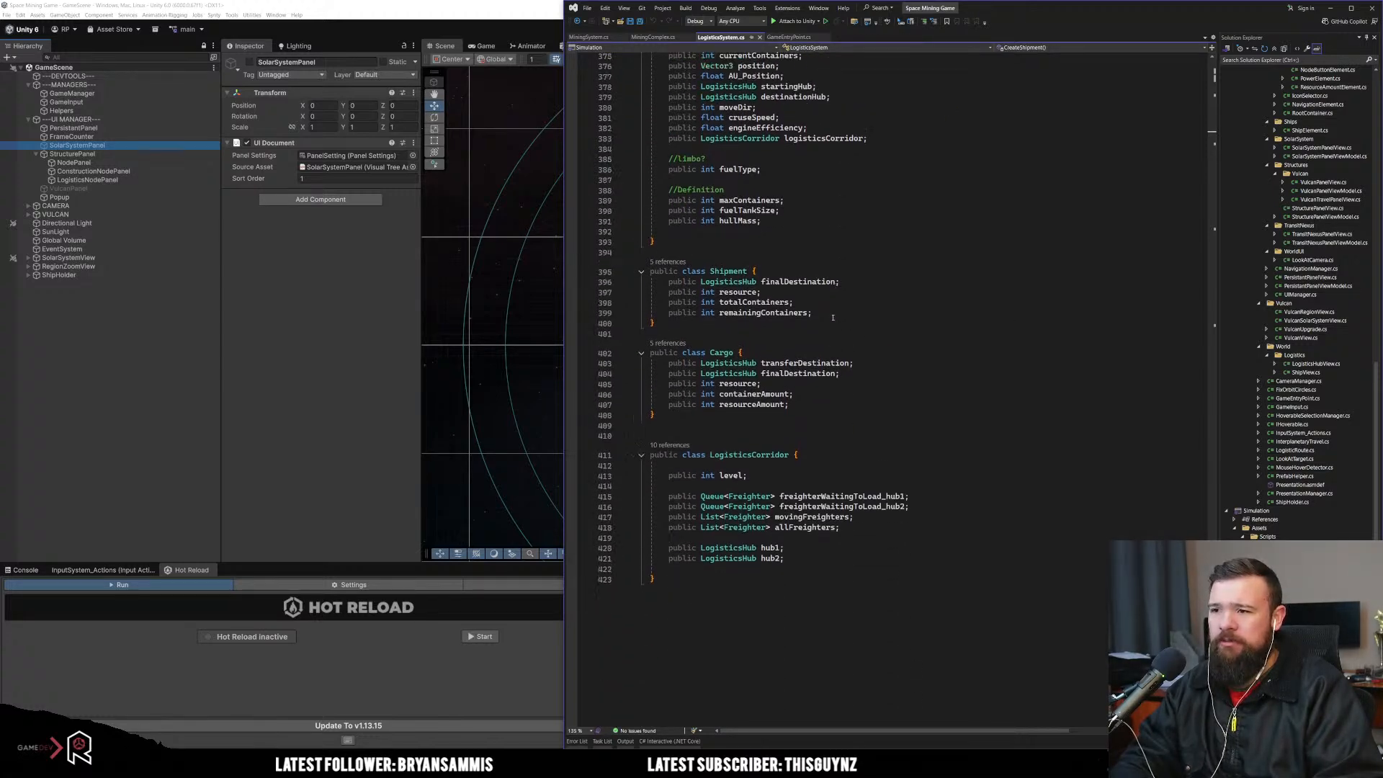
scroll(820, 319, "up", 20)
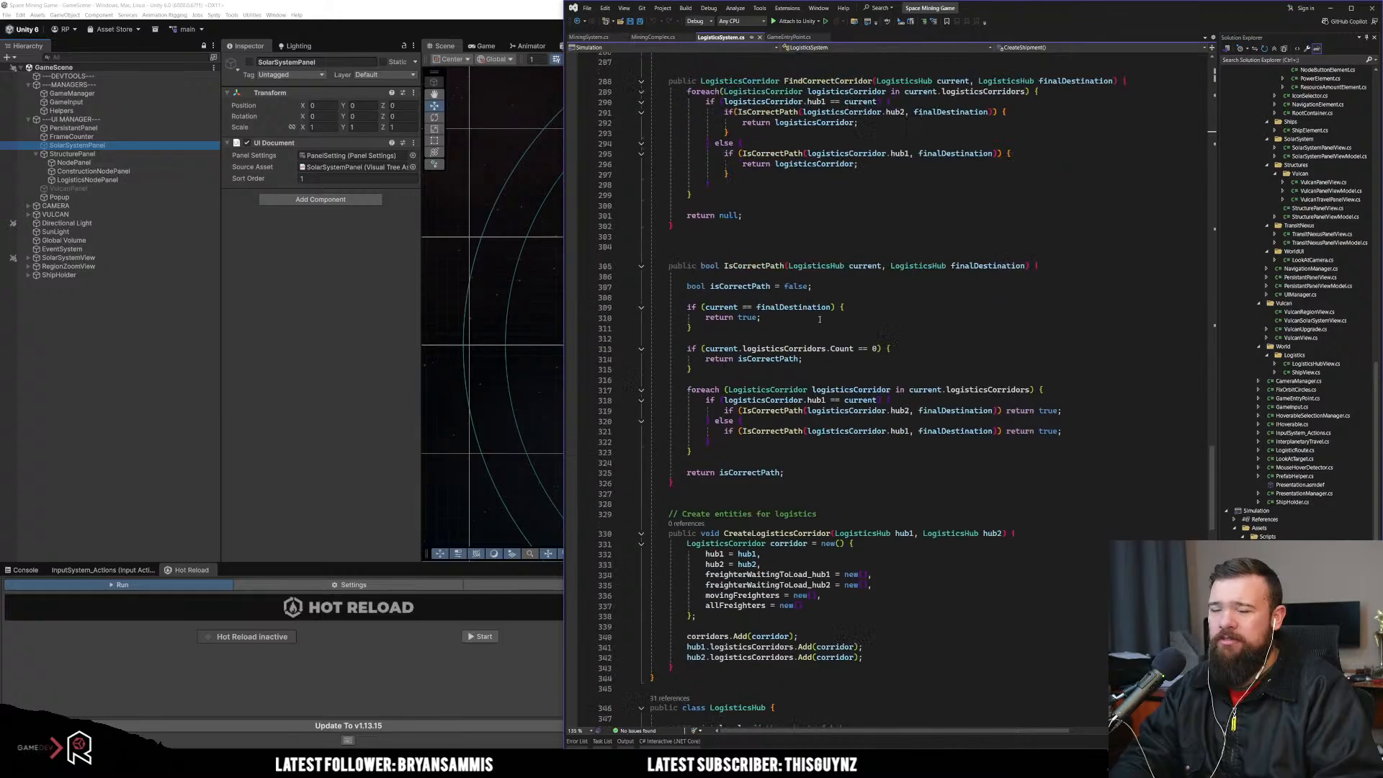
scroll(818, 320, "up", 20)
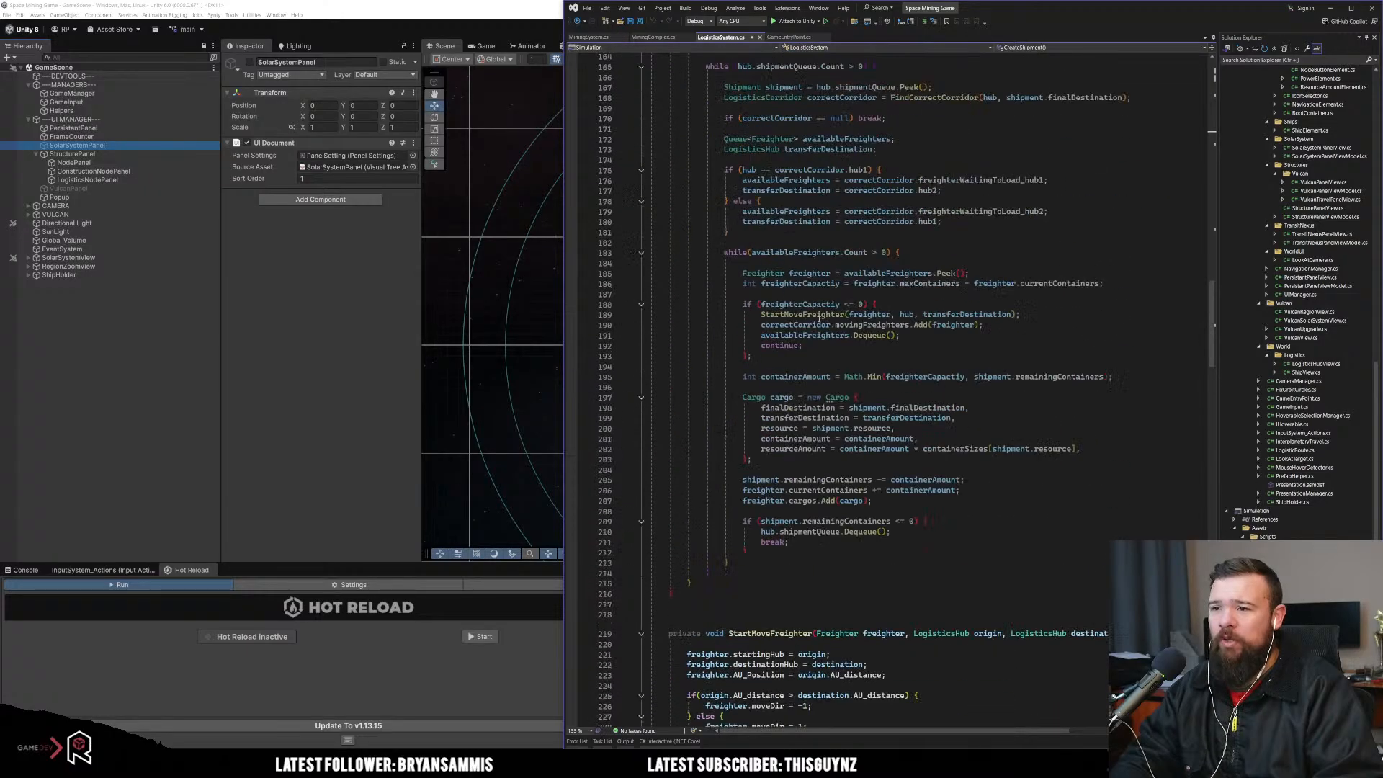
scroll(818, 320, "up", 20)
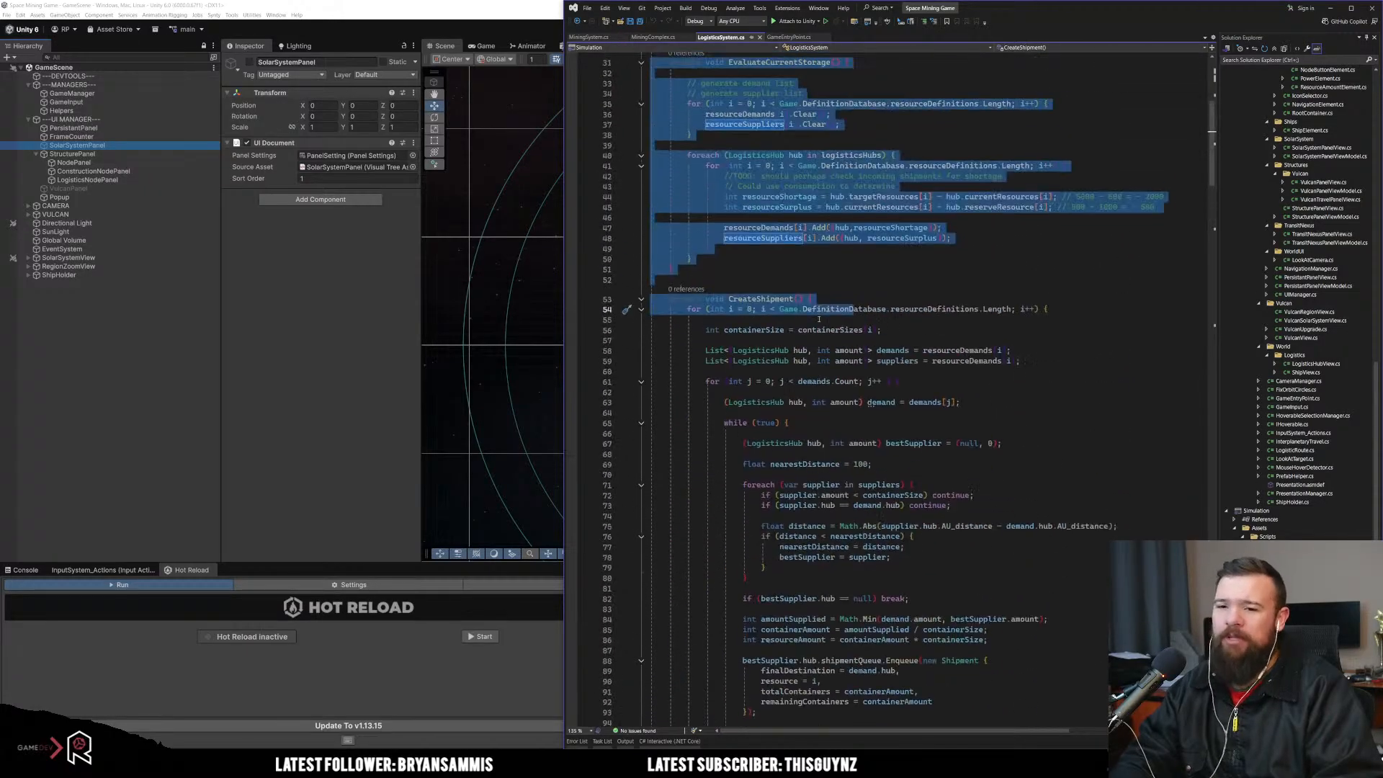
scroll(818, 317, "down", 6)
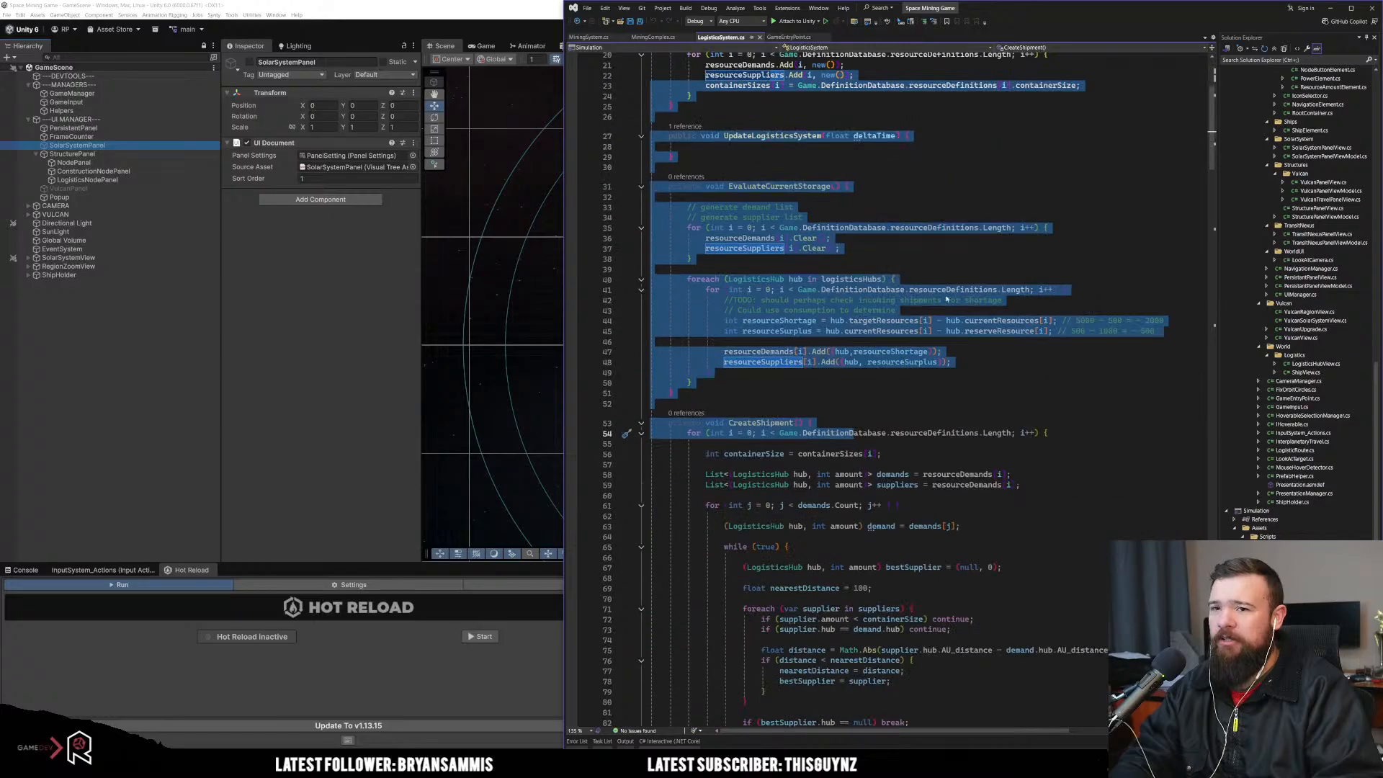
Step: Examine the Shipment, Cargo and LogisticsCorridor classes at the end of LogisticsSystem.cs
left_click_drag(1213, 136, 1214, 591)
left_click_drag(656, 242, 656, 469)
scroll(709, 308, "down", 6)
left_click_drag(709, 307, 812, 354)
left_click_drag(652, 395, 793, 446)
left_click_drag(694, 496, 828, 601)
left_click(908, 466)
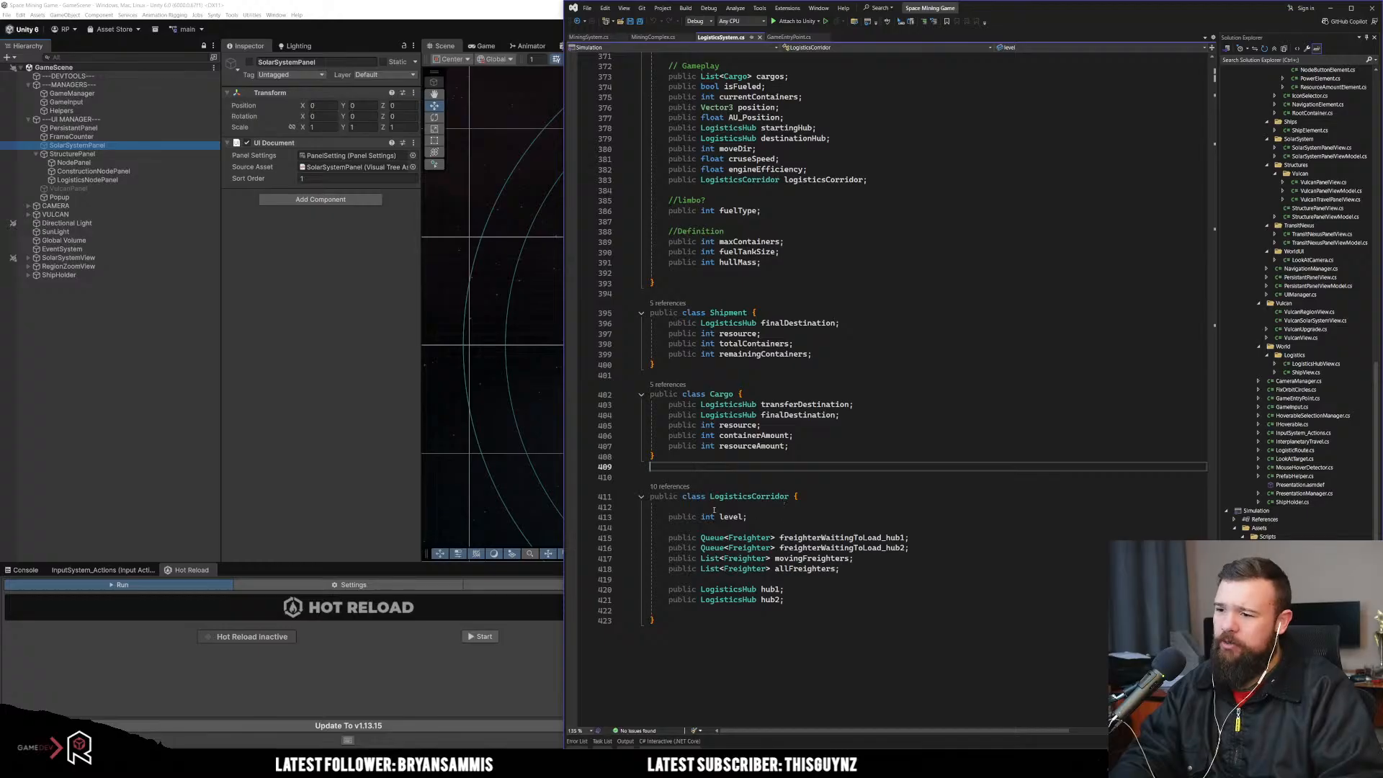
left_click_drag(709, 497, 791, 589)
left_click(811, 527)
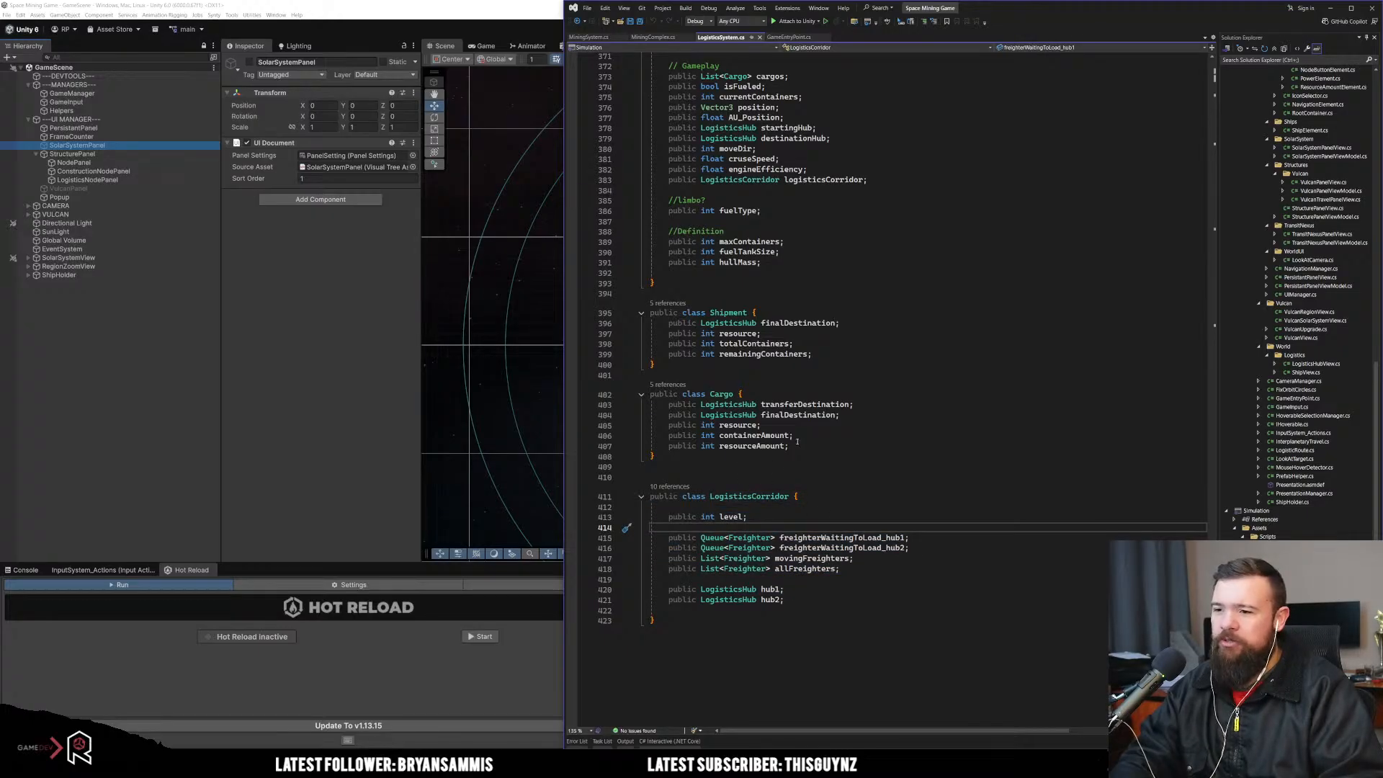
left_click_drag(798, 440, 660, 312)
left_click(886, 372)
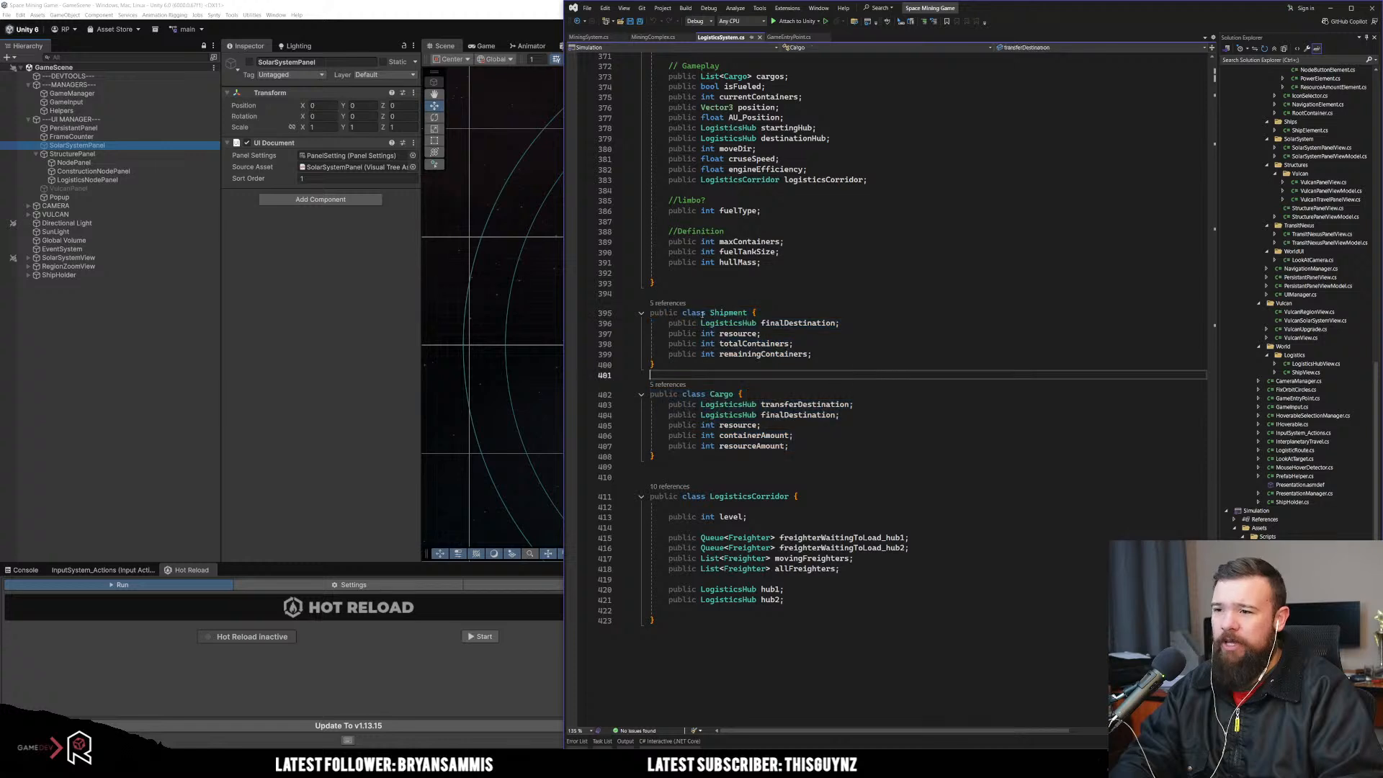
left_click_drag(694, 398, 879, 457)
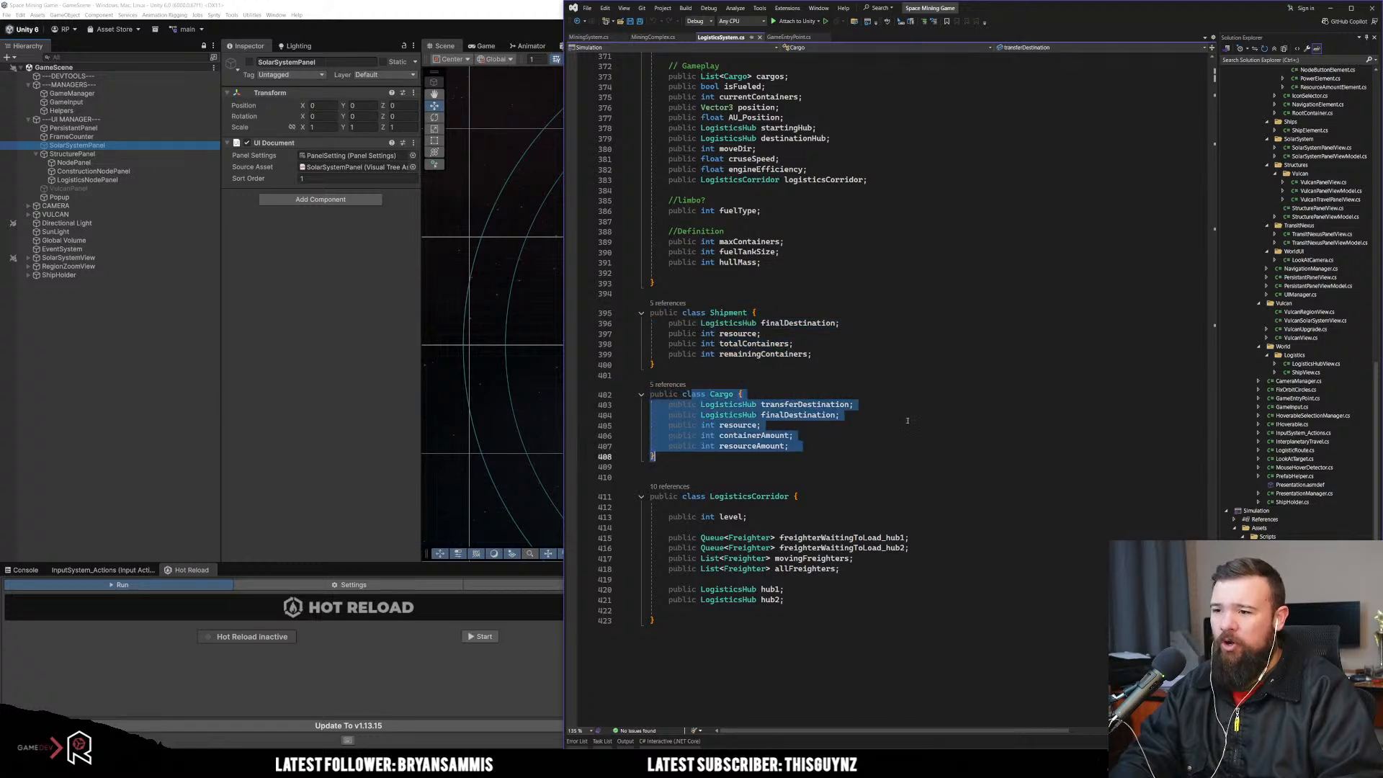
left_click(911, 413)
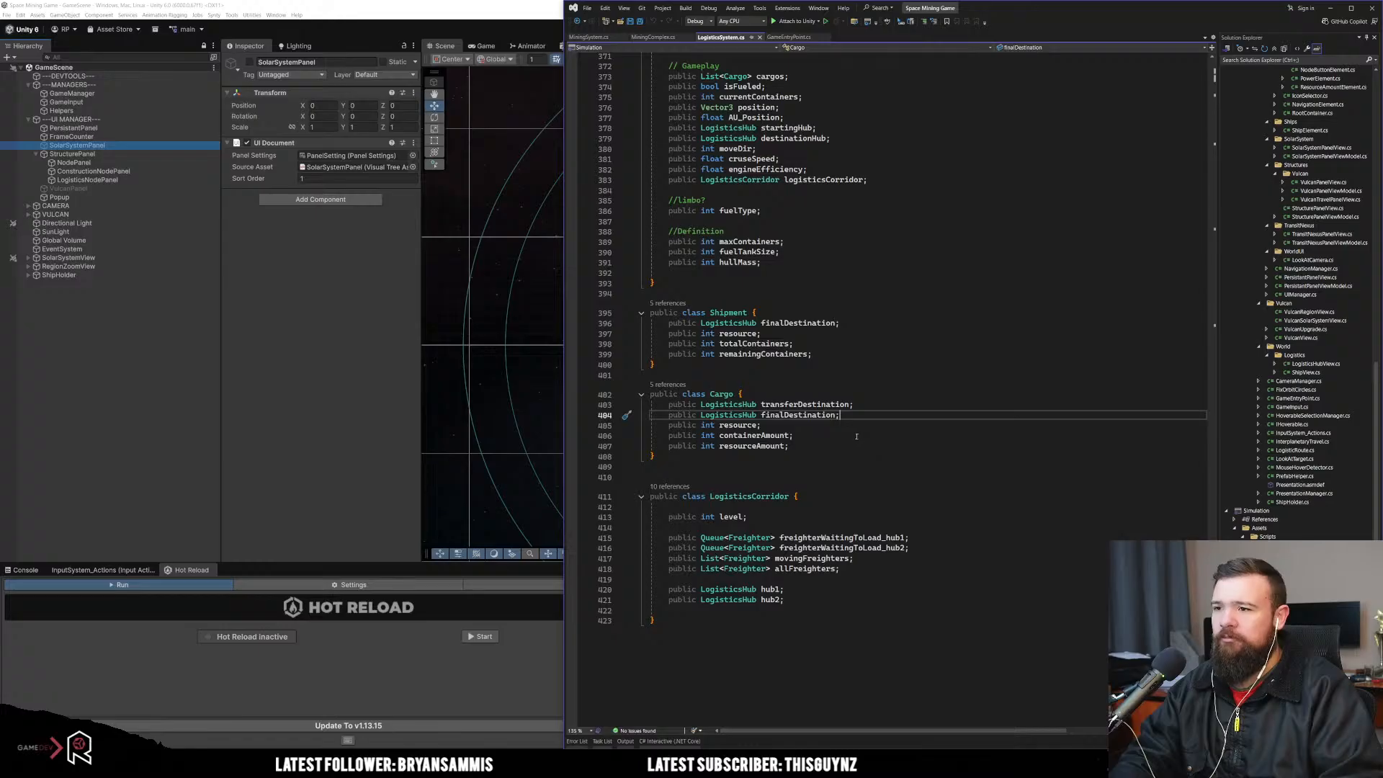
Step: Examine the Freighter class's gameplay and definition fields, comparing them with the Shipment, Cargo and LogisticsCorridor classes below
scroll(780, 507, "up", 4)
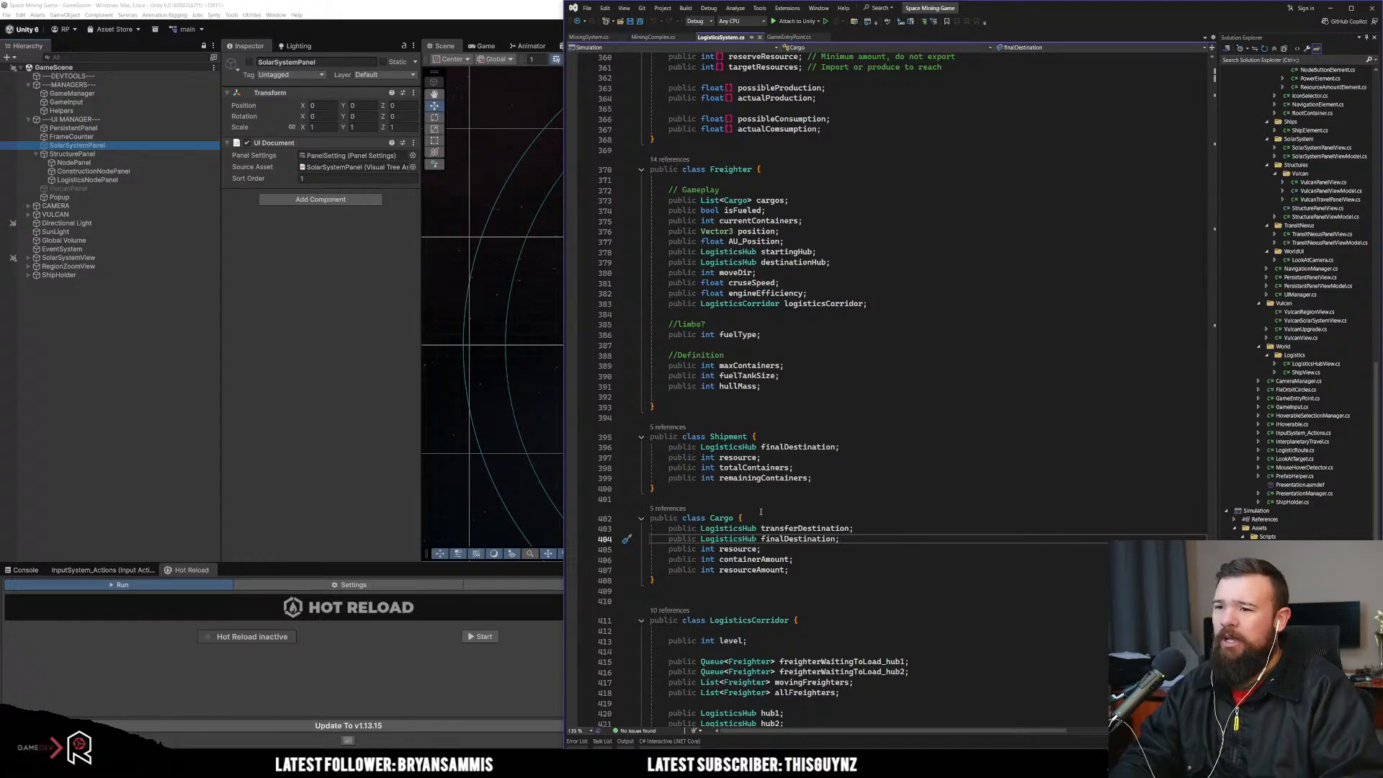
scroll(758, 513, "down", 4)
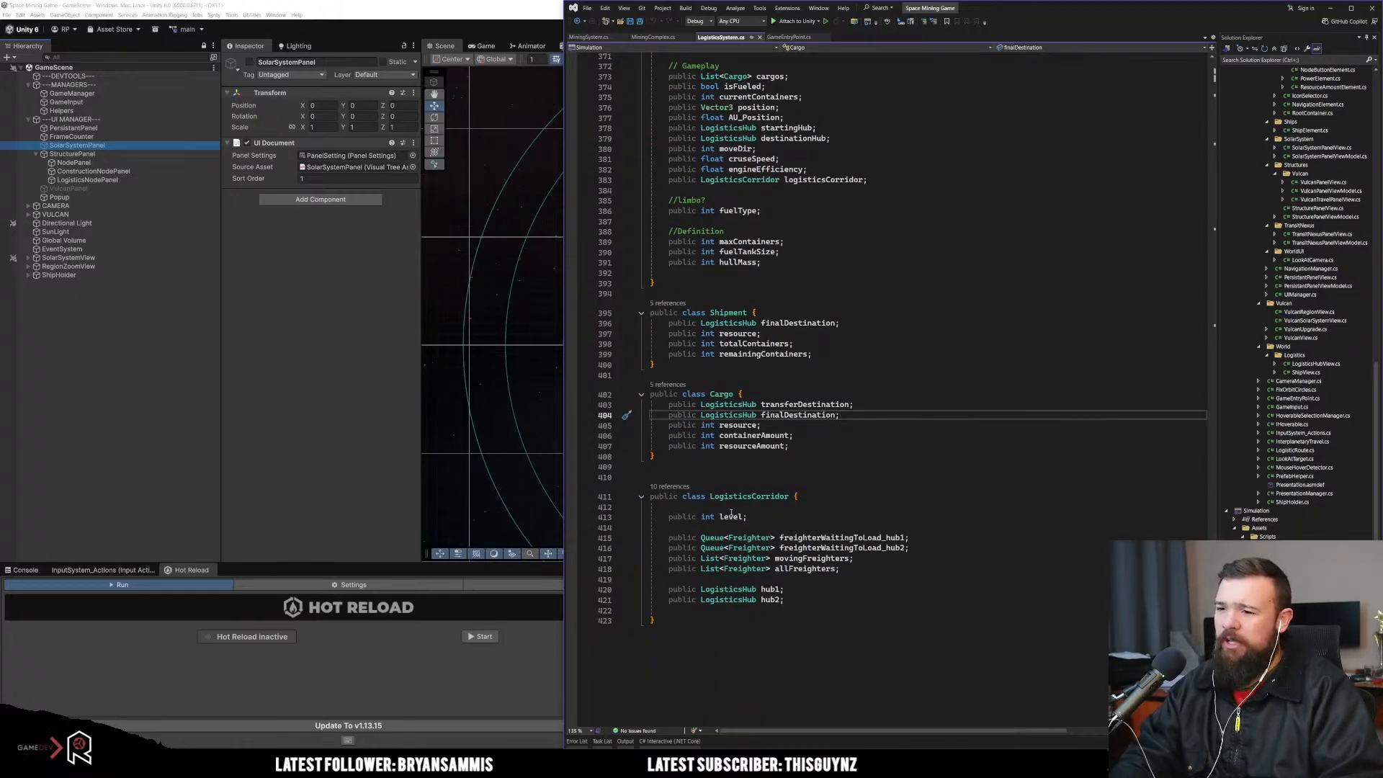
left_click_drag(793, 590, 753, 150)
scroll(749, 155, "up", 2)
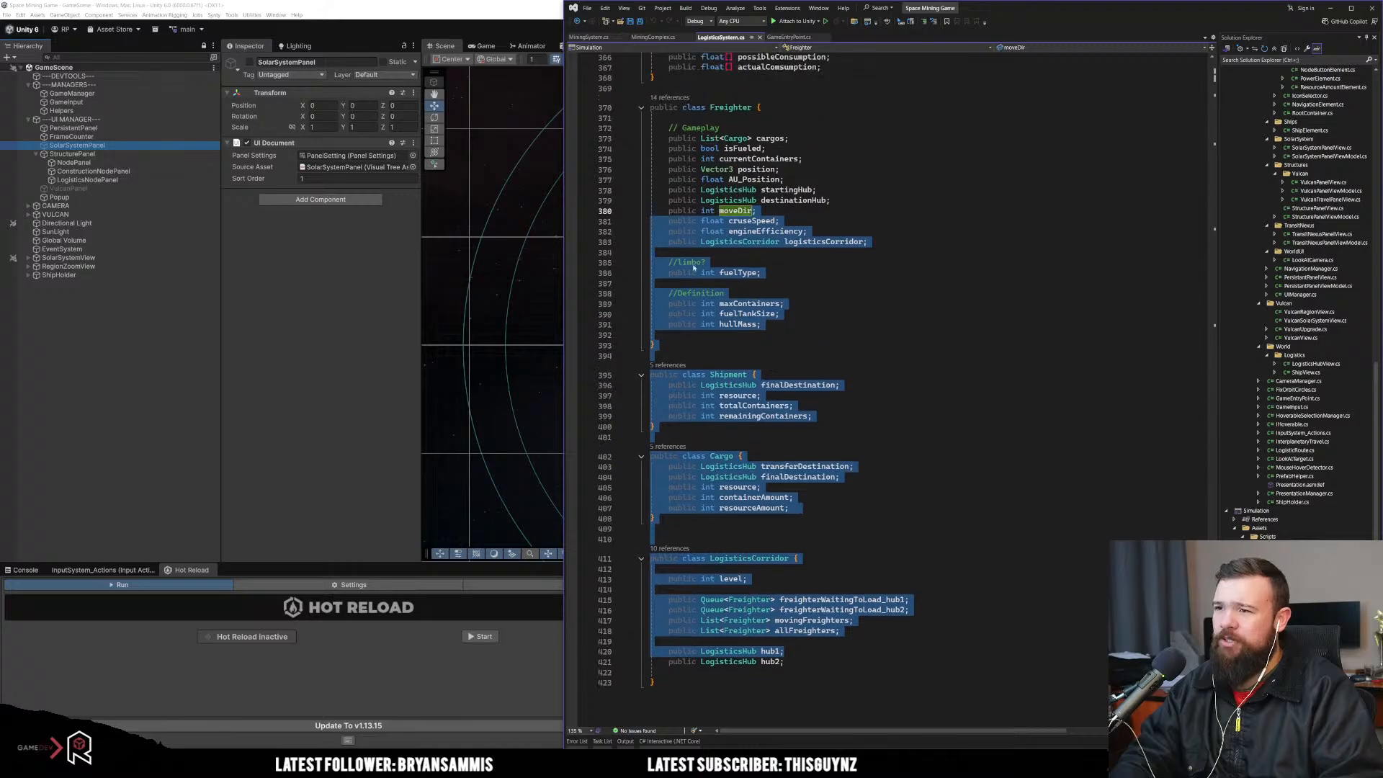
left_click_drag(694, 109, 860, 681)
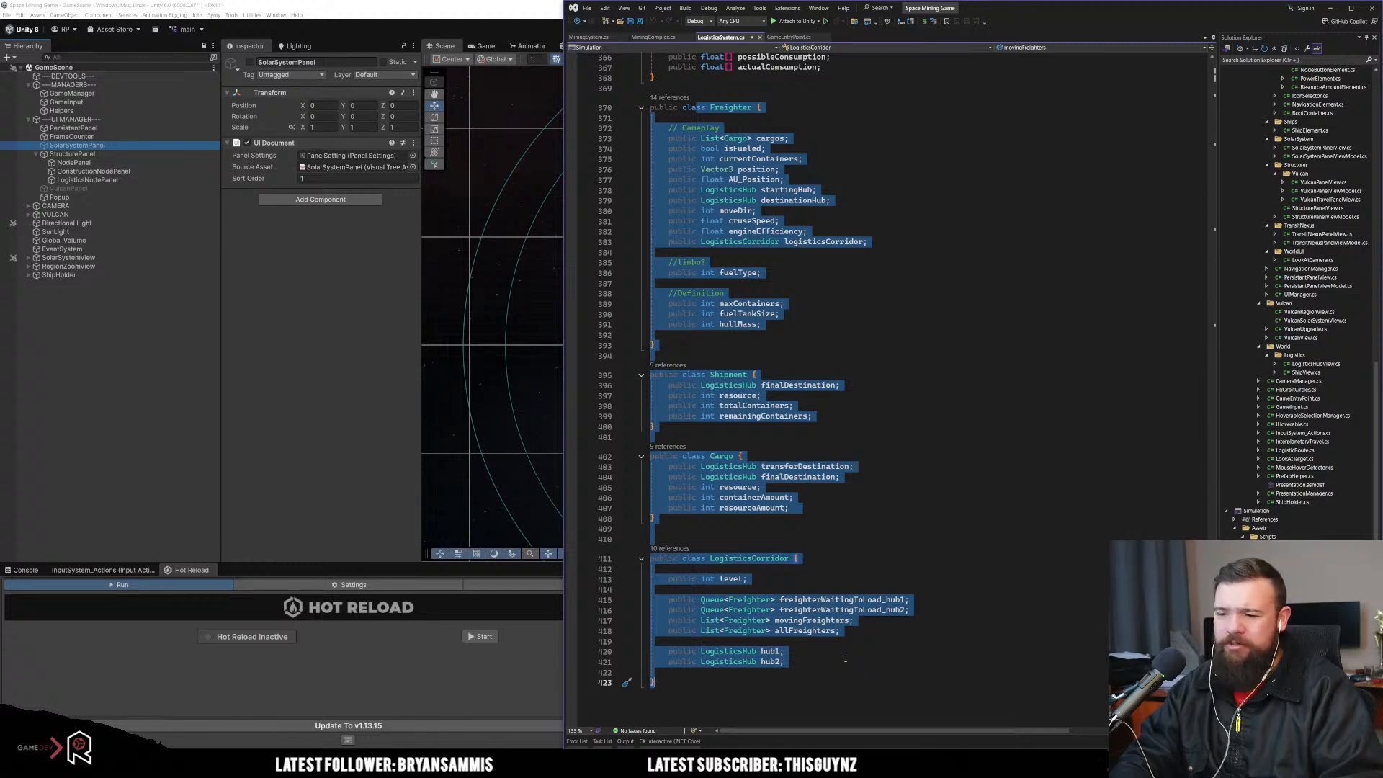
left_click(889, 530)
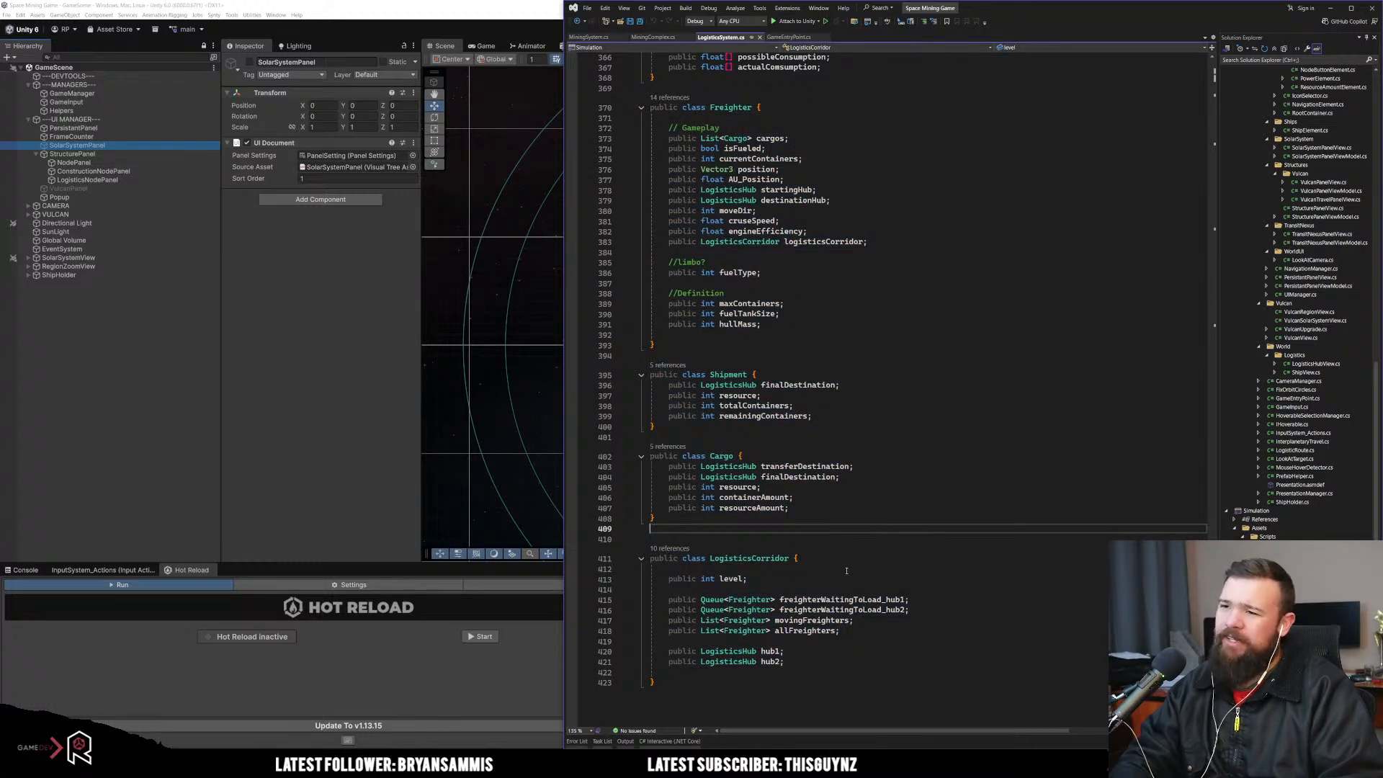
left_click_drag(701, 148, 802, 313)
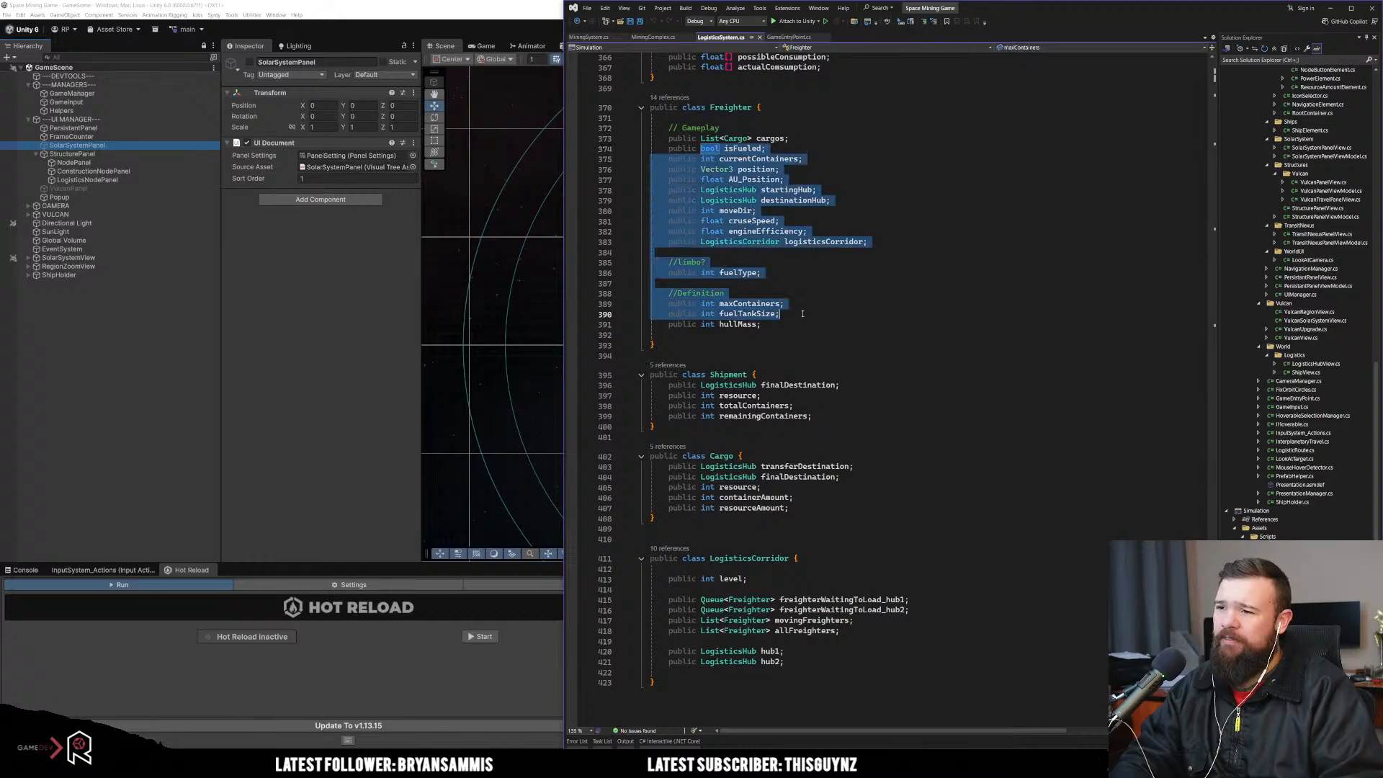
left_click_drag(708, 375, 805, 680)
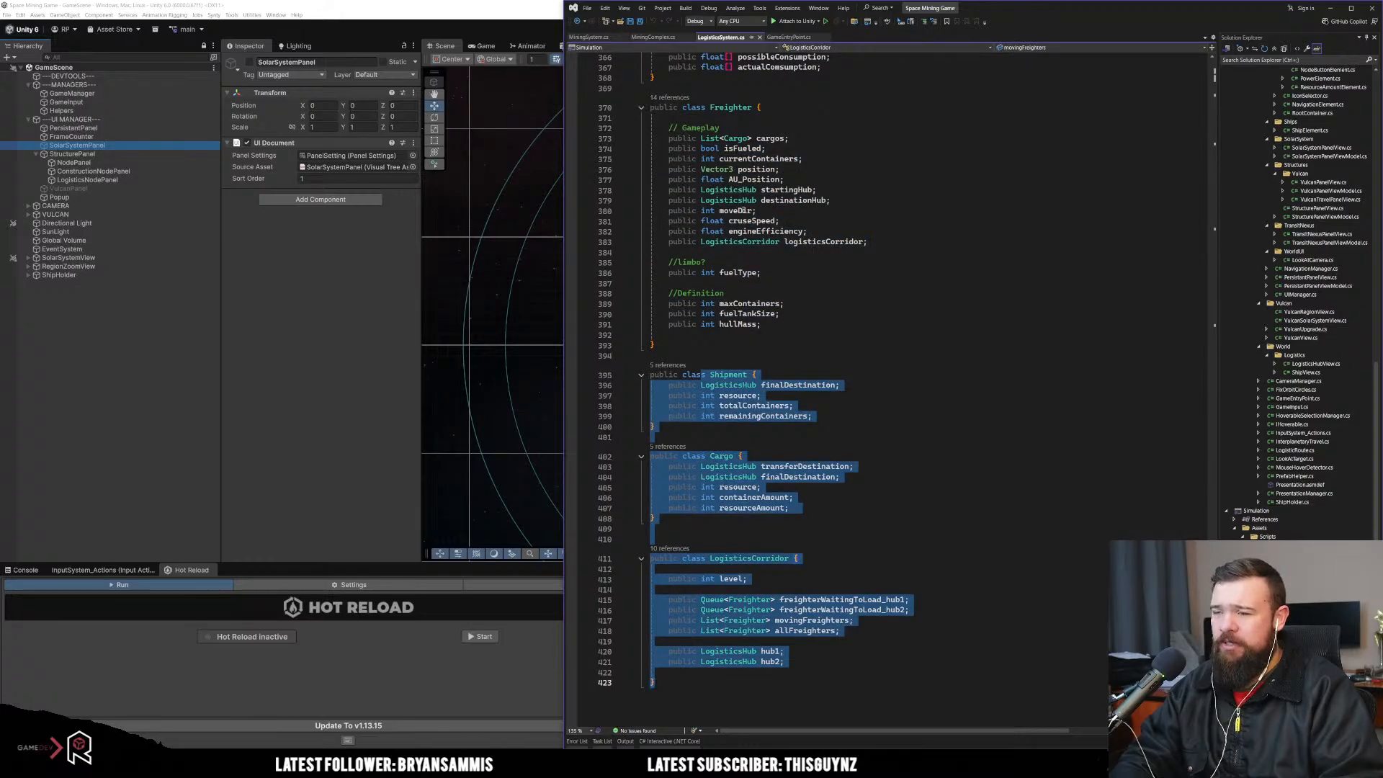
left_click_drag(697, 138, 858, 632)
left_click(873, 477)
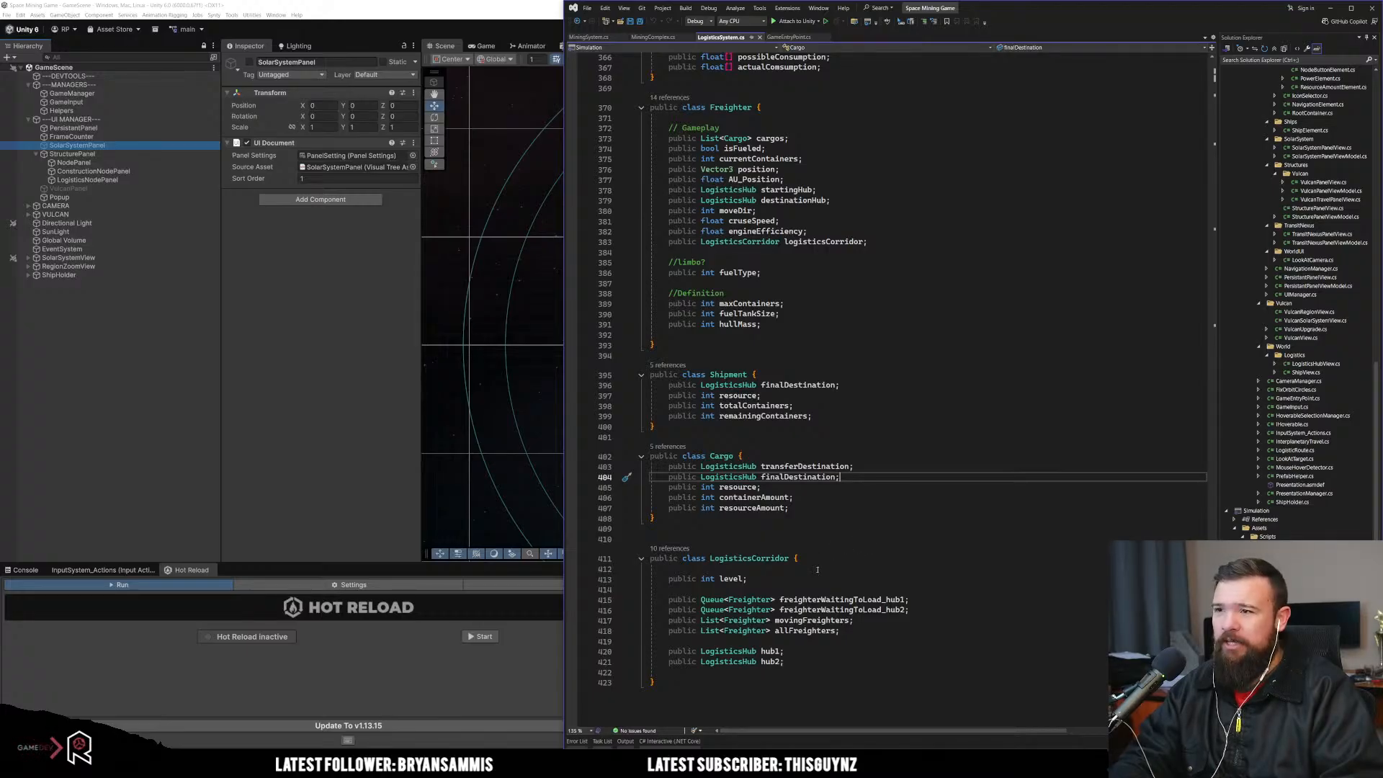
Step: Return to the beginning of LogisticsSystem.cs, review the class's private fields, and switch to the Unity editor
scroll(817, 570, "up", 13)
scroll(817, 572, "up", 4)
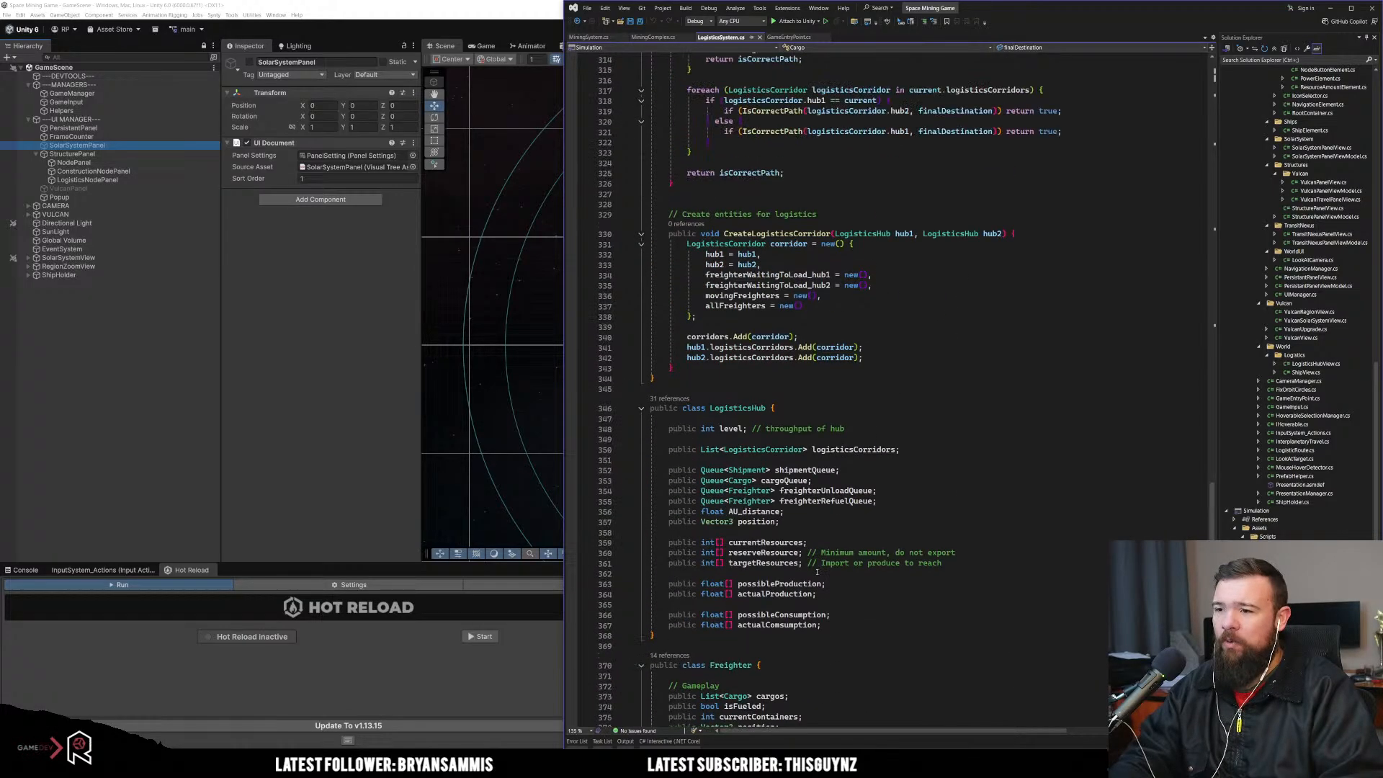
scroll(817, 572, "up", 20)
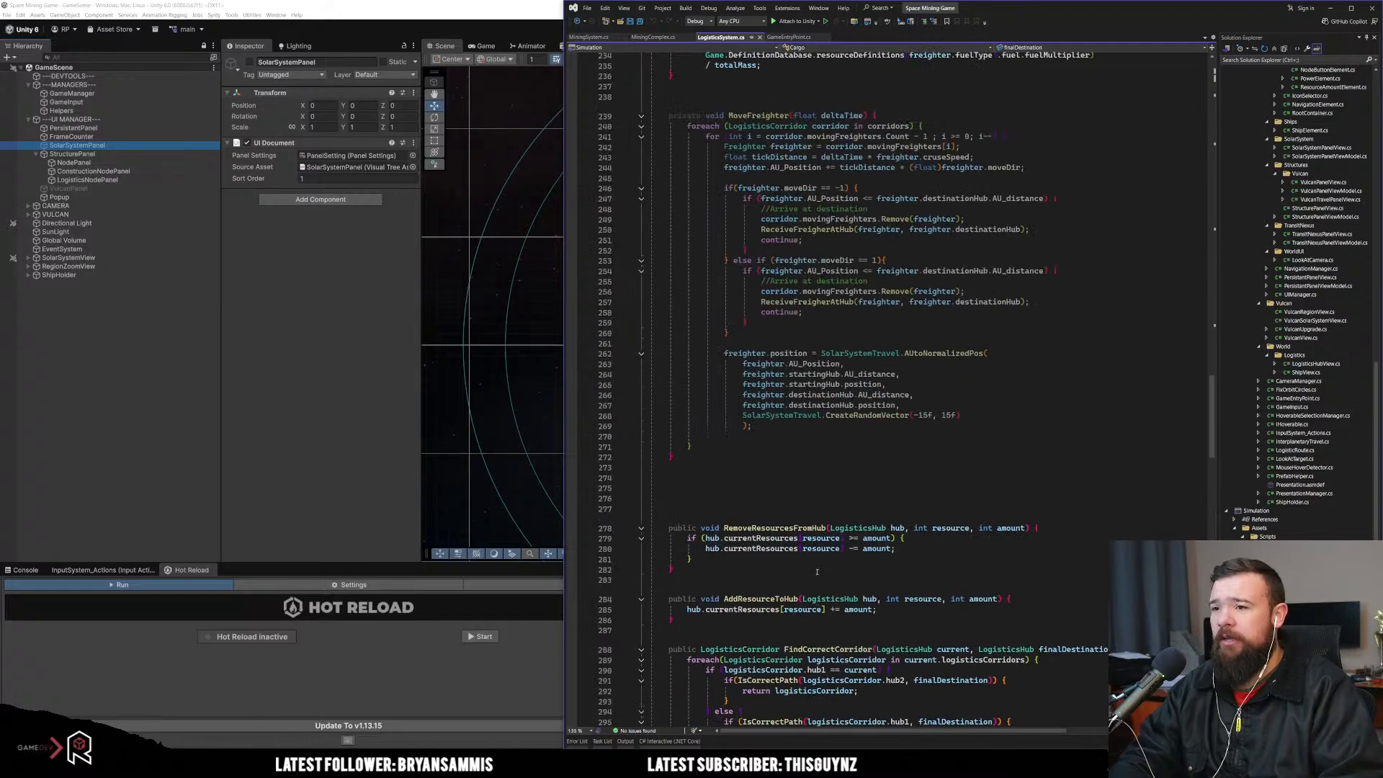
scroll(817, 570, "up", 20)
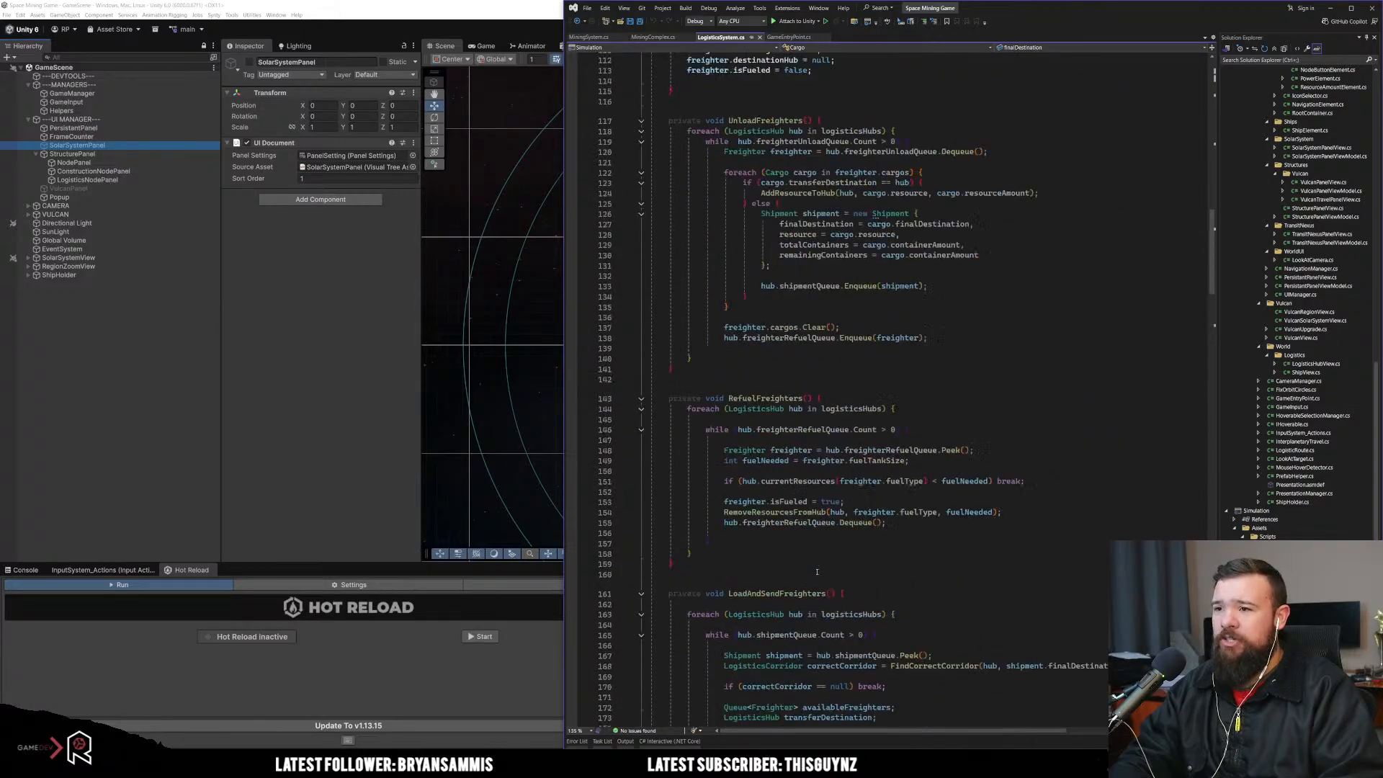
scroll(817, 572, "up", 20)
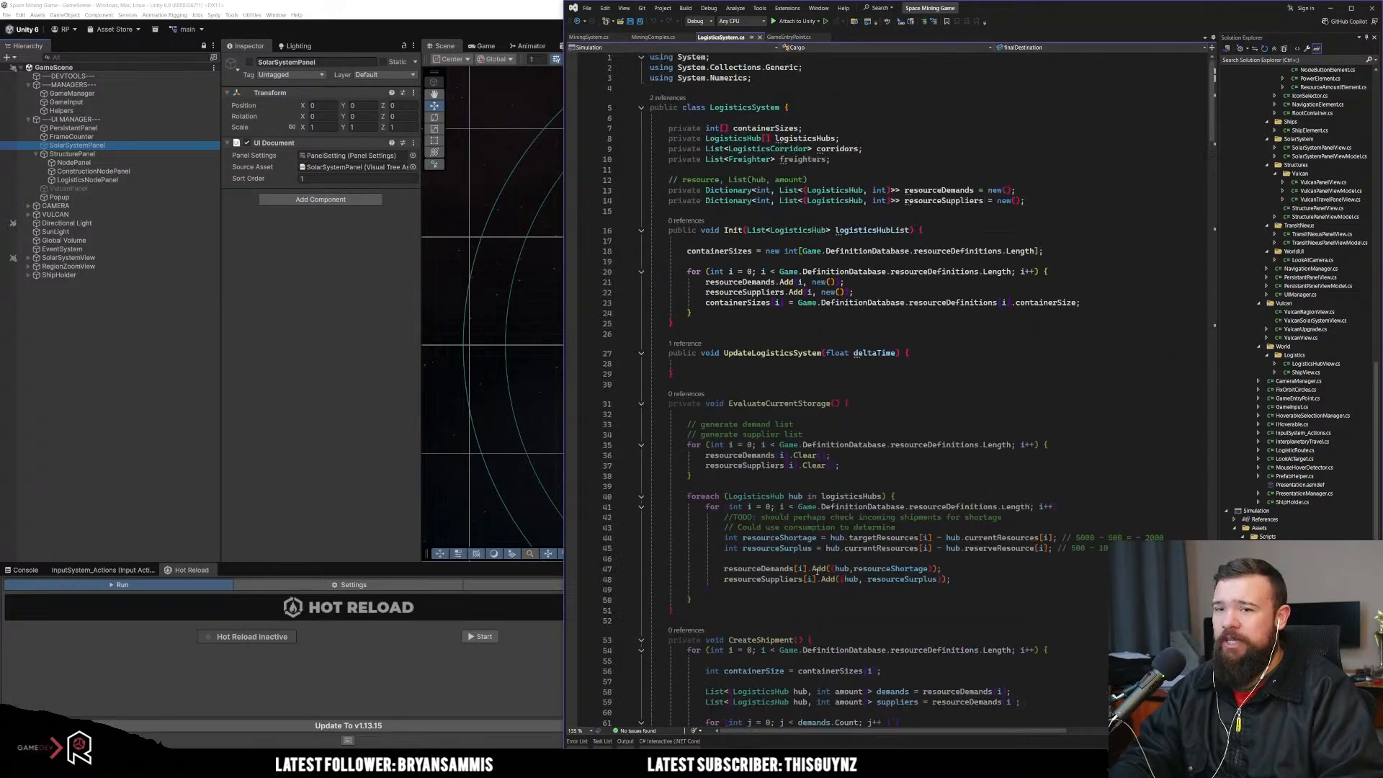
left_click_drag(668, 129, 895, 163)
left_click(896, 164)
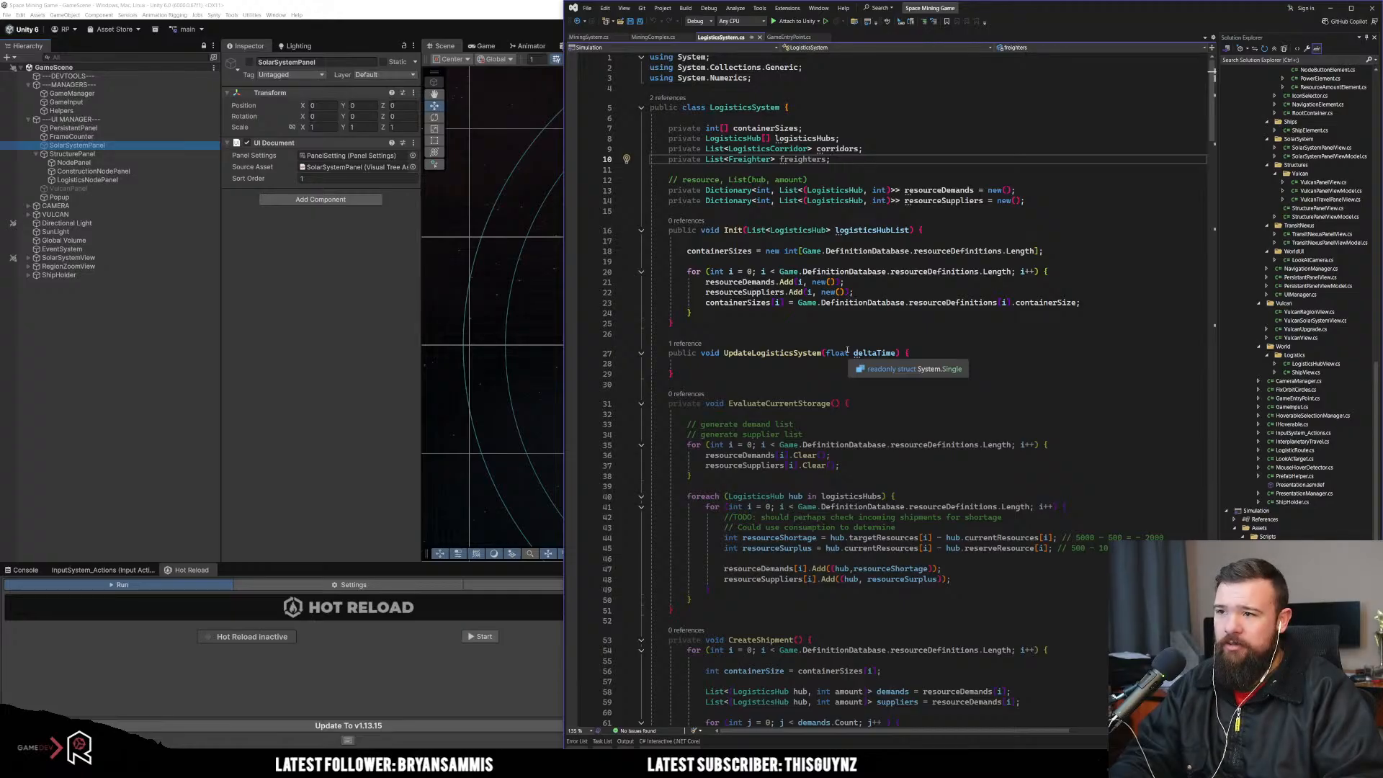
left_click(754, 108)
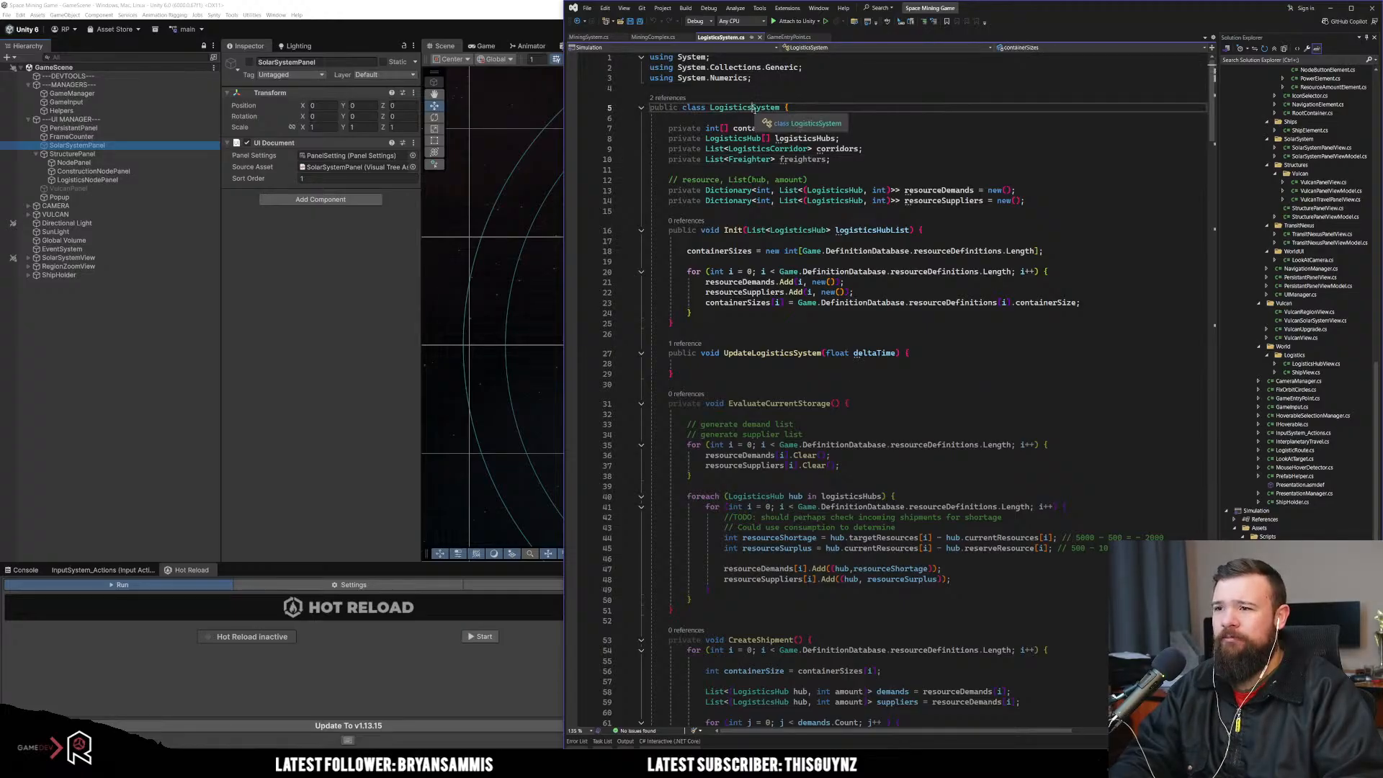
left_click(815, 338)
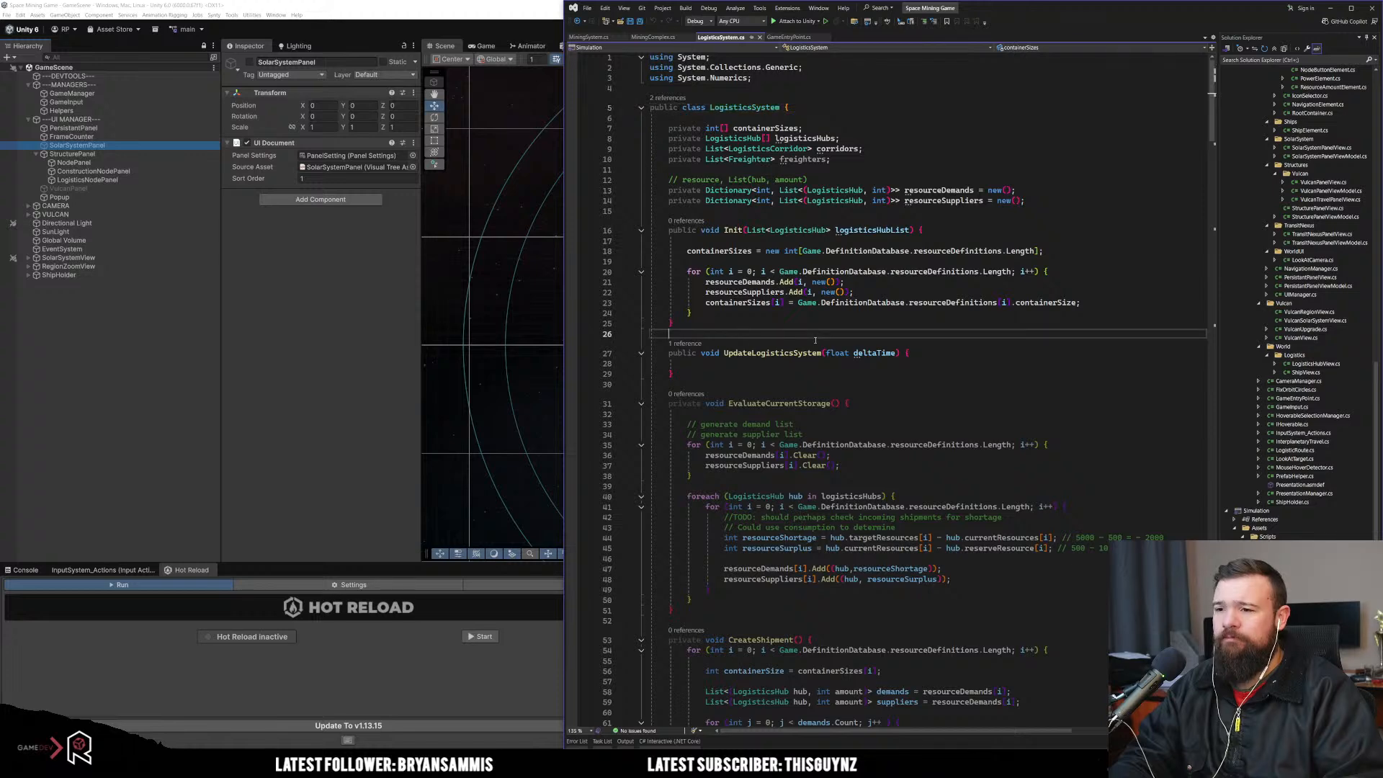
left_click(380, 336)
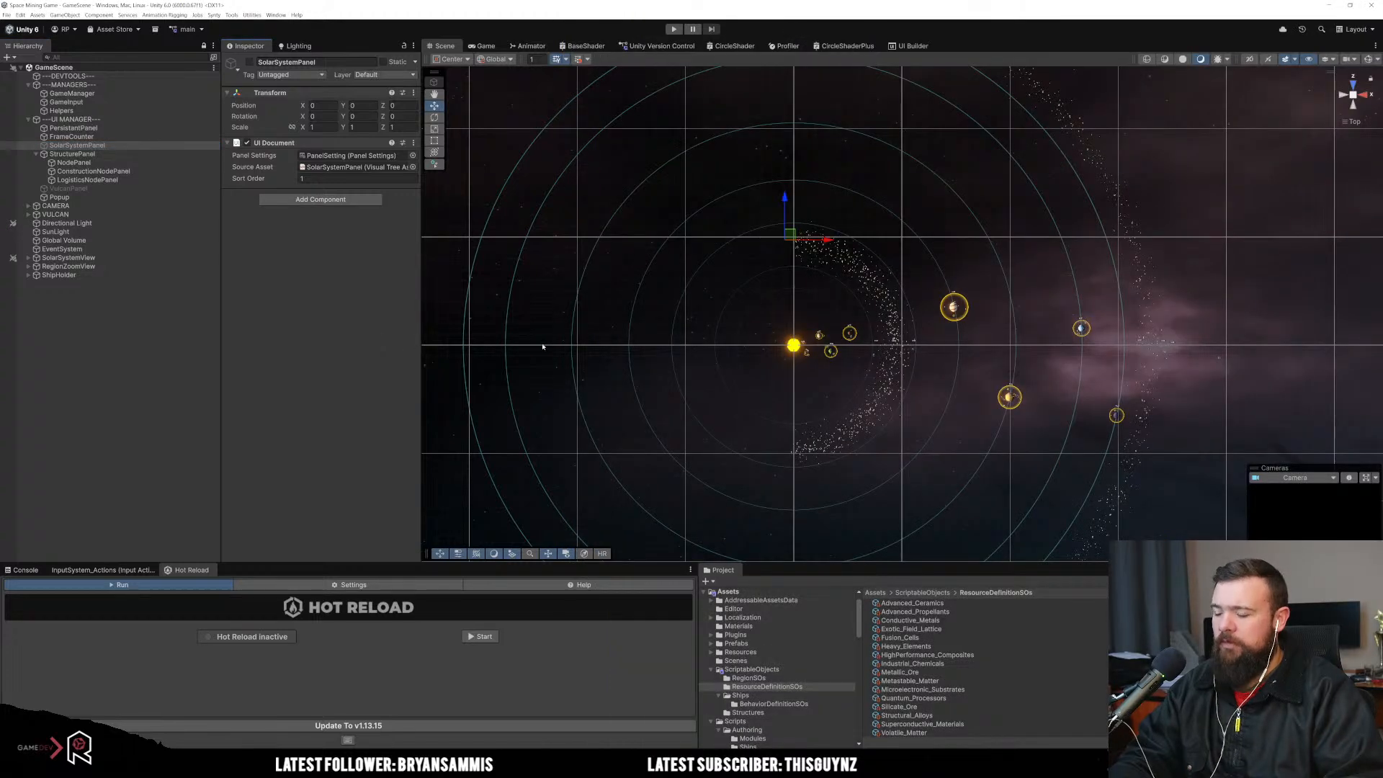
Step: Deselect SolarSystemPanel, look over the inner solar system and asteroid belt in the scene, and show the Console
scroll(851, 425, "up", 5)
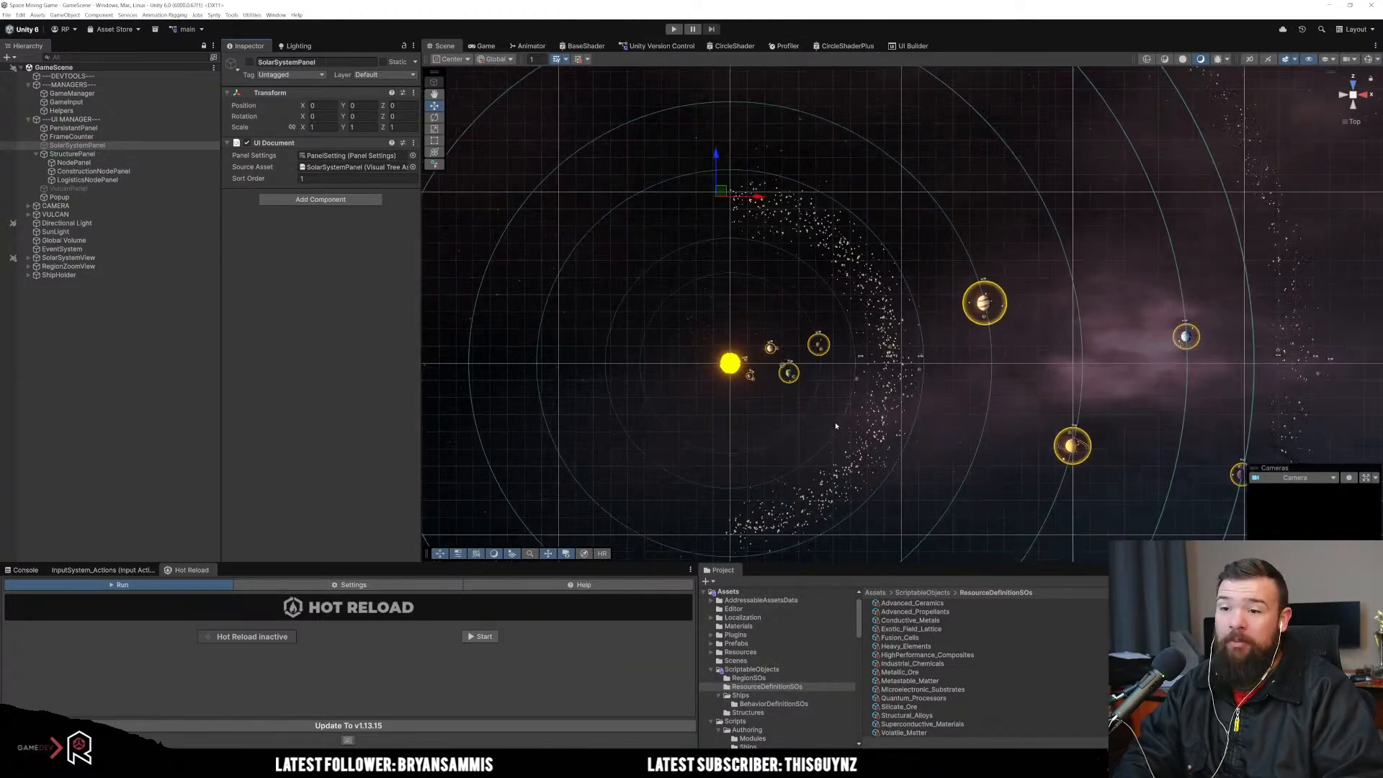
left_click(820, 410)
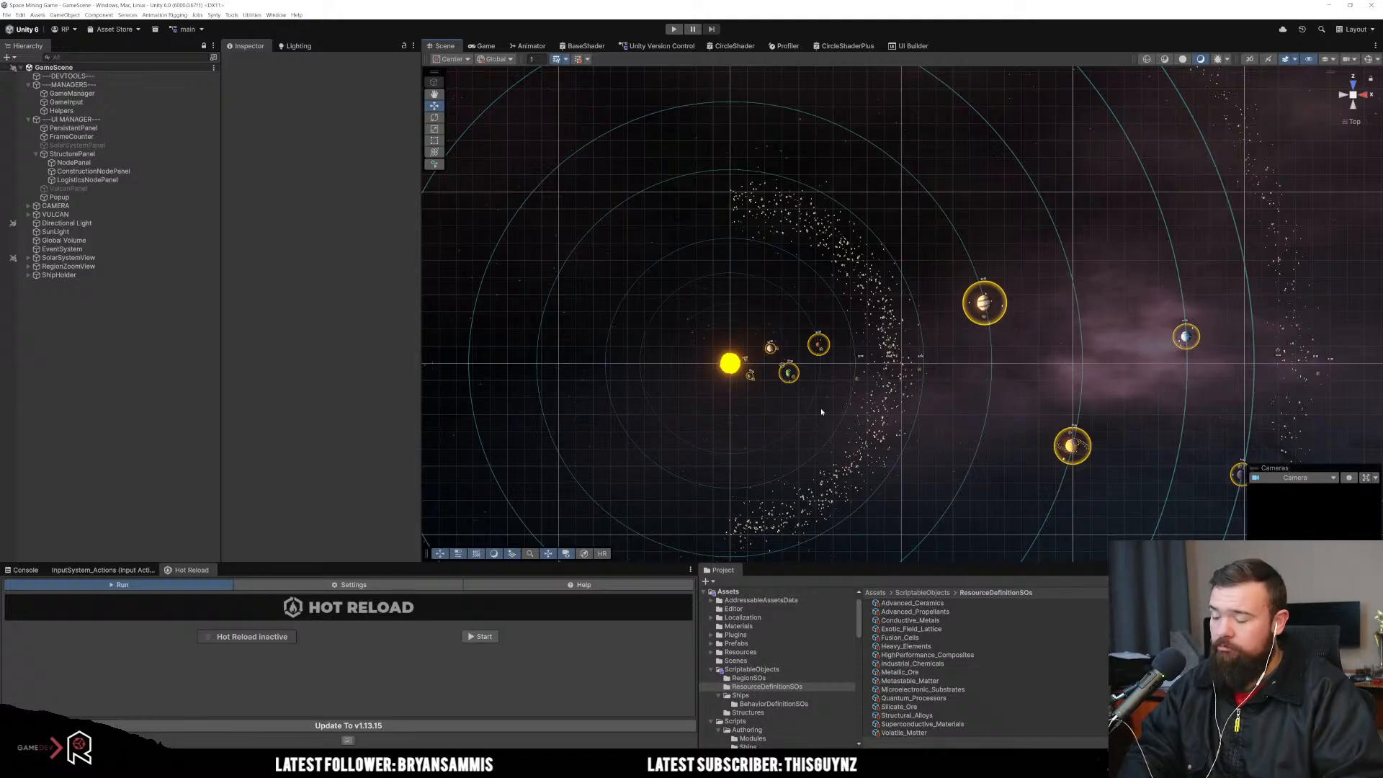
left_click_drag(821, 412, 732, 347)
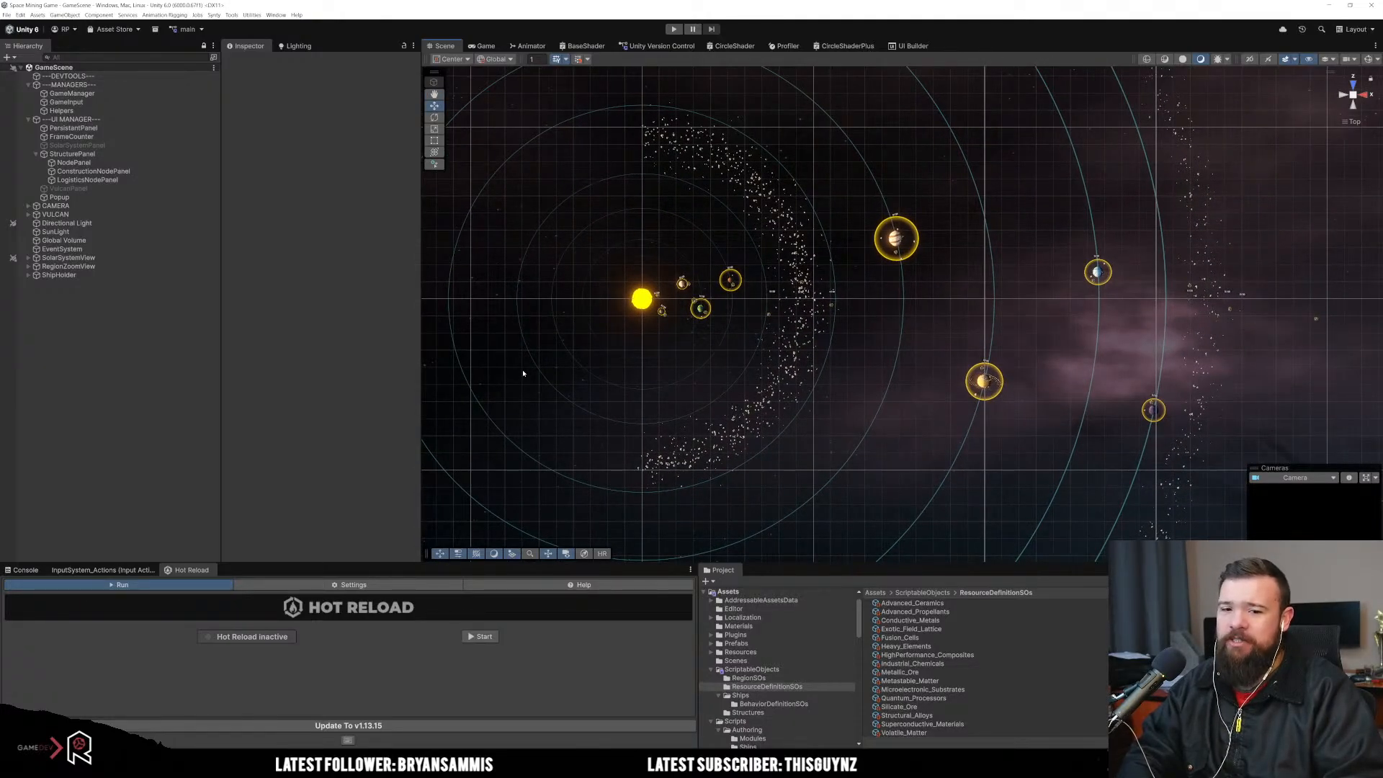
left_click(25, 570)
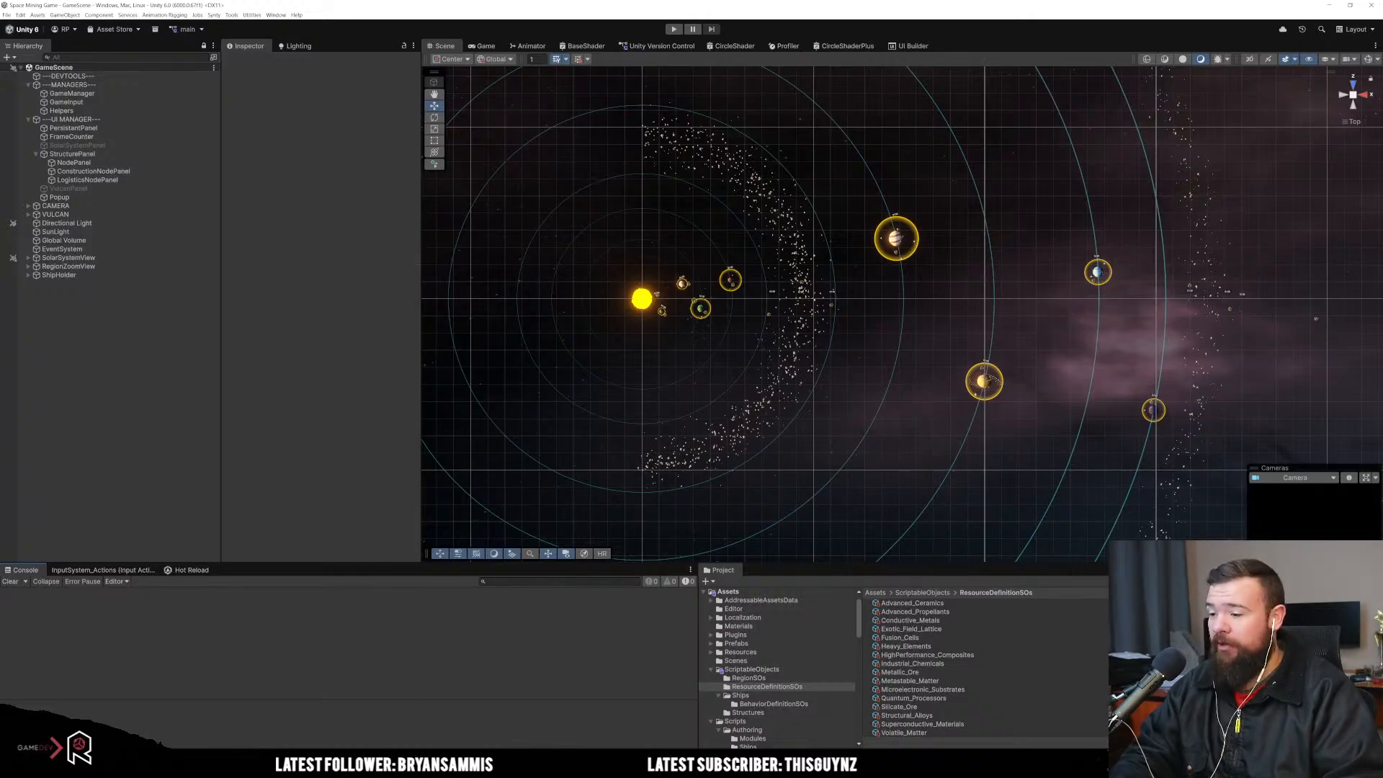
Step: Switch to Visual Studio and look through the commented-out IModuleBehaviorDefinition, ModuleFactory, ModuleDefinition, ModuleDatabase and ModuleRuntimeData scripts
key("alt+Tab")
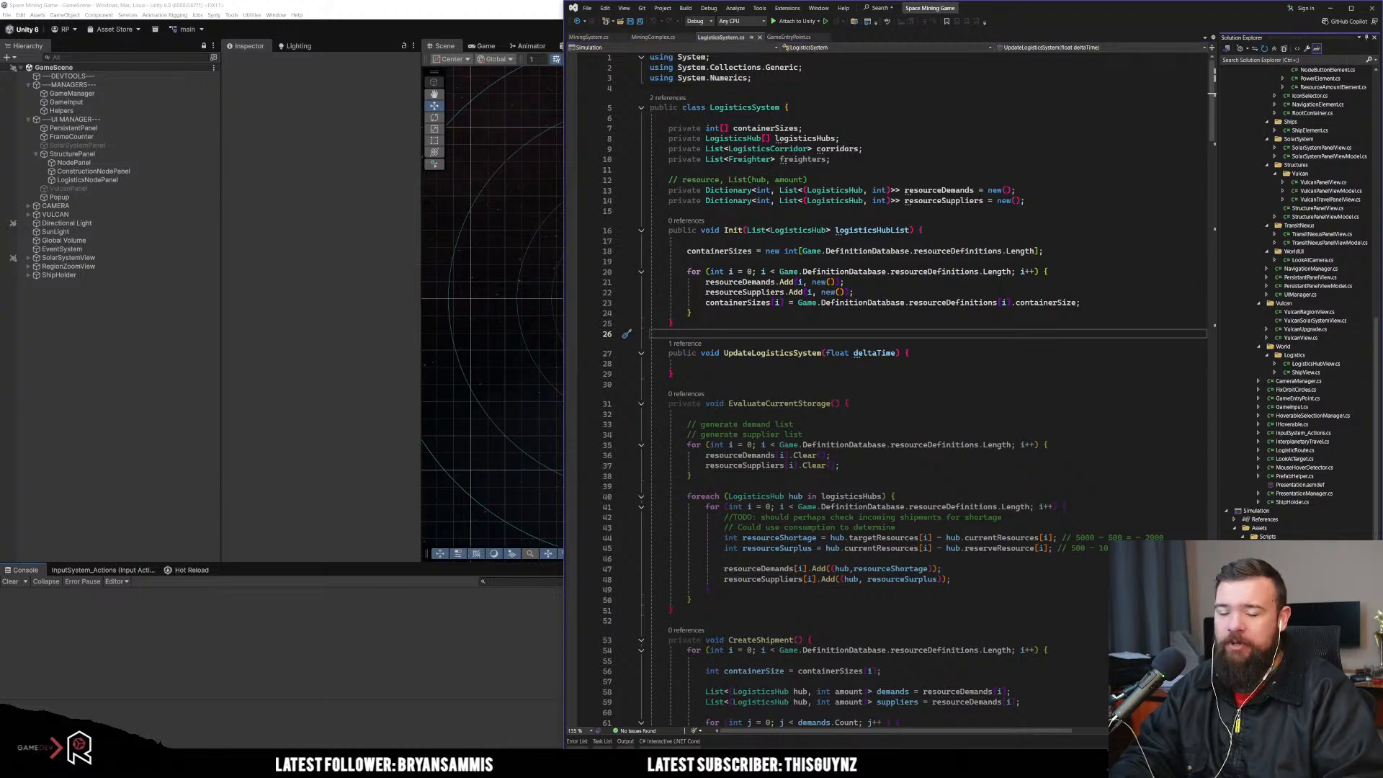
left_click(1312, 634)
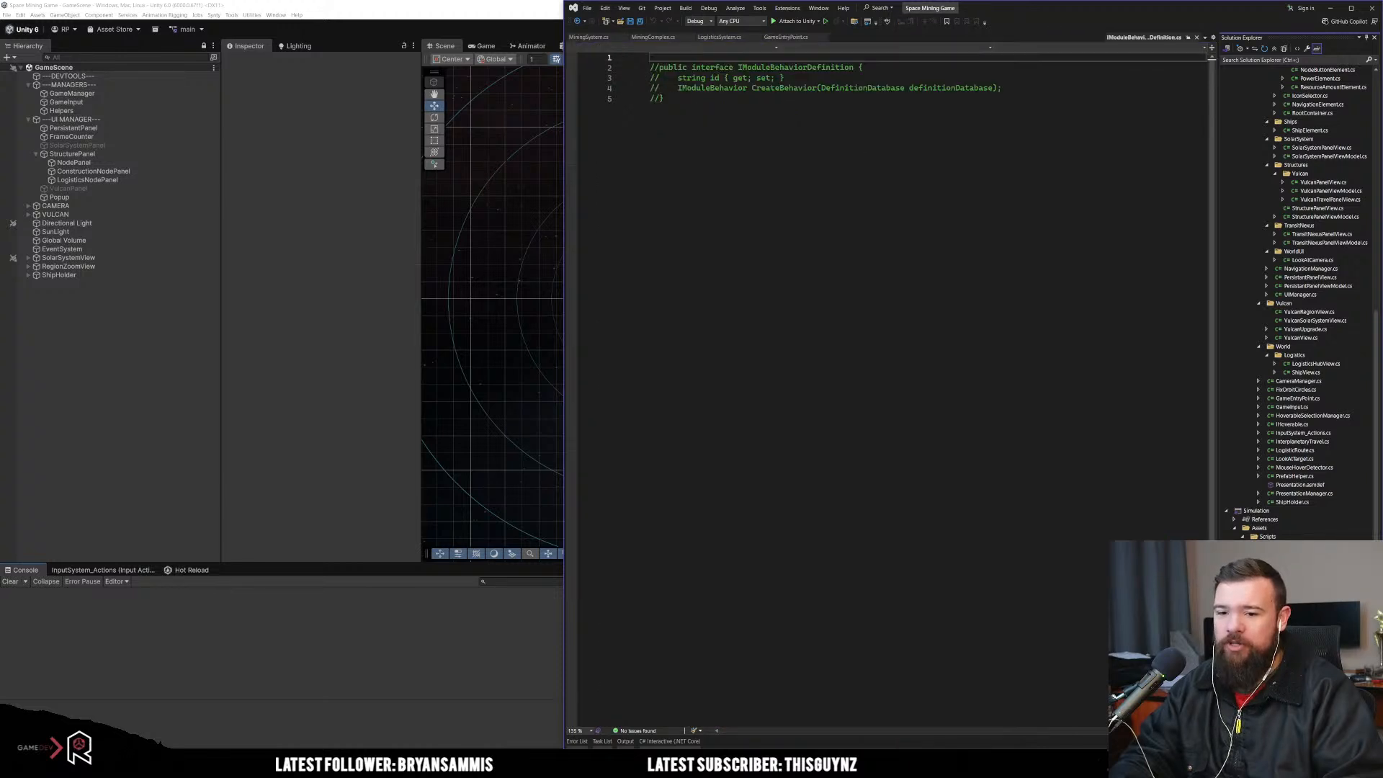
left_click(1312, 642)
left_click(1311, 660)
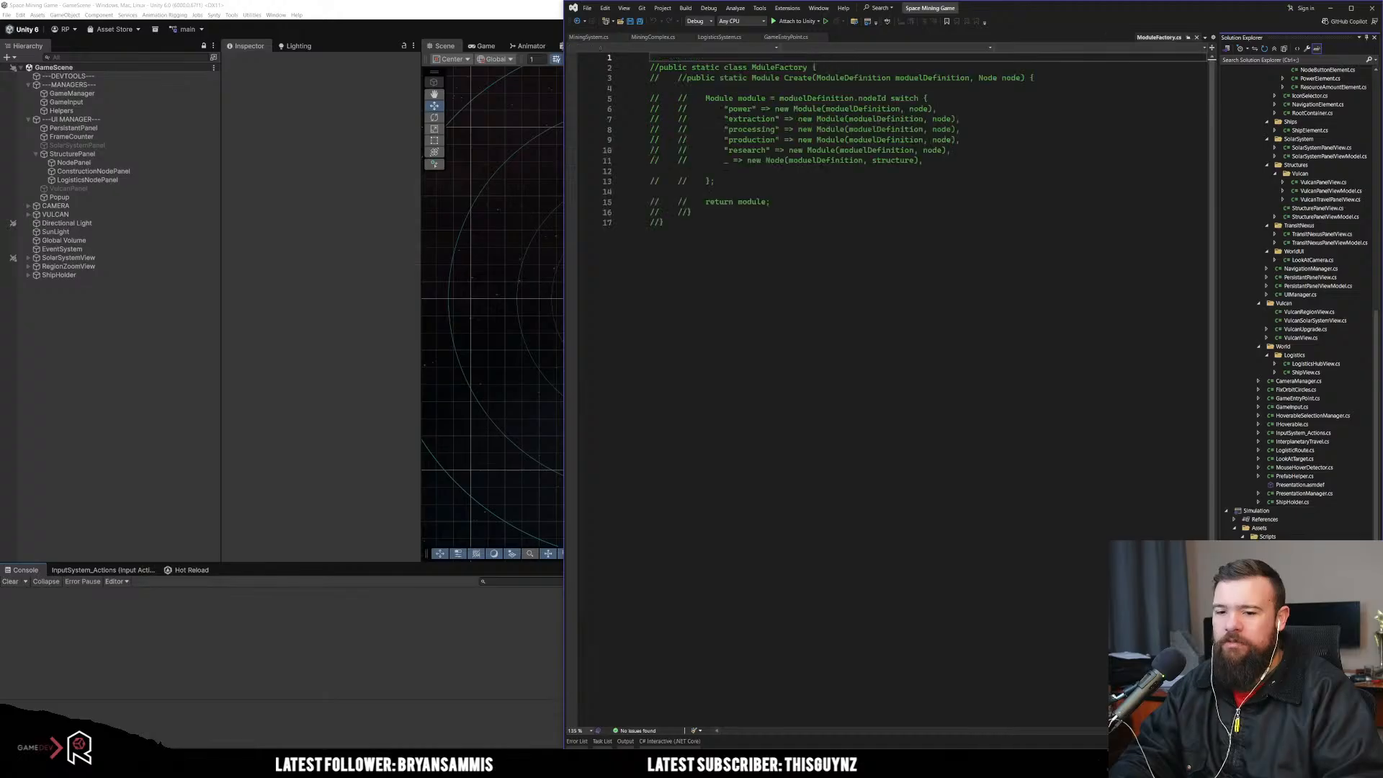
left_click(1311, 652)
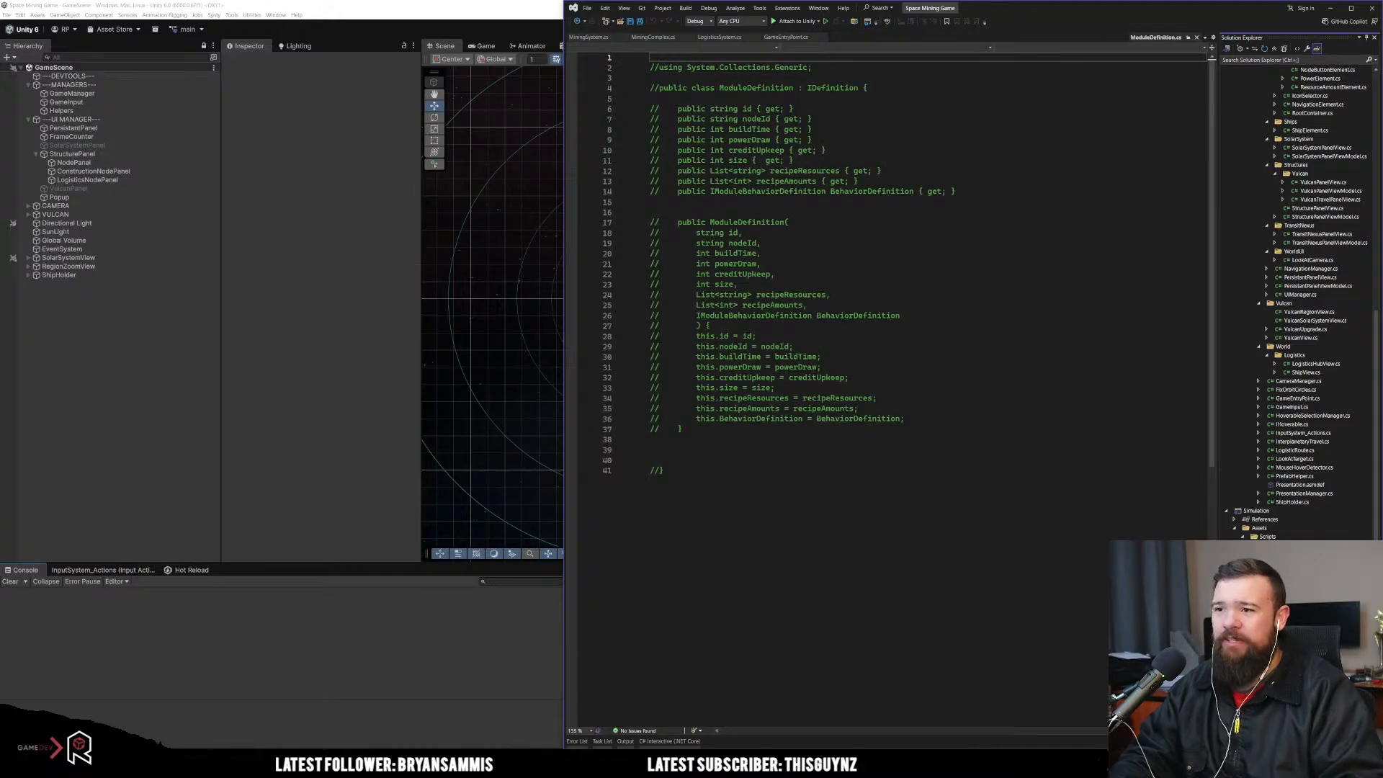
left_click(1312, 647)
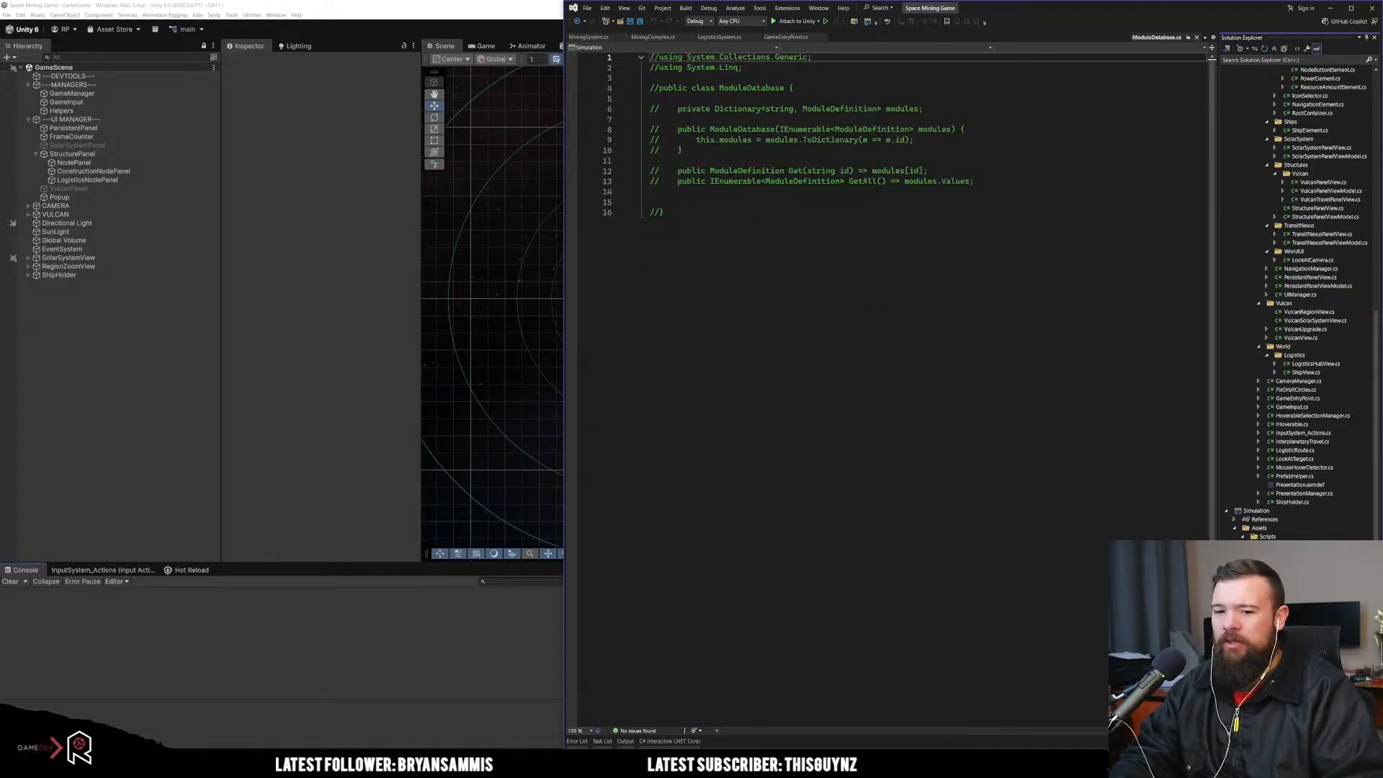
left_click(1311, 669)
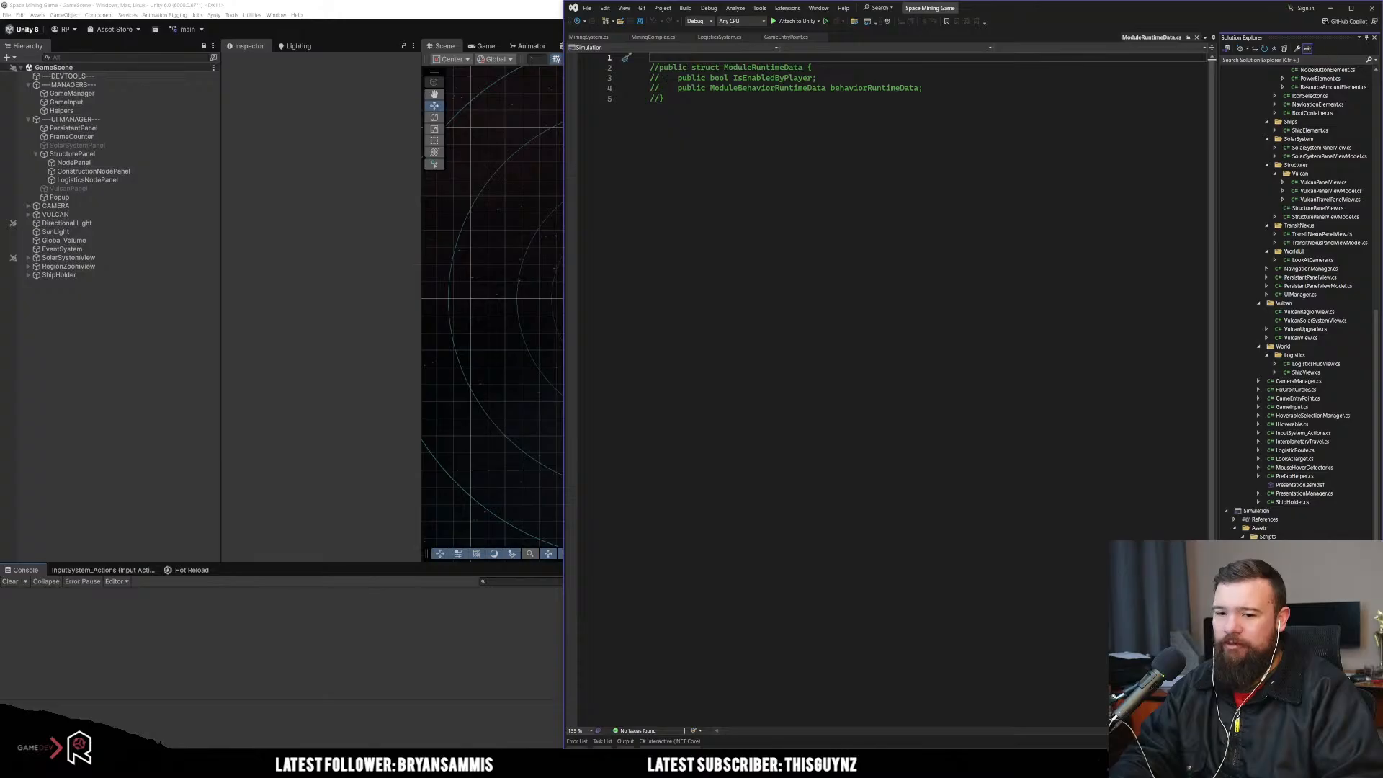
Step: Read through the commented-out ProcessingBehavior and PowerBehavior classes to their ends
left_click(1311, 677)
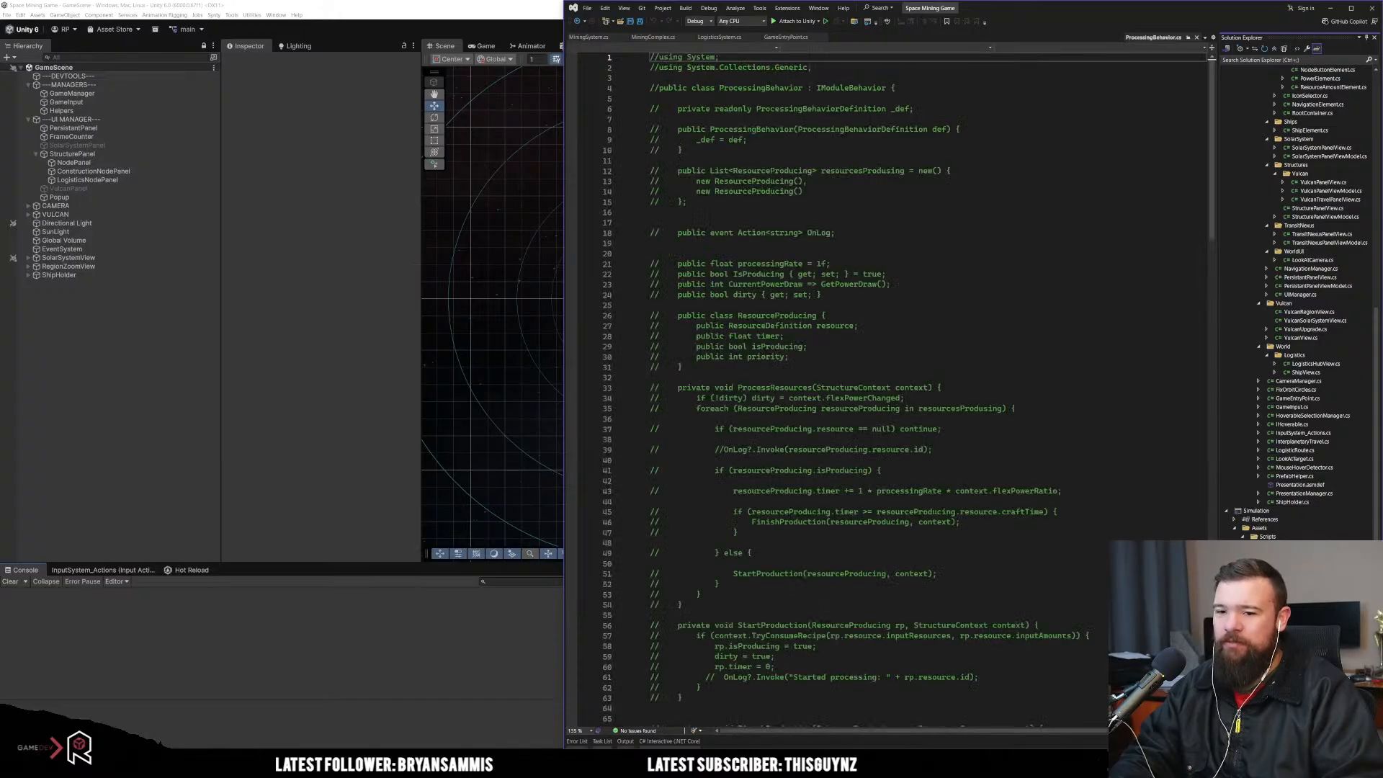
scroll(1057, 492, "down", 20)
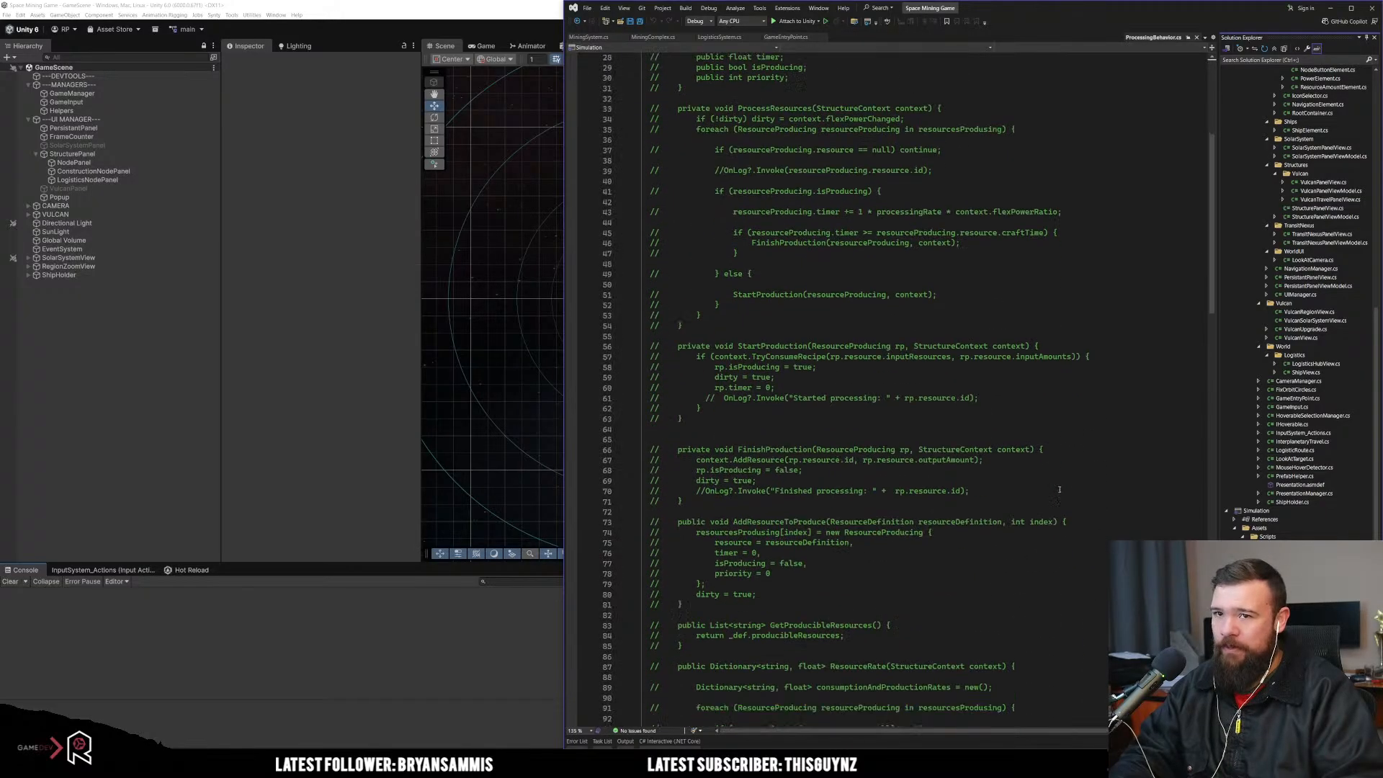
scroll(1054, 486, "down", 20)
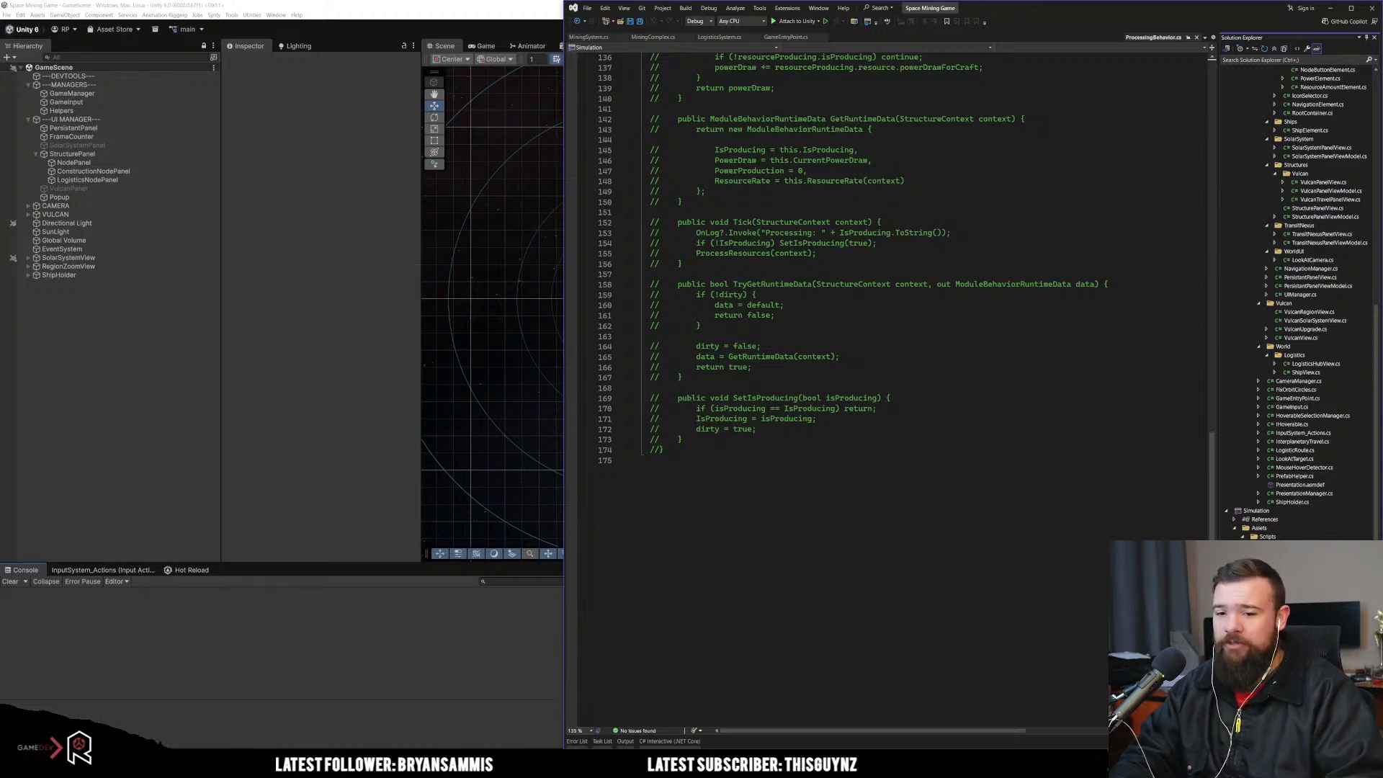
key("Up")
key("Up")
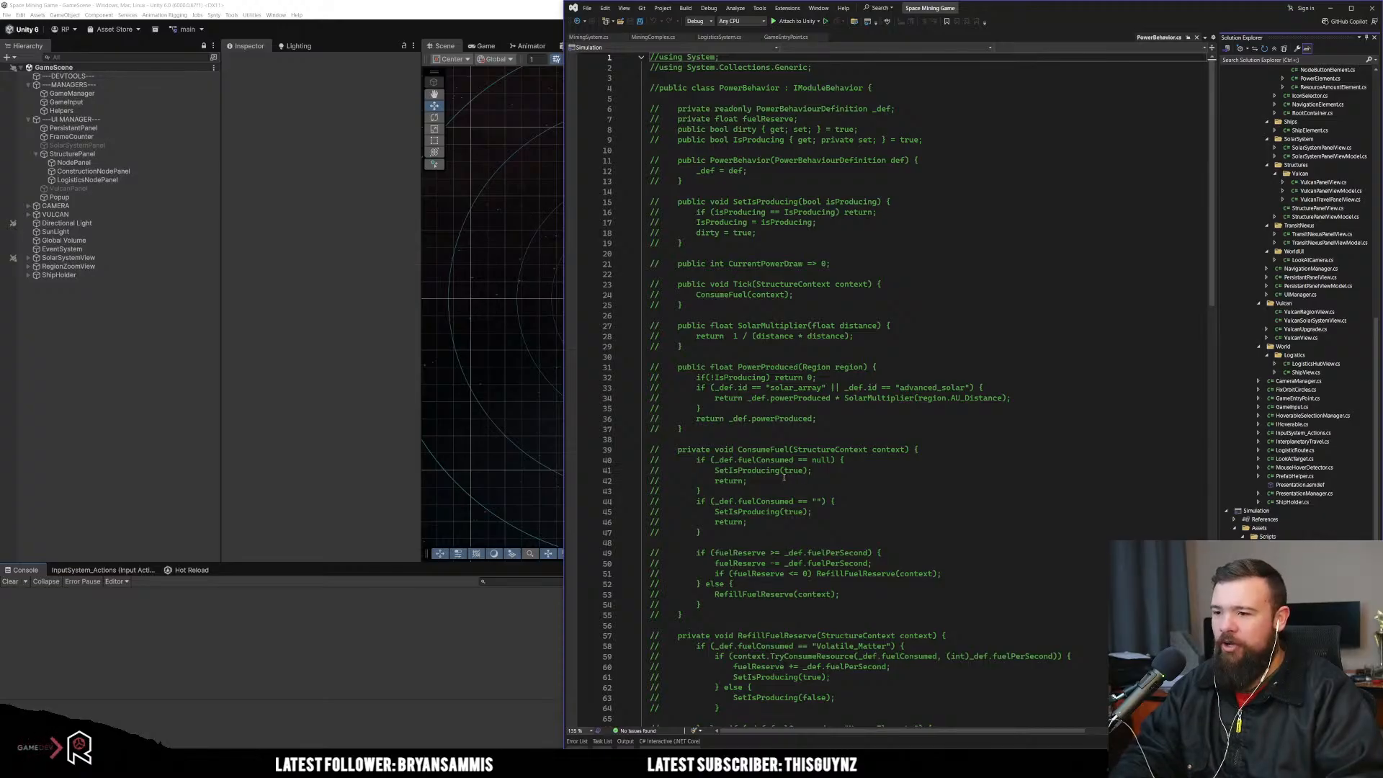
scroll(775, 477, "down", 19)
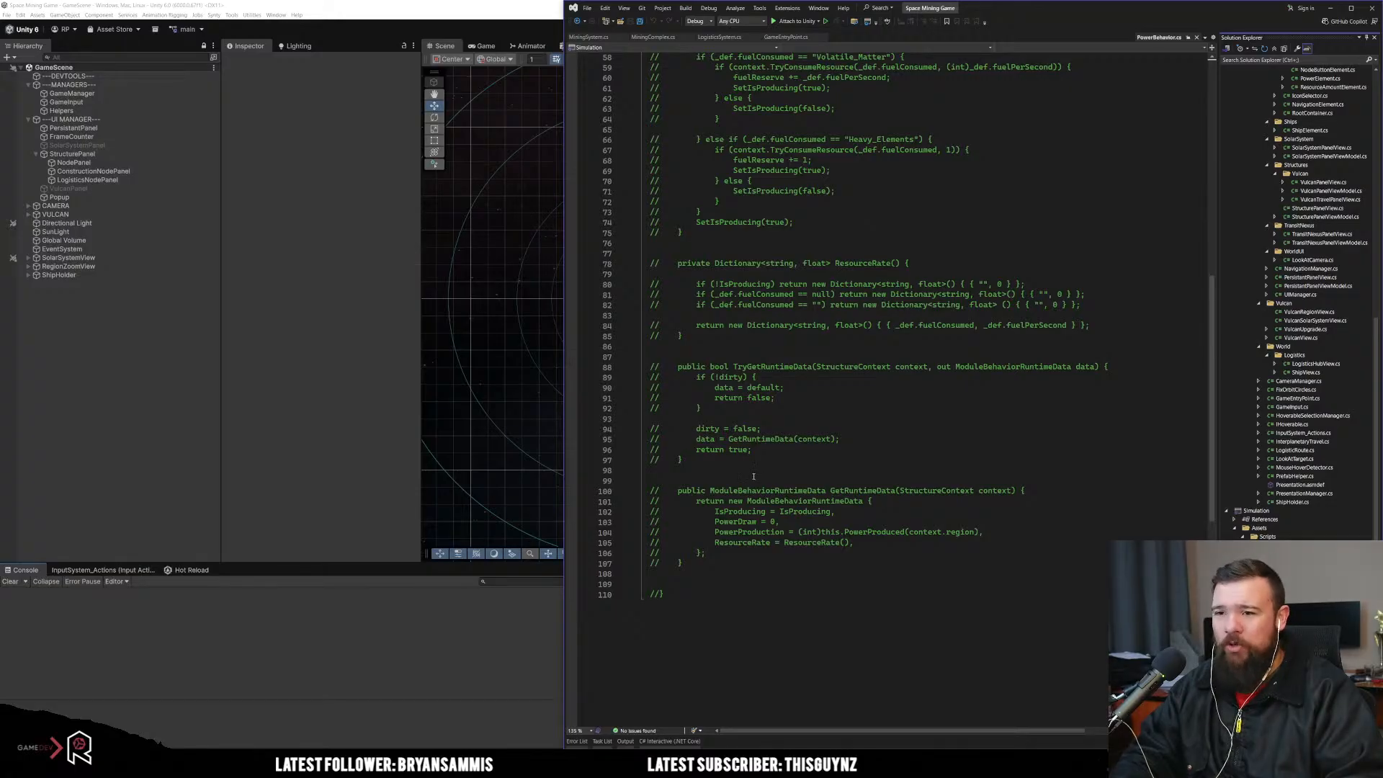
Step: Revisit the open MiningSystem, MiningComplex and LogisticsSystem scripts, and review the Start and BuildSolarSystem methods in GameEntryPoint.cs
left_click(587, 37)
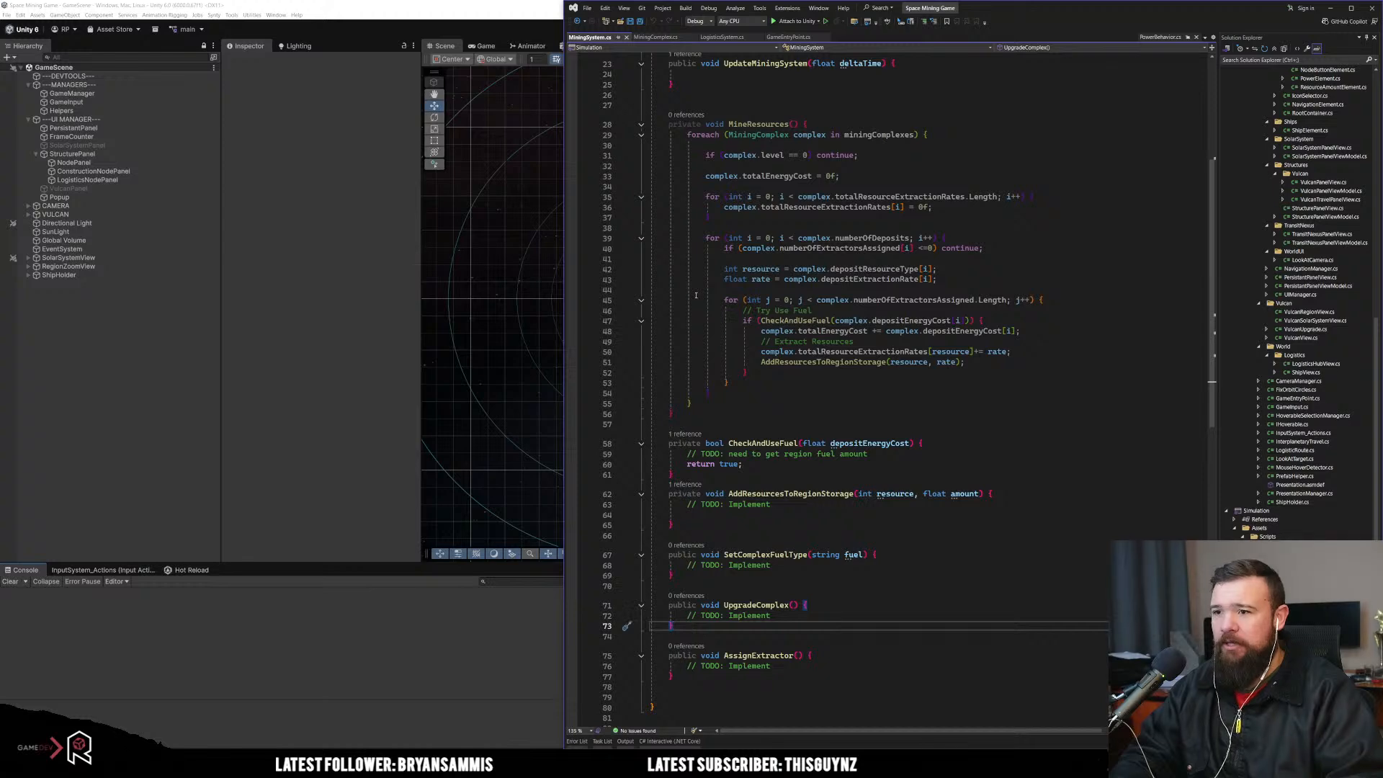
scroll(696, 295, "down", 5)
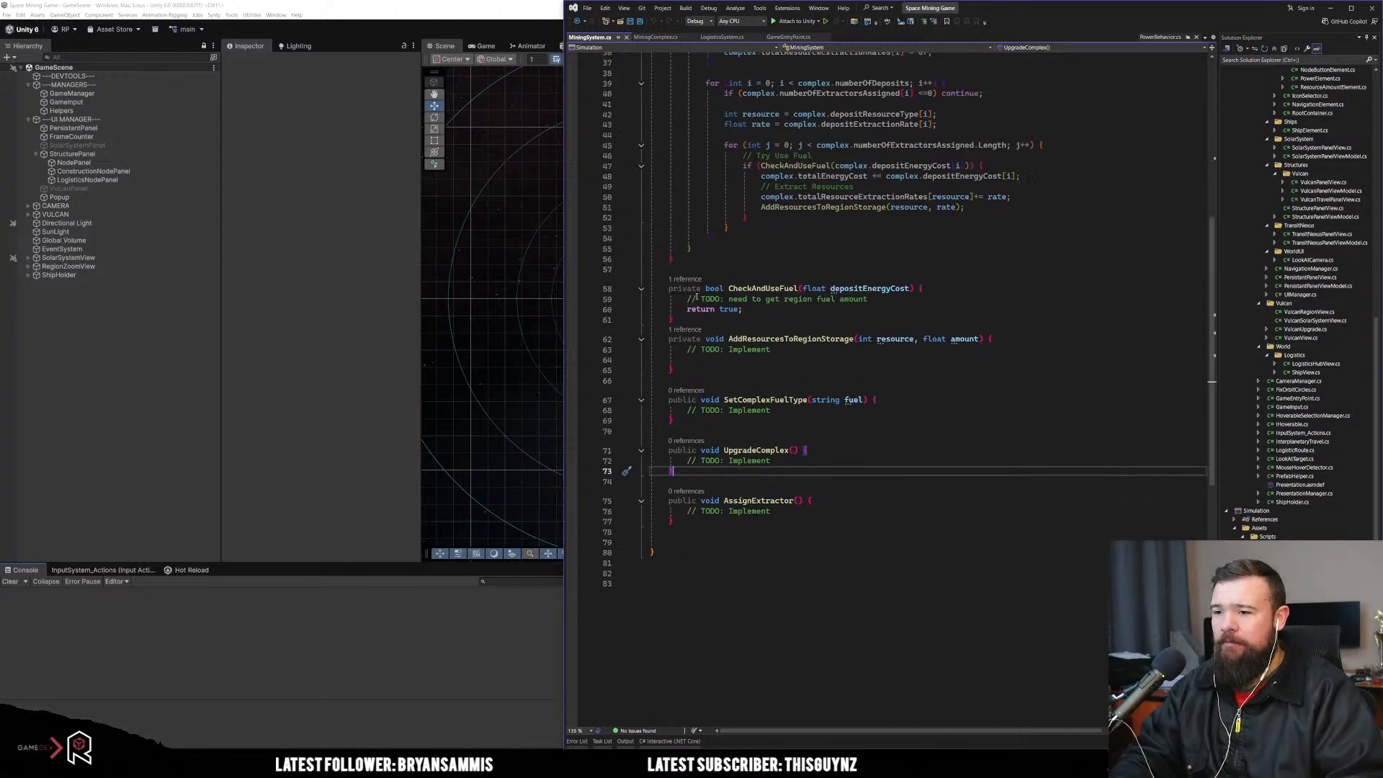
left_click(668, 37)
left_click(709, 39)
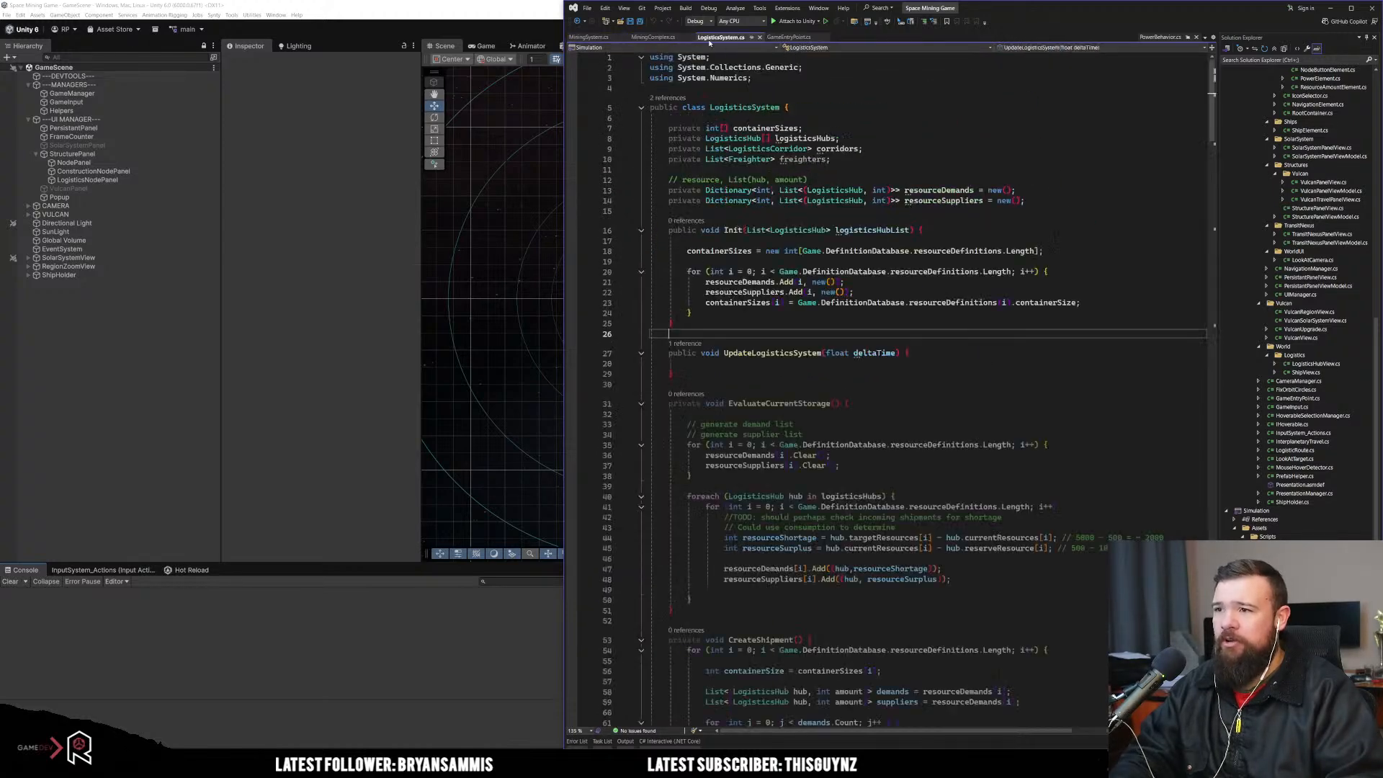
left_click(801, 39)
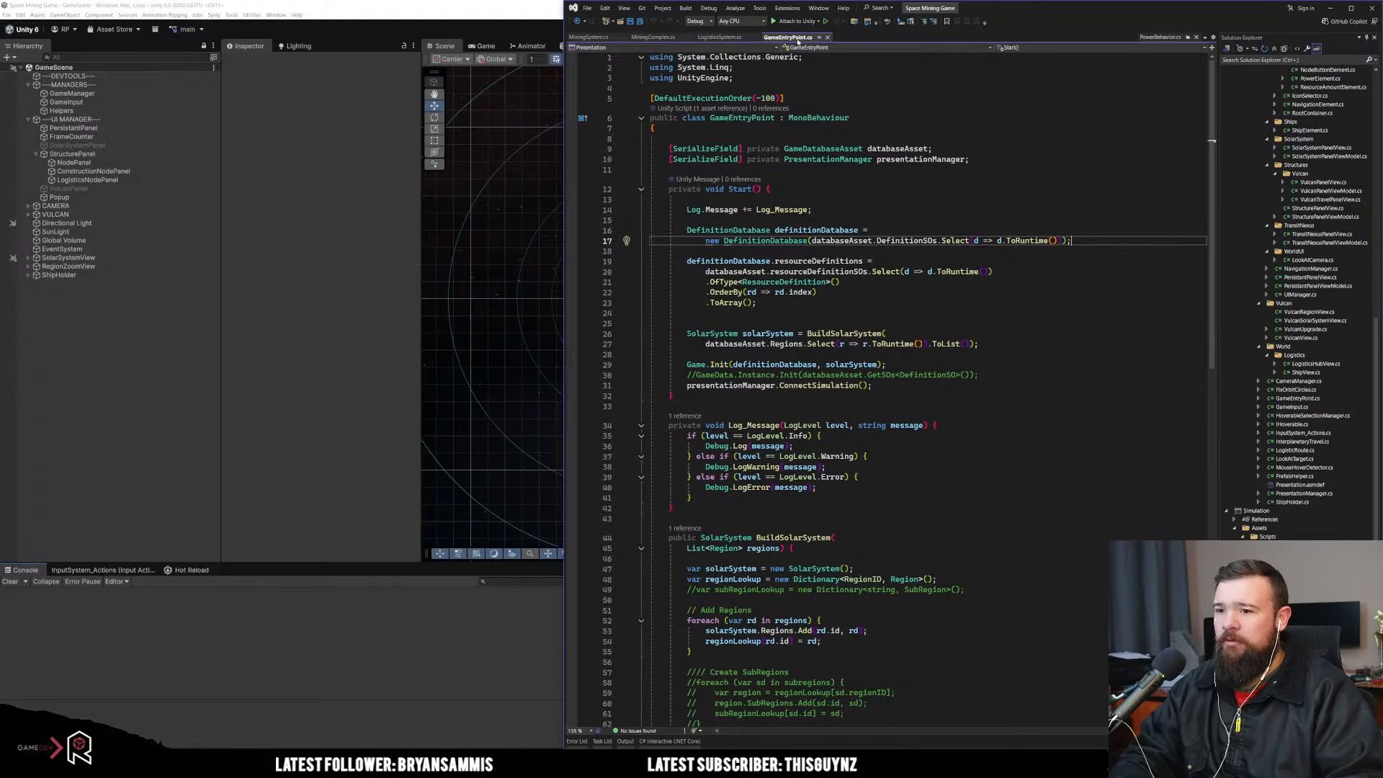
scroll(818, 330, "down", 5)
scroll(818, 328, "up", 4)
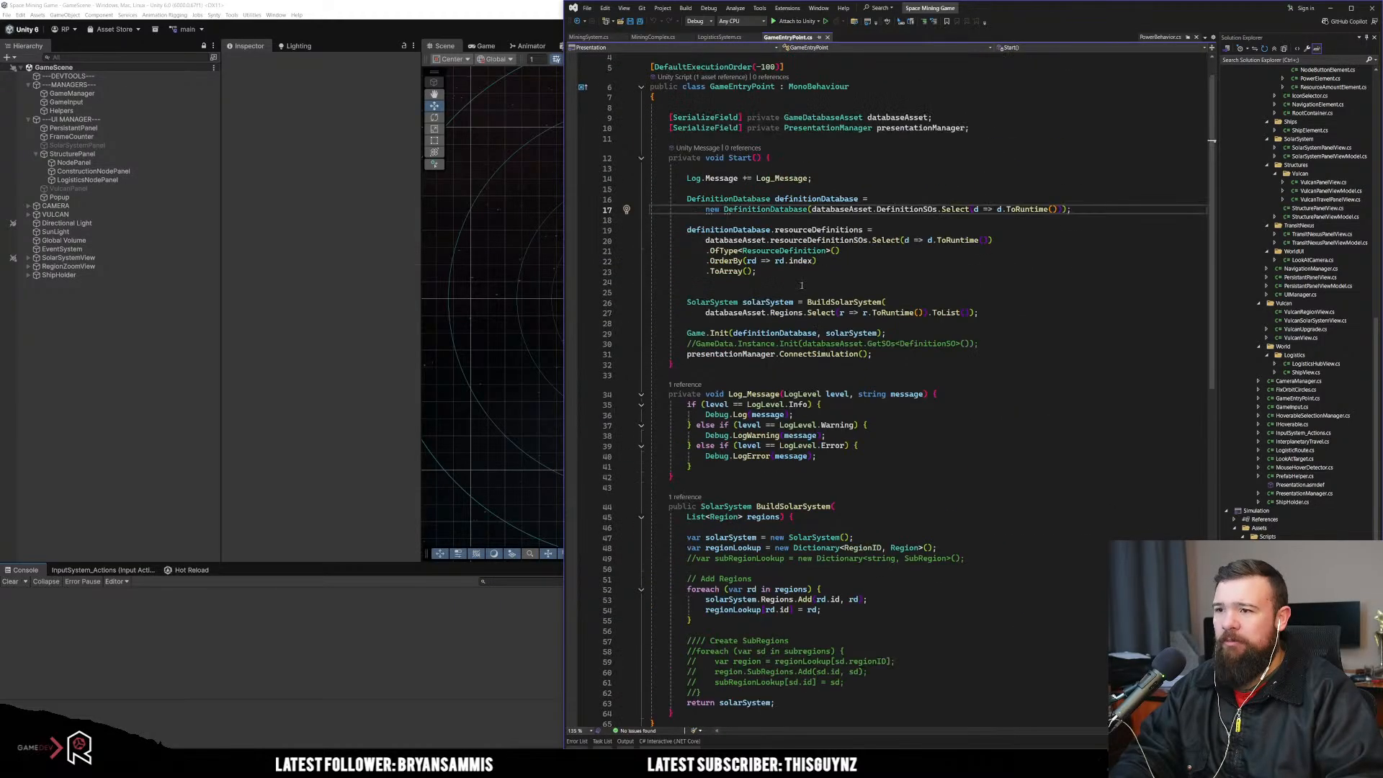
Step: Skim the LogisticsSystem.cs methods from Init to CreateLogisticsCorridor and examine the LogisticsHub class fields
left_click(725, 37)
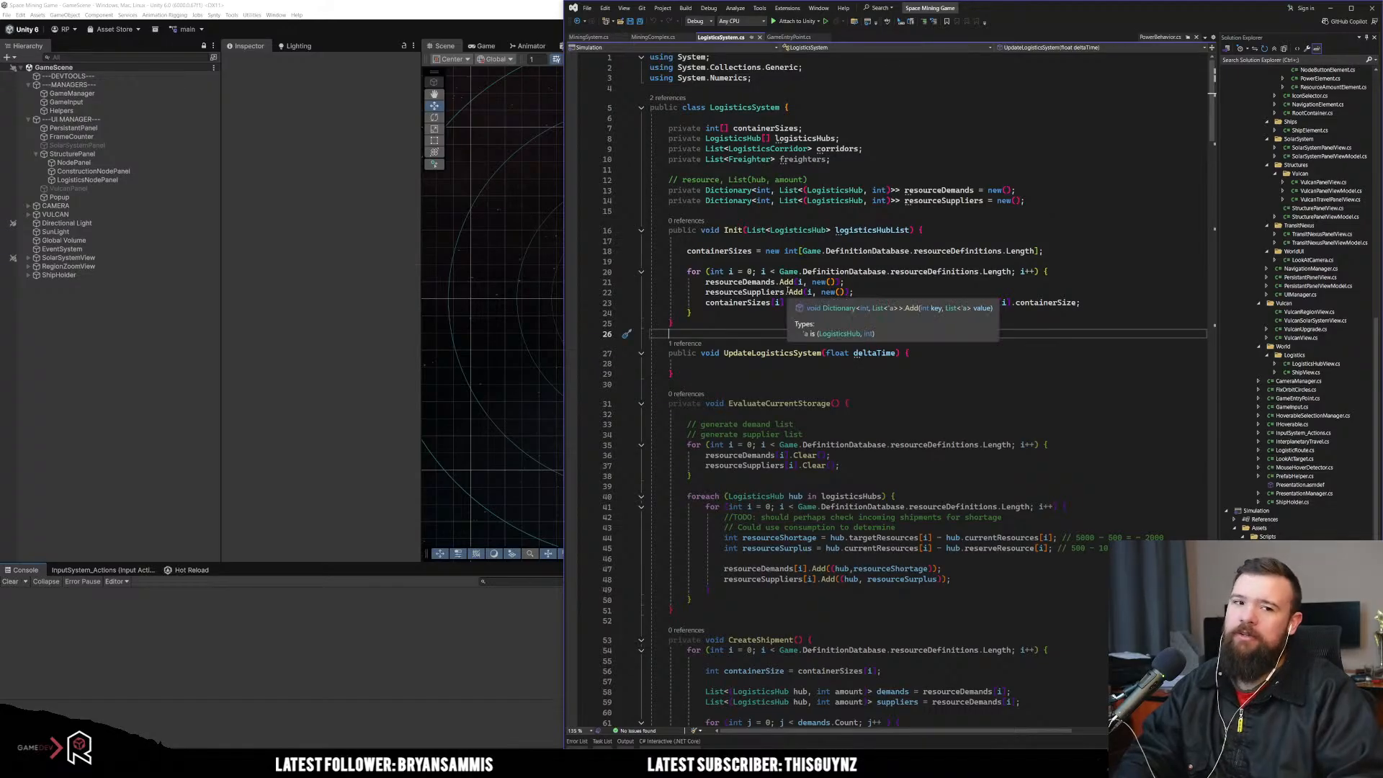
scroll(788, 291, "down", 5)
scroll(787, 290, "down", 20)
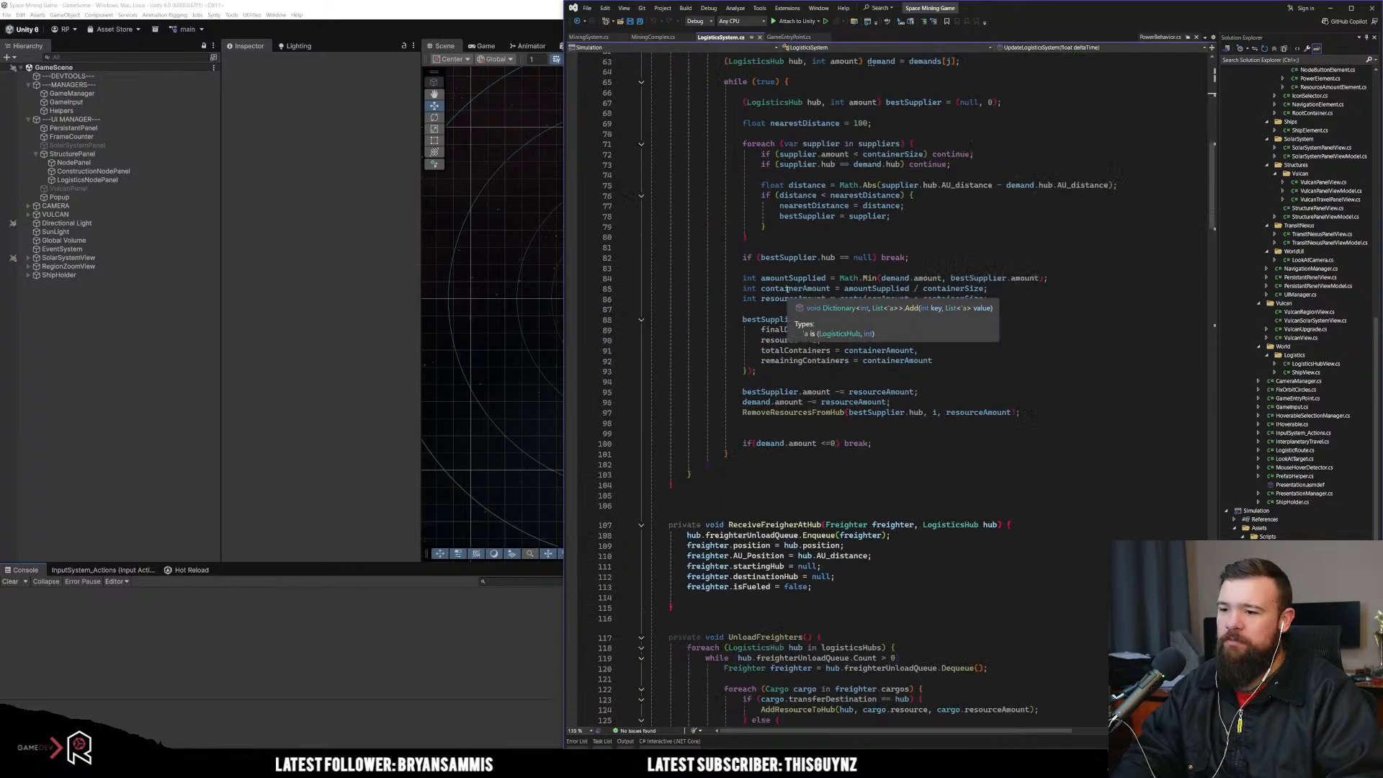
scroll(780, 313, "down", 20)
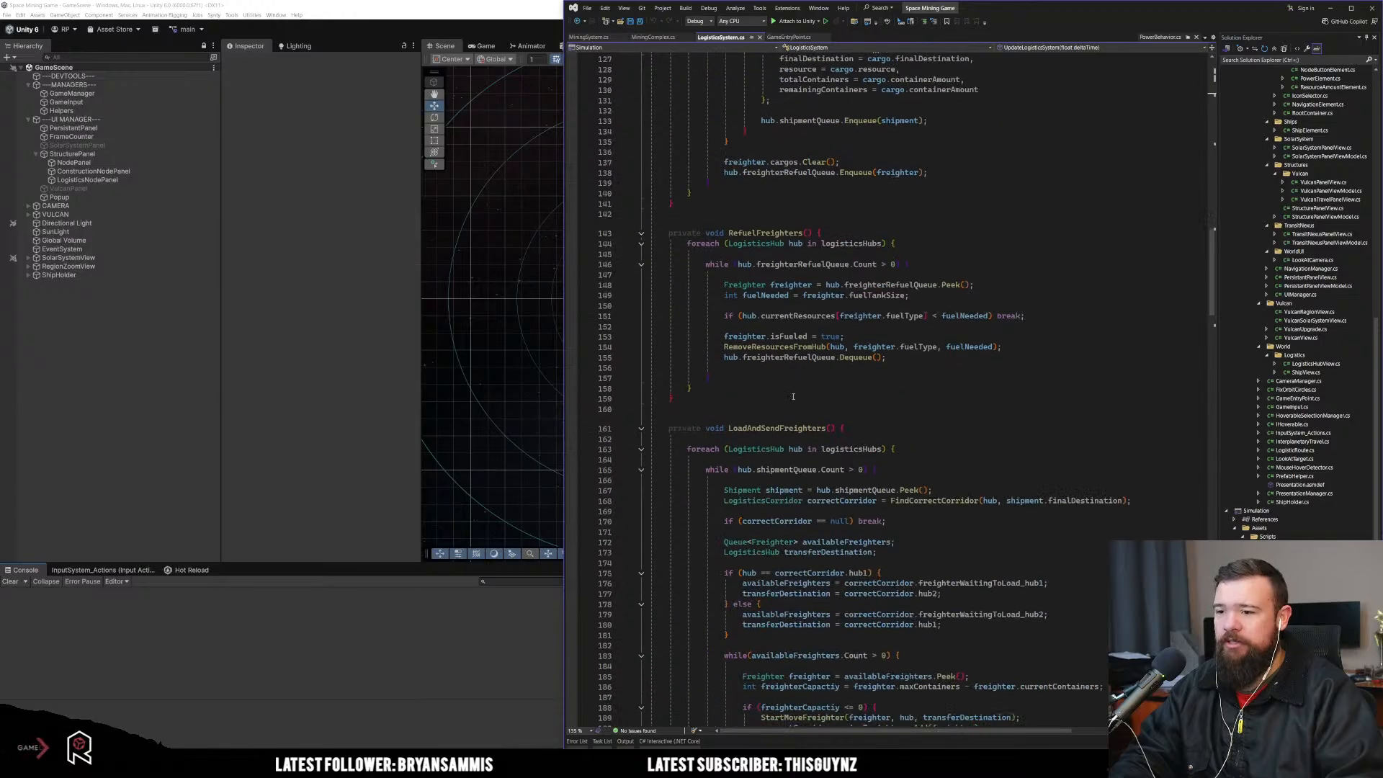
scroll(805, 350, "down", 20)
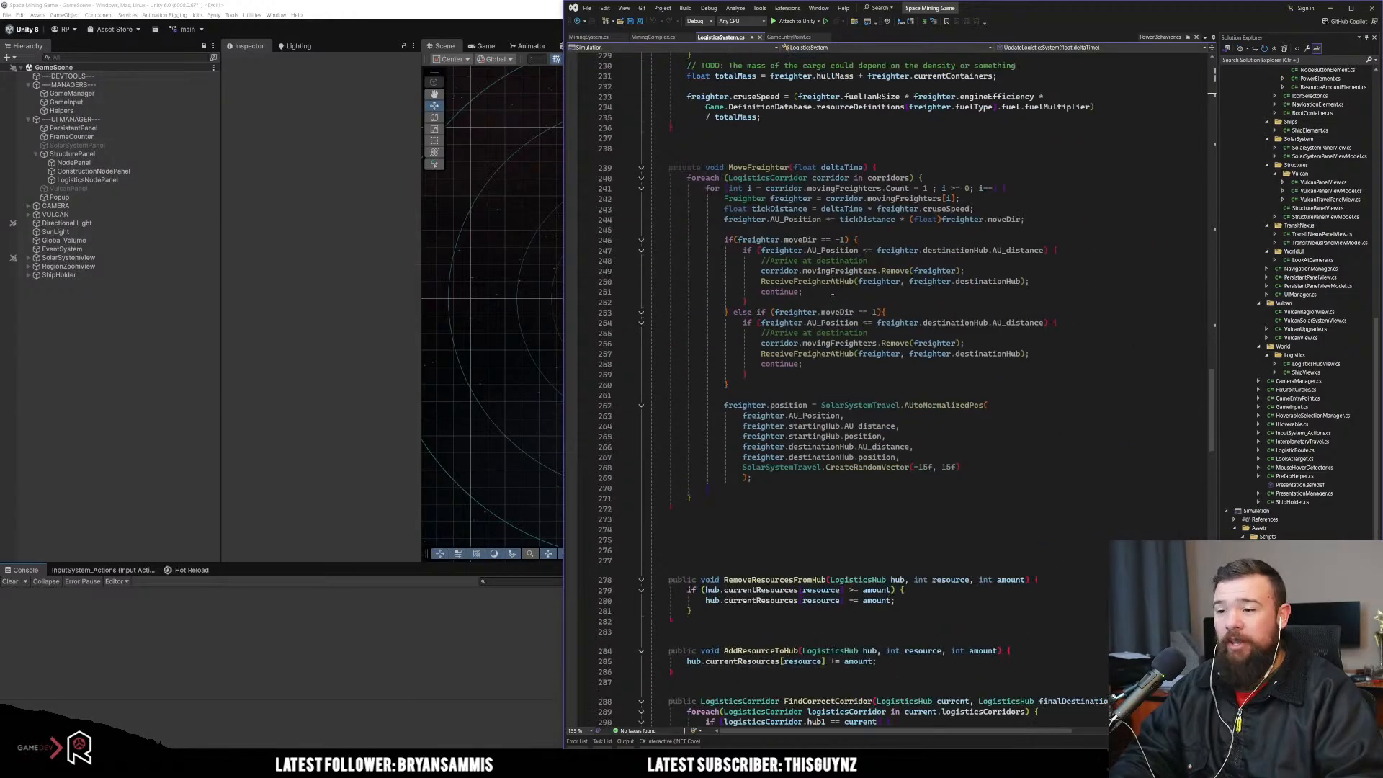
scroll(829, 267, "down", 10)
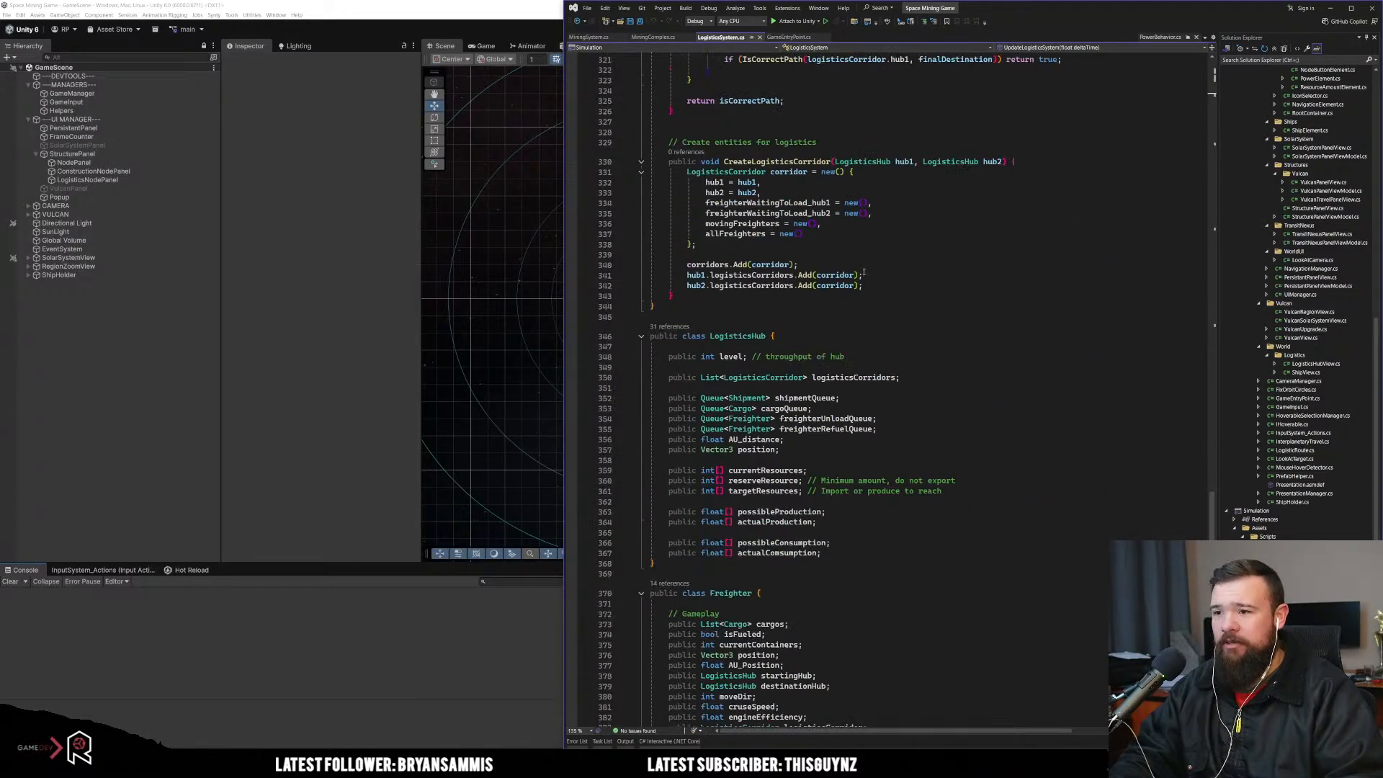
left_click_drag(710, 243, 822, 460)
left_click(738, 347)
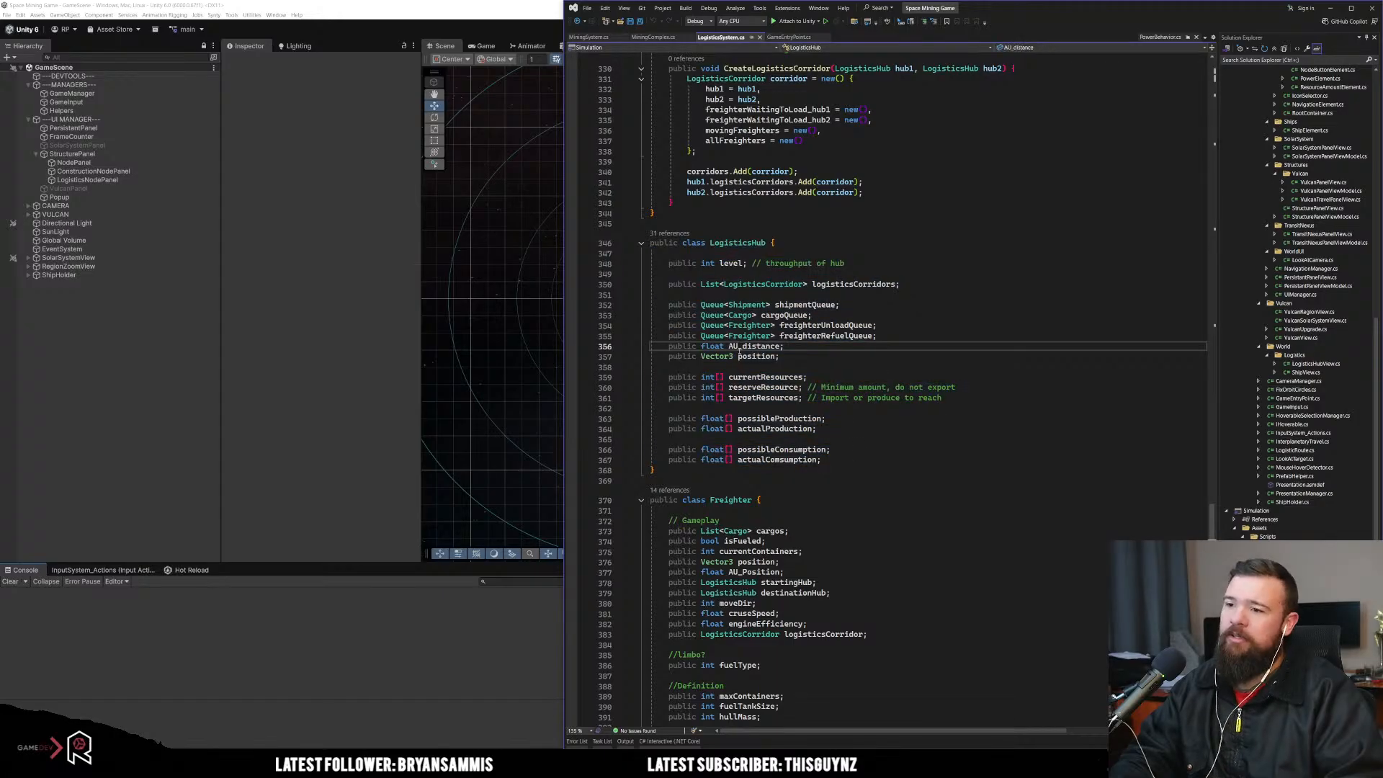
Step: Examine the Freighter class in LogisticsSystem.cs, highlighting its gameplay, fuelType and definition fields
scroll(712, 349, "down", 5)
left_click_drag(712, 349, 869, 482)
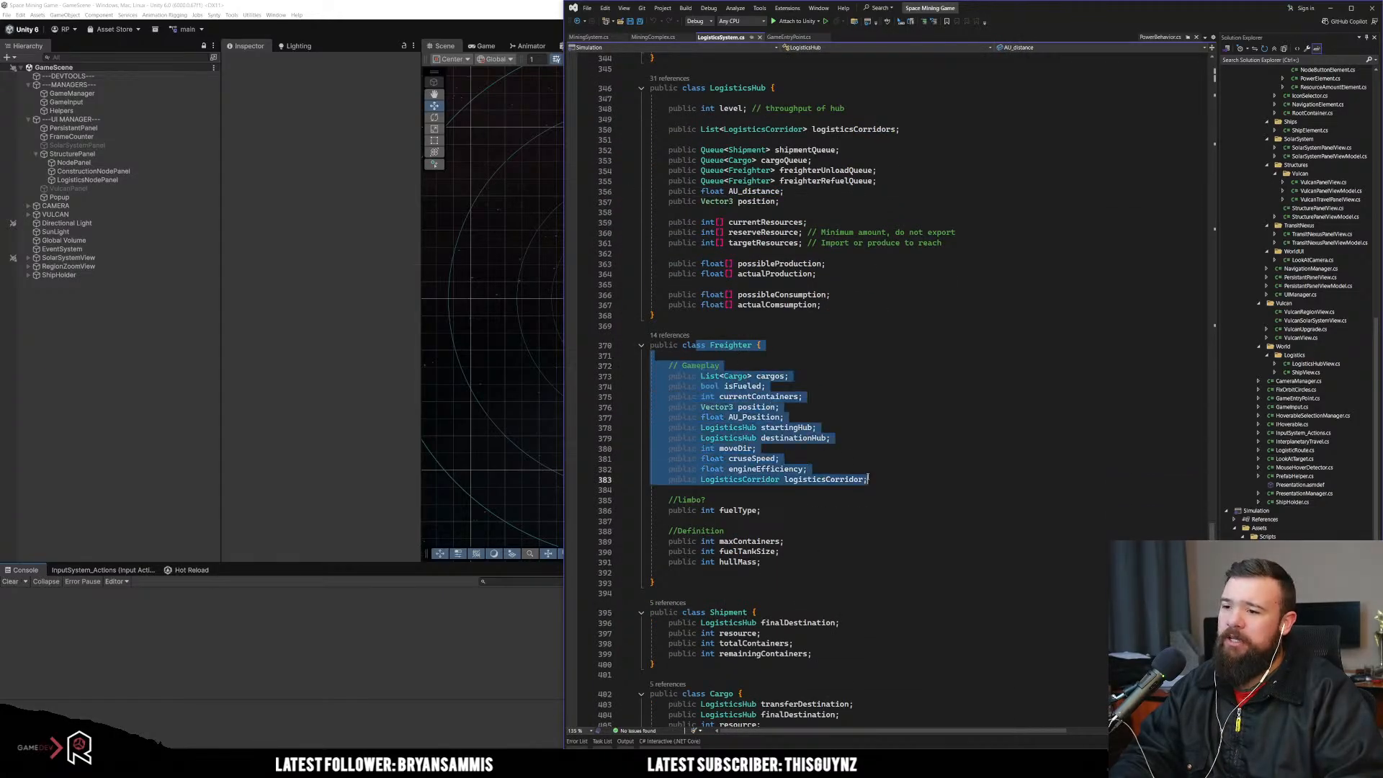
left_click(863, 404)
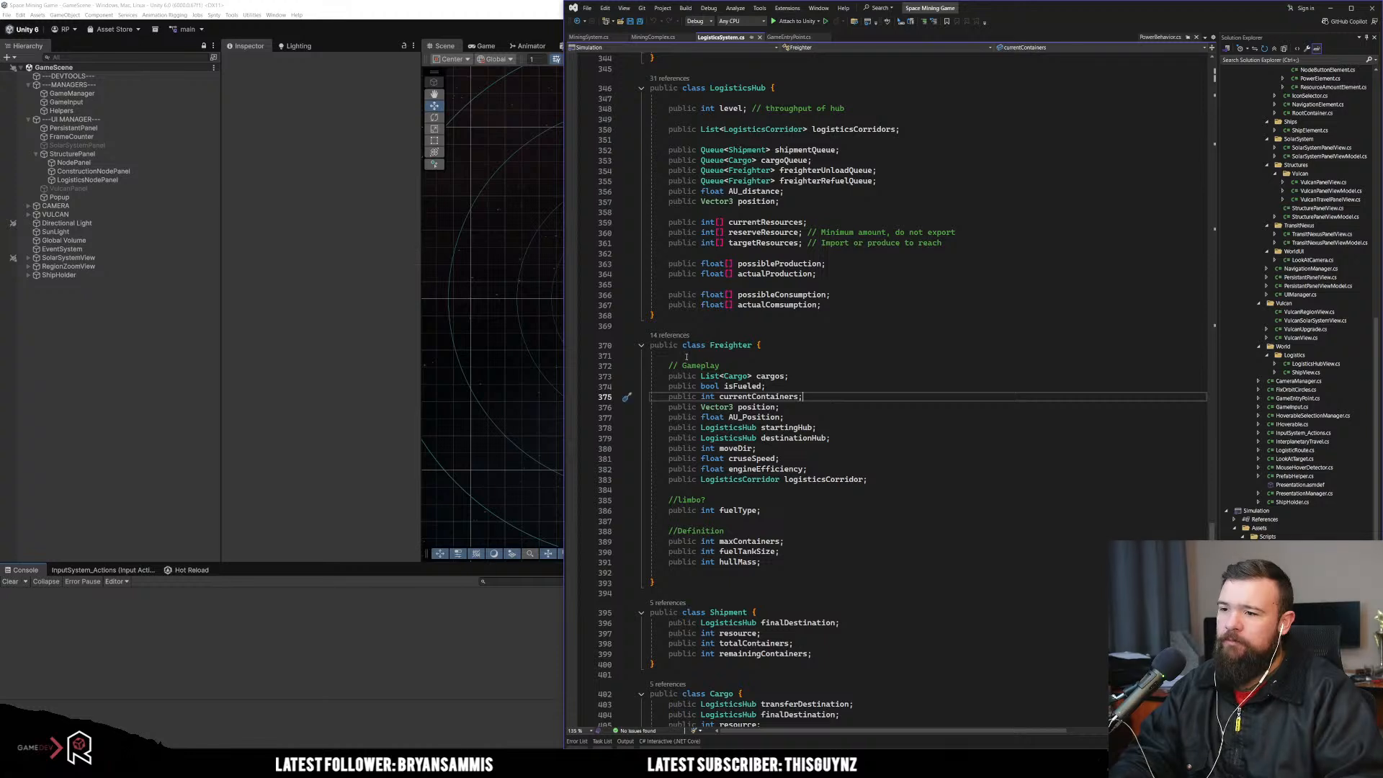
left_click(742, 345)
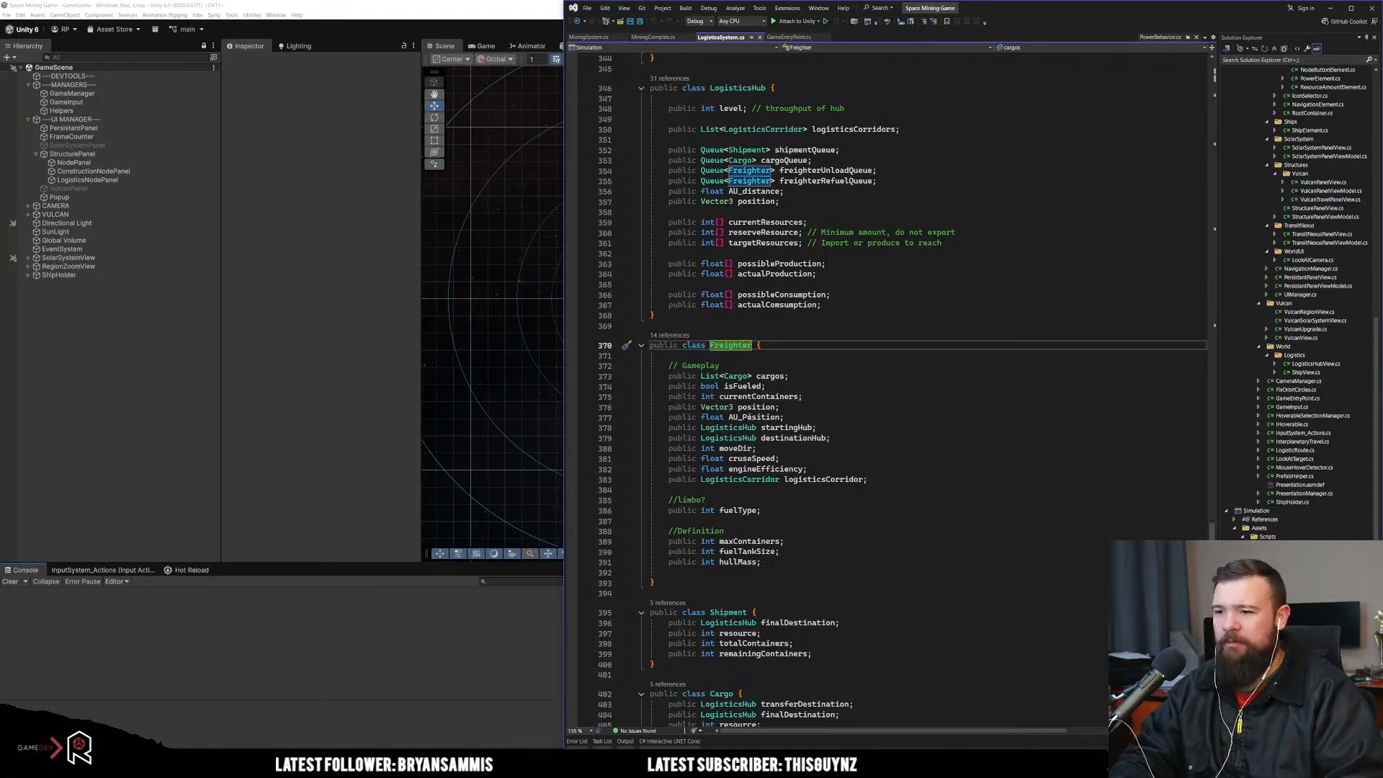
left_click_drag(701, 376, 652, 356)
left_click(789, 571)
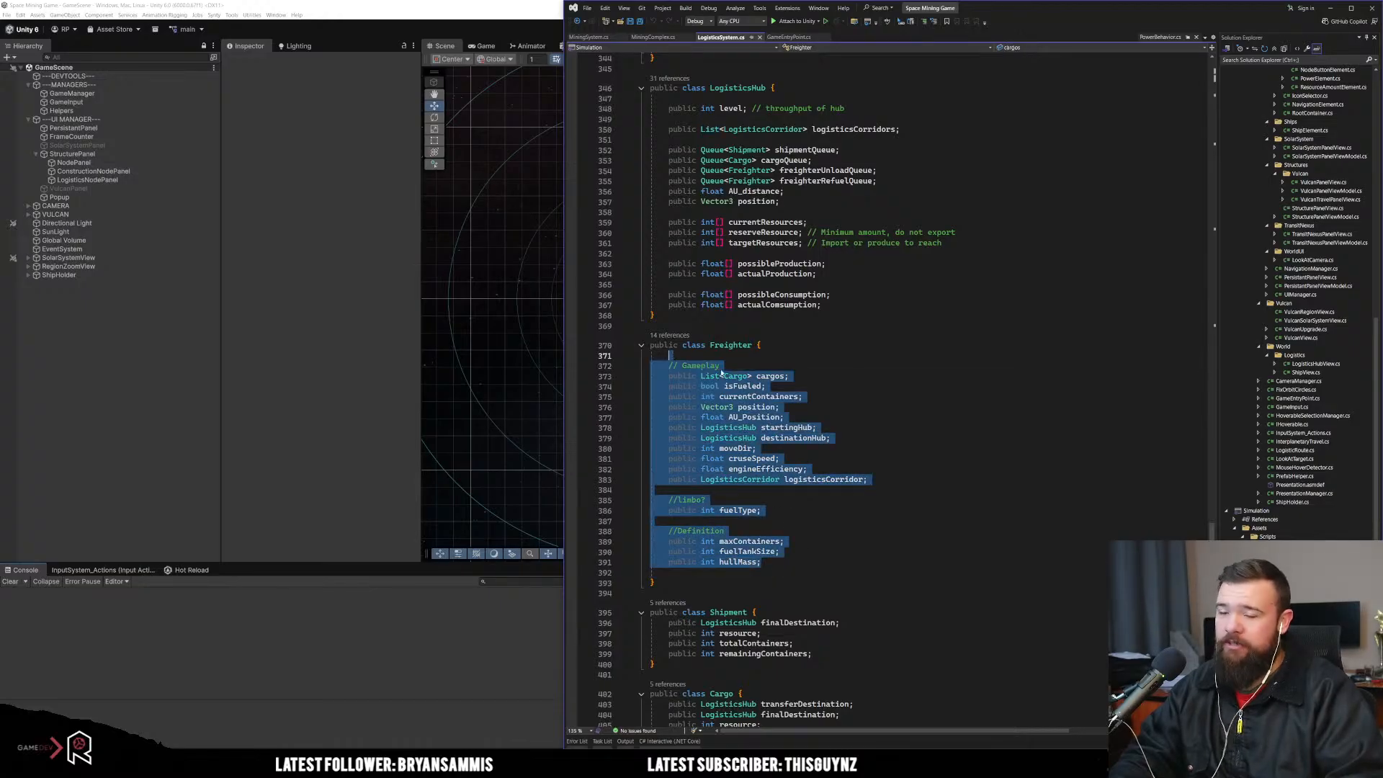
left_click(981, 389)
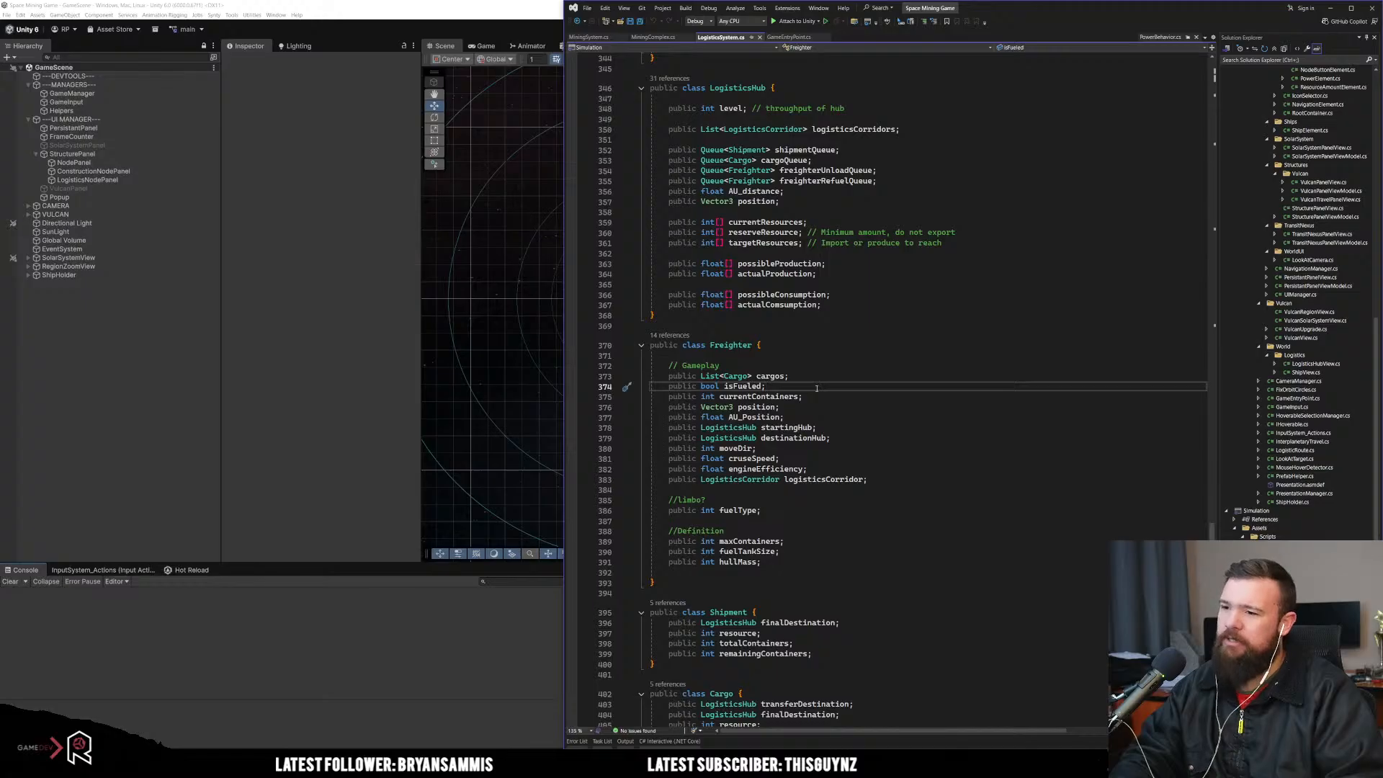
Step: Check the Freighter's cruseSpeed field and the neighbouring Shipment, Cargo and LogisticsHub classes, and switch back to the Unity editor
scroll(816, 388, "down", 2)
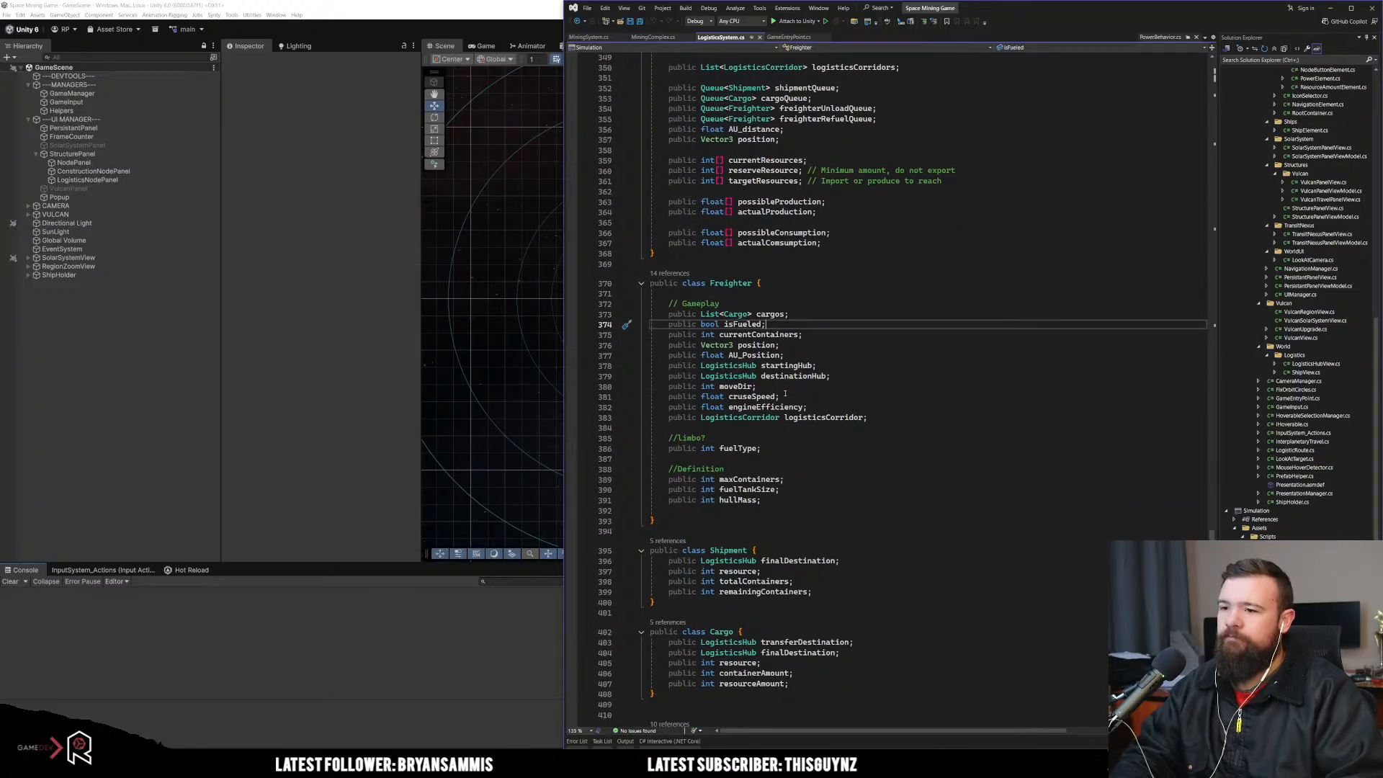
left_click(785, 394)
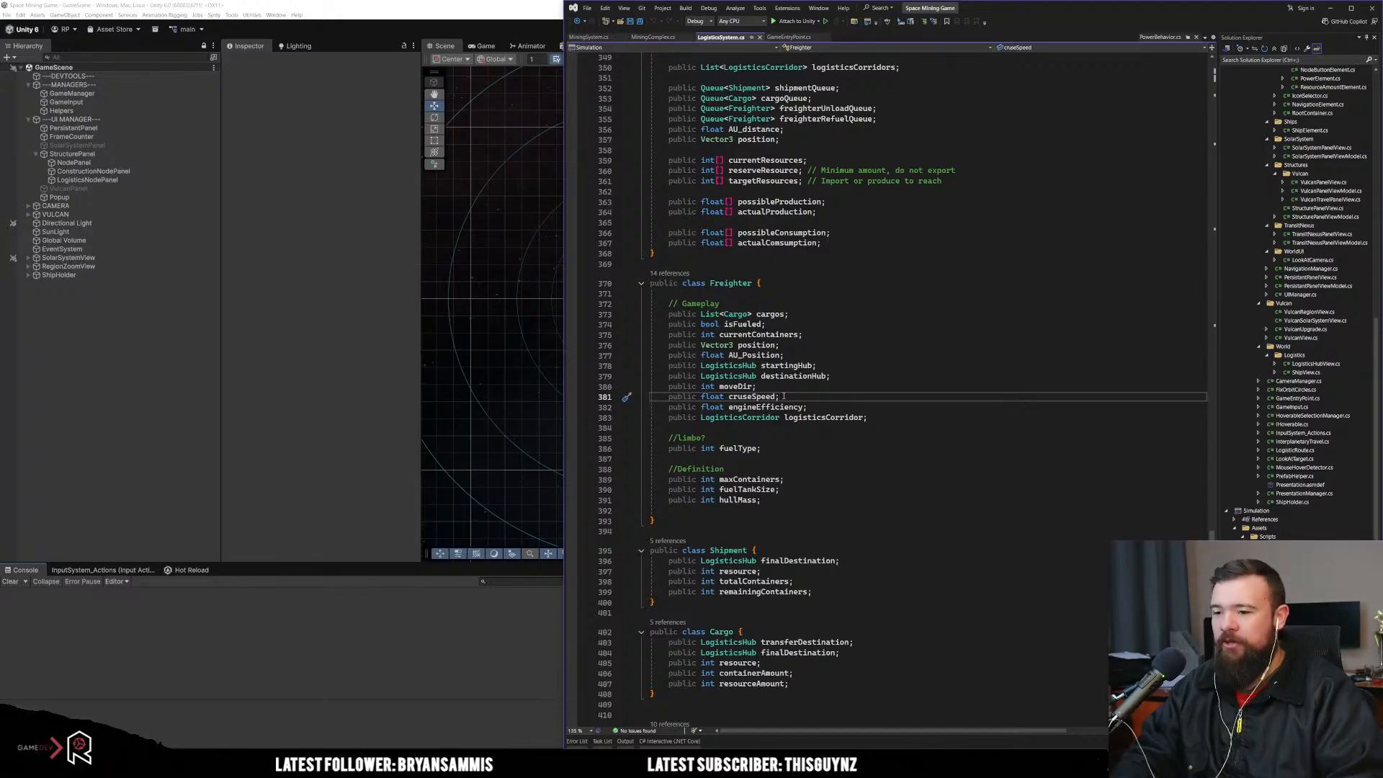
scroll(784, 396, "up", 5)
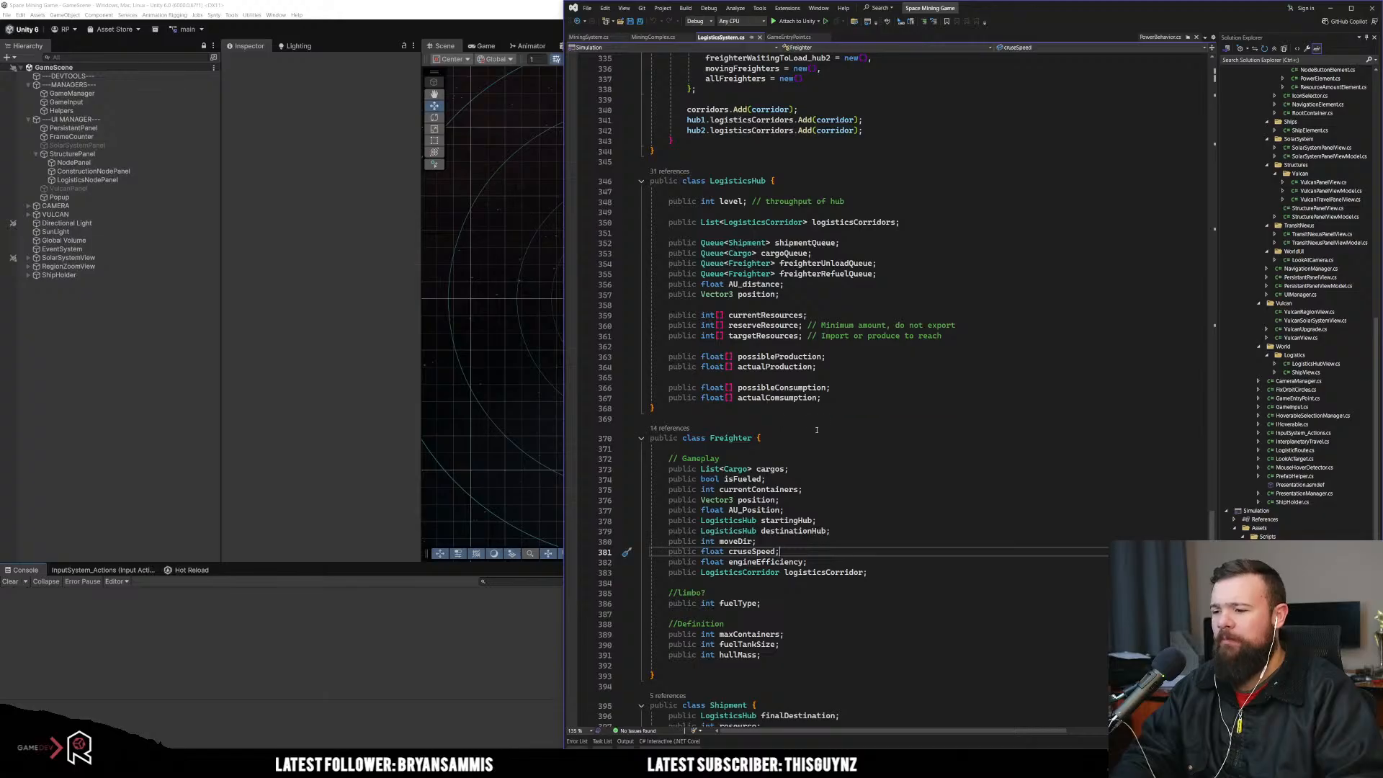
left_click(473, 356)
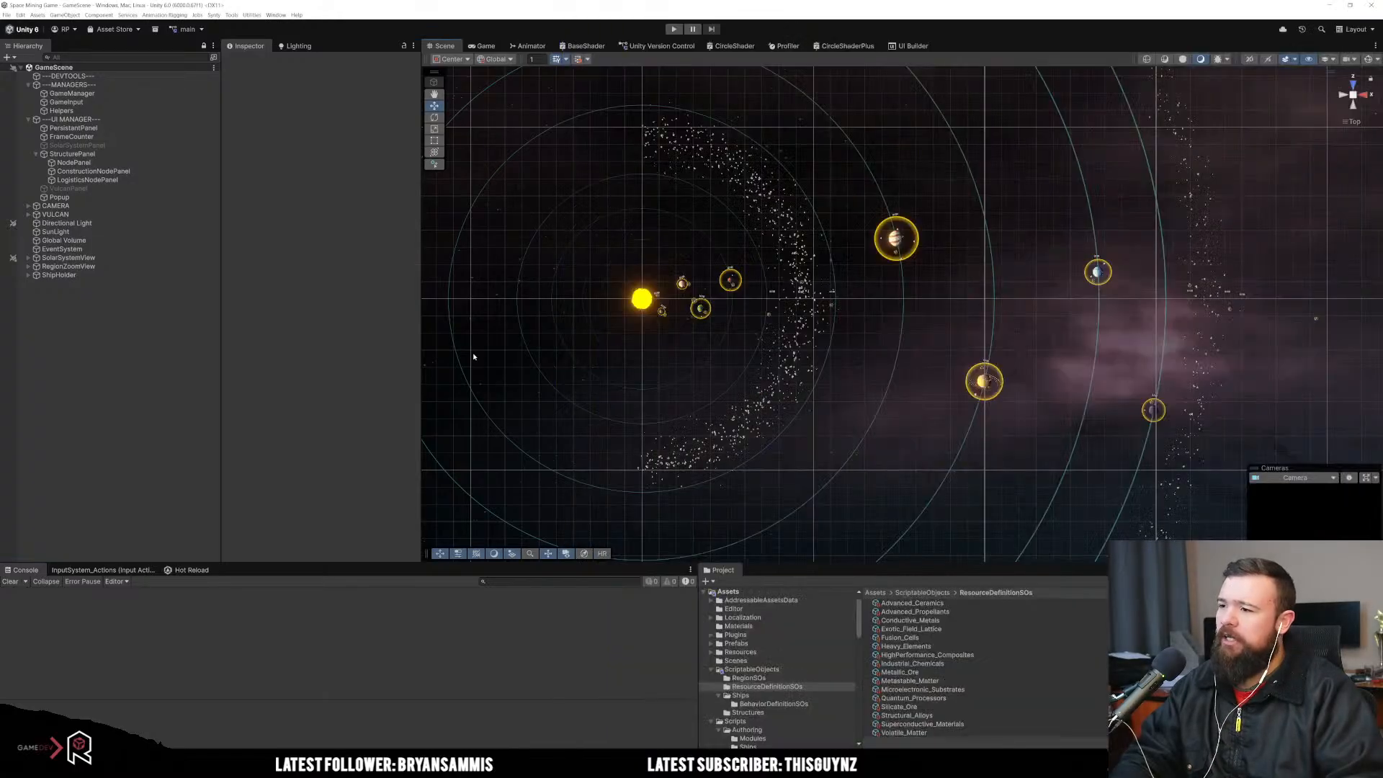
Step: Check the StructurePanel object and its child node panels, and delete StructurePanel with its children from the UI manager group
left_click(108, 163)
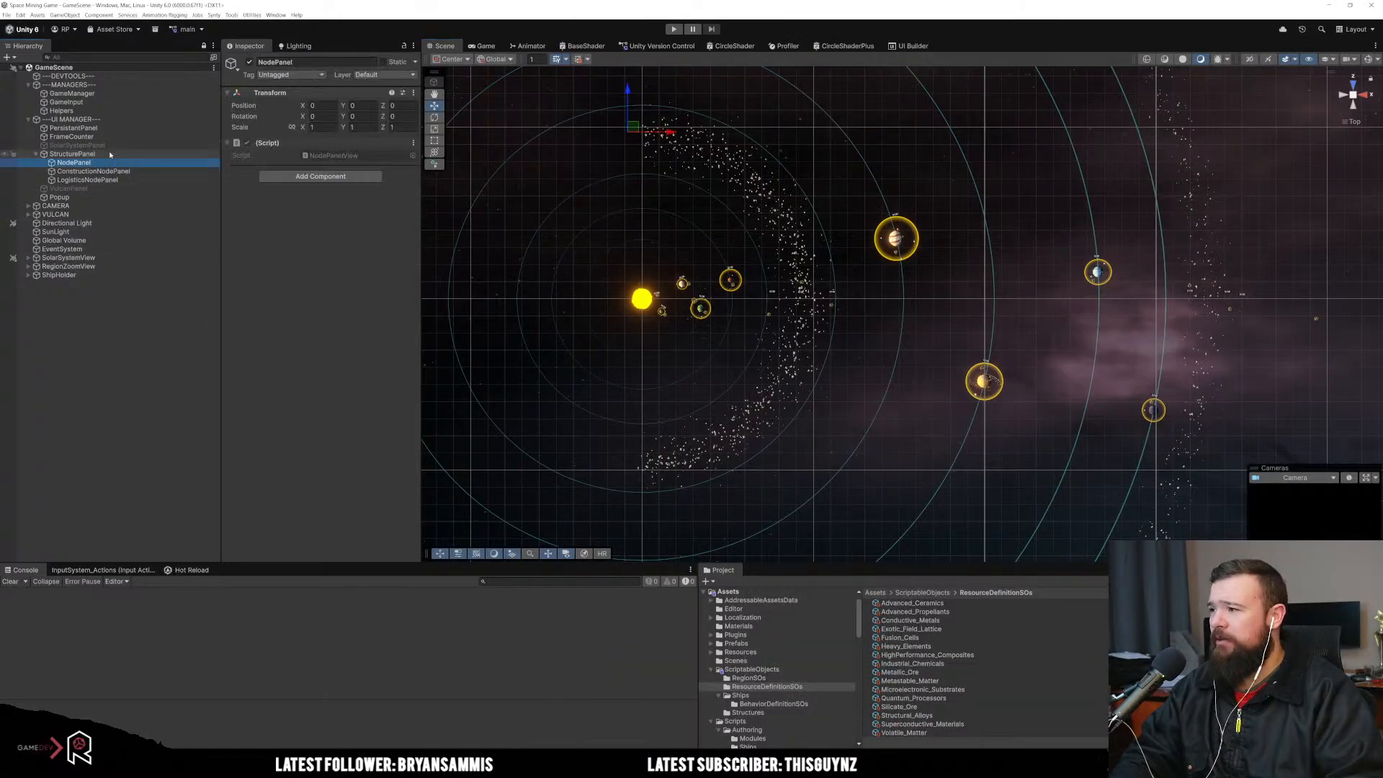
left_click(110, 155)
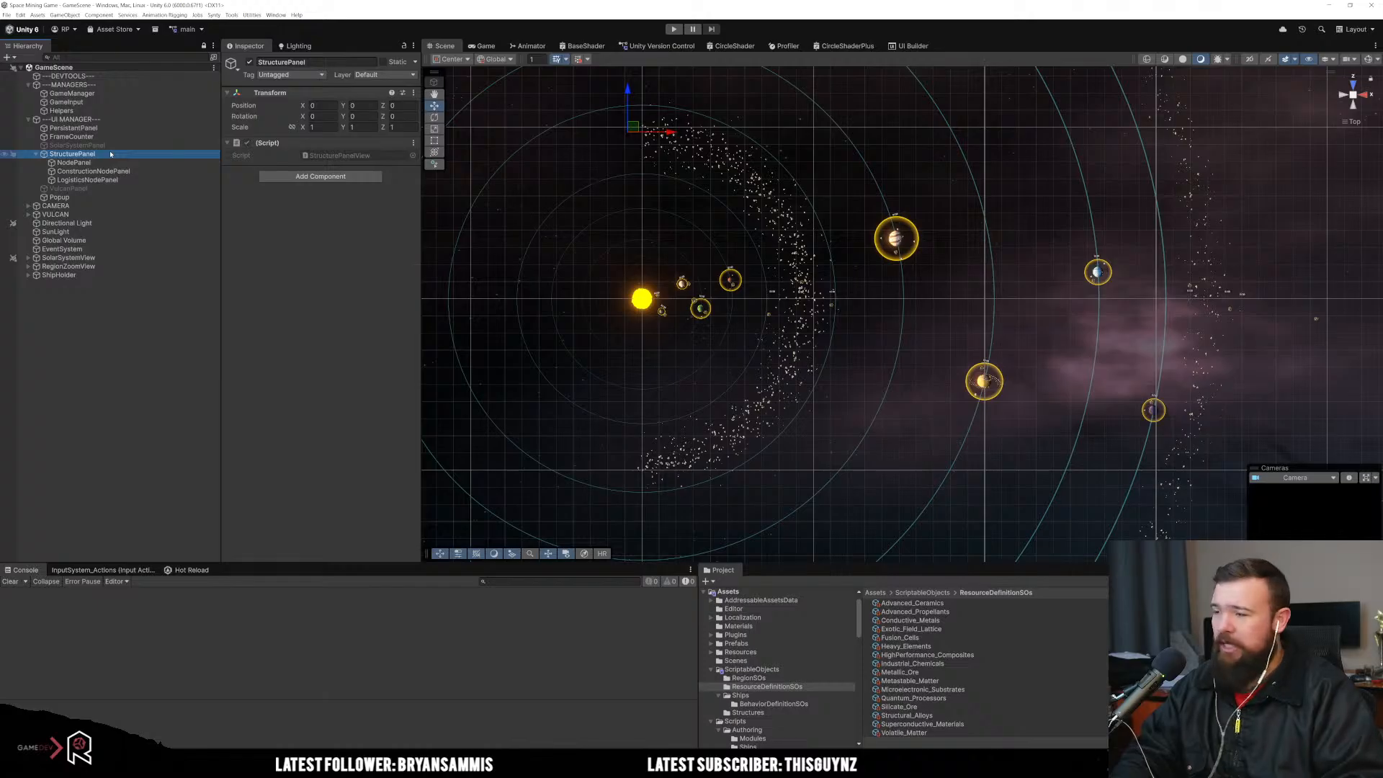
key("Down")
key("Down")
key("Down")
key("Down")
key("Up")
key("Up")
key("Up")
key("Up")
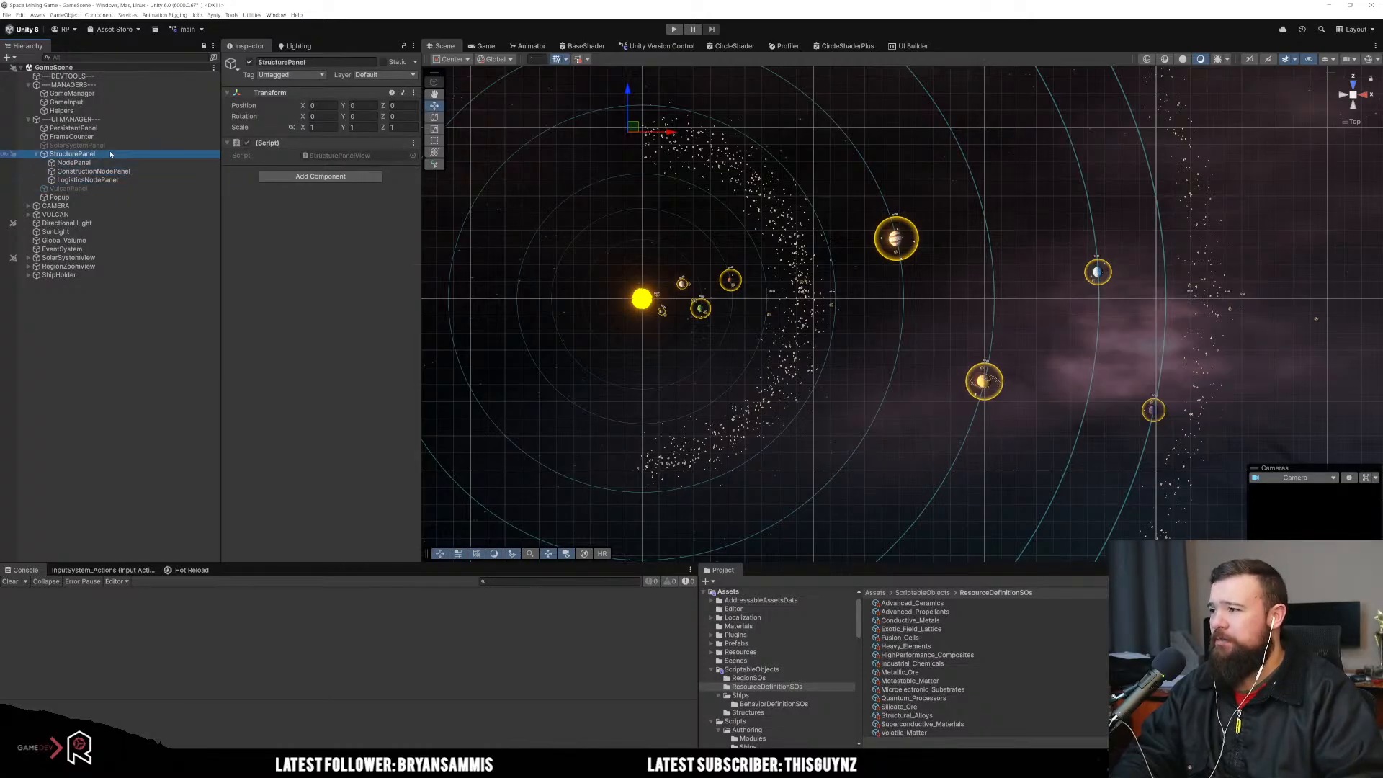
right_click(110, 155)
mouse_move(159, 343)
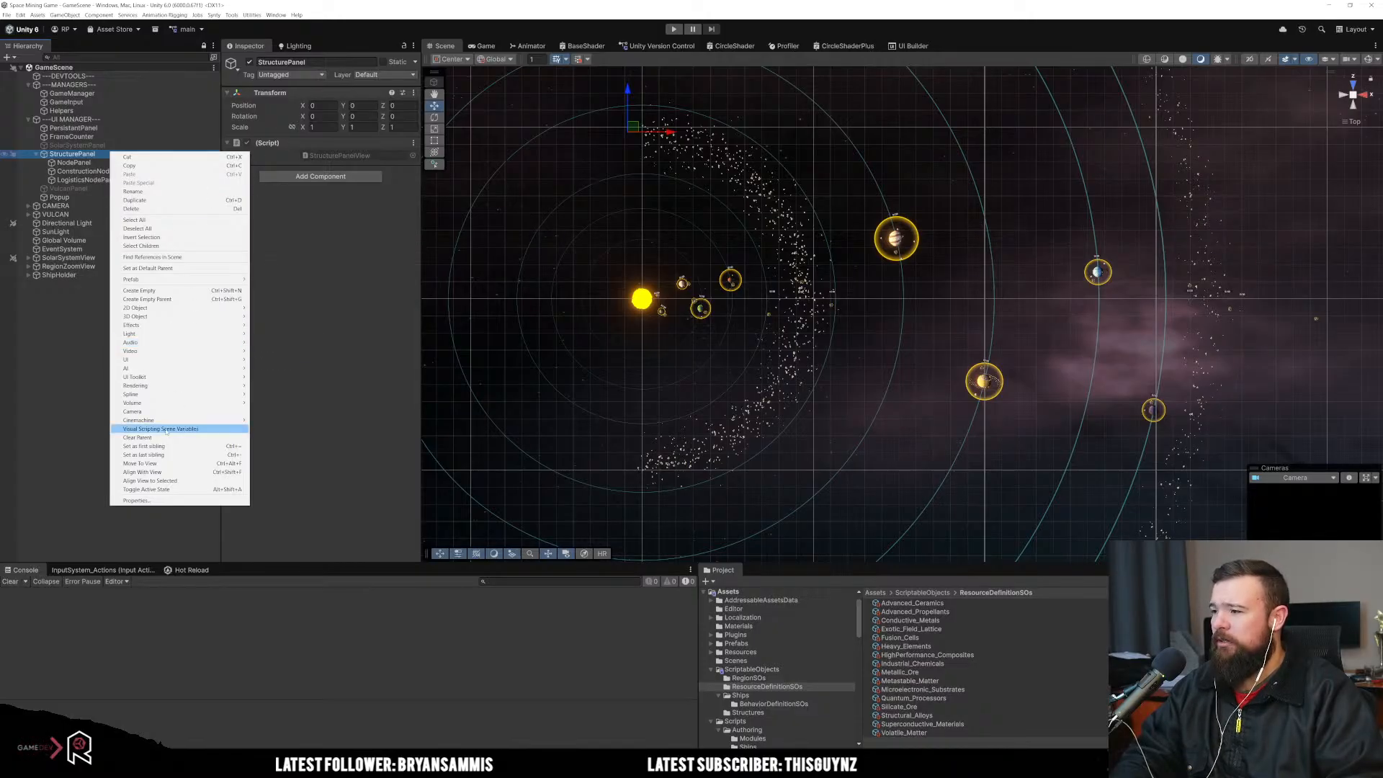
left_click(154, 209)
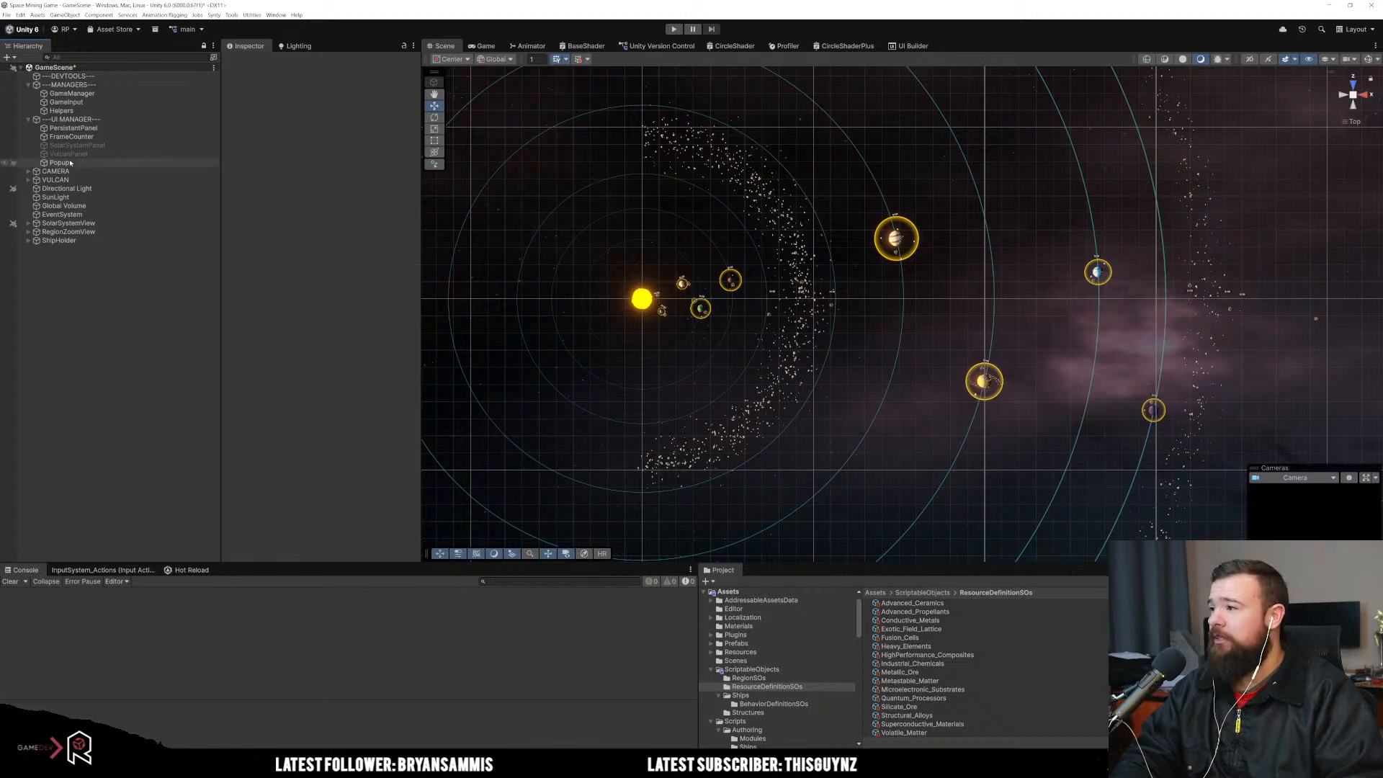
Step: Delete the inactive SolarSystemPanel and VulcanPanel objects from the UI manager group
left_click(77, 136)
left_click(74, 127)
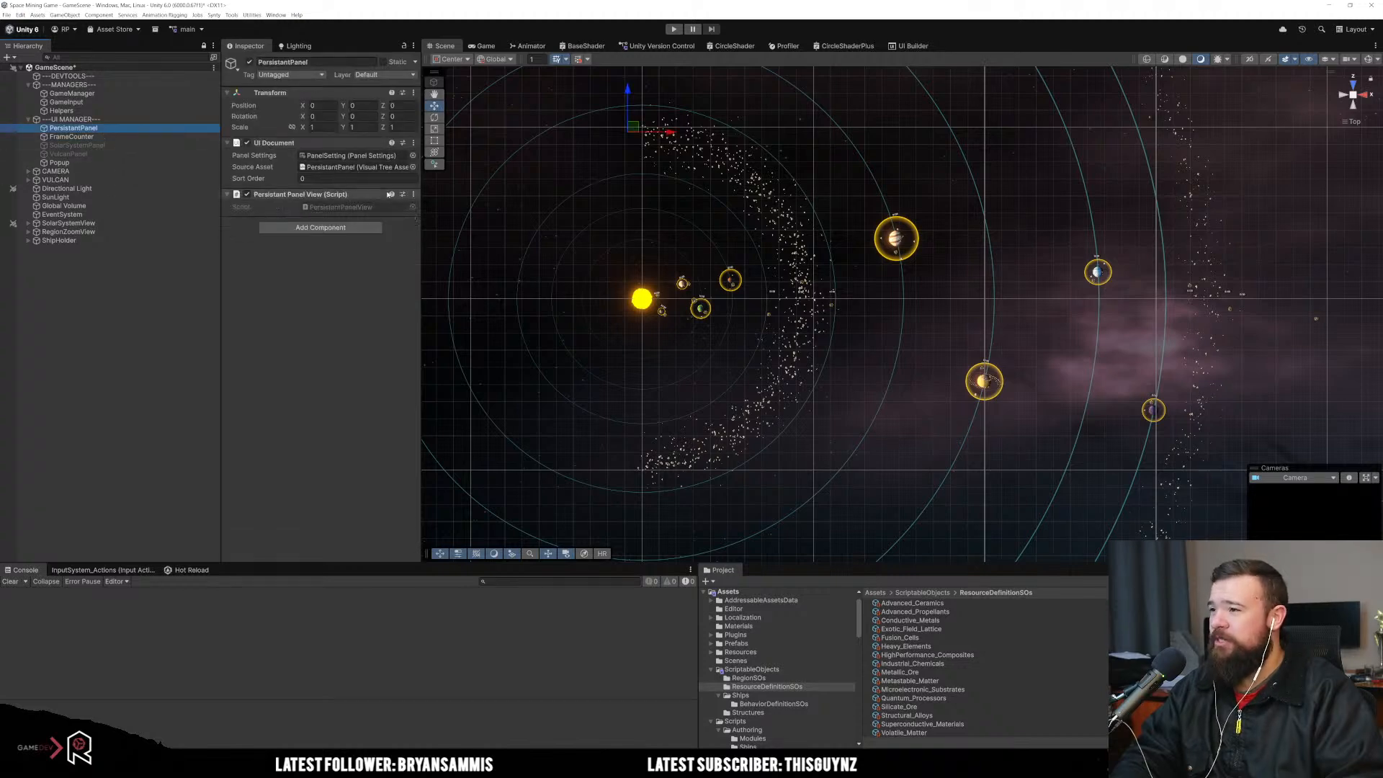
left_click(80, 146)
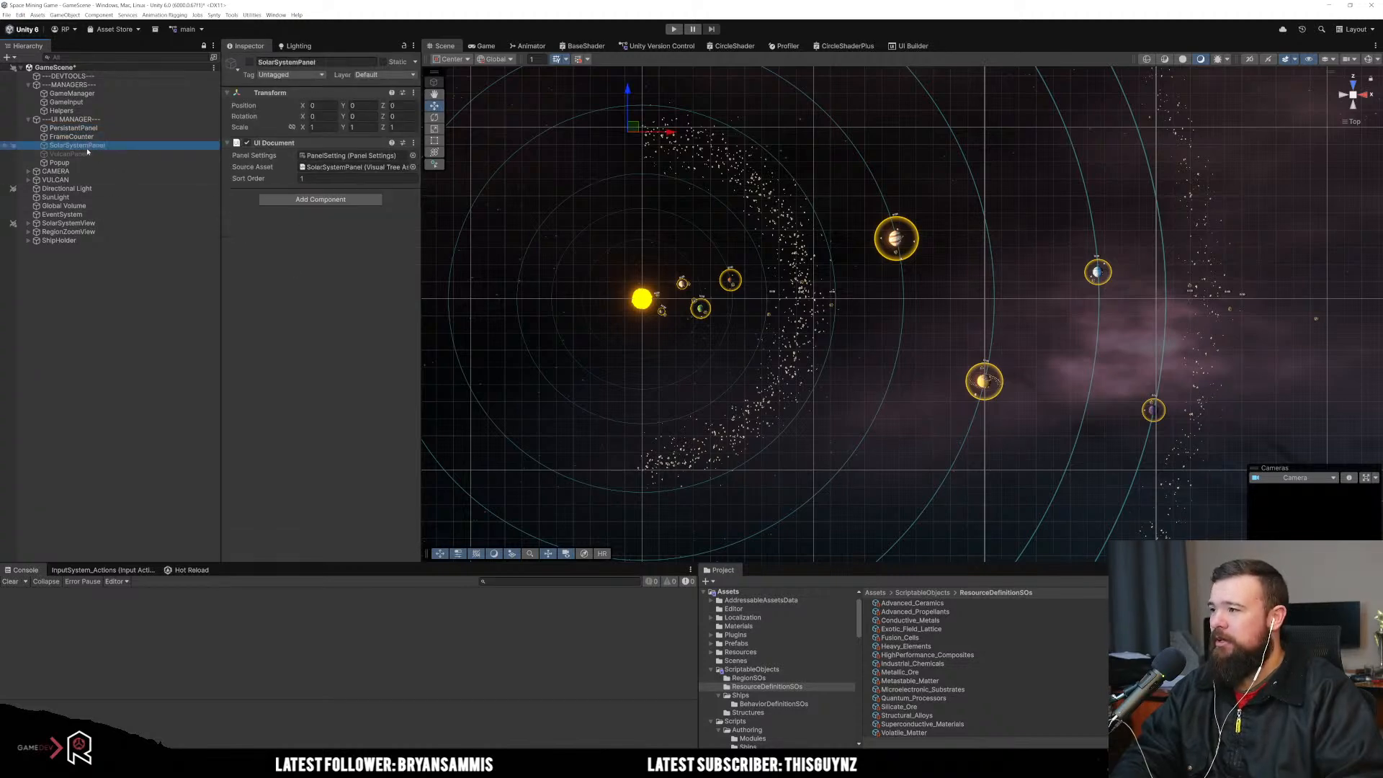
key("Delete")
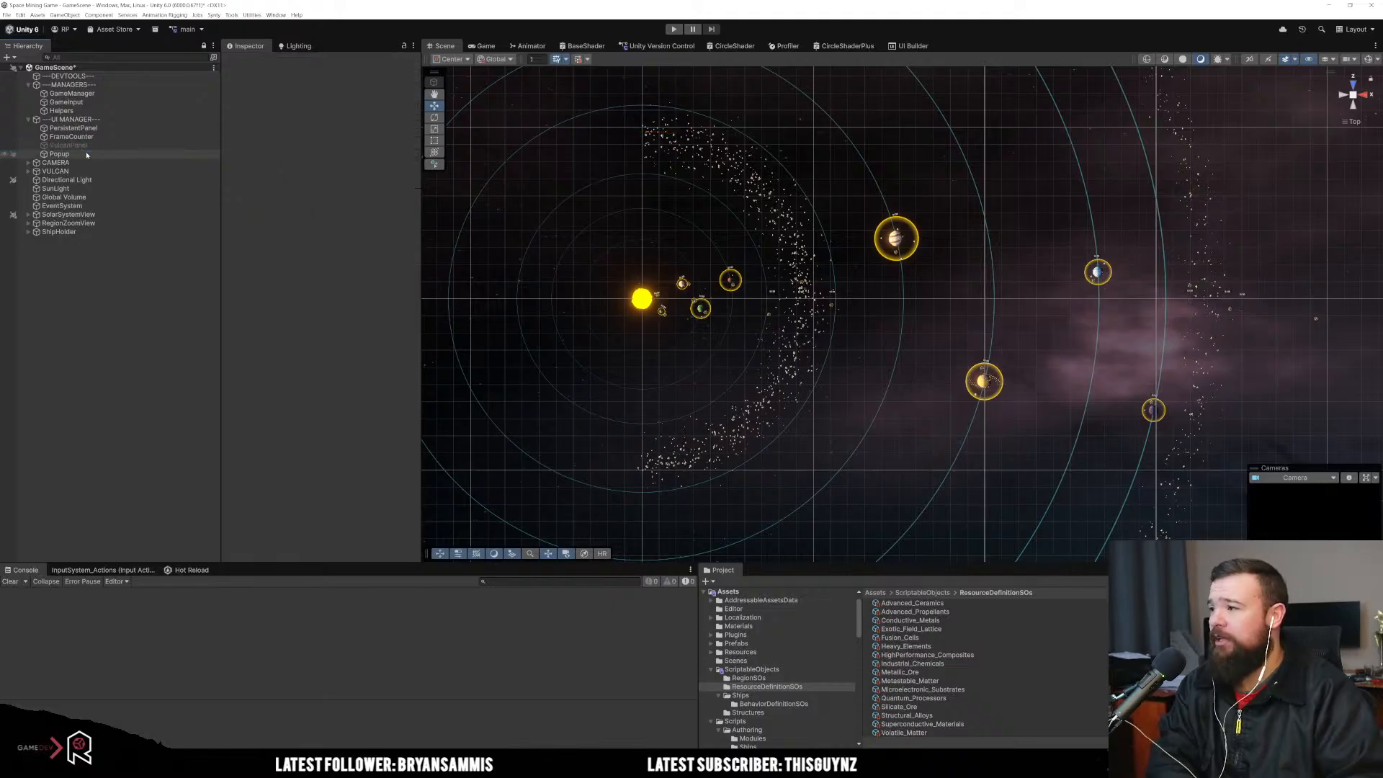
left_click(99, 146)
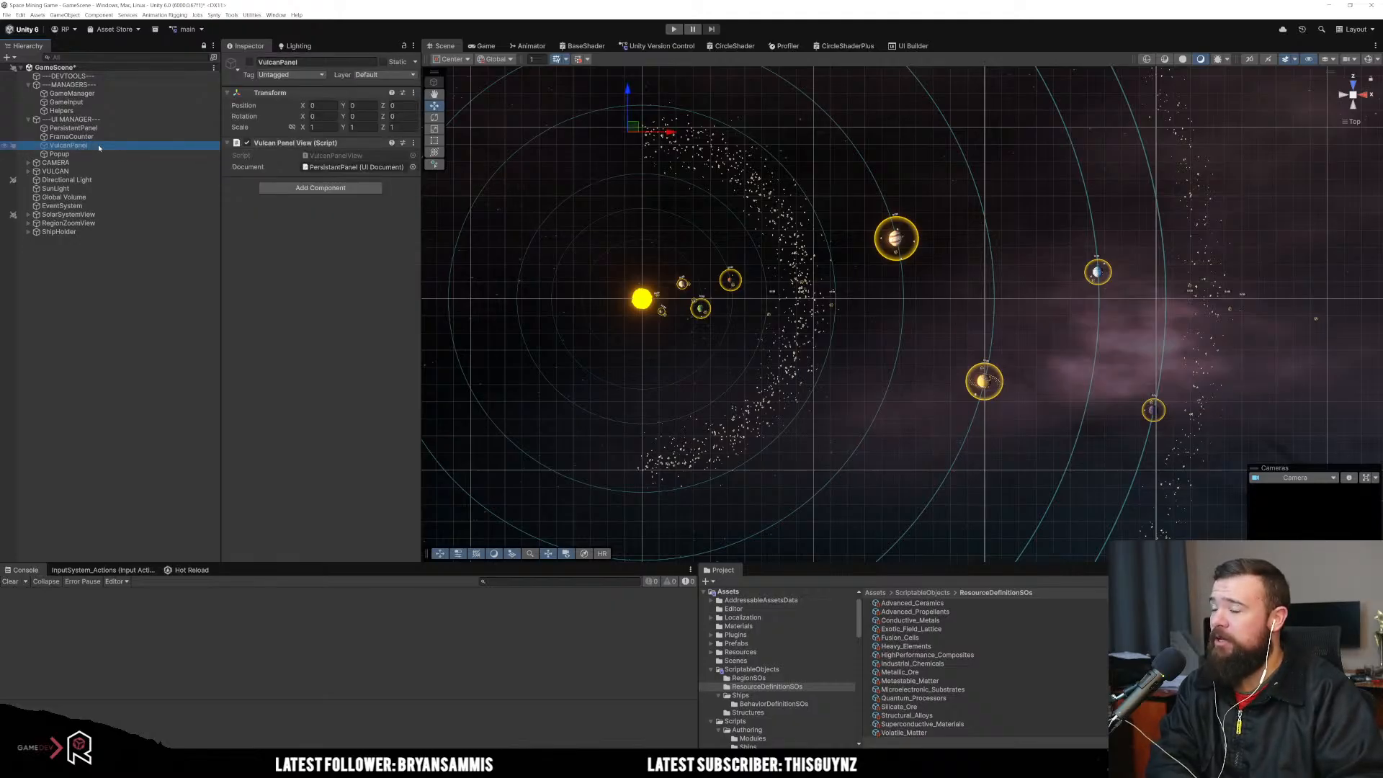
key("Delete")
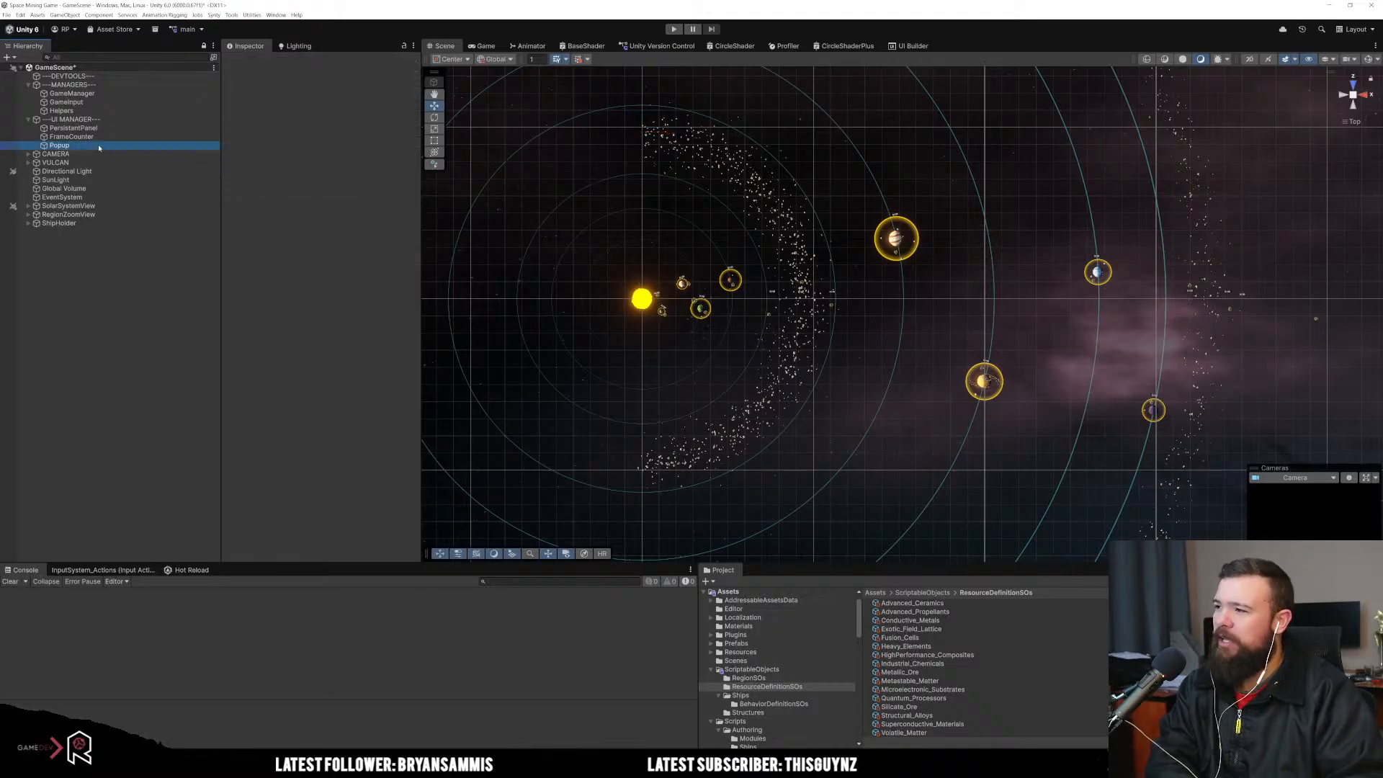
Step: Inspect the components of Popup and VULCAN, and view the VulcanUpgrade script in Visual Studio
left_click(98, 145)
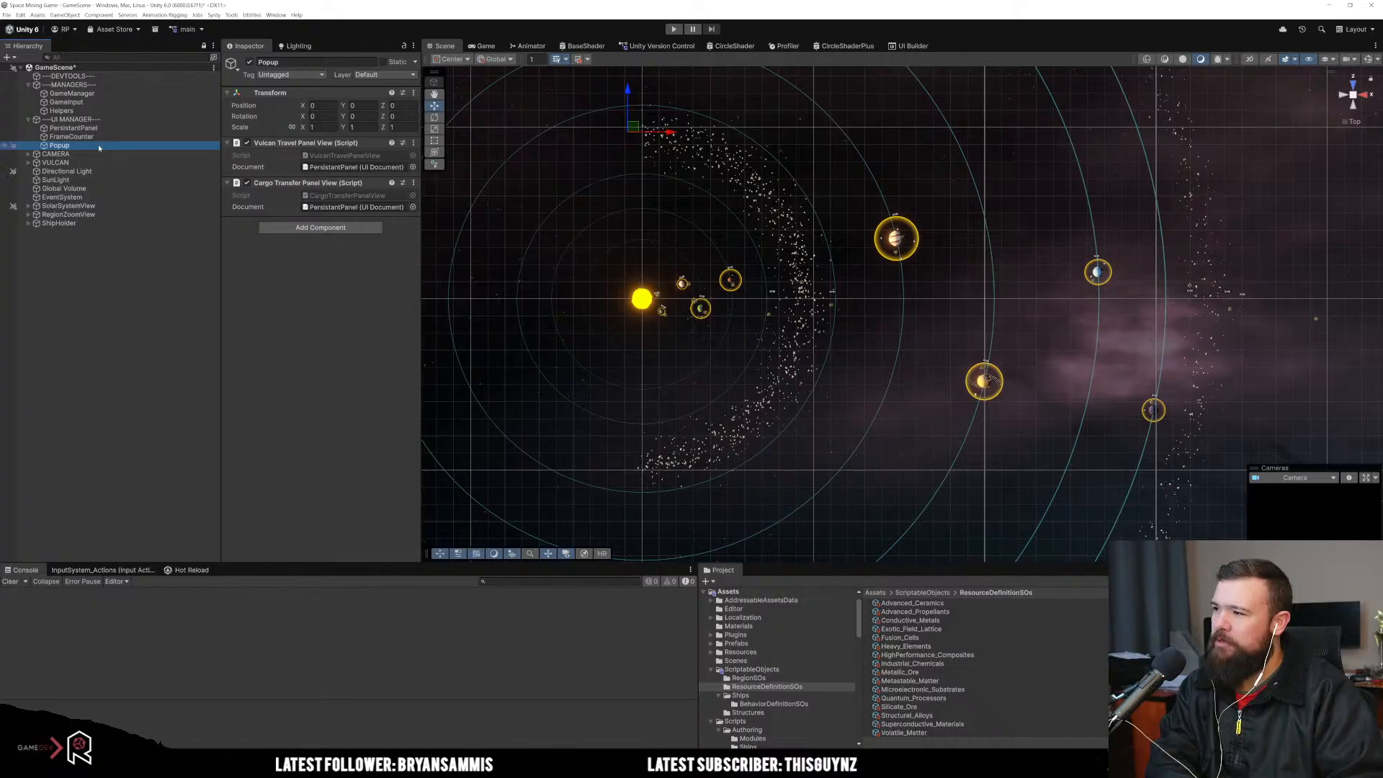
left_click(35, 163)
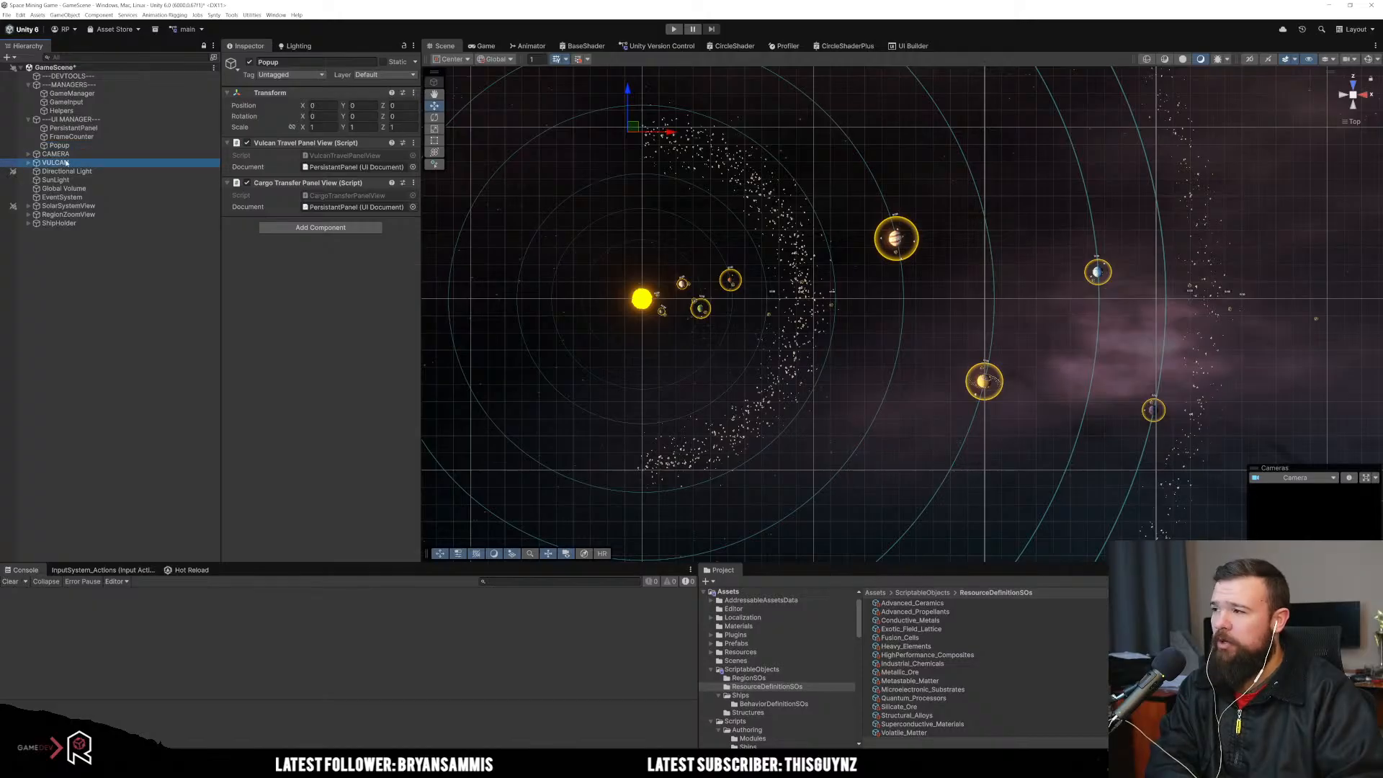
left_click(29, 163)
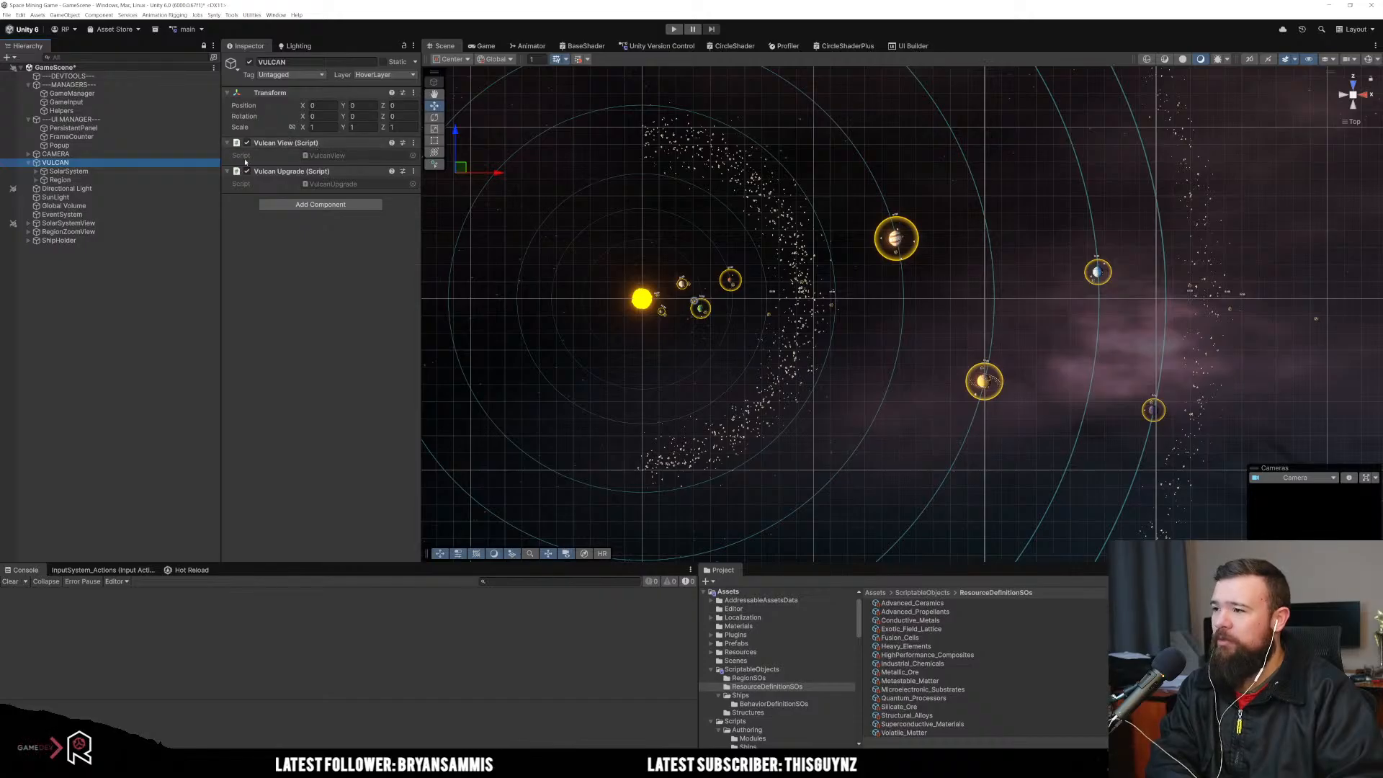
double_click(335, 185)
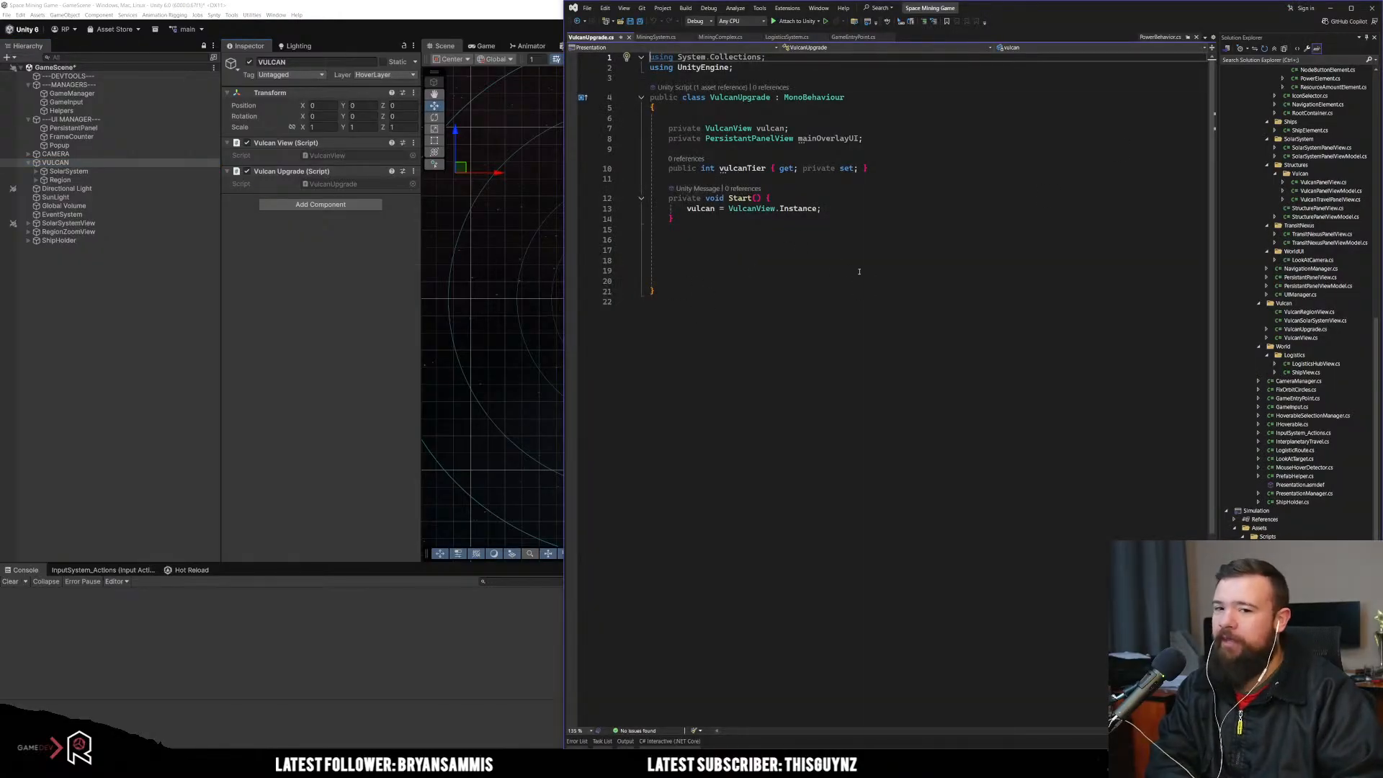
left_click(421, 311)
Step: Examine VULCAN's SolarSystem and Region children with their Highlight and VulcanVisual objects, and view the VulcanView script
left_click(111, 173)
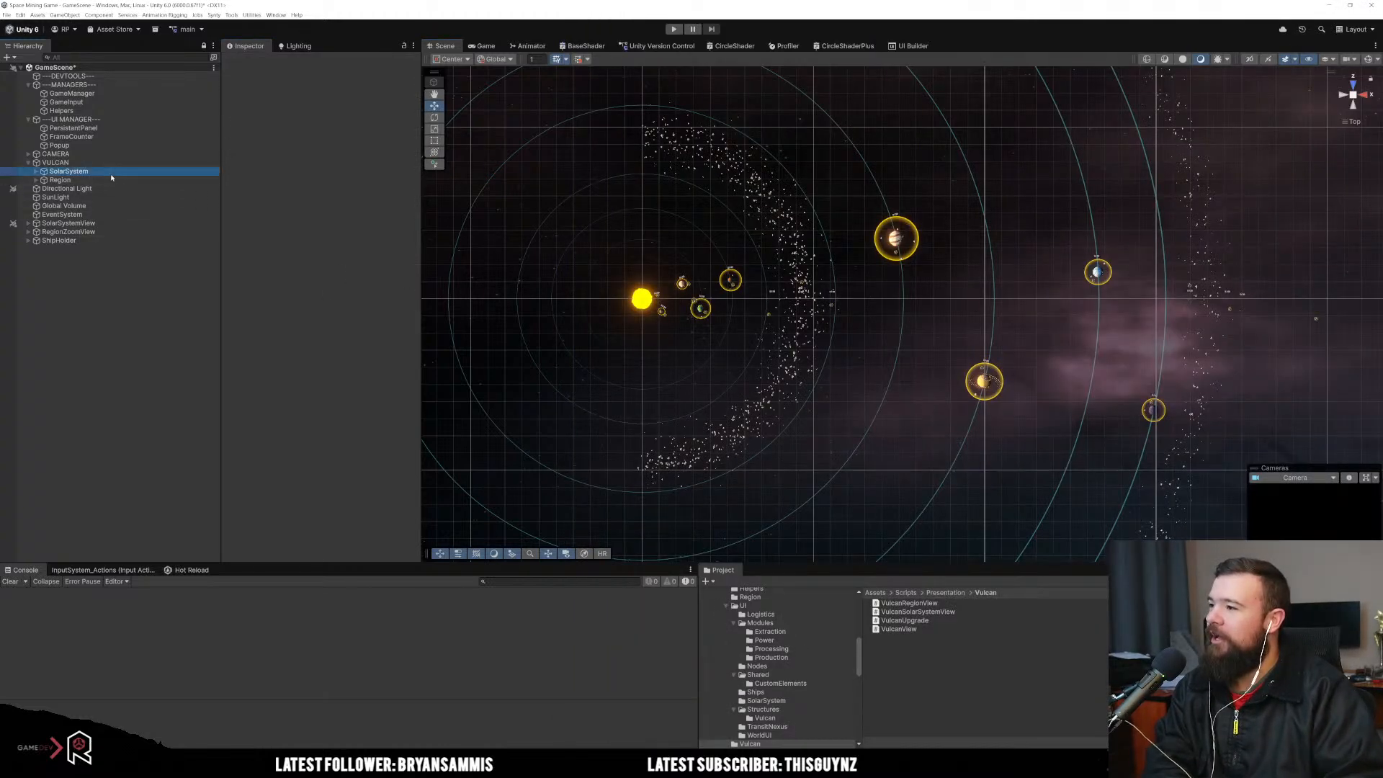
left_click(36, 171)
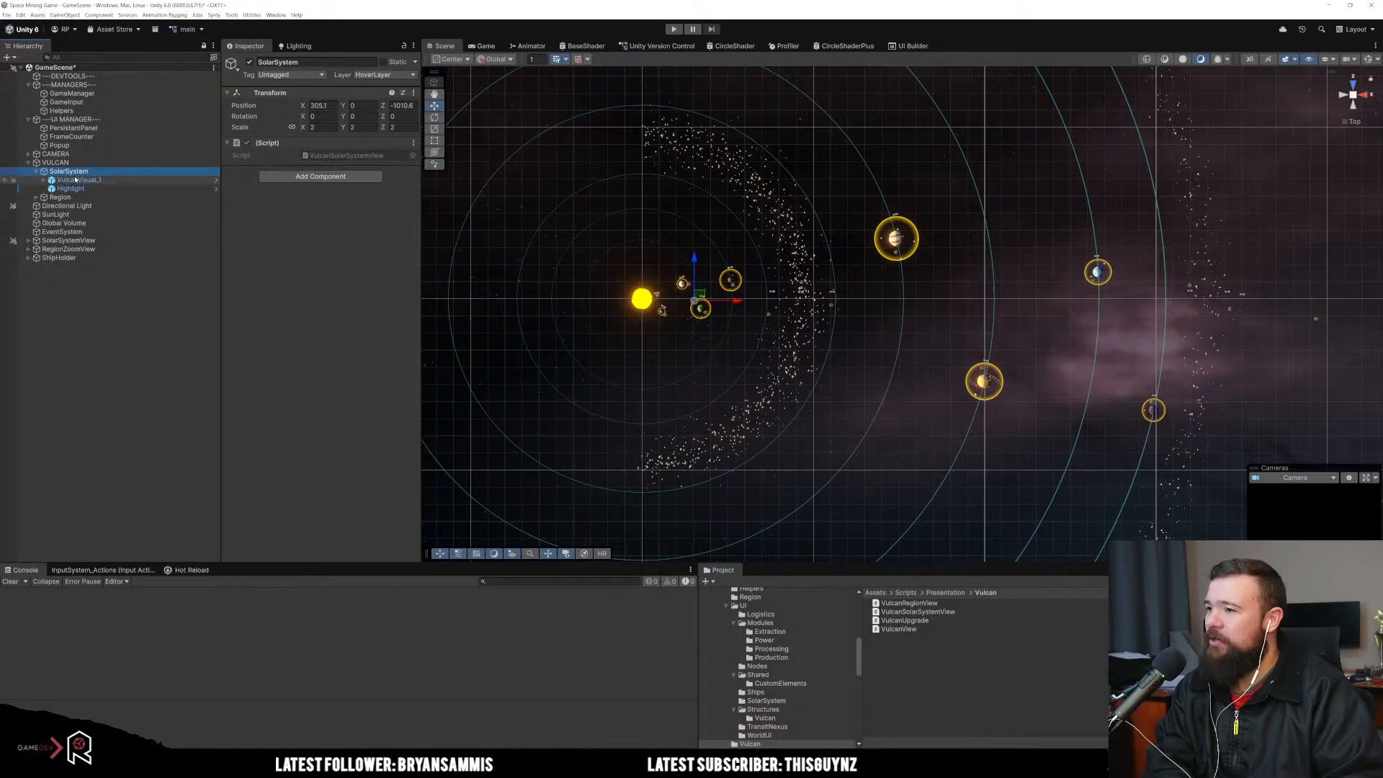
left_click(75, 180)
left_click(76, 189)
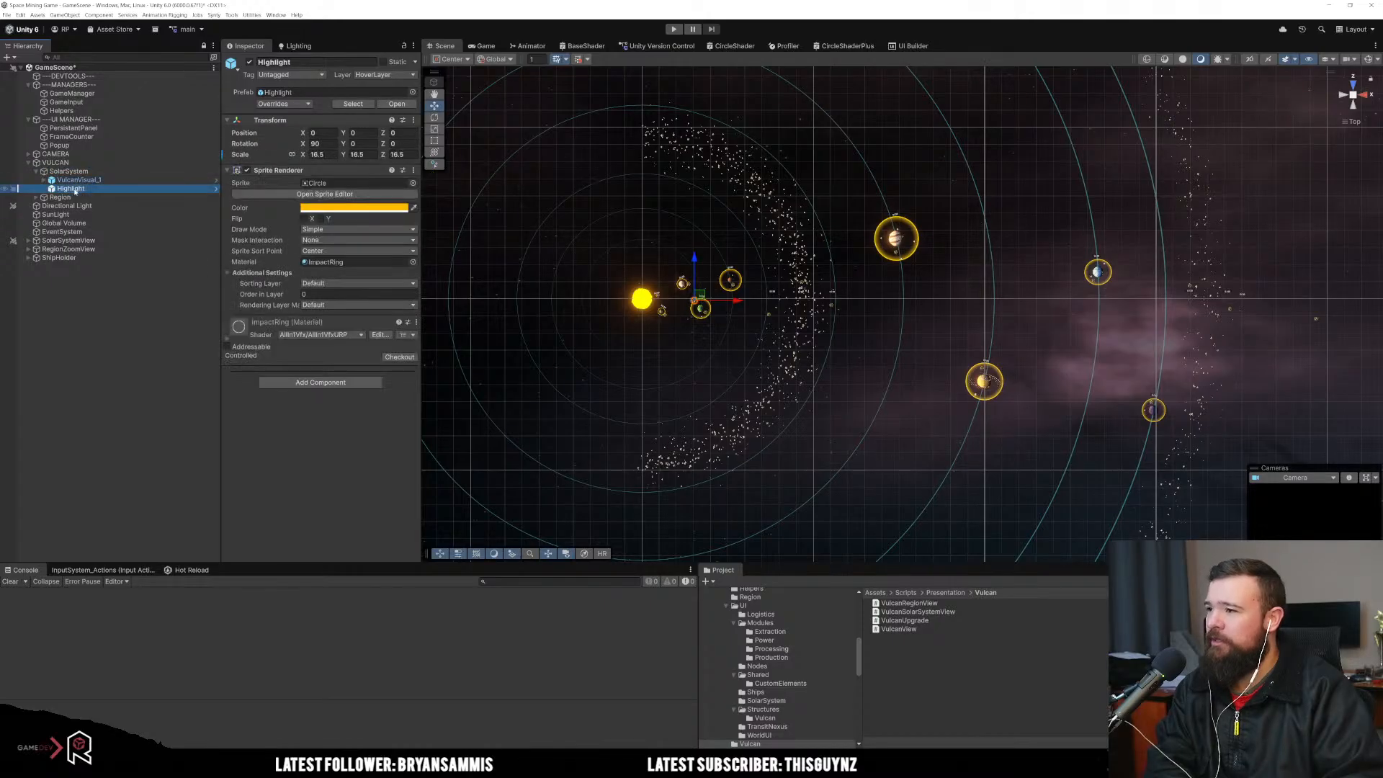
left_click(68, 171)
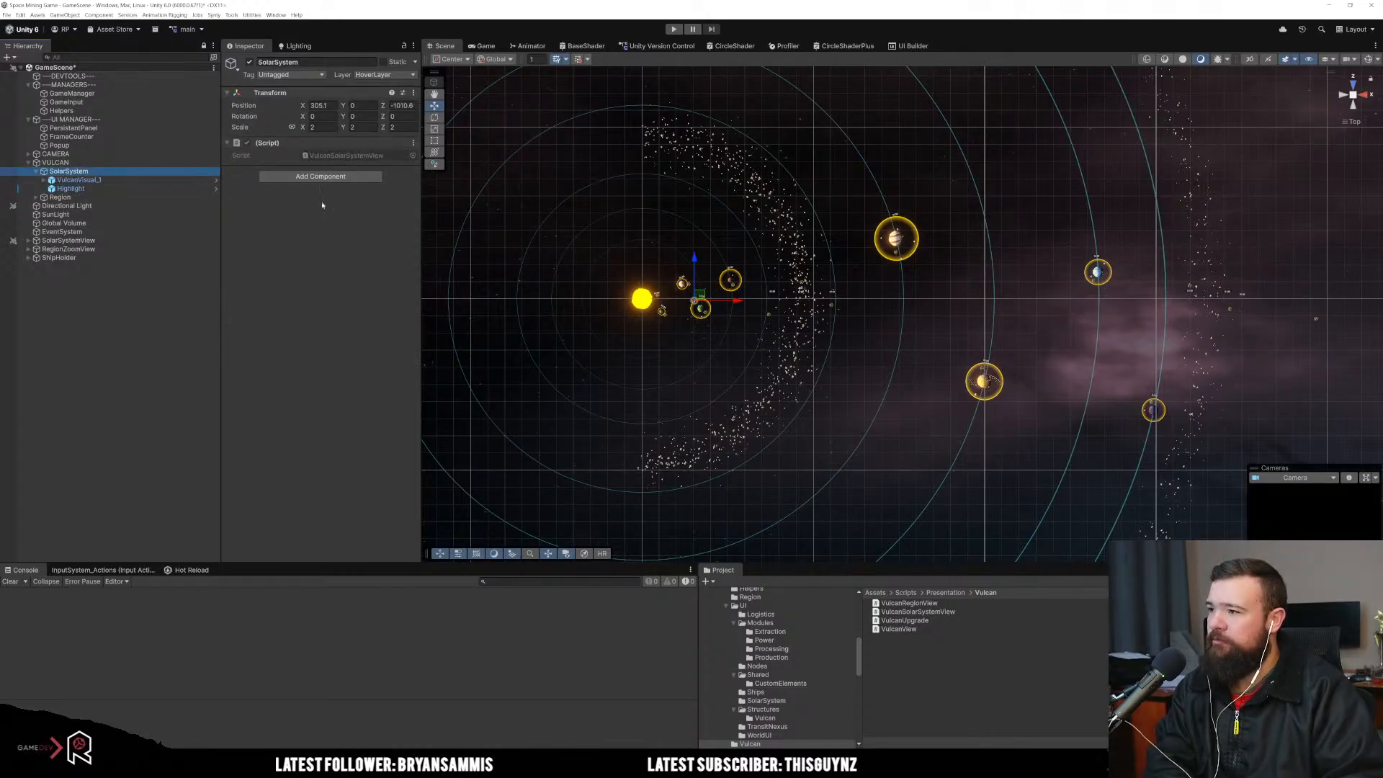
left_click(42, 197)
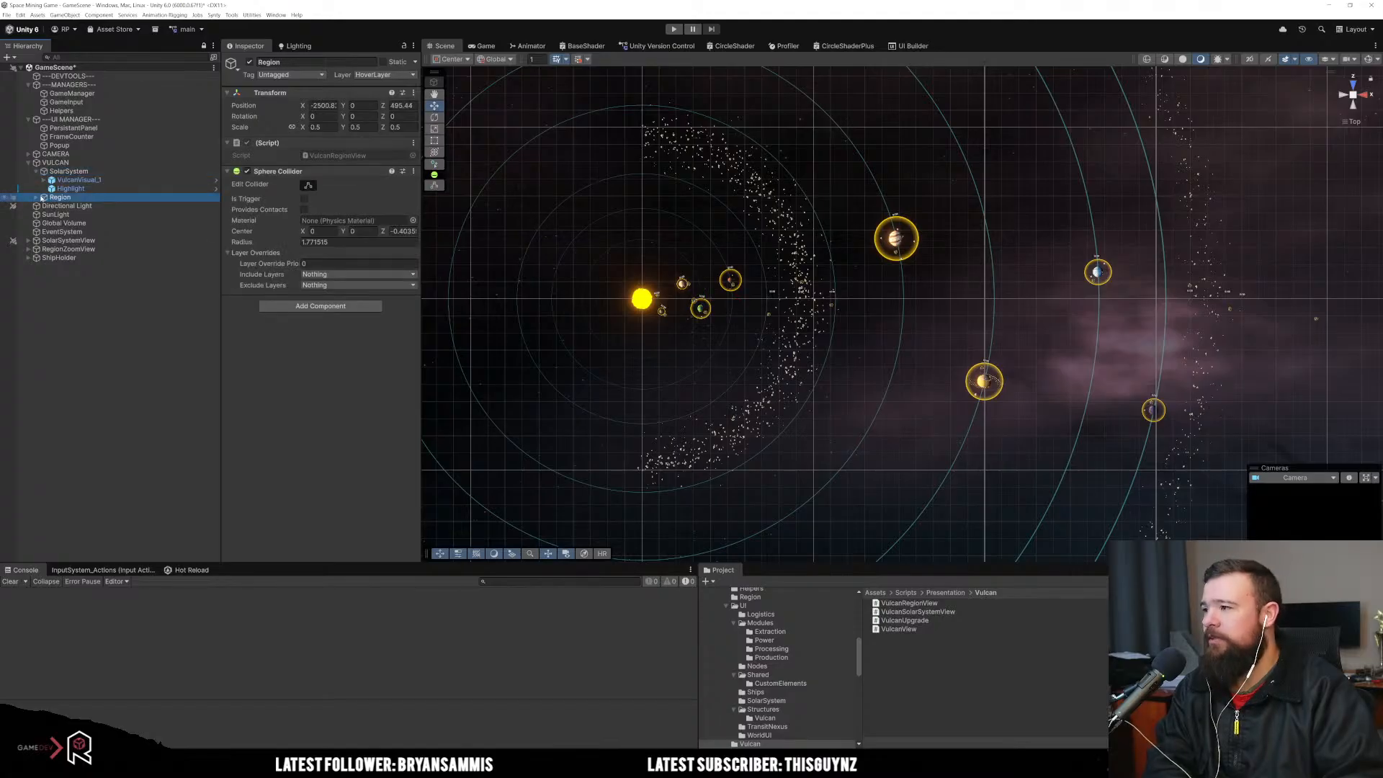
left_click(38, 197)
left_click(89, 213)
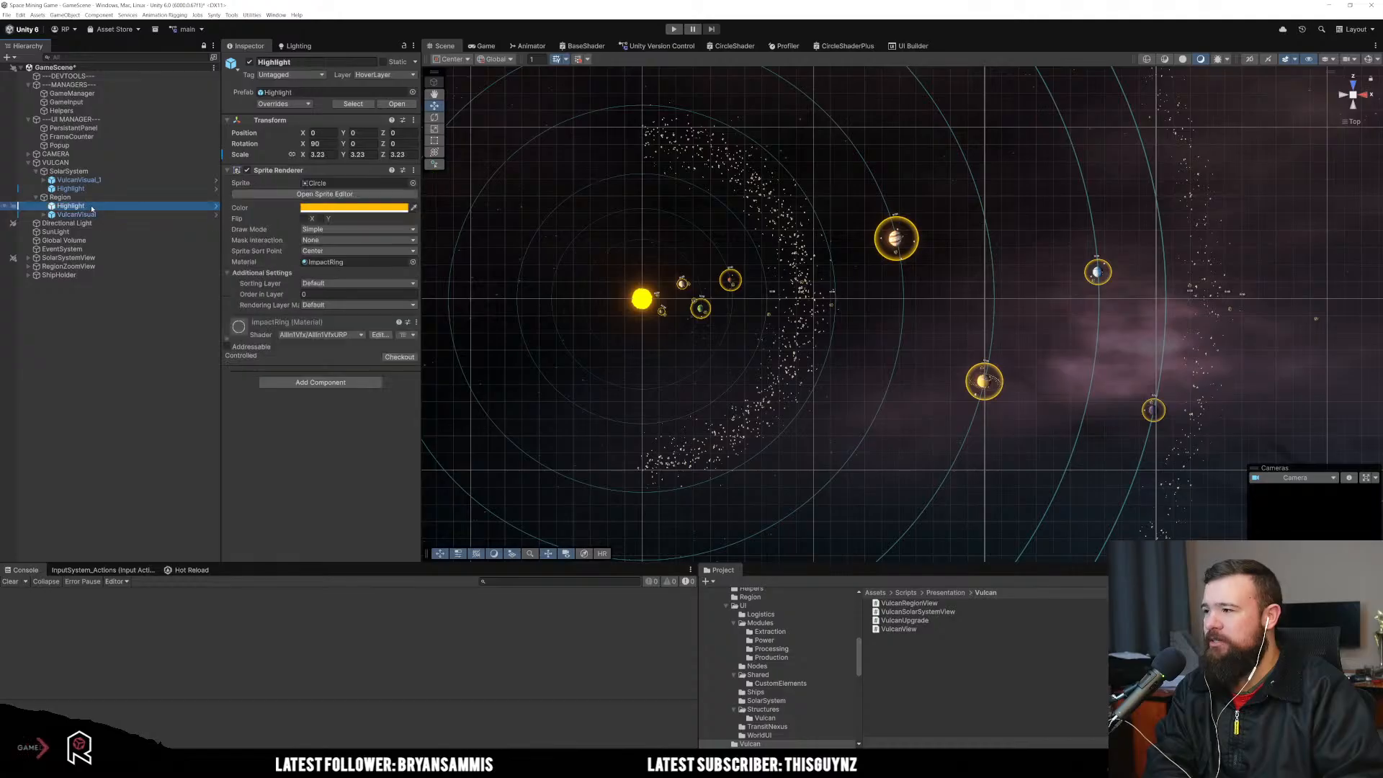
left_click(94, 199)
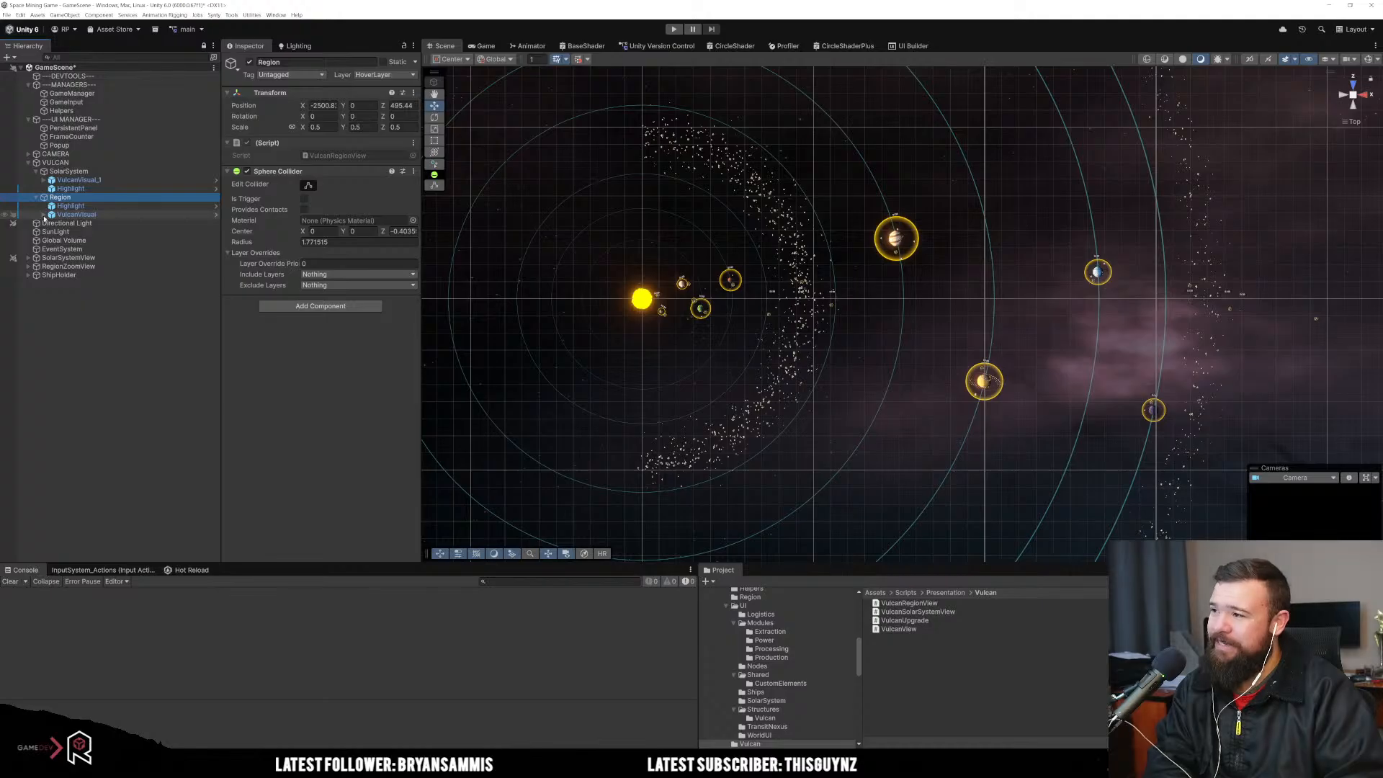
left_click(95, 172)
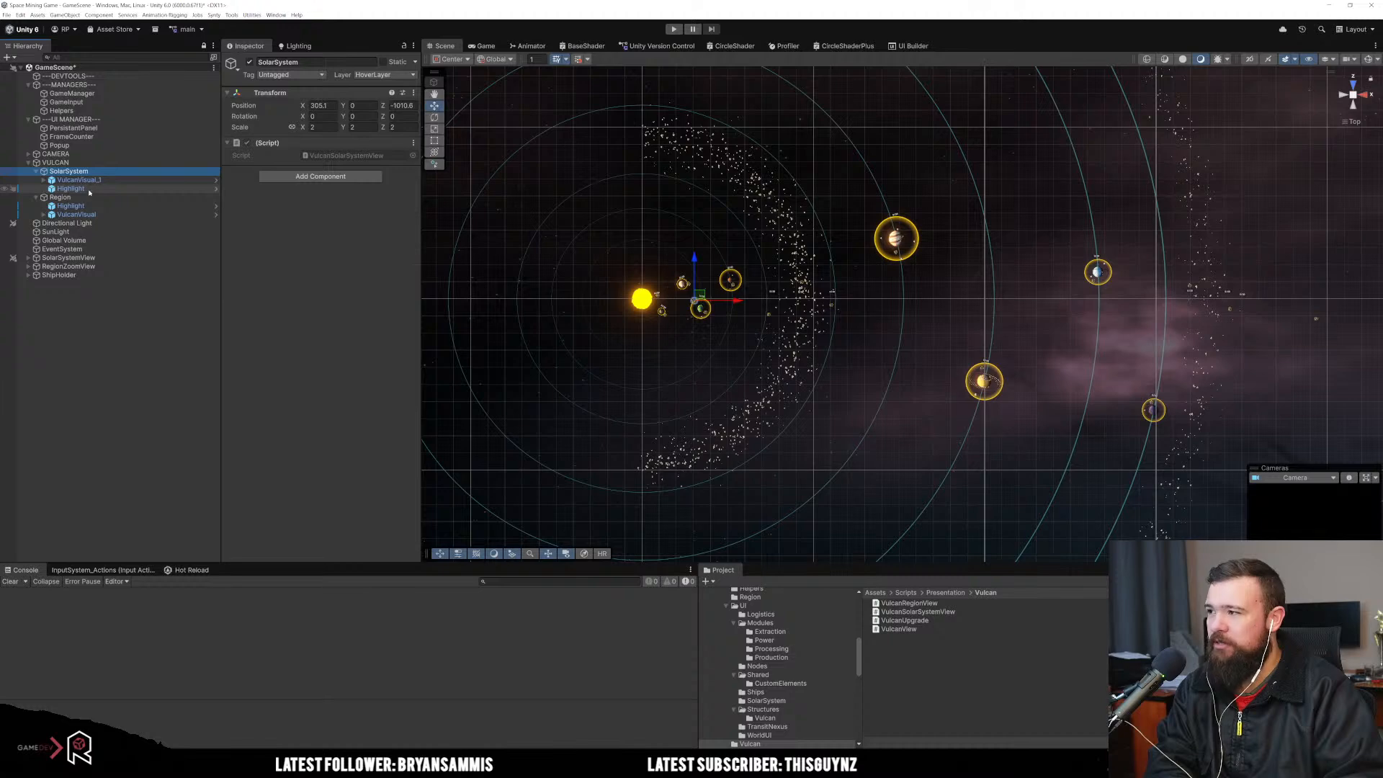
left_click(73, 164)
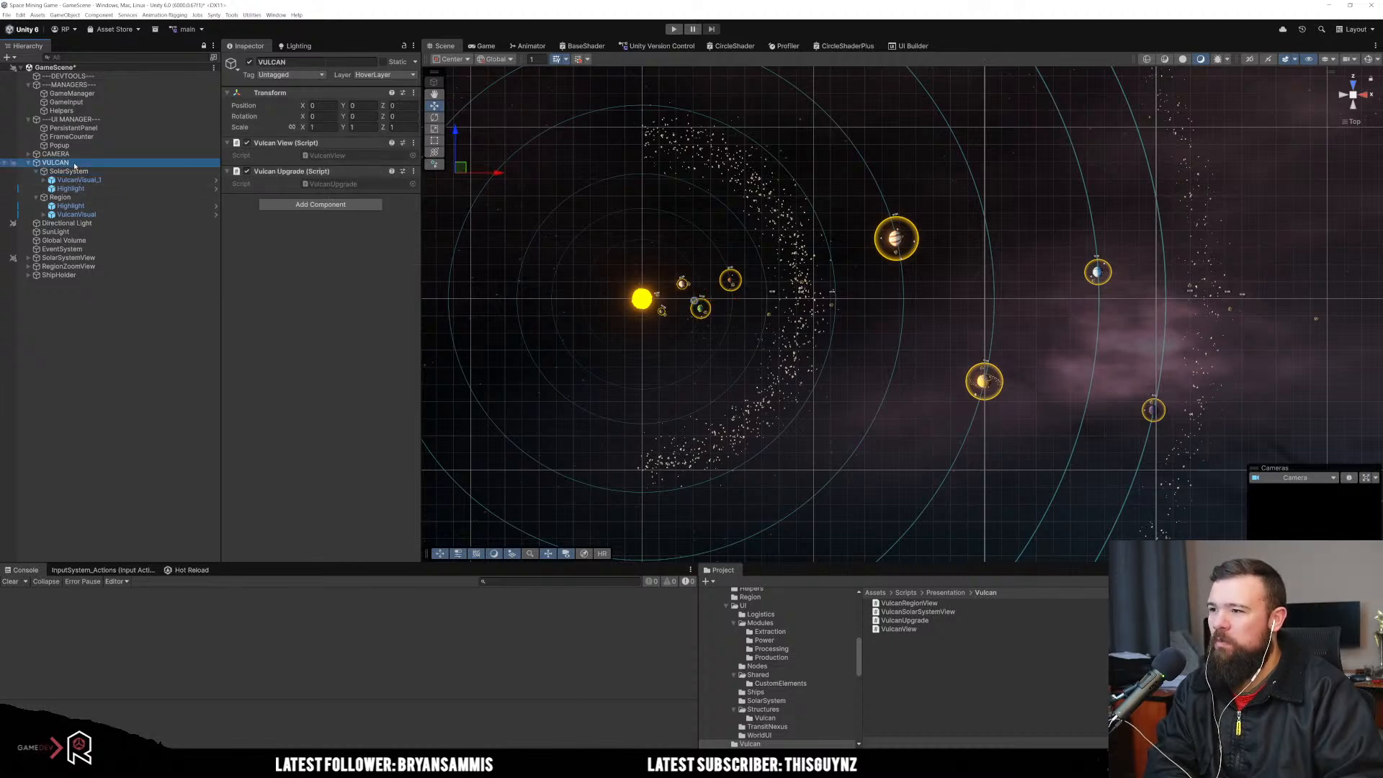
double_click(316, 183)
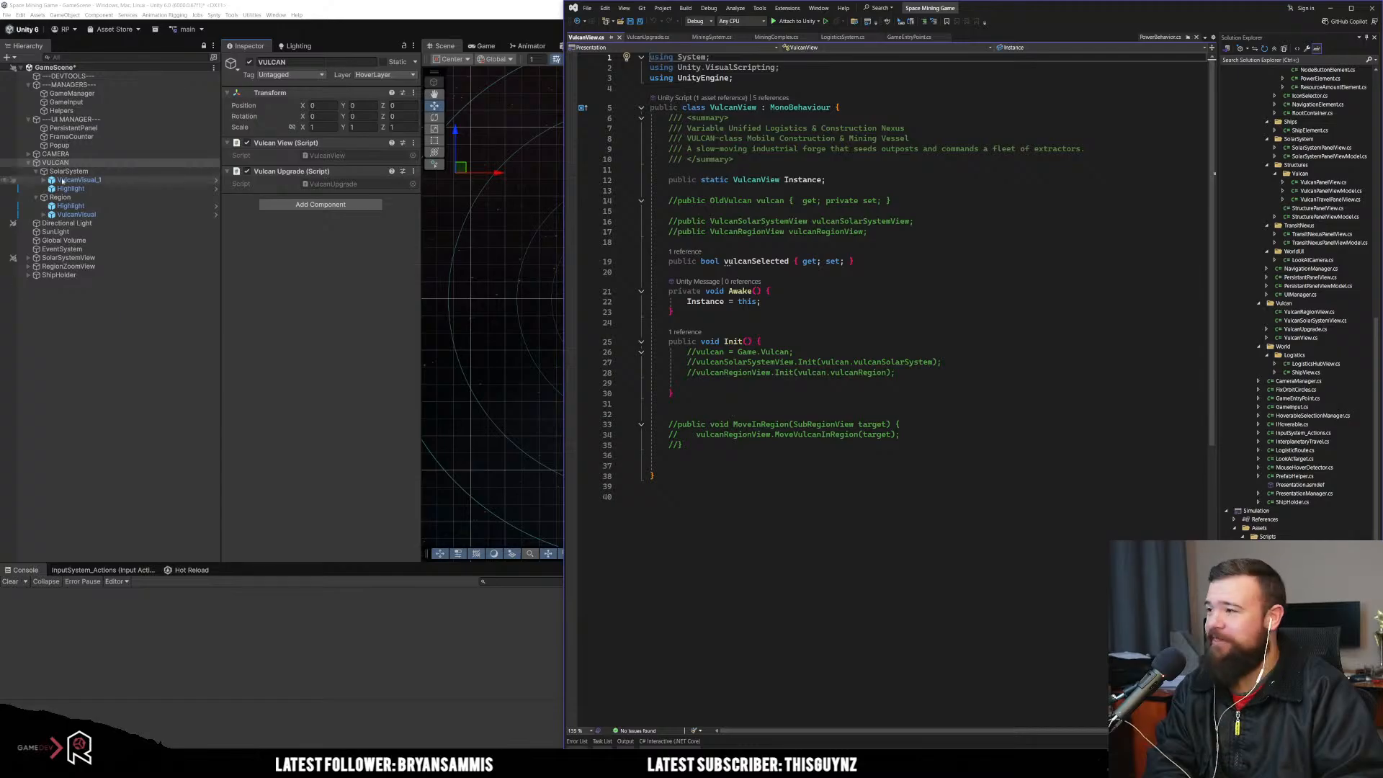
Step: Remove the VulcanSolarSystemView script component from VULCAN's SolarSystem object and check the components of the Highlight and VulcanVisual objects
left_click(69, 170)
right_click(270, 143)
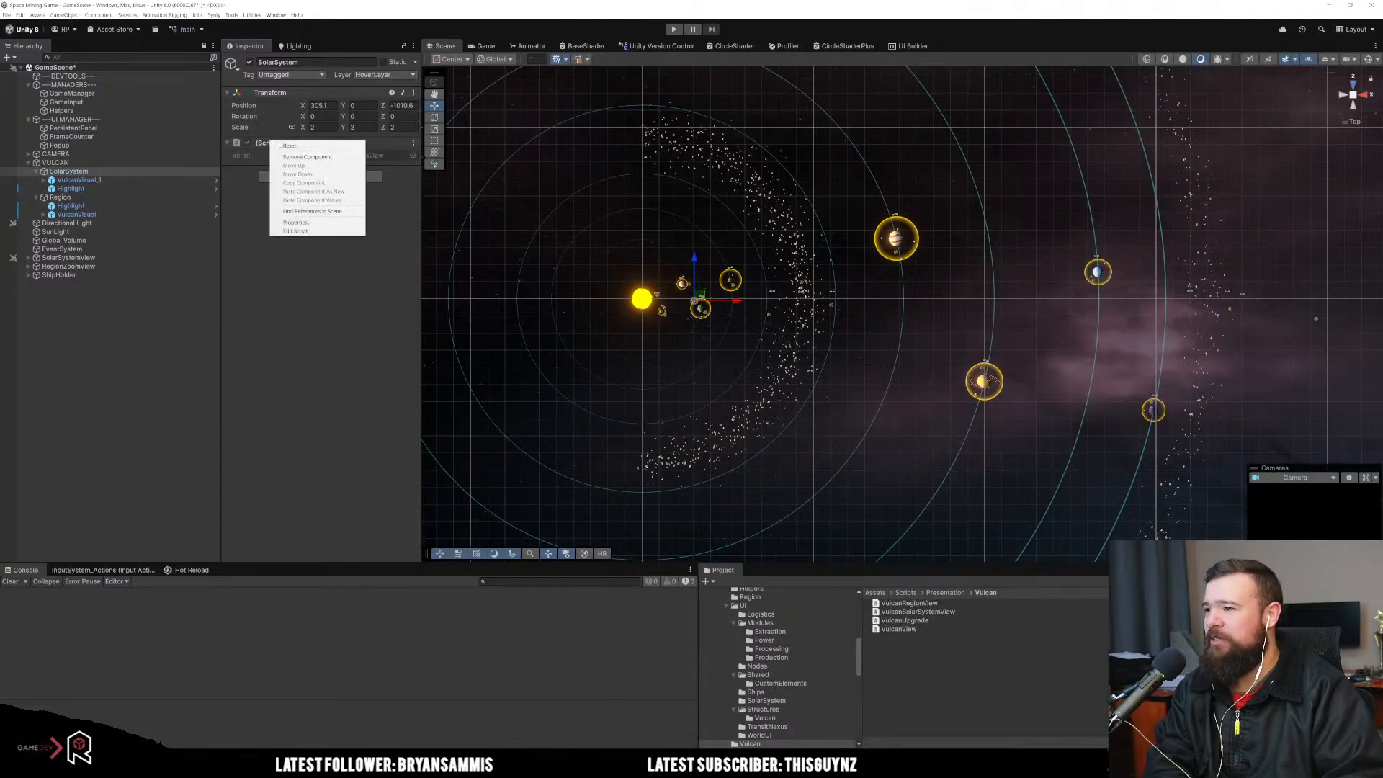
left_click(309, 156)
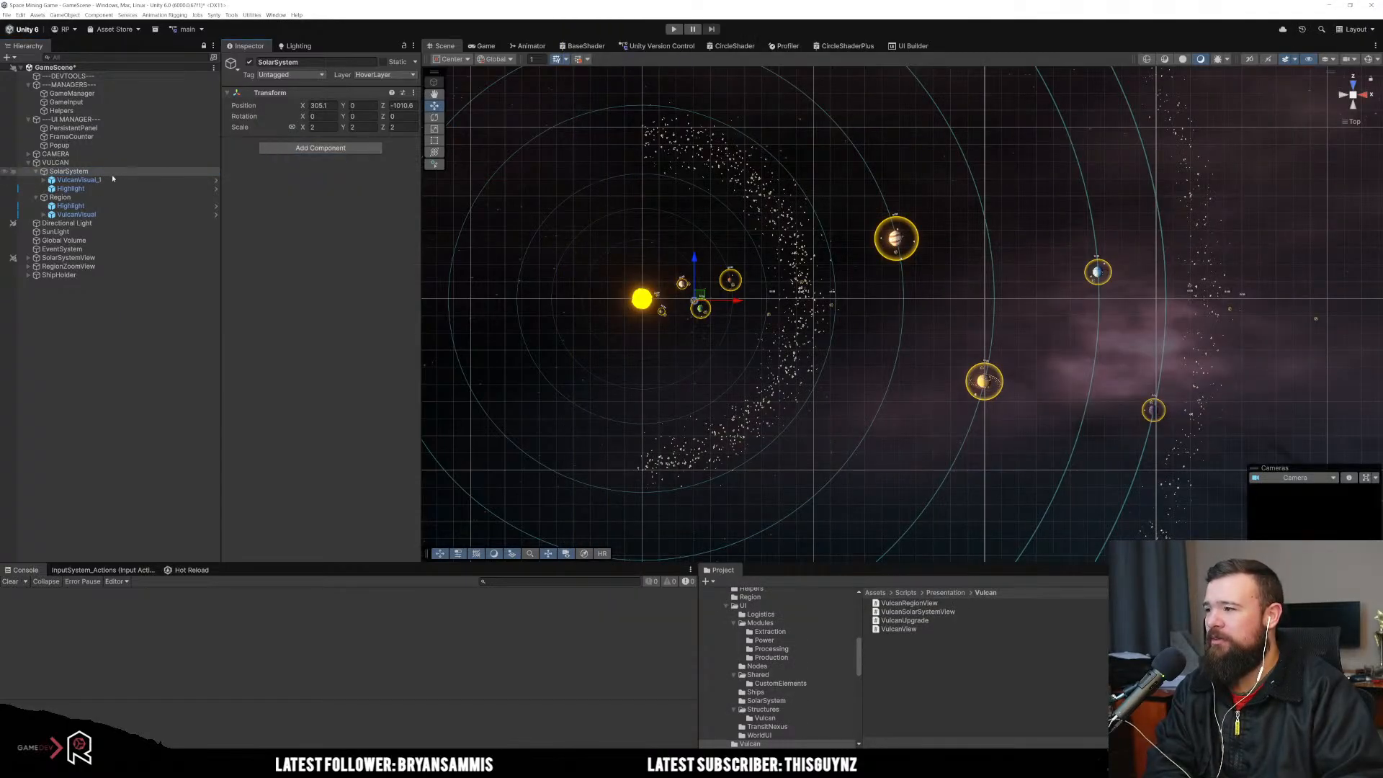
left_click(88, 188)
left_click(96, 181)
left_click(71, 206)
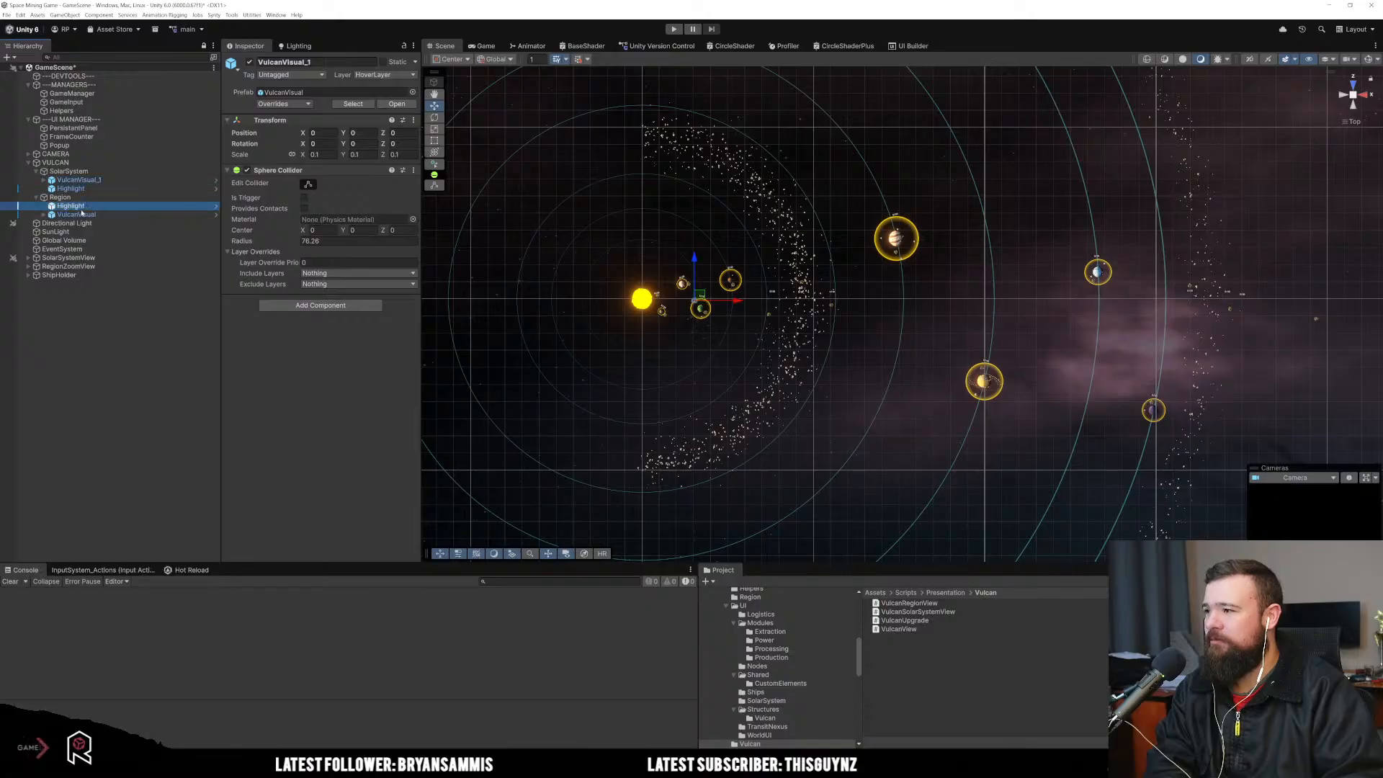
left_click(76, 215)
Step: Review the commented-out VulcanRegionView script and remove its component from VULCAN's Region object
left_click(60, 198)
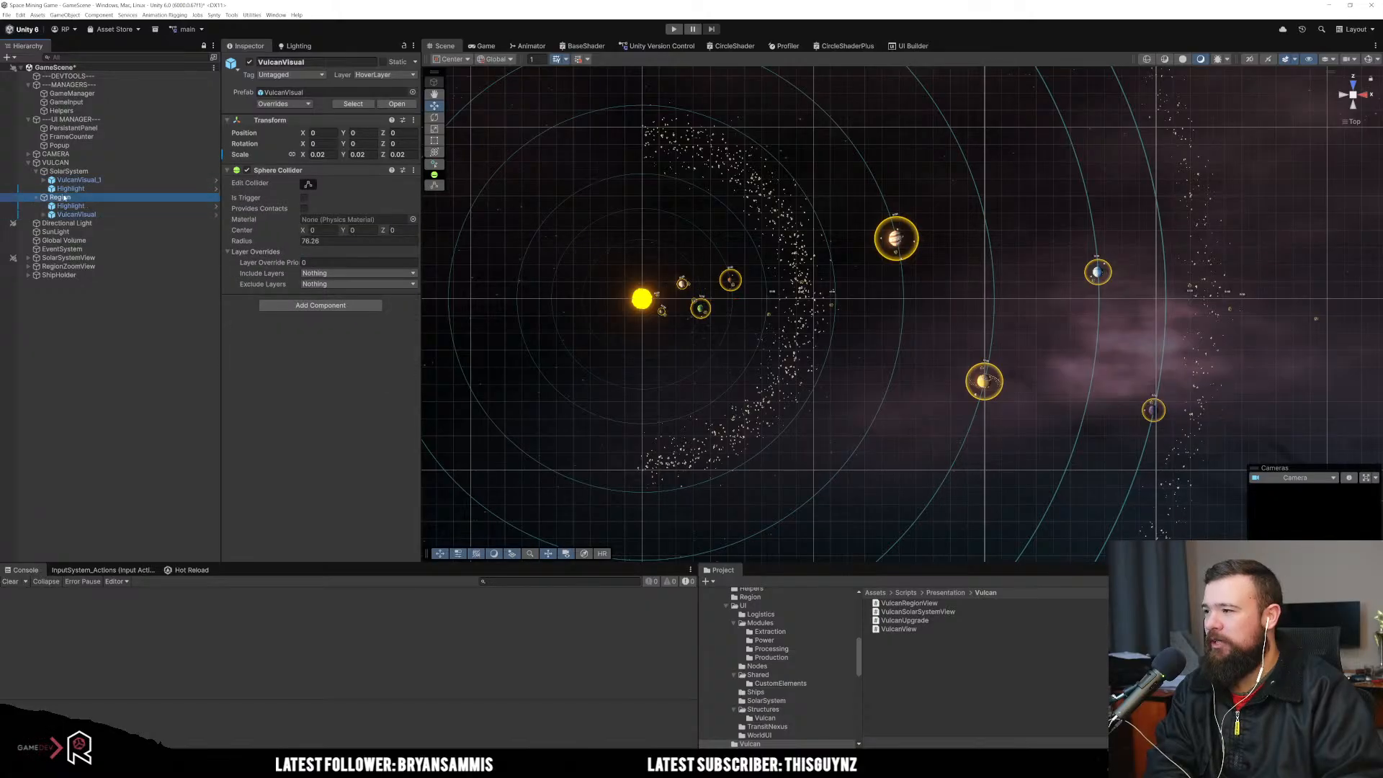
right_click(319, 144)
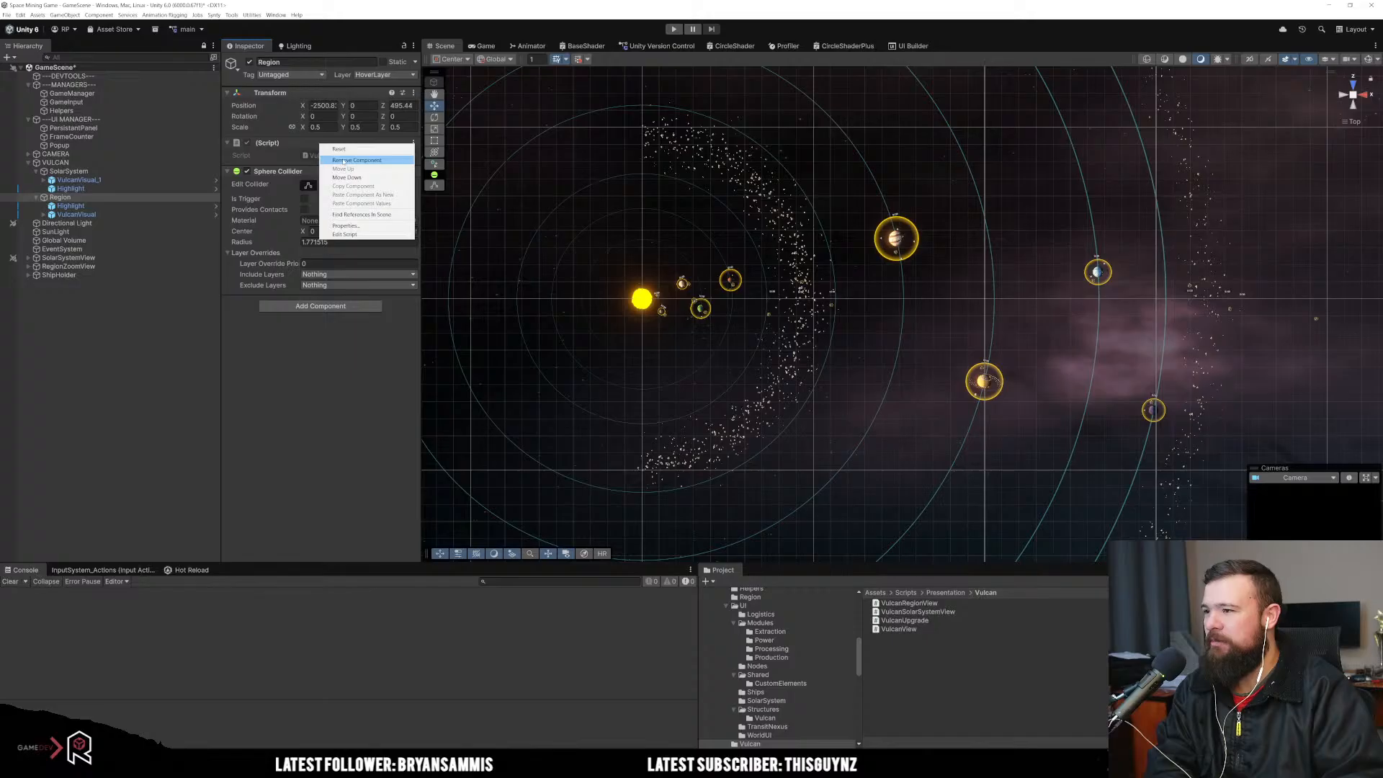
left_click(307, 155)
double_click(327, 154)
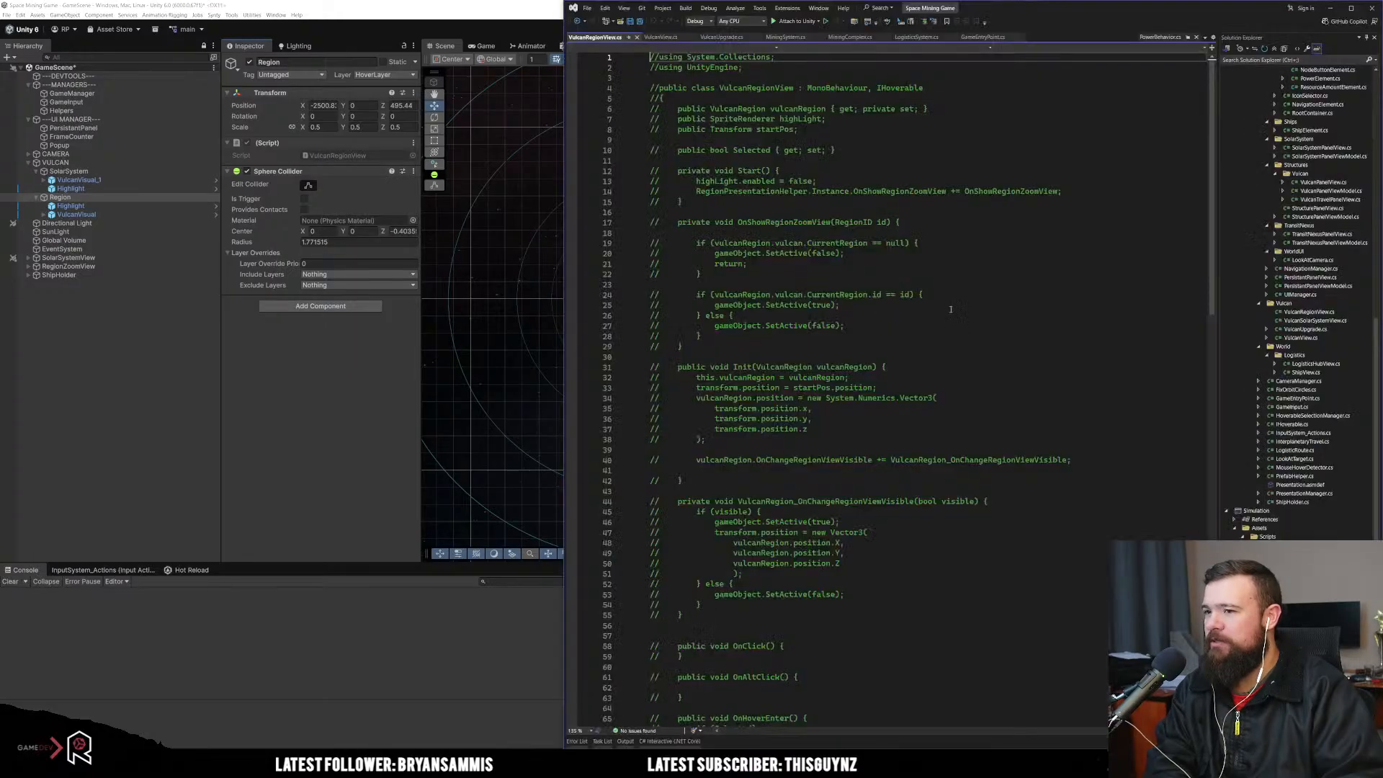
scroll(886, 351, "down", 6)
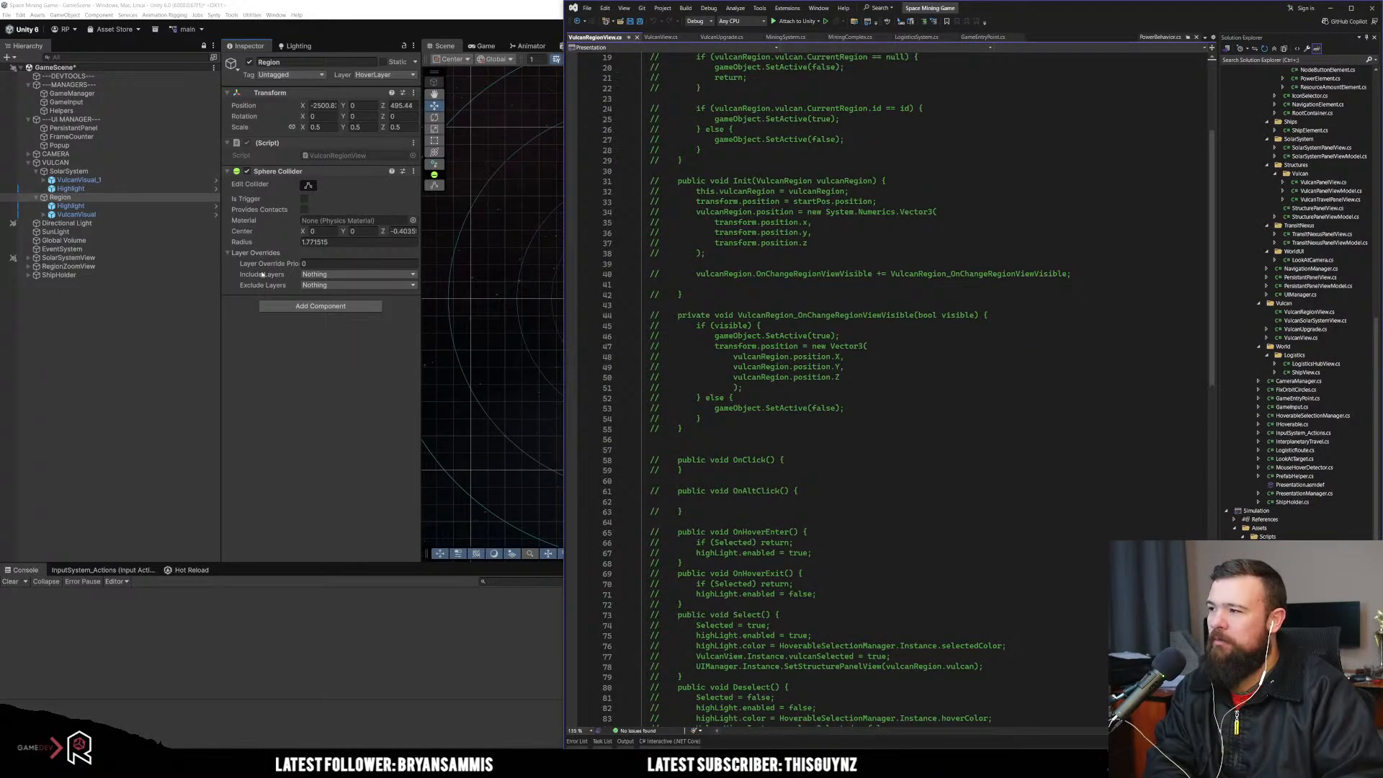
right_click(302, 146)
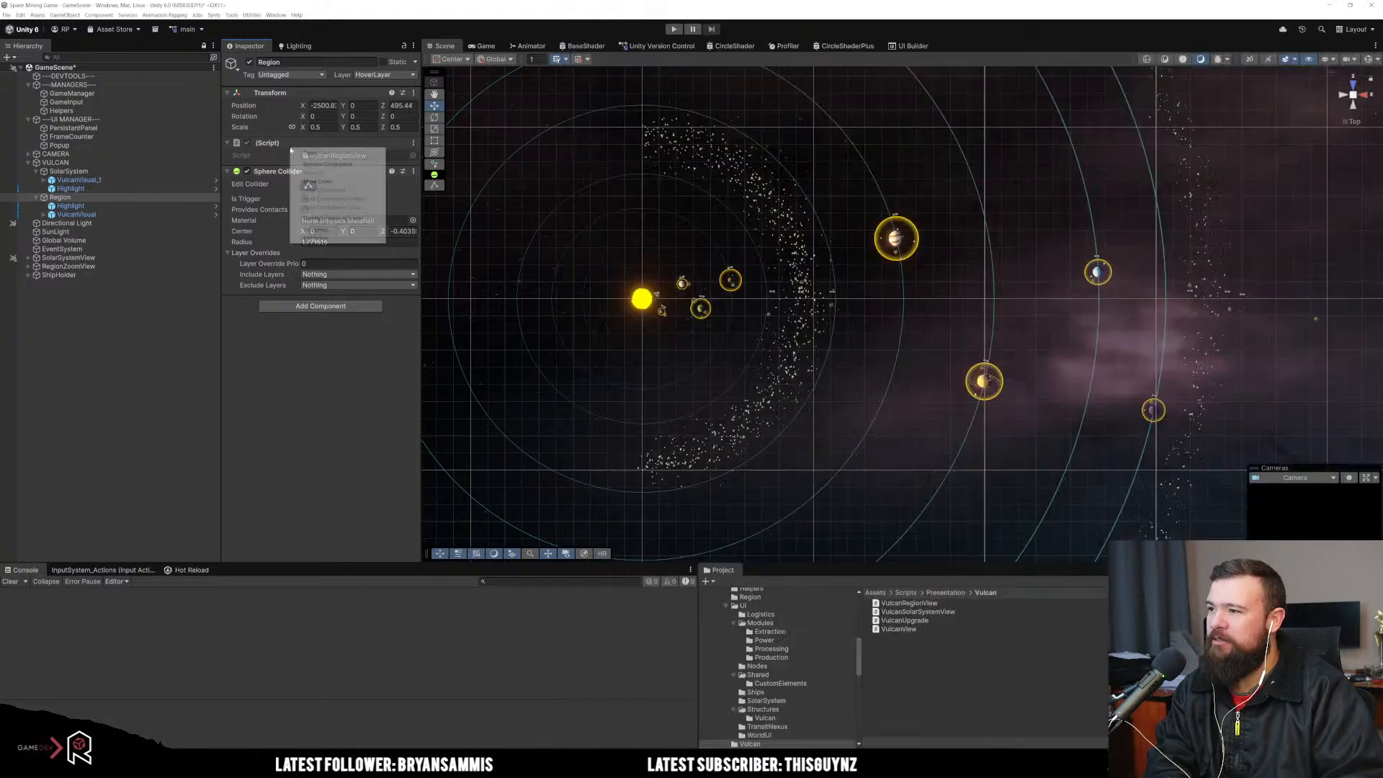
left_click(328, 165)
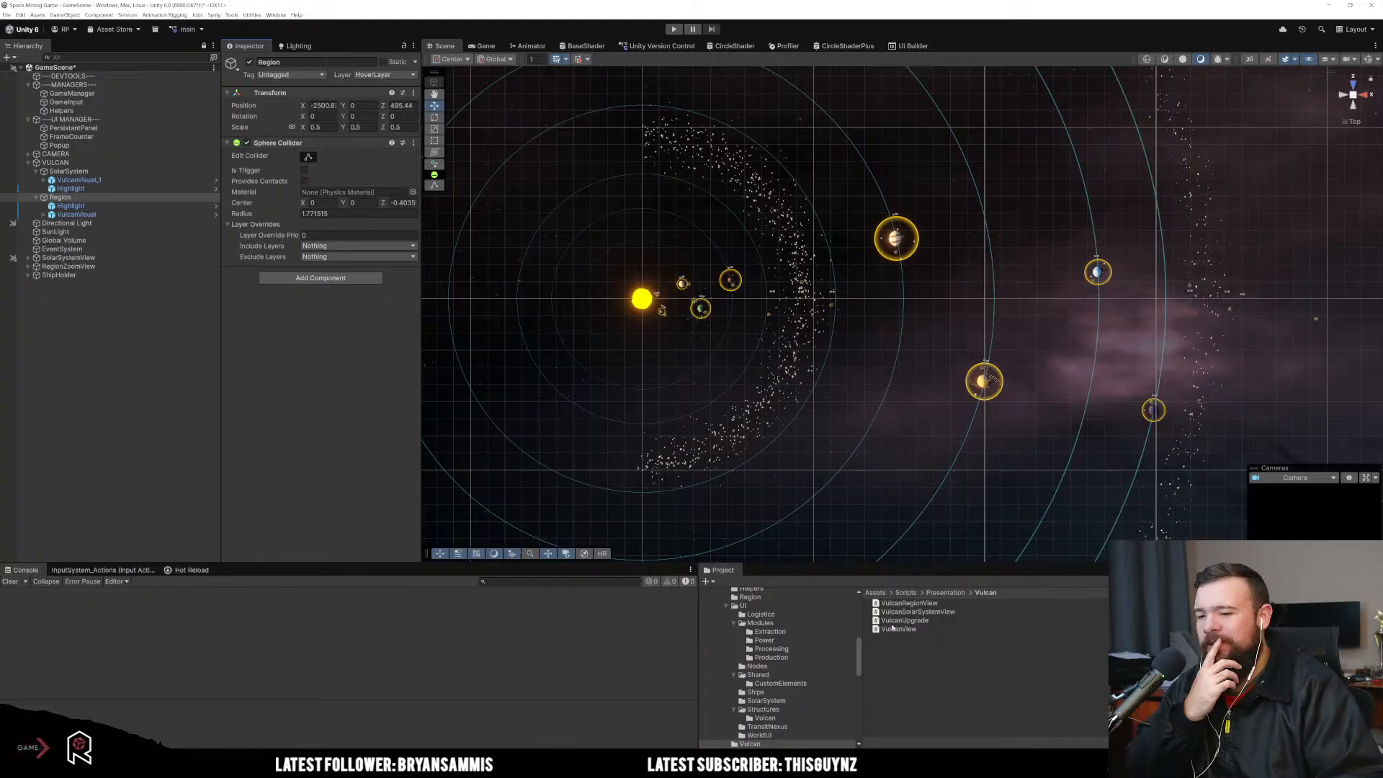
Step: Open the VulcanRegionView script from the project's Vulcan folder and uncomment its entire code
double_click(917, 604)
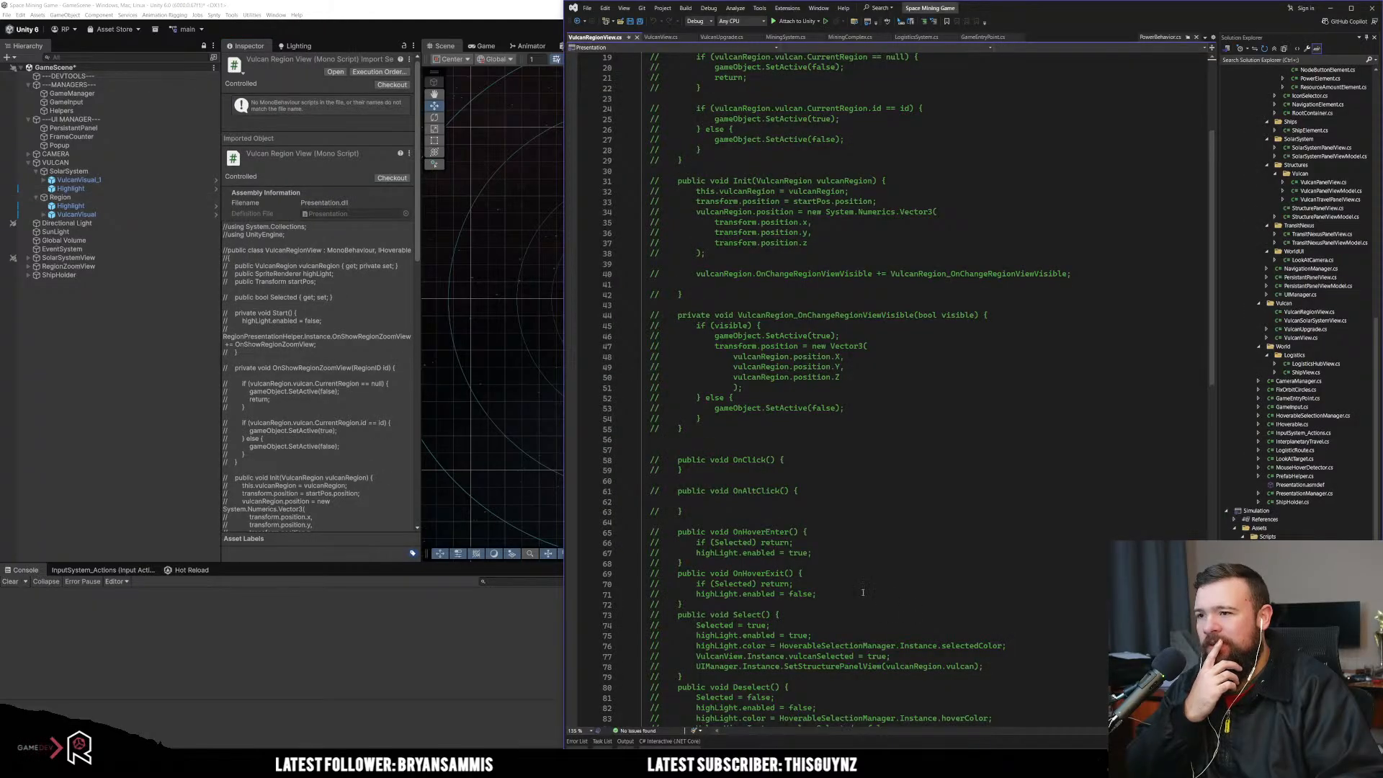
scroll(858, 548, "up", 6)
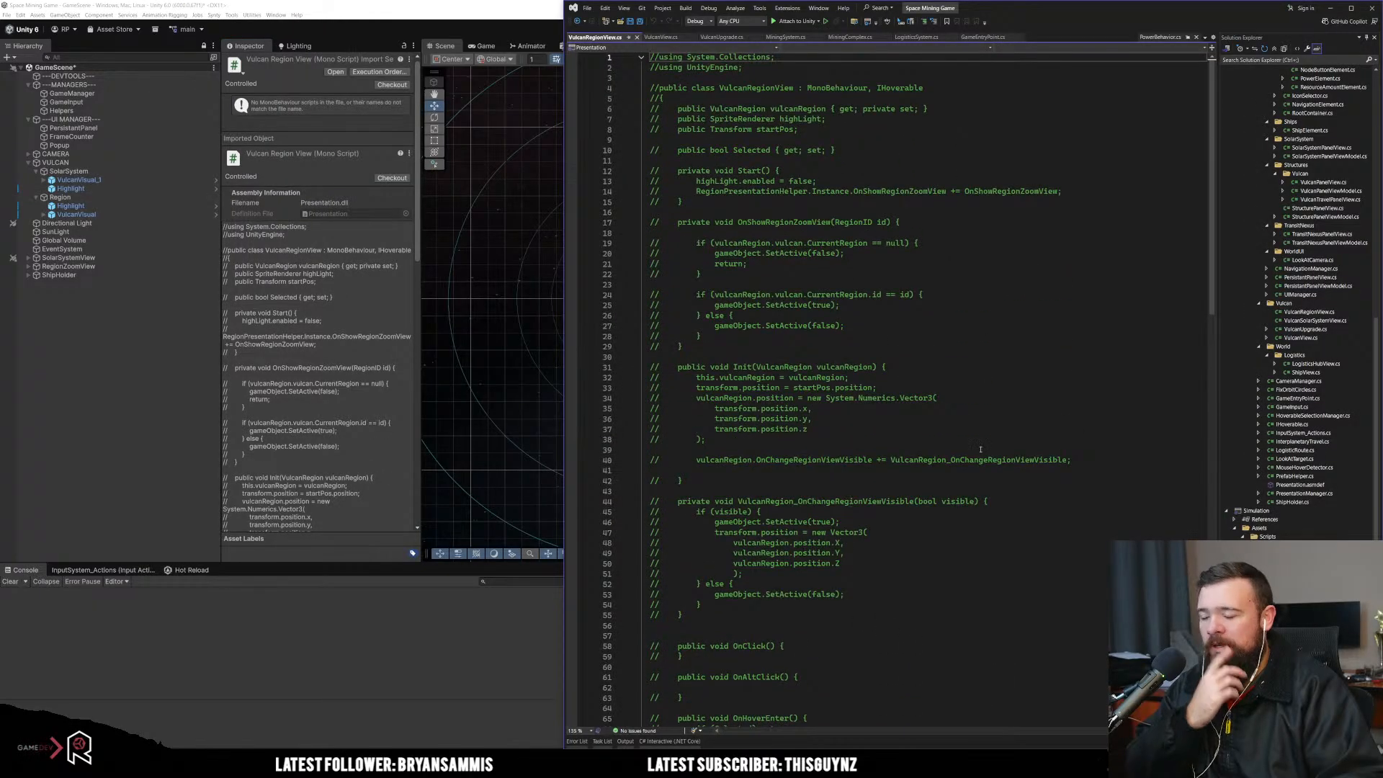
left_click(960, 463)
key("ctrl+a")
key("ctrl+k")
key("ctrl+u")
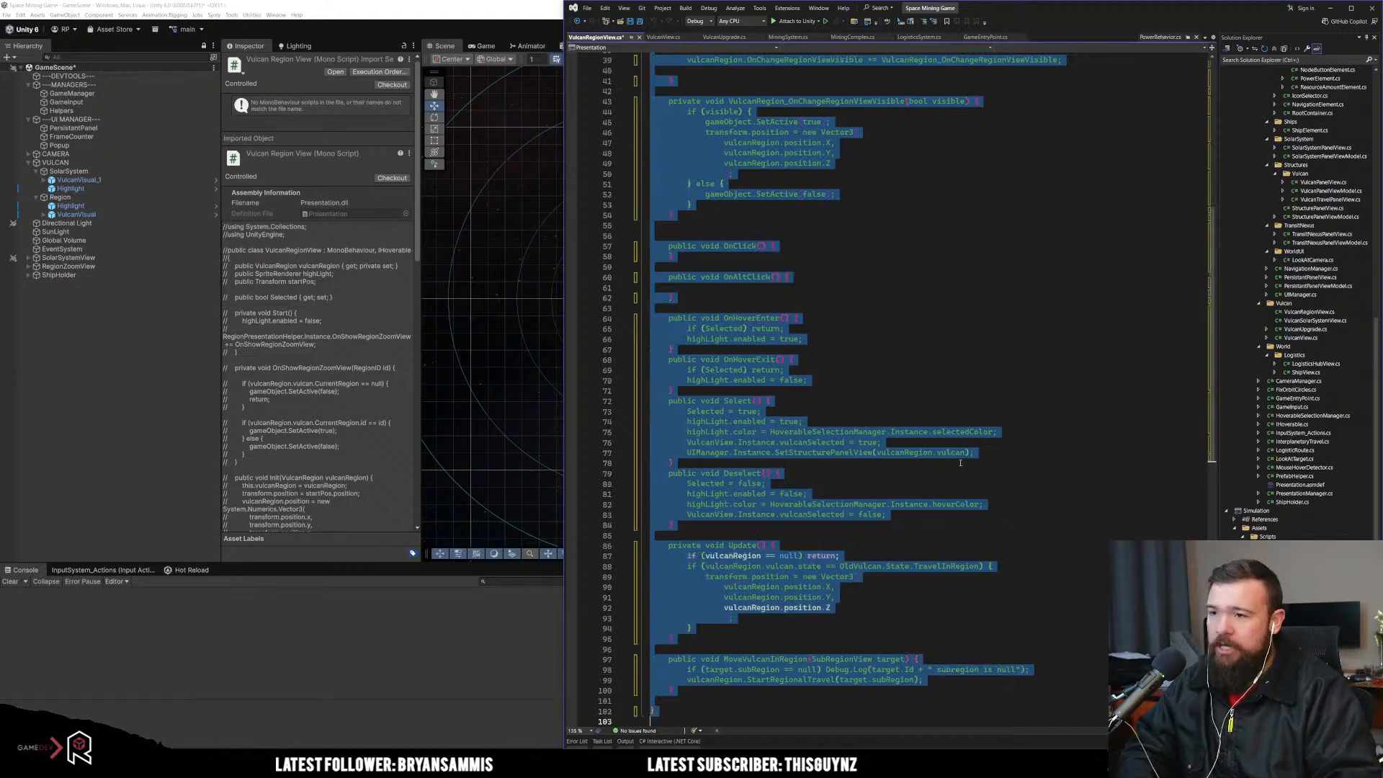
scroll(876, 453, "down", 5)
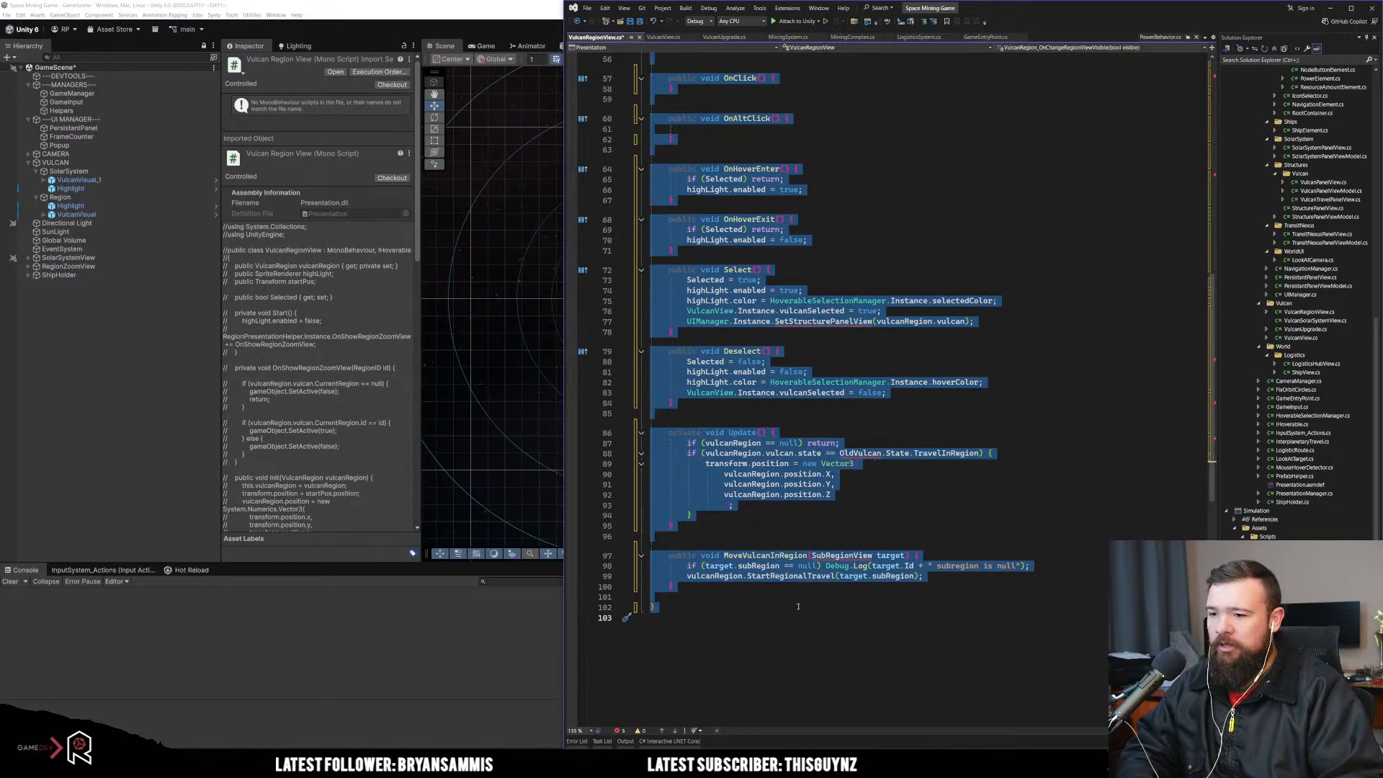
key("Up")
left_click(752, 351)
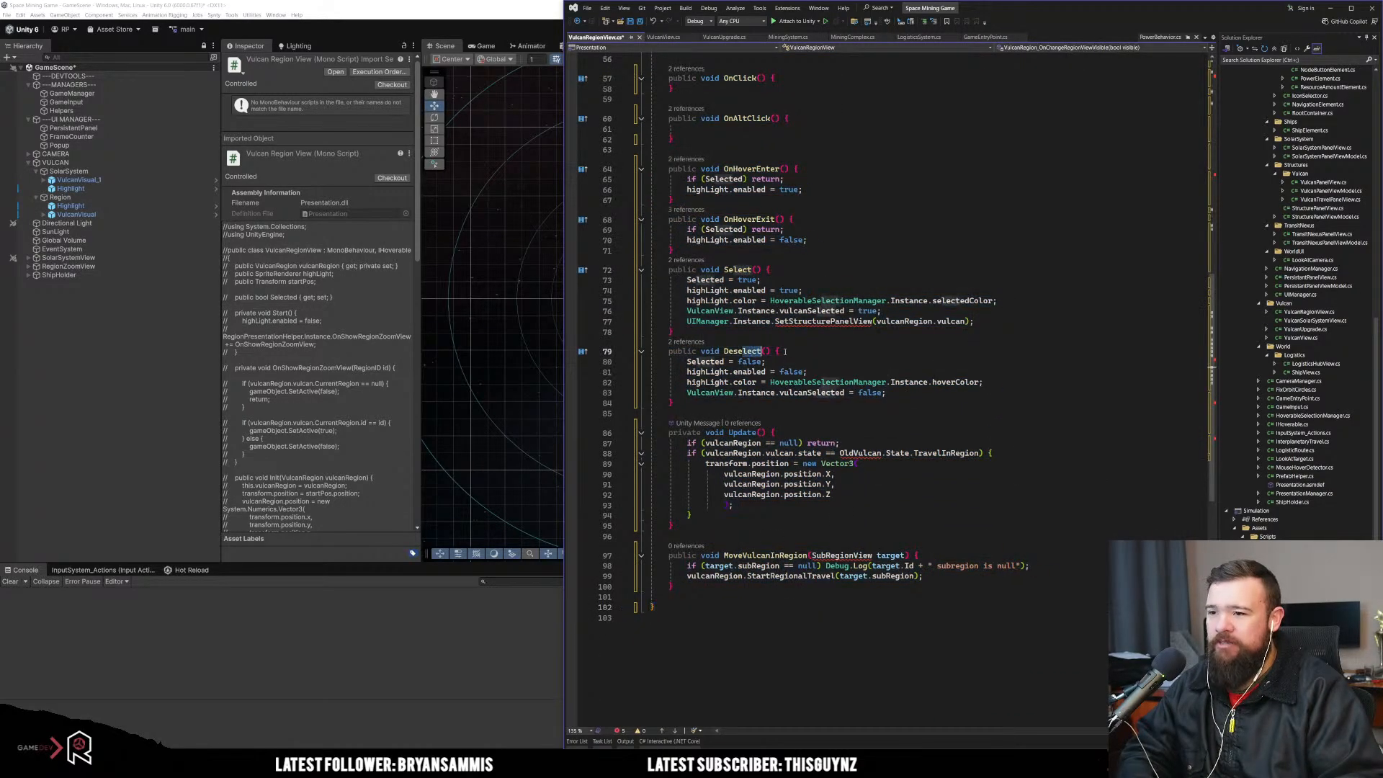
Step: Comment out the vulcanRegion property declaration and the body of OnShowRegionZoomView in VulcanRegionView
left_click_drag(774, 321, 857, 333)
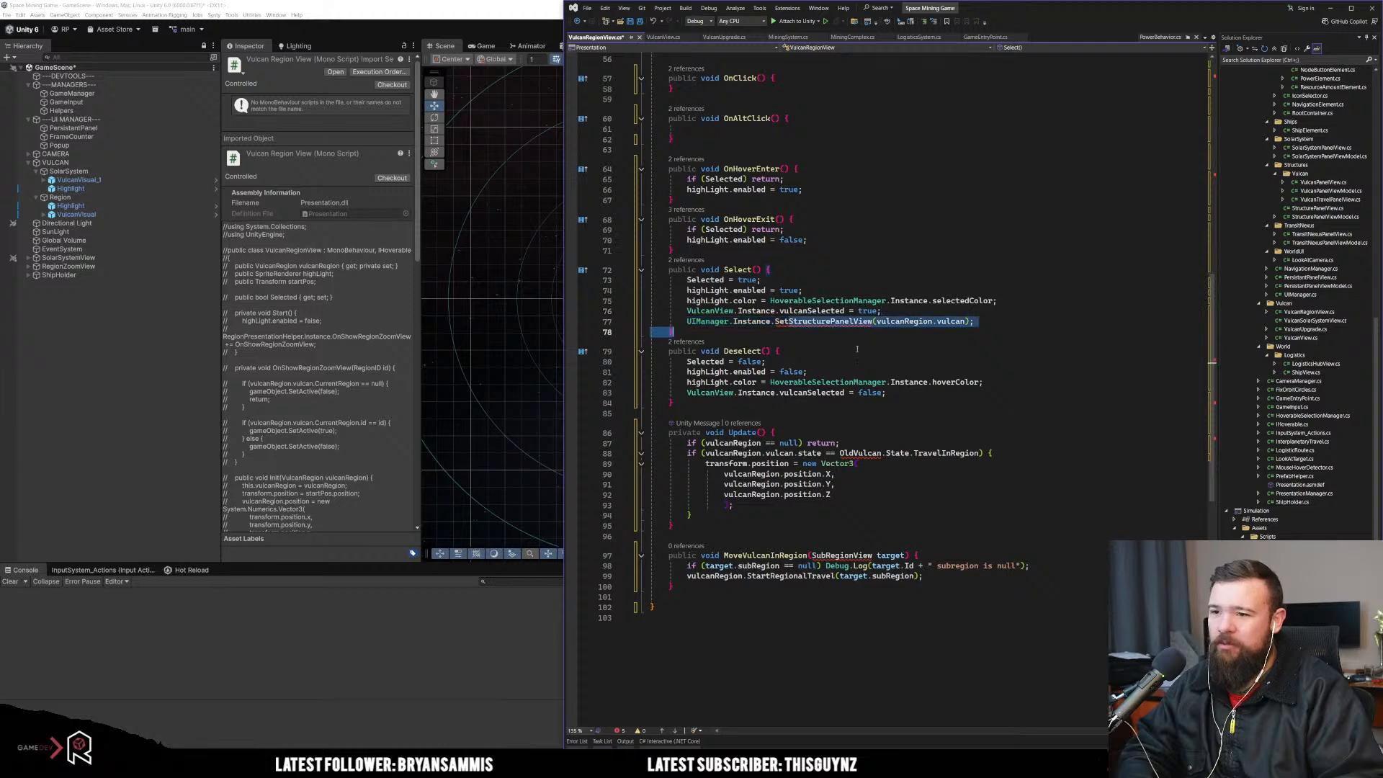
left_click(803, 463)
left_click(691, 515)
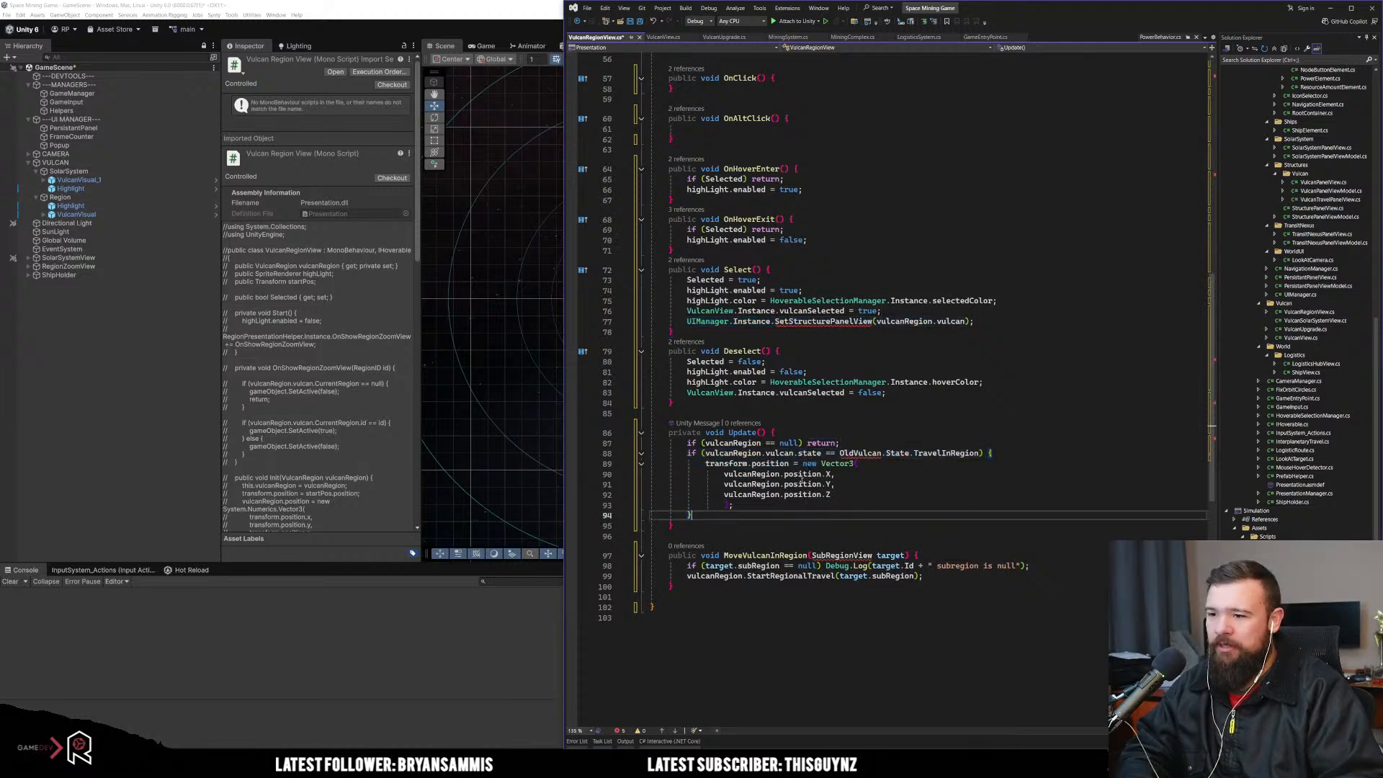
scroll(622, 432, "up", 18)
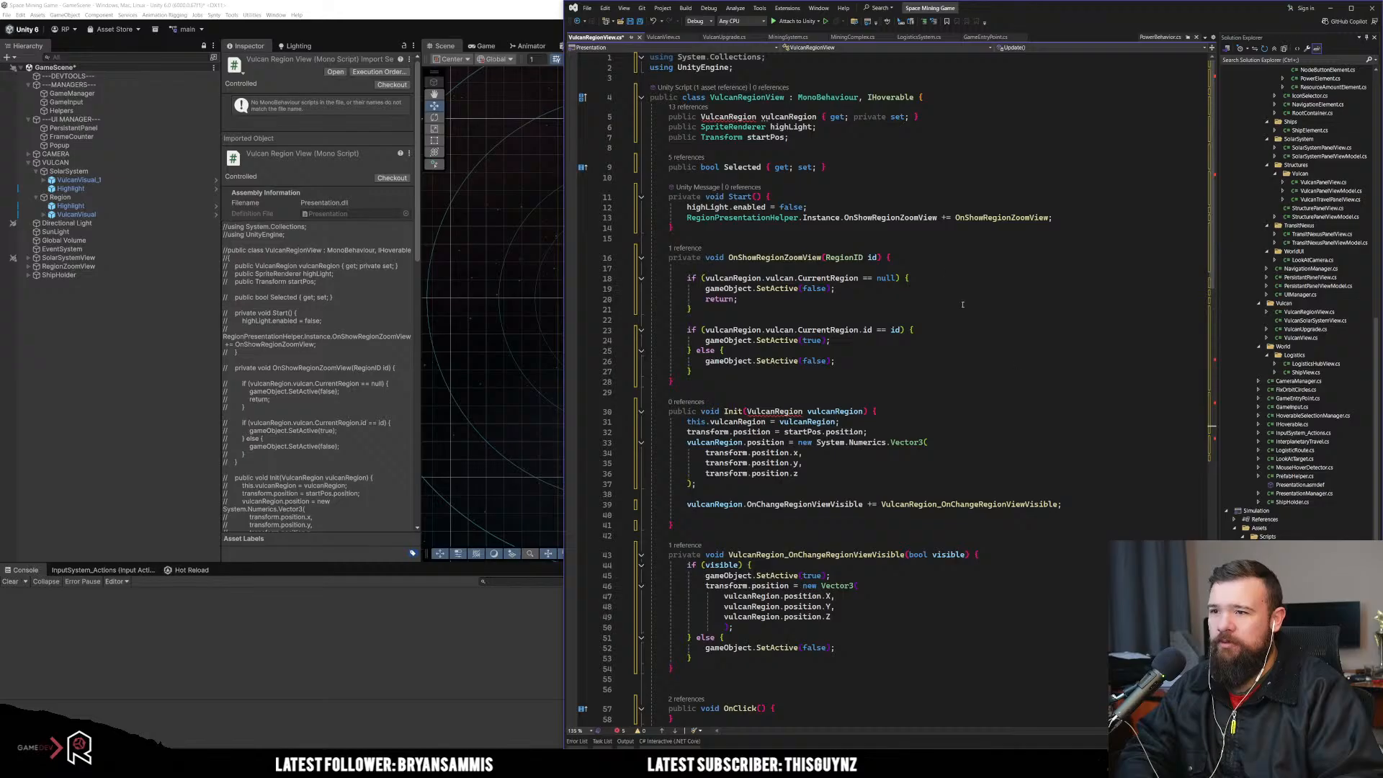
left_click(927, 120)
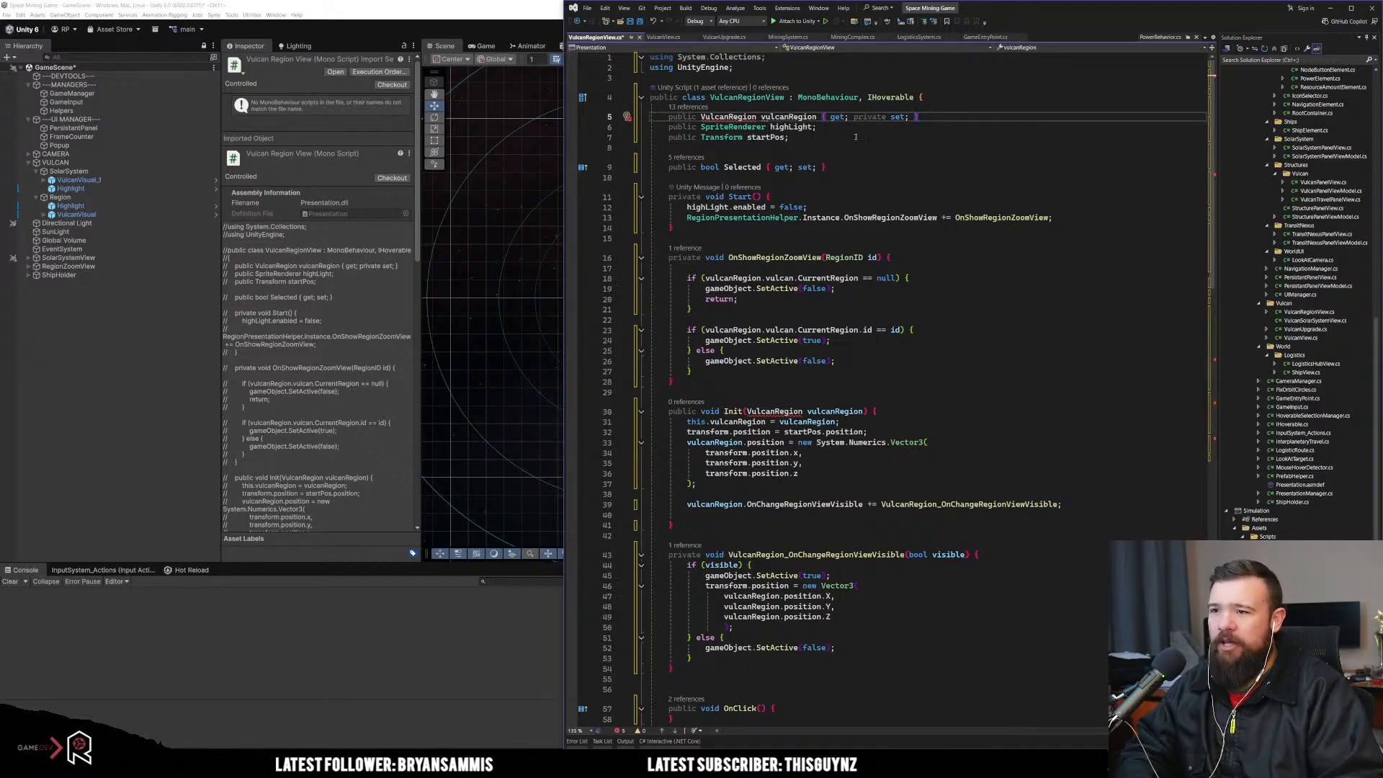
key("ctrl+k")
key("ctrl+c")
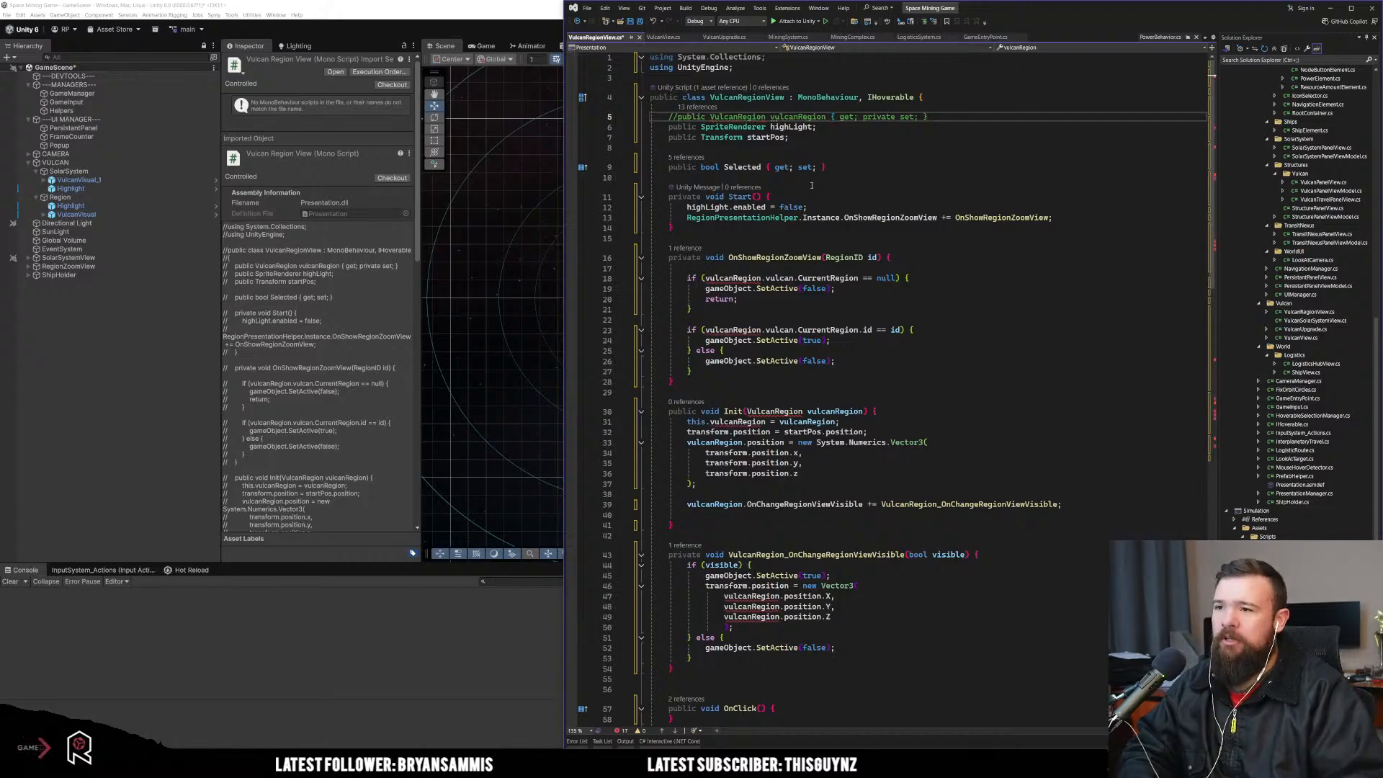
left_click_drag(707, 263, 742, 359)
key("ctrl+k")
key("ctrl+c")
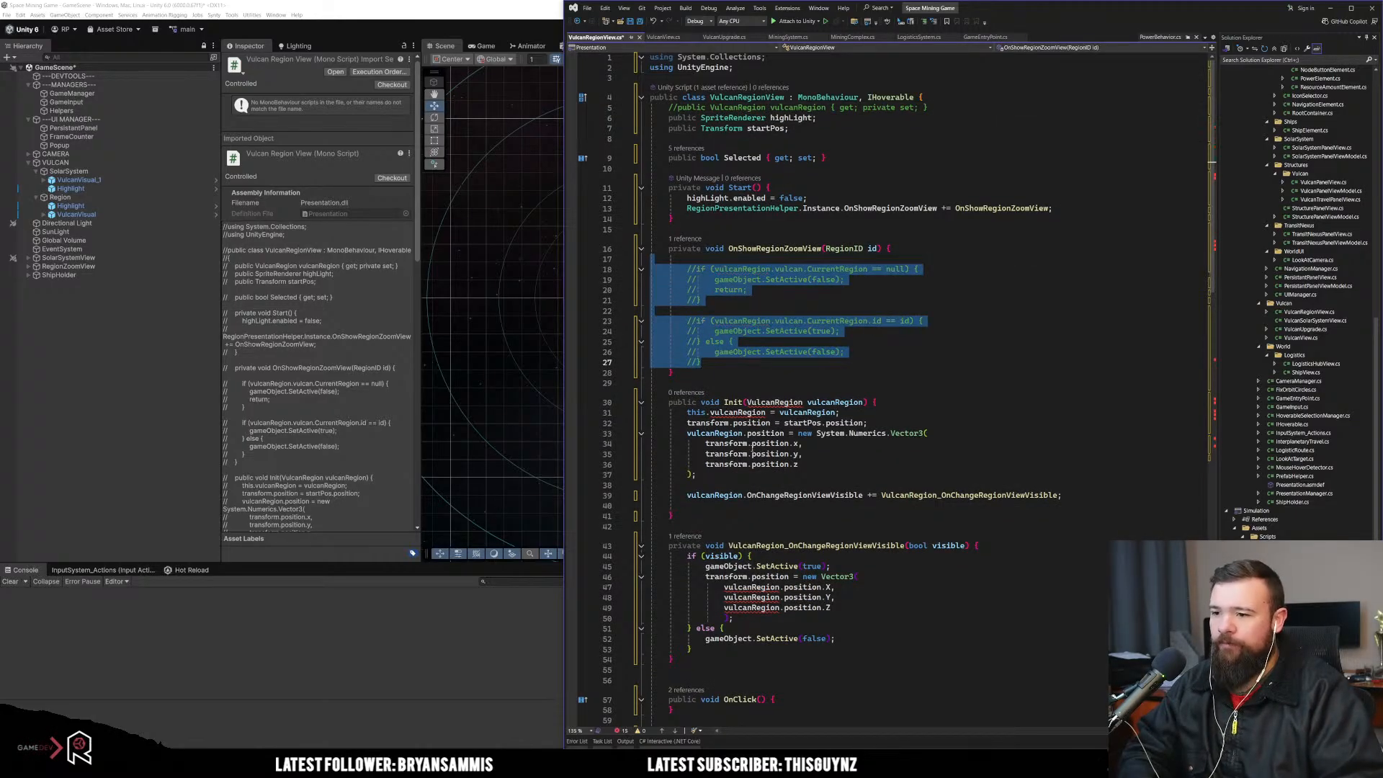
Step: Comment out the Init and VulcanRegion_OnChangeRegionViewVisible methods in VulcanRegionView
left_click_drag(674, 516, 748, 397)
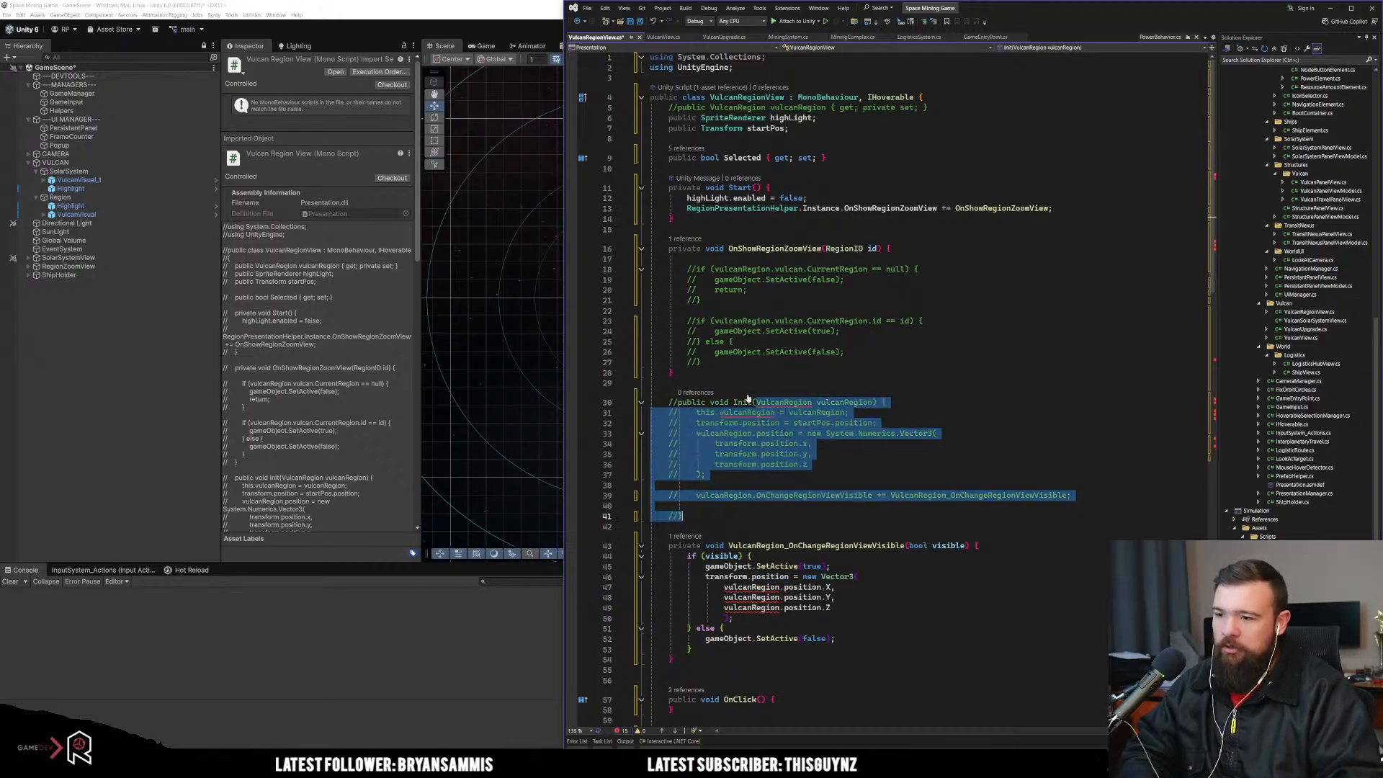
key("ctrl+k")
key("ctrl+c")
scroll(748, 397, "down", 5)
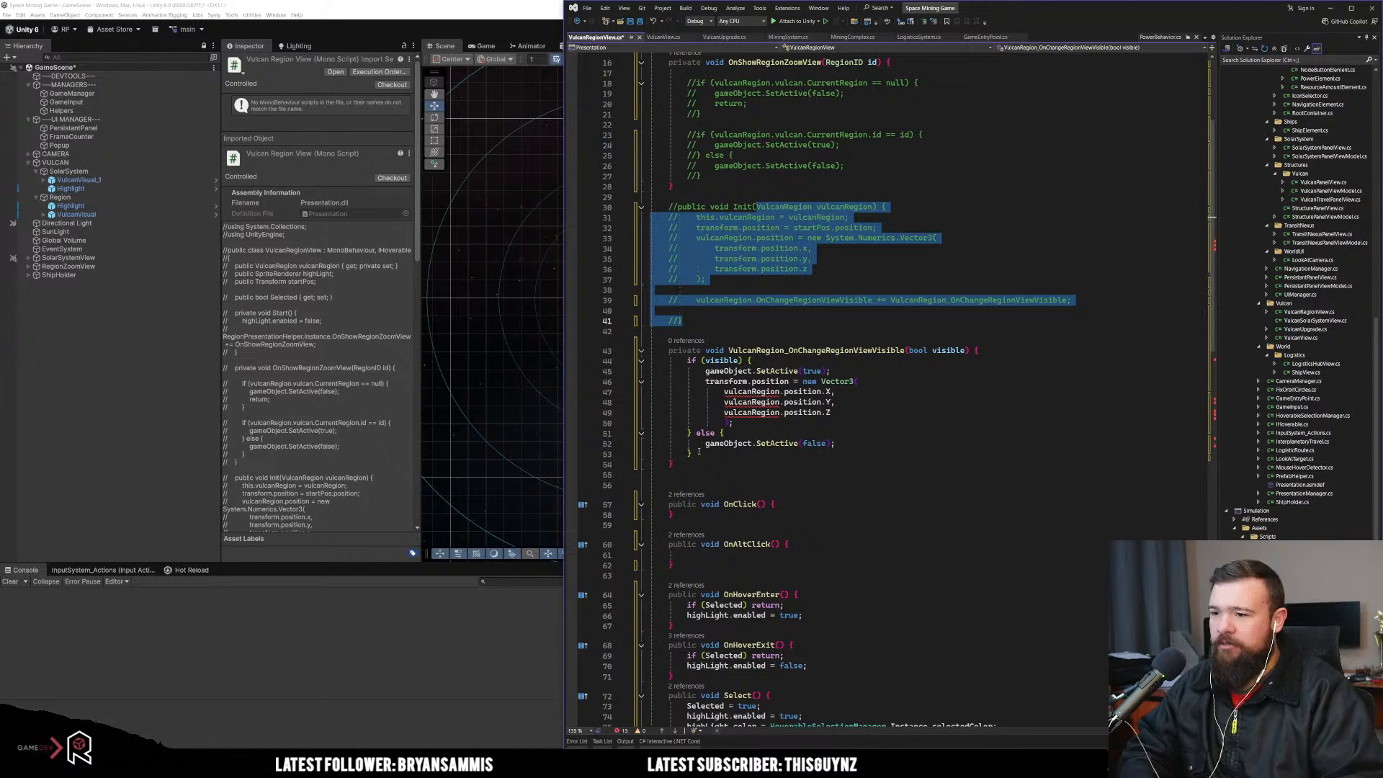
left_click_drag(698, 452, 708, 351)
left_click_drag(689, 468, 721, 351)
key("ctrl+k")
key("ctrl+c")
Step: Comment out the SetStructurePanelView call in Select and the body of Update in VulcanRegionView
scroll(720, 351, "down", 13)
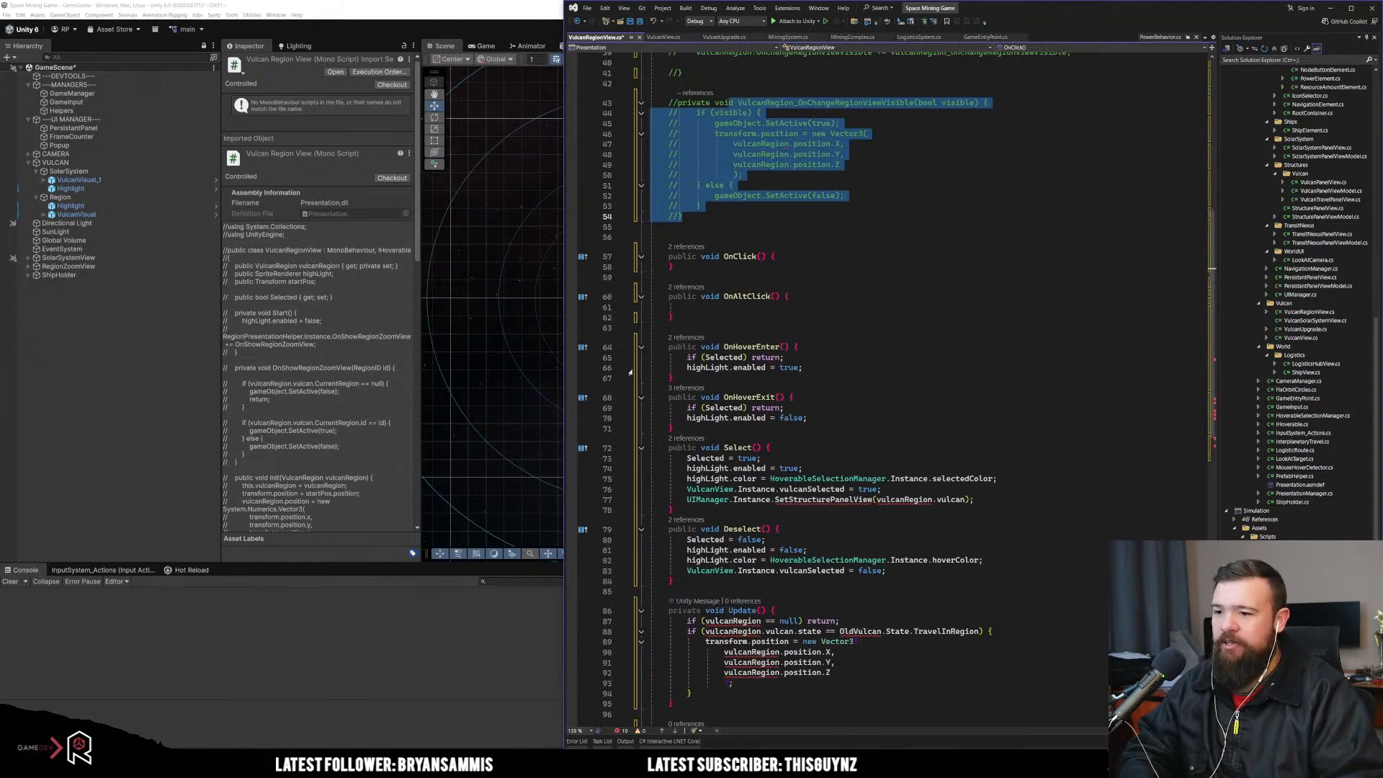
left_click(708, 344)
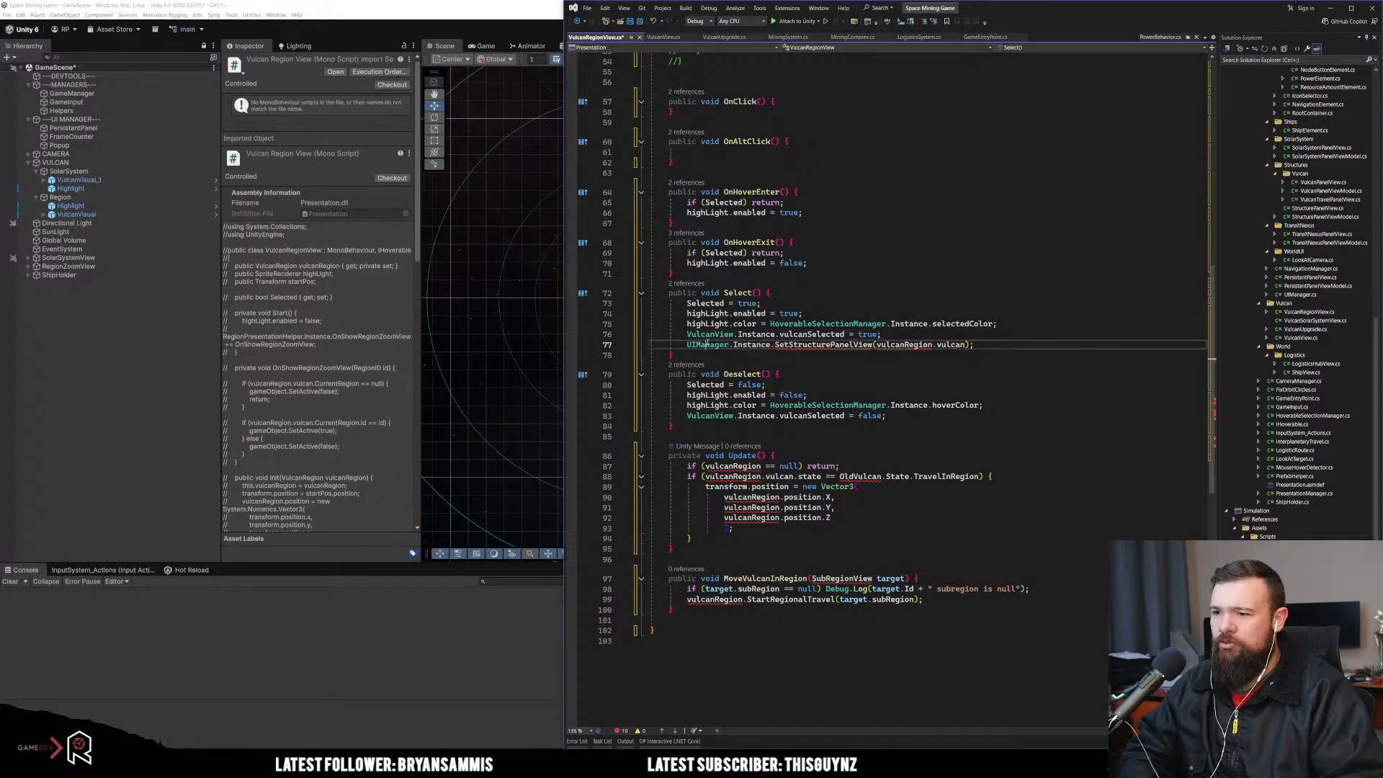
key("ctrl+k")
key("ctrl+c")
left_click_drag(706, 469, 716, 540)
key("ctrl+k")
key("ctrl+c")
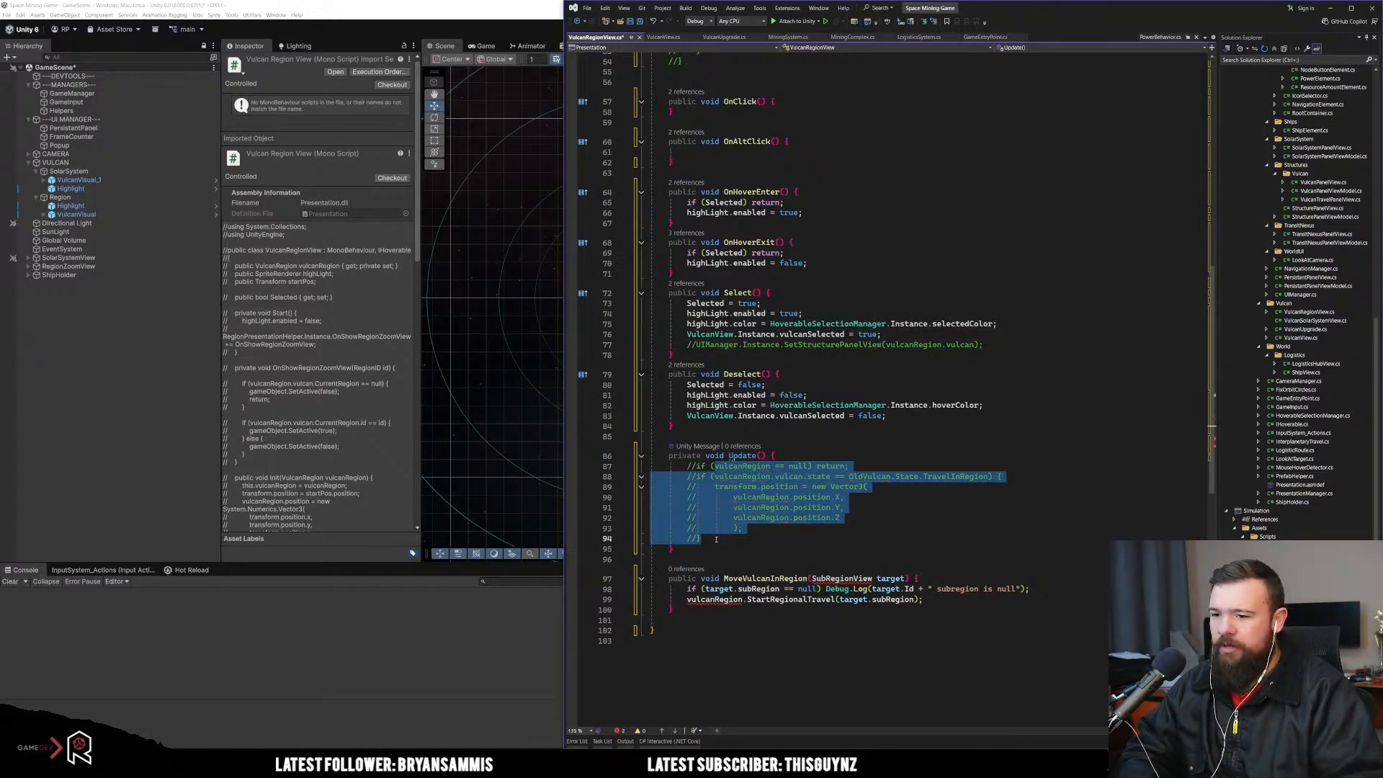
Step: Comment out the MoveVulcanInRegion method and save the VulcanRegionView script
left_click_drag(697, 620, 704, 571)
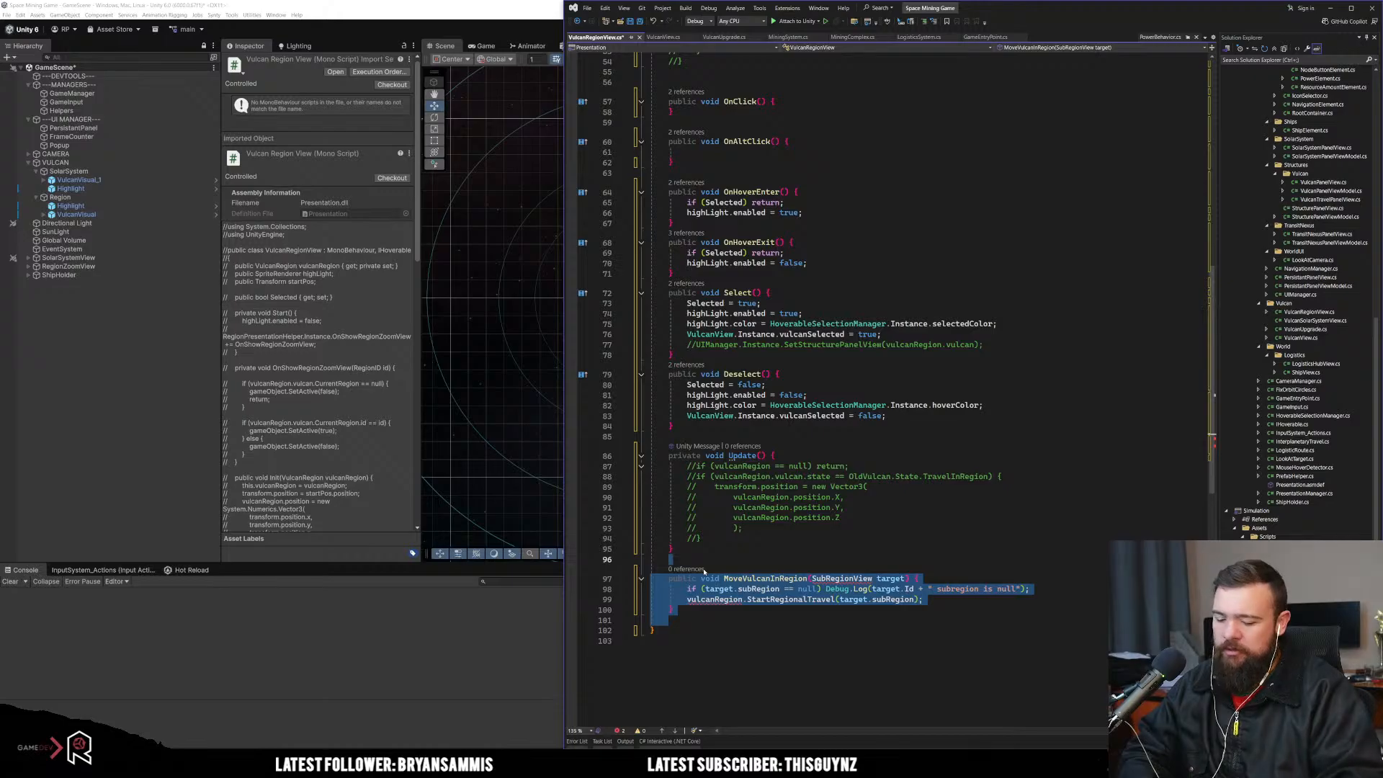
key("ctrl+k")
key("ctrl+c")
key("ctrl+s")
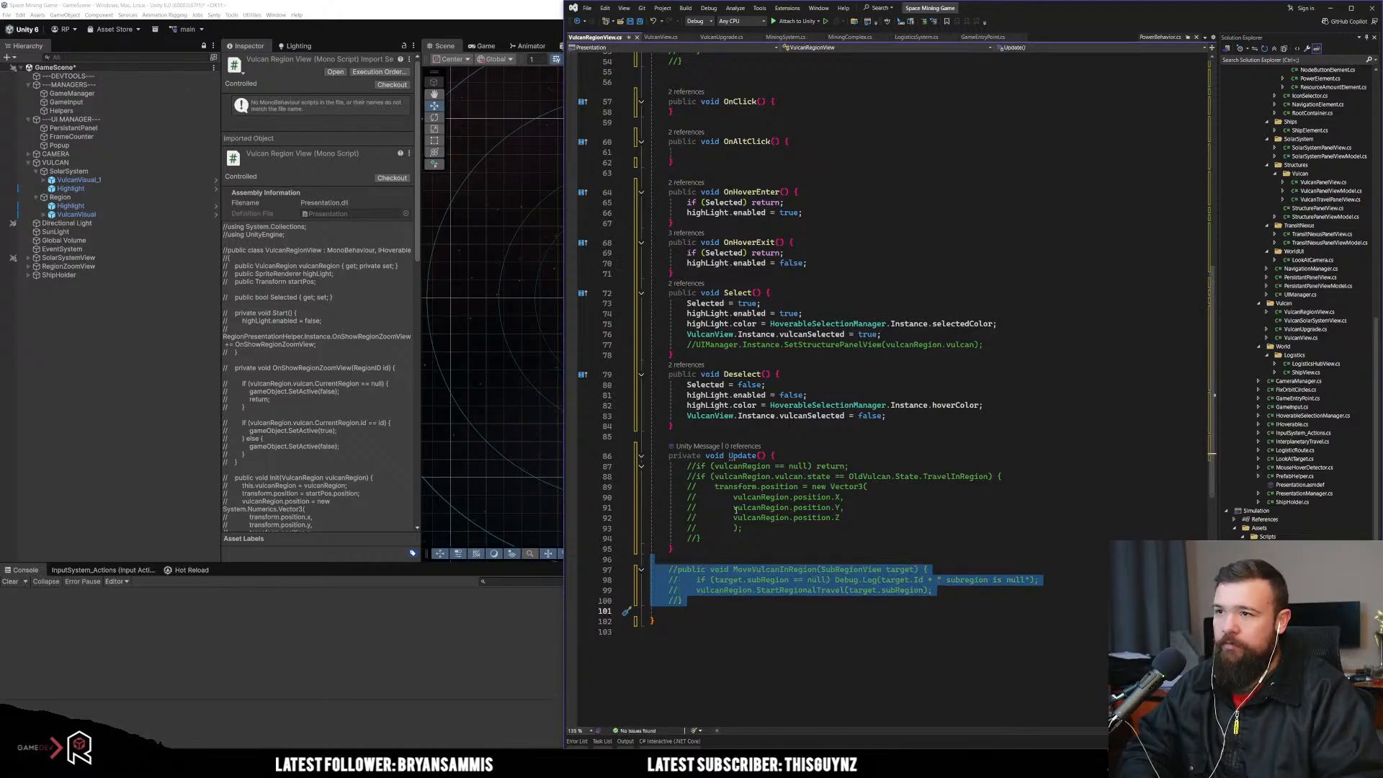
Step: Return to Unity, open the VulcanSolarSystemView script in Visual Studio and uncomment its entire code
left_click(440, 6)
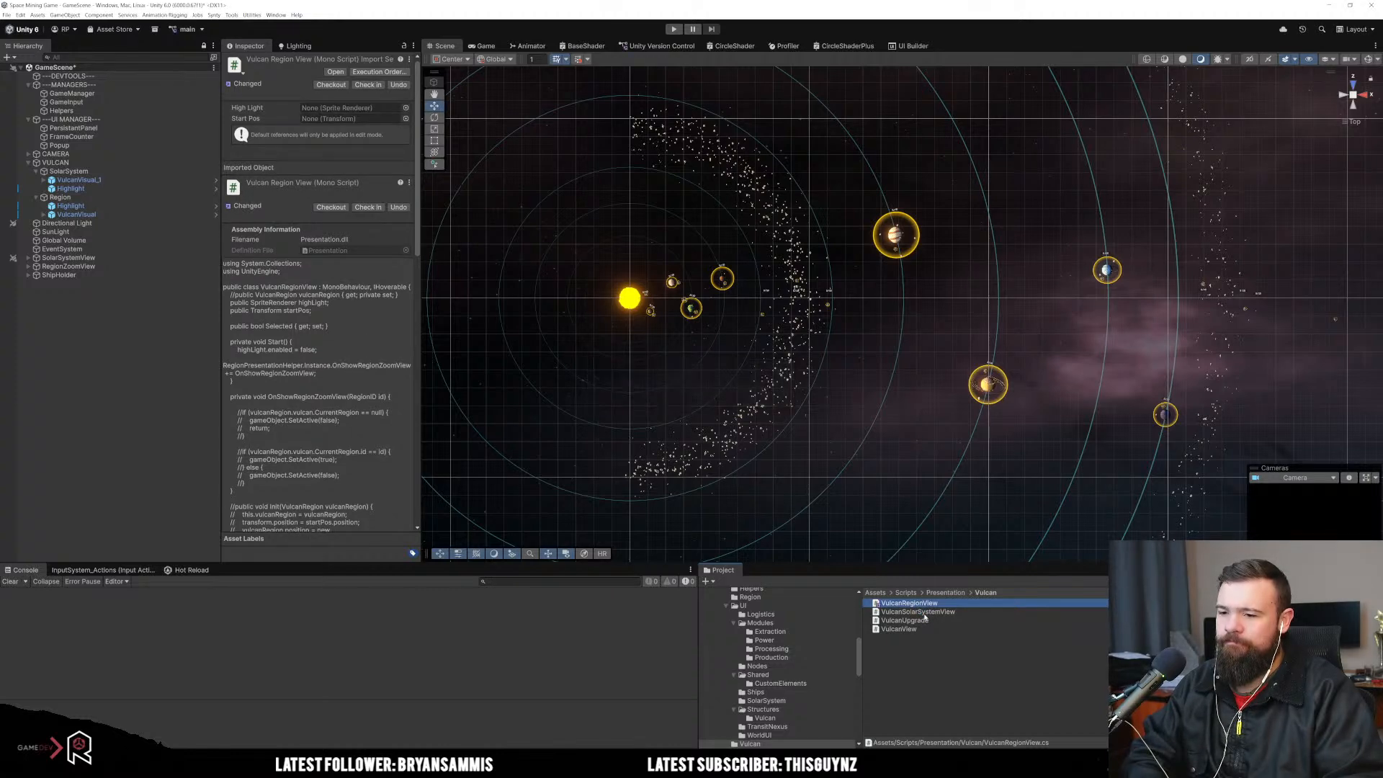
double_click(919, 613)
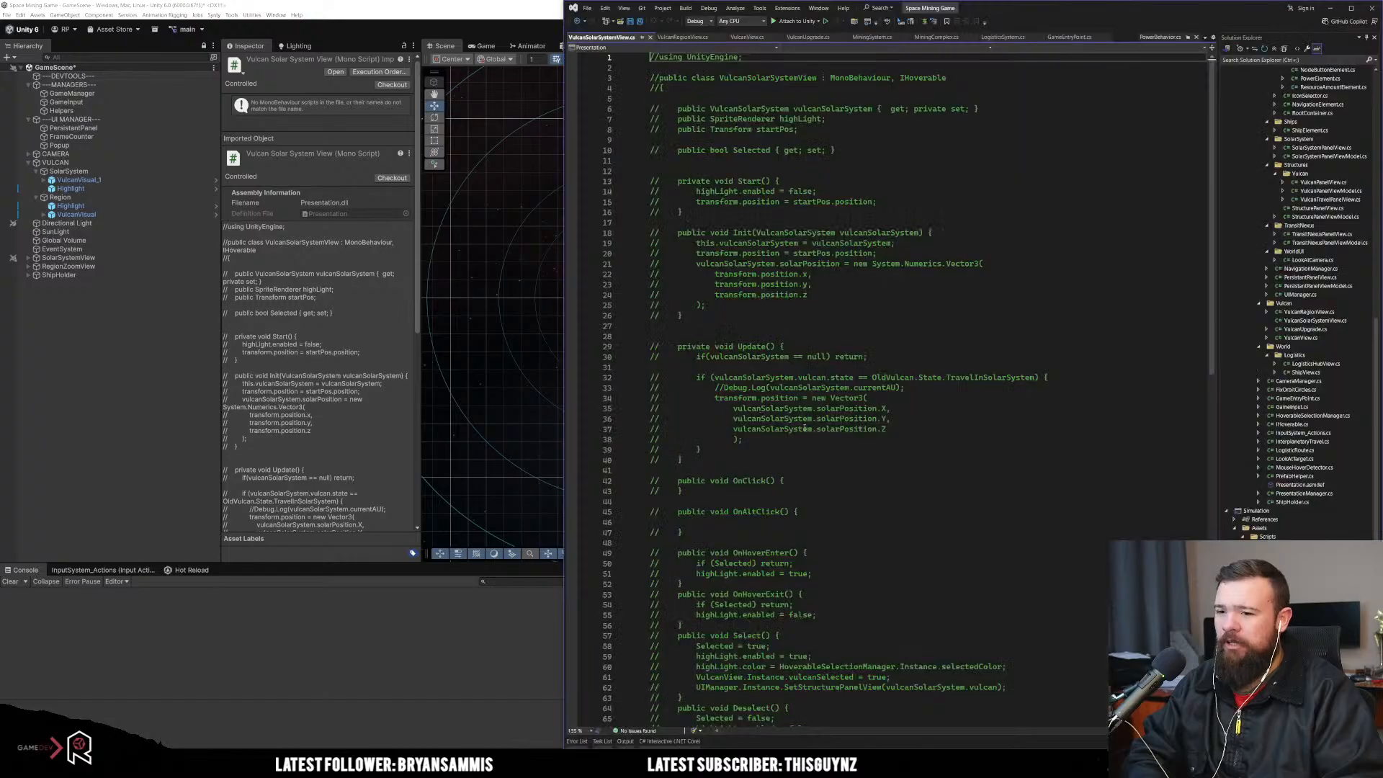
key("ctrl+a")
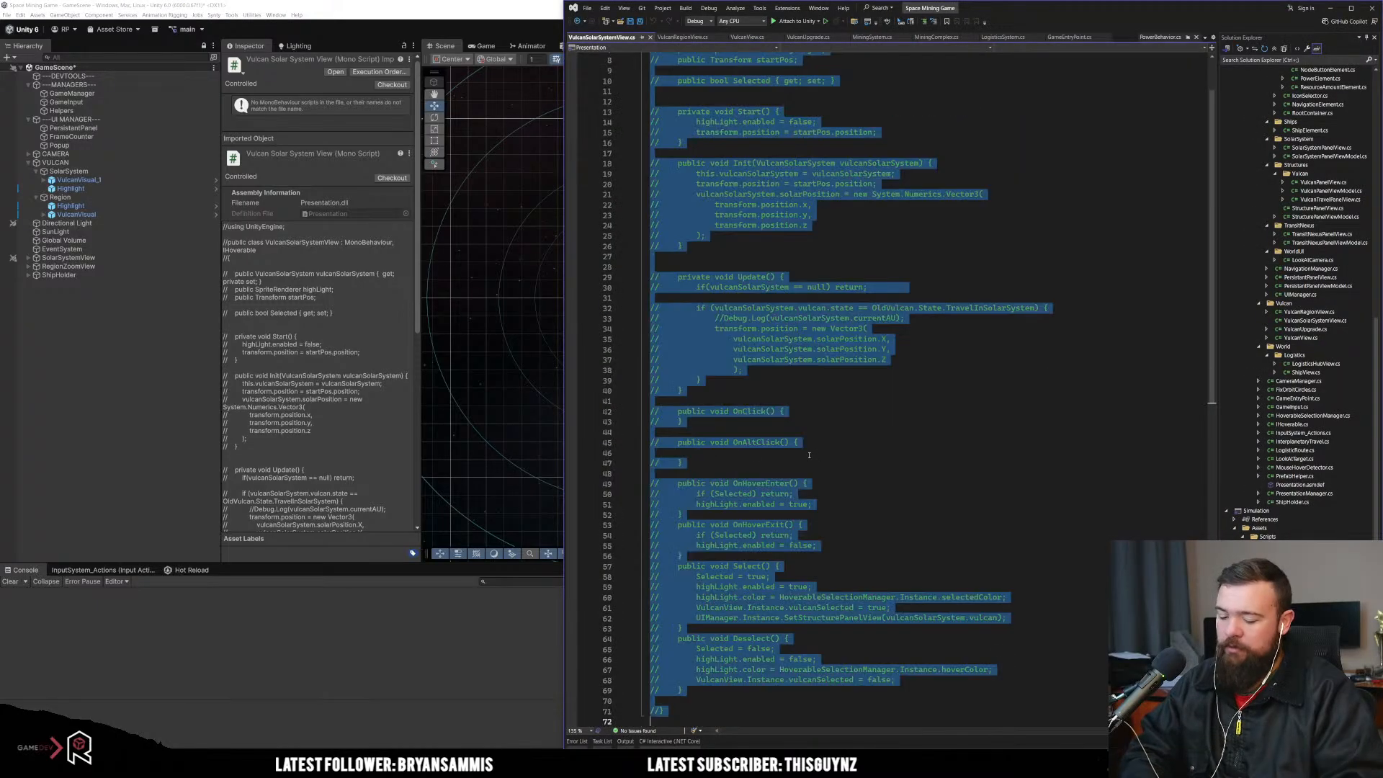
key("ctrl+k")
key("ctrl+u")
scroll(809, 456, "up", 3)
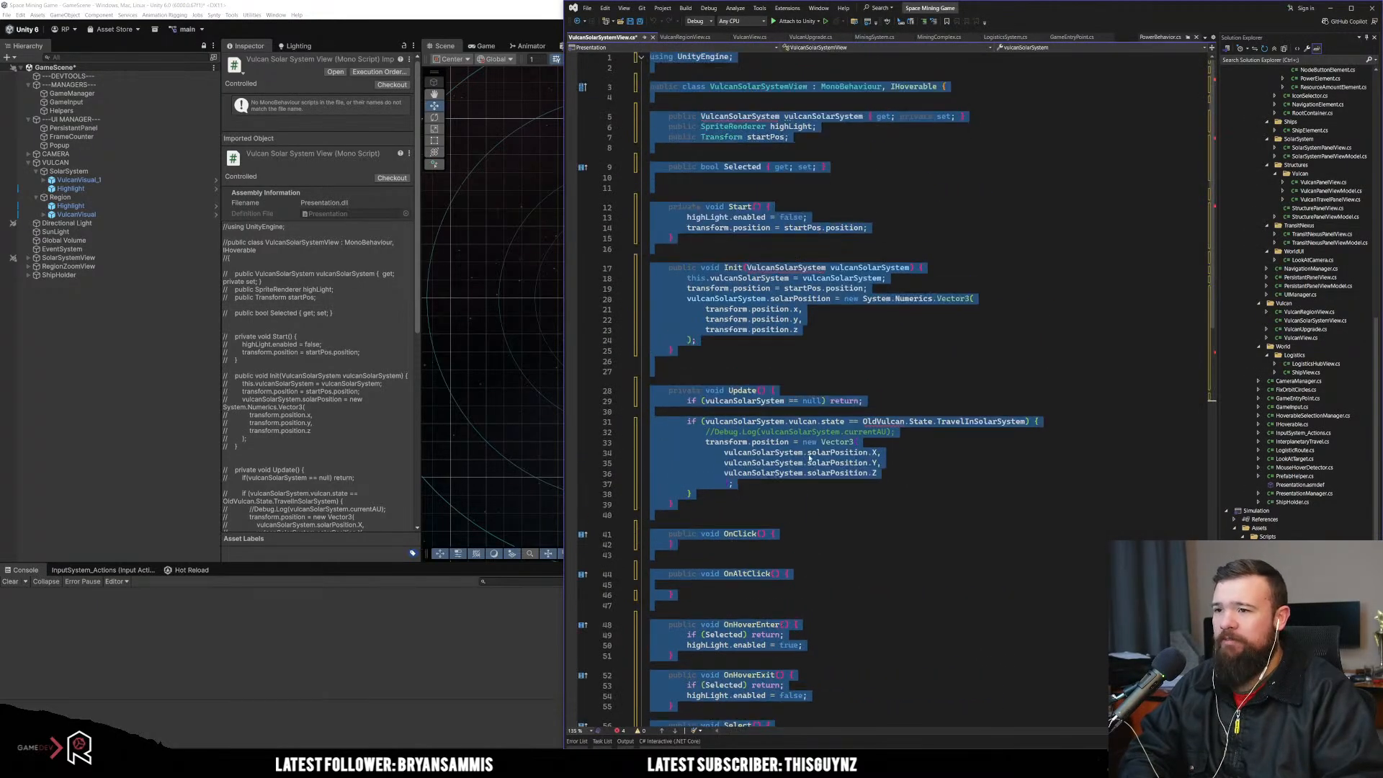
left_click(847, 374)
Step: Comment out the vulcanSolarSystem property declaration in VulcanSolarSystemView
left_click(782, 118)
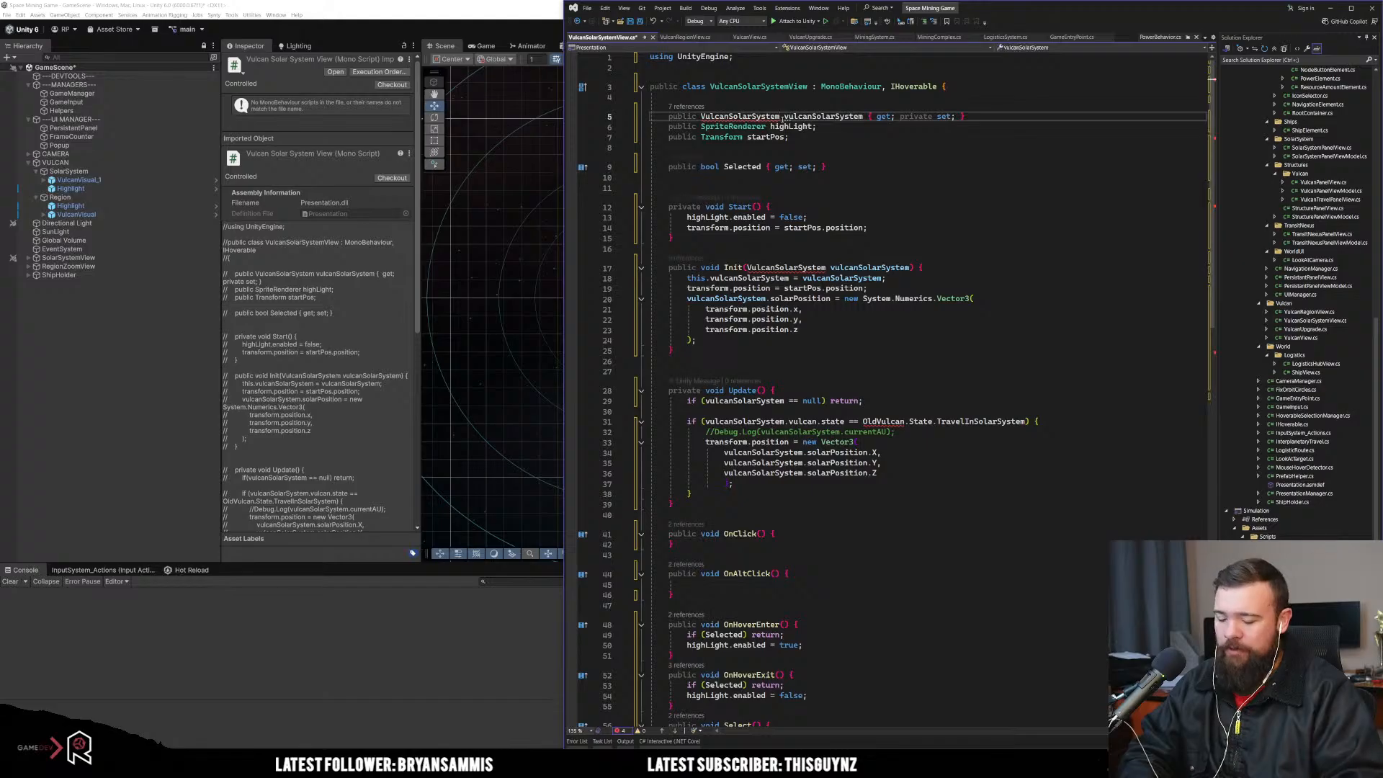
key("ctrl+period")
key("Escape")
key("Escape")
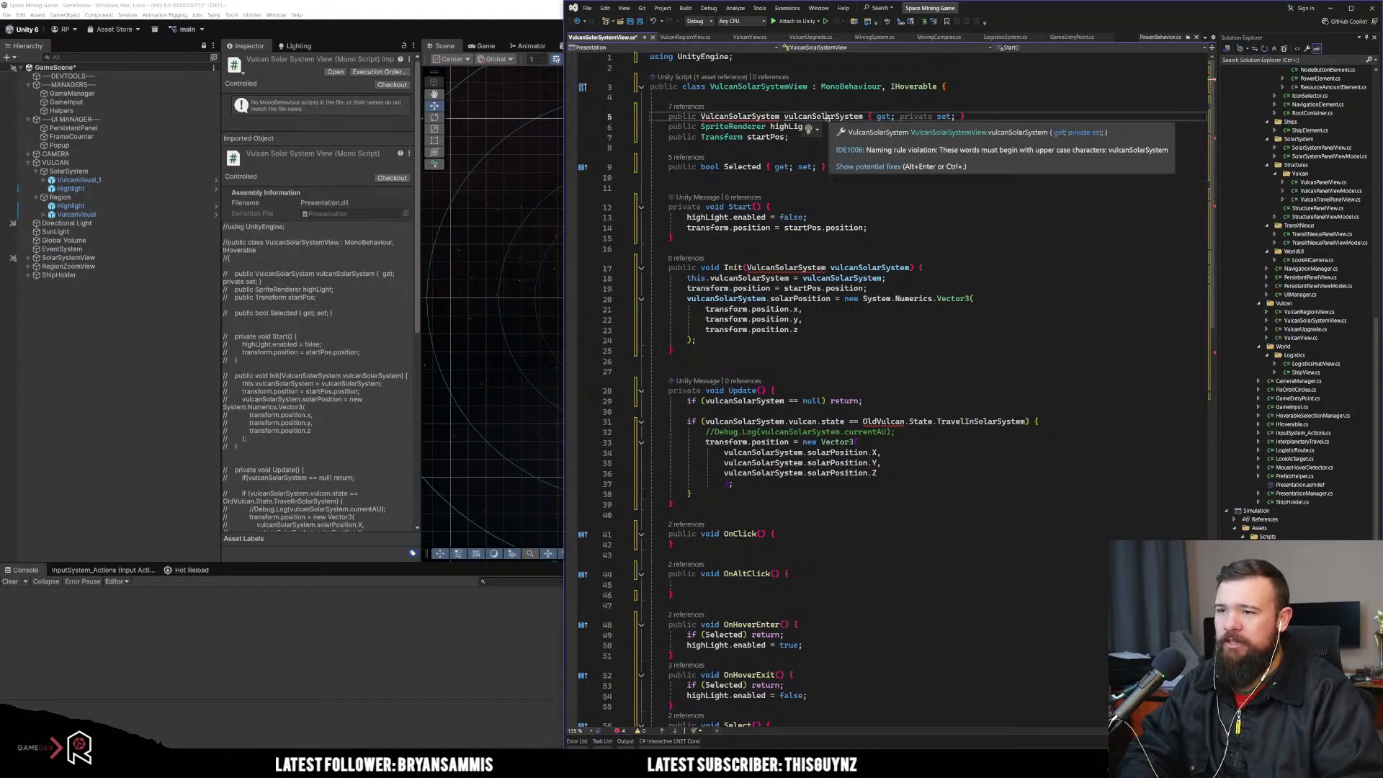
key("ctrl+k")
key("ctrl+c")
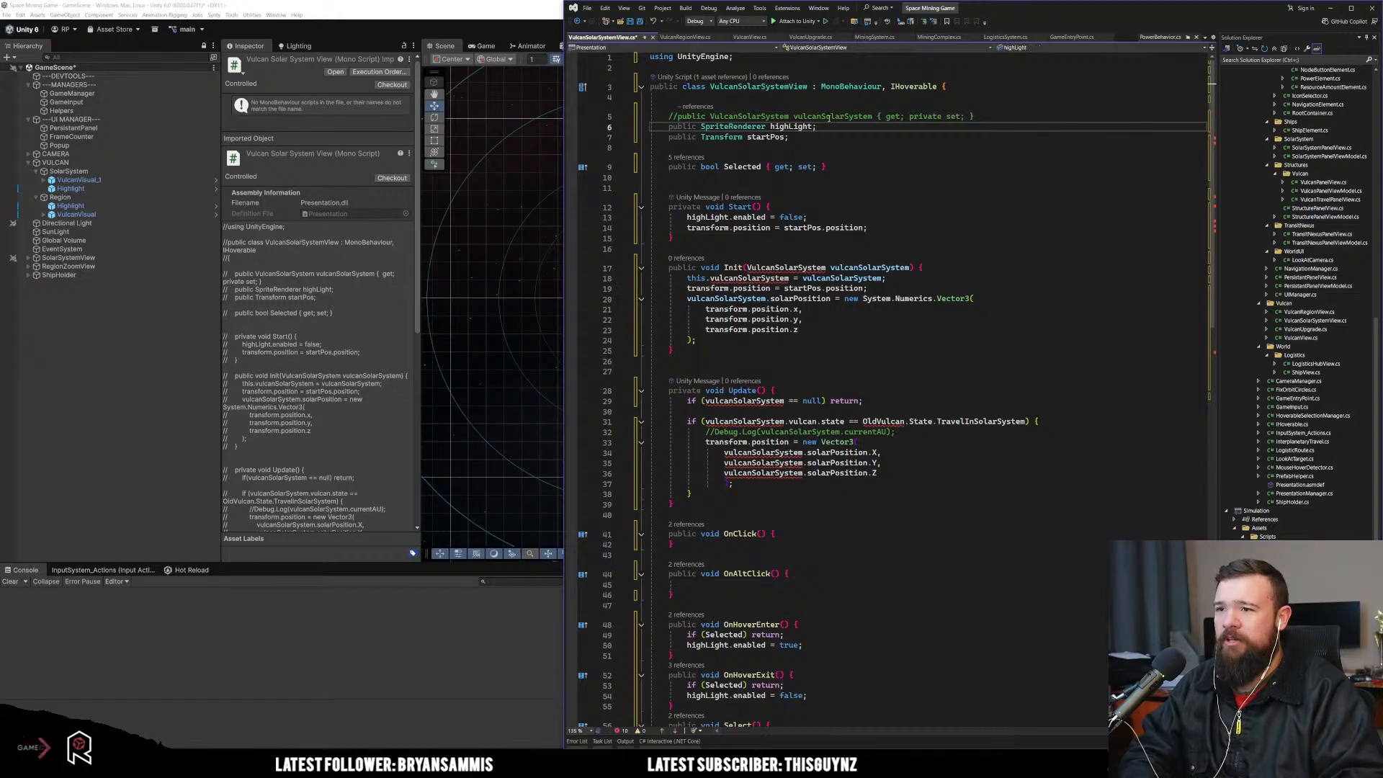
Step: Comment out the whole Init method in VulcanSolarSystemView
key("Down")
key("Down")
key("Down")
key("Down")
key("Down")
key("Down")
key("Down")
key("Down")
key("Down")
key("Down")
key("Down")
key("Down")
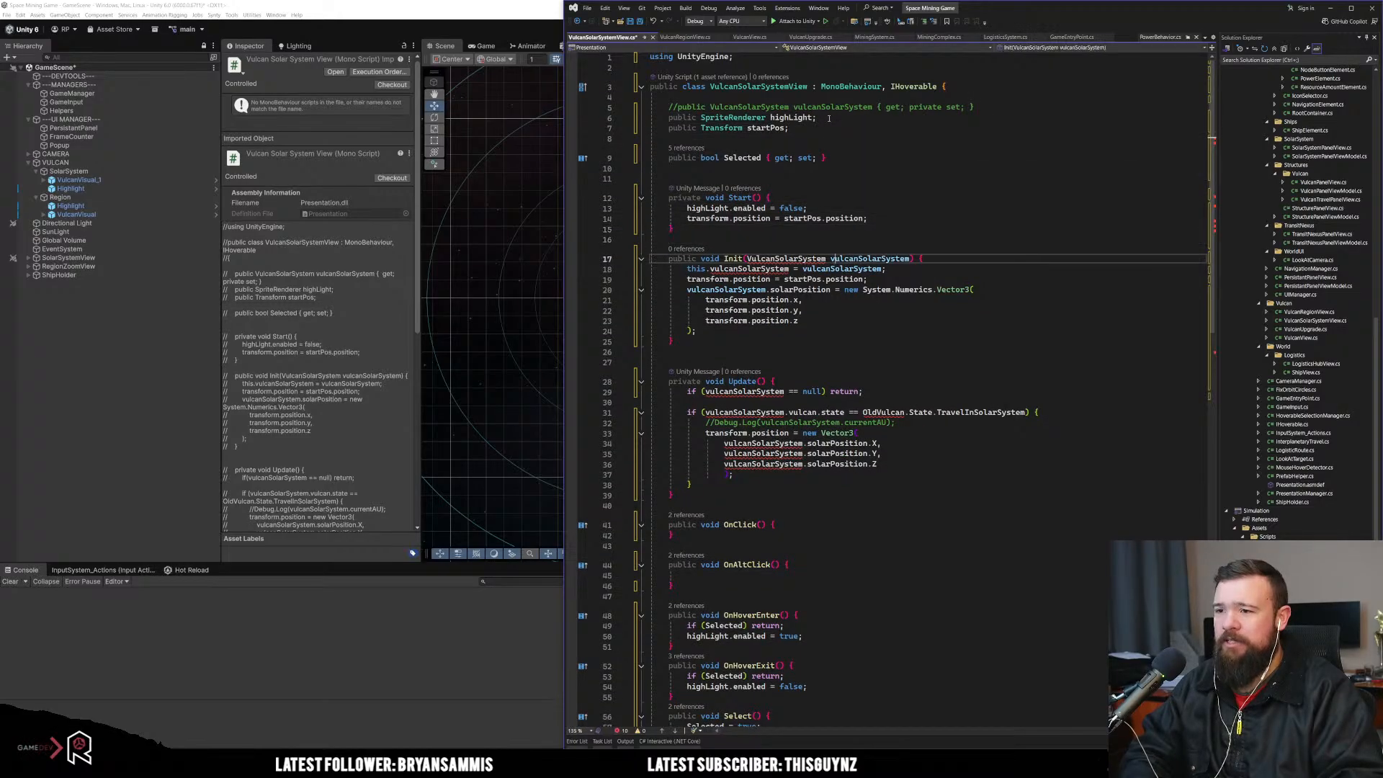
key("shift+Down")
key("shift+Down")
key("shift+Down")
key("shift+Down")
key("shift+Down")
key("shift+Down")
key("shift+Down")
key("shift+Down")
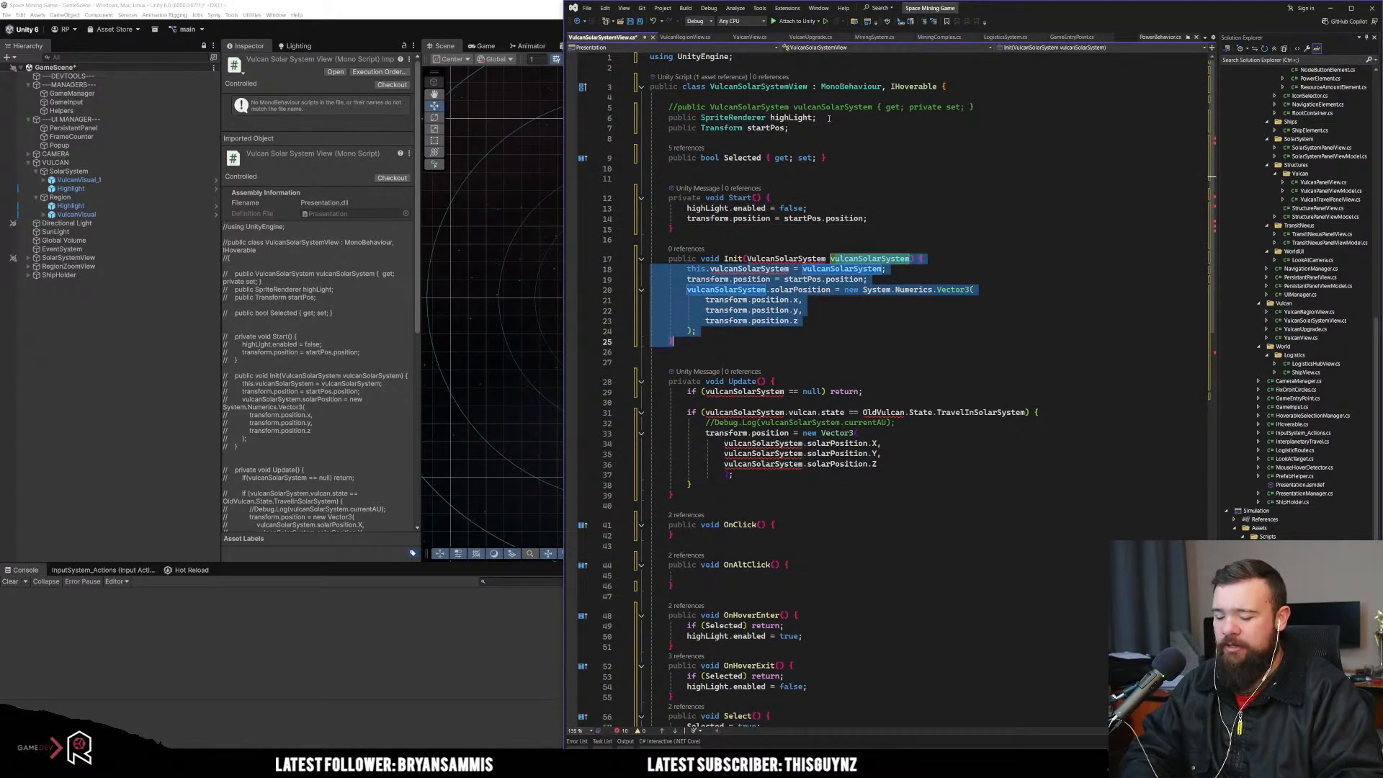
key("ctrl+k")
key("ctrl+c")
Step: Comment out the null check and the TravelInSolarSystem position block inside VulcanSolarSystemView's Update method
key("Down")
key("Down")
key("Down")
key("Down")
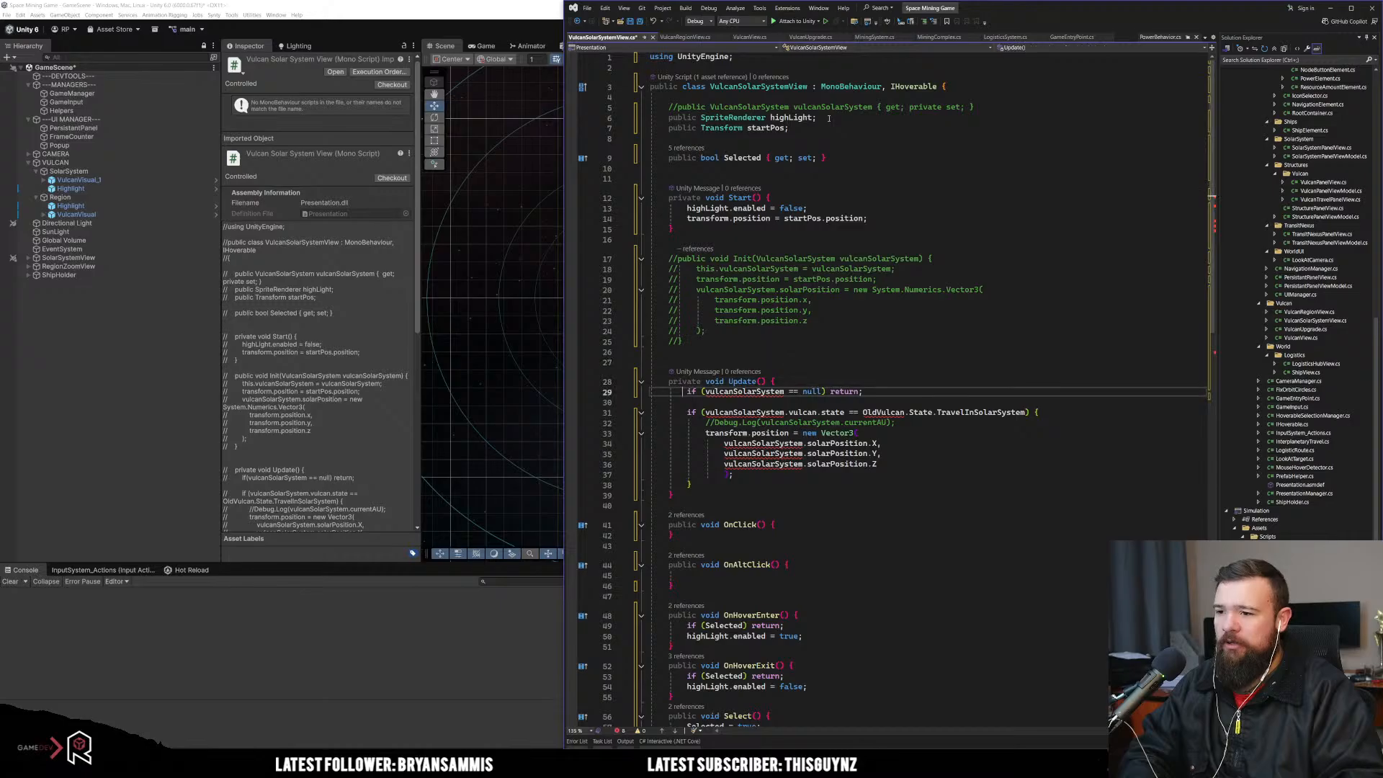
key("shift+Down")
key("shift+Down")
key("shift+Down")
key("shift+Down")
key("shift+Down")
key("shift+Down")
key("shift+Down")
key("shift+Down")
key("shift+Down")
key("shift+Down")
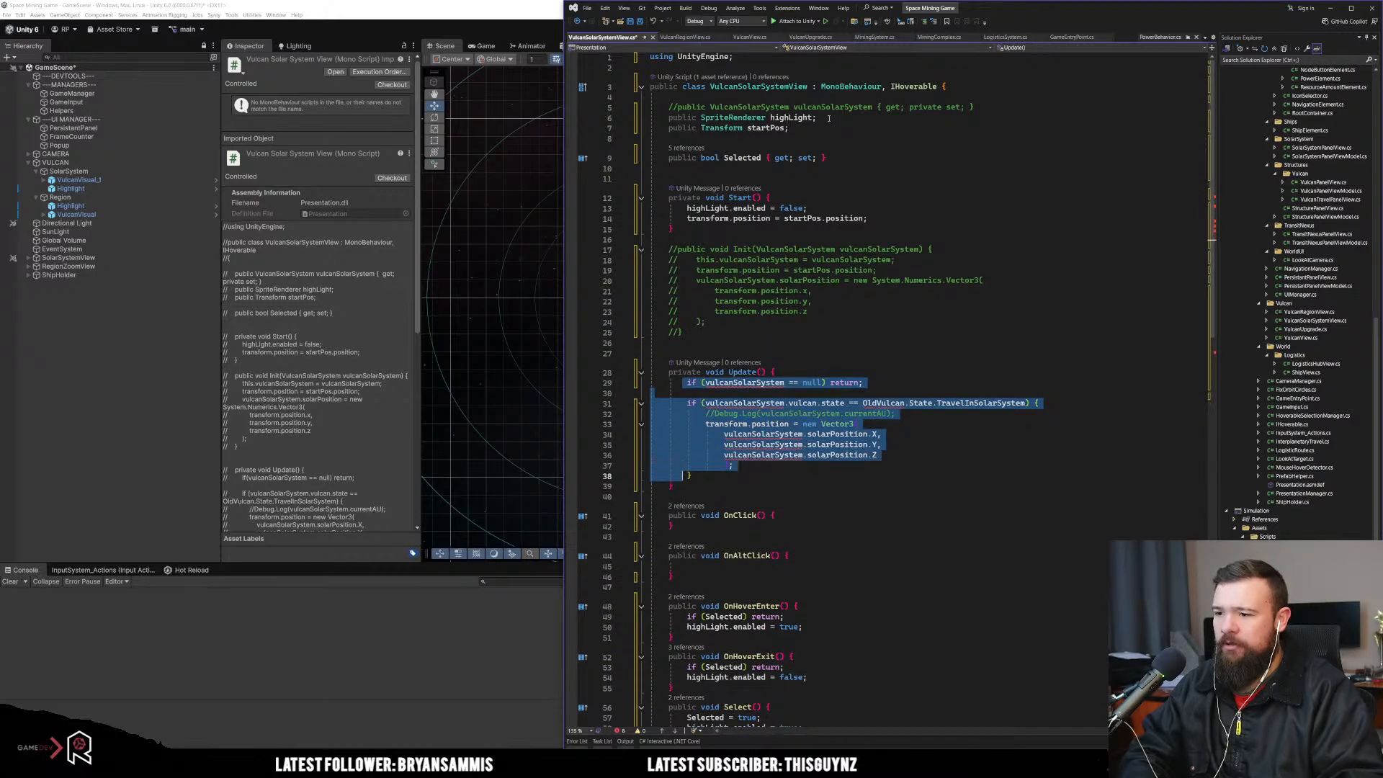
key("ctrl+k")
key("ctrl+c")
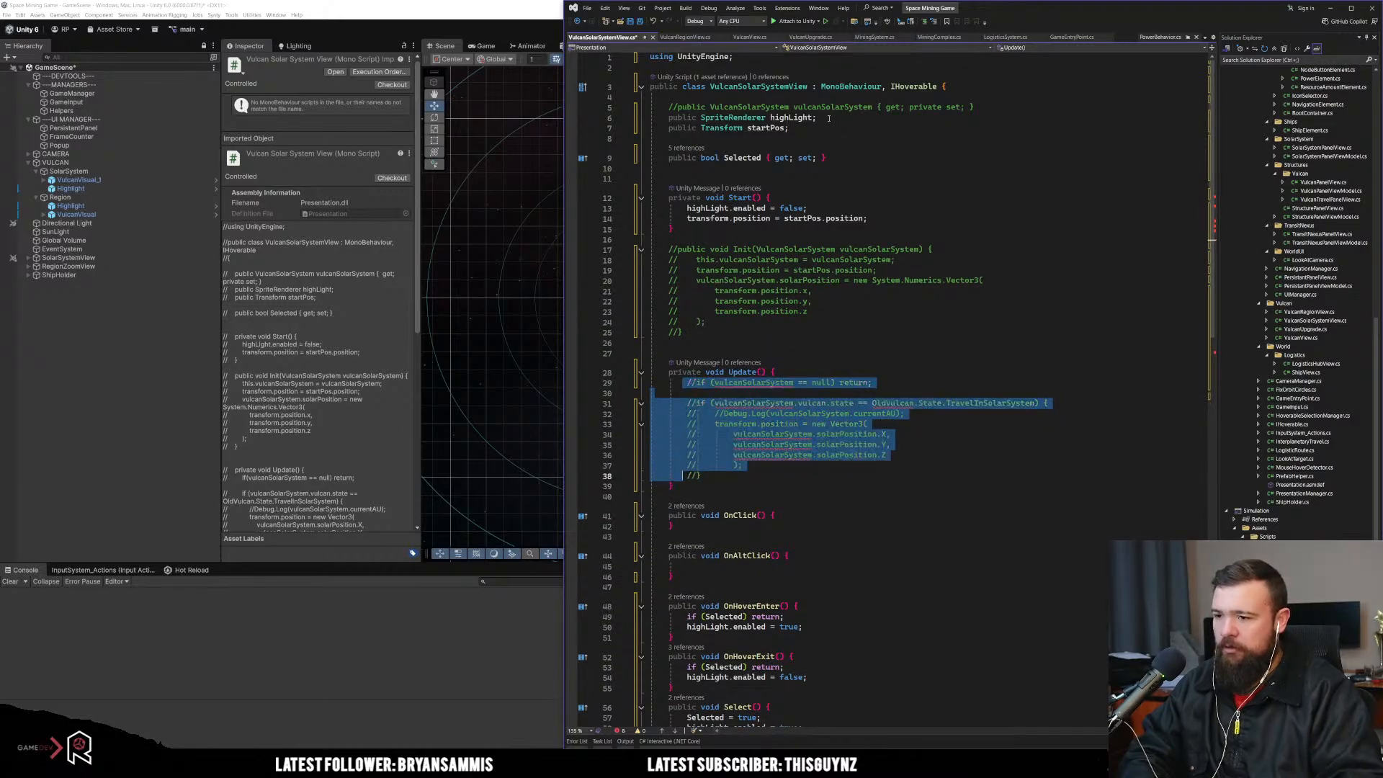
Step: Comment out the SetStructurePanelView call in VulcanSolarSystemView's Select method and save the script
key("Escape")
key("Down")
key("Down")
key("Down")
key("Down")
key("Down")
key("Down")
key("Down")
key("Down")
key("Down")
key("Down")
key("Down")
key("Down")
key("Down")
key("Down")
key("Down")
key("Down")
key("Down")
key("Down")
key("Down")
key("Down")
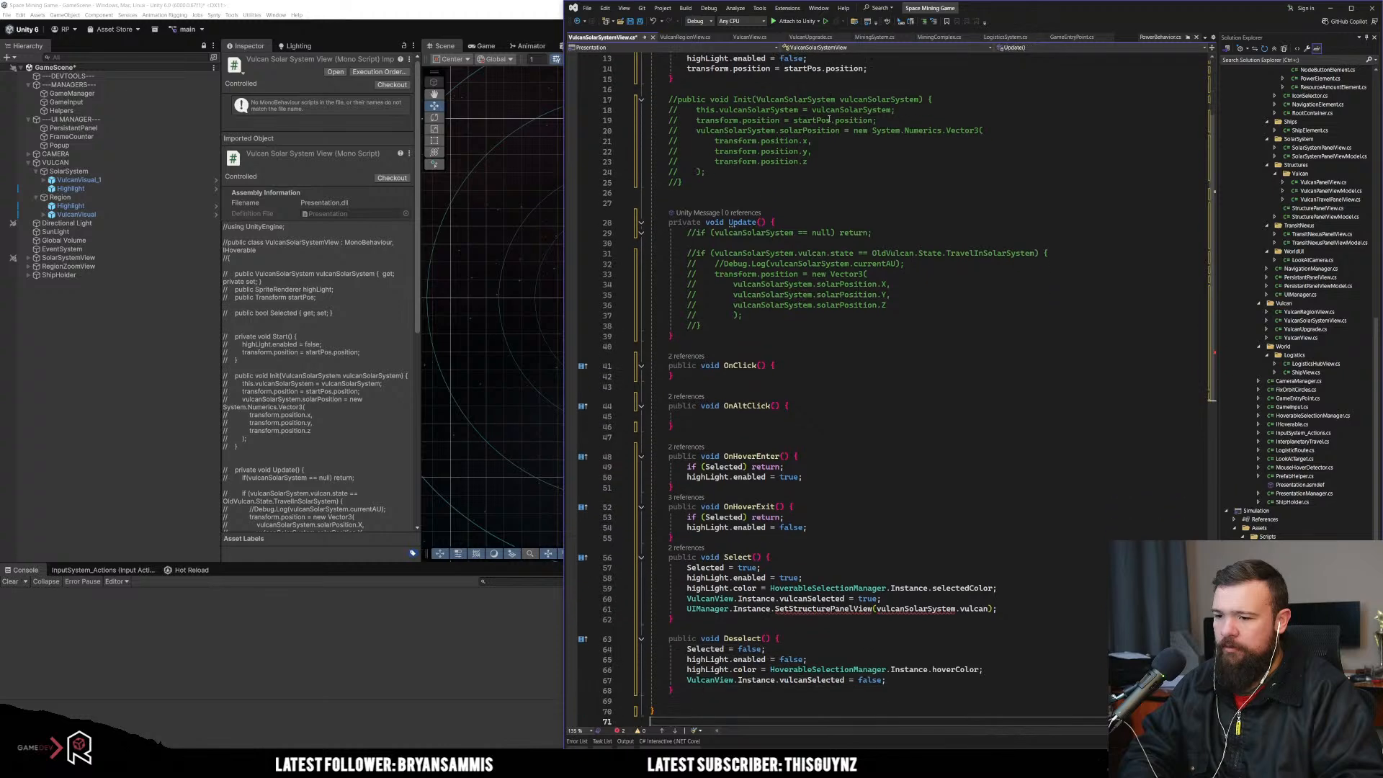
key("Up")
key("Up")
key("Up")
key("Up")
key("Up")
key("Up")
key("Up")
key("Up")
key("Up")
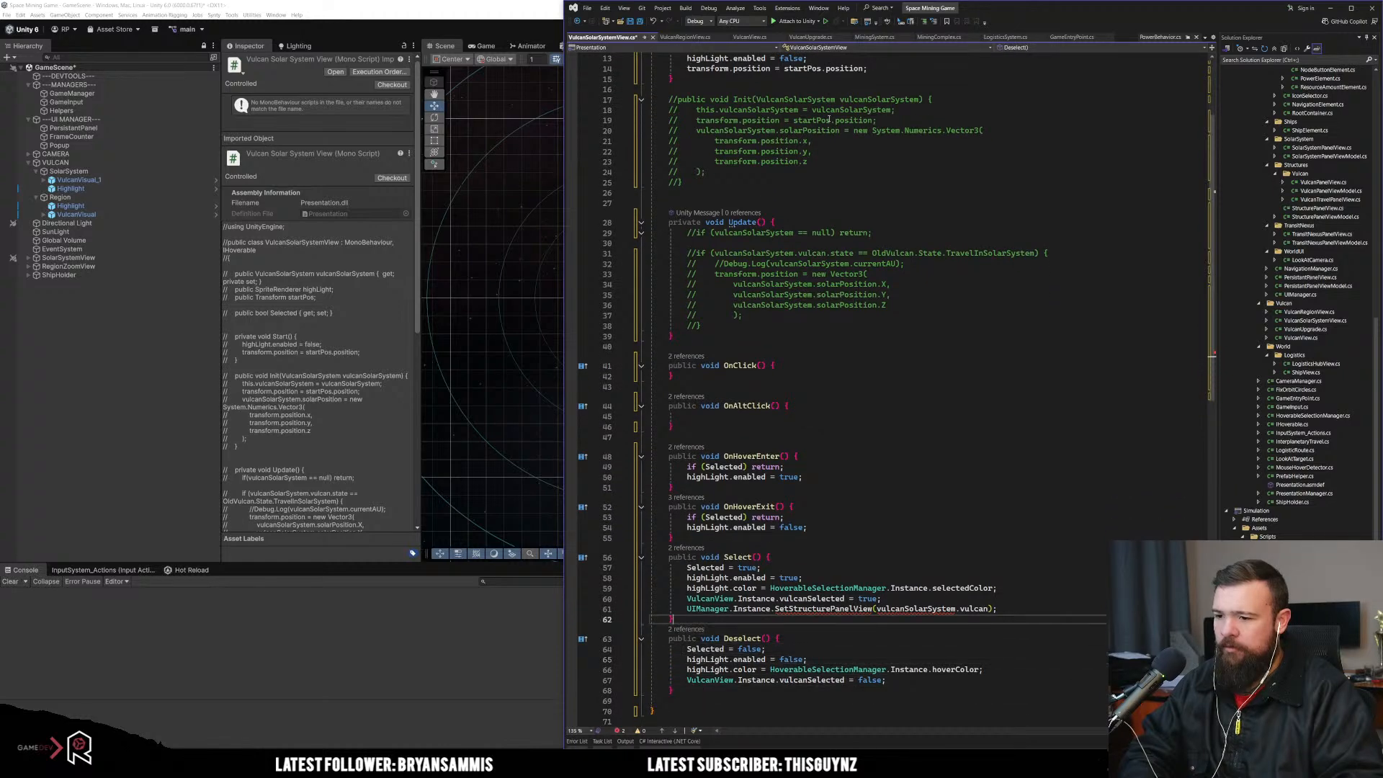
key("ctrl+k")
key("ctrl+c")
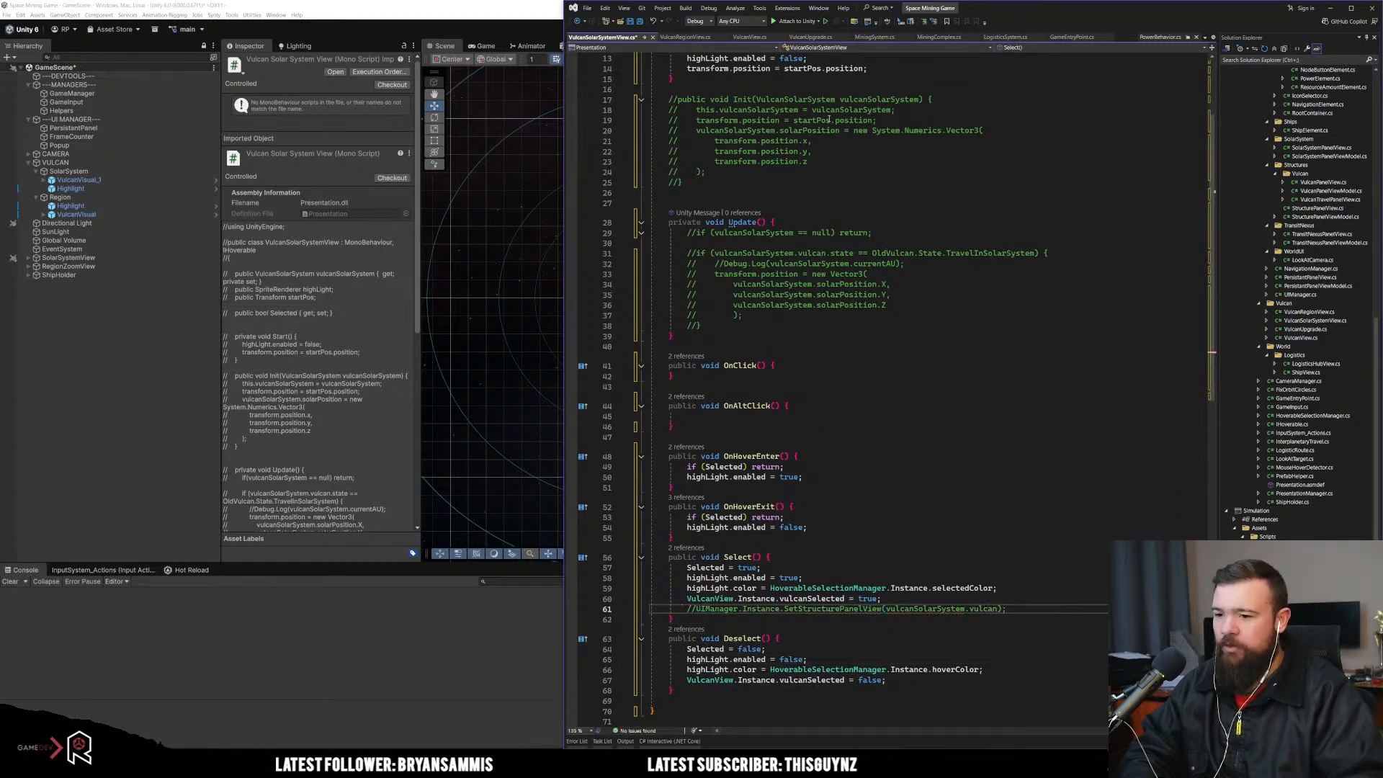
left_click(830, 417)
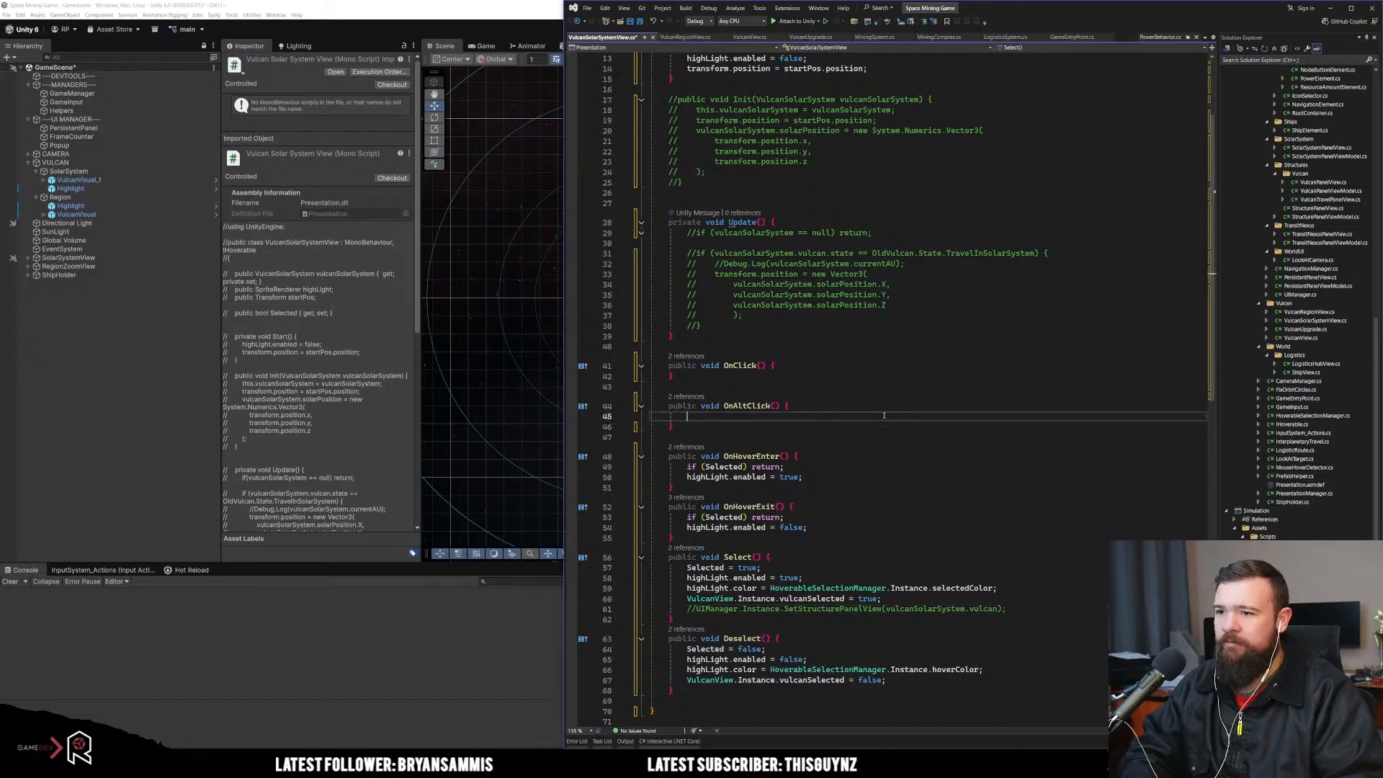
scroll(884, 415, "up", 4)
key("ctrl+s")
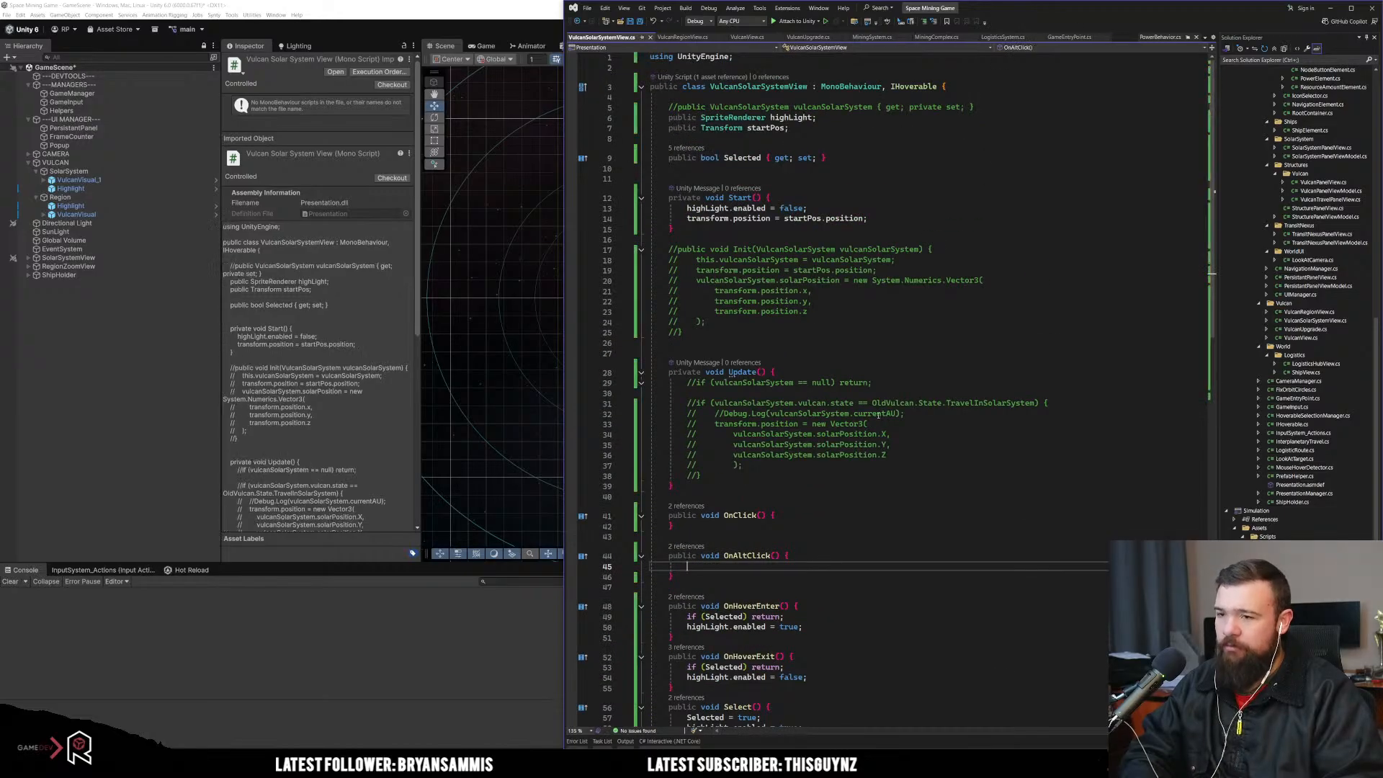
Step: Switch to Unity and add the Vulcan Solar System View script component to the SolarSystem object under VULCAN
left_click(529, 276)
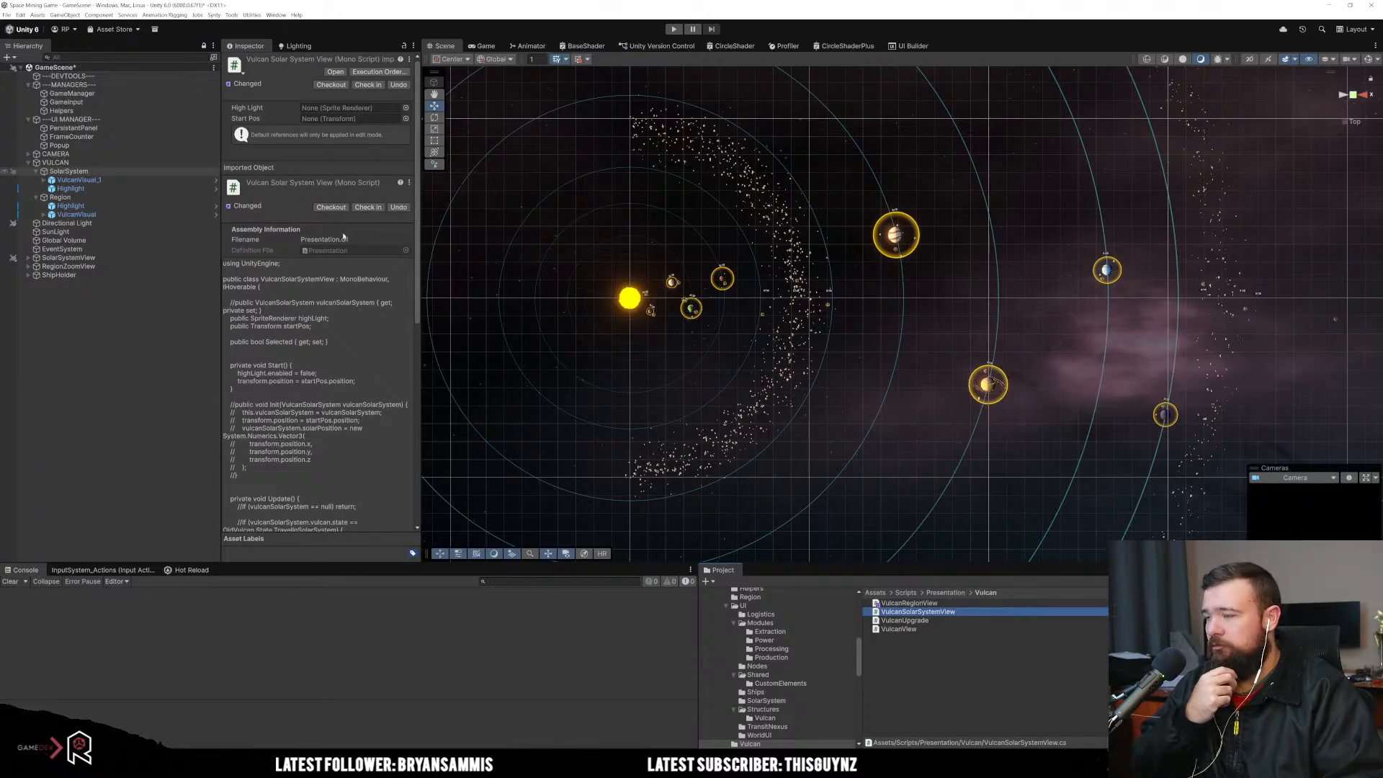
left_click(69, 172)
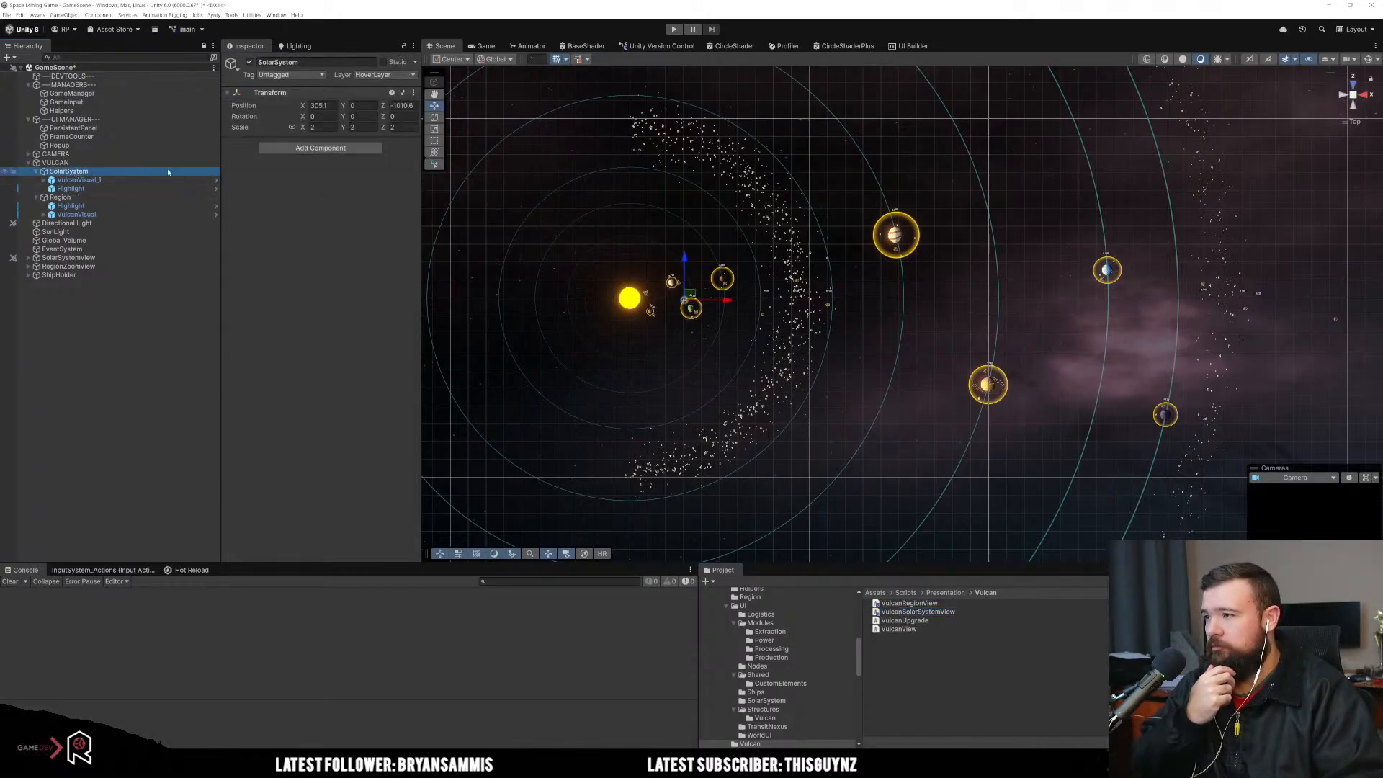
left_click(117, 164)
left_click(103, 174)
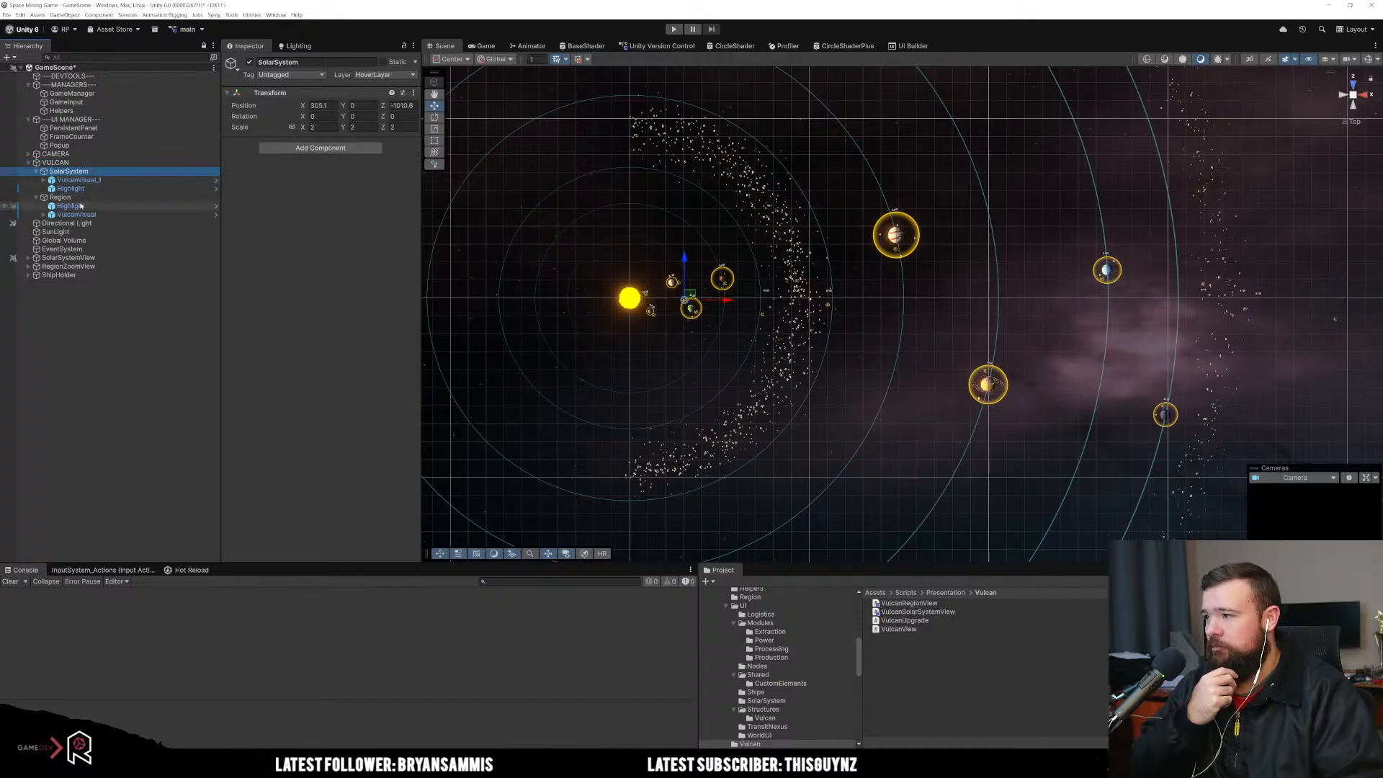
left_click(84, 198)
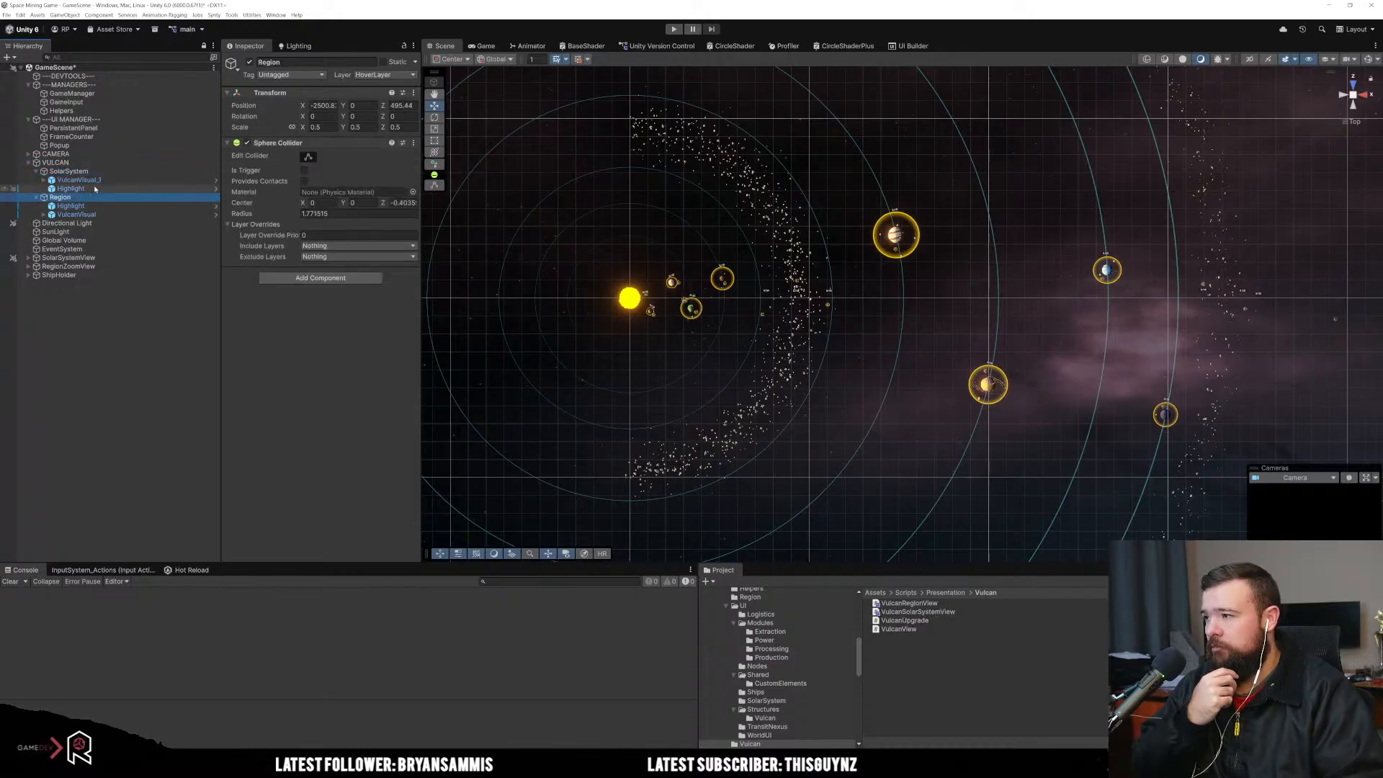
left_click(96, 181)
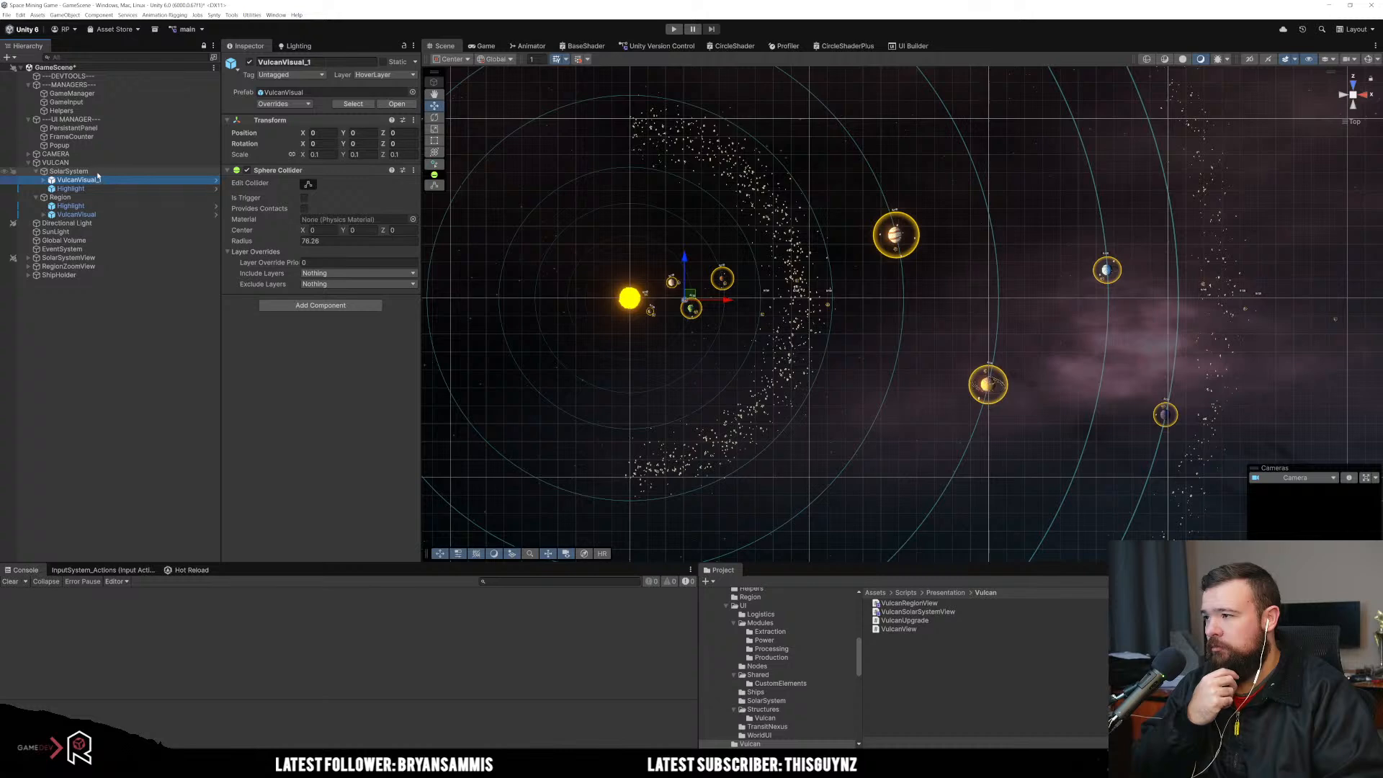
left_click(97, 173)
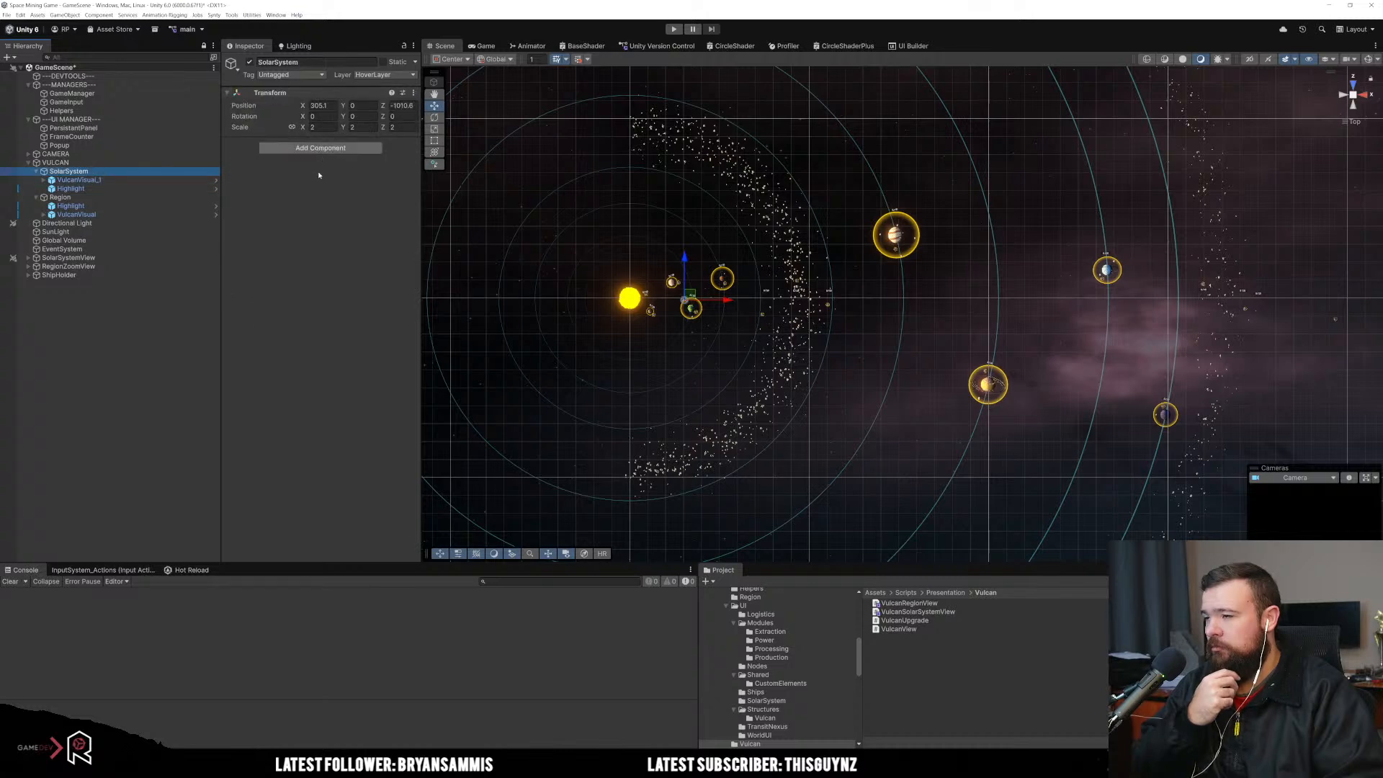
left_click(321, 147)
type("vu")
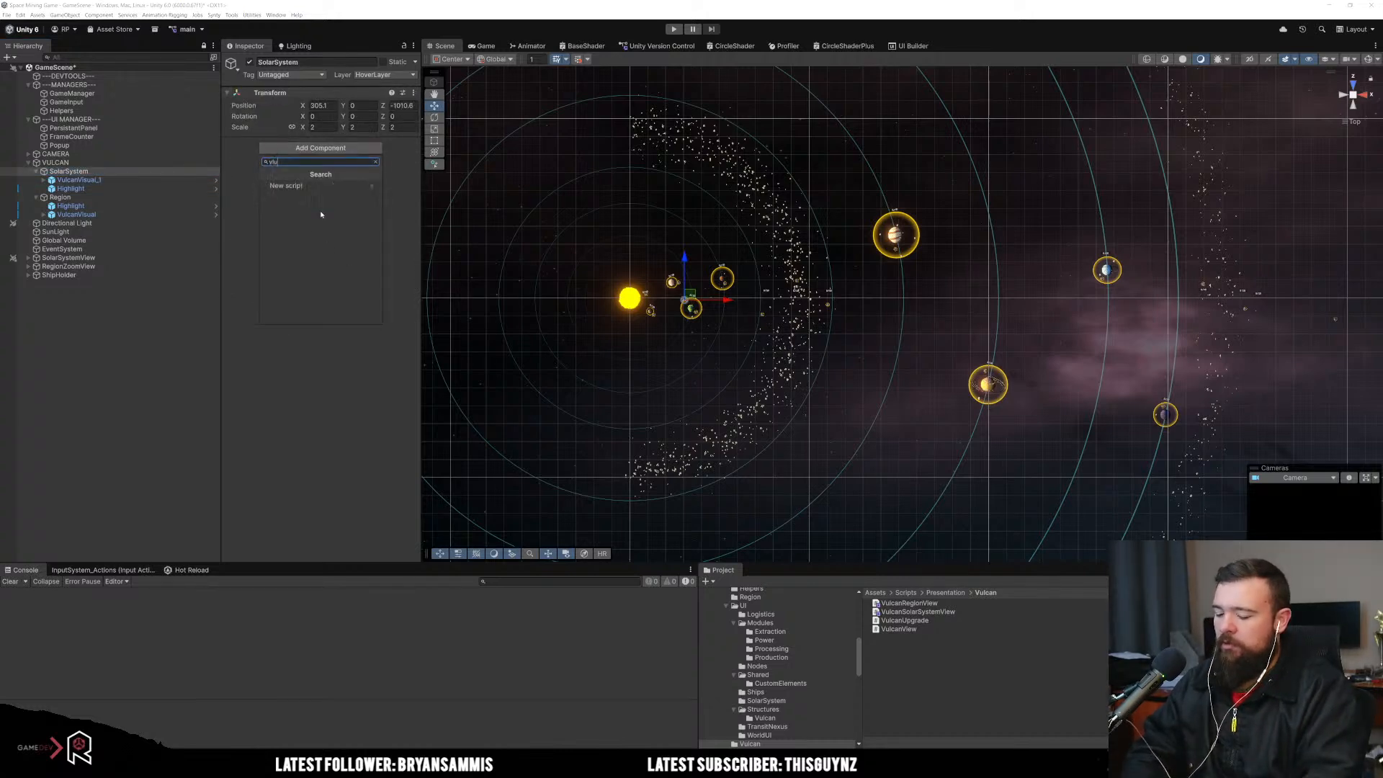
type("lcan")
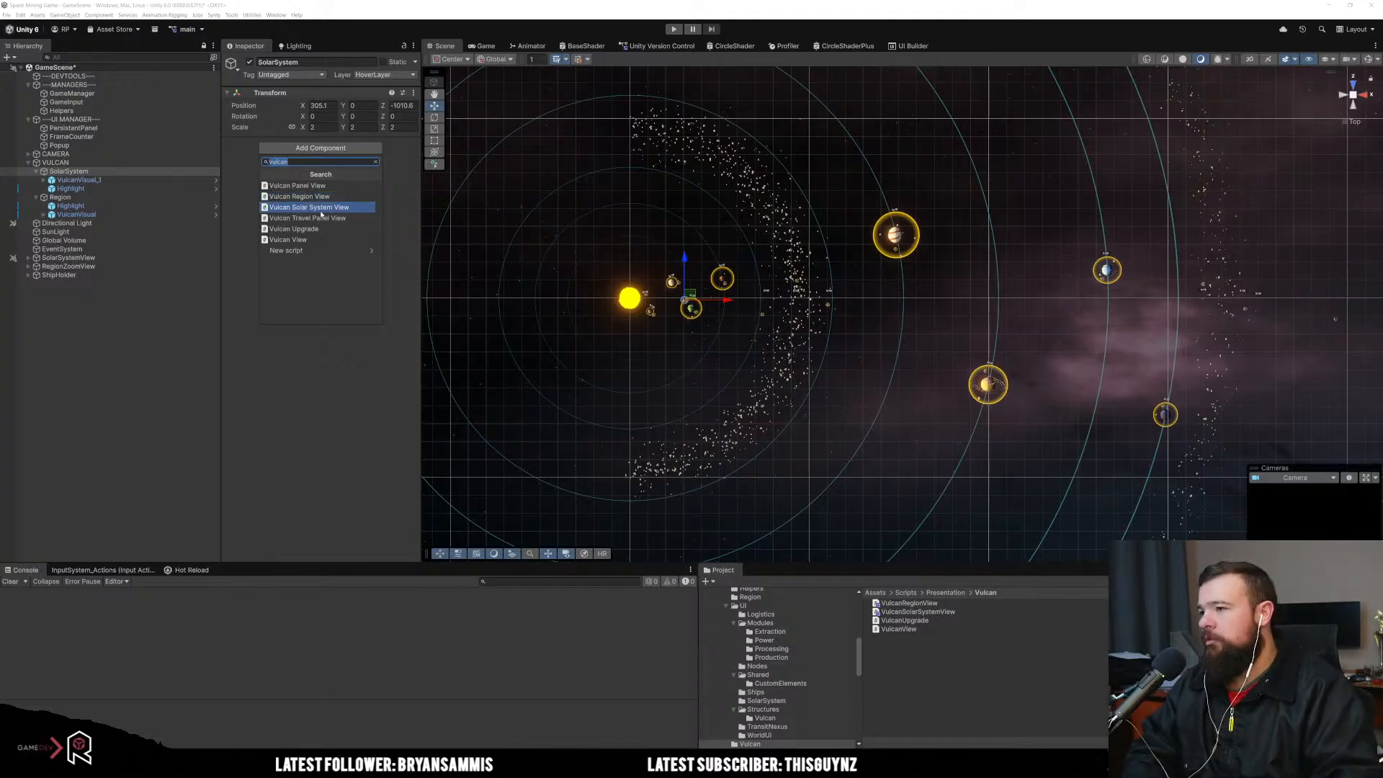
left_click(321, 211)
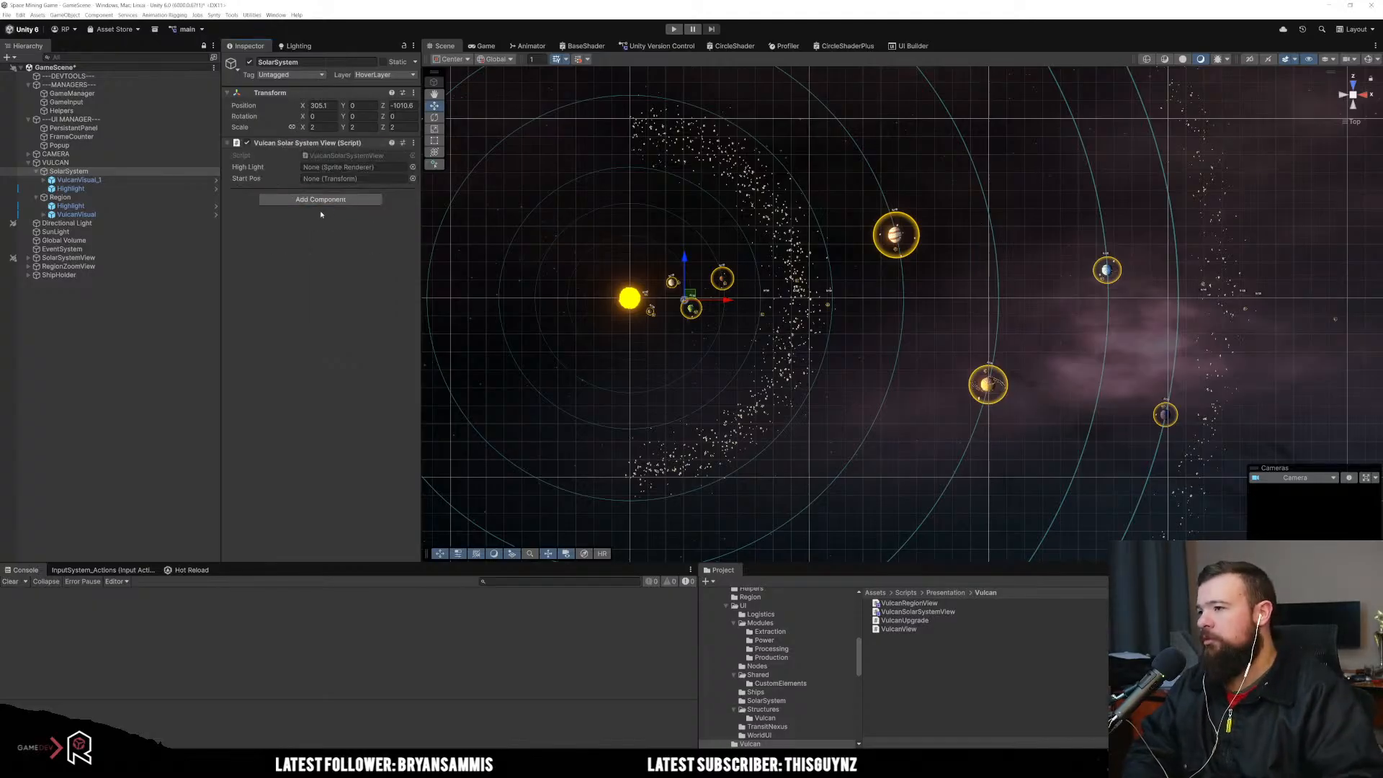
left_click(126, 199)
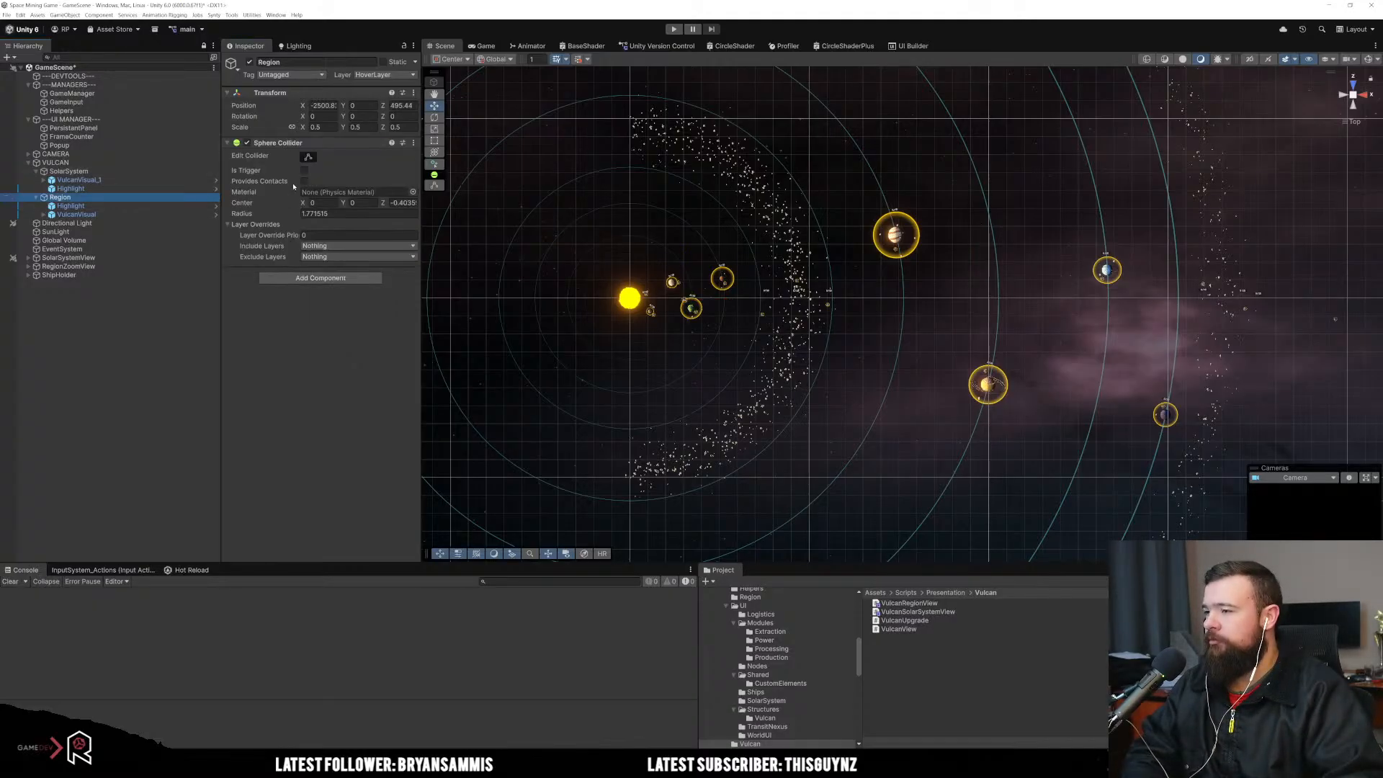
left_click(292, 277)
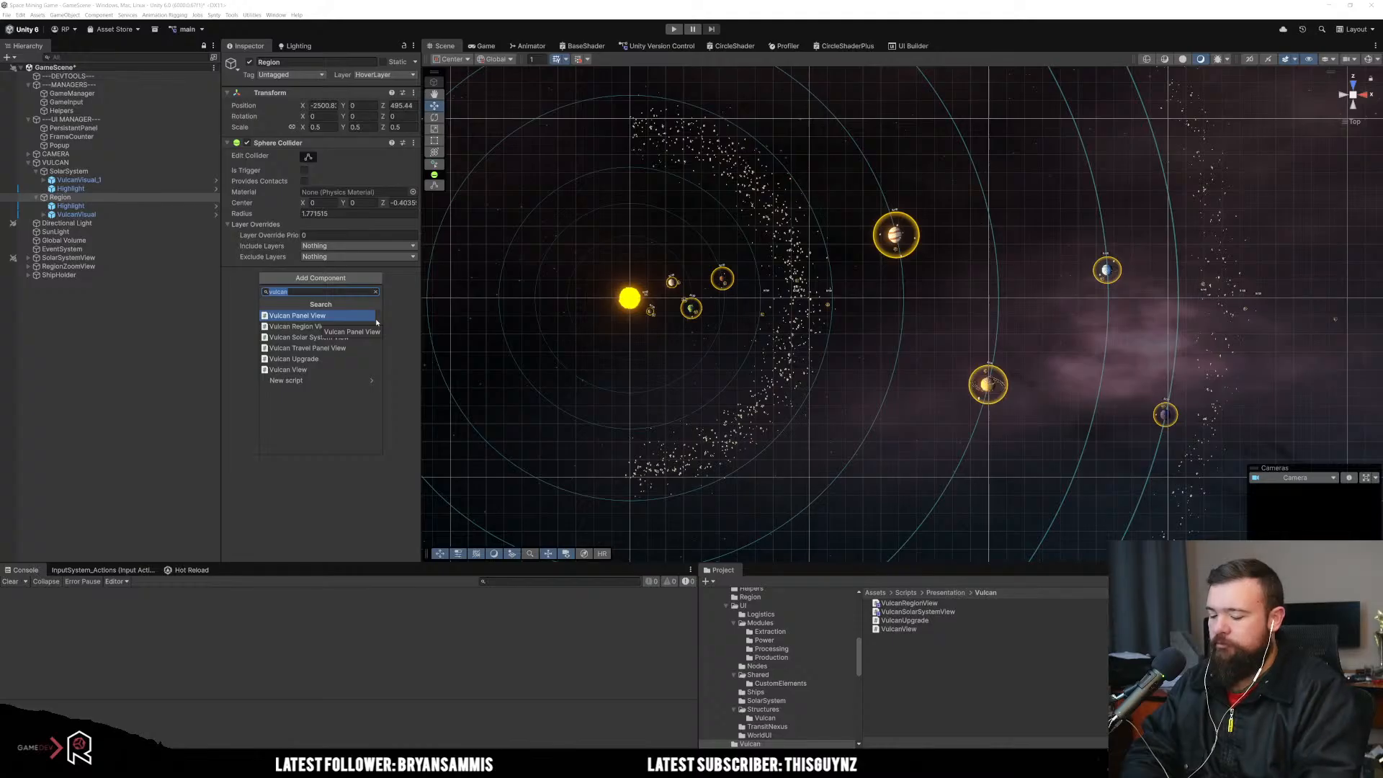
left_click(374, 317)
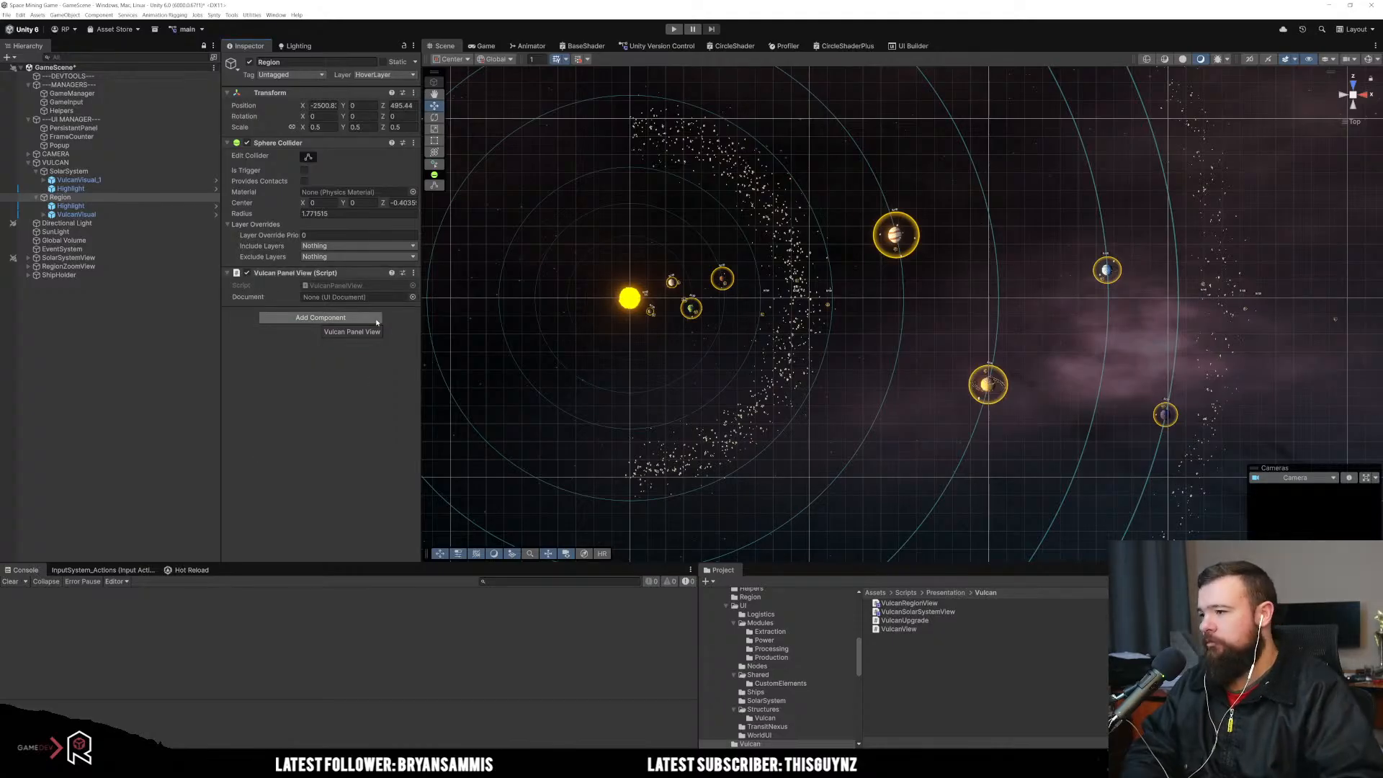
right_click(341, 275)
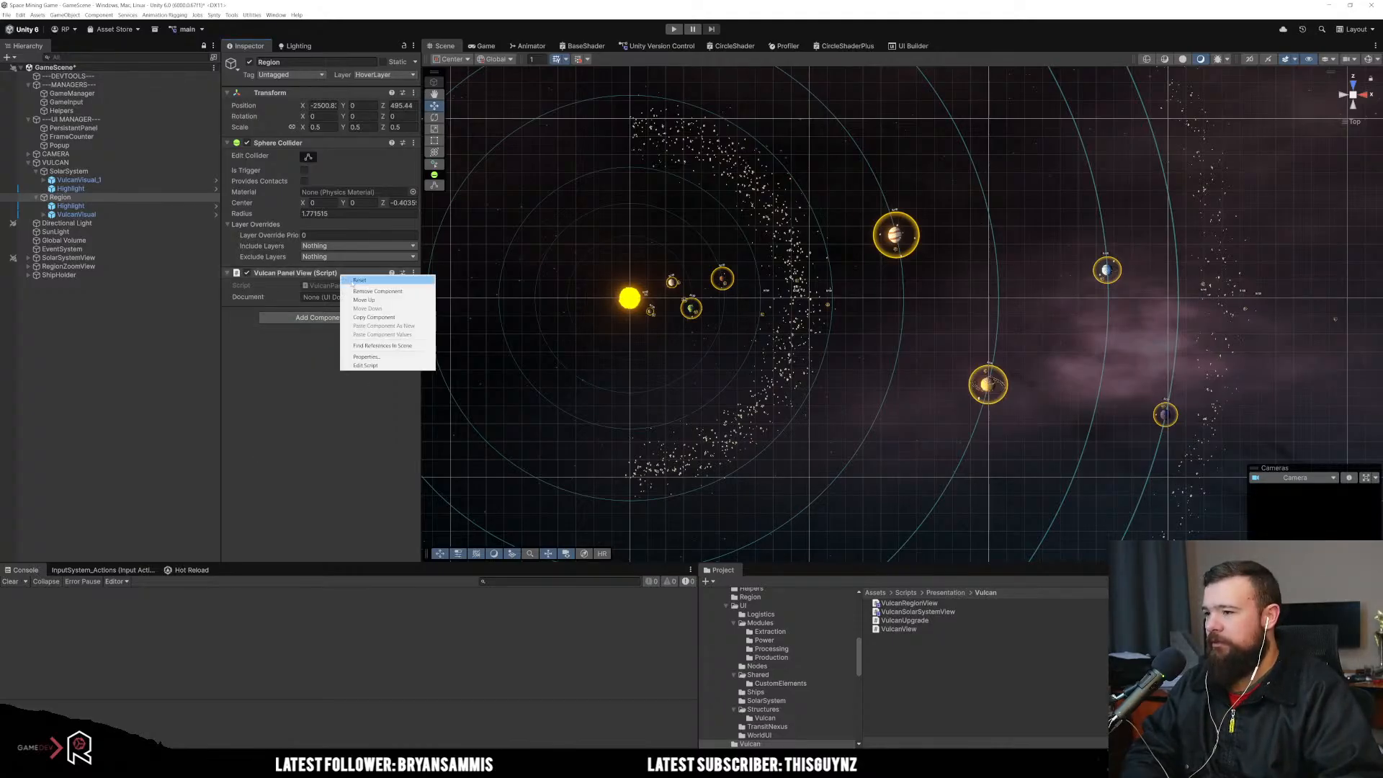
left_click(377, 291)
Step: Add the Vulcan Region View script component to the Region object under VULCAN and place it above the Sphere Collider
left_click(364, 278)
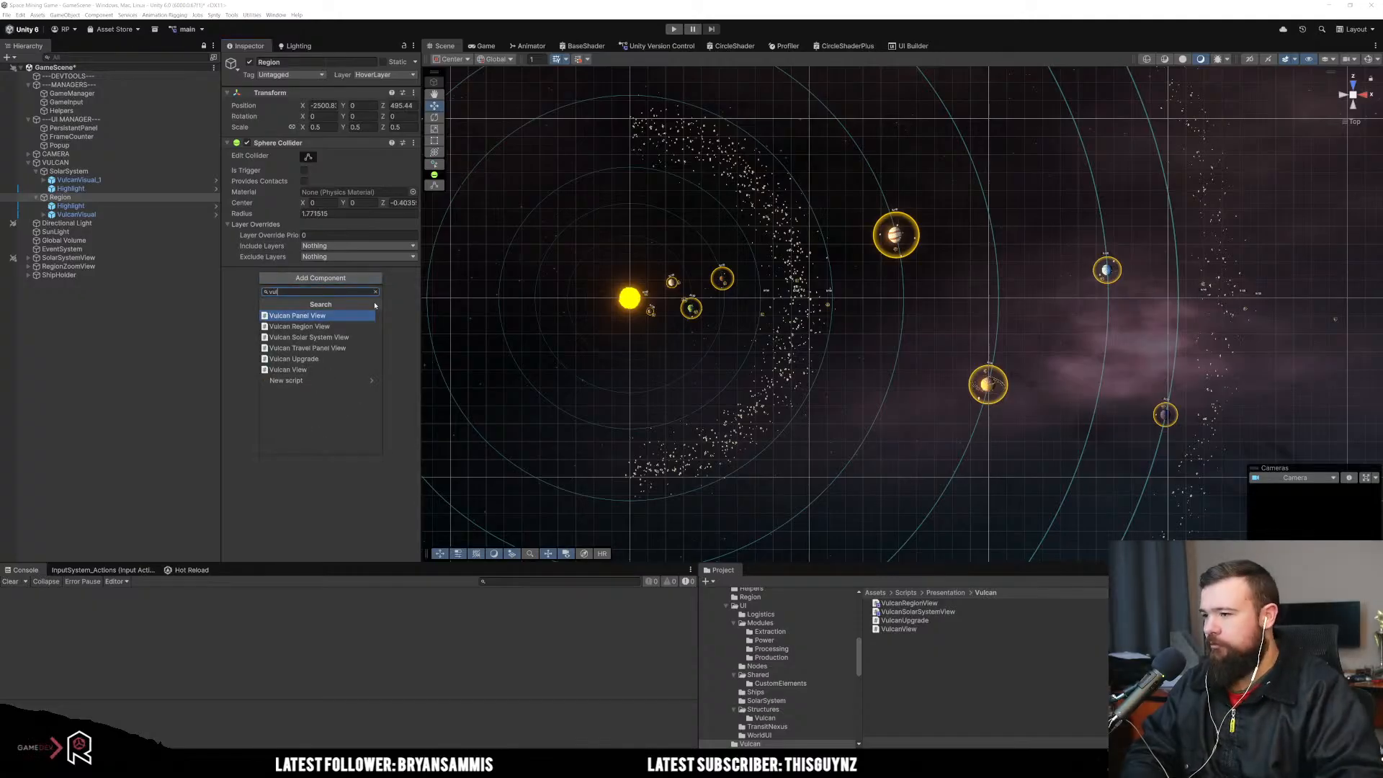
key("Down")
key("Return")
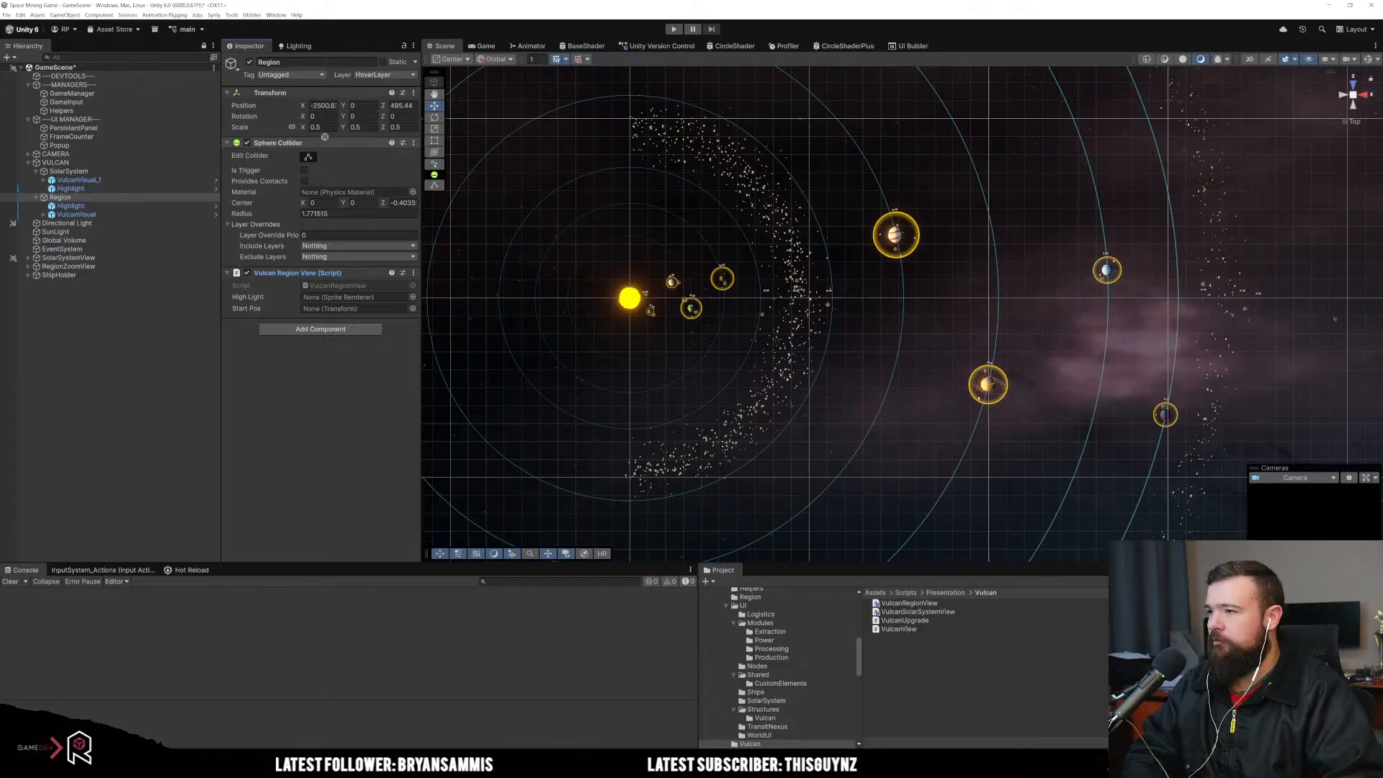
left_click_drag(325, 142, 286, 214)
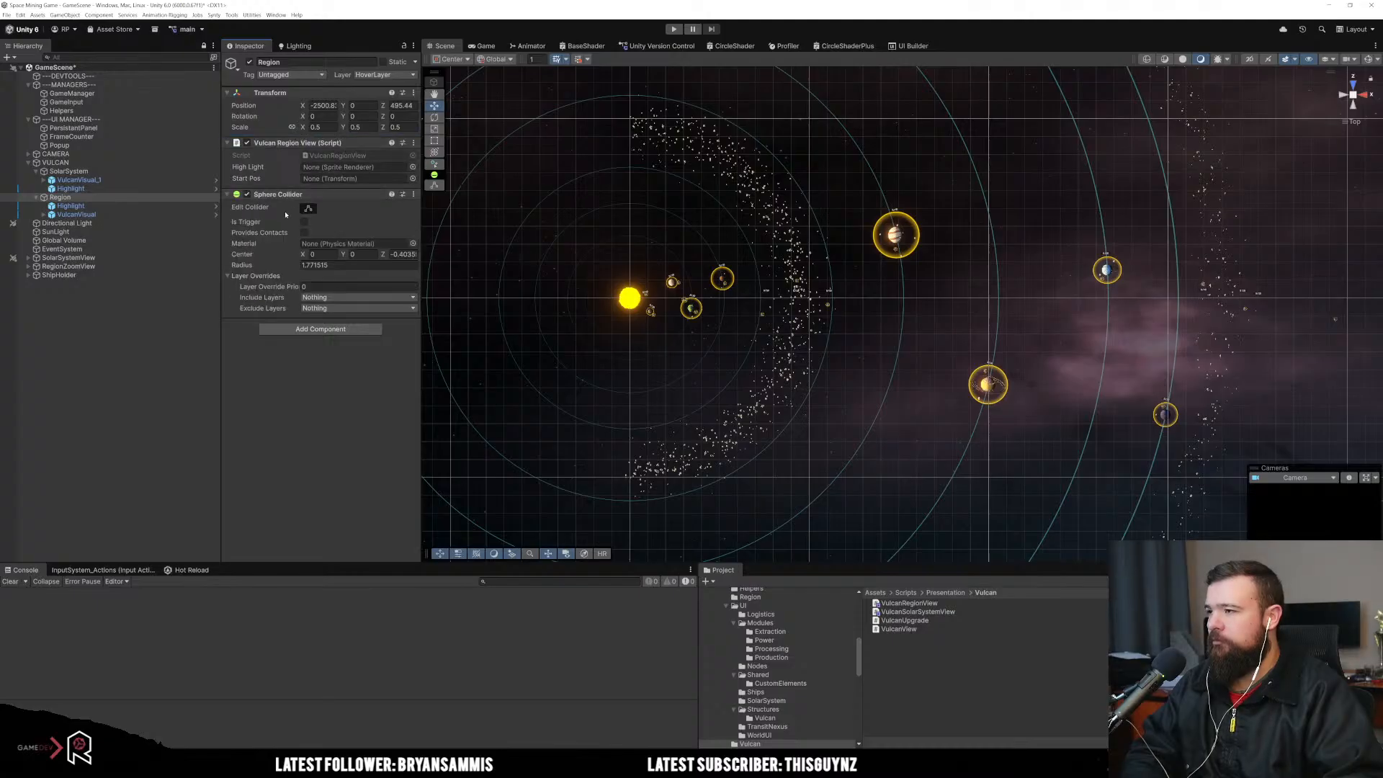
Step: Assign each object's own Highlight child to the High Light field of SolarSystem's and Region's Vulcan view components
left_click(113, 171)
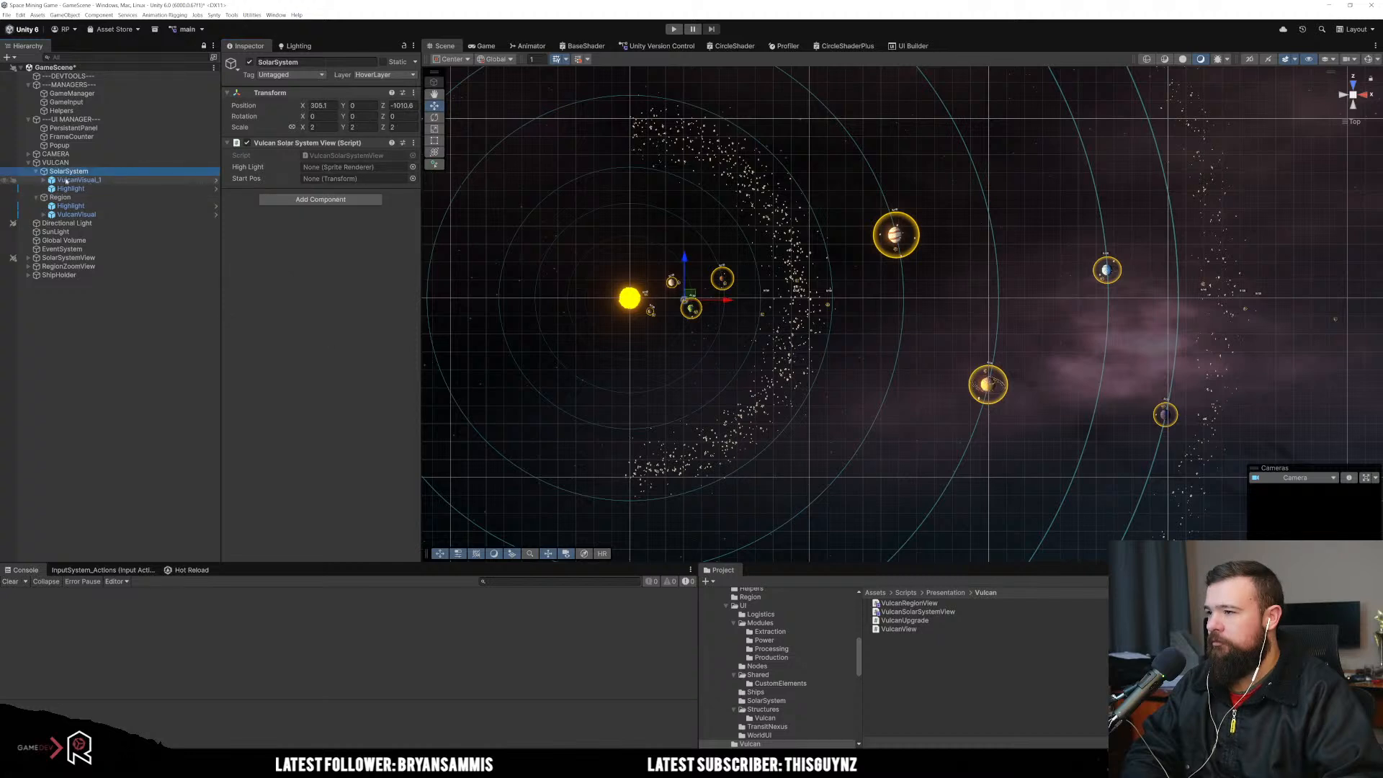
left_click_drag(70, 189, 337, 169)
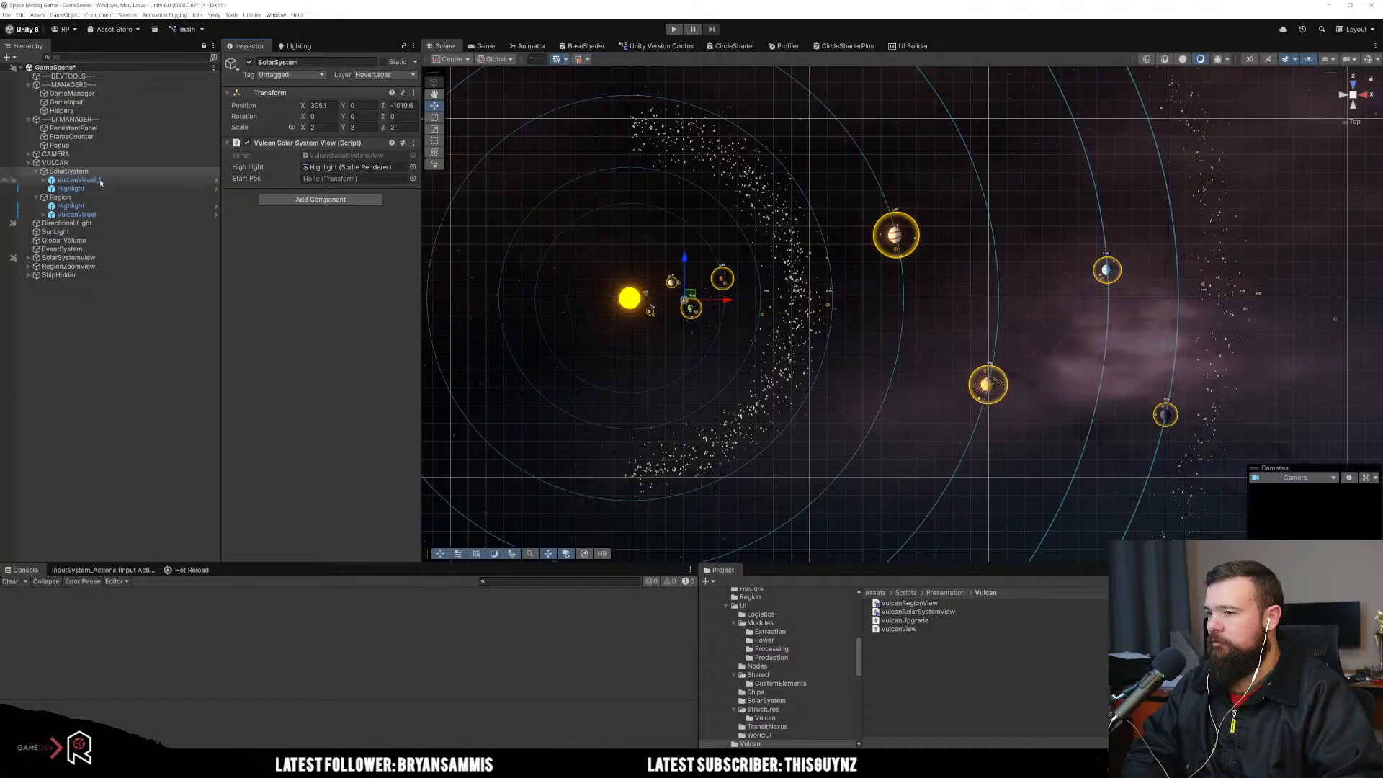
left_click(135, 197)
left_click_drag(71, 206, 358, 169)
left_click(574, 306)
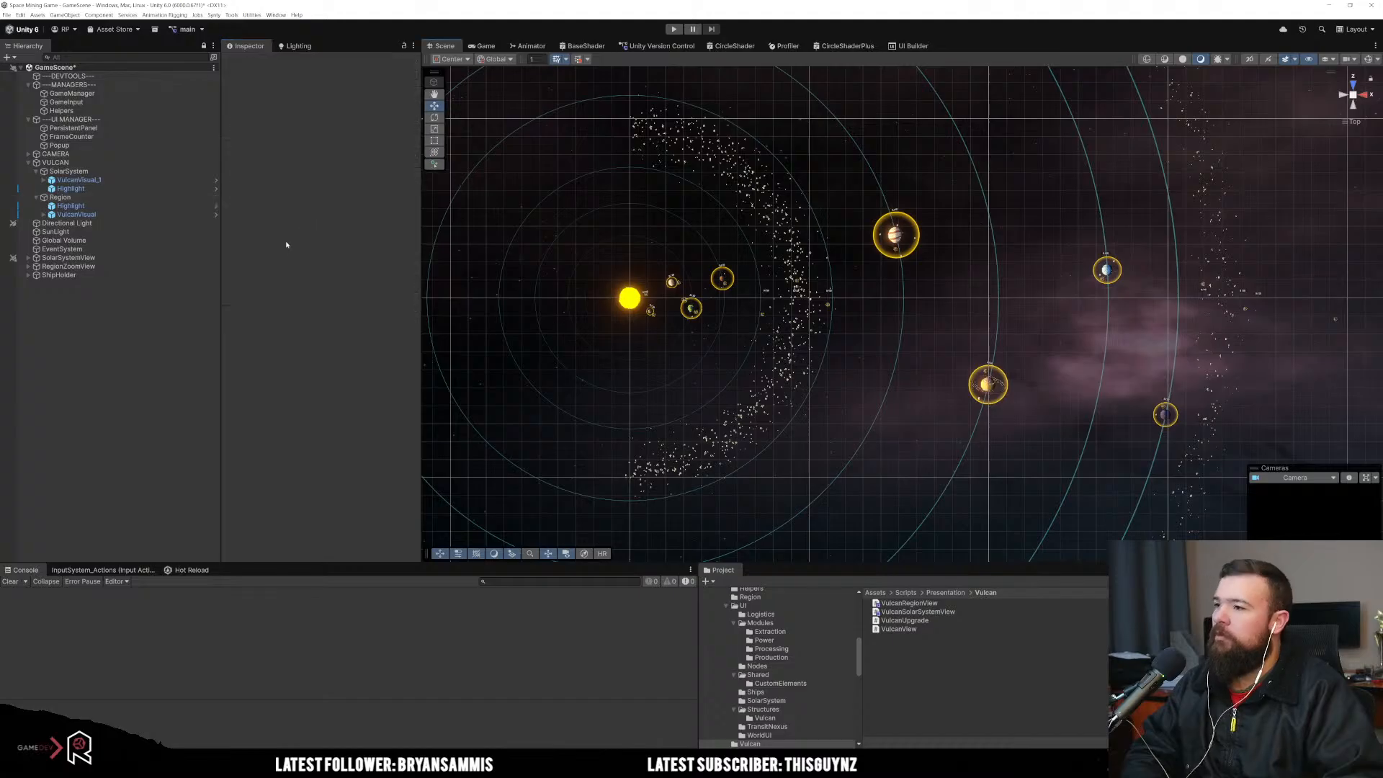
Step: Examine Region's VulcanVisual and Highlight children, the planets in the scene, and the light, Global Volume and EventSystem objects
left_click(108, 215)
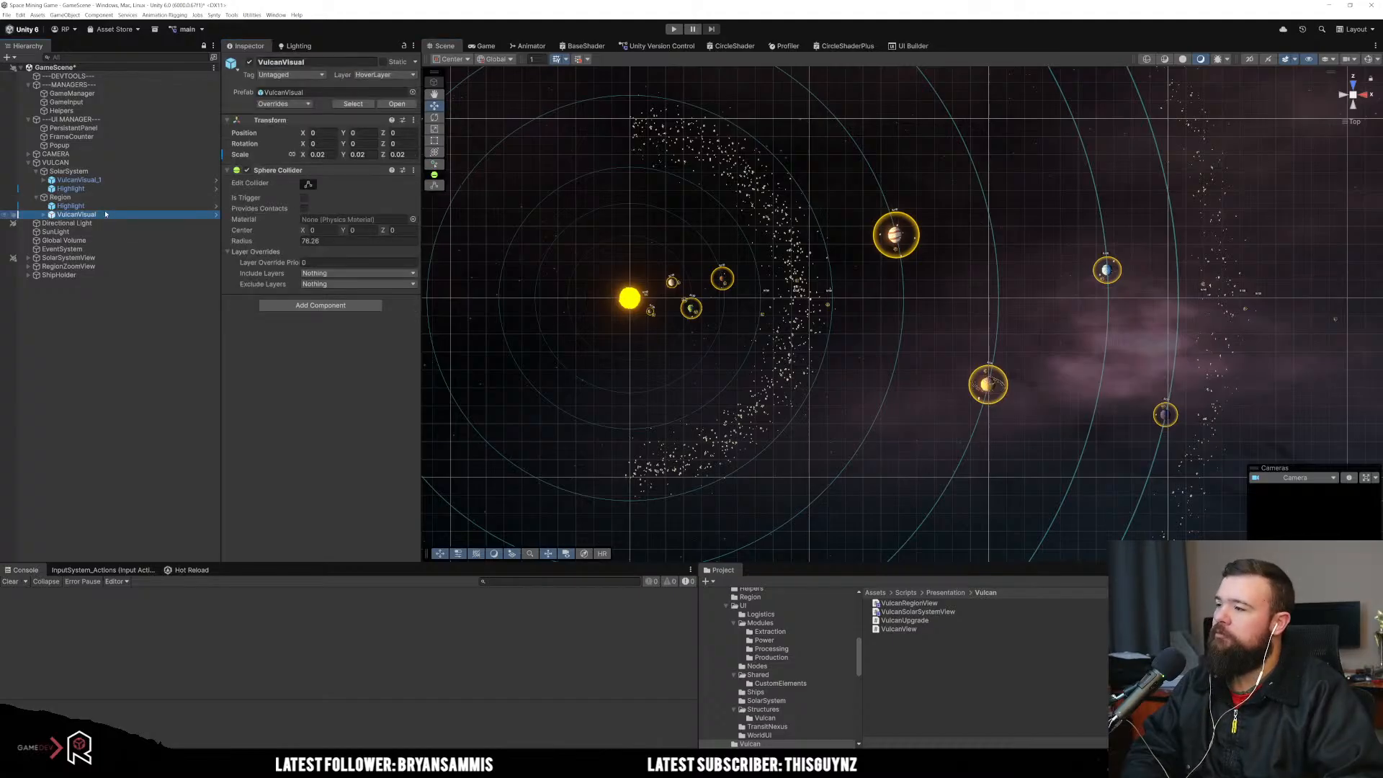
left_click(72, 206)
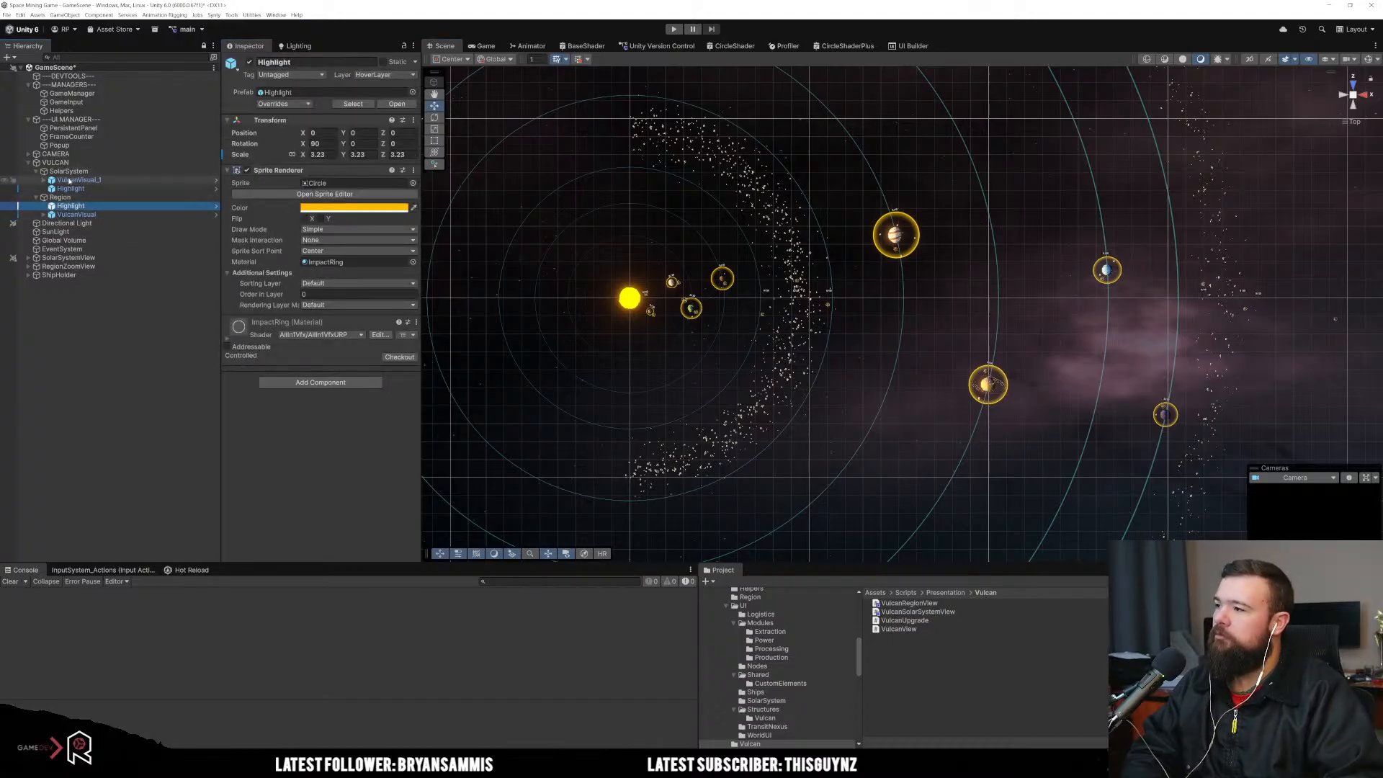
scroll(645, 352, "up", 5)
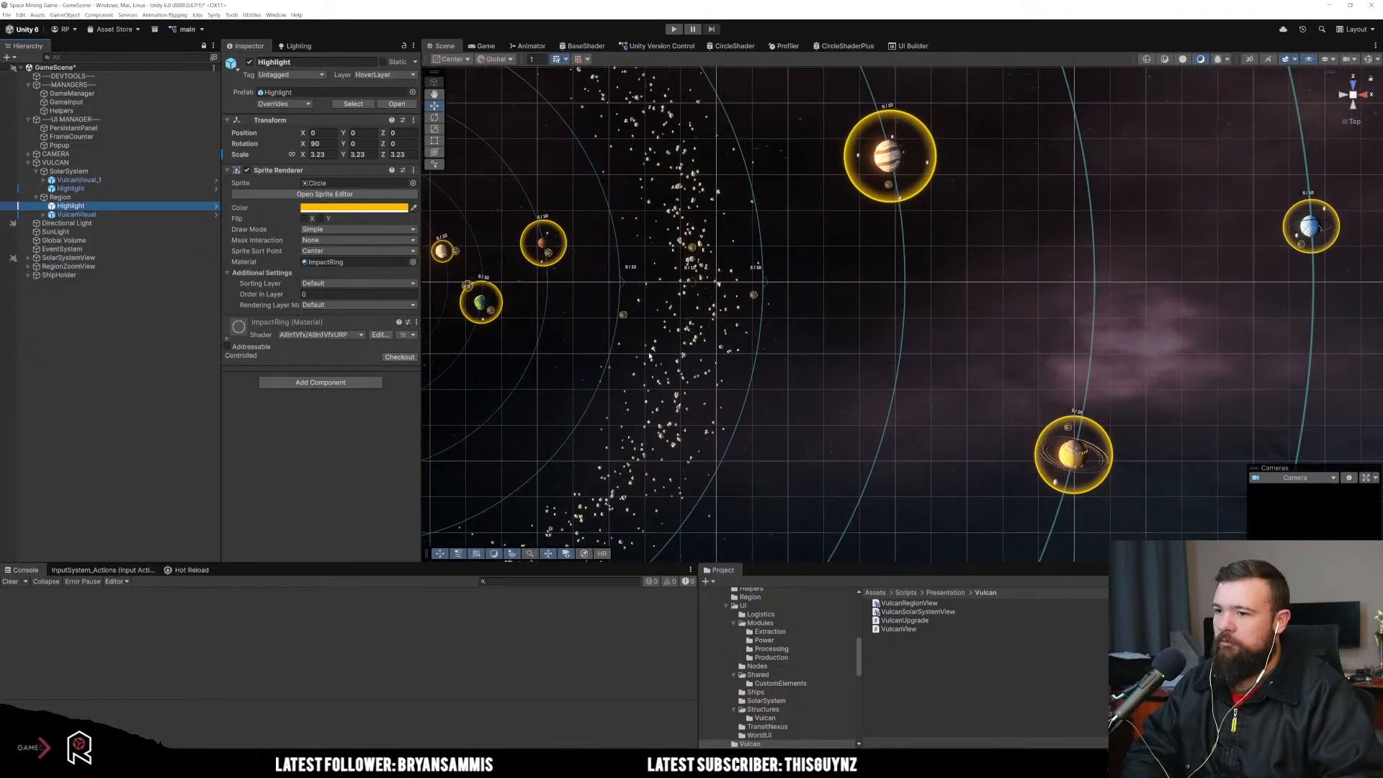
scroll(649, 355, "up", 5)
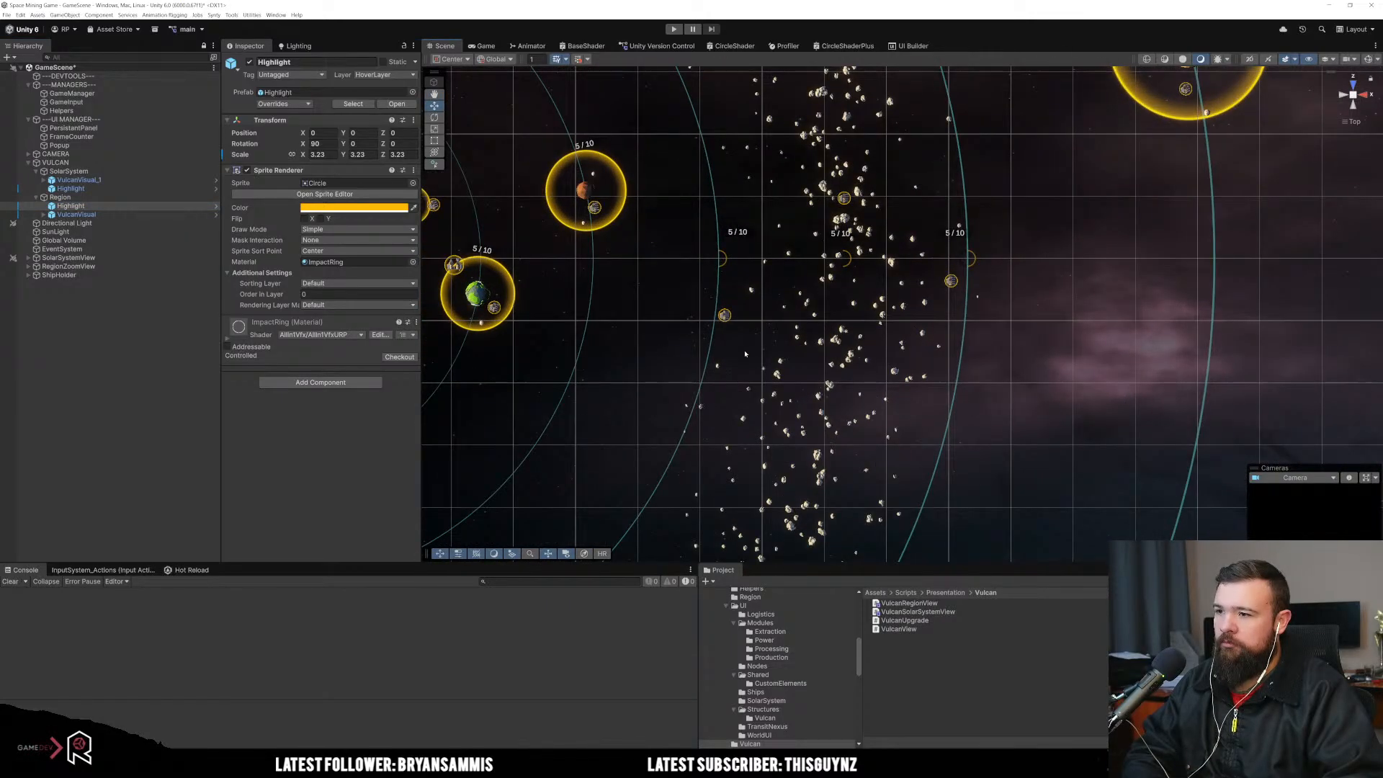
scroll(742, 353, "down", 2)
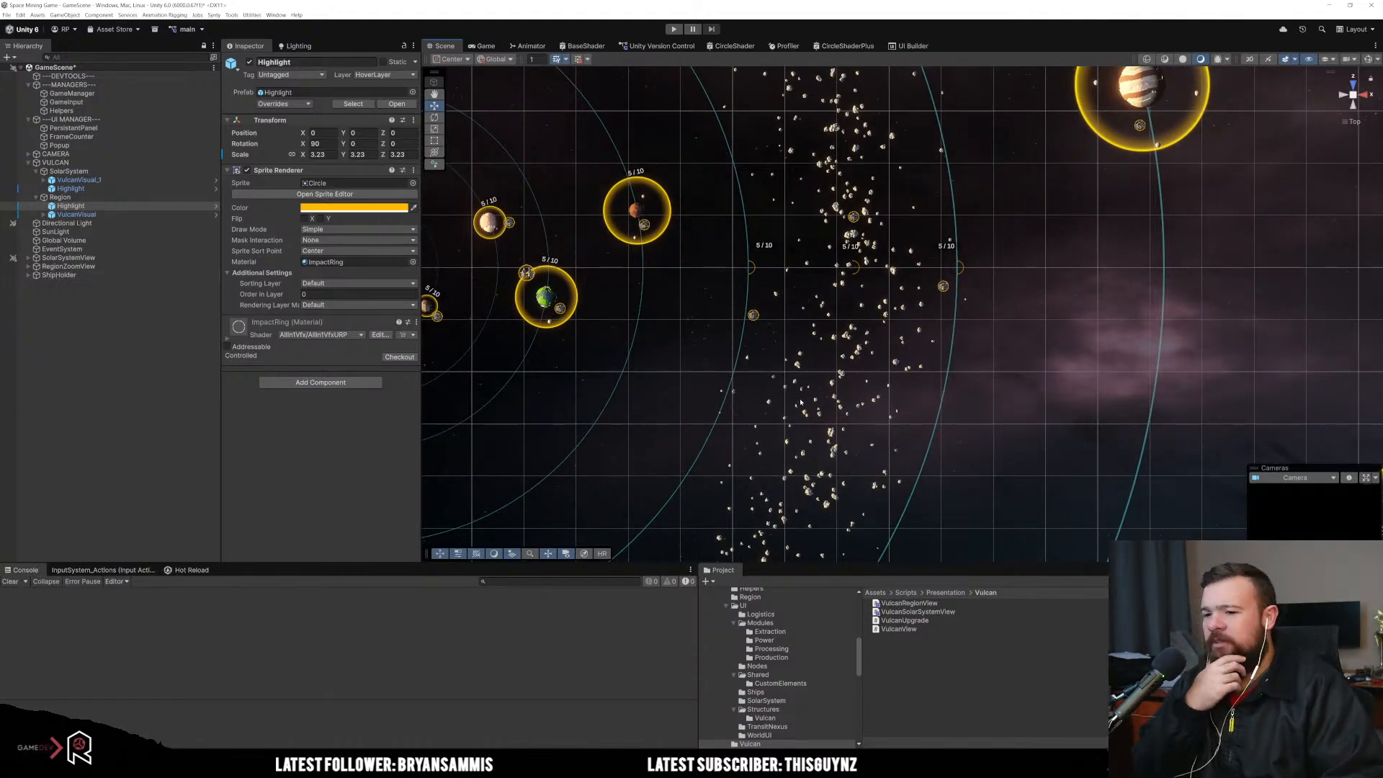
left_click(151, 287)
left_click(67, 223)
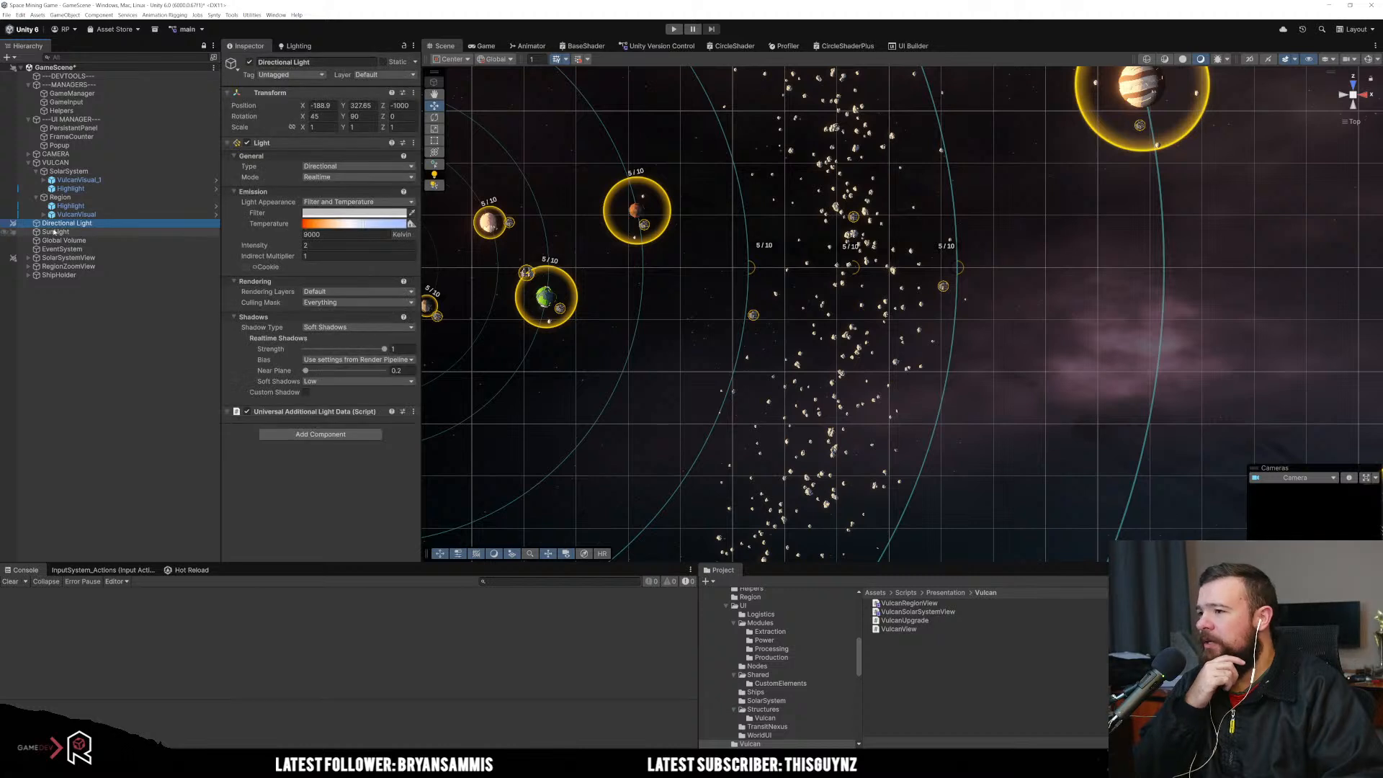
left_click(55, 232)
left_click(66, 242)
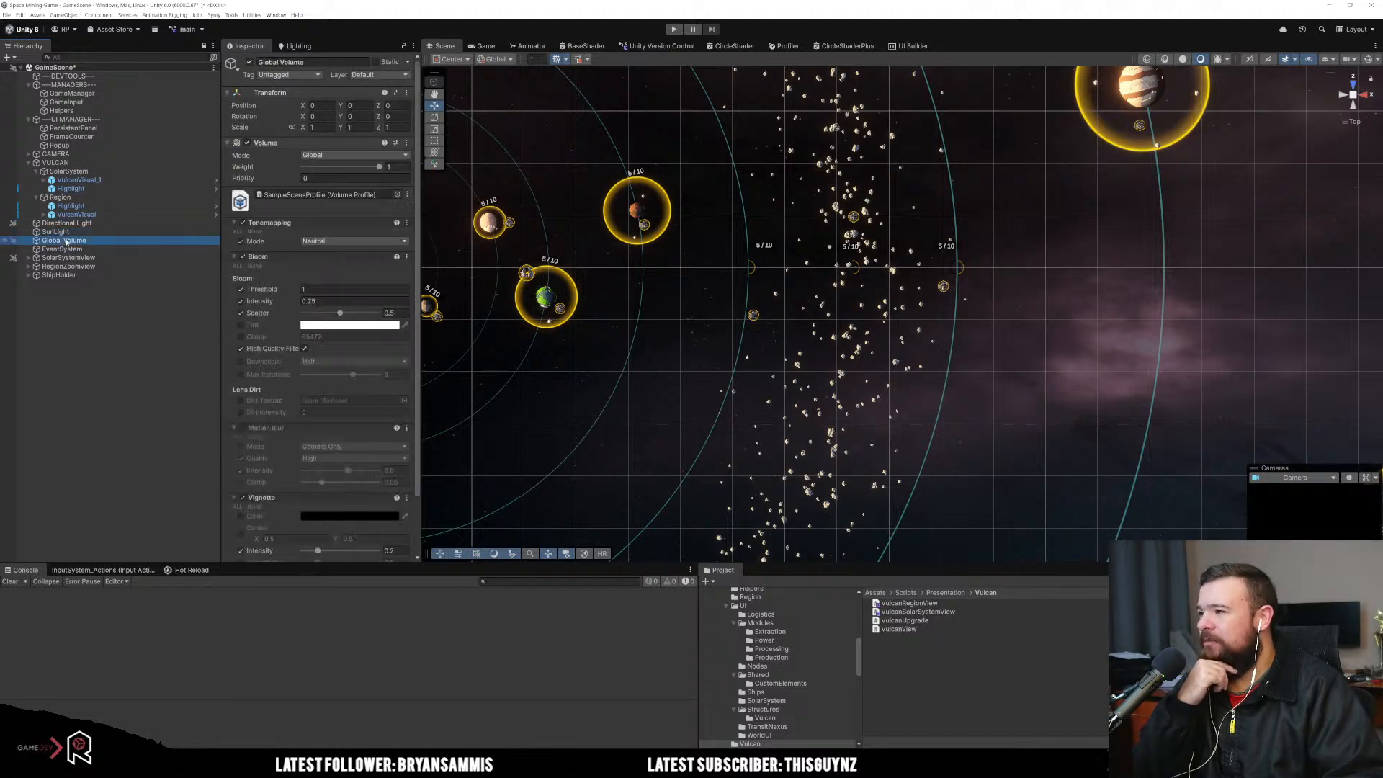
left_click(63, 249)
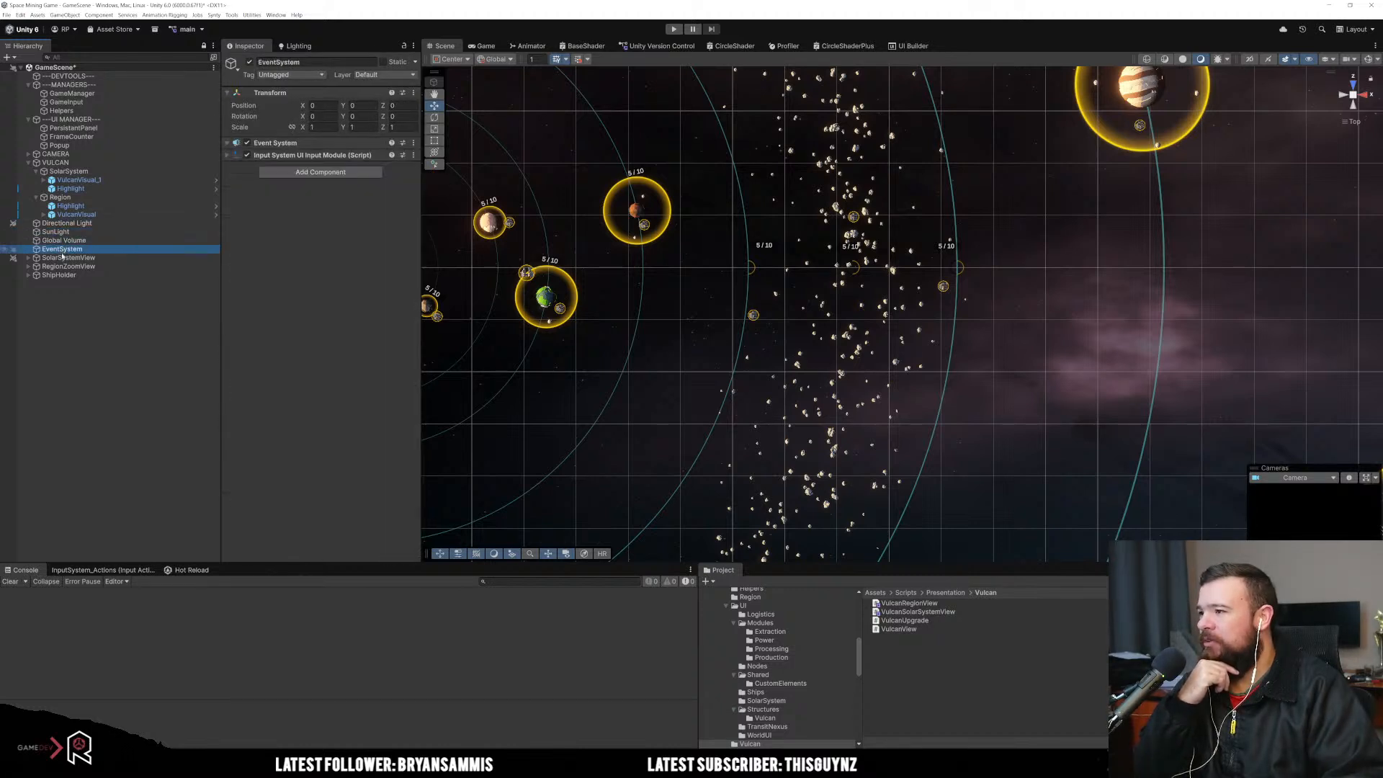
left_click(75, 241)
left_click(76, 248)
Step: Expand SolarSystemView and its RegionViews group, and inspect the Region View components from Sun Orbit through Asteroid Outer
left_click(76, 257)
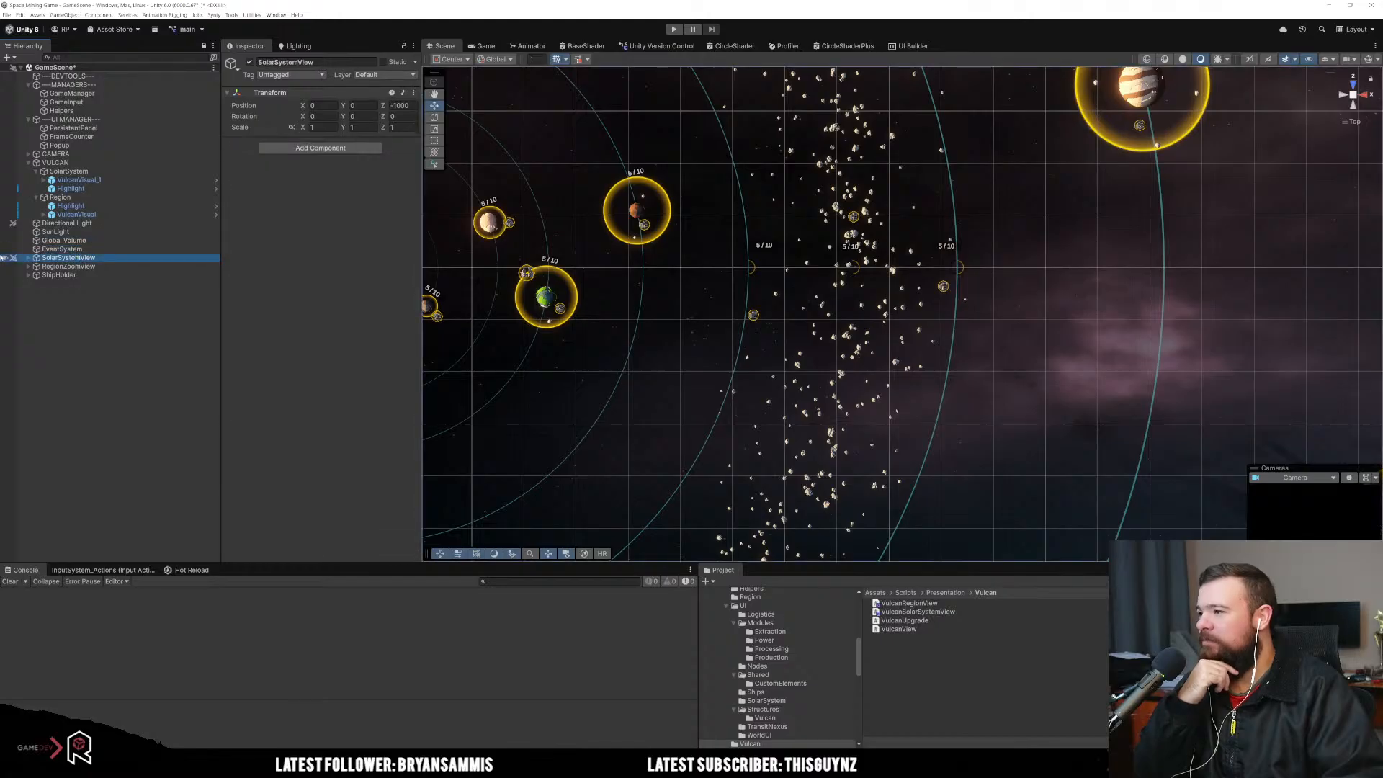
left_click(28, 257)
left_click(68, 266)
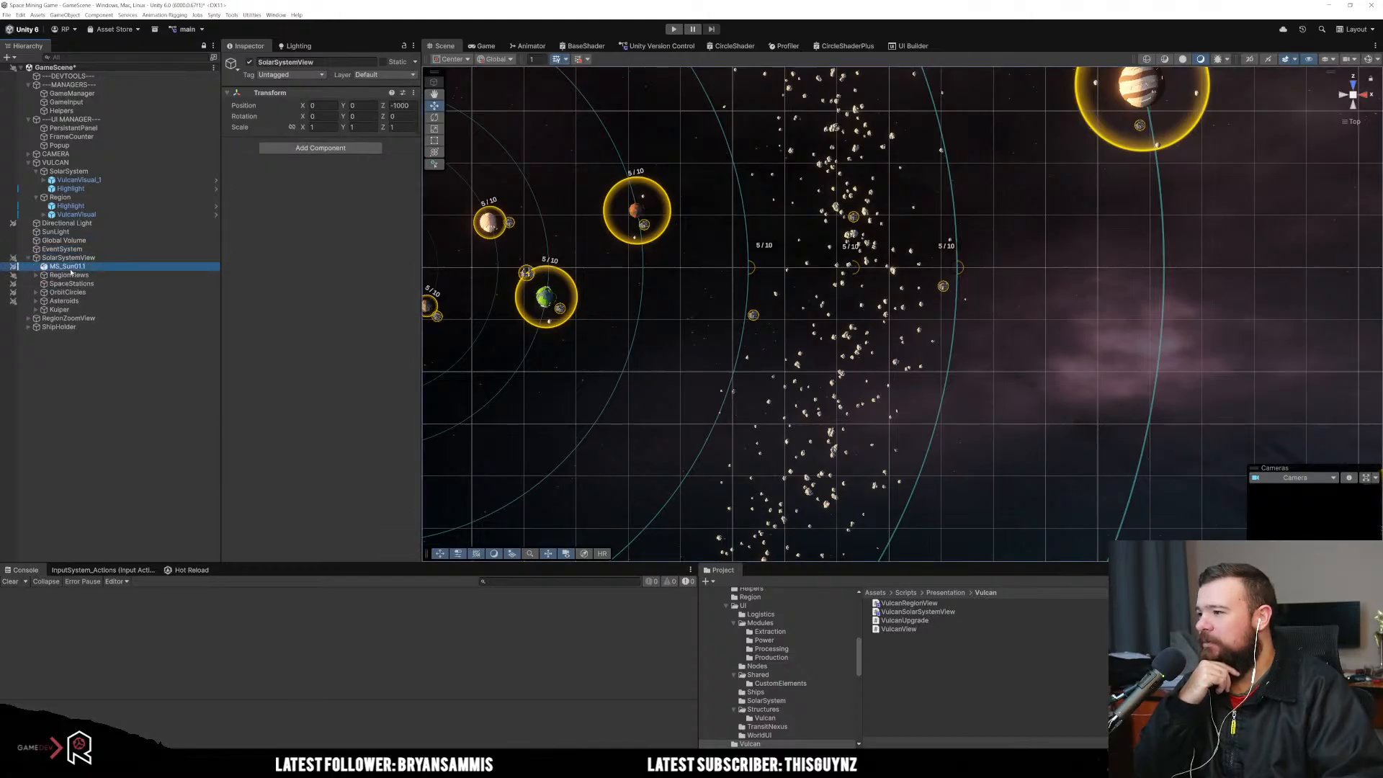
left_click(69, 274)
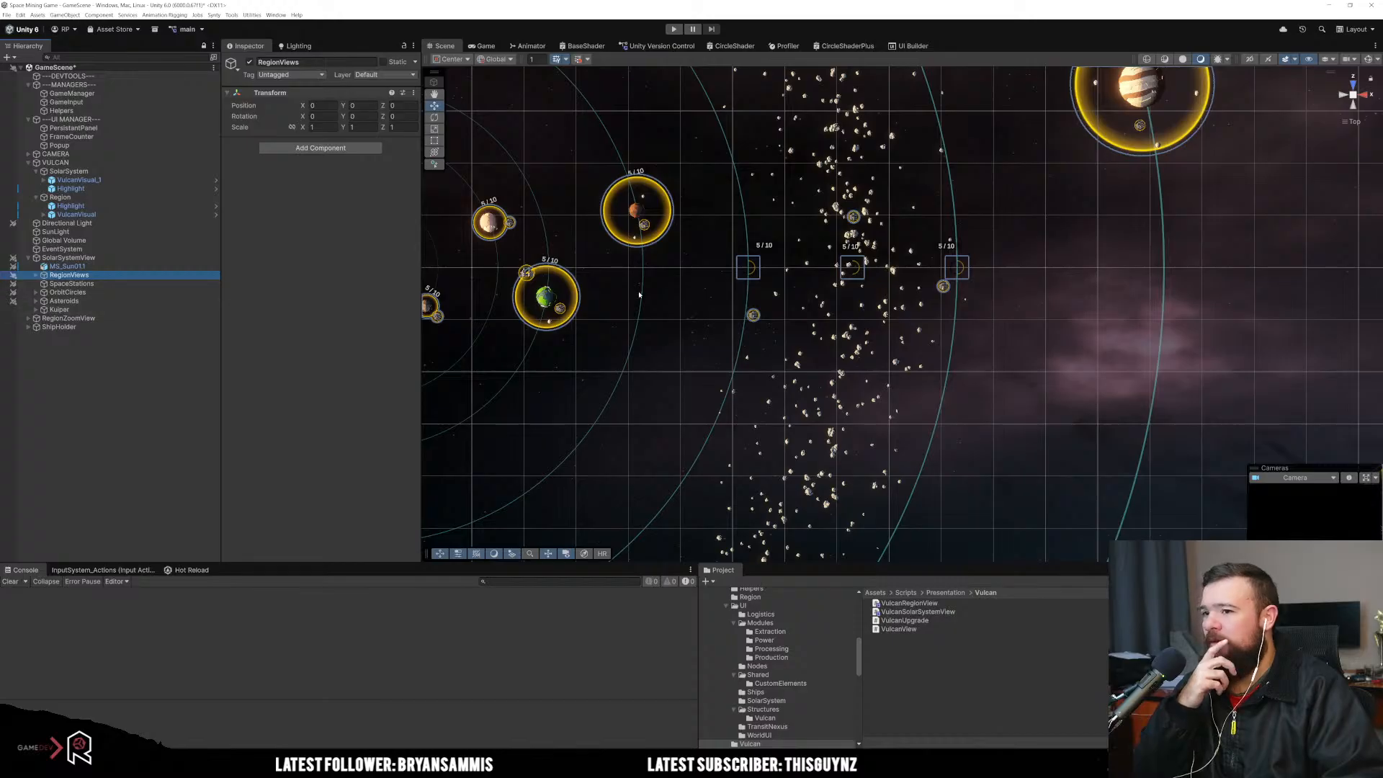
scroll(800, 349, "down", 5)
left_click_drag(799, 349, 668, 249)
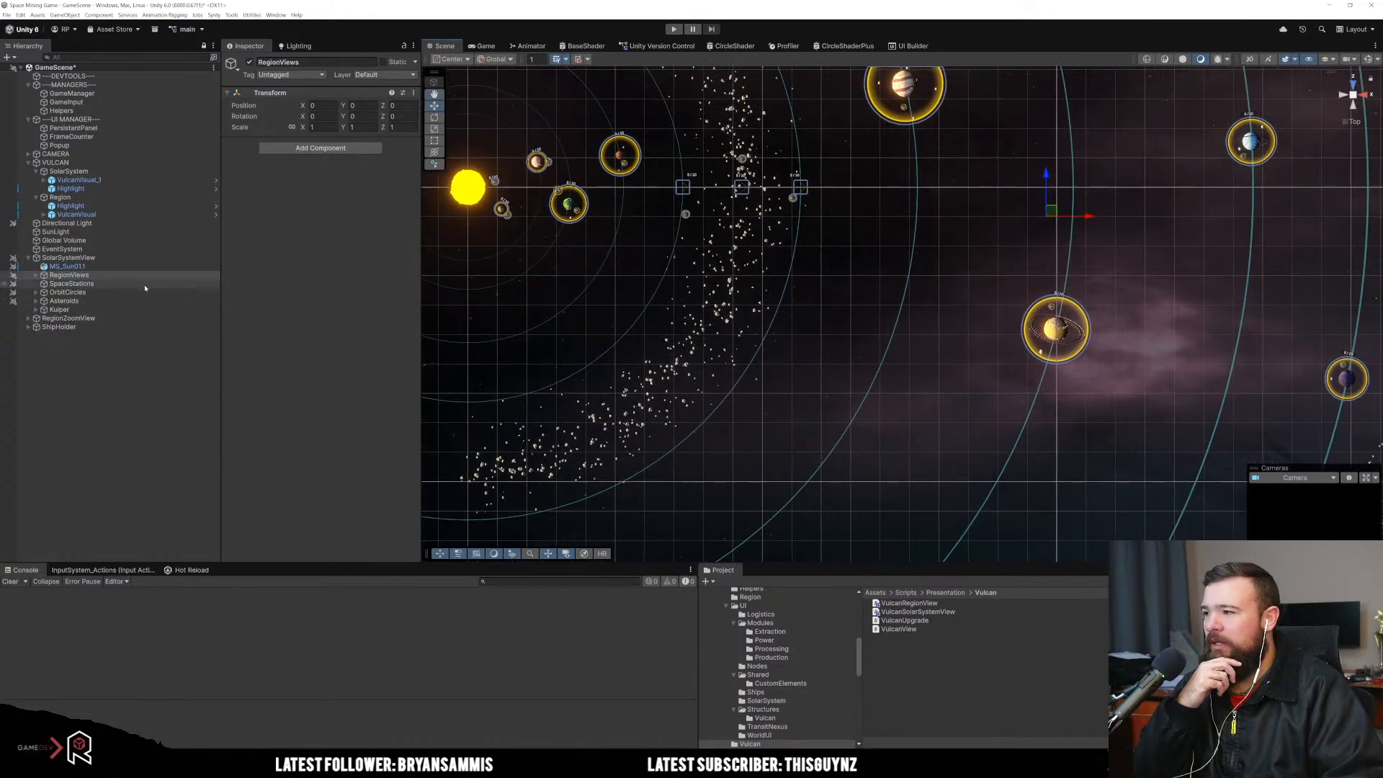
left_click(35, 275)
left_click(72, 283)
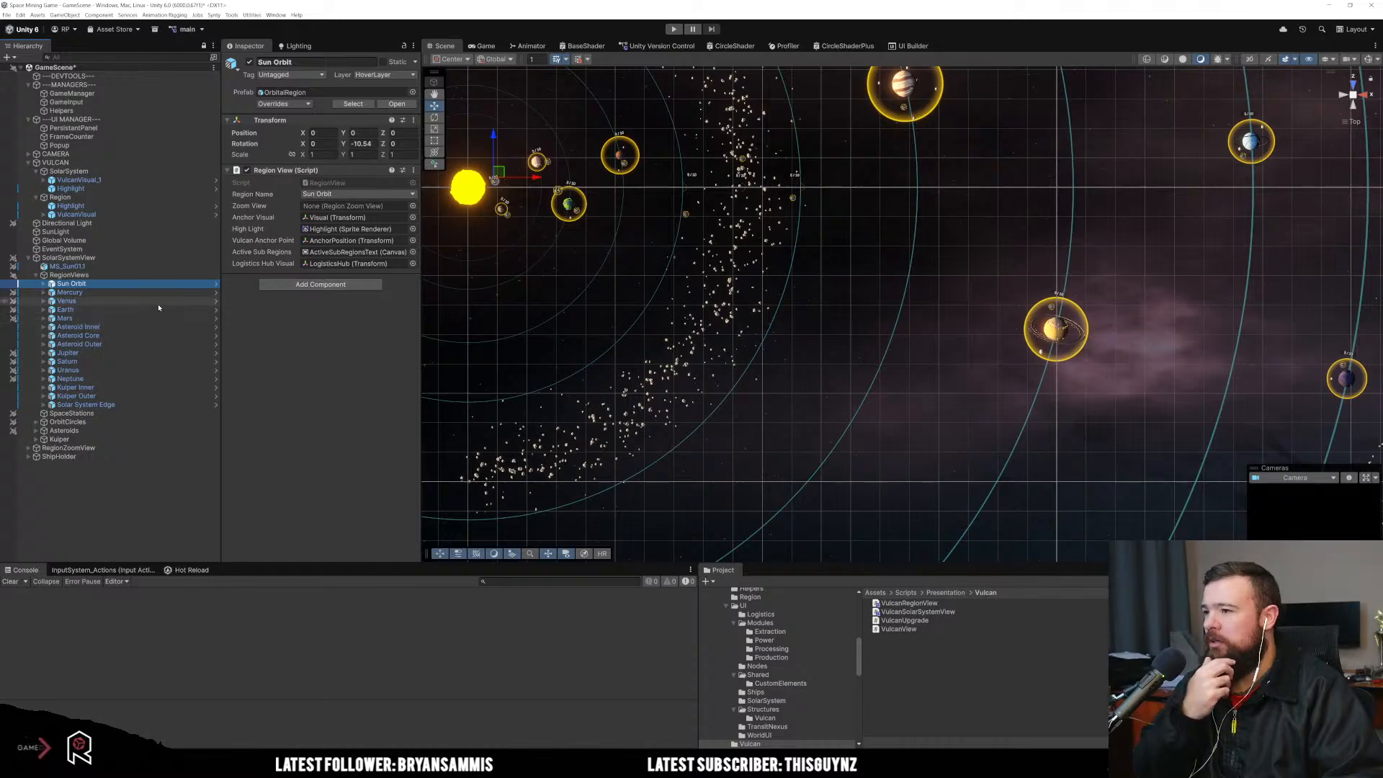
key("Down")
key("Down")
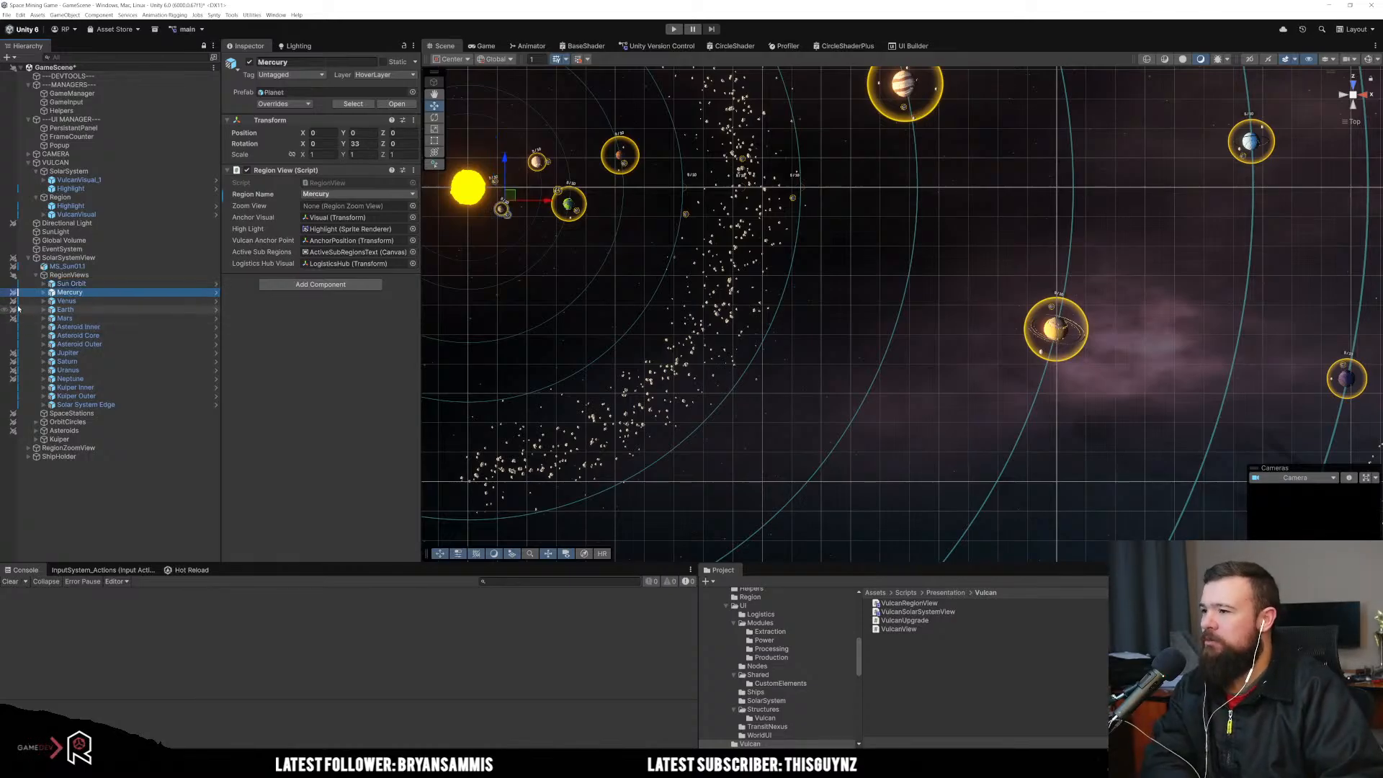
key("Down")
key("Down")
key("Down")
key("Down")
key("Down")
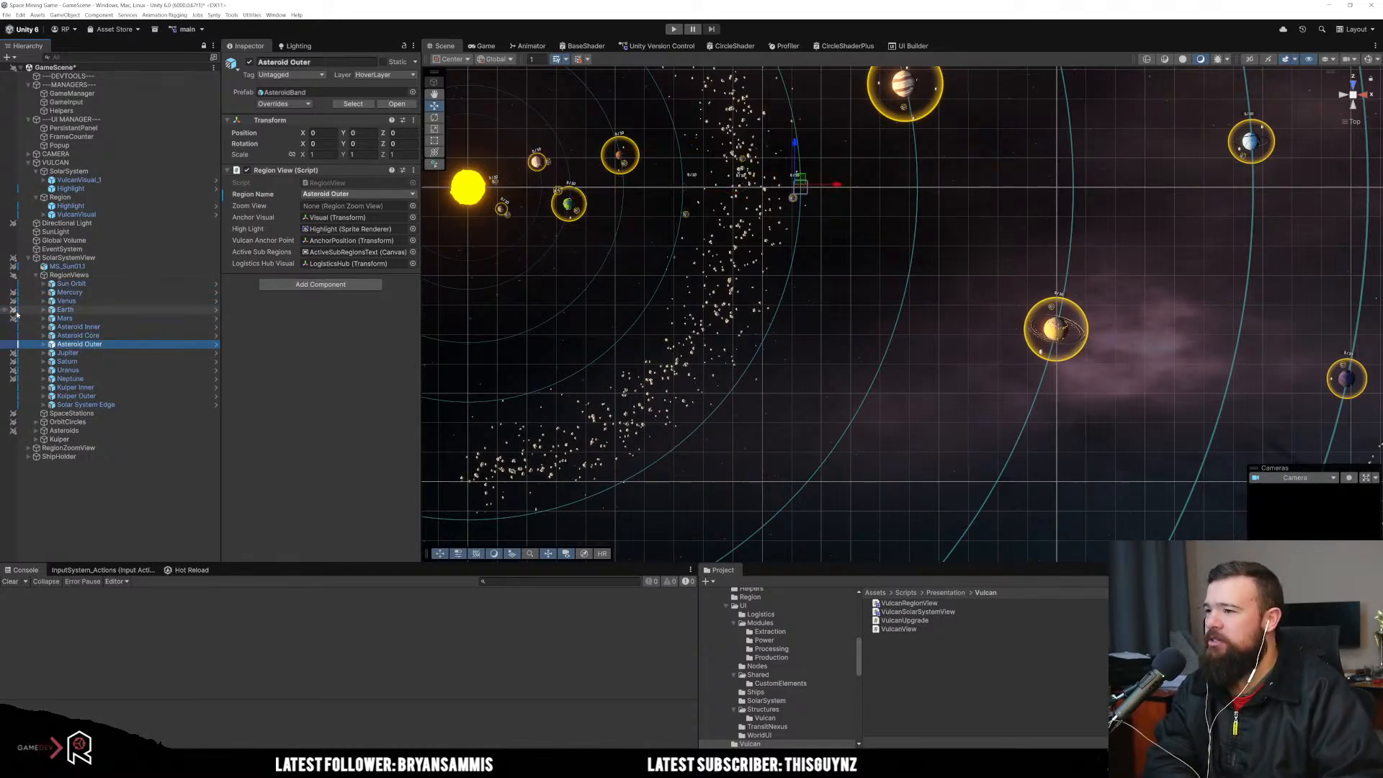
key("Up")
key("Up")
key("Up")
key("Up")
key("Up")
key("Up")
key("Up")
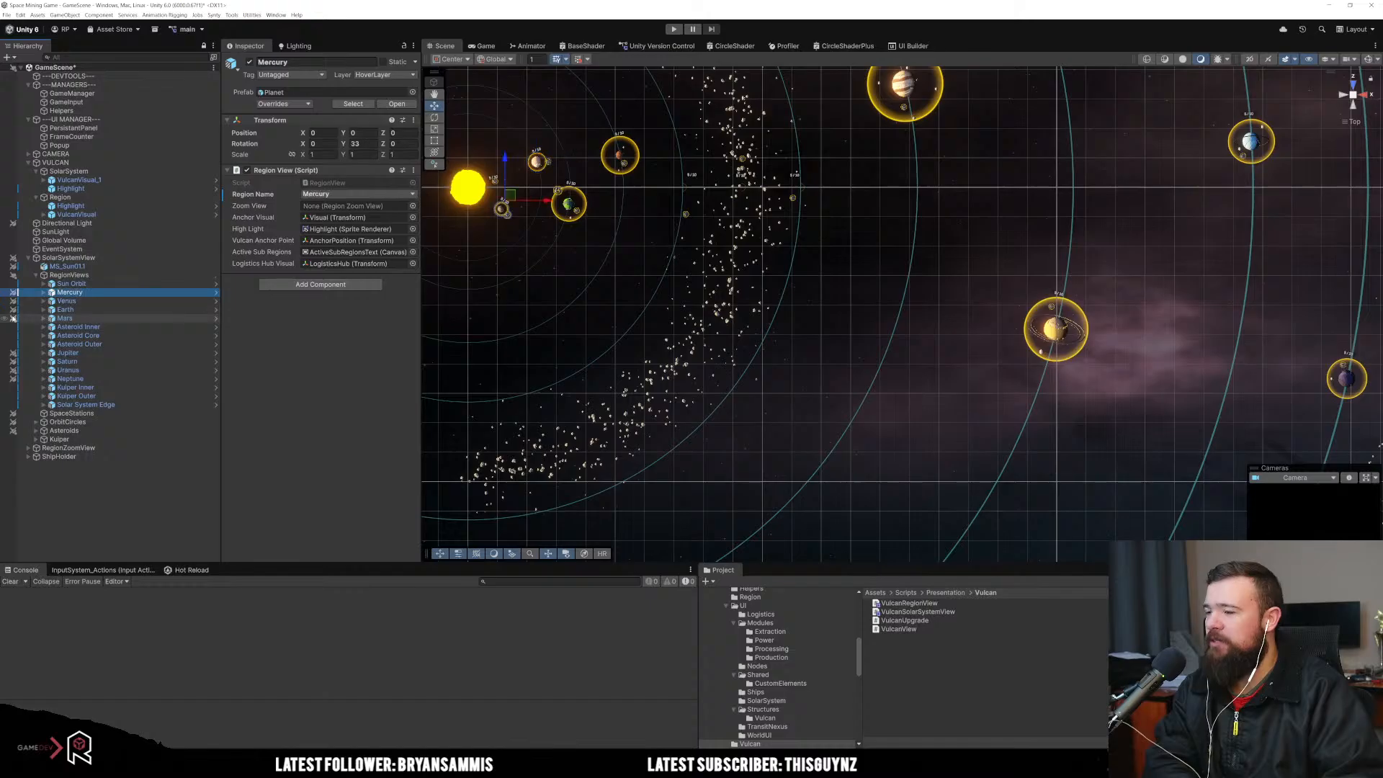
Step: Check Mars's Region View component, then expand Sun Orbit and inspect its ActiveSubRegionsText, AnchorPosition and LogisticsHub children
key("Down")
key("Down")
left_click(29, 318)
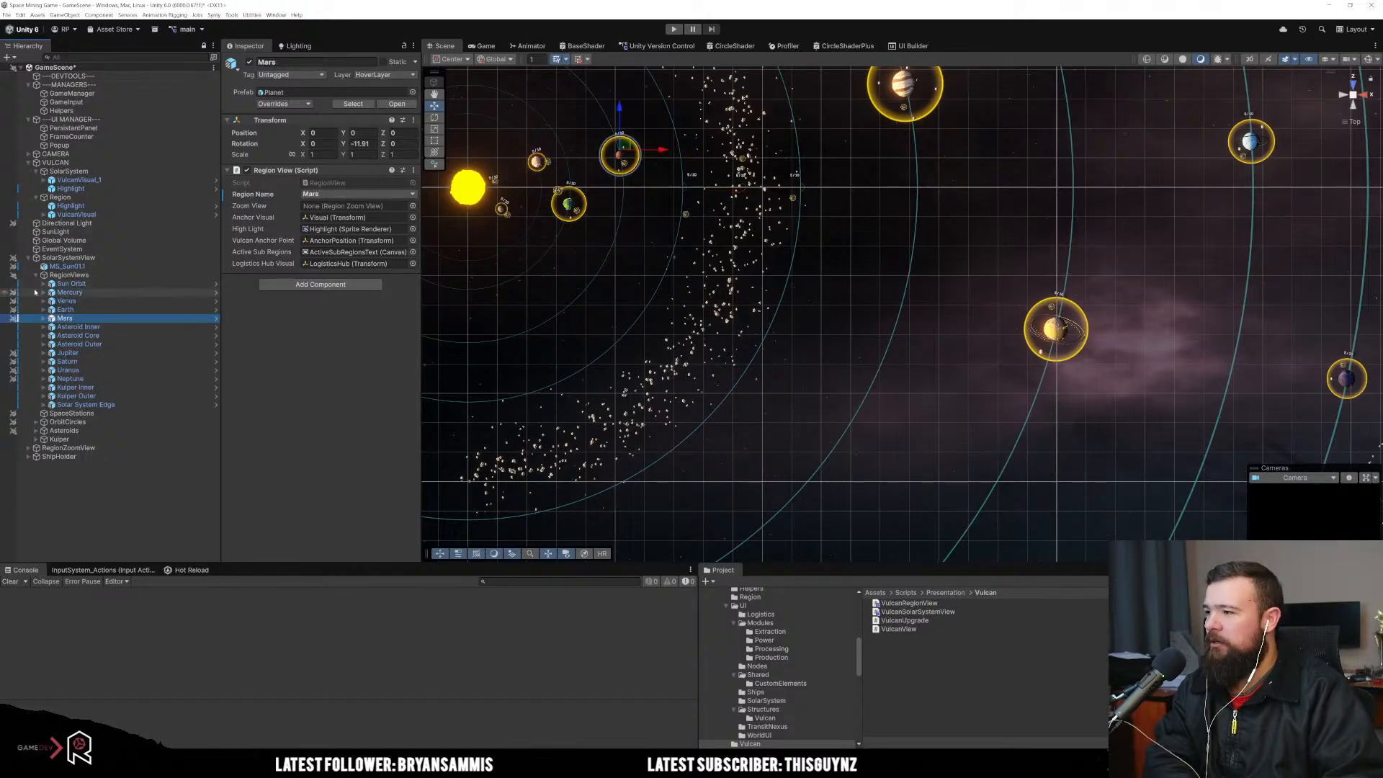
left_click(44, 284)
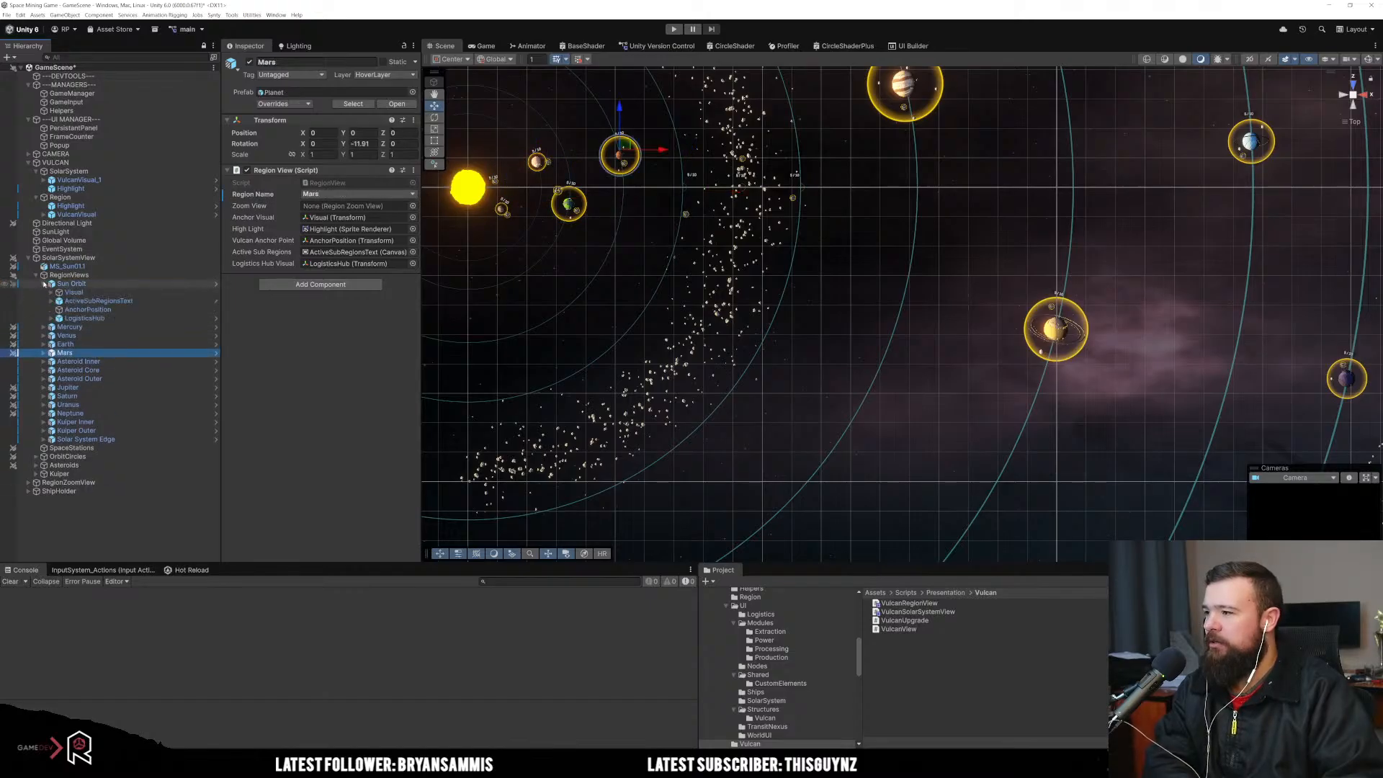
left_click(72, 294)
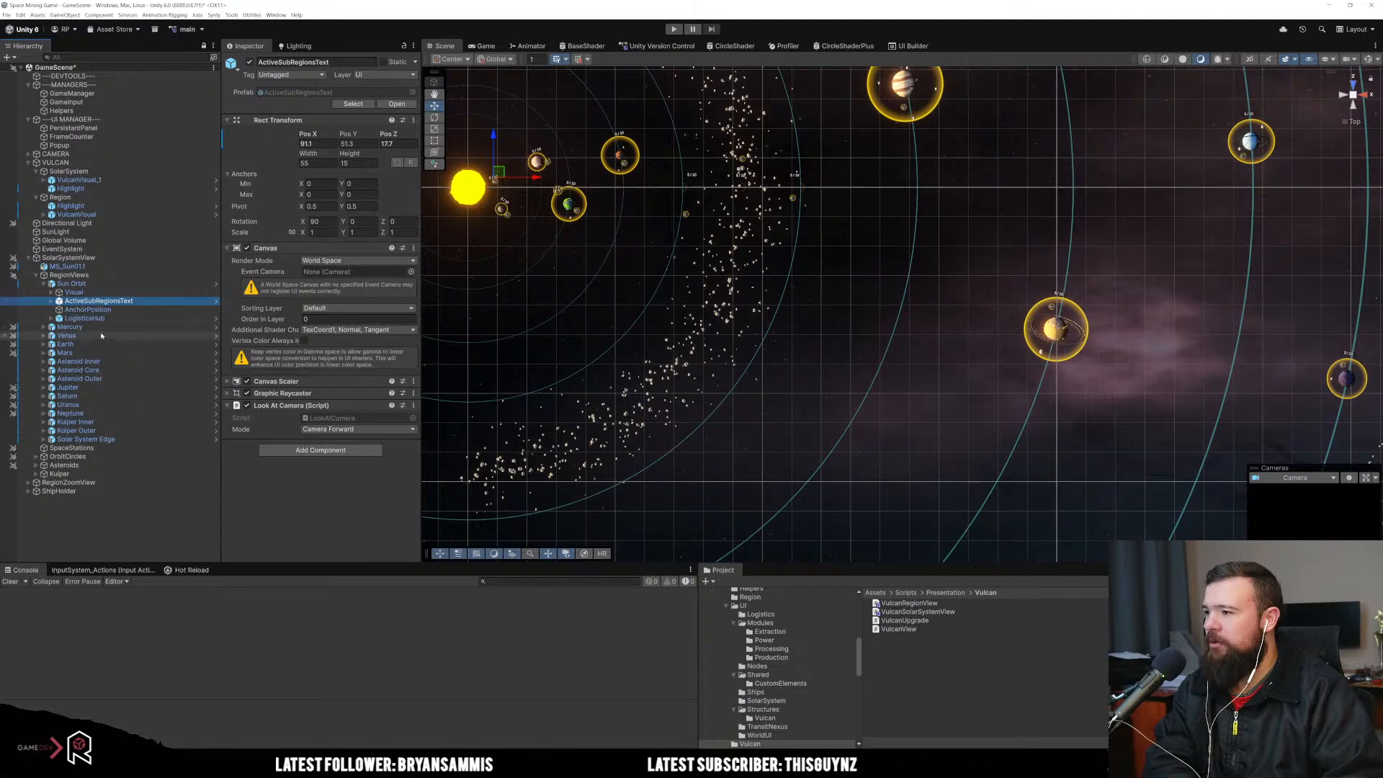
left_click(83, 310)
key("Up")
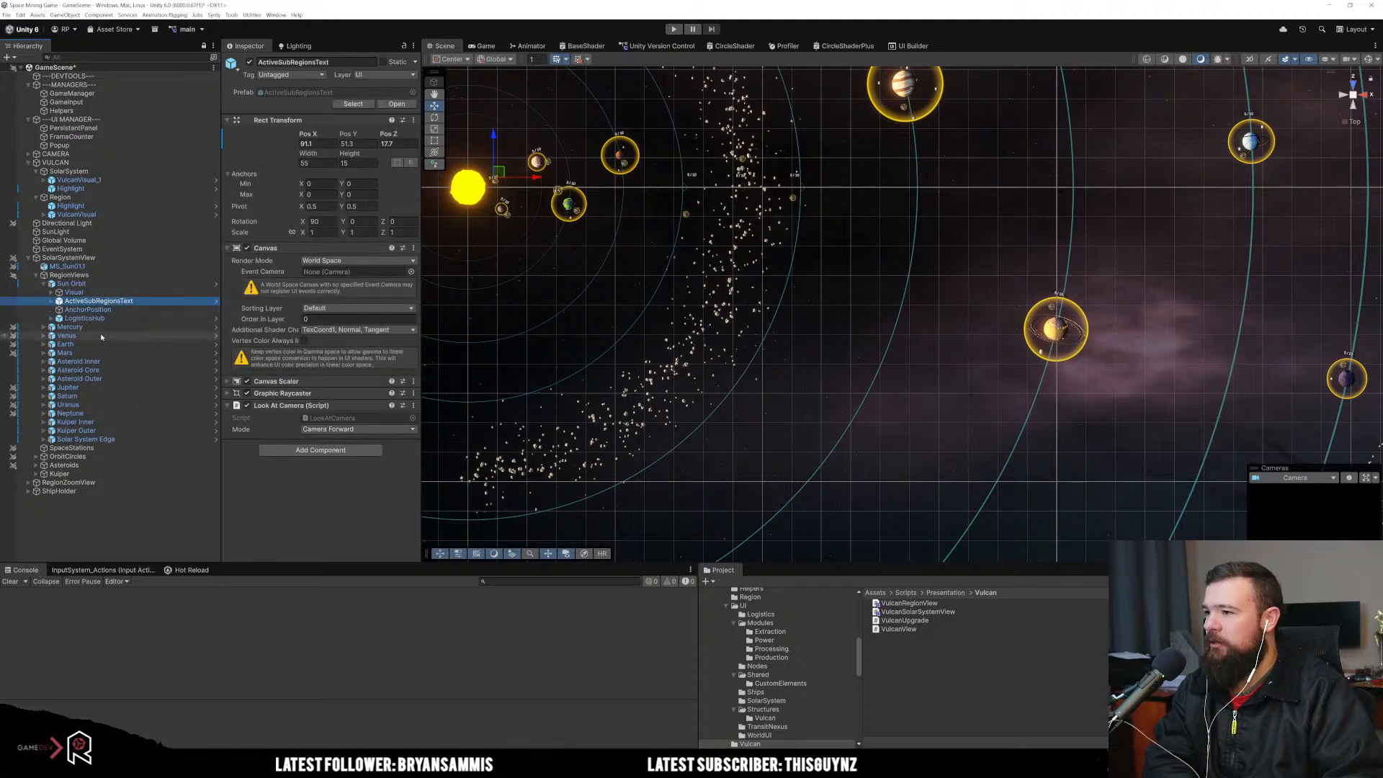
key("Down")
key("Down")
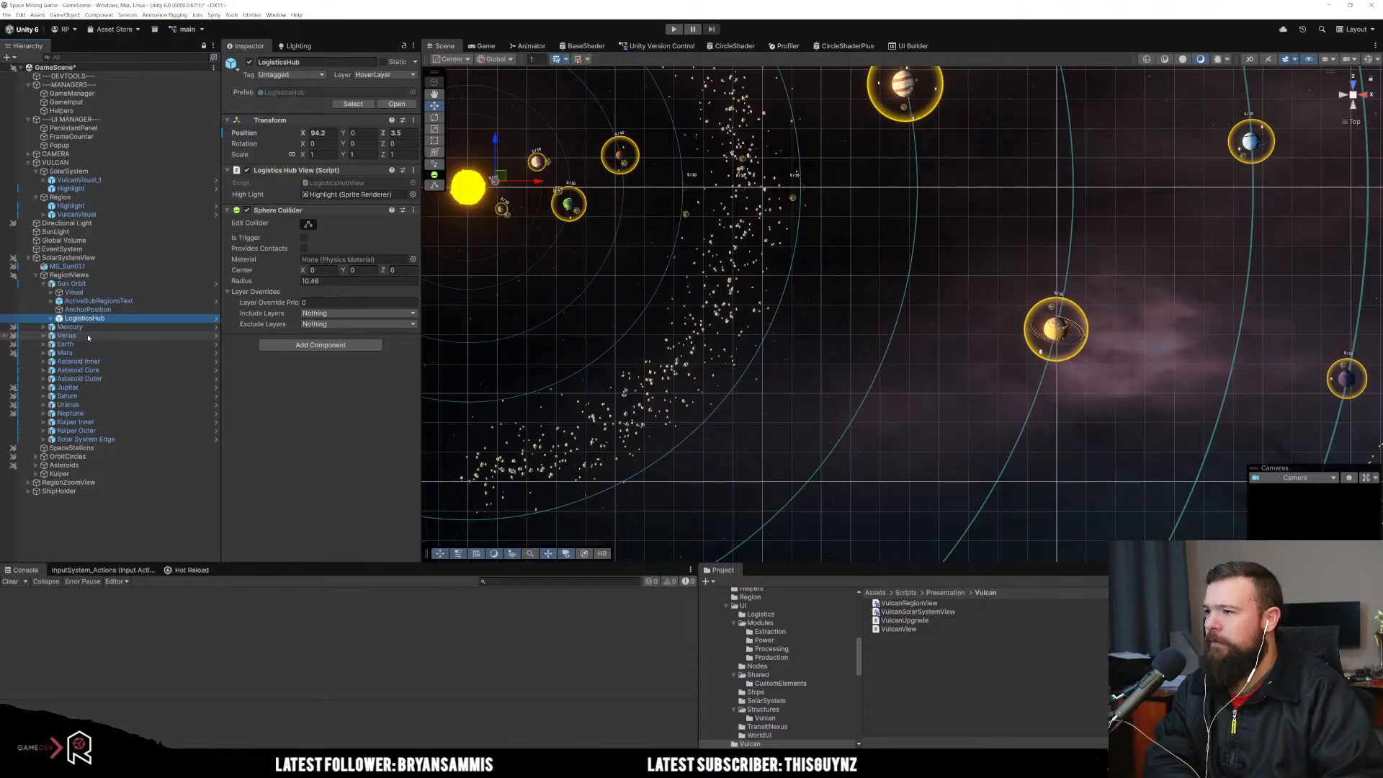
key("Up")
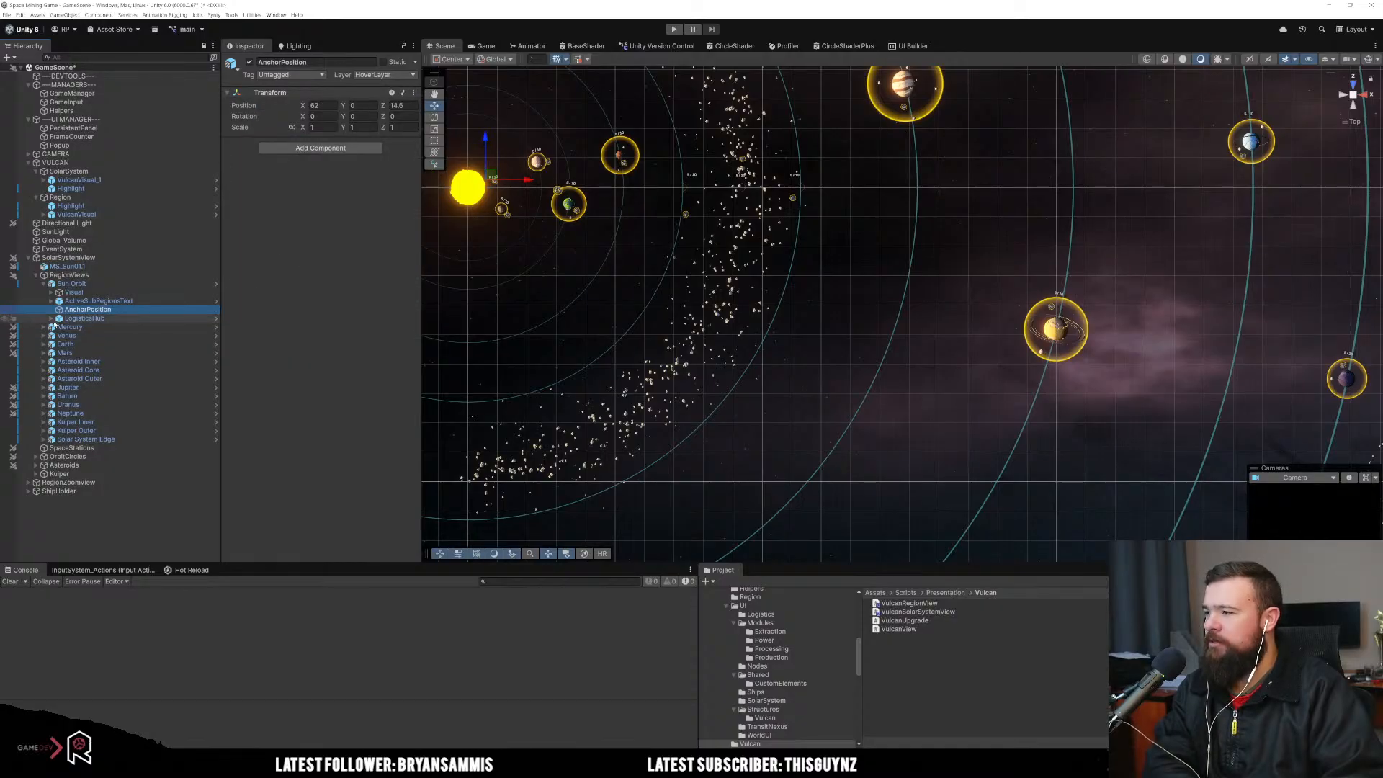
key("Up")
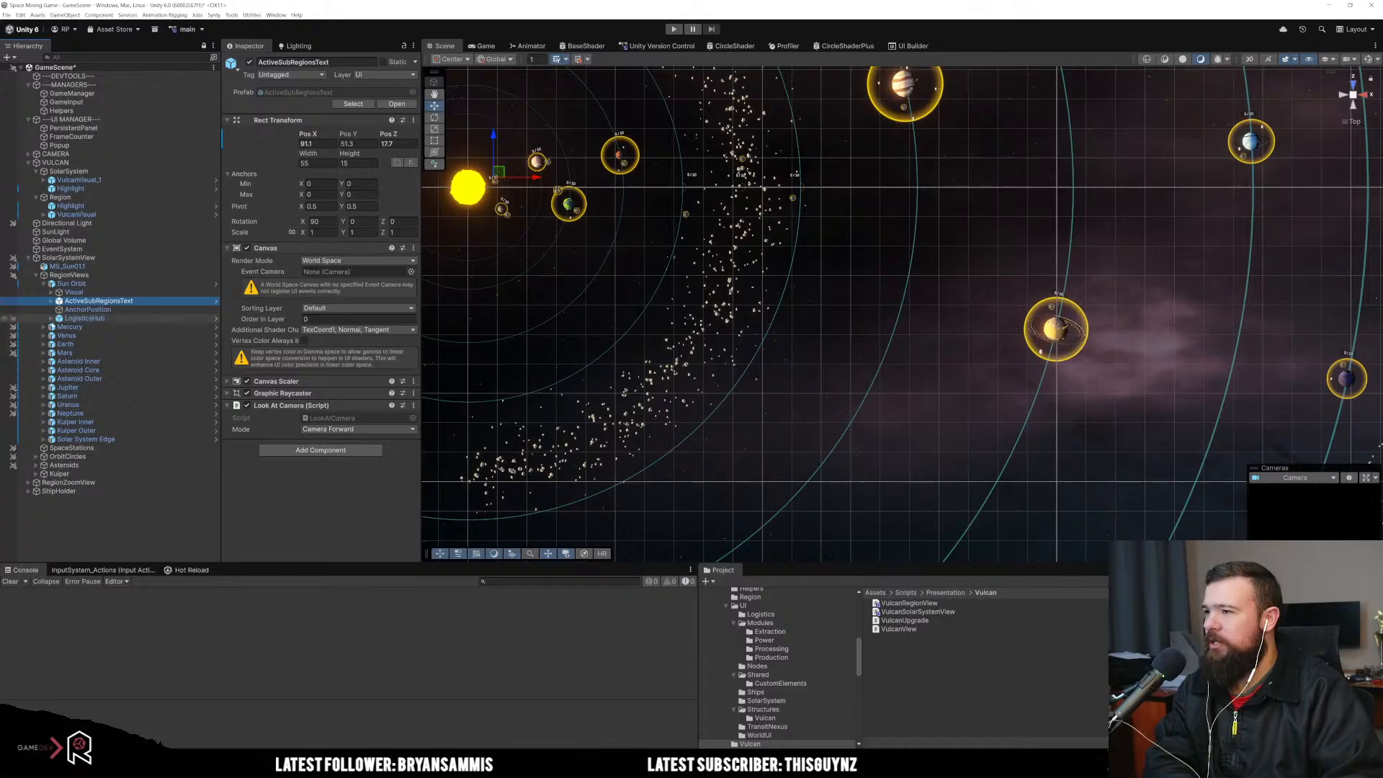
key("Down")
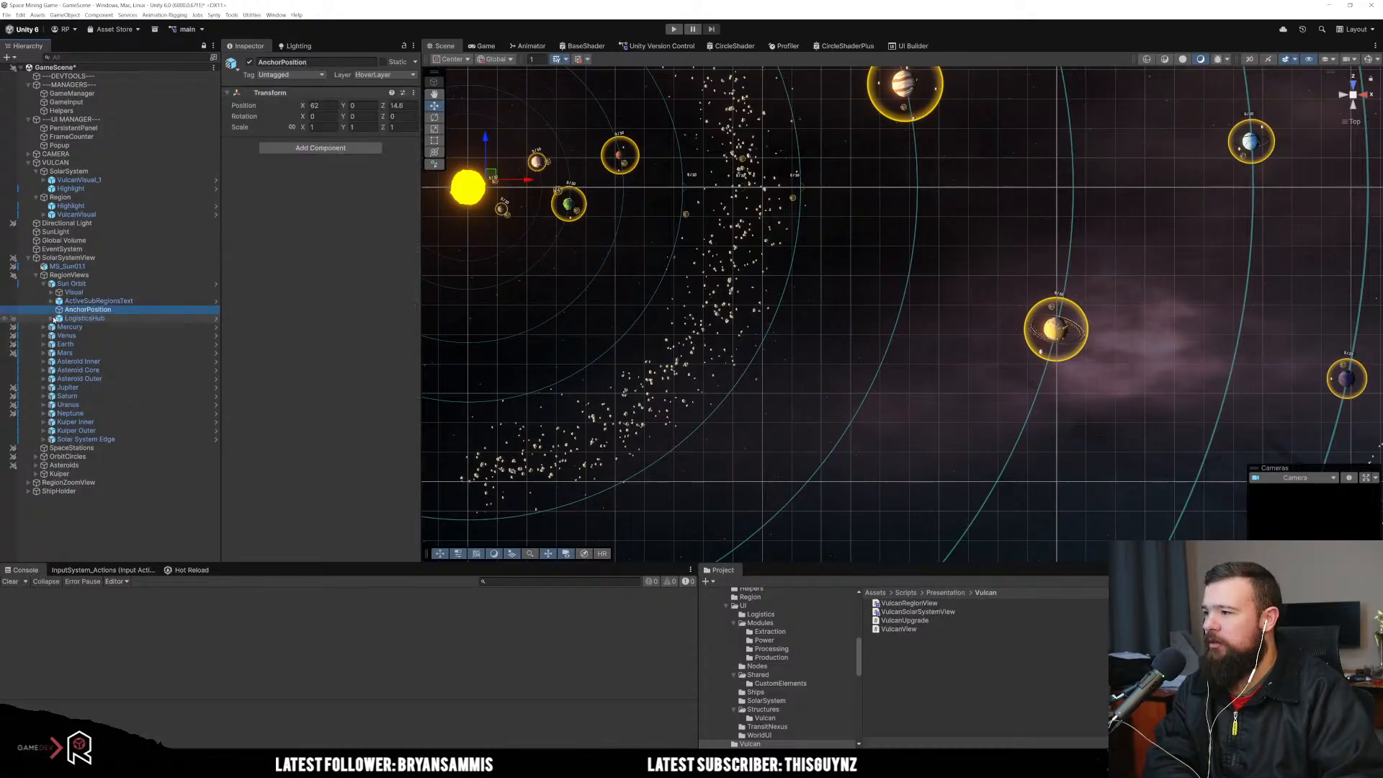
Step: Expand Sun Orbit's Visual and LogisticsHub groups and the Earth object, and inspect their nested Highlight and AnchorPosition objects
left_click(51, 292)
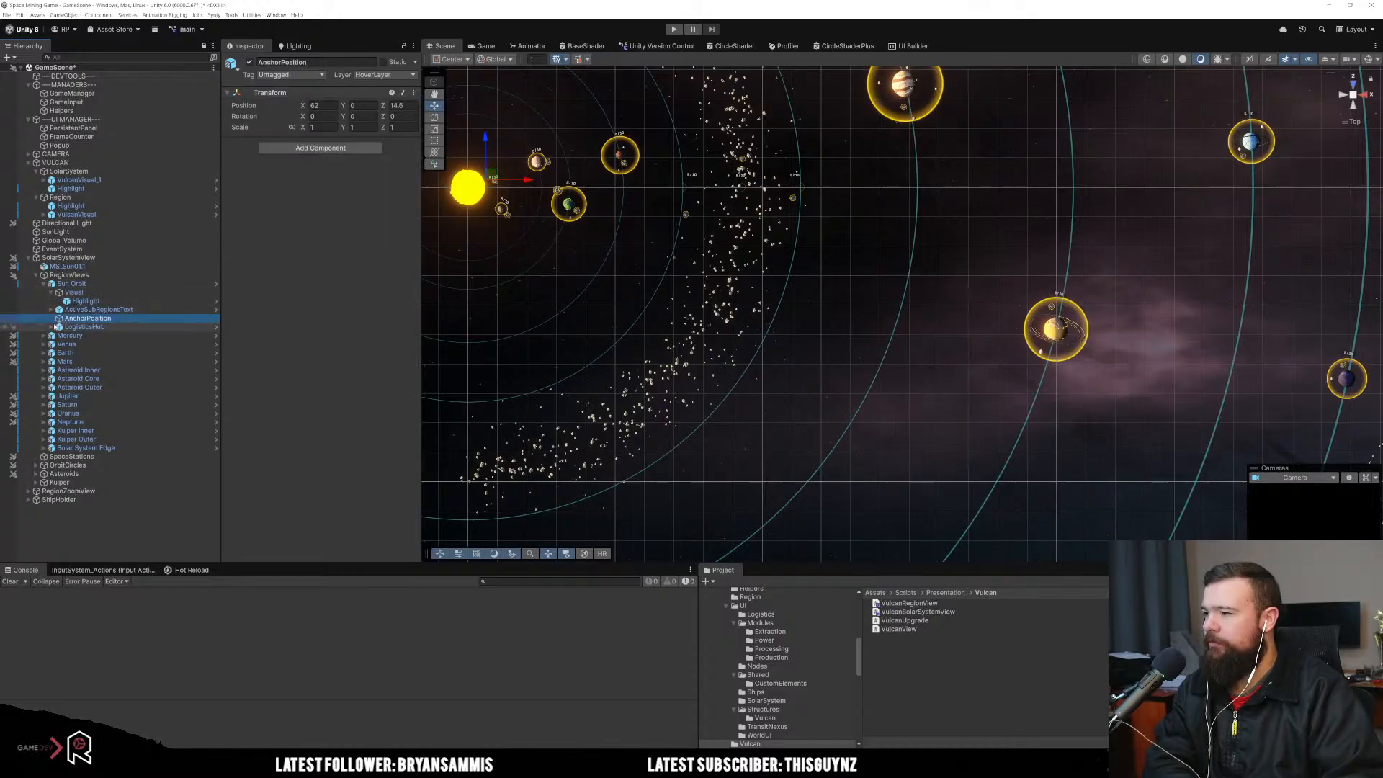
left_click(51, 326)
left_click(81, 335)
left_click(92, 345)
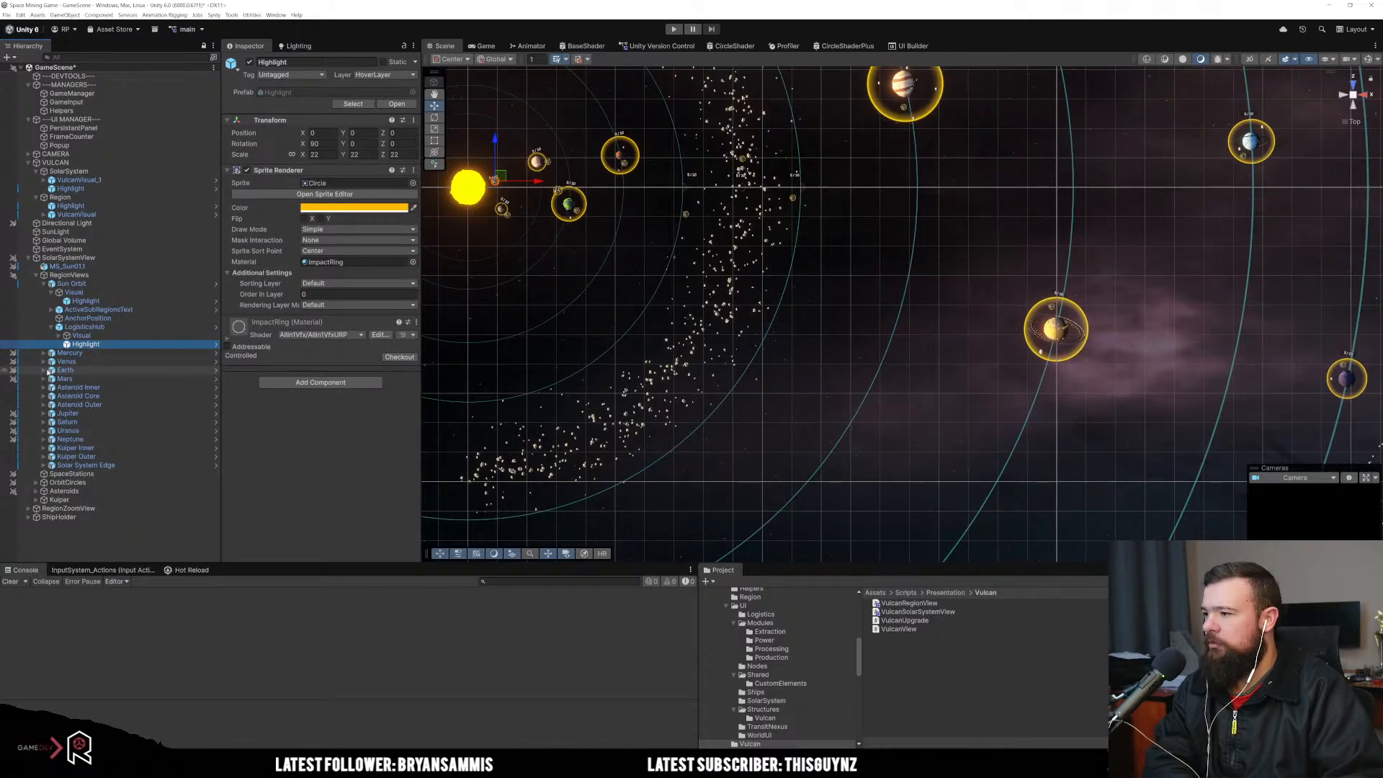
left_click(44, 370)
left_click(74, 378)
left_click(92, 396)
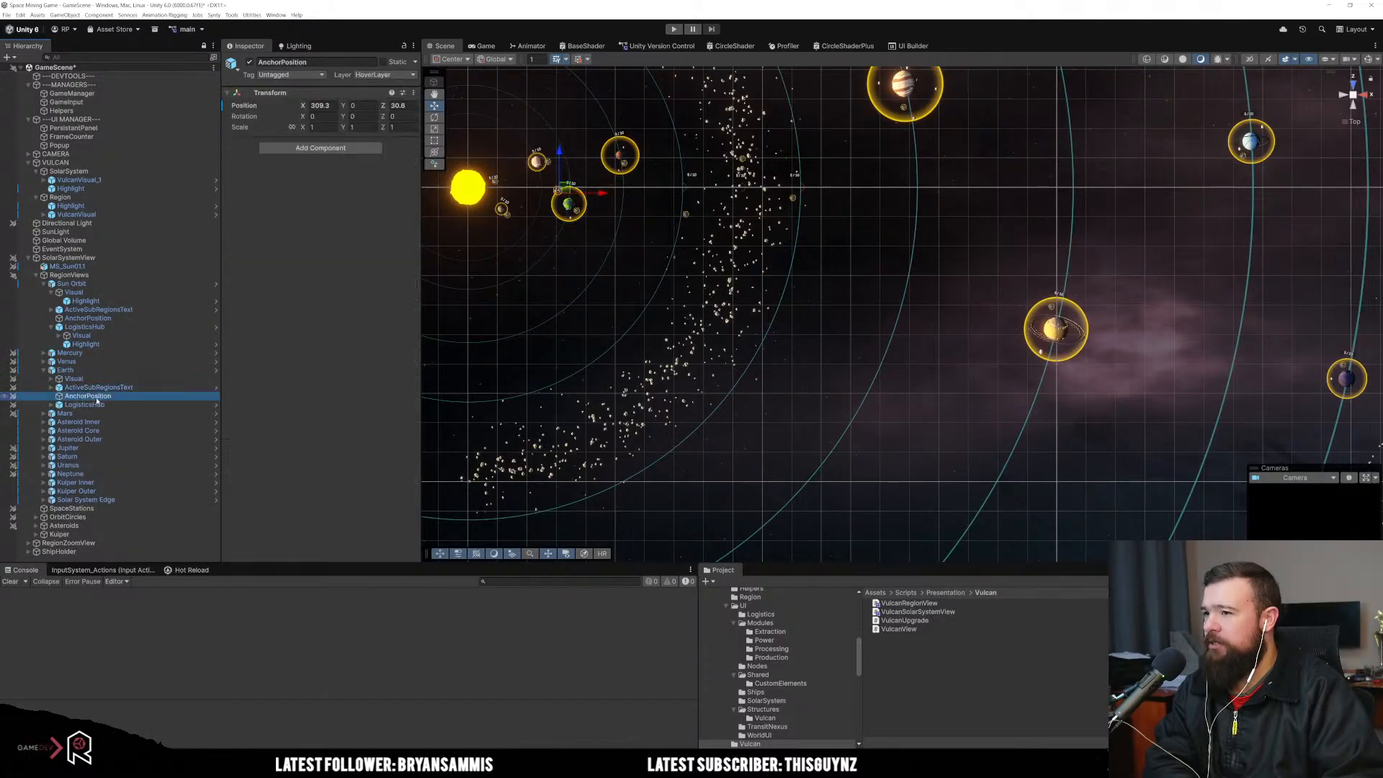
left_click(95, 403)
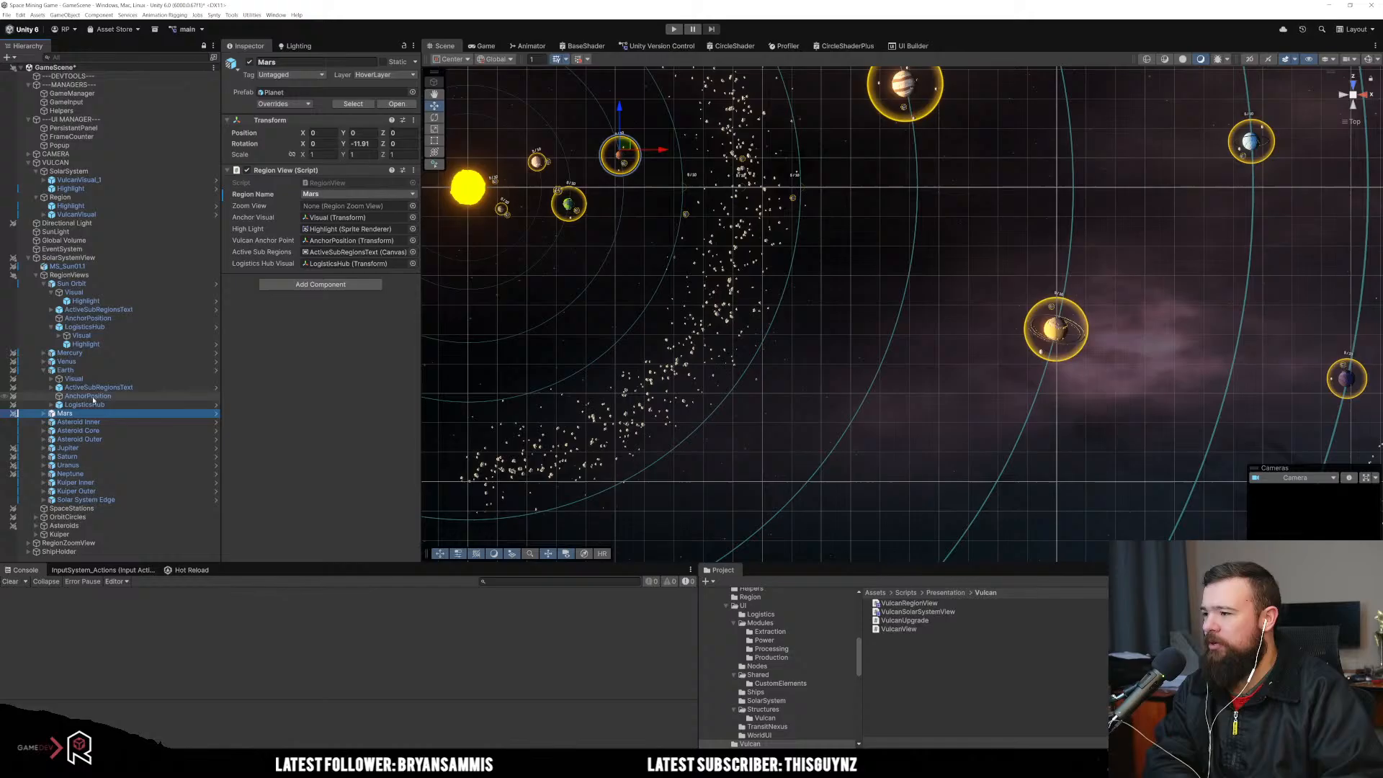
Step: Collapse SolarSystemView, expand RegionZoomView, and inspect SunOrbitRegion, MercuryRegion and MercuryRegion's two SubRegion objects
left_click(25, 258)
left_click(27, 258)
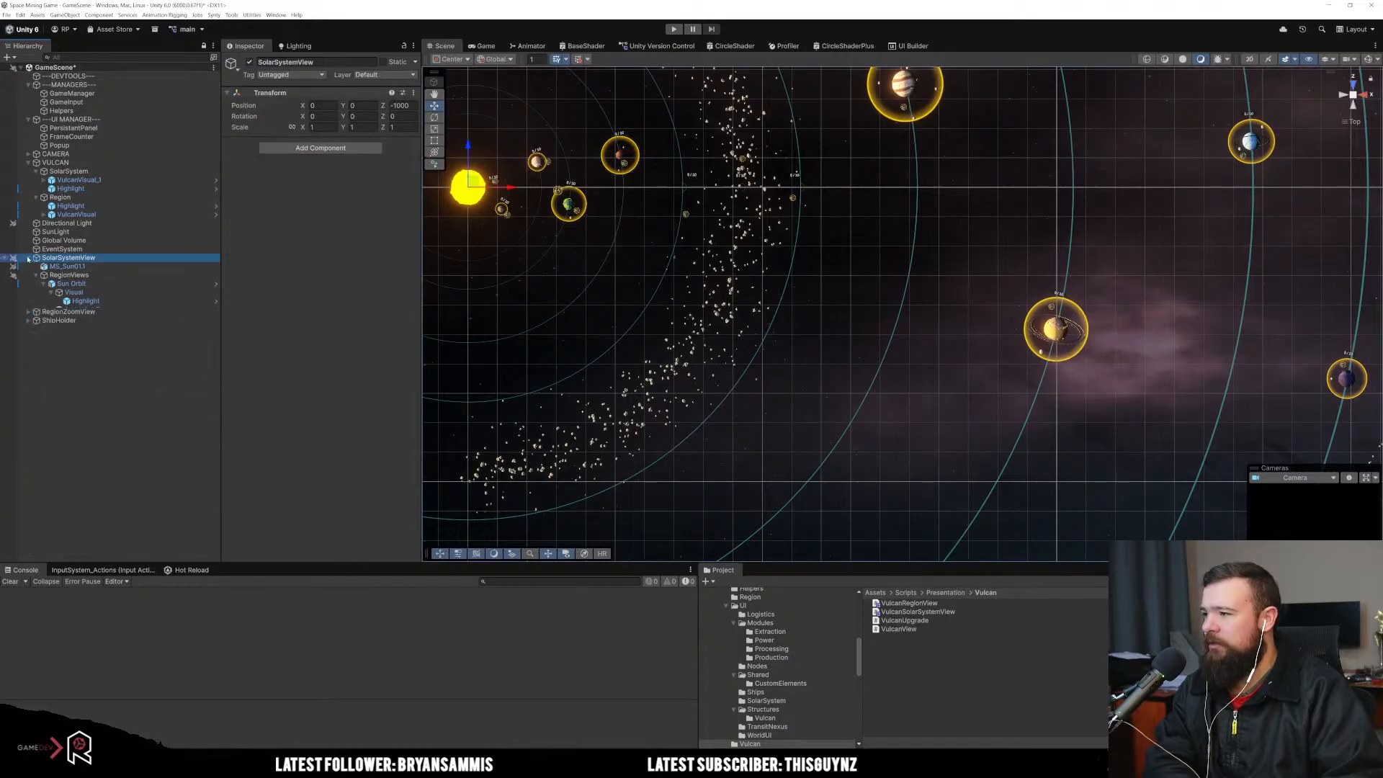
left_click(29, 267)
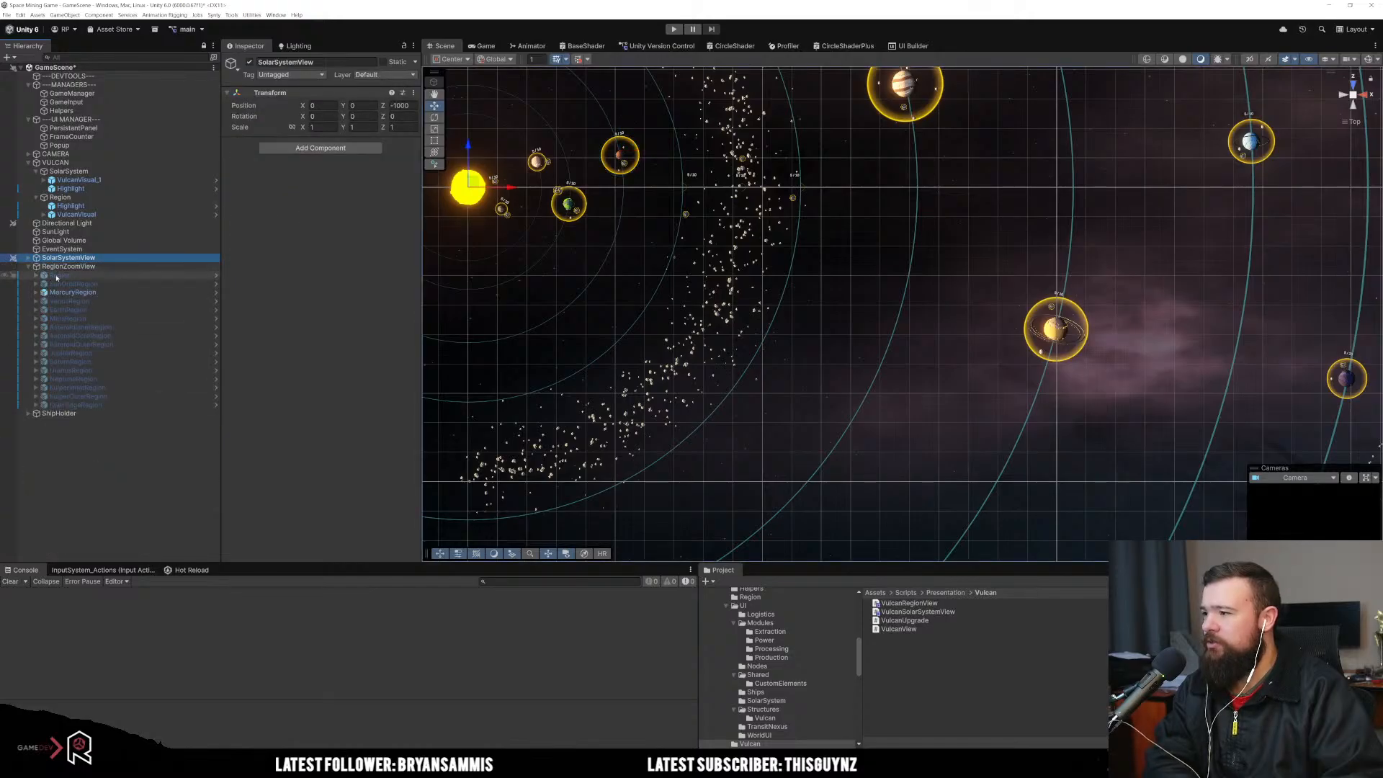
left_click(72, 284)
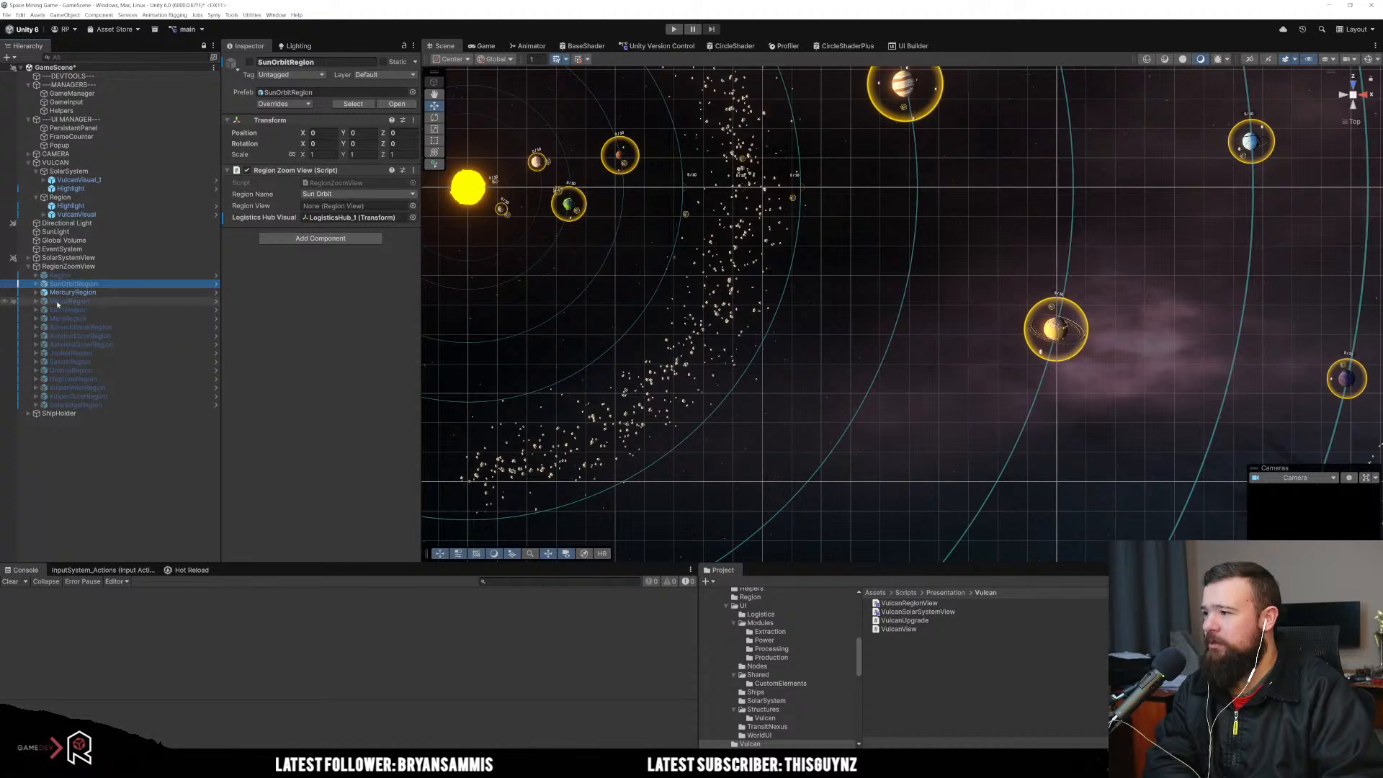
left_click(40, 292)
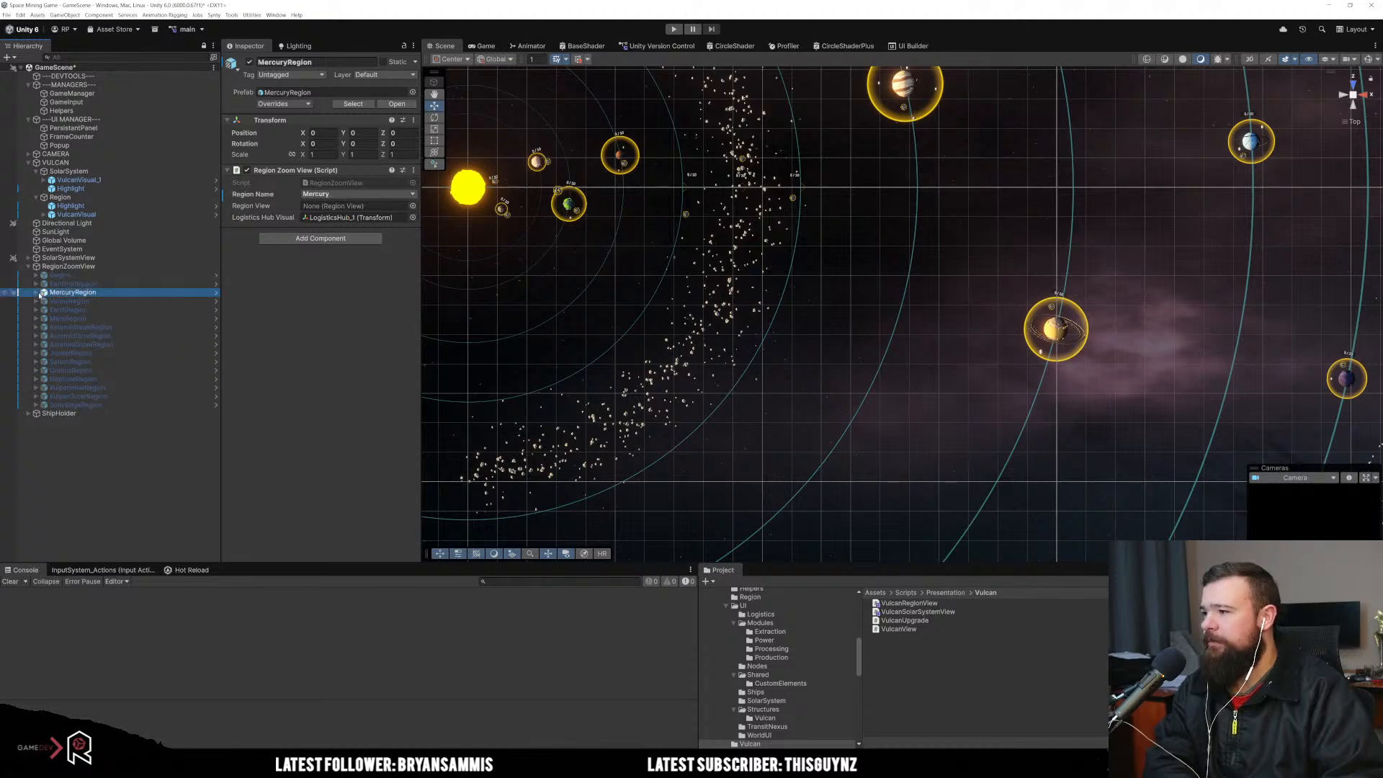
left_click(37, 292)
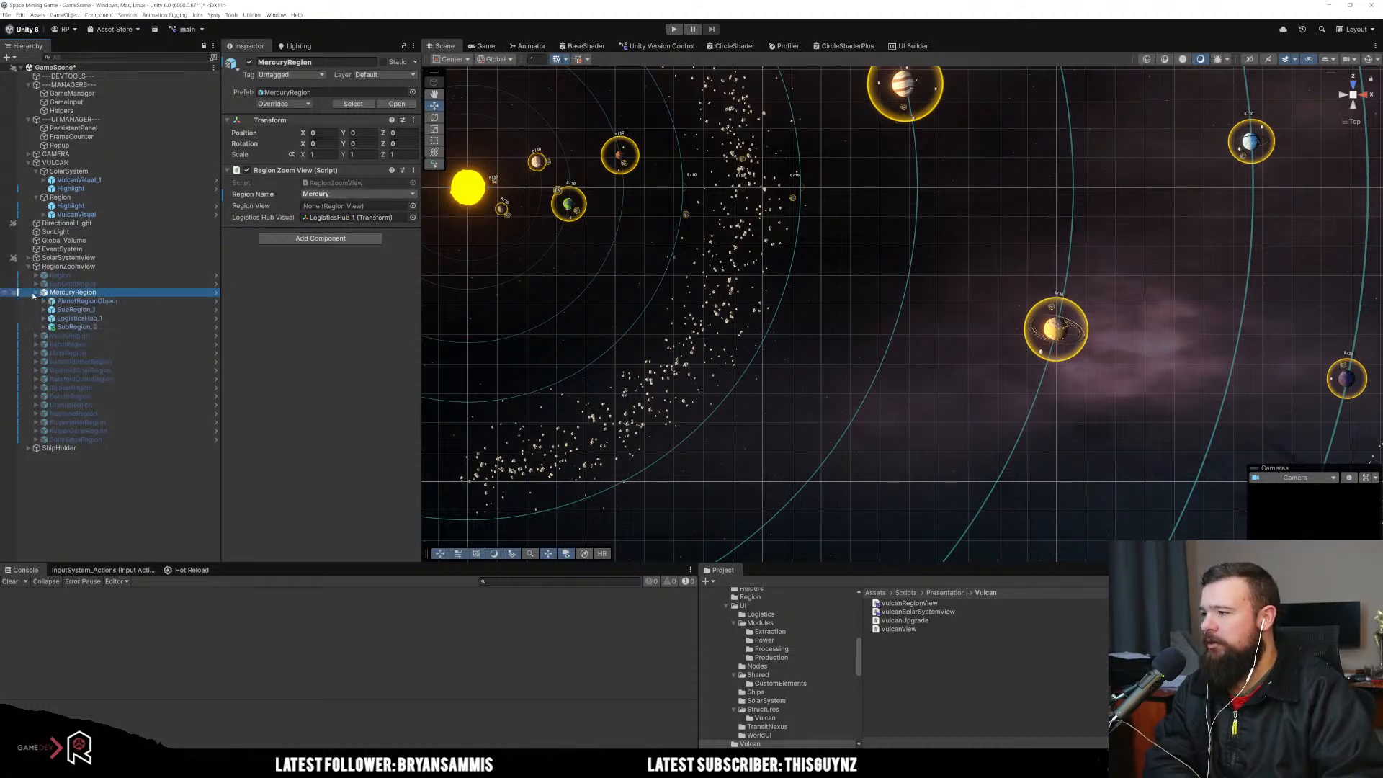
left_click(101, 310)
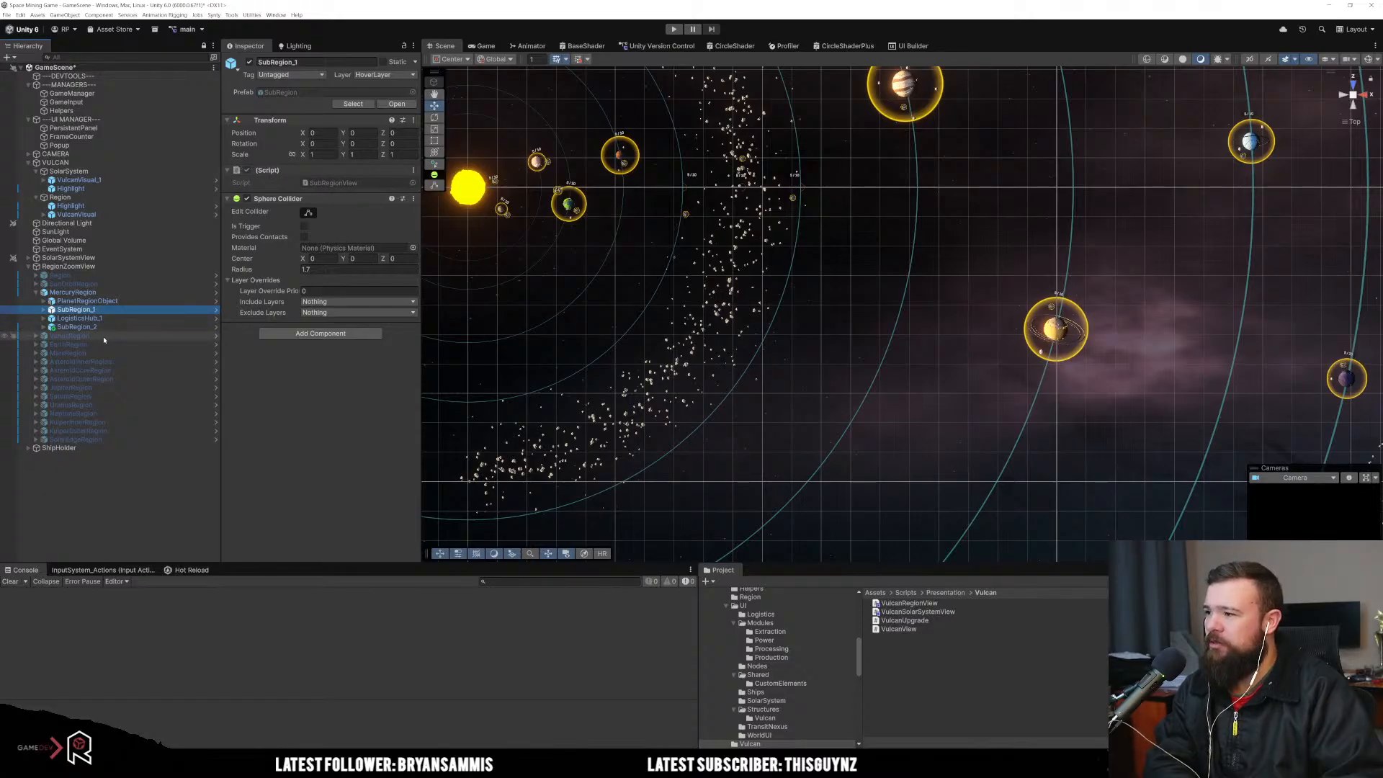
key("Down")
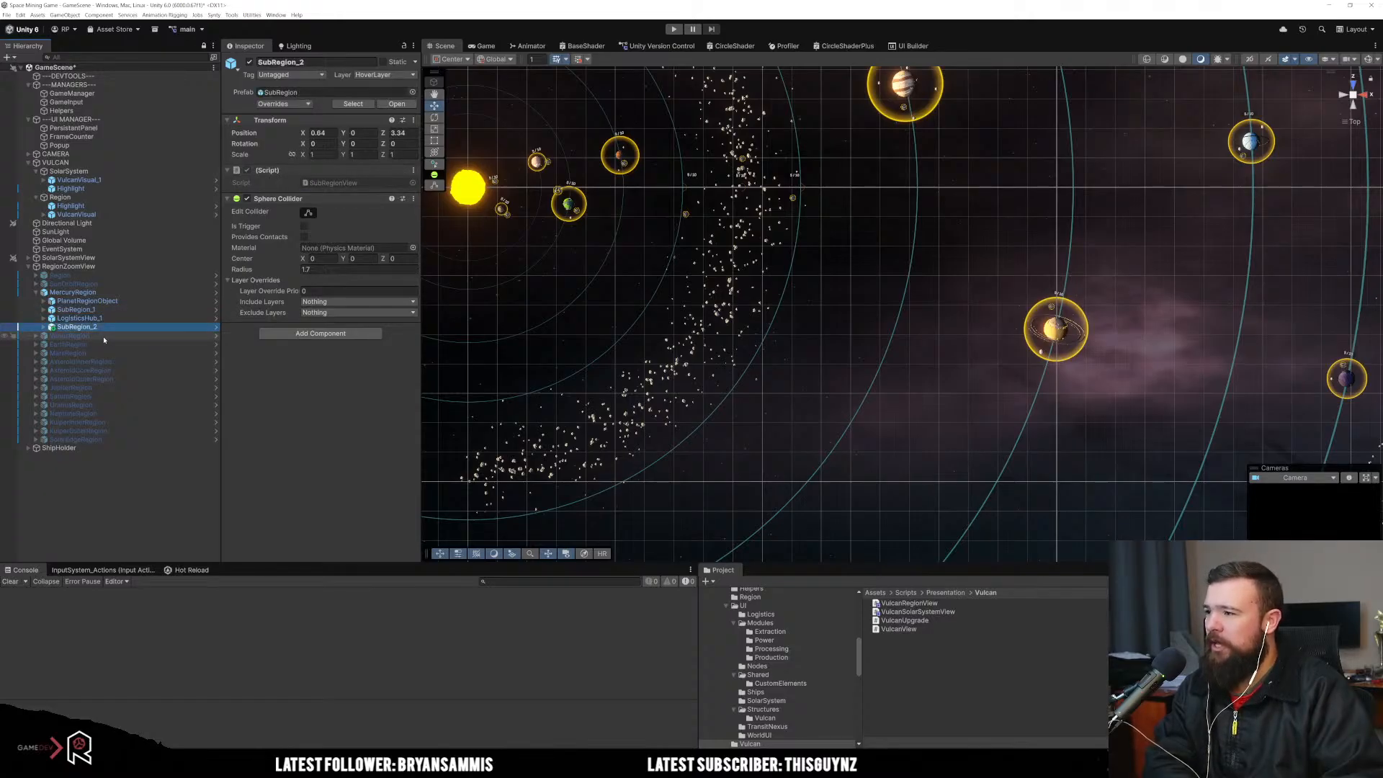
key("Up")
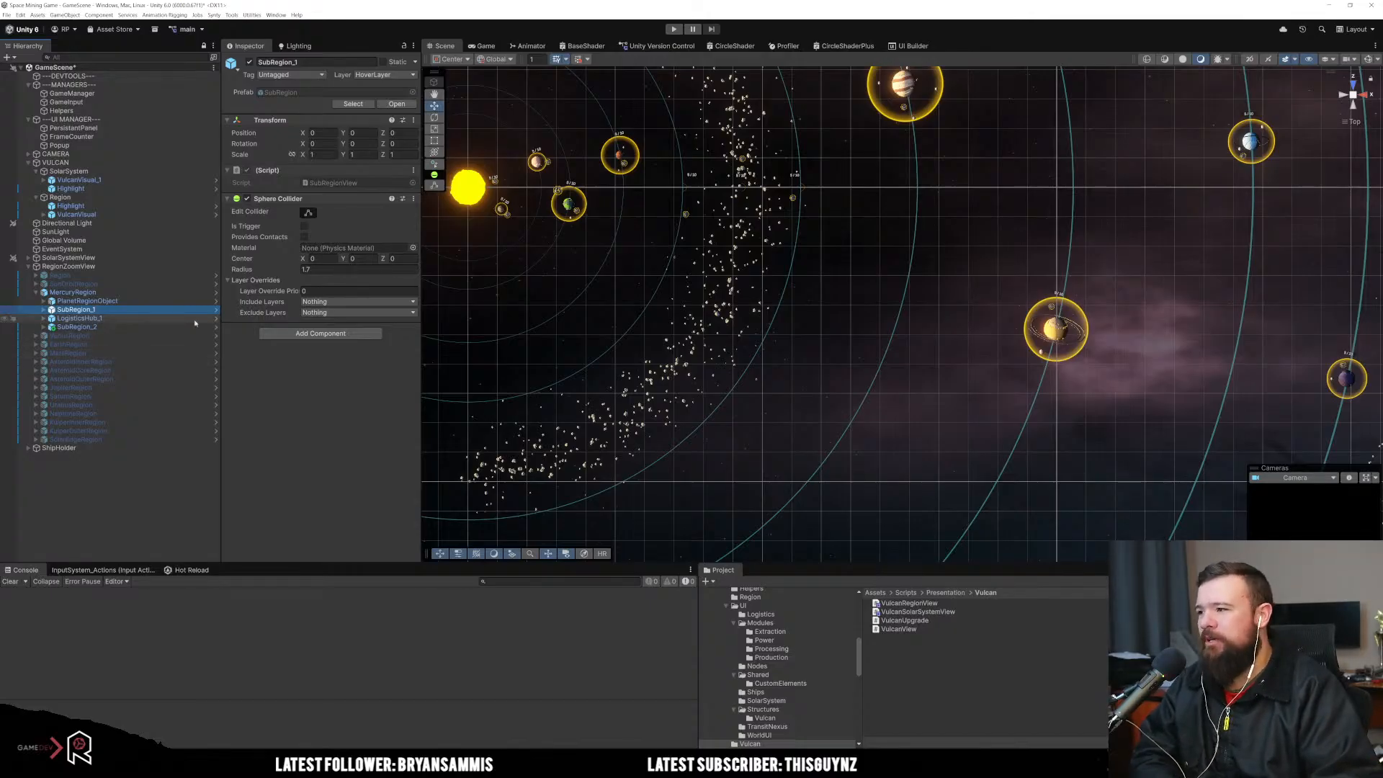
Step: Frame MercuryRegion in the scene and examine its SubRegion_1 and SubRegion_2 together
key("Up")
key("Up")
key("f")
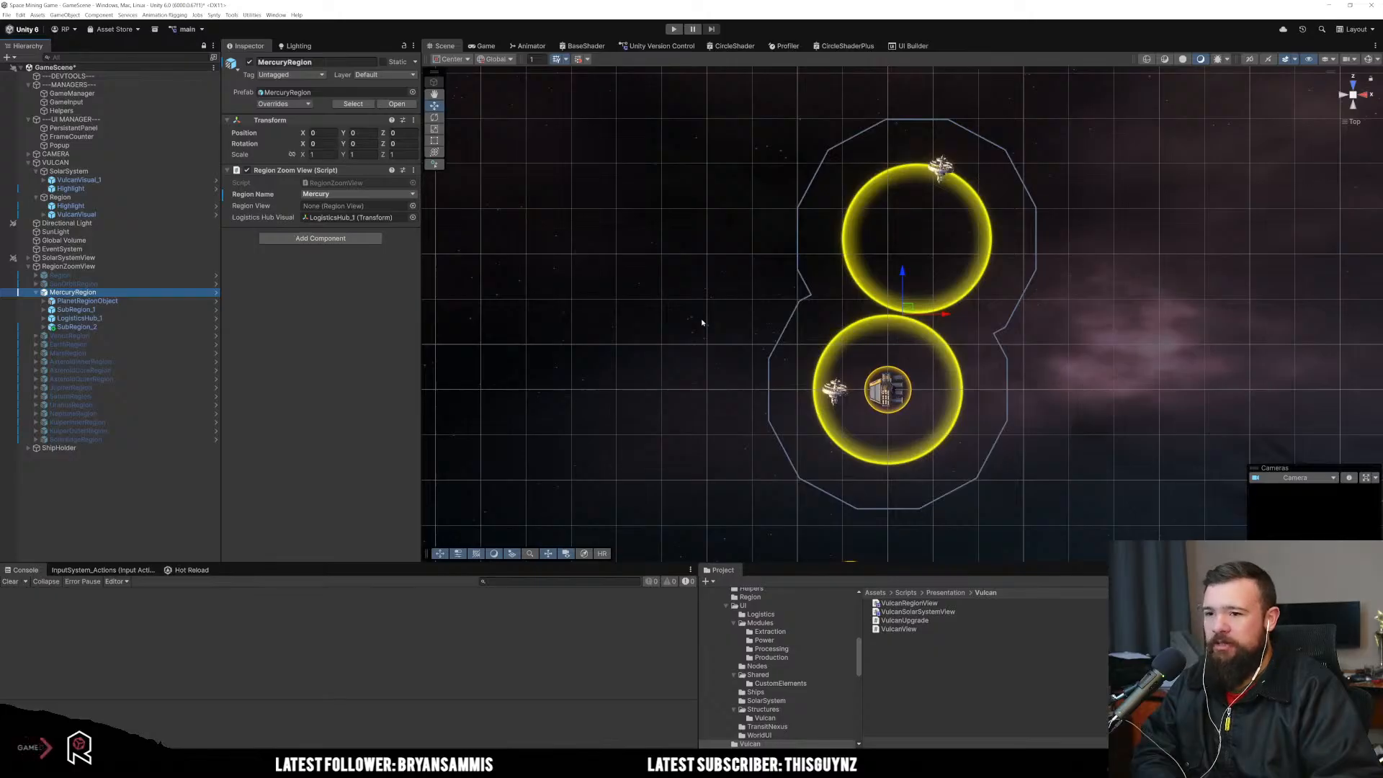
left_click_drag(723, 333, 677, 268)
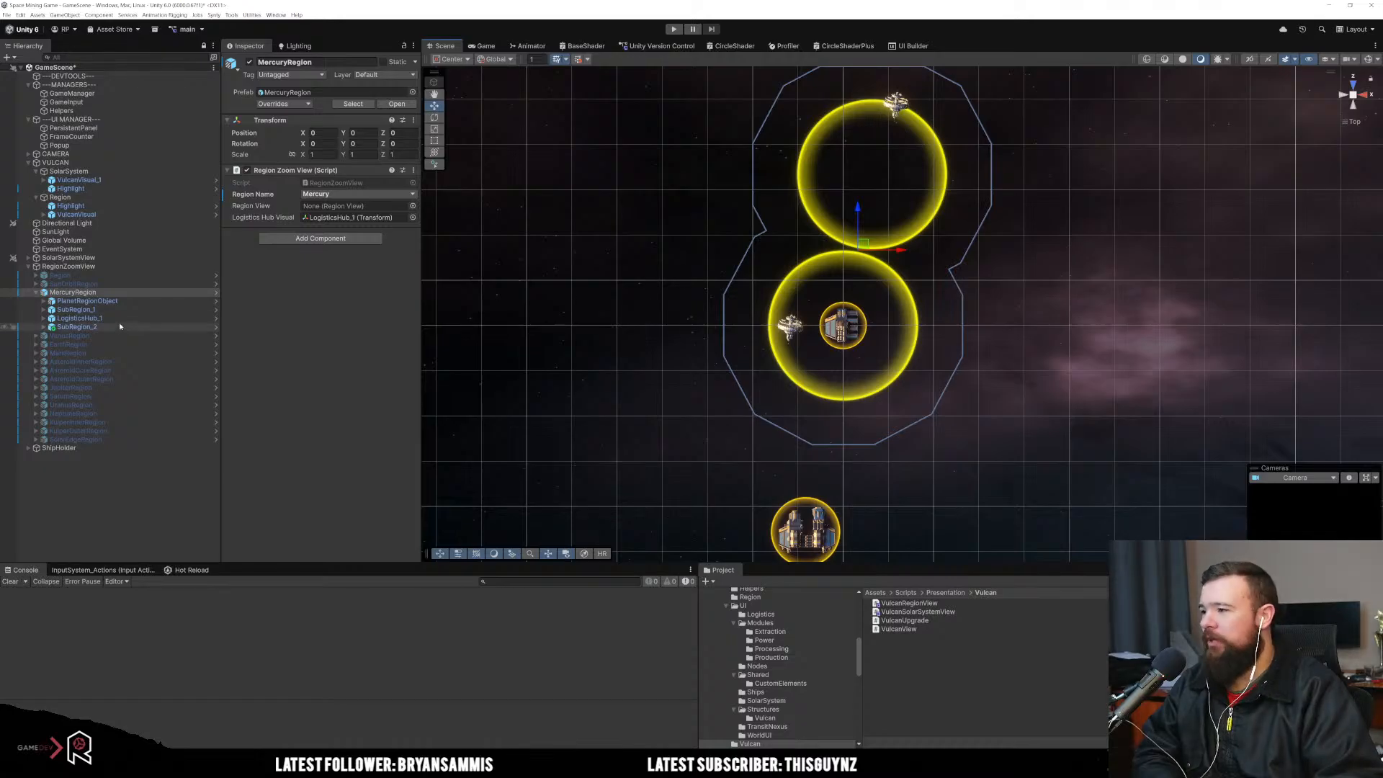
left_click(94, 310)
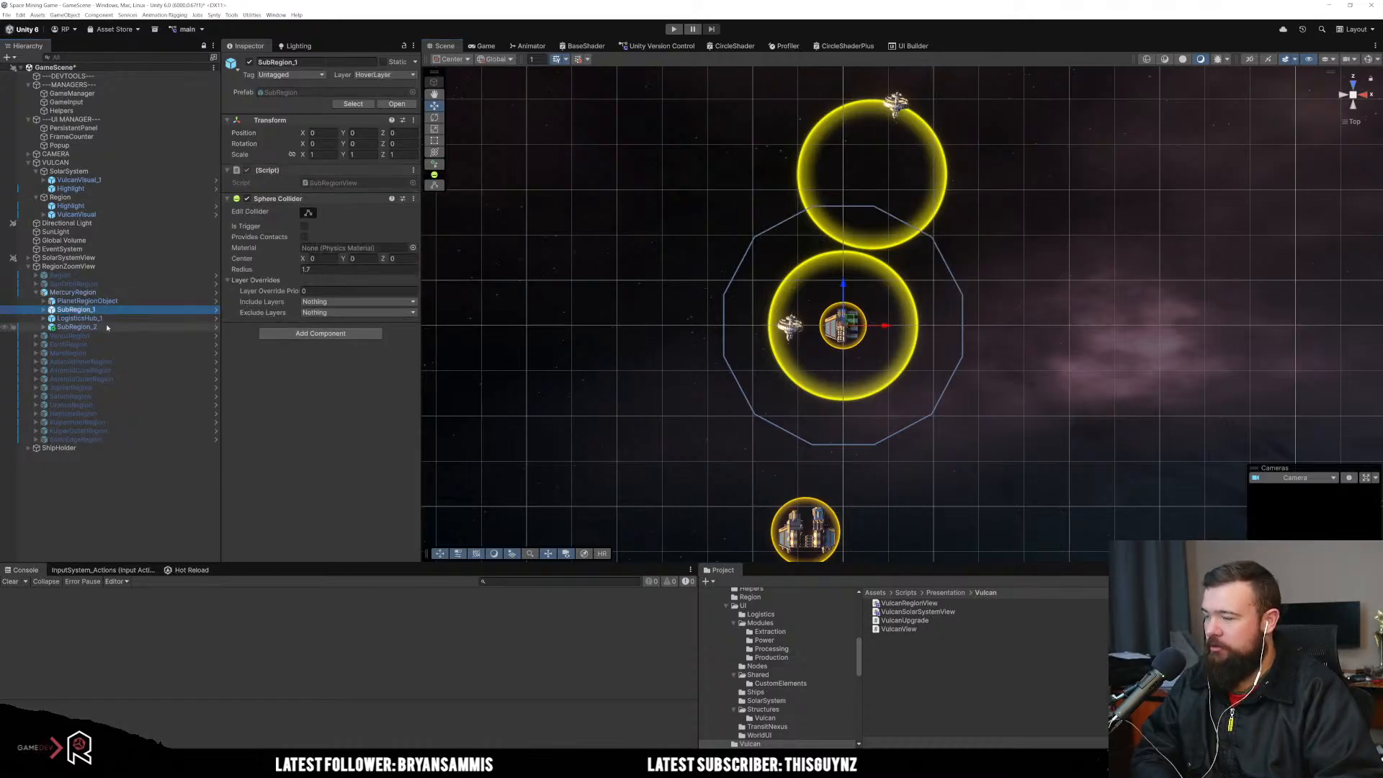
left_click(107, 328, "ctrl")
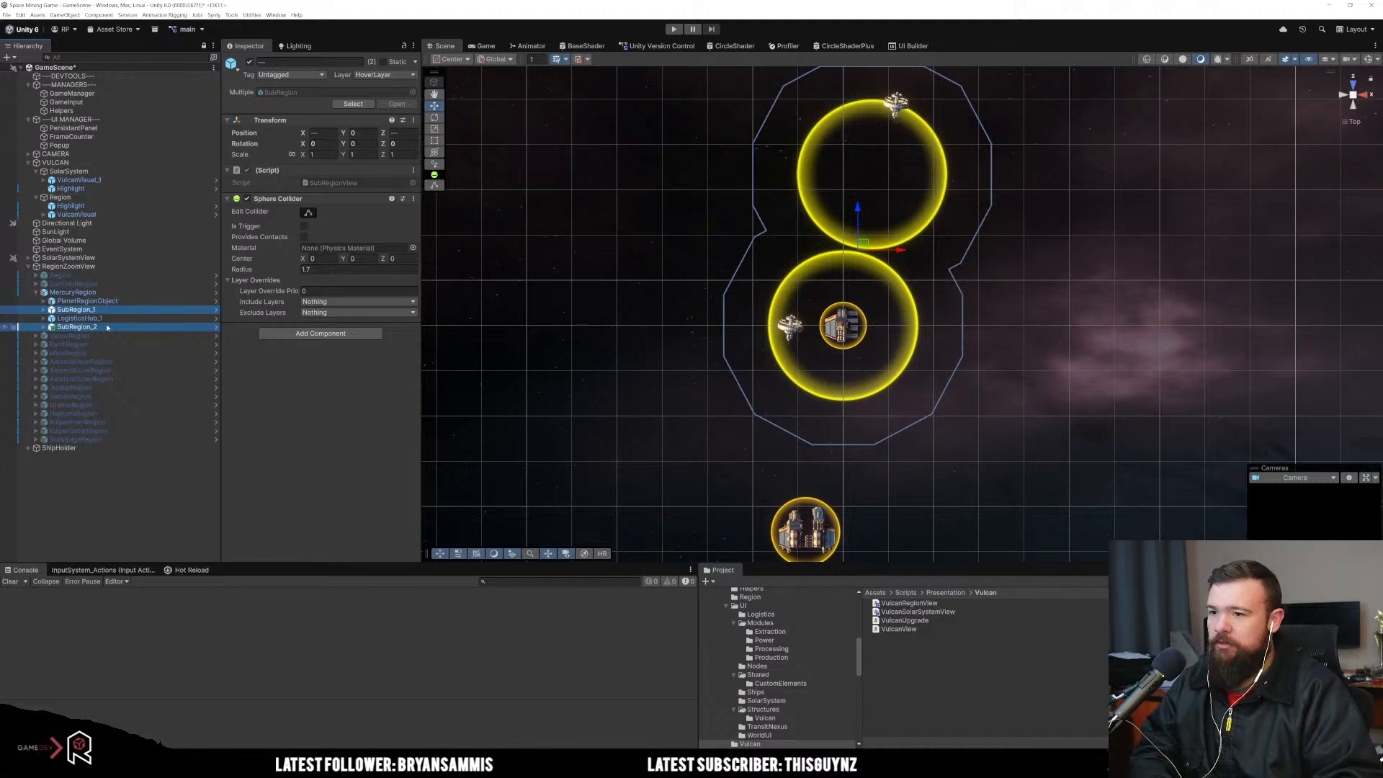
Step: Open the MercuryRegion prefab for editing and go on into its base prefab, _baseRegion
left_click(213, 293)
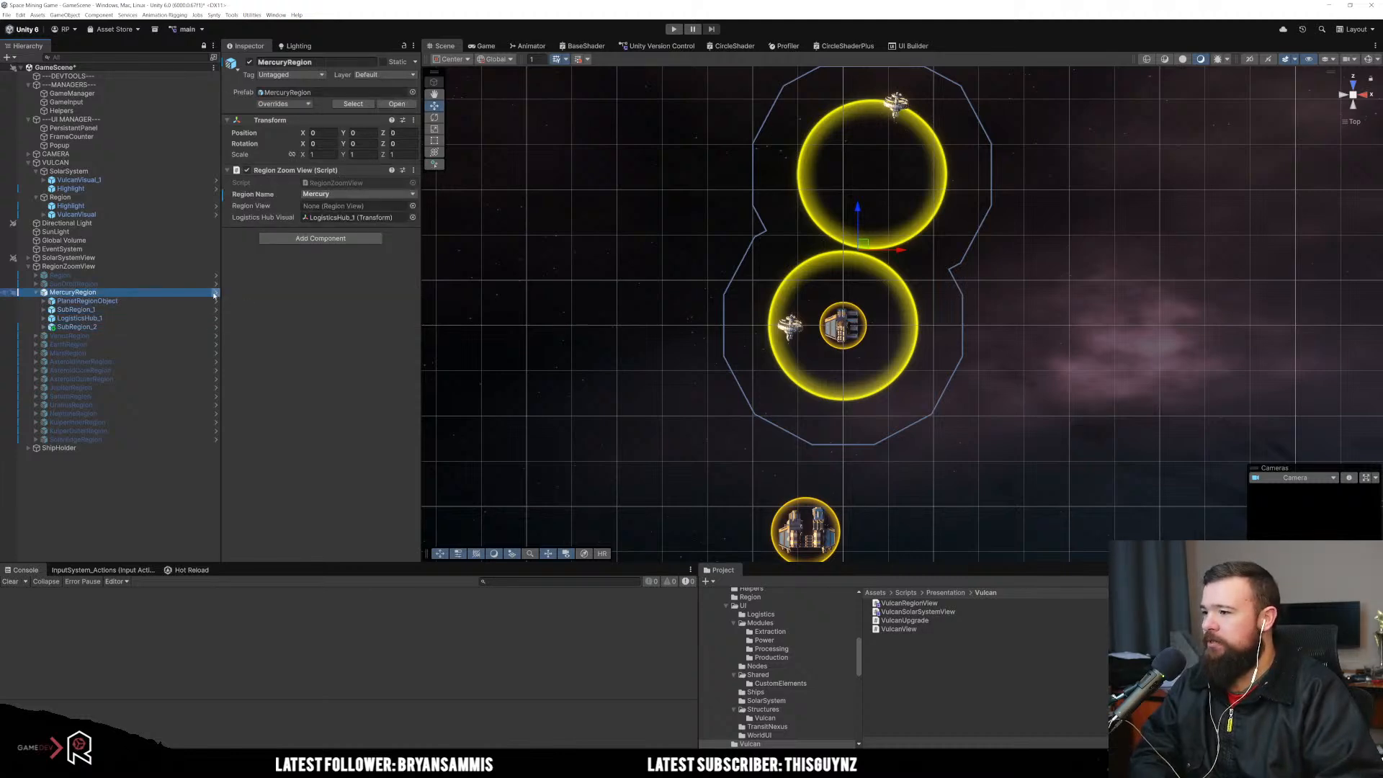
left_click(214, 294)
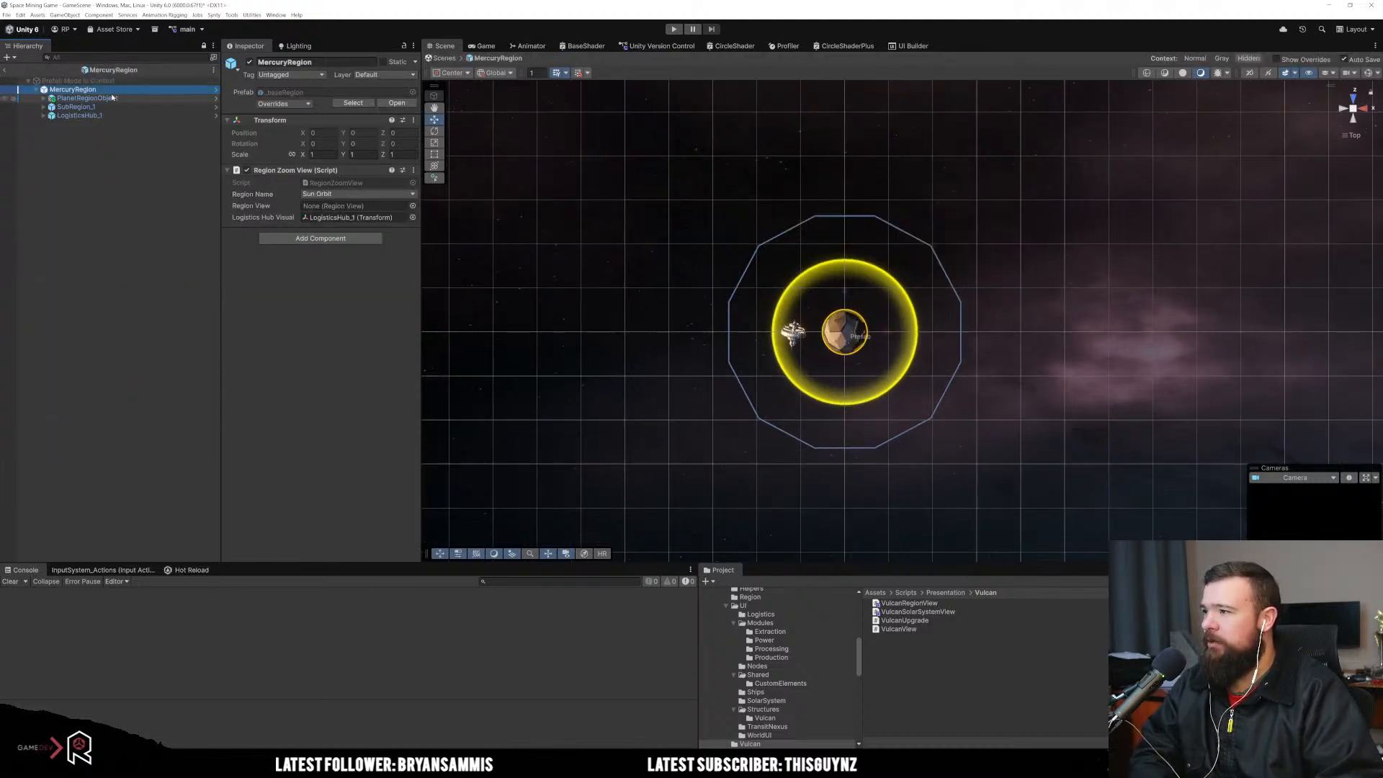
left_click(216, 89)
Step: Try to delete SubRegion_1 from the _baseRegion prefab
left_click(76, 98)
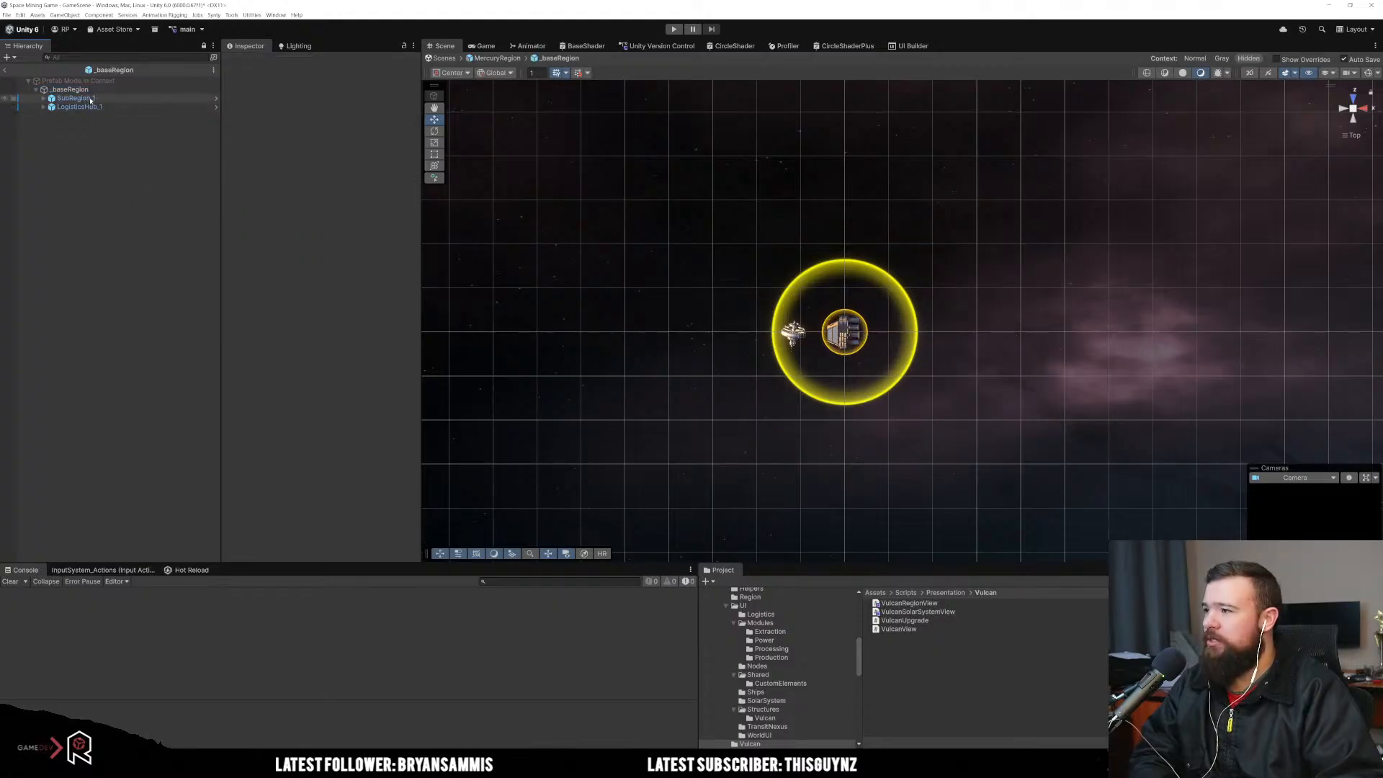
key("Delete")
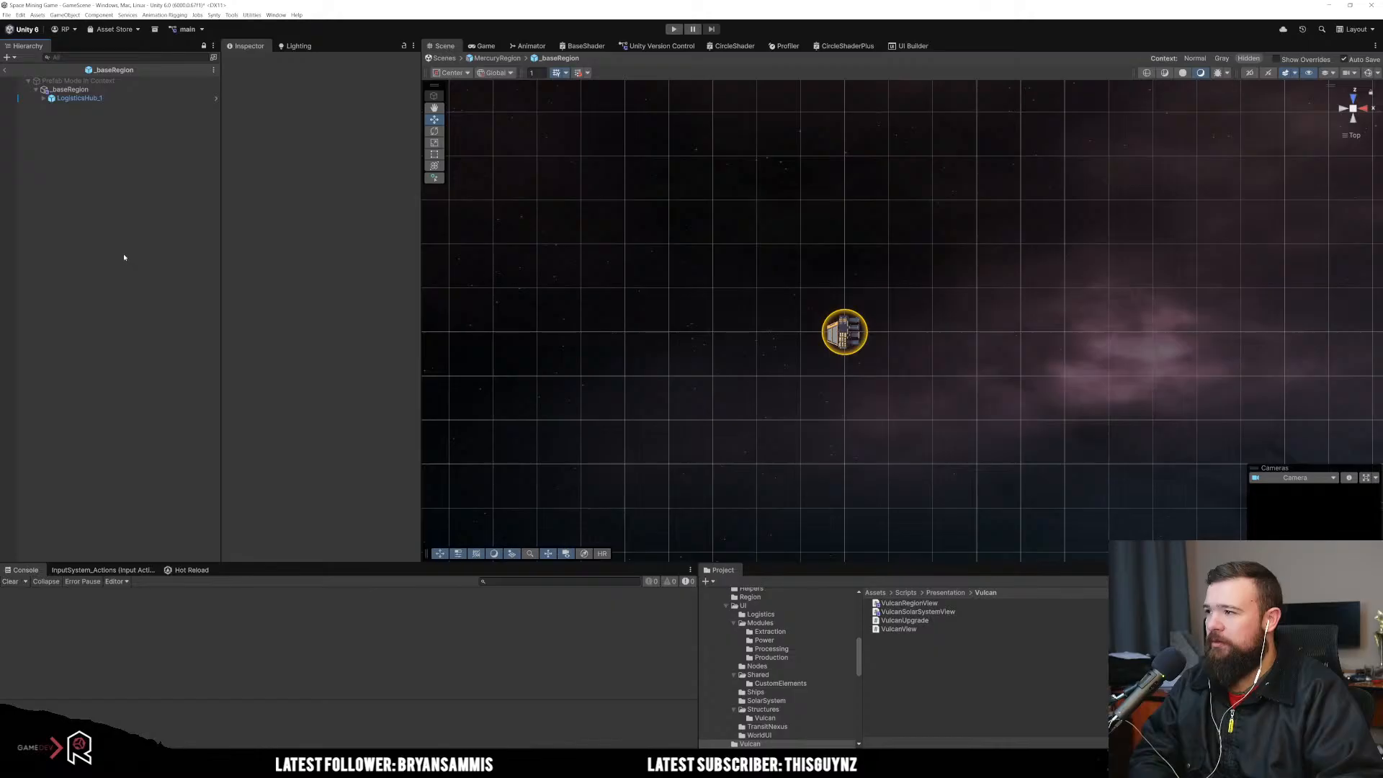
left_click(66, 91)
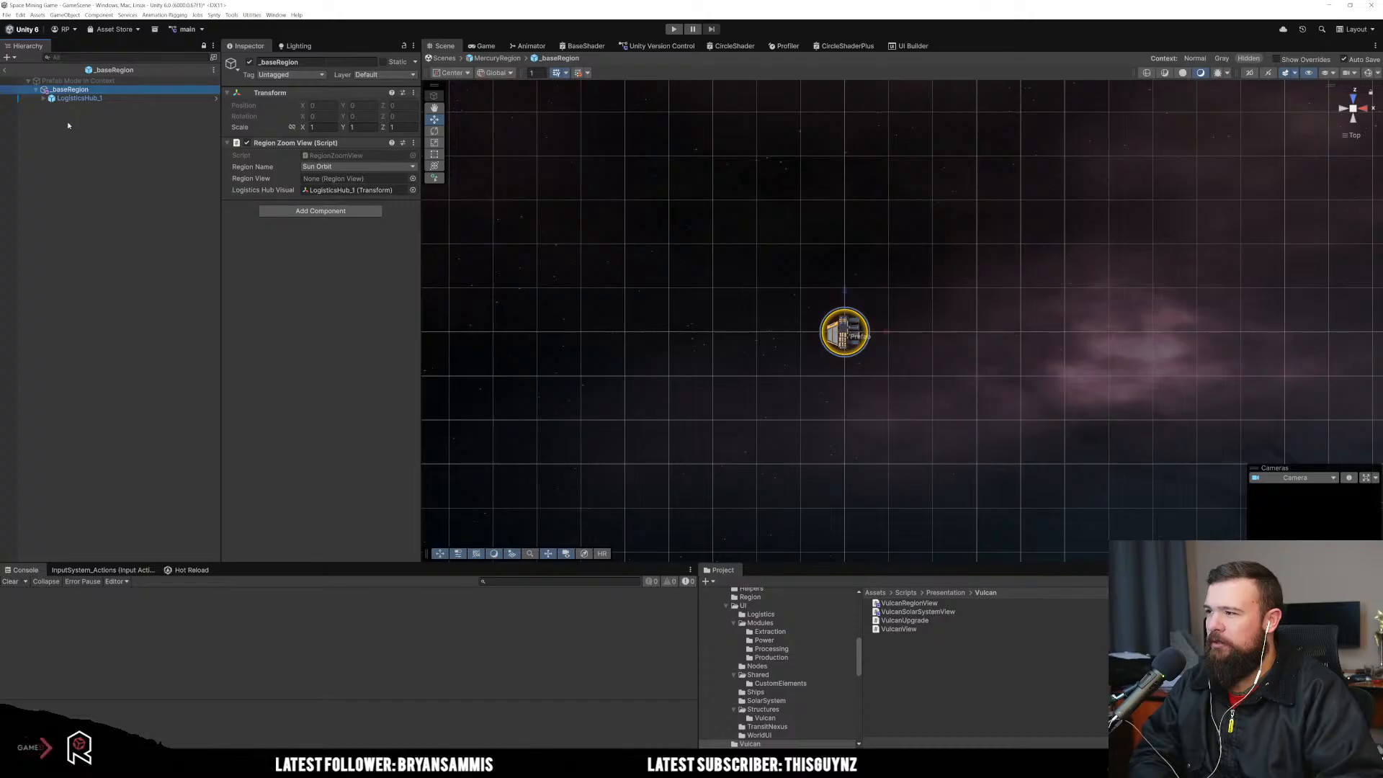
left_click(60, 105)
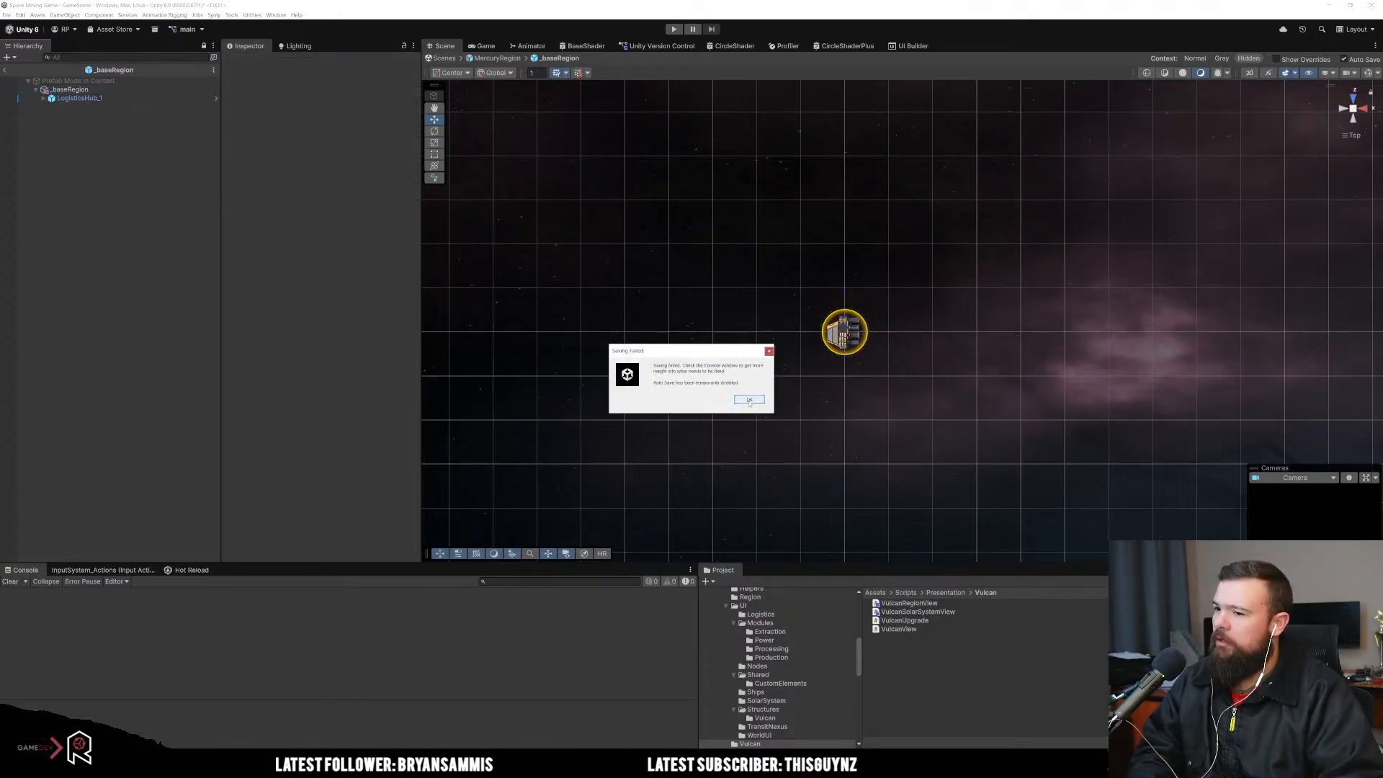
left_click(749, 400)
Step: Expand SubRegion_1 in the _baseRegion prefab and examine its Outpost, SubRegionCircle, Highlight and AnchorPosition children and its own components
scroll(850, 376, "up", 4)
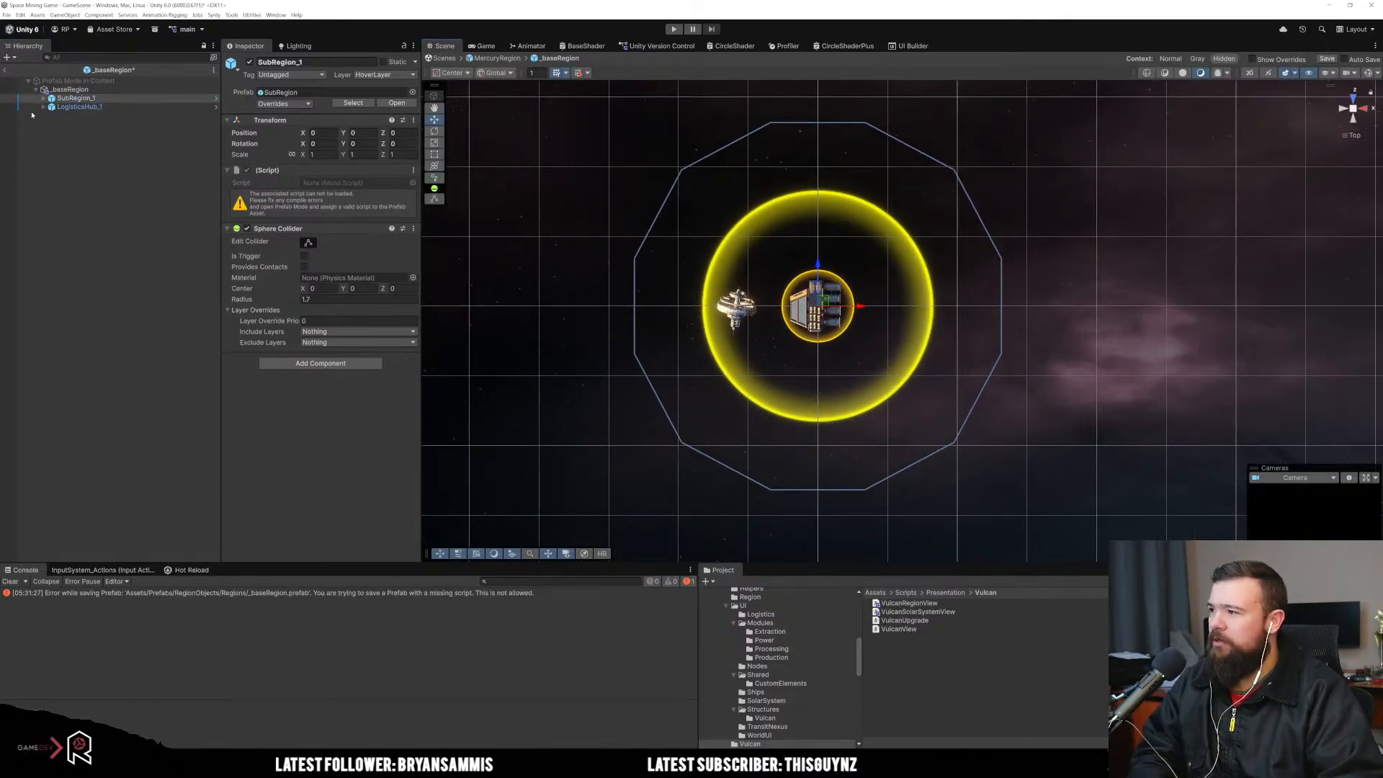
left_click(44, 98)
left_click(81, 107)
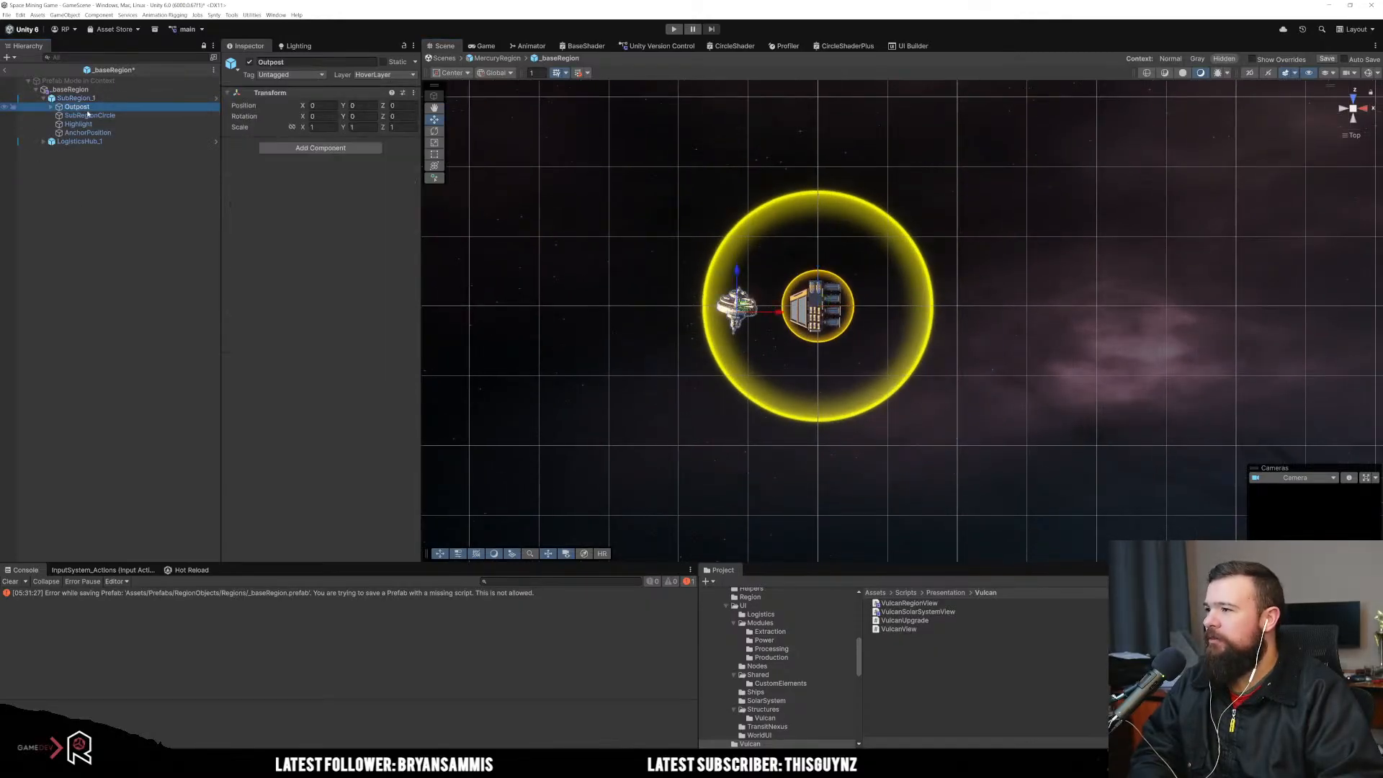
left_click(89, 115)
left_click(87, 124)
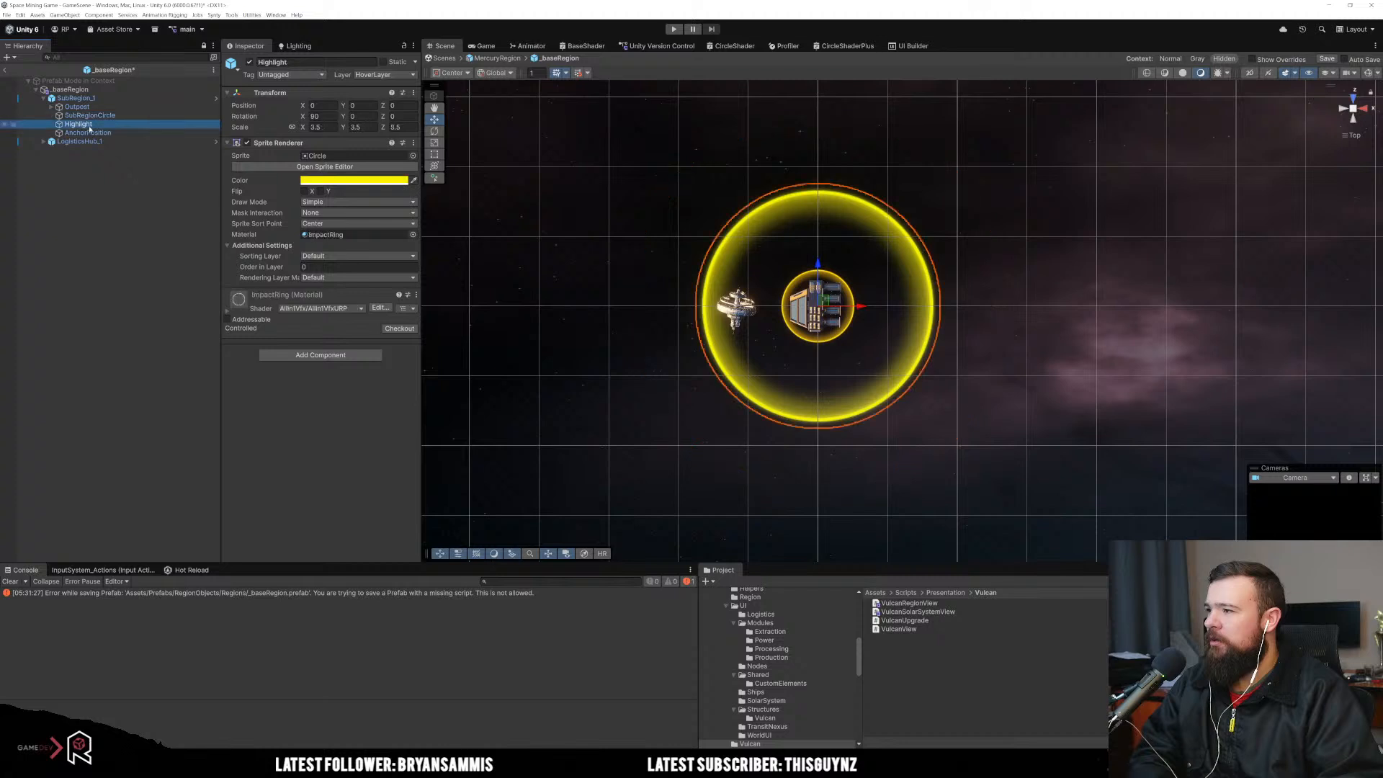
left_click(89, 134)
left_click(89, 116)
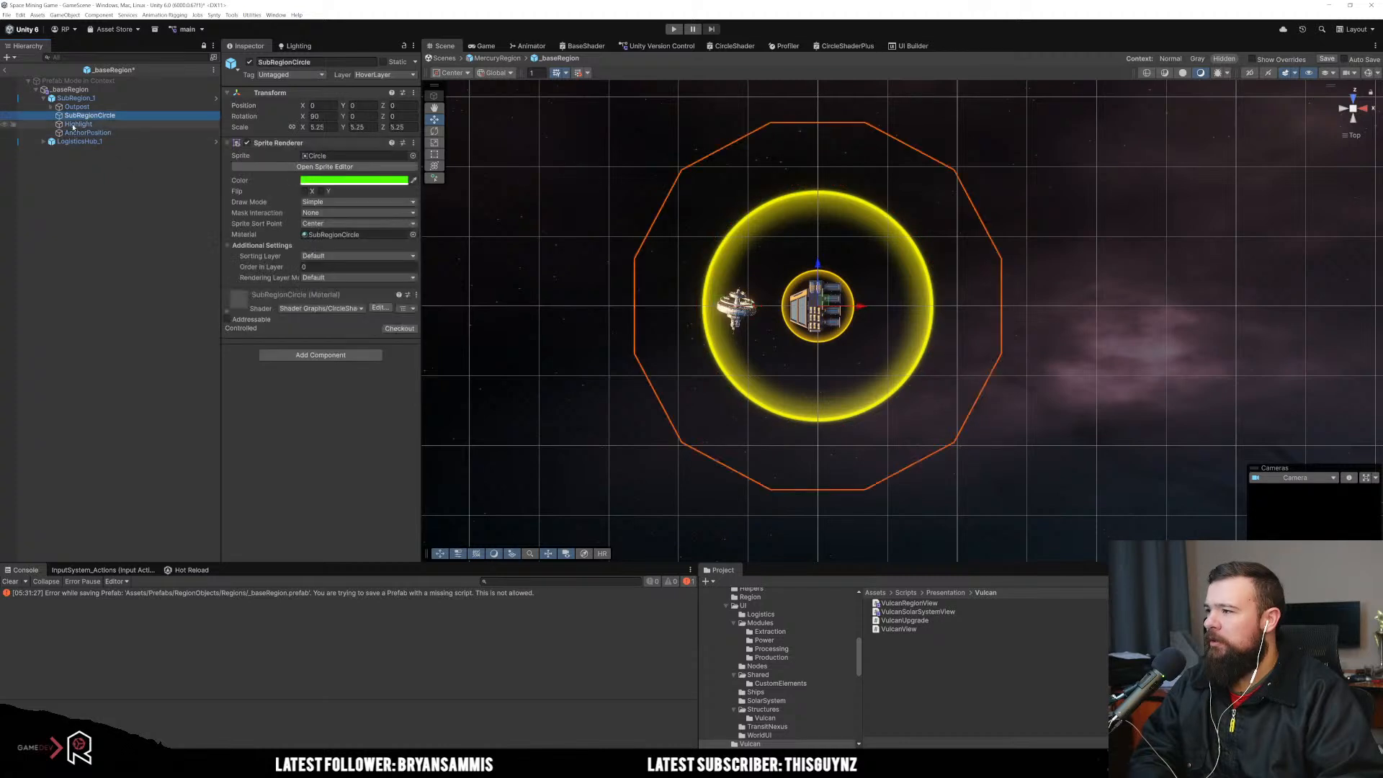
left_click(72, 98)
key("f")
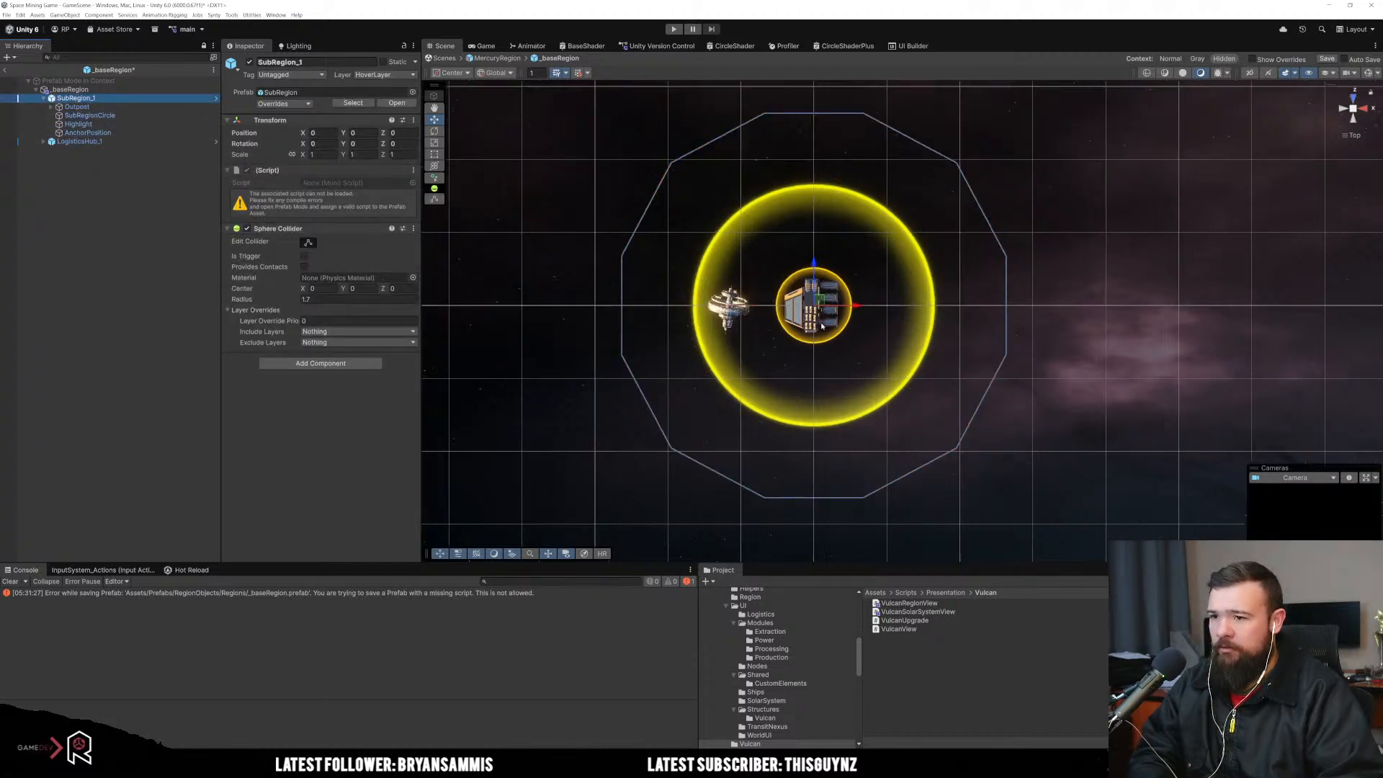
Step: Move LogisticsHub_1 in the _baseRegion prefab off the sub-region's centre to about X 1.041, Z 0.64
left_click(79, 142)
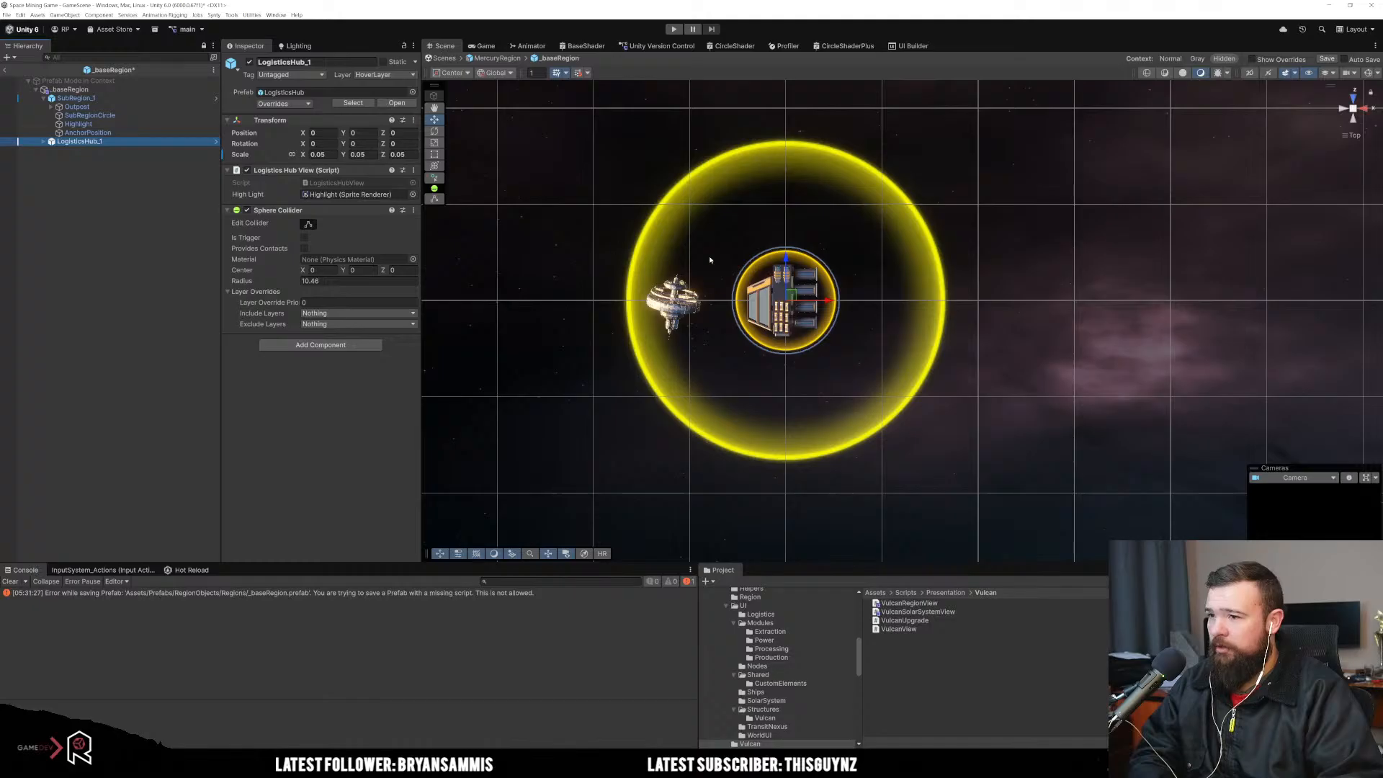
left_click_drag(790, 294, 891, 230)
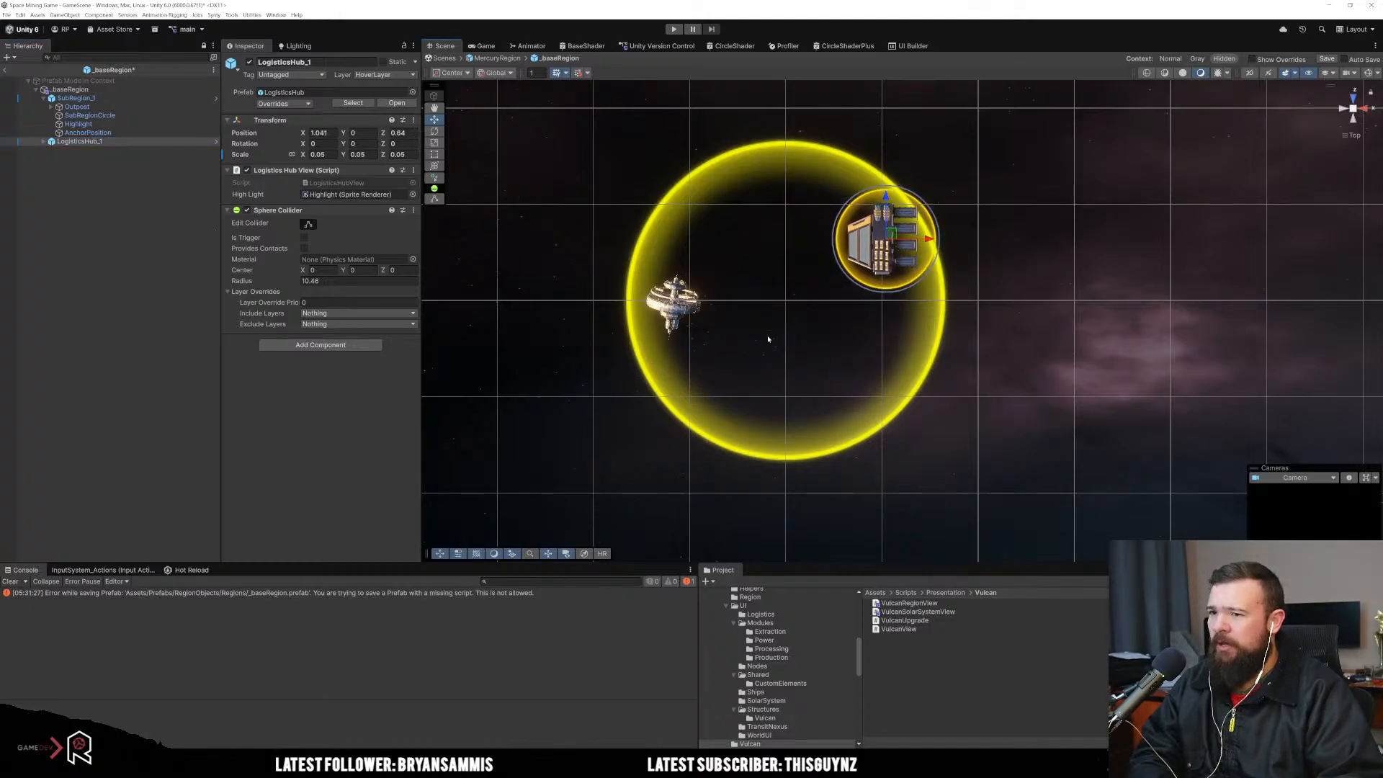
left_click(762, 359)
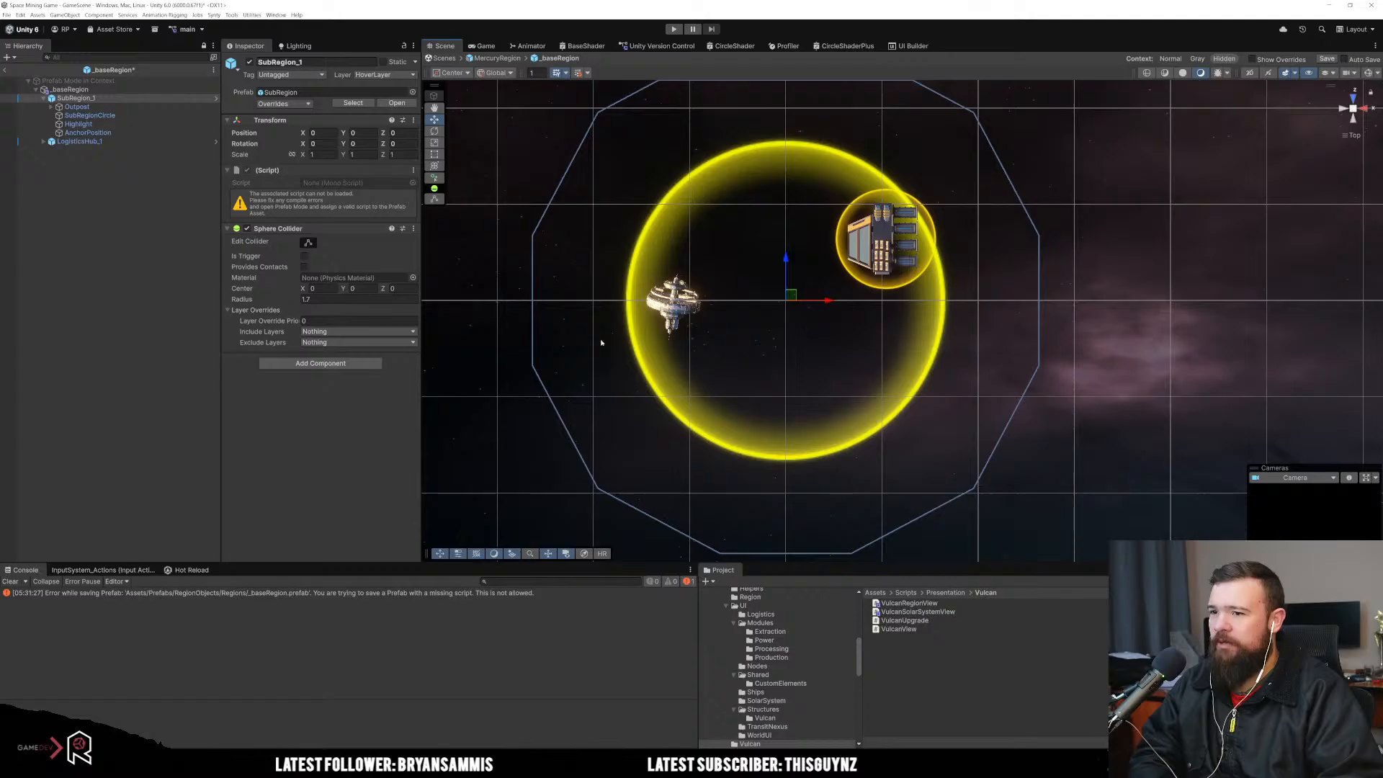
Step: Check SubRegion_1's AnchorPosition and delete SubRegion_1 with its children from the _baseRegion prefab
left_click(81, 98)
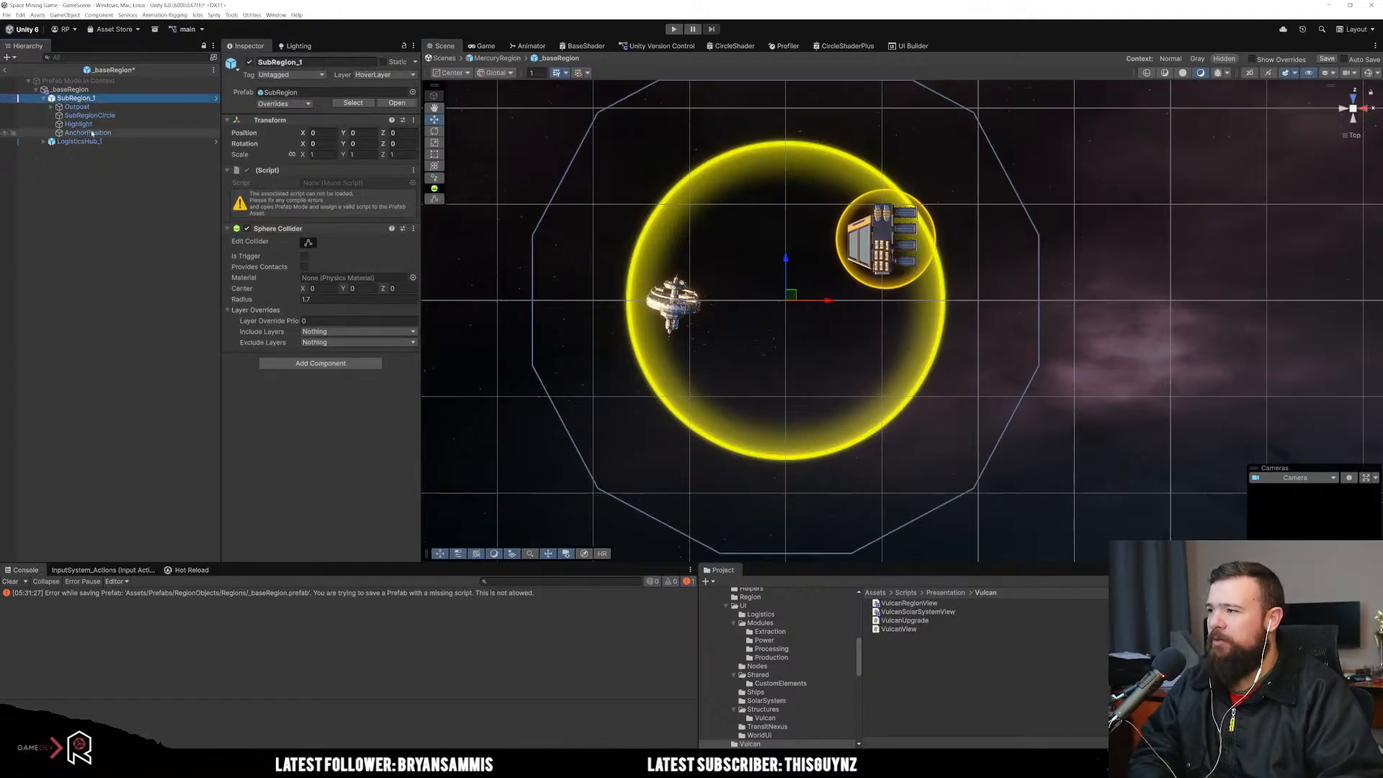
left_click(91, 134)
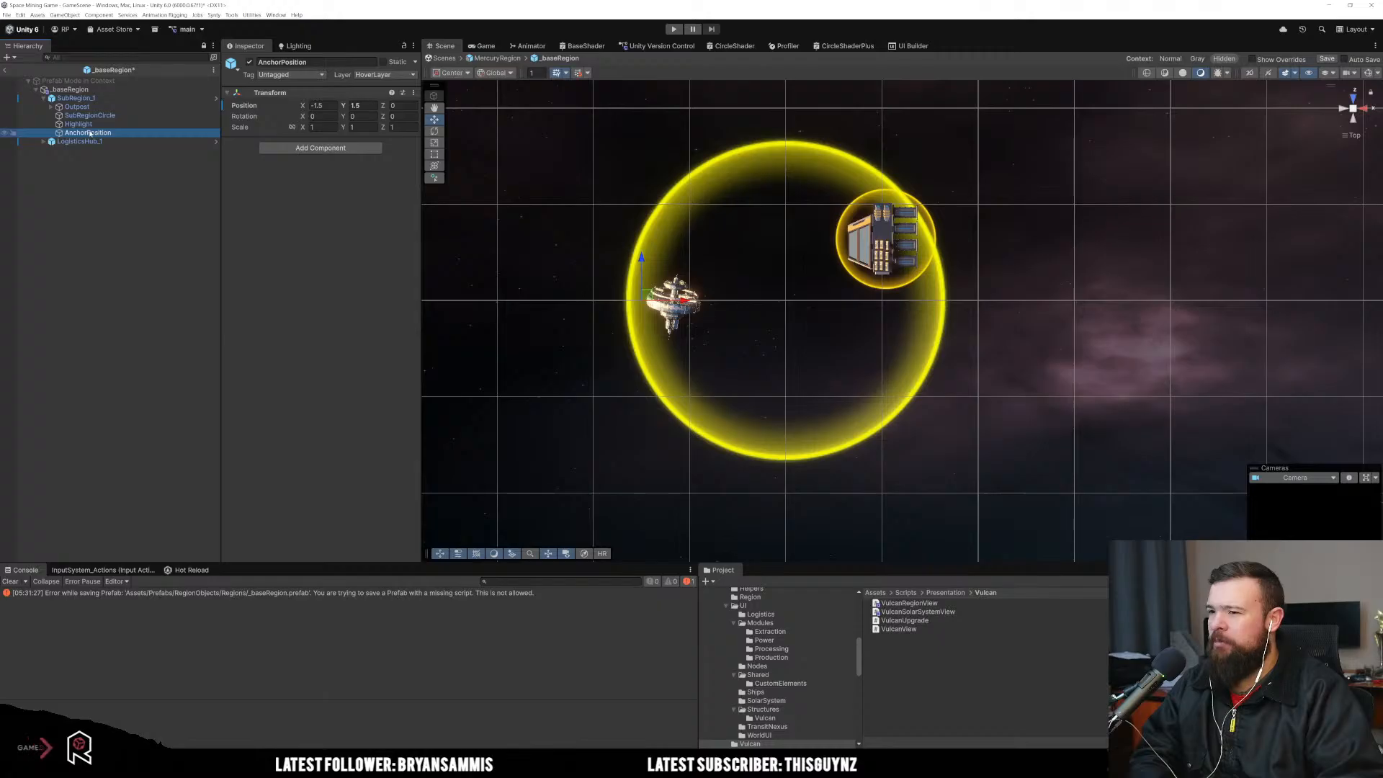
left_click(81, 99)
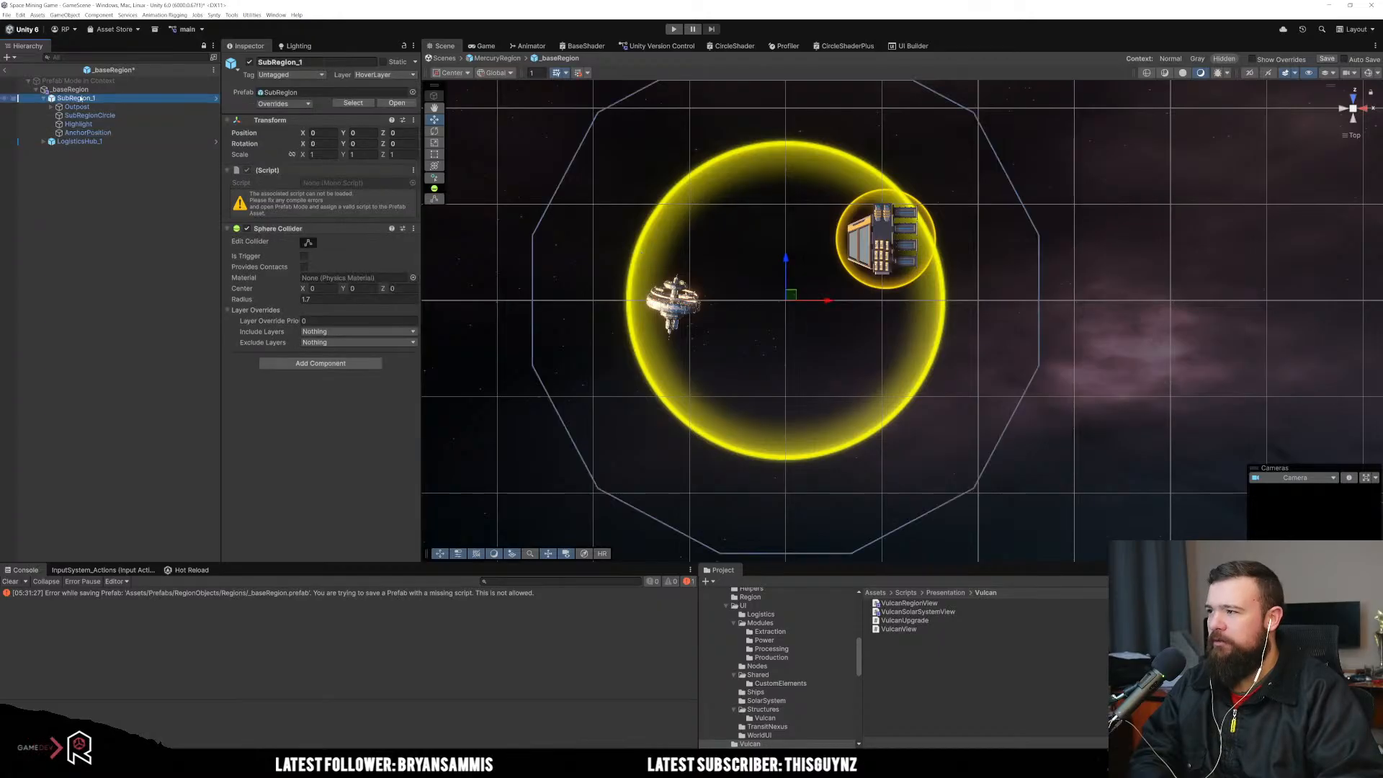
right_click(80, 99)
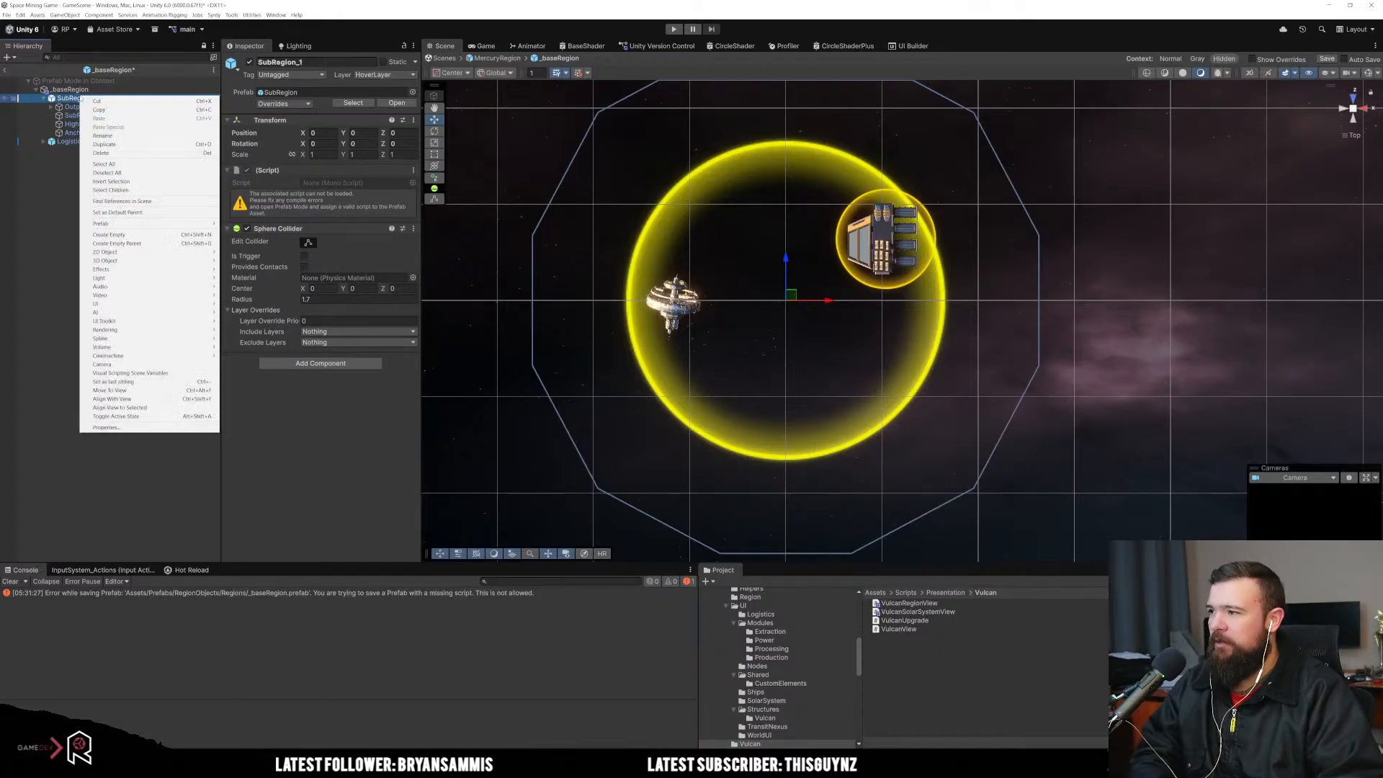
left_click(87, 108)
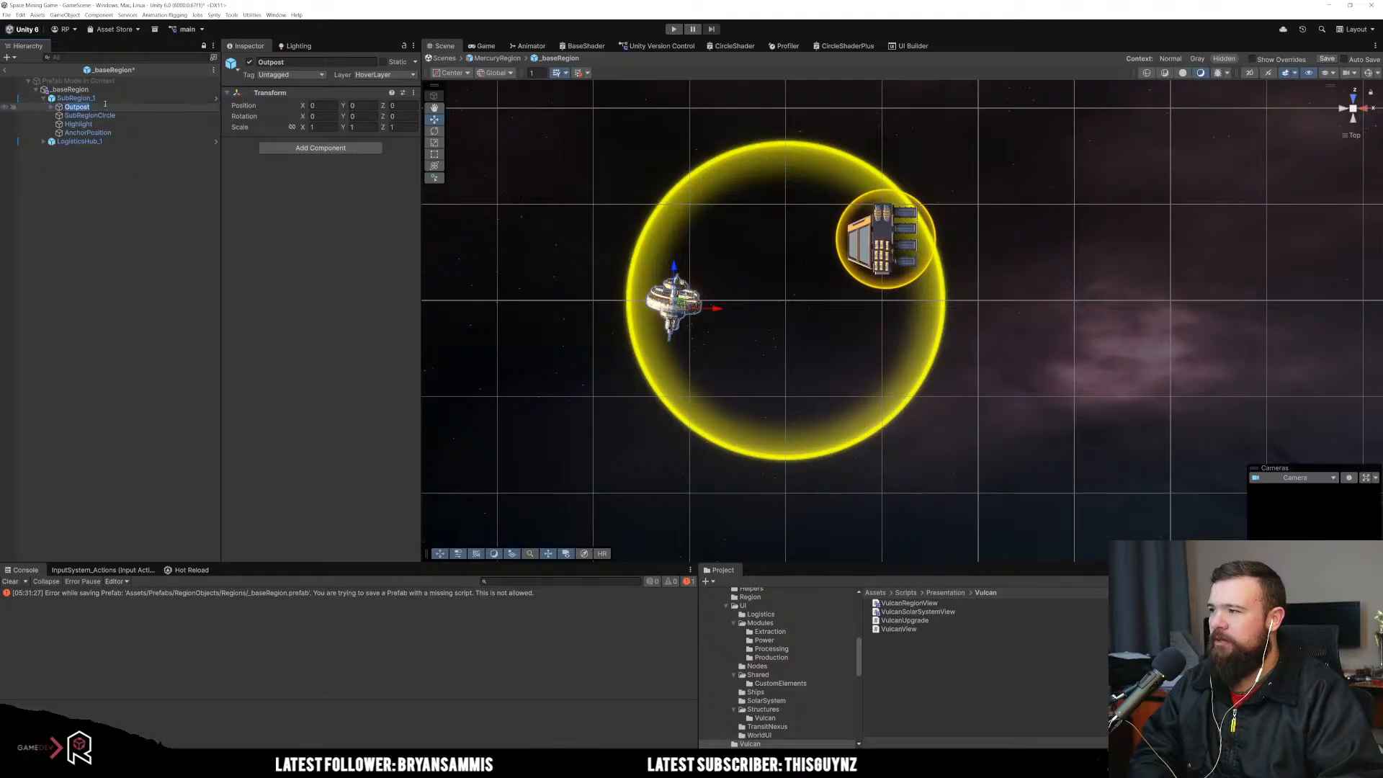
left_click(77, 98)
key("Delete")
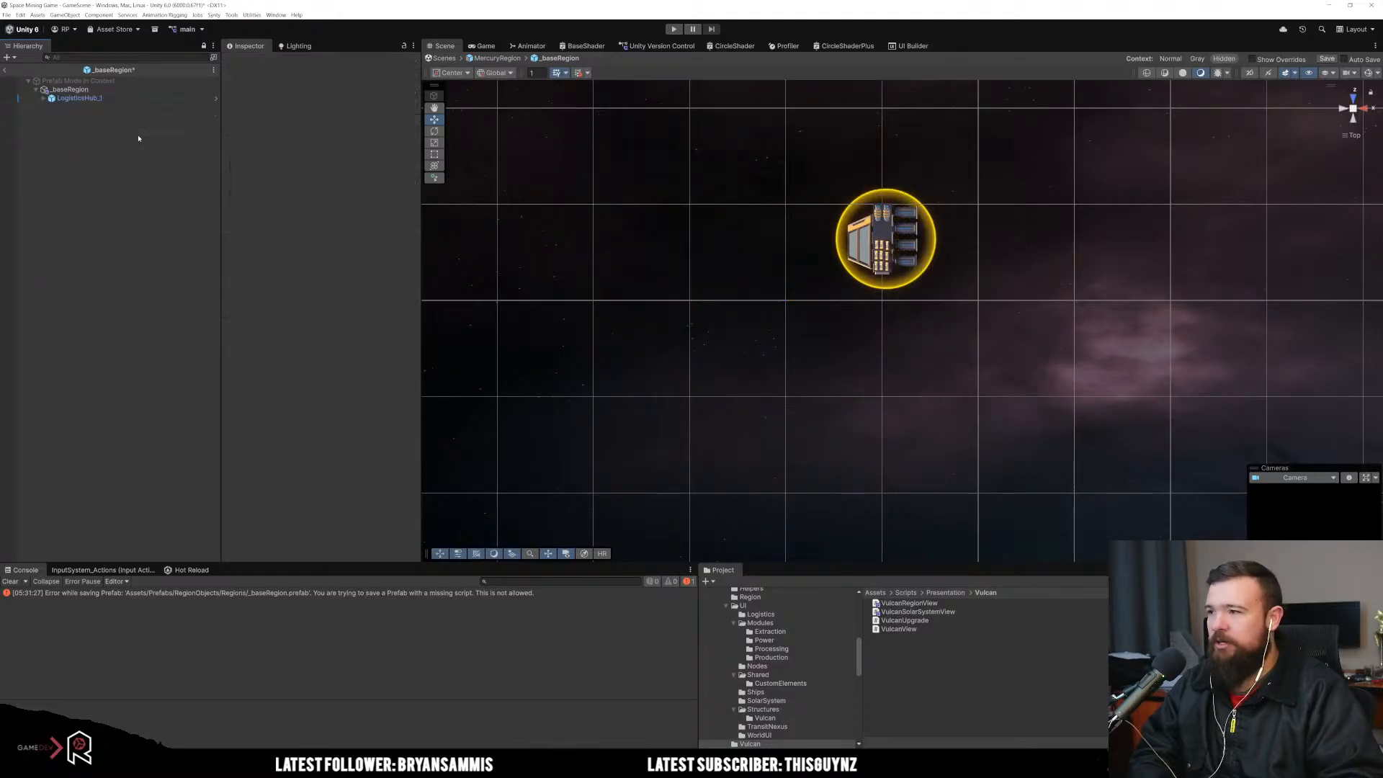
Step: Leave the _baseRegion prefab with its changes saved and return through the MercuryRegion prefab to GameScene
left_click(113, 102)
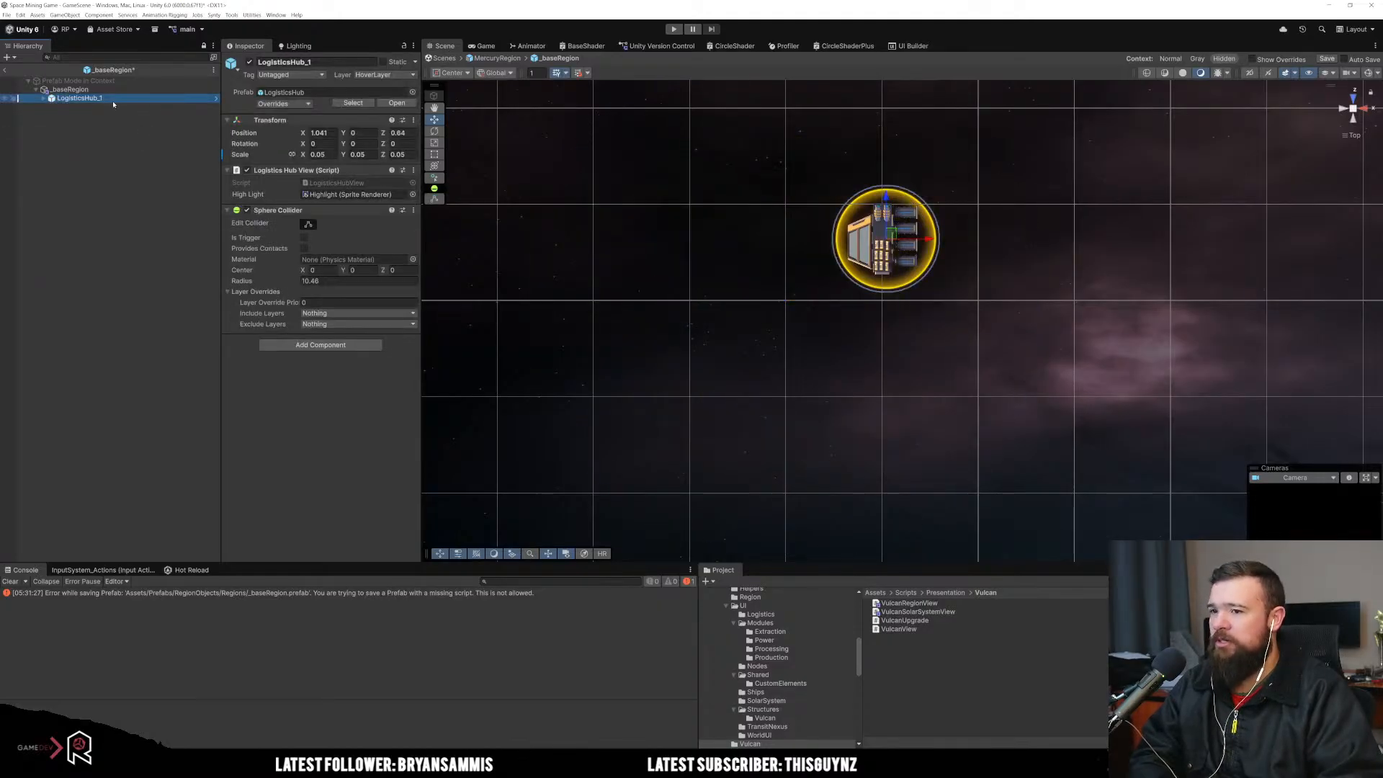
left_click(110, 108)
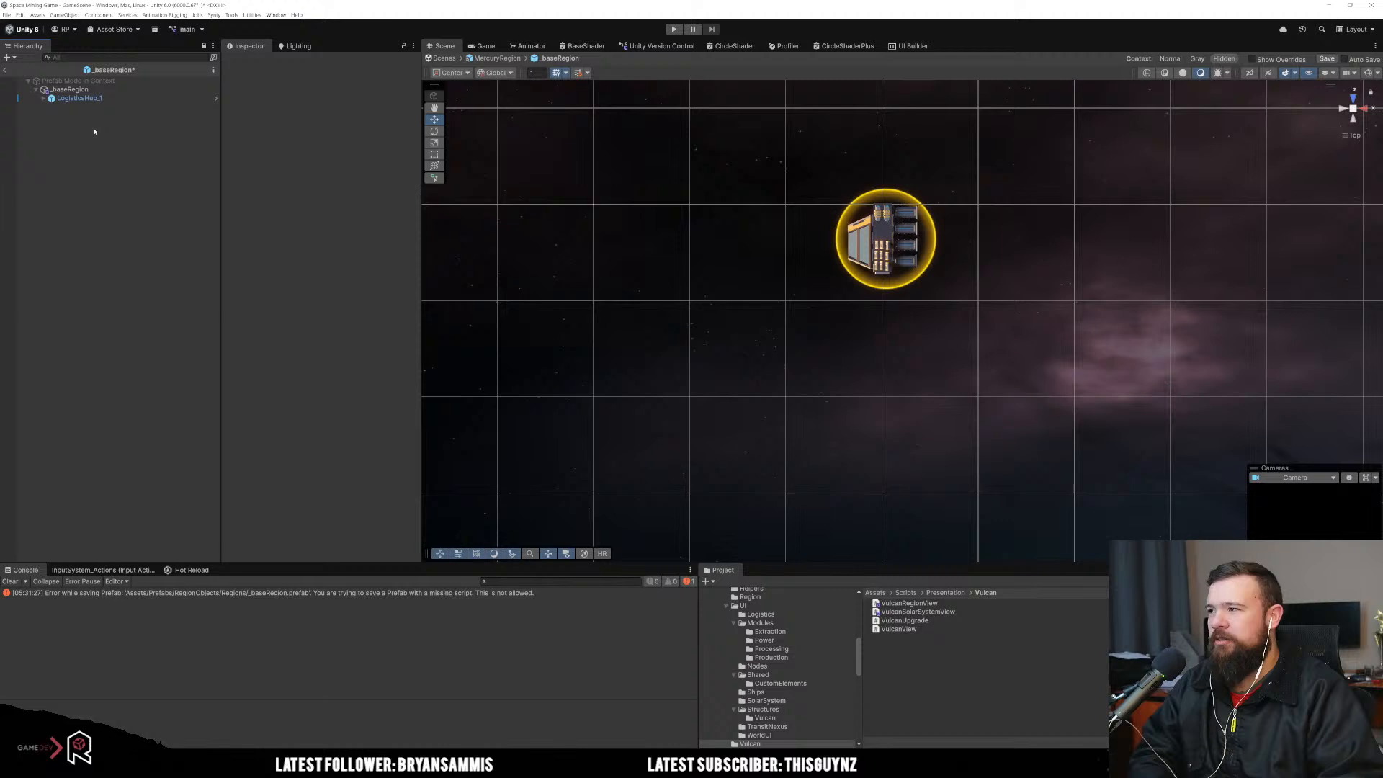
left_click(3, 71)
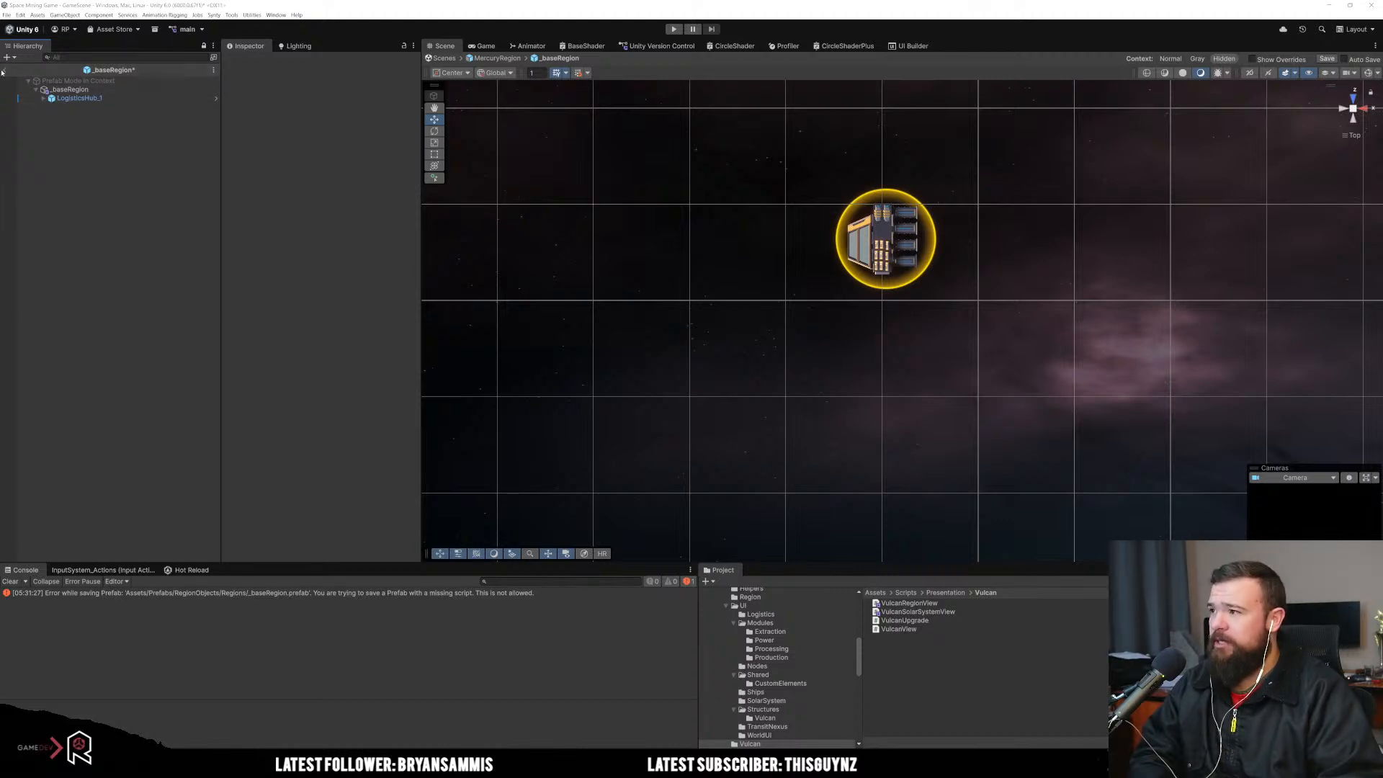
left_click(663, 397)
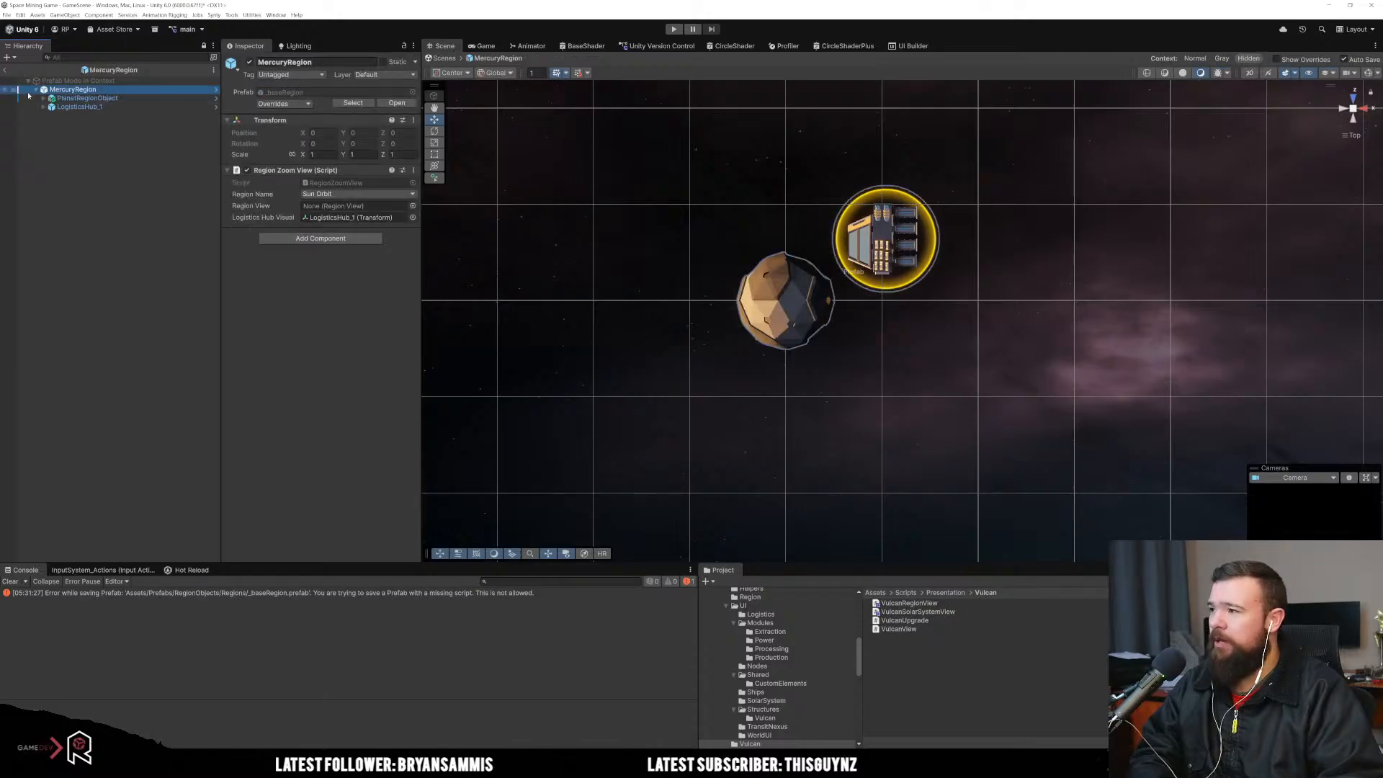
left_click(82, 98)
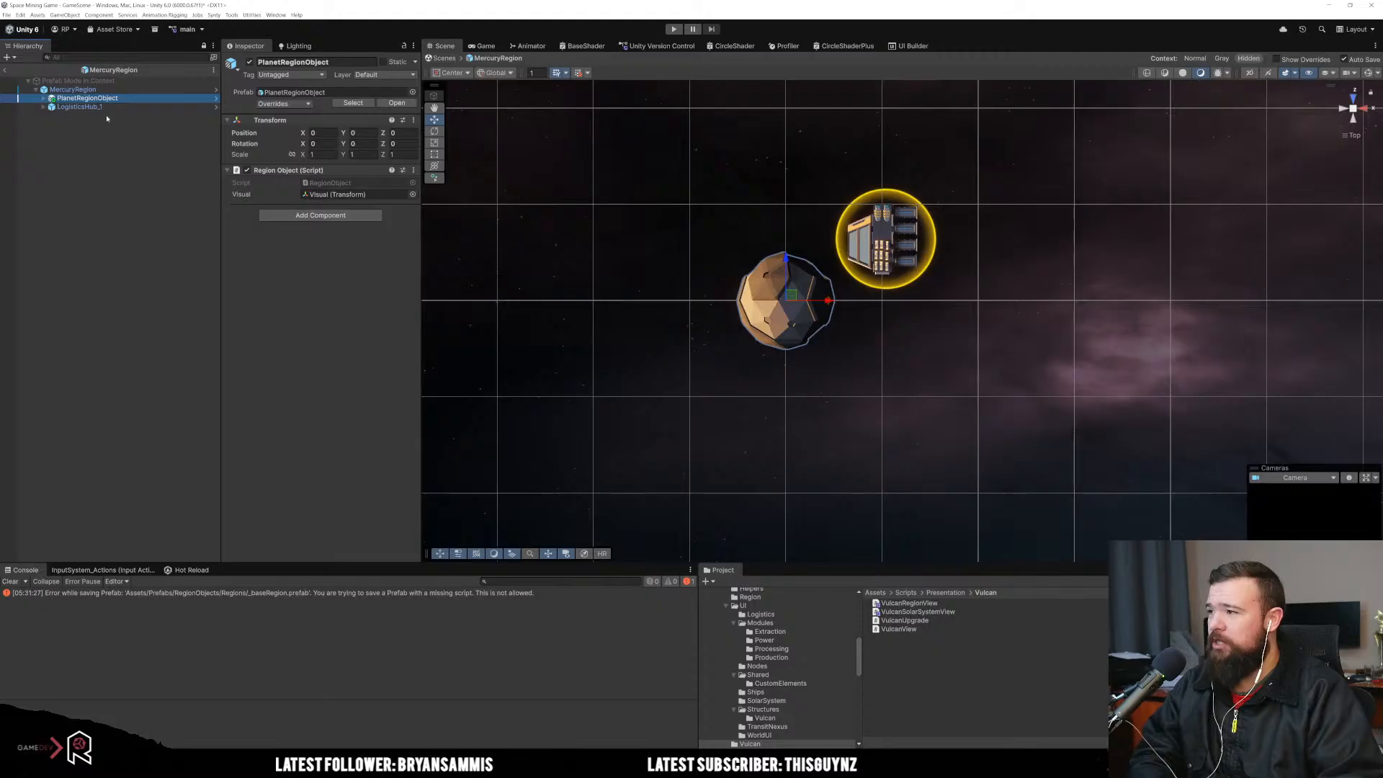
left_click(2, 71)
Step: Delete SubRegion_2 from MercuryRegion in the scene
scroll(613, 309, "down", 3)
left_click_drag(657, 200, 605, 335)
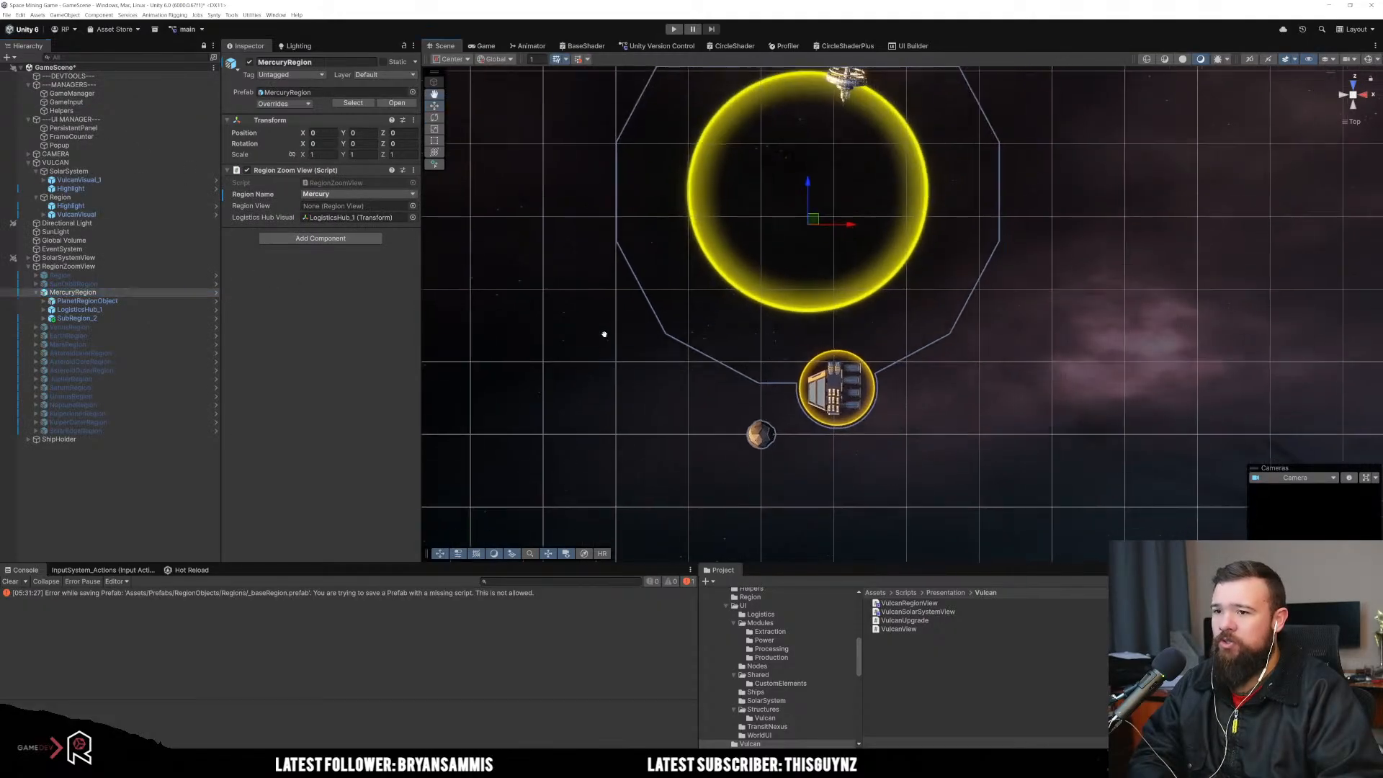
scroll(604, 334, "down", 2)
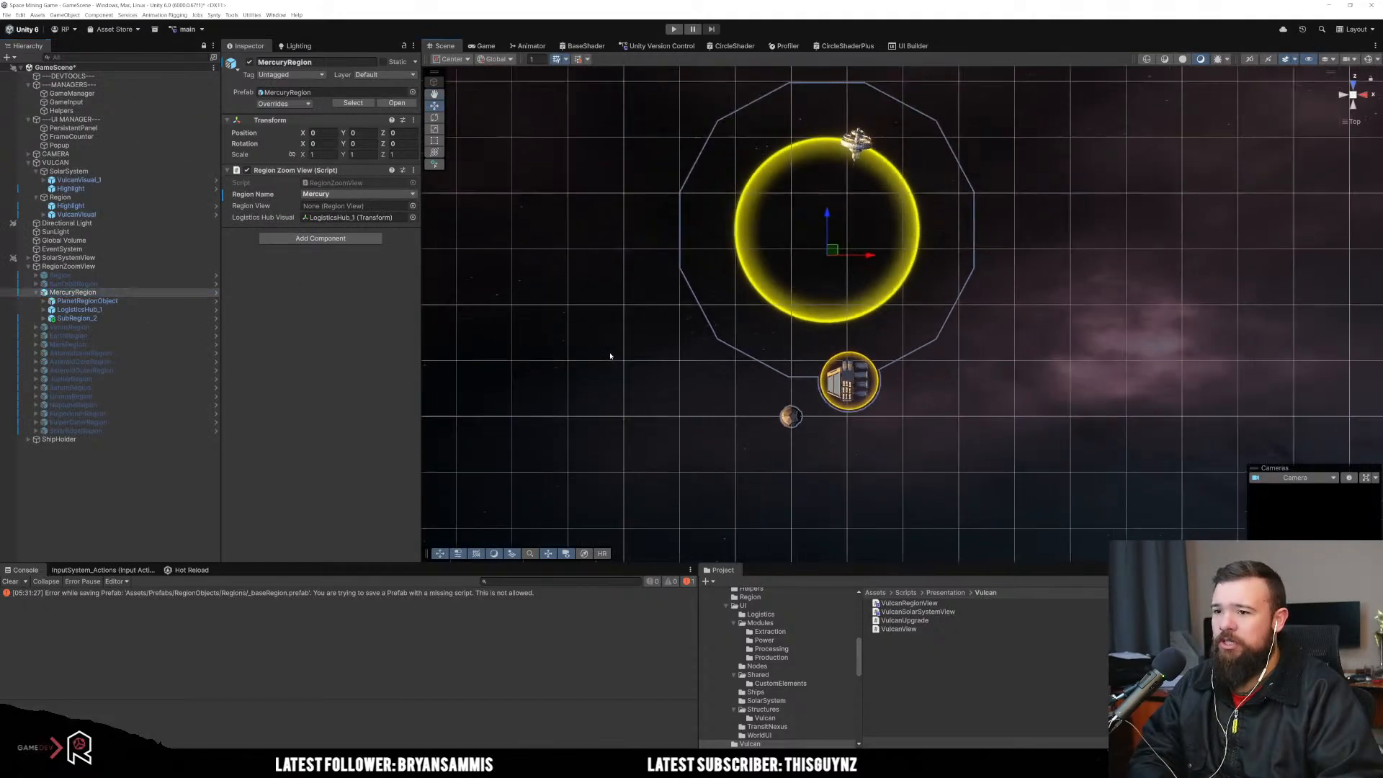
left_click(117, 319)
key("Delete")
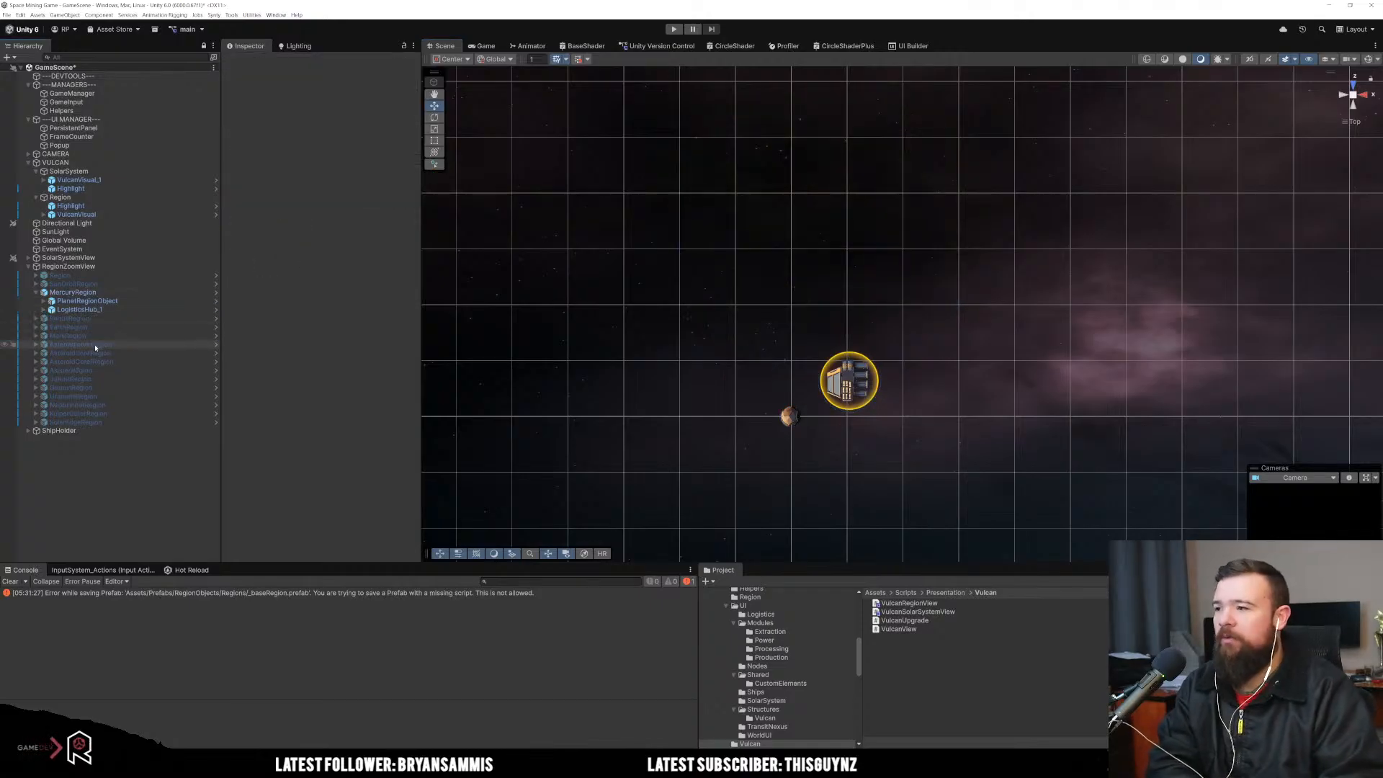
Step: Inspect VenusRegion's SubRegion_2, and deactivate MercuryRegion with both regions collapsed in the hierarchy
left_click(36, 319)
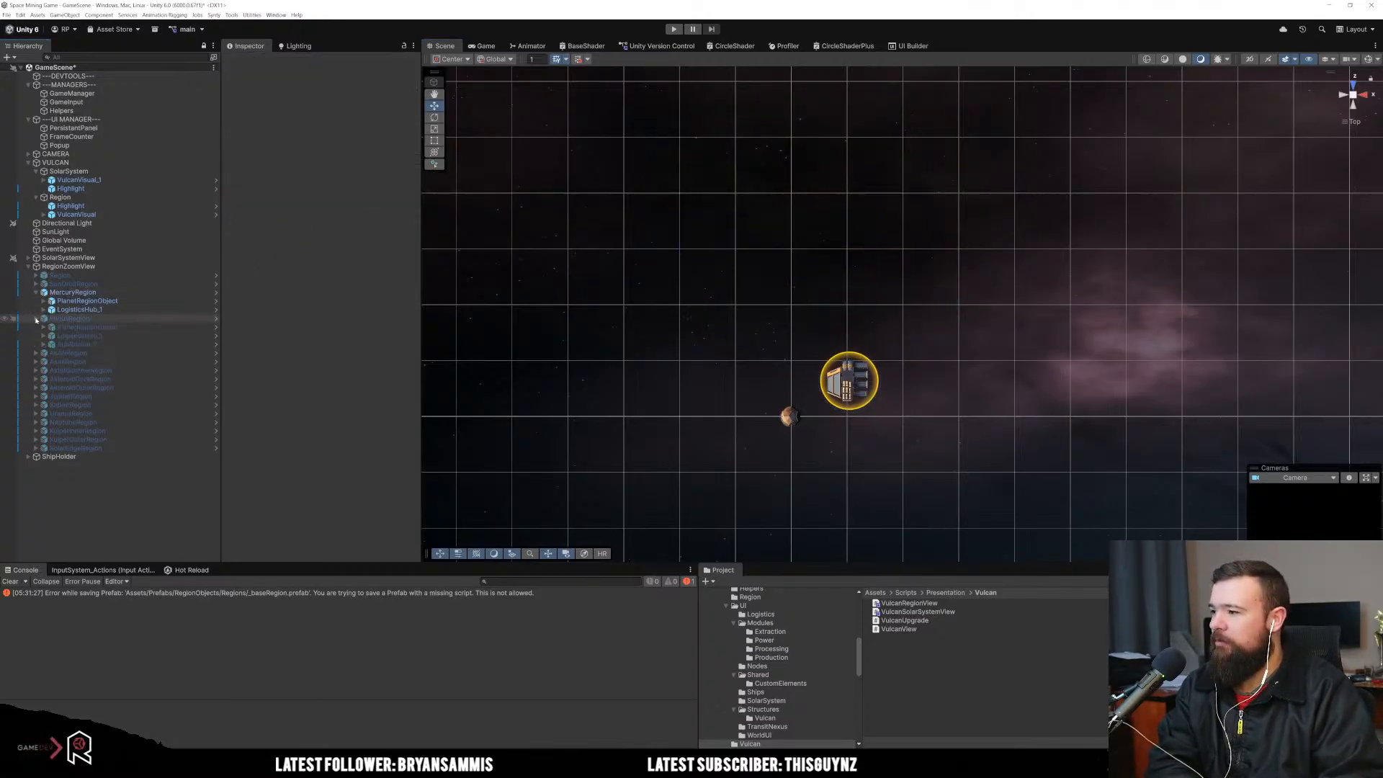
left_click(75, 345)
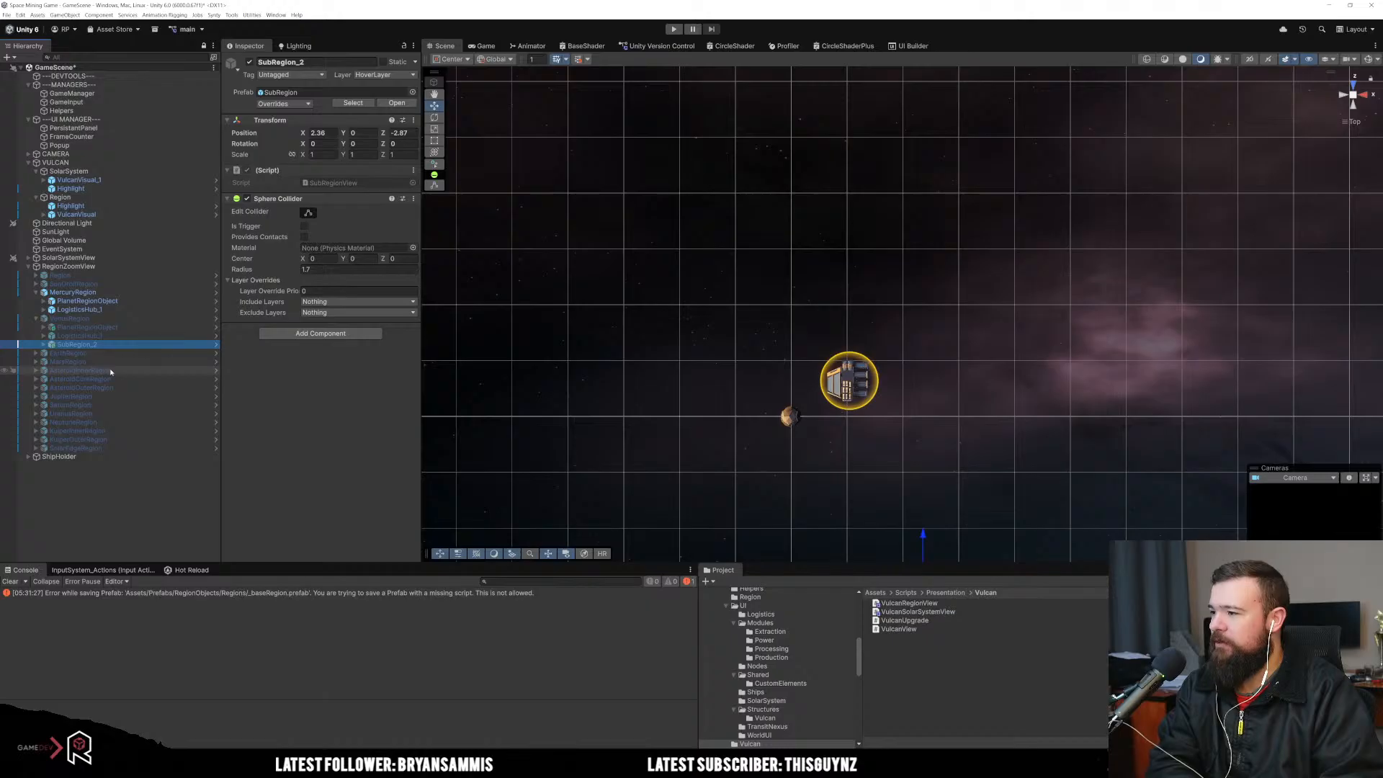
left_click(72, 293)
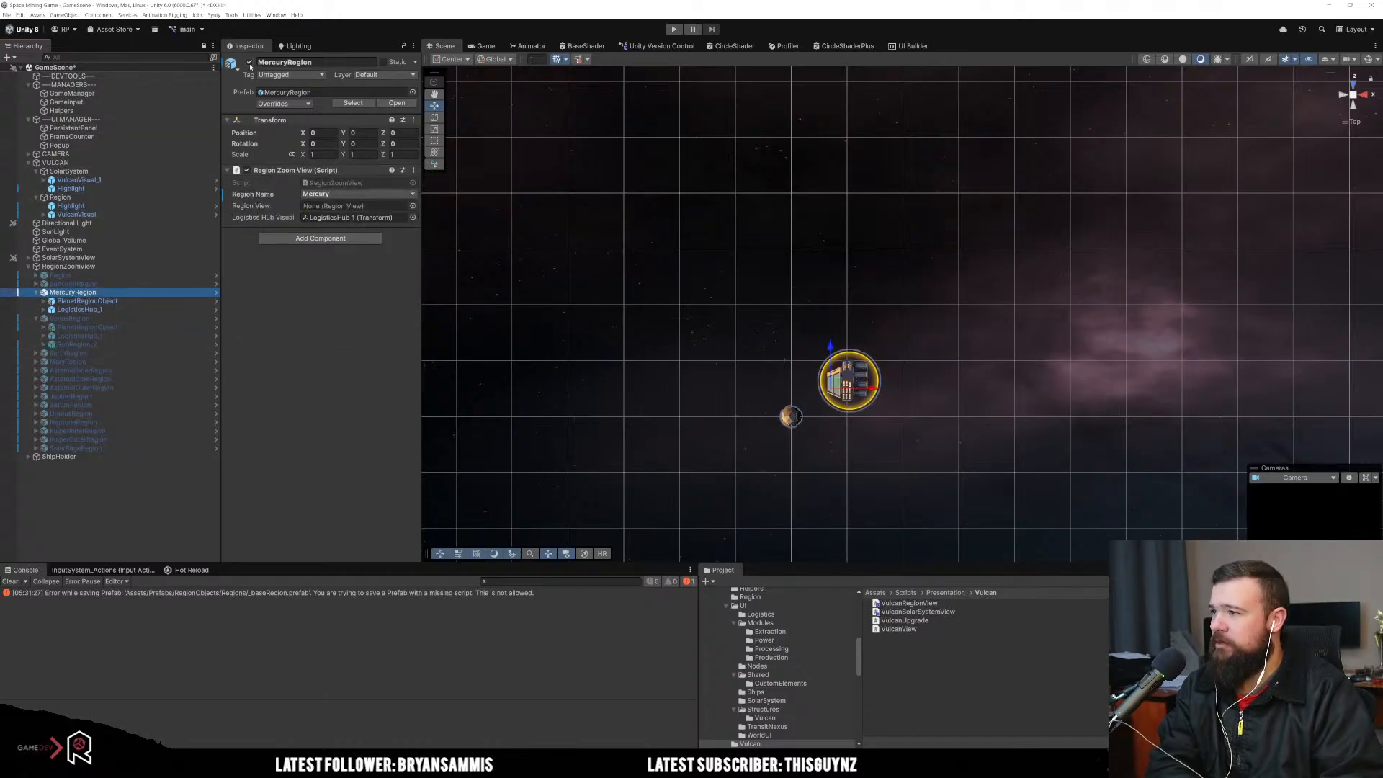
left_click(250, 62)
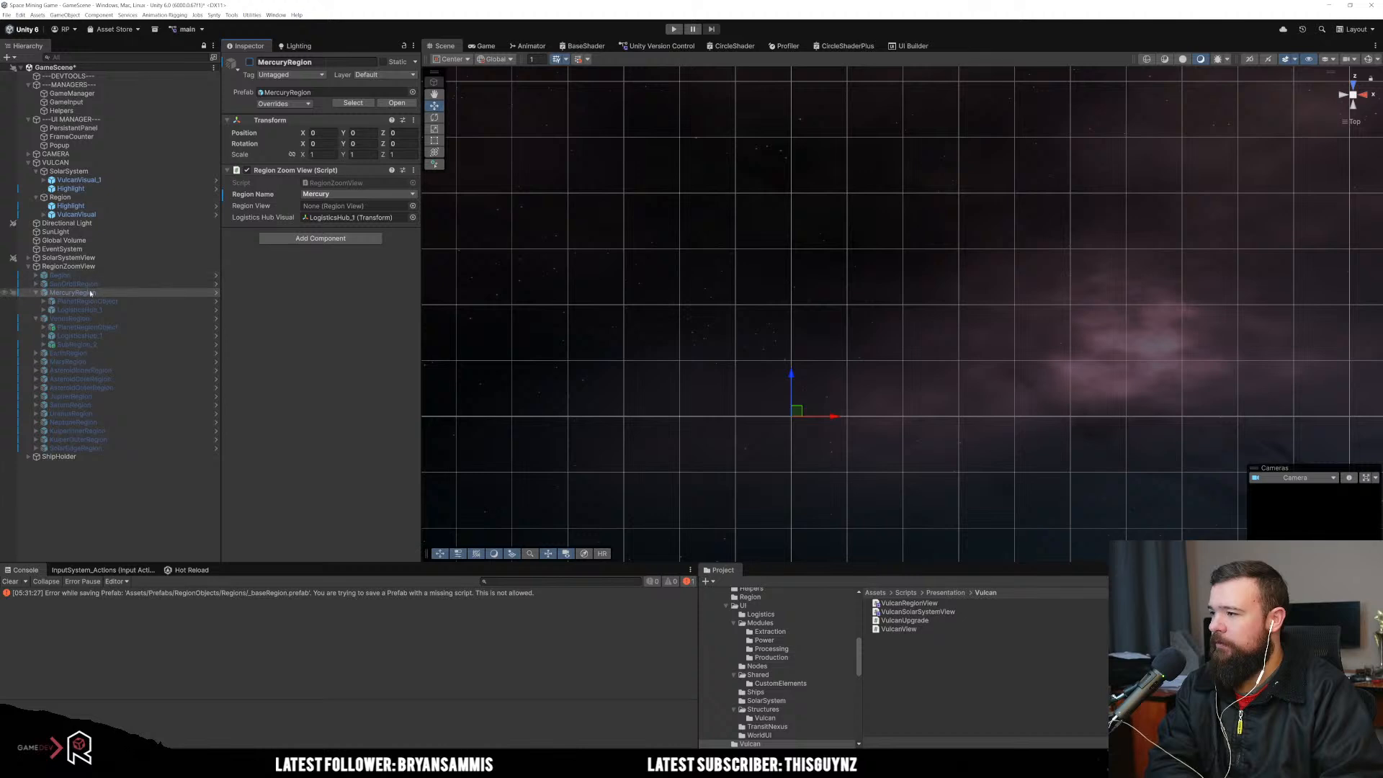
left_click(36, 293)
left_click(36, 302)
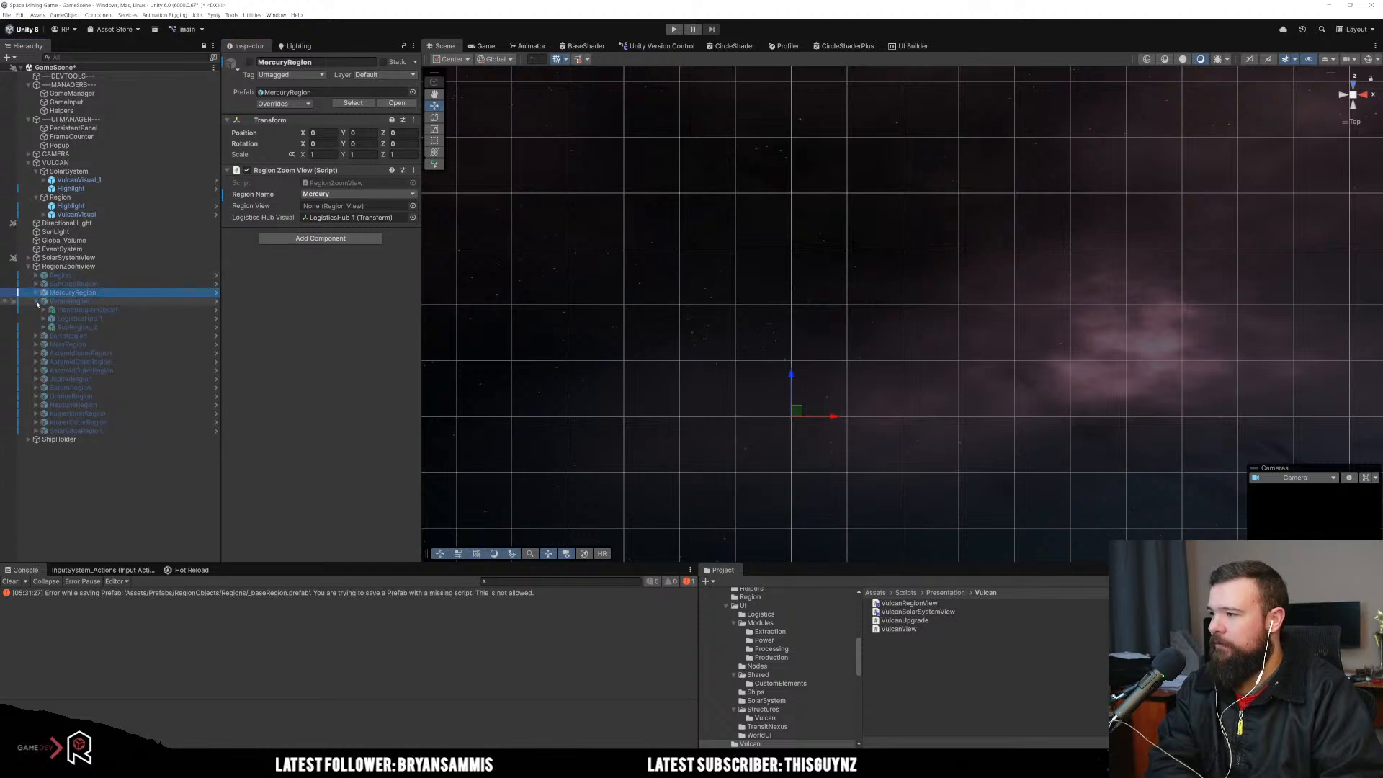
Step: Open the prefab of the base Region object under RegionZoomView and return to the scene
left_click(75, 278)
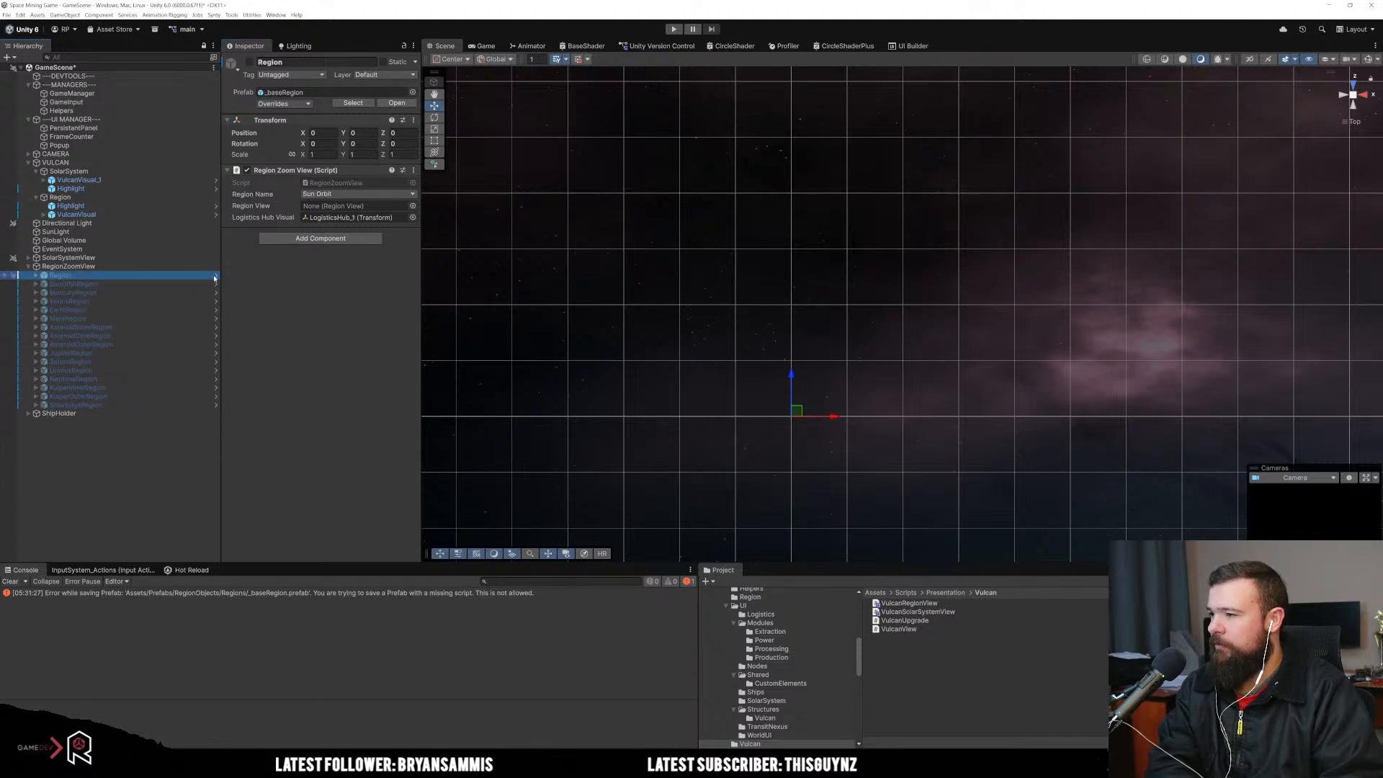
left_click(215, 277)
left_click(6, 68)
Step: Activate all regions from SunOrbitRegion to SolarEdgeRegion together, examine their layout, and deactivate them again
left_click(93, 284)
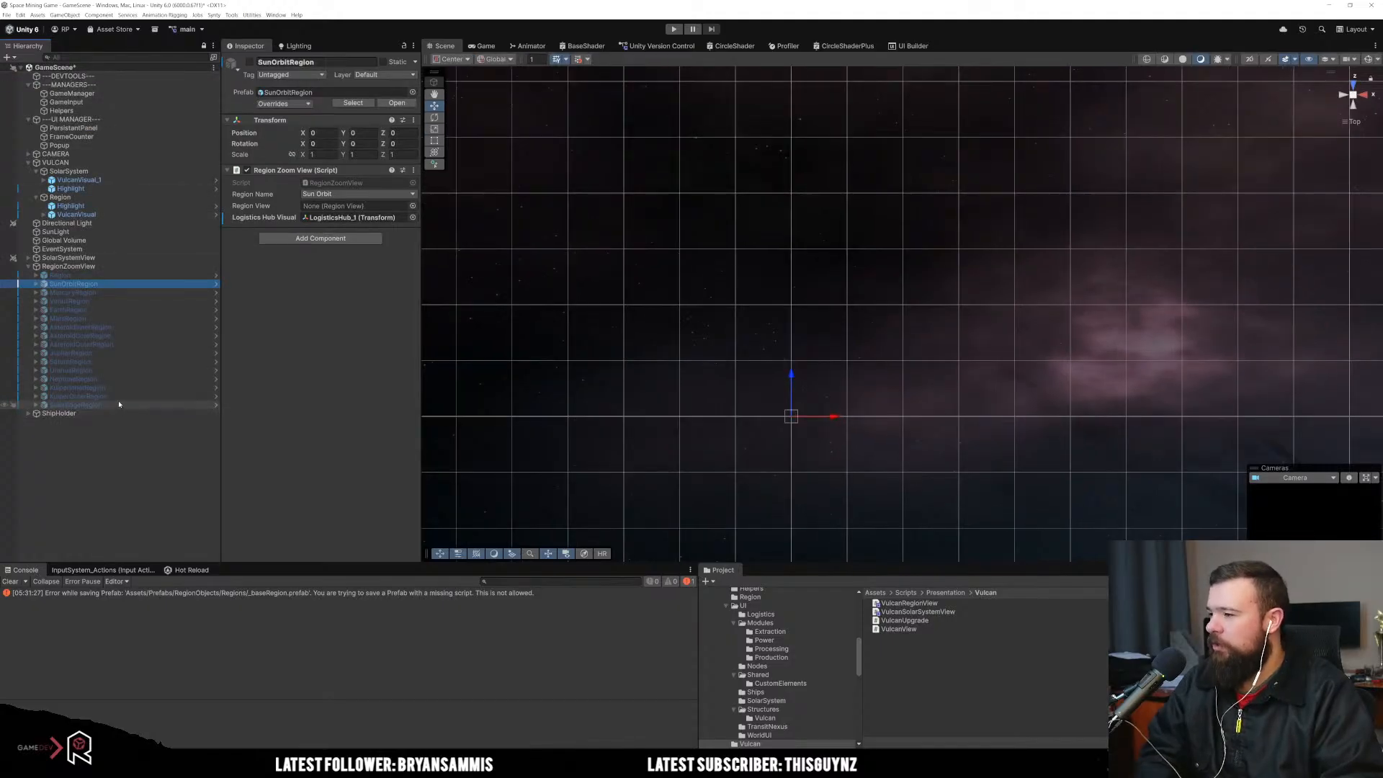
left_click(119, 404, "shift")
left_click(249, 62)
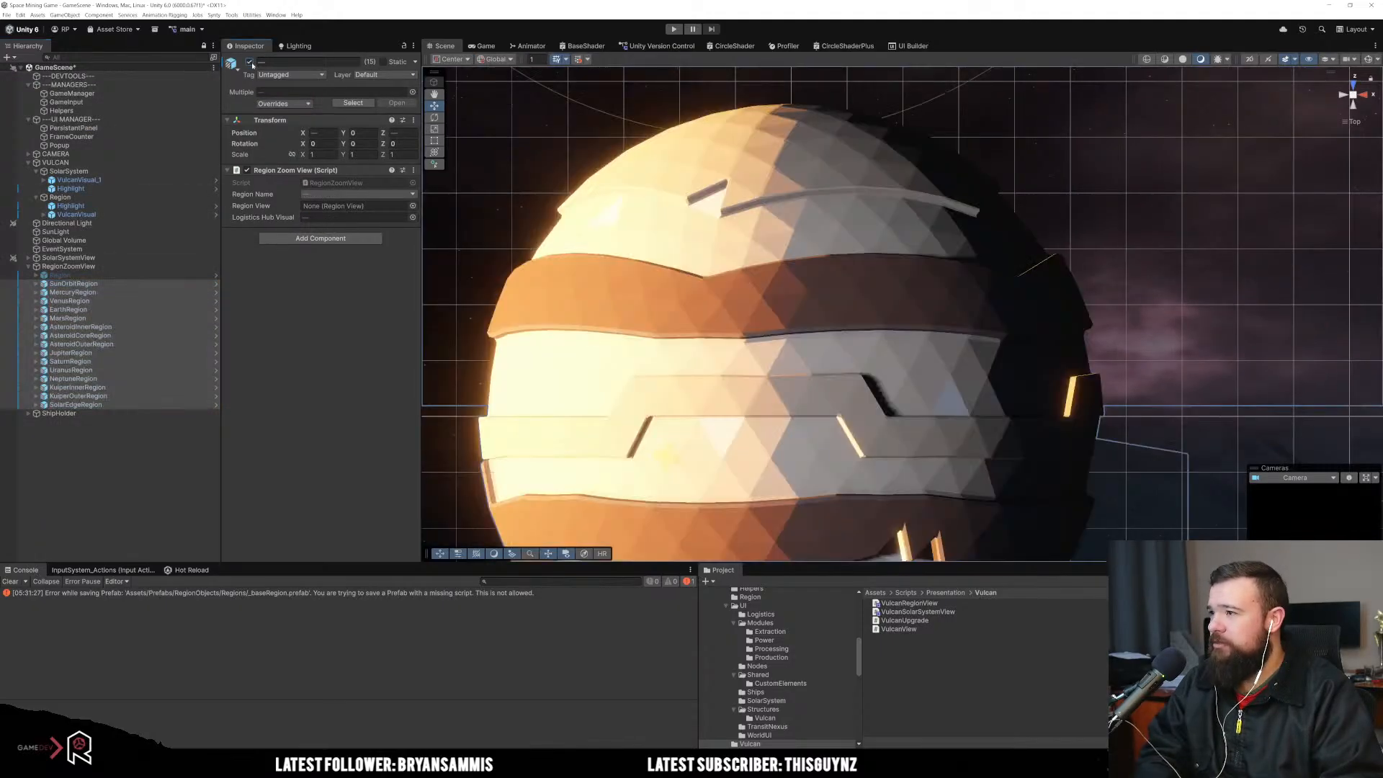
scroll(769, 326, "down", 5)
scroll(770, 326, "down", 4)
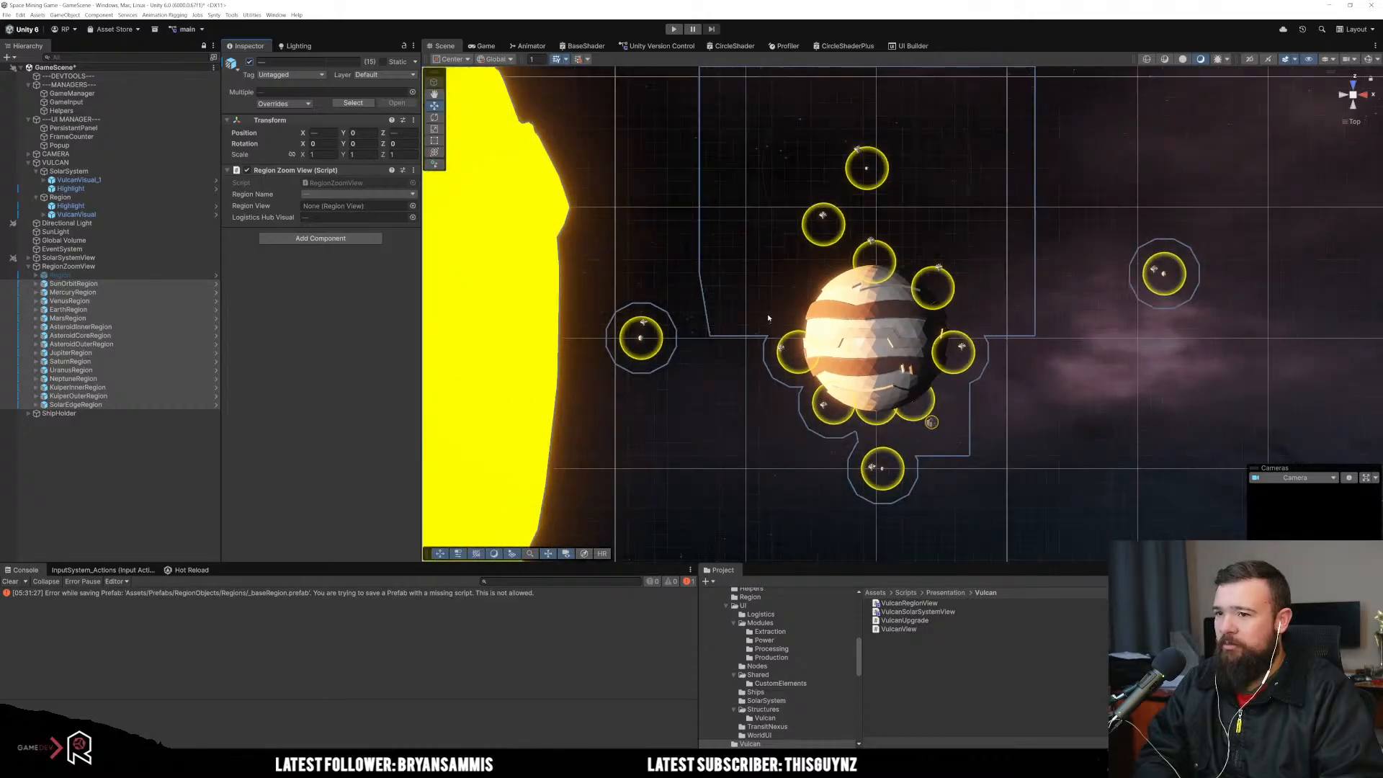
scroll(766, 329, "up", 2)
scroll(766, 329, "up", 1)
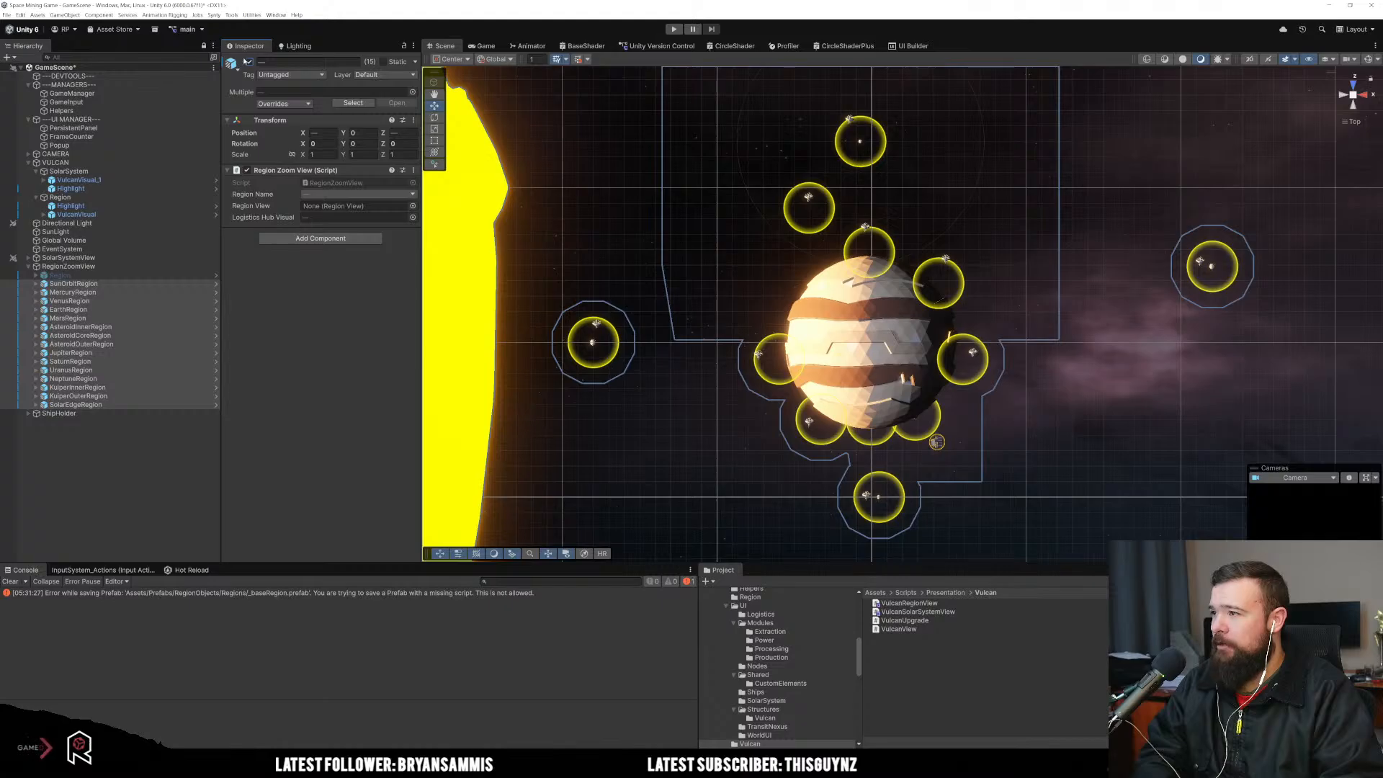
left_click(249, 61)
Step: Activate only SunOrbitRegion and examine its sub-region and logistics hub up close
left_click(41, 286)
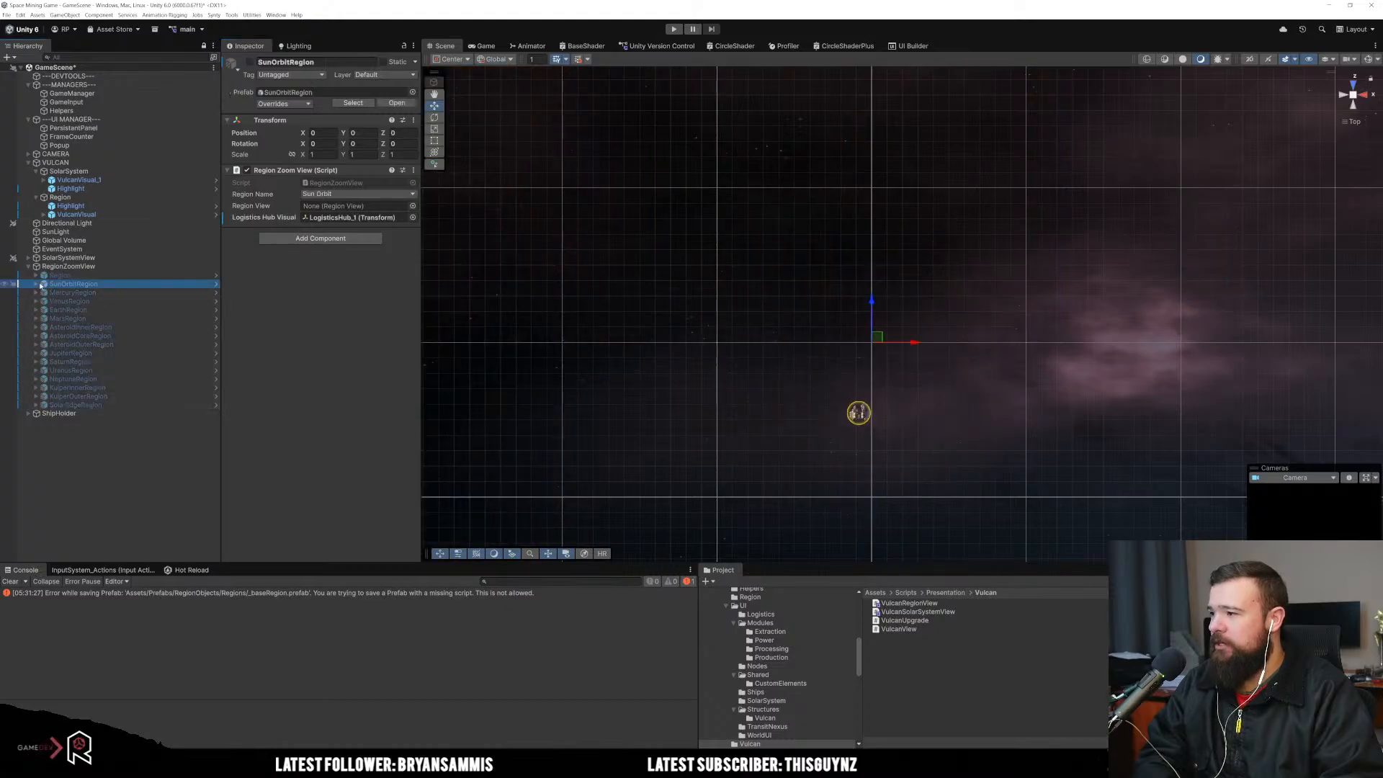
left_click(249, 62)
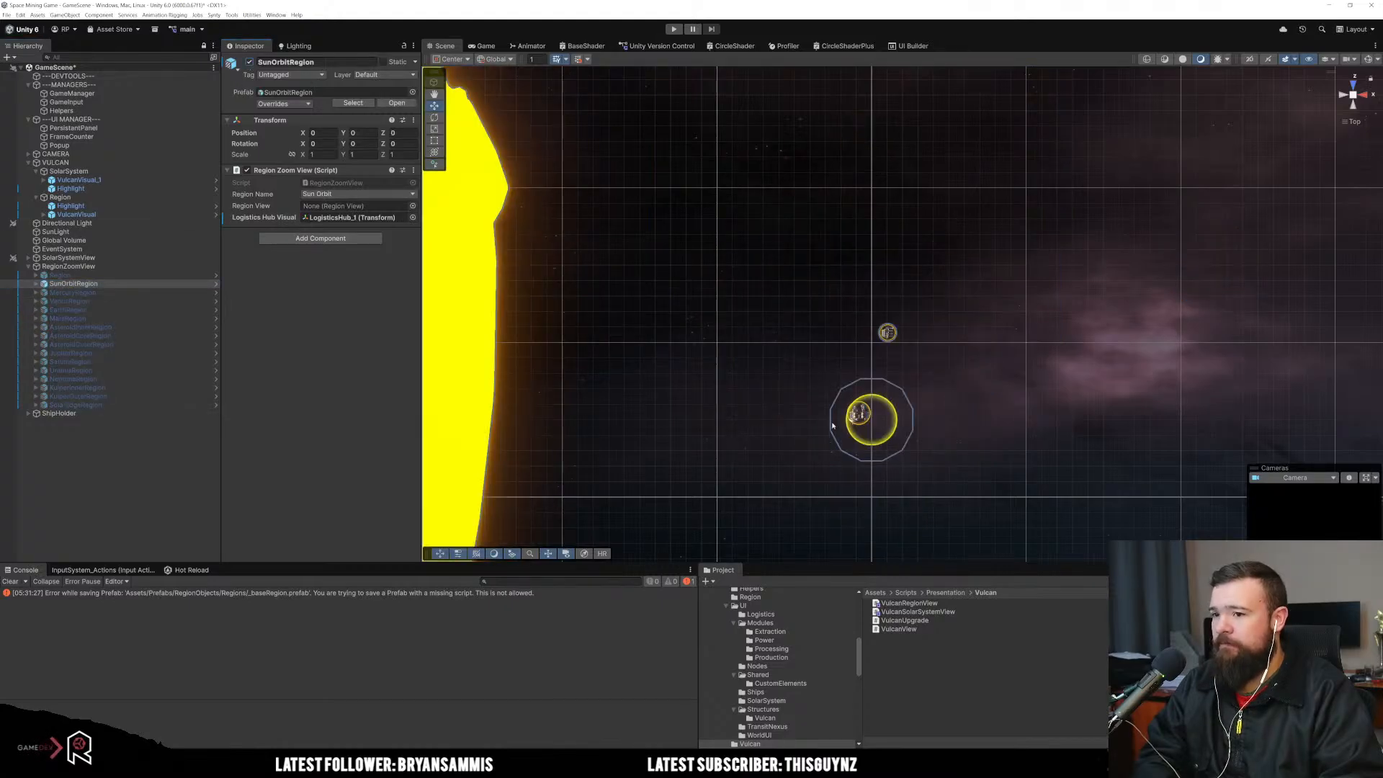
scroll(864, 481, "up", 6)
left_click_drag(887, 497, 858, 327)
scroll(807, 335, "up", 6)
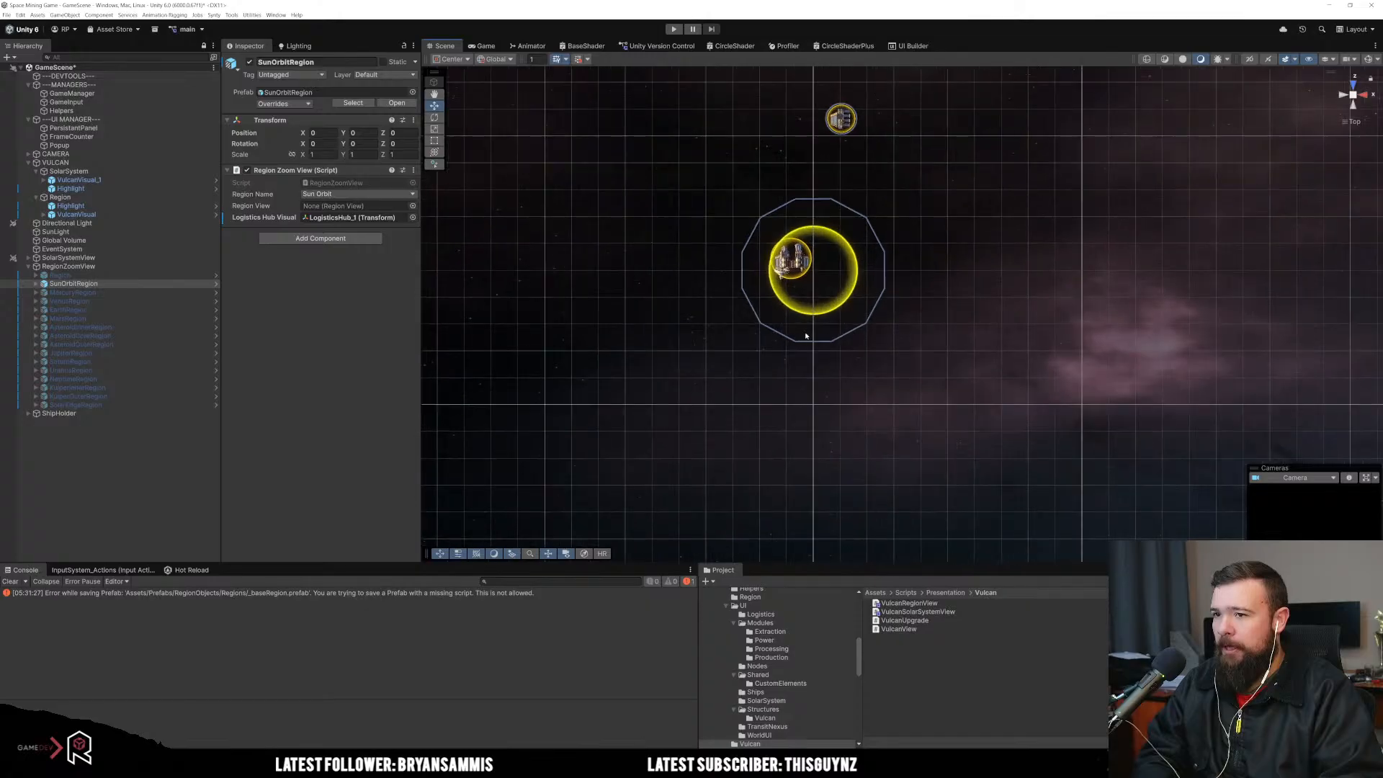
scroll(806, 335, "up", 2)
Step: Expand SunOrbitRegion and delete its SubRegion_2 from the scene
left_click(36, 286)
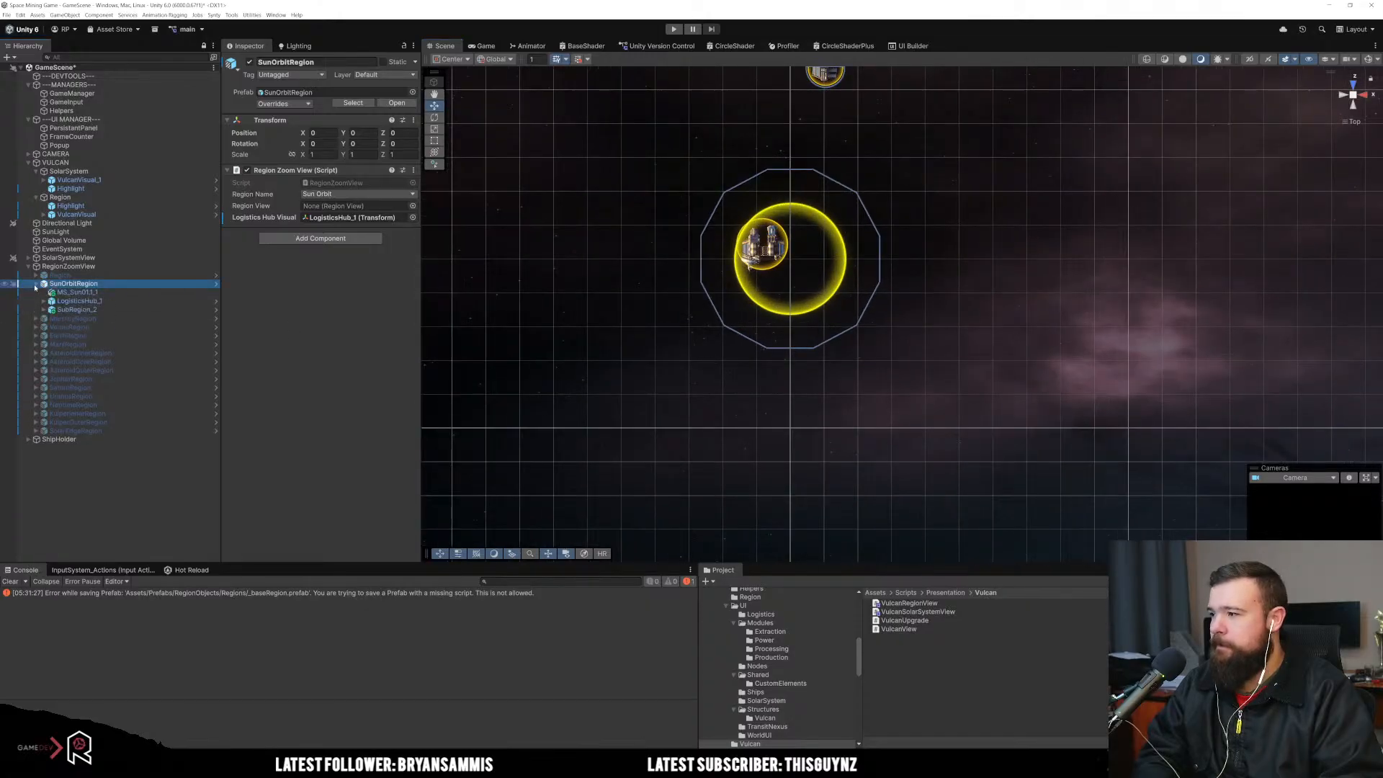
left_click(77, 301)
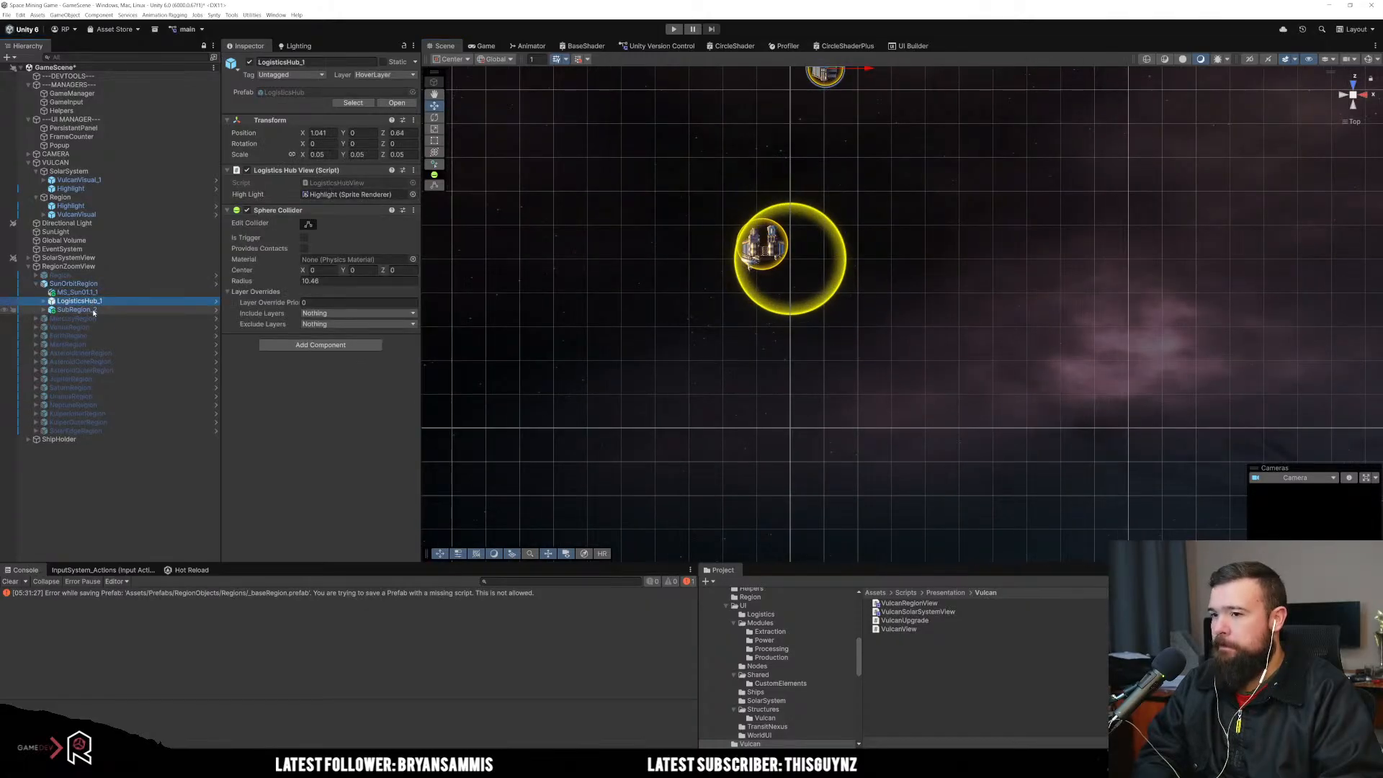
left_click(94, 311)
key("Delete")
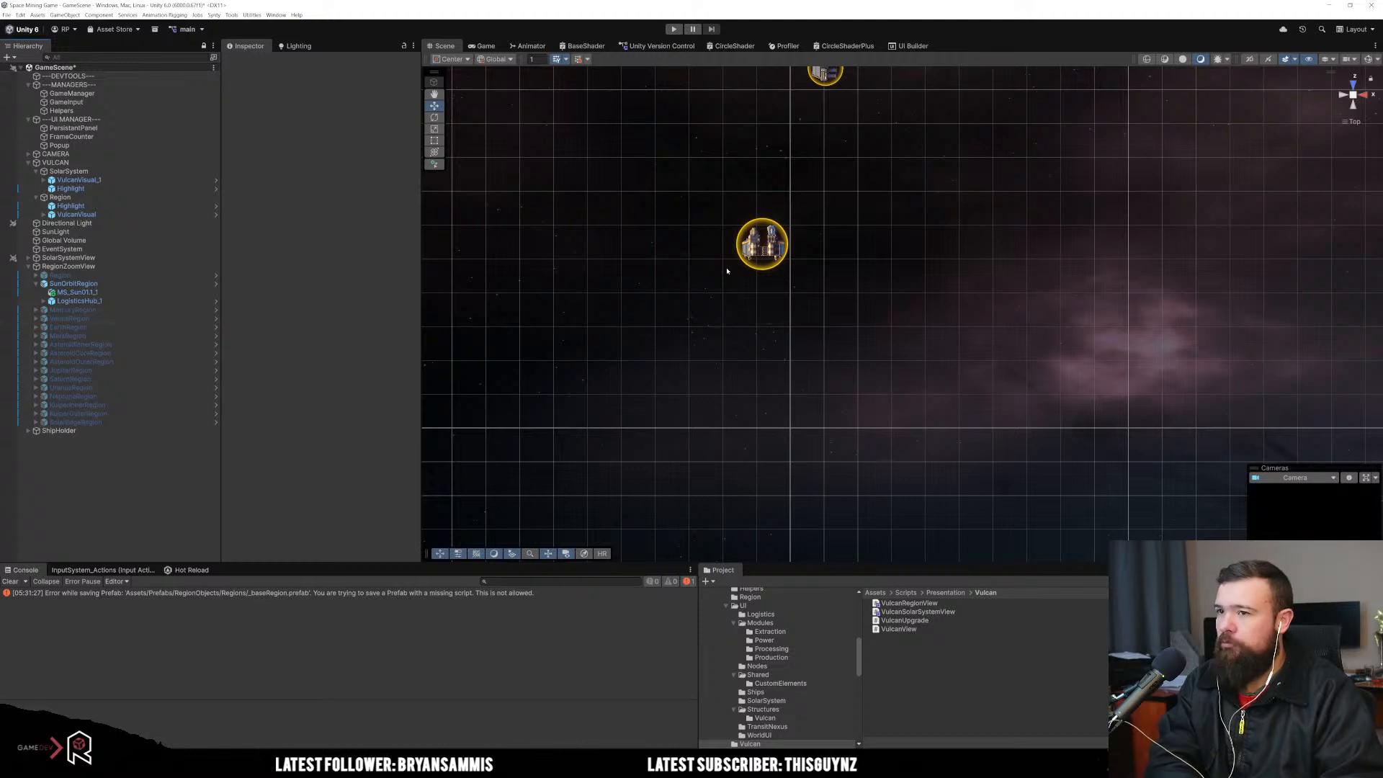
Step: Collapse SunOrbitRegion and deactivate it in the scene
left_click_drag(745, 178, 762, 221)
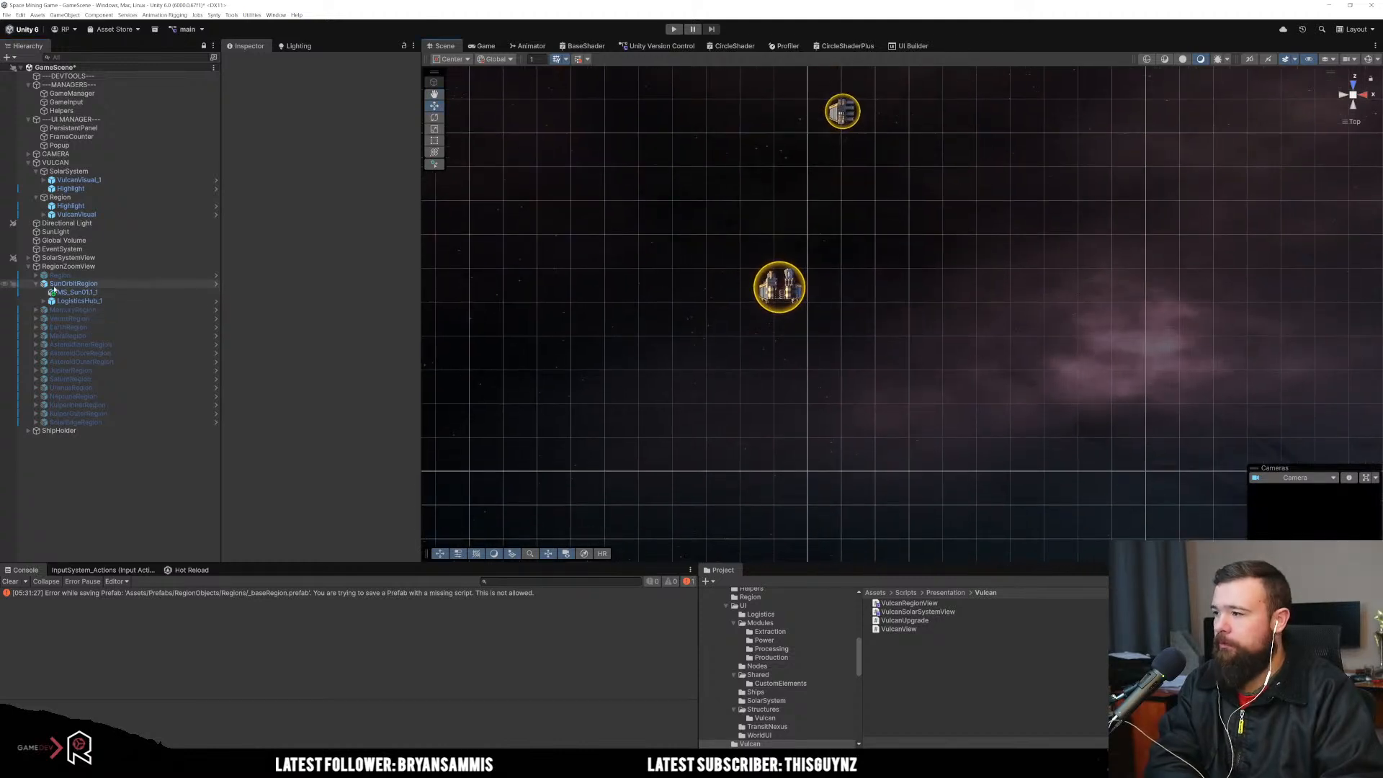
left_click(36, 285)
left_click(50, 284)
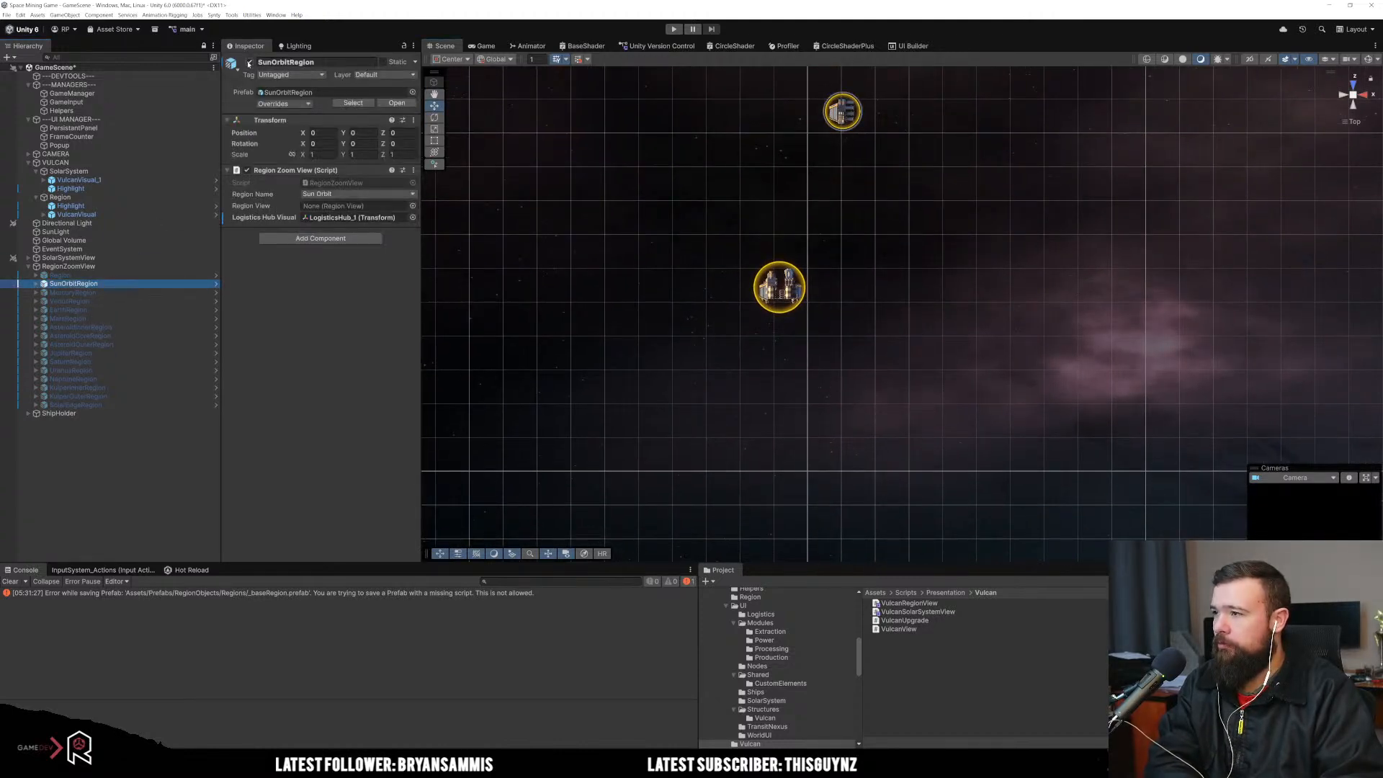
left_click(248, 63)
Step: Activate VenusRegion to delete its SubRegion_2, keeping the planet object and logistics hub, and deactivate the region again
left_click(40, 302)
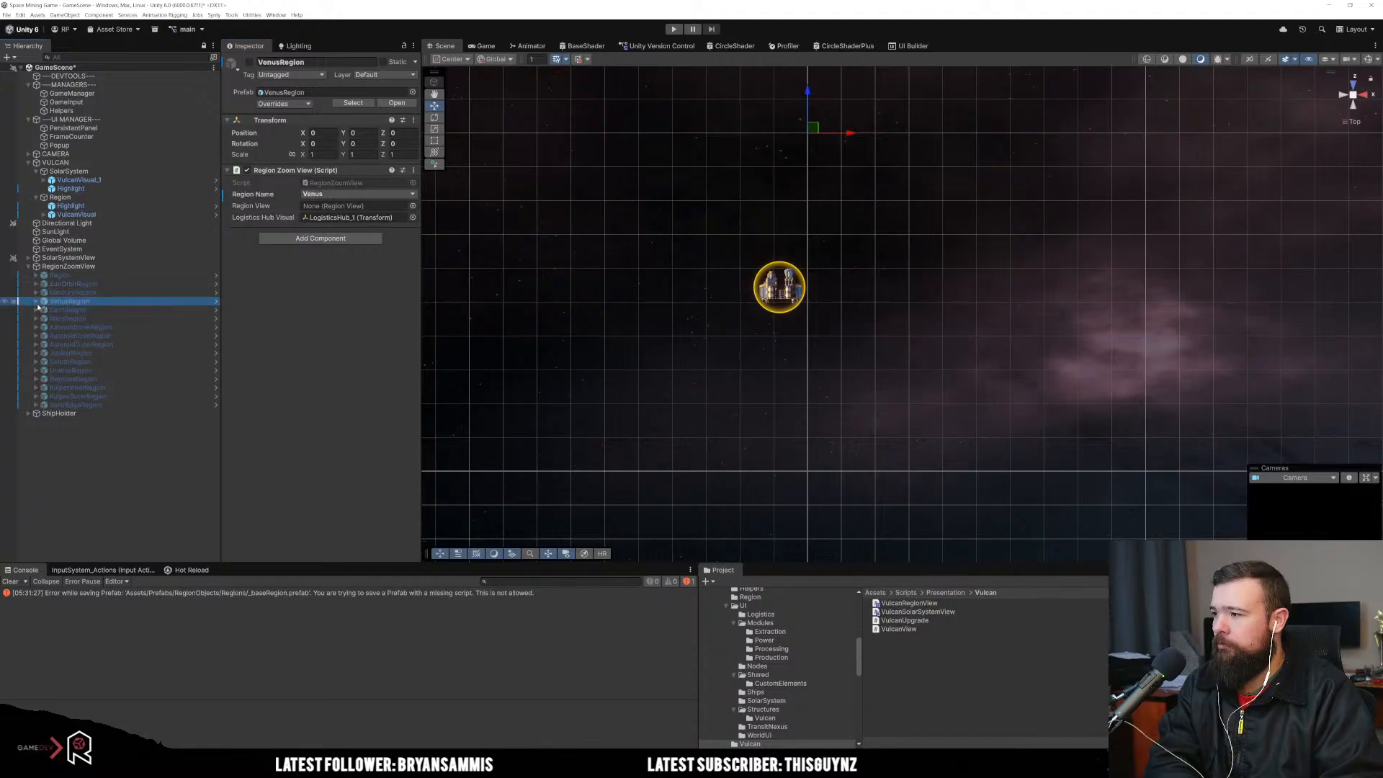
left_click(36, 301)
left_click(249, 62)
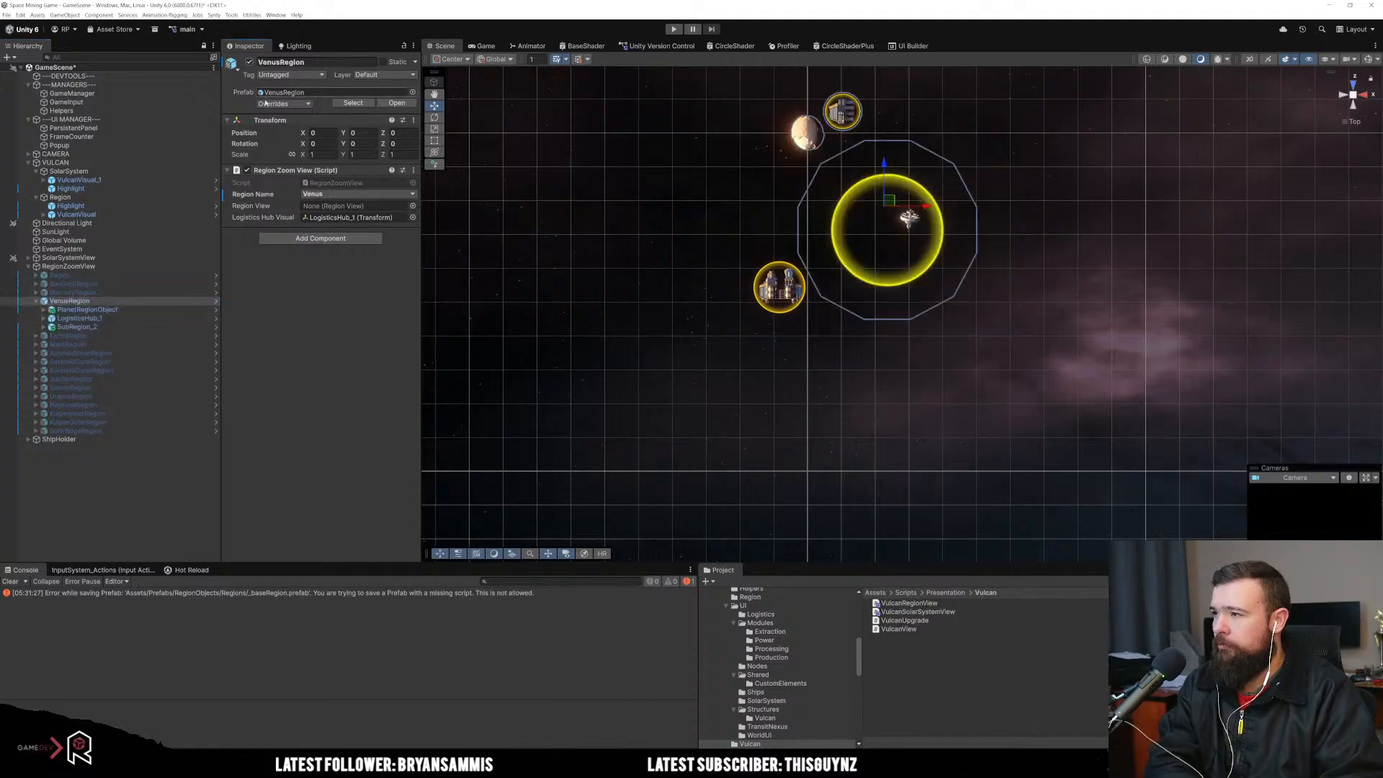
left_click(79, 318)
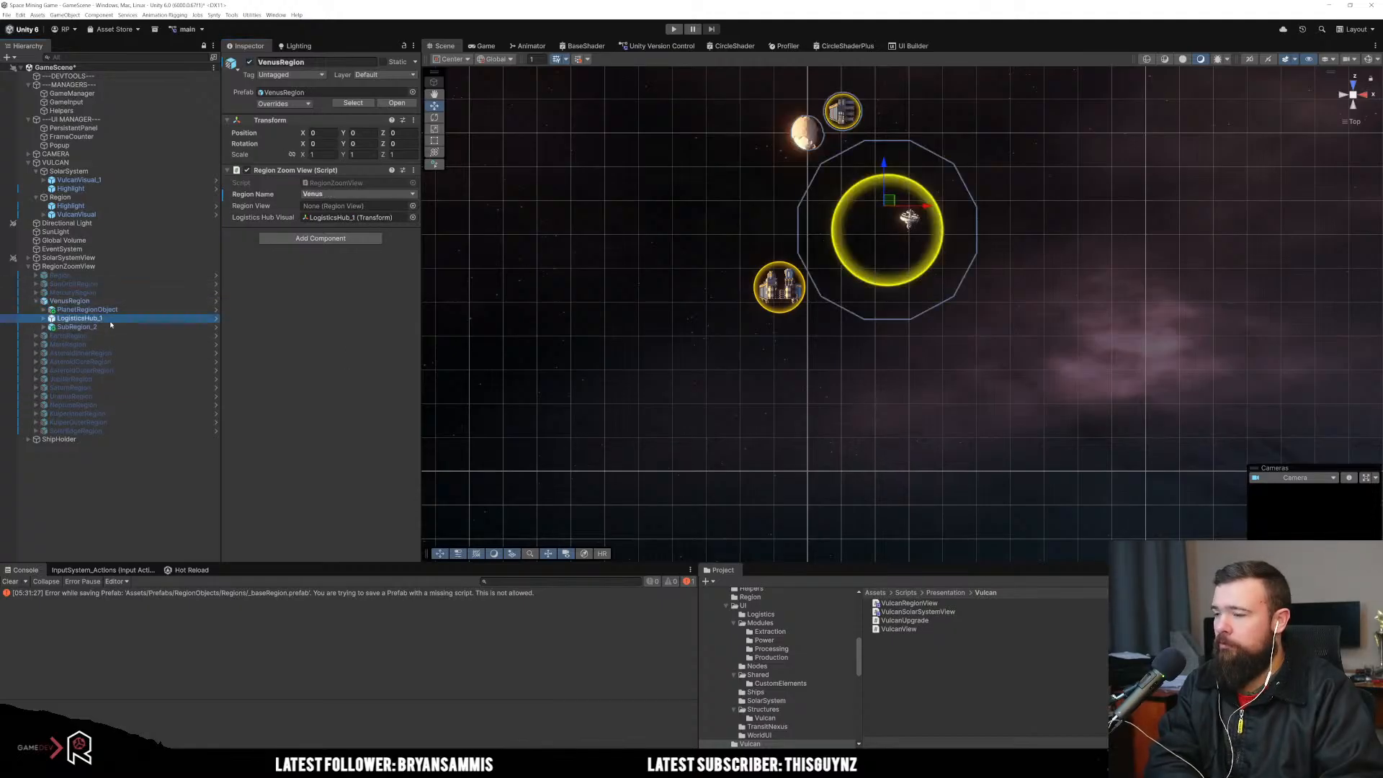
left_click(102, 335)
left_click(101, 328)
key("Delete")
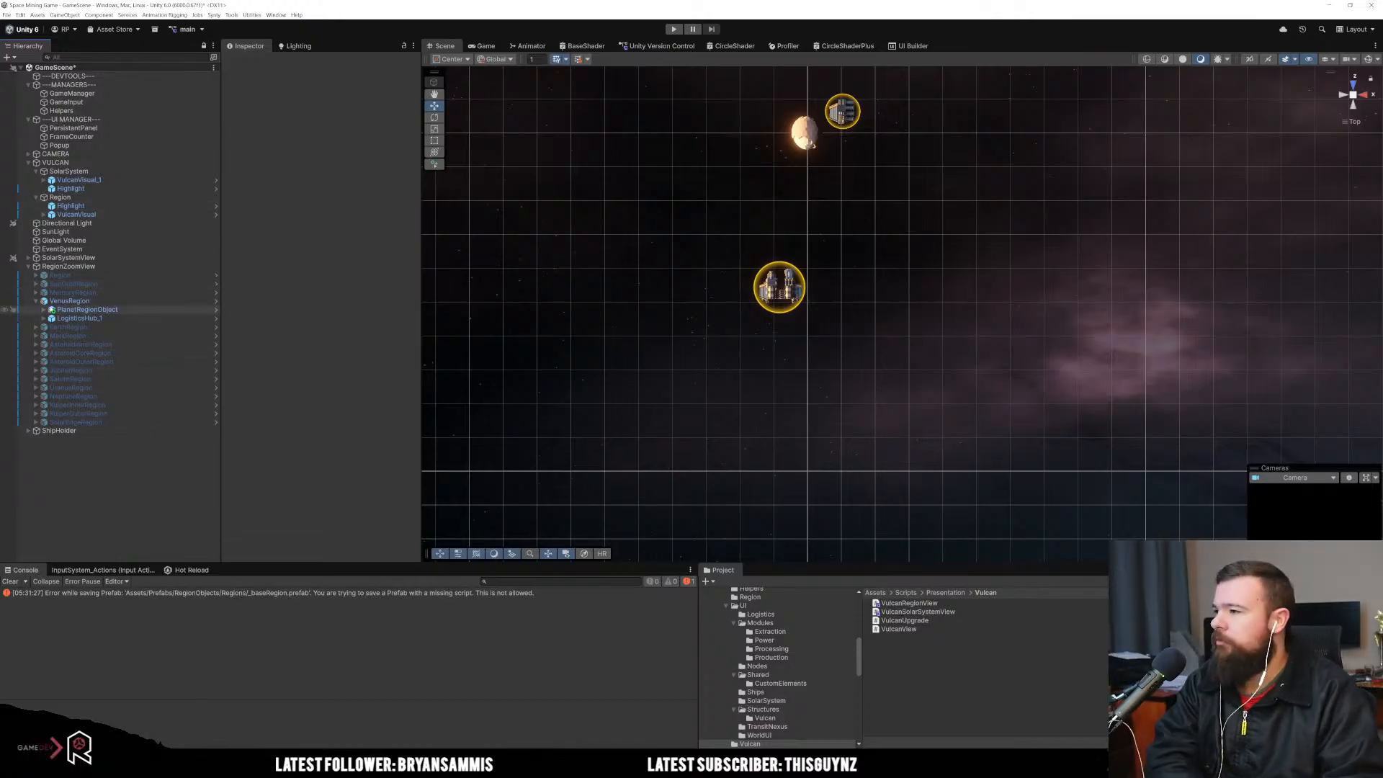
left_click(105, 301)
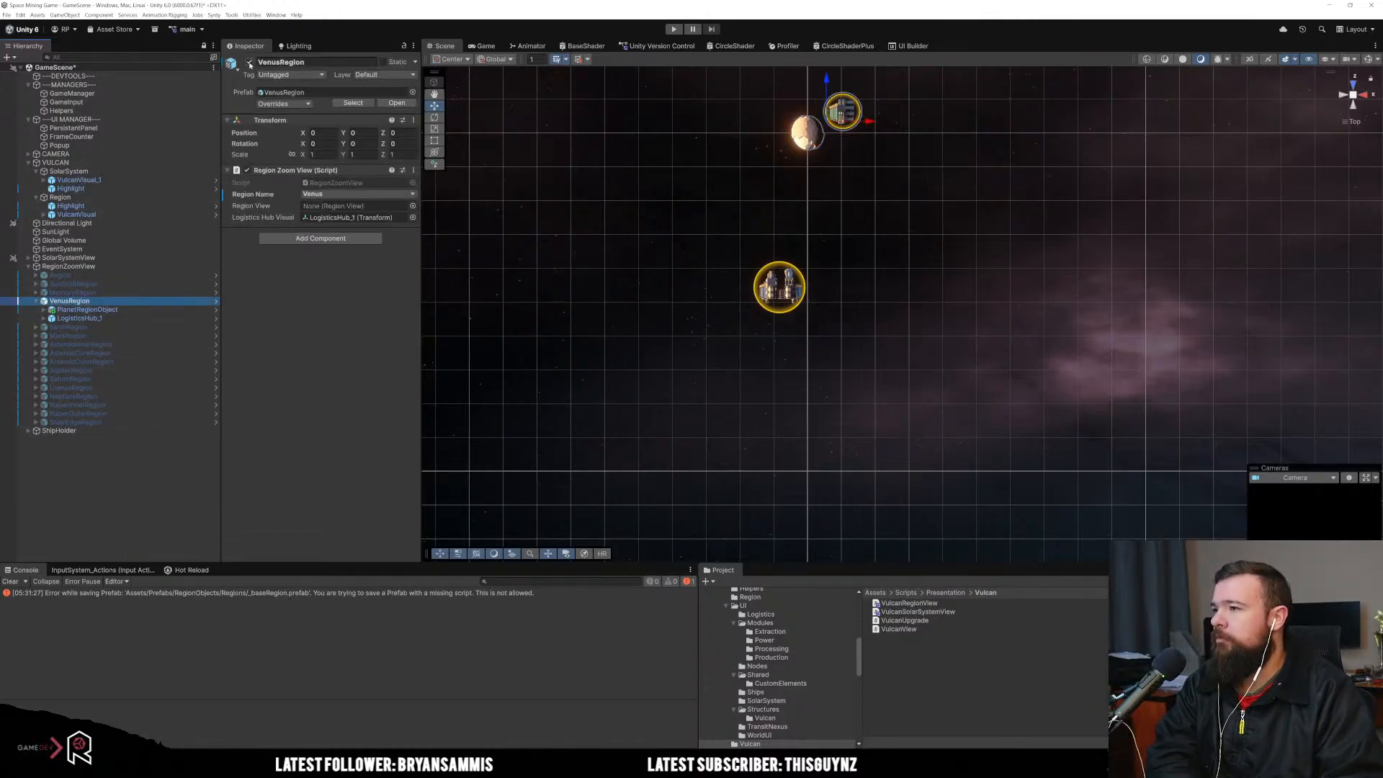
left_click(249, 63)
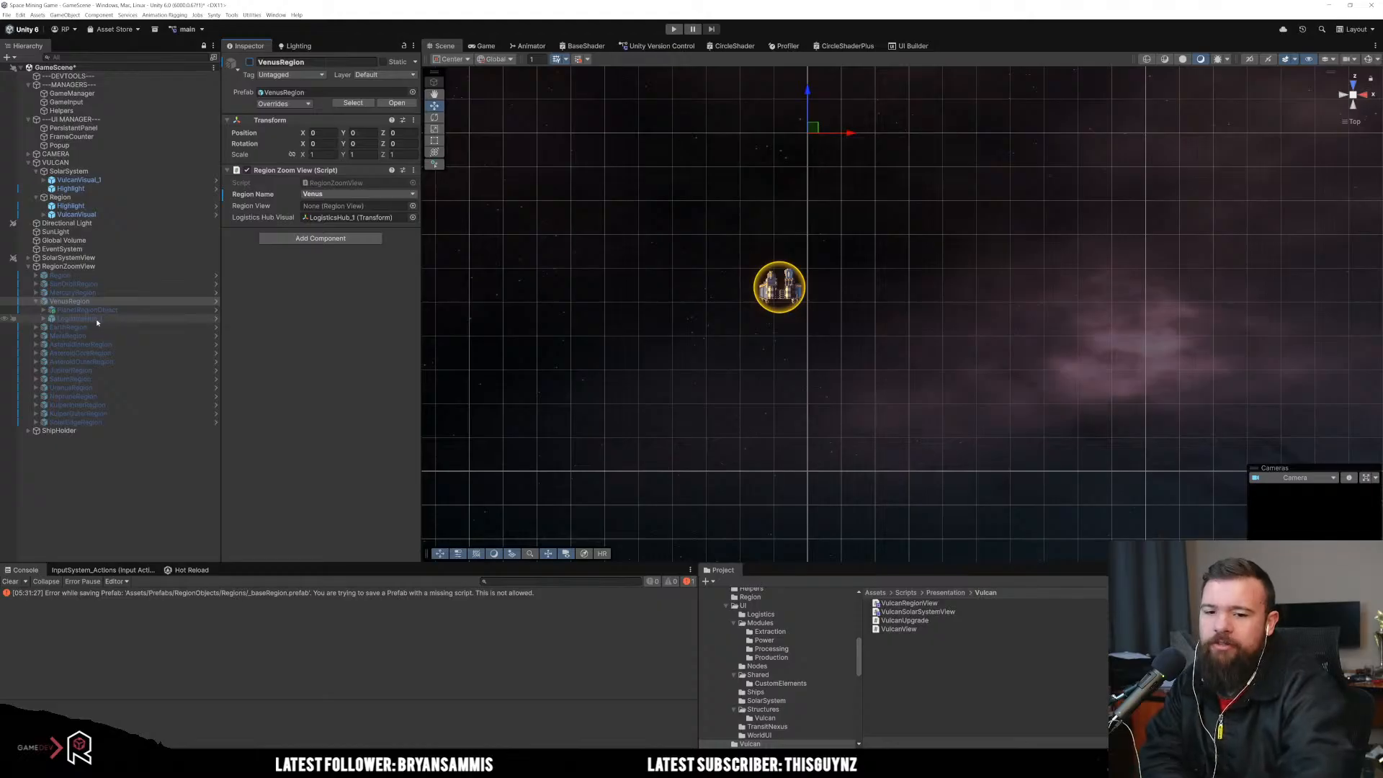
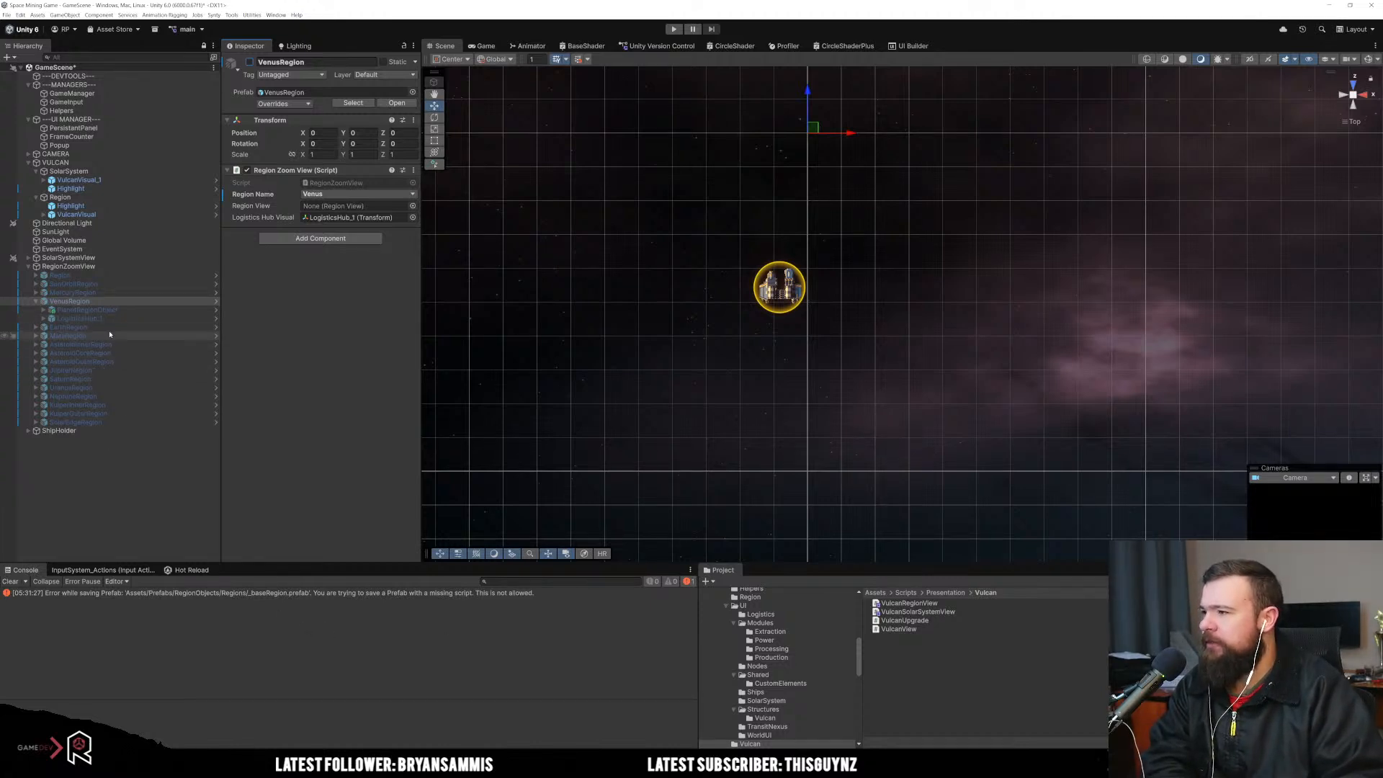
Step: Activate EarthRegion to delete its SubRegion_2, SubRegion_3 and SubRegion_4, and deactivate the region again
left_click(84, 328)
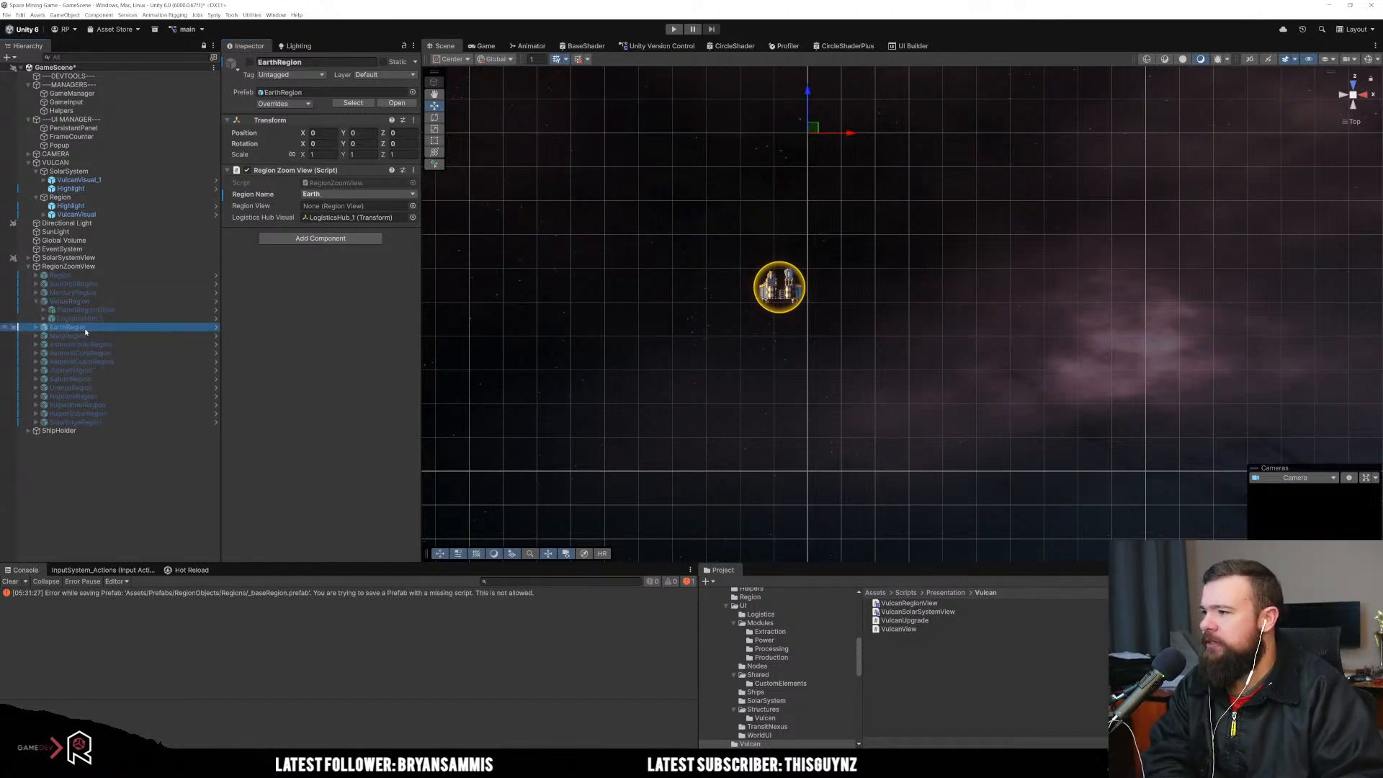
left_click(249, 62)
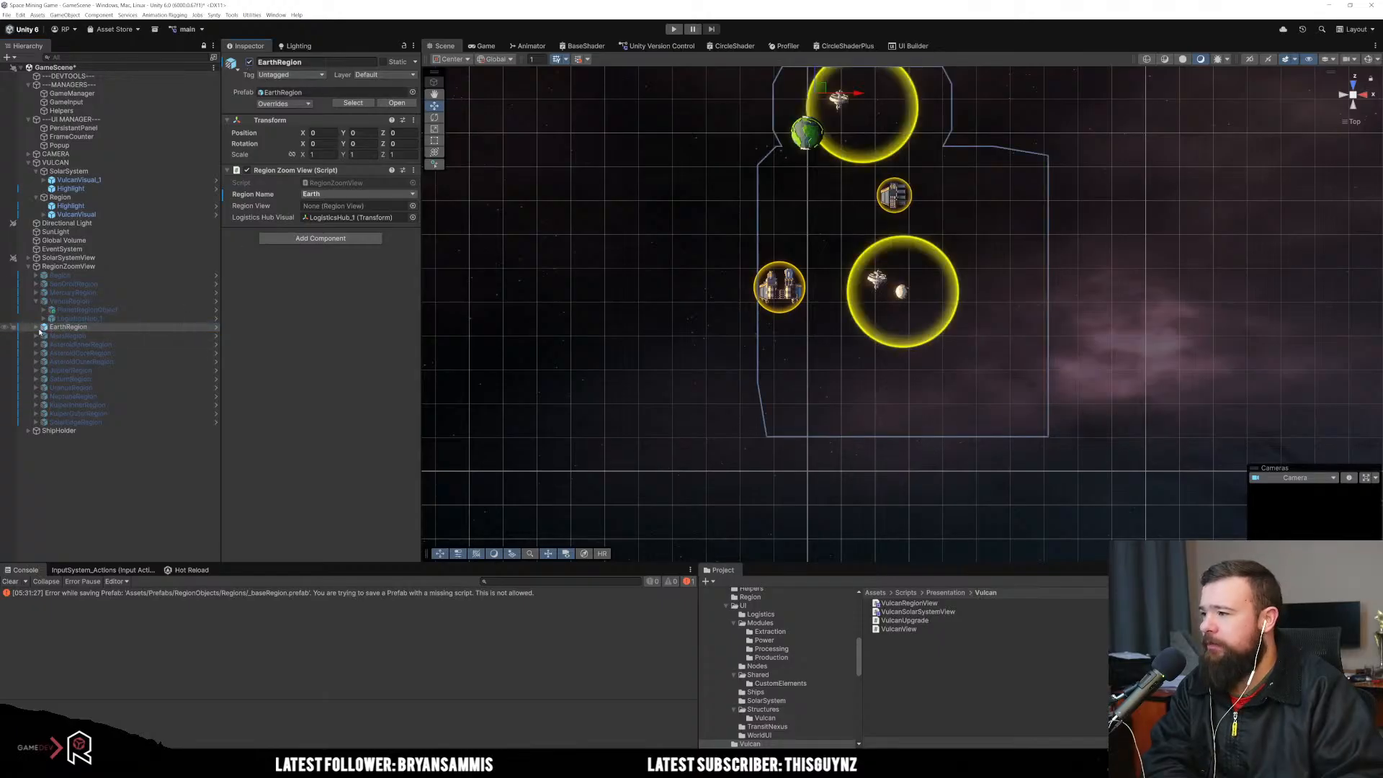
left_click(36, 328)
left_click(75, 353)
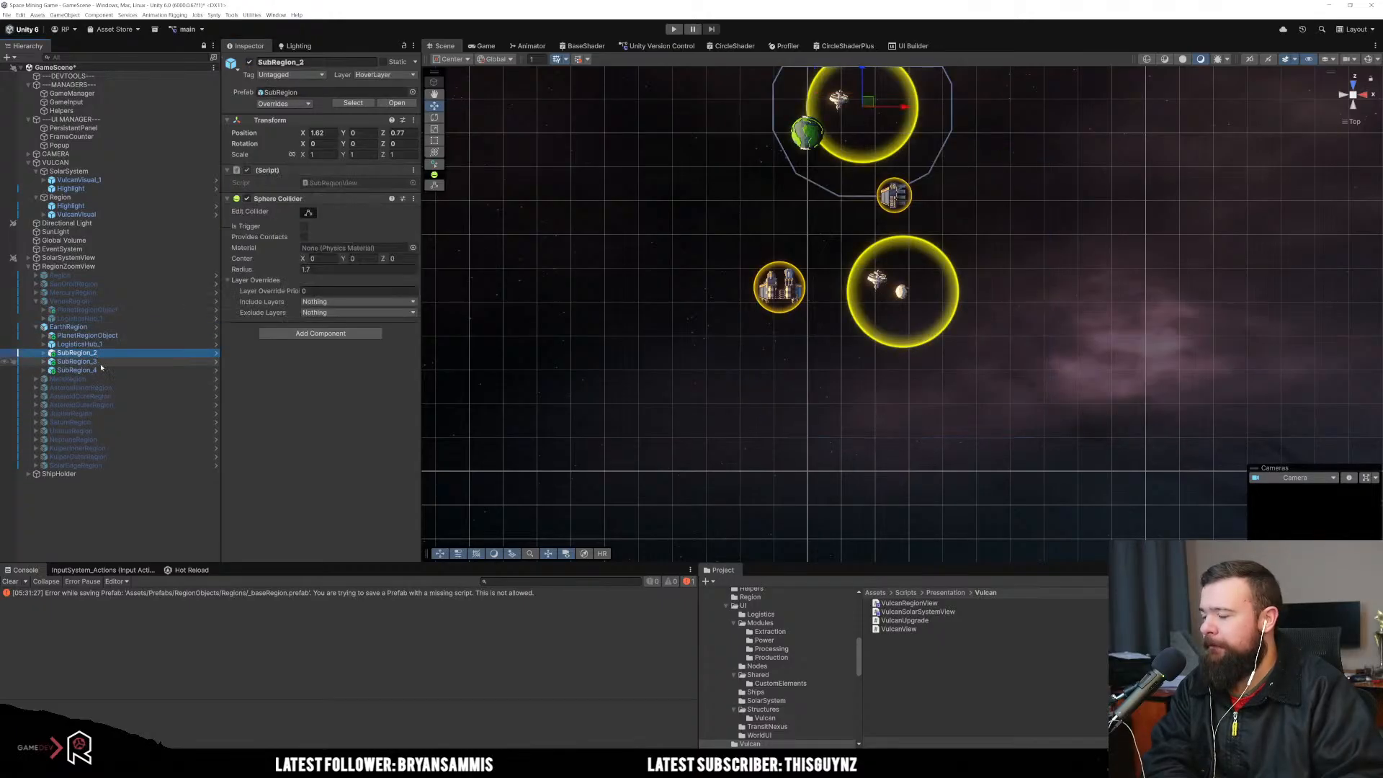
left_click(101, 369, "shift")
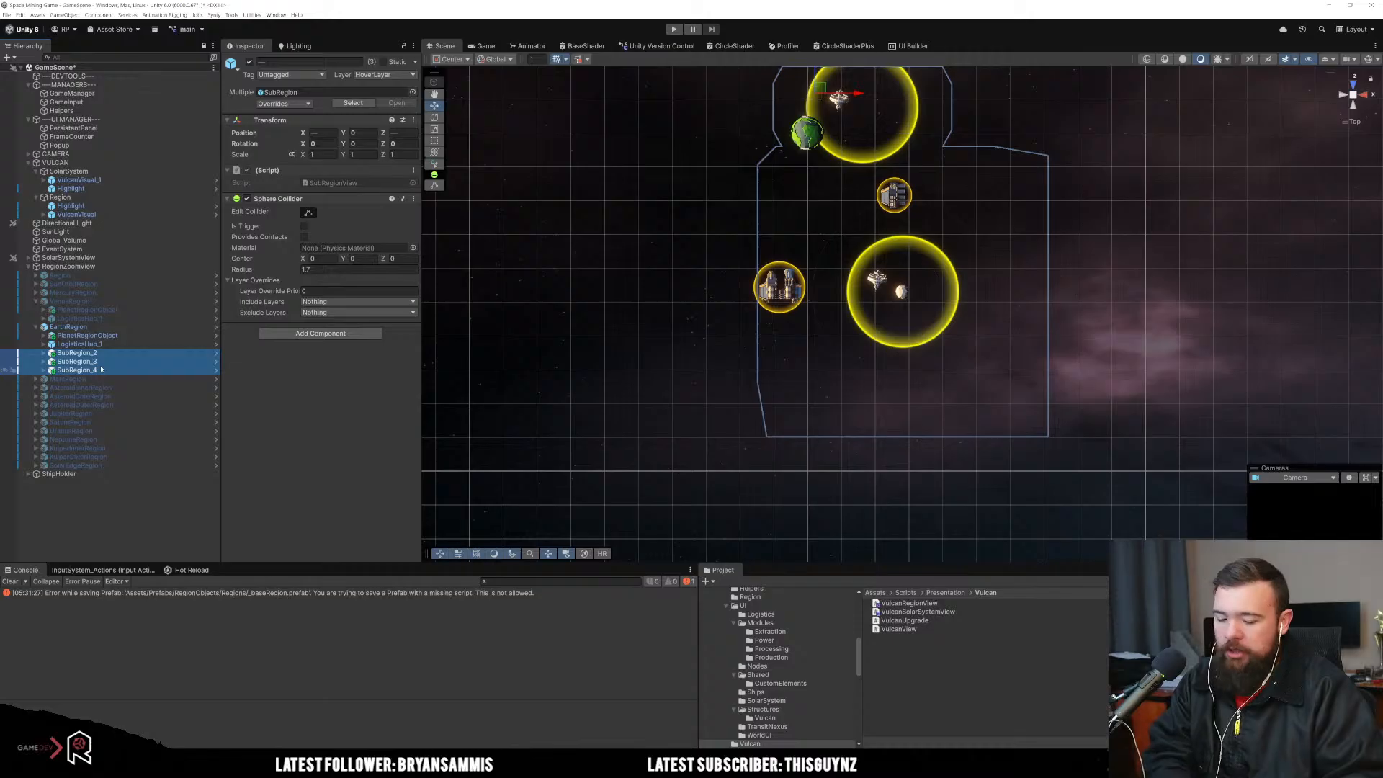
key("Delete")
left_click(69, 326)
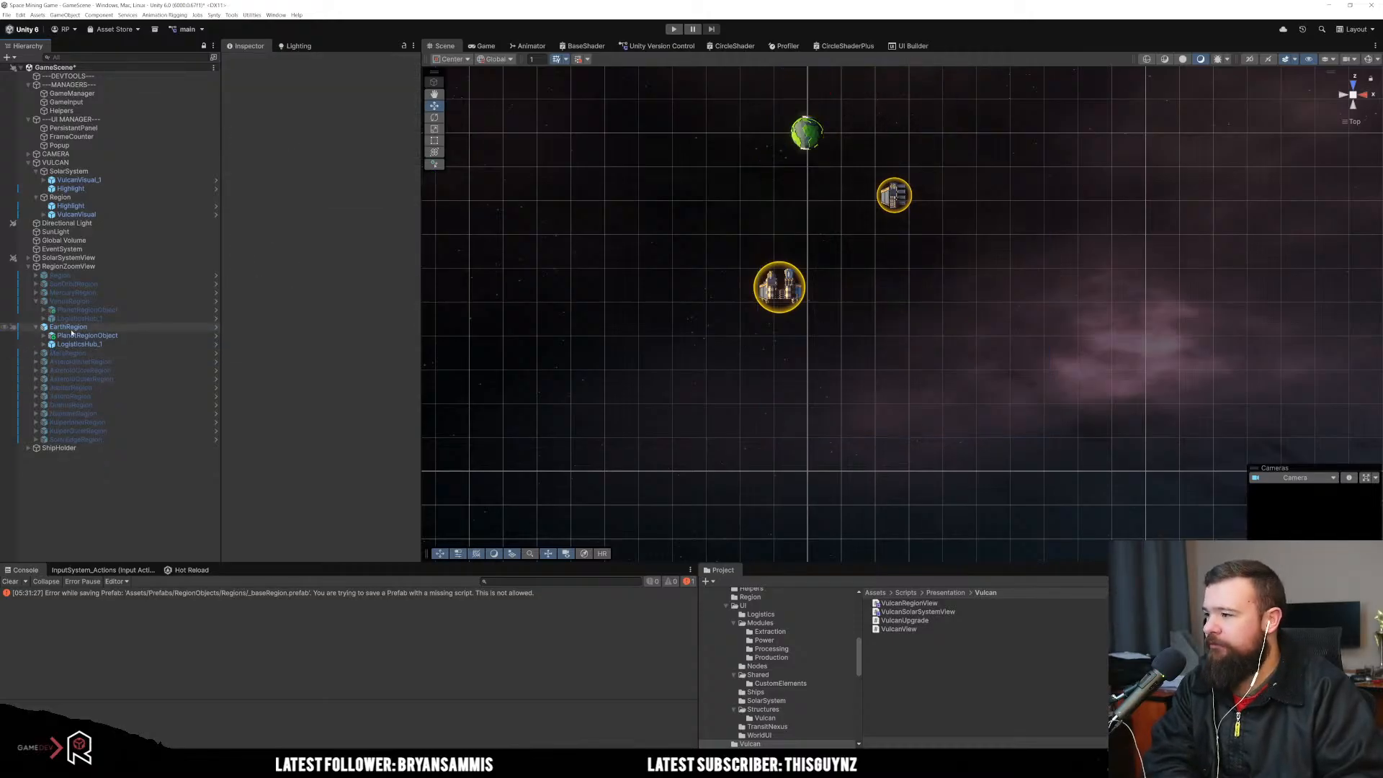
left_click(250, 62)
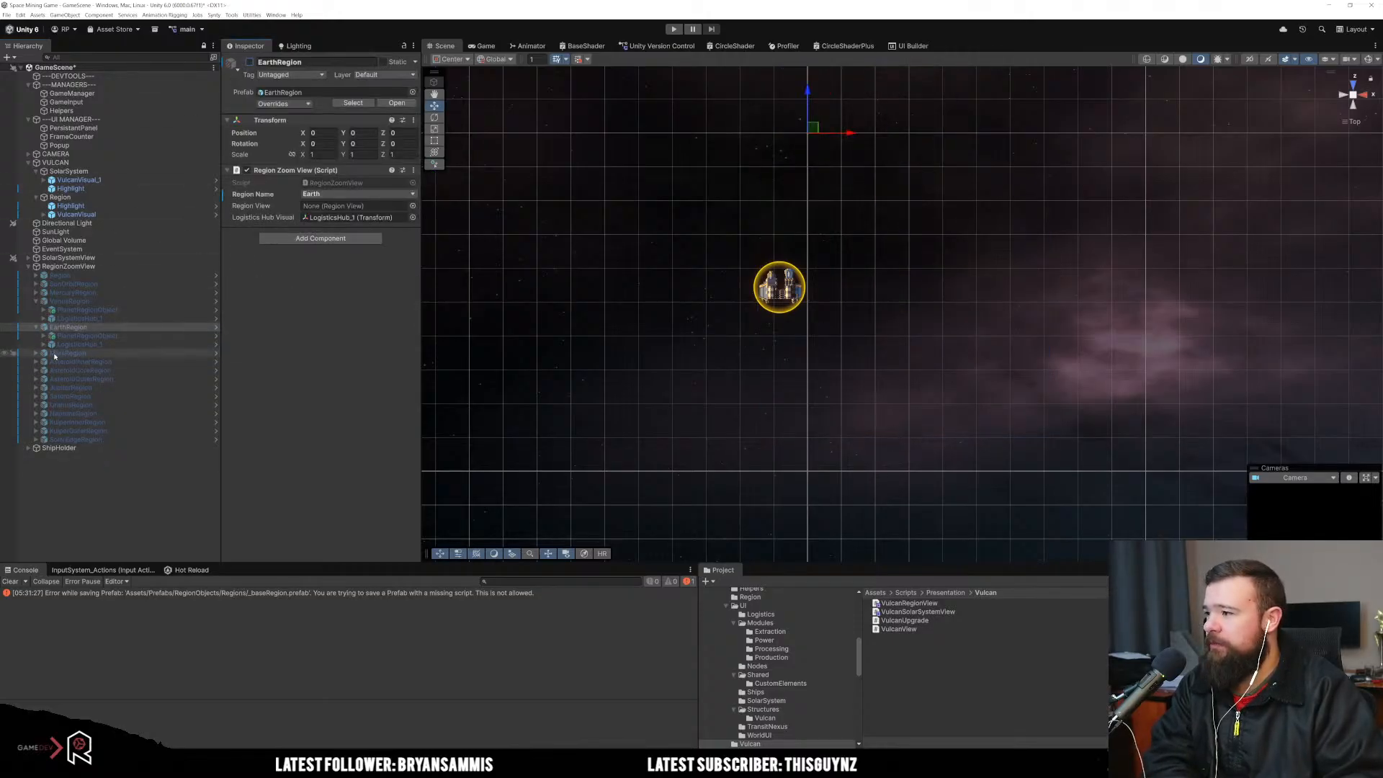
Step: Activate MarsRegion to delete its SubRegion_2 and SubRegion_3, and deactivate the region again
left_click(68, 353)
left_click(250, 62)
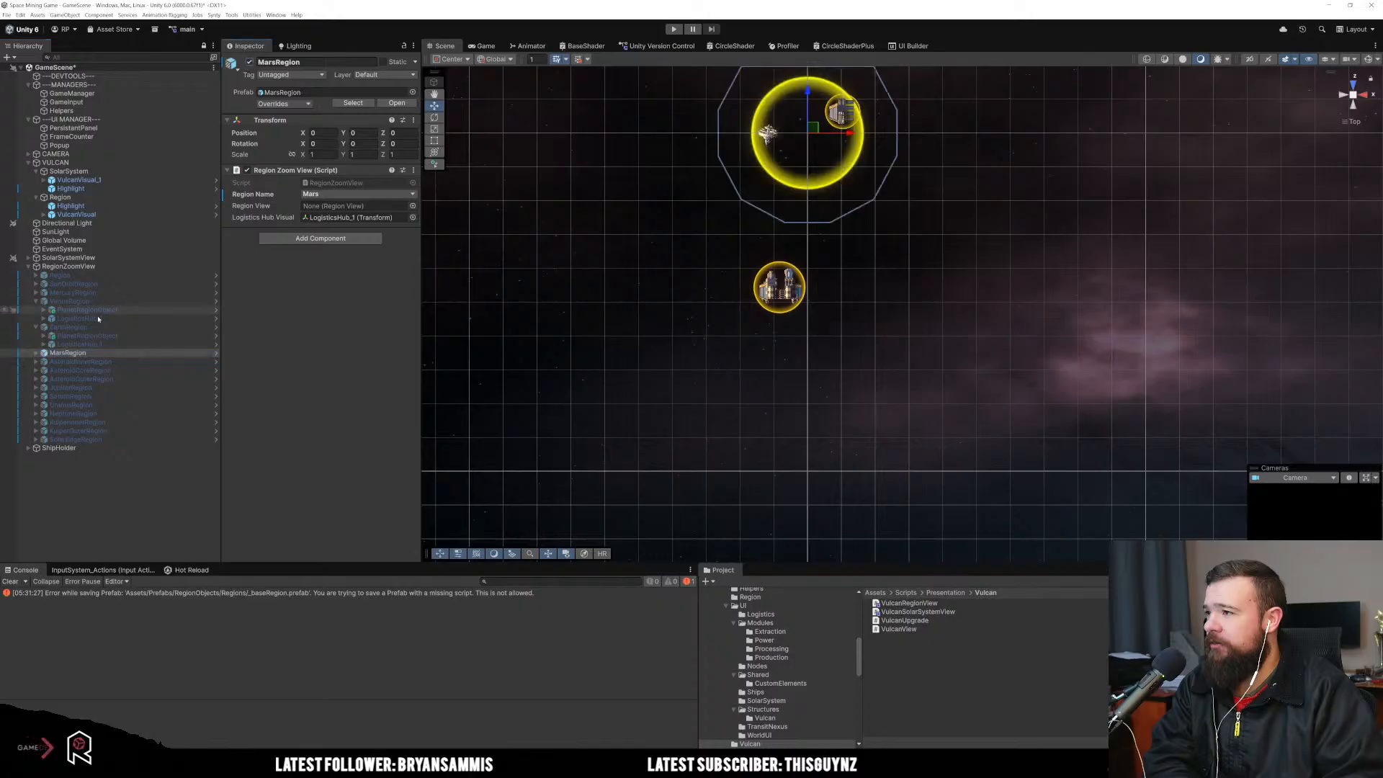
left_click(36, 353)
left_click(94, 379)
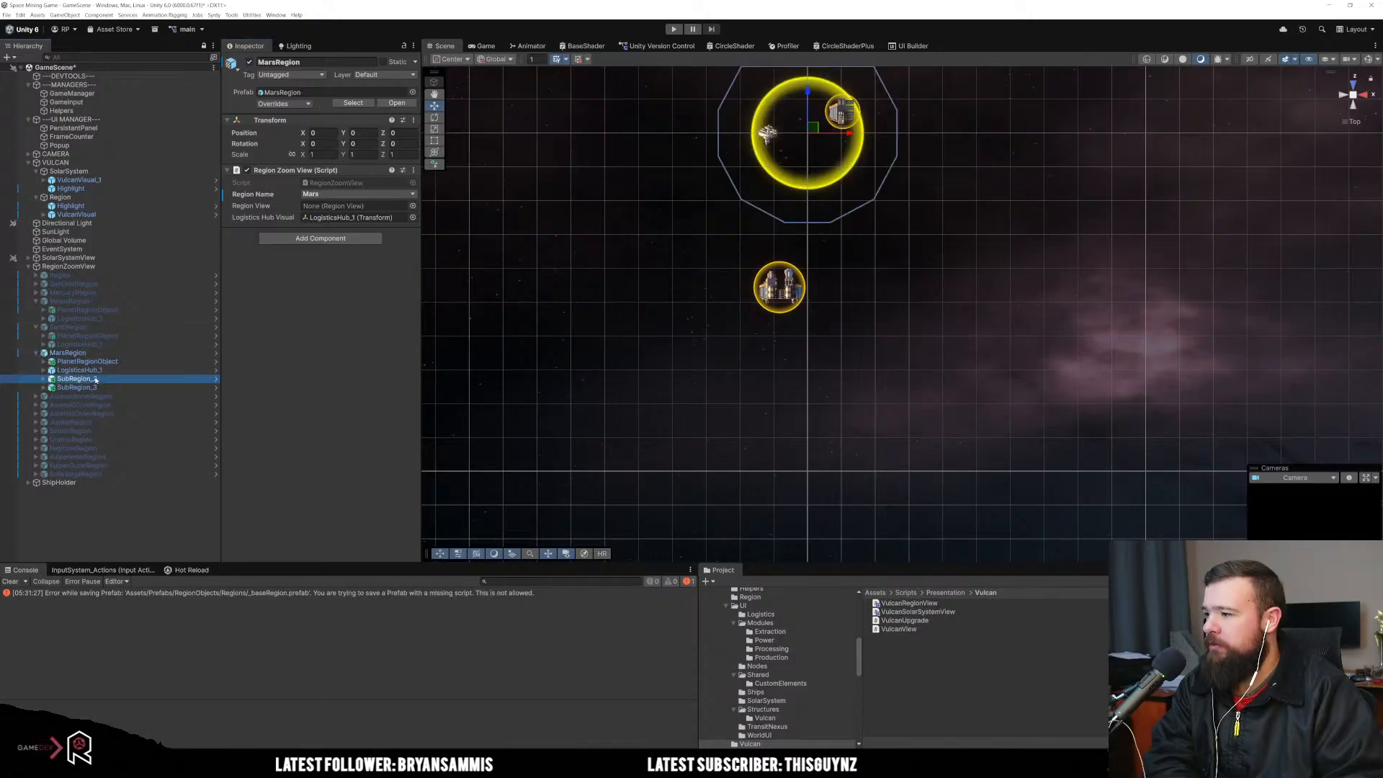
key("Delete")
left_click(95, 381)
key("Delete")
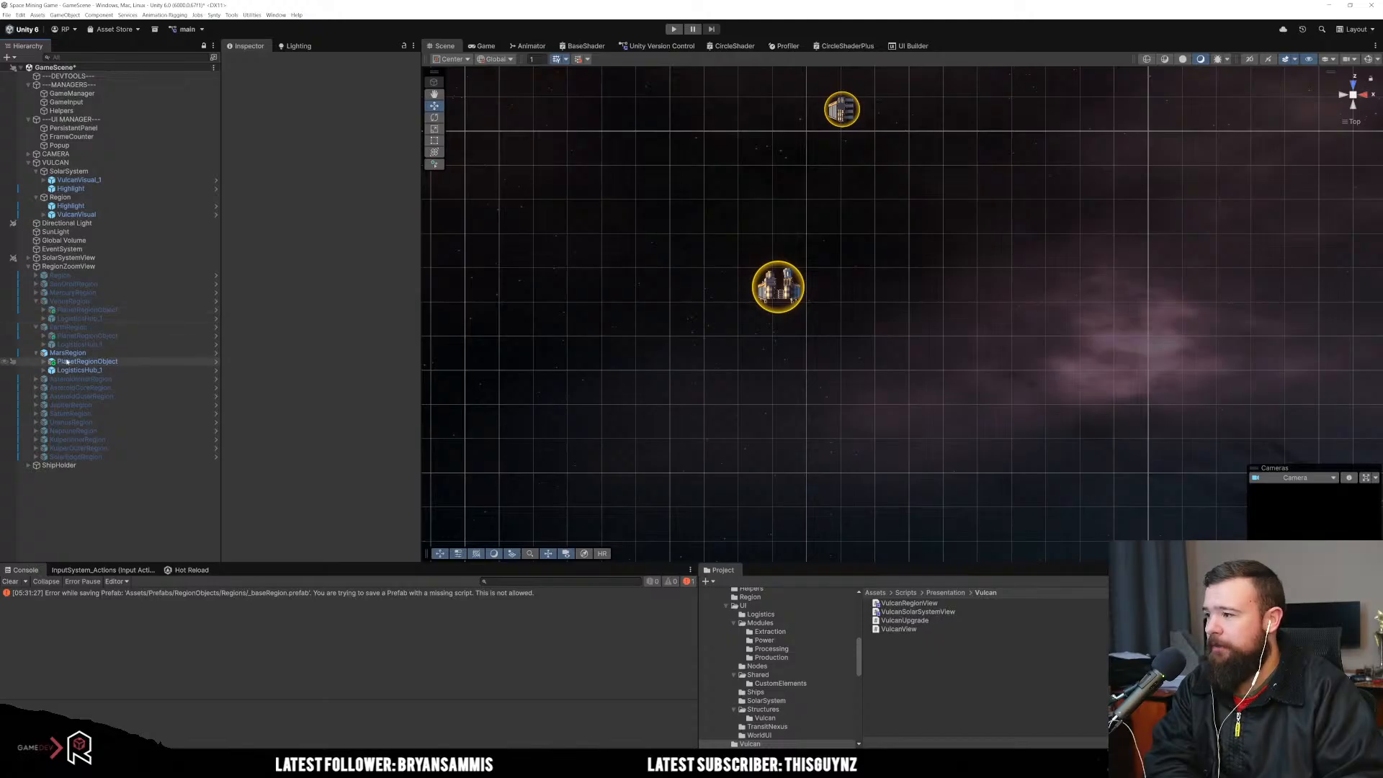
left_click(68, 353)
left_click(250, 63)
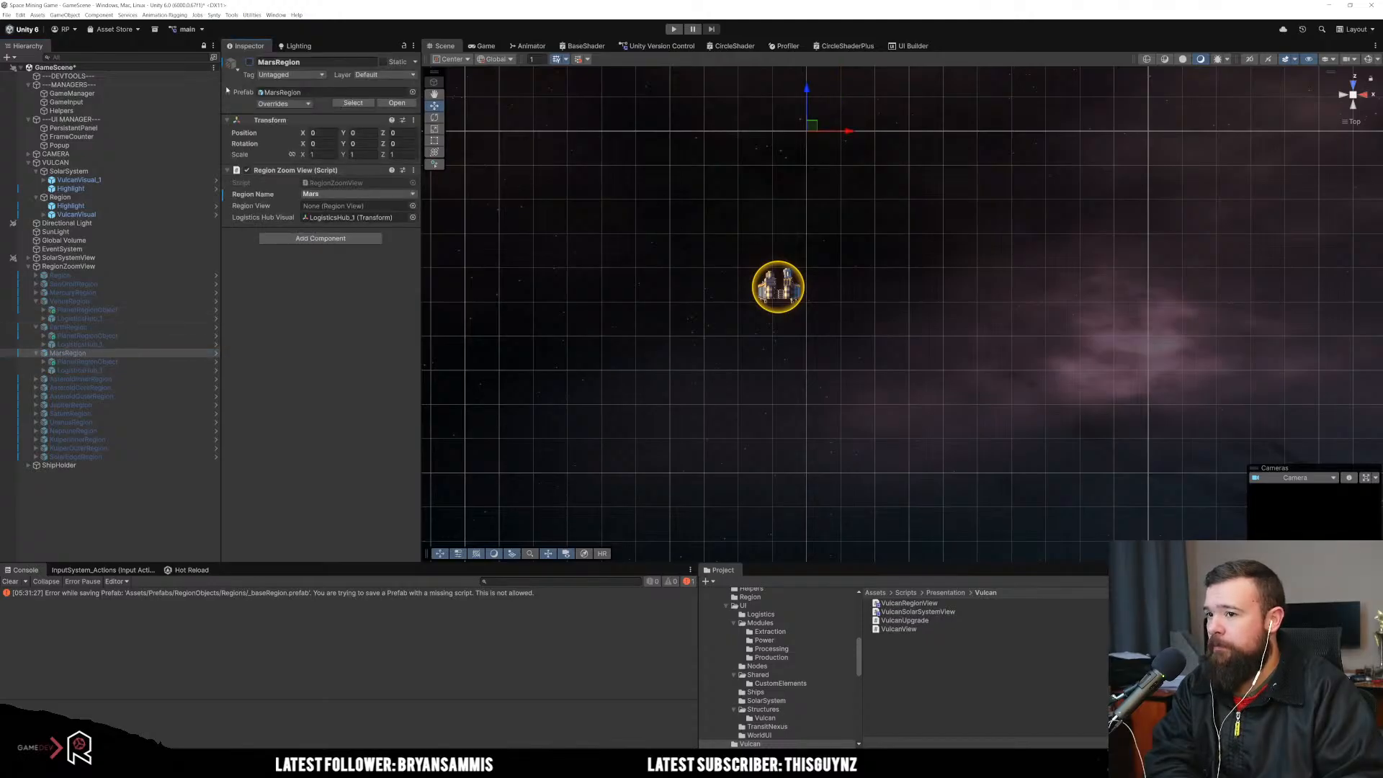
Step: Expand the inactive AsteroidInnerRegion and delete its SubRegion_2, keeping the logistics hub
left_click_drag(663, 185, 602, 349)
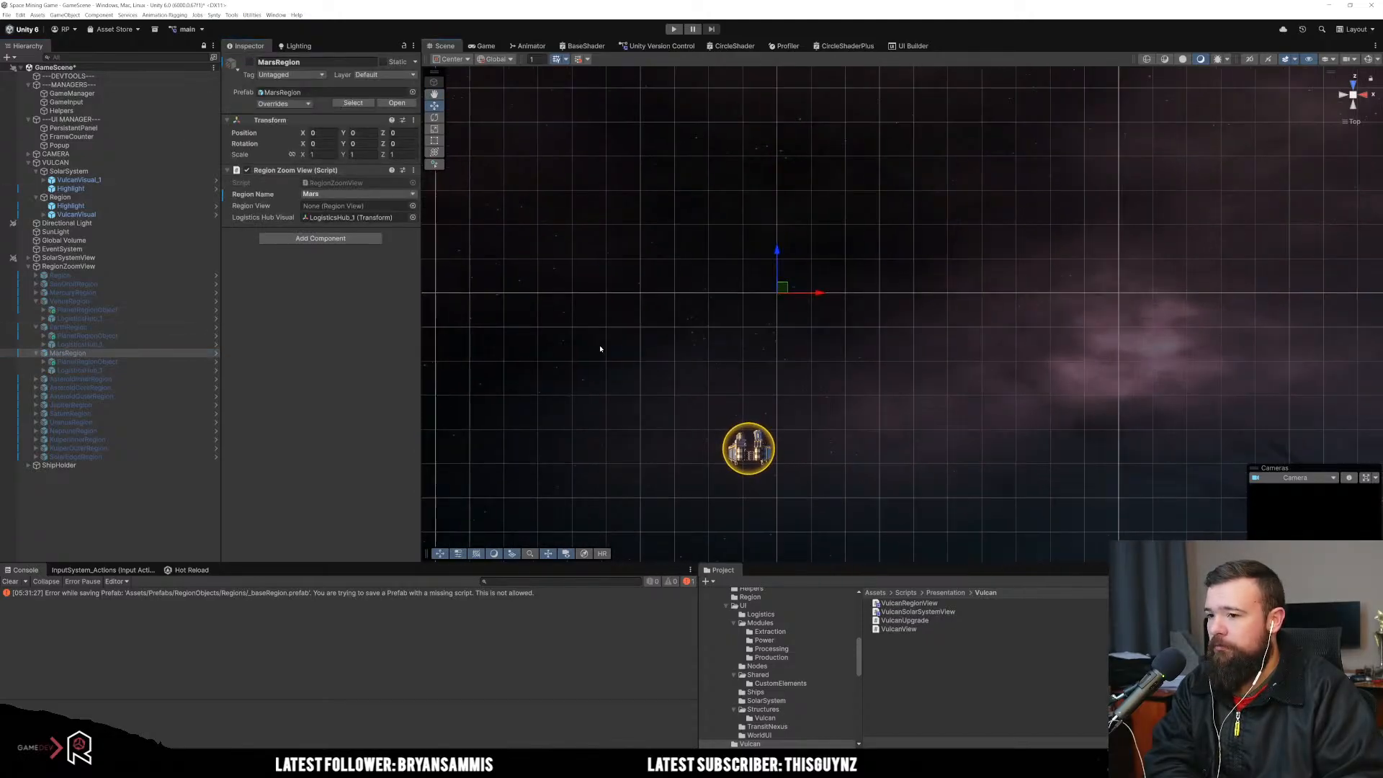
left_click(124, 387)
left_click(79, 379)
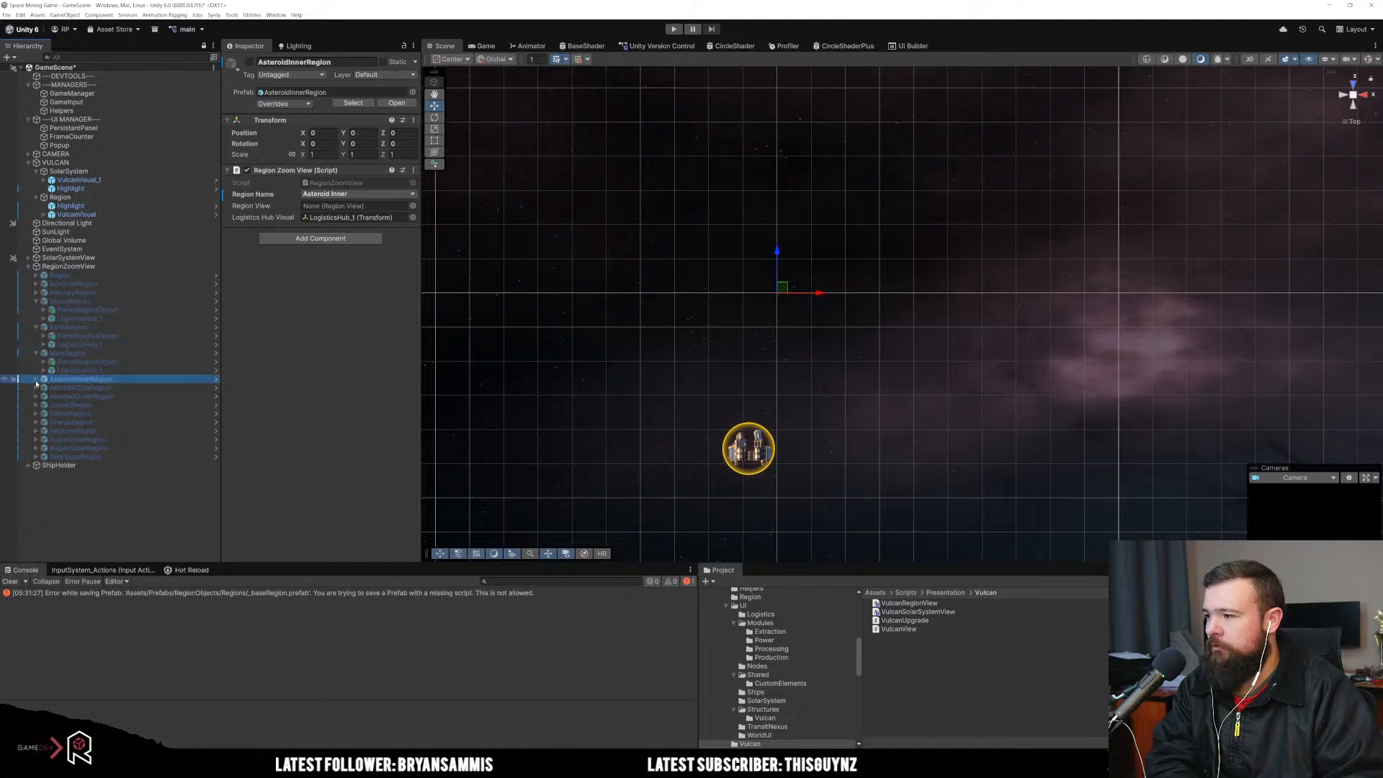
left_click(35, 379)
left_click(95, 398)
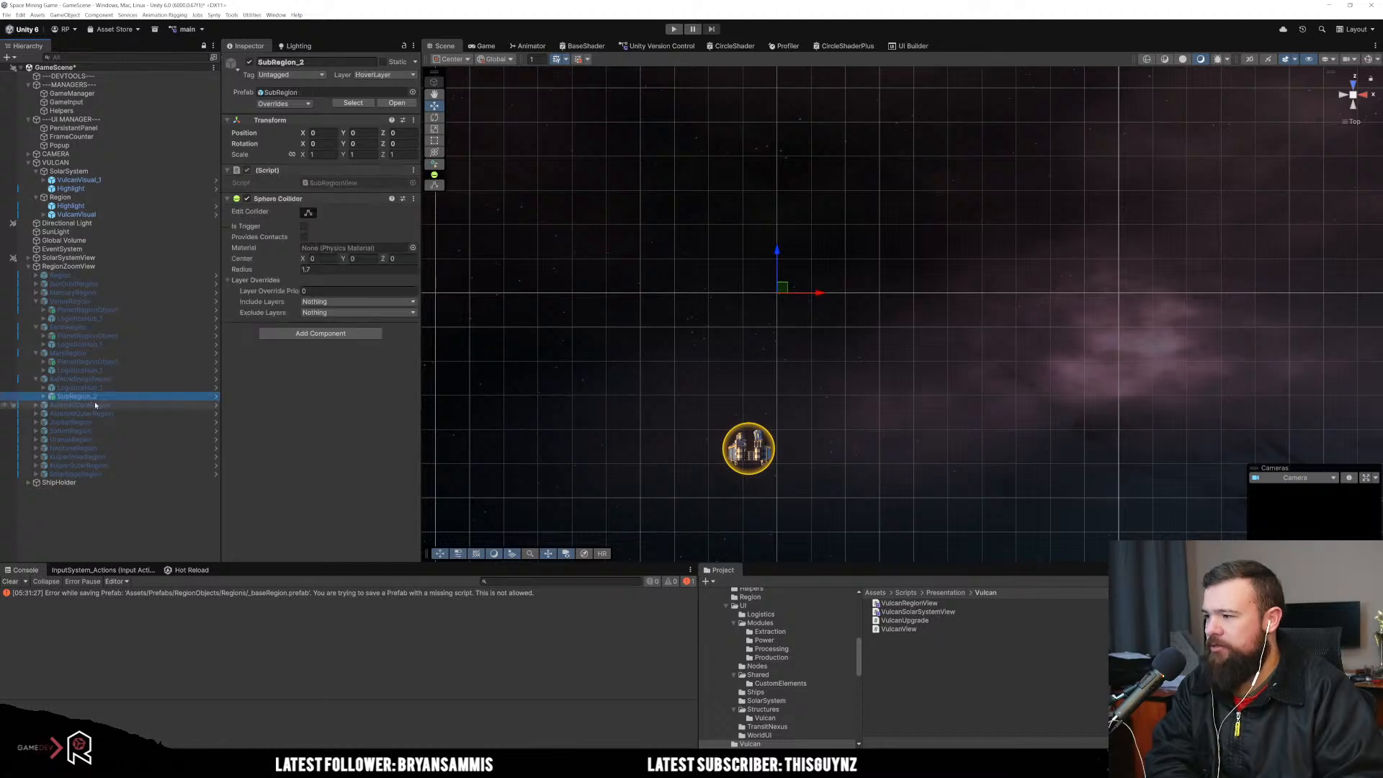
key("Delete")
Step: Delete SubRegion_2 through SubRegion_4 from AsteroidCoreRegion and the remaining sub-region from AsteroidOuterRegion
left_click(66, 397)
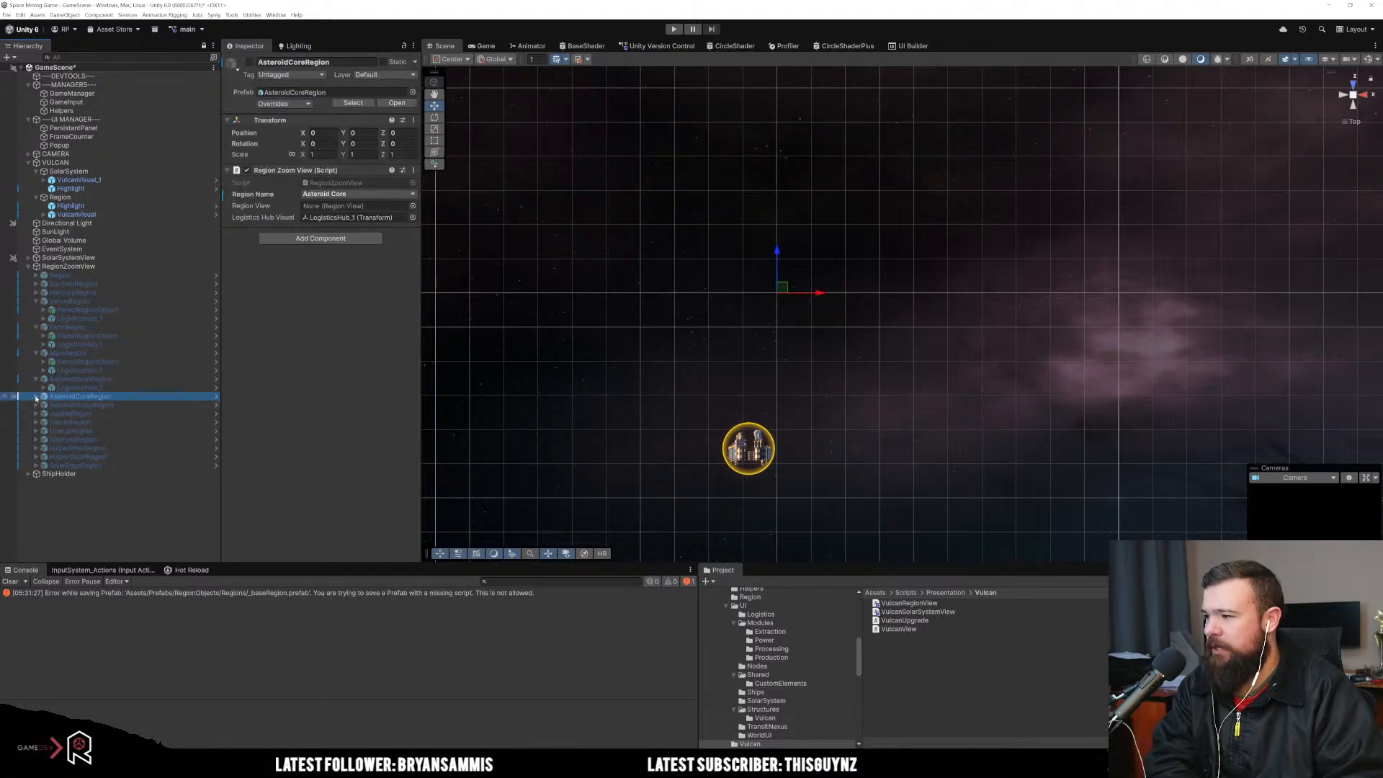
key("Right")
left_click(93, 415)
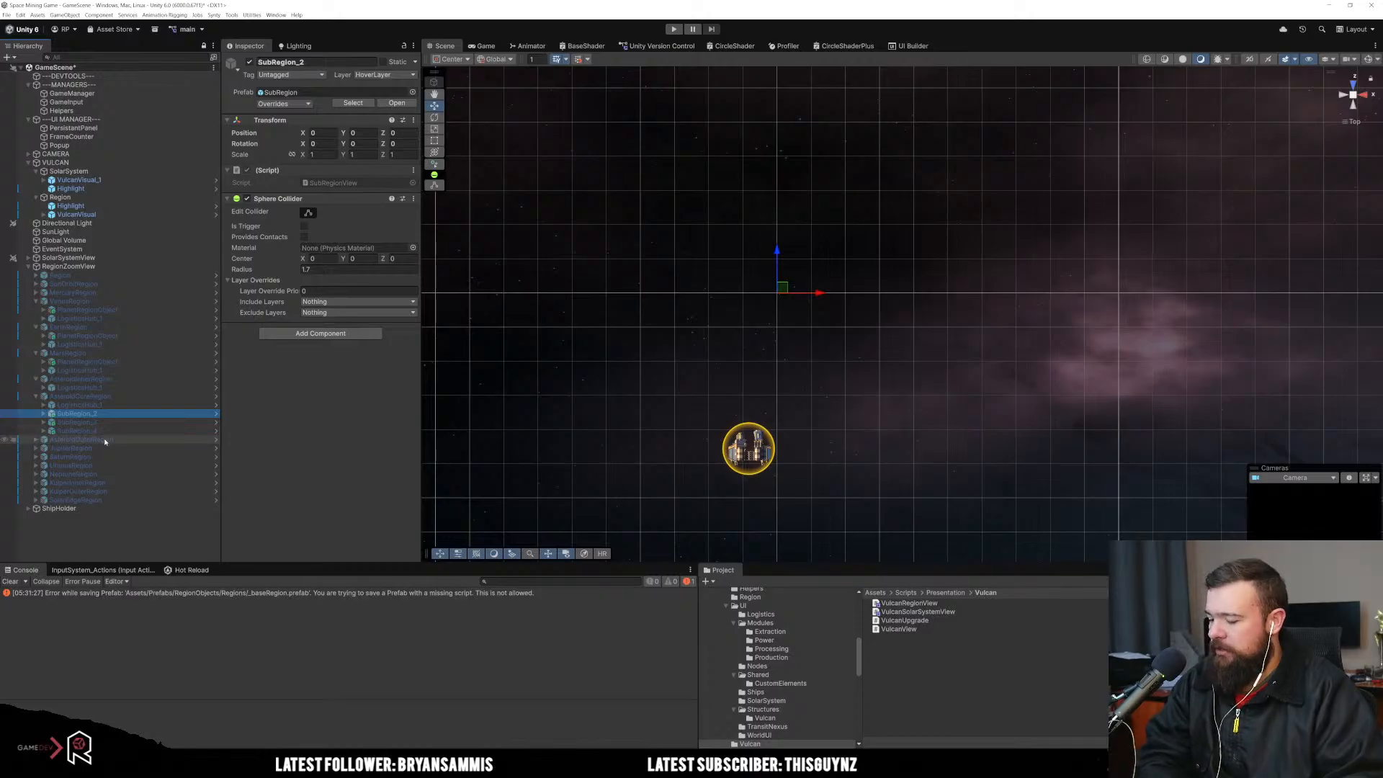
left_click(101, 431, "shift")
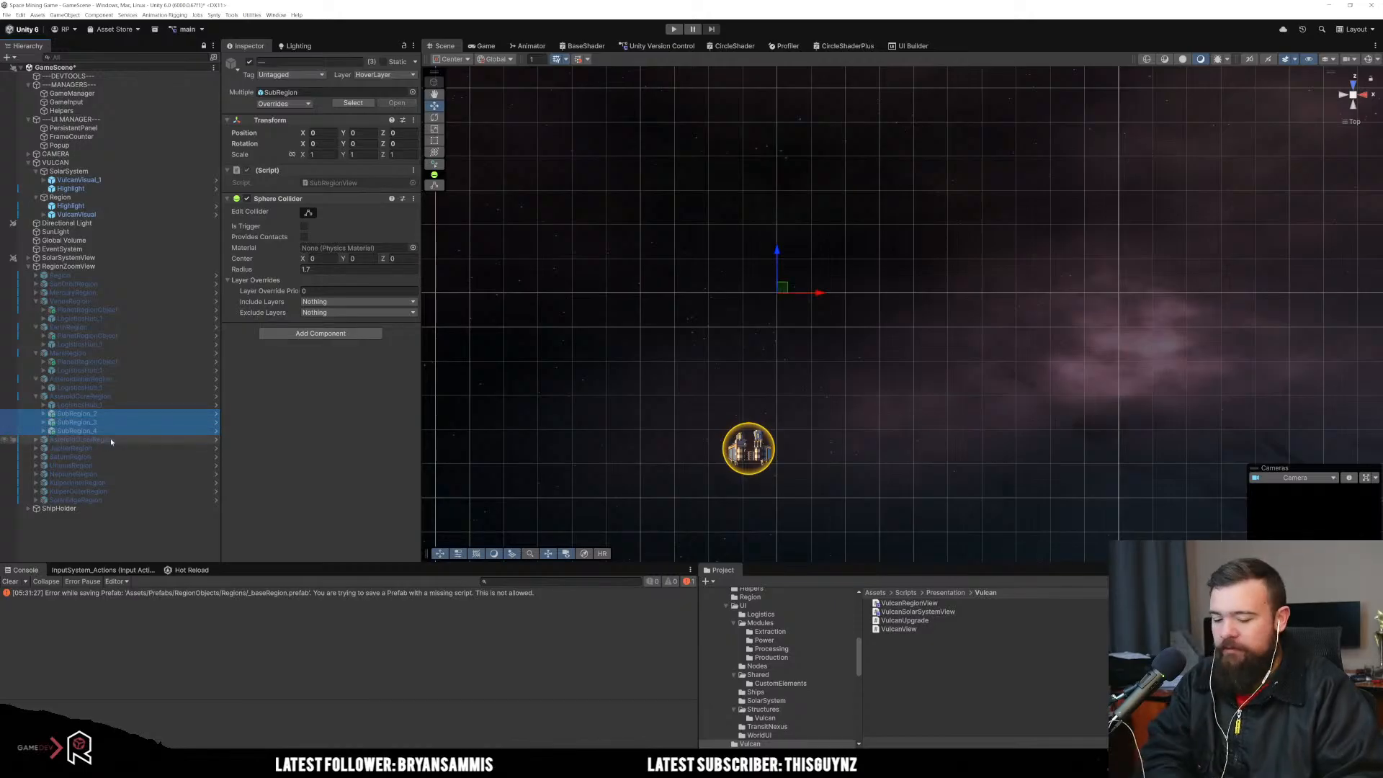
key("Delete")
left_click(36, 414)
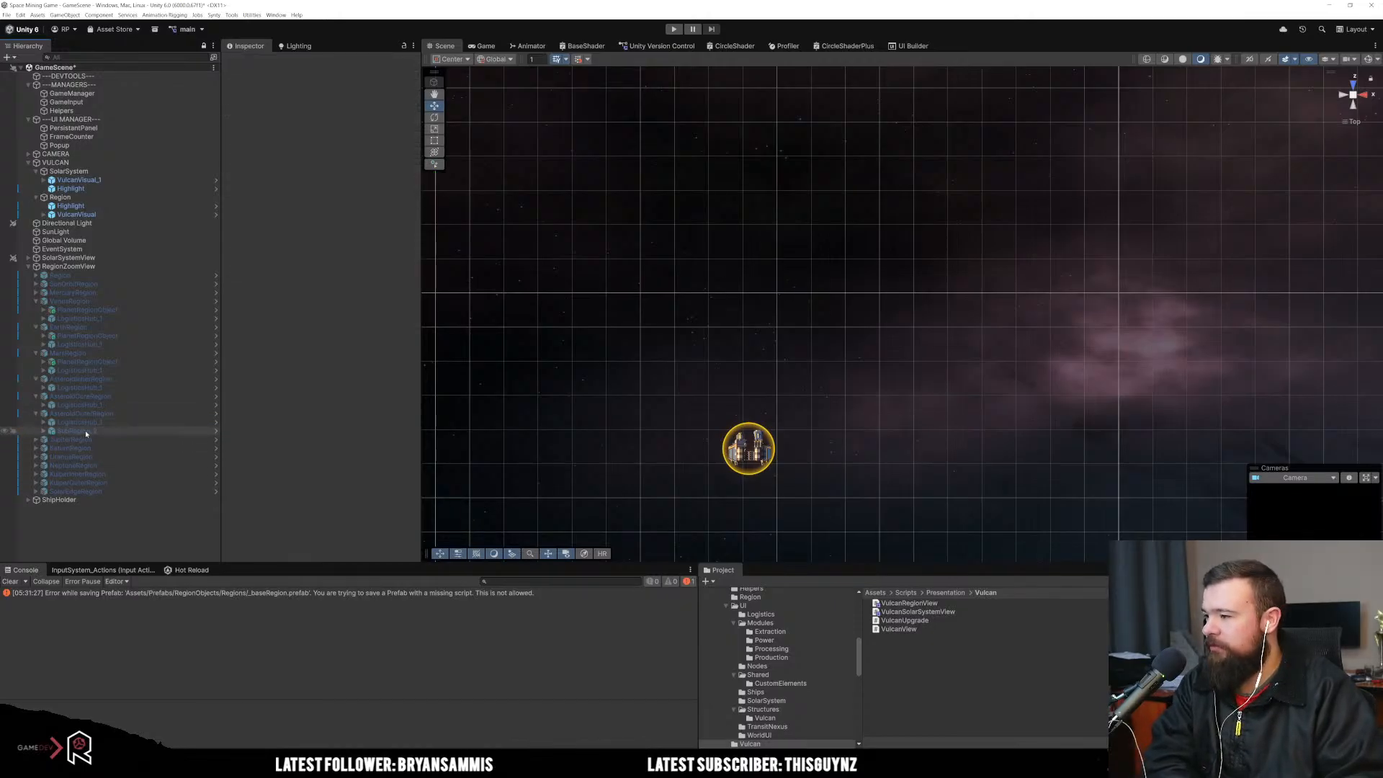
Step: Expand JupiterRegion and delete all its sub-regions, keeping only the planet object and logistics hub
left_click(36, 430)
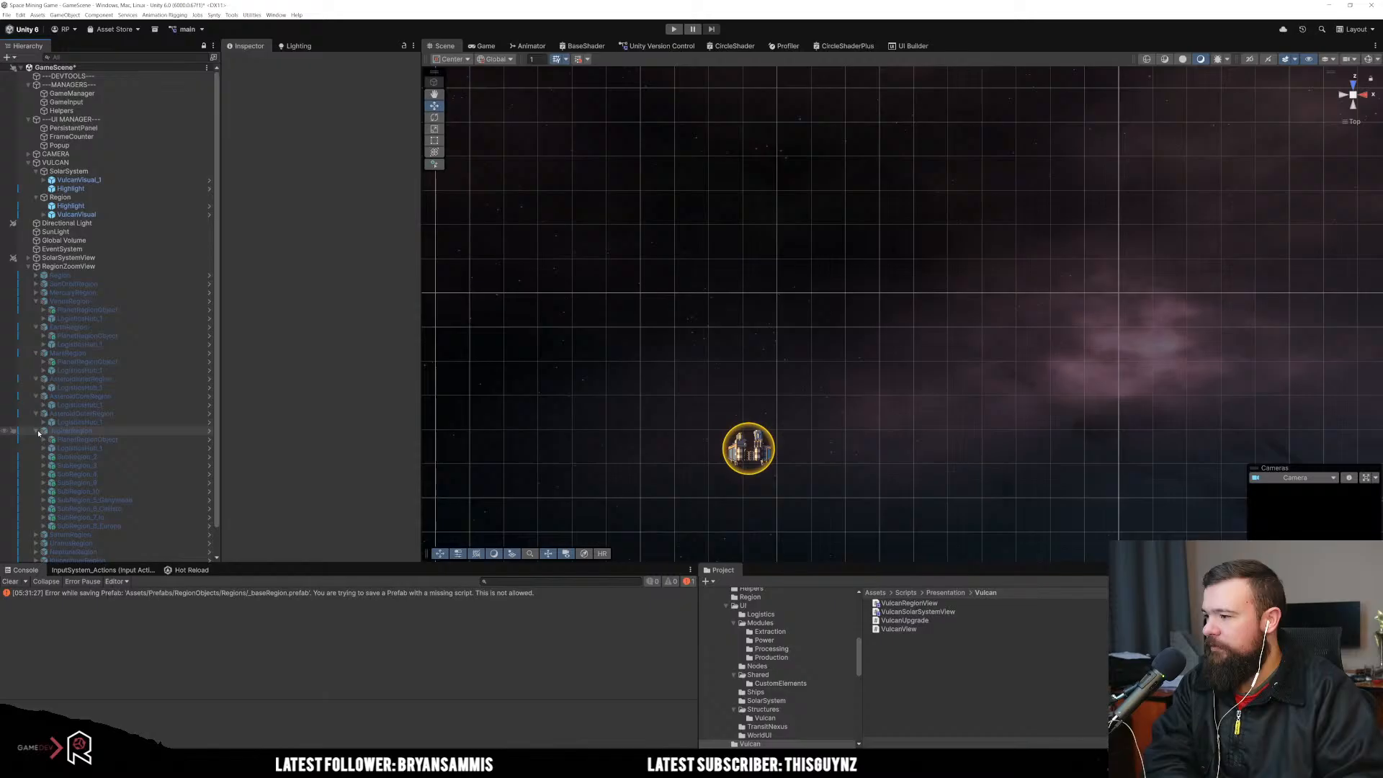
left_click(117, 465)
left_click(115, 457)
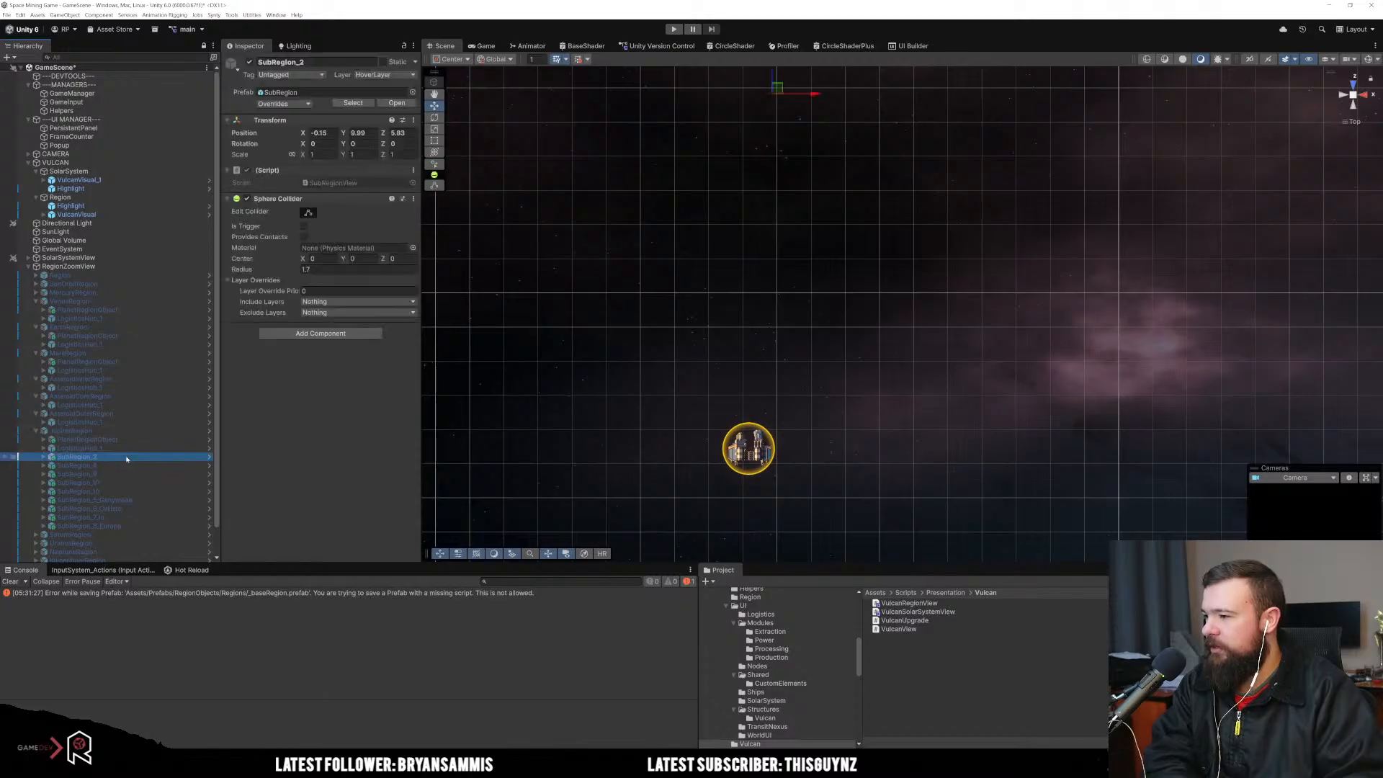
left_click(105, 525, "shift")
key("Delete")
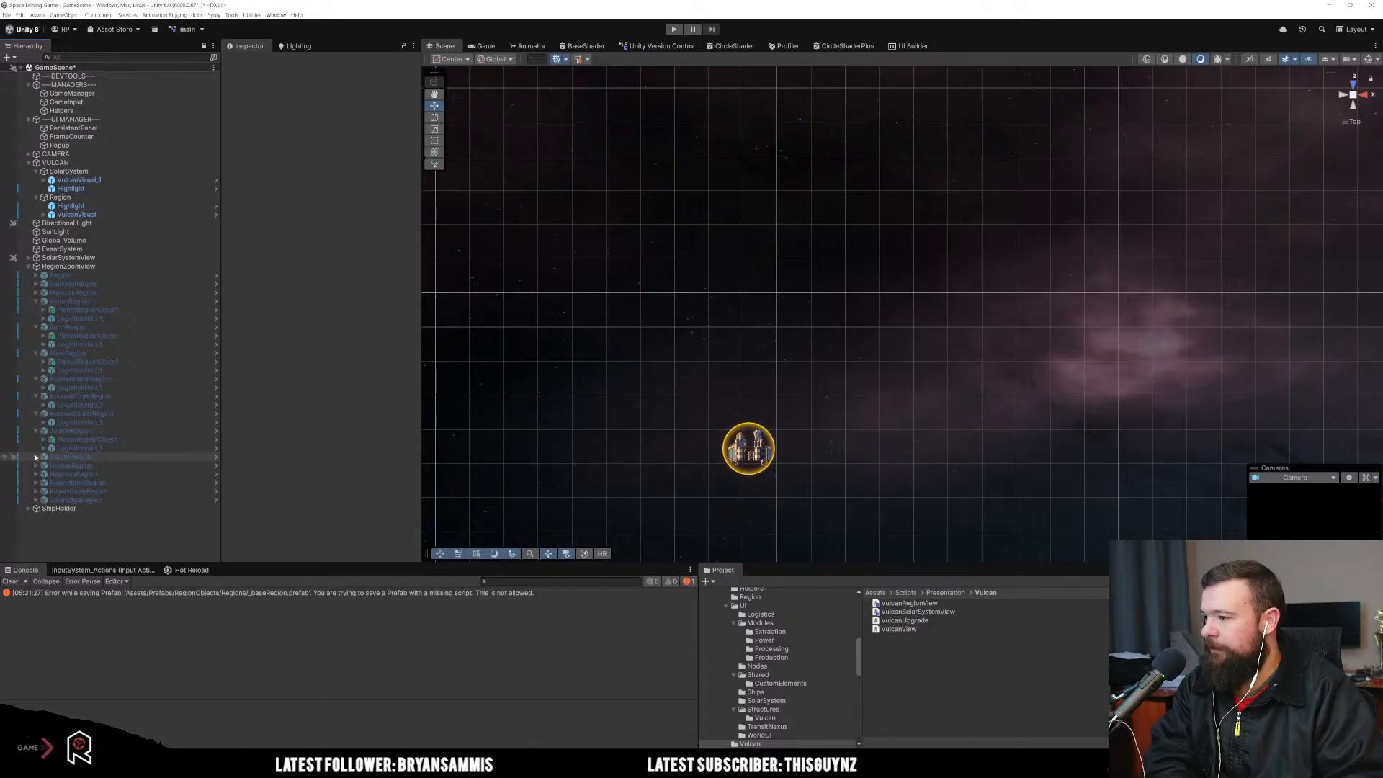
Step: Expand SaturnRegion and delete all its sub-regions from SubRegion_2 onward, keeping the planet object and logistics hub
left_click(37, 457)
left_click(112, 482)
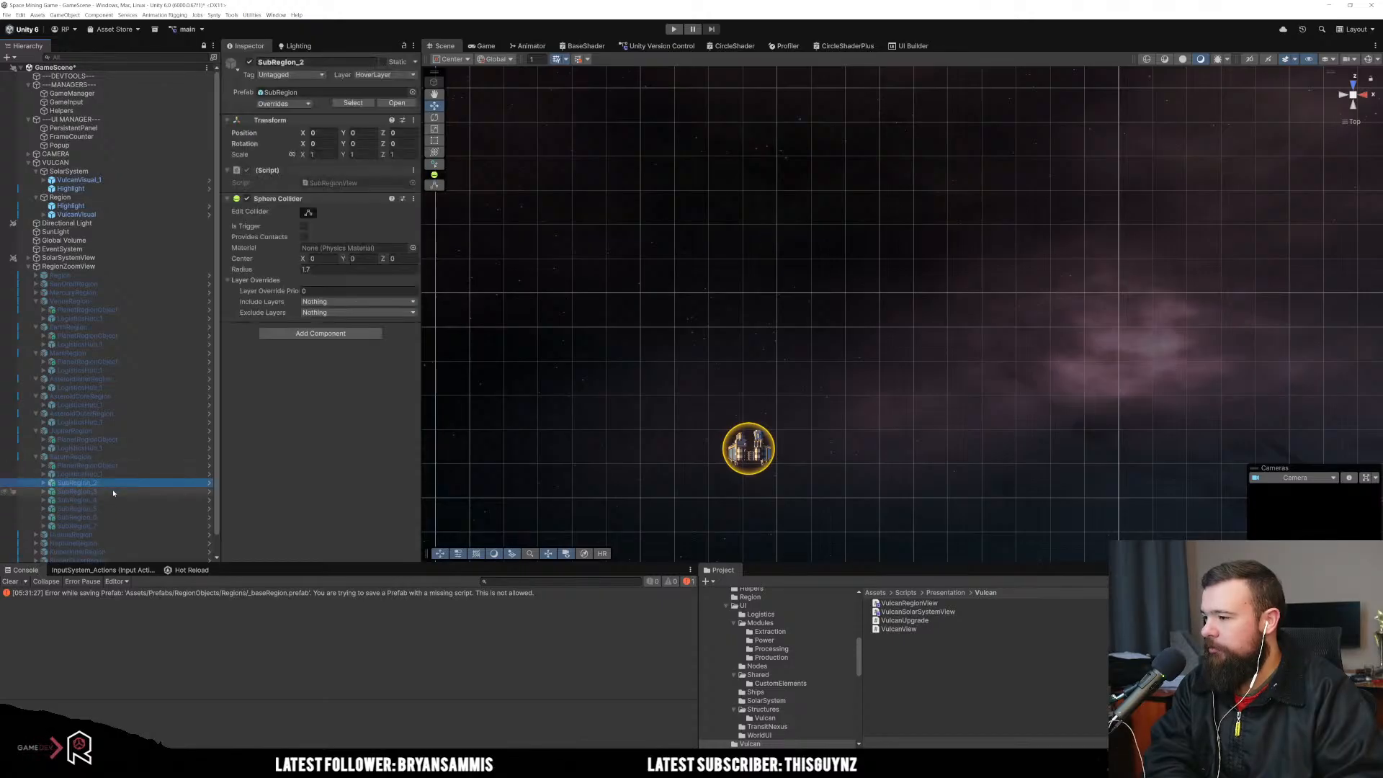
left_click(98, 527, "shift")
key("Delete")
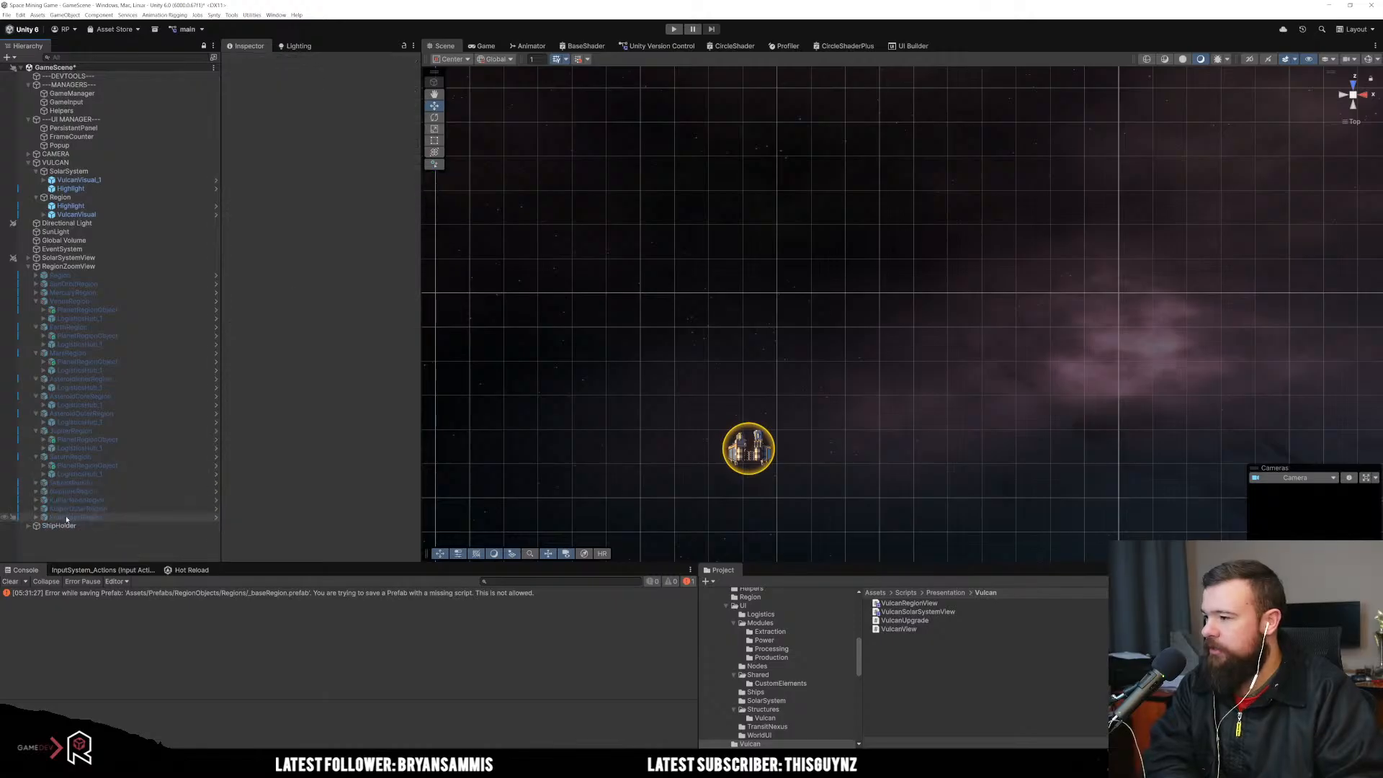
Step: Expand UranusRegion and delete its three sub-regions, keeping the planet object and logistics hub
left_click(36, 483)
left_click(94, 508)
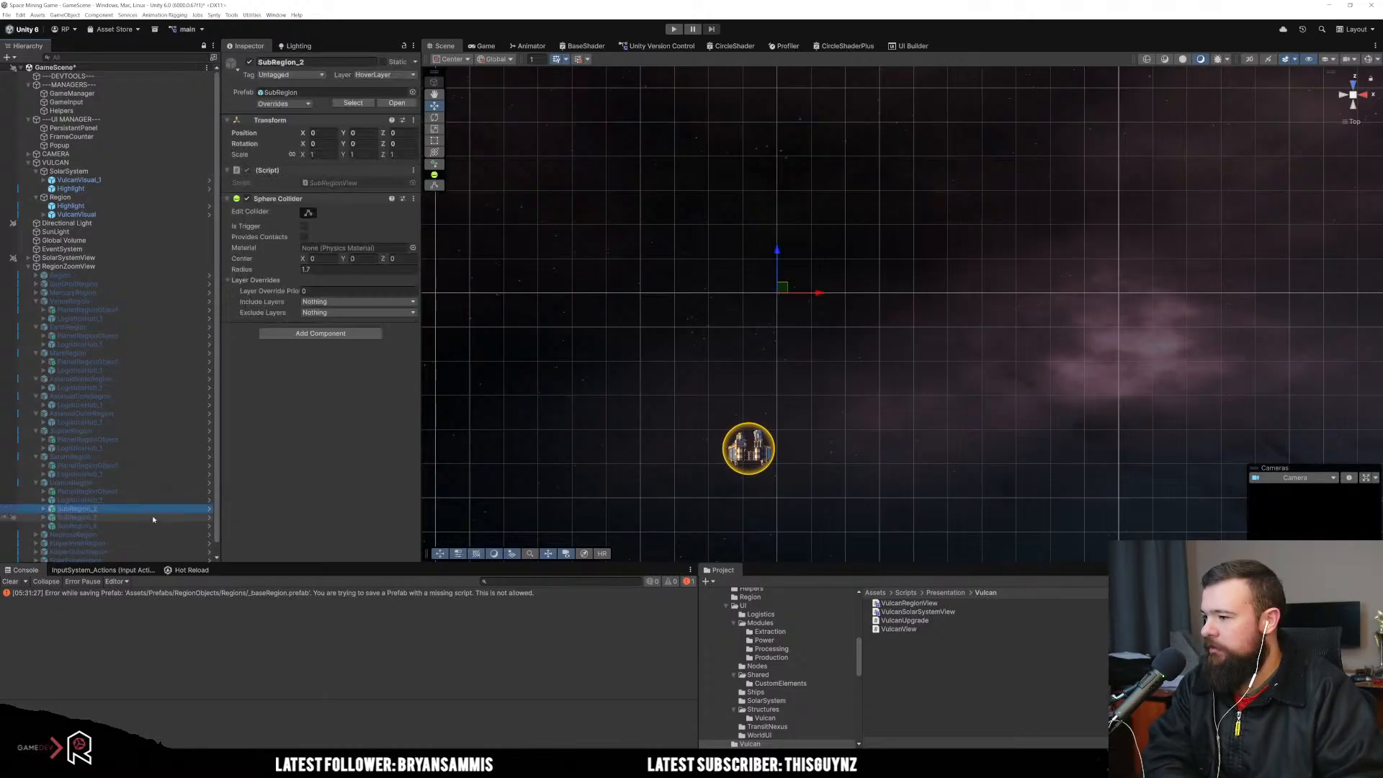
left_click(99, 526, "shift")
key("Delete")
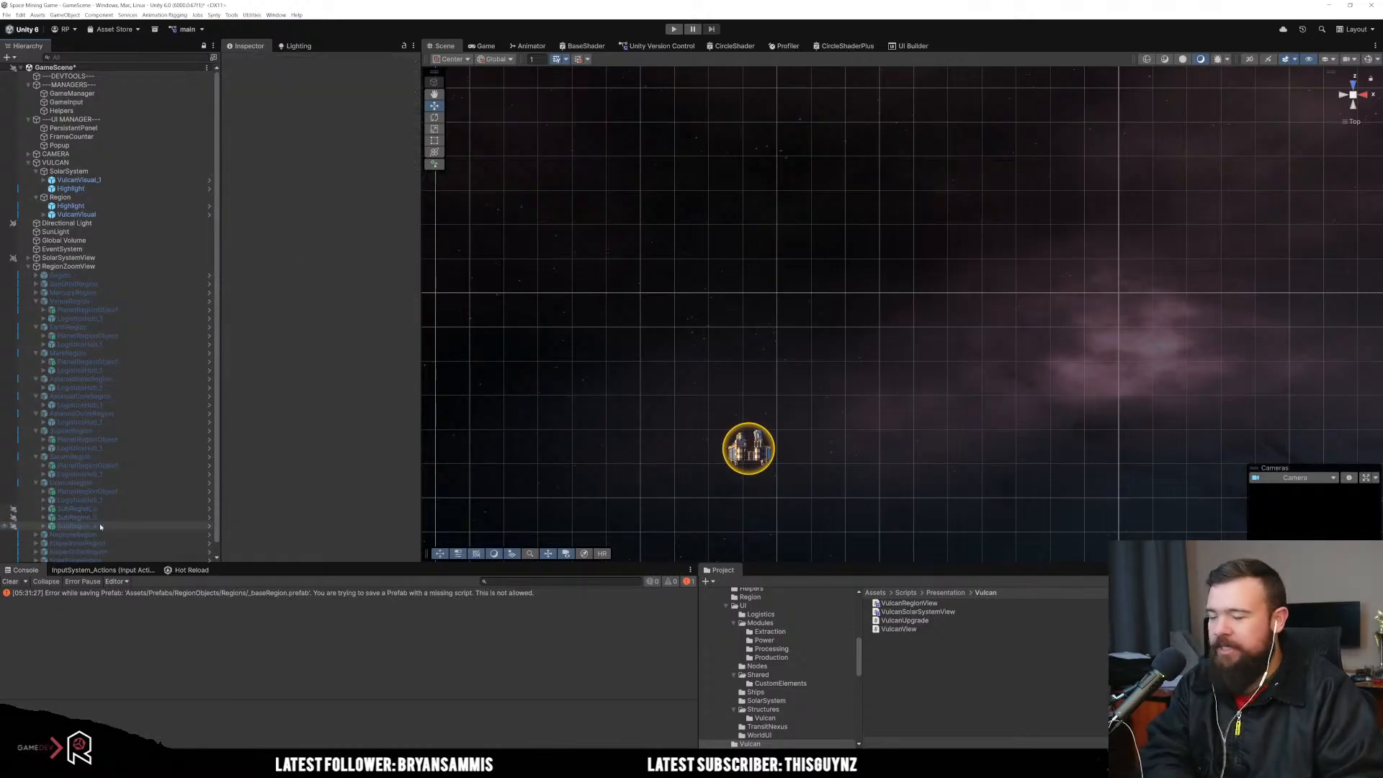
Step: Expand NeptuneRegion and delete SubRegion_2 through SubRegion_4, keeping the planet object and logistics hub
left_click(33, 510)
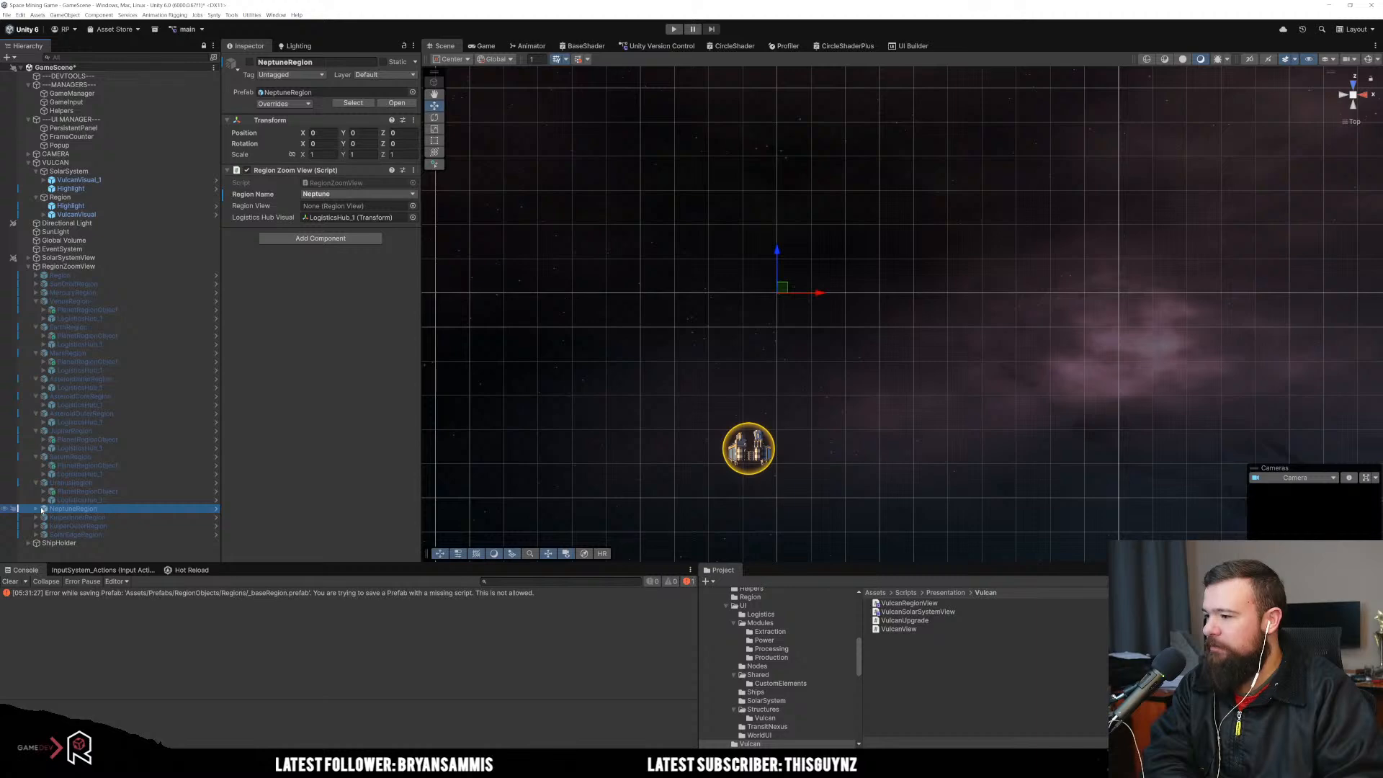
left_click(35, 509)
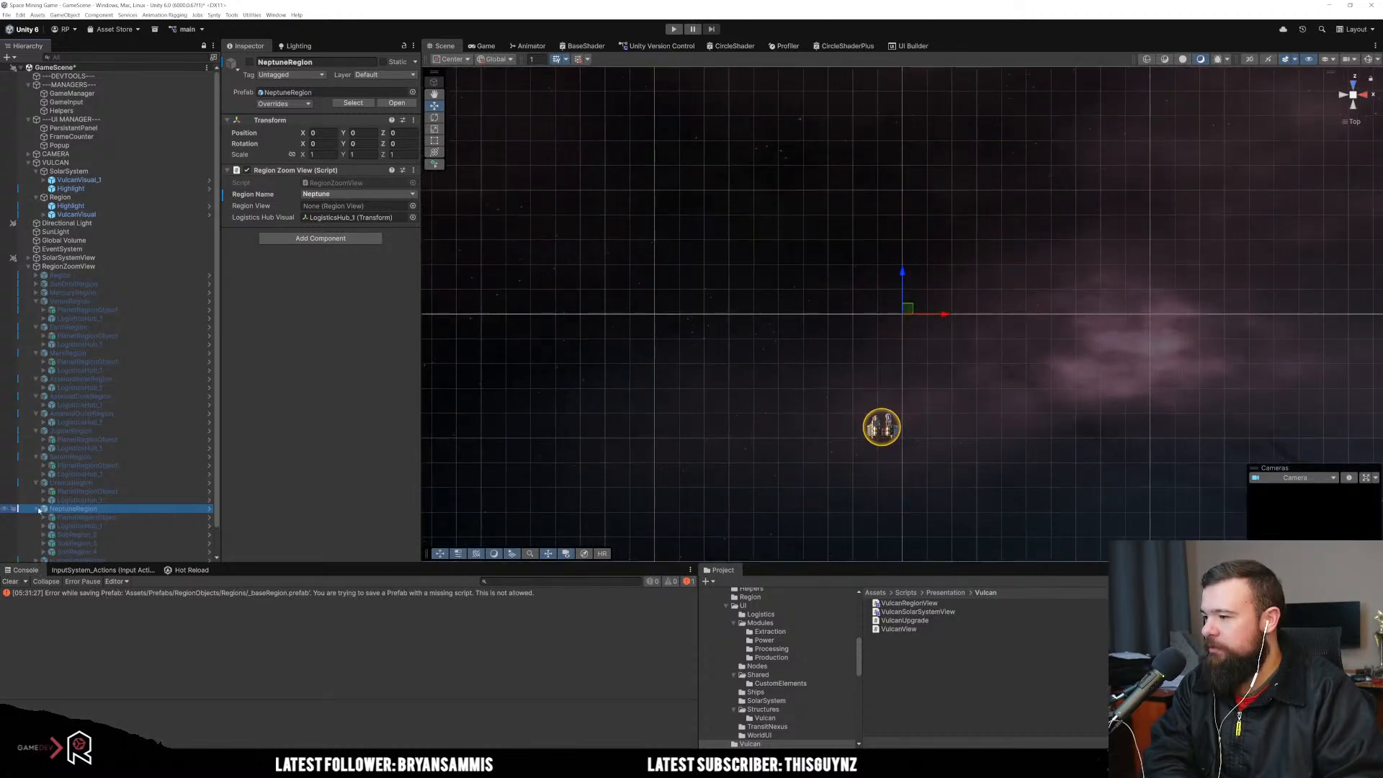
scroll(108, 497, "down", 1)
left_click(105, 505)
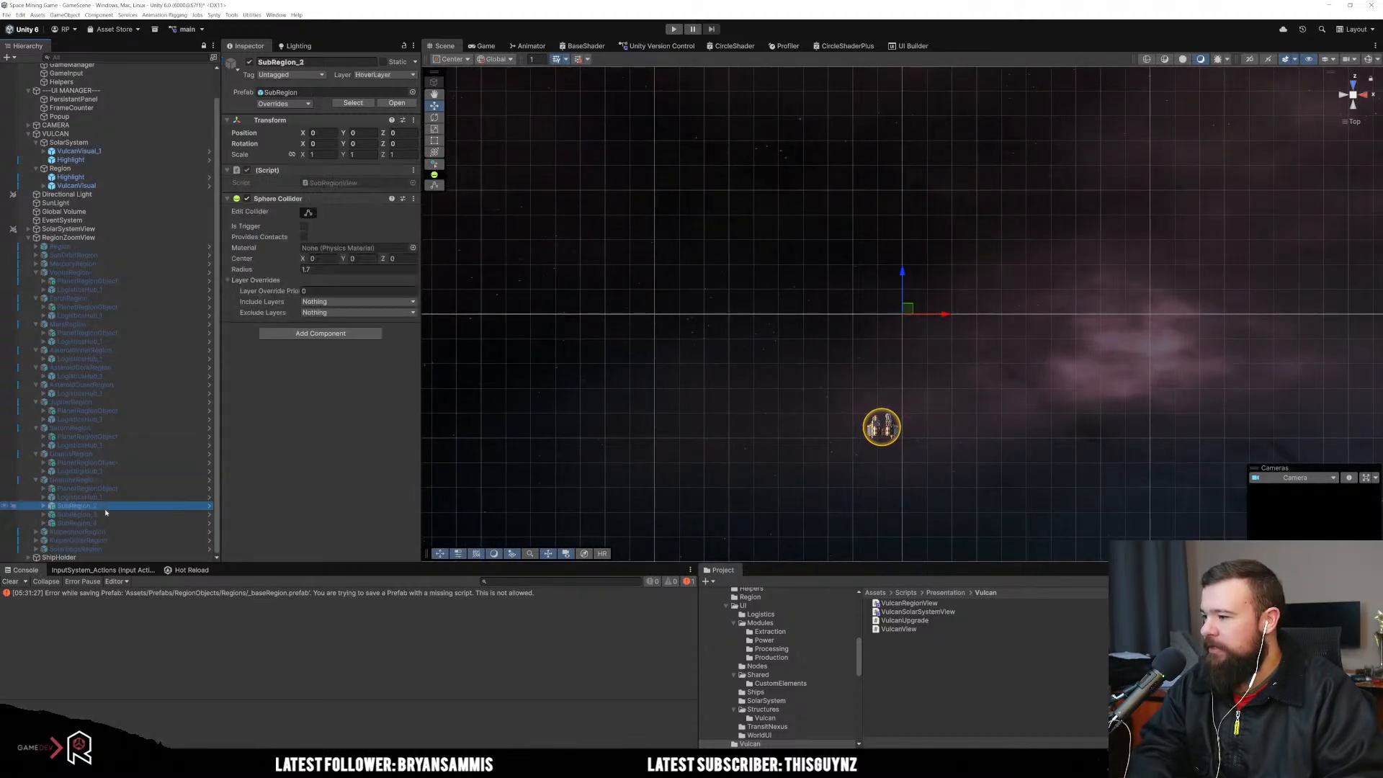
left_click(103, 521)
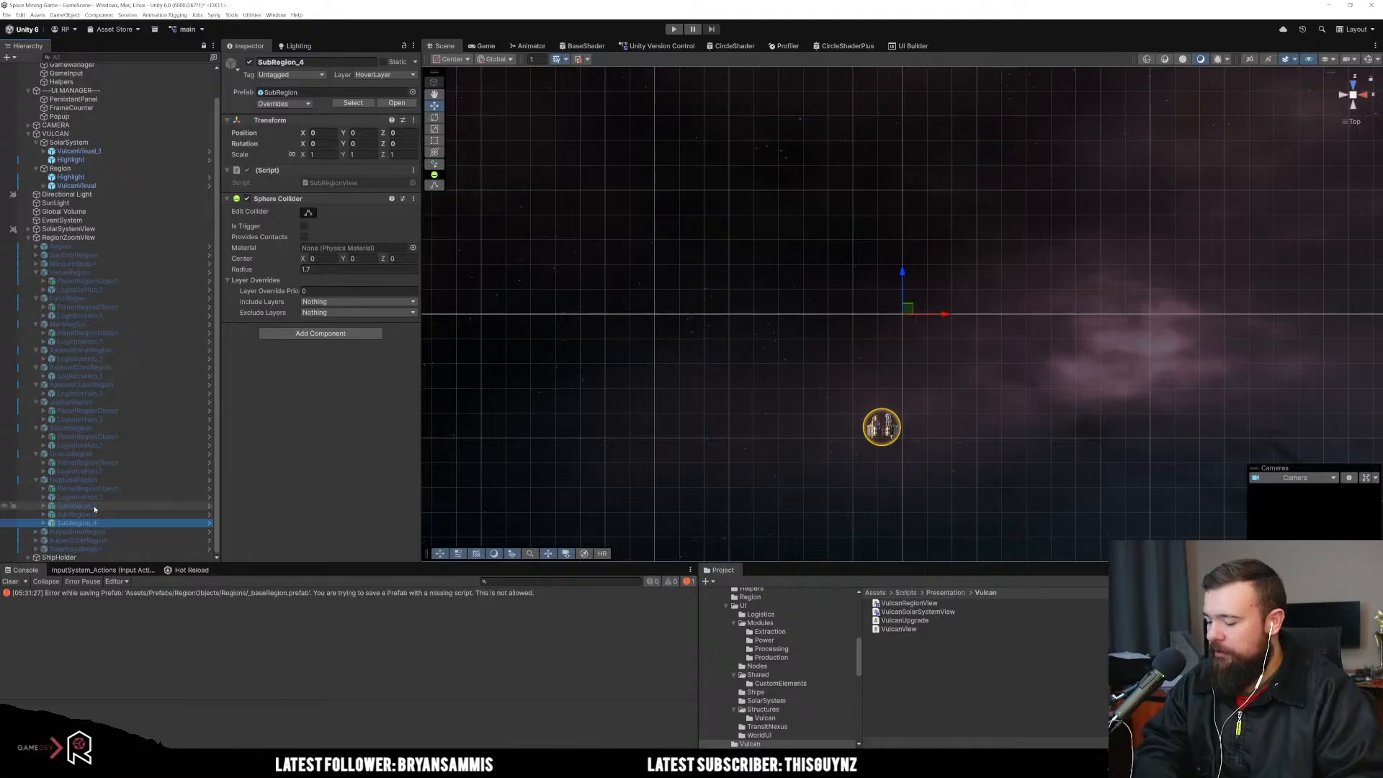
left_click(108, 507, "shift")
key("Delete")
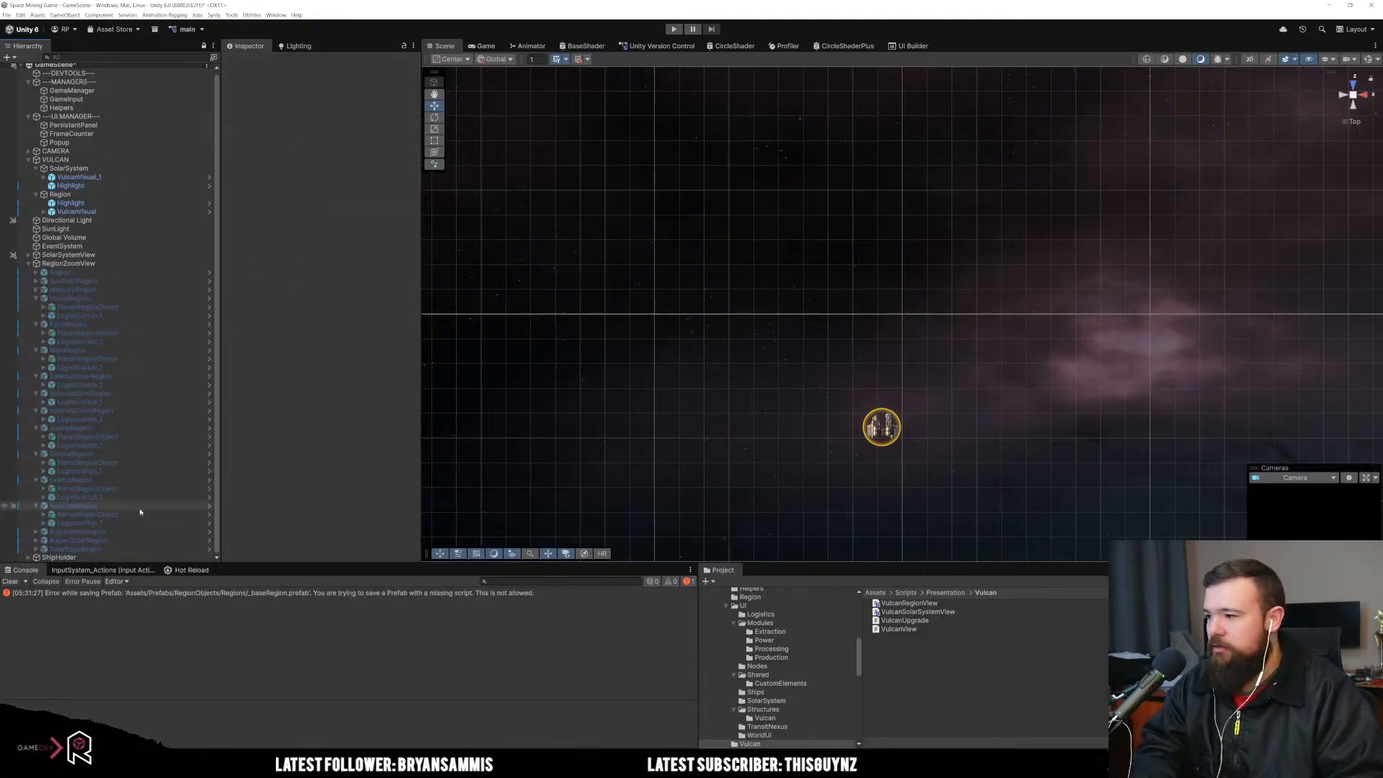
Step: Expand the Kuiper, SolarEdge, Mercury and SunOrbit regions and the base Region to check them for leftover sub-regions
scroll(37, 533, "down", 1)
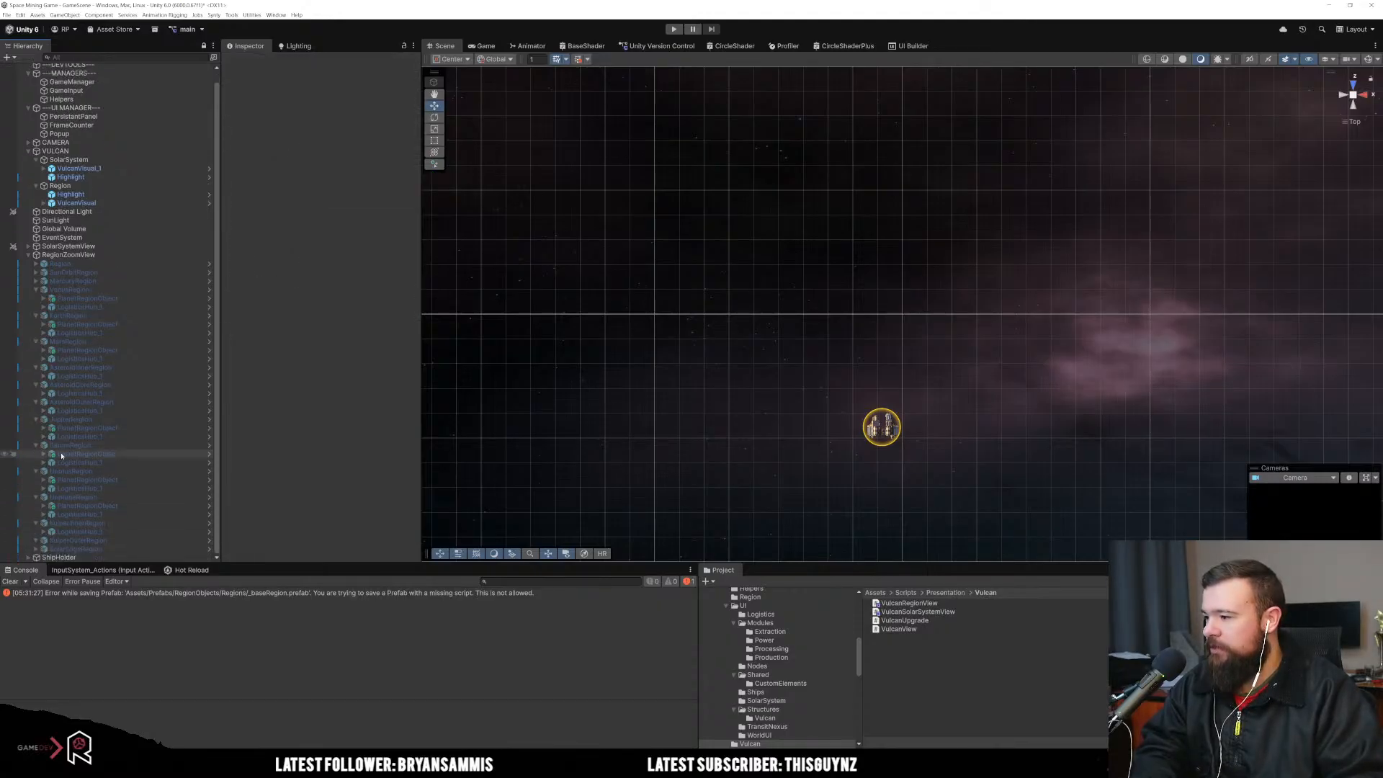
scroll(40, 542, "down", 1)
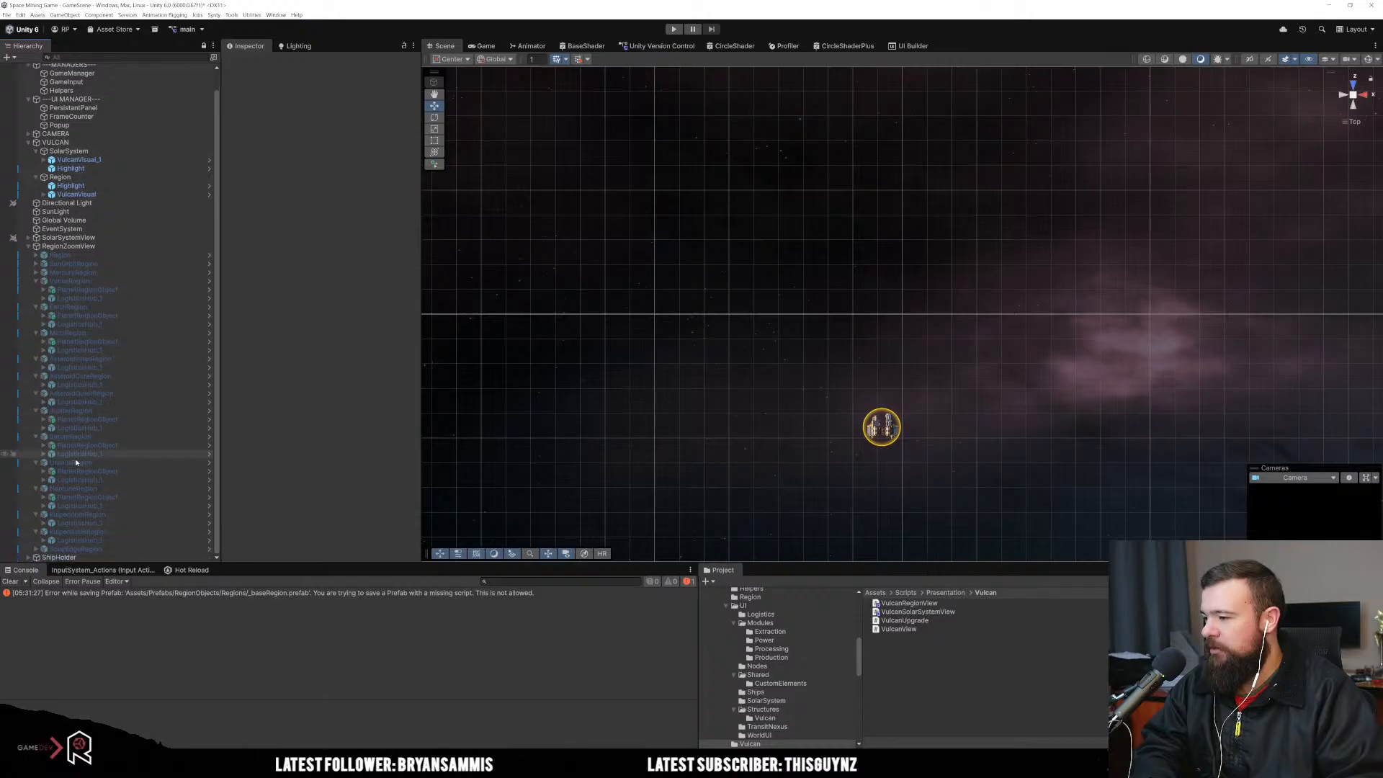
left_click(33, 550)
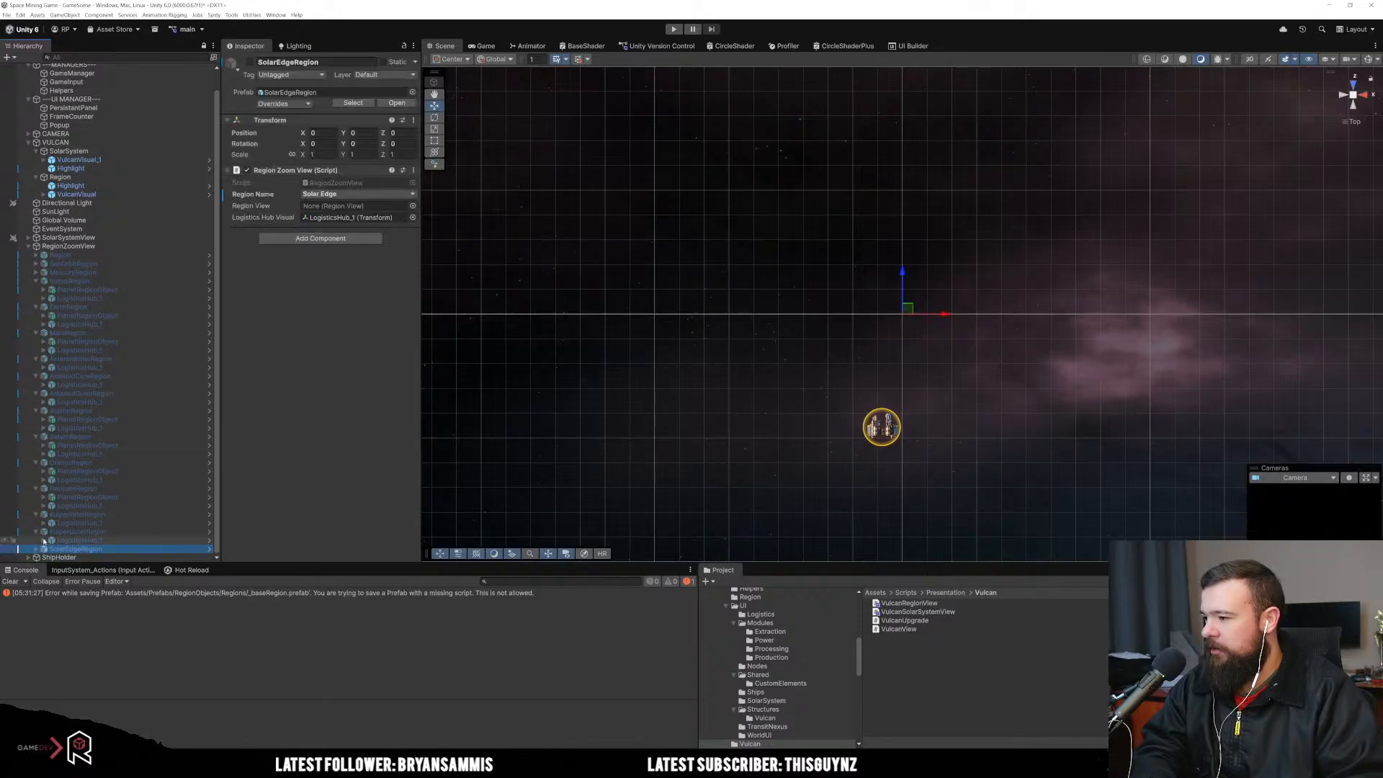
left_click(36, 549)
scroll(47, 524, "down", 1)
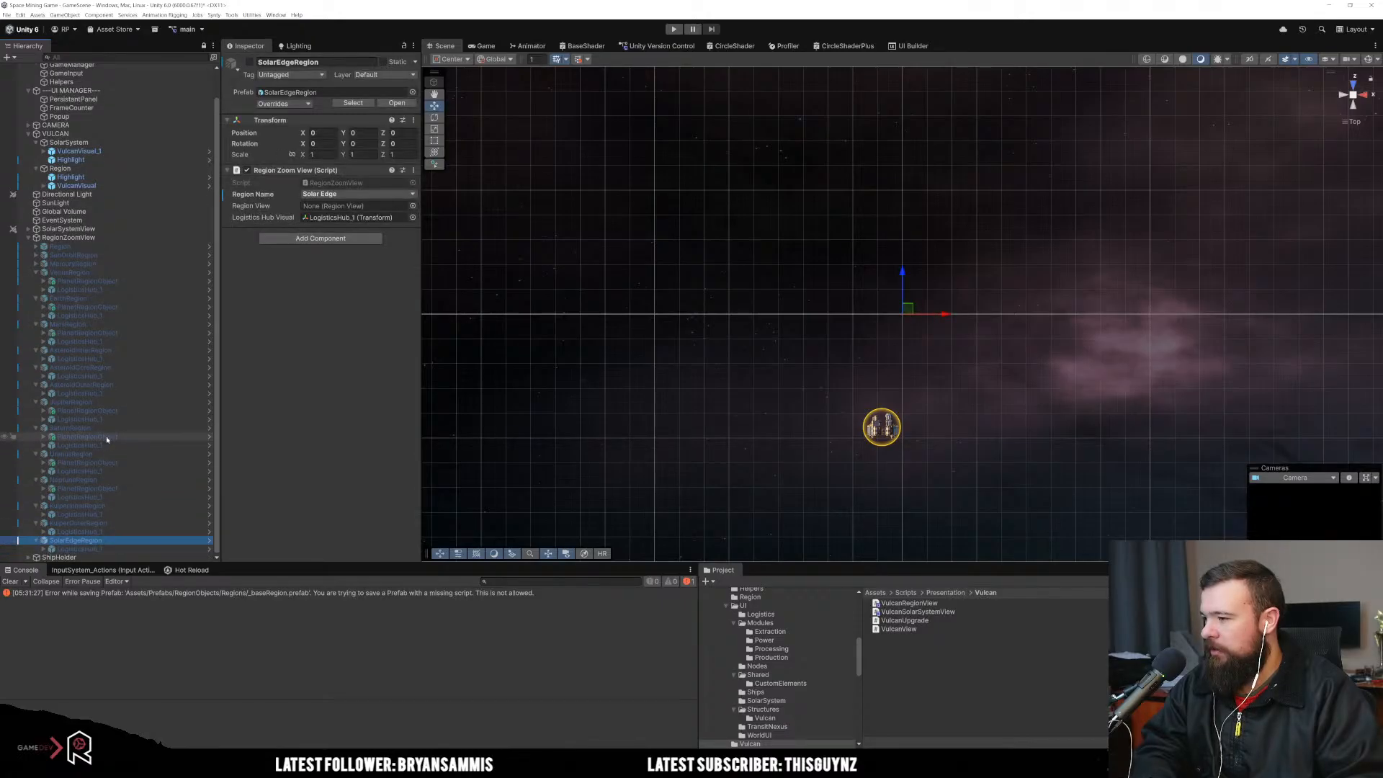
left_click(36, 264)
left_click(36, 255)
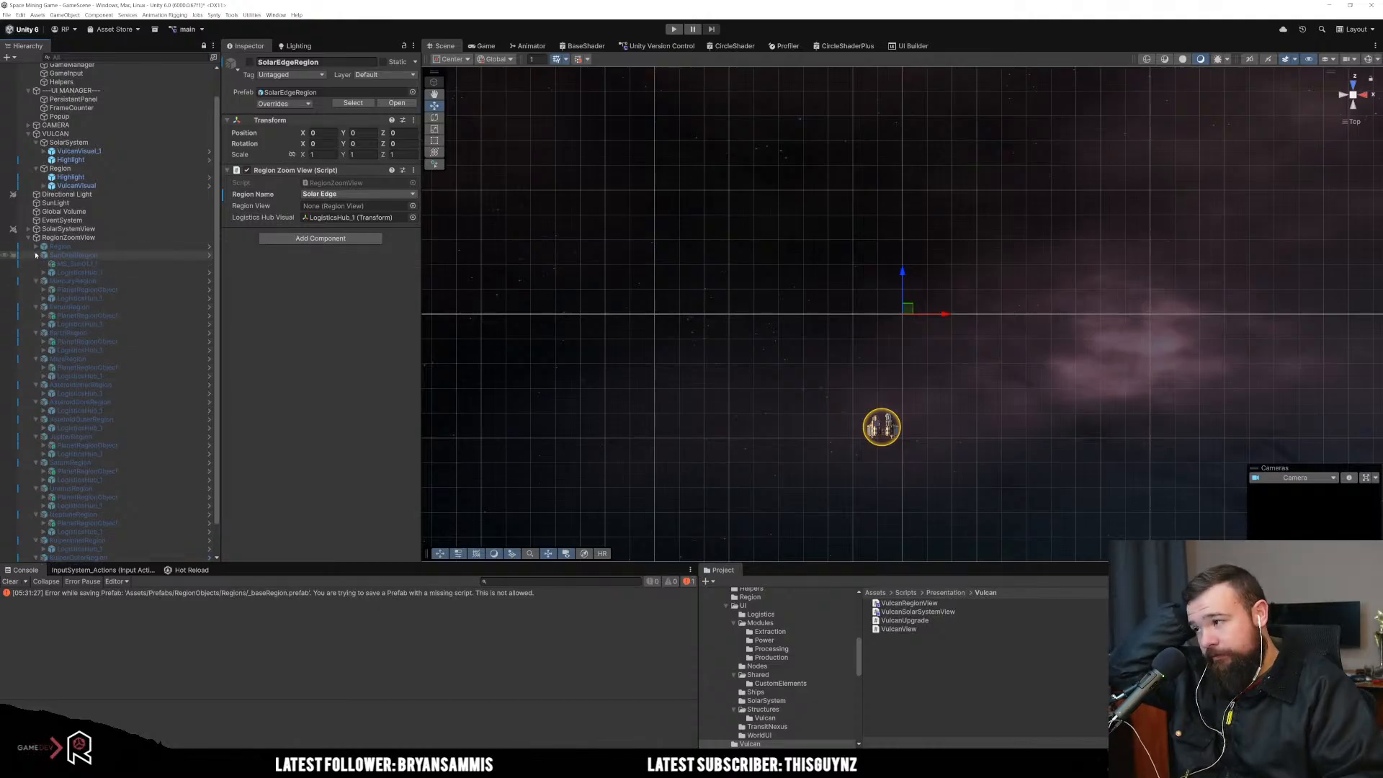
left_click(36, 247)
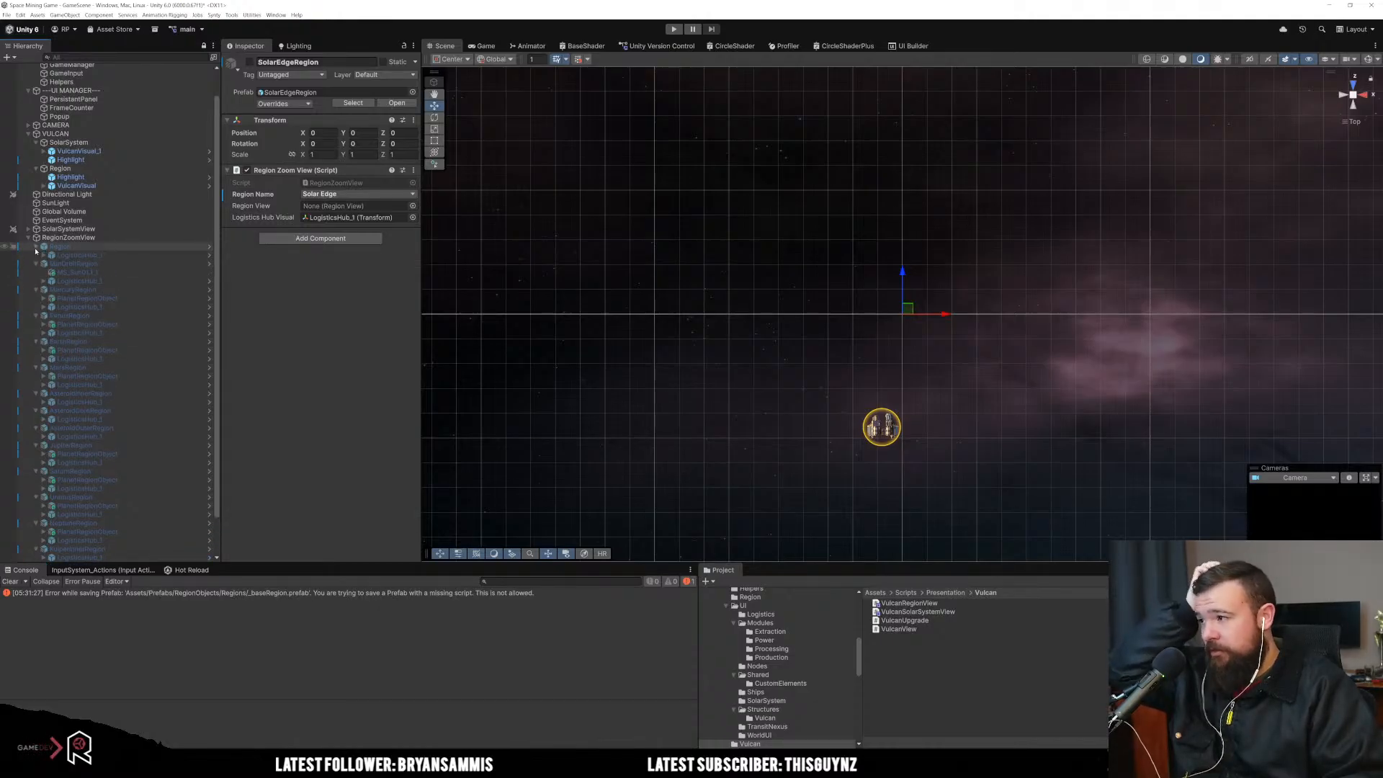
Step: Collapse the named regions from SunOrbitRegion to SolarEdgeRegion under RegionZoomView, clear the selection and save the scene
left_click(36, 264)
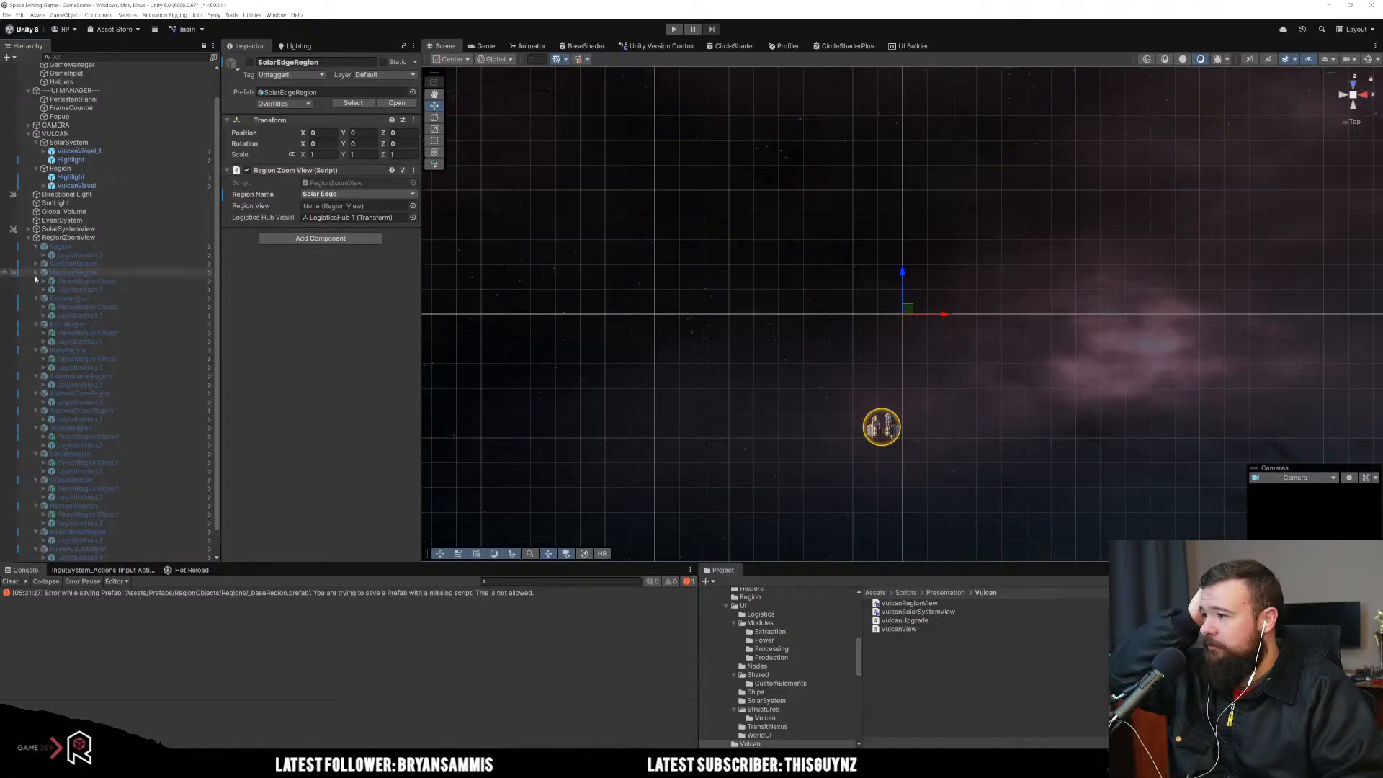
left_click(34, 275)
left_click(36, 274)
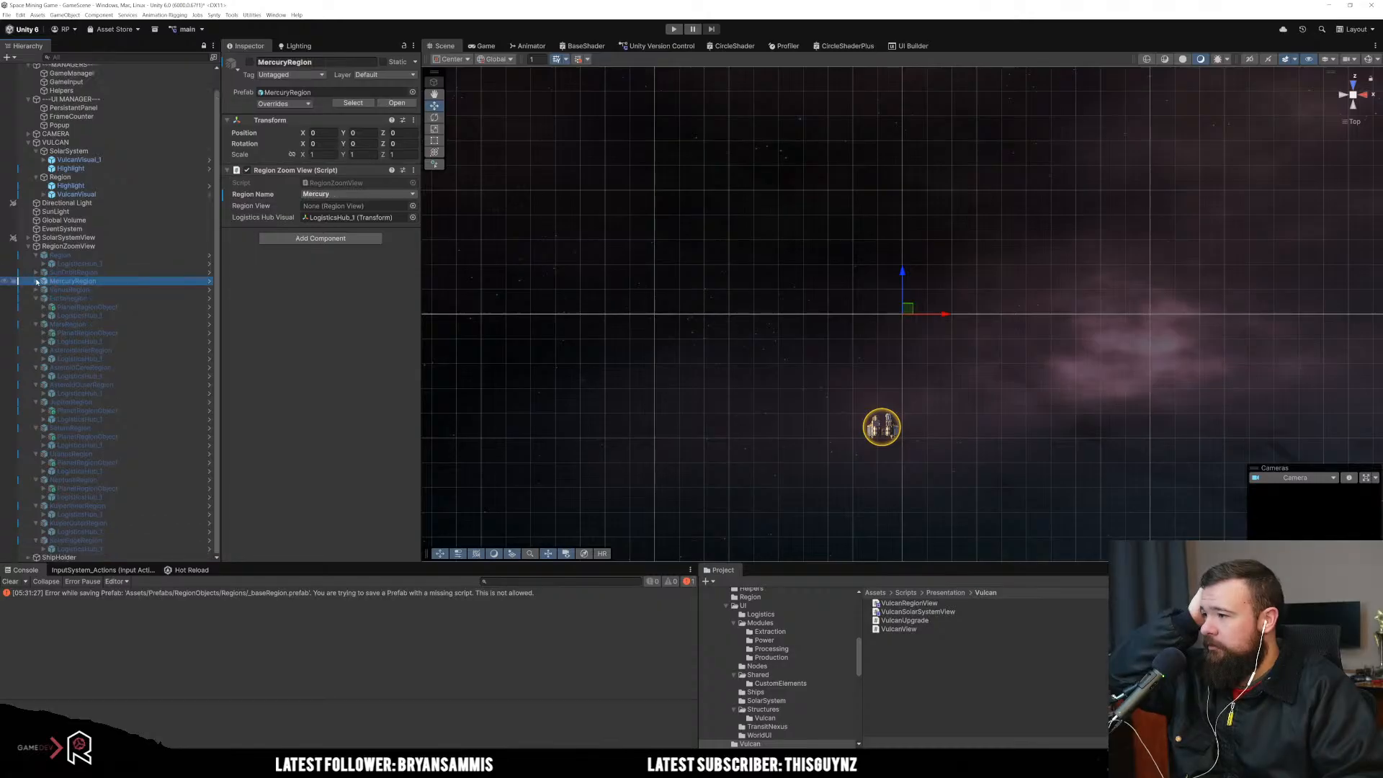
left_click(36, 298)
left_click(36, 326)
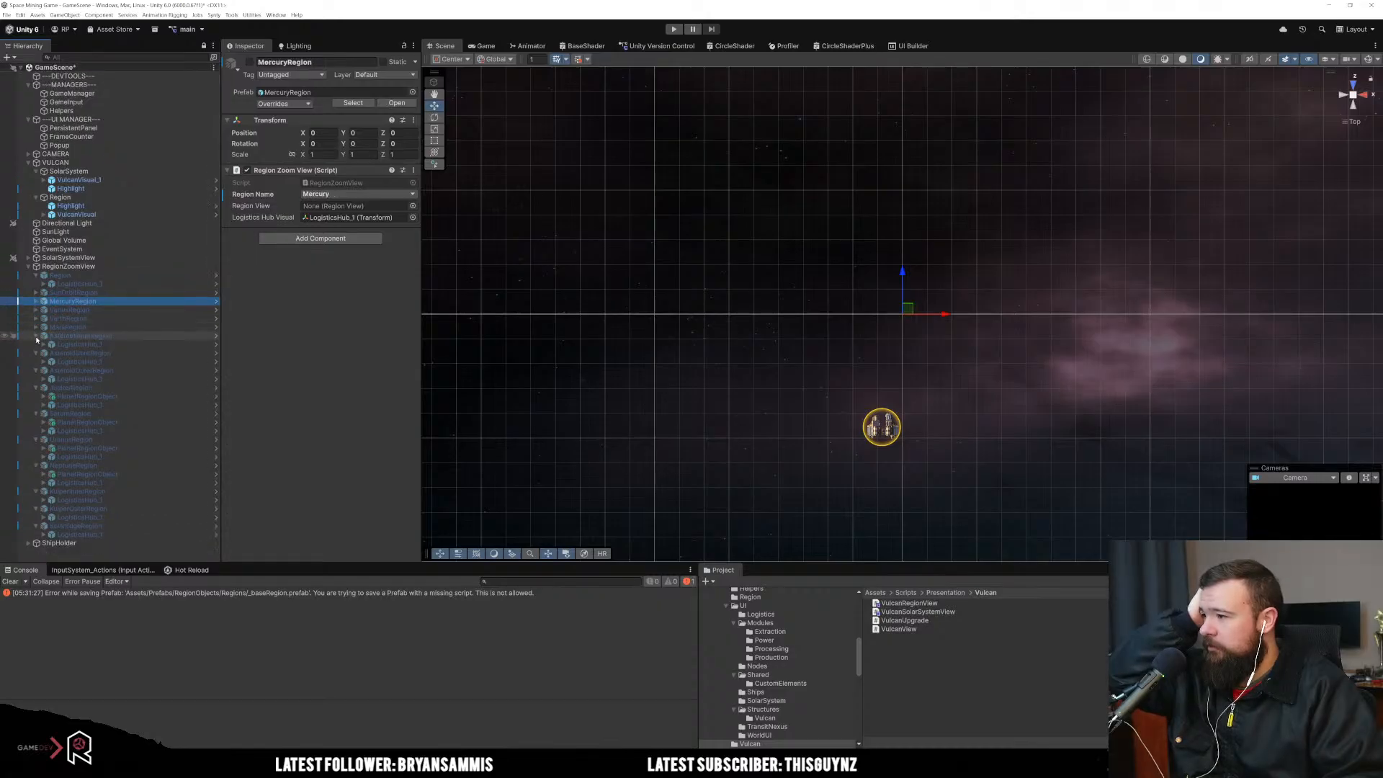
left_click(36, 336)
left_click(36, 344)
left_click(36, 353)
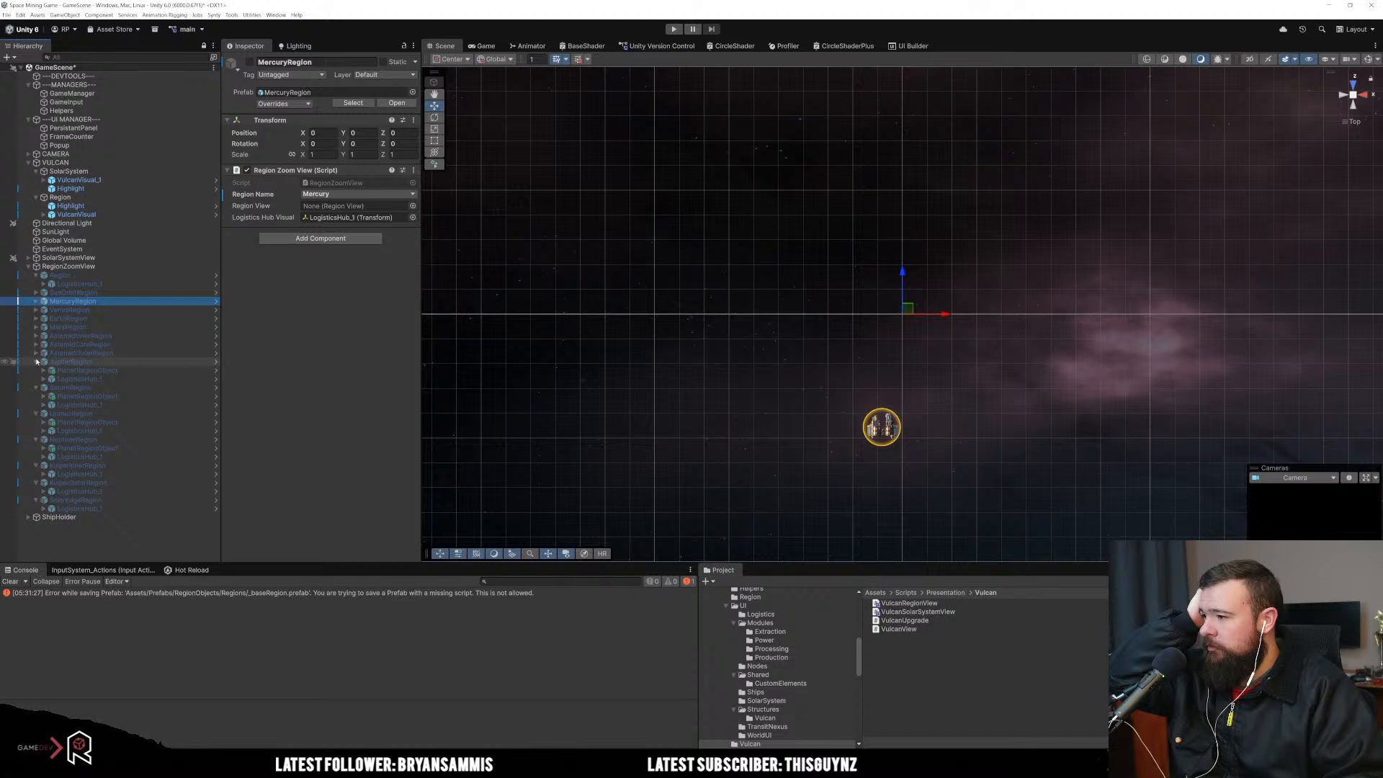
left_click(36, 361)
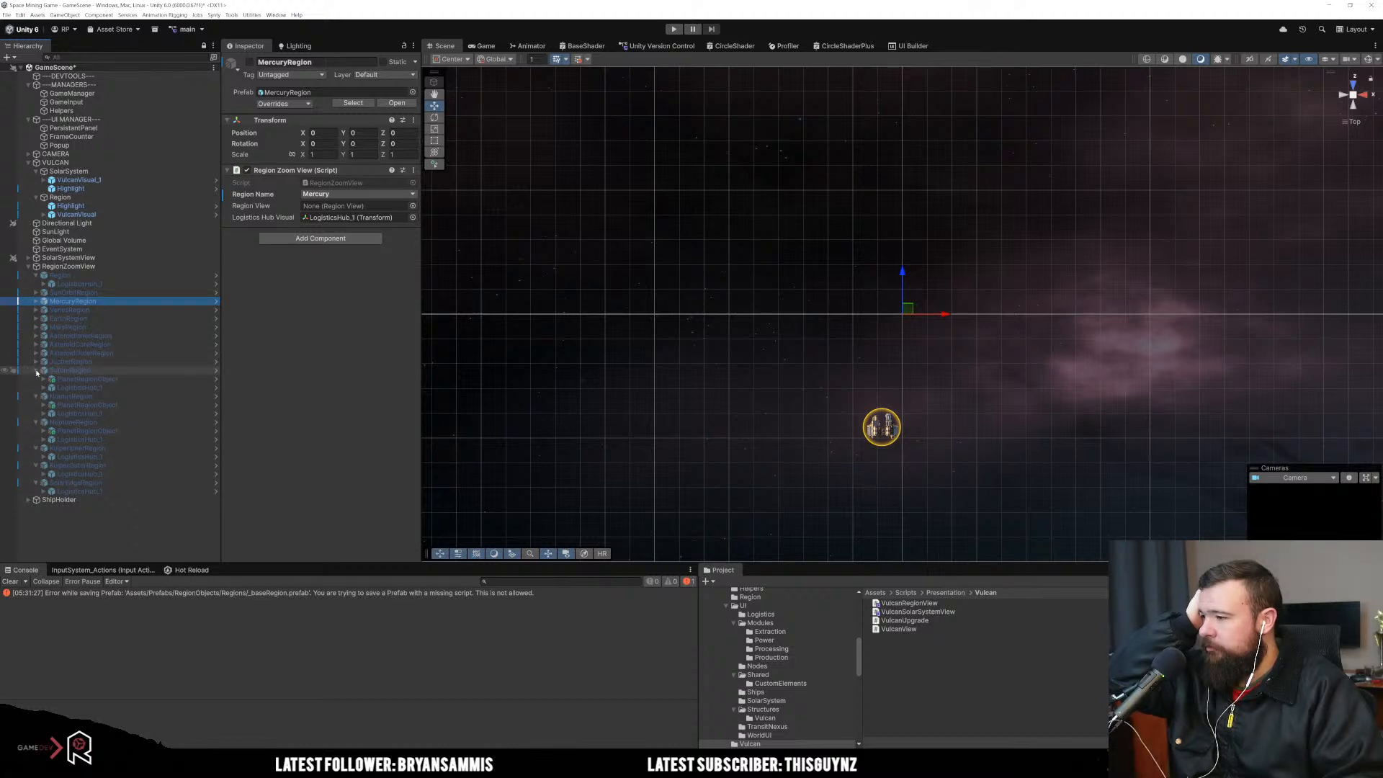
left_click(36, 370)
left_click(36, 379)
left_click(36, 387)
left_click(36, 396)
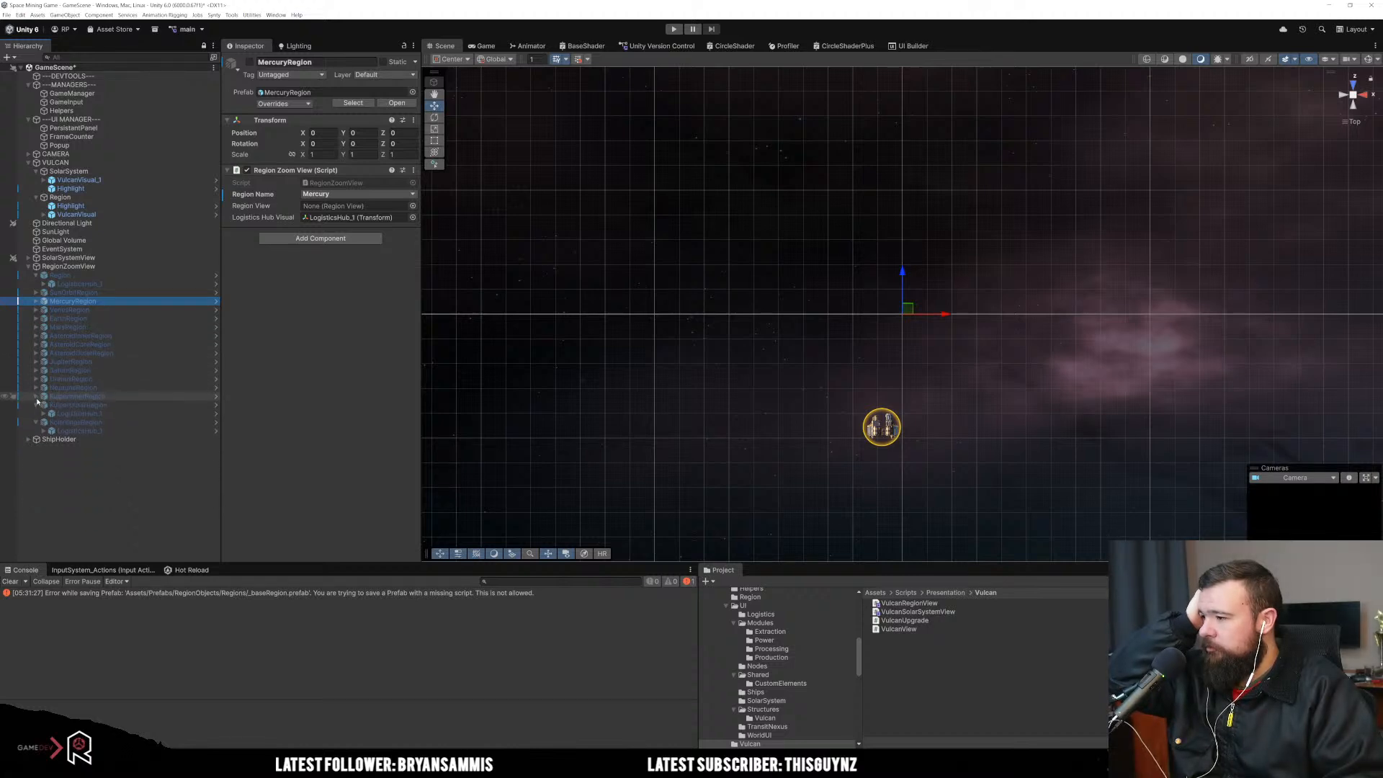
left_click(36, 405)
left_click(36, 413)
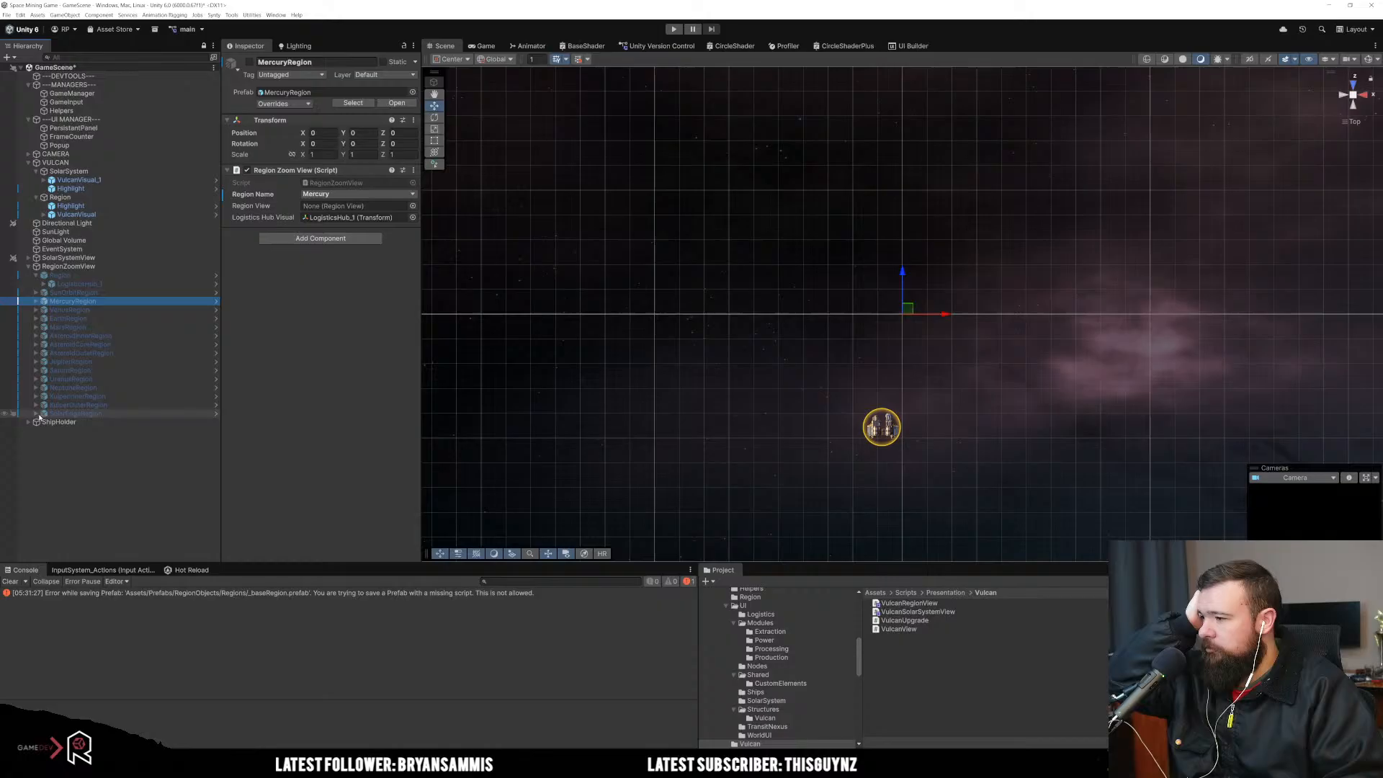
left_click(531, 294)
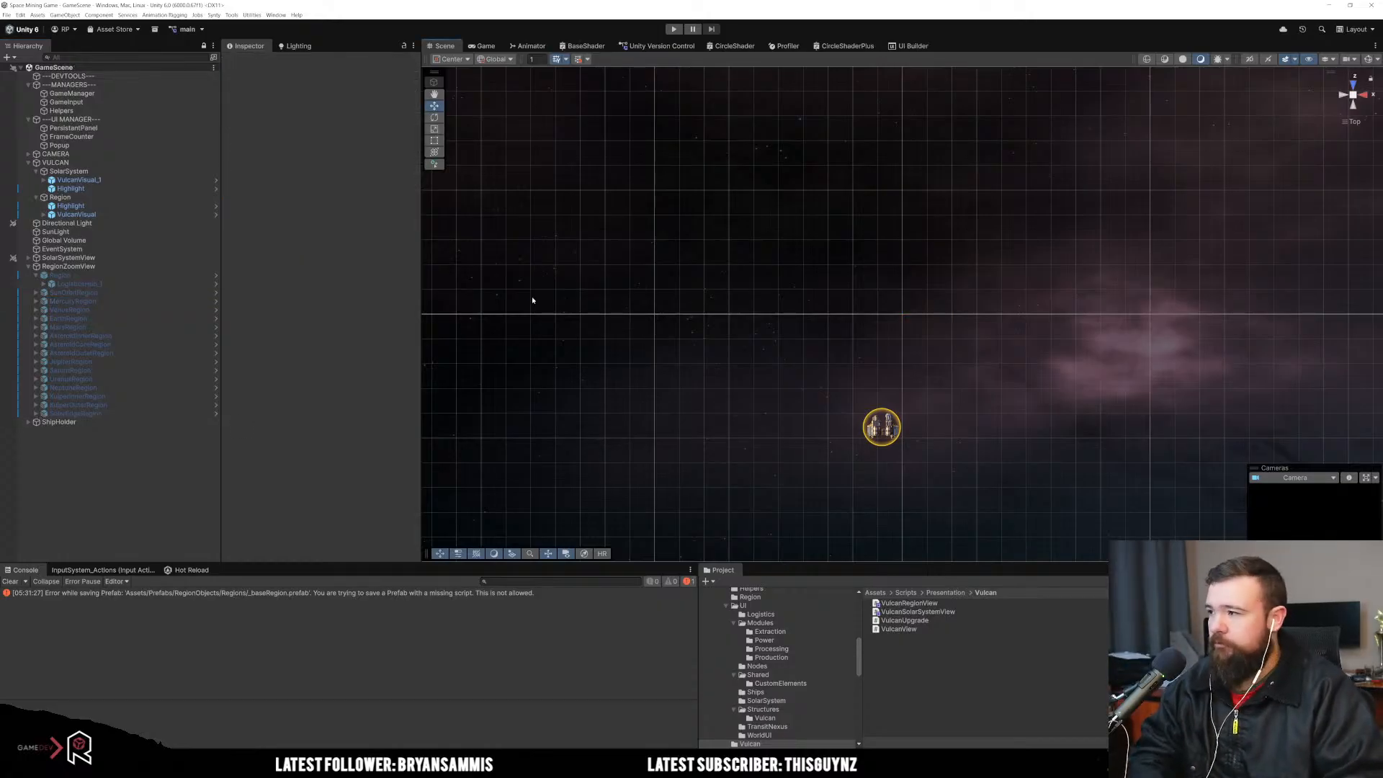
Step: Read and clear the missing-script prefab error in the console, and open the _baseRegion prefab from the base Region
left_click(189, 593)
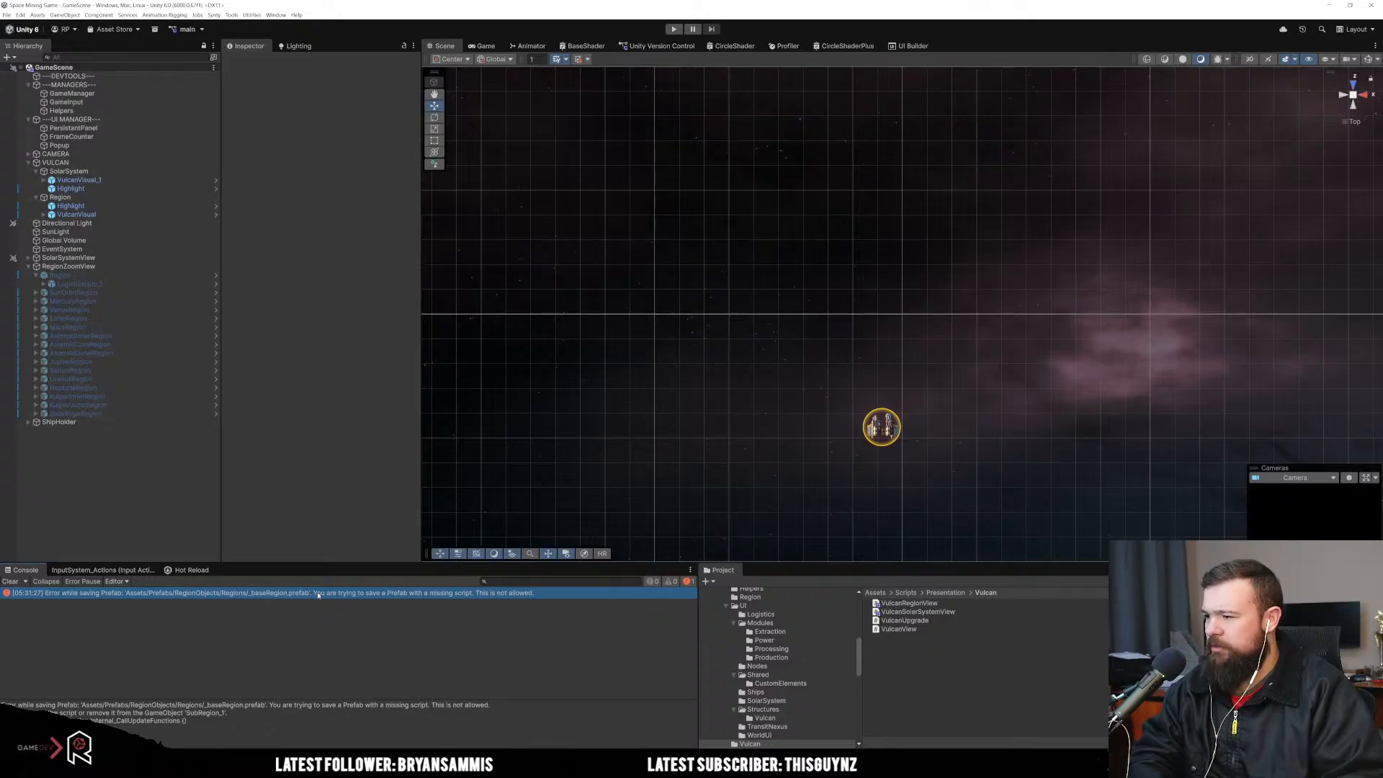
left_click(10, 582)
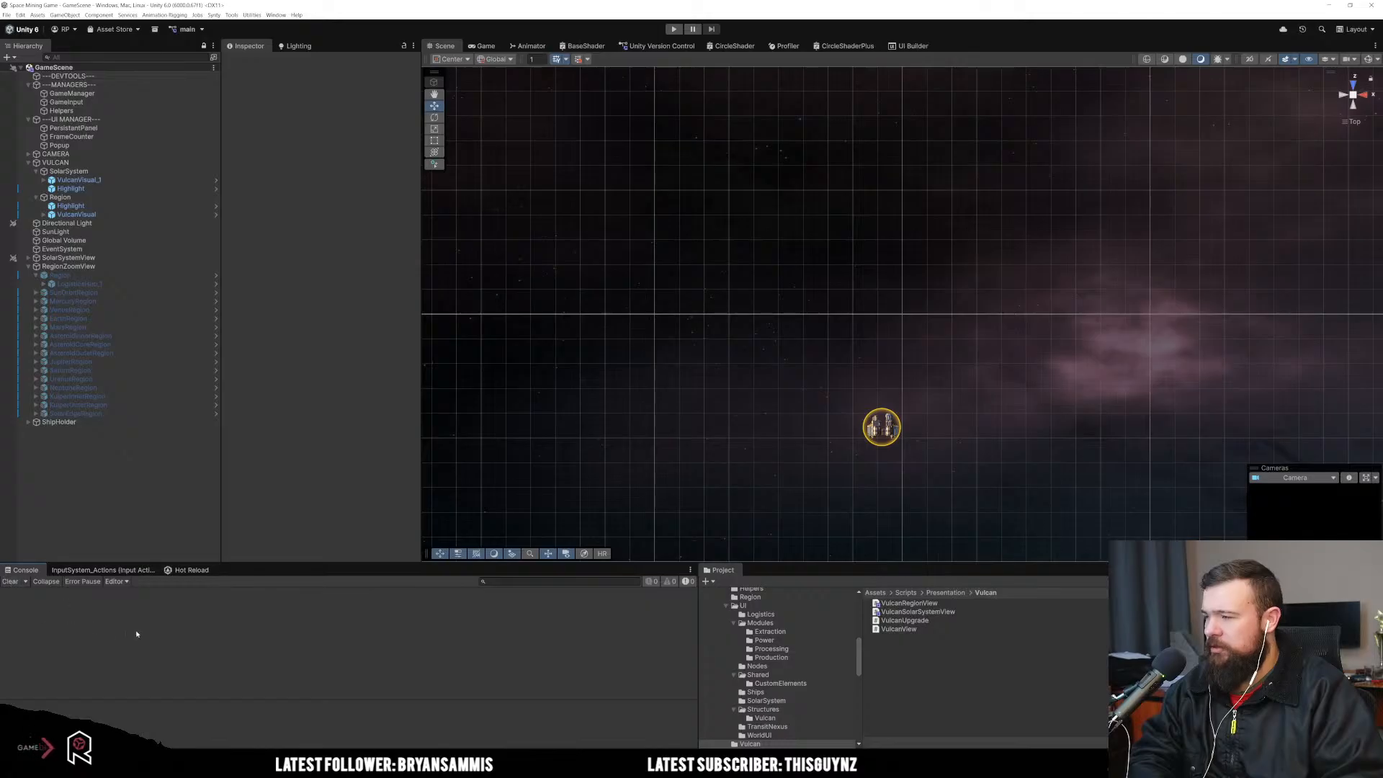
left_click(218, 275)
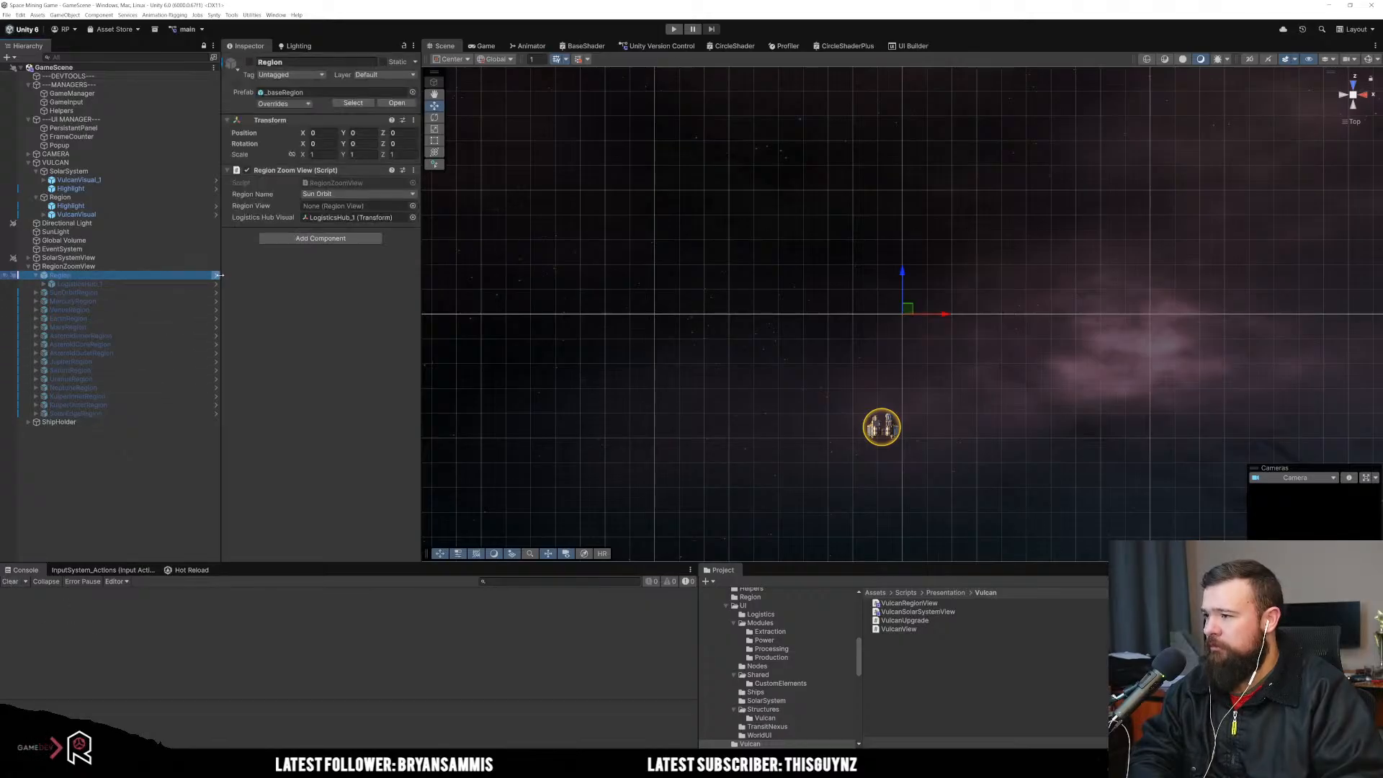
left_click(218, 275)
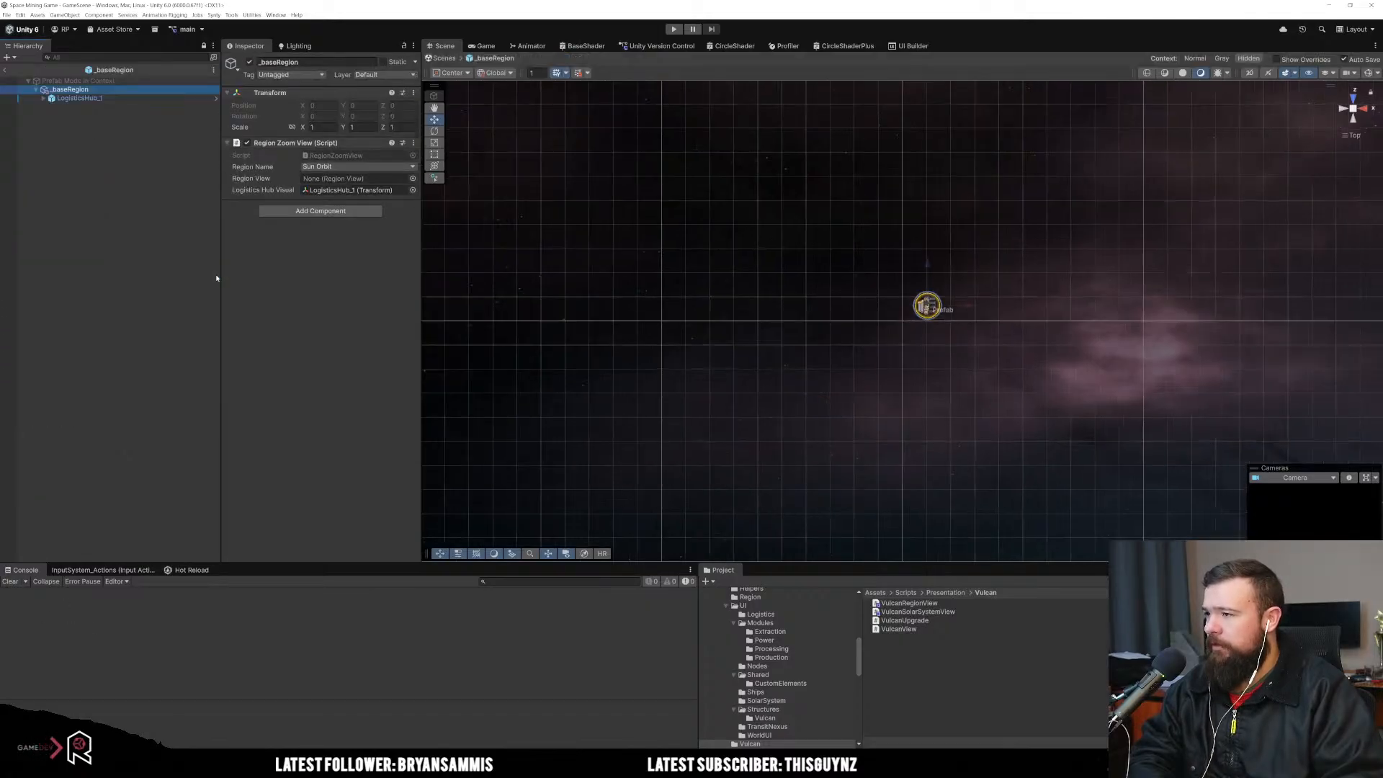
Step: Inspect the components of LogisticsHub_1 and its Highlight child in the _baseRegion prefab
left_click(79, 98)
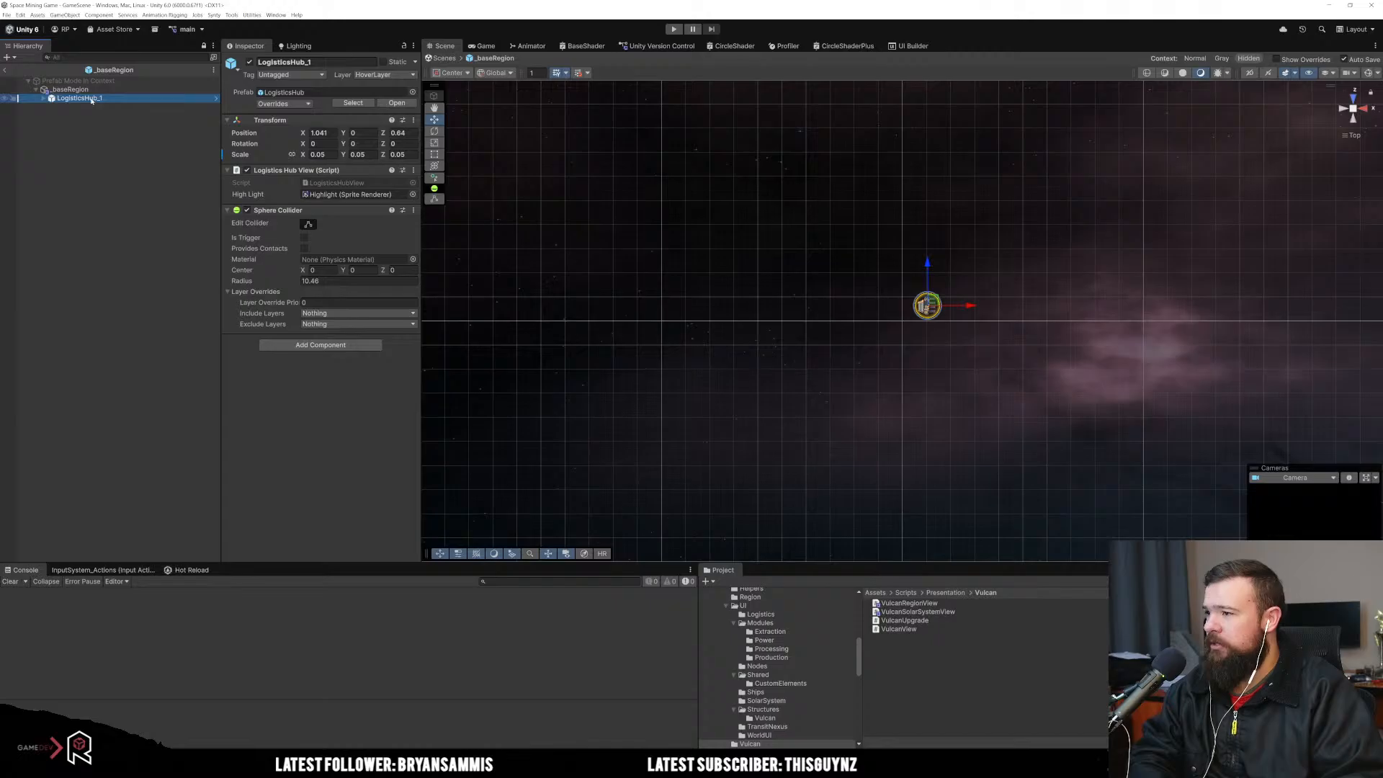
left_click(37, 92)
left_click(36, 90)
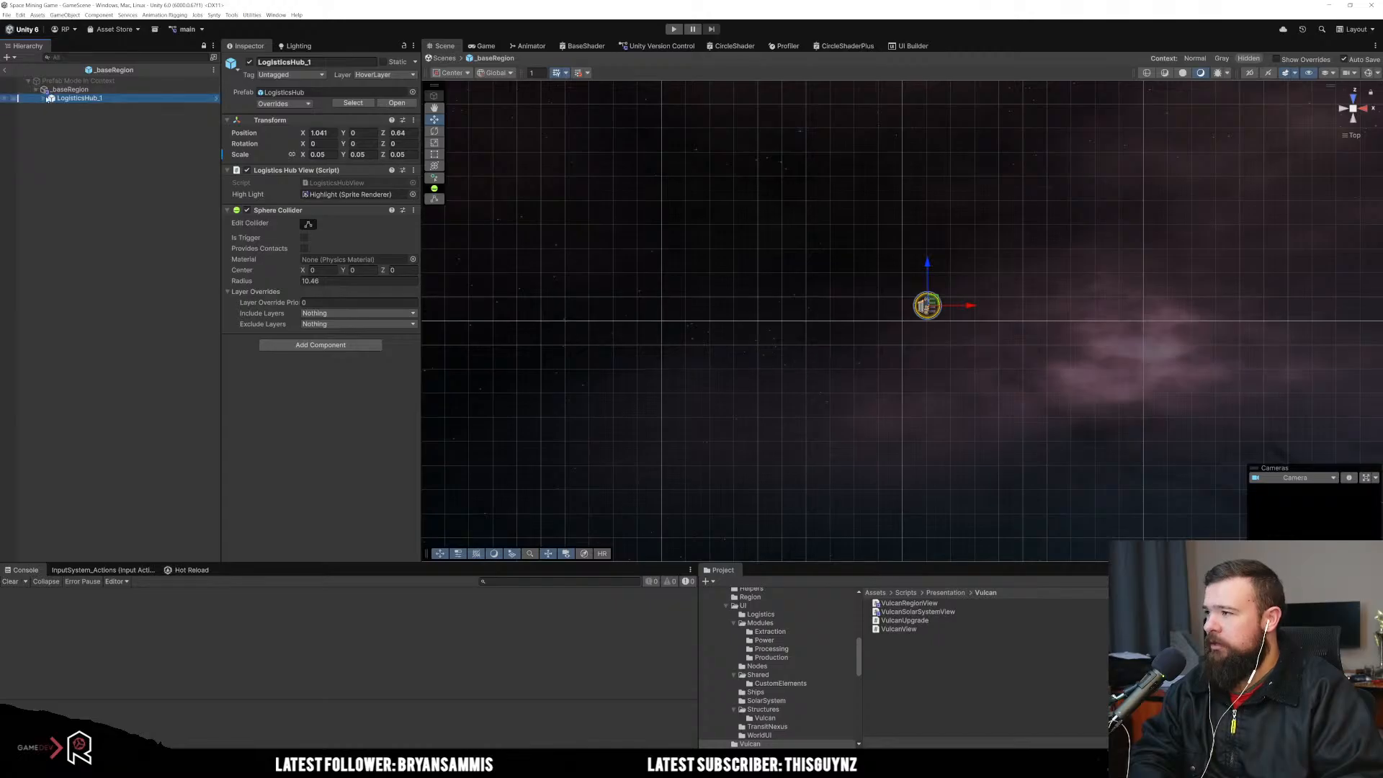
left_click(79, 115)
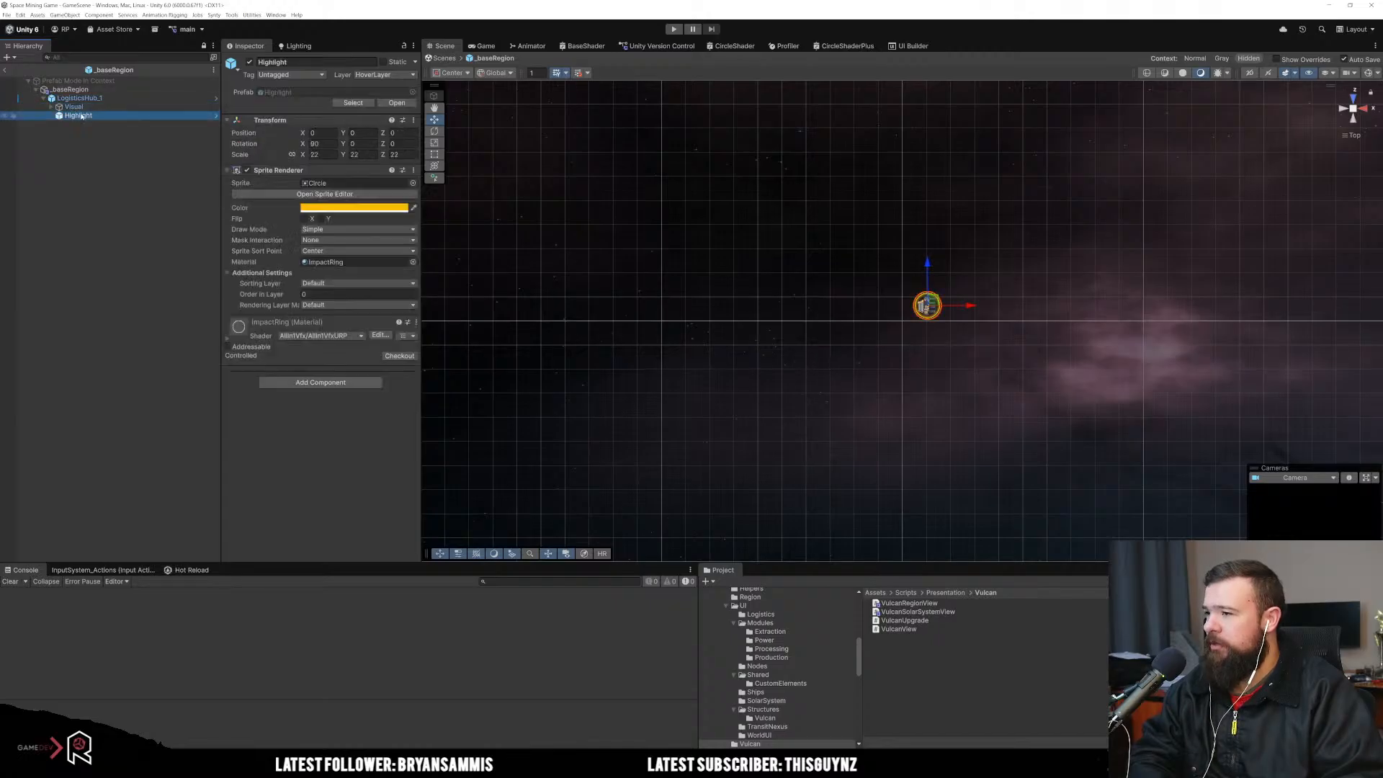
left_click(79, 99)
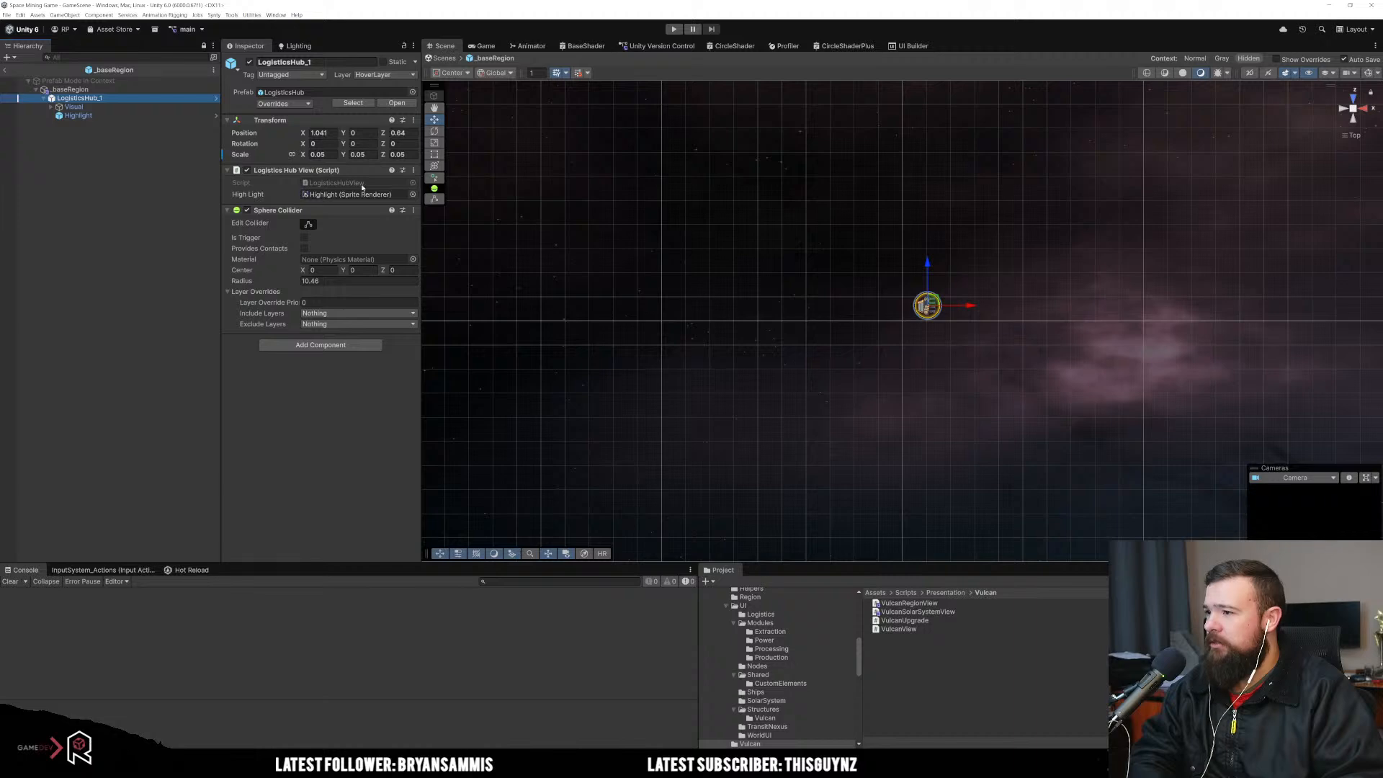
Step: Open the LogisticsHubView and RegionZoomView scripts in Visual Studio to review their code, and return to Unity
double_click(334, 186)
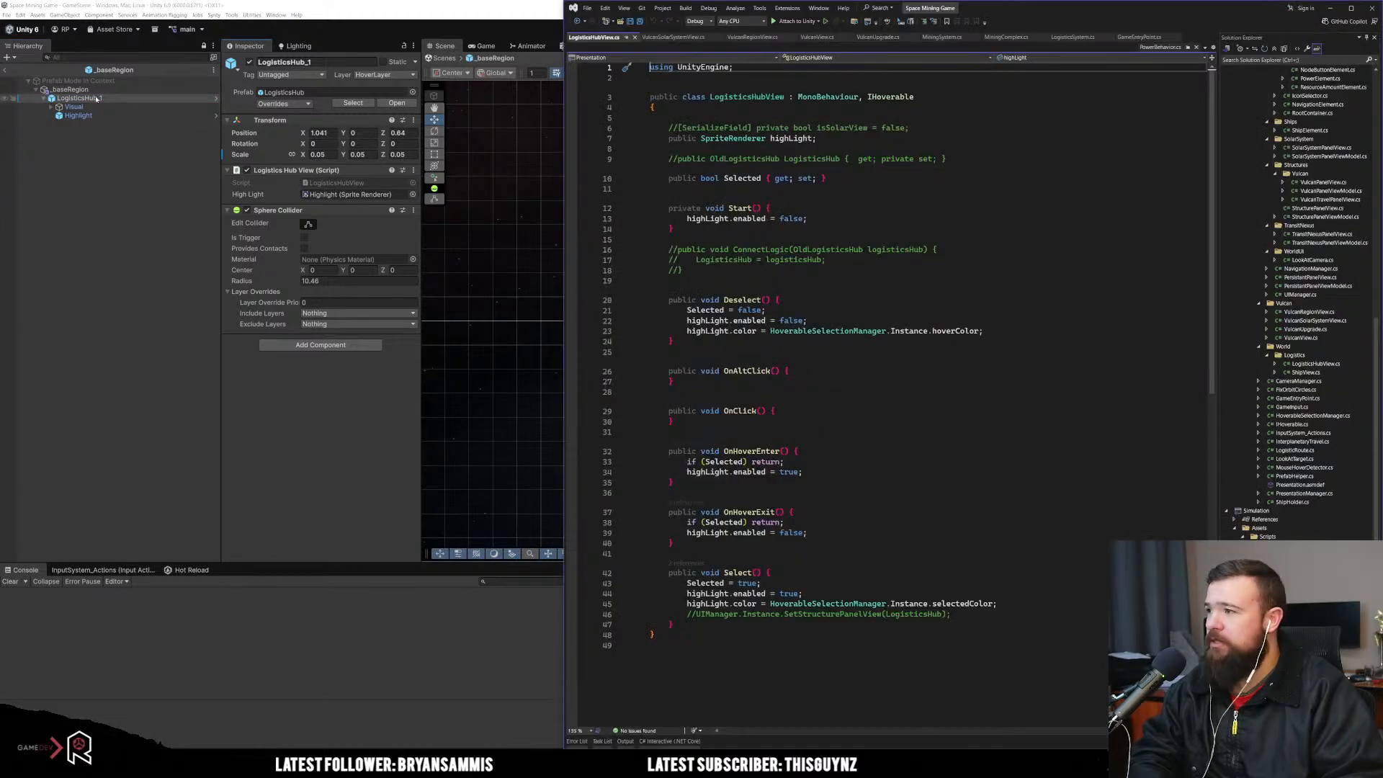
left_click(81, 90)
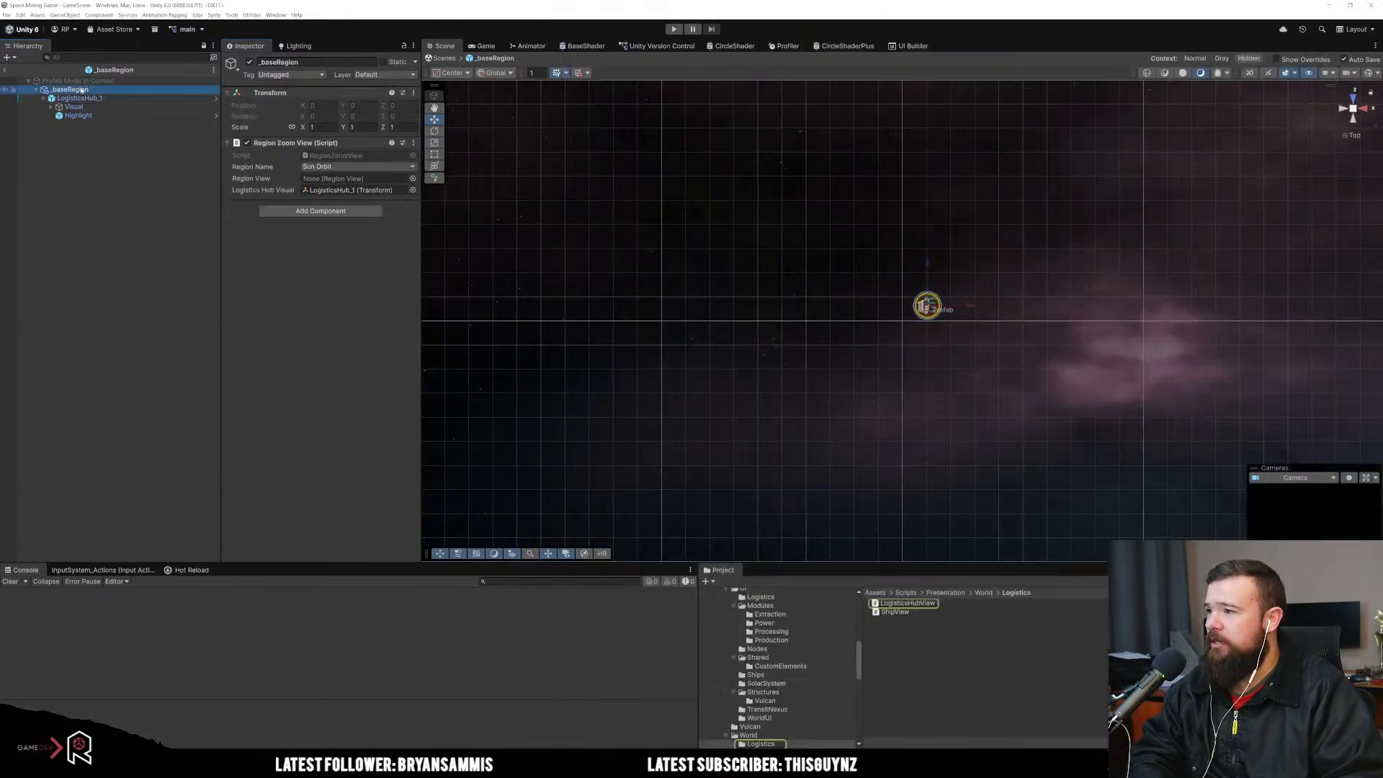
double_click(331, 157)
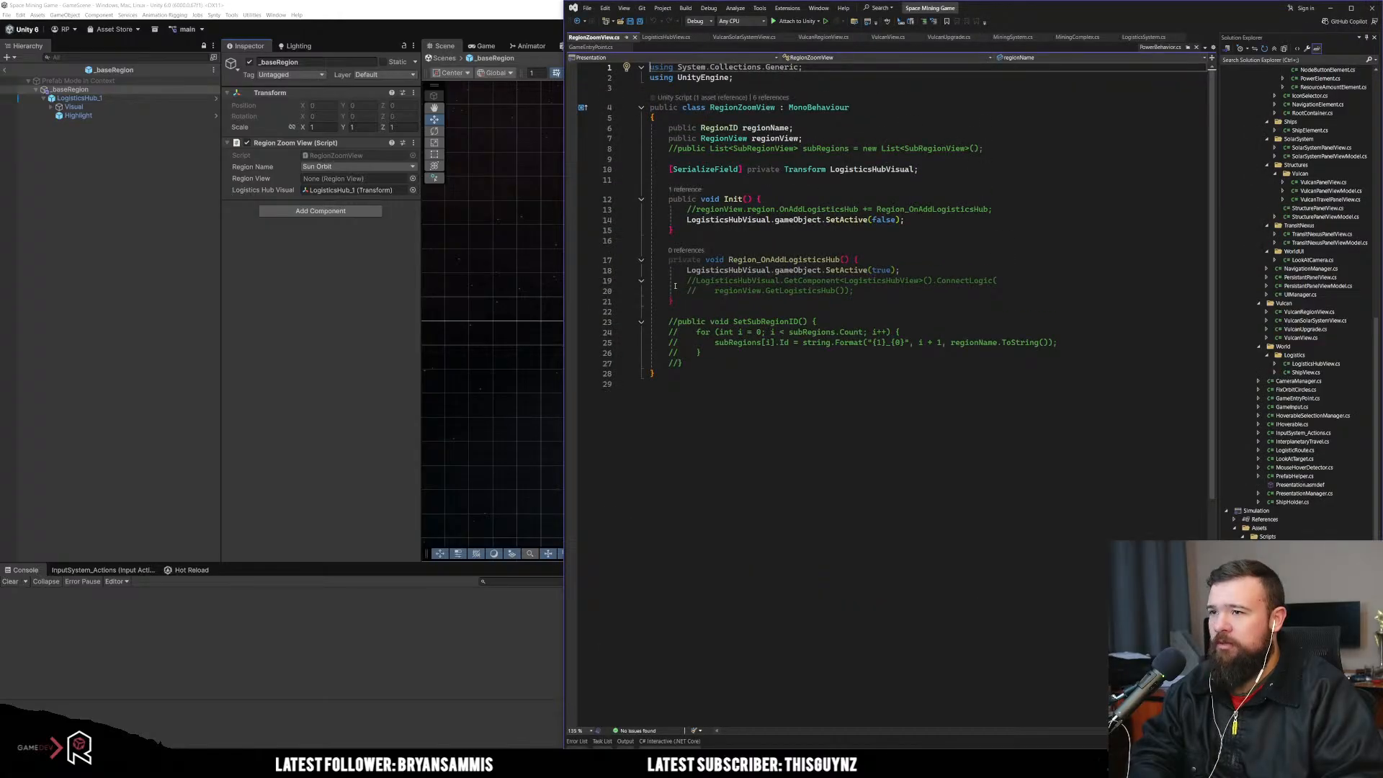
left_click(319, 280)
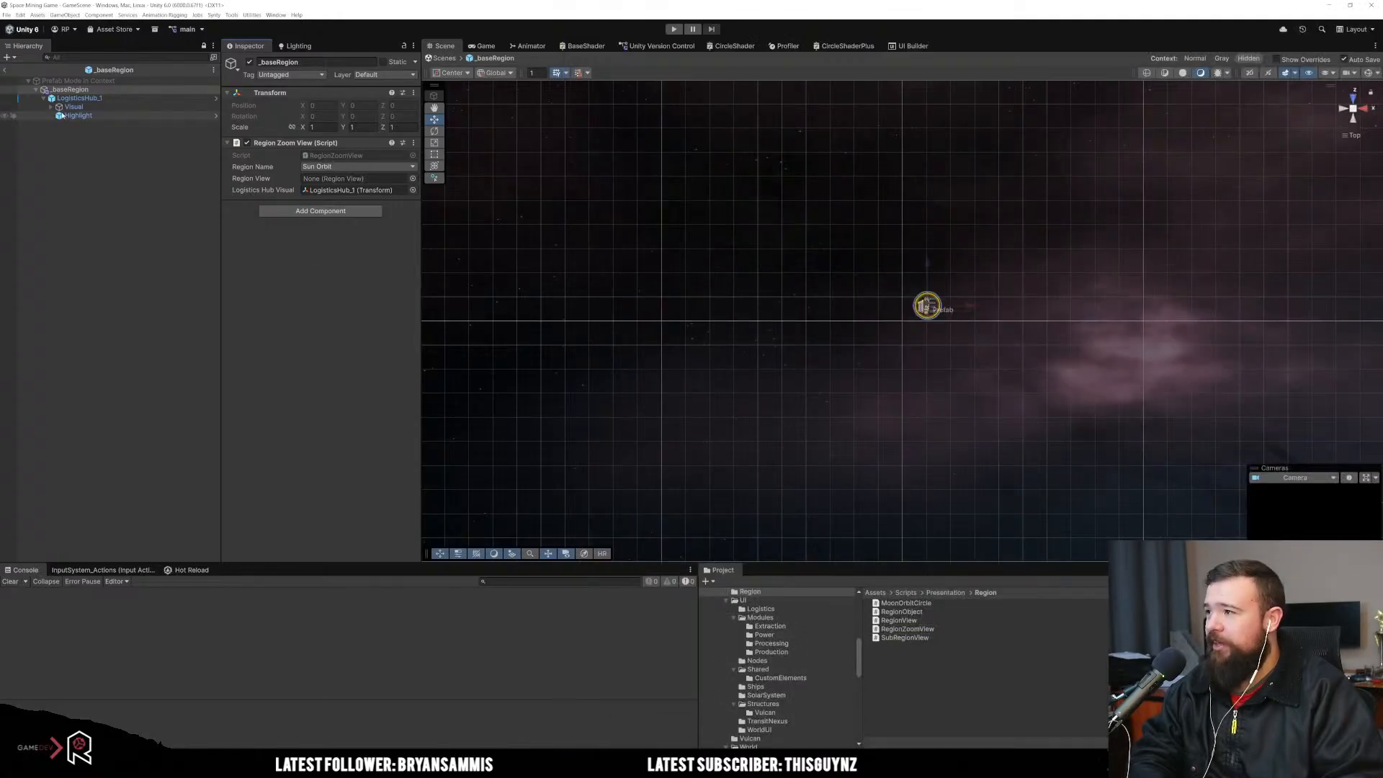
Step: Leave the prefab, expand SolarSystemView, and inspect the Sun Orbit region view and its Visual child
left_click(8, 71)
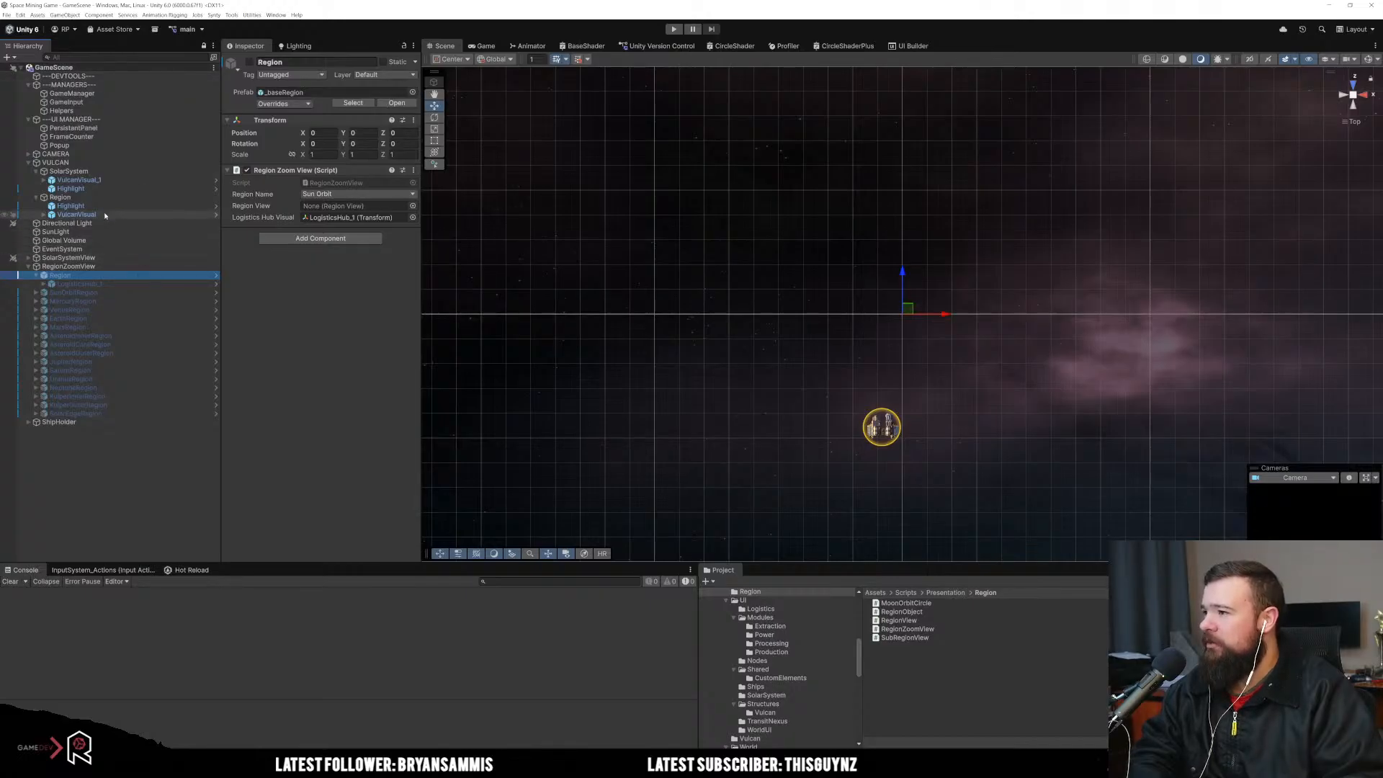
left_click(29, 258)
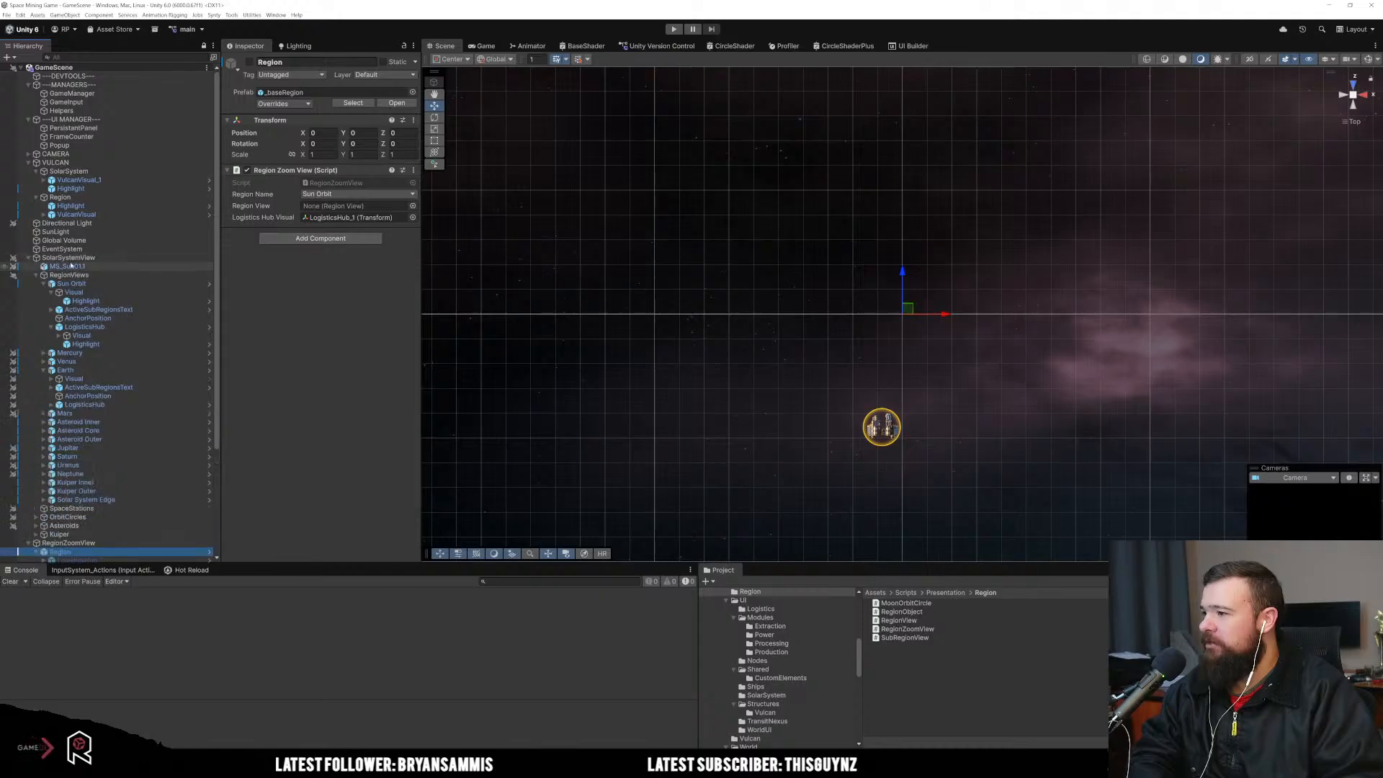
left_click(83, 285)
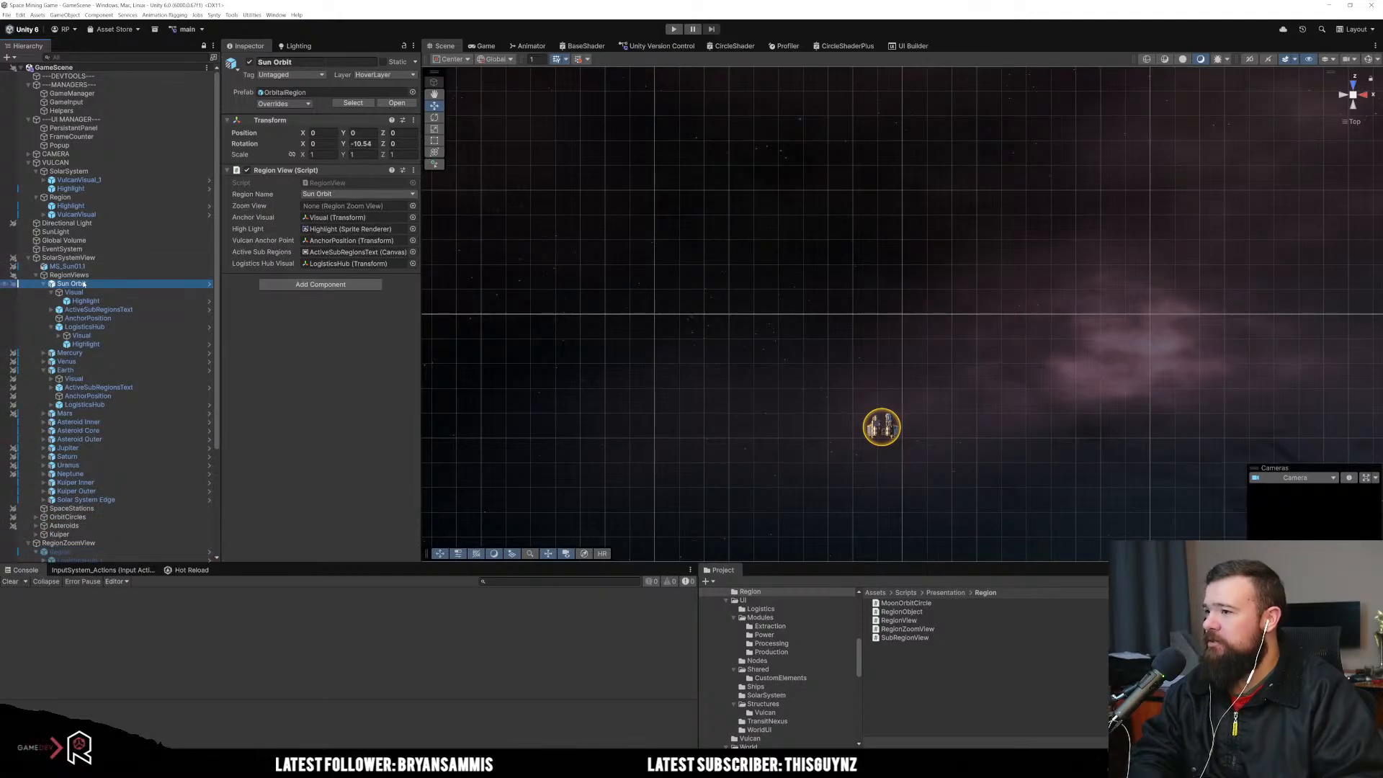
left_click(78, 293)
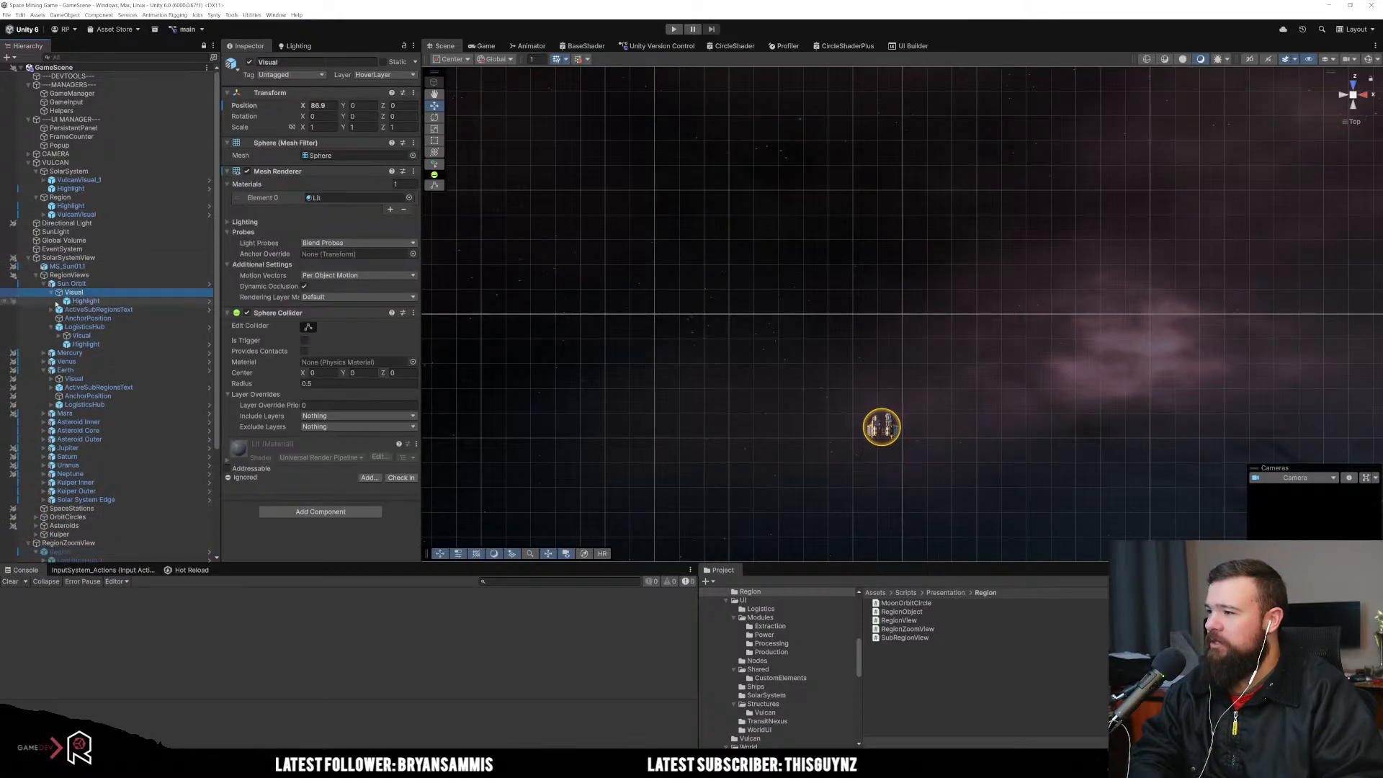
Step: Open the OrbitalRegion prefab from Sun Orbit, inspect its root and child components, and return to the scene
left_click(42, 284)
left_click(72, 284)
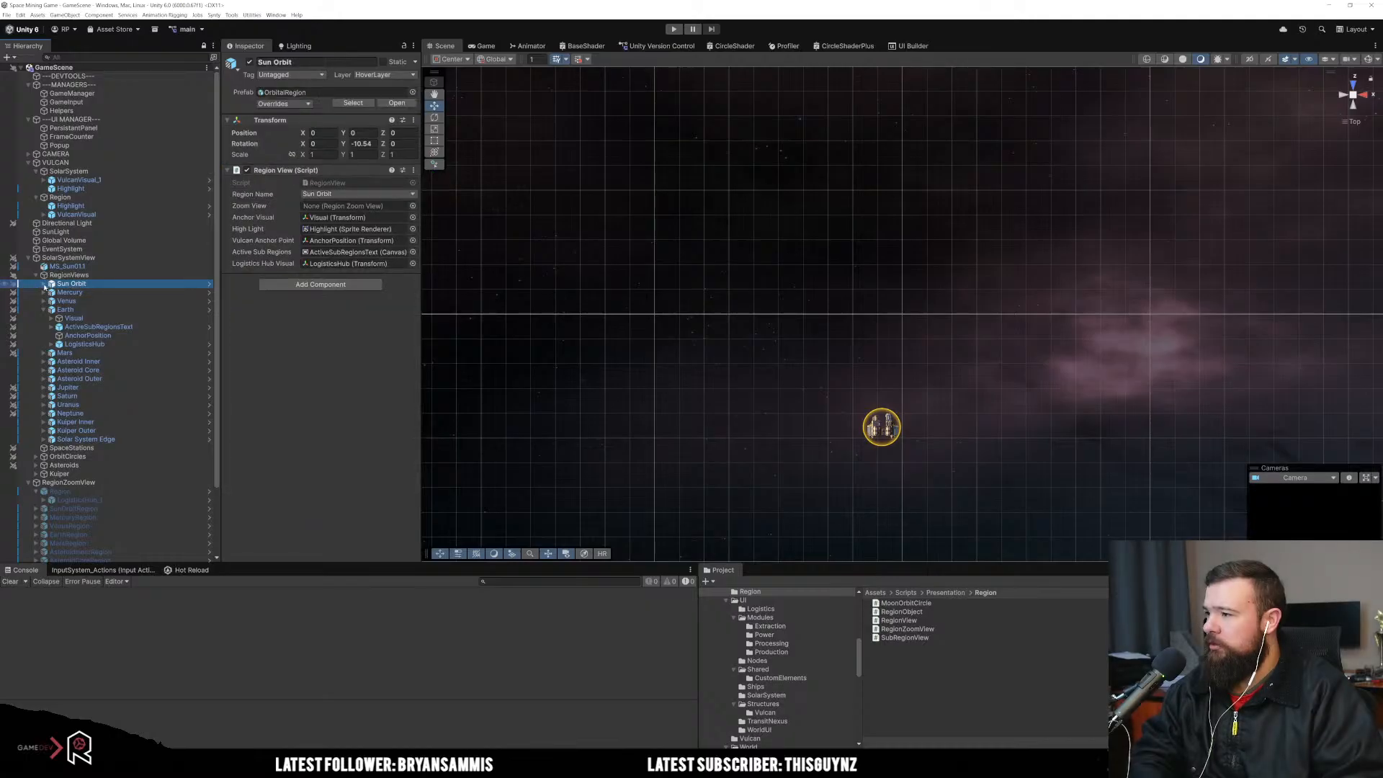
left_click(44, 284)
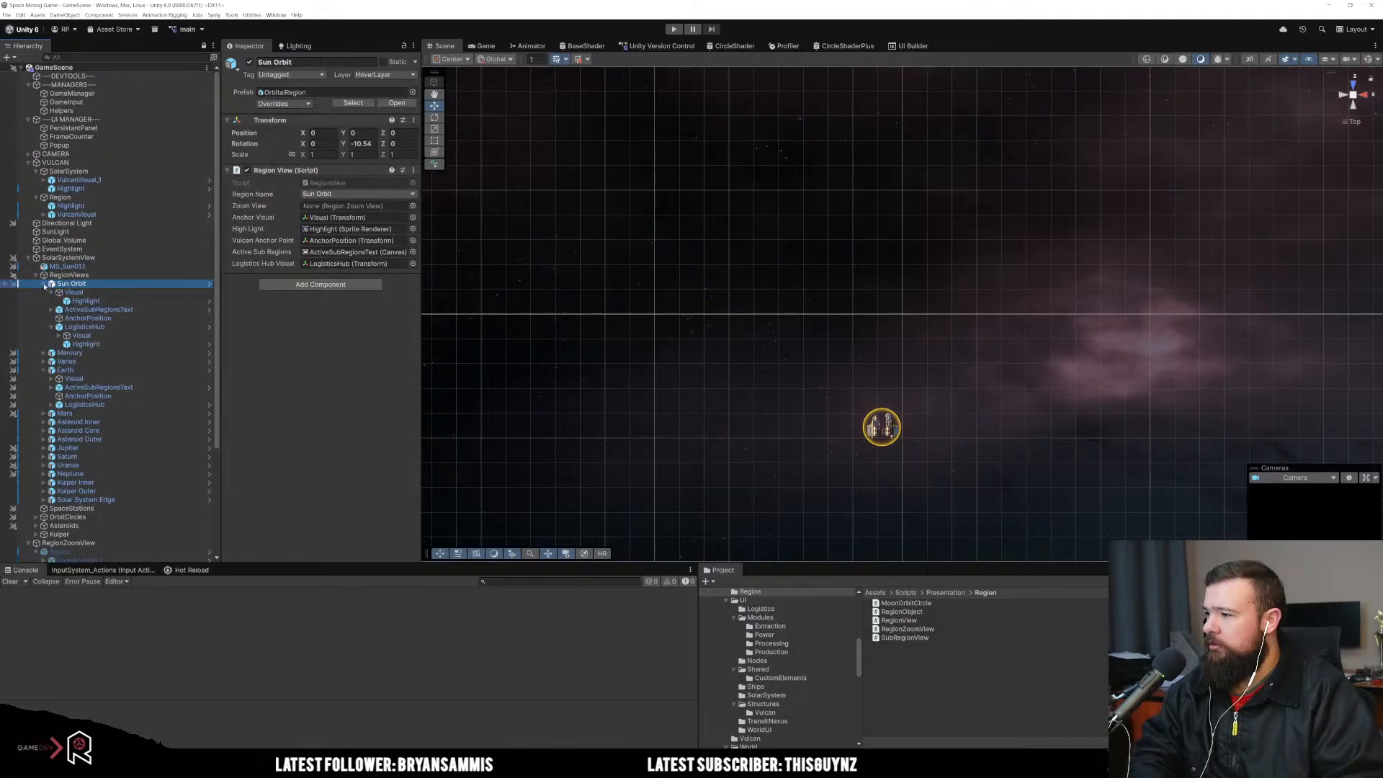
left_click(209, 286)
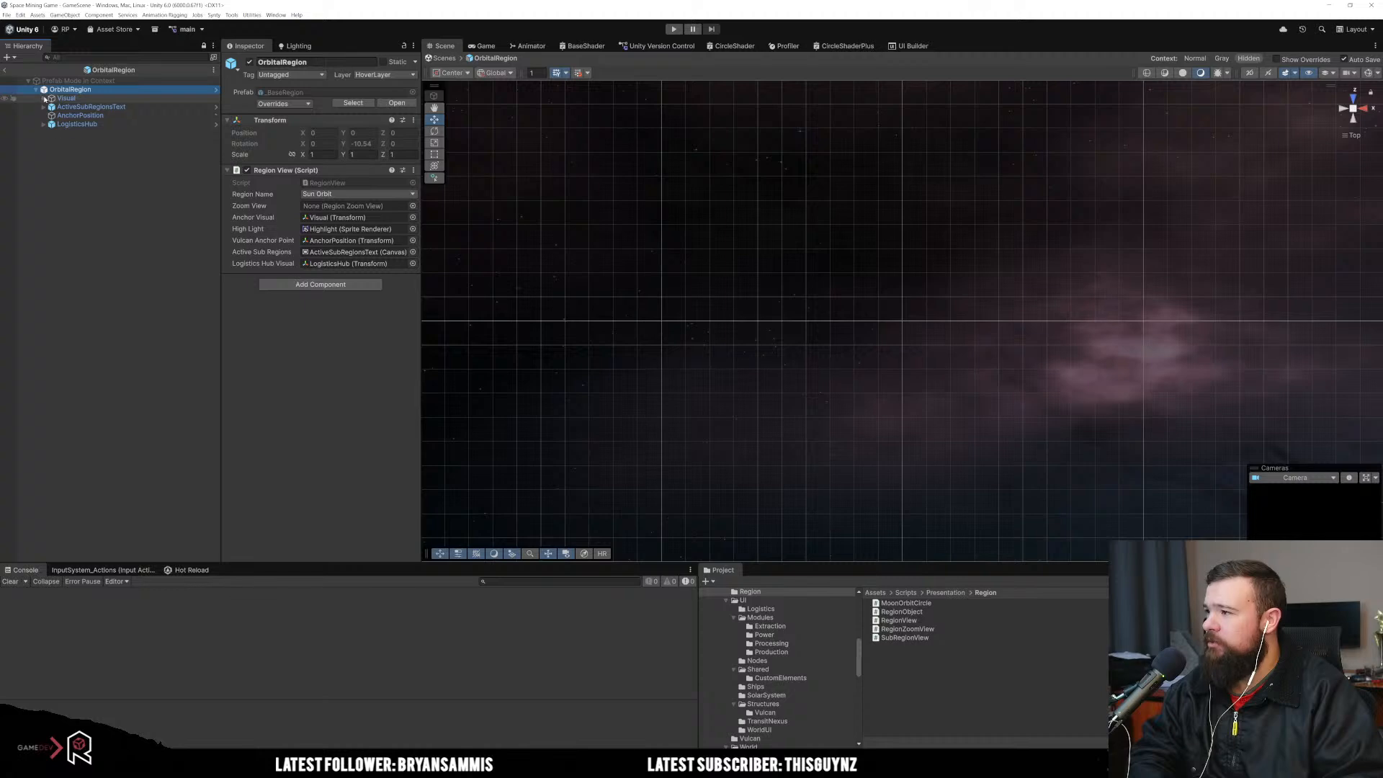
left_click(87, 107)
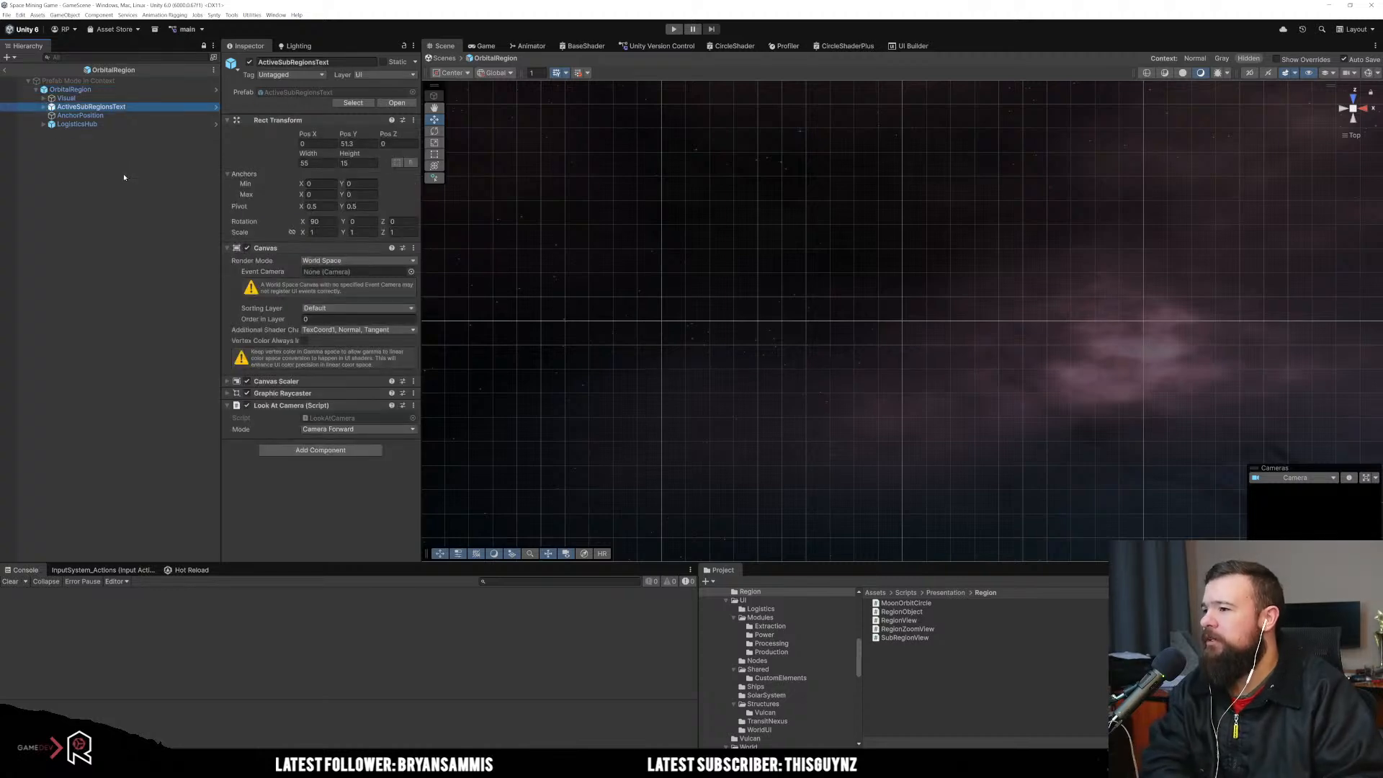
key("Down")
key("Down")
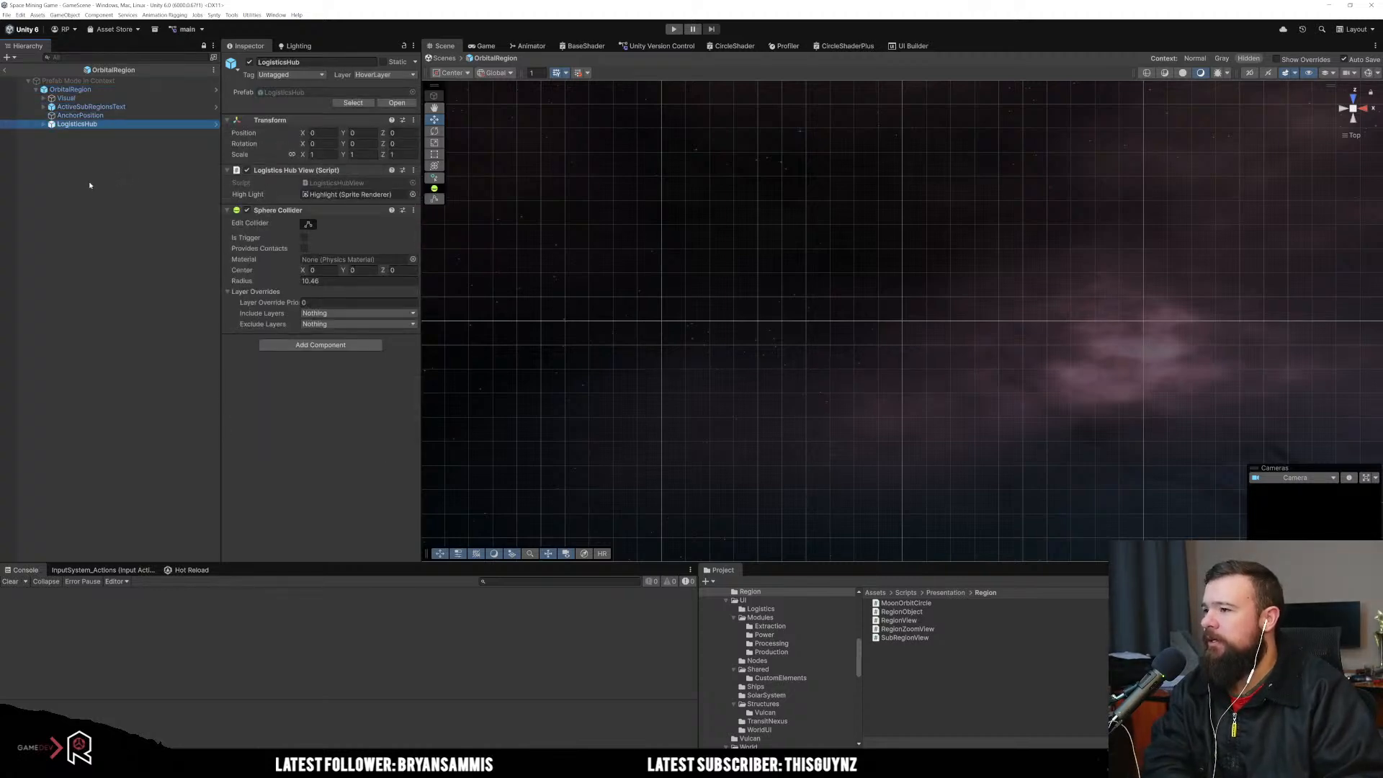
key("Up")
key("Up")
key("Up")
key("Up")
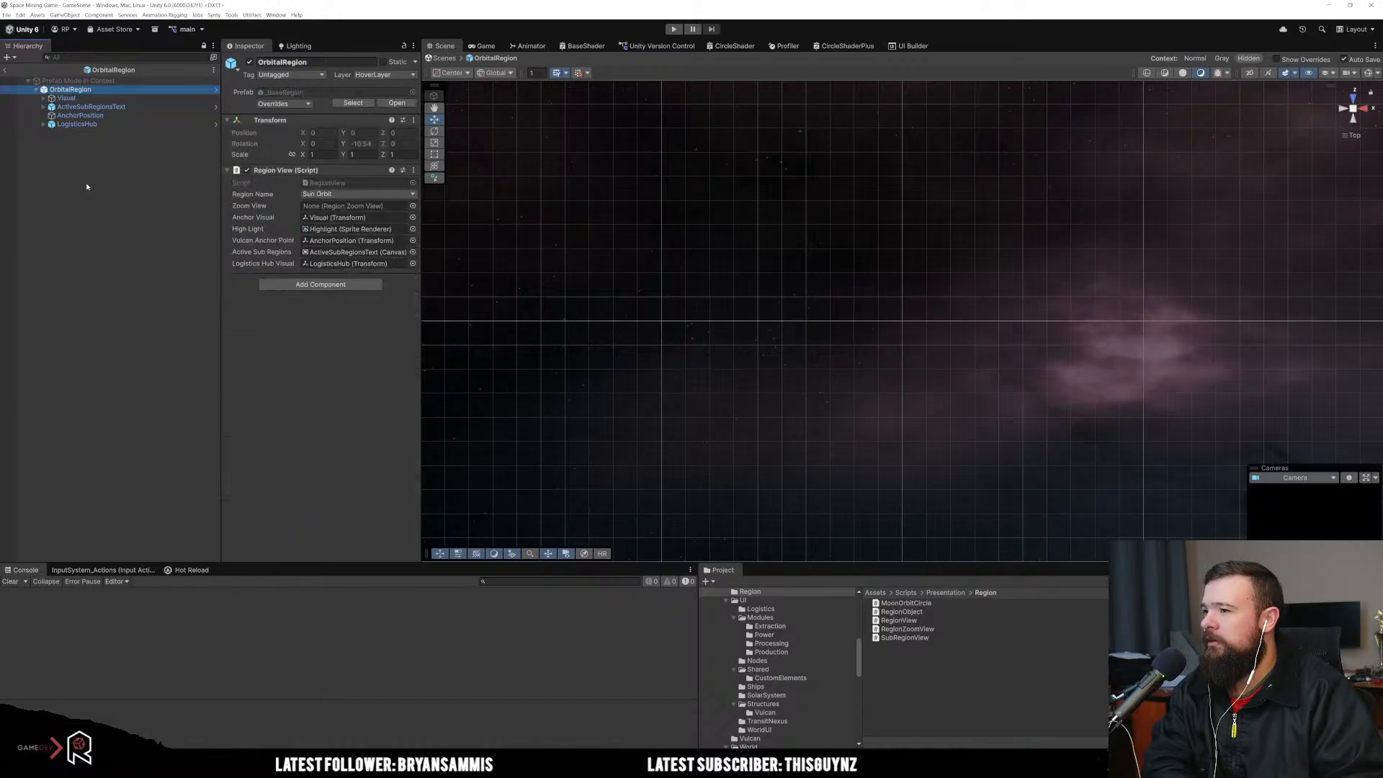
left_click(3, 72)
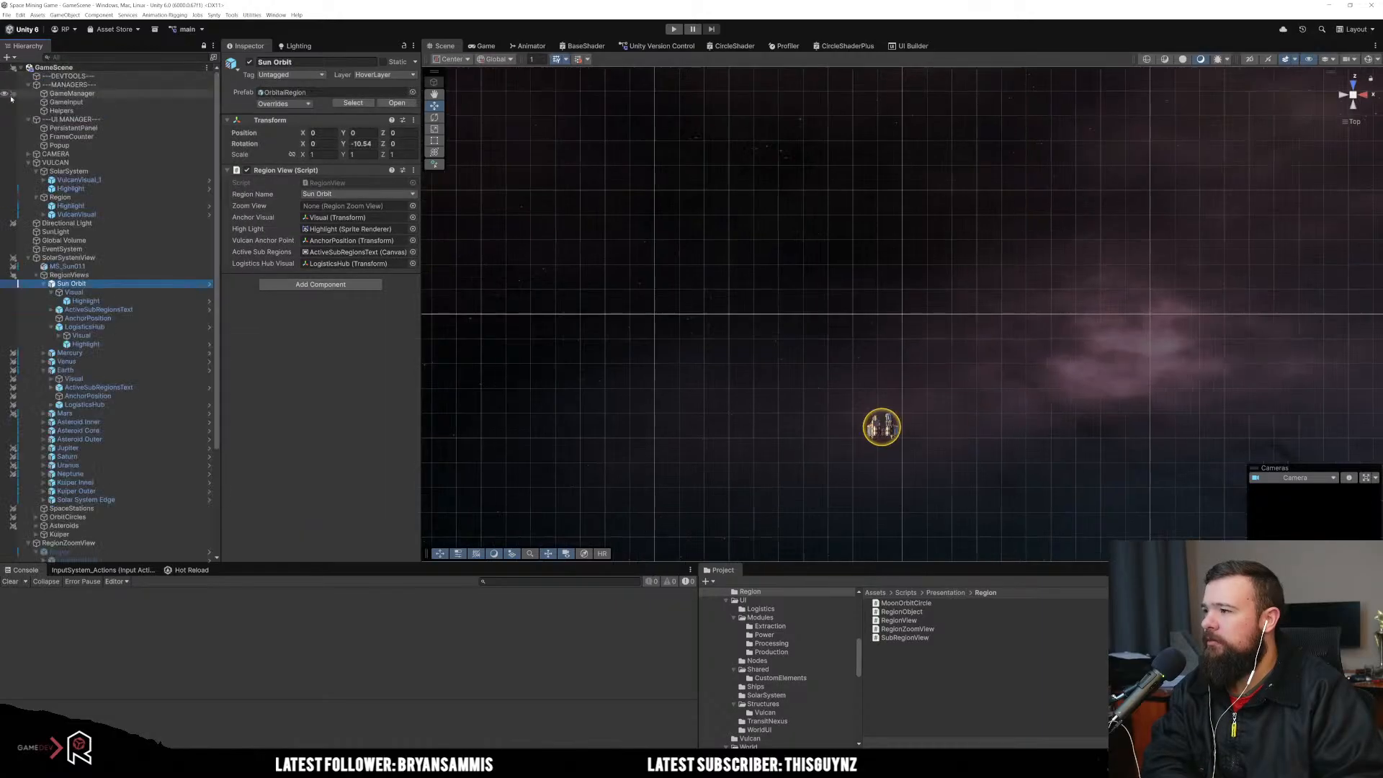
Step: Collapse the Sun Orbit, Earth, RegionViews and RegionZoomView branches in the hierarchy, and inspect the SpaceStations object
left_click(49, 293)
left_click(51, 293)
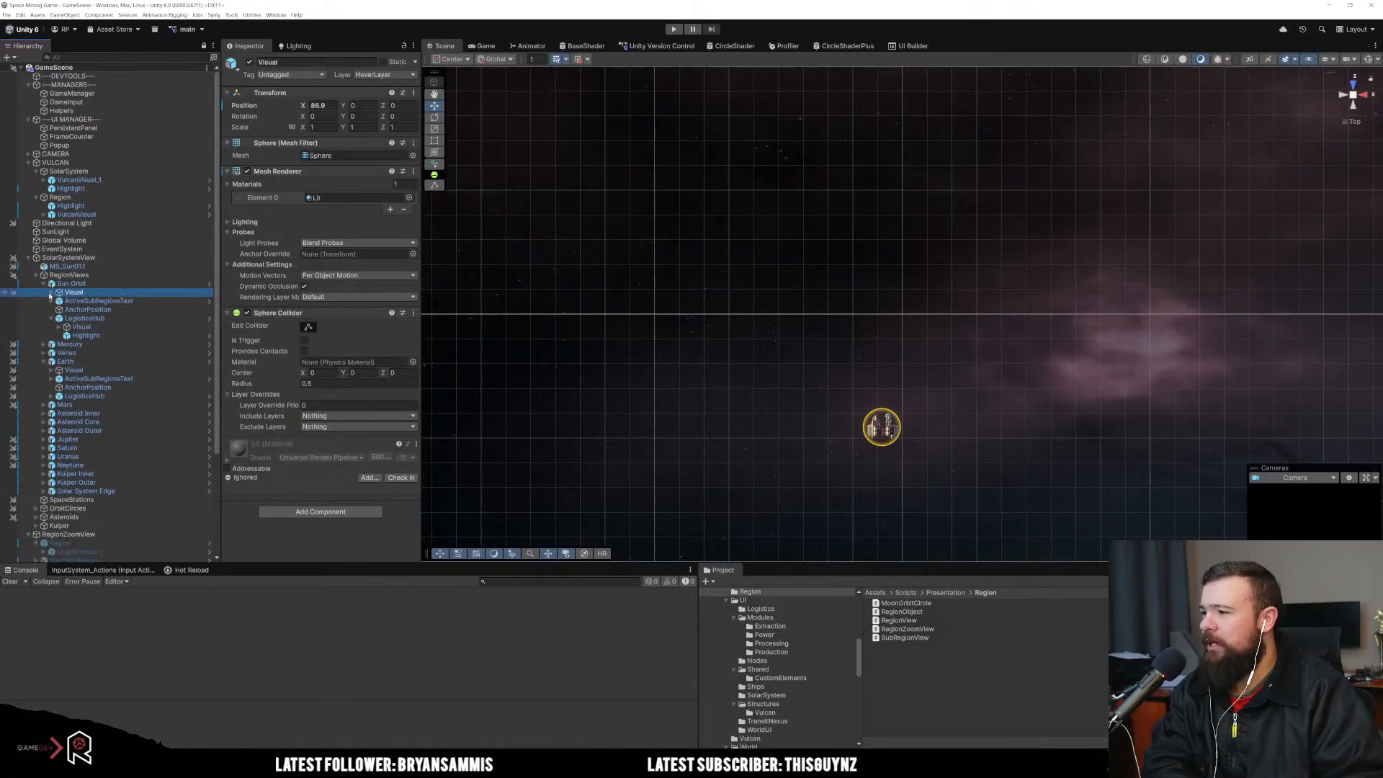
left_click(52, 318)
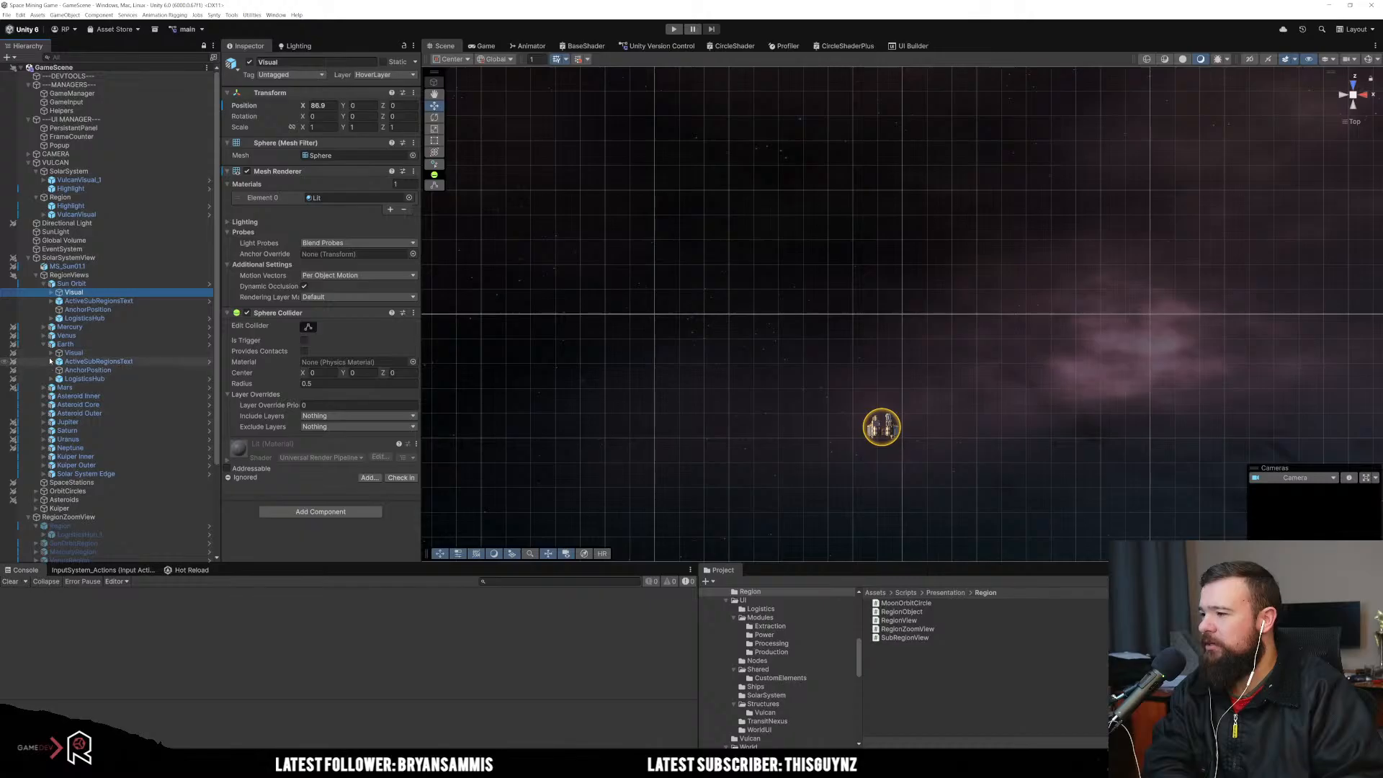
left_click(44, 345)
left_click(43, 285)
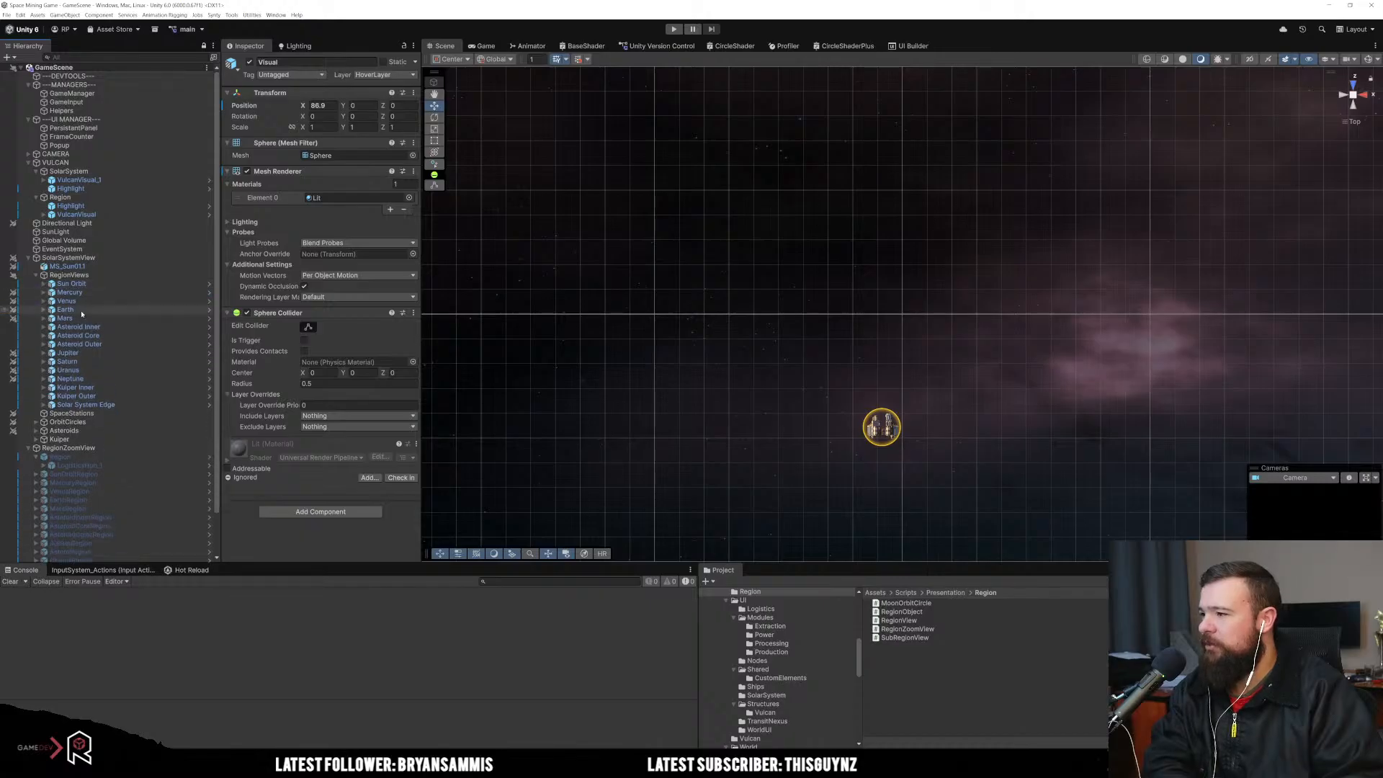
left_click(85, 414)
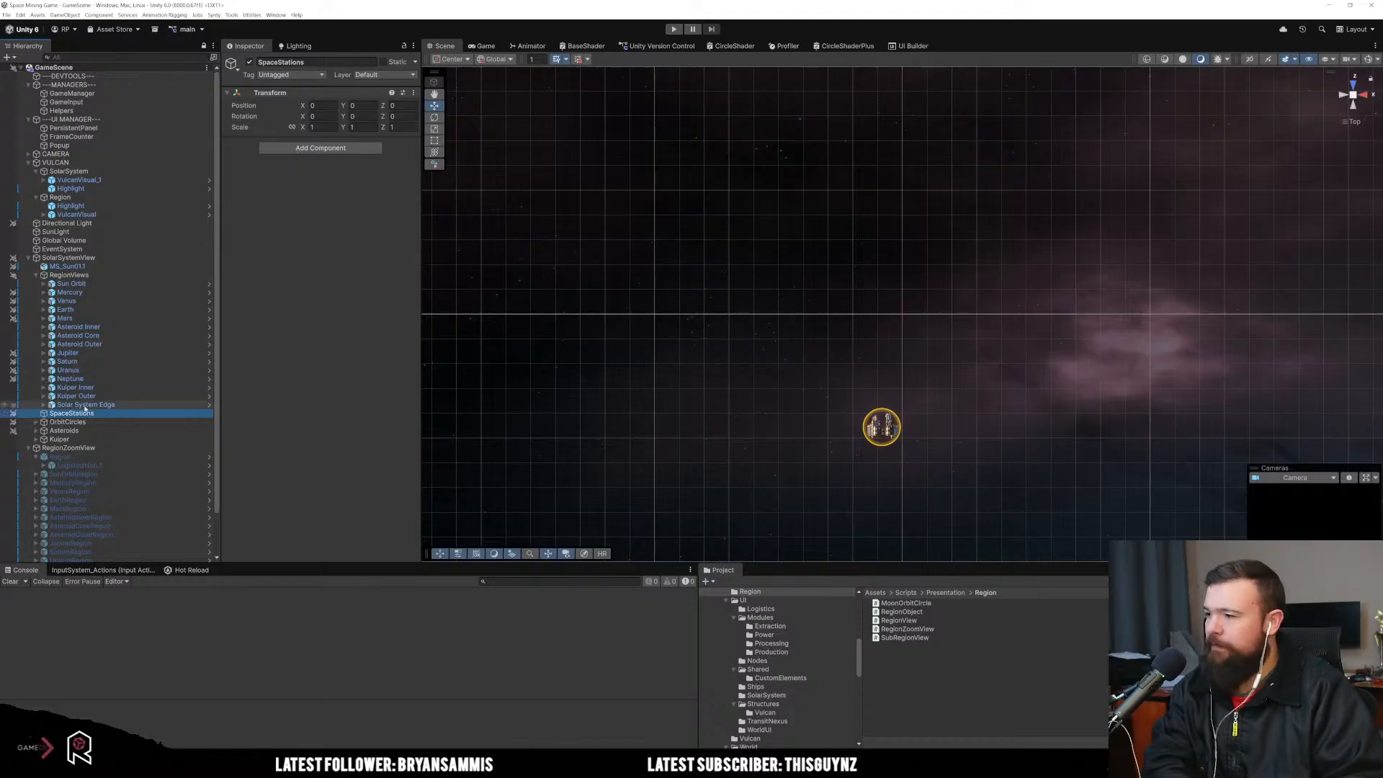
left_click(36, 276)
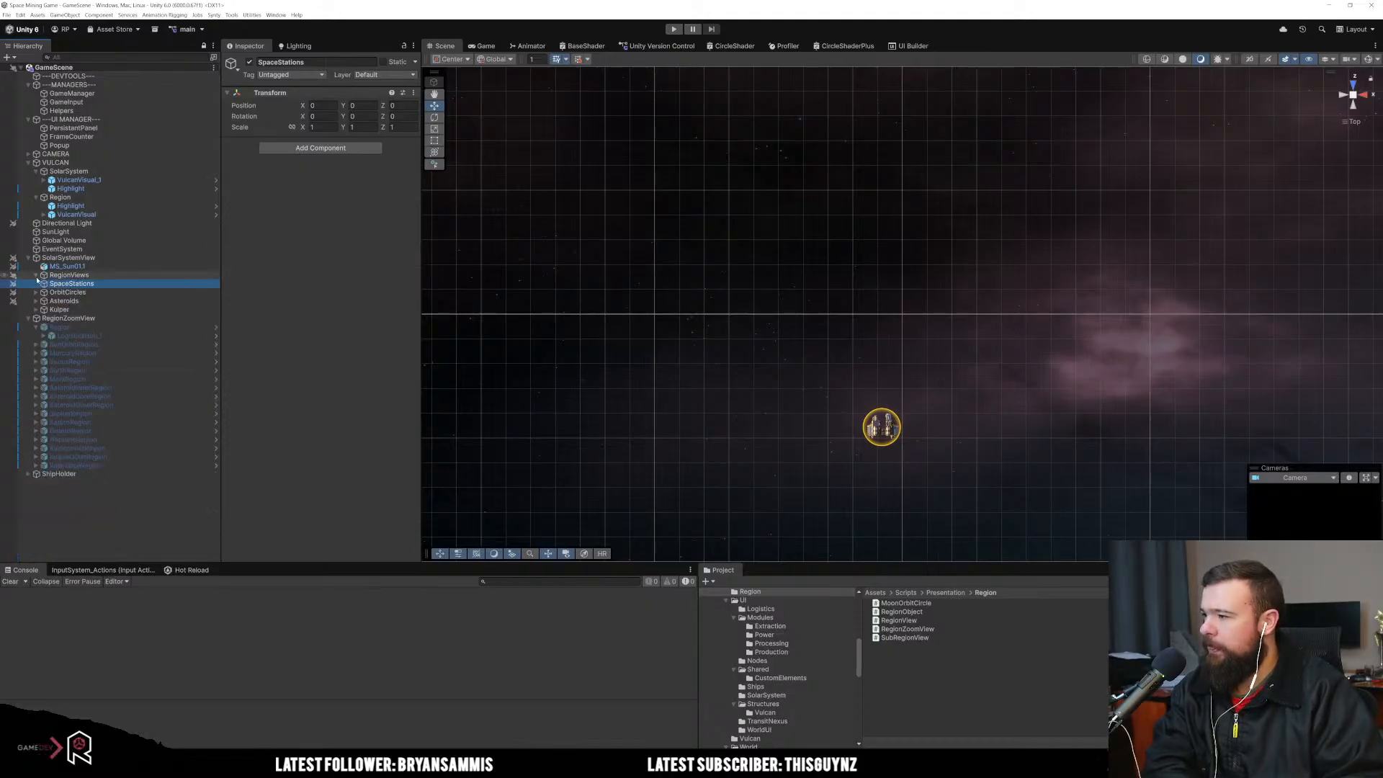
left_click(28, 320)
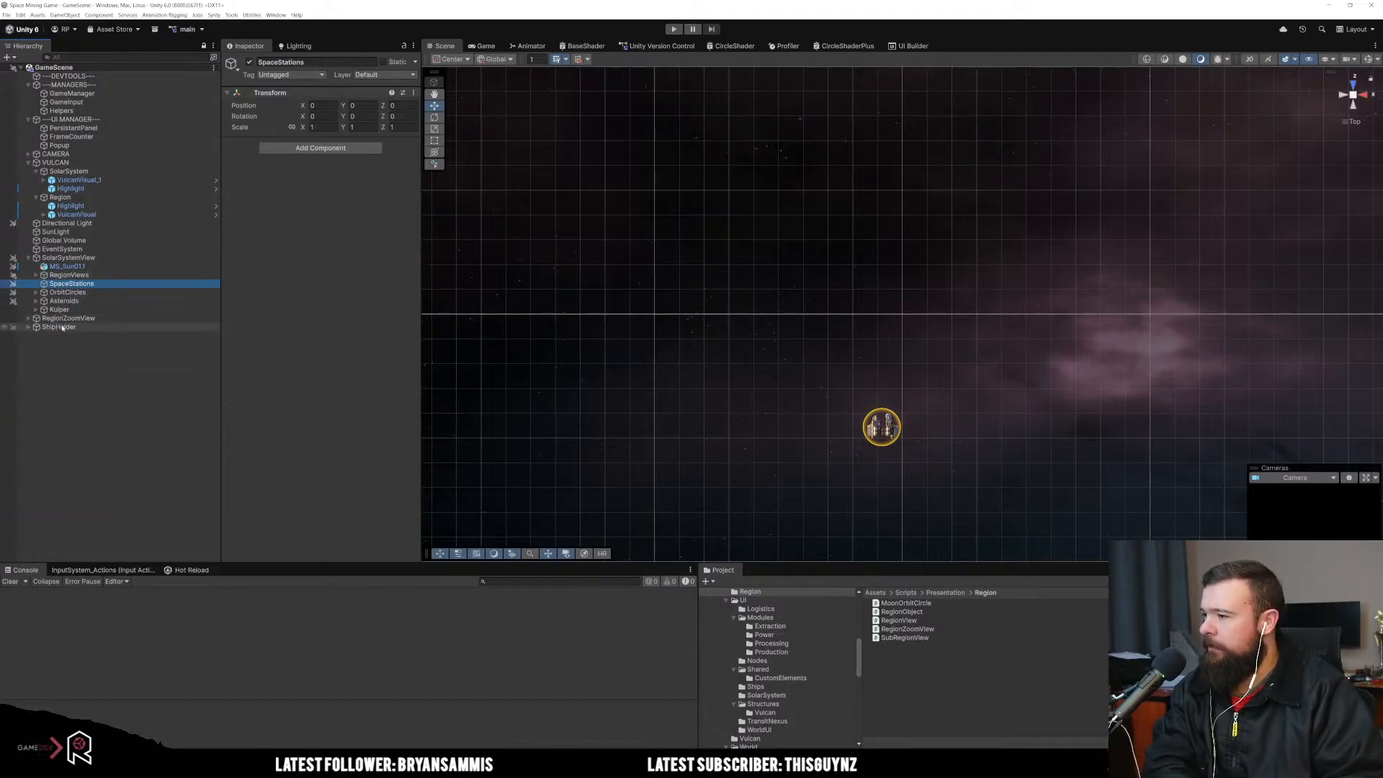
Step: Inspect the Kuiper, Asteroids and ShipHolder objects, then collapse SolarSystemView and clear the selection
left_click(80, 311)
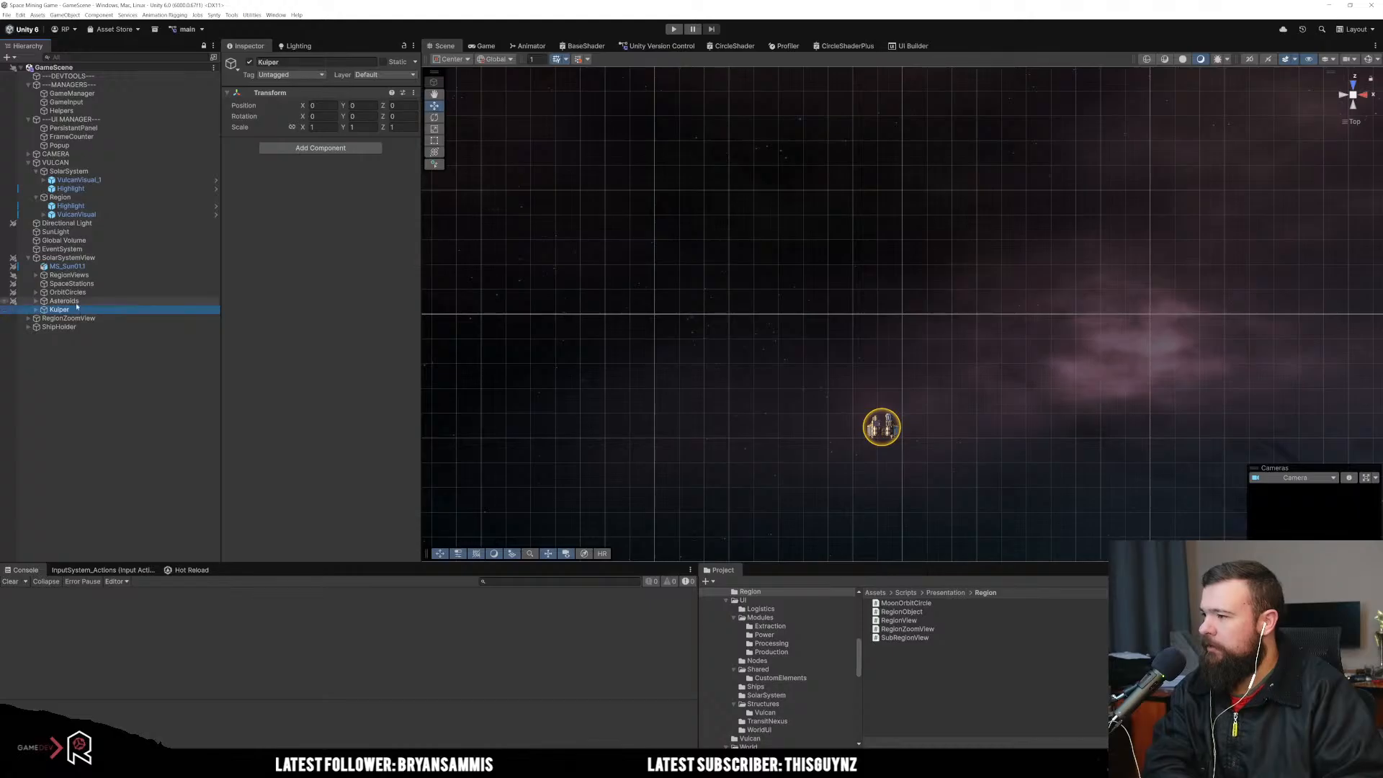
left_click(63, 301)
left_click(73, 310)
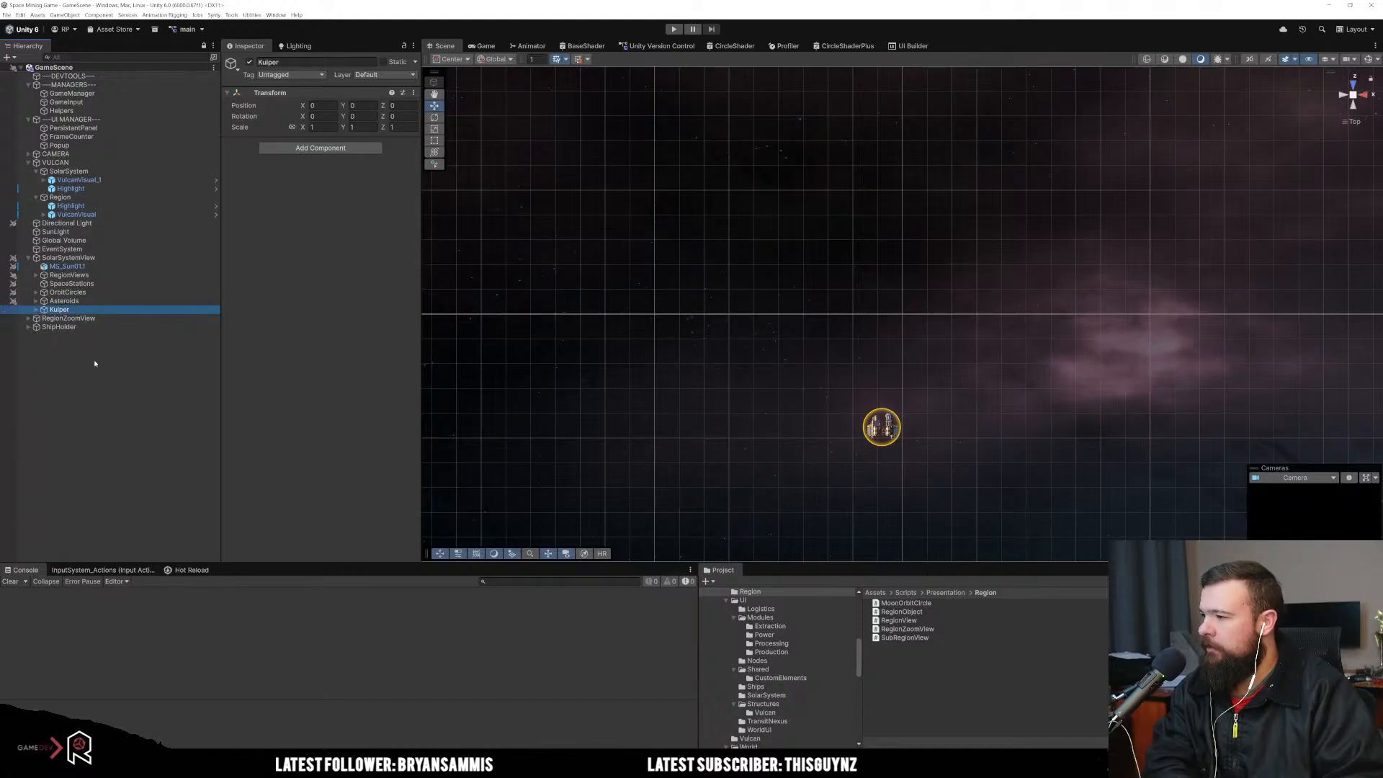
left_click(73, 328)
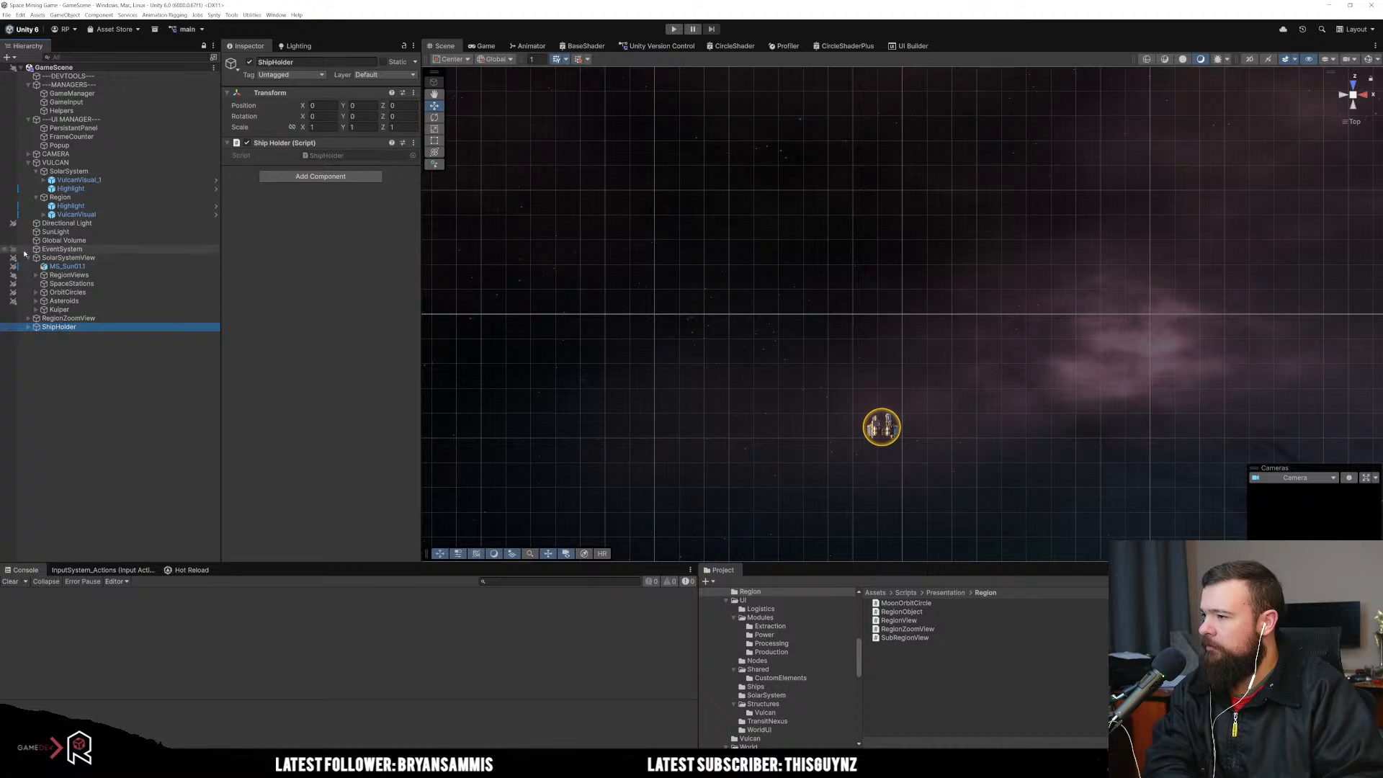
left_click(28, 258)
left_click(85, 312)
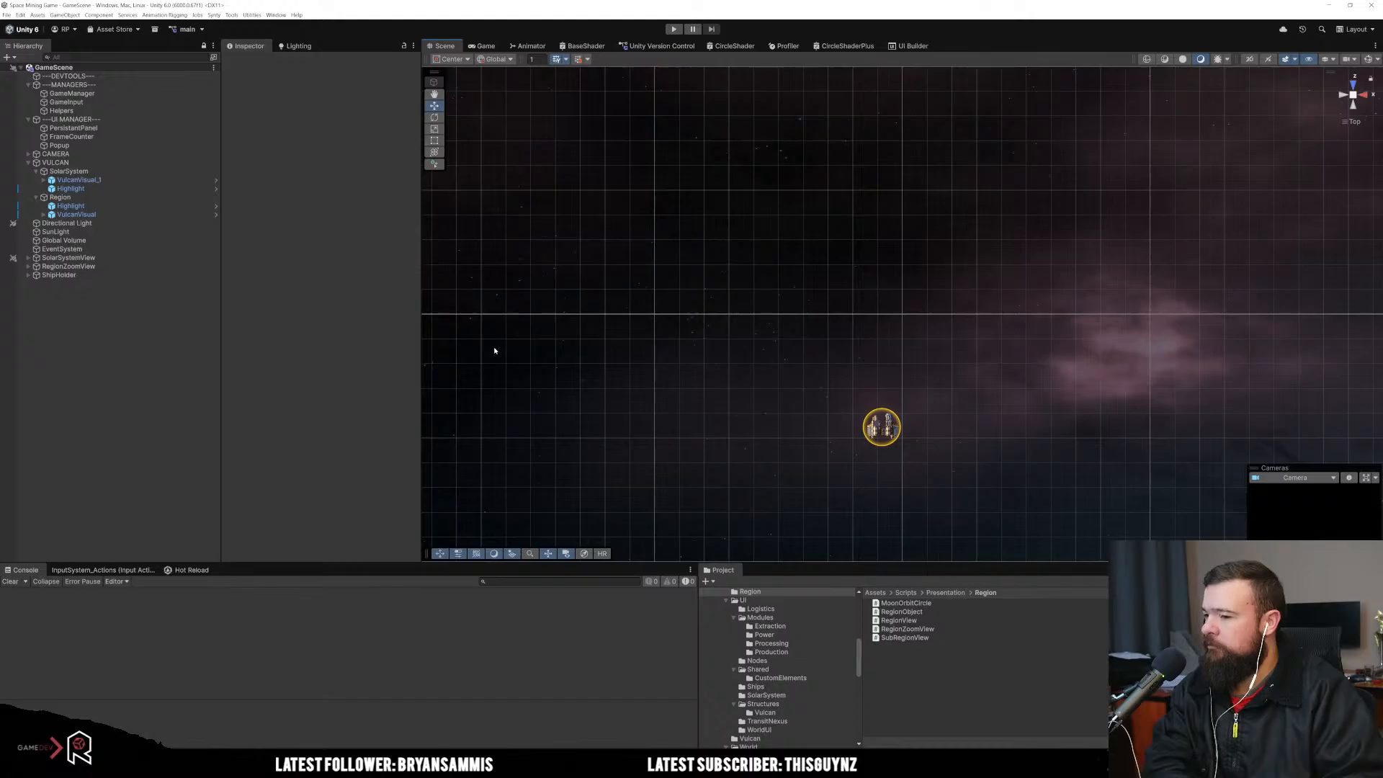
Step: Play-test the scene, stop it, and review the source of the startPos error in the VulcanSolarSystemView script in Visual Studio
left_click(674, 29)
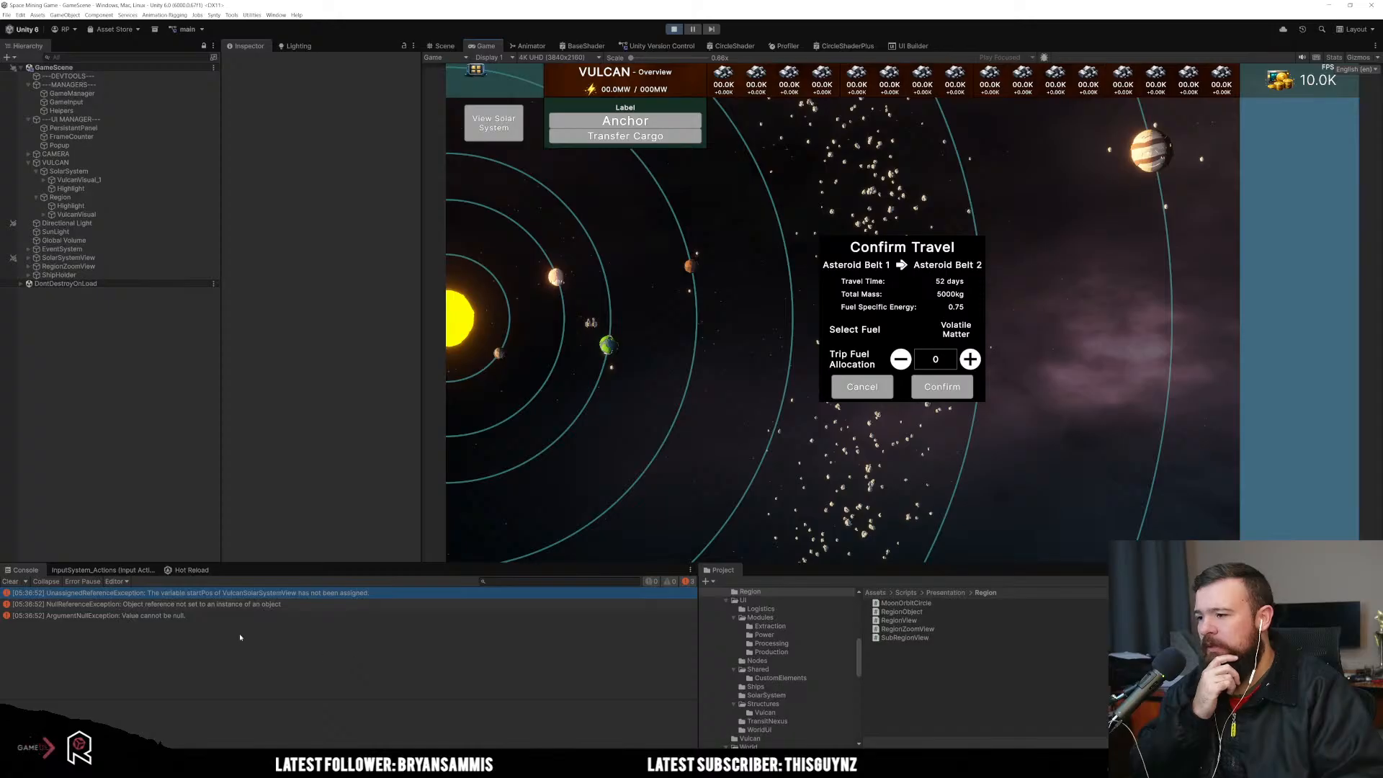
key("ctrl+p")
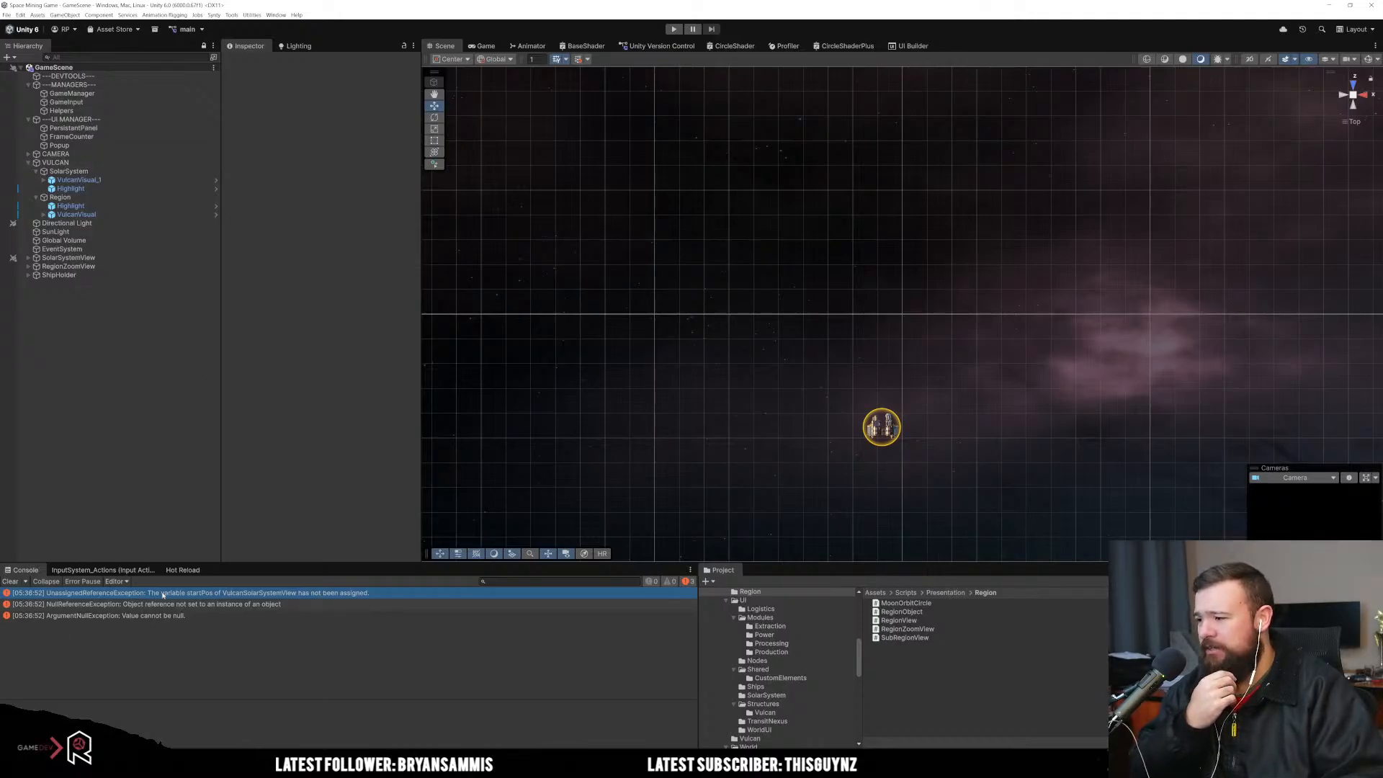
double_click(273, 594)
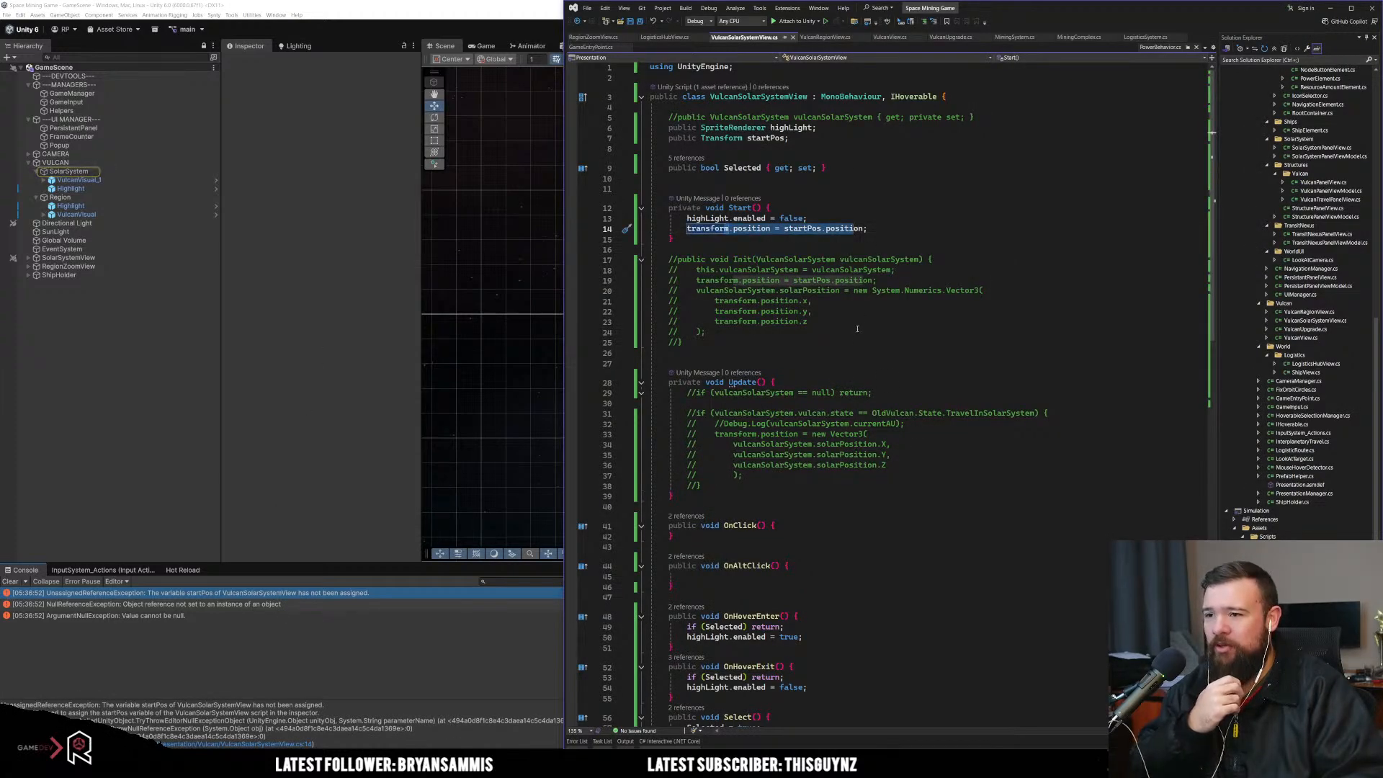
left_click(851, 335)
left_click(720, 511)
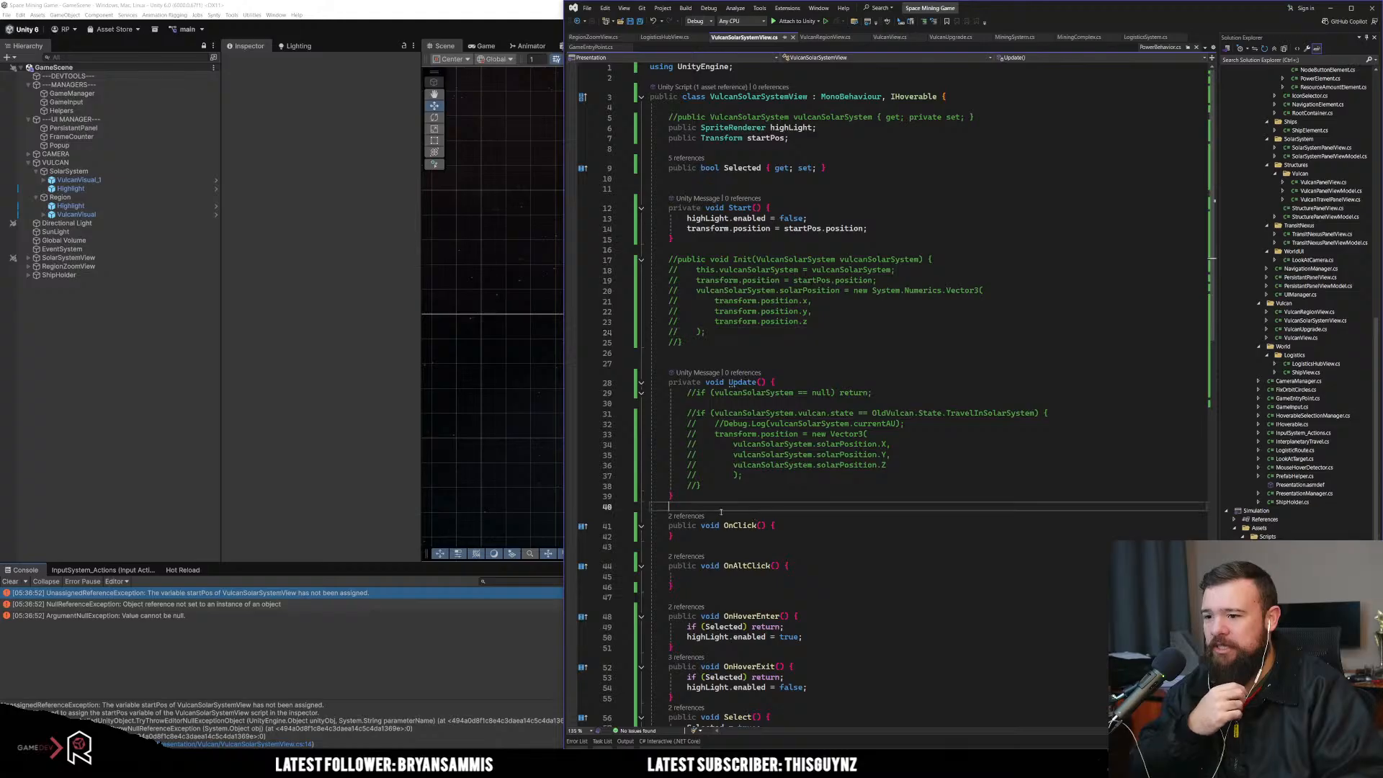
left_click(538, 307)
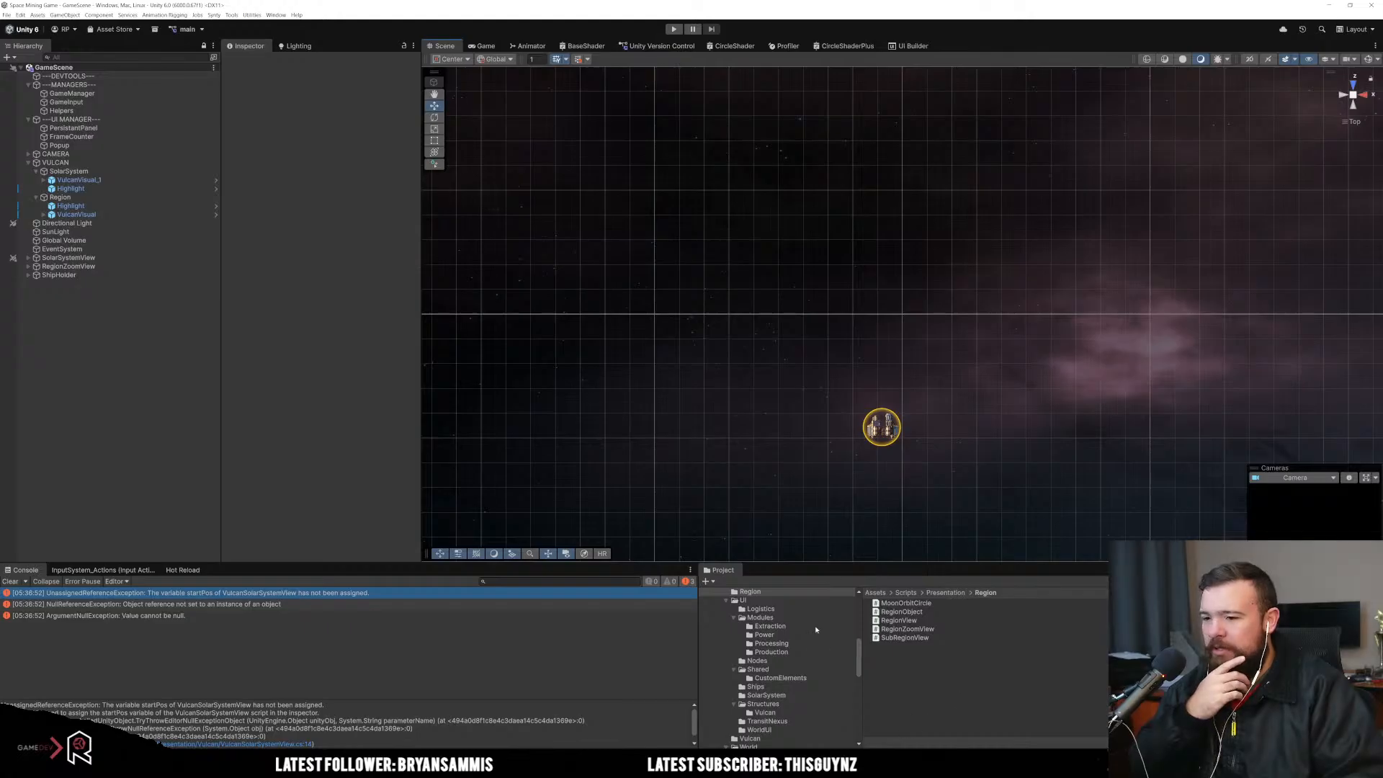
Step: Show the project's Region folder in File Explorer and go to the DataAuthoring folder of Space Mining Game
right_click(998, 646)
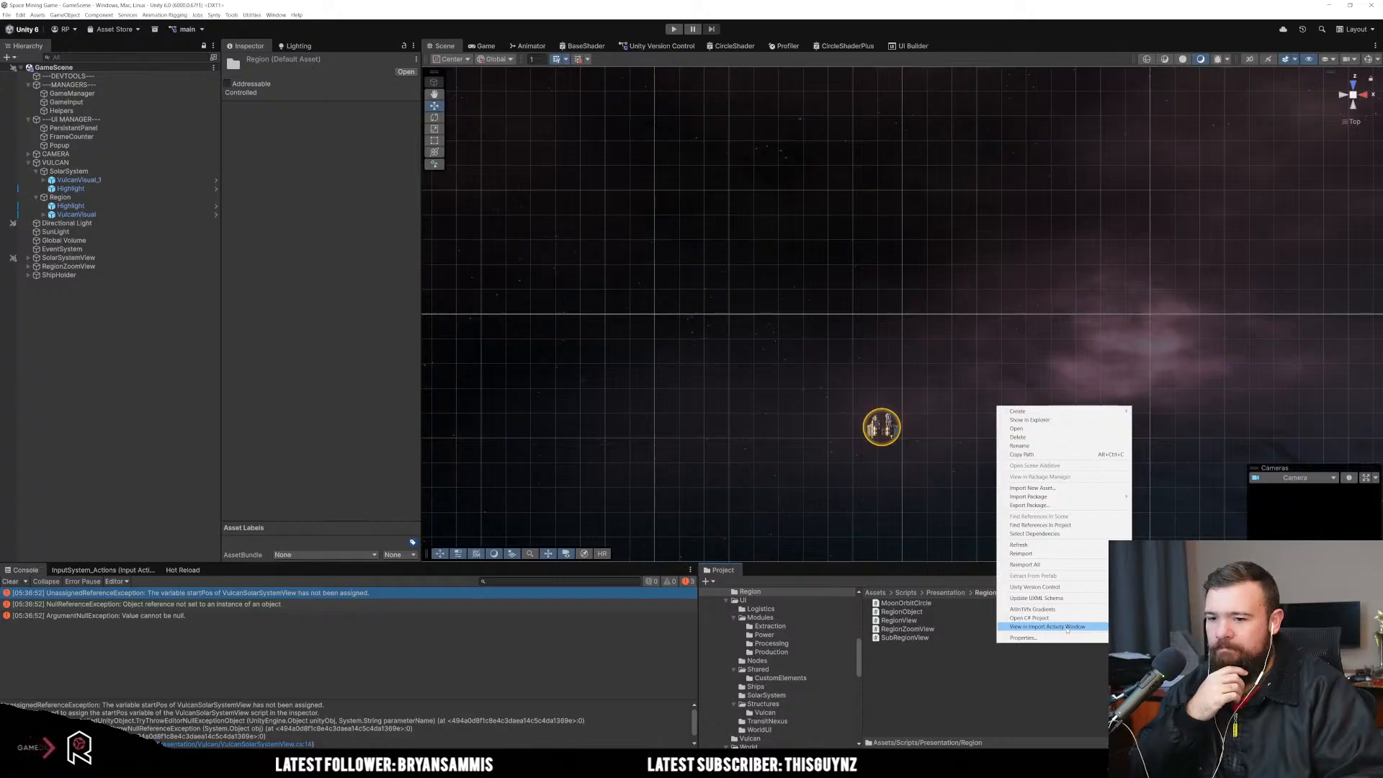
left_click(1030, 420)
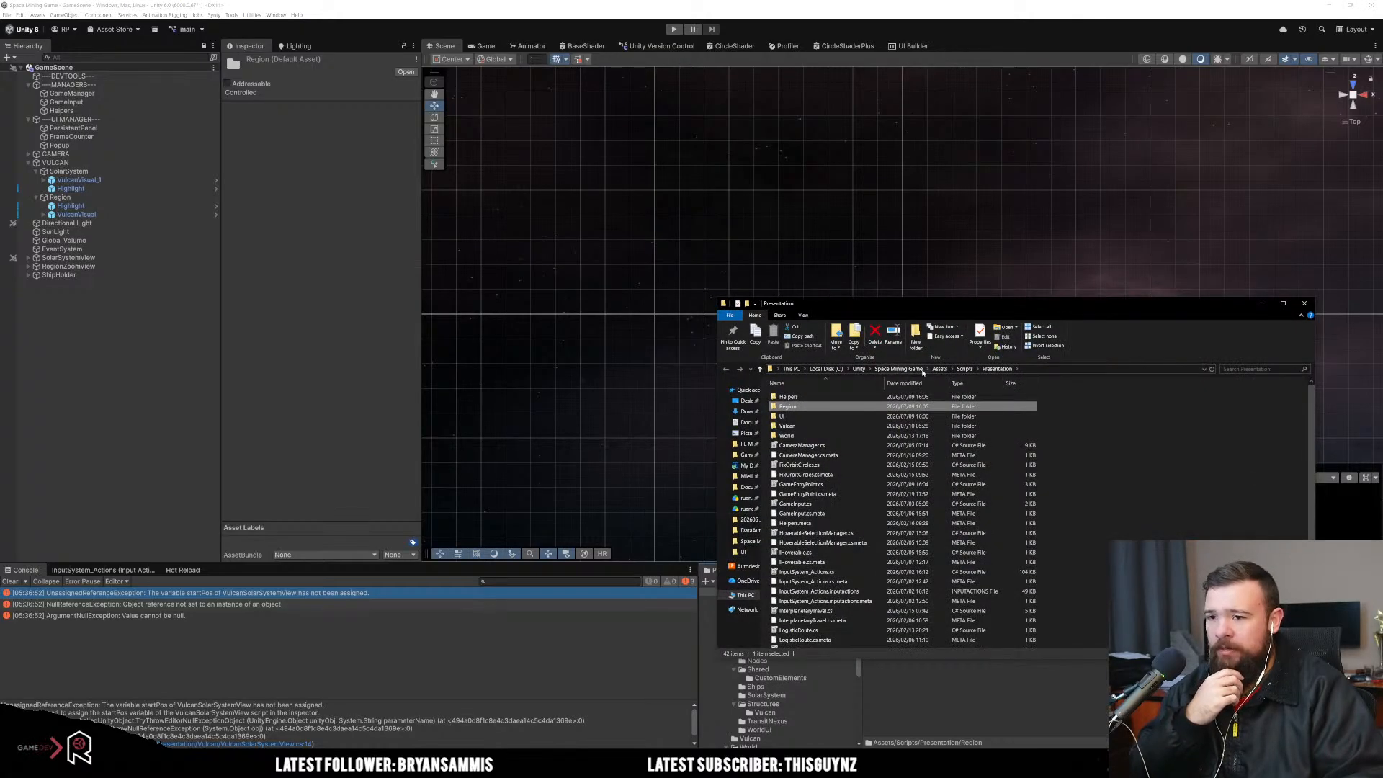
left_click(899, 369)
double_click(824, 426)
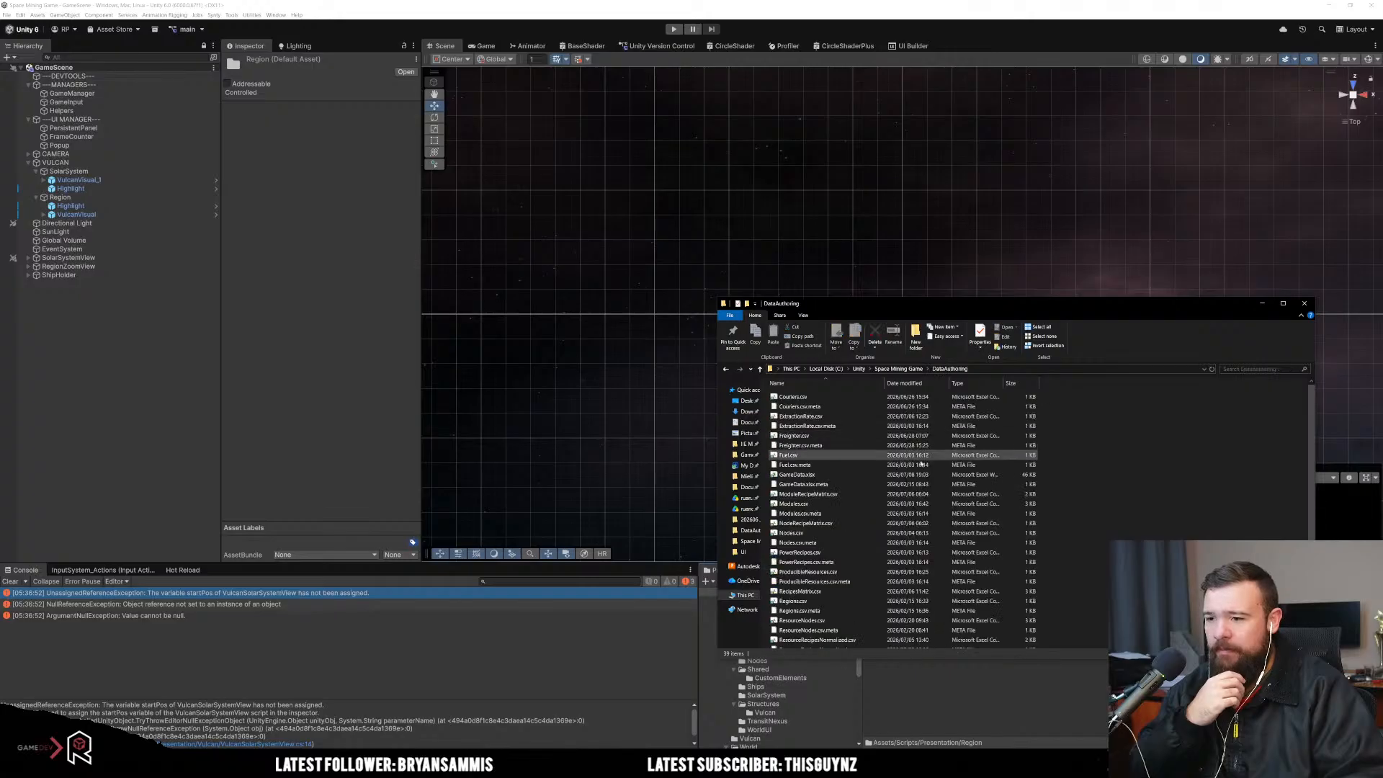
Step: Find the GameData.xlsx workbook in the DataAuthoring folder and open it in Excel
scroll(870, 472, "down", 4)
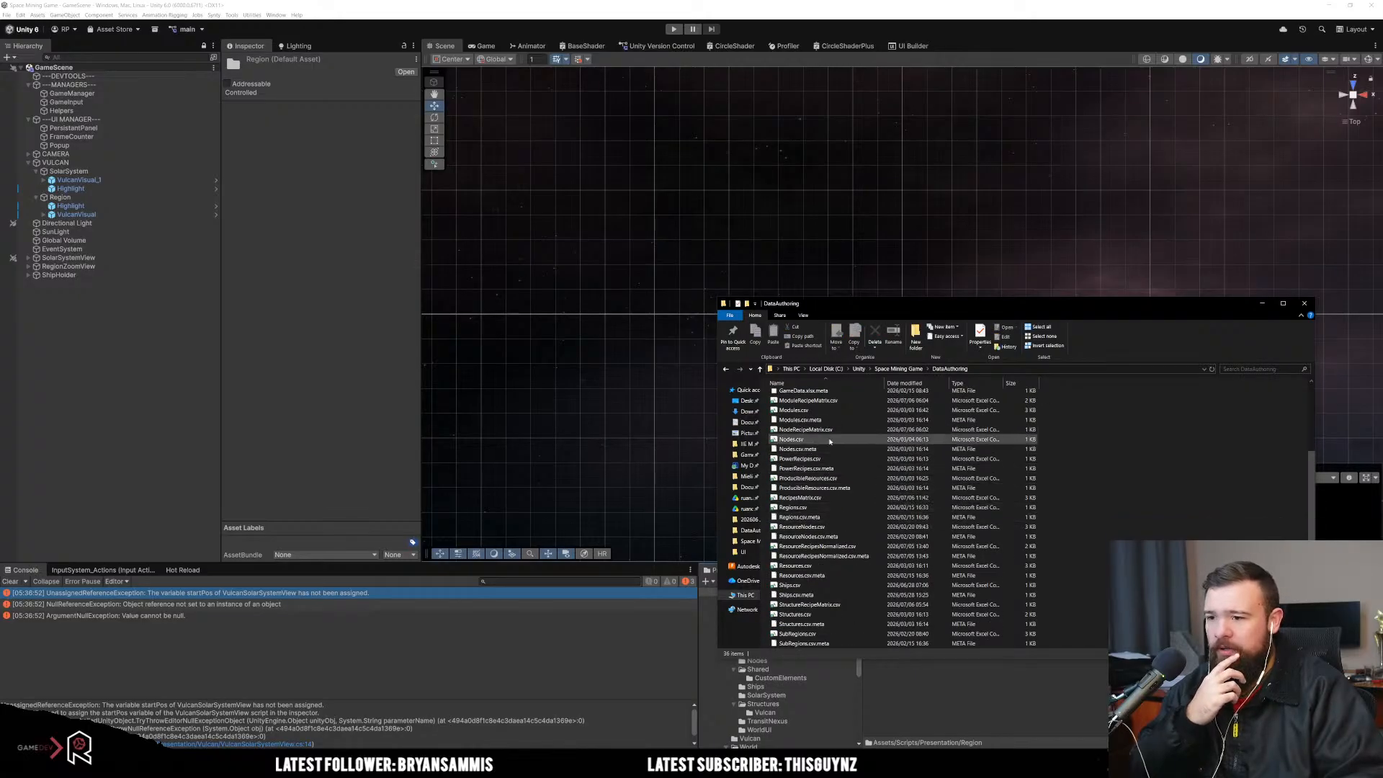
scroll(850, 462, "up", 3)
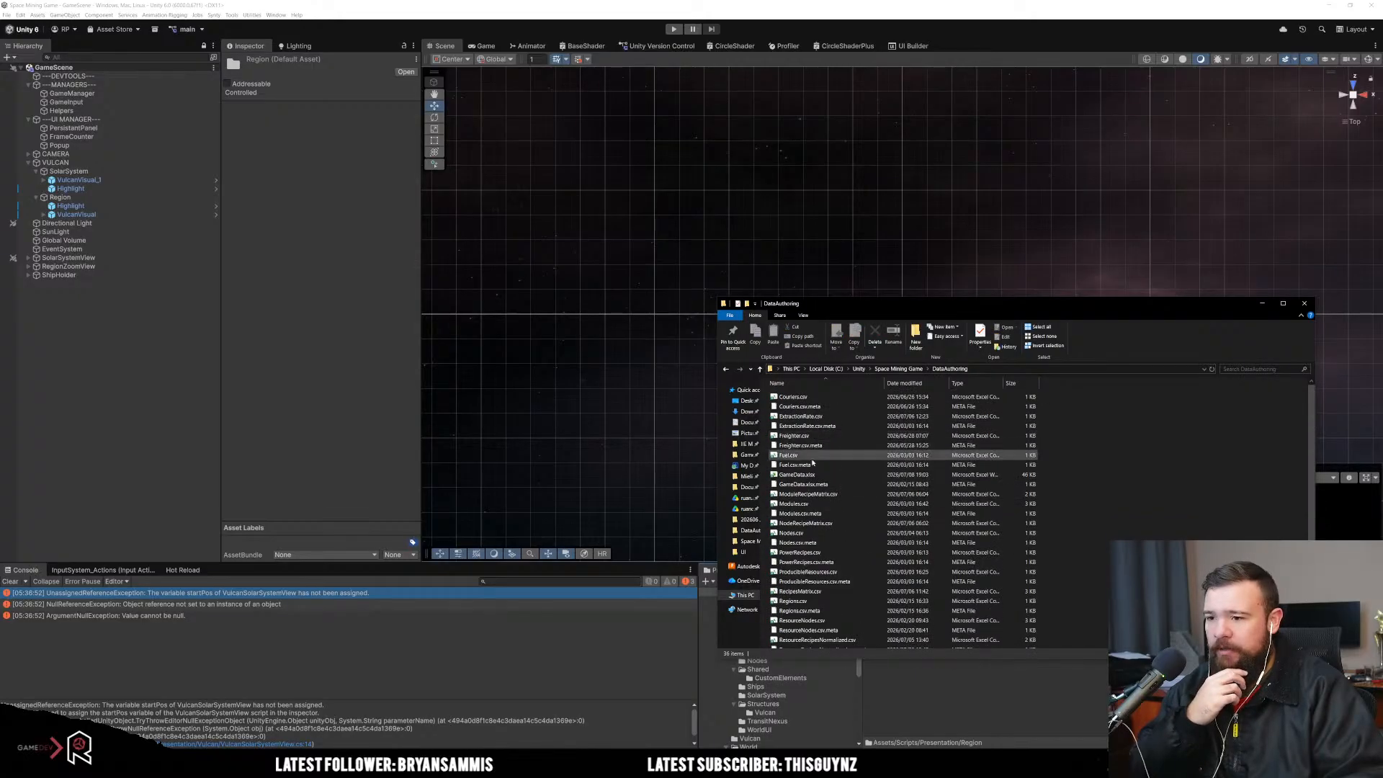
left_click(813, 466)
left_click(825, 475)
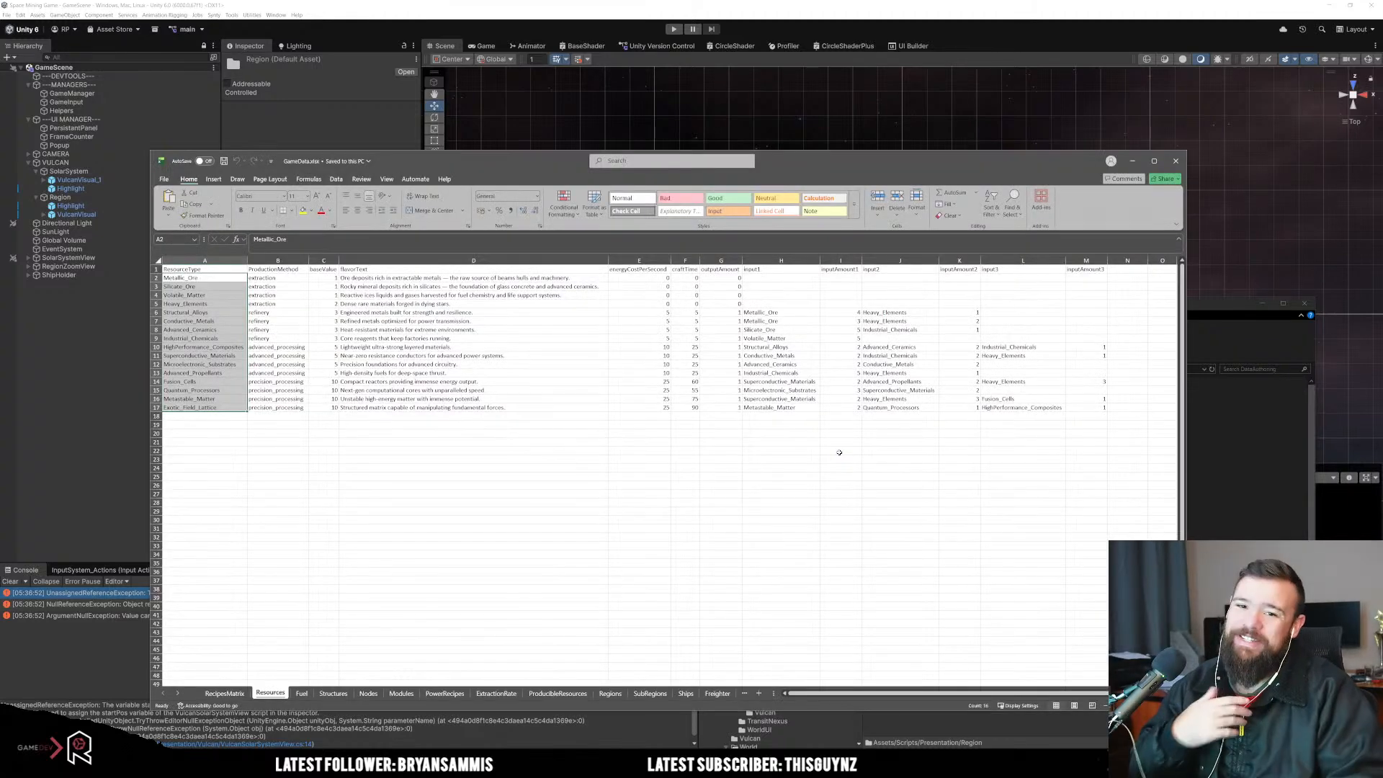
Step: Save a copy of the workbook as GameData_V2 in the DataAuthoring folder
left_click(474, 485)
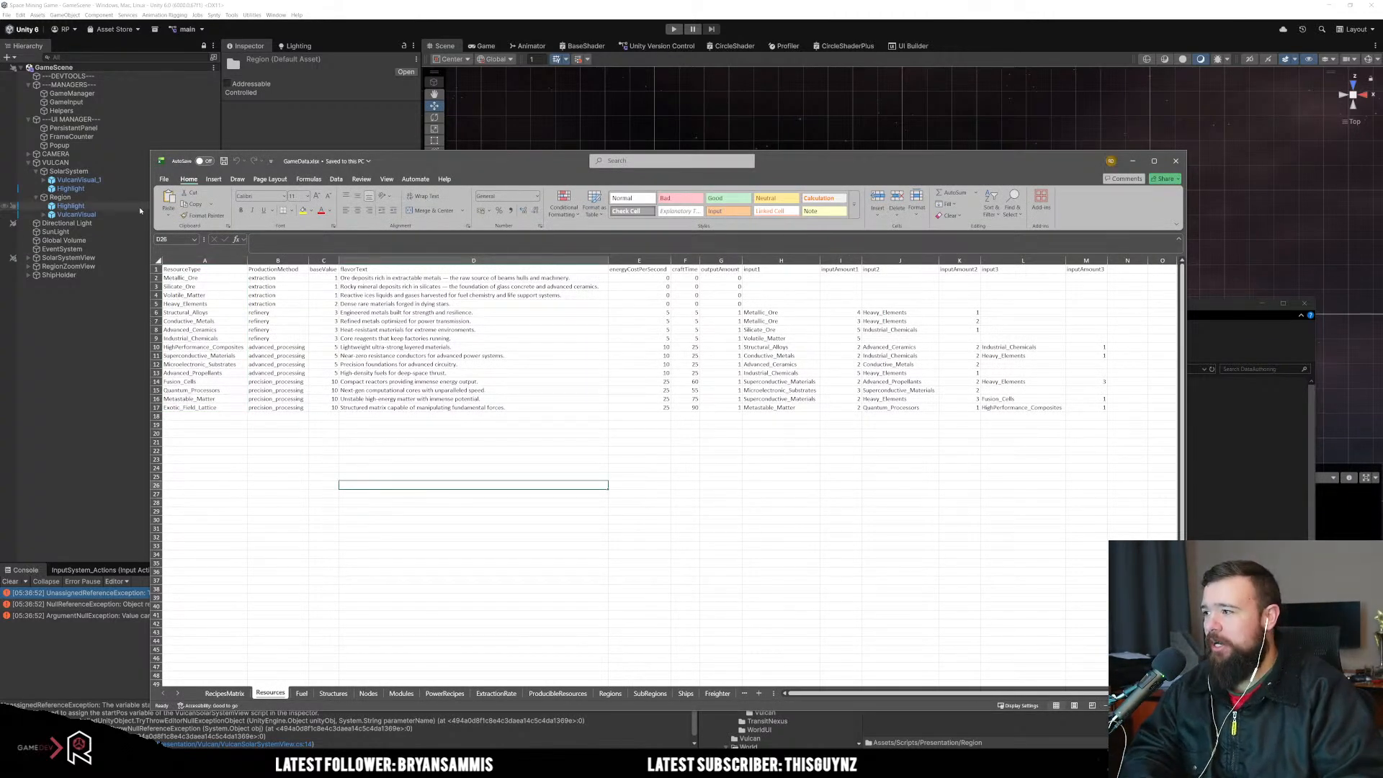
left_click(164, 180)
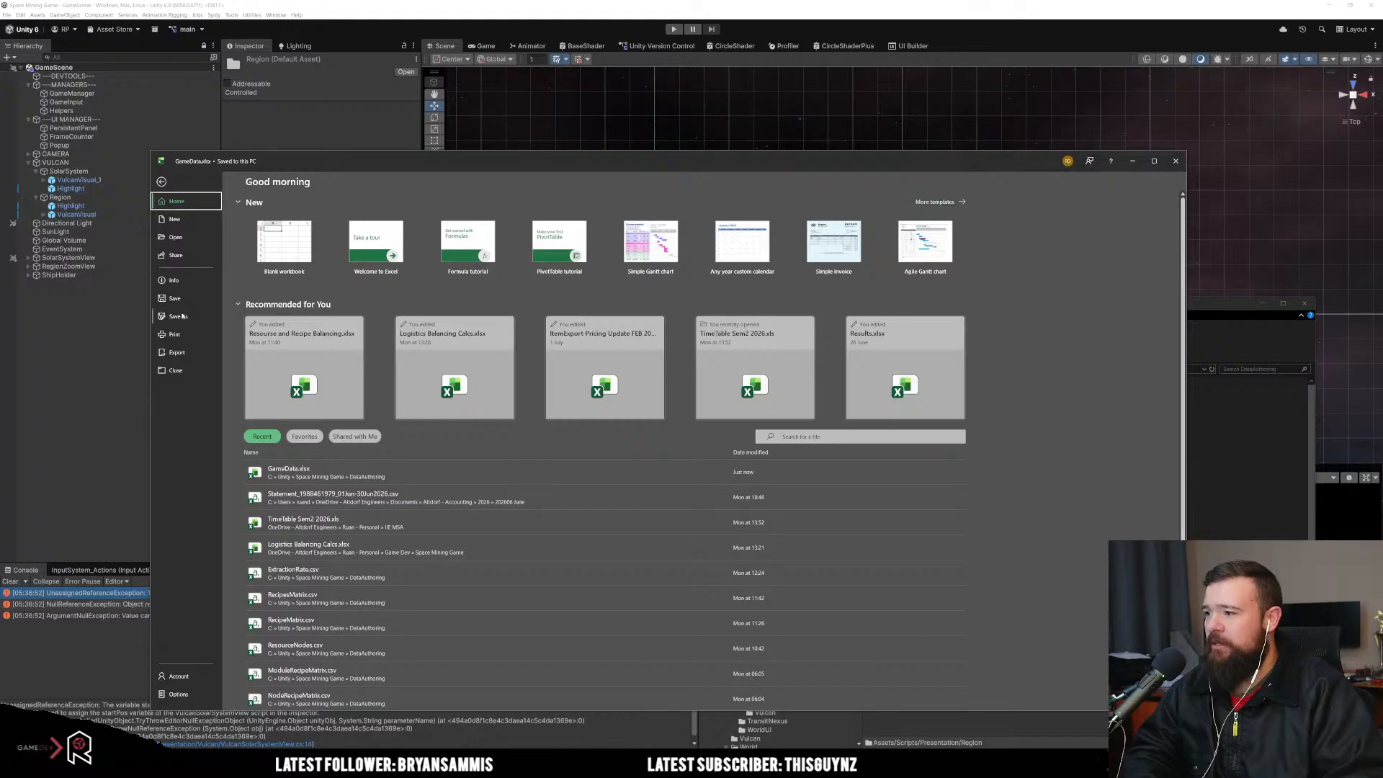
left_click(180, 316)
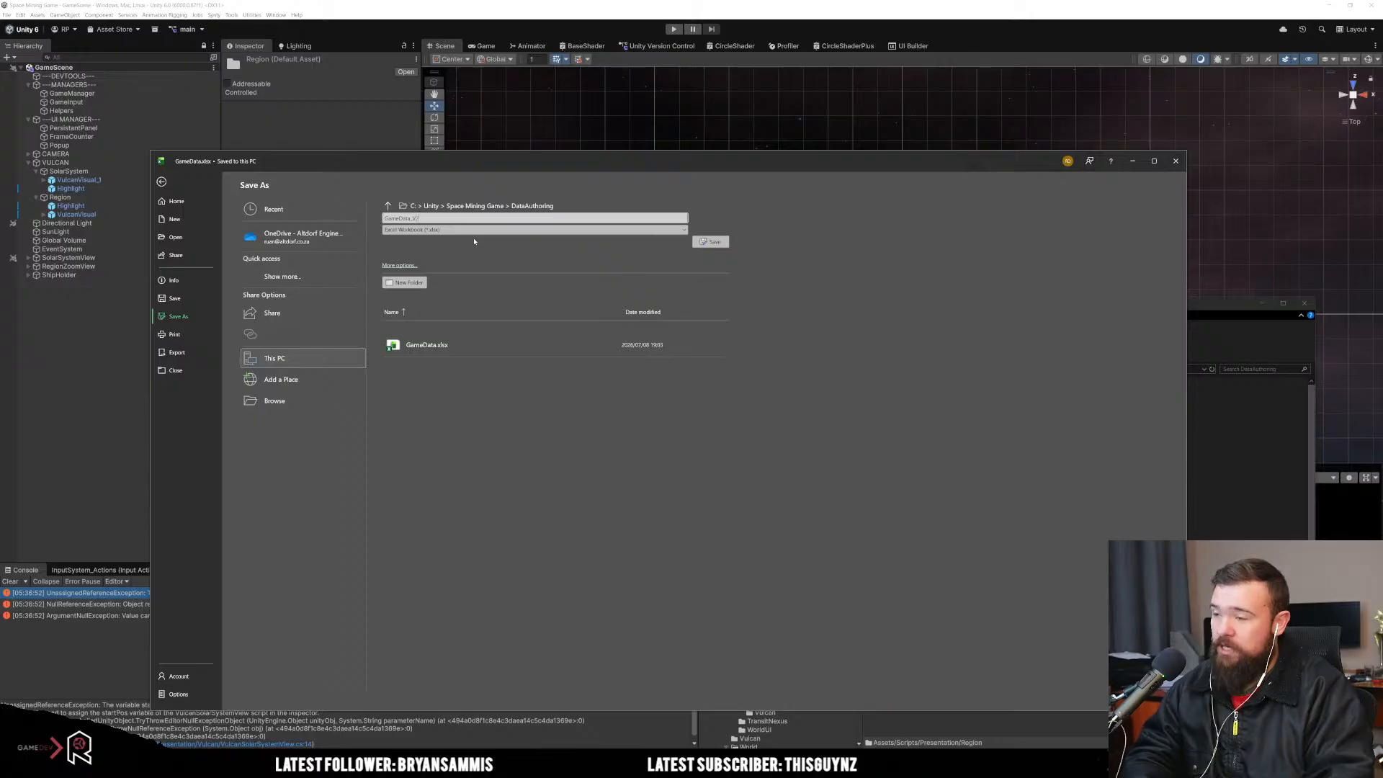
left_click(711, 242)
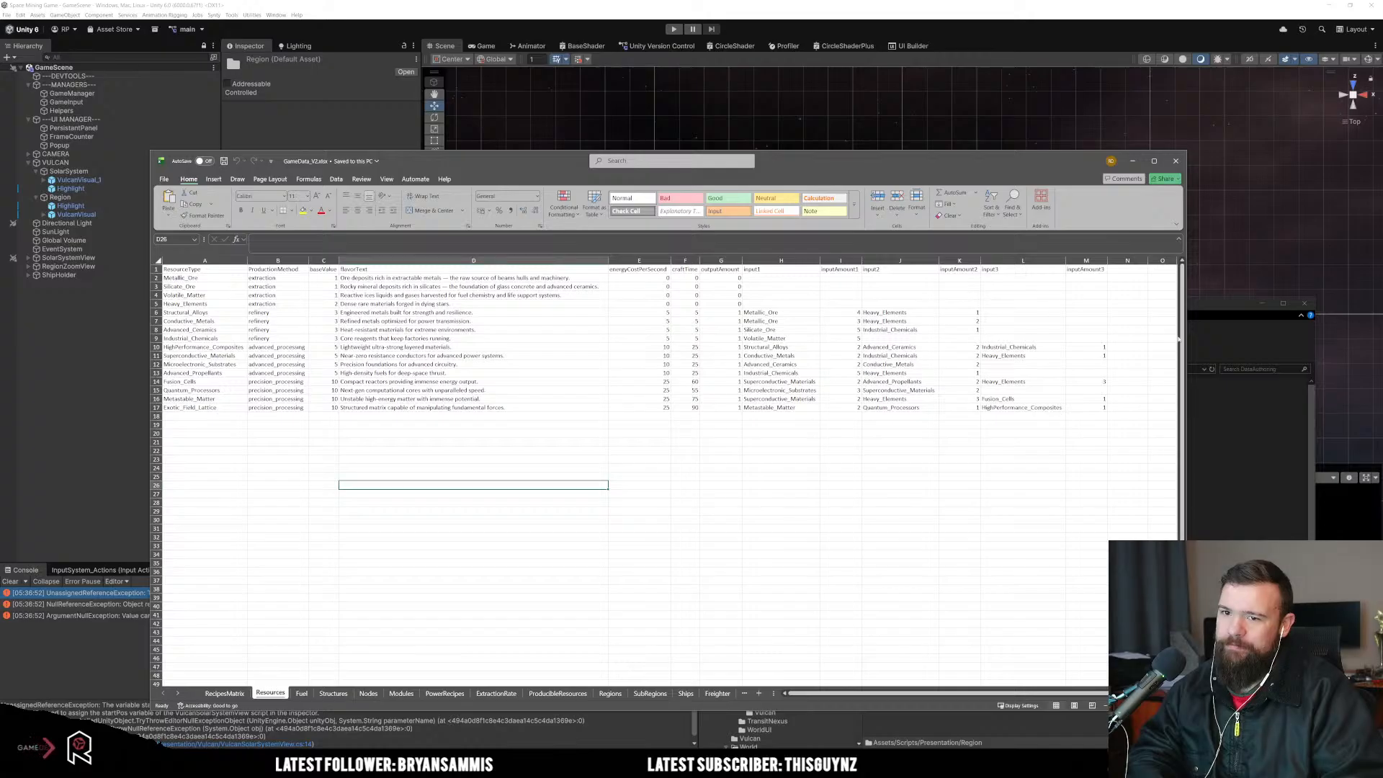
Step: Check the DataAuthoring folder for the saved copy and maximize the GameData_V2 workbook window
left_click(1223, 351)
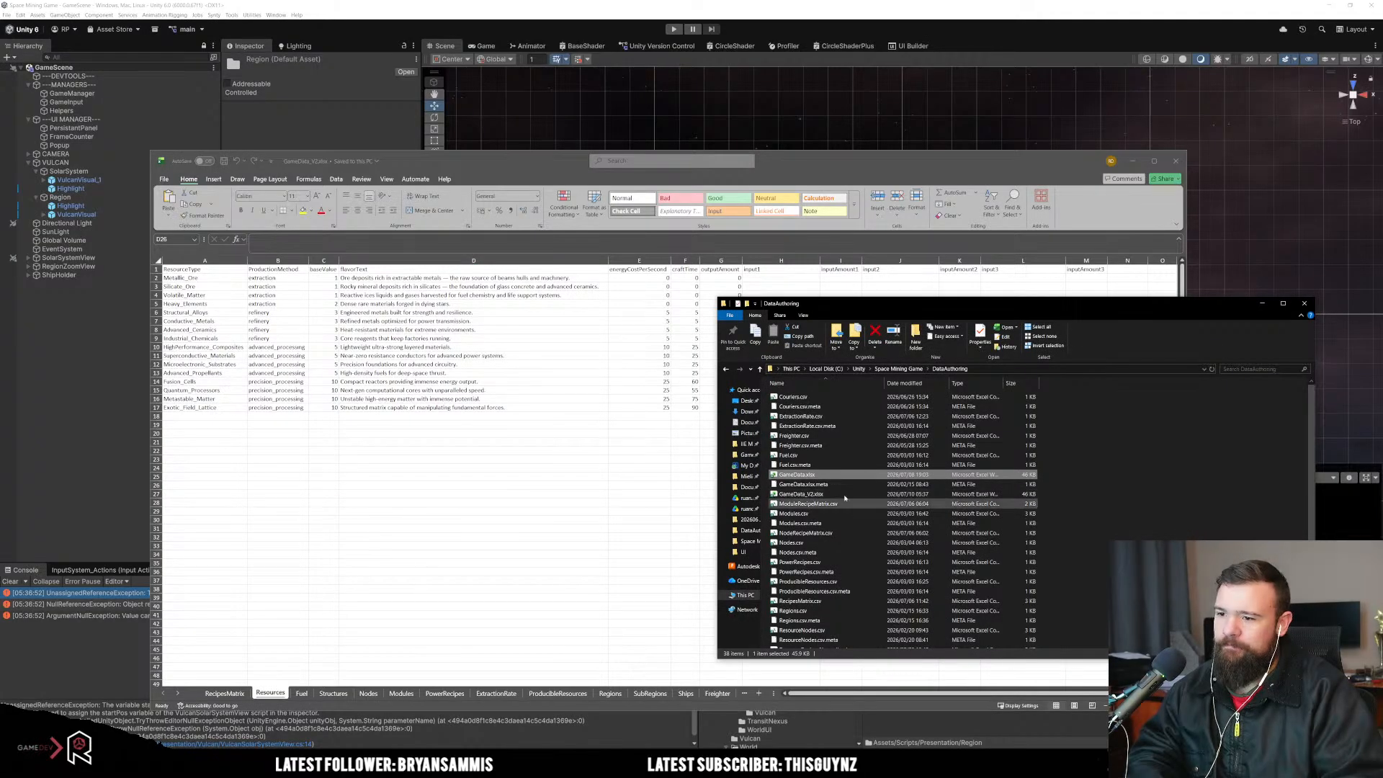
left_click(914, 173)
double_click(914, 173)
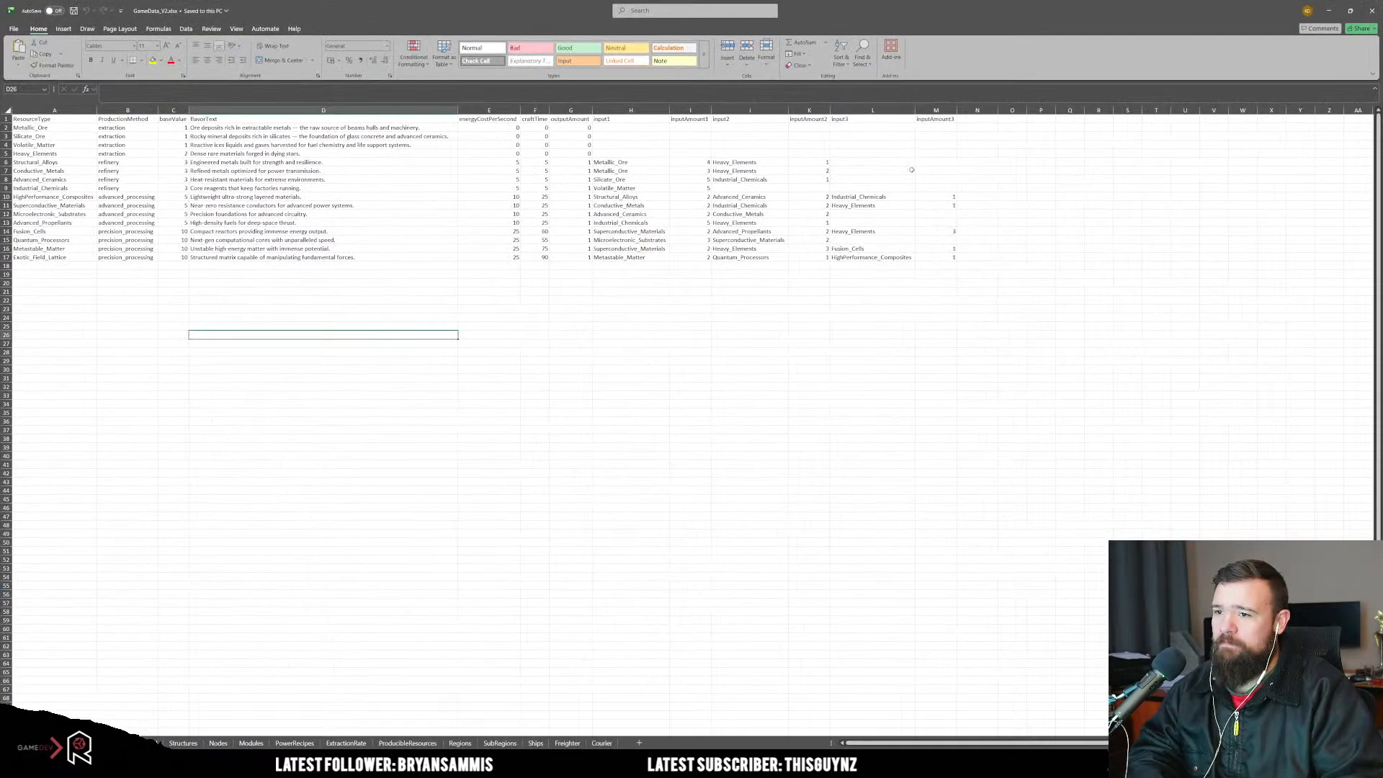
Step: Examine the Resources sheet and the recipe resource amounts for resources, structures and modules in the RecipesMatrix sheet
scroll(610, 349, "up", 3)
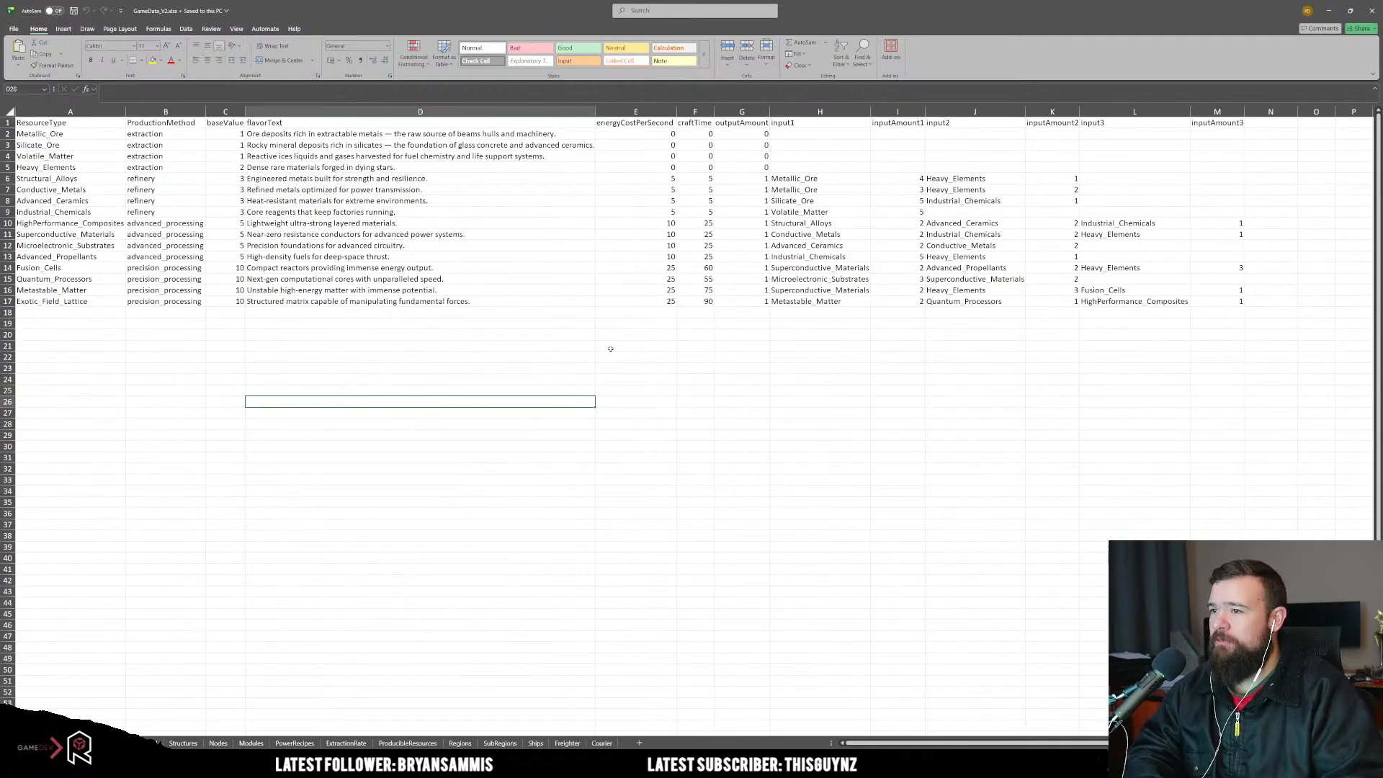
scroll(616, 443, "left", 2)
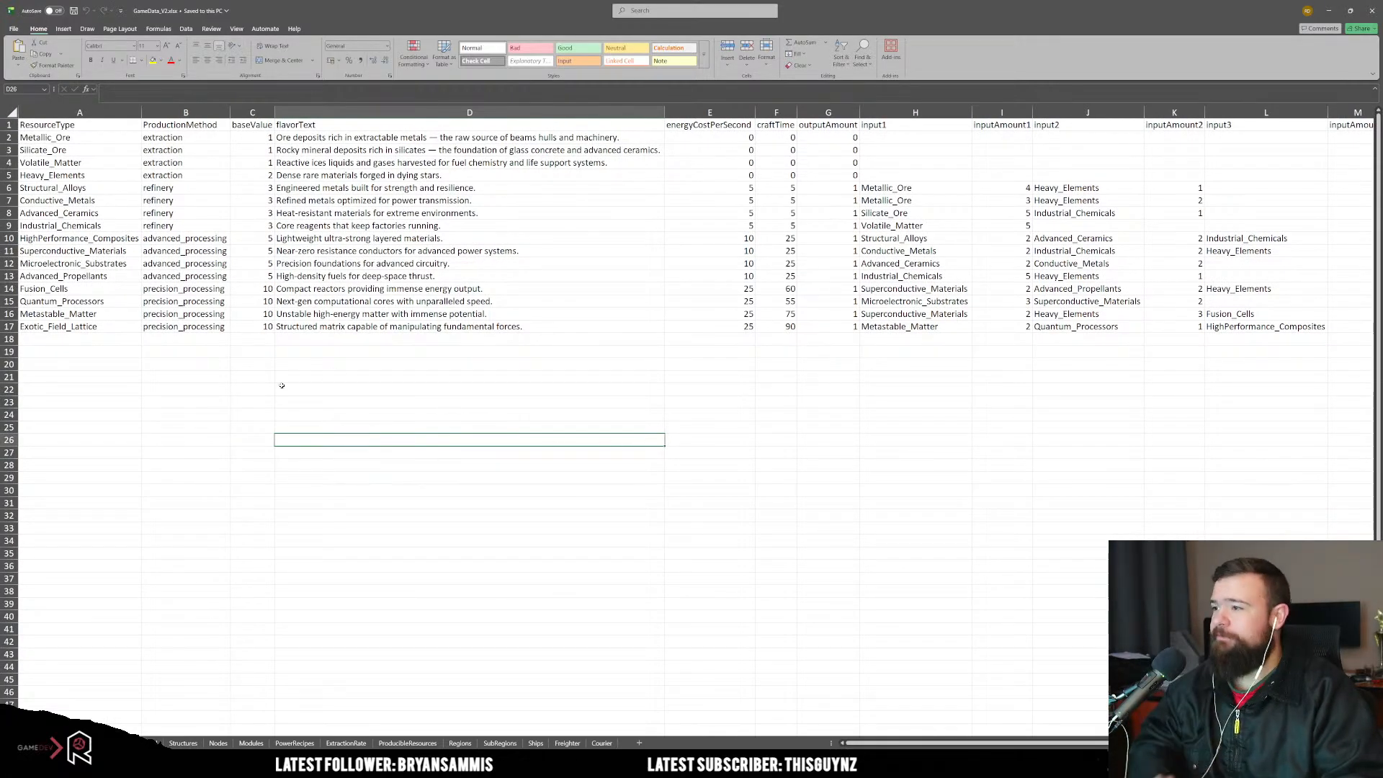
scroll(269, 399, "up", 1)
scroll(730, 386, "left", 2)
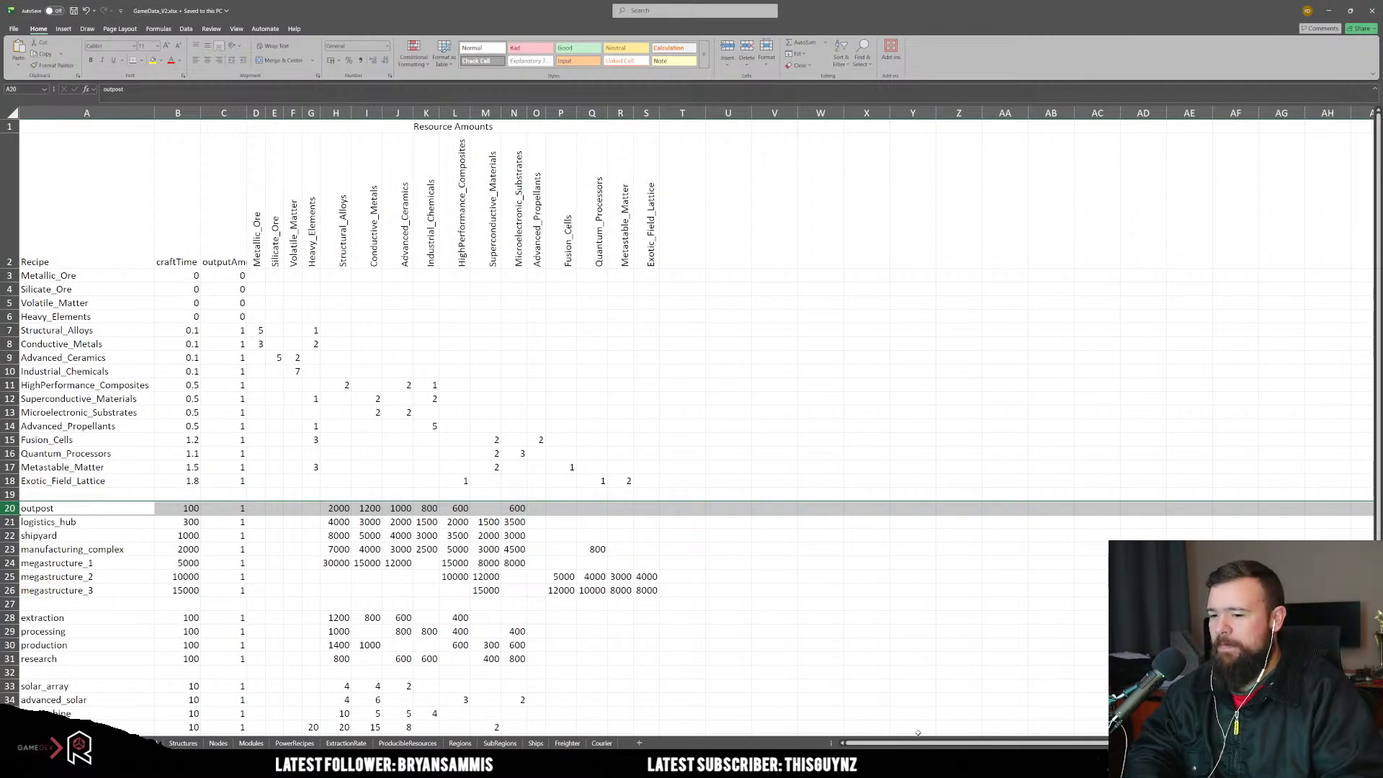
scroll(672, 663, "down", 6)
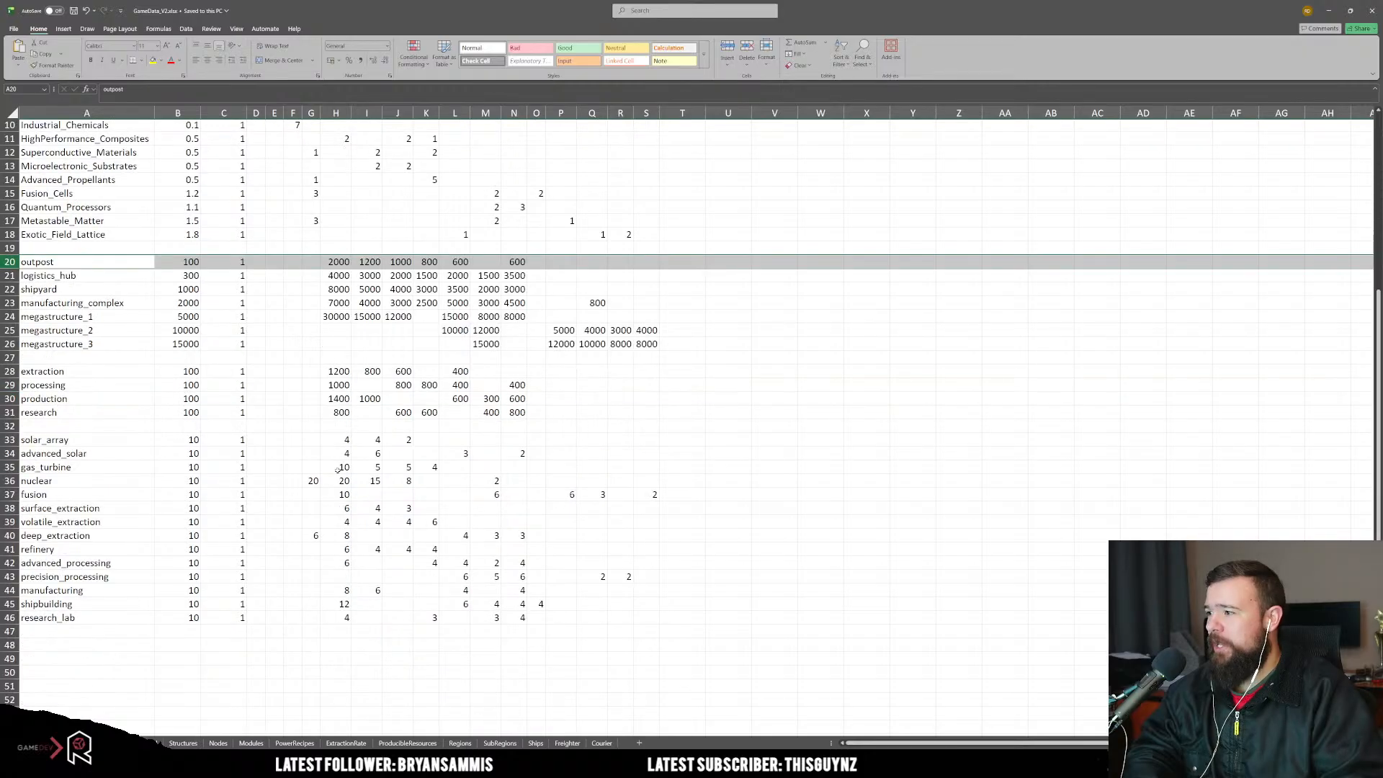
scroll(357, 461, "up", 3)
scroll(357, 460, "up", 3)
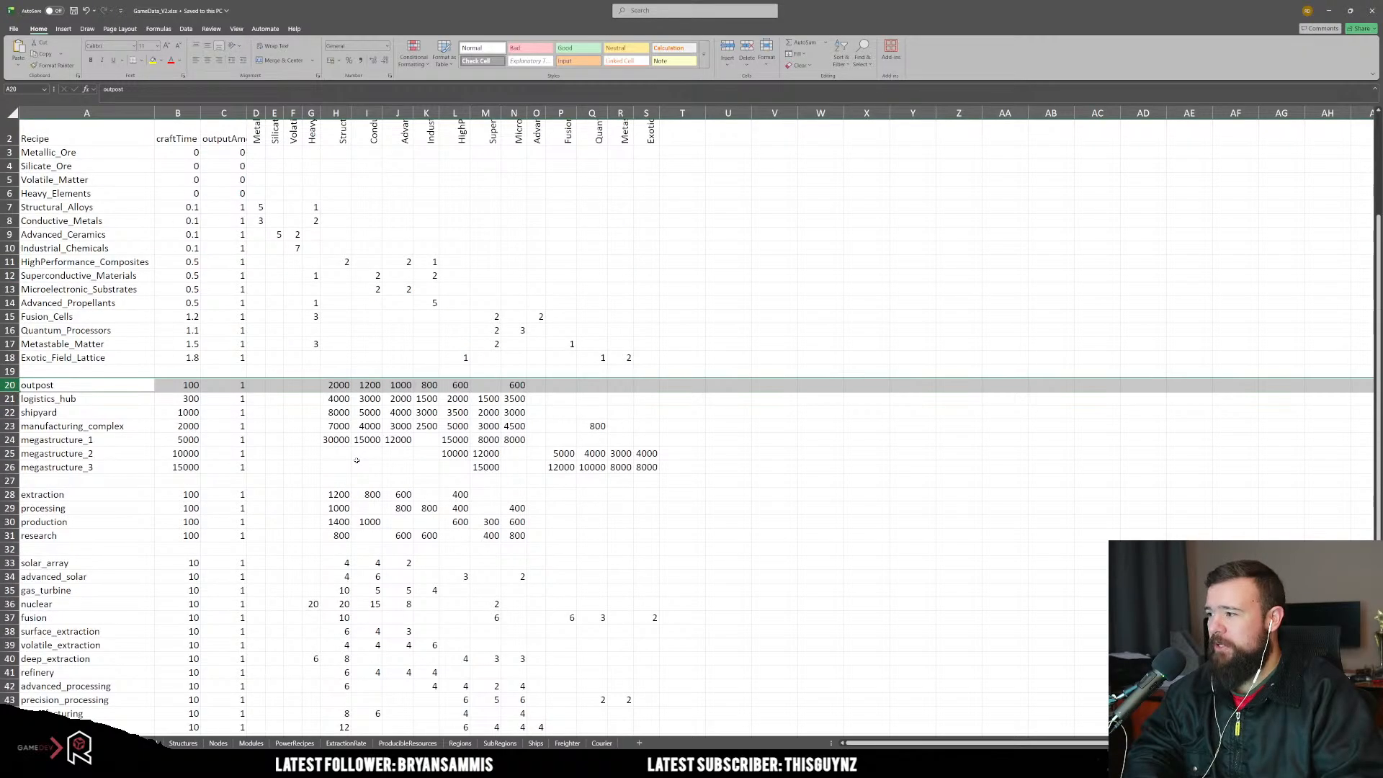
scroll(356, 460, "up", 2)
left_click_drag(72, 216, 645, 481)
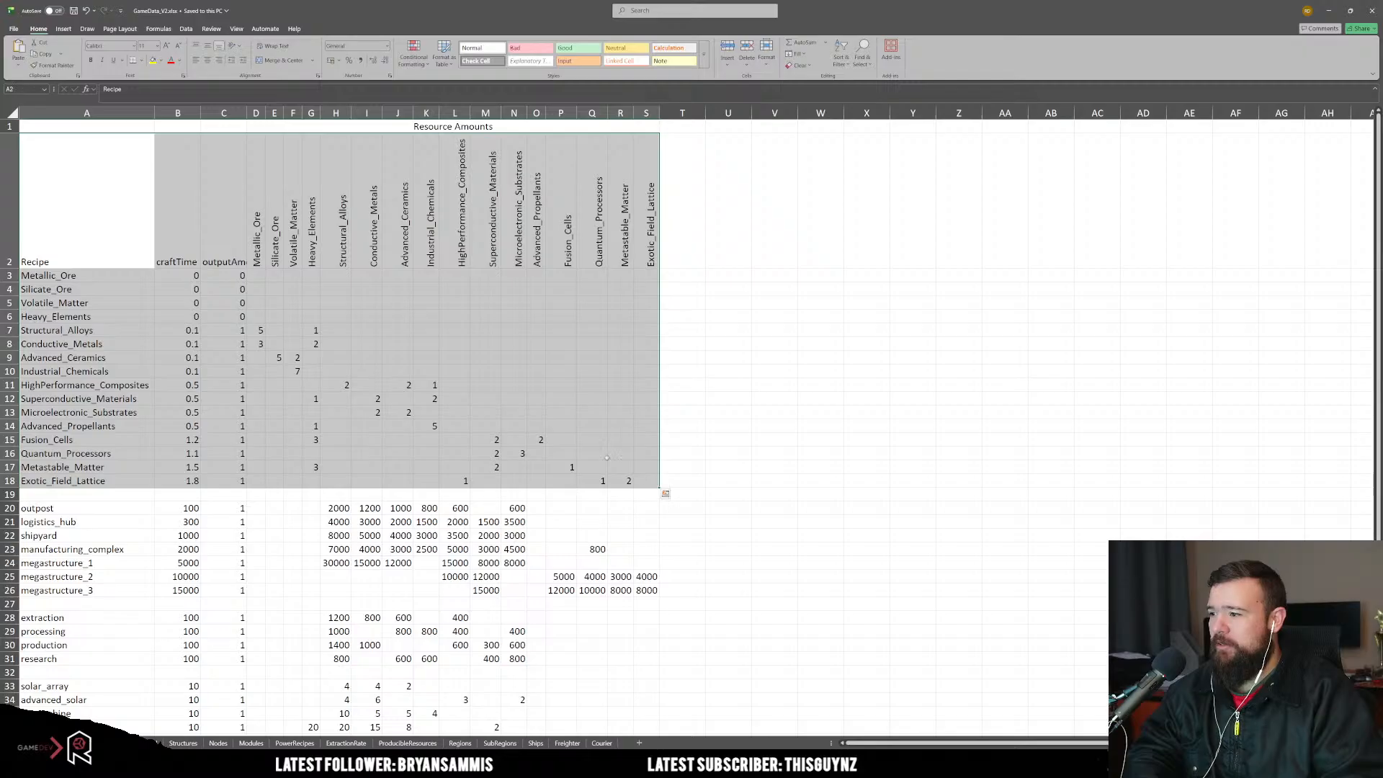
left_click(424, 344)
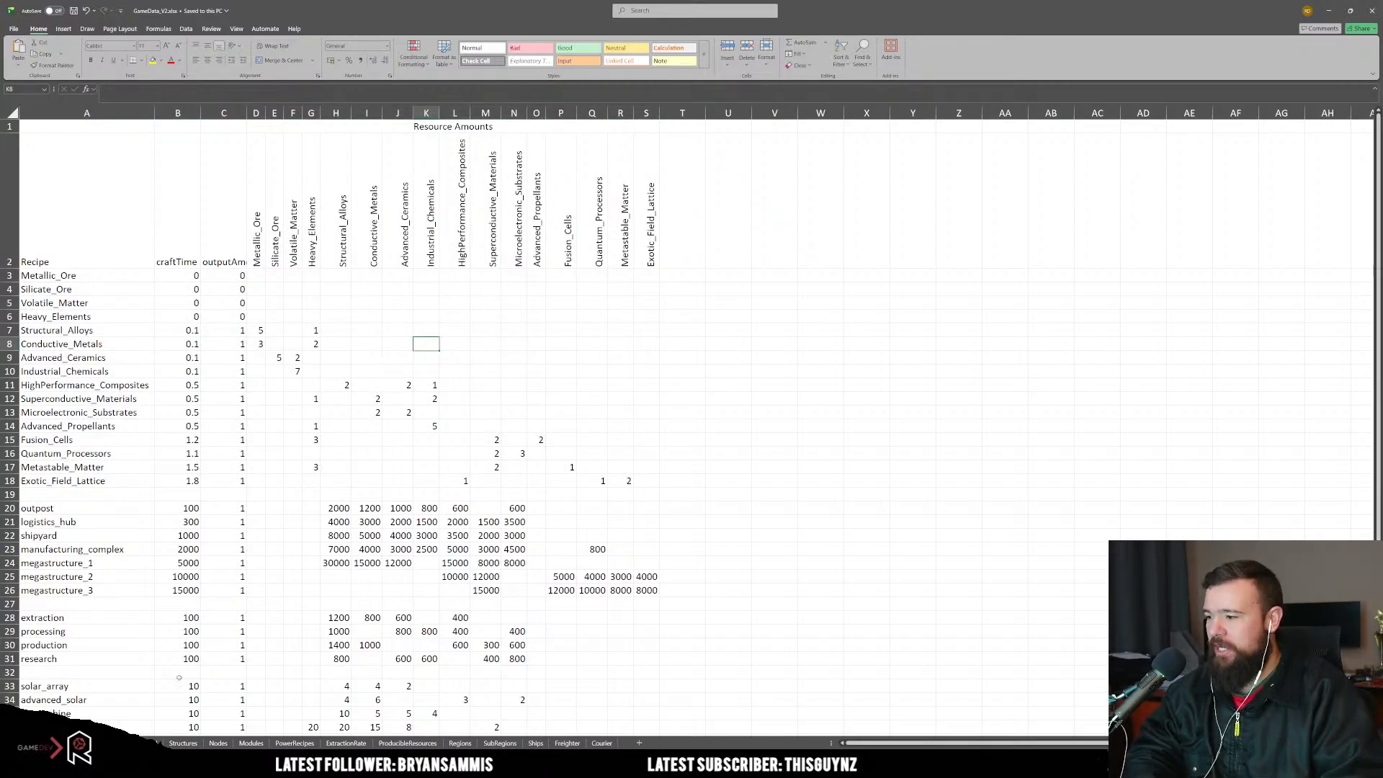
Step: Clear the input1 to inputAmount3 columns (H to M) of the Resources sheet
key("ctrl+Page_Up")
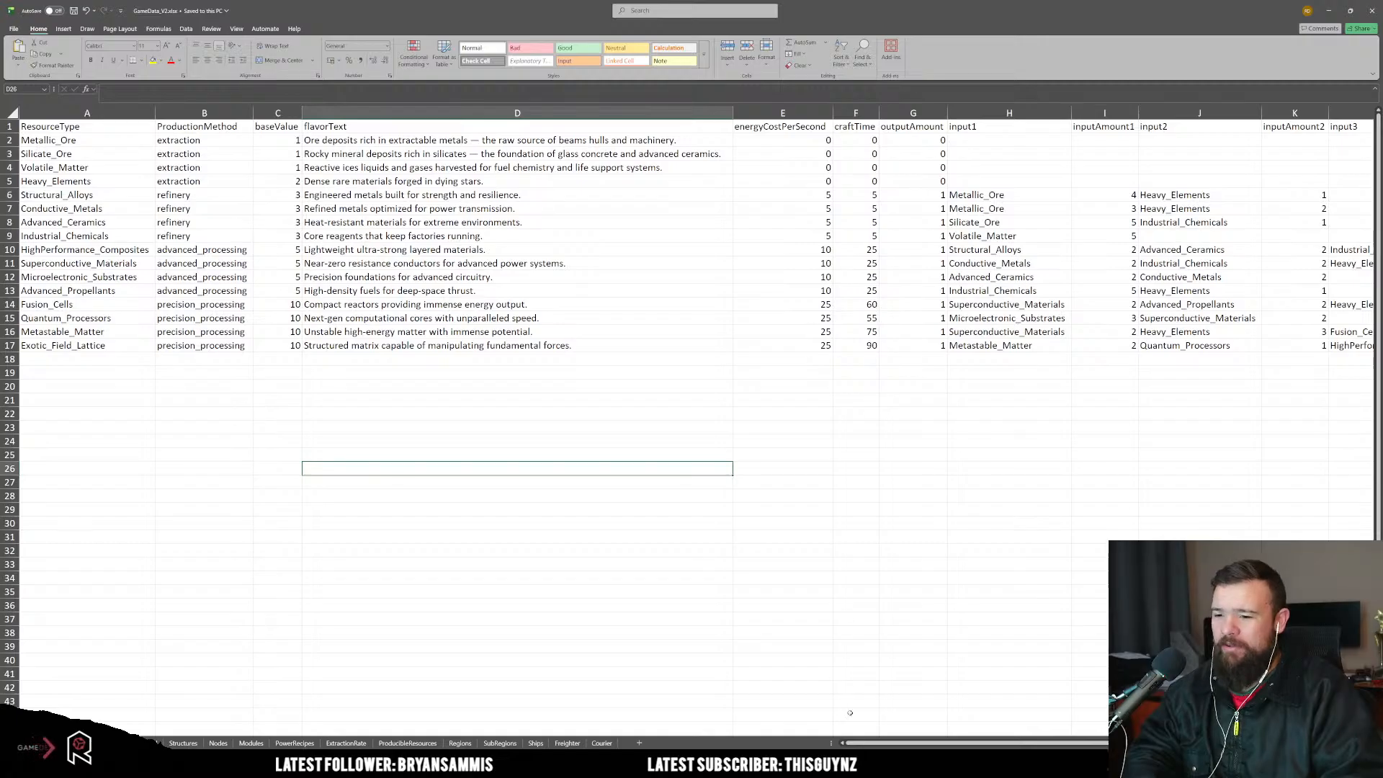
scroll(775, 495, "down", 2)
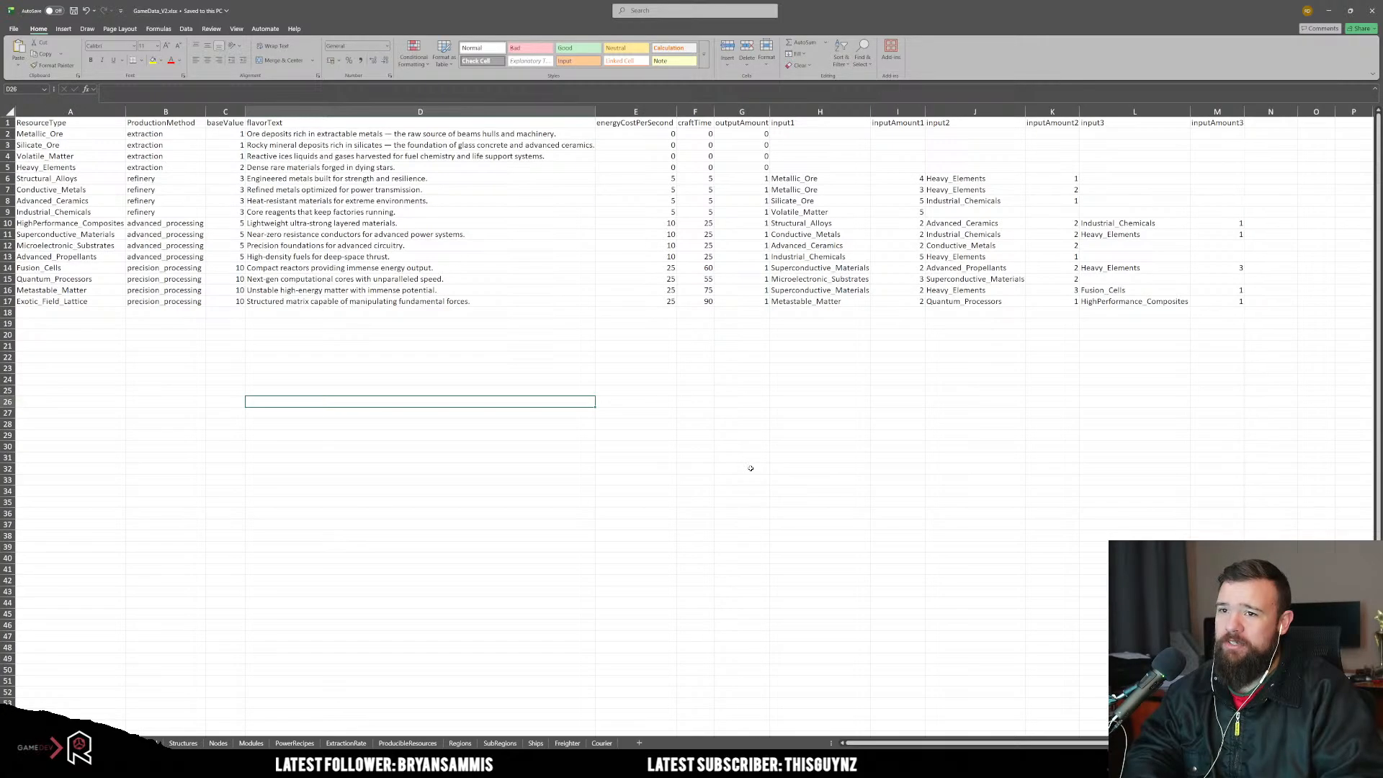
left_click_drag(782, 203, 1218, 268)
left_click(935, 392)
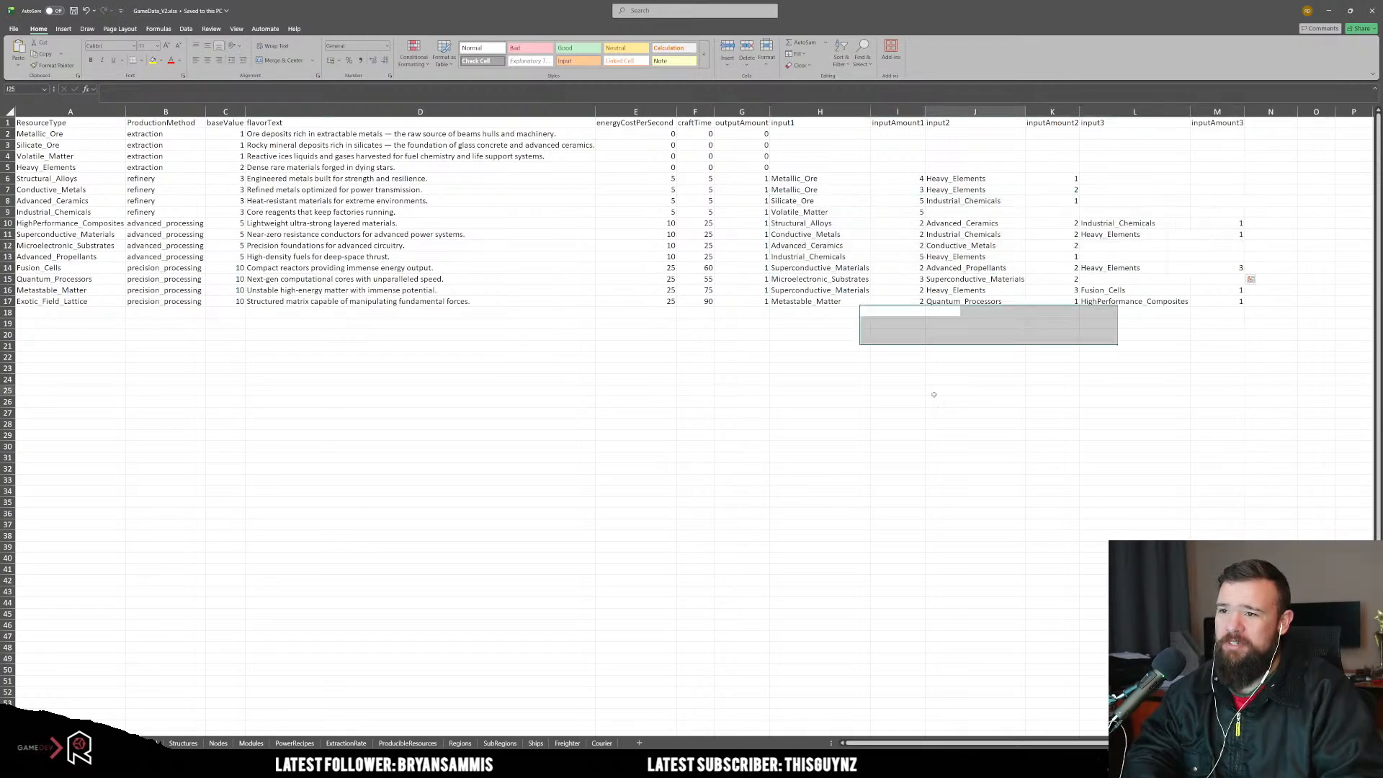
left_click_drag(863, 197, 950, 236)
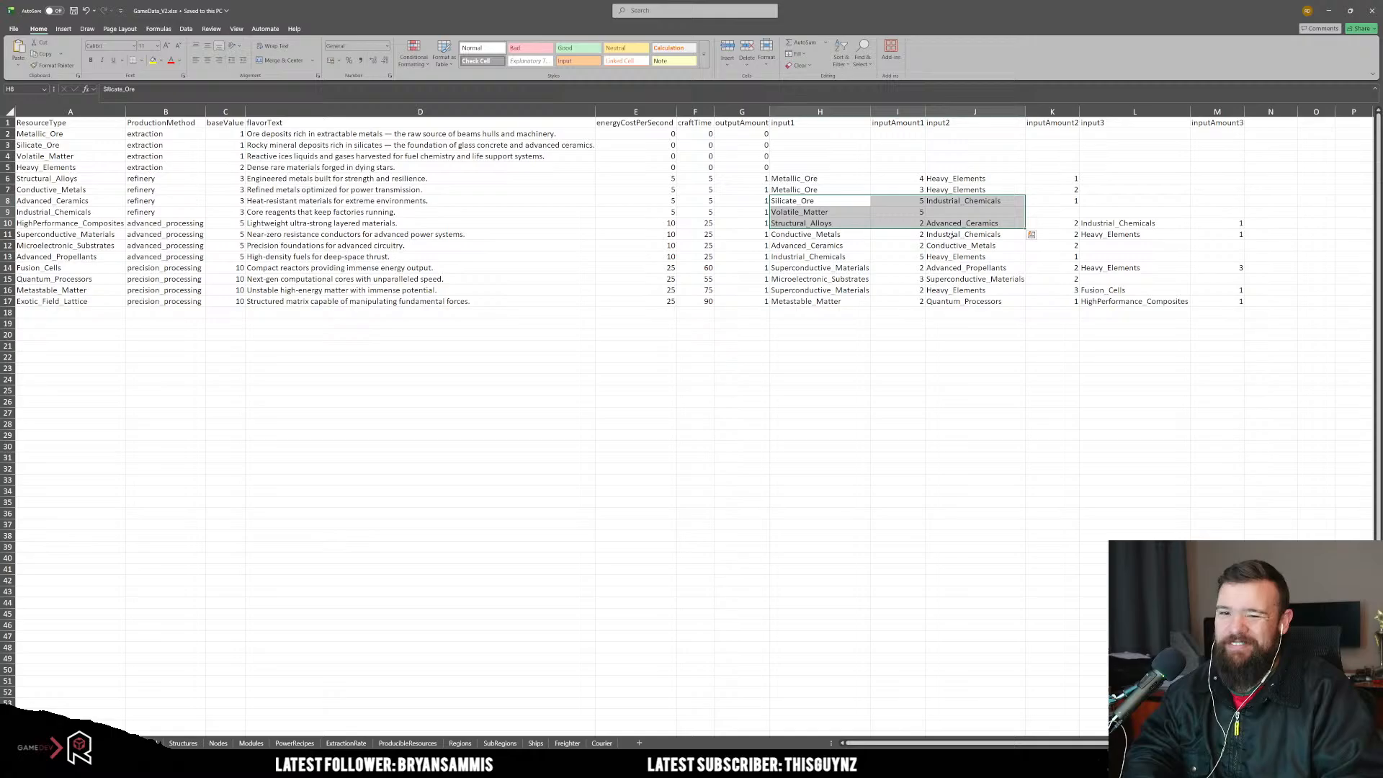
left_click(862, 340)
left_click_drag(820, 112, 1203, 100)
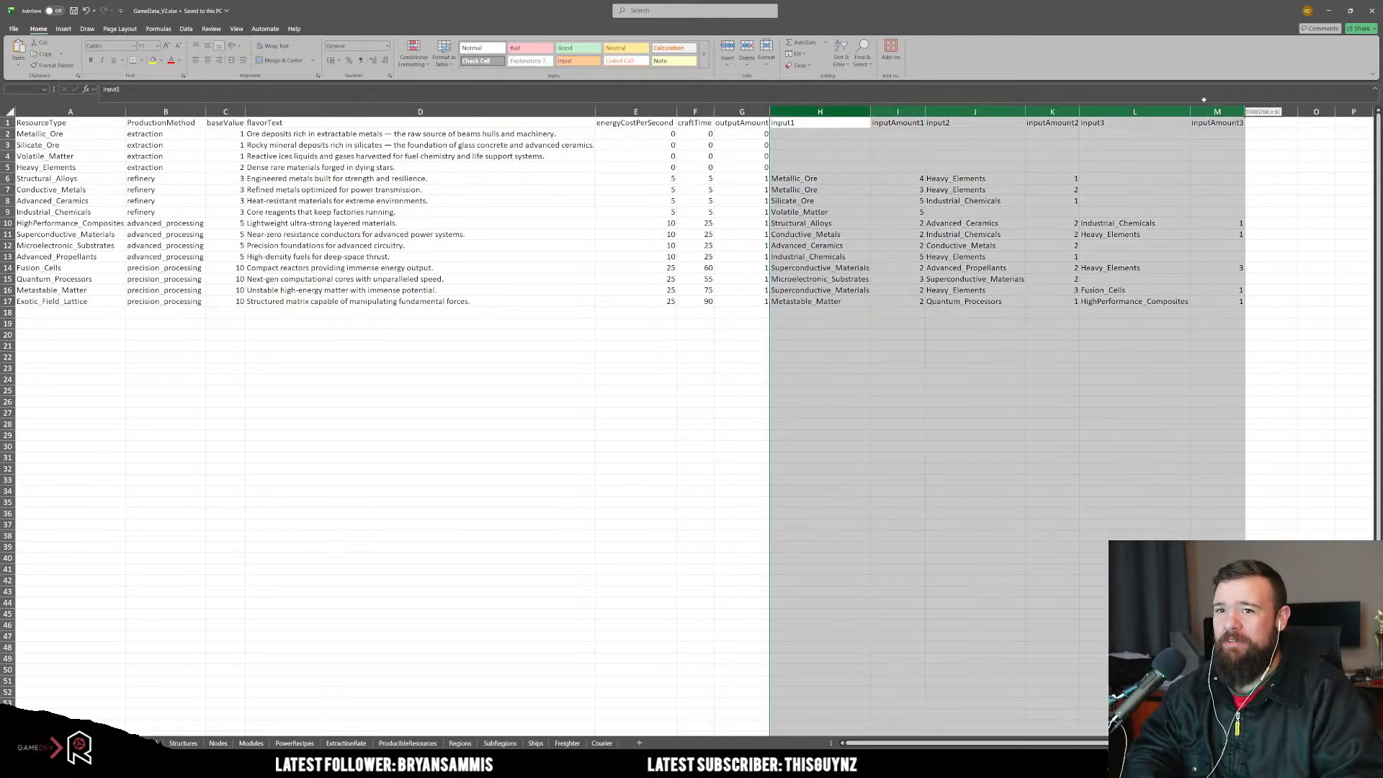
key("Delete")
left_click(746, 498)
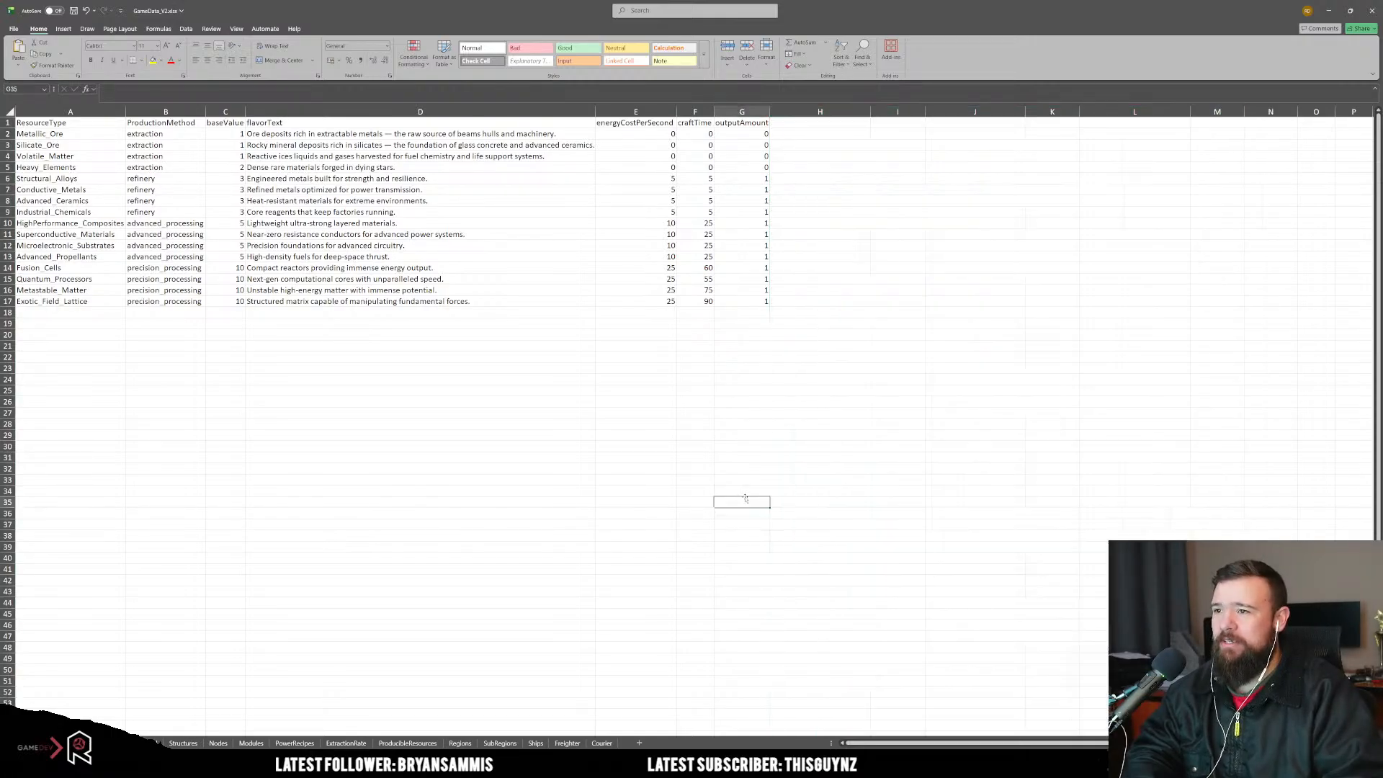
Step: Review the remaining resource data and clear the craftTime and outputAmount columns (F and G) of the Resources sheet
scroll(517, 331, "up", 2)
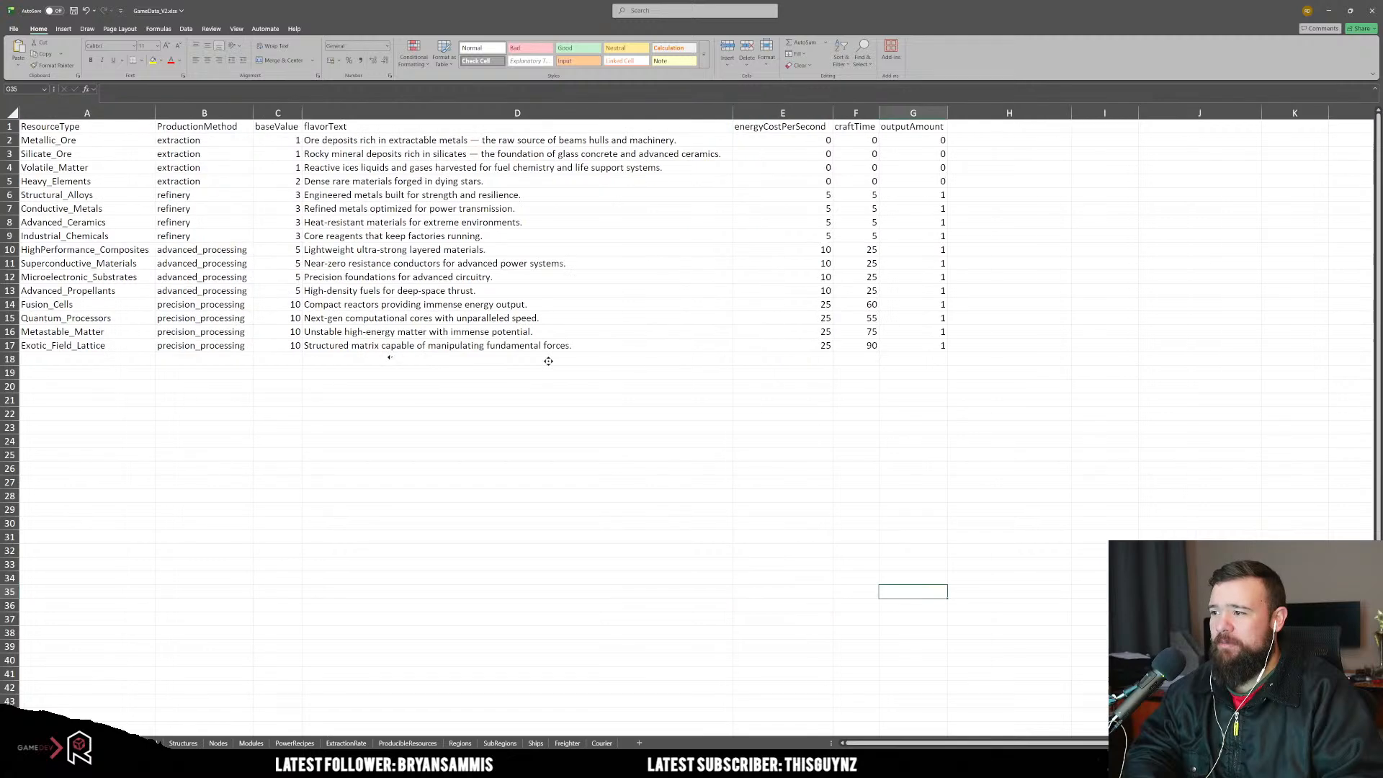
left_click_drag(108, 141, 122, 359)
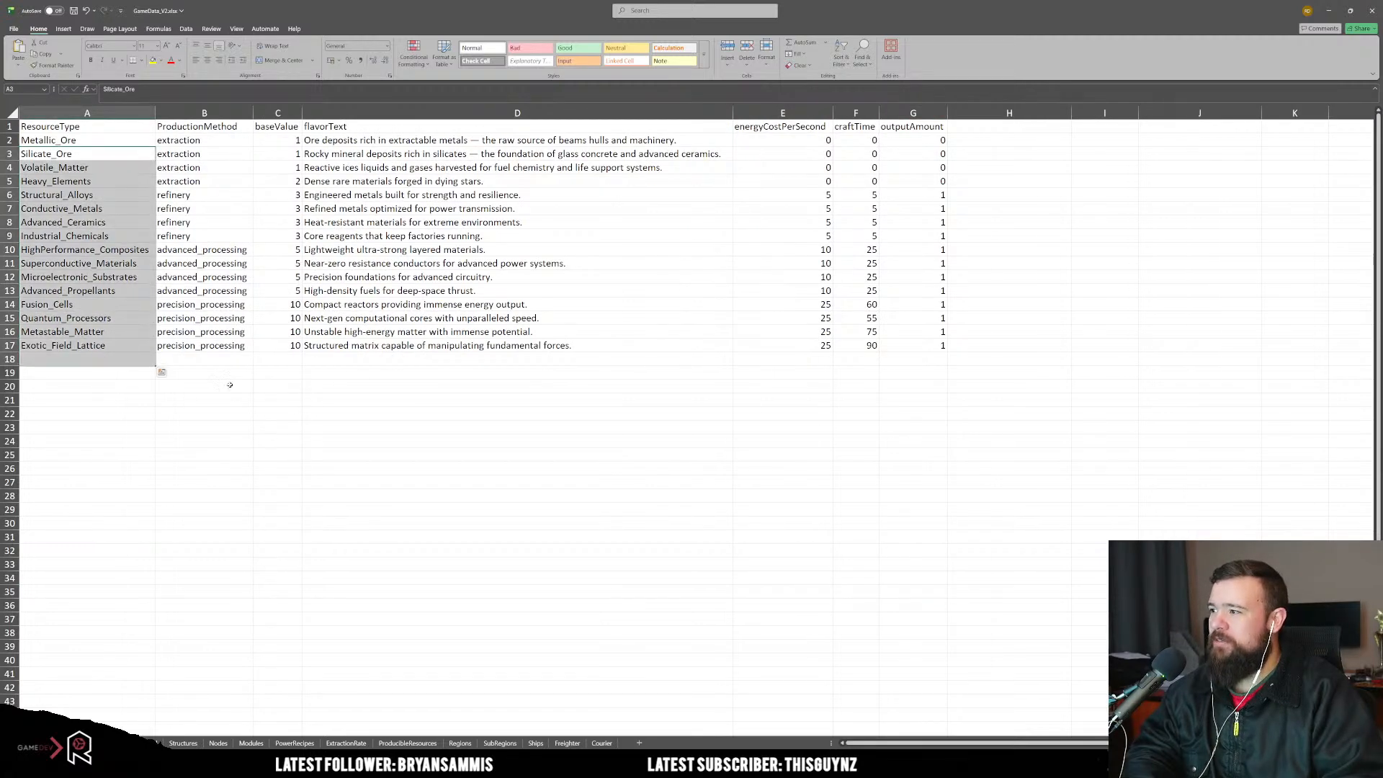
left_click(346, 482)
left_click_drag(82, 145, 1037, 350)
left_click(763, 496)
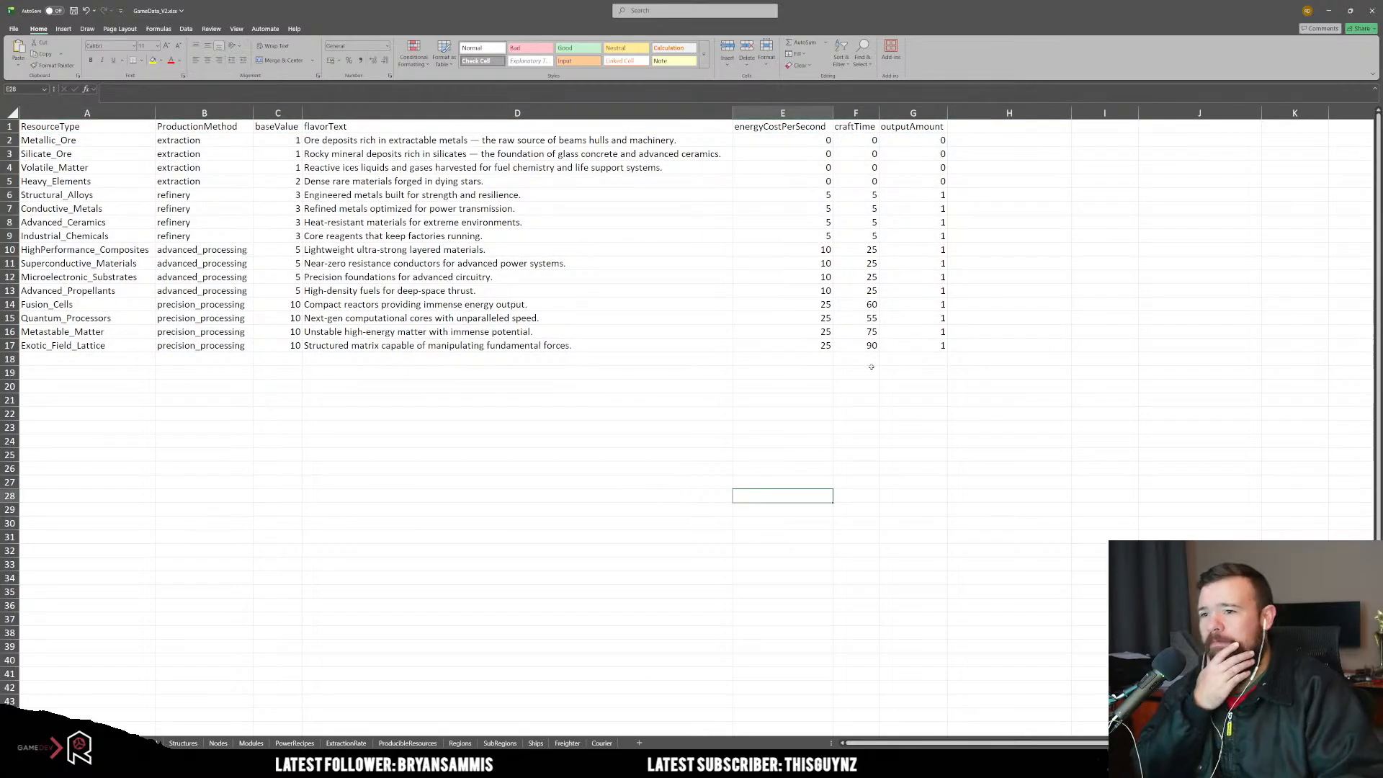
left_click(863, 318)
left_click(914, 226)
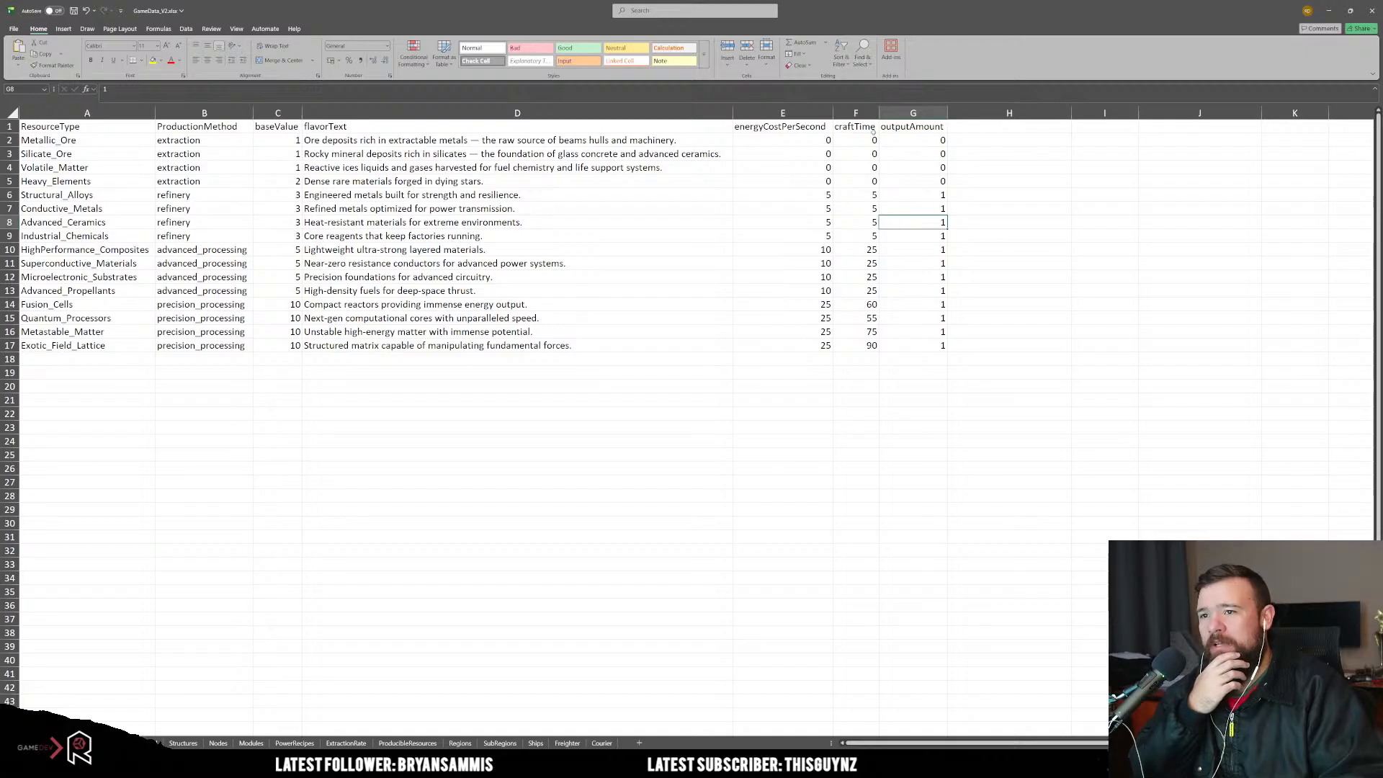
left_click_drag(858, 113, 932, 115)
key("Delete")
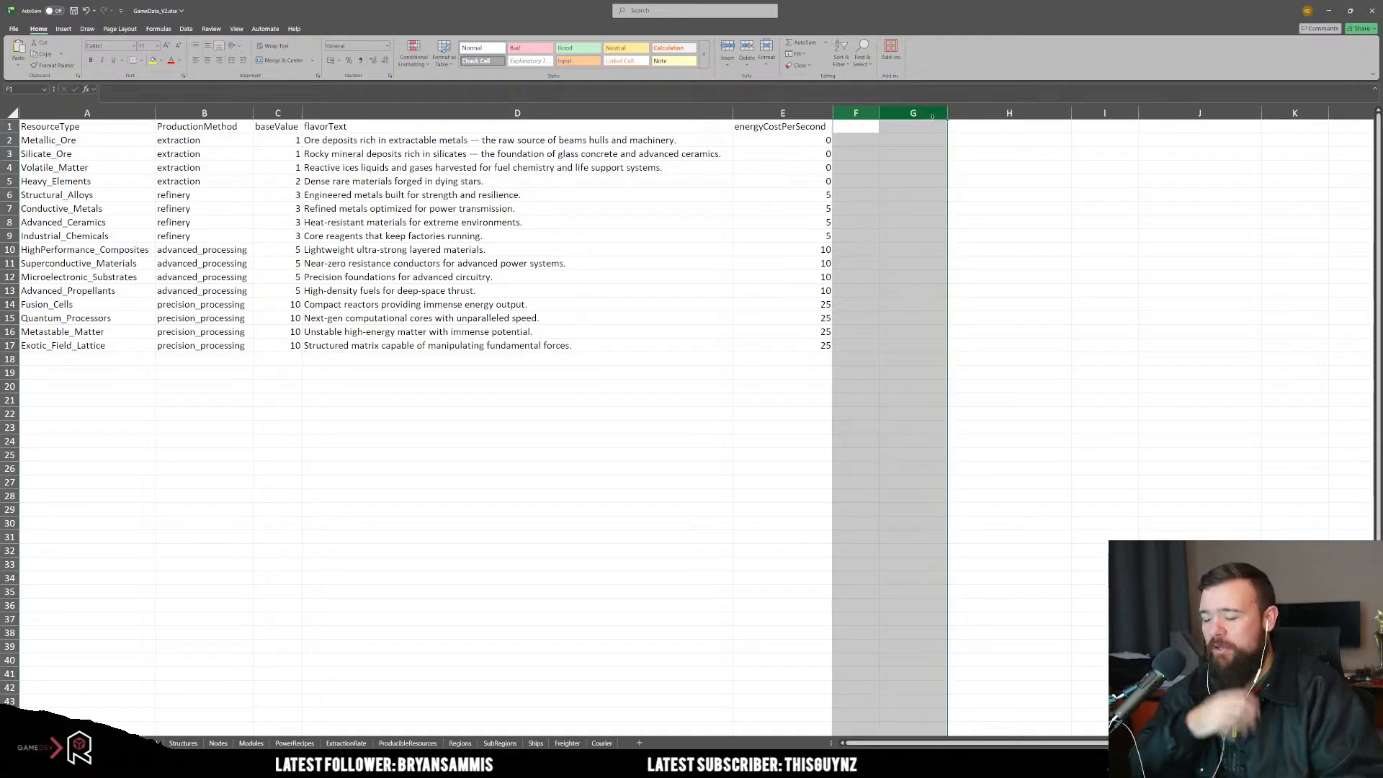
Step: Compare the trimmed Resources sheet with the craftTime and outputAmount columns in the RecipesMatrix sheet
scroll(242, 168, "up", 1, "ctrl")
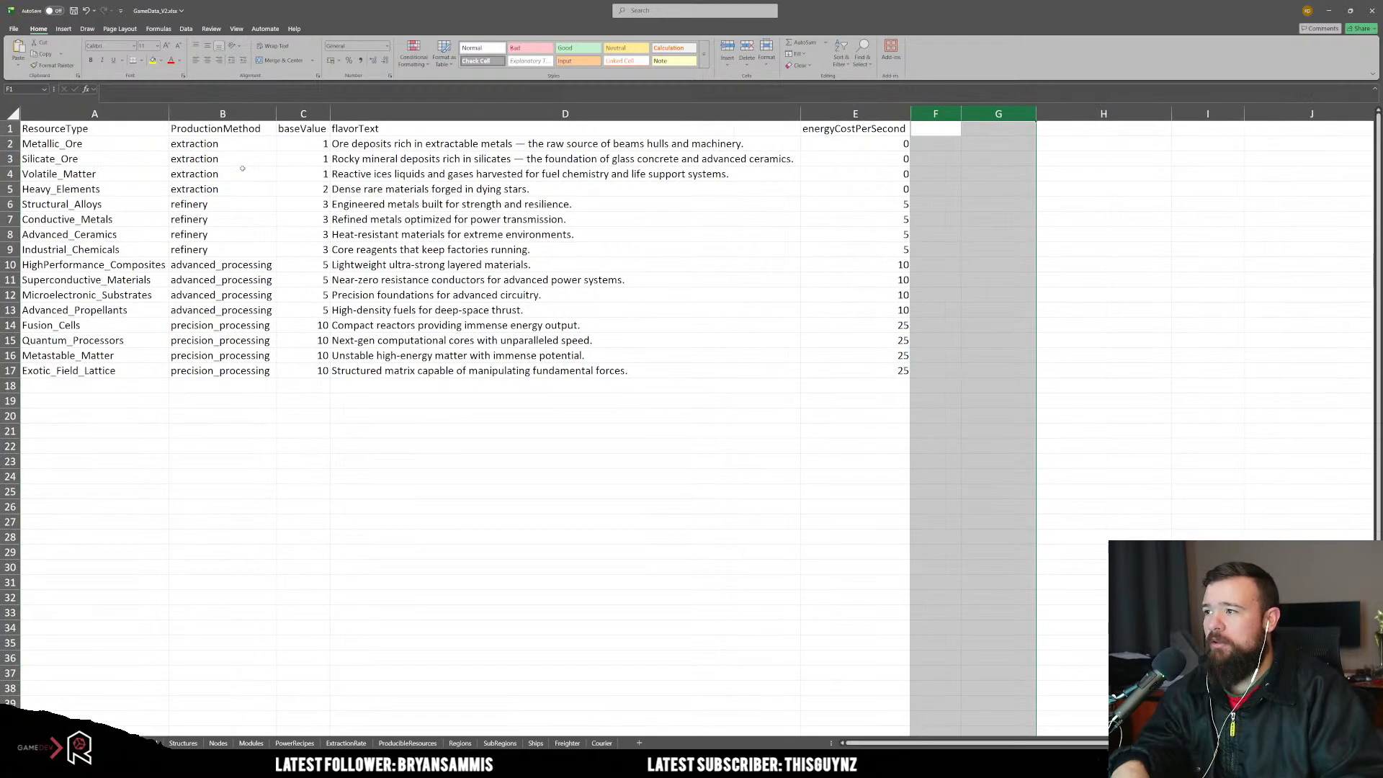
scroll(243, 168, "up", 1, "ctrl")
left_click(330, 263)
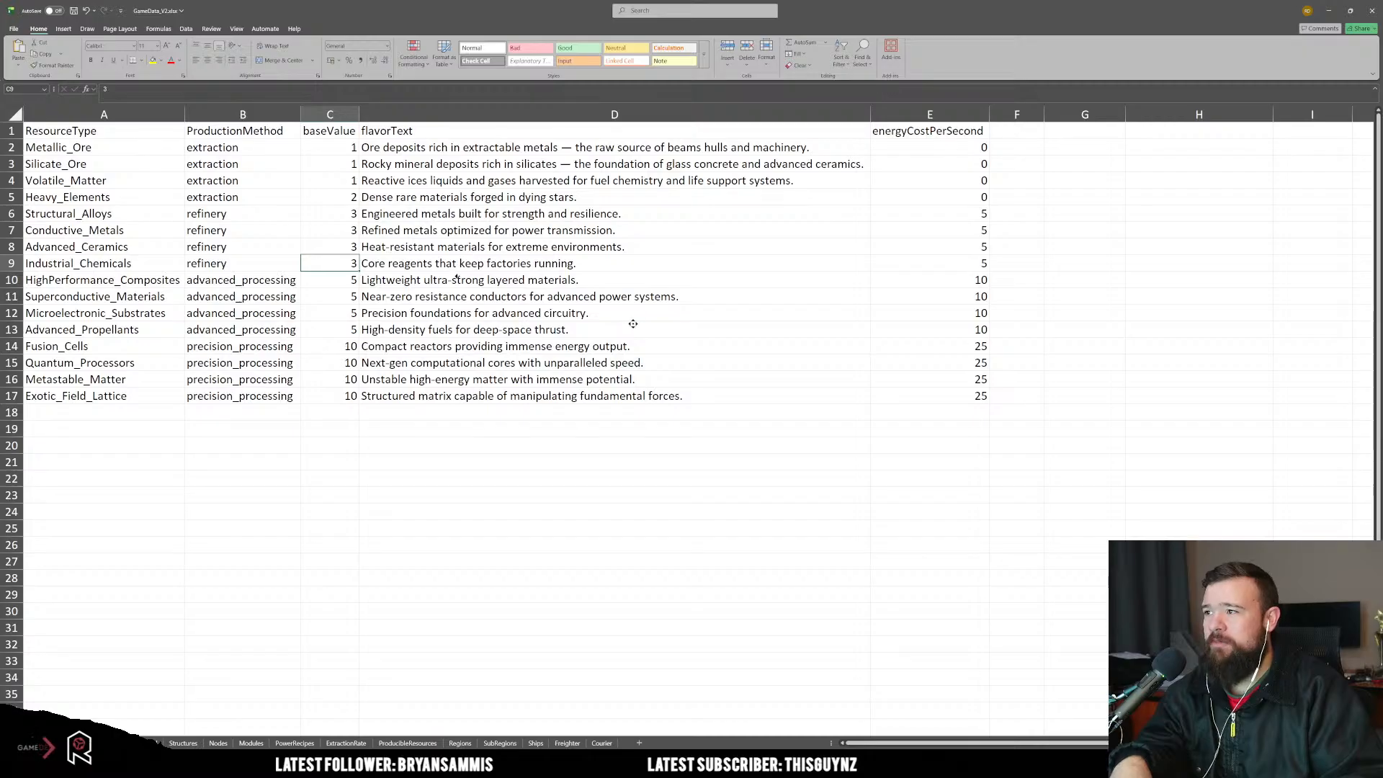
key("ctrl+Page_Down")
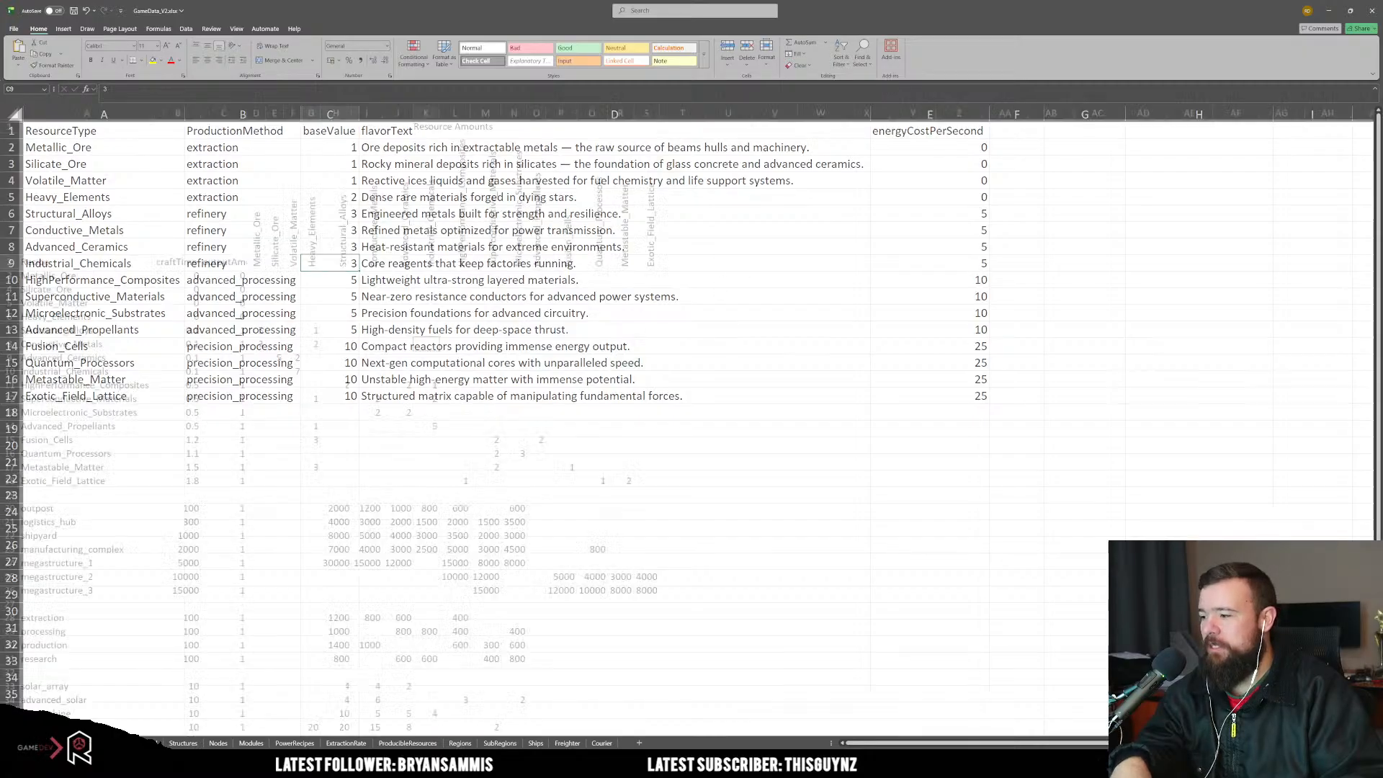
left_click_drag(183, 275, 187, 412)
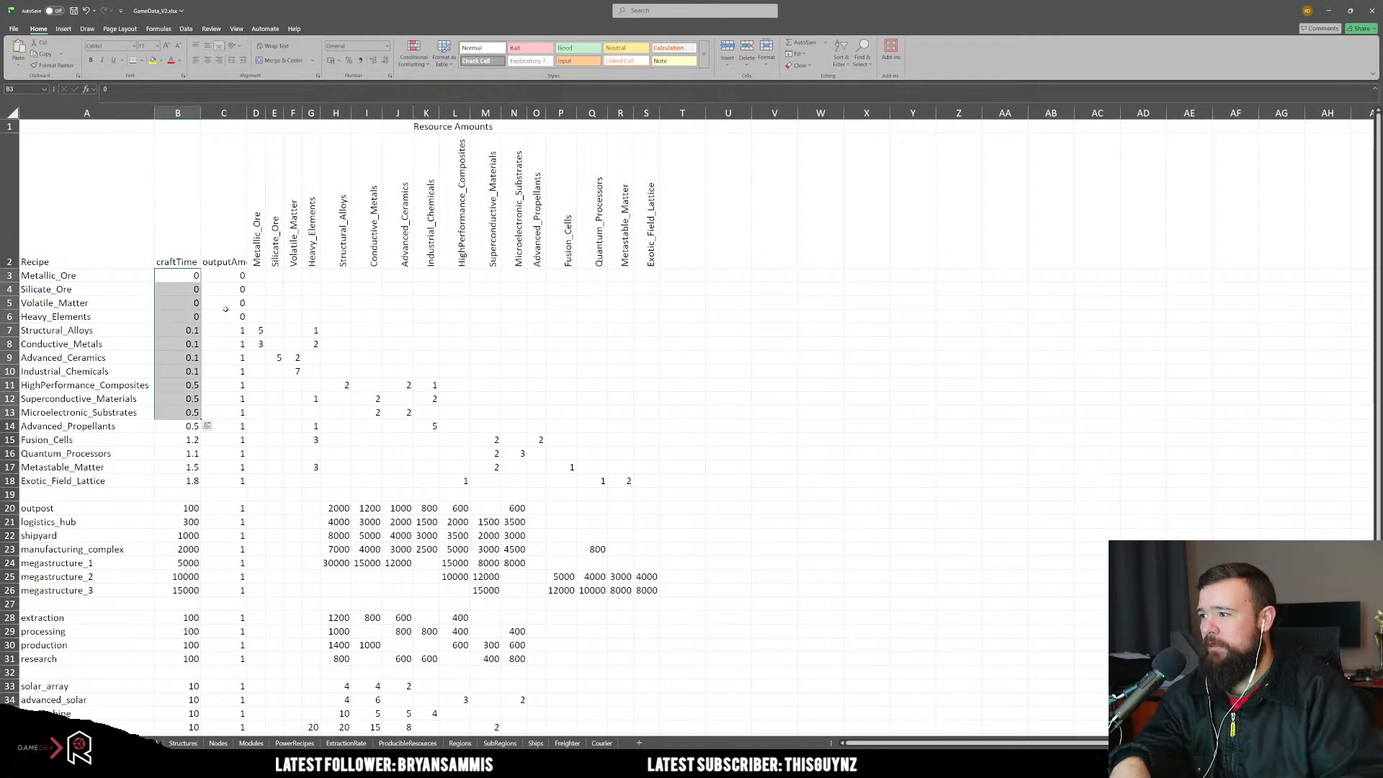
left_click_drag(226, 304, 222, 452)
left_click(514, 330)
key("ctrl+Page_Up")
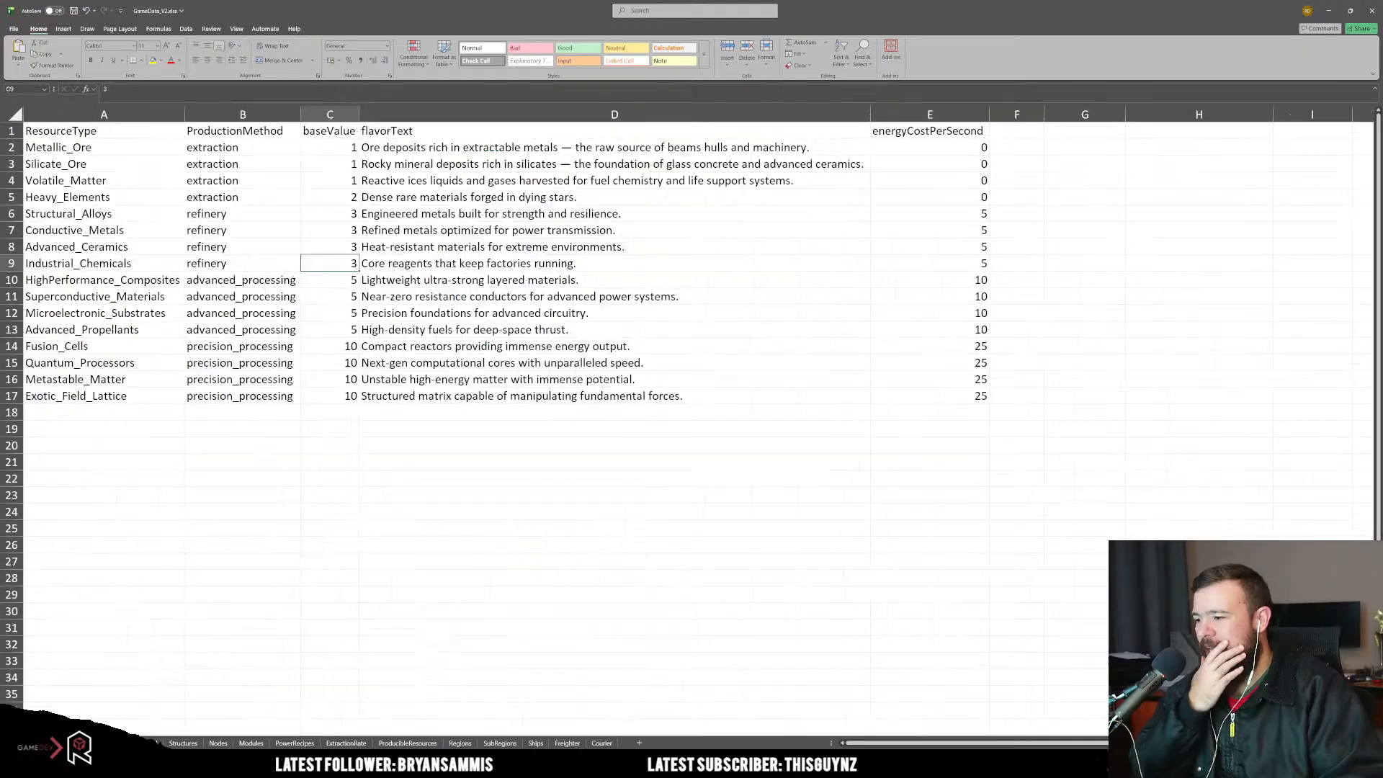
Step: Clear the energyCostPerSecond column (E) of the Resources sheet
left_click(925, 372)
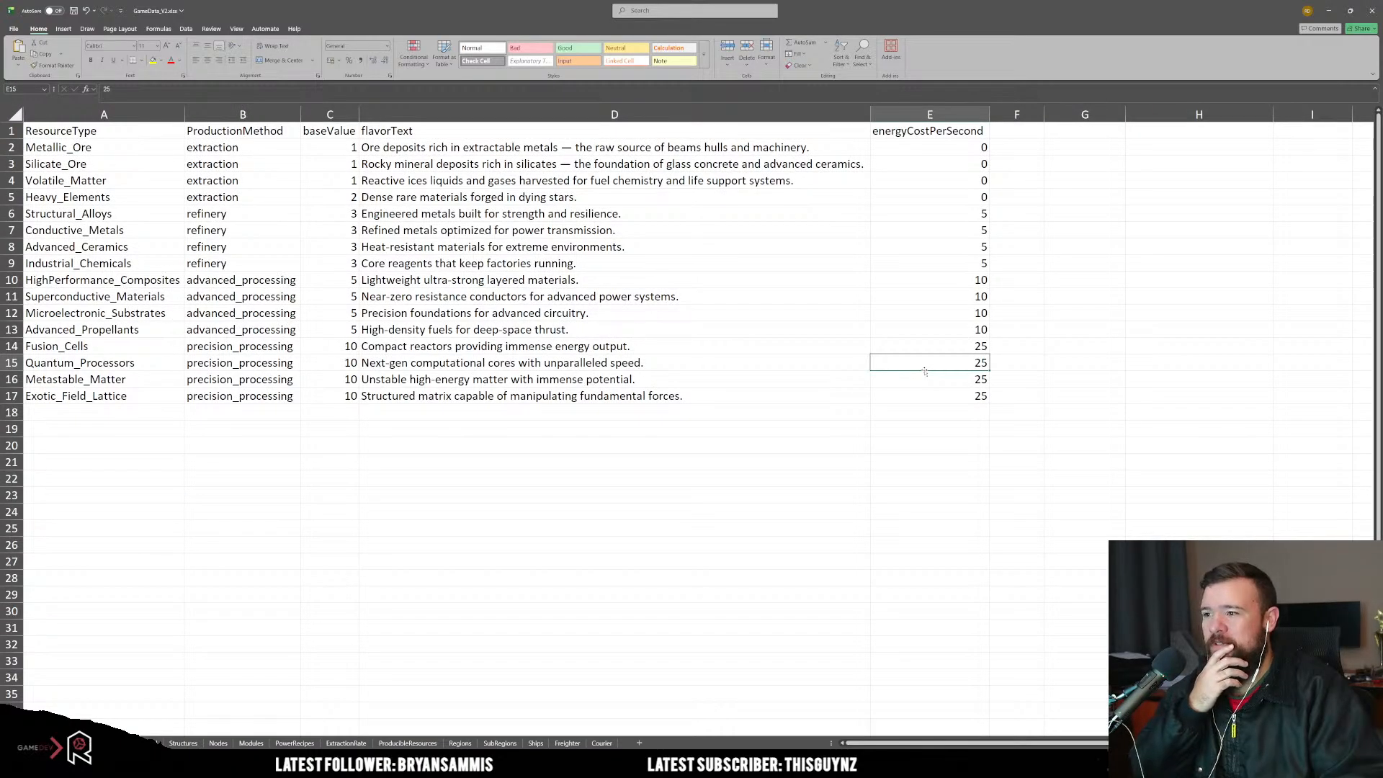
left_click(943, 114)
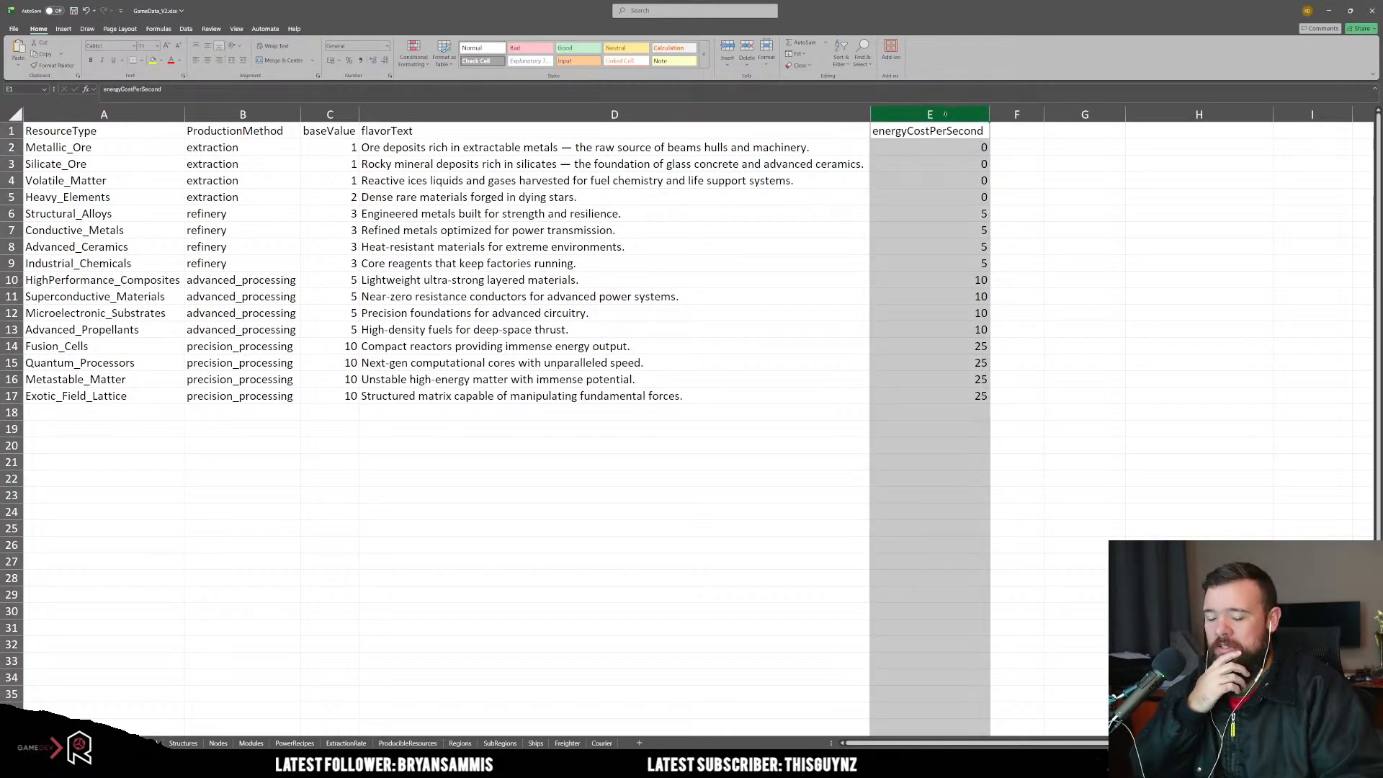
key("Delete")
left_click(654, 314)
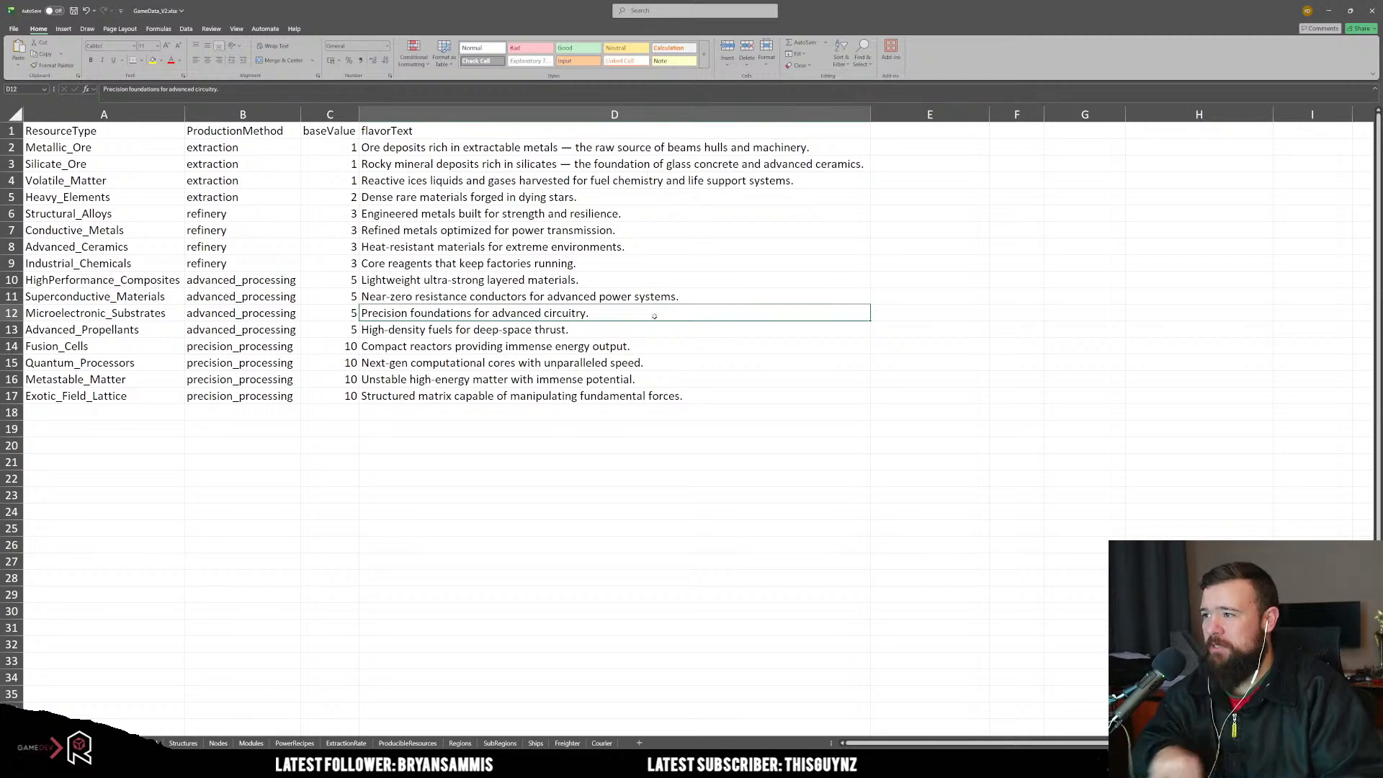
Step: Compare the remaining Resources columns with the resource recipe rows in the RecipesMatrix sheet
scroll(367, 305, "up", 1)
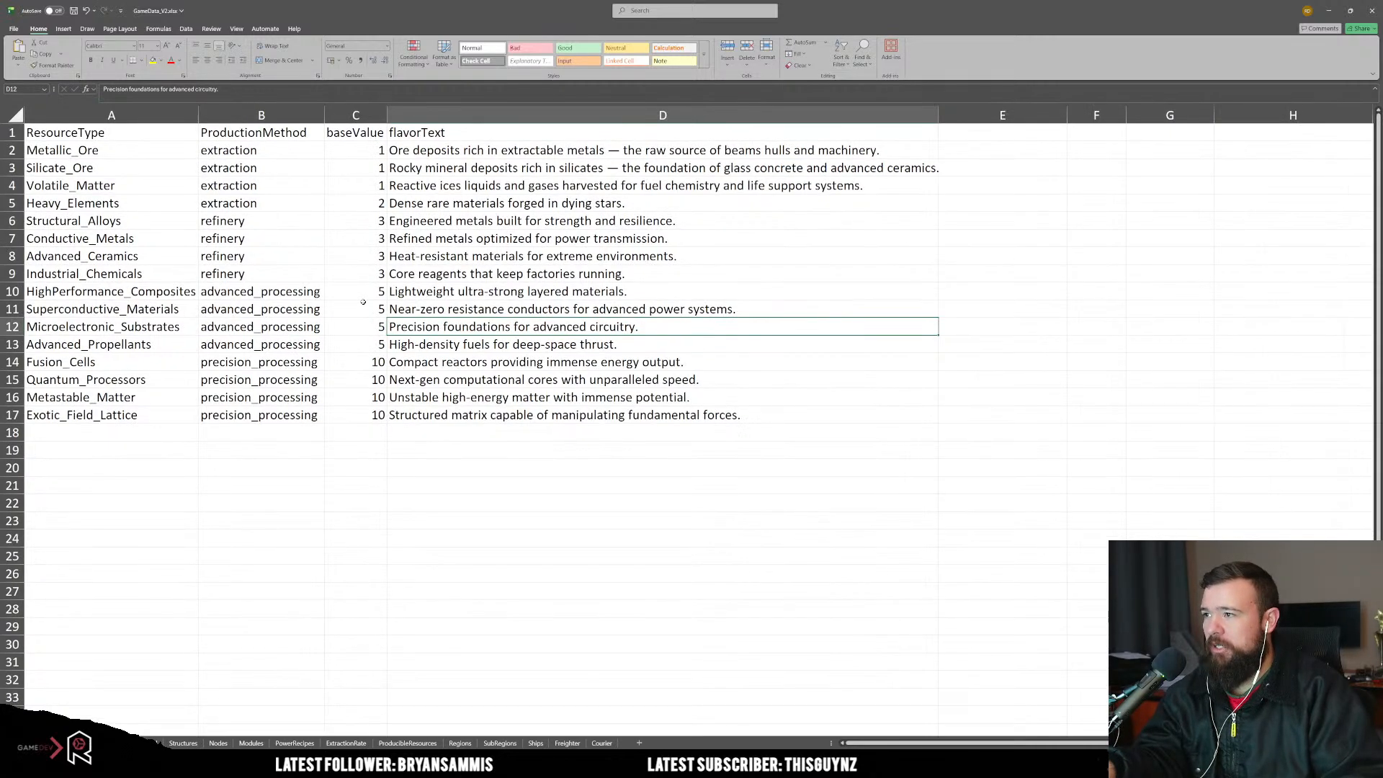
left_click_drag(137, 151, 454, 332)
left_click(454, 393)
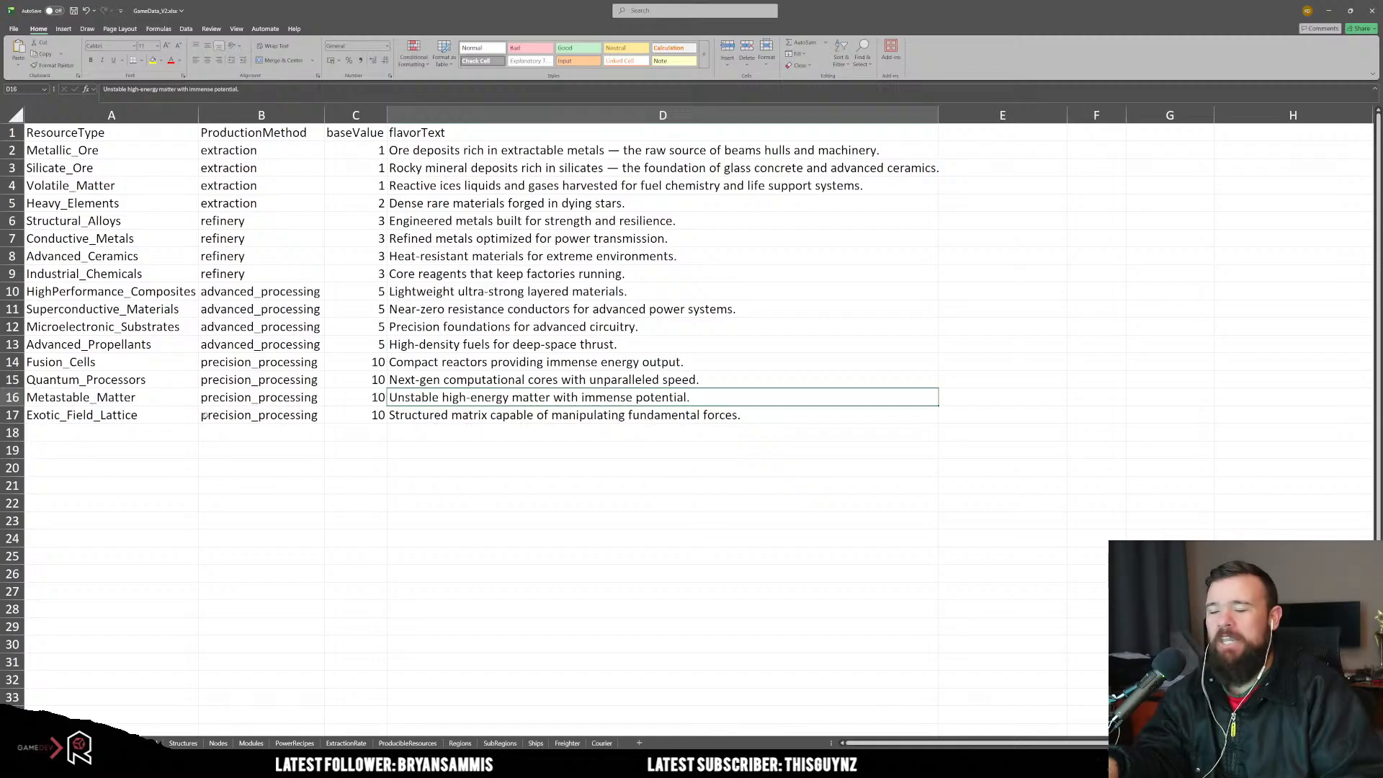
left_click(94, 743)
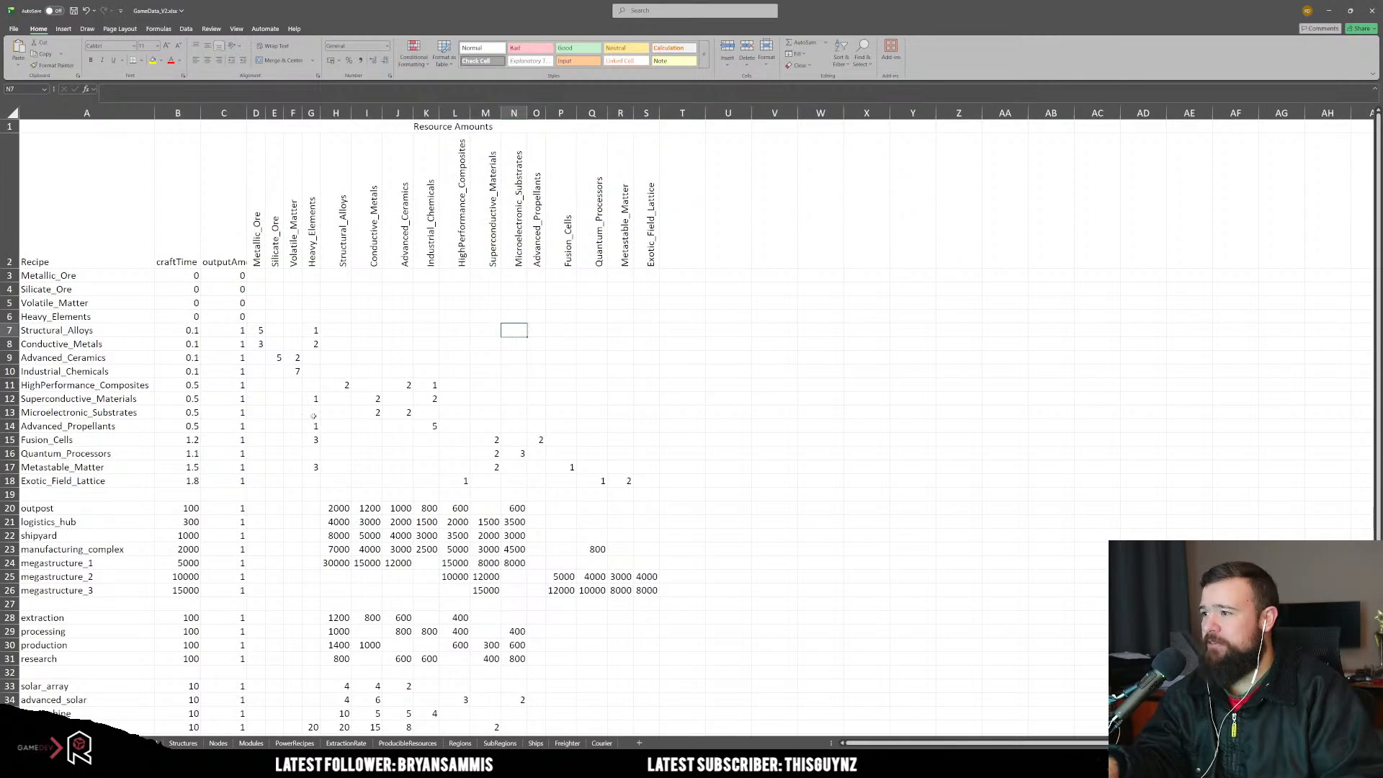
left_click_drag(87, 317, 624, 481)
left_click(763, 441)
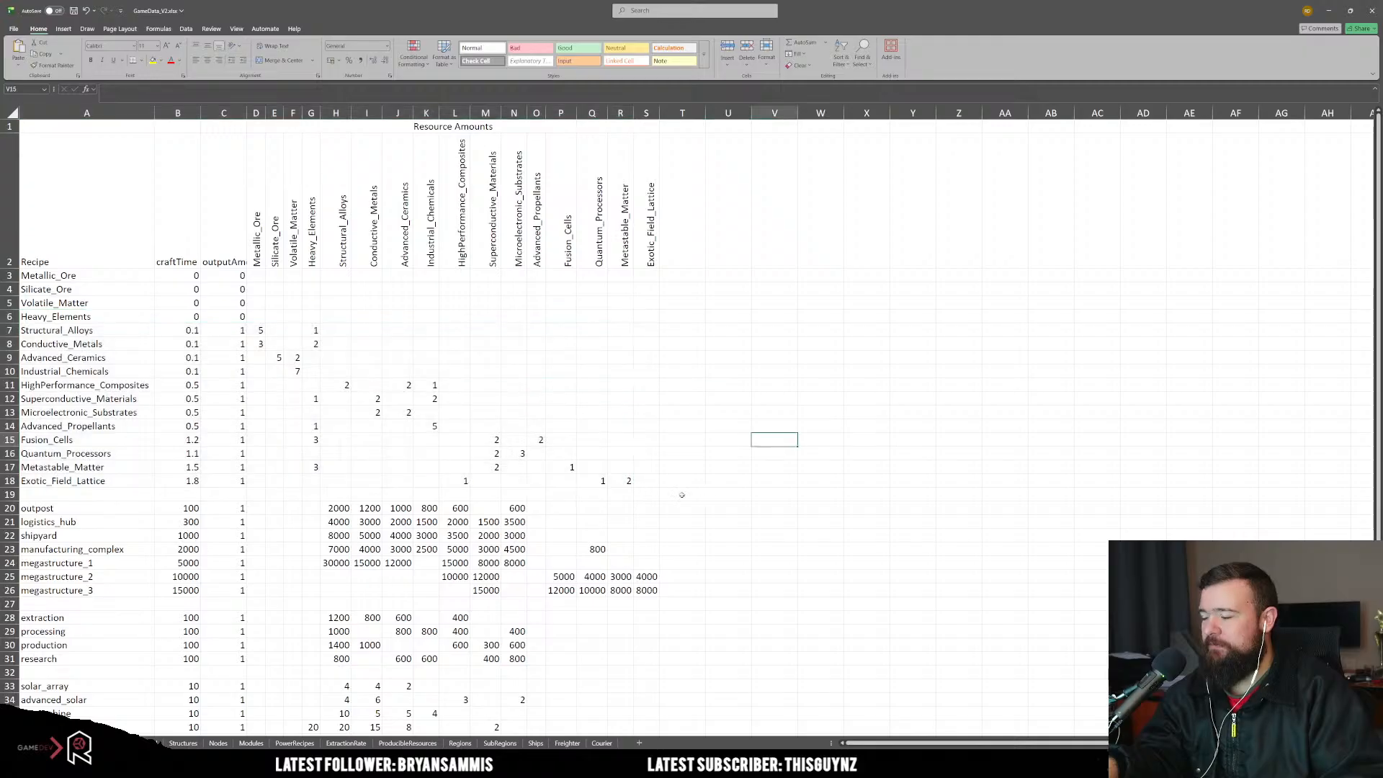
left_click(58, 743)
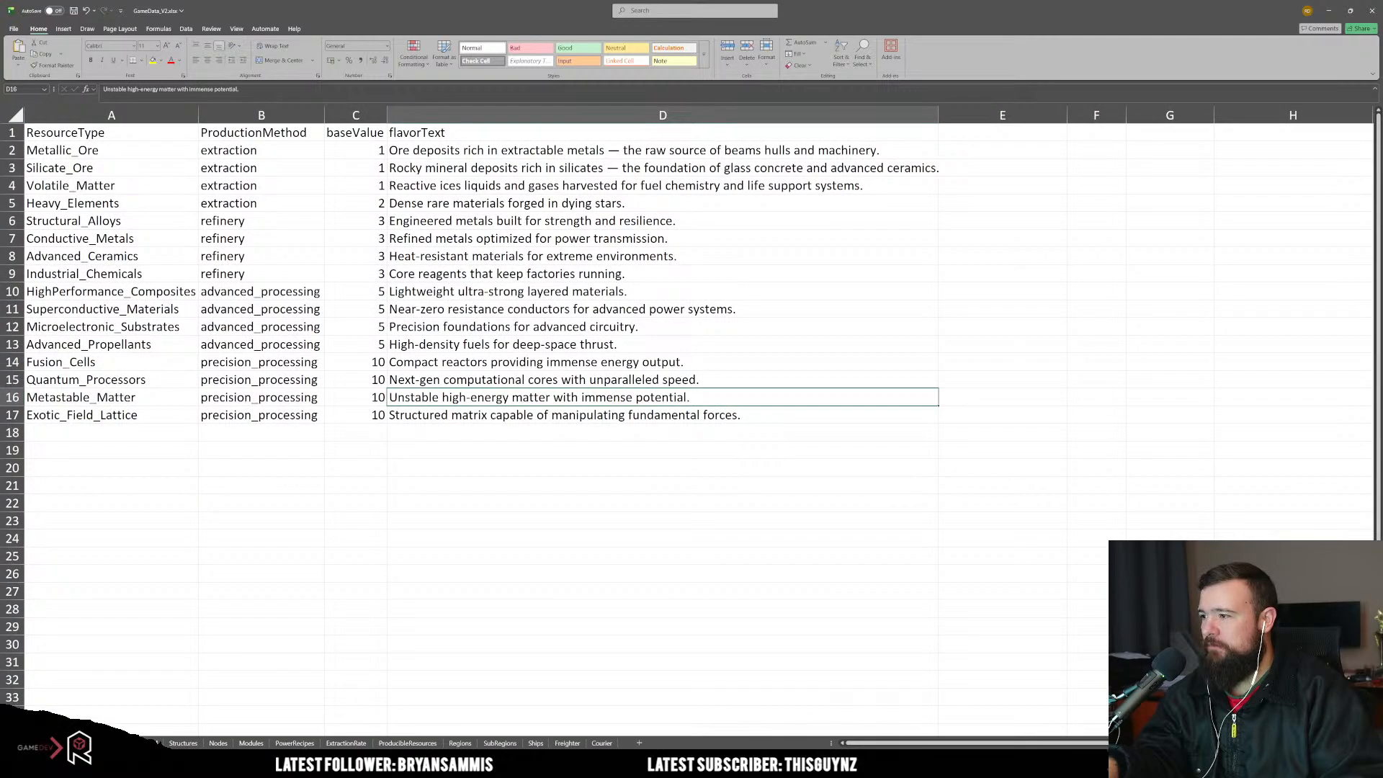
Step: Examine the fuel data sheet and the formulas behind Industrial_Chemicals' fuelMultiplier and Volatile_Matter for recipe cells (C3 and D3)
left_click(149, 743)
left_click(234, 291)
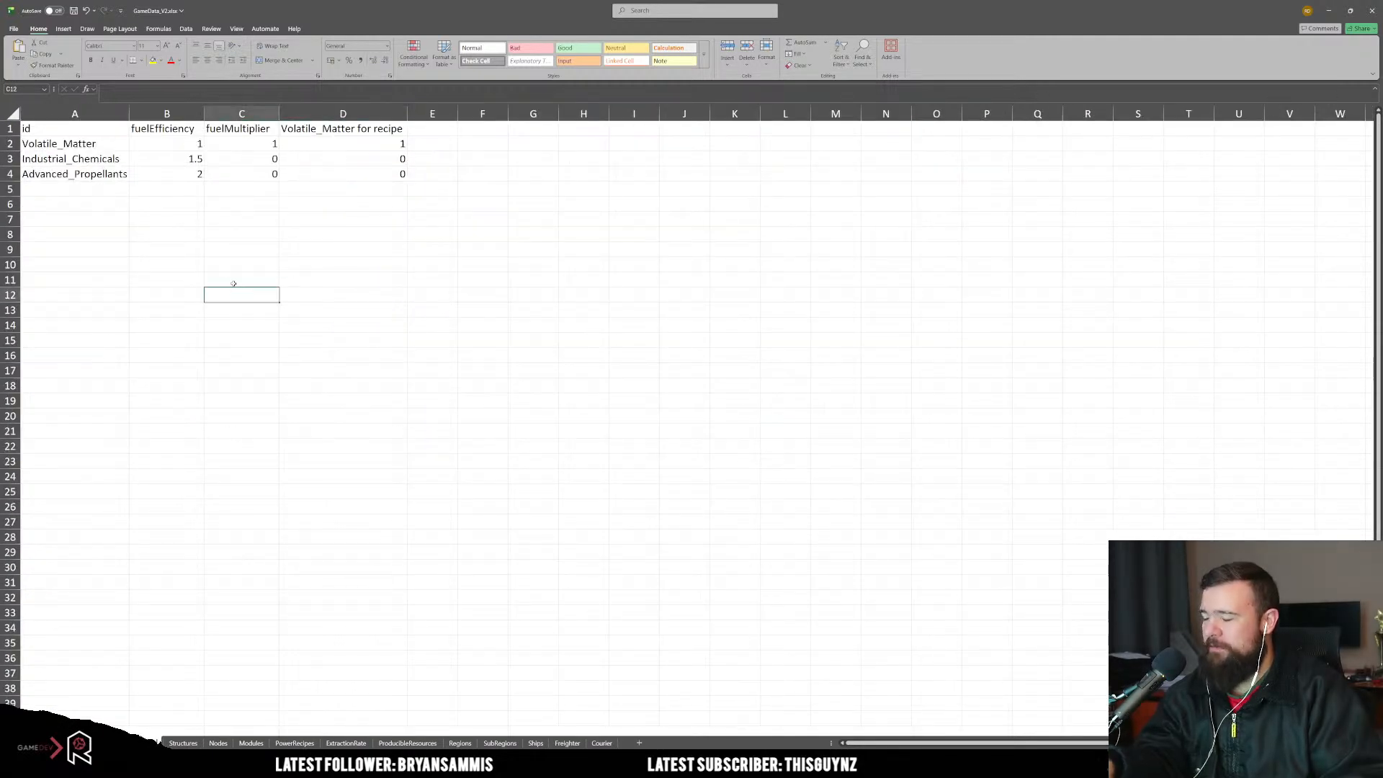
scroll(199, 293, "up", 2)
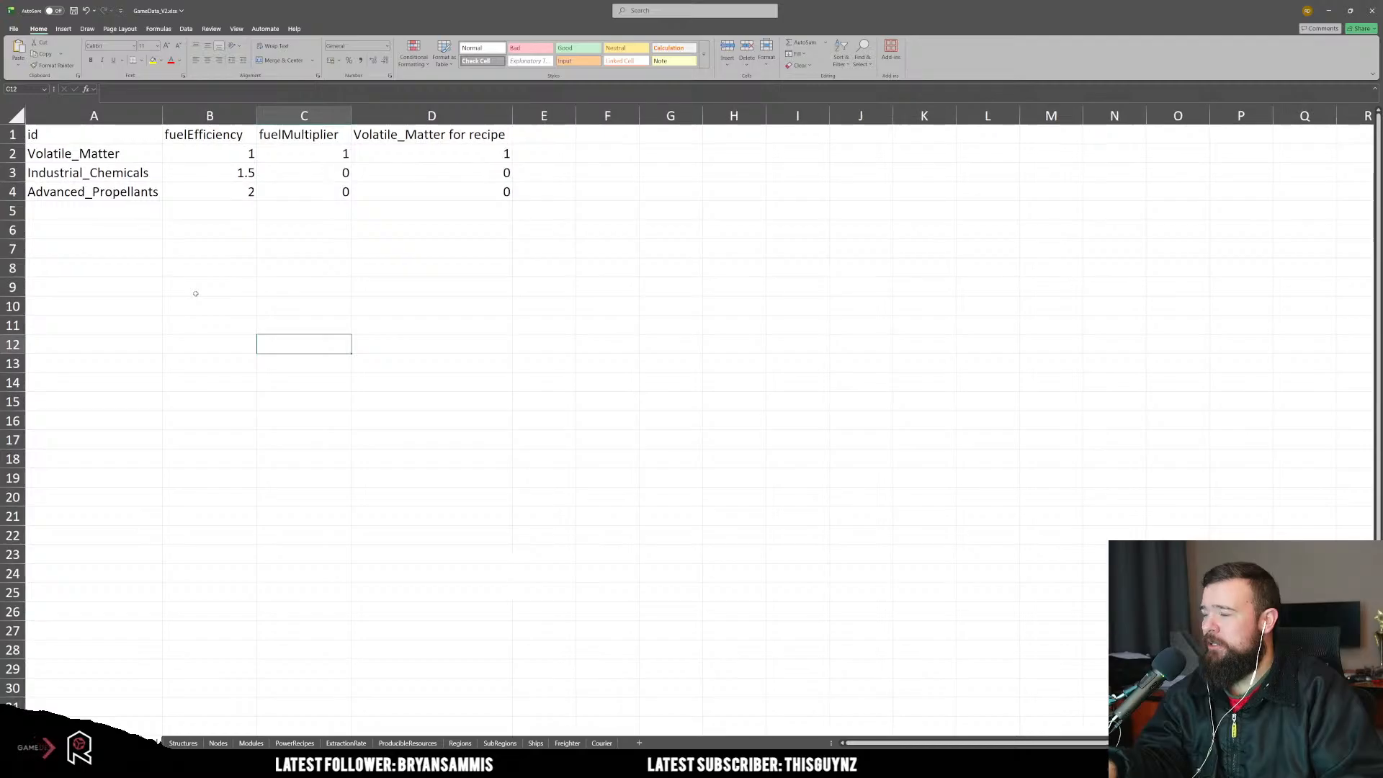
scroll(193, 295, "up", 1)
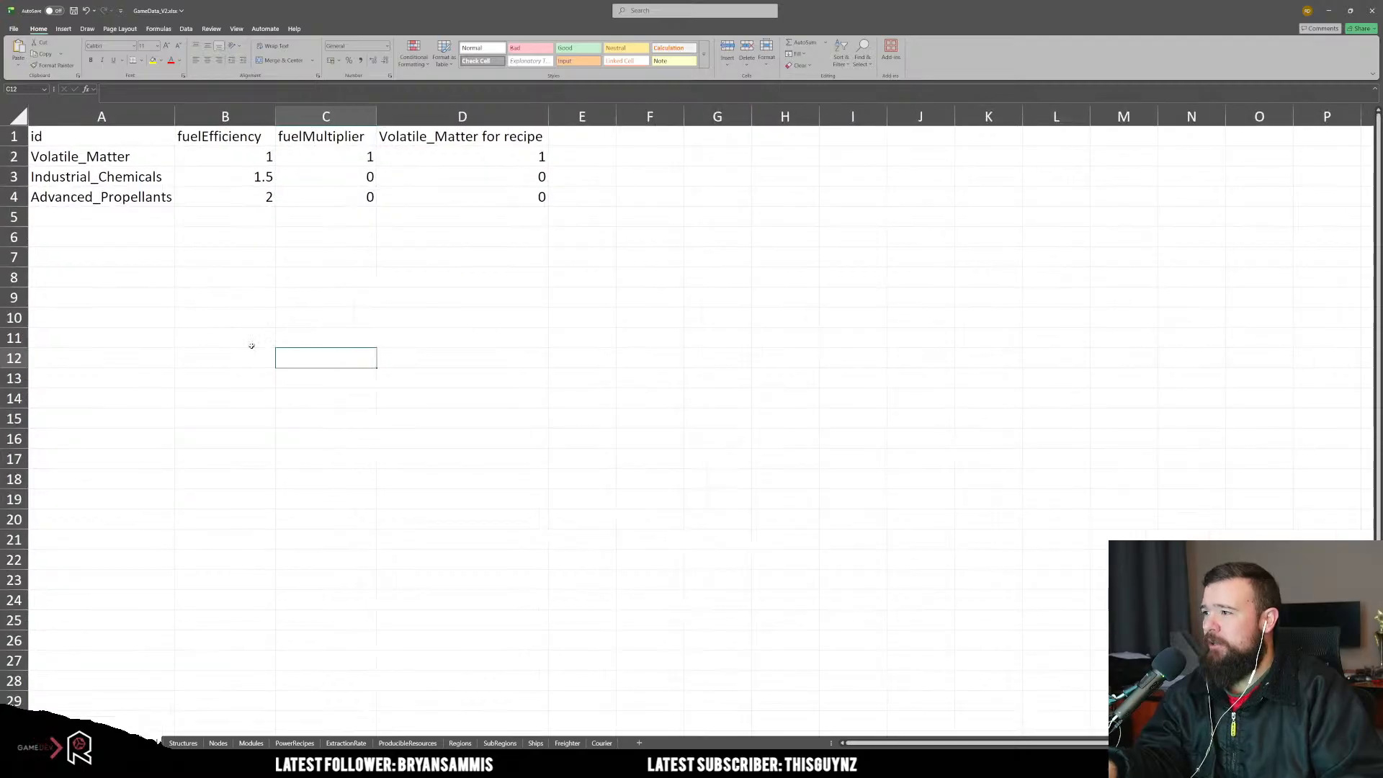
left_click(303, 299)
scroll(310, 331, "down", 1)
scroll(321, 340, "up", 1)
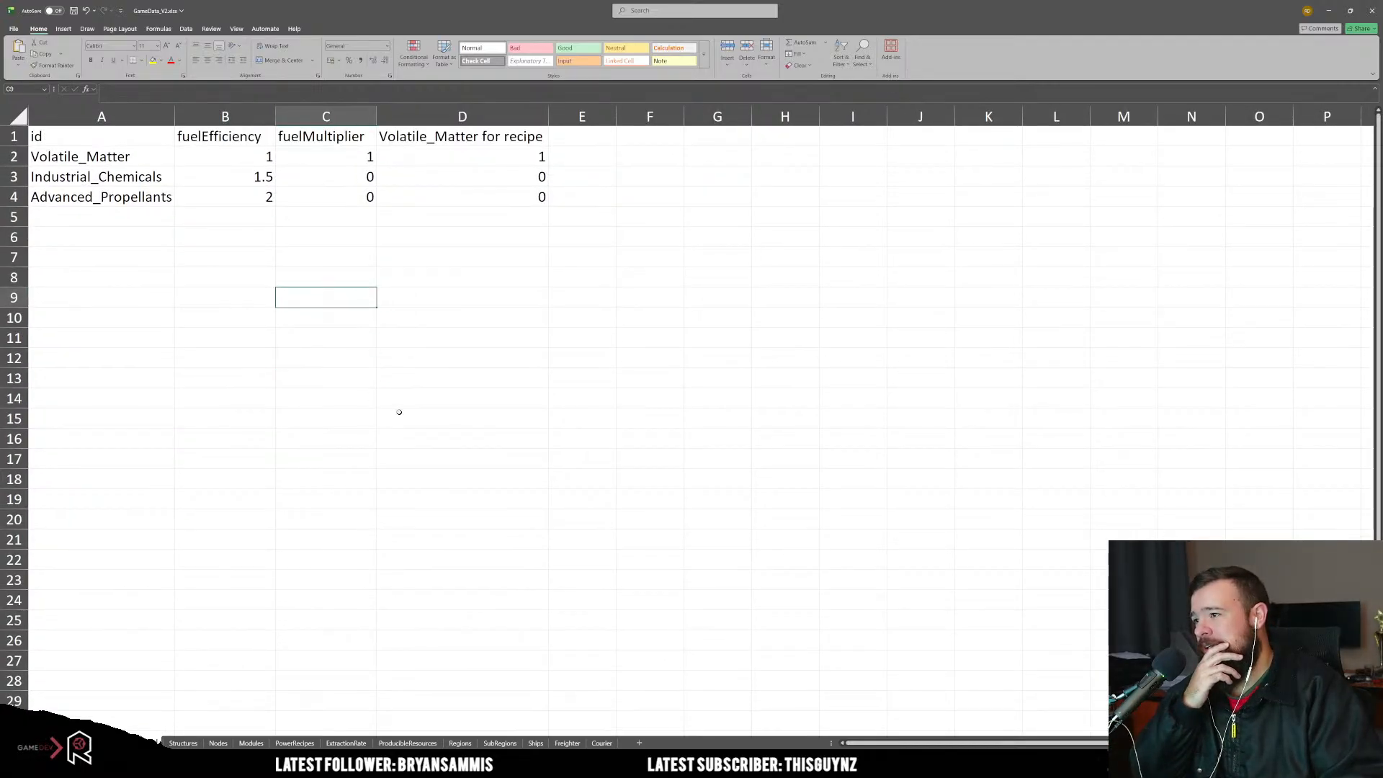
left_click(316, 236)
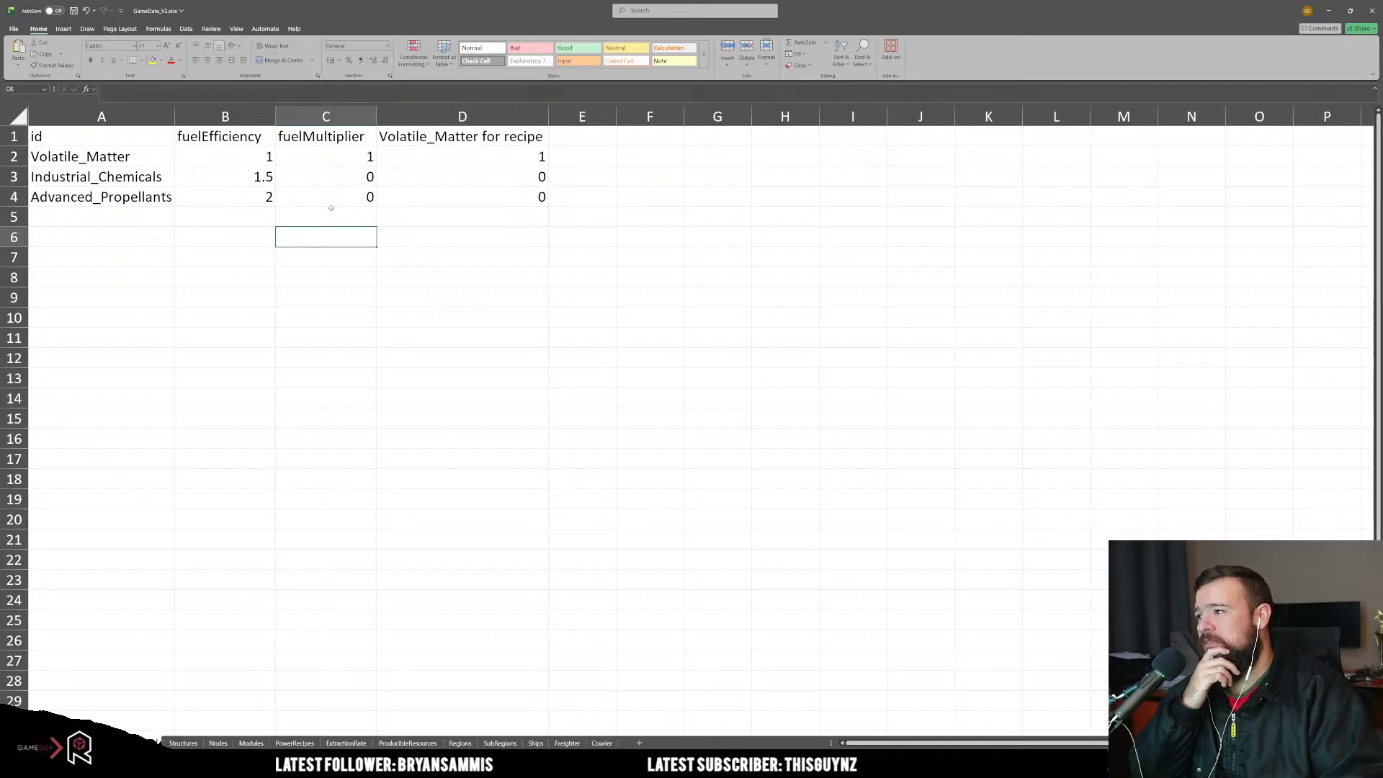
left_click(356, 182)
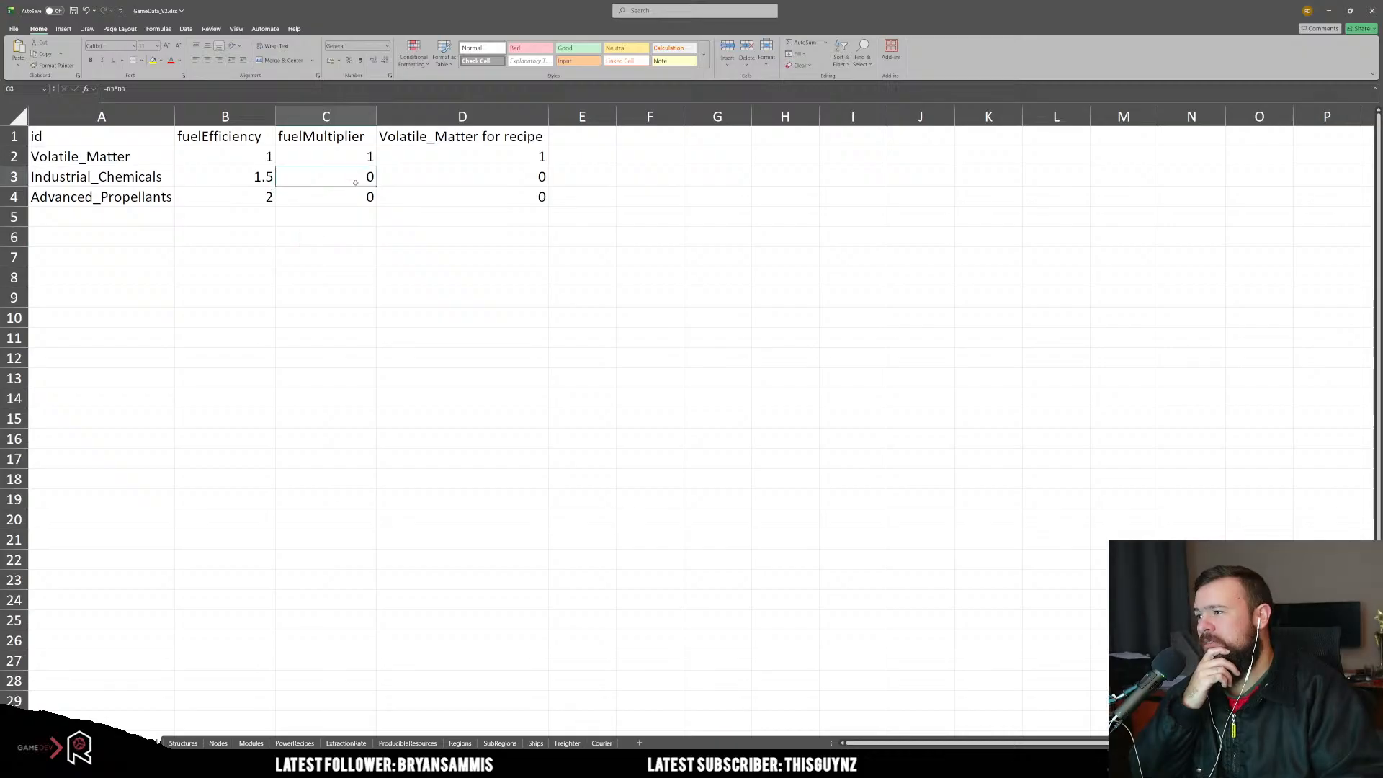
double_click(355, 178)
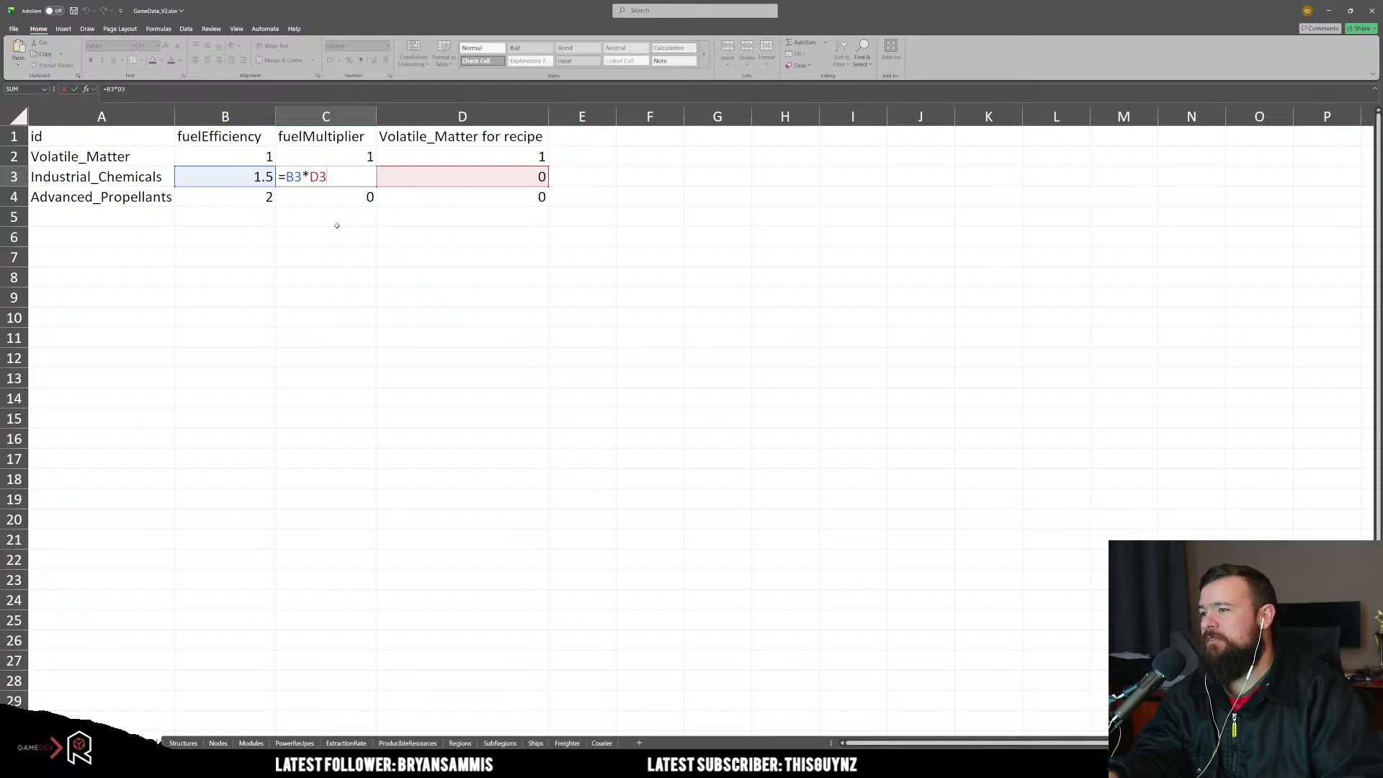
key("Escape")
double_click(457, 179)
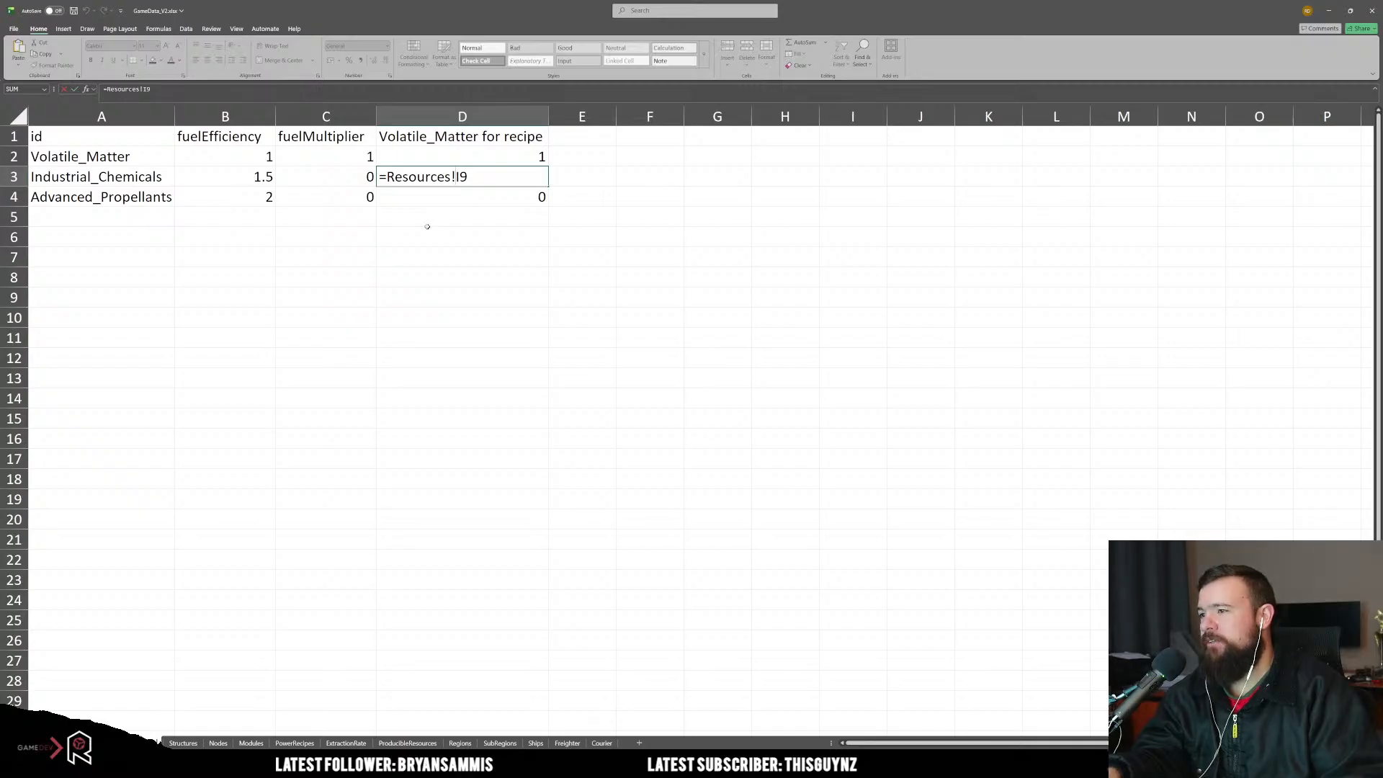
key("Escape")
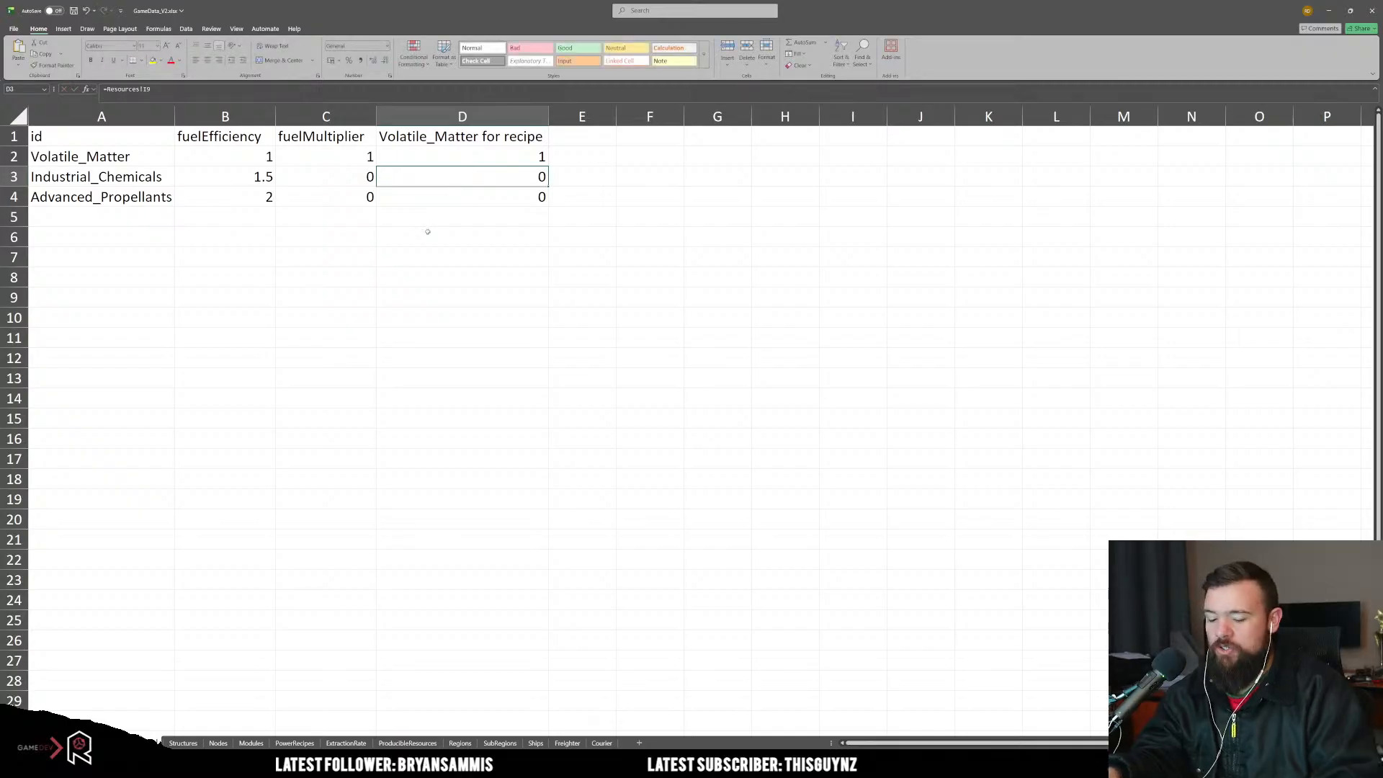
Step: Link Industrial_Chemicals' Volatile_Matter for recipe cell (D3) to the recipe matrix with the formula =RecipesMatrix!F10
type("=")
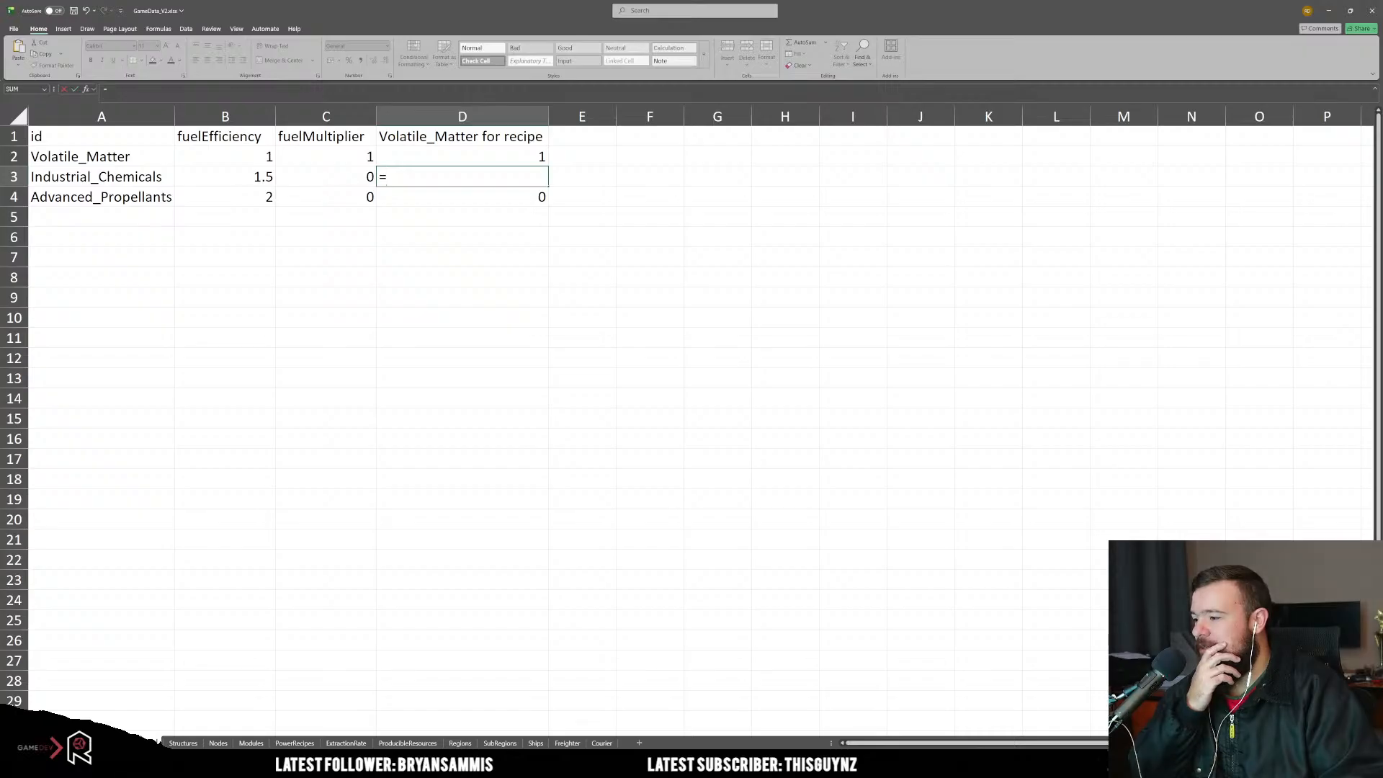
key("ctrl+Page_Up")
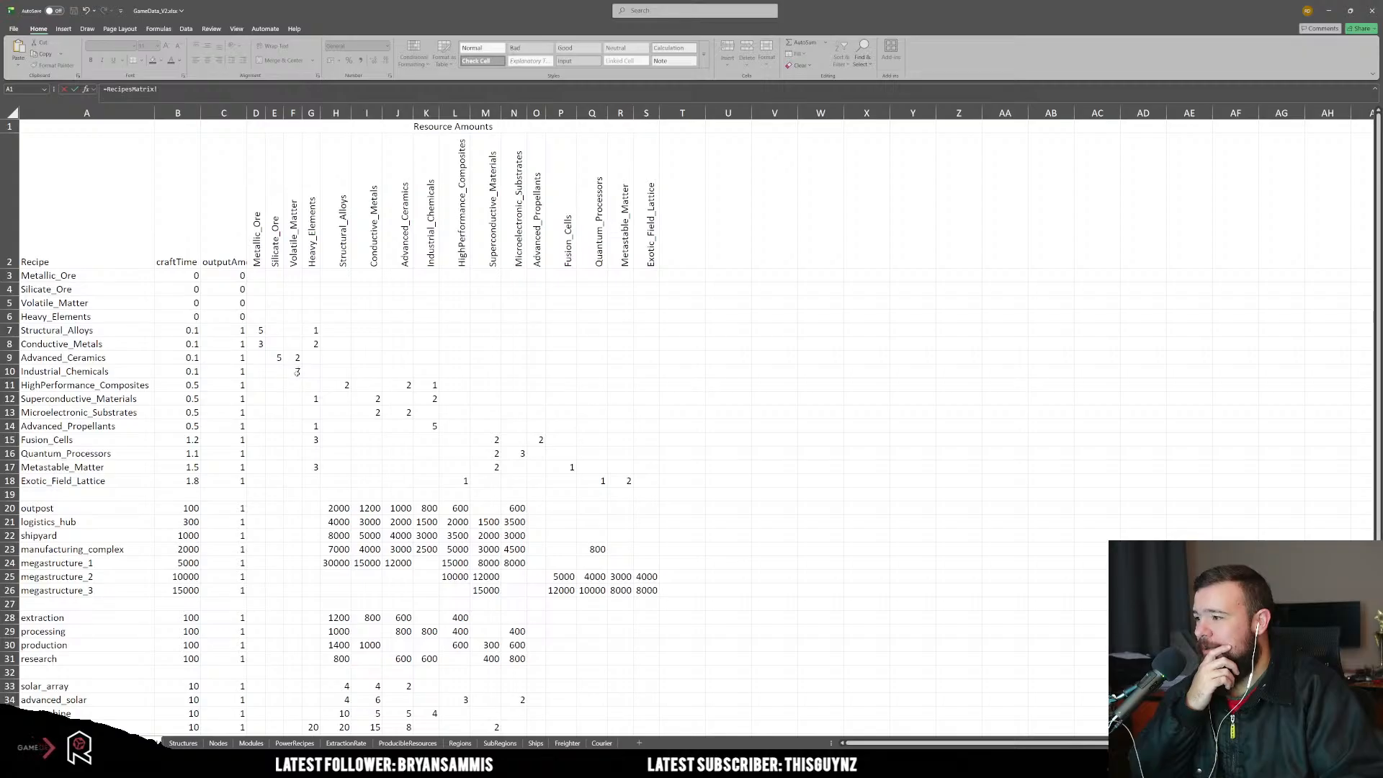
left_click(297, 371)
key("Return")
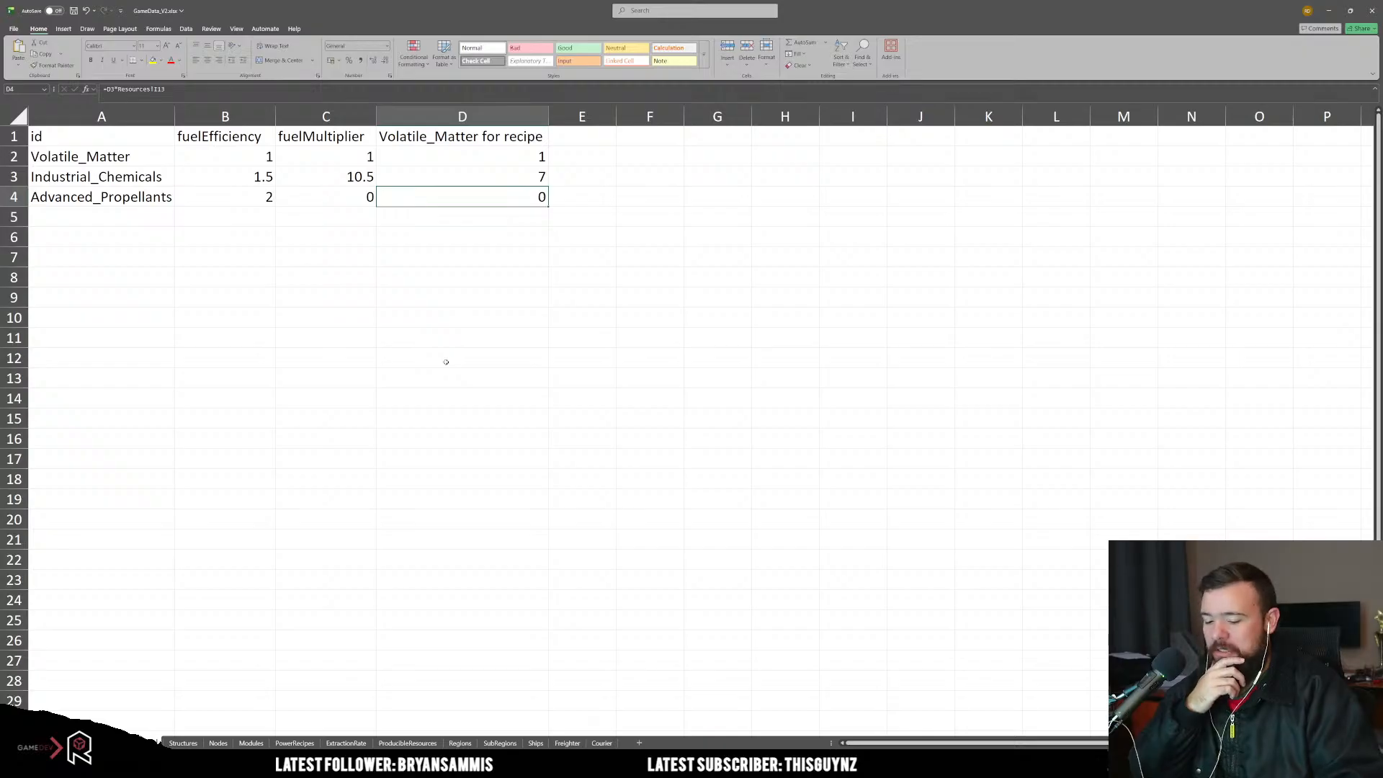
Step: Set Advanced_Propellants' Volatile_Matter for recipe cell (D4) to the formula =RecipesMatrix!F10*RecipesMatrix!K14
type("=")
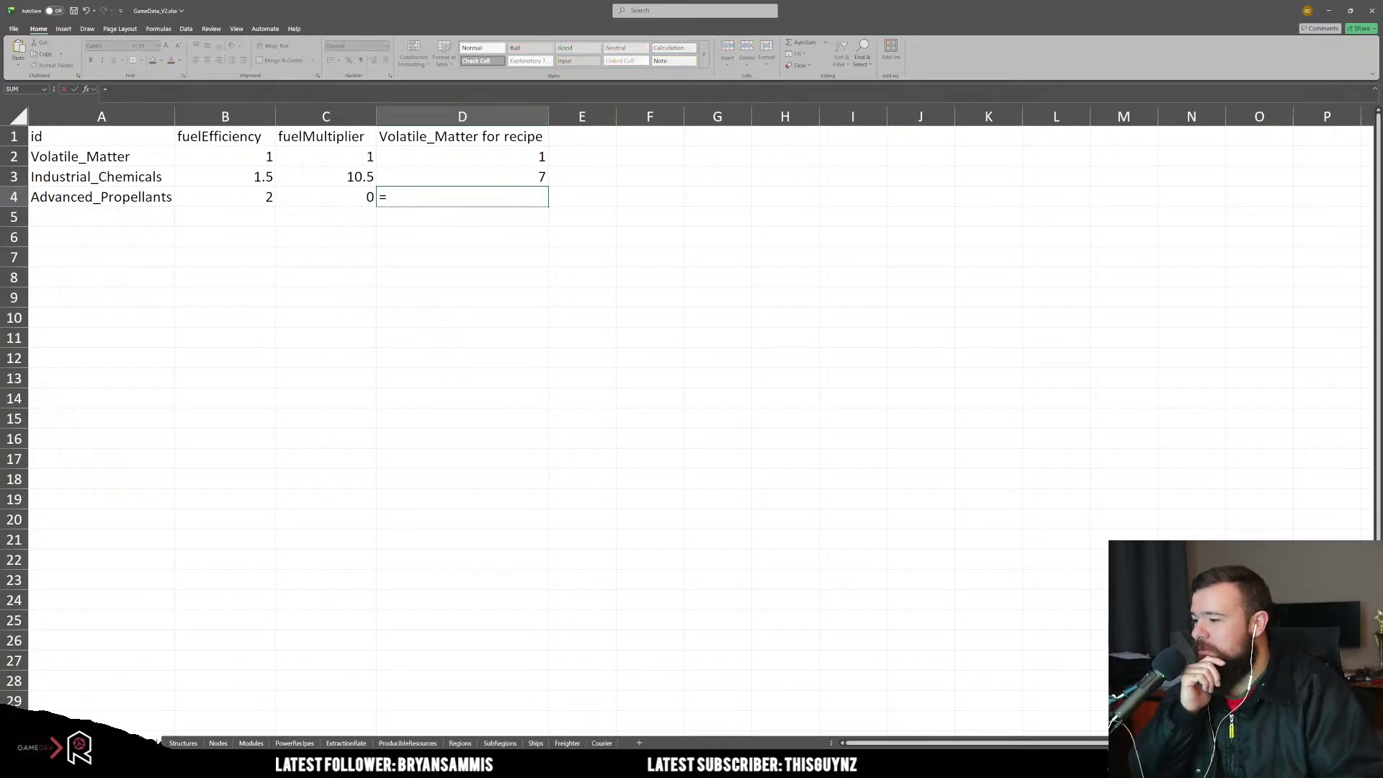
left_click(111, 743)
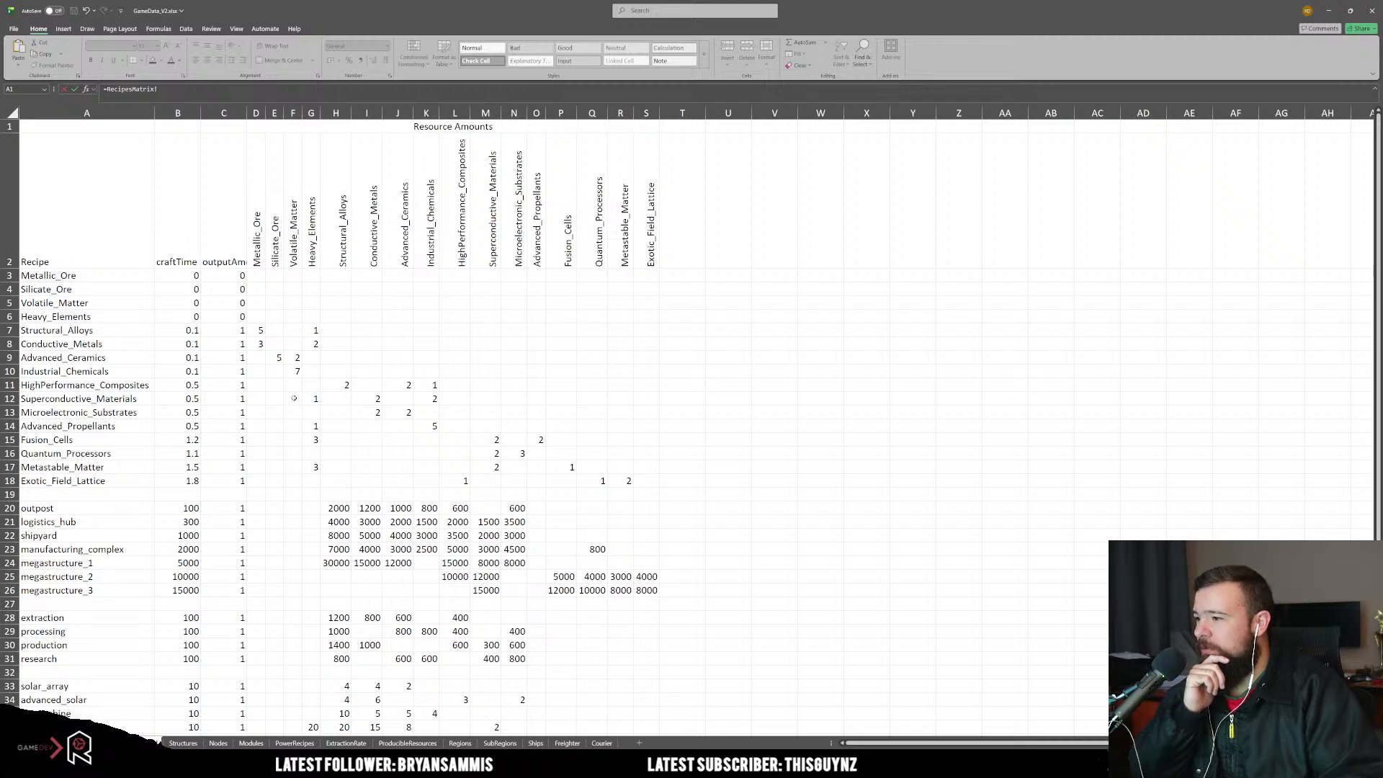
left_click(295, 372)
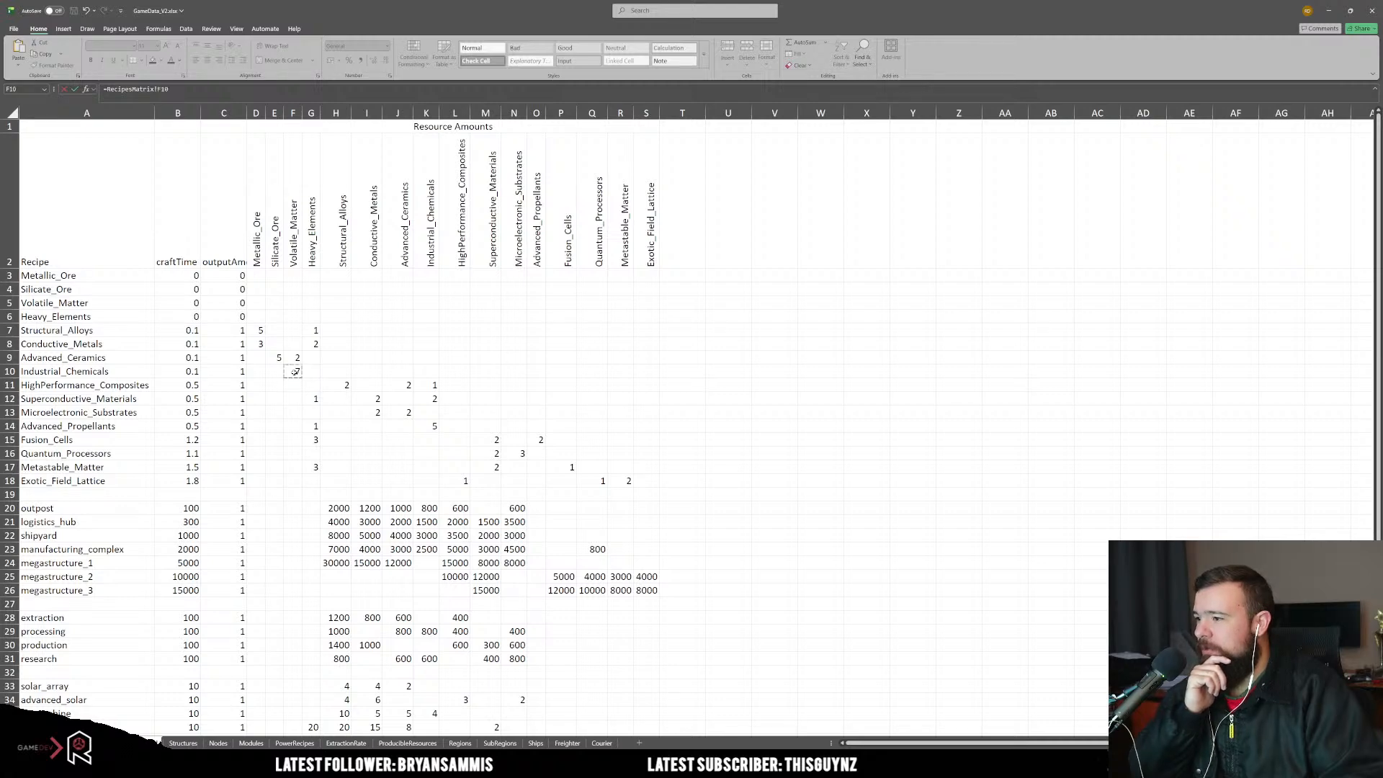
type("\"")
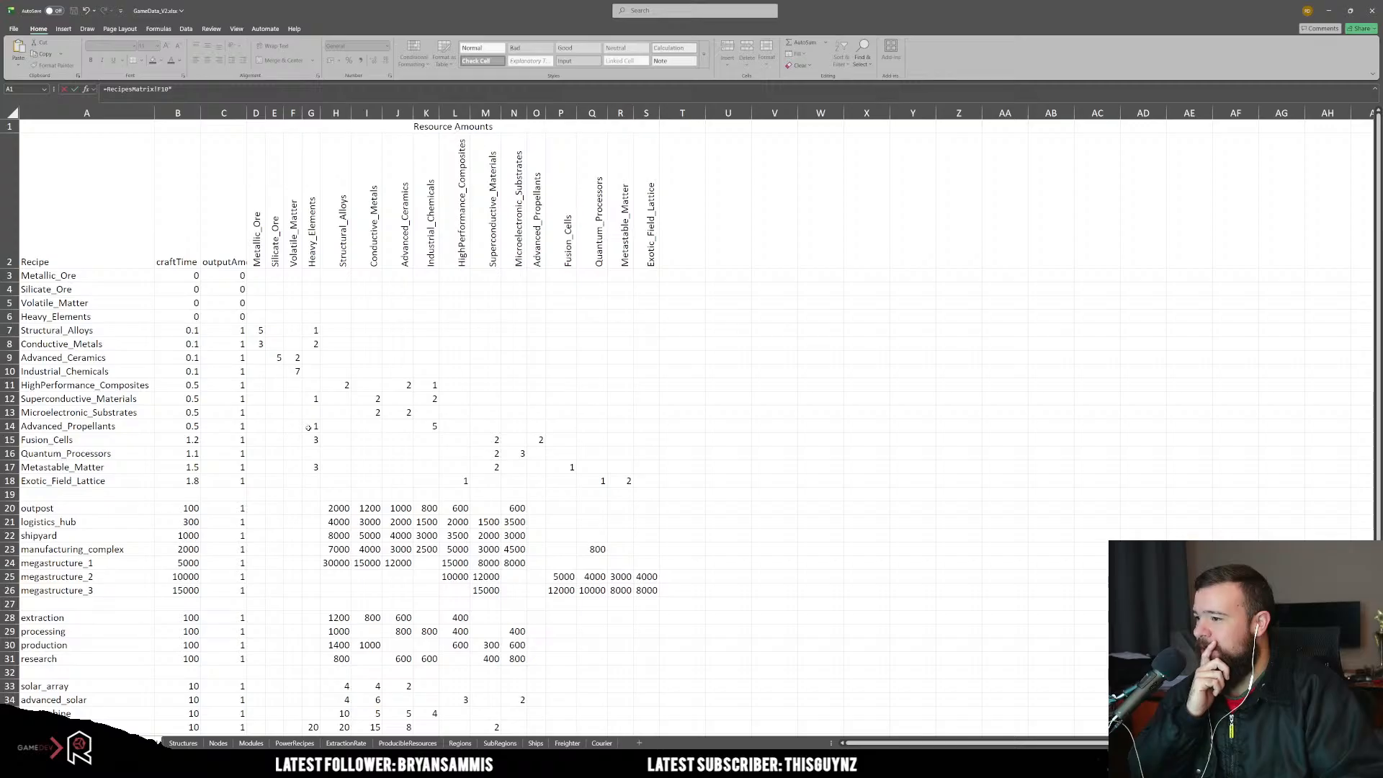
left_click(419, 428)
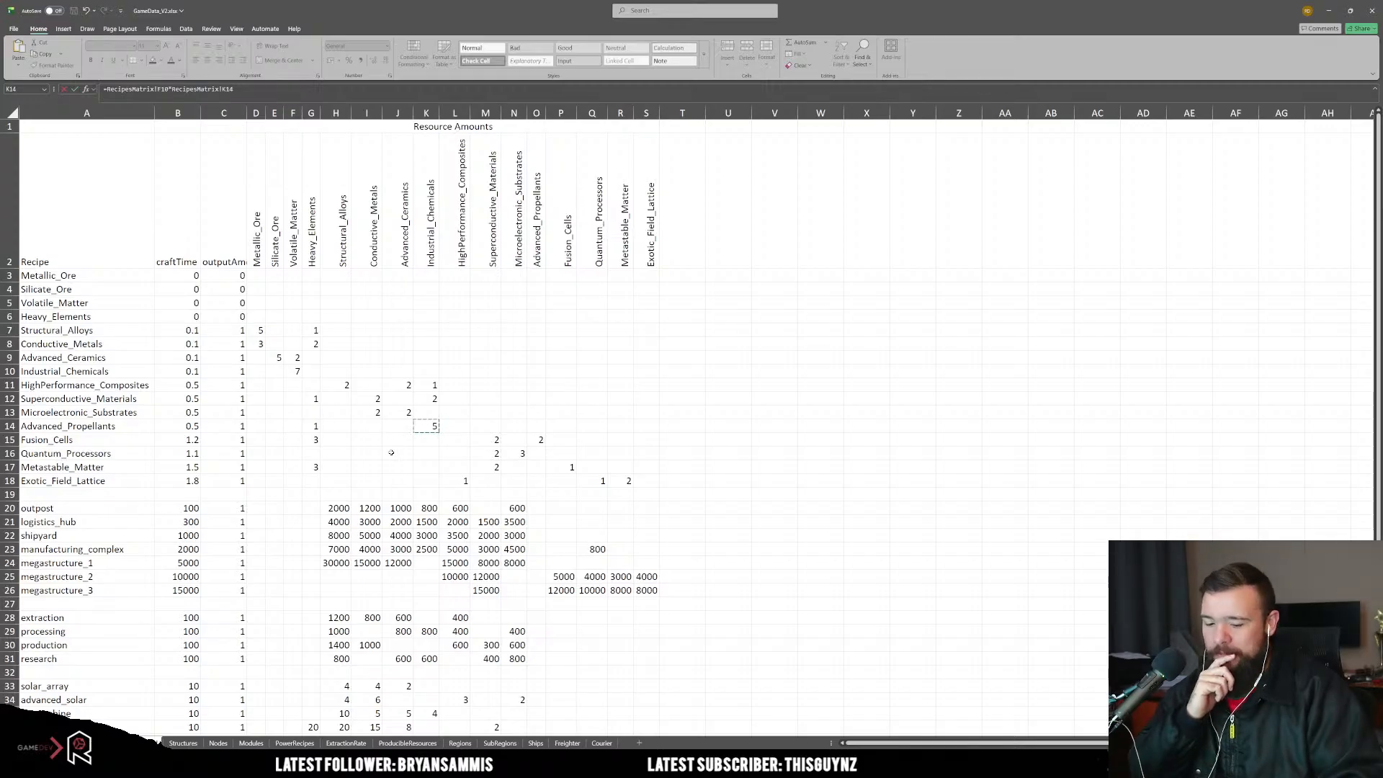
key("Return")
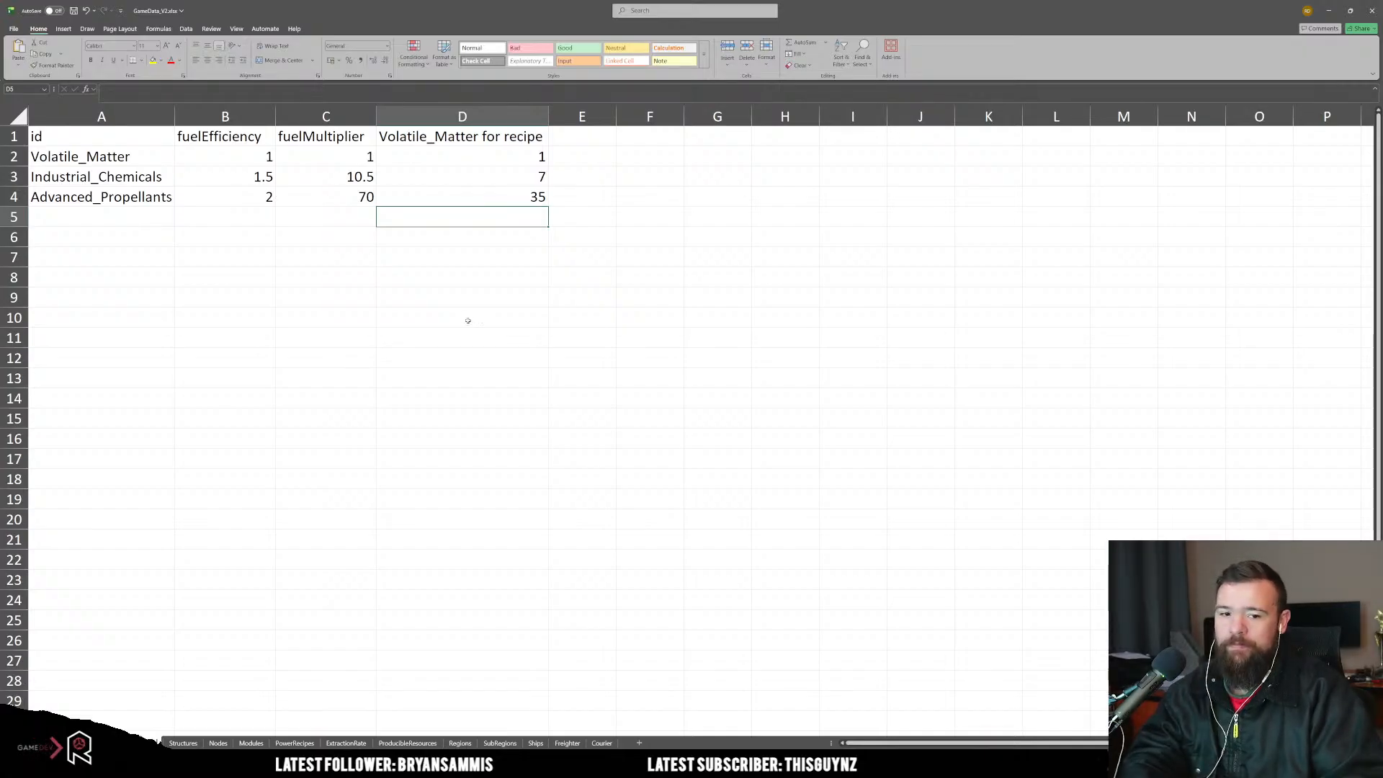
Step: Review the fuelEfficiency, fuelMultiplier and Volatile_Matter for recipe values and formulas for the three fuels
left_click(464, 252)
mouse_move(475, 175)
left_mouse_down()
mouse_move(476, 203)
mouse_move(477, 167)
mouse_move(490, 198)
left_mouse_up()
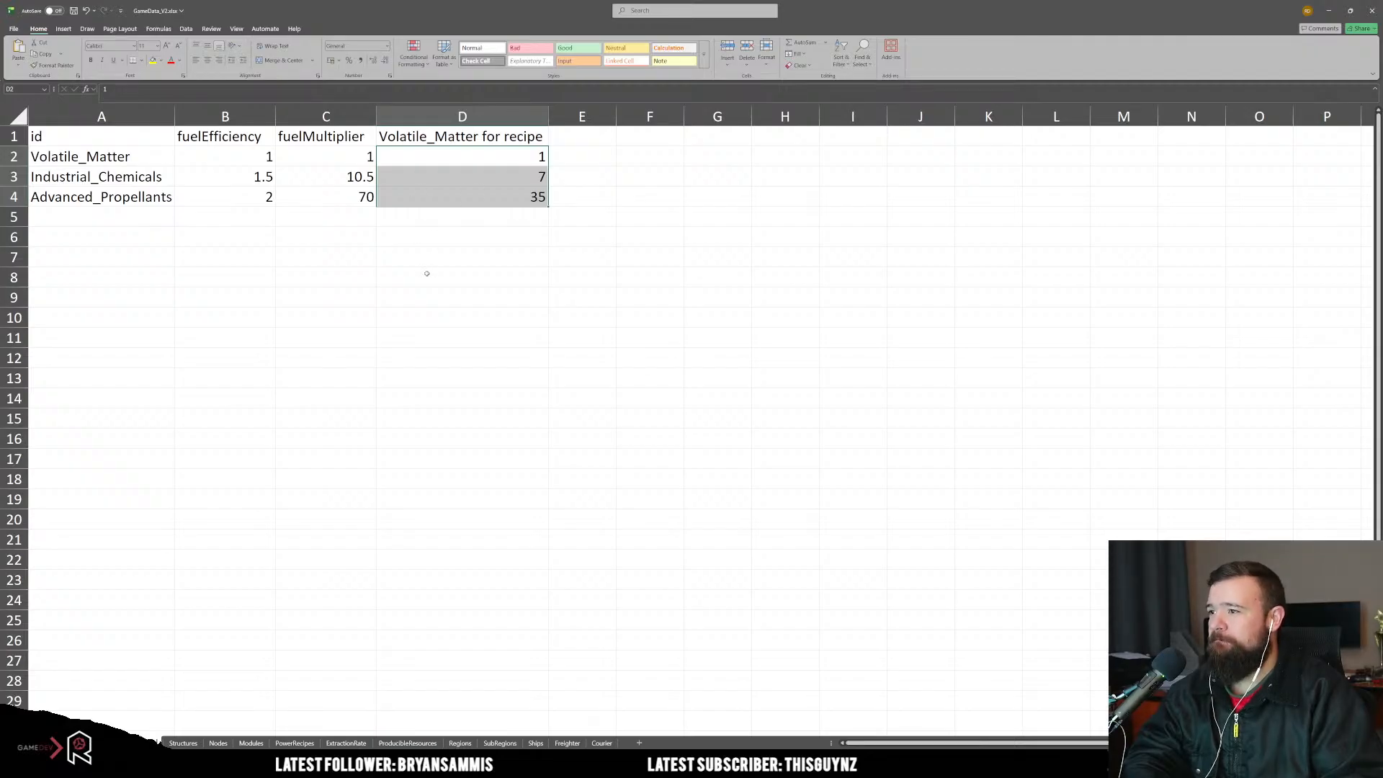
left_click(425, 274)
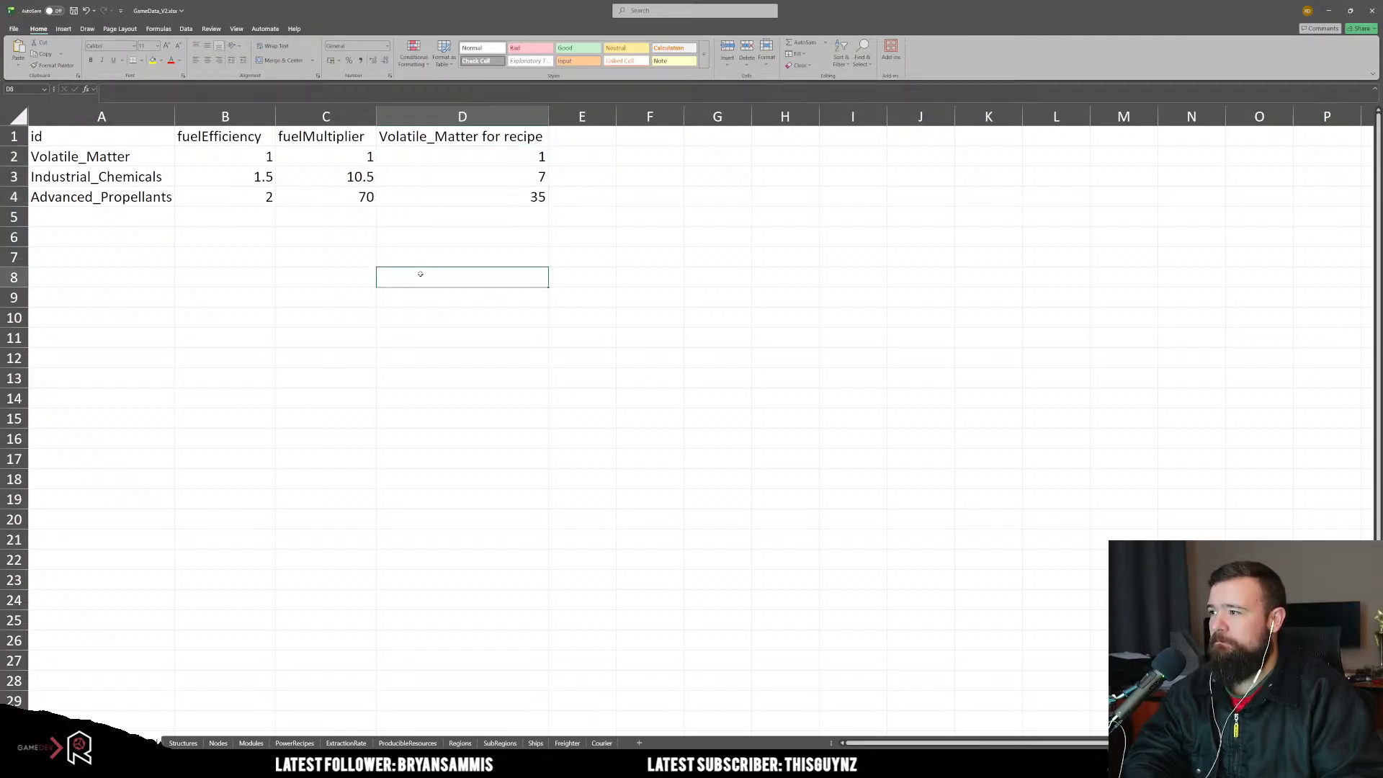
left_click(269, 200)
left_click(476, 204)
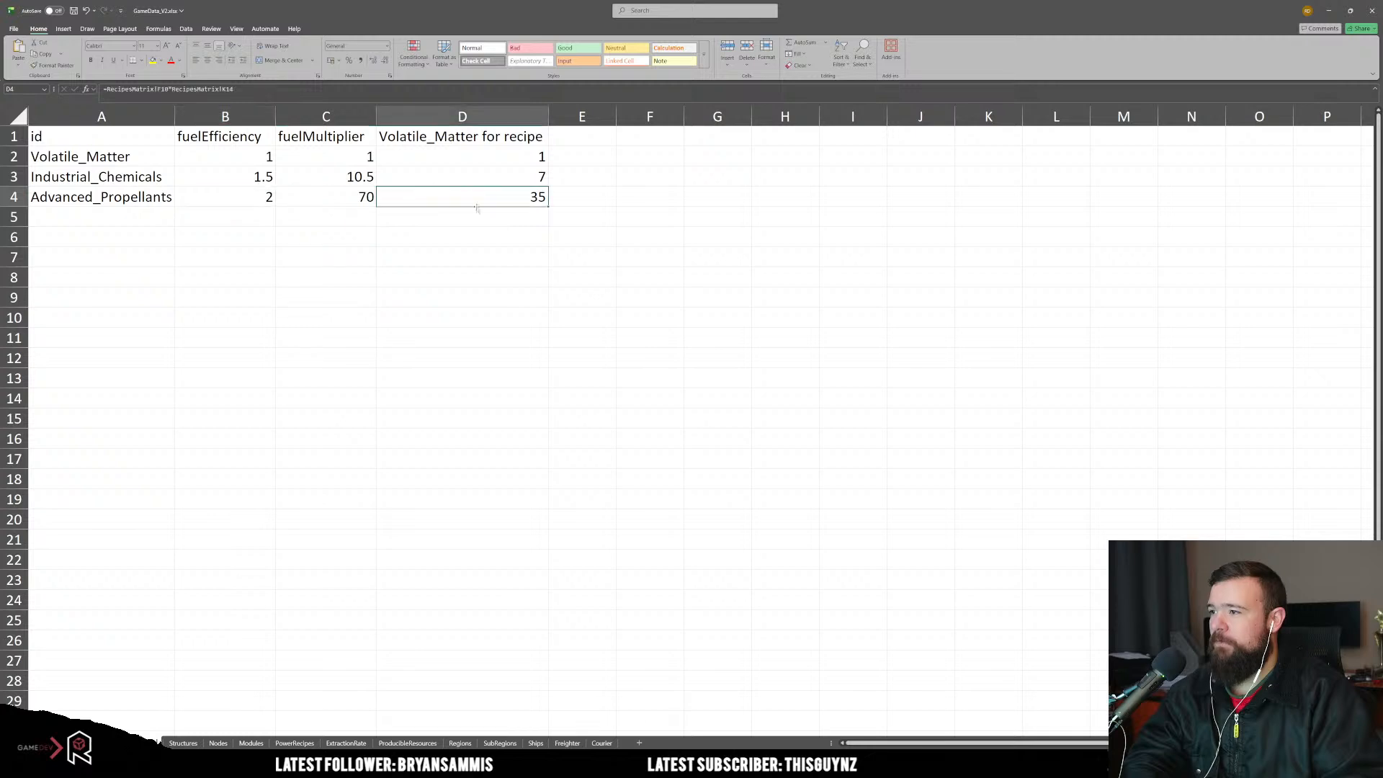
left_click_drag(219, 160, 267, 203)
left_click(303, 280)
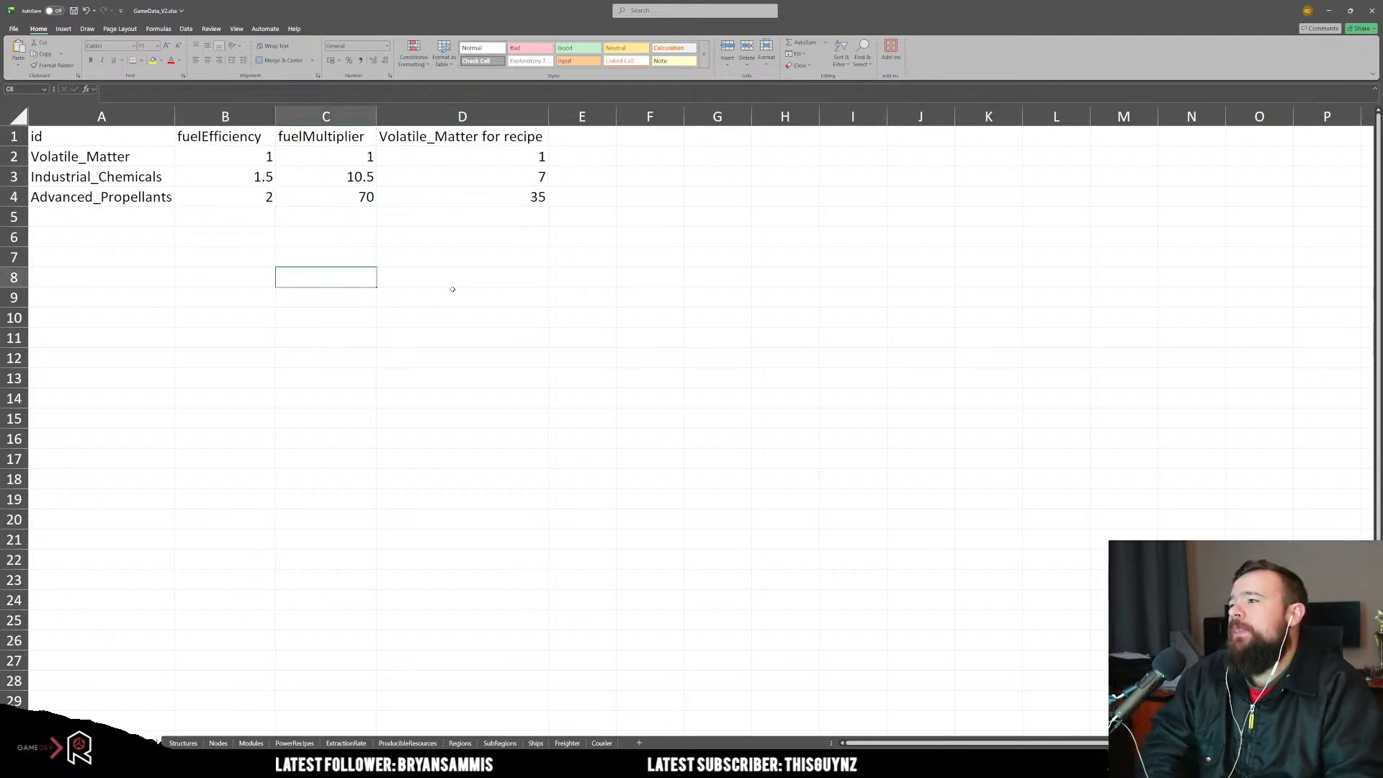
left_click_drag(336, 158, 343, 200)
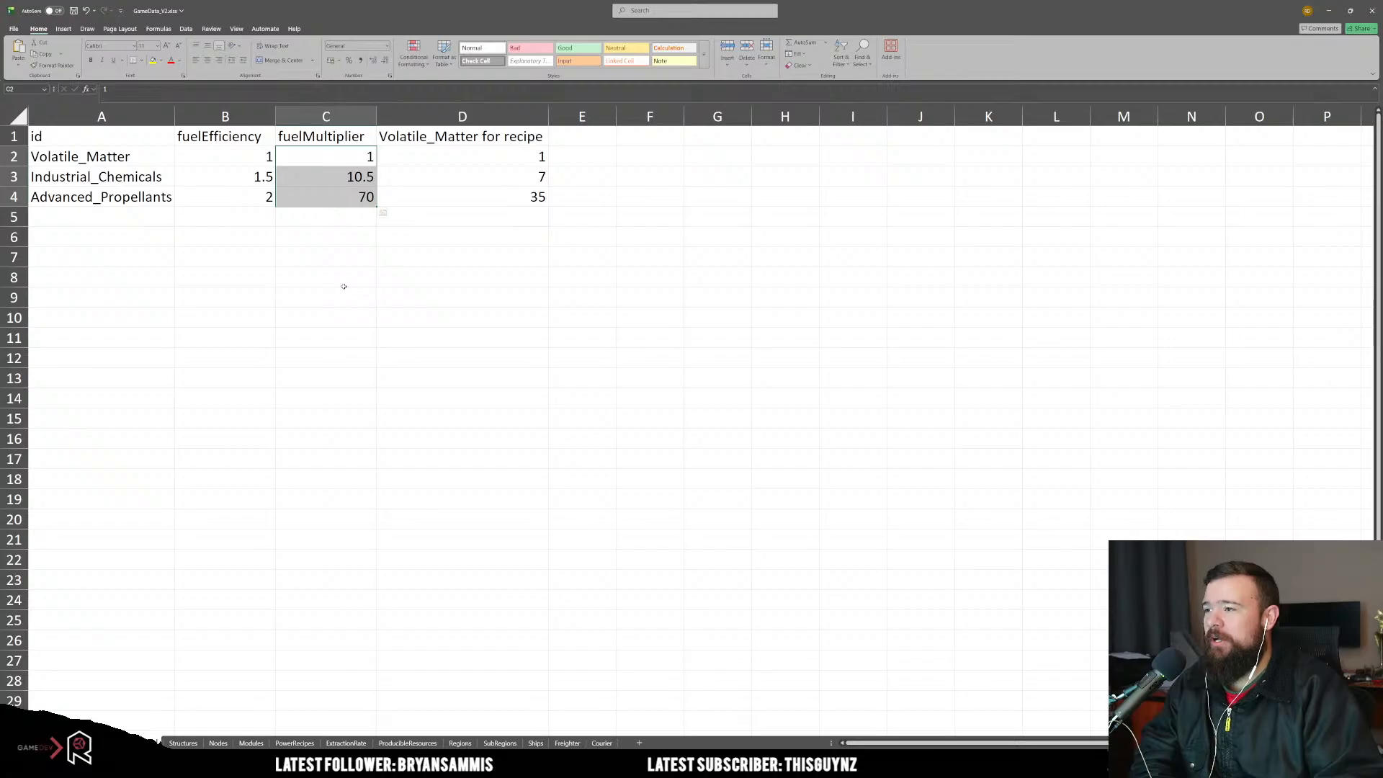
key("Down")
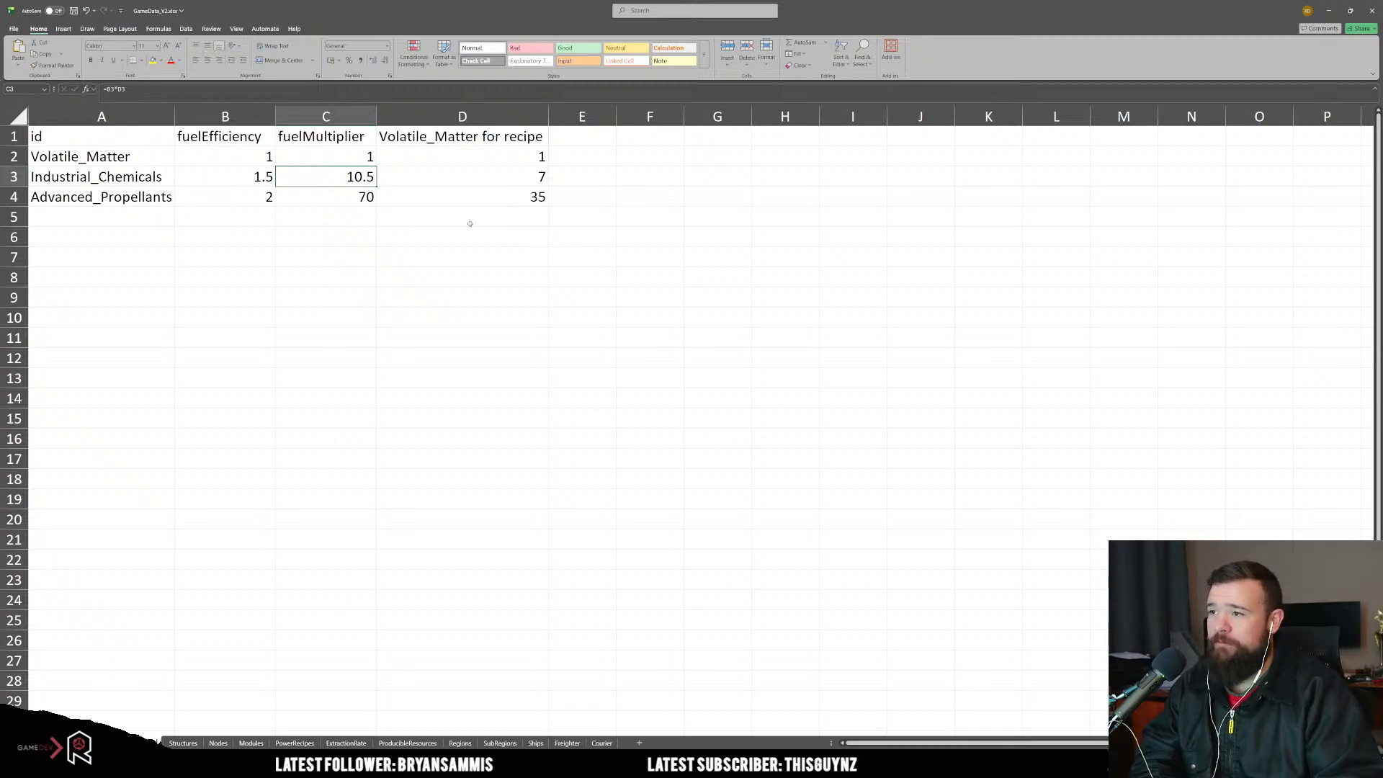
left_click(118, 165)
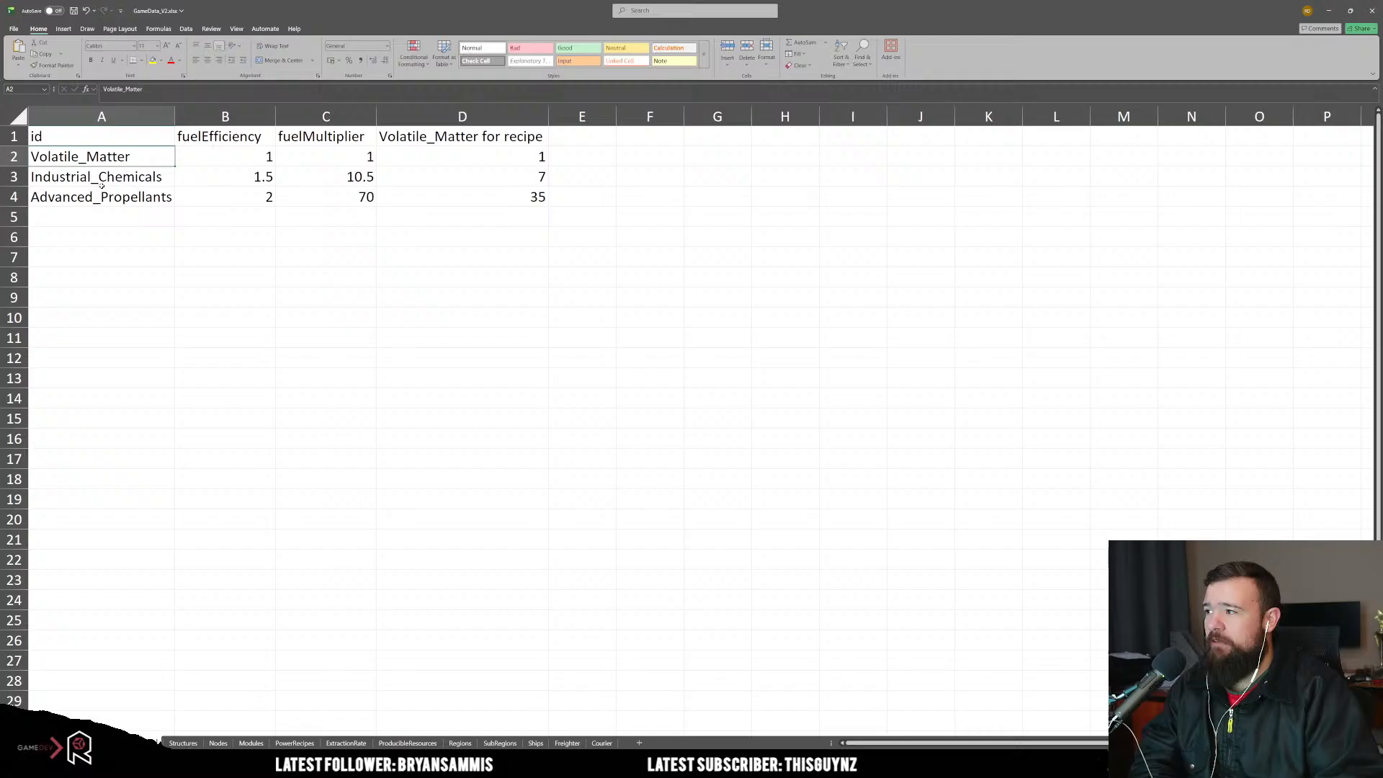
left_click(370, 154)
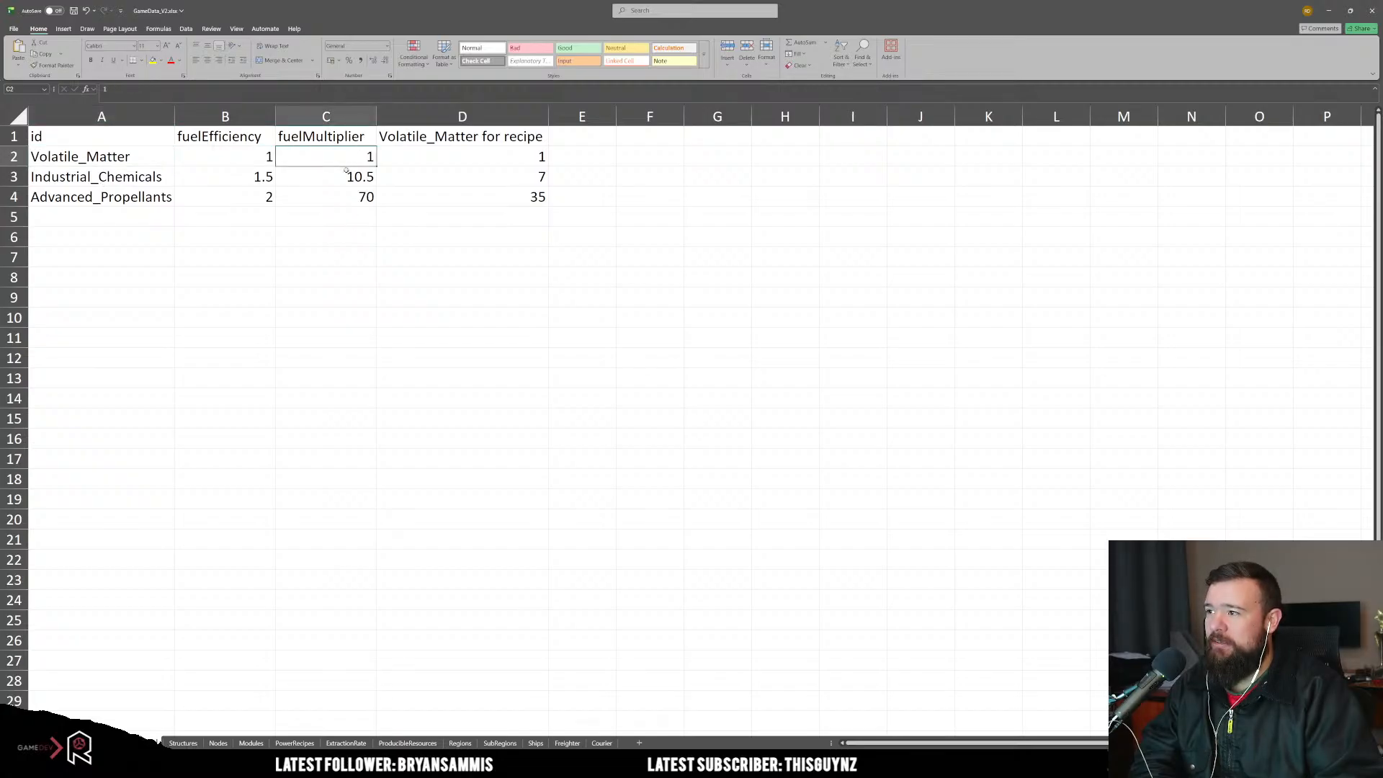
left_click(347, 136)
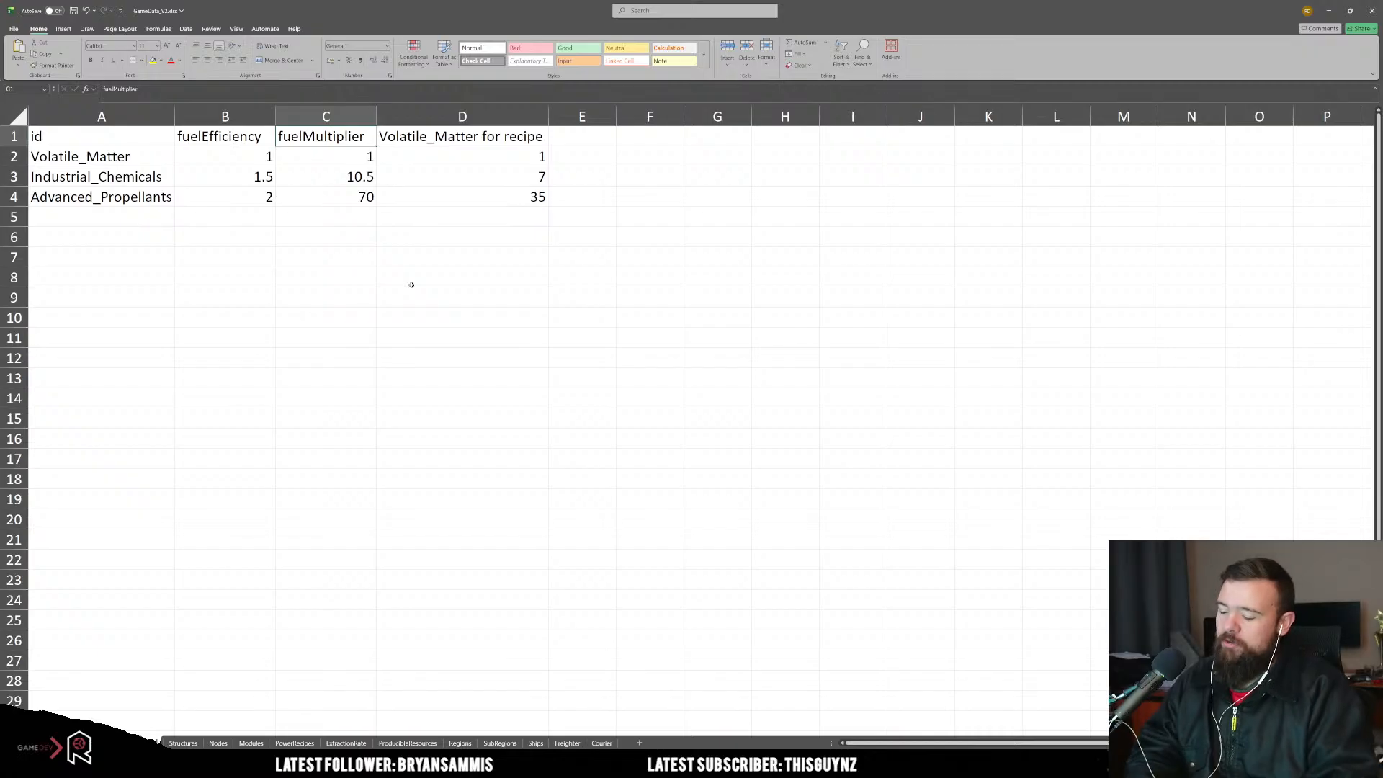
Step: Rename the fuelMultiplier column header in C1 to specificEnergy
type("specifi")
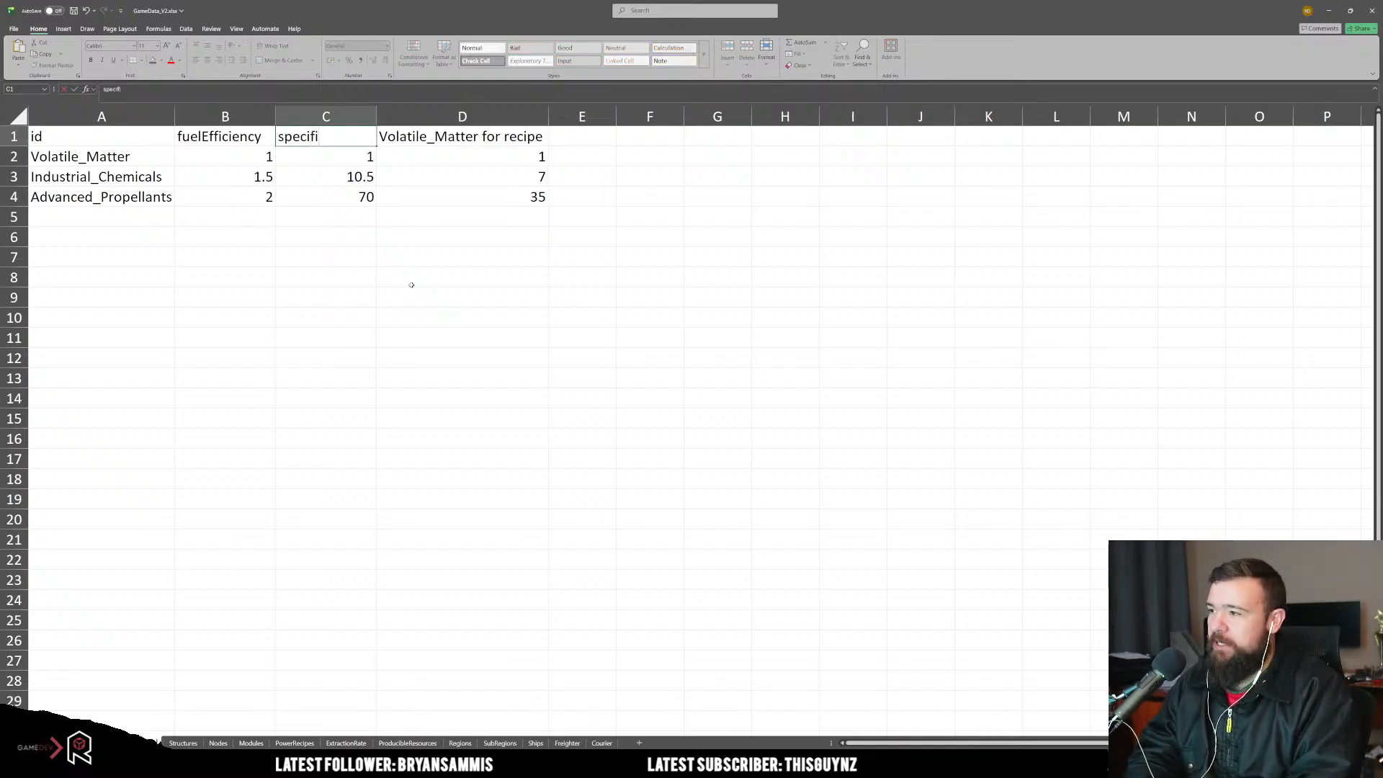
type("cEne")
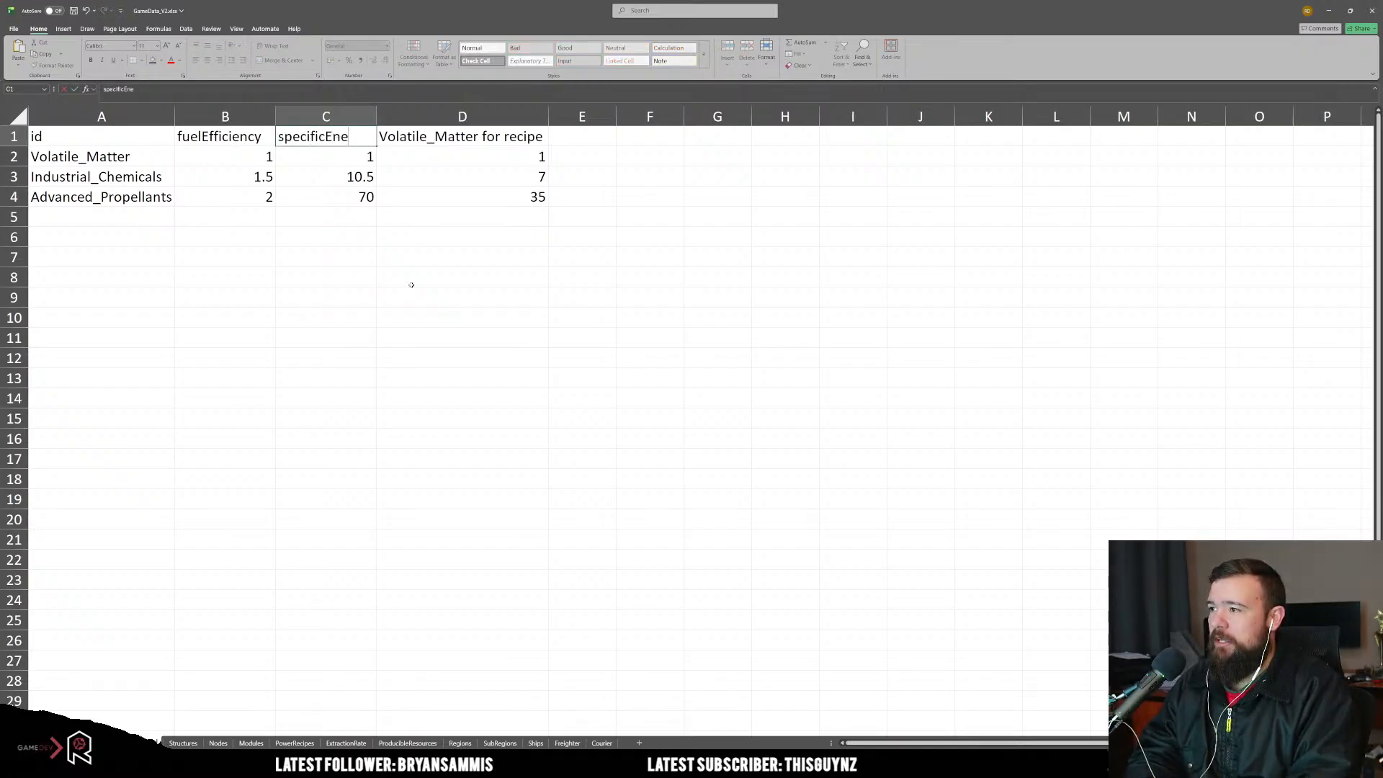
type("rgy")
key("Return")
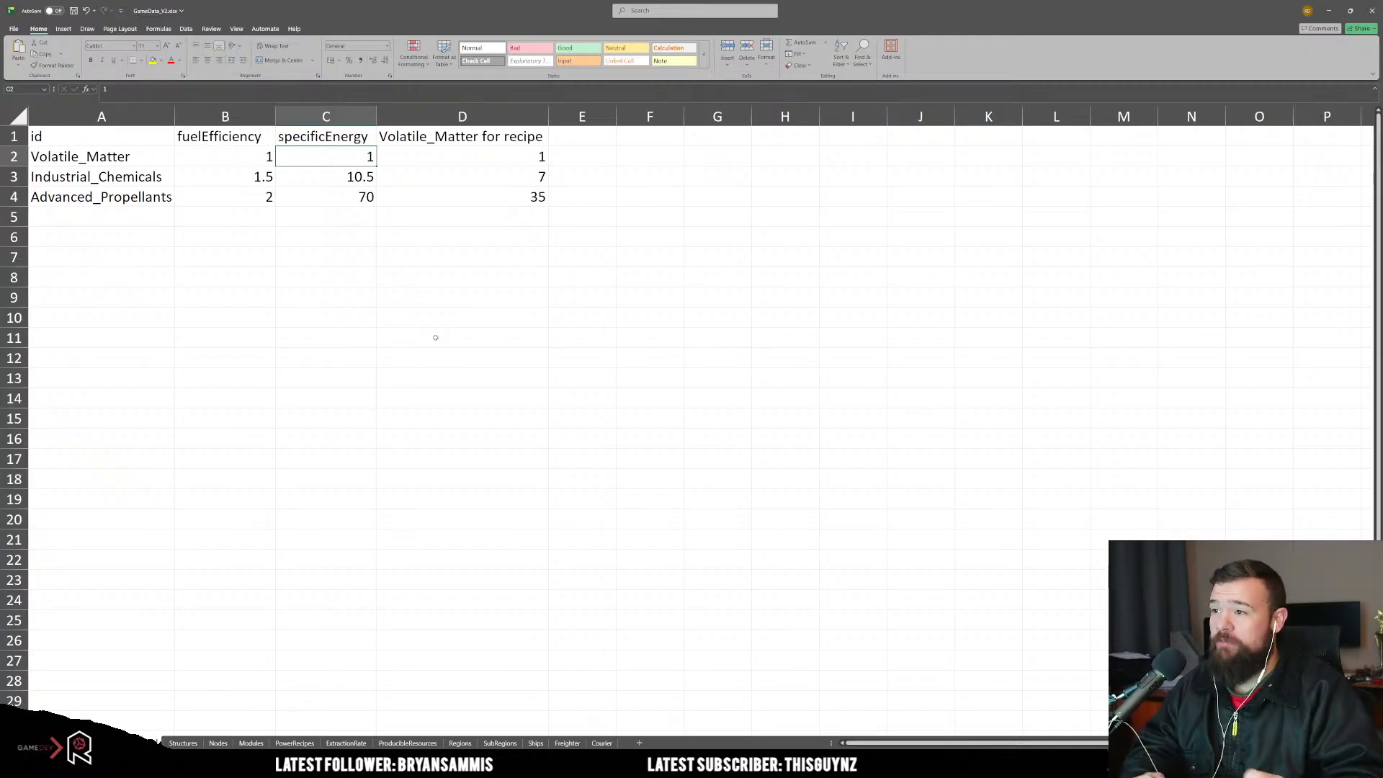
Step: Review the specificEnergy values and formulas of the three fuels, along with Advanced_Propellants' fuelEfficiency and Volatile_Matter for recipe
left_click(358, 176)
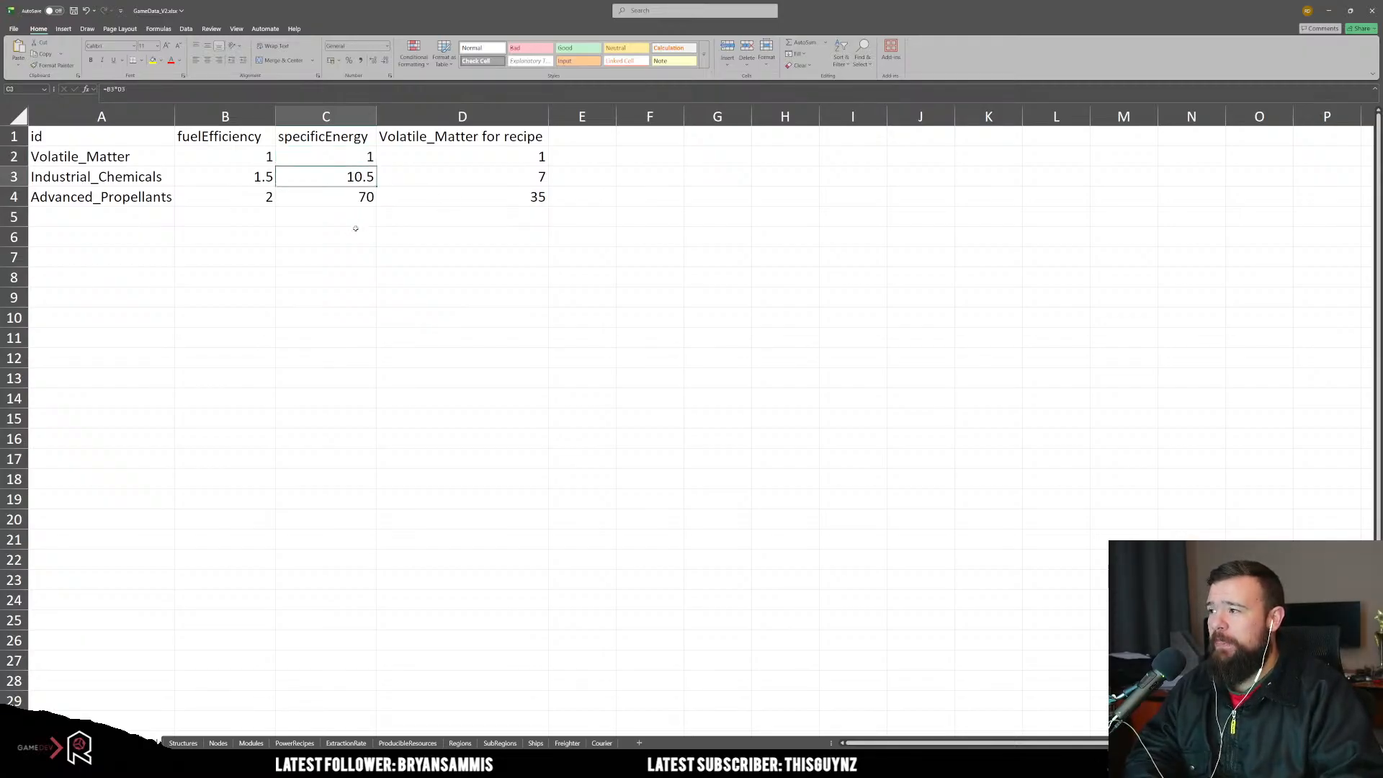
left_click(346, 156)
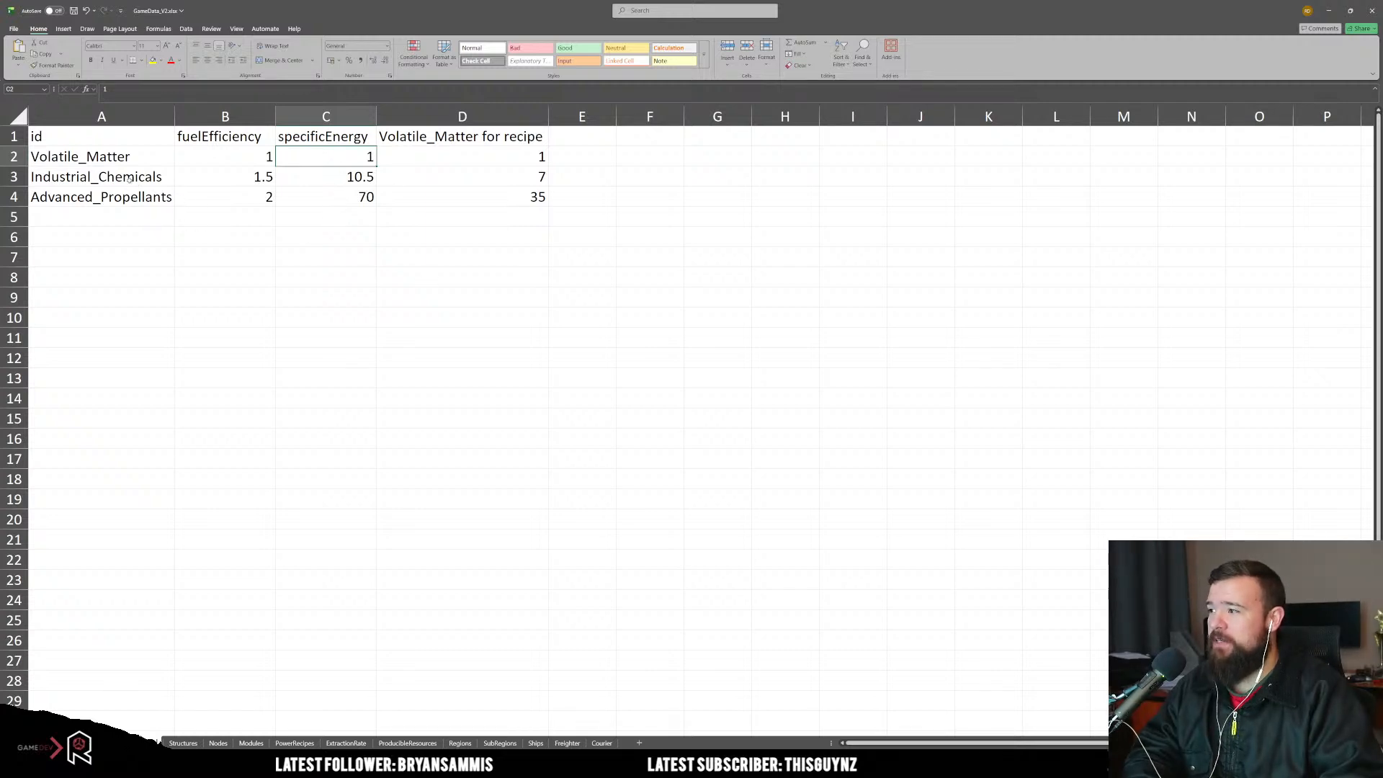
left_click(129, 180)
left_click(357, 184)
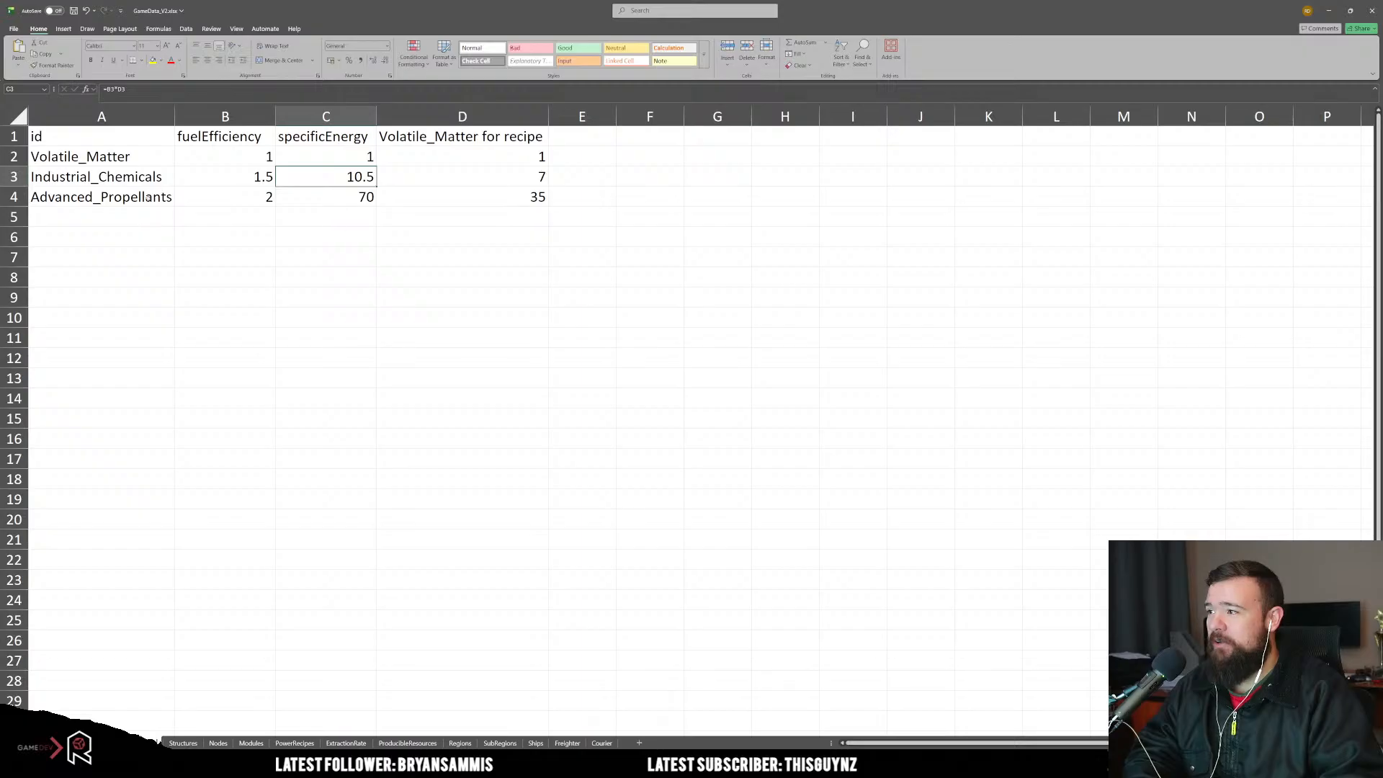
left_click(148, 197)
left_click(339, 198)
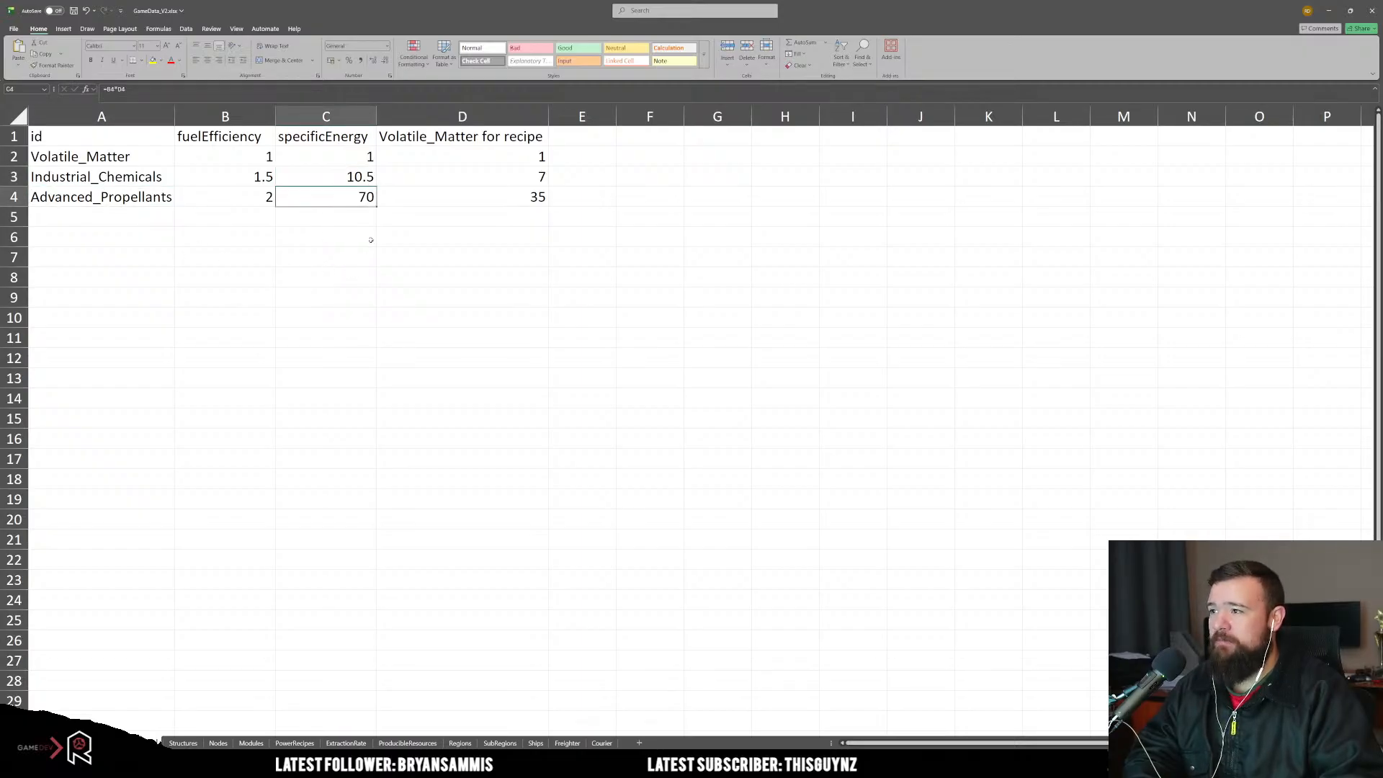
left_click(116, 205)
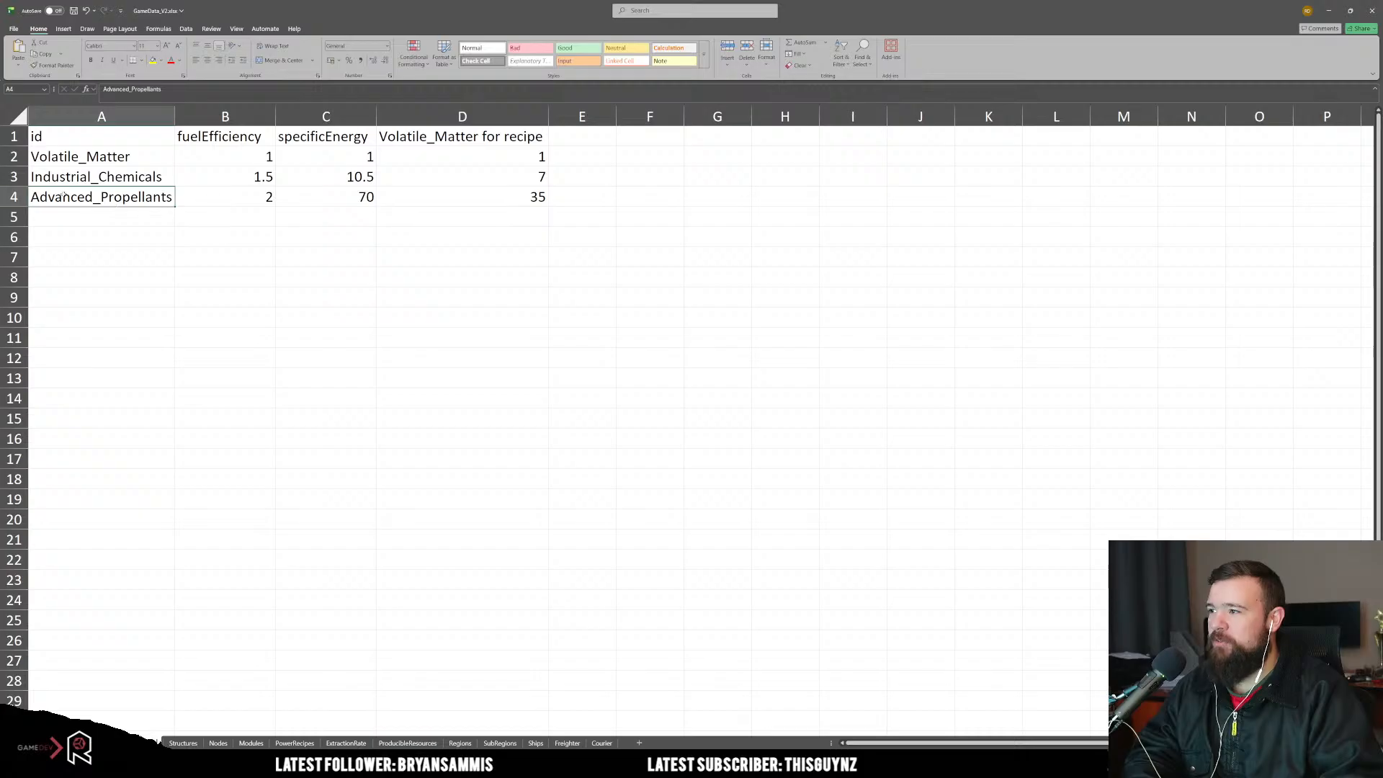
left_click(505, 201)
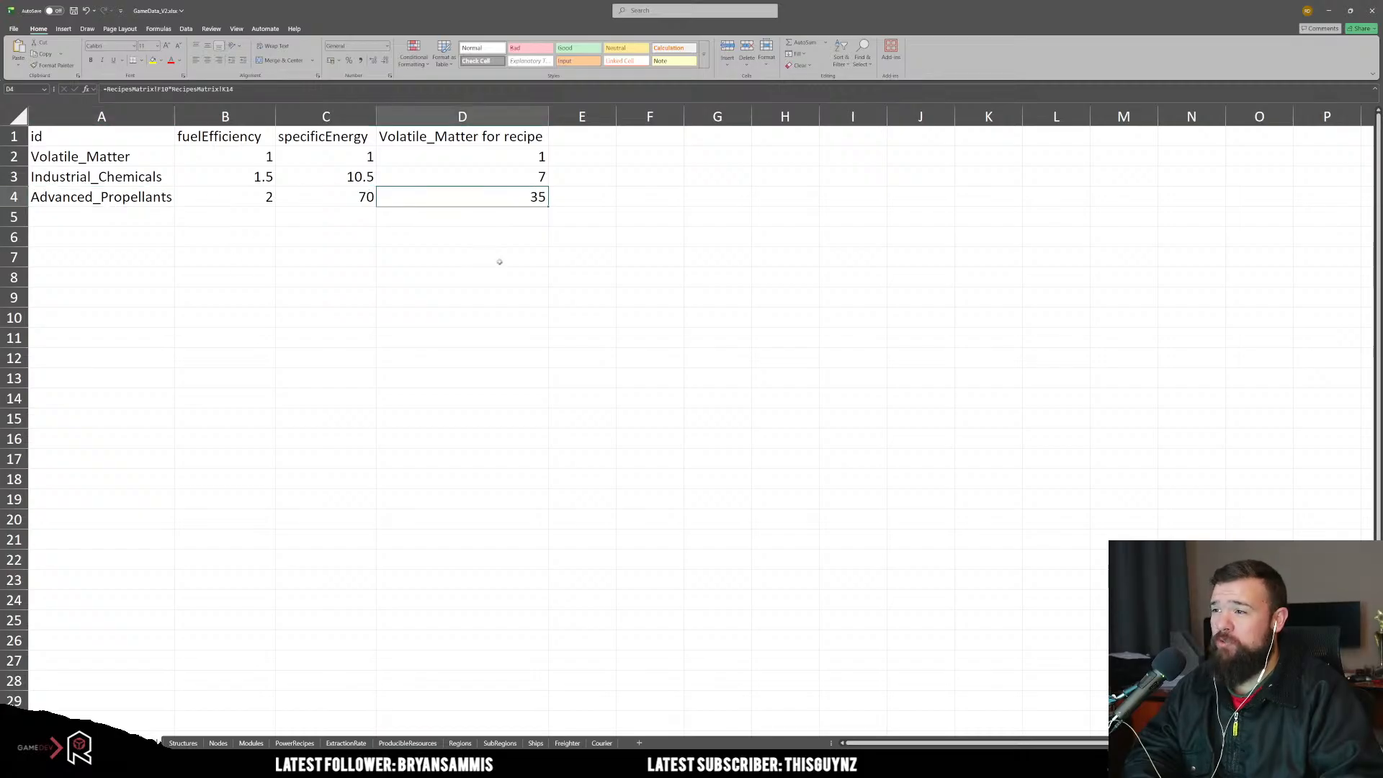
left_click(271, 206)
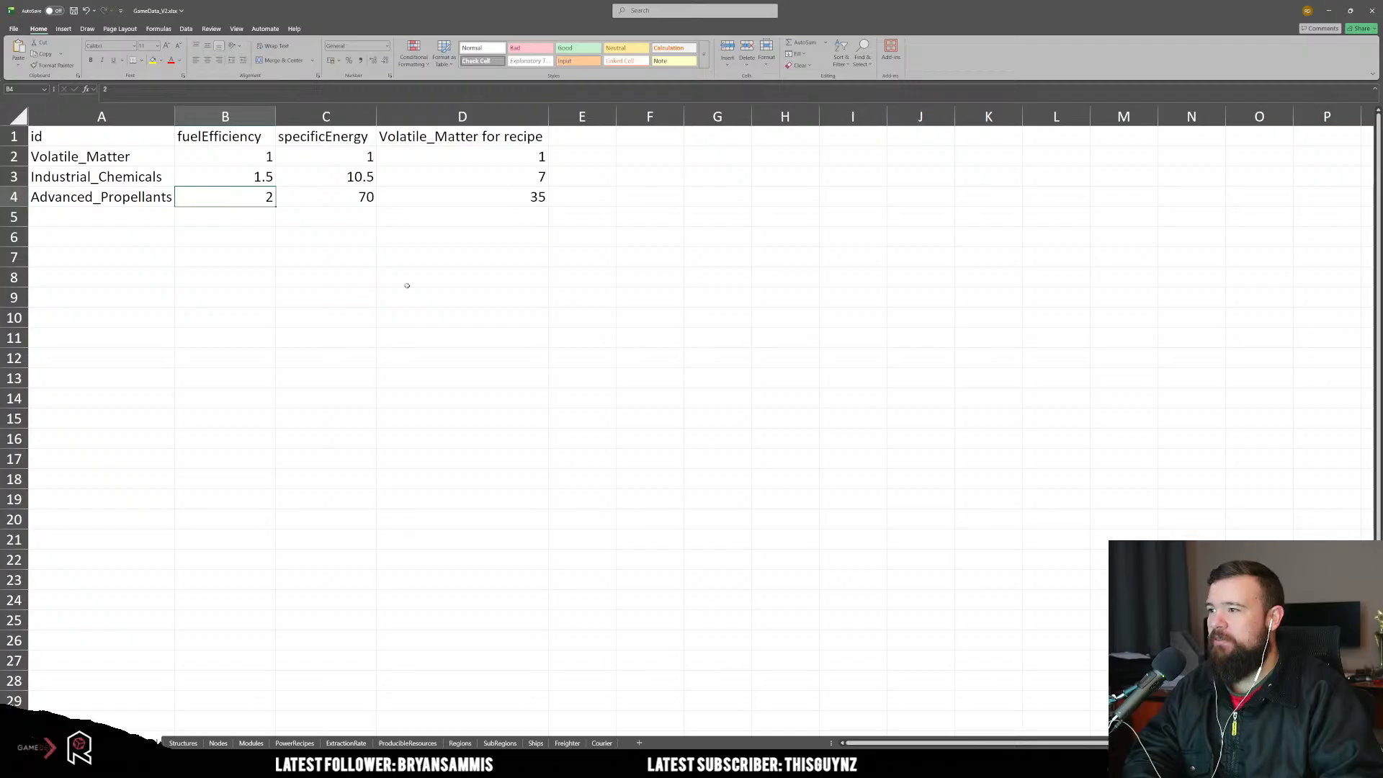
left_click(406, 281)
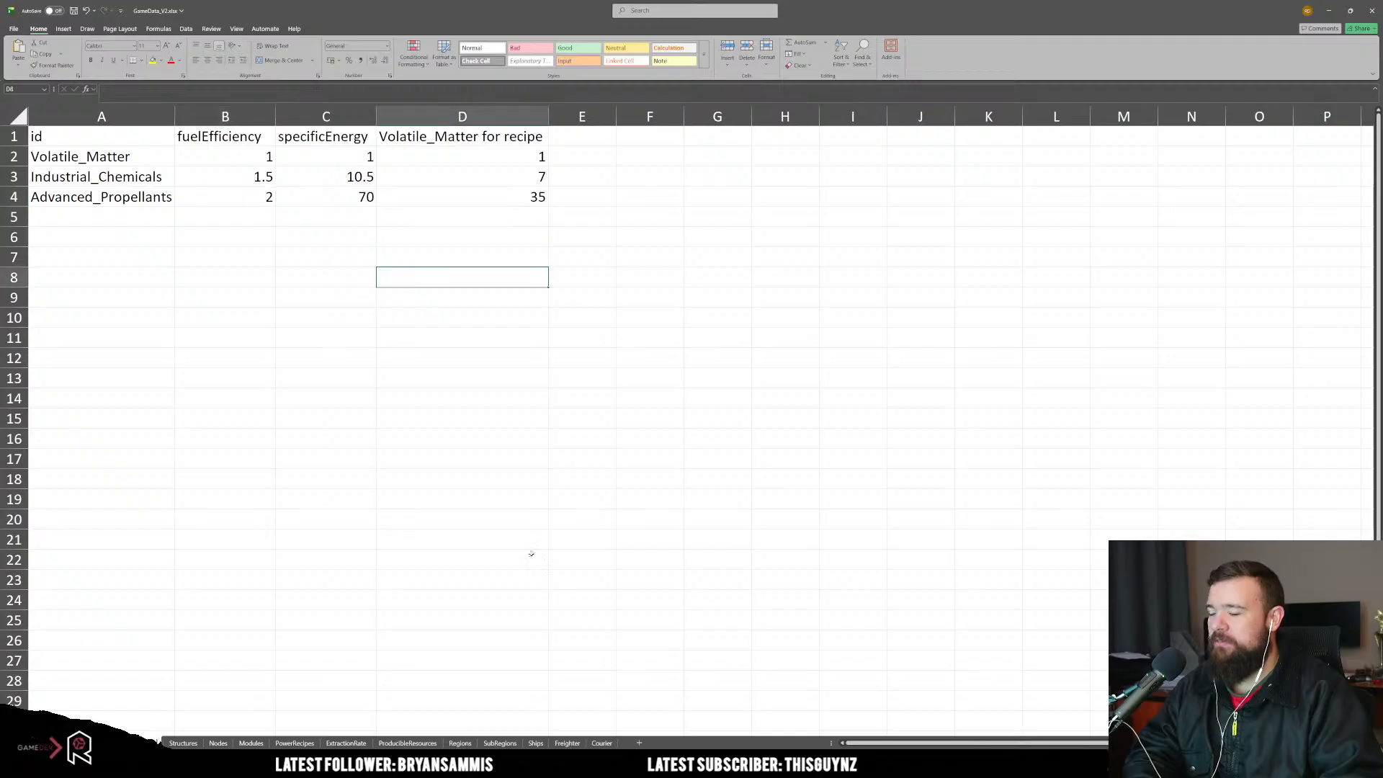
Step: Unhide the hidden columns B through D between ID and input1 on the Structures sheet
left_click(183, 742)
left_click(373, 371)
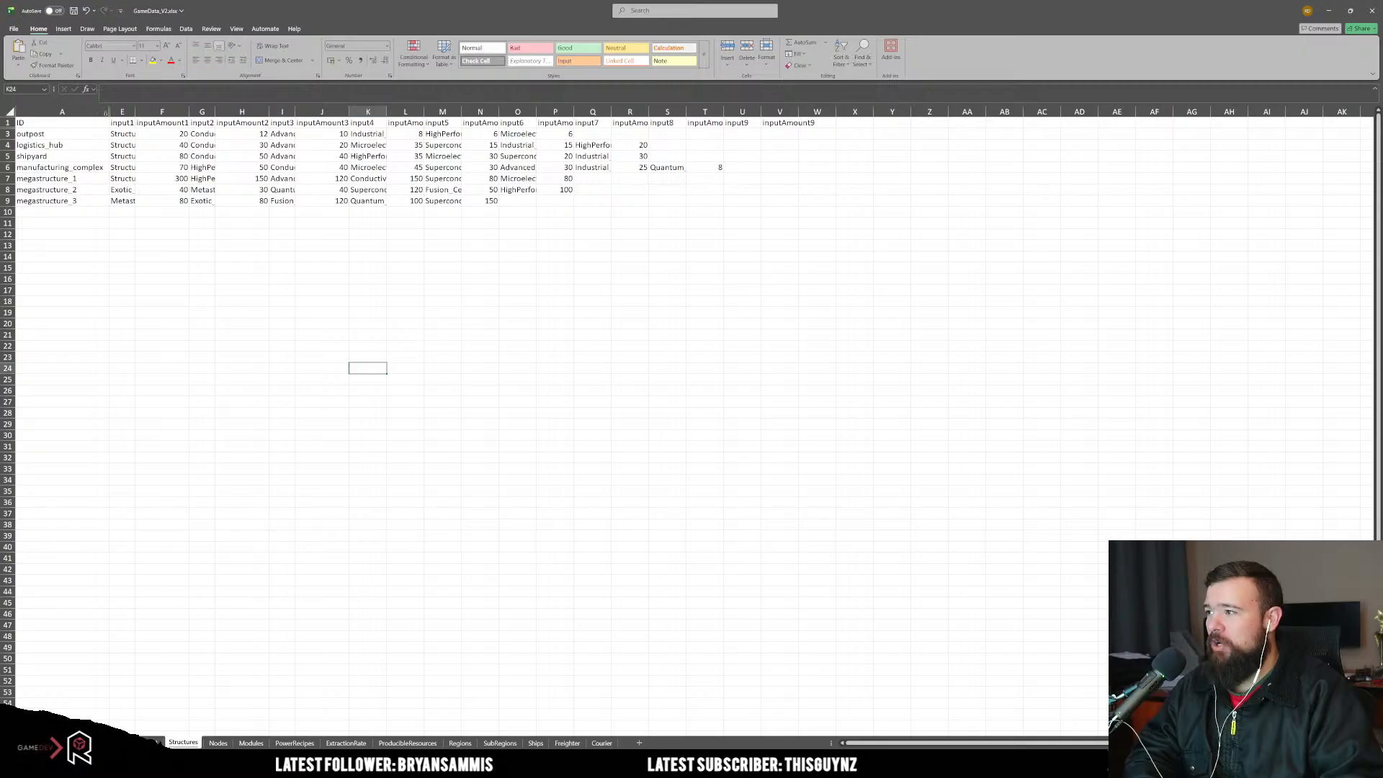
left_click_drag(90, 111, 242, 111)
right_click(232, 299)
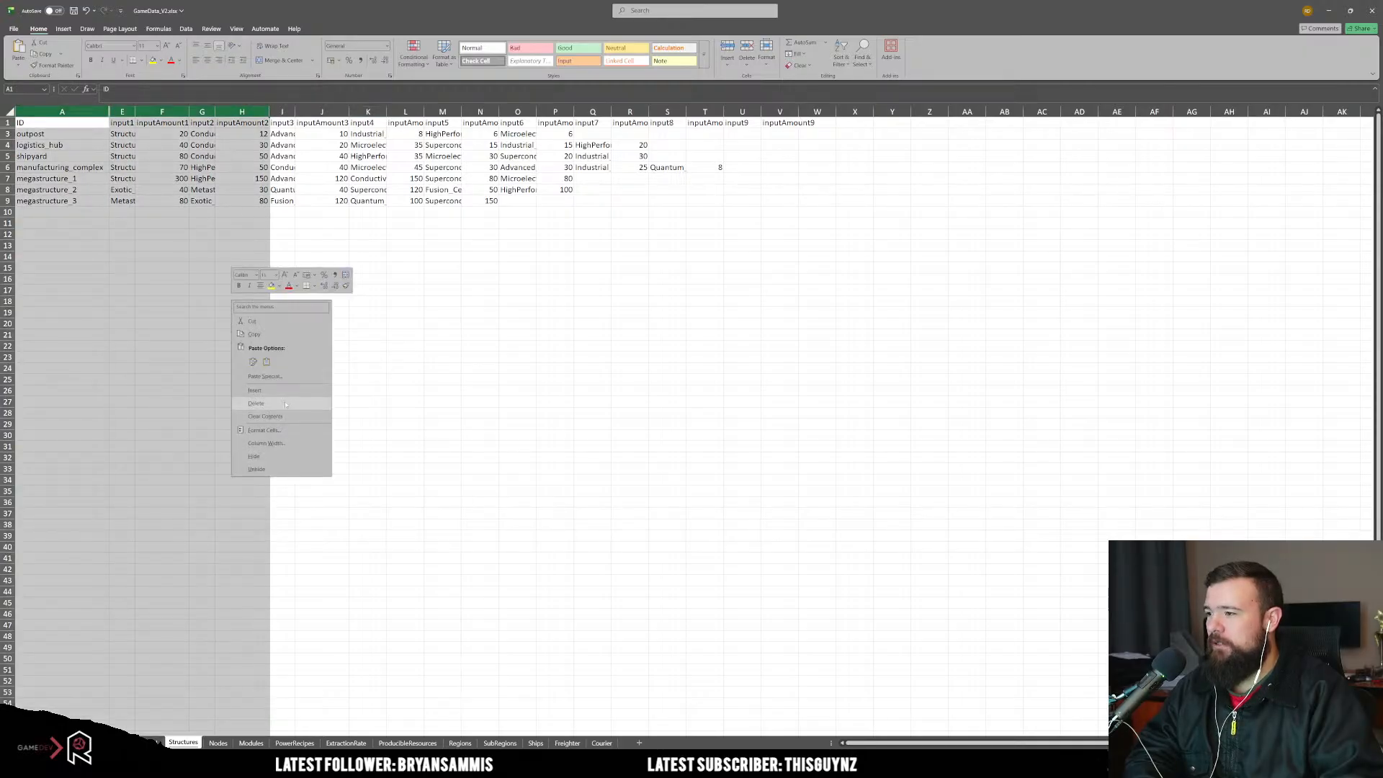
left_click(256, 469)
left_click(242, 311)
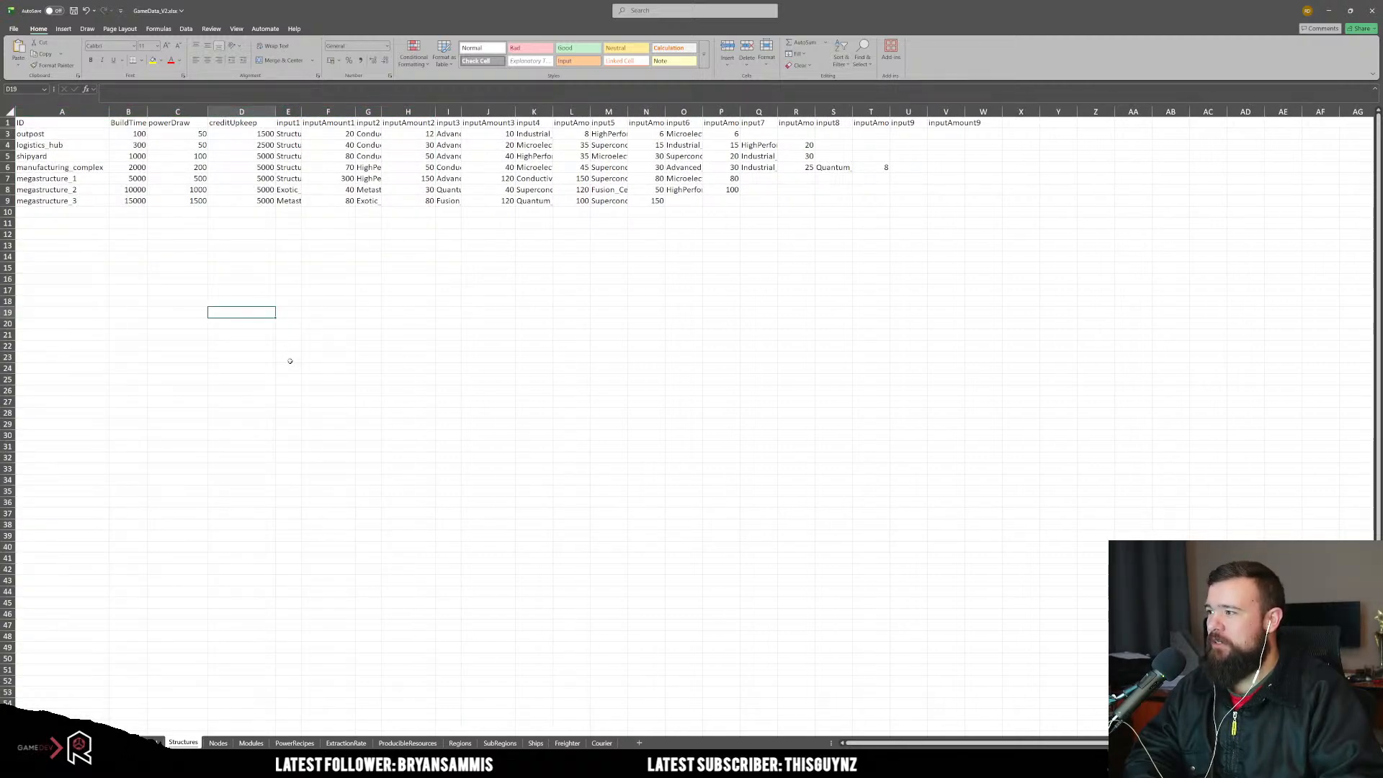
Step: Unhide row 2 between the header row and outpost on the Structures sheet
left_click_drag(8, 134, 7, 123)
right_click(67, 134)
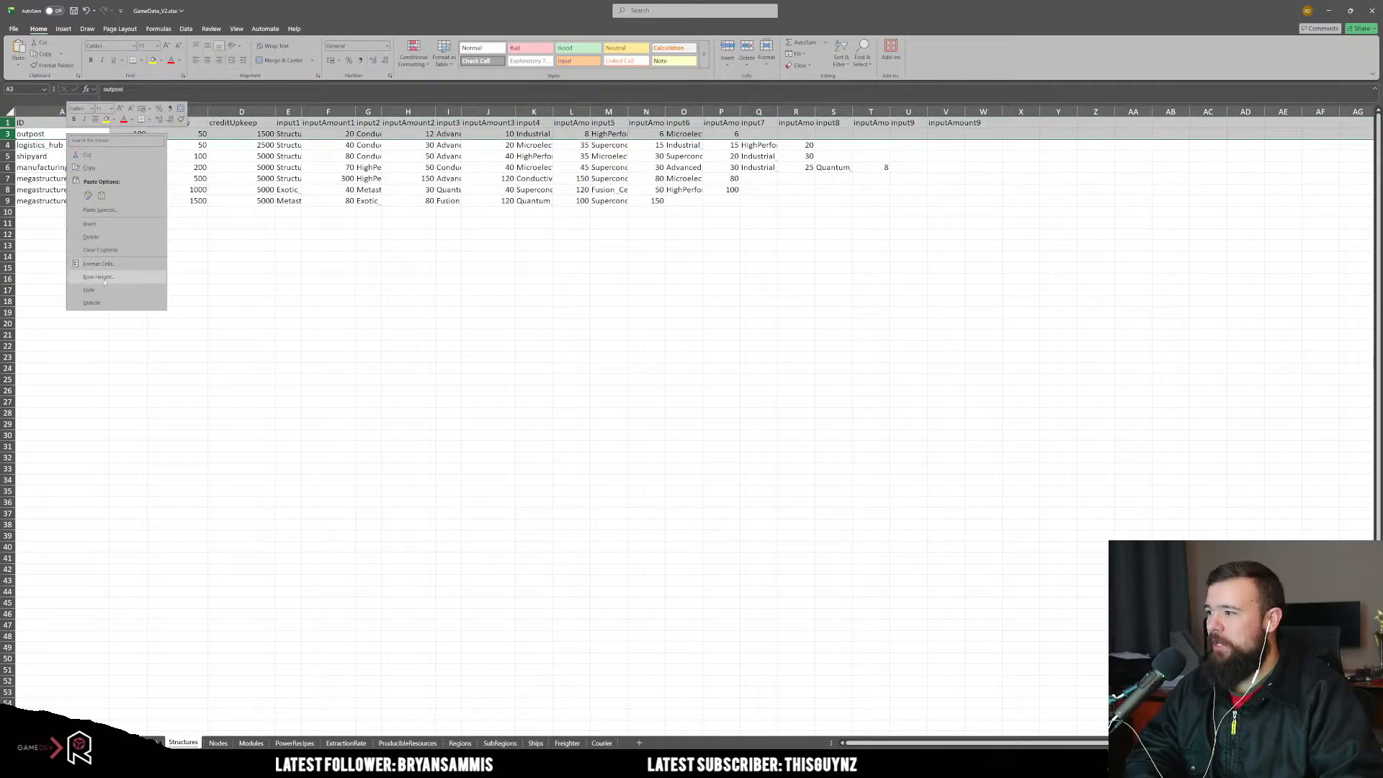
left_click(94, 303)
left_click(368, 368)
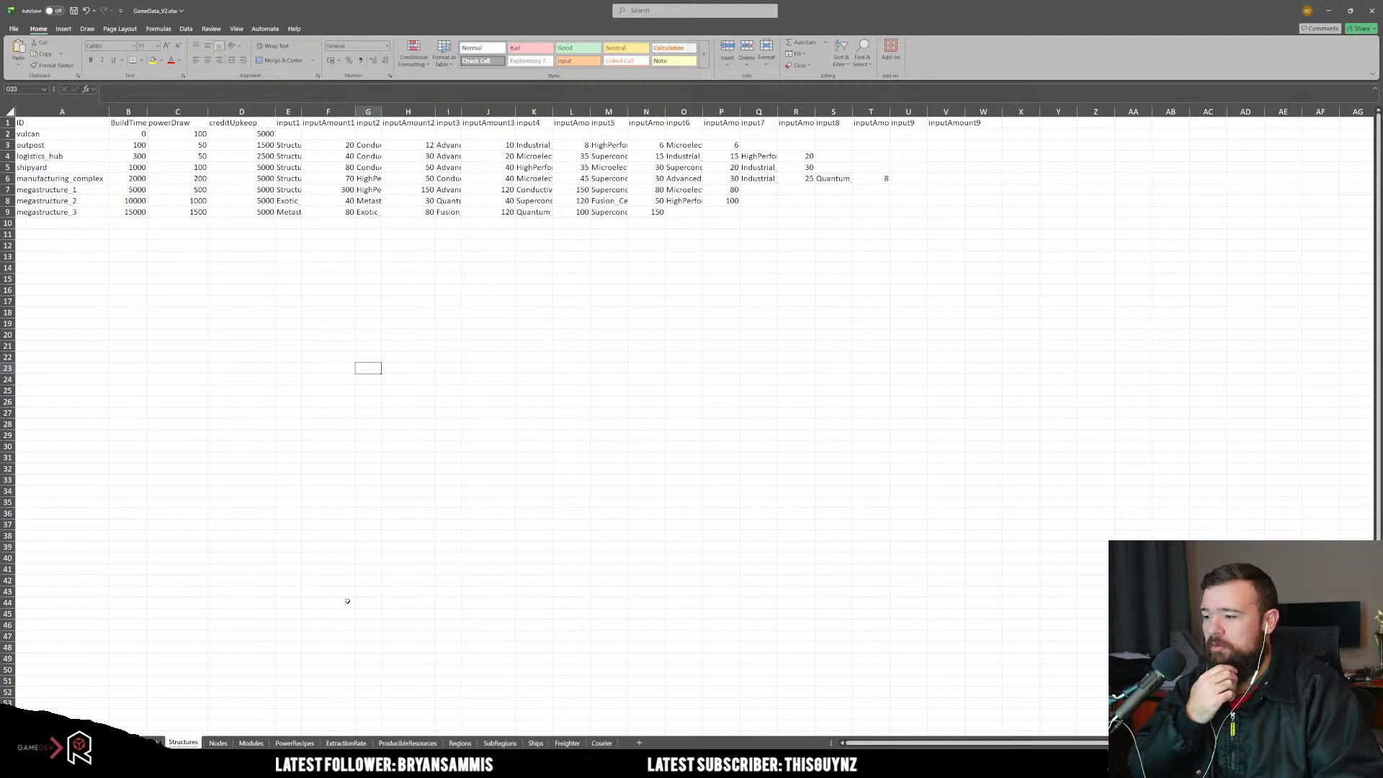
Step: Look through the data on the Nodes, Modules and PowerRecipes sheets
left_click(218, 743)
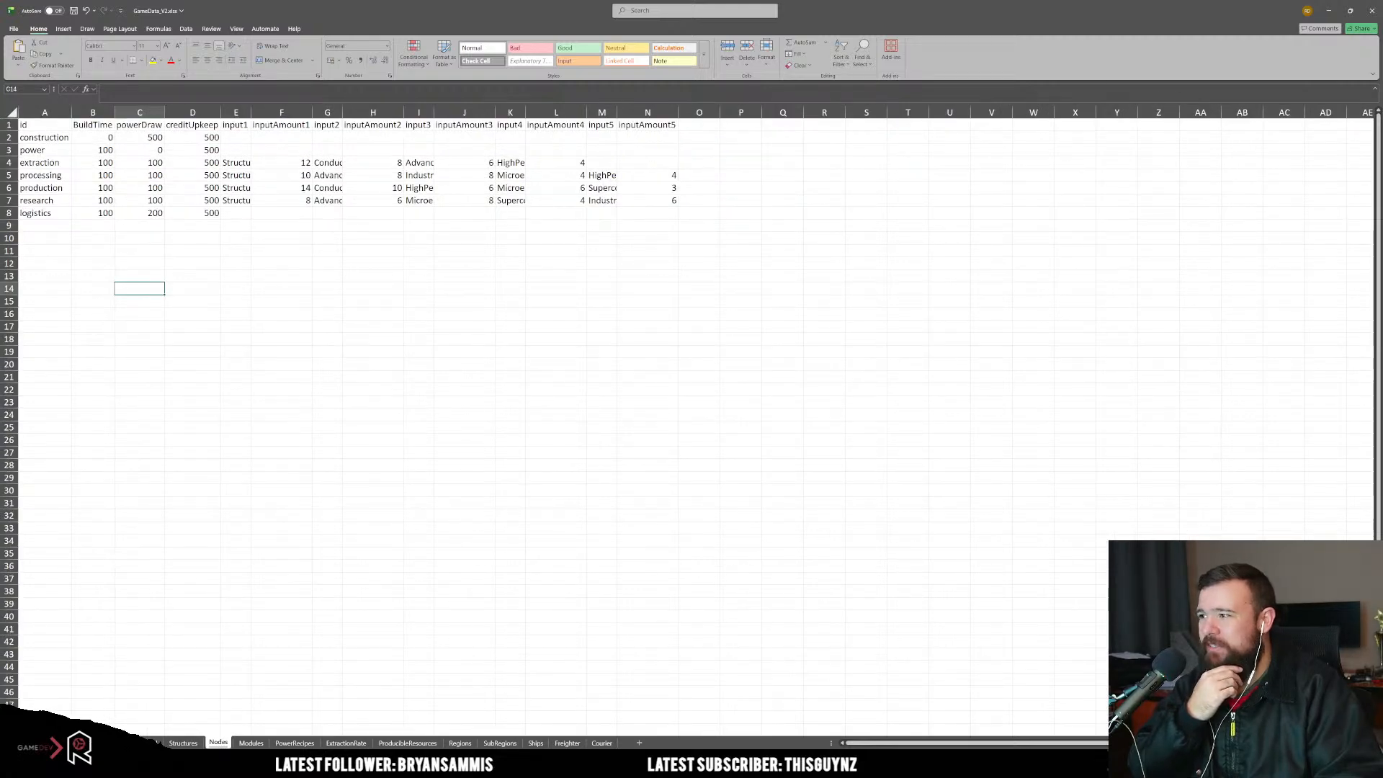
left_click(251, 743)
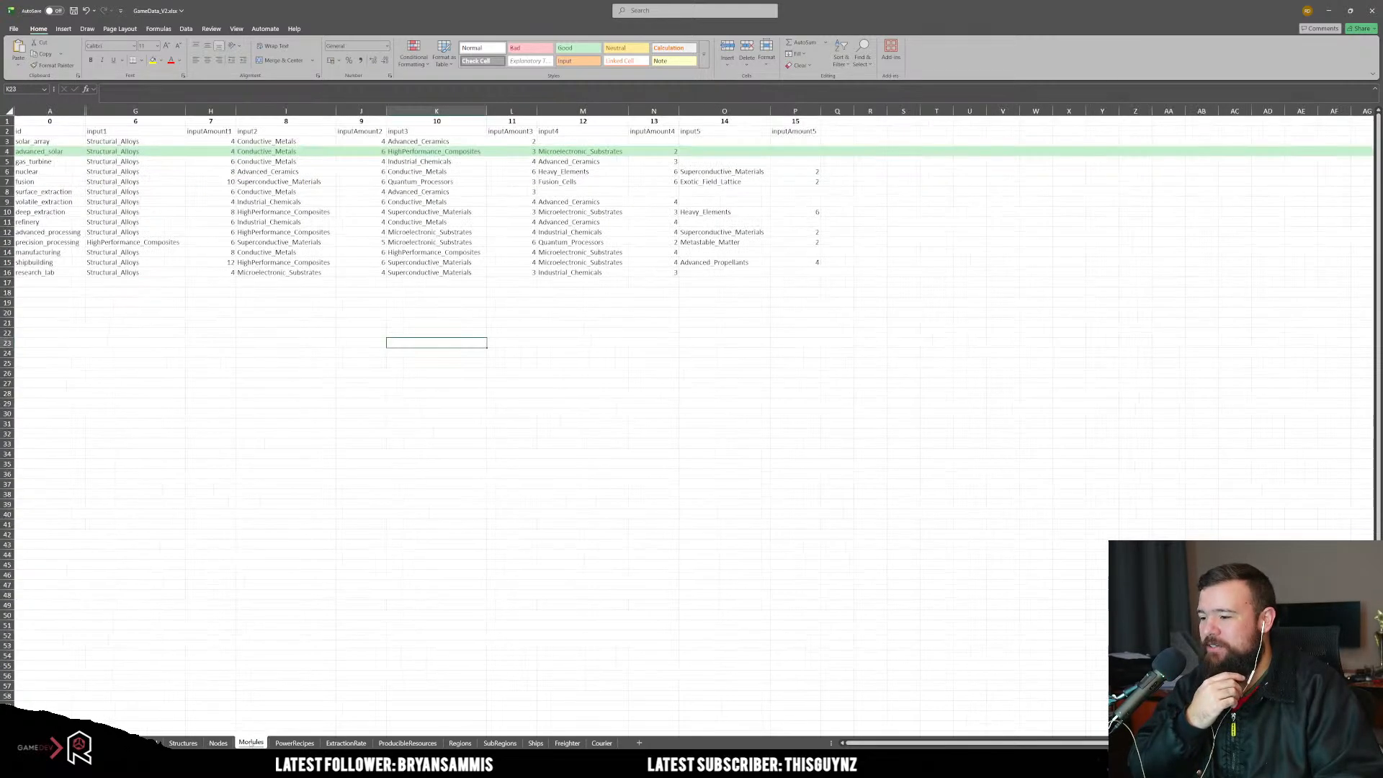
left_click(284, 743)
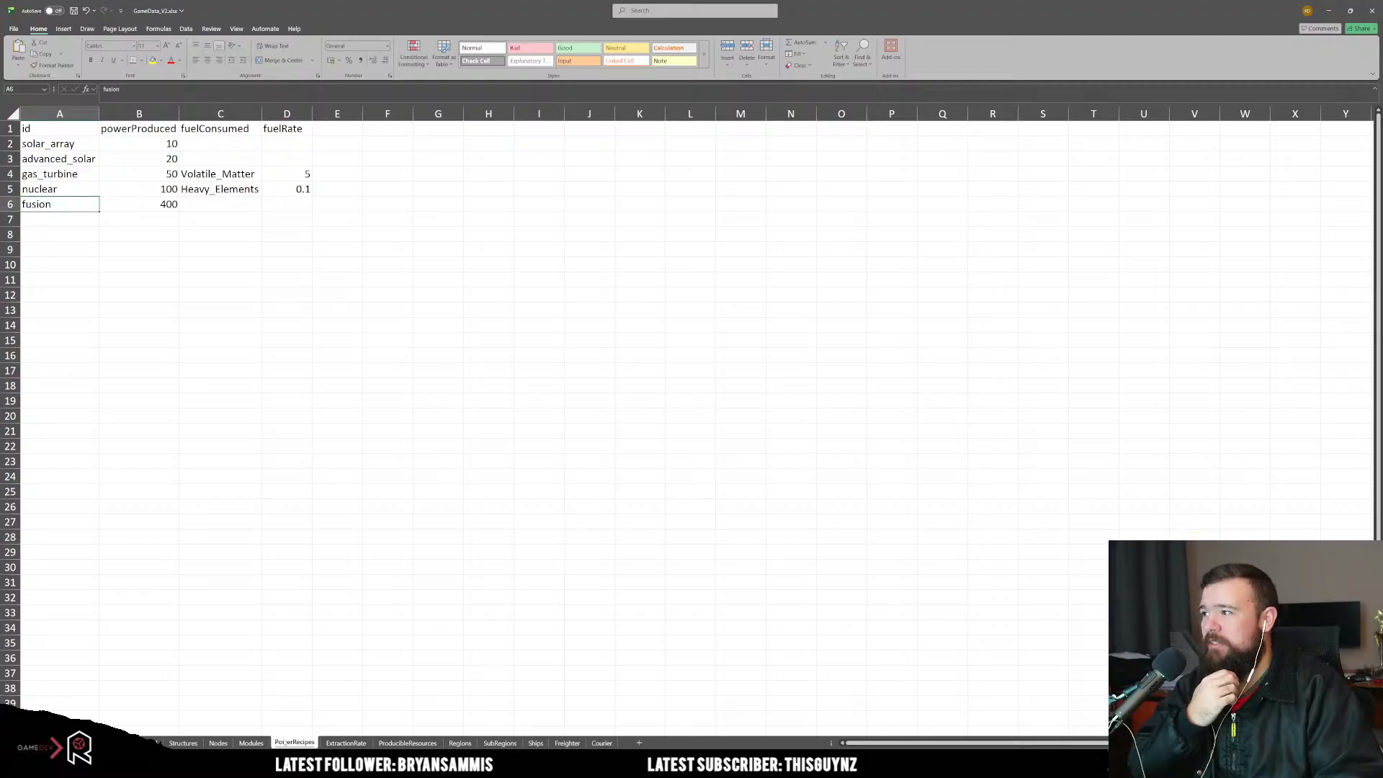
left_click(230, 542)
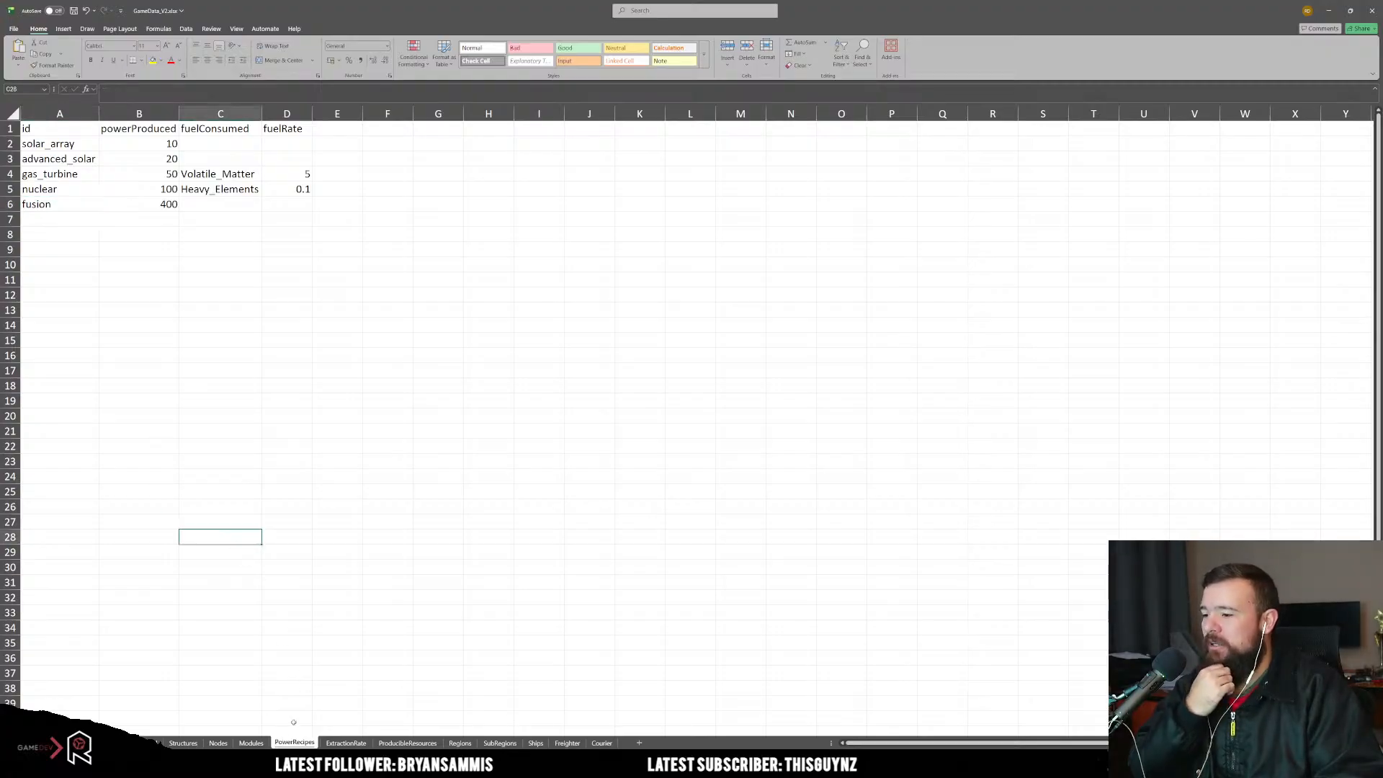
left_click(294, 720)
left_click(342, 743)
left_click(304, 743)
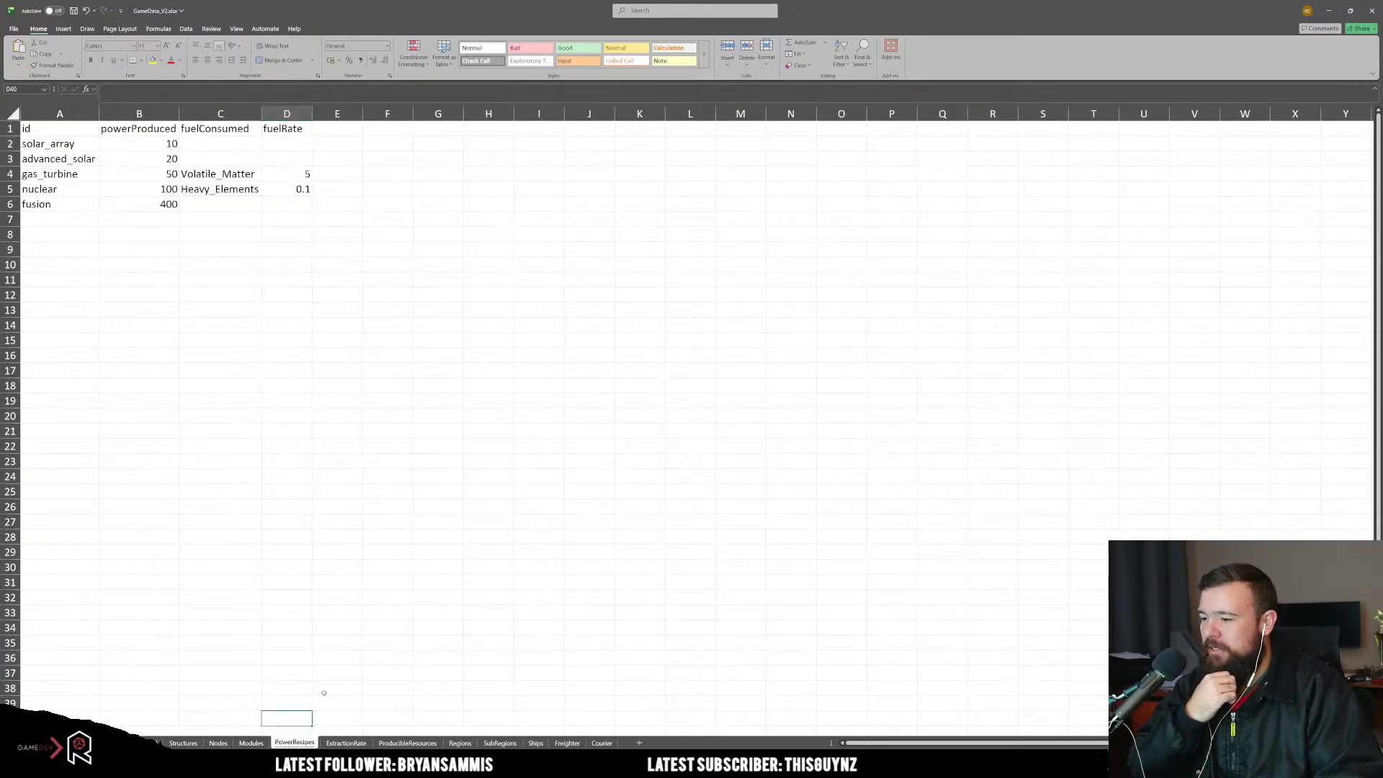
Step: Delete the PowerRecipes and ExtractionRate sheets from the workbook
right_click(294, 743)
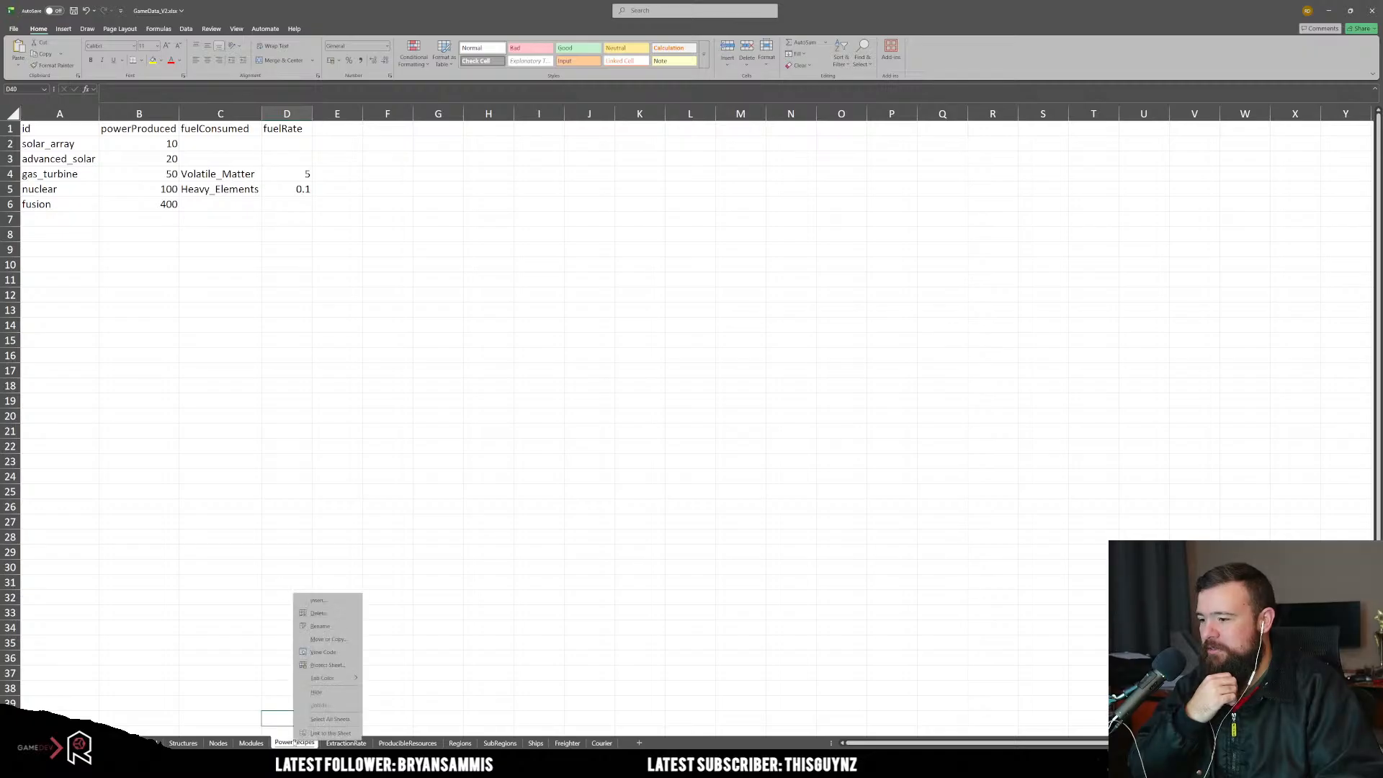
left_click(319, 614)
key("Return")
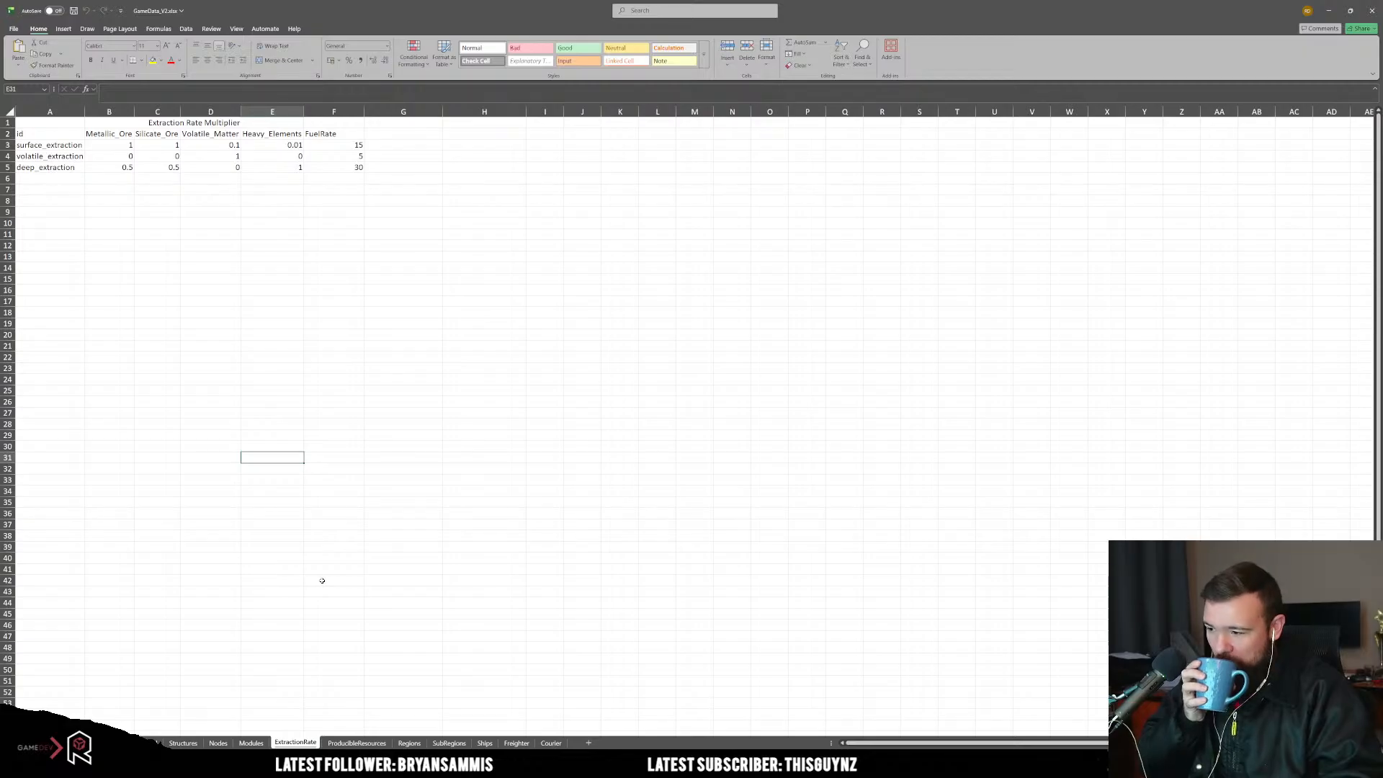
right_click(302, 743)
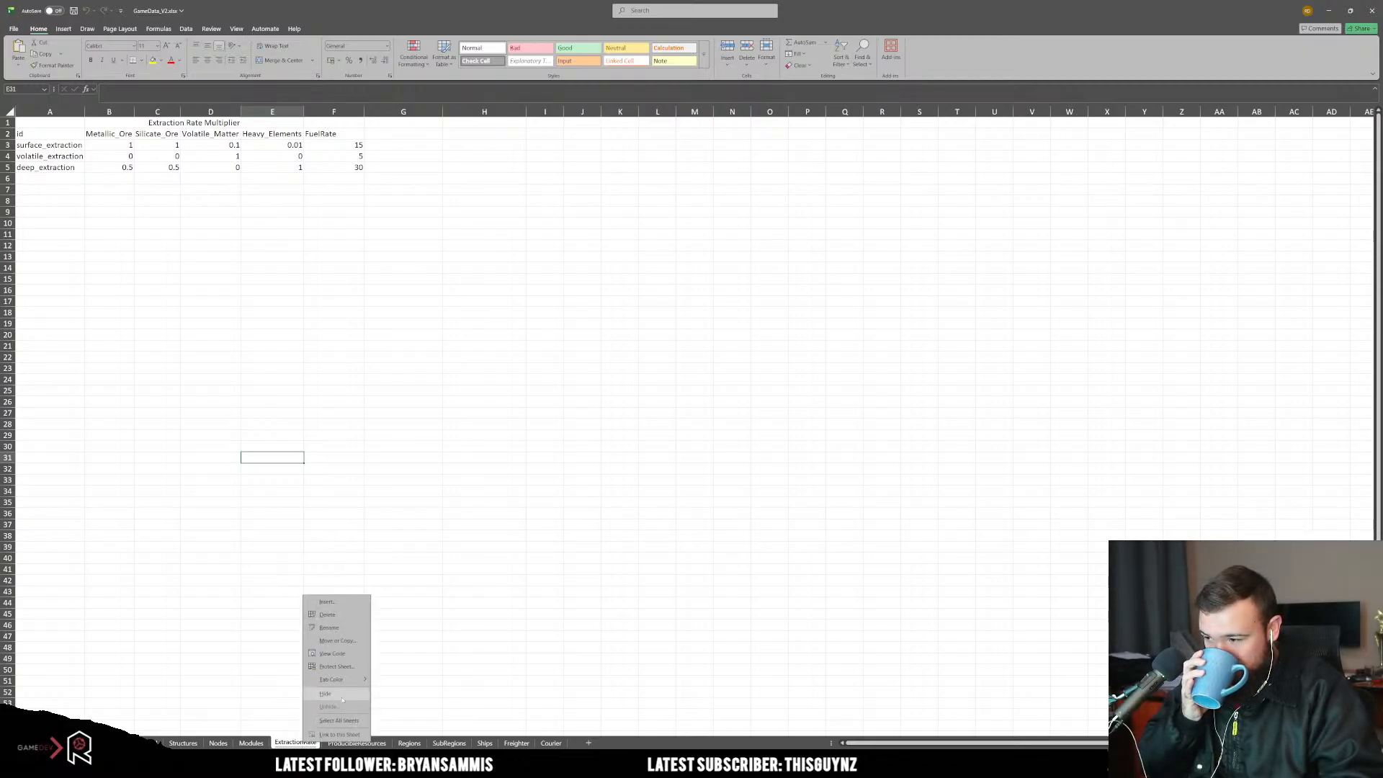
left_click(327, 615)
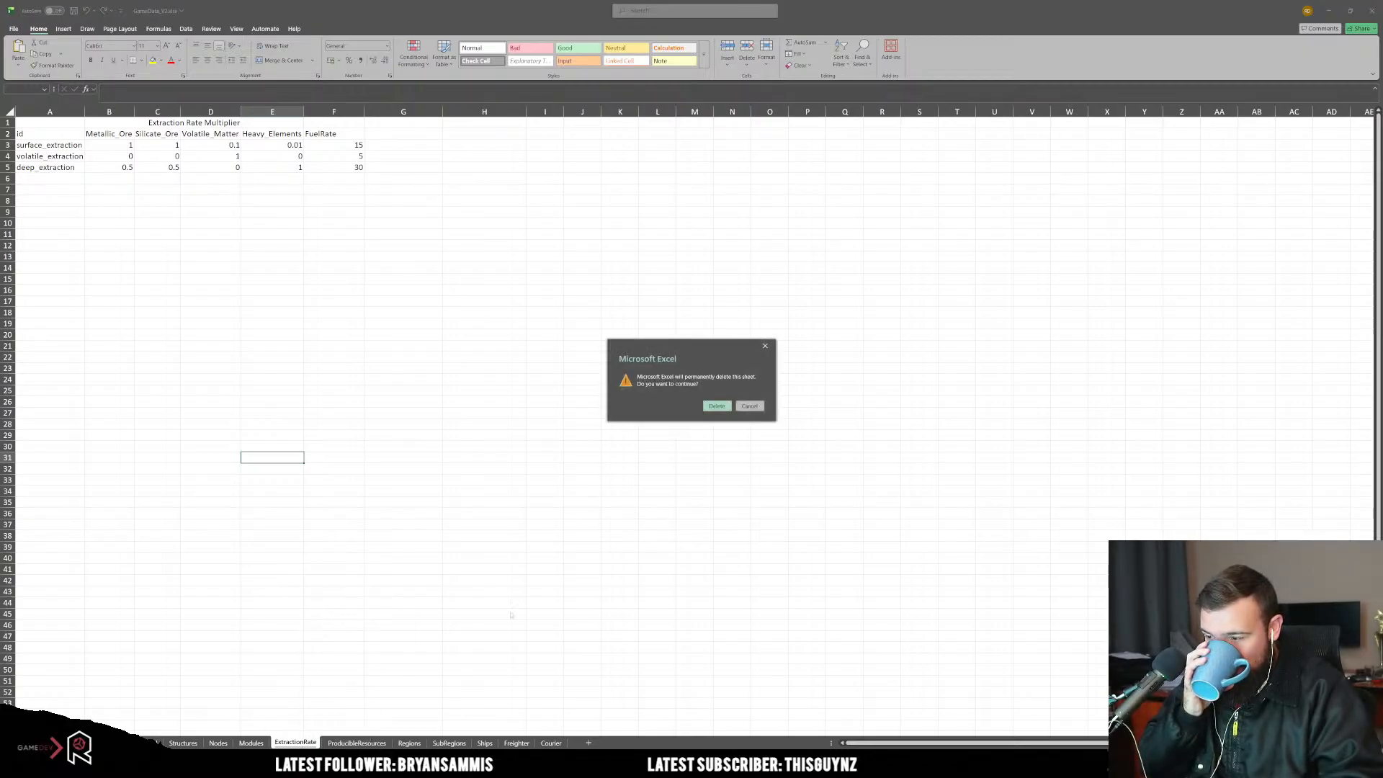
left_click(717, 406)
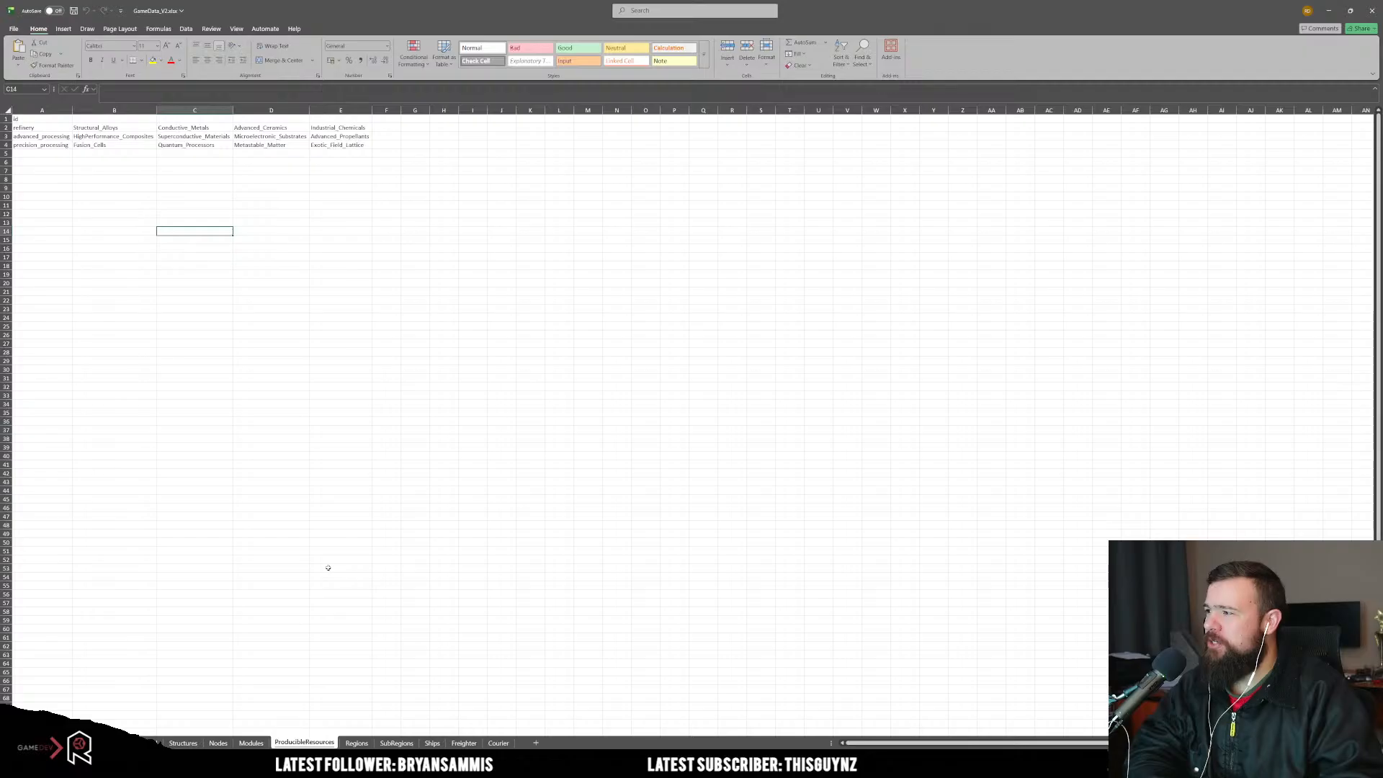
Step: Check the refinery, advanced_processing and precision_processing rows on the ProducibleResources sheet and delete that sheet
left_click_drag(28, 128, 314, 143)
left_click_drag(35, 137, 294, 125)
left_click(29, 128)
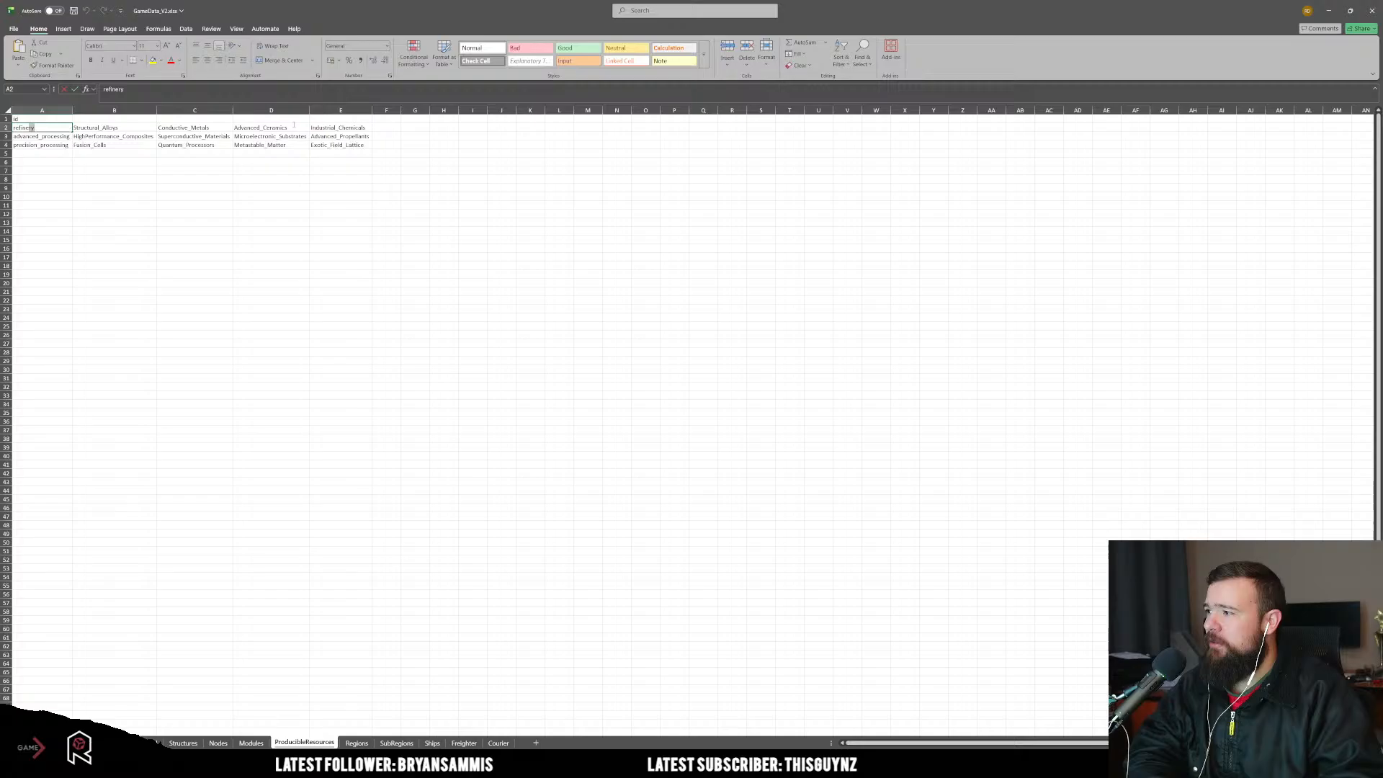
left_click(231, 231)
left_click(29, 137)
left_click(30, 145)
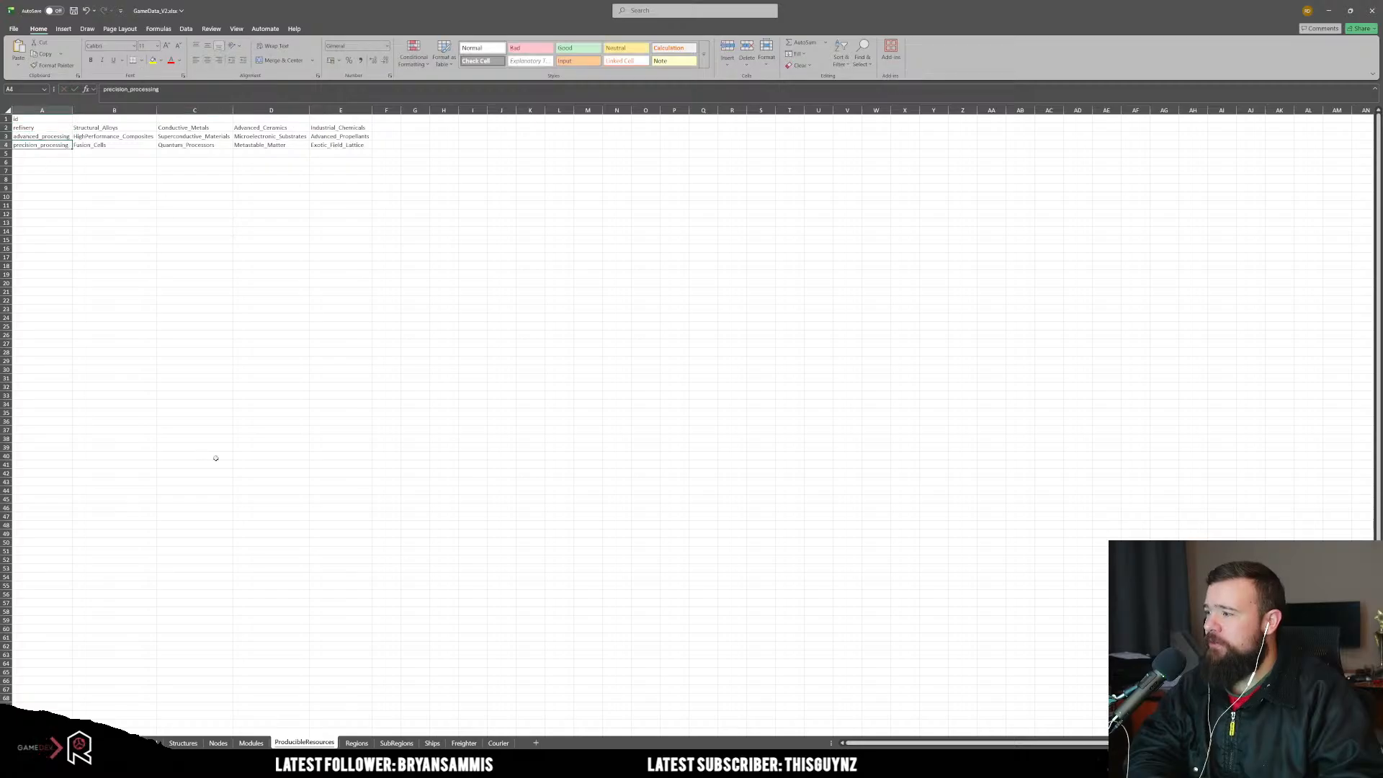
right_click(324, 742)
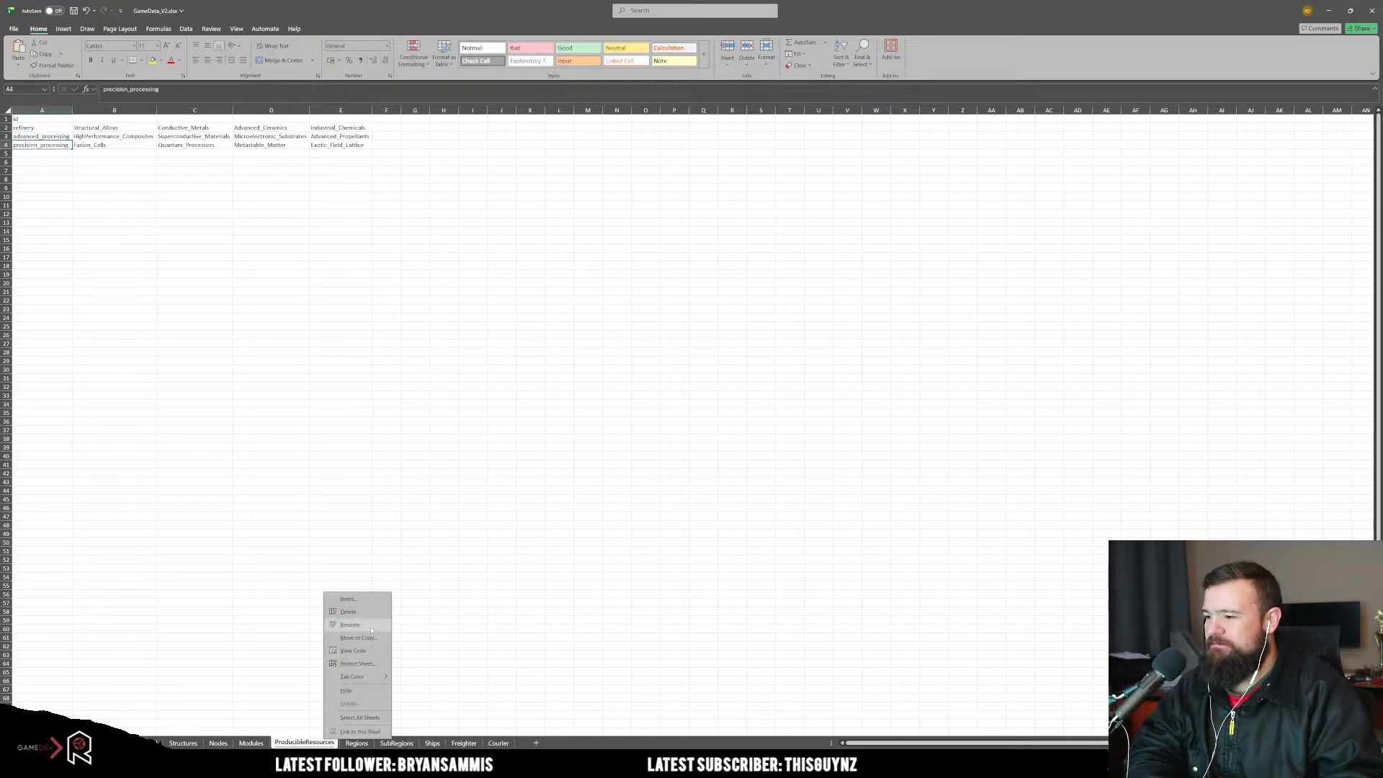
left_click(349, 612)
left_click(716, 406)
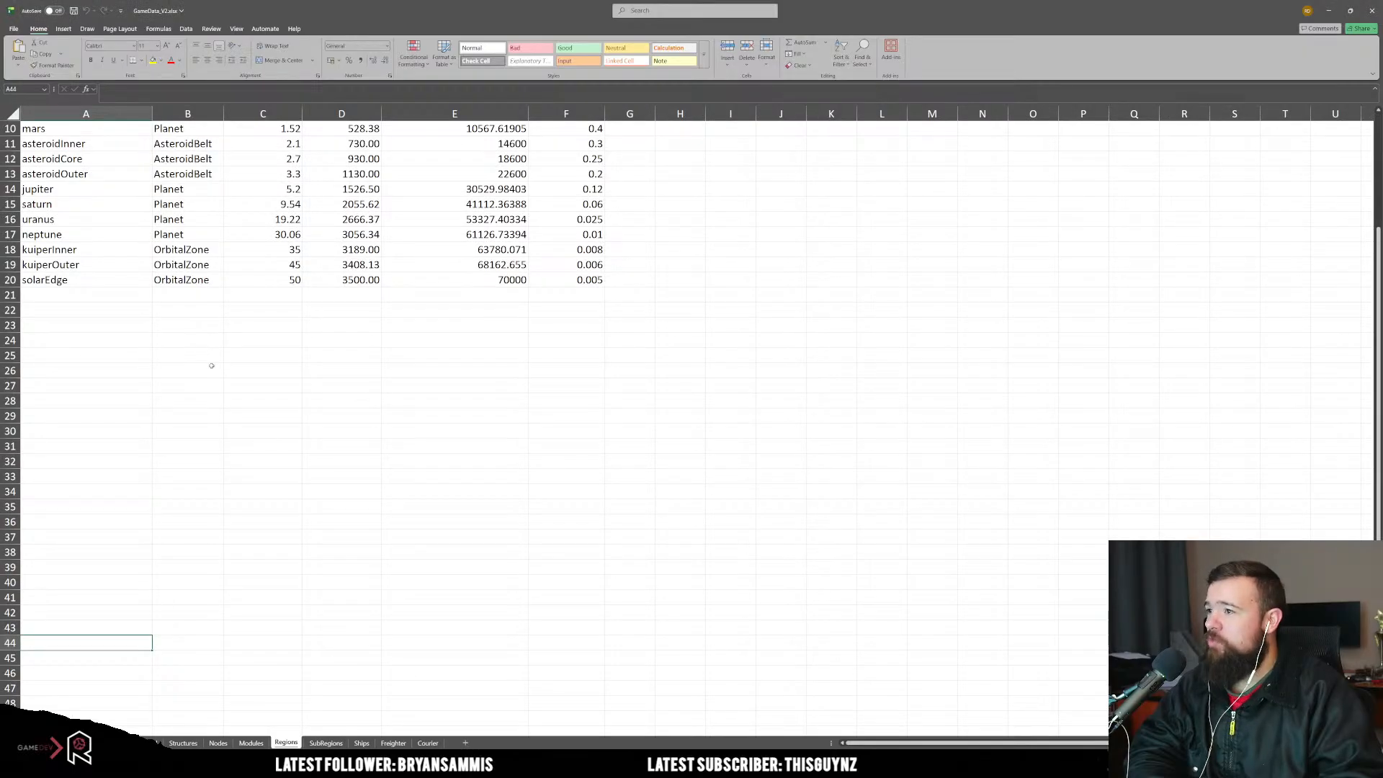
Step: Clear the extraction, fuel and delta calculation columns J through AO on the SubRegions sheet
scroll(210, 387, "up", 3)
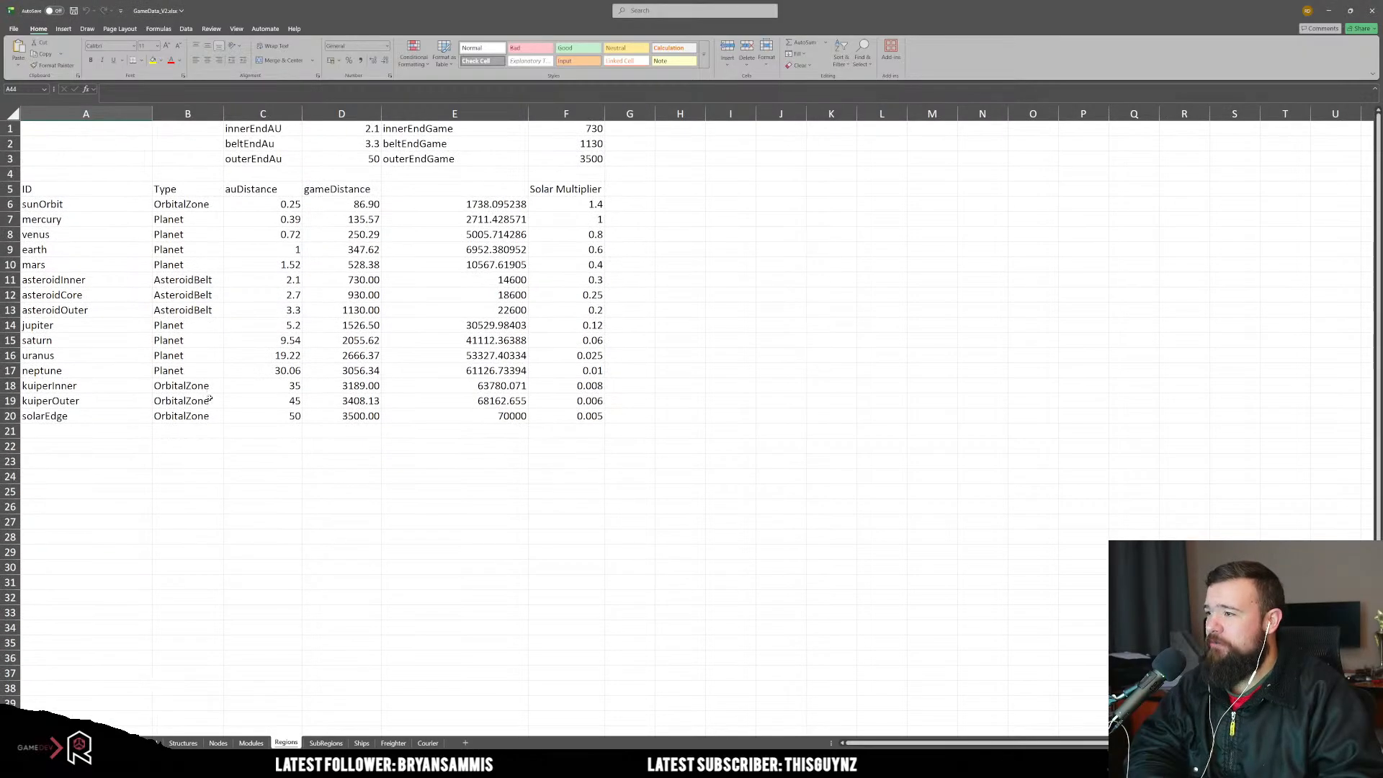
left_click(322, 743)
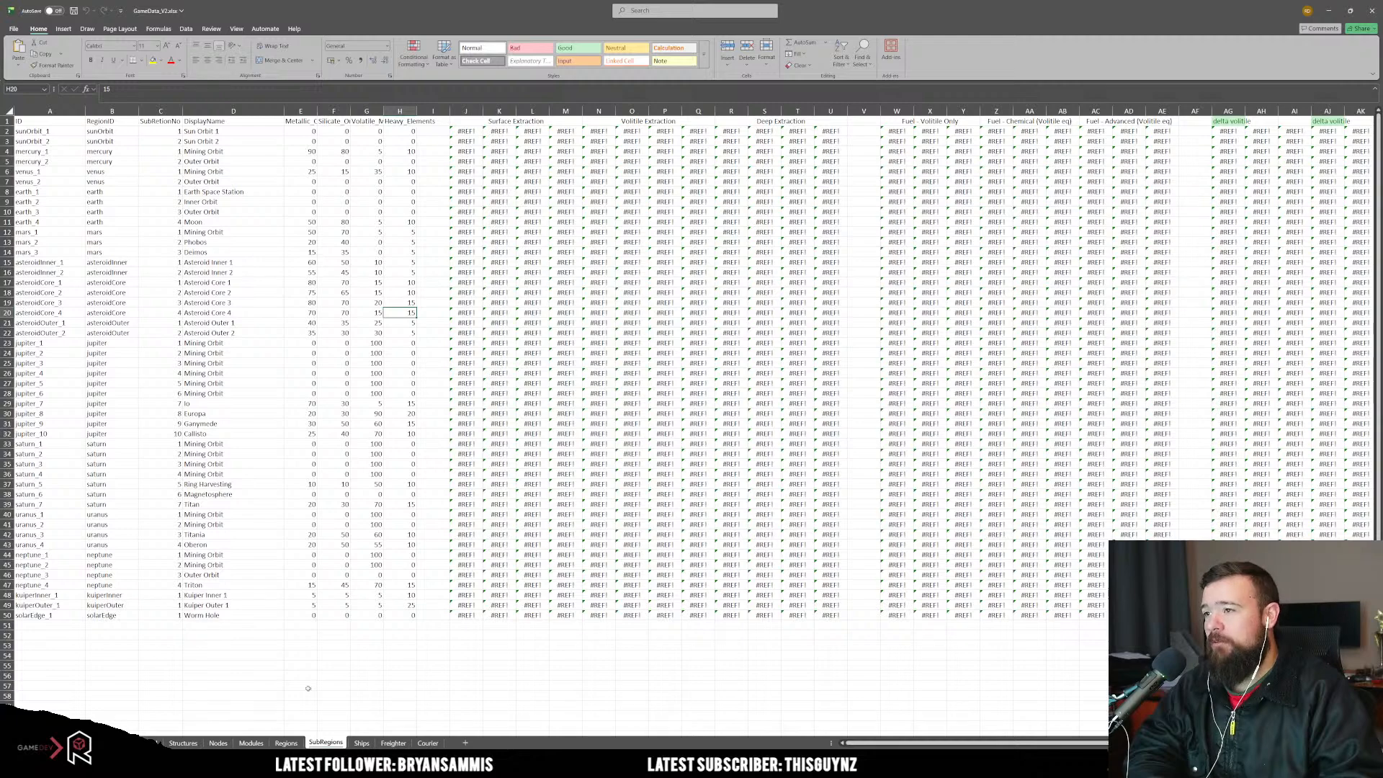
left_click_drag(467, 110, 1239, 110)
key("Delete")
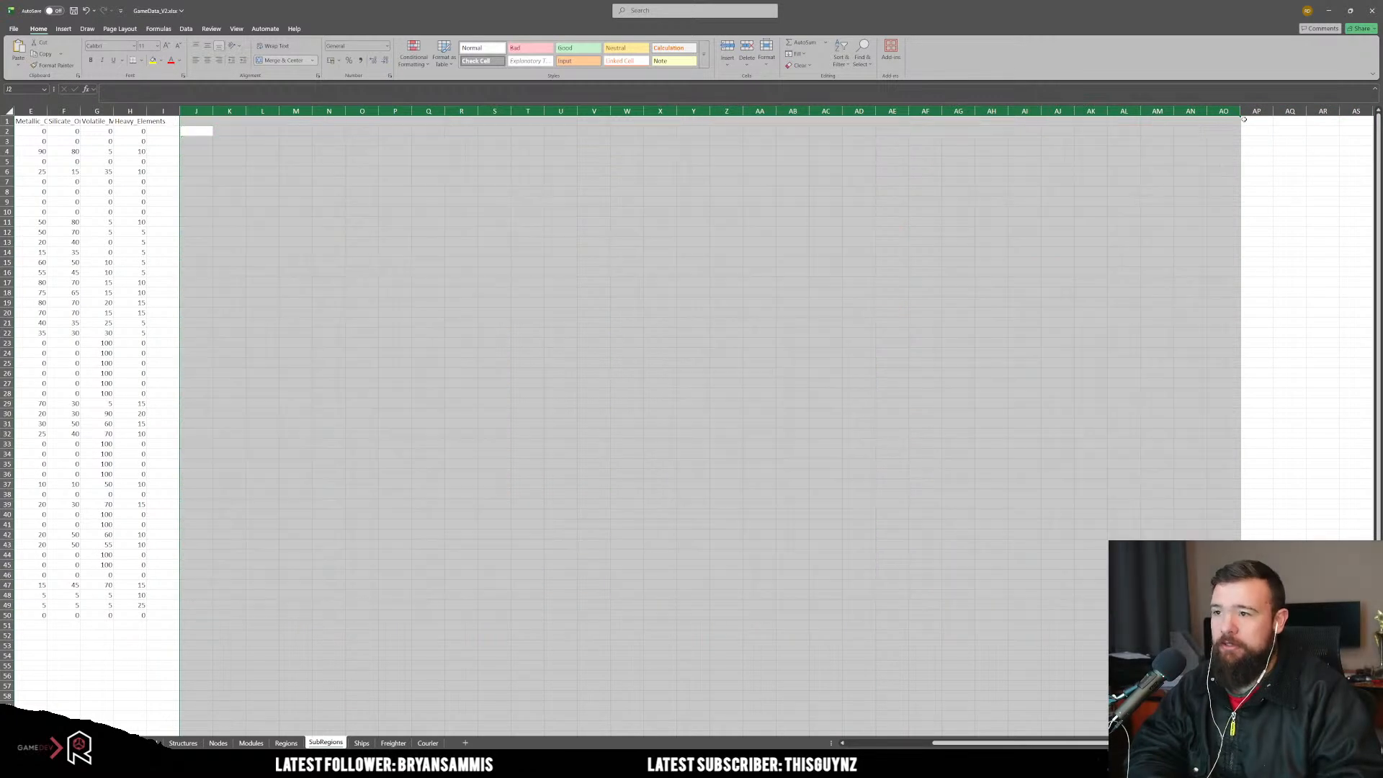
left_click(925, 322)
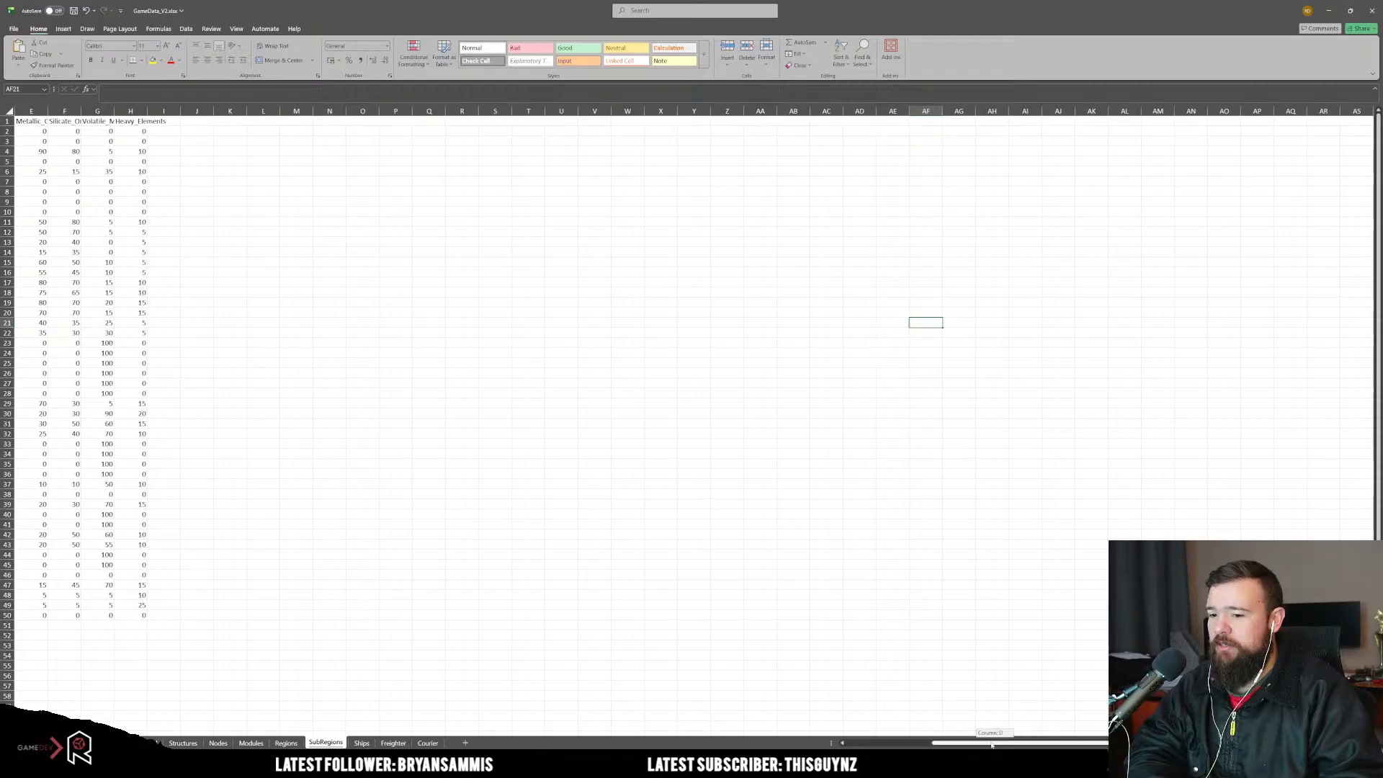
scroll(722, 725, "left", 3)
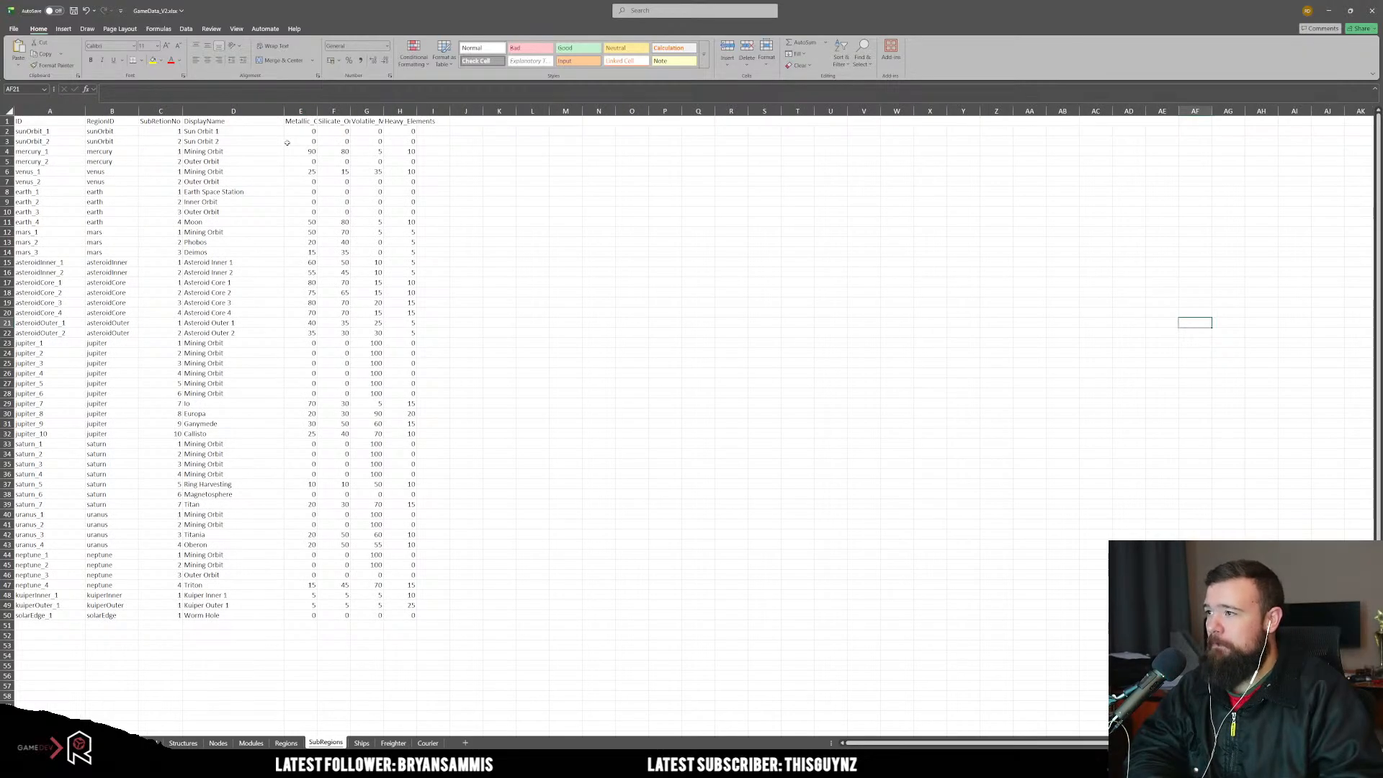
Step: Rotate the text upward in the four resource header cells E1 to H1 on the SubRegions sheet
left_click_drag(300, 111, 400, 115)
left_click(299, 121)
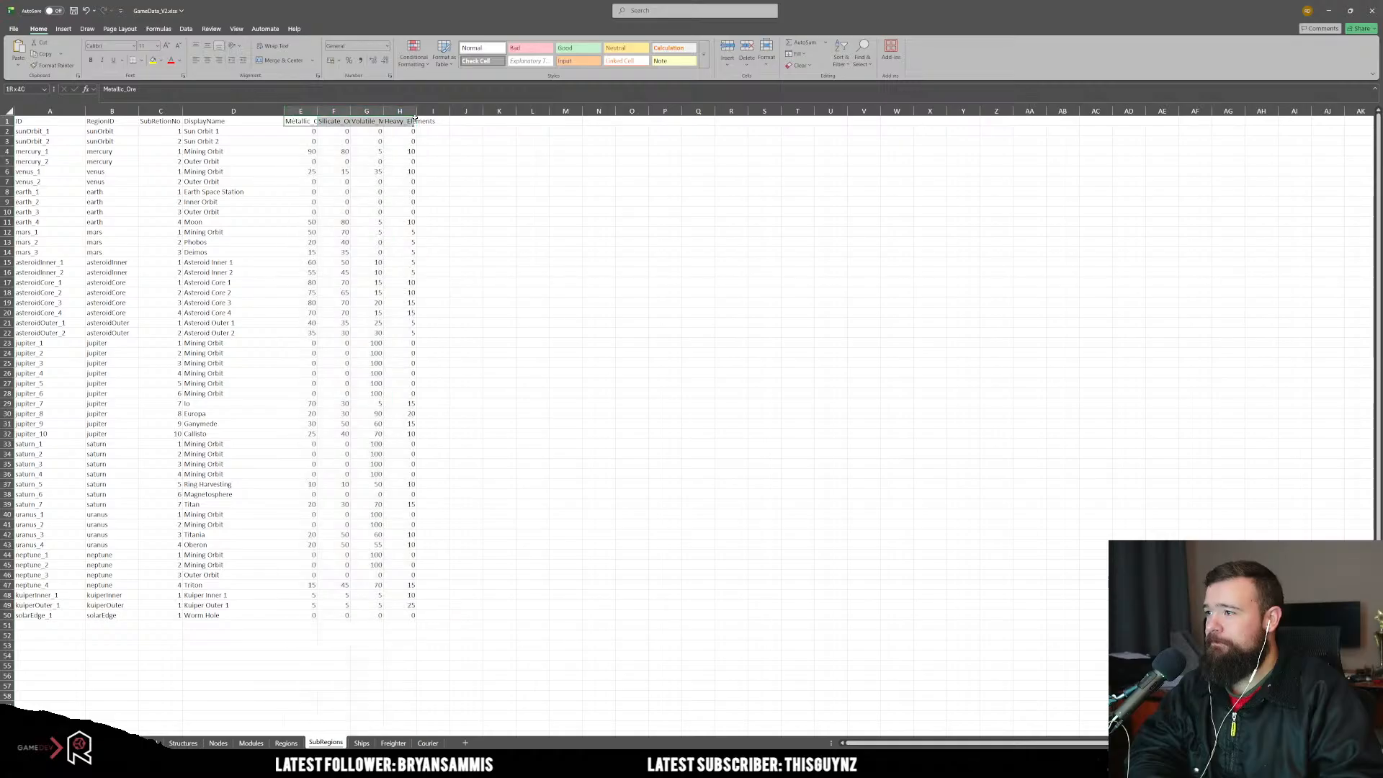
left_click(235, 46)
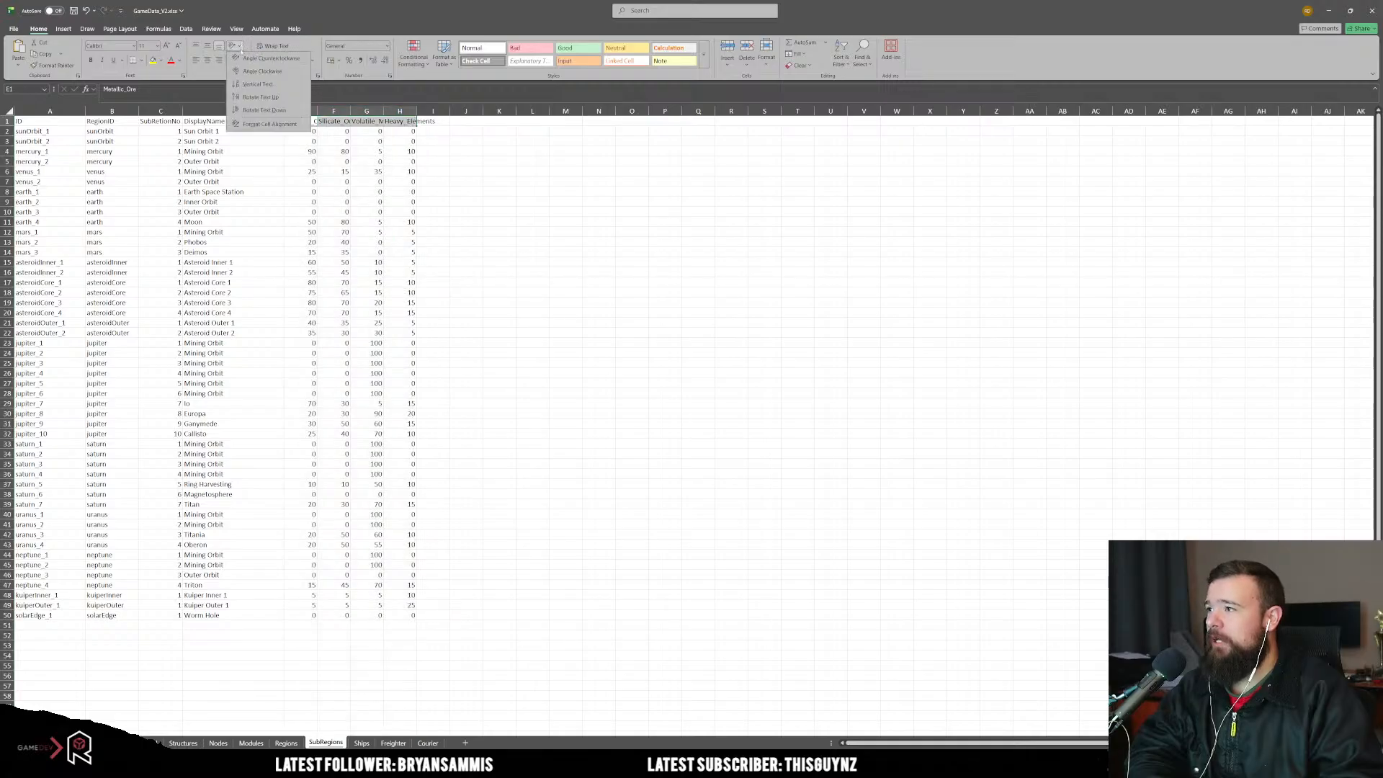
left_click(247, 98)
left_click(516, 325)
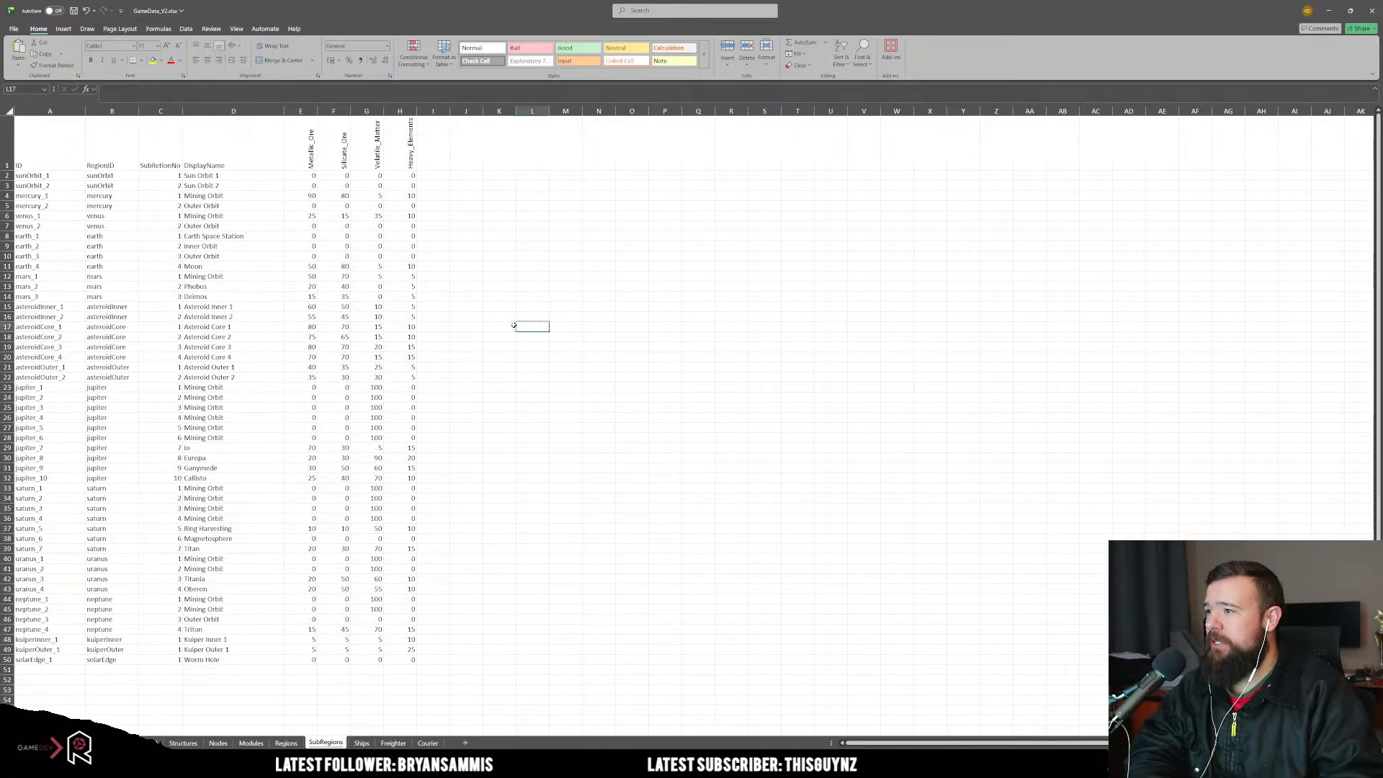
Step: Autofit the widths of the Metallic_Ore to Heavy_Elements columns on the SubRegions sheet
left_click_drag(314, 113, 432, 112)
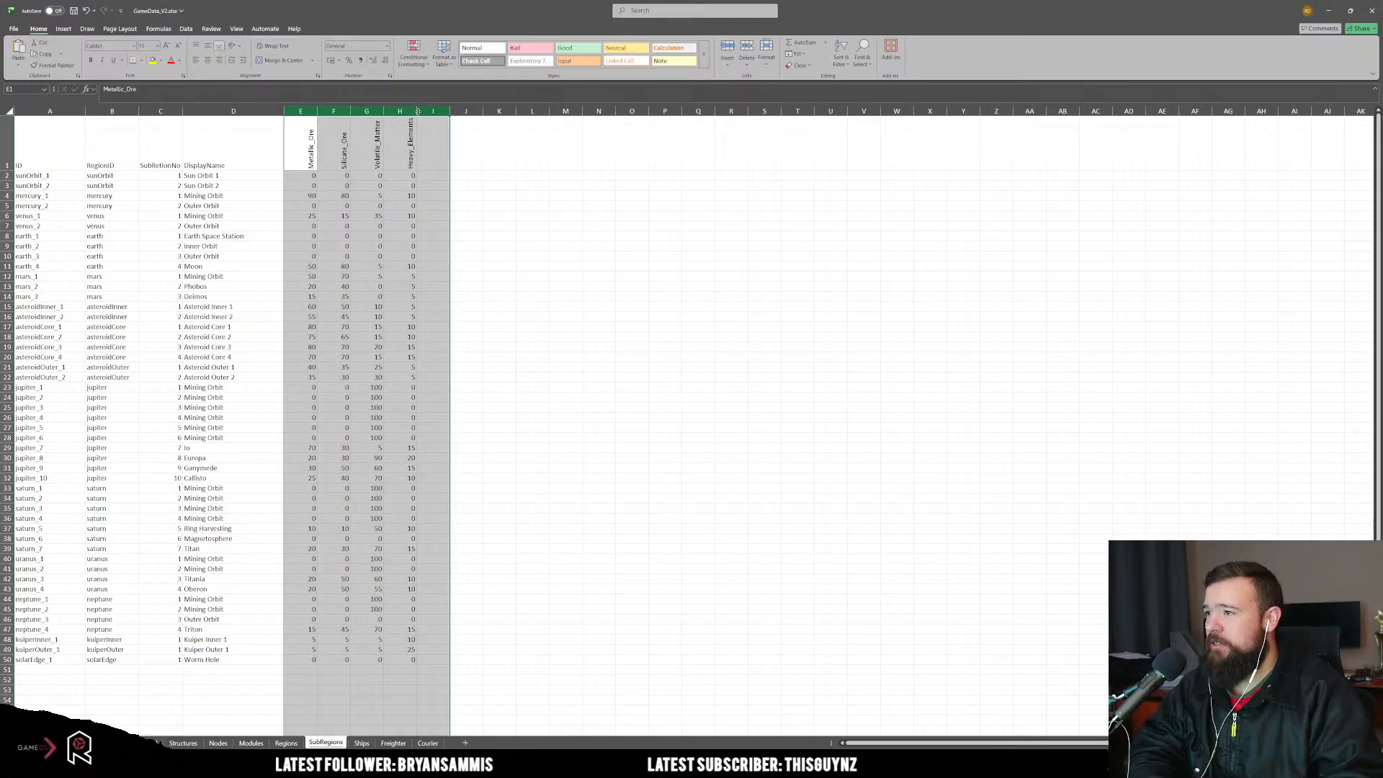
double_click(417, 111)
left_click(488, 306)
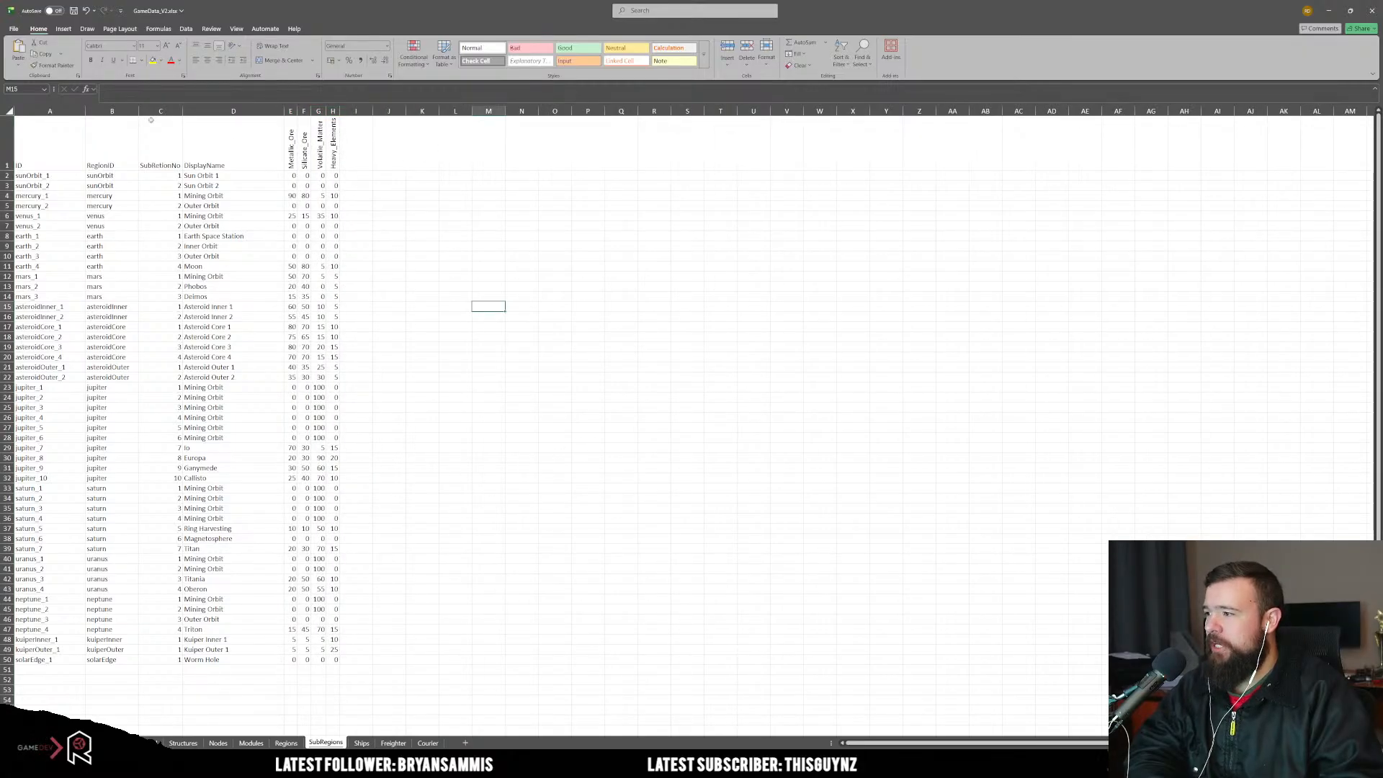
left_click(334, 227)
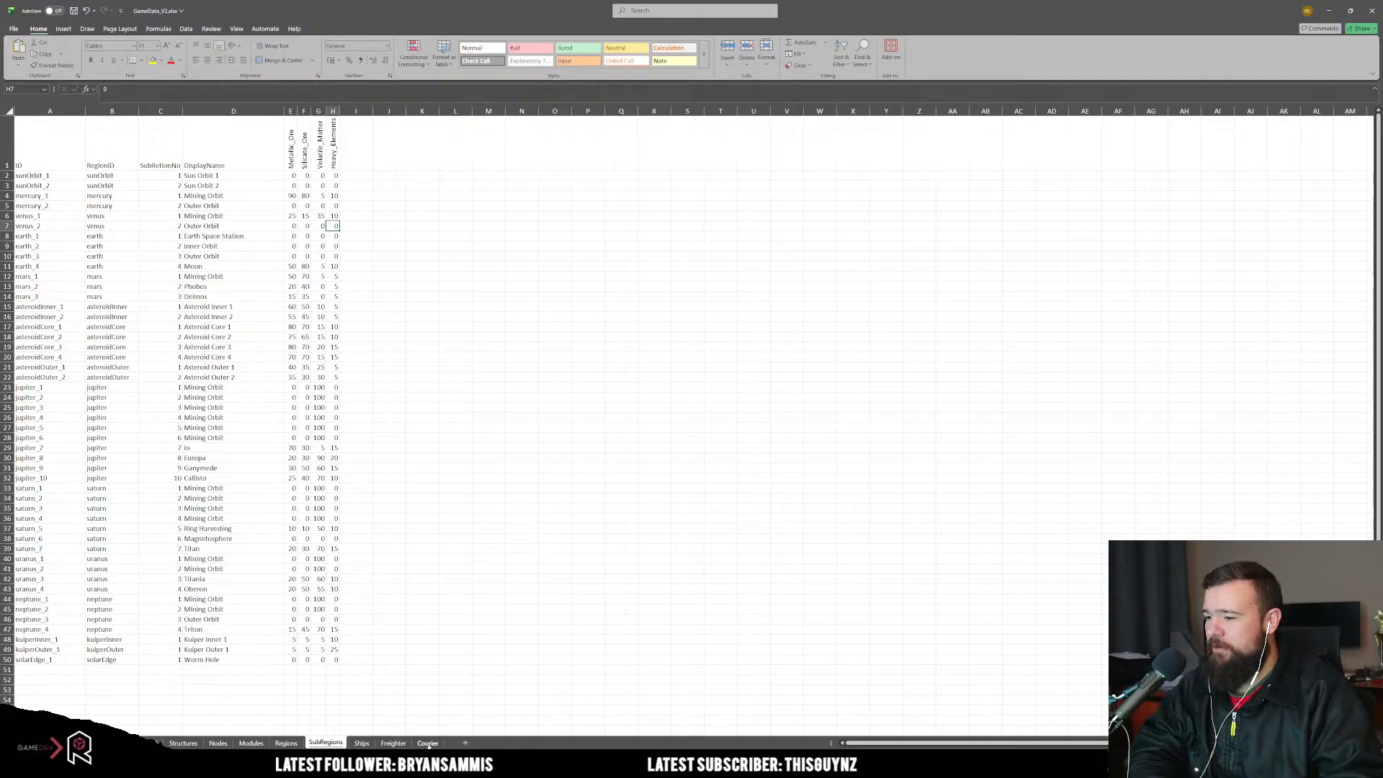
Step: Look over the Ships sheet and the resource storage flags for each ship on the Freighter sheet
left_click(362, 742)
left_click(468, 328)
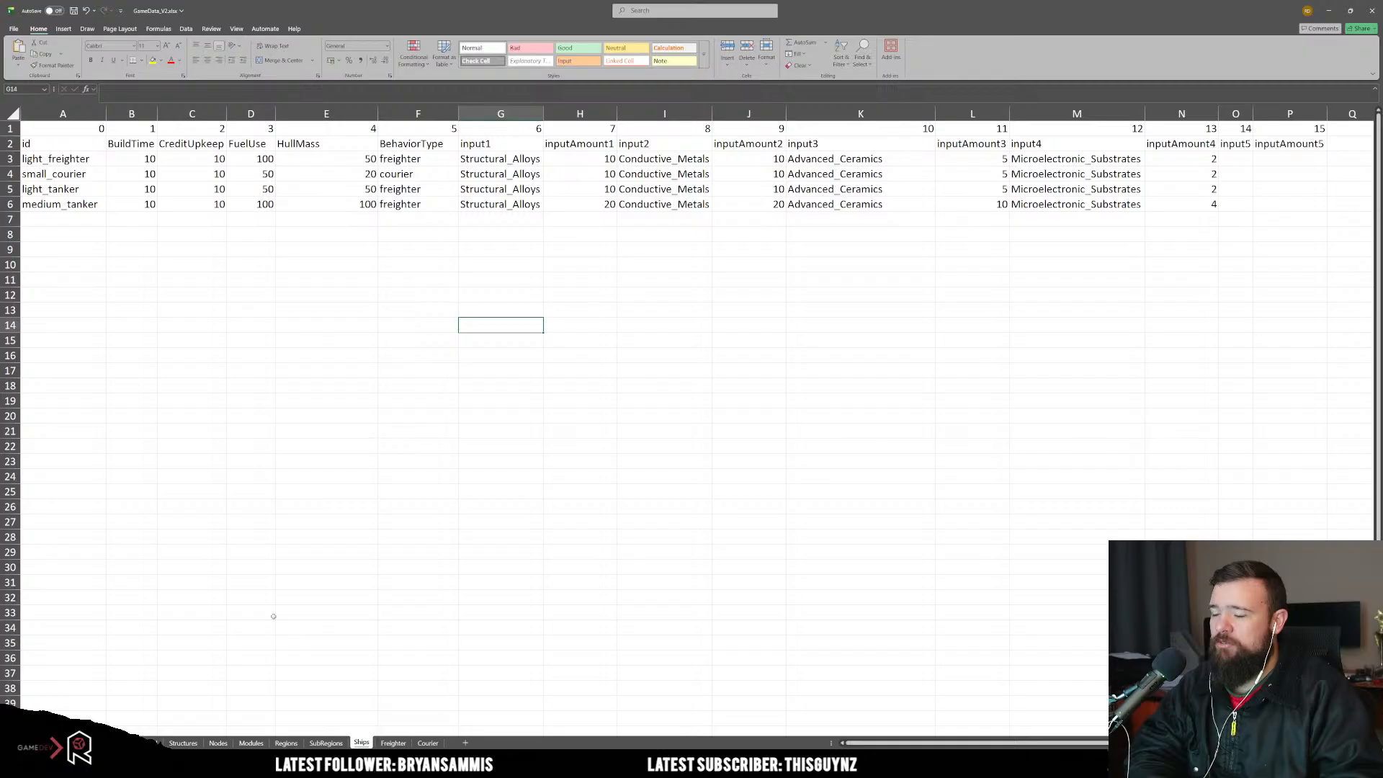
left_click(395, 744)
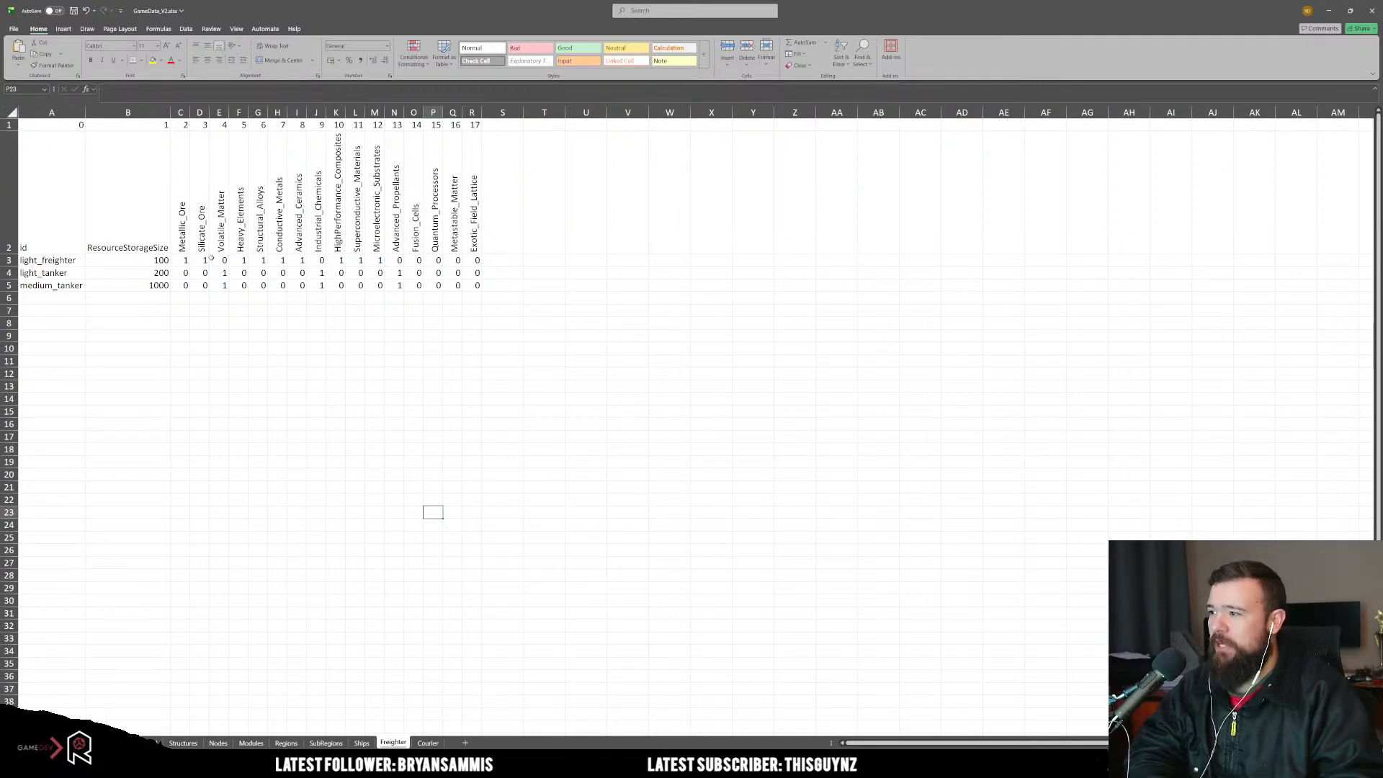
left_click_drag(181, 230, 465, 281)
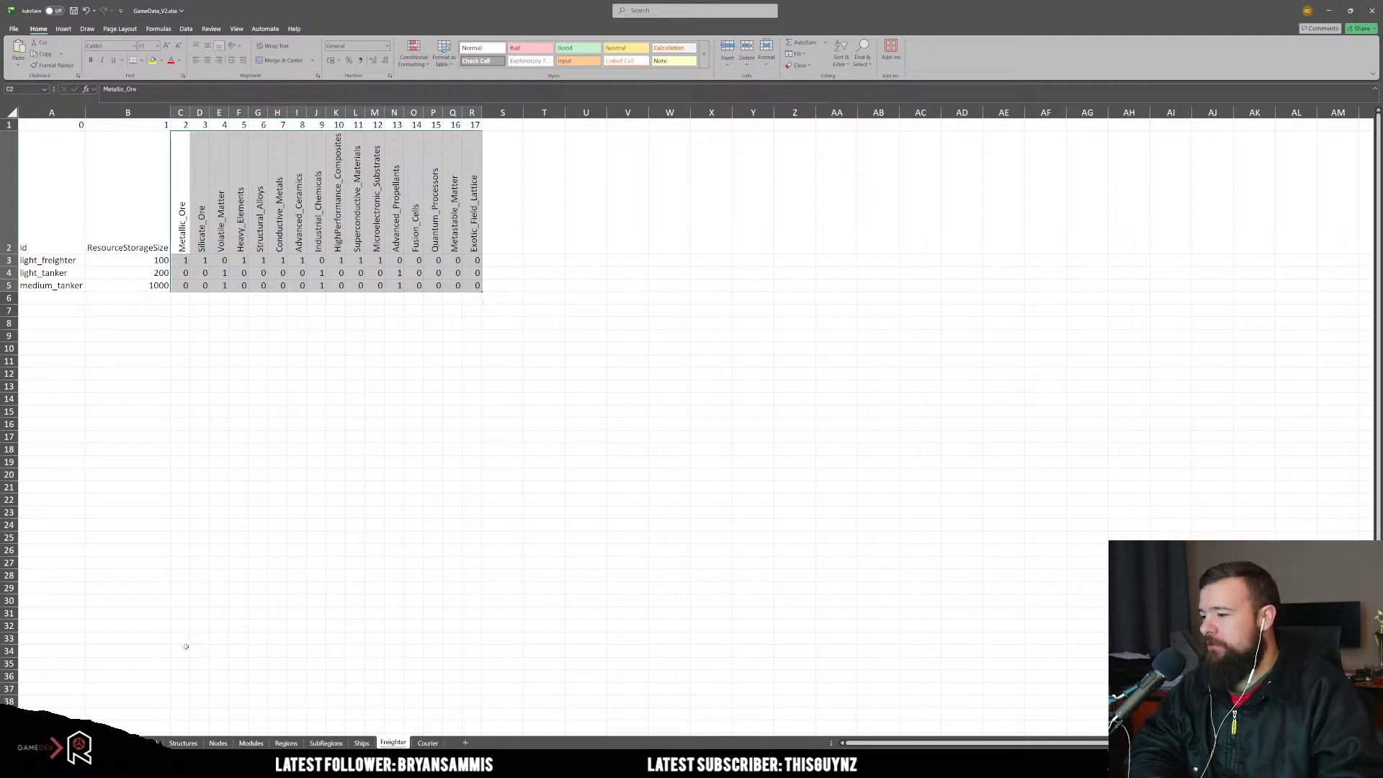
Step: Insert a column before flavorText on the resource types sheet, title it containerSize and fit its width to the header
left_click(80, 743)
left_click(420, 471)
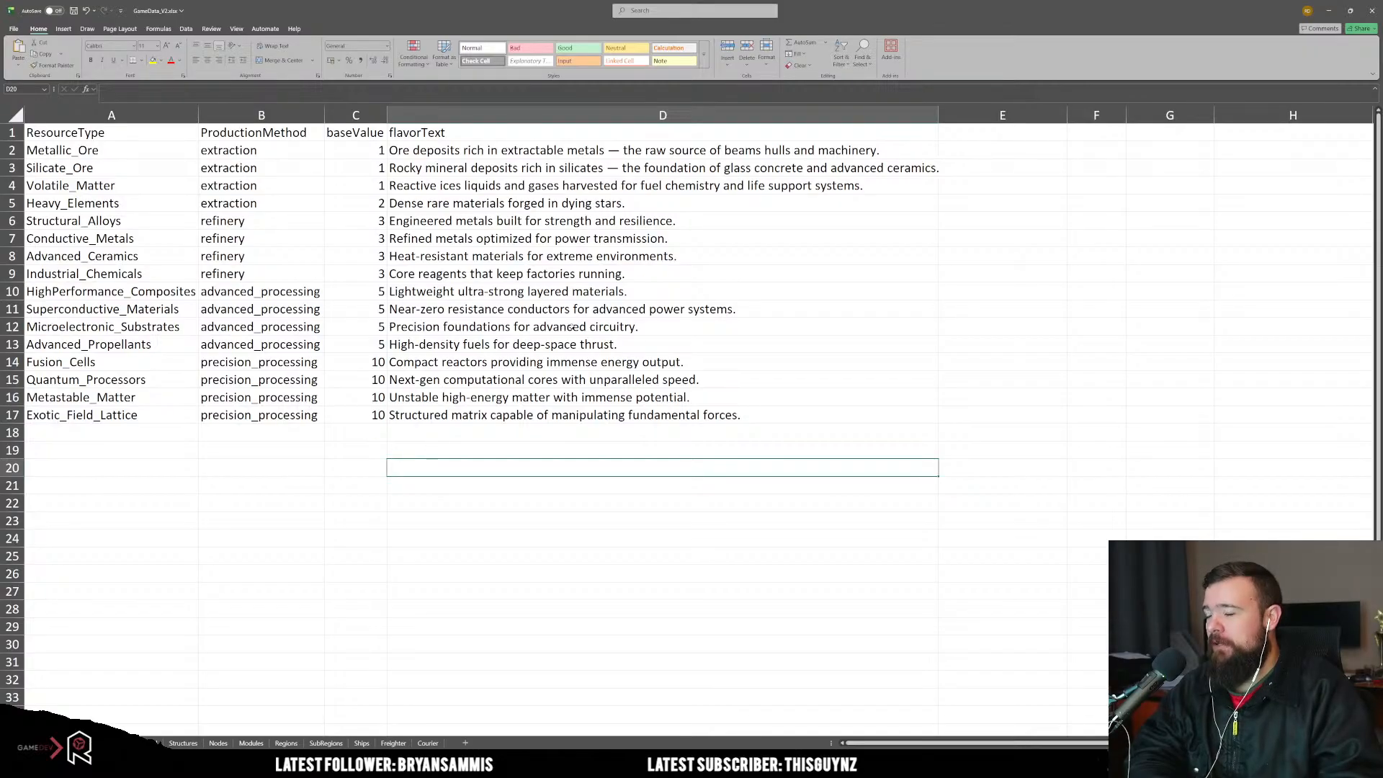
right_click(537, 115)
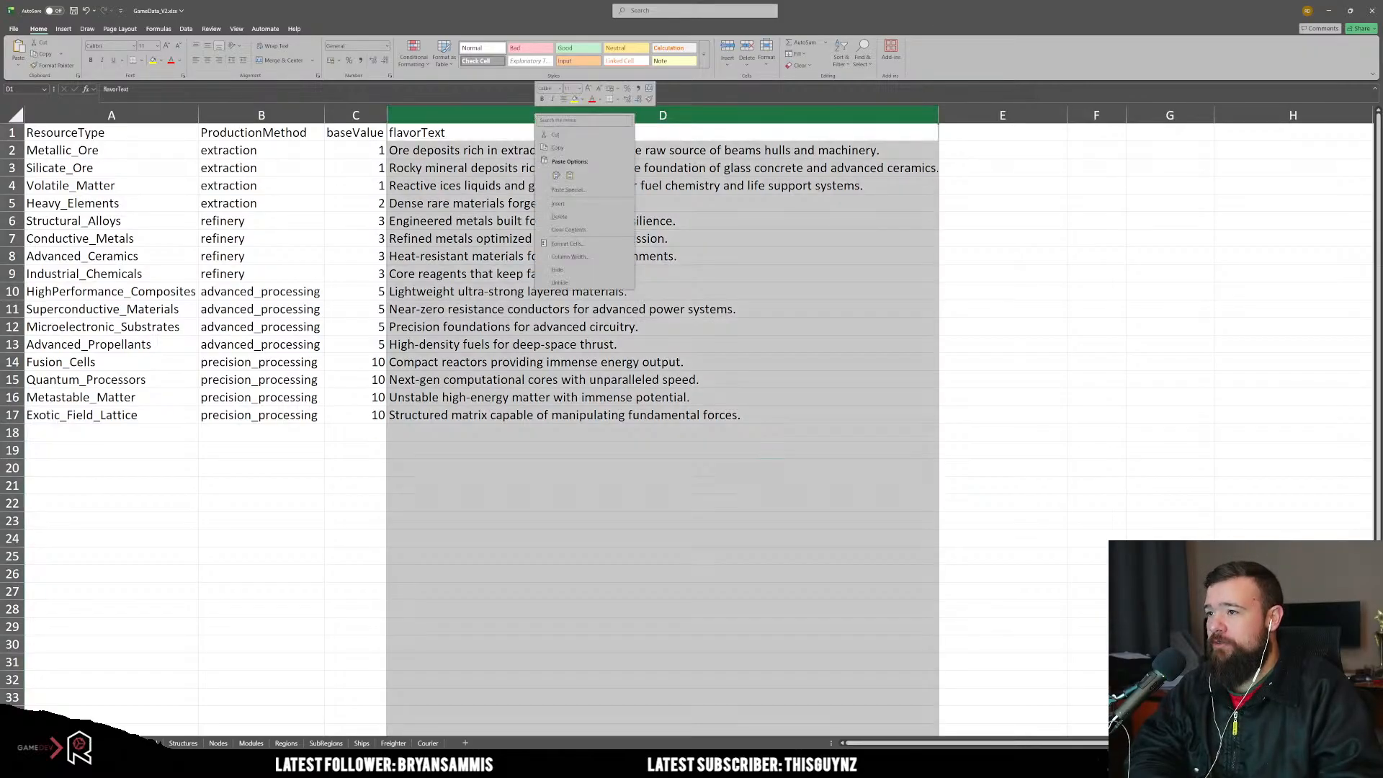
left_click(558, 204)
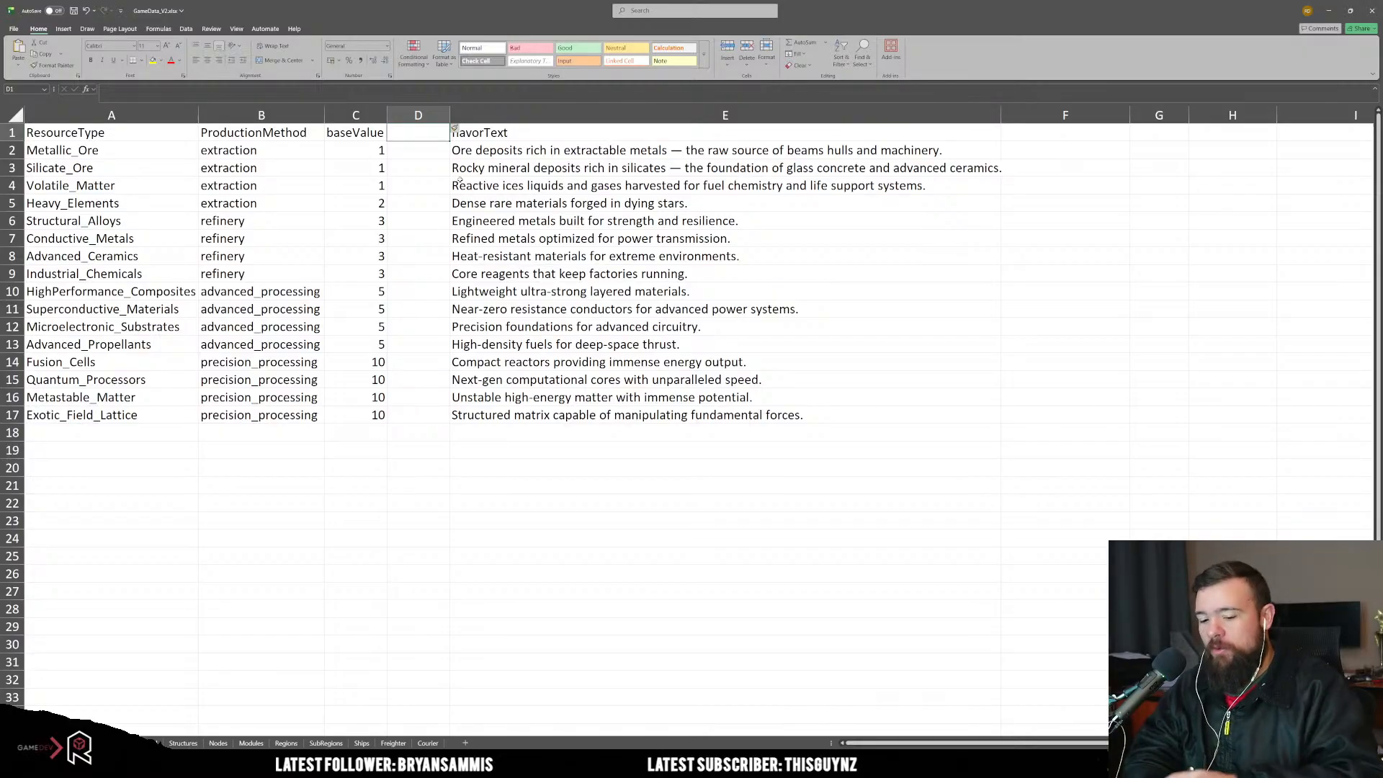
type("container")
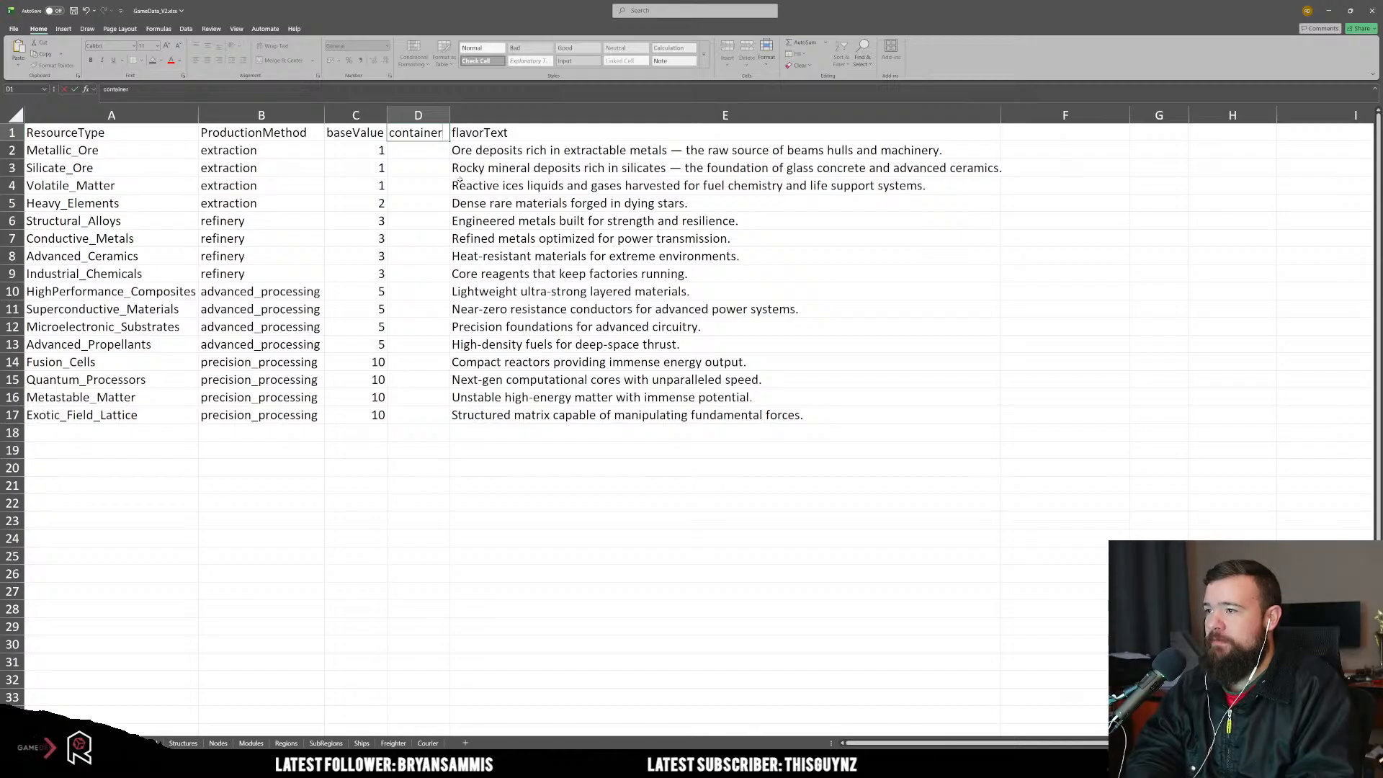
type("Size")
key("Return")
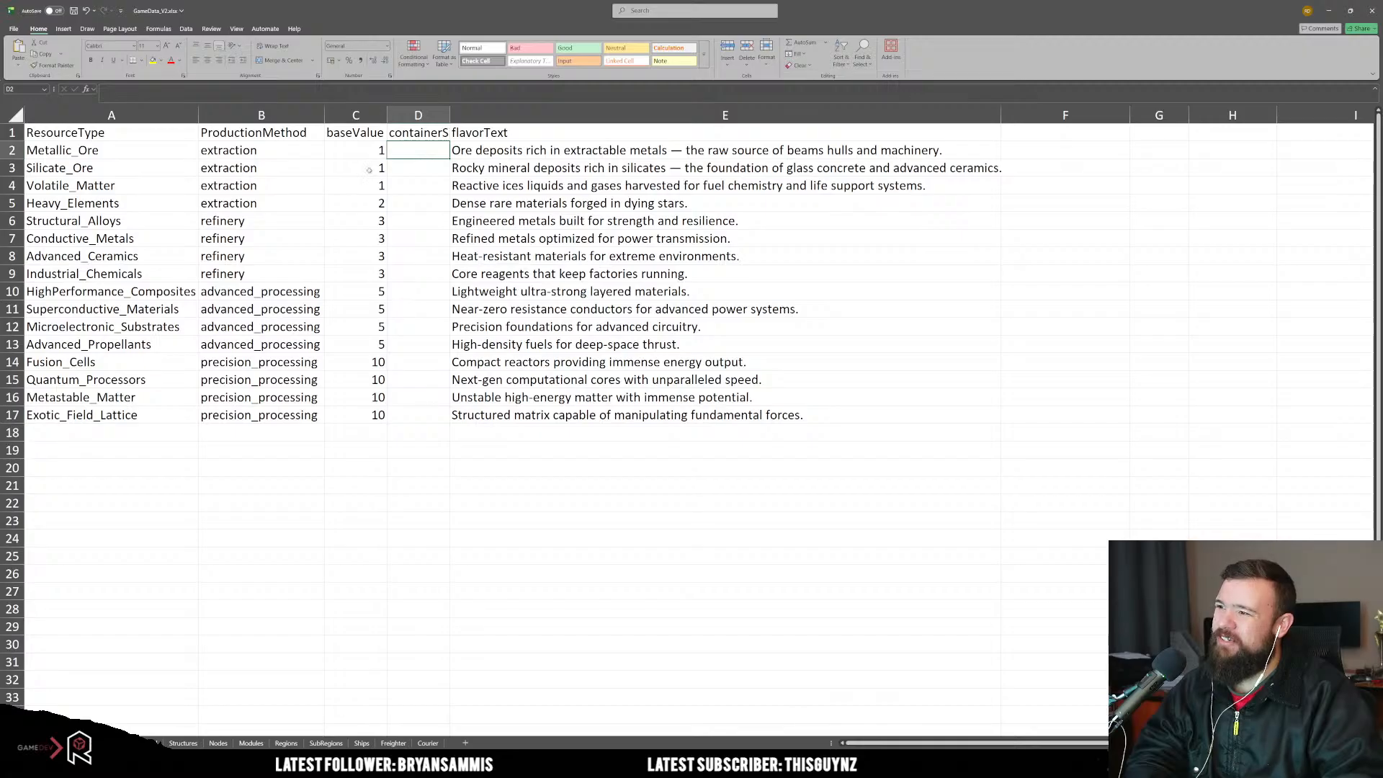
double_click(451, 114)
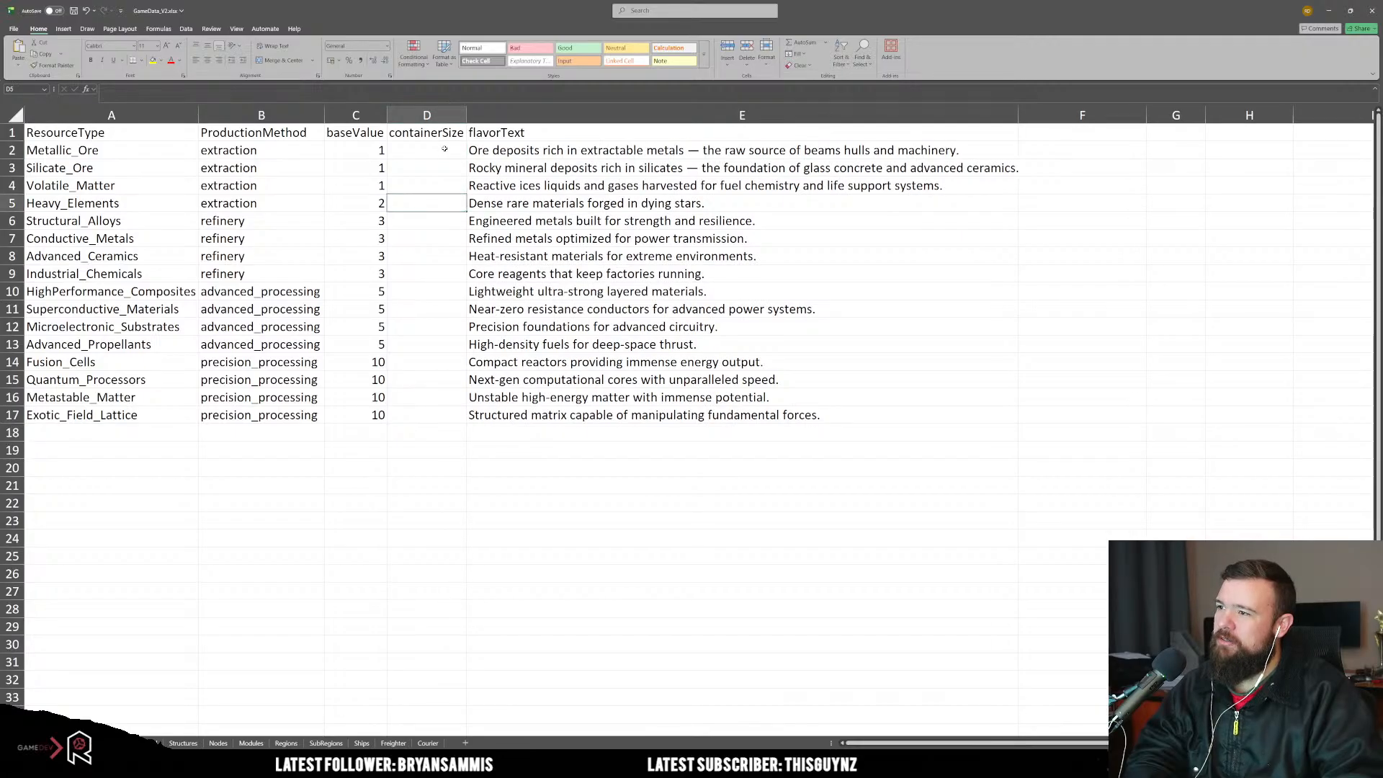
Step: Enter a containerSize of 50 for the four extraction resources, Metallic_Ore through Heavy_Elements
left_click(424, 134)
left_click(424, 149)
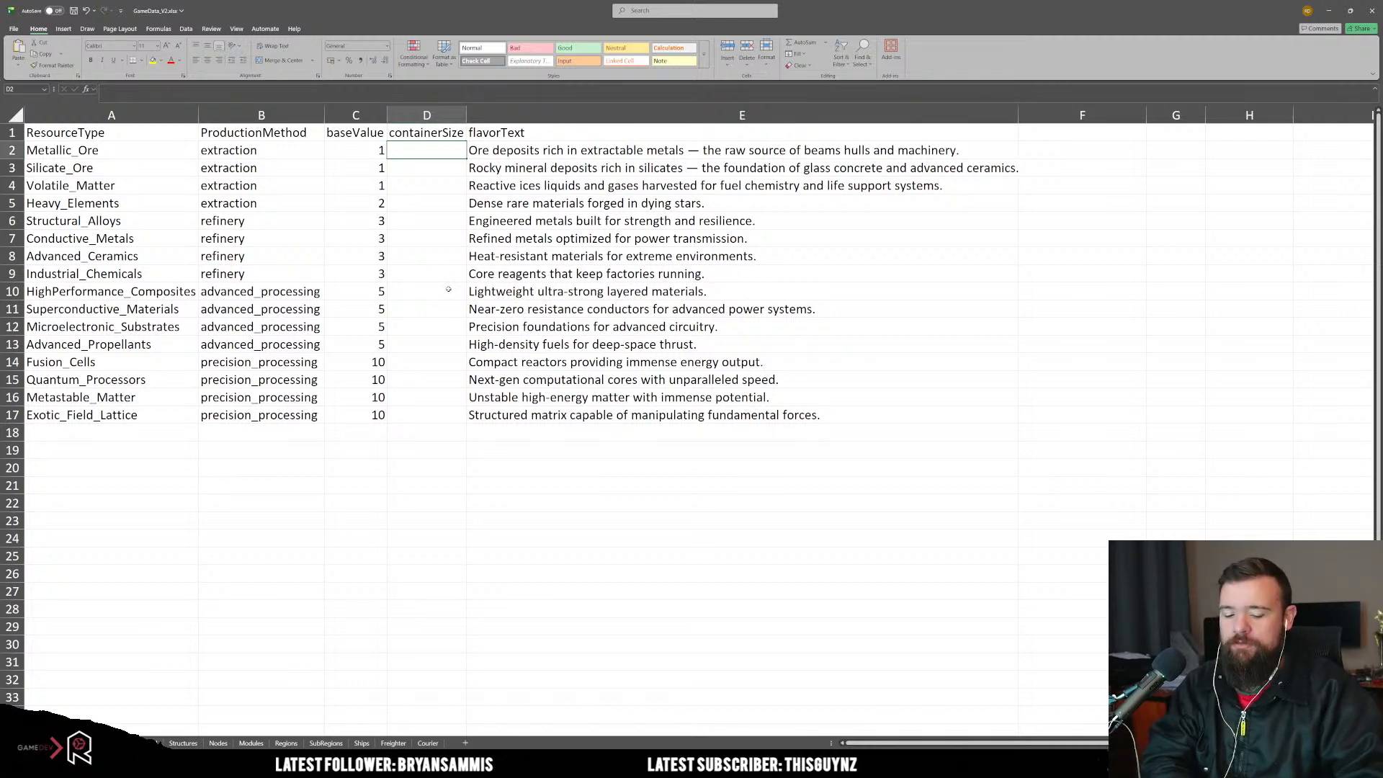
type("50")
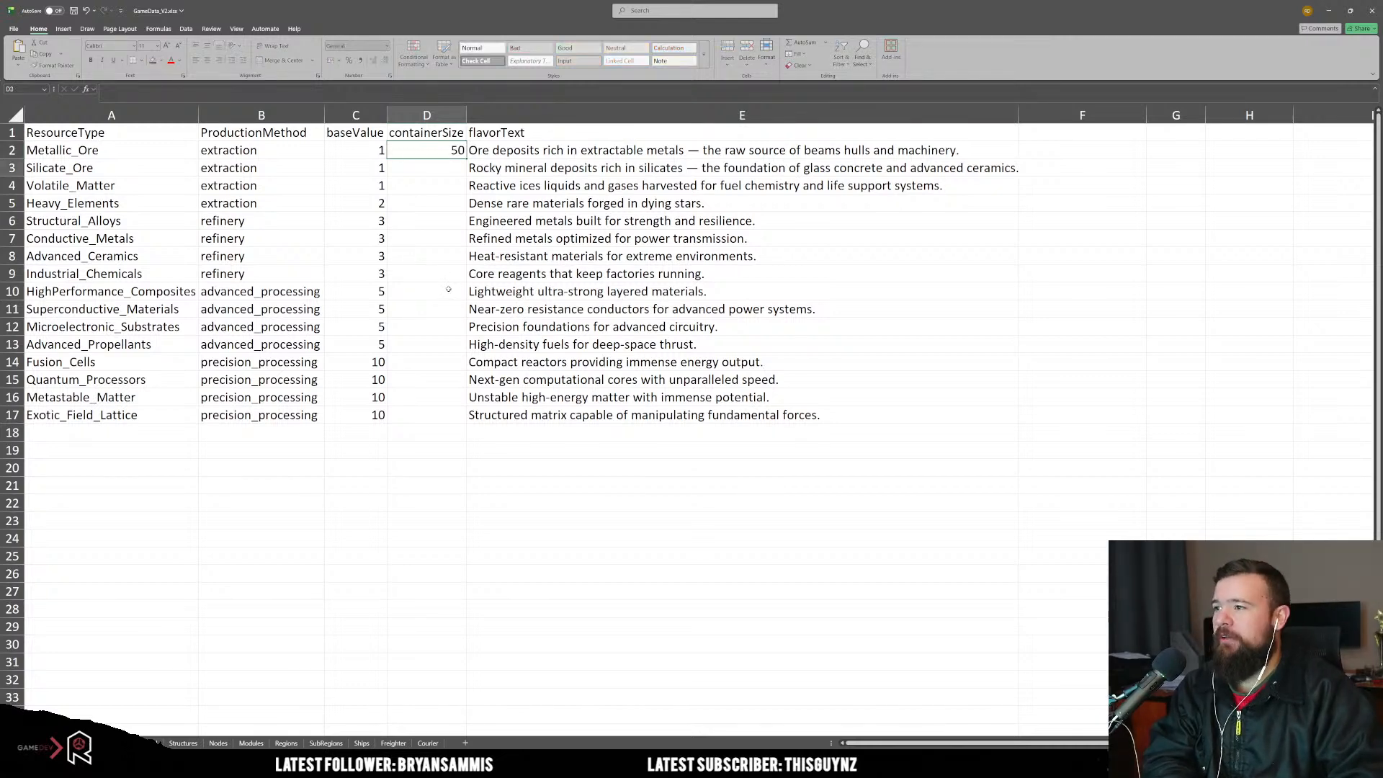
key("Return")
type("50")
key("Return")
type("50")
key("Return")
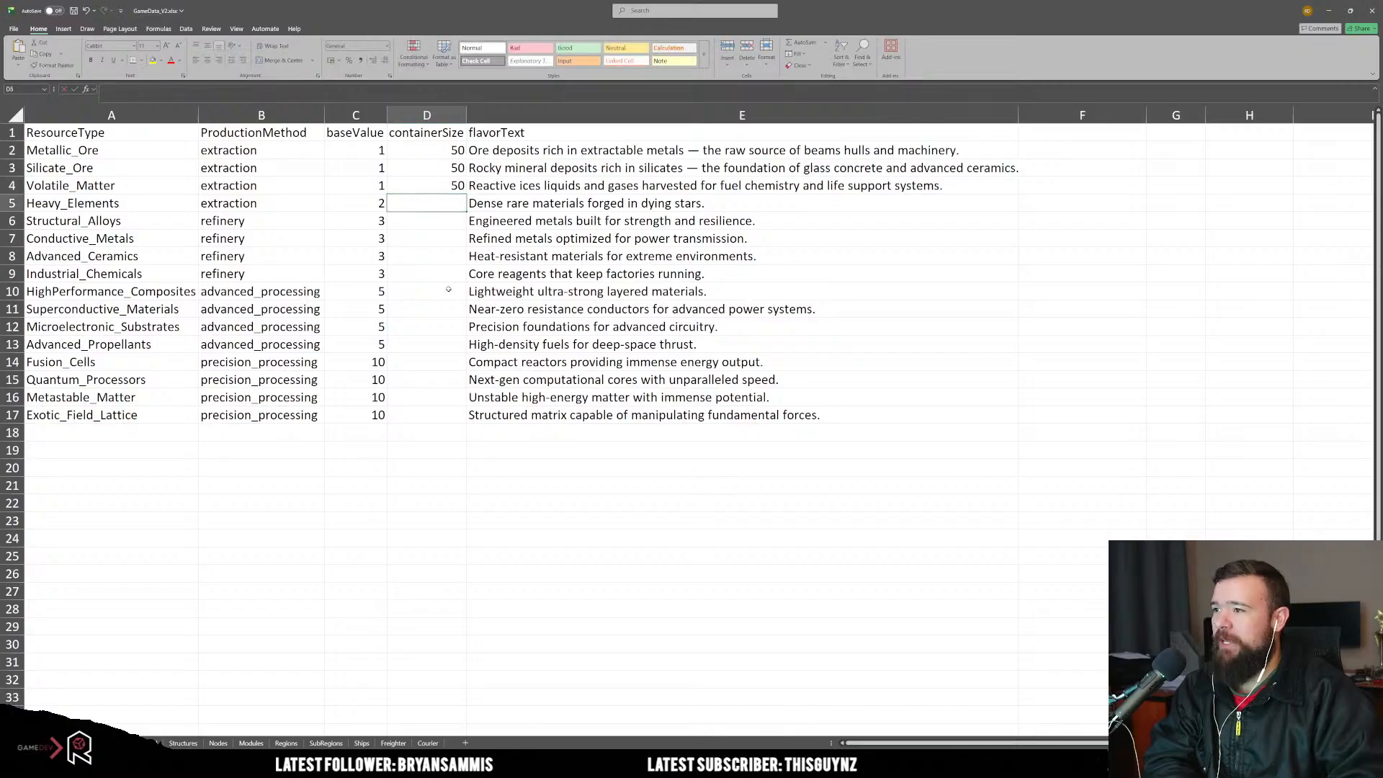
type("50")
key("Return")
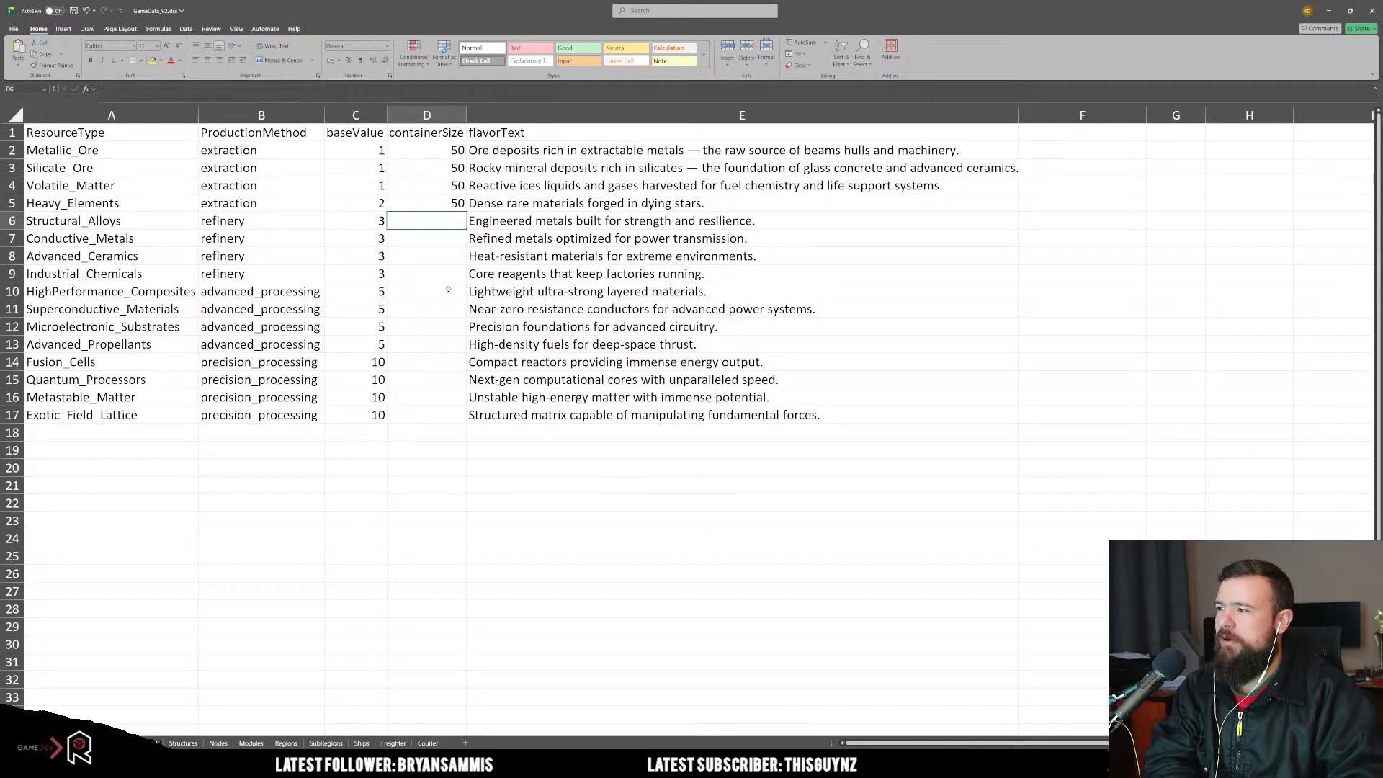
Step: Enter a containerSize of 50 for the four refinery resources, Structural_Alloys through Industrial_Chemicals
type("50")
key("Return")
type("50")
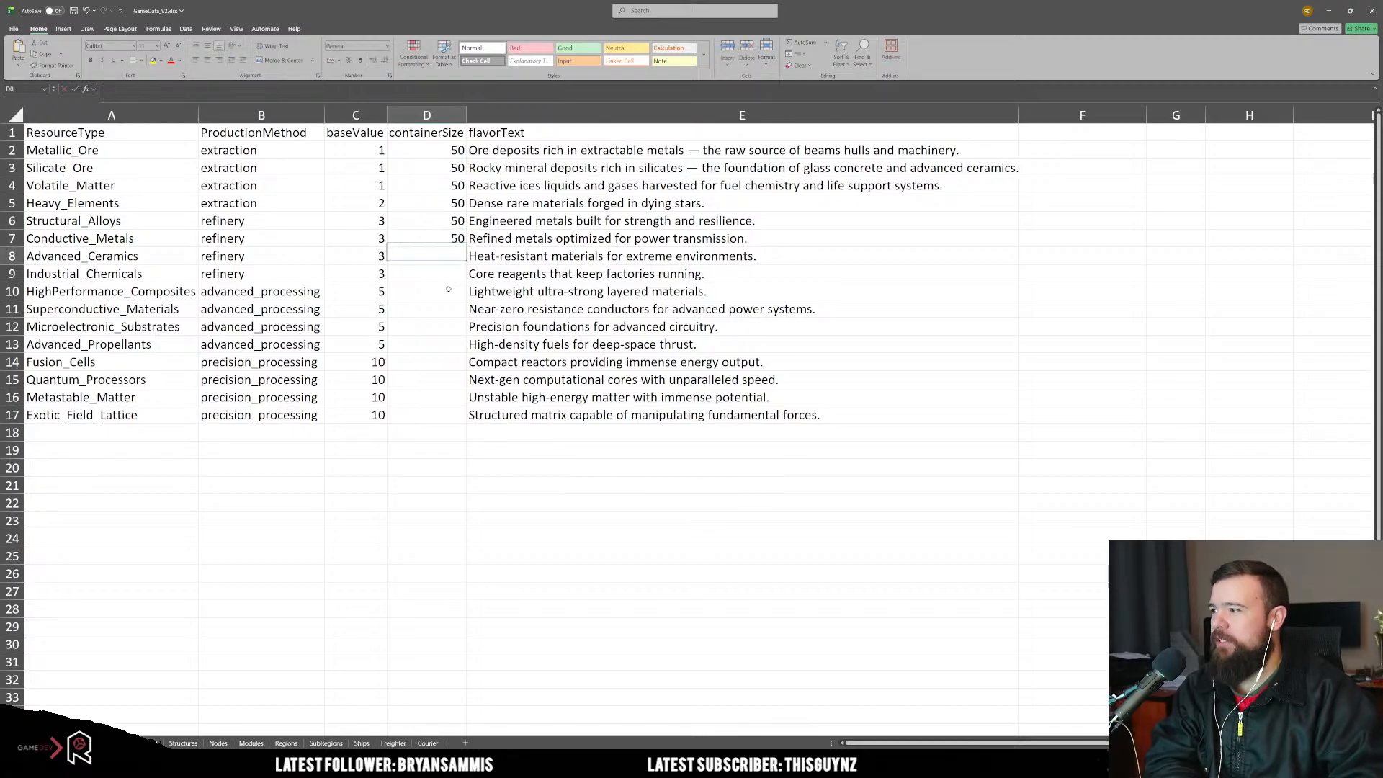
key("Return")
type("50")
key("Return")
type("50")
key("Return")
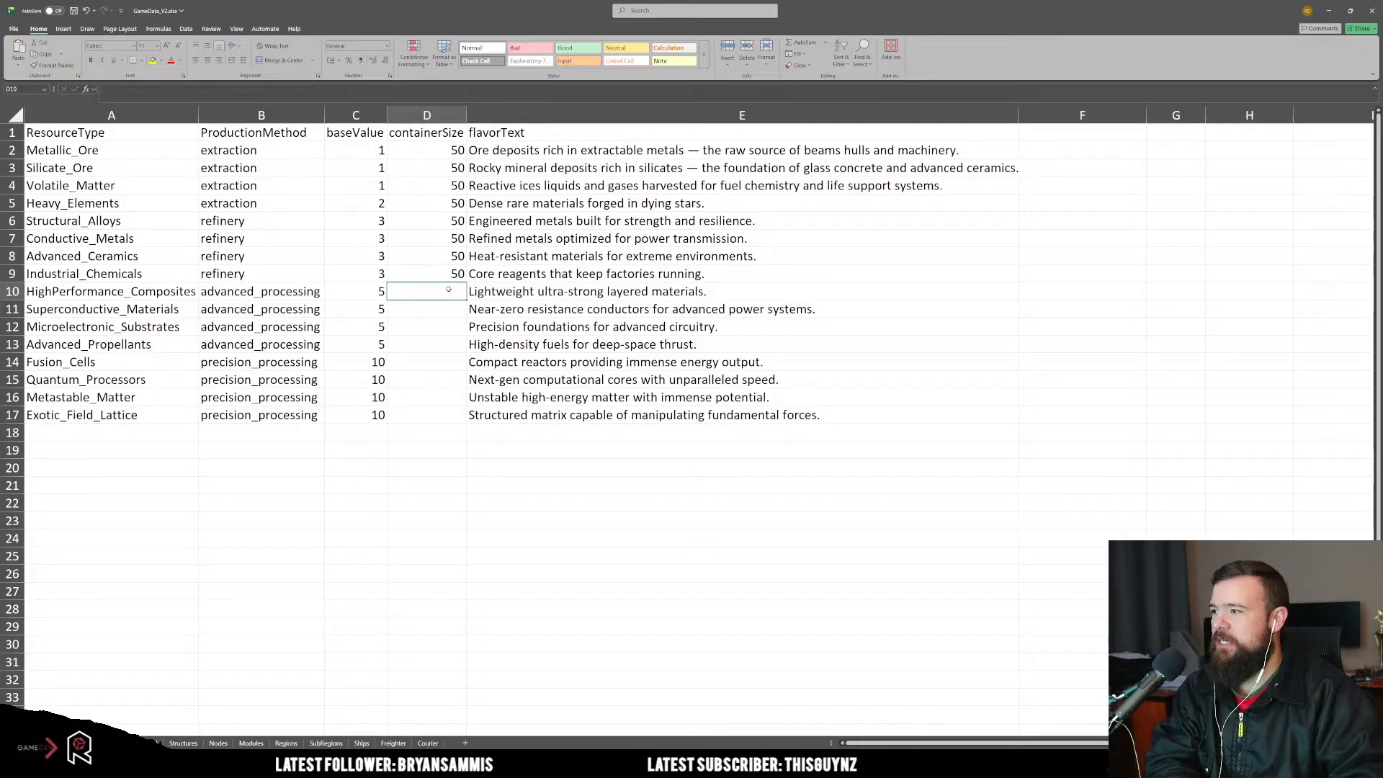
Step: Set the advanced_processing container sizes to 10 for HighPerformance_Composites, 20 for Superconductive_Materials and Microelectronic_Substrates, and 50 for Advanced_Propellants
key("Down")
key("Down")
key("Down")
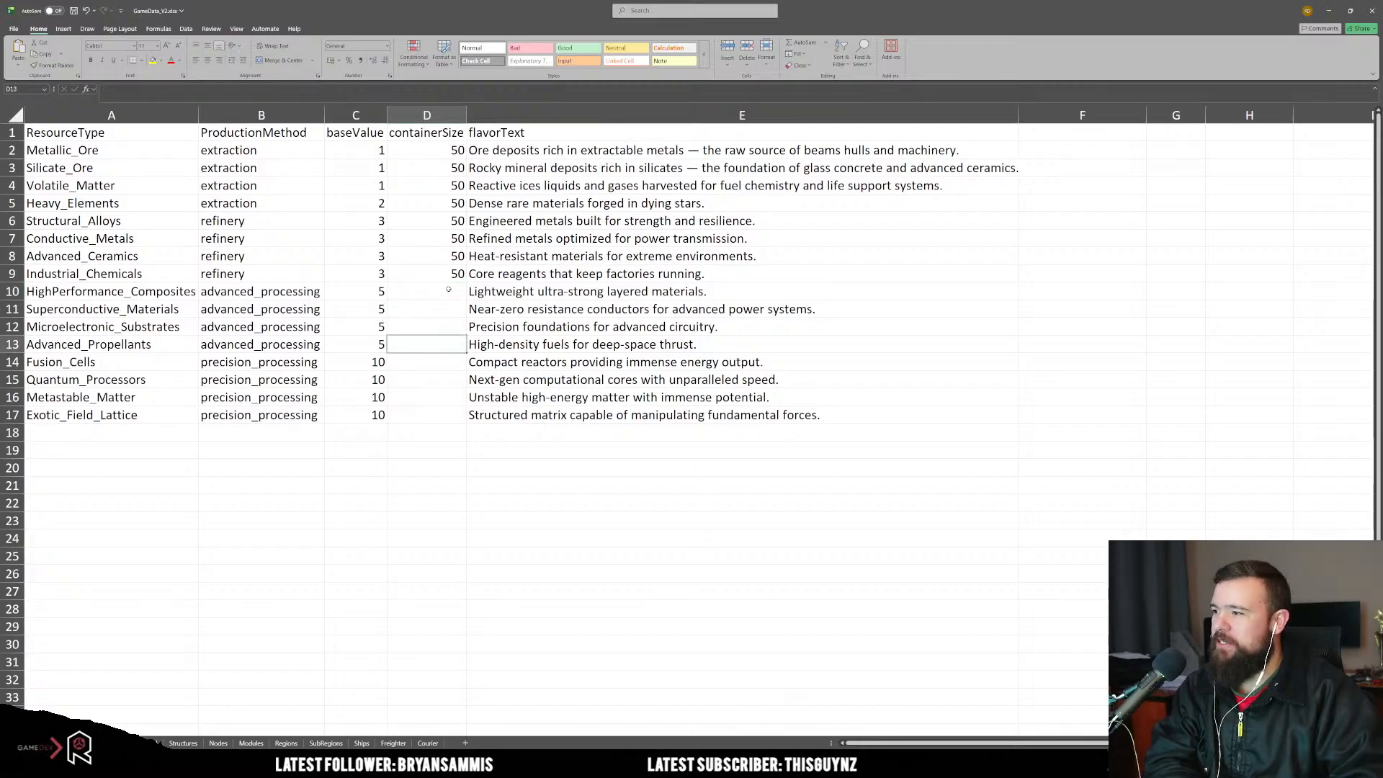
key("Up")
key("Up")
key("Up")
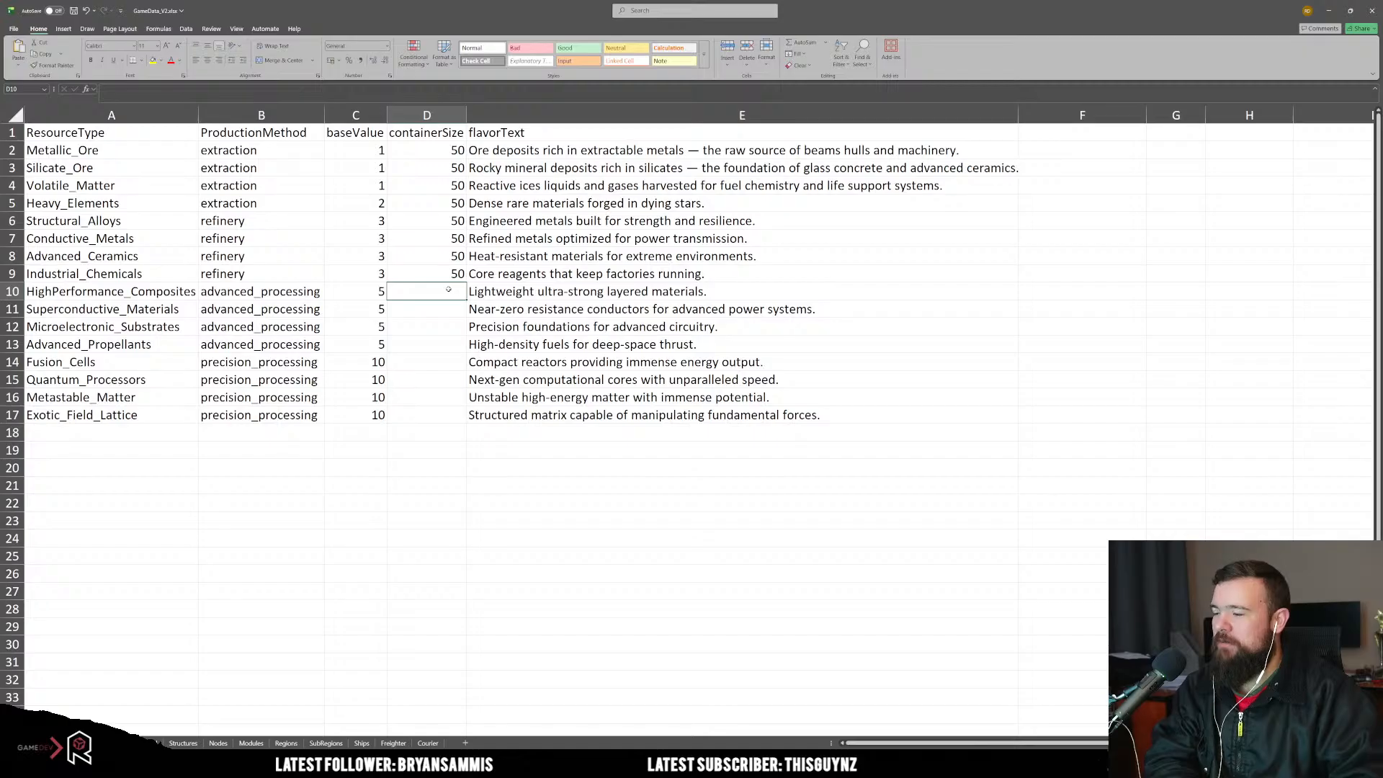
type("10")
key("Return")
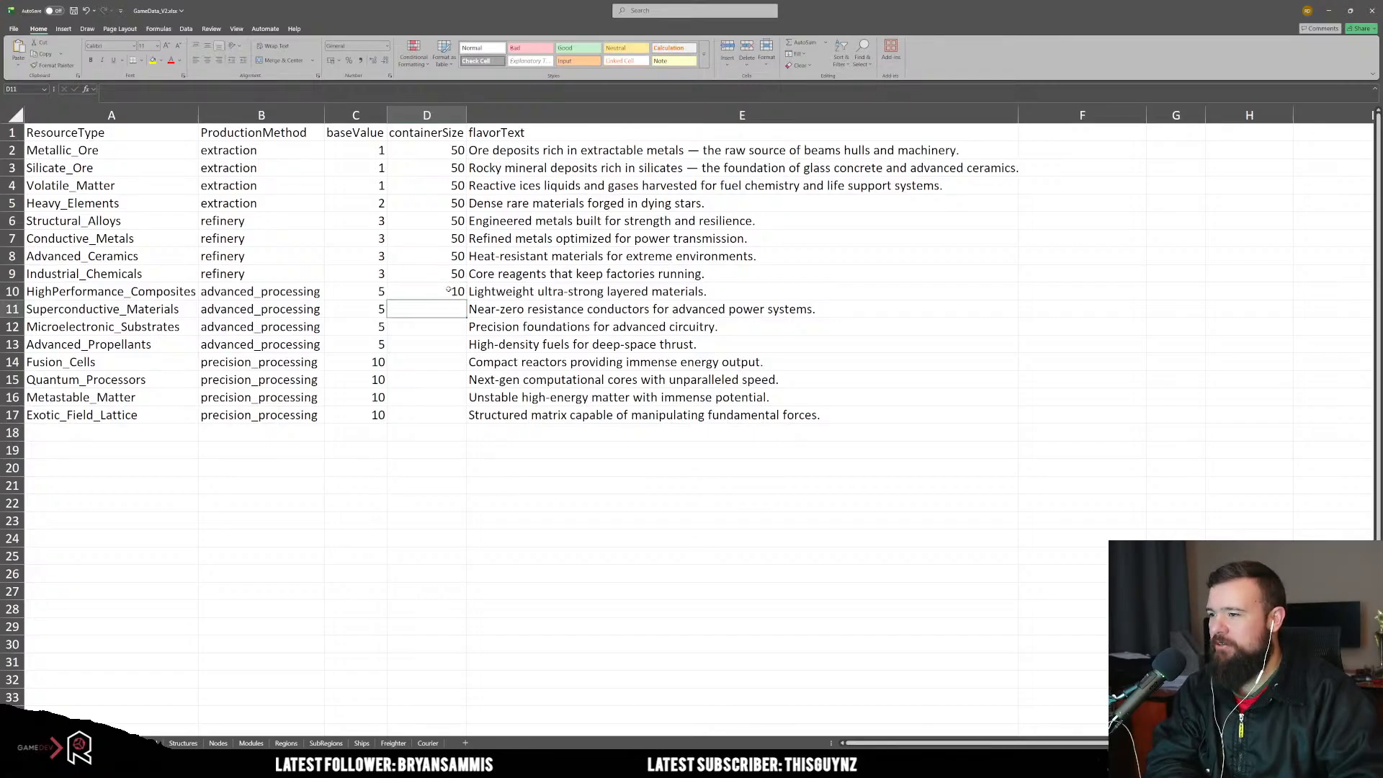
type("20")
key("Return")
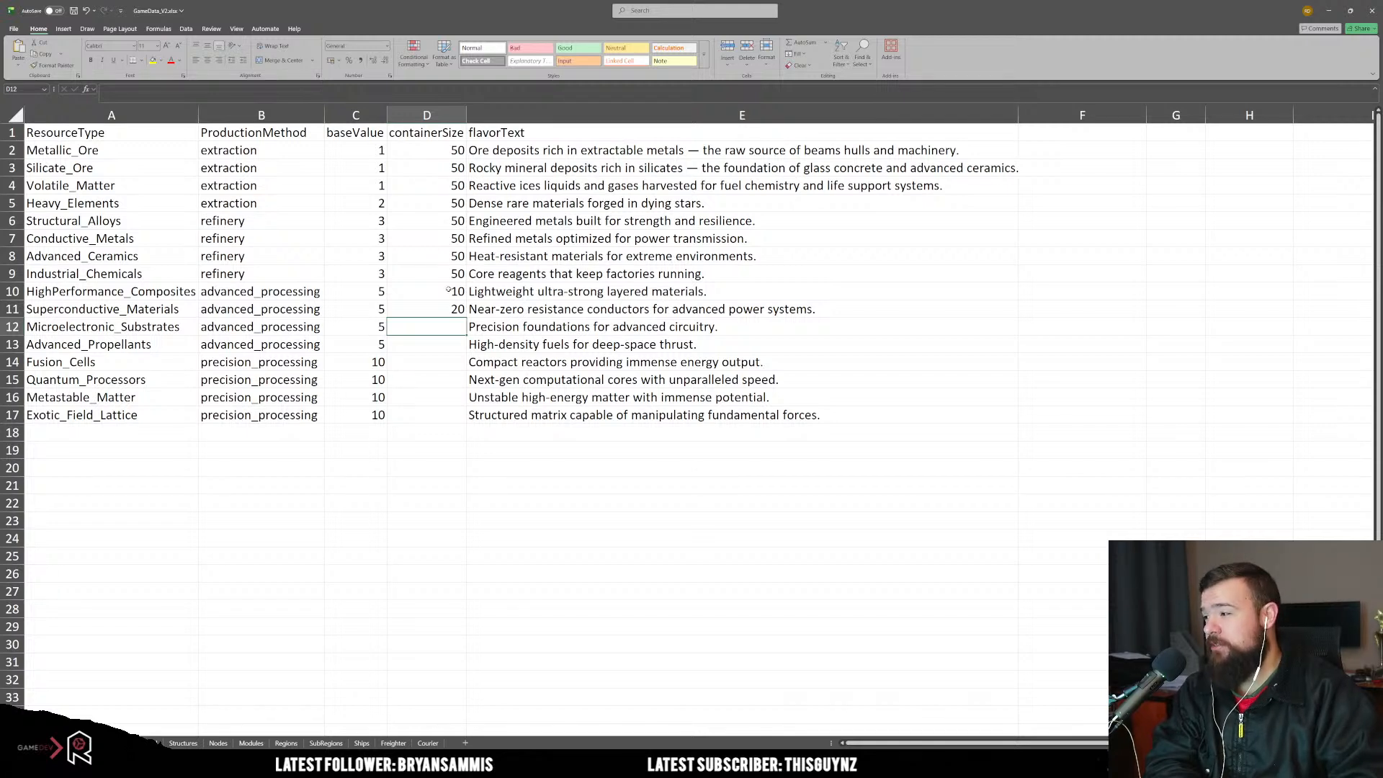
type("20")
key("Return")
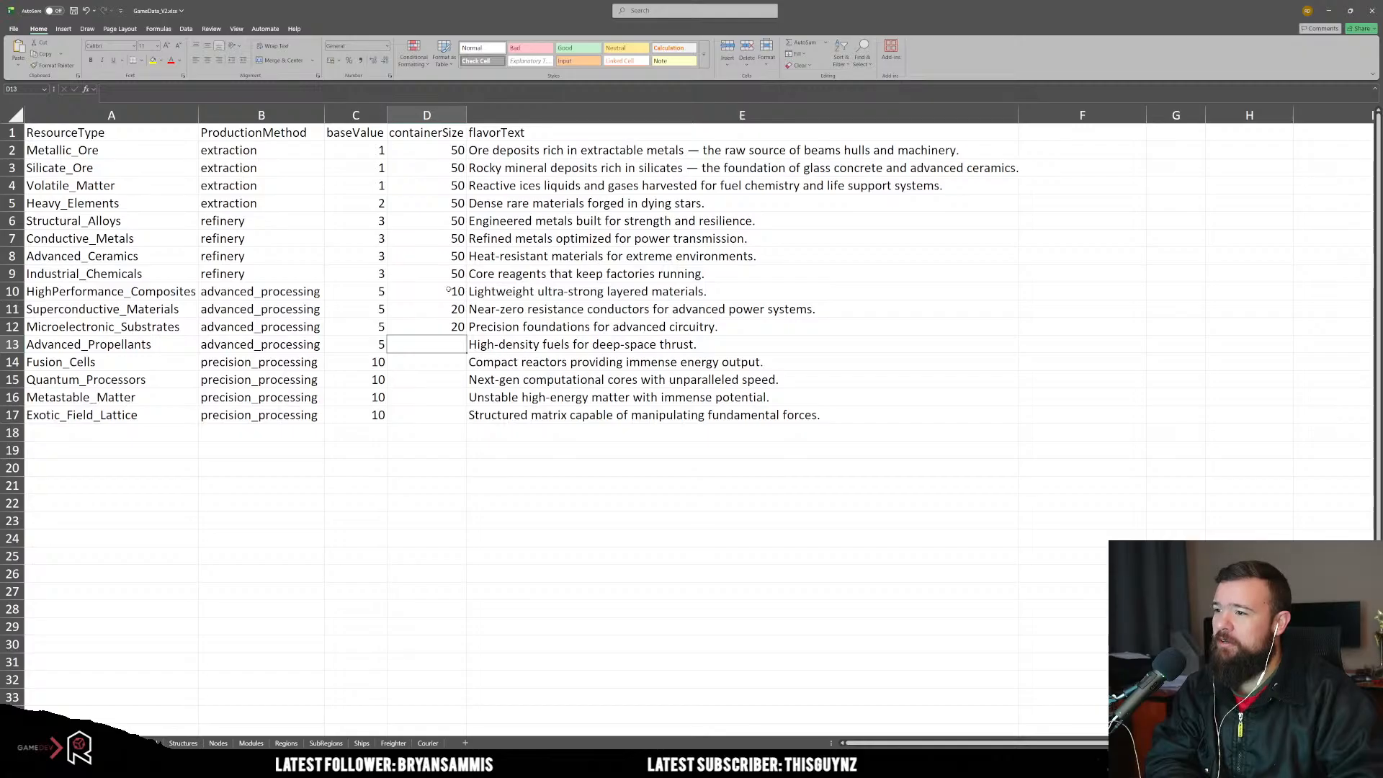
type("50")
key("Return")
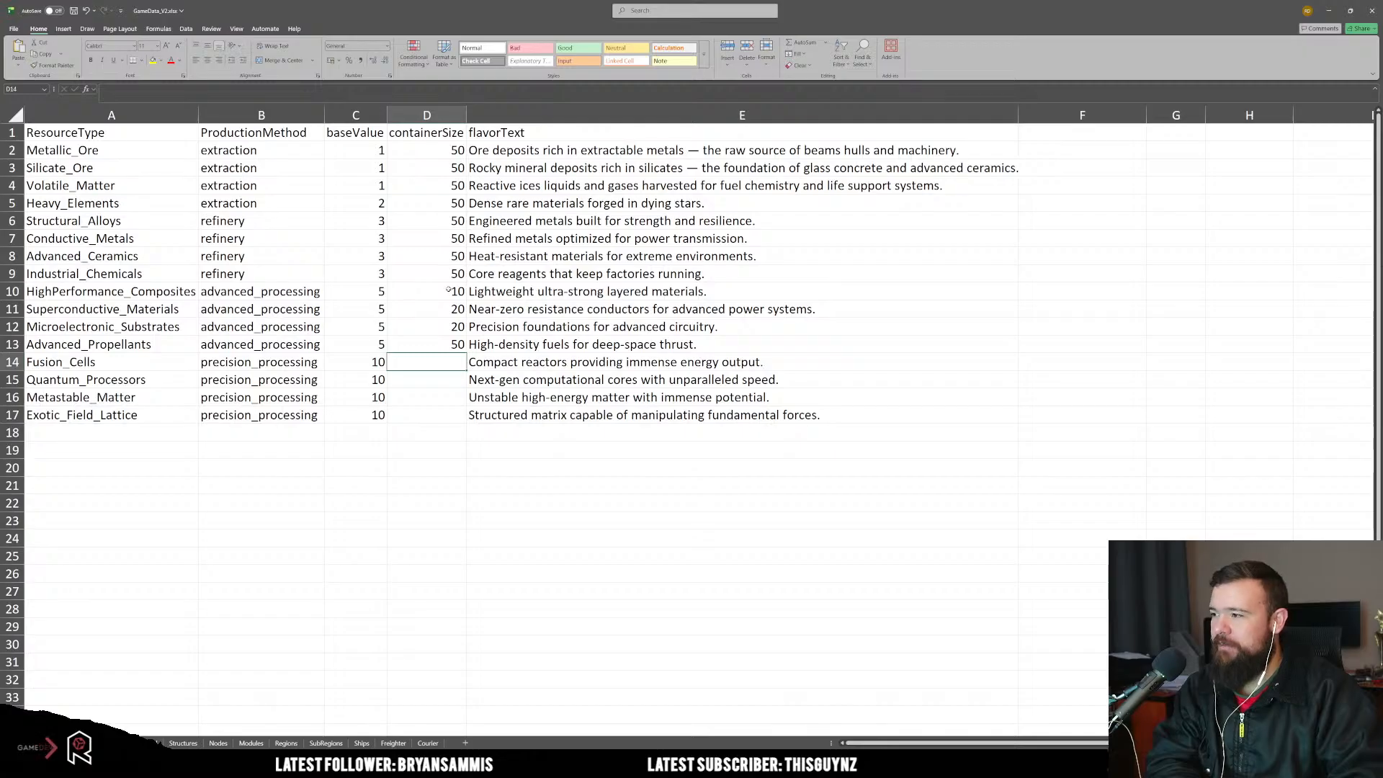
Step: Set the precision_processing container sizes to 5 for Fusion_Cells and Quantum_Processors and 2 for Metastable_Matter and Exotic_Field_Lattice
type("5")
key("Return")
type("5")
key("Return")
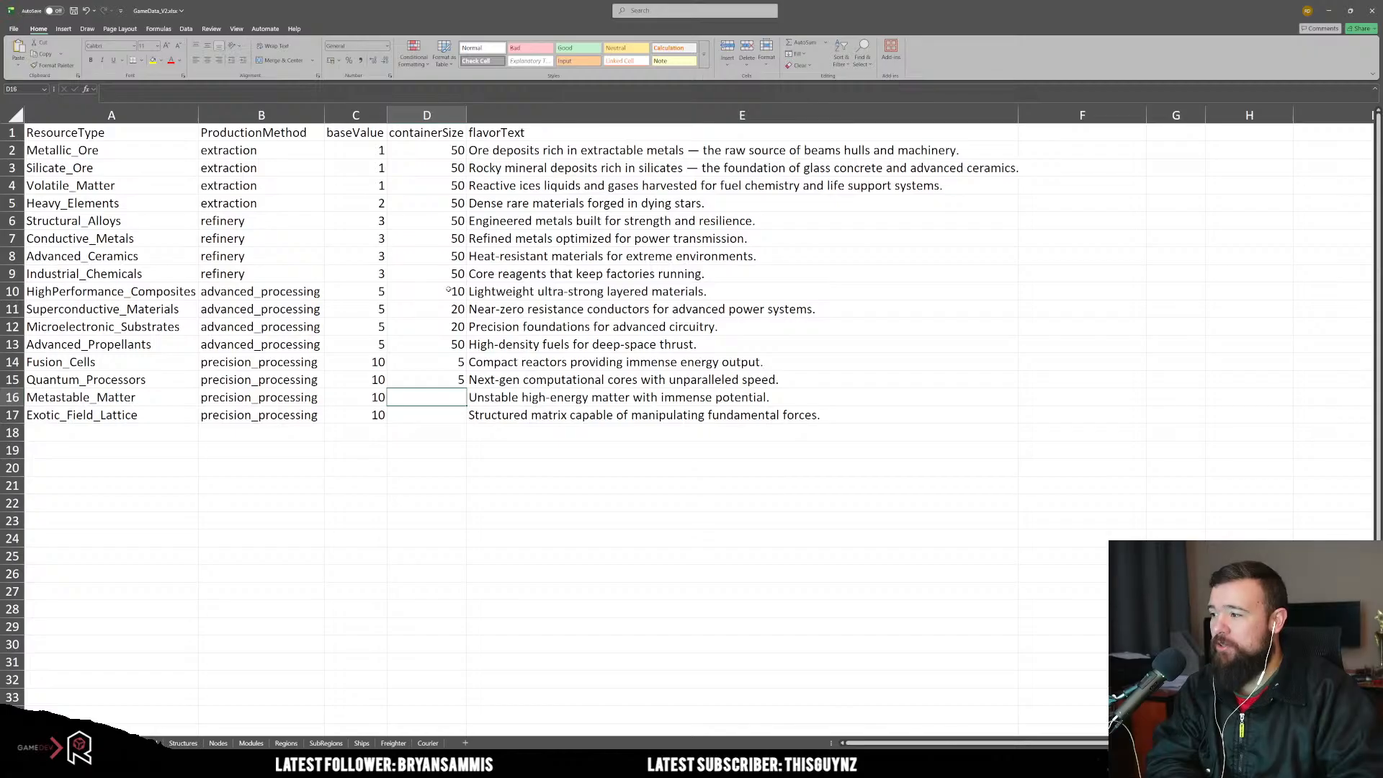
type("2")
key("Return")
type("2")
key("ctrl+Return")
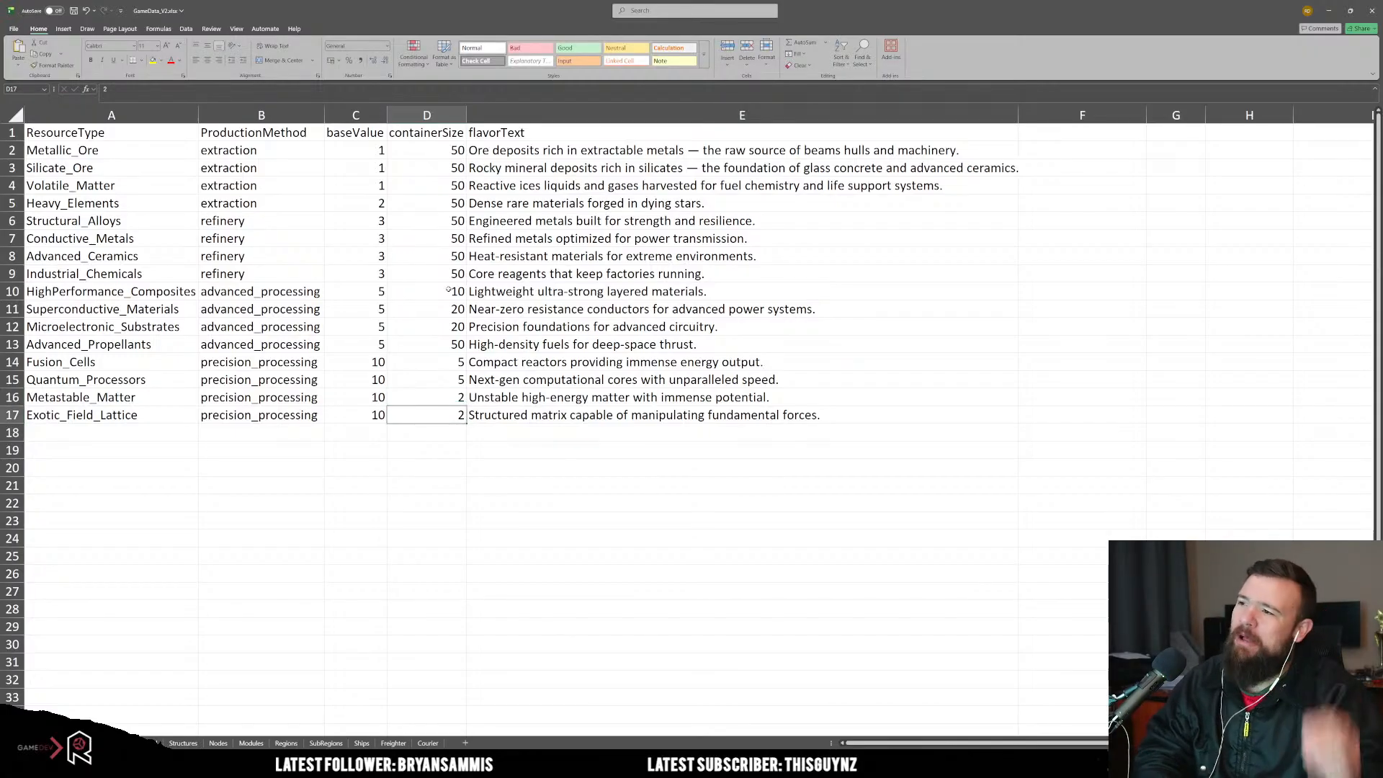
Step: Change the containerSize of Metallic_Ore and Silicate_Ore to 100
left_click(430, 161)
left_click_drag(431, 152, 428, 201)
left_click(426, 202)
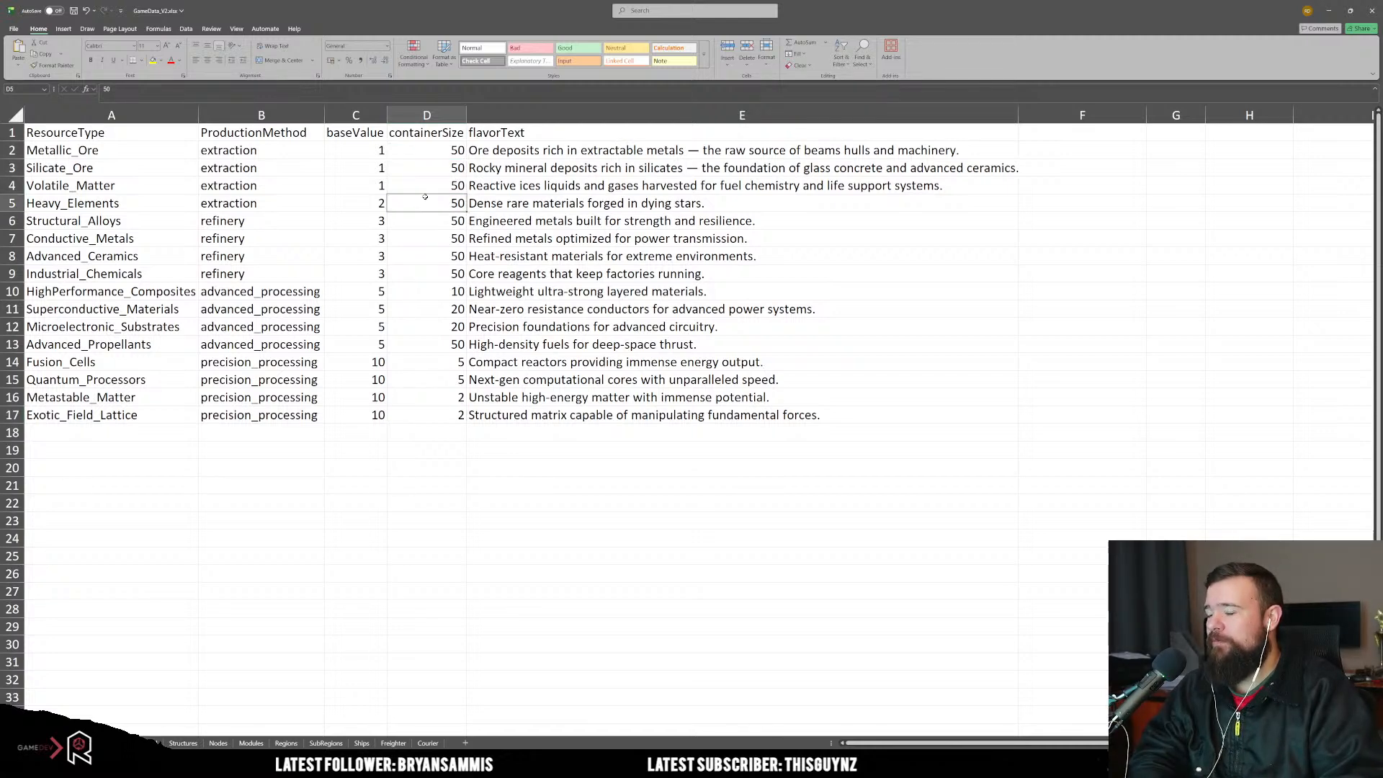
left_click(423, 153)
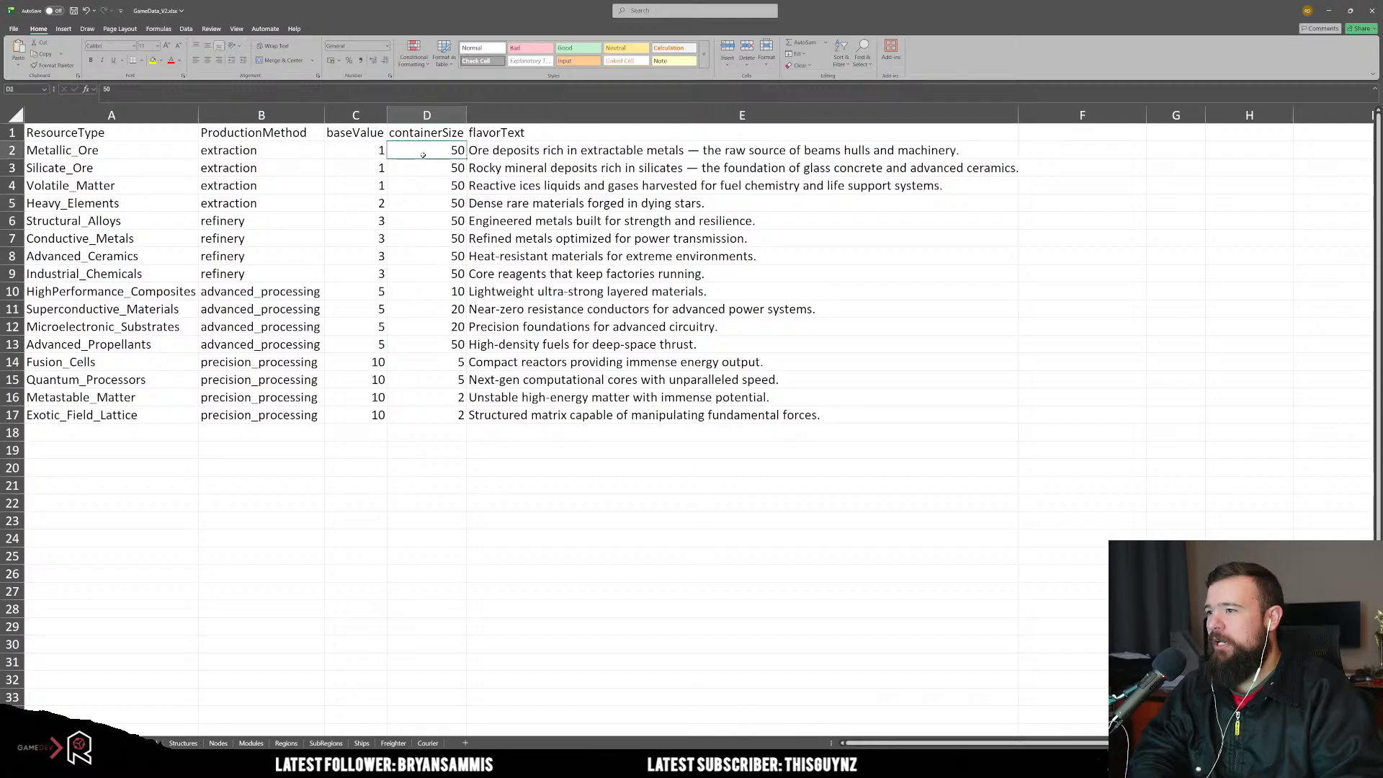
type("100")
key("Return")
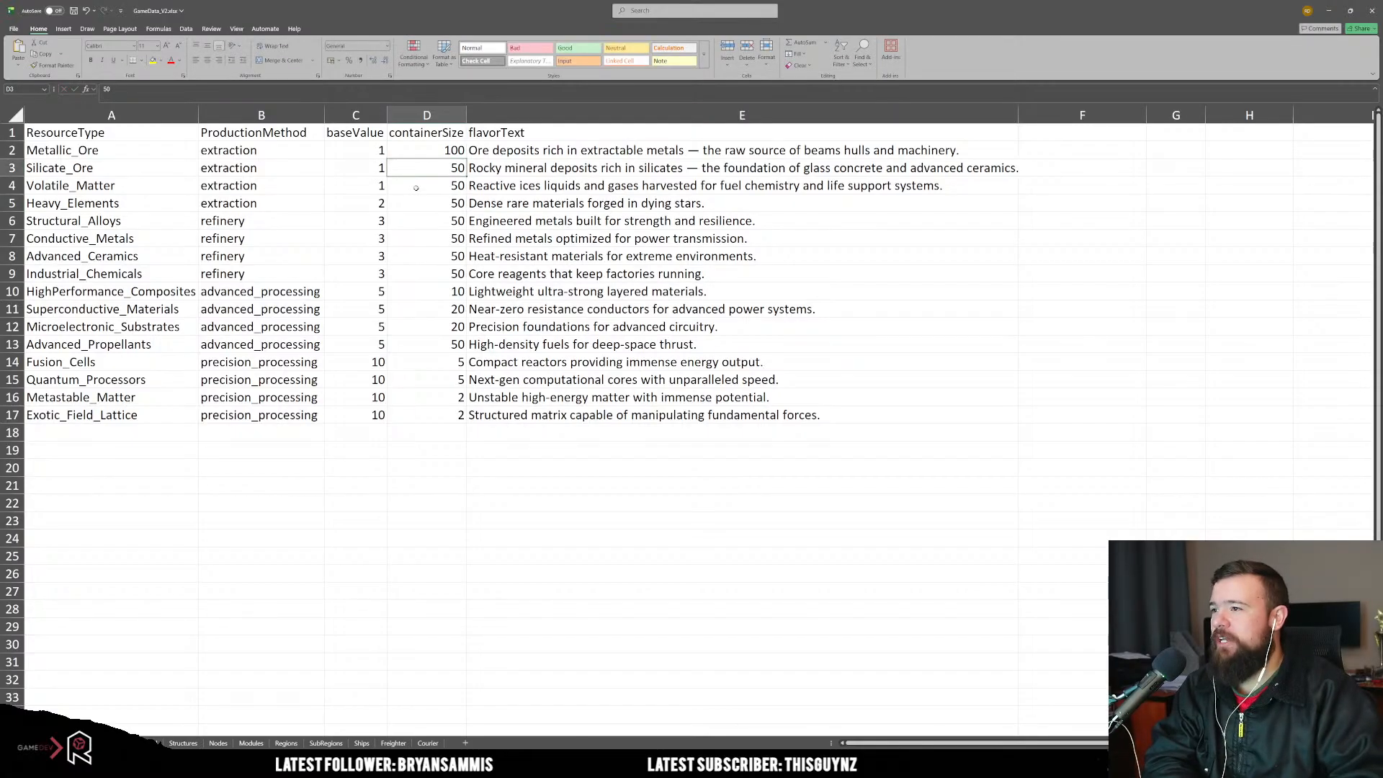
type("100")
key("Return")
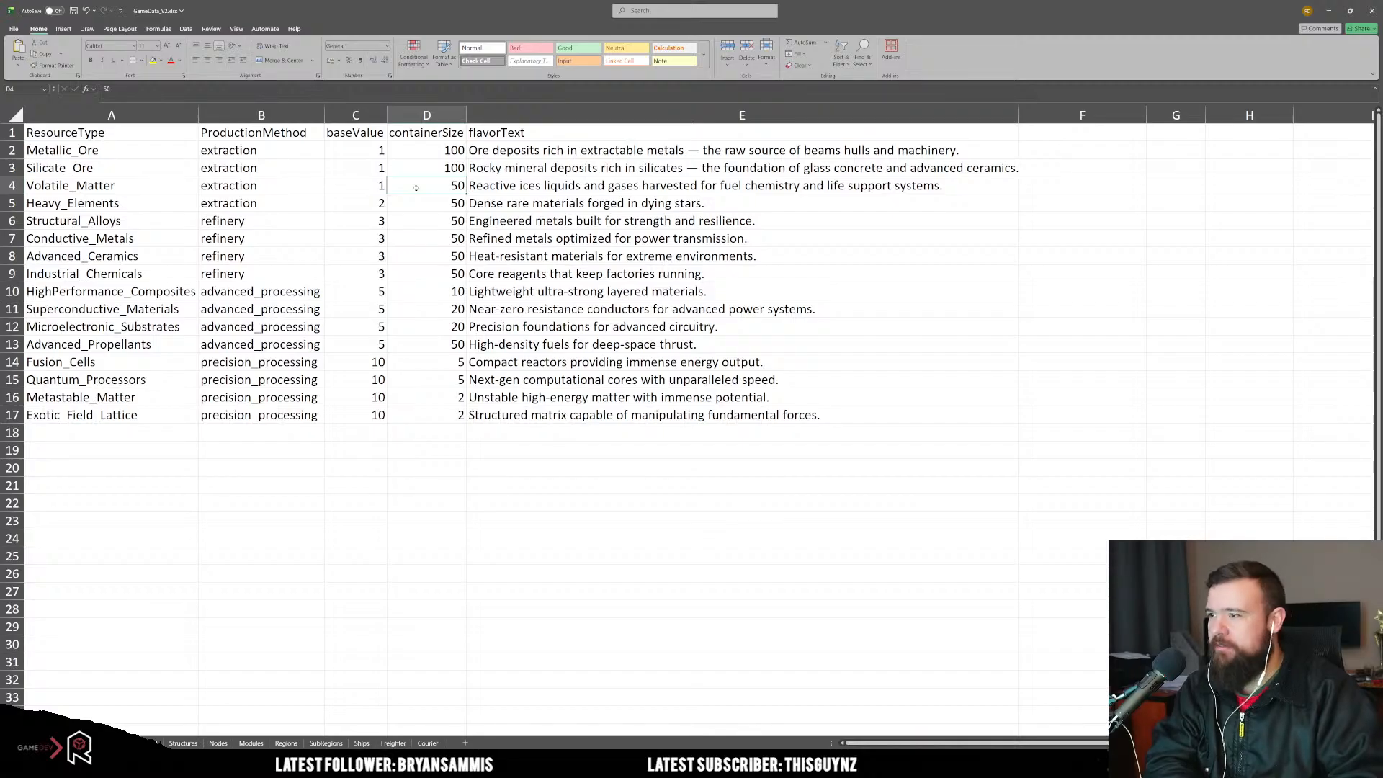
key("Down")
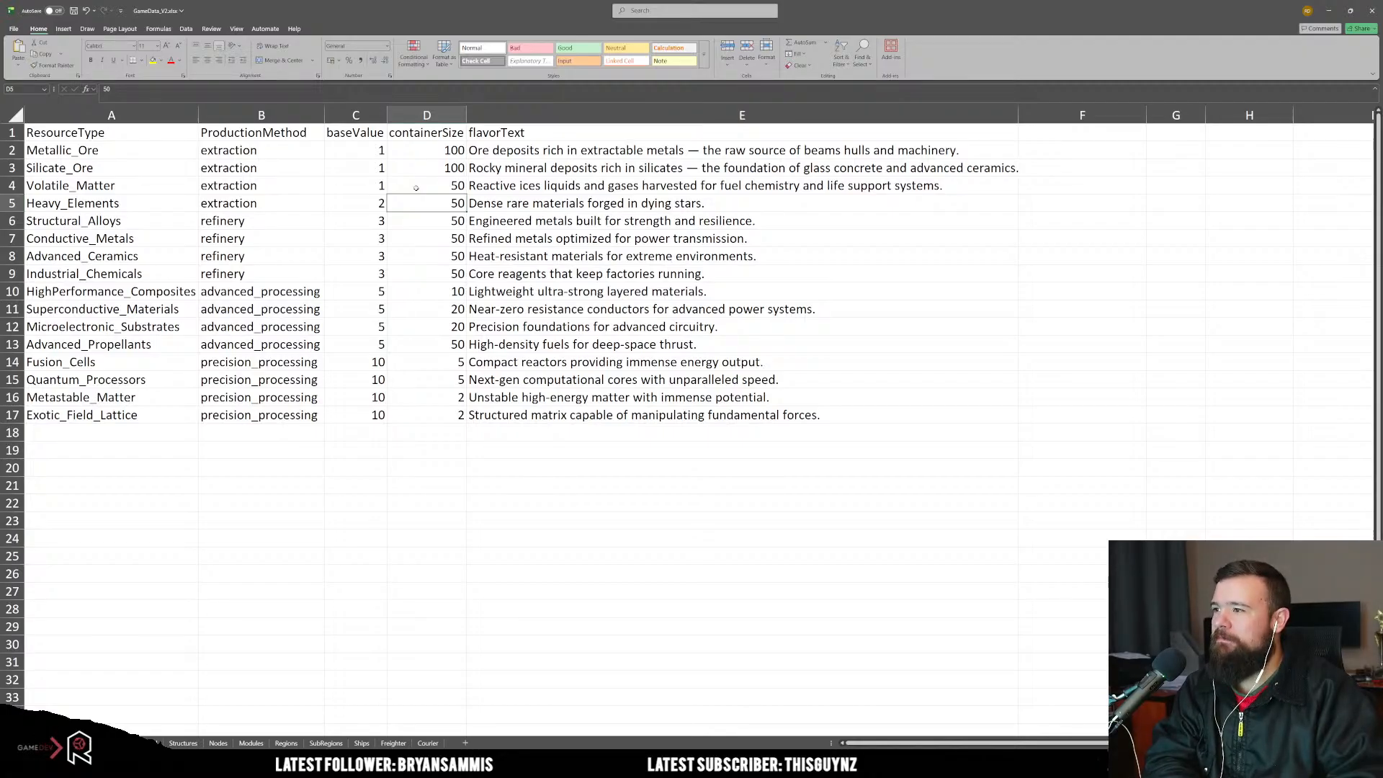
Step: Insert a column headed density between containerSize and flavorText, and fit its width to the header
right_click(484, 117)
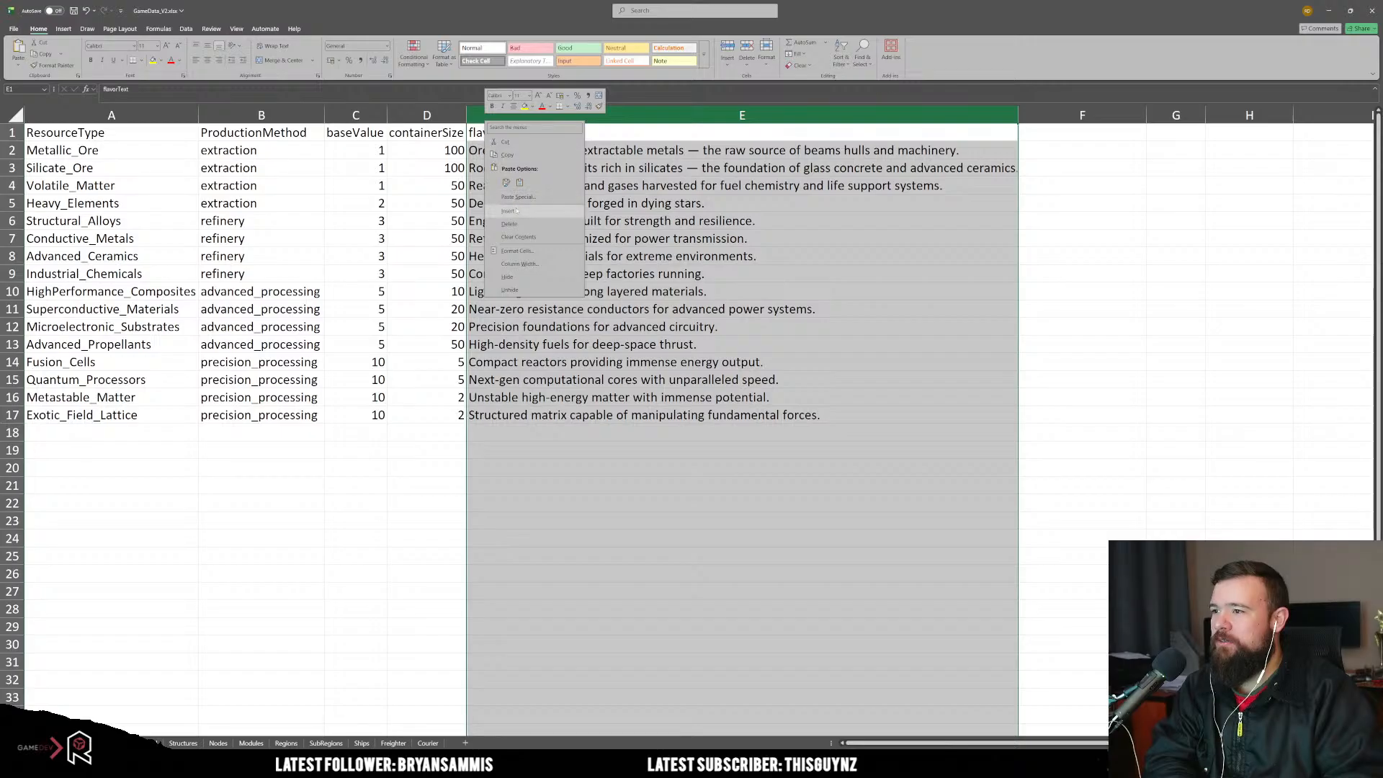
left_click(533, 212)
left_click(522, 136)
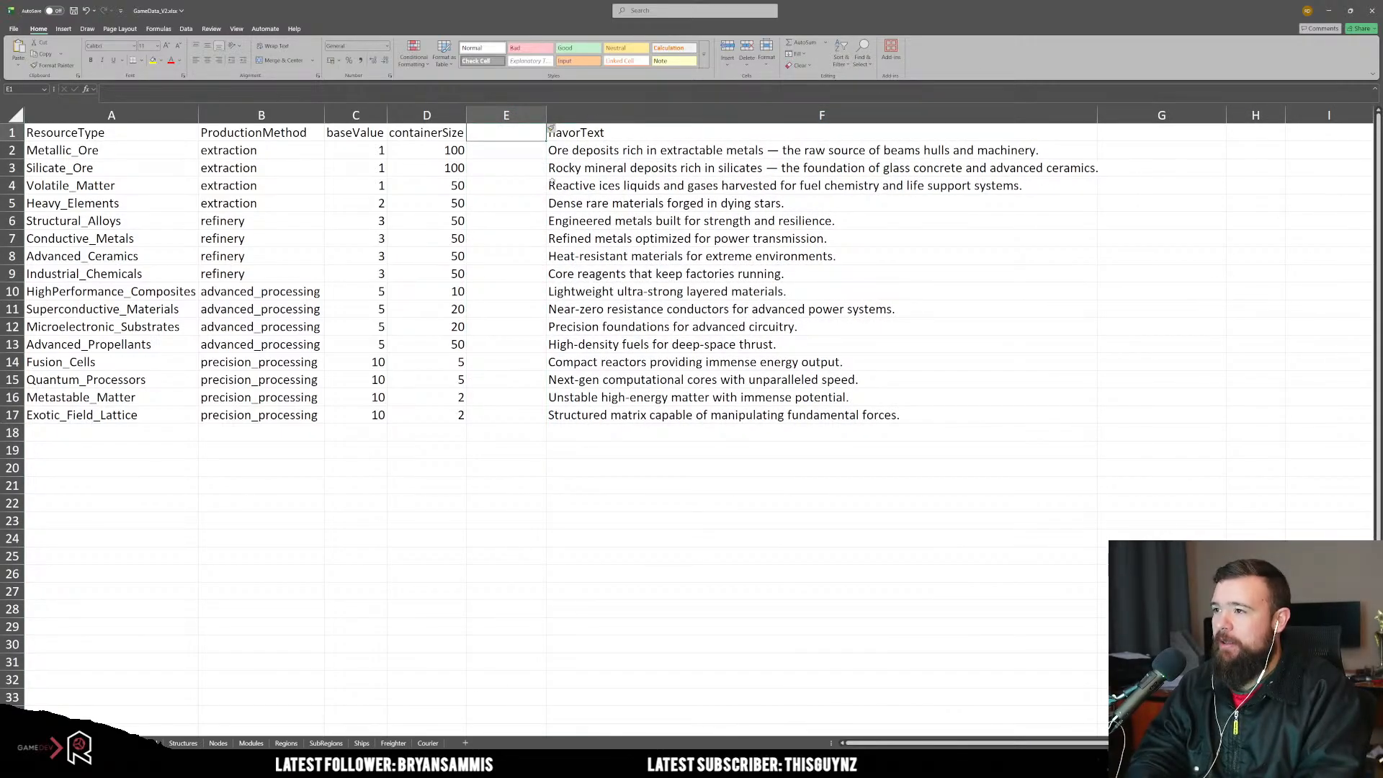
type("den")
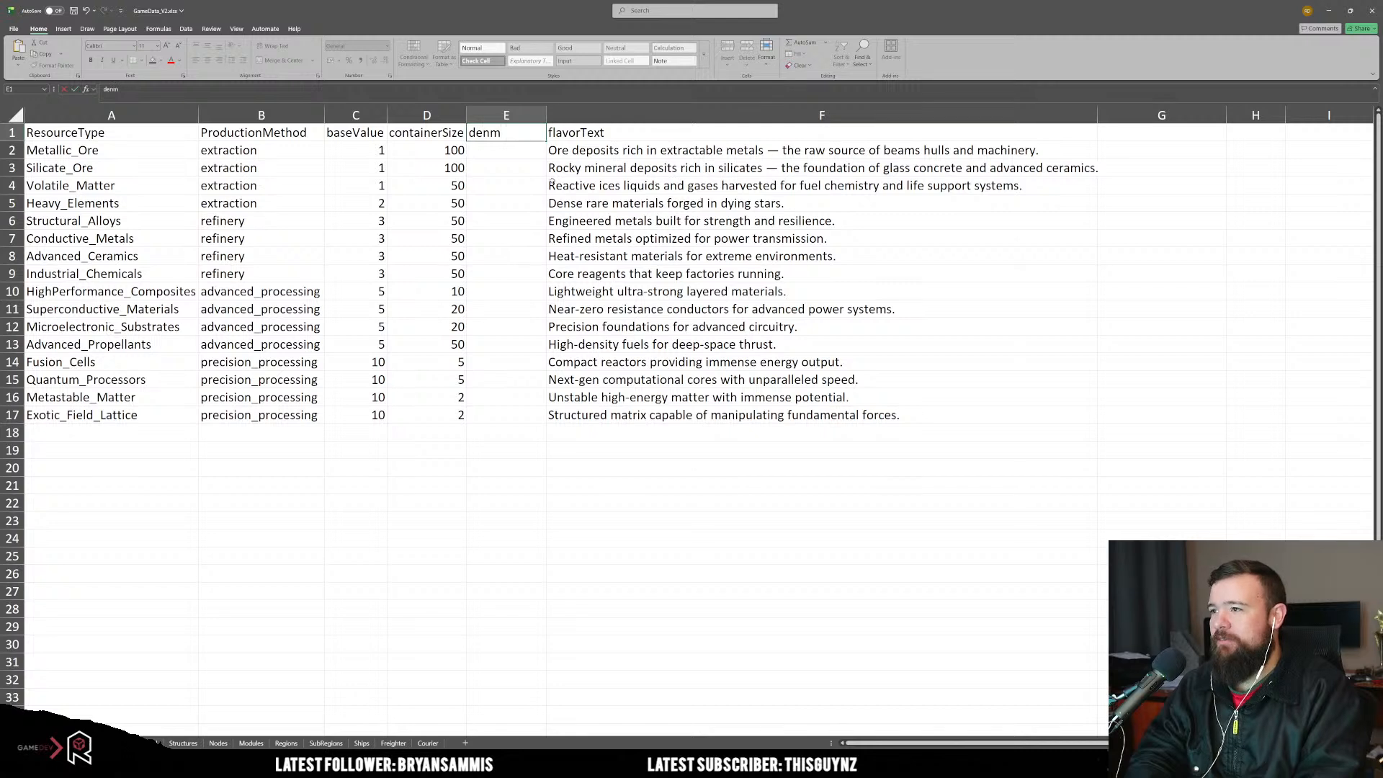
type("sity")
key("Return")
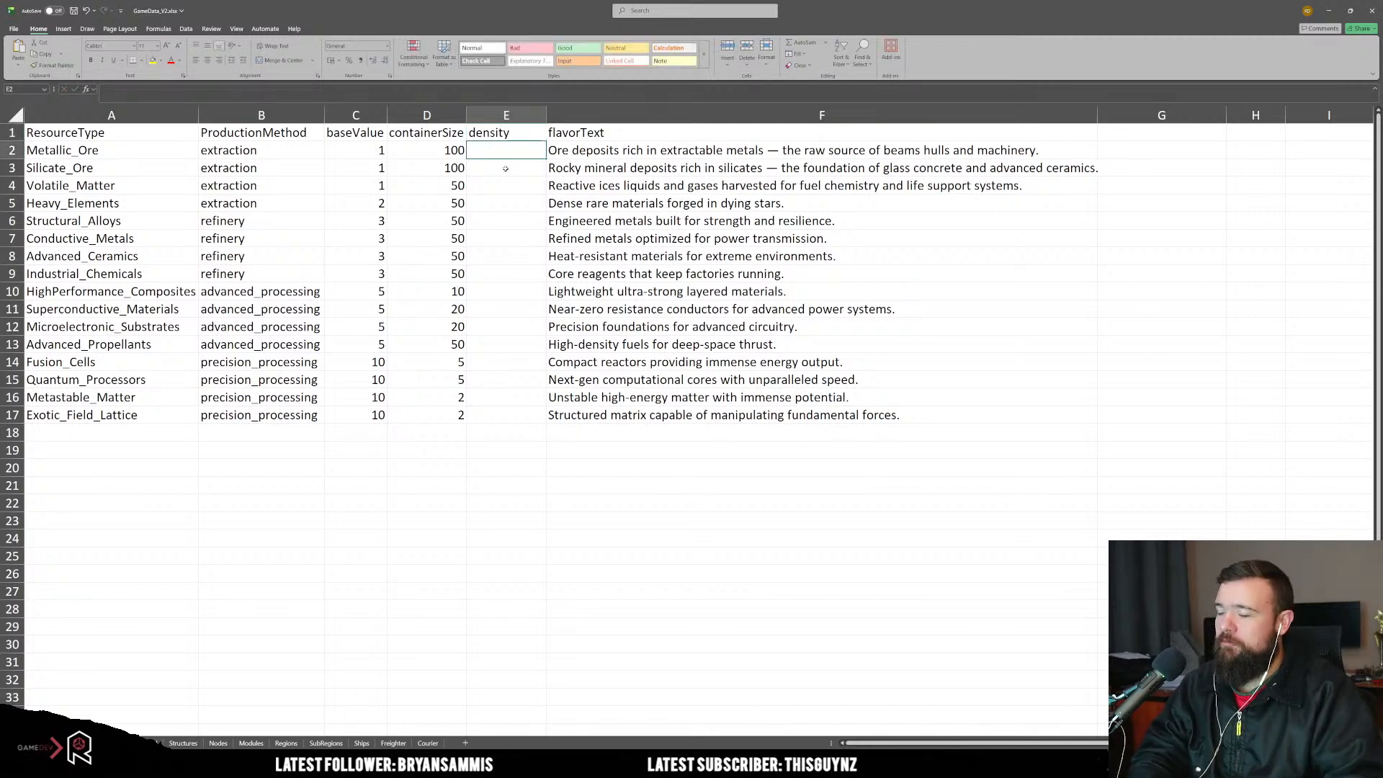
left_click(504, 116)
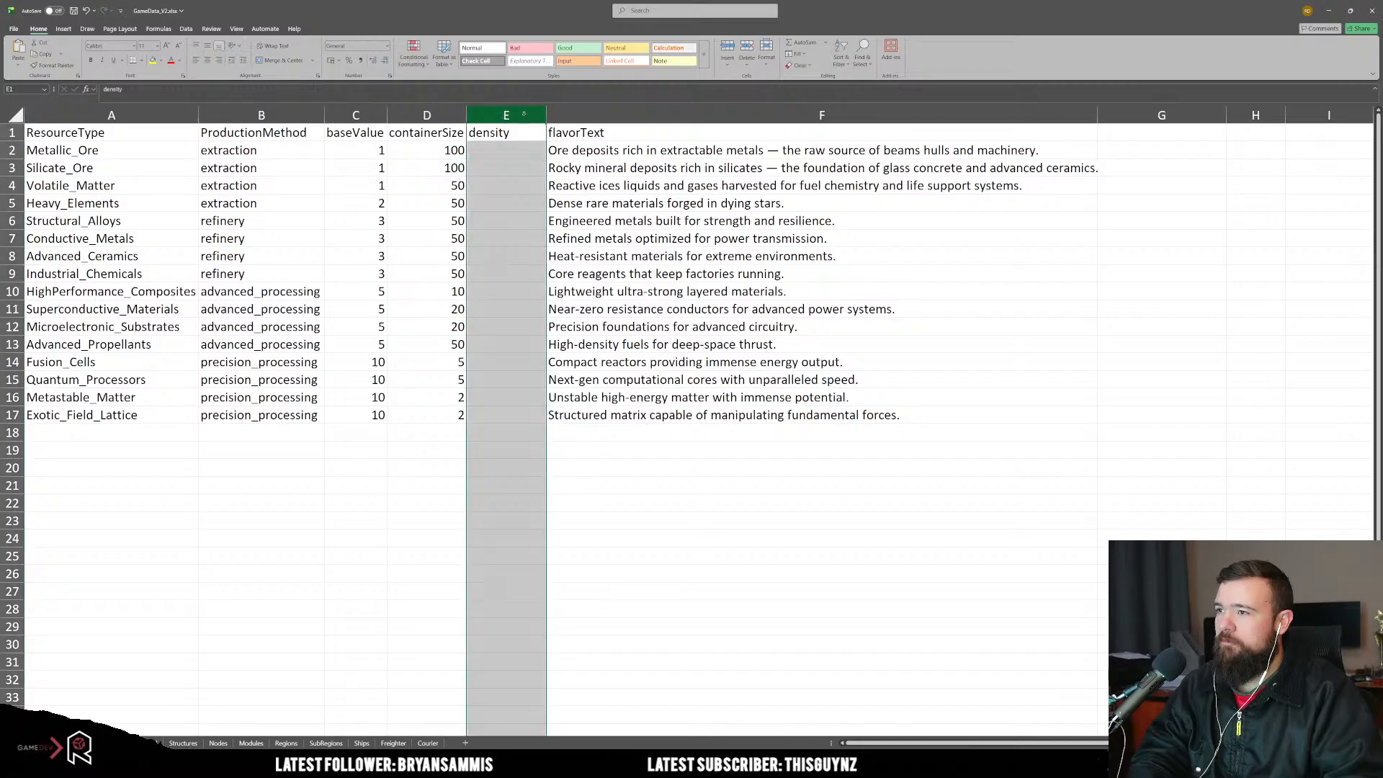
double_click(546, 115)
left_click(576, 256)
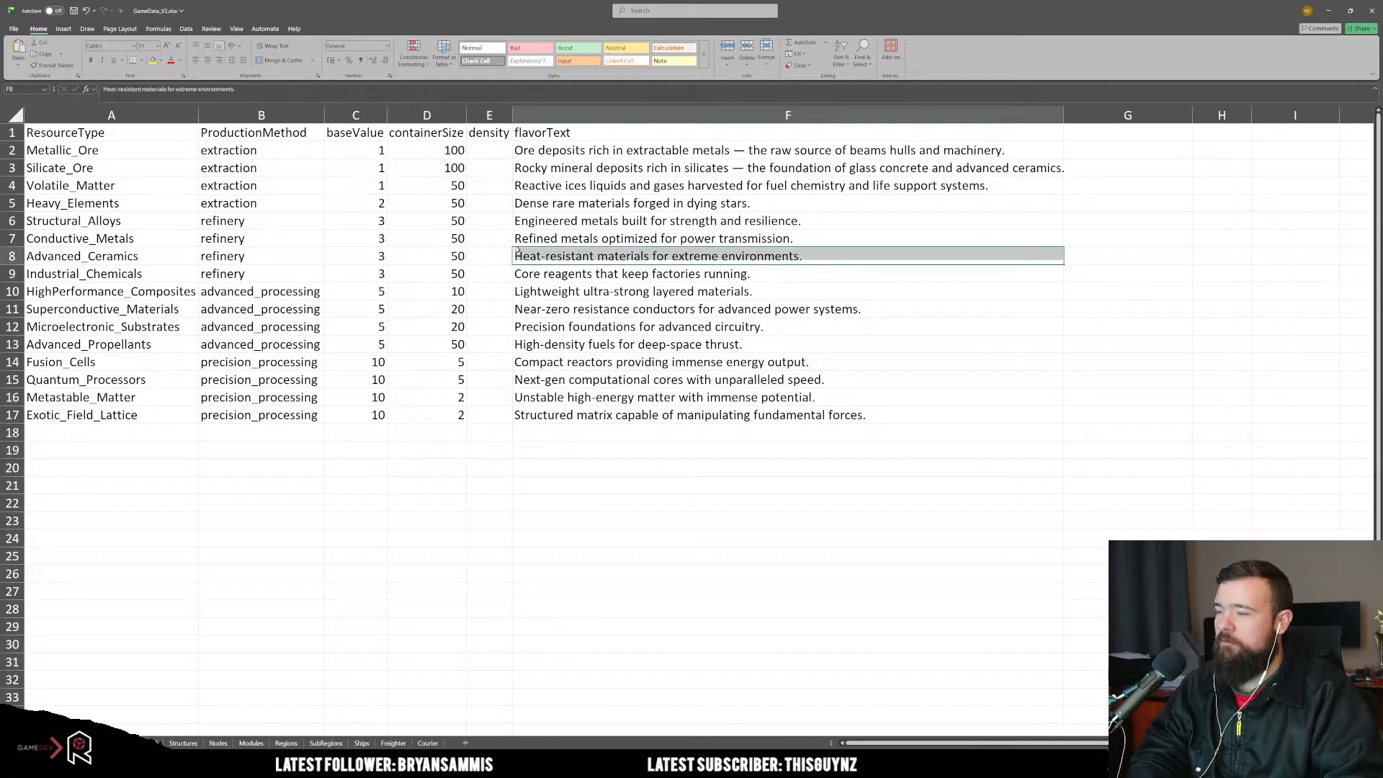
left_click(490, 152)
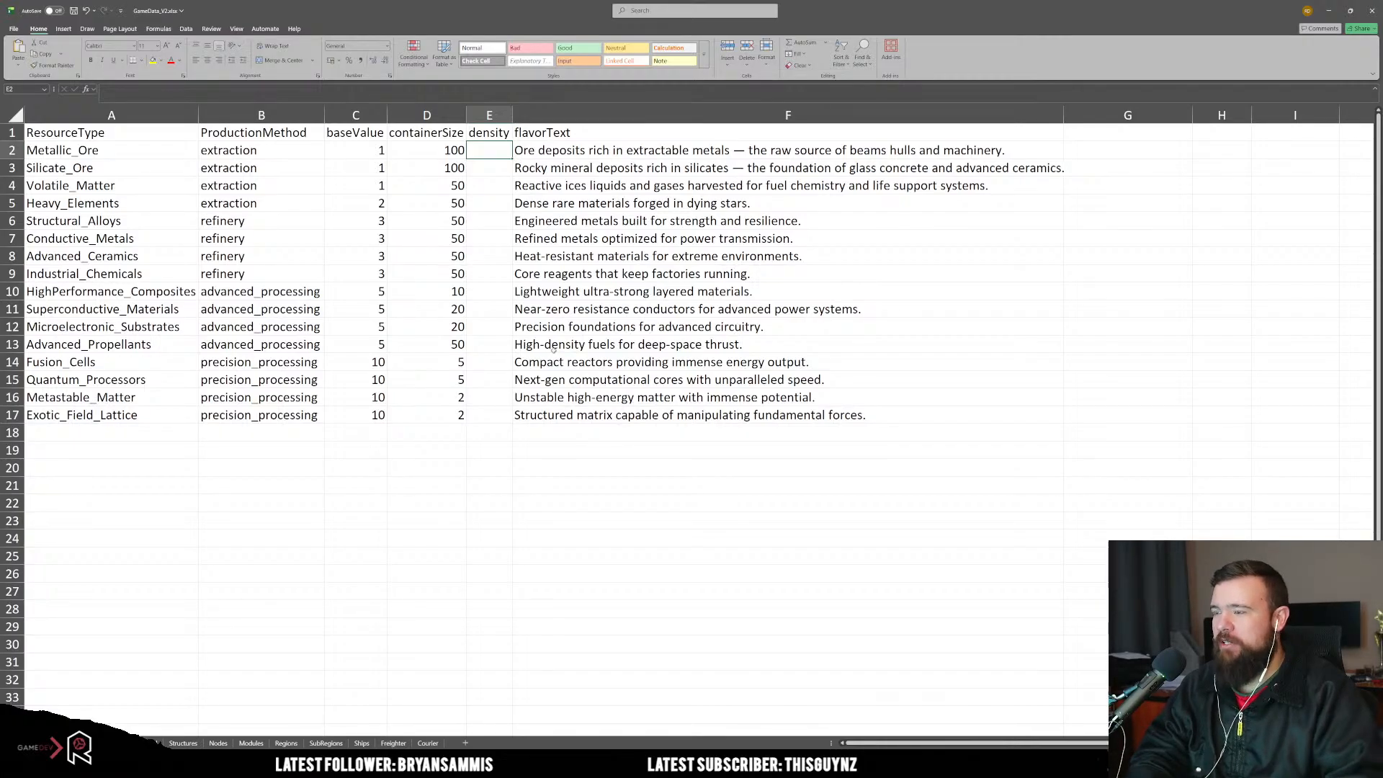
left_click_drag(443, 155, 433, 425)
left_click(489, 468)
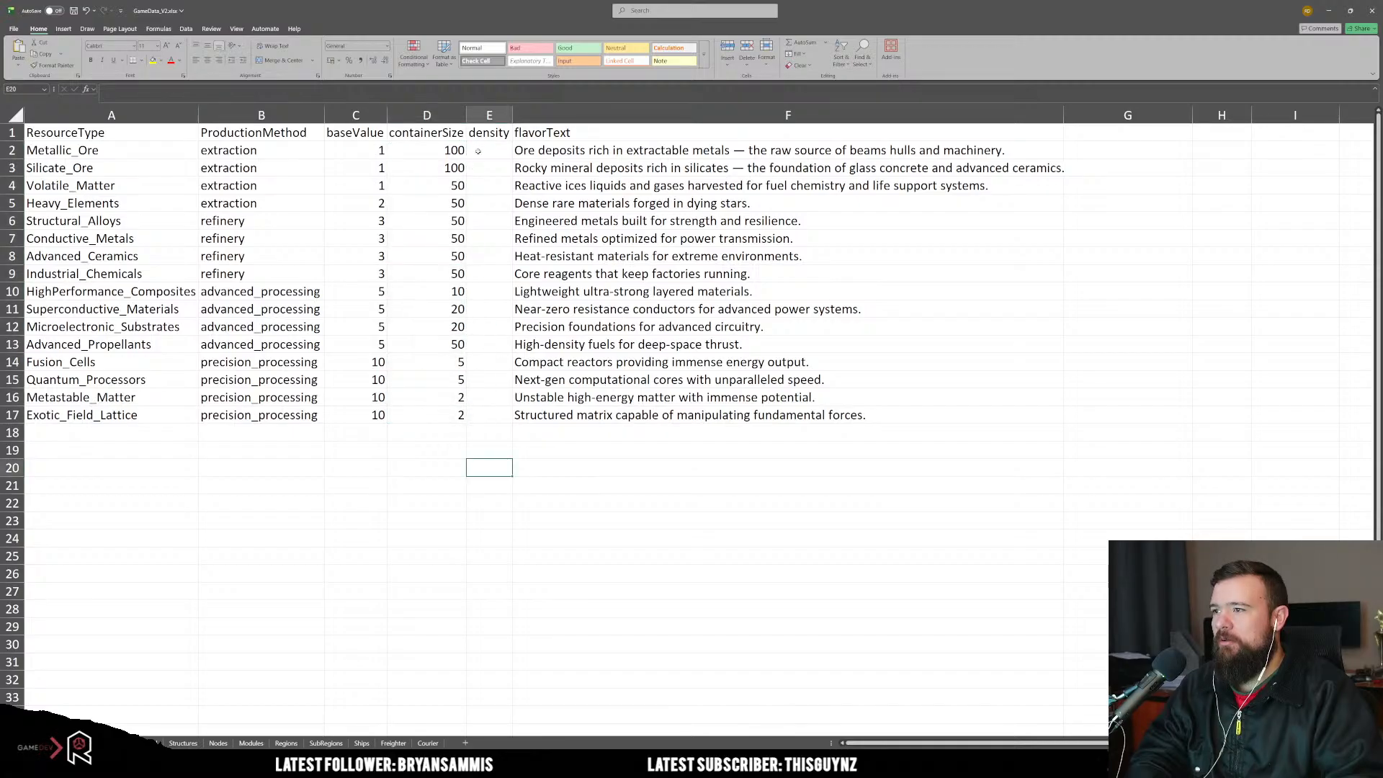
left_click(477, 151)
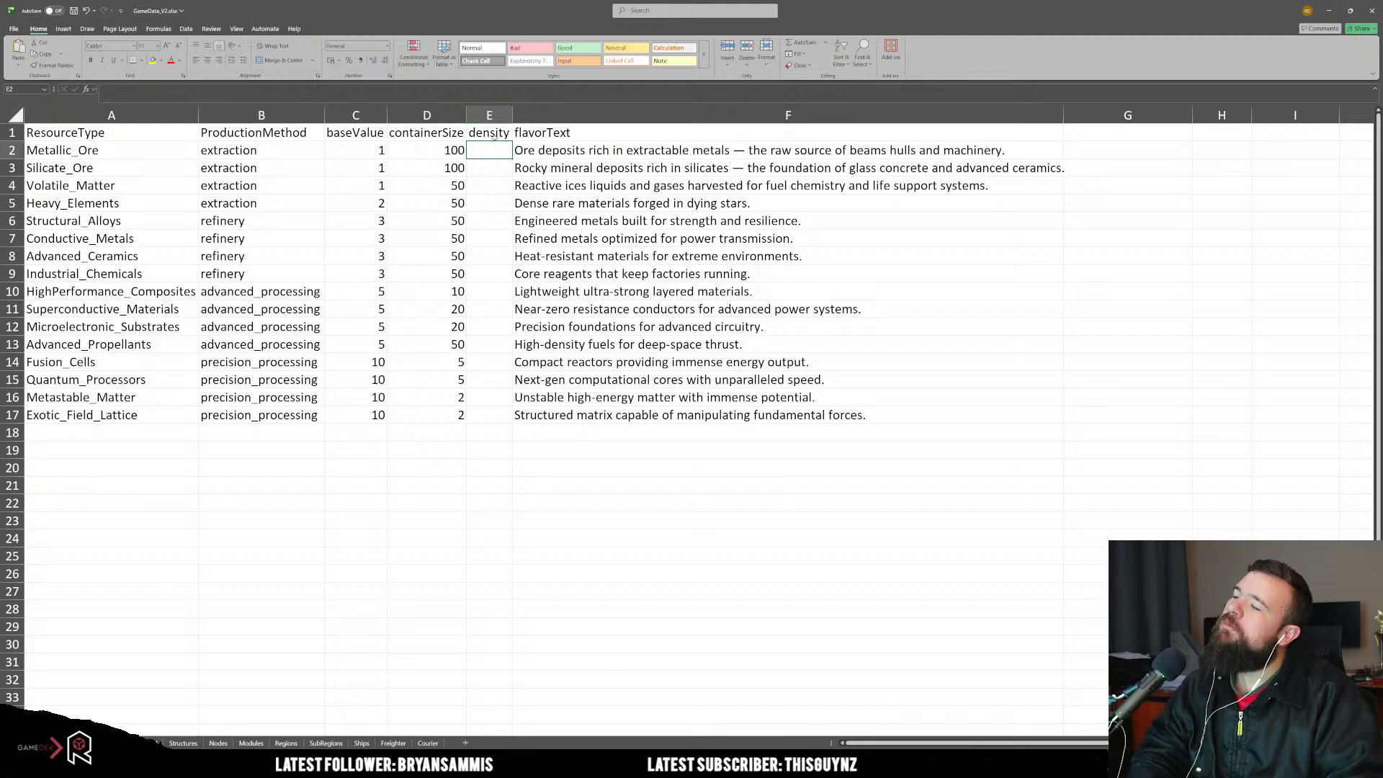
Step: Insert a column headed totalContainerMass between density and flavorText, and fit its width to the header
right_click(526, 120)
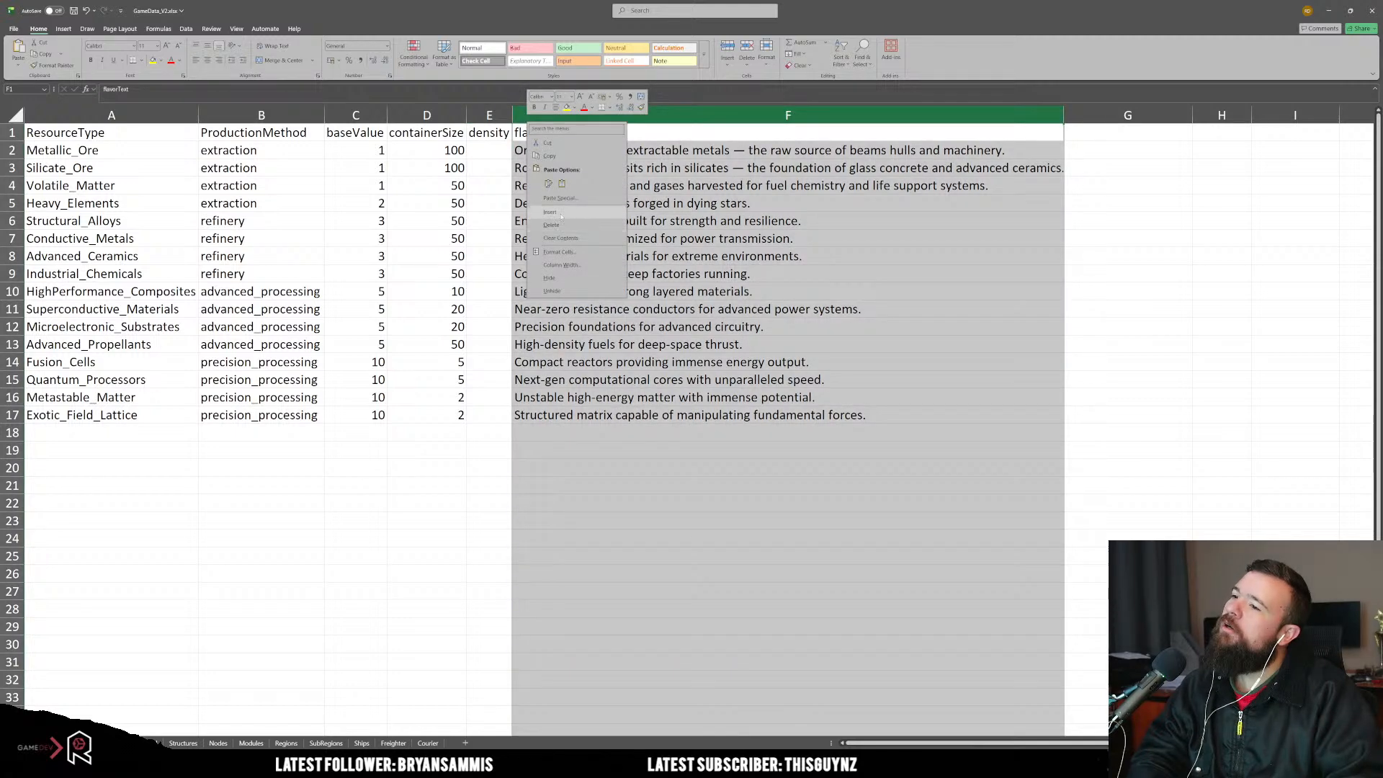
left_click(562, 215)
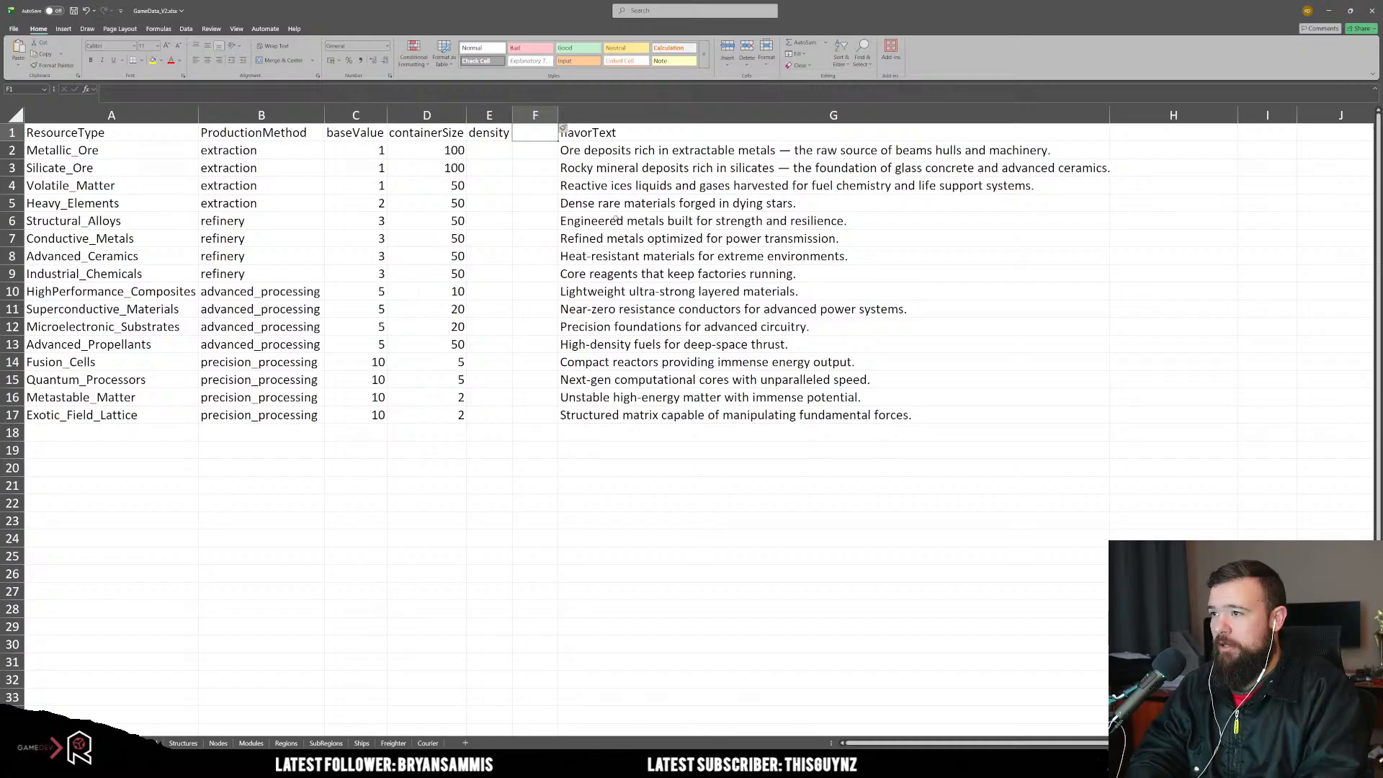
type("tot")
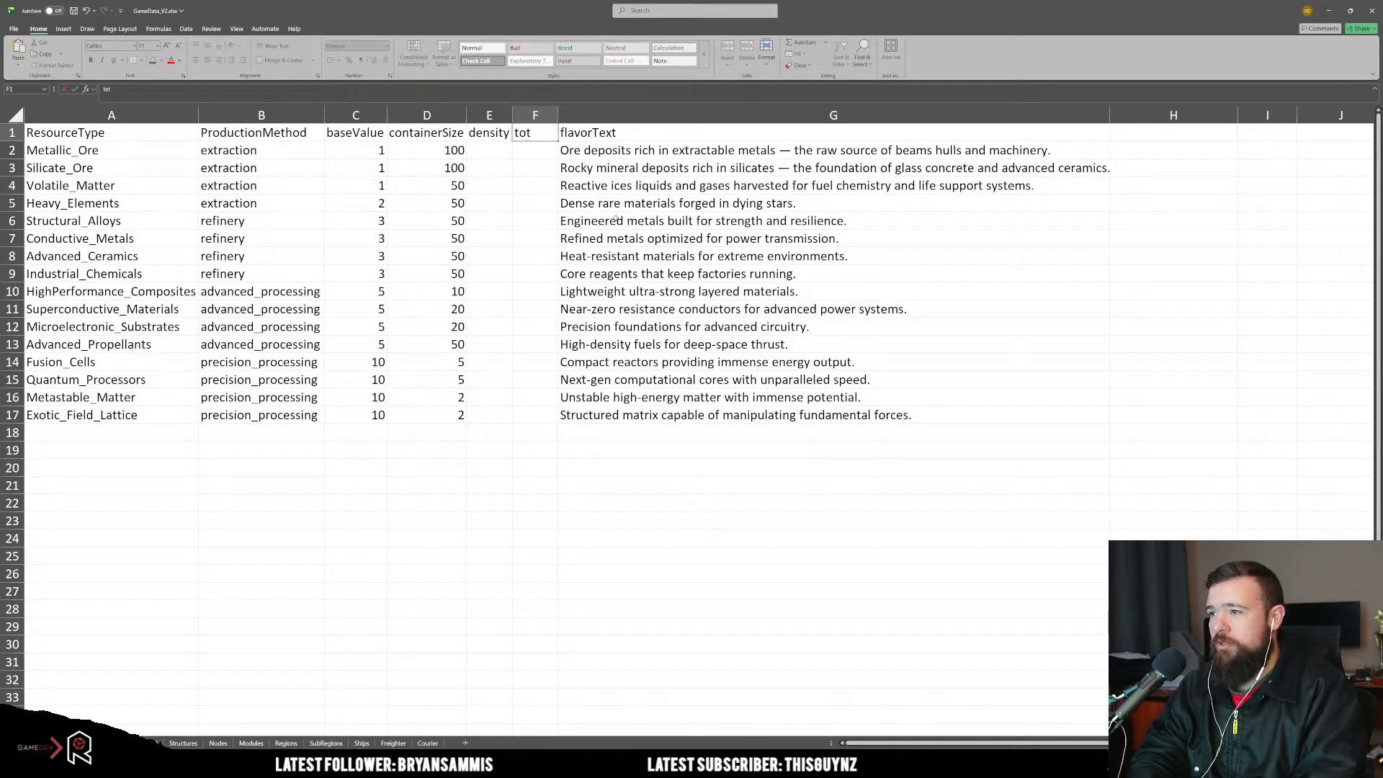
type("alContaine")
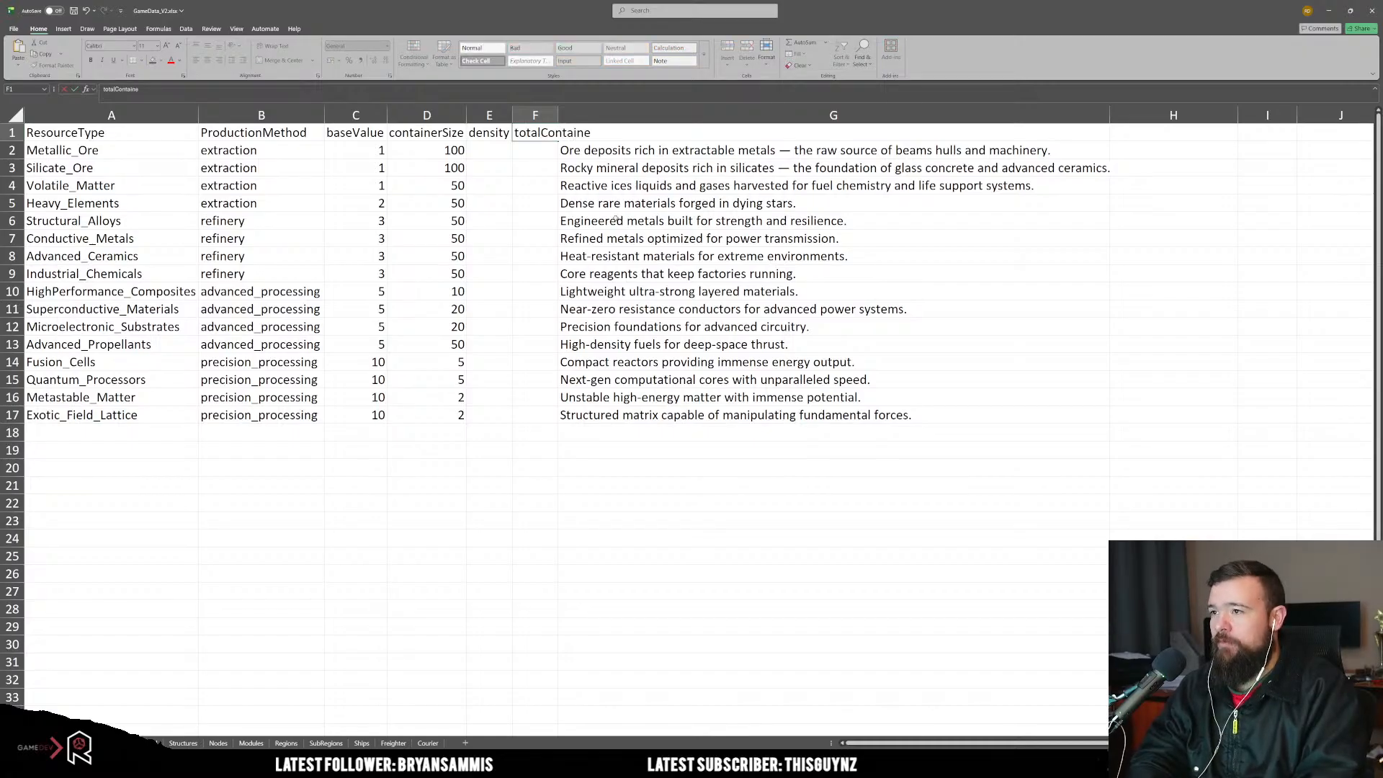
type("rMass")
key("Return")
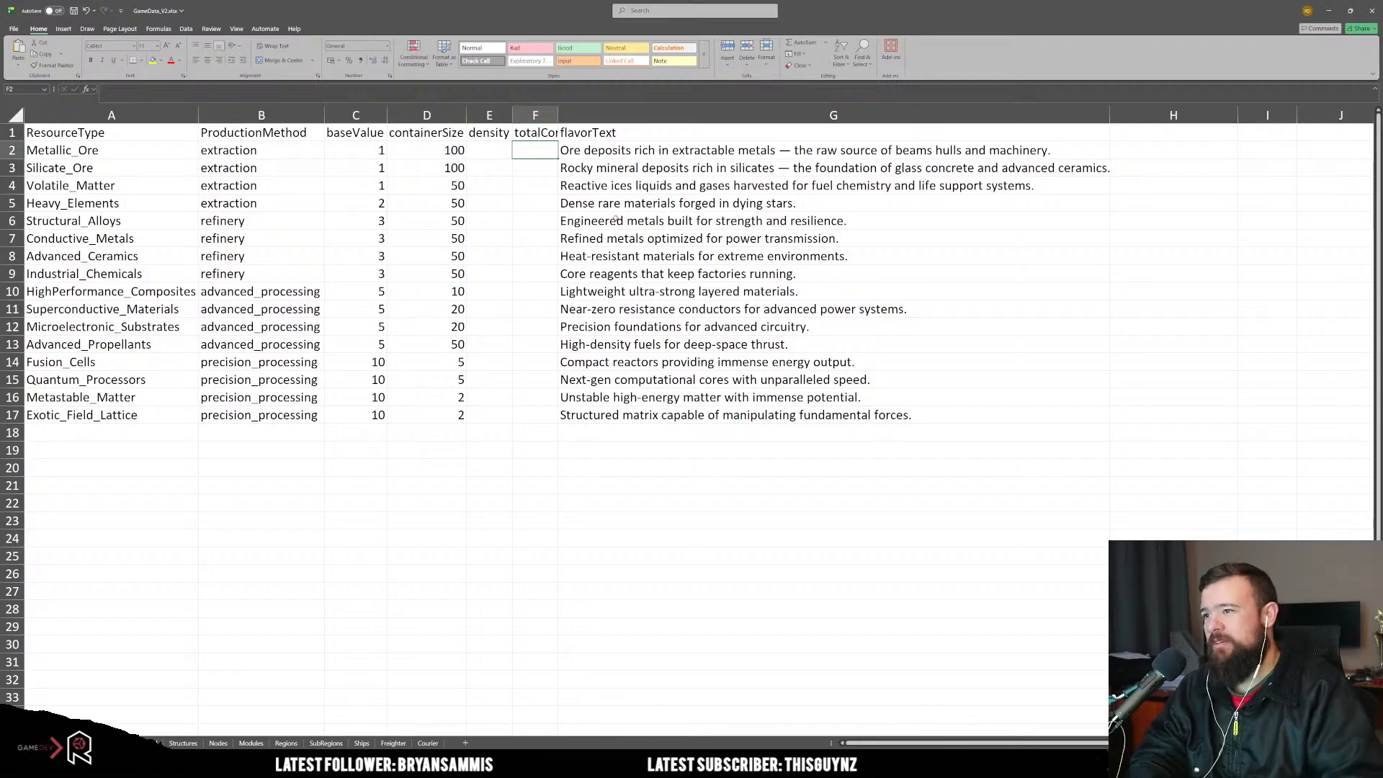
double_click(558, 115)
left_click(614, 258)
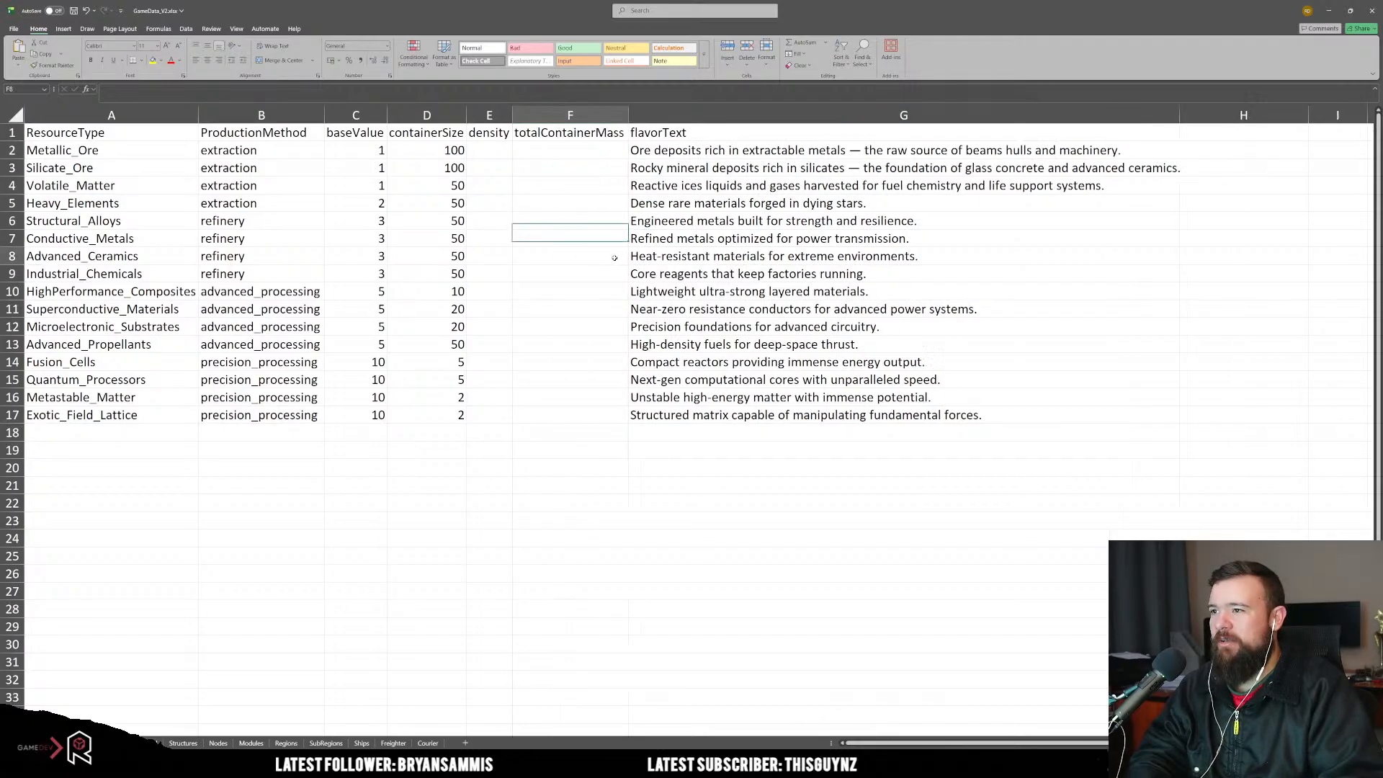
Step: Enter a density of 2 for Metallic_Ore and Silicate_Ore
left_click(505, 152)
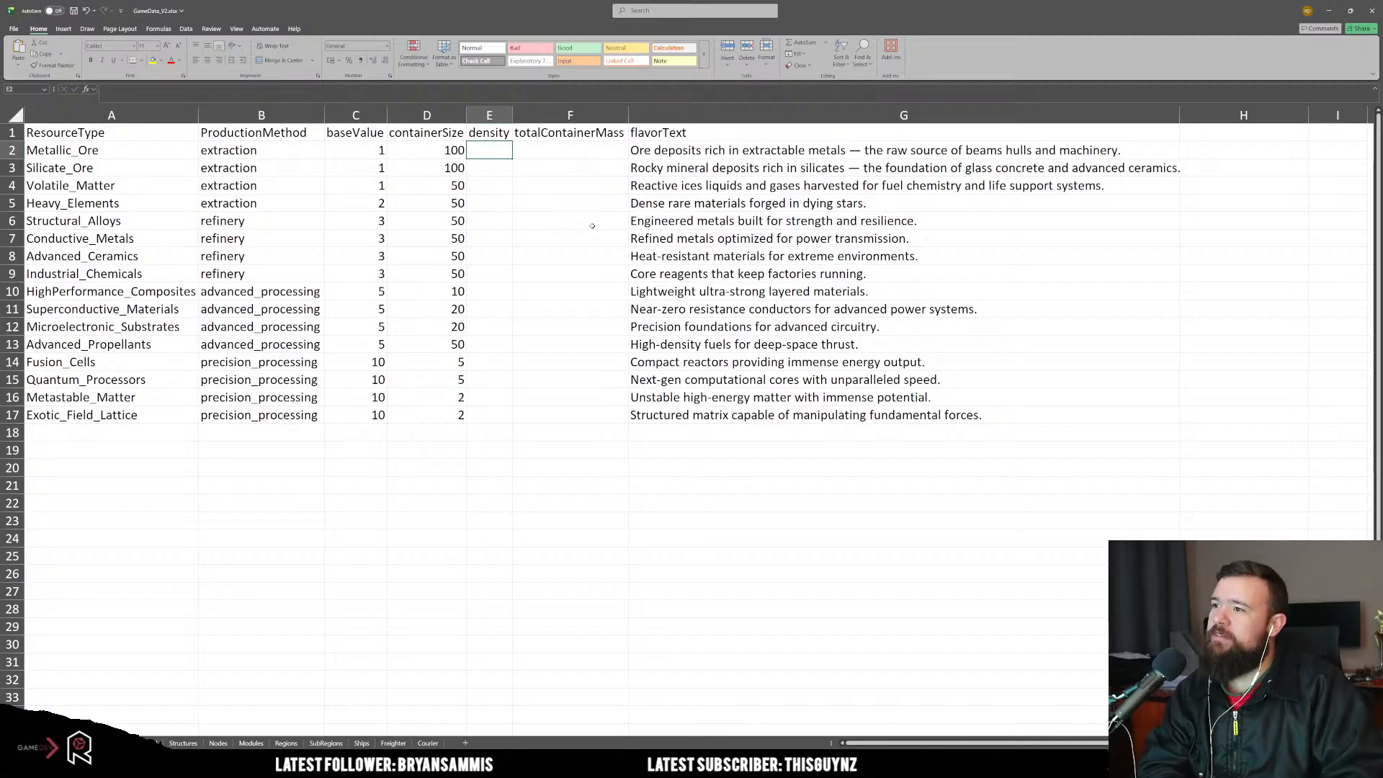
type("1")
key("Return")
key("Up")
type("2")
key("Return")
type("2")
key("Return")
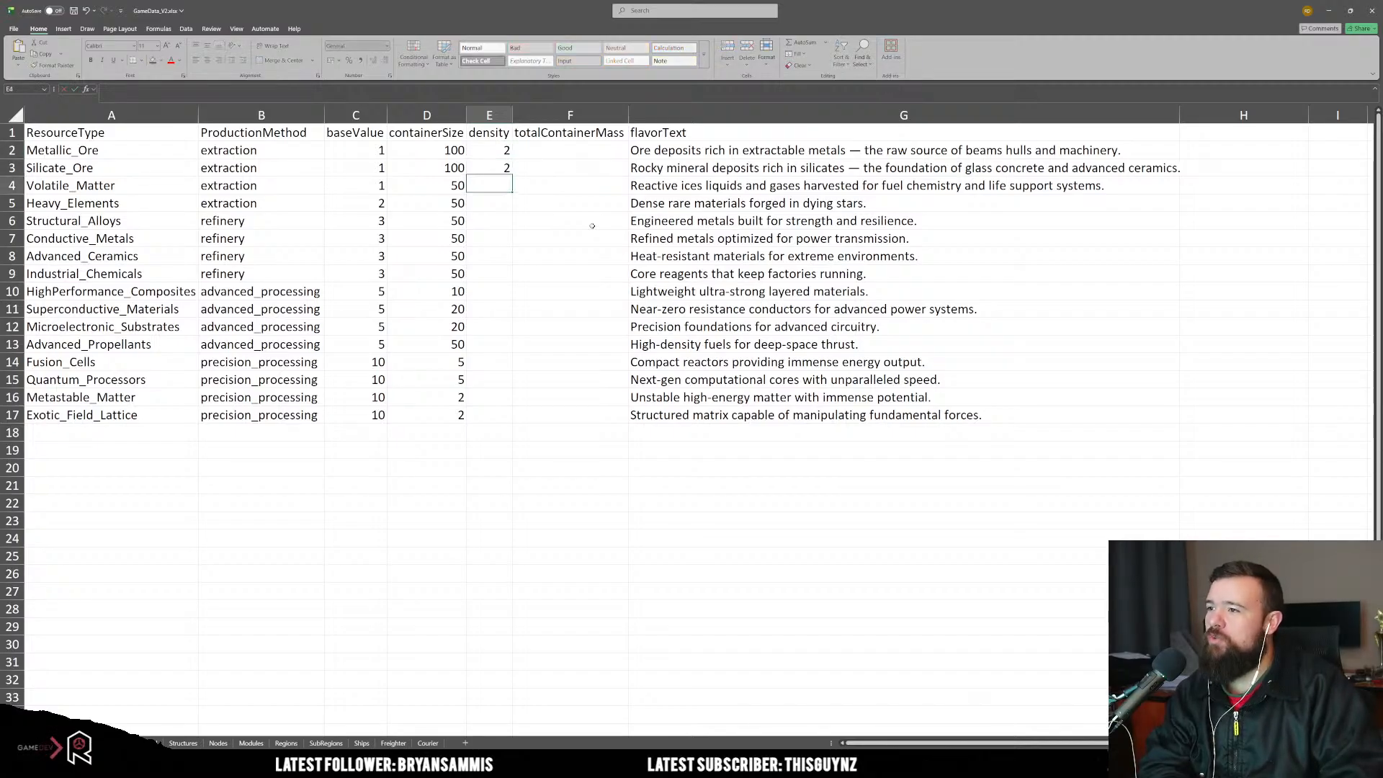
Step: Change the density of Metallic_Ore and Silicate_Ore to 1
key("Up")
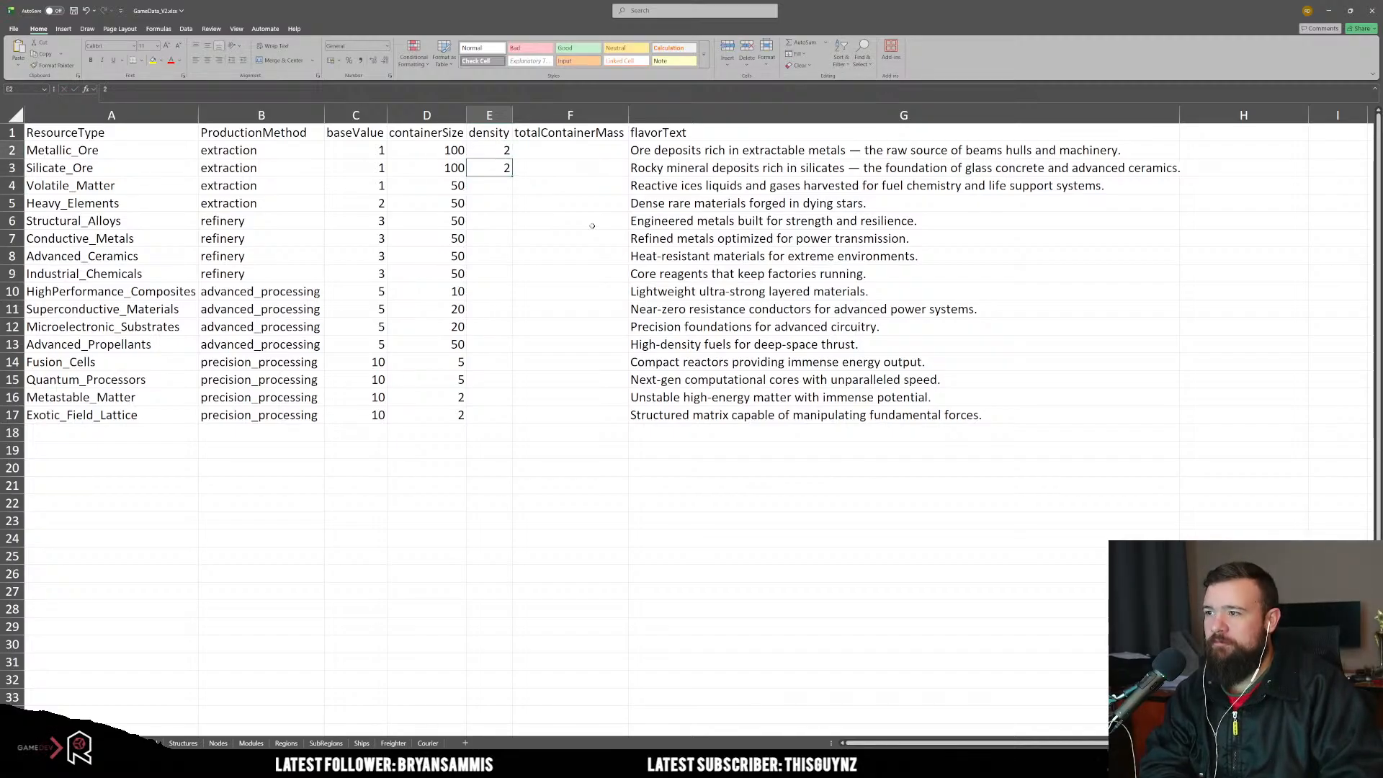
key("Up")
type("1")
key("Return")
type("1")
key("Return")
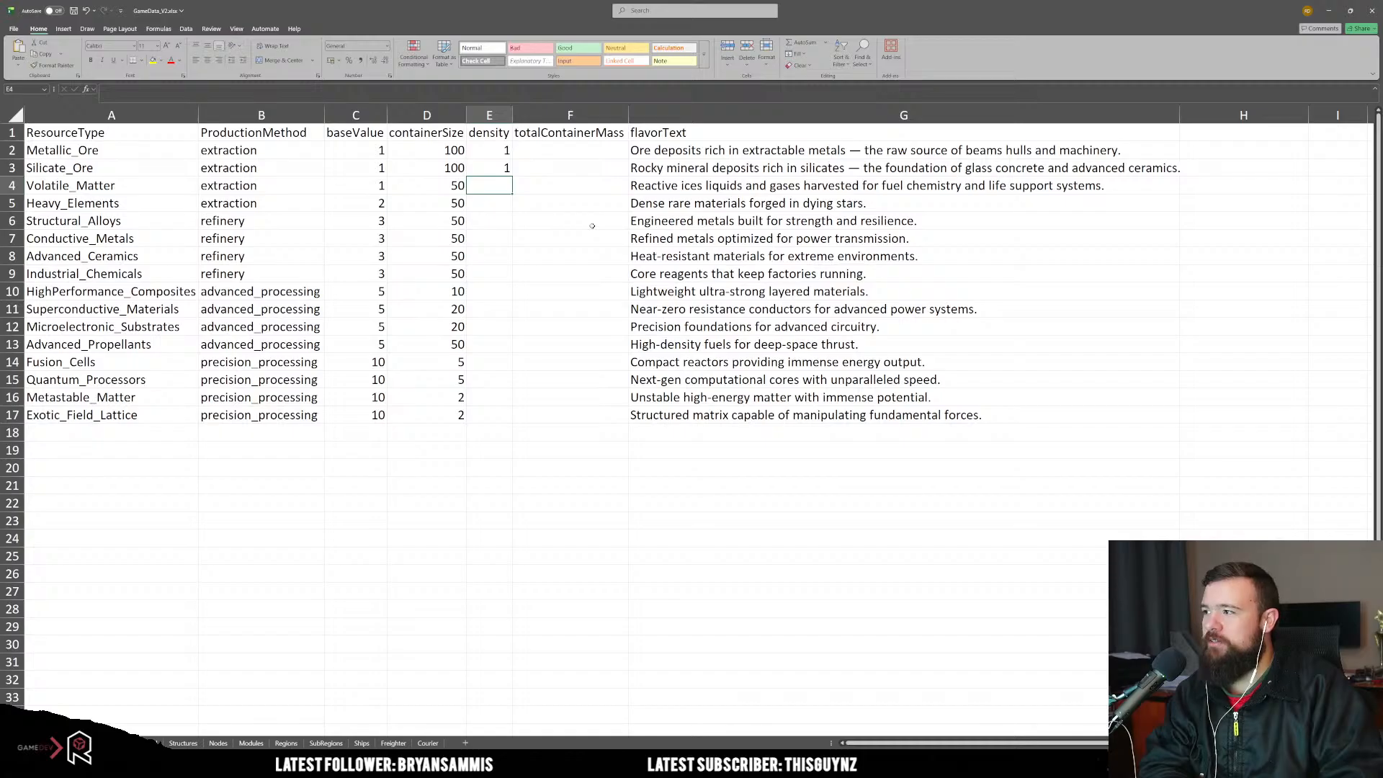
key("Up")
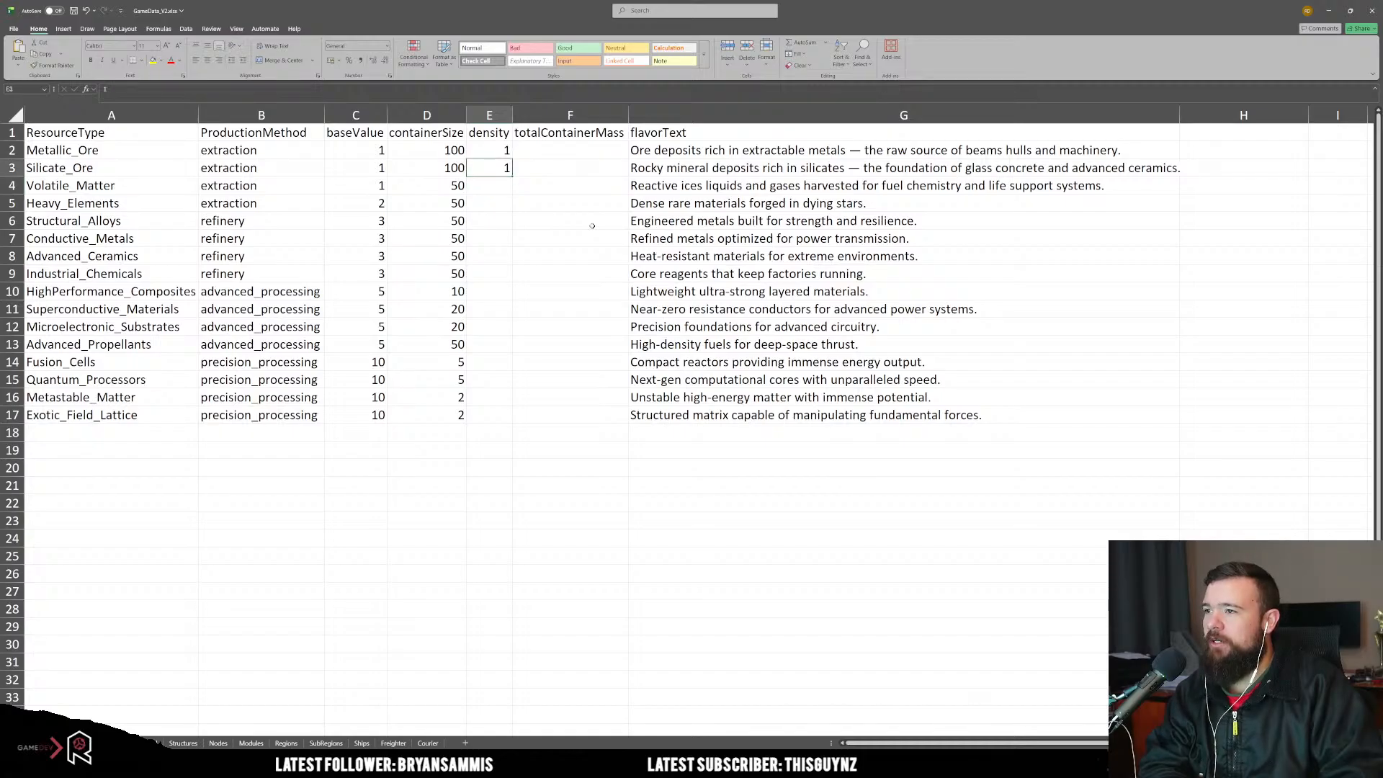
key("Down")
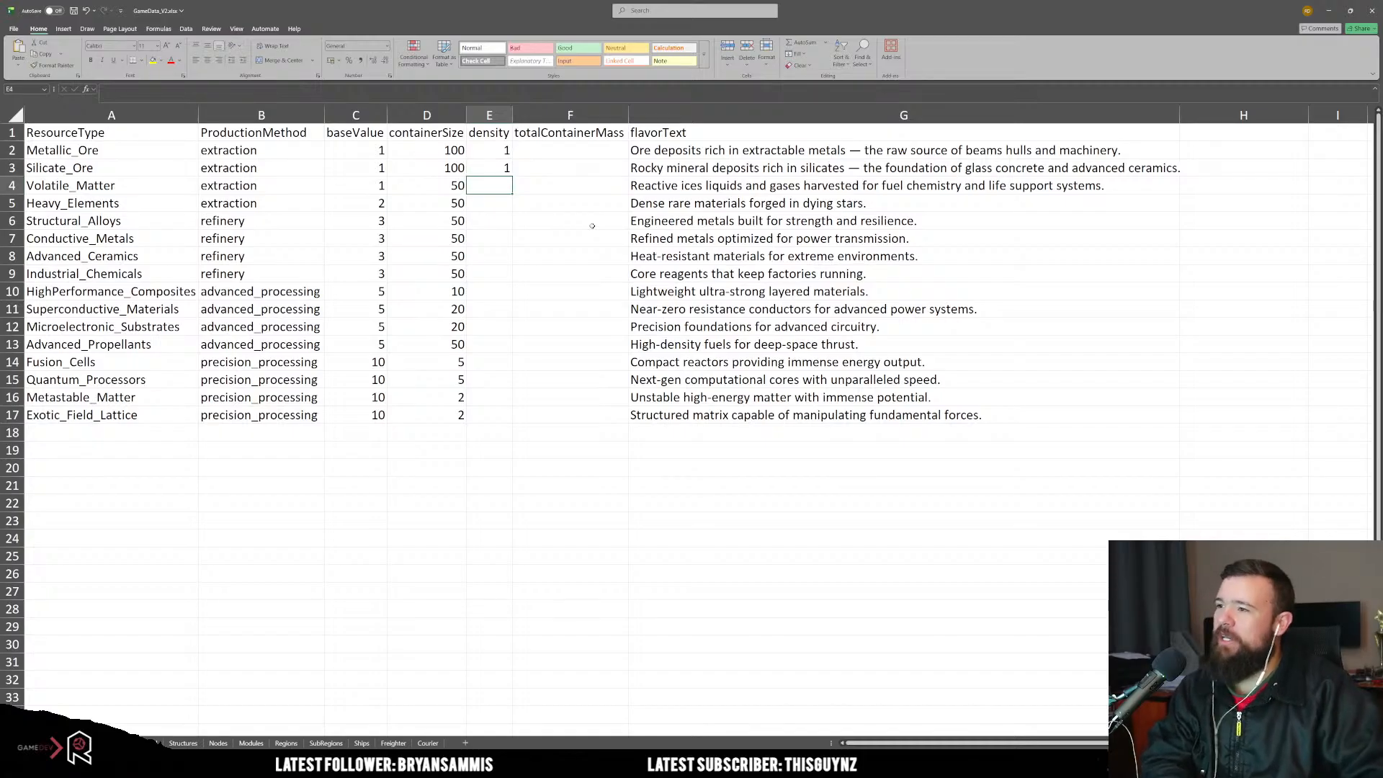
Step: Set the extraction densities to 2 for Metallic_Ore and Silicate_Ore, 0.5 for Volatile_Matter, and 3 for Heavy_Elements
key("Up")
key("Up")
type("2")
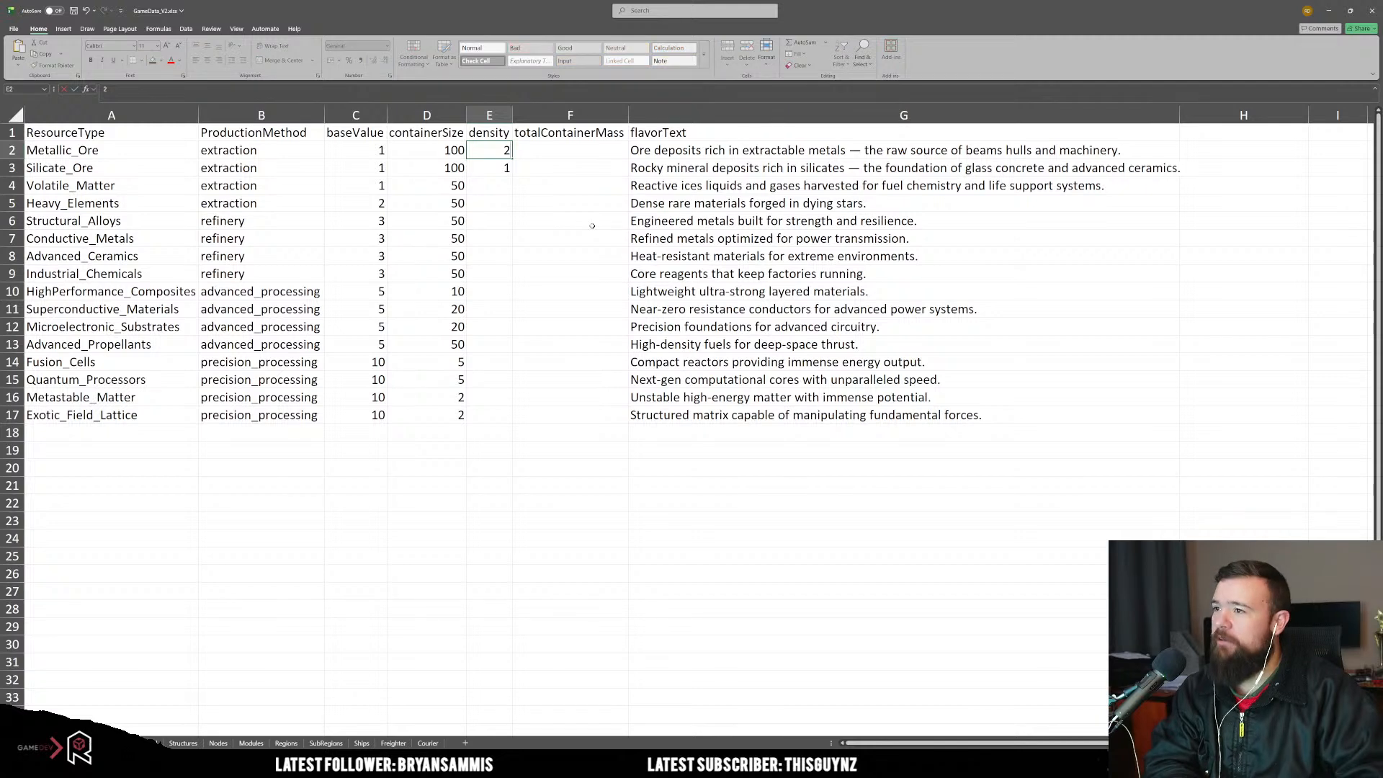
key("Return")
type("2")
key("Return")
type("0.5")
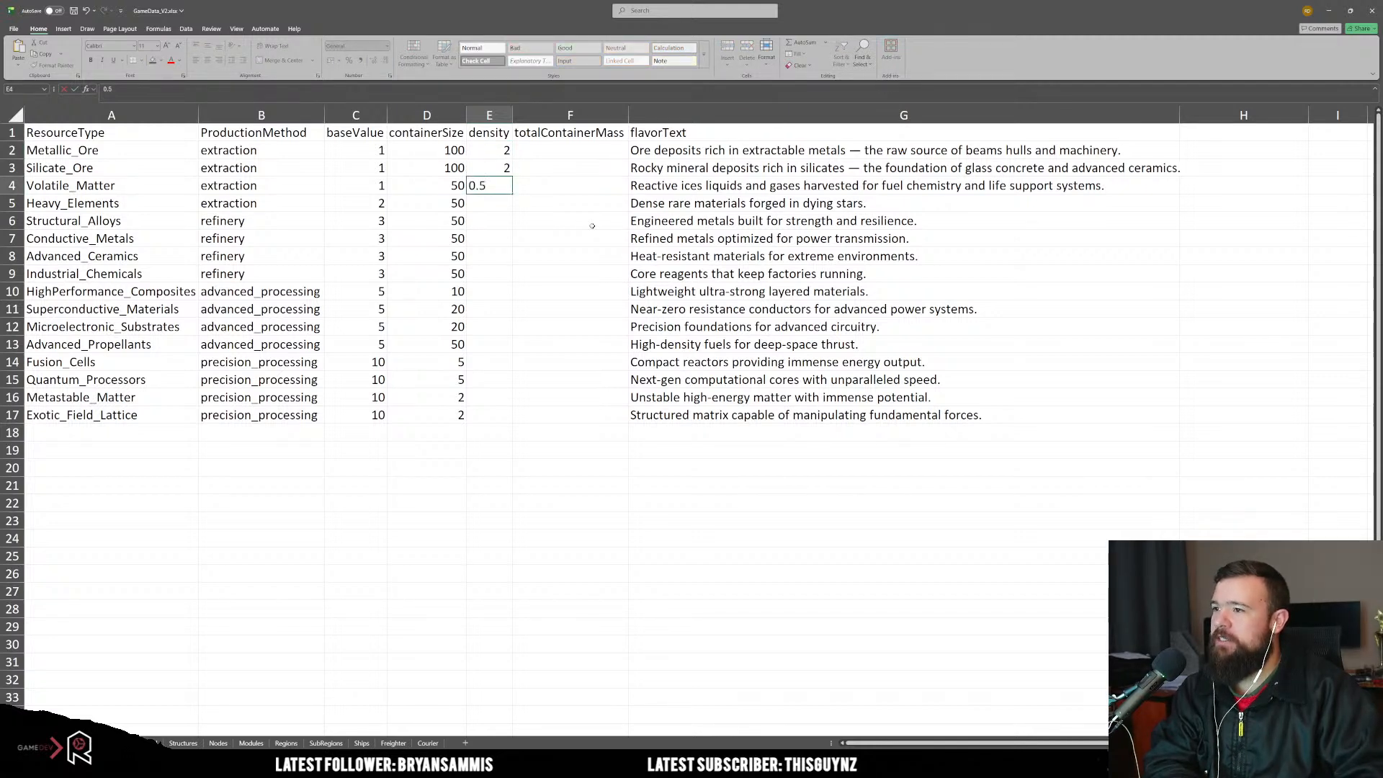
key("Return")
type("3")
key("Return")
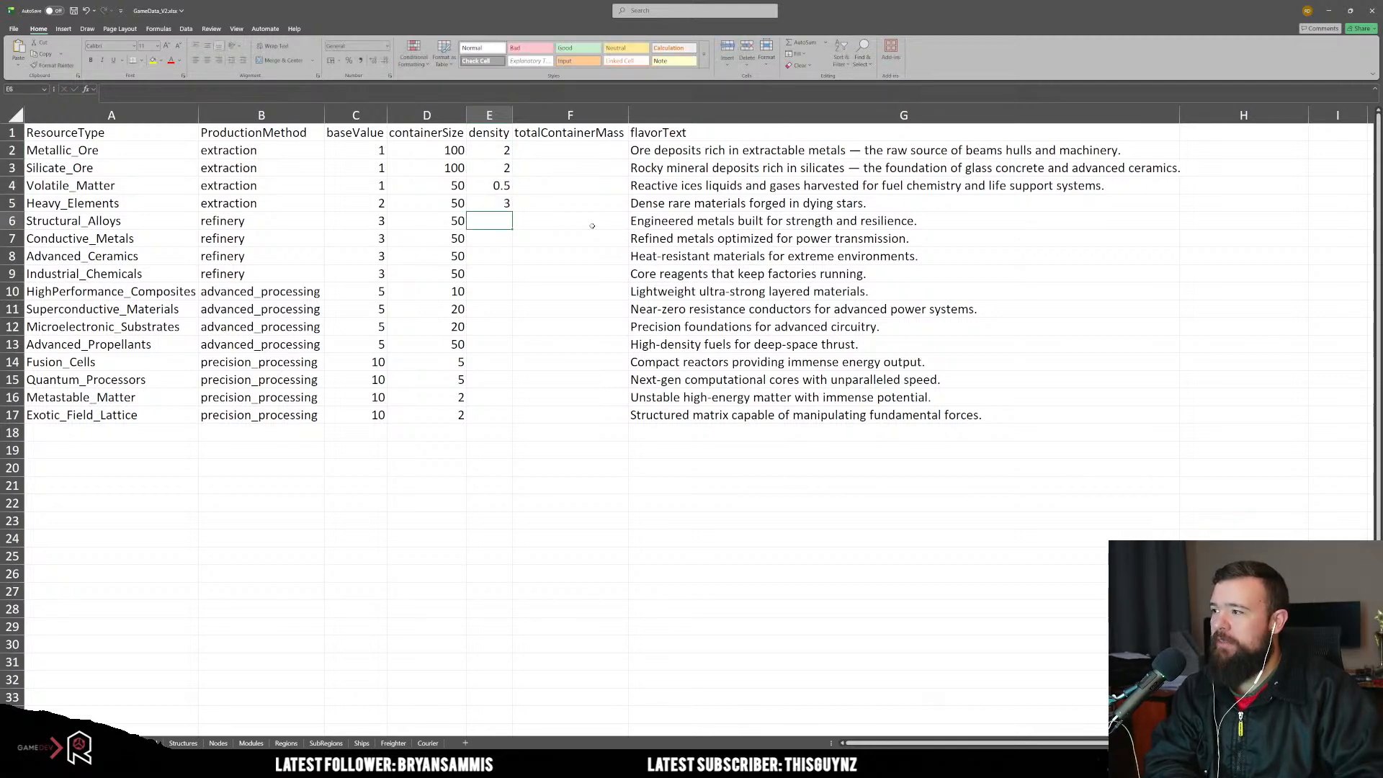
Step: Set the refinery densities to 2 for Structural_Alloys, Conductive_Metals and Advanced_Ceramics, and 0.5 for Industrial_Chemicals
type("2")
key("Return")
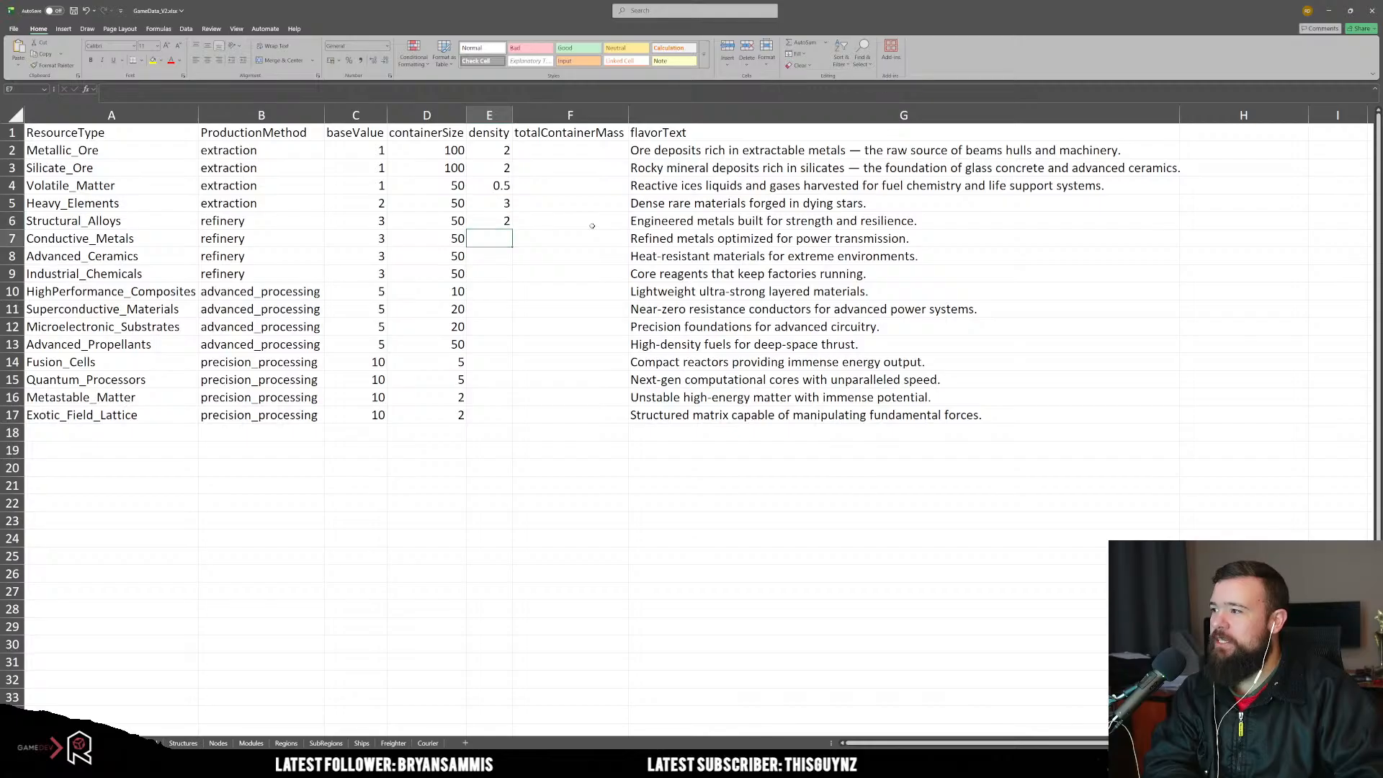
type("2")
key("Return")
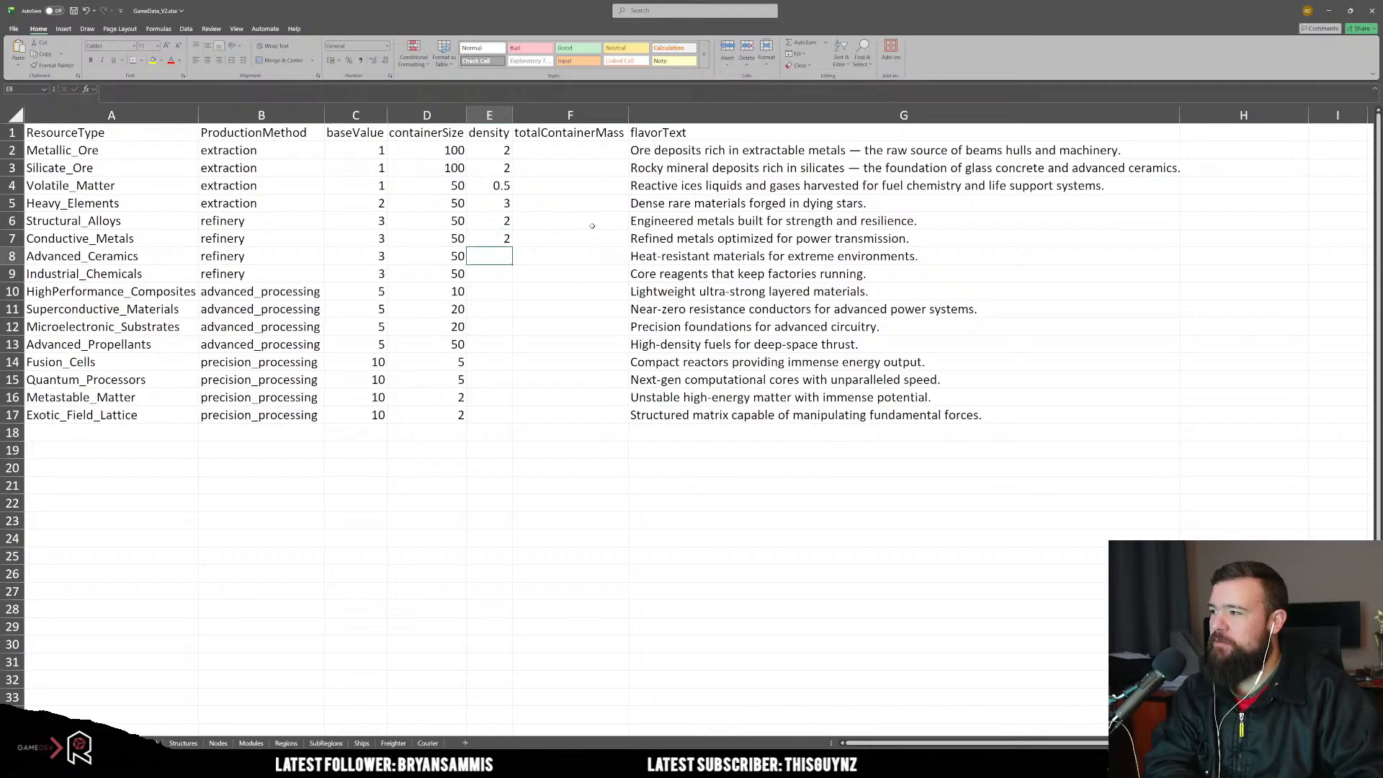
type("2")
key("Return")
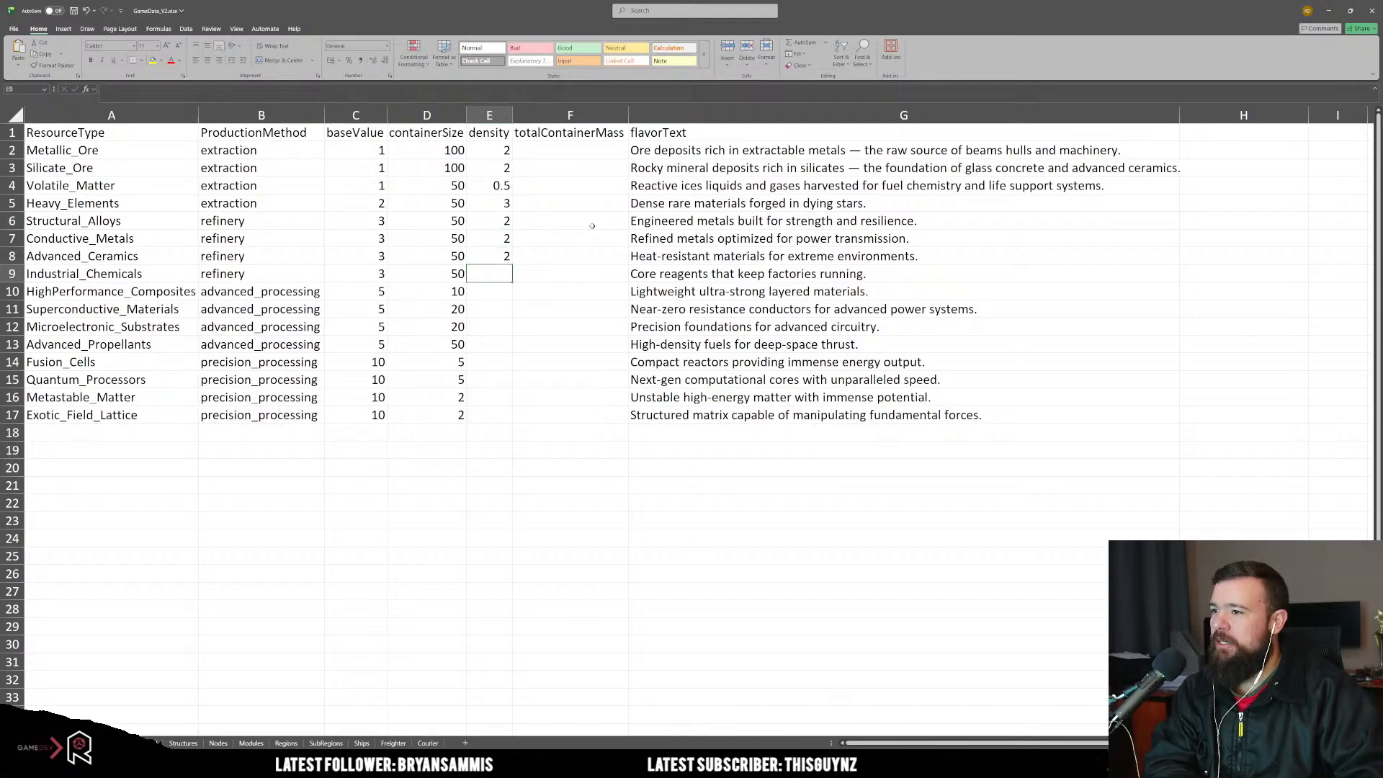
type("0.5")
key("Return")
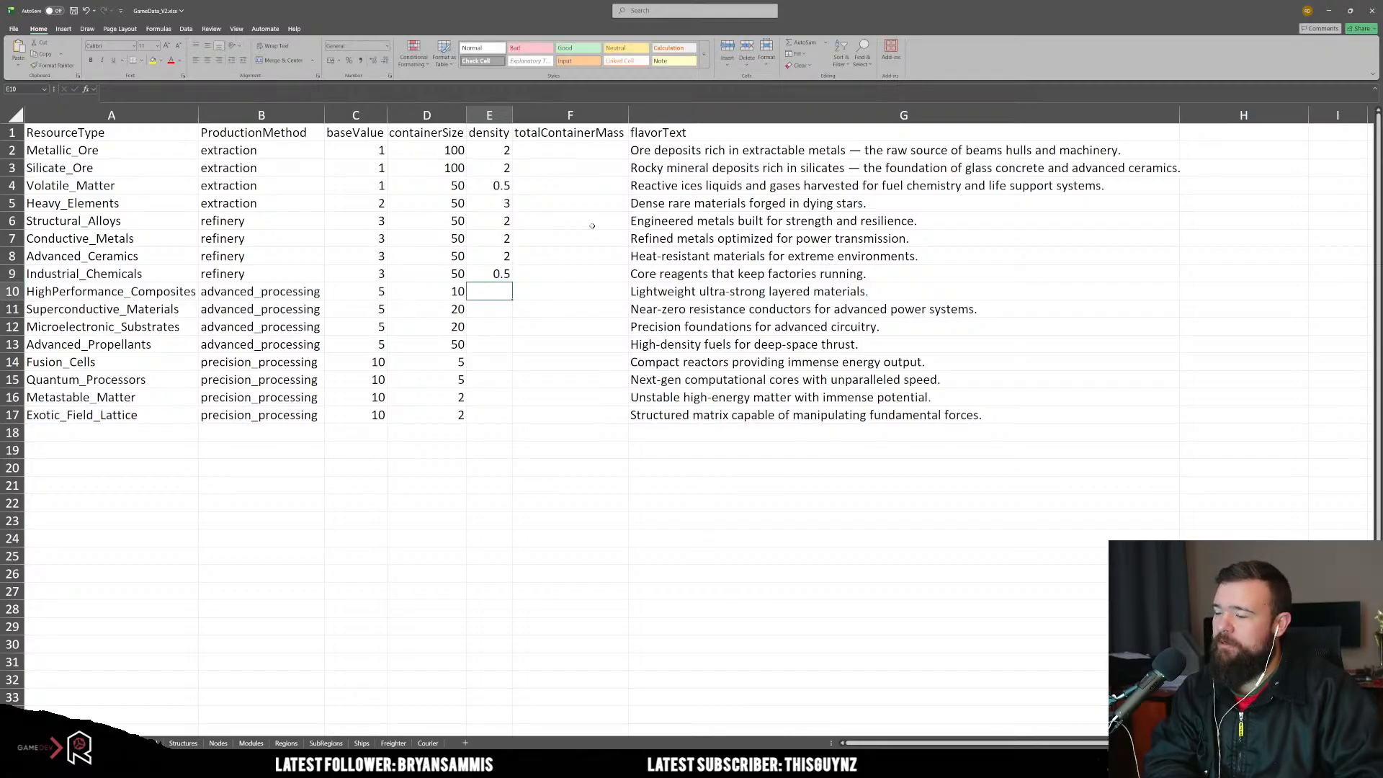
Step: Set the advanced_processing densities to 1 for HighPerformance_Composites and Microelectronic_Substrates, 2 for Superconductive_Materials, and 0.5 for Advanced_Propellants
type("1")
key("Return")
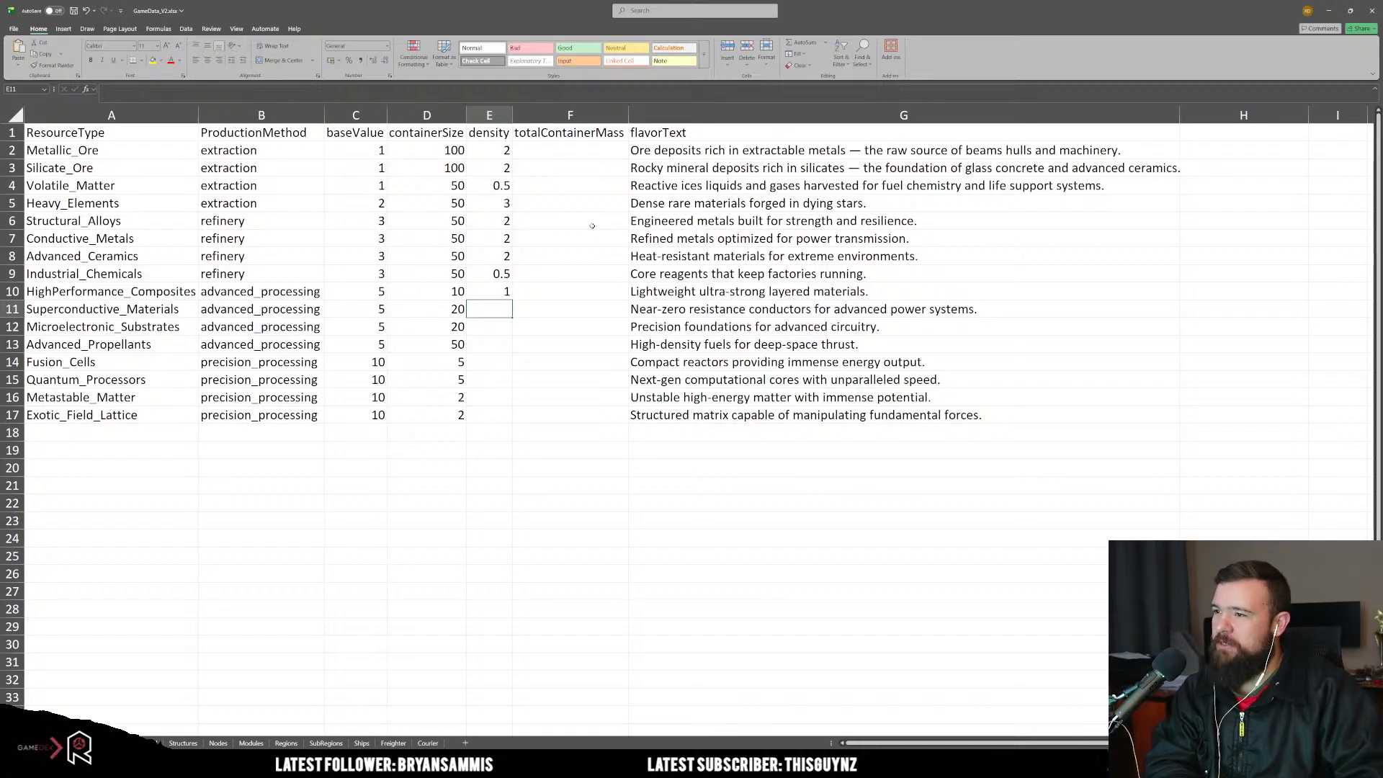
type("2")
key("Return")
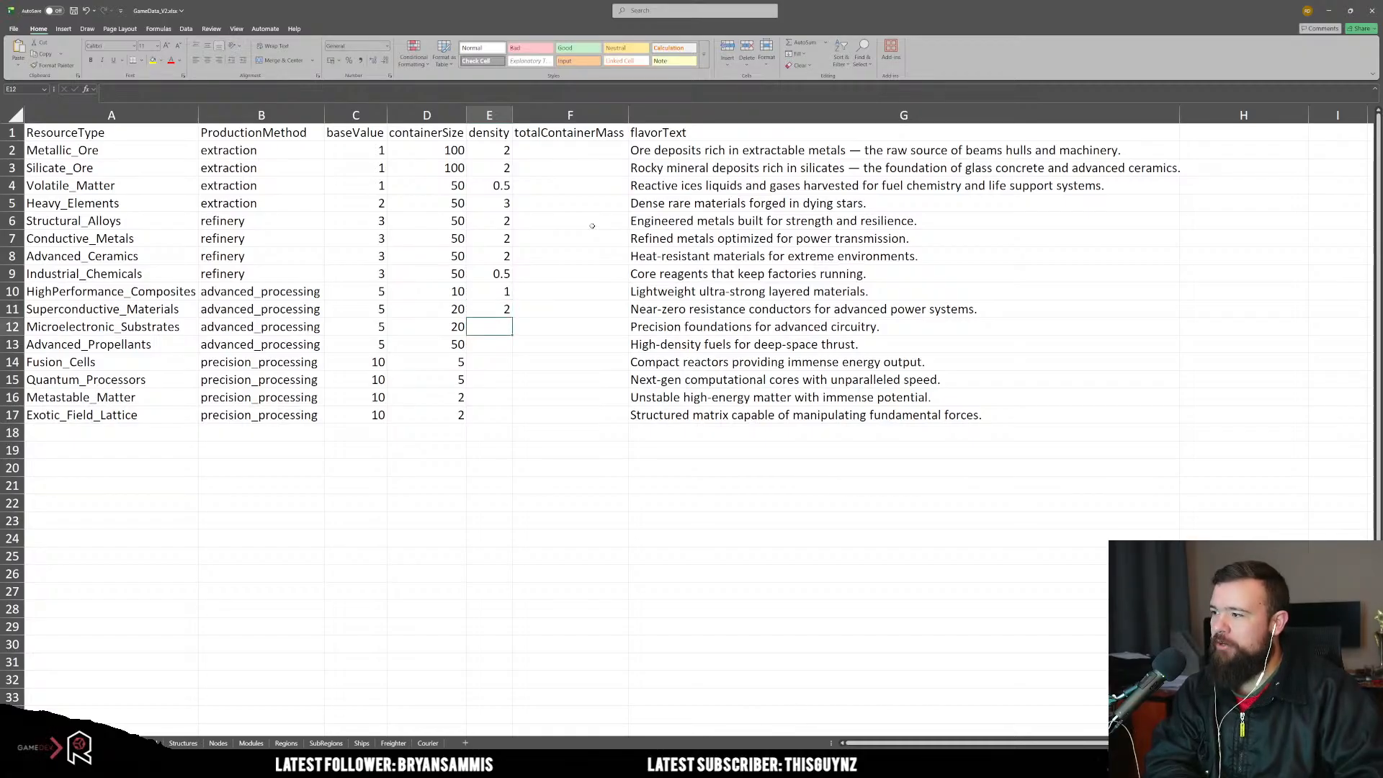
type("1")
key("Return")
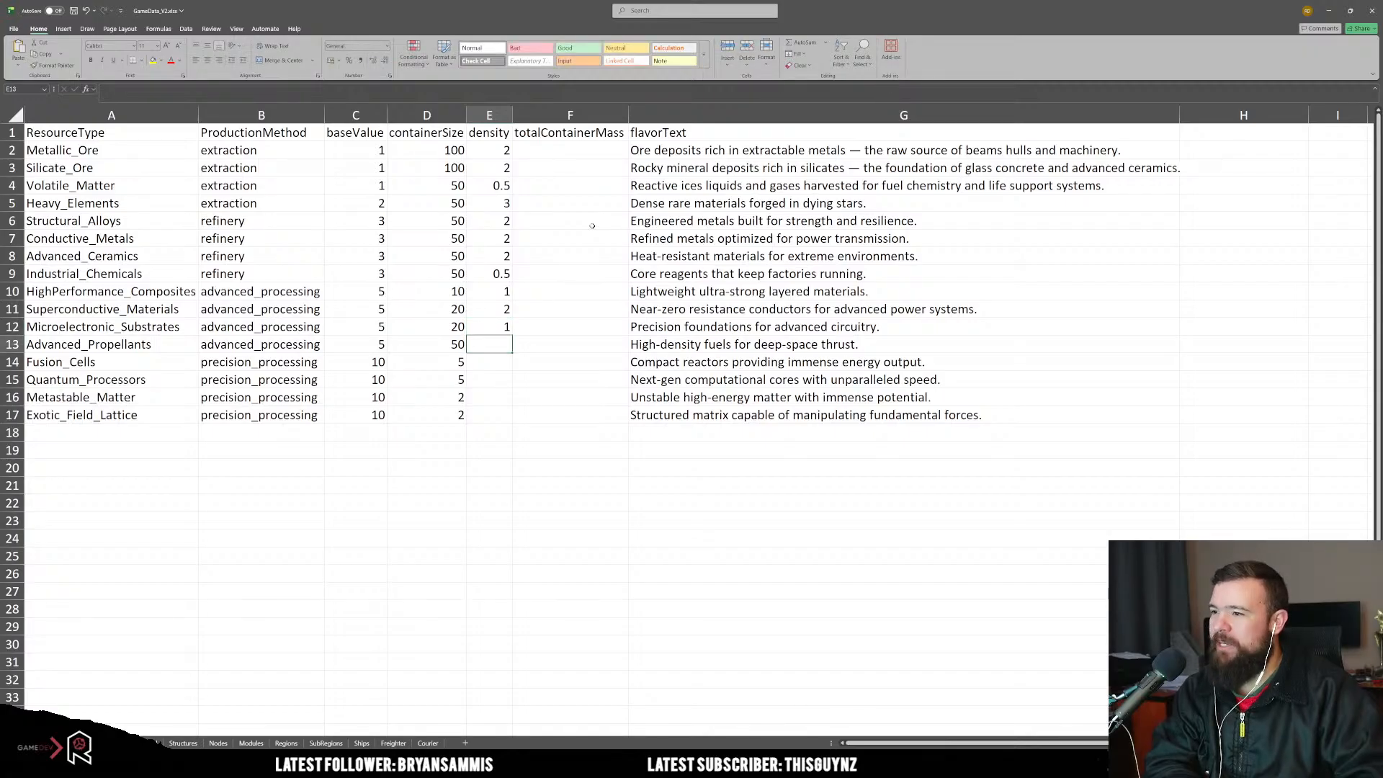
type("0.5")
key("Return")
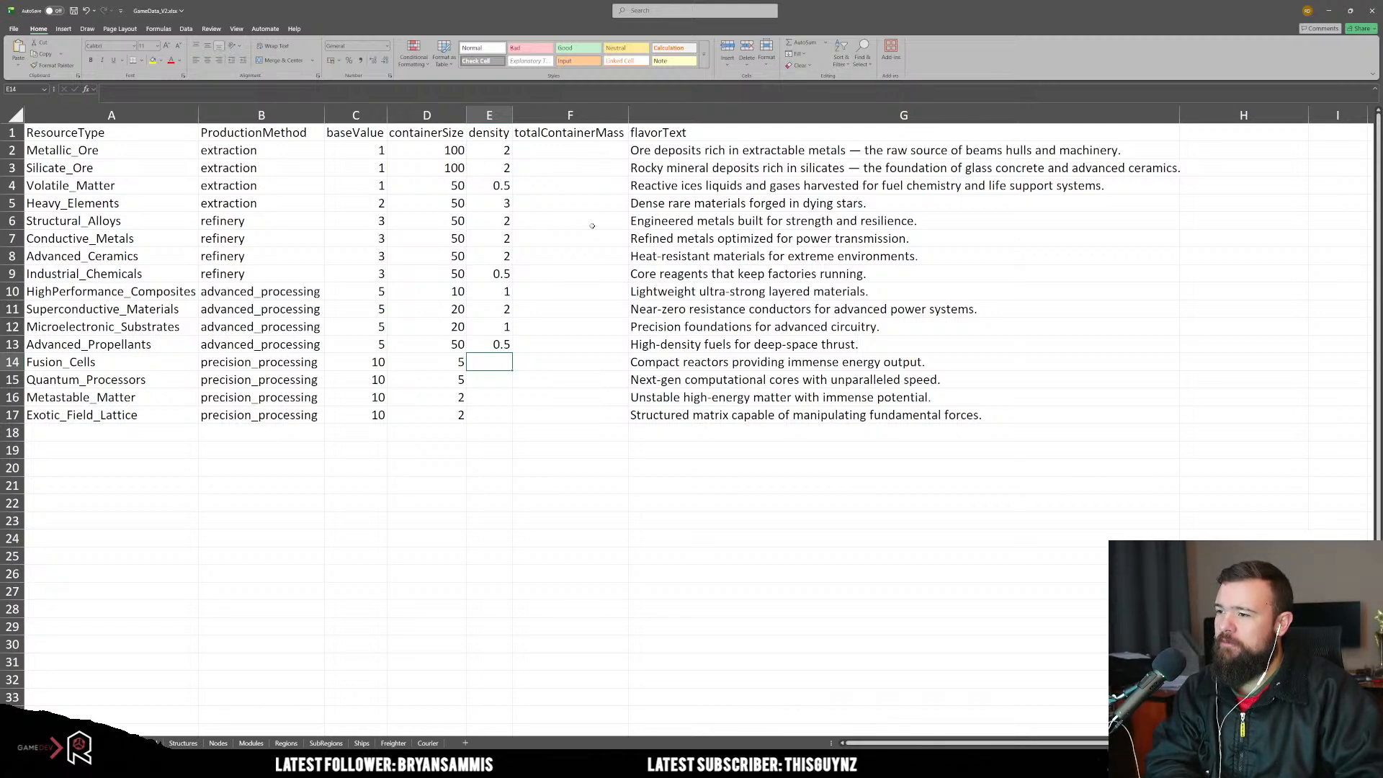
Step: Set the precision_processing densities to 5 for Fusion_Cells and Metastable_Matter, and 1 for Quantum_Processors and Exotic_Field_Lattice
type("5")
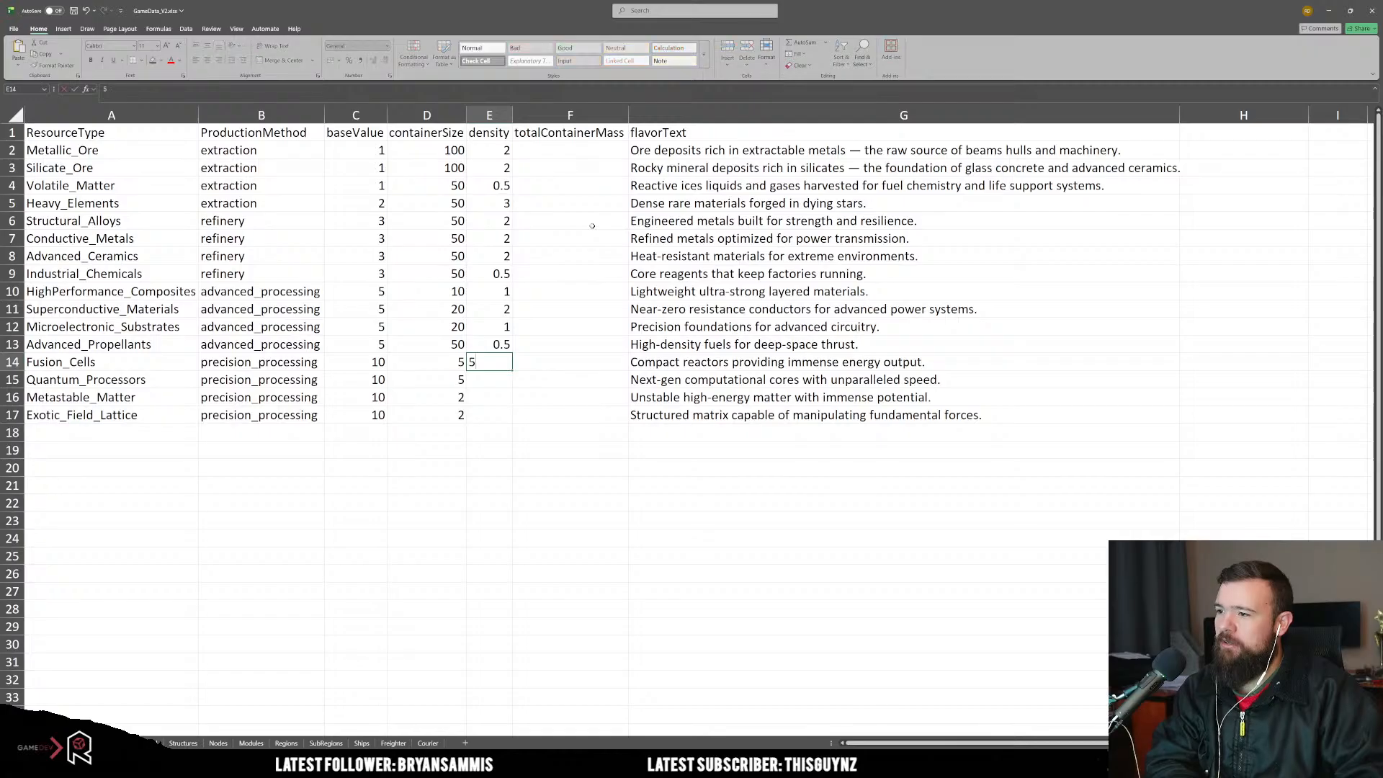
key("Return")
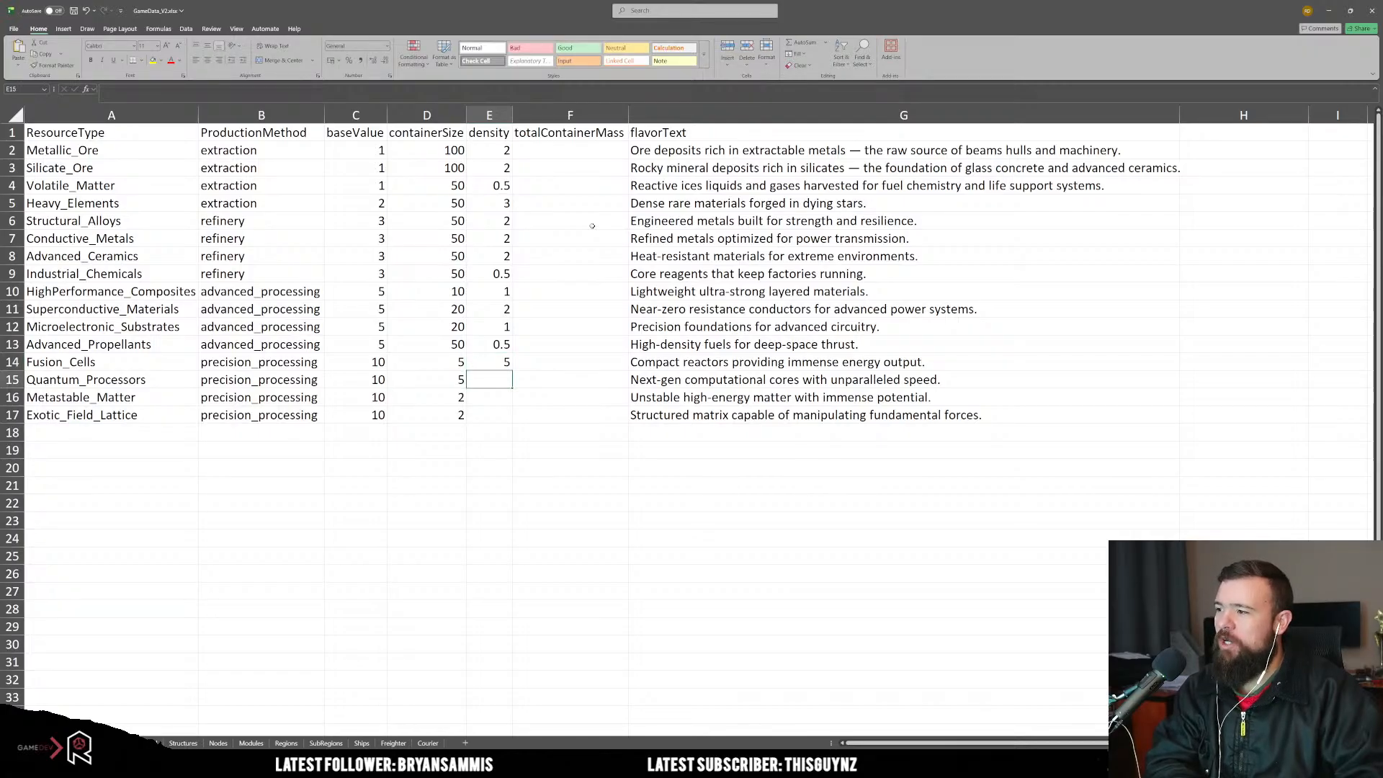
type("1")
key("Return")
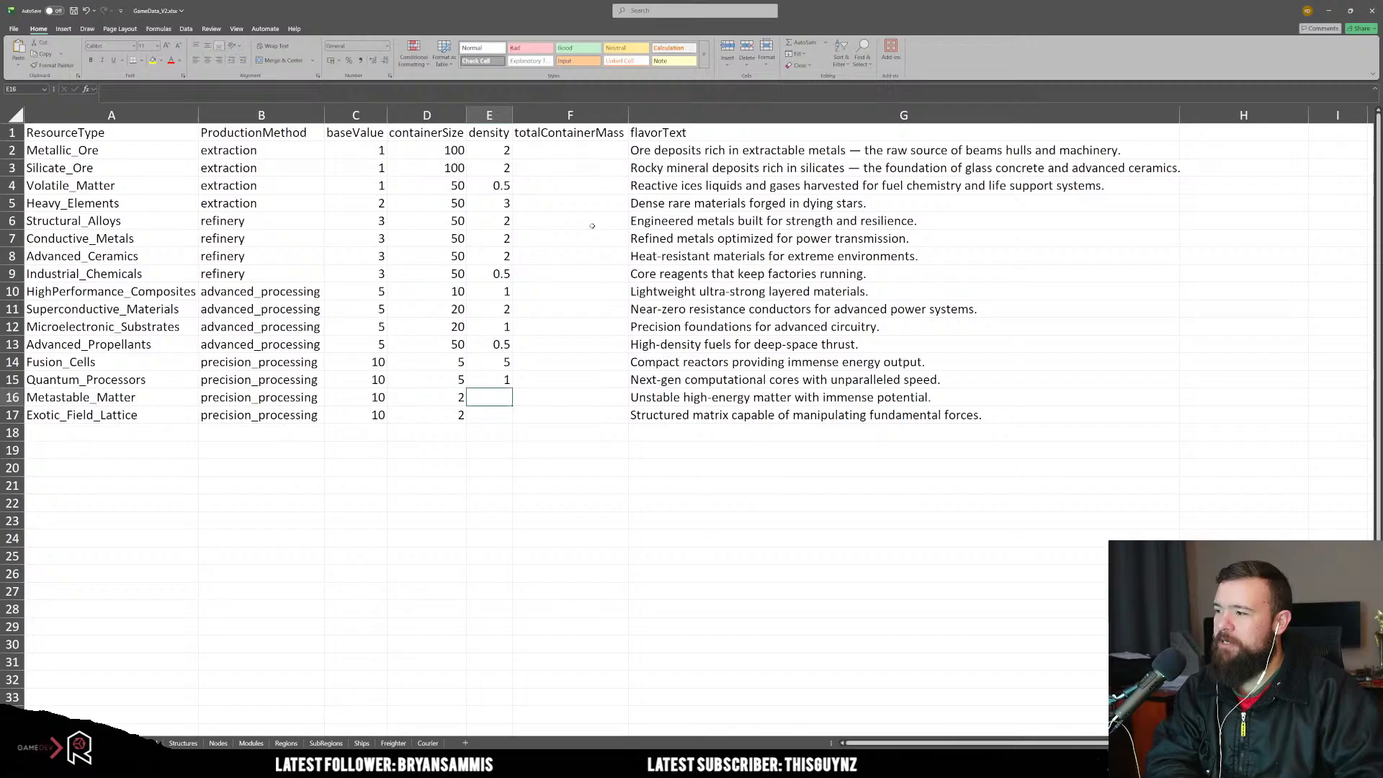
key("Up")
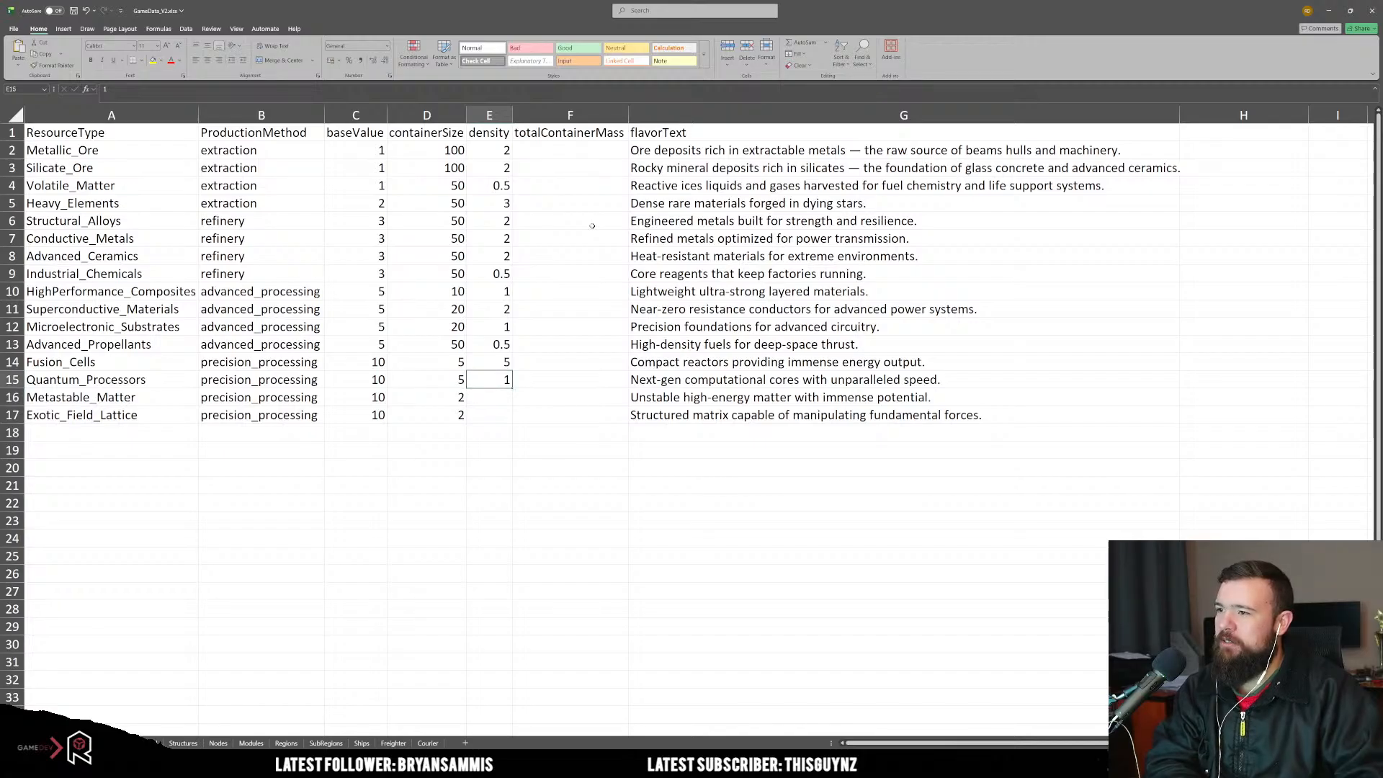
key("Down")
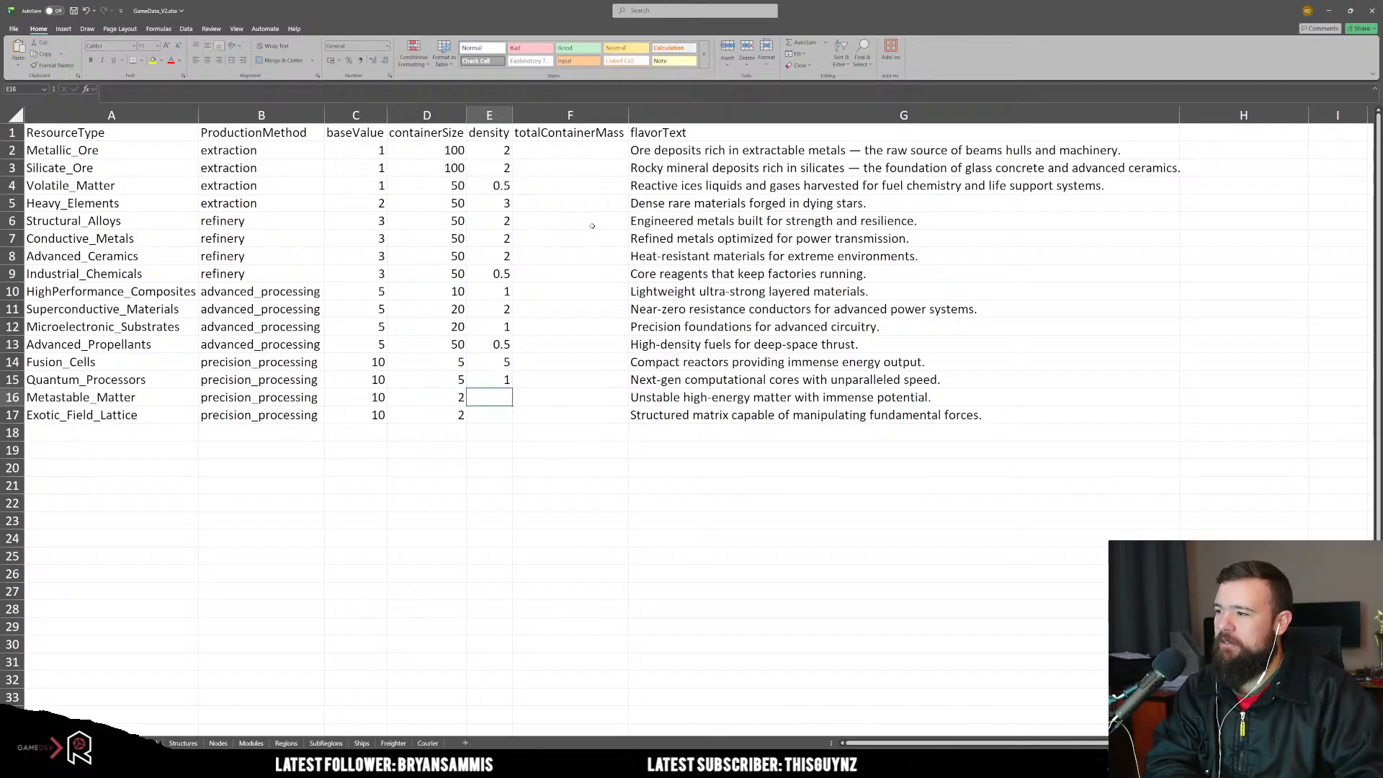
type("5")
key("Return")
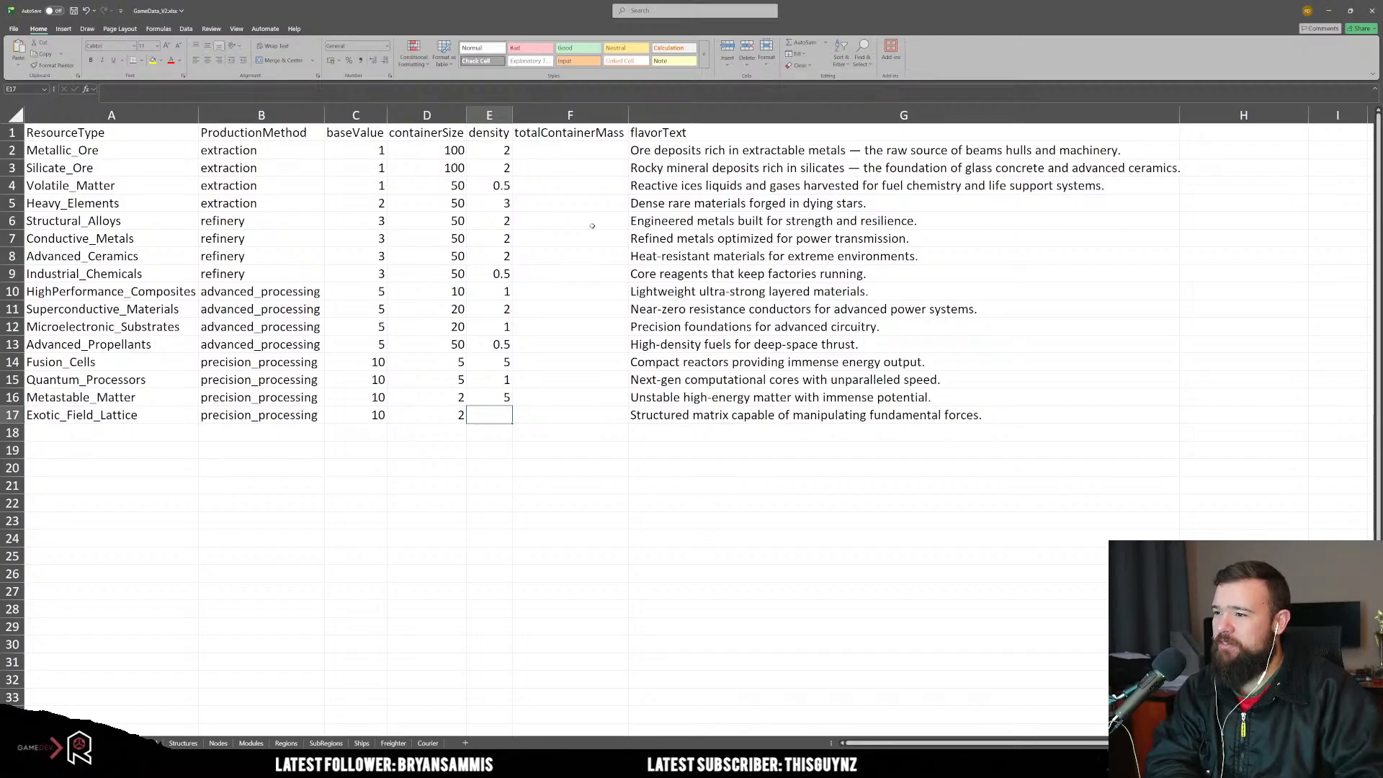
type("1")
key("Return")
Step: Enter the formula =D2*E2 as Metallic_Ore's totalContainerMass, multiplying its containerSize by its density
key("Right")
key("Up")
key("Up")
key("Up")
key("Up")
key("Up")
key("Up")
key("Up")
key("Up")
key("Up")
key("Up")
key("Up")
key("Up")
key("Up")
key("Up")
key("Up")
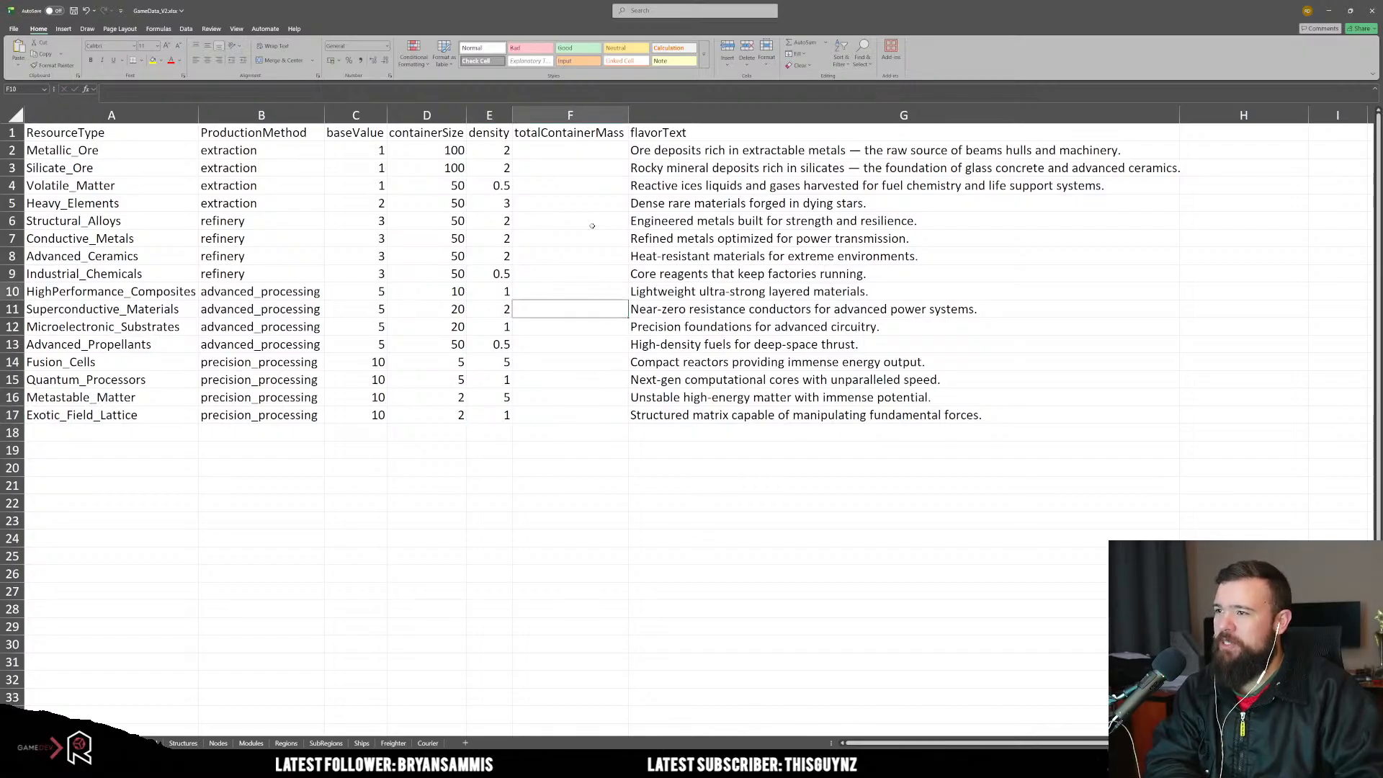
key("Up")
type("=")
key("Left")
key("Left")
key("Left")
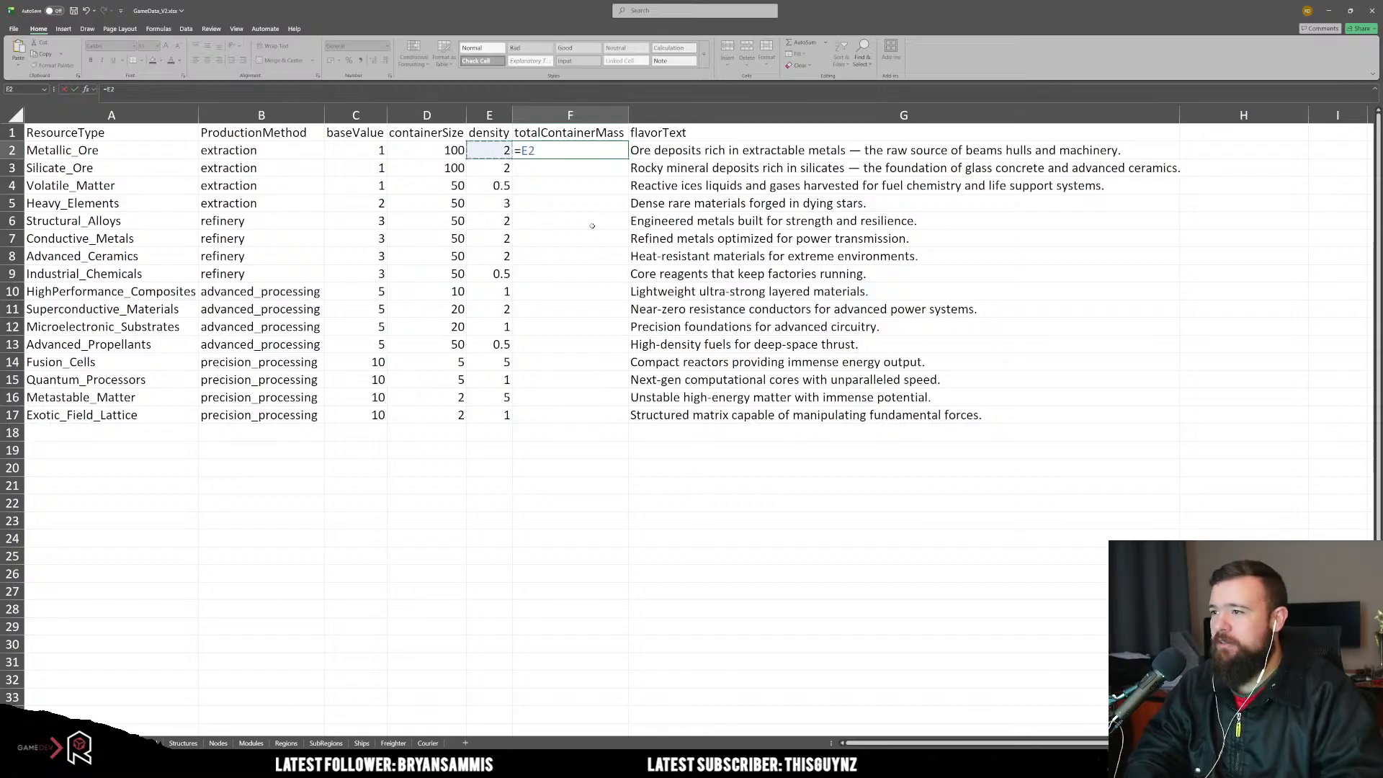
key("Right")
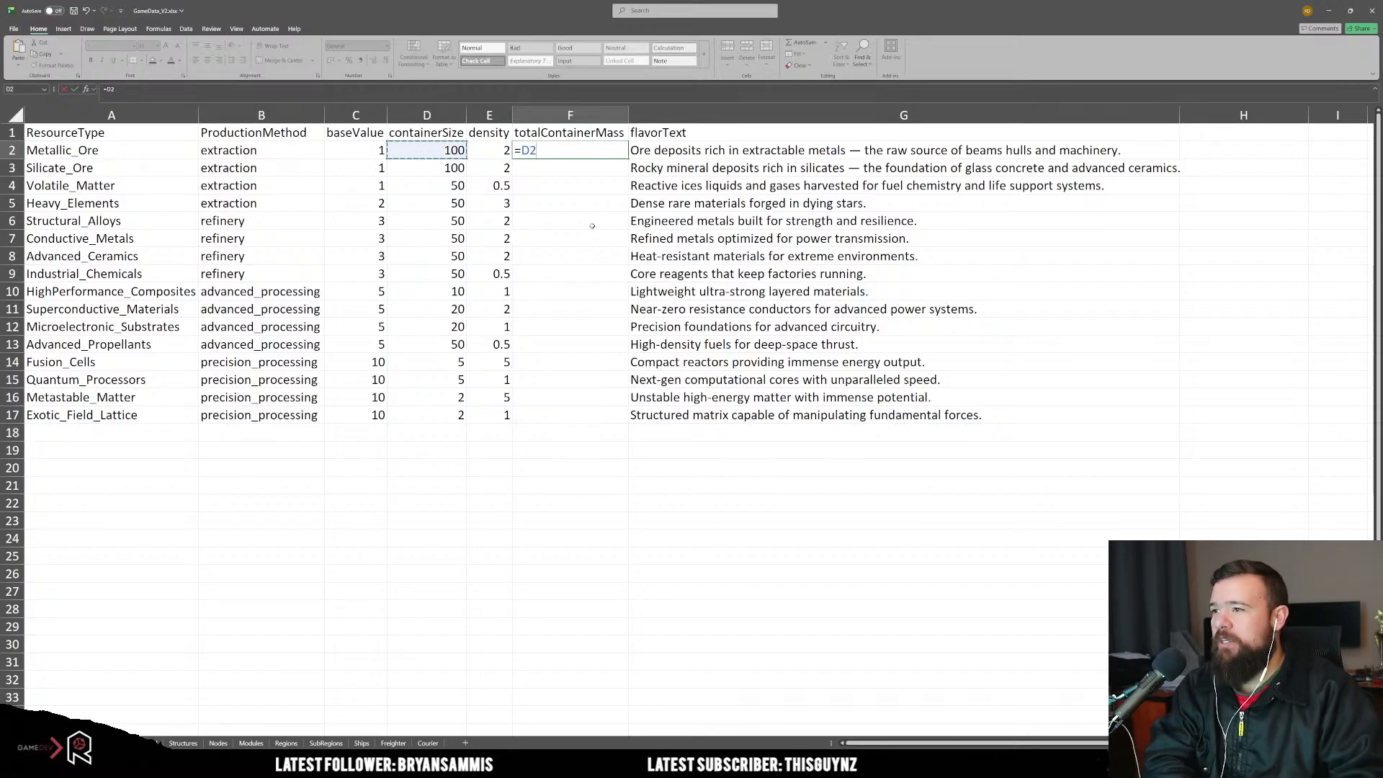
type("*")
key("Right")
key("Left")
key("Left")
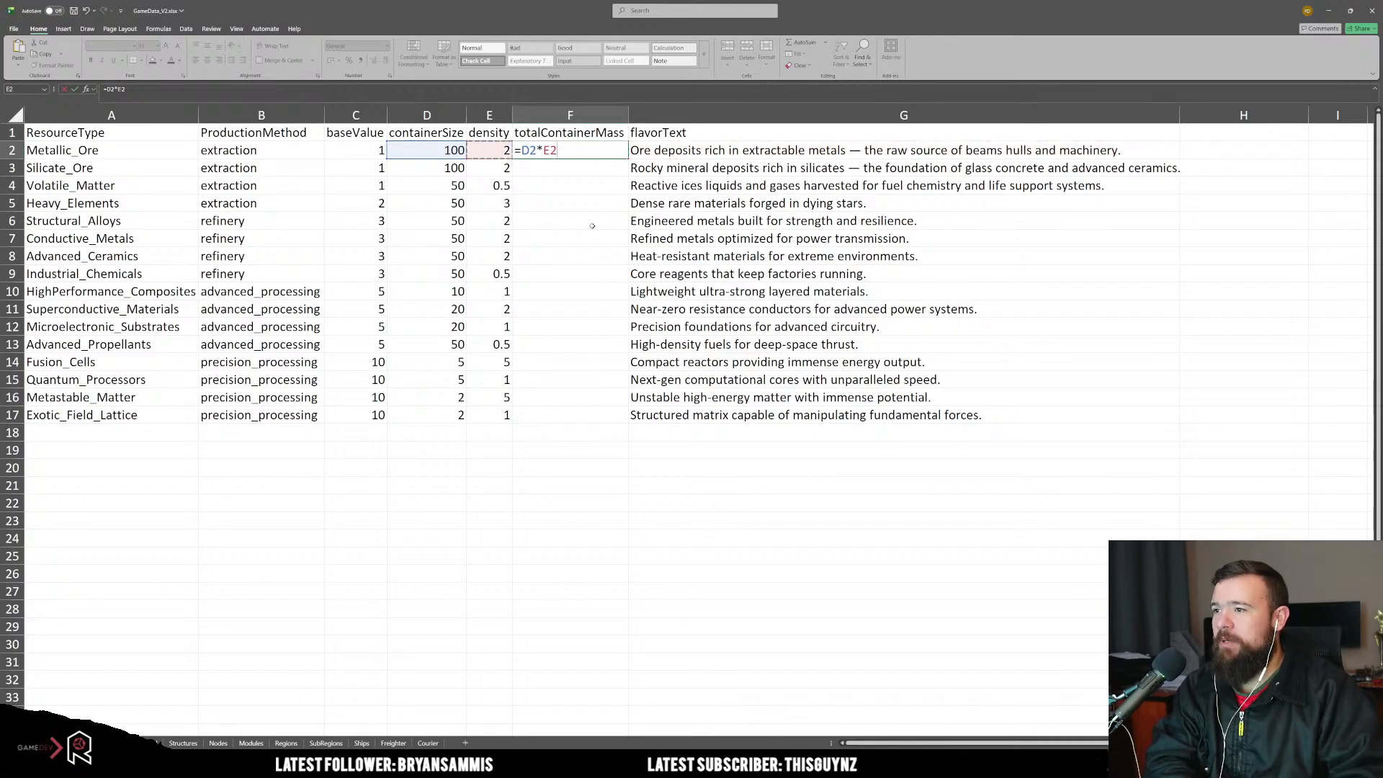
key("Return")
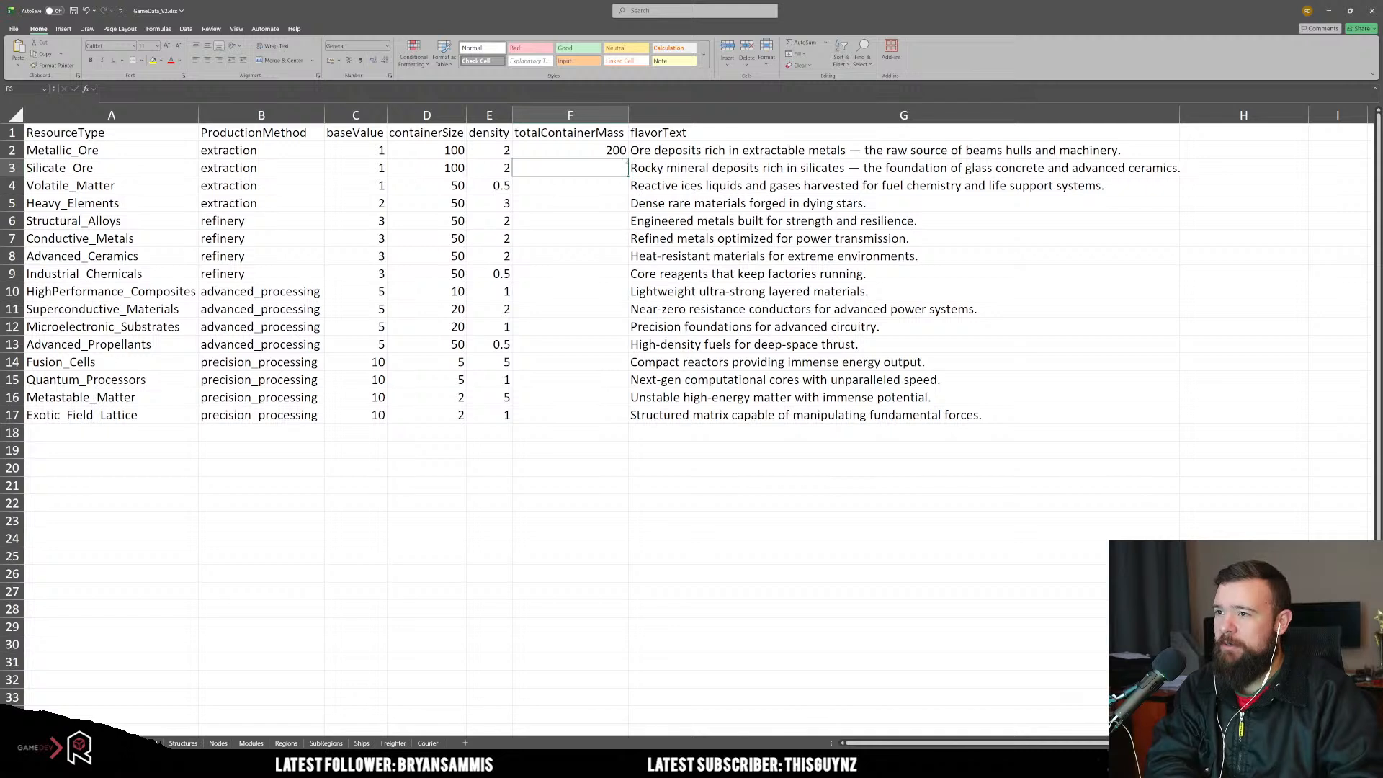
Step: Fill the totalContainerMass formula down from Metallic_Ore to Exotic_Field_Lattice in row 17
left_click_drag(627, 160, 625, 153)
left_click(749, 406)
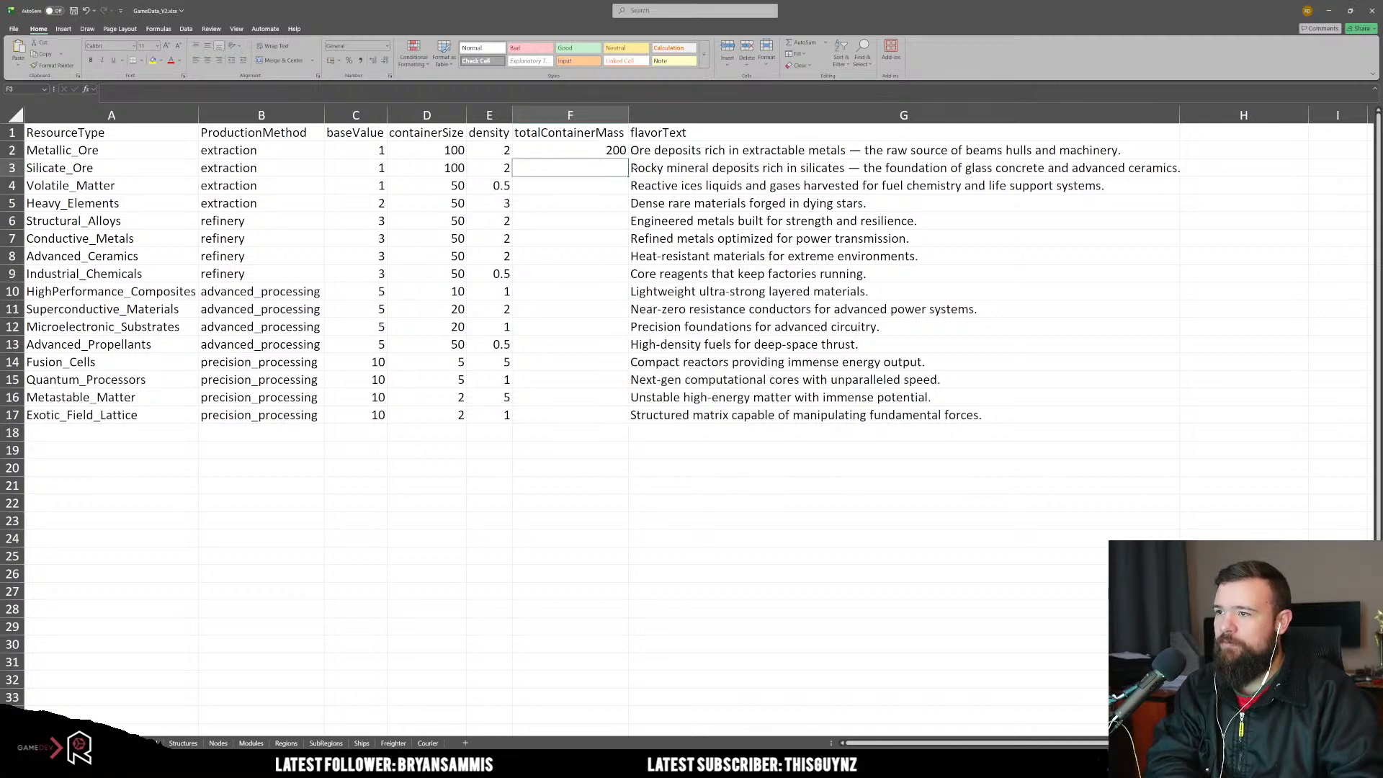
left_click_drag(628, 159, 627, 424)
left_click(610, 490)
key("Right")
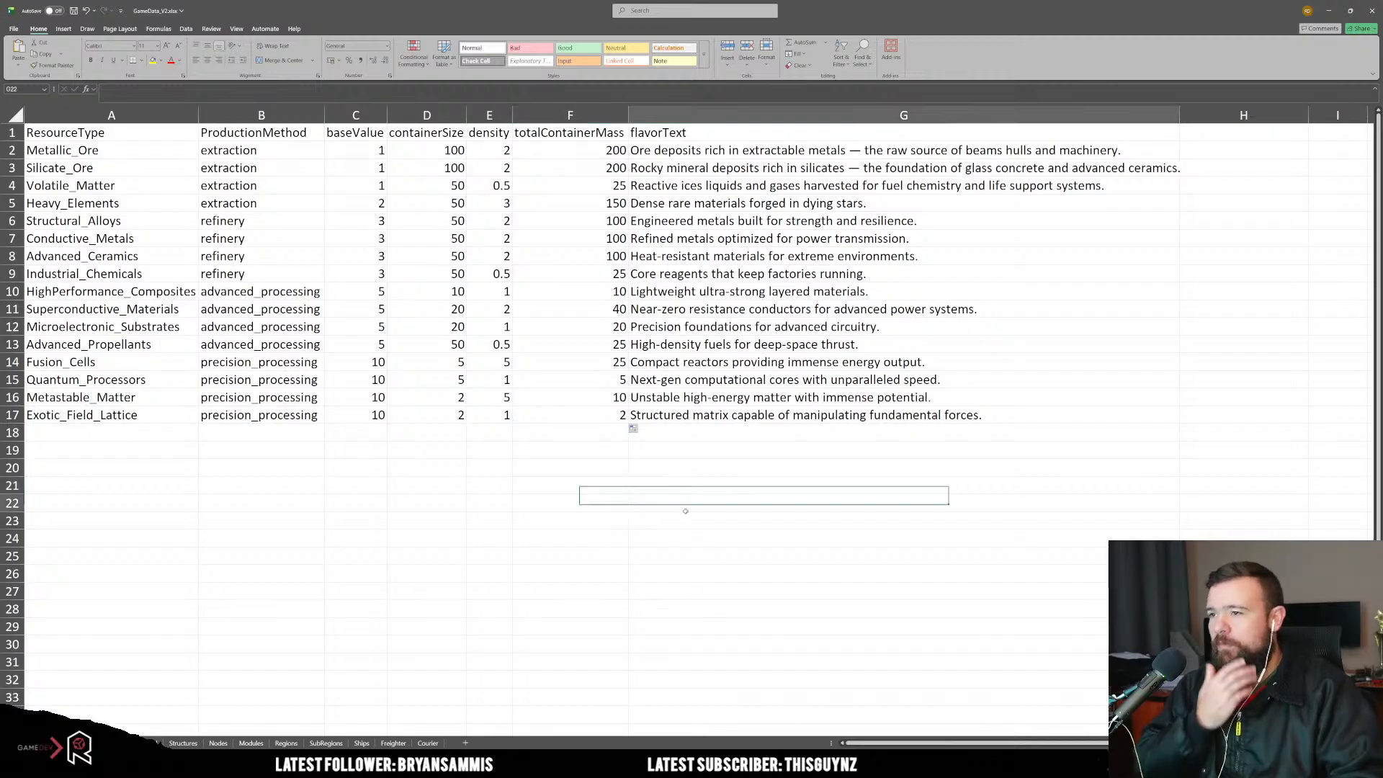
key("Down")
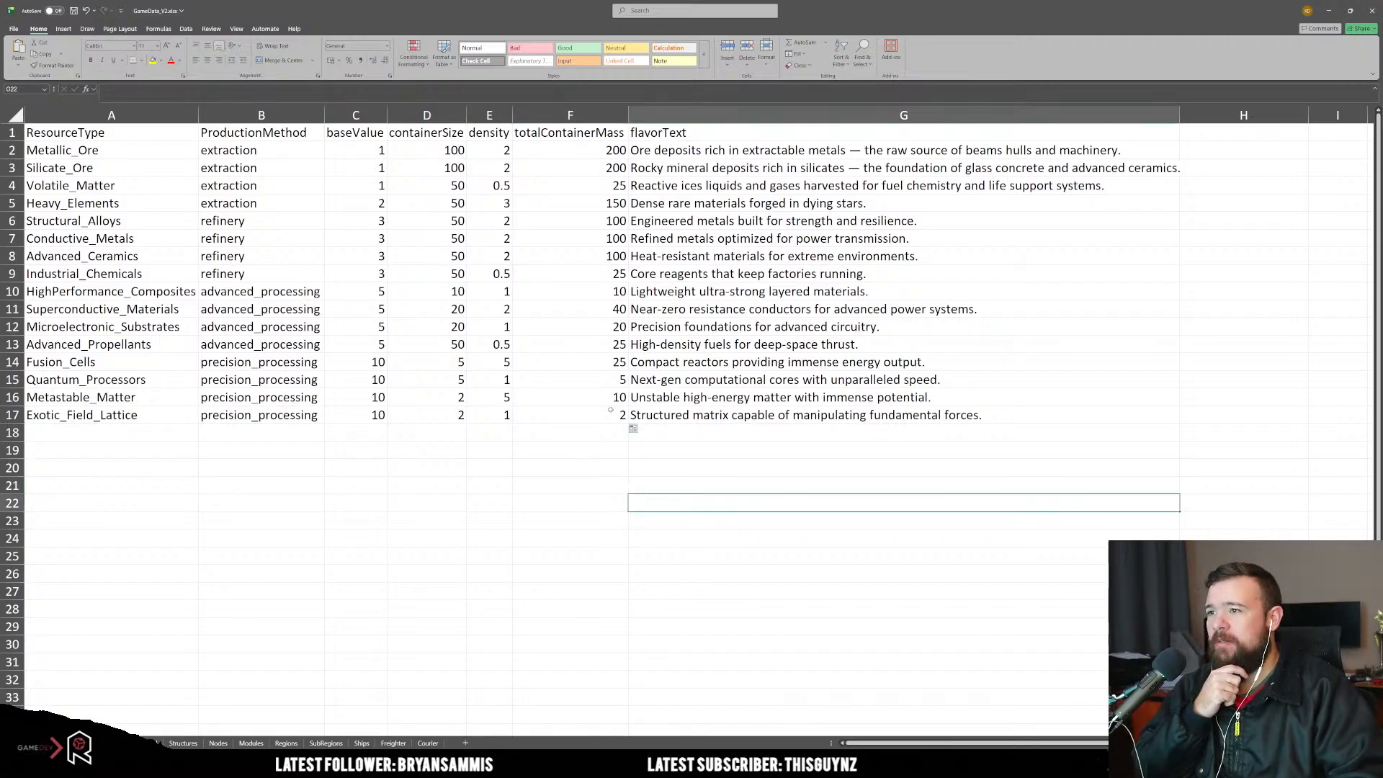
Step: Rotate the header row text upward for all columns from ResourceType to flavorText
left_click(190, 134)
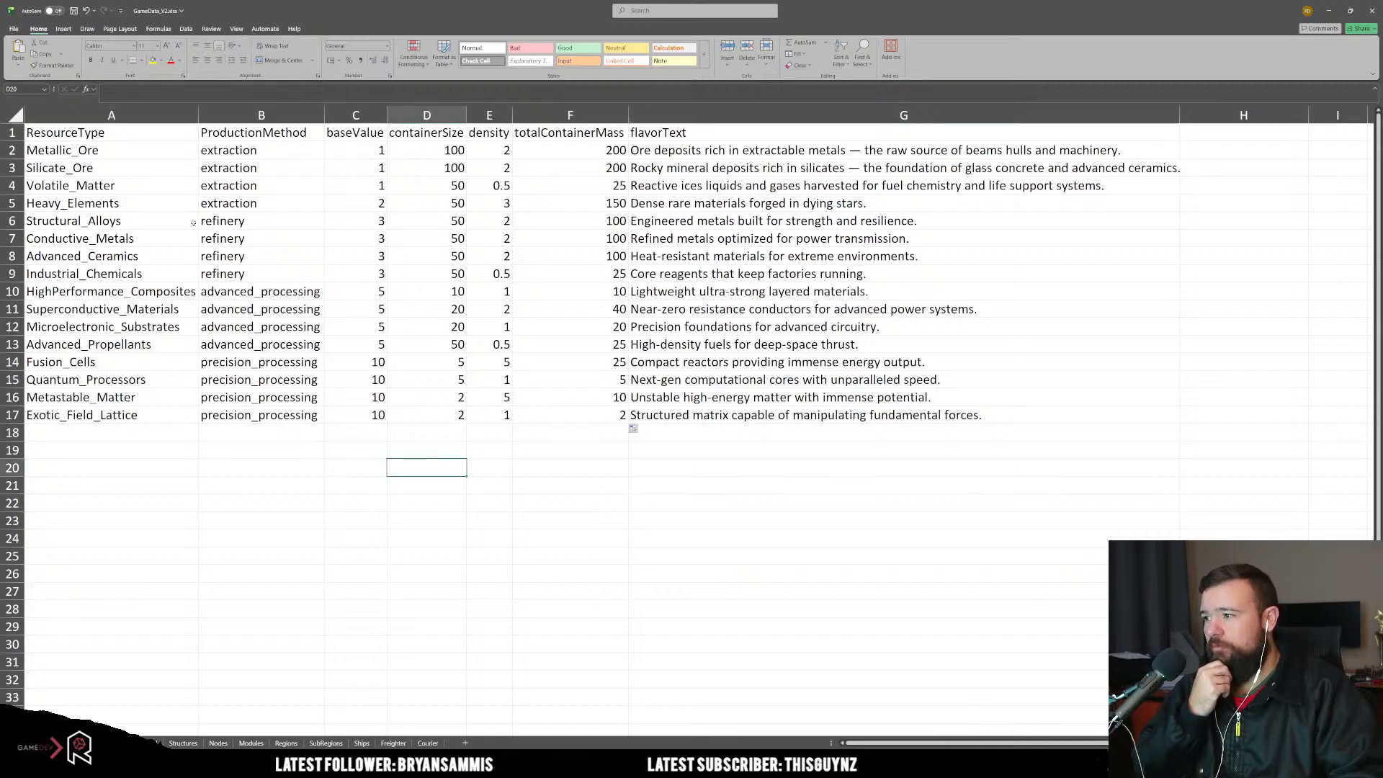
left_click_drag(108, 133, 745, 126)
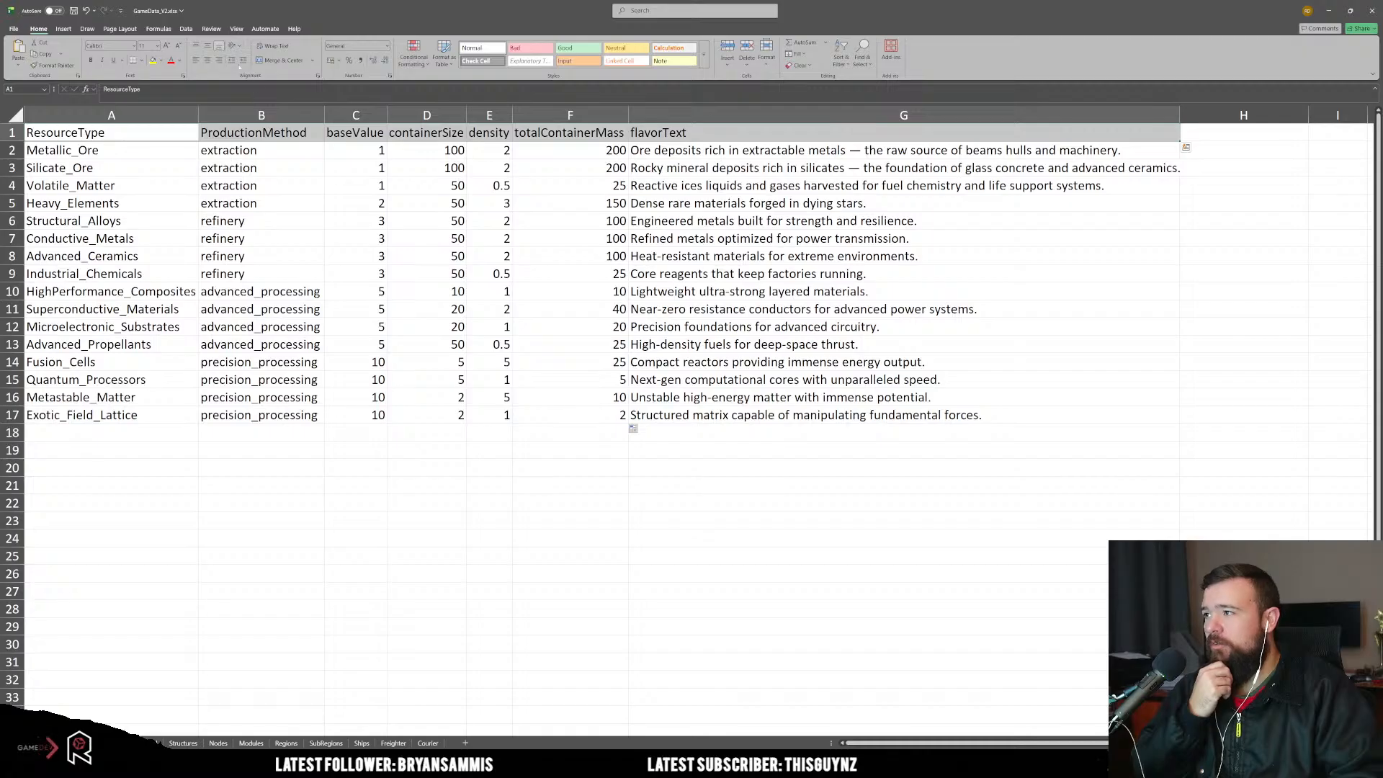
left_click(234, 45)
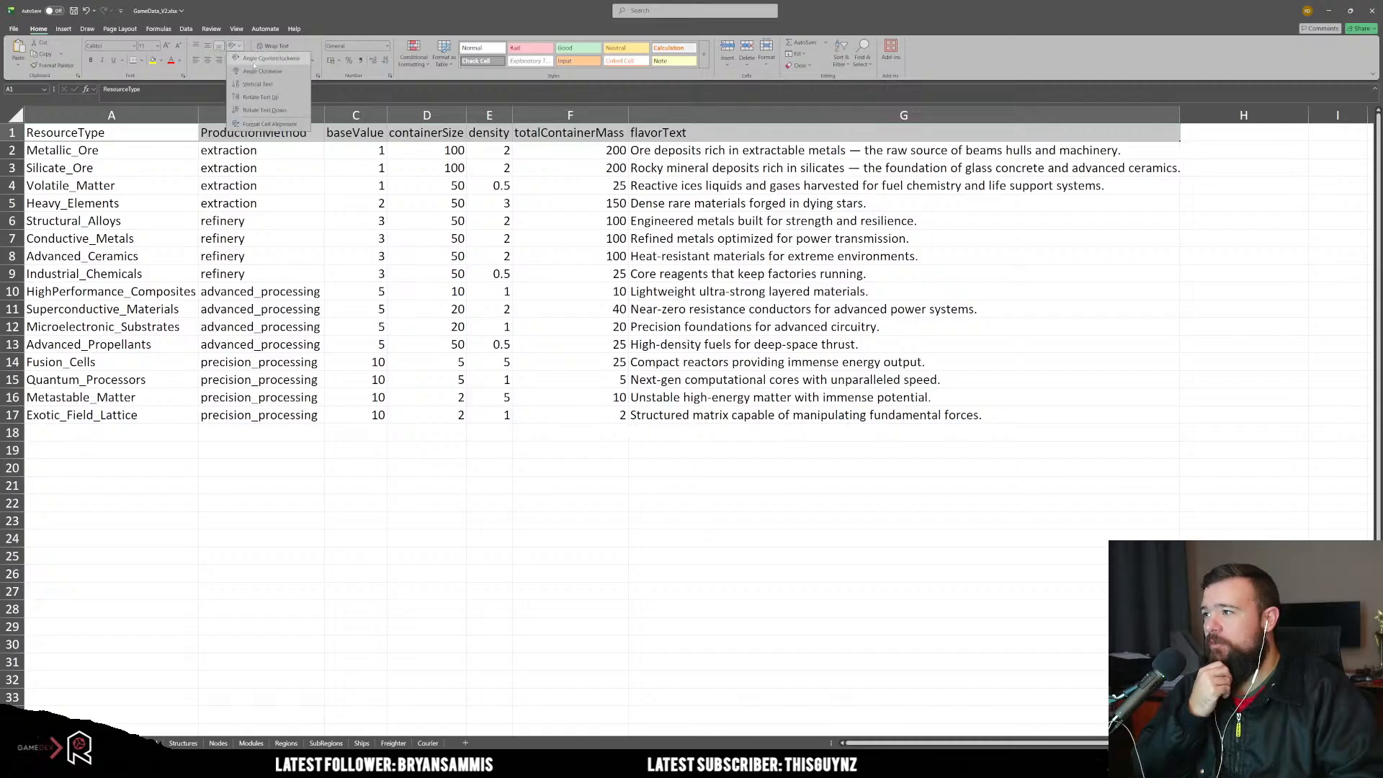
left_click(260, 96)
left_click(353, 364)
Step: Auto-fit the widths of columns A through G to their contents
left_click_drag(124, 196, 695, 206)
left_click_drag(123, 115, 1072, 132)
double_click(629, 112)
left_click(577, 479)
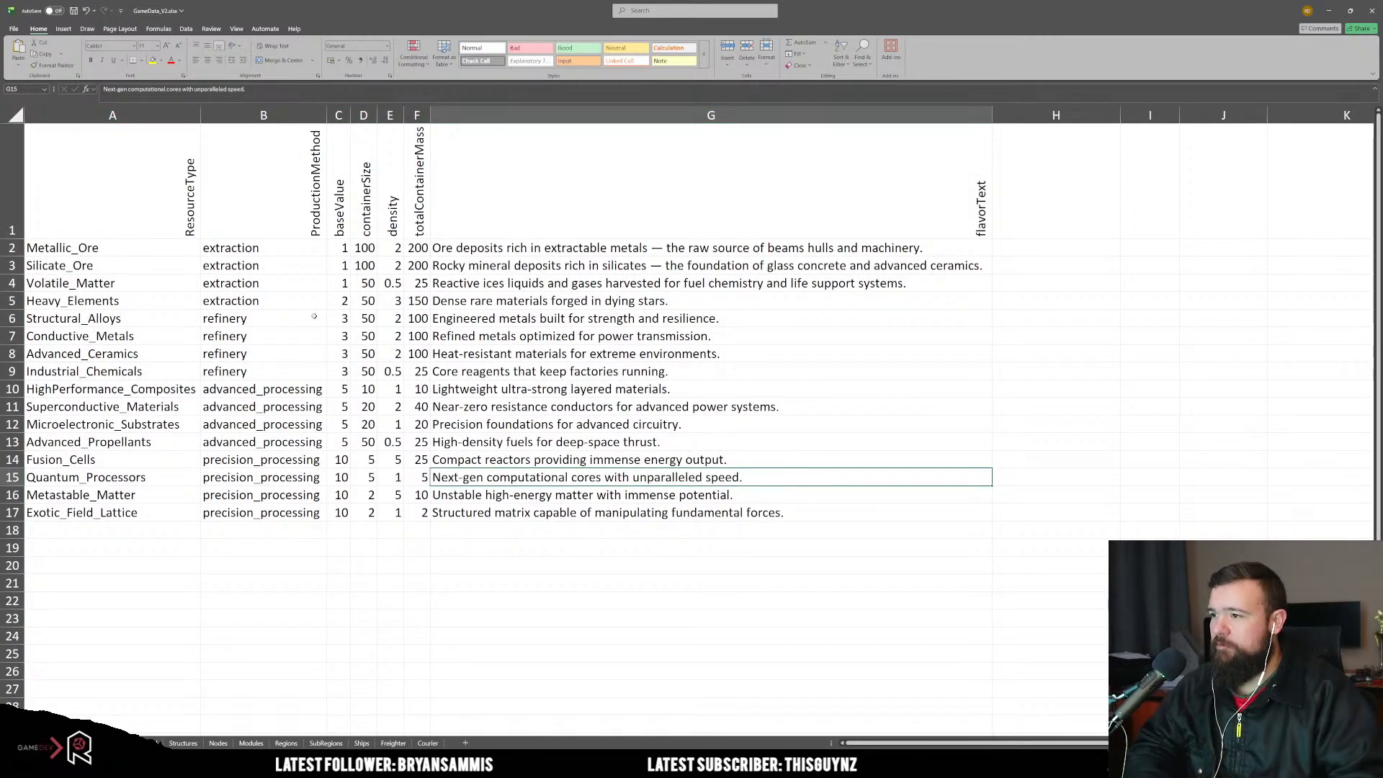
Step: Examine the totalContainerMass values and their formulas row by row across the resource list
scroll(243, 274, "up", 1)
scroll(242, 275, "up", 1)
left_click(548, 349)
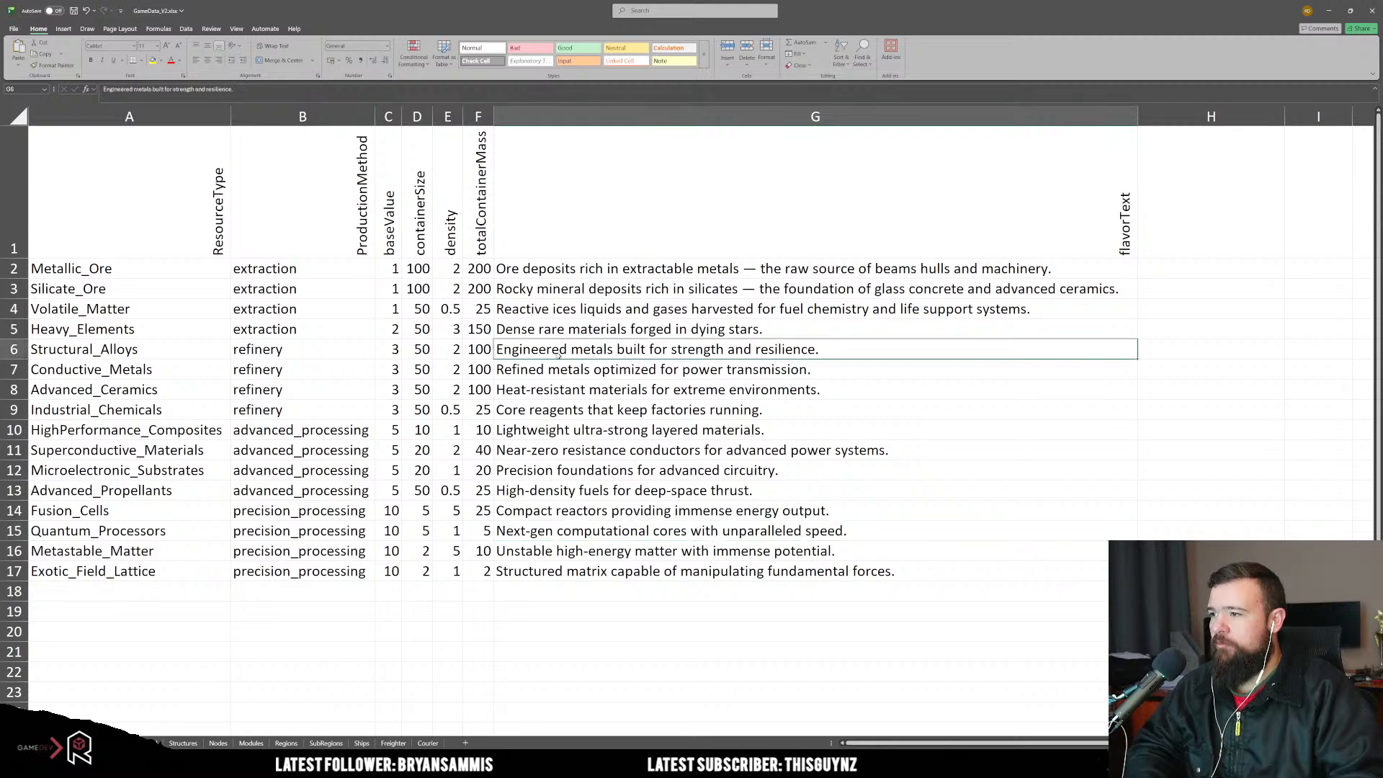
left_click(456, 272)
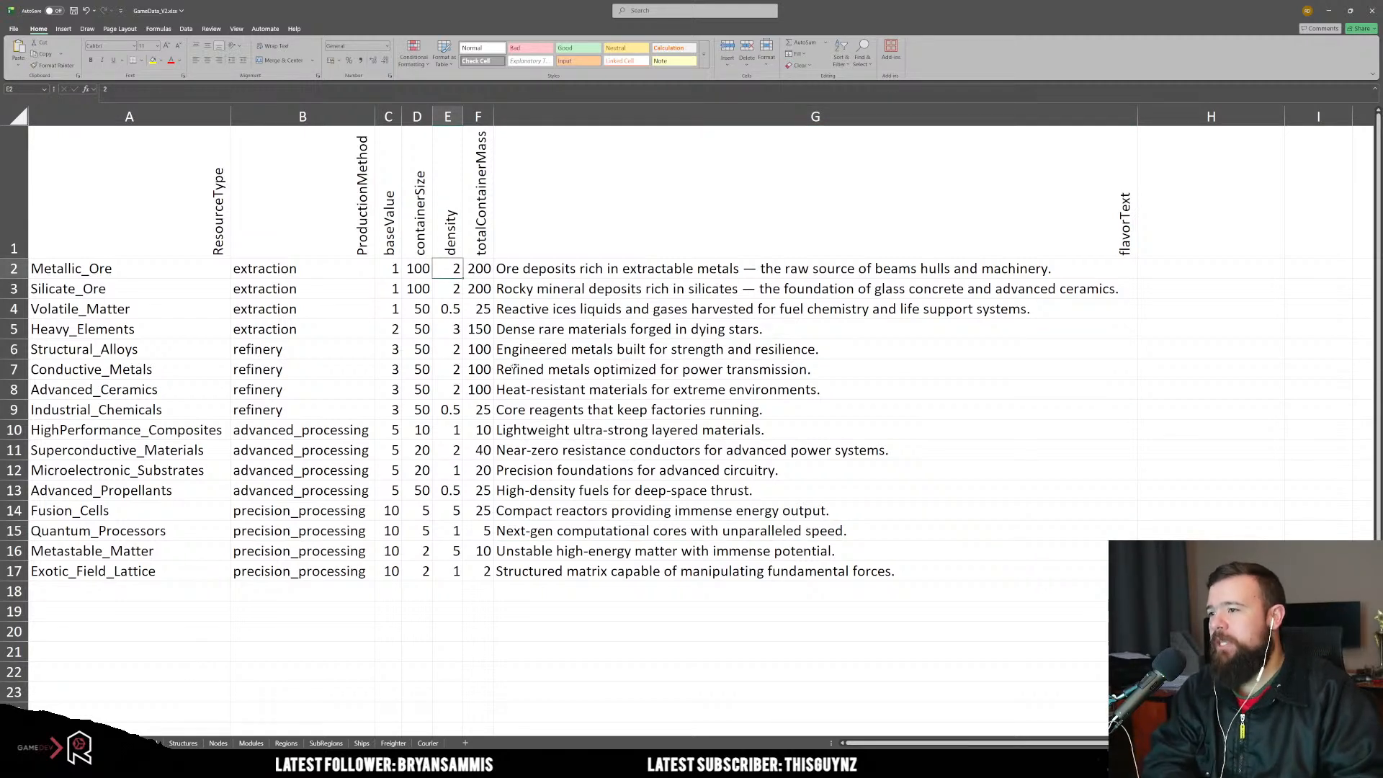
left_click(478, 271)
key("Down")
key("Down")
key("Down")
key("Down")
key("Down")
key("Down")
key("Down")
key("Down")
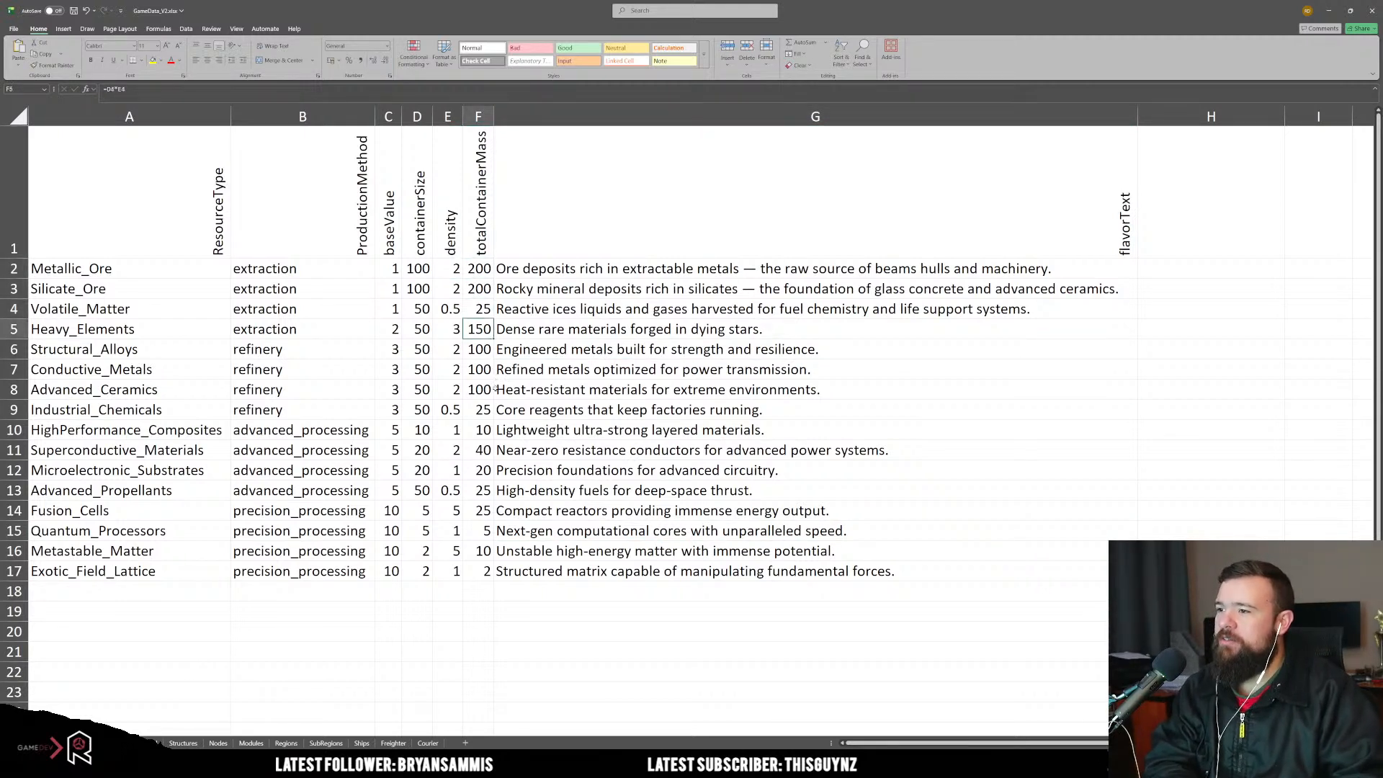
key("Down")
key("Down")
key("Down")
key("Down")
key("Down")
key("Down")
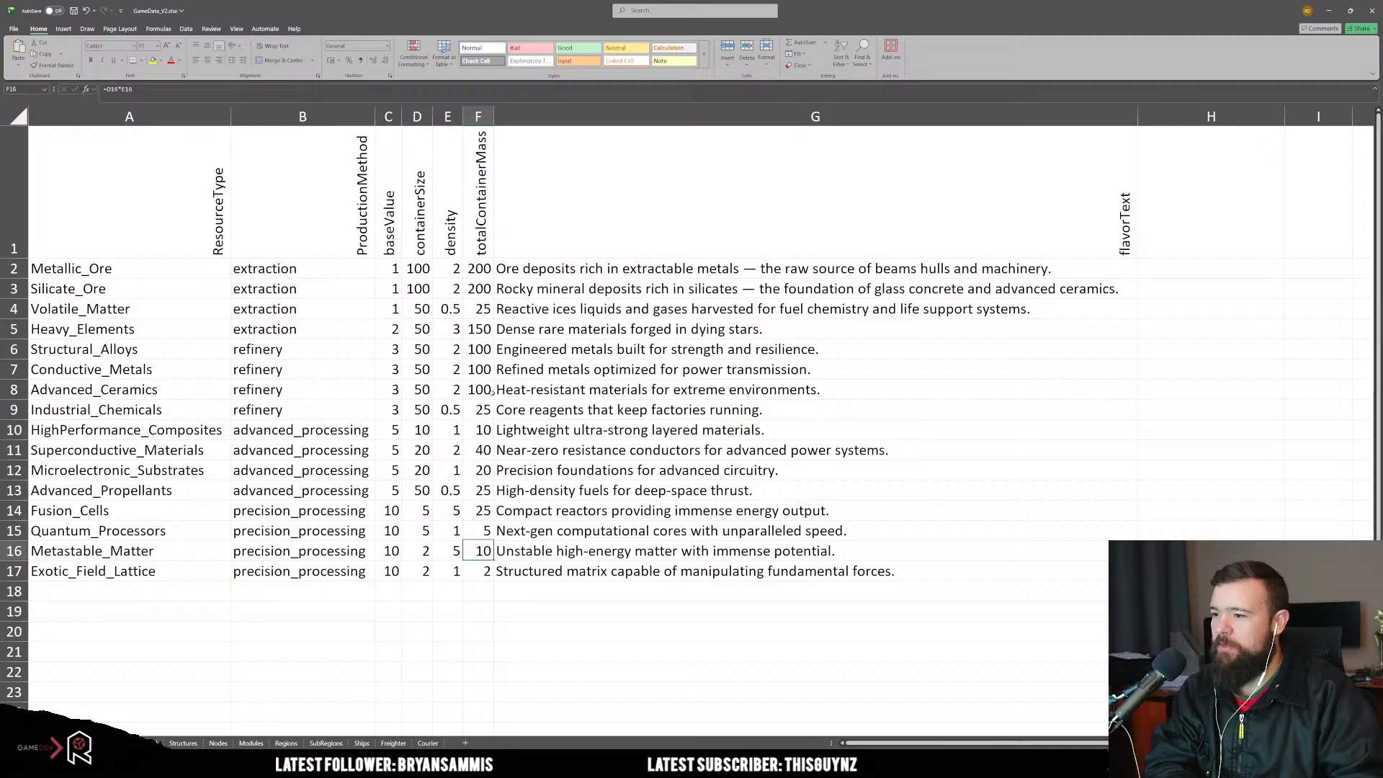
key("Up")
key("Up")
key("Up")
key("Up")
key("Up")
key("Up")
key("Up")
key("Up")
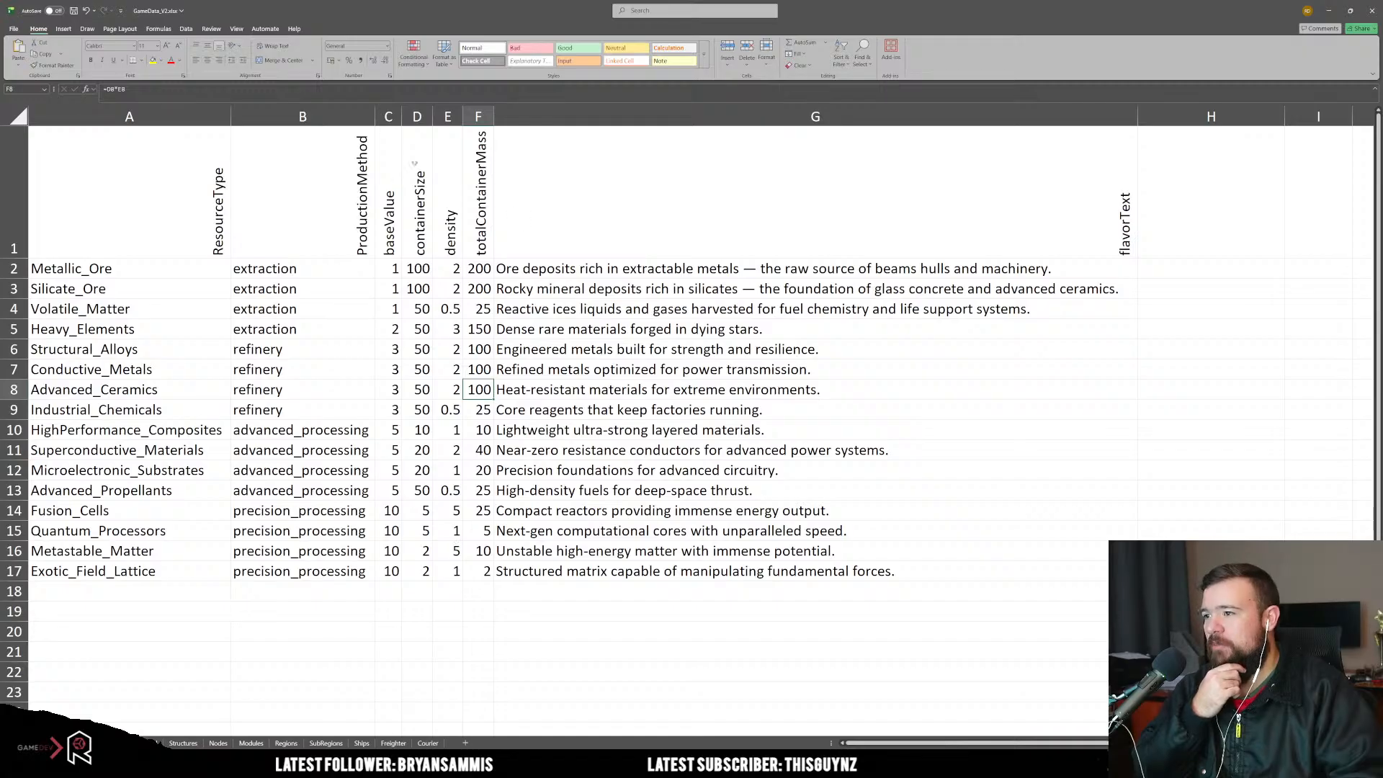
Step: Compare the container masses and densities of the light resources, the ores and the advanced materials
left_click(593, 511)
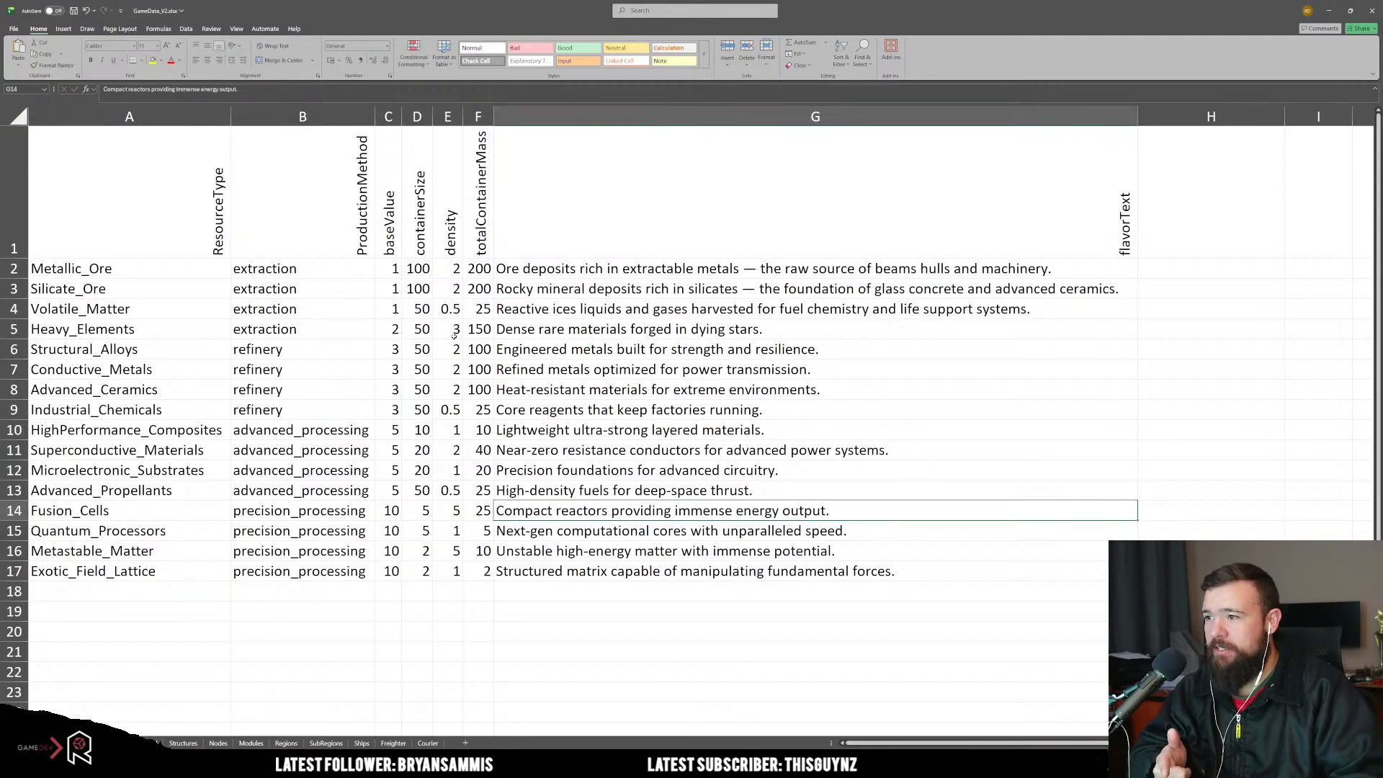
left_click(490, 200)
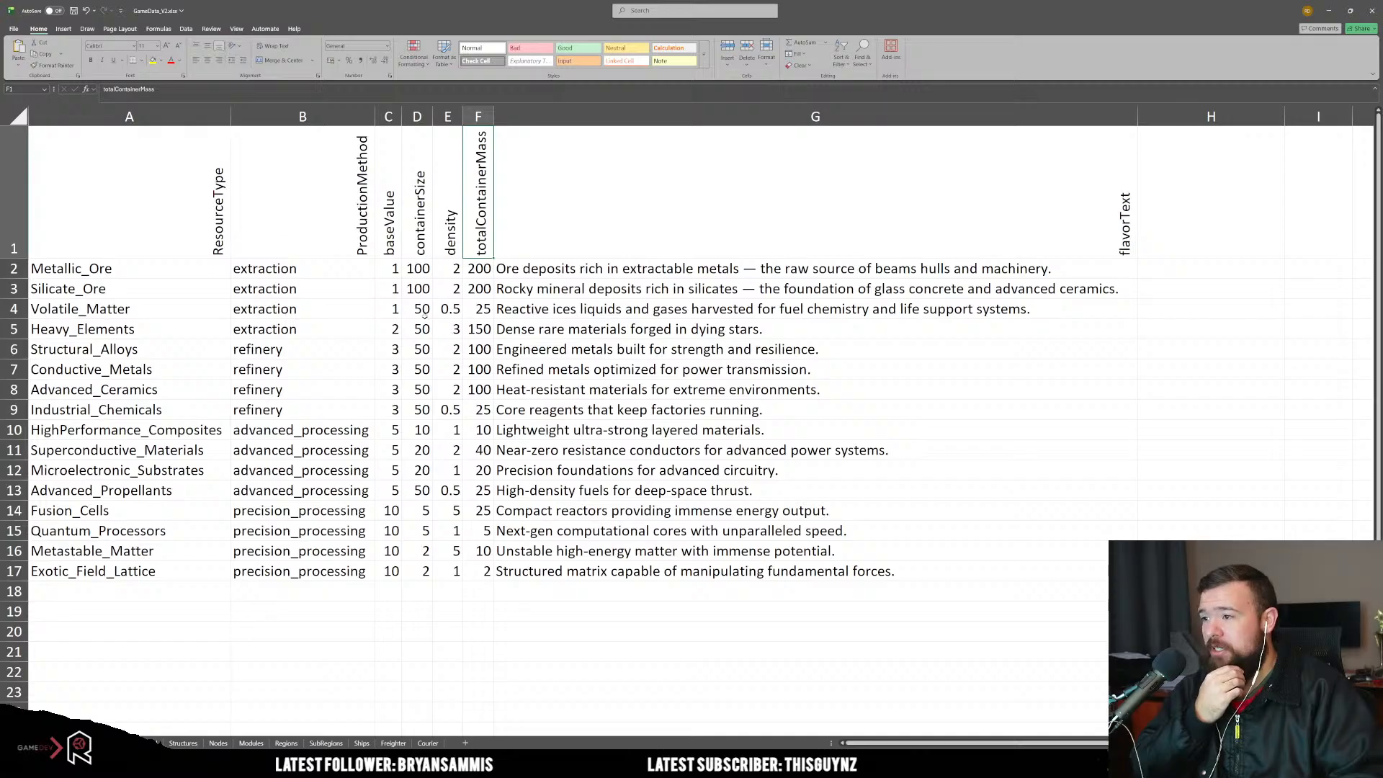
left_click(471, 314)
left_click_drag(471, 314, 451, 311)
left_click_drag(478, 410, 451, 409)
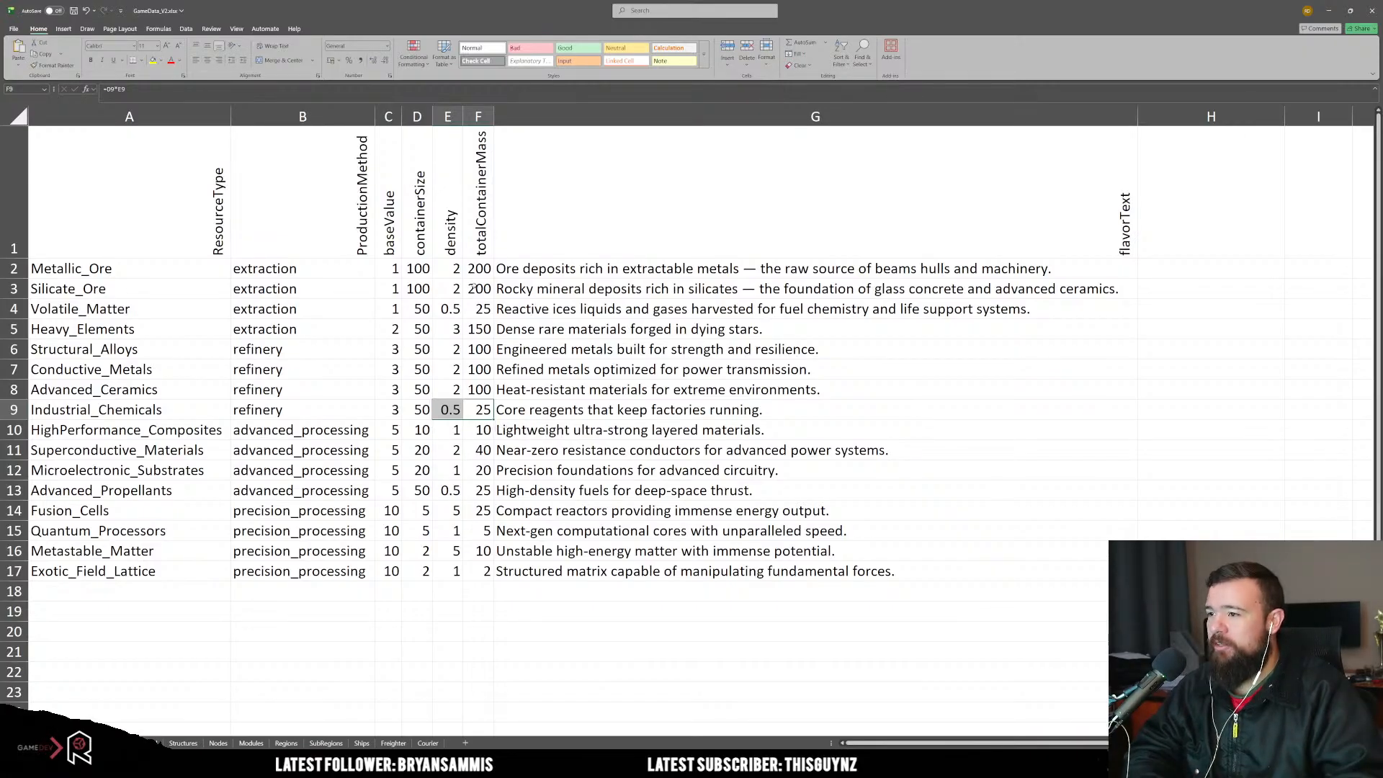
left_click_drag(479, 288, 479, 268)
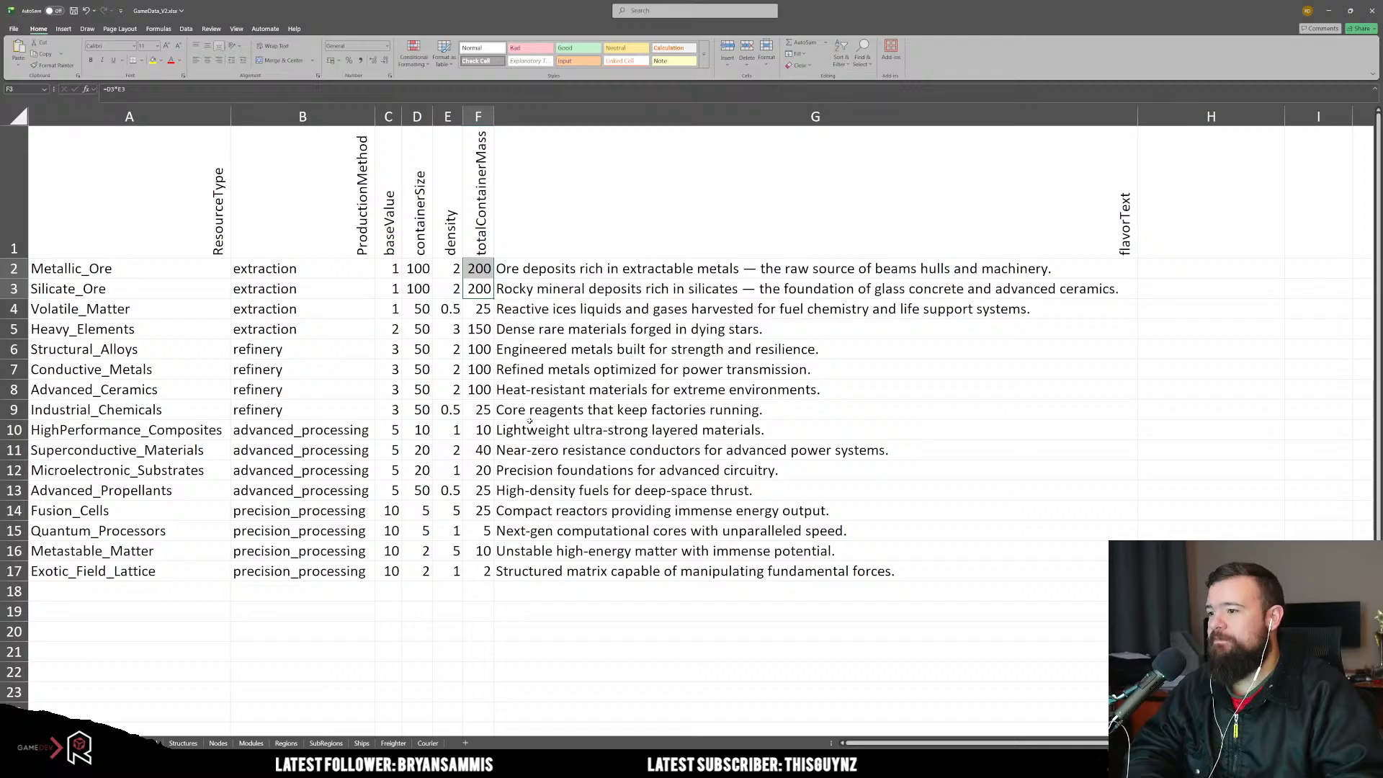
left_click(475, 432)
left_click_drag(474, 448, 473, 448)
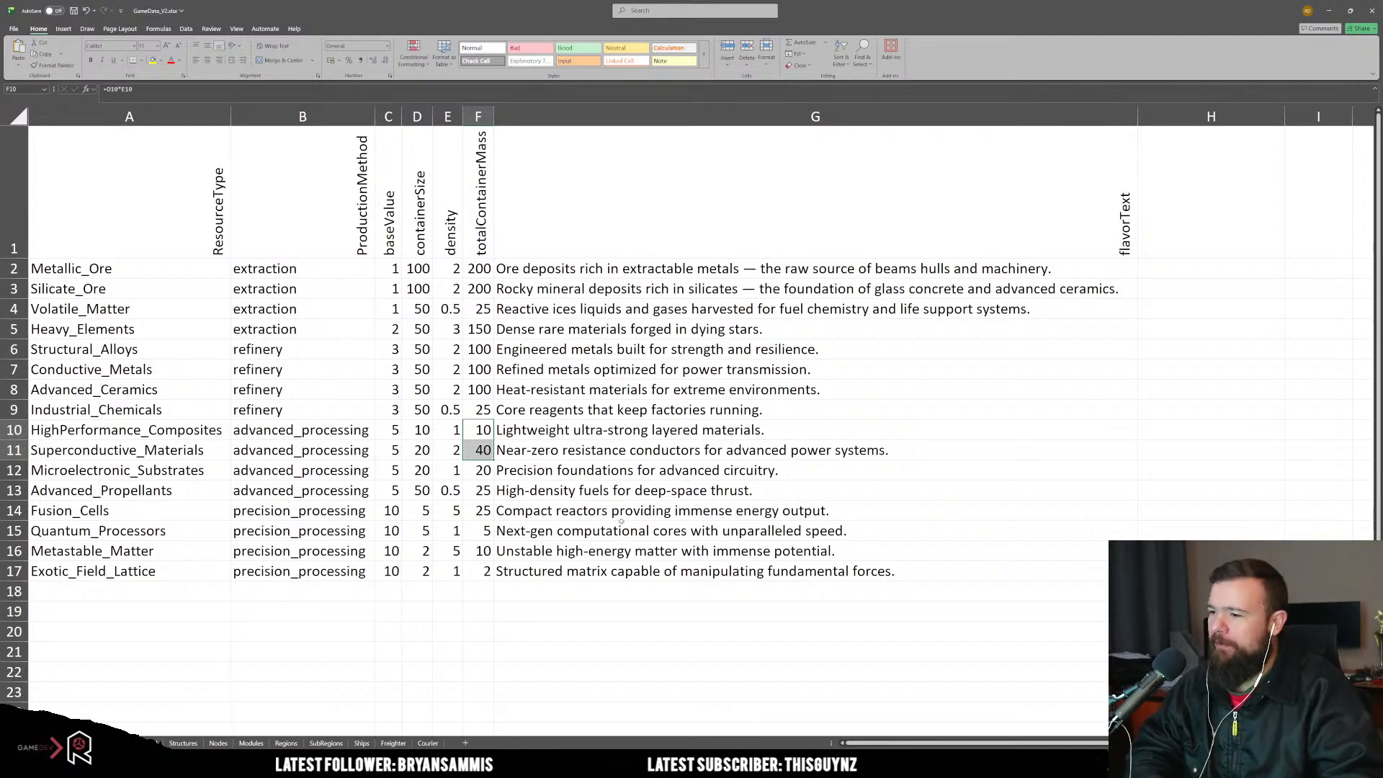
Step: Save the workbook with the completed resource density and mass data
left_click(508, 613)
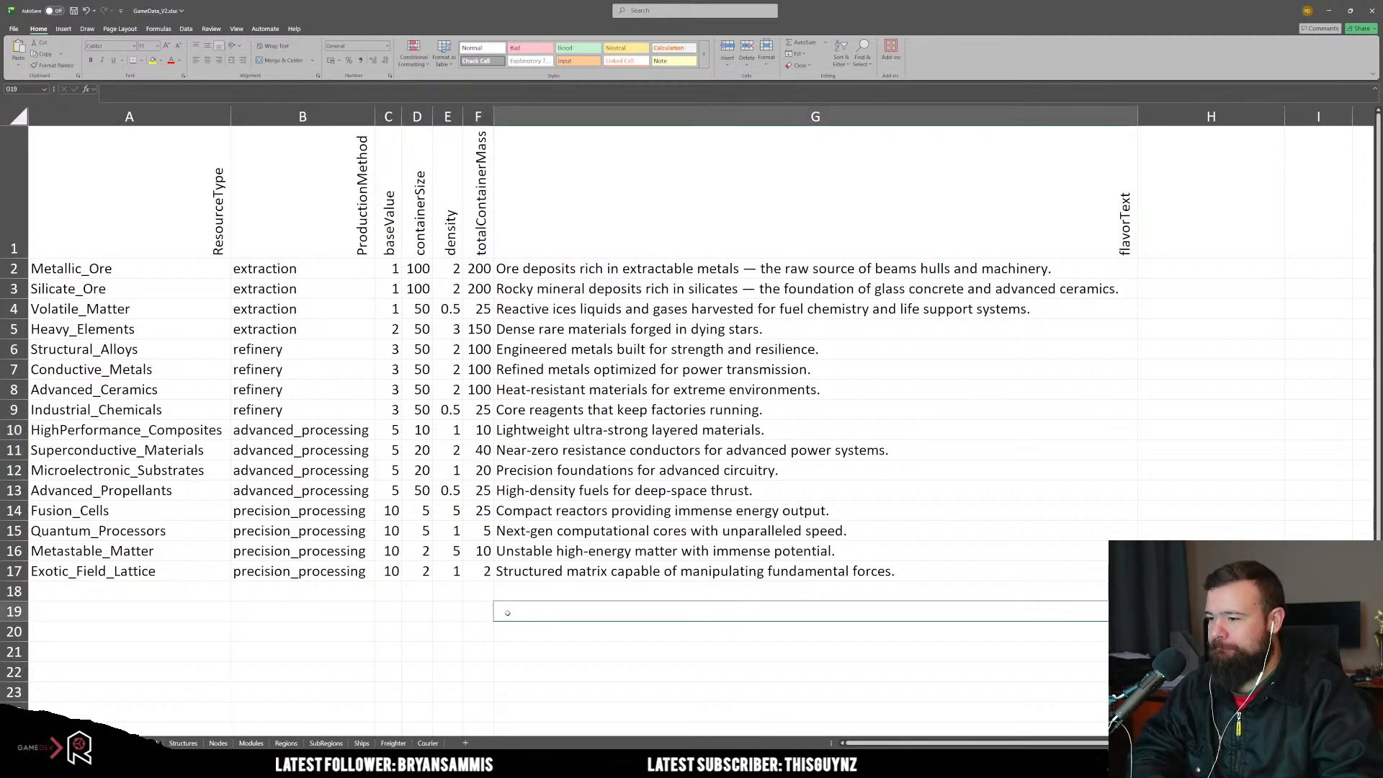
left_click(463, 626)
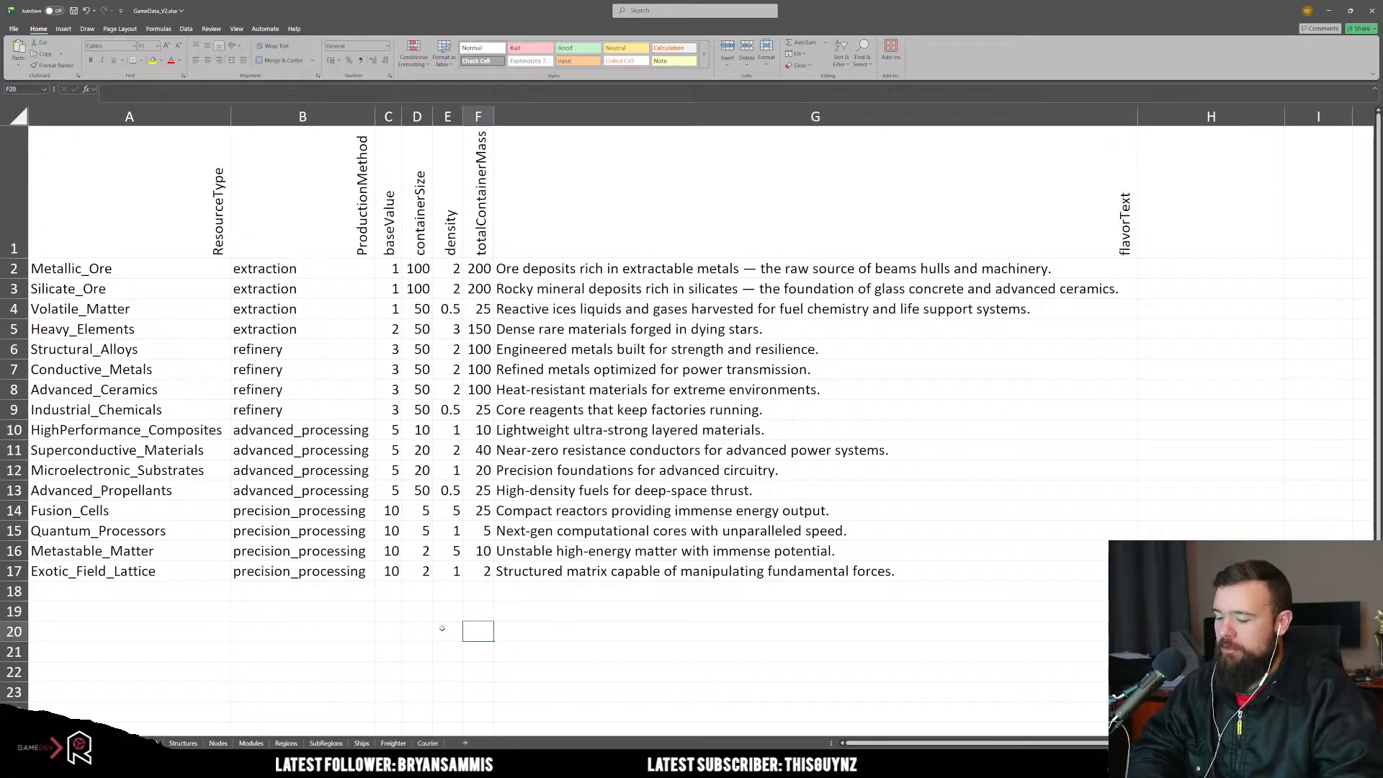
key("ctrl+s")
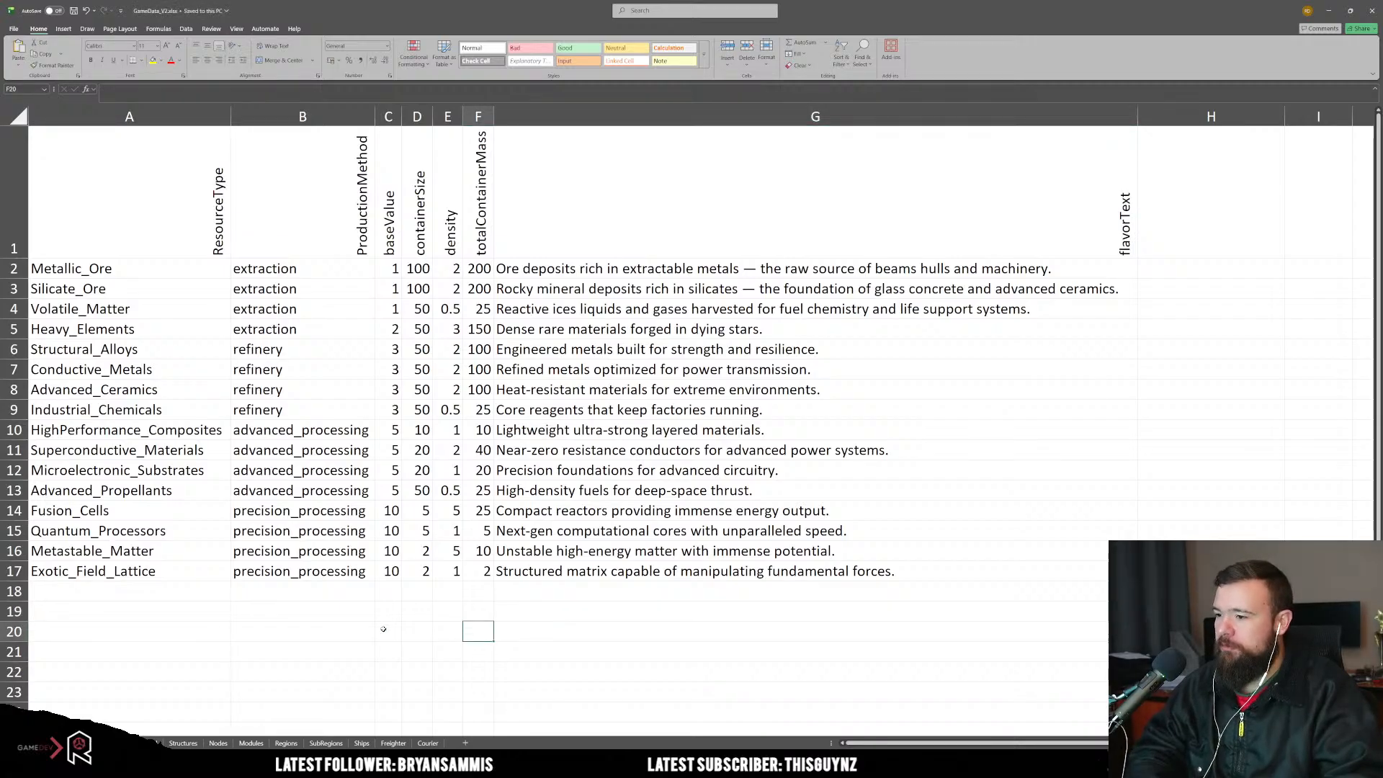
left_click(364, 631)
Step: Review the fuelEfficiency, specificEnergy and Volatile_Matter recipe columns on the fuel sheet, and open the Structures sheet
left_click(144, 743)
left_click(321, 441)
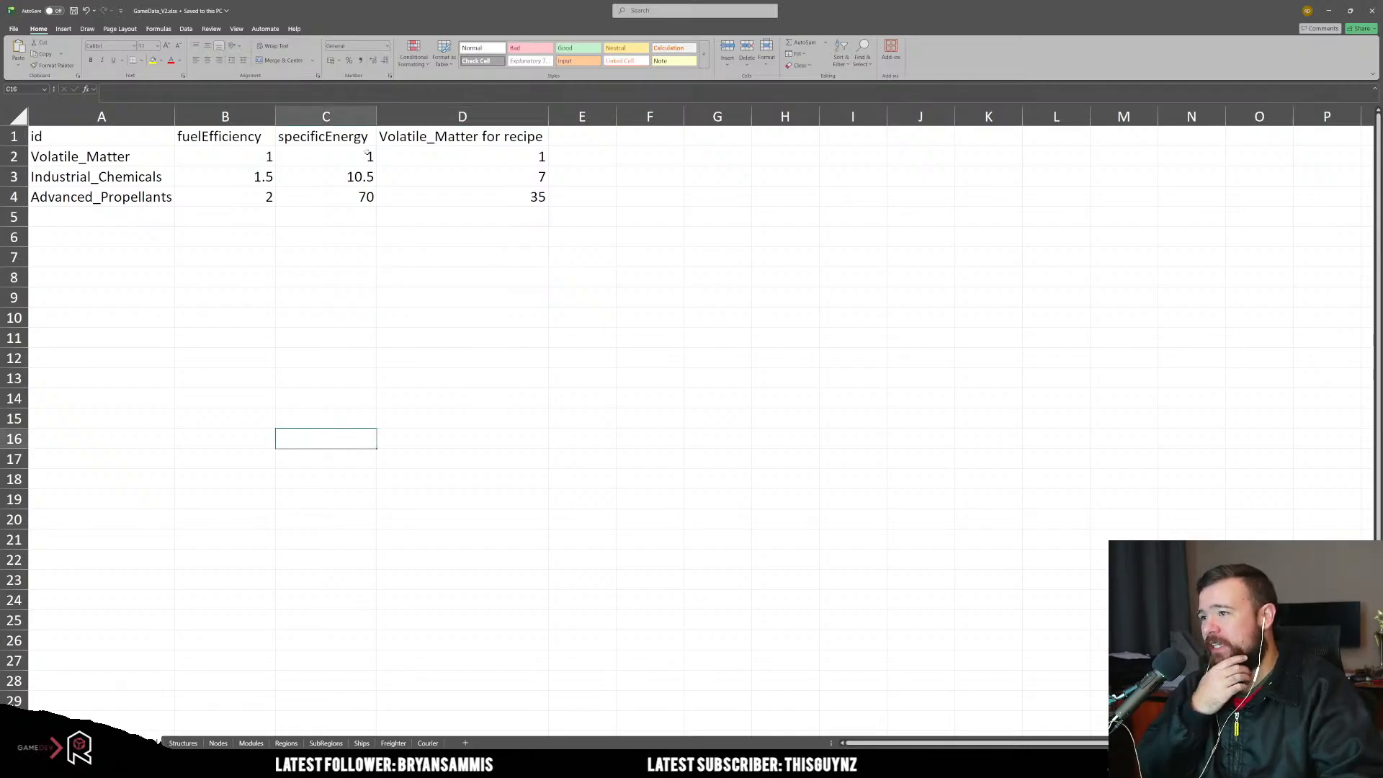
left_click_drag(265, 118, 497, 116)
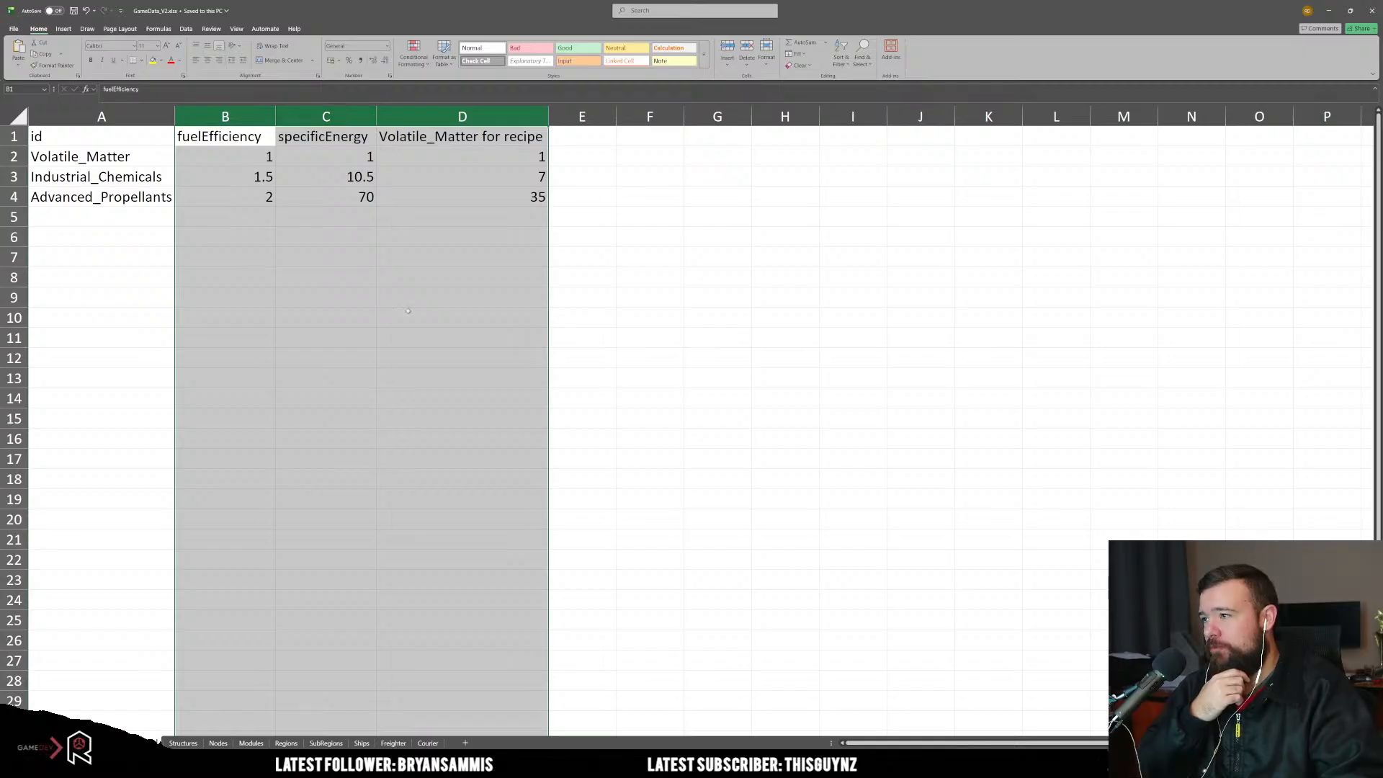
left_click(462, 439)
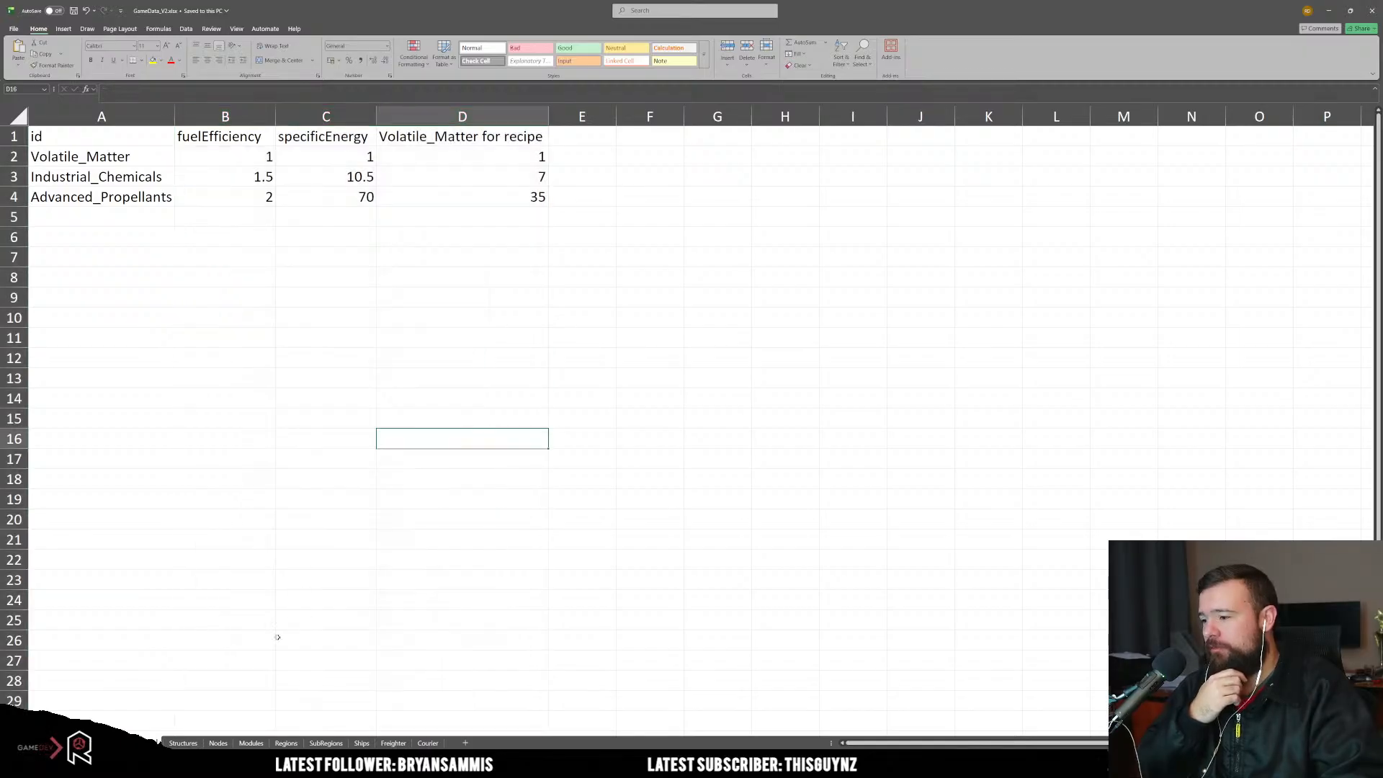
left_click(177, 743)
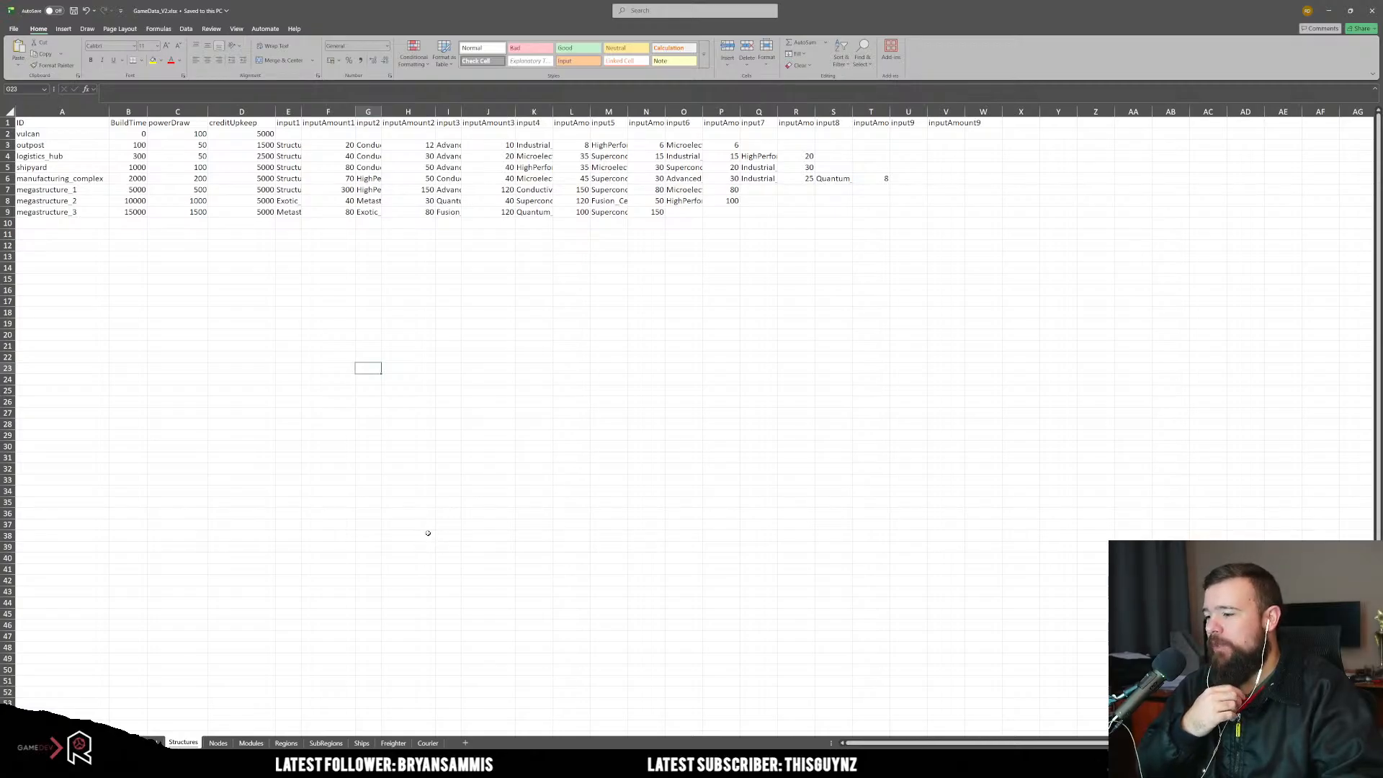
Step: Rename the SubRegions sheet to ResourceDeposits
left_click(286, 743)
left_click(318, 743)
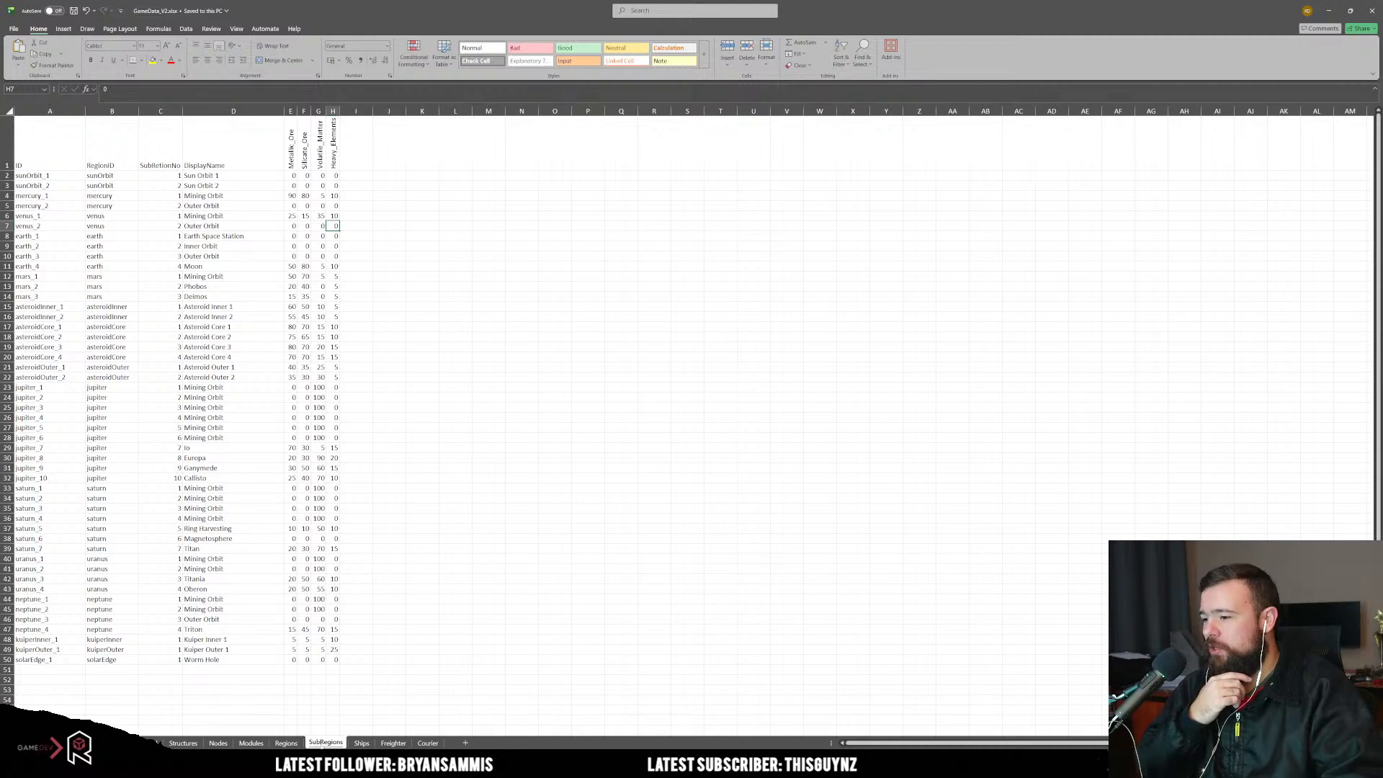
right_click(322, 745)
left_click(363, 631)
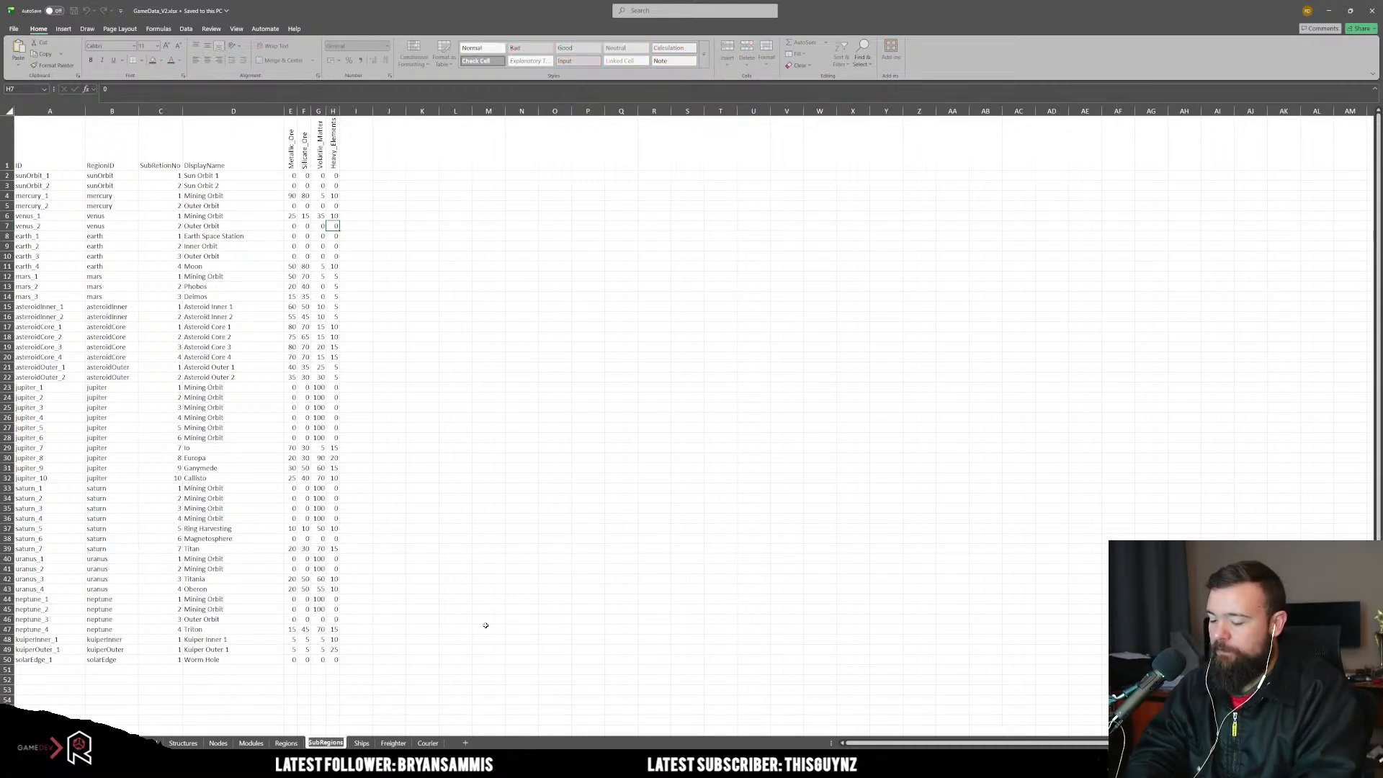
type("Resource")
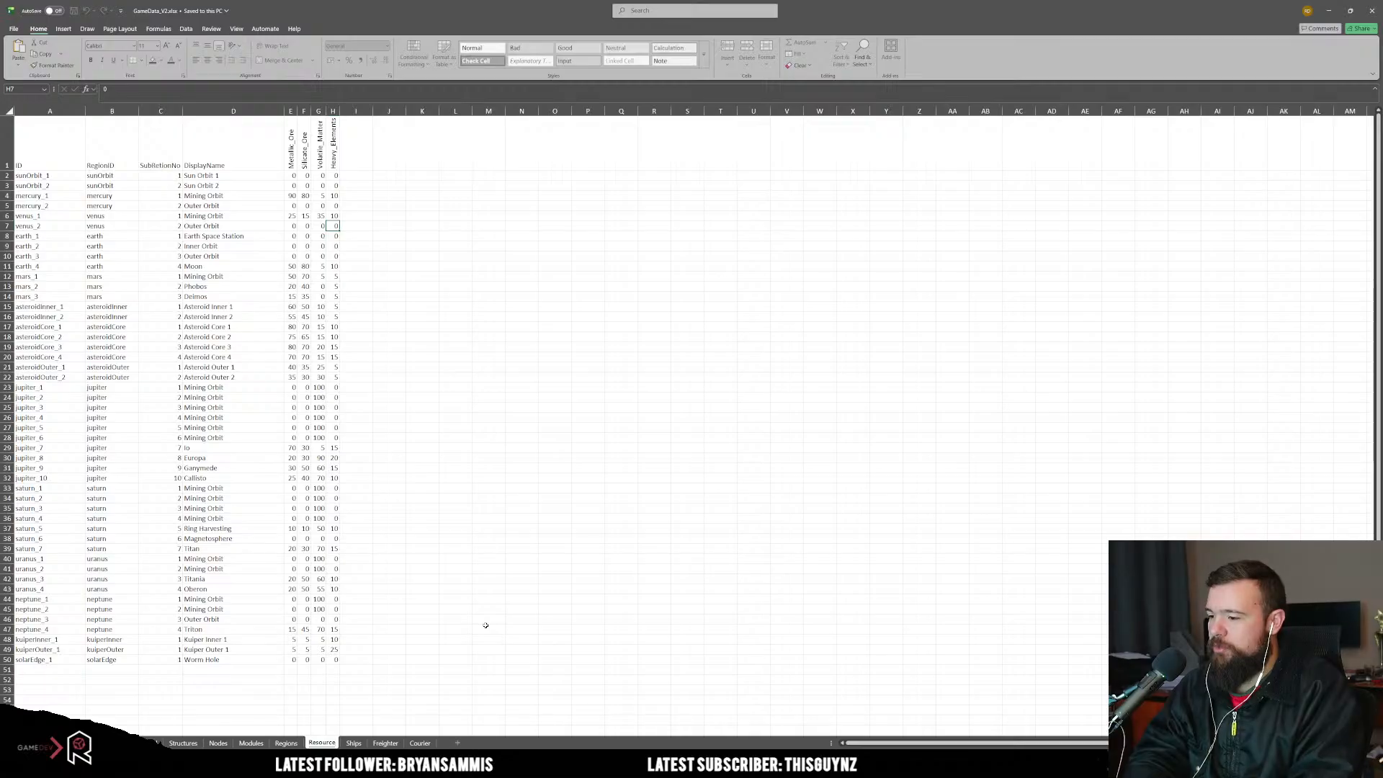
type("Depo")
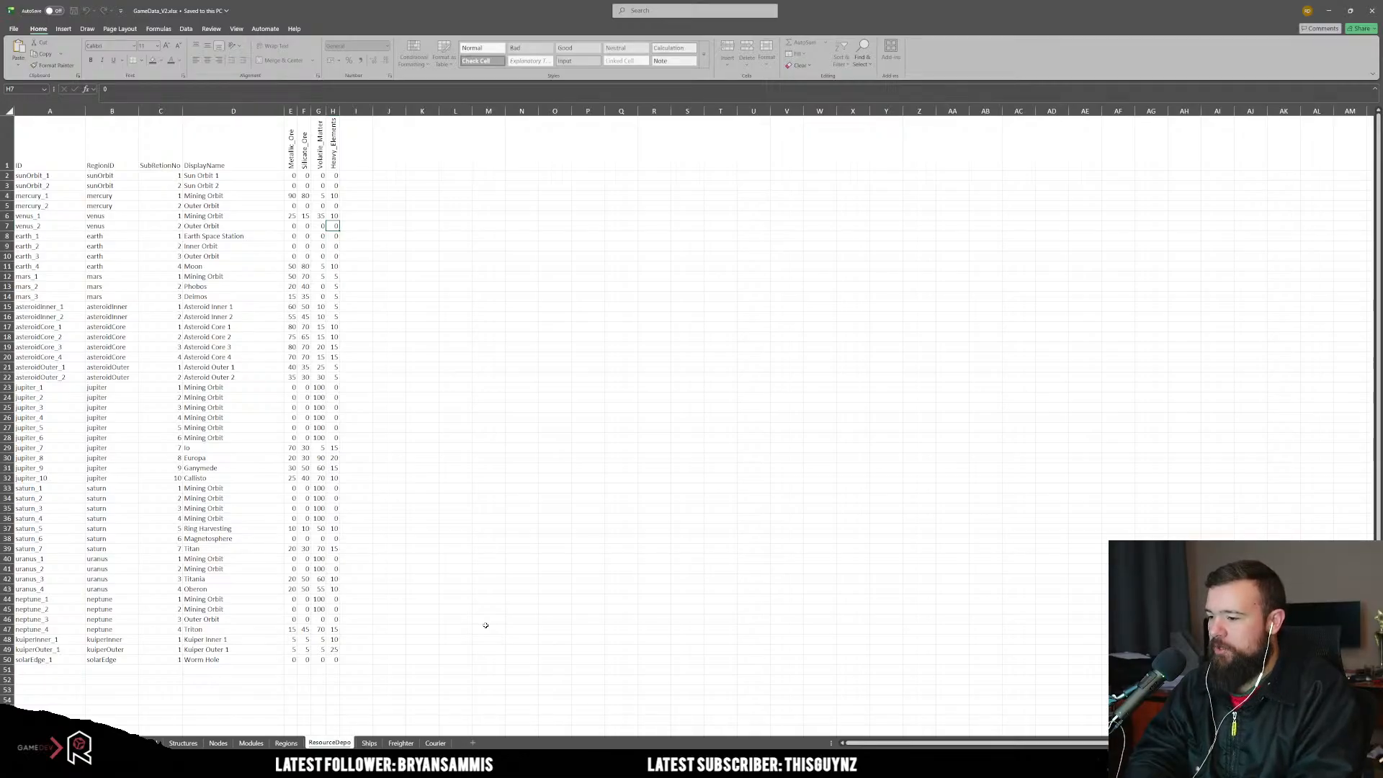
type("sits")
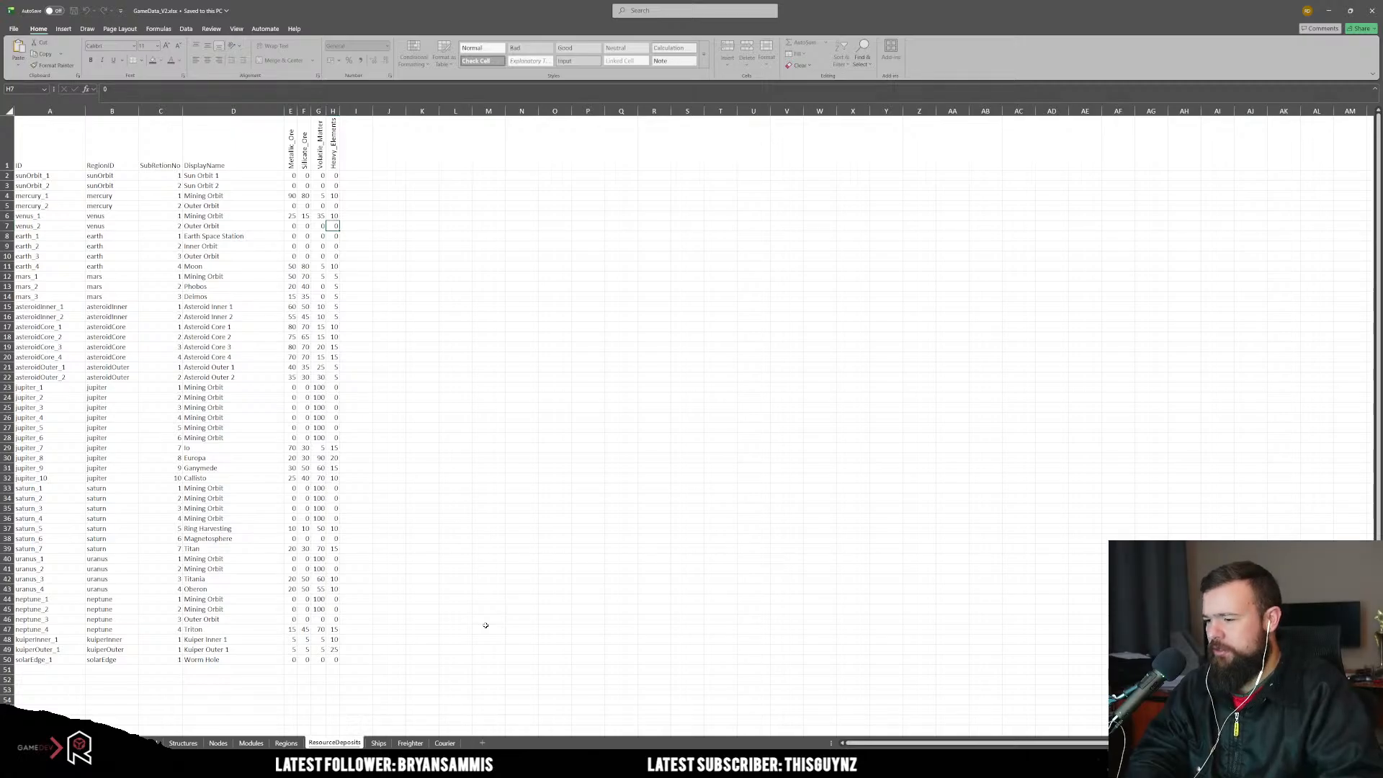
key("Return")
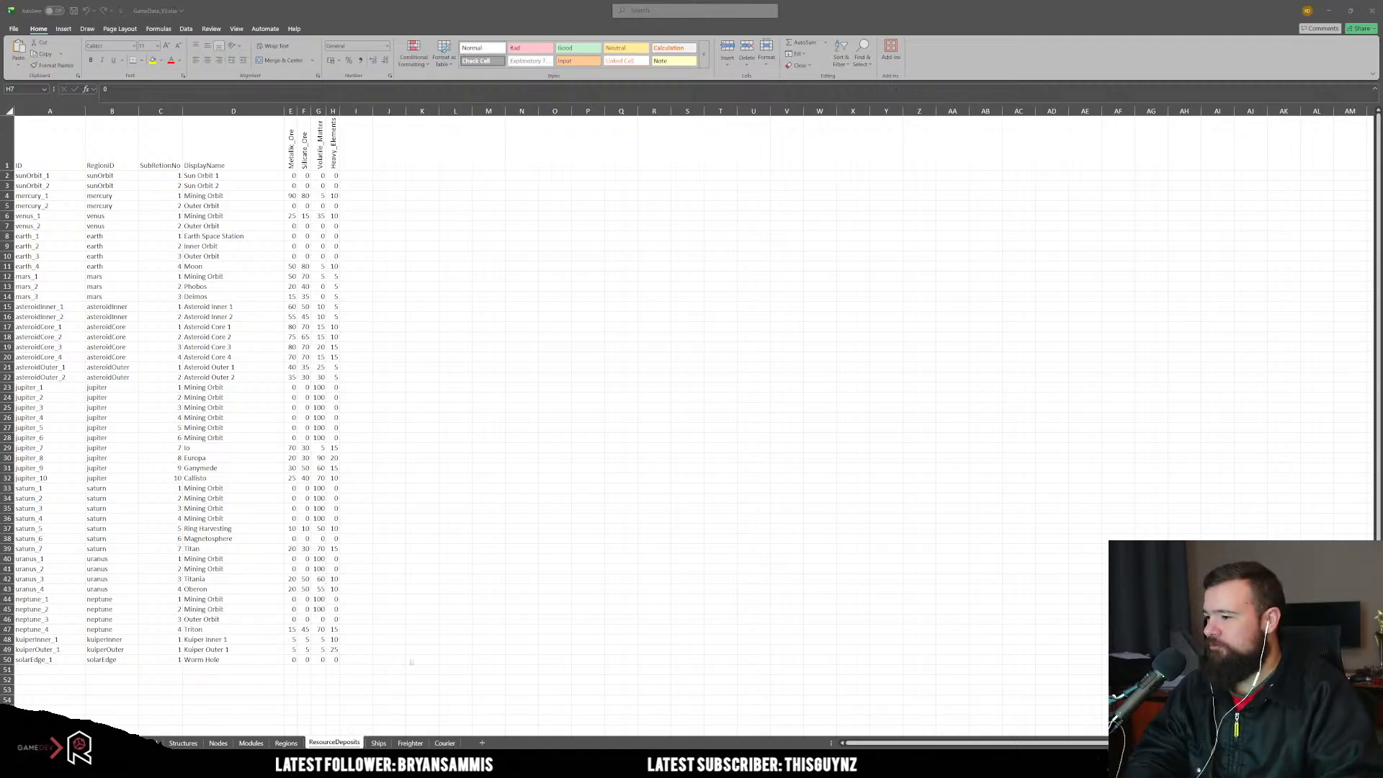
Step: Examine the listed orbits and moons with their ore, volatile and heavy element values, especially the entries from venus_2 to earth_3
left_click(231, 593)
left_click(521, 417)
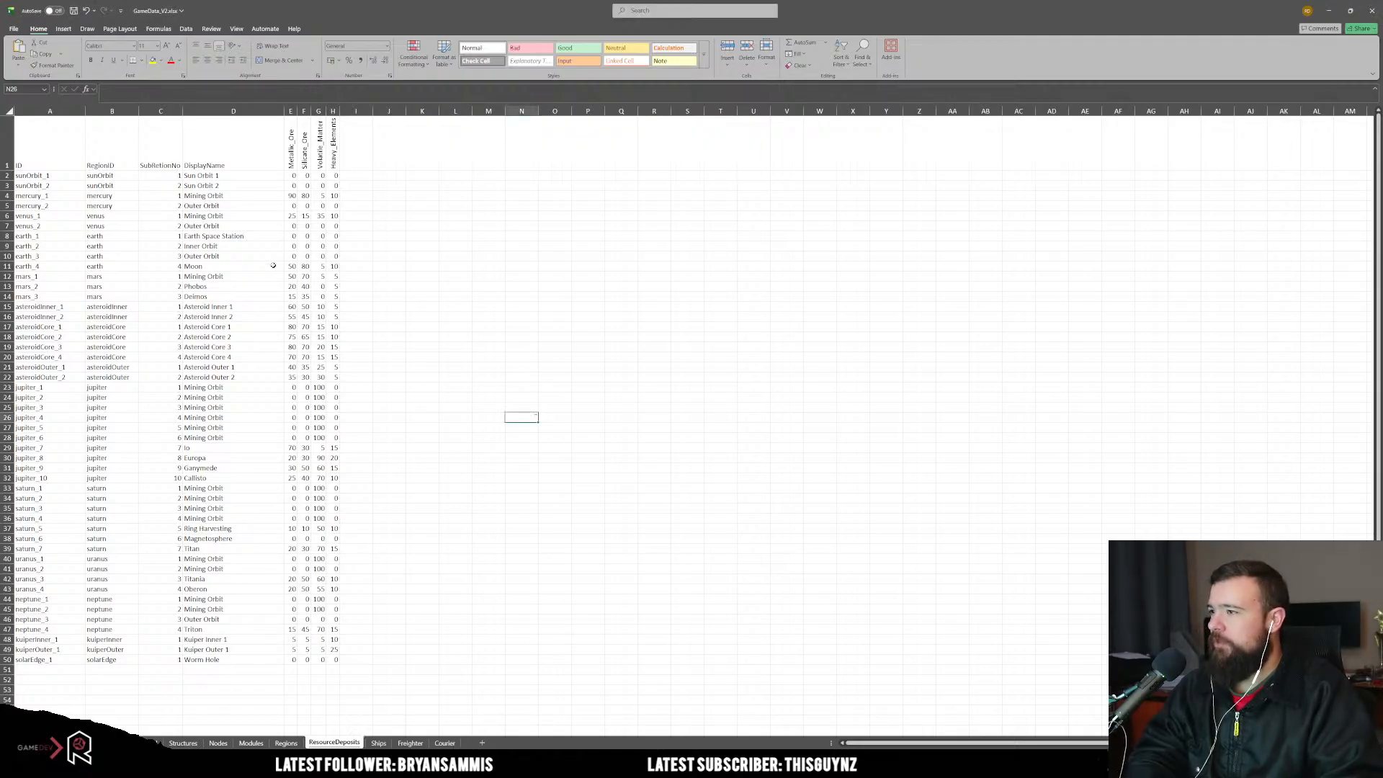
scroll(522, 417, "up", 3)
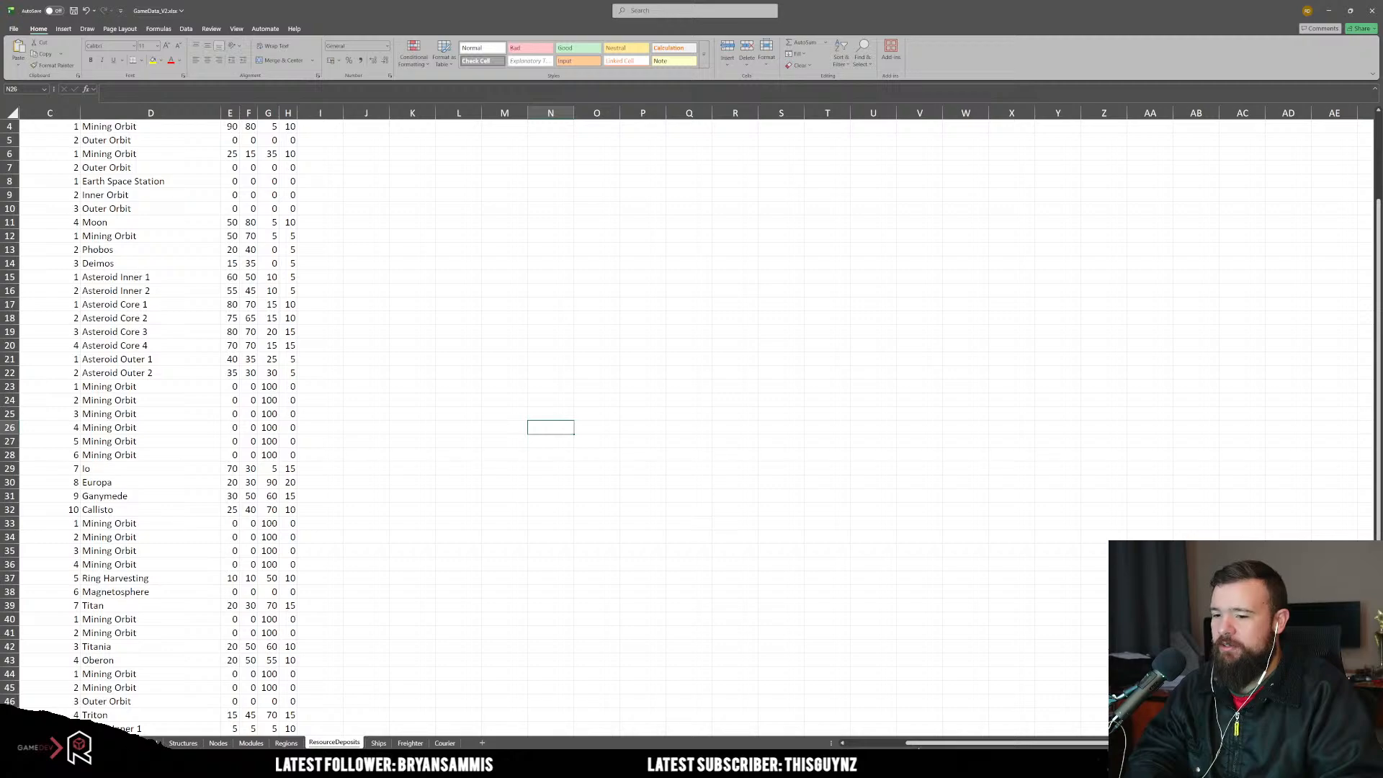
left_click_drag(918, 745, 836, 739)
scroll(423, 571, "up", 2)
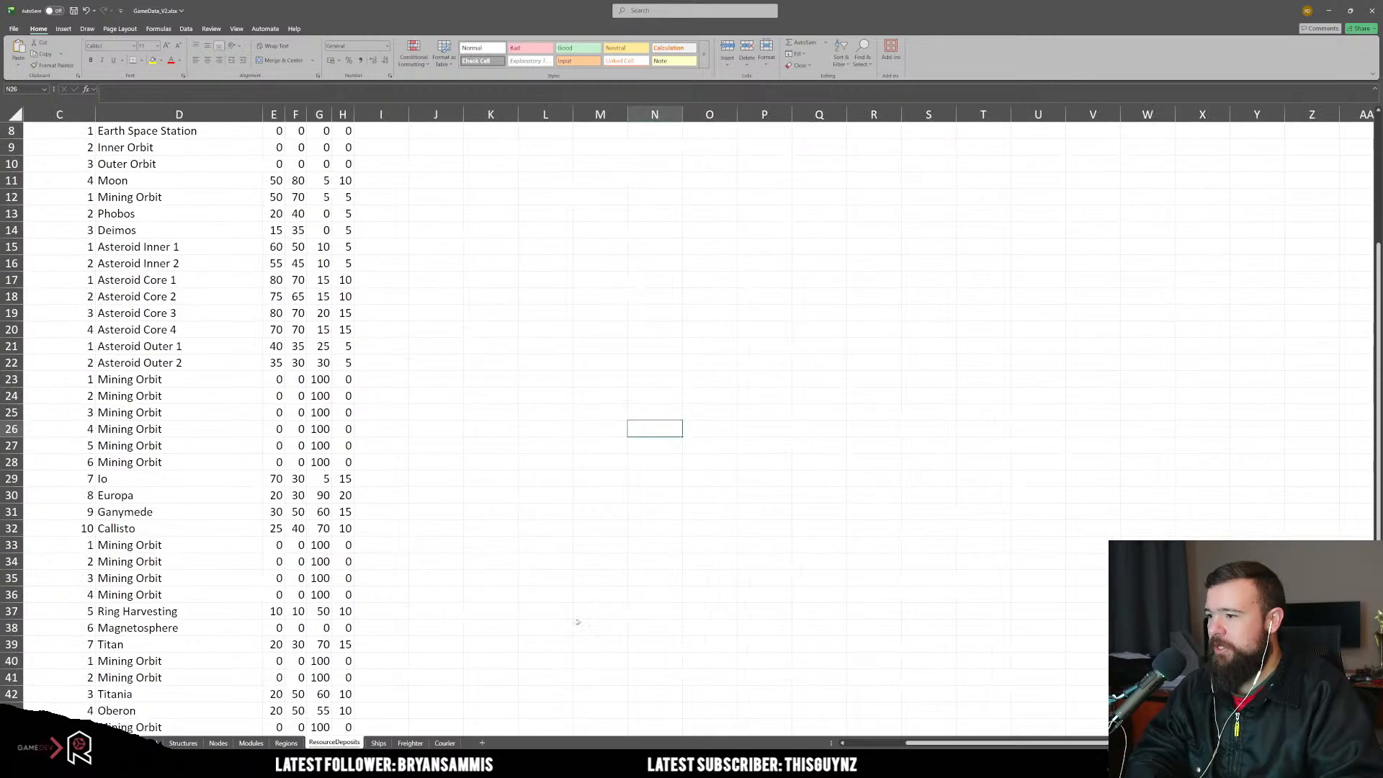
scroll(253, 540, "left", 3)
scroll(253, 540, "up", 3)
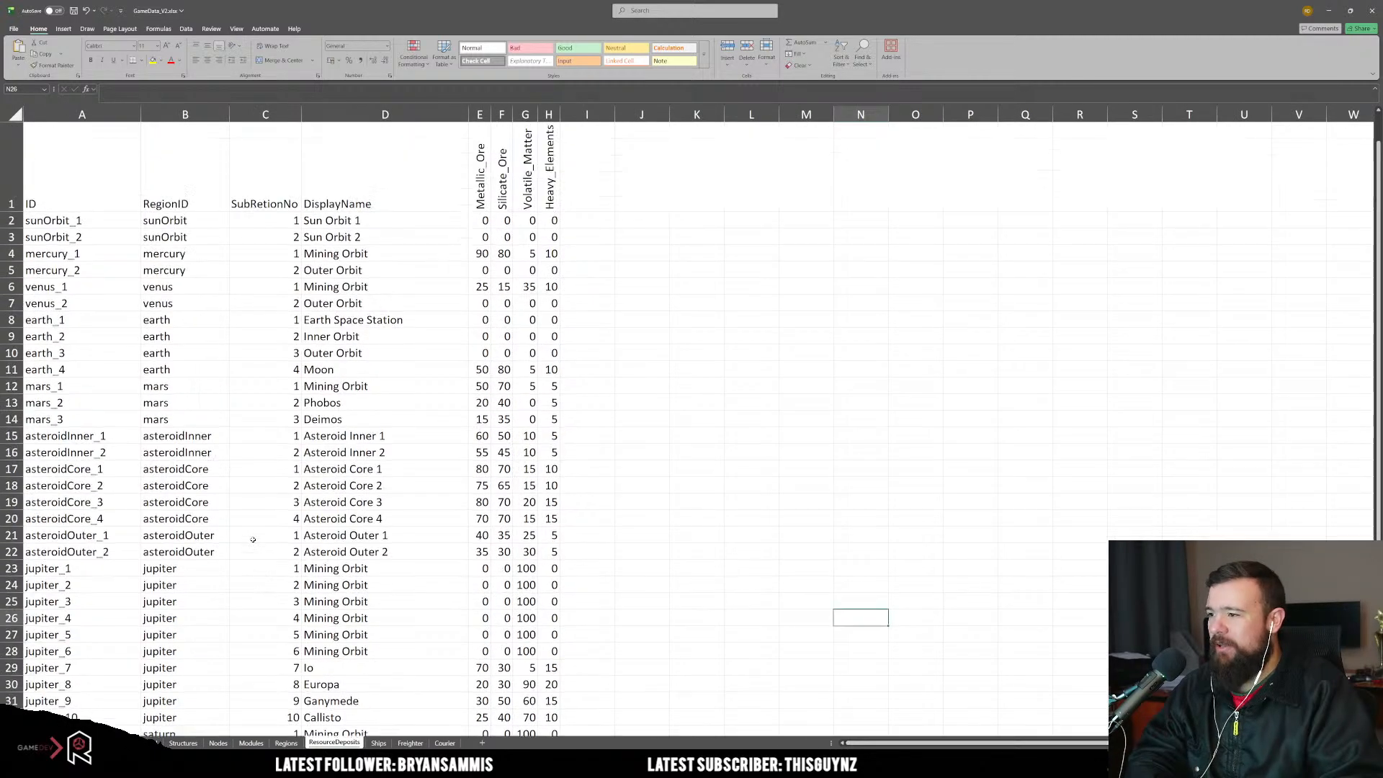
left_click(619, 374)
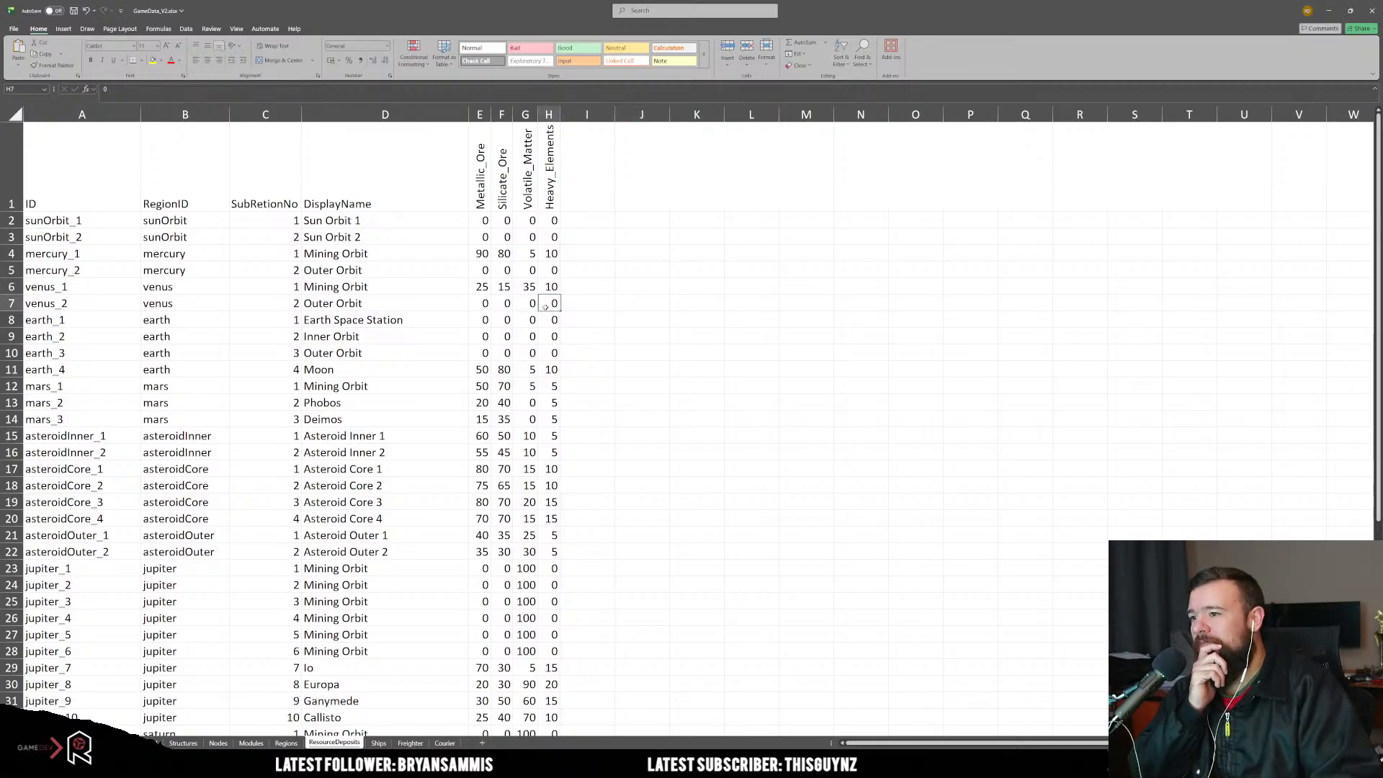
left_click_drag(554, 303, 387, 348)
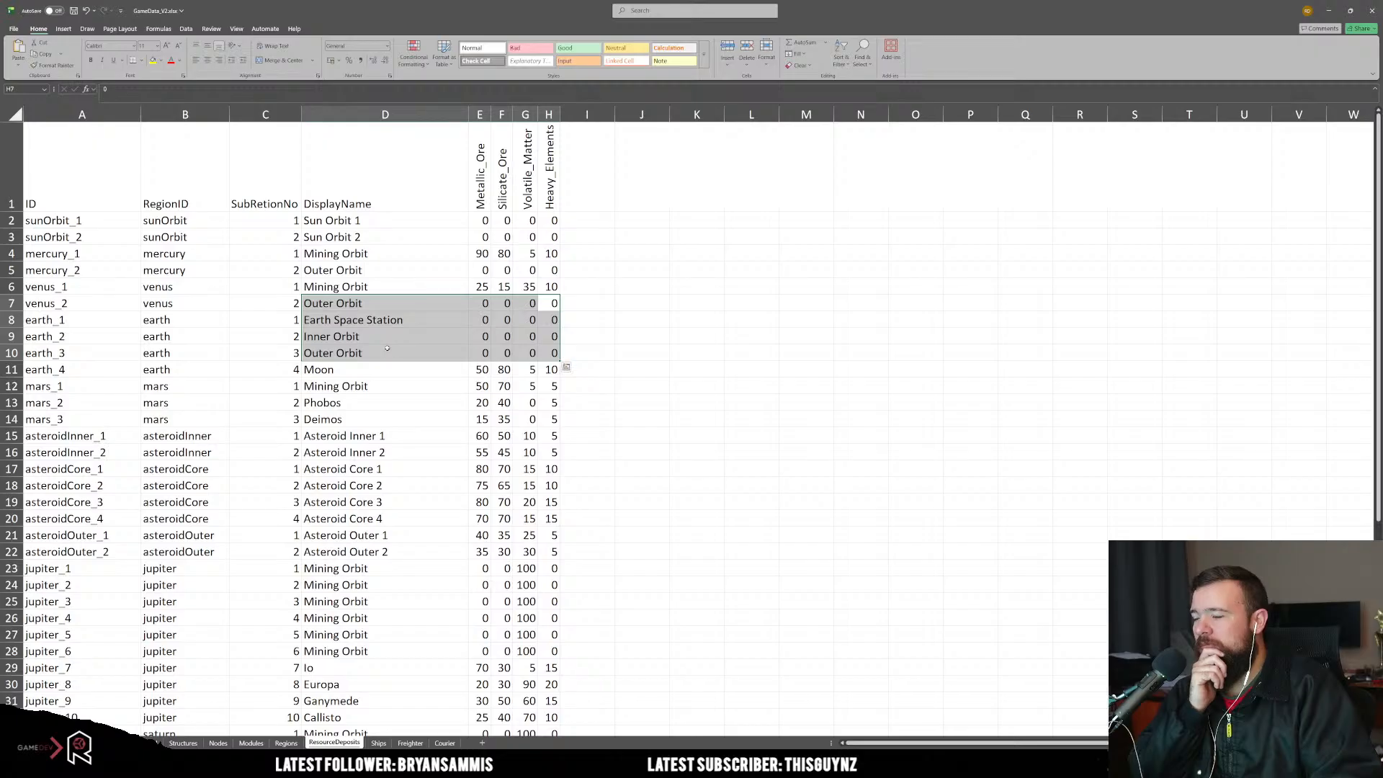
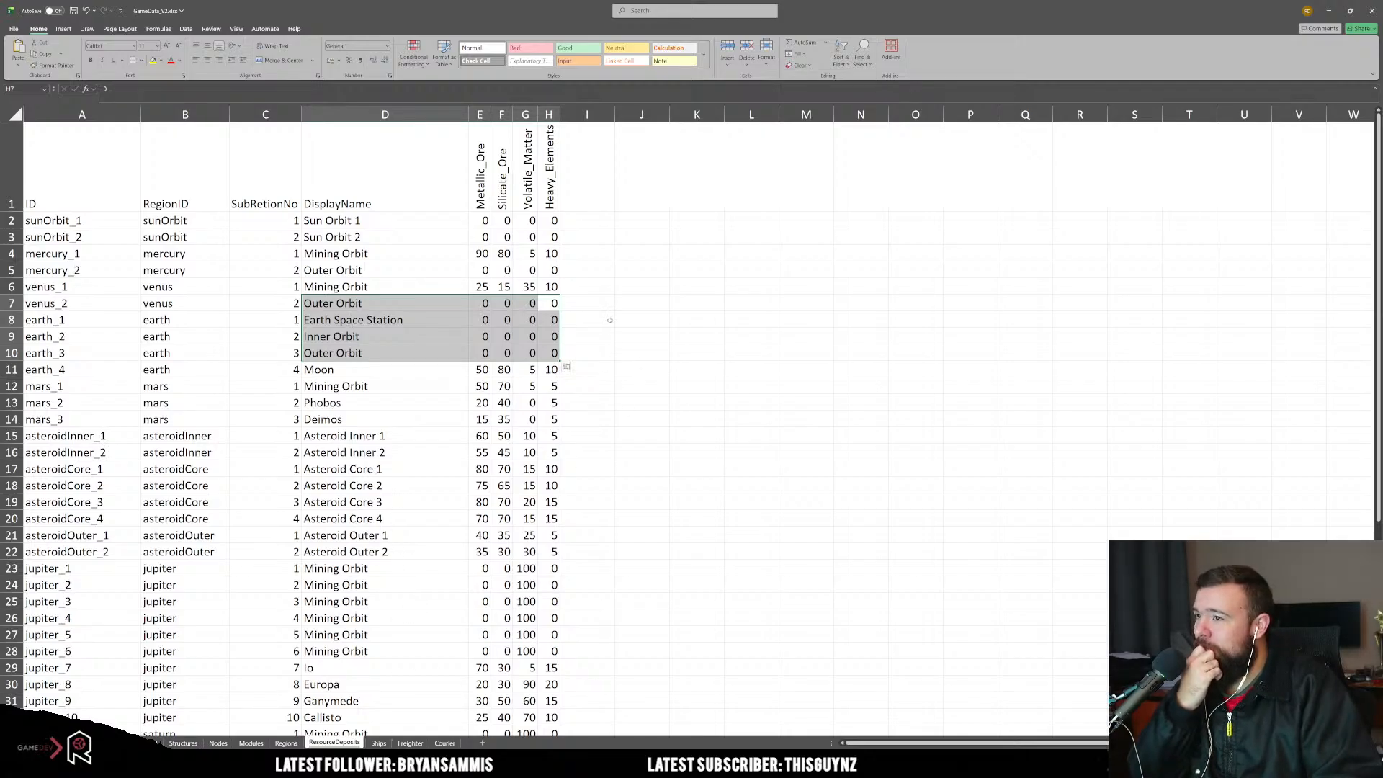
Step: Add a Requirement column header directly after Heavy_Elements
left_click(587, 168)
type("Re")
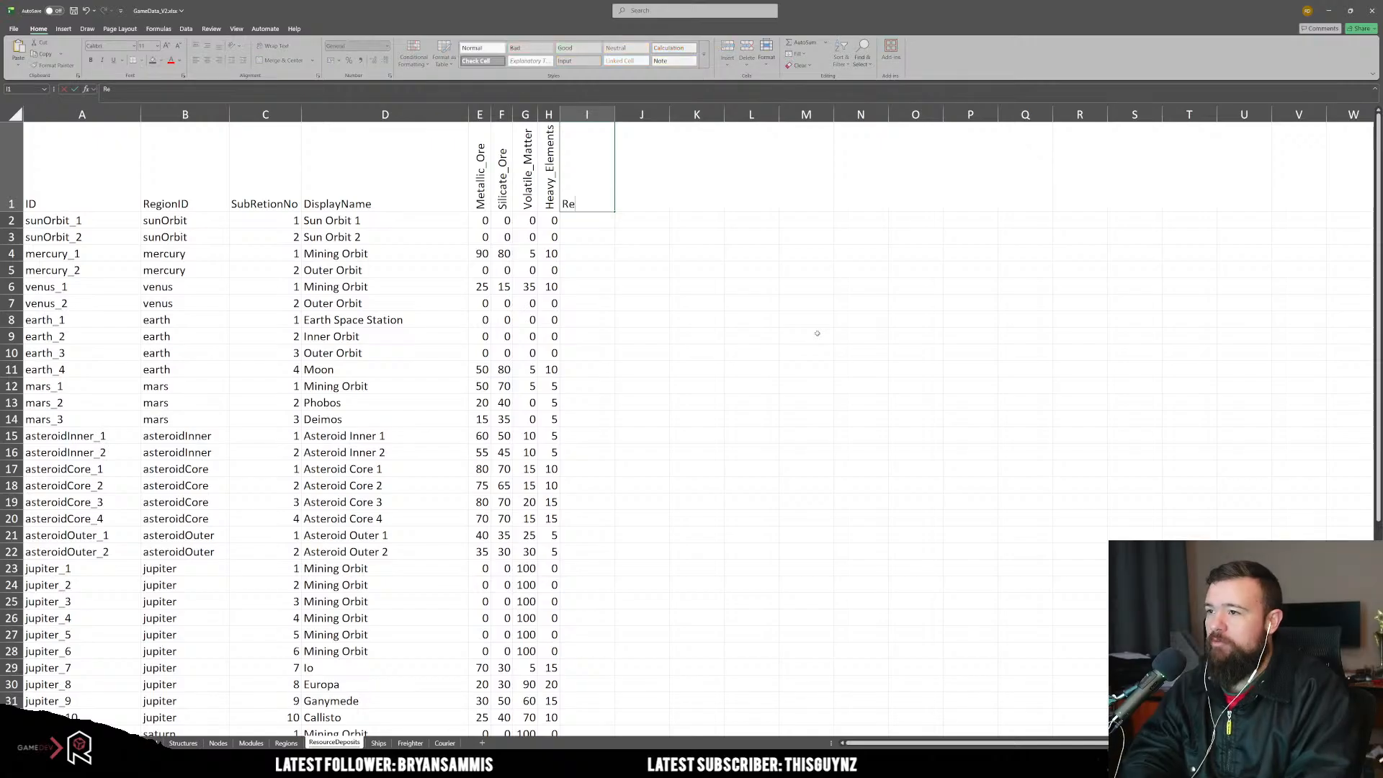
type("quirement")
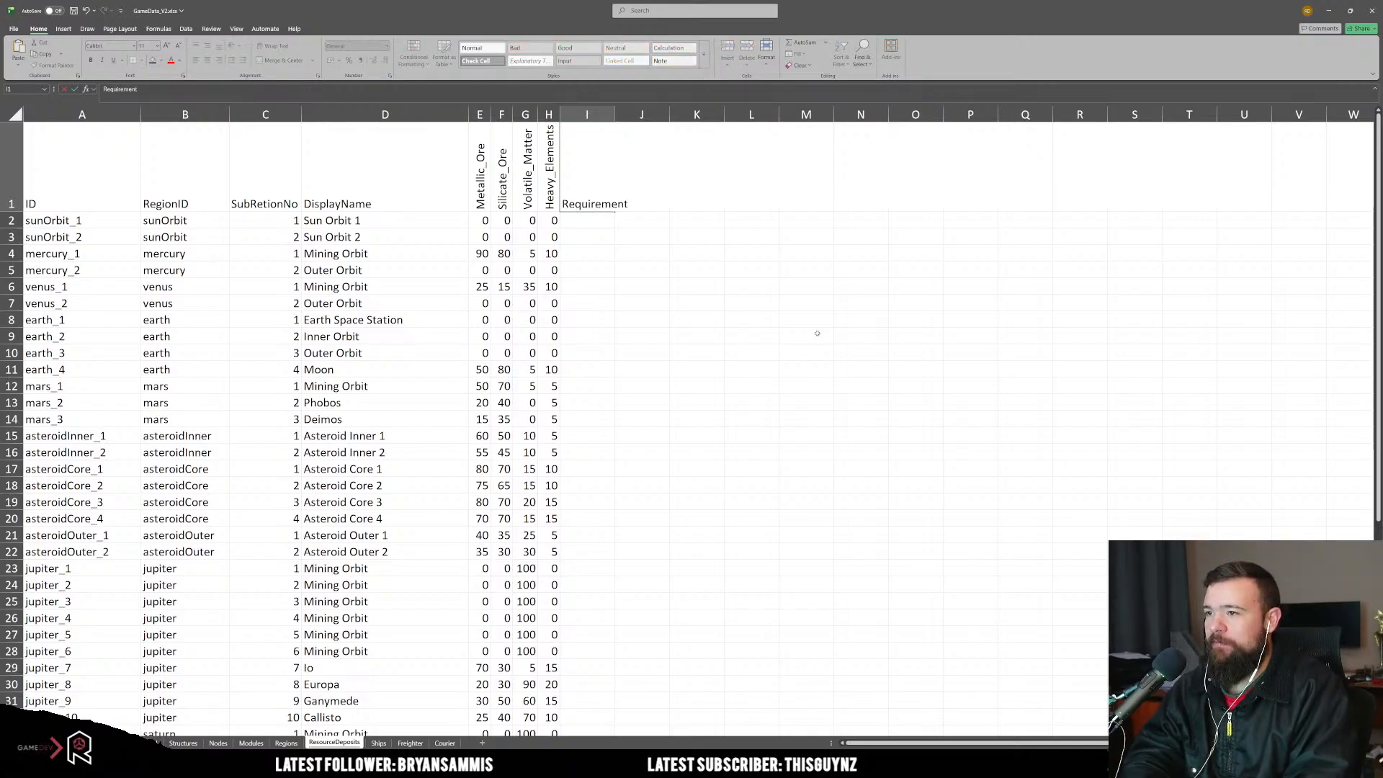
key("Return")
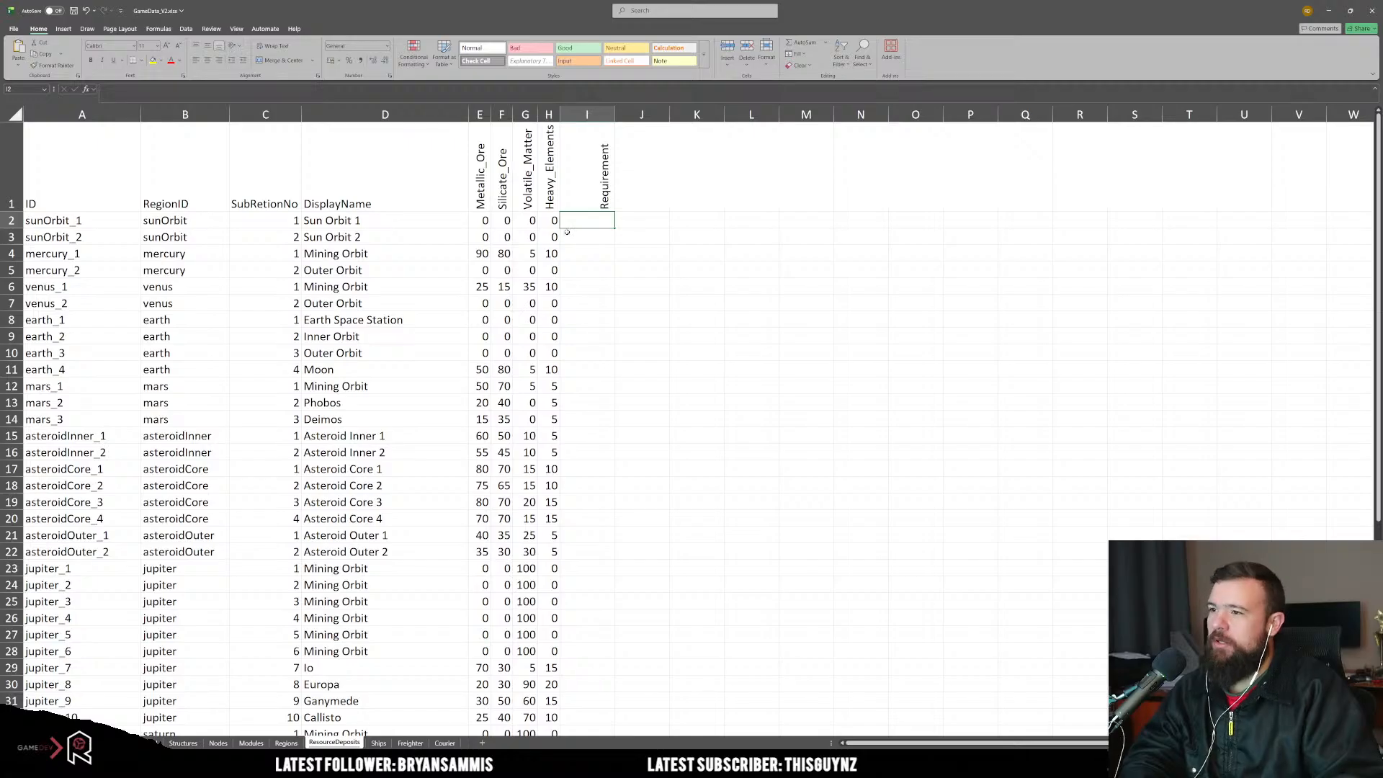
Step: Widen the Requirement column and turn off the rotation of its header so the text reads horizontally
double_click(614, 115)
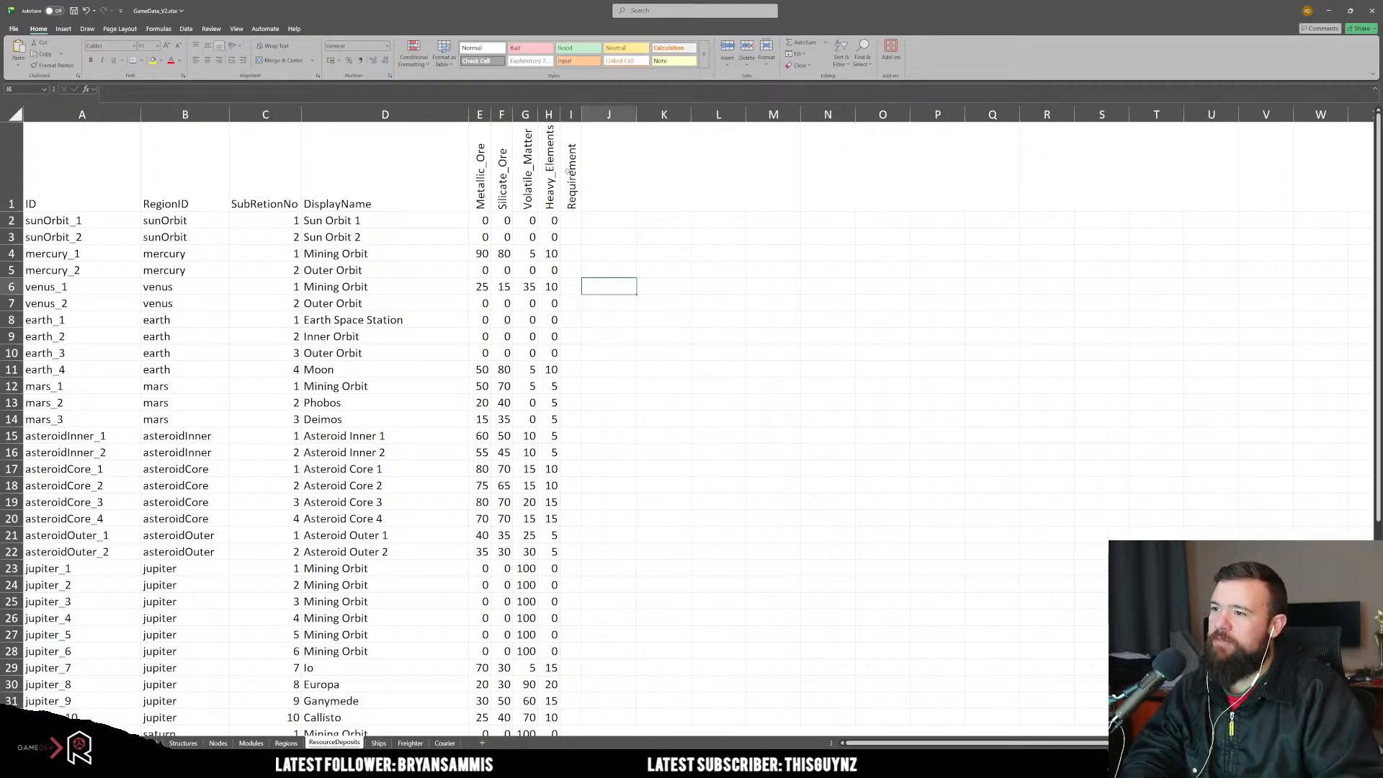
left_click_drag(583, 116, 675, 121)
left_click(613, 171)
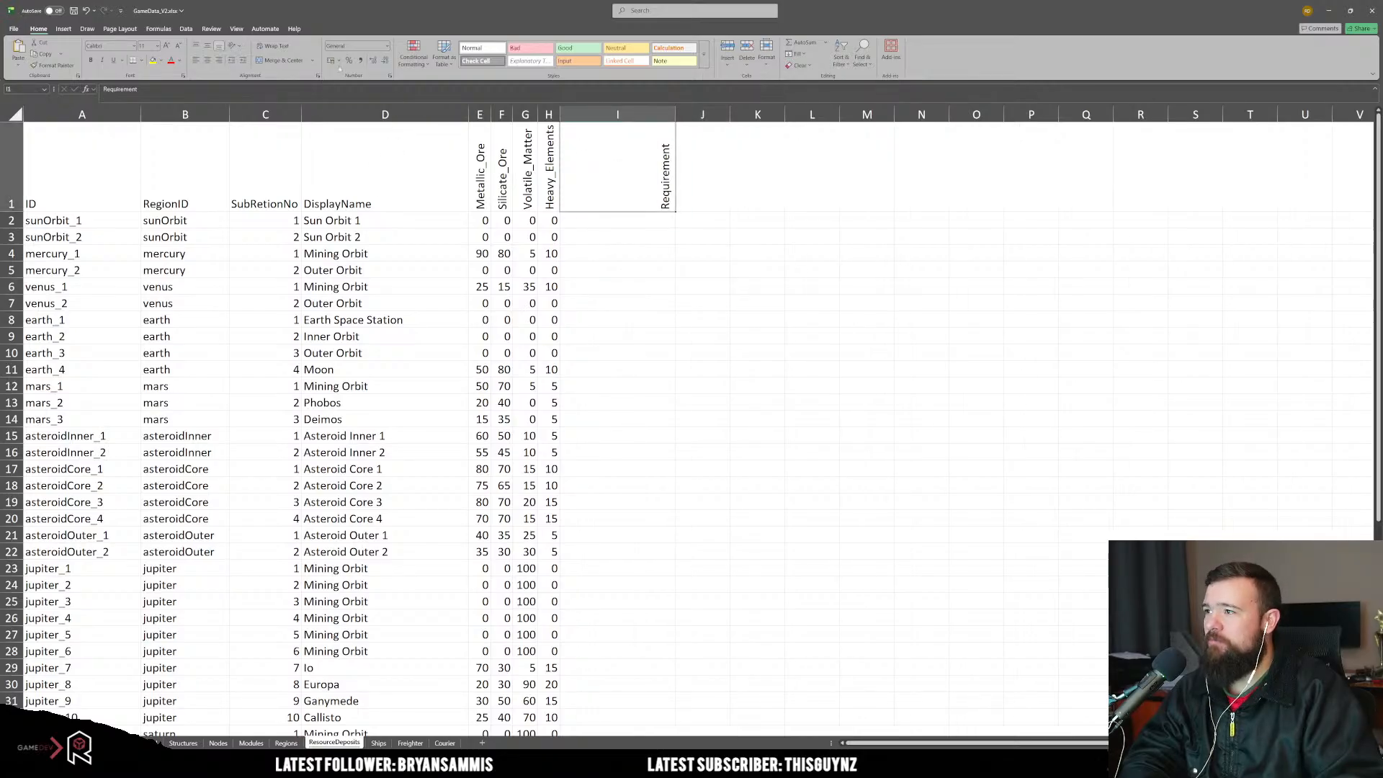
left_click(235, 46)
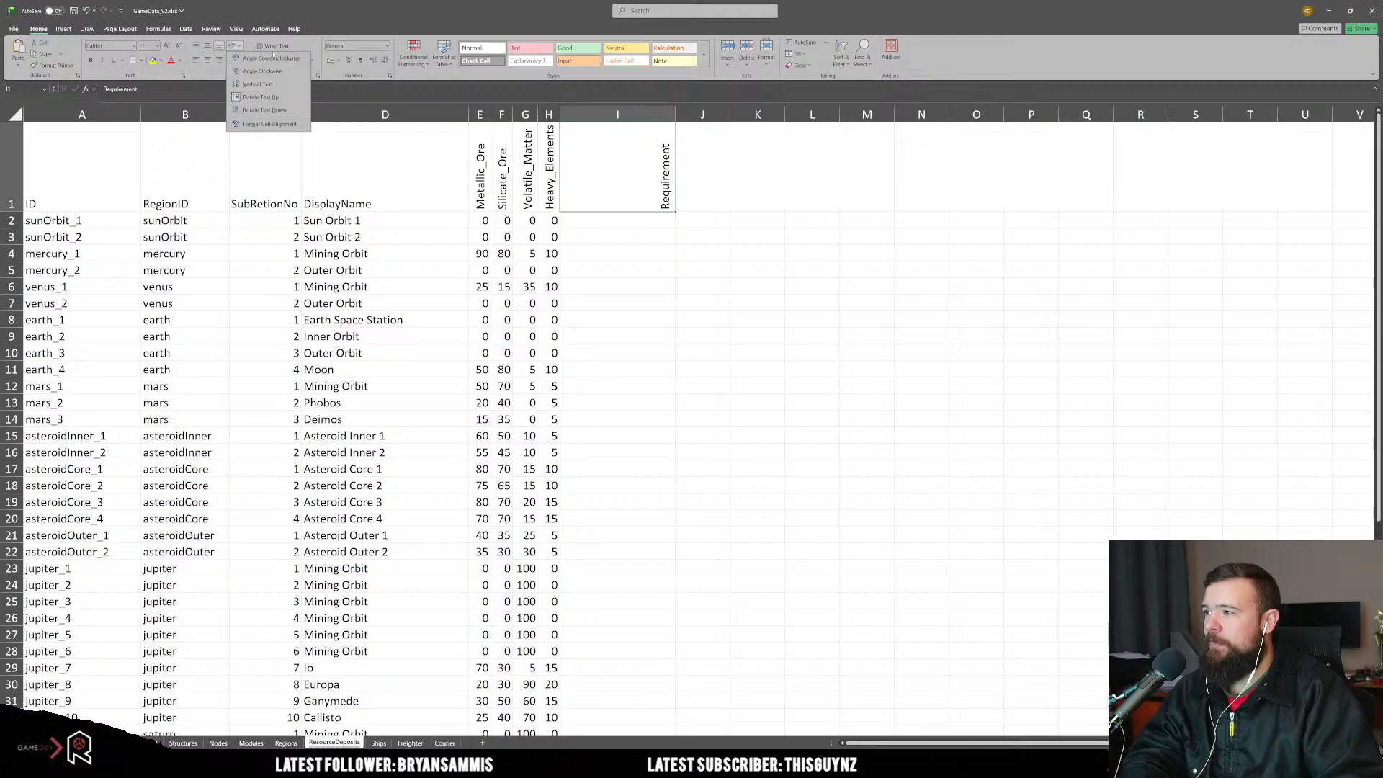
left_click(271, 97)
left_click(755, 369)
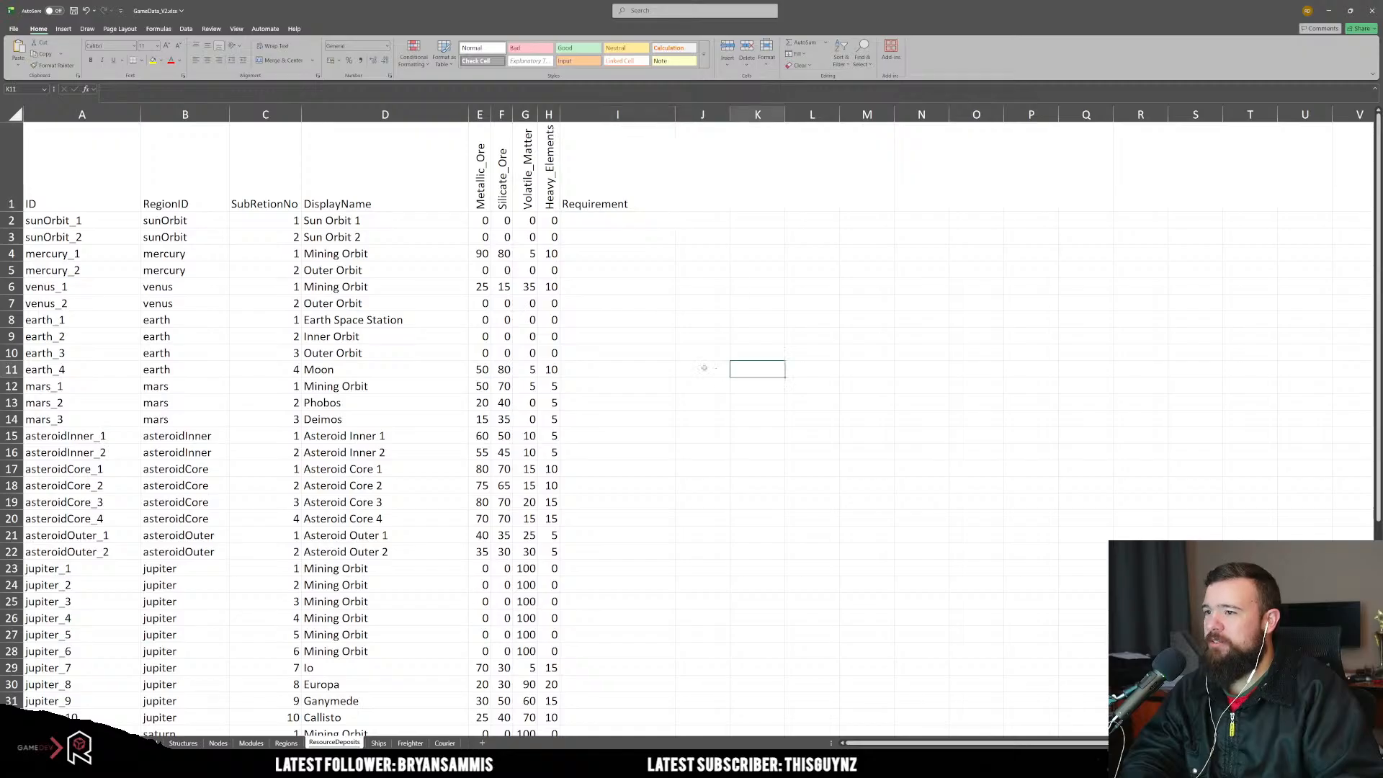
left_click(596, 224)
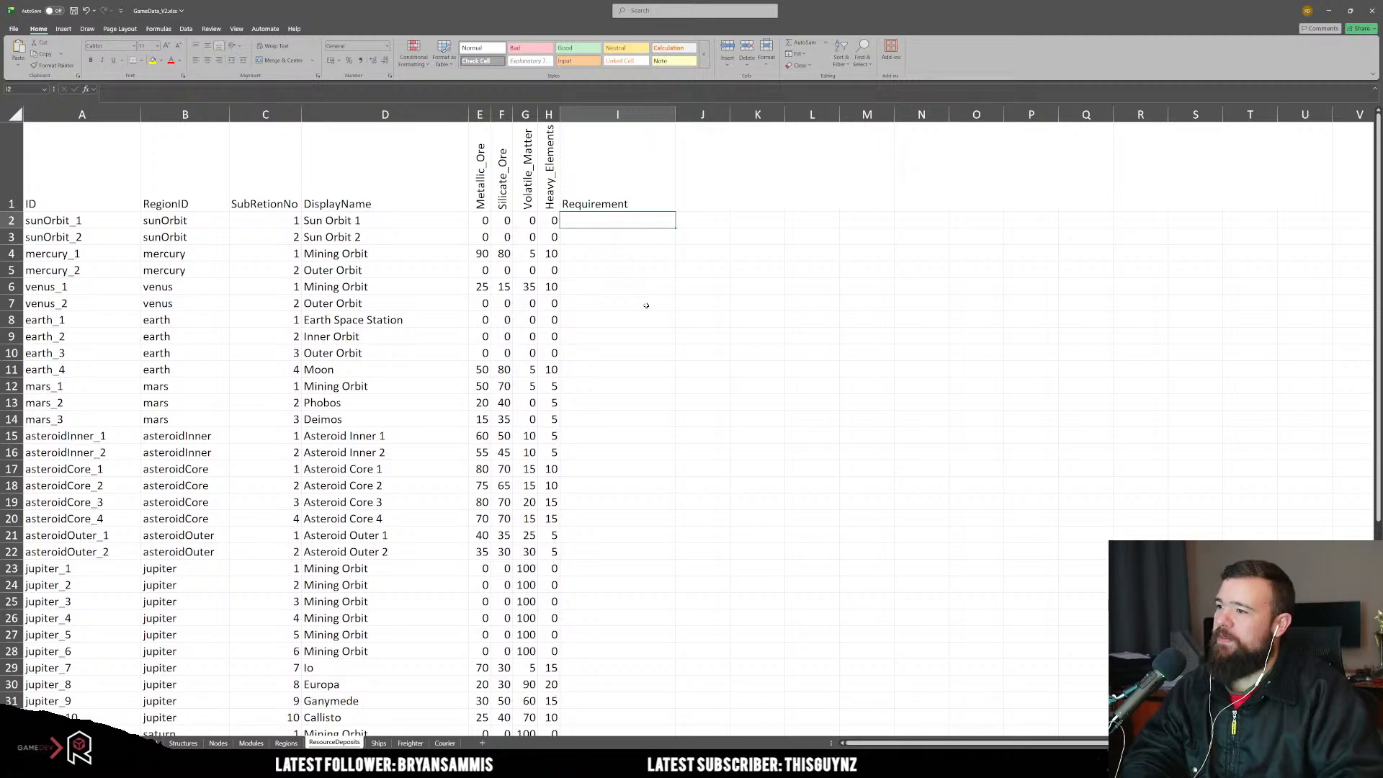
key("Down")
key("Left")
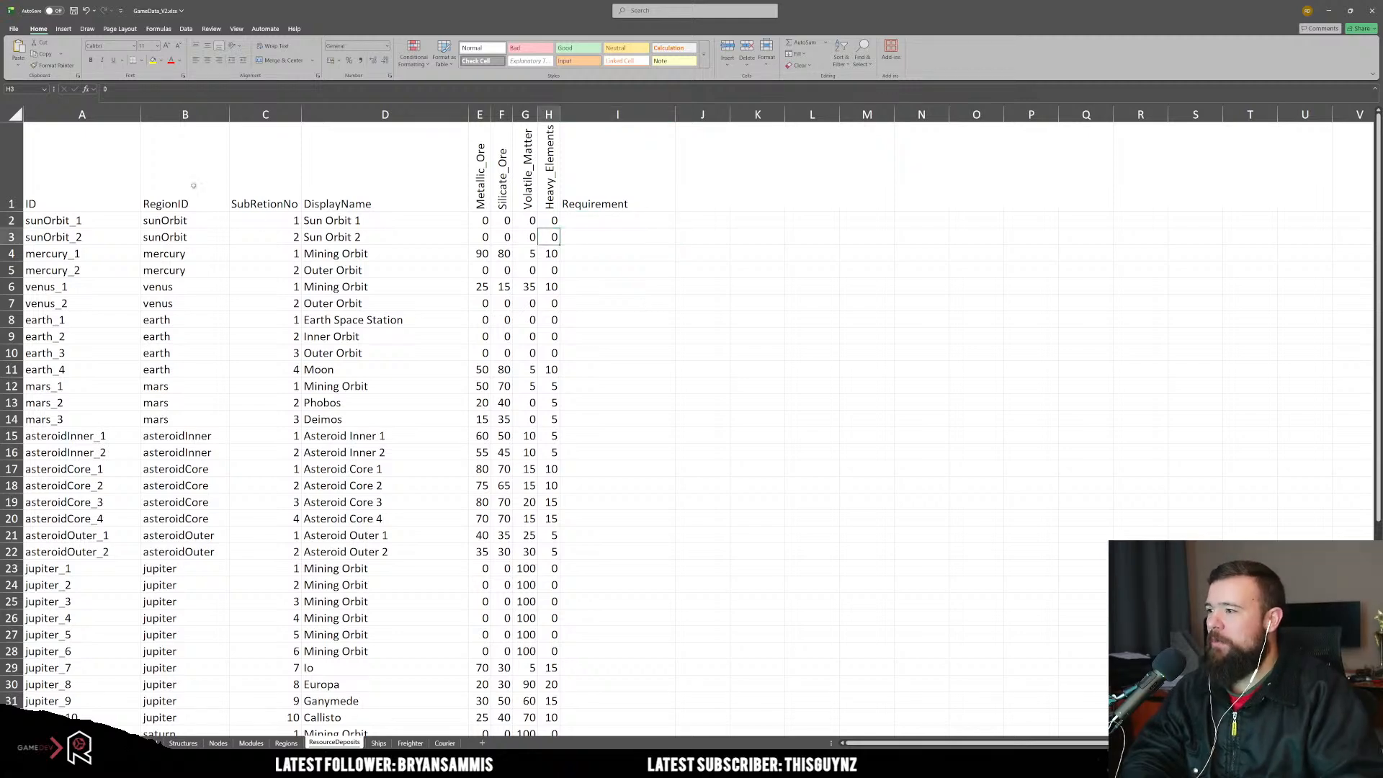
Step: Delete the sunOrbit_1 and sunOrbit_2 rows from the deposit list
left_click(76, 219)
key("shift+Right")
key("shift+Right")
key("shift+Right")
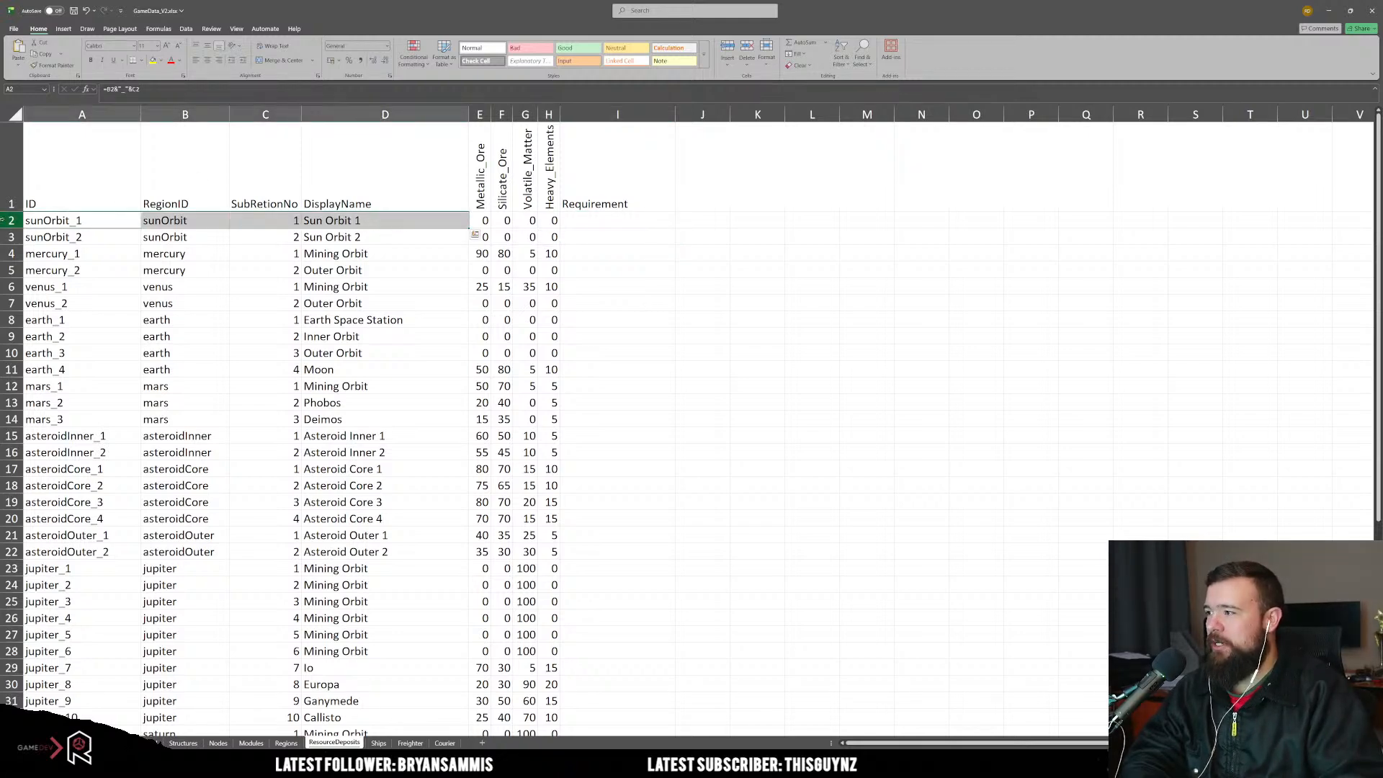
left_click_drag(3, 221, 3, 239)
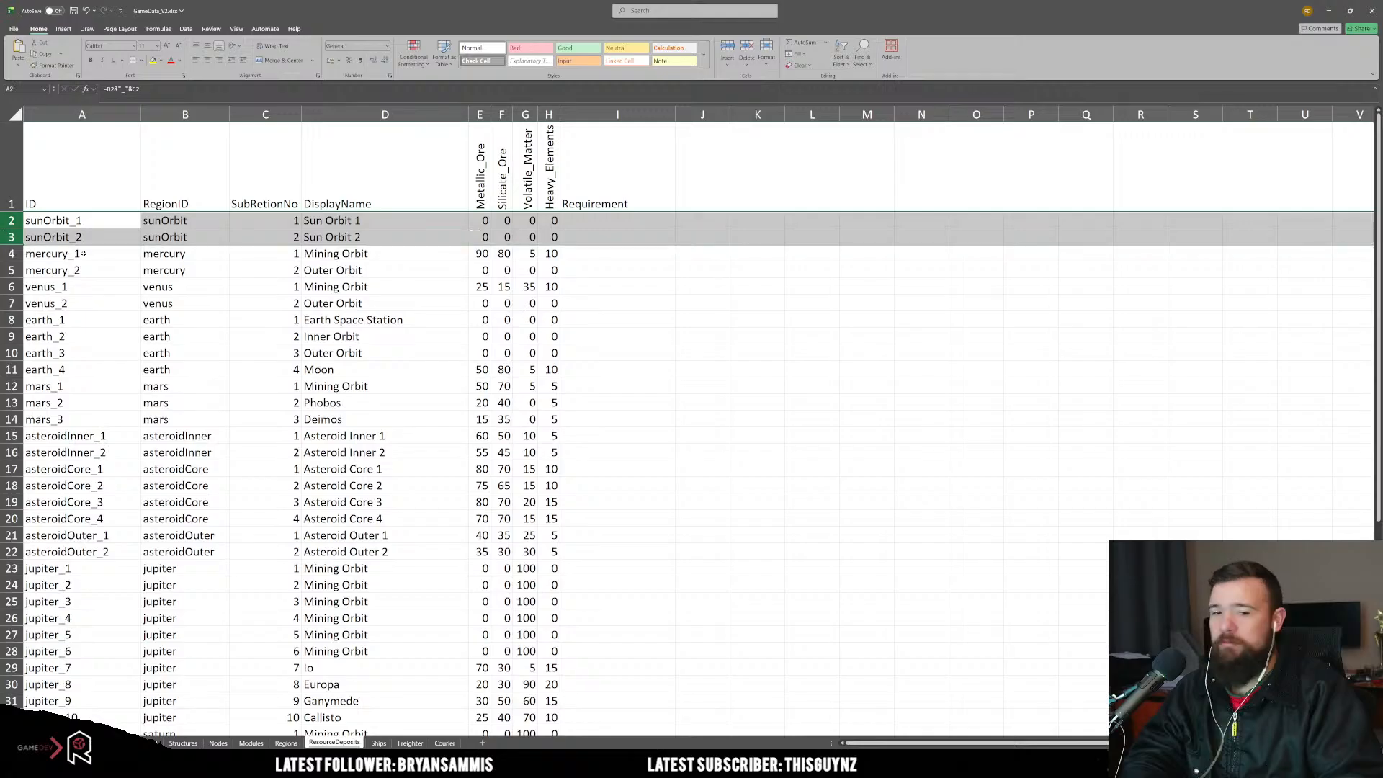
key("Delete")
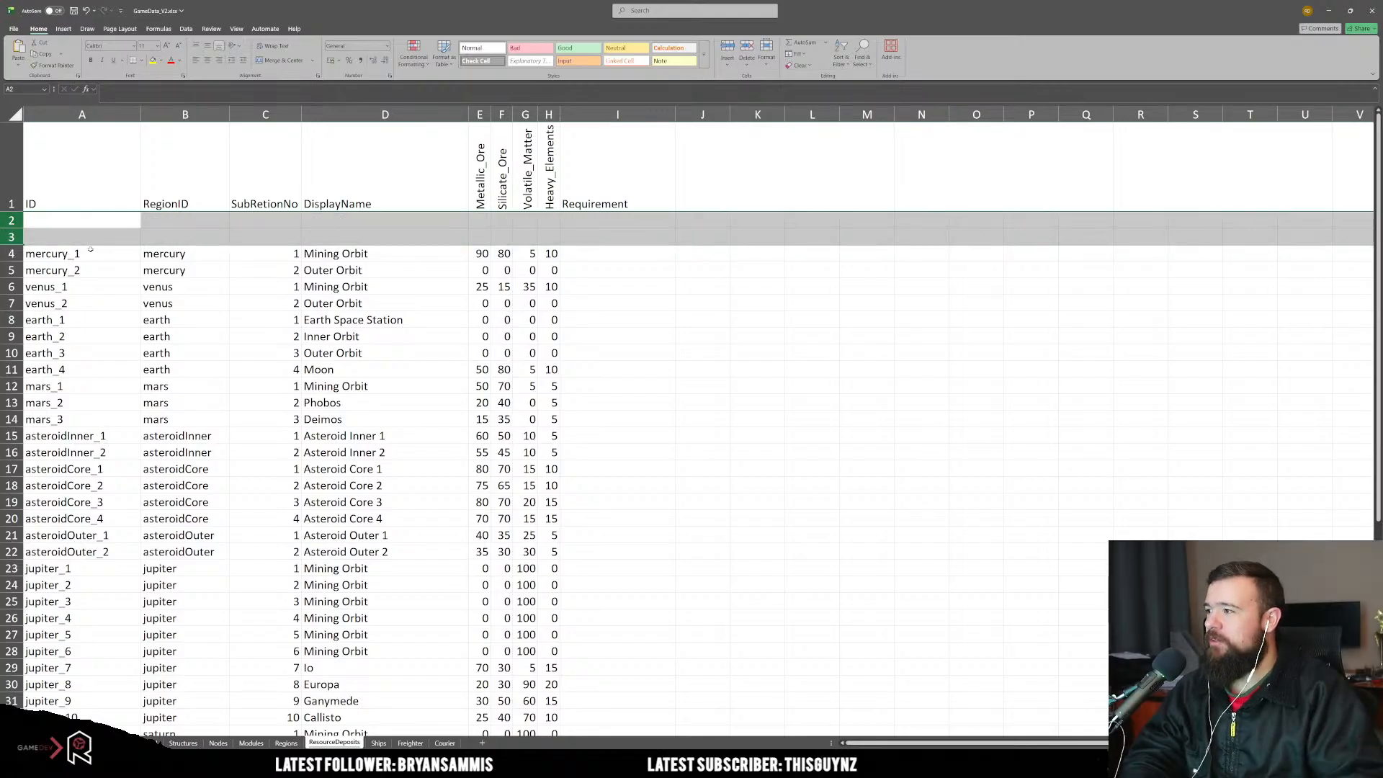
right_click(91, 240)
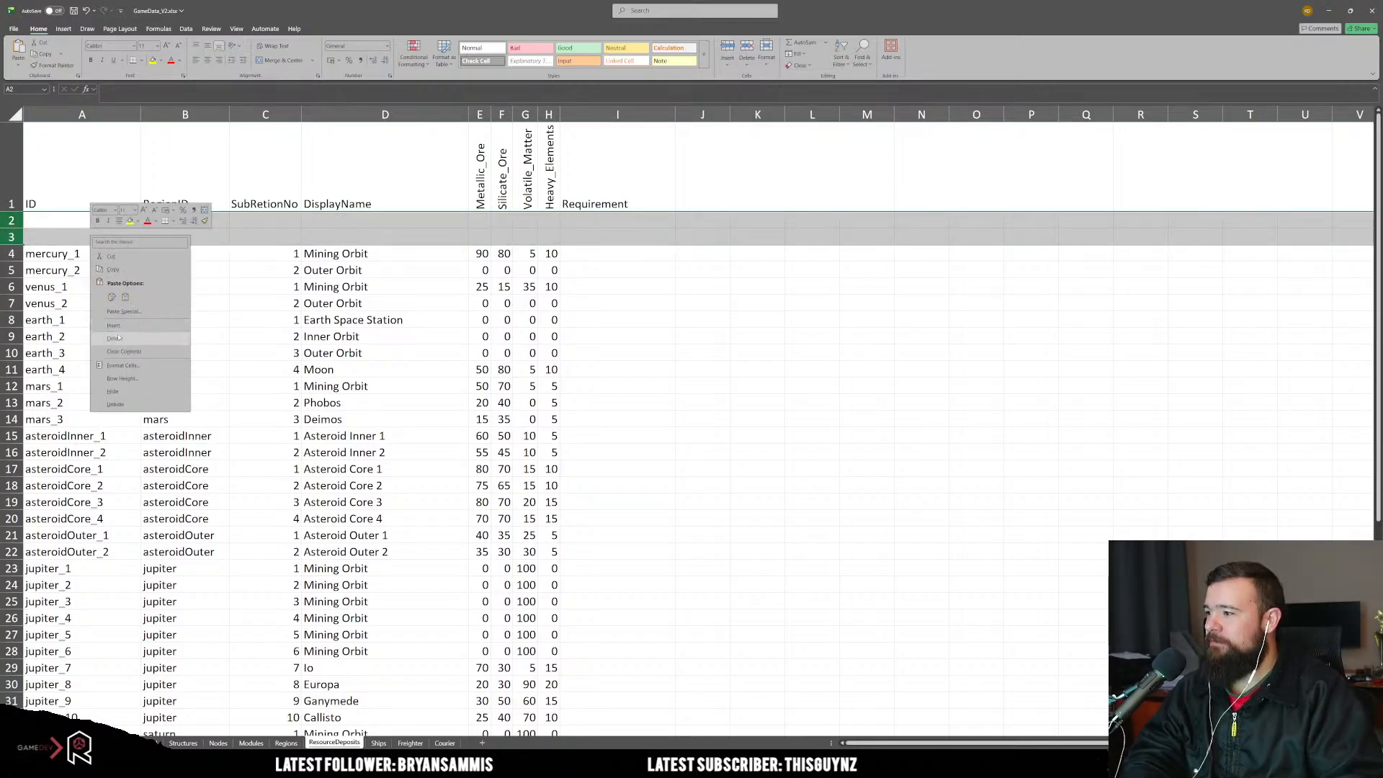
left_click(186, 322)
left_click(232, 317)
Step: Rename the SubRetionNo column header to DepositNo
left_click(280, 172)
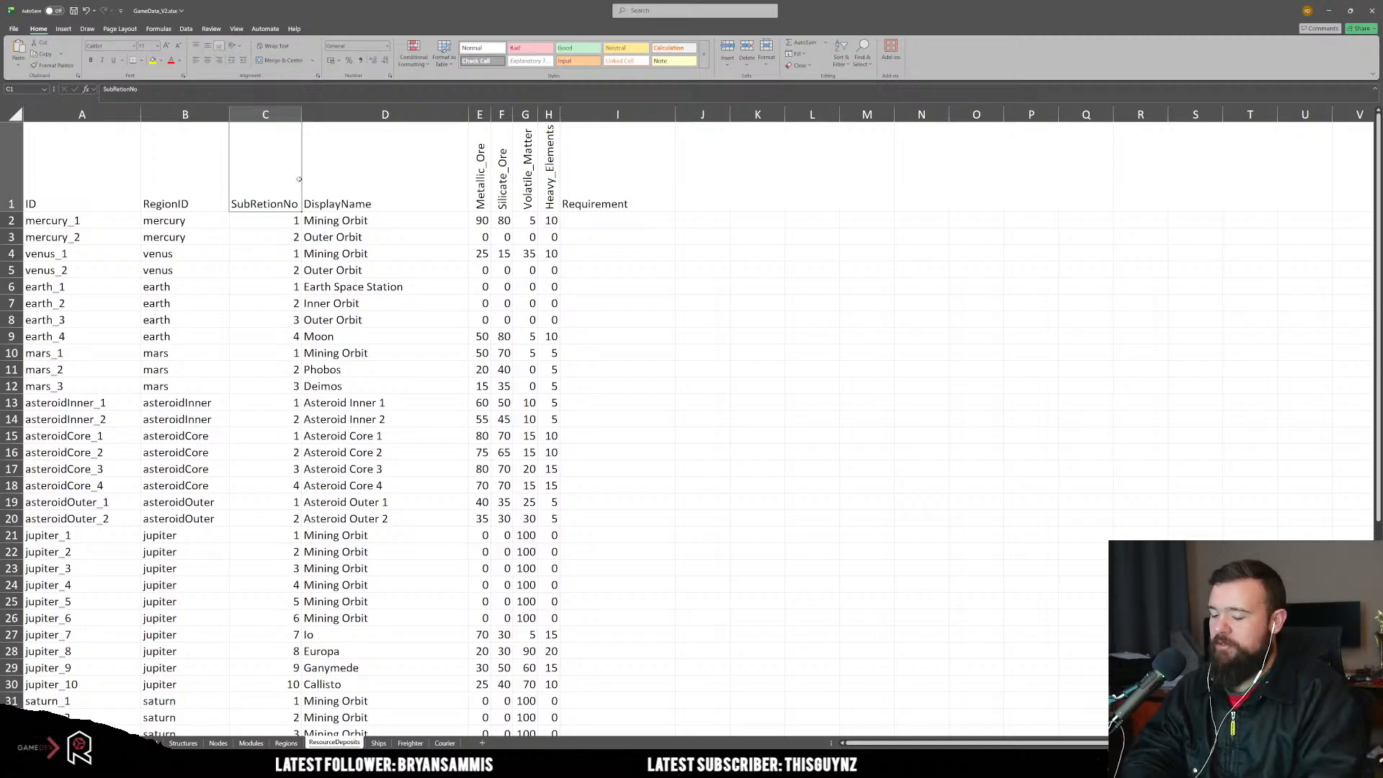
type("DepositN")
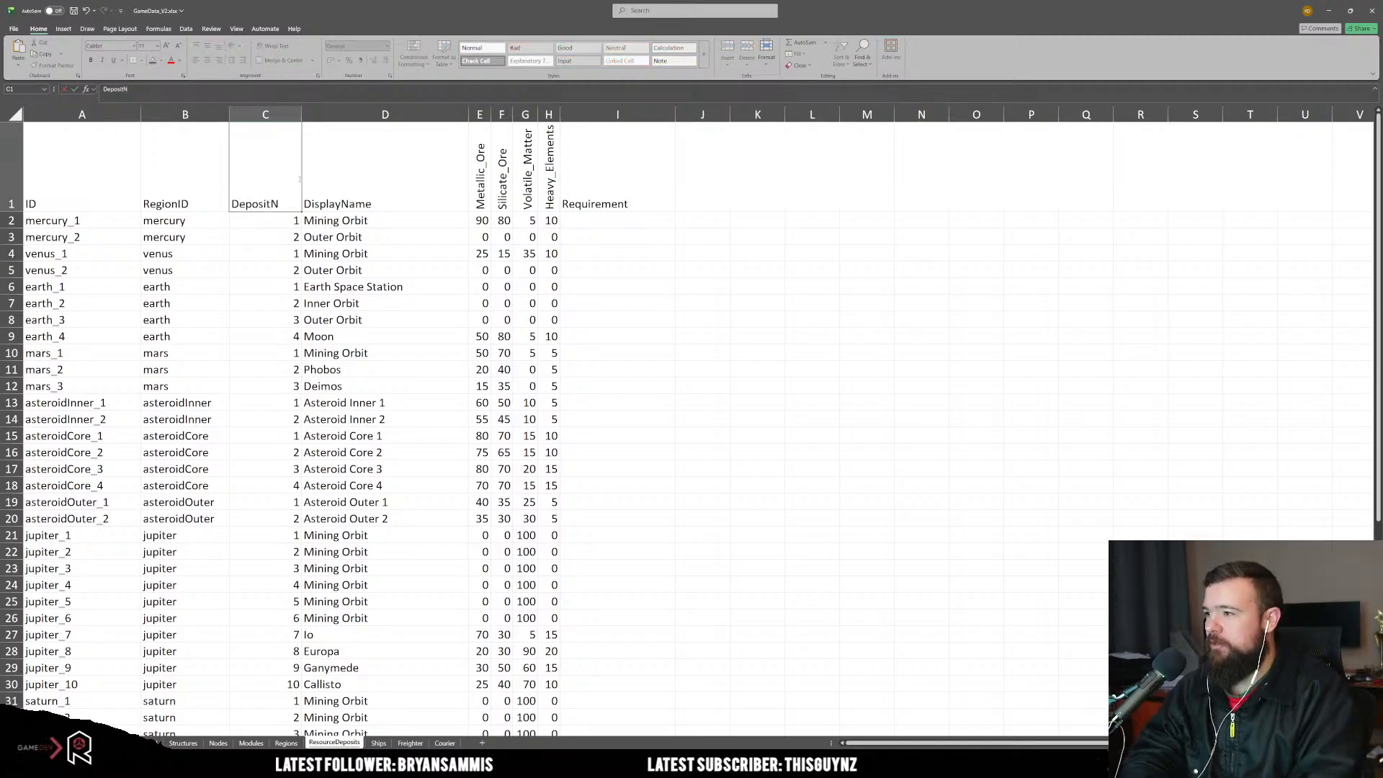
type("o")
key("Return")
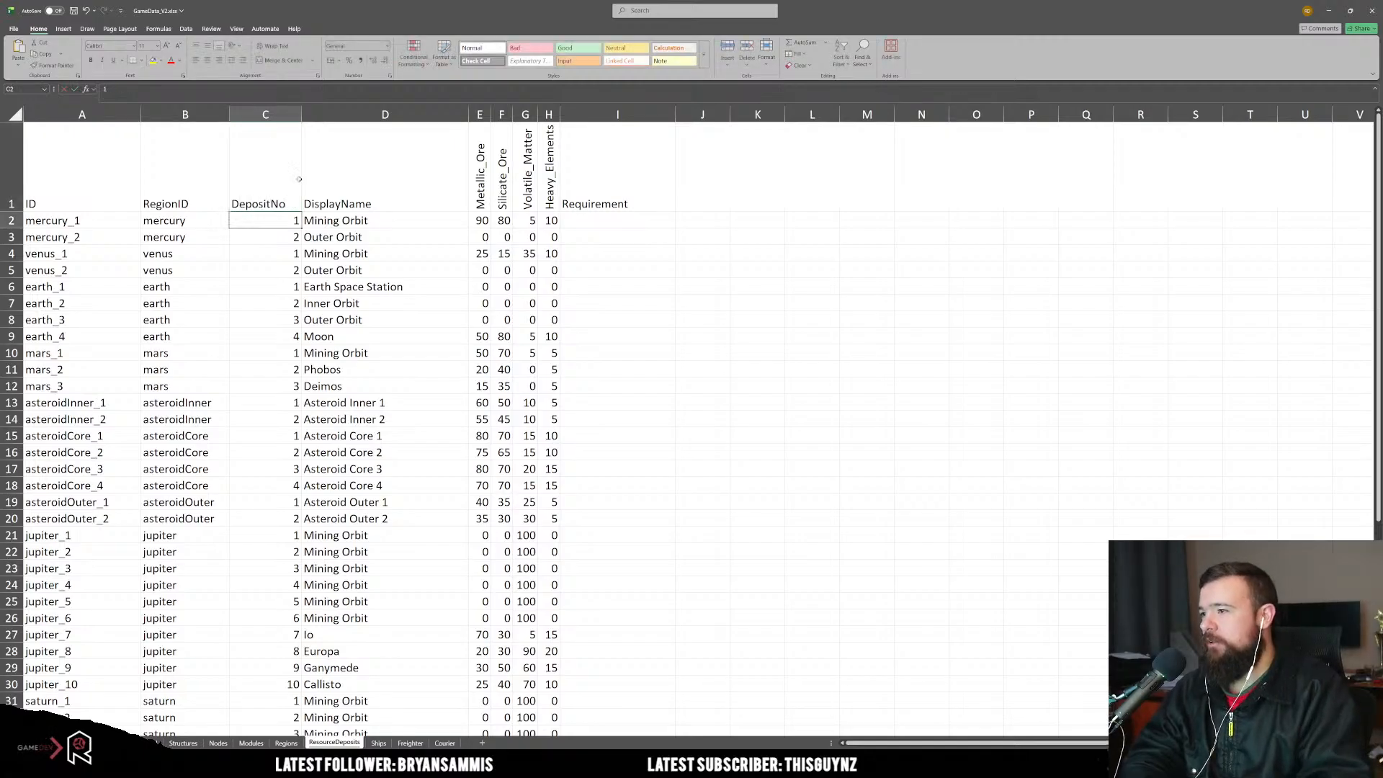
Step: Insert two blank rows above mercury_1 and copy the ID formulas from the mercury rows into them
left_click(357, 218)
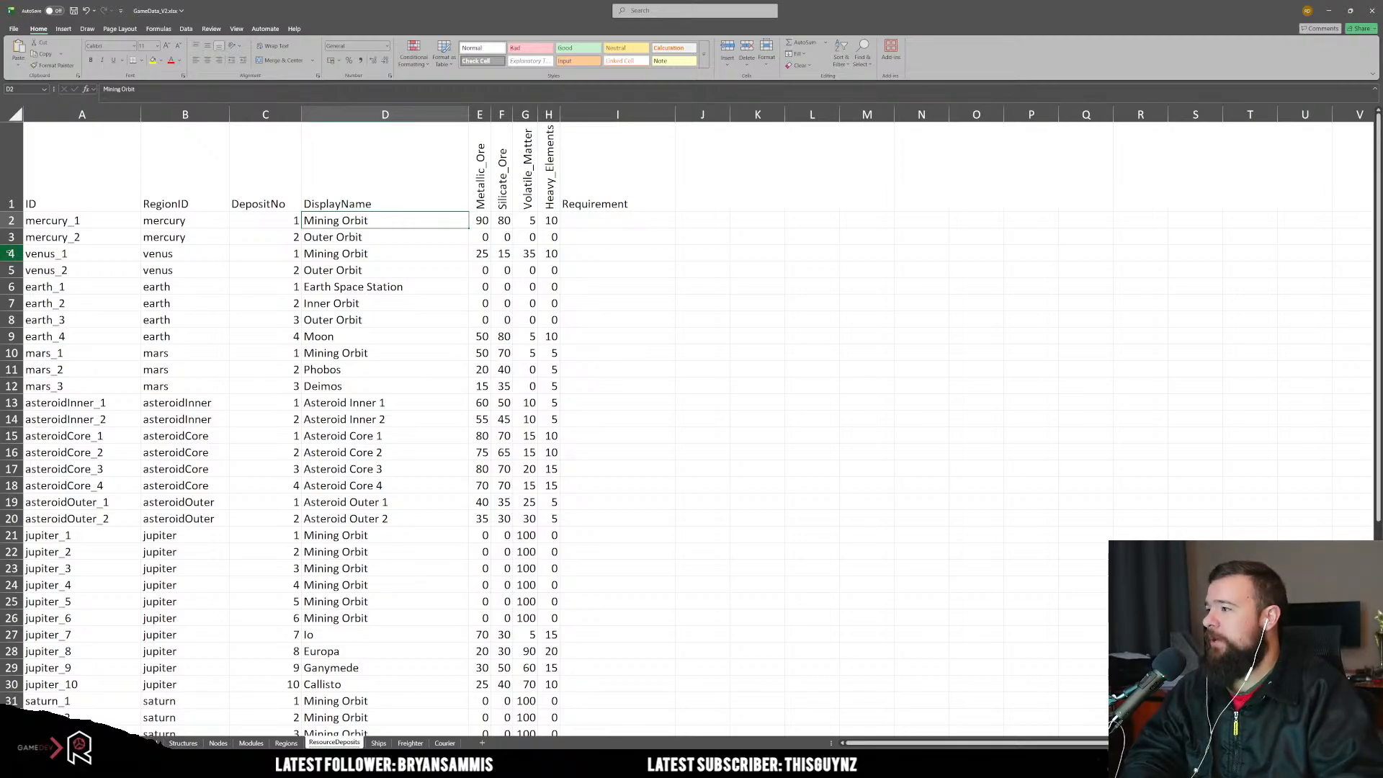
left_click_drag(11, 237, 12, 221)
right_click(70, 229)
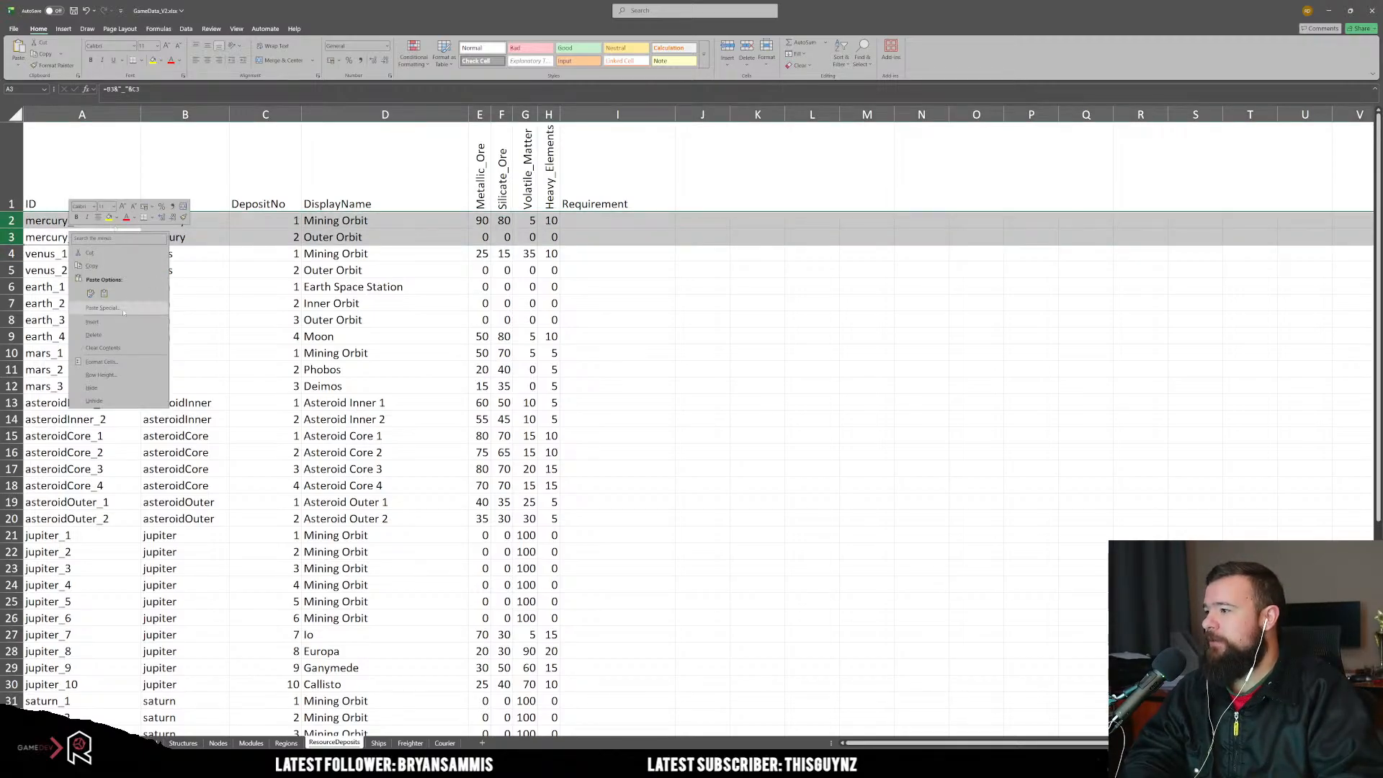
left_click(93, 322)
left_click_drag(43, 273, 85, 238)
key("ctrl+c")
key("ctrl+v")
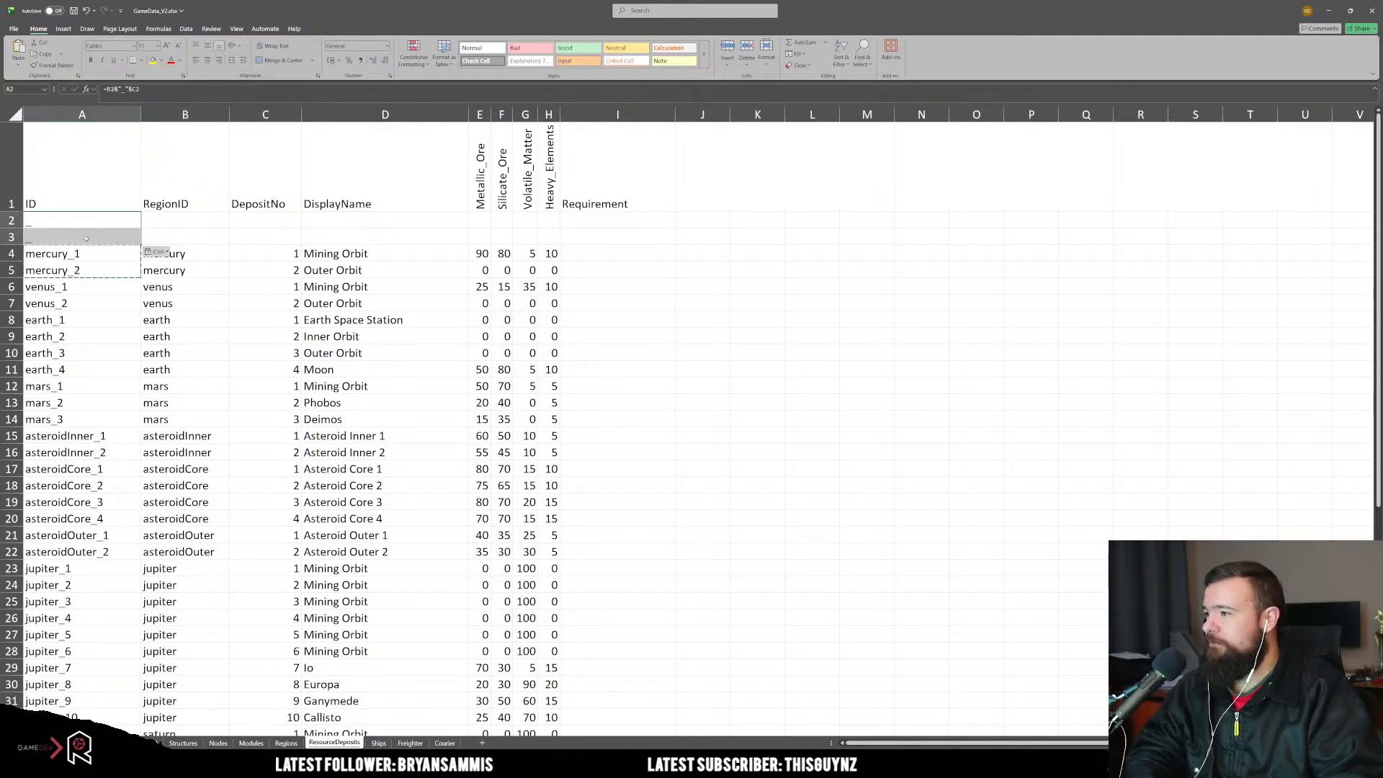
Step: Copy the RegionID mercury into both newly inserted rows
left_click(158, 252)
left_click(191, 254)
left_click(191, 257)
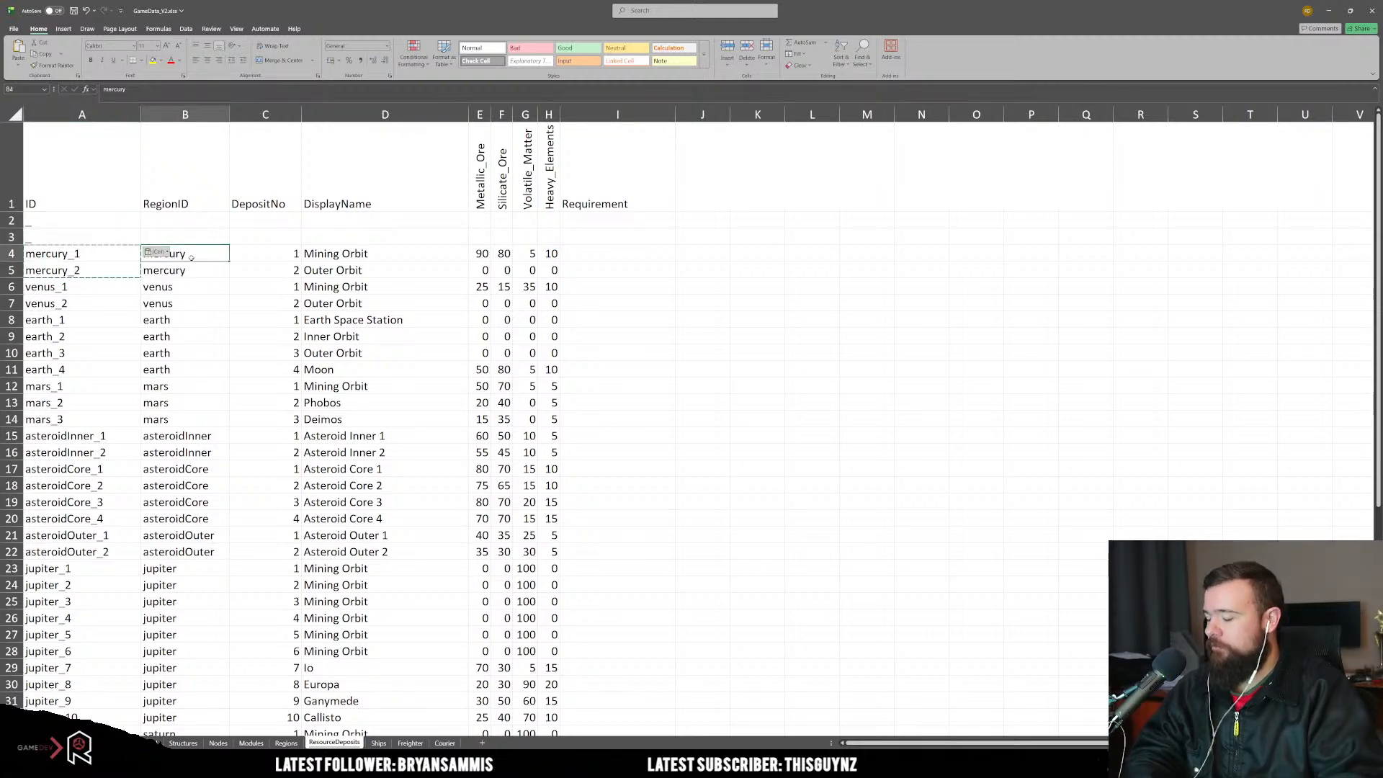
key("ctrl+c")
left_click(191, 225)
key("ctrl+v")
key("Down")
key("ctrl+v")
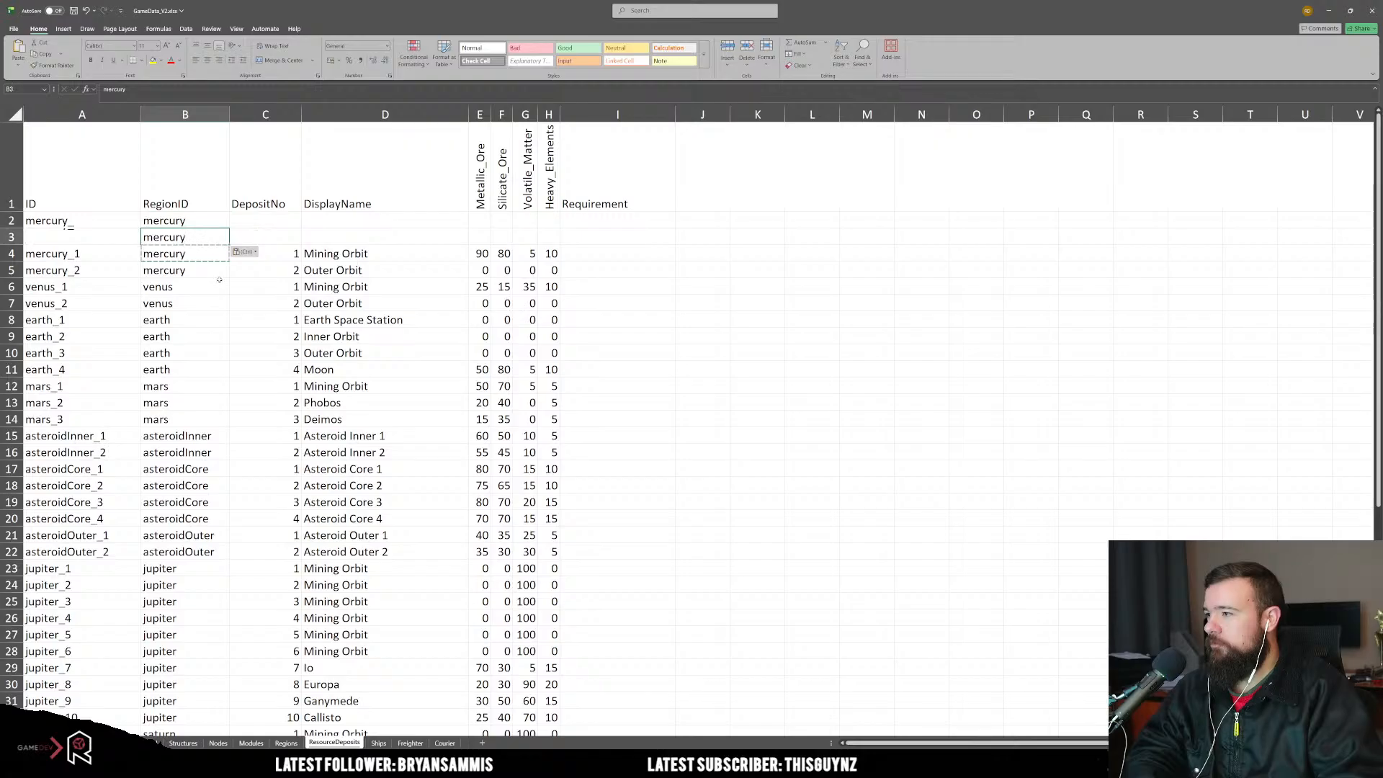
Step: Number the four mercury rows 1 to 4 in the DepositNo column
left_click(263, 299)
left_click(265, 221)
type("12")
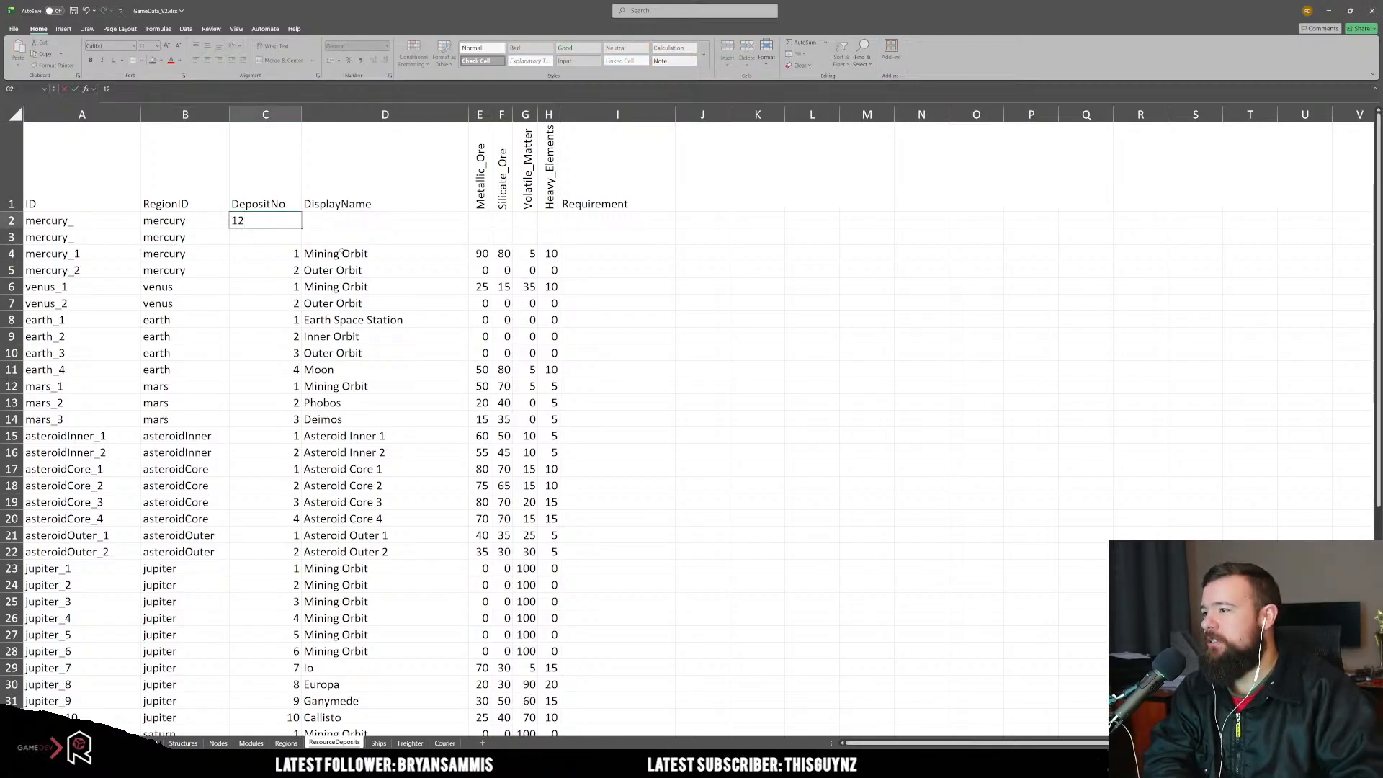
key("BackSpace")
key("Return")
type("2")
key("Return")
type("3")
key("Return")
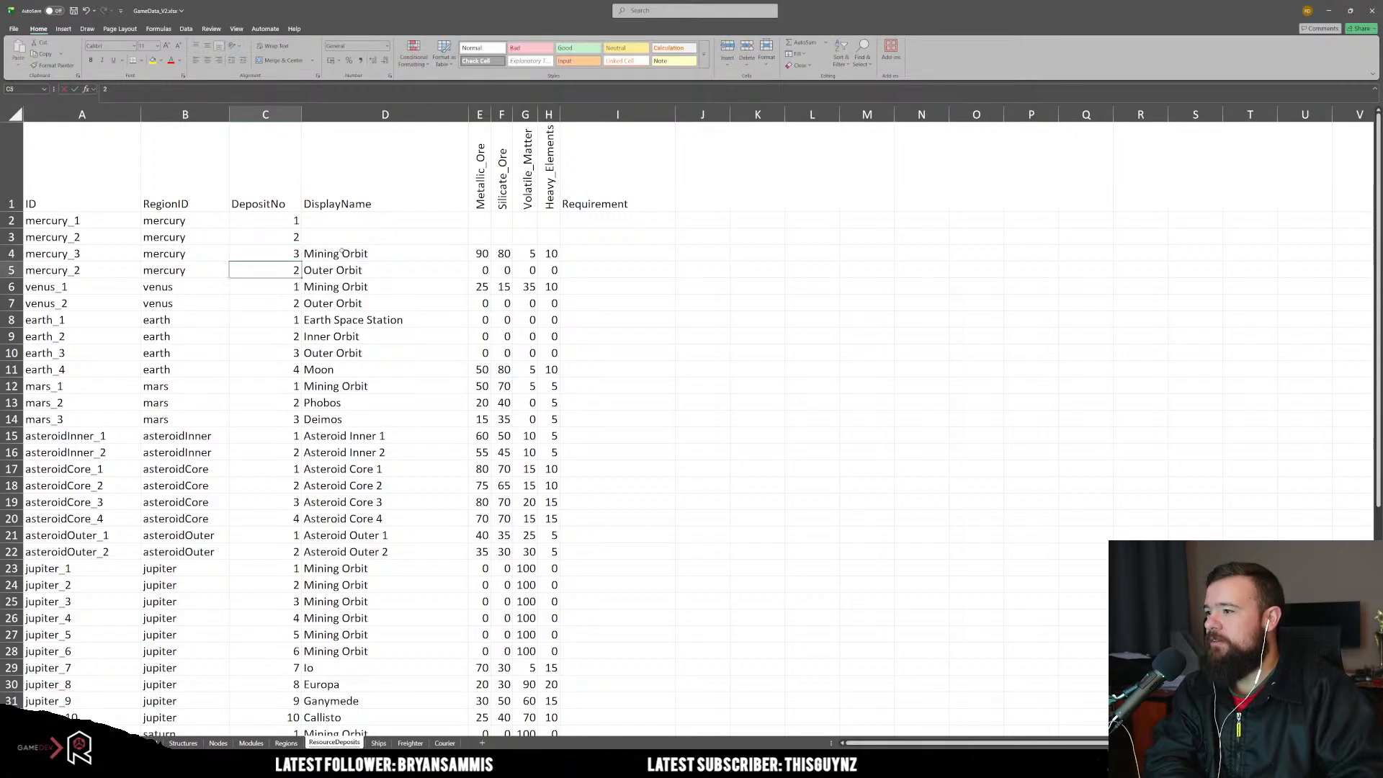
type("4")
key("Tab")
Step: Clear the DisplayName entries of the mercury_3 and mercury_4 rows
left_click(341, 251)
key("Delete")
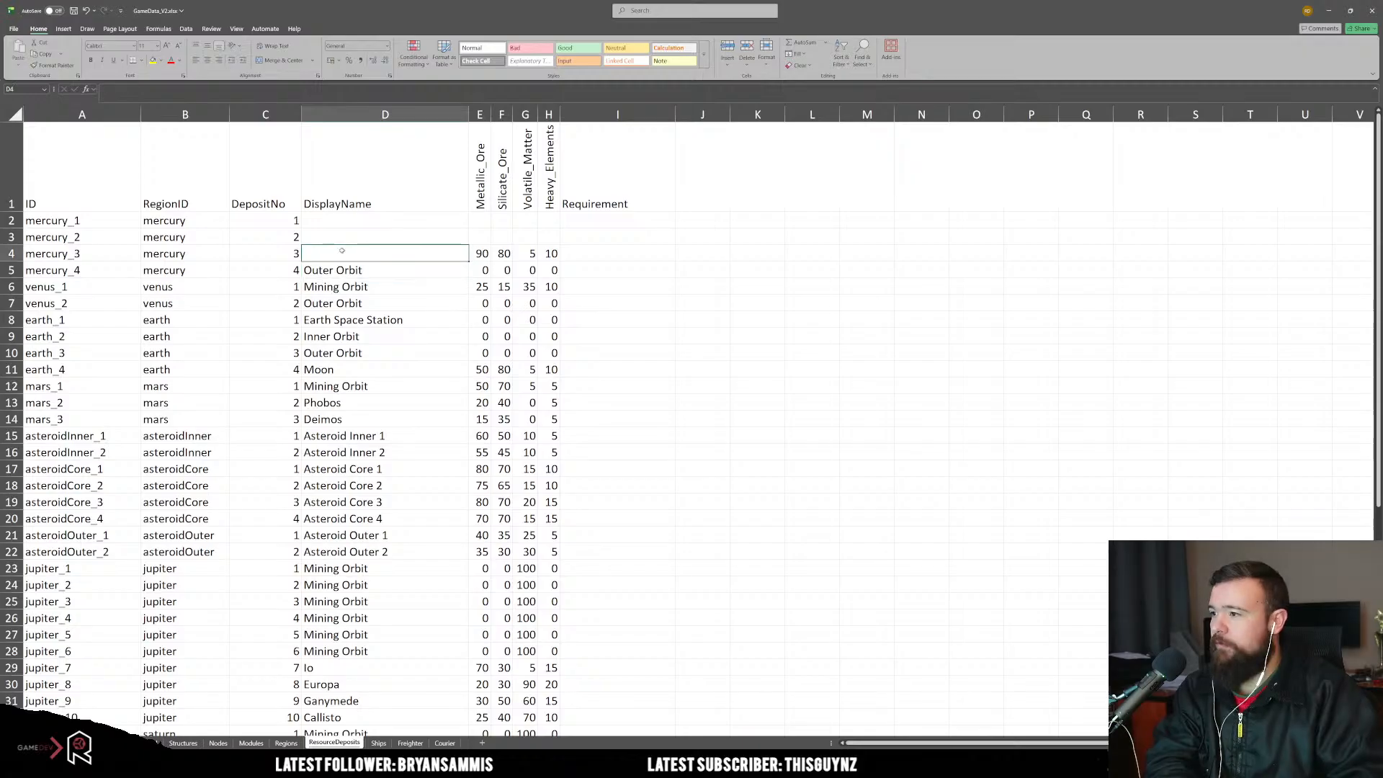
key("Down")
key("Delete")
Step: Enter Metallic Ore as the DisplayName of the mercury_1 row
key("Up")
key("Up")
key("Up")
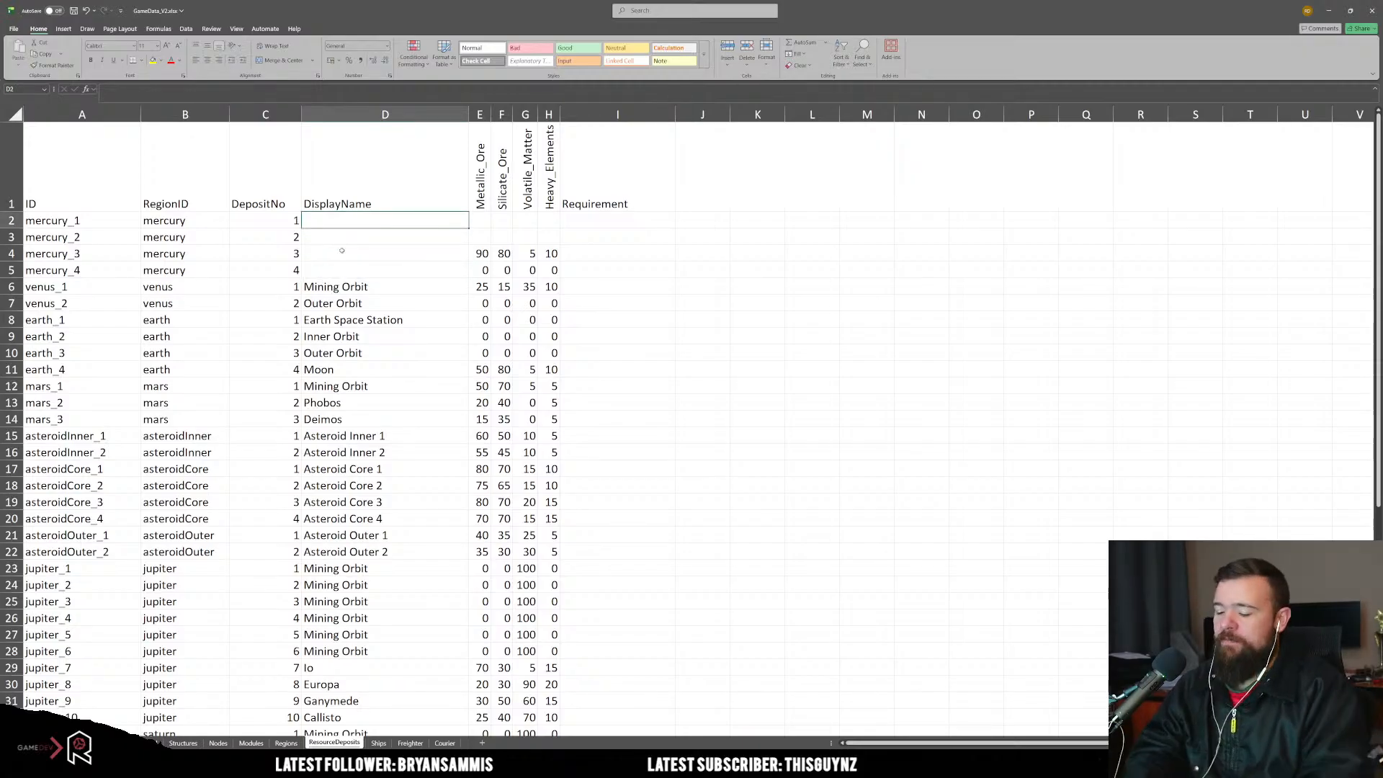
type("Metallic")
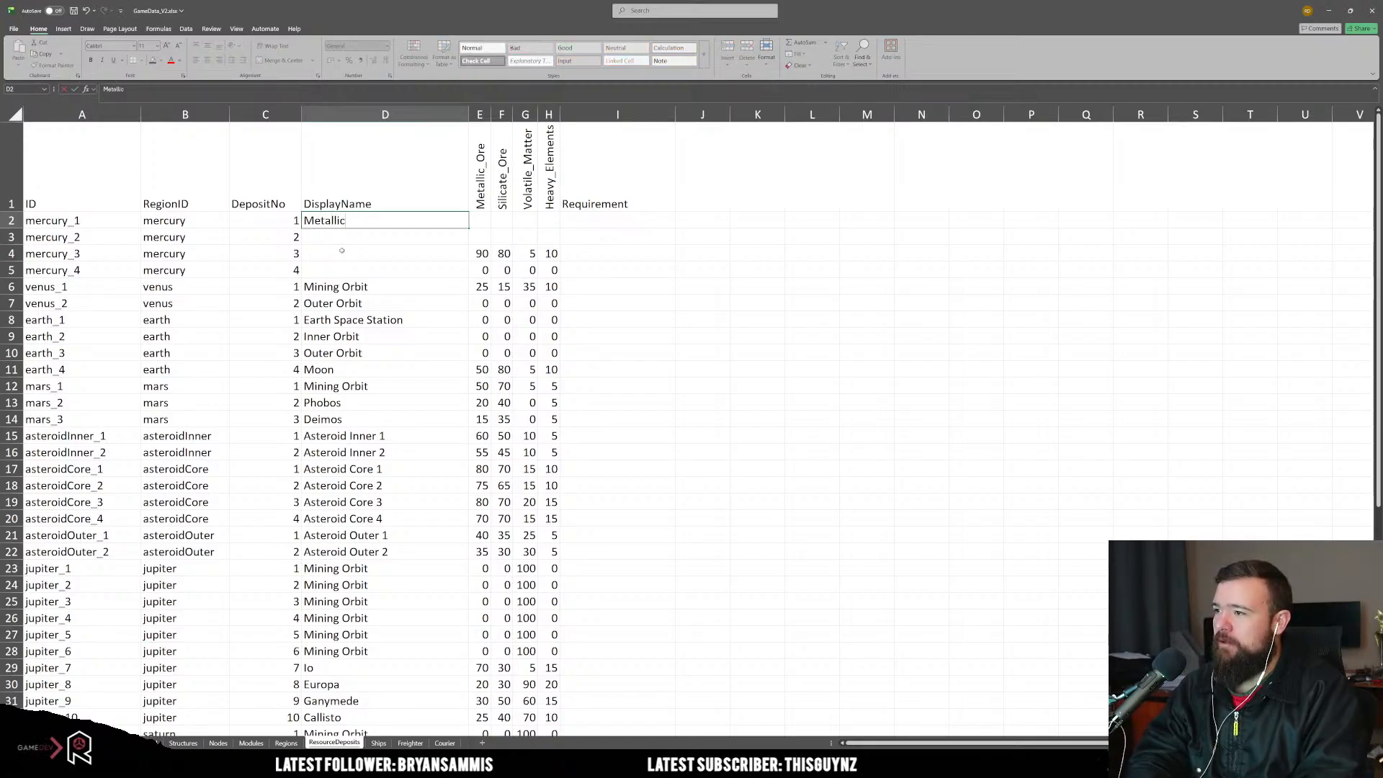
type(" Ore")
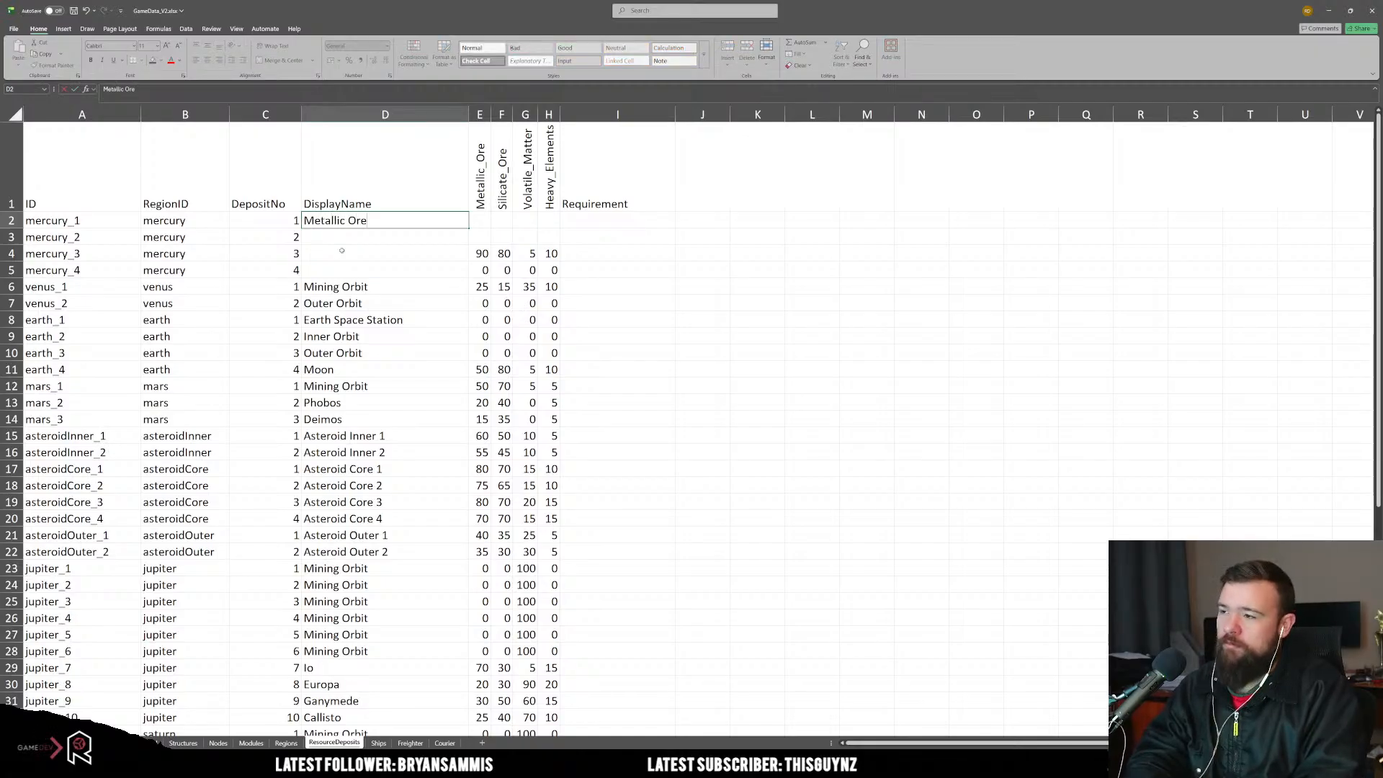
type(" Depo")
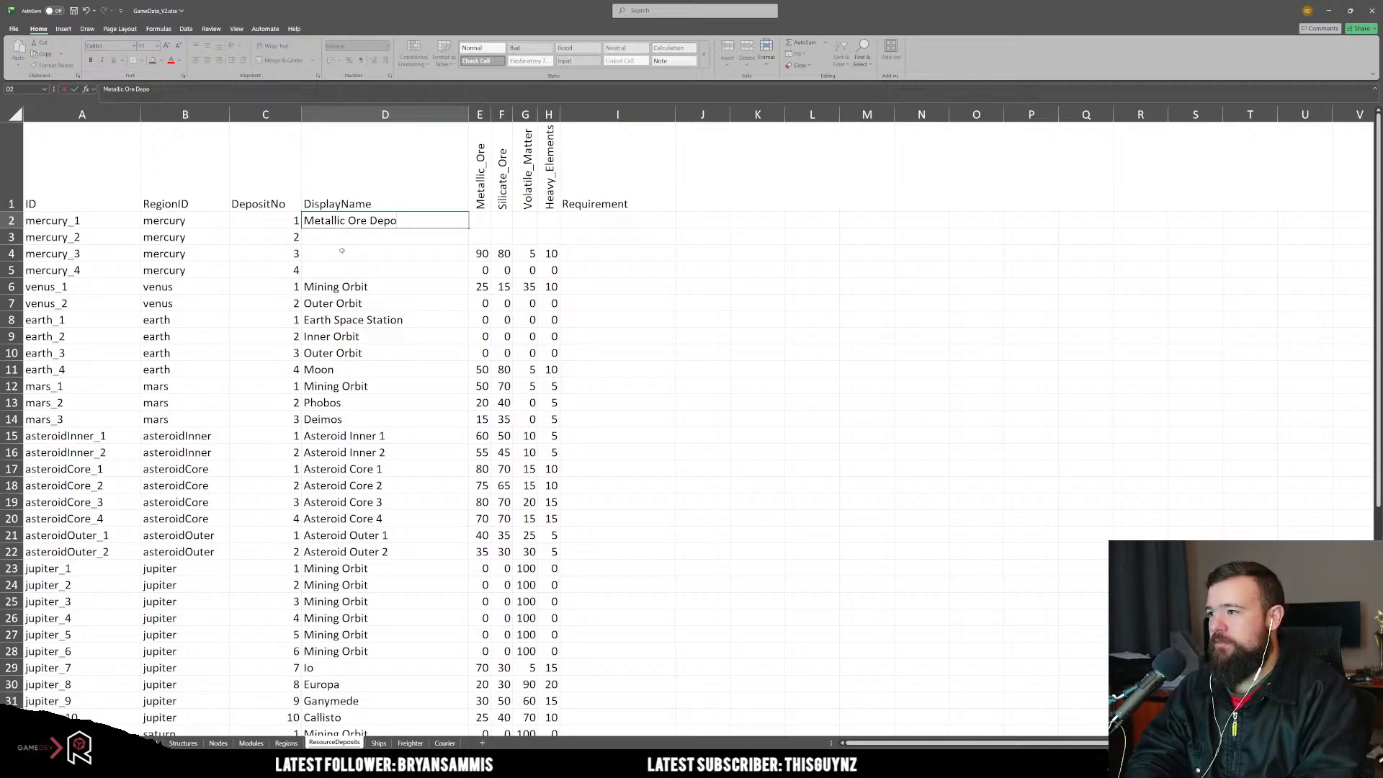
type("si")
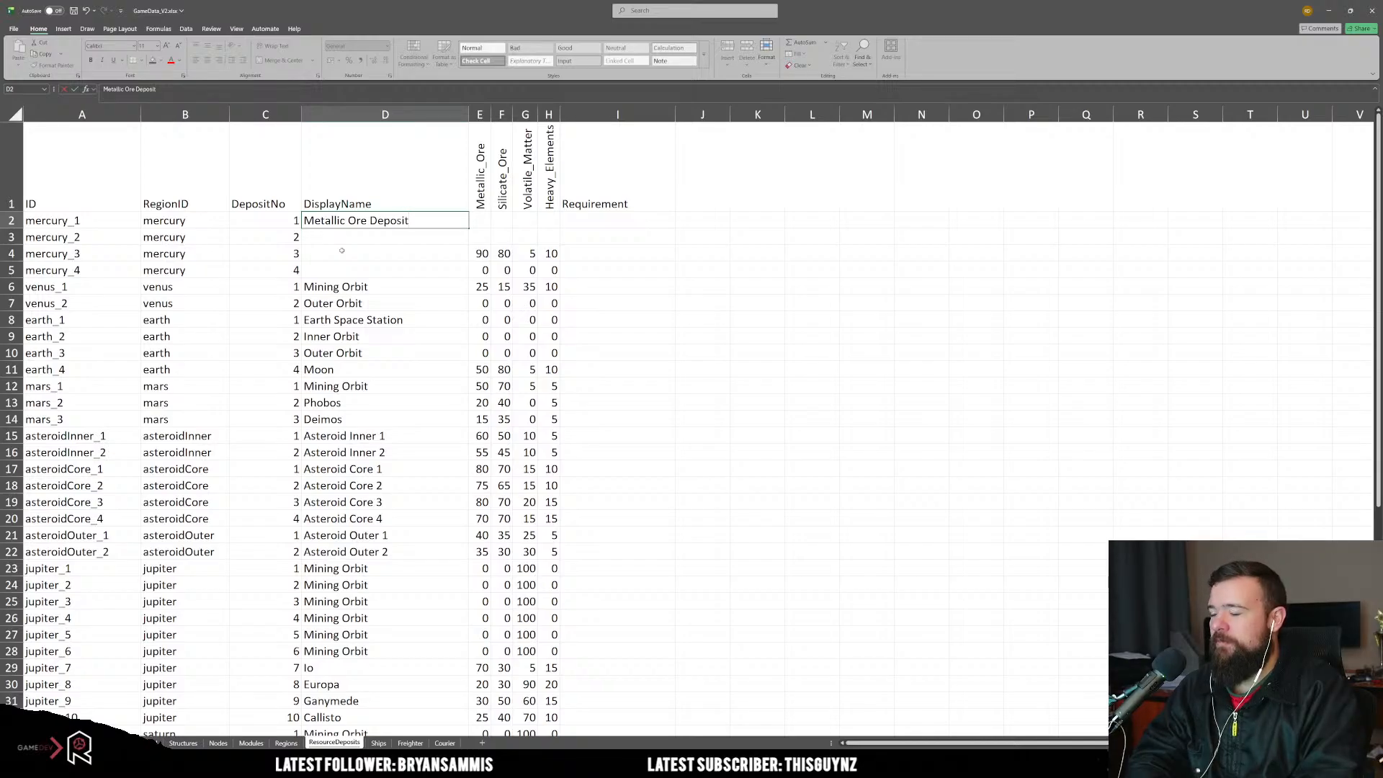
type("t")
key("BackSpace")
key("BackSpace")
key("BackSpace")
key("BackSpace")
key("BackSpace")
key("BackSpace")
key("BackSpace")
key("BackSpace")
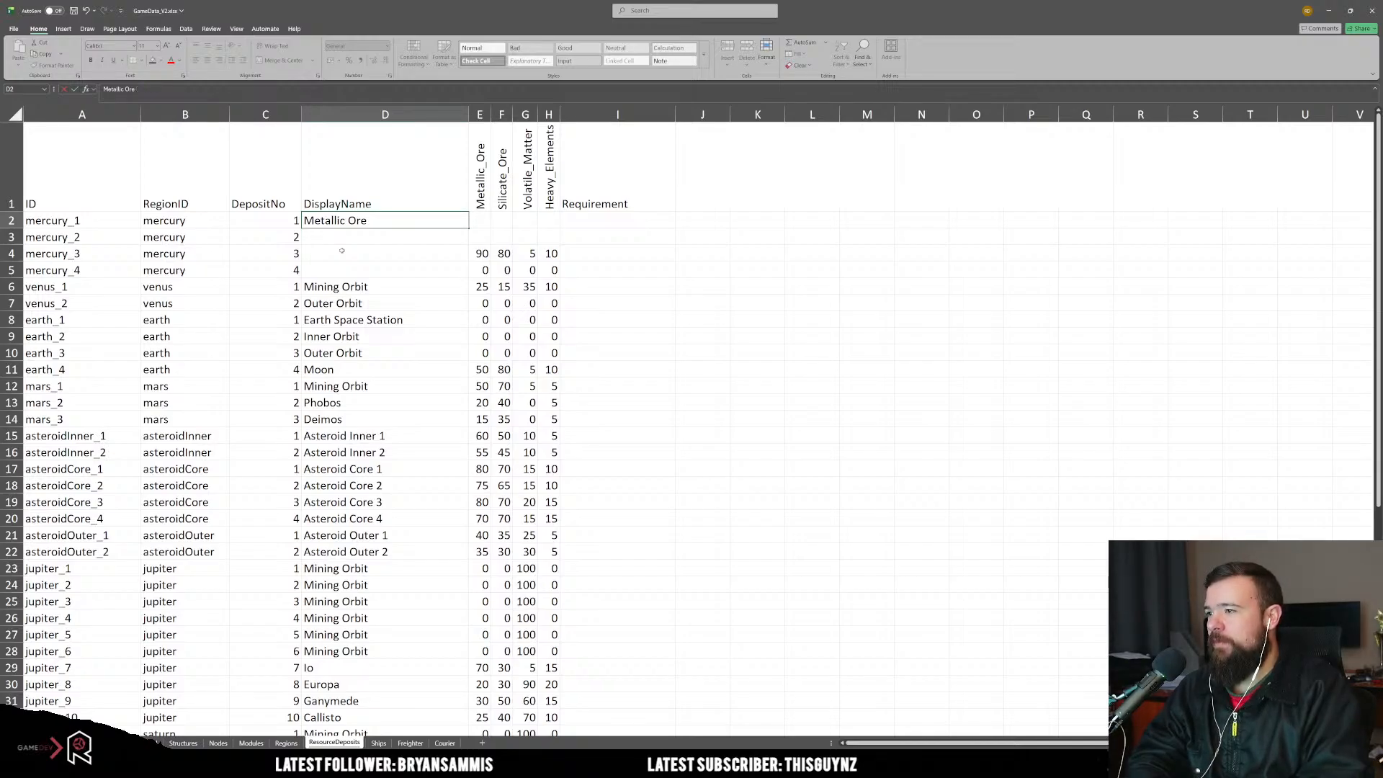
left_click(342, 251)
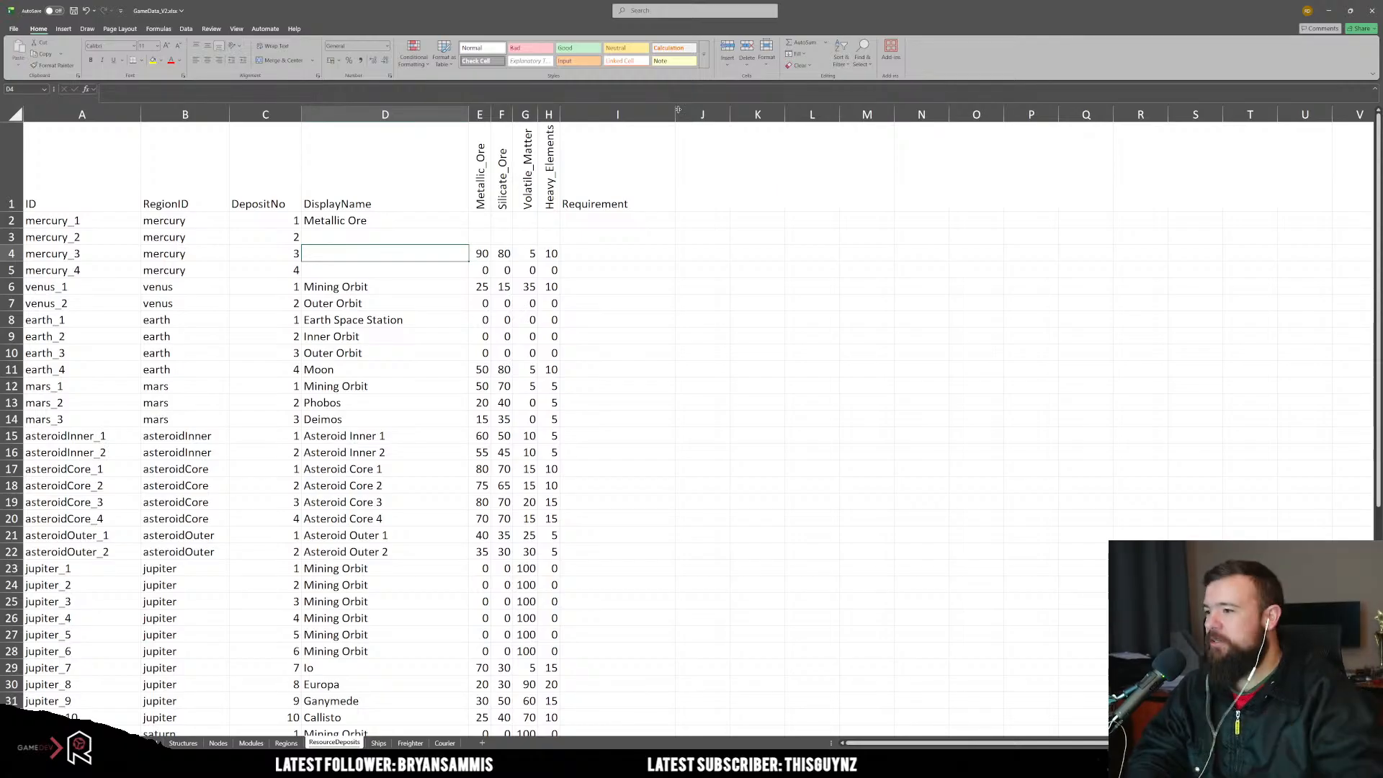
Step: Try to copy the Metallic_Ore column header into the DisplayName cell of mercury_1
left_click(481, 196)
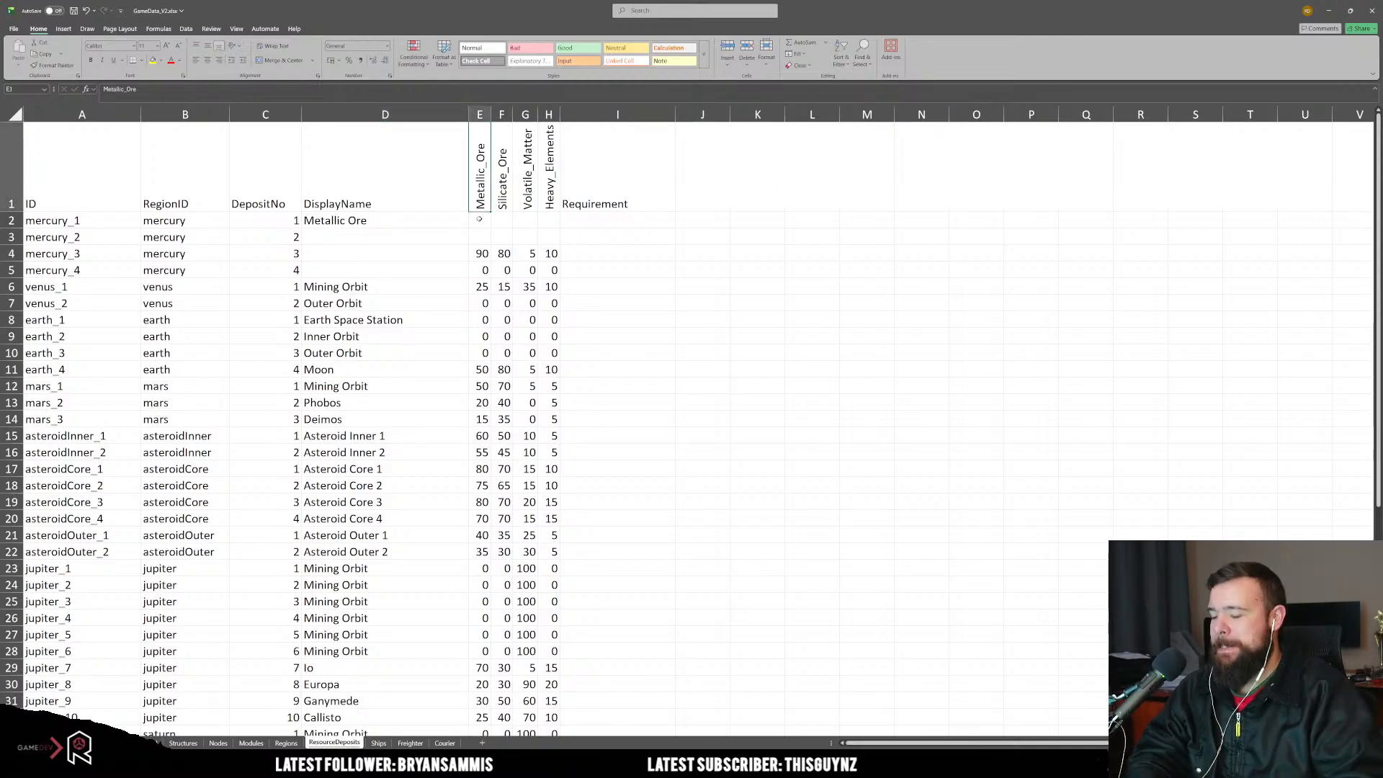
key("ctrl+c")
left_click(386, 221)
key("ctrl+v")
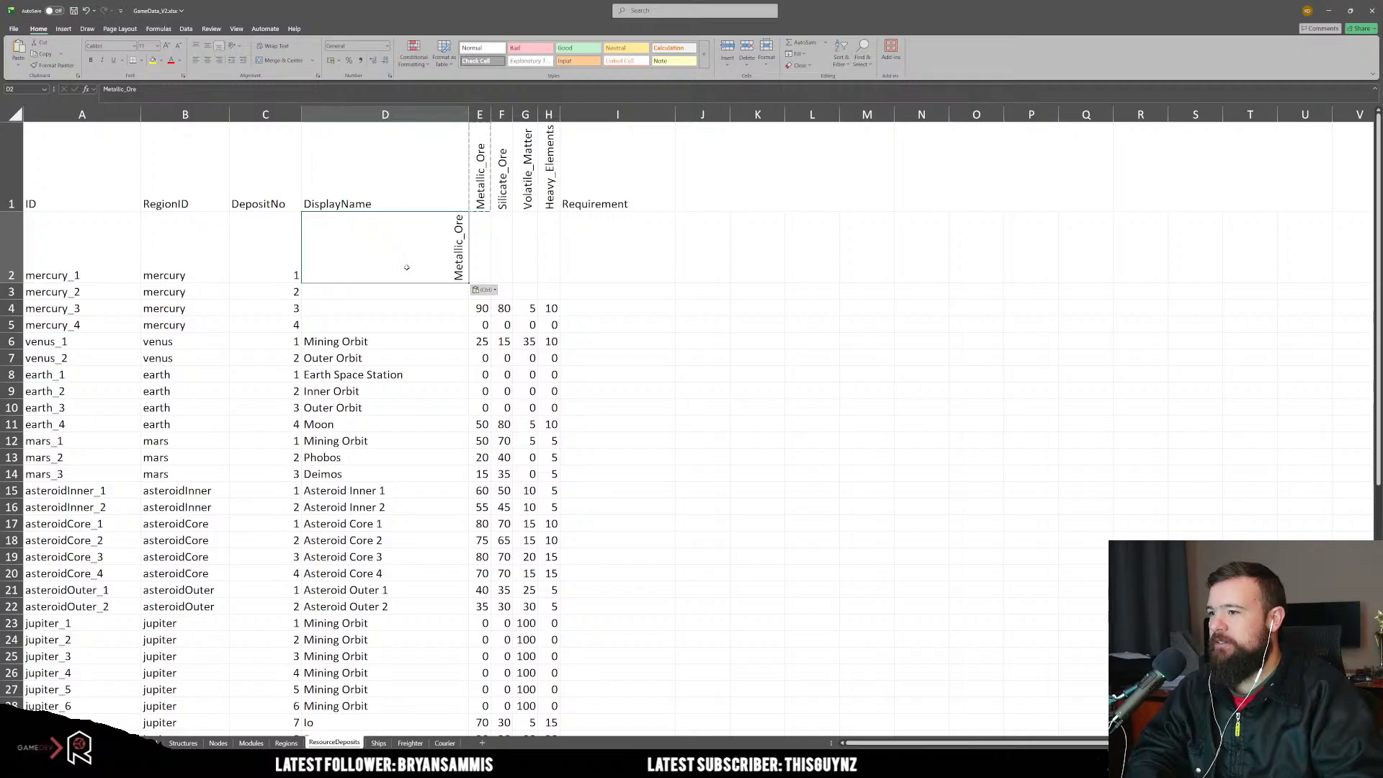
left_click(495, 292)
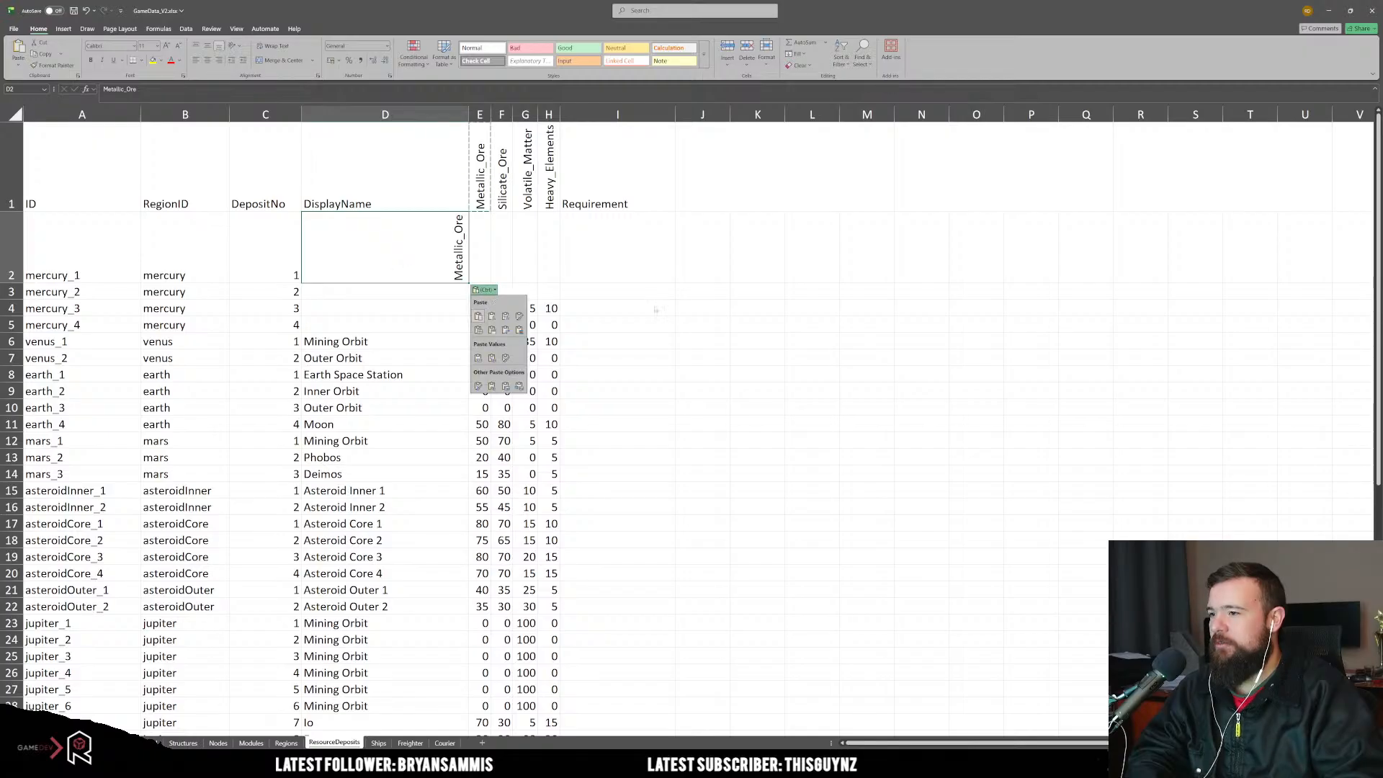
left_click(695, 309)
key("ctrl+z")
left_click(428, 287)
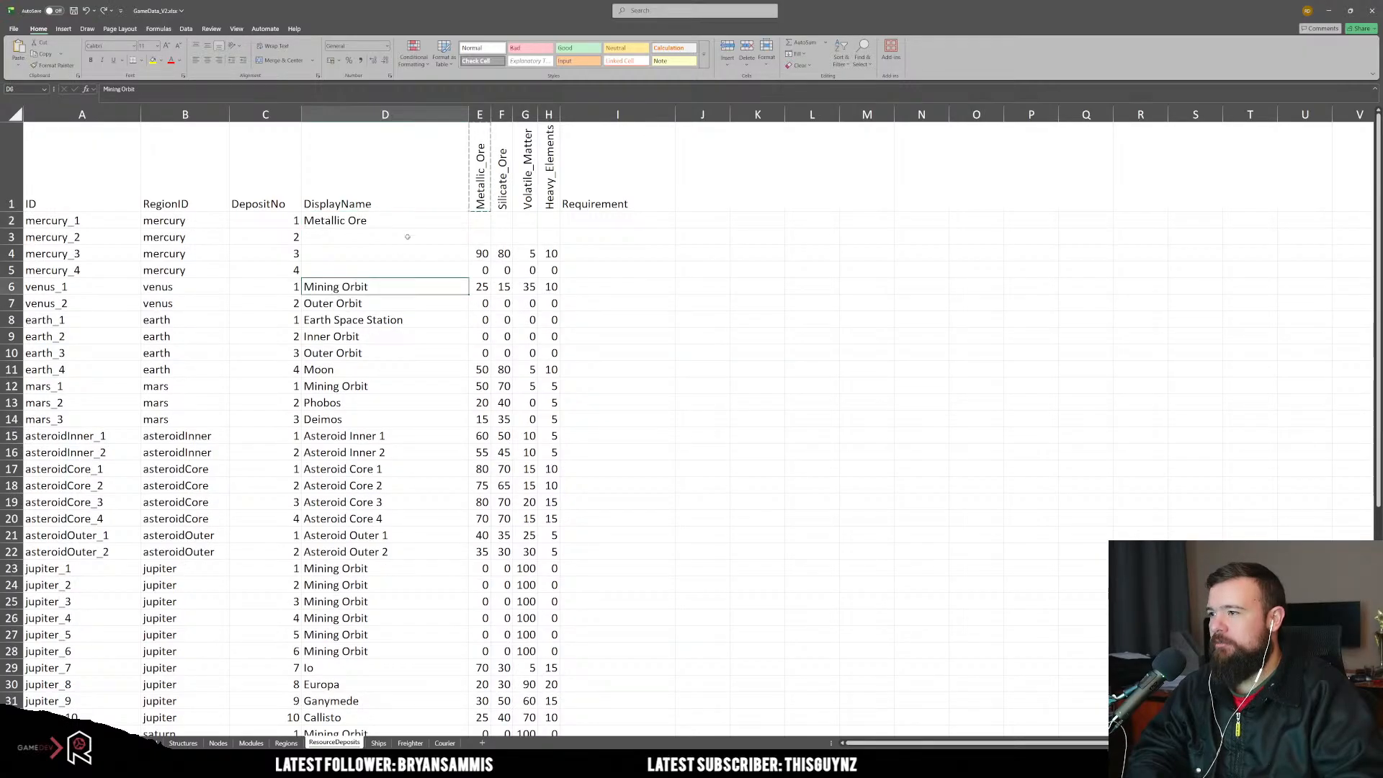
Step: Try clearing mercury_1's DisplayName and the resource values of the mercury_3 and mercury_4 rows
left_click(407, 221)
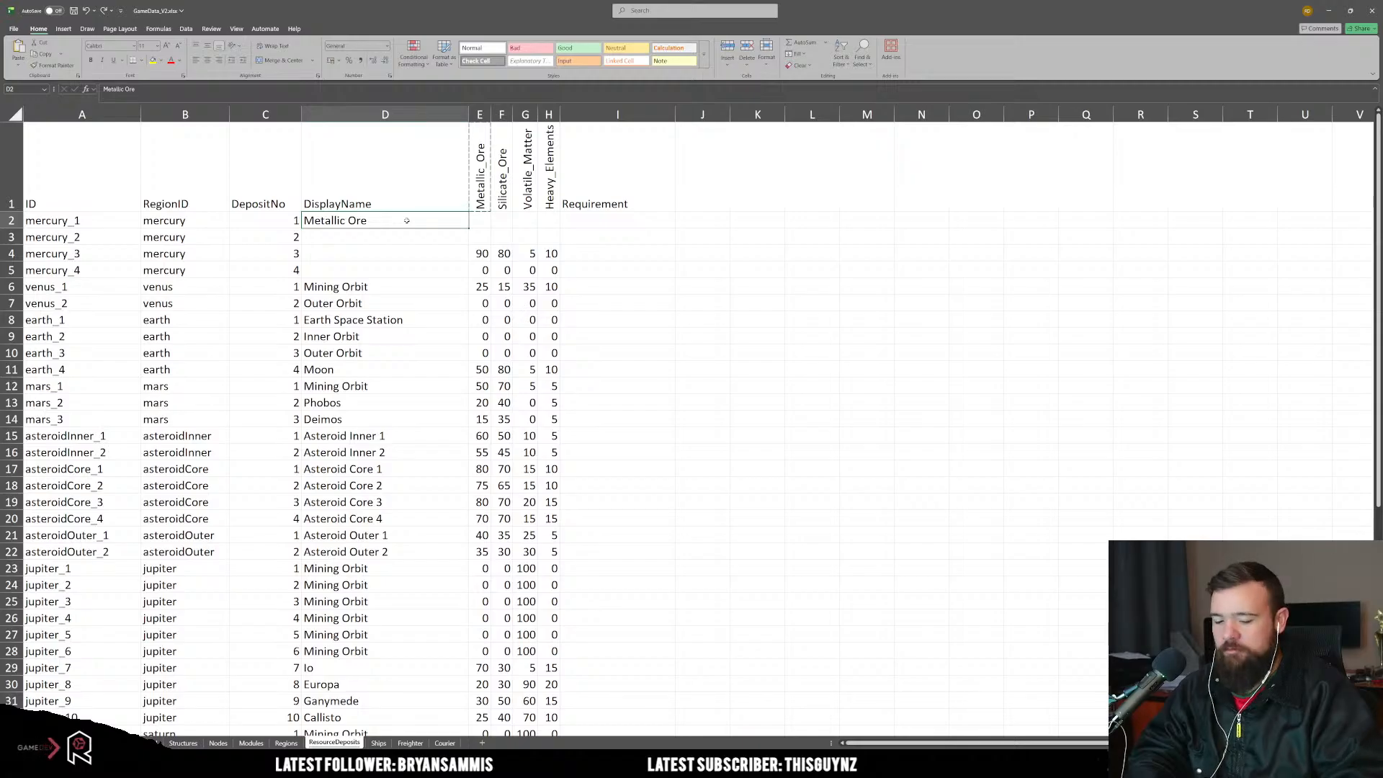
key("Delete")
left_click_drag(480, 271, 550, 255)
key("Delete")
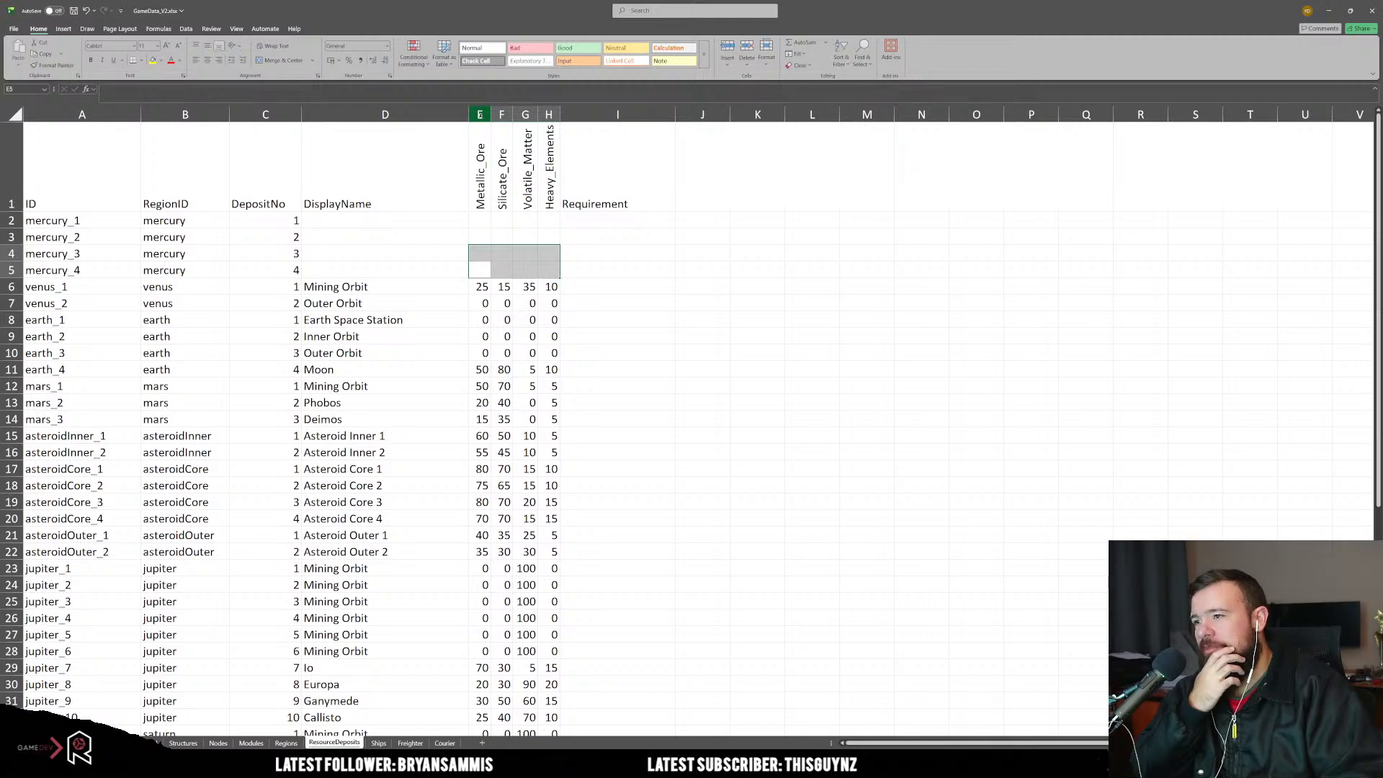
left_click(700, 324)
key("ctrl+z")
key("ctrl+z")
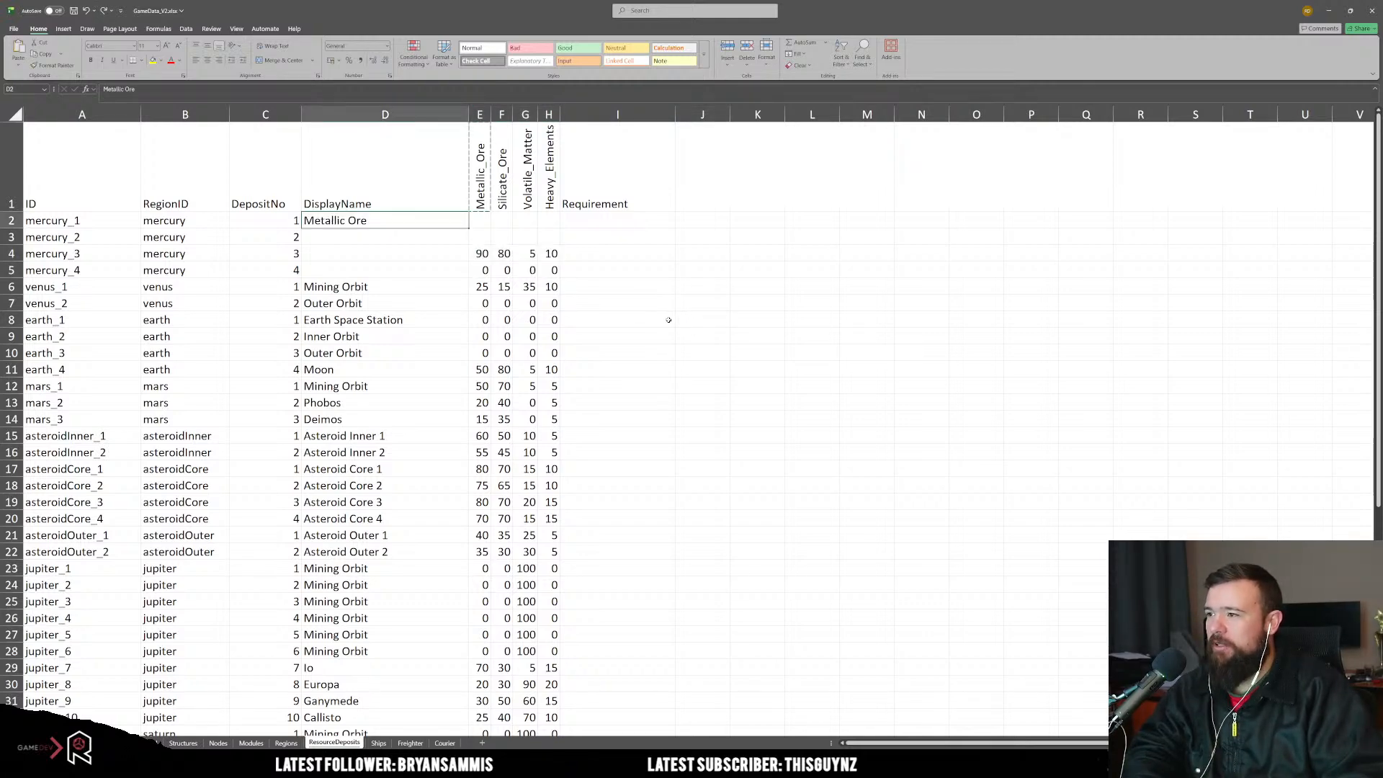
left_click(669, 320)
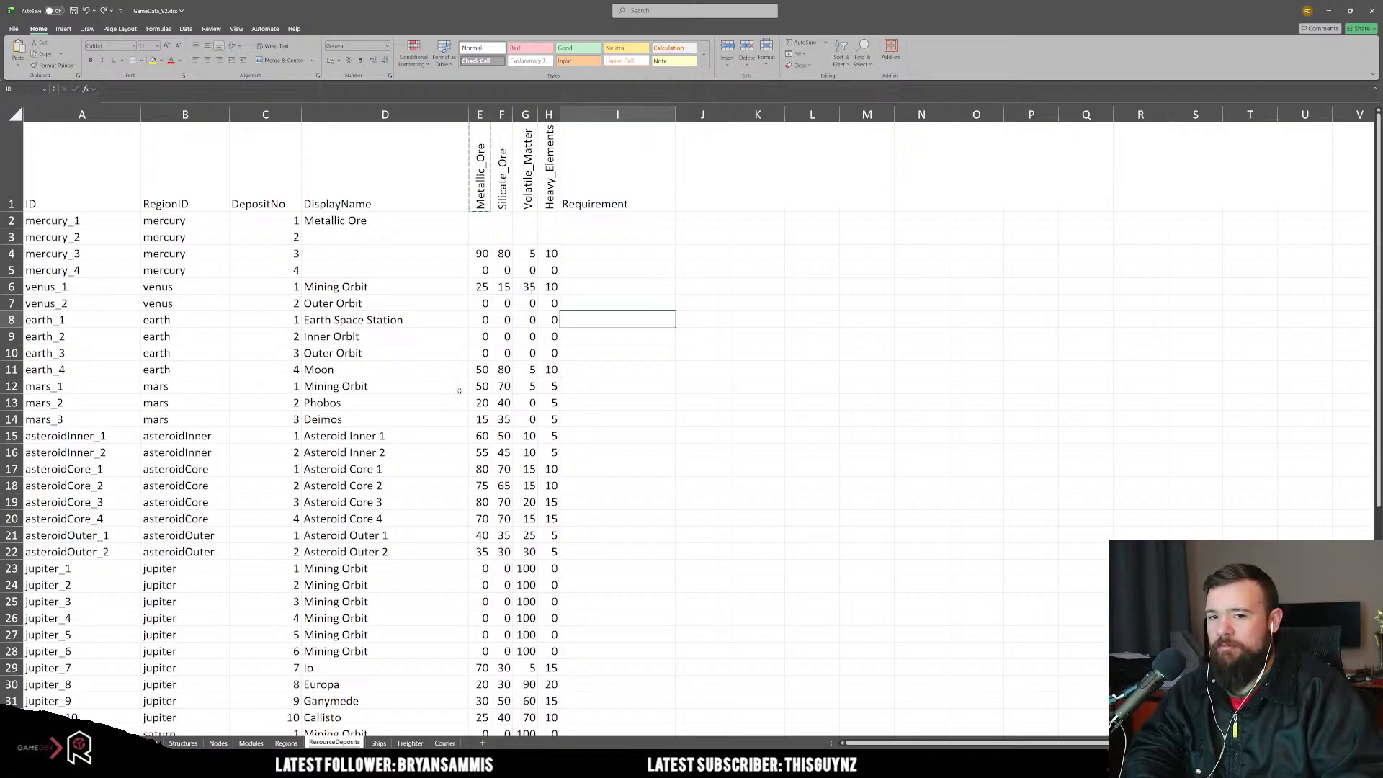
Step: Rename the DisplayName column header to DepositResource
left_click(373, 289)
key("Up")
key("Up")
key("Up")
key("Up")
key("Up")
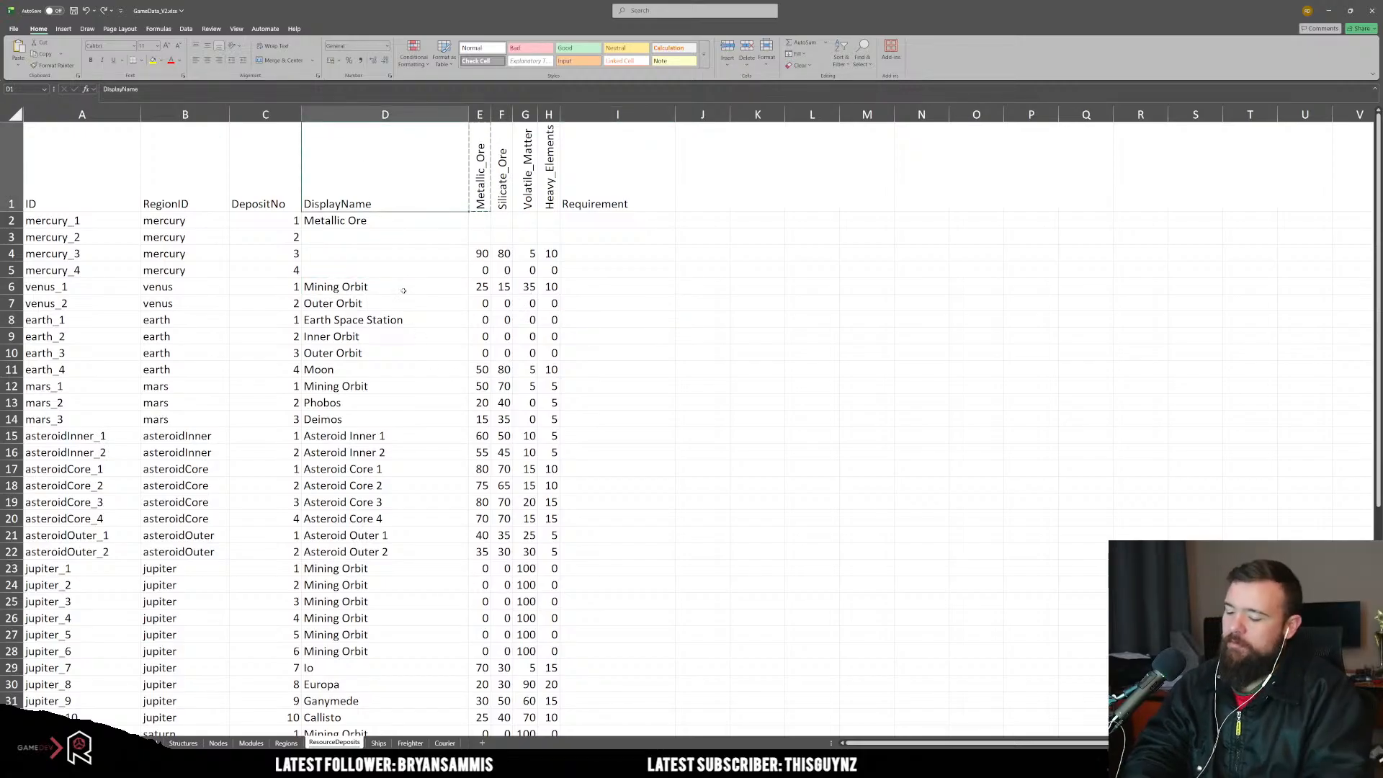
type("Deposit")
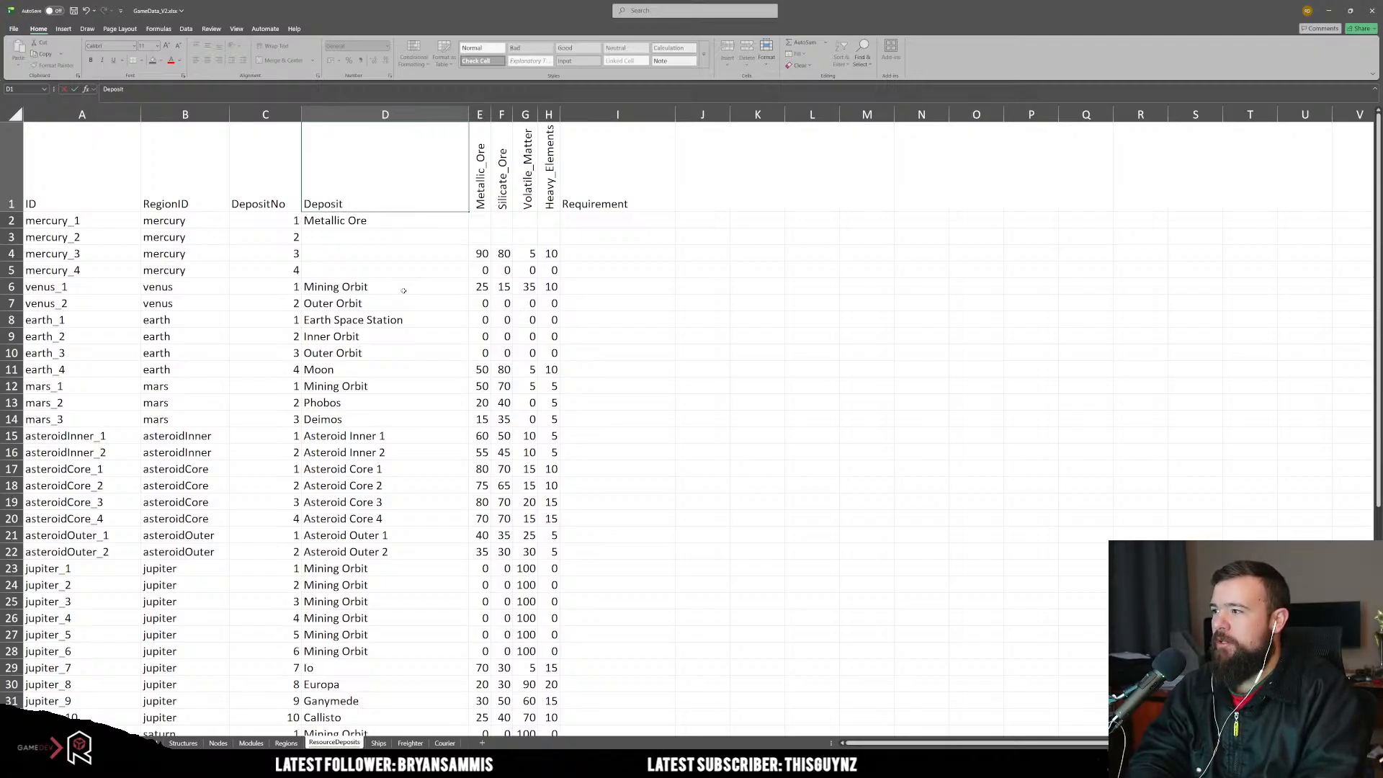
type("Ma")
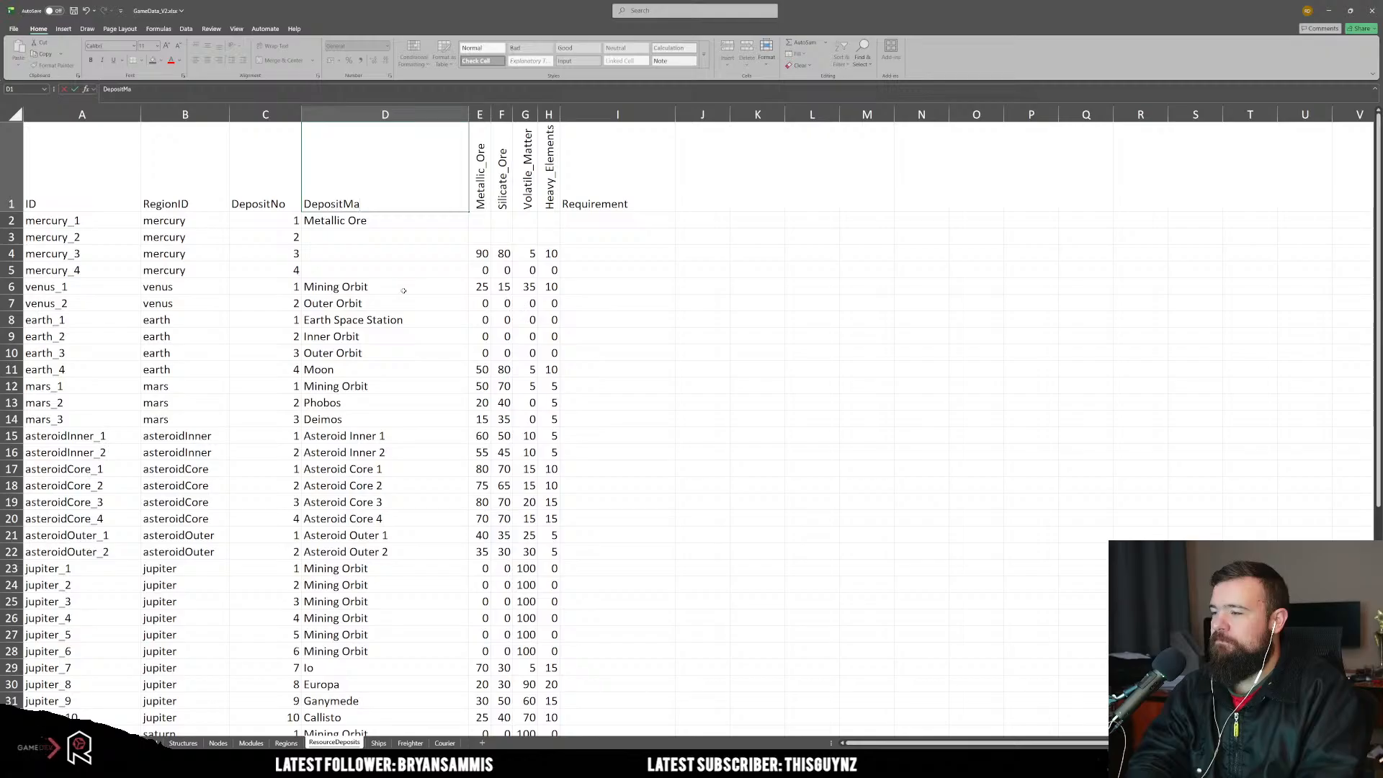
key("BackSpace")
key("BackSpace")
type("Resource")
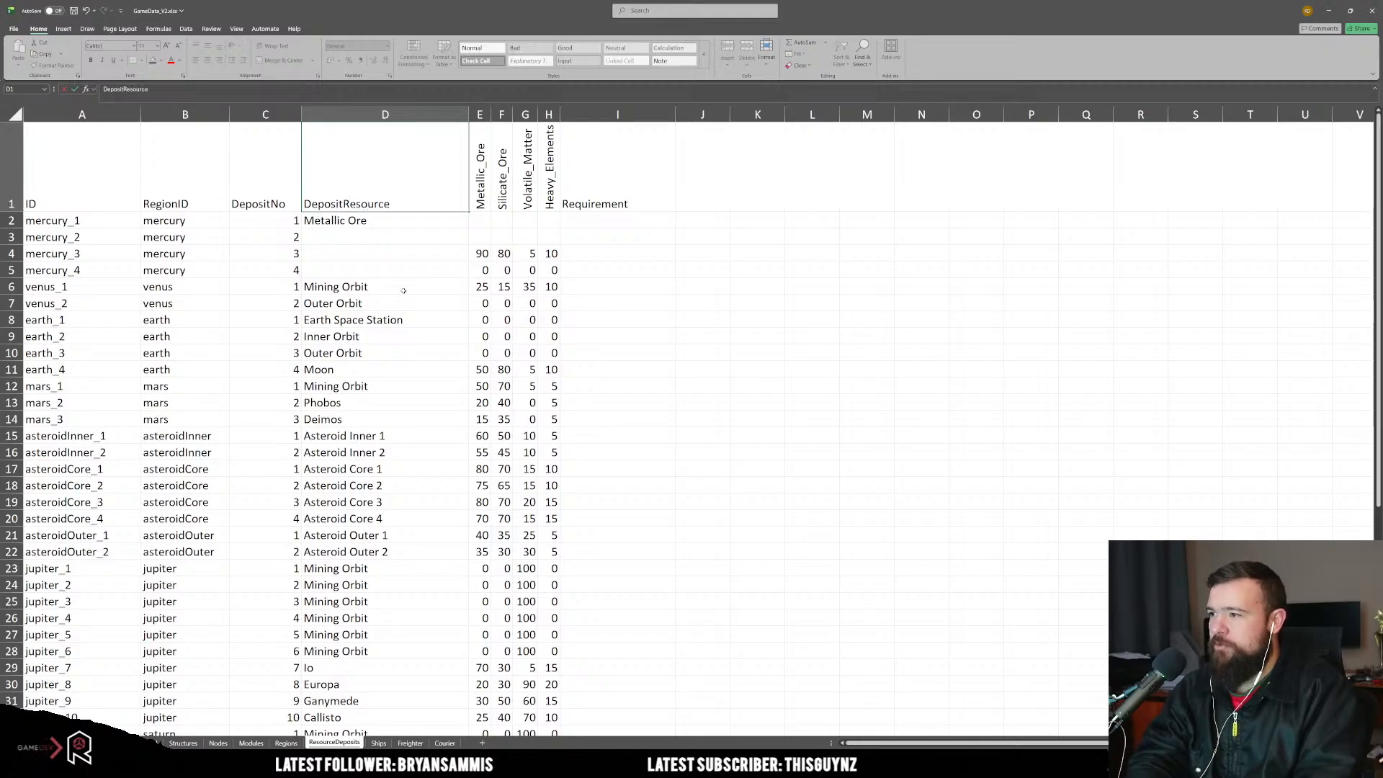
key("Return")
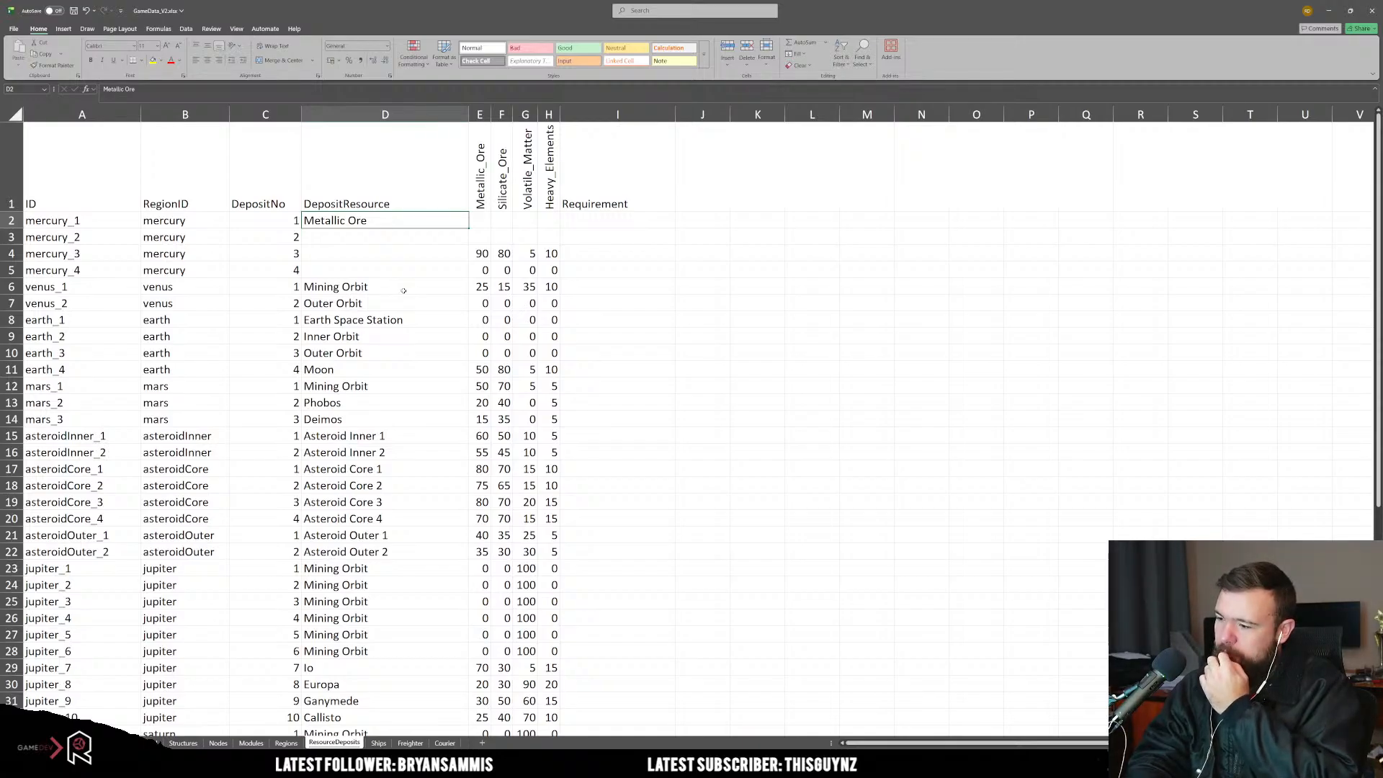
Step: Add list data validation to mercury_1's DepositResource cell, using the four extraction resources in A2:A5 of the Resources sheet as source
left_click(385, 286)
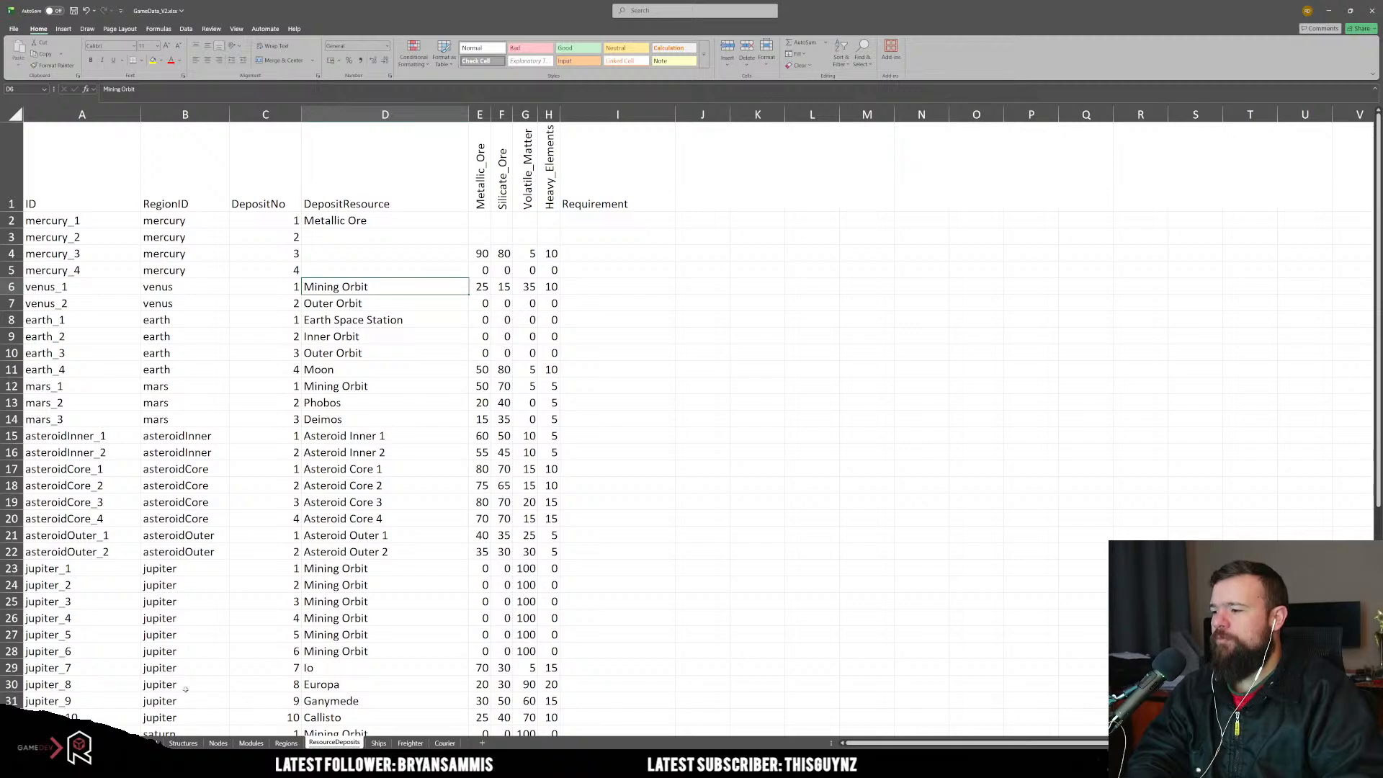
left_click(101, 743)
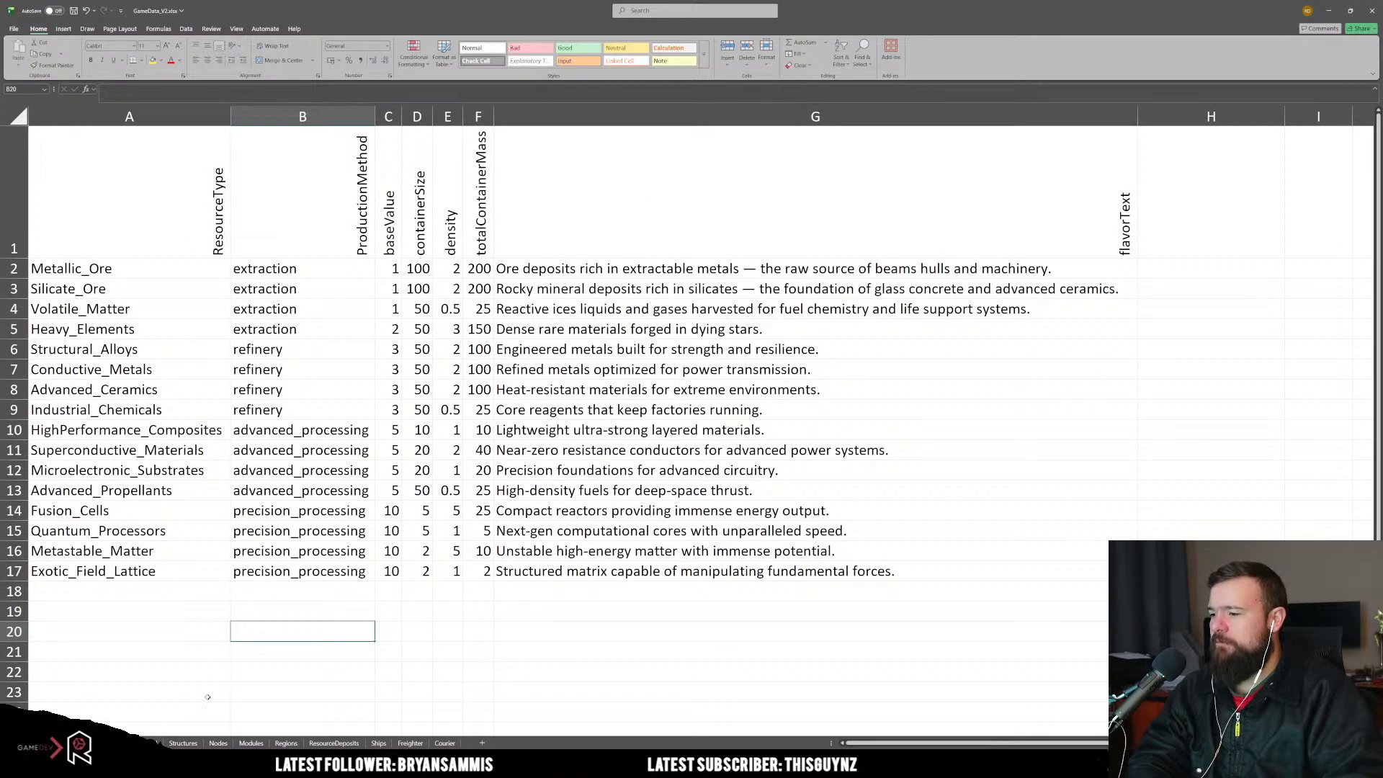
left_click(334, 743)
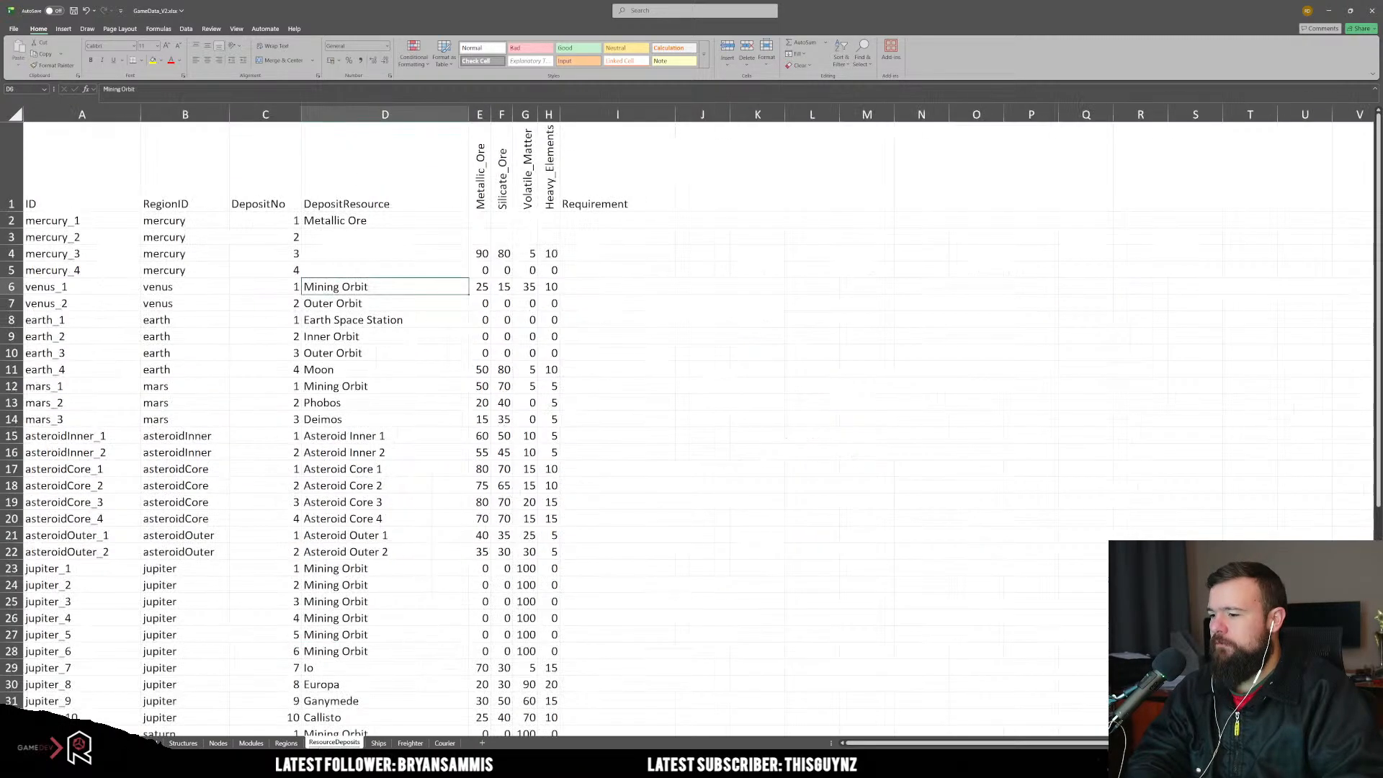
left_click(396, 222)
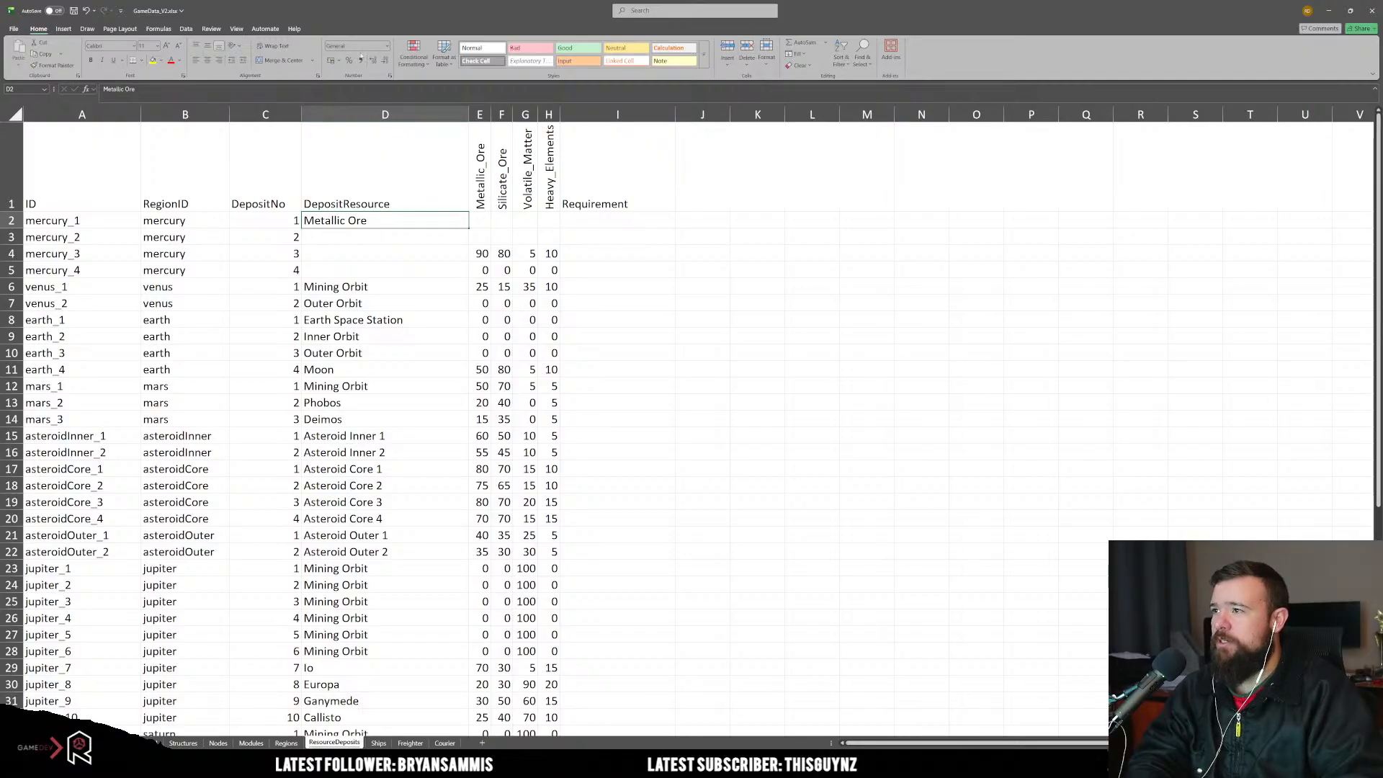
left_click(186, 29)
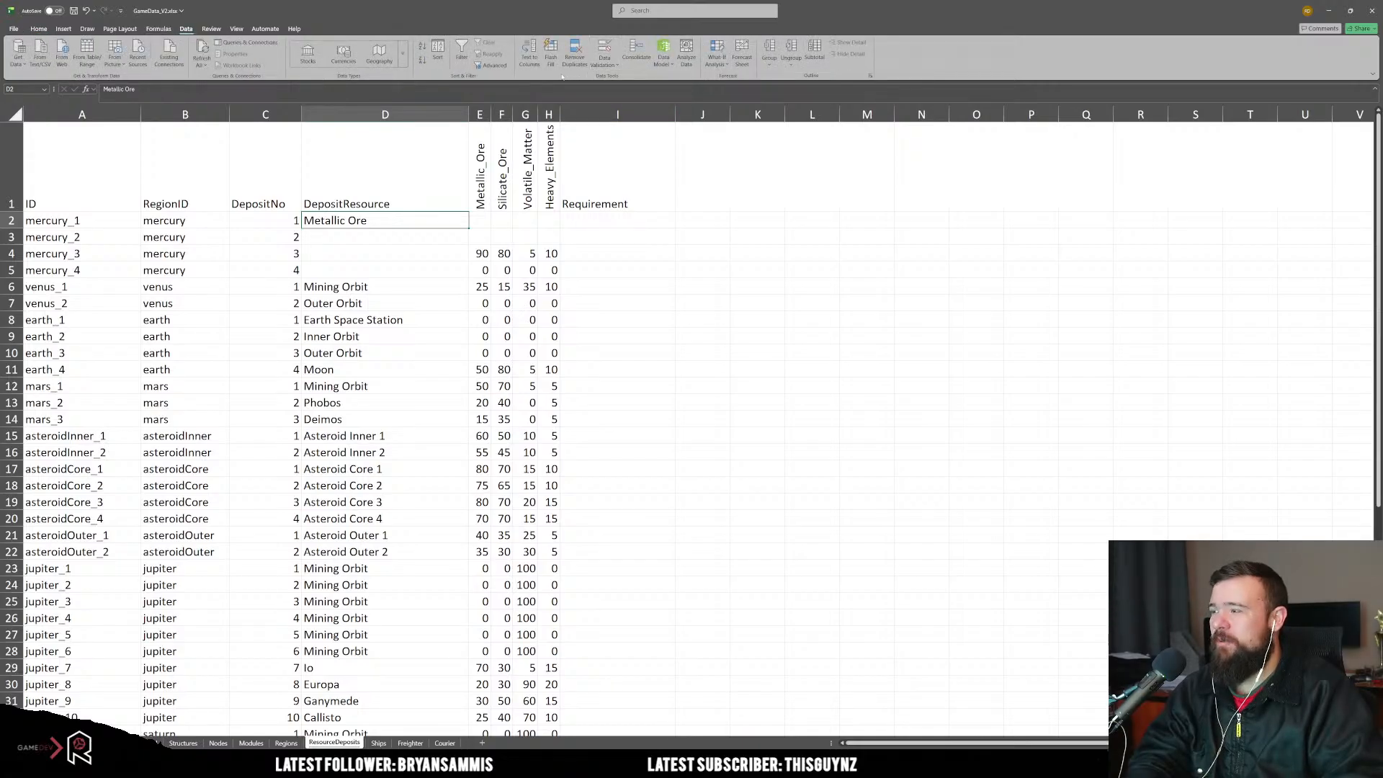
left_click(605, 49)
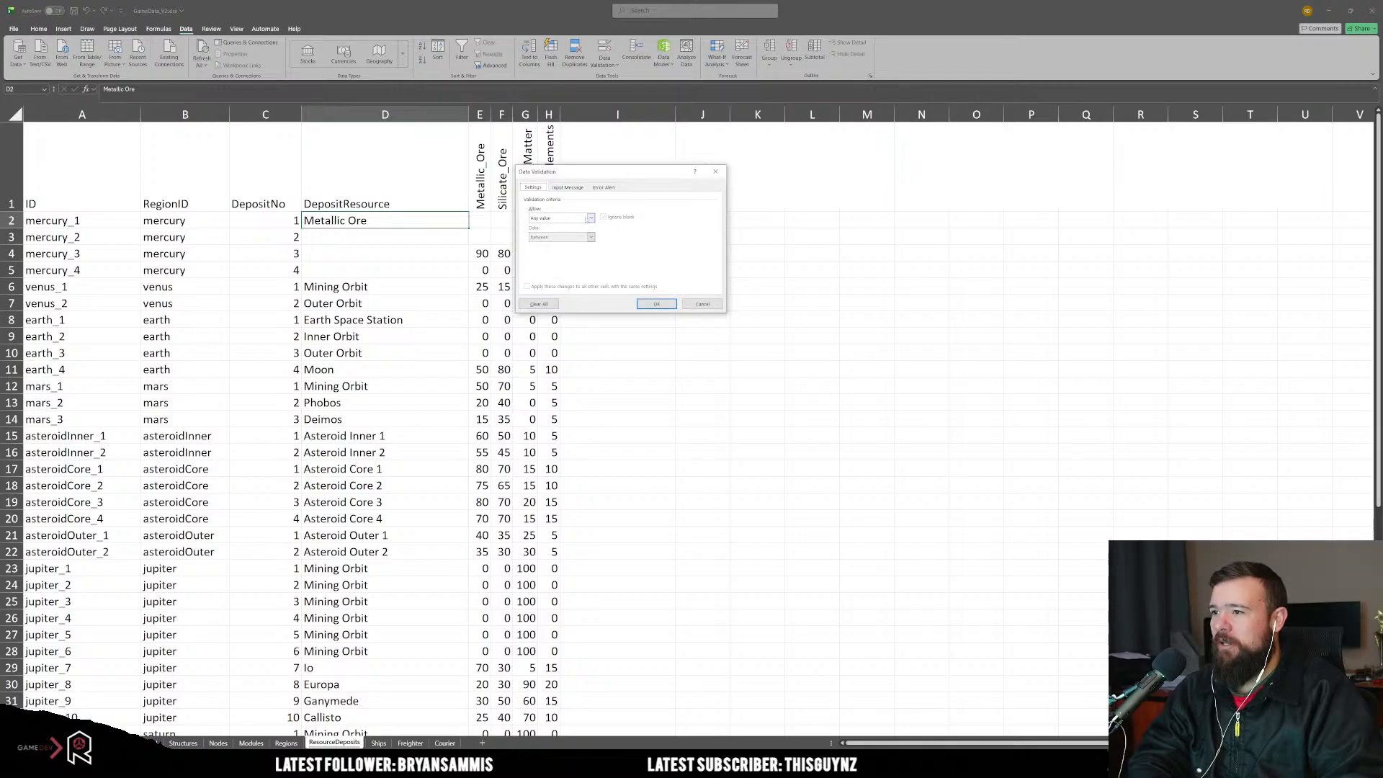
left_click(564, 218)
left_click(562, 245)
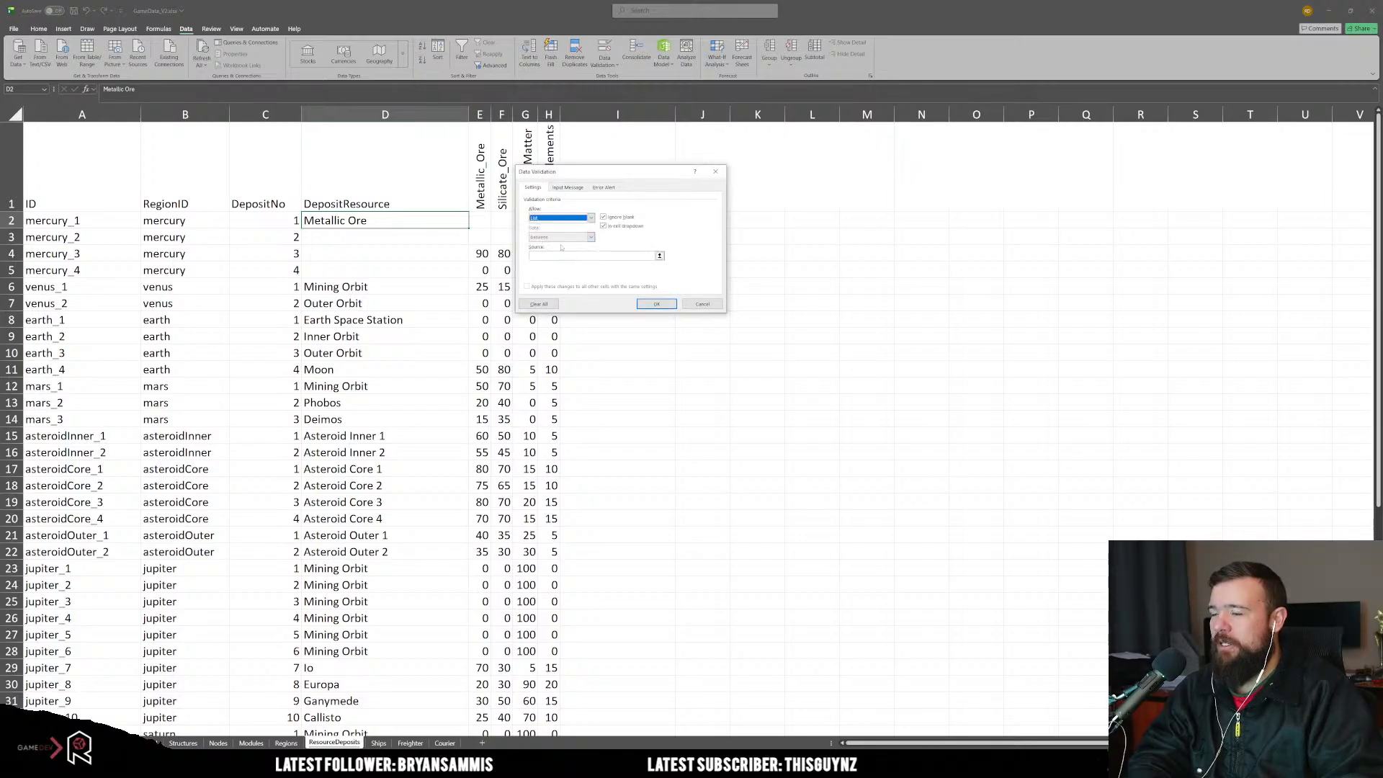
left_click(660, 255)
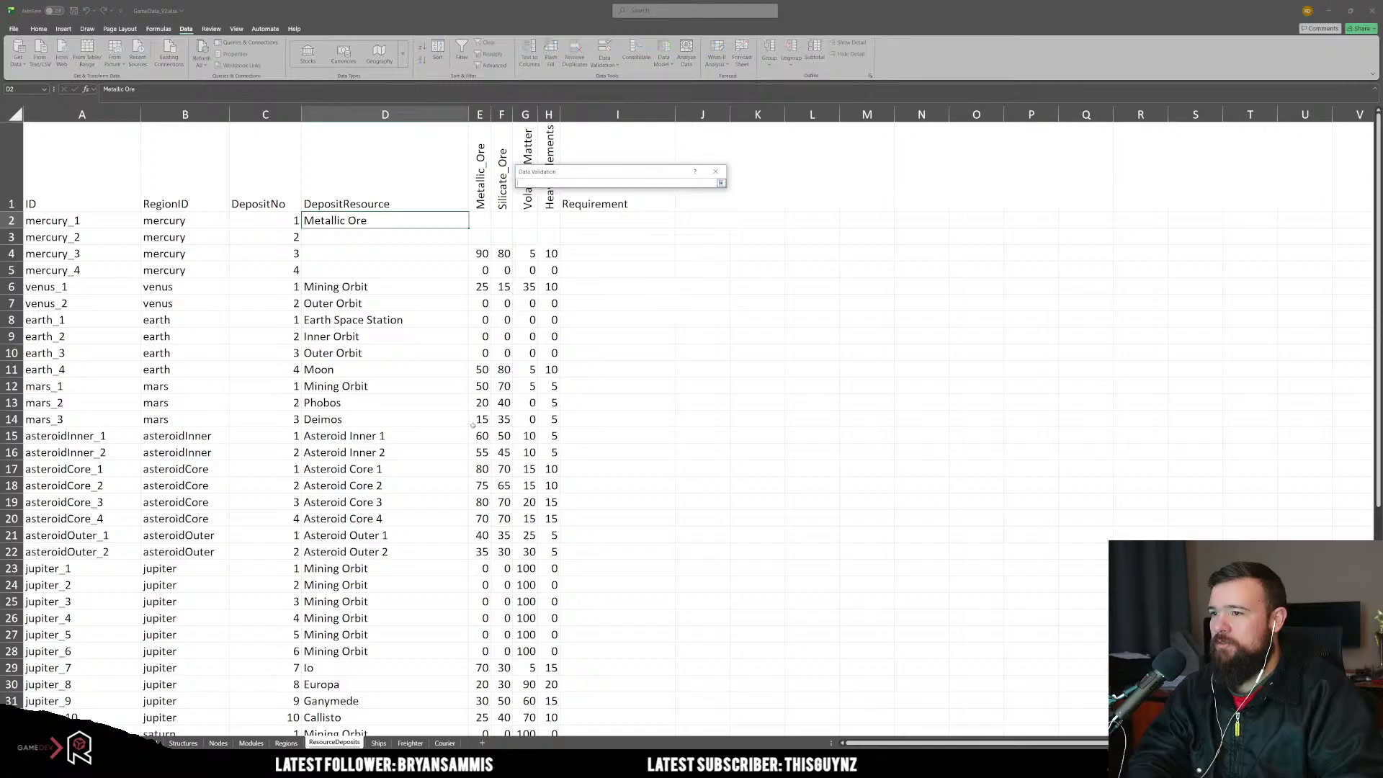
left_click(147, 743)
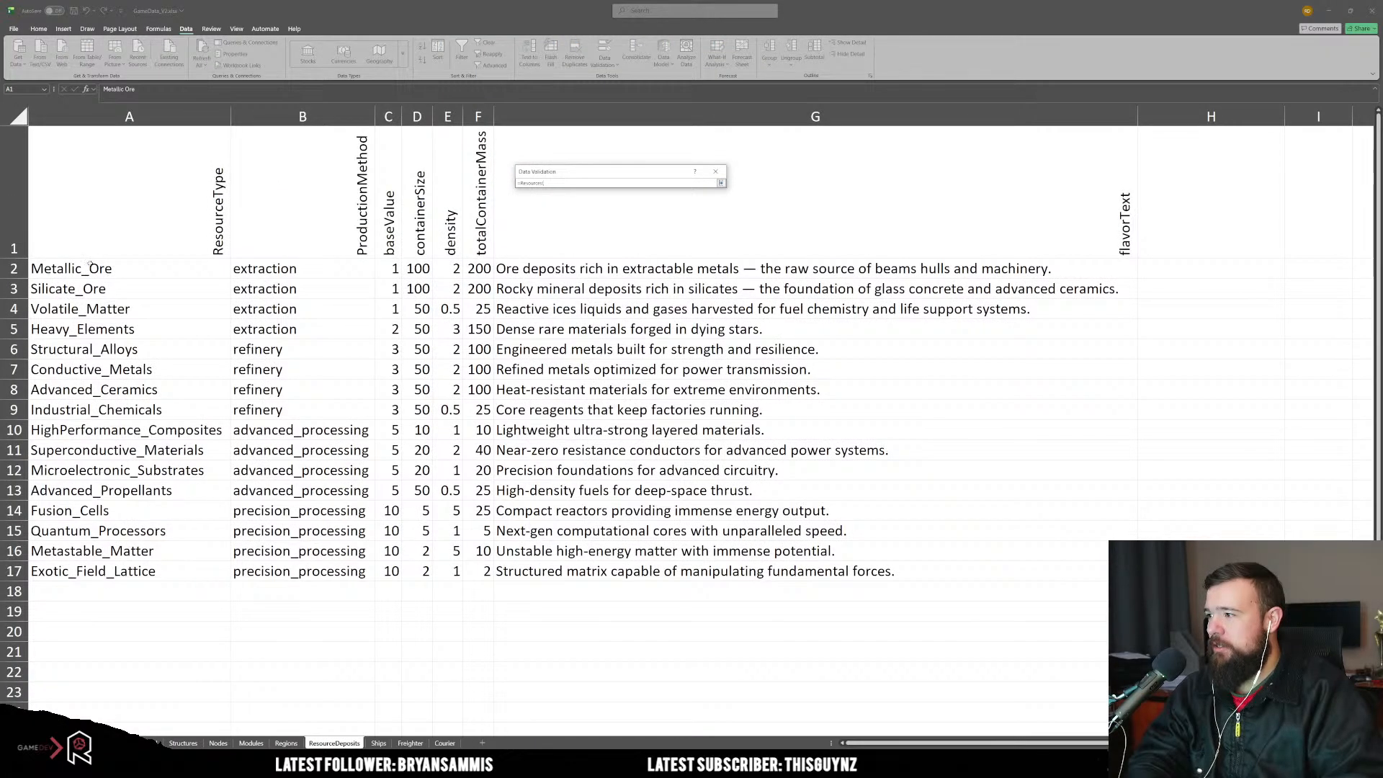
left_click_drag(105, 269, 128, 334)
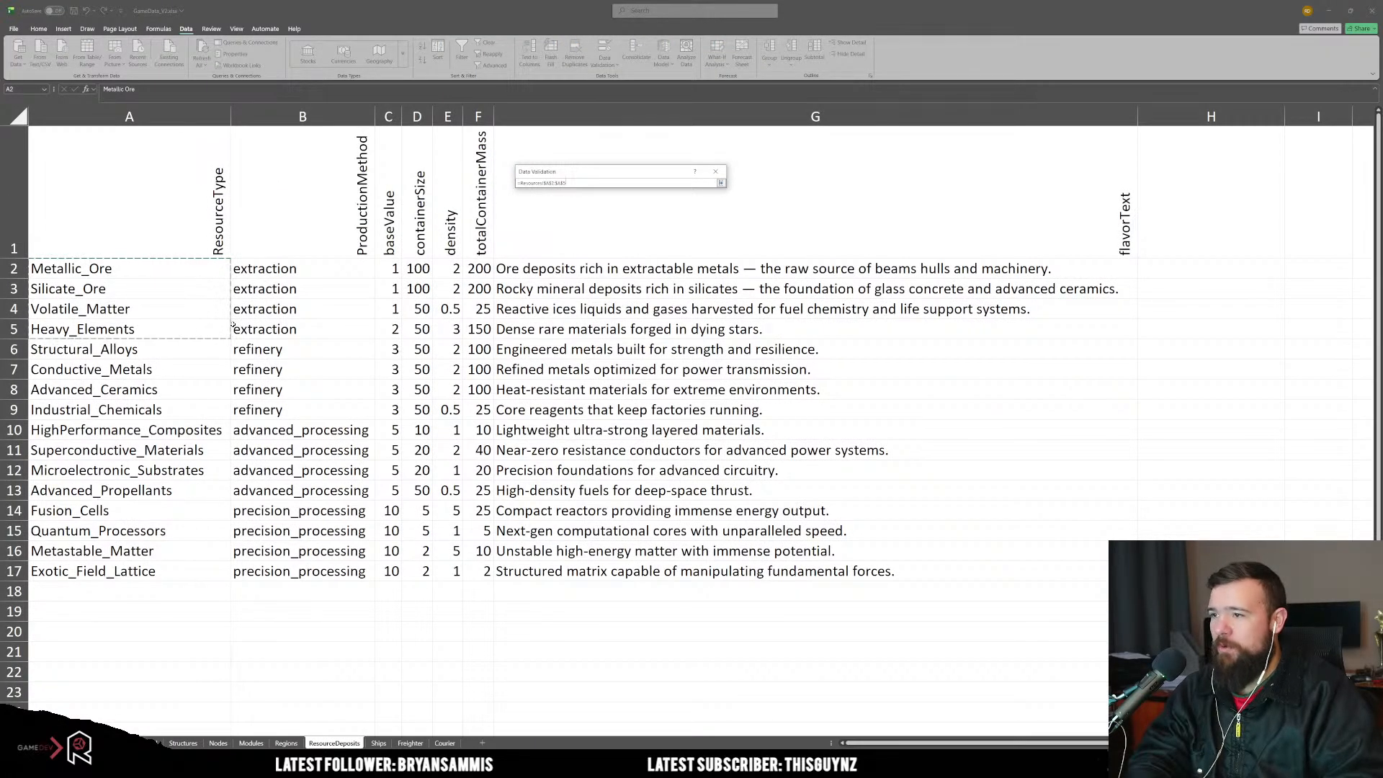
key("Return")
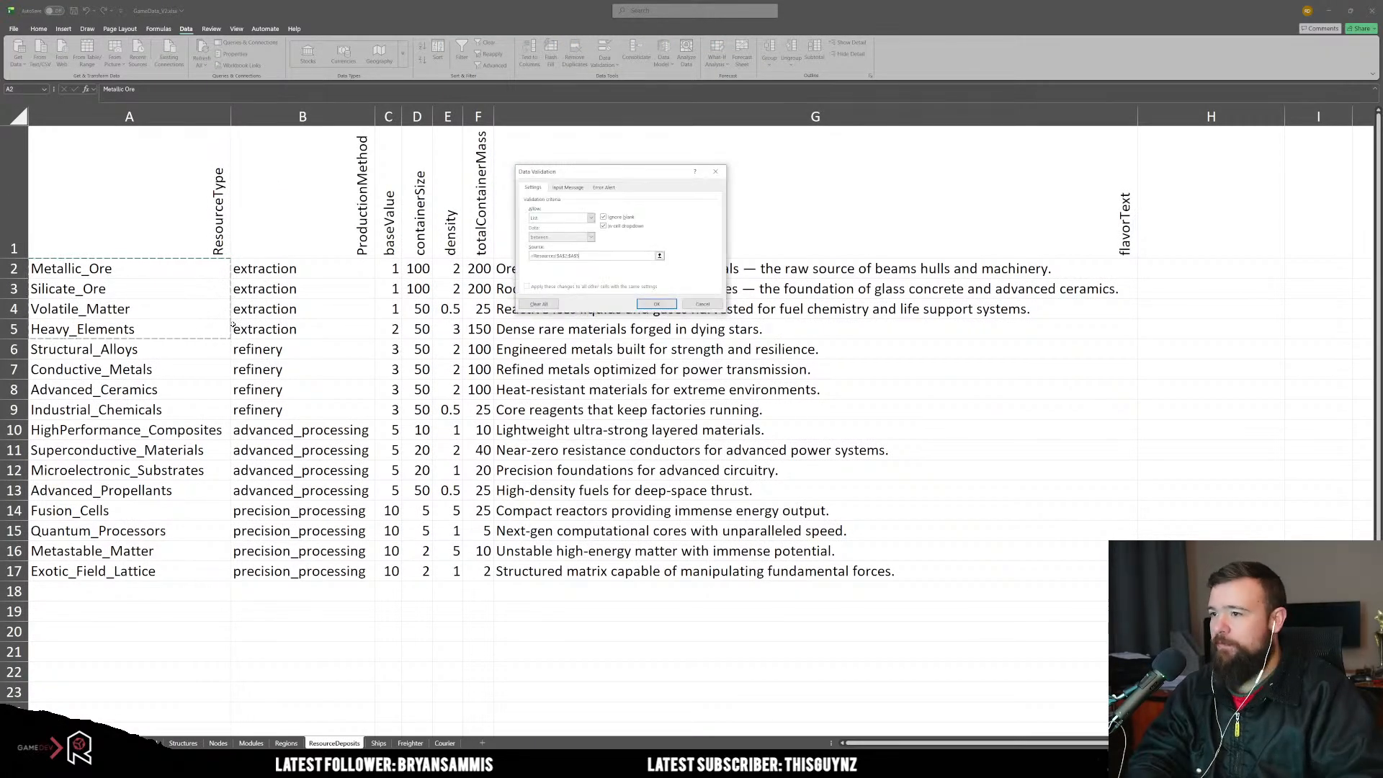
left_click(652, 303)
left_click(599, 338)
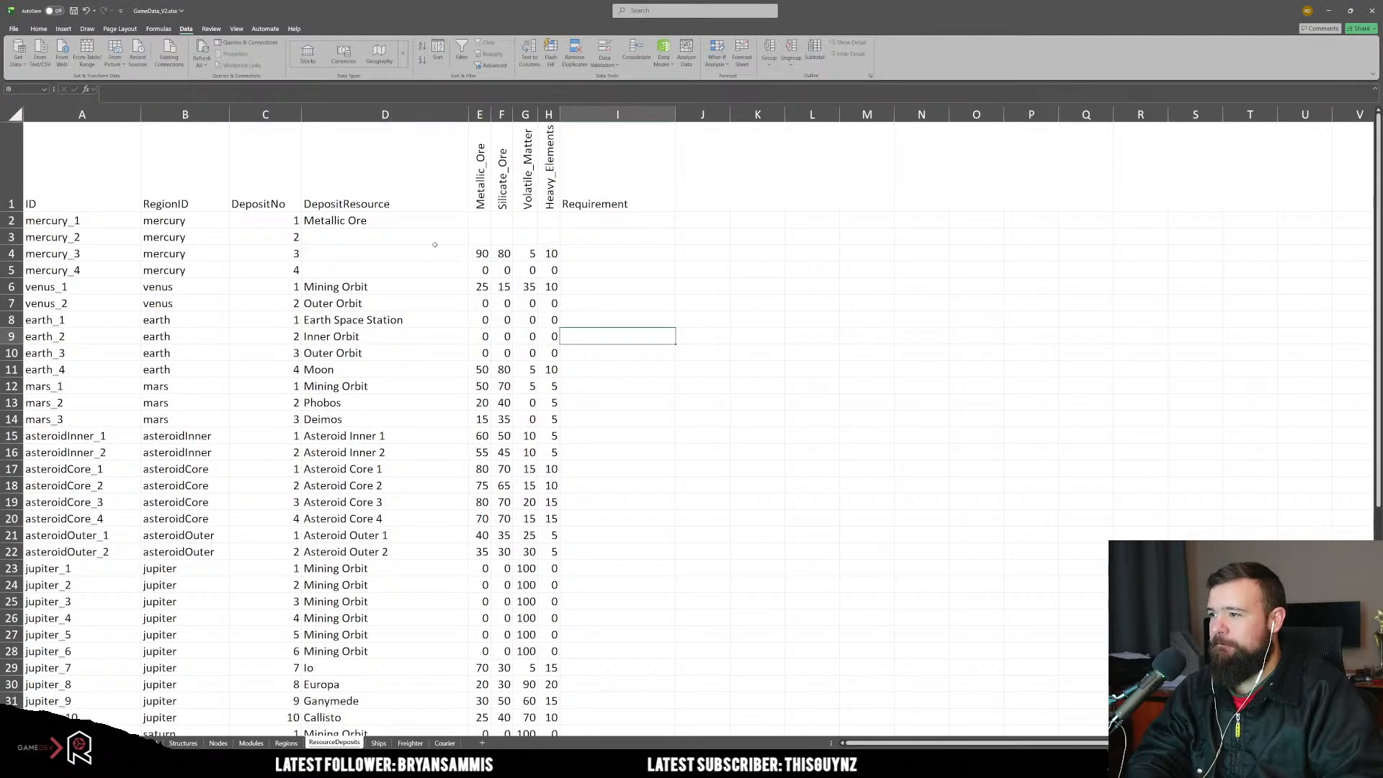
Step: Copy mercury_1's DepositResource cell with its list validation into the DepositResource cells of all rows below
left_click(460, 241)
left_click(386, 221)
key("ctrl+c")
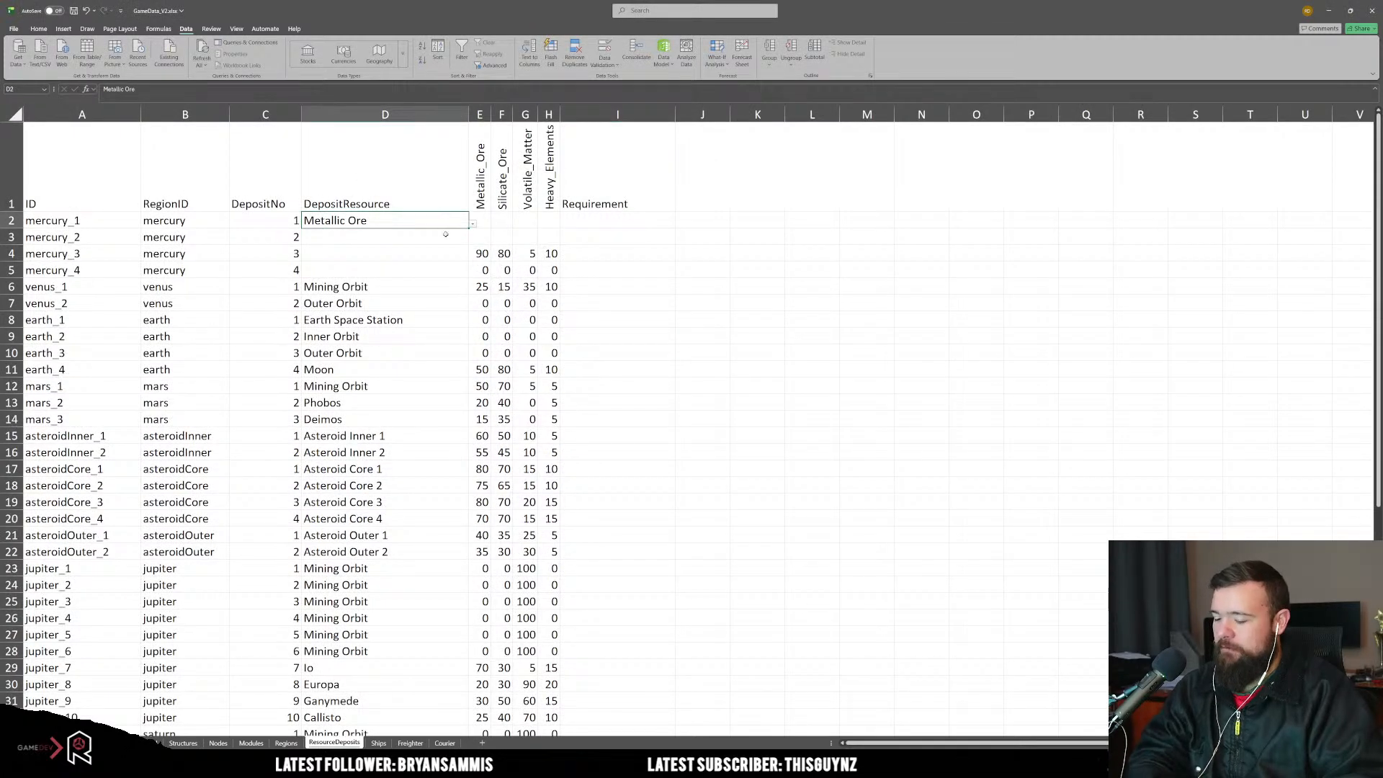
left_click_drag(386, 238, 468, 726)
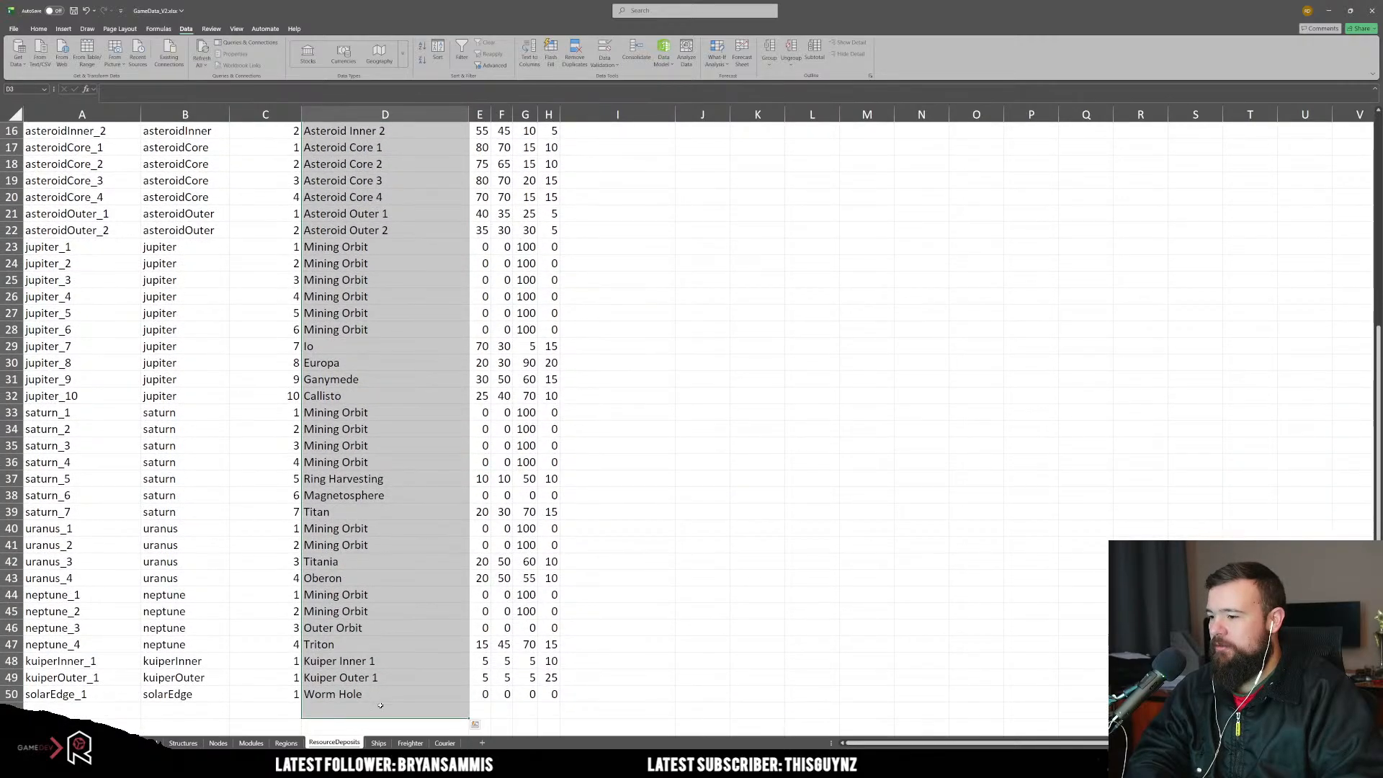
key("ctrl+v")
left_click(701, 436)
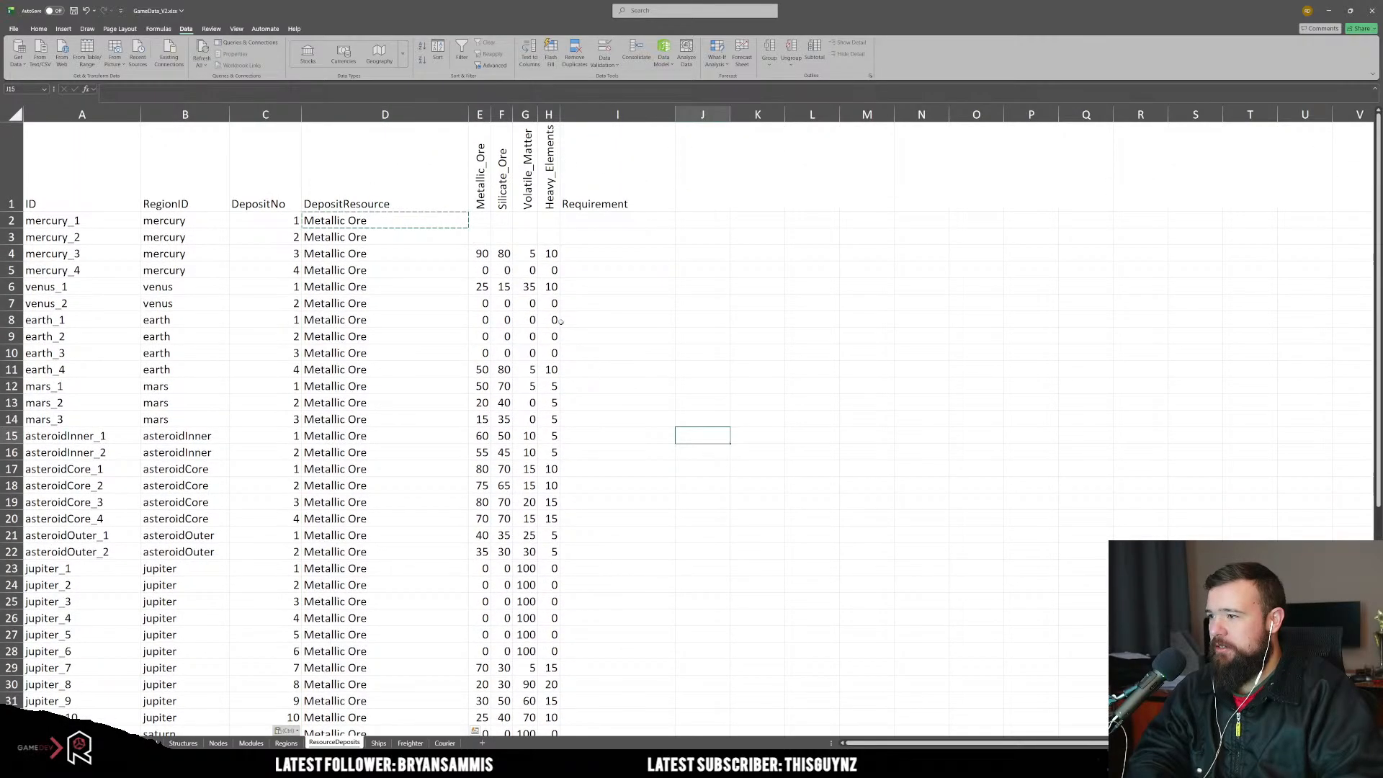
Step: Check mercury_2's list of resource options and set mercury_1's DepositResource to the list entry Metallic_Ore
left_click(459, 239)
left_click(472, 242)
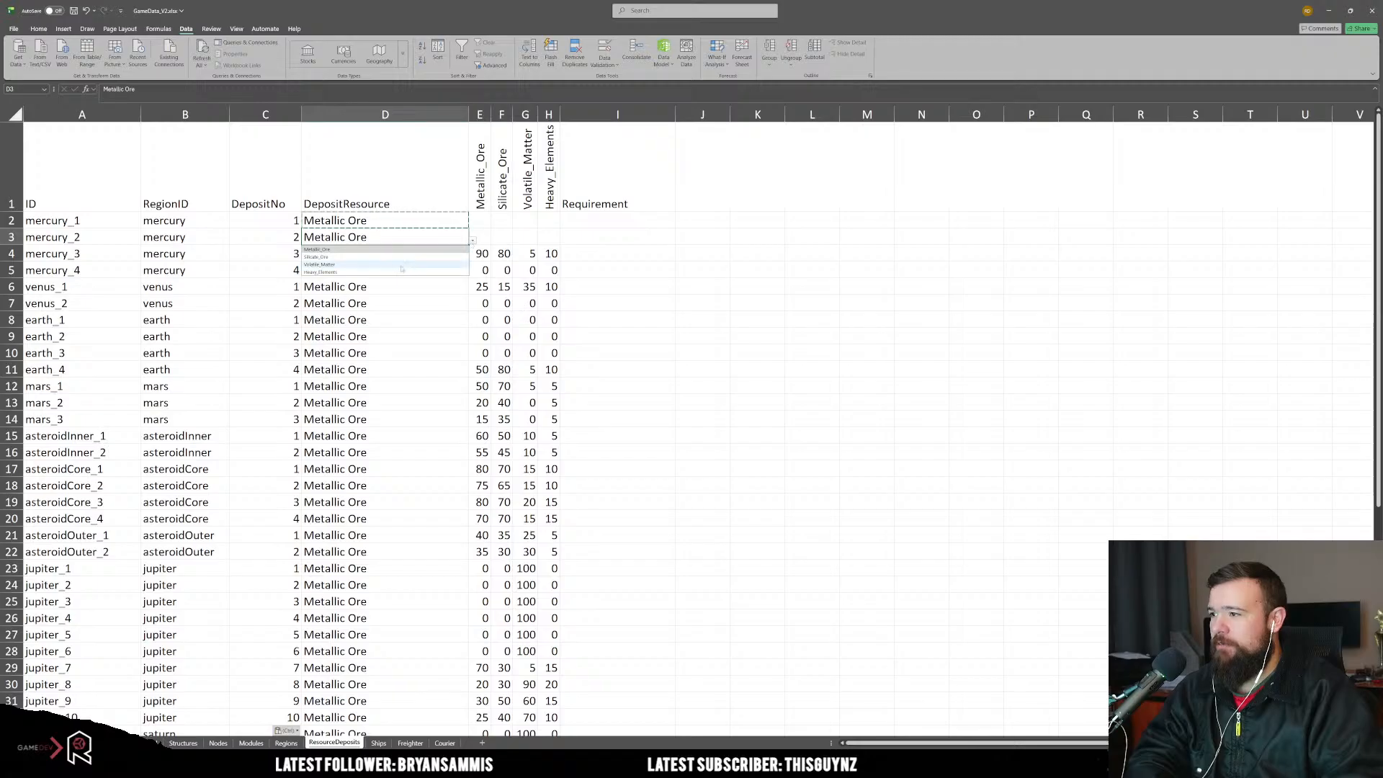
left_click(749, 237)
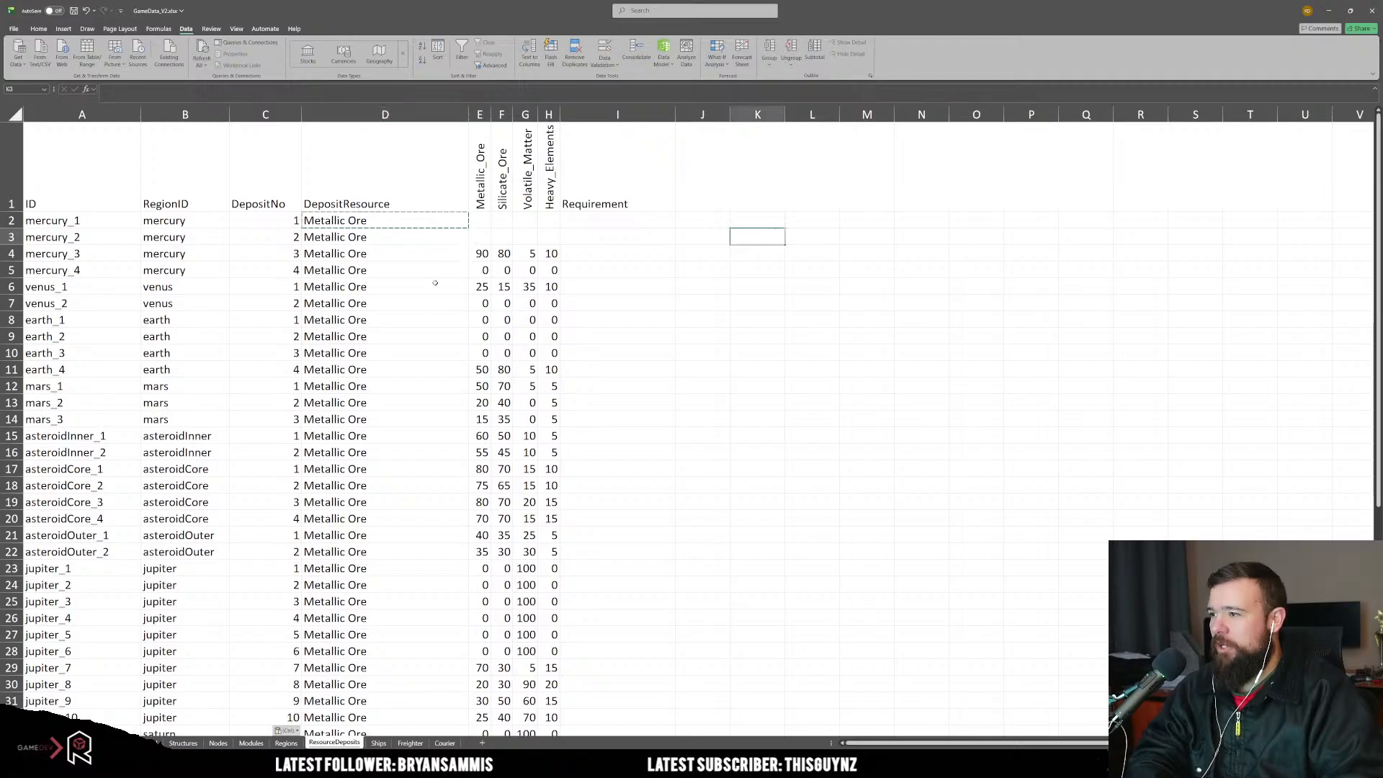
left_click(408, 240)
left_click(407, 221)
type("me")
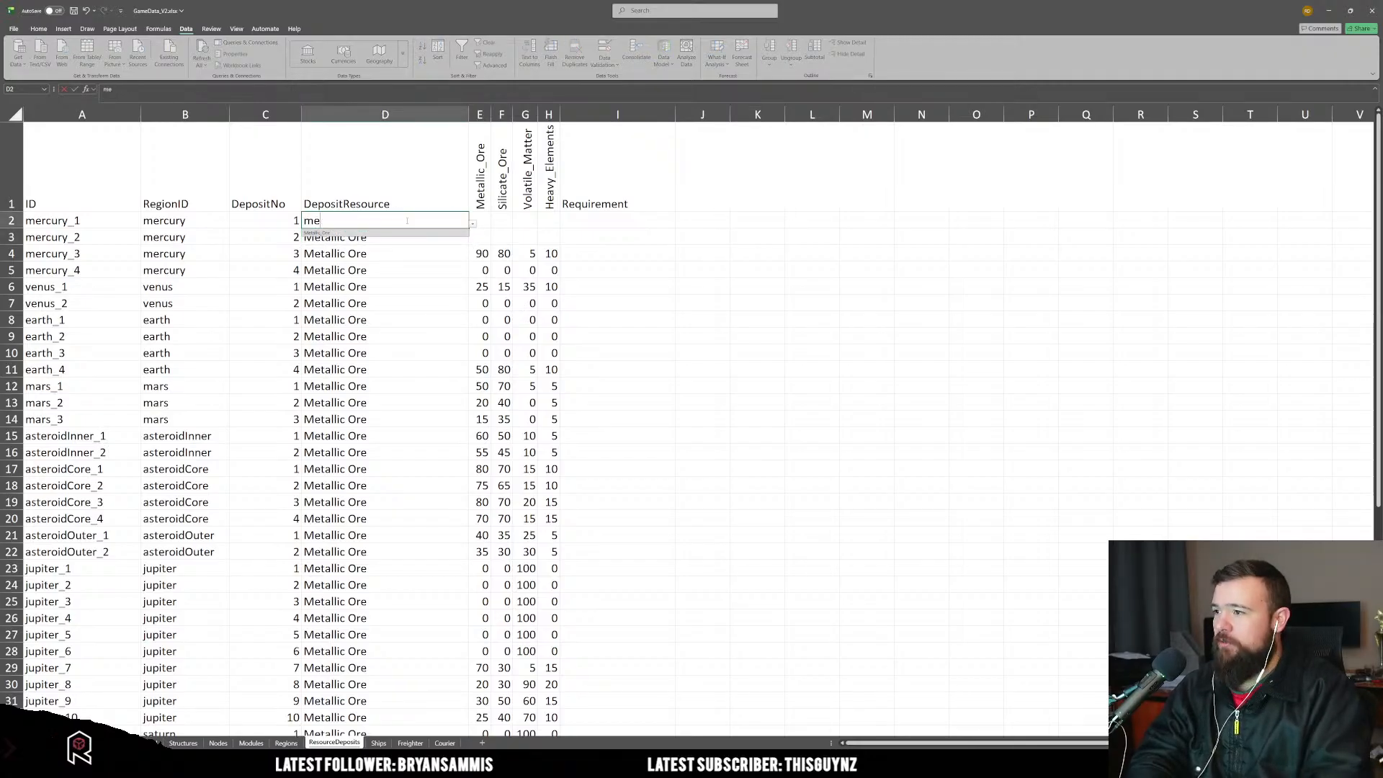
key("Down")
key("Return")
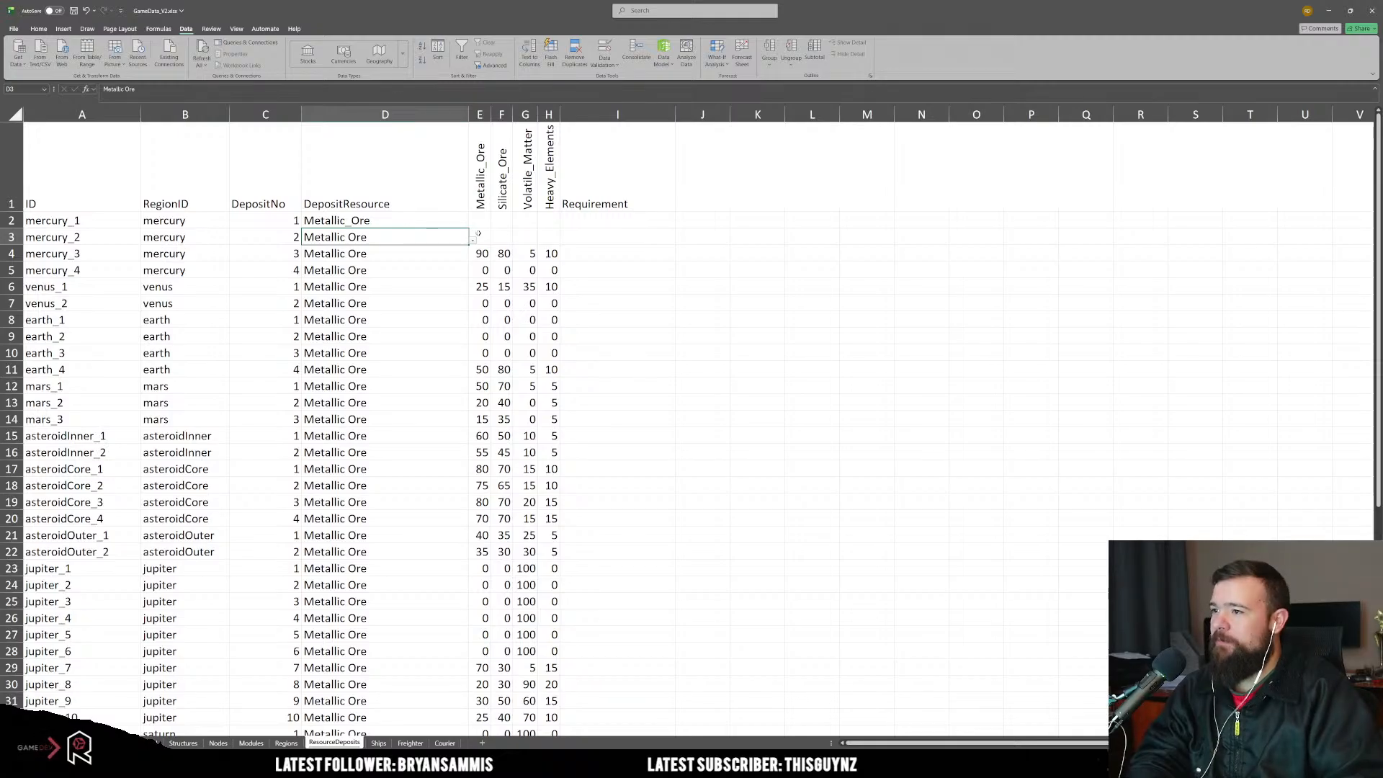
left_click(562, 244)
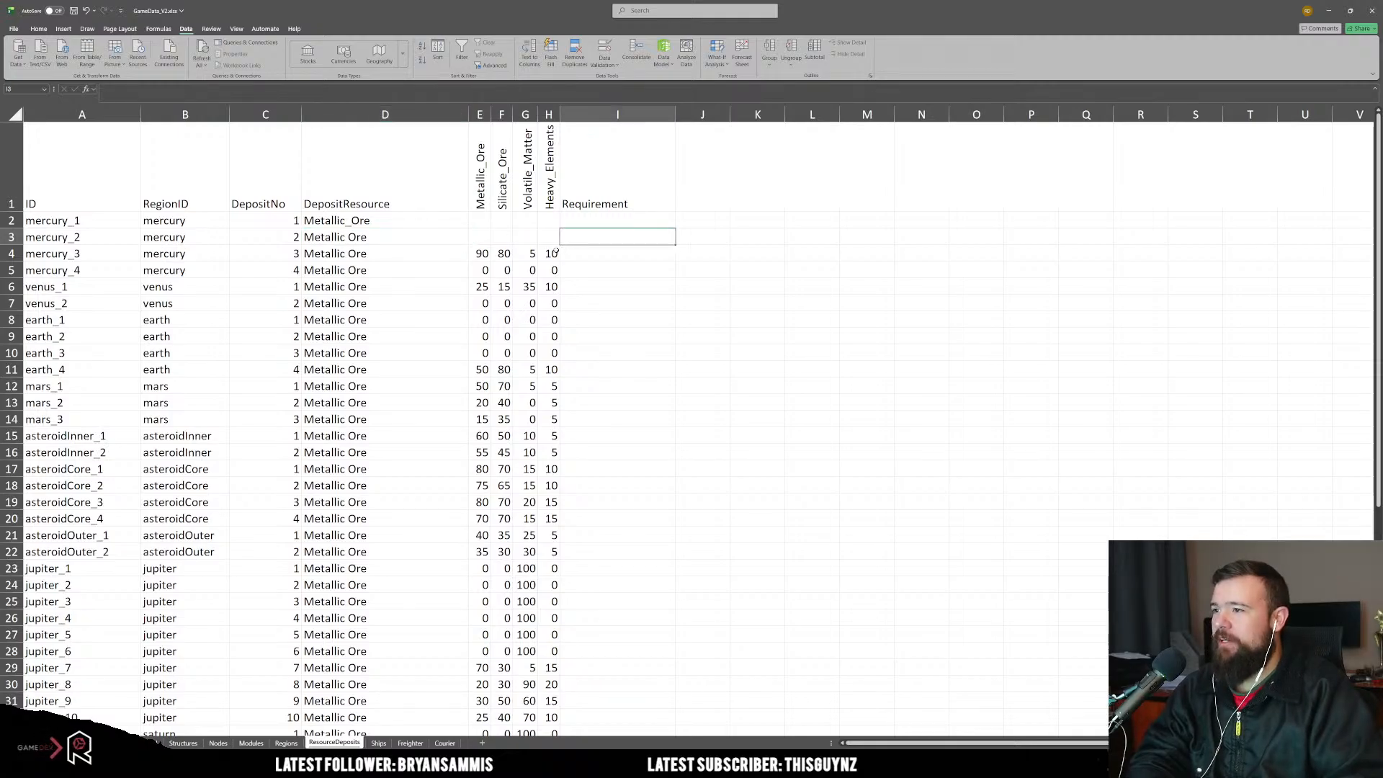
Step: Insert two columns before the Metallic_Ore column and copy the Requirement header into the second new column
right_click(479, 115)
left_click(519, 211)
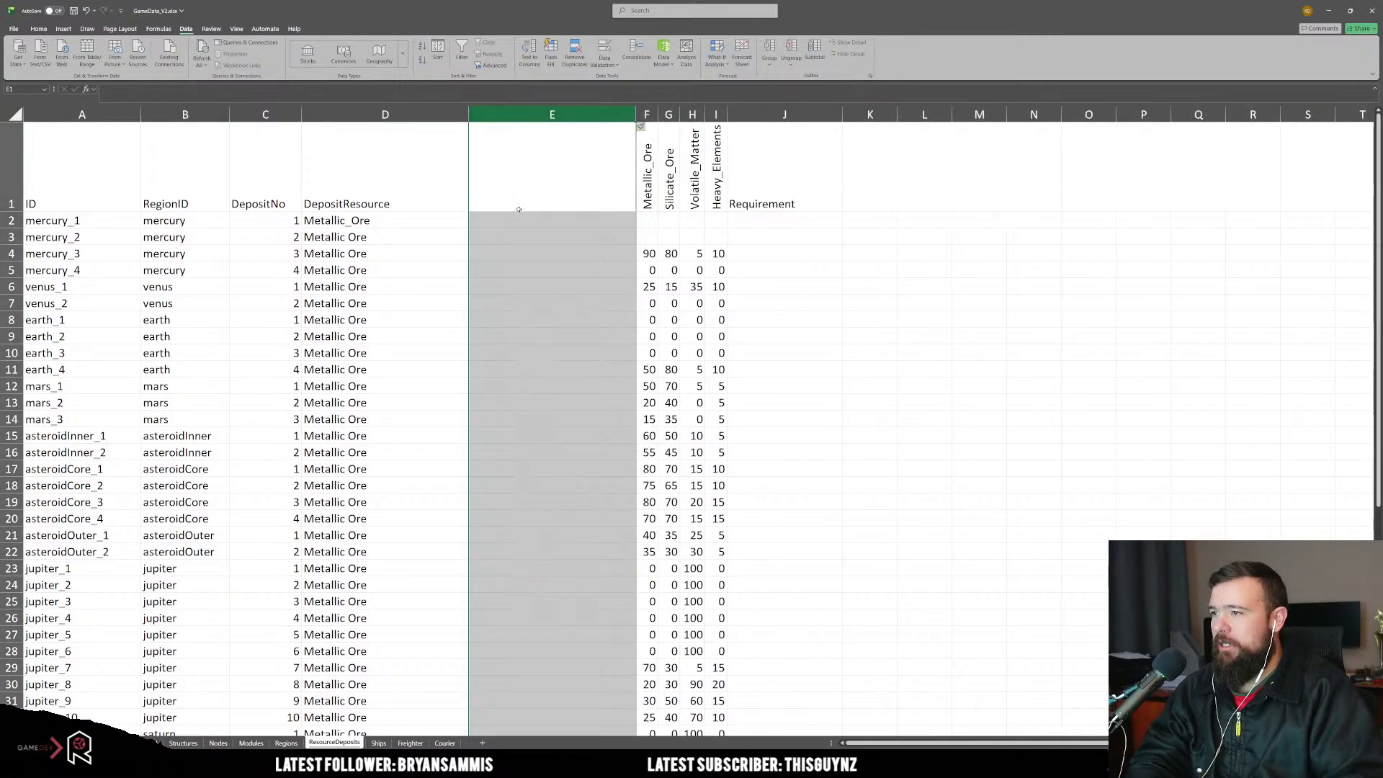
right_click(595, 115)
left_click(616, 204)
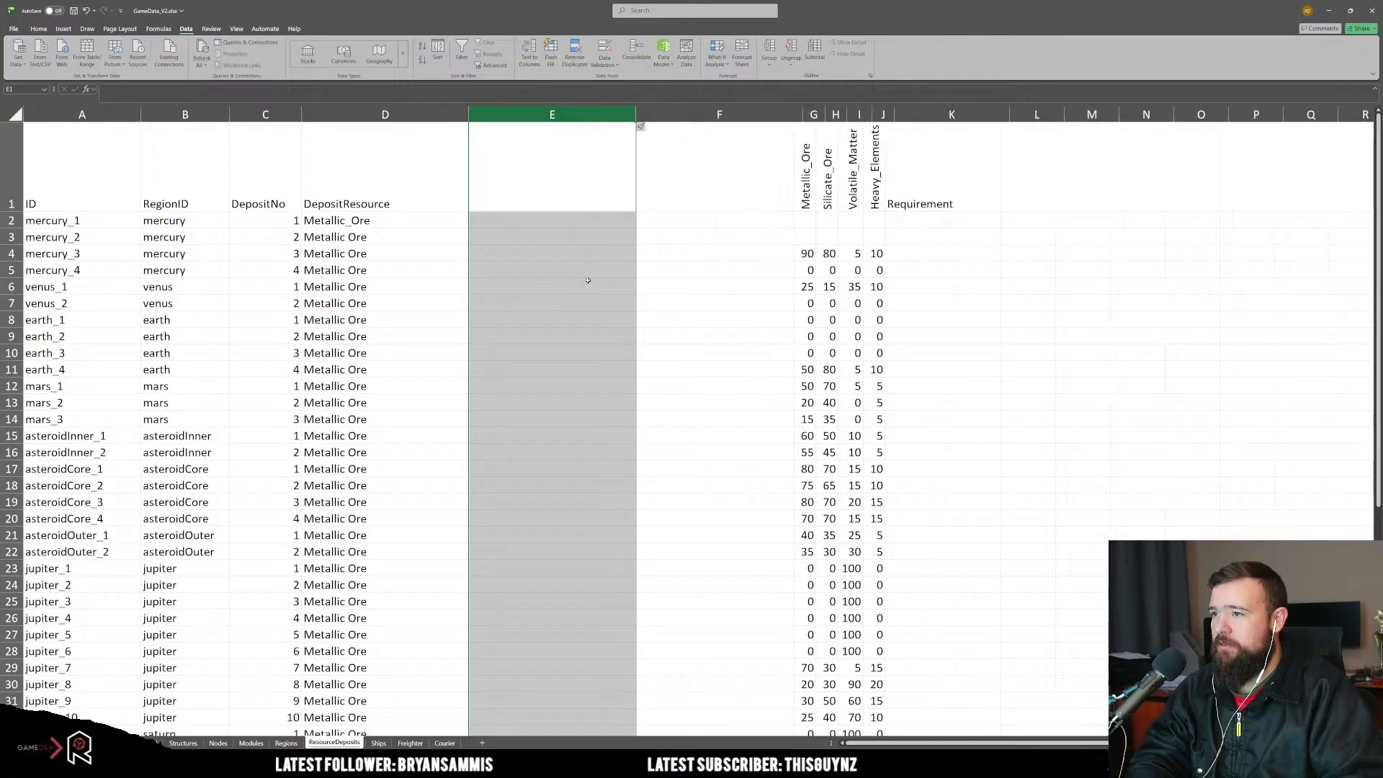
left_click(586, 284)
left_click(941, 204)
key("ctrl+c")
left_click(735, 188)
key("ctrl+v")
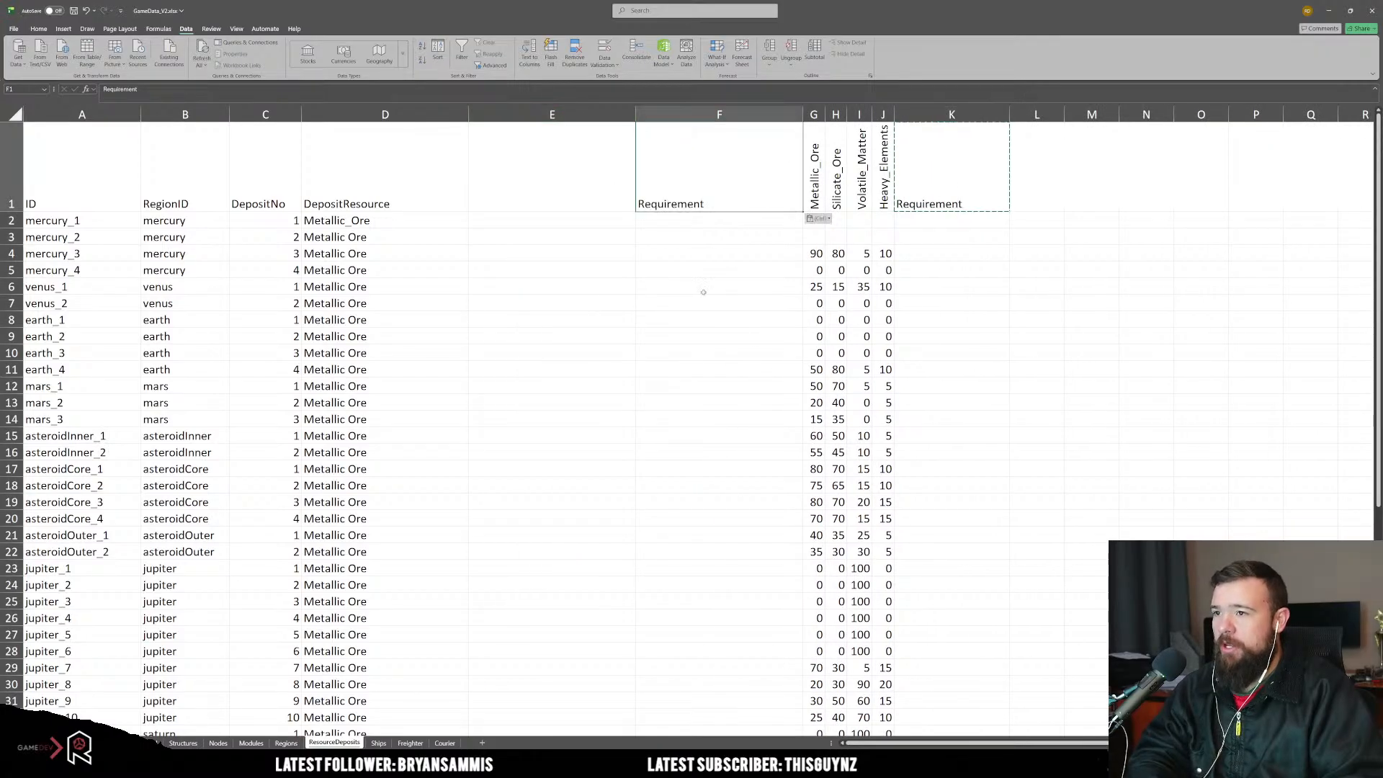
Step: Enter Amount as the header of the empty column after DepositResource
left_click(556, 166)
type("Amoutn")
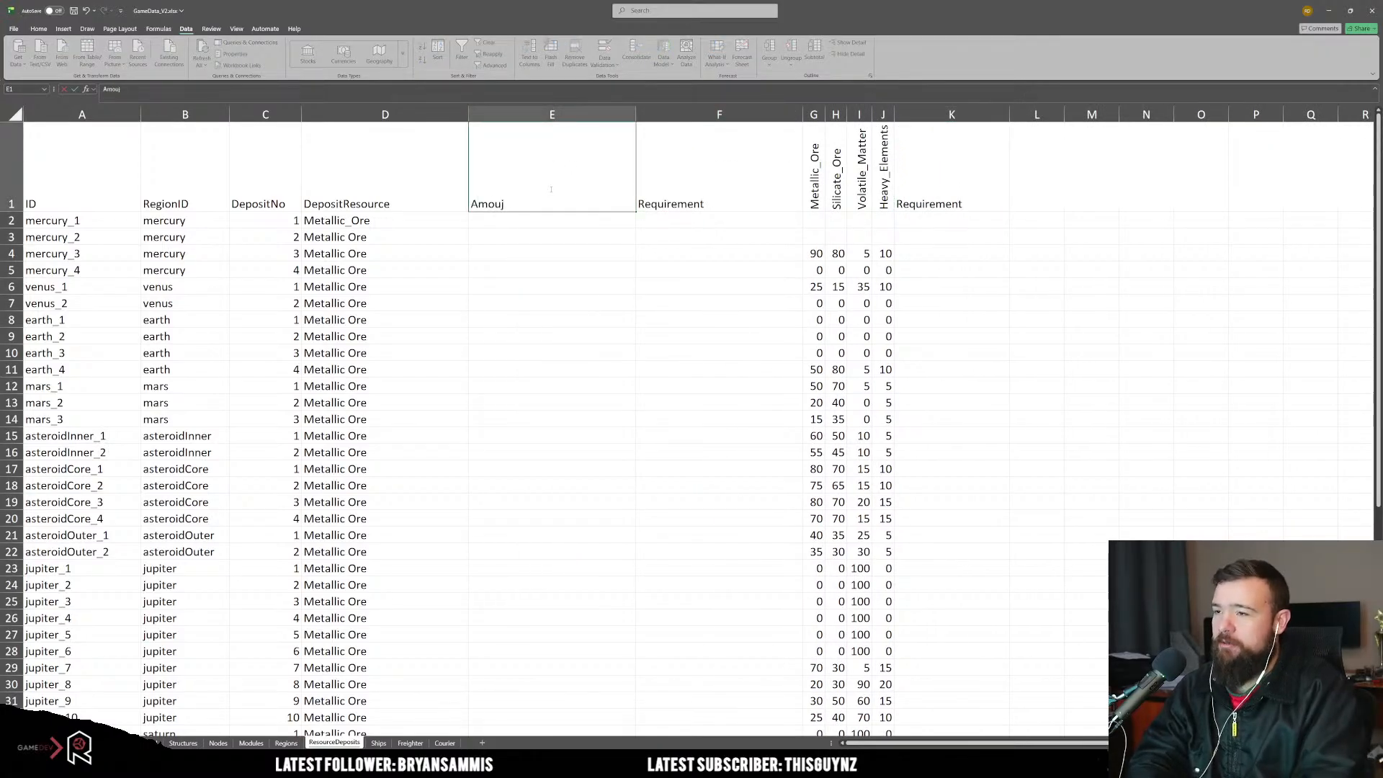
key("BackSpace")
key("BackSpace")
type("nt")
key("Return")
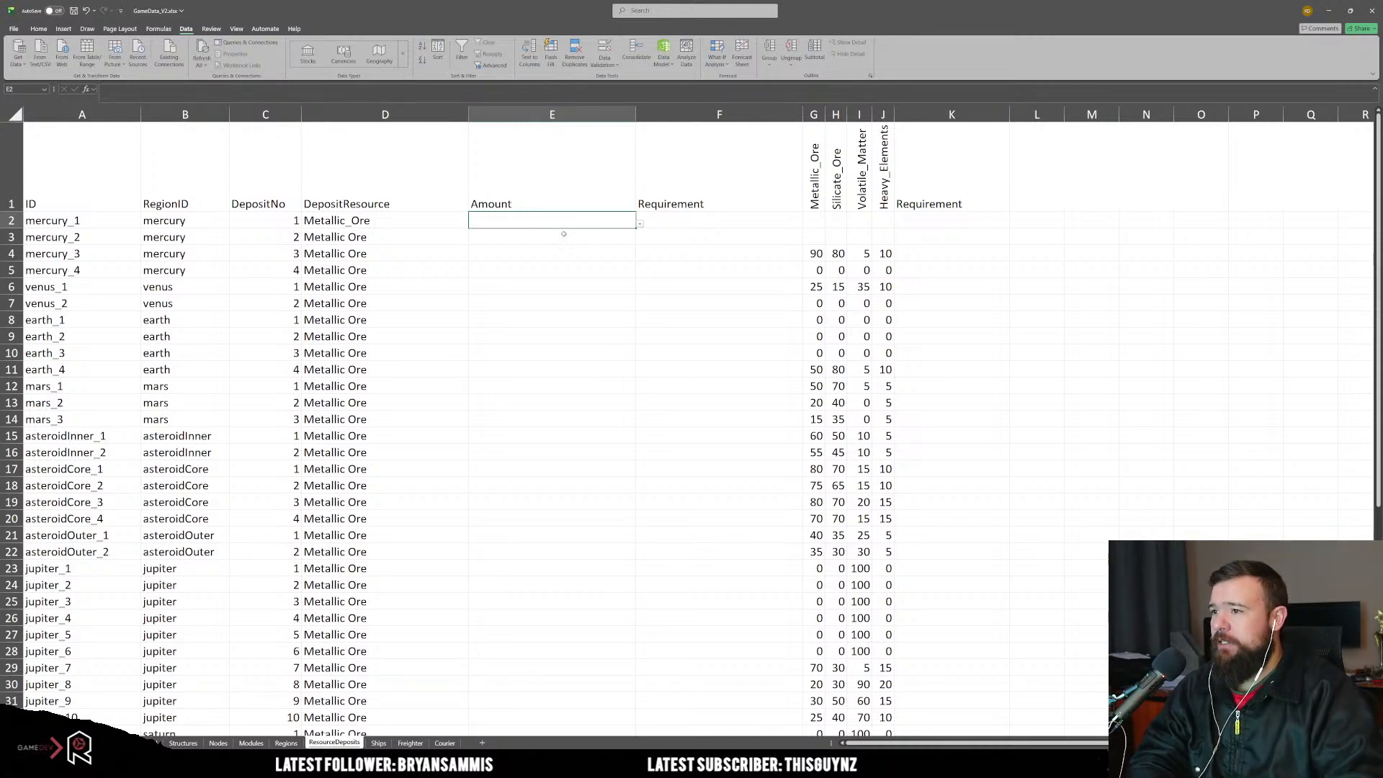
Step: Clear all data validation from the new Amount and Requirement columns
left_click(658, 230)
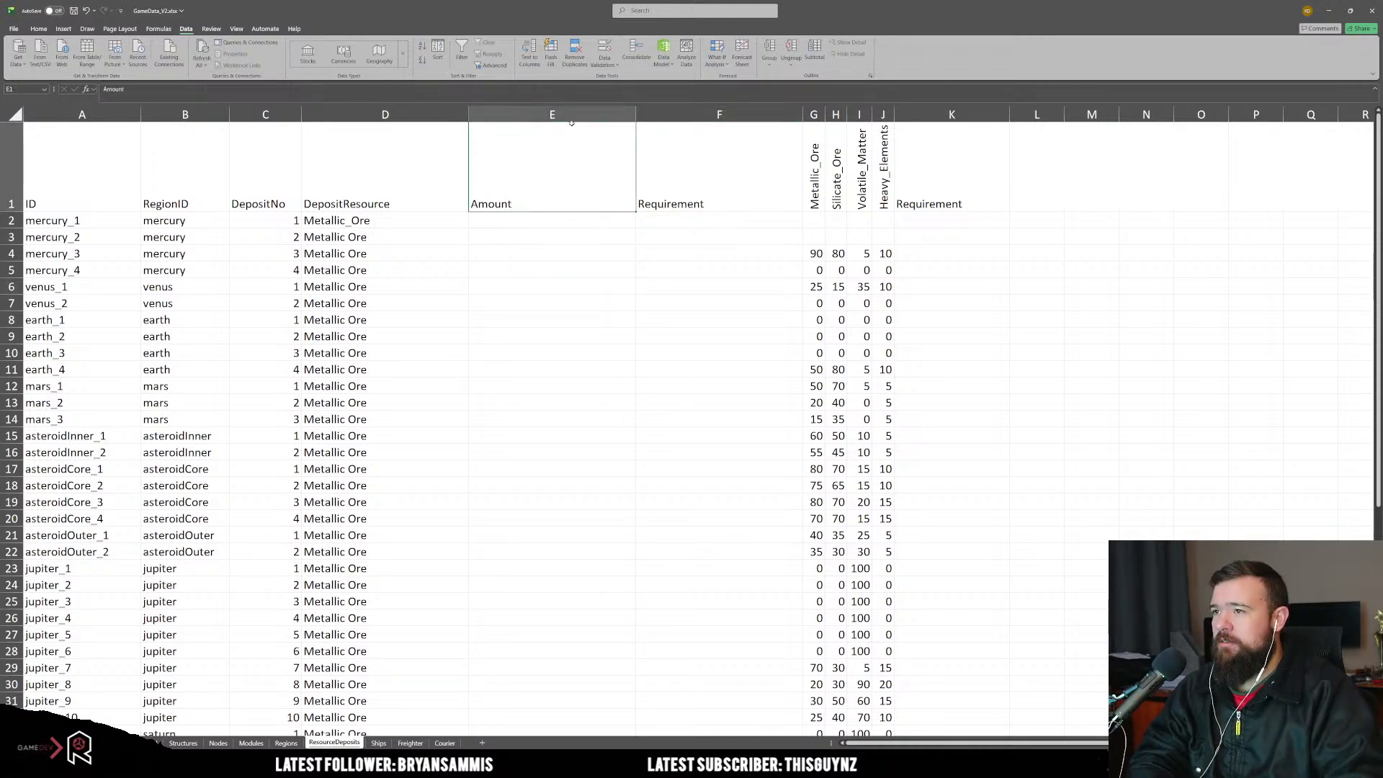
left_click_drag(552, 114, 647, 102)
left_click(613, 65)
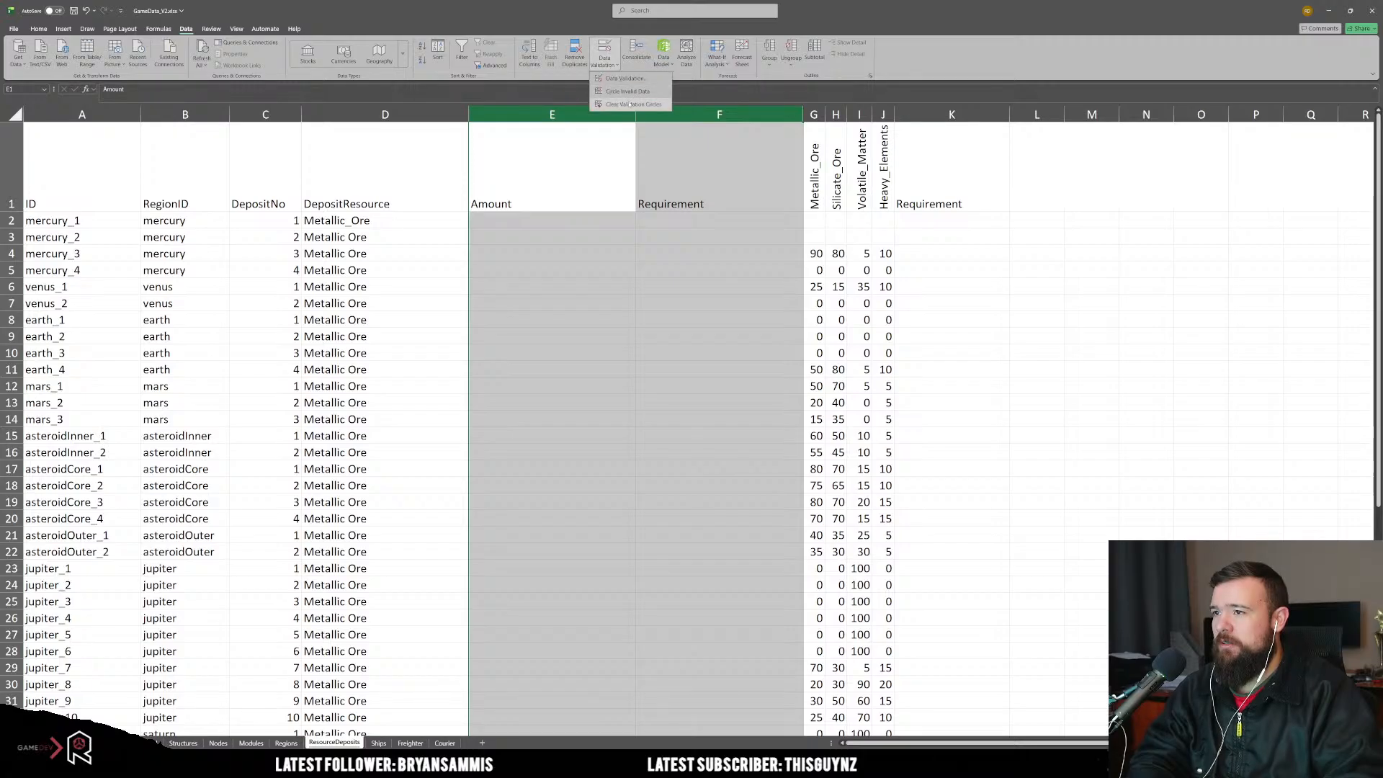
left_click(626, 78)
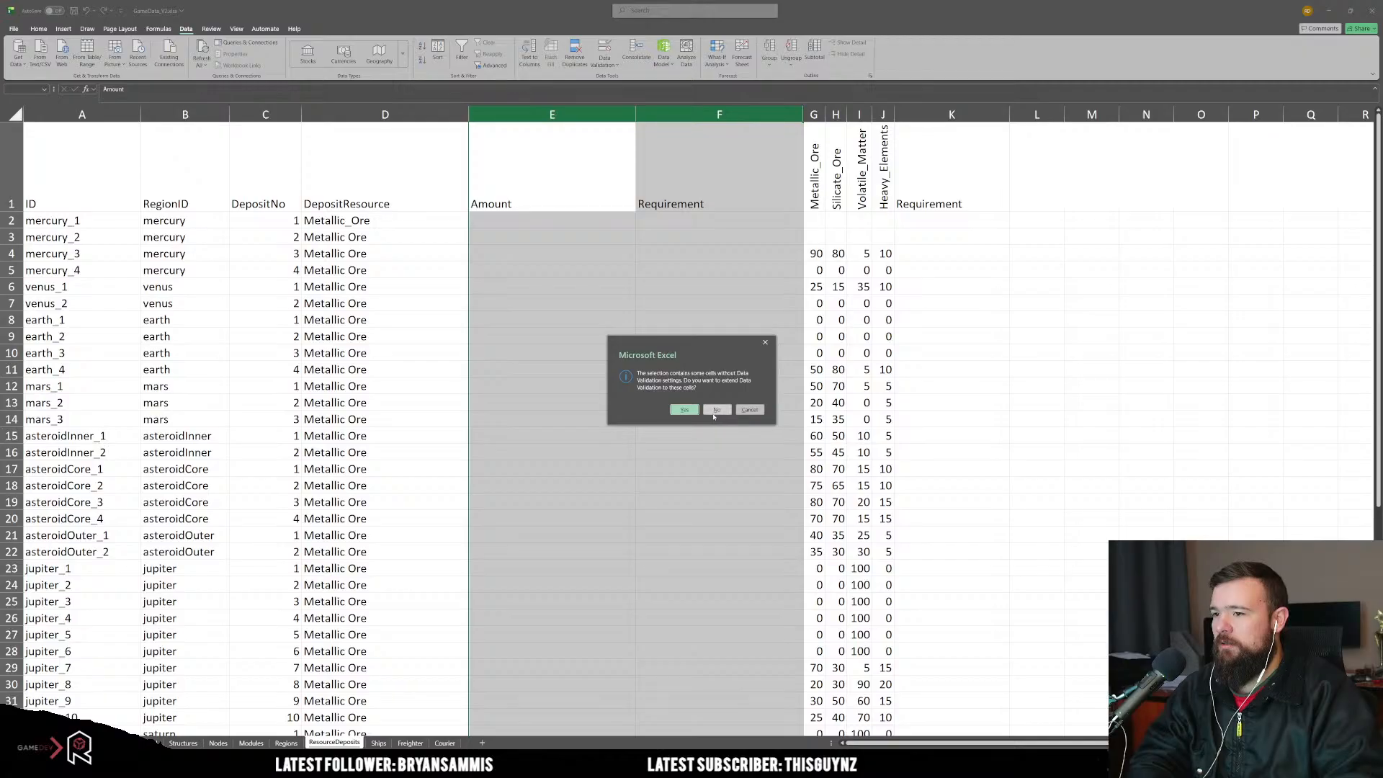
left_click(716, 410)
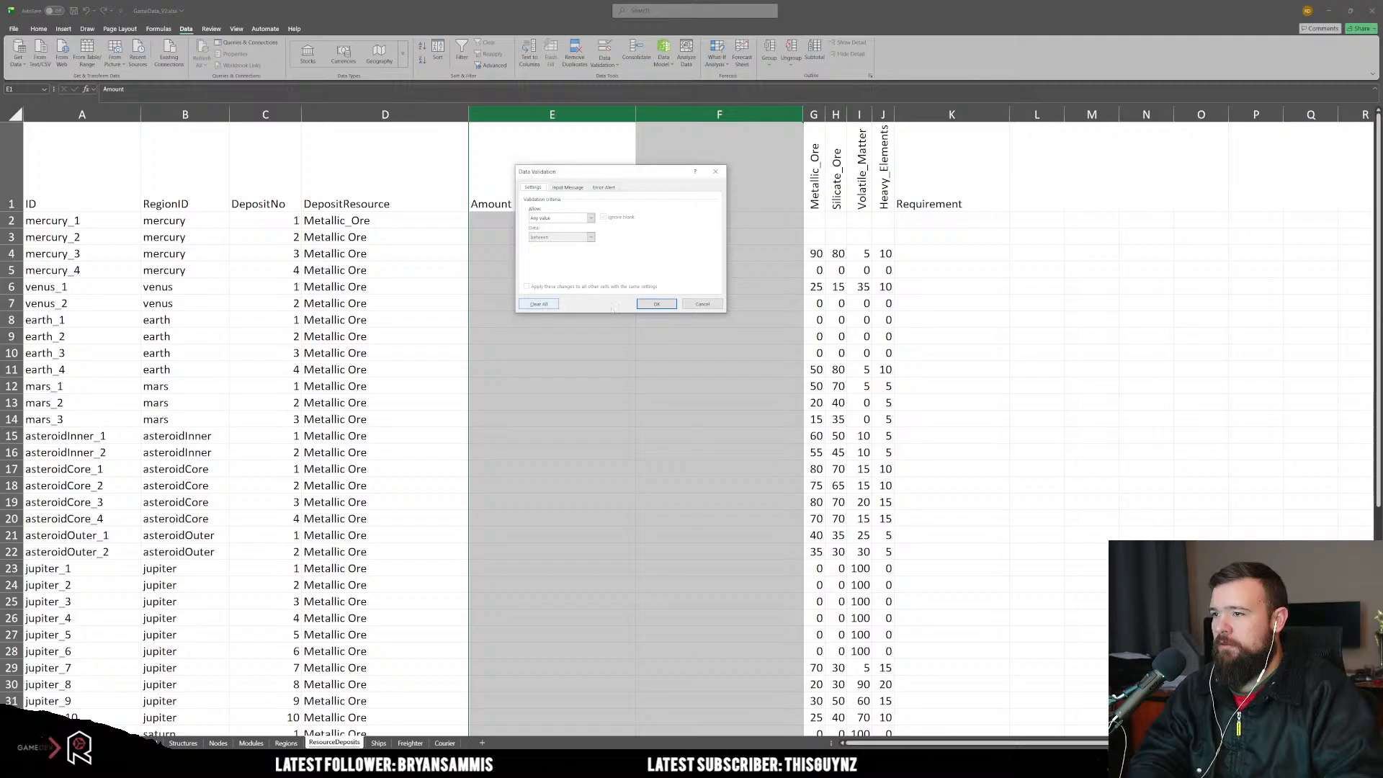
left_click(655, 304)
left_click(560, 314)
left_click(570, 242)
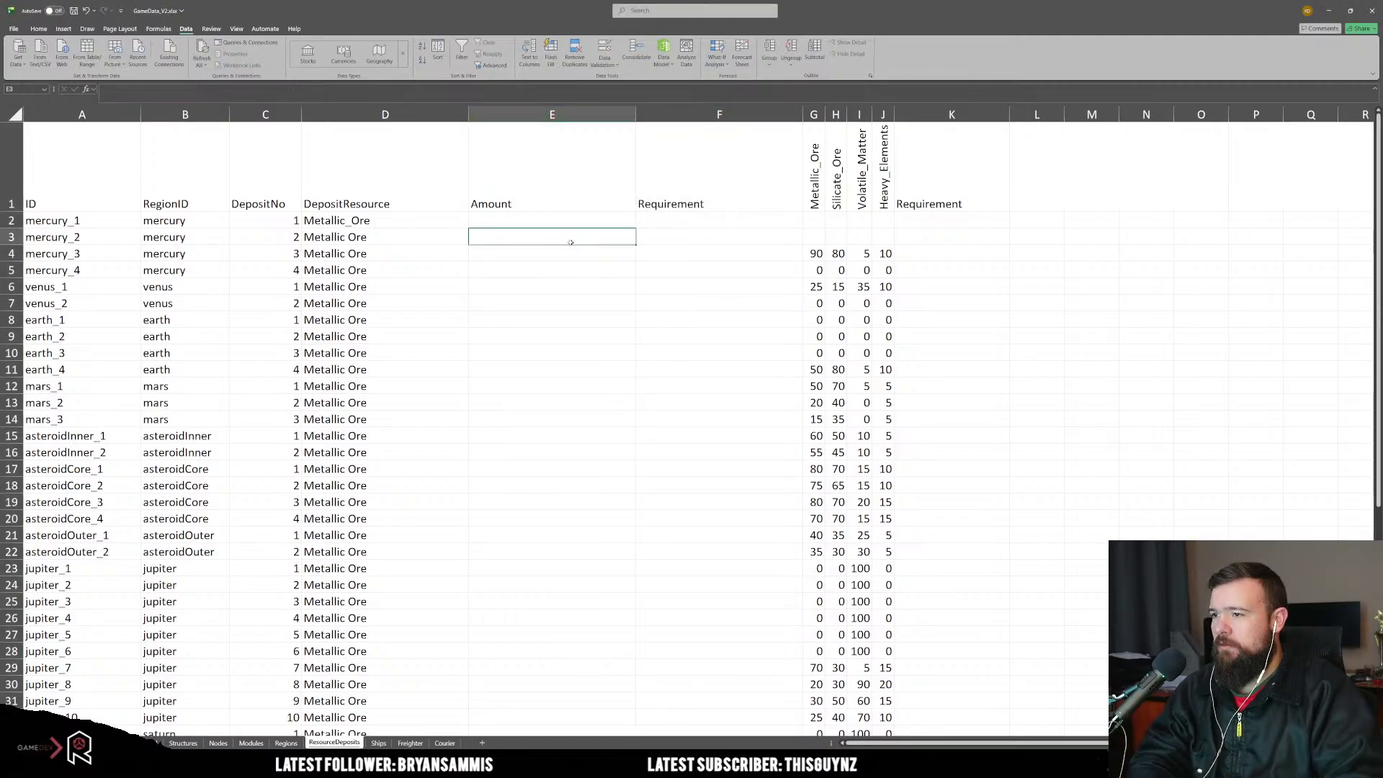
Step: Narrow the Amount column to slightly wider than its header text
left_click(438, 225)
left_click(534, 227)
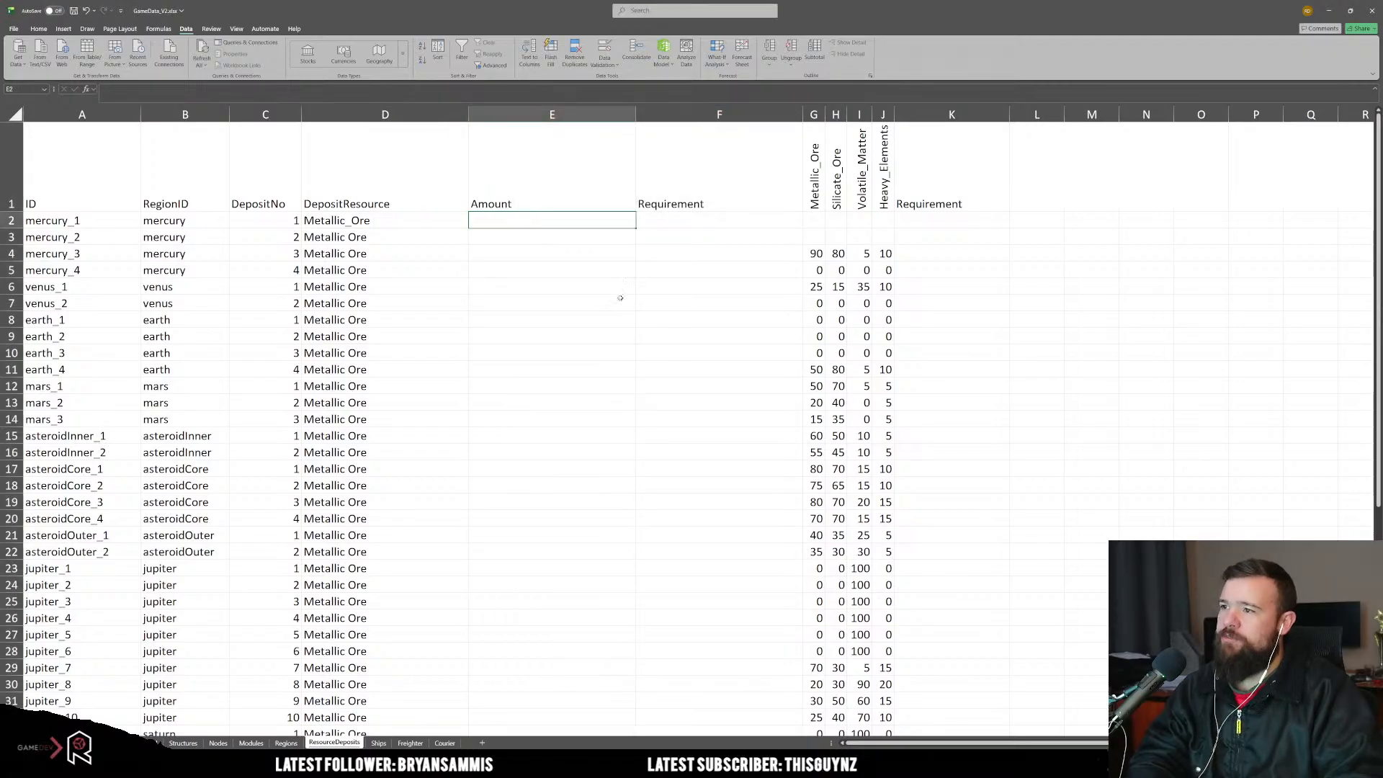
left_click_drag(636, 115, 532, 137)
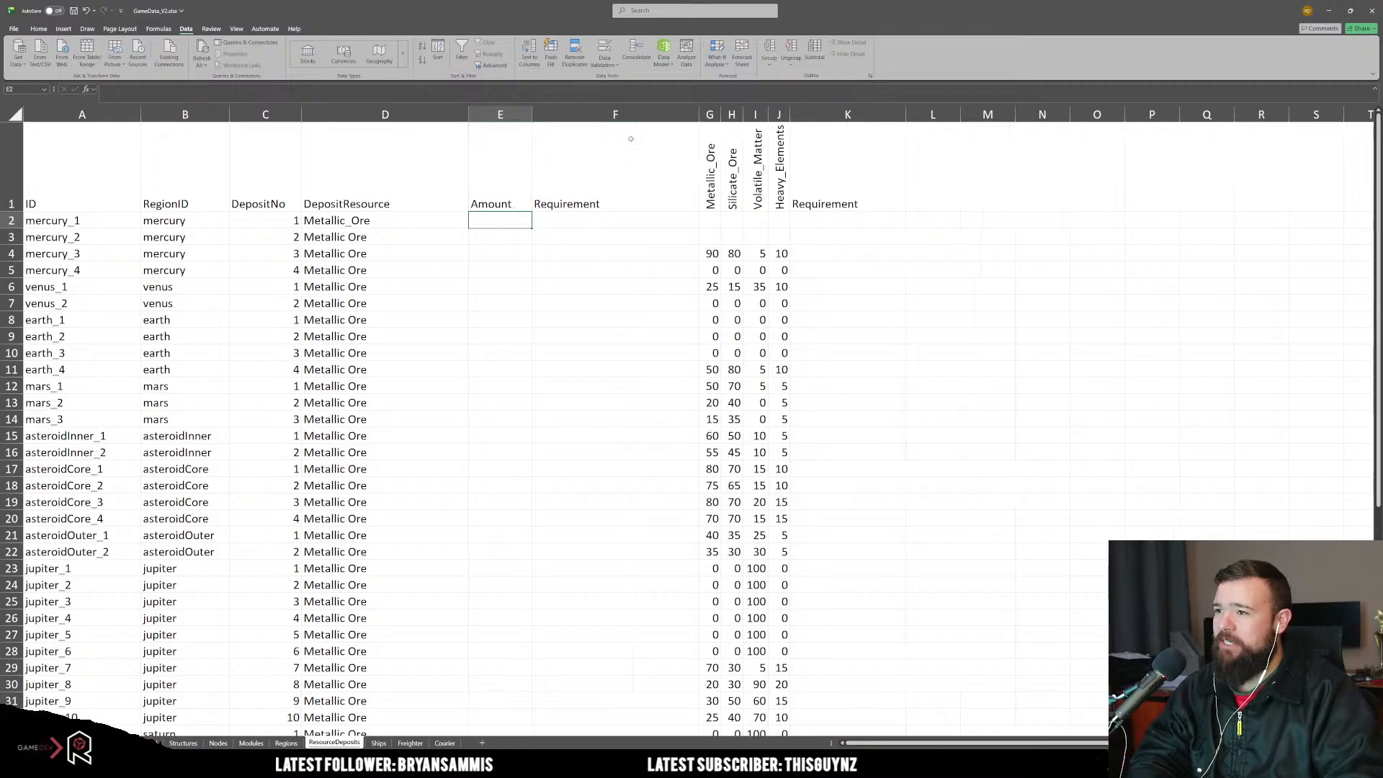
Step: Rename the Amount header to Rate and fit the DepositResource column's width to its contents
left_click(518, 195)
type("Rate")
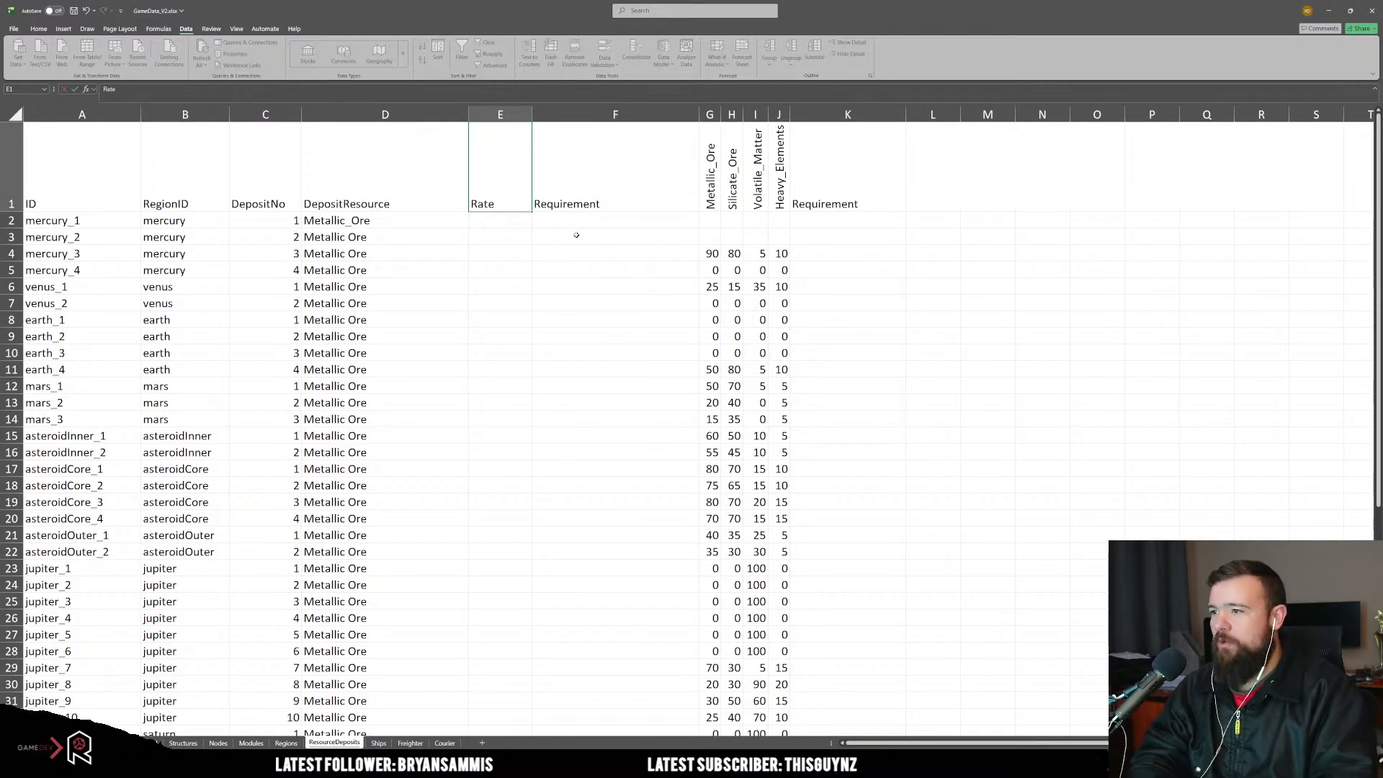
key("Return")
left_click(567, 225)
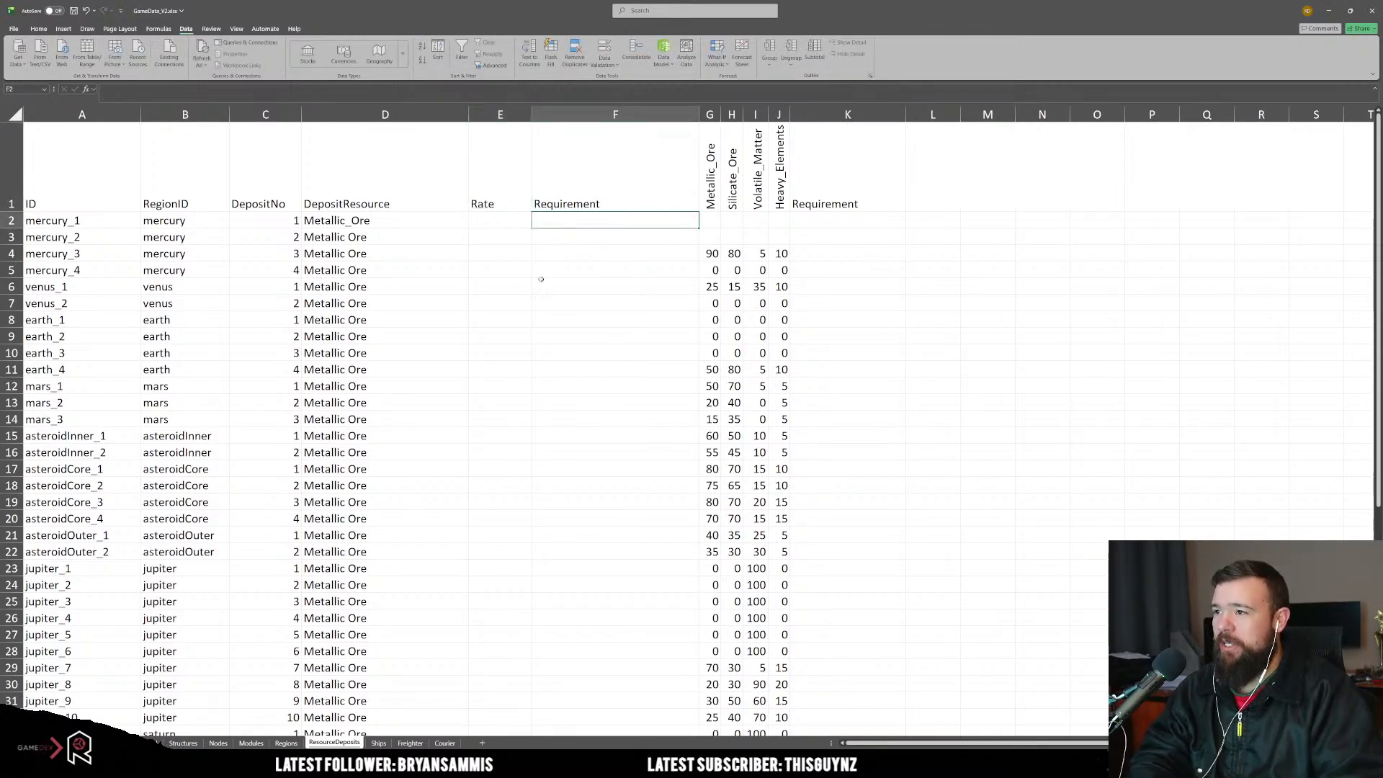
double_click(467, 108)
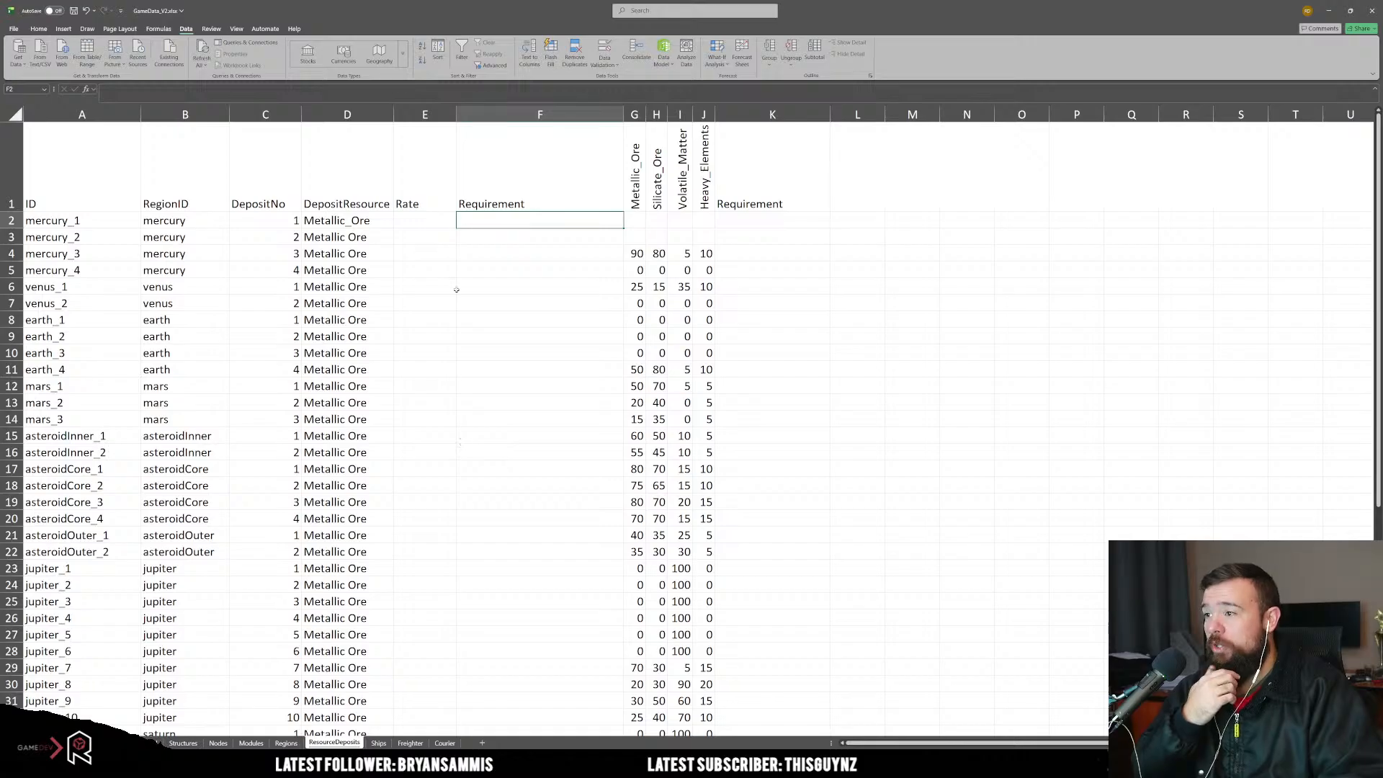
Step: Set mercury_1's Rate to 40, and give mercury_2 the DepositResource Silicate_Ore with a Rate of 30
left_click(420, 229)
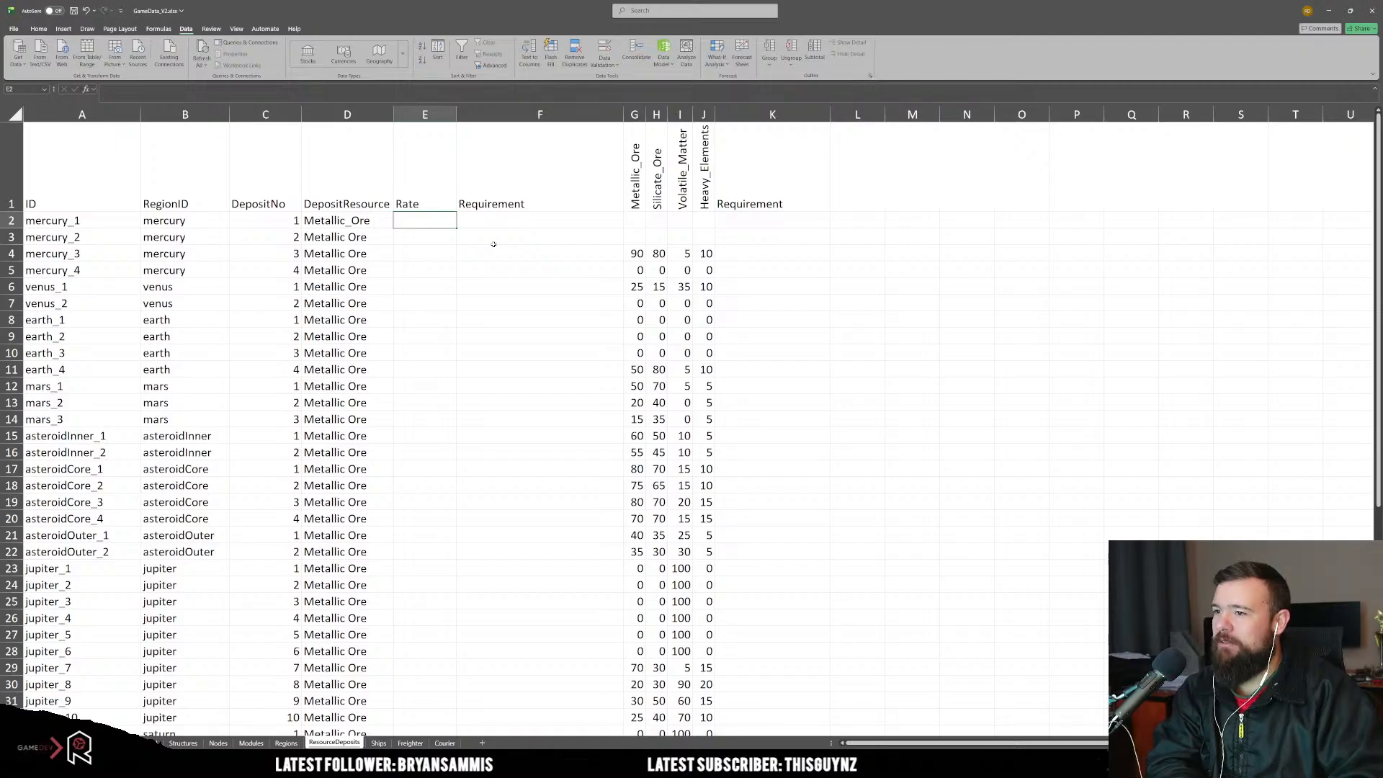
type("40")
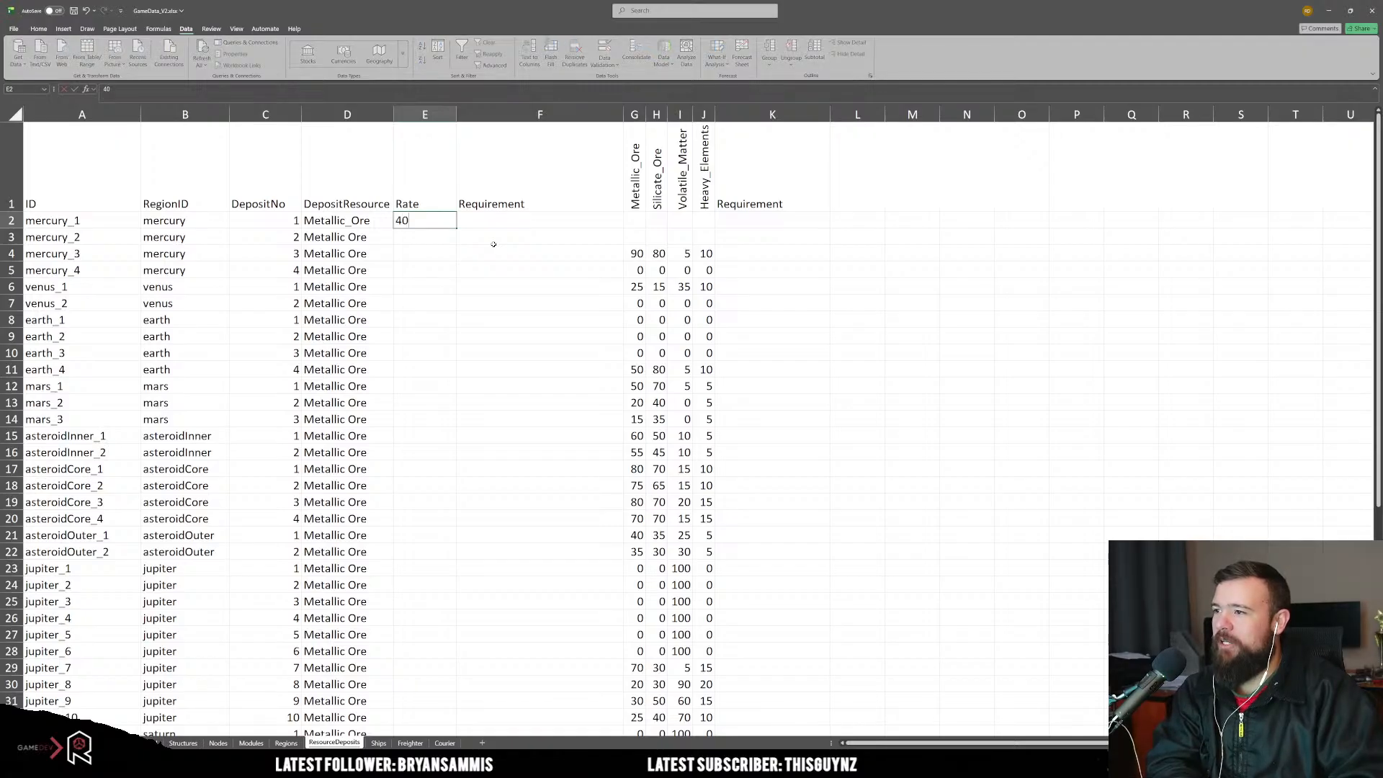
key("Return")
key("Left")
type("Silicate_Ore")
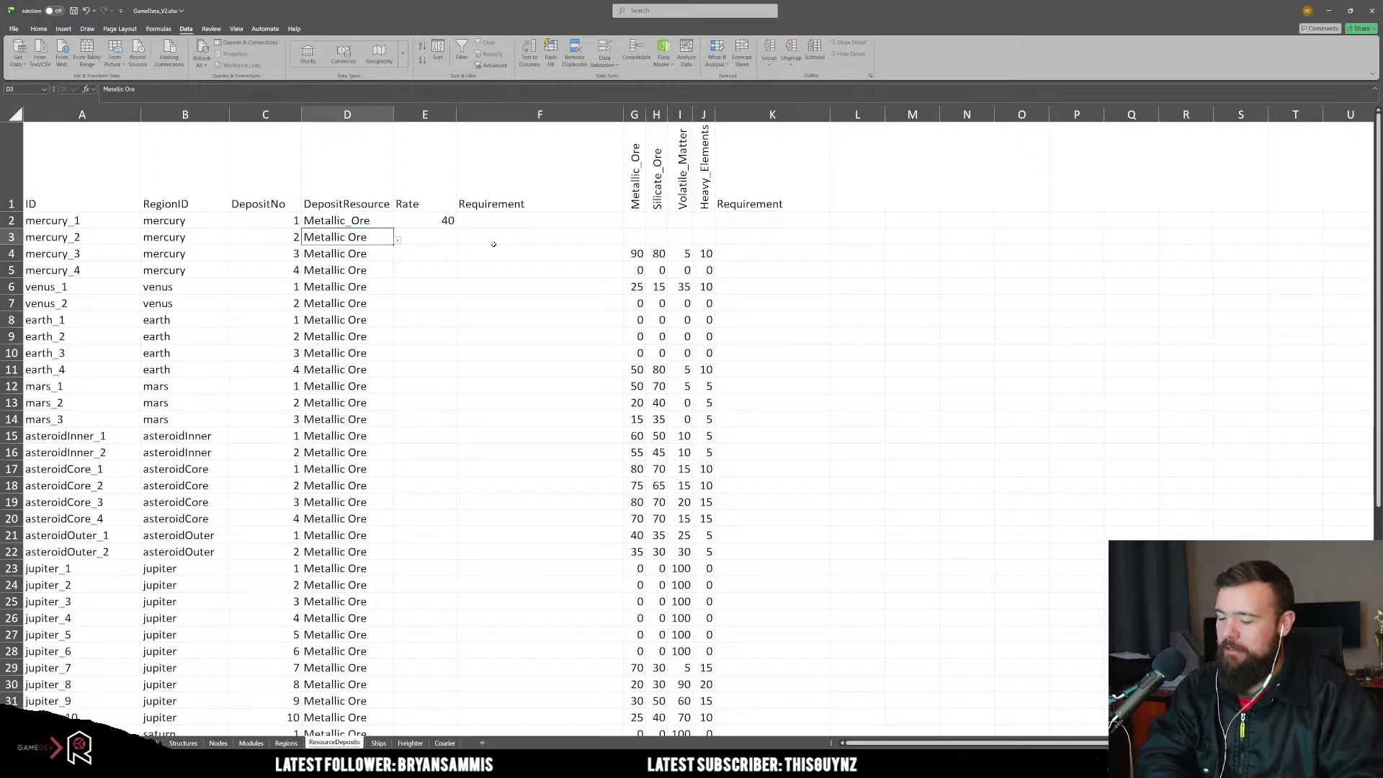
key("Tab")
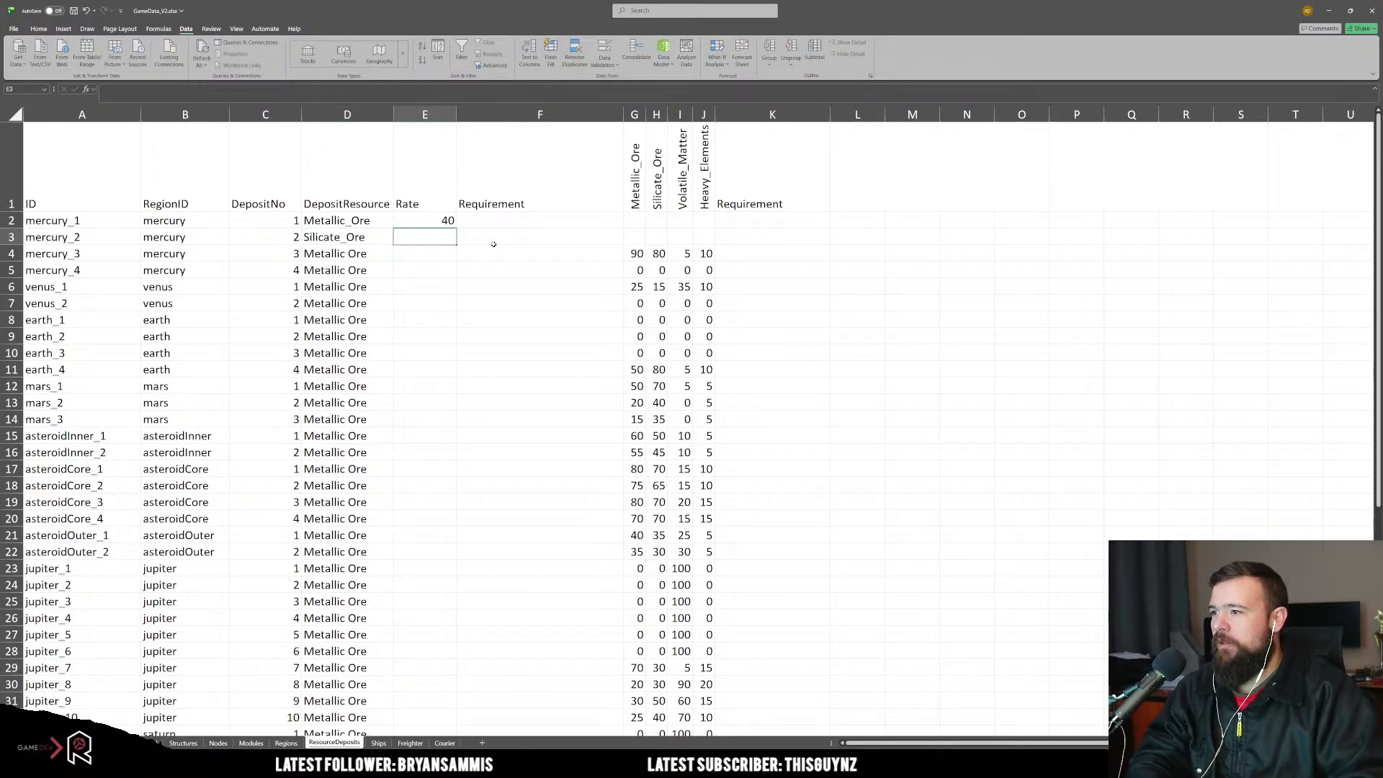
type("30")
key("Return")
Step: Set mercury_3's DepositResource to Heavy_Elements and its Rate to 10
key("Left")
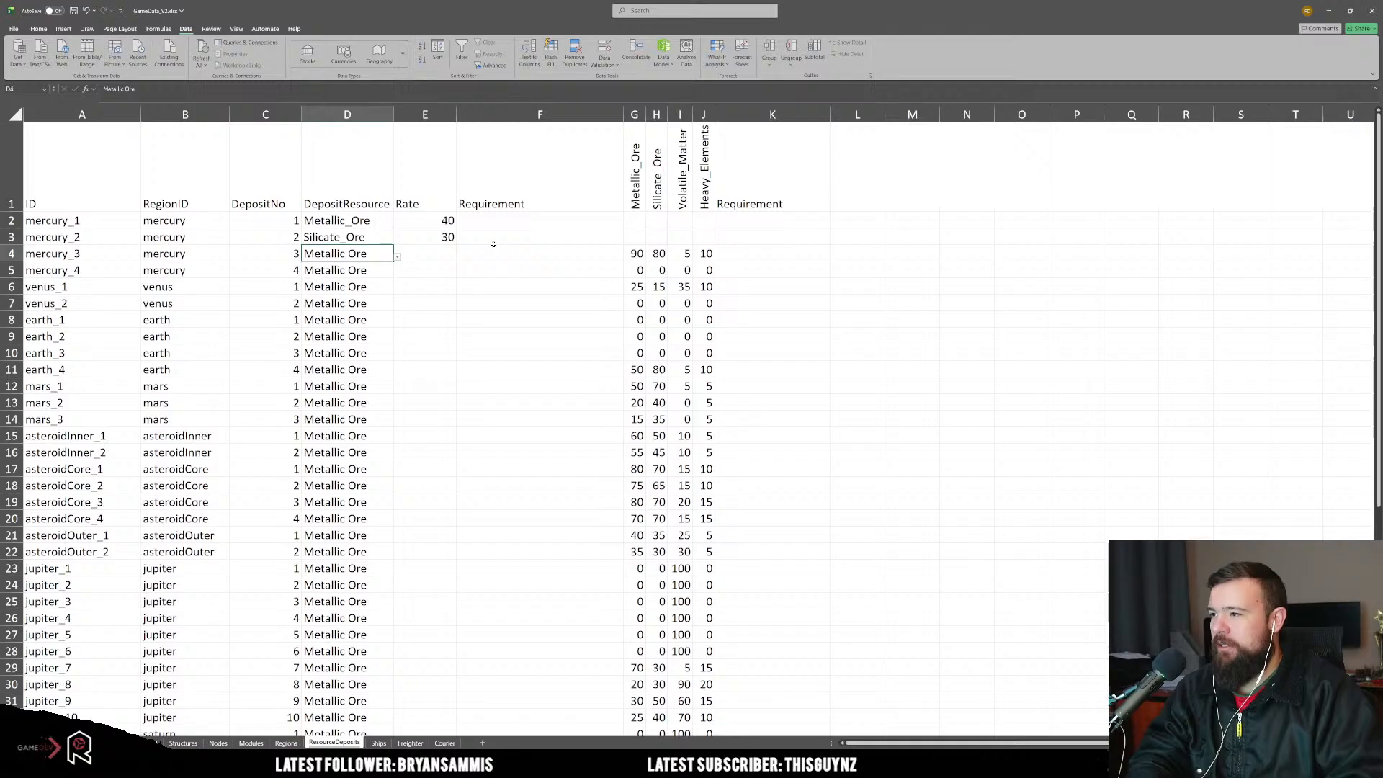
type("Heavy_Elements")
key("Tab")
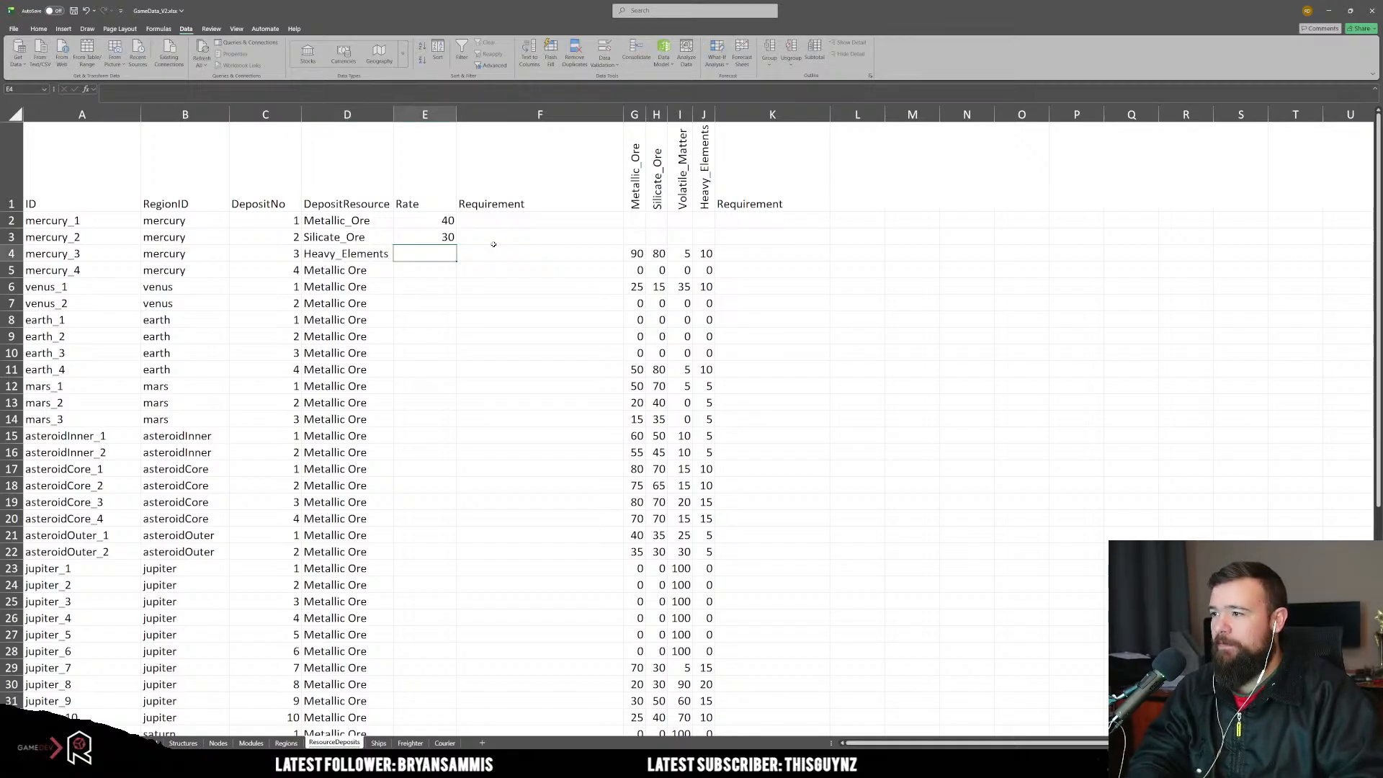
type("10")
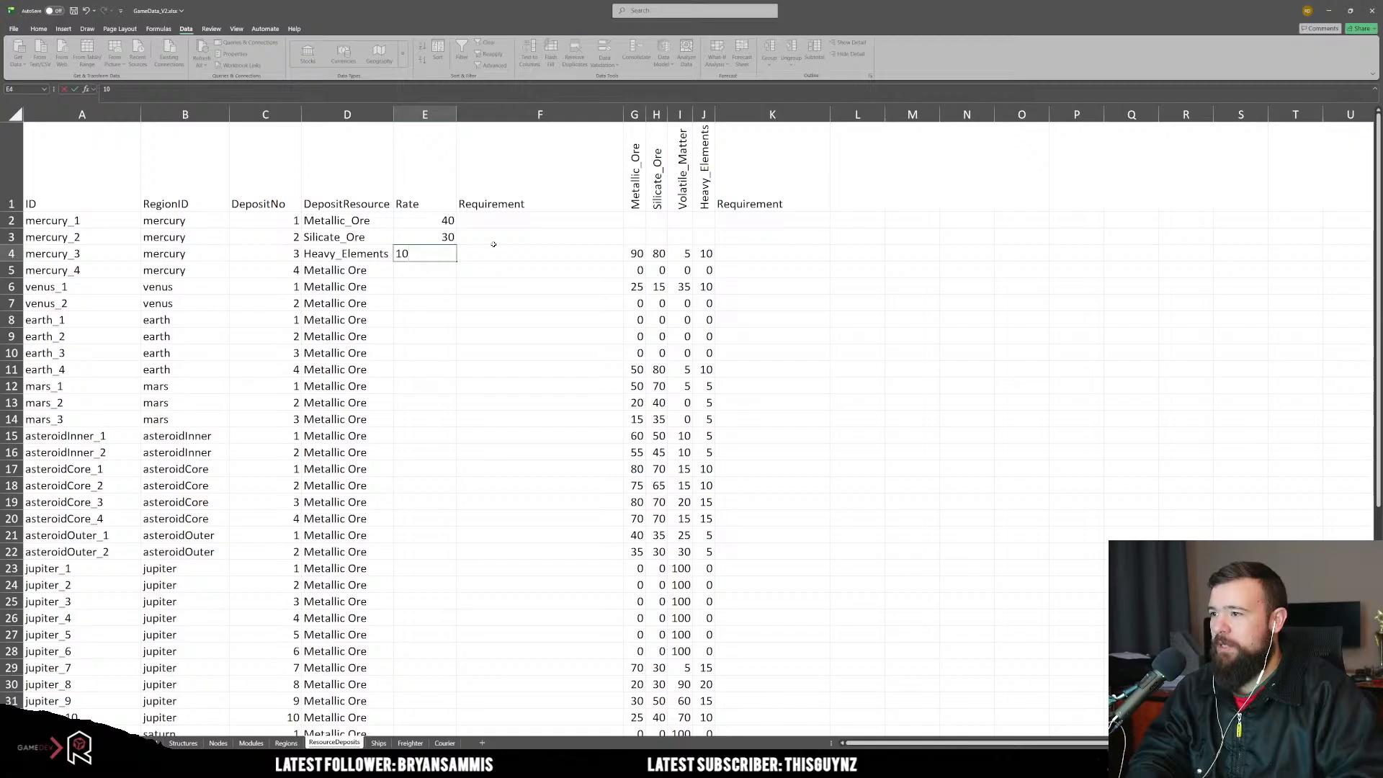
key("Return")
Step: Set mercury_4's DepositResource to Metallic_Ore and its Rate to 40
key("Left")
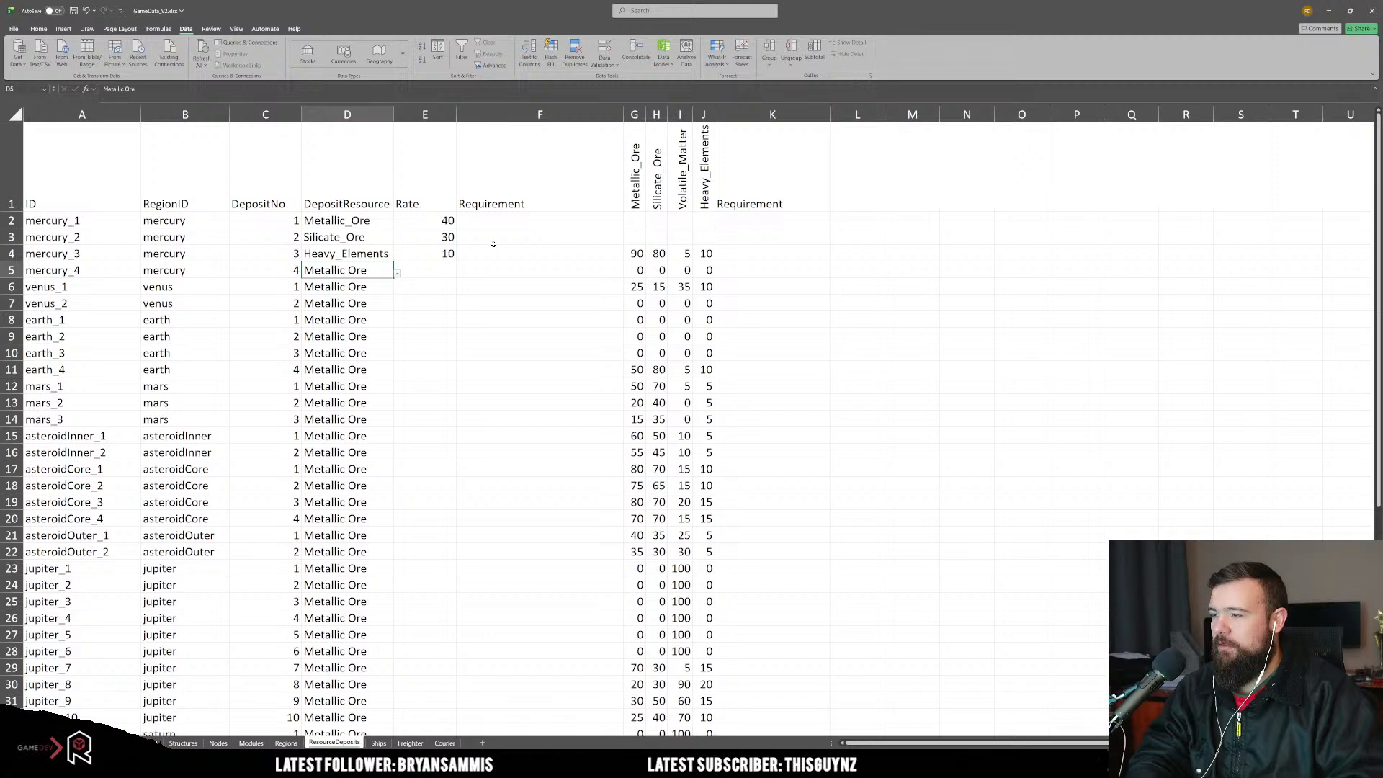
type("Metallic_Ore")
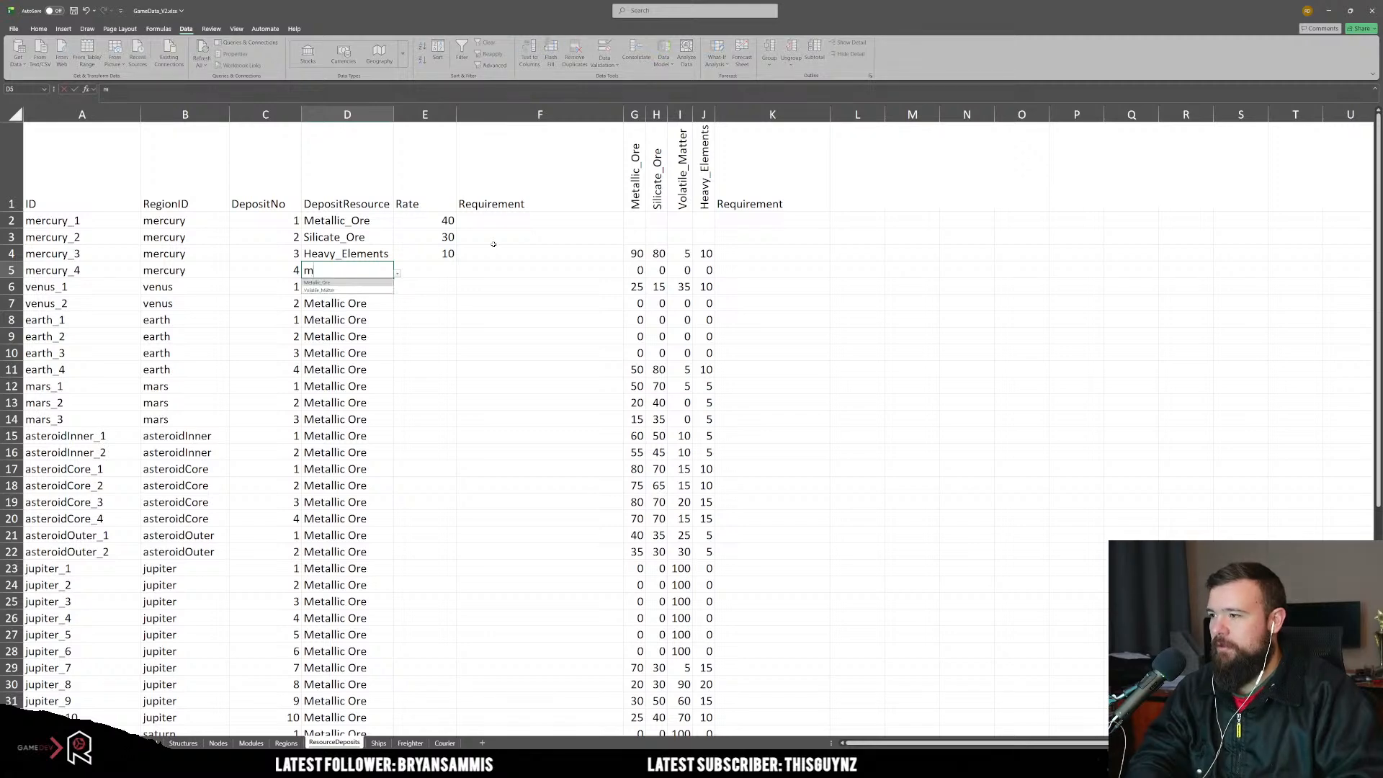
key("Tab")
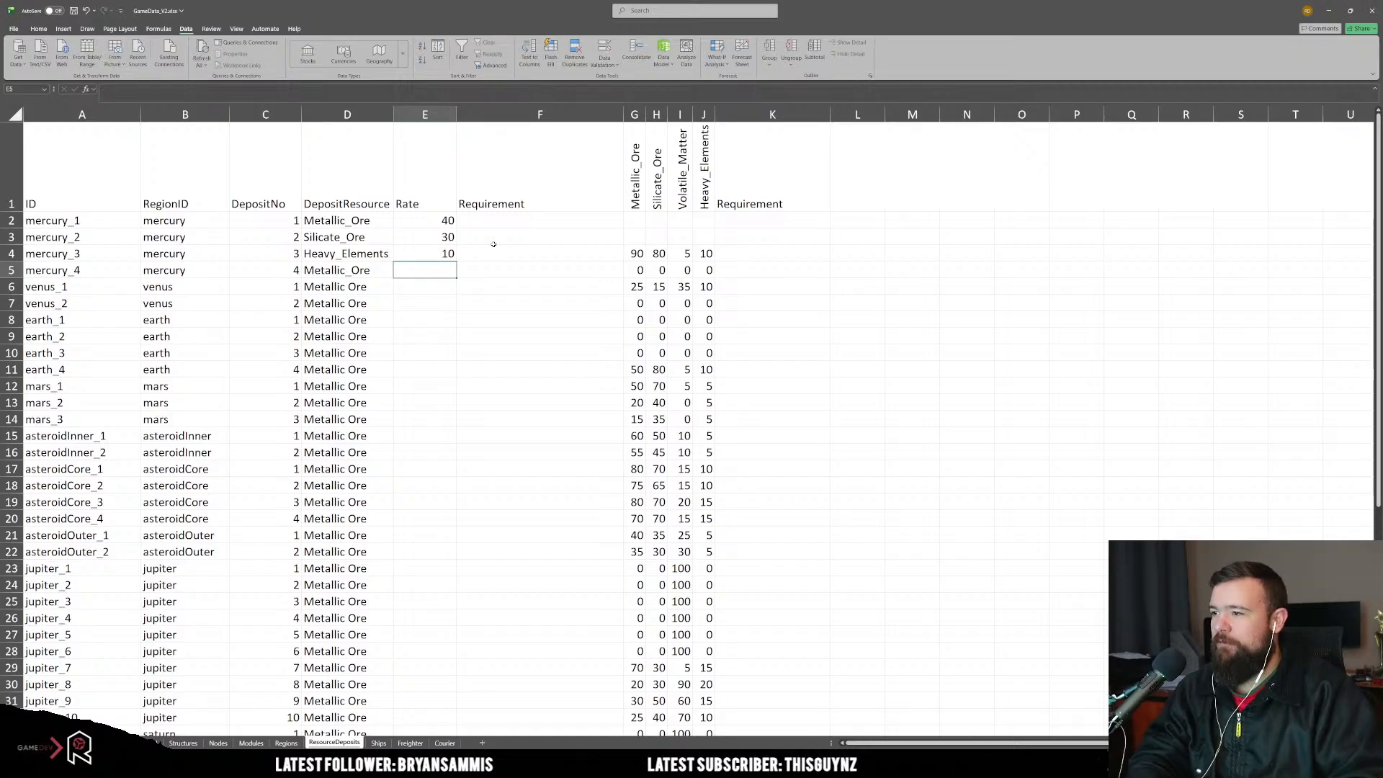
type("40")
key("Return")
key("Left")
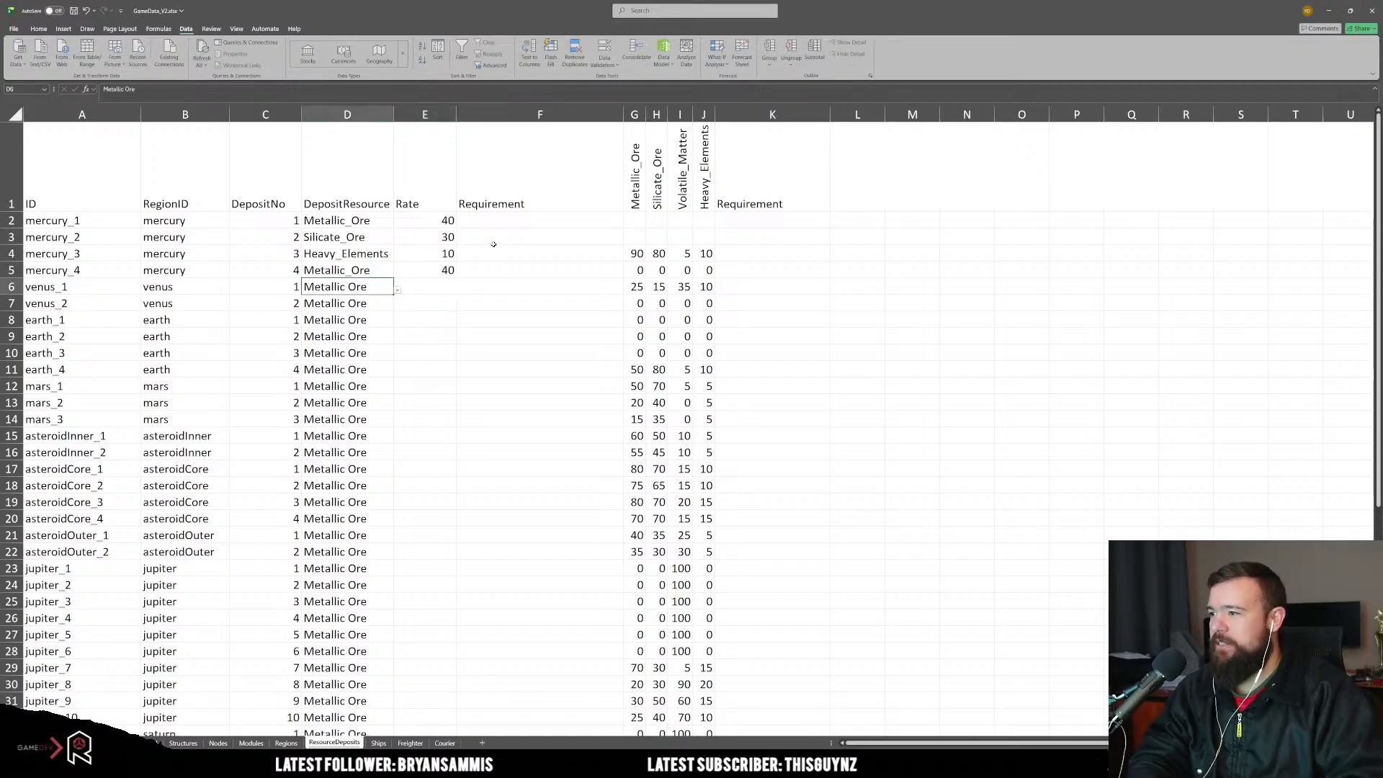
key("Down")
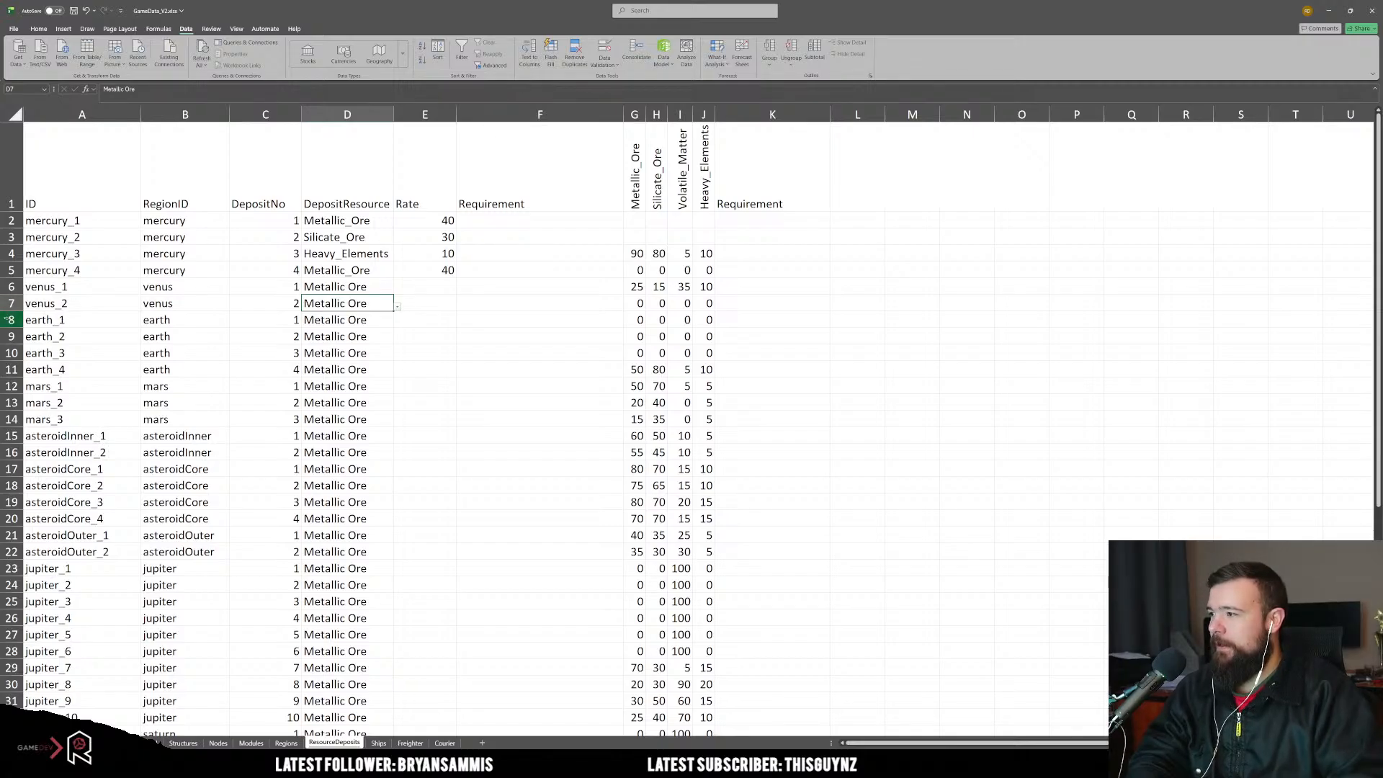
Step: Insert two rows above venus_1 and fill their RegionID cells with venus
left_click_drag(11, 303, 11, 286)
right_click(57, 294)
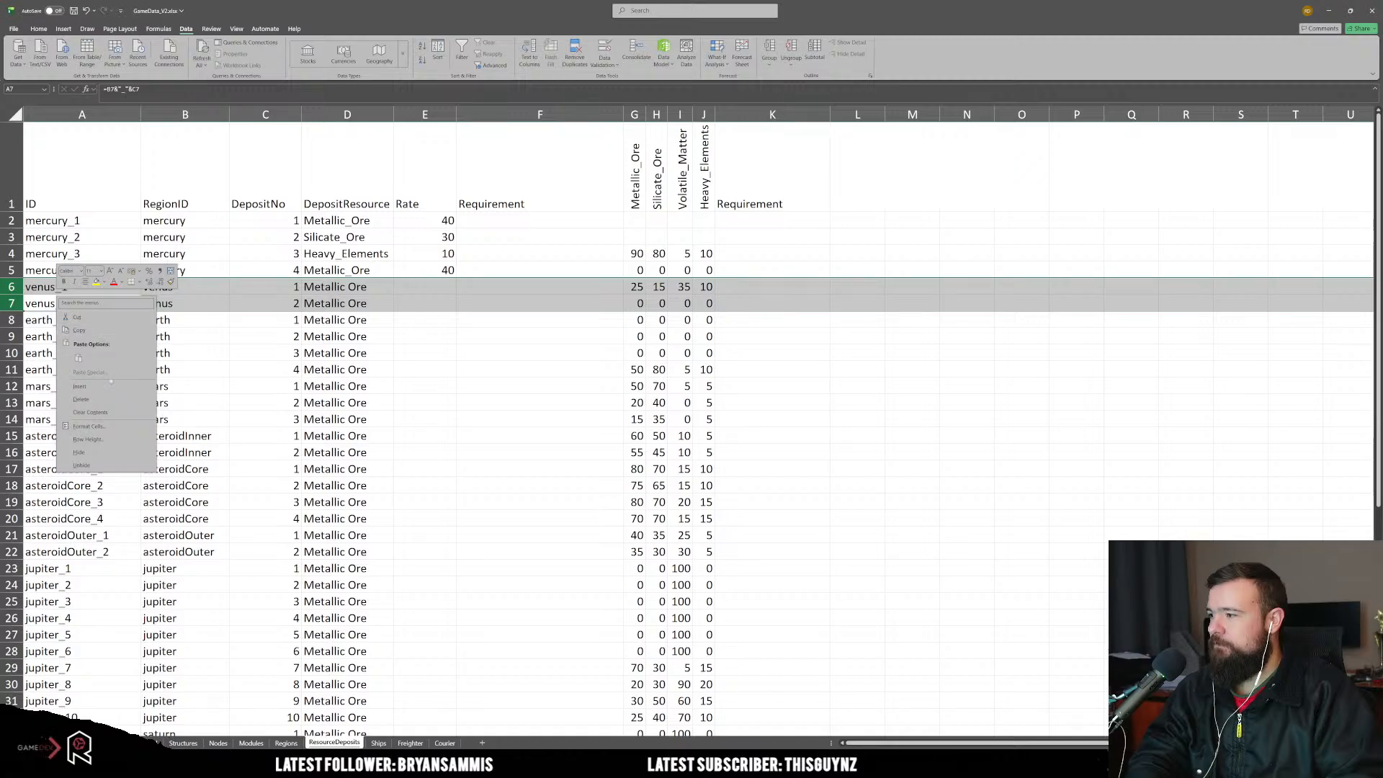
left_click(108, 387)
left_click_drag(165, 337, 165, 326)
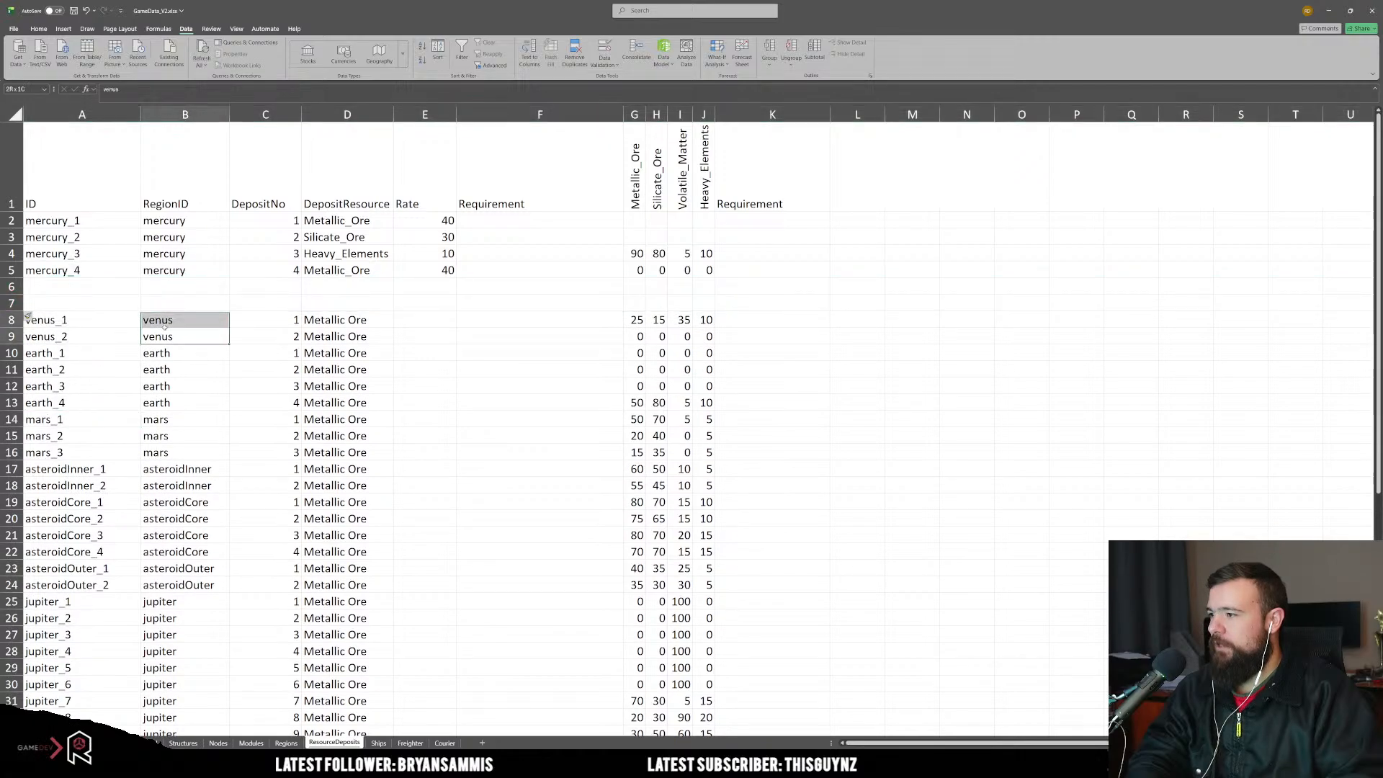
key("ctrl+c")
left_click(186, 296)
key("ctrl+v")
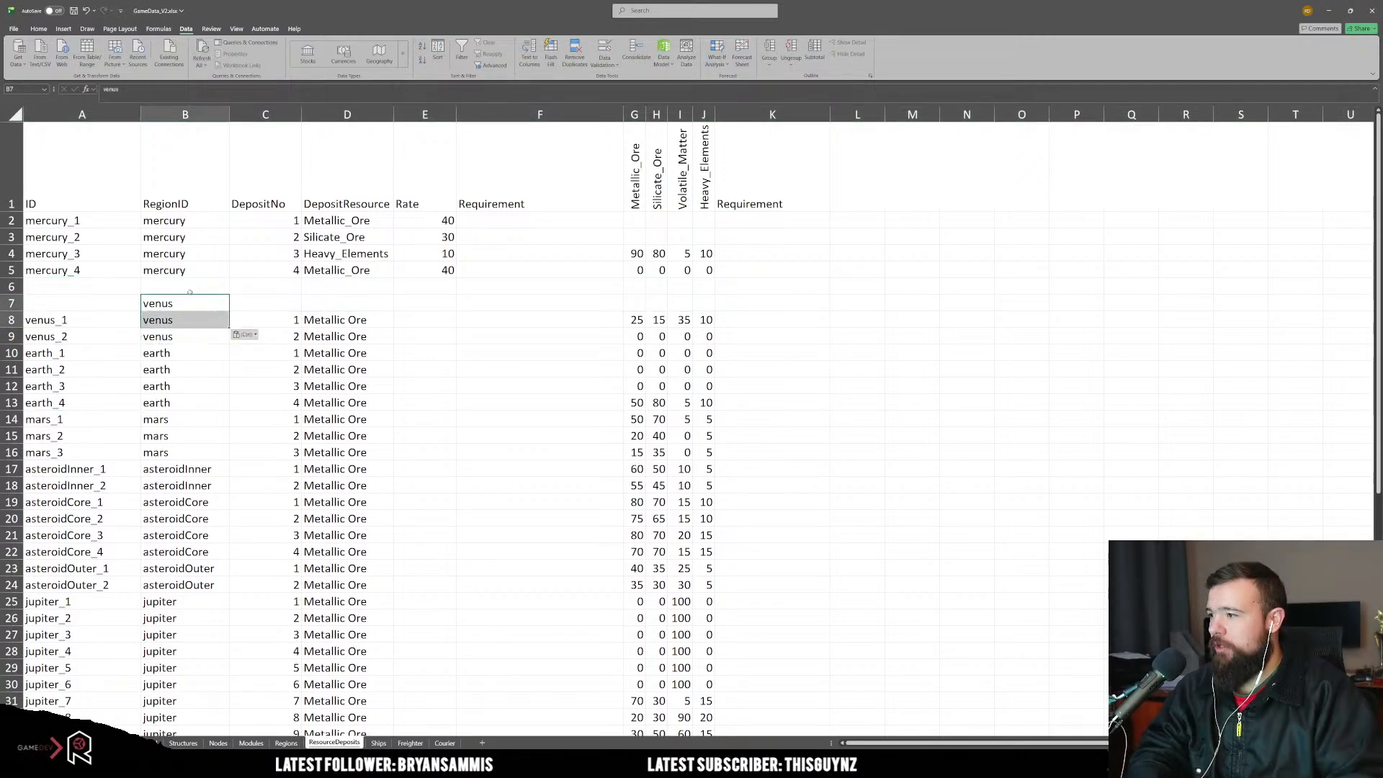
left_click(205, 292)
left_click(202, 303)
key("ctrl+c")
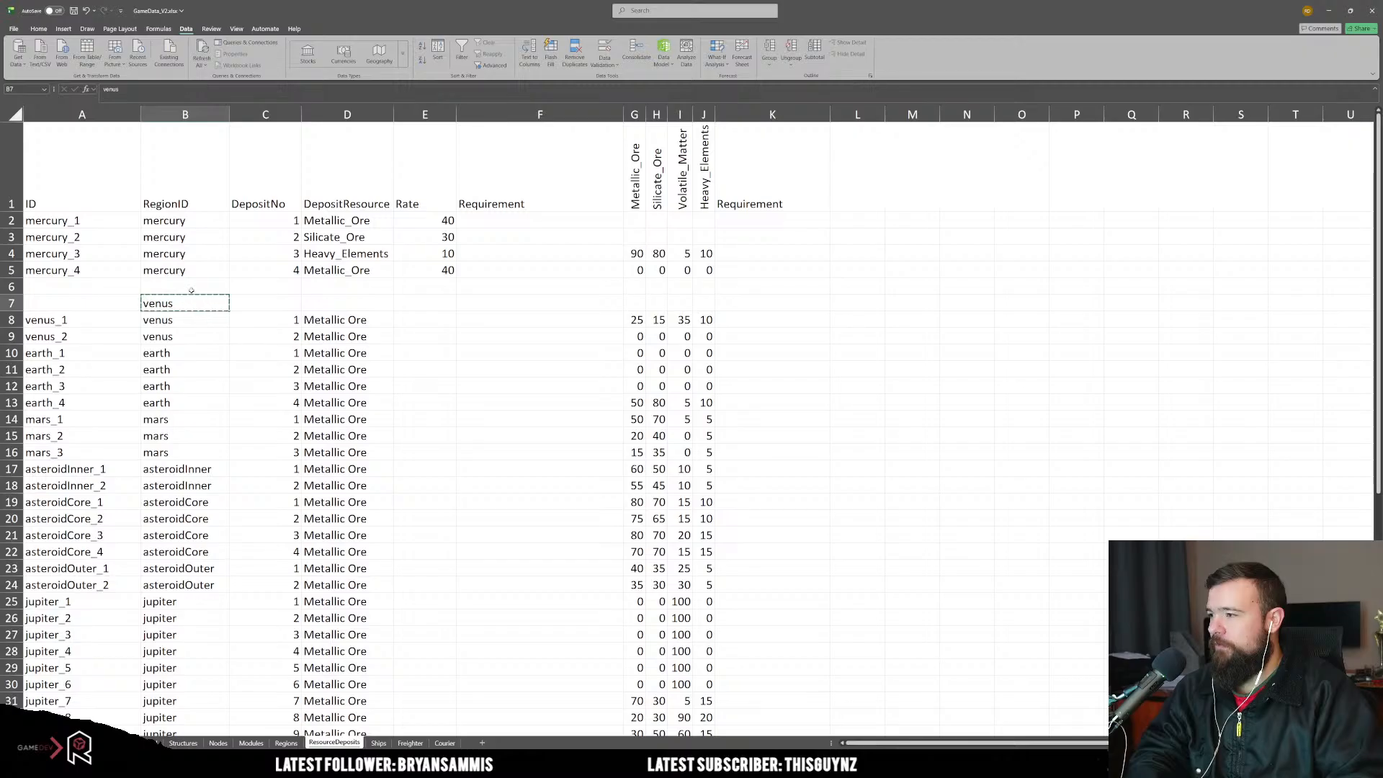
left_click(188, 290)
key("ctrl+v")
Step: Number the four venus deposits 1 to 4 in the DepositNo column
left_click(239, 331)
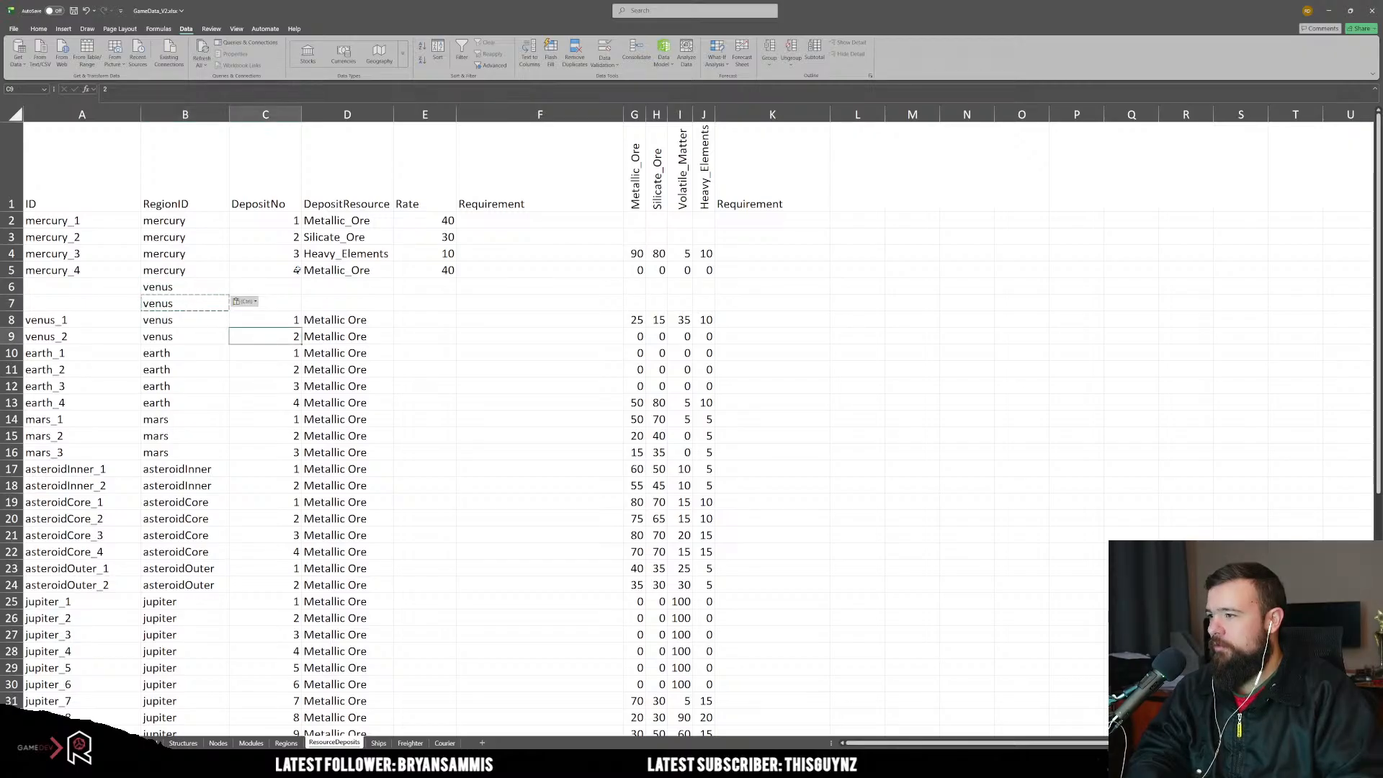
left_click(284, 286)
type("1")
key("Return")
type("2")
key("Return")
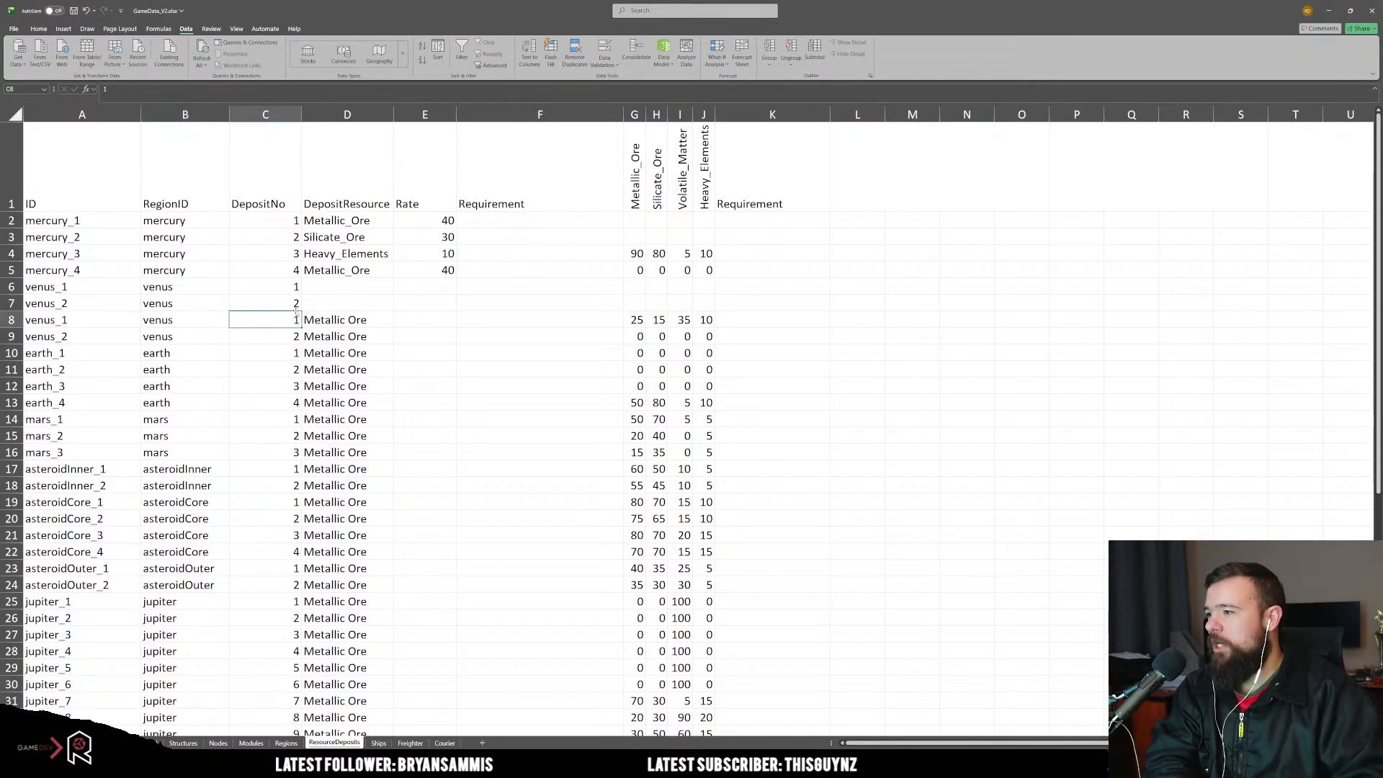
type("3")
key("Return")
type("4")
key("Return")
Step: Set the DepositResource of venus_1 through venus_4 to Volatile_Matter
key("Up")
key("Right")
key("Up")
key("Up")
key("Up")
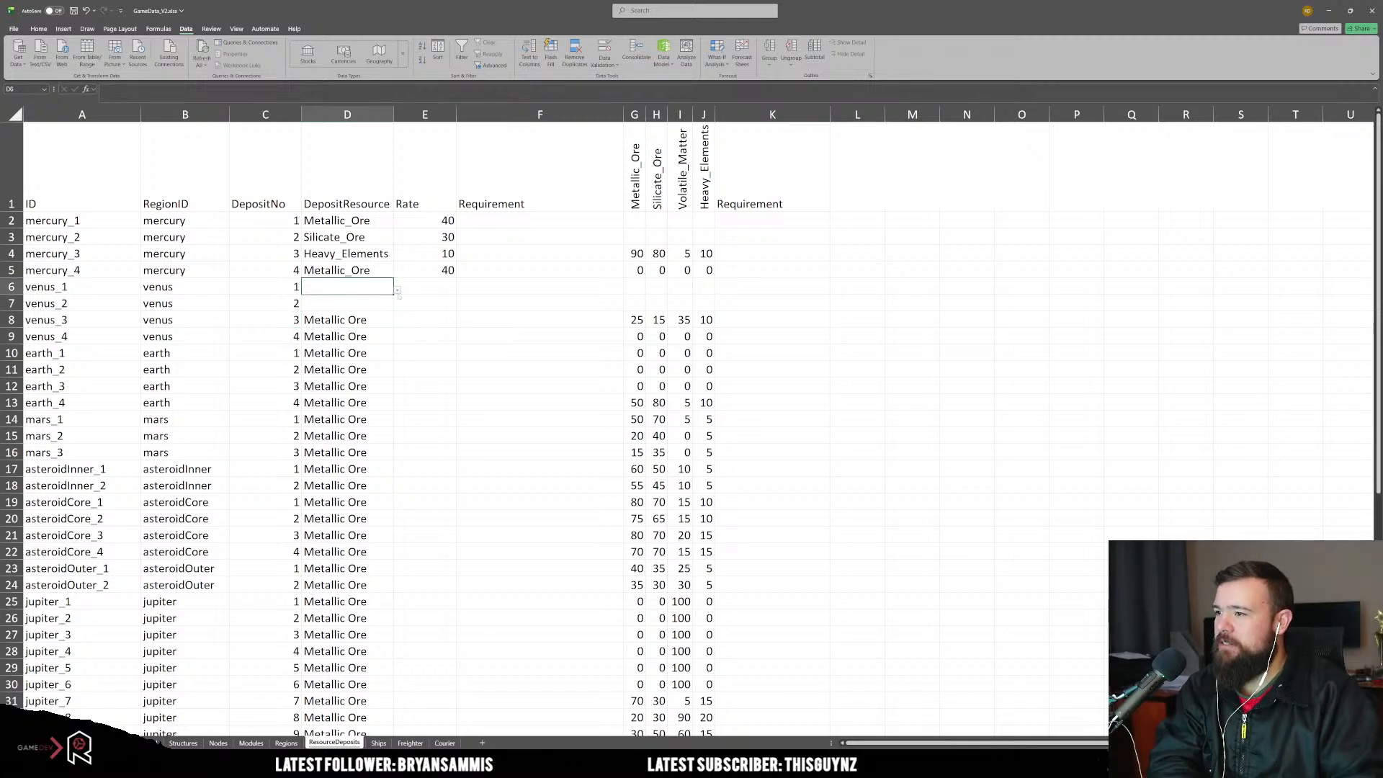
left_click(397, 290)
left_click(352, 312)
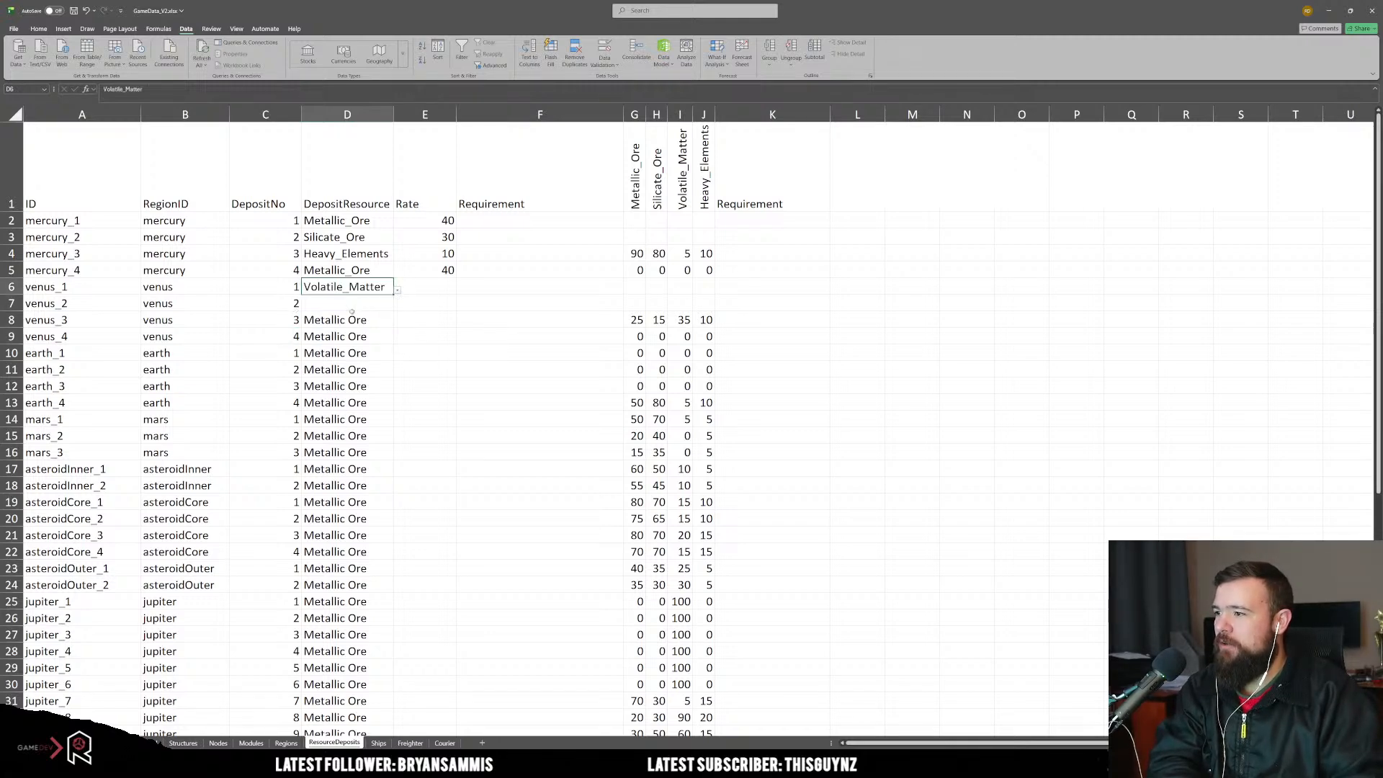
left_click(351, 312)
left_click(397, 307)
left_click(337, 330)
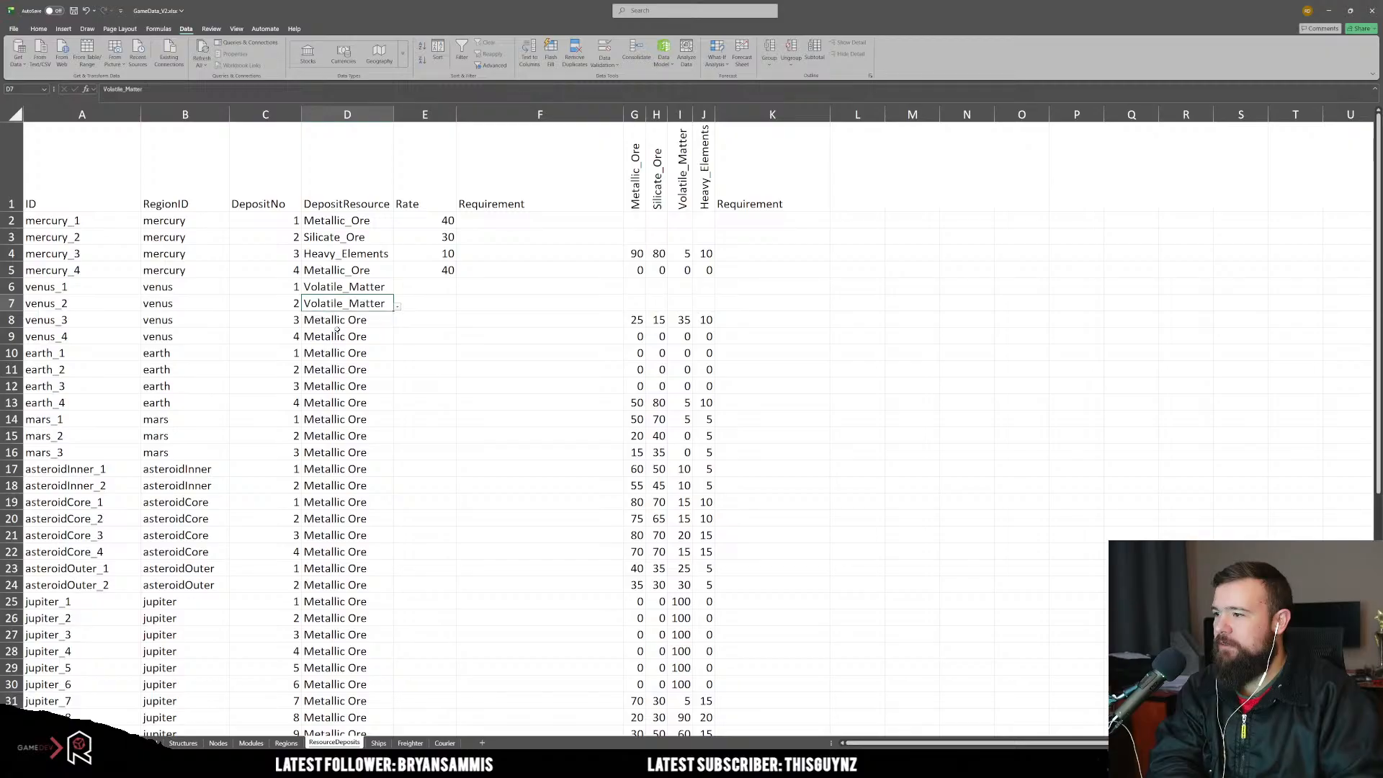
left_click(338, 324)
left_click(397, 323)
left_click(339, 341)
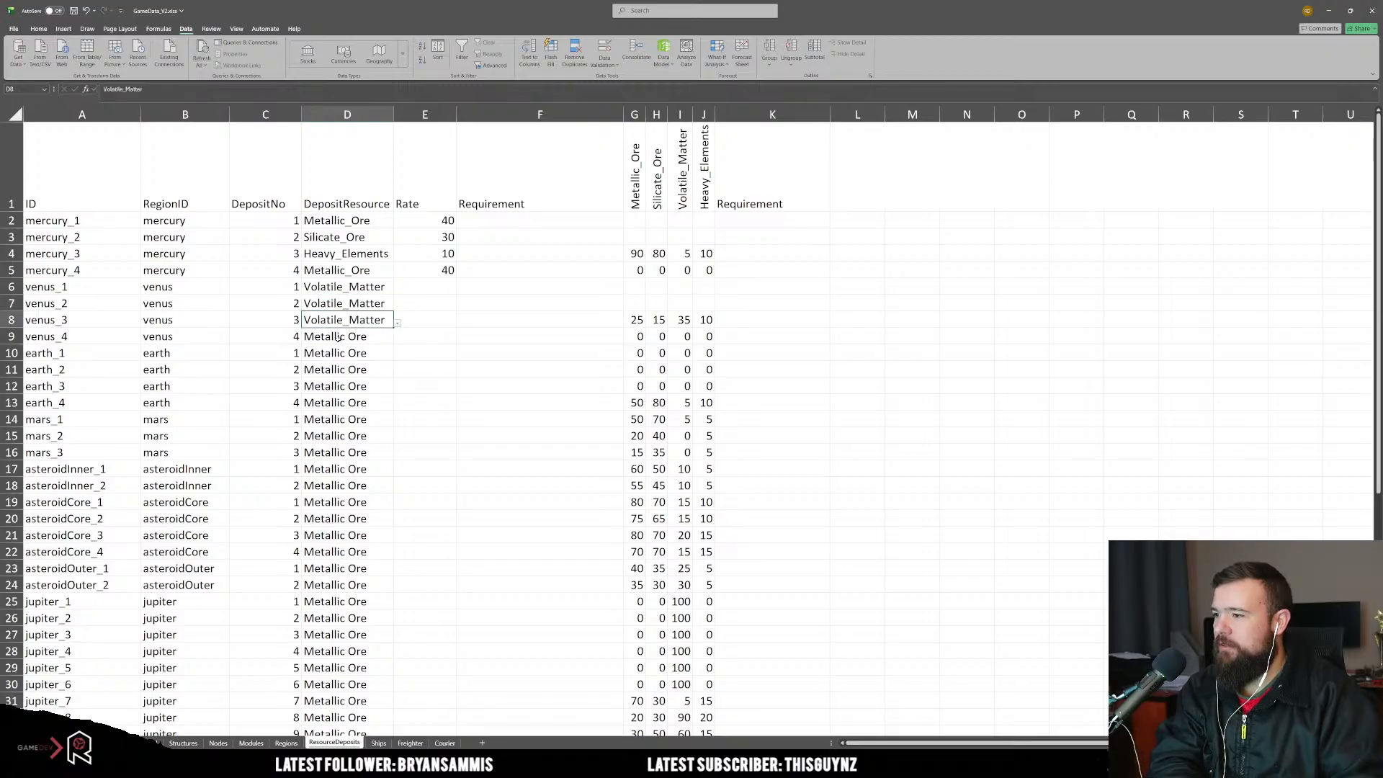
left_click(339, 337)
left_click(397, 340)
left_click(353, 360)
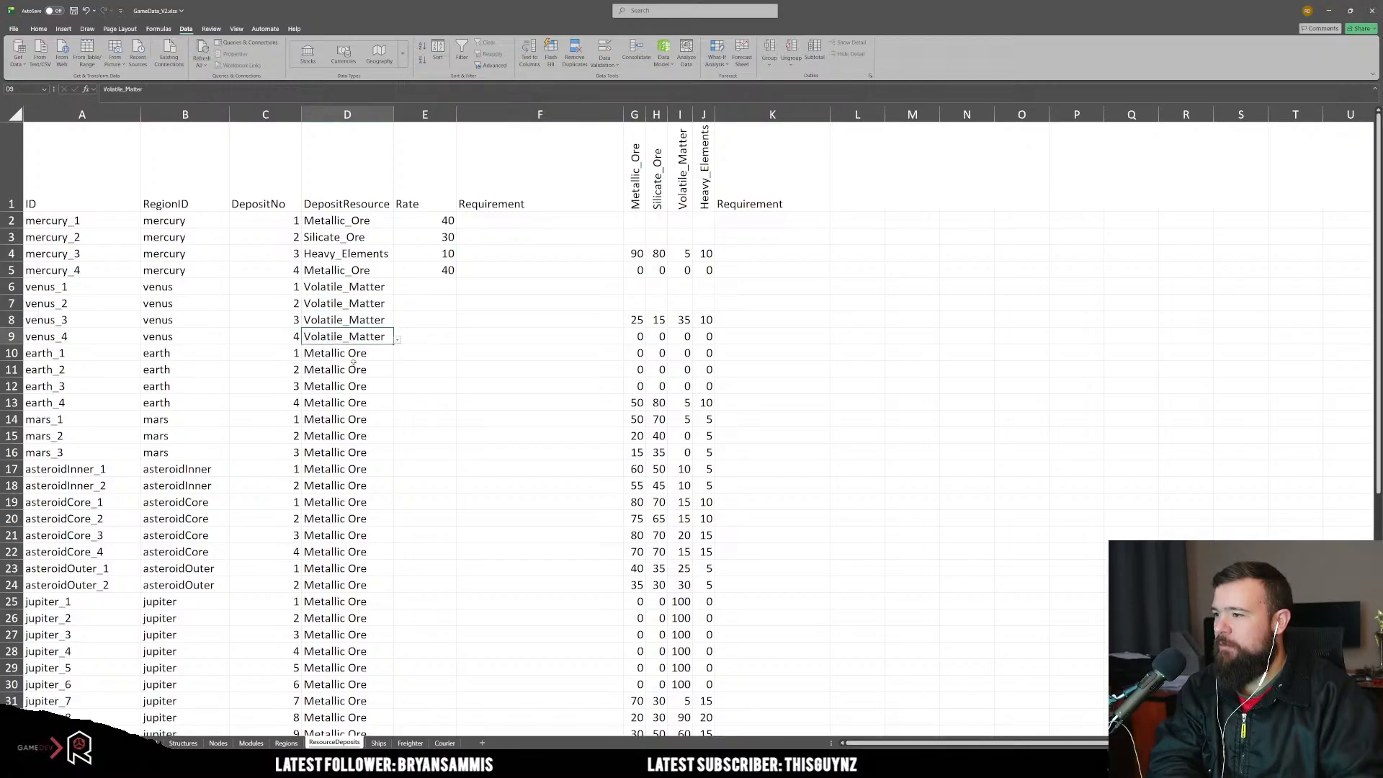
Step: Enter a Rate of 25 for each of the four venus deposits
left_click(416, 369)
left_click(428, 287)
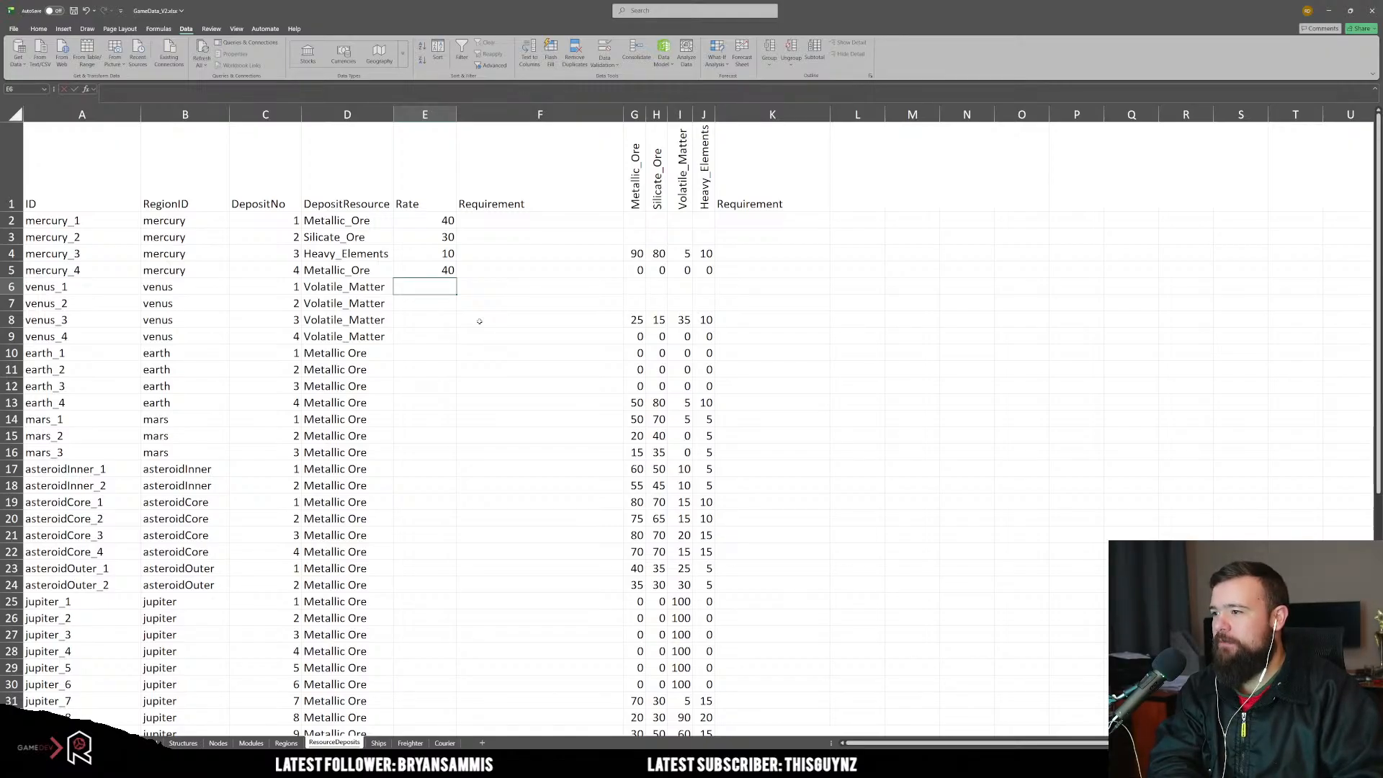
type("25")
key("Return")
type("25")
key("Return")
type("25")
key("Return")
type("25")
key("Return")
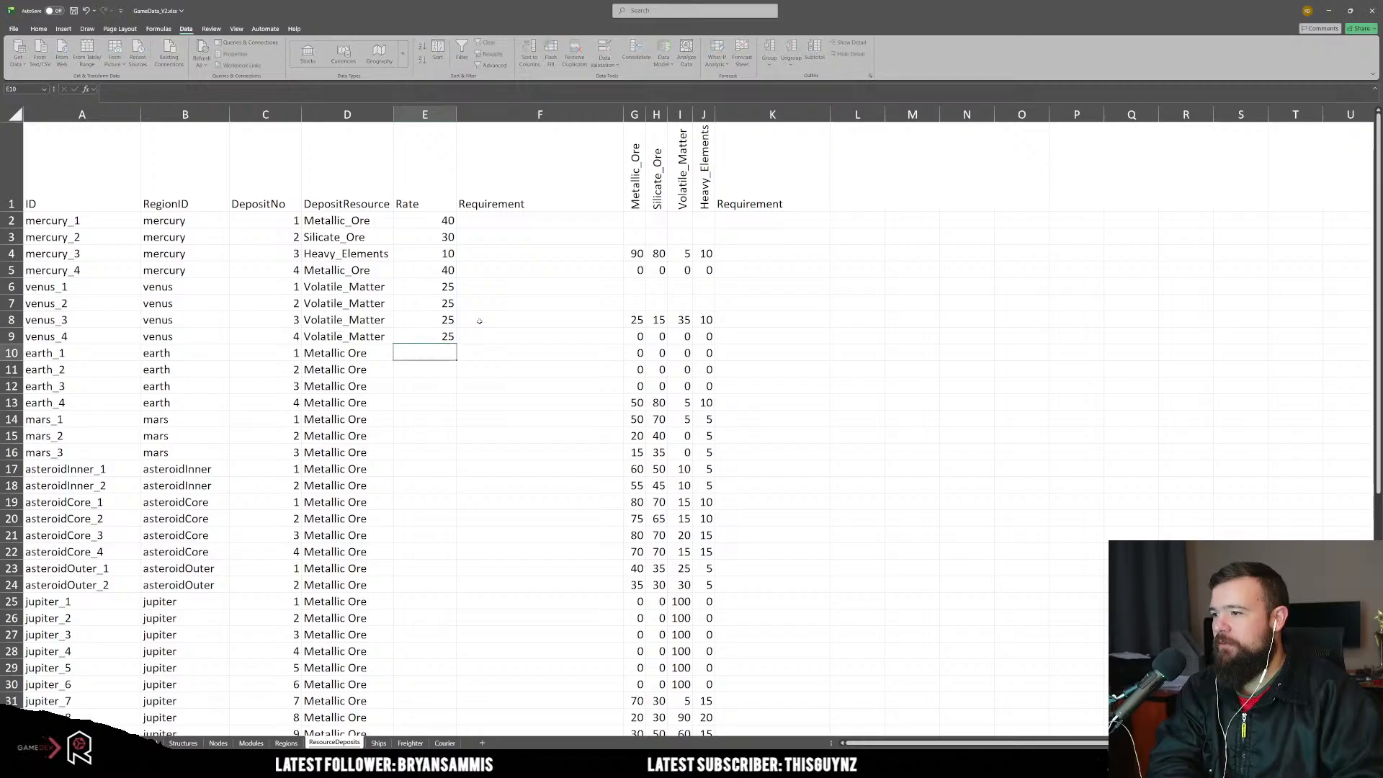
Step: Delete the earth_3 and earth_4 rows
key("Left")
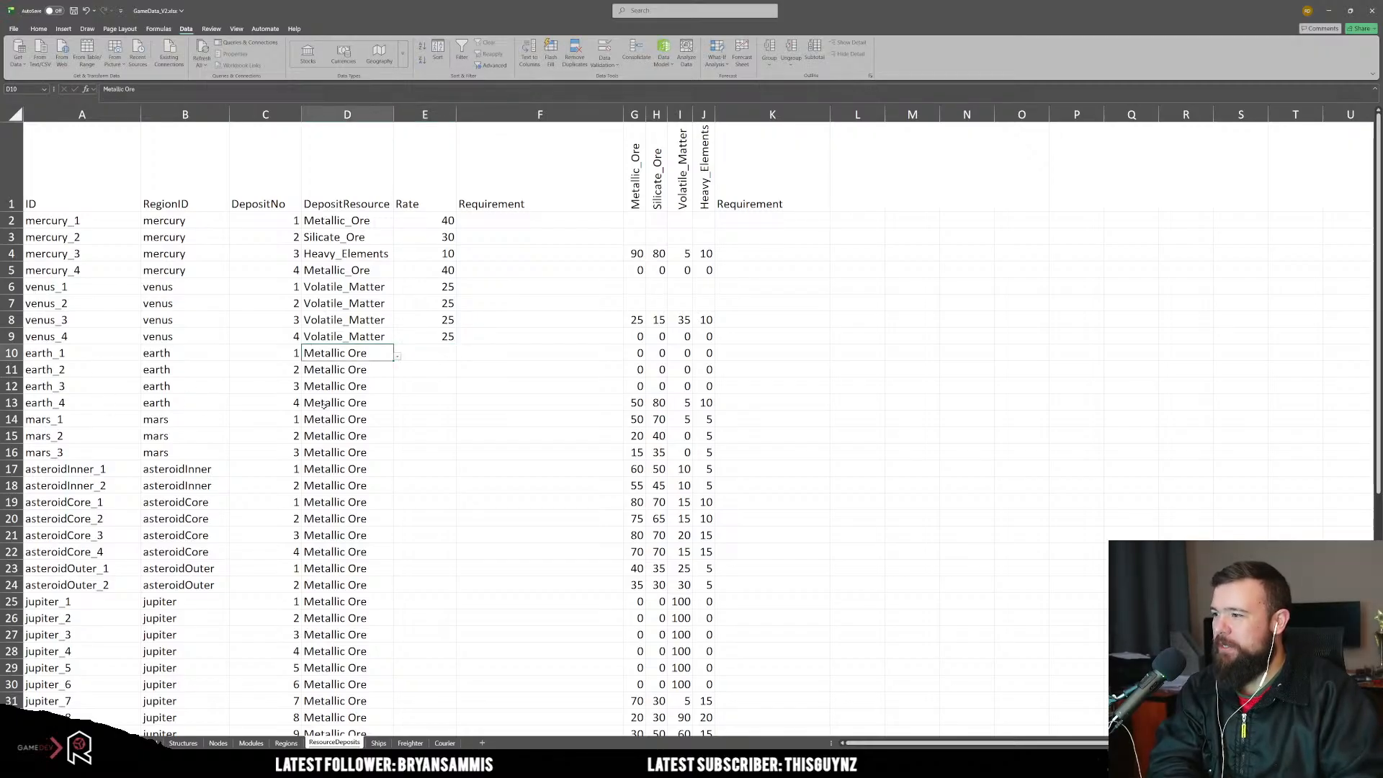
left_click(212, 402)
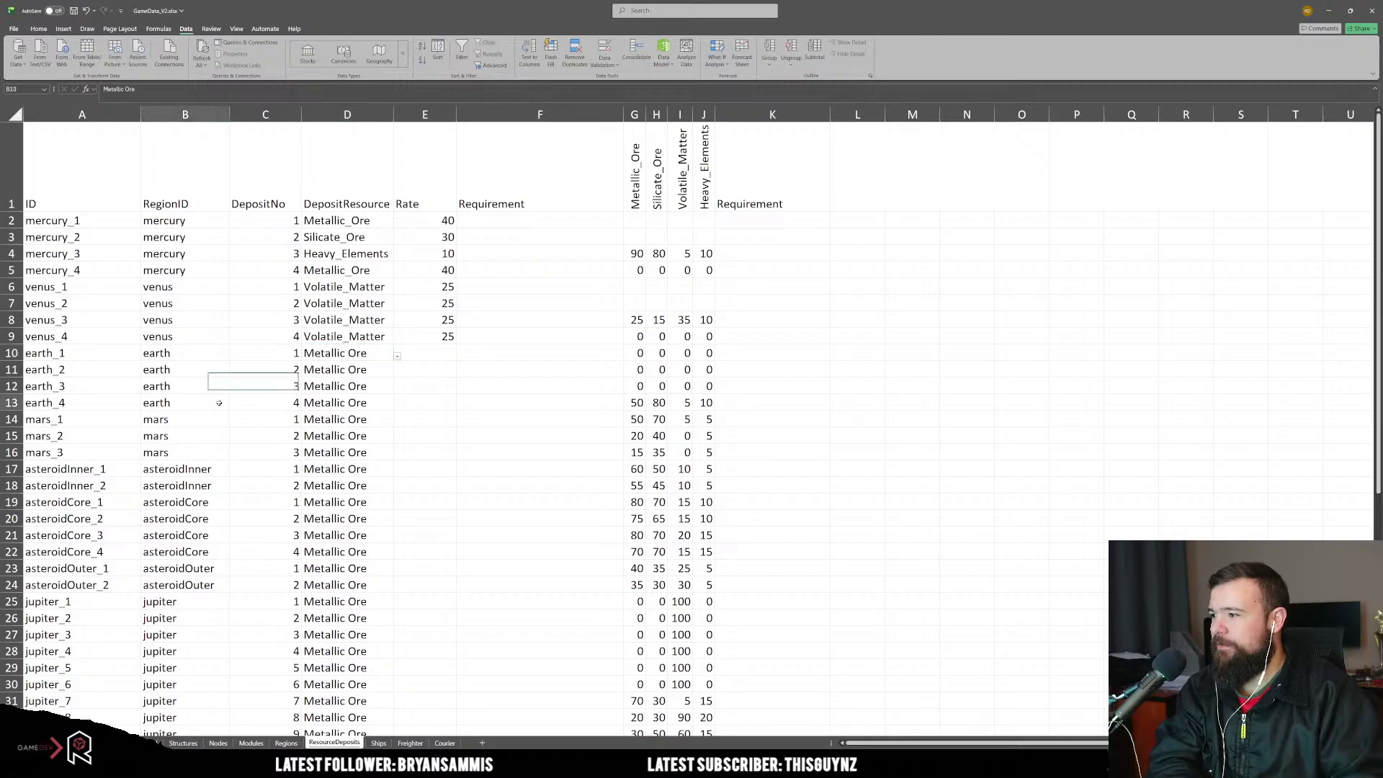
left_click(81, 401)
left_click_drag(75, 386, 12, 402)
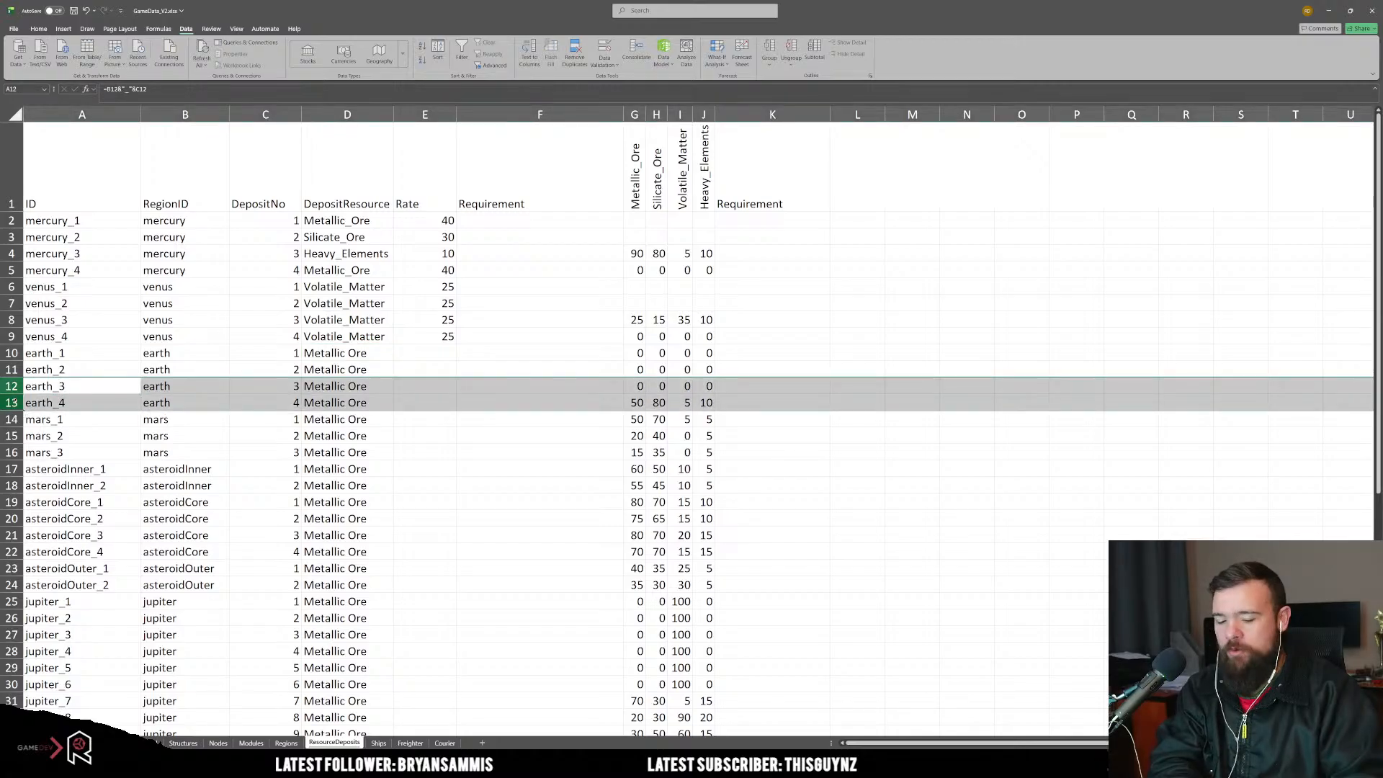
key("Delete")
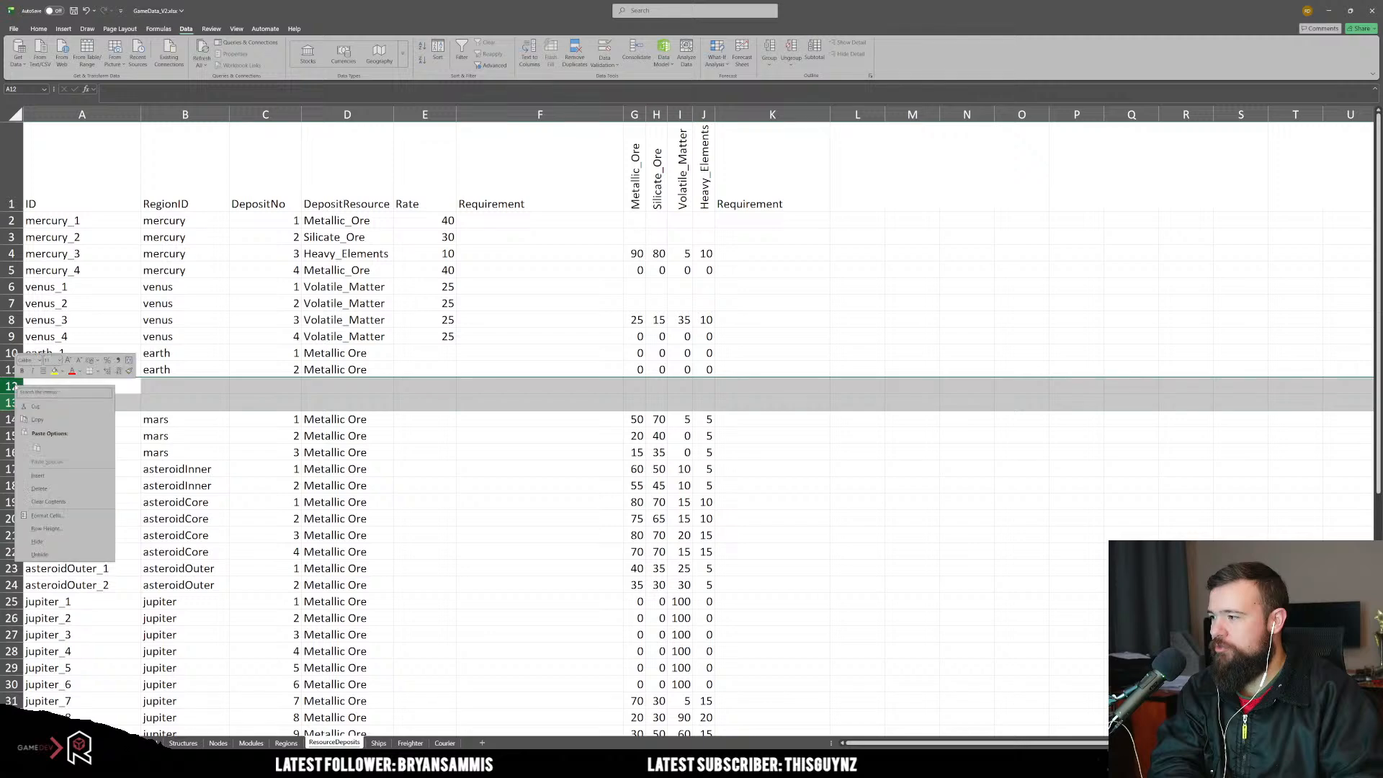
right_click(14, 388)
left_click(68, 489)
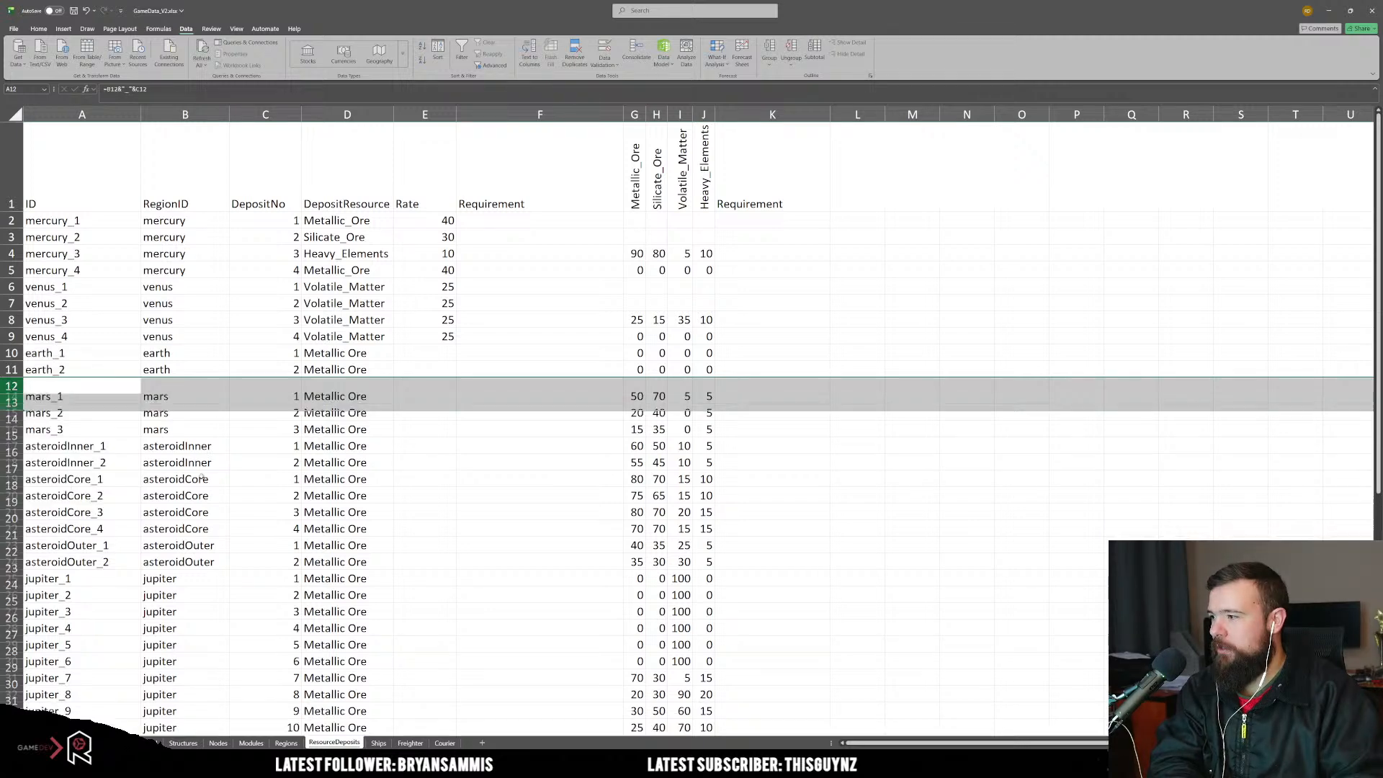
left_click(418, 479)
Step: Set earth_1's DepositResource to Metallic_Ore and earth_2's to Silicate_Ore
left_click(363, 369)
left_click(363, 354)
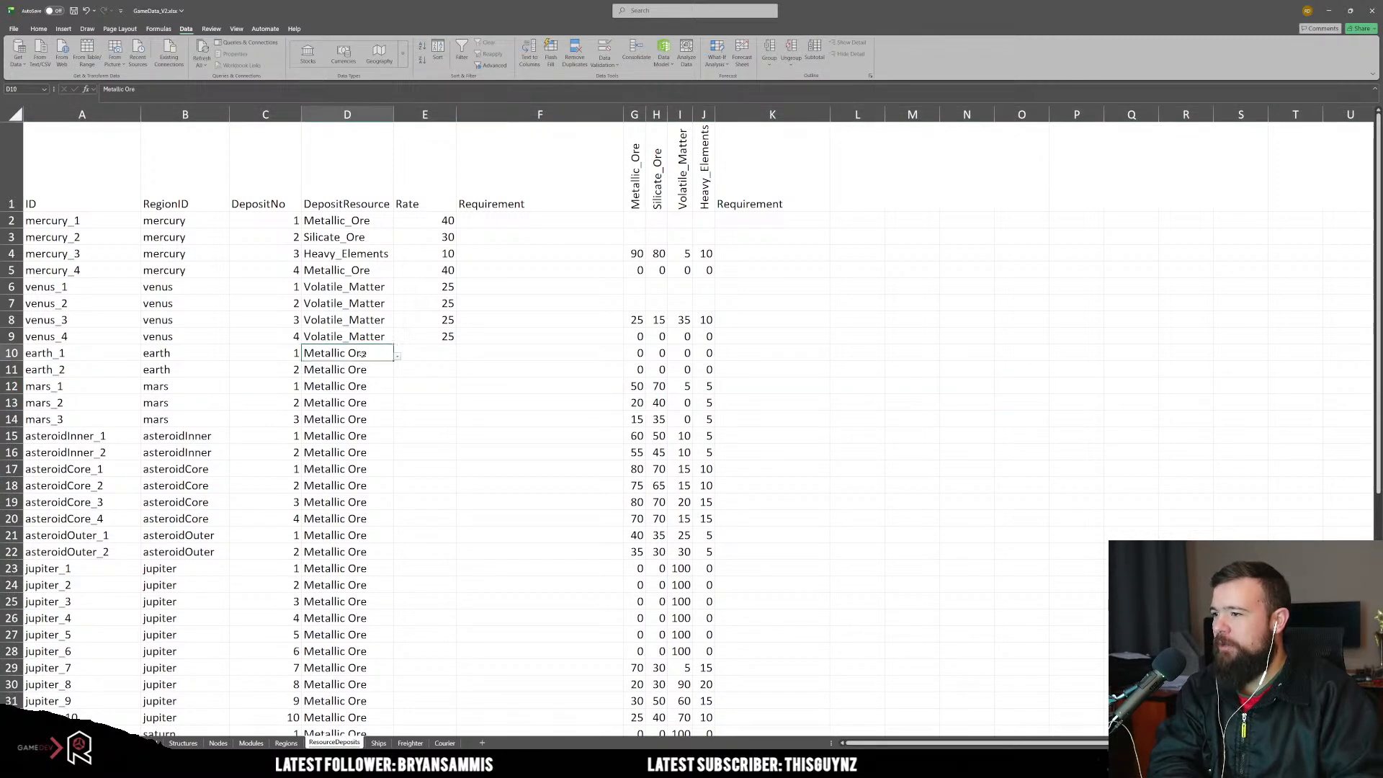
type("Metallic_Ore")
key("Tab")
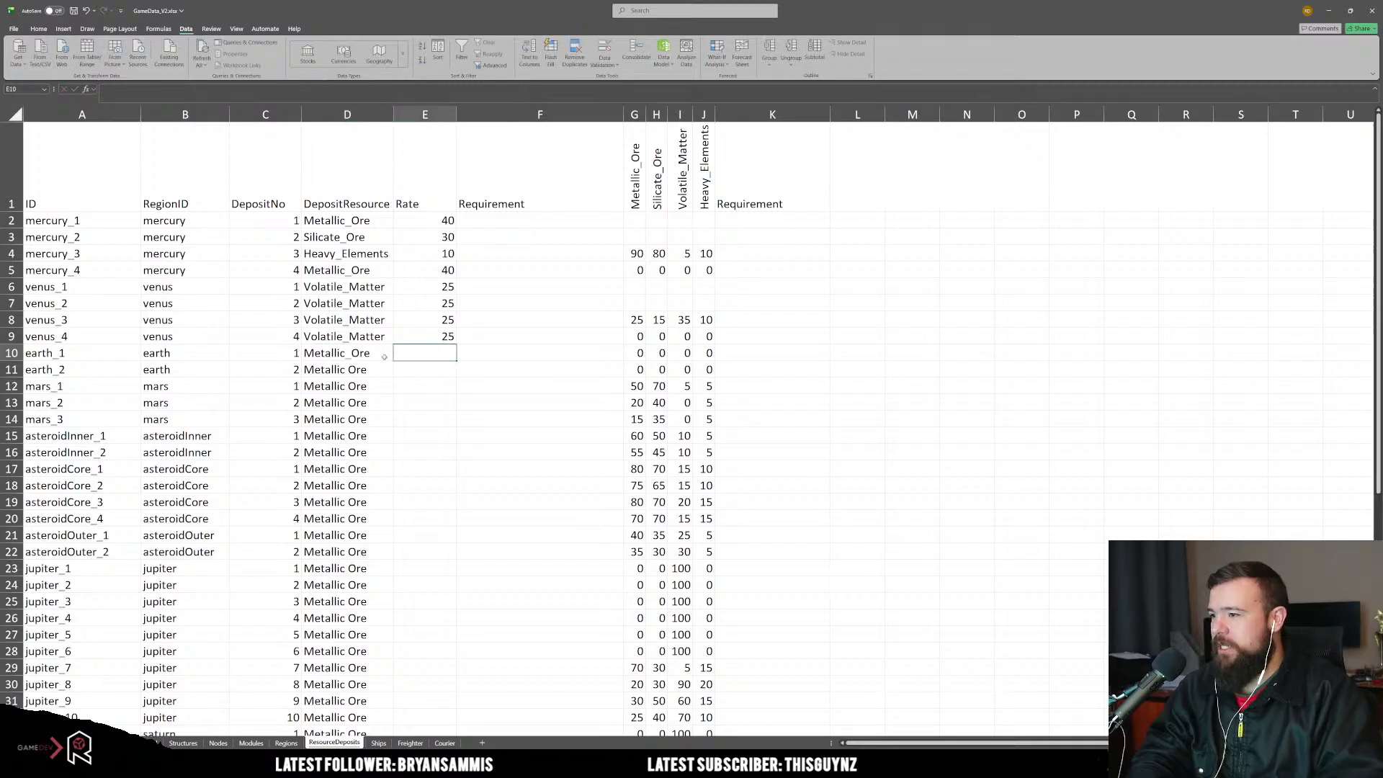
key("Down")
key("Left")
type("Silicate_Ore")
key("Tab")
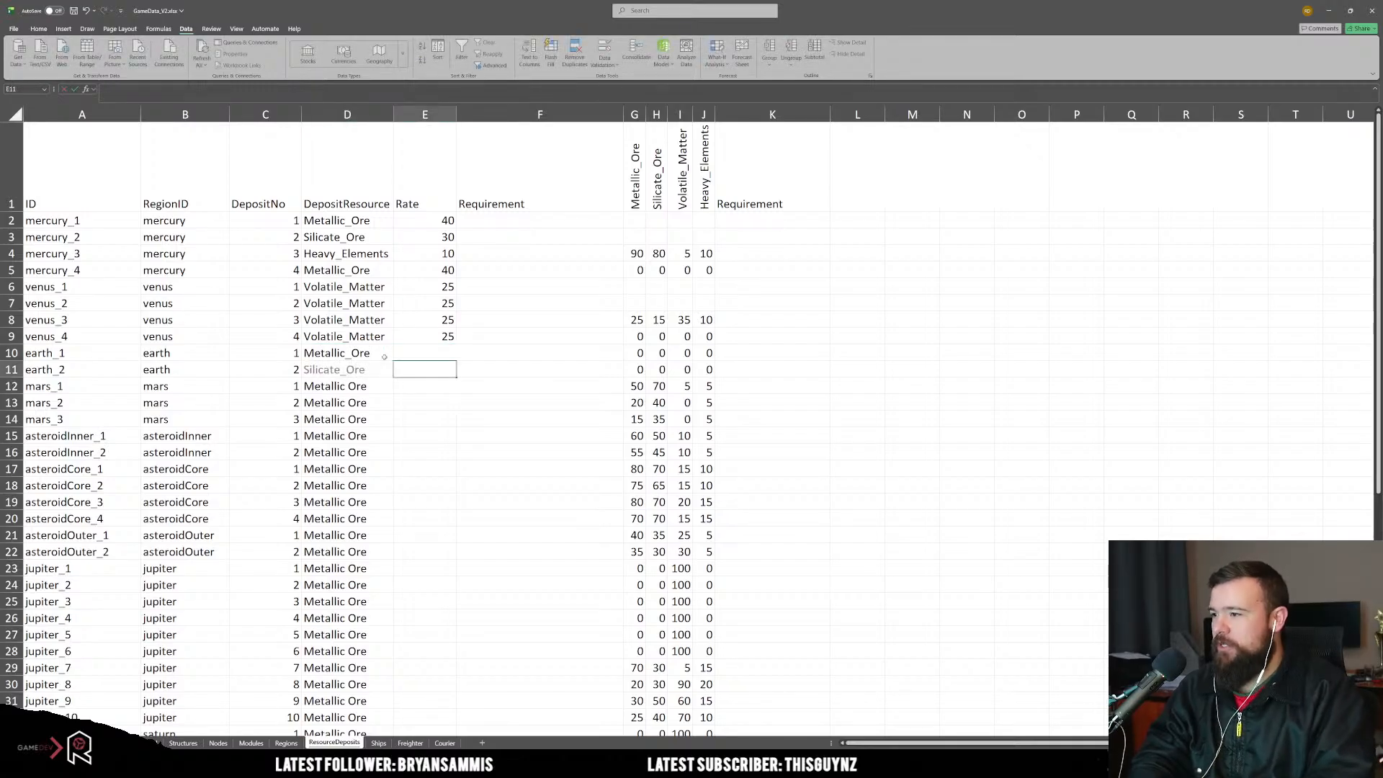
Step: Enter a Rate of 35 for both earth_1 and earth_2
key("Up")
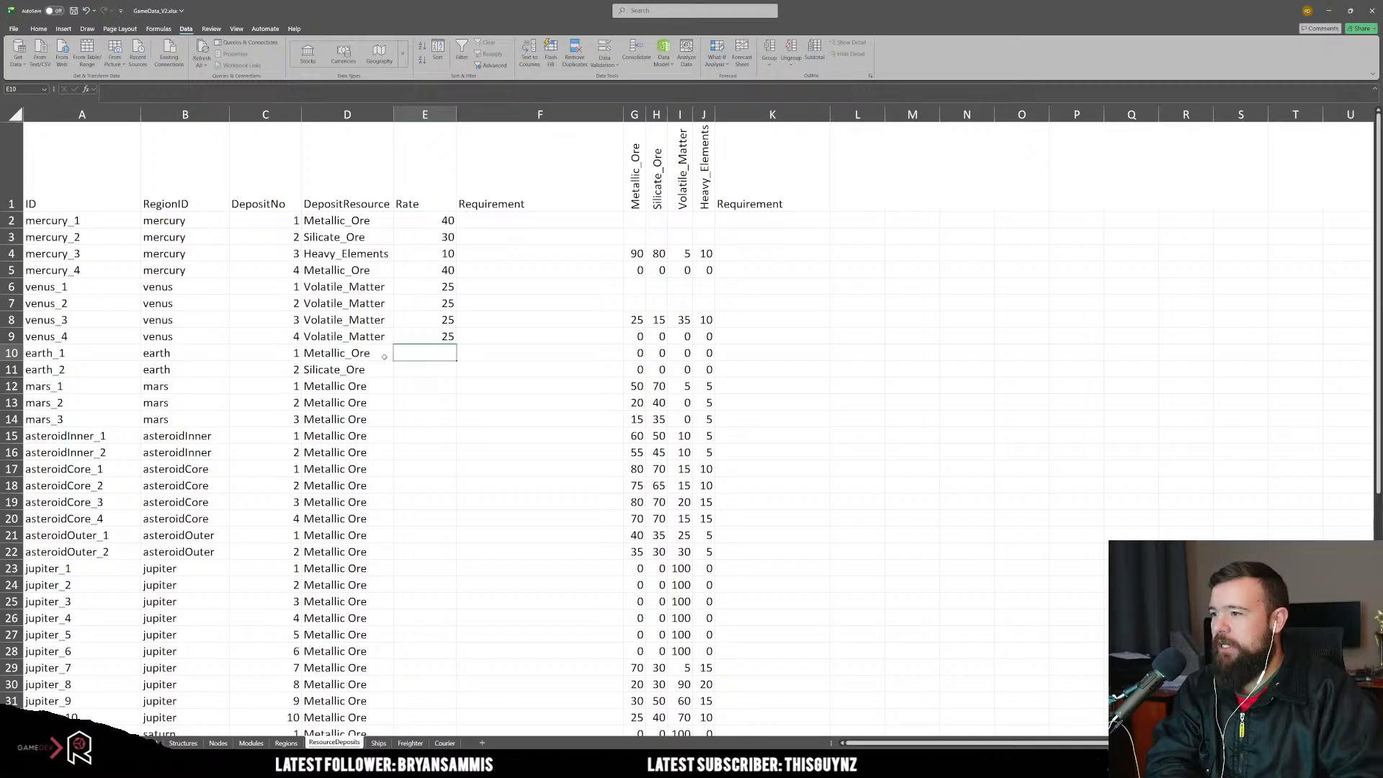
type("35")
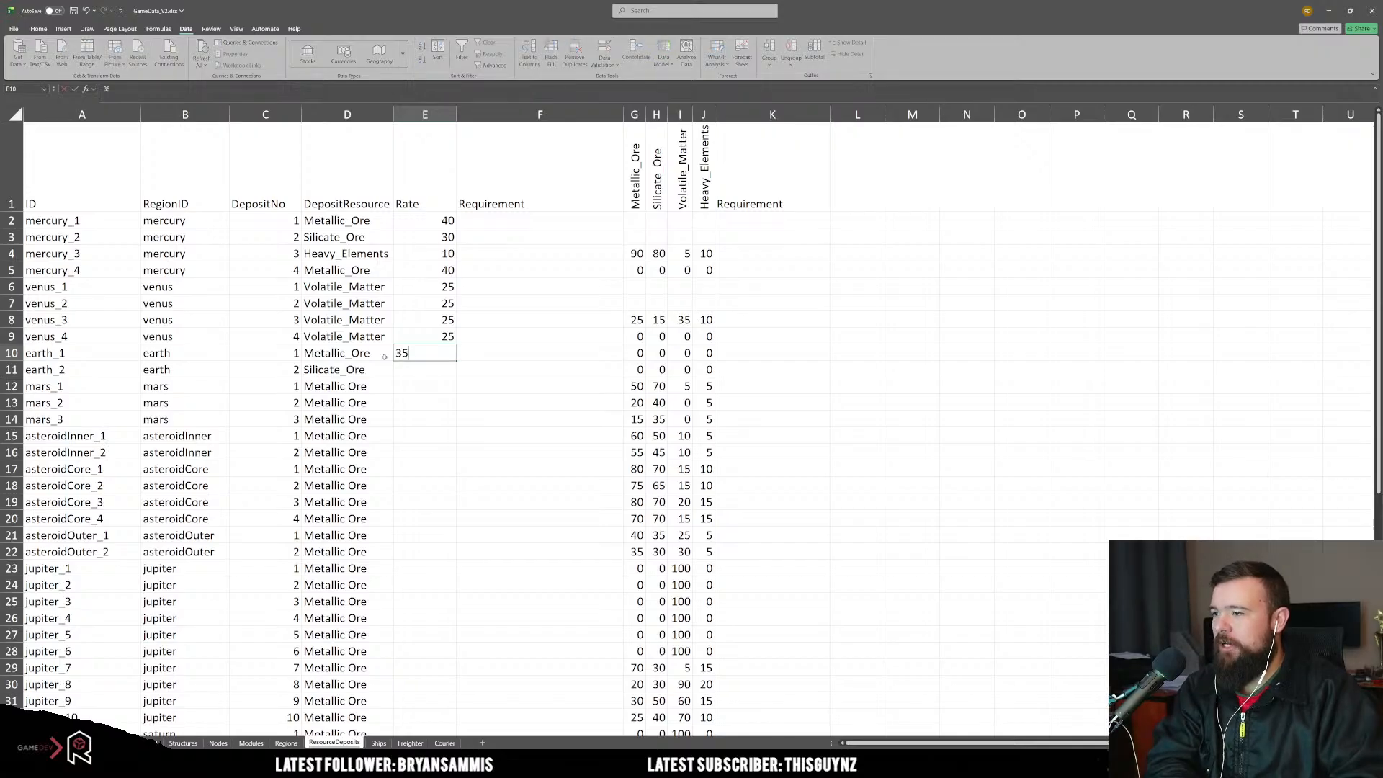
key("Return")
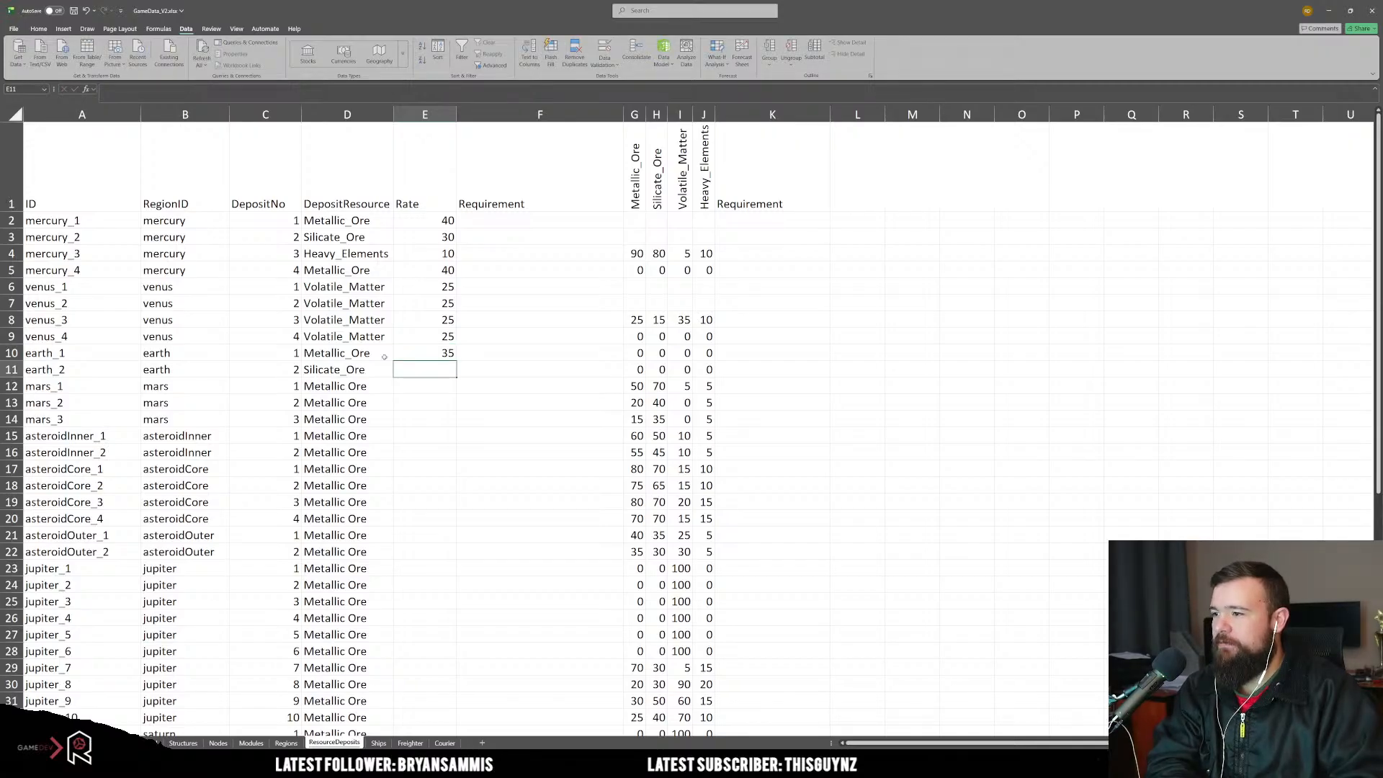
type("35")
key("Return")
key("Left")
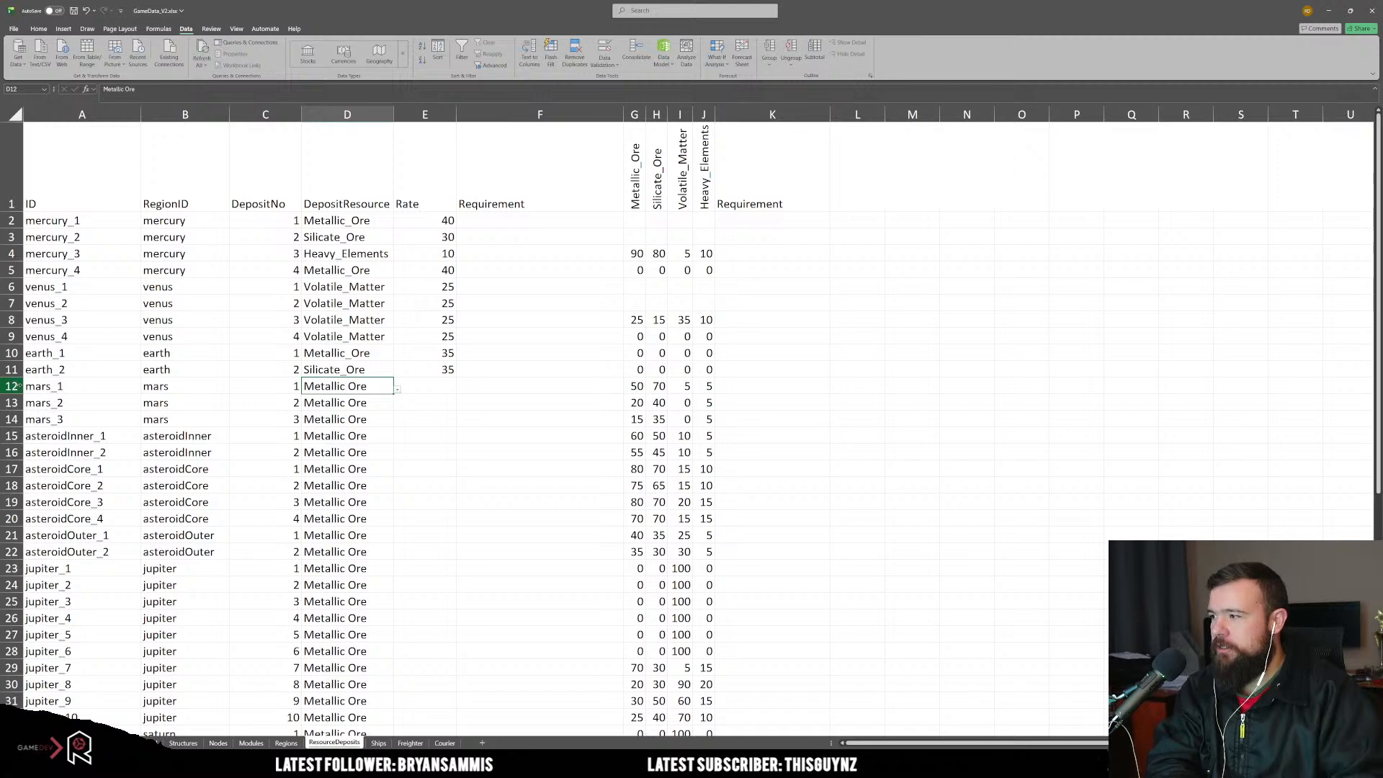
Step: Insert three blank rows above mars_1
left_click(13, 387)
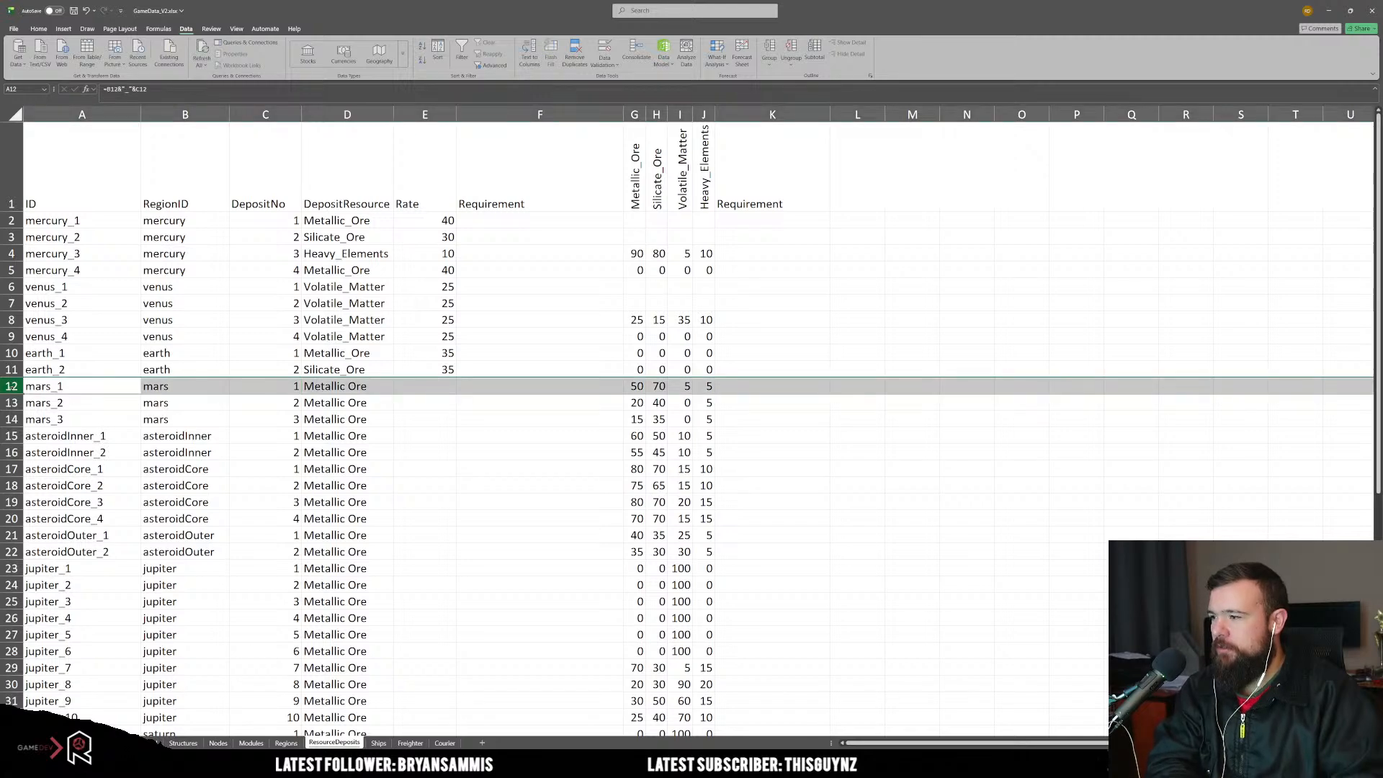
left_click(12, 402)
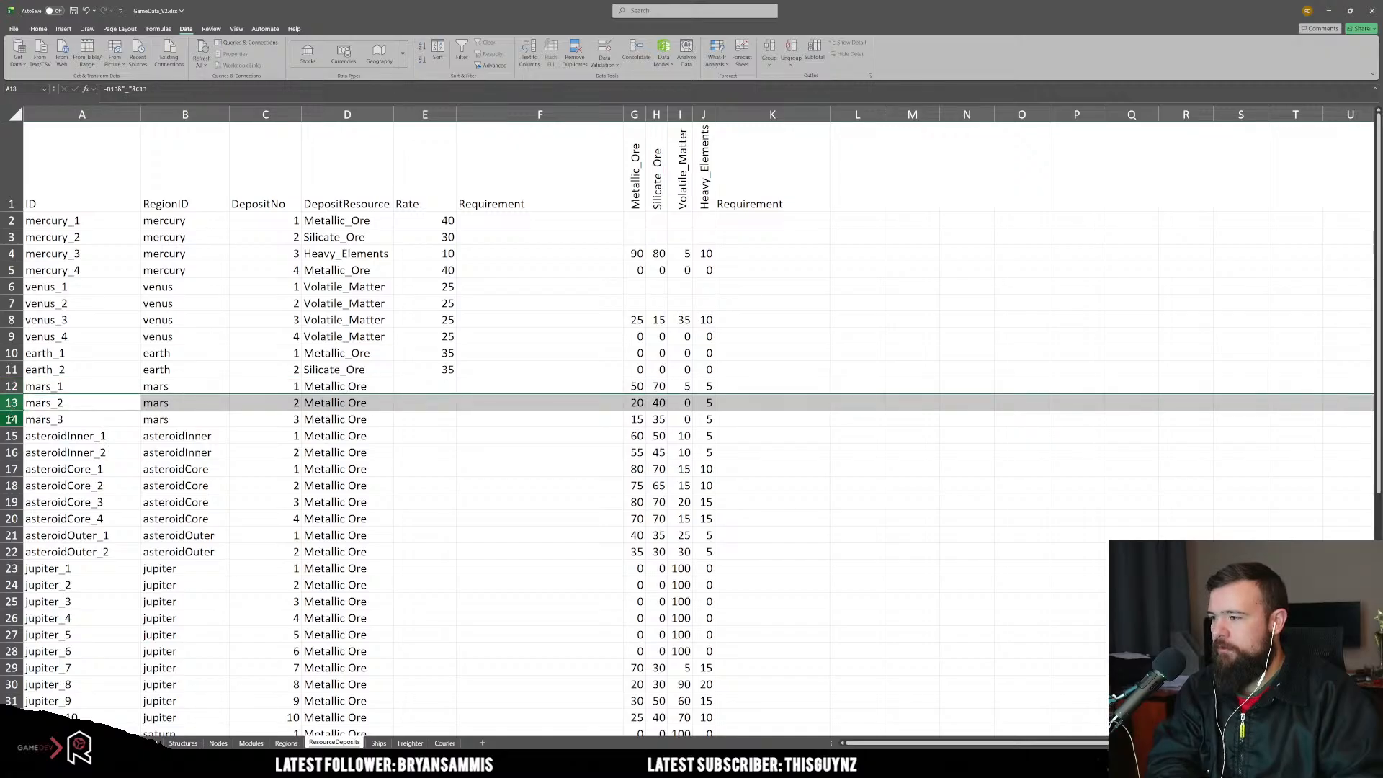
left_click(13, 420)
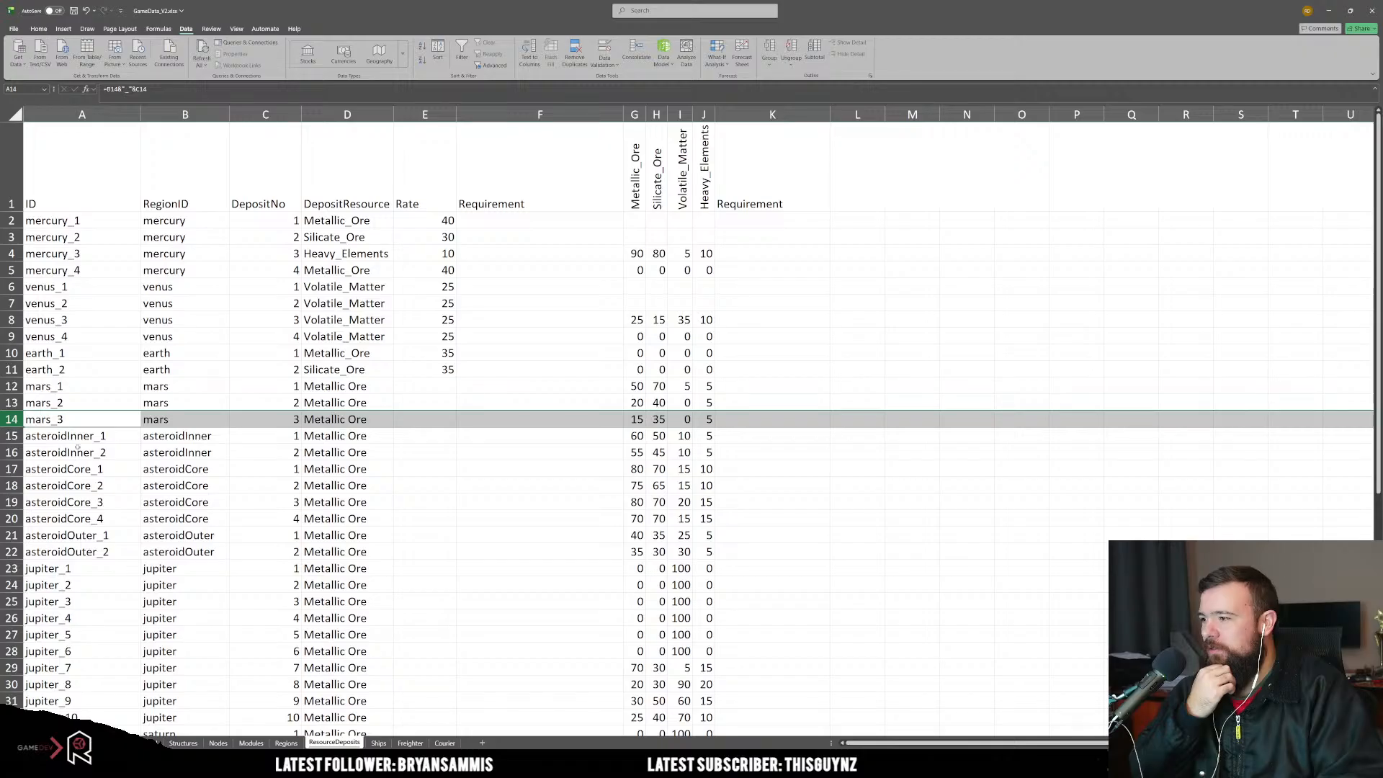
left_click_drag(20, 387, 30, 418)
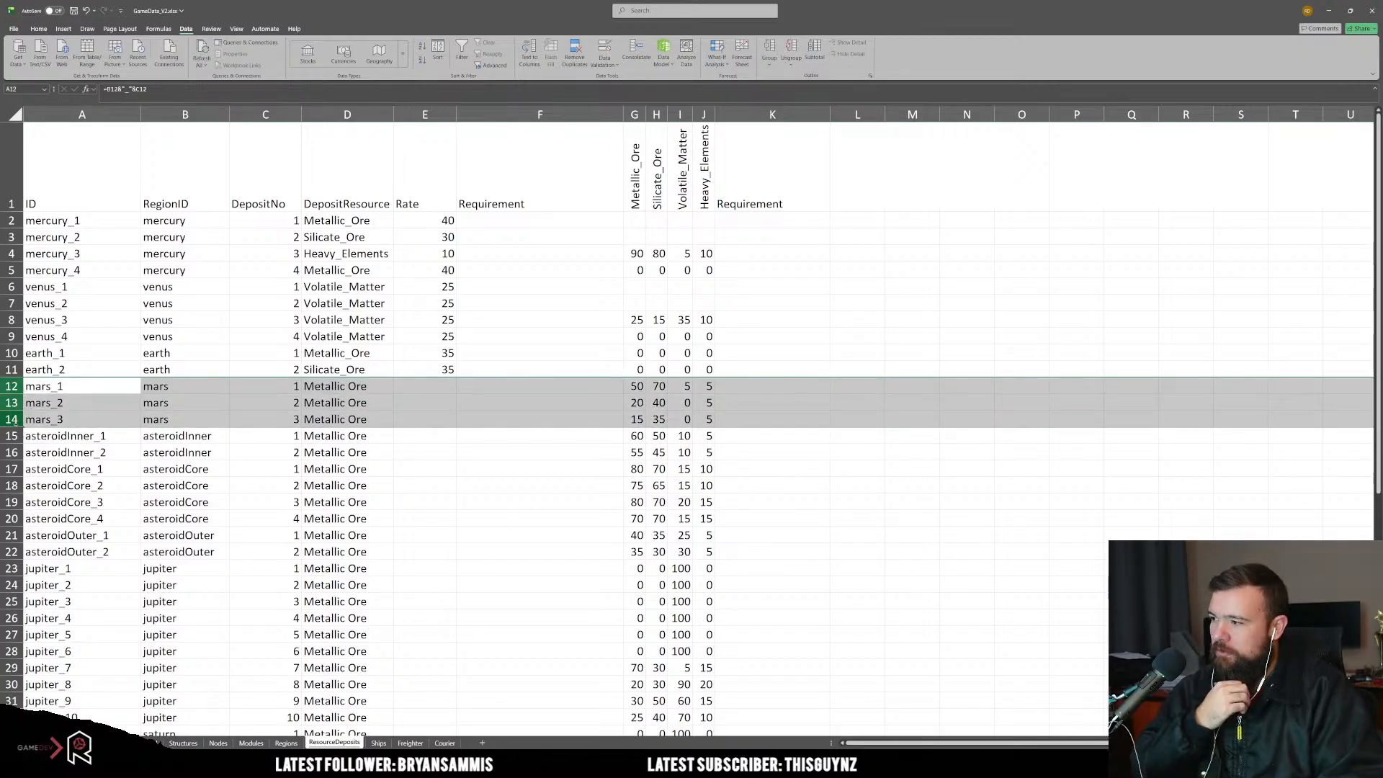
right_click(18, 423)
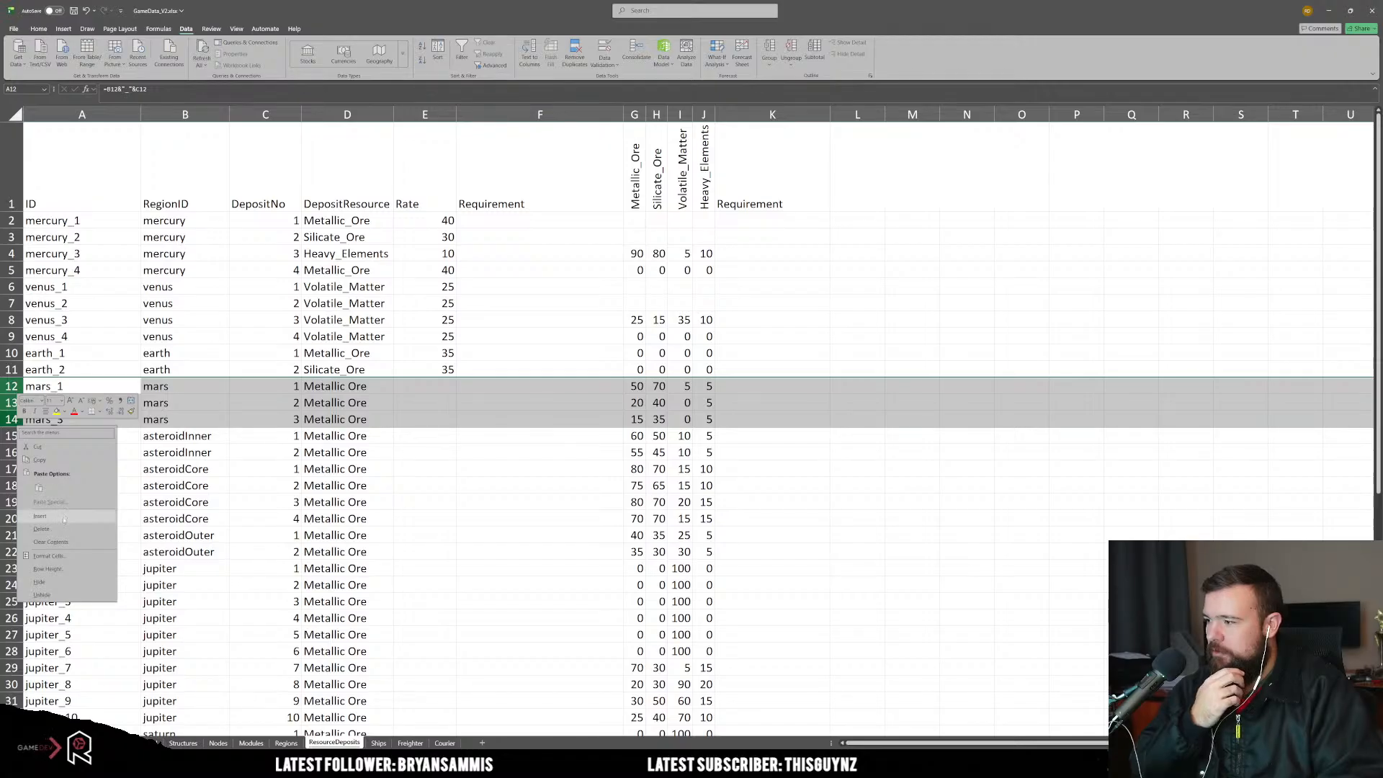
left_click(40, 516)
Step: Fill the RegionID cells of the three new blank rows with mars
left_click(68, 436)
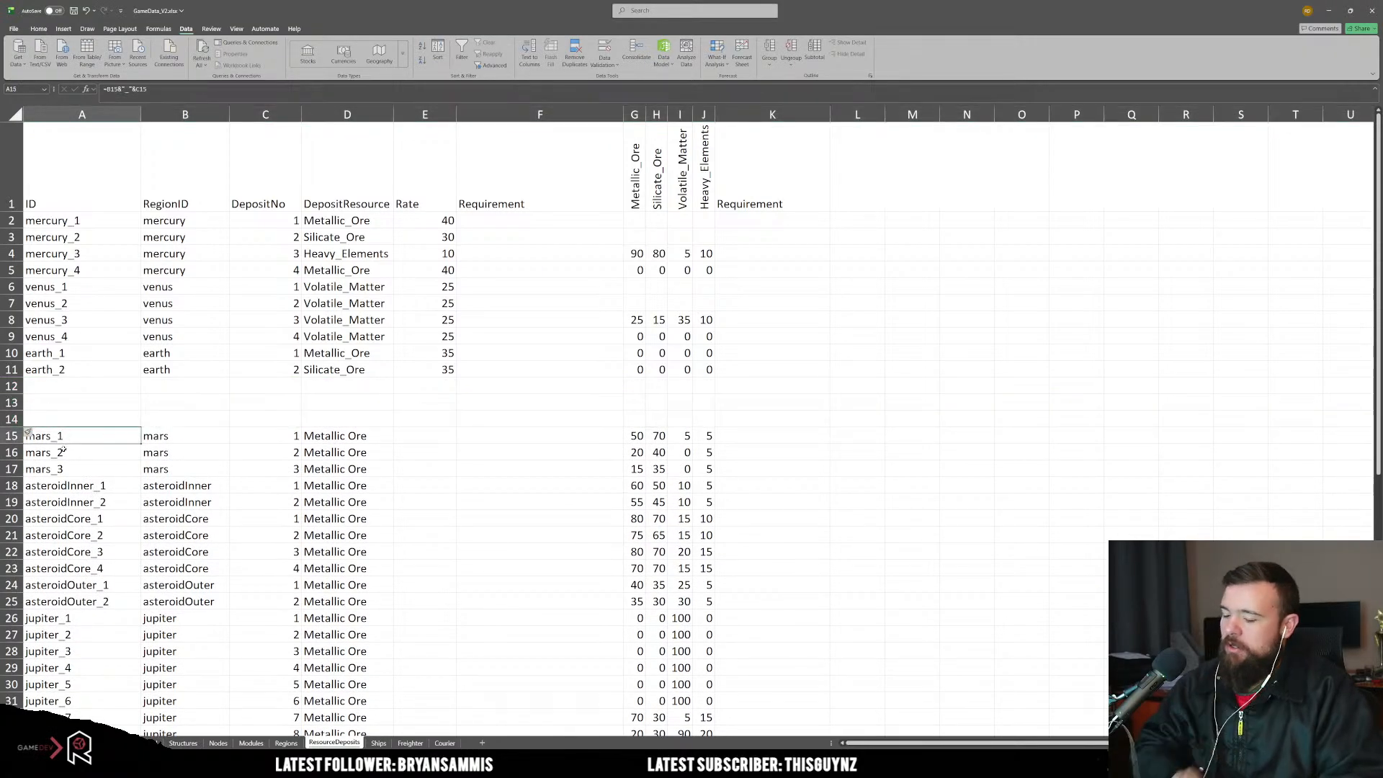
key("ctrl+c")
left_click(87, 387)
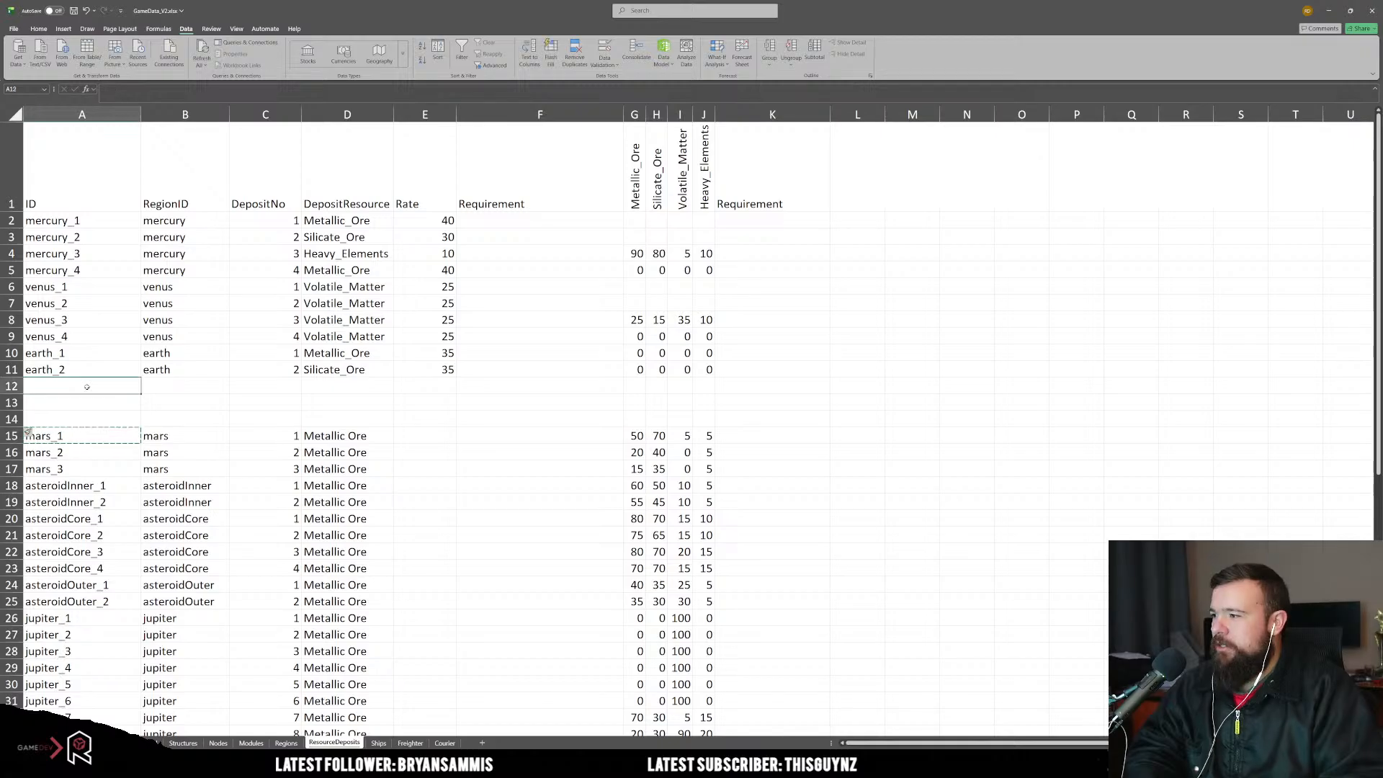
left_click(162, 388)
left_click(162, 441)
key("ctrl+c")
left_click_drag(176, 387, 177, 419)
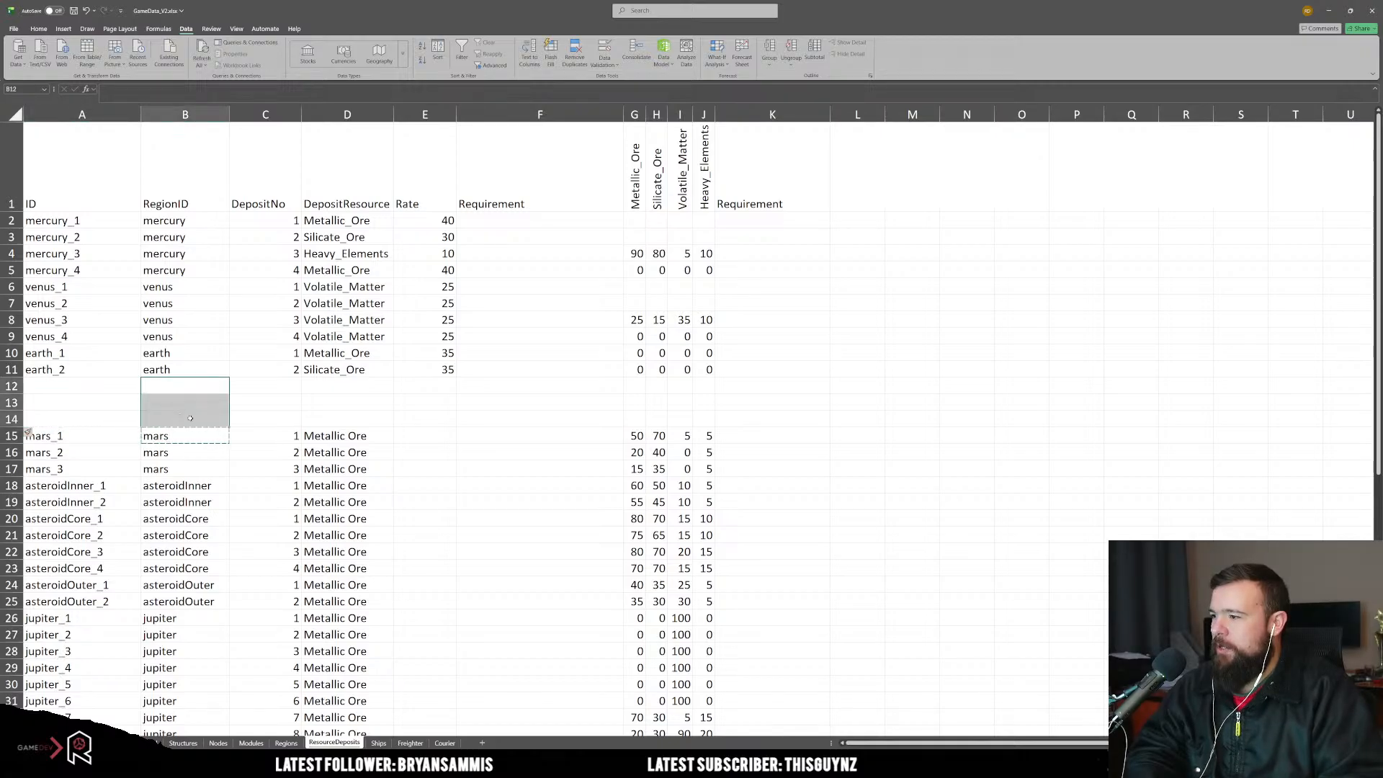
key("ctrl+v")
Step: Number the mars deposits 1 to 6 in the DepositNo column
left_click(276, 385)
type("1")
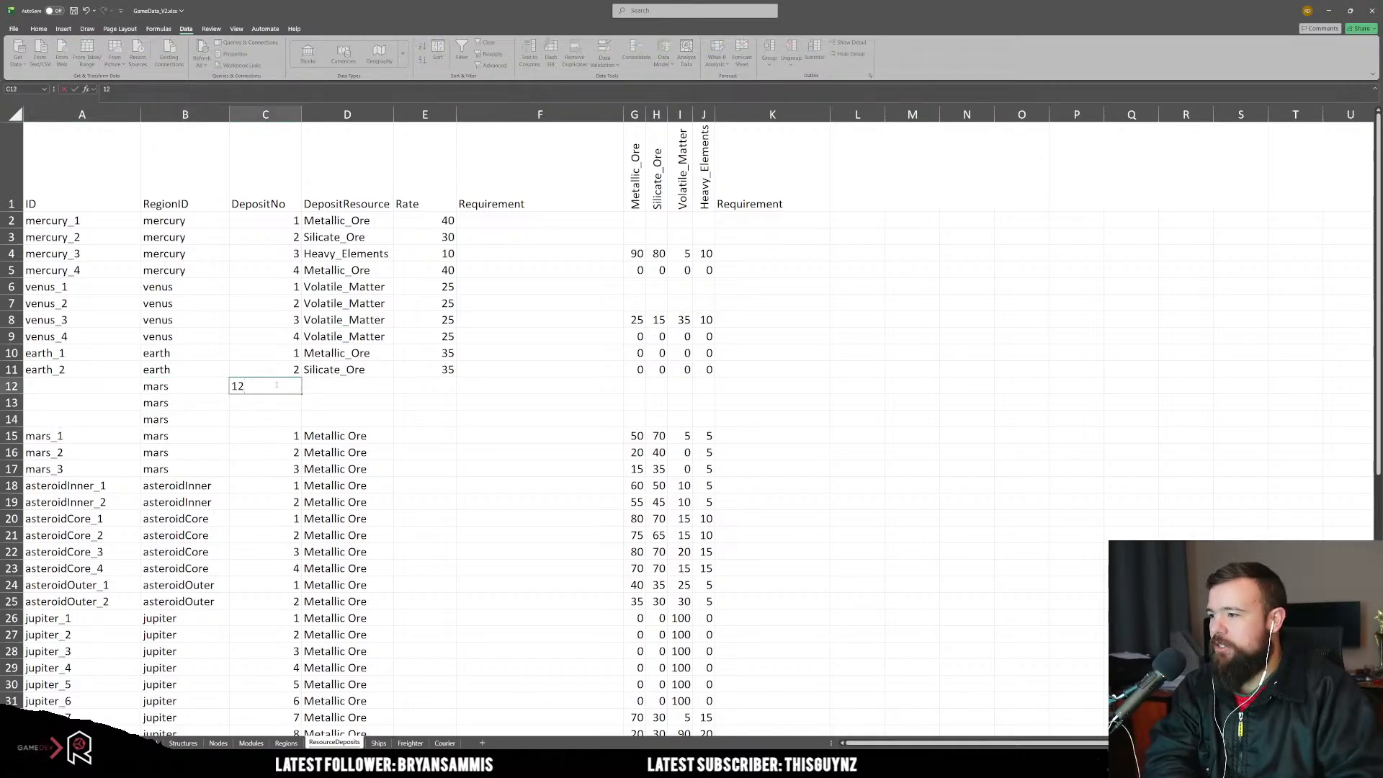
key("Return")
type("2 3 4 5 6")
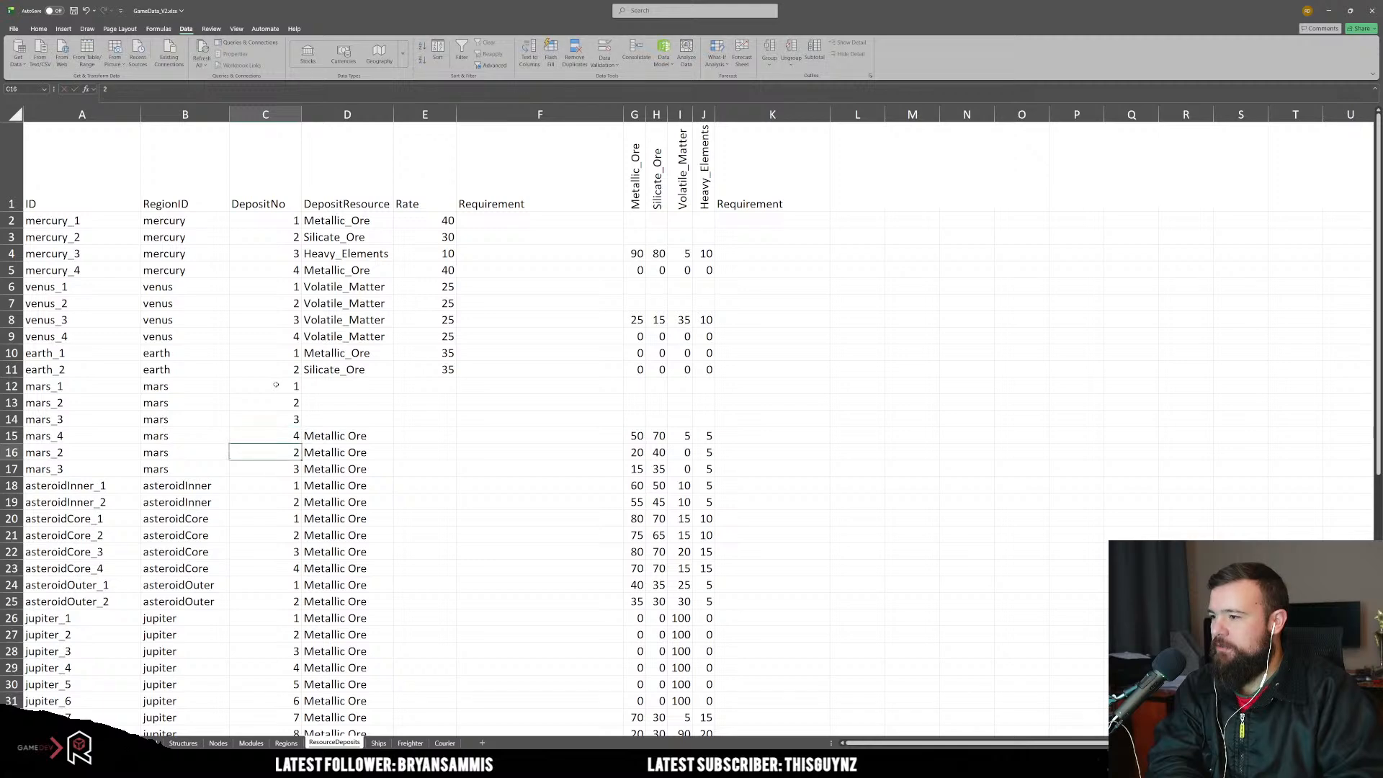
Step: Set the DepositResource of mars_1 to Metallic_Ore, mars_2 to Silicate_Ore and mars_3 to Heavy_Elements
key("Up")
key("Right")
key("Up")
key("Up")
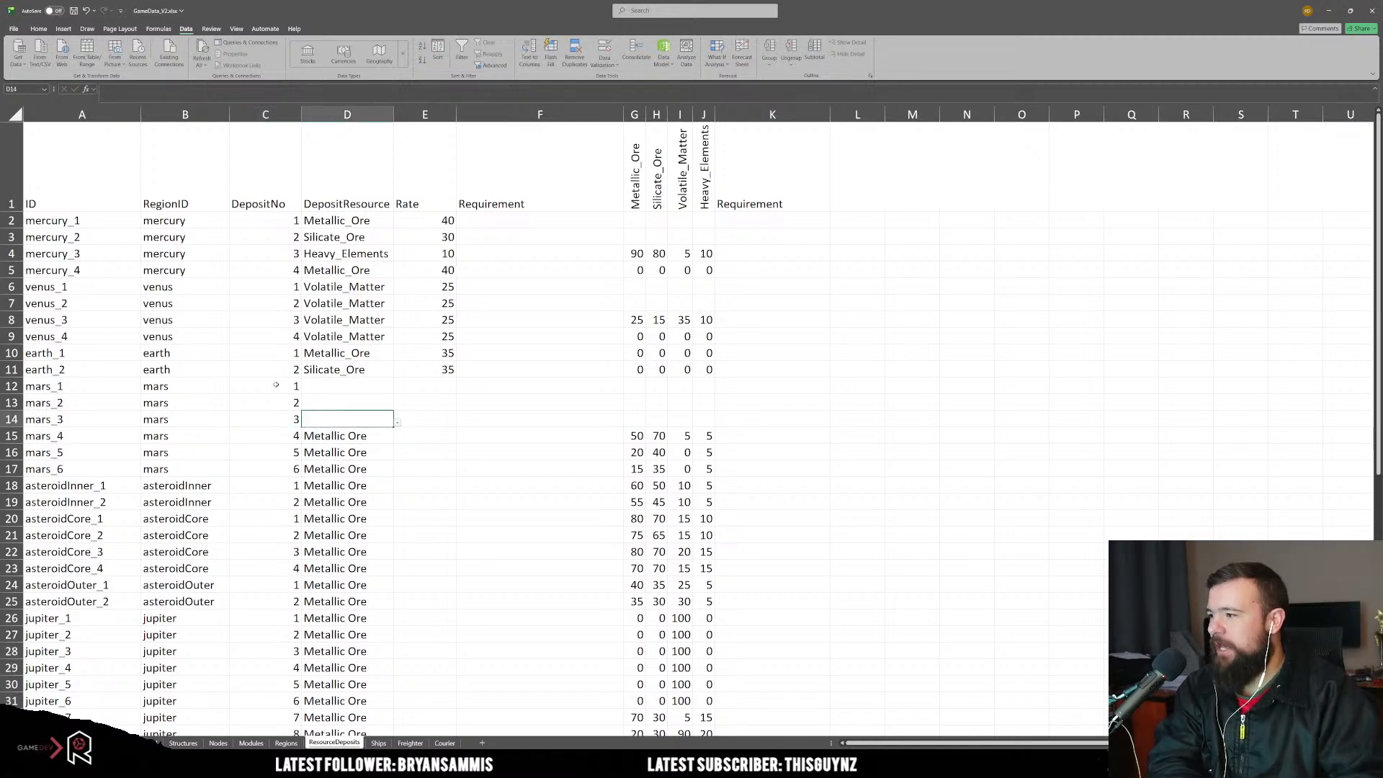
key("Down")
key("Down")
key("Down")
key("Up")
key("Up")
key("Up")
key("Up")
key("Up")
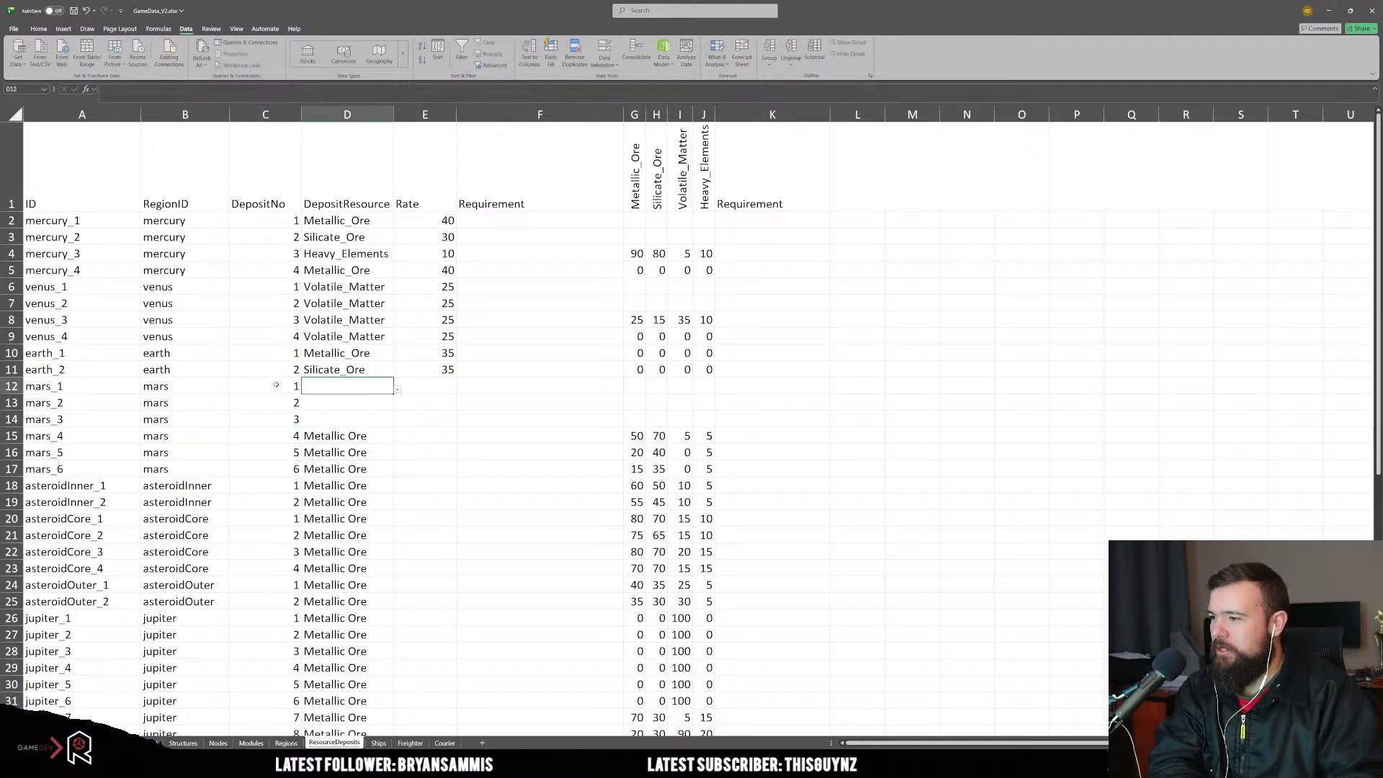
type("Metallic_Ore")
key("Return")
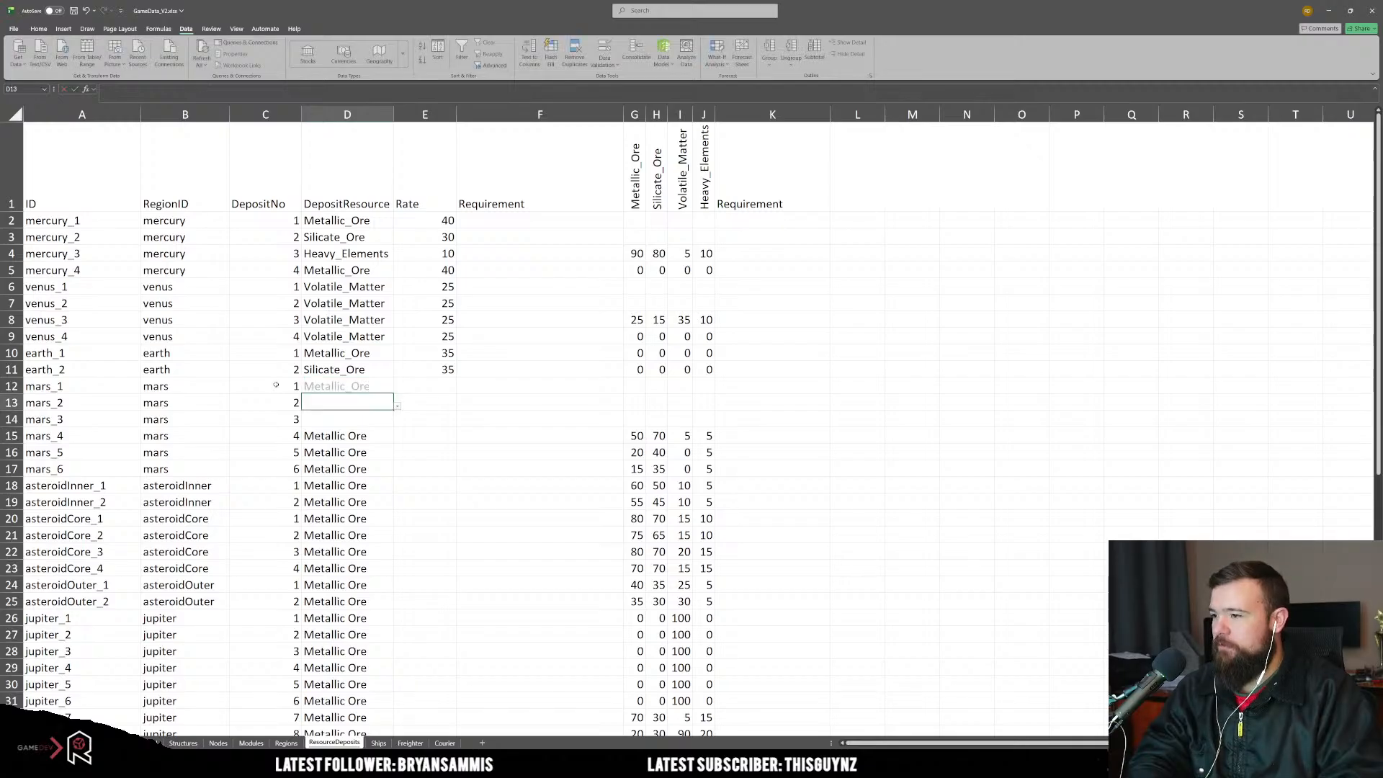
type("Silicate_Ore")
key("Return")
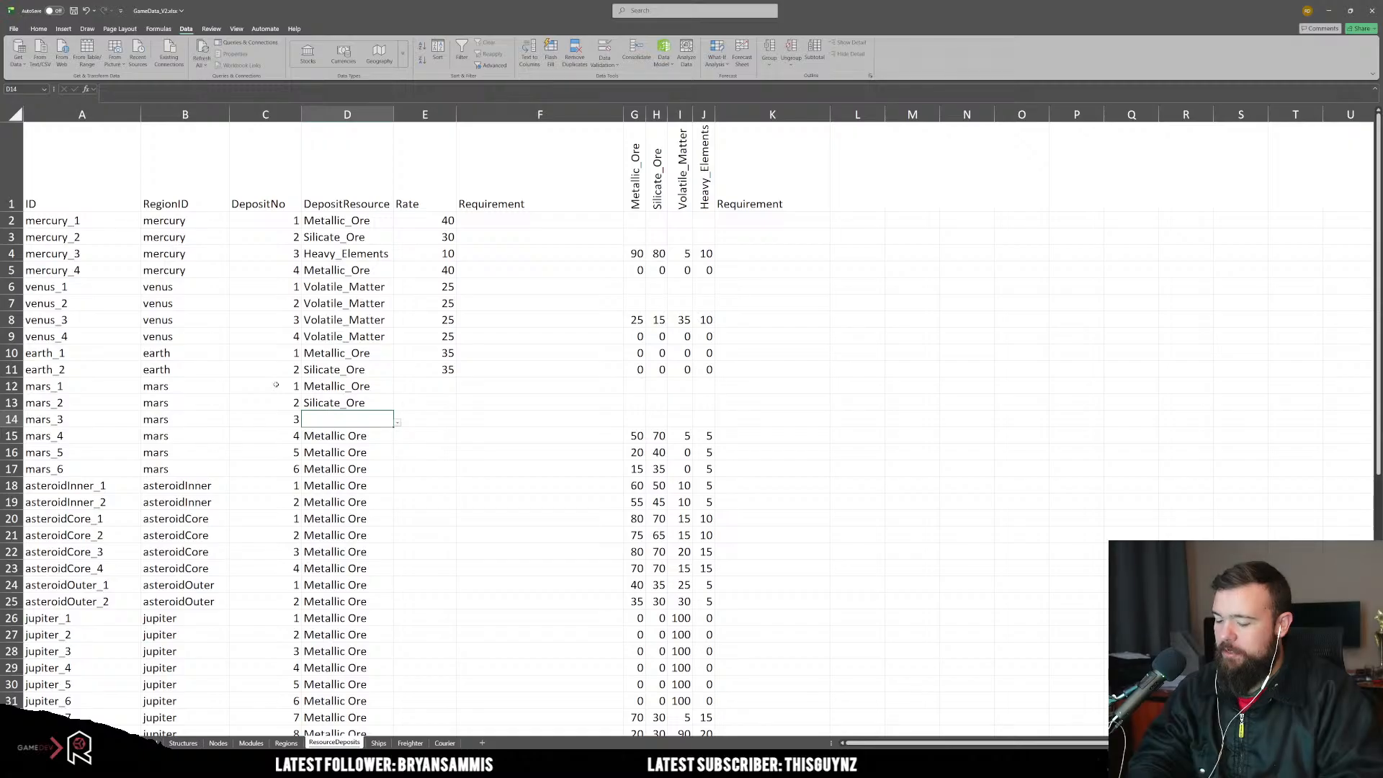
type("Heavy_Elements")
key("Return")
key("Up")
key("Right")
key("Up")
key("Up")
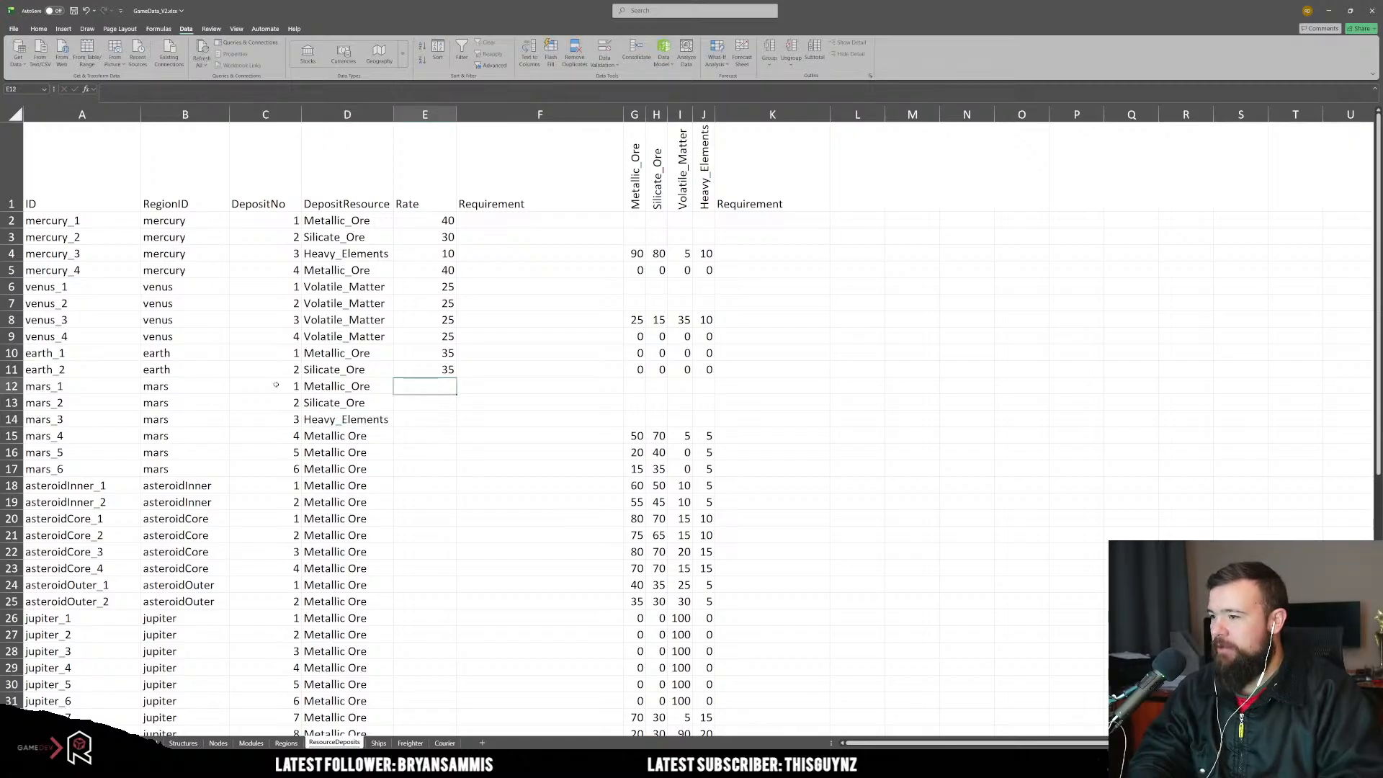
key("Up")
key("Down")
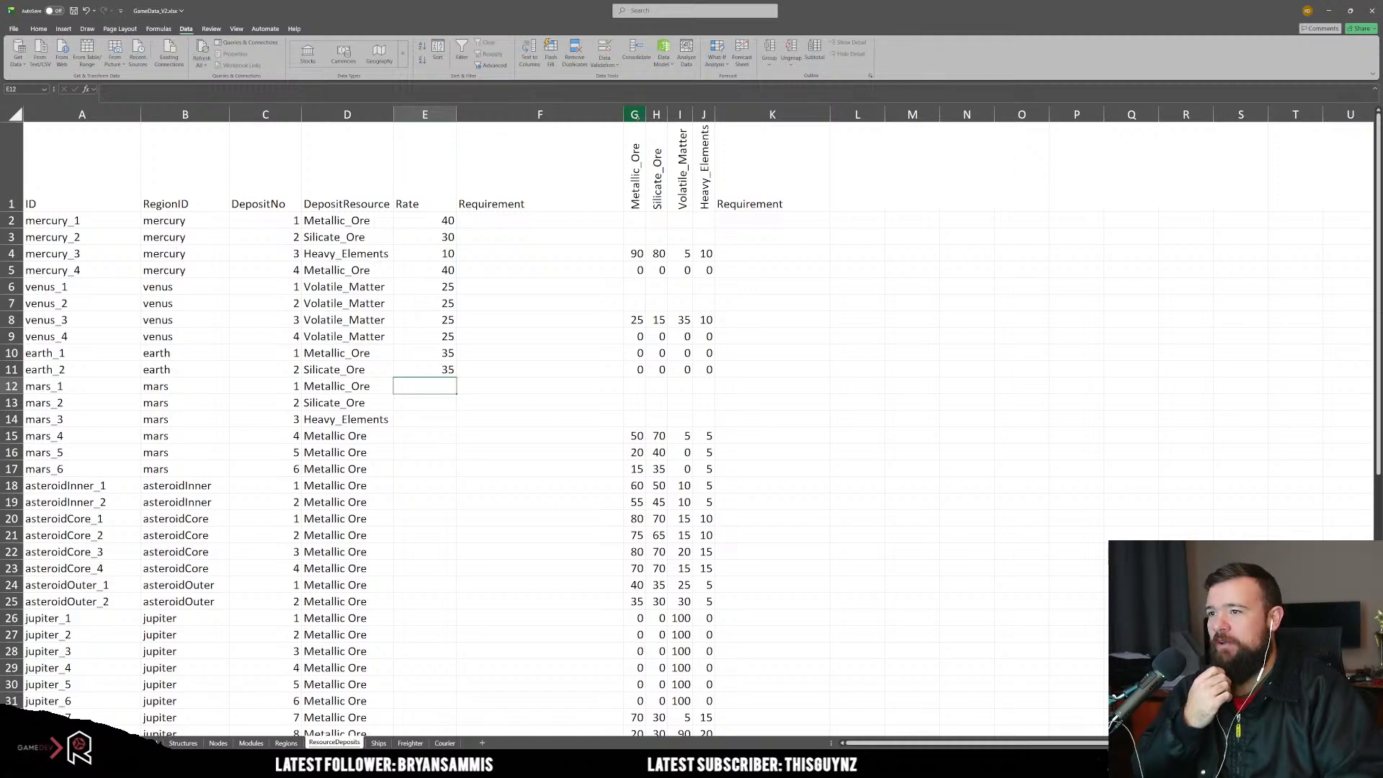
Step: Insert a blank column between the Requirement and Metallic_Ore columns
right_click(635, 117)
left_click(666, 211)
left_click(721, 255)
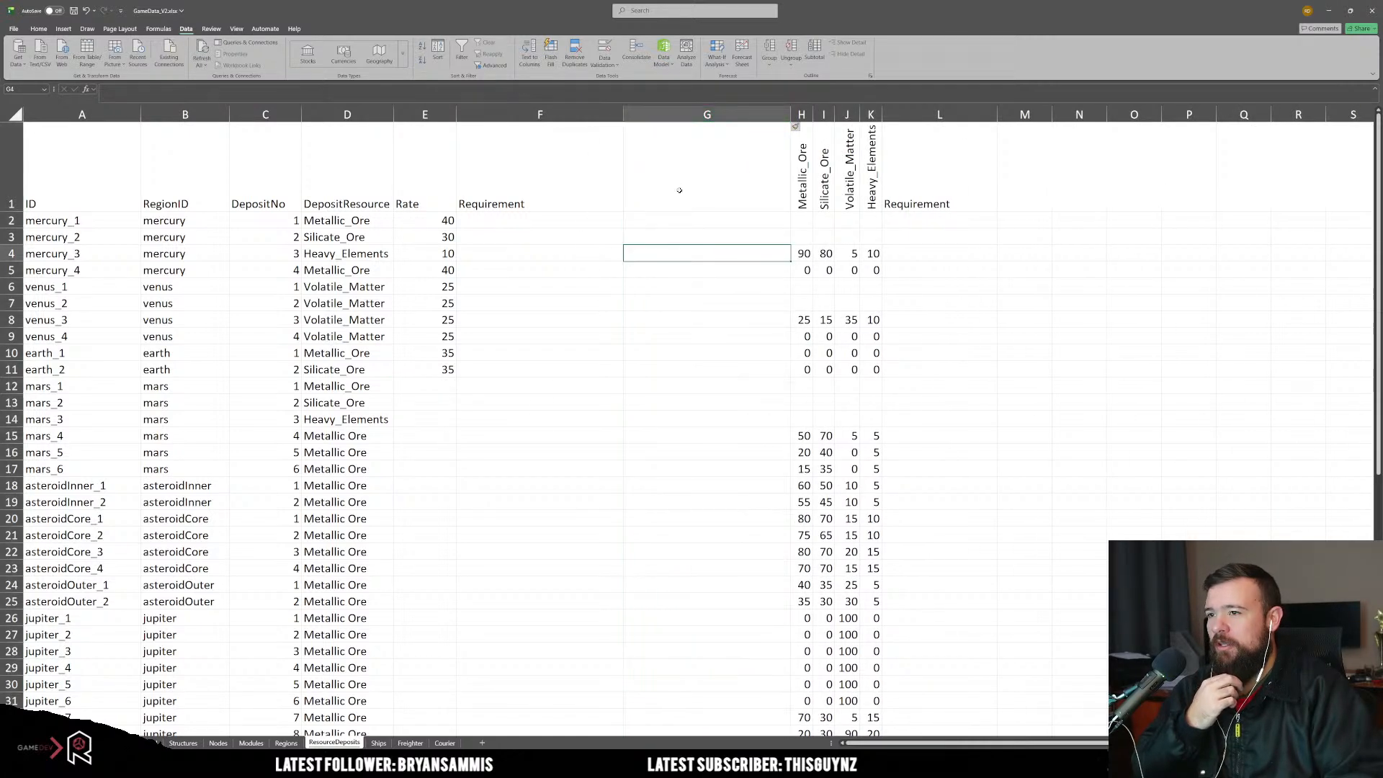
Step: Enter EnergyRequired as the header of the newly inserted column
key("Up")
key("Up")
key("Up")
type("Fuel")
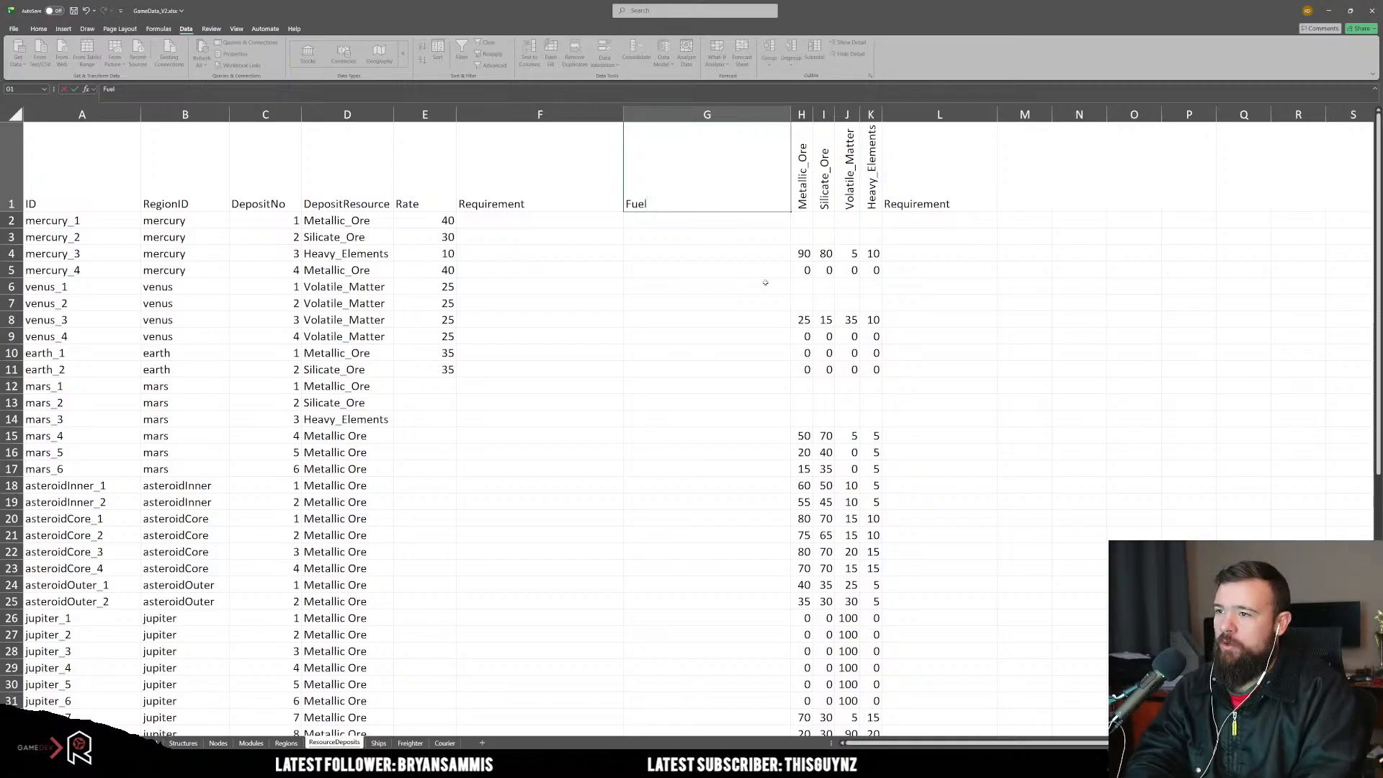
type("Co")
key("BackSpace")
key("BackSpace")
key("BackSpace")
key("BackSpace")
key("BackSpace")
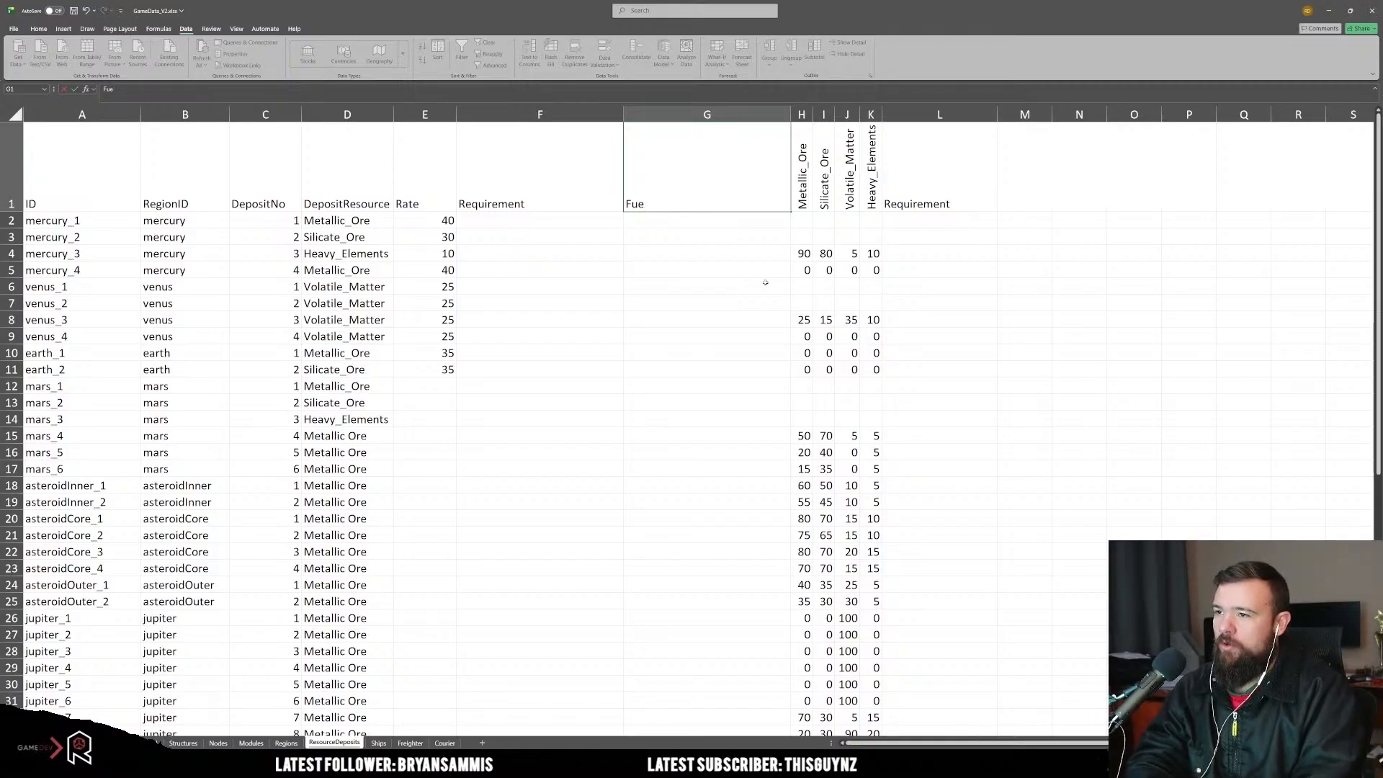
type("Ene")
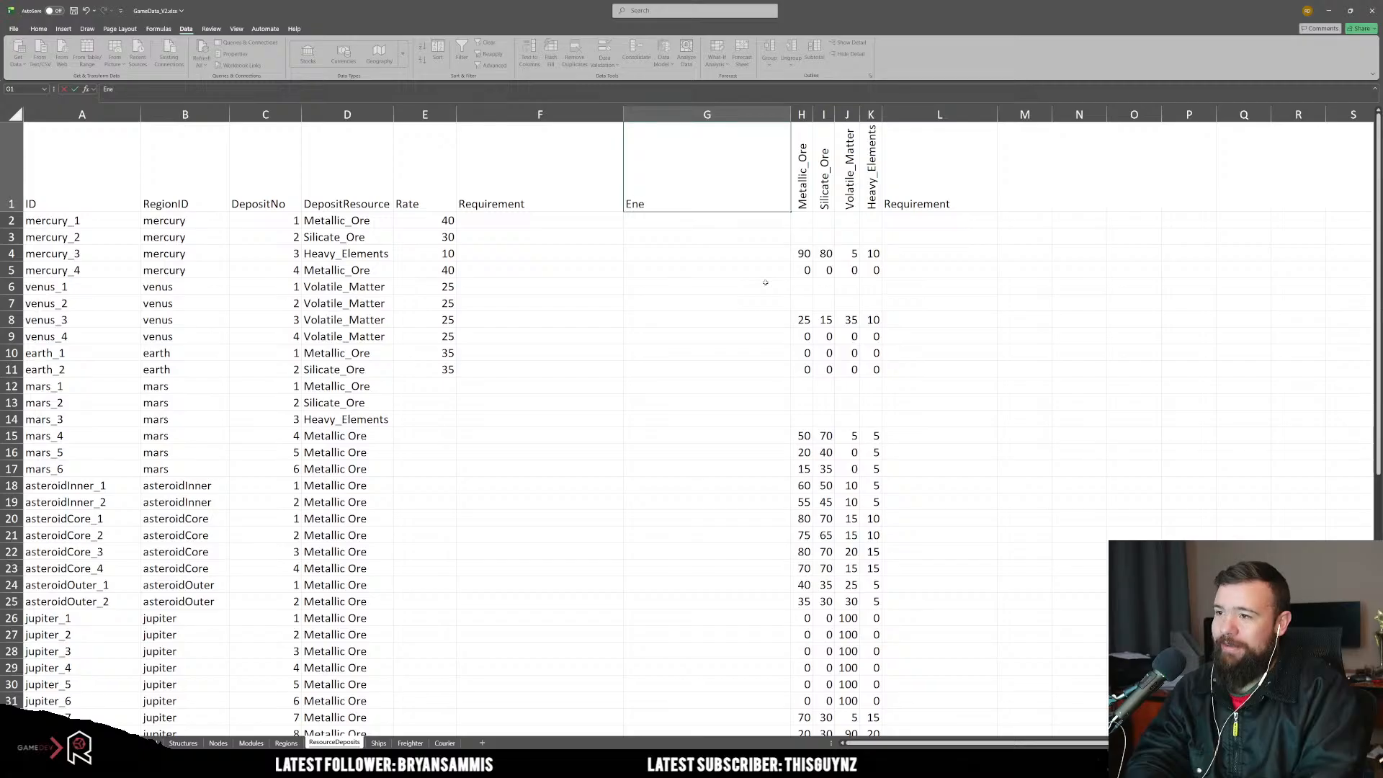
type("rgyRequired")
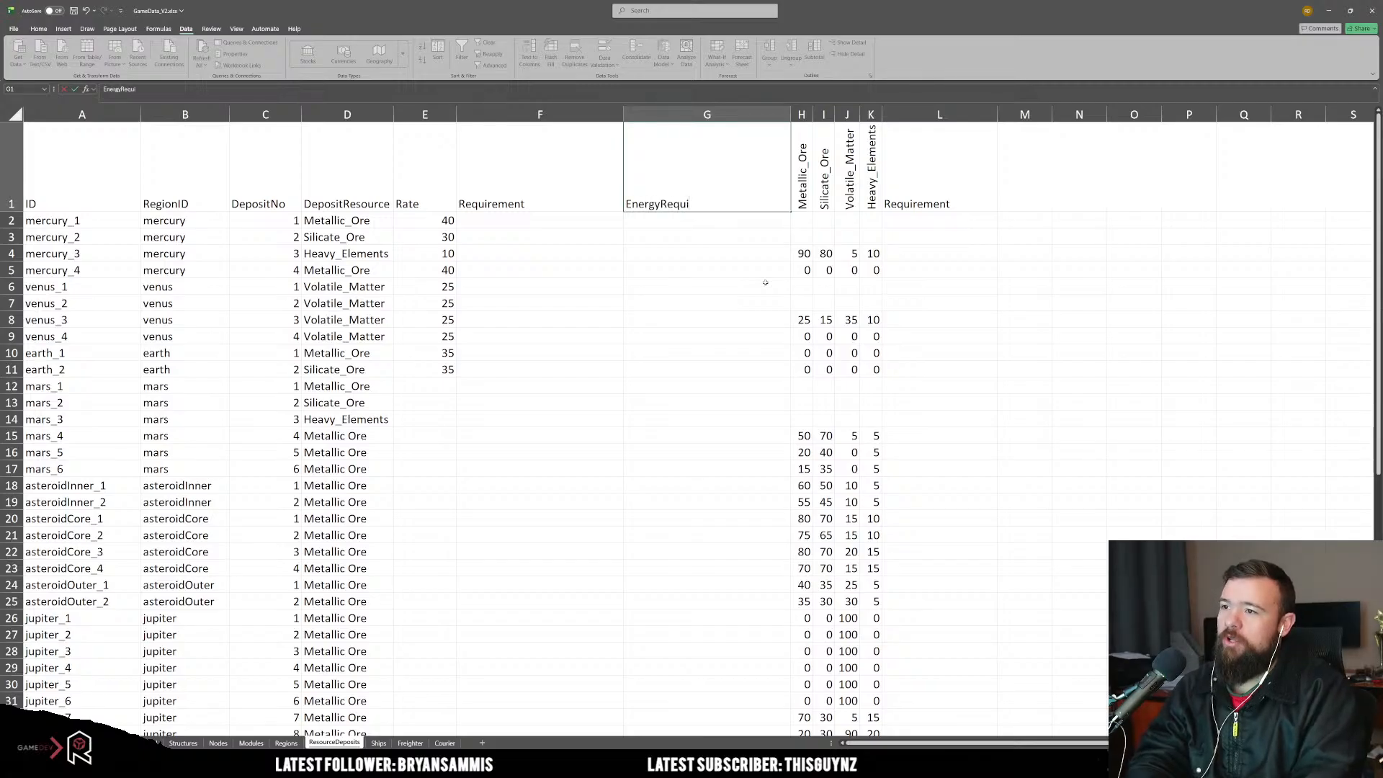
key("Return")
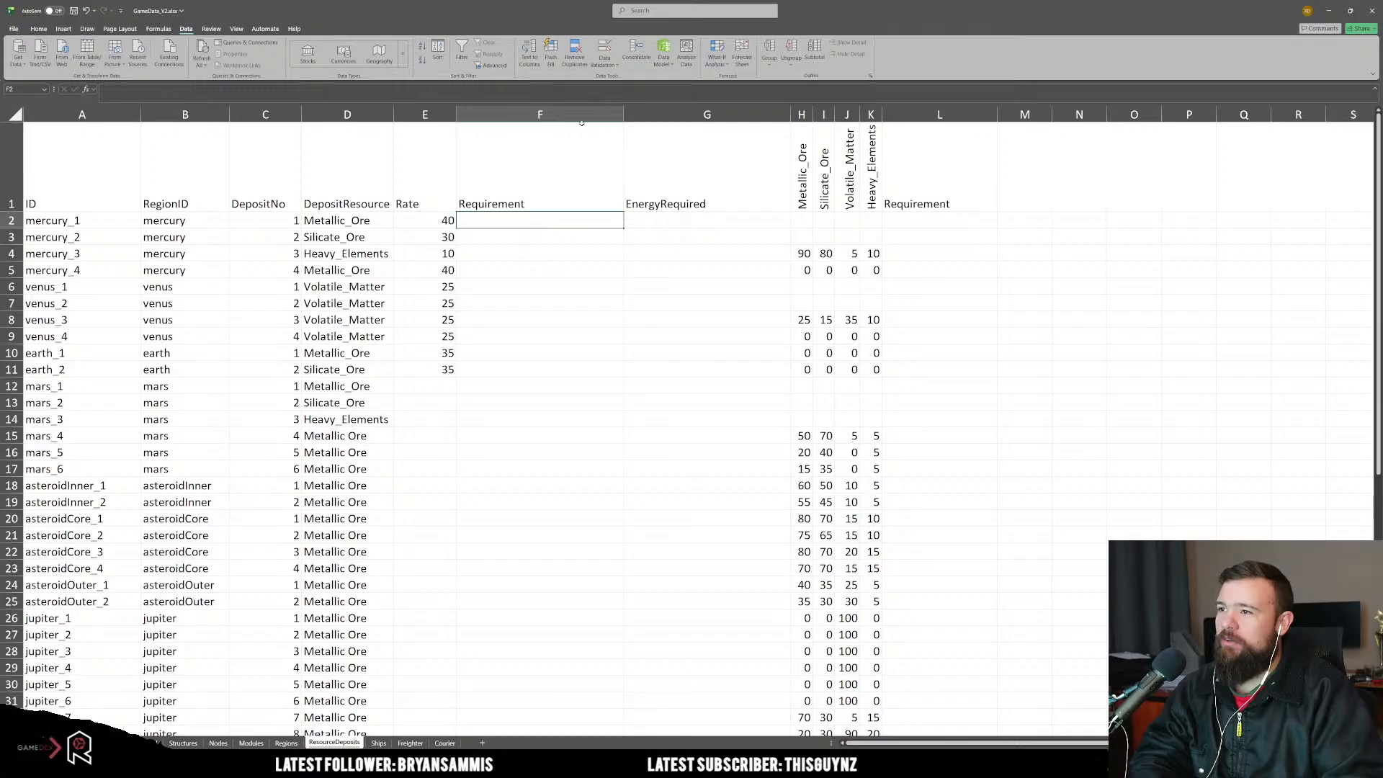
Step: Move the Requirement column from F to G, replacing the EnergyRequired column and leaving column F empty
left_click(541, 113)
left_click_drag(630, 114, 750, 115)
left_click(697, 115)
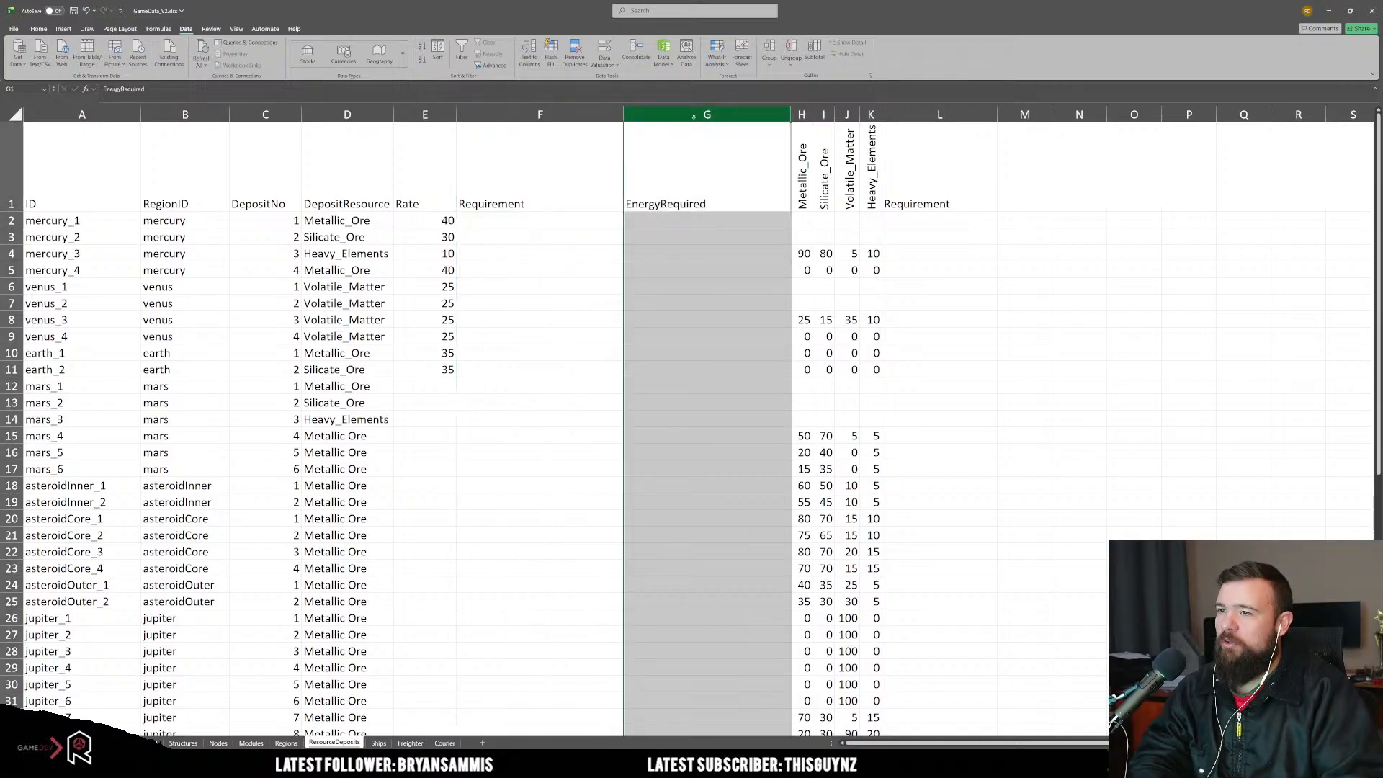
left_click(599, 181)
left_click(492, 115)
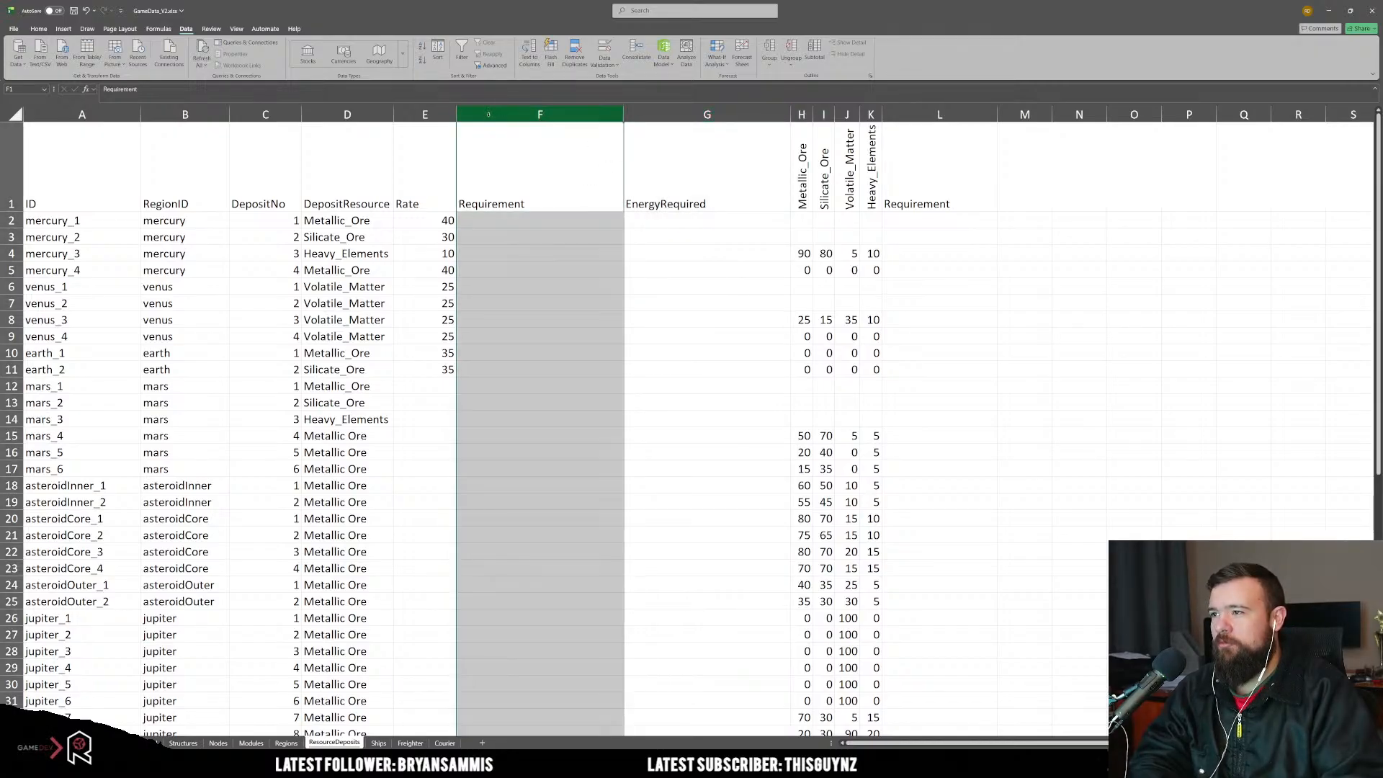
left_click(612, 188)
left_click(617, 115)
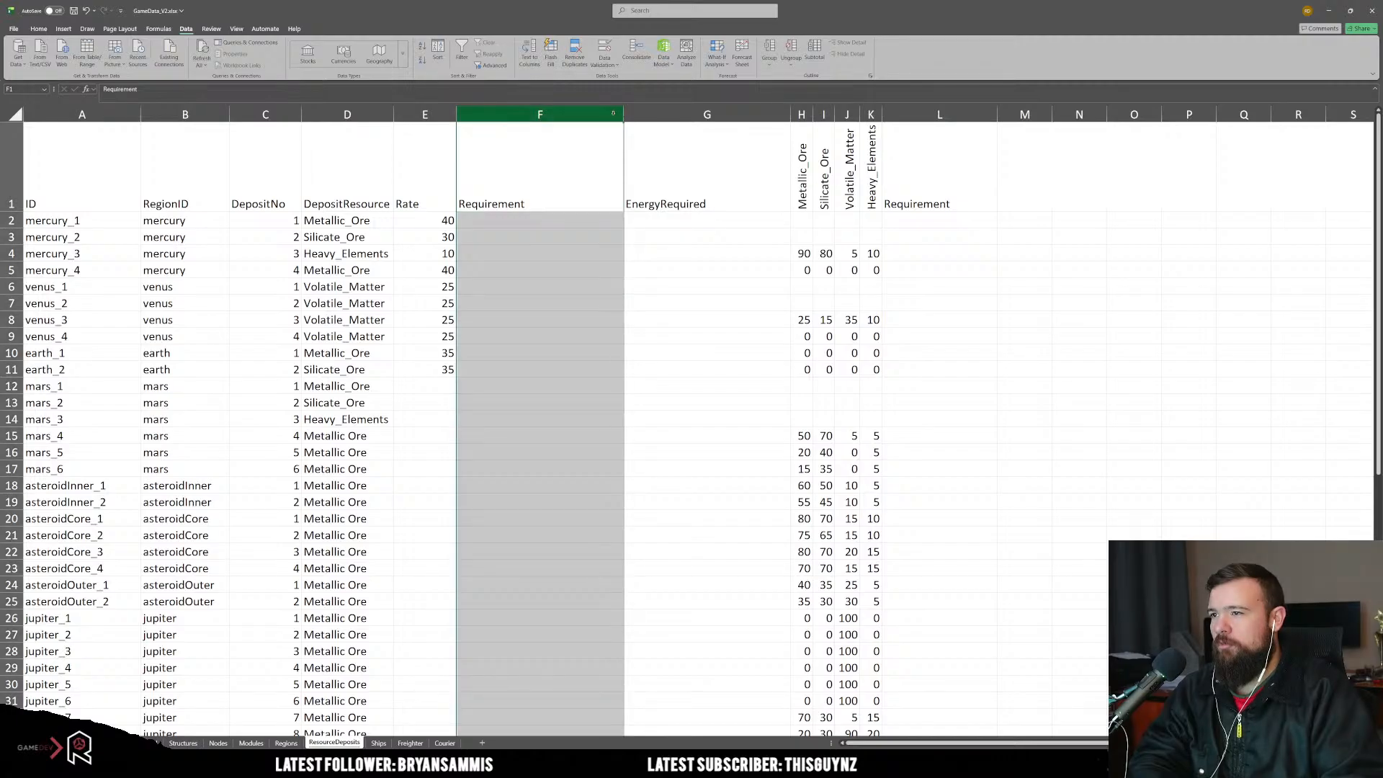
left_click_drag(607, 124, 750, 365)
left_click(717, 407)
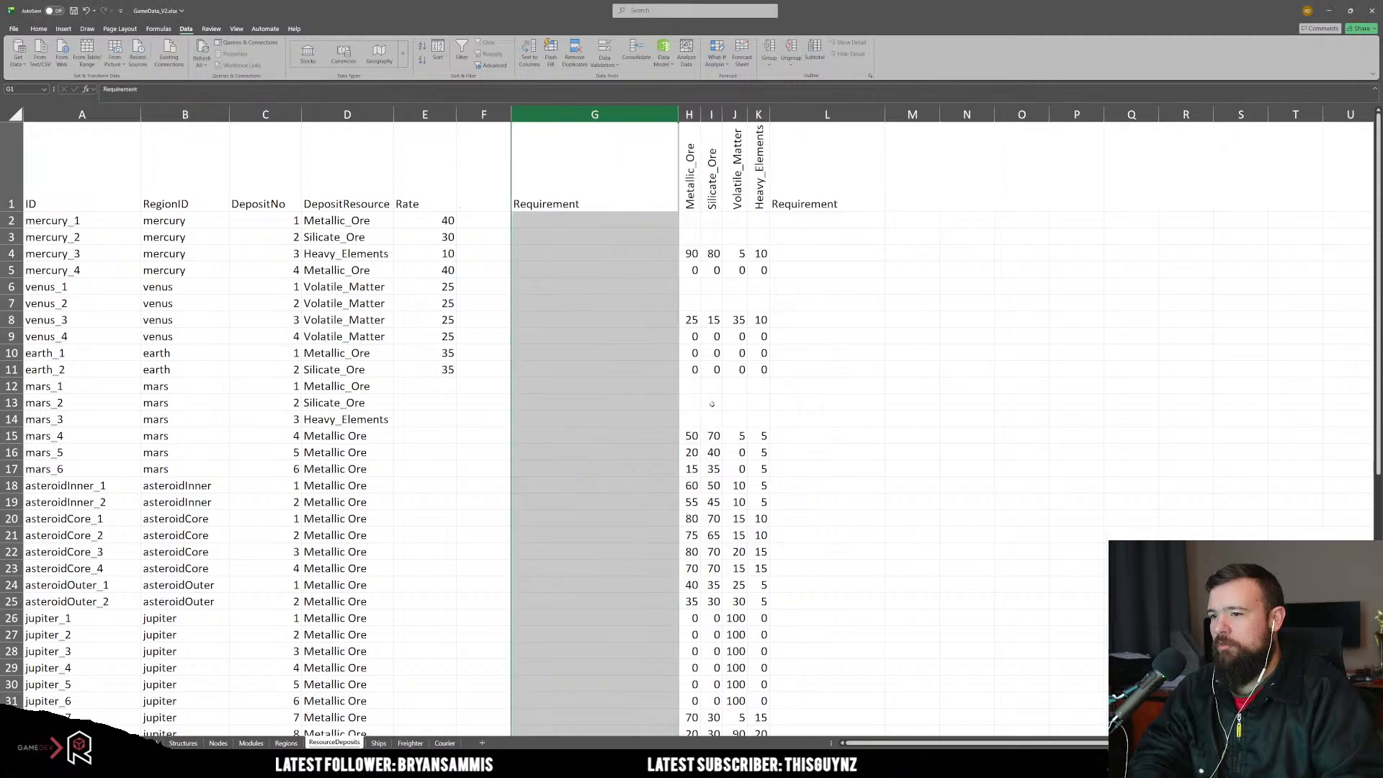
Step: Enter Energy in the header cell of the empty column between Rate and Requirement
left_click(516, 289)
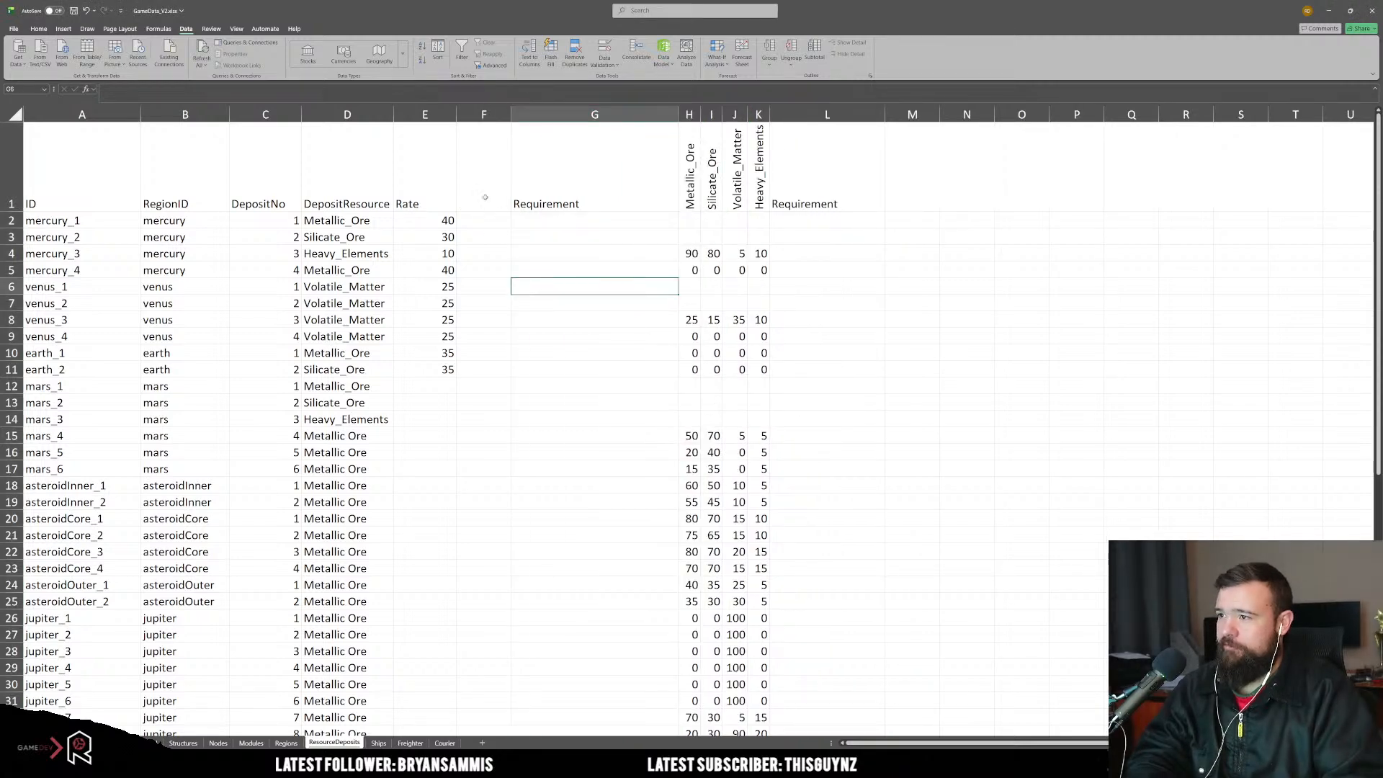
left_click(492, 177)
type("Energy")
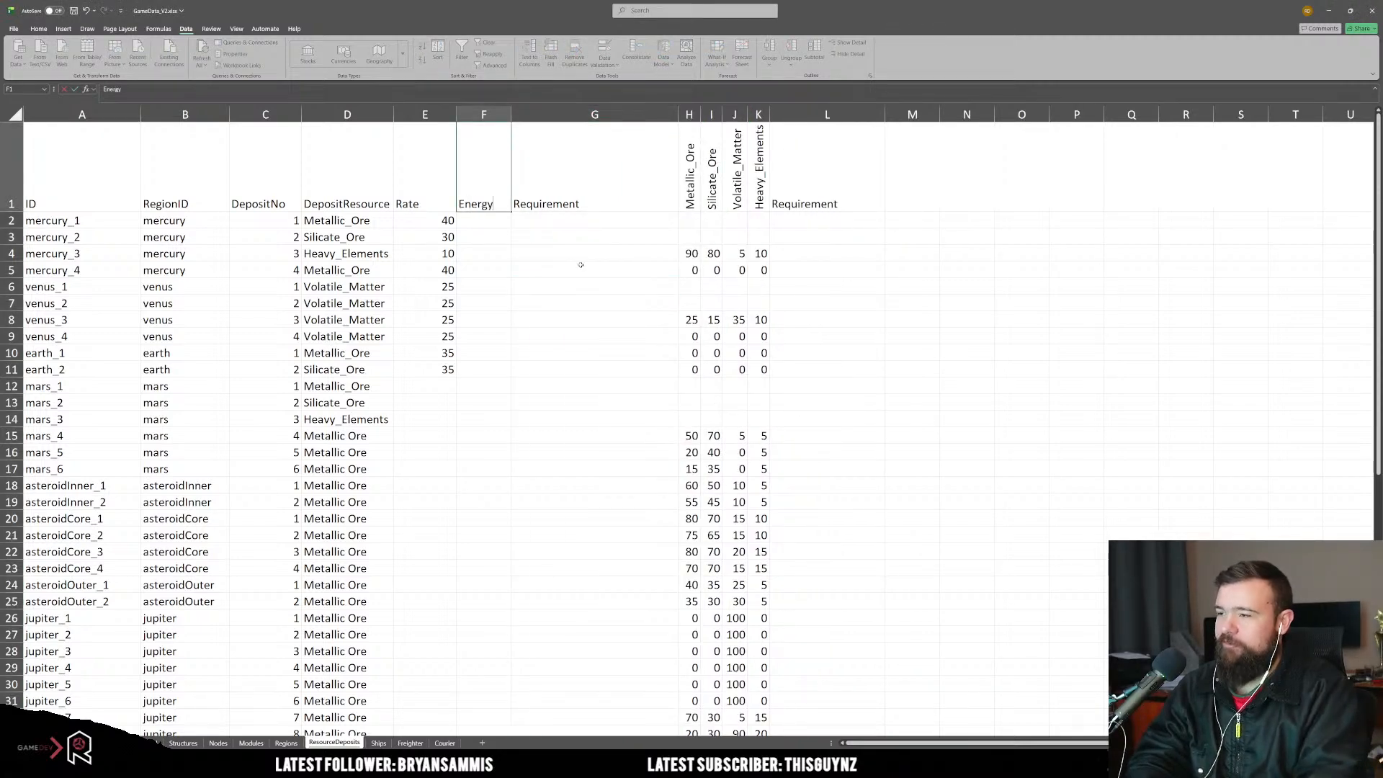
Step: Complete the header in F1 as EnergyRequired and widen its column to fit the text
type("Required")
key("Return")
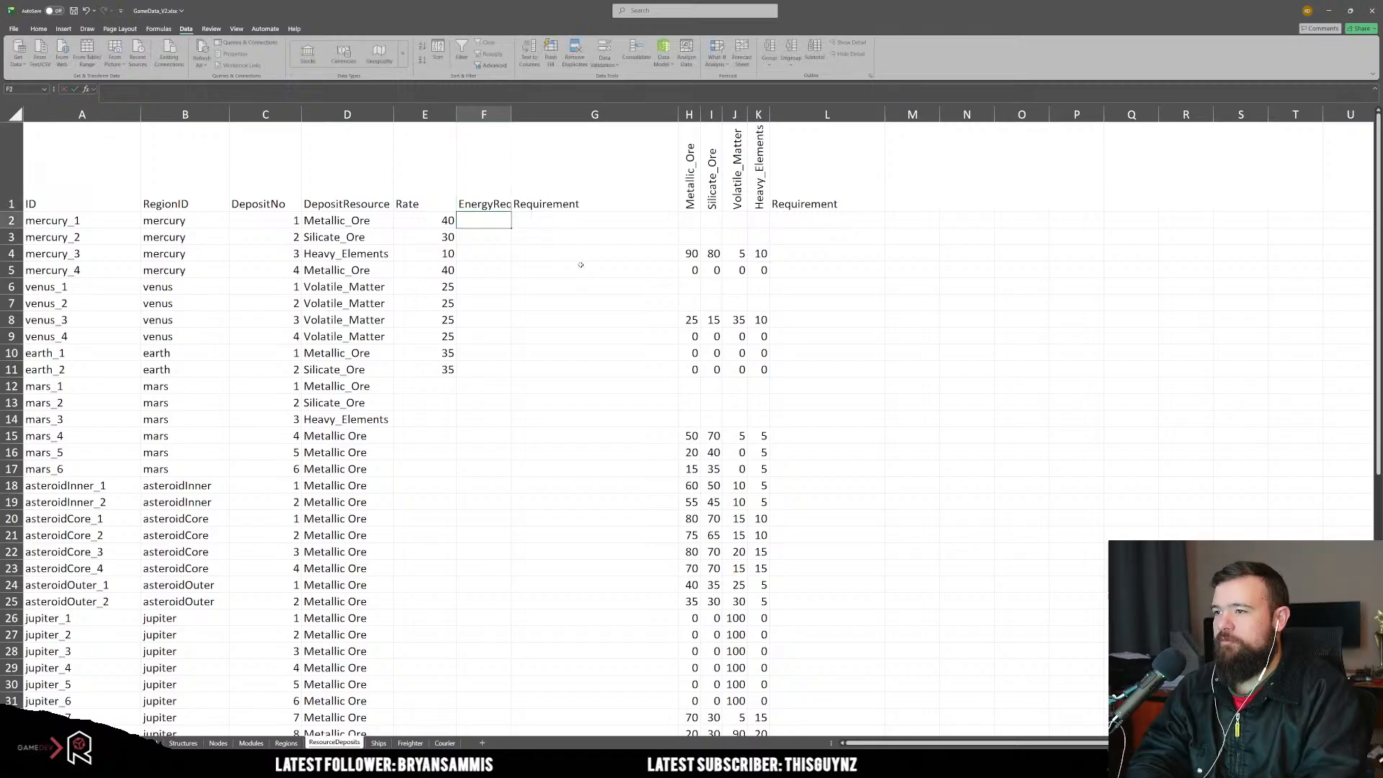
left_click_drag(497, 114, 552, 114)
double_click(511, 115)
left_click(670, 453)
left_click(601, 336)
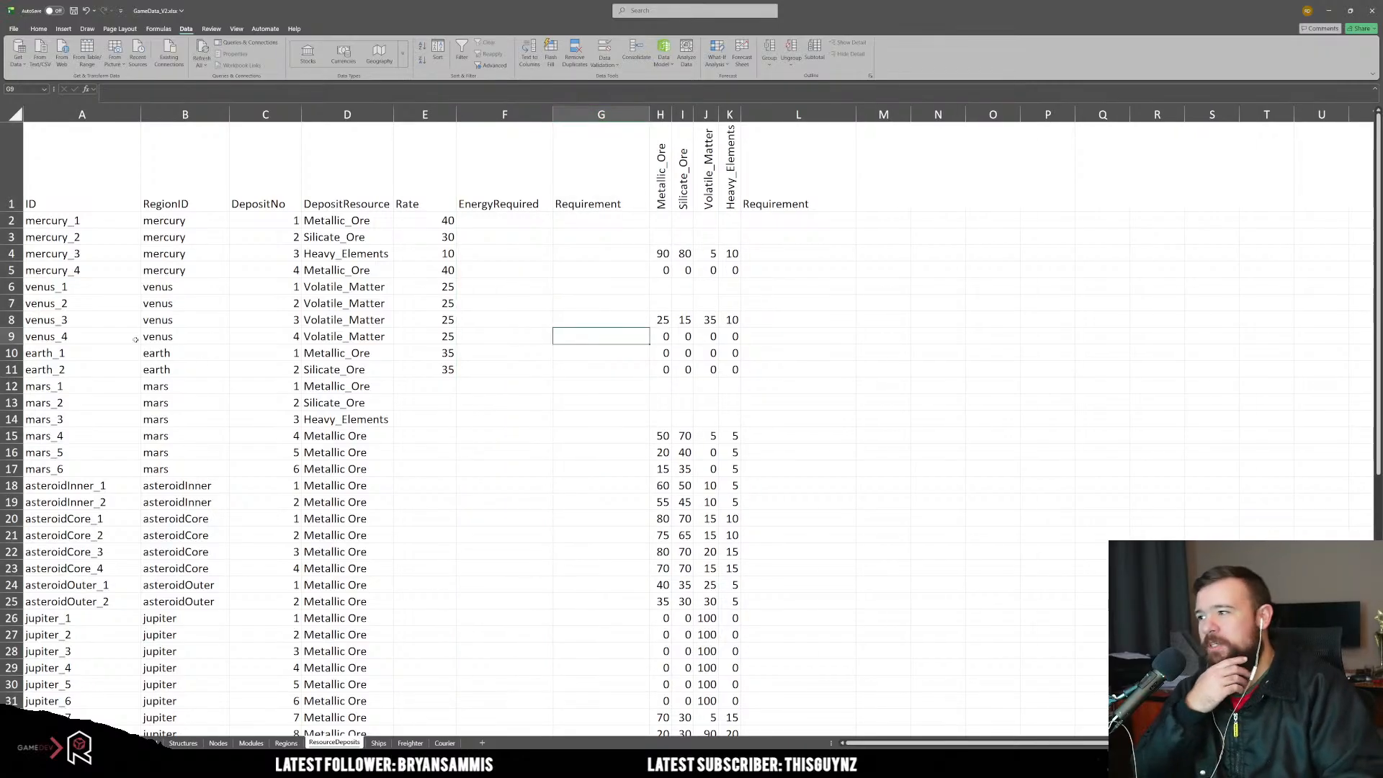
left_click(508, 221)
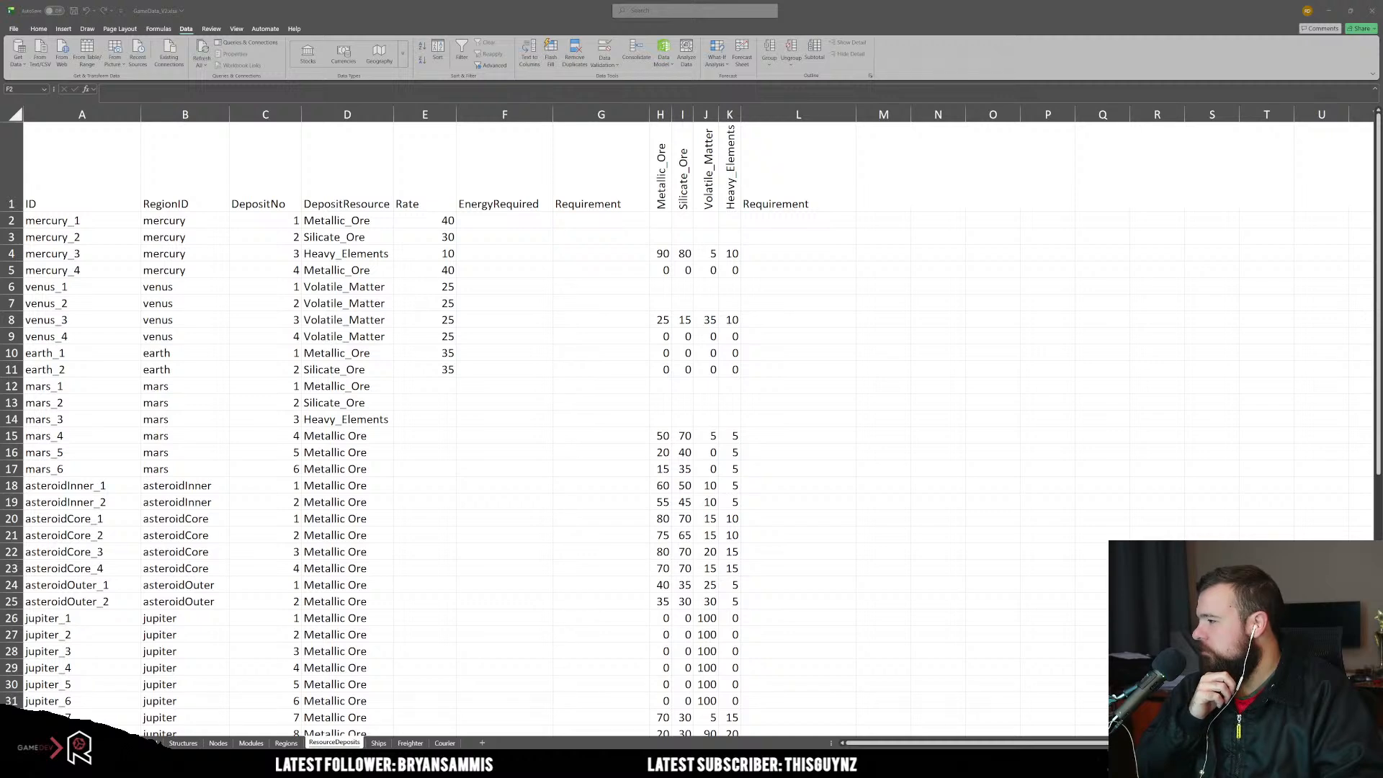
left_click(512, 220)
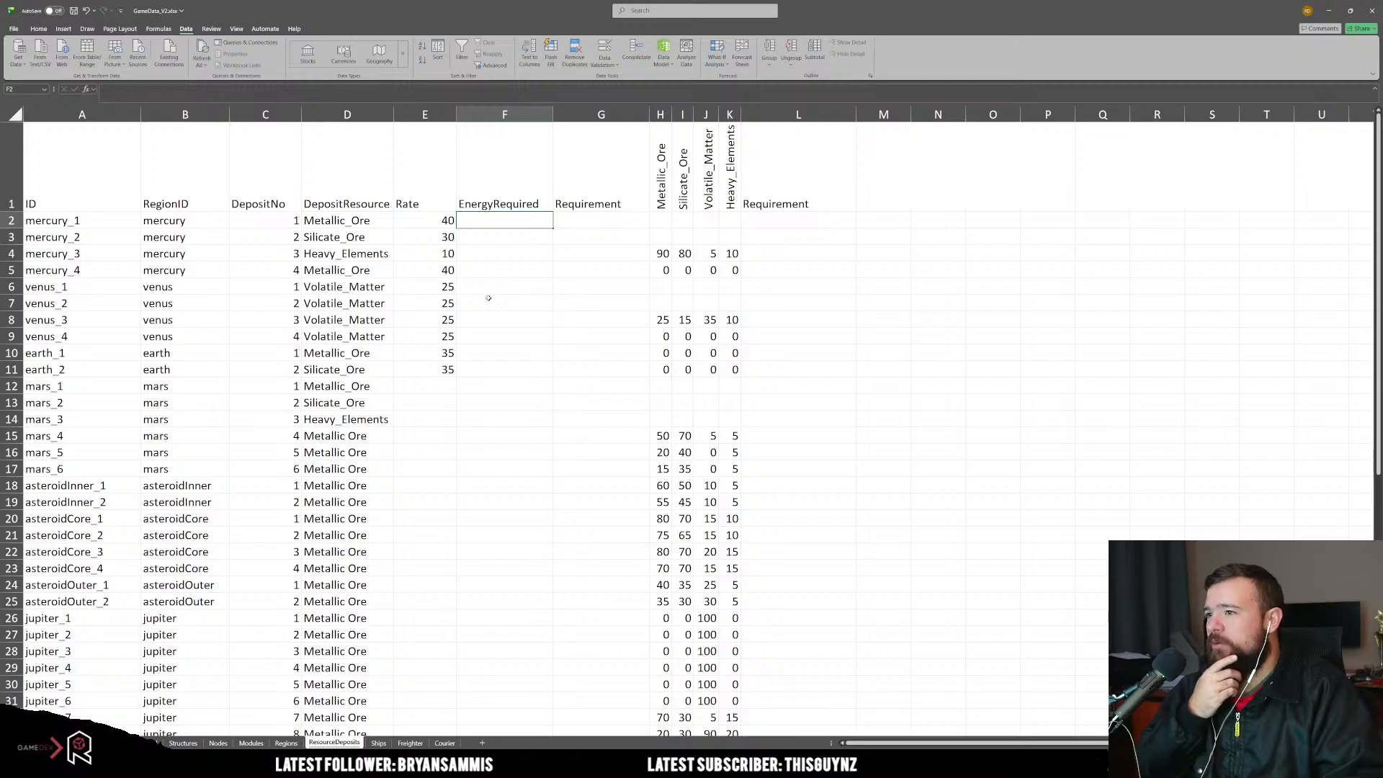
left_click(542, 187)
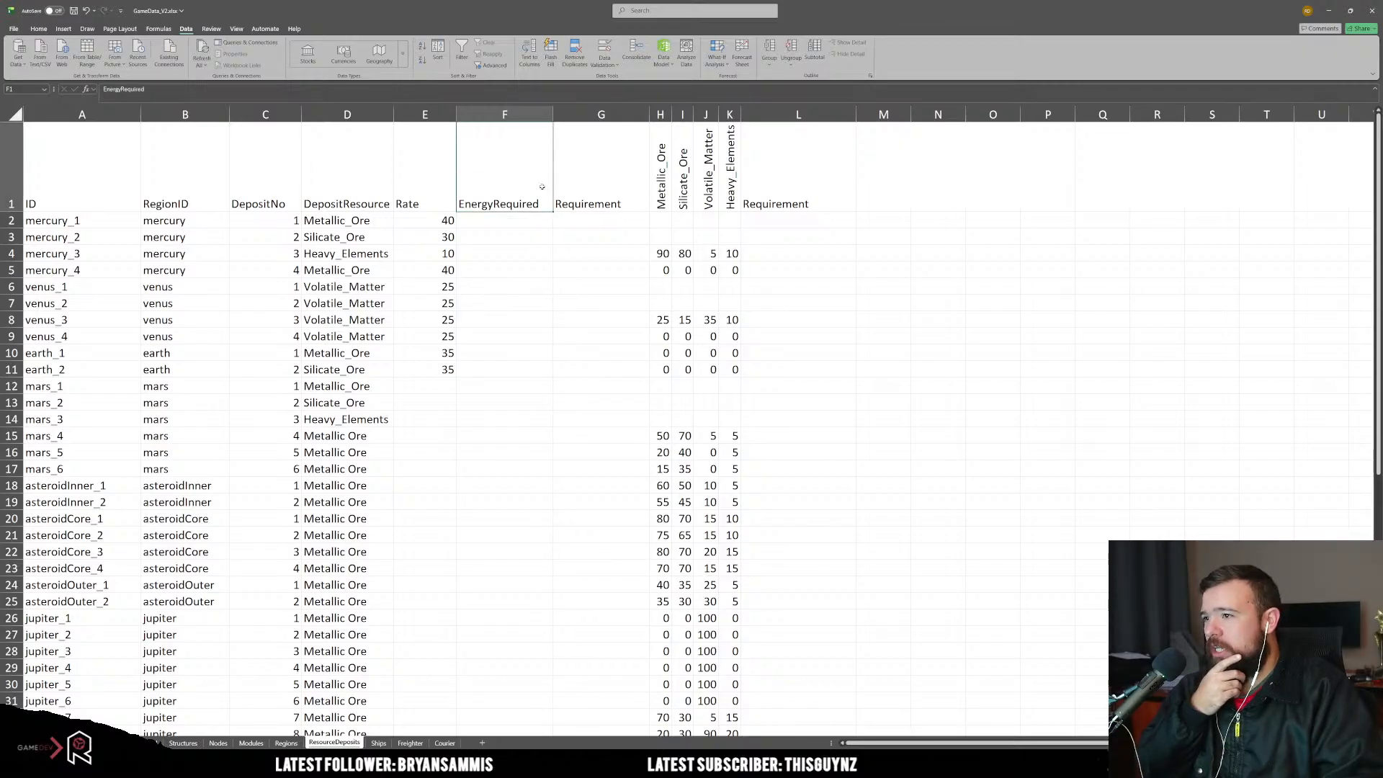
left_click(117, 90)
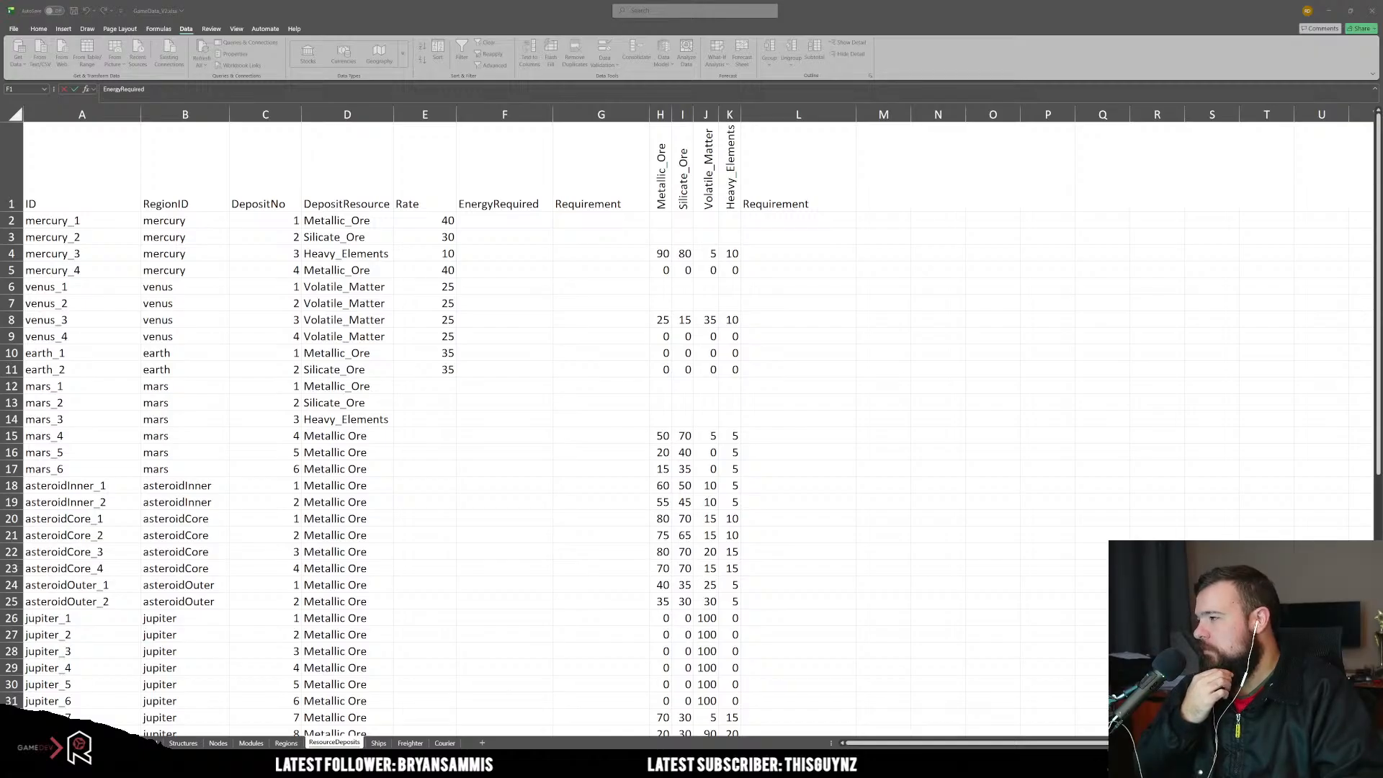
left_click(555, 276)
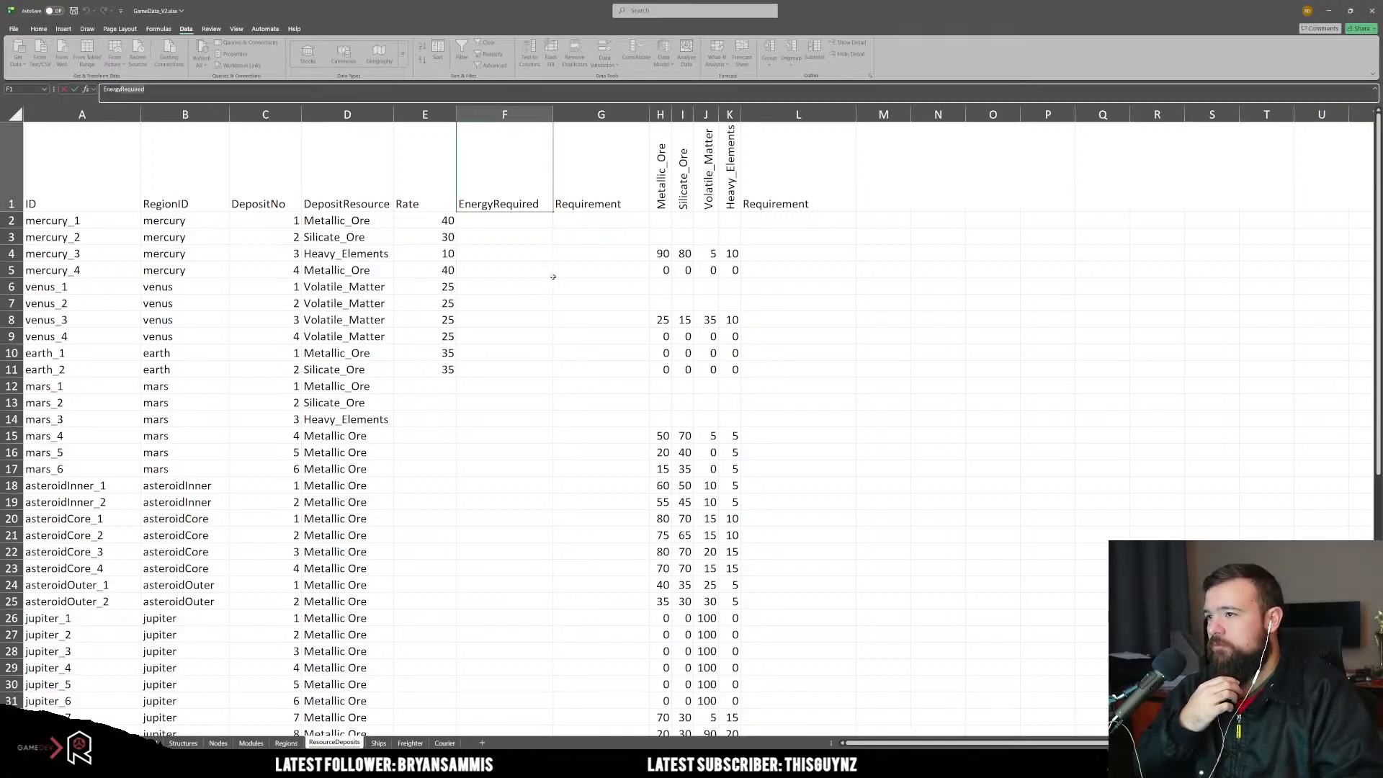
left_click(505, 270)
key("Up")
key("Up")
key("Up")
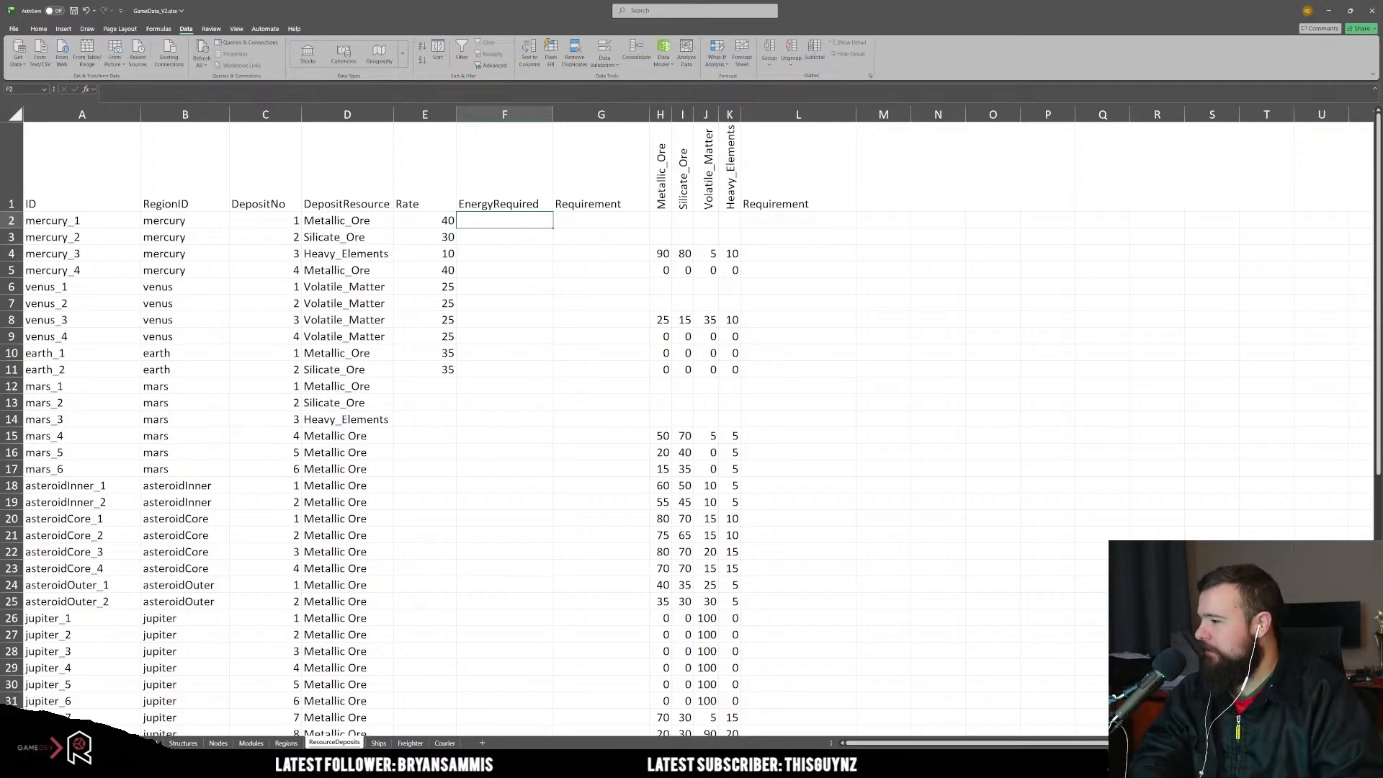
key("alt+Tab")
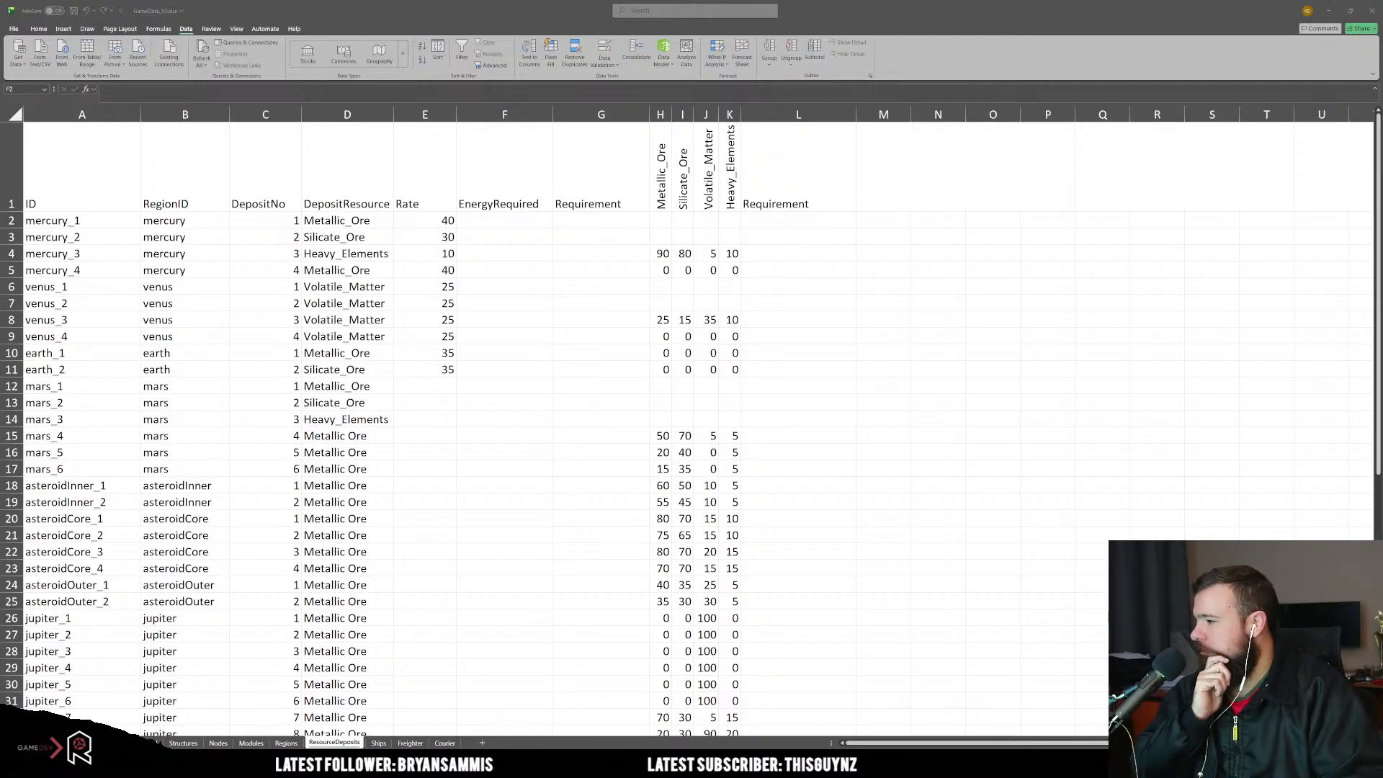
Step: Enter 0.4 as EnergyRequired for all four mercury deposits
left_click(518, 301)
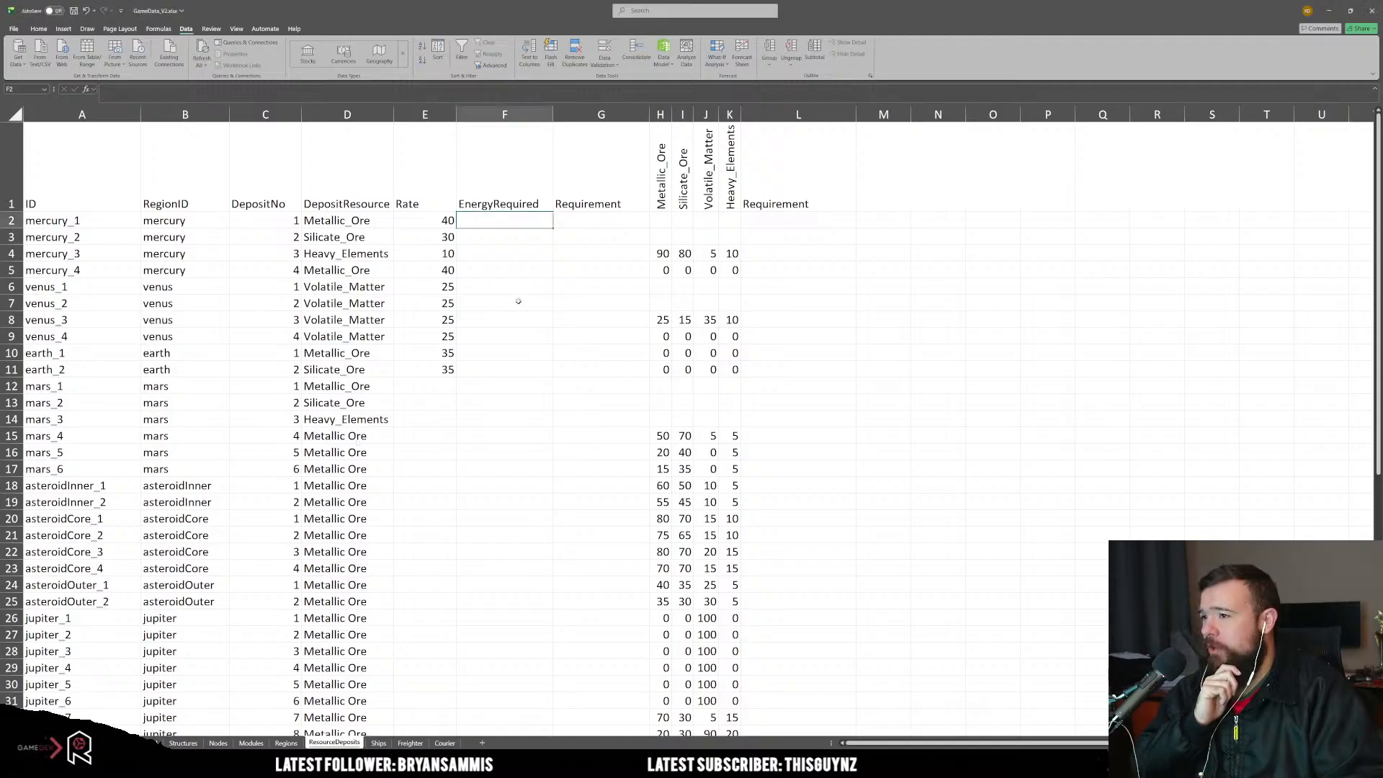
type("0.4")
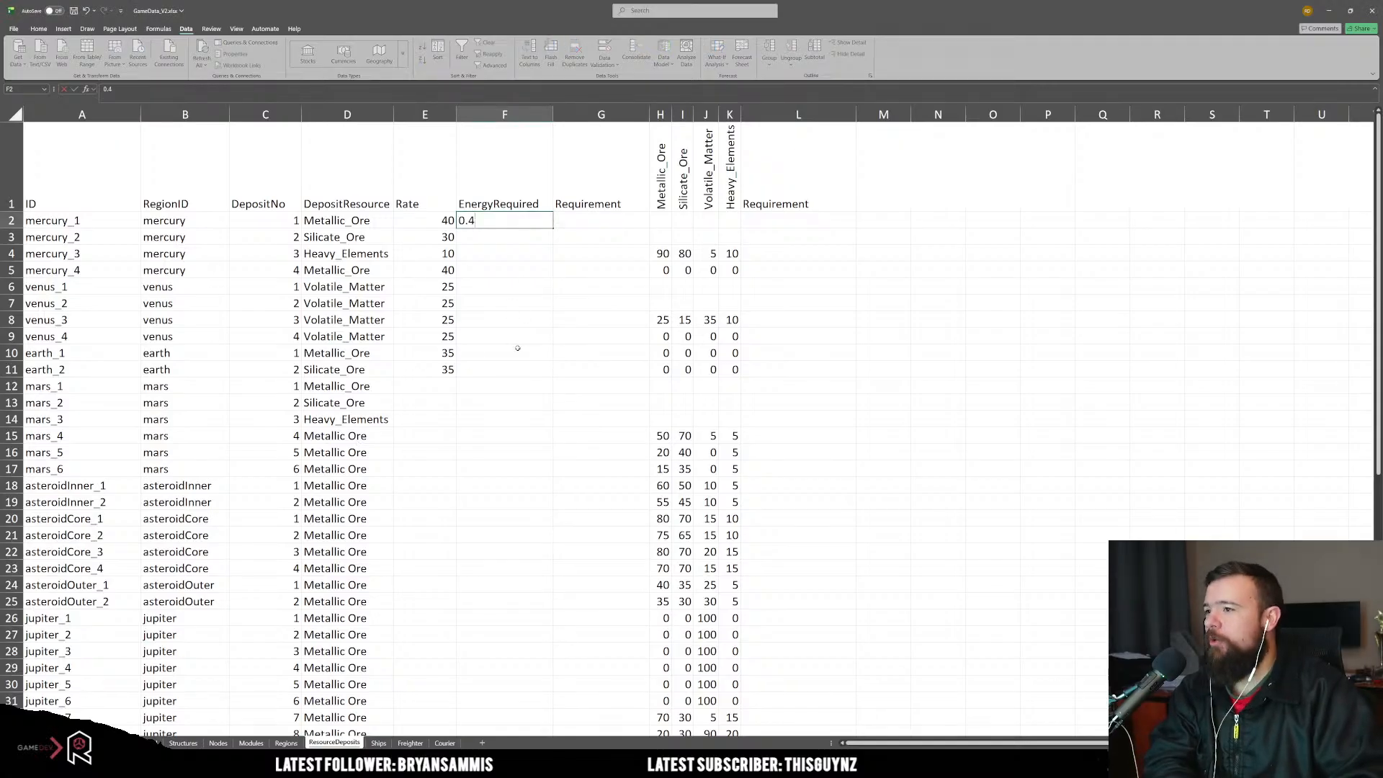
key("Return")
type("0.4")
key("Return")
type("0.4")
key("Return")
type("0.4")
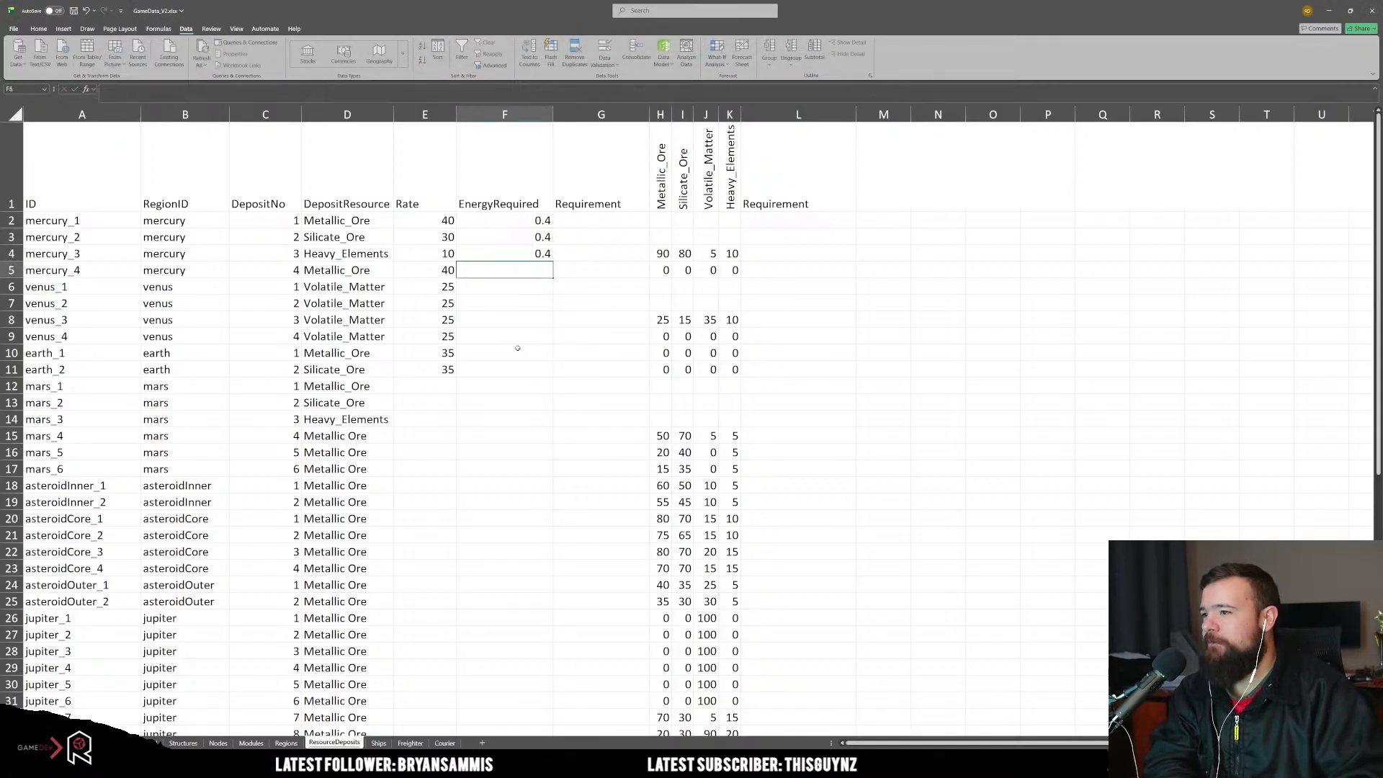
key("Return")
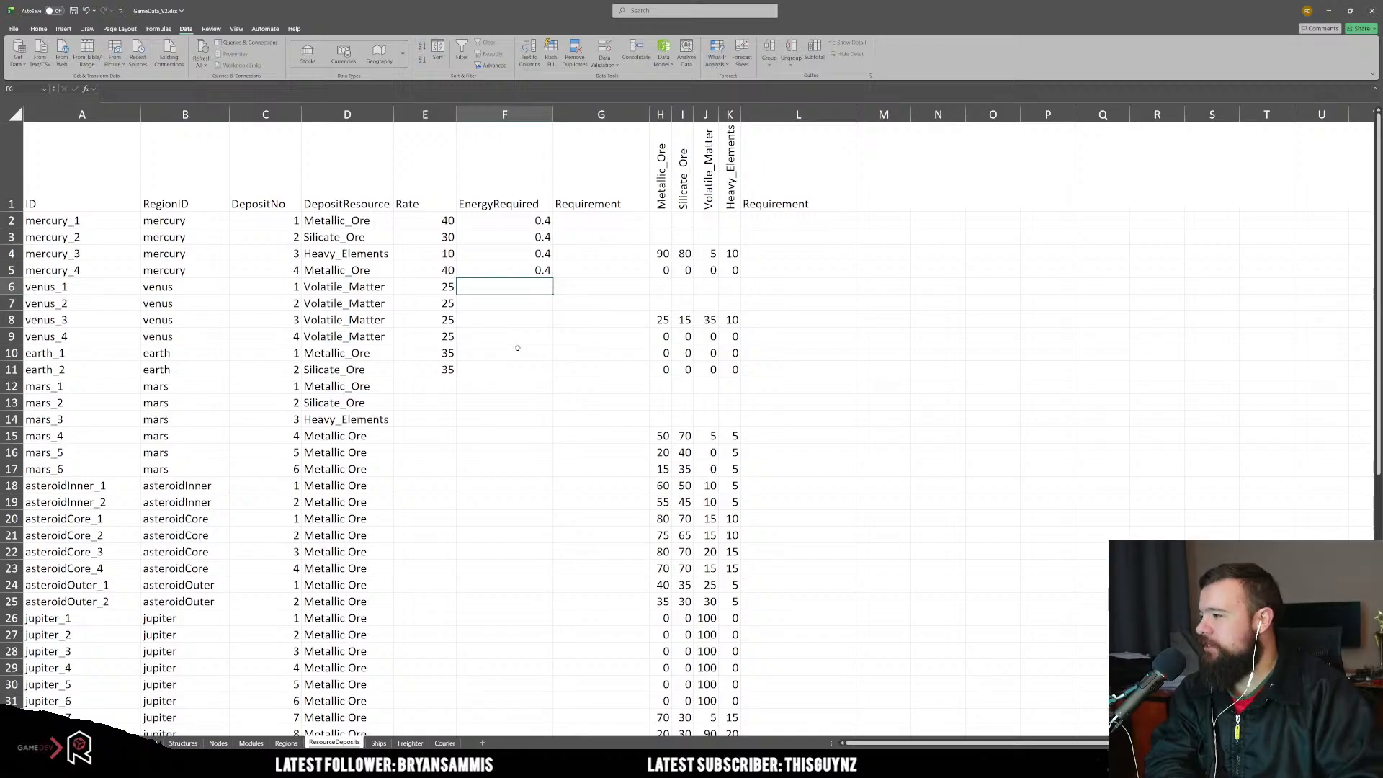
Step: Enter 0.9 as EnergyRequired for all four venus deposits
type("0.9")
key("Return")
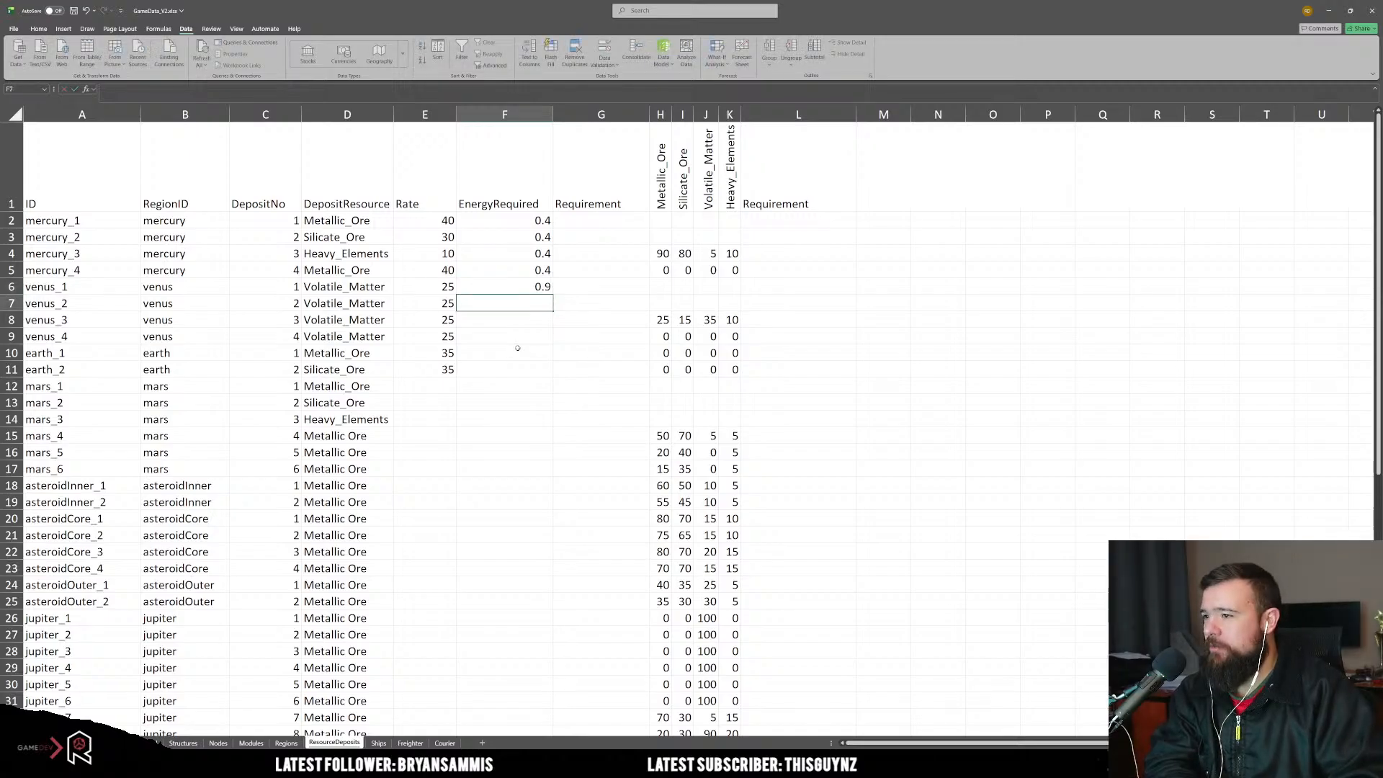
type("0.9")
key("Return")
type("0.9")
key("Return")
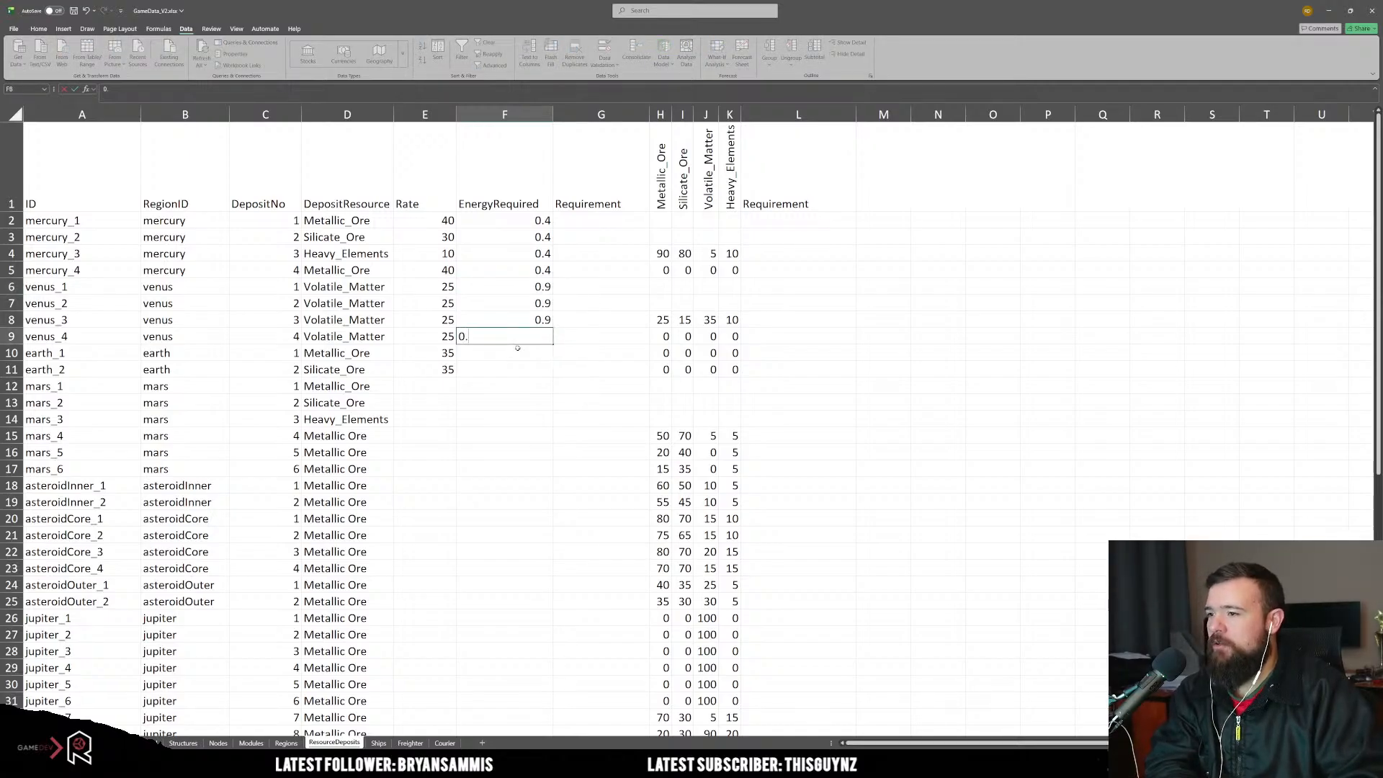
type("0.9")
key("Return")
Step: Enter 1 as EnergyRequired for both earth deposits
type("1")
key("Return")
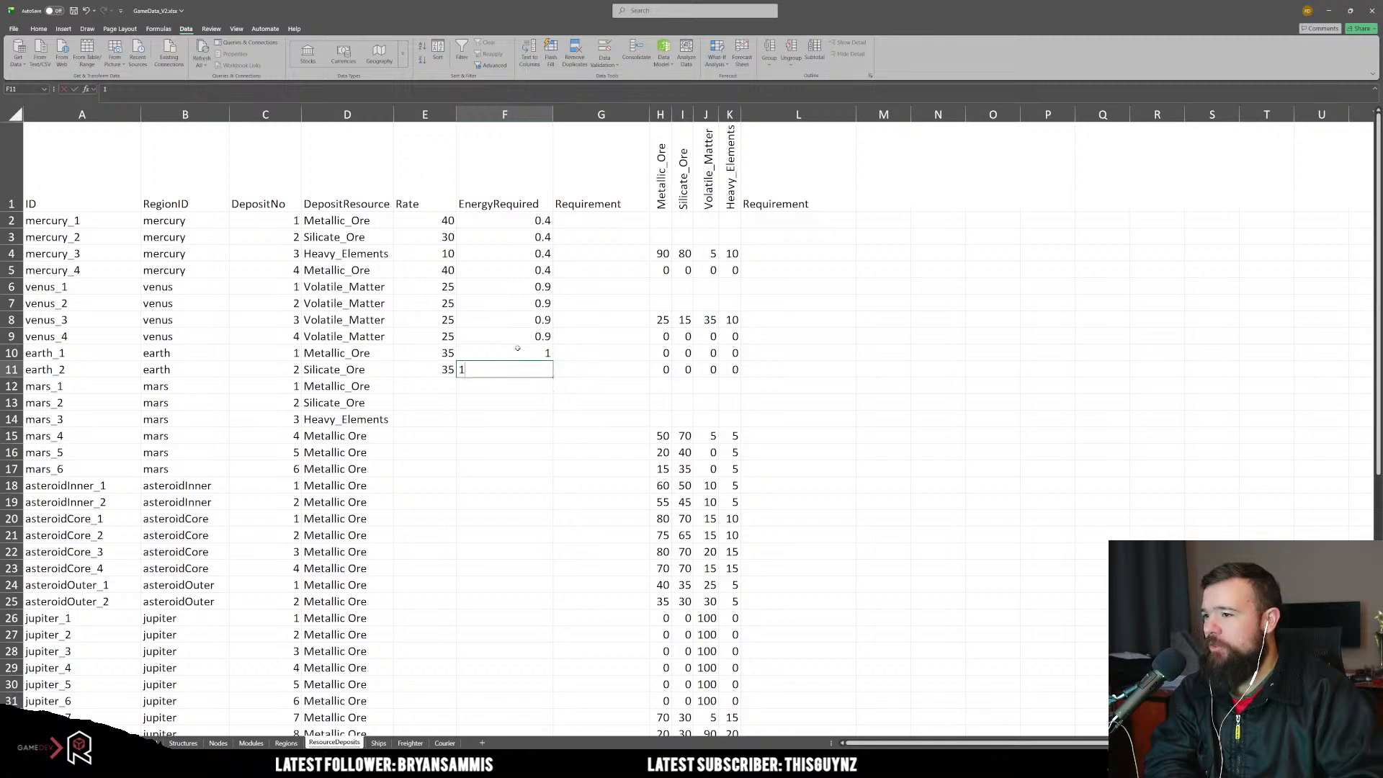
type("1")
key("Up")
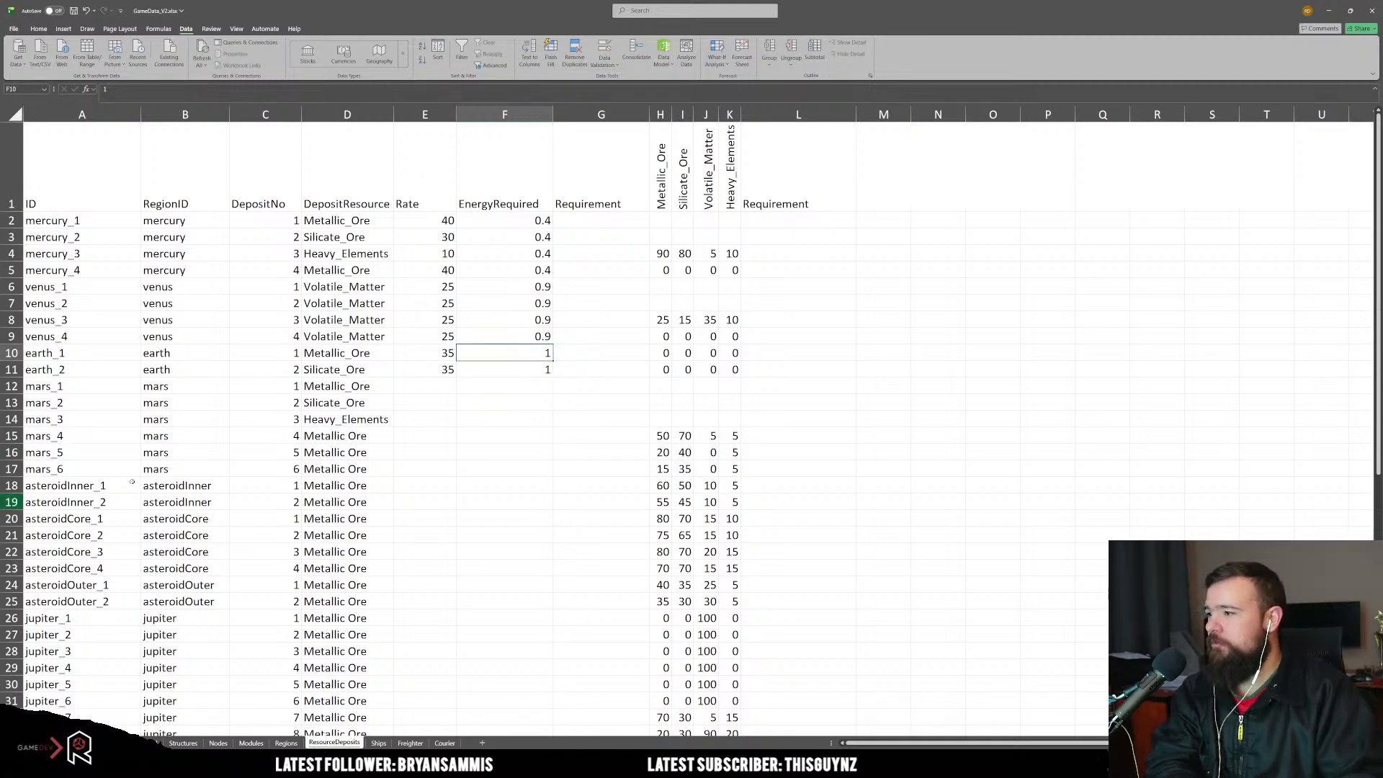
left_click(176, 355)
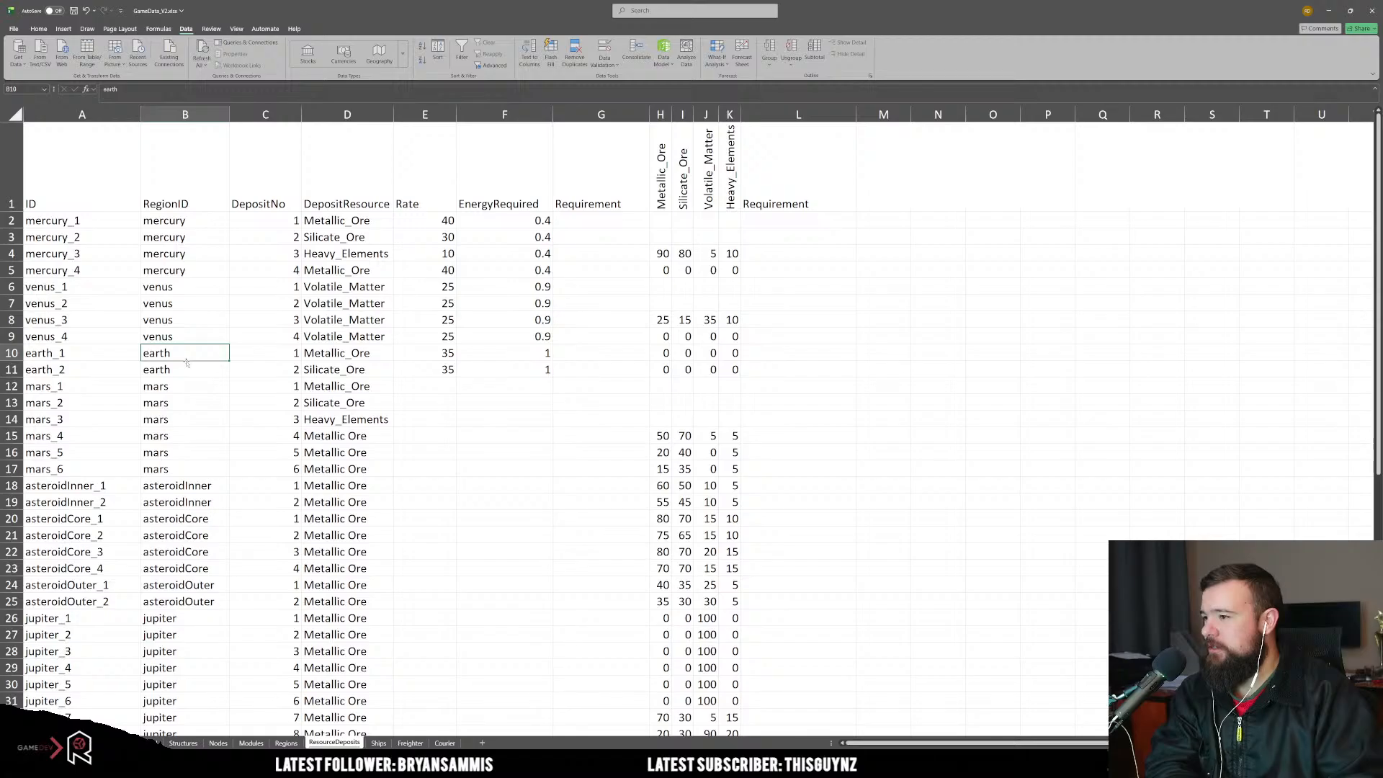
key("Right")
key("Right")
key("Left")
key("Right")
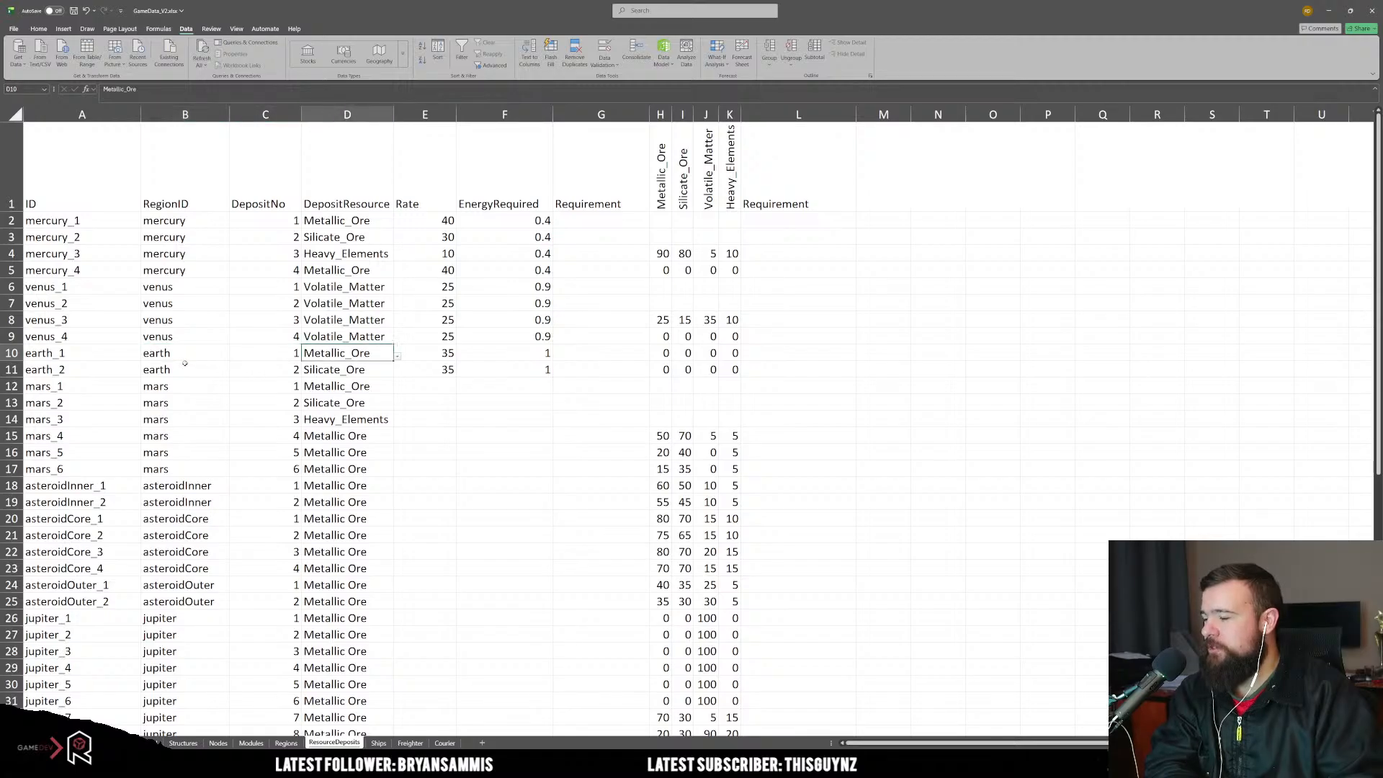
key("Down")
key("Left")
left_click(178, 368)
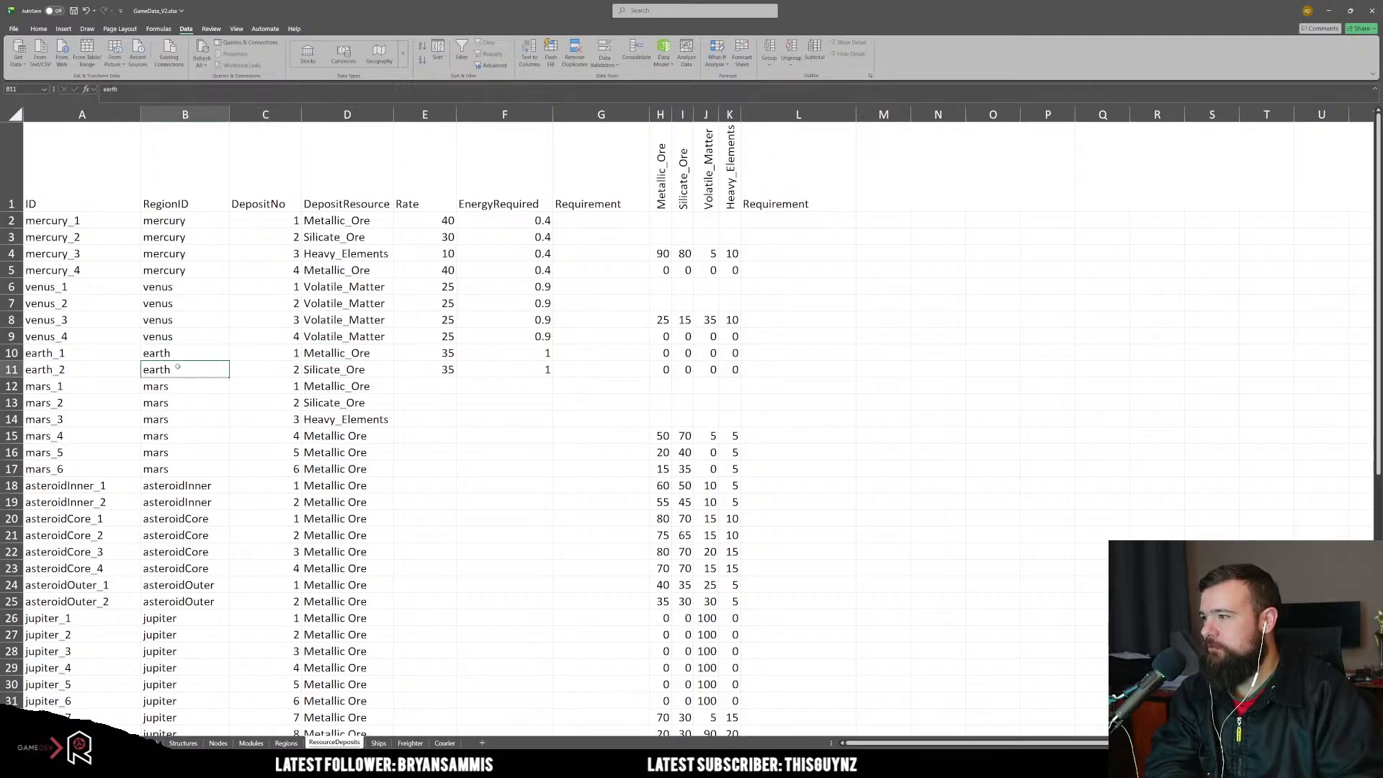
Step: Insert a new column before DepositNo and head it Celestial Body
right_click(259, 116)
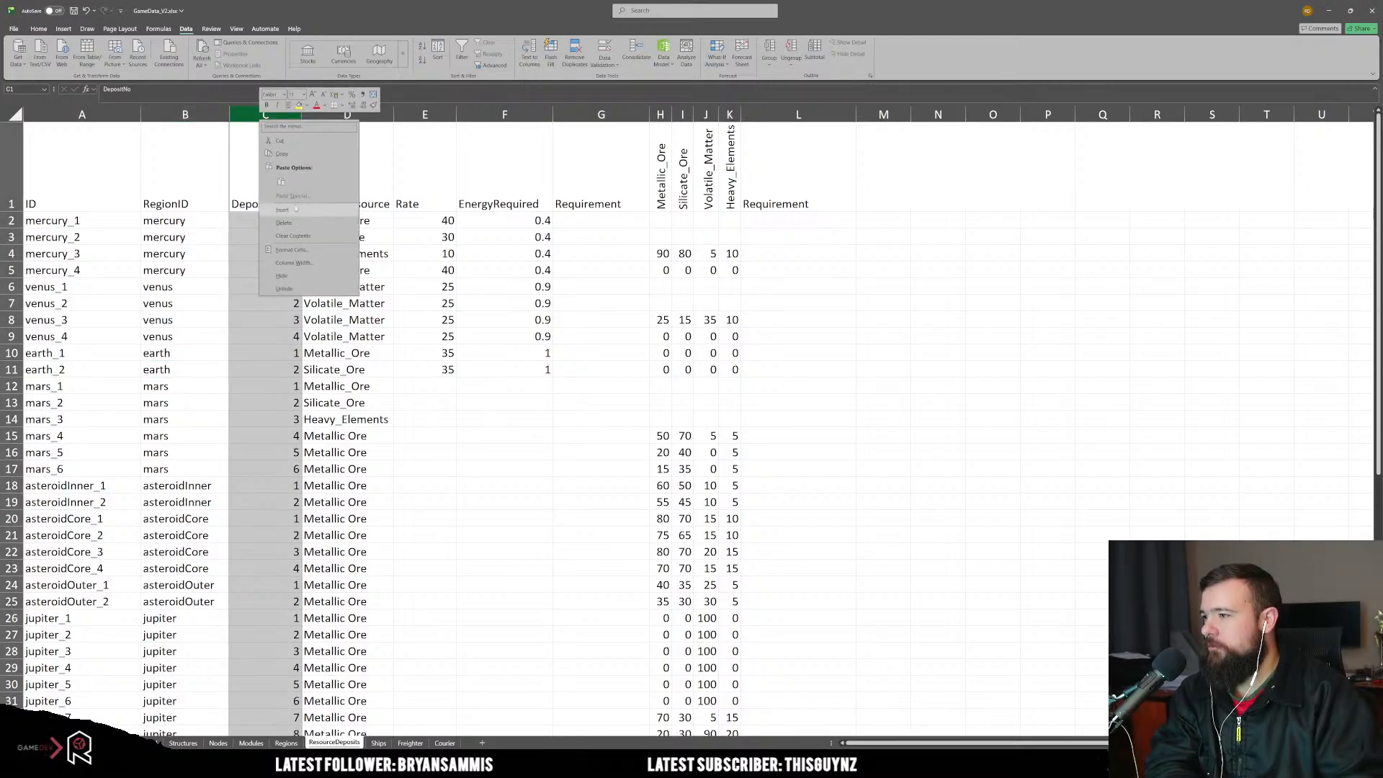
left_click(283, 210)
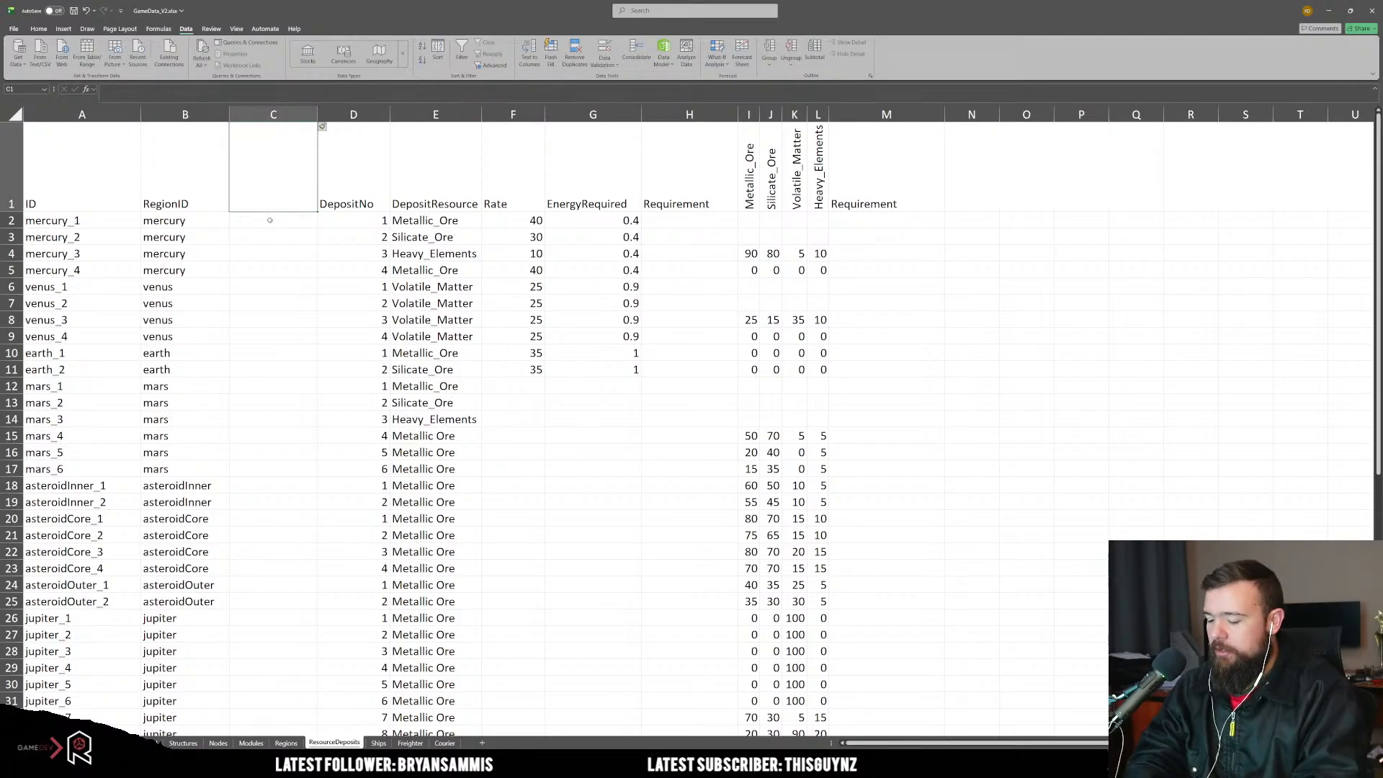
type("Celec")
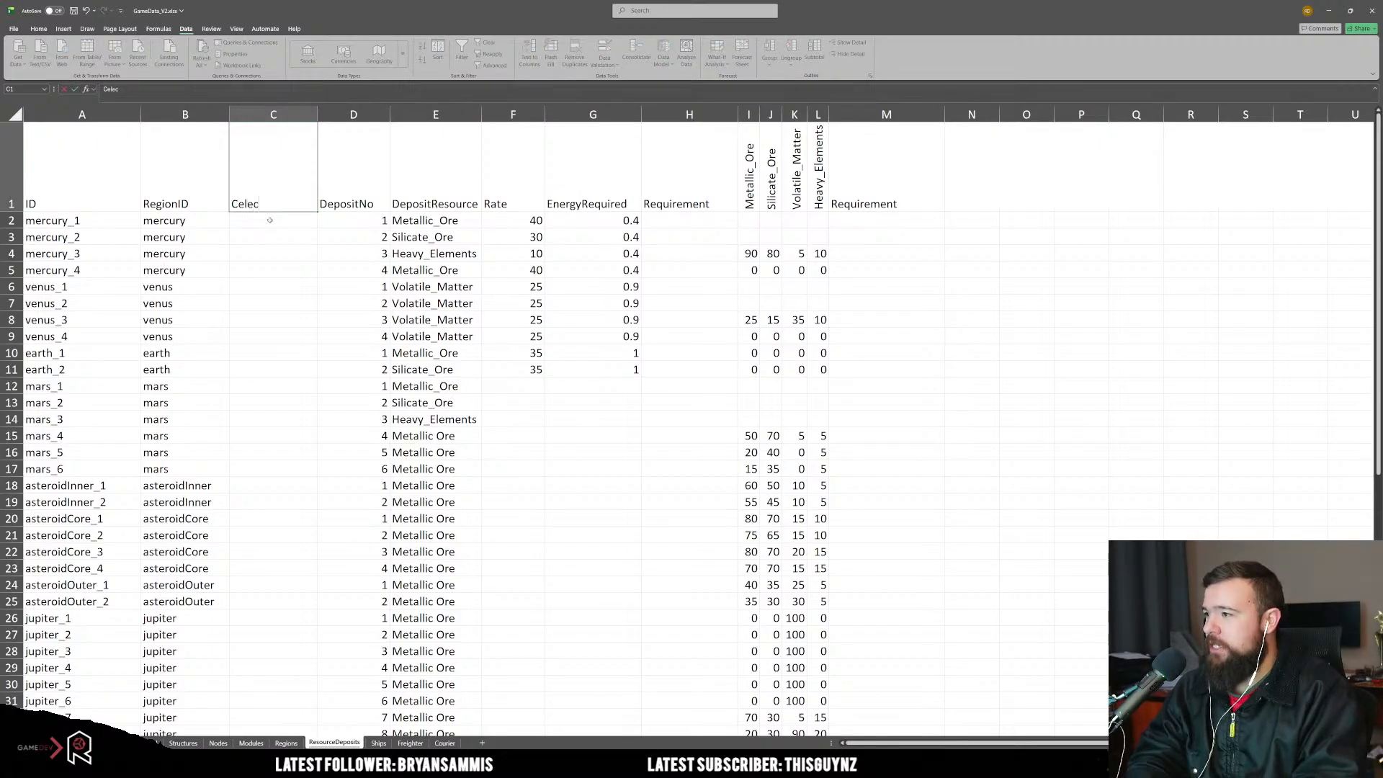
key("BackSpace")
type("stial")
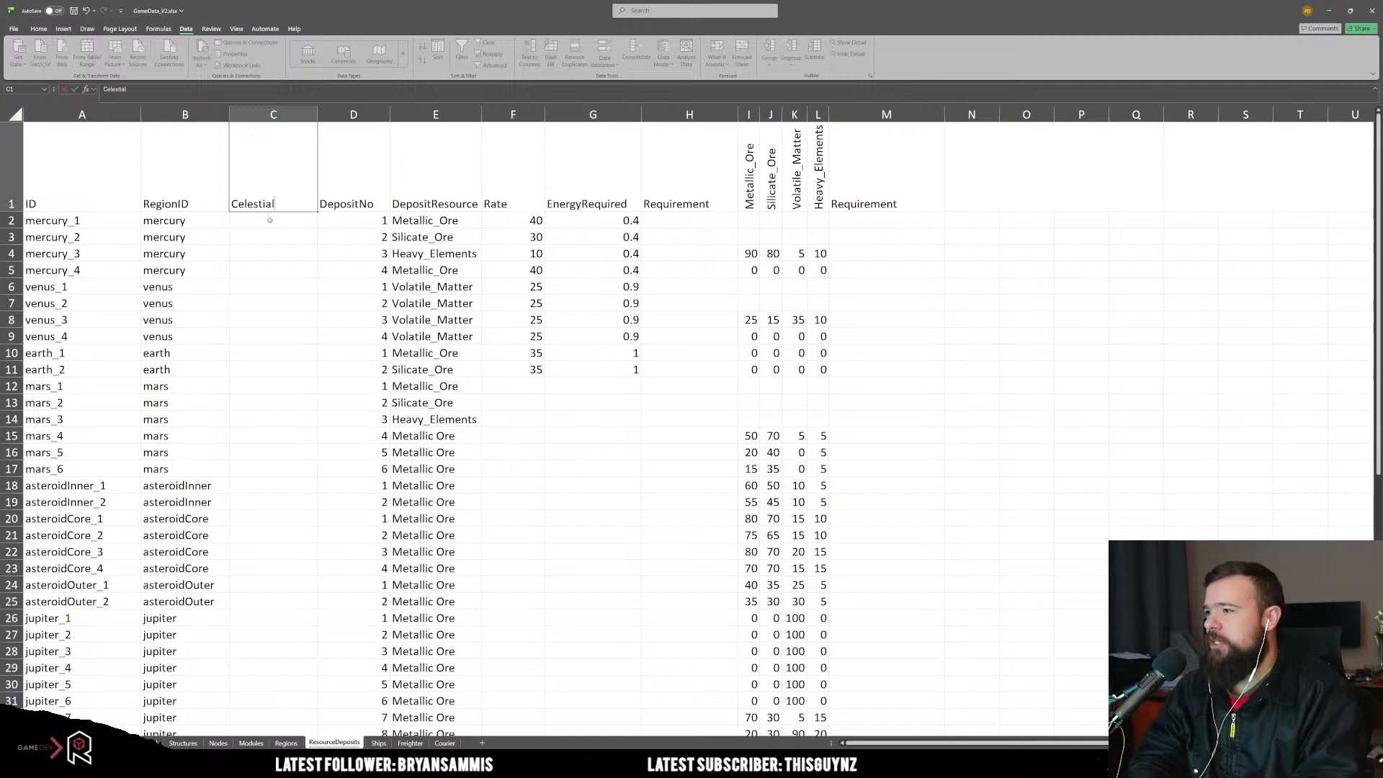
type(" Body")
key("Return")
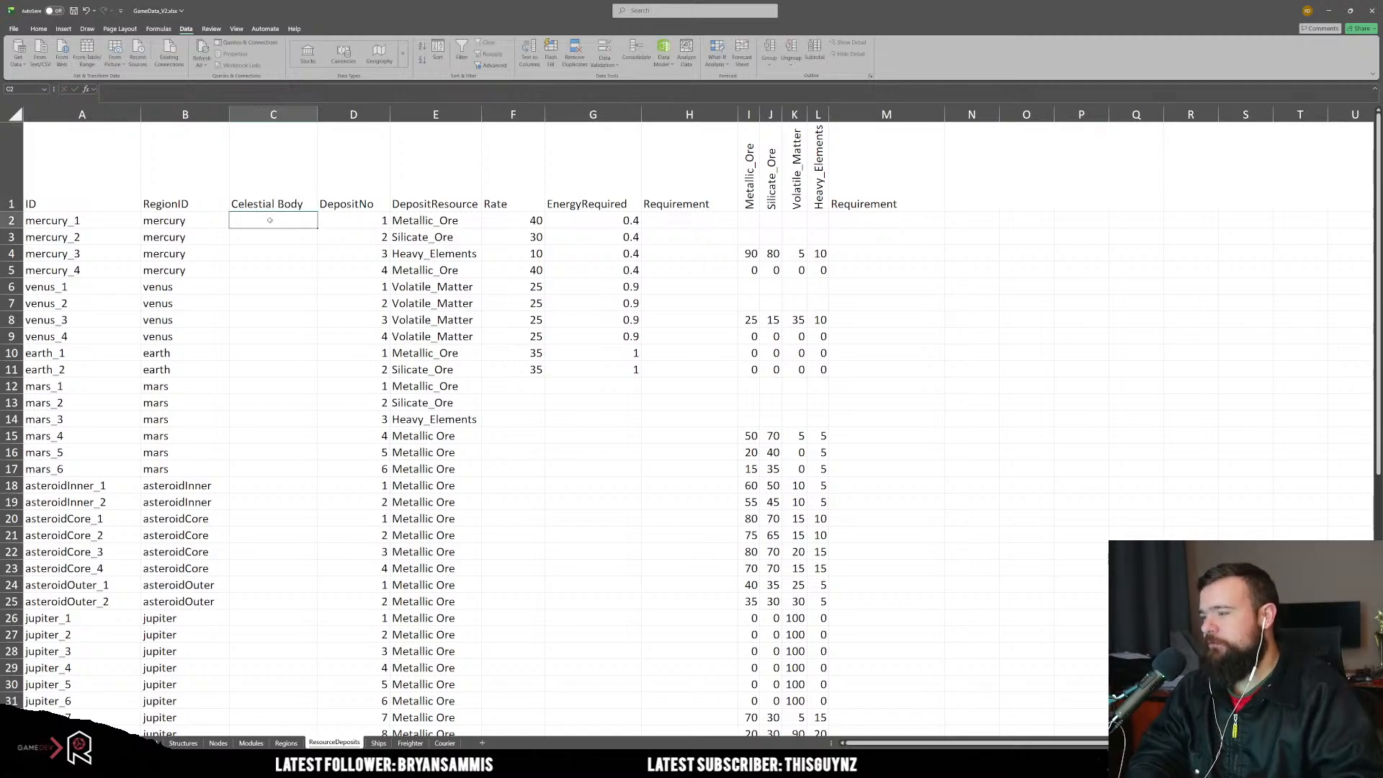
Step: Enter planet as the Celestial Body of mercury_1 and copy it to mercury_2 and mercury_3
type("planet")
key("Return")
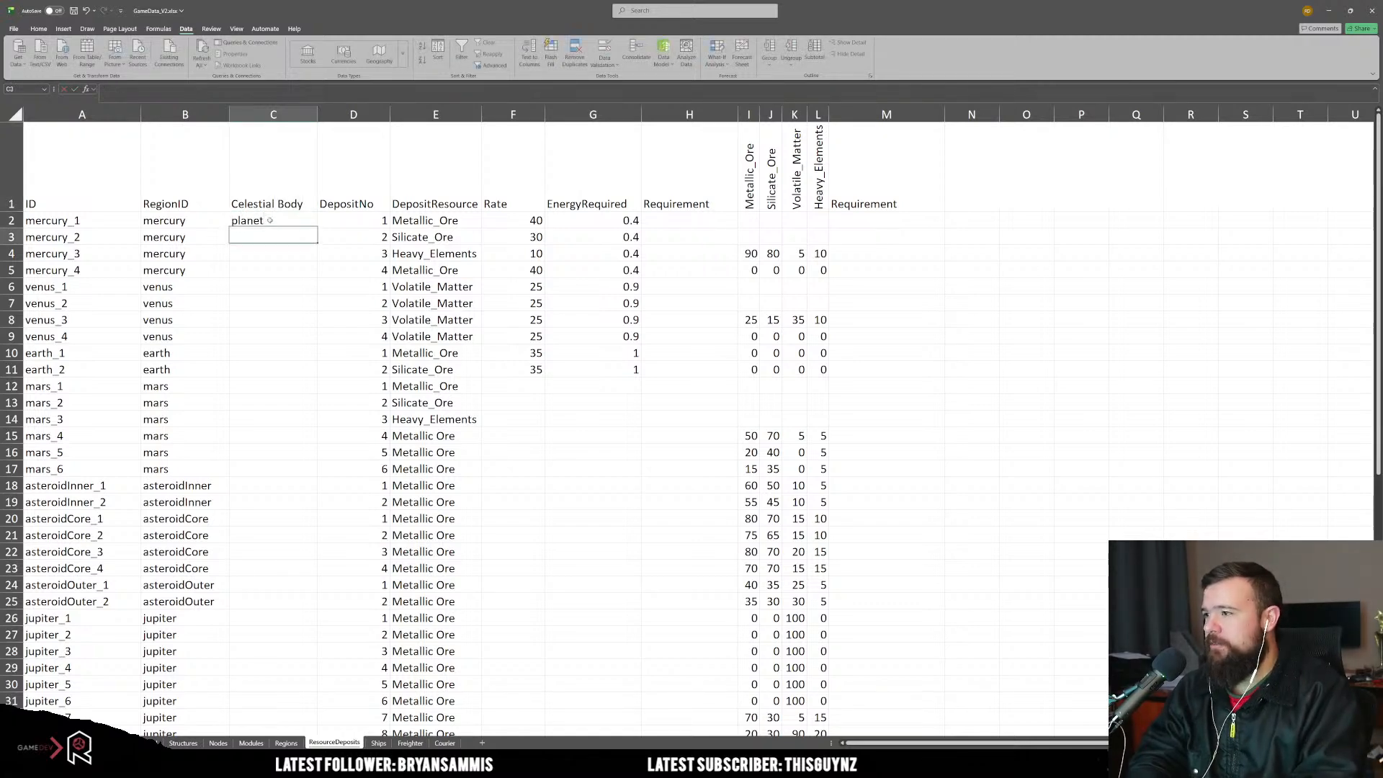
key("Up")
key("ctrl+c")
key("Down")
key("ctrl+v")
key("Down")
key("ctrl+v")
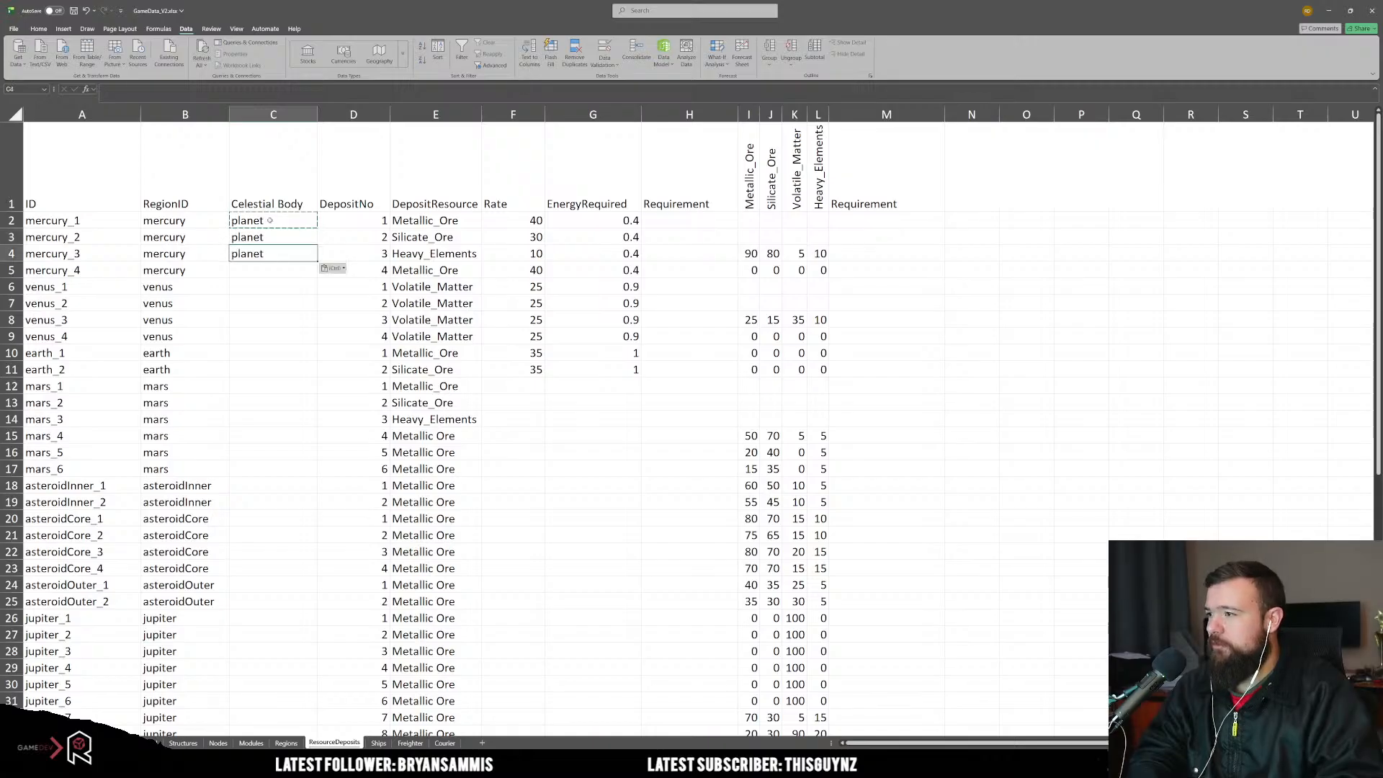
Step: Try pasting planet at the end of the Celestial Body column and undo the last two pastes
key("ctrl+Down")
key("ctrl+v")
key("ctrl+z")
key("ctrl+z")
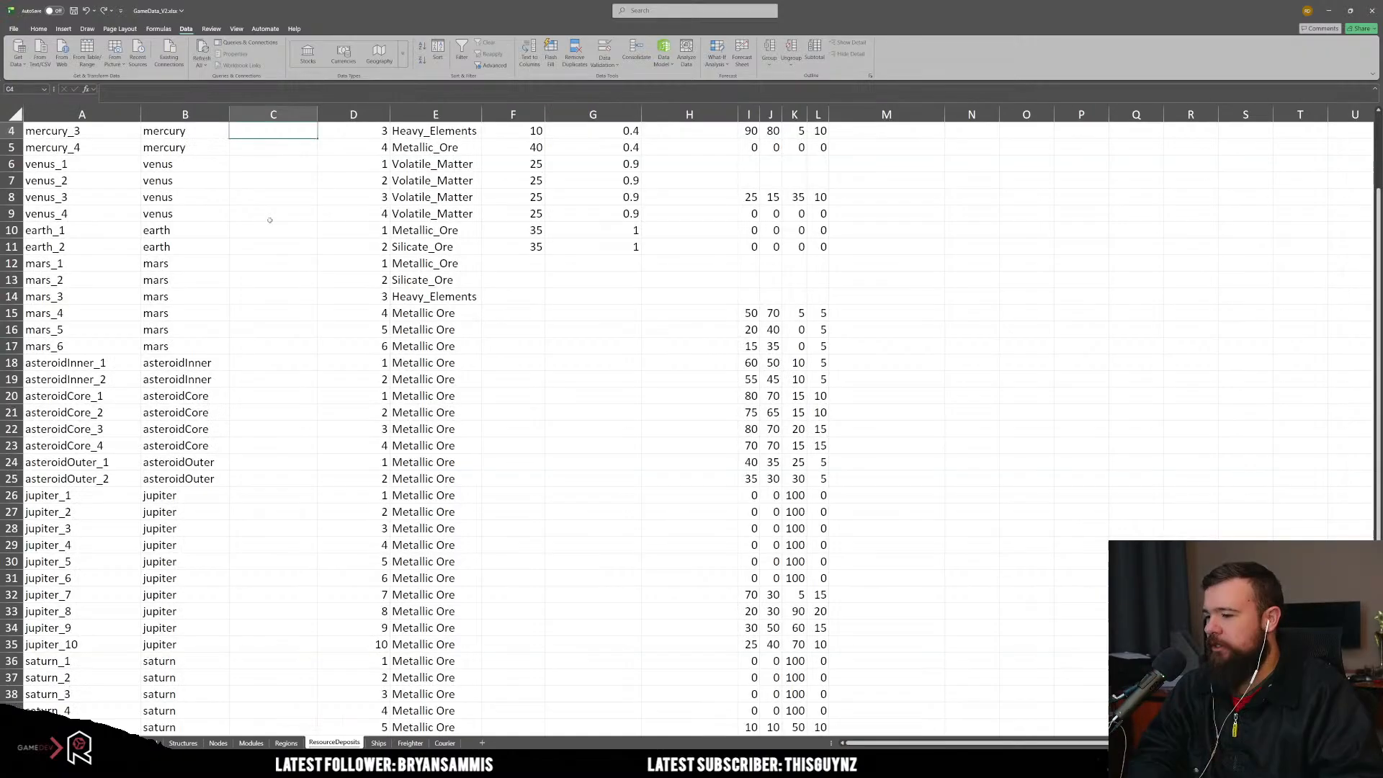
Step: Copy mercury from the RegionID column into the Celestial Body cells of all four mercury deposits
scroll(270, 220, "up", 1)
left_click(185, 287)
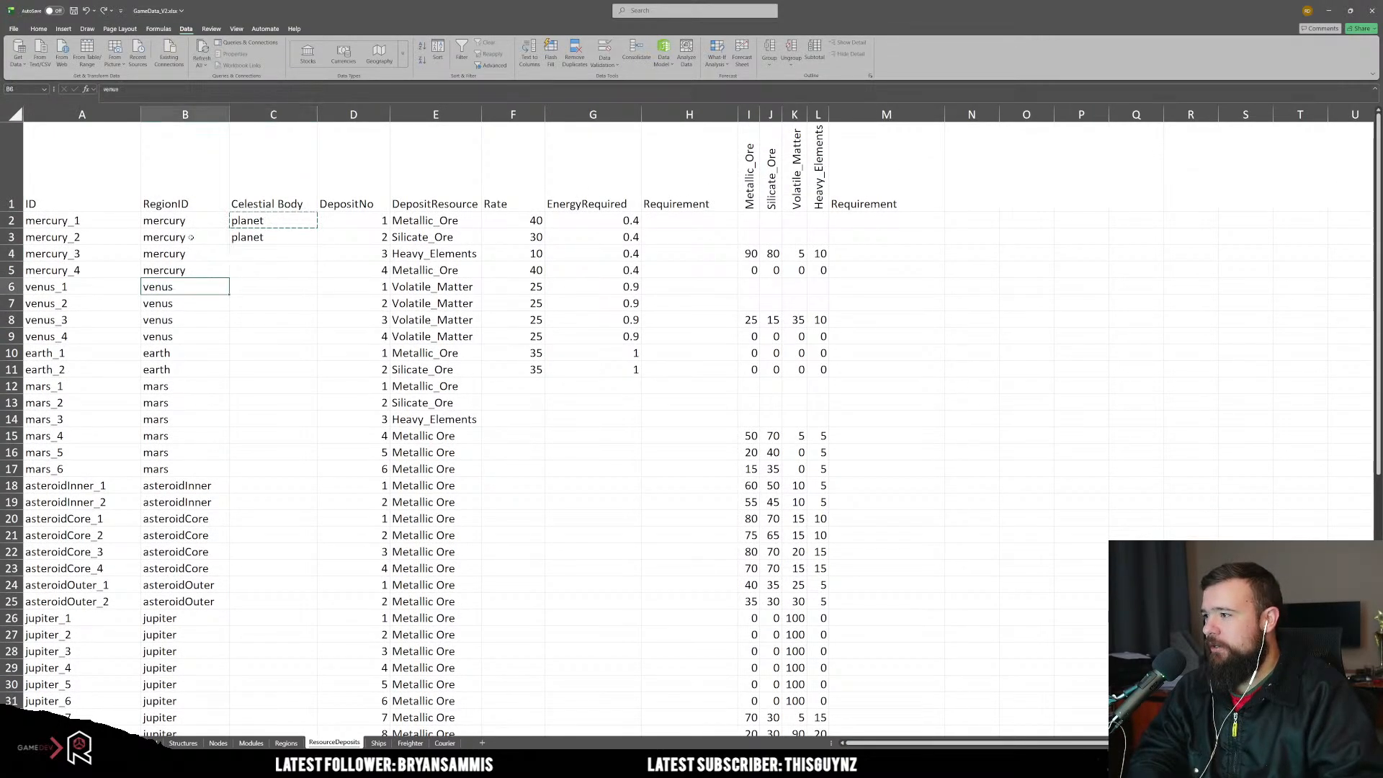
left_click(201, 224)
key("ctrl+c")
key("Right")
key("shift+Down")
key("shift+Down")
key("shift+Down")
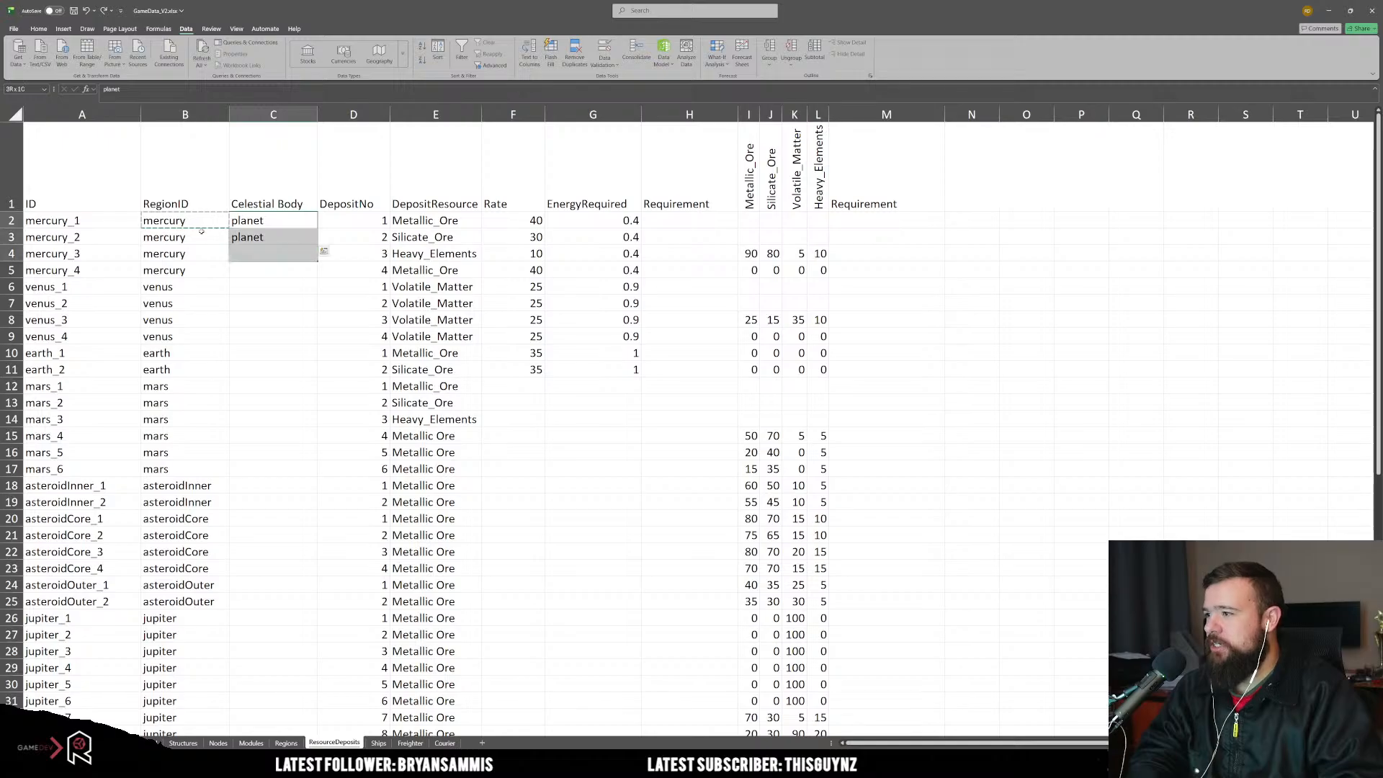
key("ctrl+v")
Step: Copy venus from the RegionID column into the Celestial Body cells of all four venus deposits
key("Left")
key("Down")
key("Down")
key("Down")
key("Down")
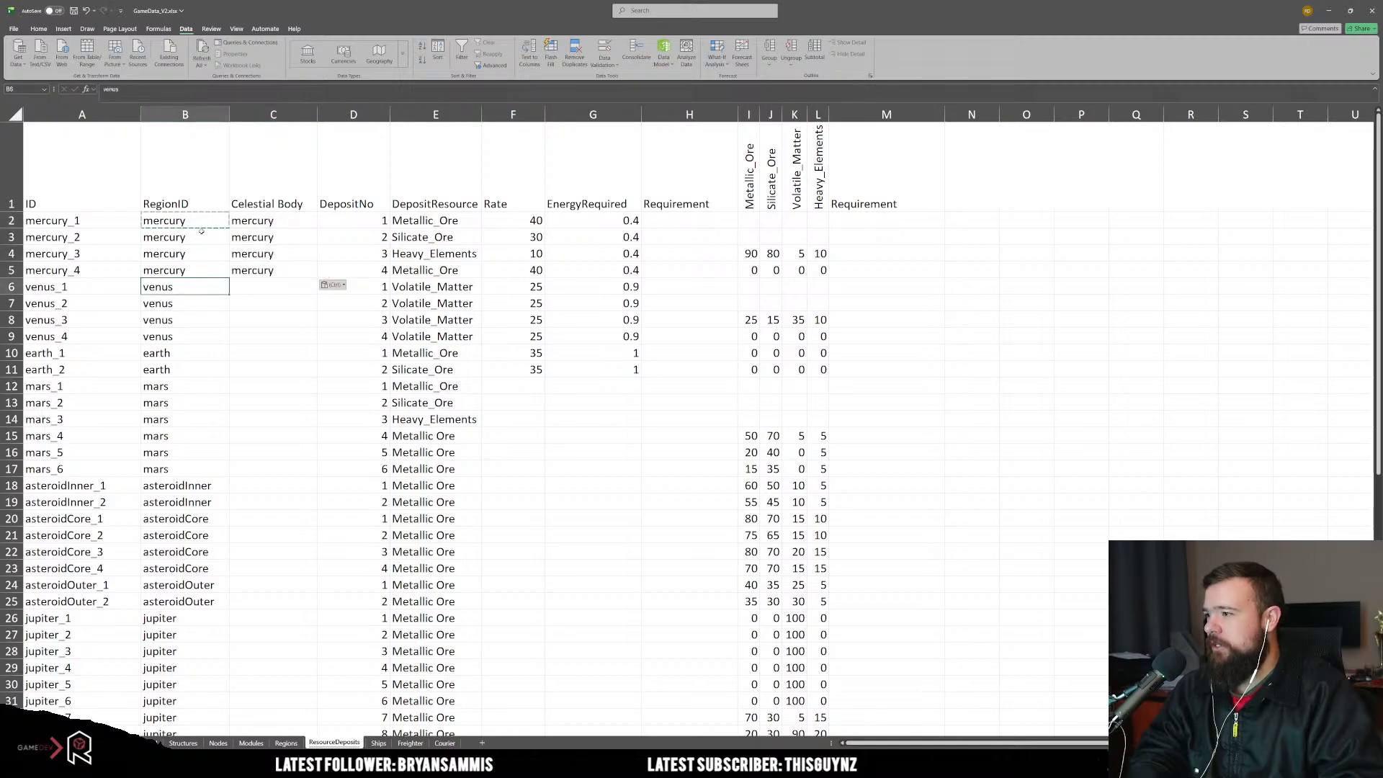
key("ctrl+c")
key("Right")
key("shift+Down")
key("shift+Down")
key("shift+Down")
key("ctrl+v")
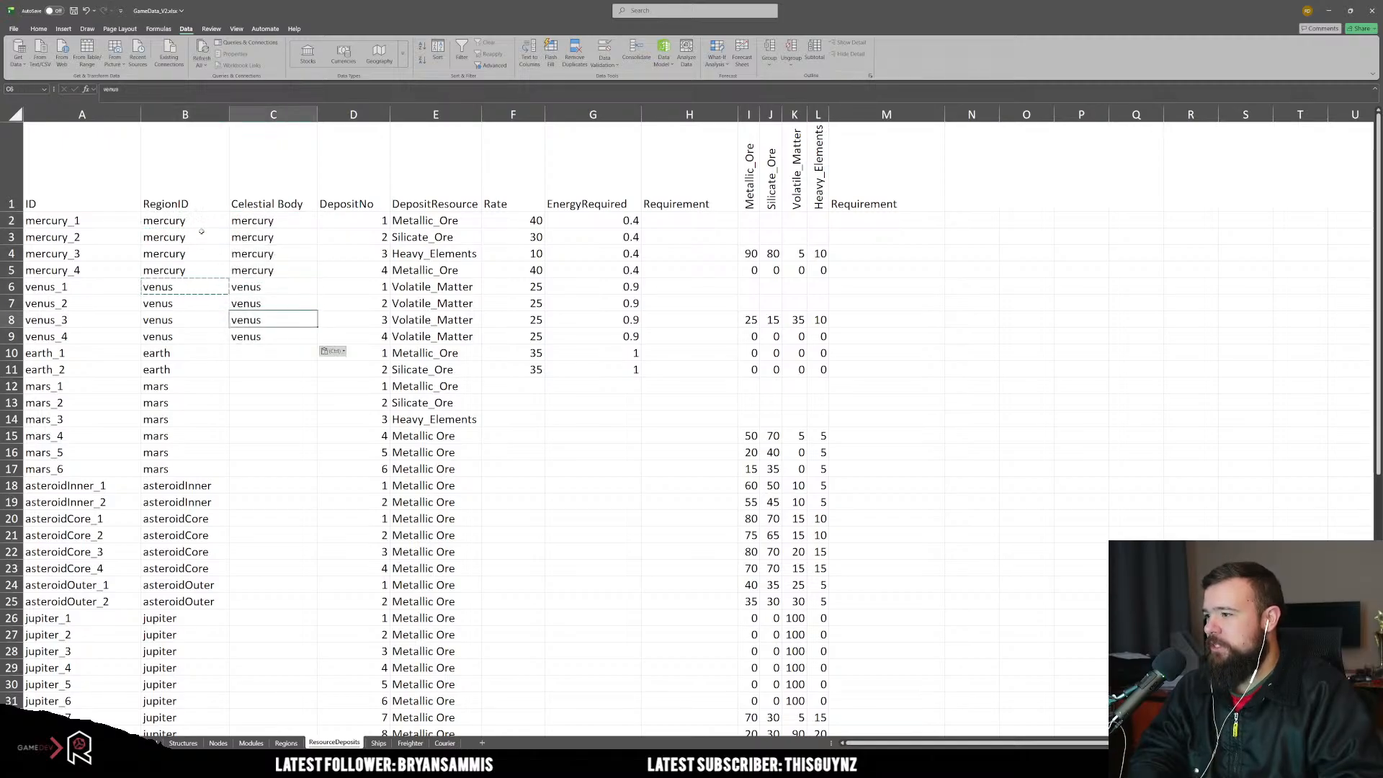
Step: Enter moon as the Celestial Body for both earth deposits
key("Down")
type("moon")
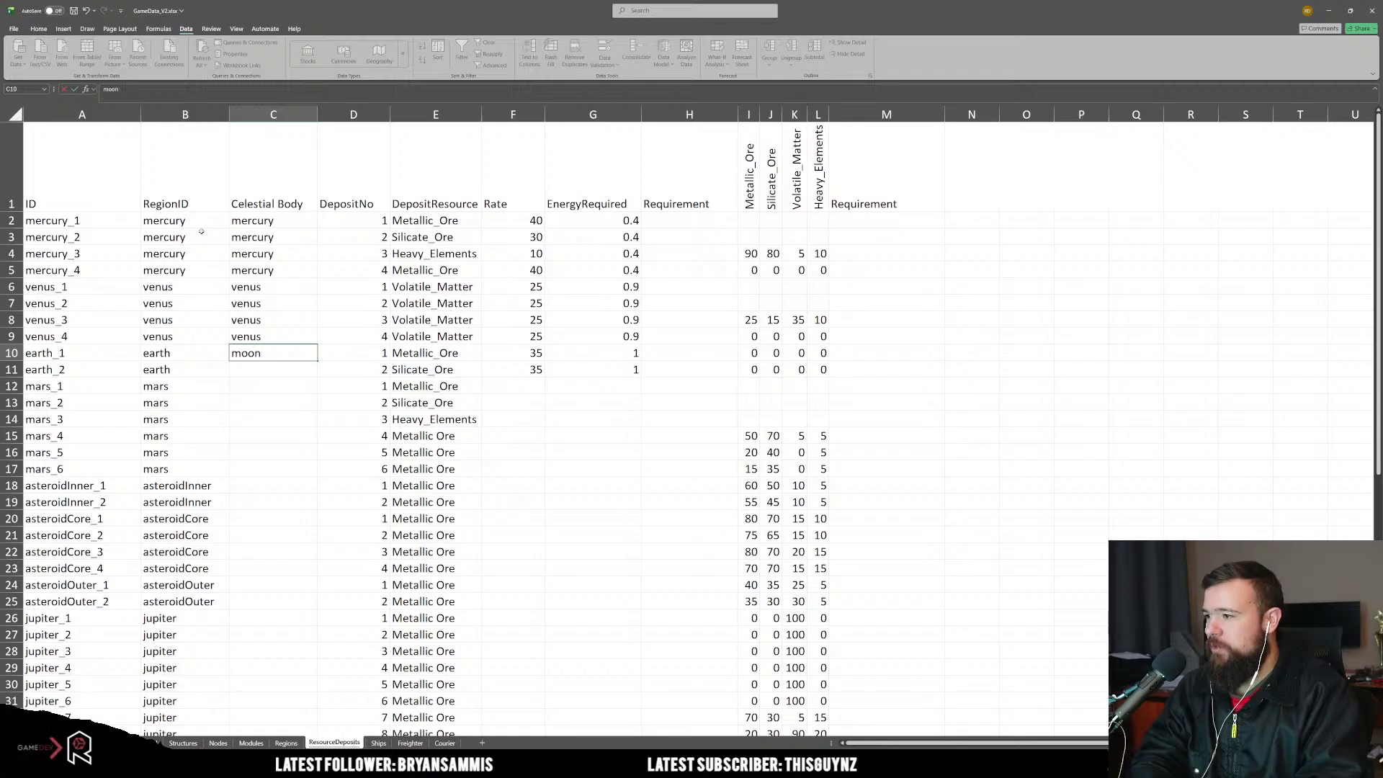
key("Return")
type("moon")
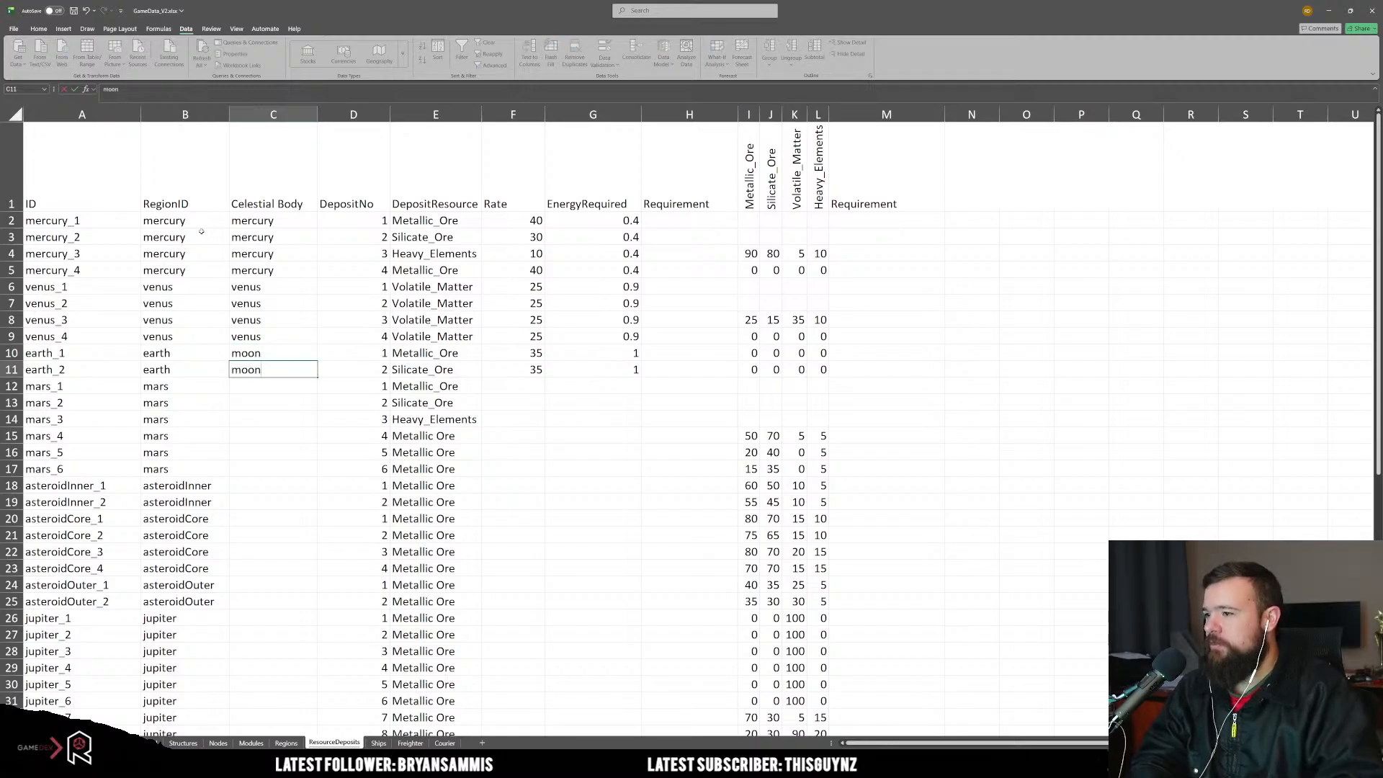
key("Up")
Step: Set the EnergyRequired of both earth deposits to 0.2
key("Right")
key("Right")
key("Right")
key("Right")
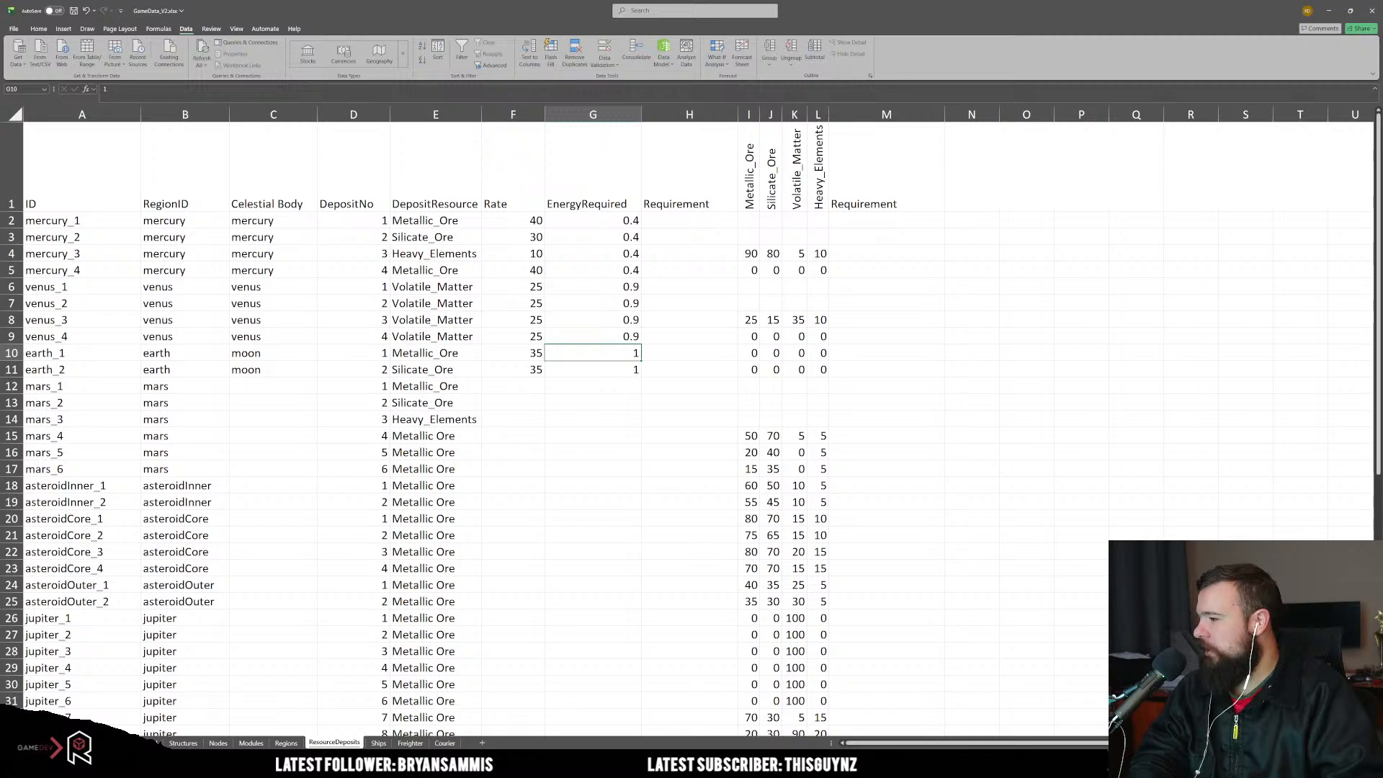
type("0.2")
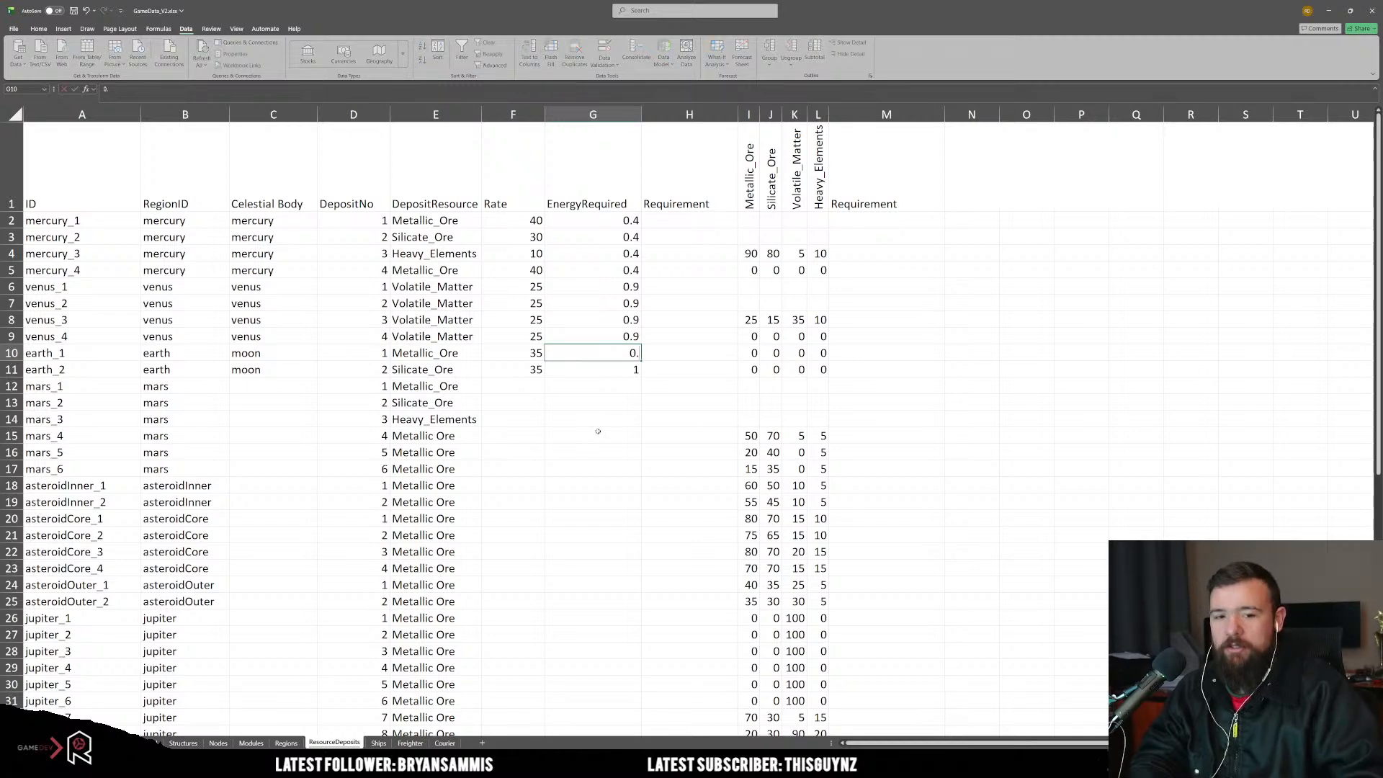
key("Return")
type("0.2")
key("Return")
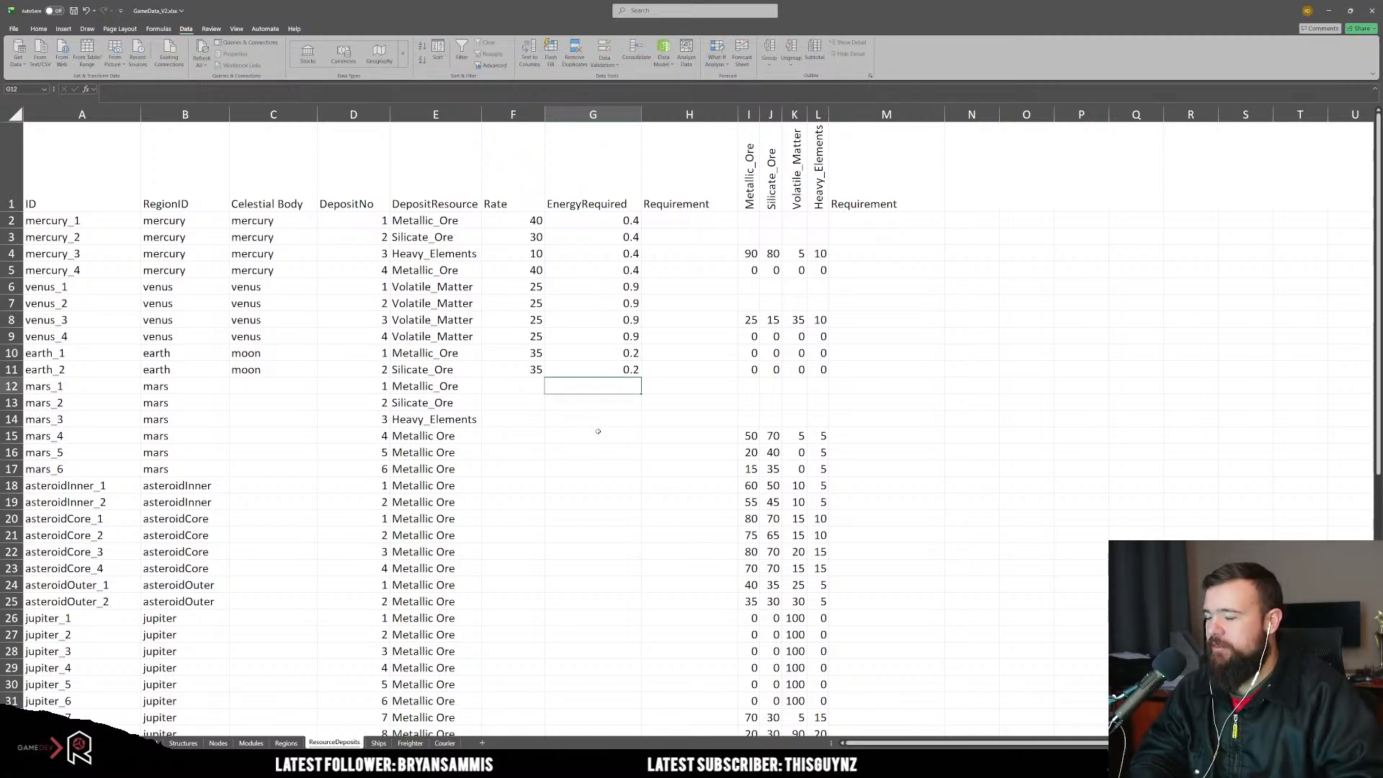
Step: Copy mars from the RegionID column into the Celestial Body cells of mars_1 to mars_4, and clear those of mars_3 and mars_4
key("Left")
key("Left")
key("Left")
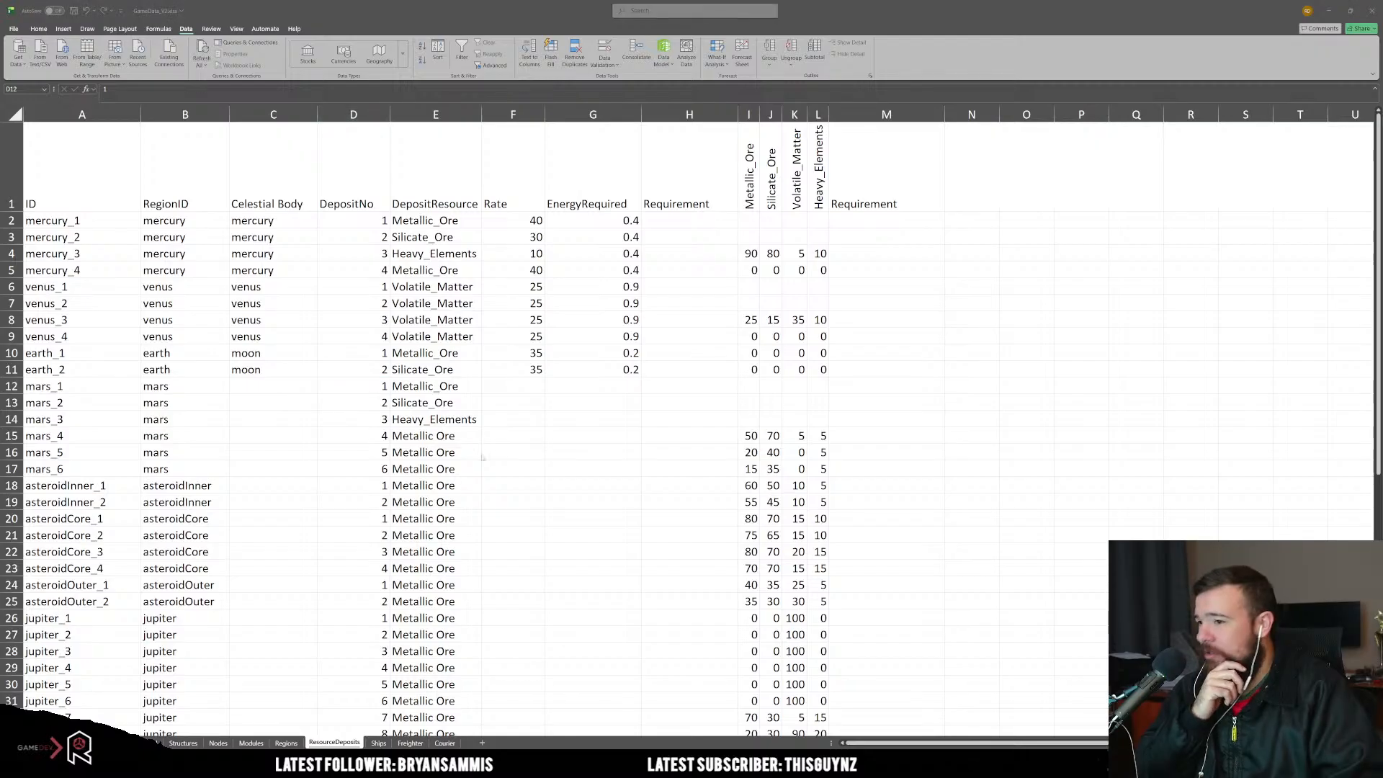
left_click(554, 376)
left_click(247, 390)
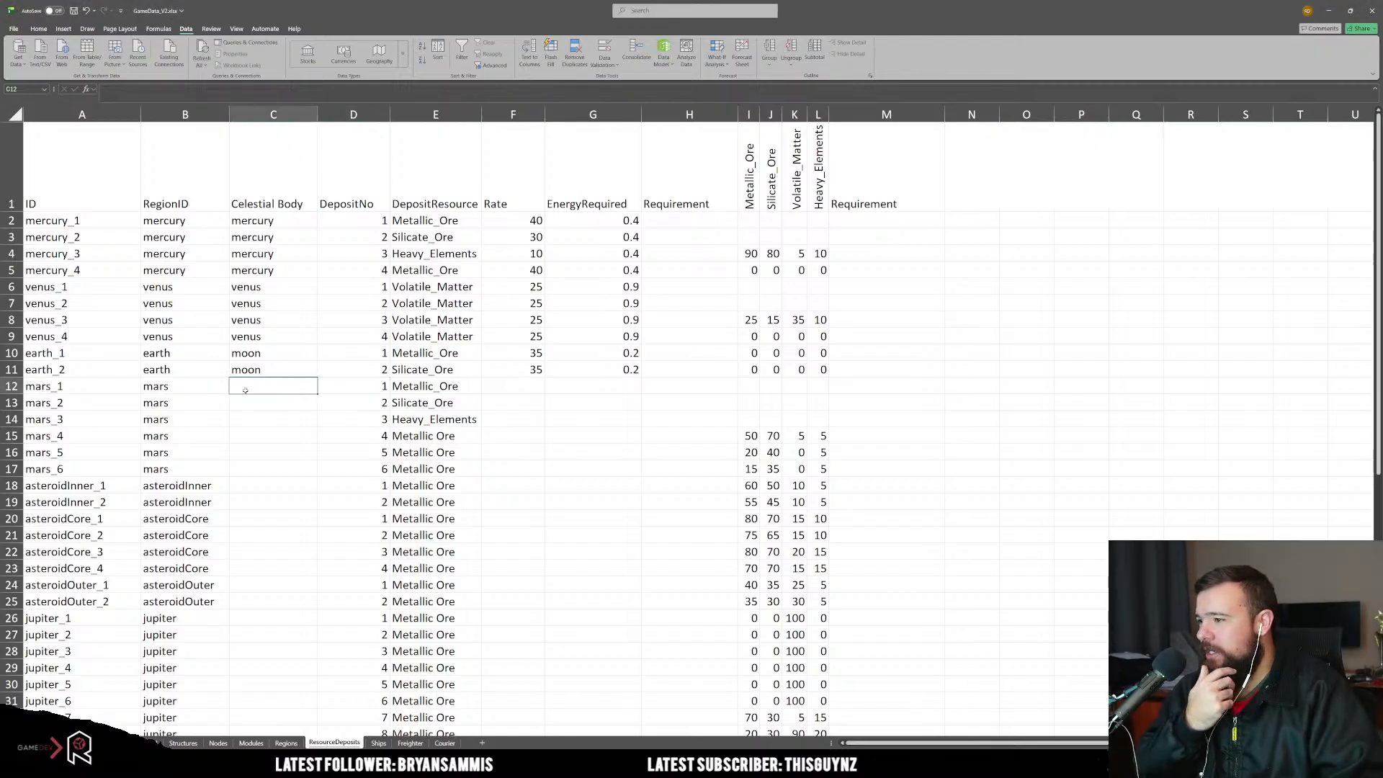
left_click(183, 384)
key("ctrl+c")
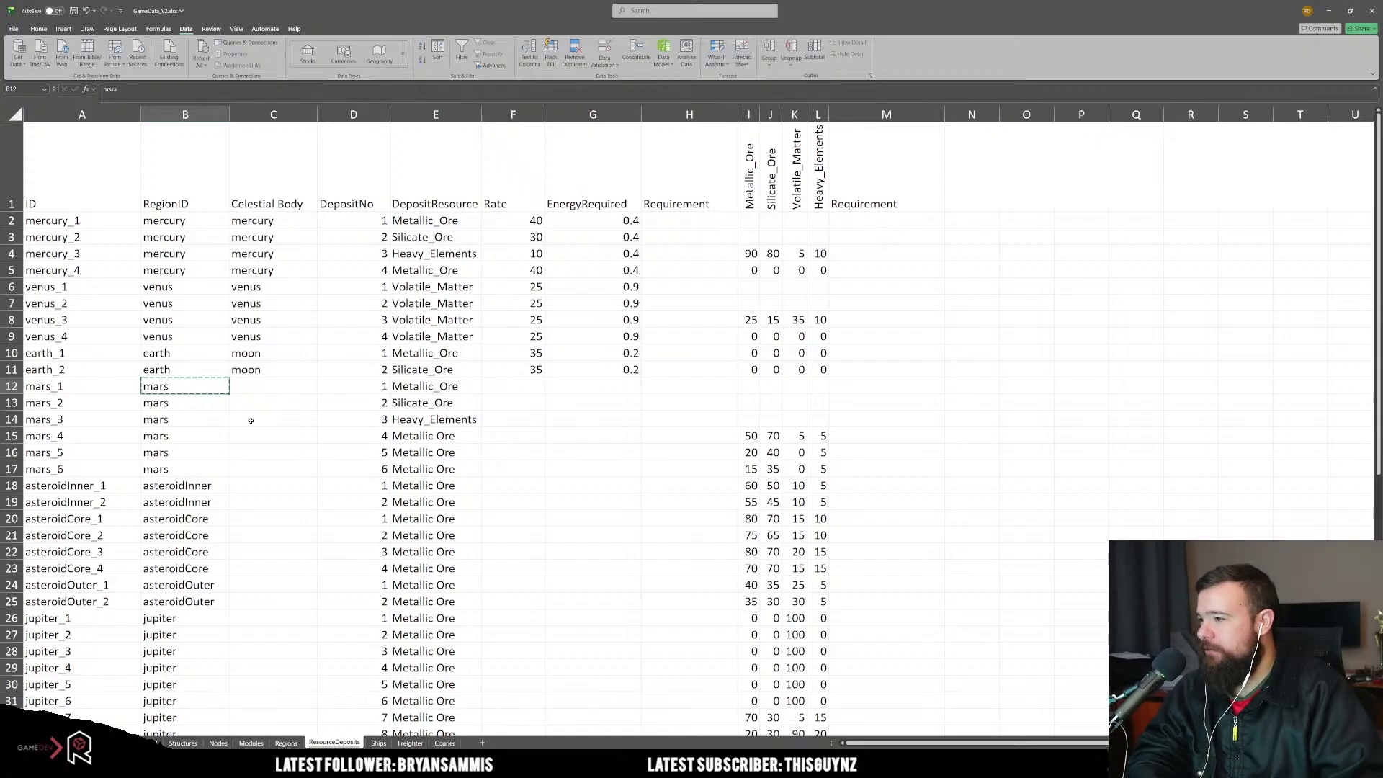
left_click(247, 422)
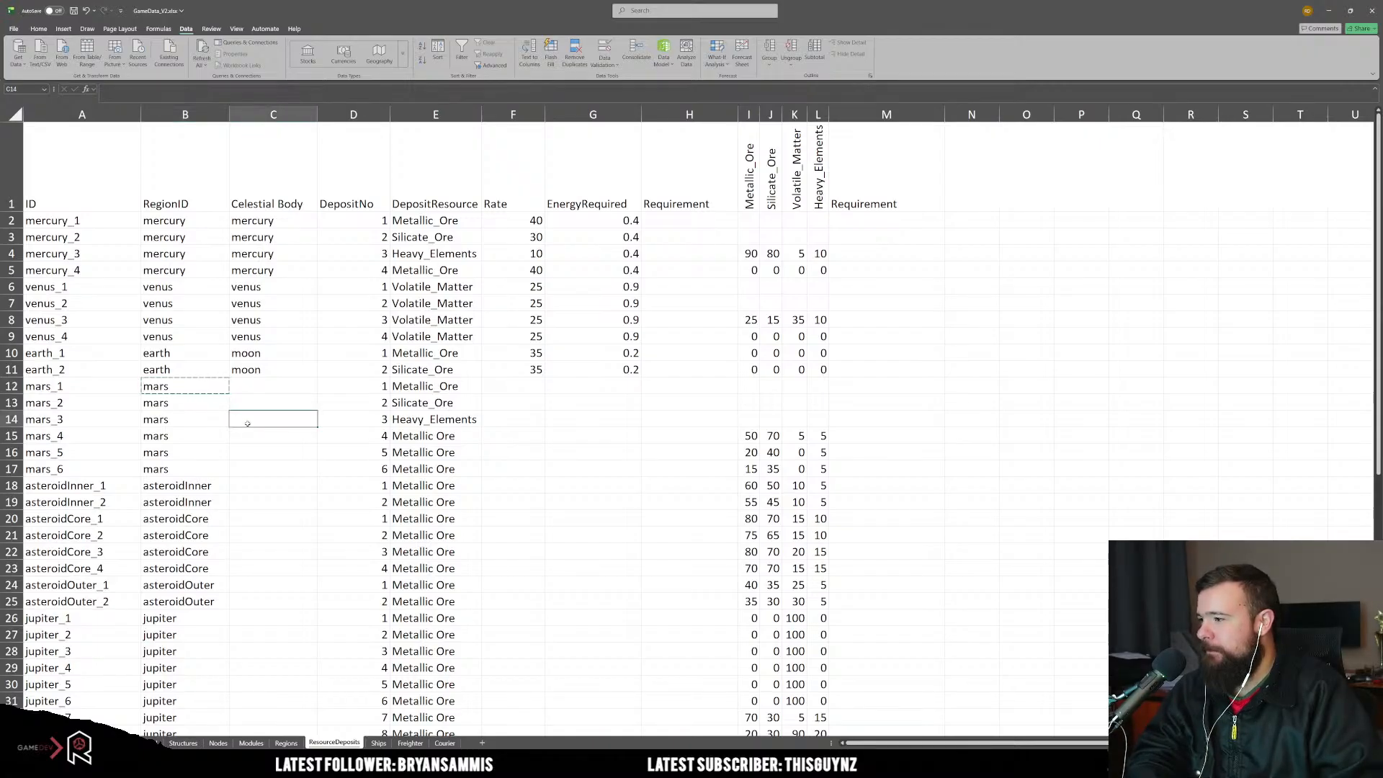
left_click_drag(247, 434, 247, 389)
key("ctrl+v")
left_click(250, 480)
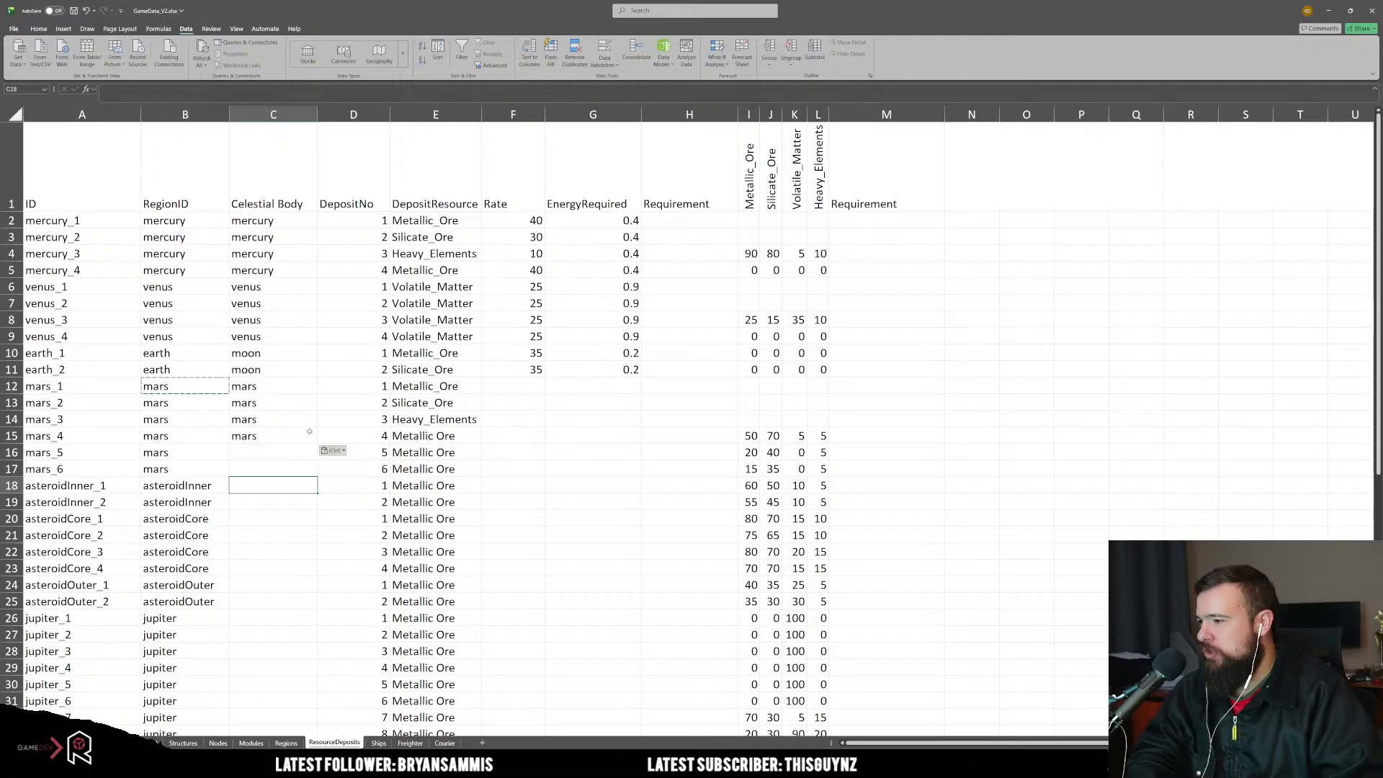
left_click_drag(310, 431, 314, 427)
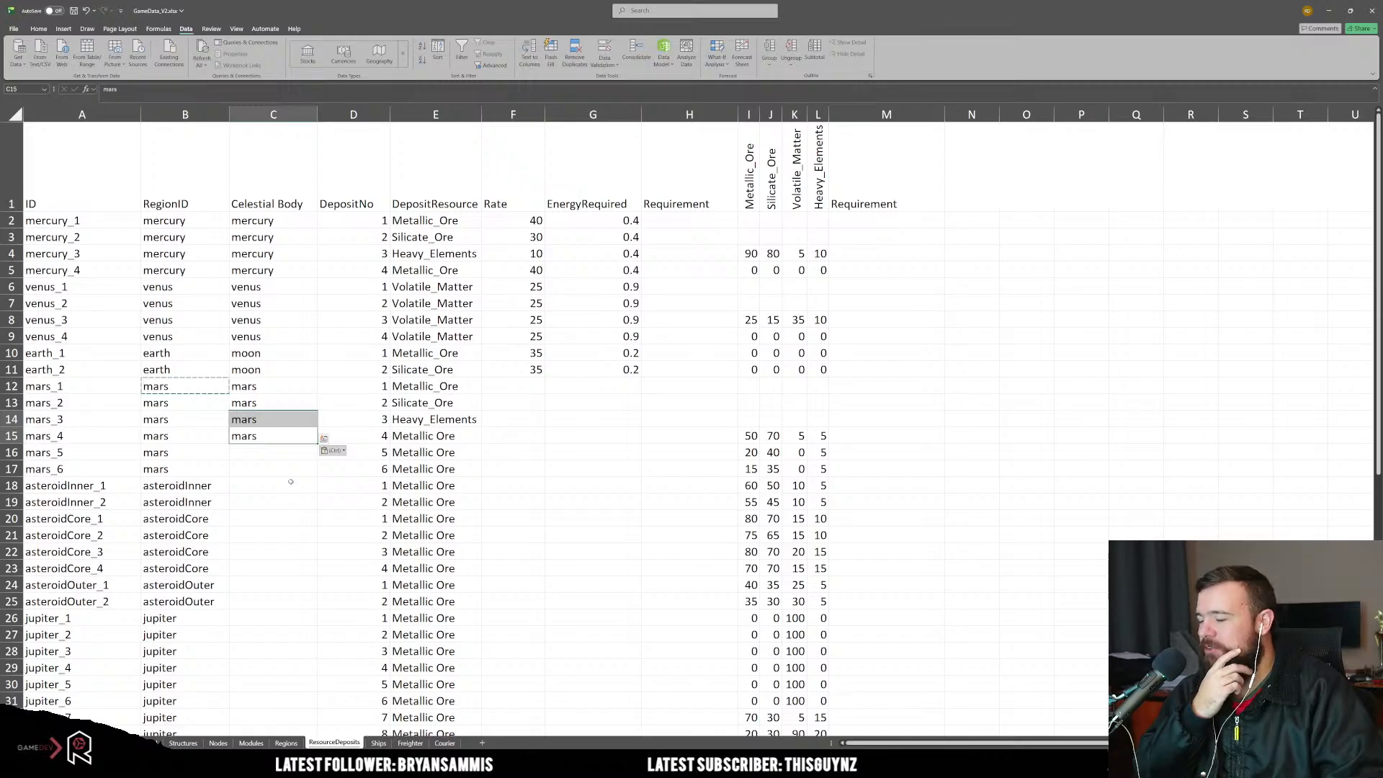
key("Delete")
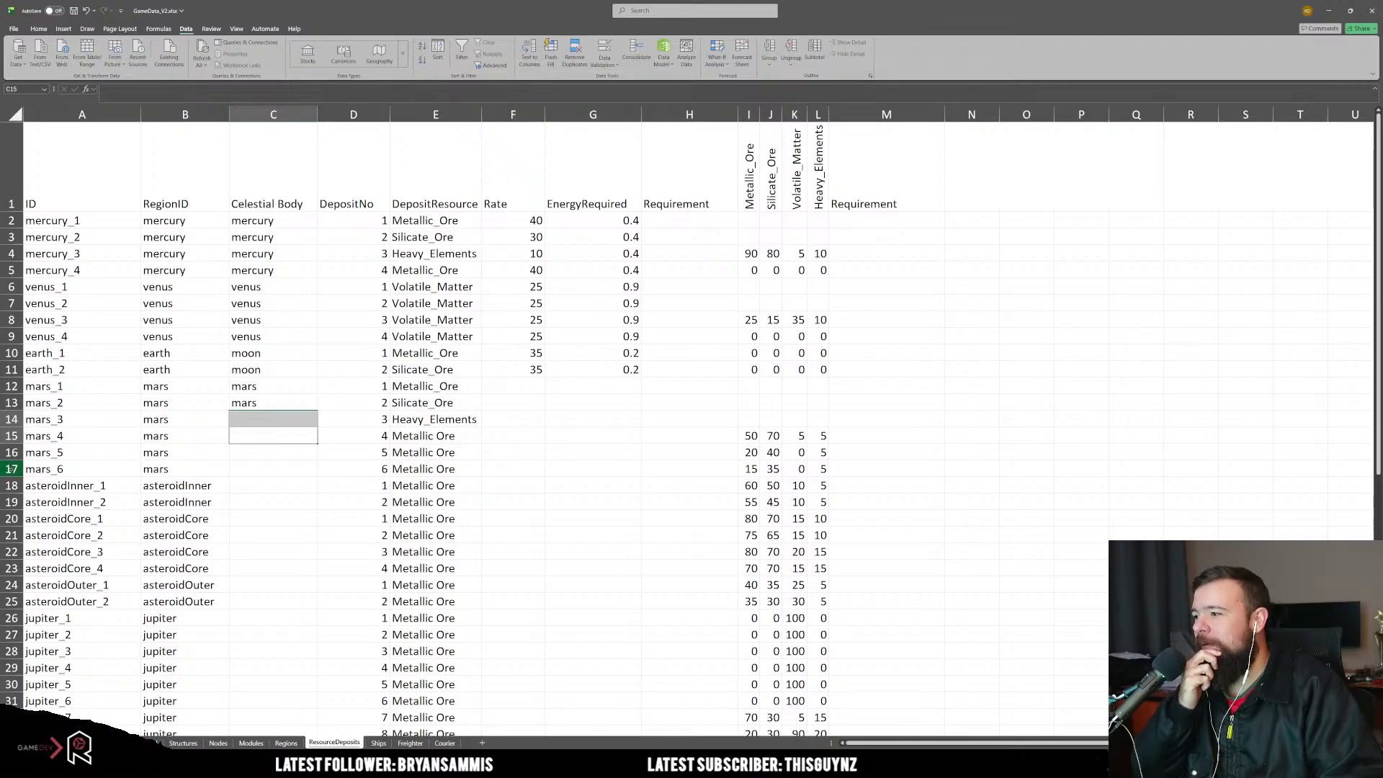
Step: Insert two rows between mars_4 and mars_5 and fill their RegionID cells with mars
left_click_drag(13, 469, 12, 453)
right_click(222, 466)
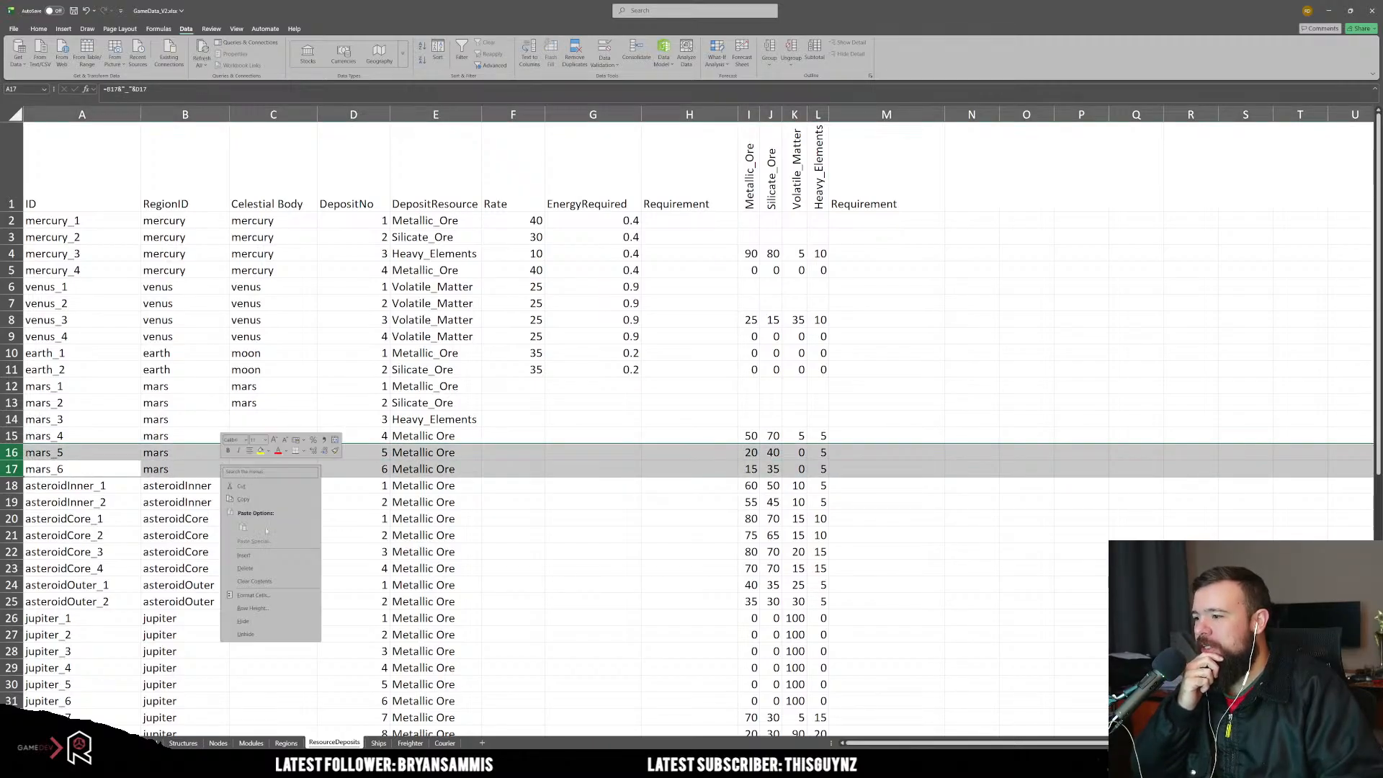
left_click(245, 556)
left_click(179, 502)
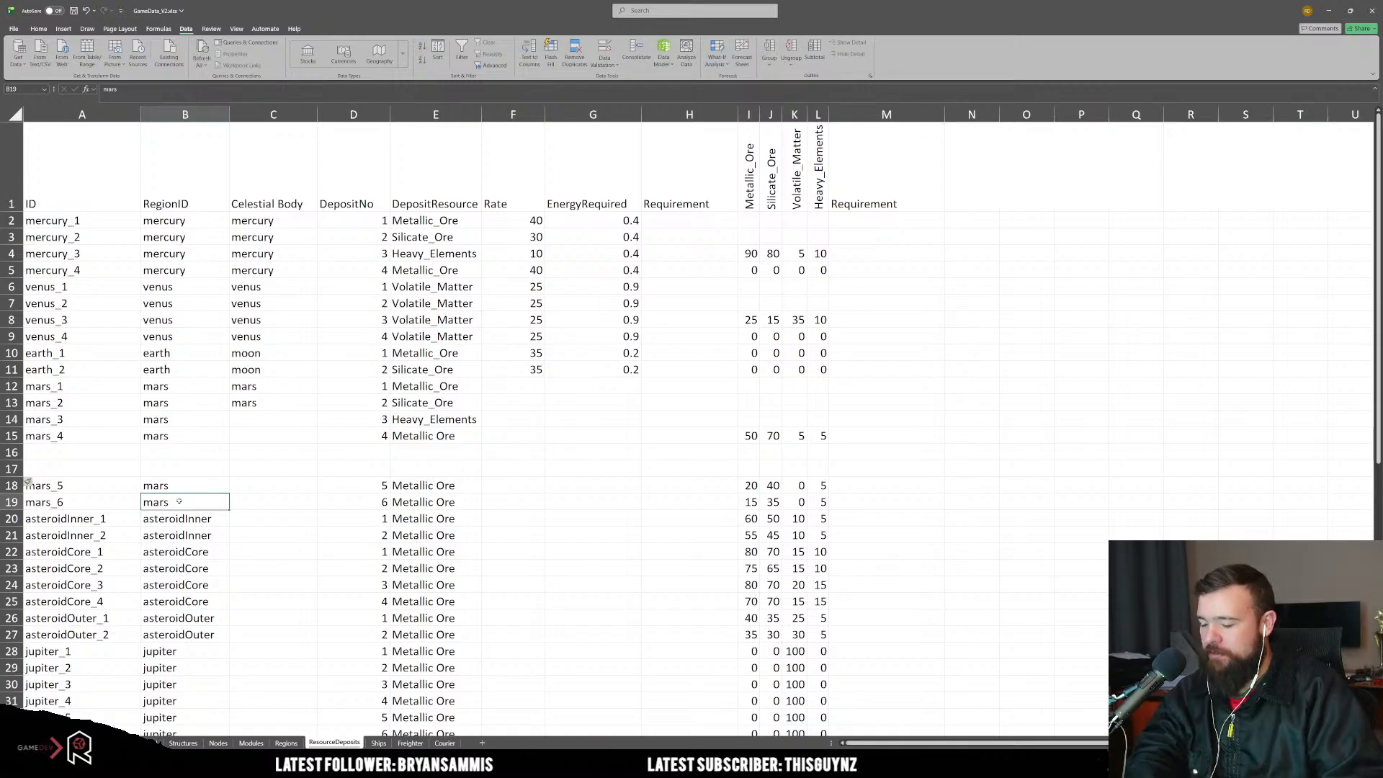
key("ctrl+c")
left_click_drag(180, 452, 180, 469)
key("ctrl+v")
Step: Renumber the DepositNo cells of the mars rows from 1 to 8 and fill the ID formula down through all of them
left_click(94, 433)
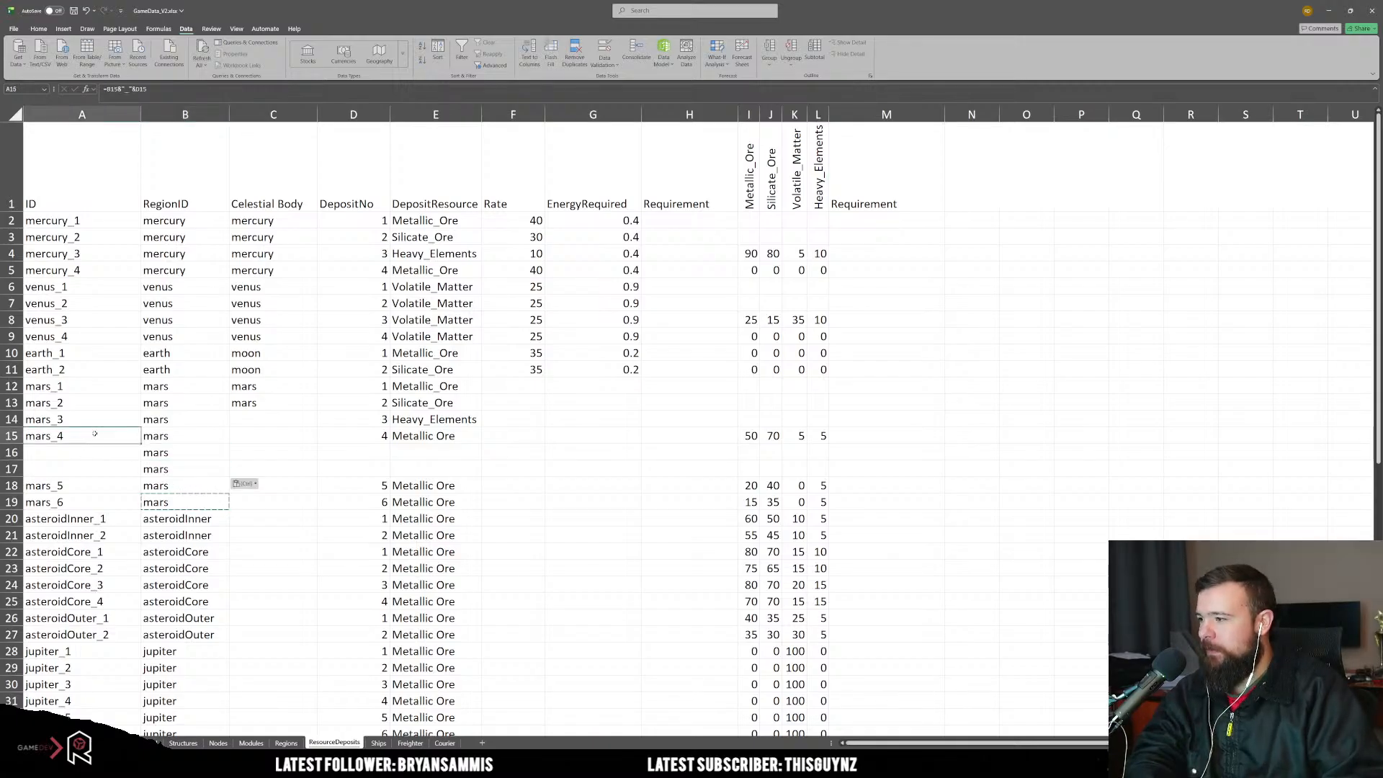
left_click(345, 436)
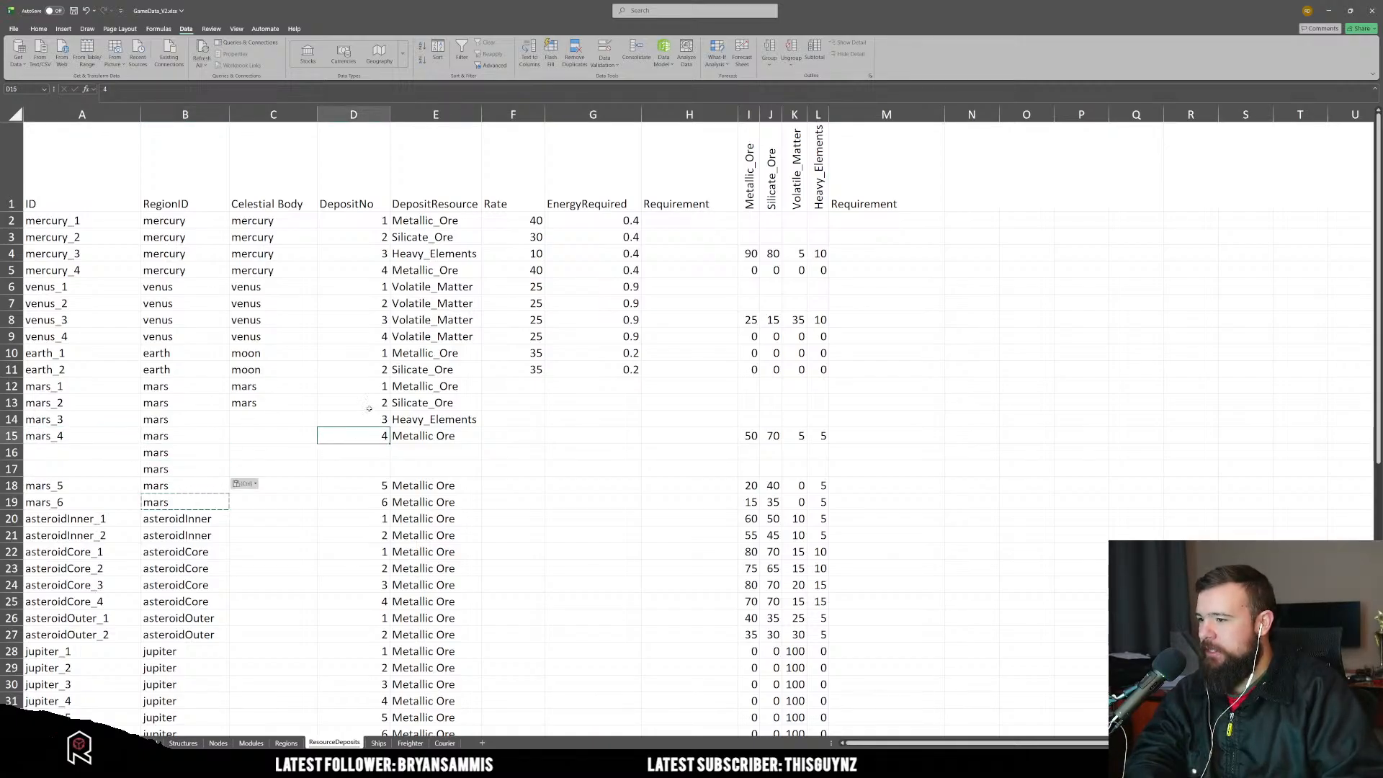
left_click_drag(339, 386, 389, 510)
left_click(120, 404)
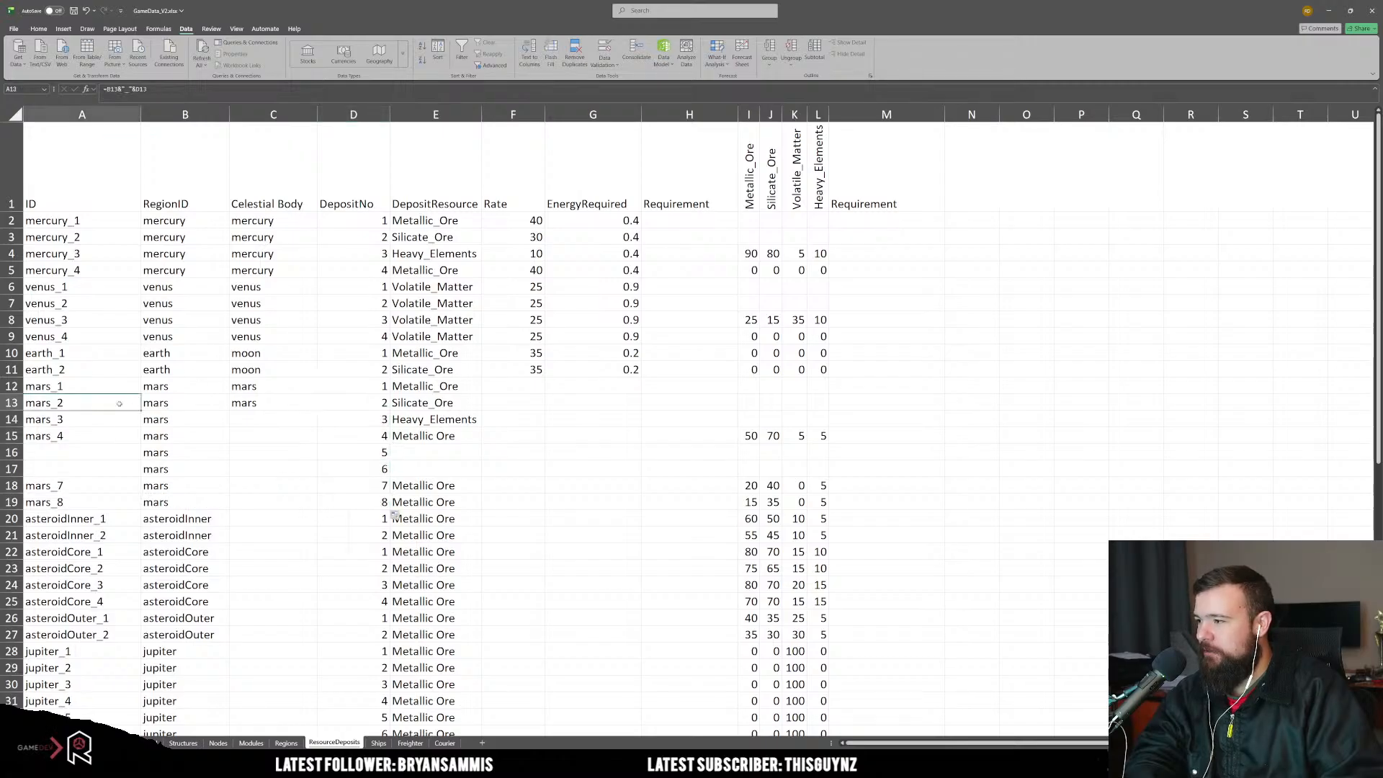
left_click_drag(142, 410, 144, 508)
left_click(223, 469)
Step: Copy mars from the Celestial Body cell of mars_2 into those of mars_3 and mars_4
left_click(274, 429)
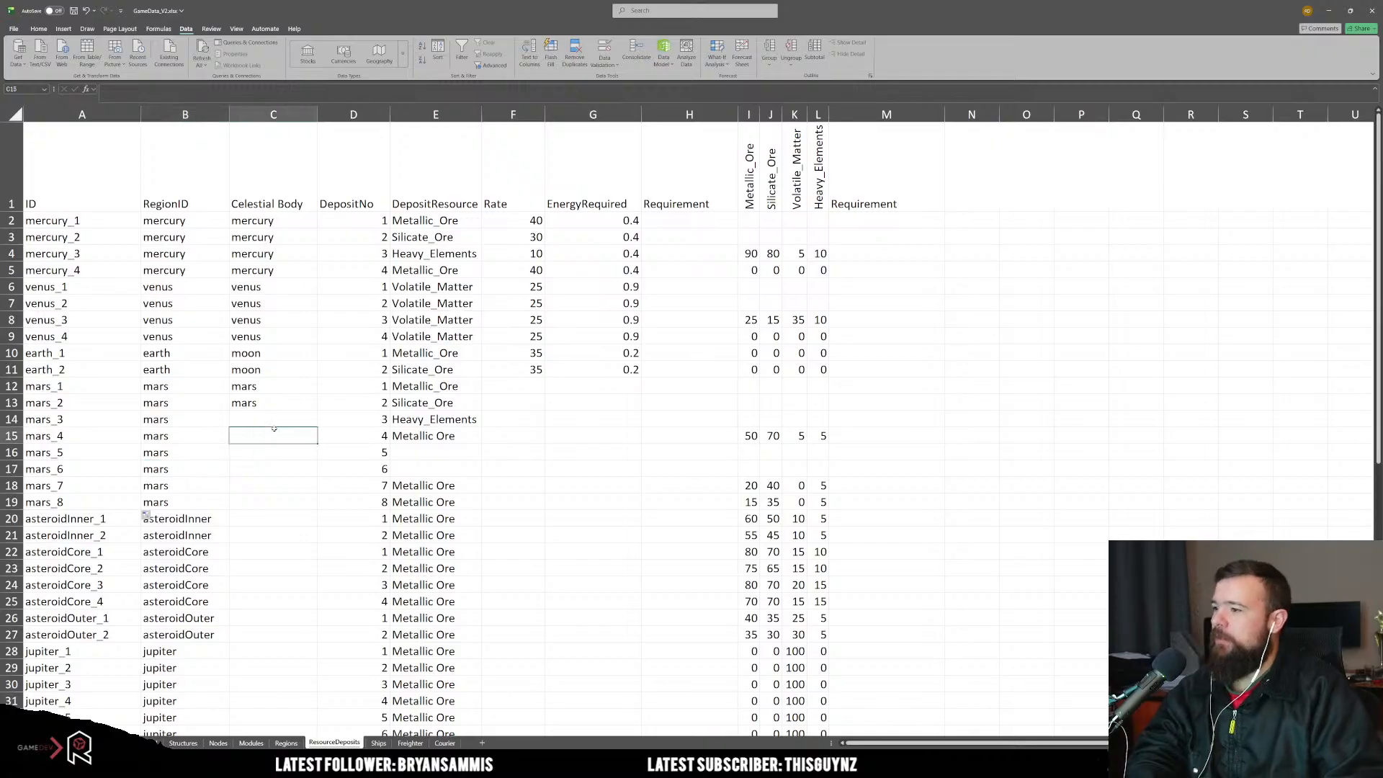
key("ctrl+c")
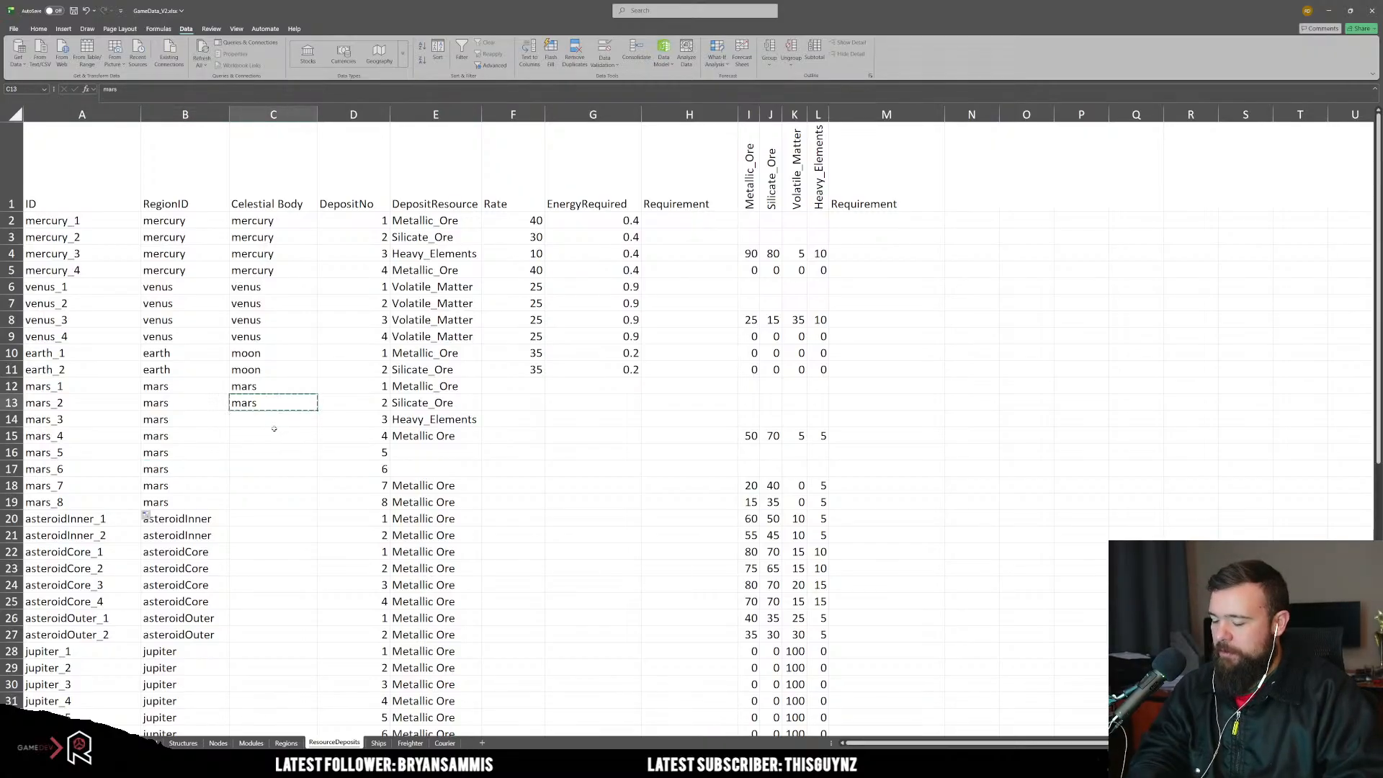
key("Down")
key("shift+Down")
key("ctrl+v")
Step: Enter phobos as the Celestial Body for mars_5 and deimos for mars_7
key("Down")
key("Down")
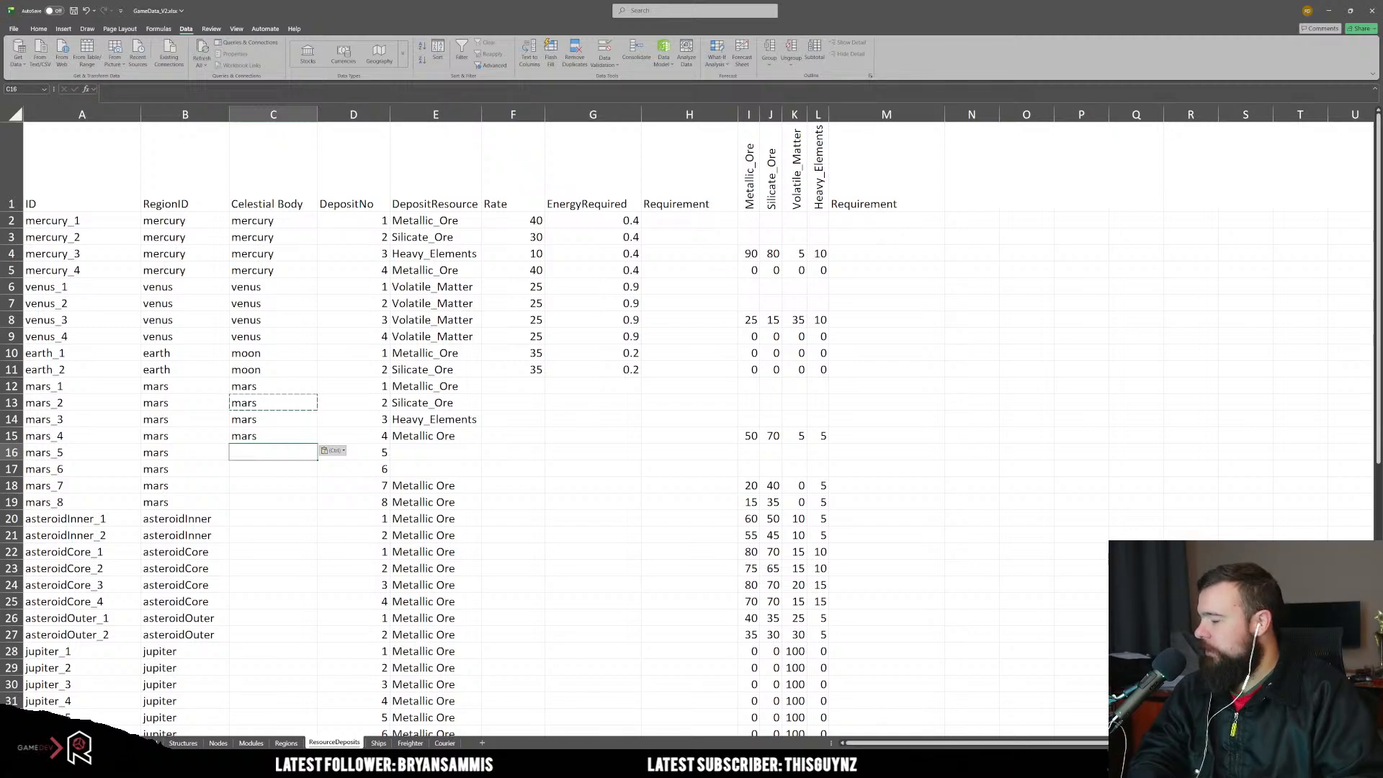
type("Pho")
key("BackSpace")
key("BackSpace")
key("BackSpace")
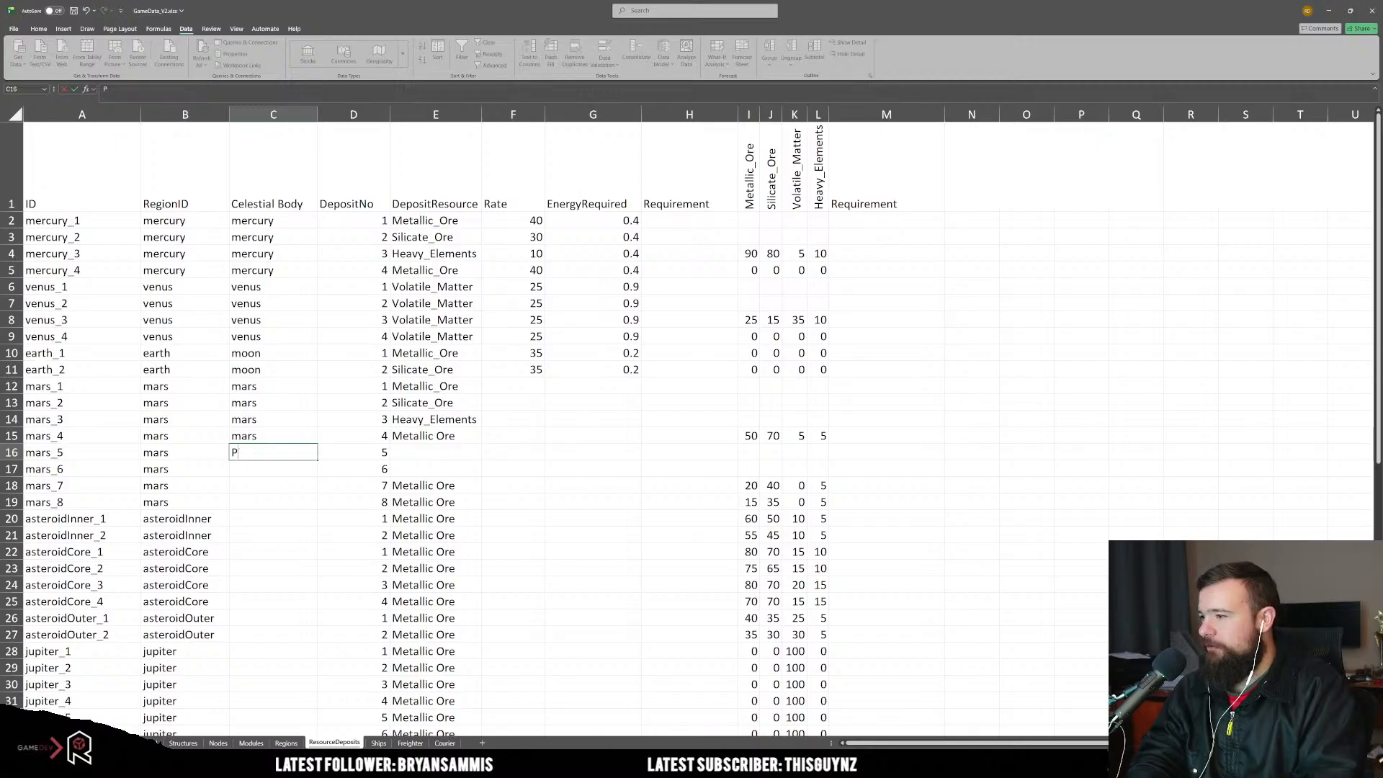
type("pho")
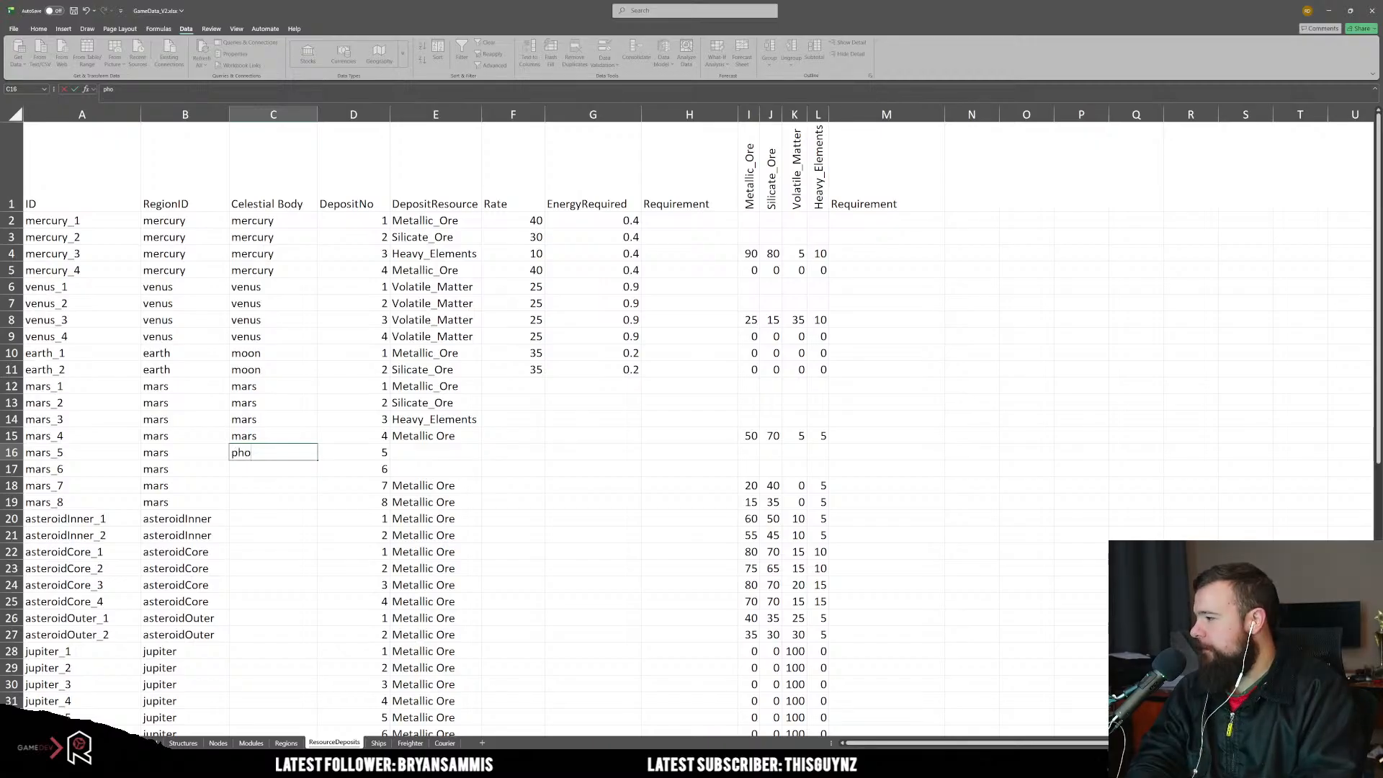
type("bo")
key("Return")
key("Return")
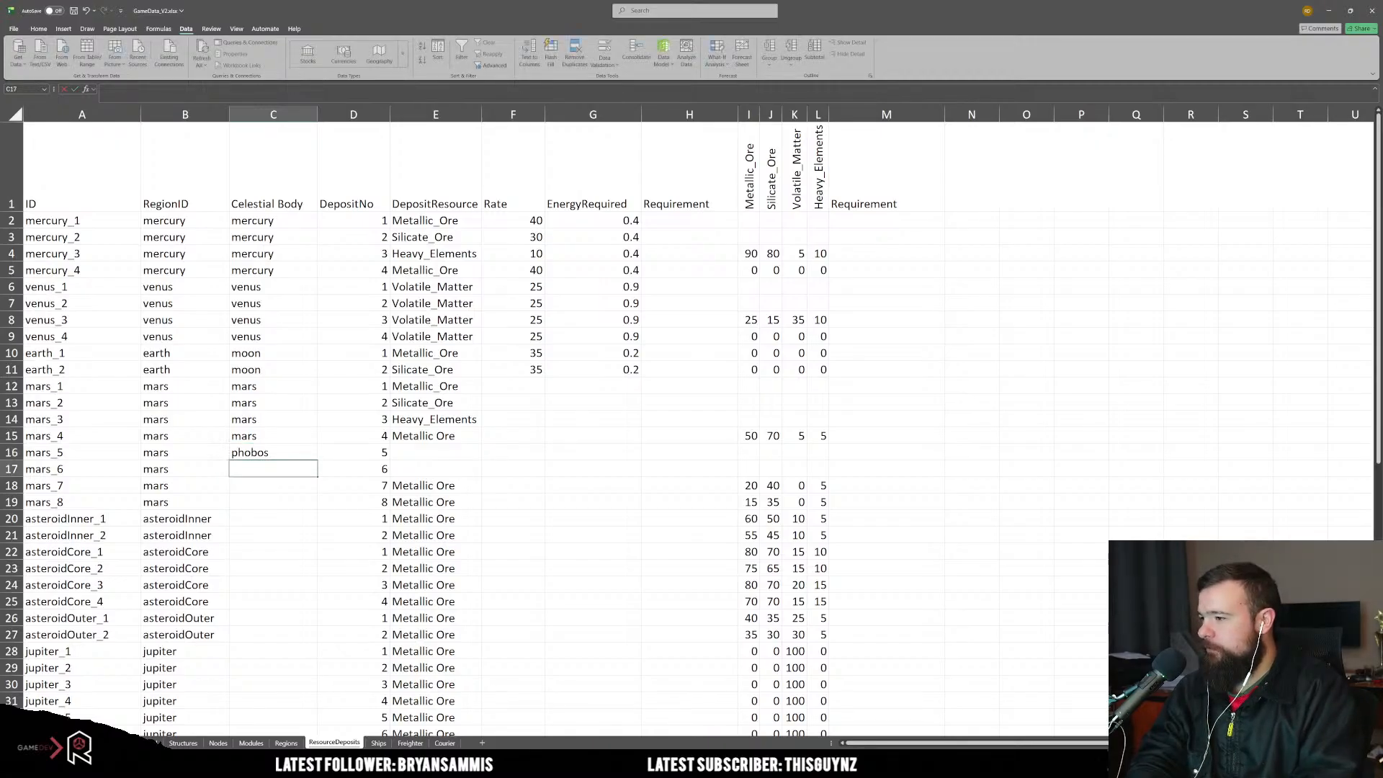
type("dein")
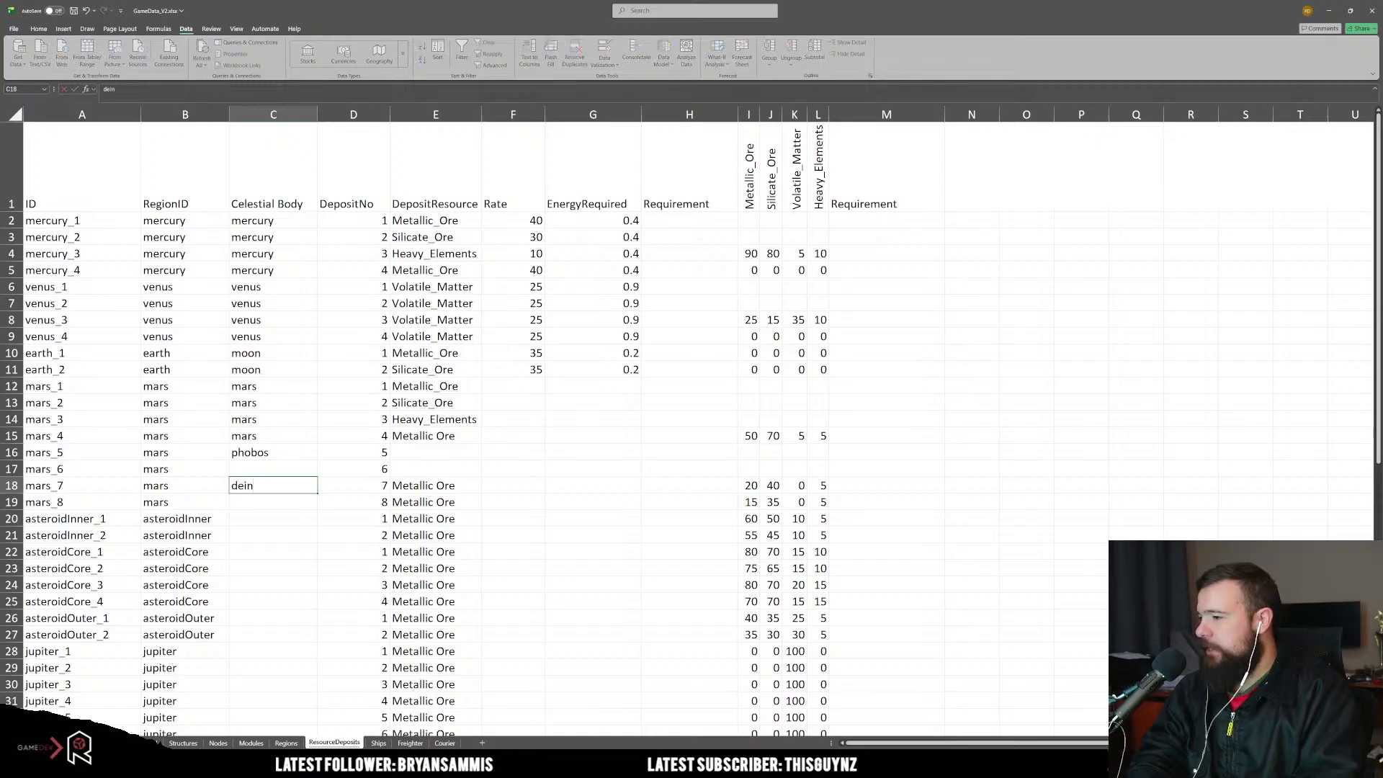
key("BackSpace")
type("mos")
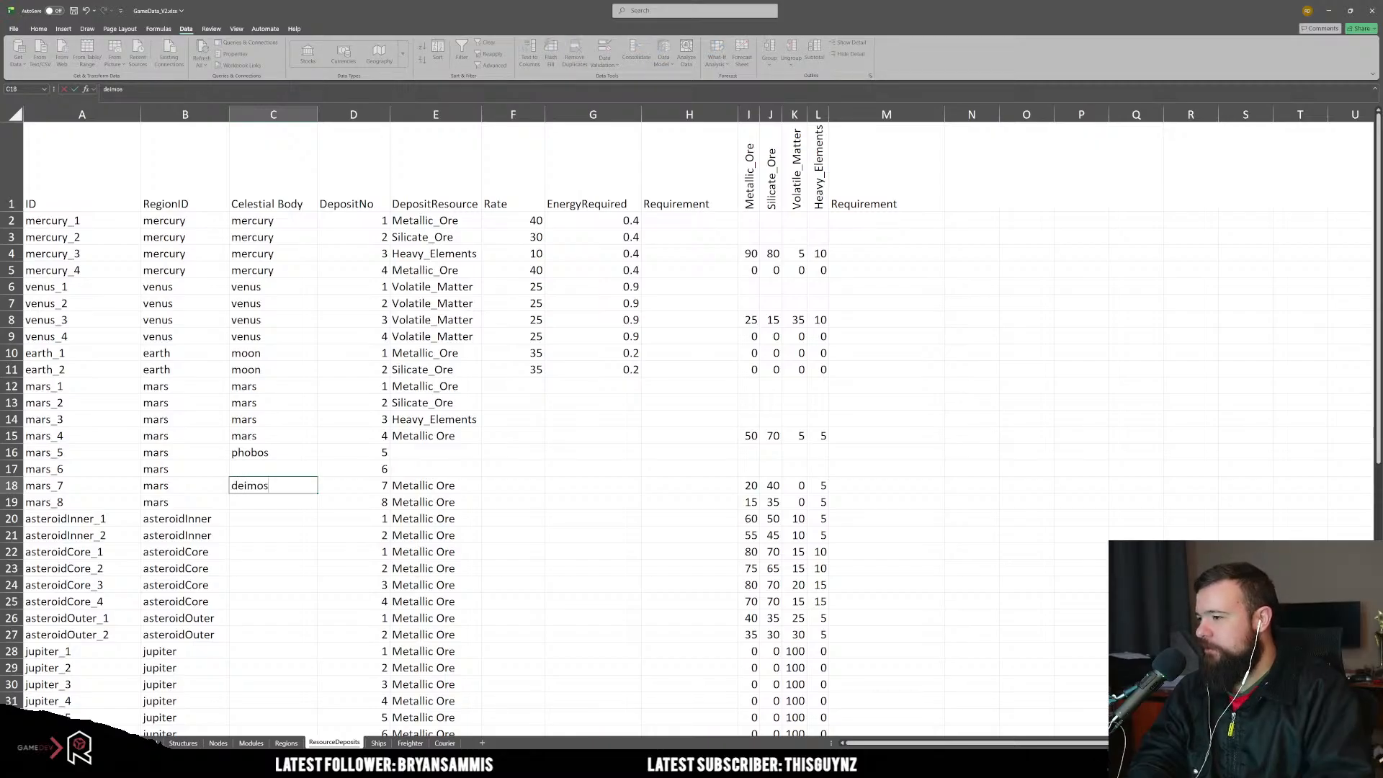
Step: Copy phobos into the Celestial Body cell of mars_6 and deimos into that of mars_8
key("Up")
key("Up")
key("ctrl+c")
key("Down")
key("ctrl+v")
key("Down")
key("ctrl+c")
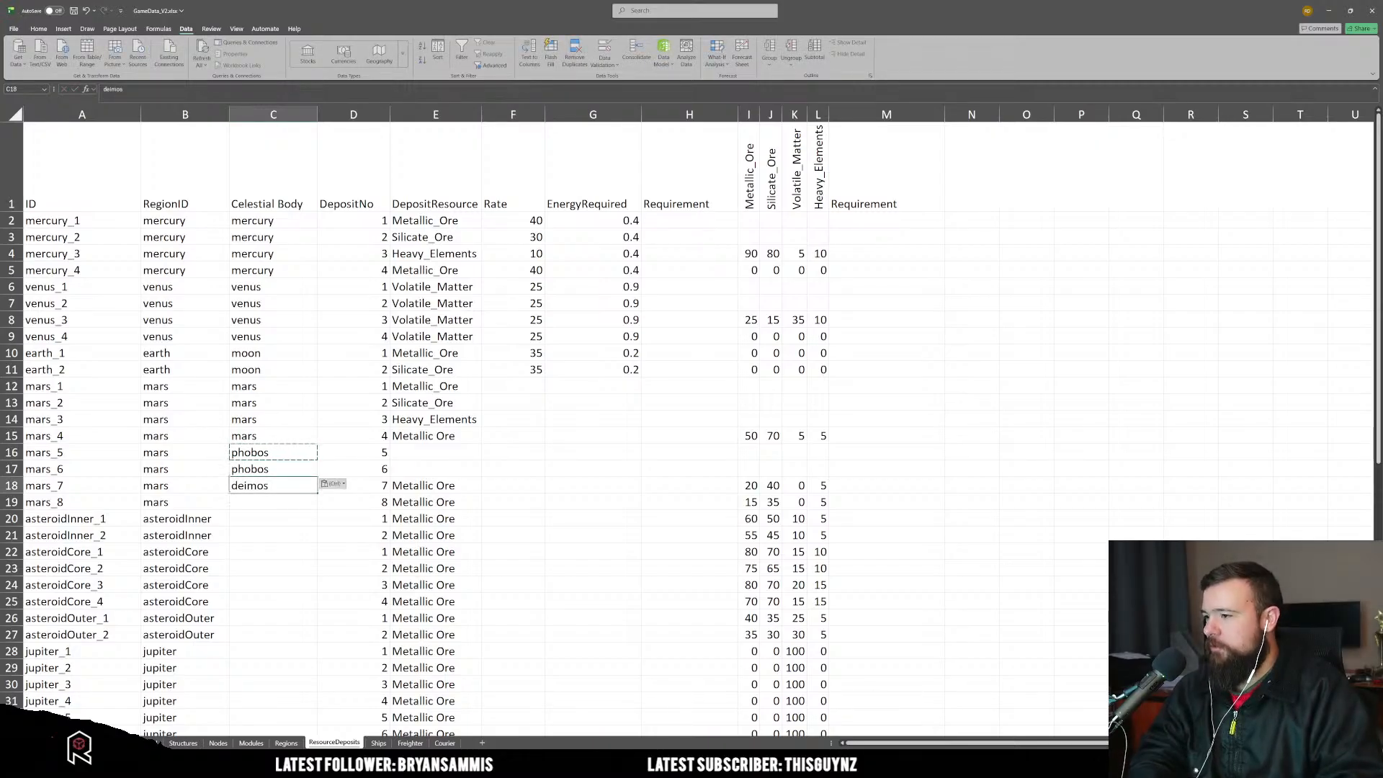
key("Down")
key("ctrl+v")
Step: Set the EnergyRequired of mars_6 and mars_7 to 0.05
key("Up")
key("Right")
key("Right")
key("Right")
key("Right")
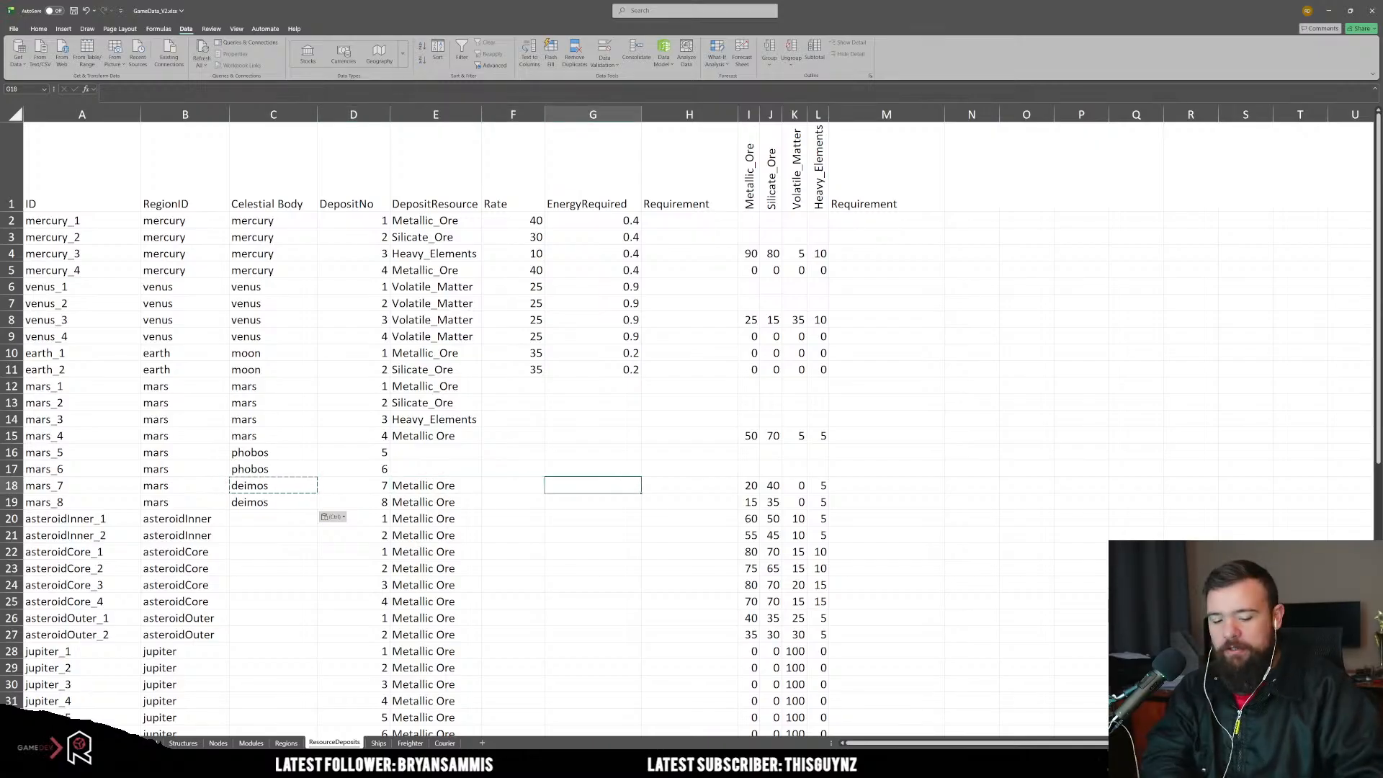
type("0.05")
key("Up")
type("0.")
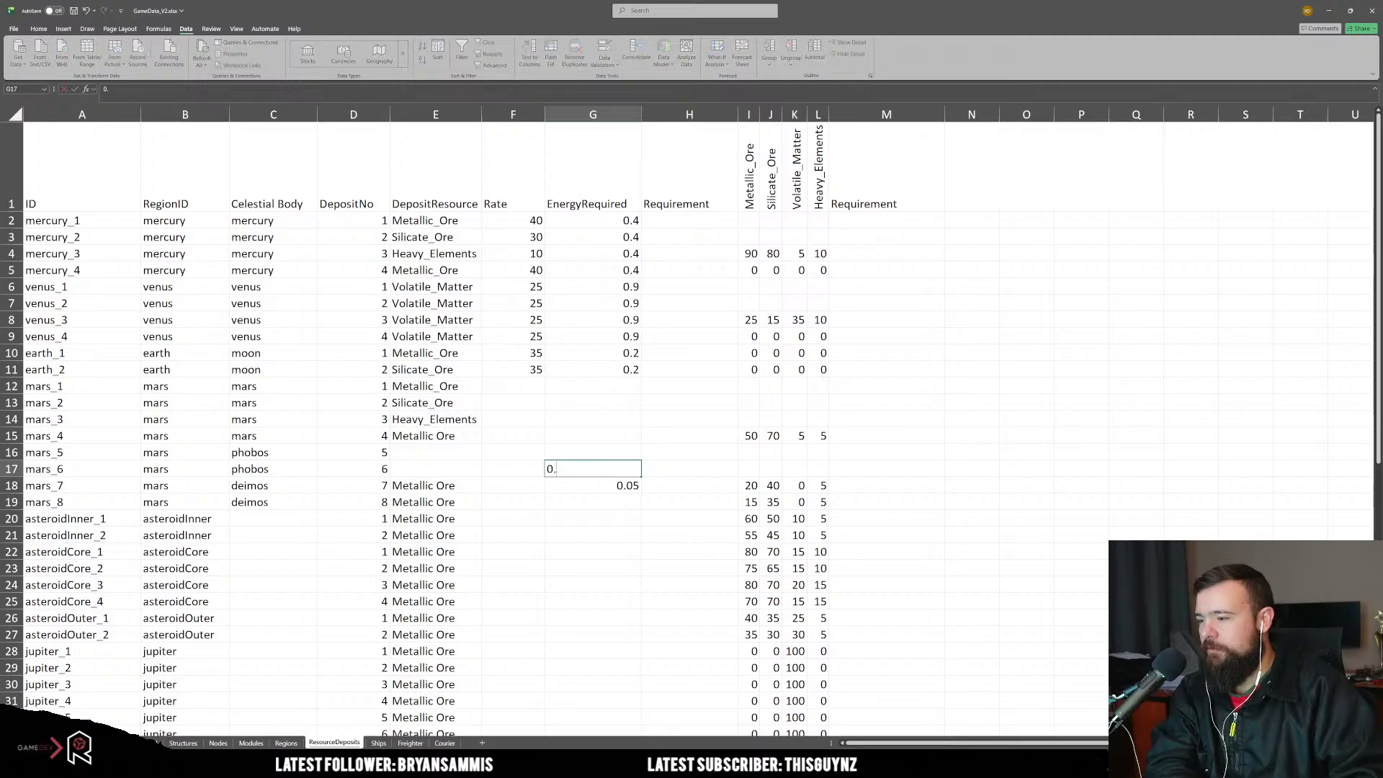
type("05")
key("Return")
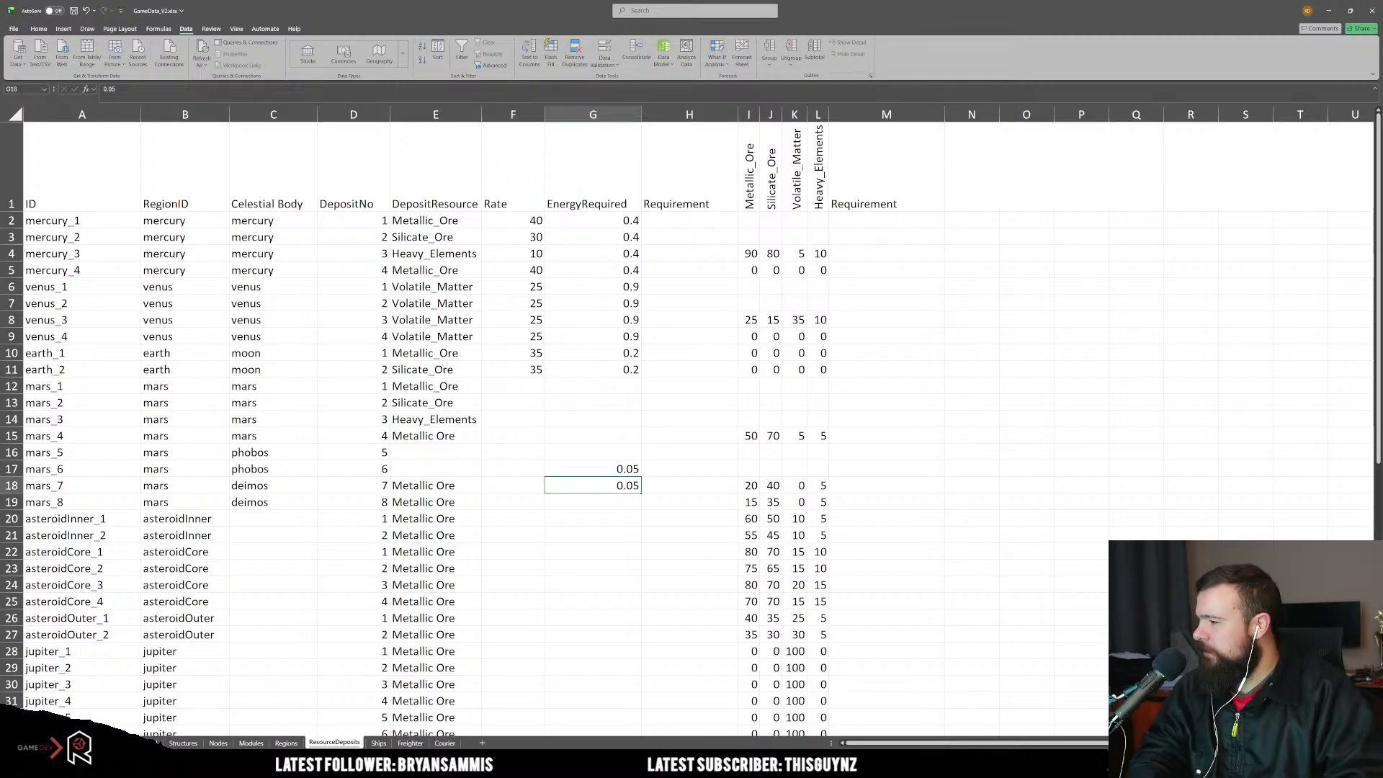
Step: Copy the 0.05 EnergyRequired value into the remaining phobos and deimos deposits, mars_5 and mars_8
key("ctrl+c")
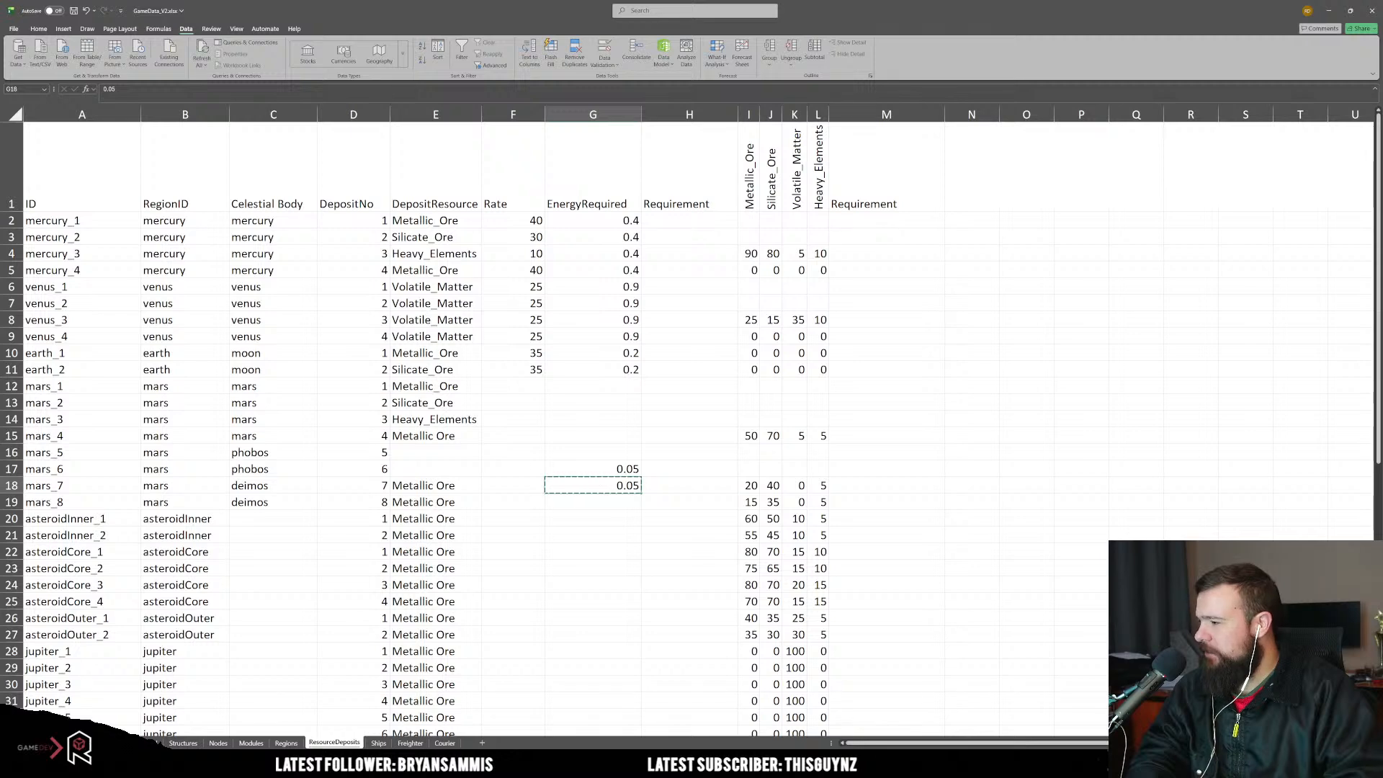
key("Down")
key("shift+Up")
key("shift+Up")
key("shift+Up")
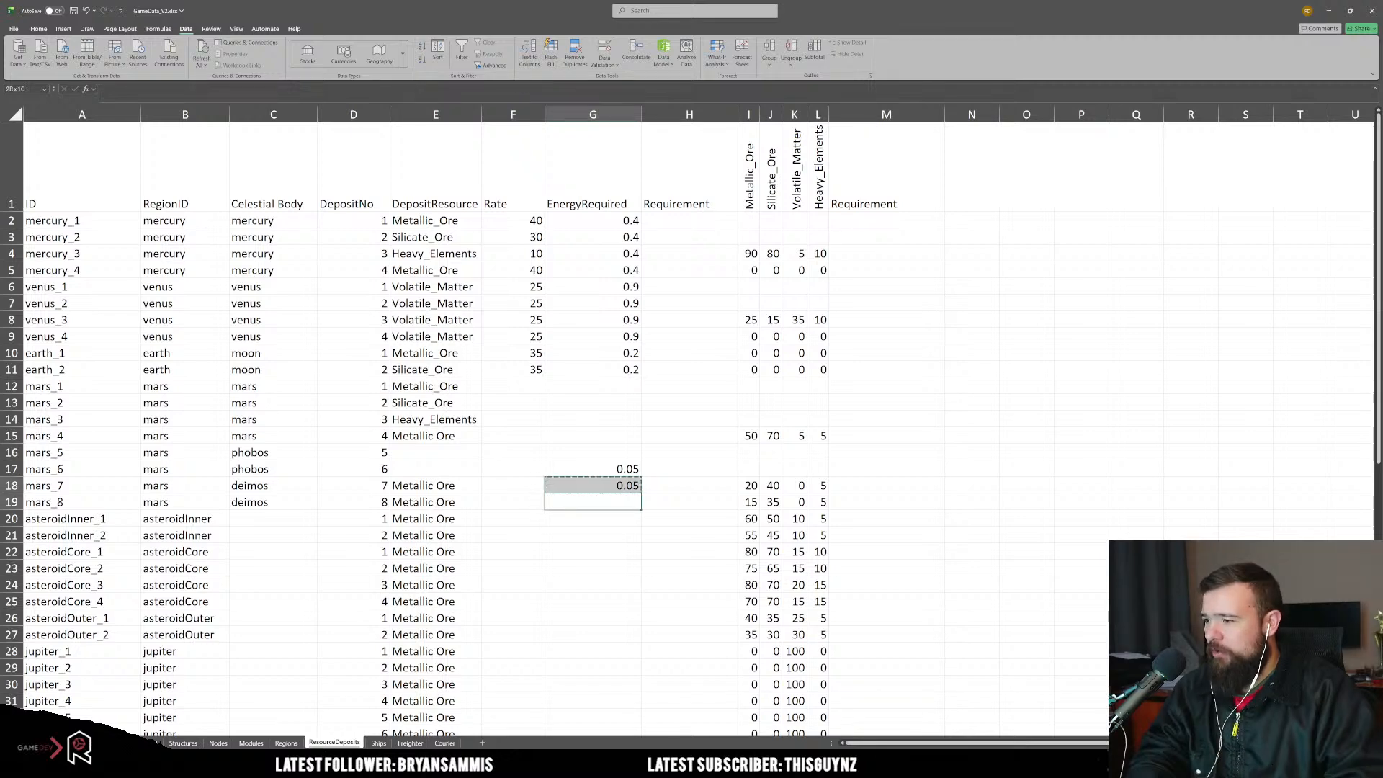
key("ctrl+v")
key("Down")
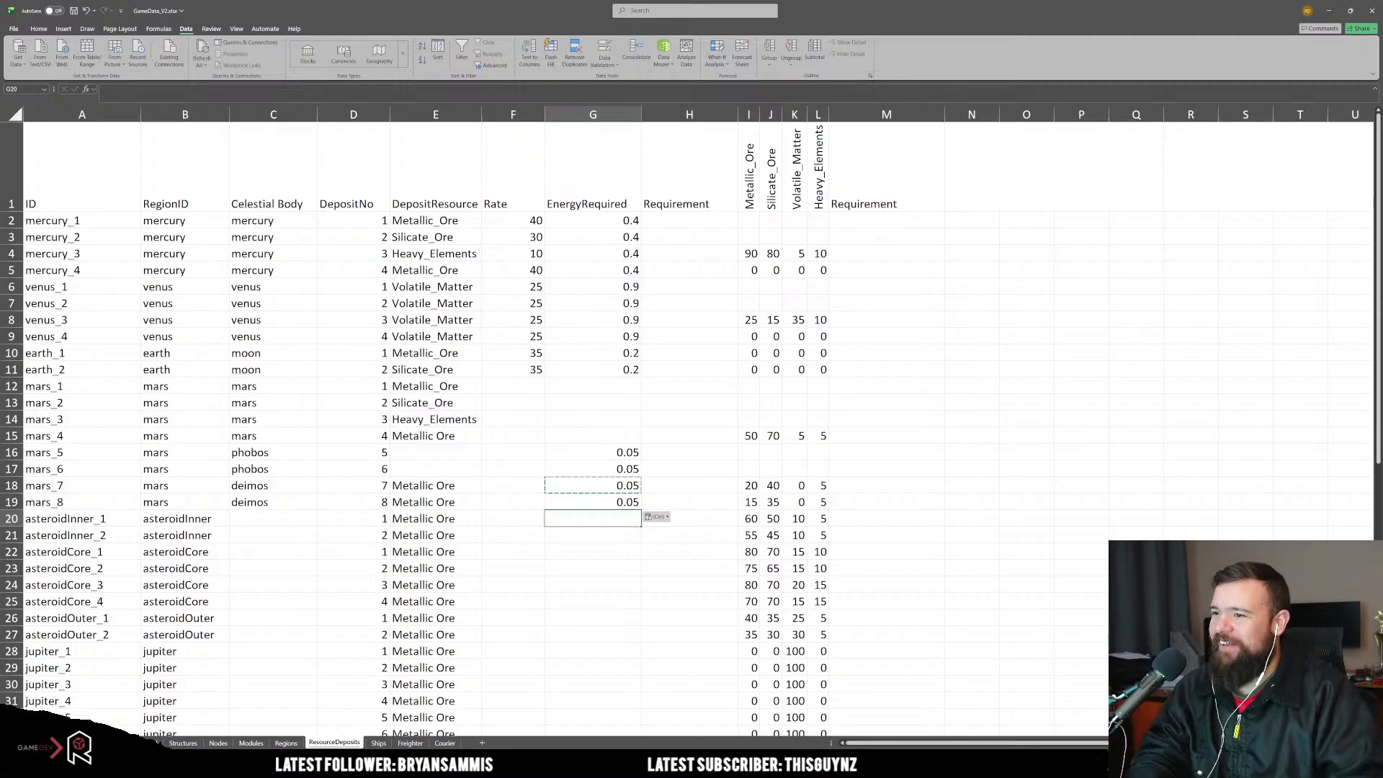
Step: Enter 0.4 as the EnergyRequired of mars_1 and copy it down through mars_4
left_click(565, 446)
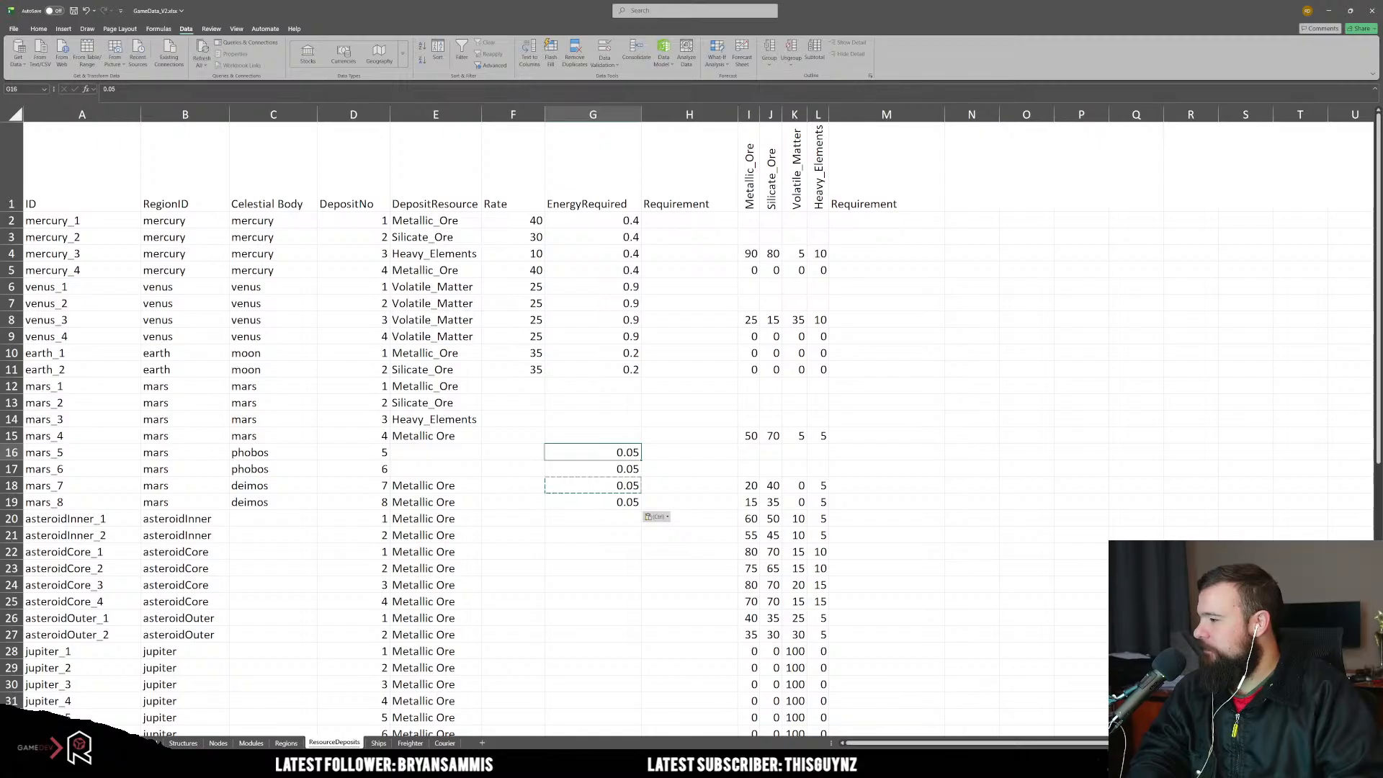
left_click(618, 388)
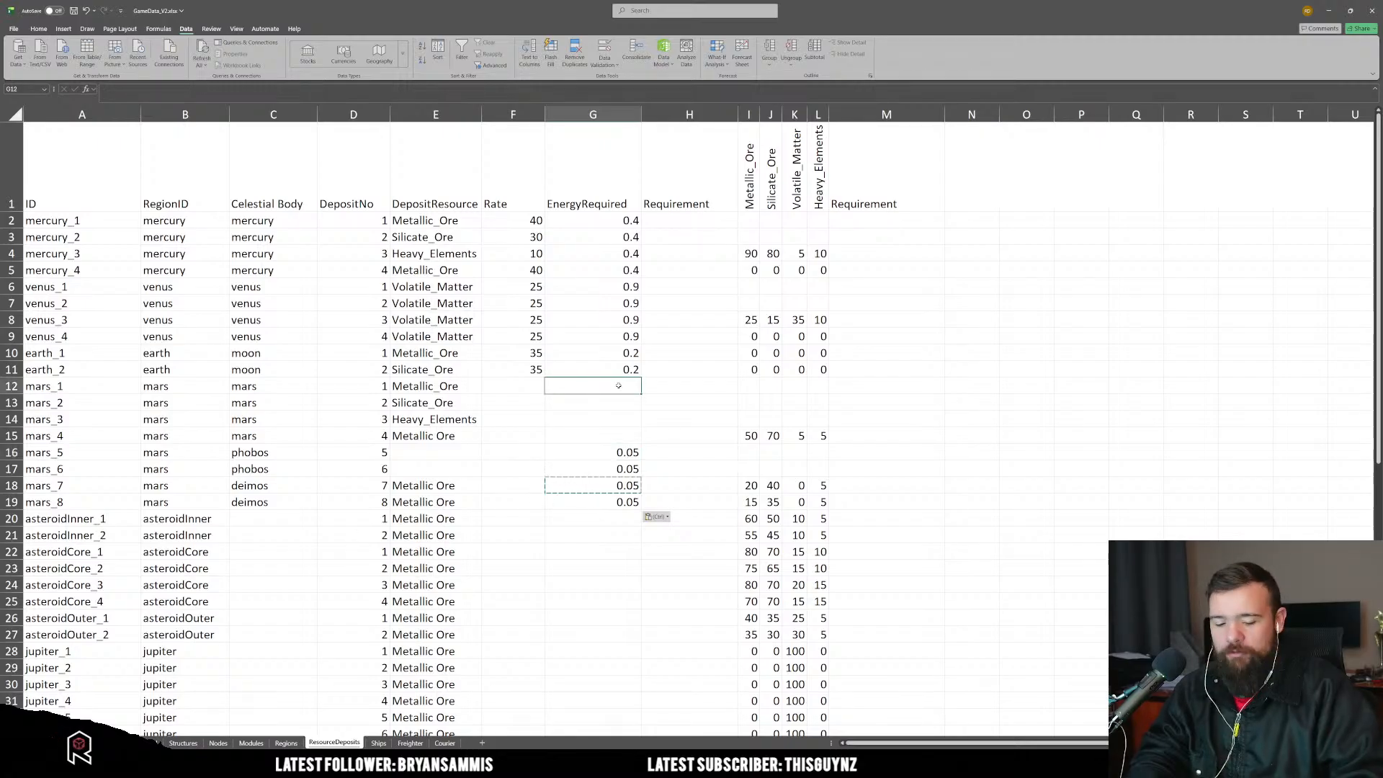
type("0.4")
key("Return")
left_click(619, 386)
key("ctrl+c")
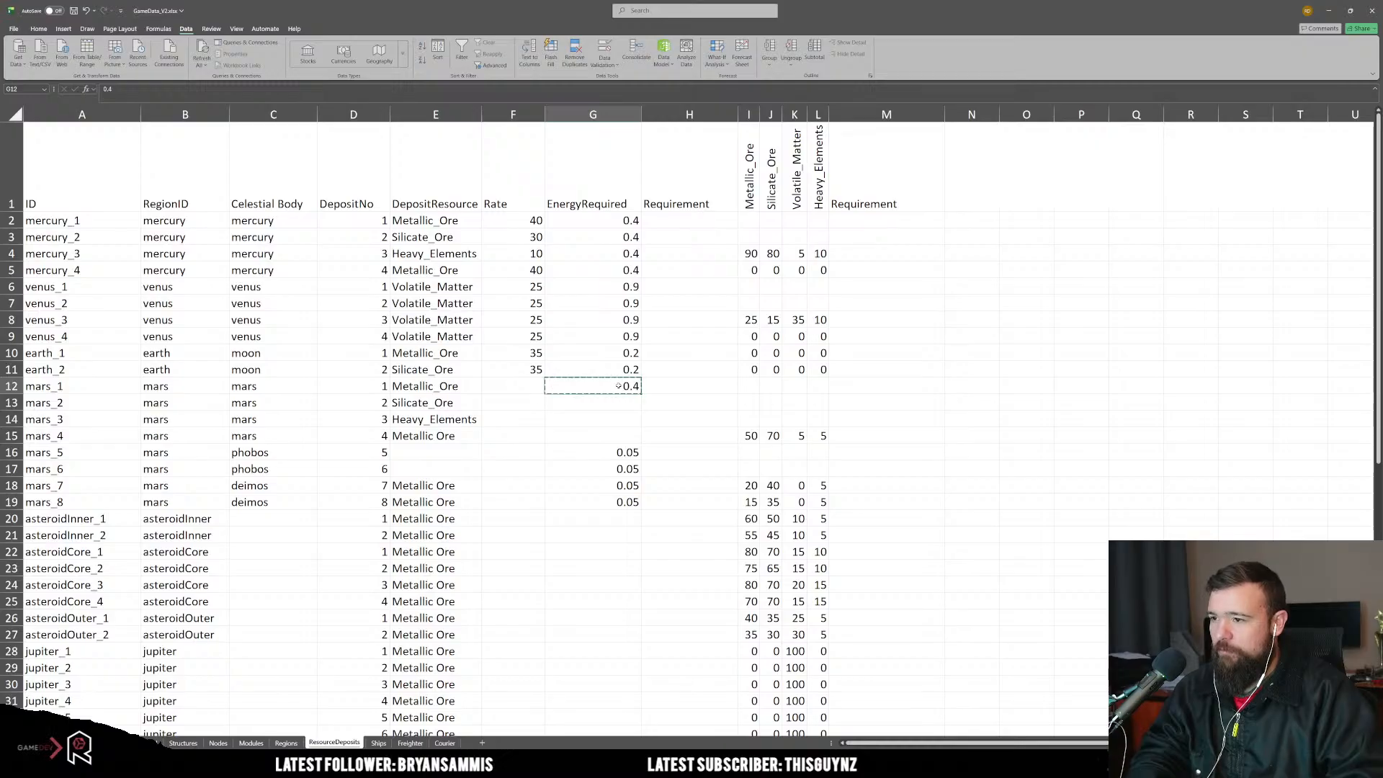
key("shift+Down")
key("shift+Down")
key("shift+Down")
key("ctrl+v")
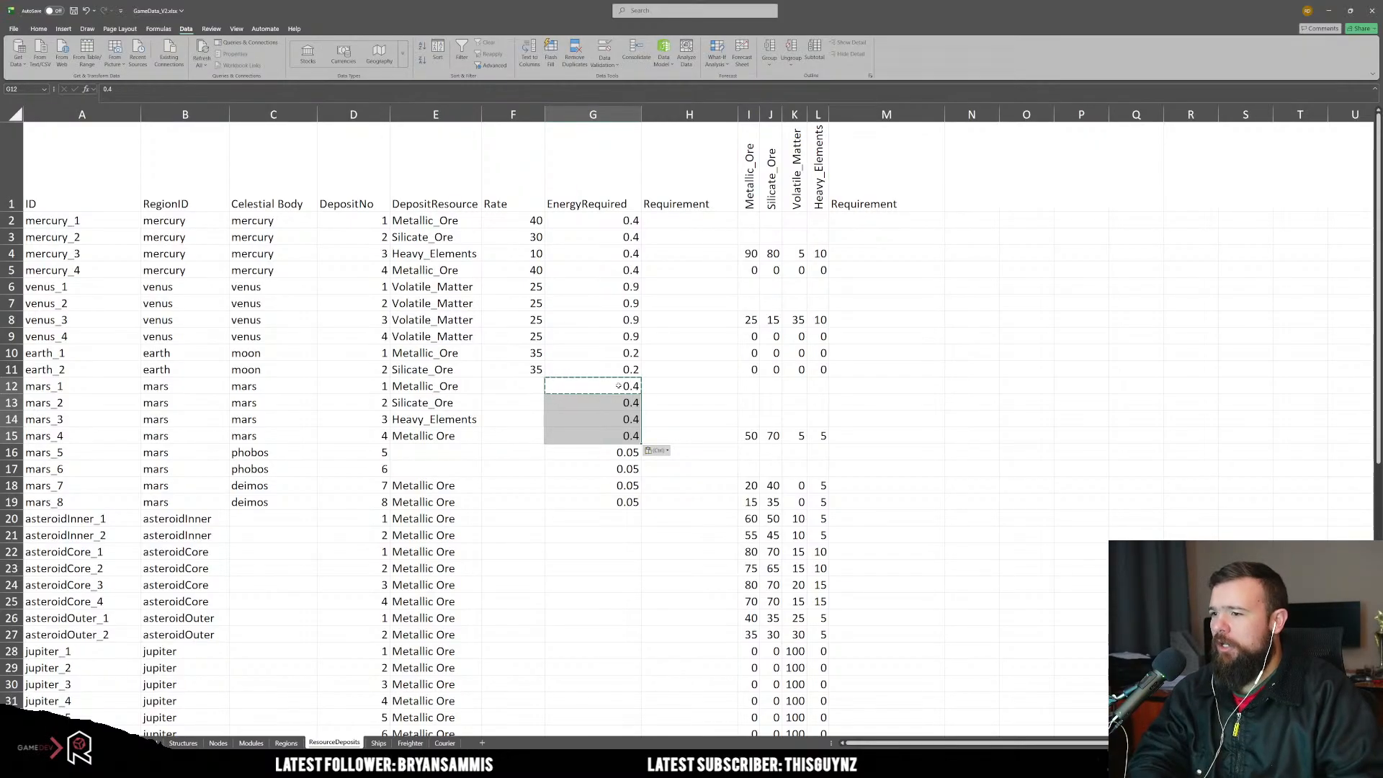
Step: Change the DepositResource of mars_4 to Volatile_Matter
left_click(531, 386)
left_click(463, 438)
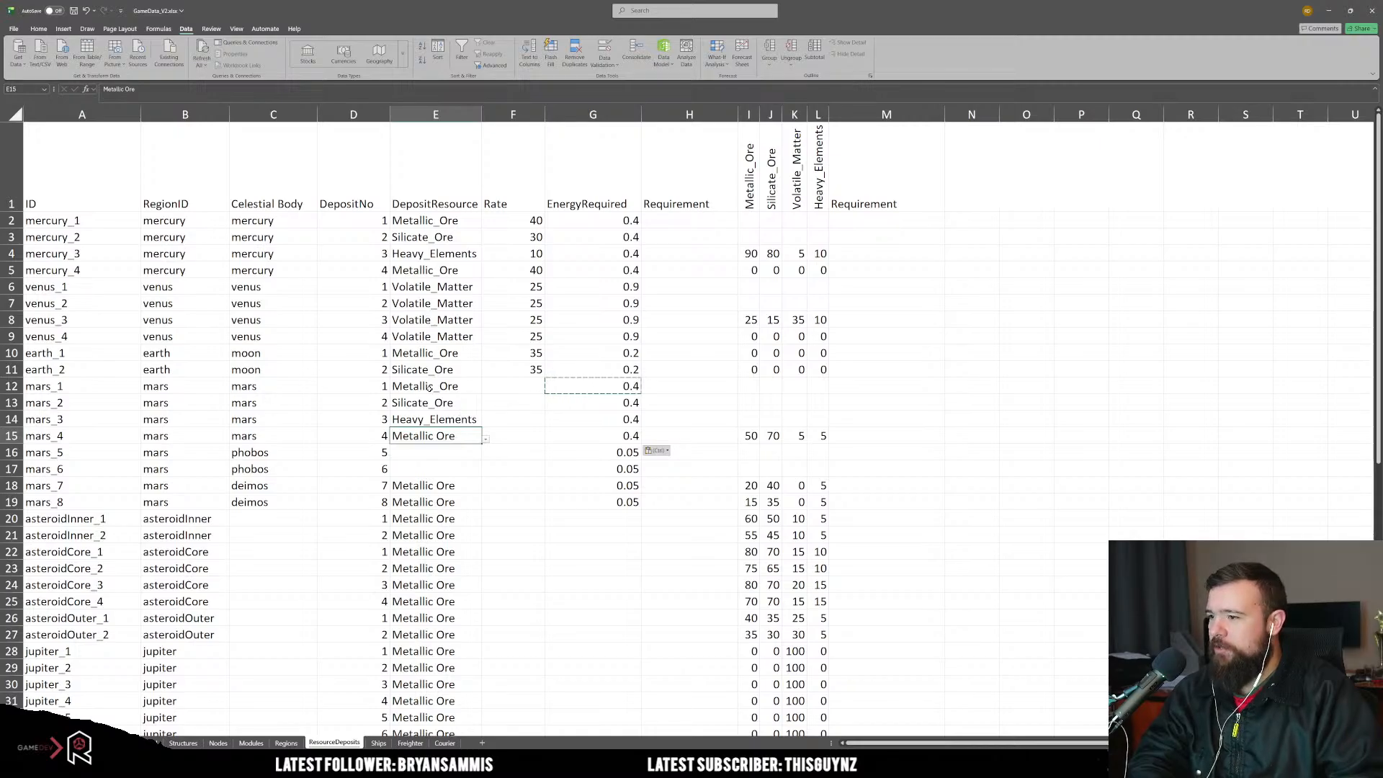
left_click_drag(430, 387, 438, 417)
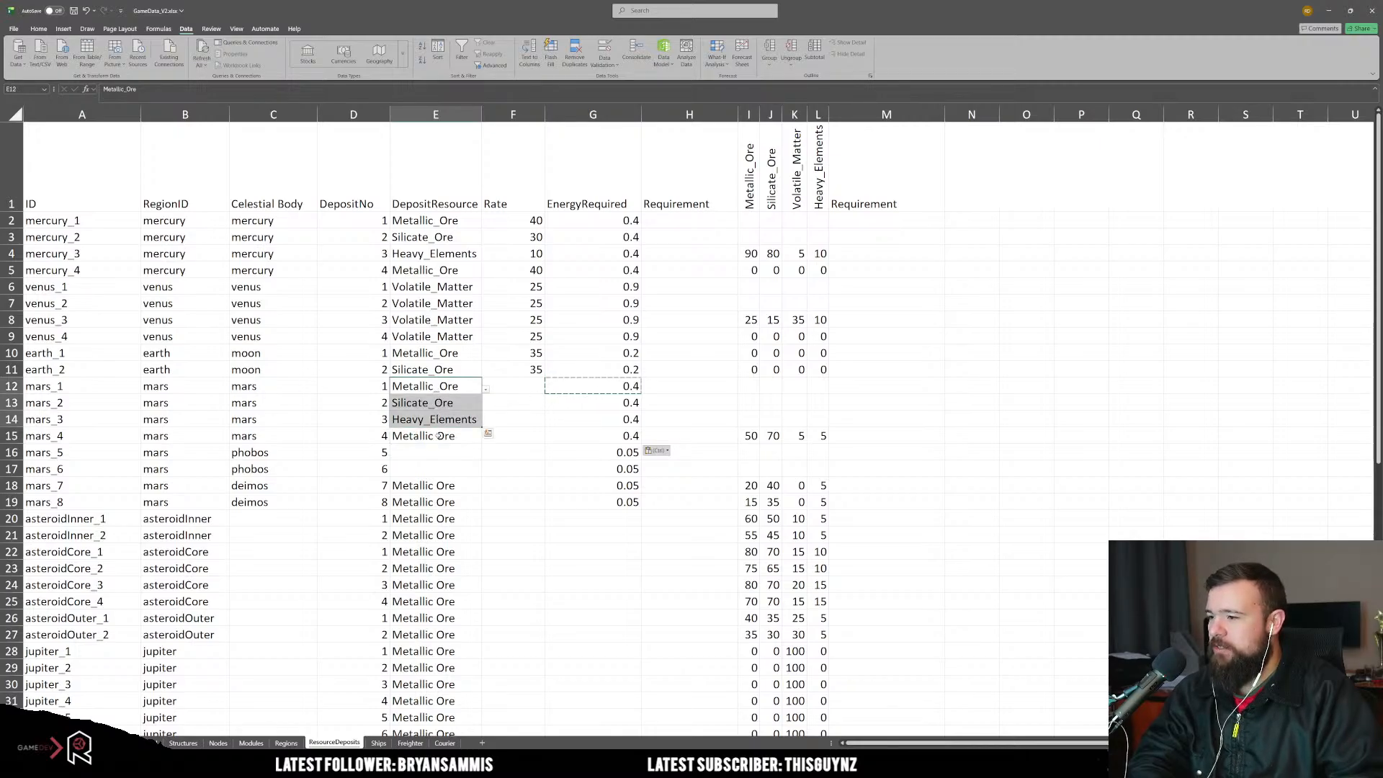
left_click(436, 438)
left_click(486, 439)
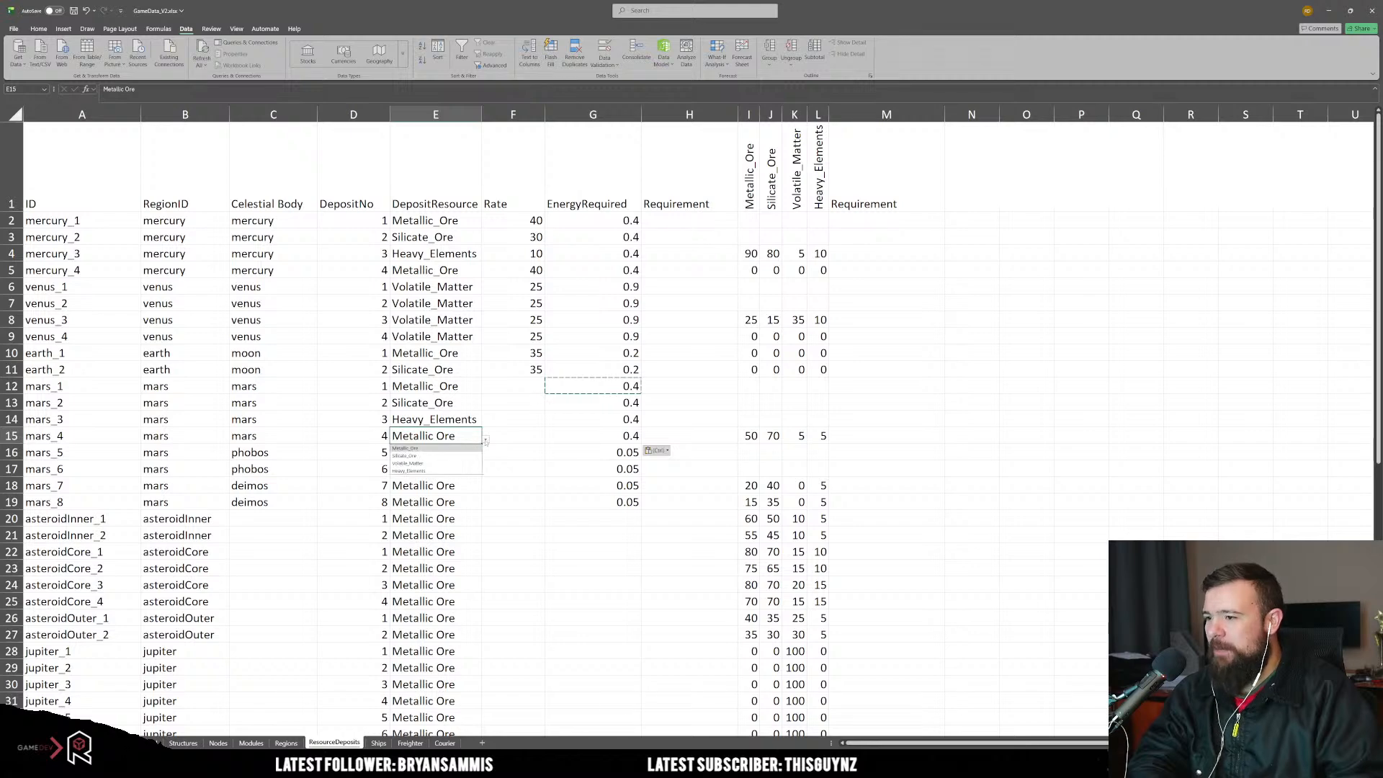
left_click(433, 463)
left_click(510, 483)
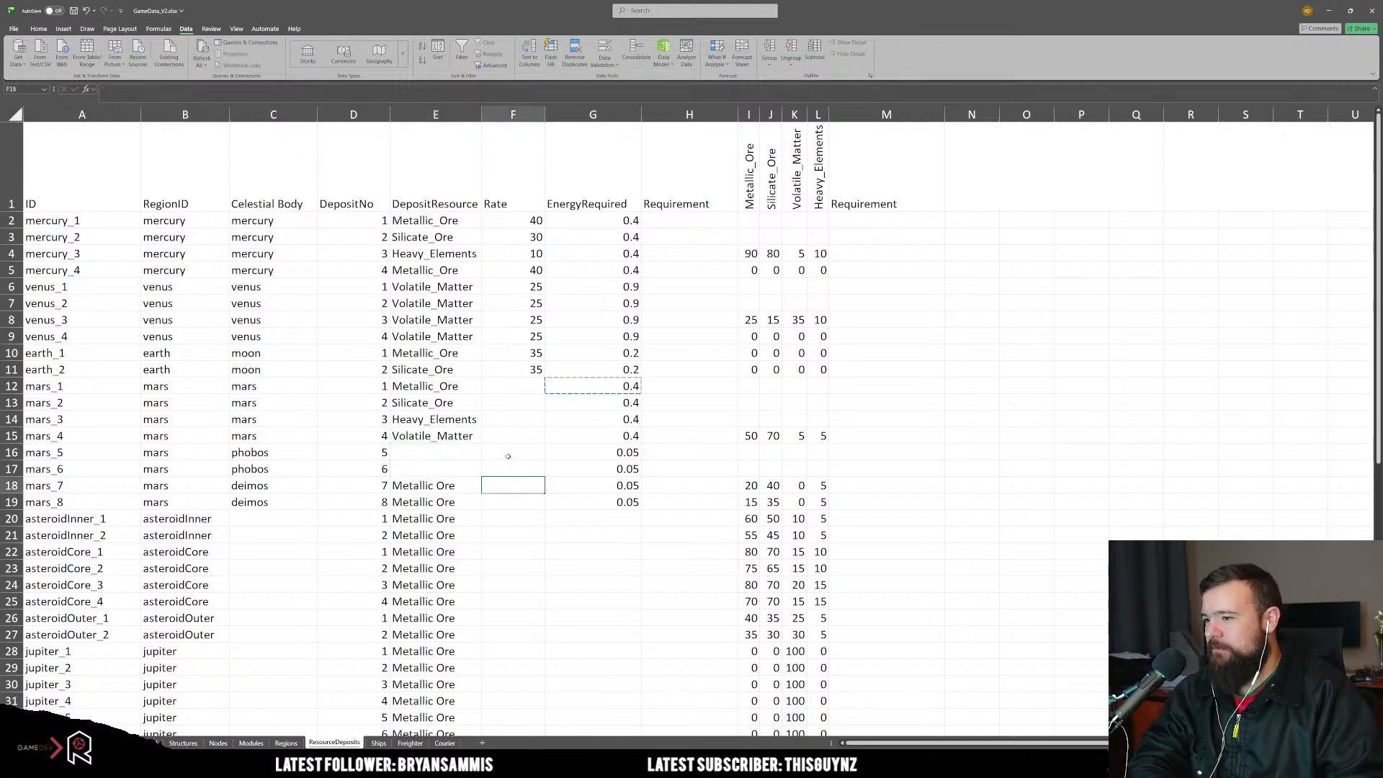
Step: Enter a Rate of 25 for both mars_1 and mars_2
left_click(513, 436)
key("Up")
key("Up")
key("Up")
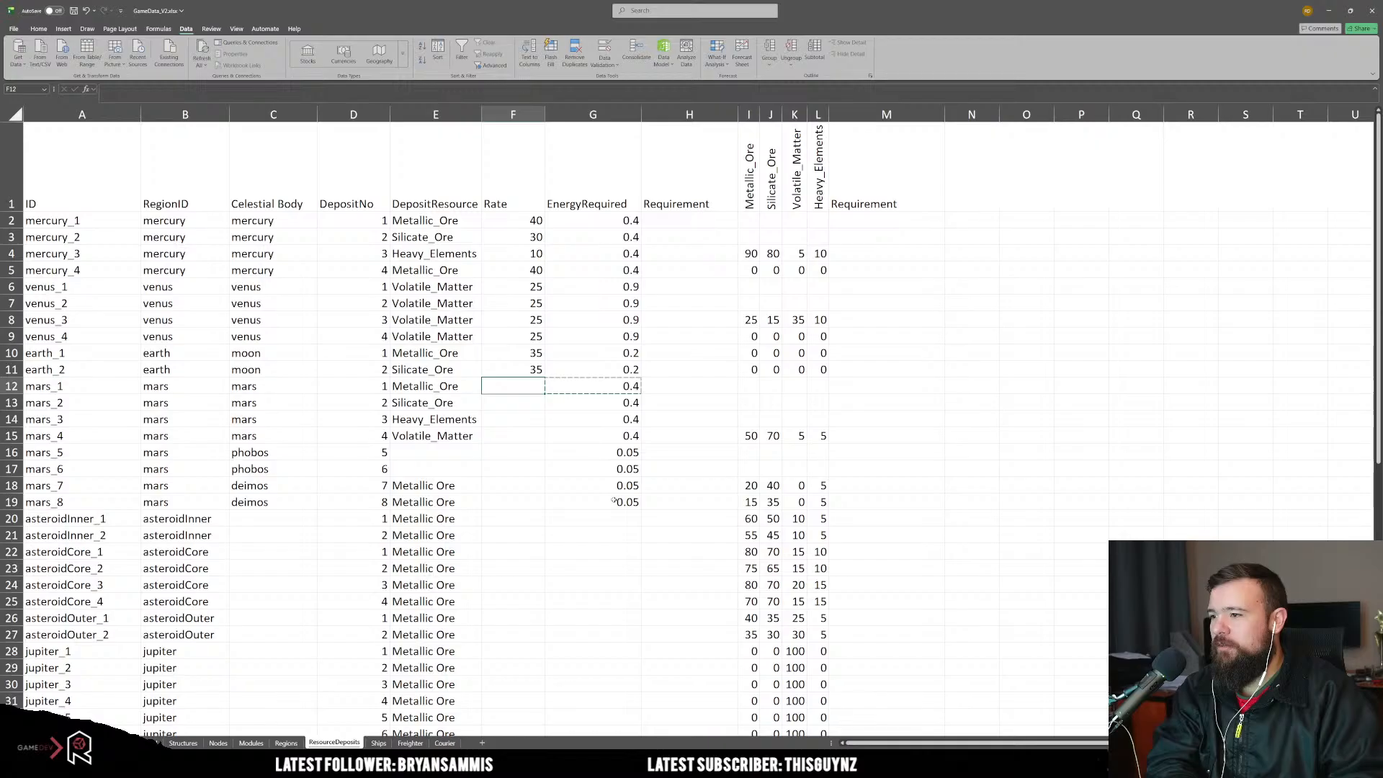
key("Up")
key("Up")
key("Up")
key("Down")
key("Down")
key("Down")
key("Down")
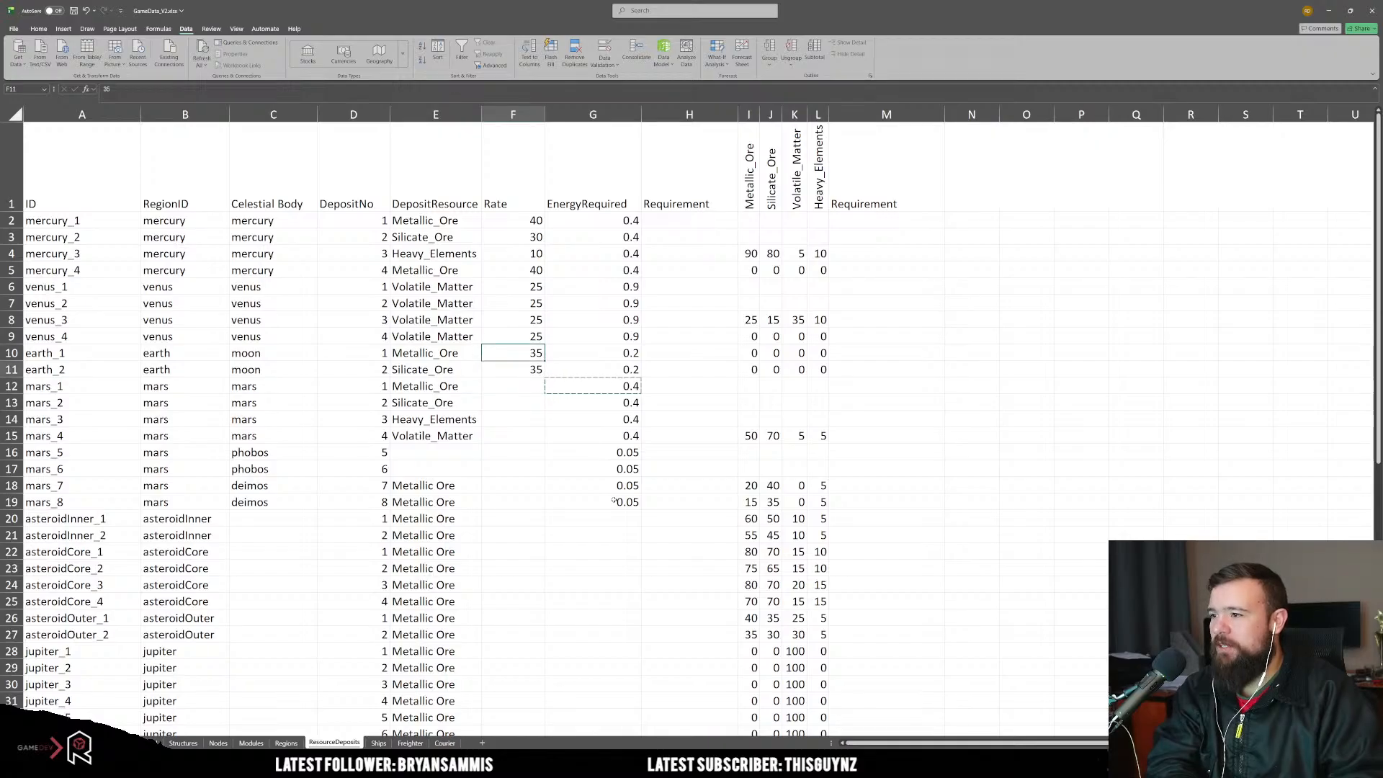
key("Up")
type("25")
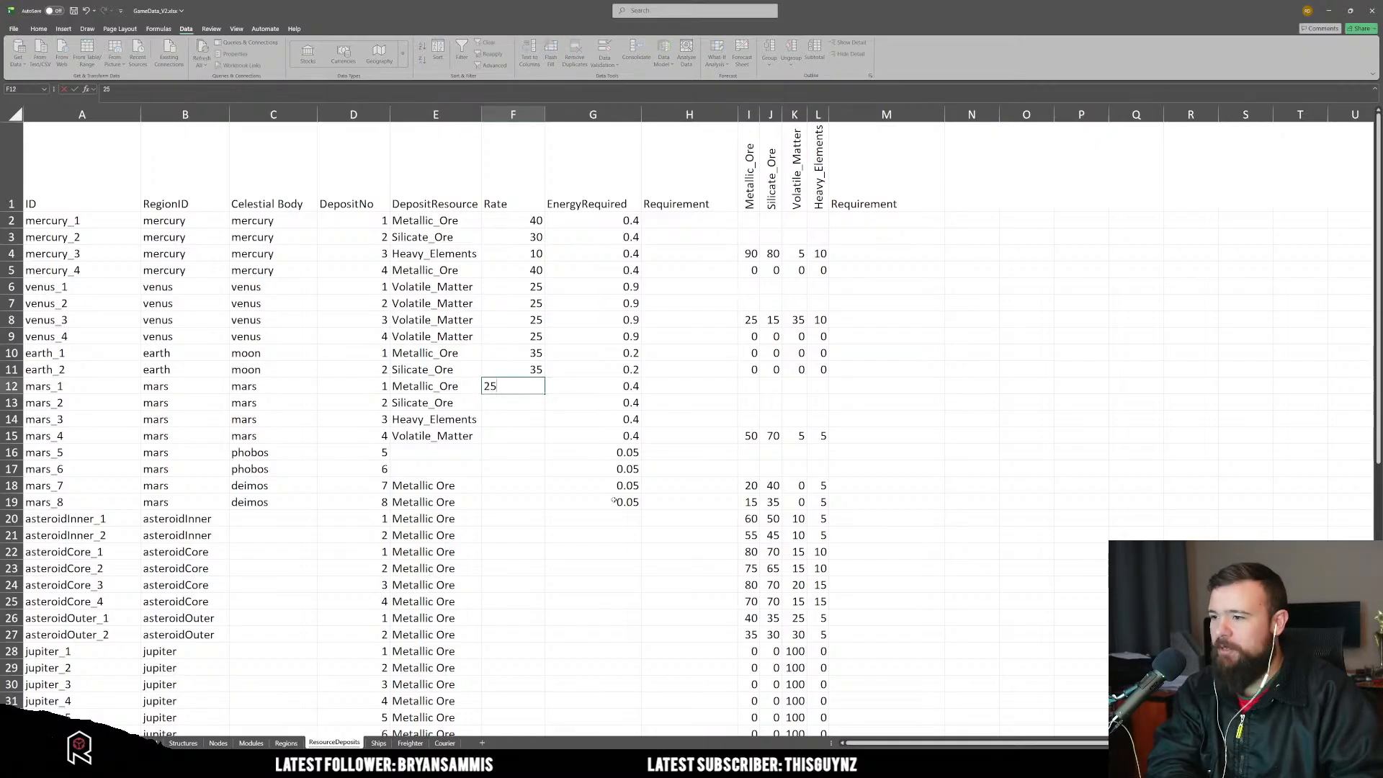
key("Return")
type("25")
key("Return")
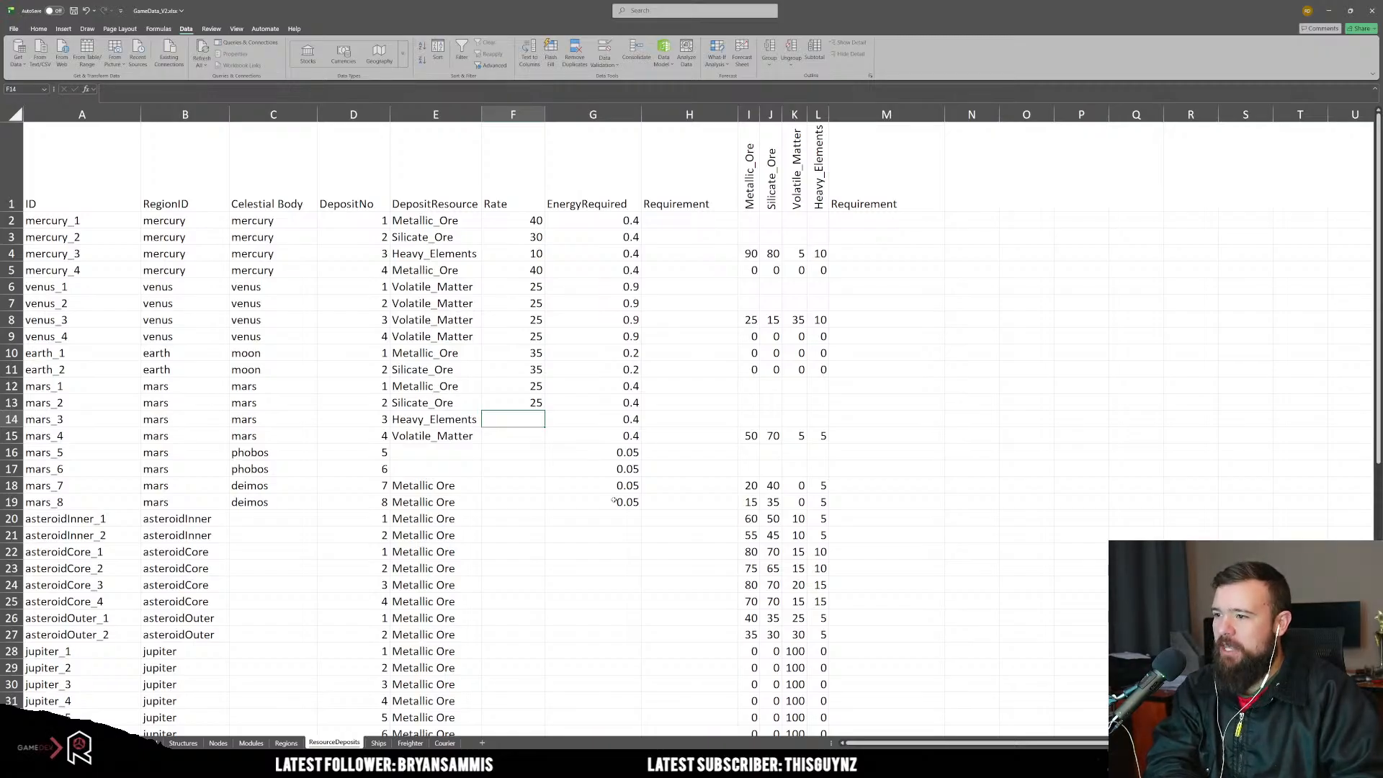
Step: Enter a Rate of 10 for mars_3 and 5 for mars_4
type("10")
key("Return")
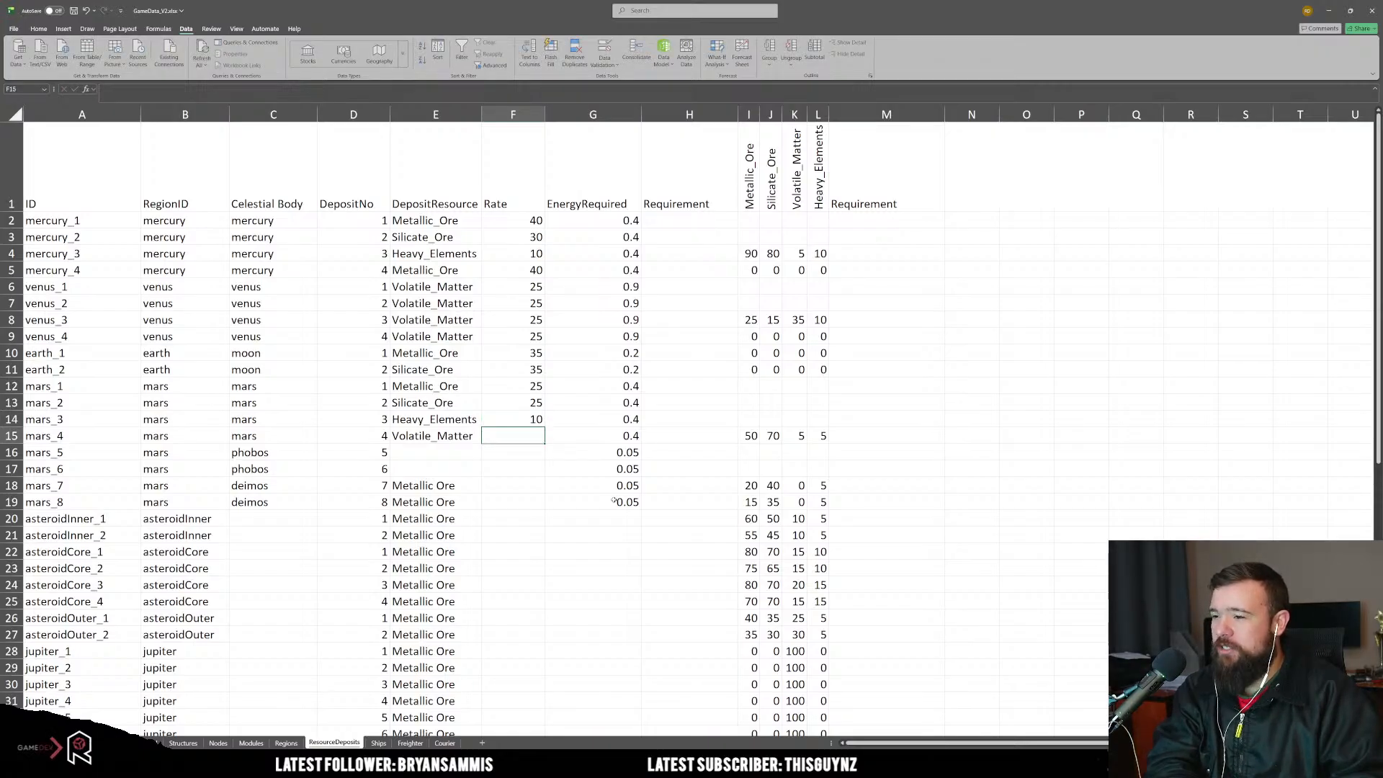
type("5")
key("Return")
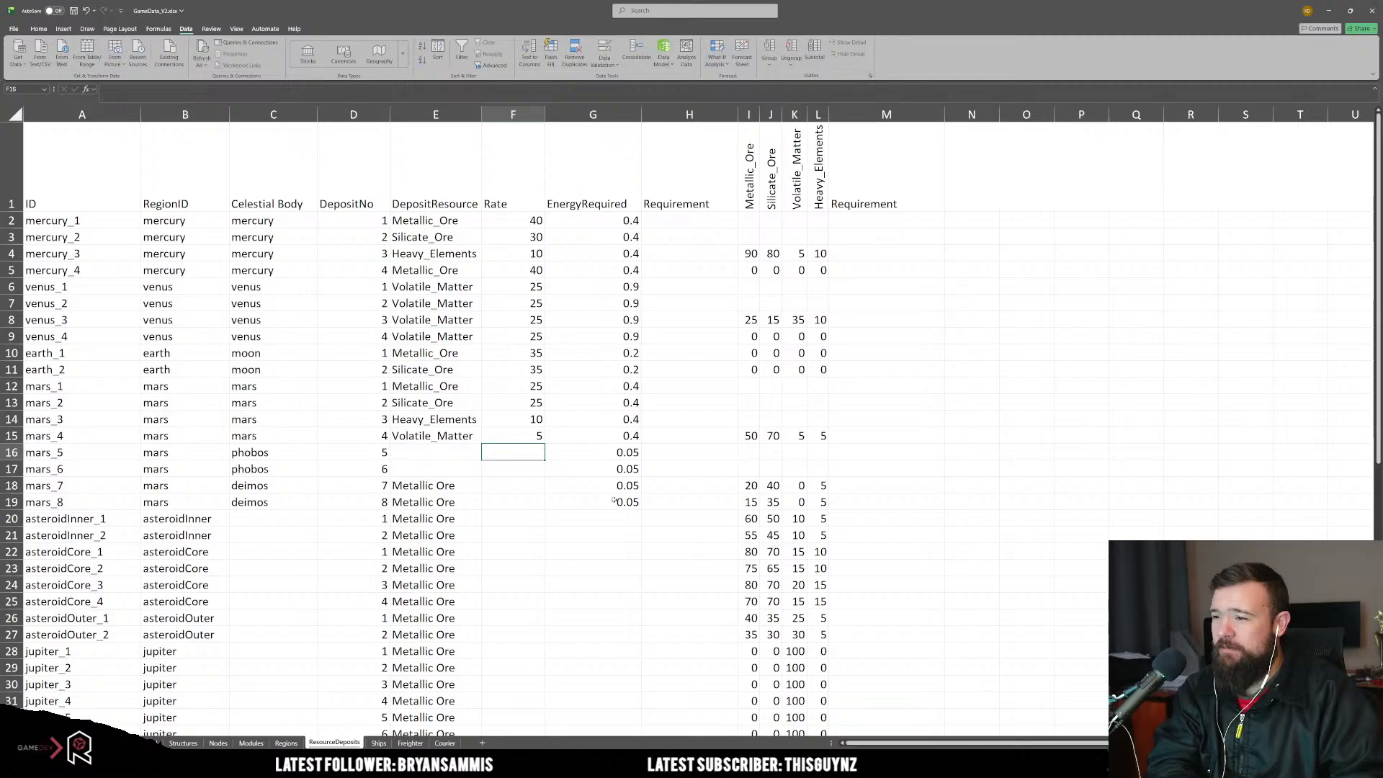
key("Up")
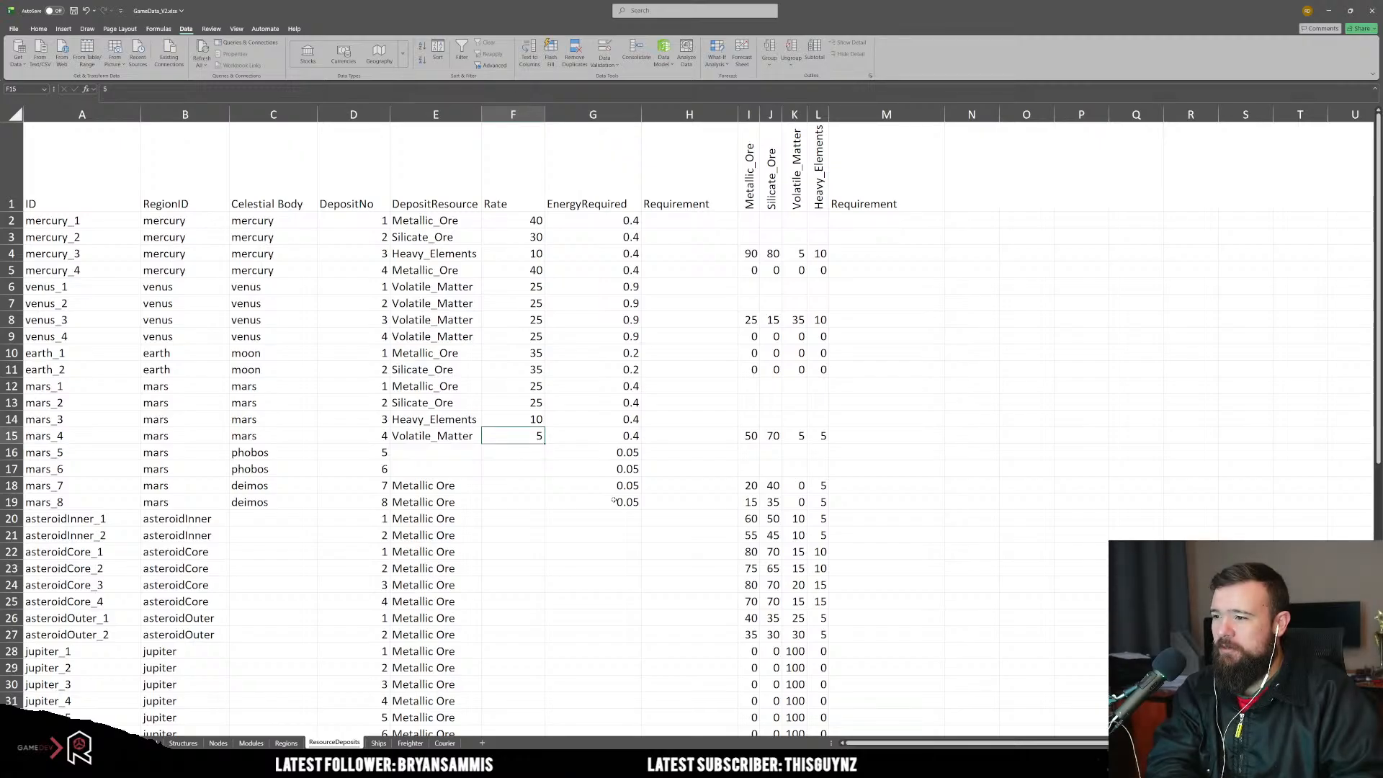
key("Left")
key("Right")
key("Left")
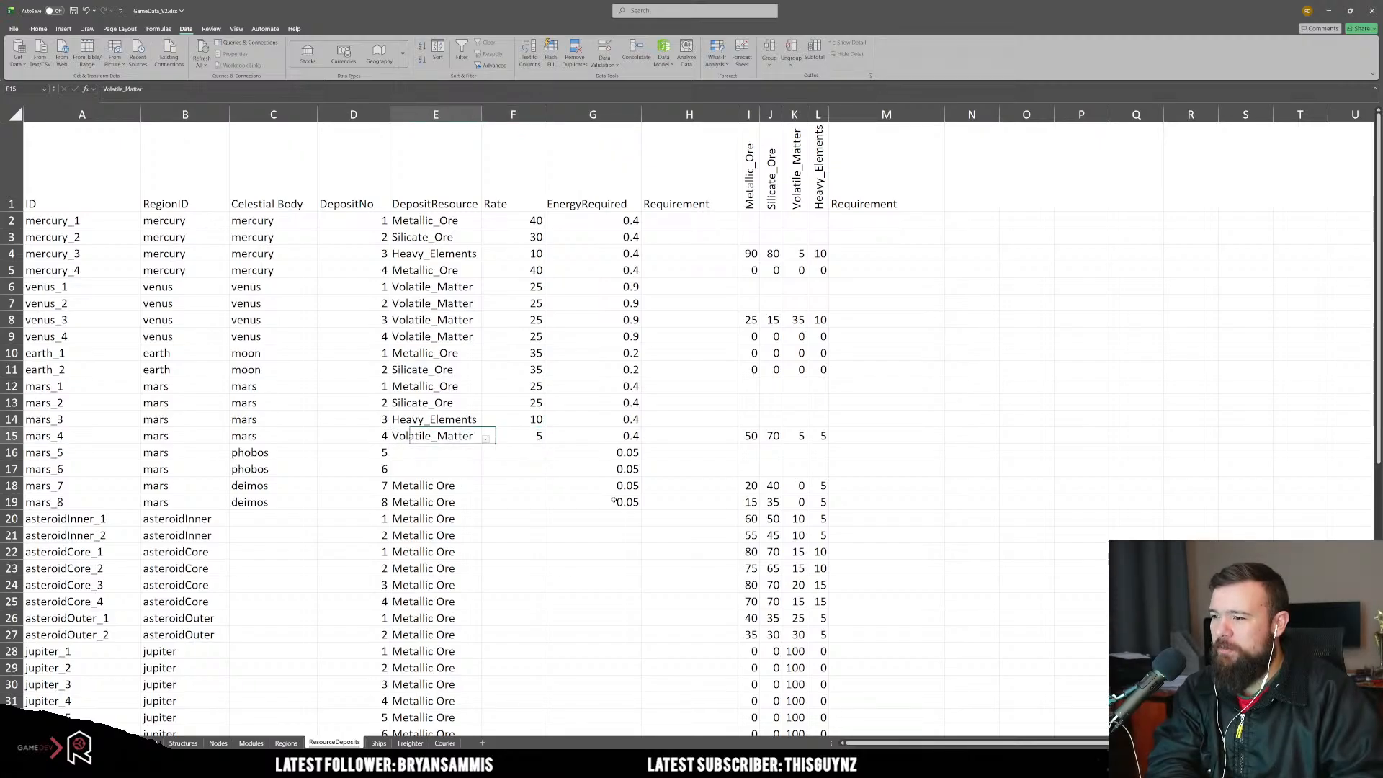
key("Right")
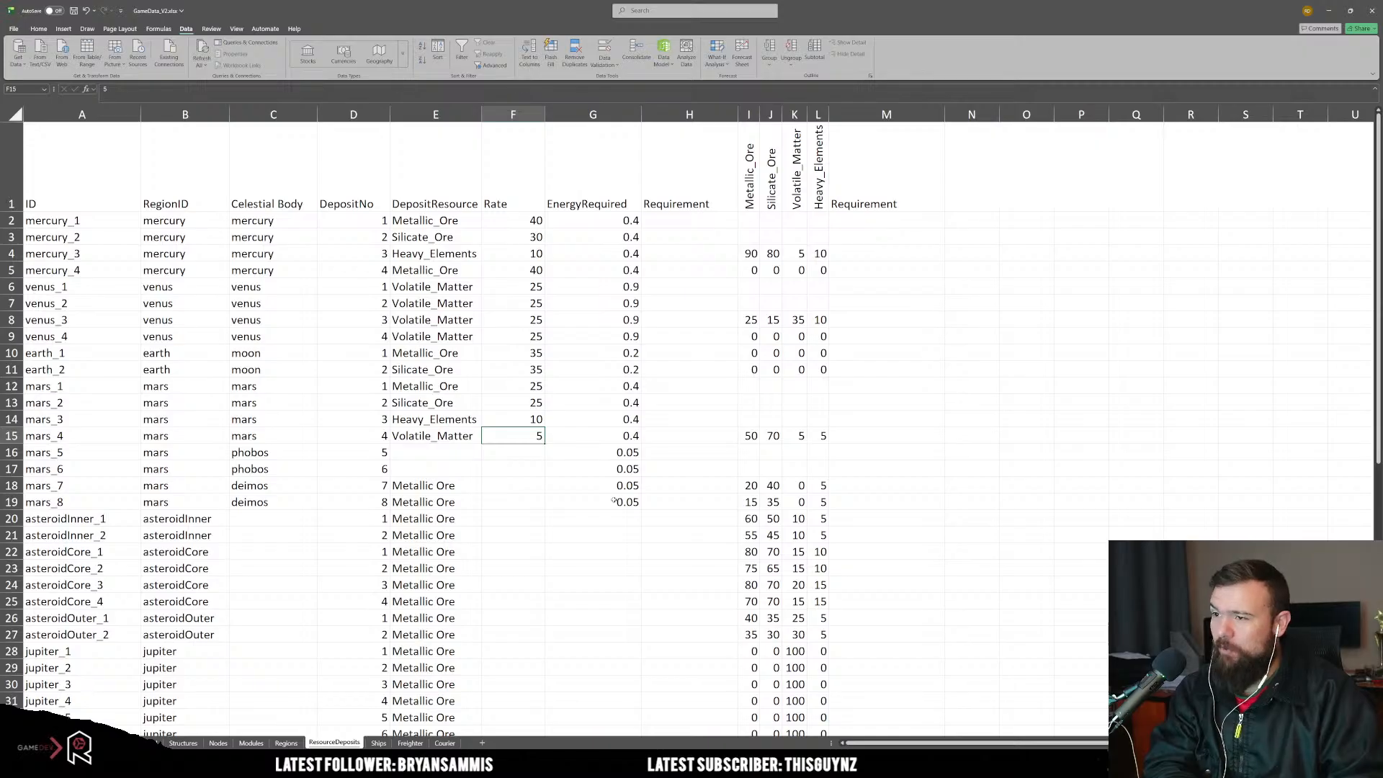
Step: Set the DepositResource of the phobos deposits to Metallic_Ore for mars_5 and Silicate_Ore for mars_6
key("Down")
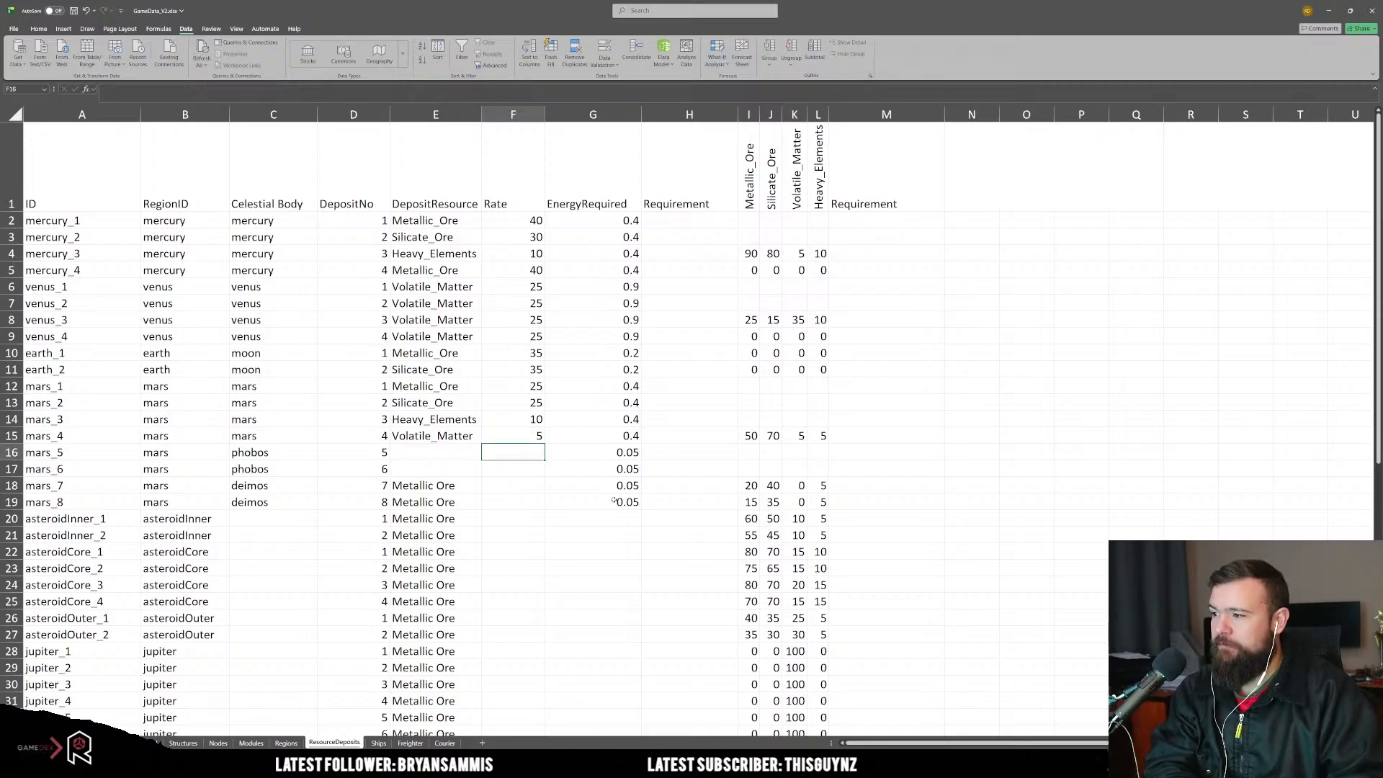
key("Left")
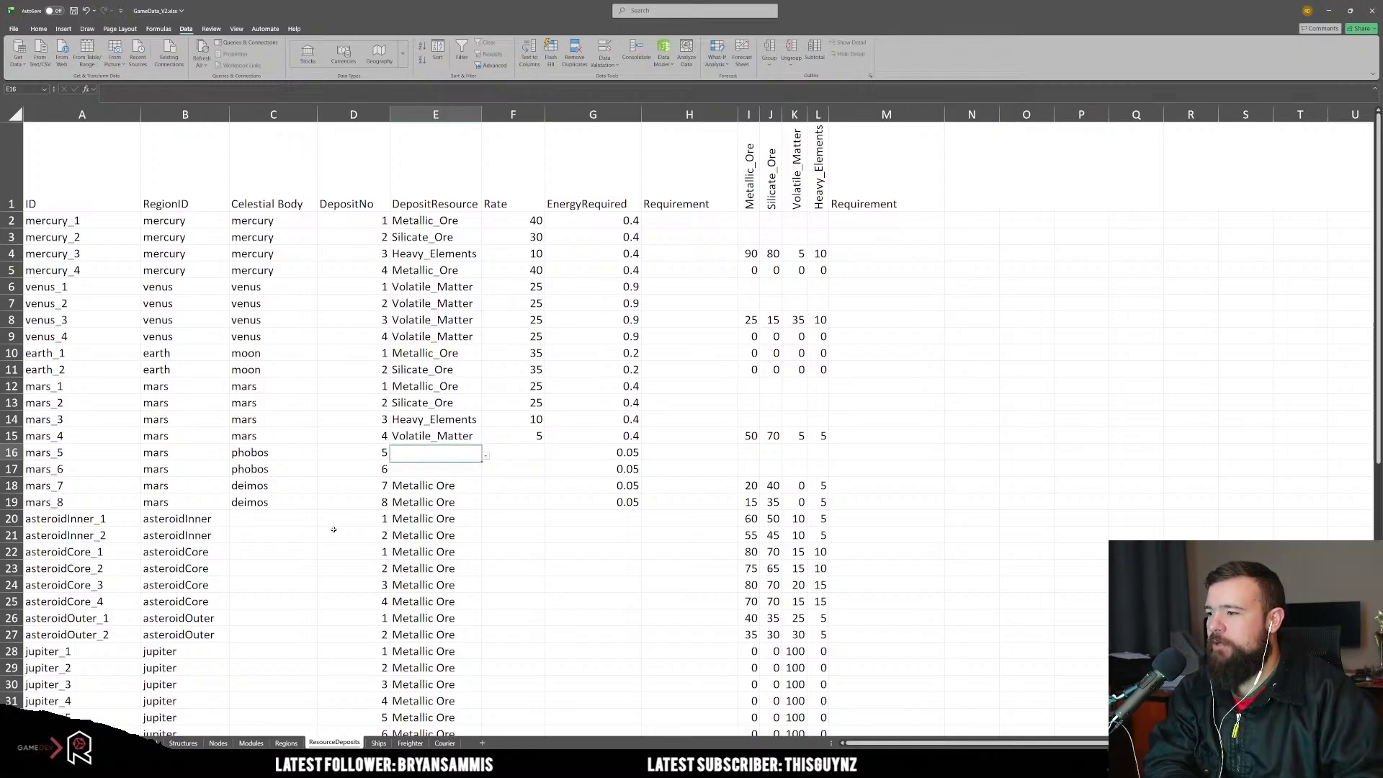
key("Down")
key("Down")
key("Up")
key("Up")
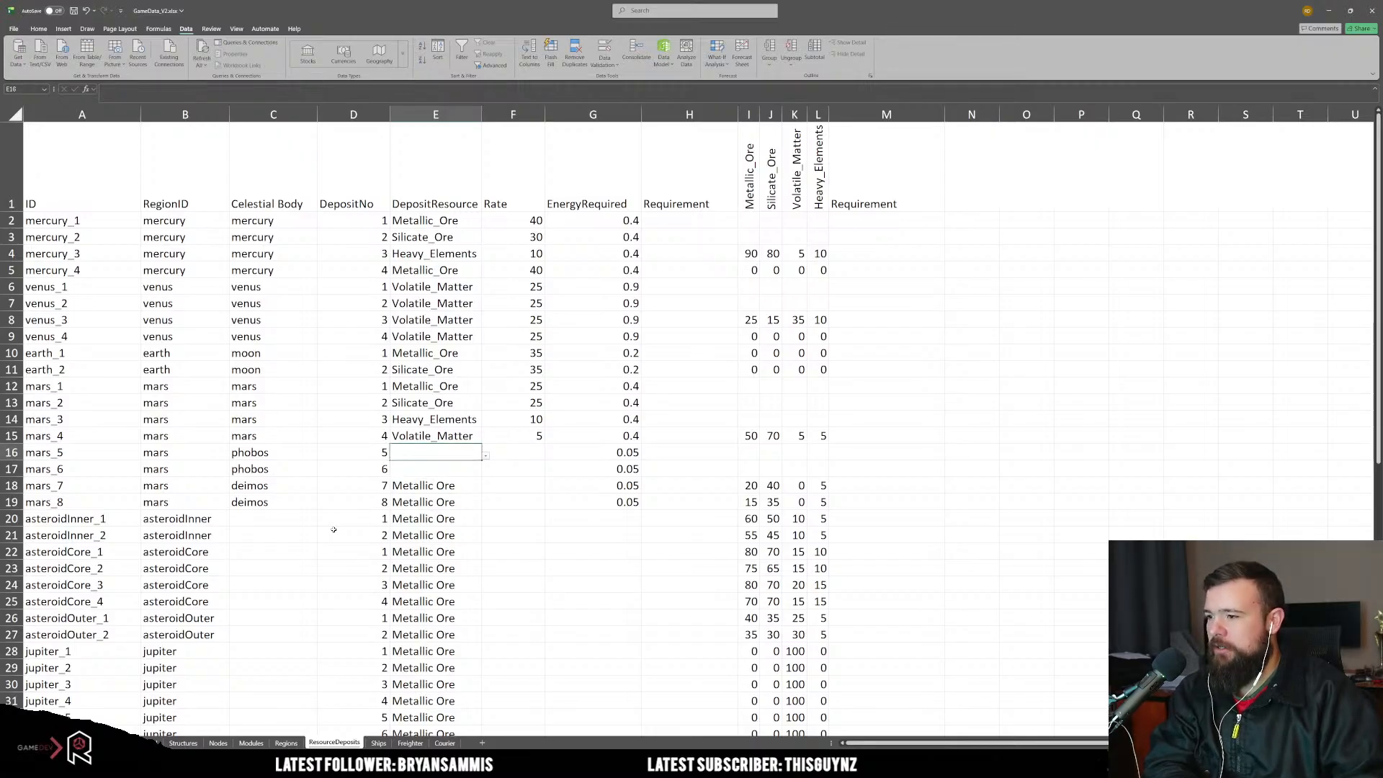
type("Metallic_Ore")
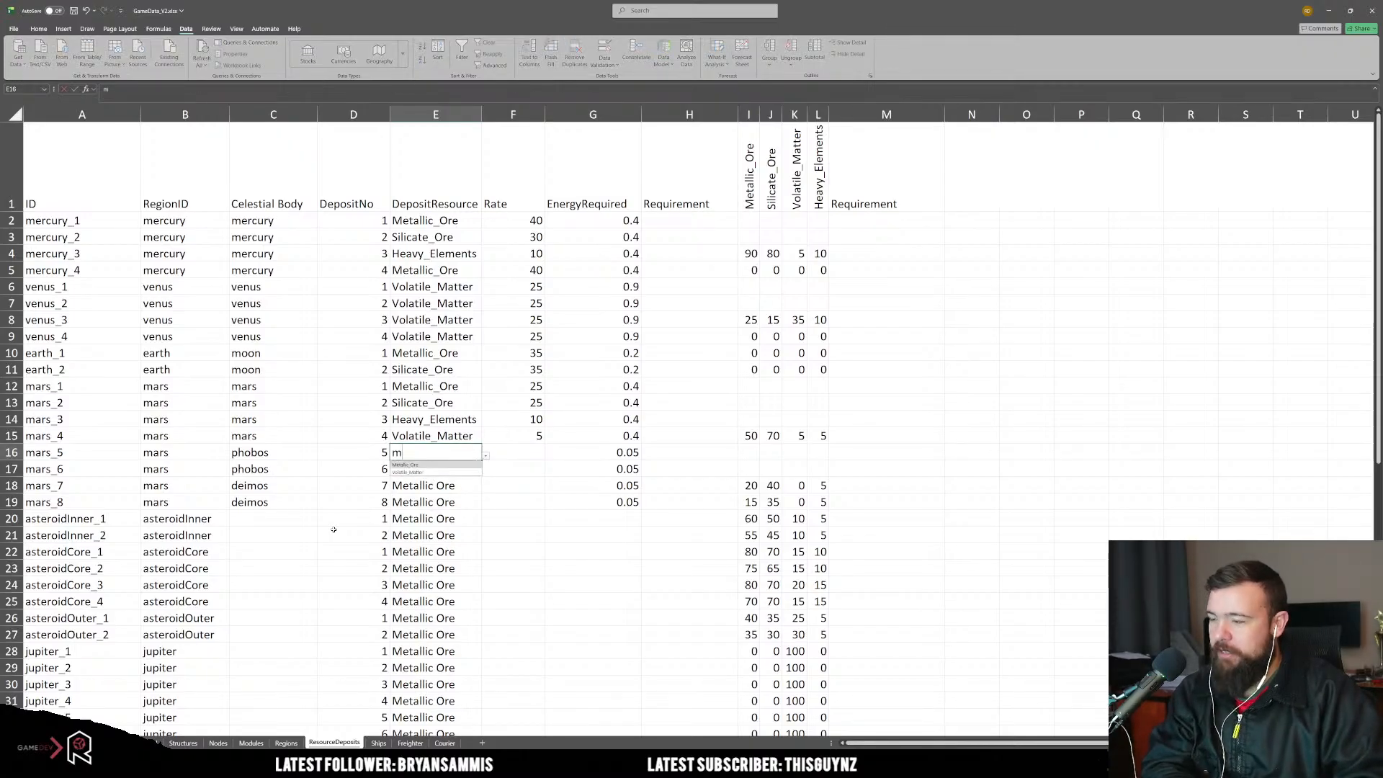
key("Return")
key("Down")
key("Up")
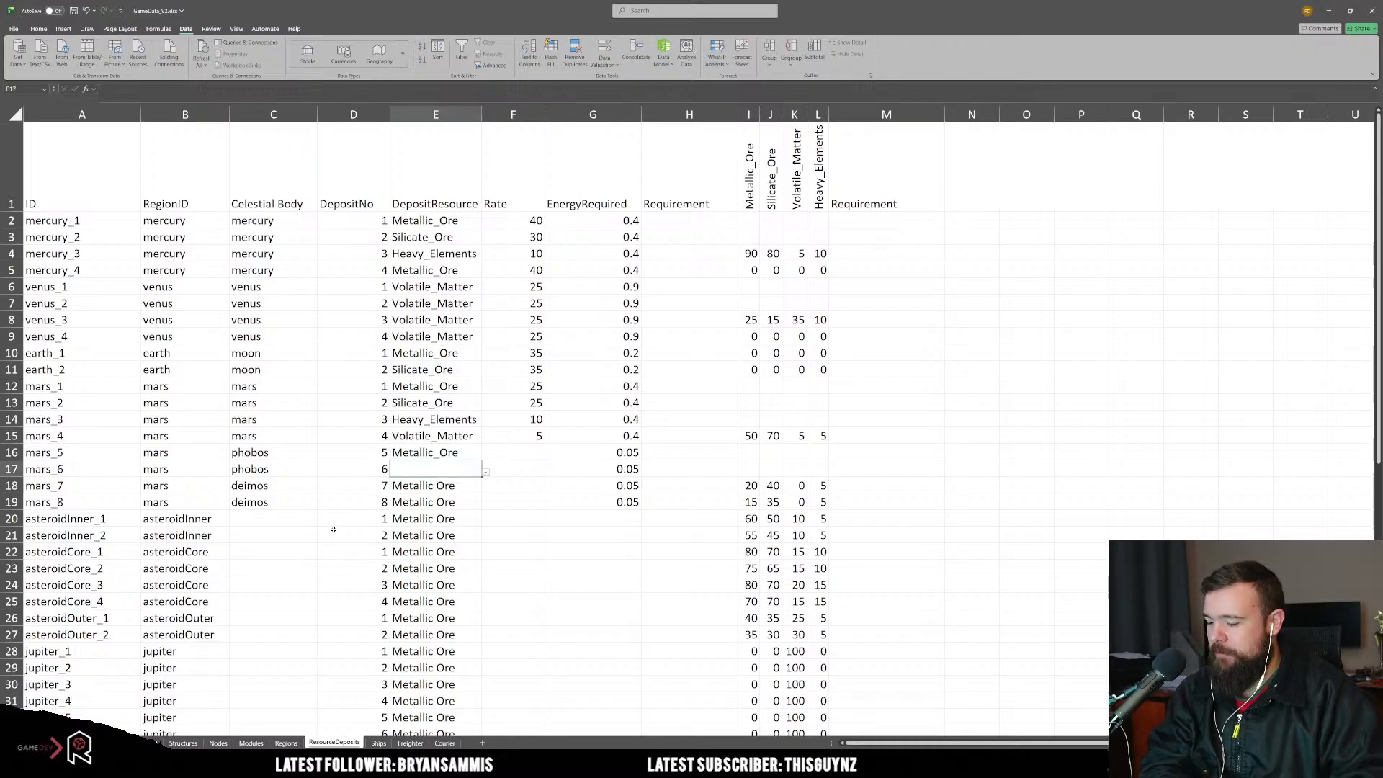
type("s")
key("Return")
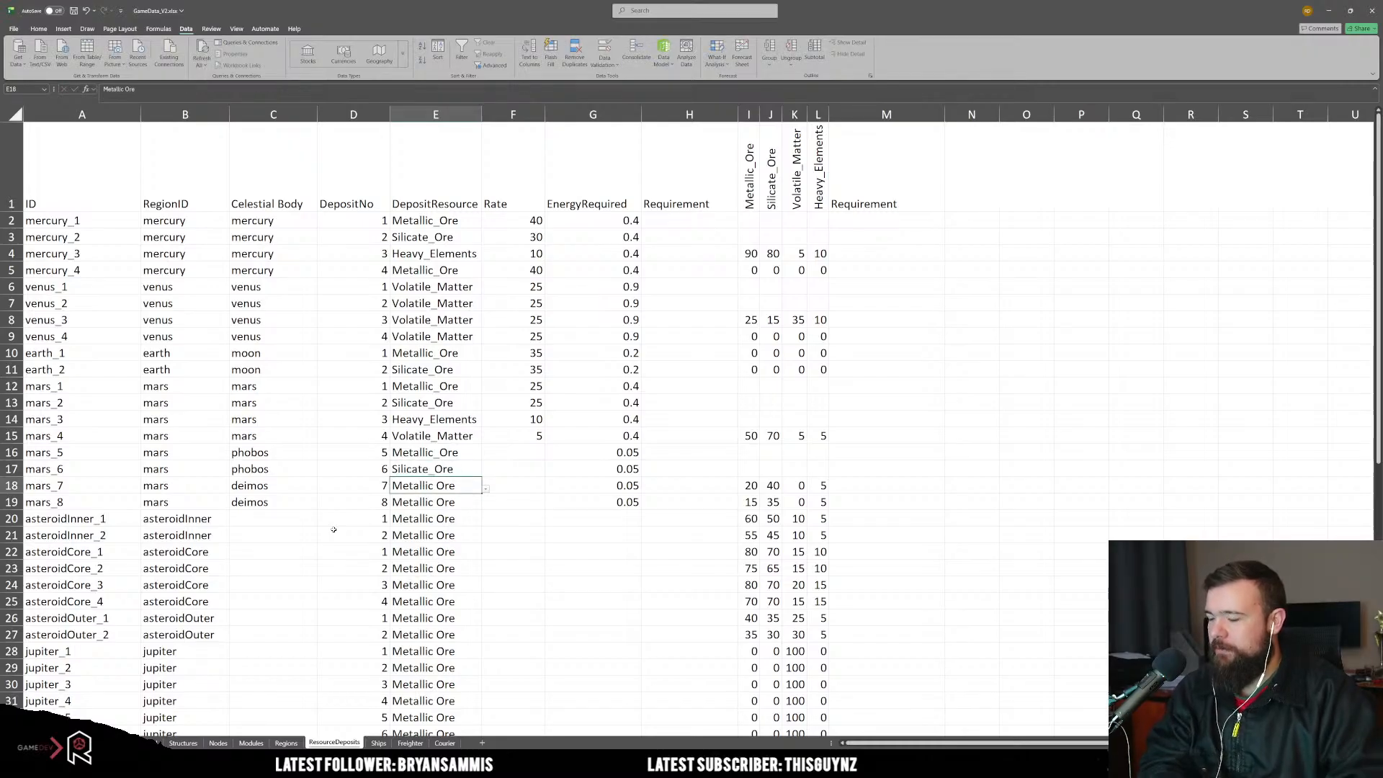
Step: Set the DepositResource of the deimos deposits to Metallic_Ore for mars_7 and Silicate_Ore for mars_8
key("Down")
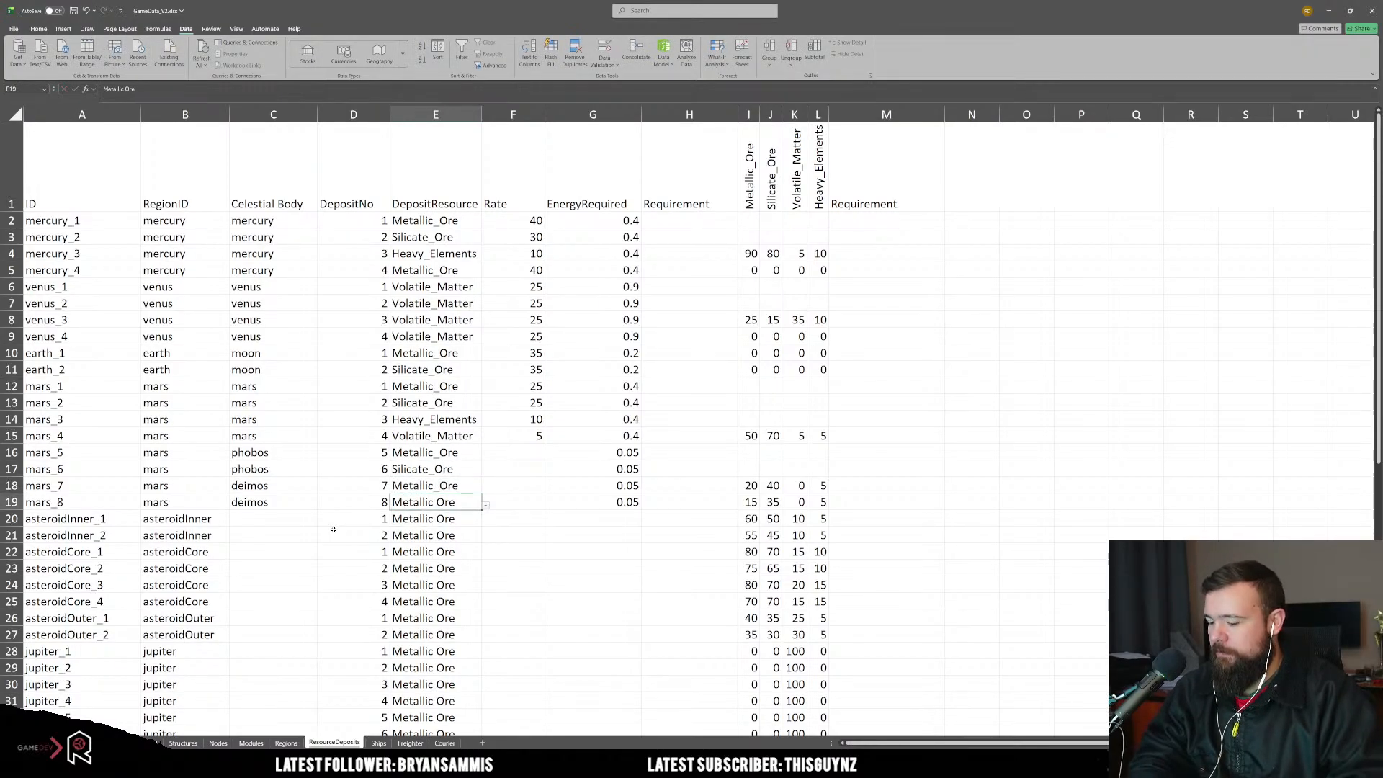
type("s")
key("Return")
Step: Enter a Rate of 10 for each phobos and deimos deposit, mars_5 through mars_8
key("Up")
key("Right")
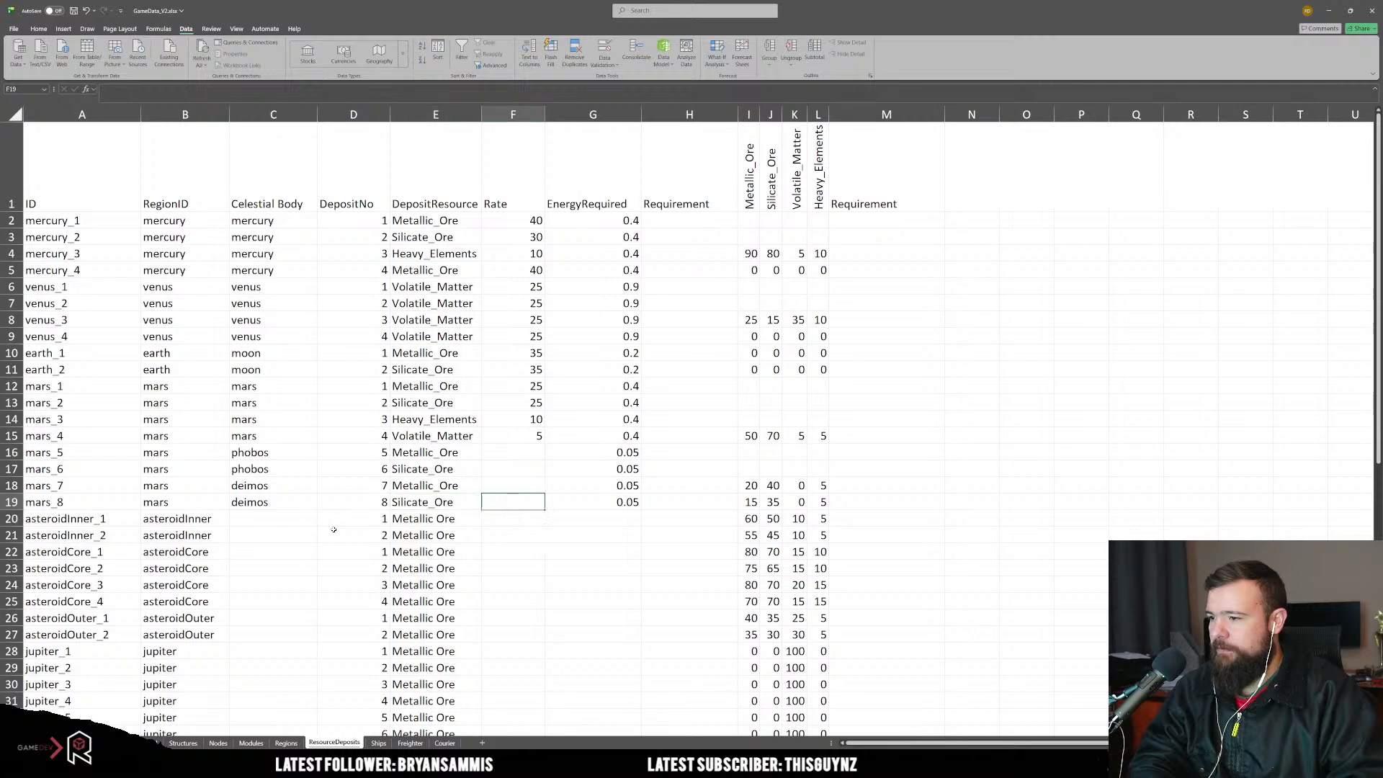
key("Up")
key("Up")
key("Up")
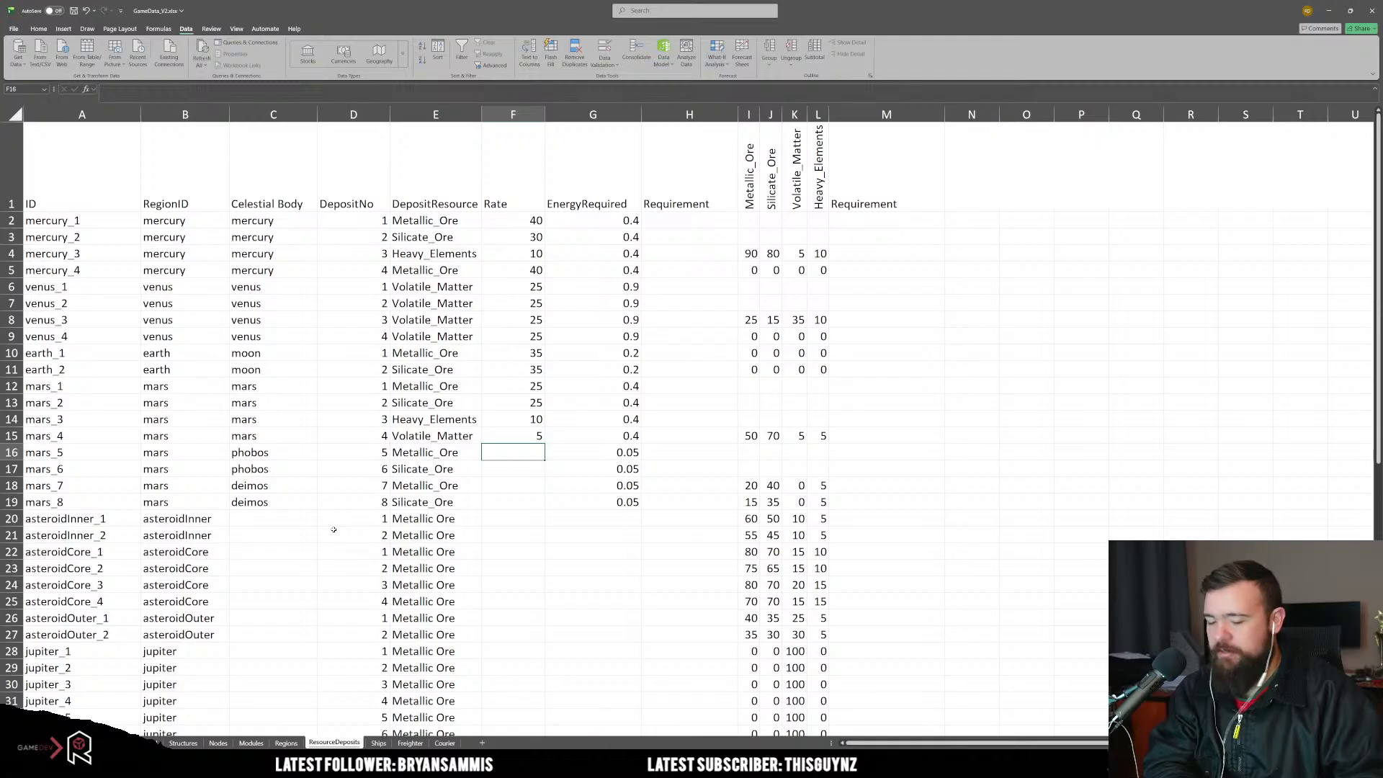
type("10")
key("Return")
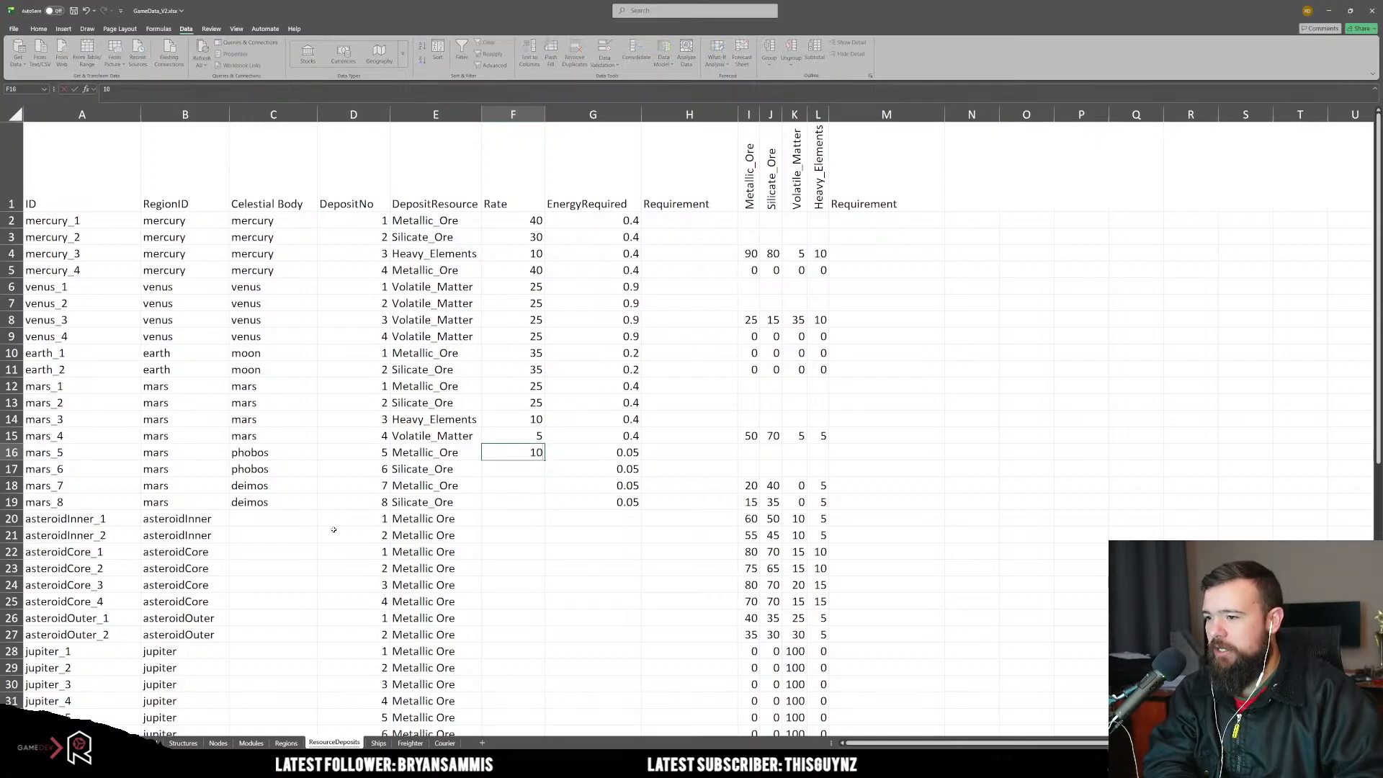
type("10")
key("Return")
type("10")
key("Return")
type("10")
key("Return")
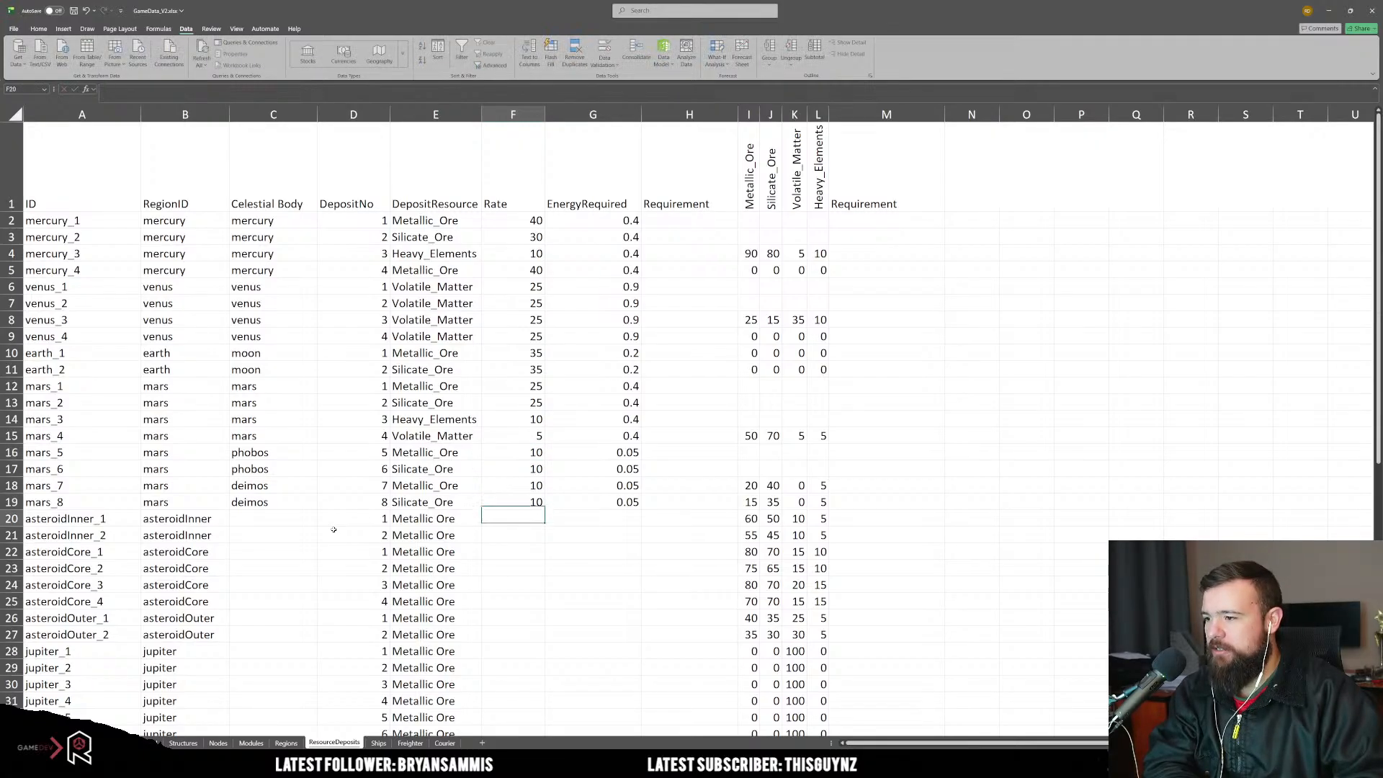
Step: Examine how the inner, core and outer asteroid deposits are divided into IDs and regions
left_click(79, 535)
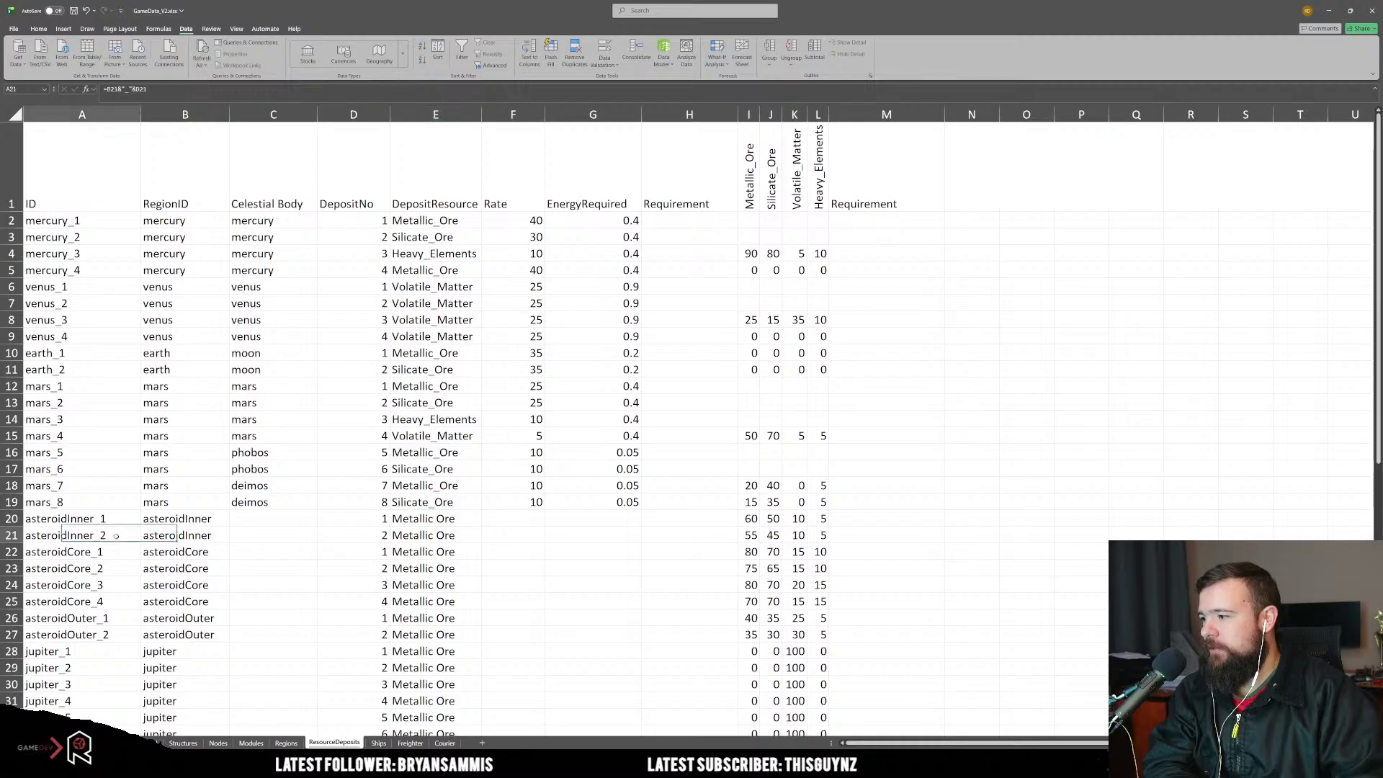
scroll(201, 555, "down", 2)
scroll(200, 555, "down", 4)
scroll(200, 555, "up", 3)
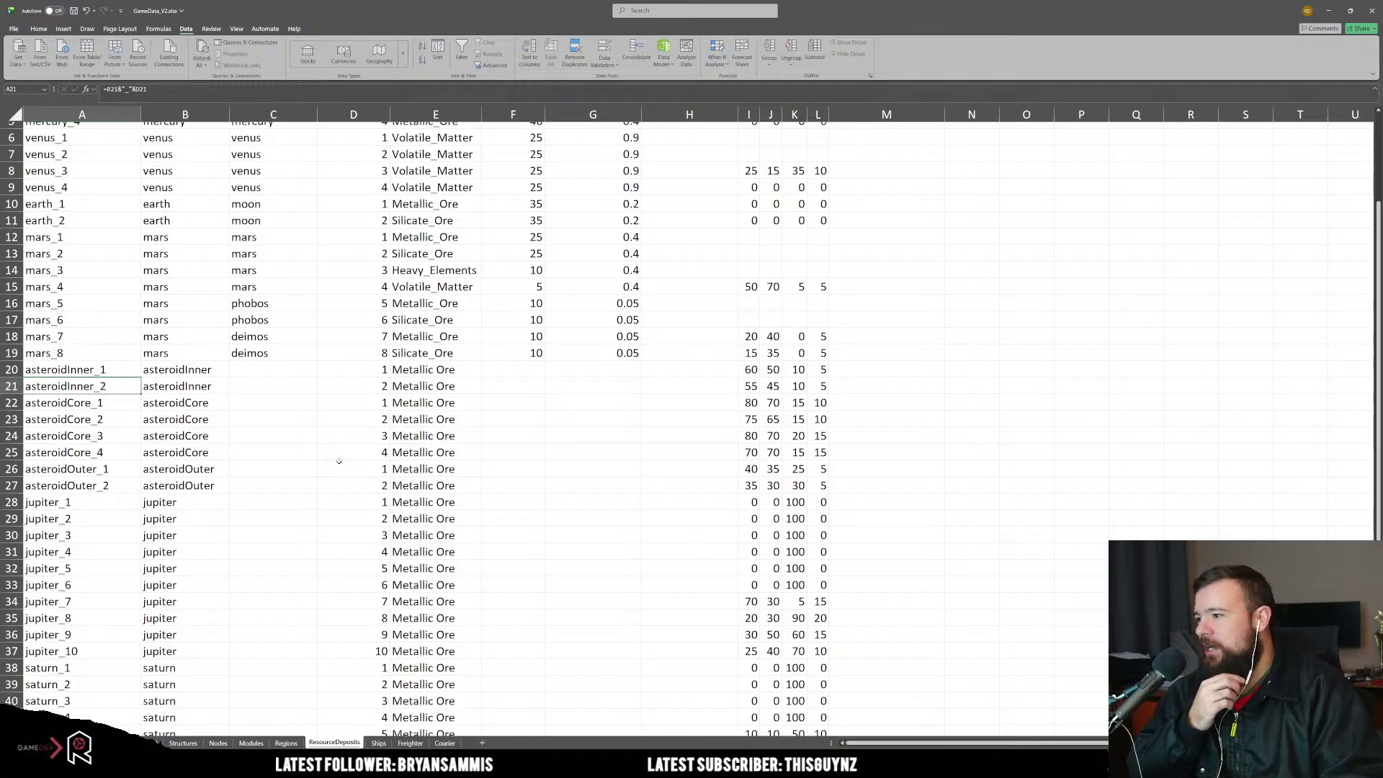
left_click(115, 375)
left_click(95, 407)
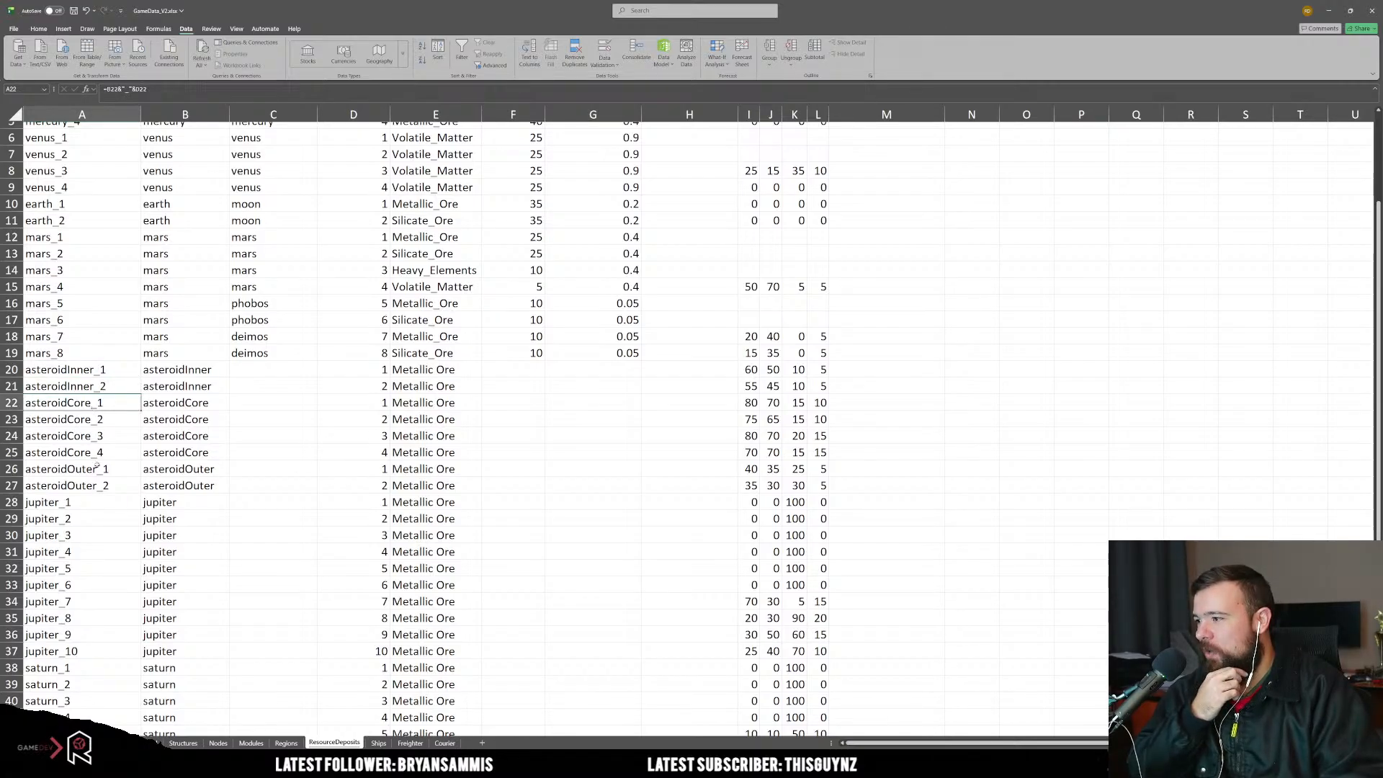
left_click(97, 467)
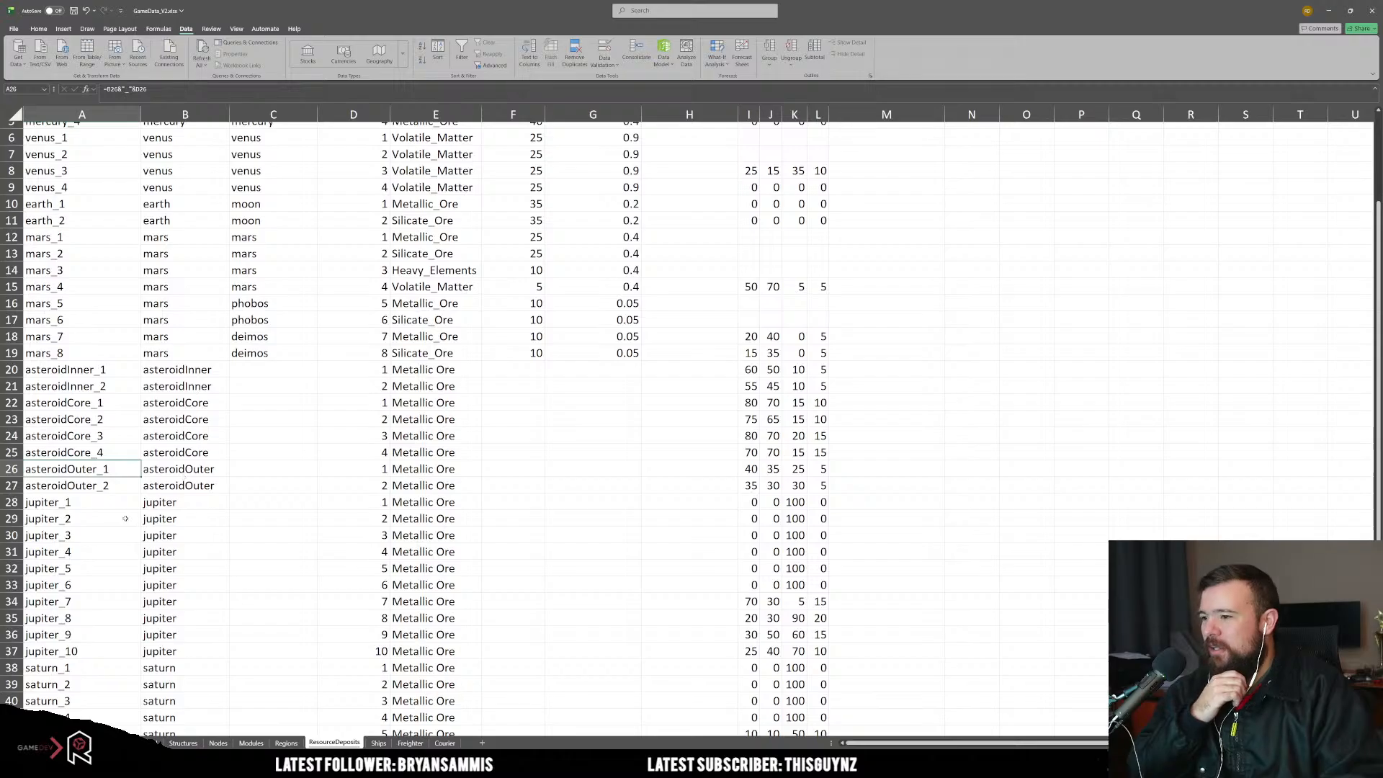
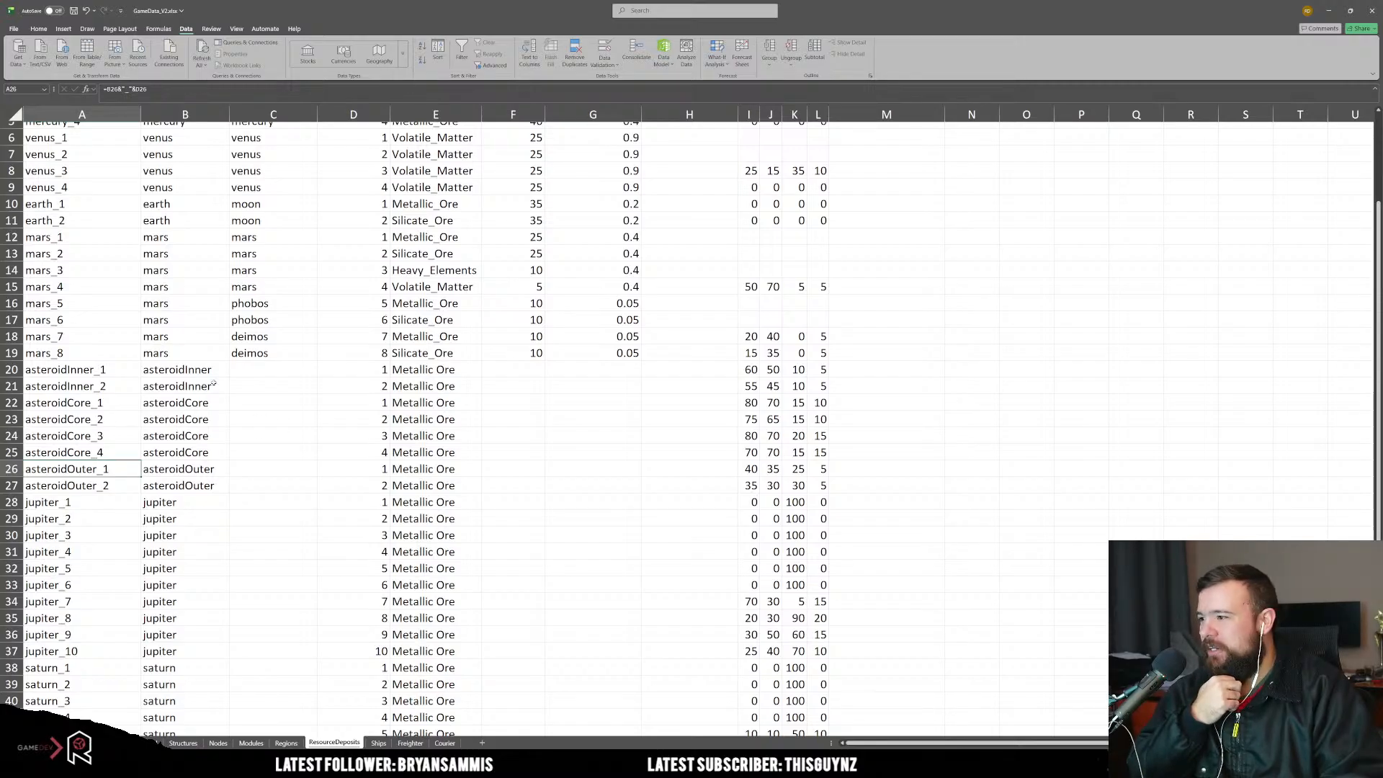
left_click_drag(185, 485, 184, 369)
left_click(184, 369)
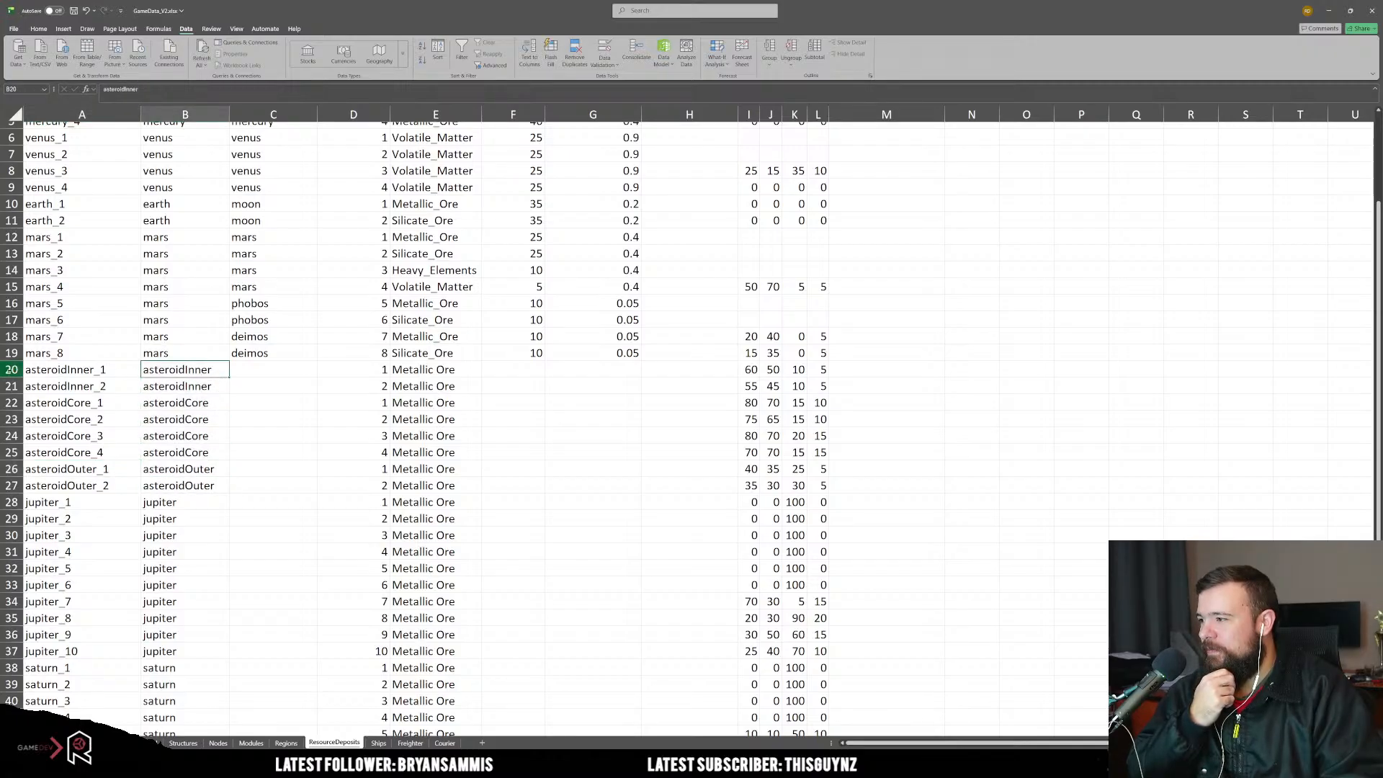
left_click_drag(11, 369, 11, 469)
left_click(180, 419)
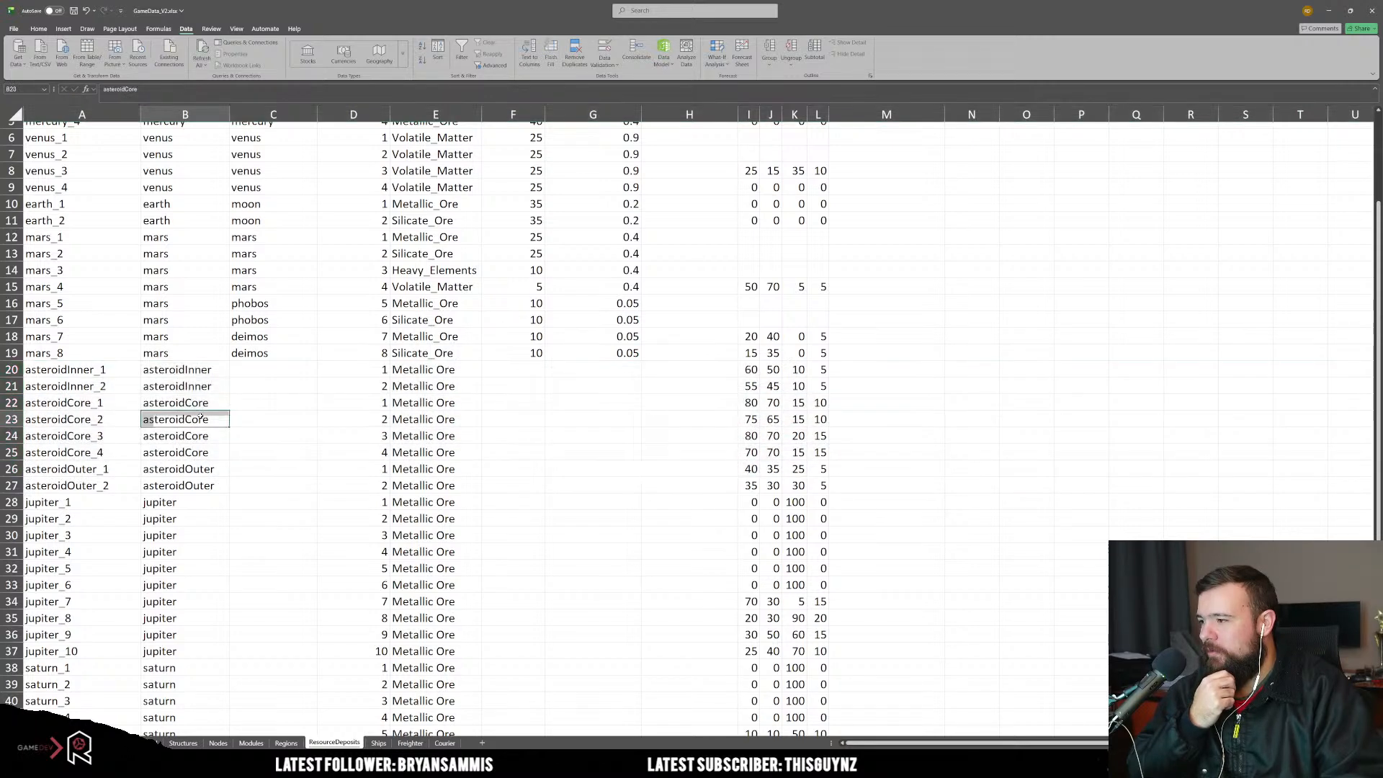
Step: Change the RegionID of the asteroidInner_1 deposit to asteroid_1
left_click(209, 370)
type("A")
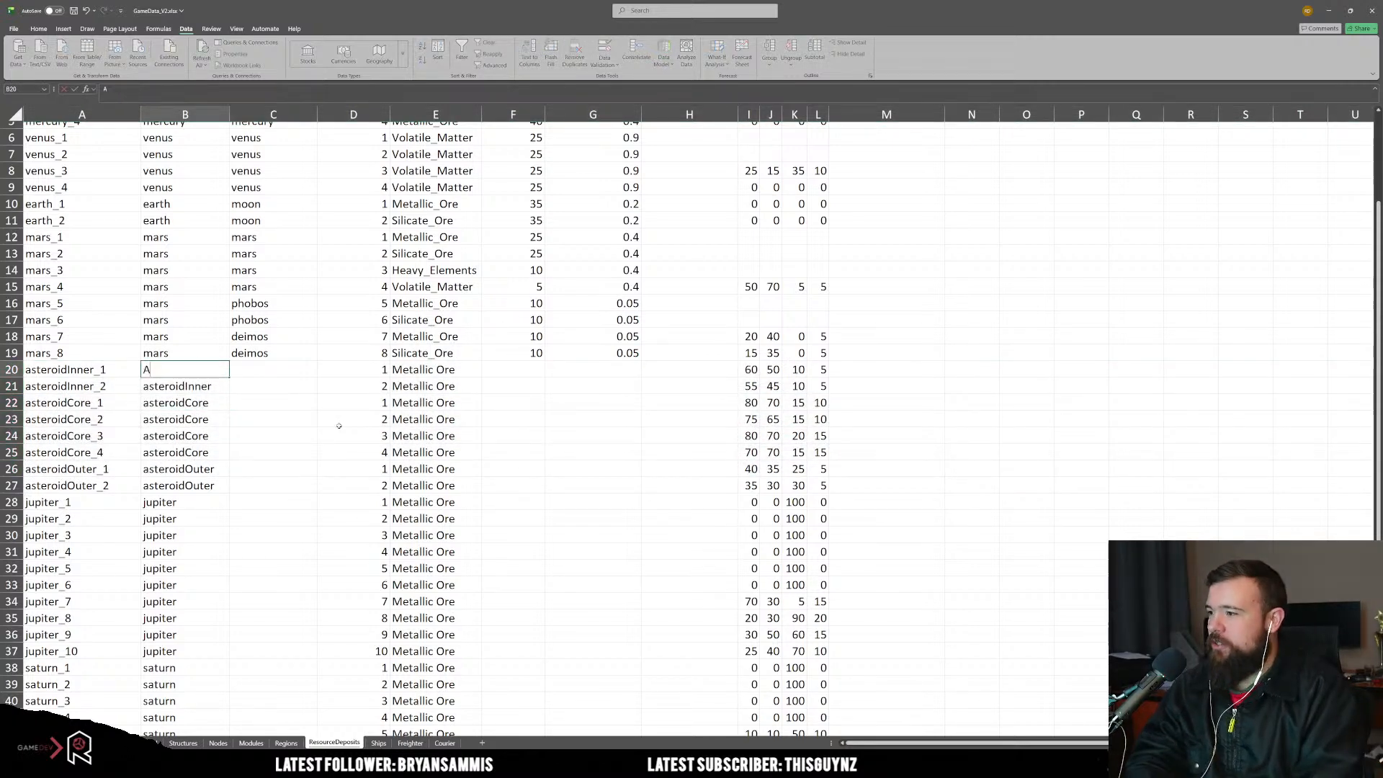
key("BackSpace")
type("asteroid")
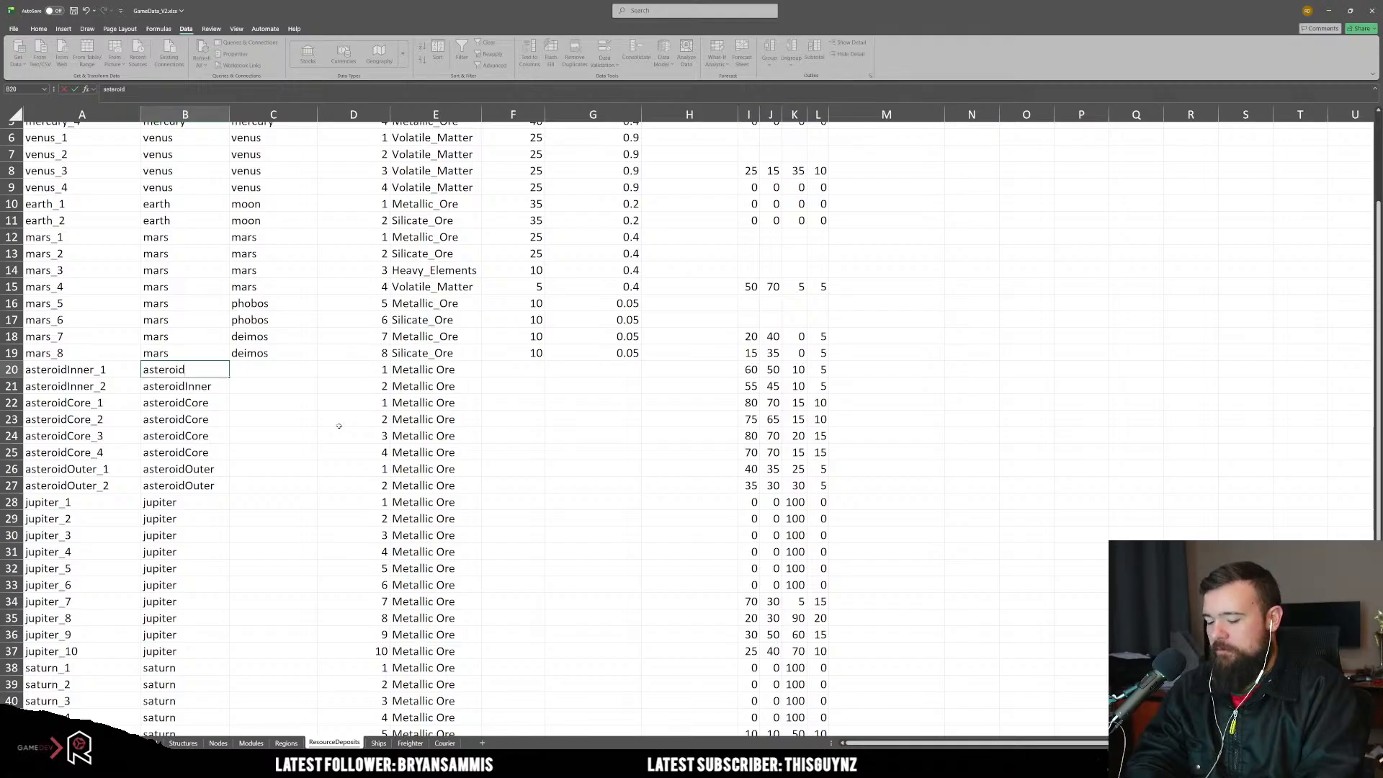
type("_1")
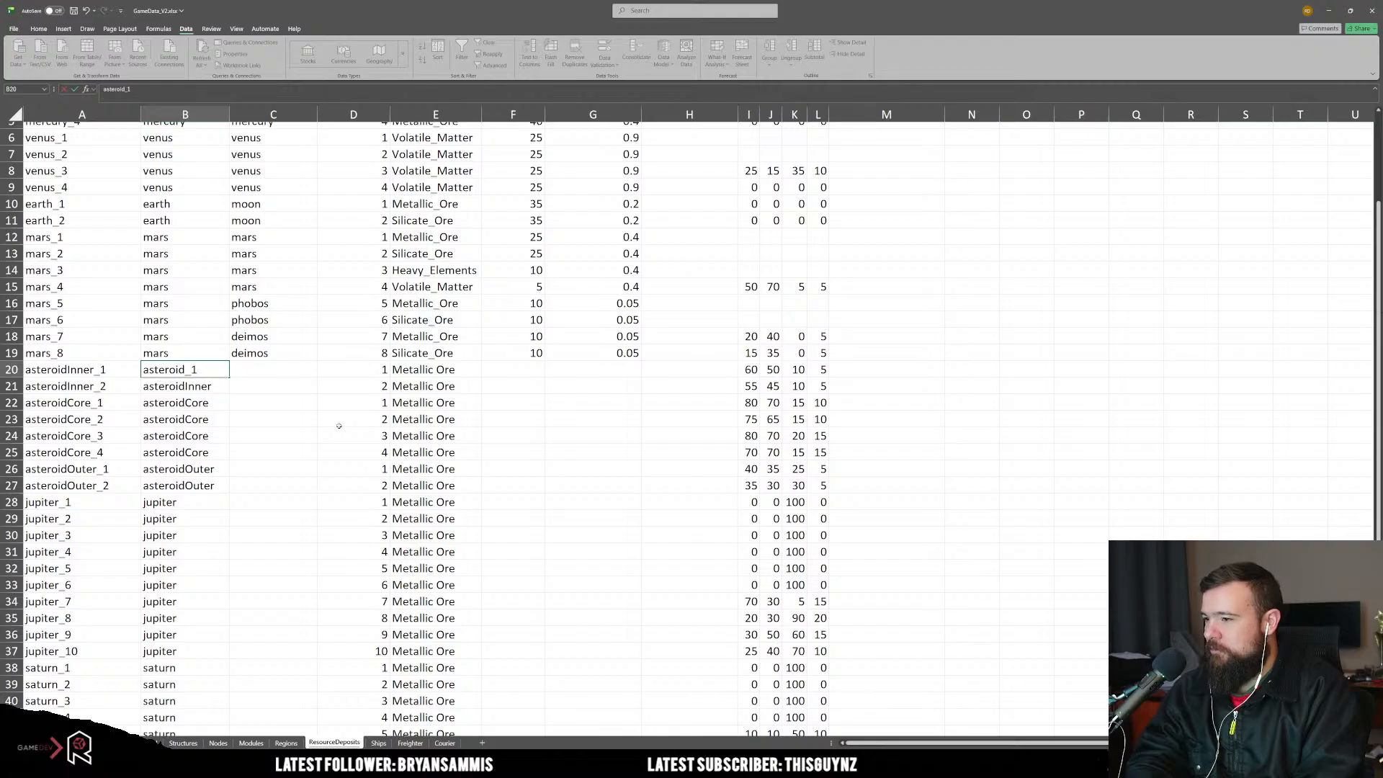
key("Return")
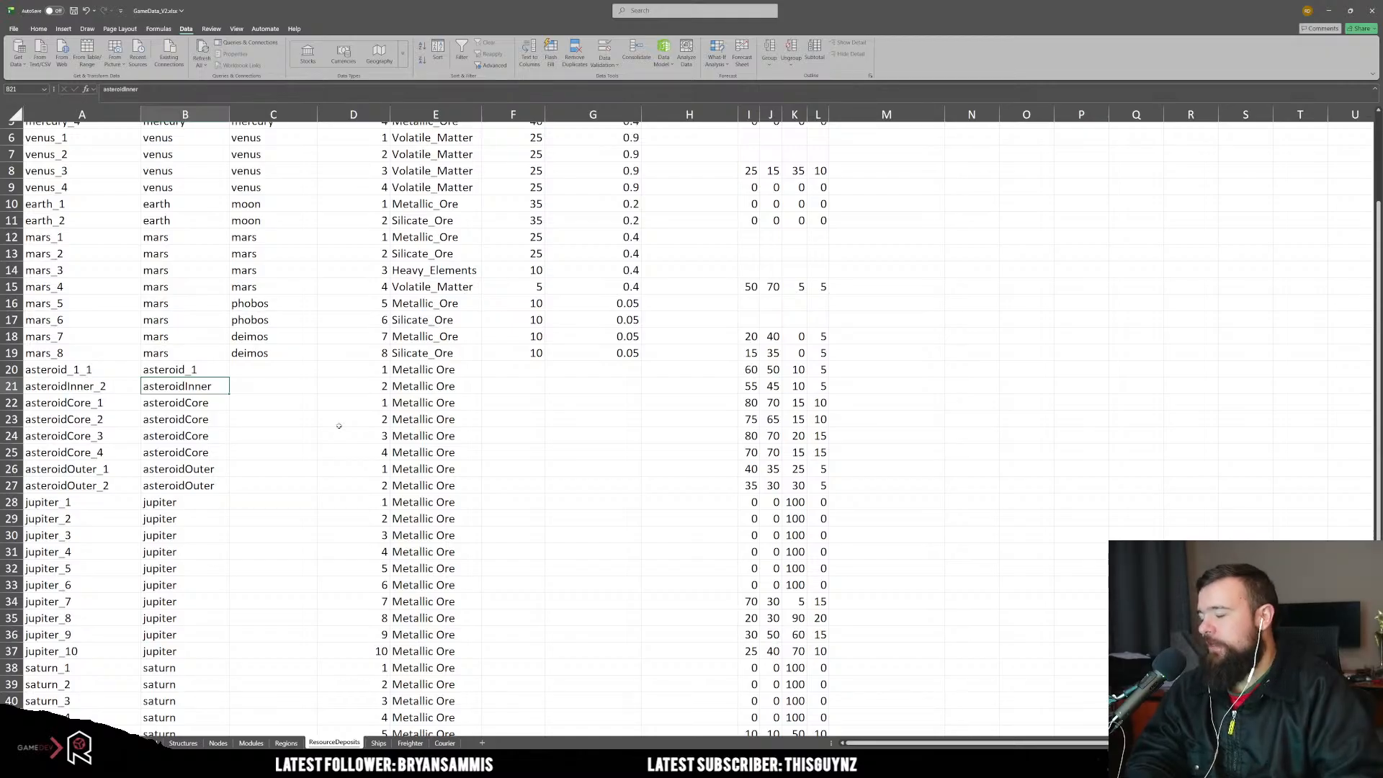
Step: Copy the asteroid_1 RegionID to the remaining asteroid deposits in rows 21 to 27 and number the eight asteroid deposits 1 through 8
key("Up")
key("ctrl+c")
key("Down")
key("shift+Down")
key("shift+Down")
key("shift+Down")
key("shift+Down")
key("shift+Down")
key("shift+Down")
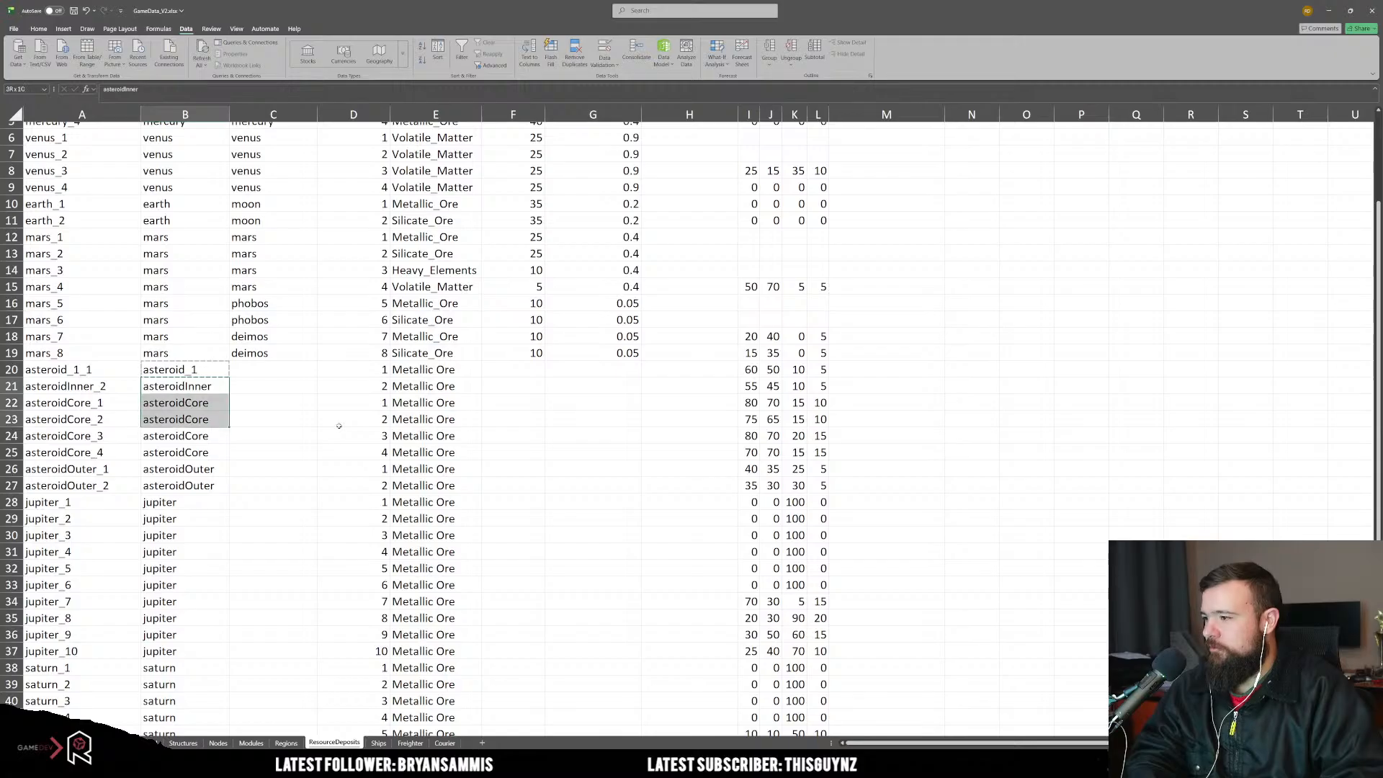
key("ctrl+v")
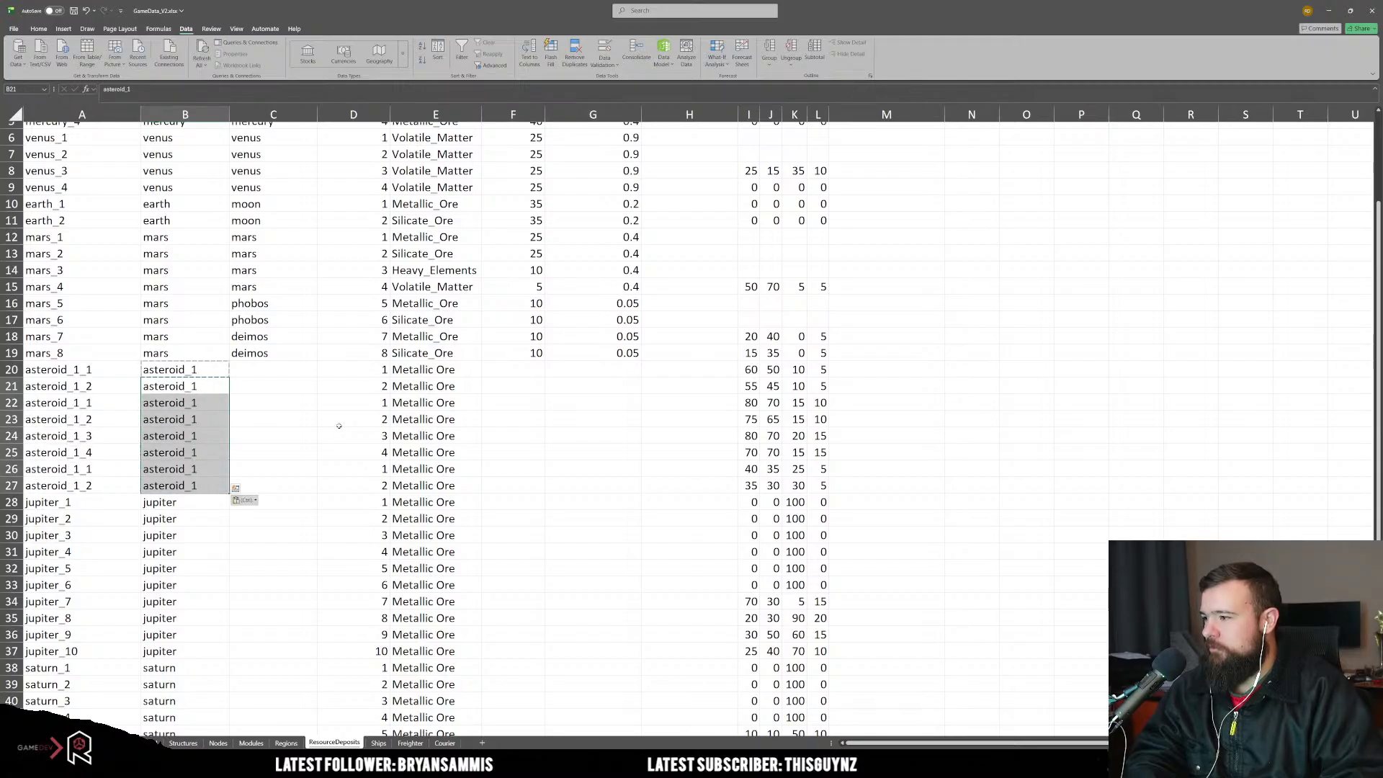
left_click_drag(353, 369, 386, 491)
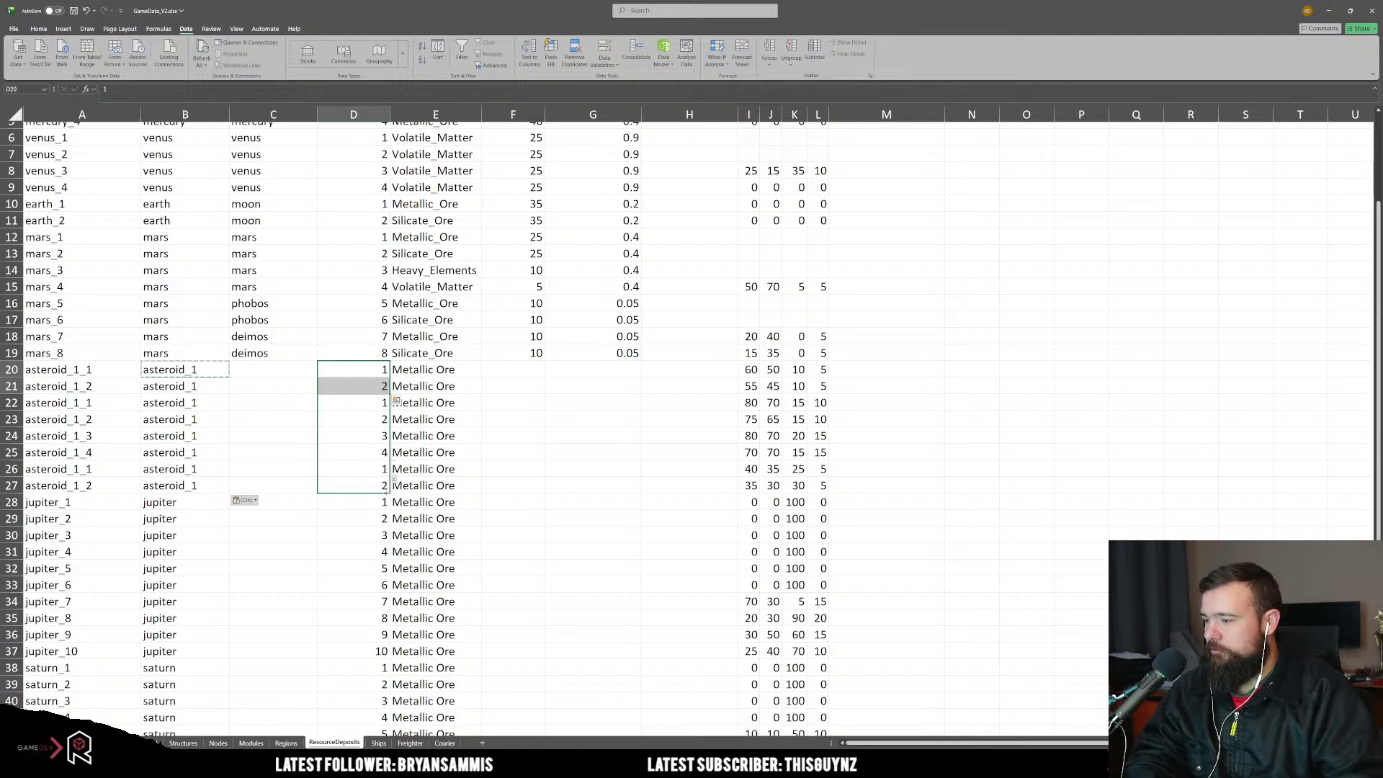
left_click(351, 561)
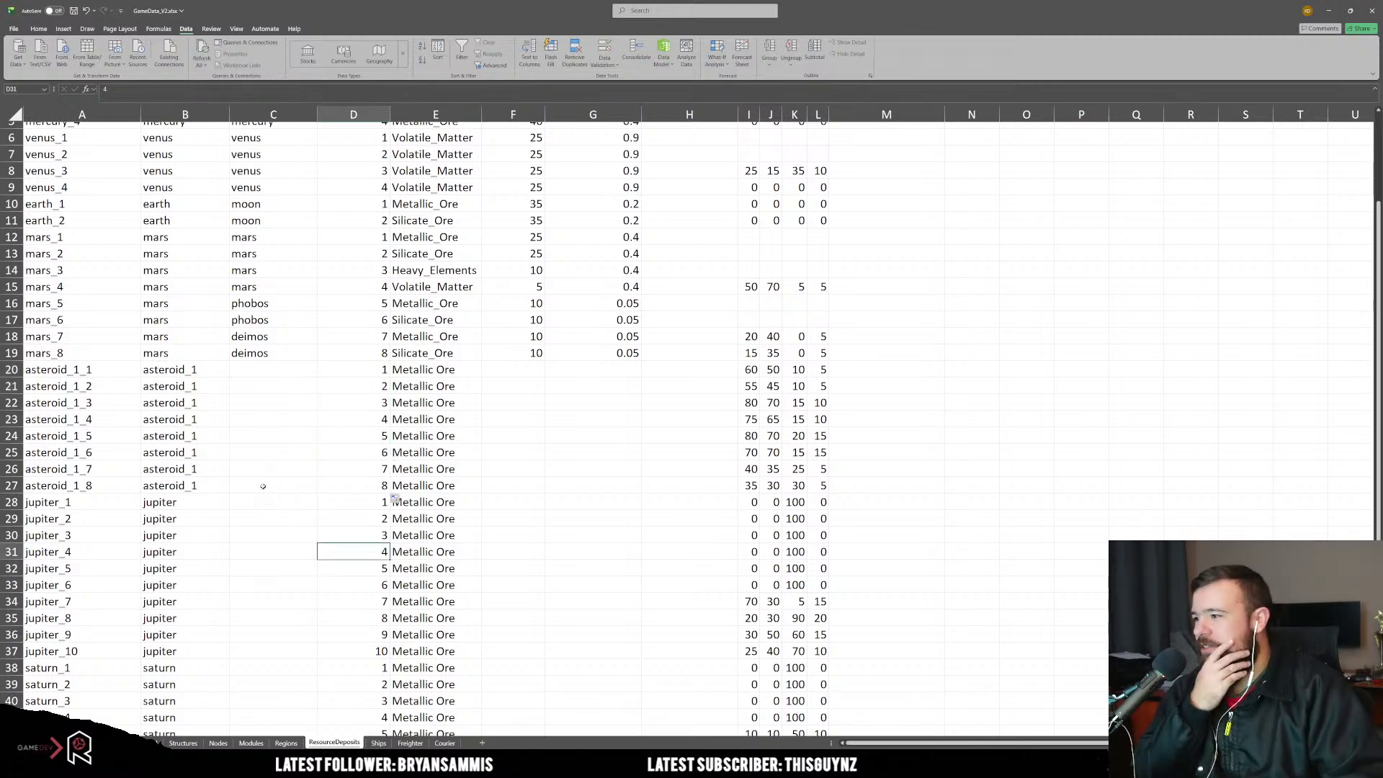
left_click_drag(111, 482, 184, 369)
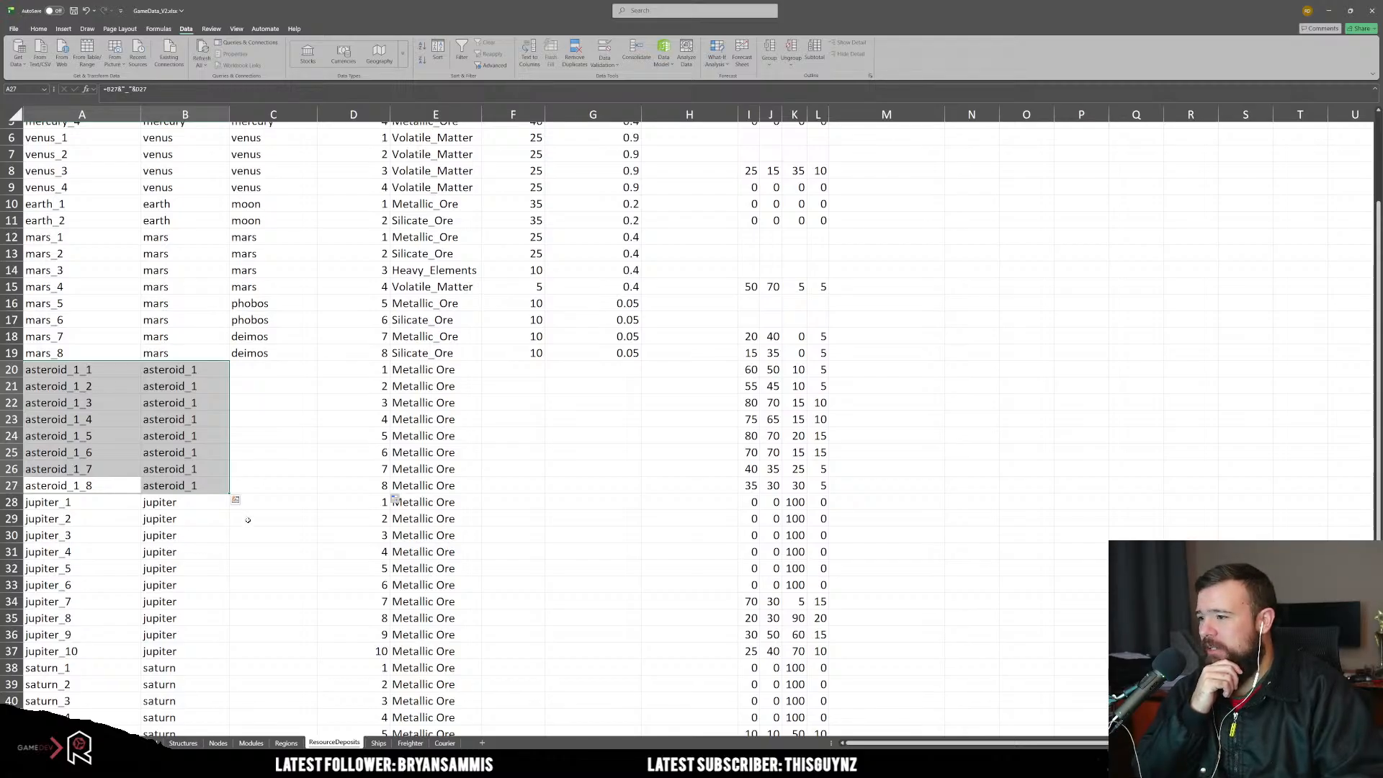
left_click(273, 369)
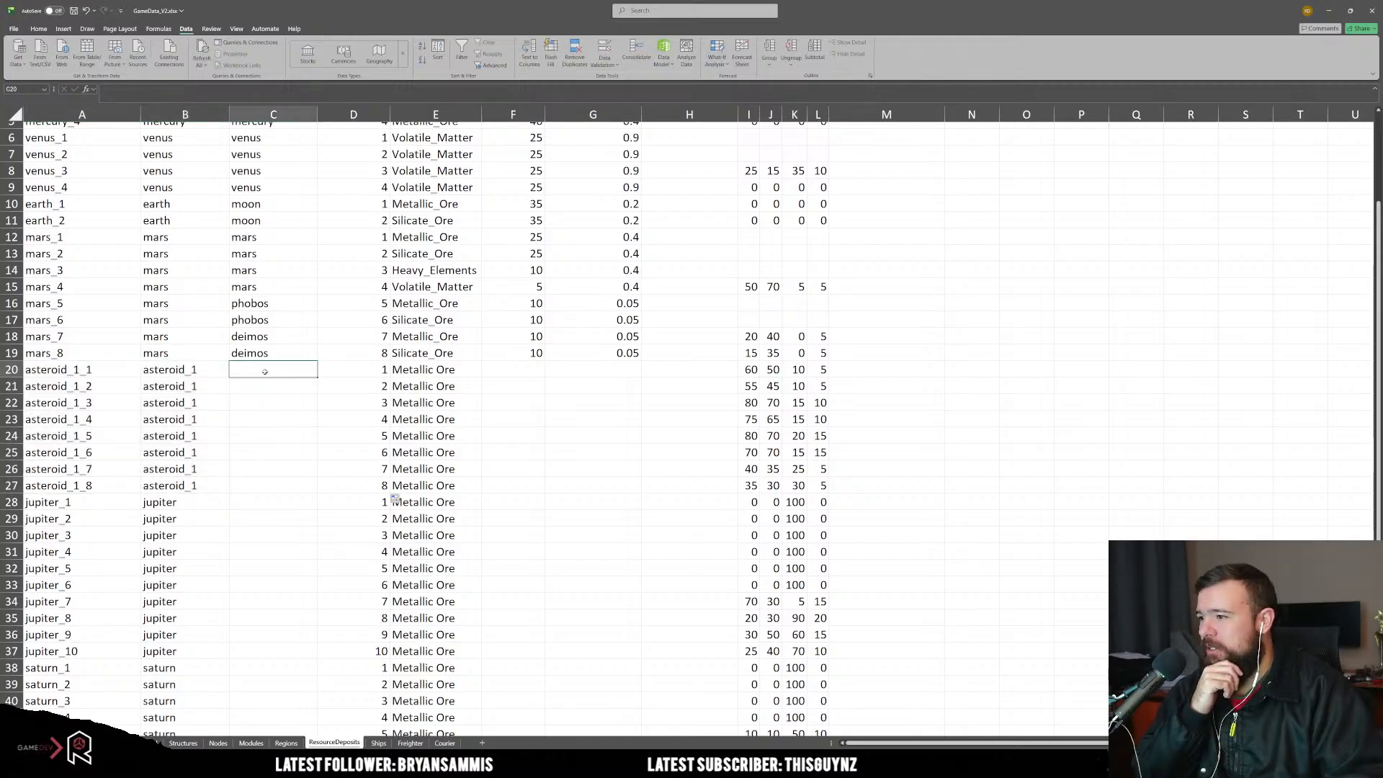
left_click_drag(267, 484, 281, 372)
left_click(281, 372)
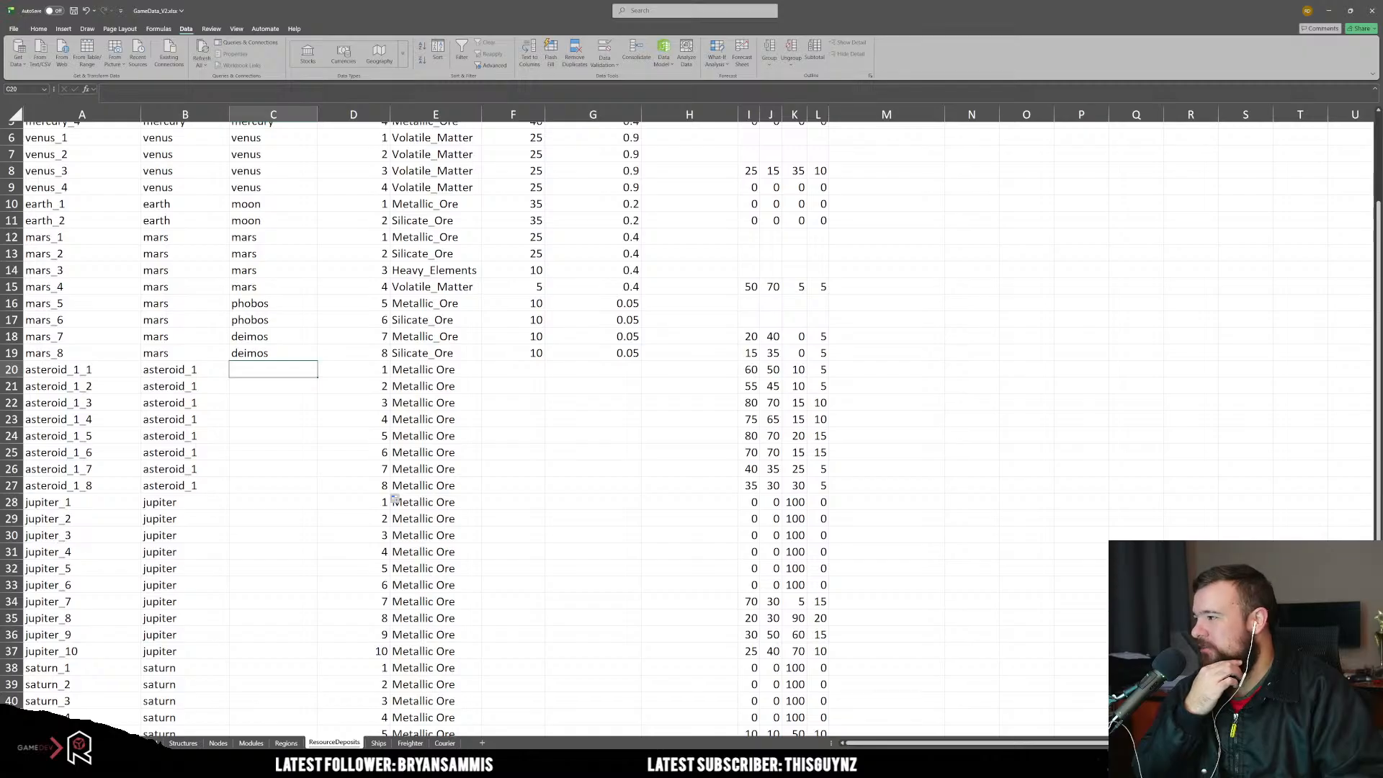
left_click(288, 471)
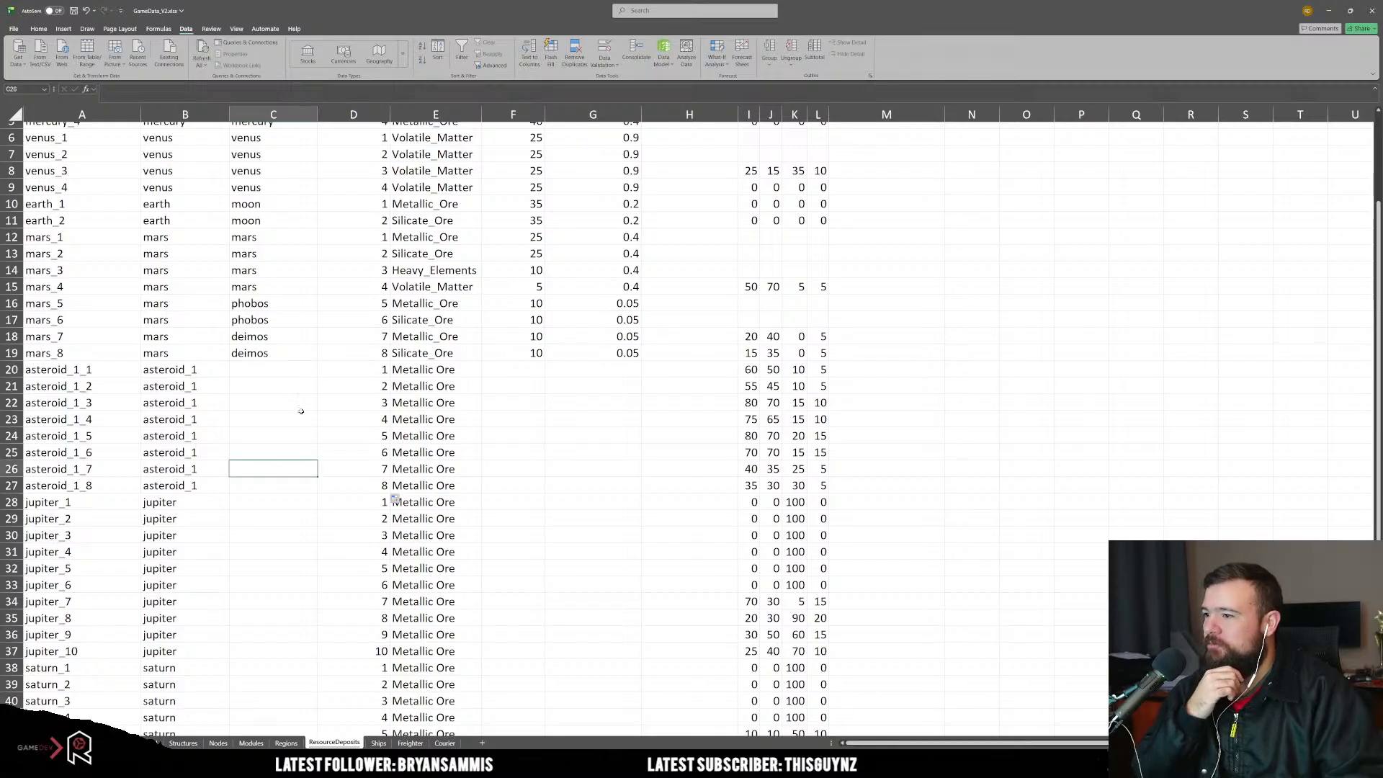
left_click(268, 376)
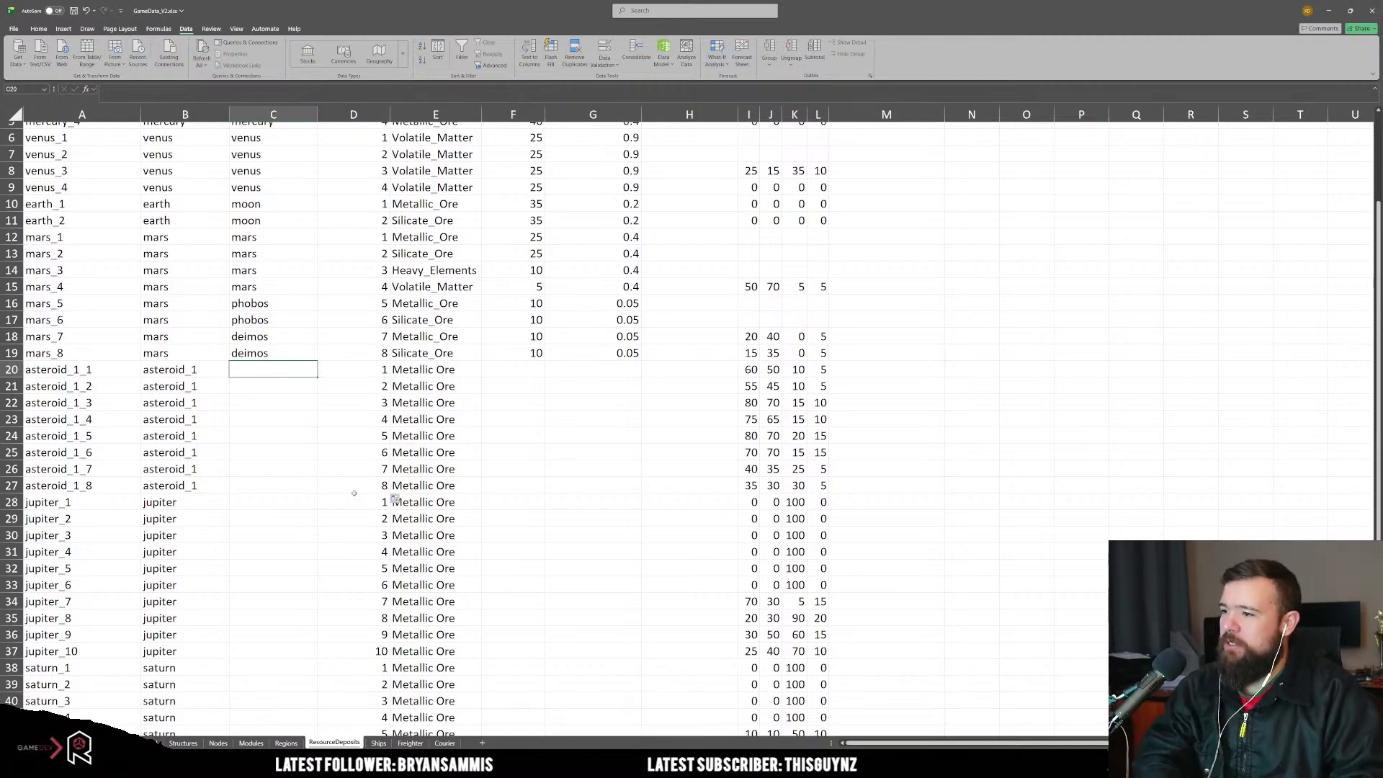
Step: Set the DepositResource of asteroid_1_1 through asteroid_1_4 to Metallic_Ore, Silicate_Ore, Heavy_Elements and Volatile_Matter respectively
key("Right")
key("Right")
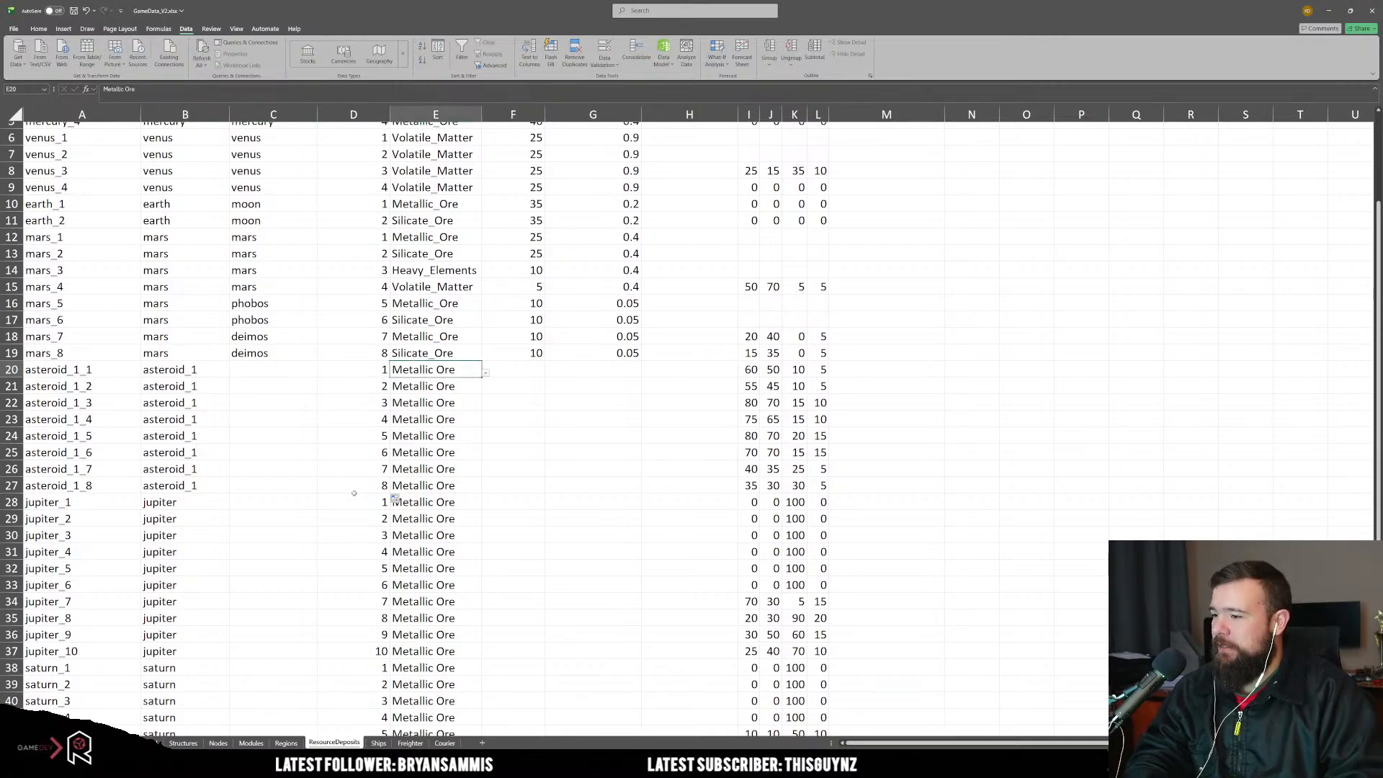
type("Metallic_Ore")
key("Return")
key("Return")
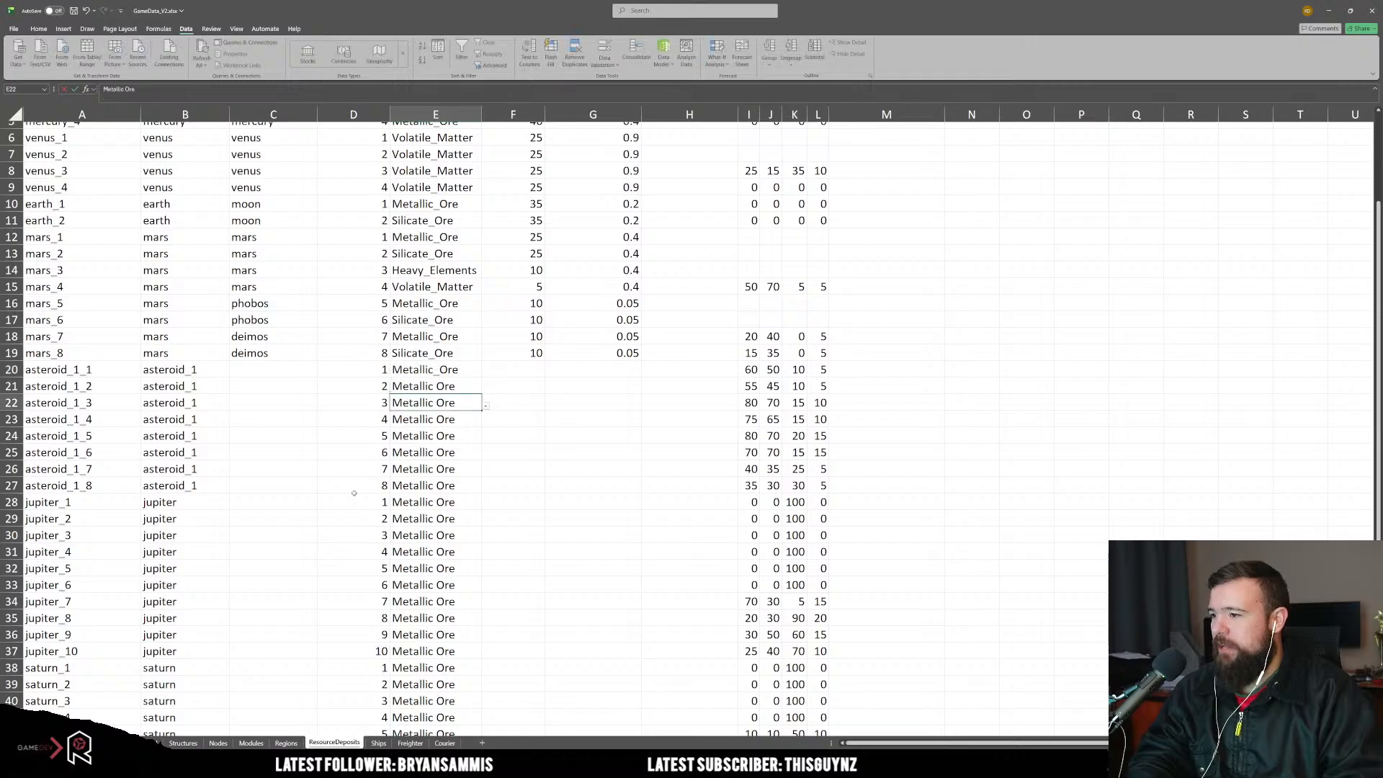
key("Up")
type("Silicate_Ore")
key("Return")
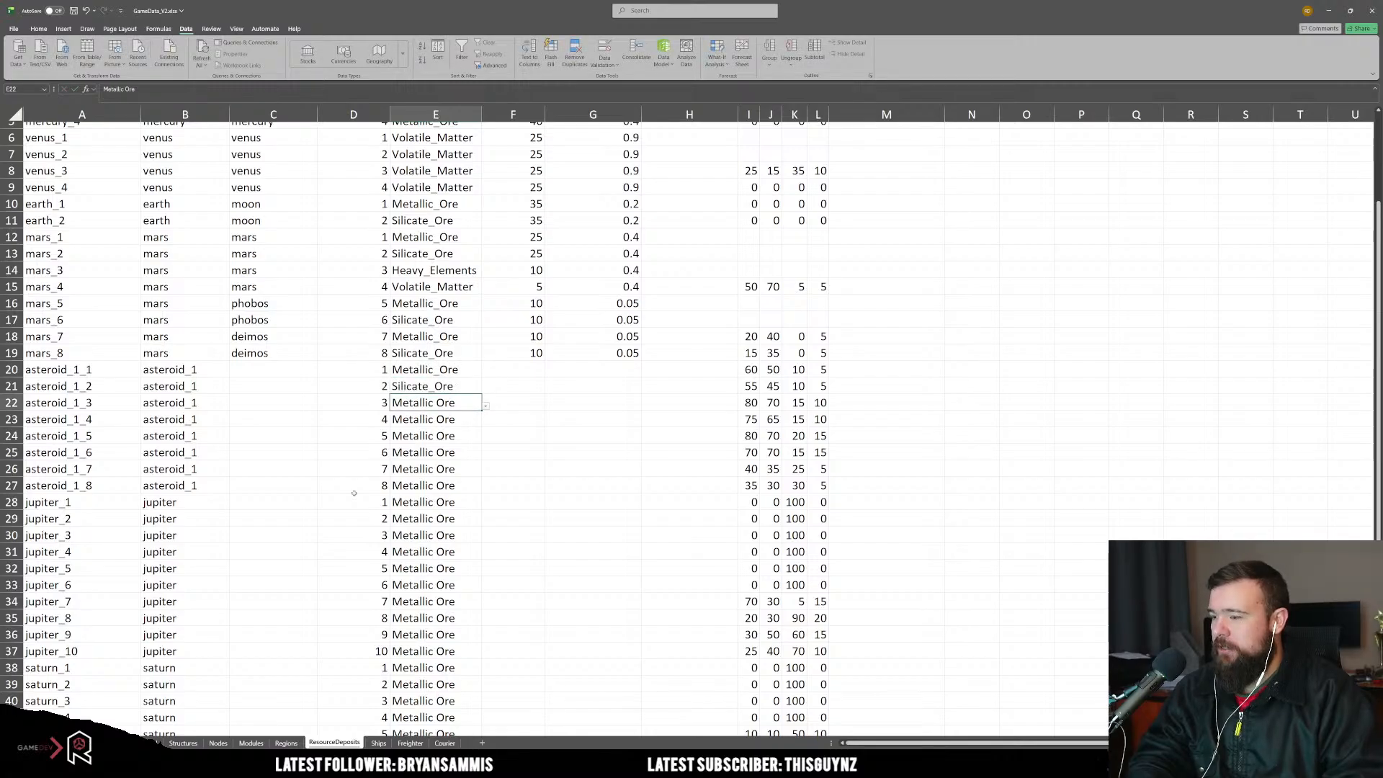
type("Heavy_Elements")
key("Return")
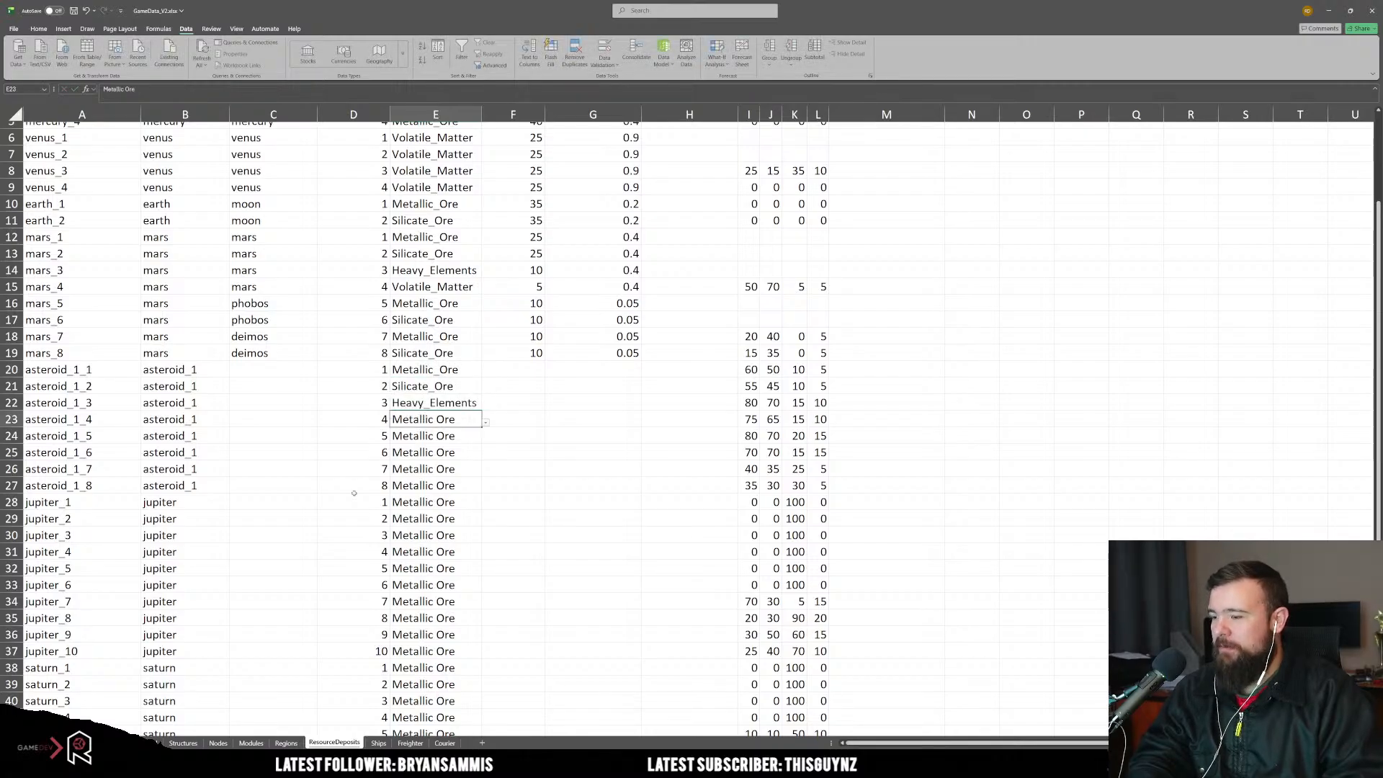
type("Volatile_Matter")
key("Return")
Step: Copy the four DepositResource values of asteroid_1_1 through asteroid_1_4 onto asteroid_1_5 through asteroid_1_8
key("Up")
key("shift+Up")
key("shift+Up")
key("shift+Up")
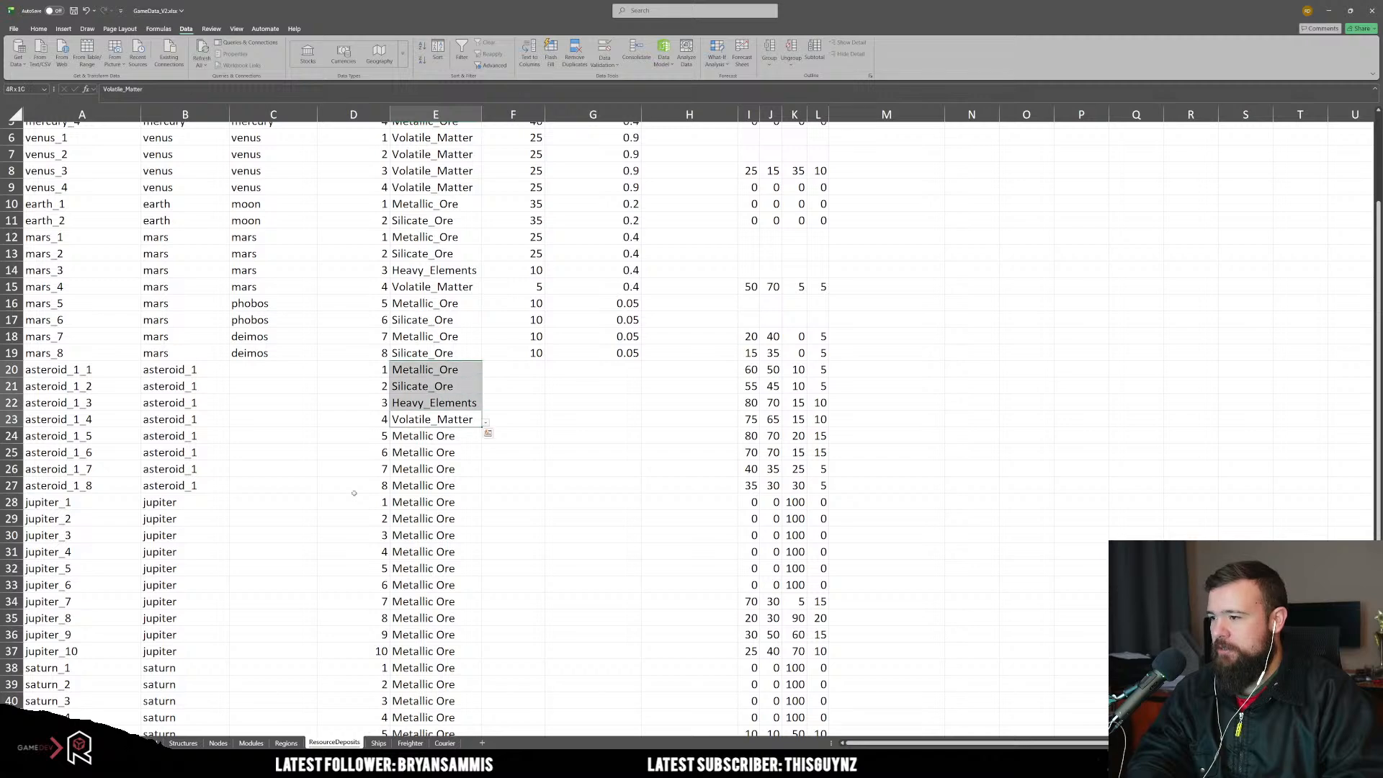
key("ctrl+c")
key("Down")
key("ctrl+v")
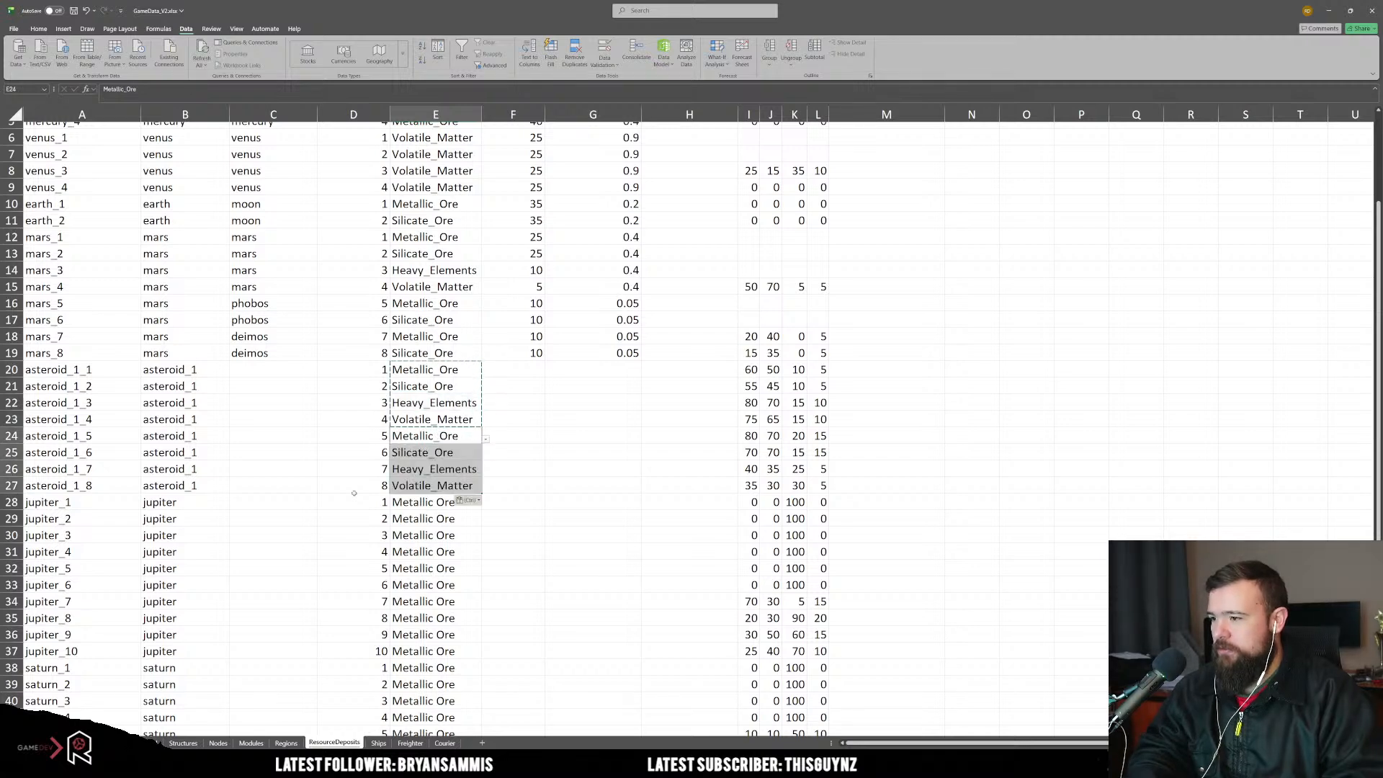
left_click(500, 503)
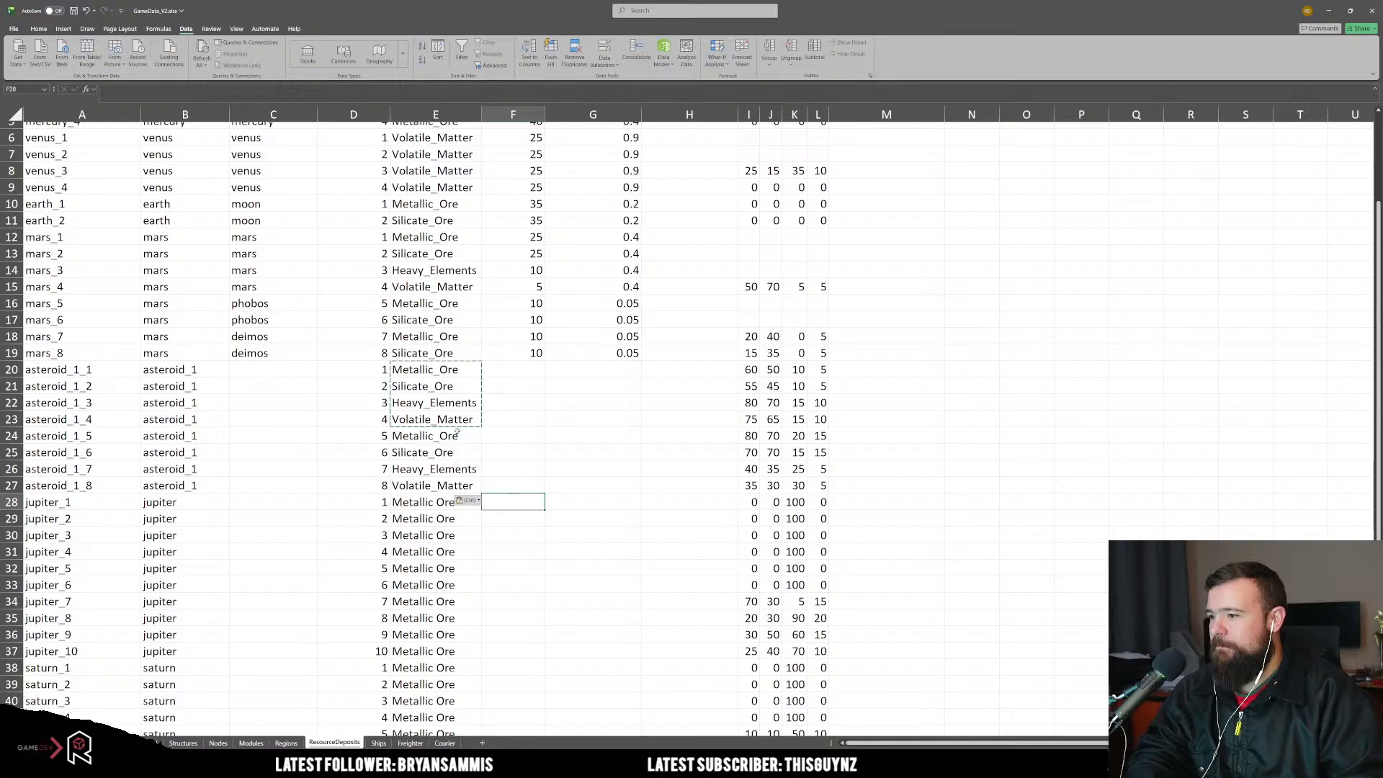
Step: Set the DepositResource of both asteroid_1_1 and asteroid_1_2 to Metallic_Ore
left_click(455, 370)
type("m")
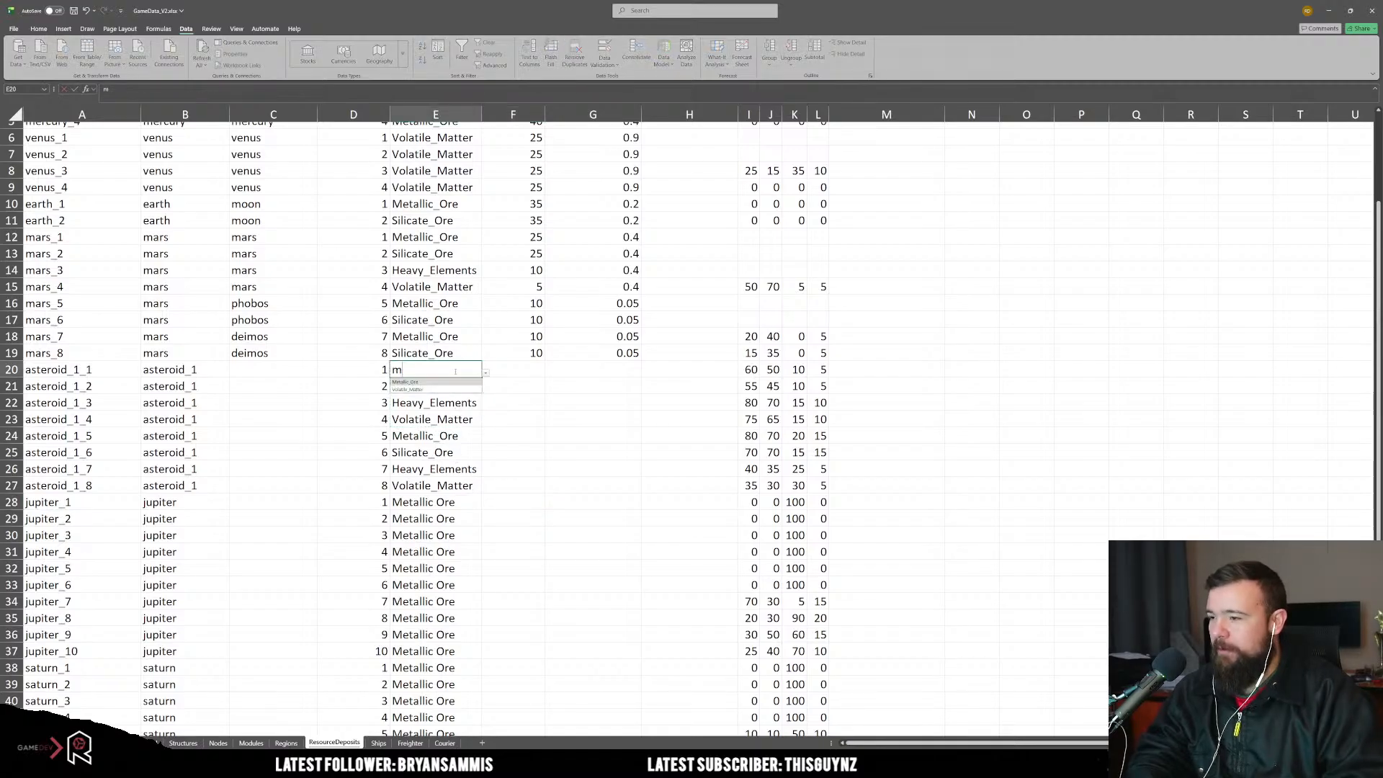
key("Return")
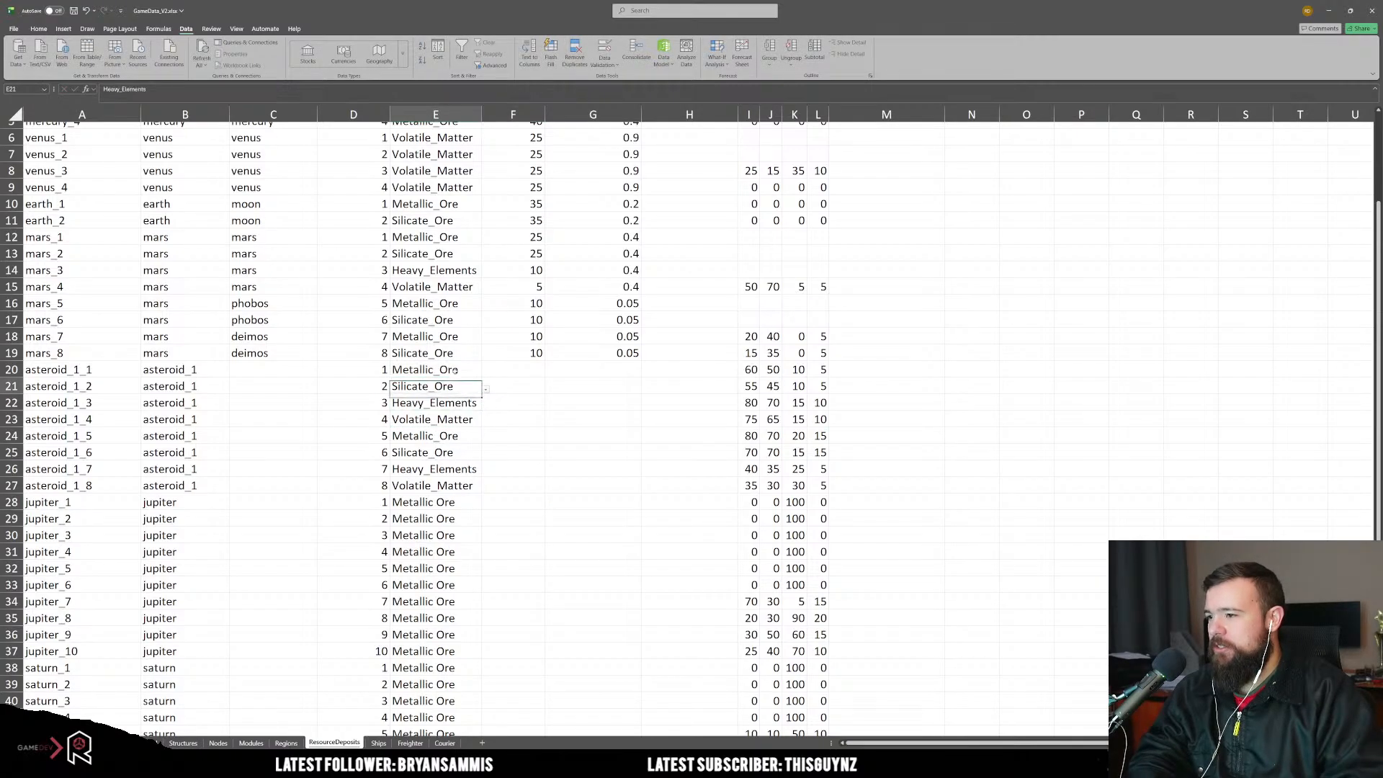
type("m")
key("Return")
key("Return")
key("Up")
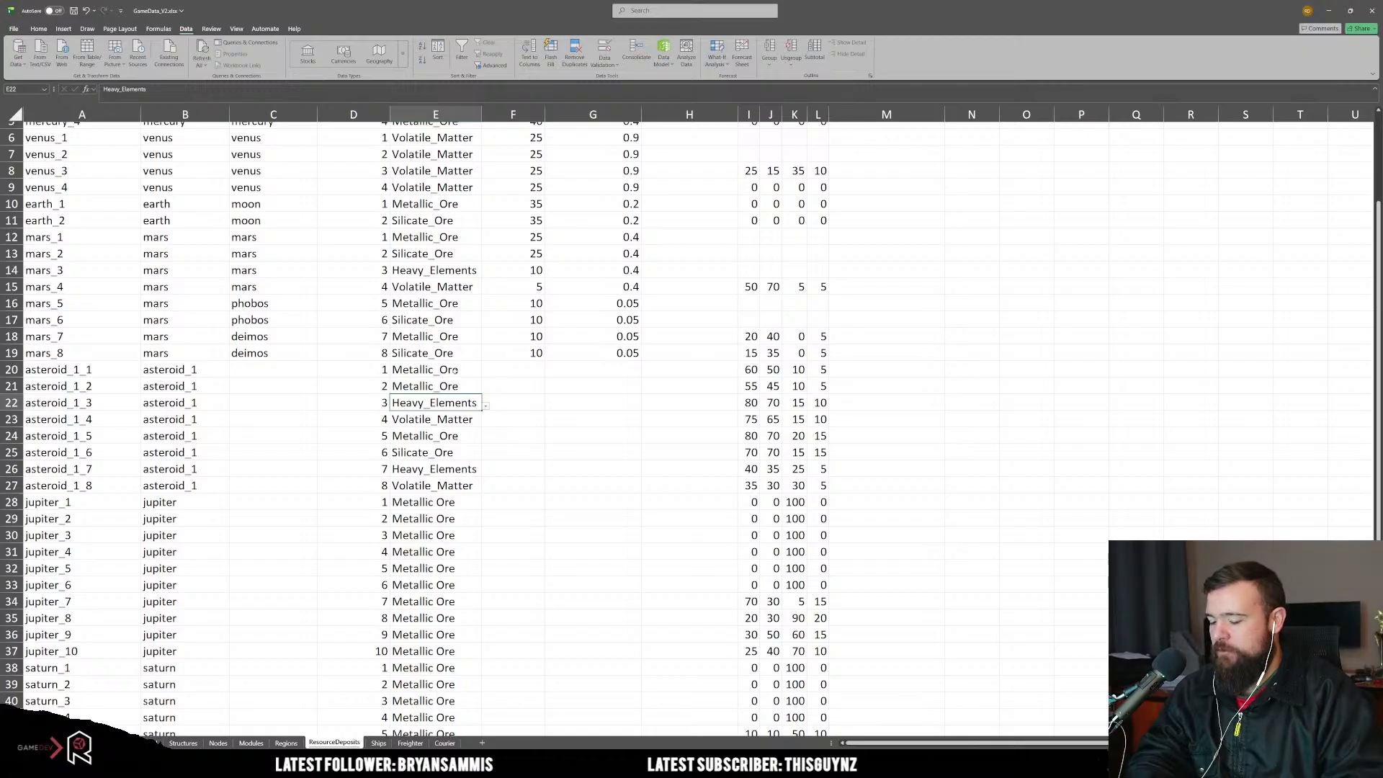
Step: Set the DepositResource of both asteroid_1_3 and asteroid_1_4 to Silicate_Ore
type("s")
key("Return")
key("Return")
type("s")
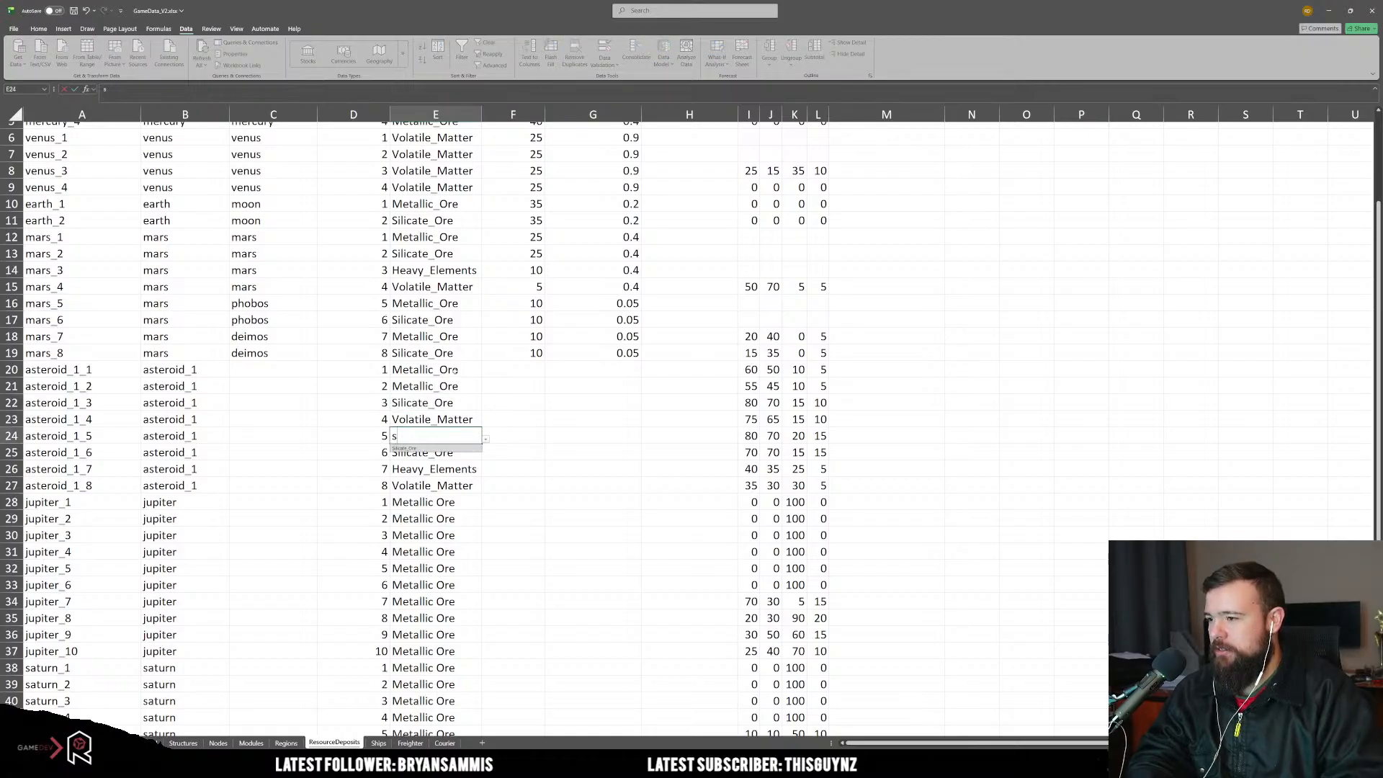
key("Escape")
key("Up")
key("Escape")
key("Up")
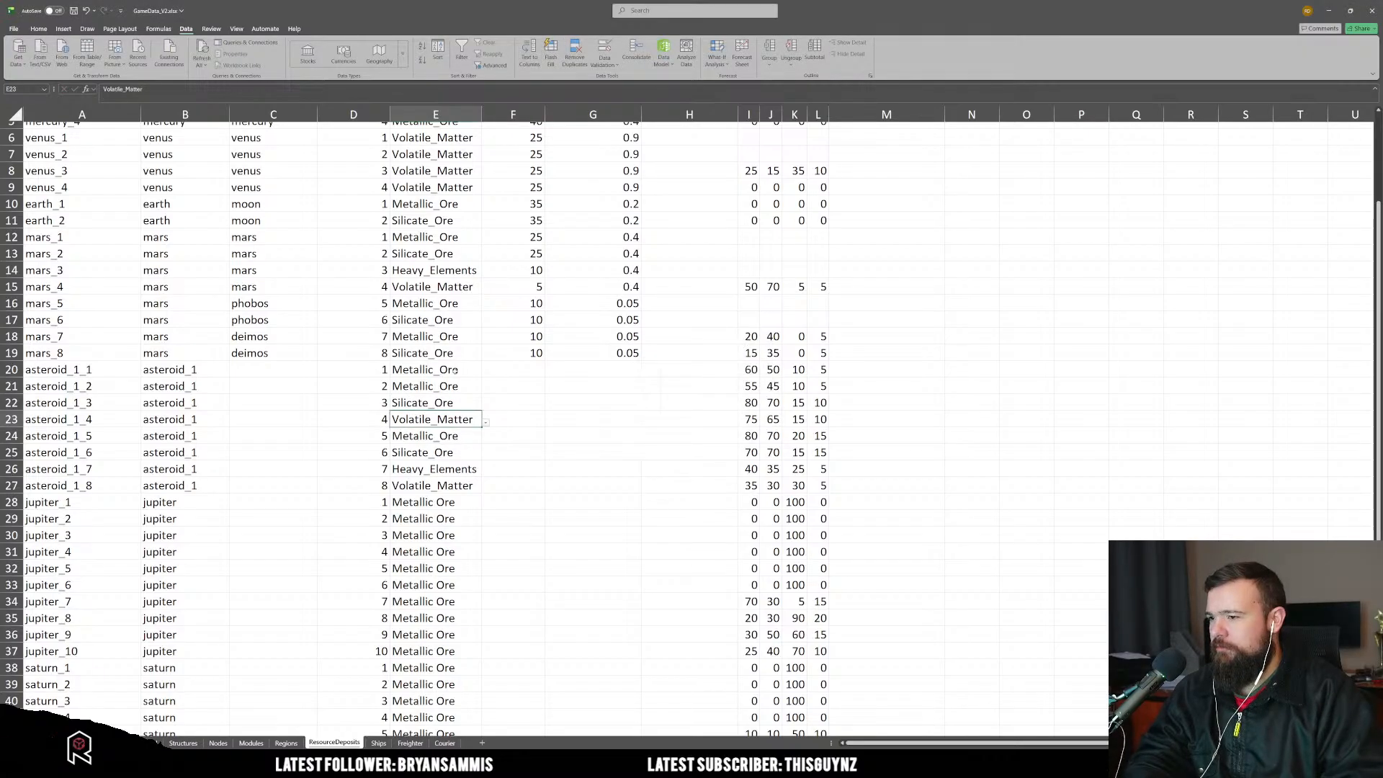
type("s")
key("Return")
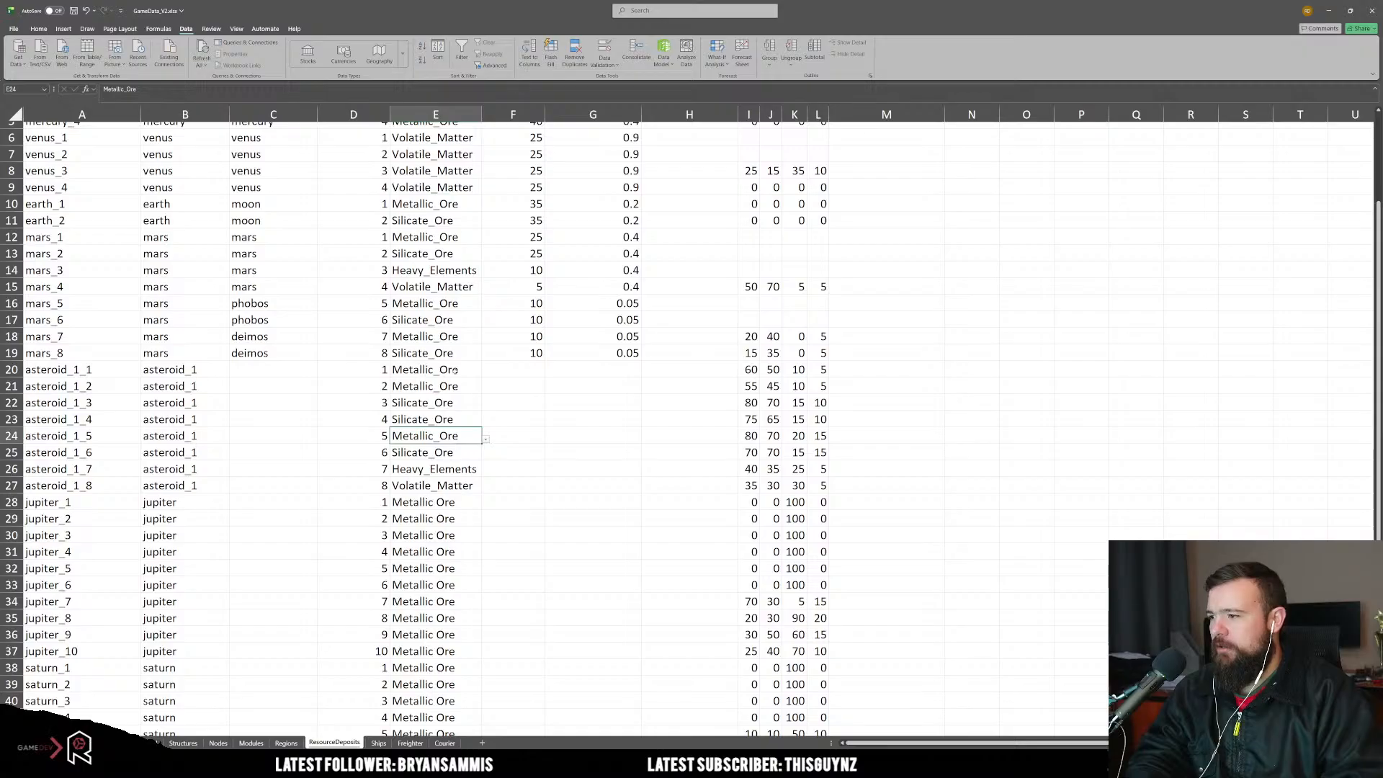
key("Up")
key("Up")
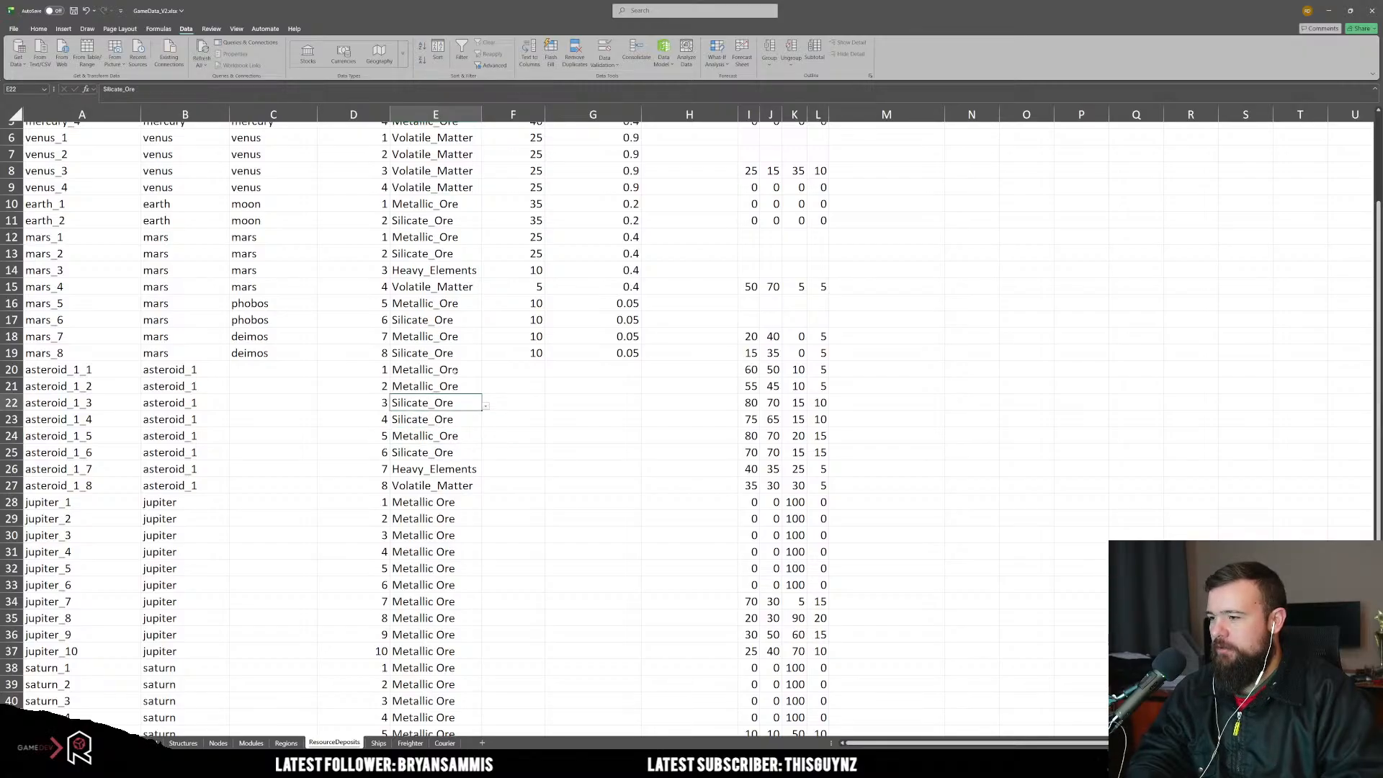
type("m")
key("Escape")
key("Down")
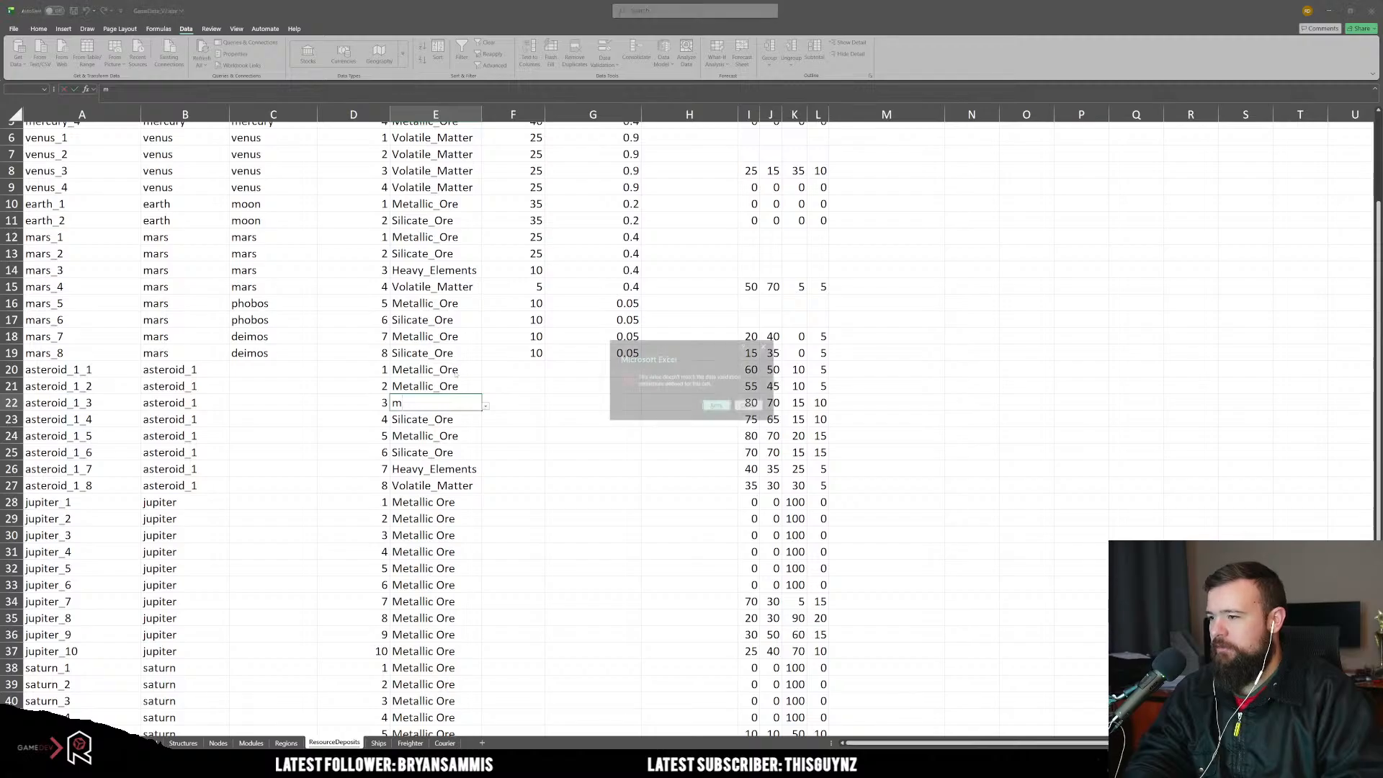
key("Escape")
Step: Set the DepositResource to Volatile_Matter for asteroid_1_5 through asteroid_1_7 and to Heavy_Elements for asteroid_1_8
key("Down")
key("Down")
key("Down")
type("v")
key("Return")
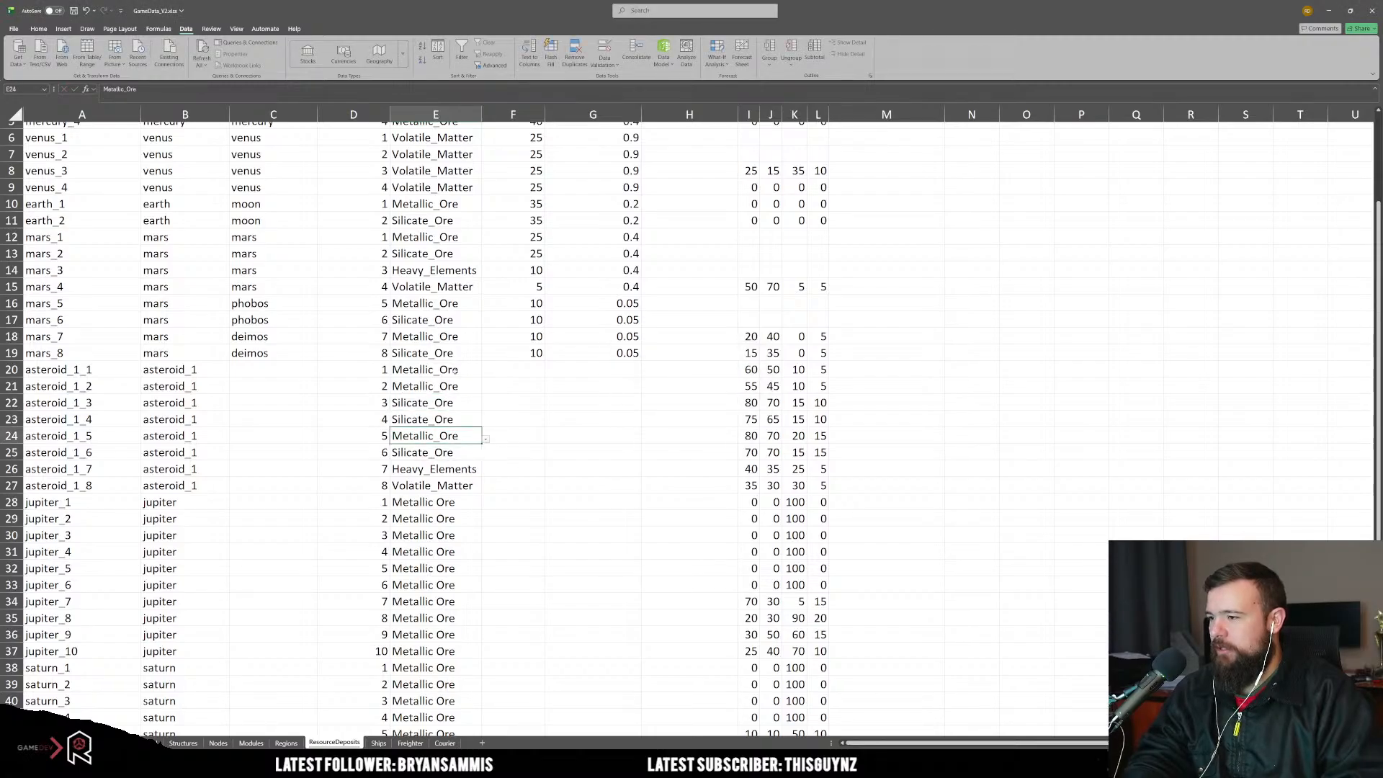
type("v")
key("Return")
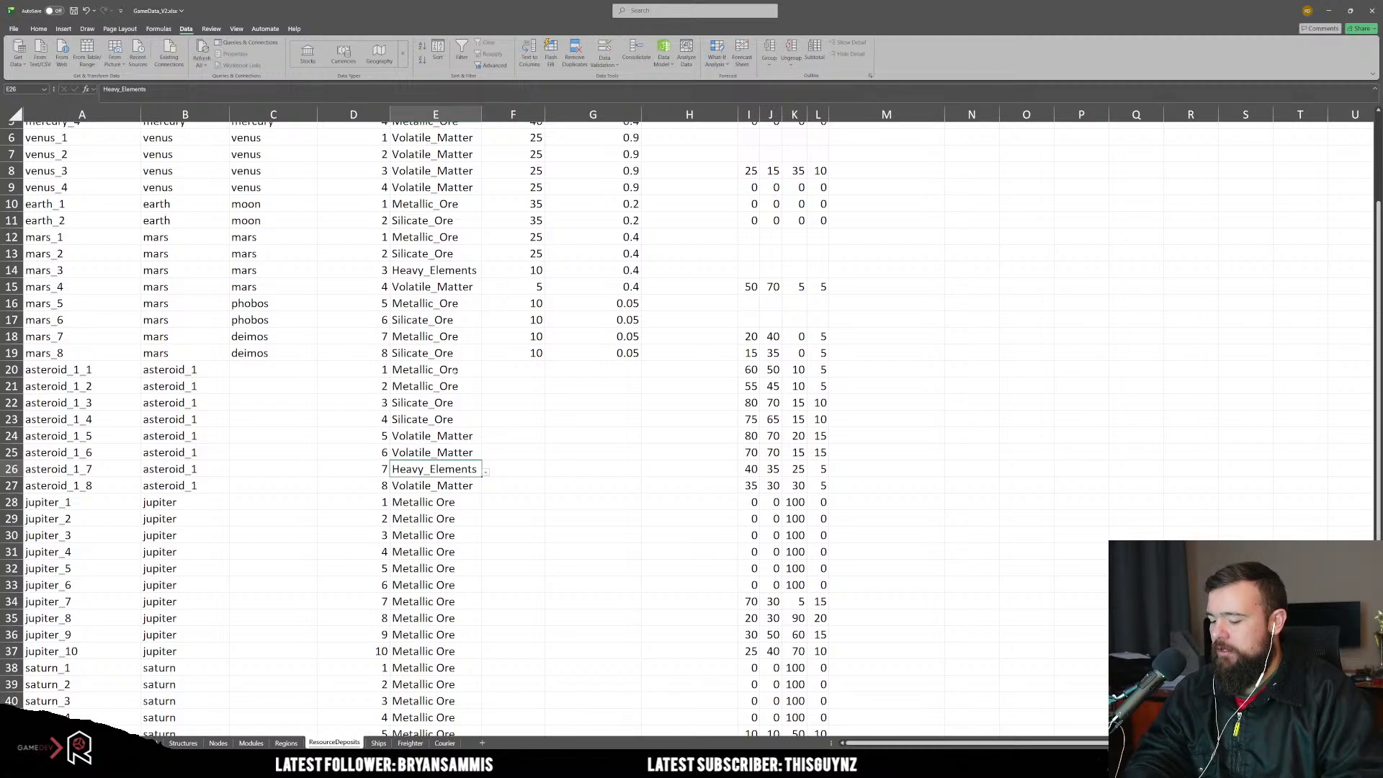
type("v")
key("Return")
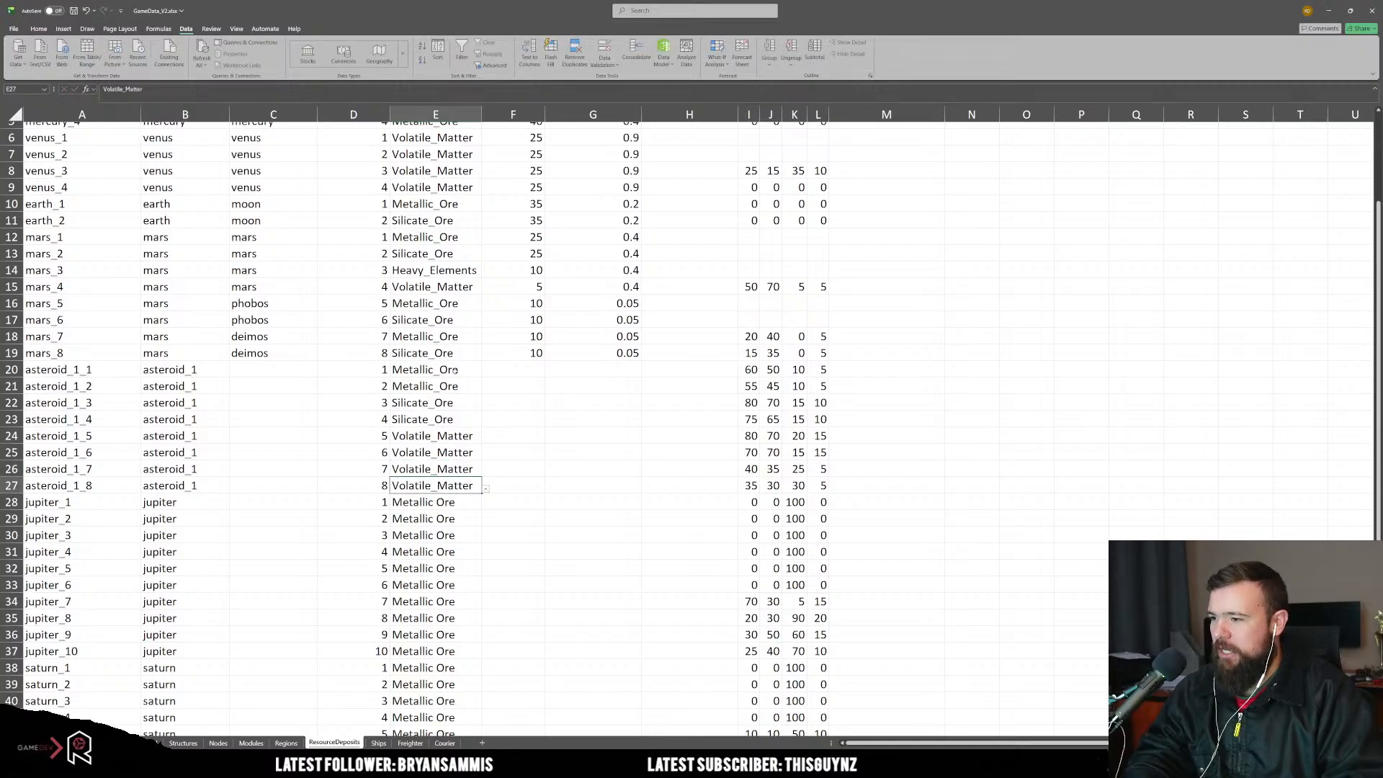
type("h")
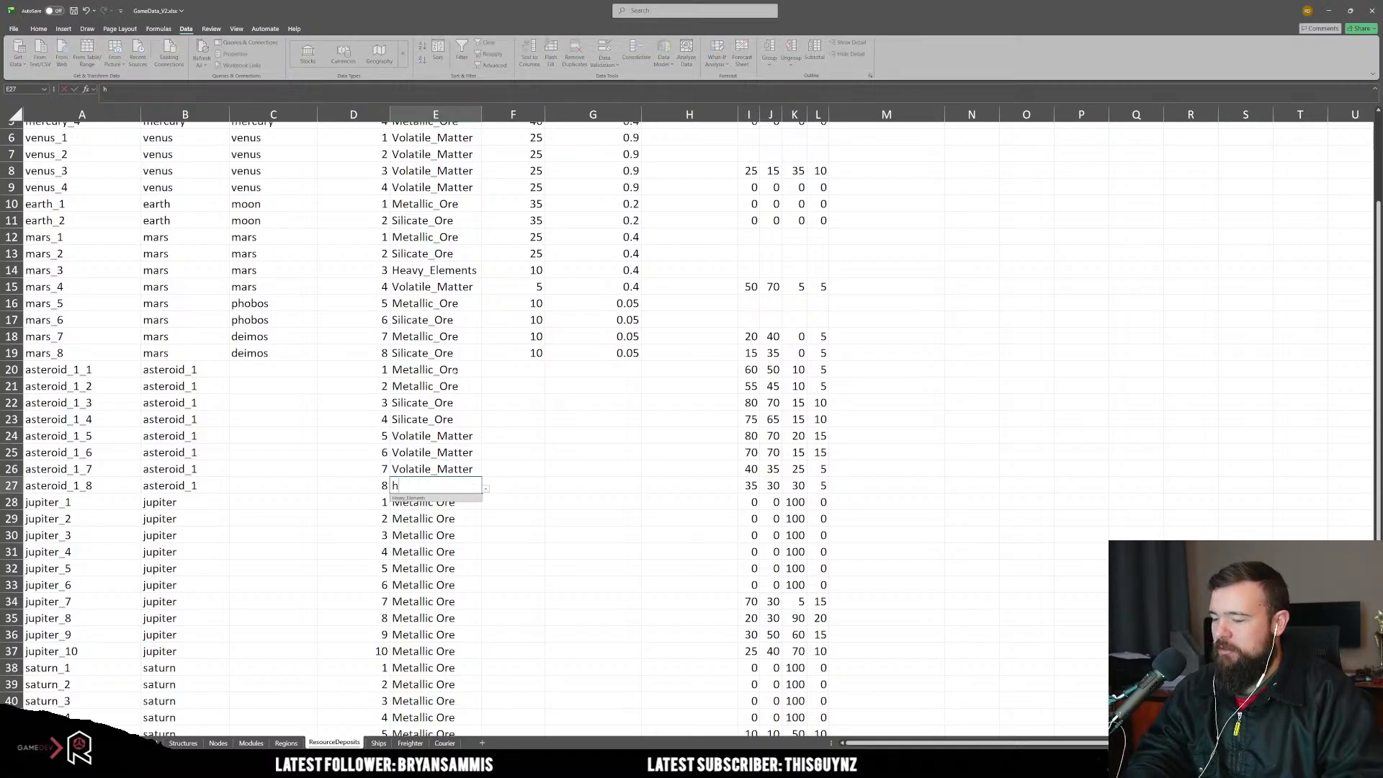
key("Return")
Step: Copy the 0.05 value in column G of mars_8 to all eight asteroid_1 deposits, rows 20 to 27
key("Up")
key("Right")
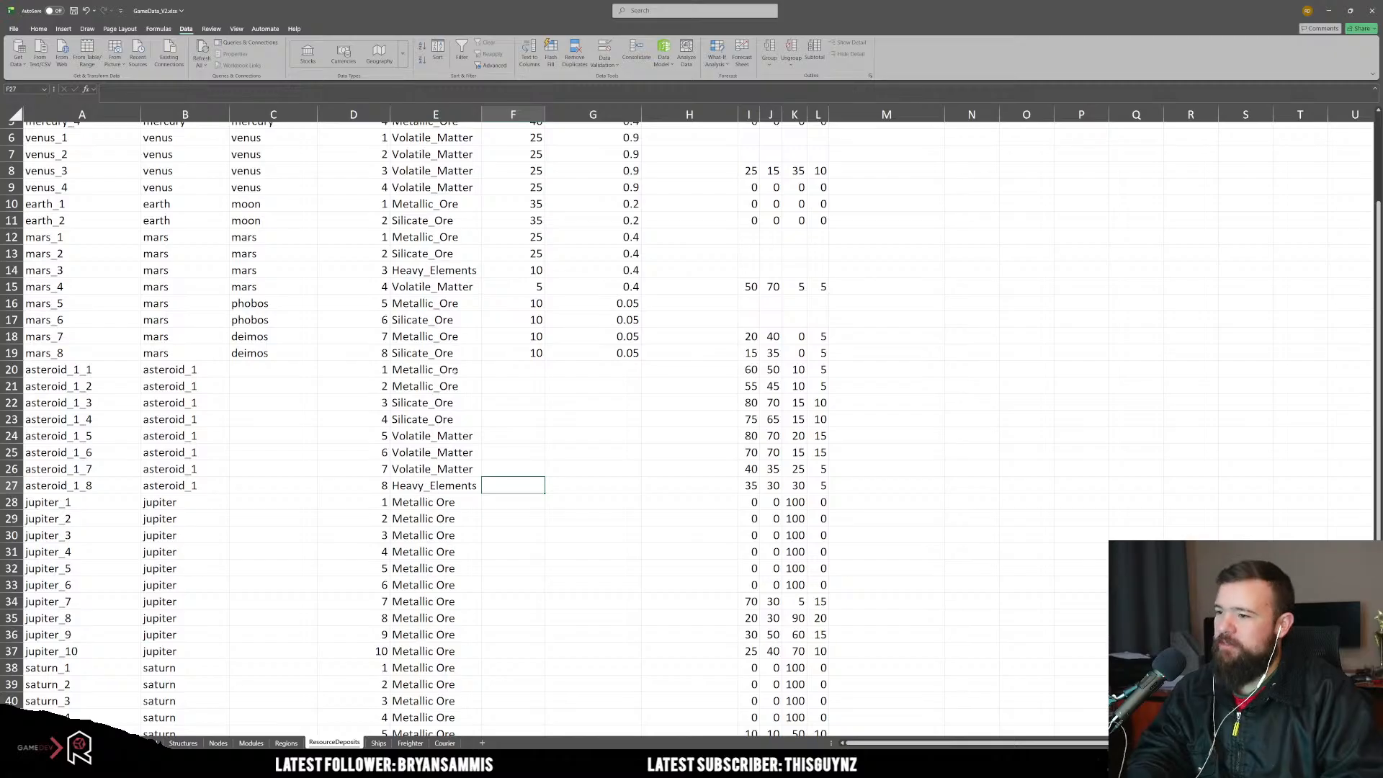
key("Up")
key("Up")
key("Up")
key("Up")
key("Up")
key("Up")
key("Up")
key("Right")
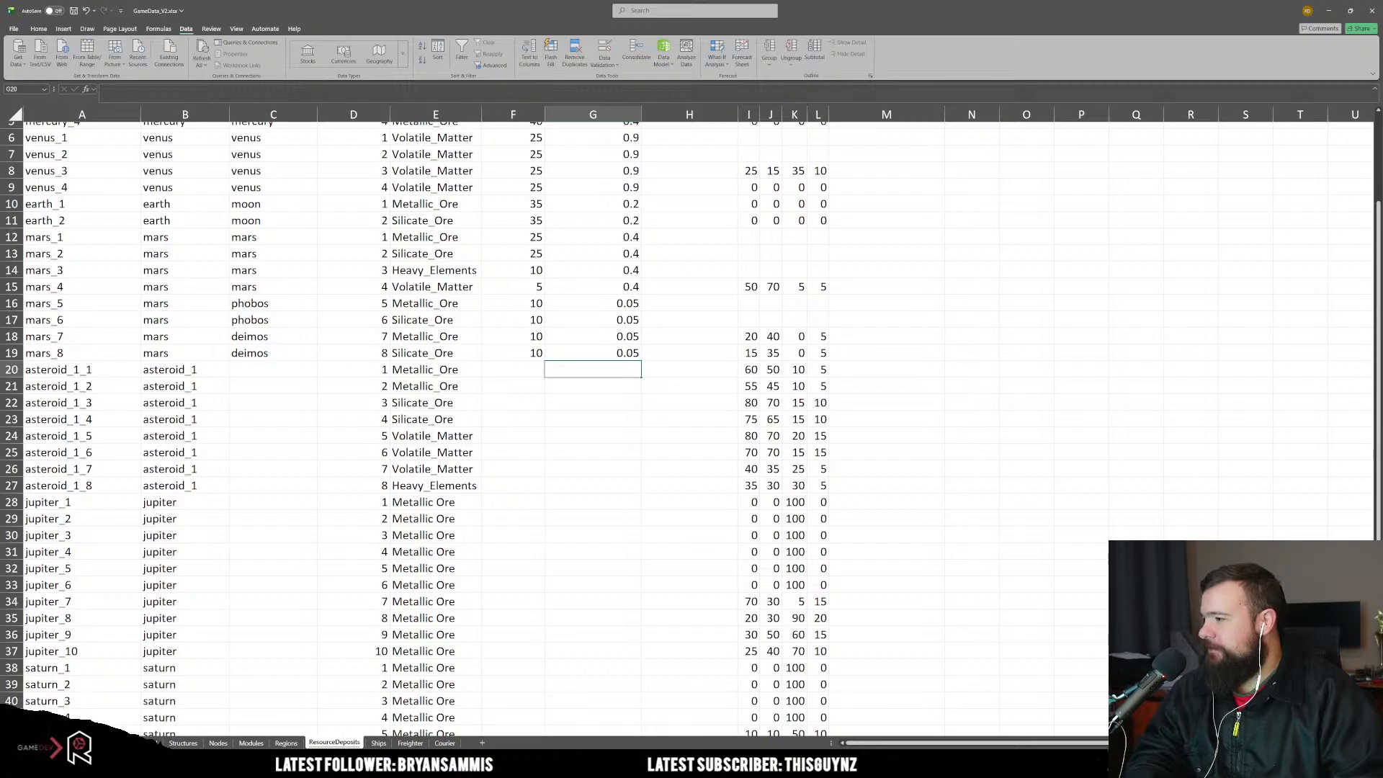
left_click(580, 353)
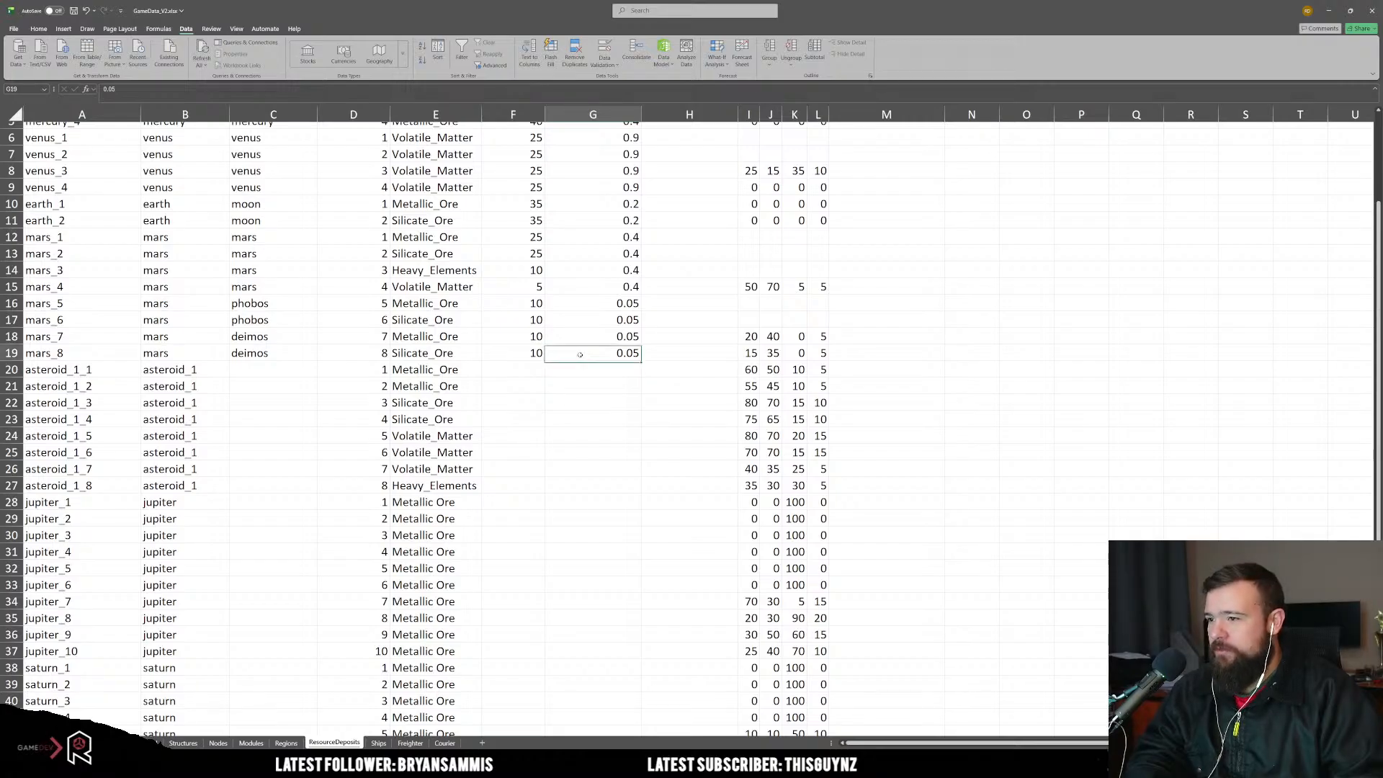
key("ctrl+c")
left_click_drag(559, 367, 562, 488)
key("ctrl+v")
left_click(565, 518)
Step: Enter a Rate of 5 for each of the eight deposits asteroid_1_1 through asteroid_1_8
left_click(513, 370)
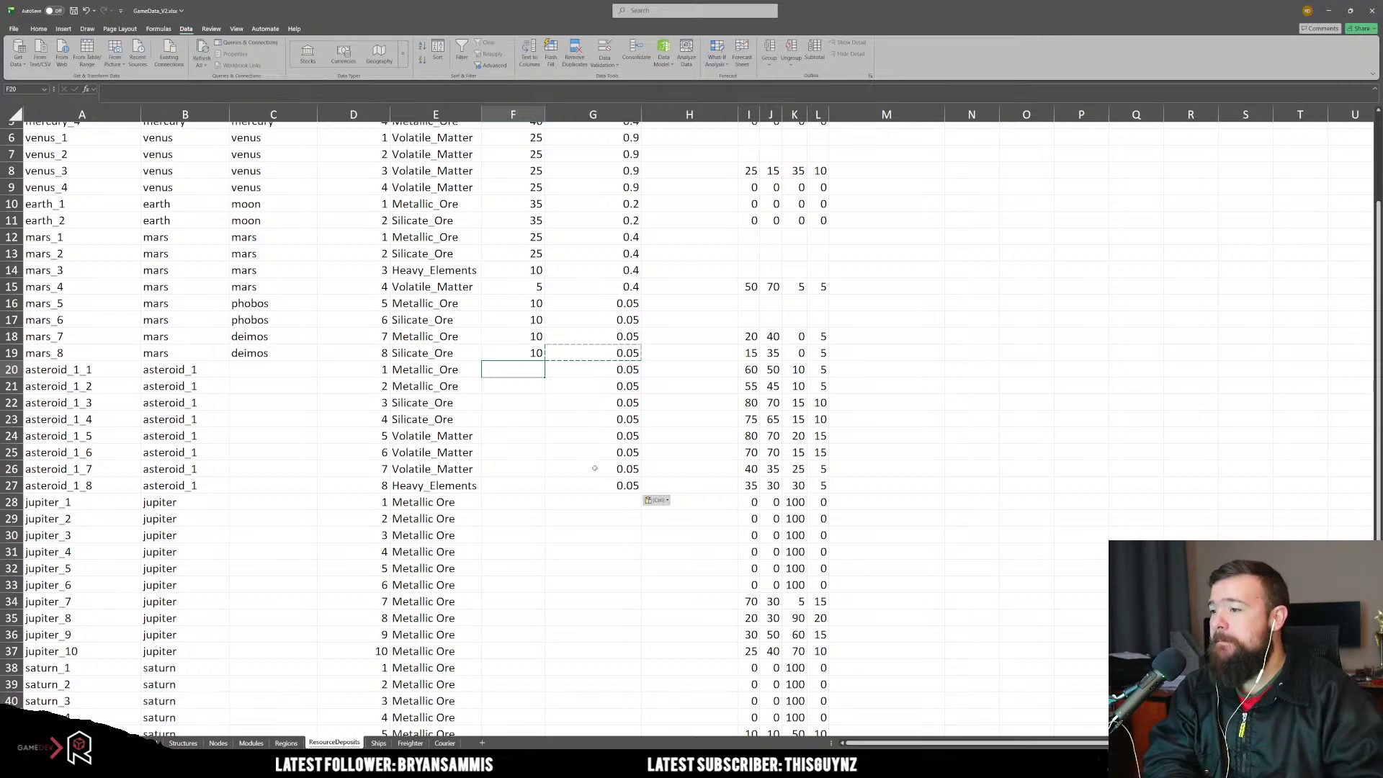
type("12")
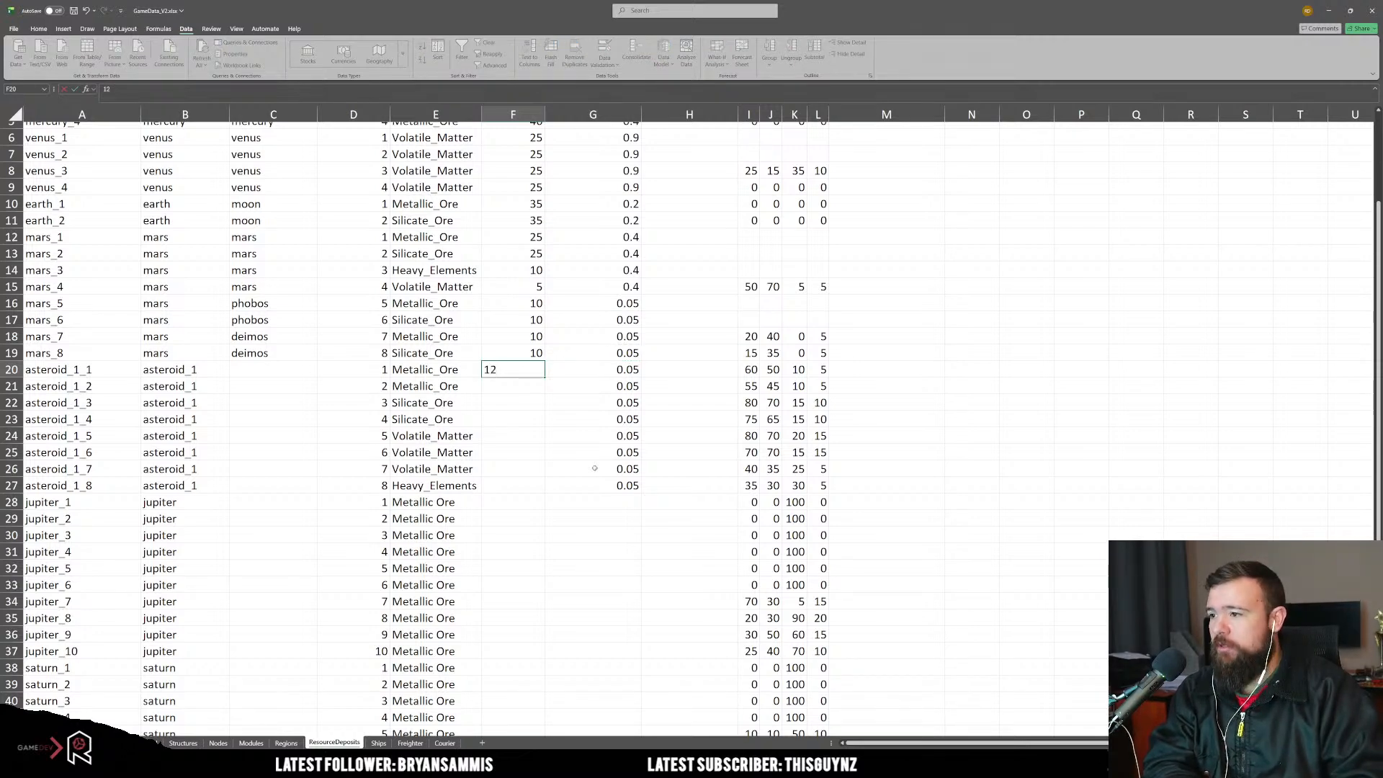
key("BackSpace")
type("5 5 5 5 5 5 5 5")
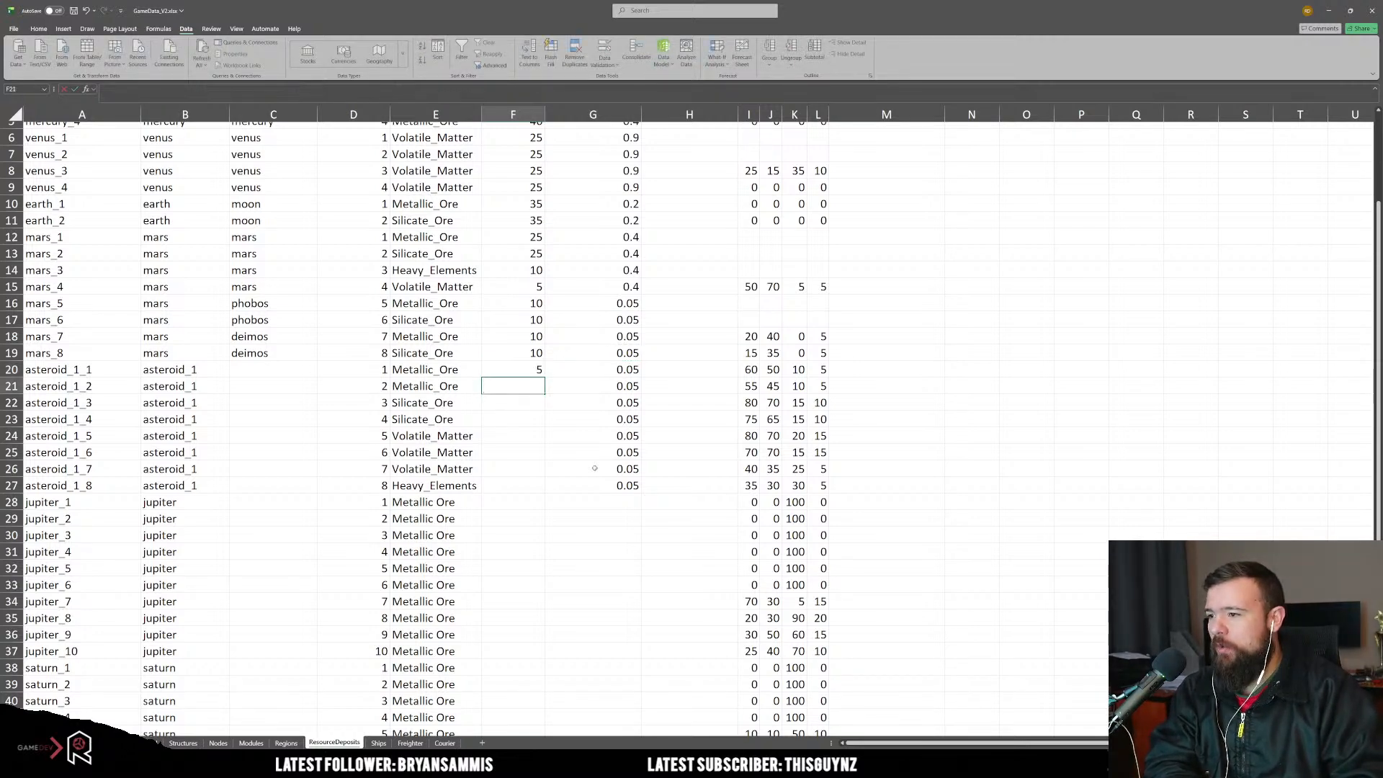
key("Return")
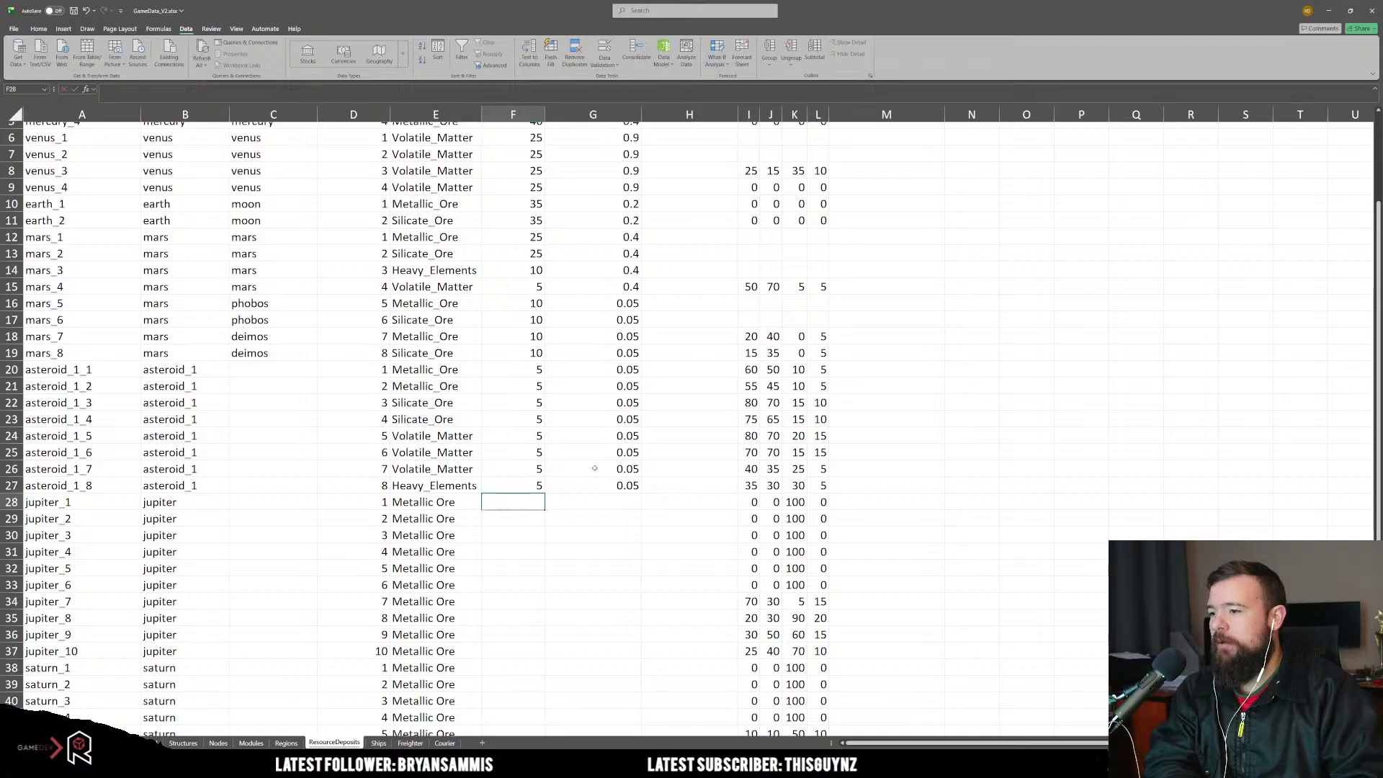
Step: Examine the deposit rows from mercury down to solarEdge, including the jupiter block and the resource percentage columns
key("Up")
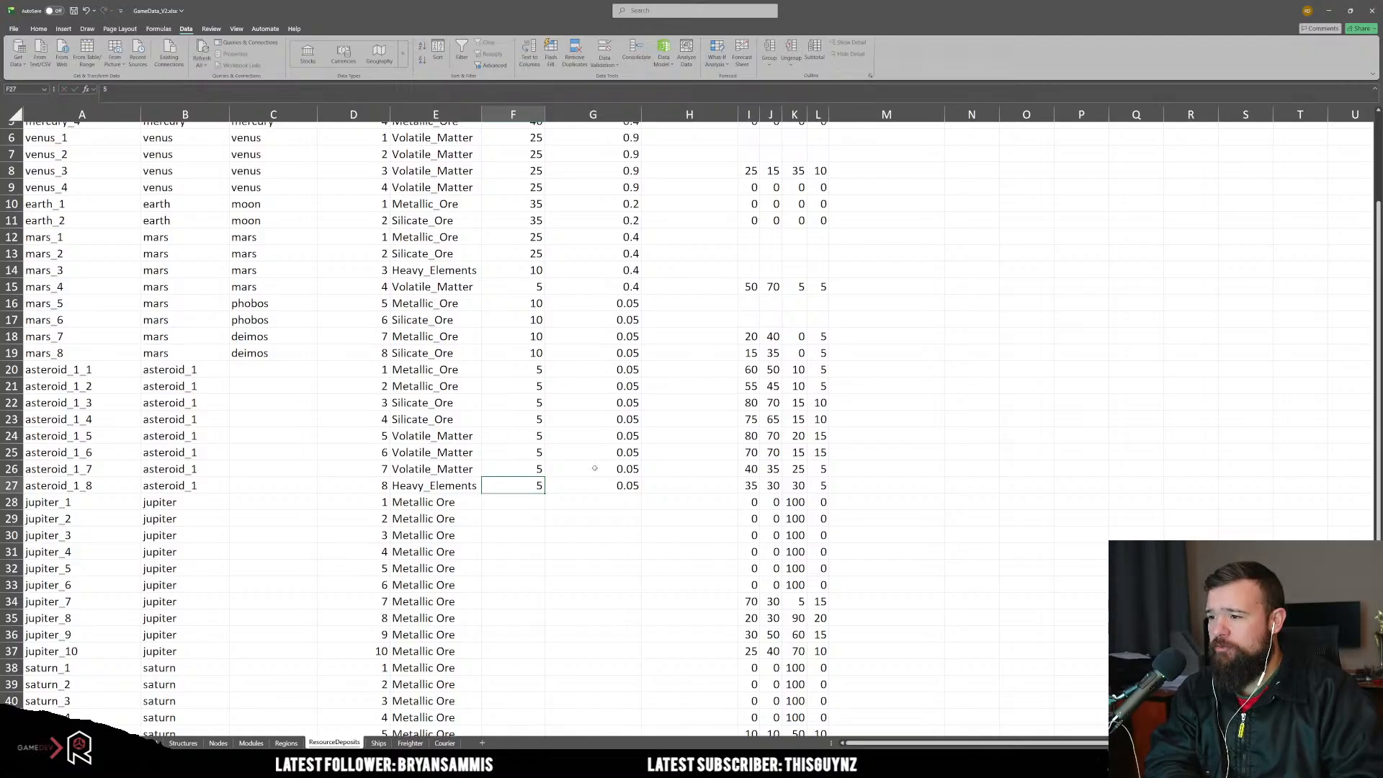
key("Up")
scroll(594, 468, "up", 2)
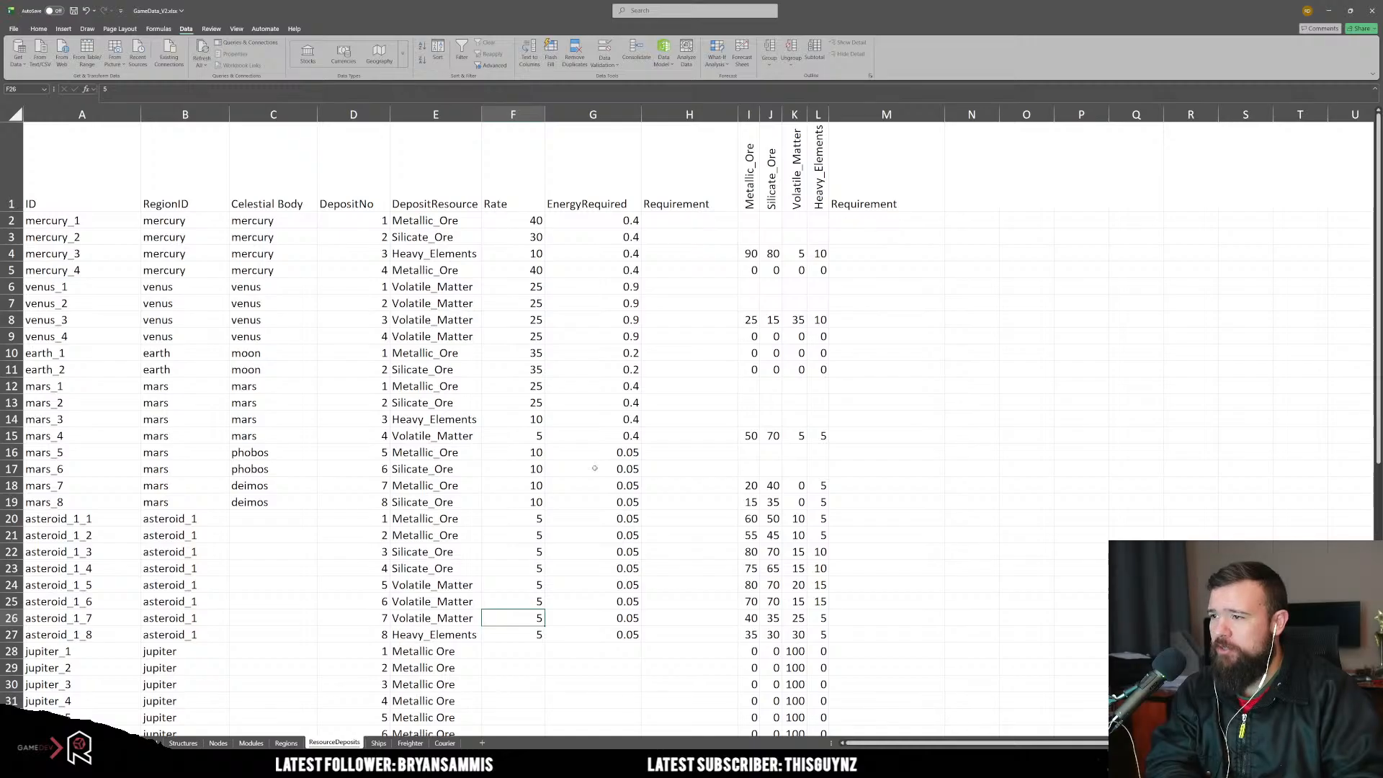
scroll(595, 469, "down", 2)
scroll(567, 533, "up", 2)
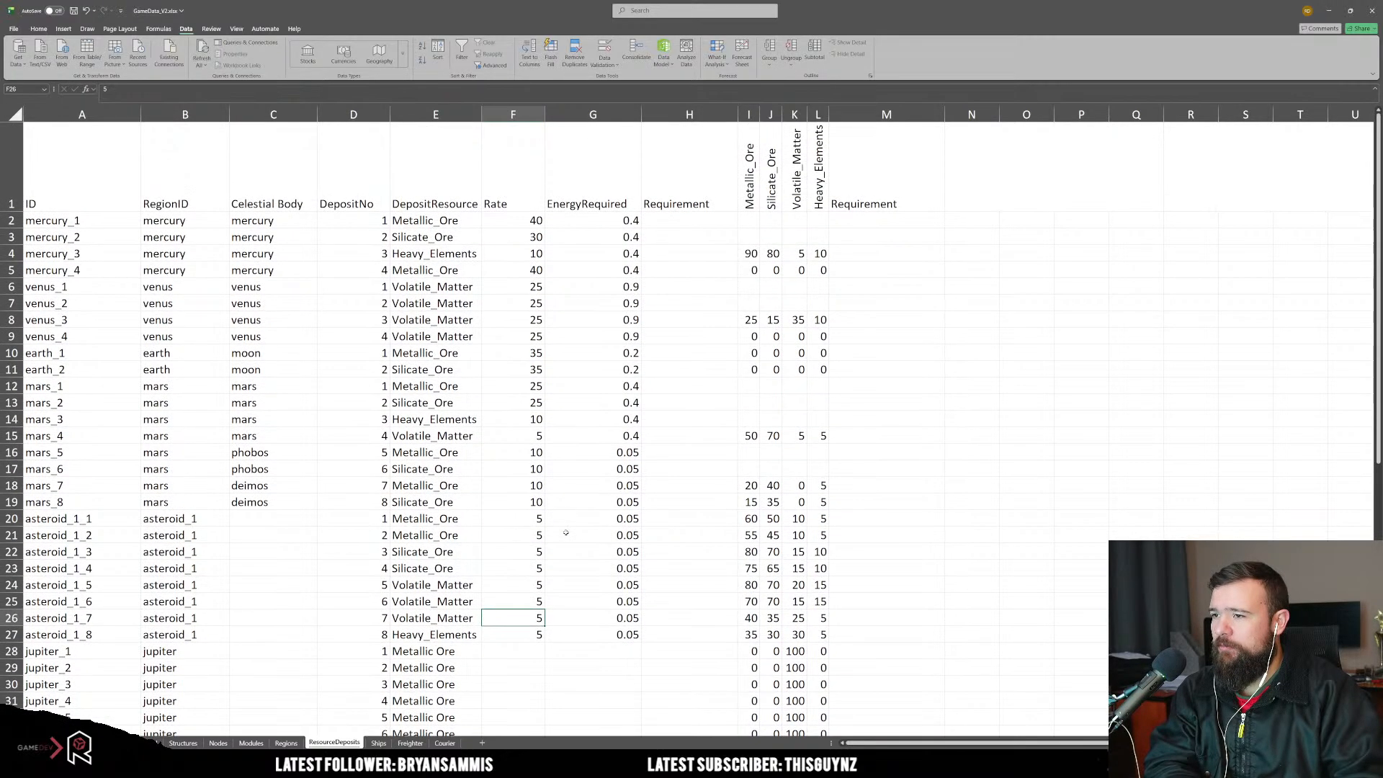
scroll(506, 557, "down", 8)
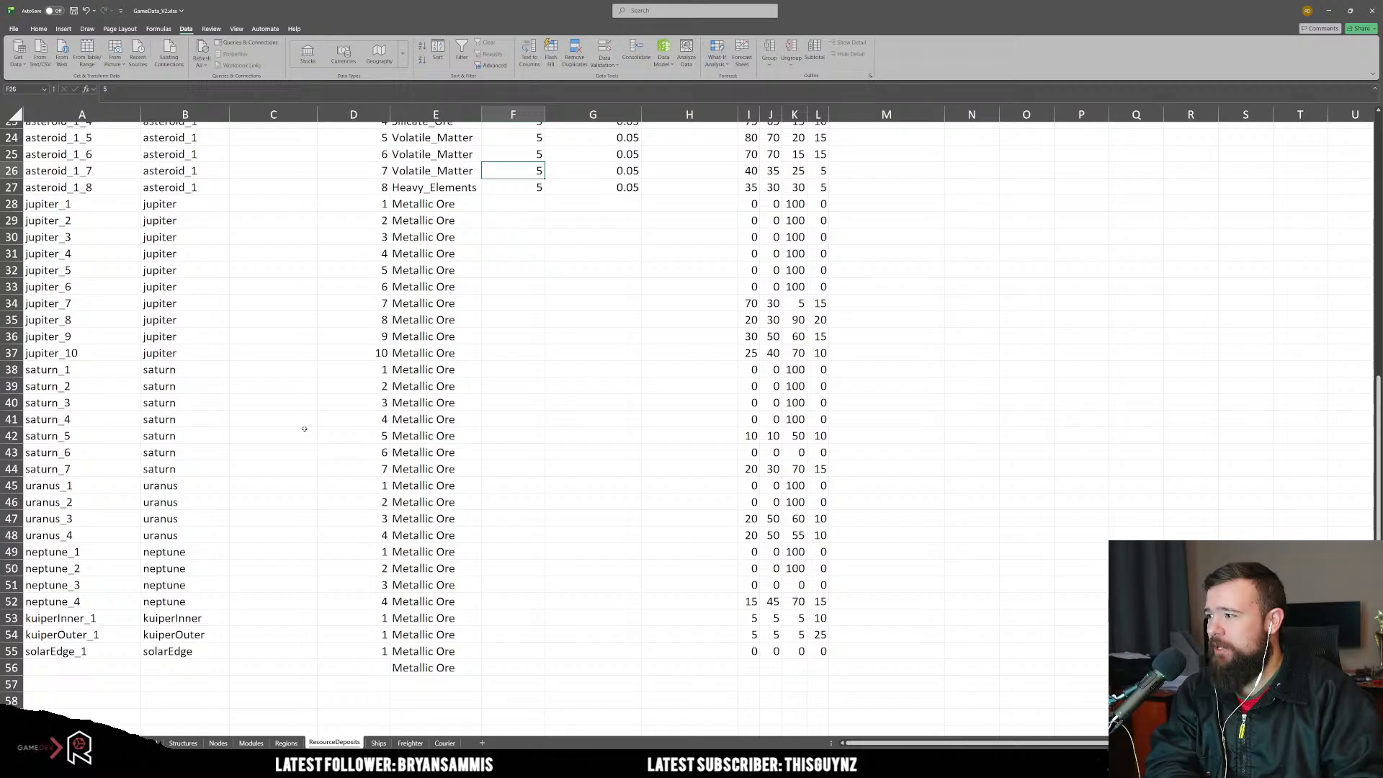
scroll(279, 438, "up", 3)
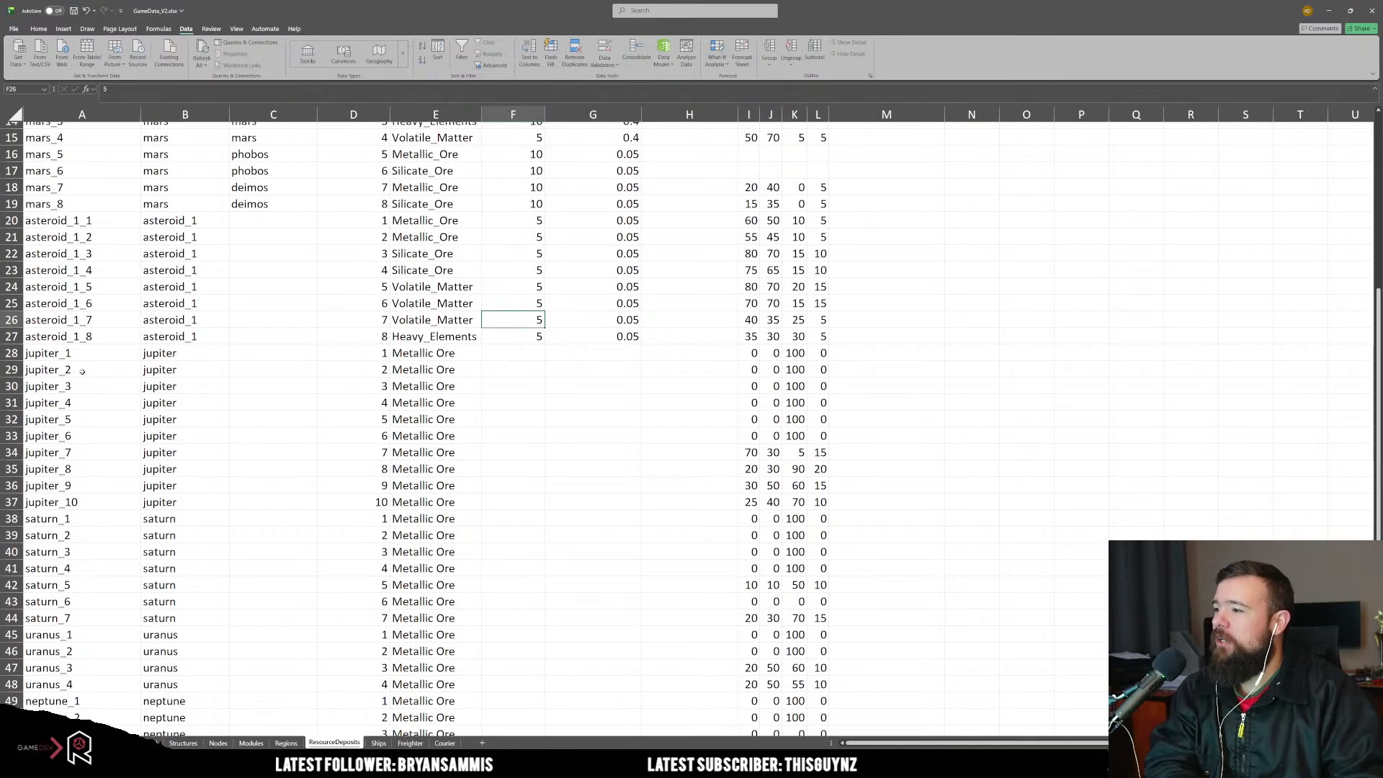
left_click_drag(33, 357, 180, 504)
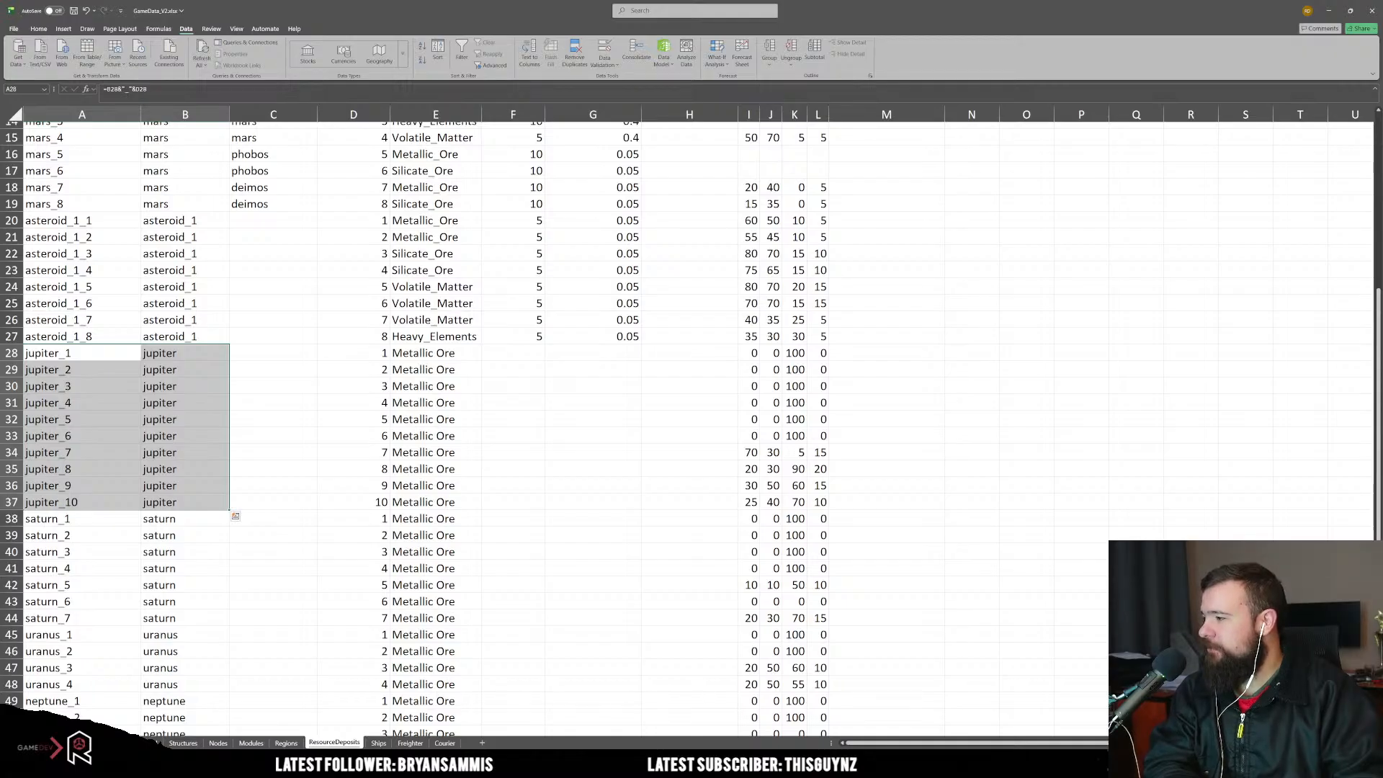
left_click(133, 356)
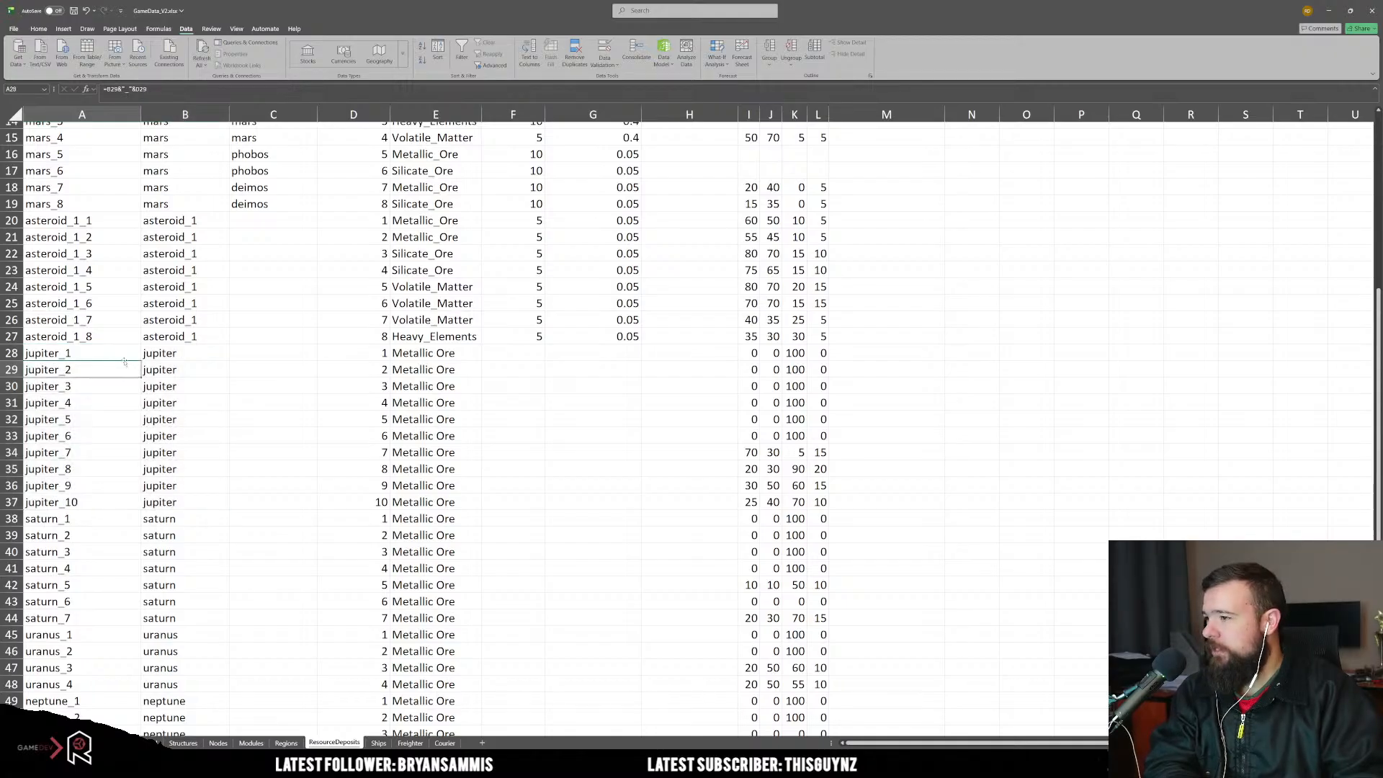
left_click_drag(137, 361, 138, 363)
left_click(750, 405)
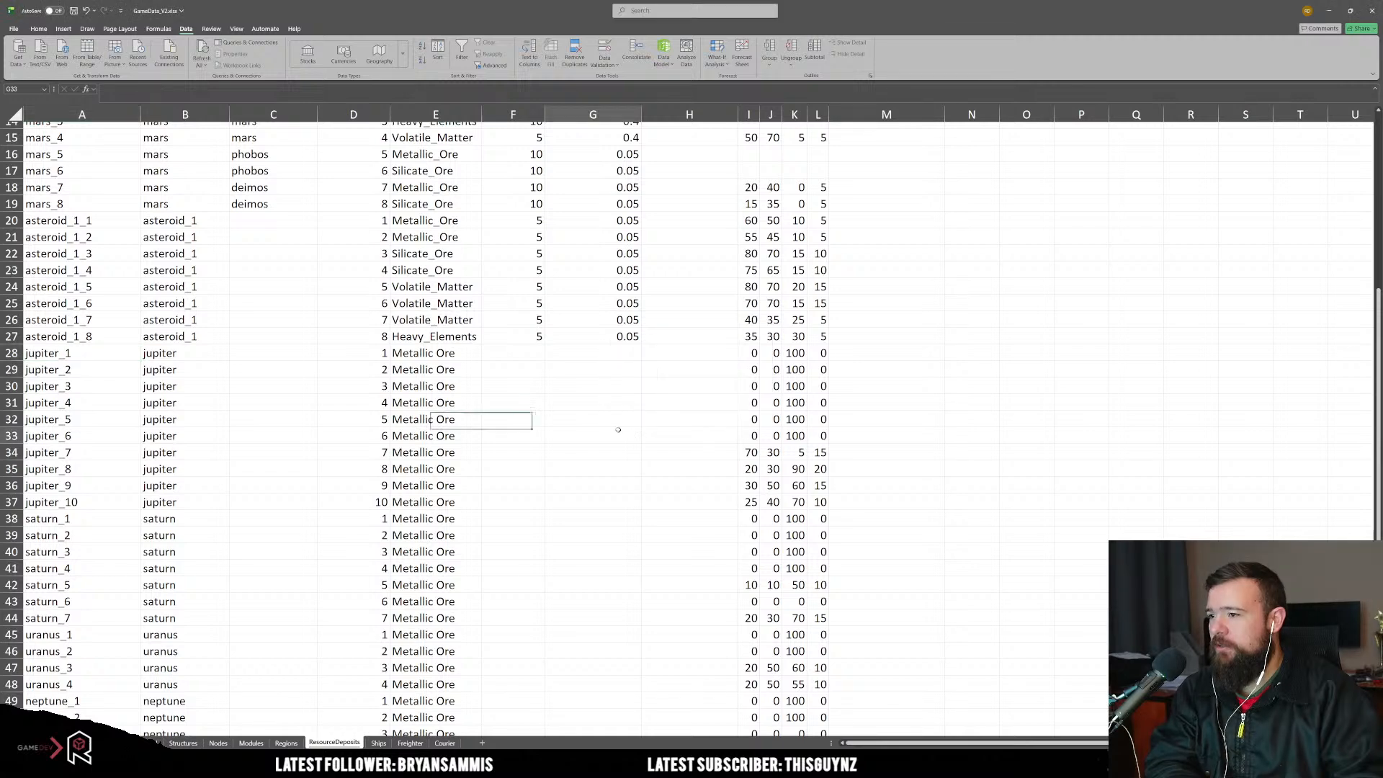
Step: Enter an EnergyRequired of 2.5 for jupiter_1 in row 28
left_click(531, 360)
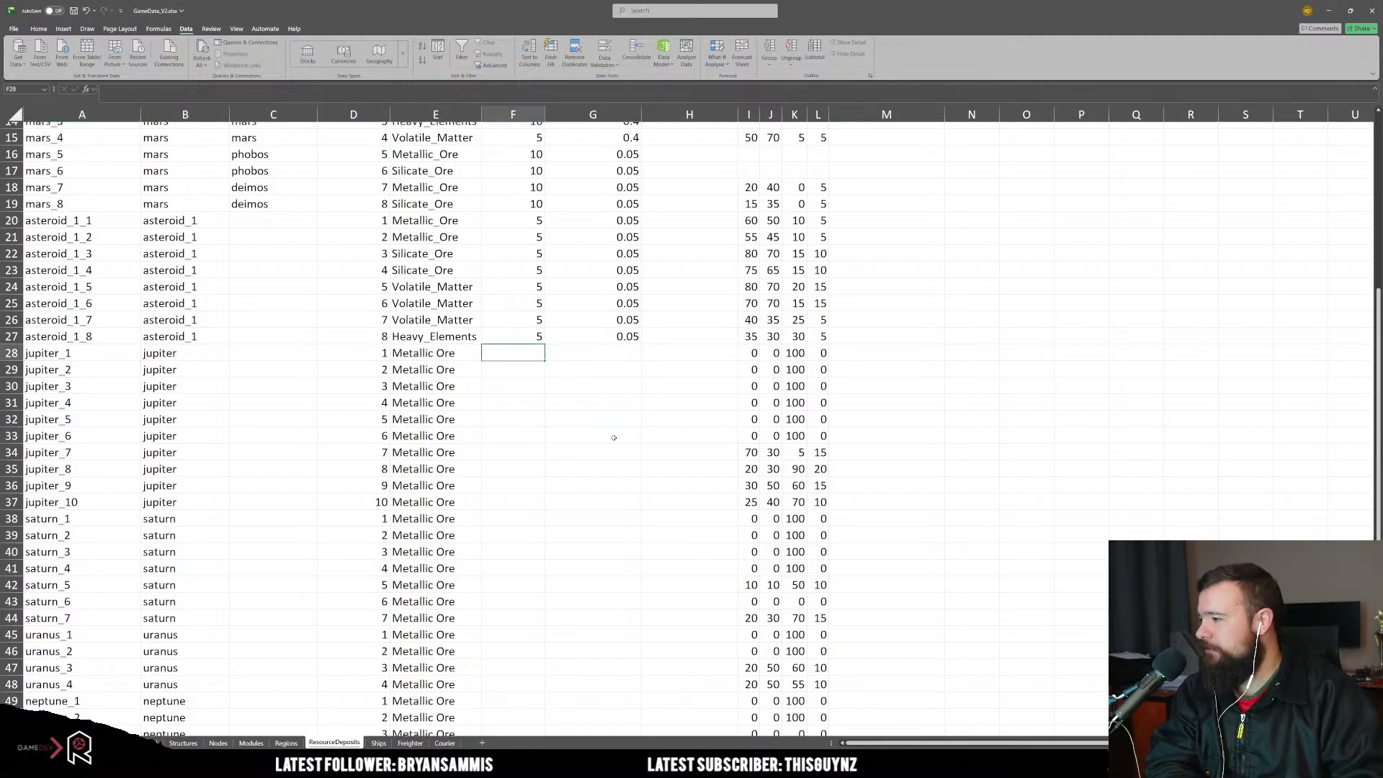
key("Right")
type("2.5")
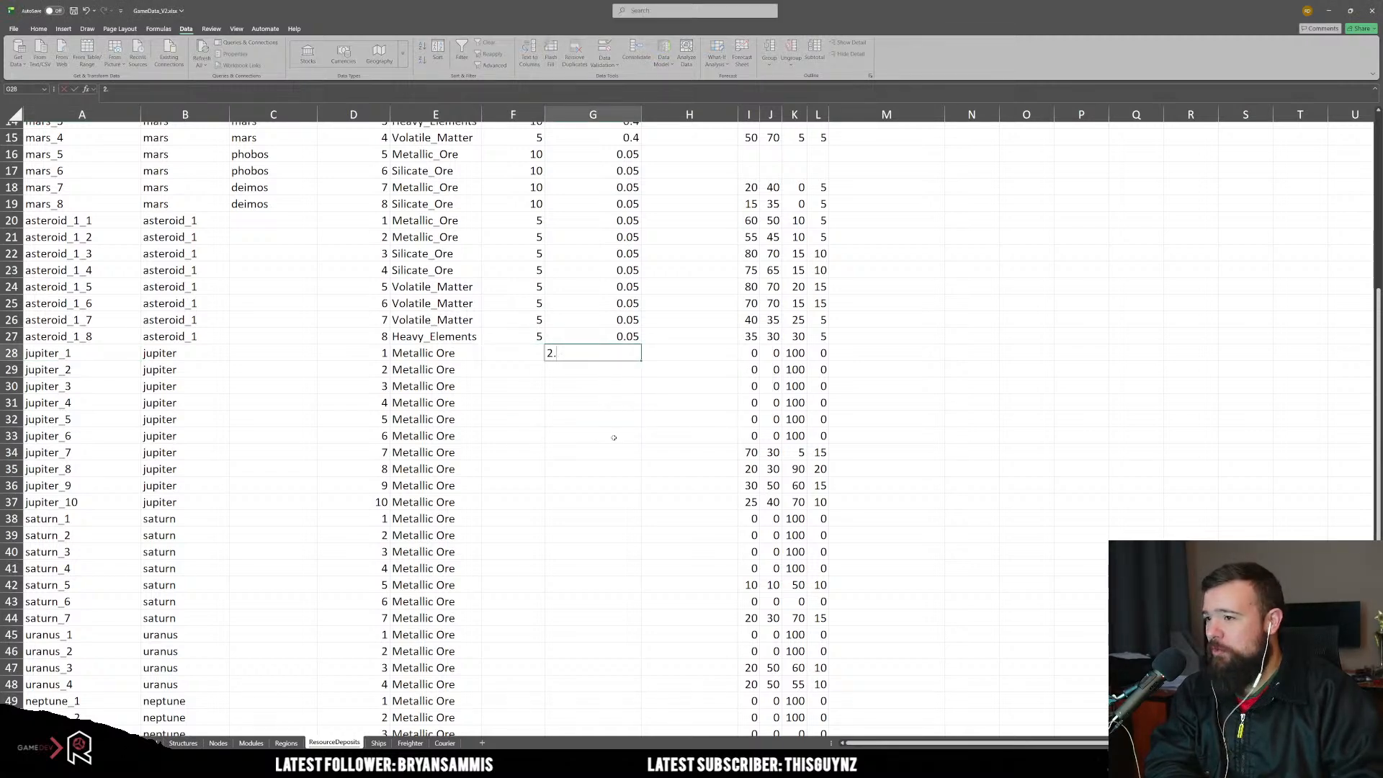
key("Return")
key("Up")
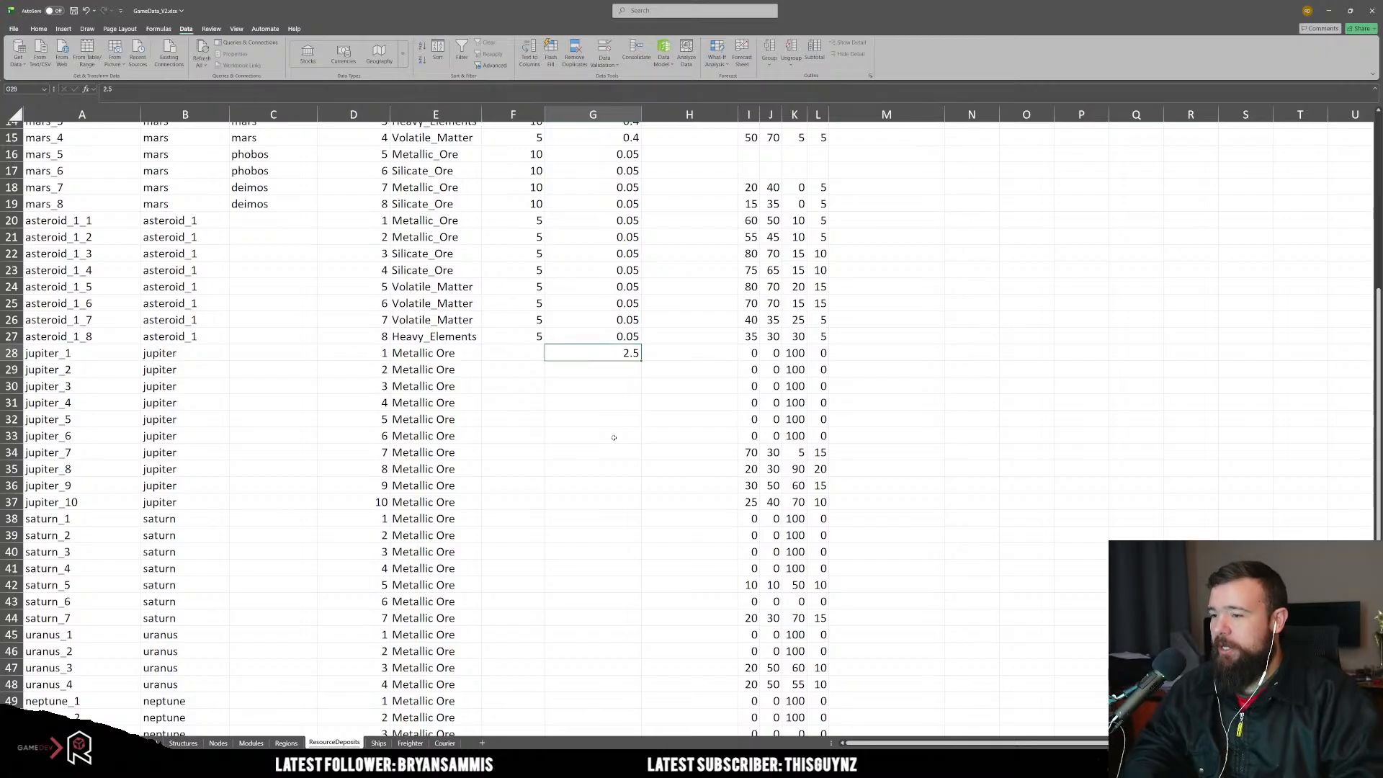
Step: Copy the EnergyRequired value of jupiter_1 to jupiter_2 through jupiter_6, rows 29 to 33
key("ctrl+c")
key("shift+Down")
key("shift+Down")
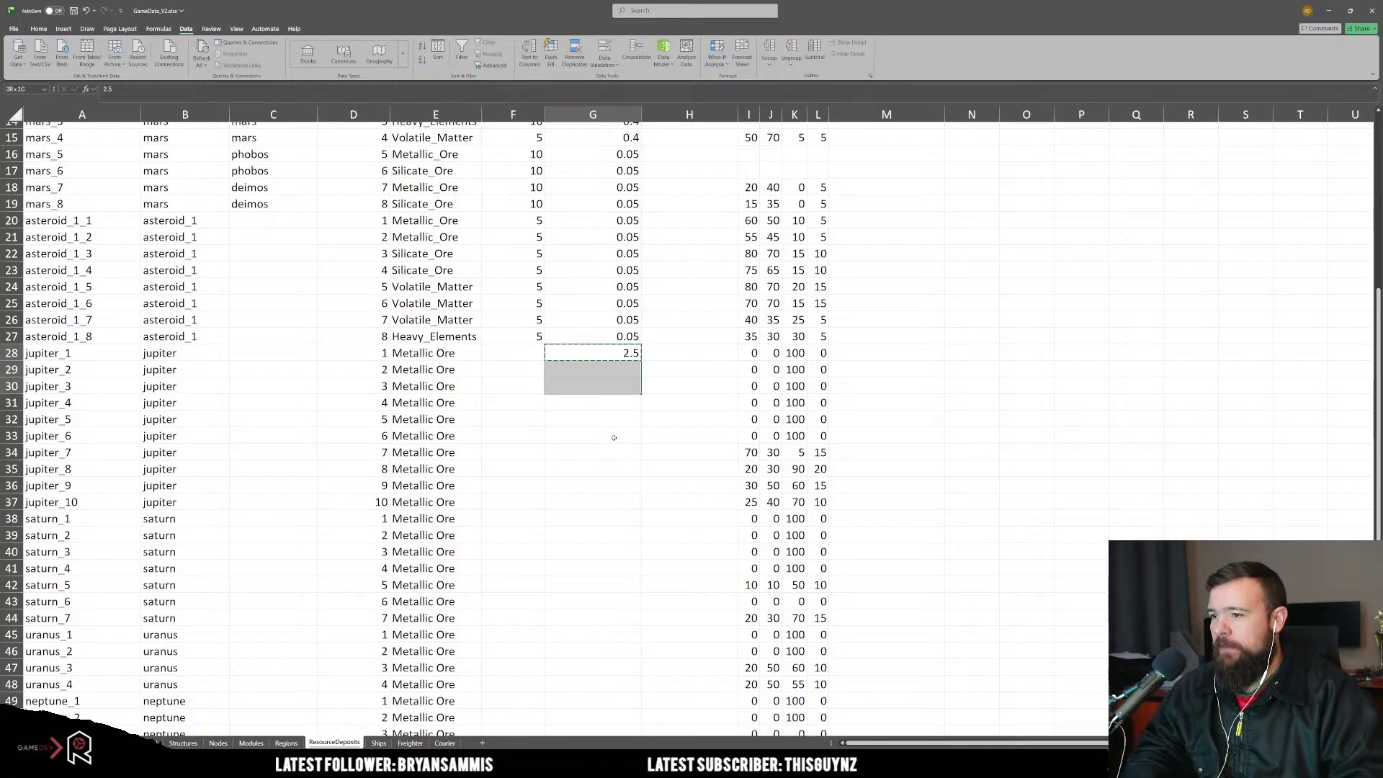
key("shift+Down")
key("shift+Down")
key("shift+Down")
key("ctrl+v")
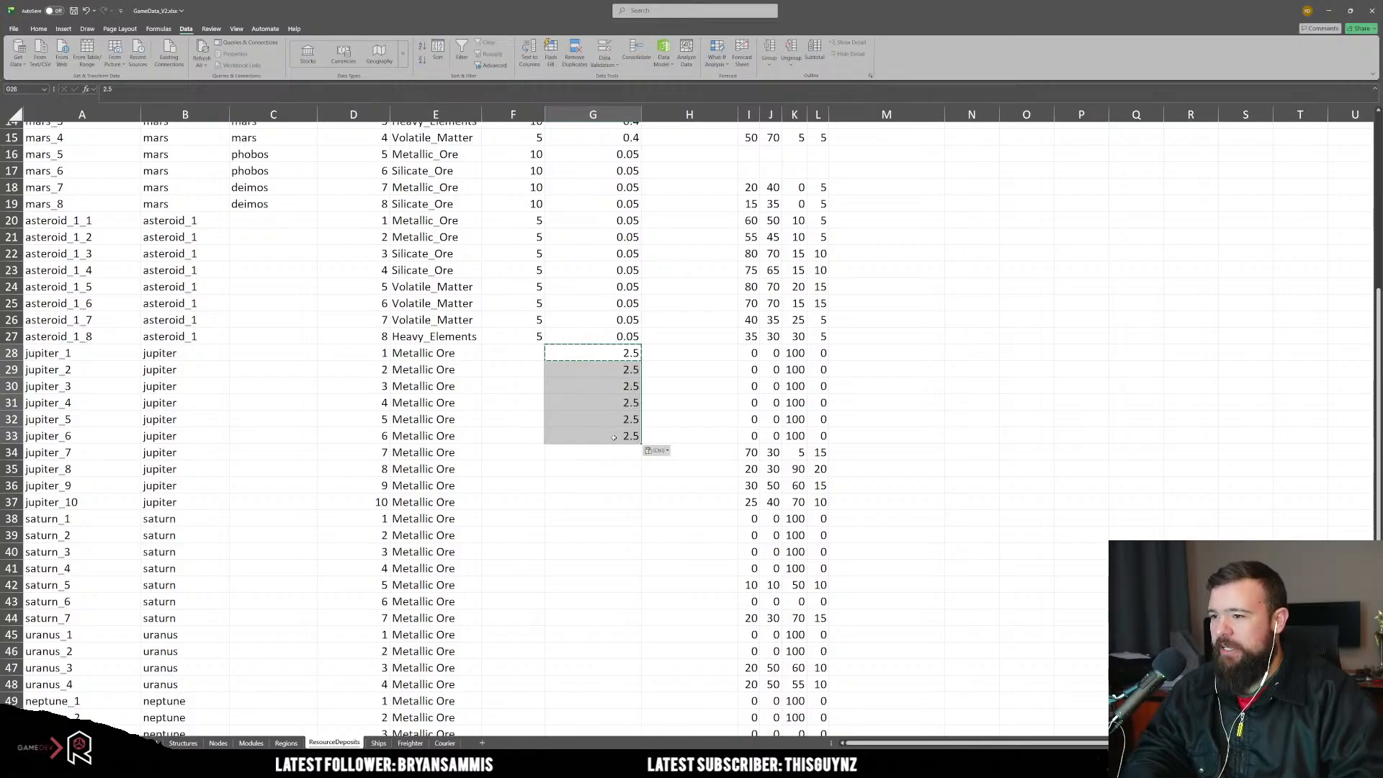
Step: Set the DepositResource of jupiter_1, jupiter_2 and jupiter_3 to Volatile_Matter
key("Left")
key("Left")
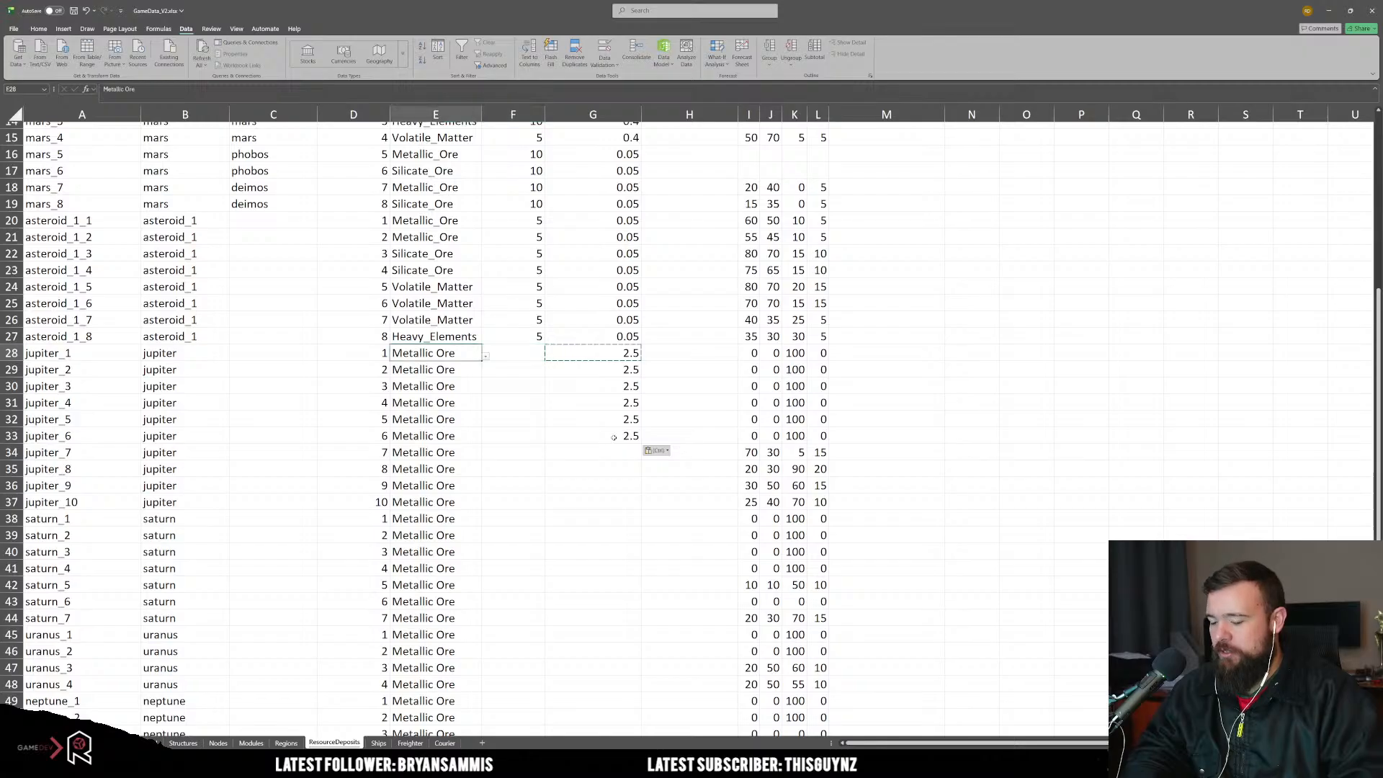
type("Volatile_Matter")
key("Return")
key("Down")
type("Volatile_Matter")
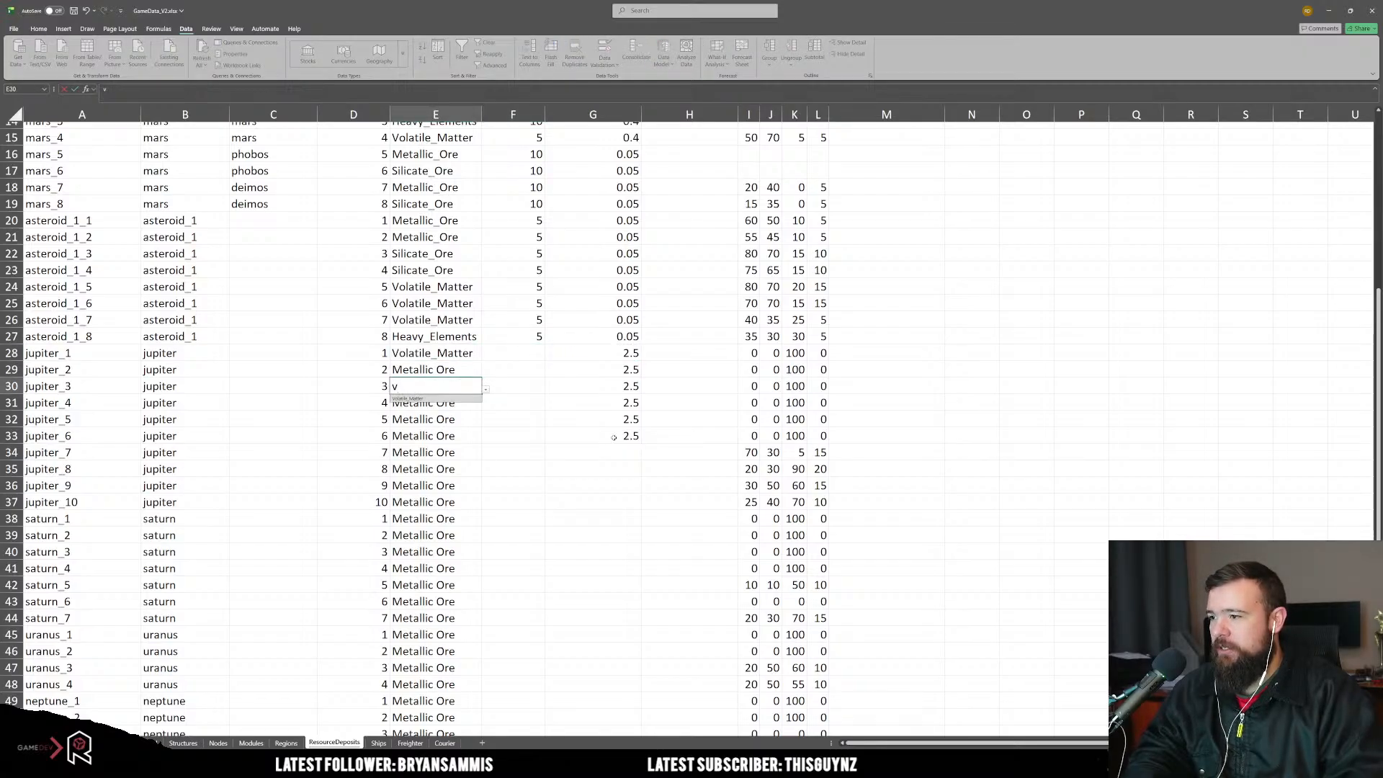
key("Return")
key("Up")
key("Up")
type("Volatile_Matter")
key("Return")
key("Down")
type("Volatile_Matter")
key("Return")
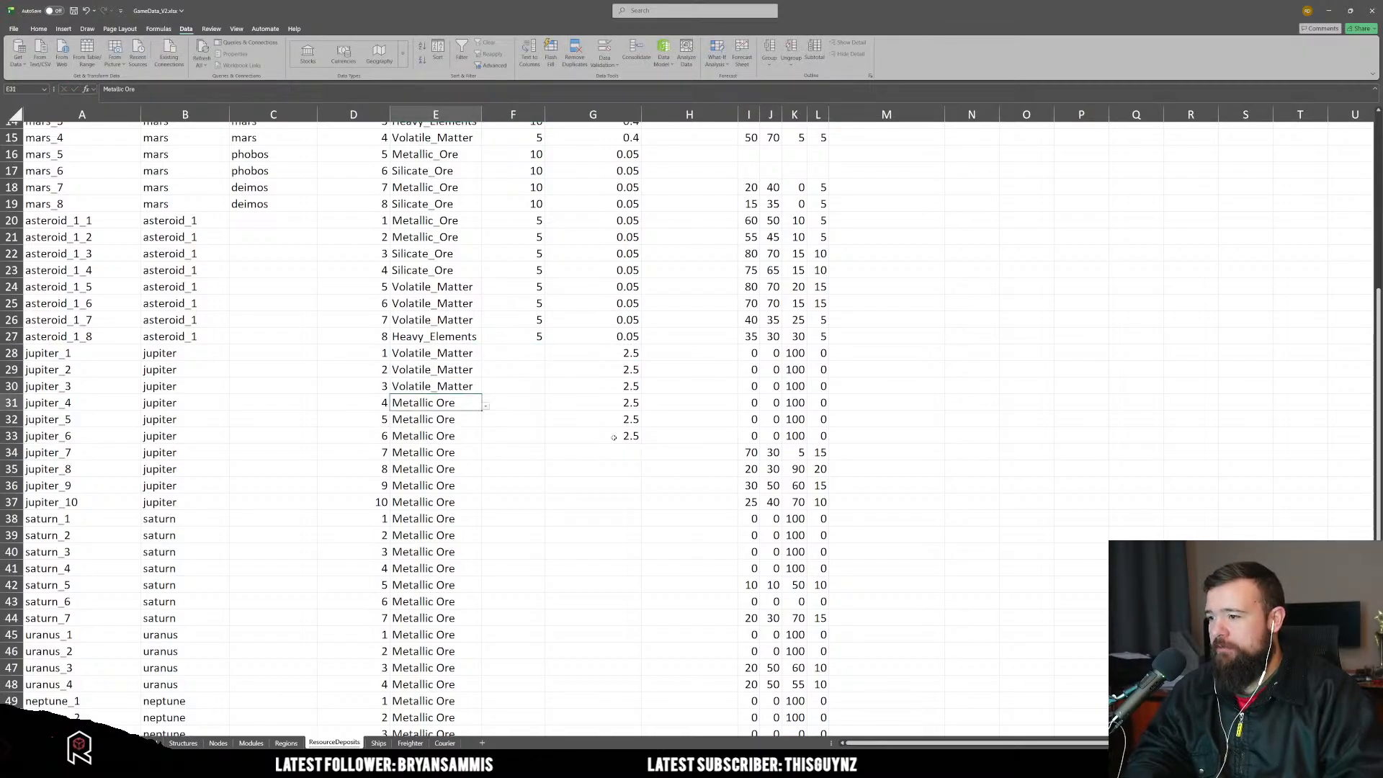
Step: Set the DepositResource of jupiter_4 through jupiter_6 to Volatile_Matter
type("Volatile_Matter")
key("Return")
type("Volatile_Matter")
key("Return")
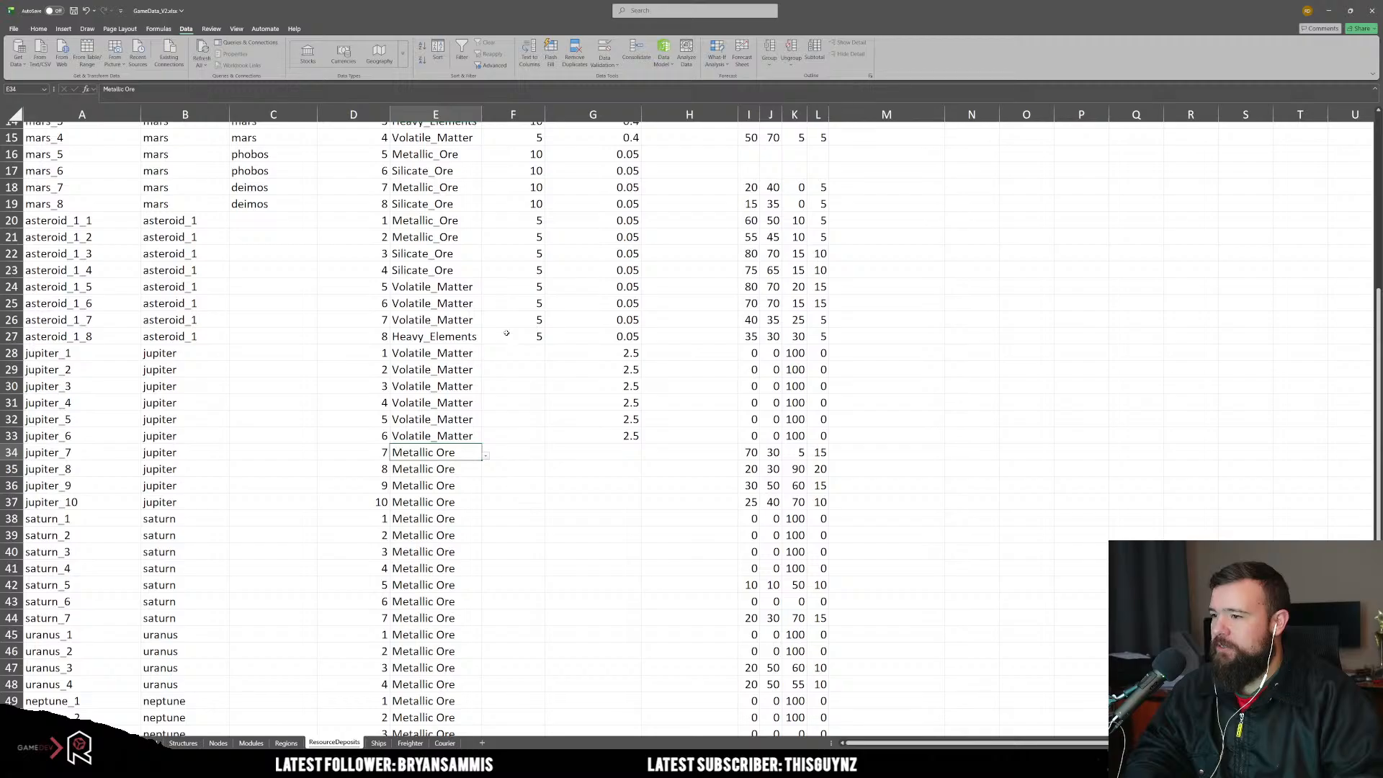
Step: Compare the rates of the other planets' deposits and enter a Rate of 40 for jupiter_1 and jupiter_2
left_click(507, 360)
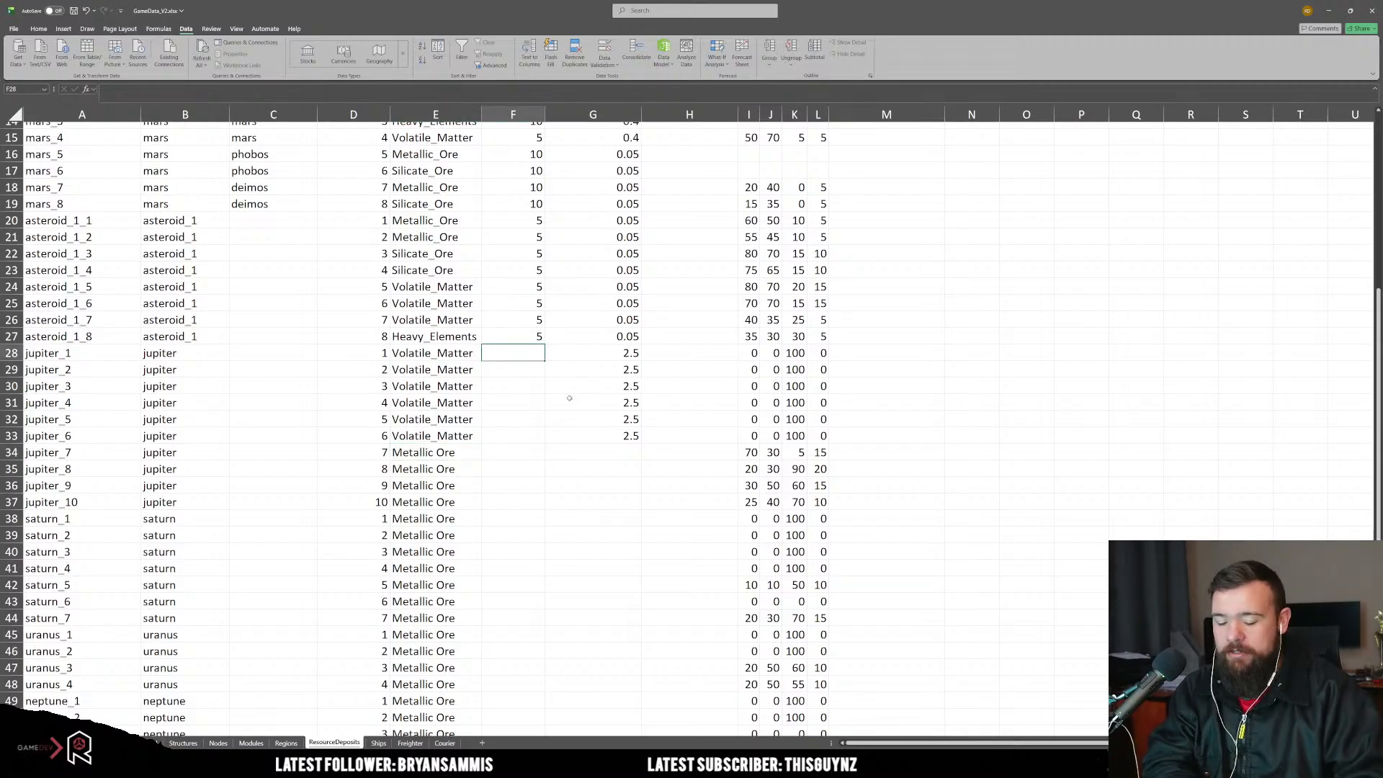
scroll(563, 400, "up", 1)
scroll(563, 399, "up", 4)
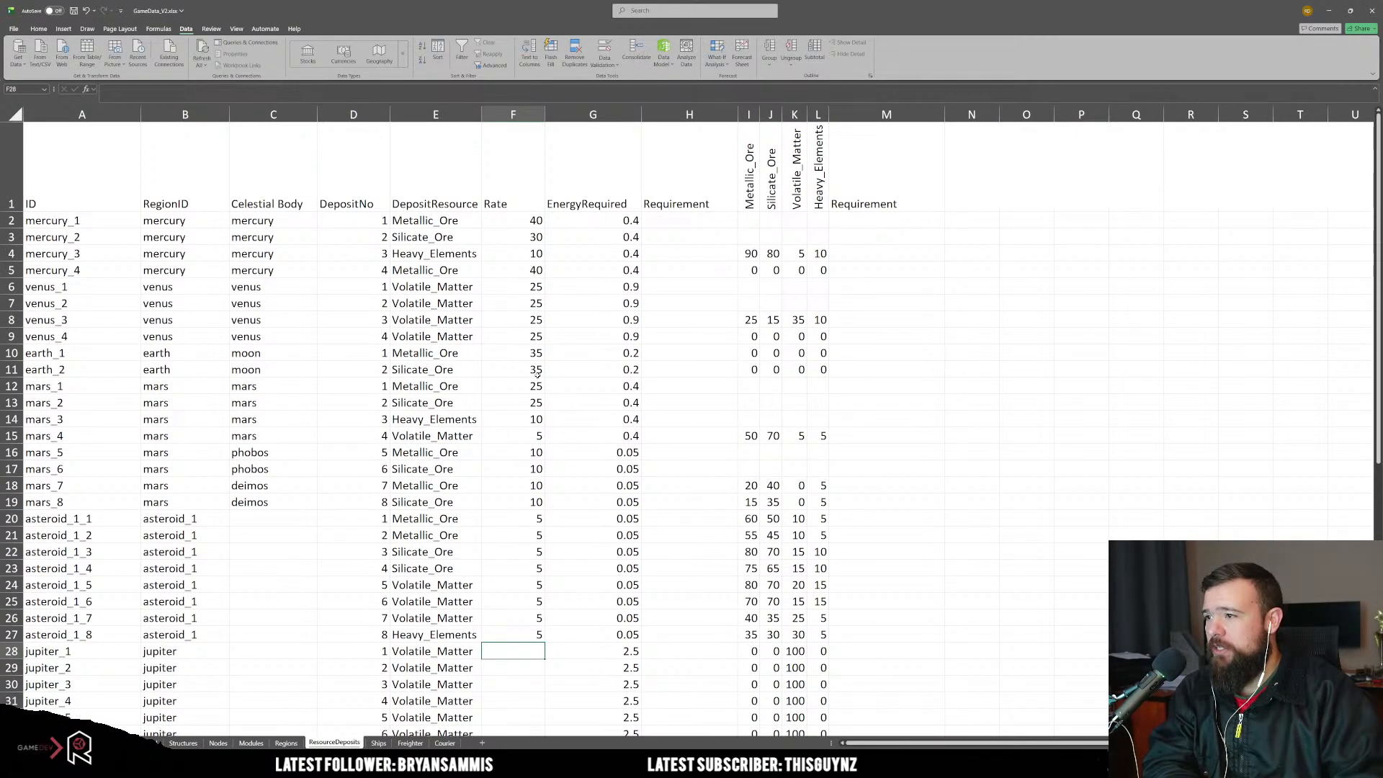
scroll(504, 360, "down", 10)
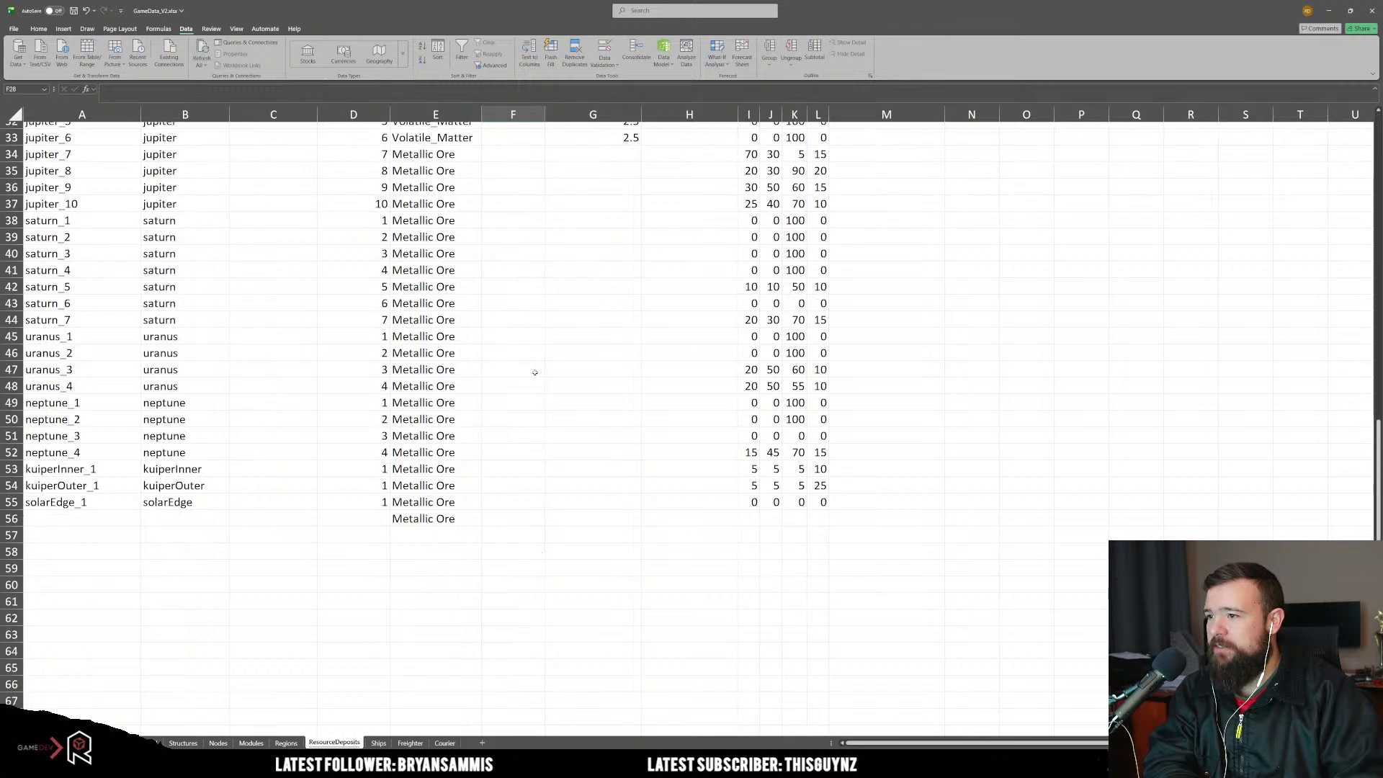
scroll(534, 370, "up", 6)
type("40")
key("Return")
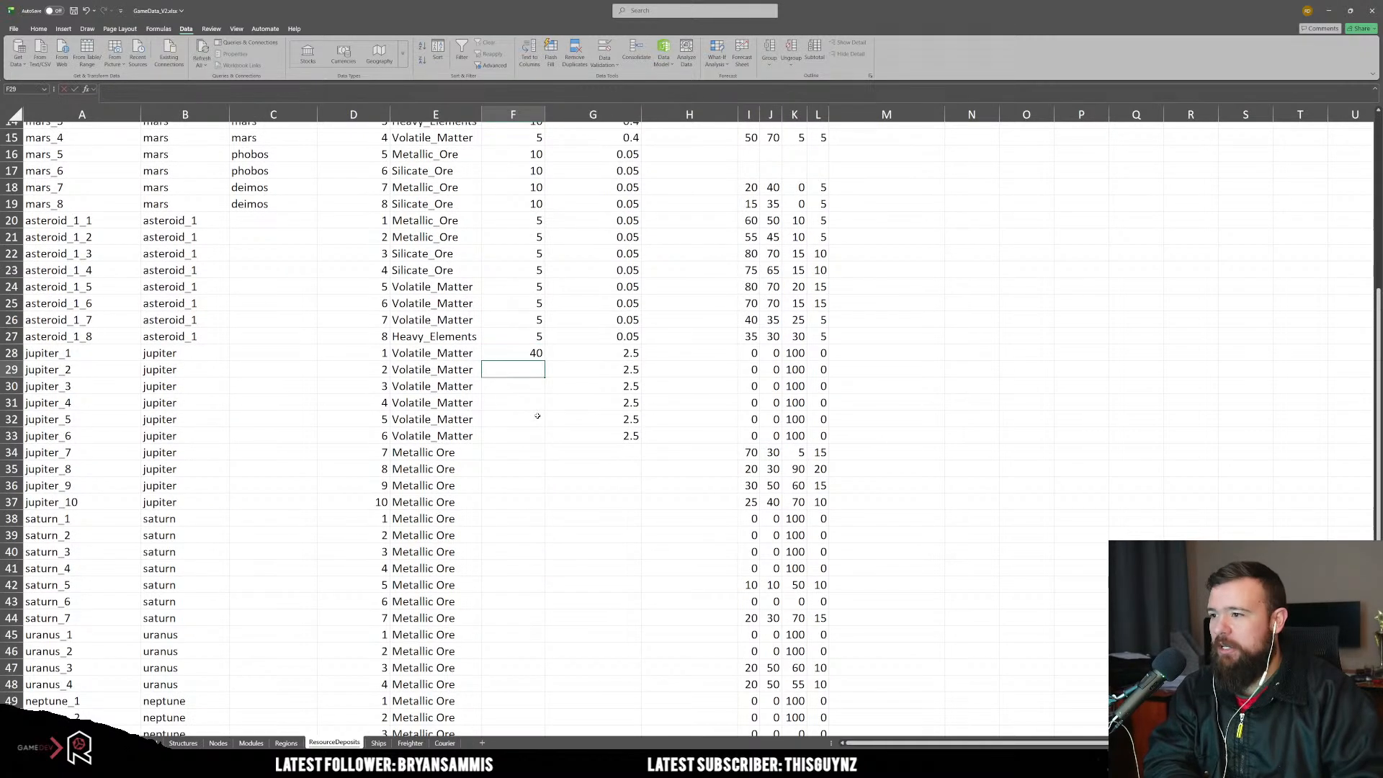
type("40")
key("Return")
Step: Enter a Rate of 40 for jupiter_3 and jupiter_4, rows 30 and 31
type("4")
key("Return")
type("040")
key("Return")
key("Up")
key("Up")
type("40")
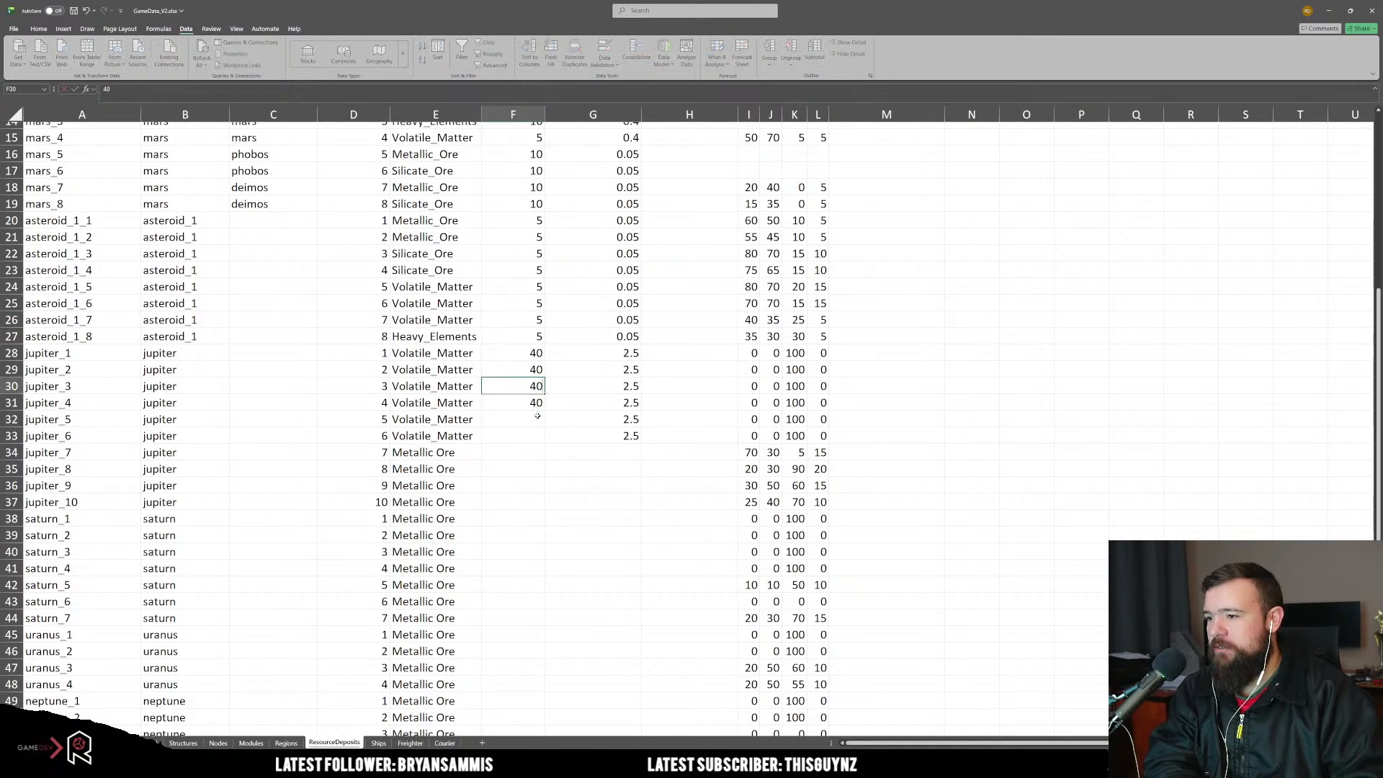
key("Return")
key("Return")
Step: Enter a Rate of 40 for jupiter_5 and jupiter_6, rows 32 and 33
type("40")
key("Return")
type("40")
key("Return")
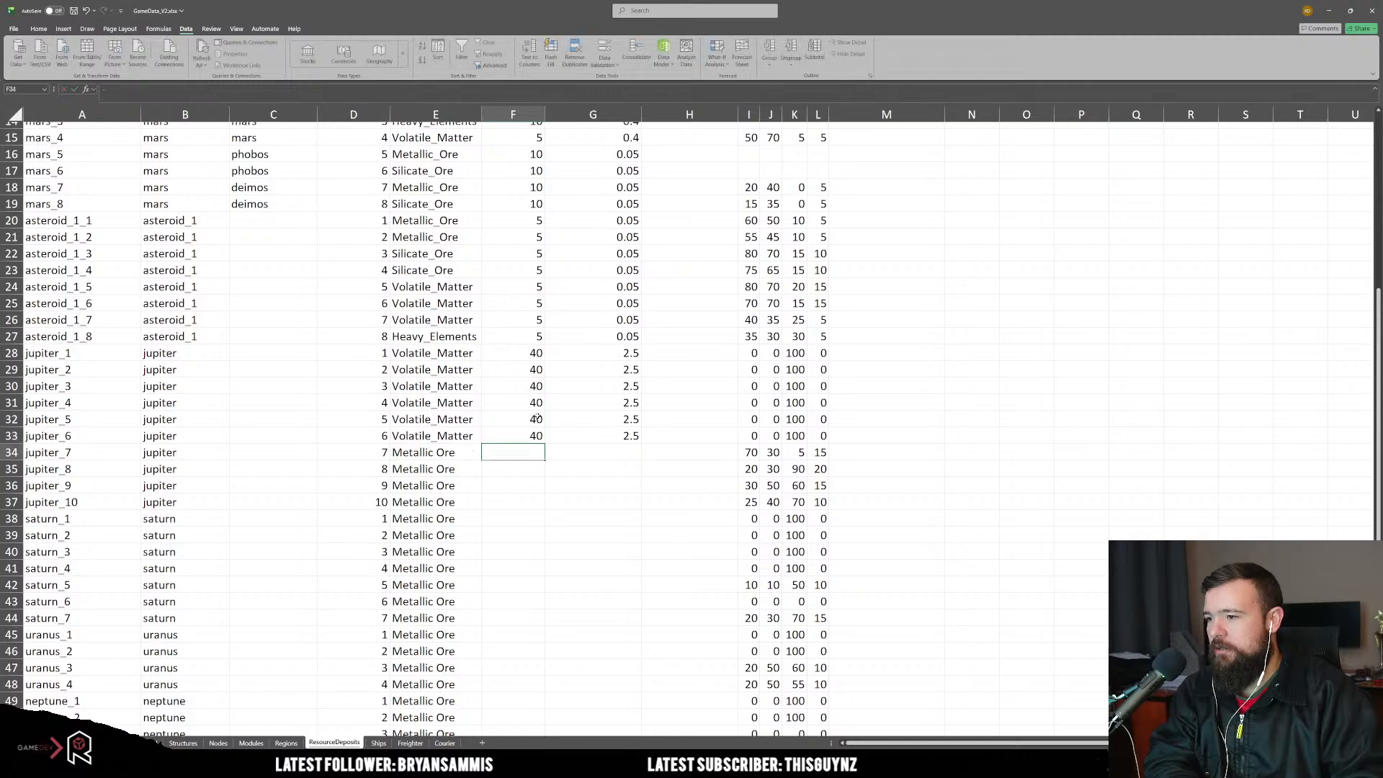
Step: Enter io as the Celestial Body of jupiter_7 in row 34
key("Left")
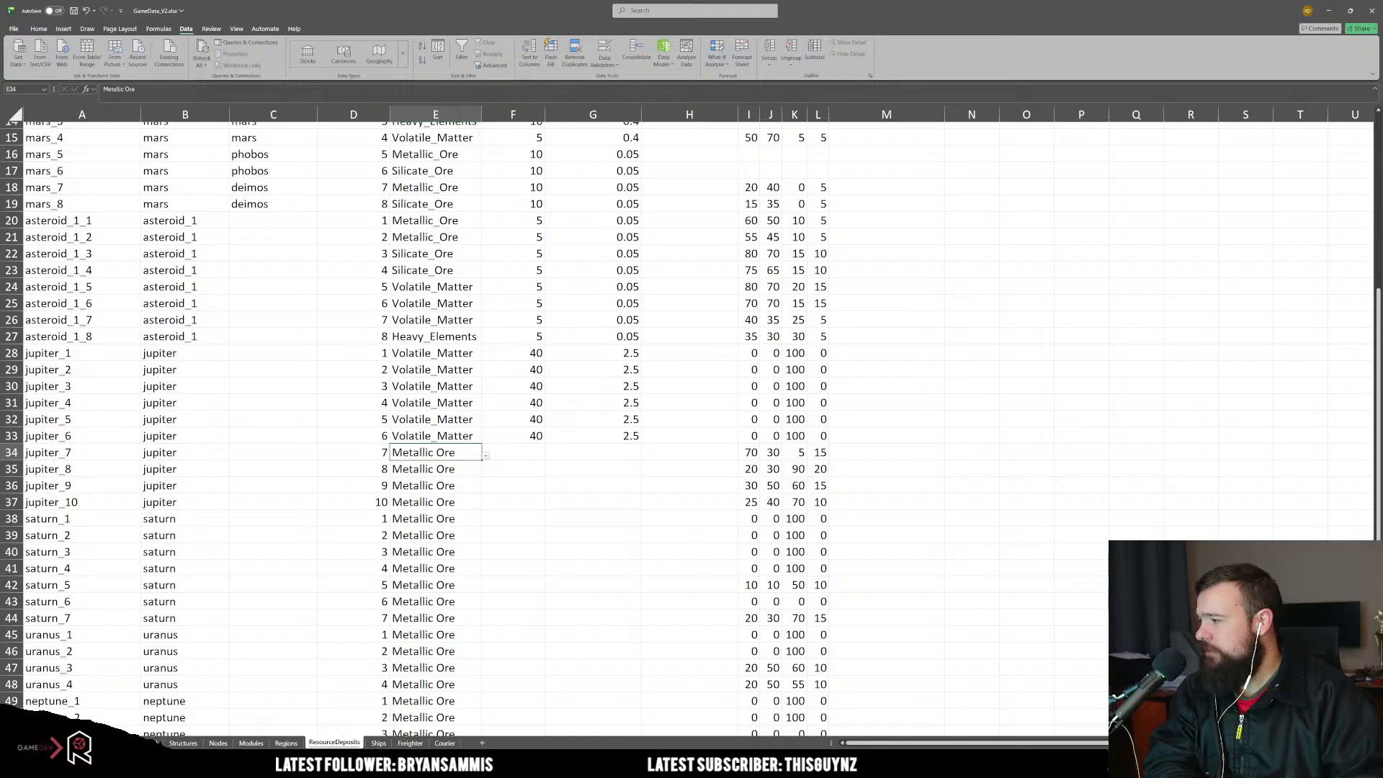
key("Left")
key("Left")
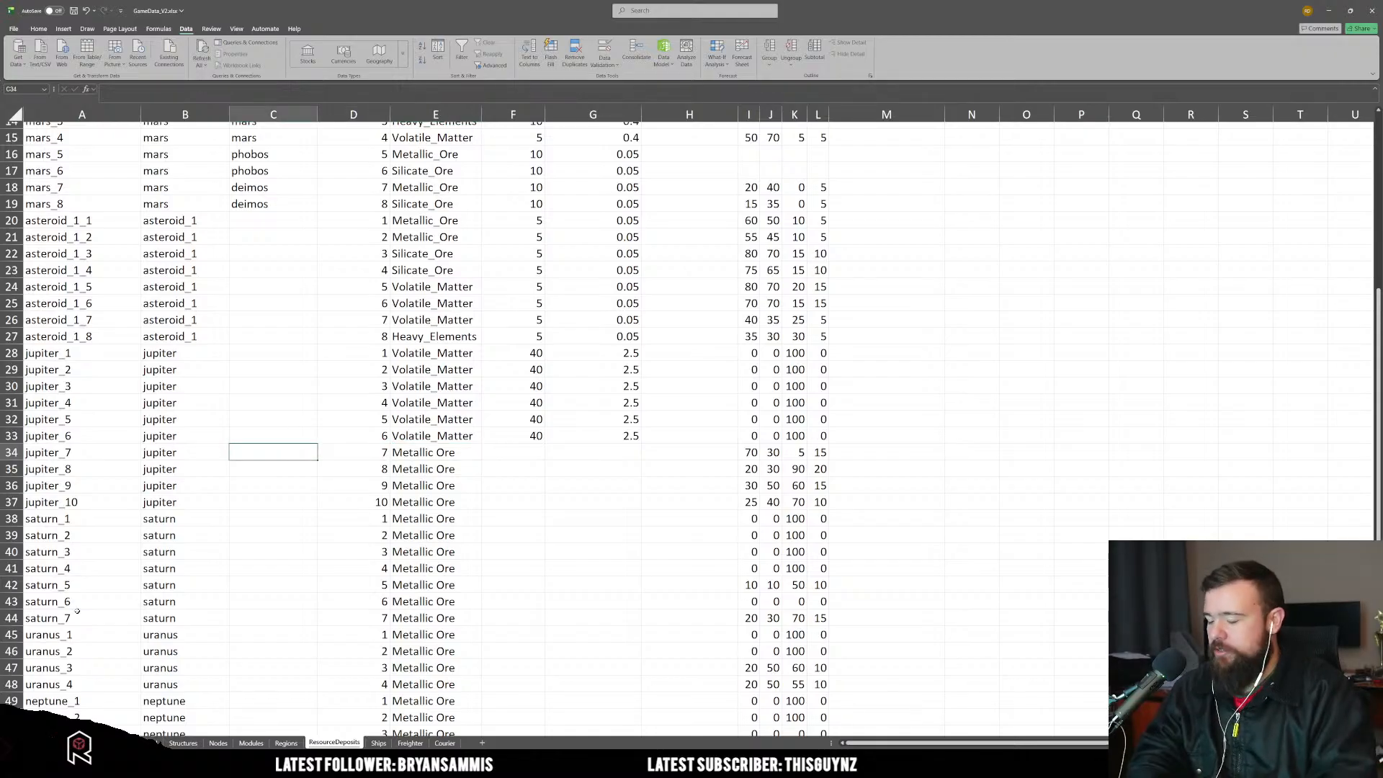
type("Lo")
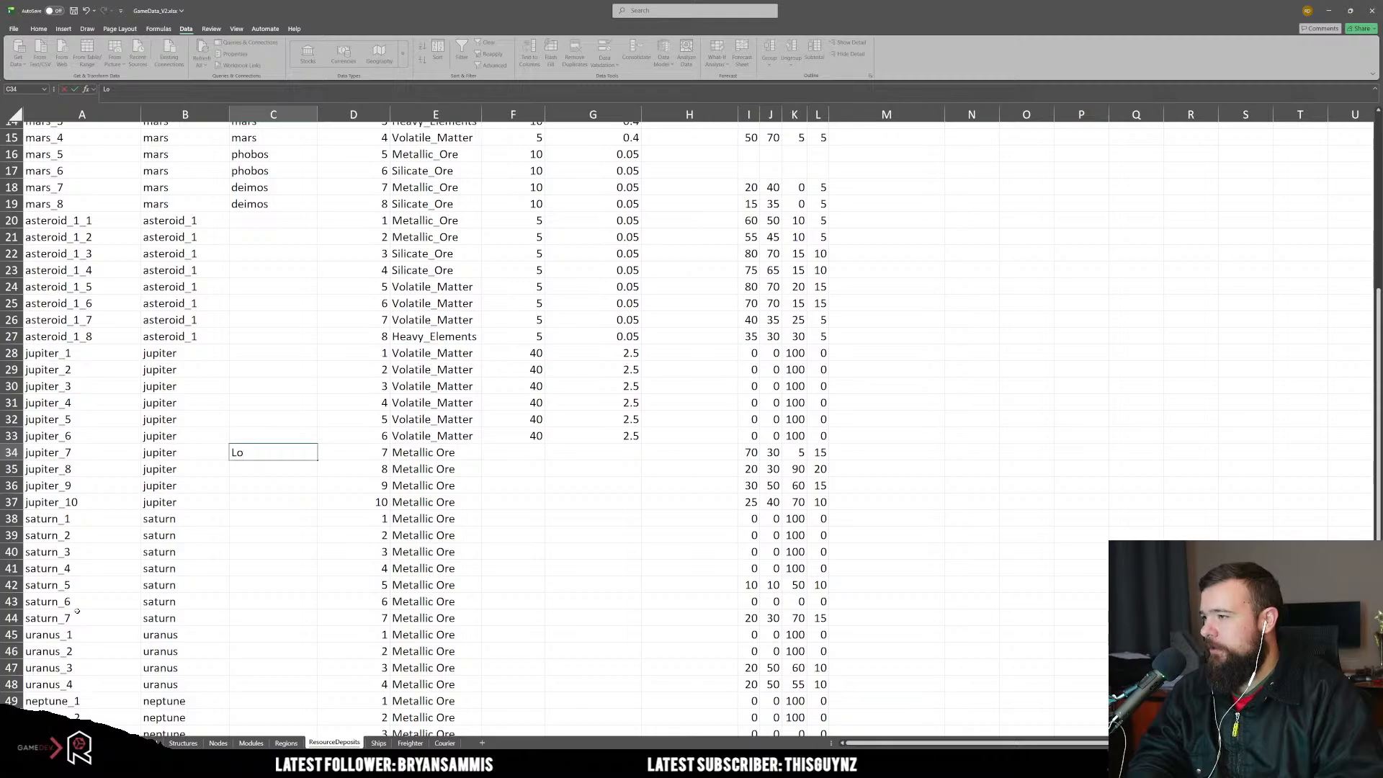
key("BackSpace")
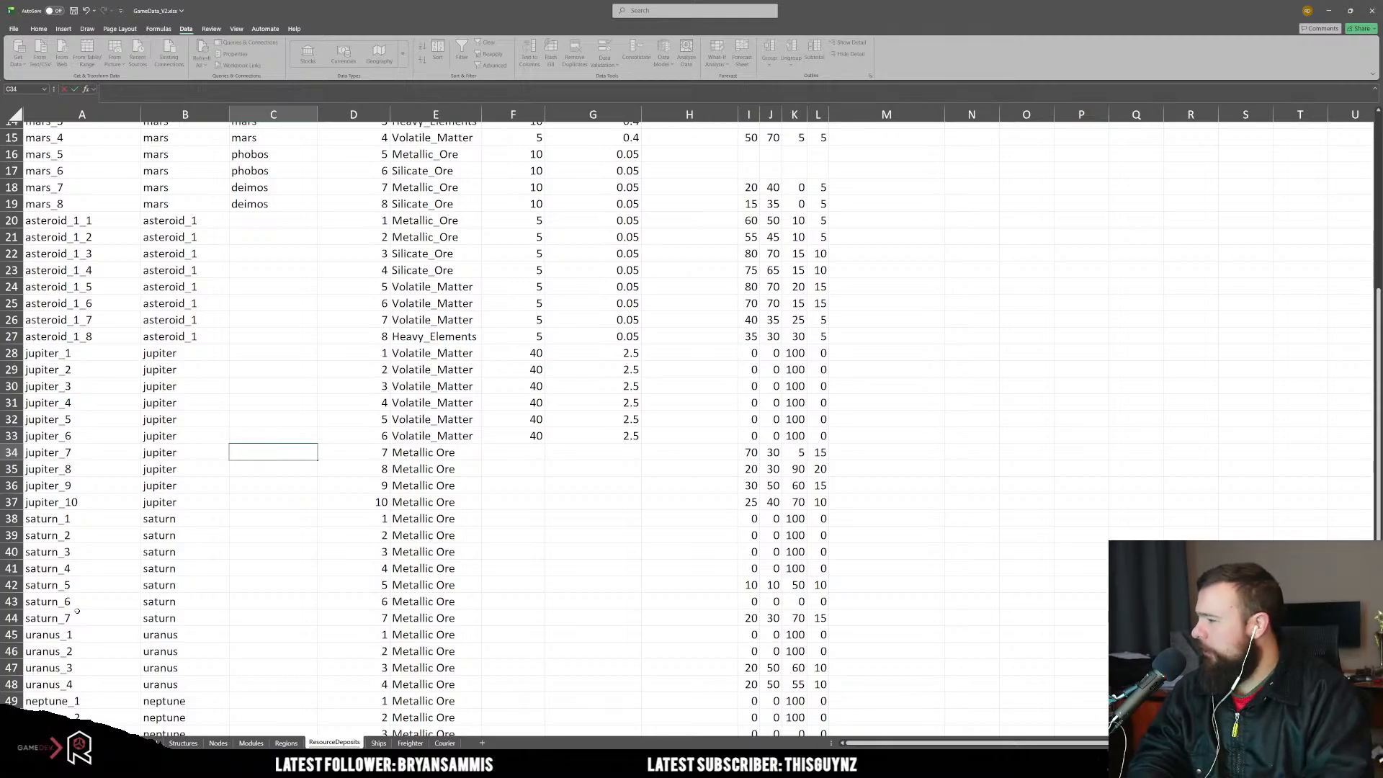
type("io")
key("Return")
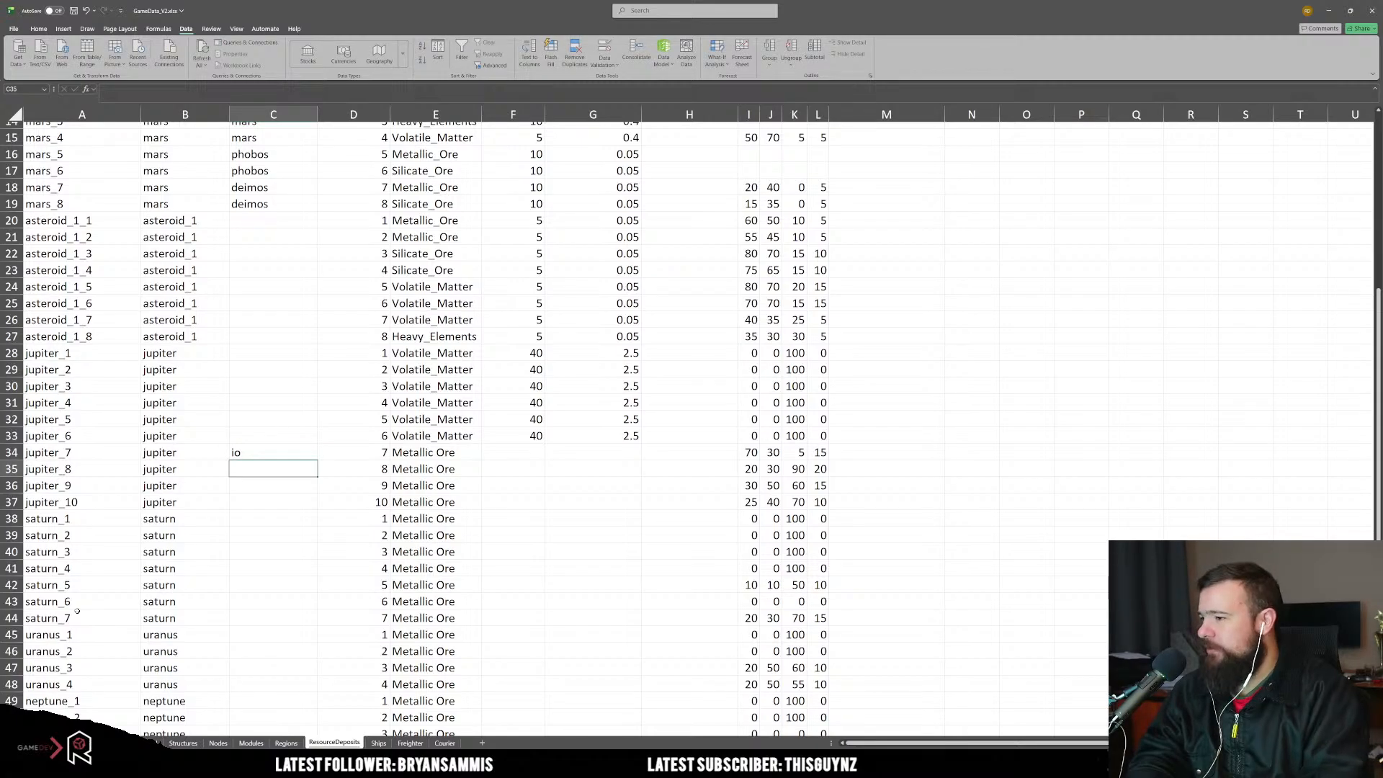
Step: Enter europa as the Celestial Body of jupiter_8 in row 35
type("europ")
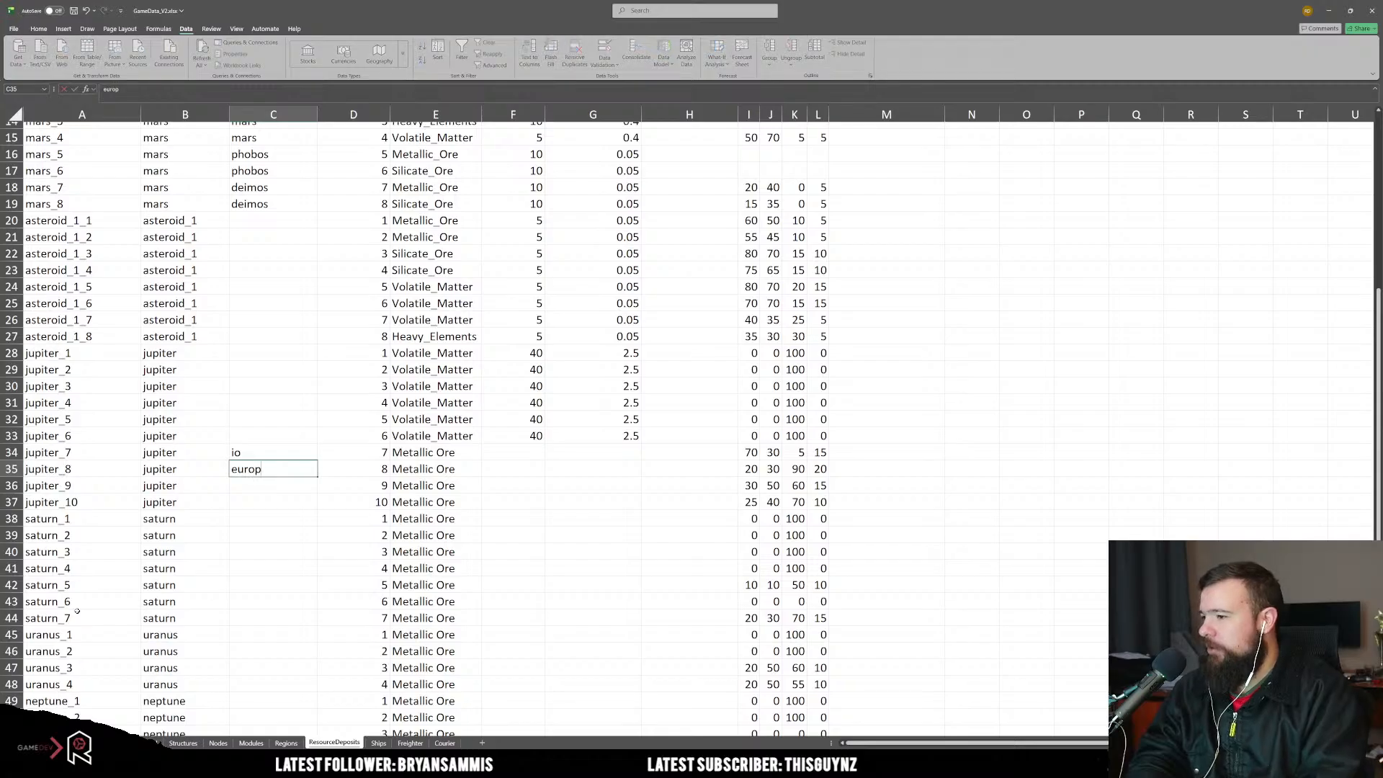
key("Return")
key("Up")
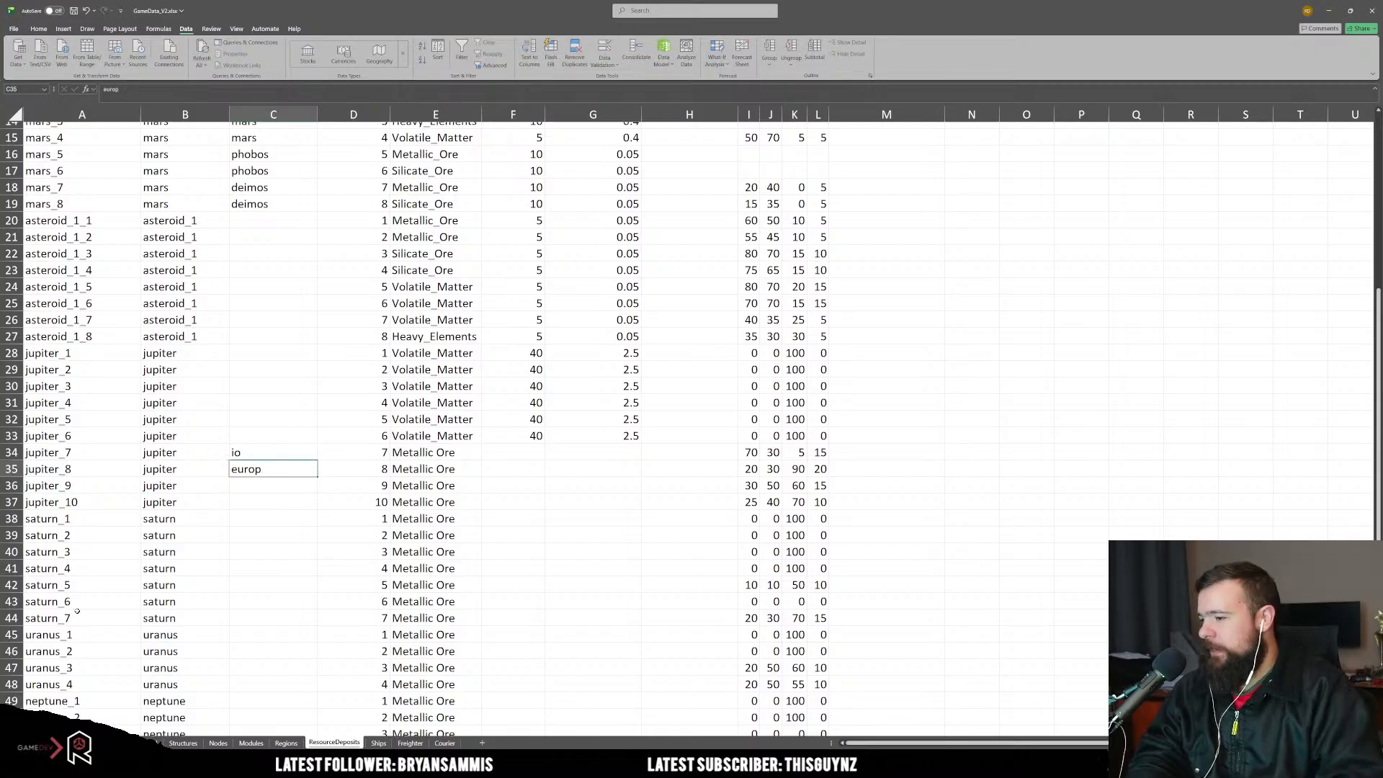
type("europa")
key("Return")
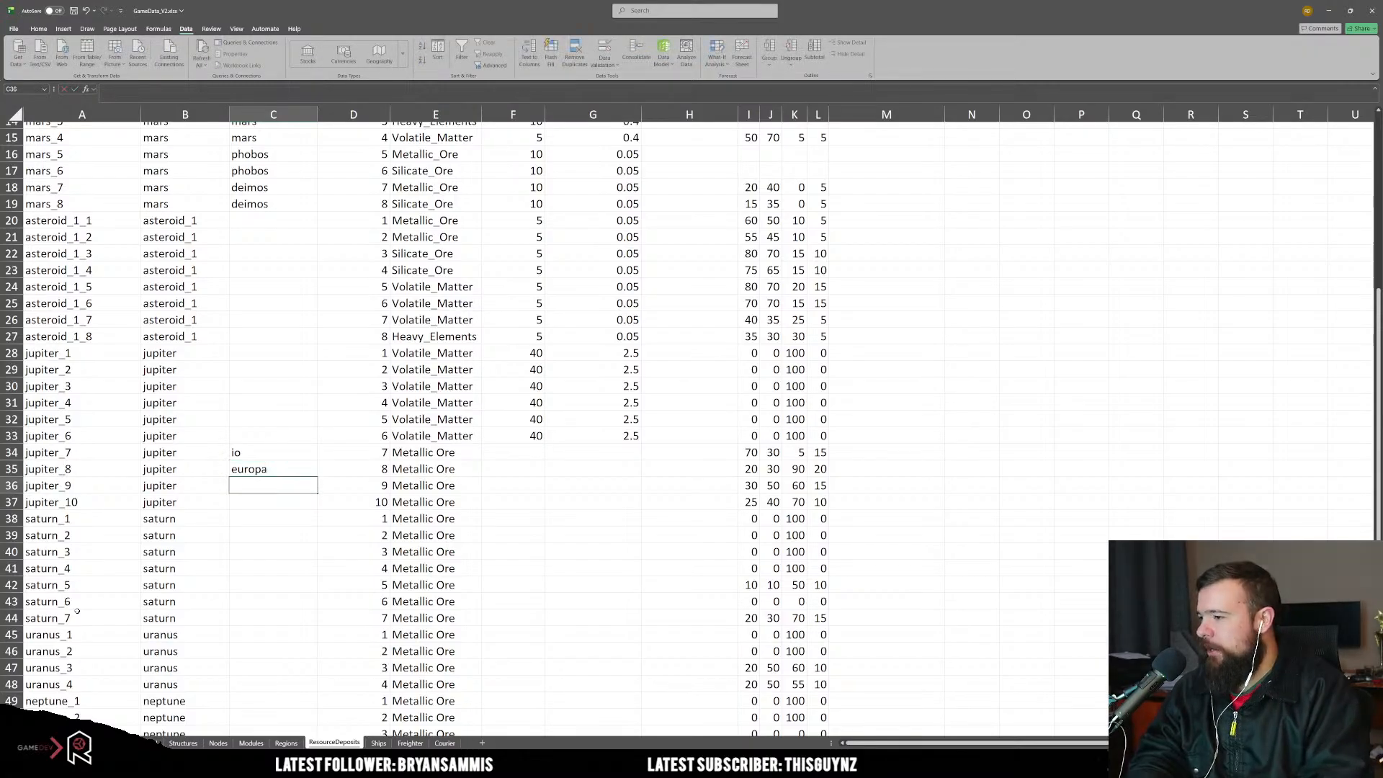
Step: Enter ganymede as the Celestial Body of jupiter_9 and callisto as that of jupiter_10
type("ga")
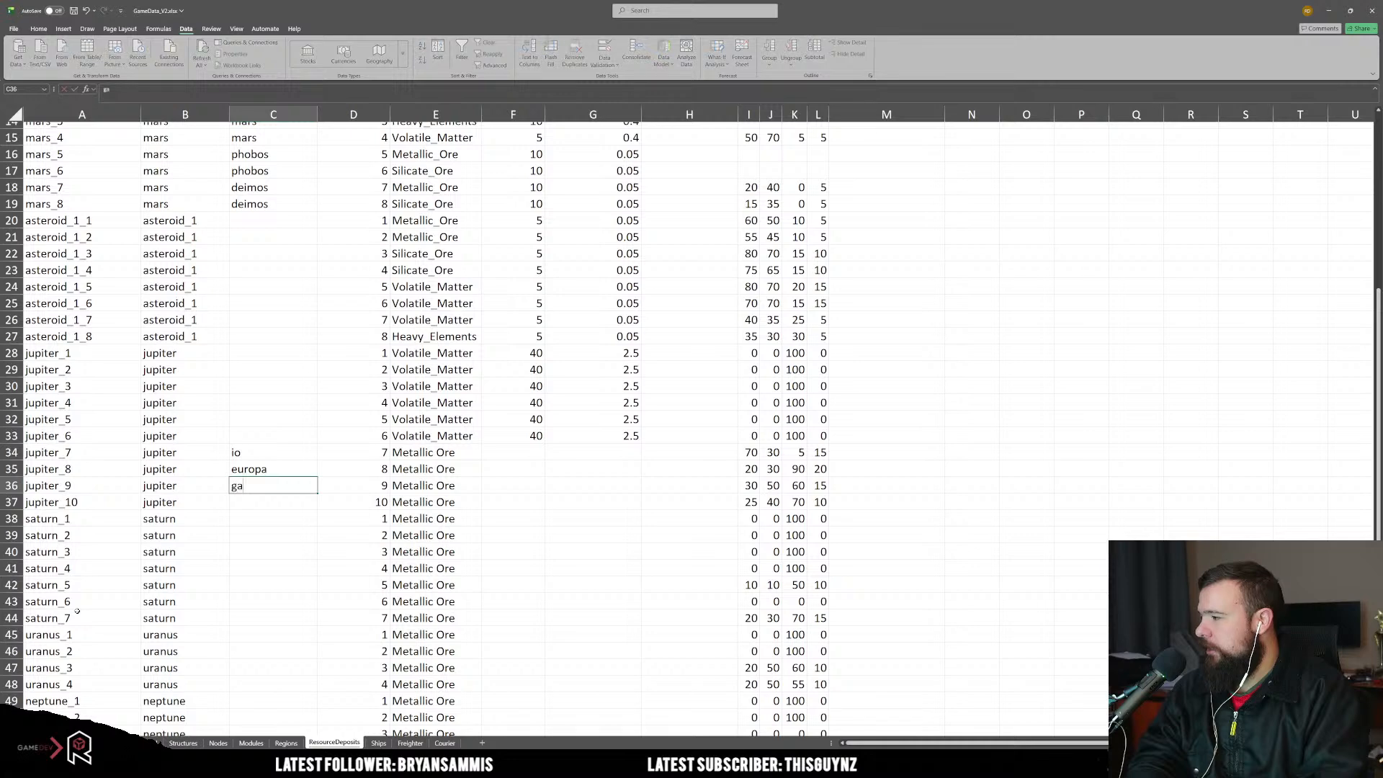
type("nymede")
key("Return")
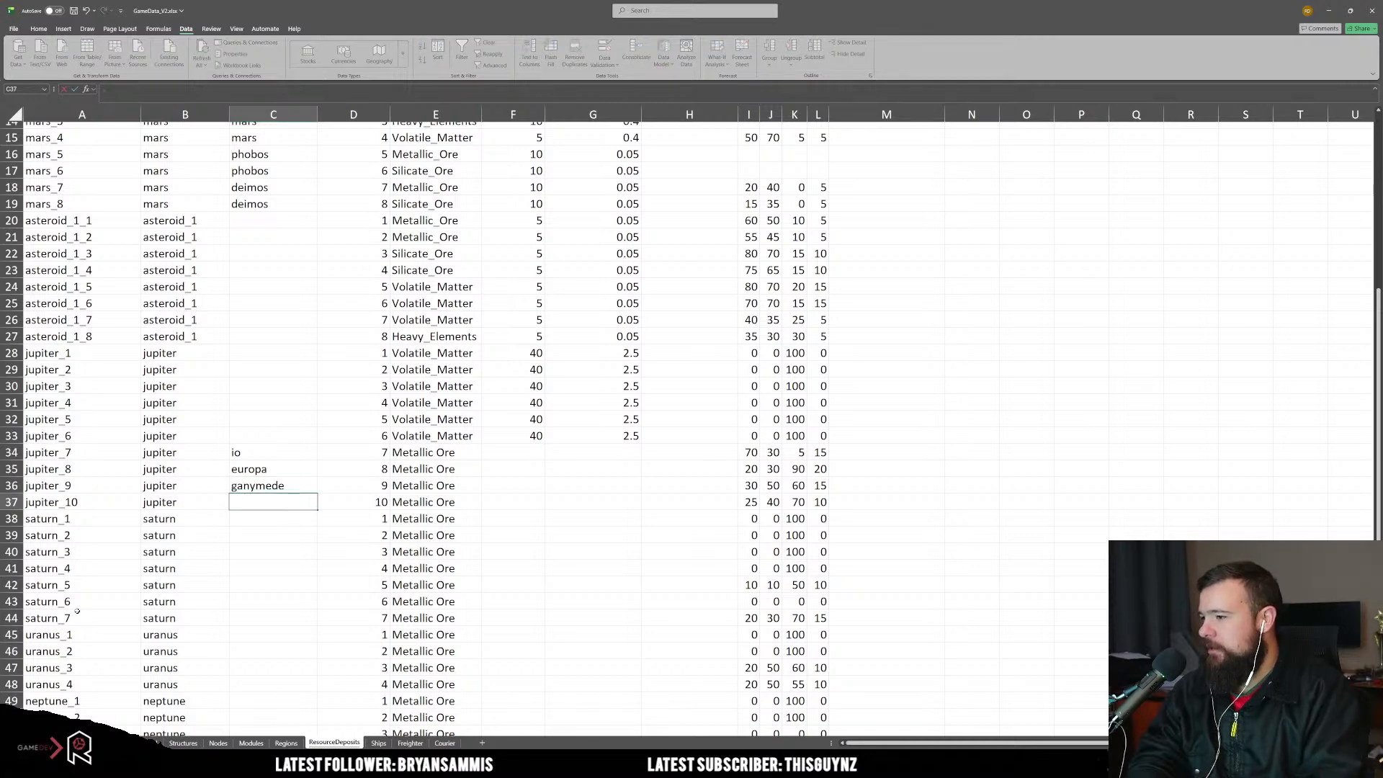
type("callisto")
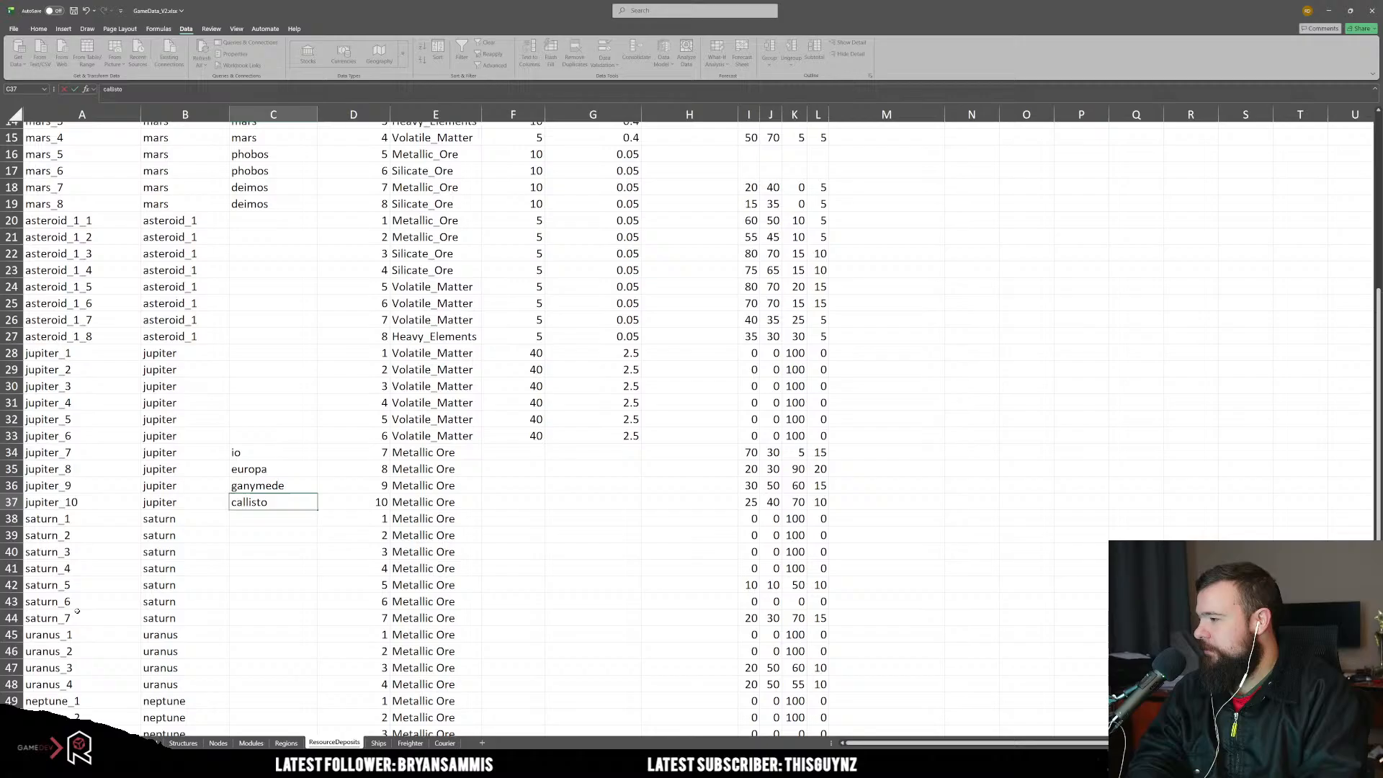
key("Return")
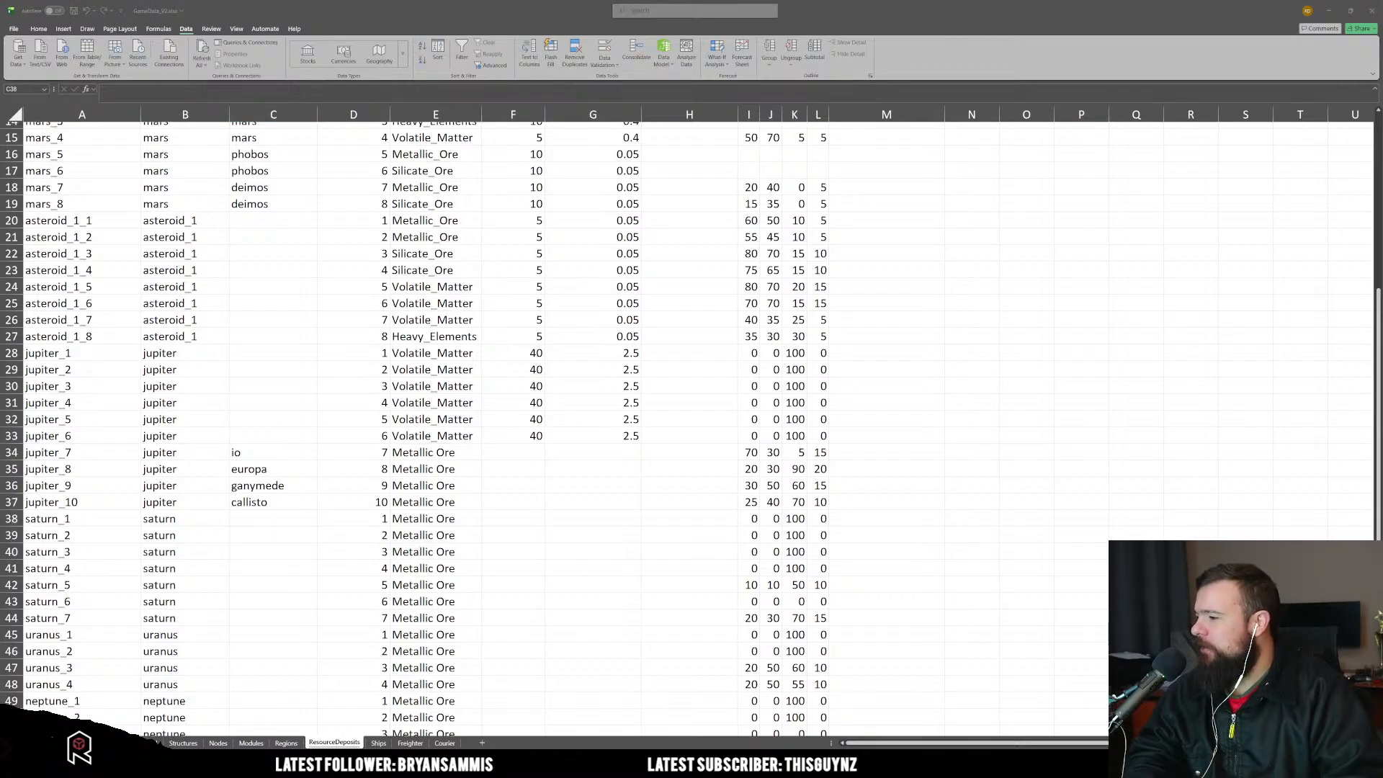
Step: Review the deposit resources and rates already entered for the deposits from mercury through jupiter
scroll(408, 528, "up", 5)
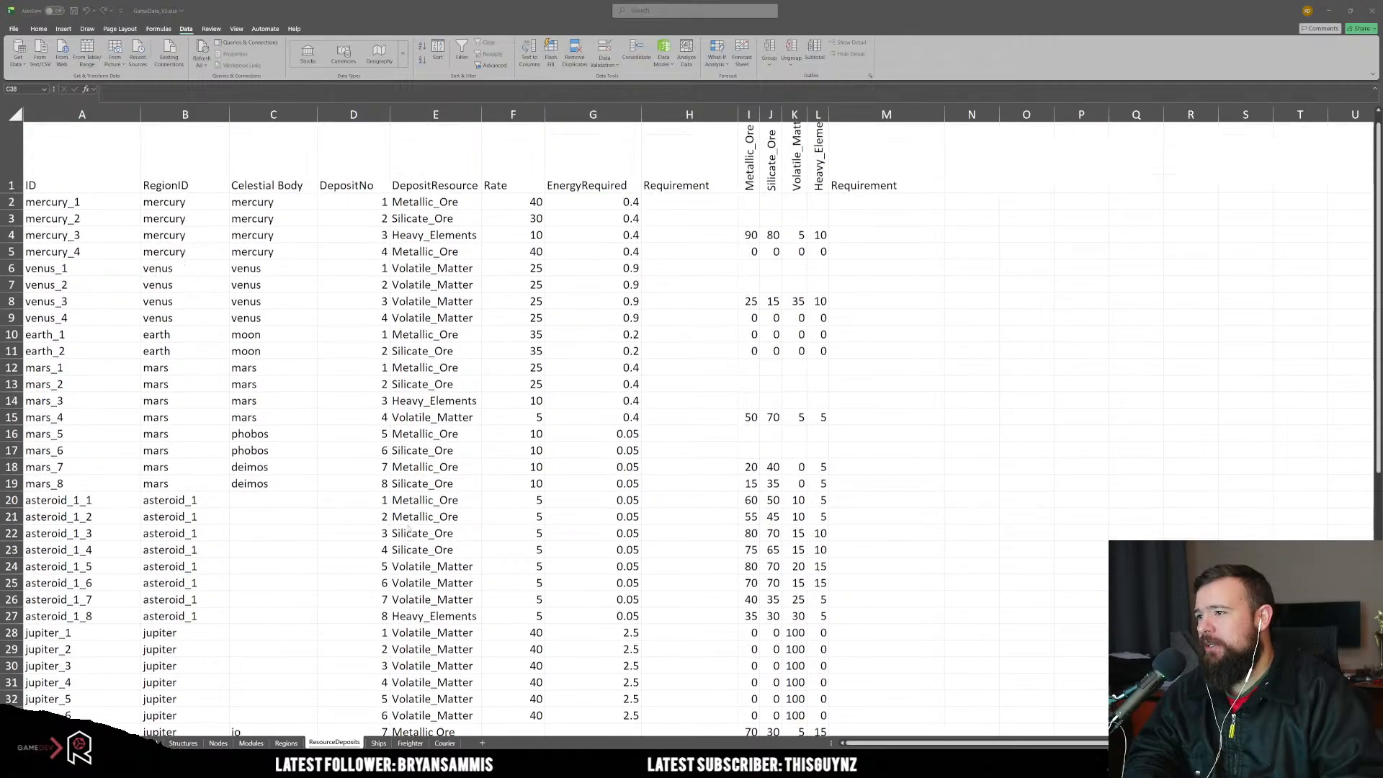
scroll(408, 529, "down", 3)
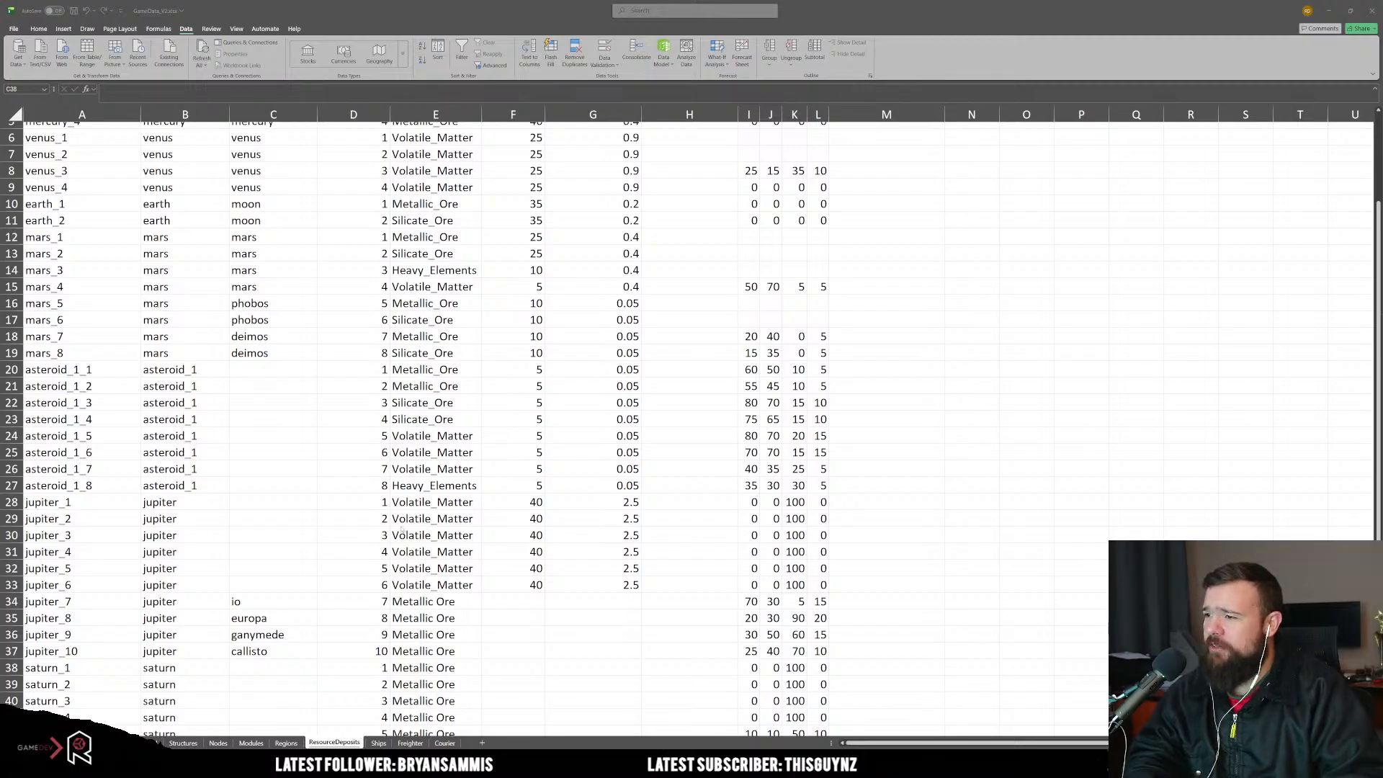
scroll(402, 531, "up", 3)
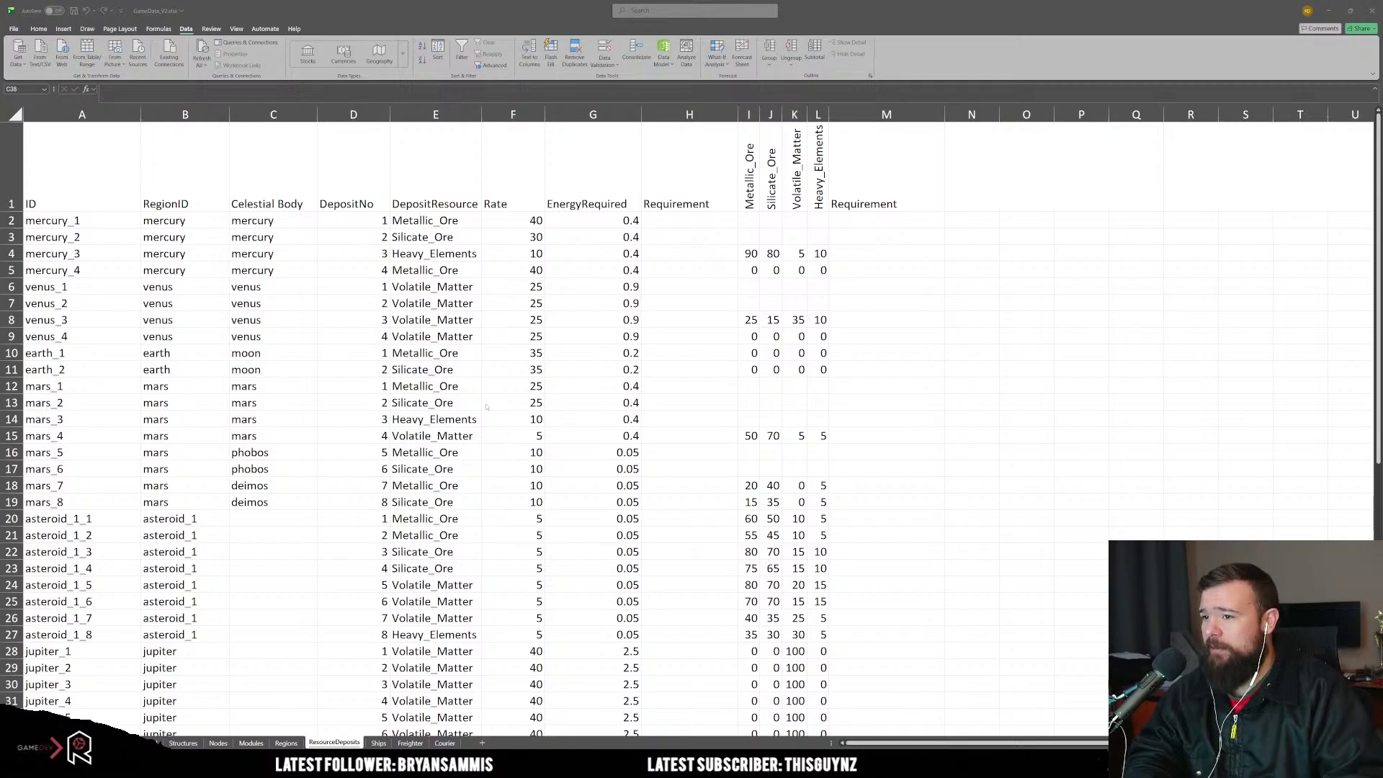
scroll(486, 407, "down", 3)
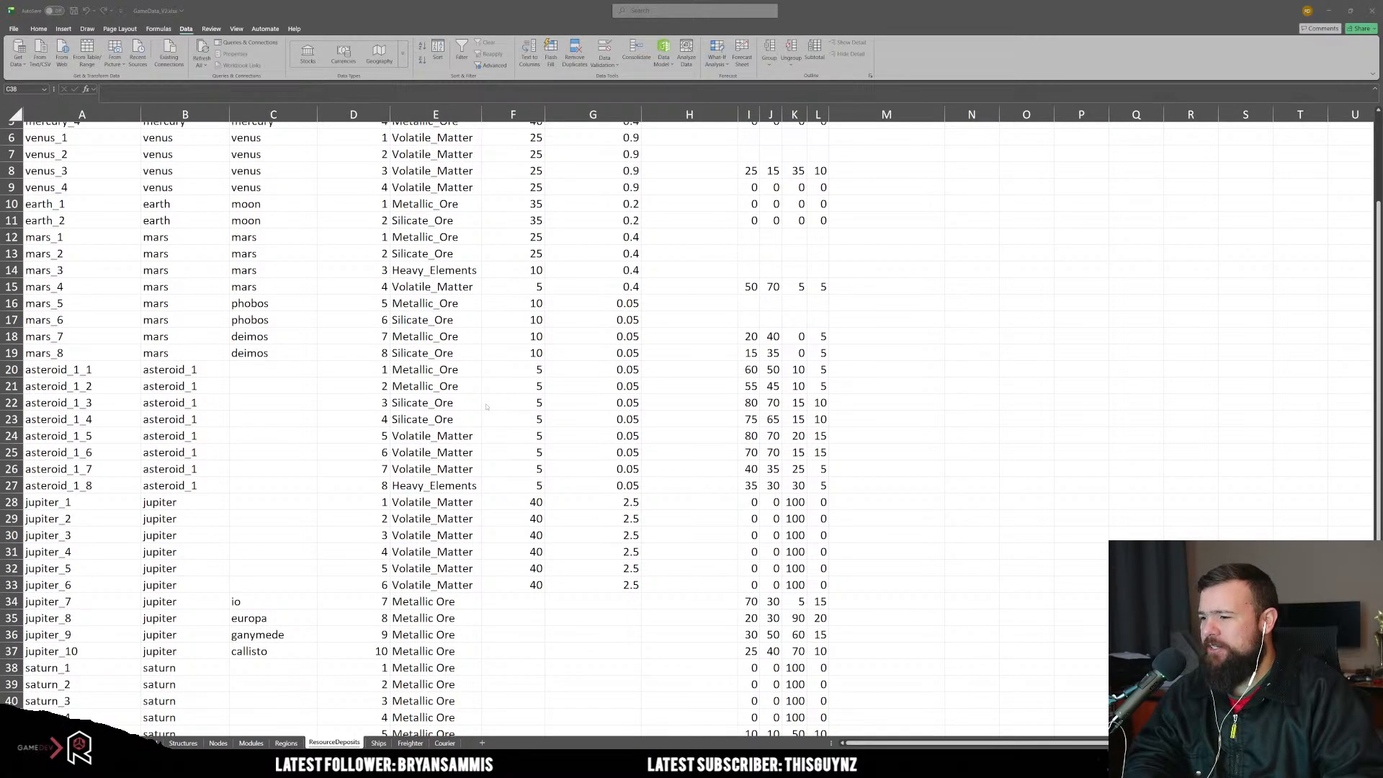
scroll(487, 407, "down", 3)
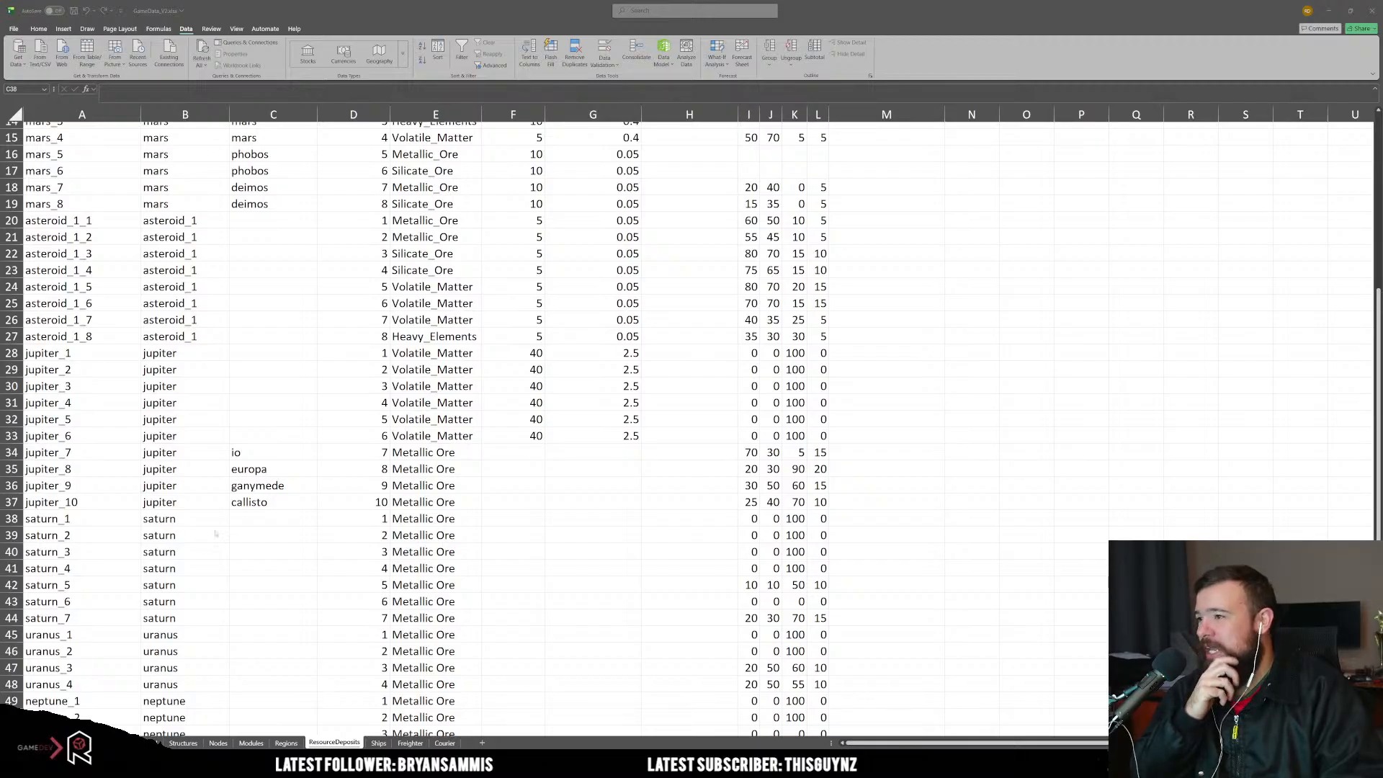
scroll(403, 537, "up", 5)
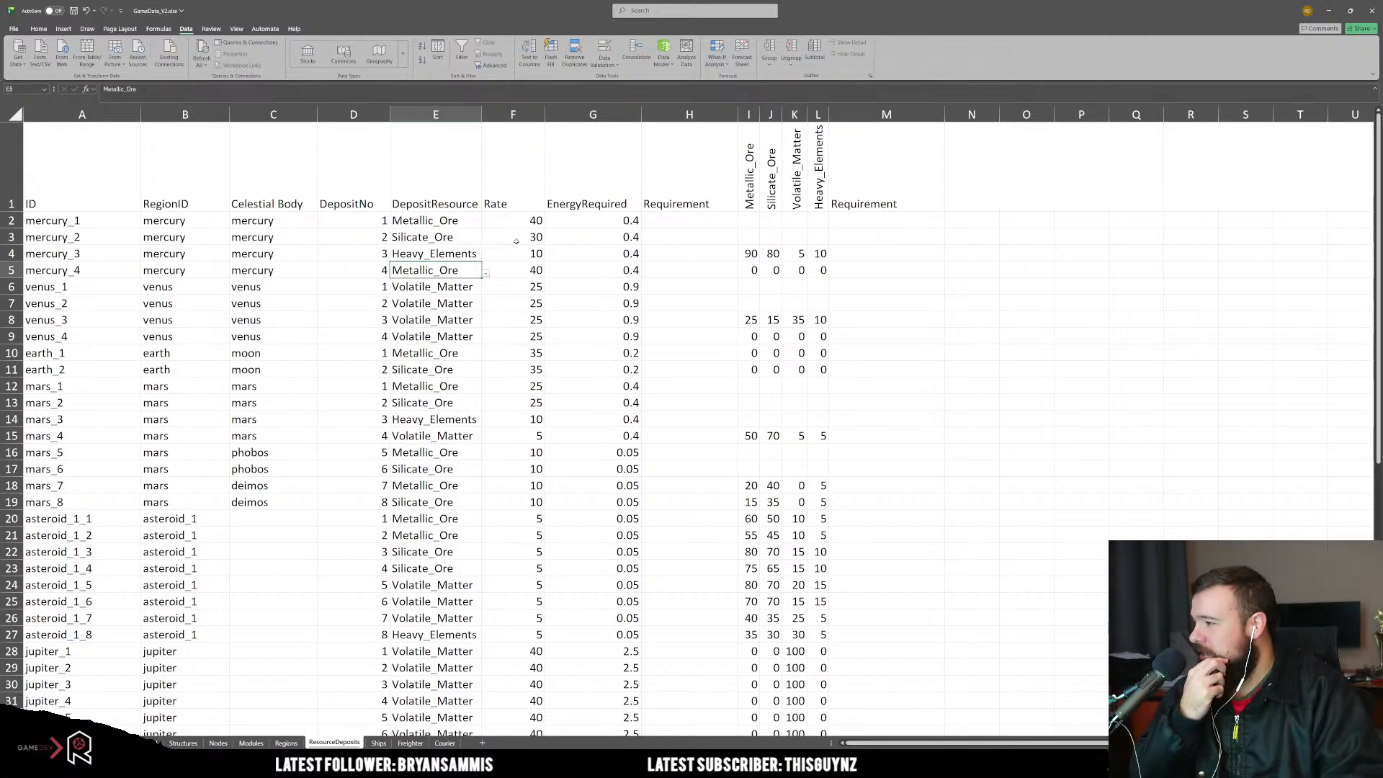
left_click(516, 240)
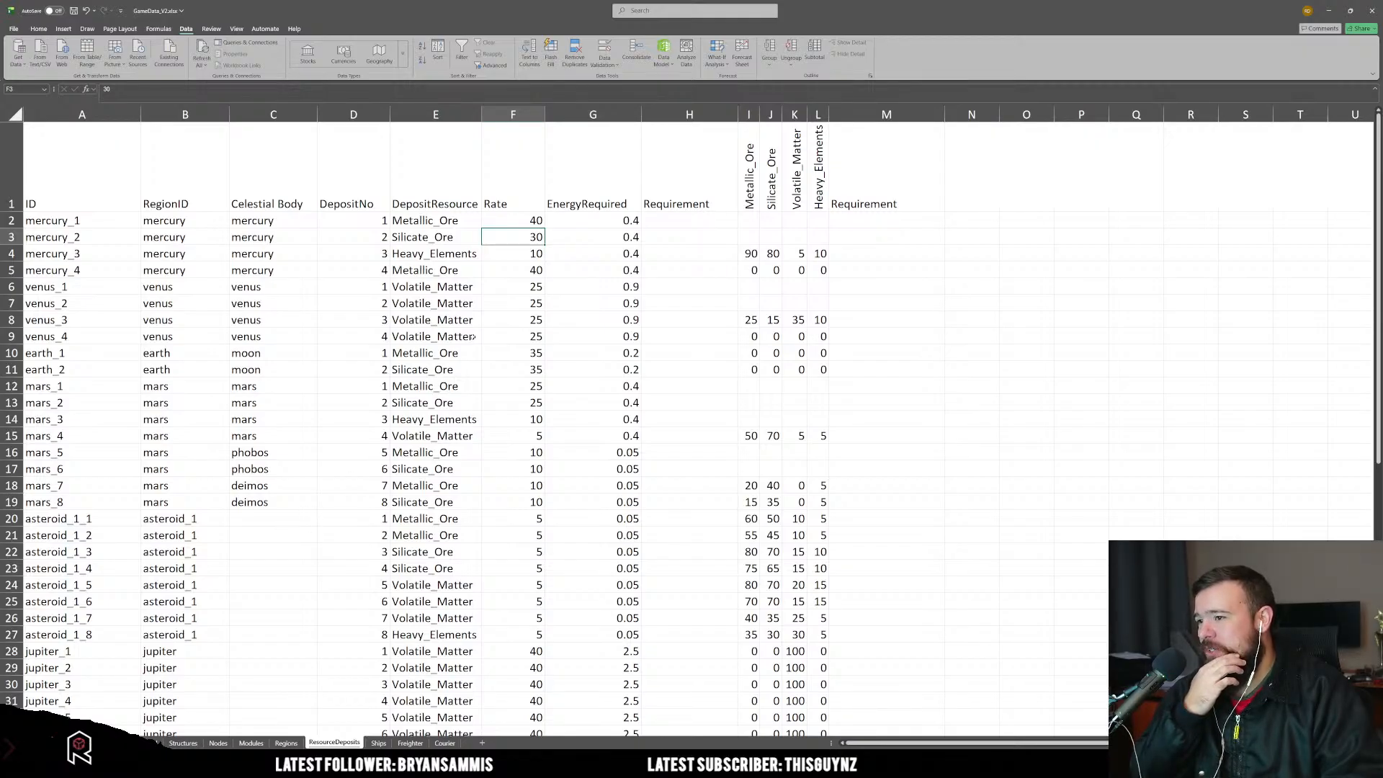
Step: Change the DepositResource of venus_4 to Silicate_Ore and set its Rate to 30
left_click(474, 337)
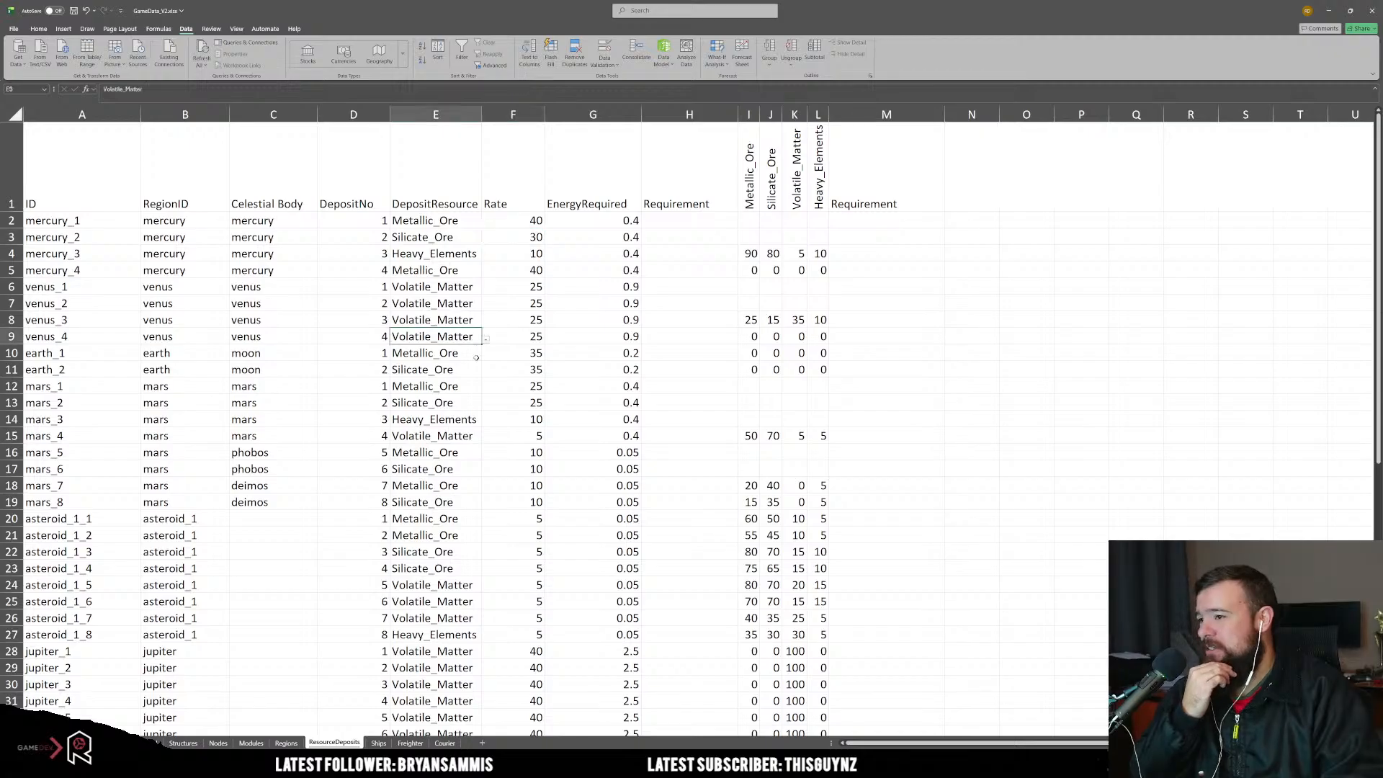
left_click(487, 340)
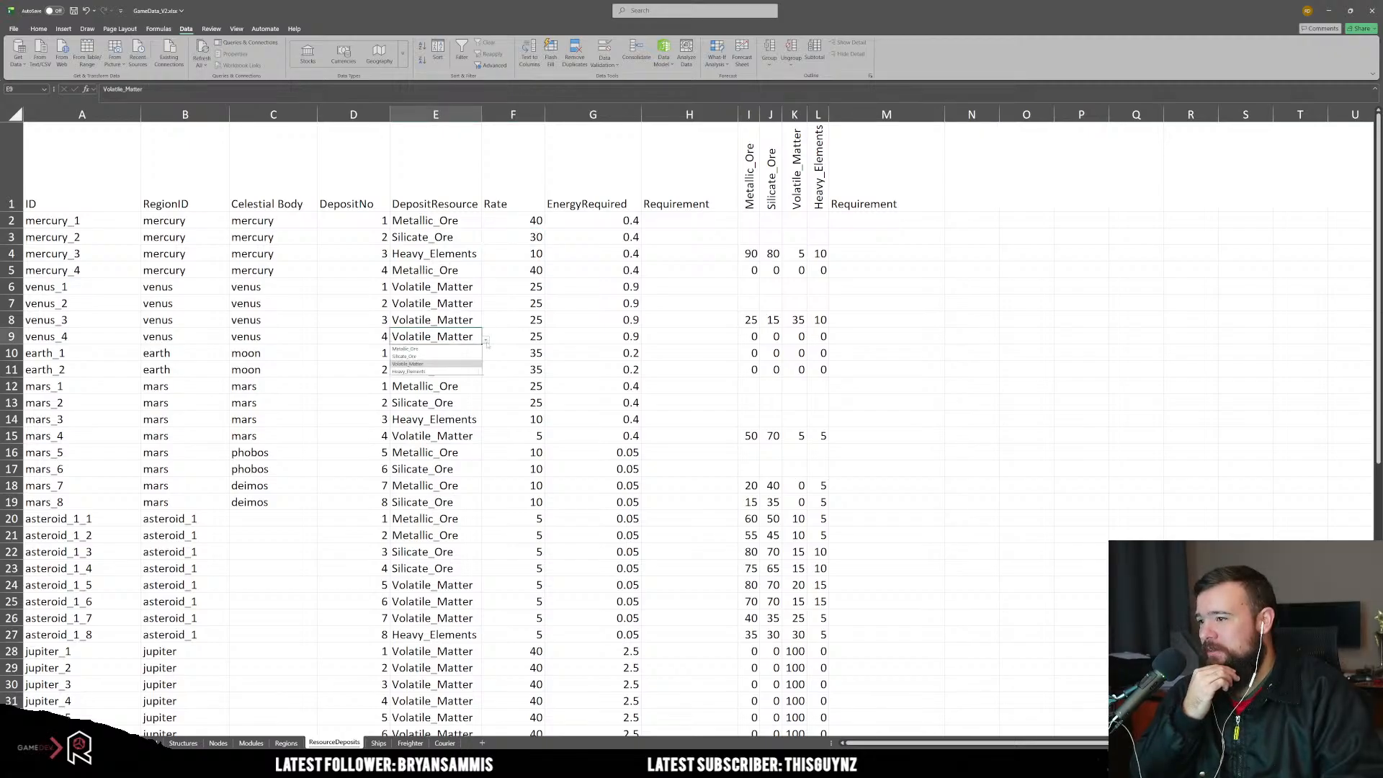
left_click(461, 356)
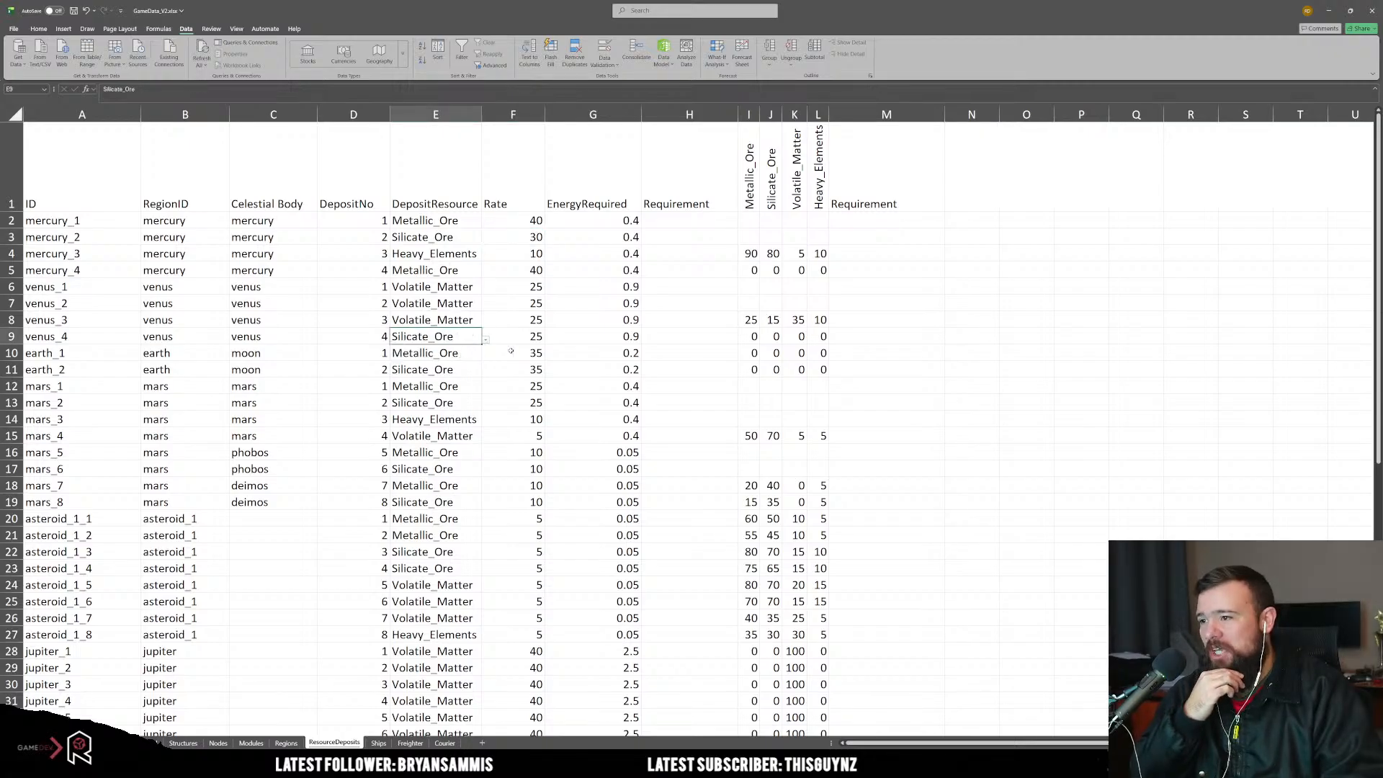
key("Right")
type("30")
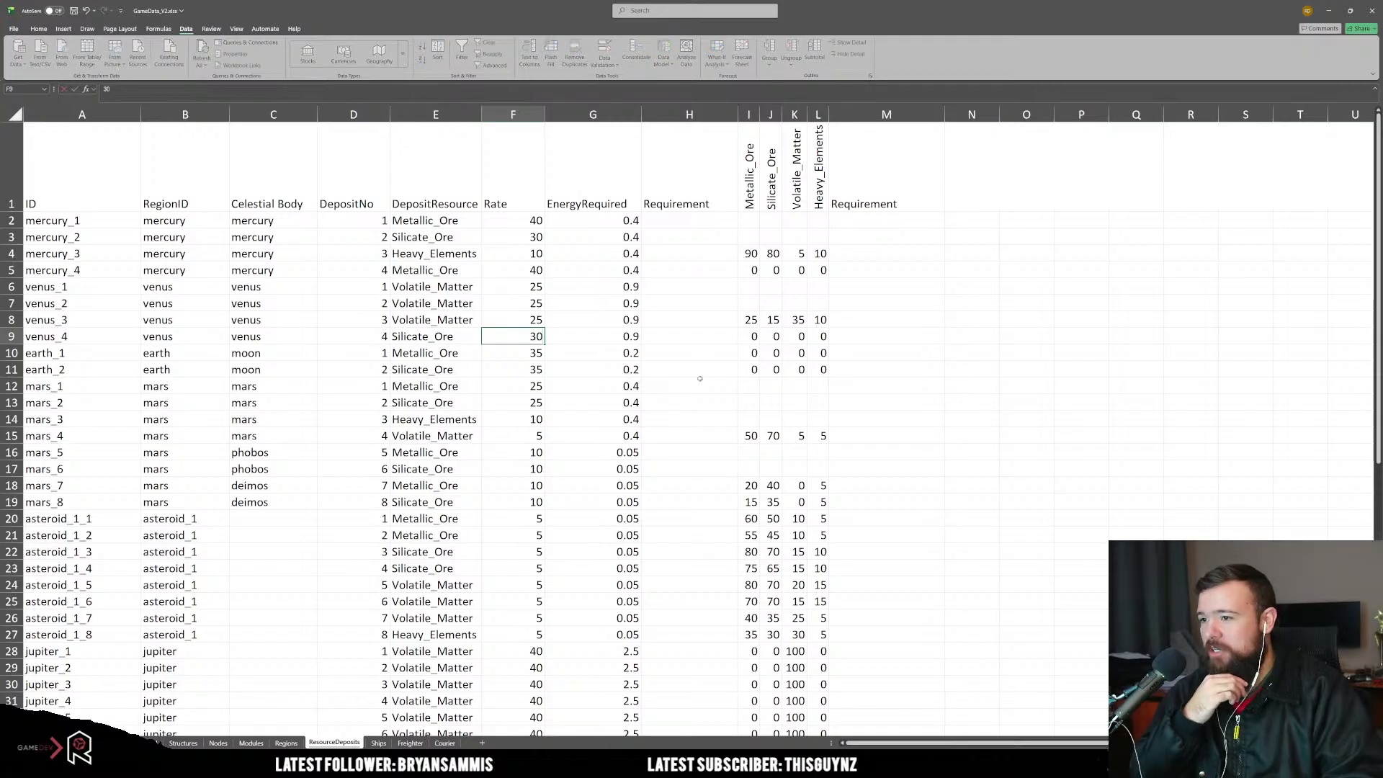
left_click(700, 382)
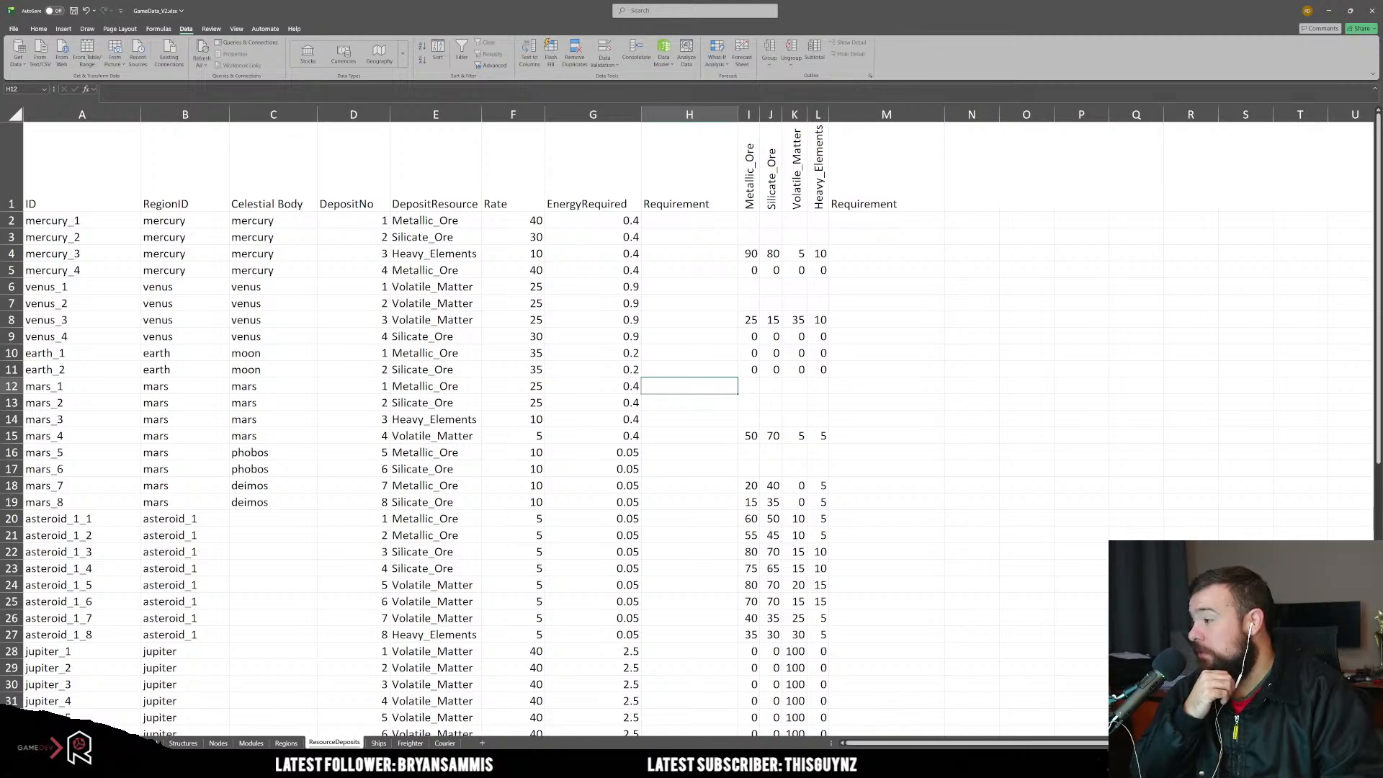
Step: Set the Rate of earth_1 to 25 and of earth_2 to 30
left_click(266, 370)
left_click(504, 353)
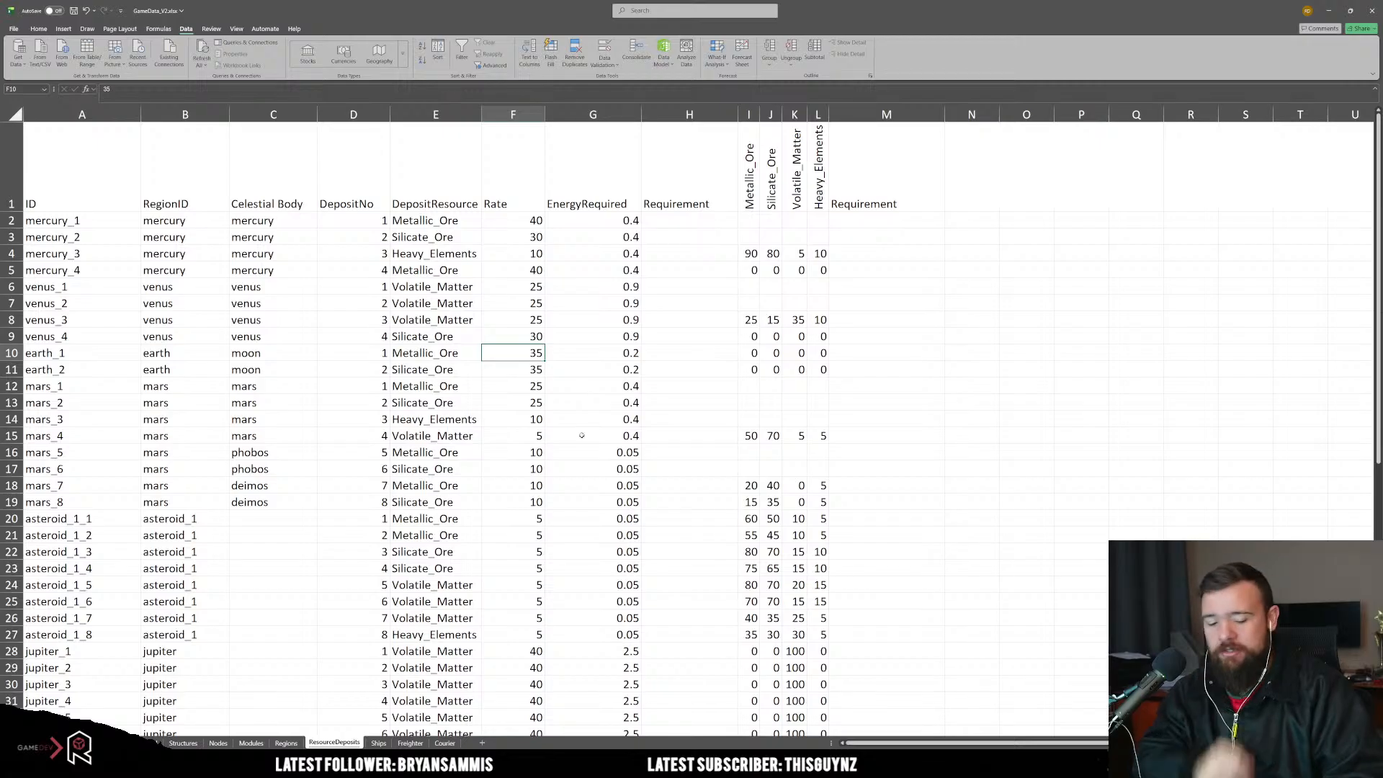
type("25")
key("Return")
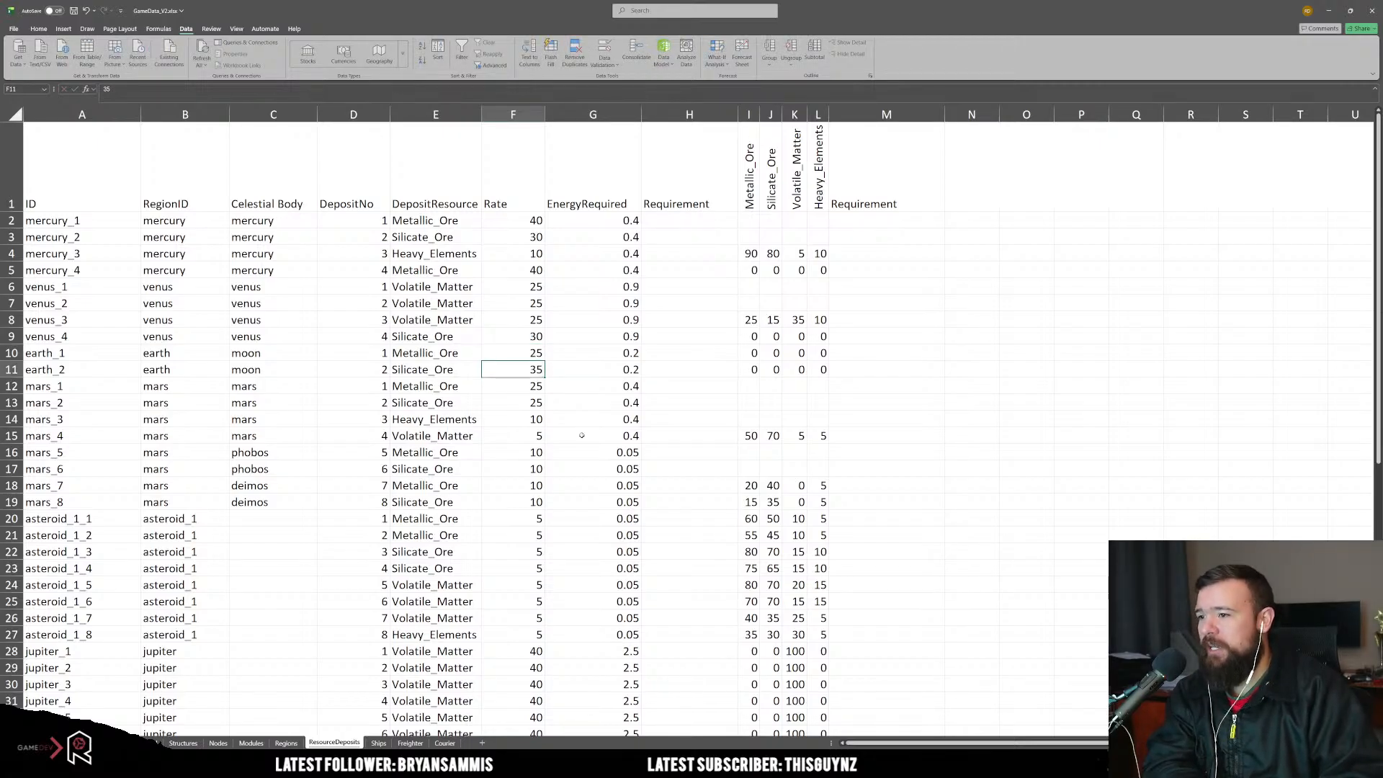
type("30")
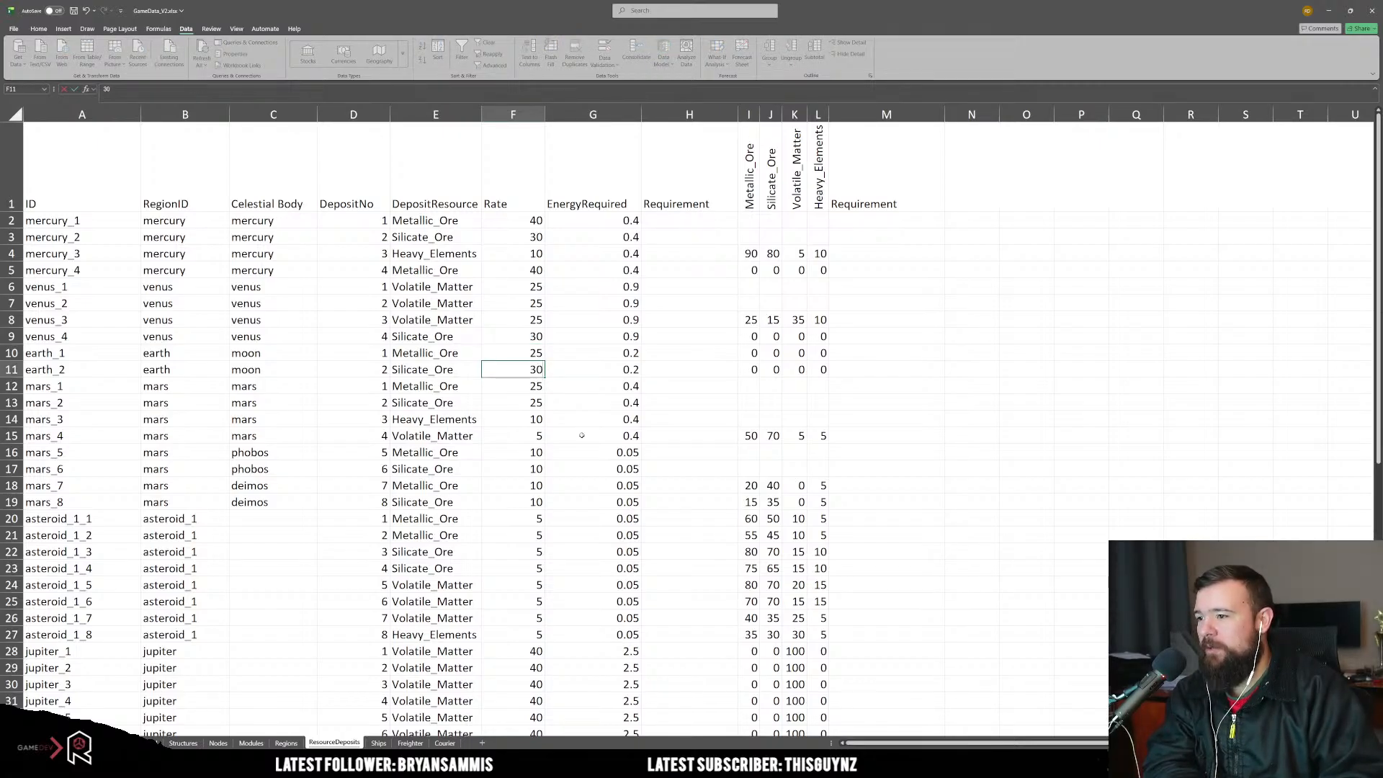
key("ctrl+Return")
Step: Set the Rate of earth_2 to 40 and of earth_1 to 15
type("40")
key("Up")
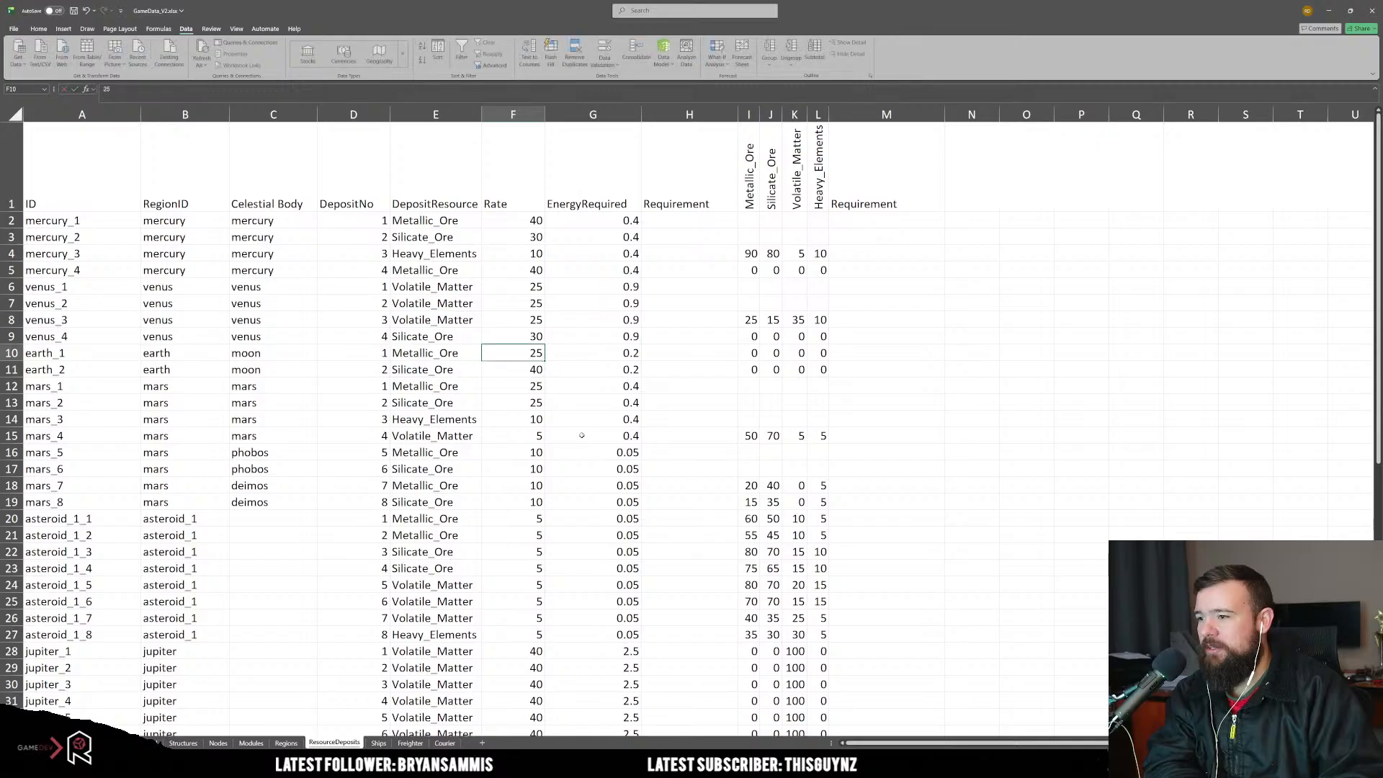
type("15")
key("Return")
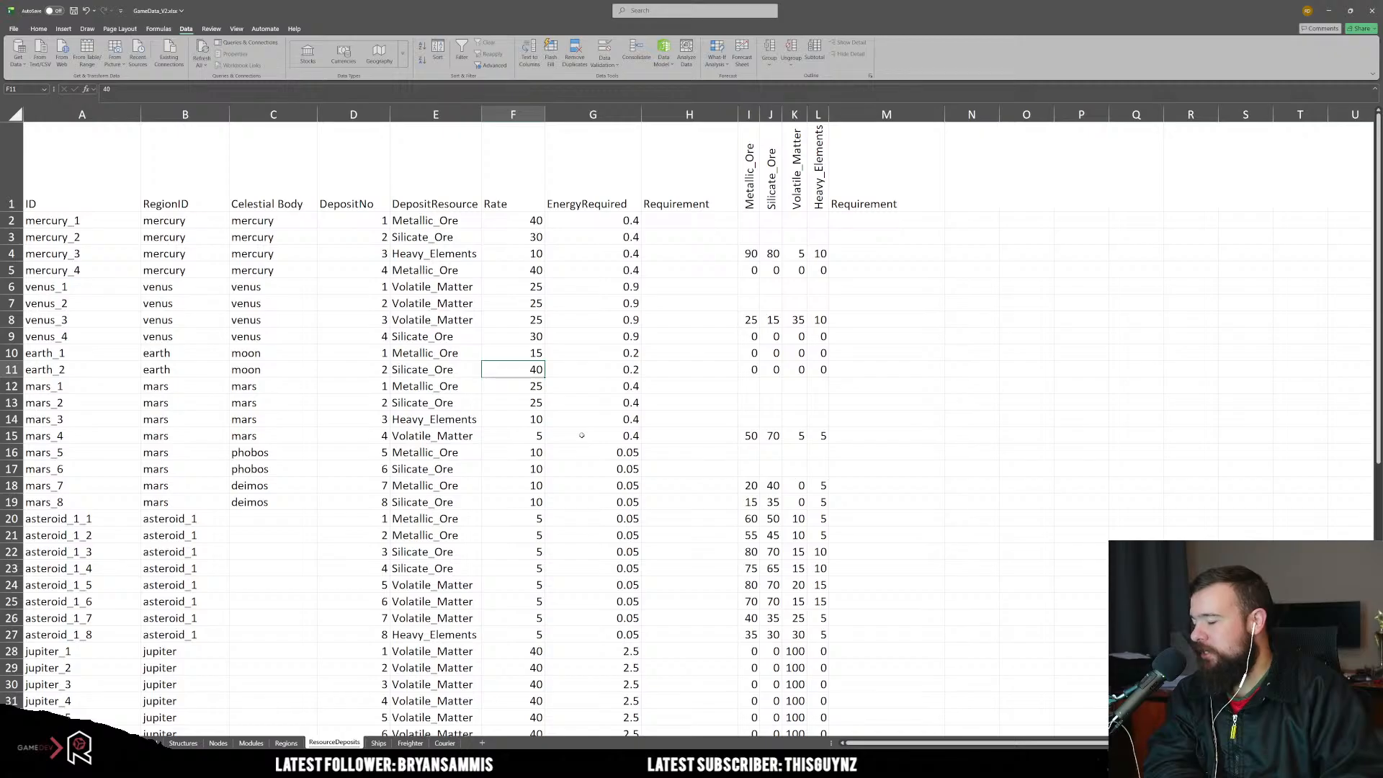
Step: Set the Rate of mars_1 to 20 and of mars_2 to 30
key("Down")
key("Down")
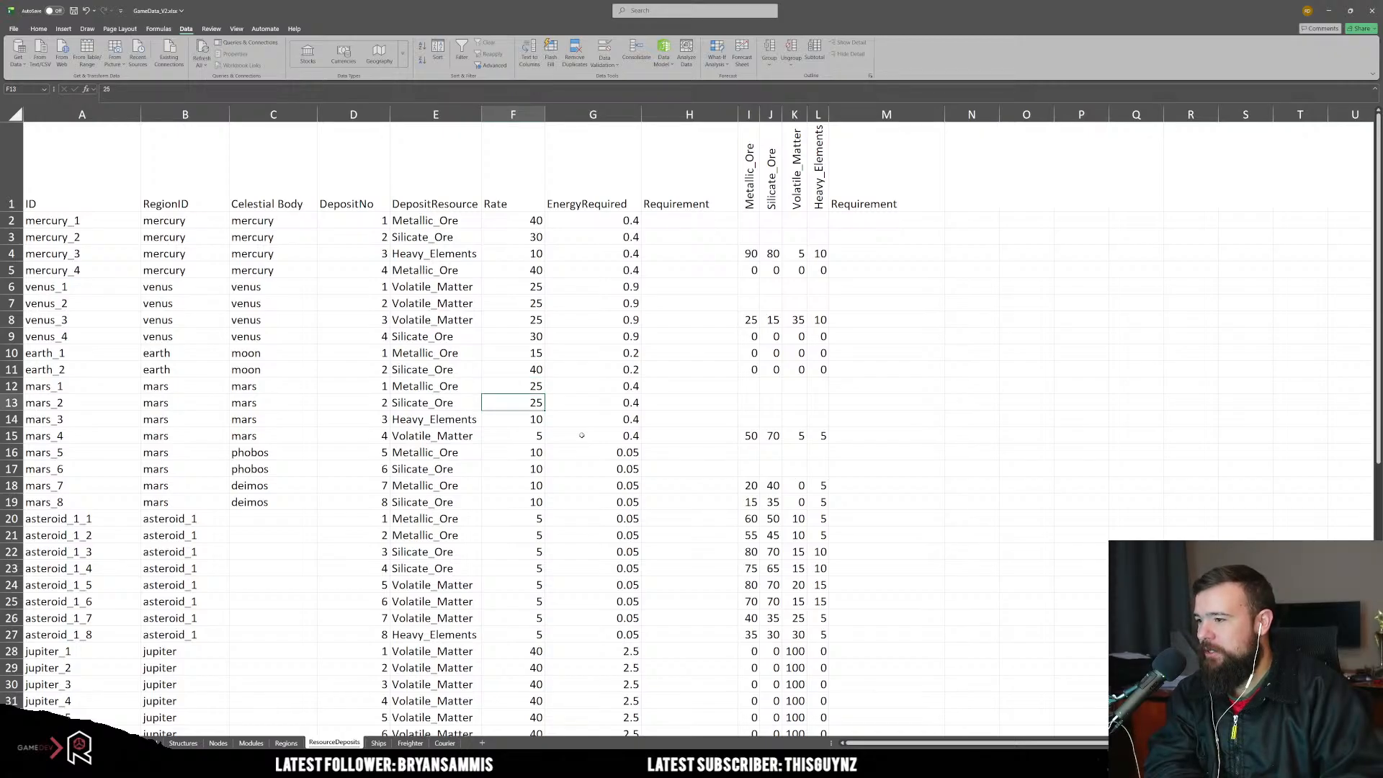
key("Up")
key("Down")
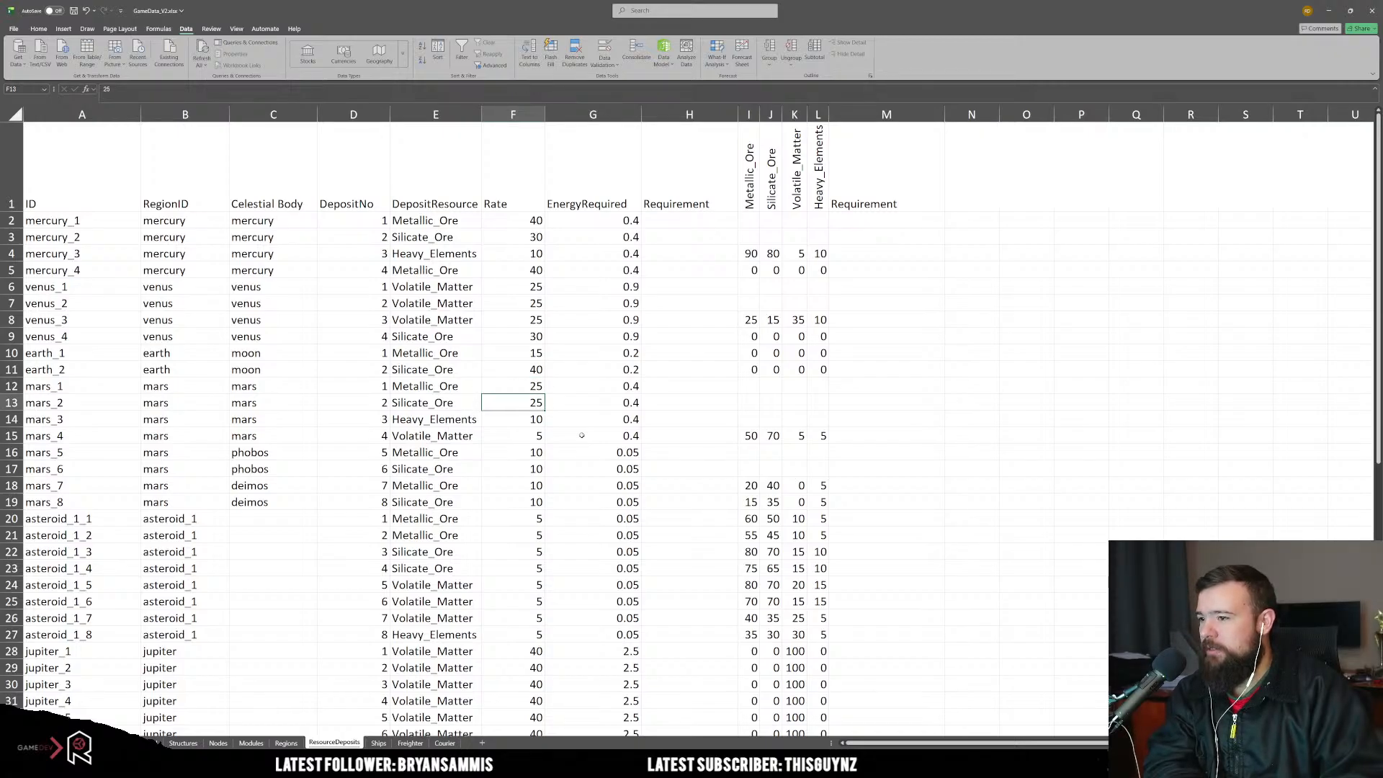
key("Up")
type("20")
key("Return")
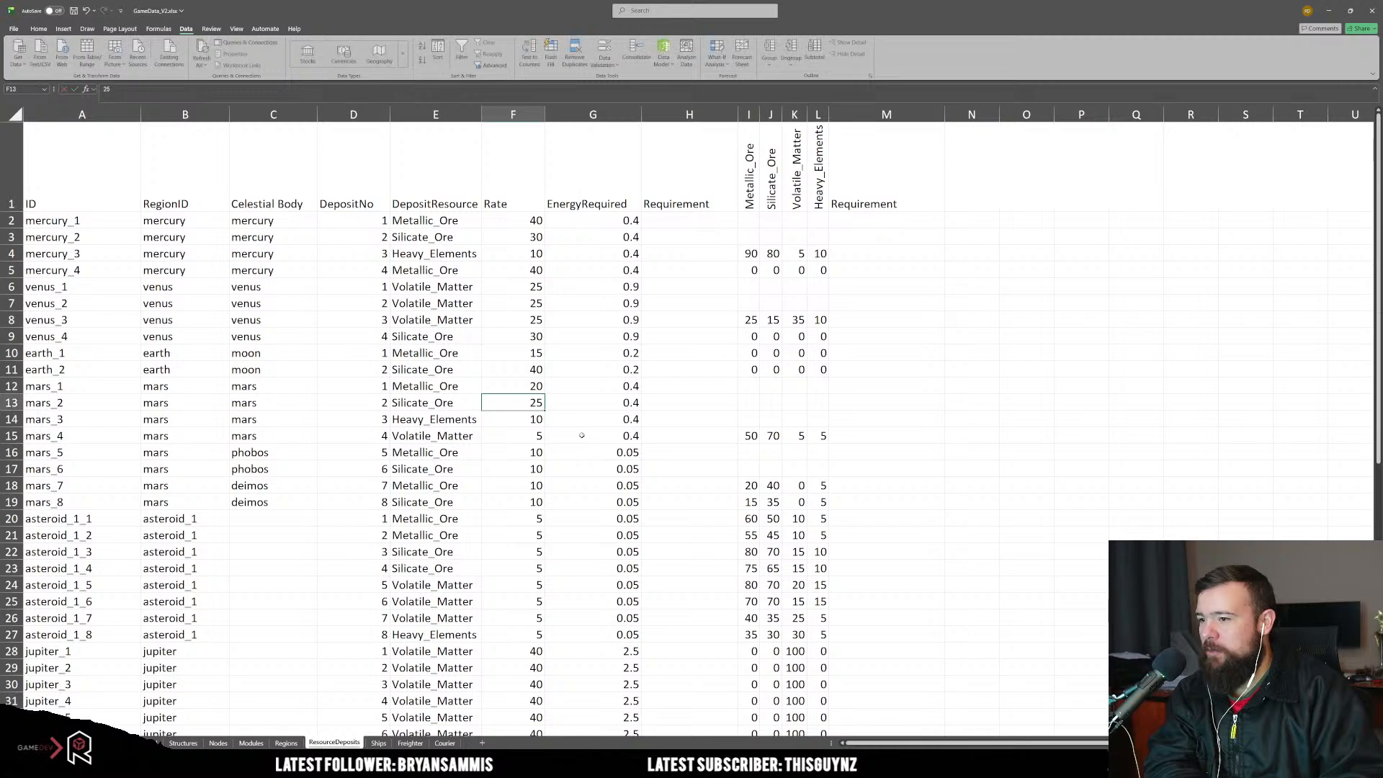
type("30")
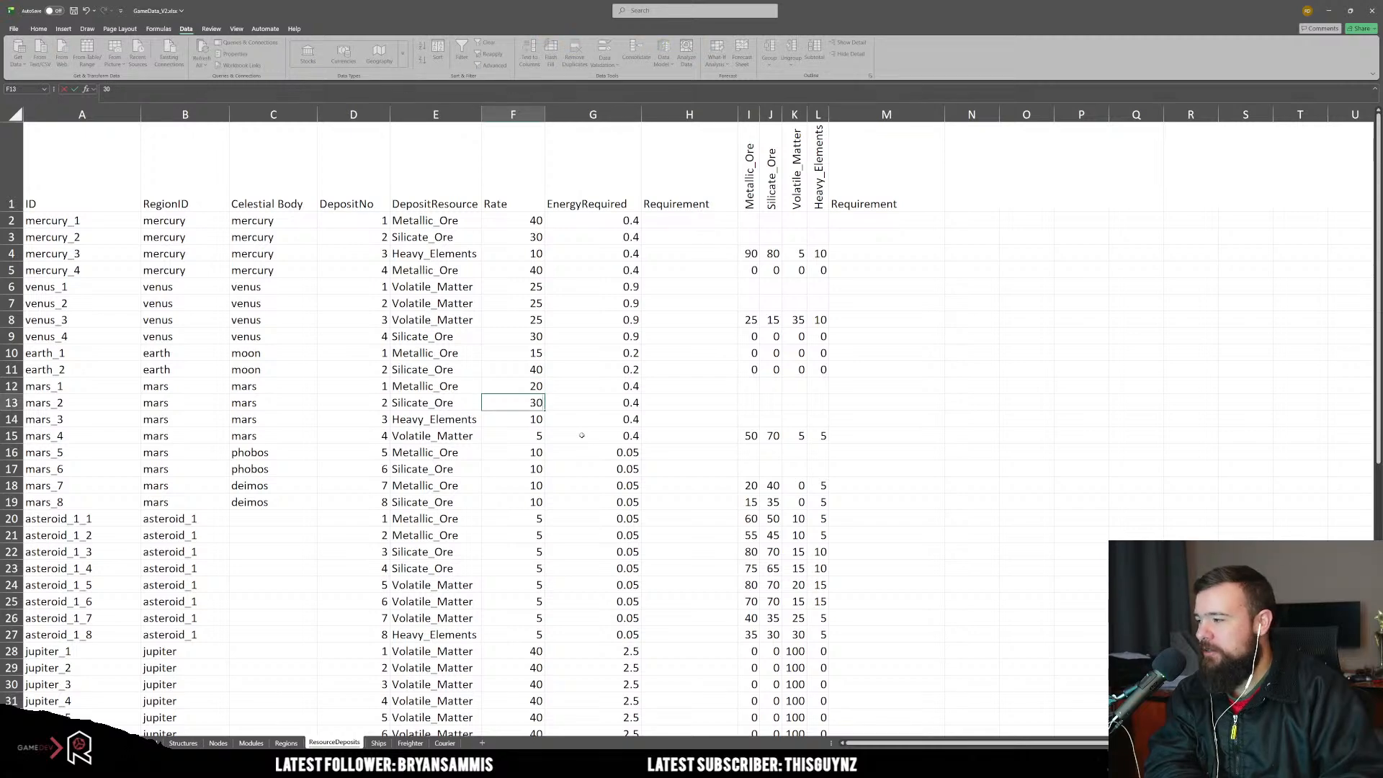
key("Return")
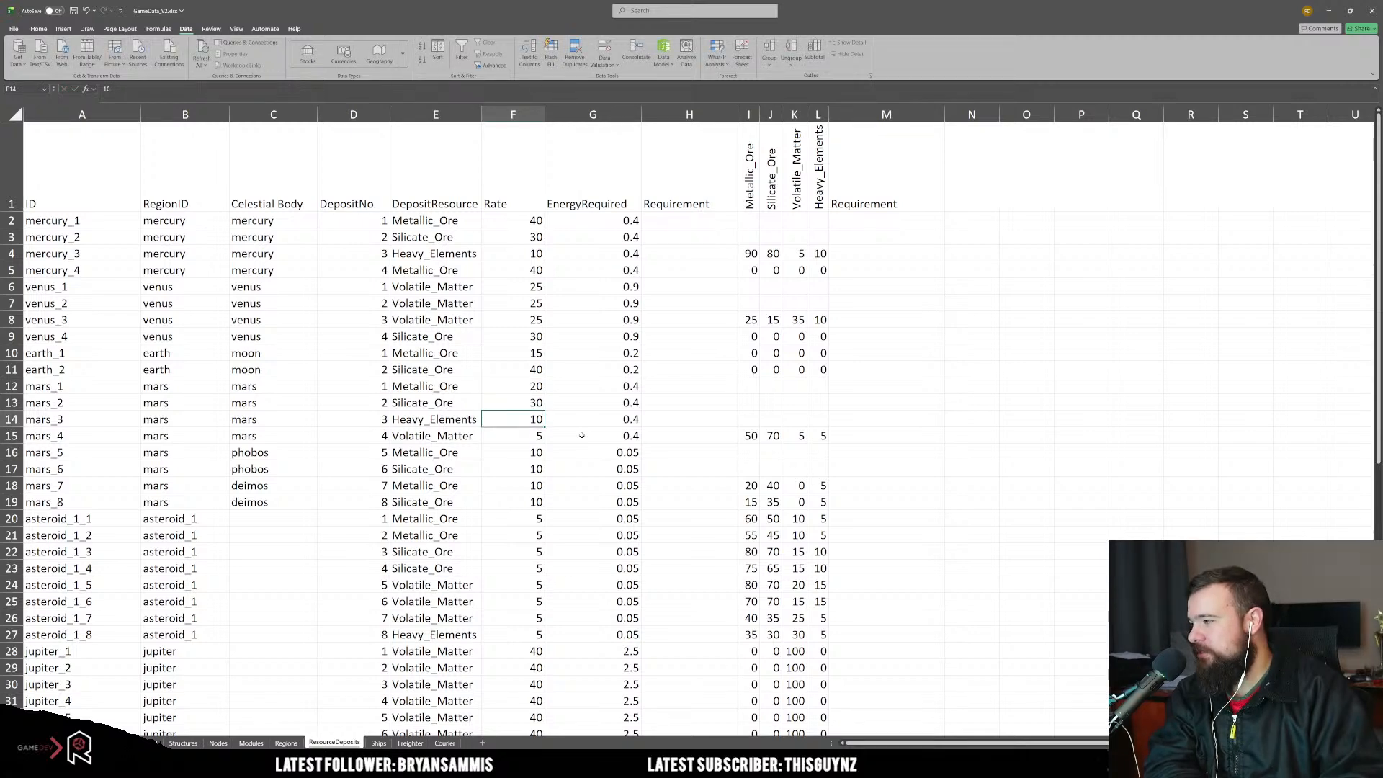
Step: Set the Rate of the Heavy_Elements deposit mars_3 to 5
type("5")
key("Return")
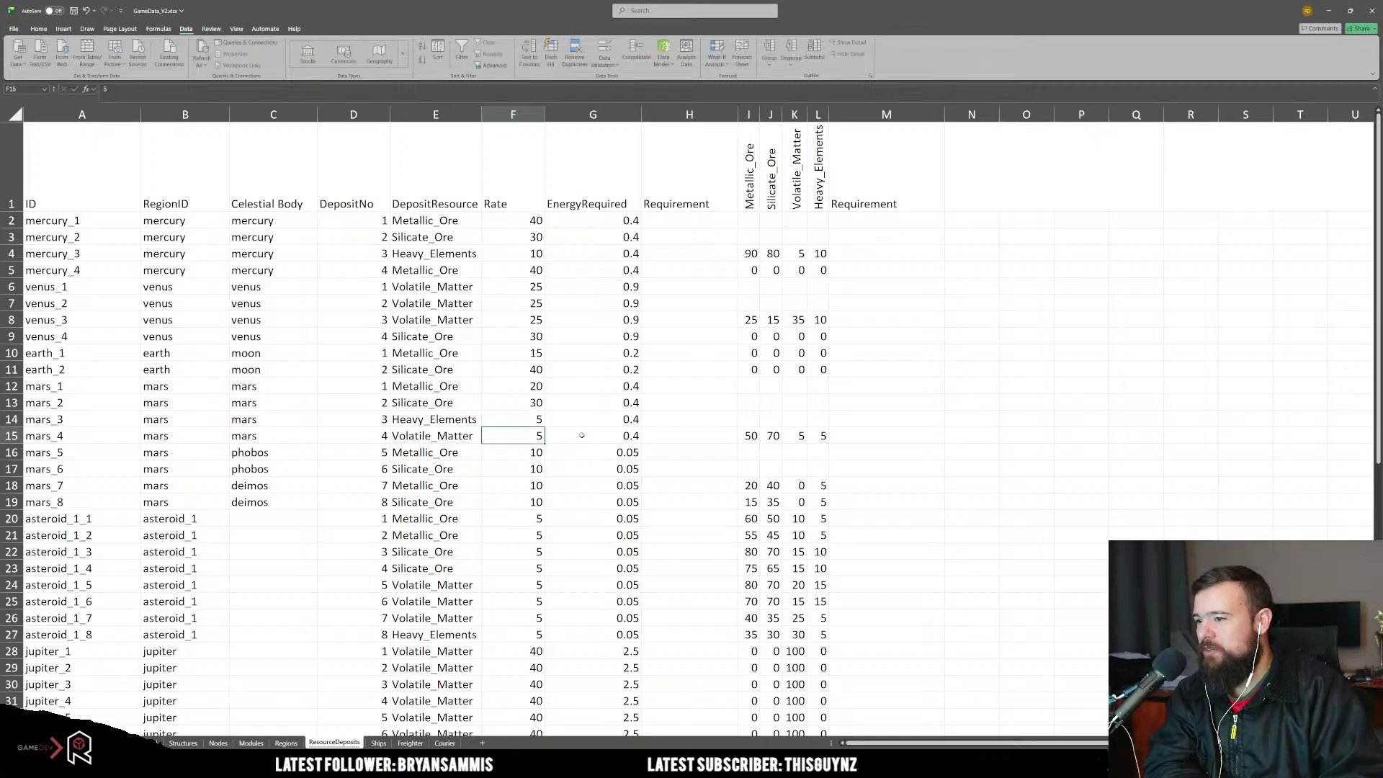
key("Return")
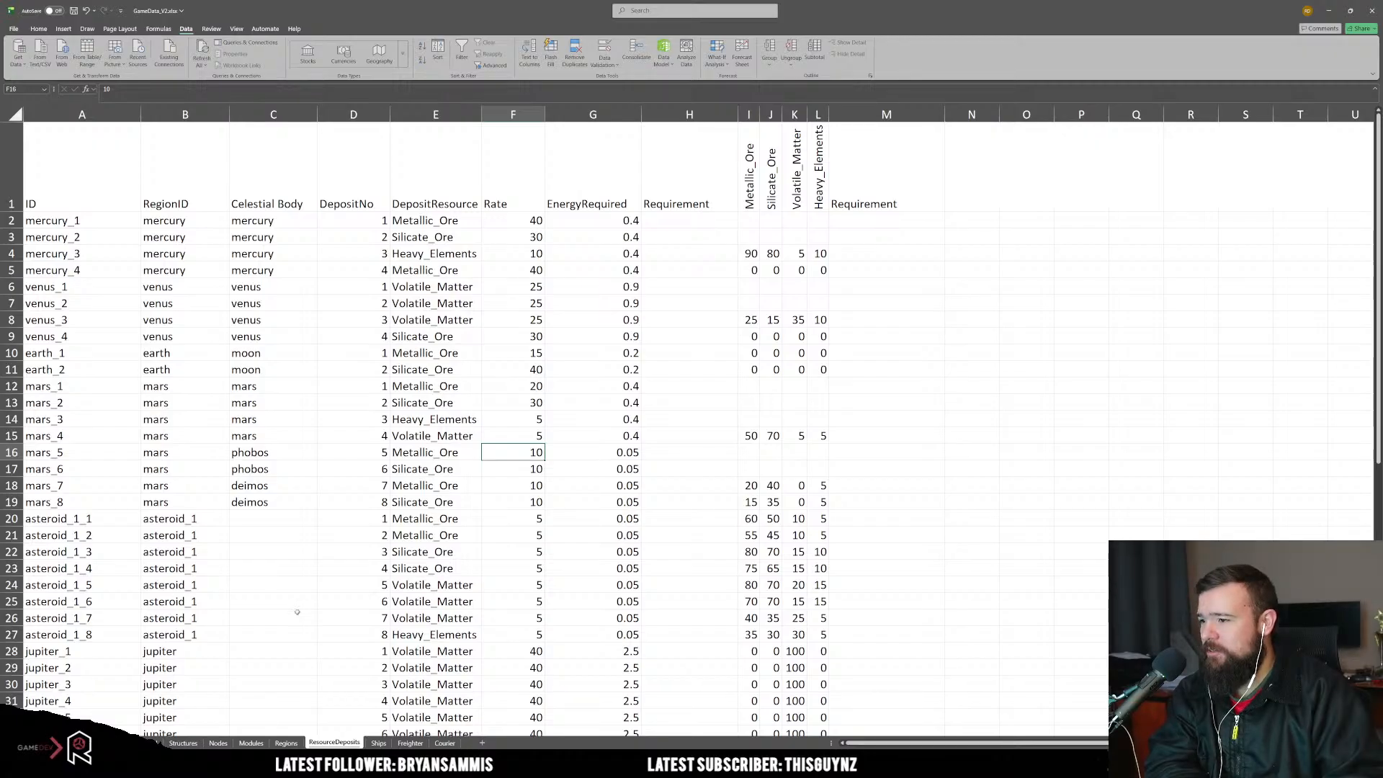
Step: Set the Rate to 15 for the Metallic_Ore deposits mars_5 on phobos and mars_7 on deimos
key("Down")
key("Up")
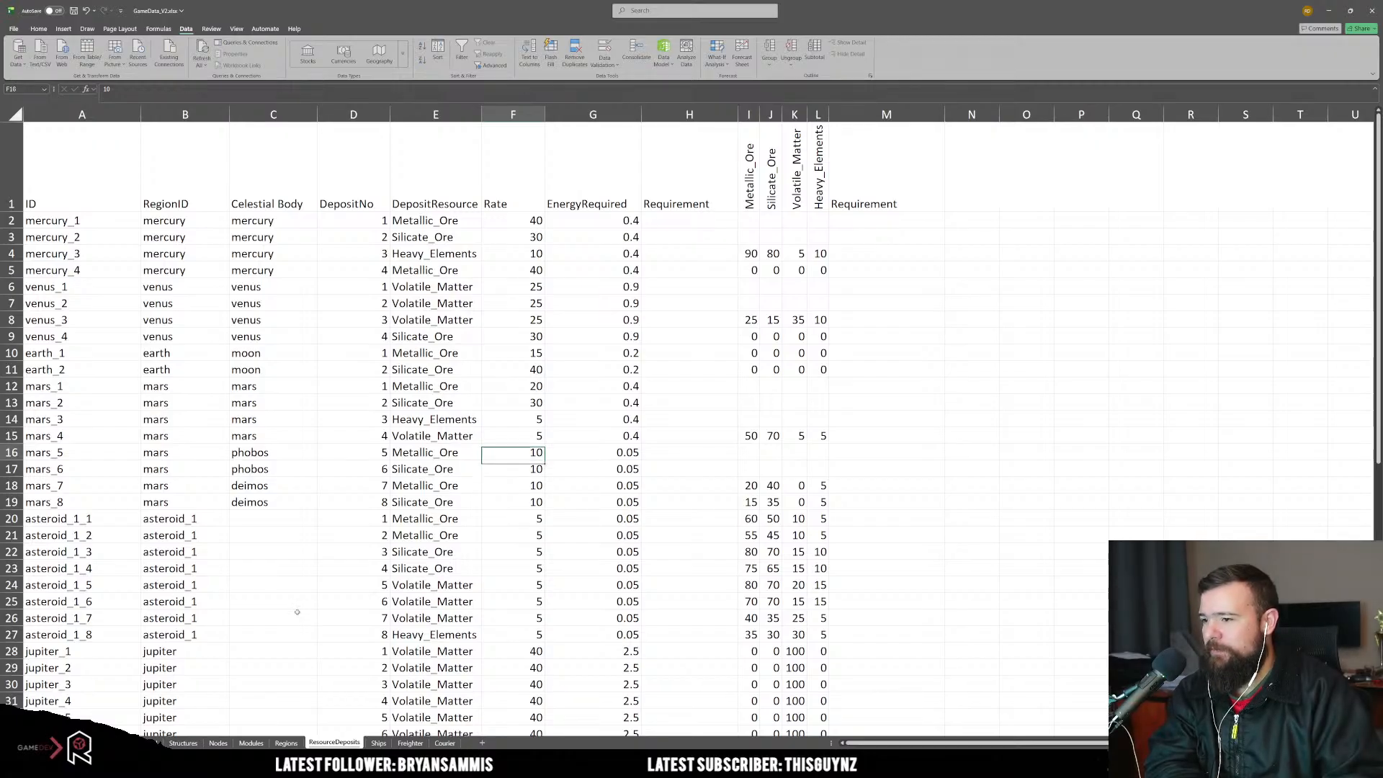
type("15")
key("Return")
key("Down")
type("15")
key("Return")
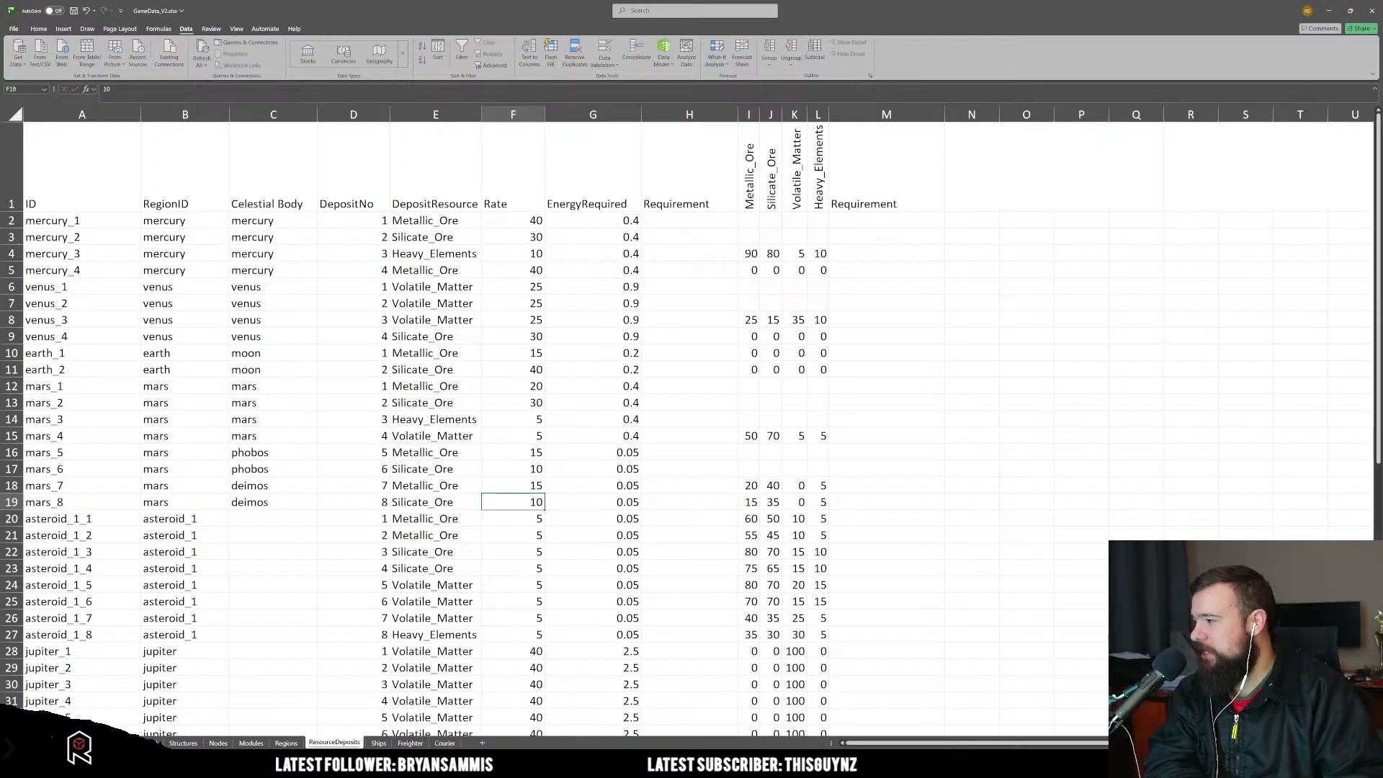
Step: Change the DepositResource of asteroid_1_5 in row 24 to Metallic_Ore
left_click(346, 581)
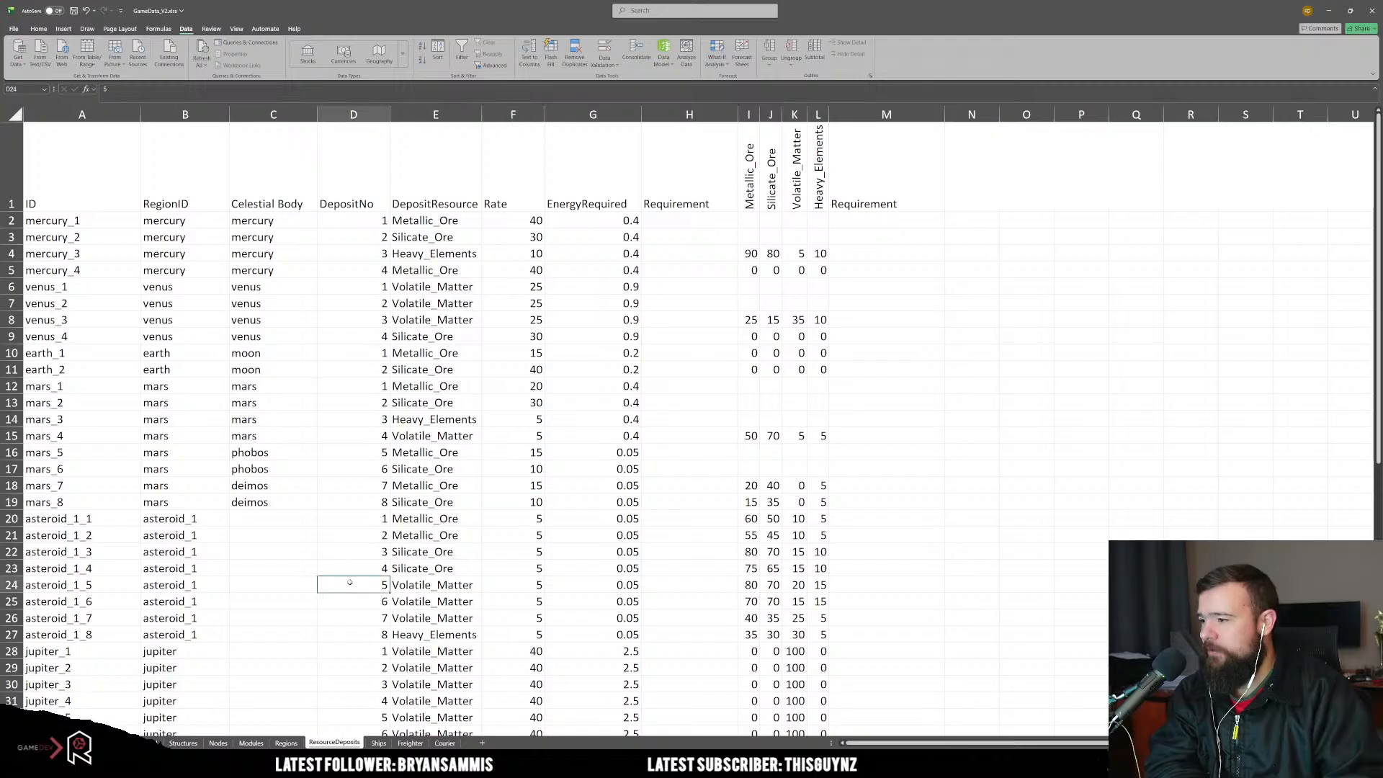
scroll(338, 582, "down", 5)
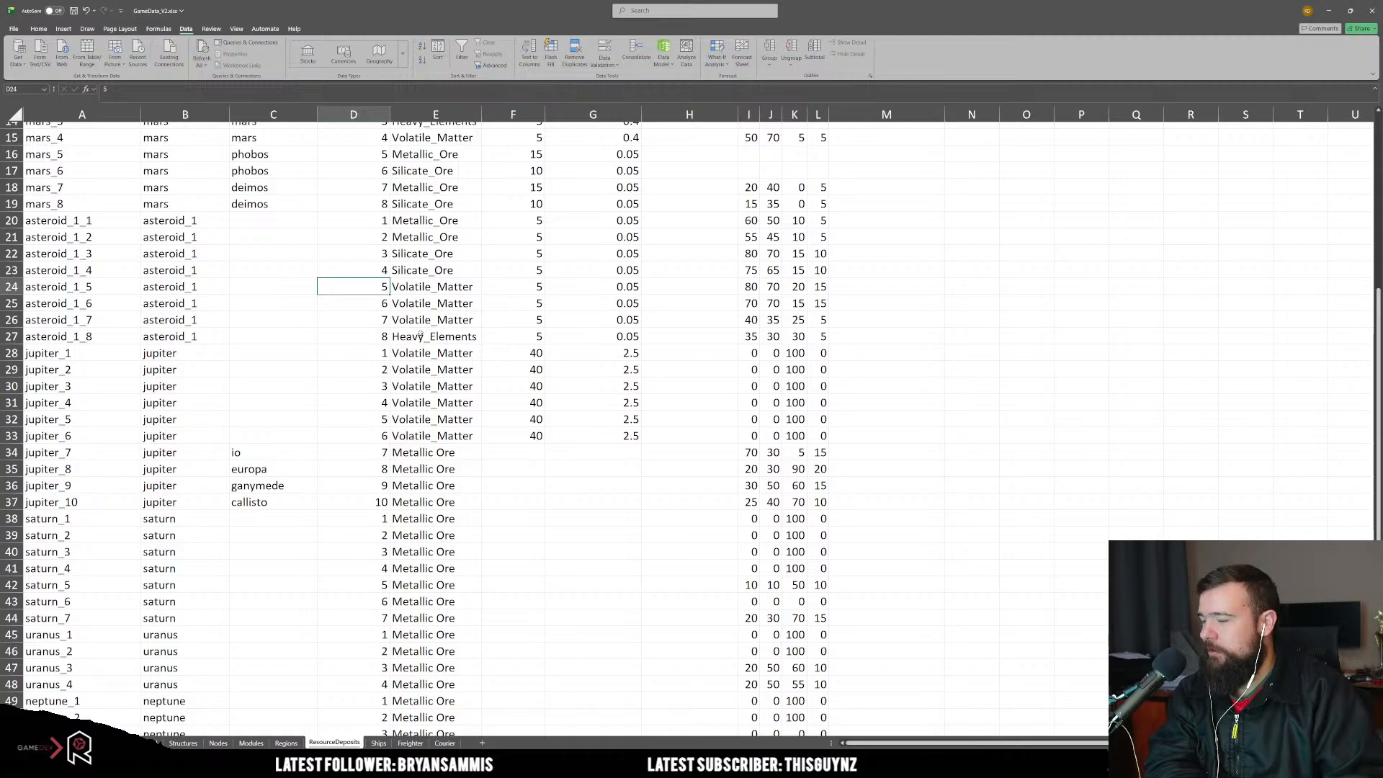
scroll(321, 449, "up", 3)
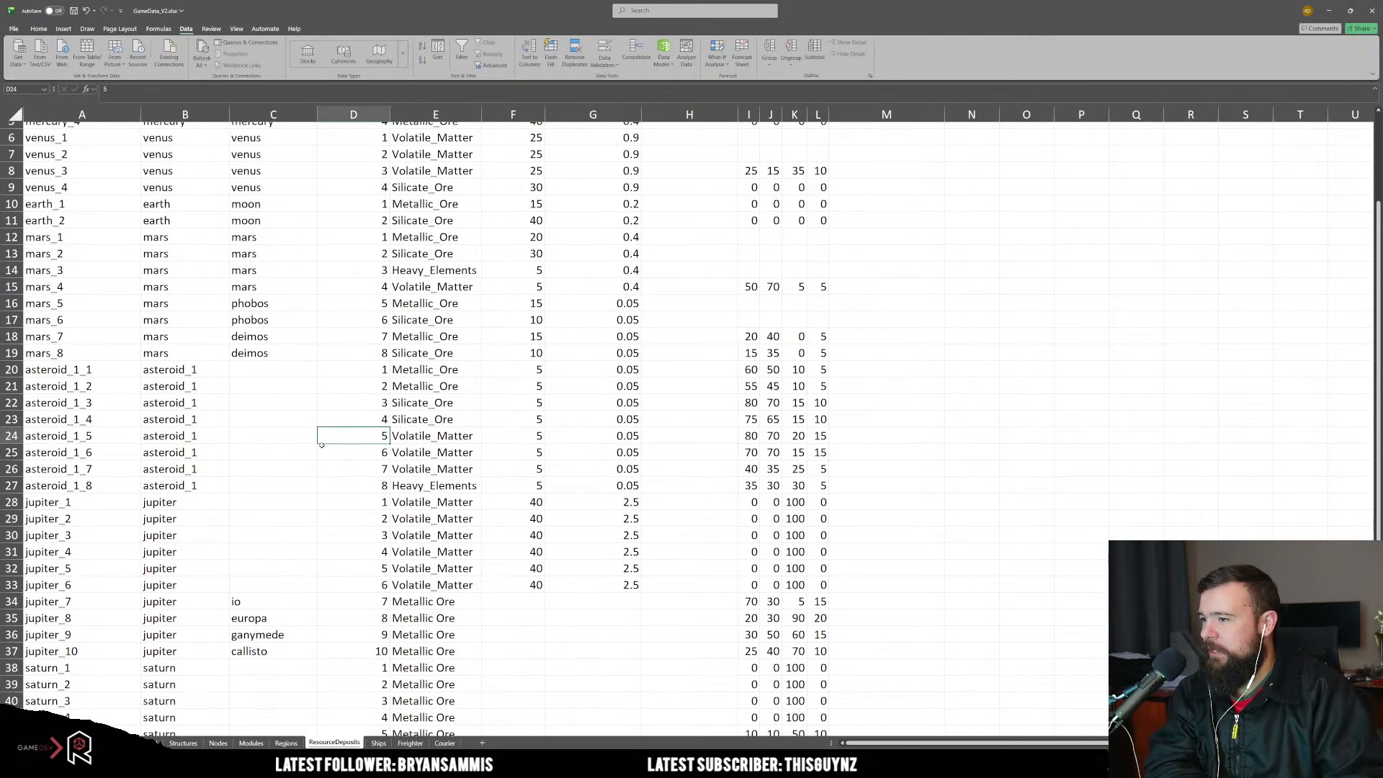
scroll(322, 449, "down", 3)
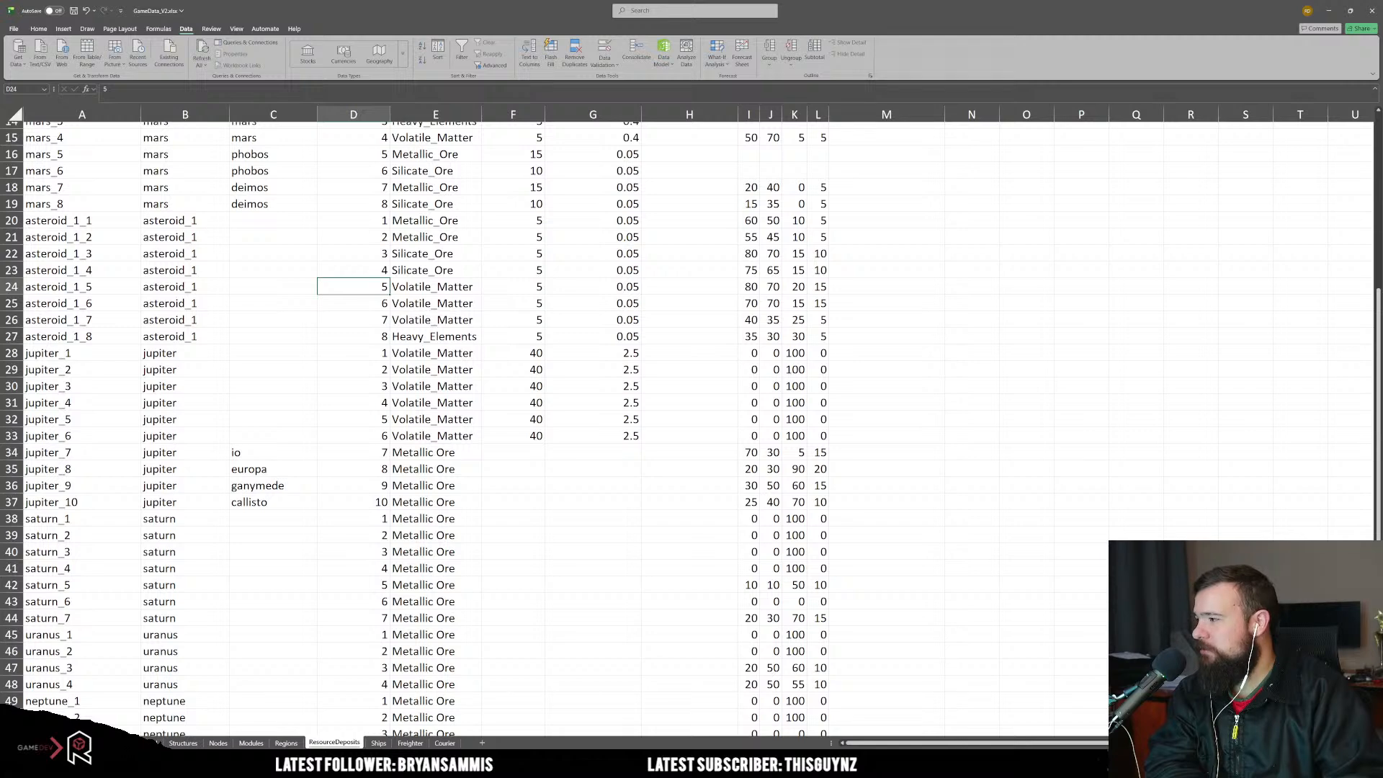
left_click(466, 356)
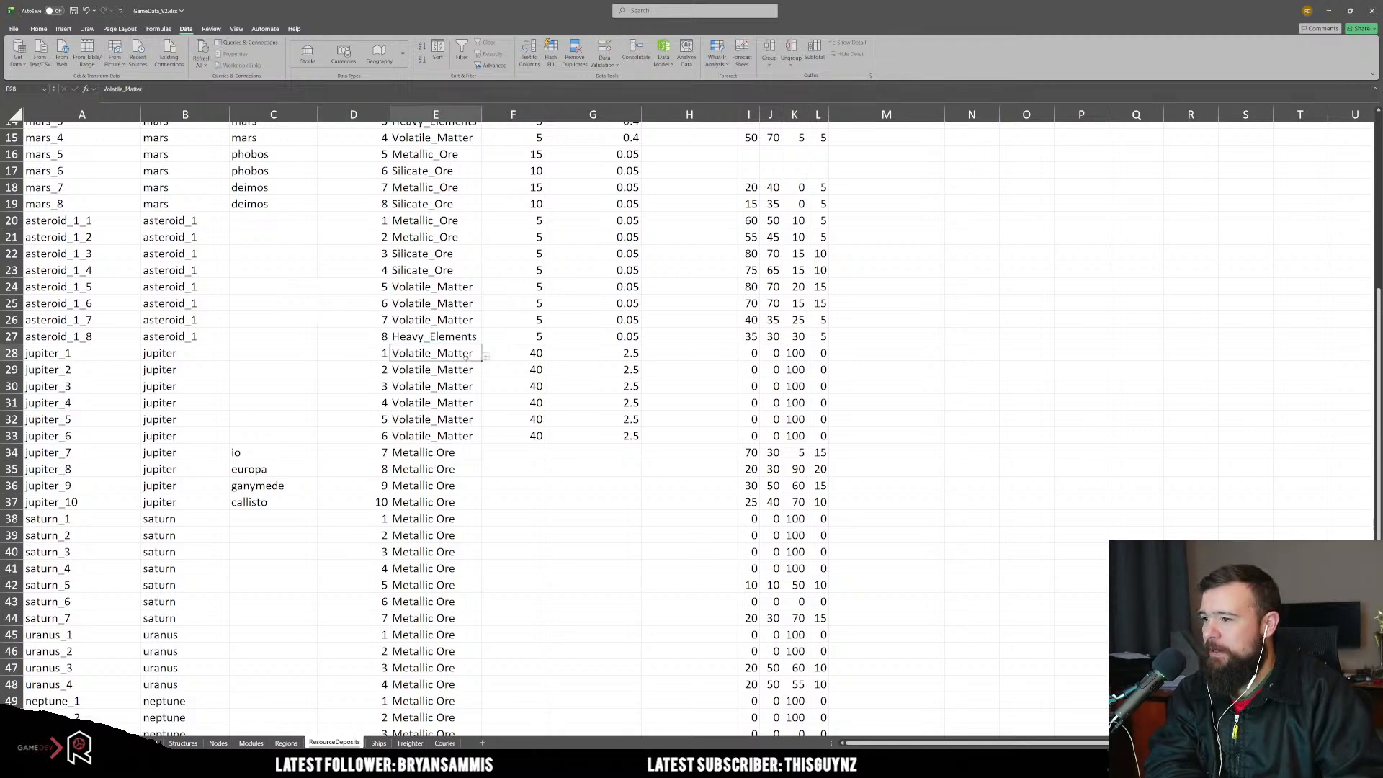
key("Up")
key("Up")
key("Up")
key("Up")
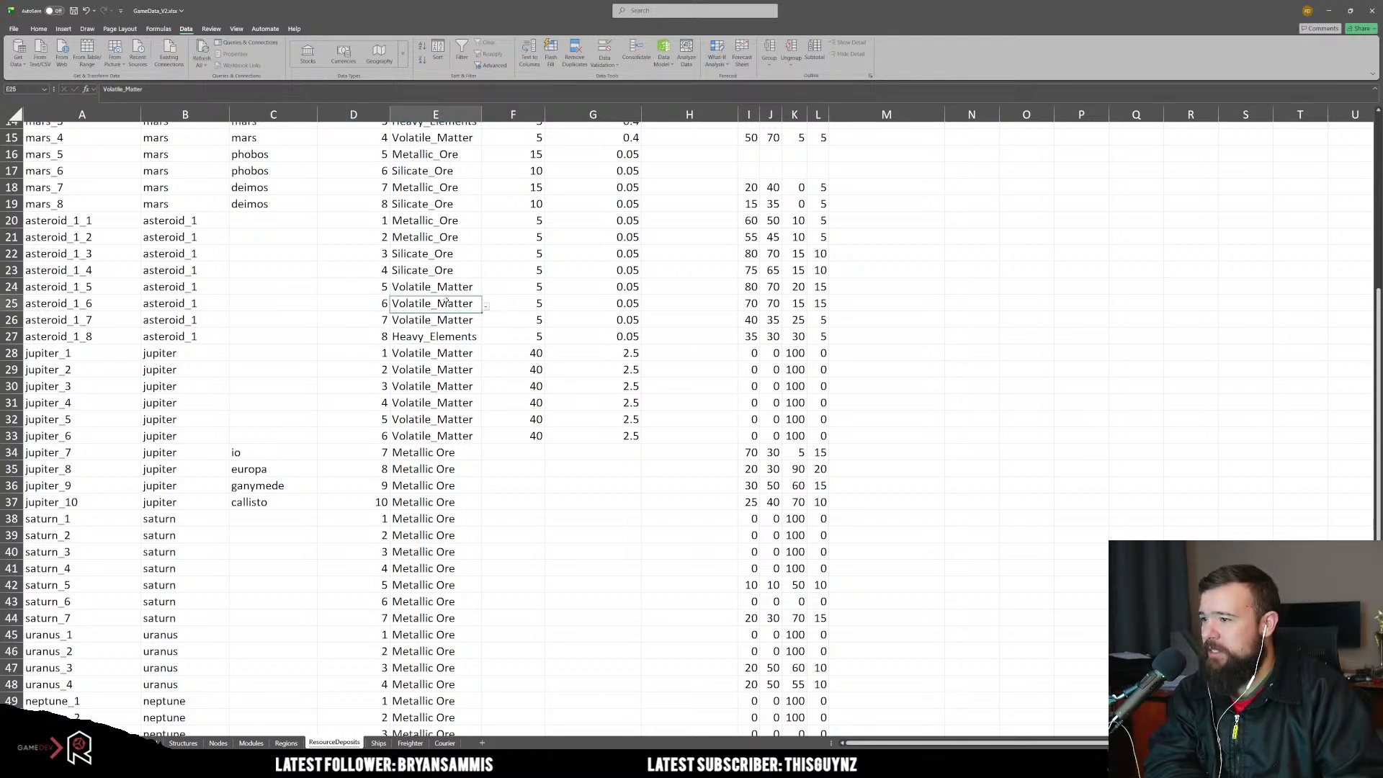
left_click(485, 291)
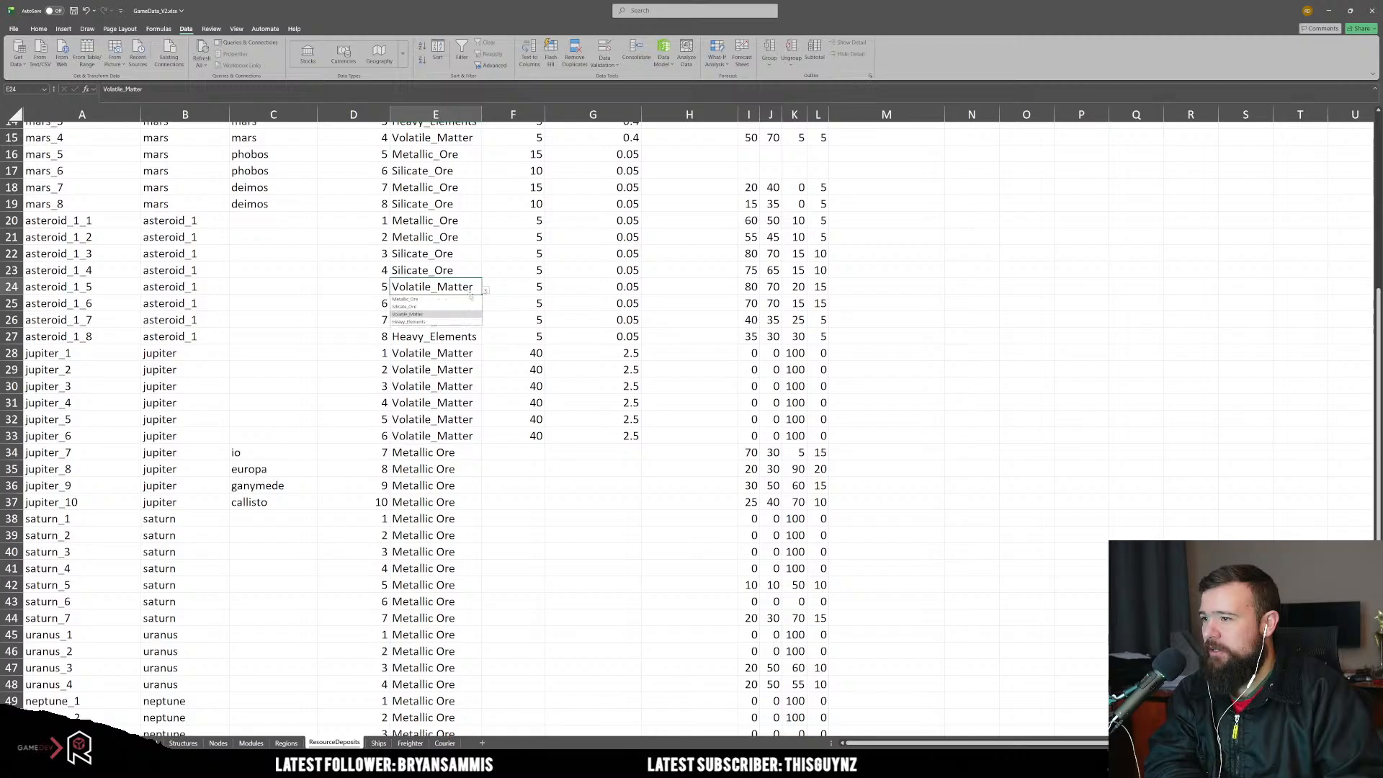
left_click(480, 303)
Step: Change the DepositResource of asteroid_1_6 in row 25 to Metallic_Ore
left_click(479, 302)
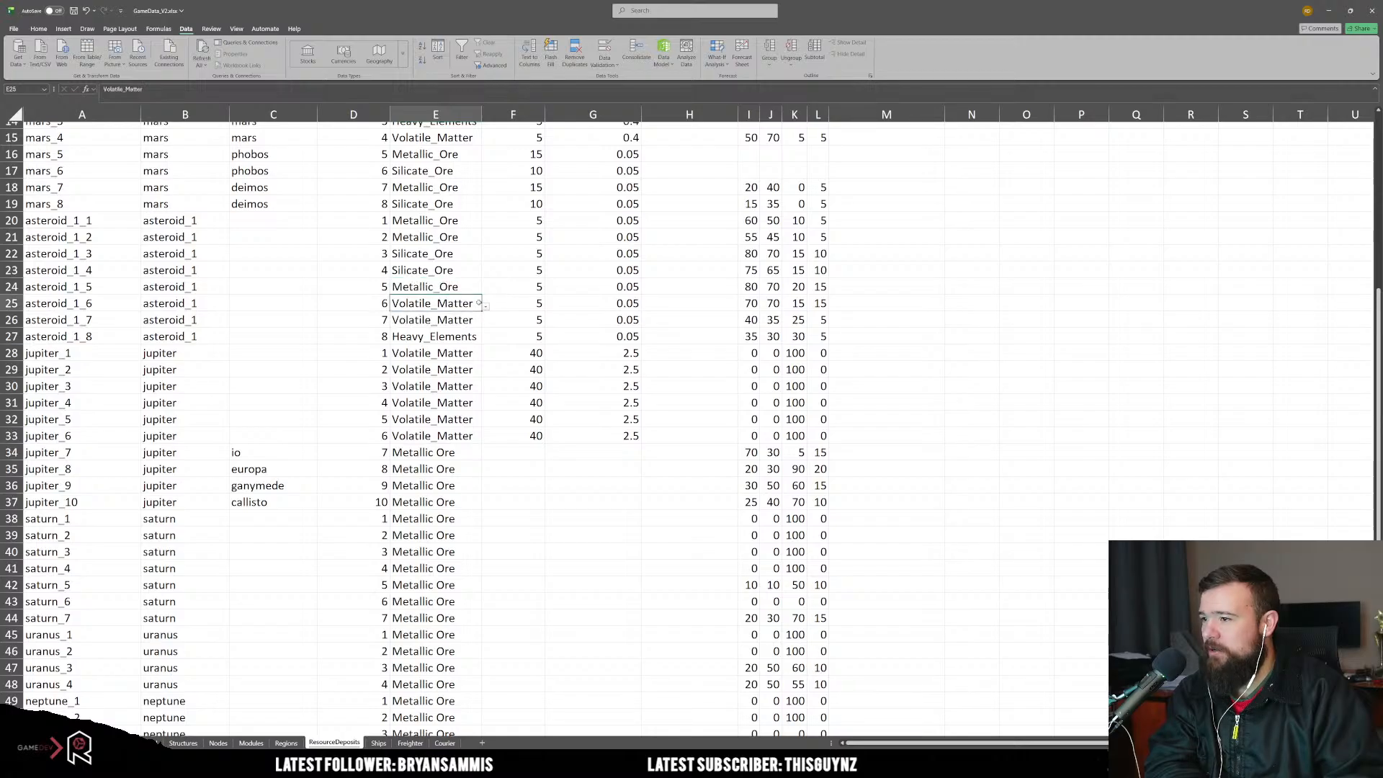
left_click(486, 307)
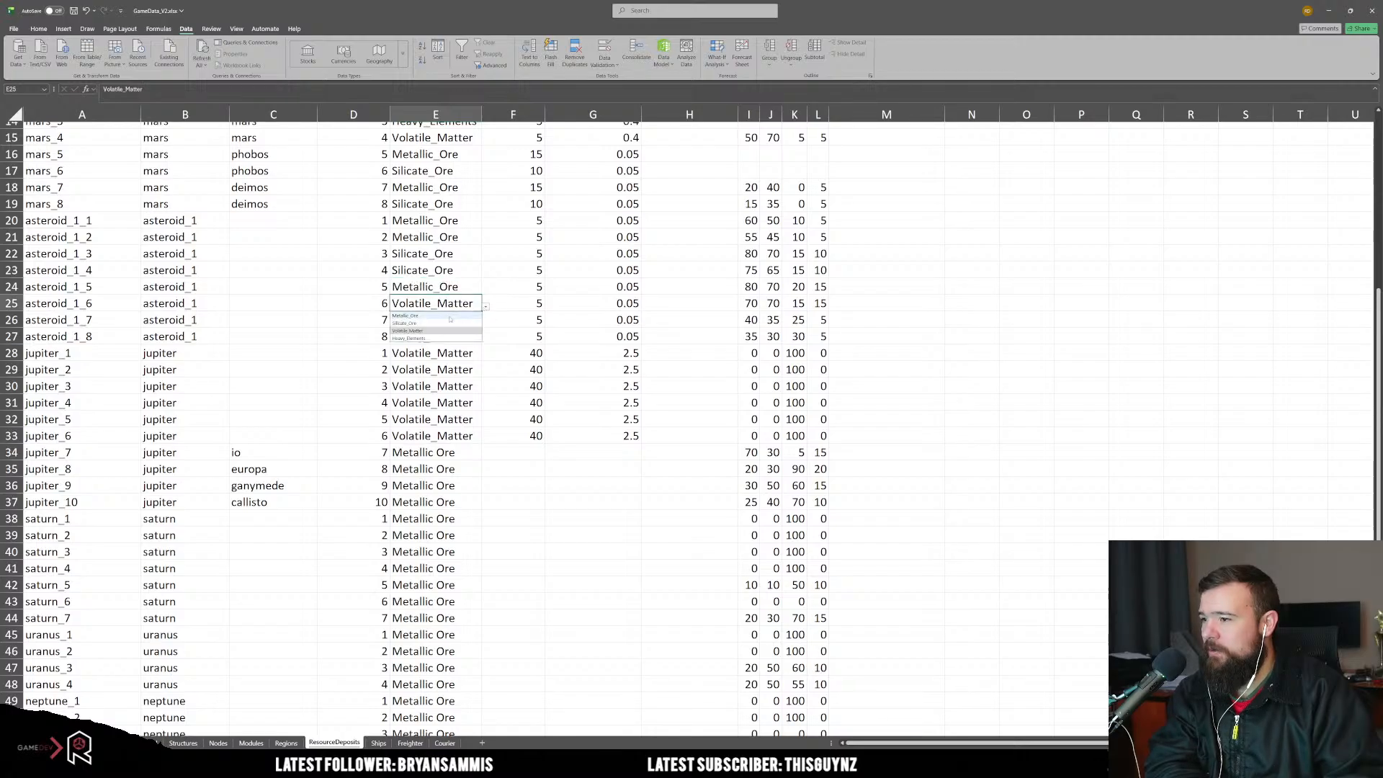
left_click(439, 315)
Step: Insert one blank row above each of the four Jupiter moon rows: io, europa, ganymede and callisto
left_click(532, 434)
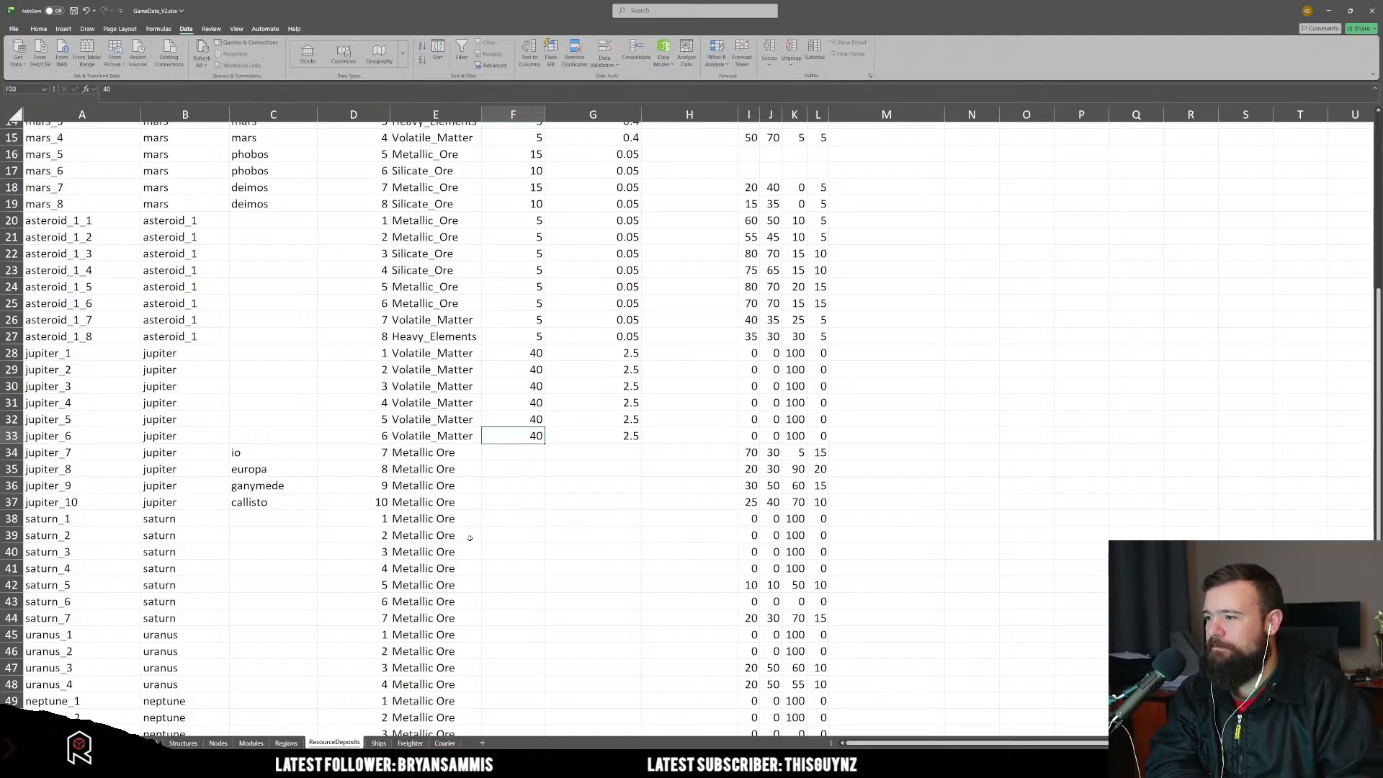
key("Down")
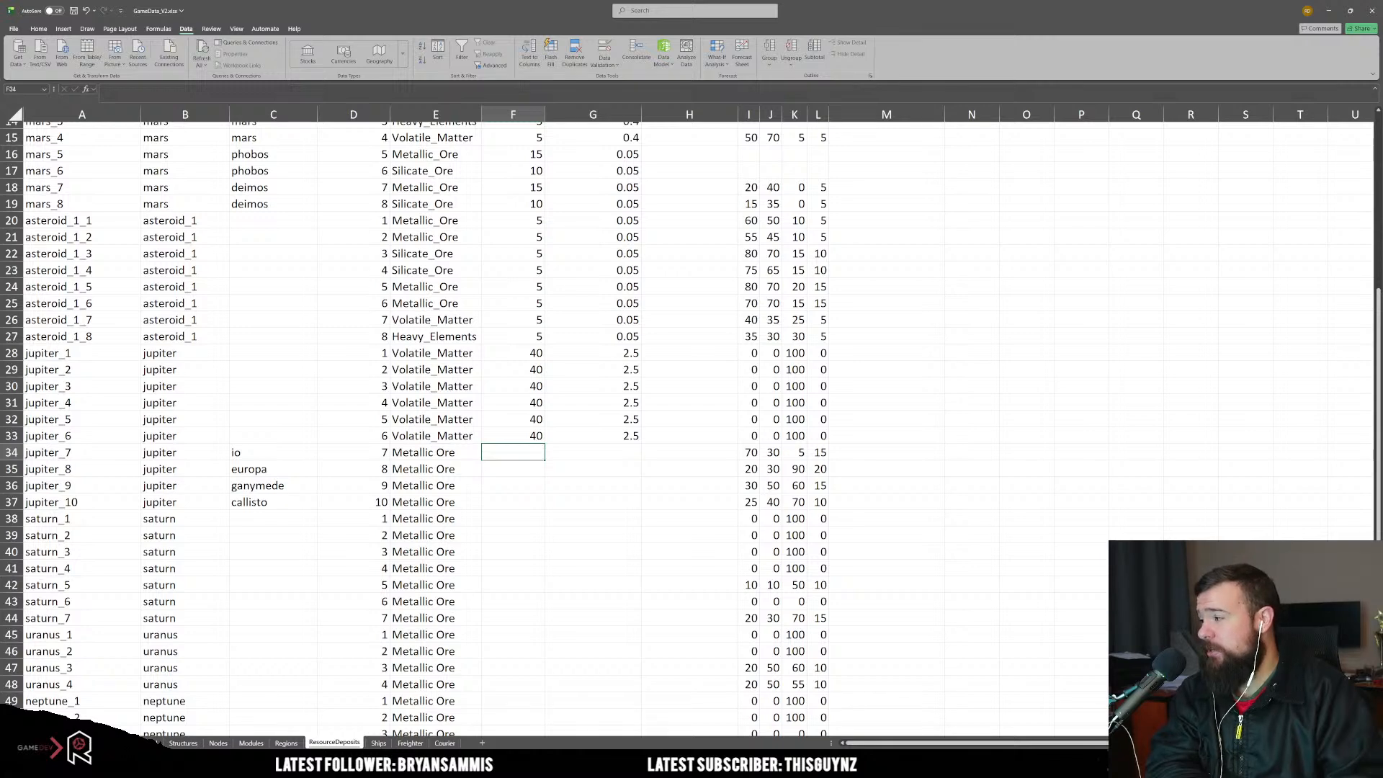
left_click(11, 453)
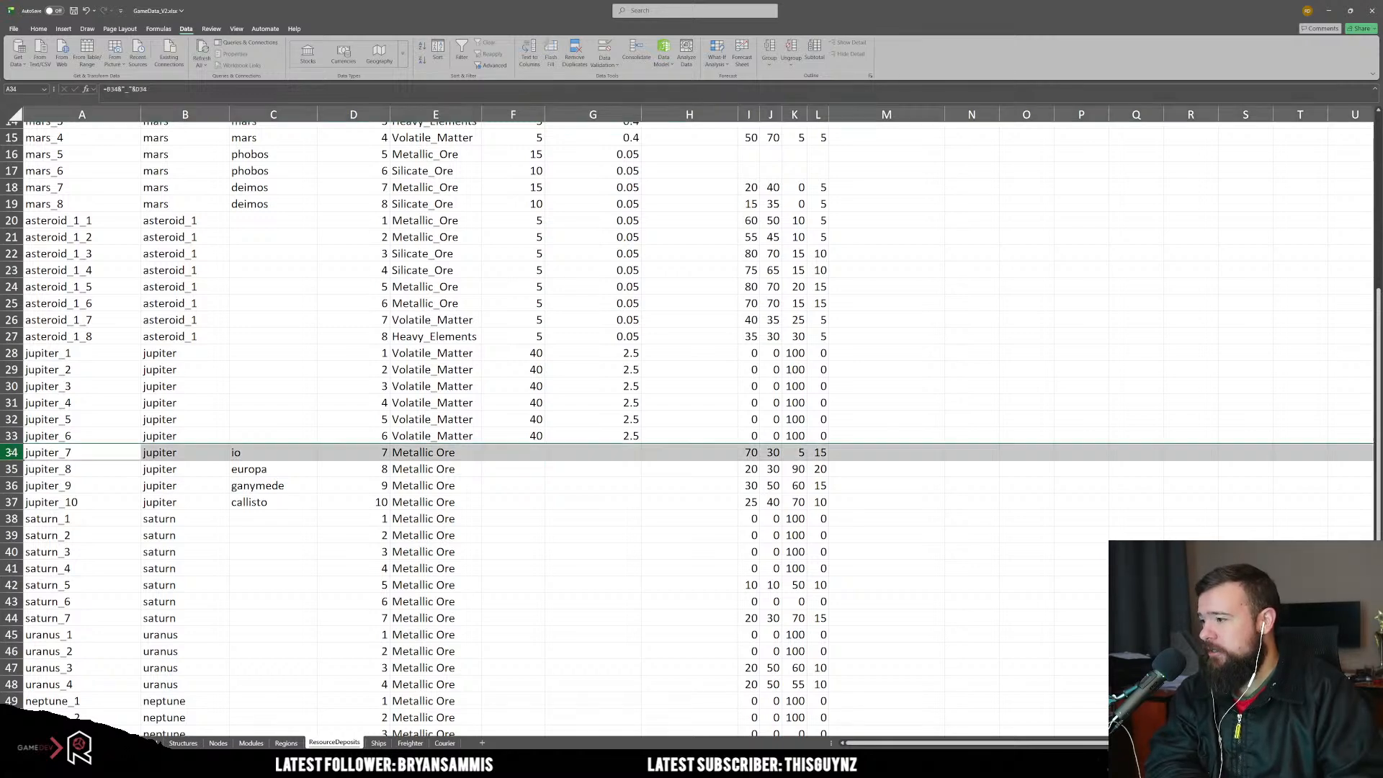
right_click(13, 453)
left_click(36, 542)
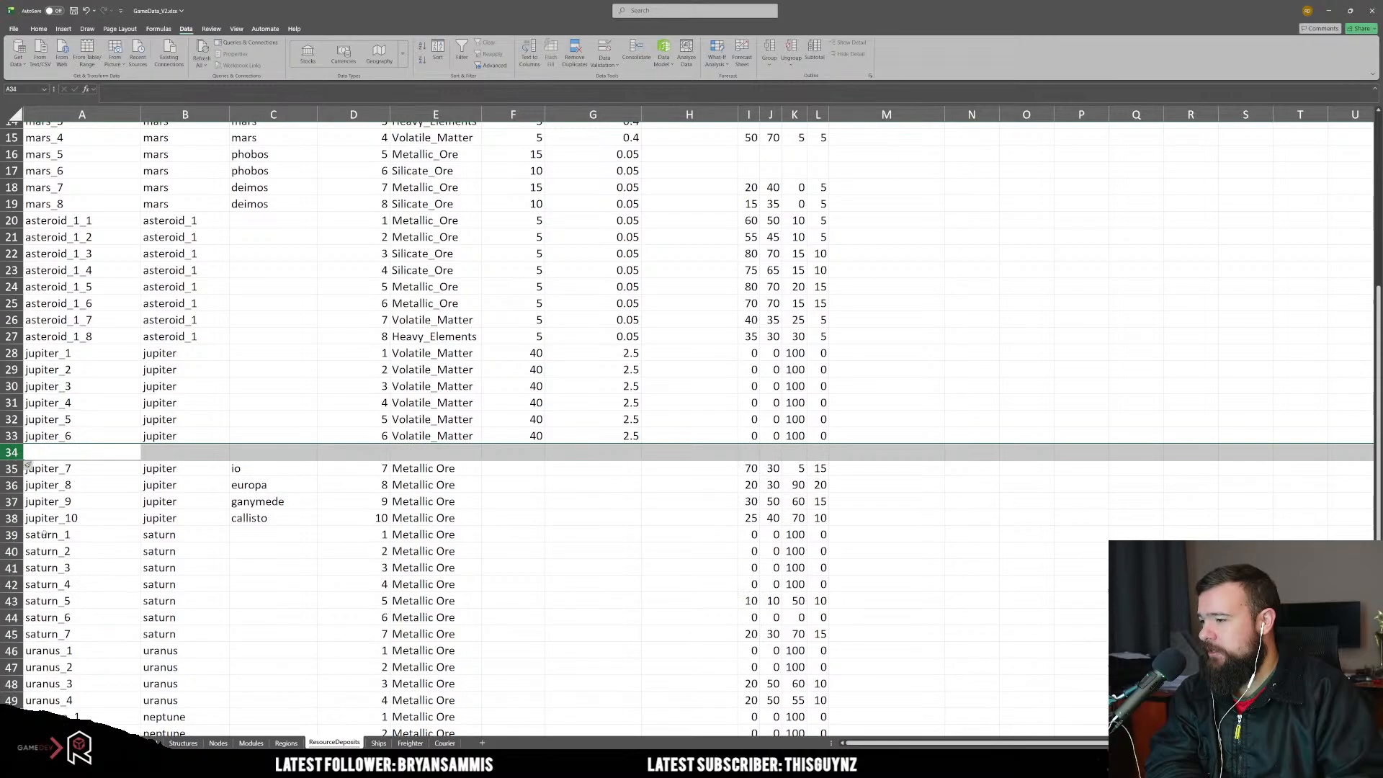
right_click(13, 486)
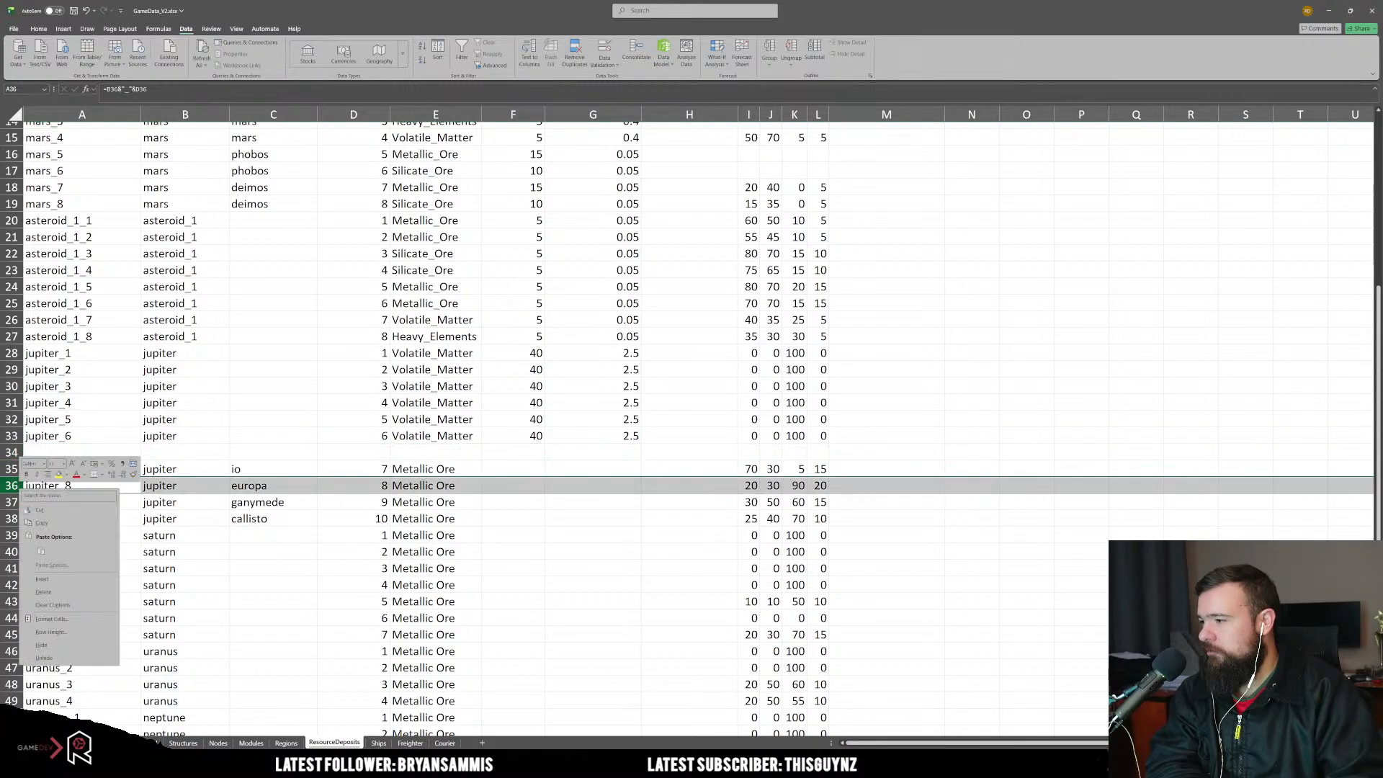
left_click(36, 577)
left_click(11, 519)
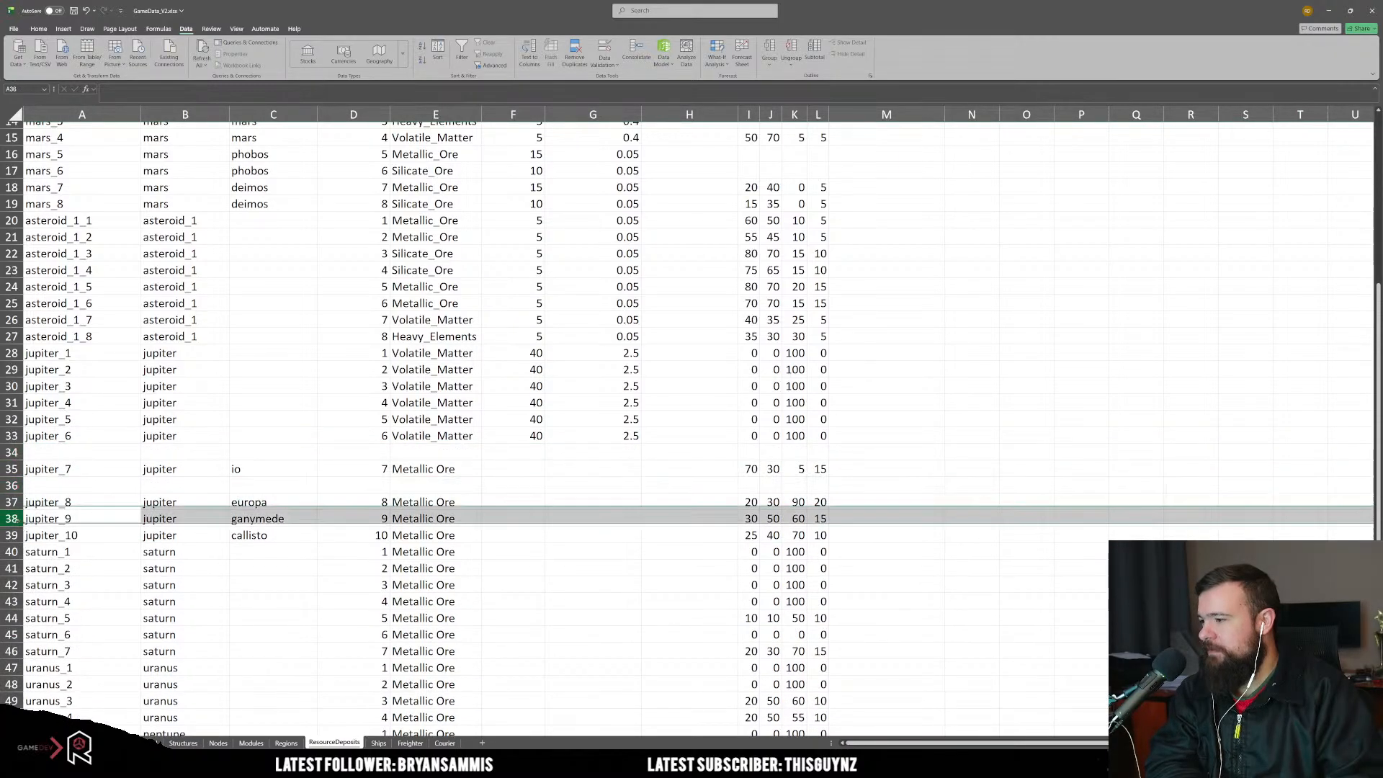
right_click(13, 519)
left_click(42, 612)
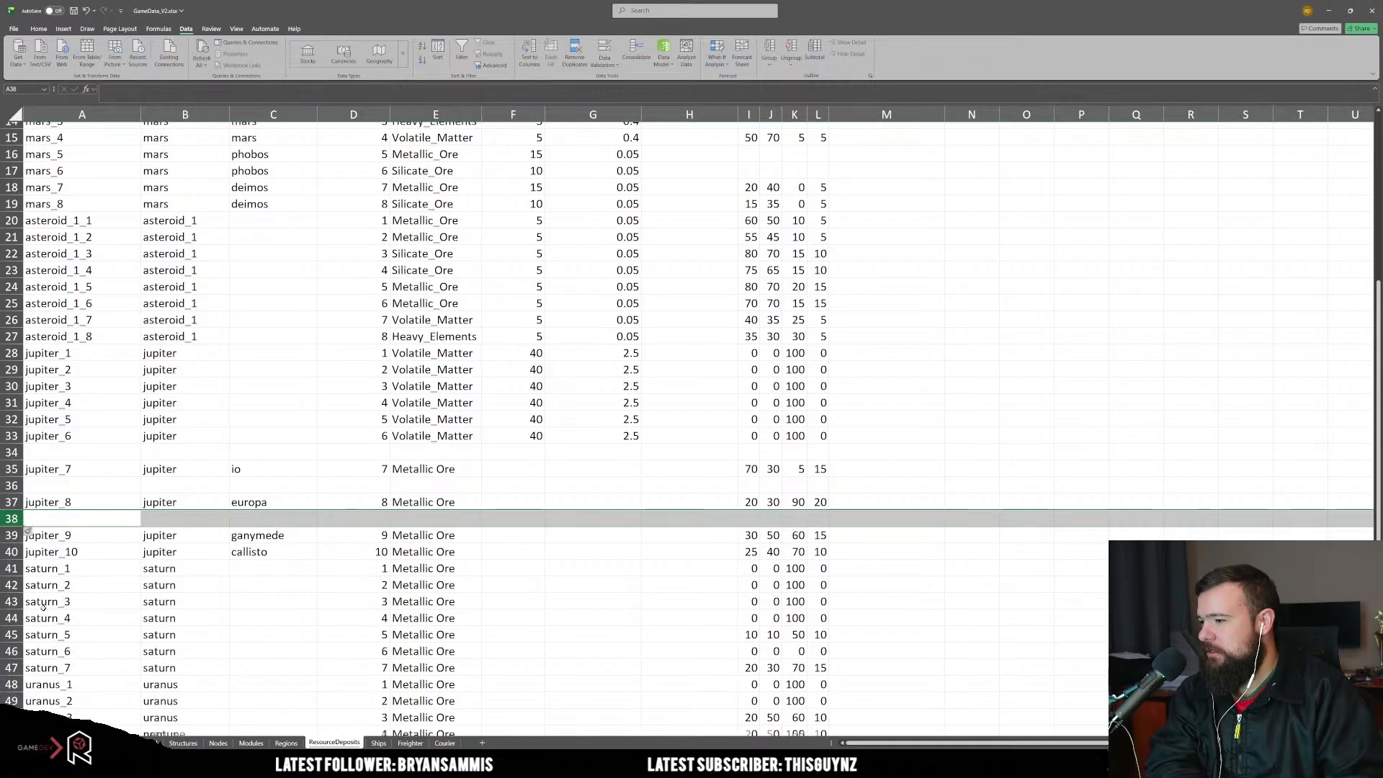
right_click(13, 552)
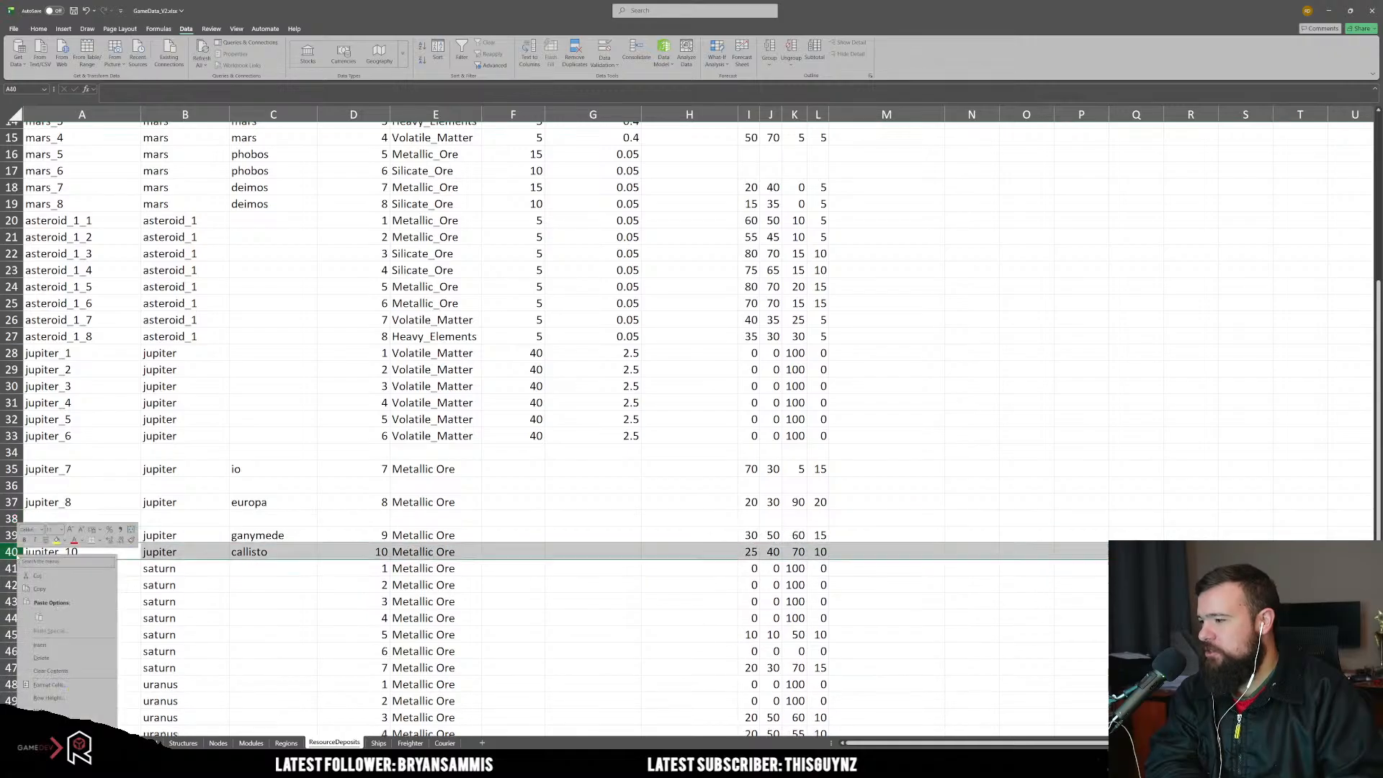
left_click(40, 645)
Step: Extend the Jupiter deposit numbering in column D down through row 41, so it runs up to 14
left_click(353, 651)
left_click_drag(381, 387, 384, 574)
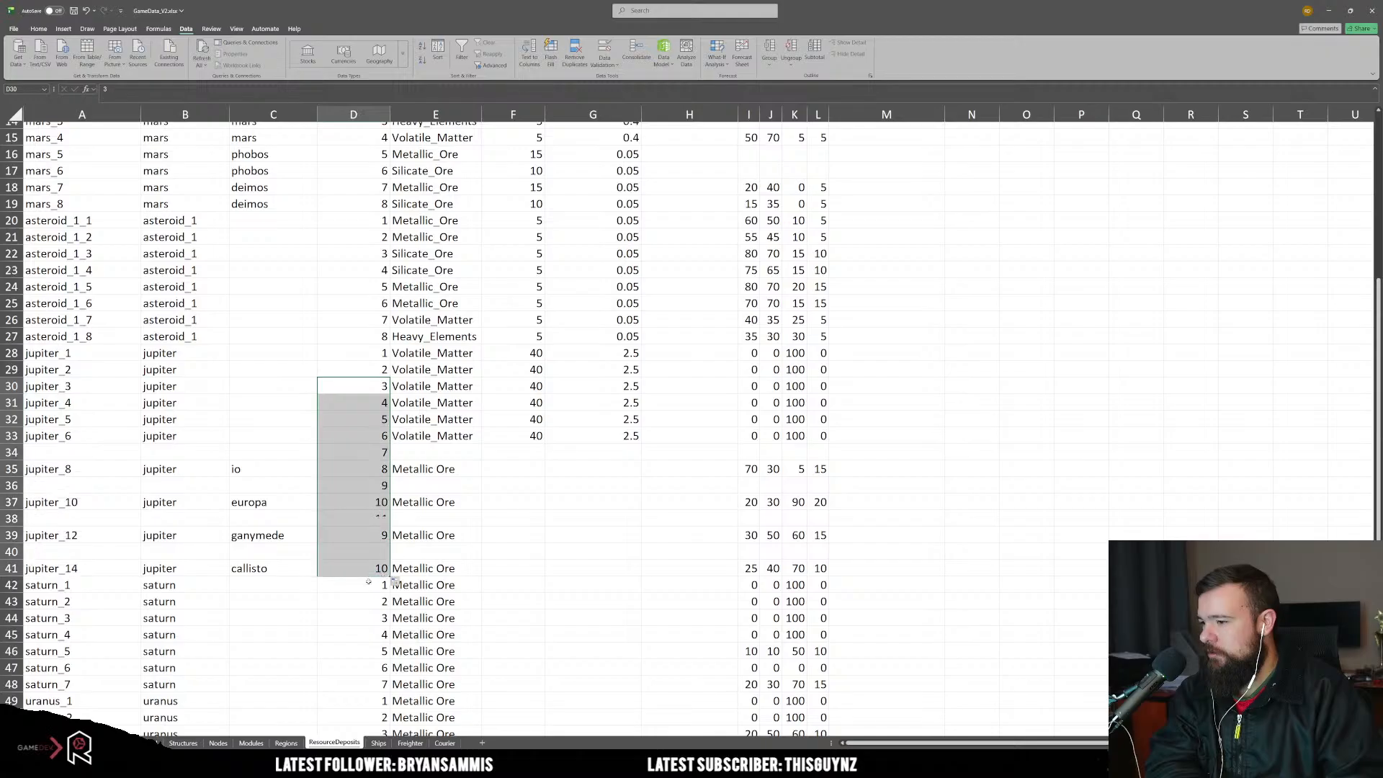
left_click(353, 601)
Step: Fill the body name jupiter in column B and the ID formula in column A down through row 41
left_click(177, 416)
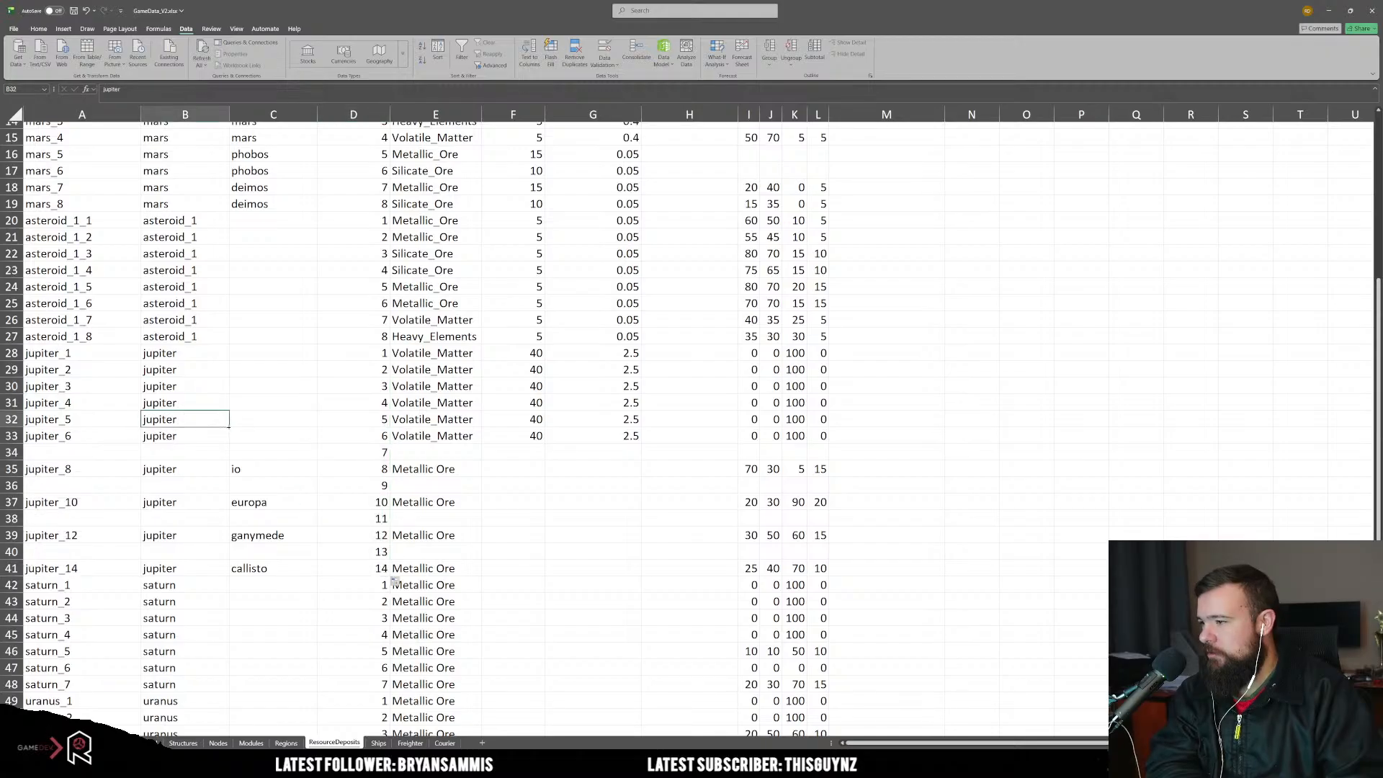
left_click_drag(228, 427, 219, 570)
left_click(232, 600)
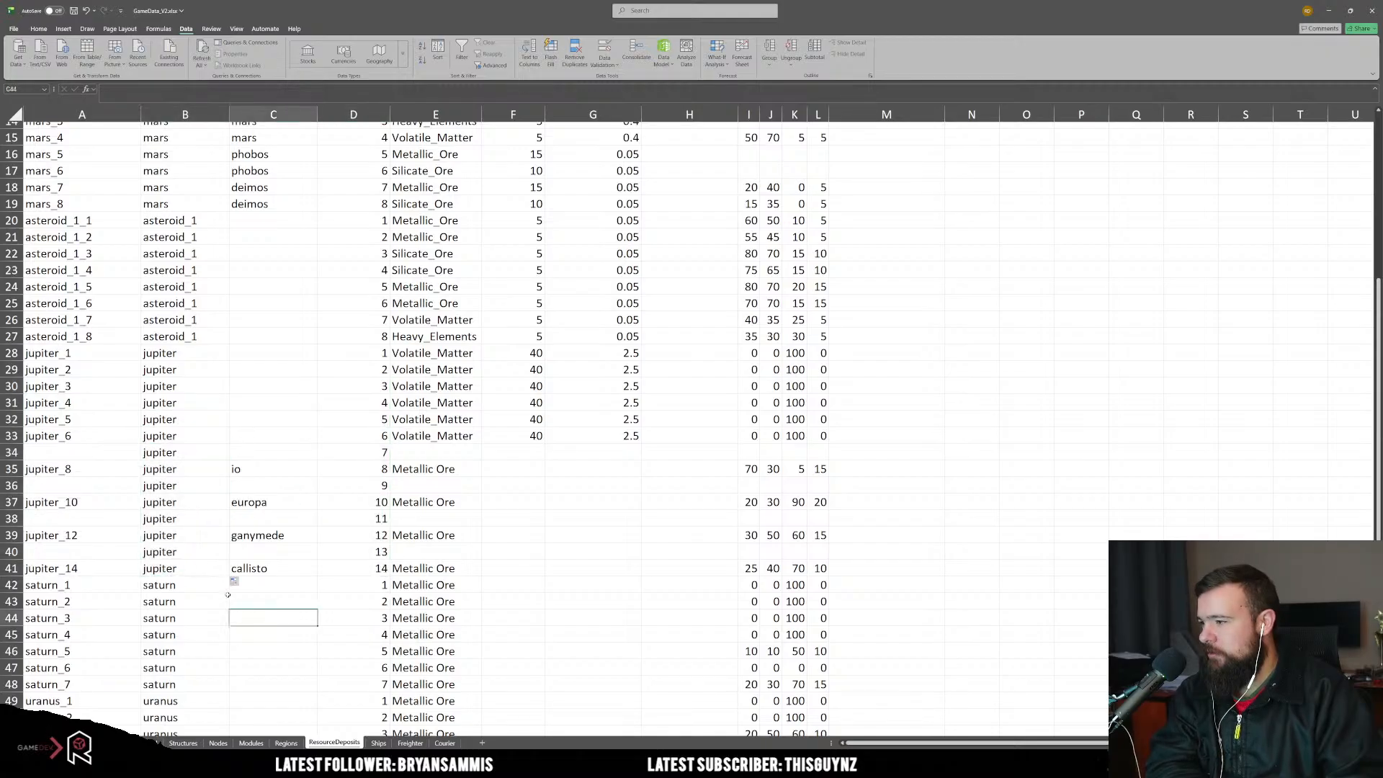
left_click(137, 441)
left_click_drag(139, 441, 144, 581)
Step: Copy the moon names io and europa into the empty column C cells directly above them, in rows 34 and 36
left_click(263, 468)
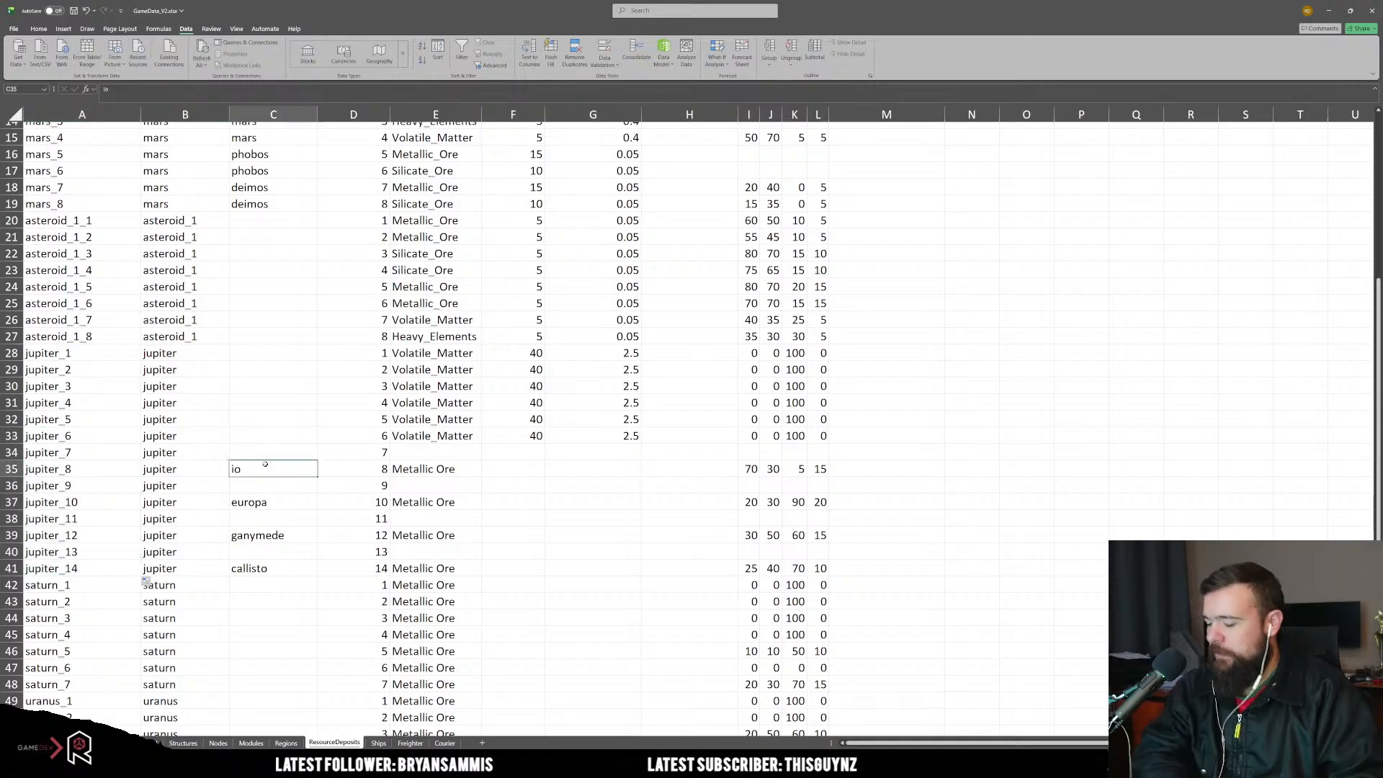
key("ctrl+c")
key("Up")
key("ctrl+v")
key("Down")
key("Down")
key("Down")
key("ctrl+c")
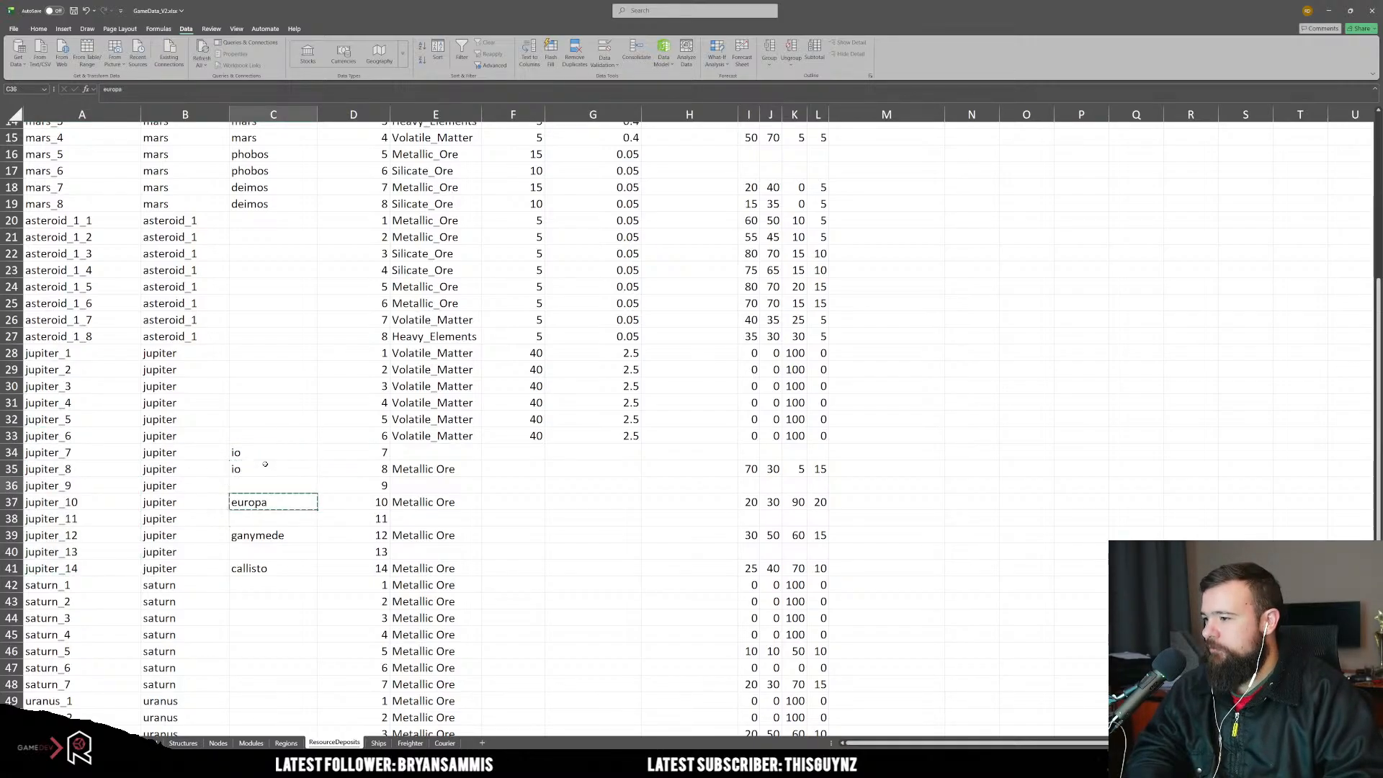
key("Up")
key("ctrl+v")
Step: Copy the moon names ganymede and callisto into the empty column C cells directly above them, in rows 38 and 40
key("Down")
key("Down")
key("Down")
key("ctrl+c")
key("Up")
key("ctrl+v")
key("Down")
key("Down")
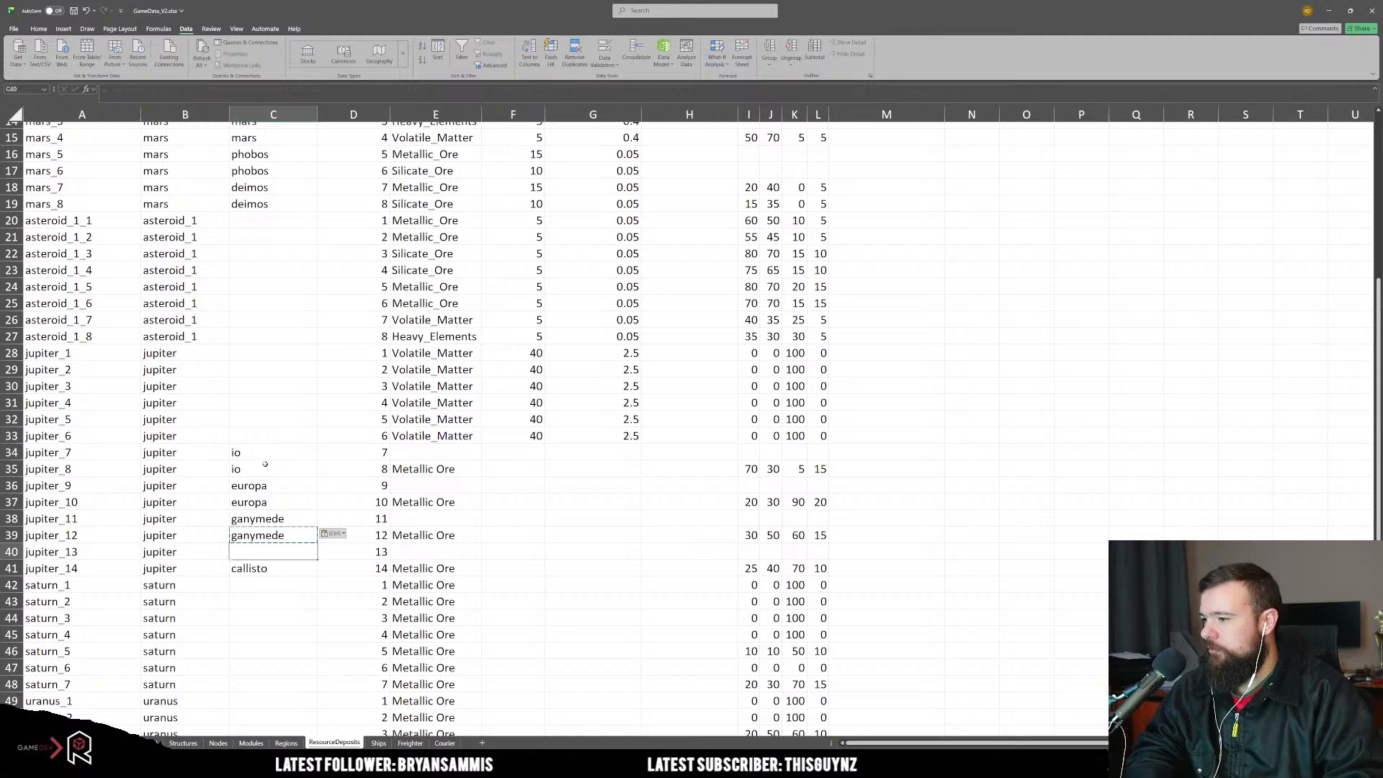
key("ctrl")
key("Escape")
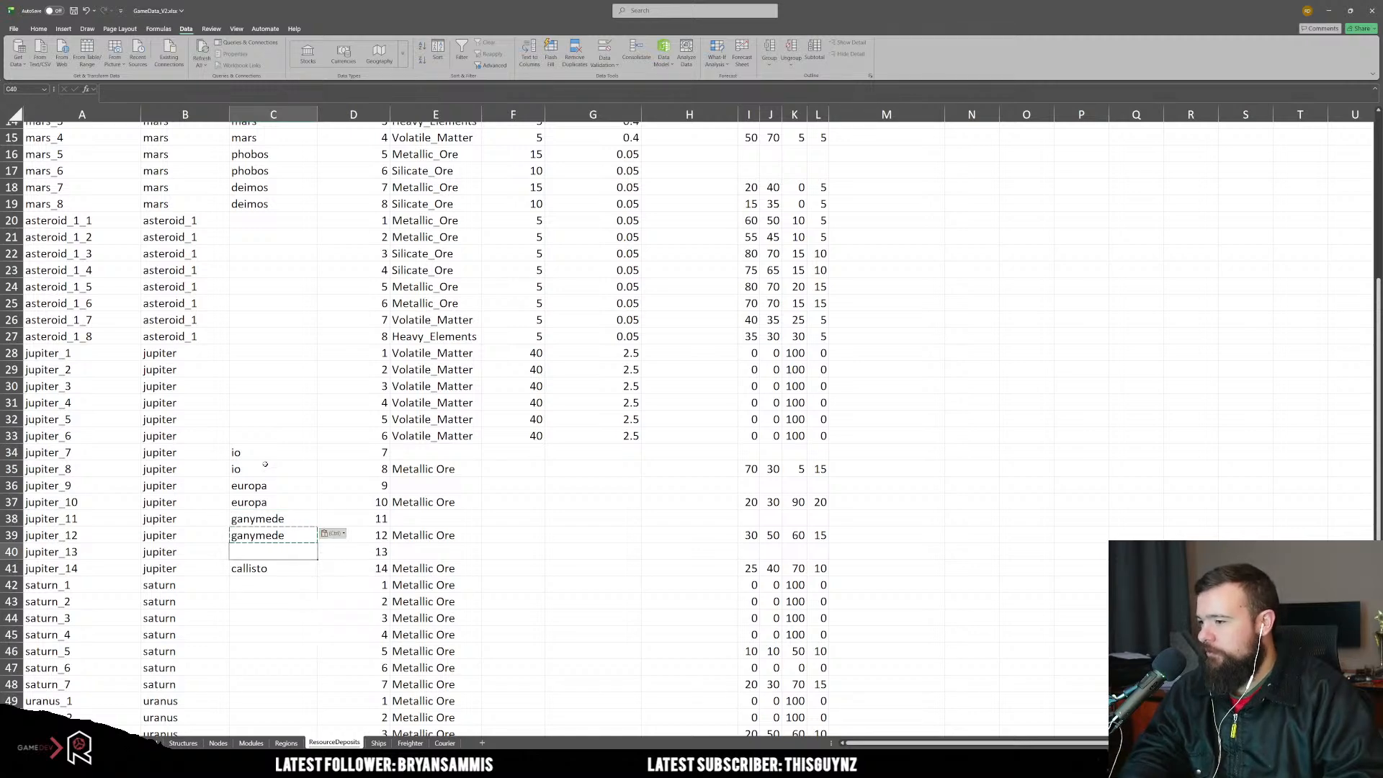
key("Down")
key("ctrl+c")
key("Up")
key("ctrl+v")
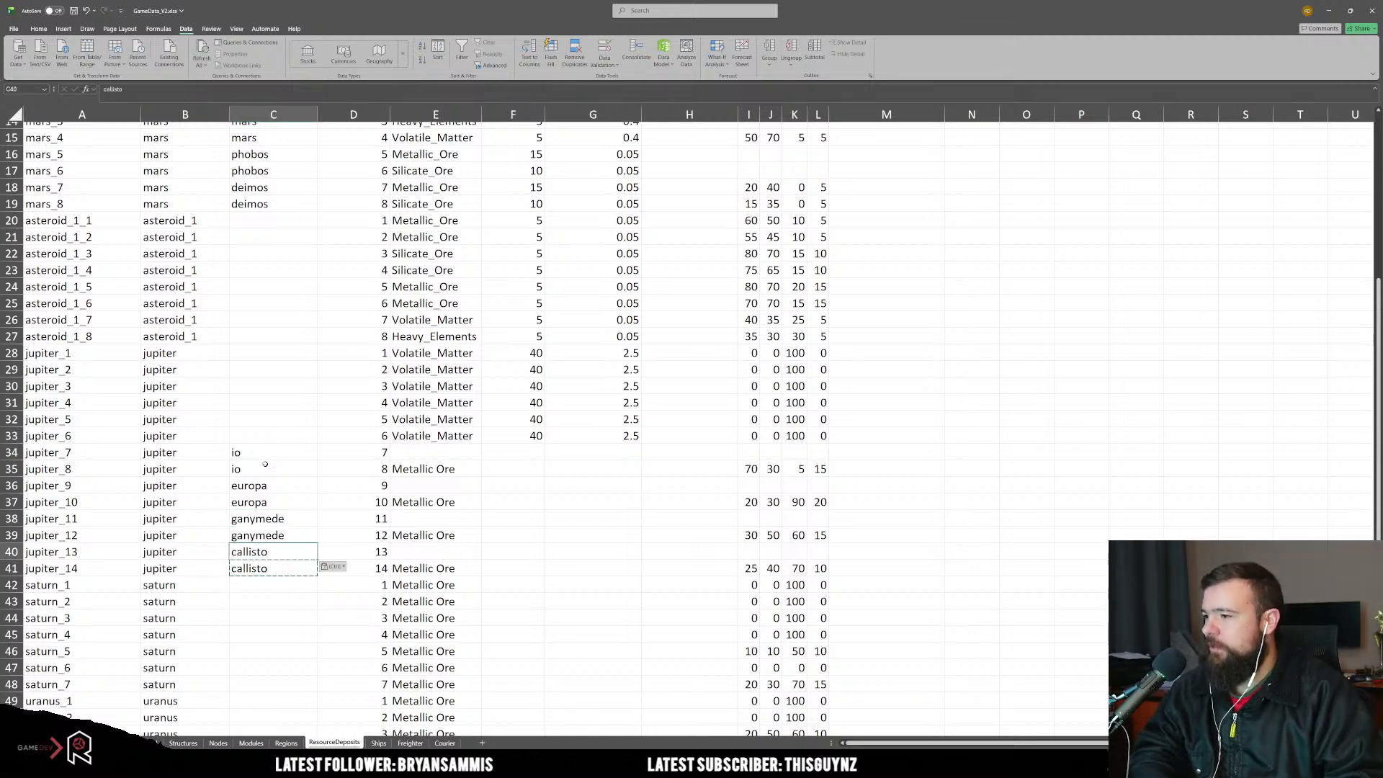
Step: Set the DepositResource of the io deposits to Silicate_Ore for jupiter_7 and Heavy_Elements for jupiter_8
left_click(448, 454)
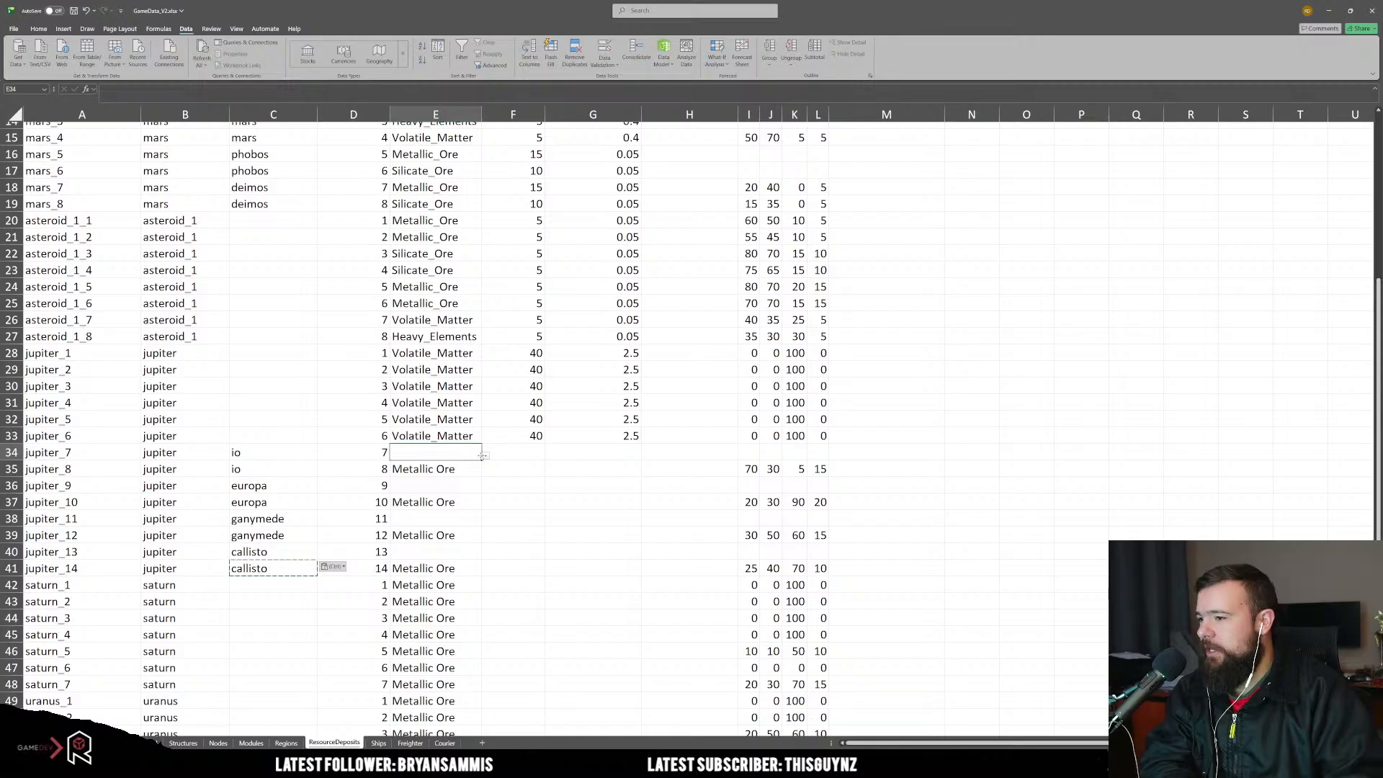
type("S")
key("Return")
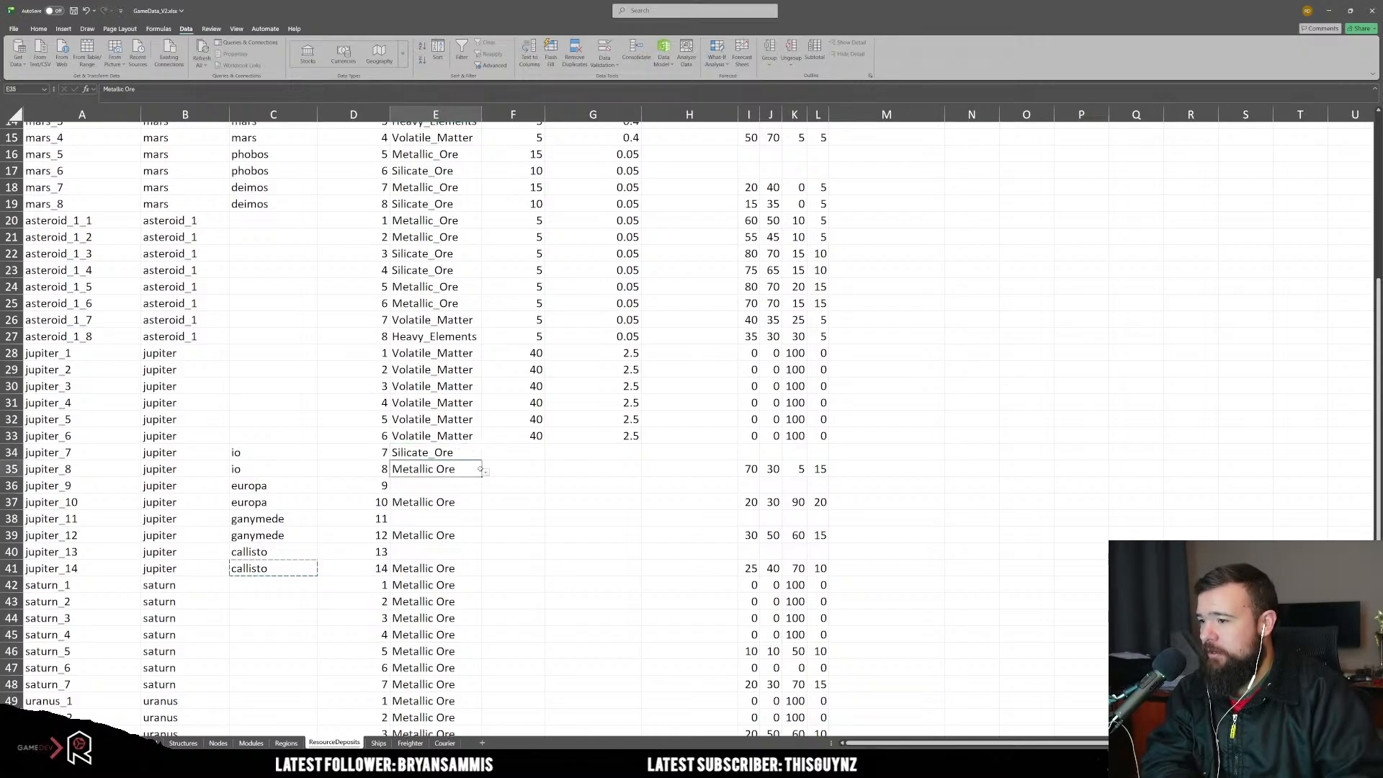
left_click(485, 472)
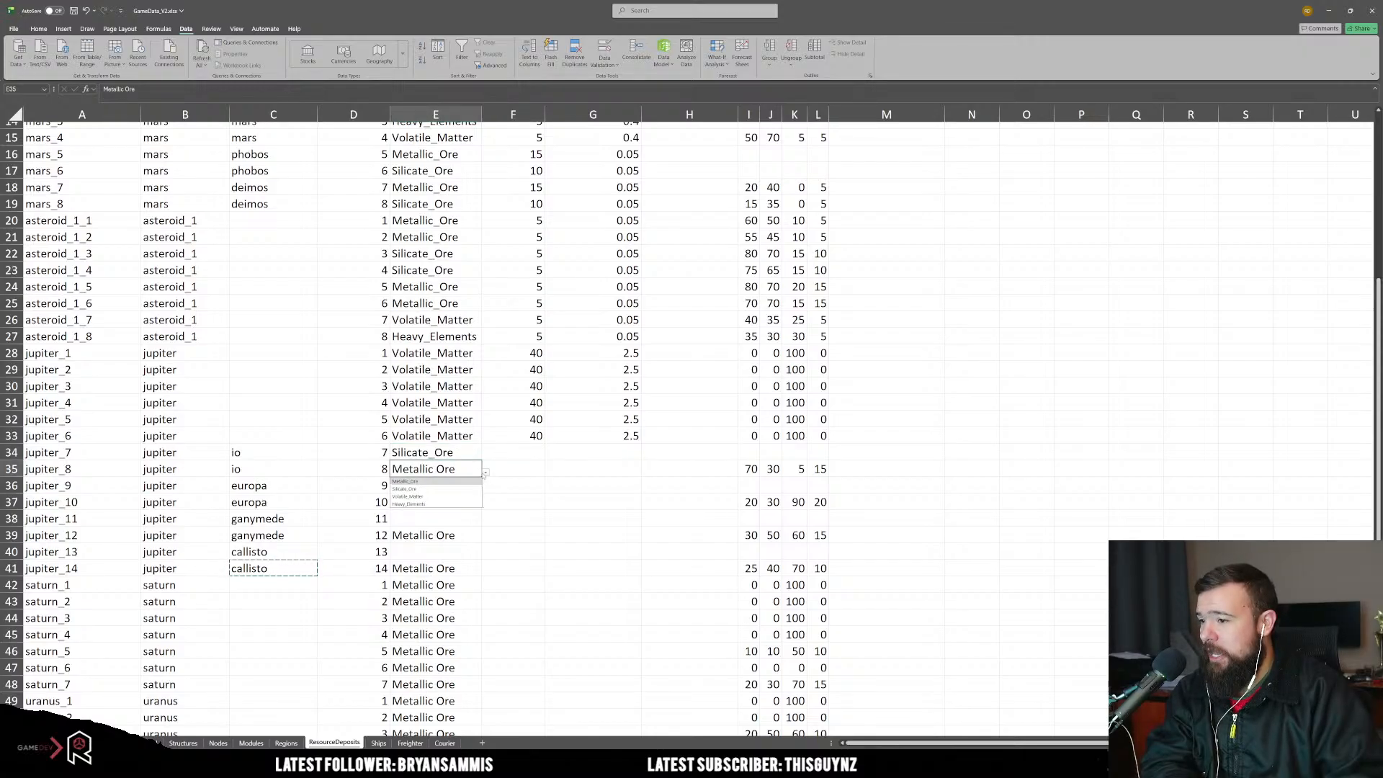
left_click(431, 503)
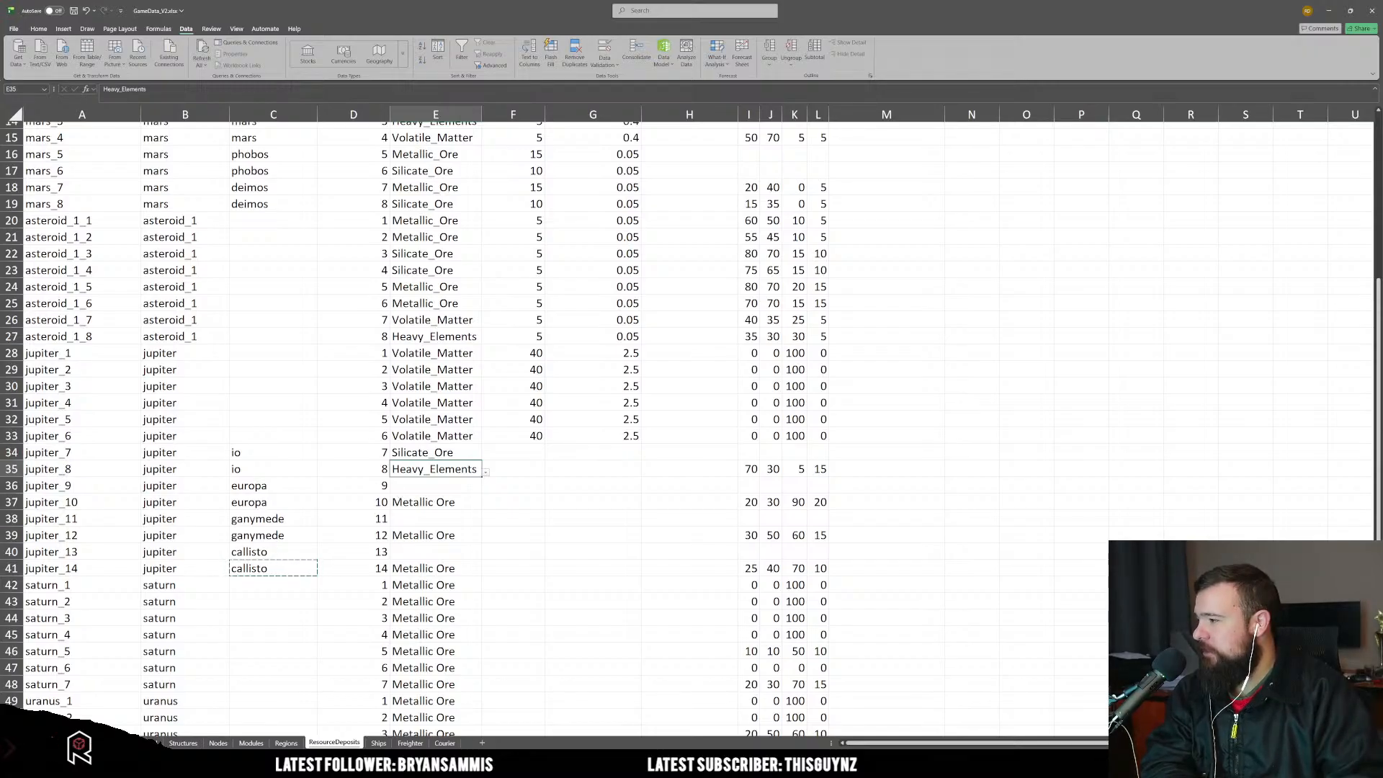
Step: Set the Rate of the io deposits to 40 for jupiter_7 and 15 for jupiter_8
left_click(513, 454)
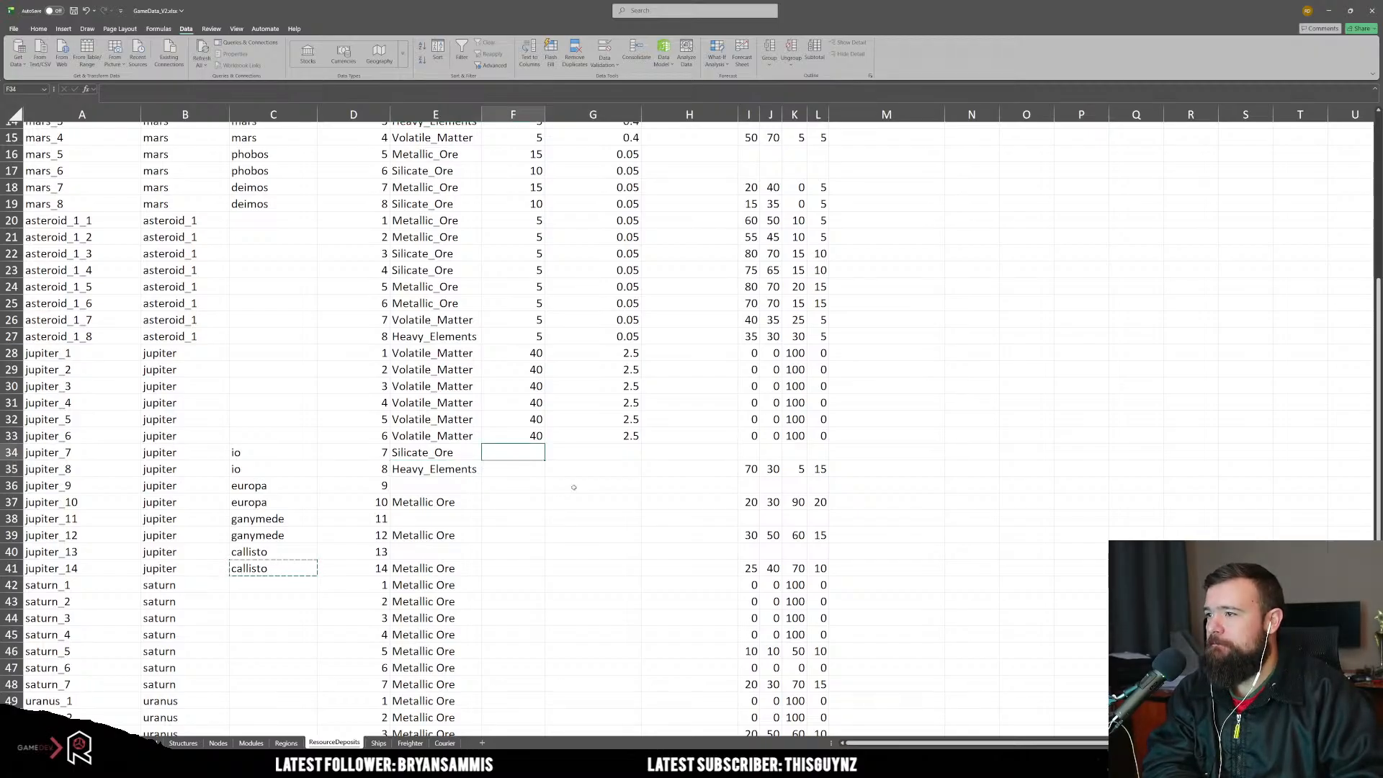
type("40")
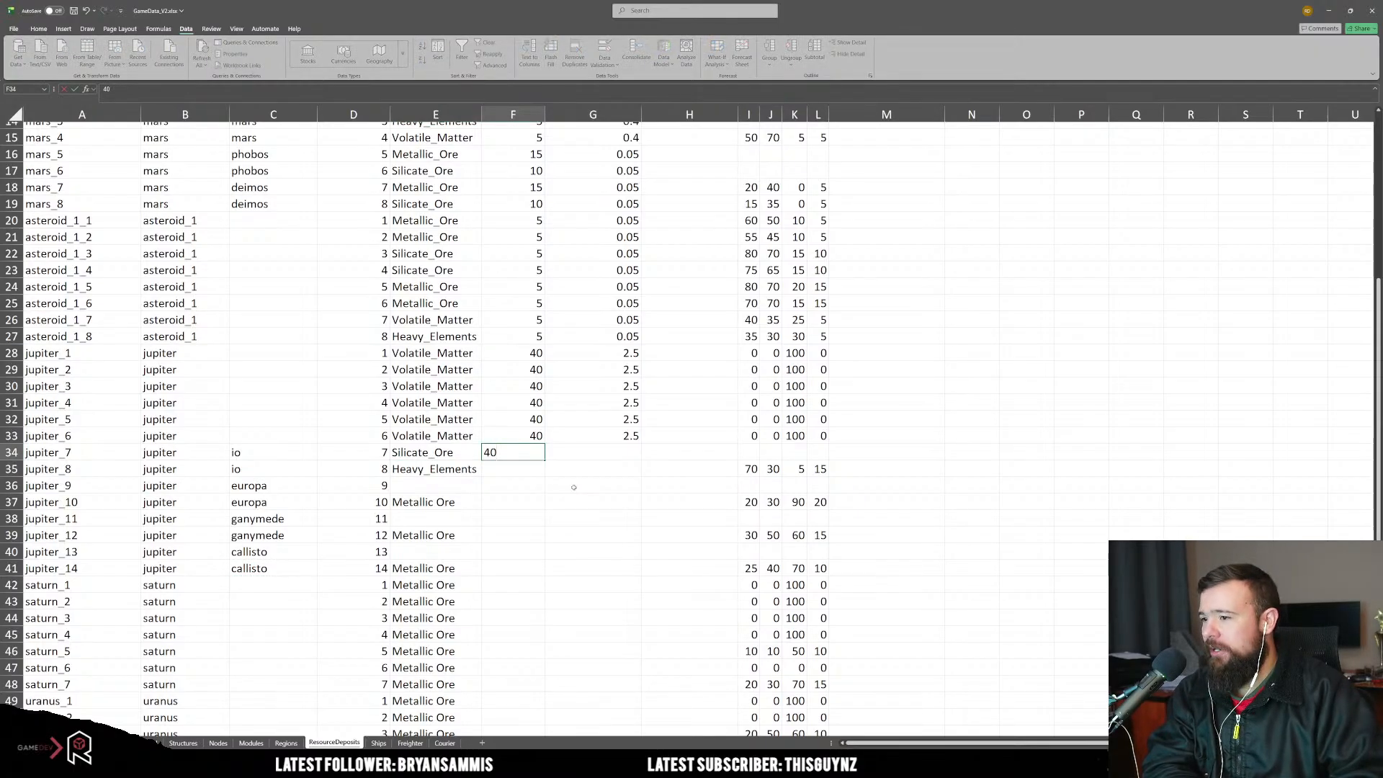
key("Return")
type("15")
key("Return")
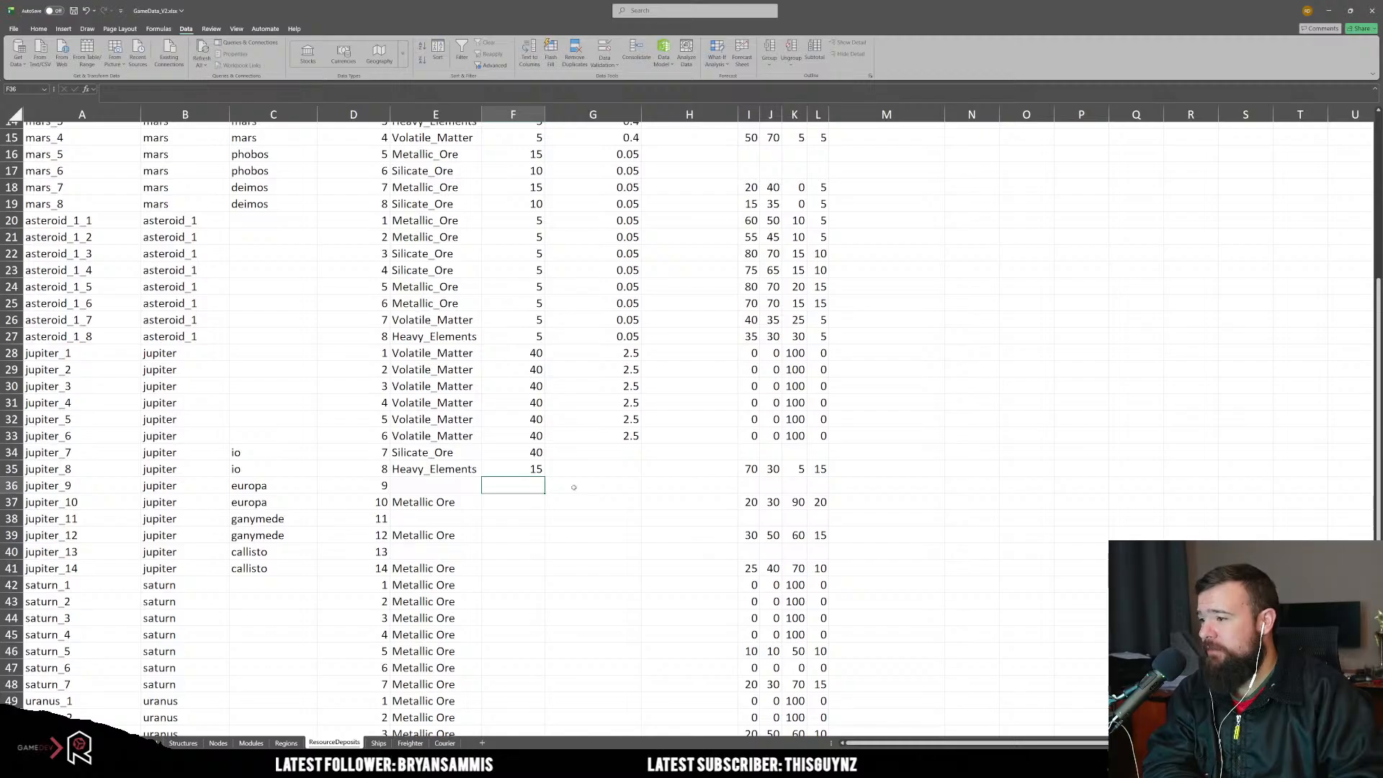
Step: Set the DepositResource of the europa deposits to Silicate_Ore for jupiter_9 and Volatile_Matter for jupiter_10
key("Left")
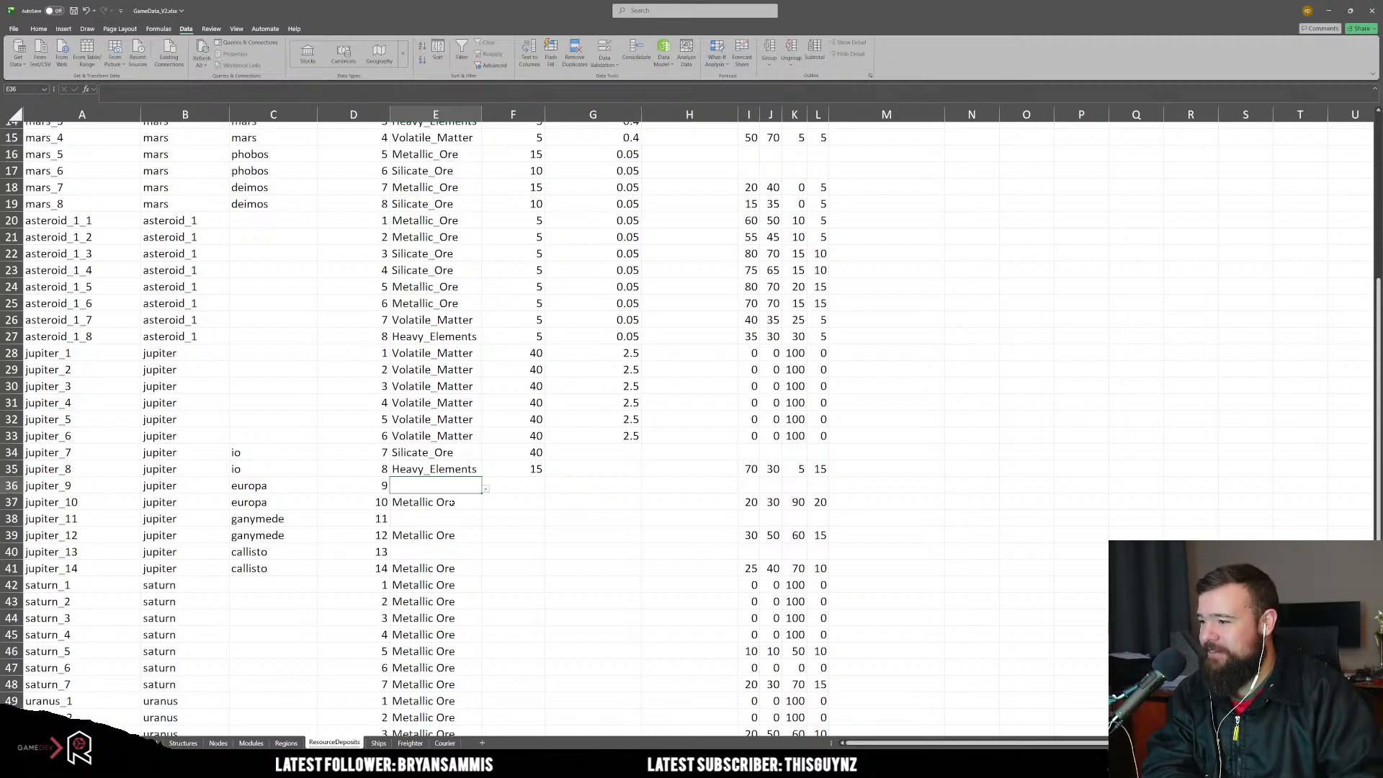
left_click(487, 490)
left_click(477, 489)
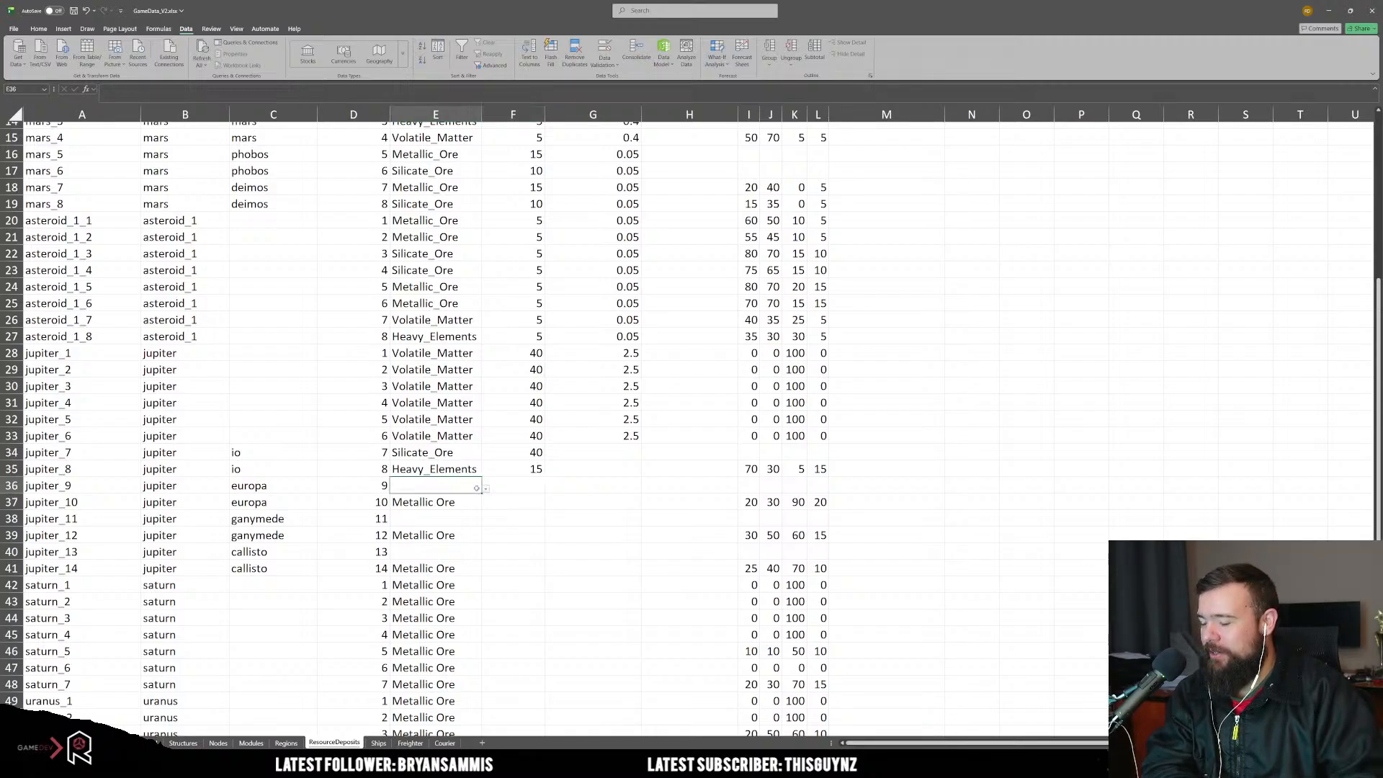
type("Silicate_Ore")
key("Return")
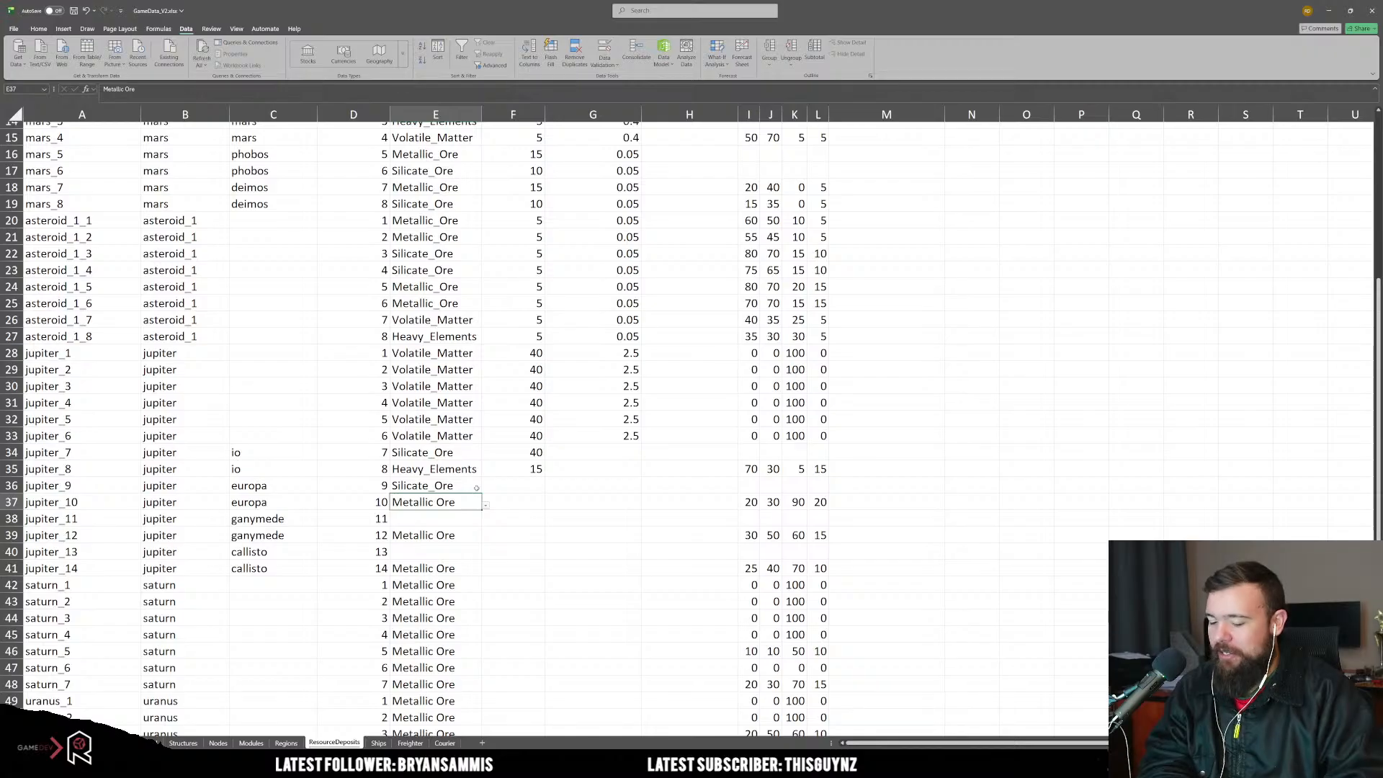
type("Volatile_Matter")
key("Return")
Step: Set the Rate of the europa deposits to 5 for jupiter_9 and 15 for jupiter_10
key("Right")
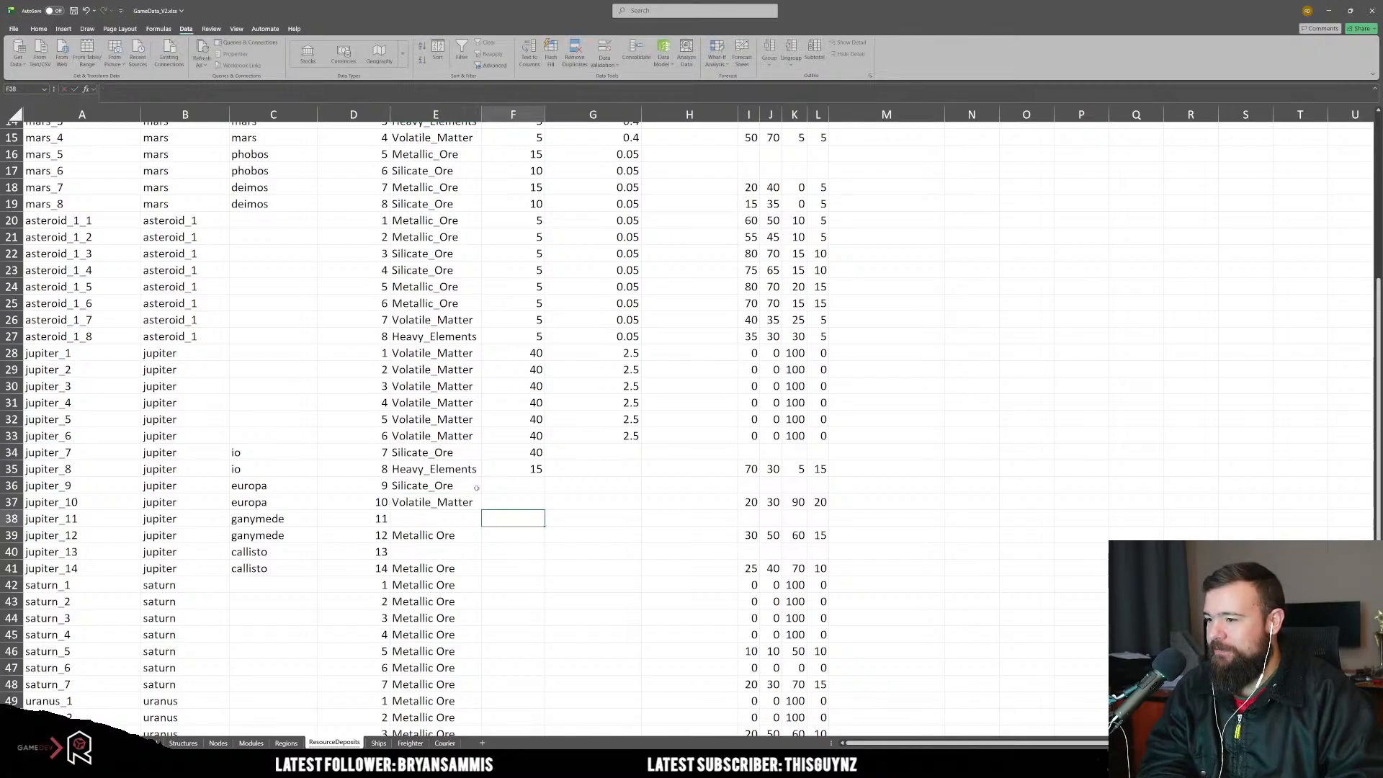
key("Up")
key("Up")
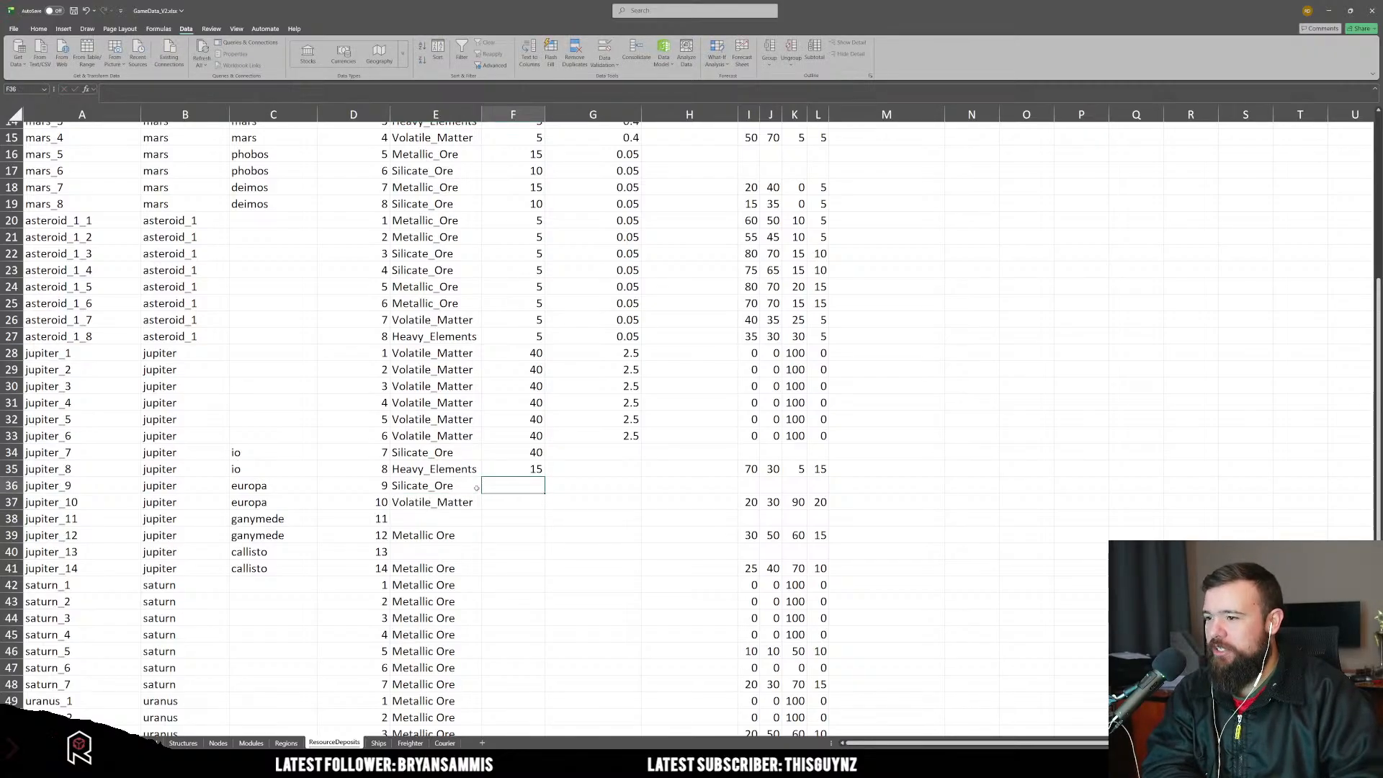
type("5")
key("Return")
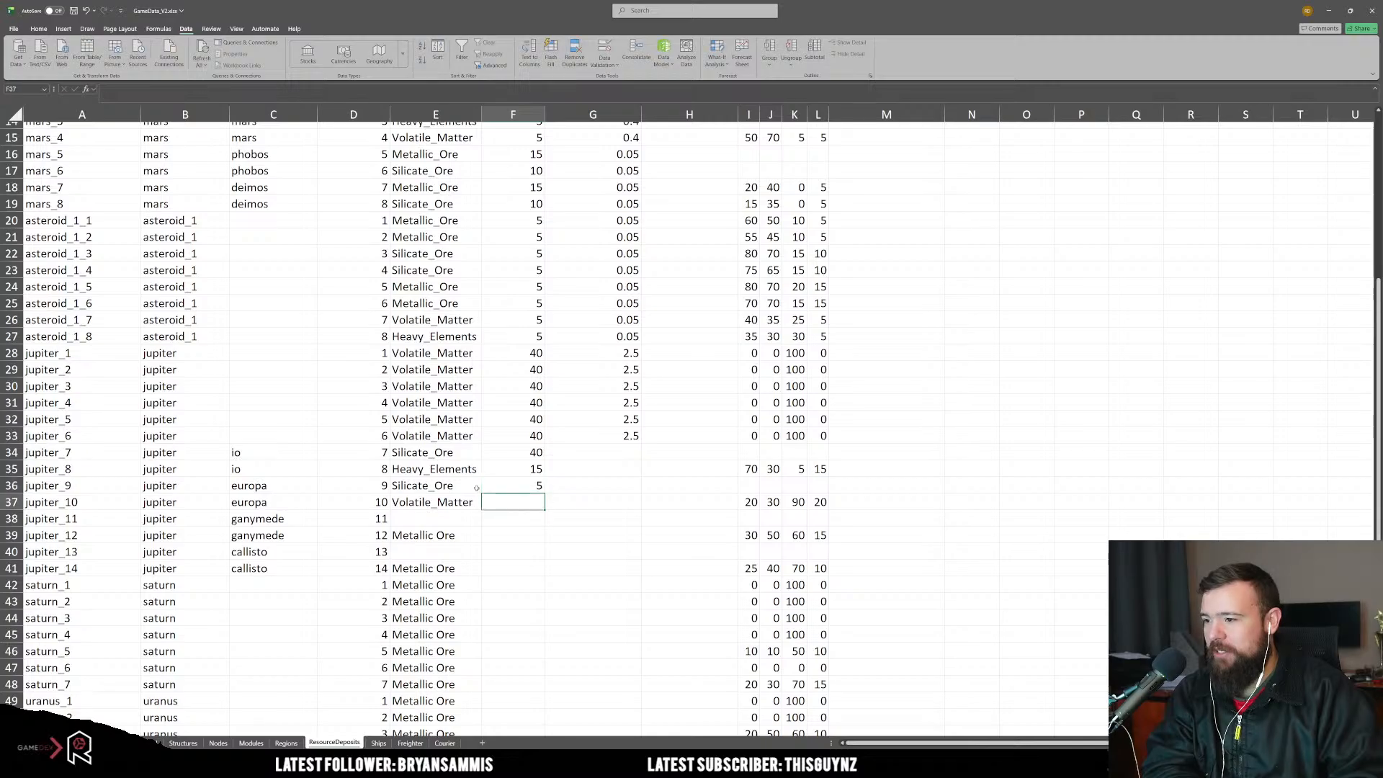
type("15")
key("Return")
Step: Set the ganymede deposit jupiter_11 to the Metallic_Ore resource with a Rate of 5
key("Left")
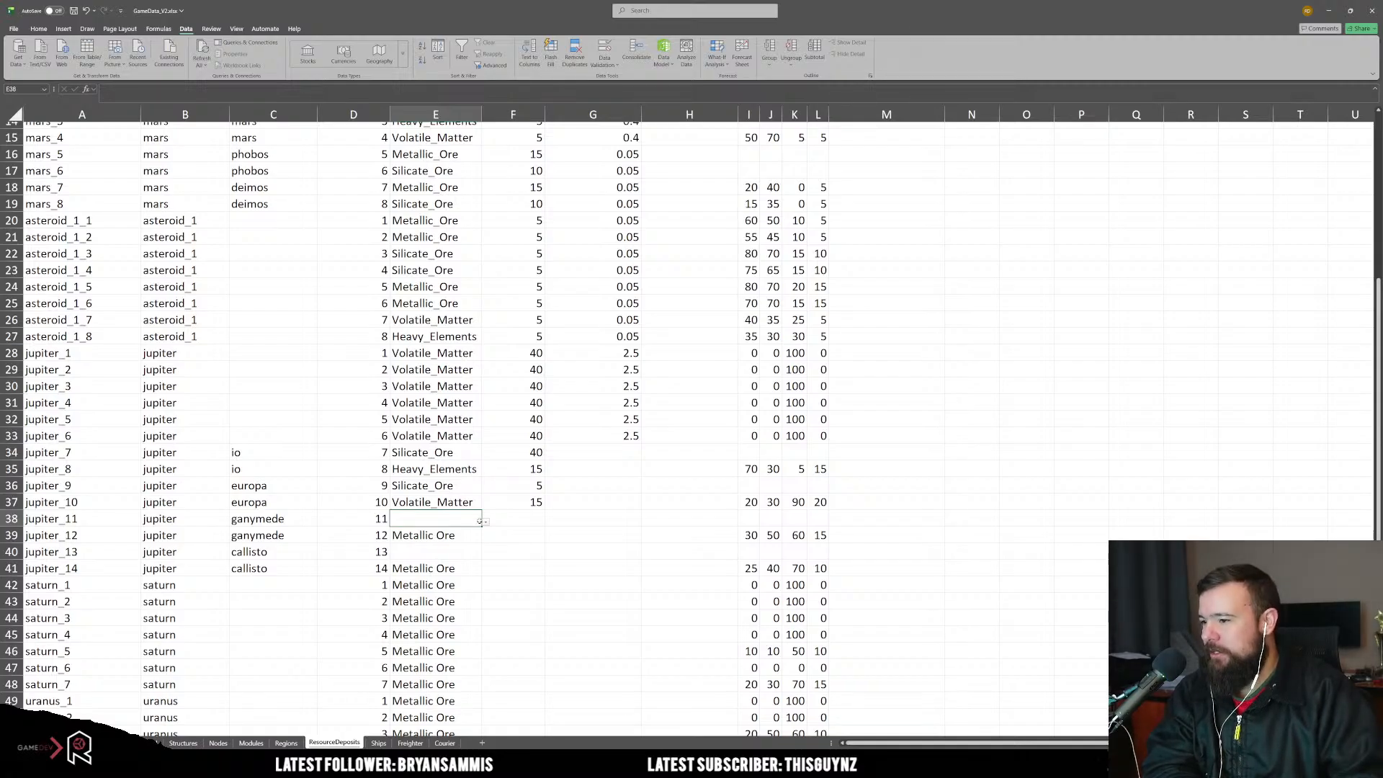
left_click(485, 524)
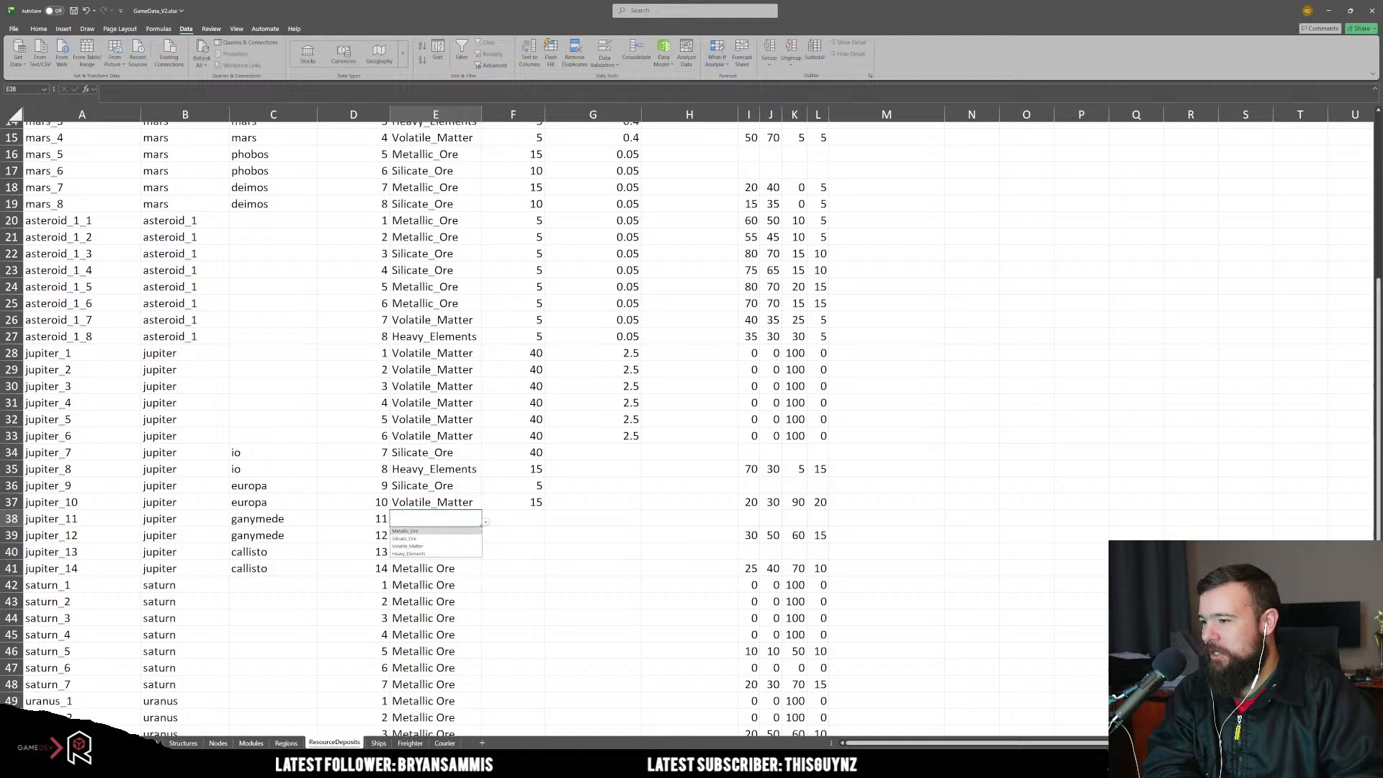
left_click(460, 533)
left_click(486, 523)
left_click(440, 542)
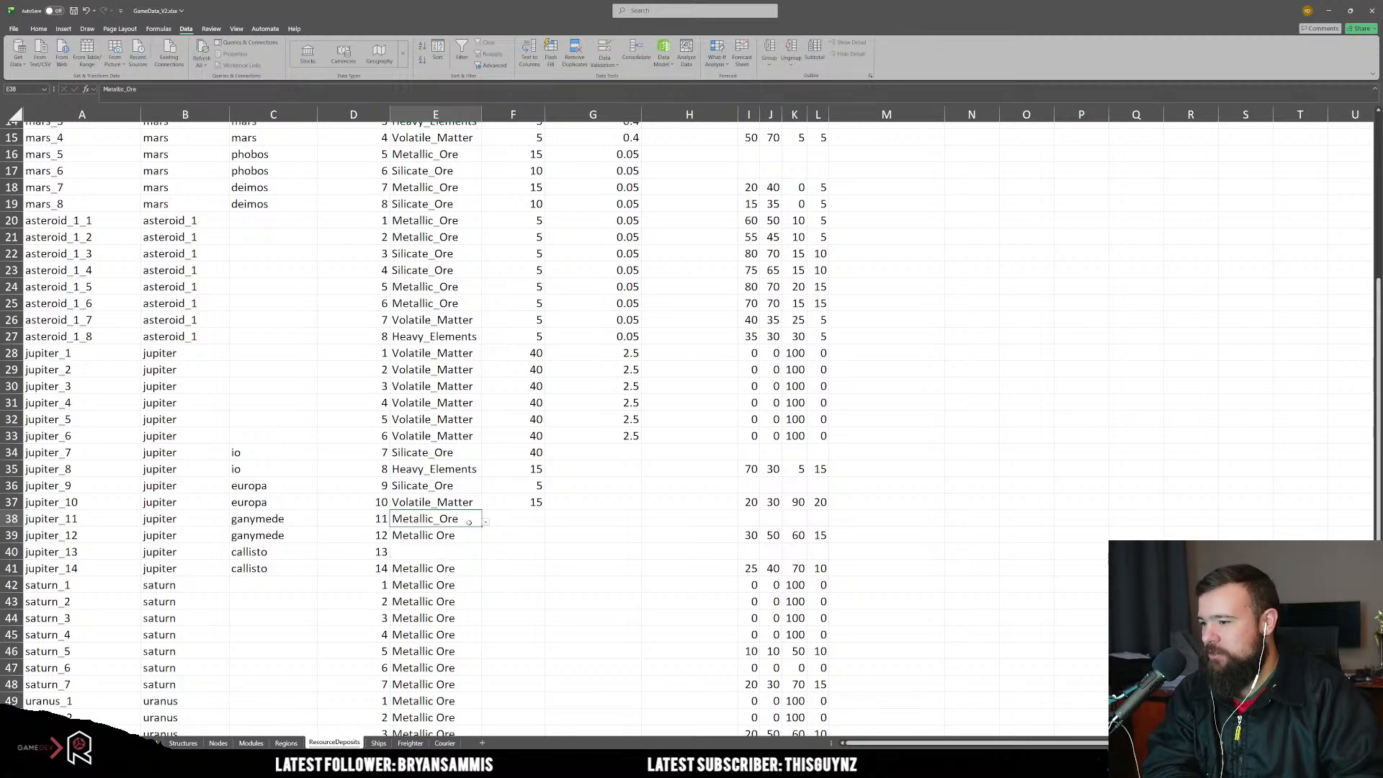
key("Right")
type("15")
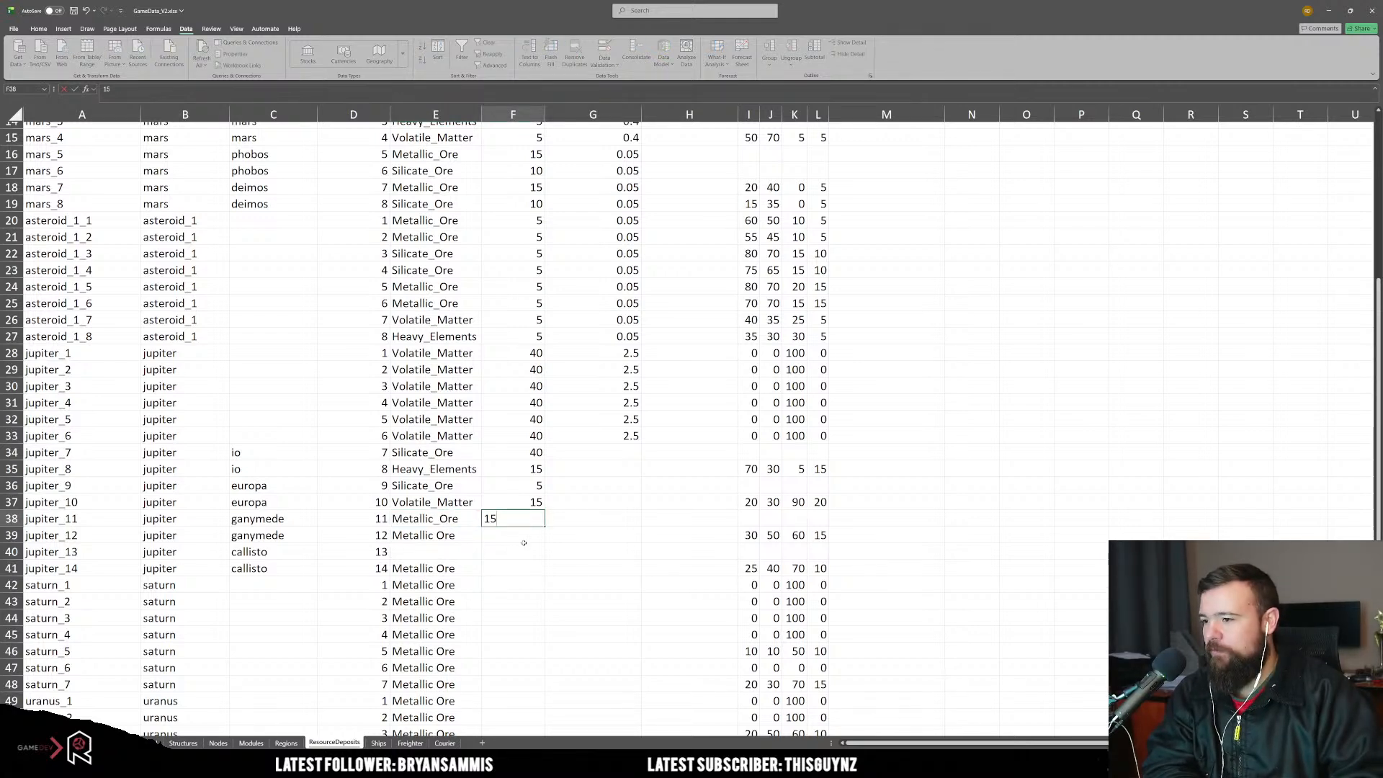
type("5")
key("Return")
Step: Set the ganymede deposit jupiter_12 to the Volatile_Matter resource with a Rate of 15
type("v")
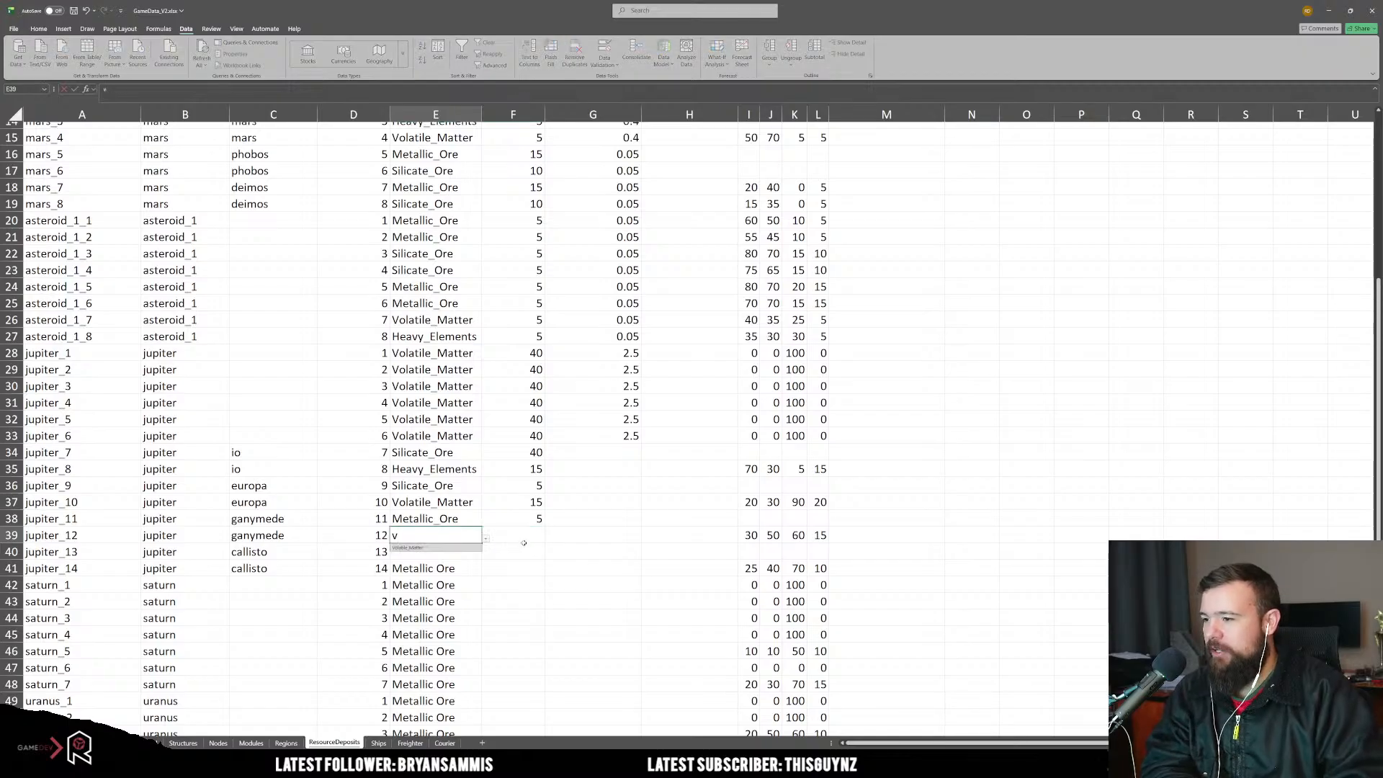
key("Tab")
type("1")
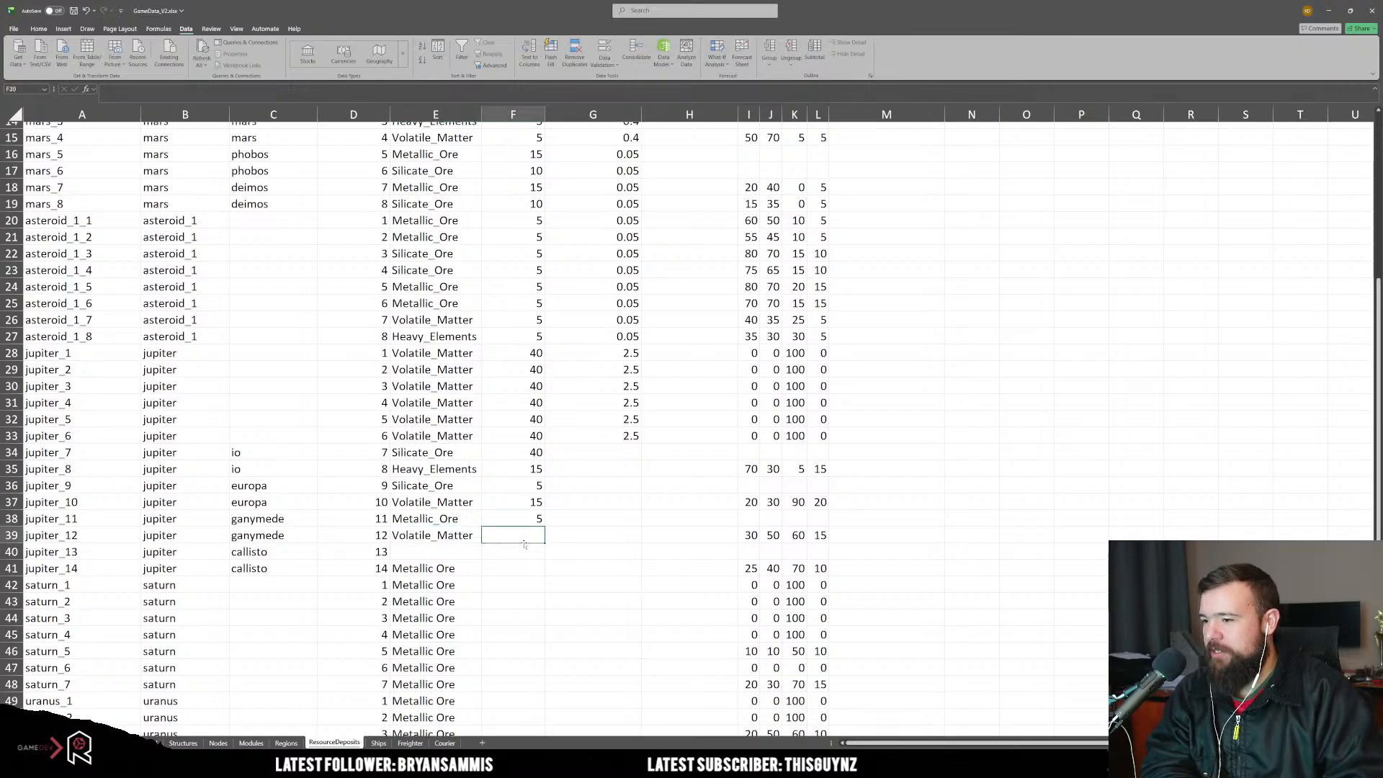
type("5")
key("Return")
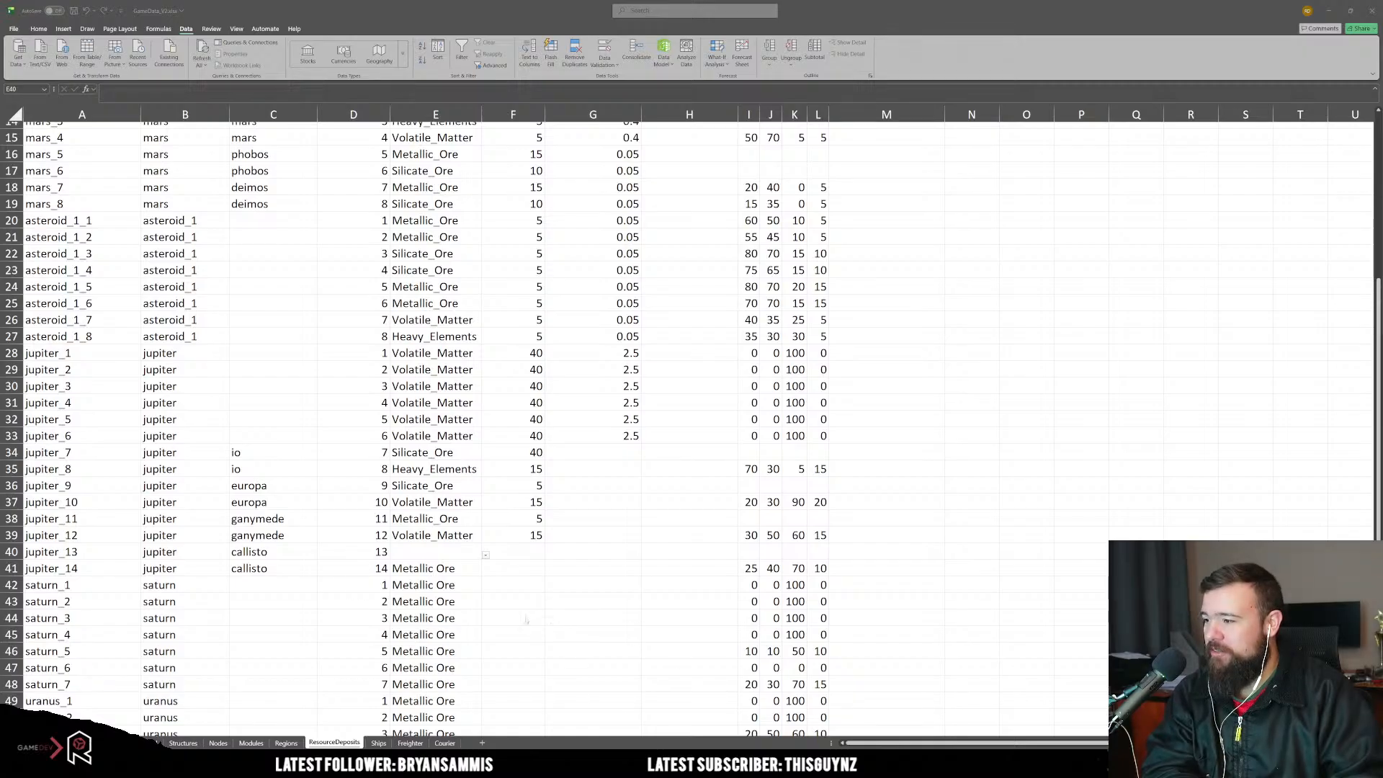
Step: Set the DepositResource of the callisto deposits to Silicate_Ore for jupiter_13 and Volatile_Matter for jupiter_14
scroll(533, 619, "down", 3)
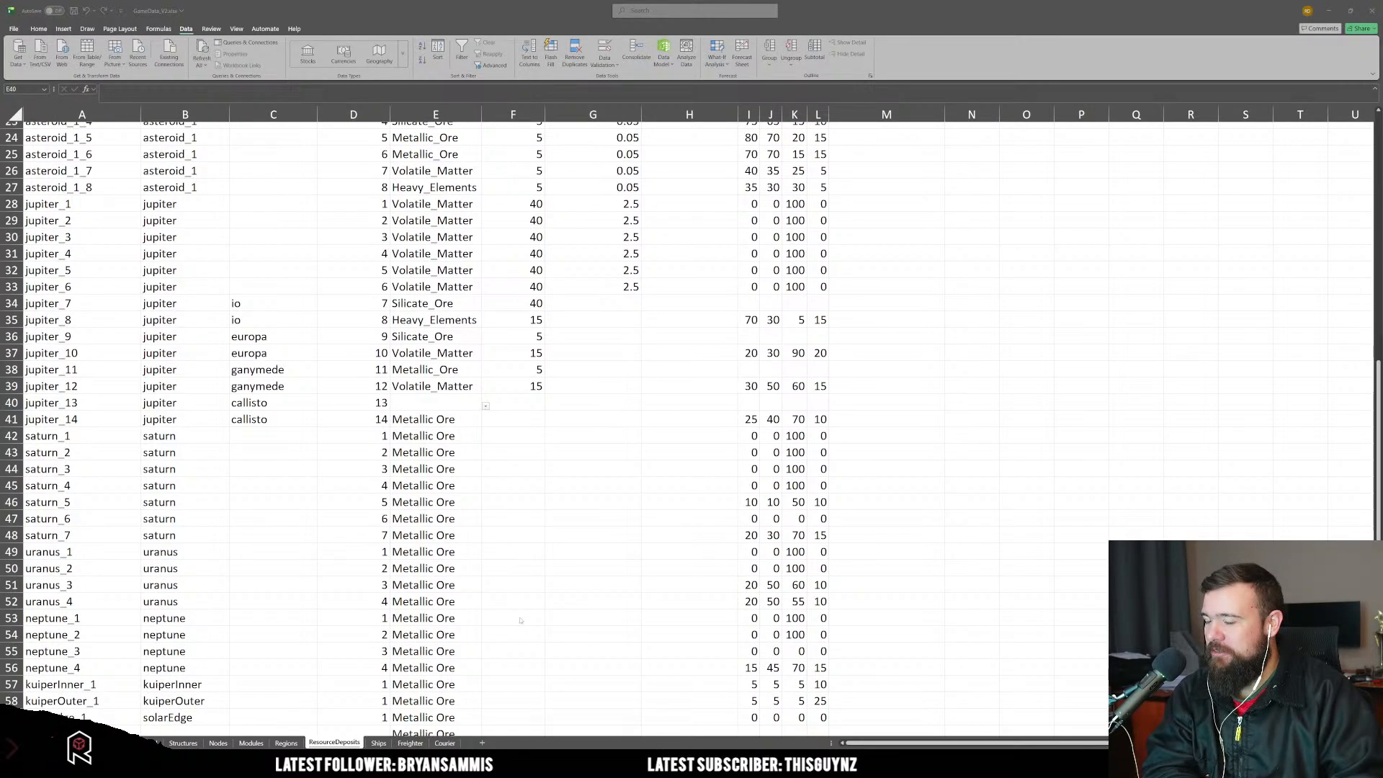
left_click(545, 487)
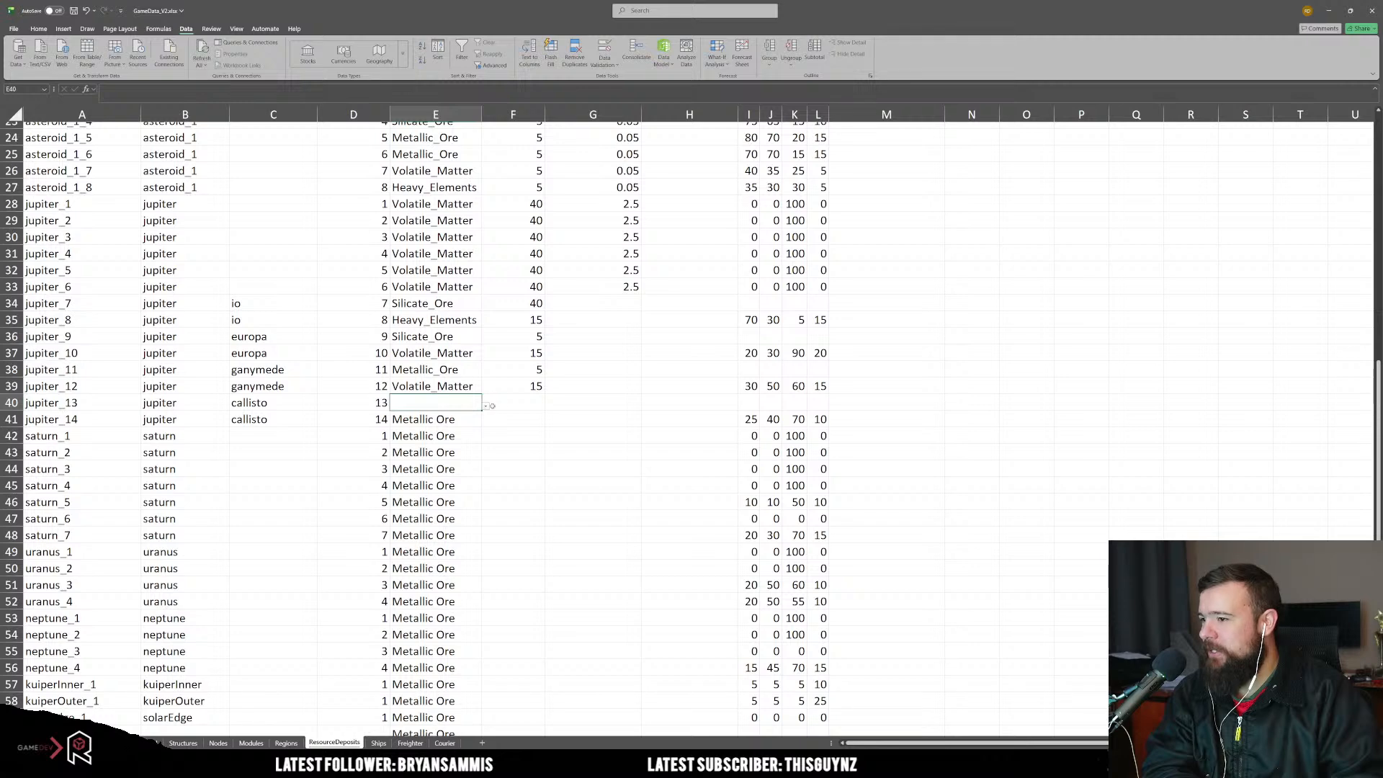
left_click(485, 406)
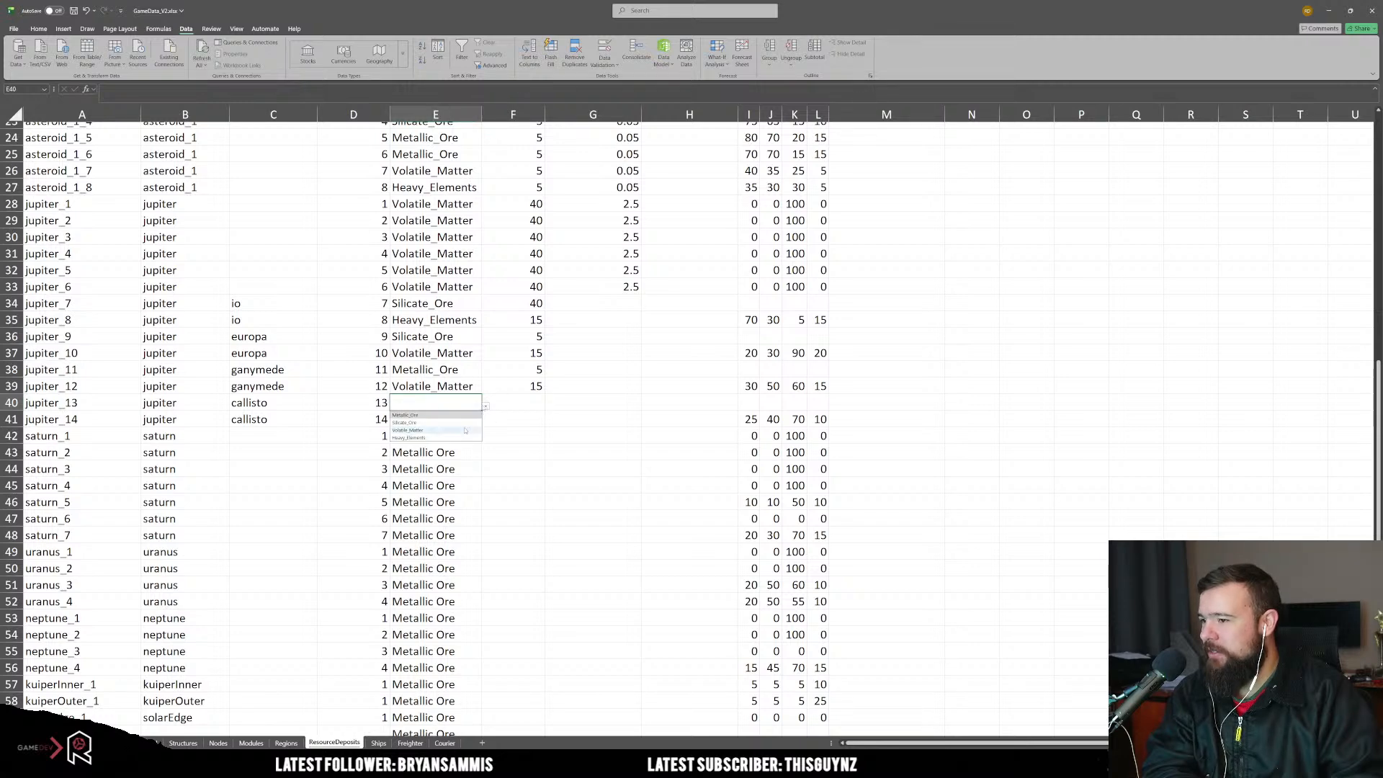
left_click(425, 430)
key("Down")
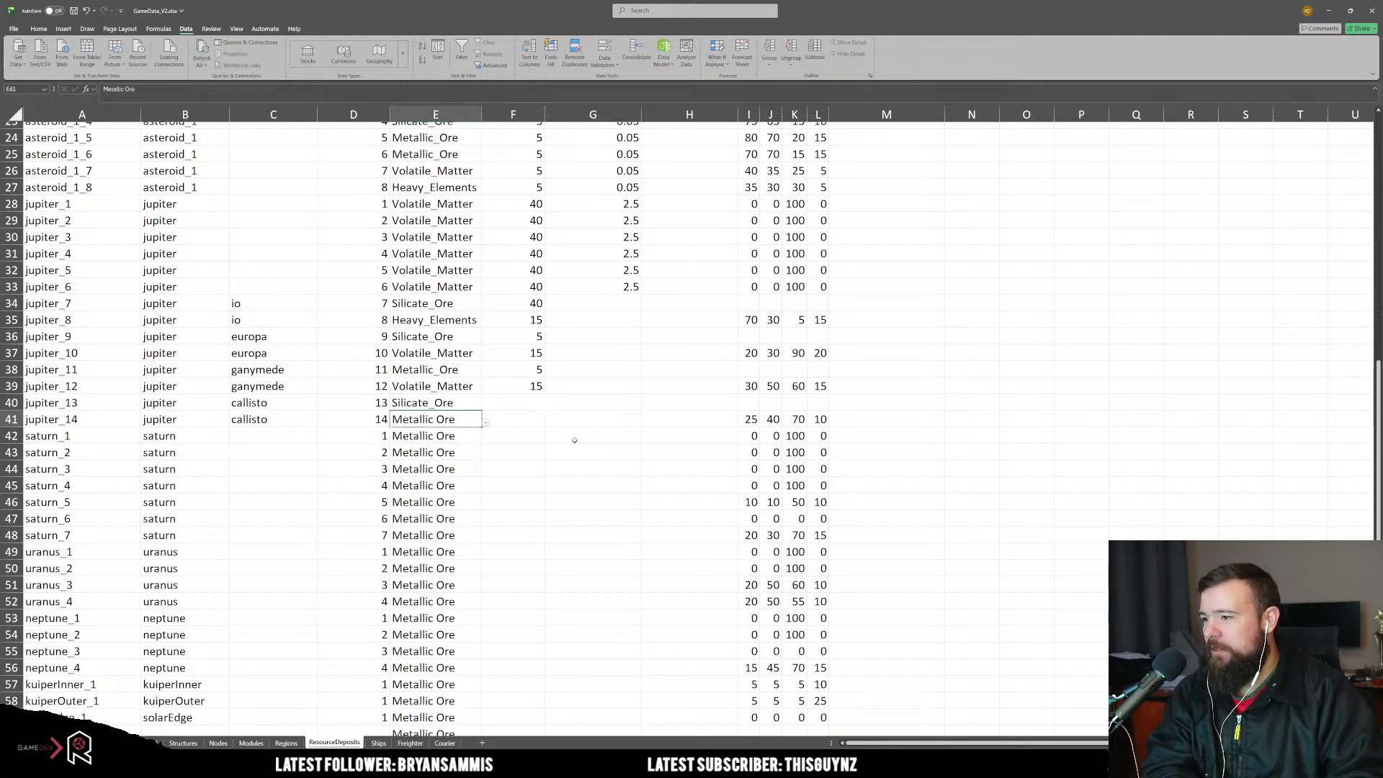
type("v")
key("Return")
key("Up")
key("Up")
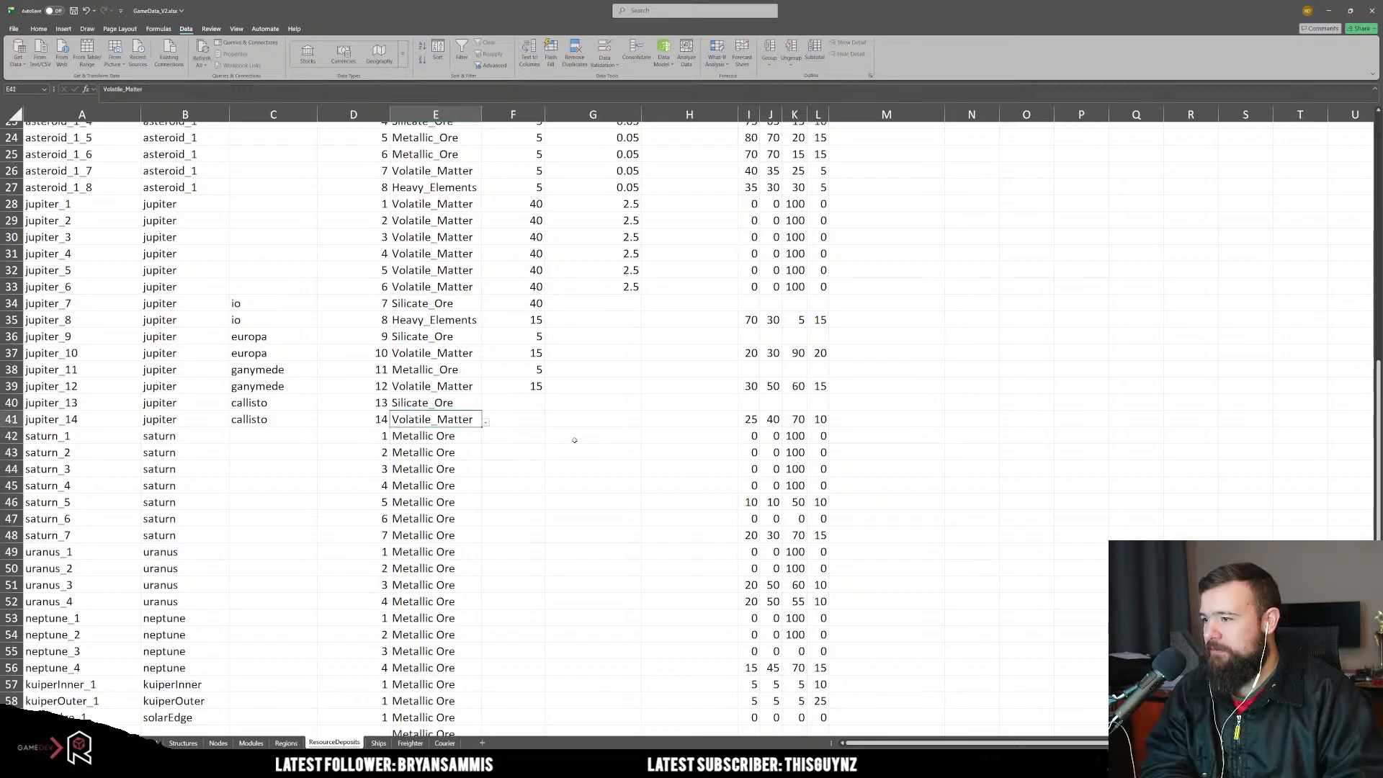
Step: Set the Rate of the callisto deposits to 5 for jupiter_13 and 15 for jupiter_14
key("Right")
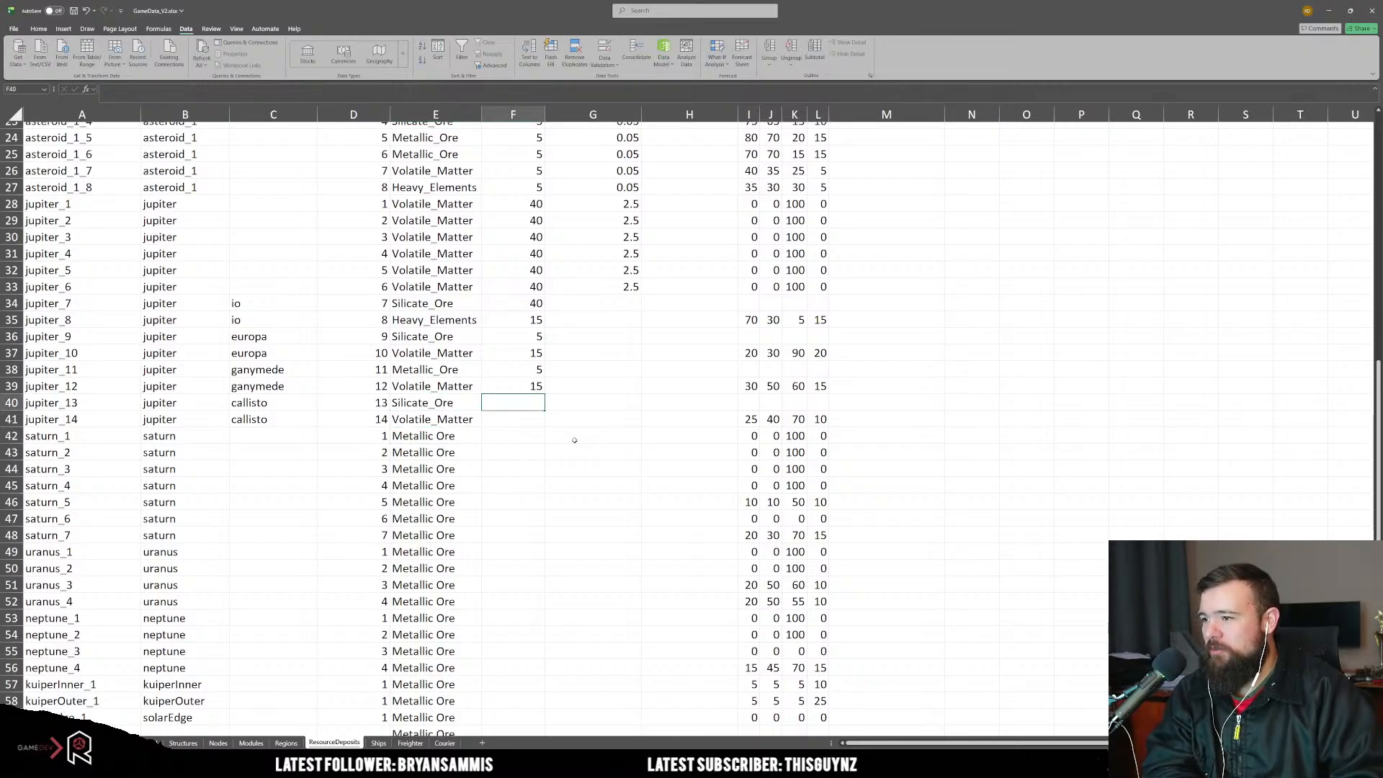
type("5")
key("Return")
type("15")
key("Return")
Step: Enter 0.2 in column G for the io deposit jupiter_7
key("Up")
key("Up")
key("Up")
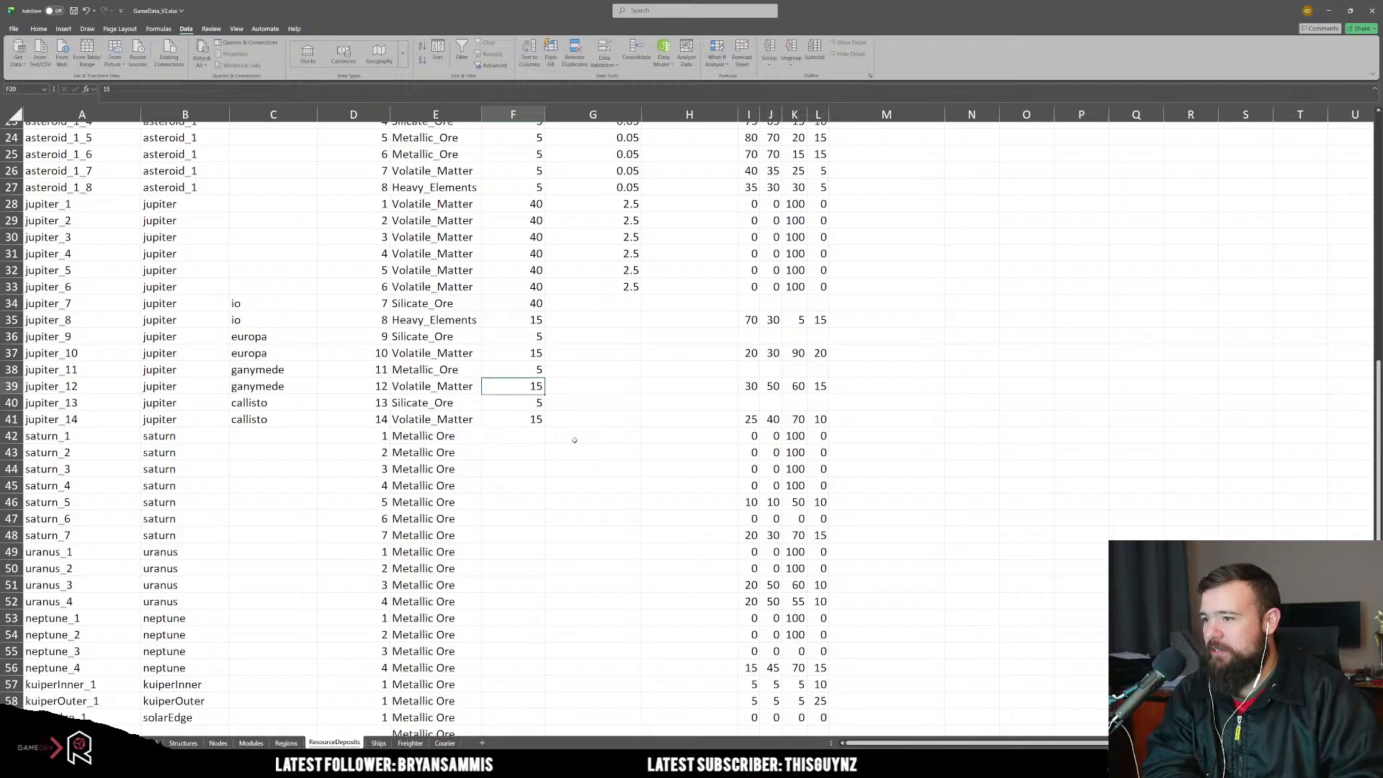
key("Up")
key("Up")
key("Up")
key("Up")
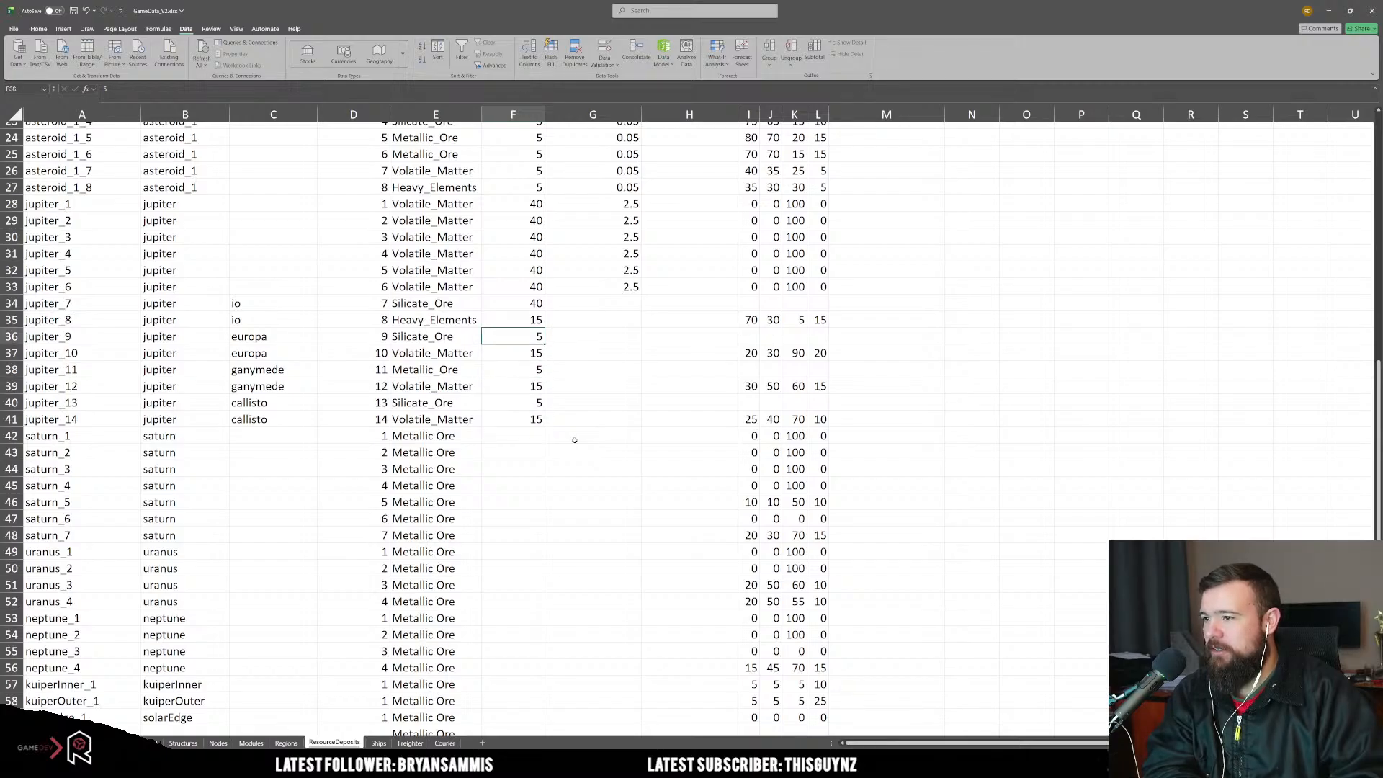
key("Up")
key("Right")
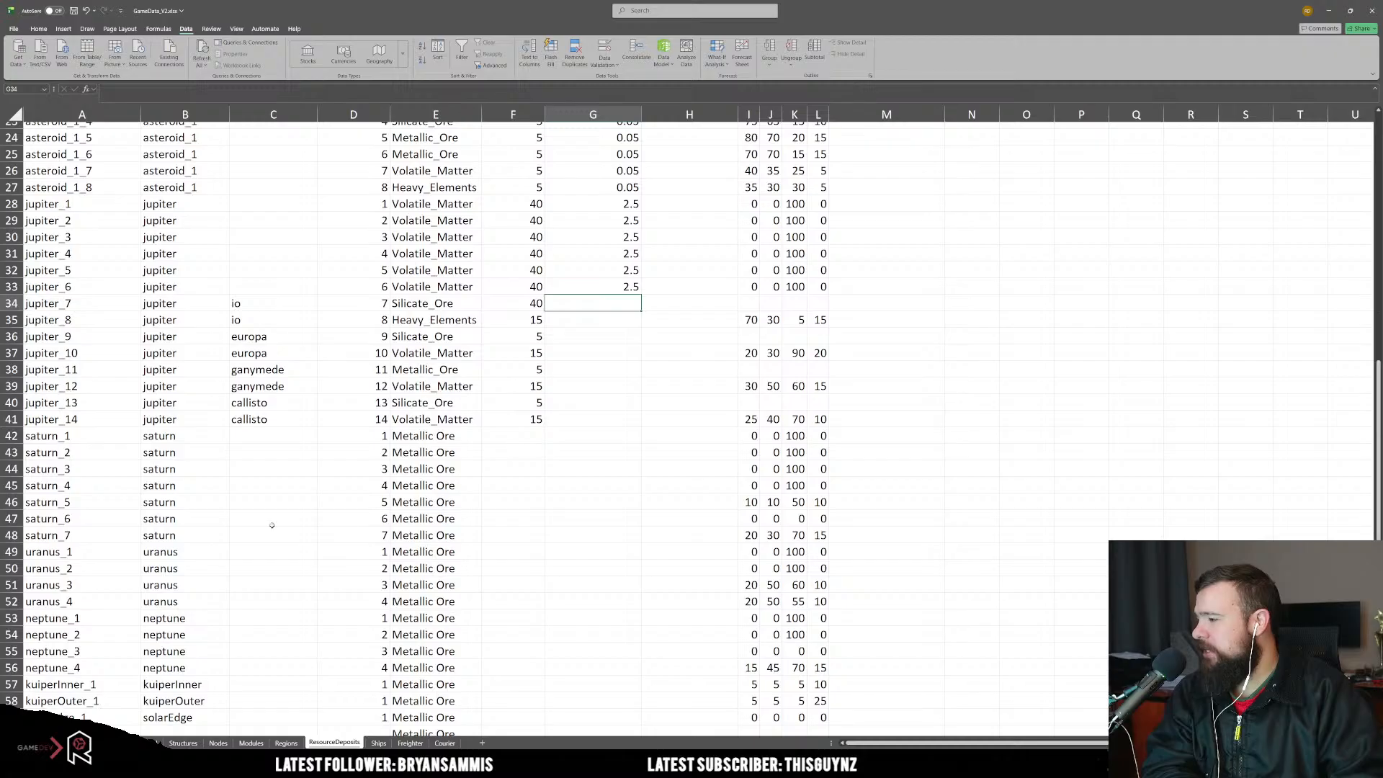
type("0.2")
key("Return")
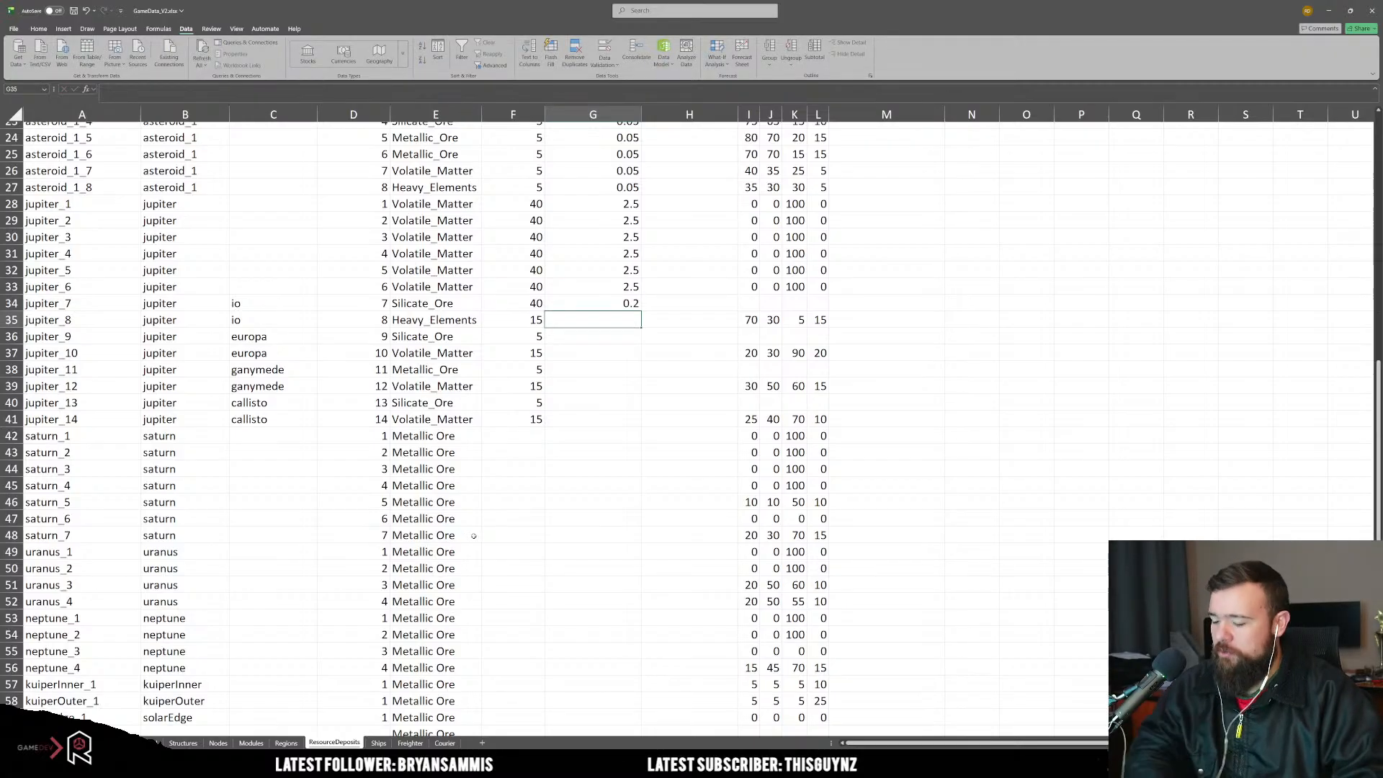
Step: Copy jupiter_7's column G value to the remaining moon deposits, jupiter_8 through jupiter_14
key("Up")
key("ctrl+c")
key("shift+Down")
key("shift+Down")
key("shift+Down")
key("shift+Down")
key("shift+Down")
key("shift+Down")
key("shift+Down")
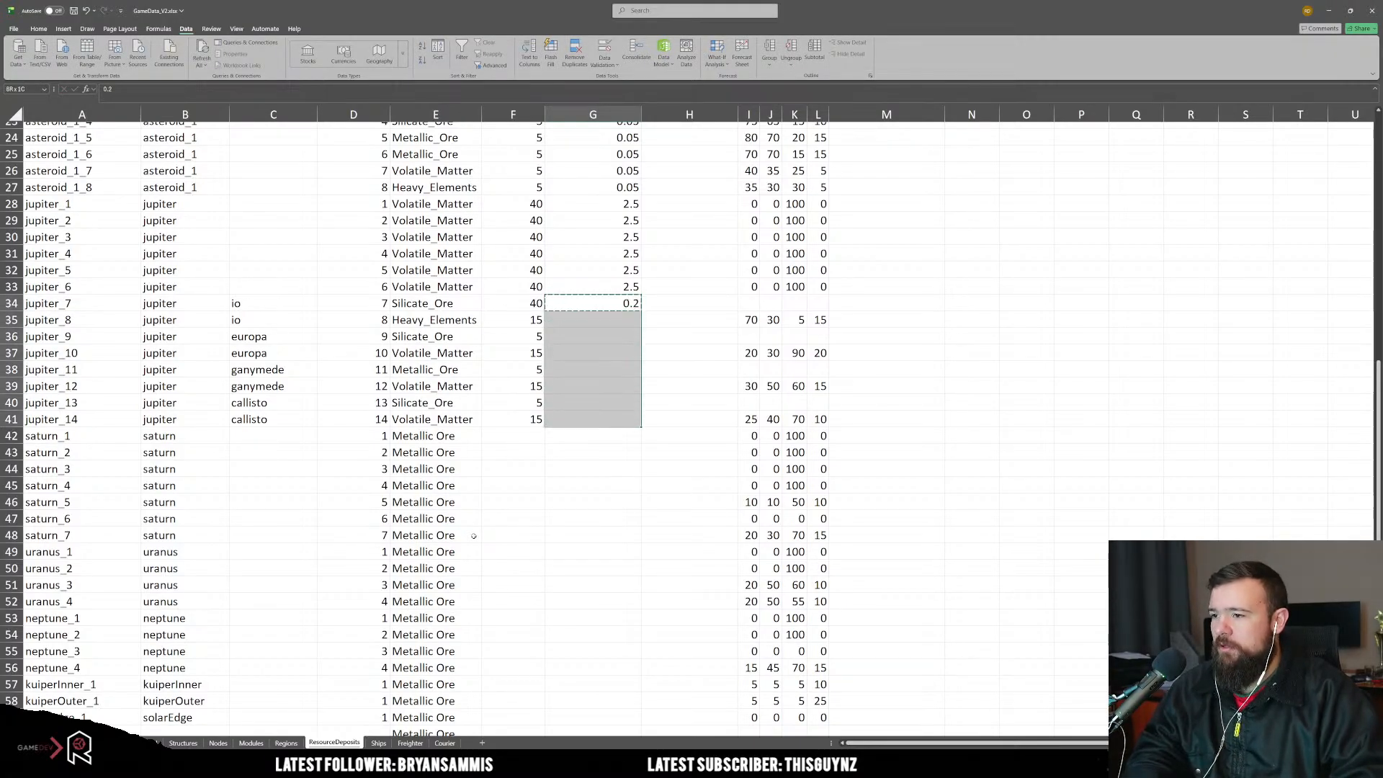
key("ctrl+v")
key("Down")
key("Down")
key("ctrl+Down")
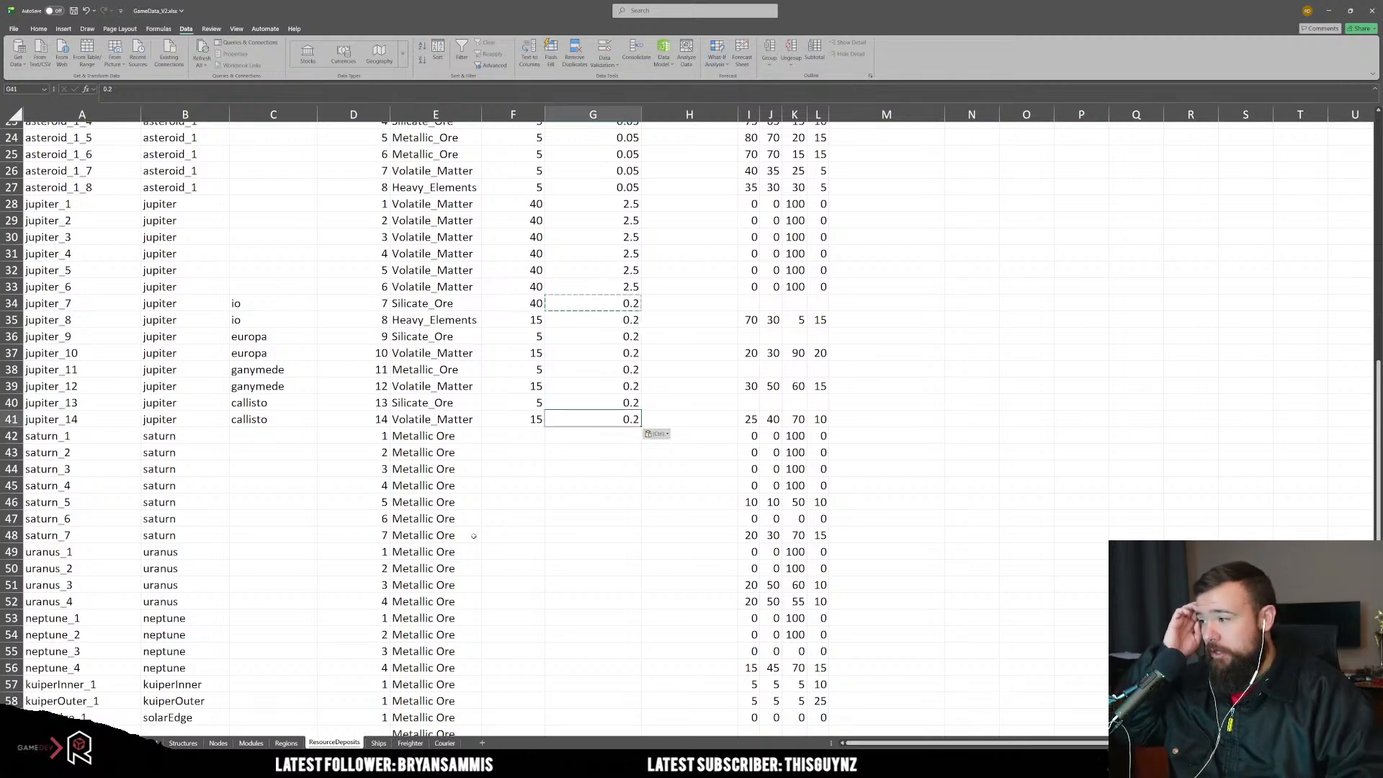
key("Down")
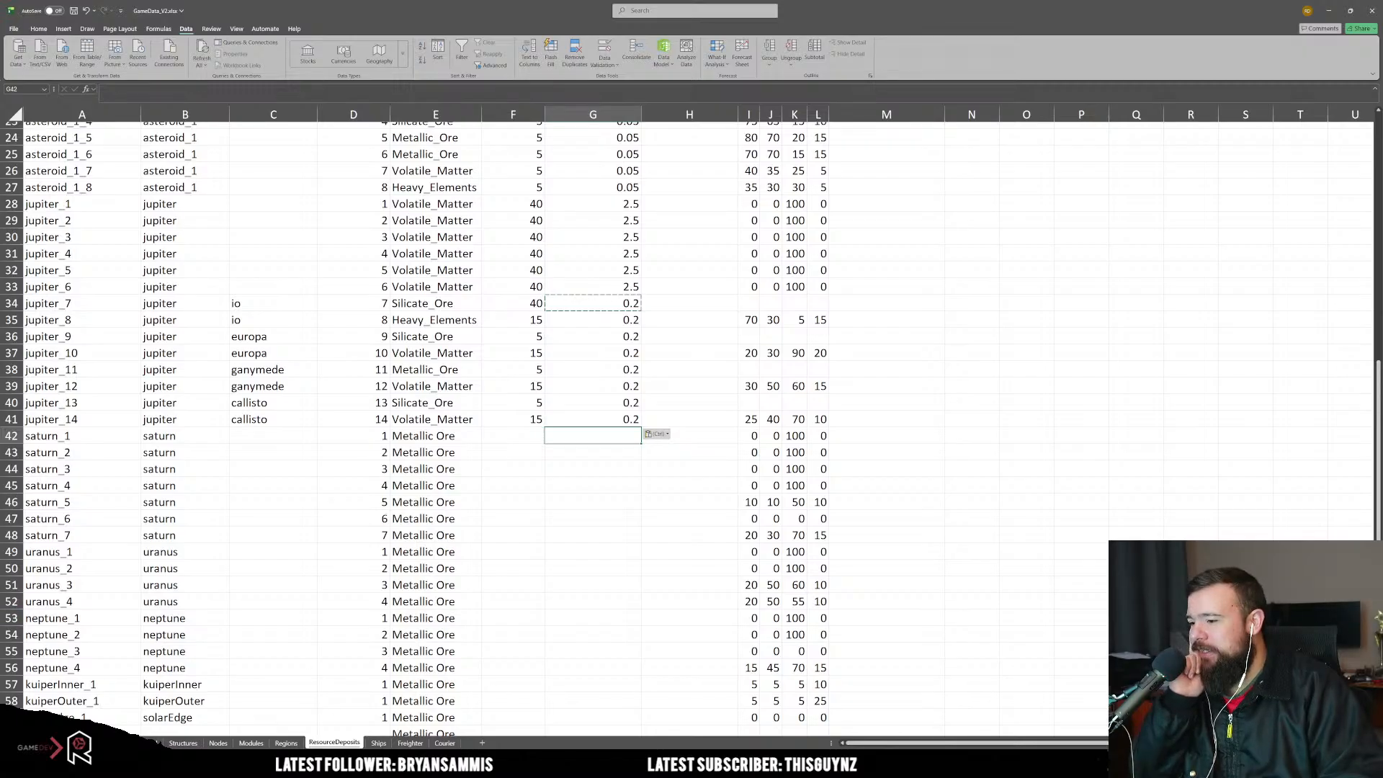
Step: Switch to the Unity editor and frame the SolarSystemView object in the Scene view
key("alt+Tab")
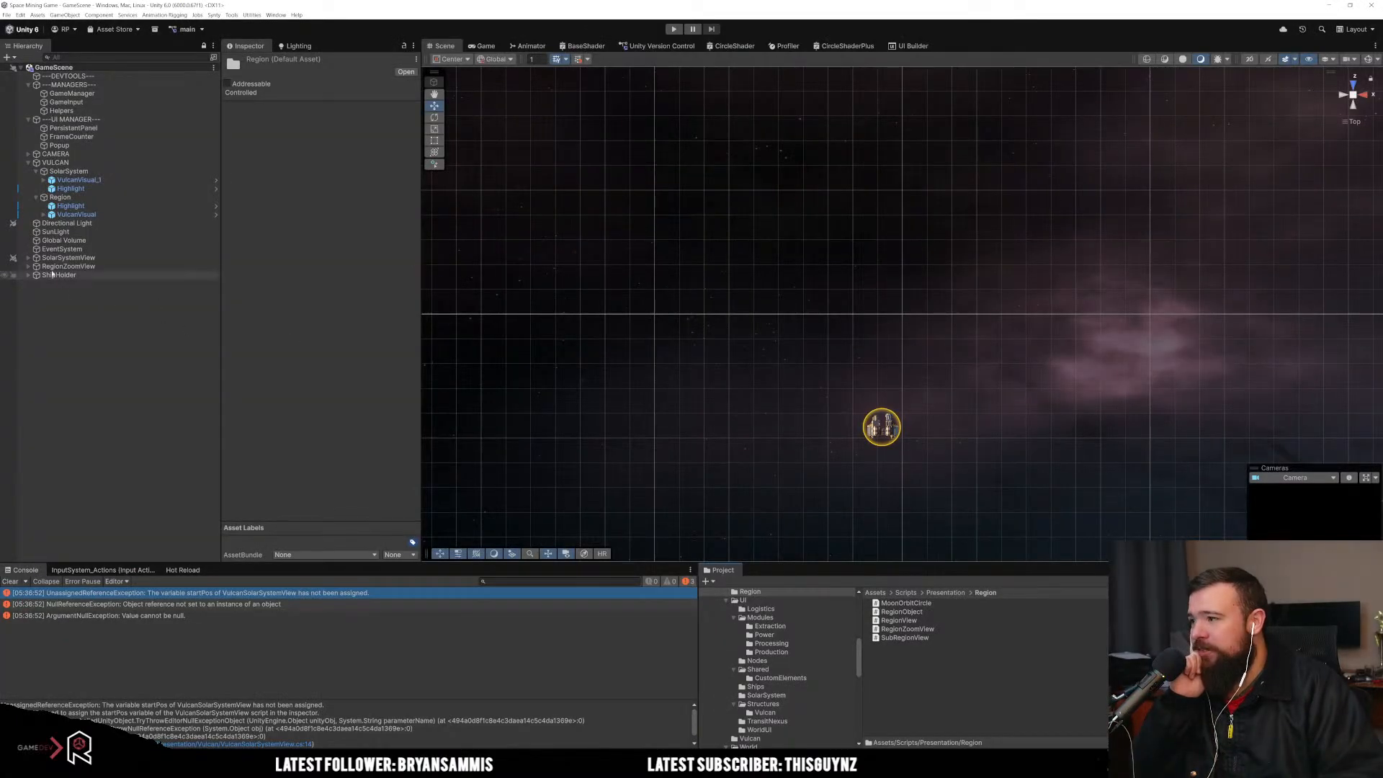
left_click(481, 46)
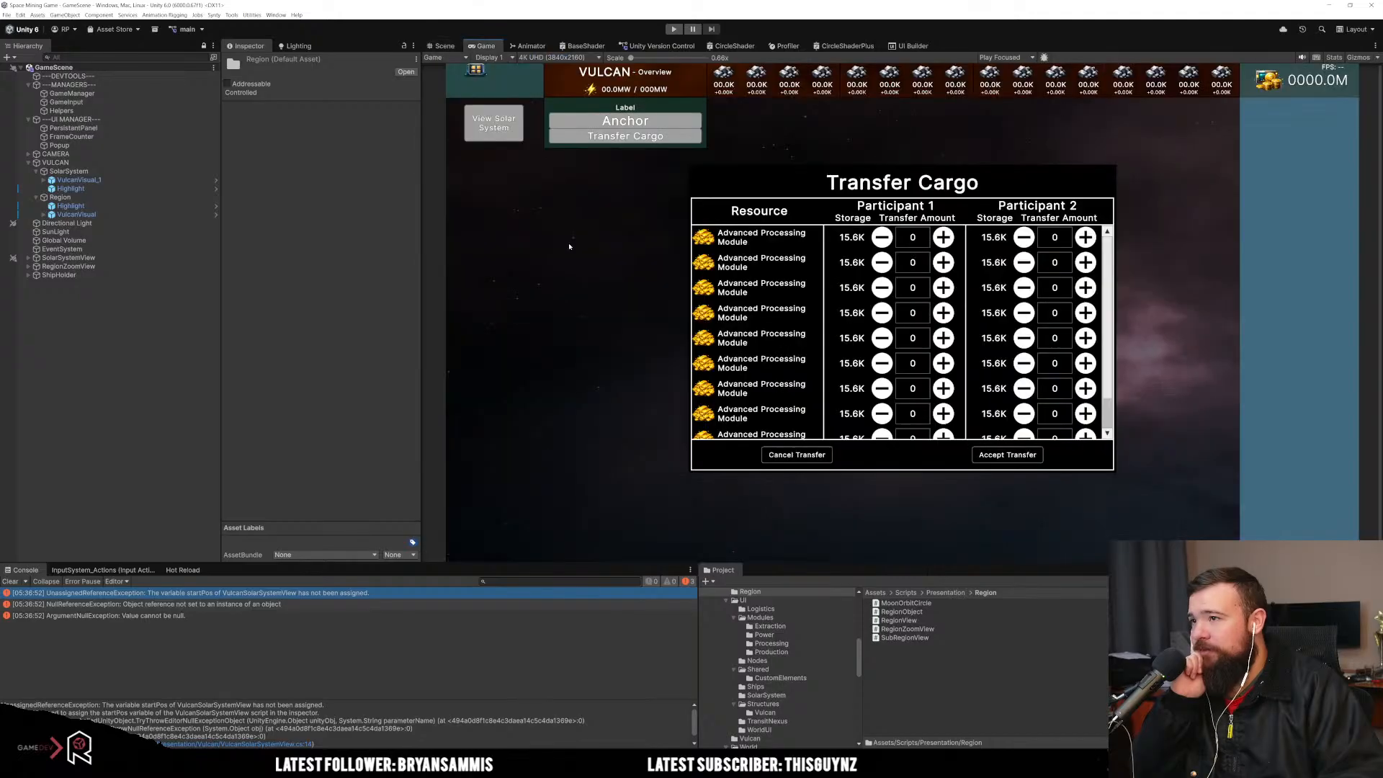
left_click(442, 46)
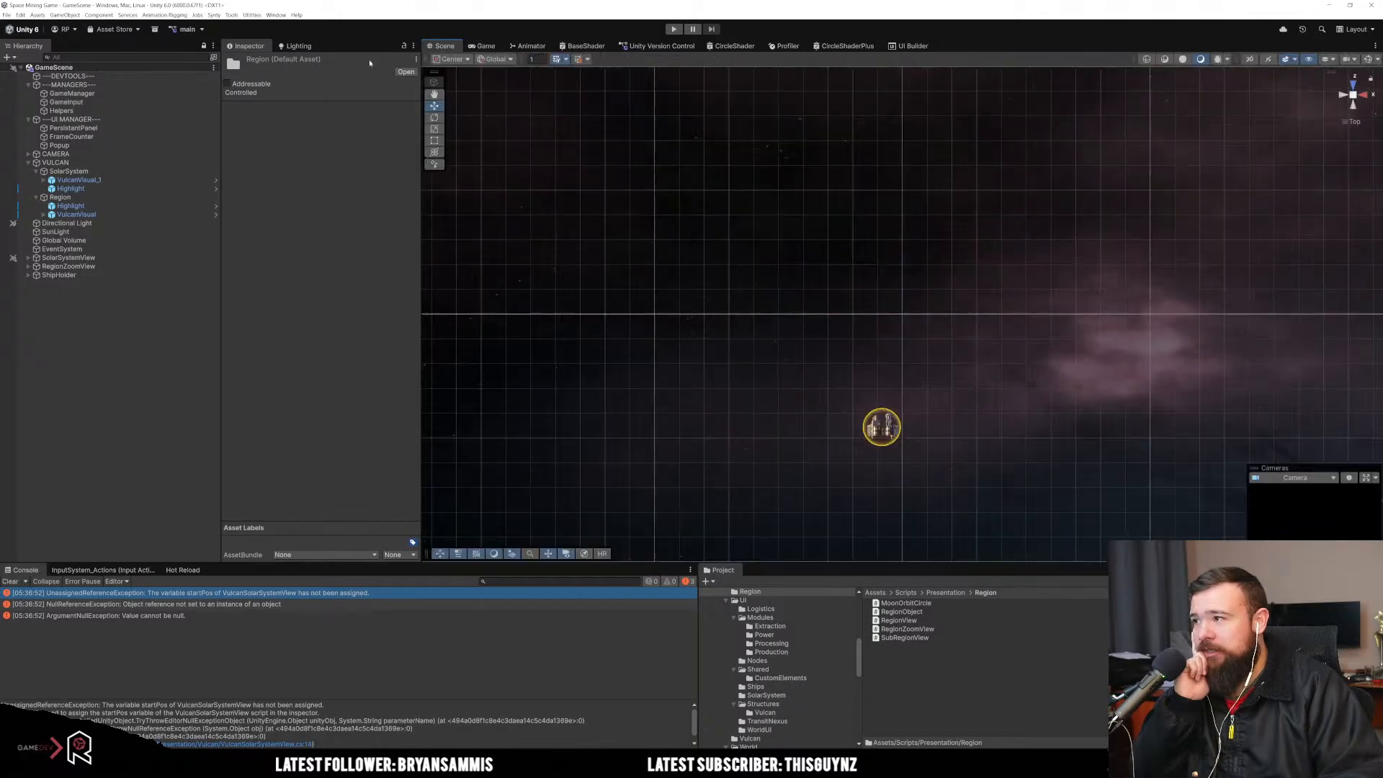
left_click(68, 171)
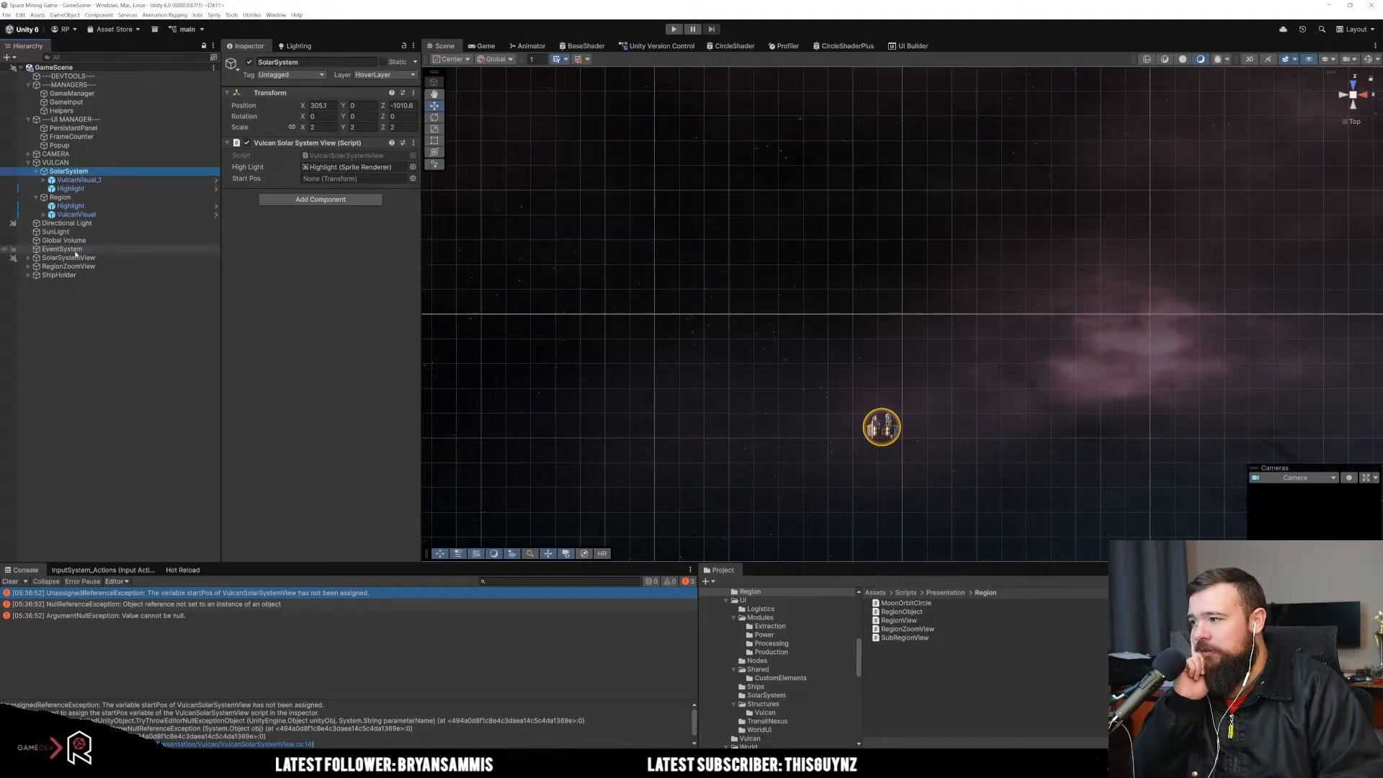
double_click(75, 257)
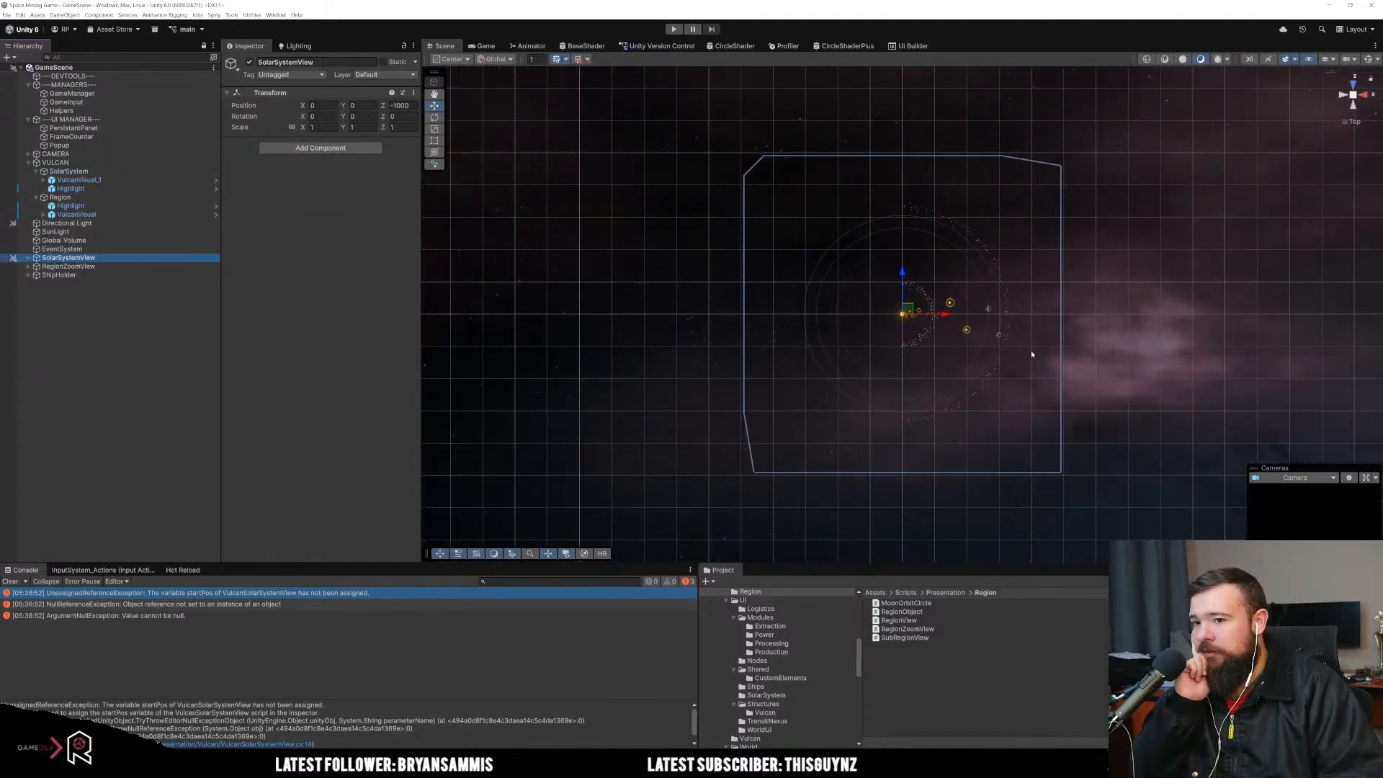
Step: Examine the inner planets and the asteroid belt in the solar system scene, moving outward towards Jupiter
scroll(1031, 352, "up", 6)
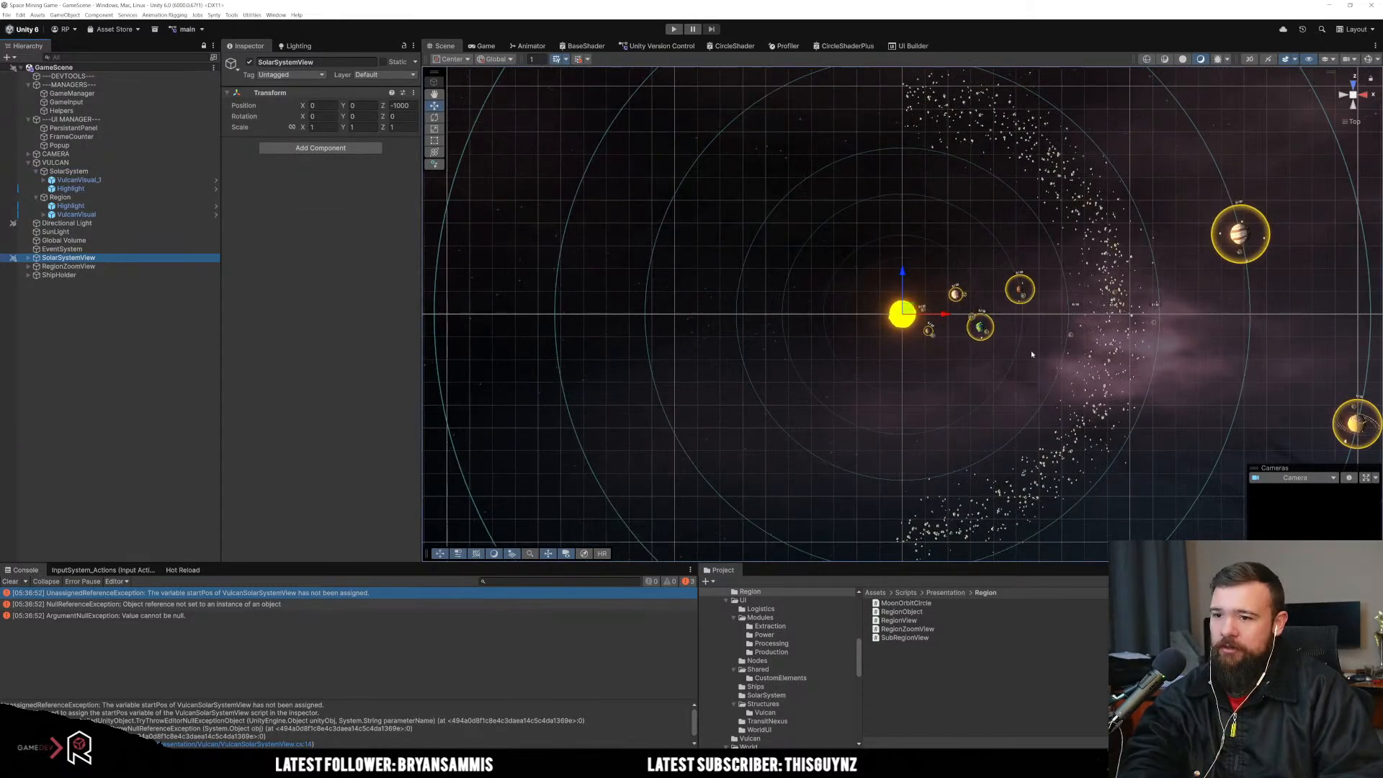
left_click_drag(1031, 350, 688, 339)
scroll(688, 338, "up", 10)
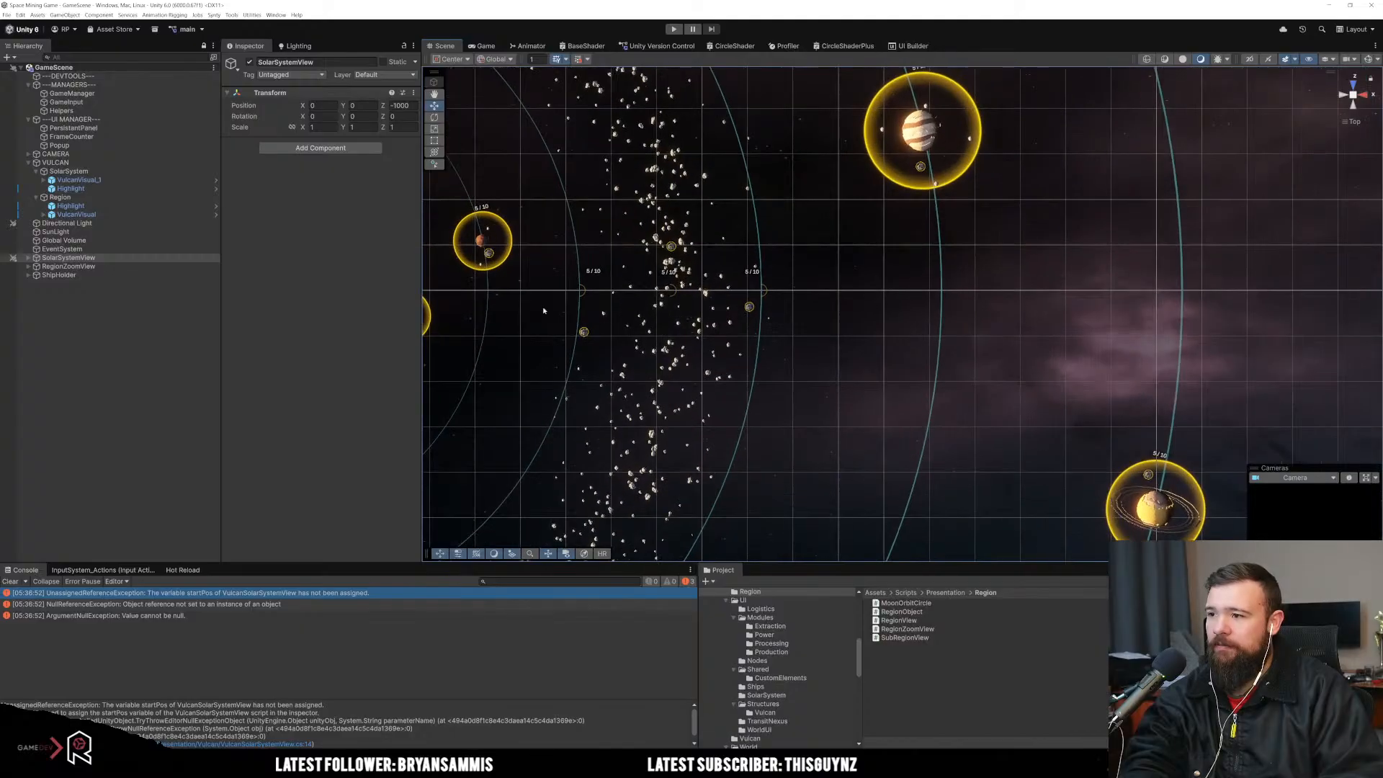
left_click_drag(508, 301, 957, 349)
scroll(962, 346, "up", 5)
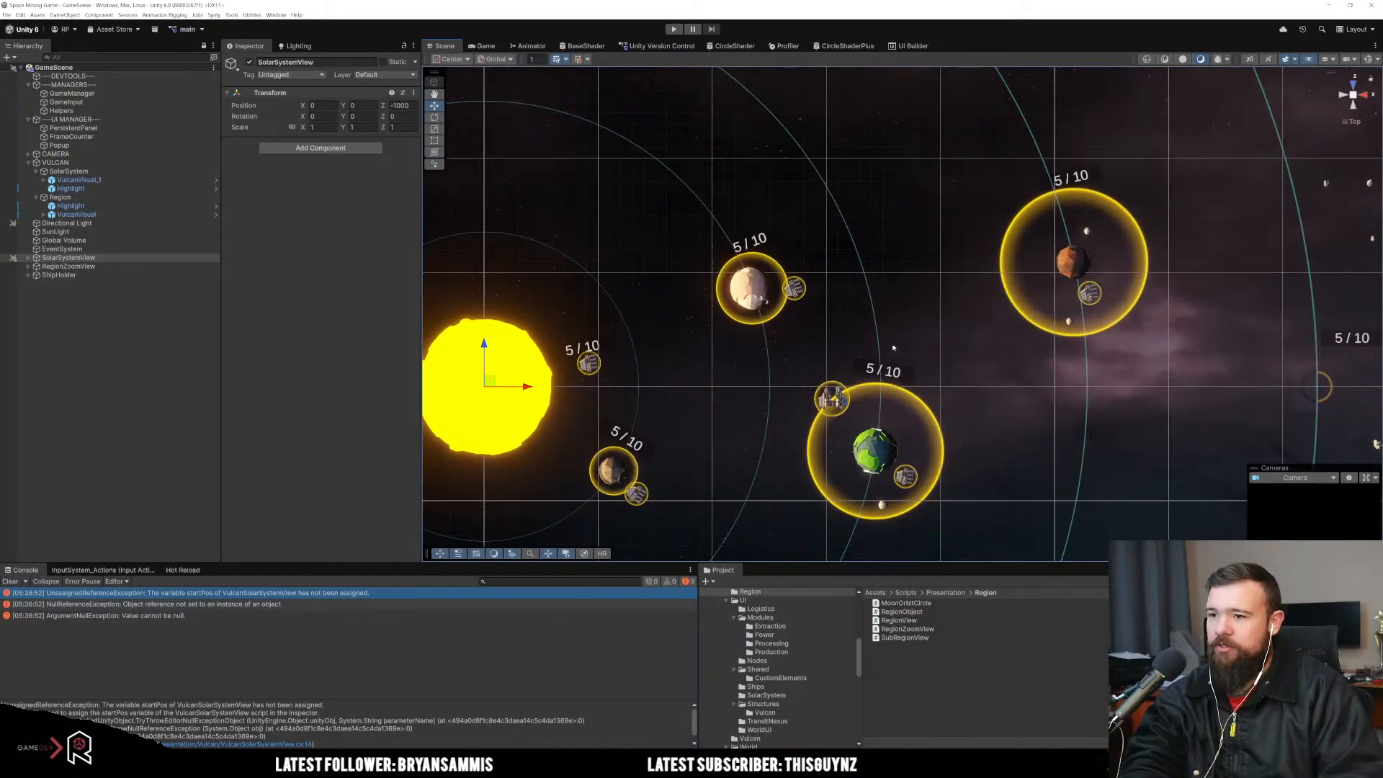
left_click_drag(1238, 229, 848, 325)
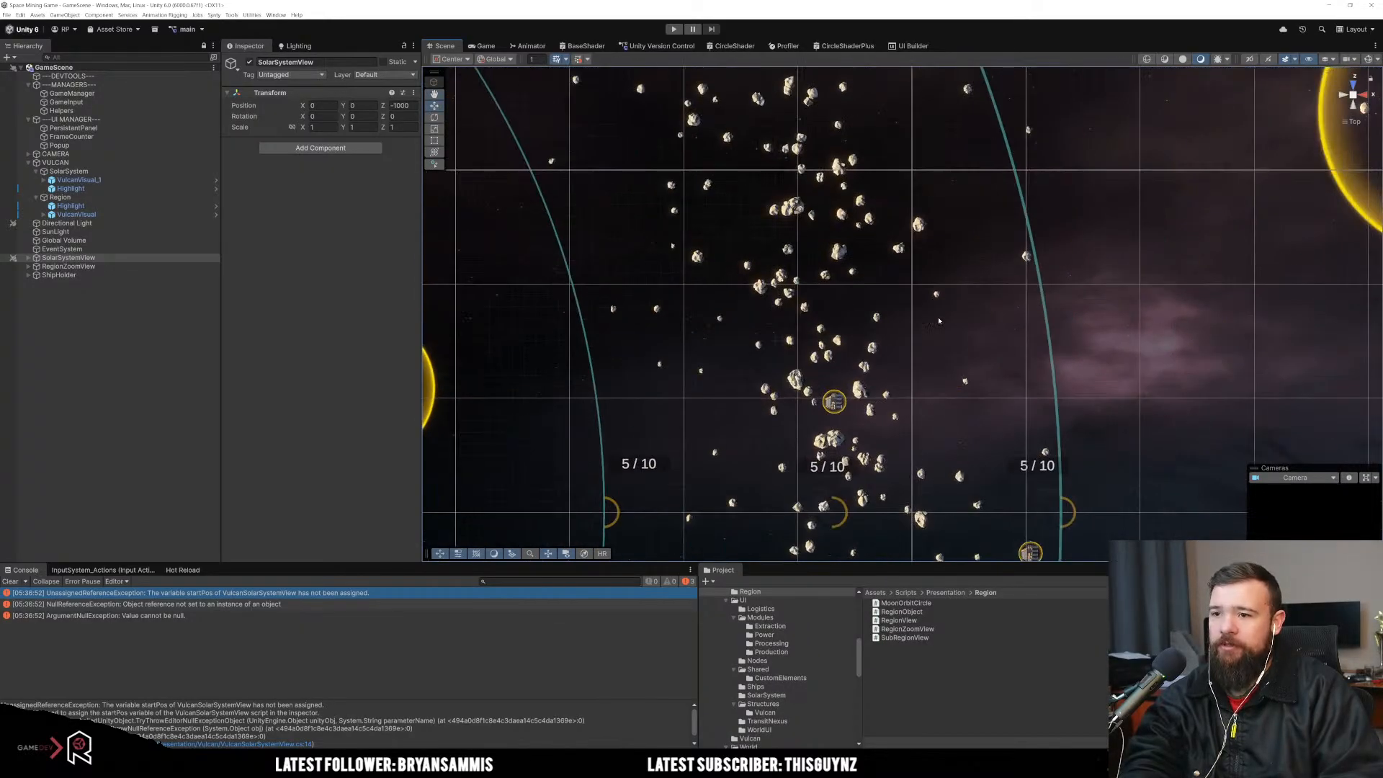
left_click_drag(1273, 258, 1000, 313)
Step: Examine the moons around the outer planets in the scene, from Saturn outward to Uranus and Neptune
mouse_move(1016, 416)
left_mouse_down()
mouse_move(838, 328)
mouse_move(497, 108)
left_mouse_up()
scroll(843, 338, "down", 3)
mouse_move(846, 343)
left_mouse_down()
mouse_move(951, 420)
mouse_move(667, 33)
mouse_move(720, 22)
left_mouse_up()
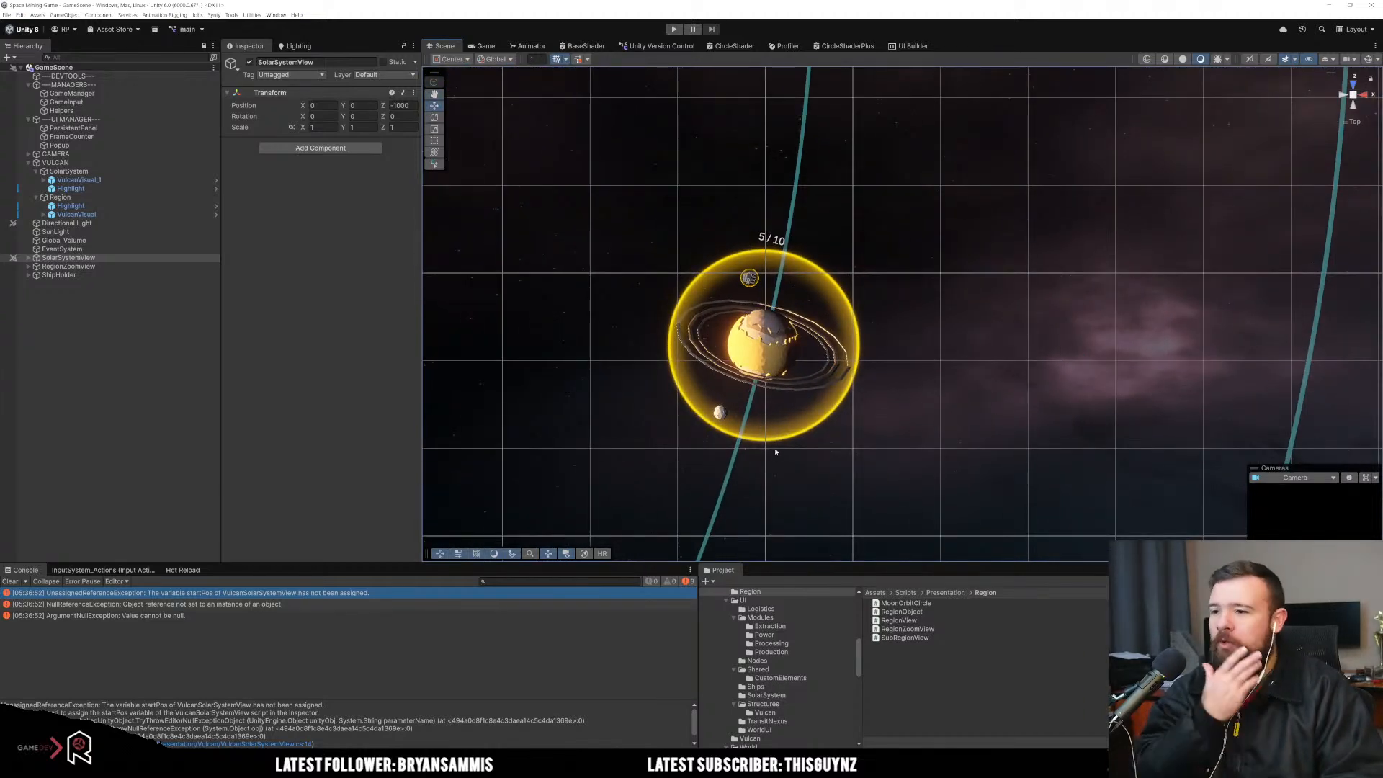
scroll(876, 347, "down", 8)
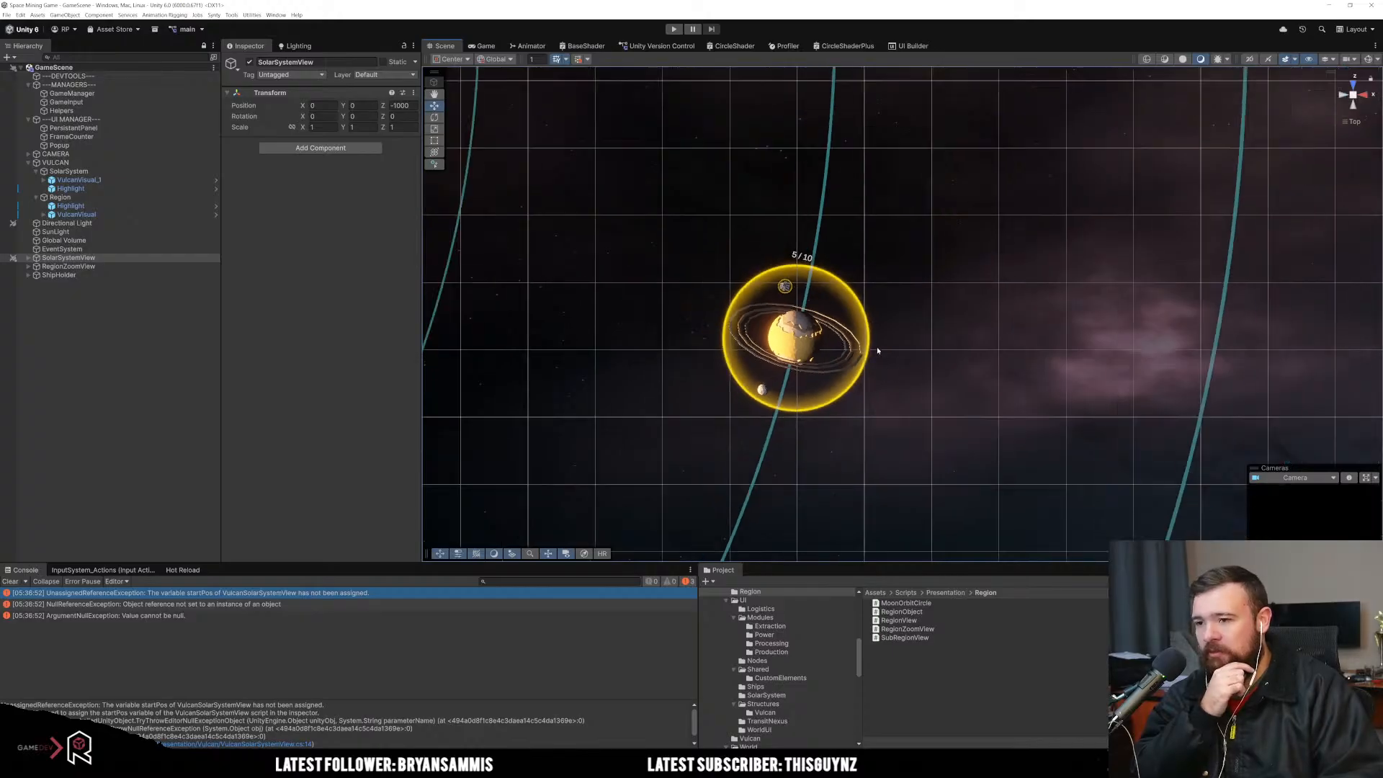
left_click_drag(931, 304, 655, 420)
scroll(801, 182, "up", 2)
scroll(802, 182, "up", 2)
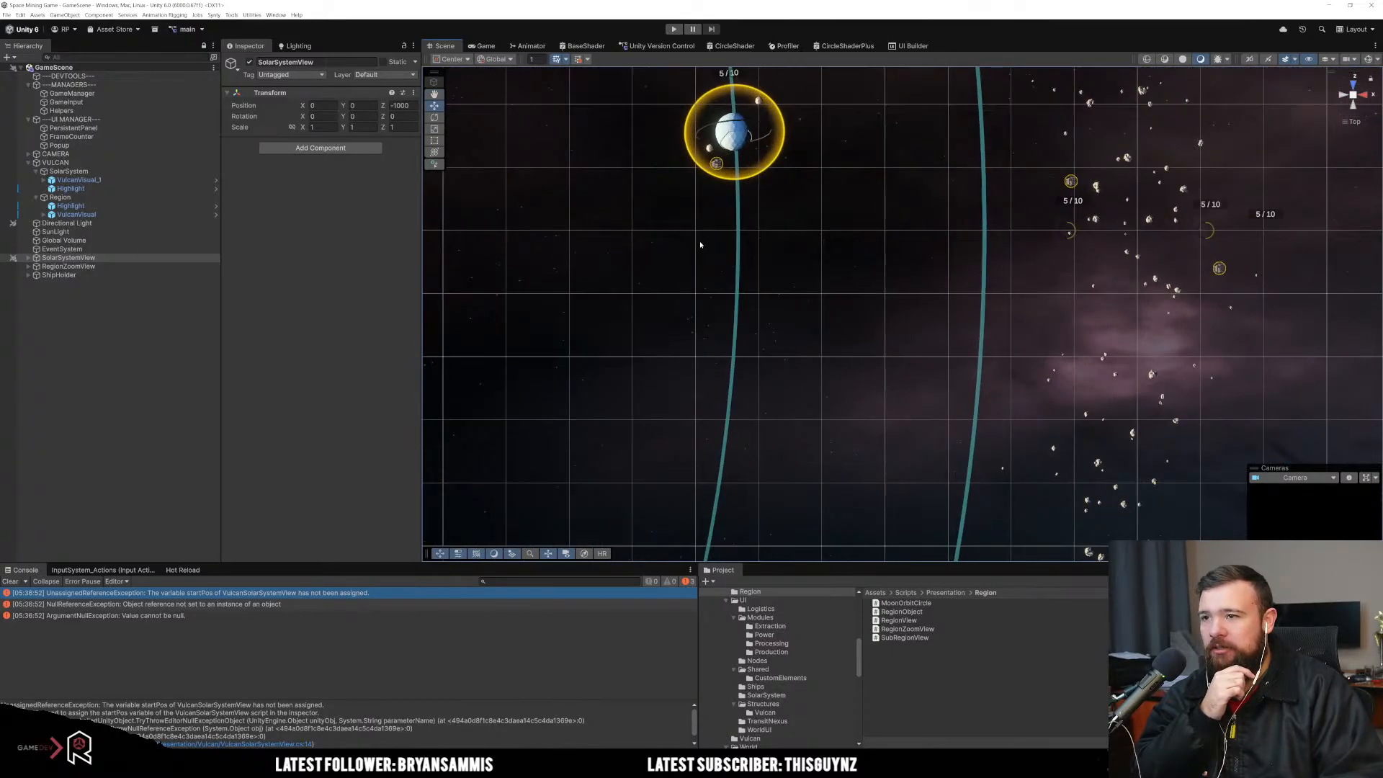
scroll(699, 244, "up", 3)
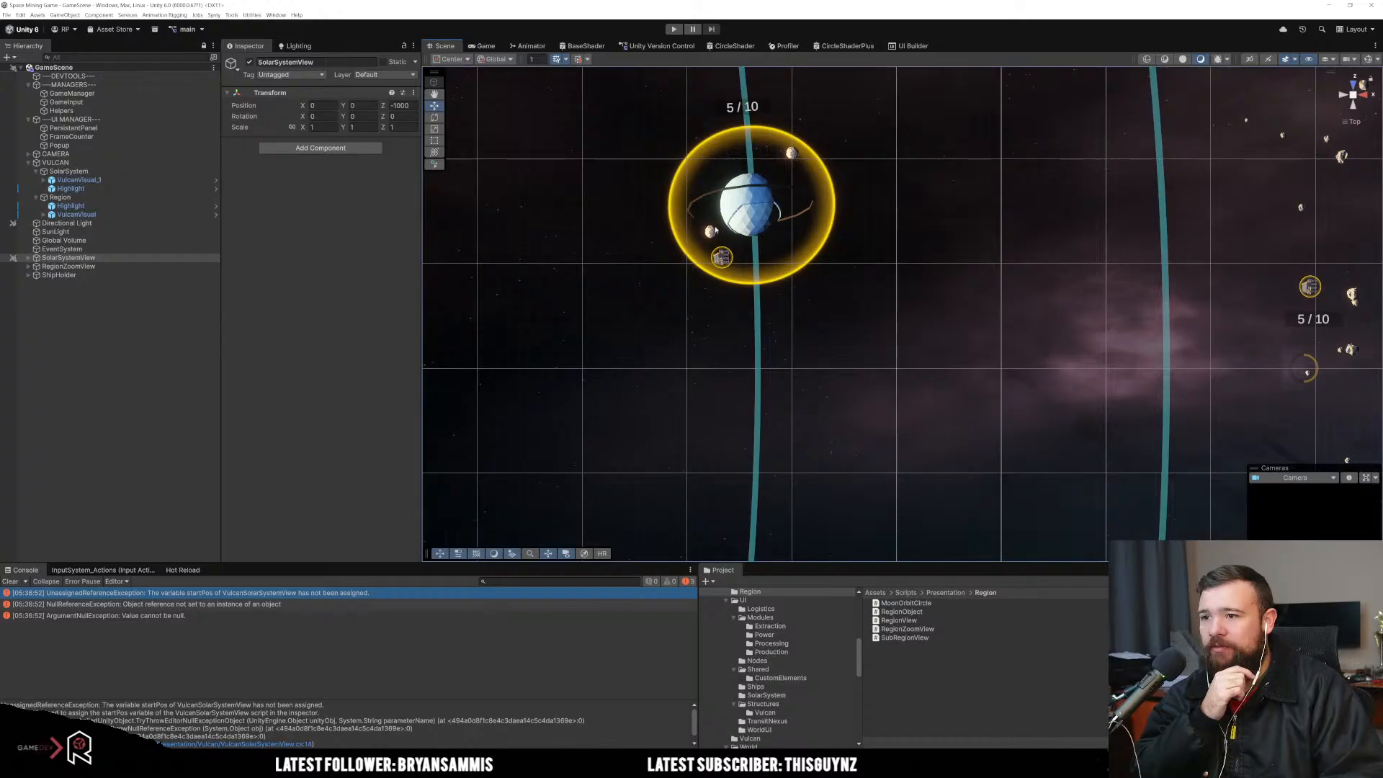
scroll(836, 345, "down", 2)
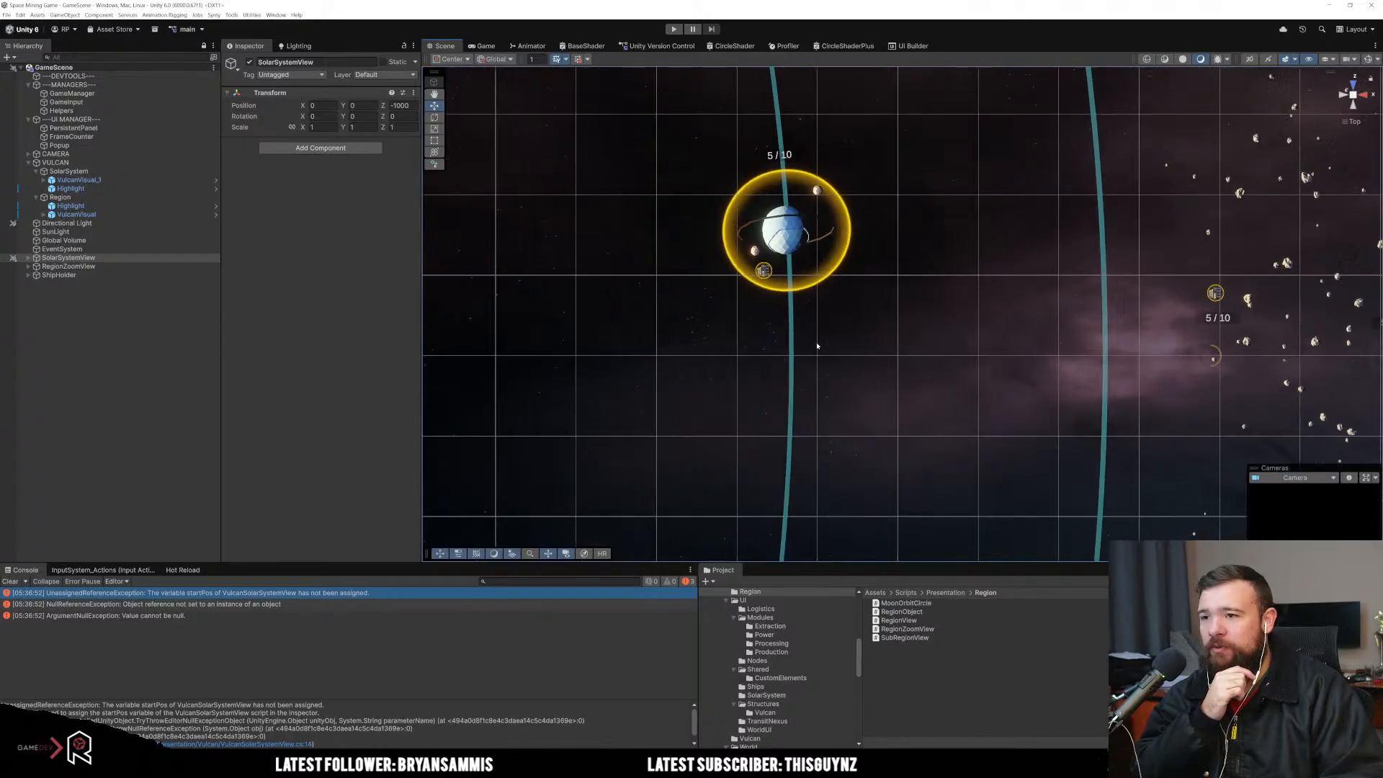
left_click_drag(907, 462, 916, 341)
scroll(917, 341, "up", 2)
scroll(916, 341, "up", 1)
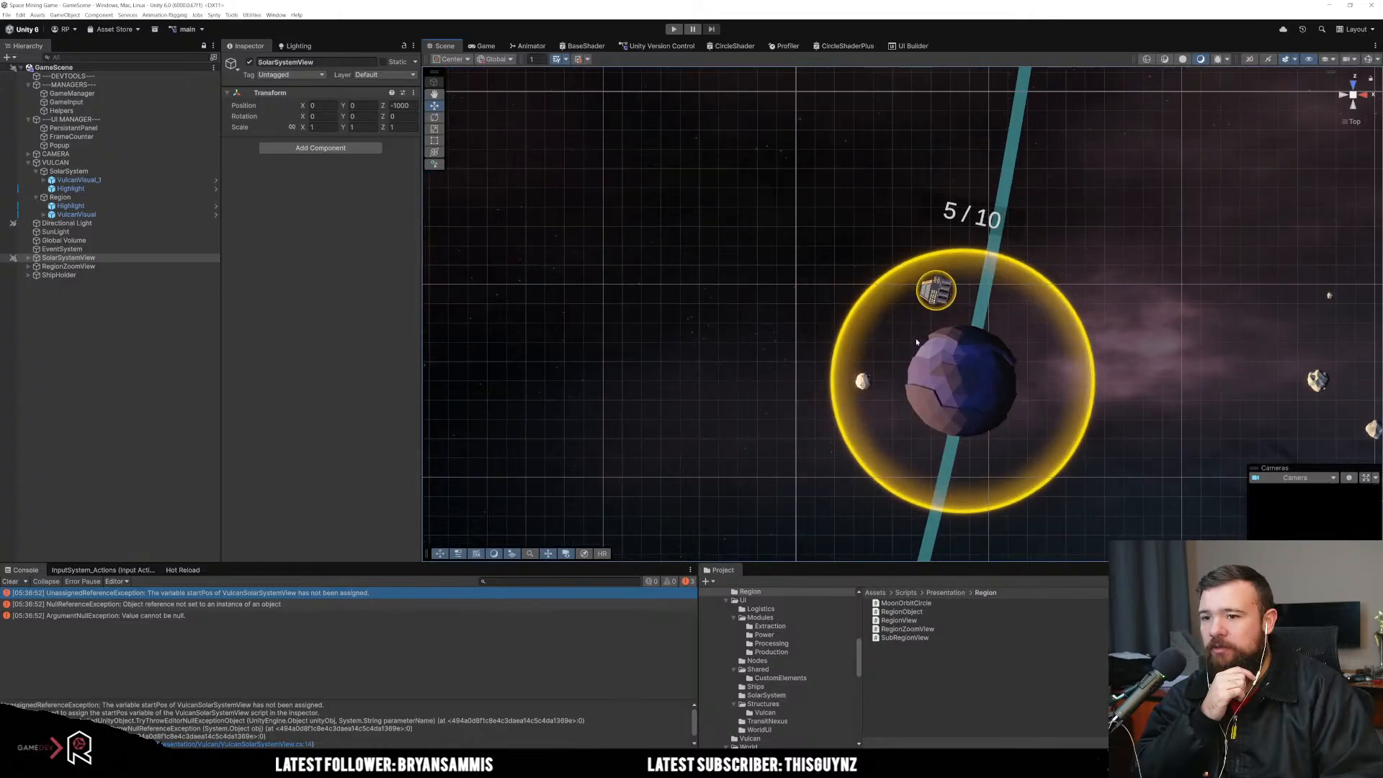
Step: List the region objects under SolarSystemView's RegionViews and view the outer planets together in the scene
left_click(29, 258)
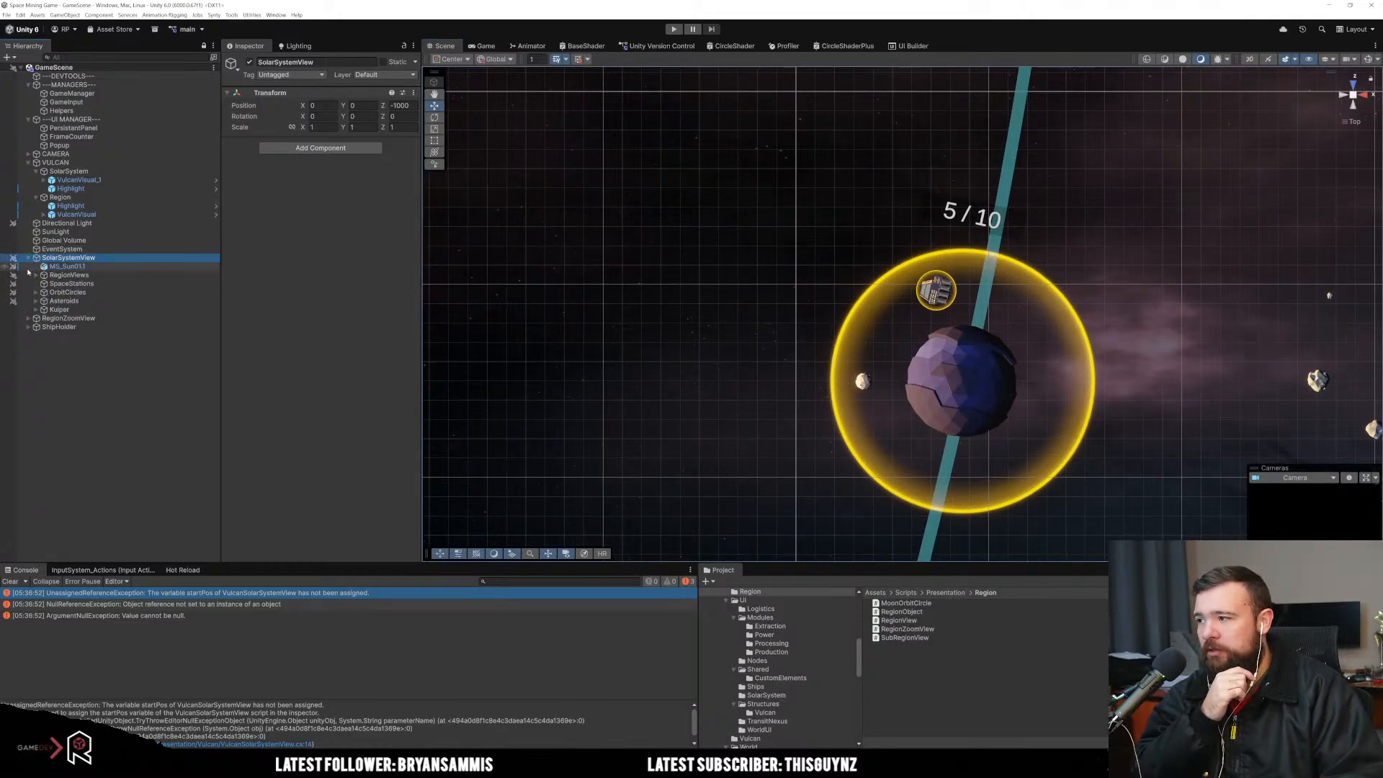
left_click(36, 276)
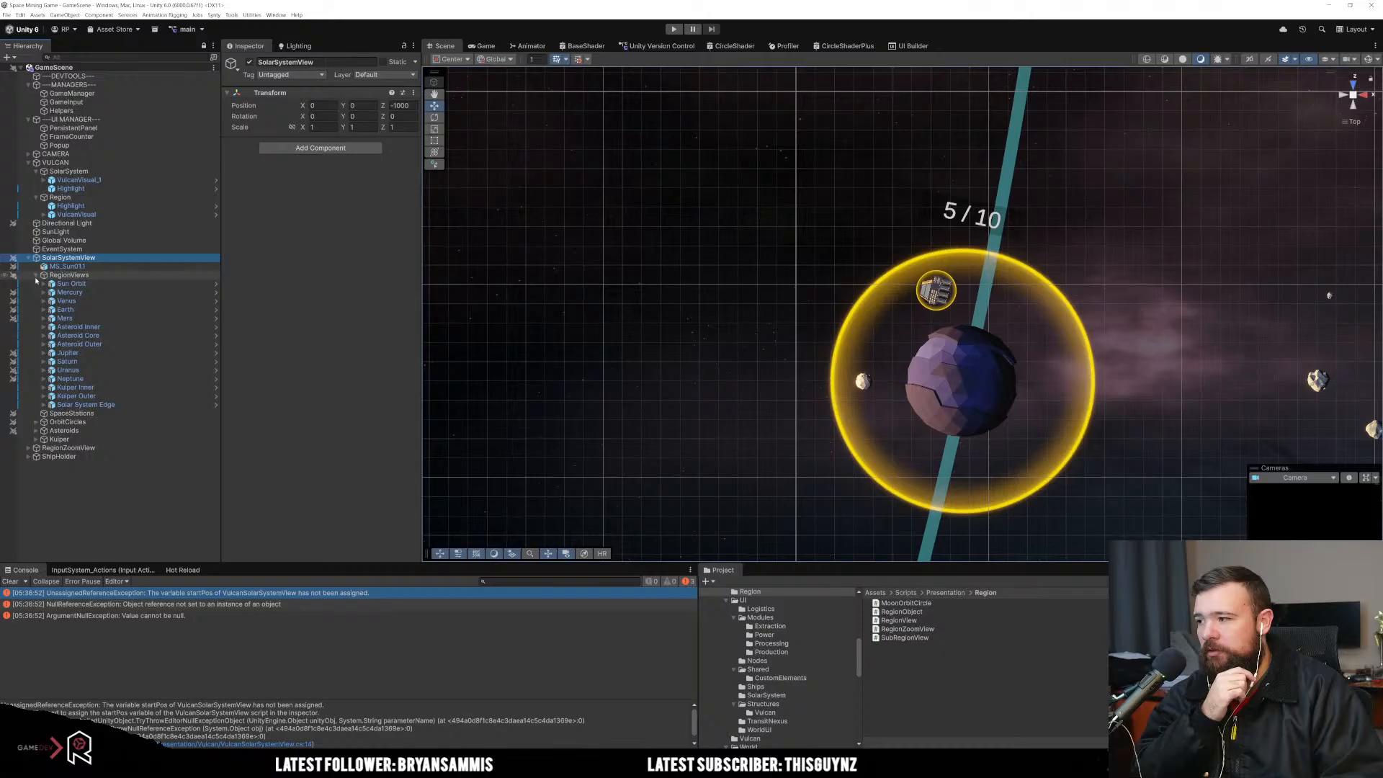
scroll(854, 396, "down", 8)
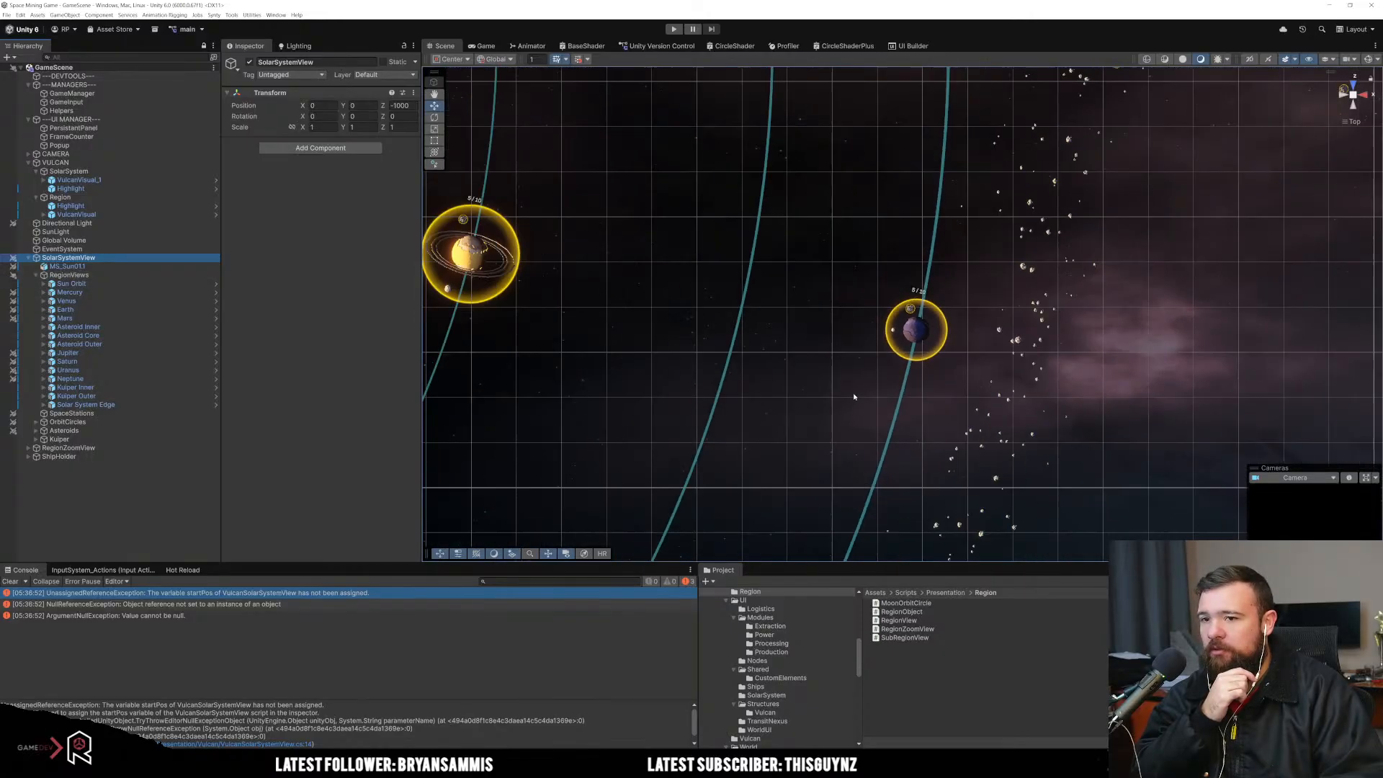
scroll(854, 396, "down", 5)
left_click_drag(706, 196, 786, 324)
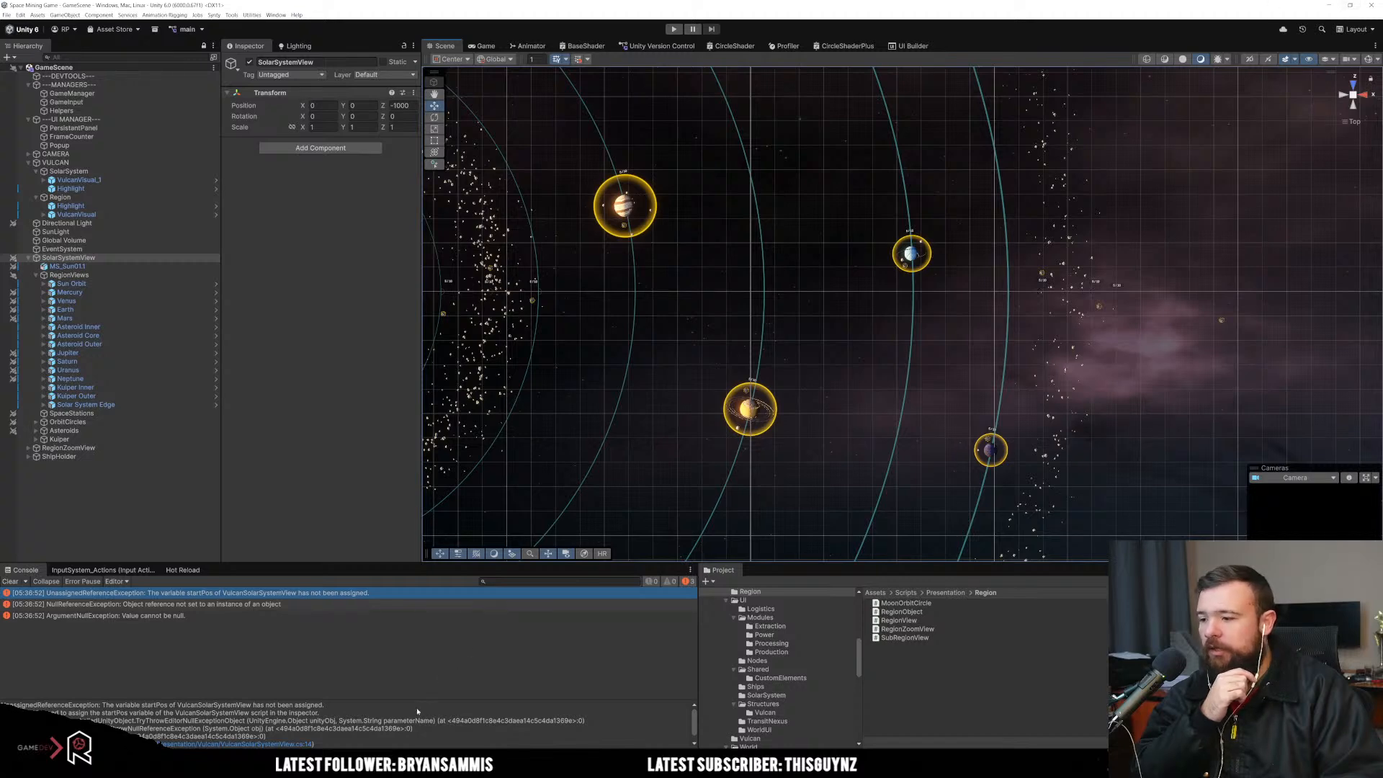
Step: Switch to the game data workbook in Excel and delete the saturn_6 row, whose four right-hand columns are all zero
key("alt+Tab")
key("ctrl+v")
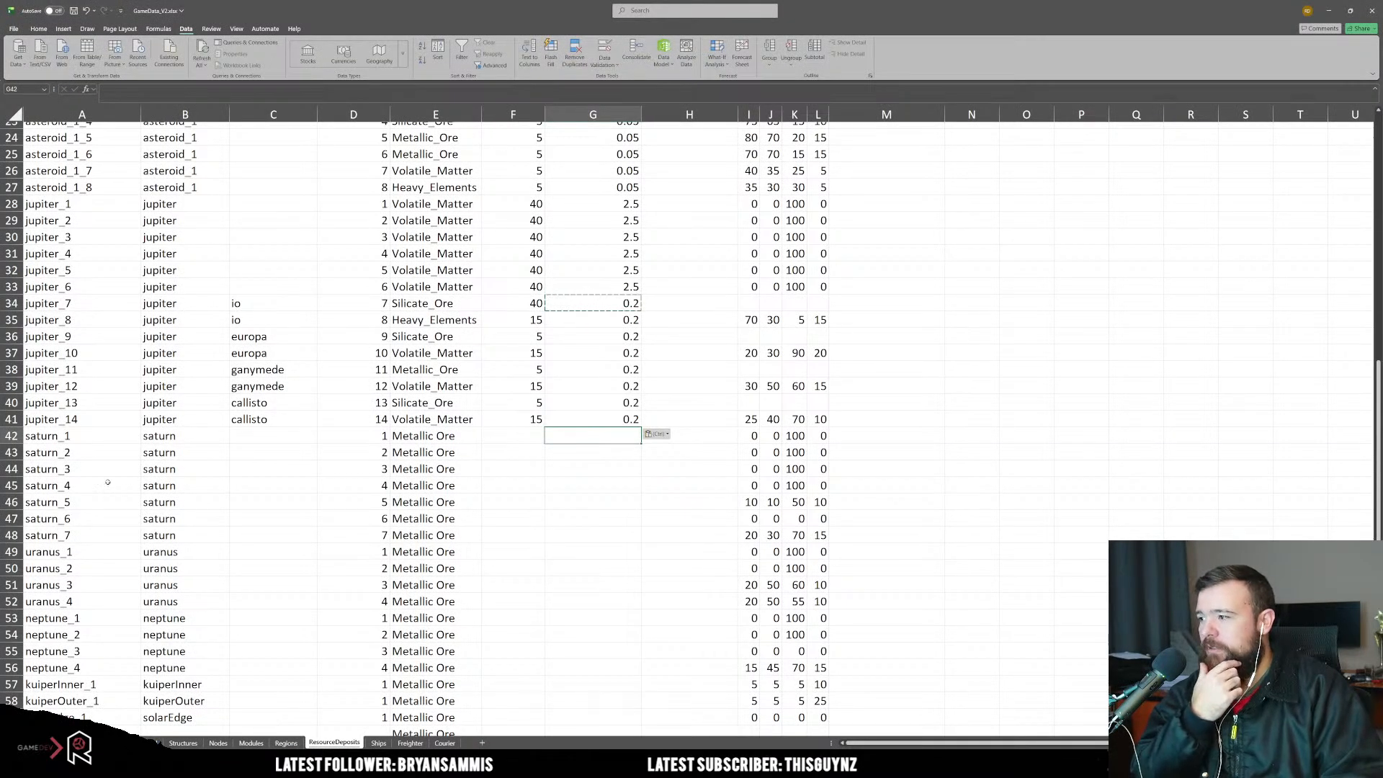
left_click_drag(70, 531, 91, 491)
left_click_drag(87, 443, 88, 443)
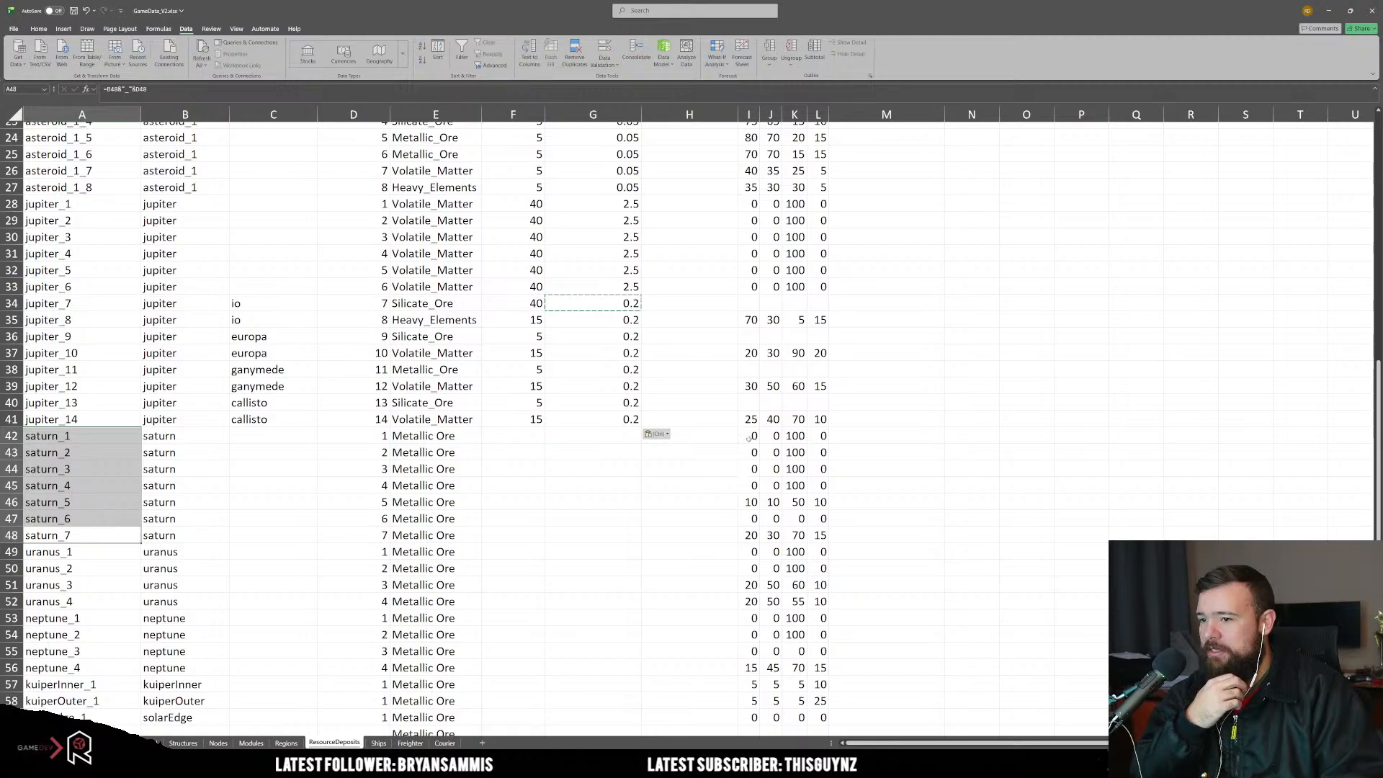
left_click_drag(749, 437, 823, 518)
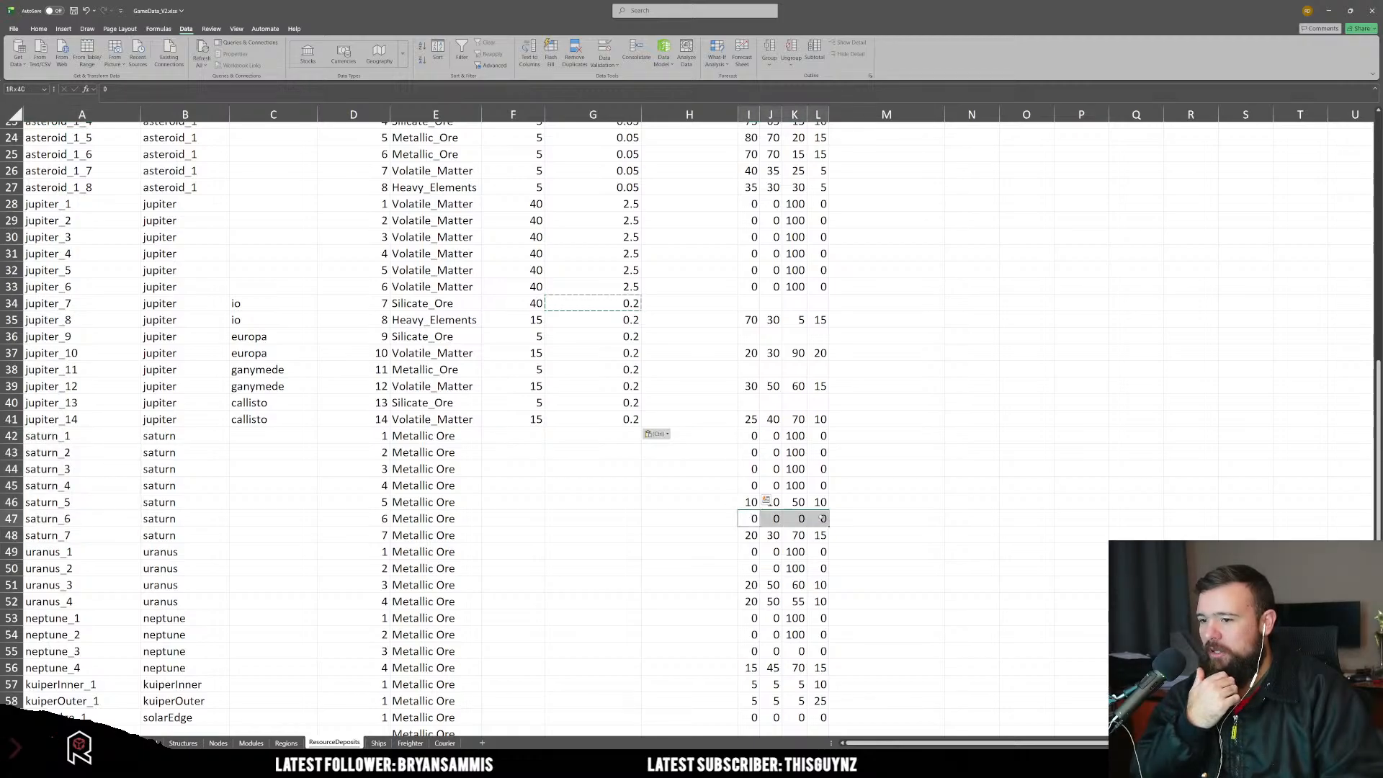
left_click(462, 521)
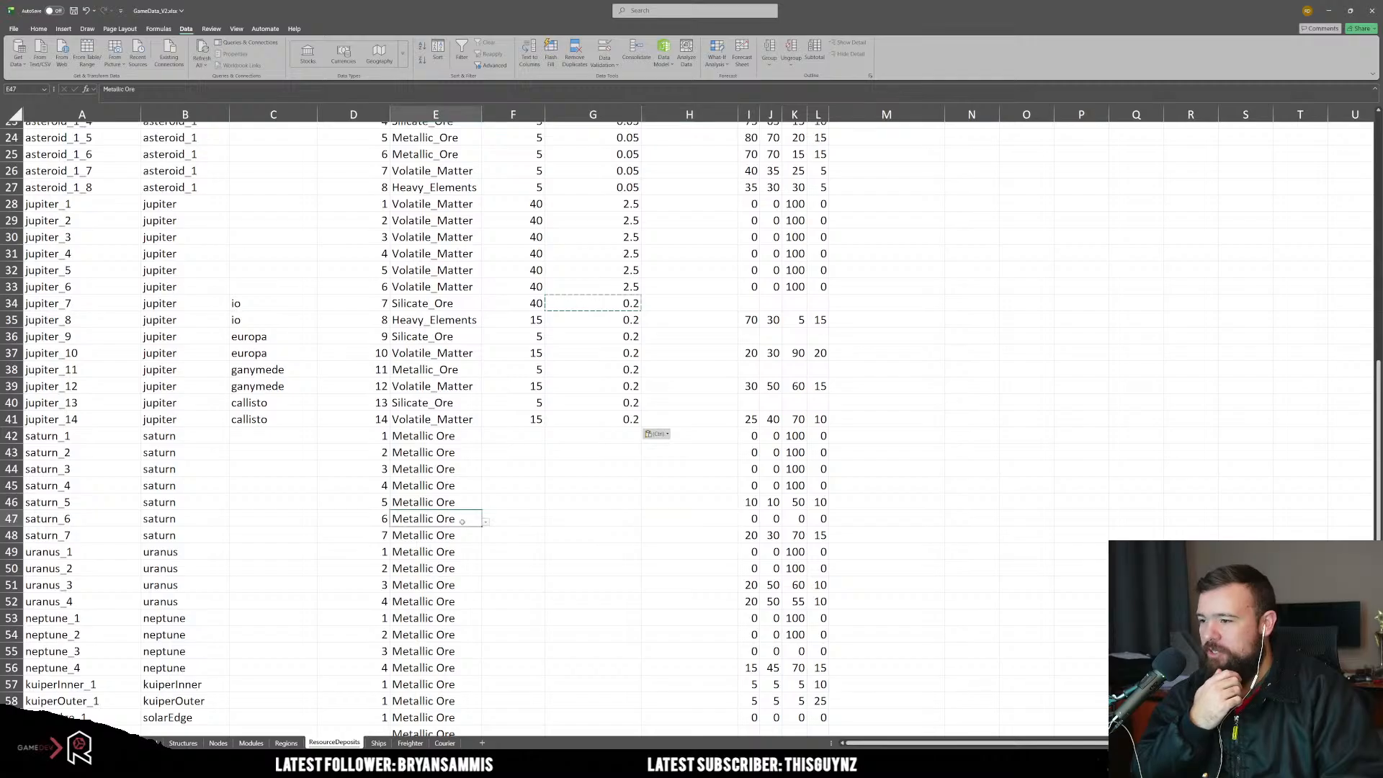
right_click(16, 520)
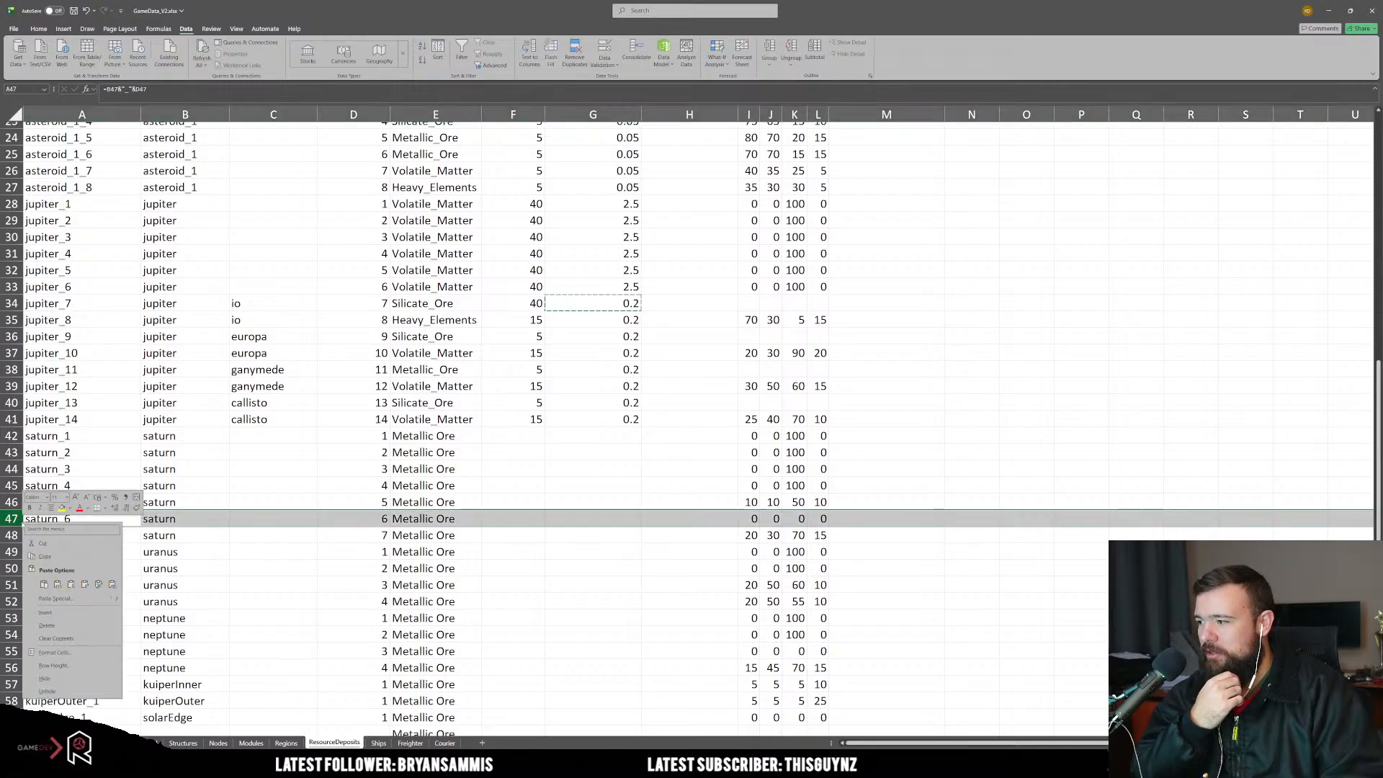
left_click(47, 626)
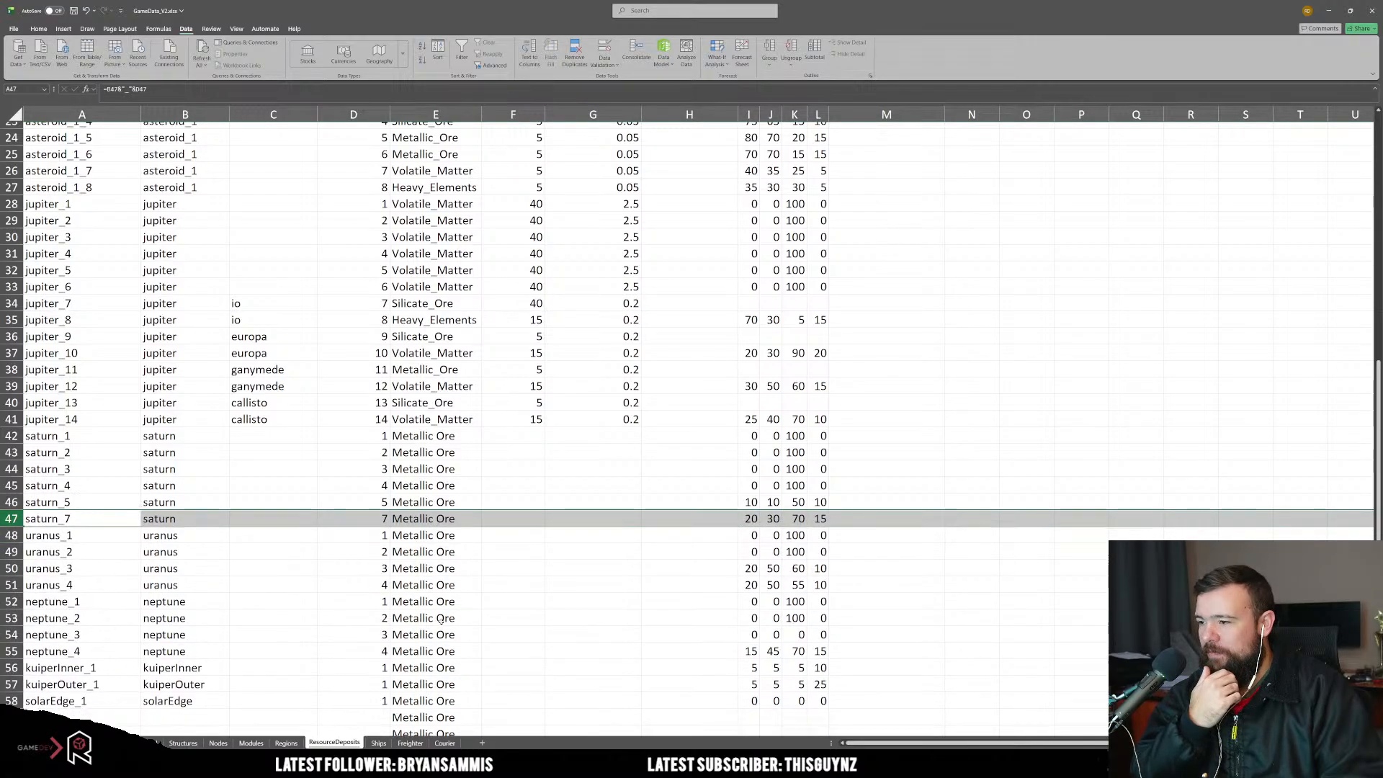
Step: Renumber the Saturn deposits in column D as a continuous series from 1 to 6
left_click(490, 603)
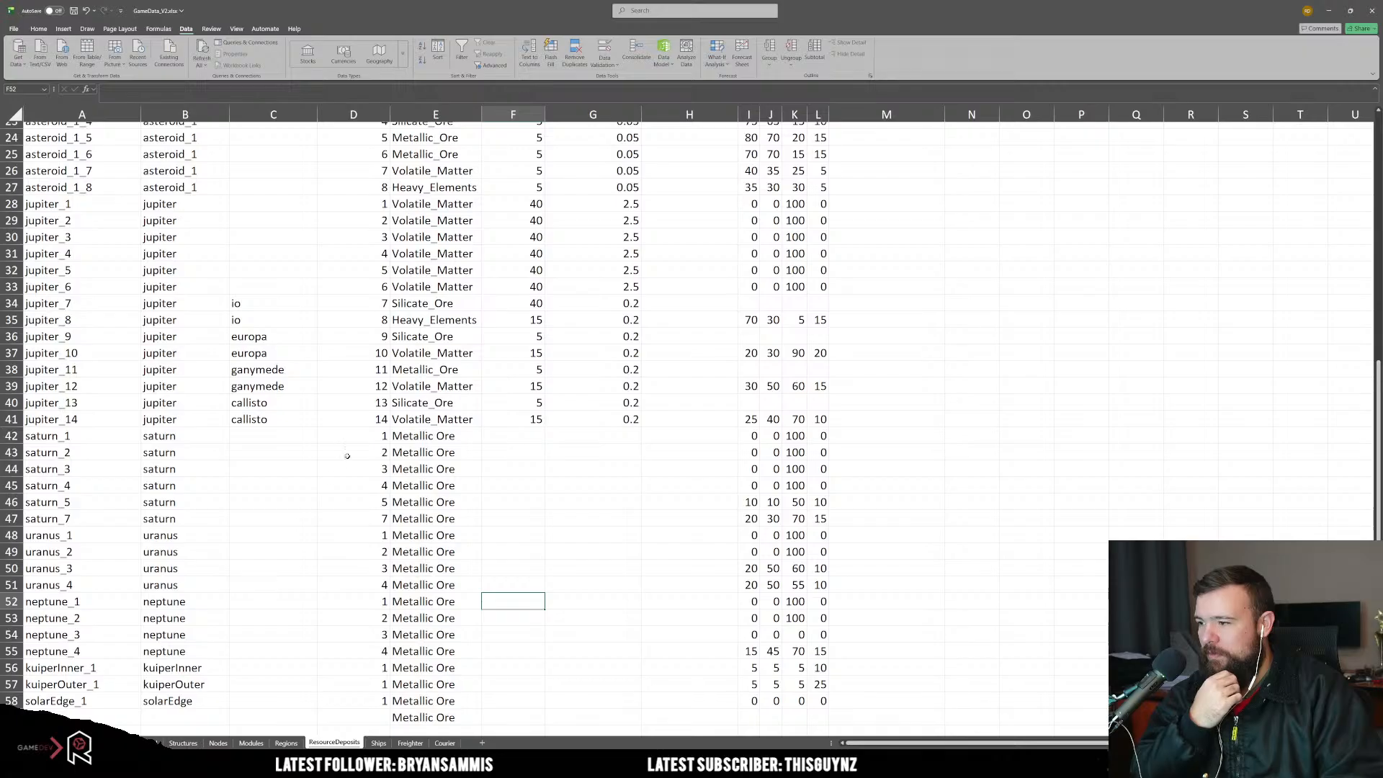
left_click(364, 436)
left_click_drag(353, 436, 386, 525)
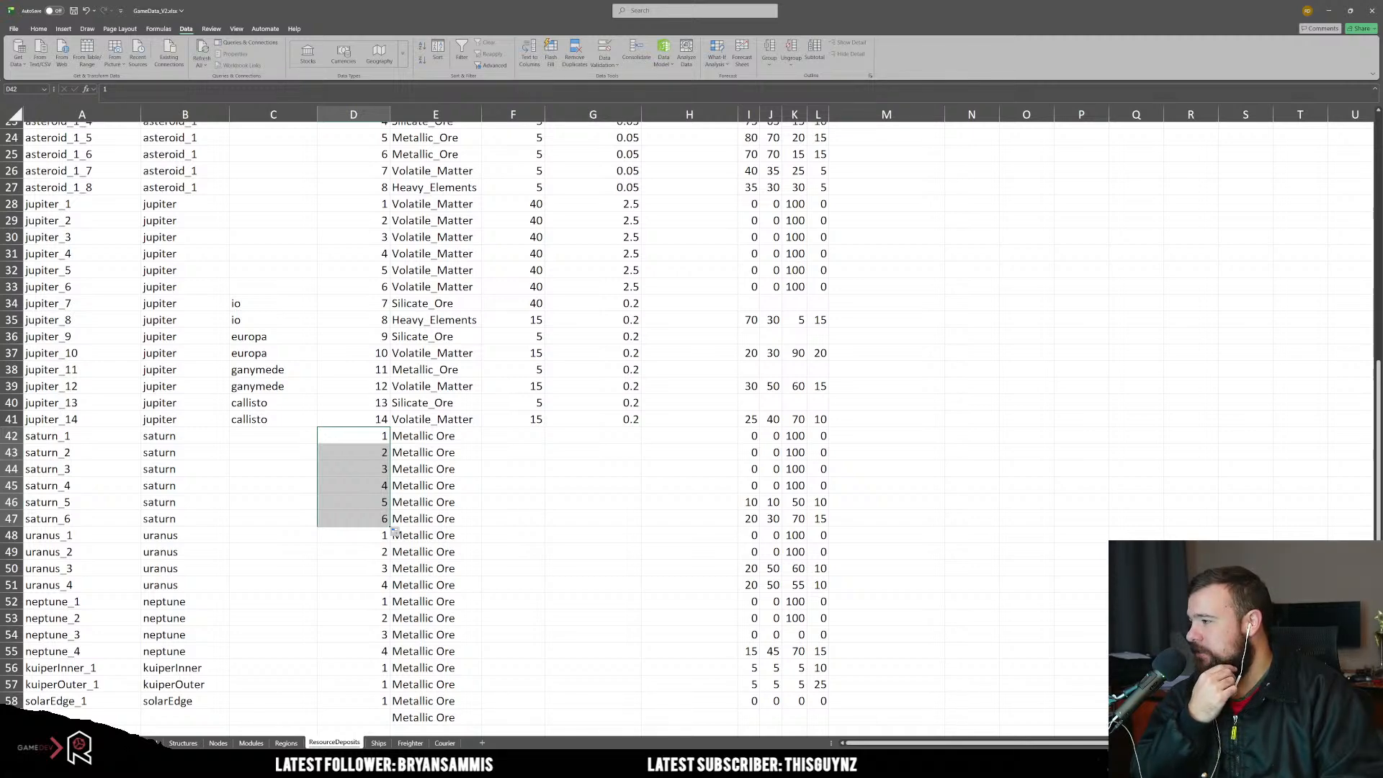
left_click(490, 490)
Step: Enter 1 in column G for the Saturn deposits saturn_1 through saturn_4
left_click(595, 438)
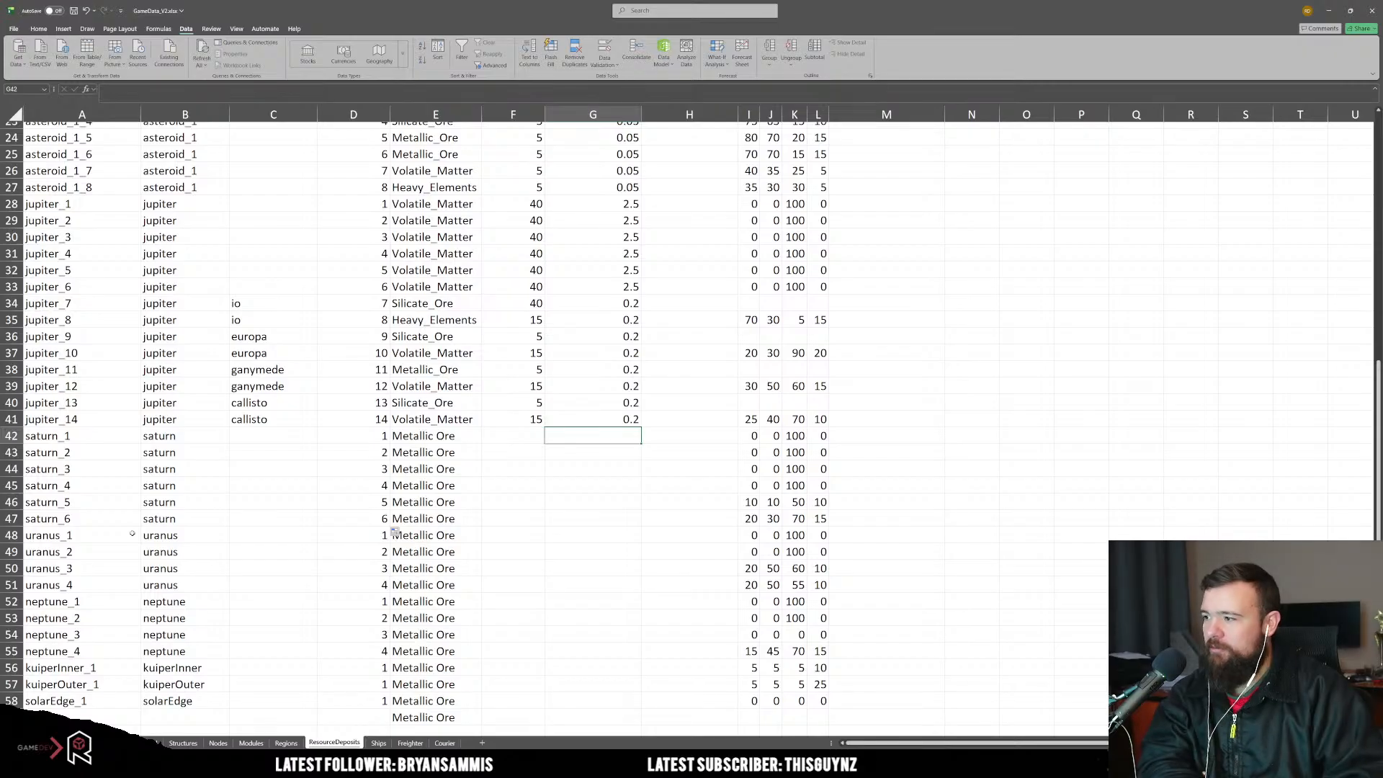
type("1")
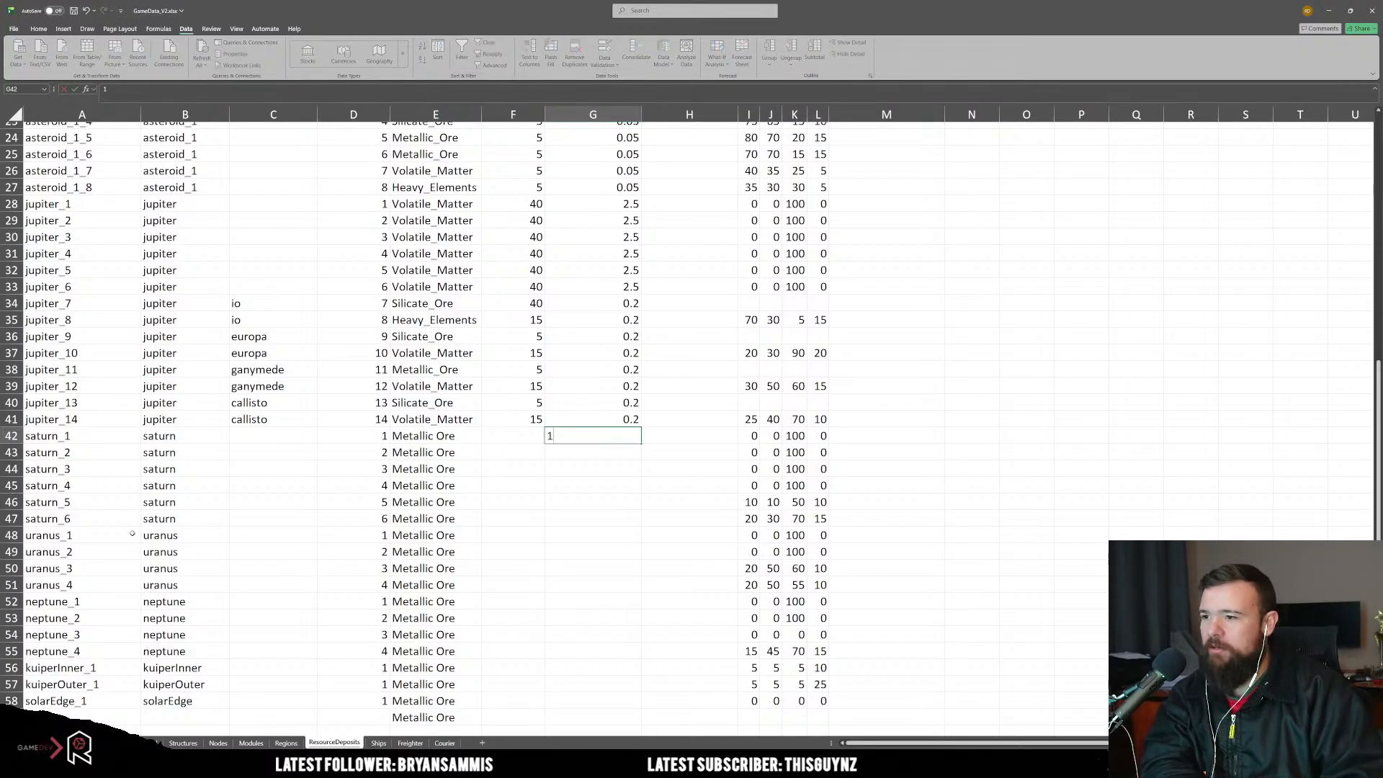
key("Return")
type("1")
key("Return")
type("1")
key("Return")
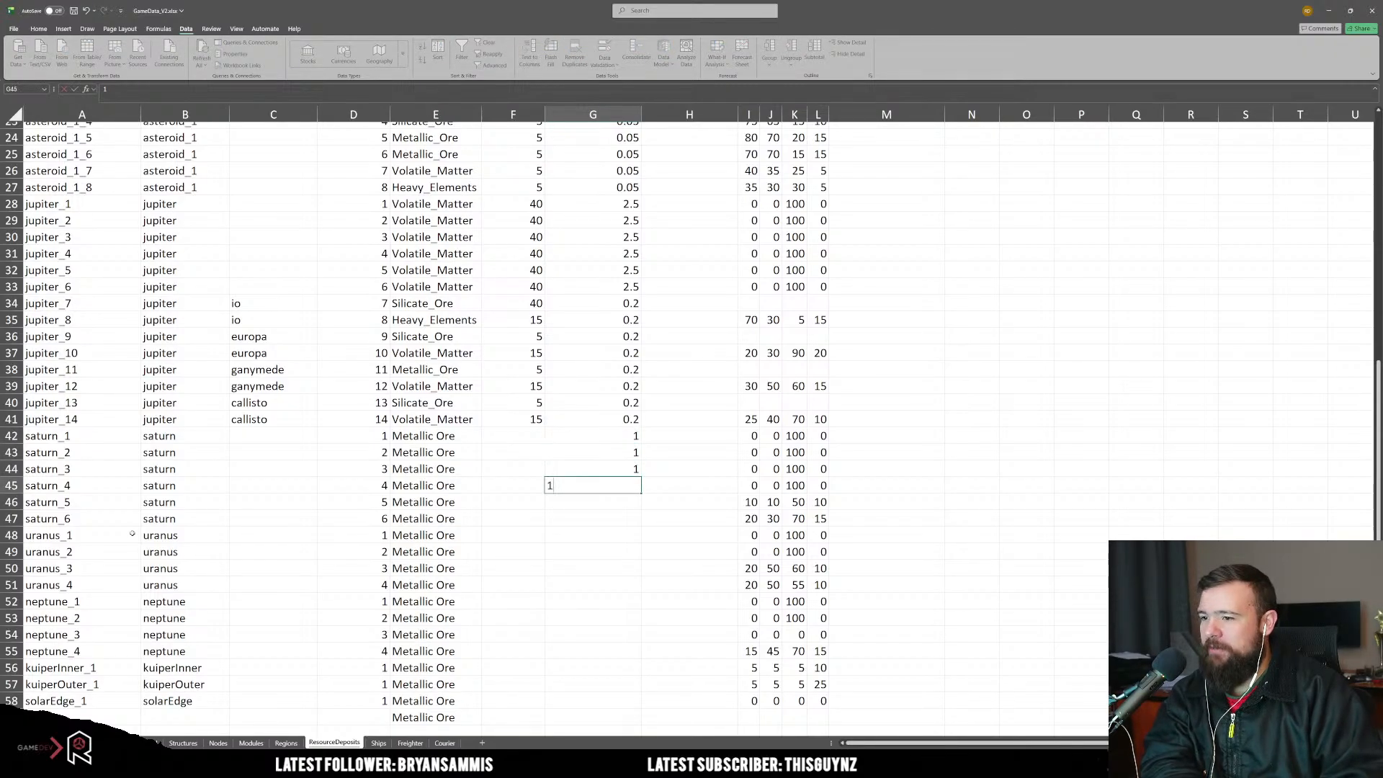
type("1")
key("Return")
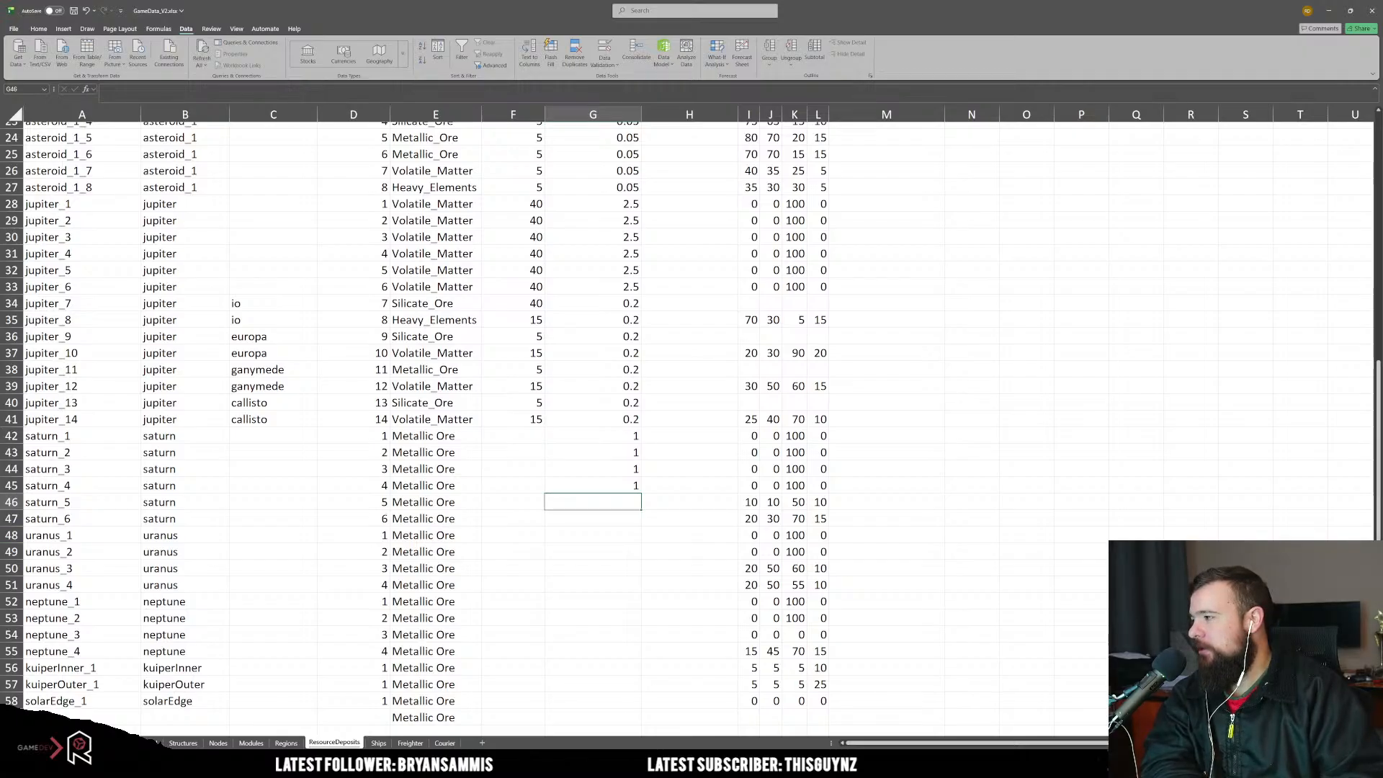
Step: Enter titan as the moon name in column C for saturn_5 and saturn_6
key("Left")
key("Left")
key("Left")
key("Left")
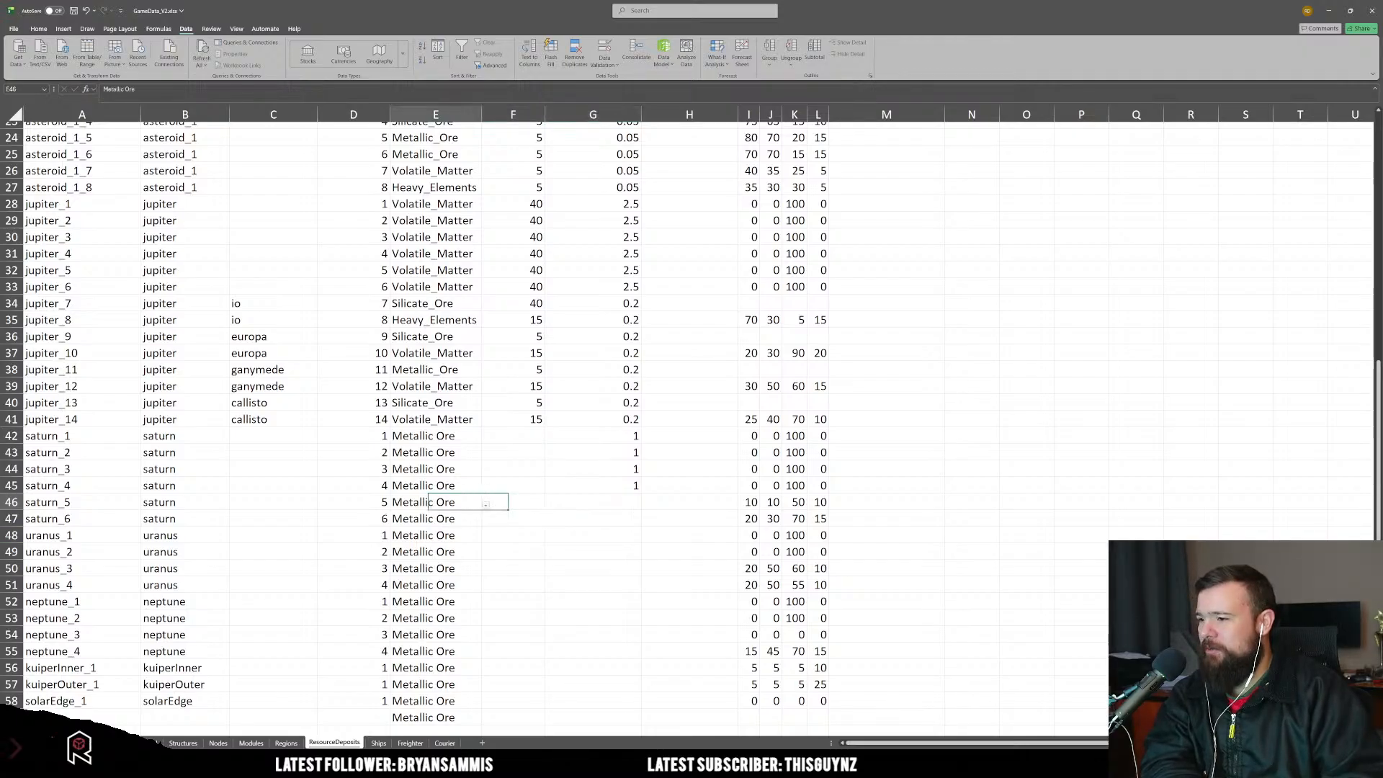
type("Ti")
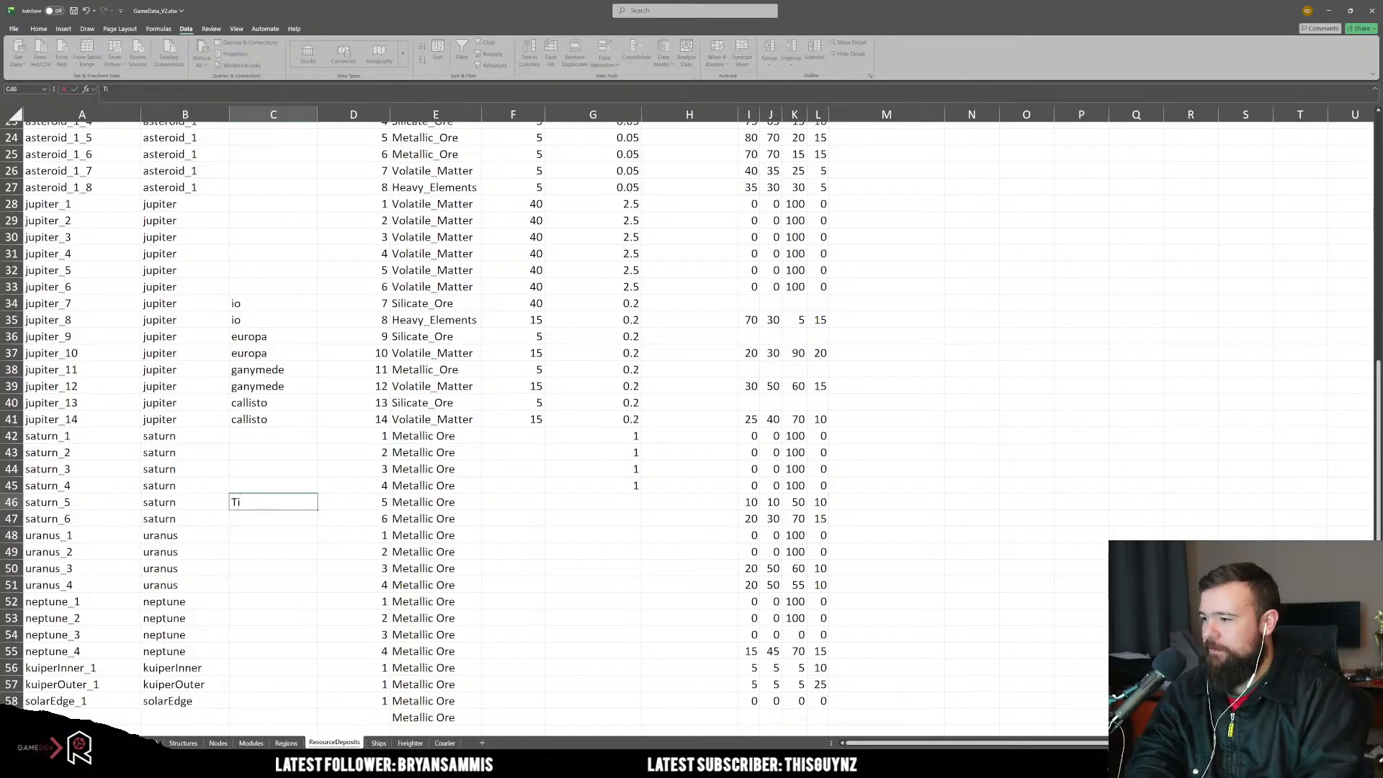
type("tan")
key("Return")
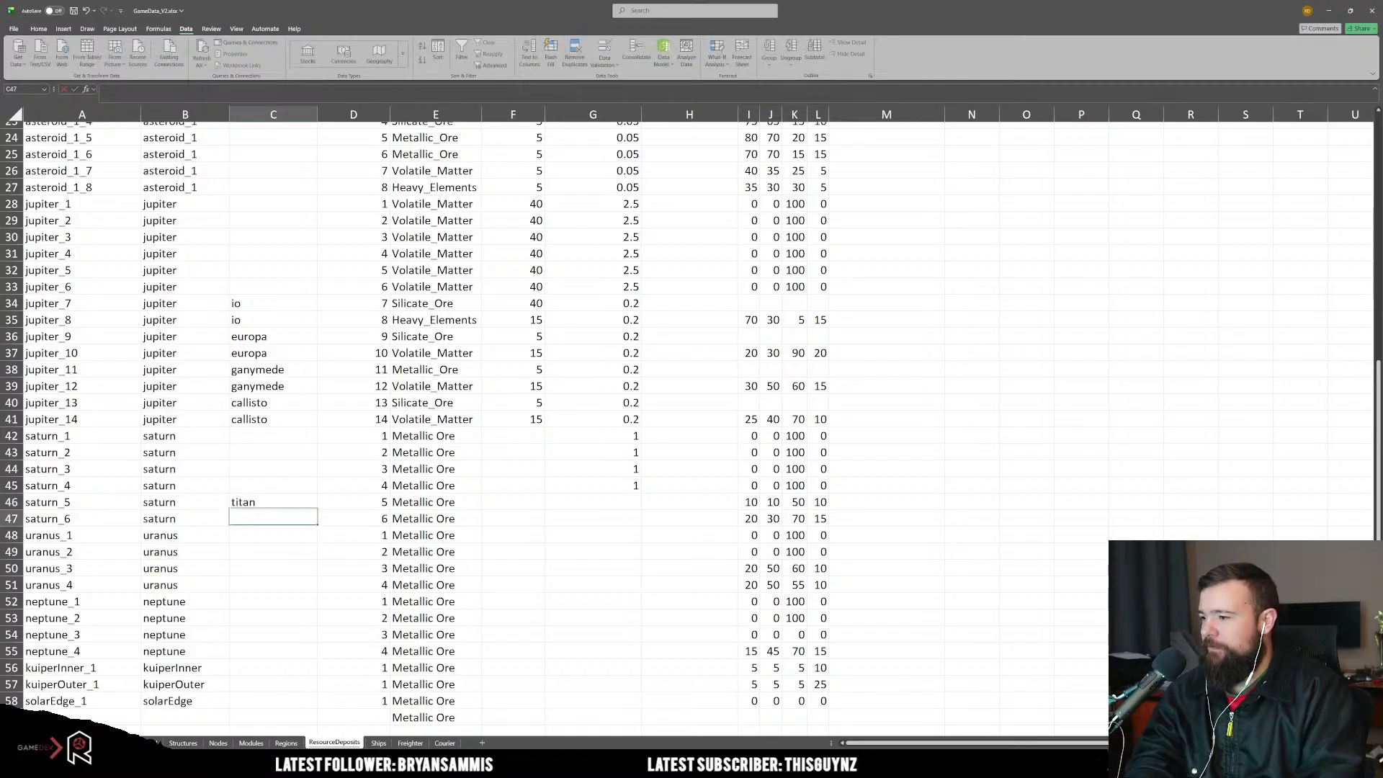
type("titan")
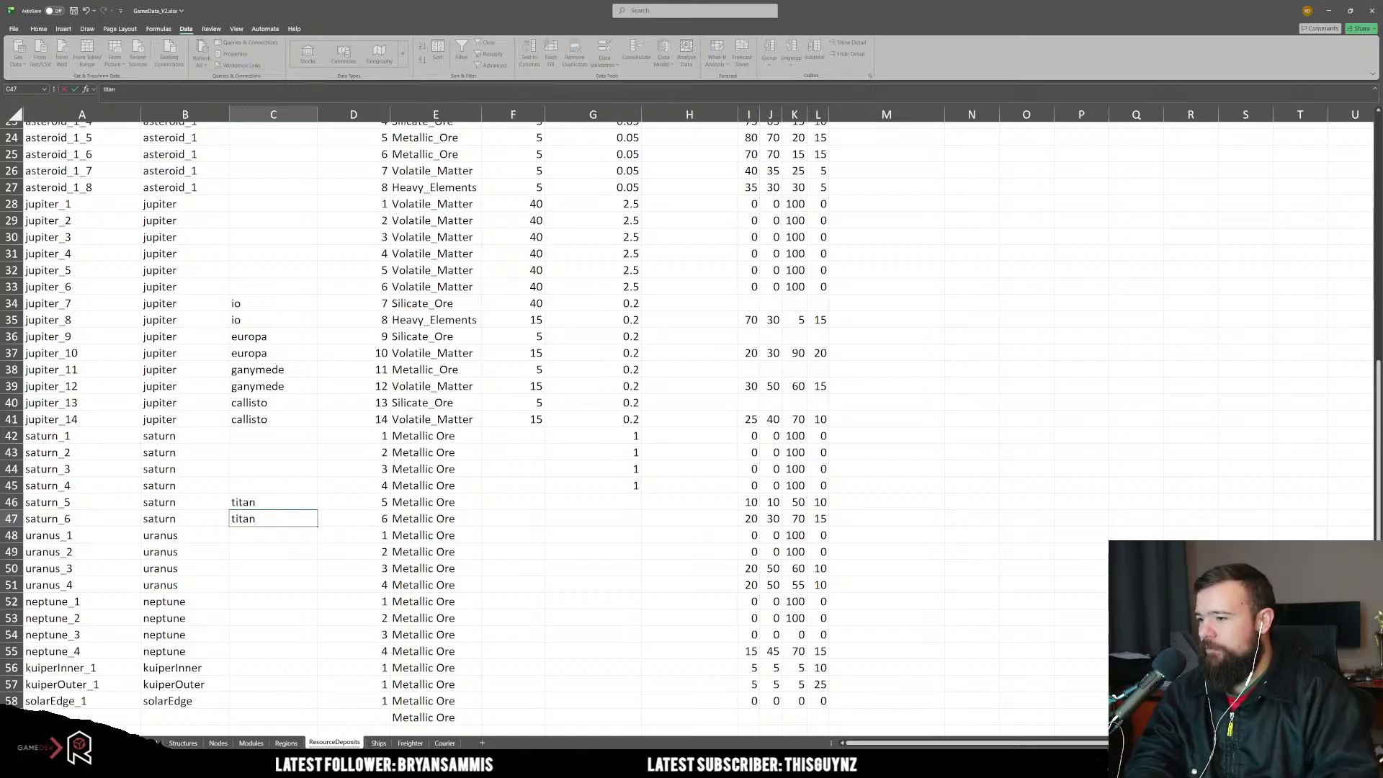
Step: Set column G to 0.2 for both Titan deposits, saturn_5 and saturn_6
key("Up")
key("Right")
key("Right")
key("Right")
key("Right")
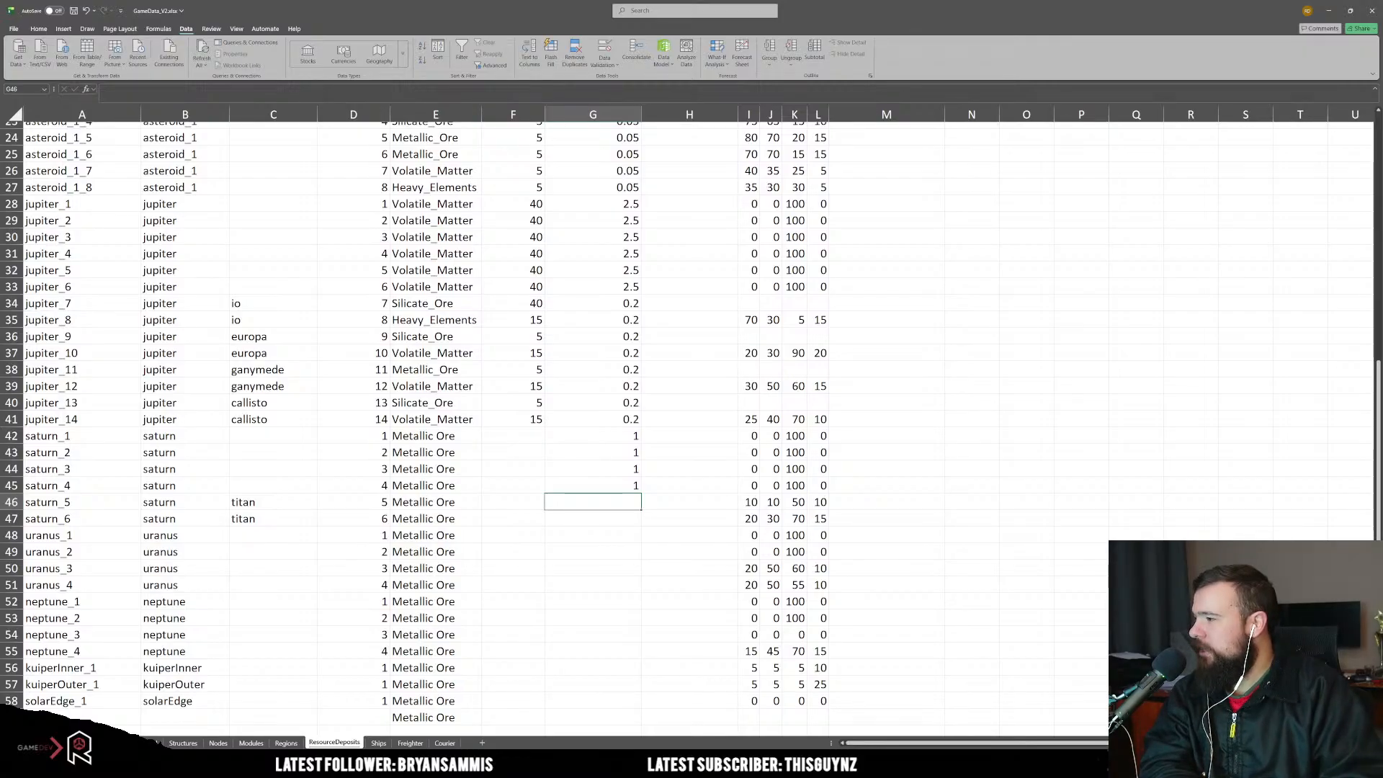
type("0.2")
key("Return")
type("0.2")
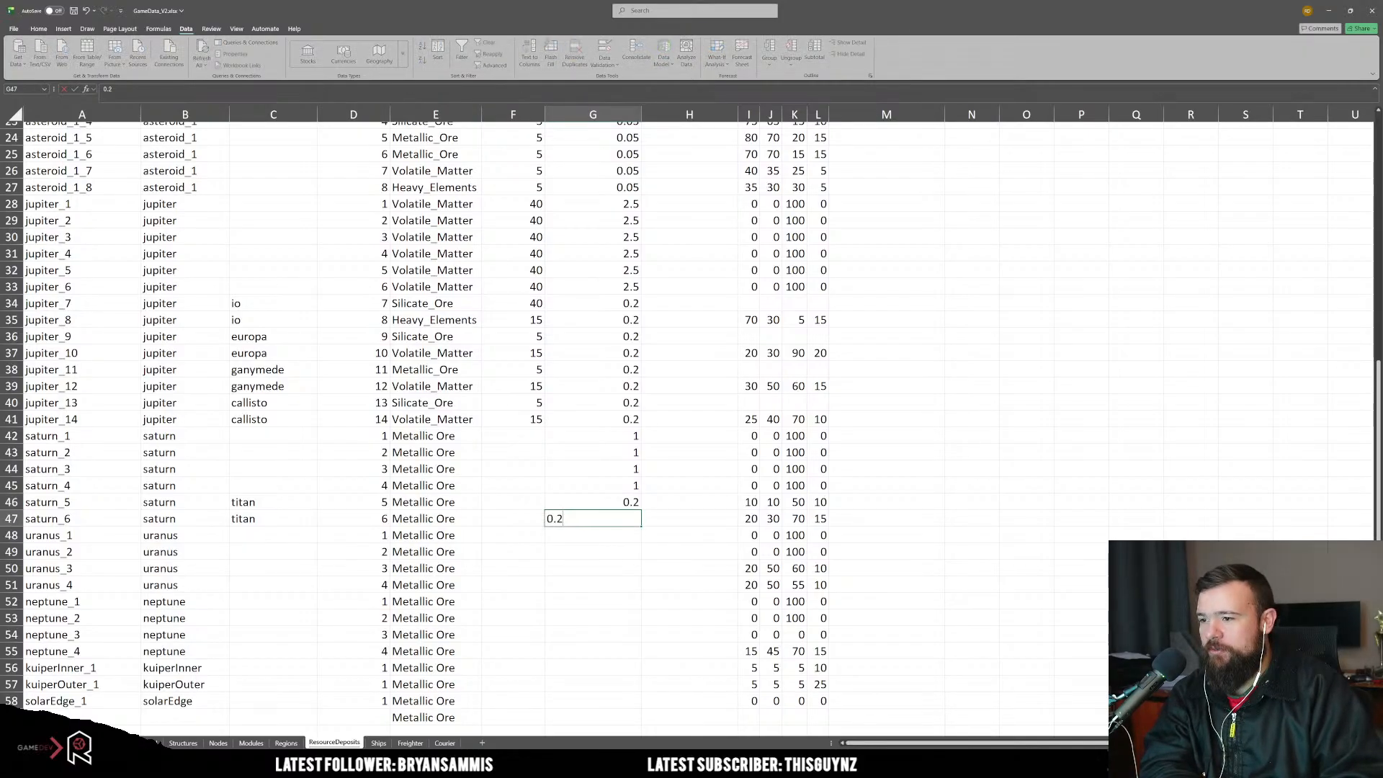
key("Return")
Step: Copy jupiter_4's column F value of 40 to saturn_1 through saturn_4
key("Left")
key("Up")
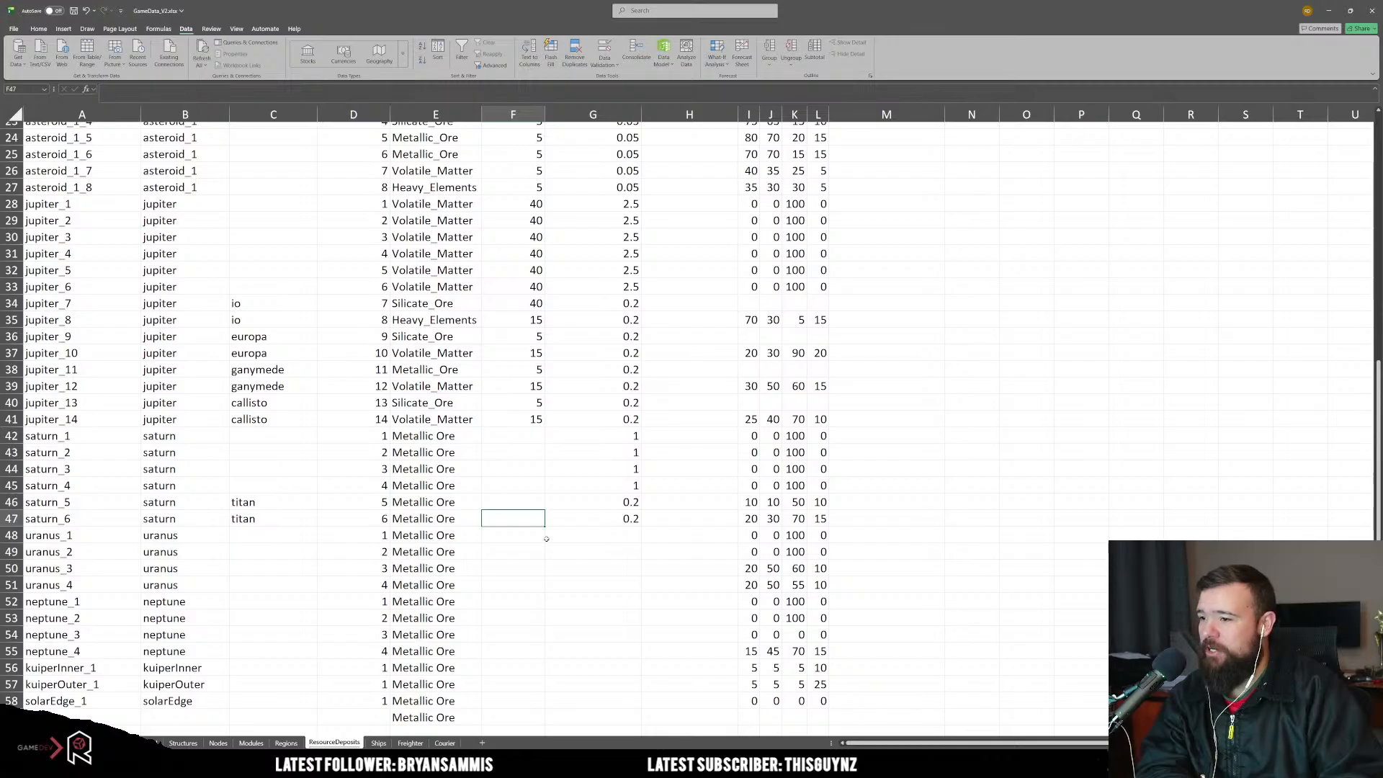
left_click(515, 437)
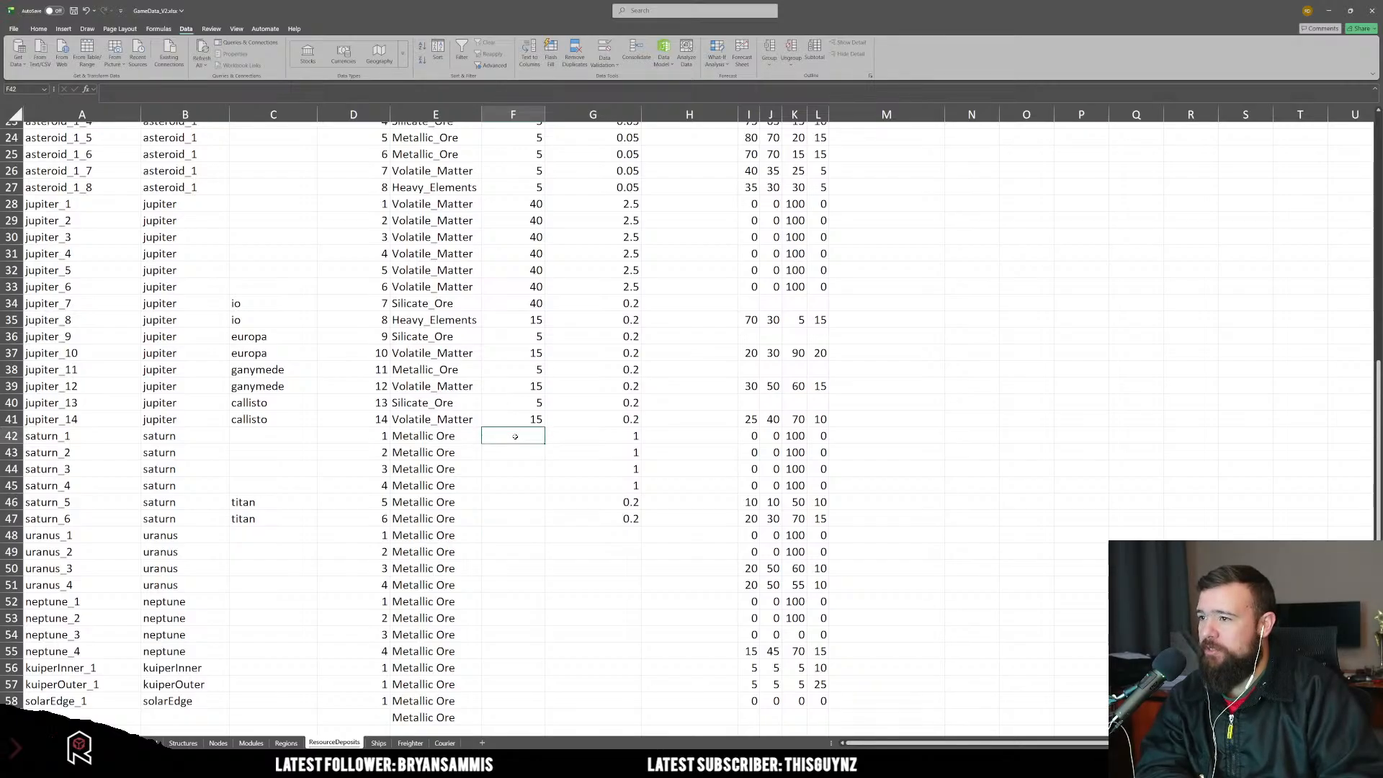
left_click(521, 249)
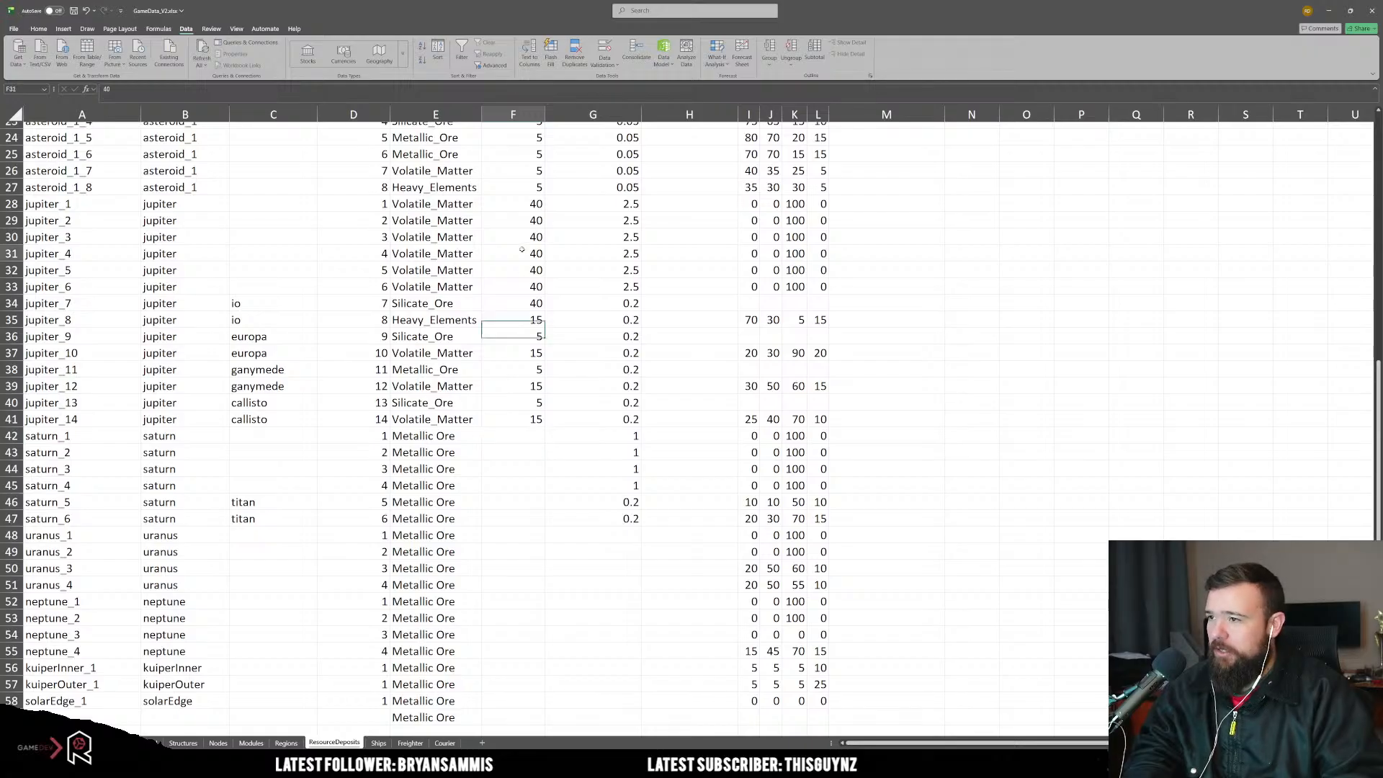
key("ctrl+c")
left_click_drag(516, 436, 509, 482)
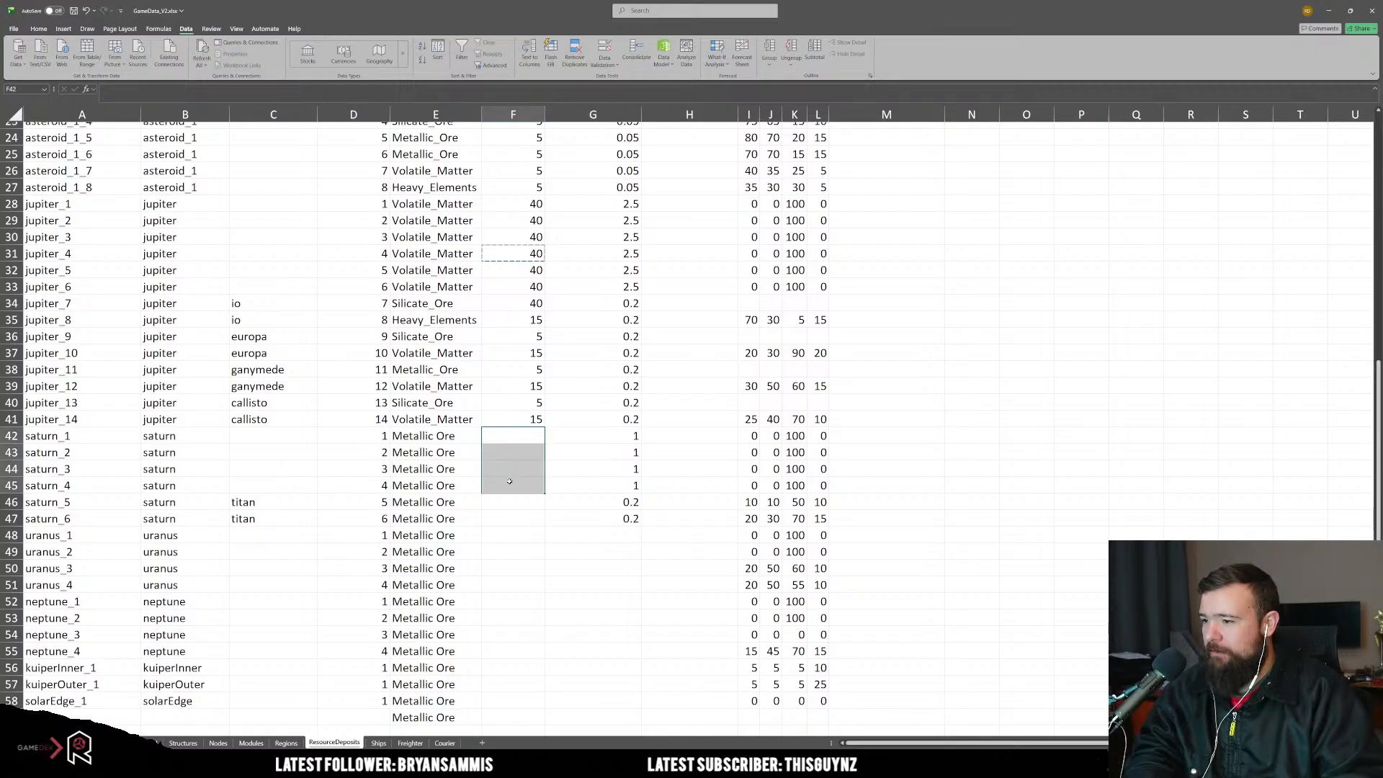
key("ctrl+v")
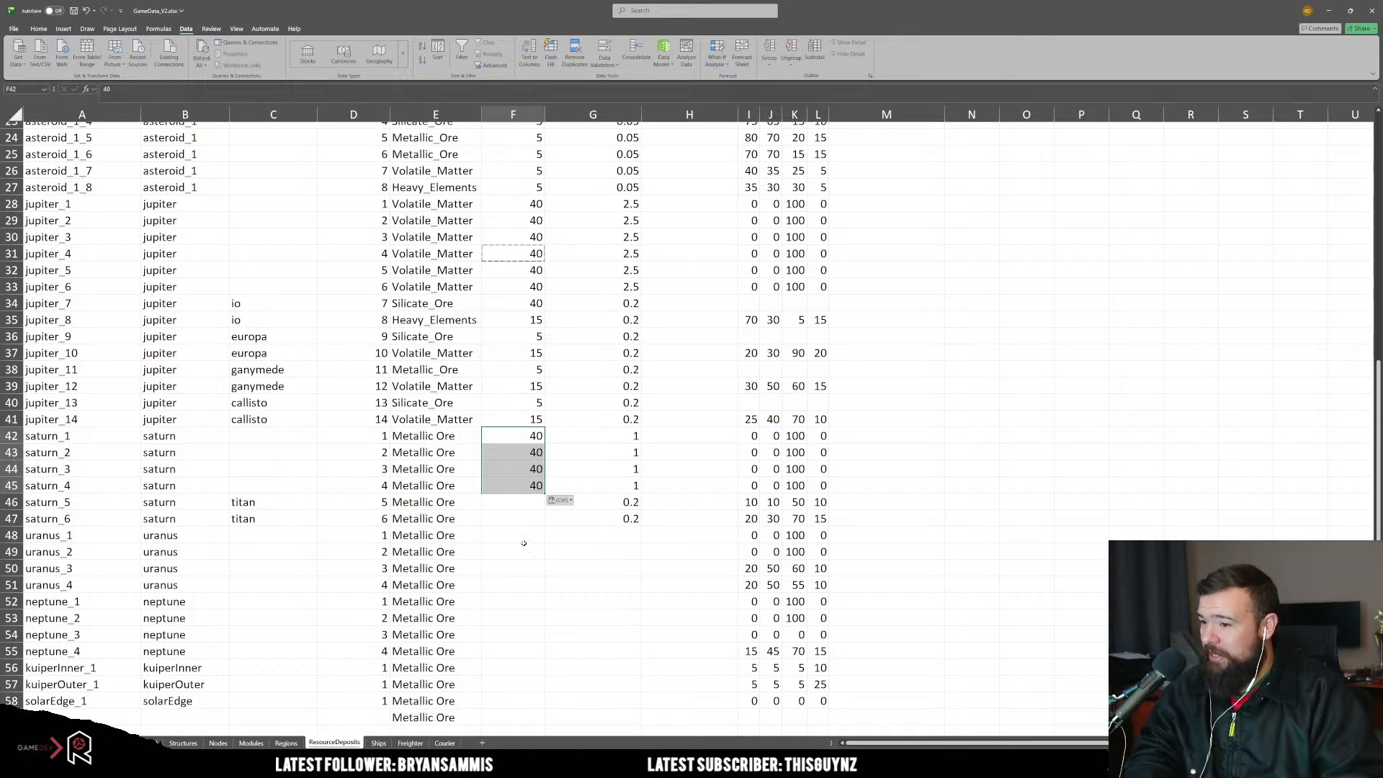
Step: Set the resource type to Metallic_Ore for saturn_5 and Heavy_Elements for saturn_6
left_click(525, 509)
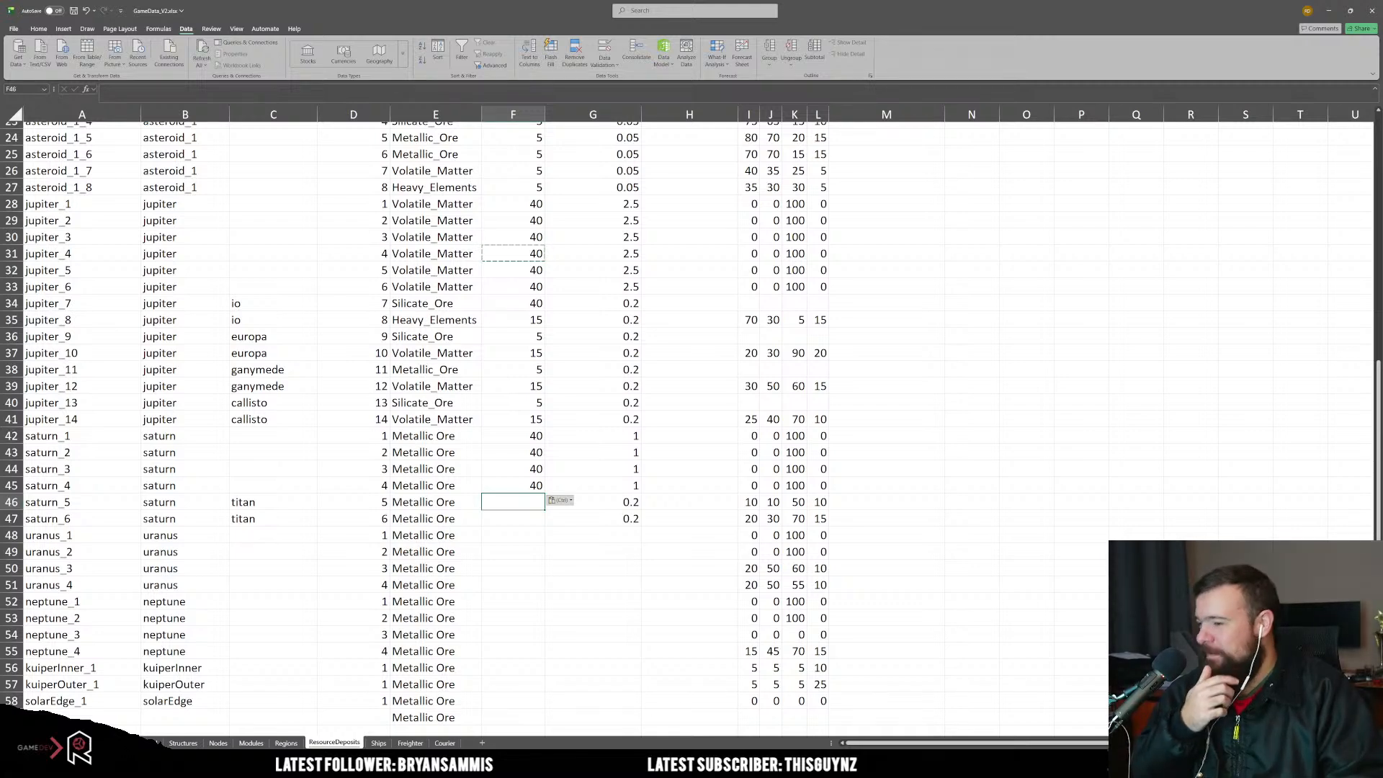
left_click(473, 507)
key("alt+Down")
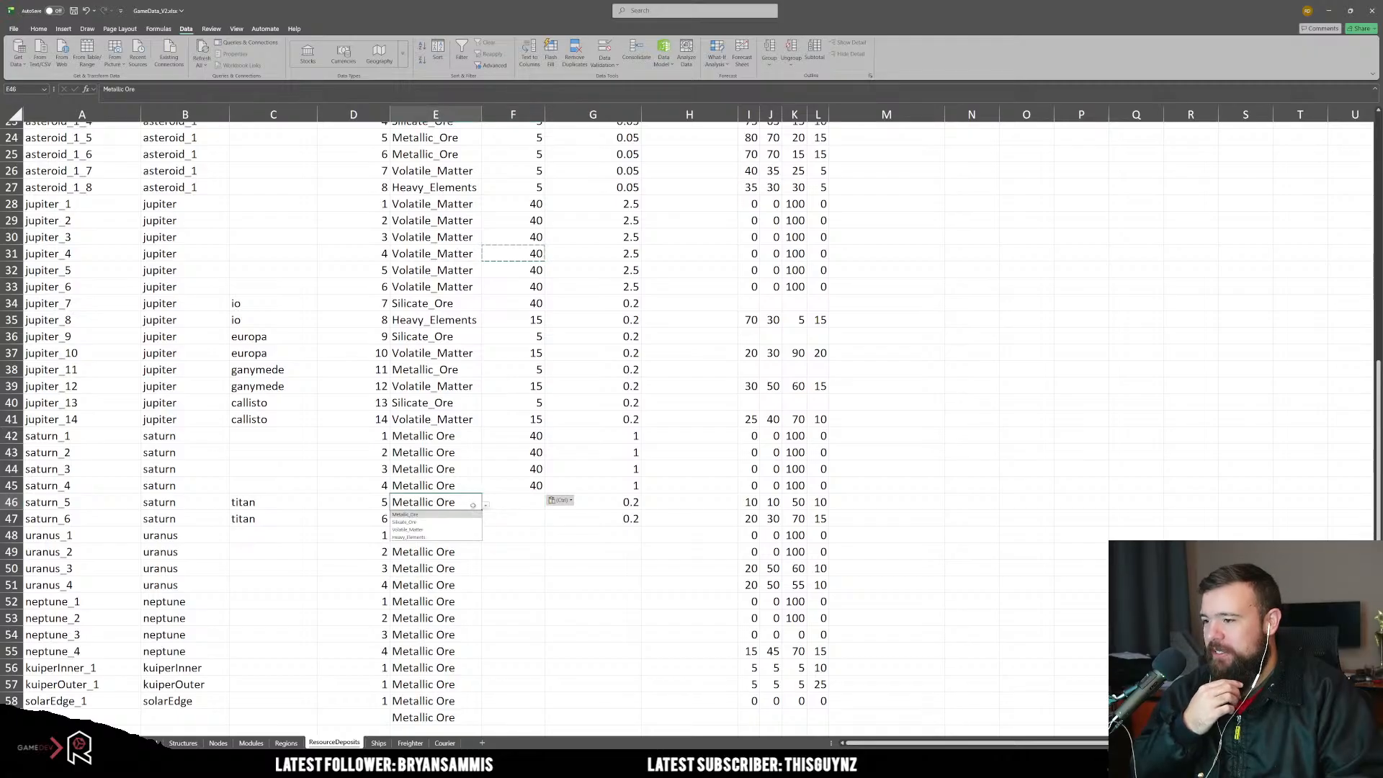
left_click(432, 514)
left_click(484, 521)
left_click(479, 521)
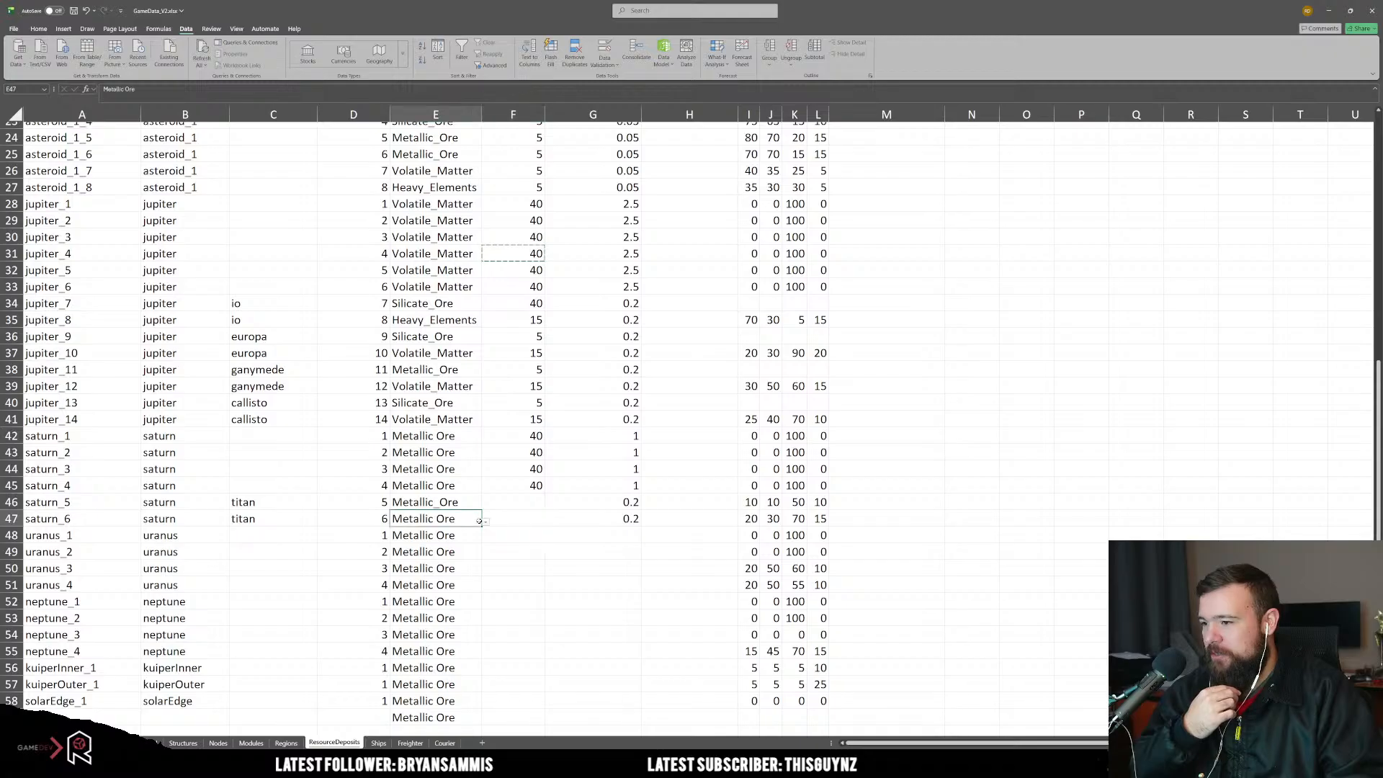
left_click(486, 521)
left_click(432, 550)
left_click(532, 554)
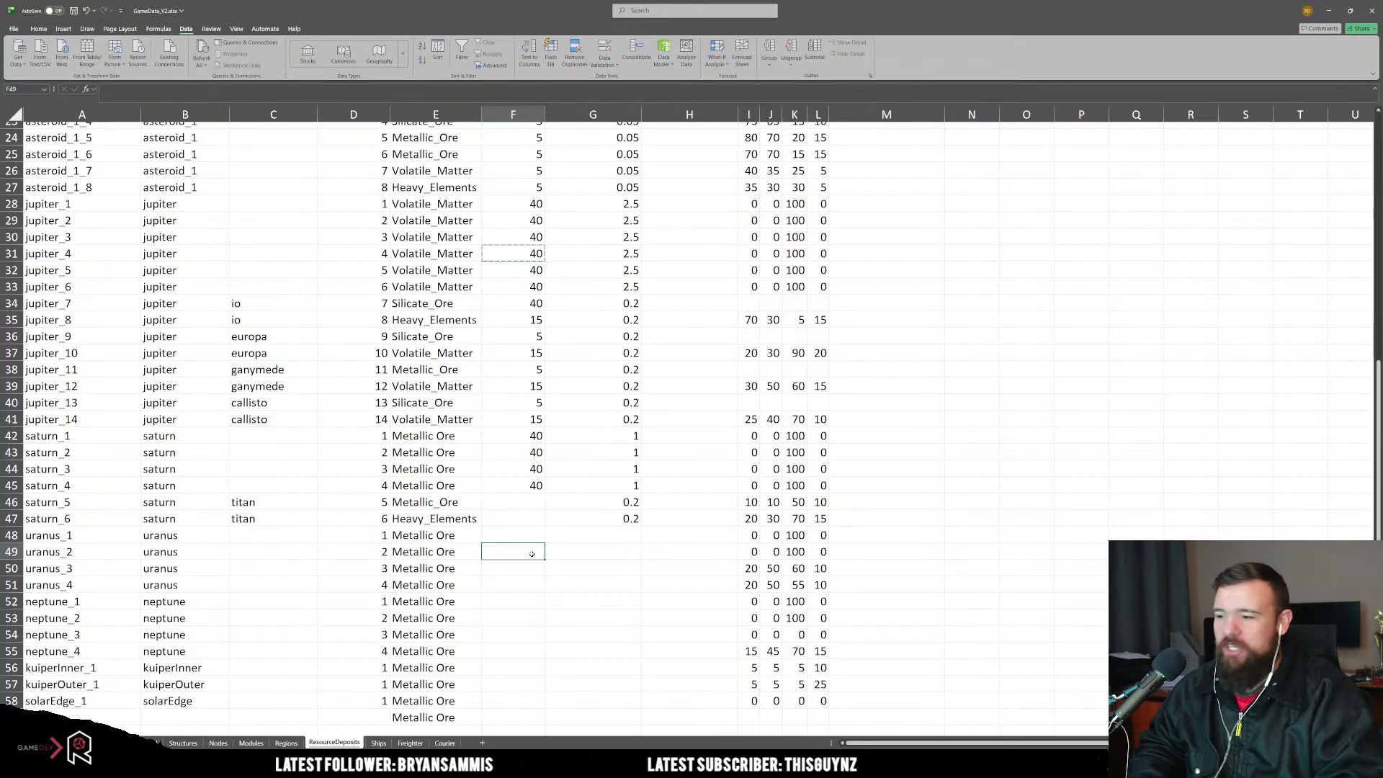
Step: Set column F to 15 for saturn_5 and 5 for saturn_6
key("Up")
key("Up")
key("Up")
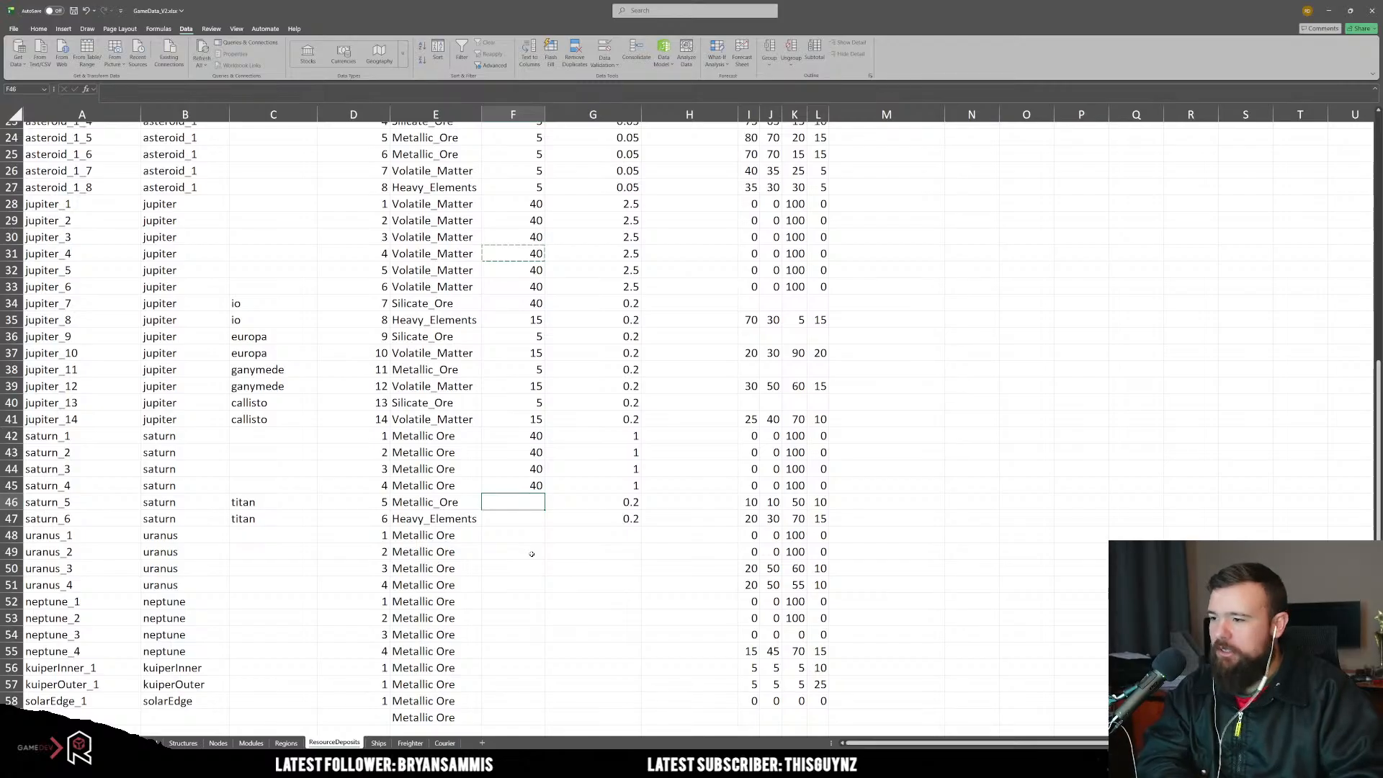
type("15")
key("Return")
type("5")
key("Return")
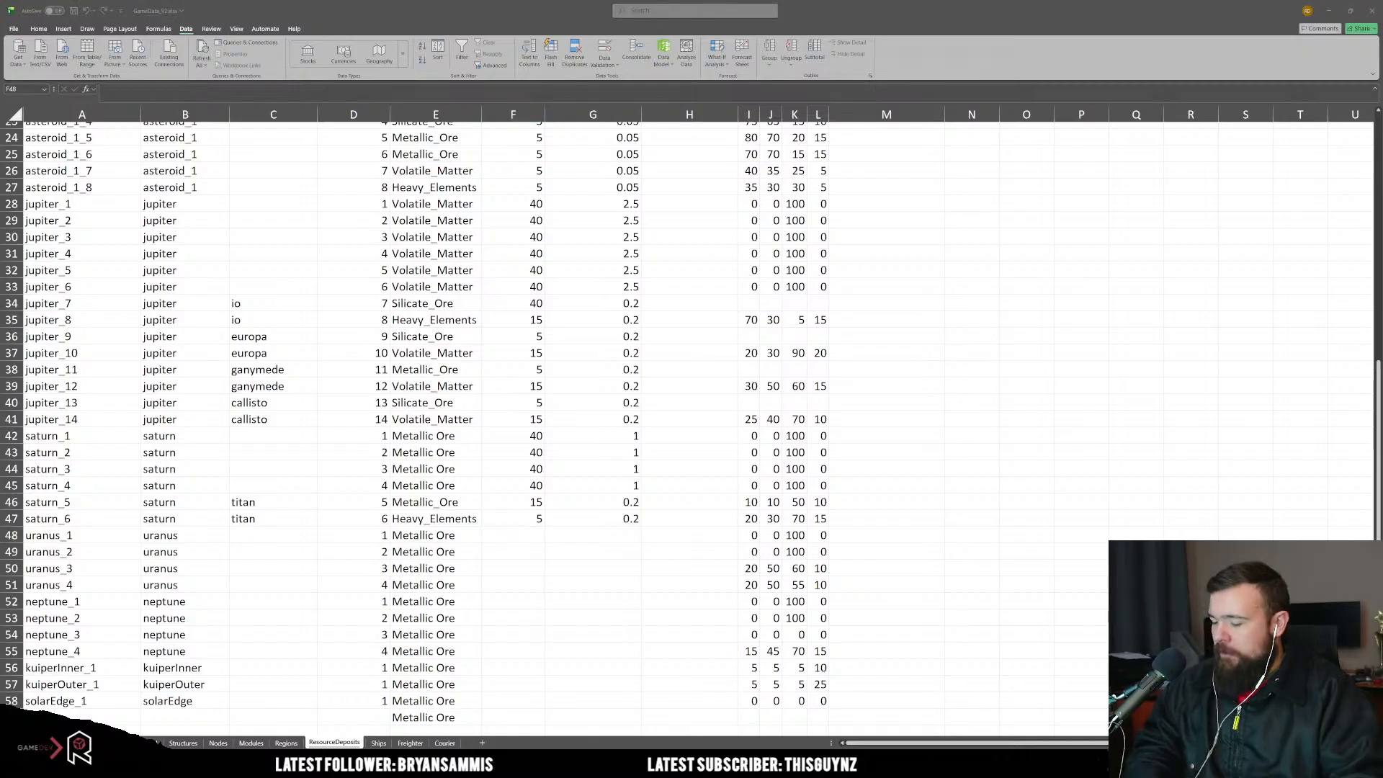
Step: Enter titania in lowercase as the celestial body for uranus_3 and uranus_4
left_click(270, 569)
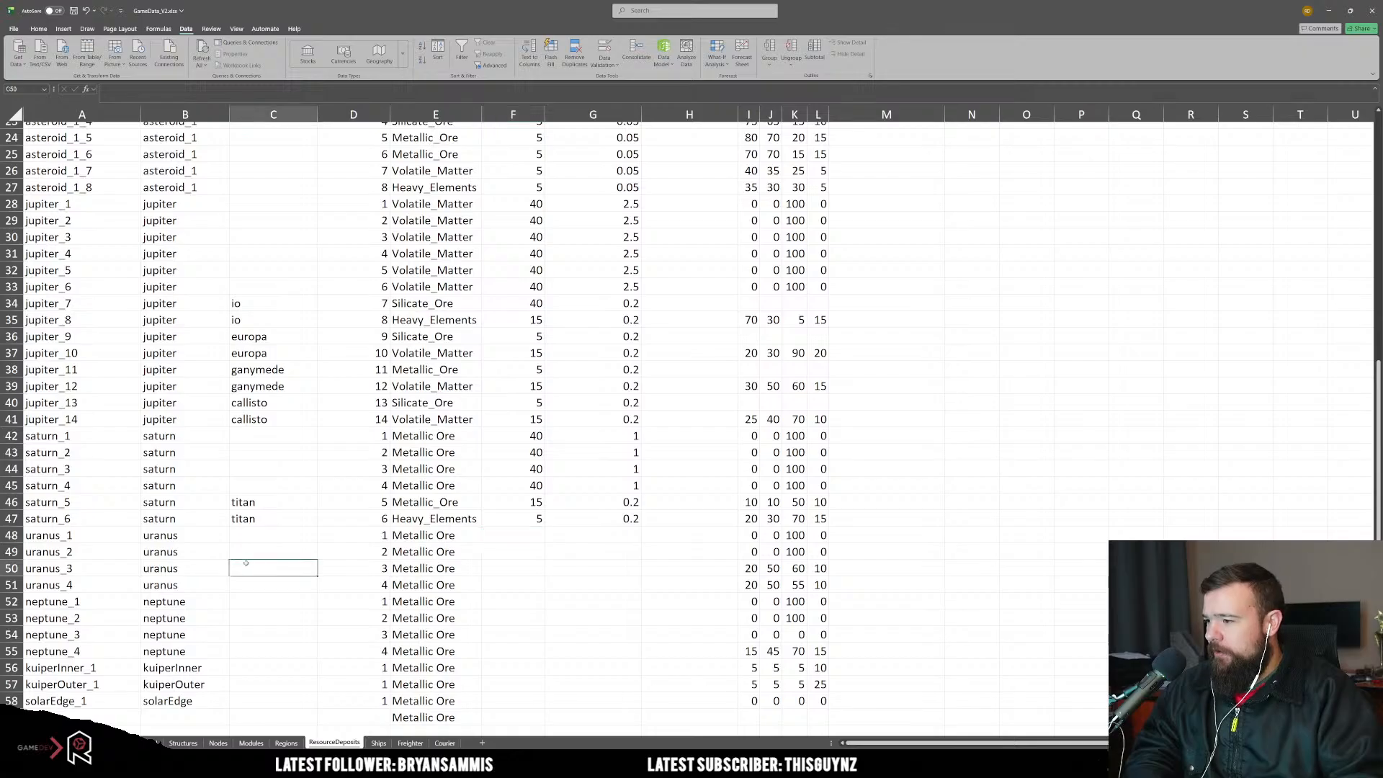
key("ctrl+v")
left_click(266, 586)
key("ctrl+v")
left_click(240, 569)
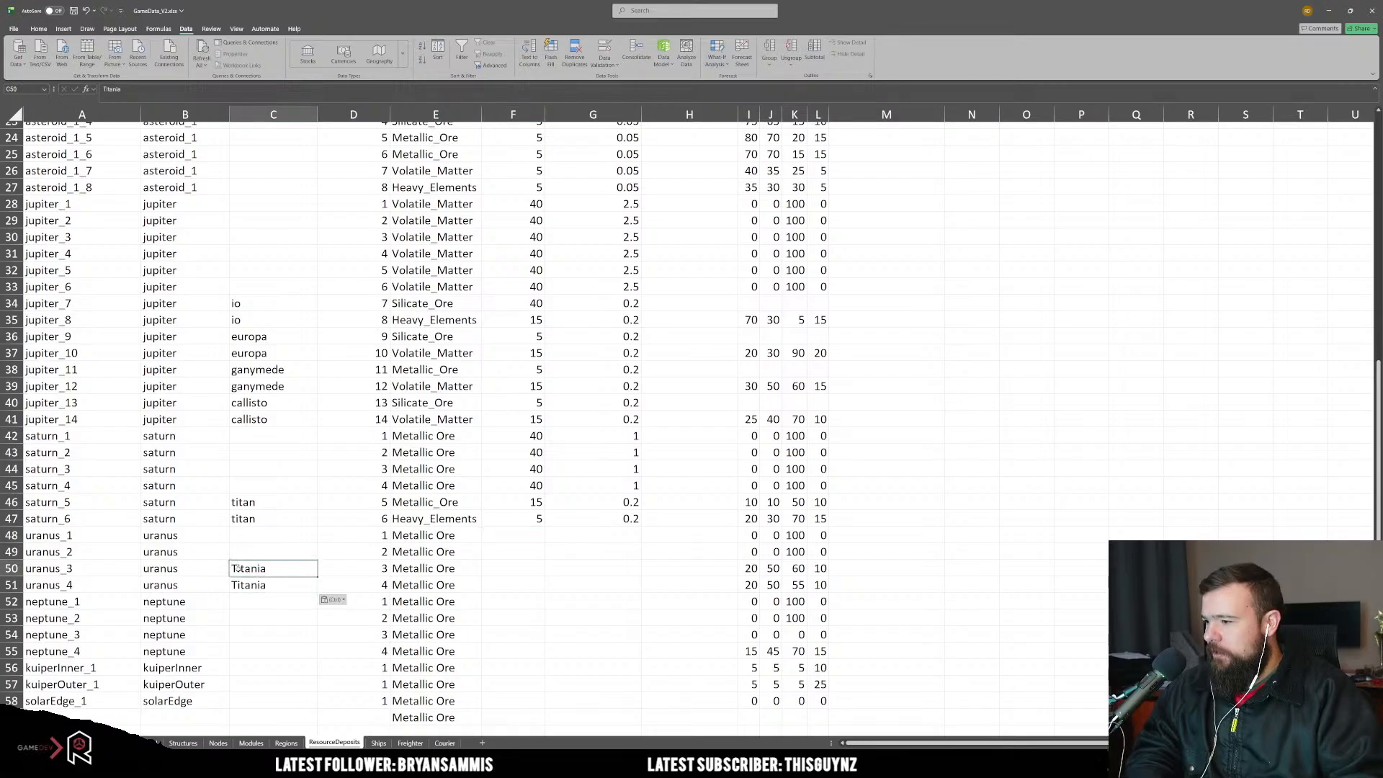
type("tita")
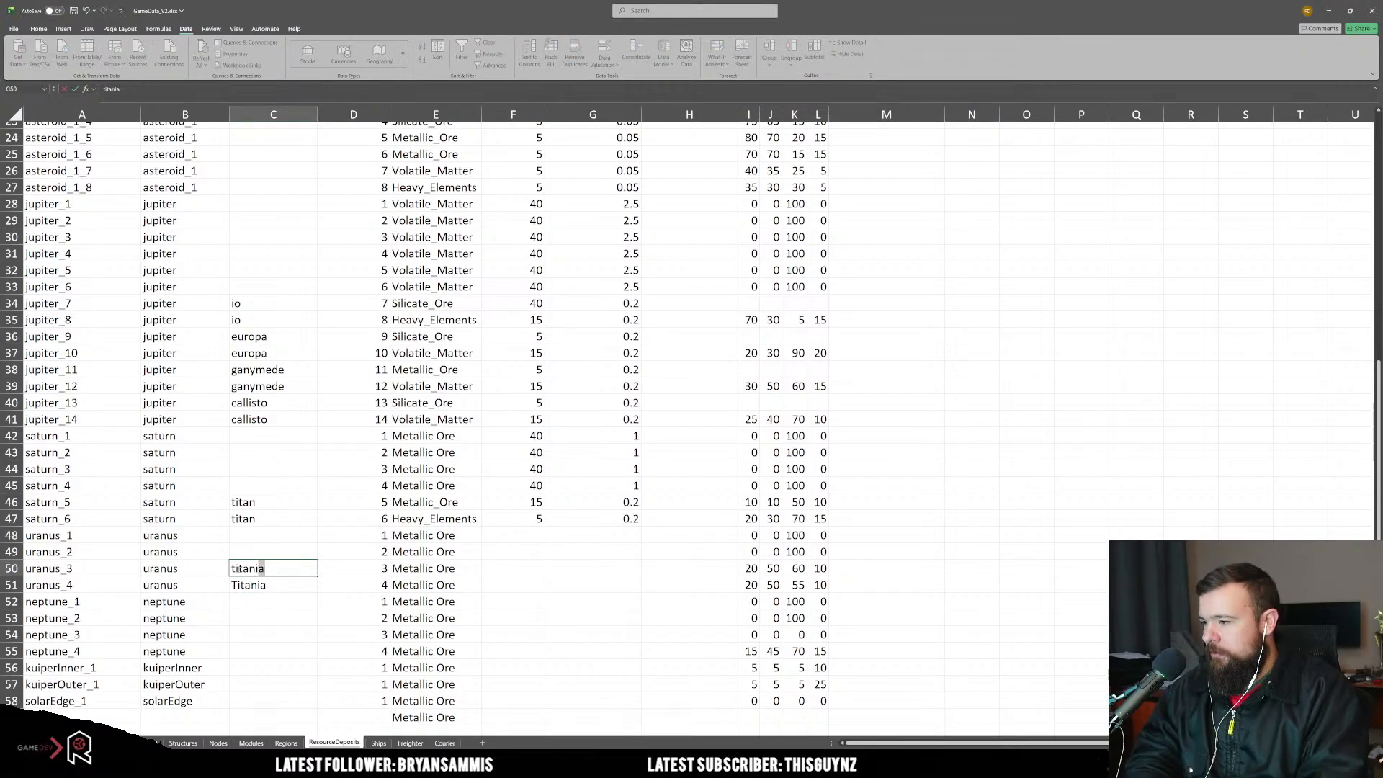
key("Return")
type("tita")
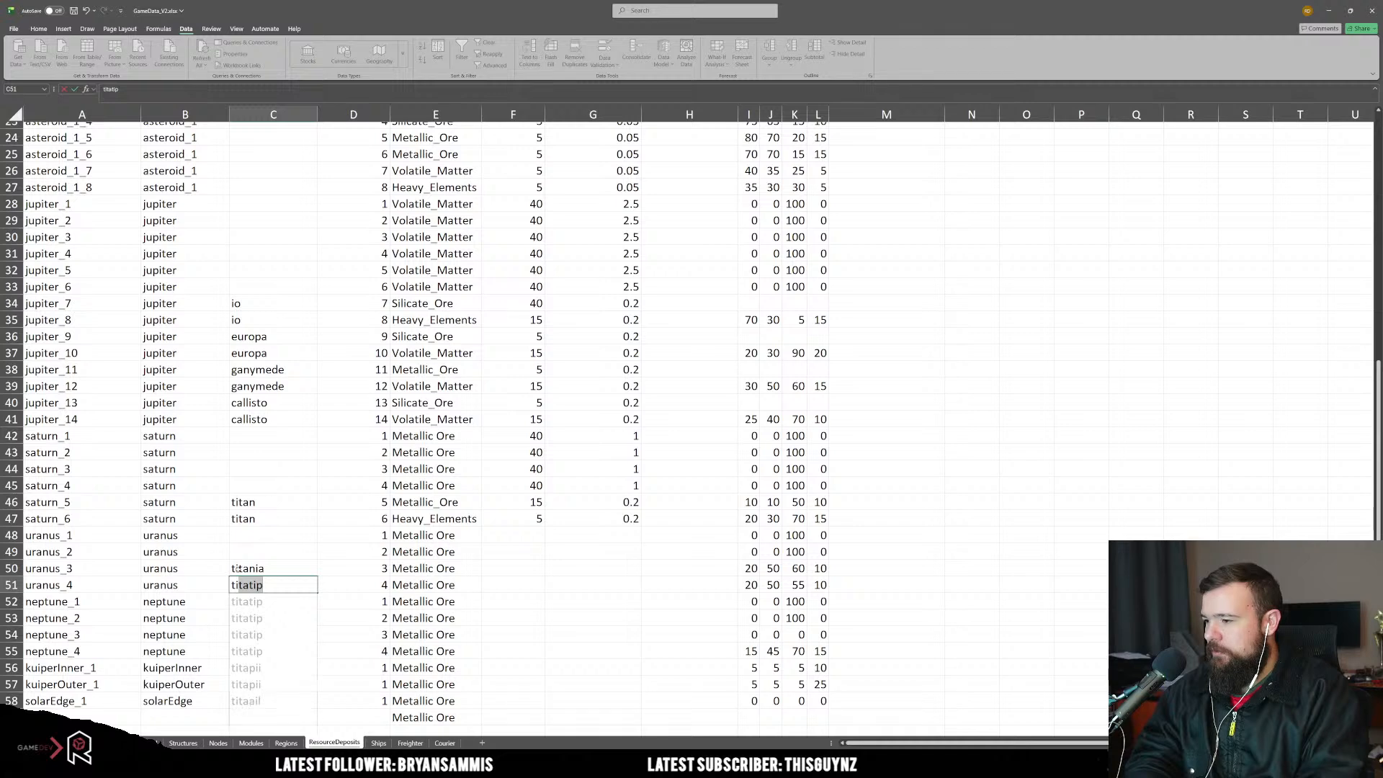
type("nia")
key("Return")
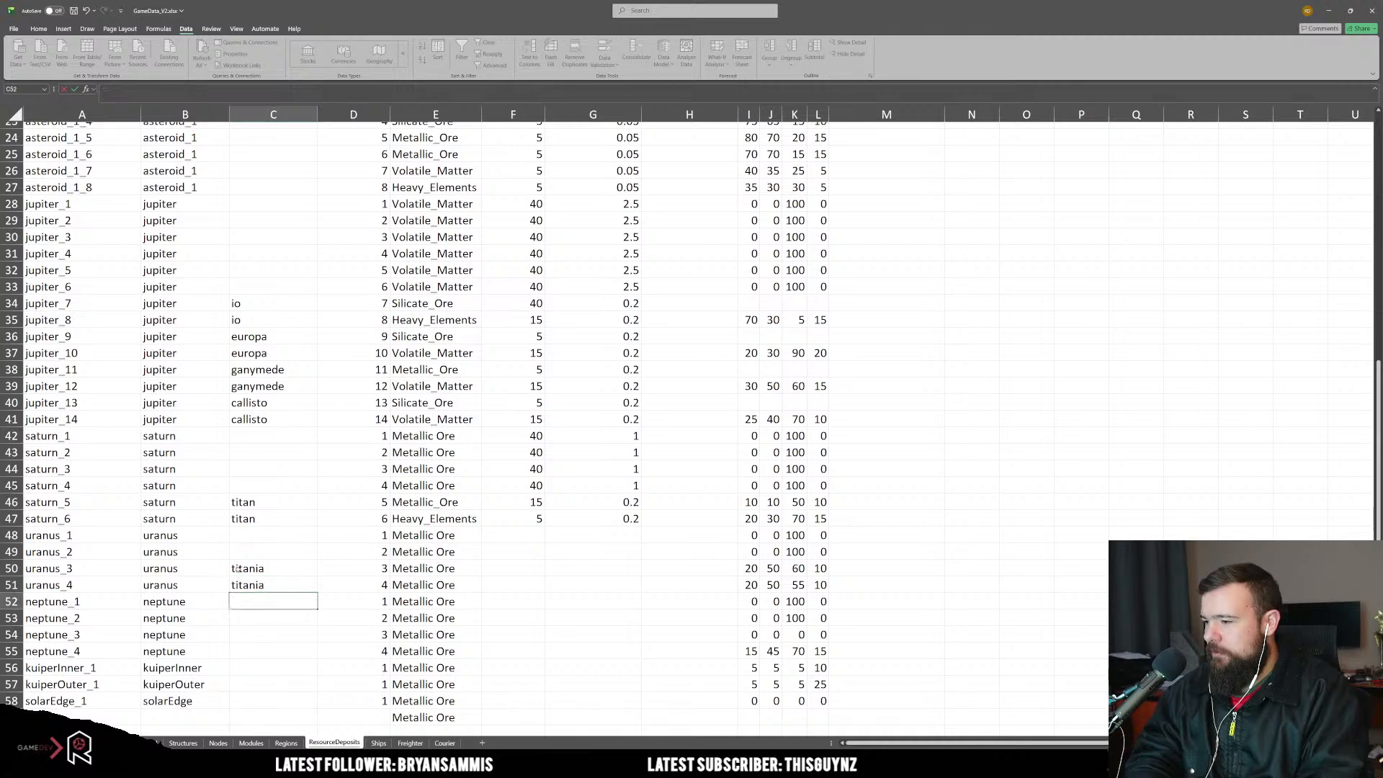
Step: Set EnergyRequired (column G) to 0.75 for uranus_1 and uranus_2
key("Up")
key("Up")
key("Up")
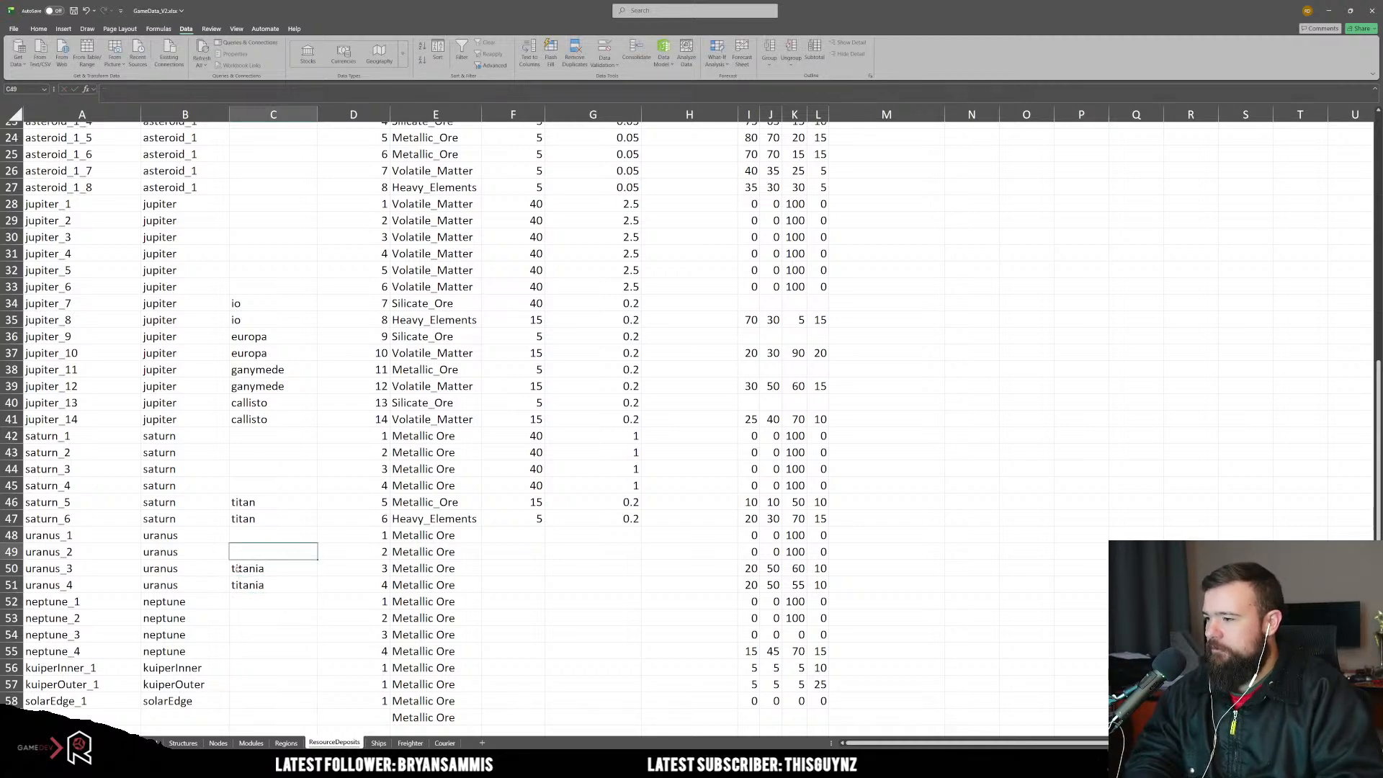
key("Right")
key("Right")
key("Right")
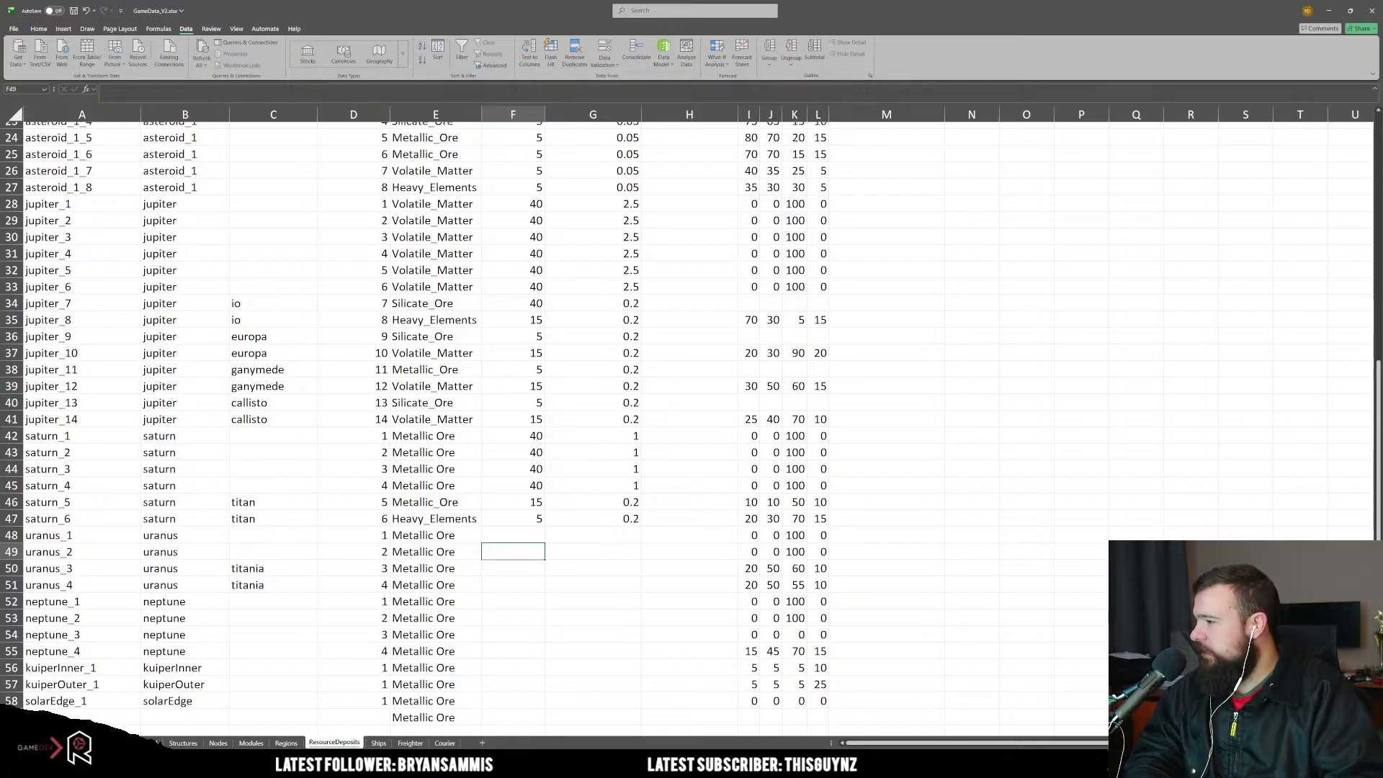
key("Right")
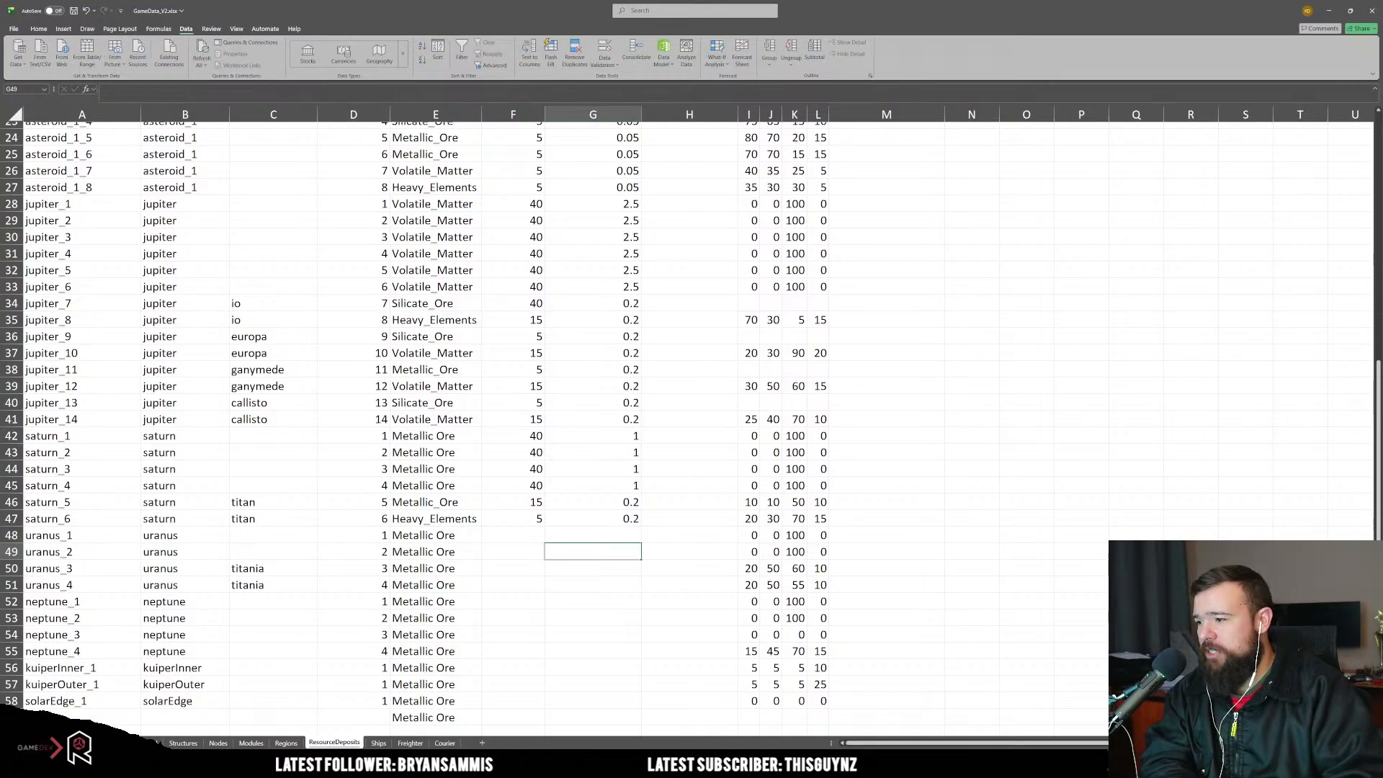
key("Up")
type("0.75")
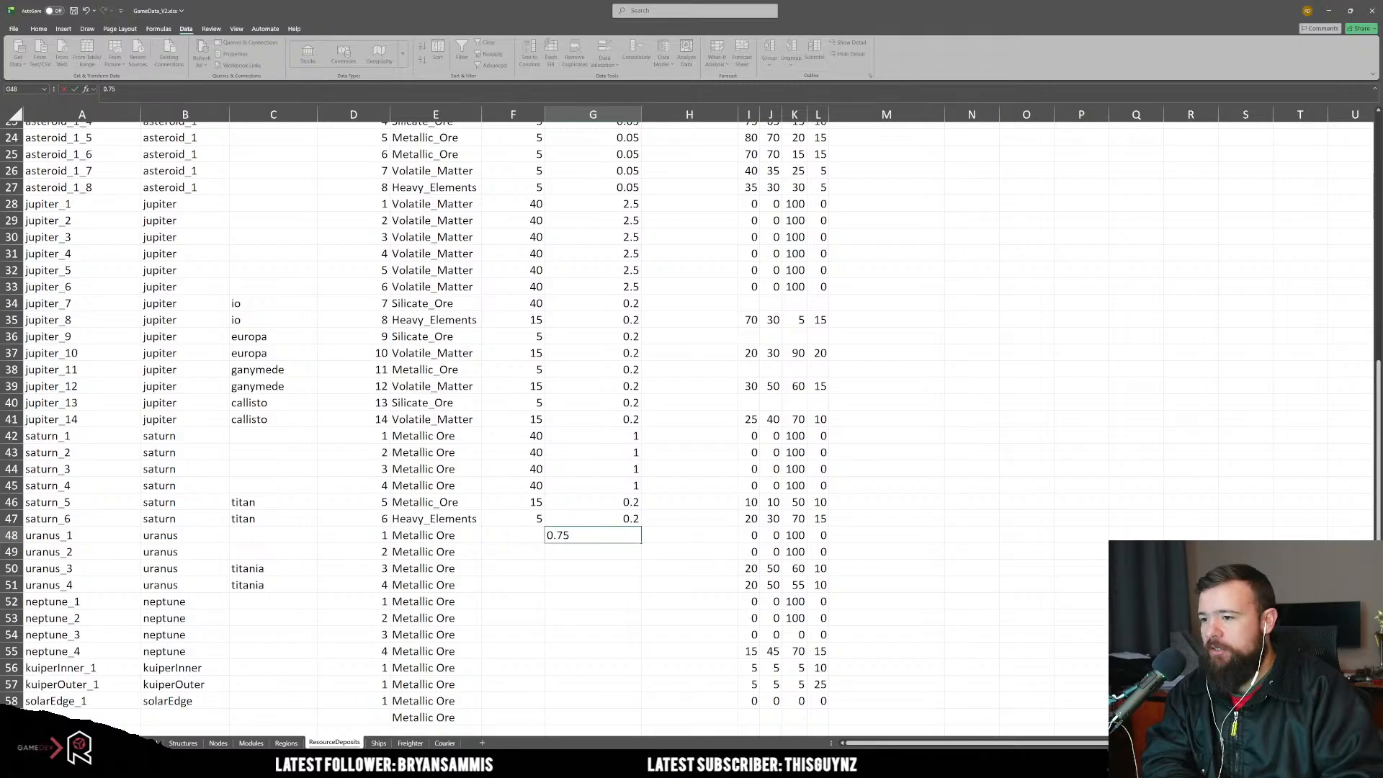
key("Return")
type("0.75")
key("Return")
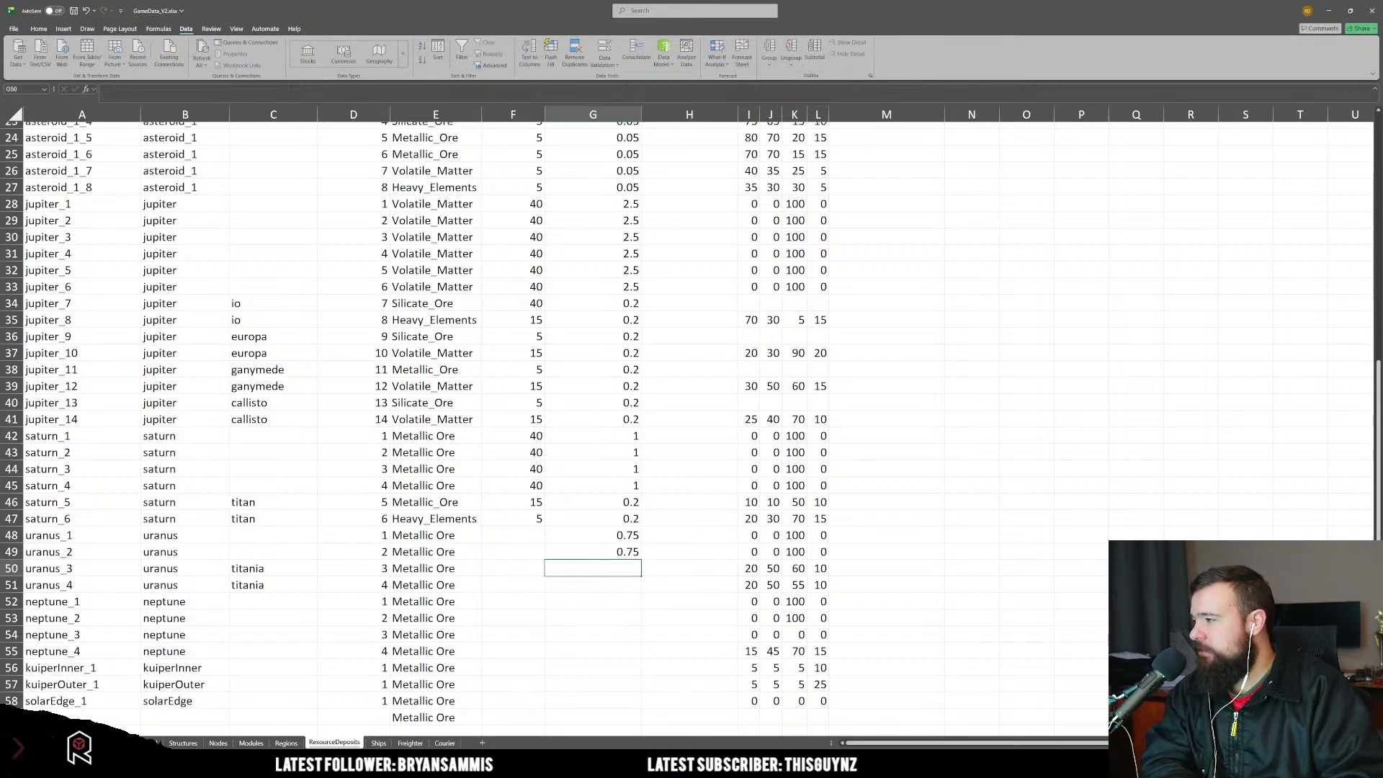
Step: Set EnergyRequired (column G) to 0.05 for both Titania deposits, uranus_3 and uranus_4
type("0.05")
key("Return")
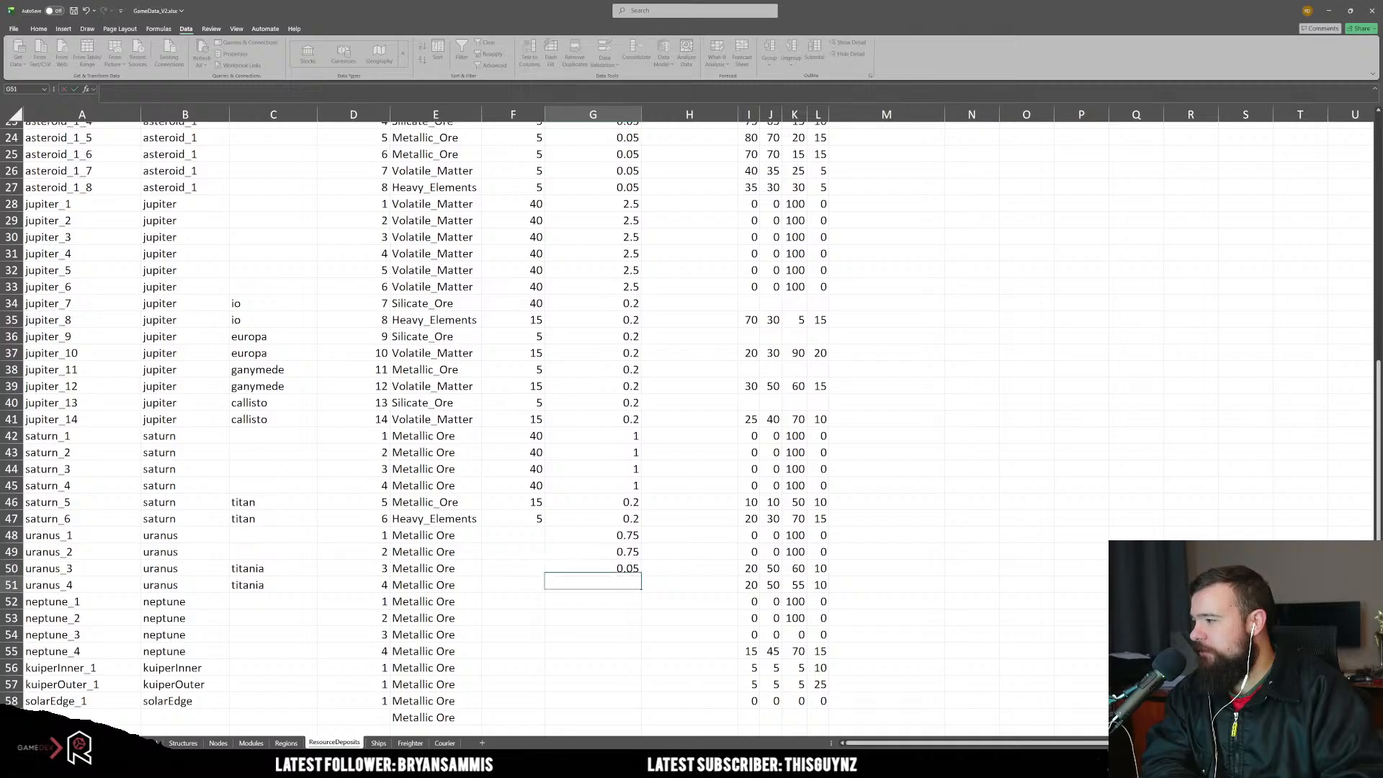
type("0.05")
key("Return")
Step: Set the Rate (column F) to 30 for uranus_1 and uranus_2
key("Left")
key("Up")
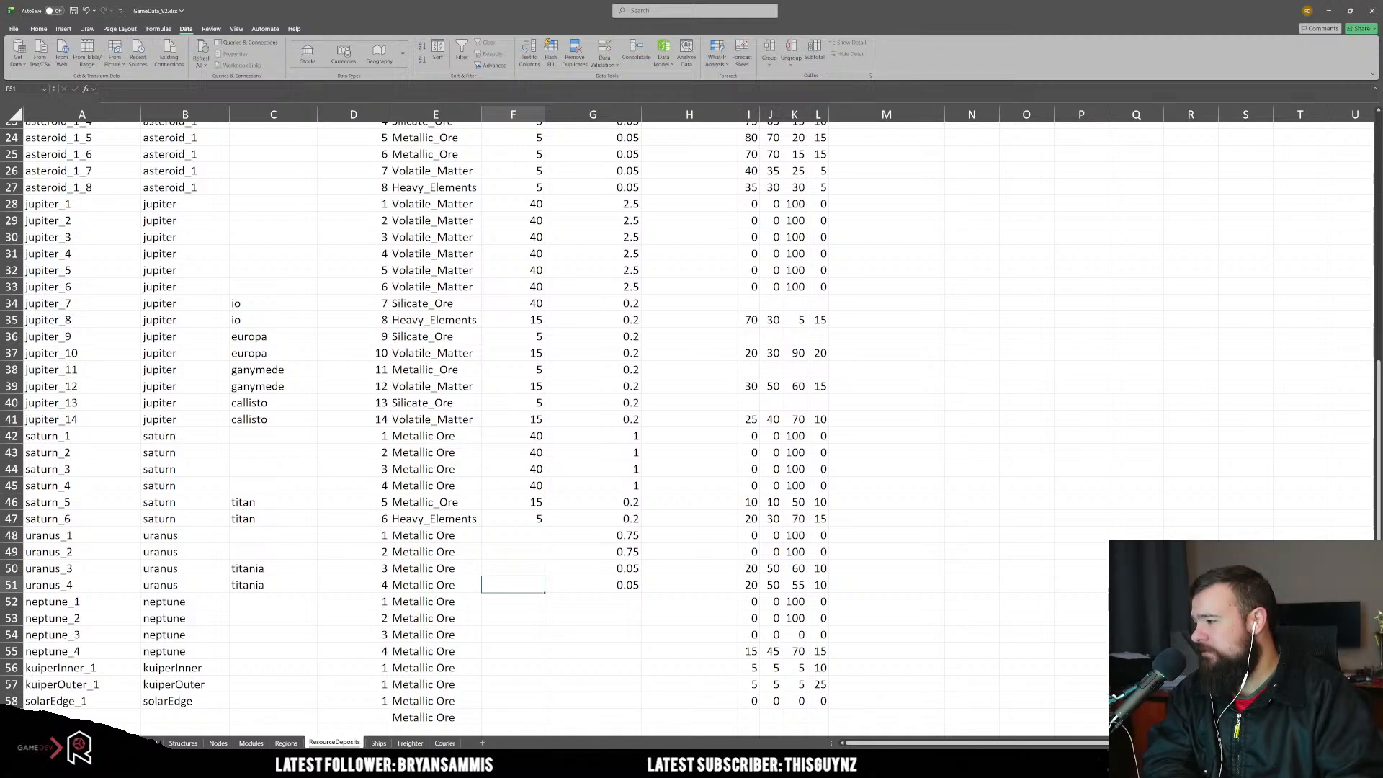
left_click(611, 566)
left_click(522, 535)
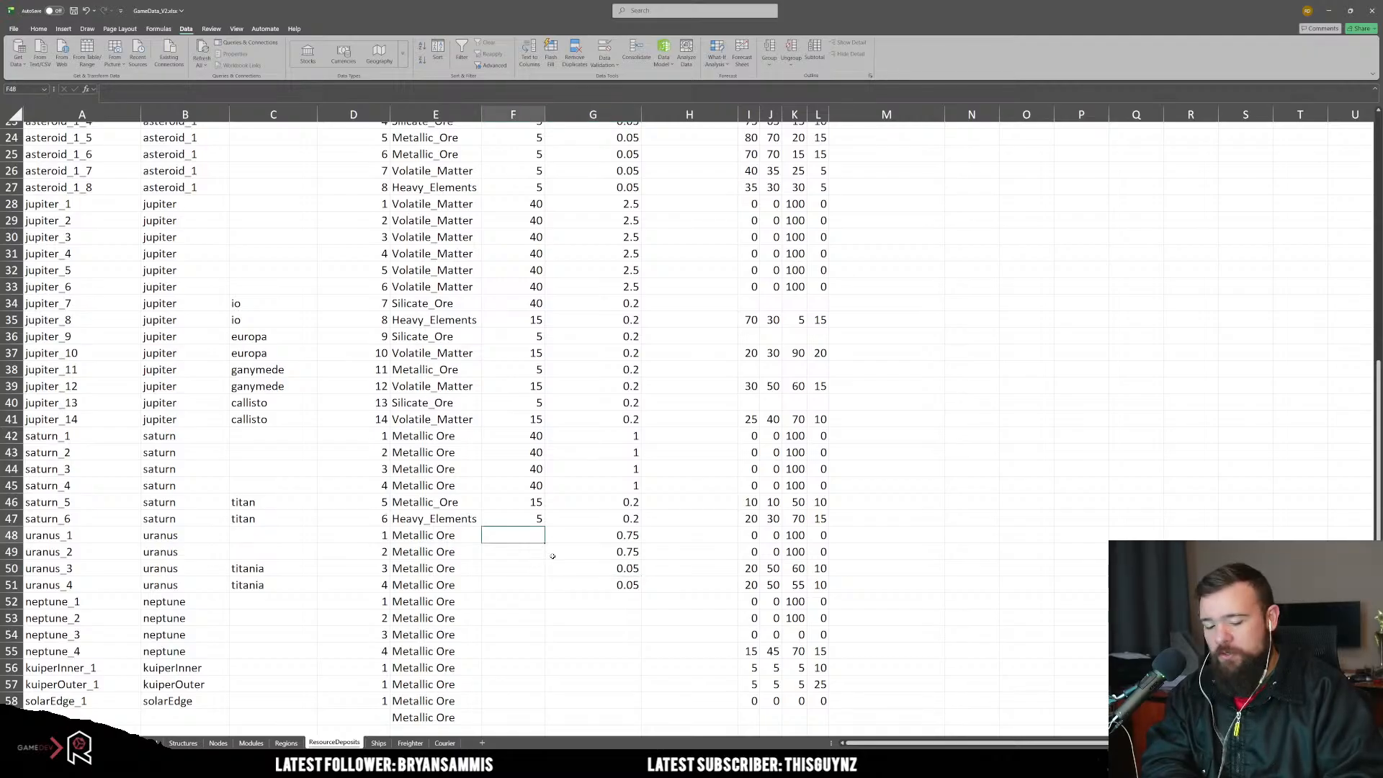
type("30")
key("Return")
type("30")
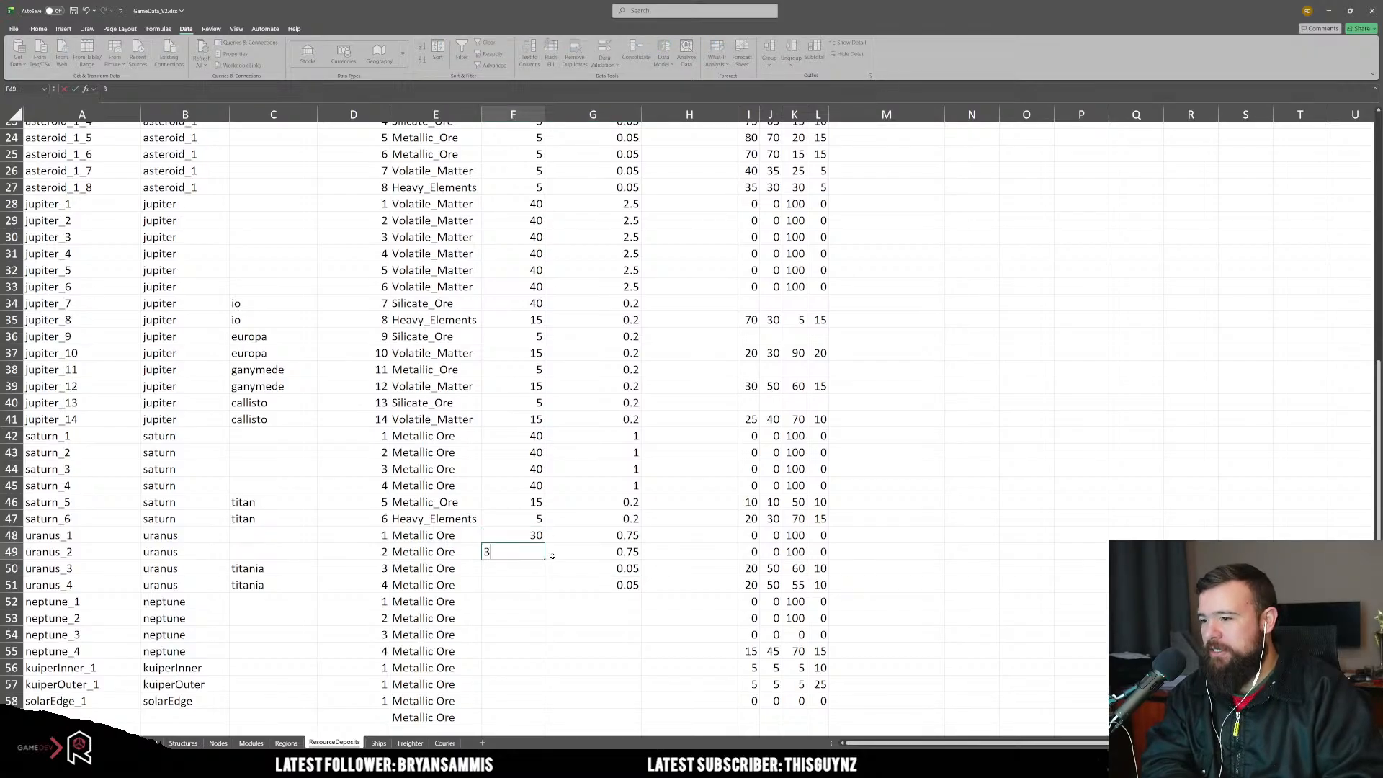
key("Return")
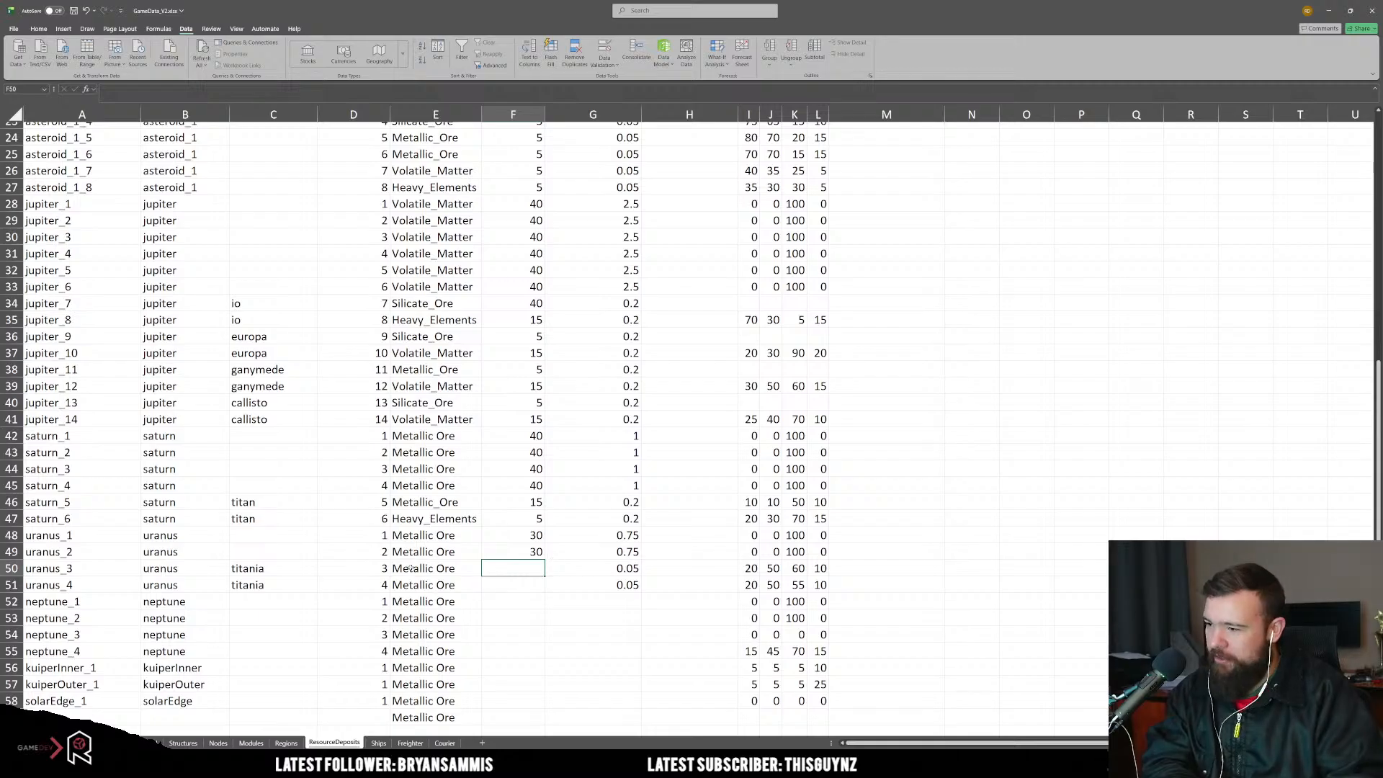
Step: Insert a blank row between uranus_3 and uranus_4 and copy titania into its celestial body cell
right_click(15, 585)
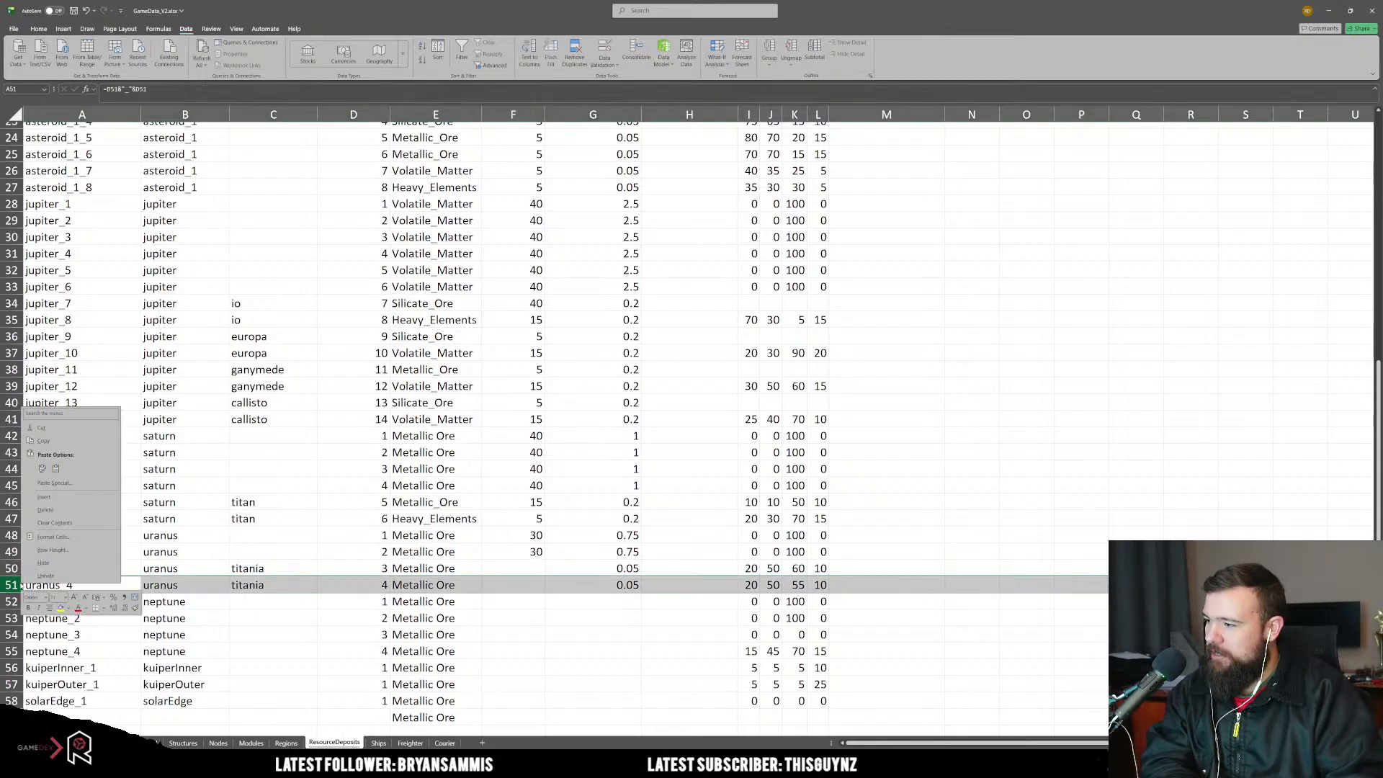
left_click(65, 500)
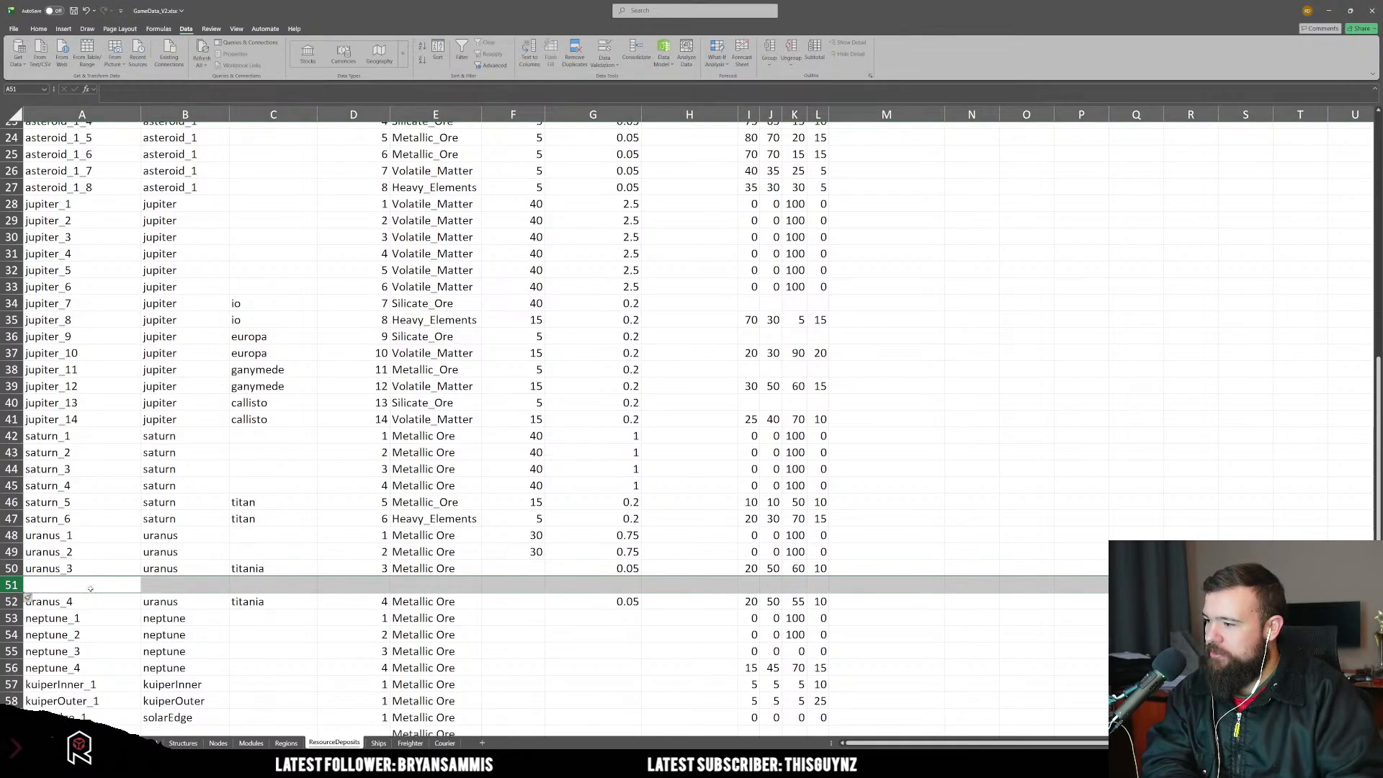
left_click(252, 579)
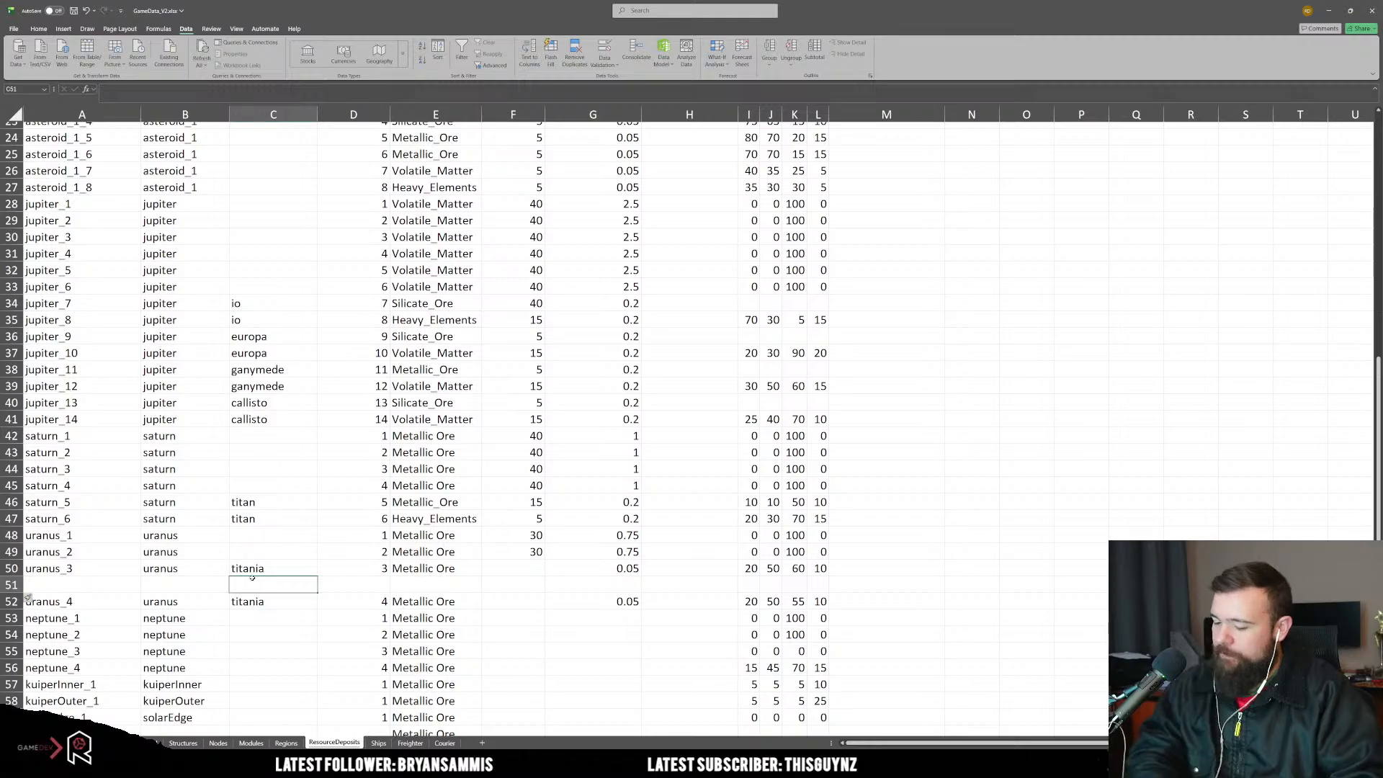
key("Up")
key("ctrl+c")
key("Down")
key("ctrl+v")
key("Right")
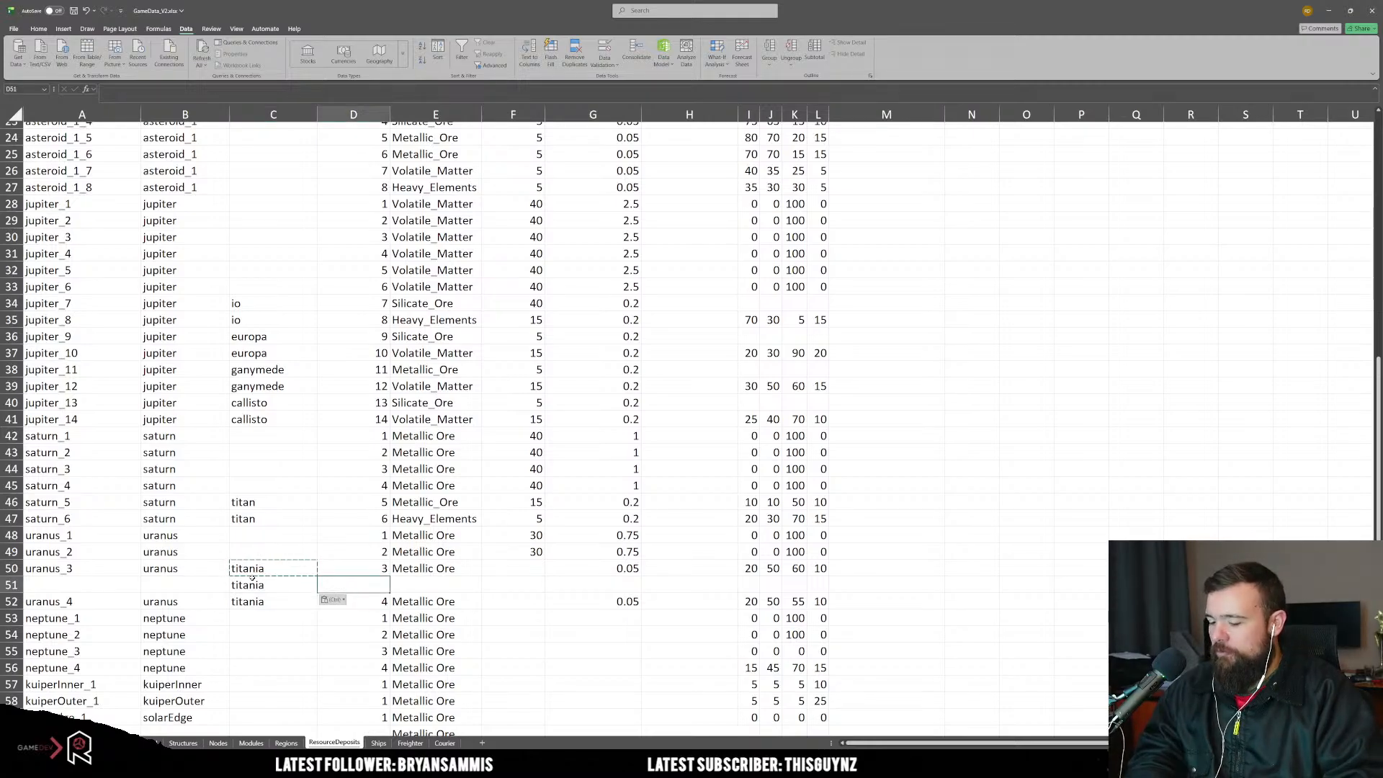
Step: Continue the deposit numbering through the last Titania row, and fill the uranus region and ID formula down into the new row
left_click_drag(353, 552, 364, 604)
left_click(170, 568)
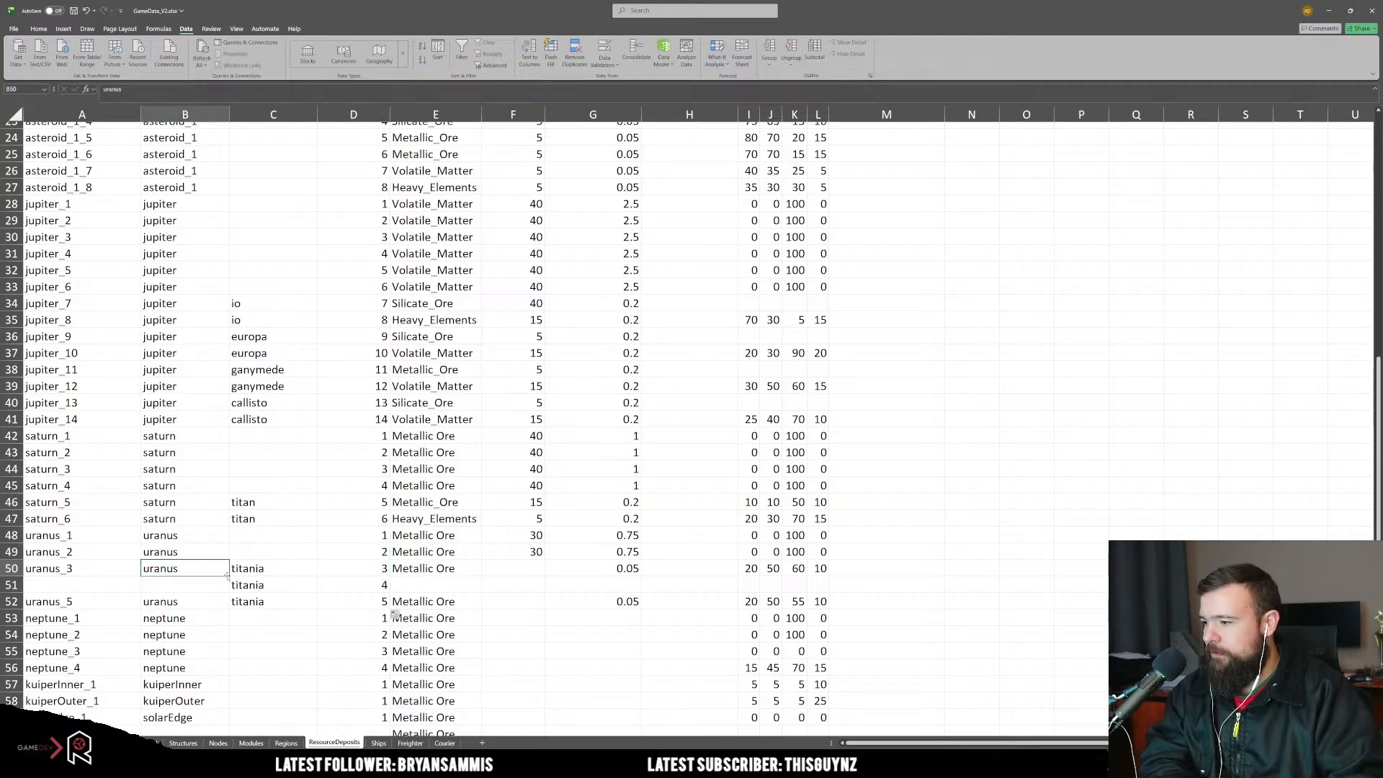
left_click_drag(228, 576, 228, 587)
left_click(127, 572)
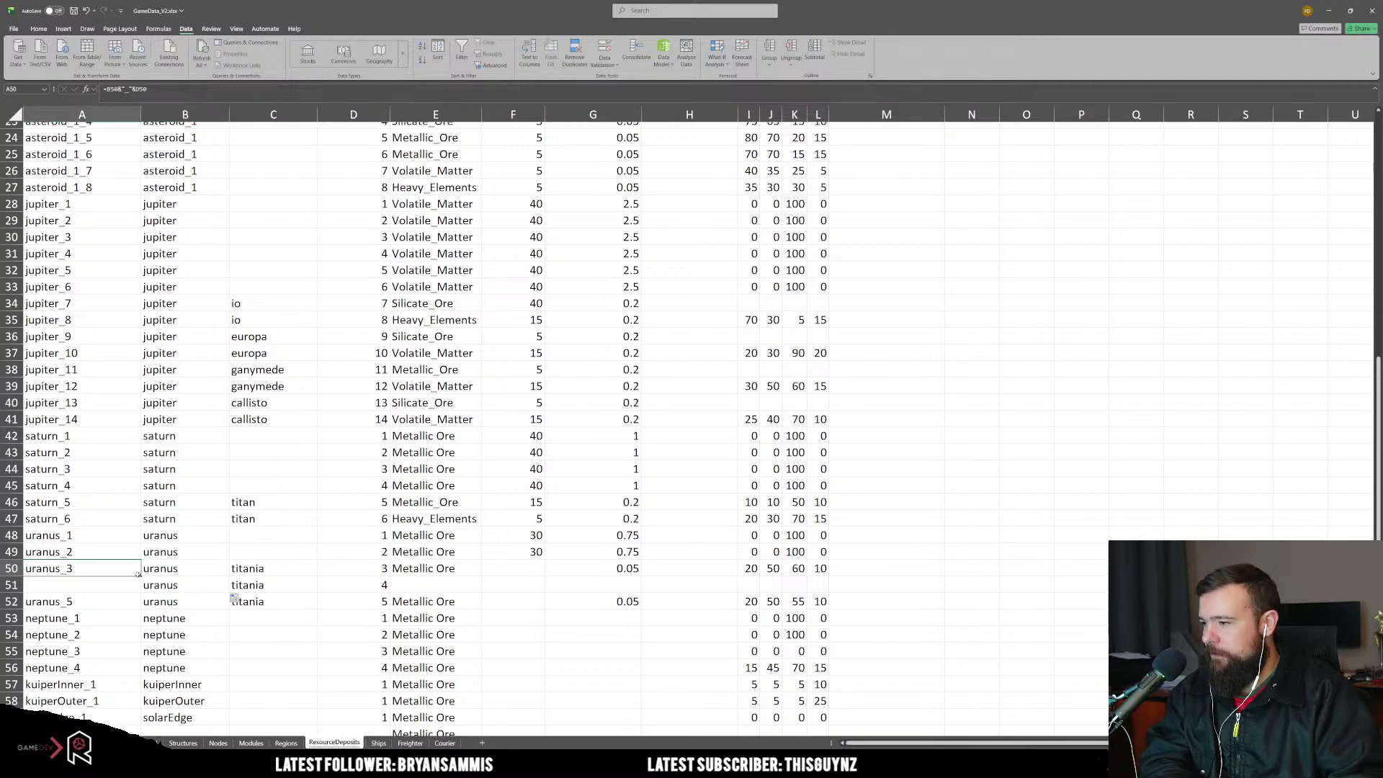
left_click_drag(141, 576, 141, 593)
left_click(274, 668)
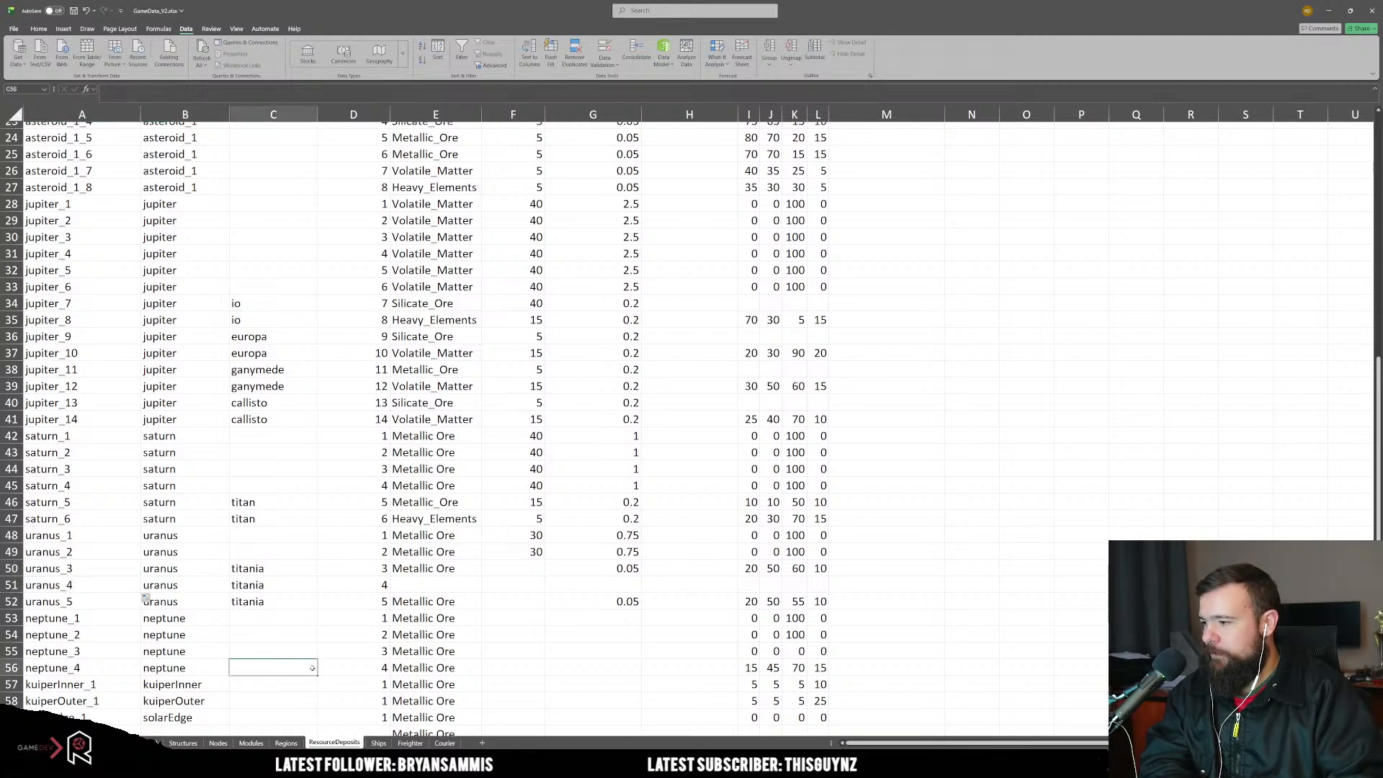
Step: Set the resource type to Volatile_Matter for uranus_1 and uranus_2
left_click(506, 605)
left_click(459, 569)
key("Down")
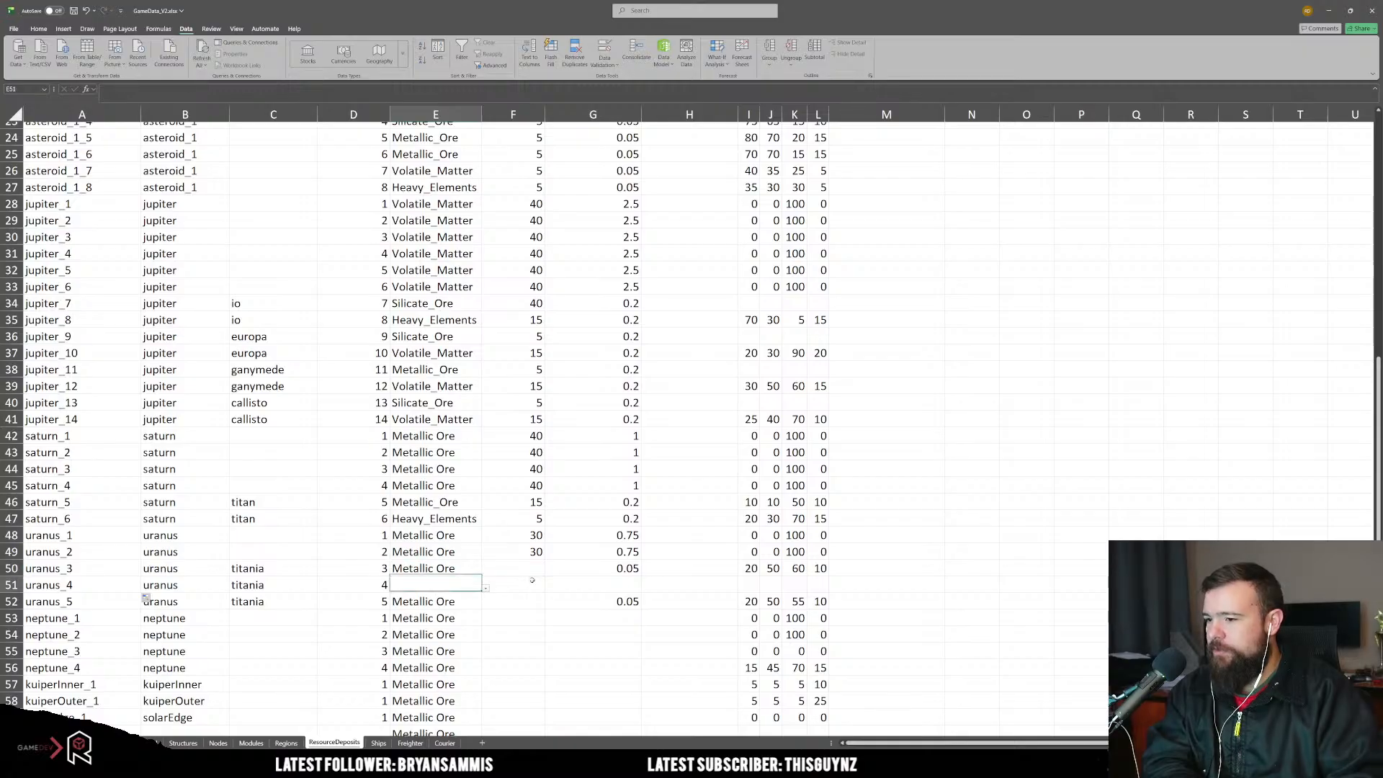
key("Up")
key("Up")
key("Up")
type("Volatile_Matter")
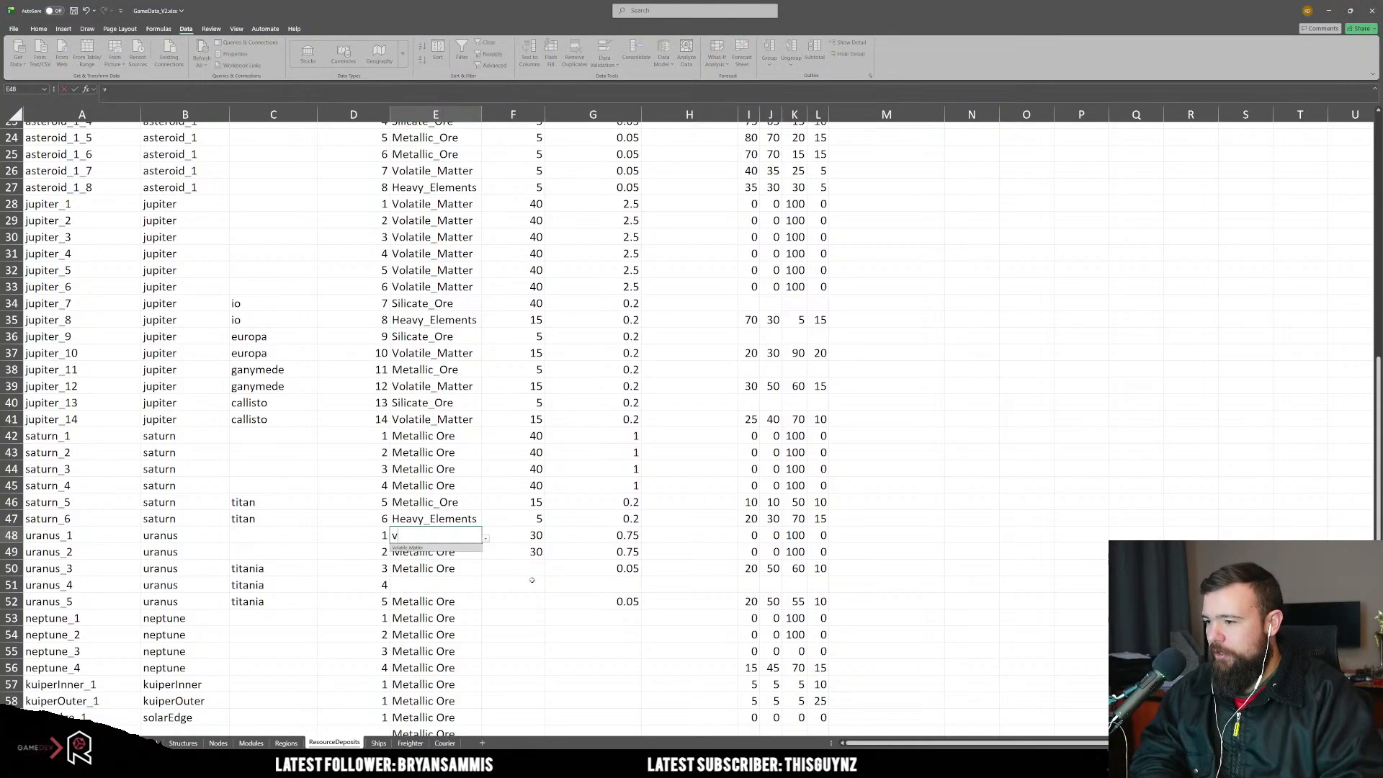
key("Return")
type("Volatile_Matter")
key("Return")
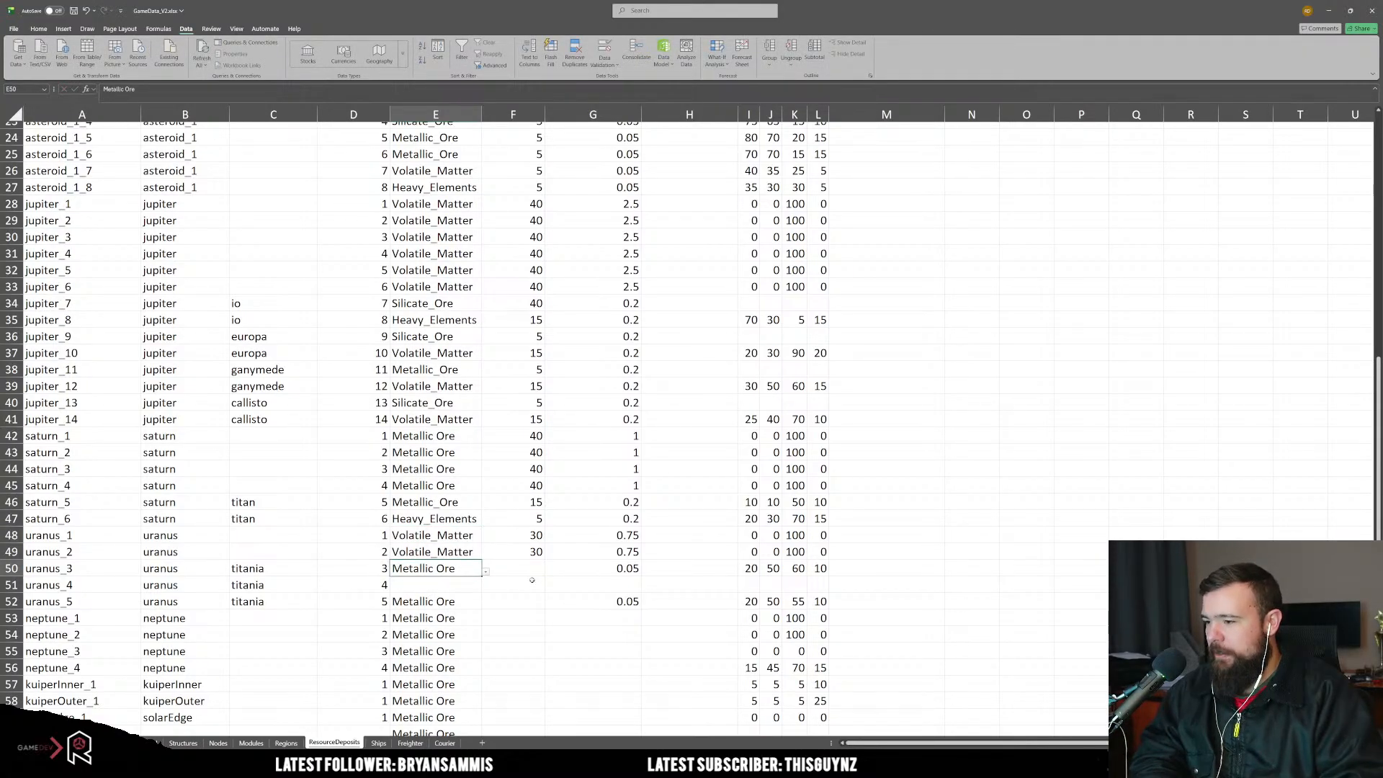
Step: Set the Titania resource types to Metallic_Ore for uranus_3, Silicate_Ore for uranus_4 and Heavy_Elements for uranus_5
type("Metallic_Ore")
key("Return")
type("Silicate_Ore")
key("Return")
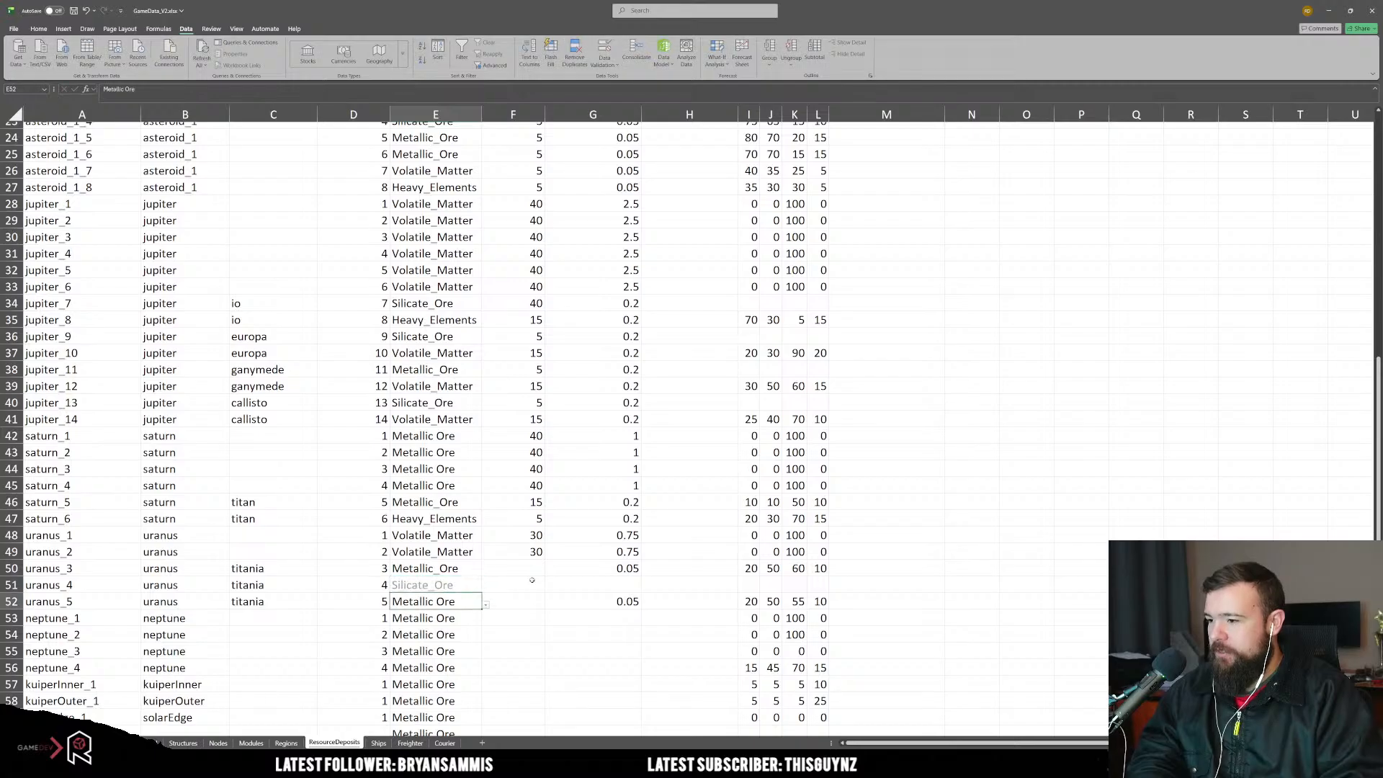
type("h")
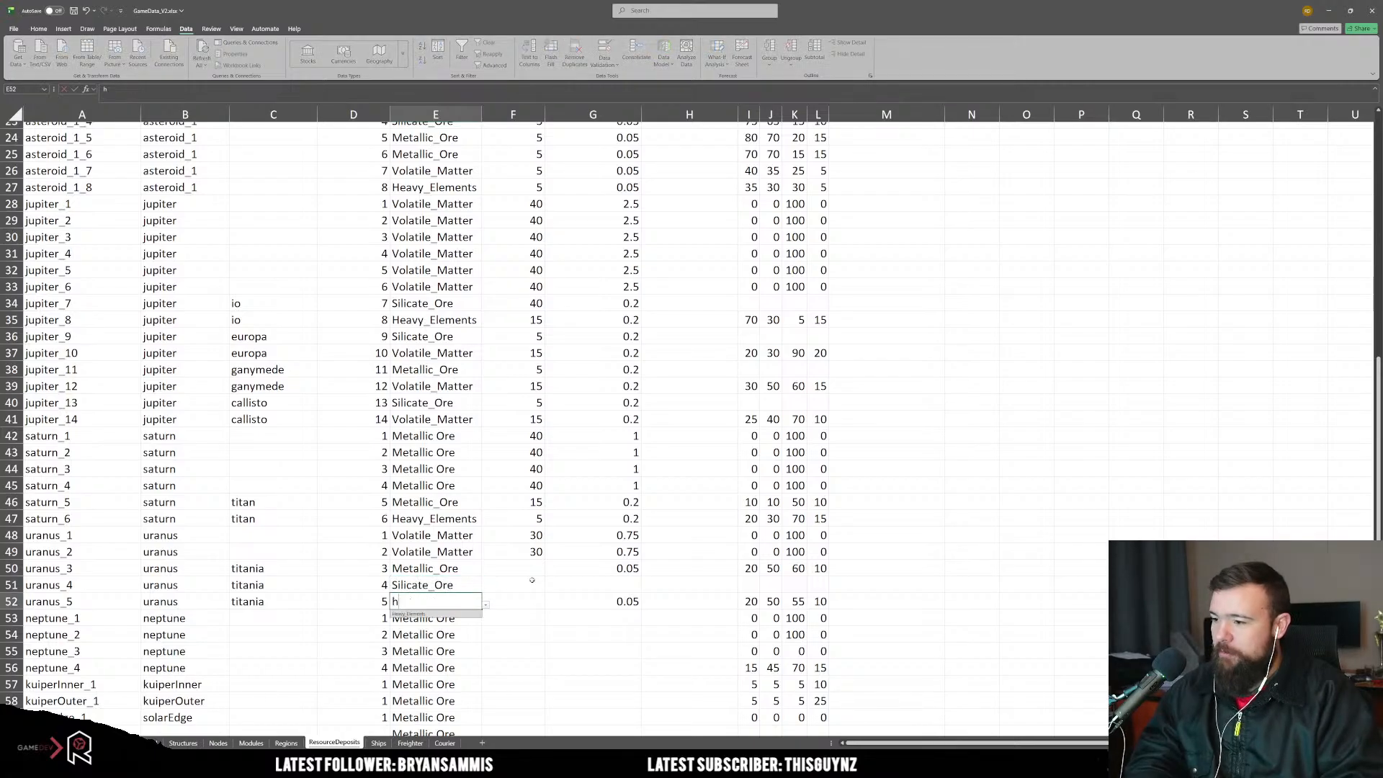
key("Return")
Step: Set the Rate (column F) to 10 for the three Titania deposits, uranus_3 through uranus_5
key("Up")
key("Right")
key("Up")
key("Up")
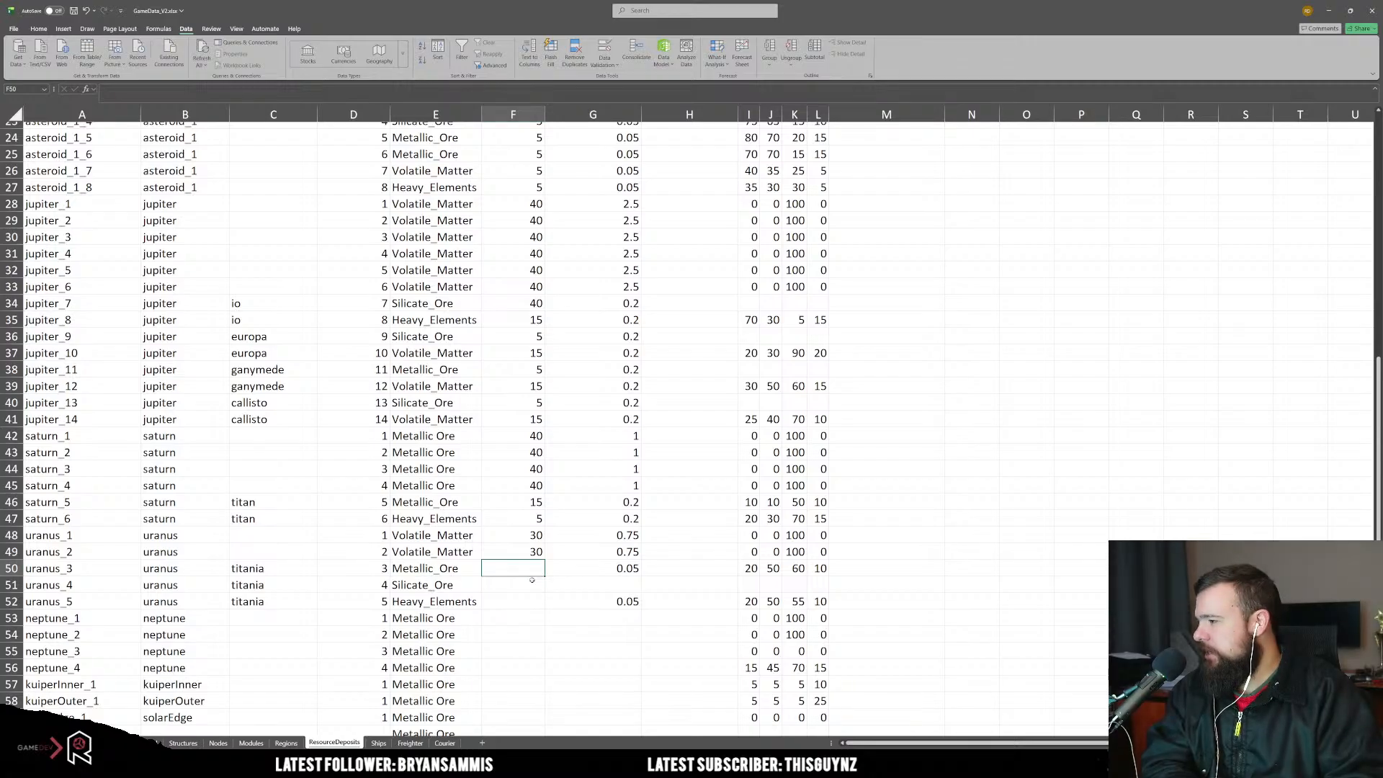
type("10")
key("Return")
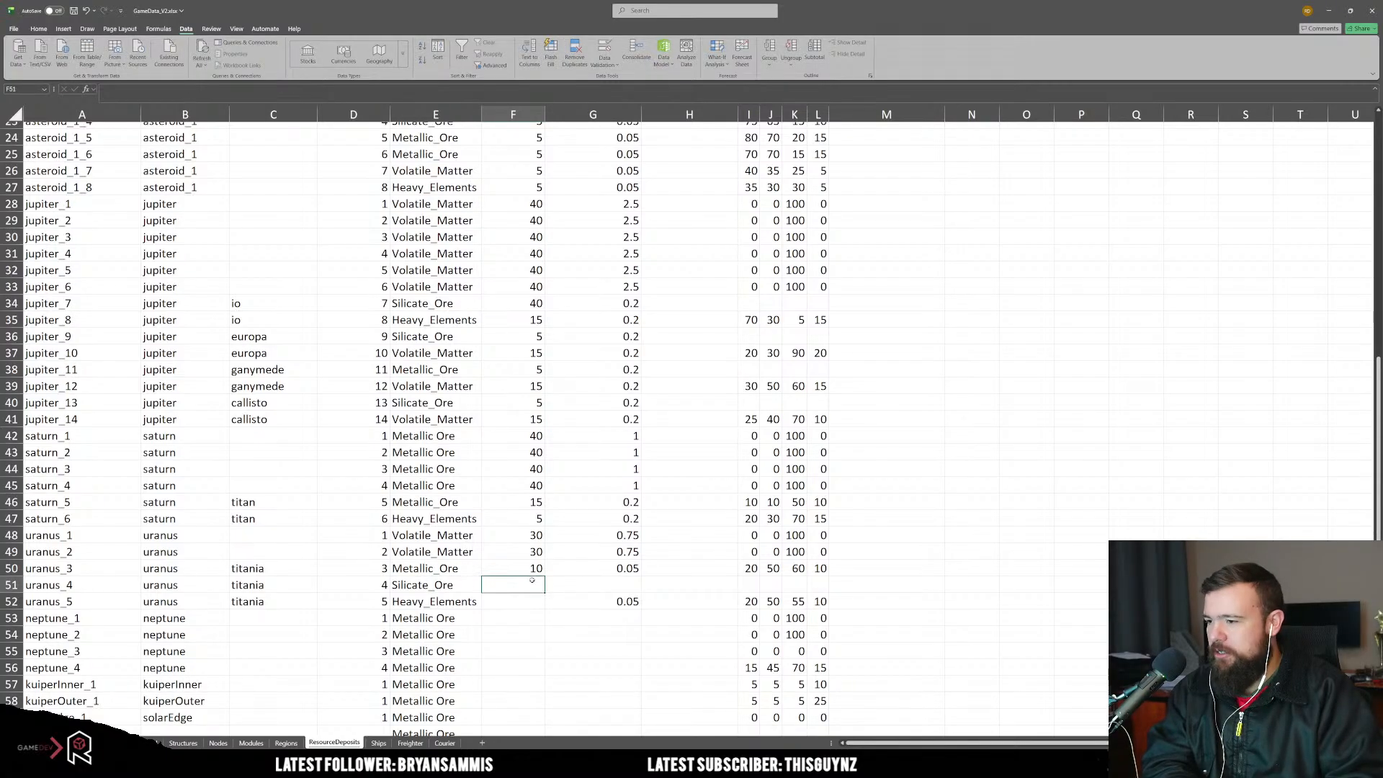
type("10")
key("Return")
type("10")
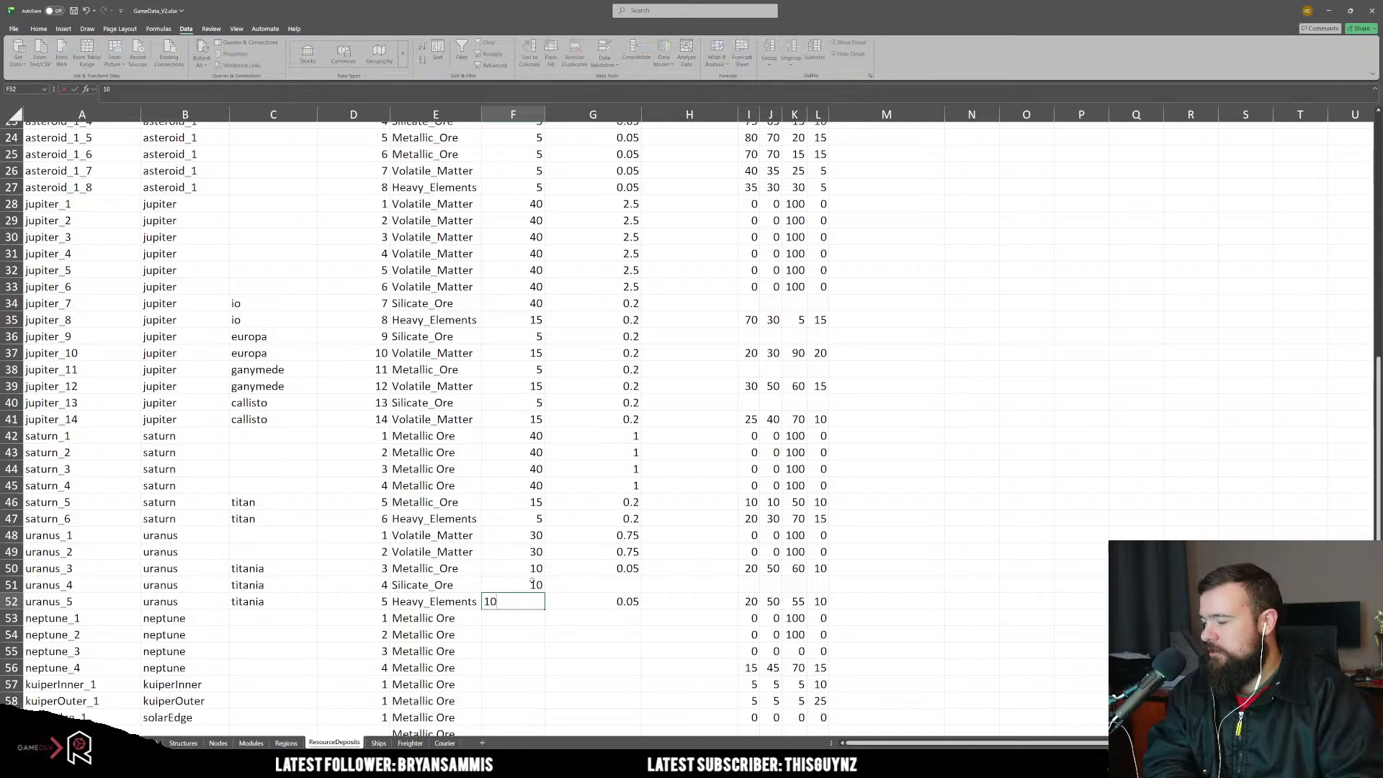
key("Return")
Step: Review the Rate values of the Titania deposits against those of the earlier planets and moons, back to Mercury
key("Up")
key("Up")
key("Up")
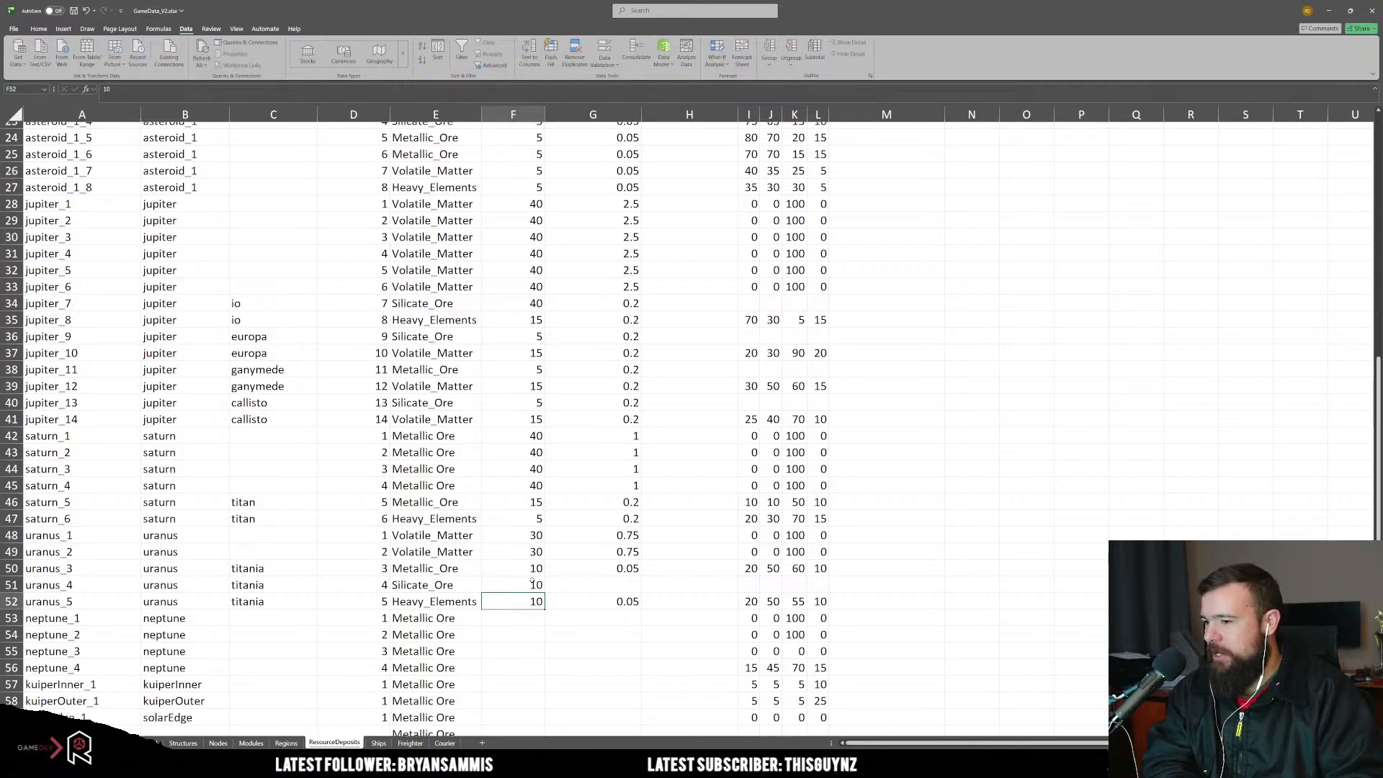
key("Down")
key("Down")
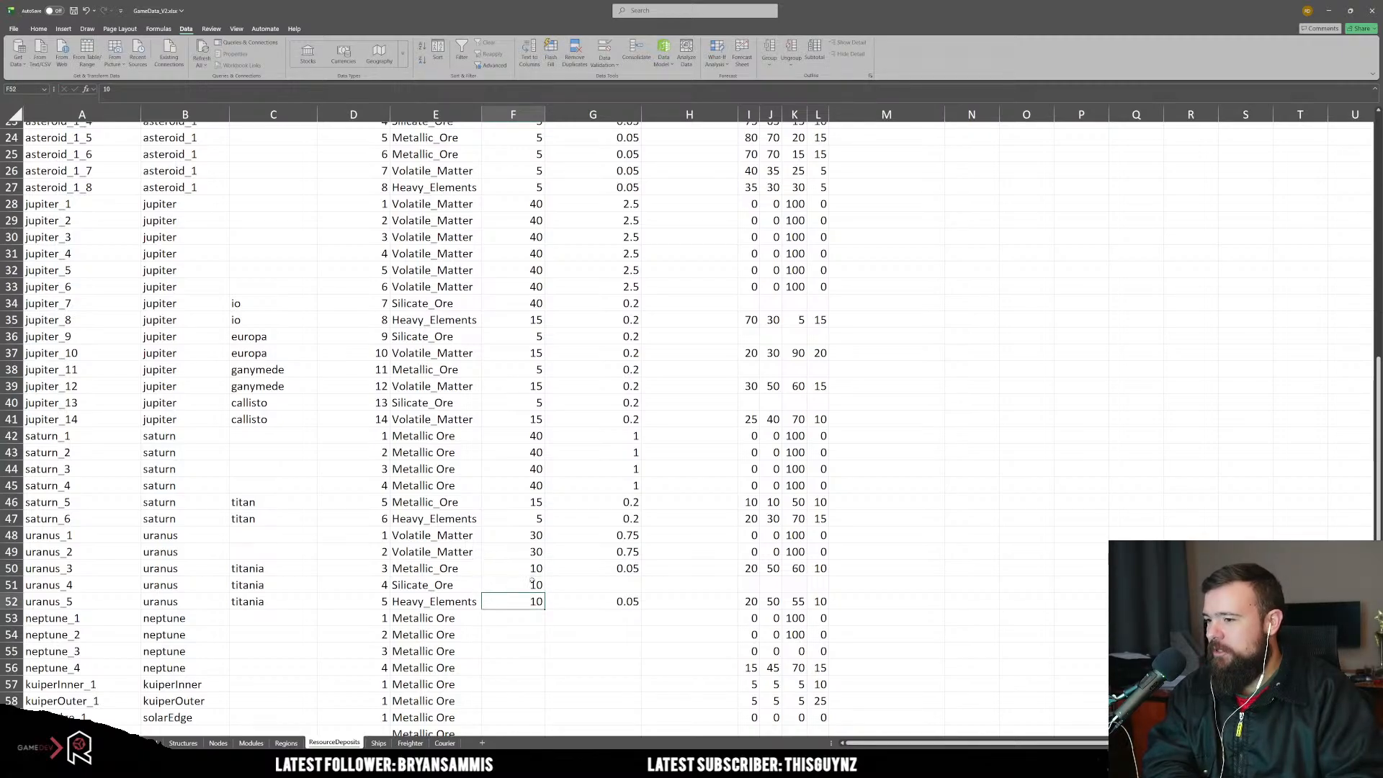
scroll(526, 572, "up", 3)
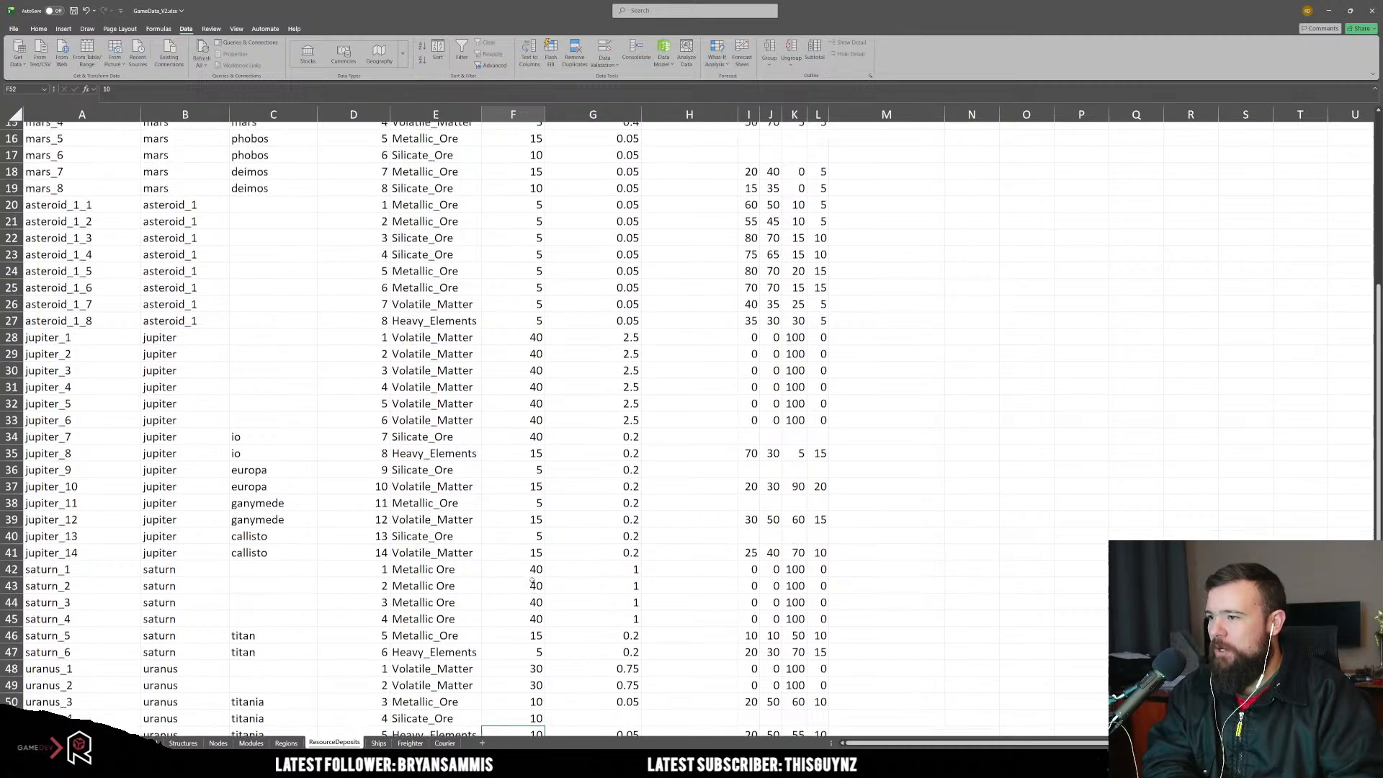
left_click(525, 469)
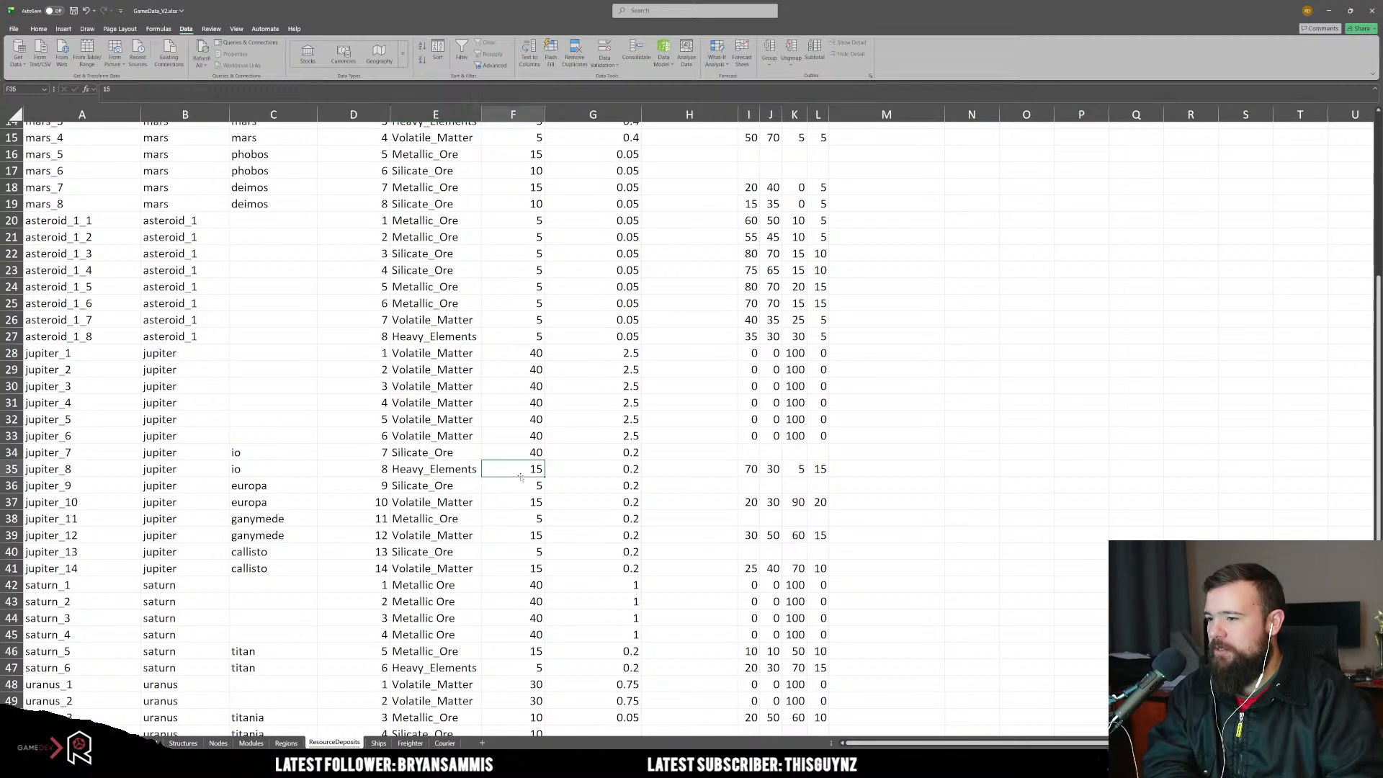
scroll(528, 561, "up", 2)
scroll(528, 560, "up", 3)
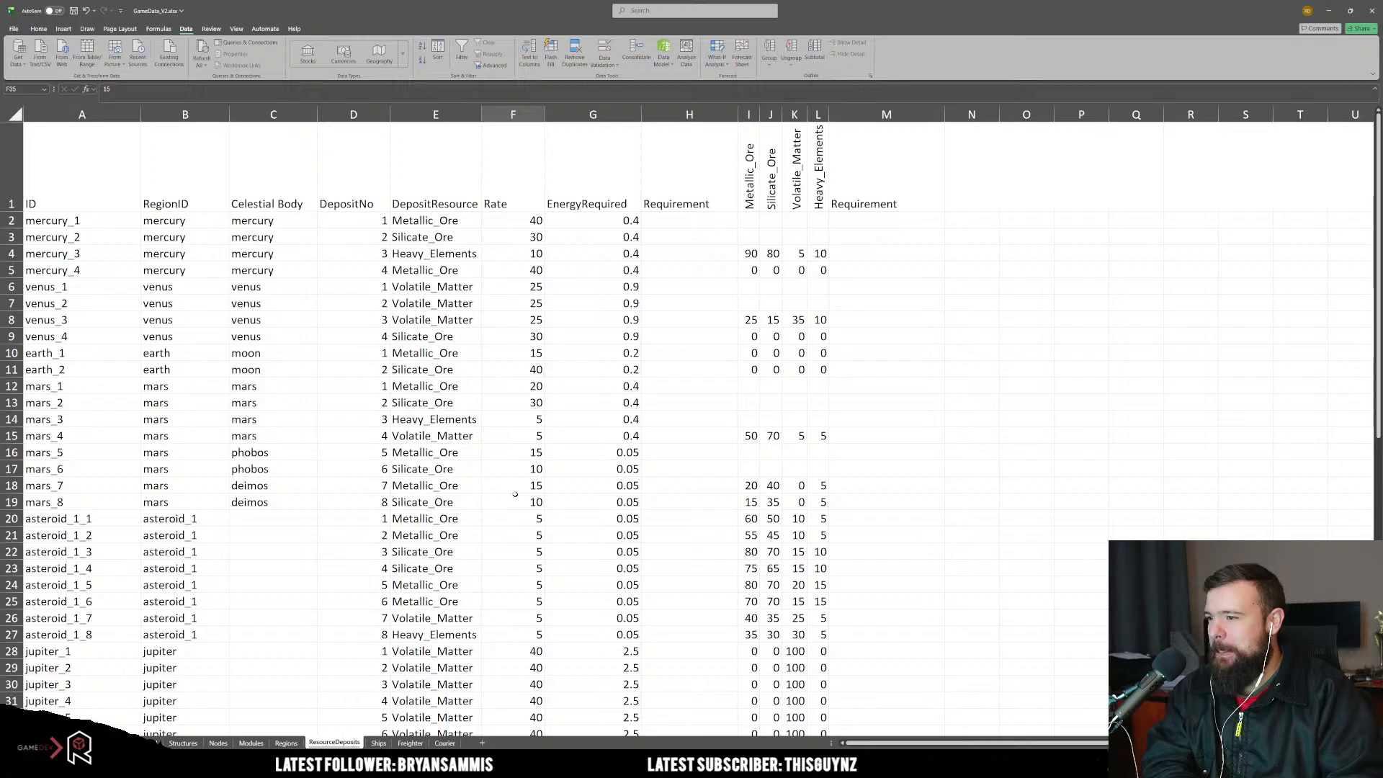
Step: Set the Rate of the mercury_3 Heavy_Elements deposit to 15
left_click(529, 253)
type("15")
key("Return")
key("Down")
key("Down")
key("Down")
key("Down")
key("Down")
key("Down")
key("Down")
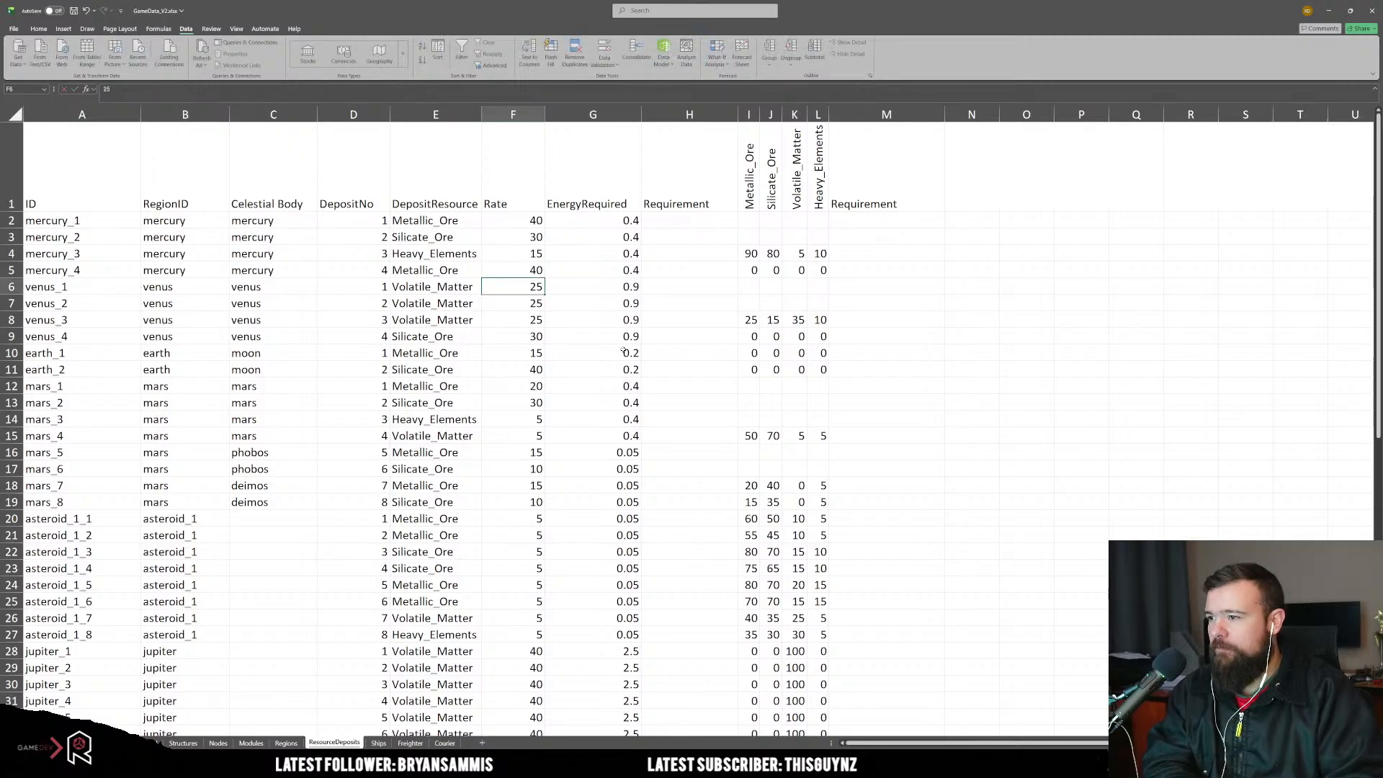
key("Down")
key("Down")
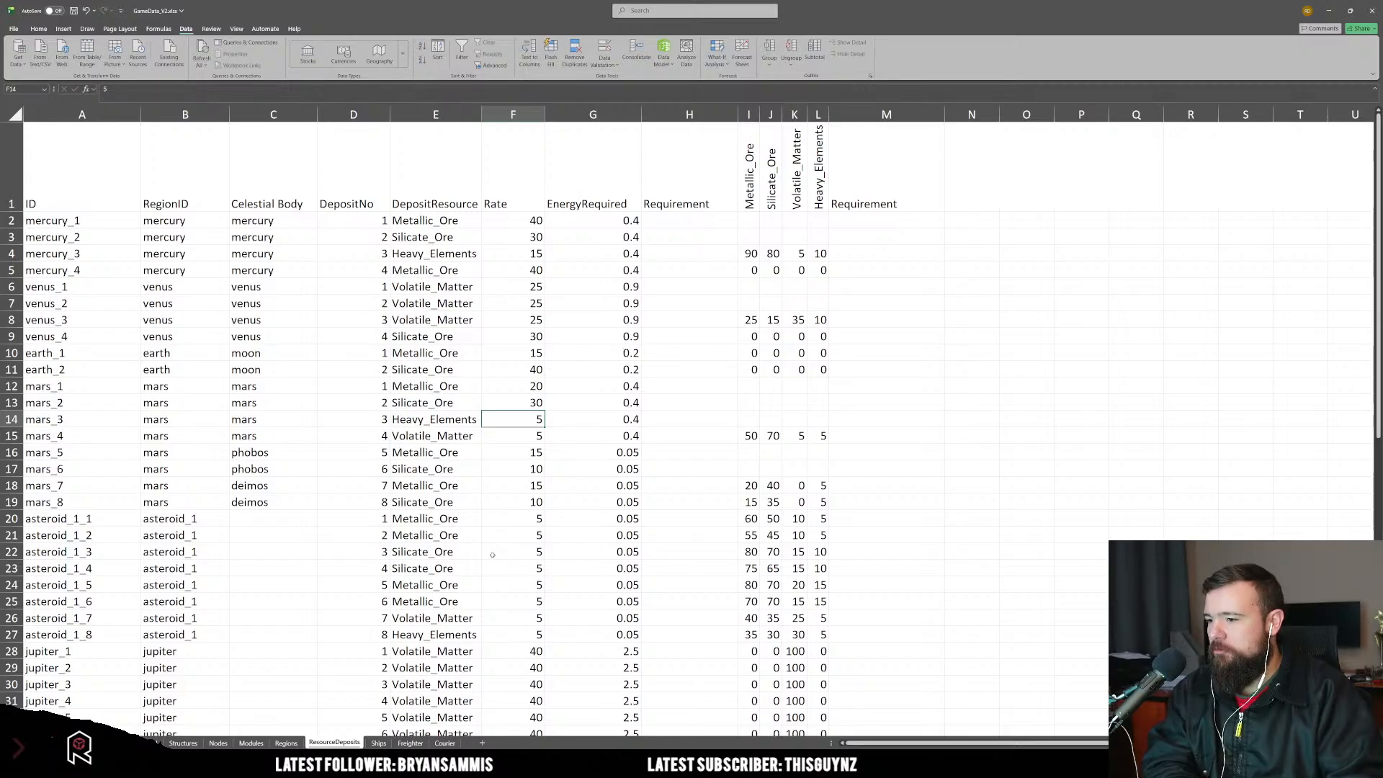
Step: Fill in the missing EnergyRequired value of uranus_4 with 0.05
scroll(492, 555, "down", 16)
scroll(492, 555, "up", 6)
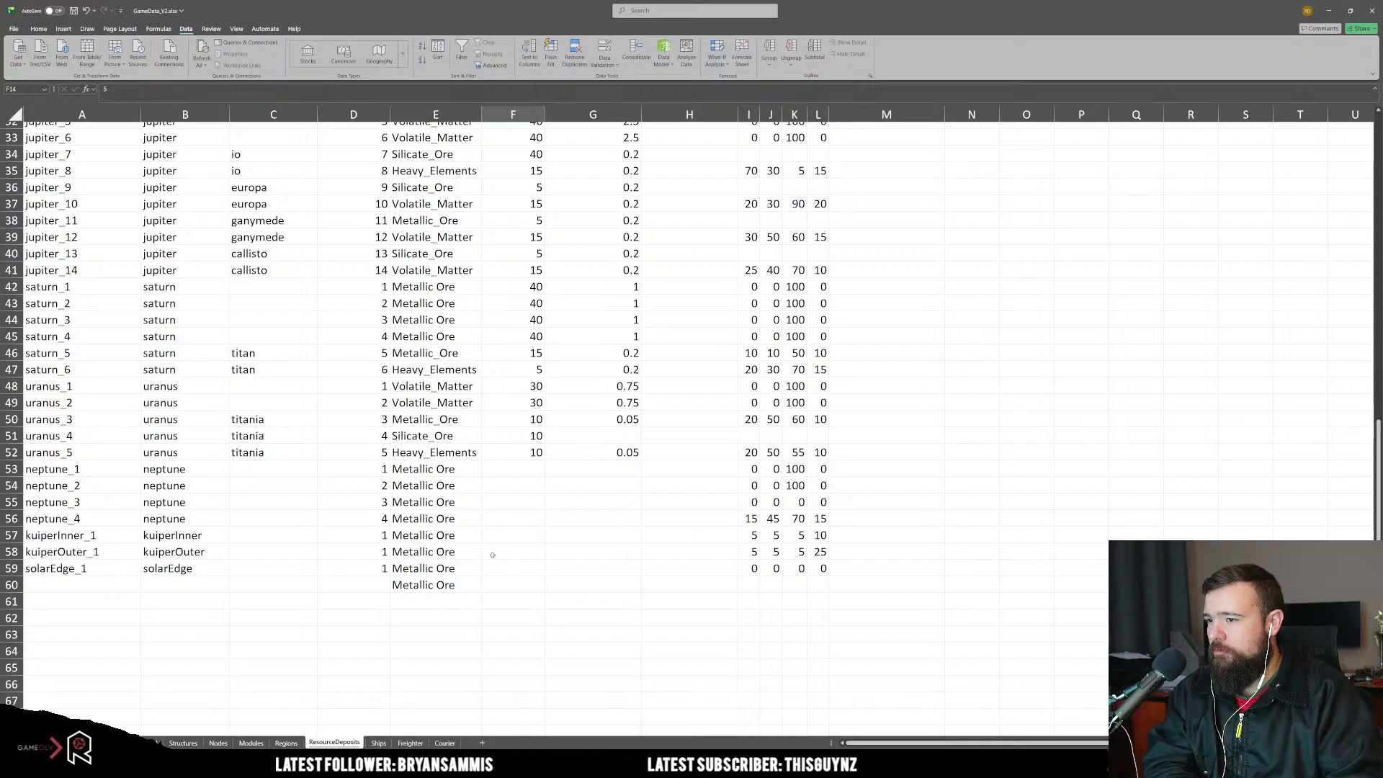
left_click(531, 469)
key("Right")
key("Up")
key("Up")
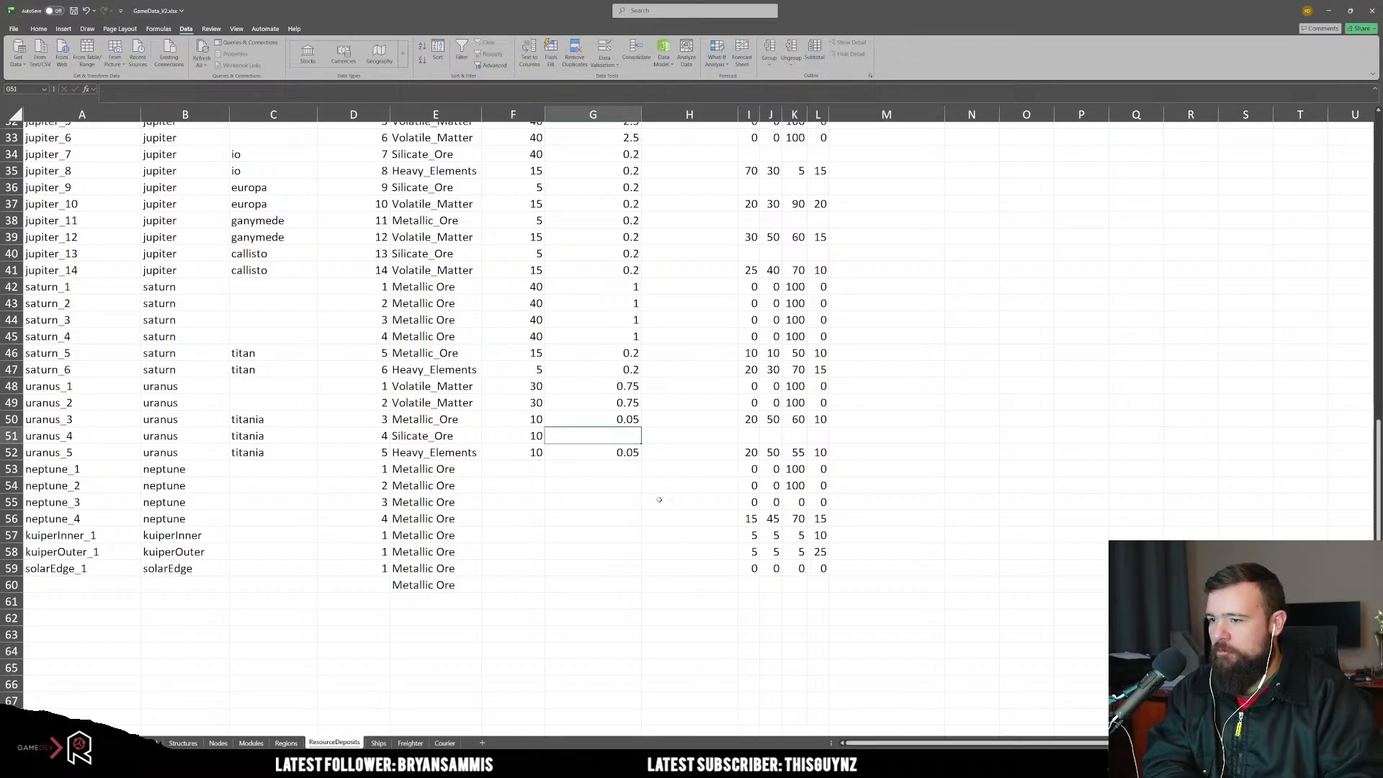
type("0.05")
key("Return")
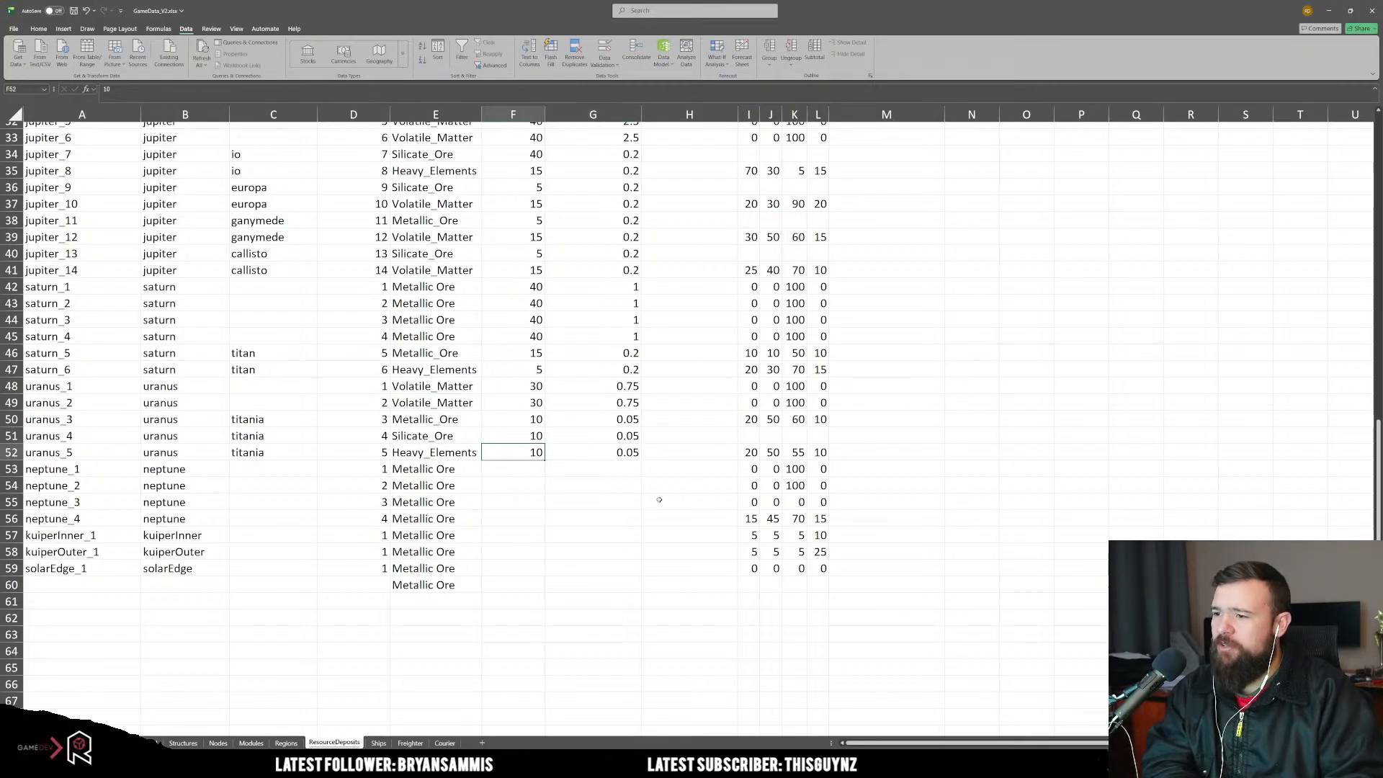
key("Left")
key("Right")
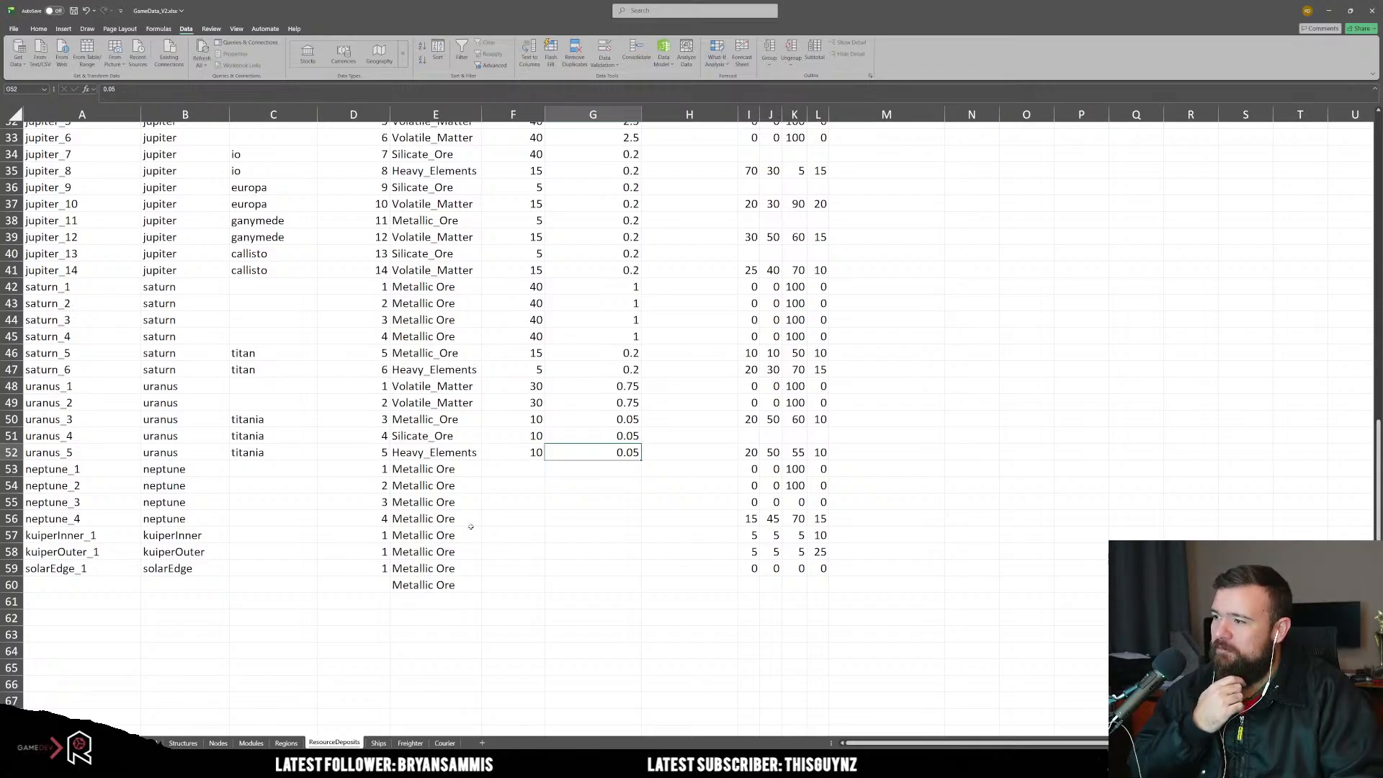
Step: Compare the Uranus deposits with those of the earlier planets, and switch to the Space Mining Game window to check the game scene
scroll(471, 526, "up", 9)
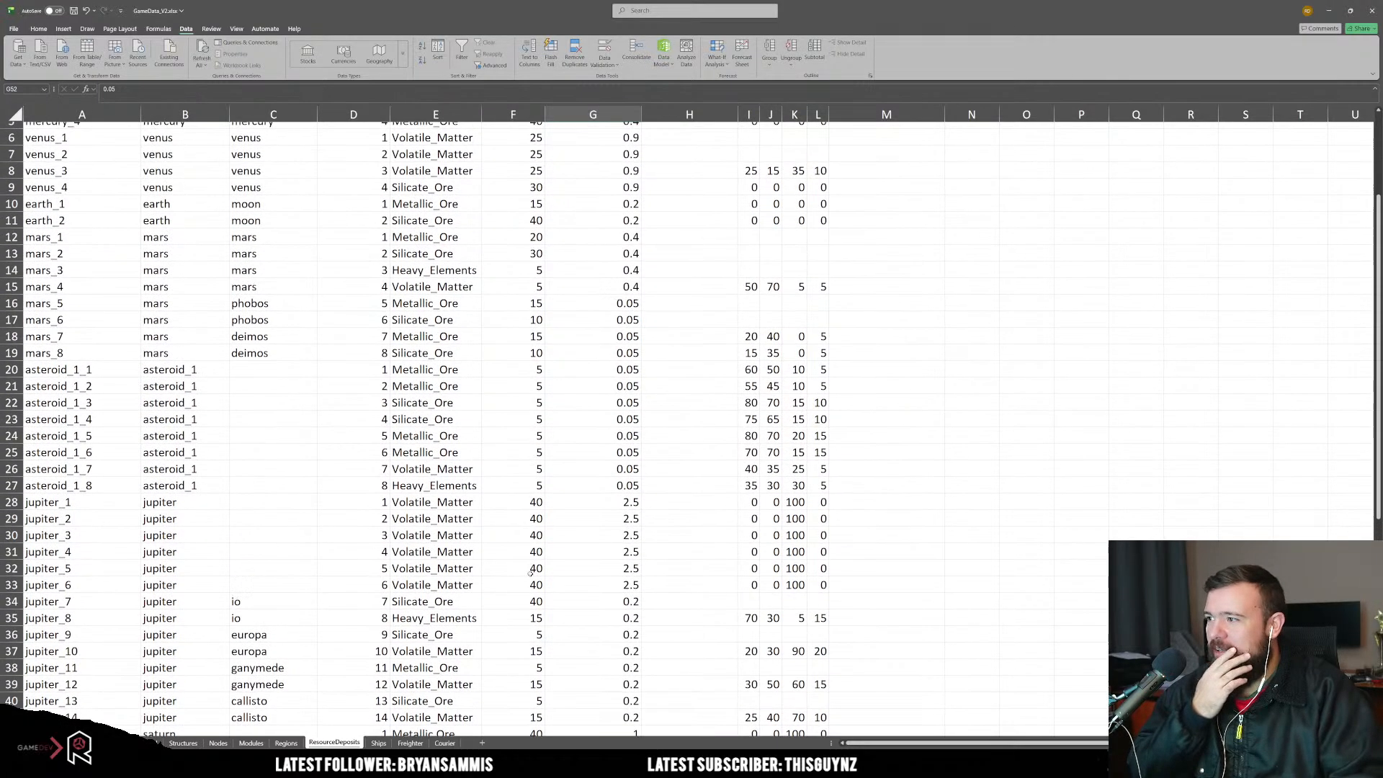
scroll(412, 531, "down", 9)
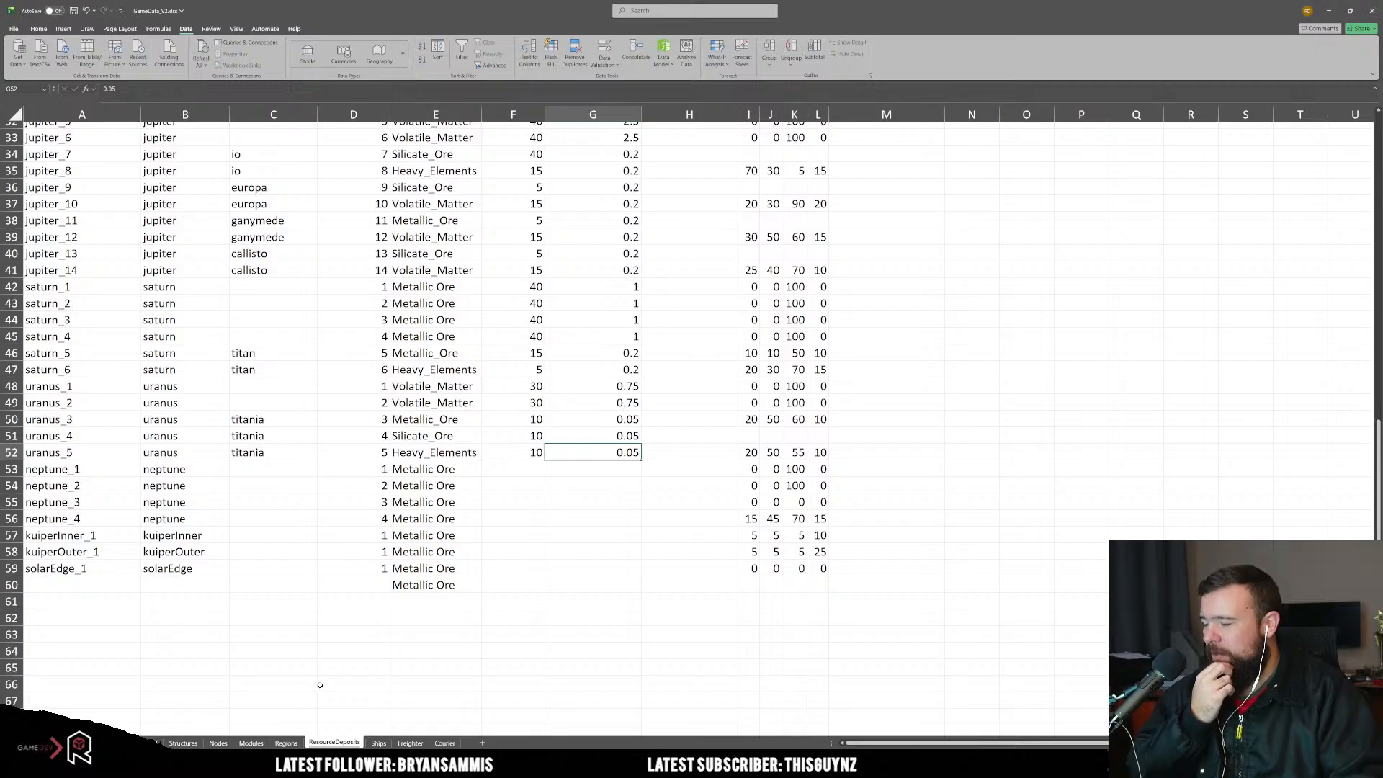
mouse_move(339, 764)
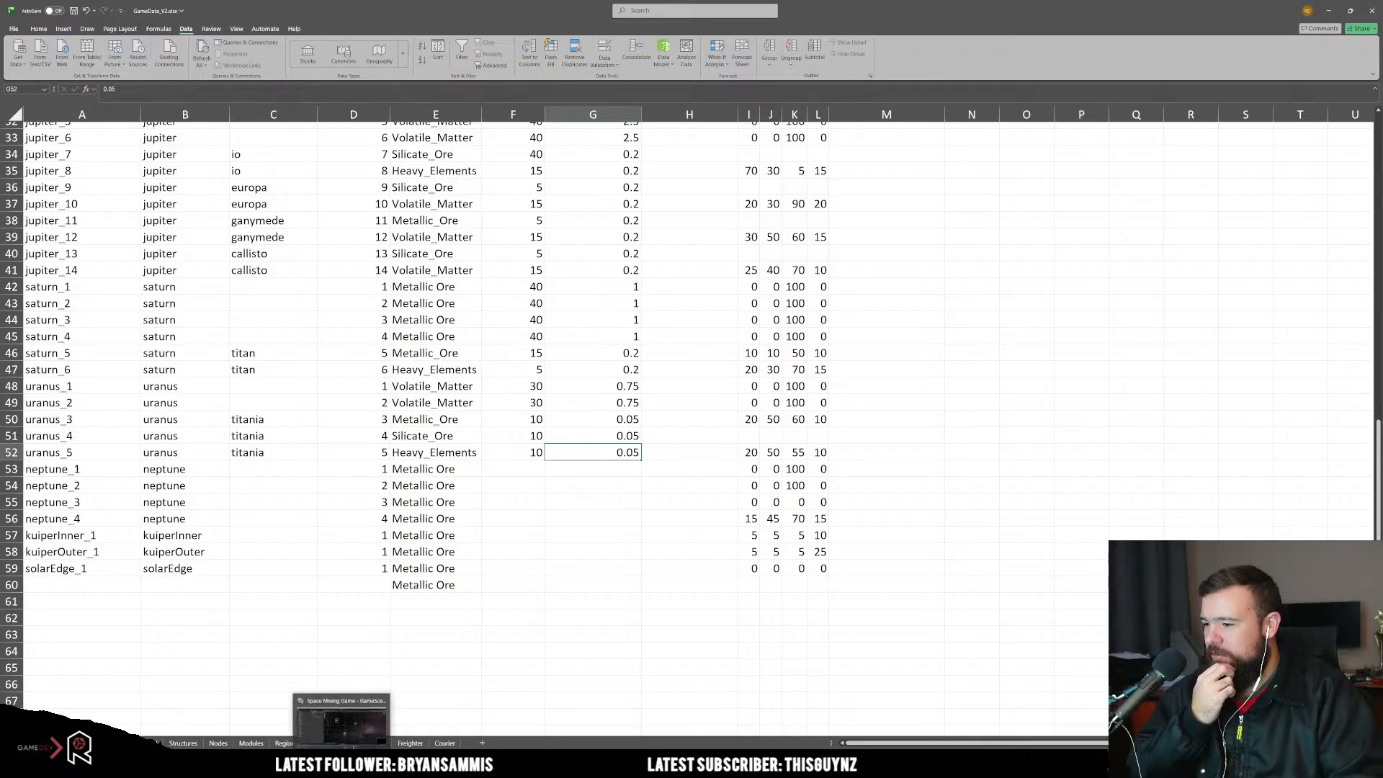
left_click(343, 727)
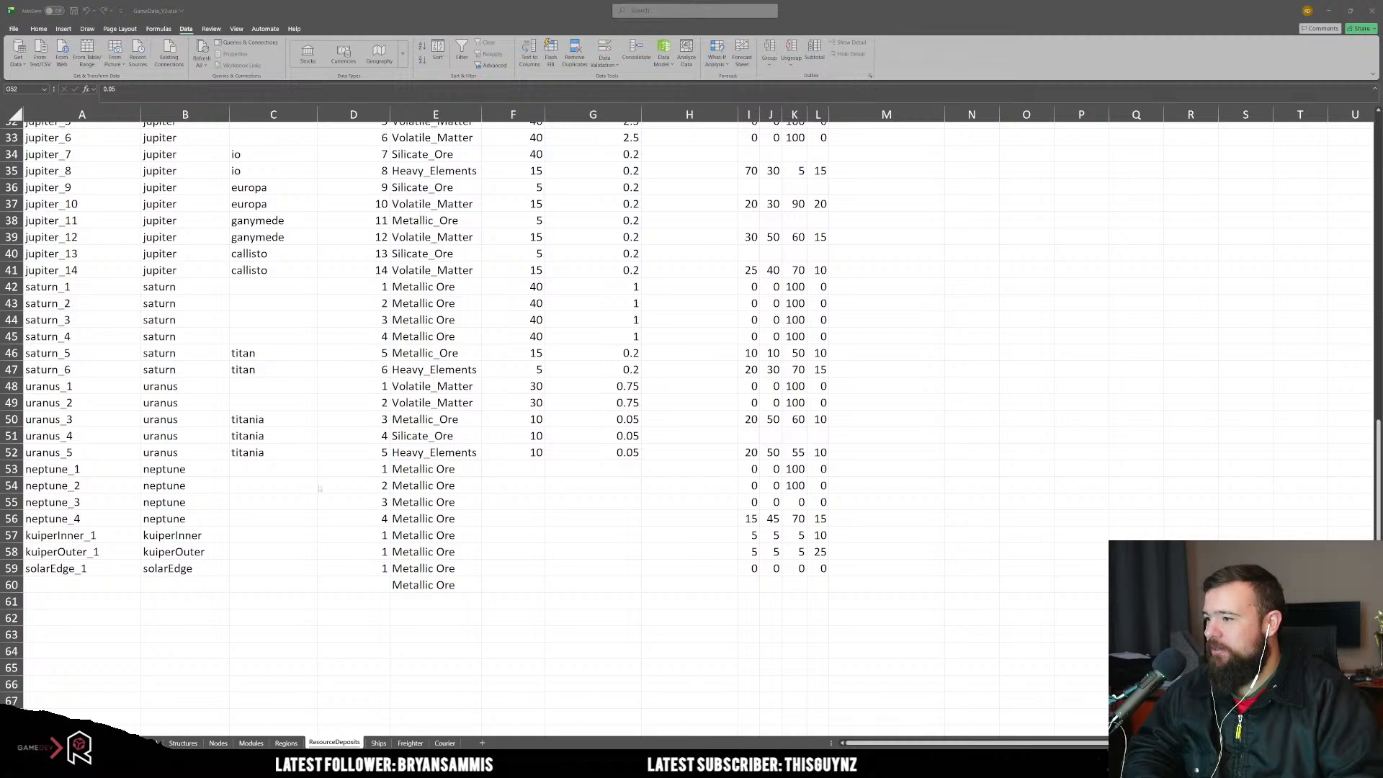
Step: Insert three blank rows above the Titania deposits, starting at row 50
left_click(291, 458)
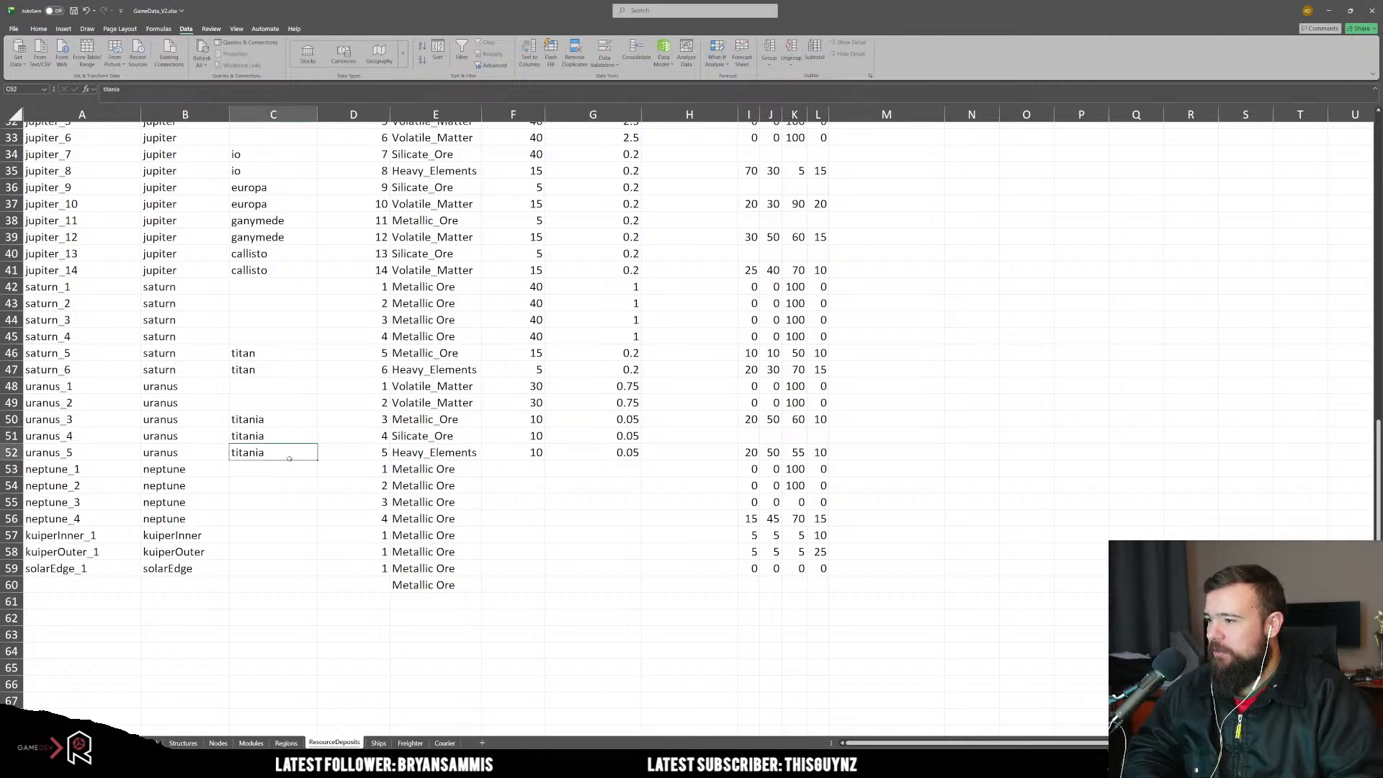
left_click_drag(13, 454, 13, 420)
right_click(104, 447)
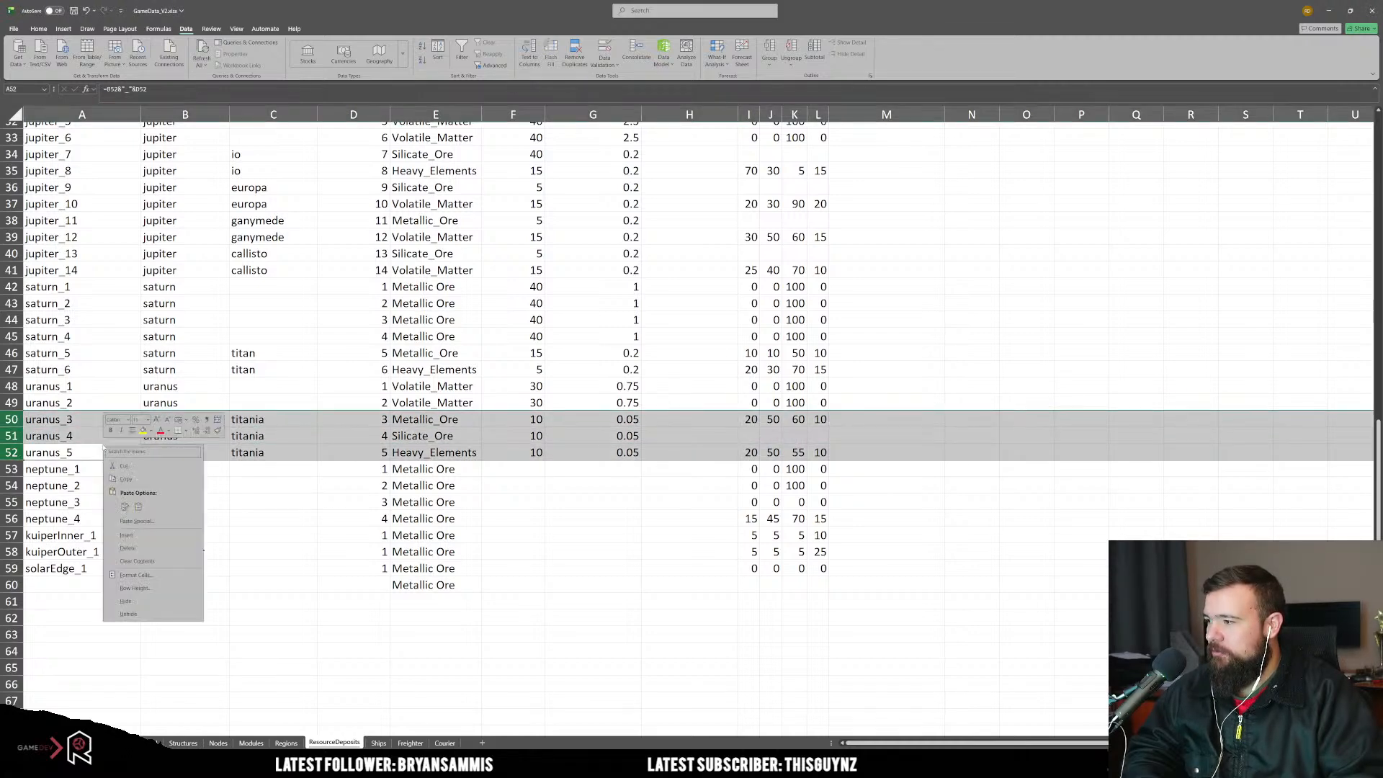
left_click(133, 535)
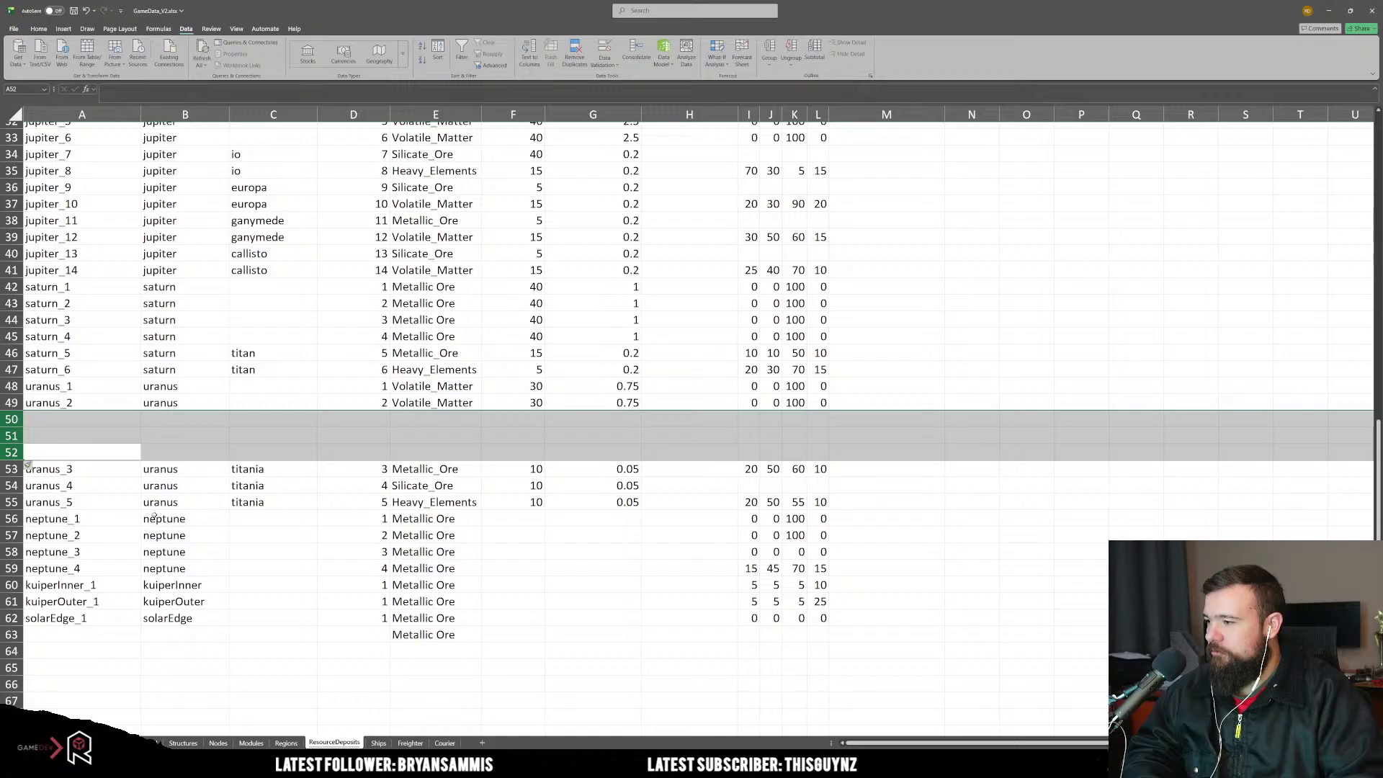
Step: Copy the three Titania deposit rows into the blank rows 50 to 52
left_click(243, 470)
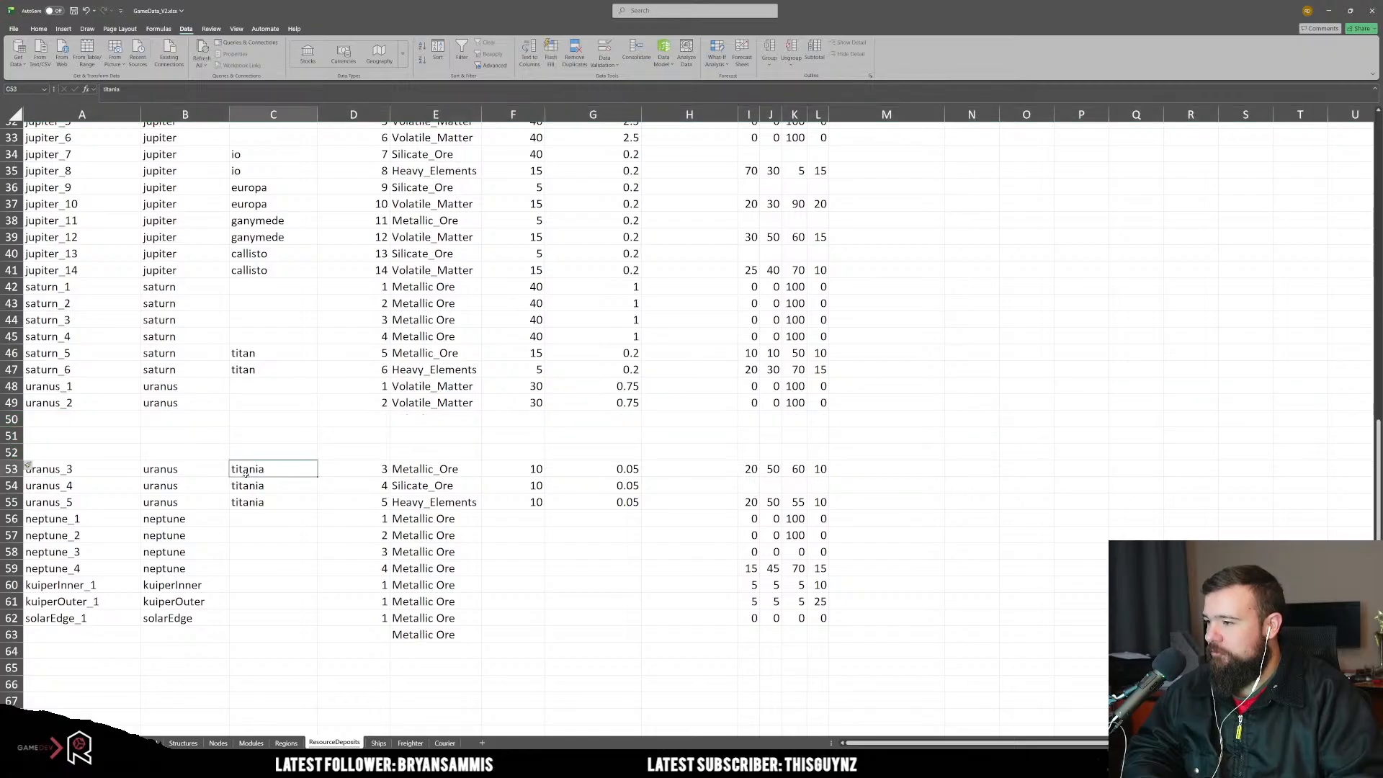
left_click_drag(269, 497, 271, 477)
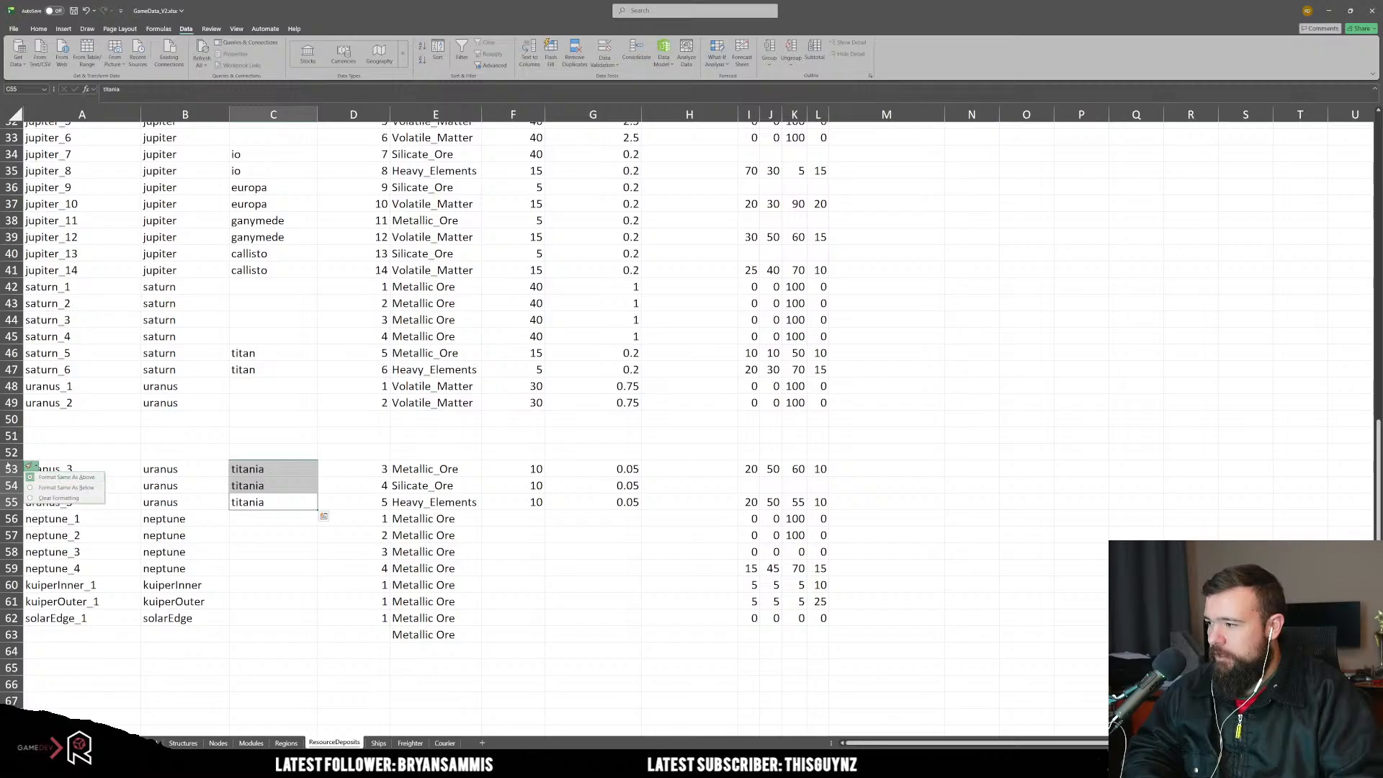
left_click_drag(11, 470, 12, 502)
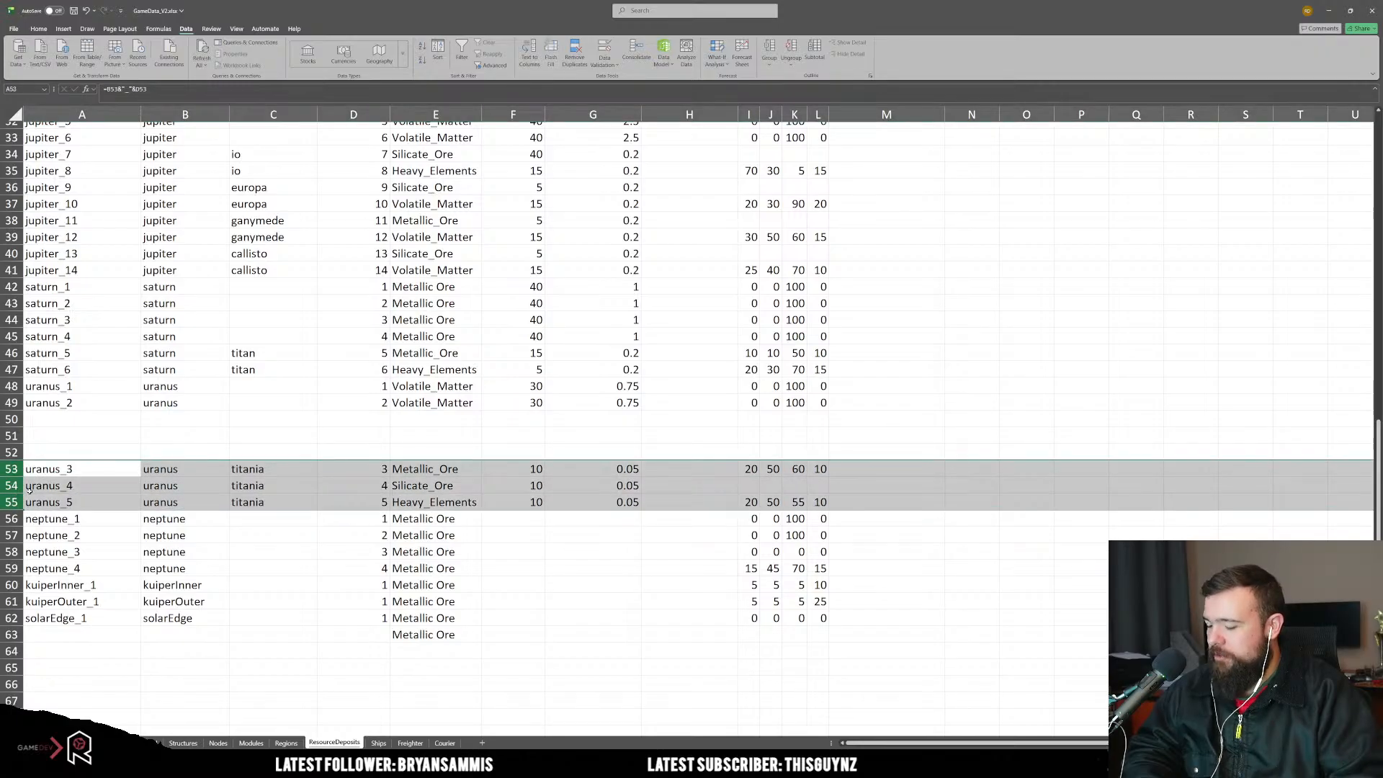
key("ctrl+c")
left_click(79, 420)
key("ctrl+v")
Step: Set the Celestial Body to oberon for the second set of three copied deposits, rows 53 to 55
left_click(283, 469)
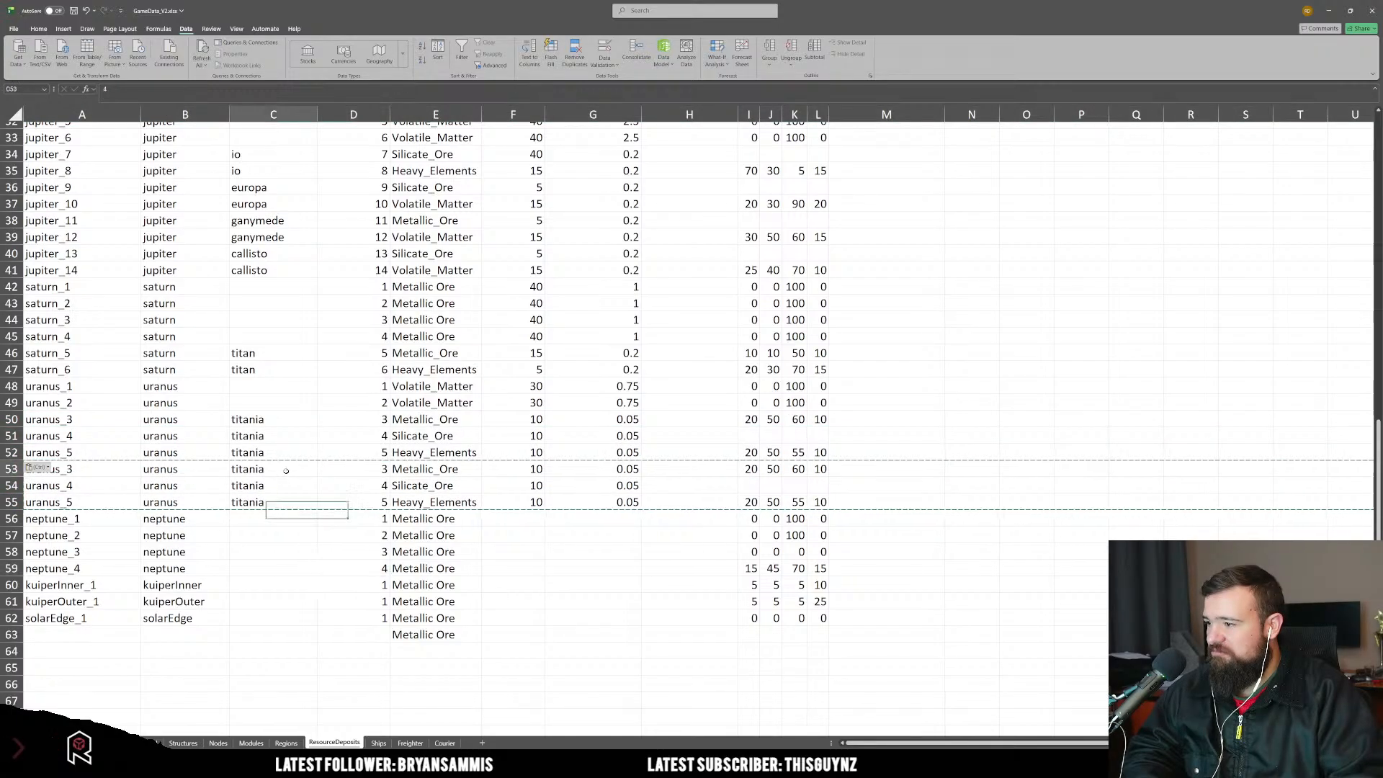
type("Ob")
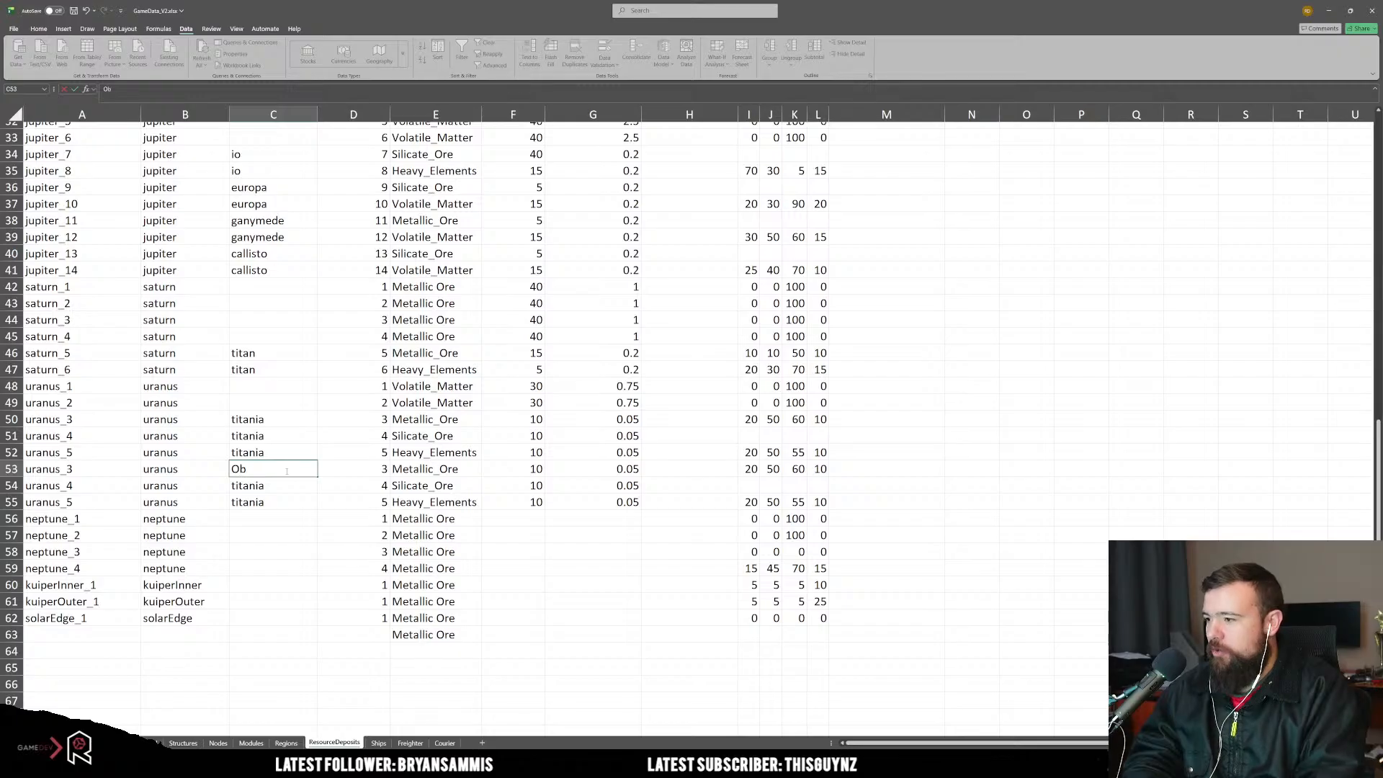
key("BackSpace")
key("BackSpace")
type("oberon")
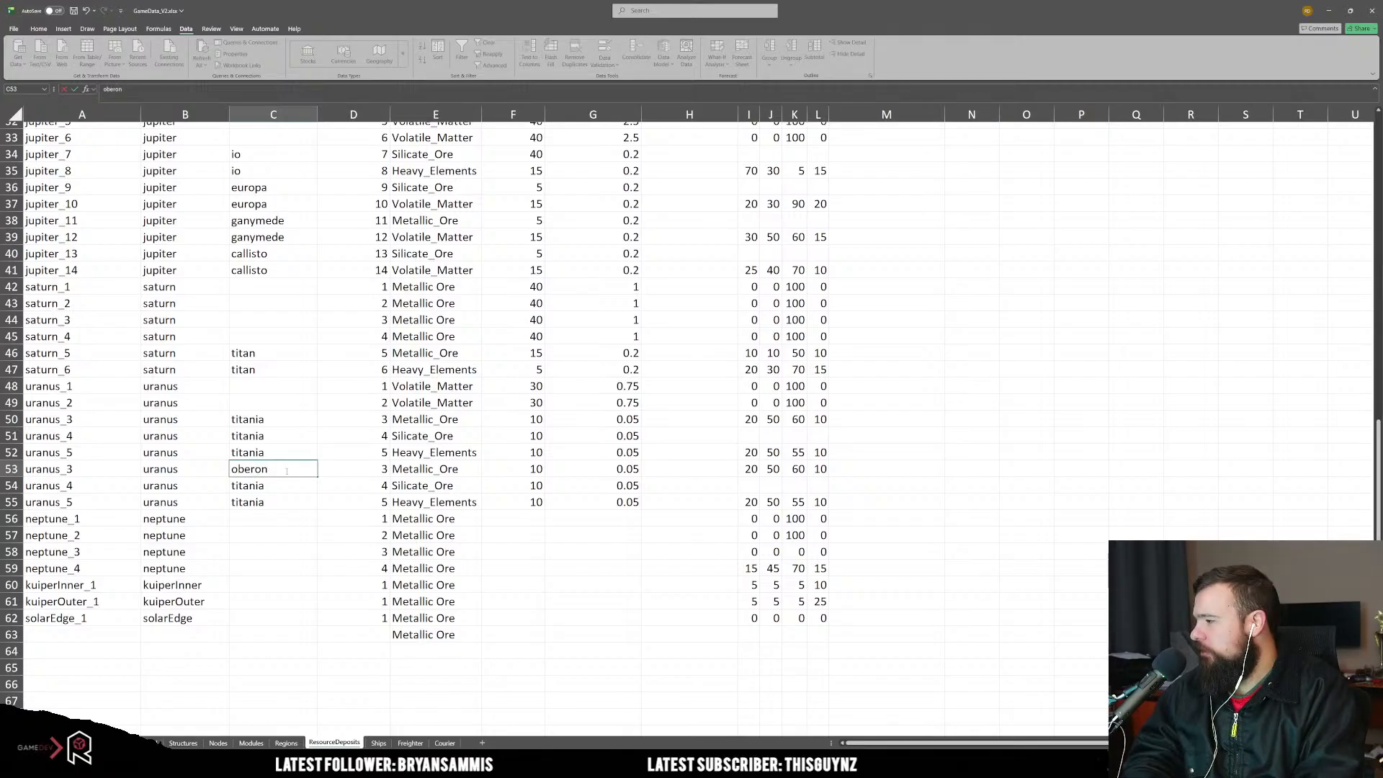
key("Return")
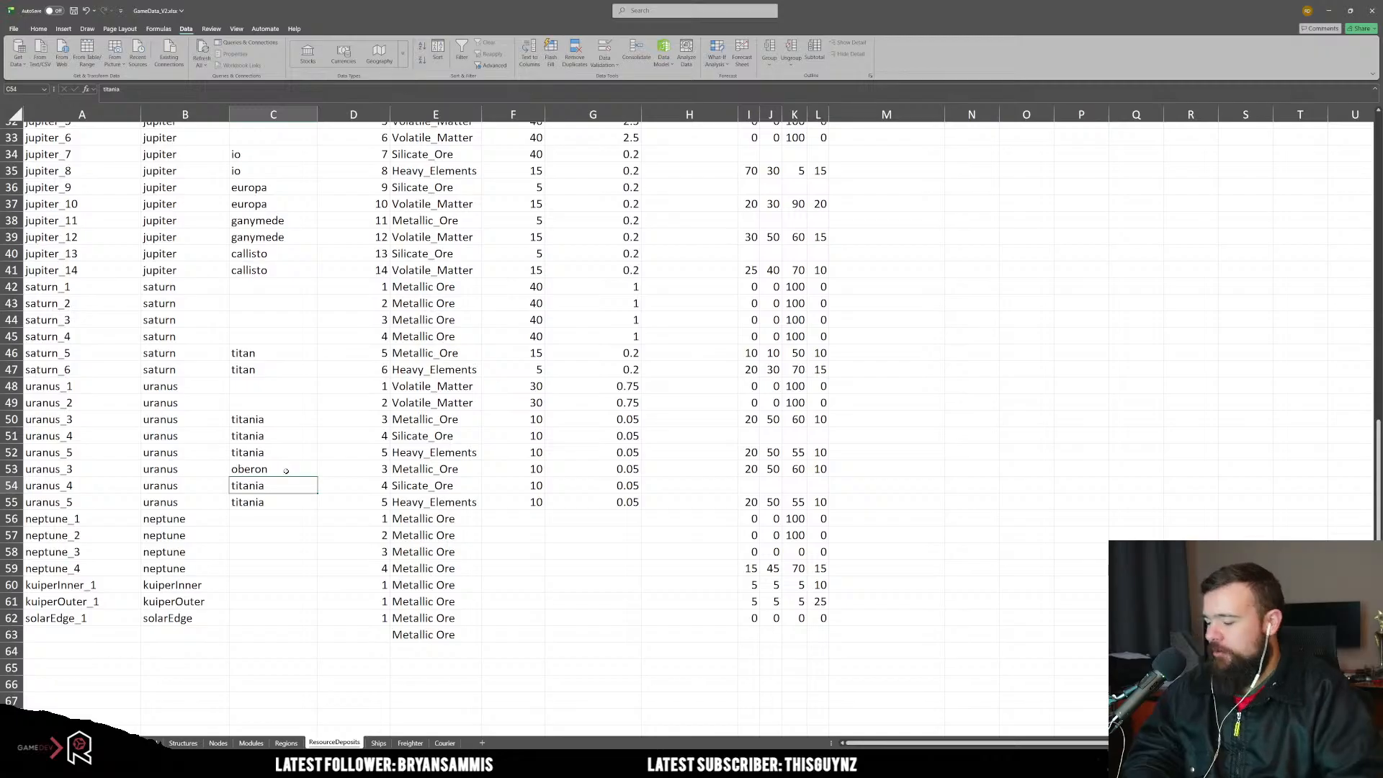
left_click(287, 472)
key("ctrl+c")
left_click(260, 487)
left_click_drag(261, 487, 261, 502)
key("ctrl+v")
left_click(306, 552)
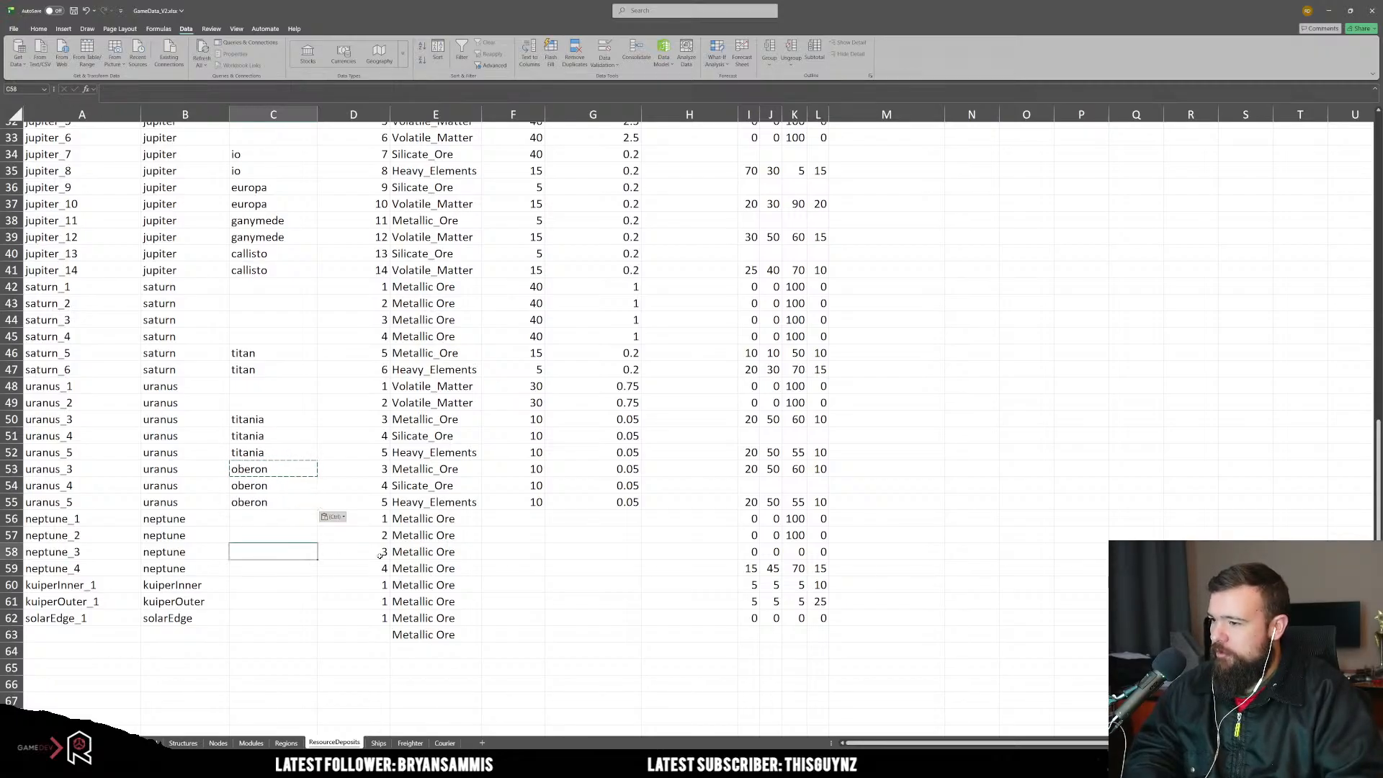
Step: Continue the Uranus DepositNo series so the three Oberon deposits are numbered 6, 7 and 8
left_click(366, 373)
left_click_drag(364, 381, 388, 504)
left_click(353, 585)
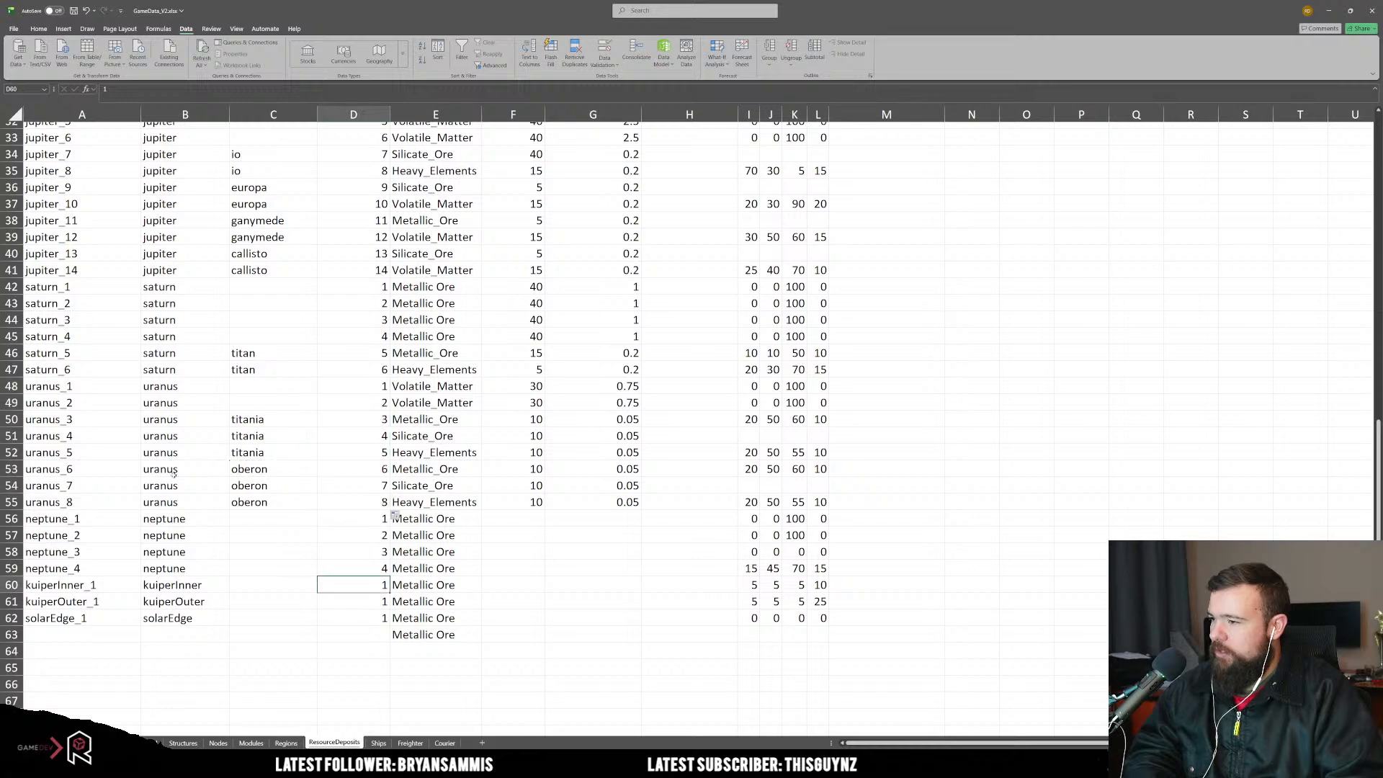
Step: Review the rates, resource types and celestial bodies of the Uranus deposits, including Titania and Oberon
left_click(531, 402)
left_click(532, 386)
left_click_drag(461, 419, 467, 486)
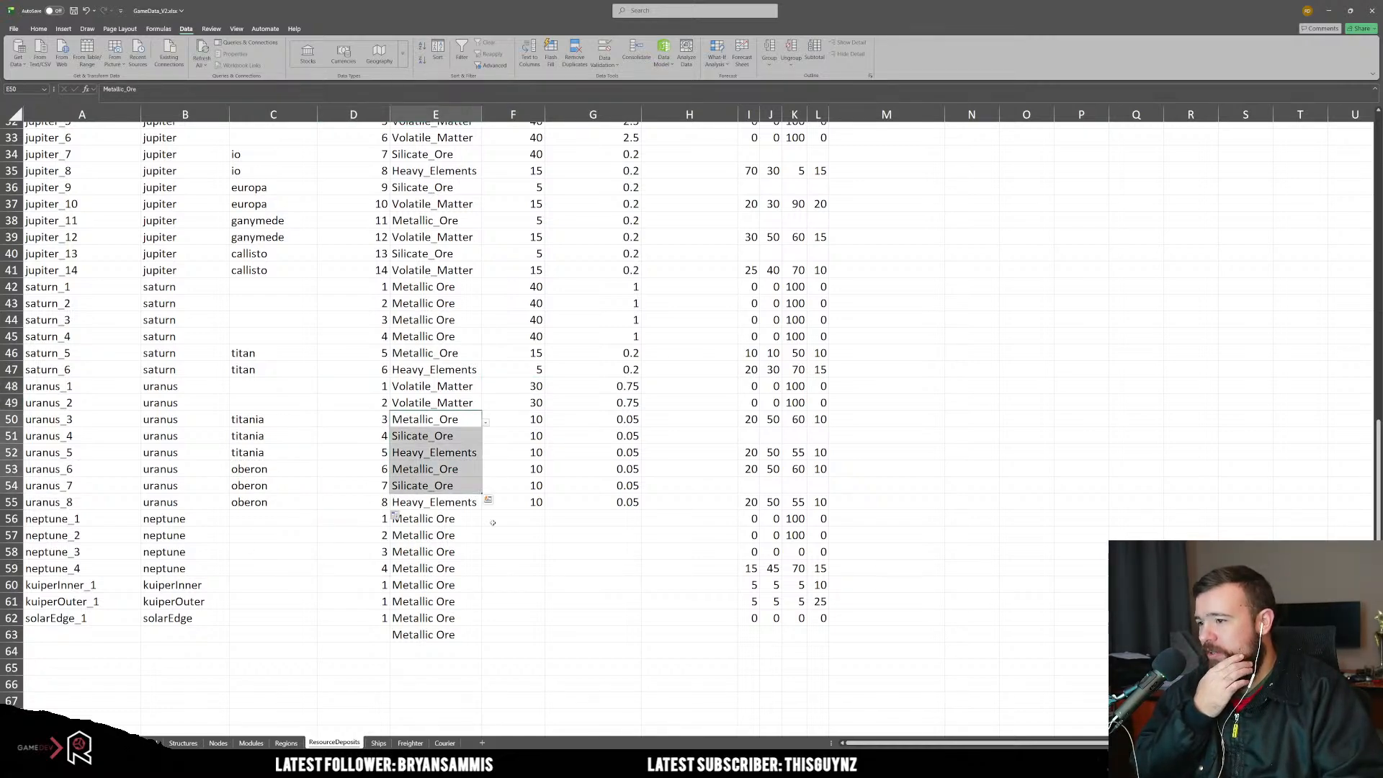
left_click(501, 535)
left_click_drag(240, 504, 243, 420)
left_click(246, 553)
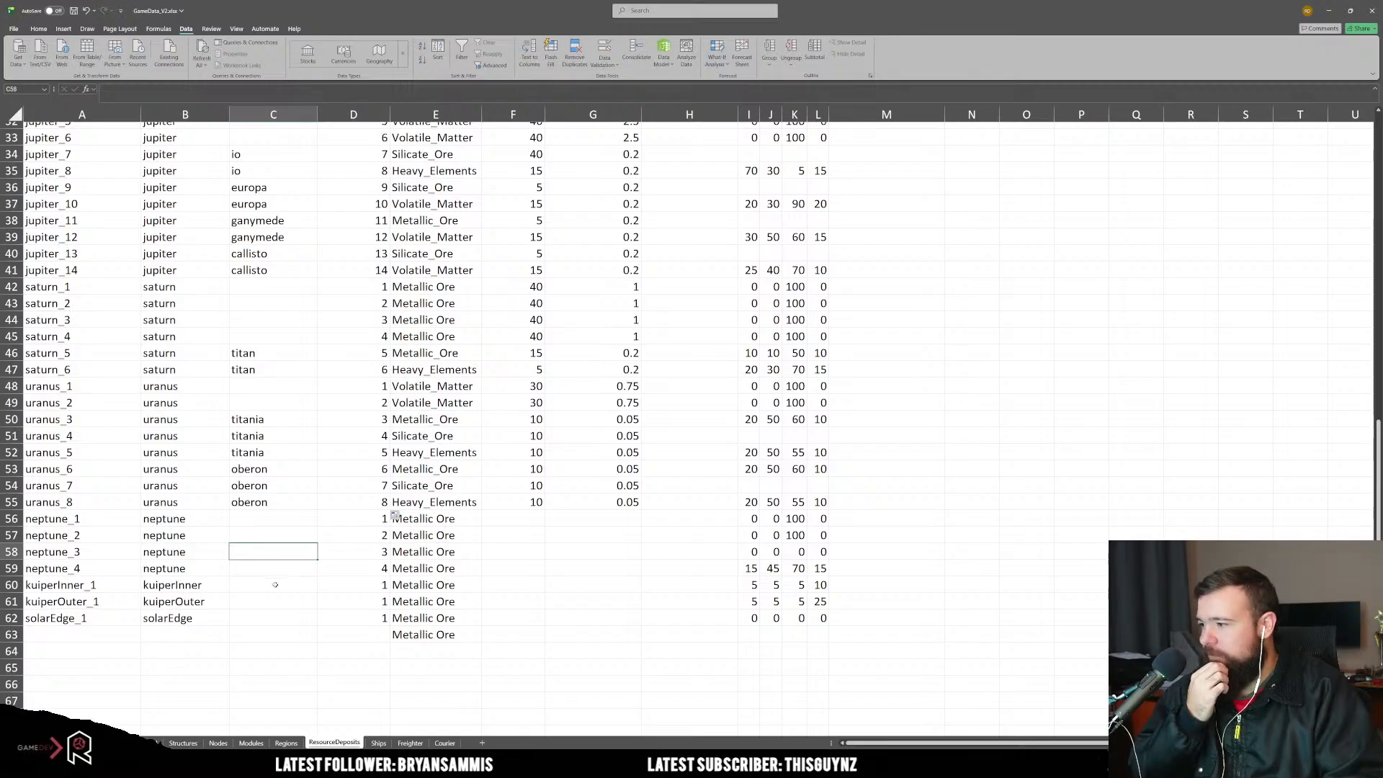
left_click_drag(71, 570, 72, 518)
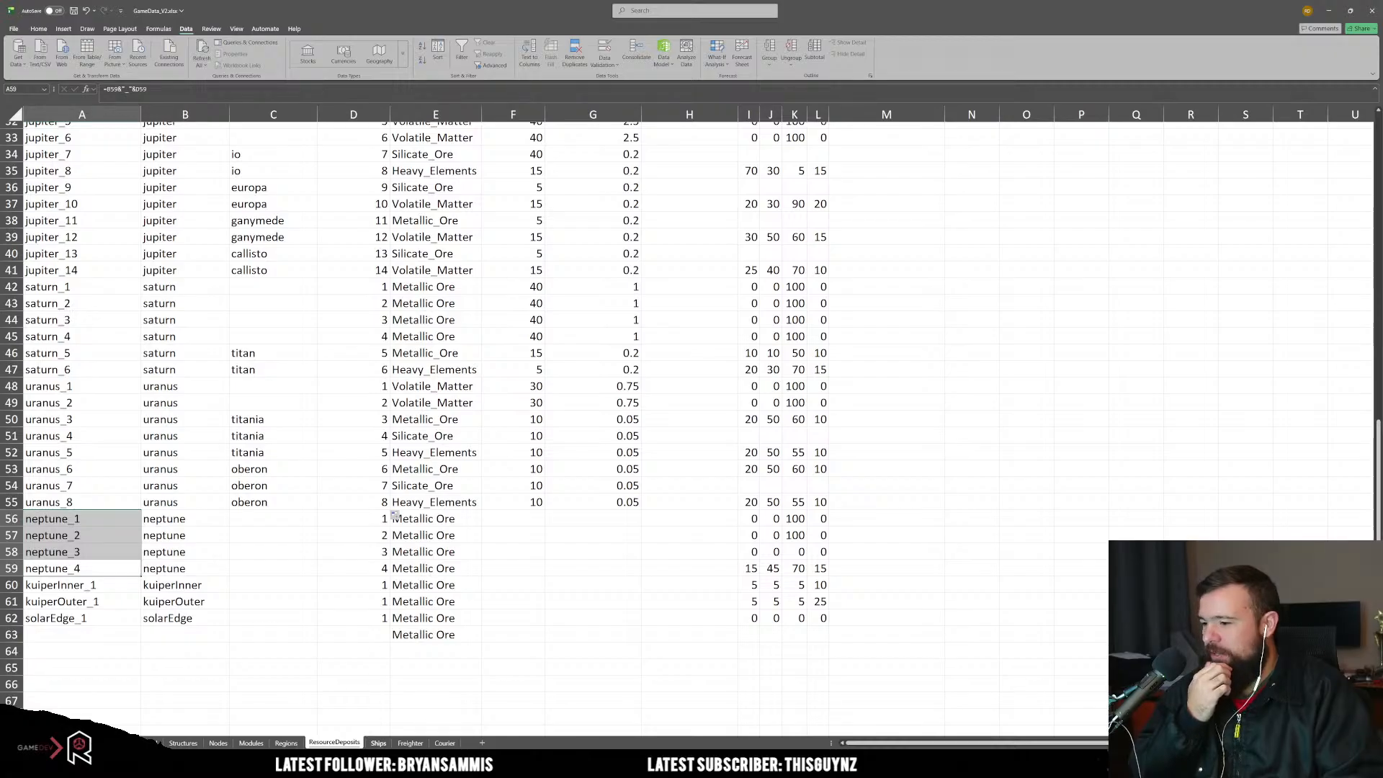
key("alt+Tab")
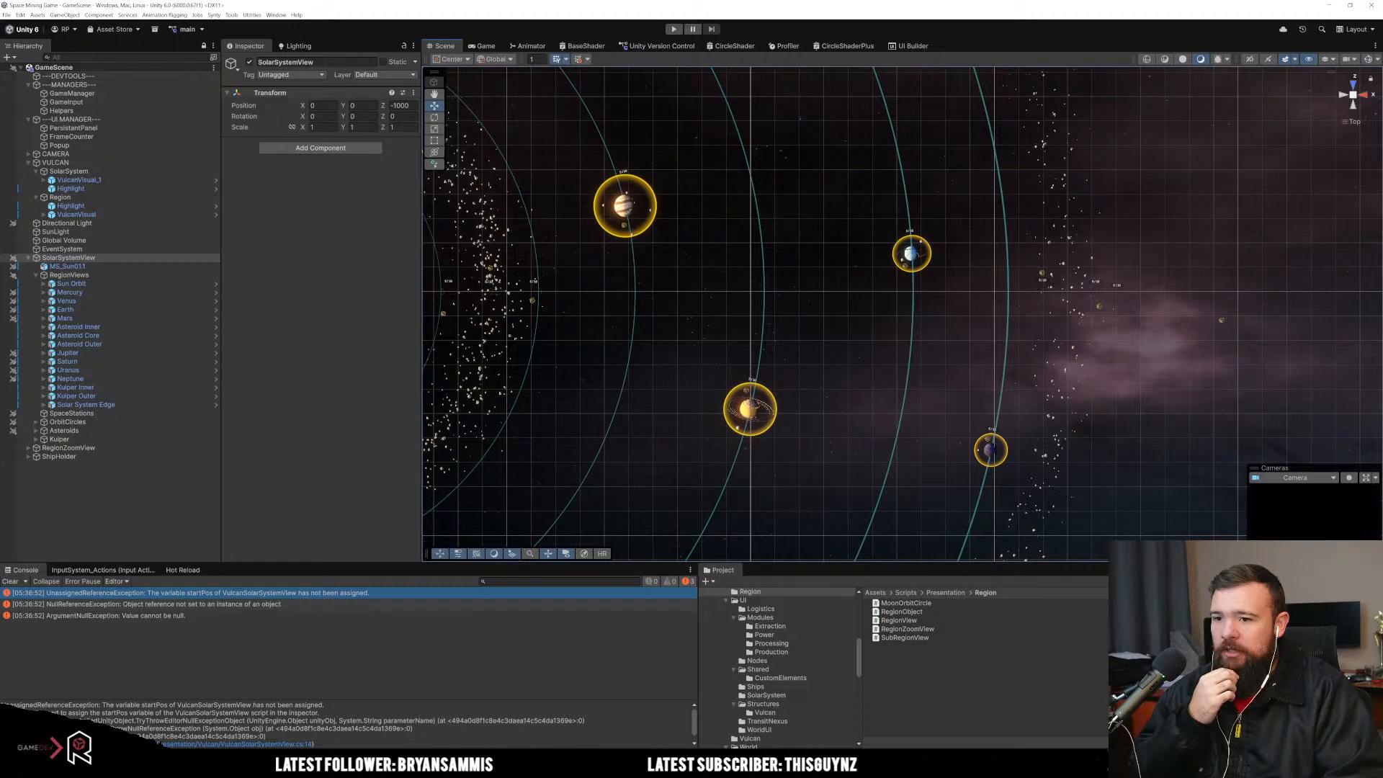
key("alt+Tab")
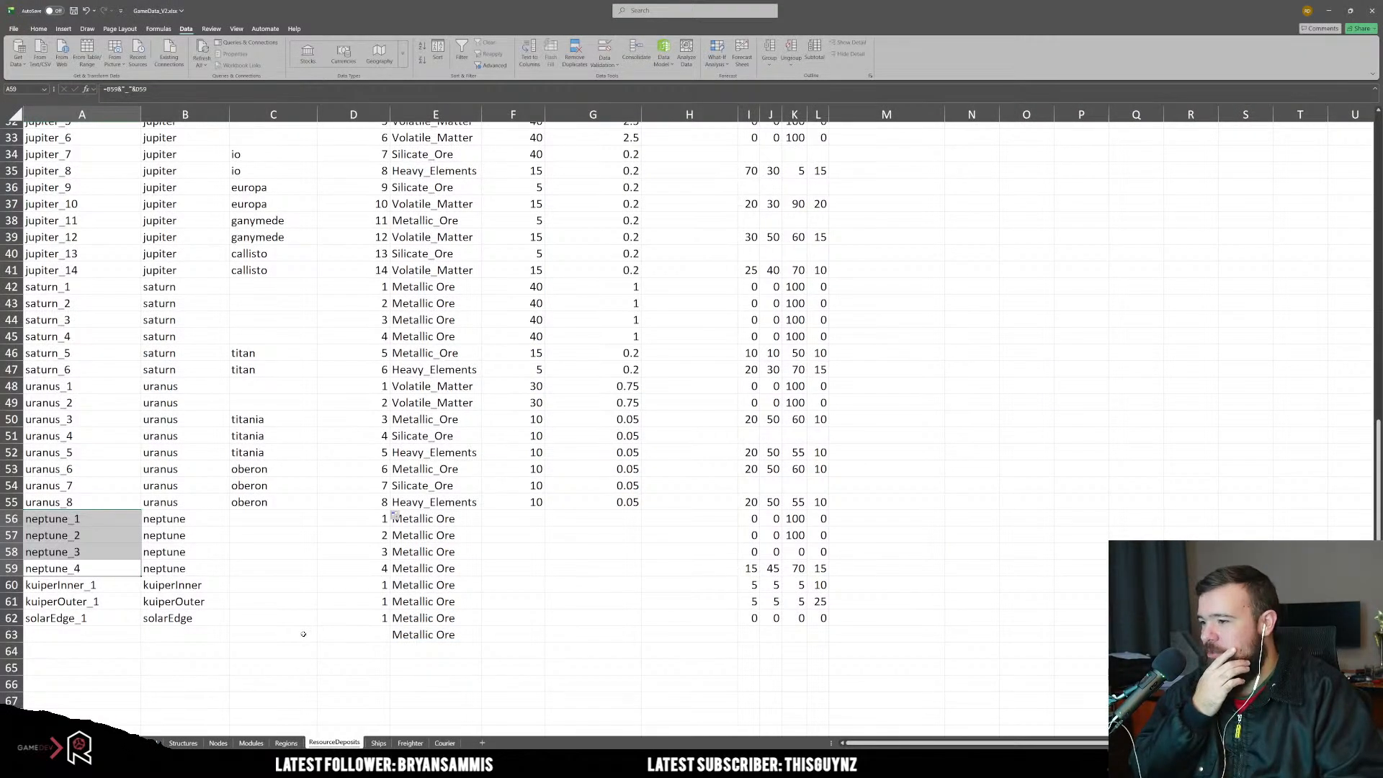
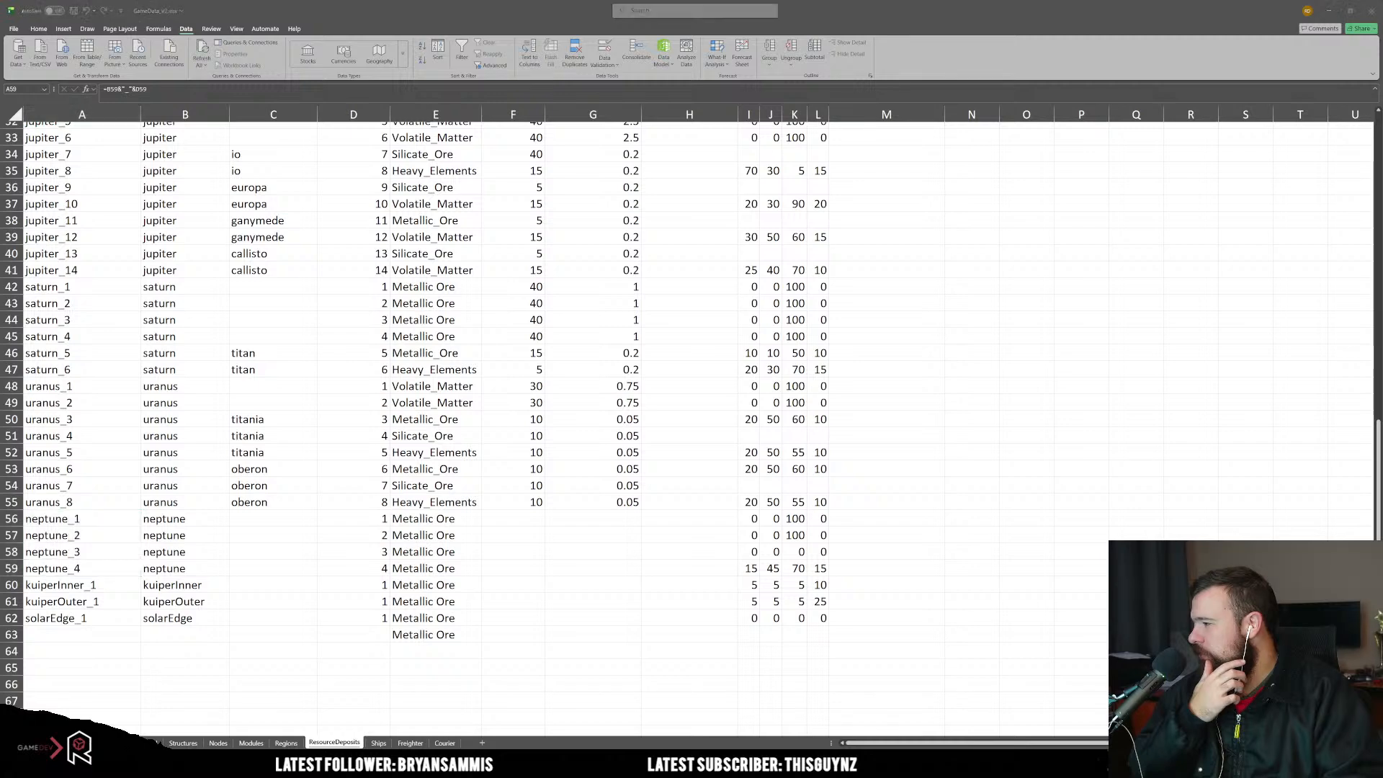
Step: Enter Triton as the moon name for neptune_4 in column C
left_click(262, 582)
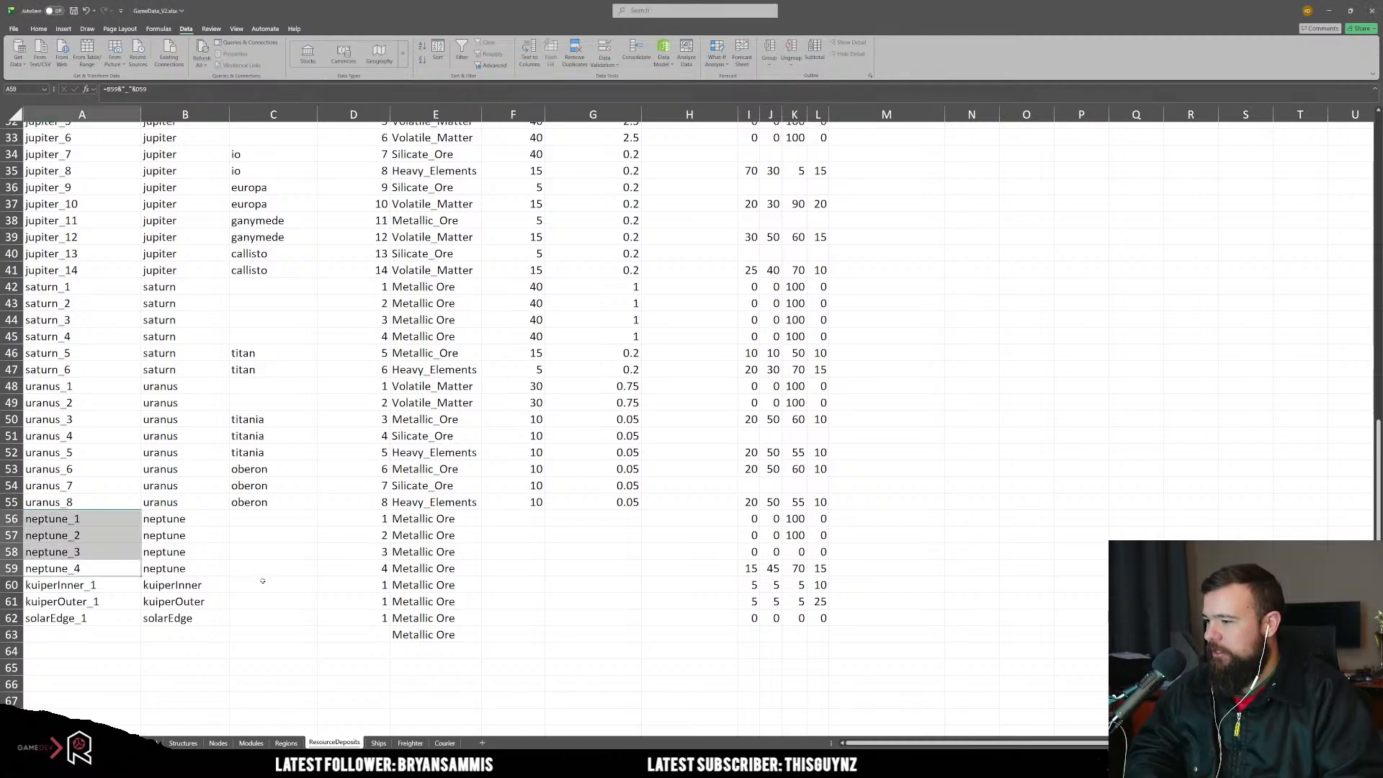
left_click(270, 570)
type("Triton")
key("Down")
key("Down")
key("Down")
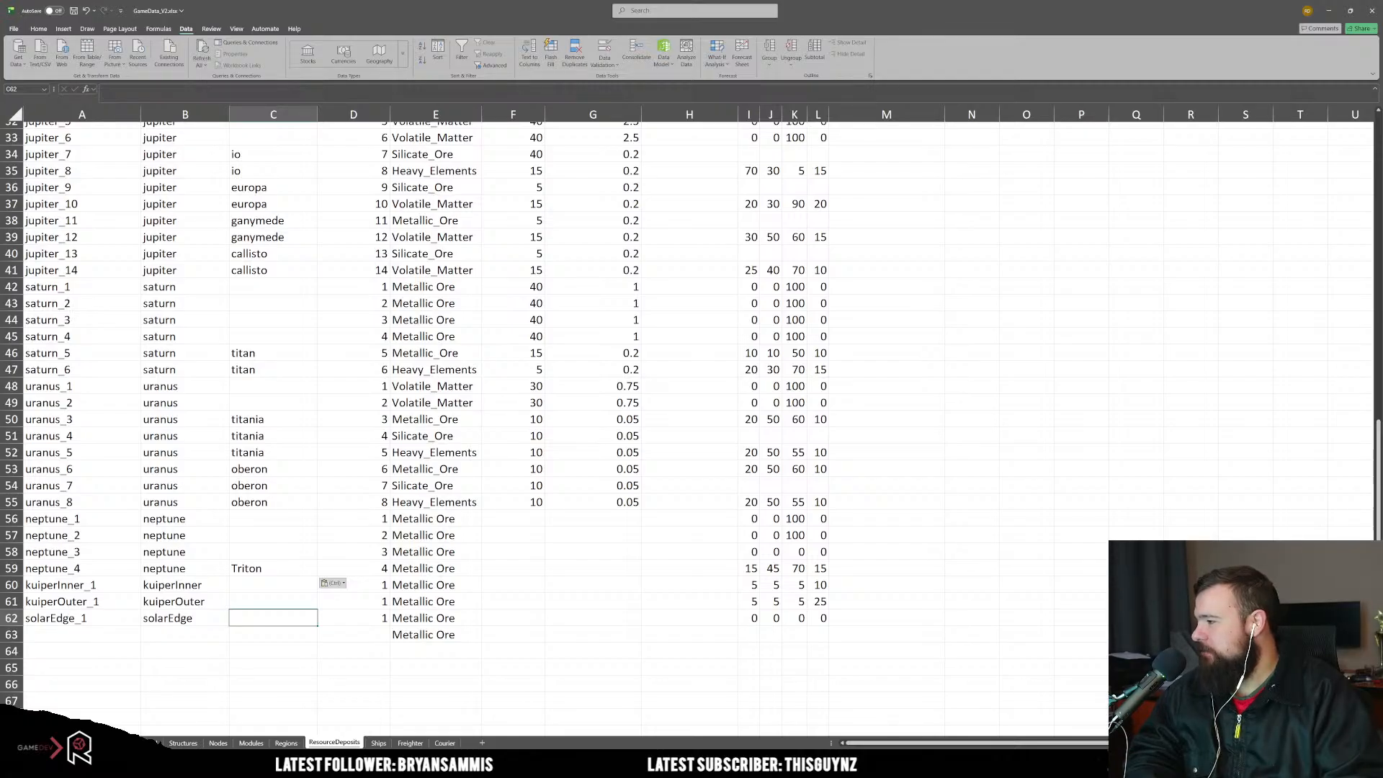
Step: Set the resource type of neptune_1 to Volatile_Matter
left_click(571, 618)
left_click_drag(451, 568, 773, 568)
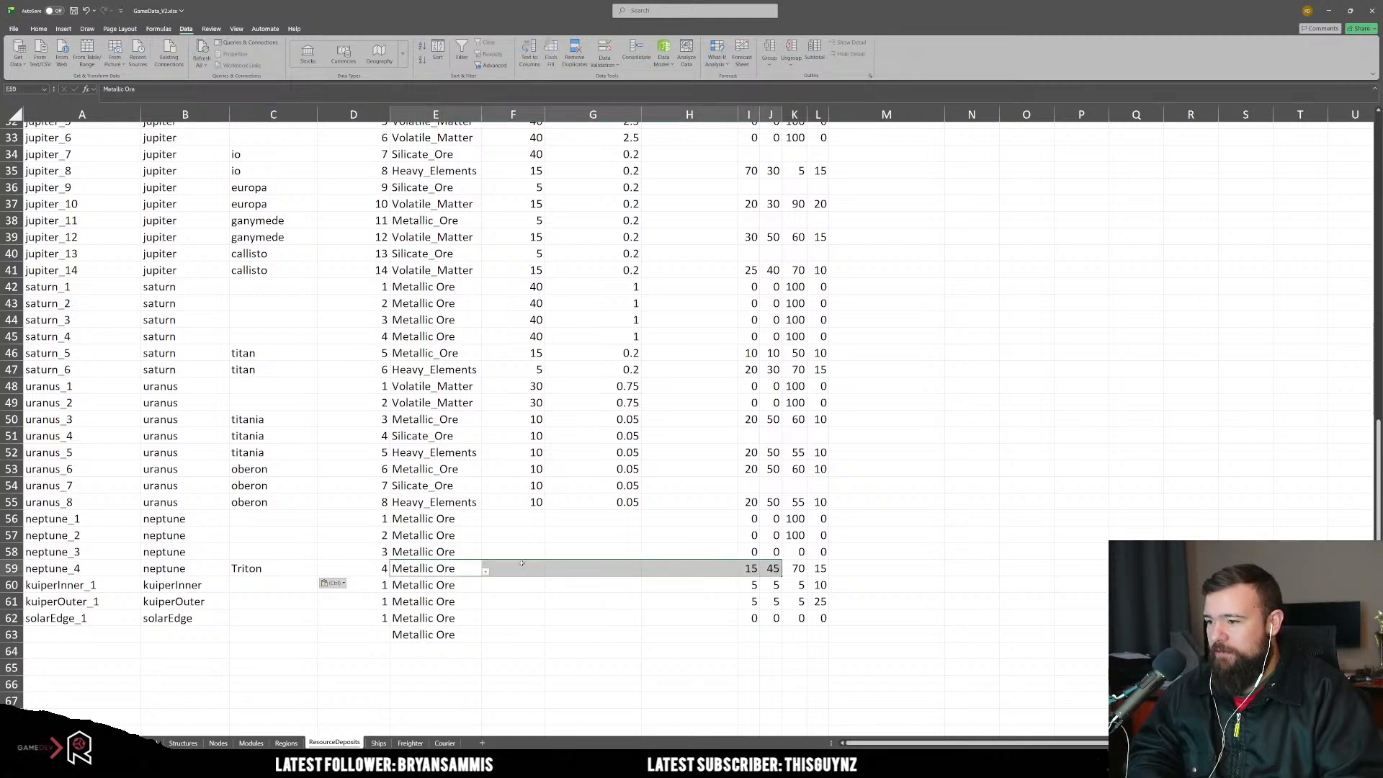
left_click(426, 552)
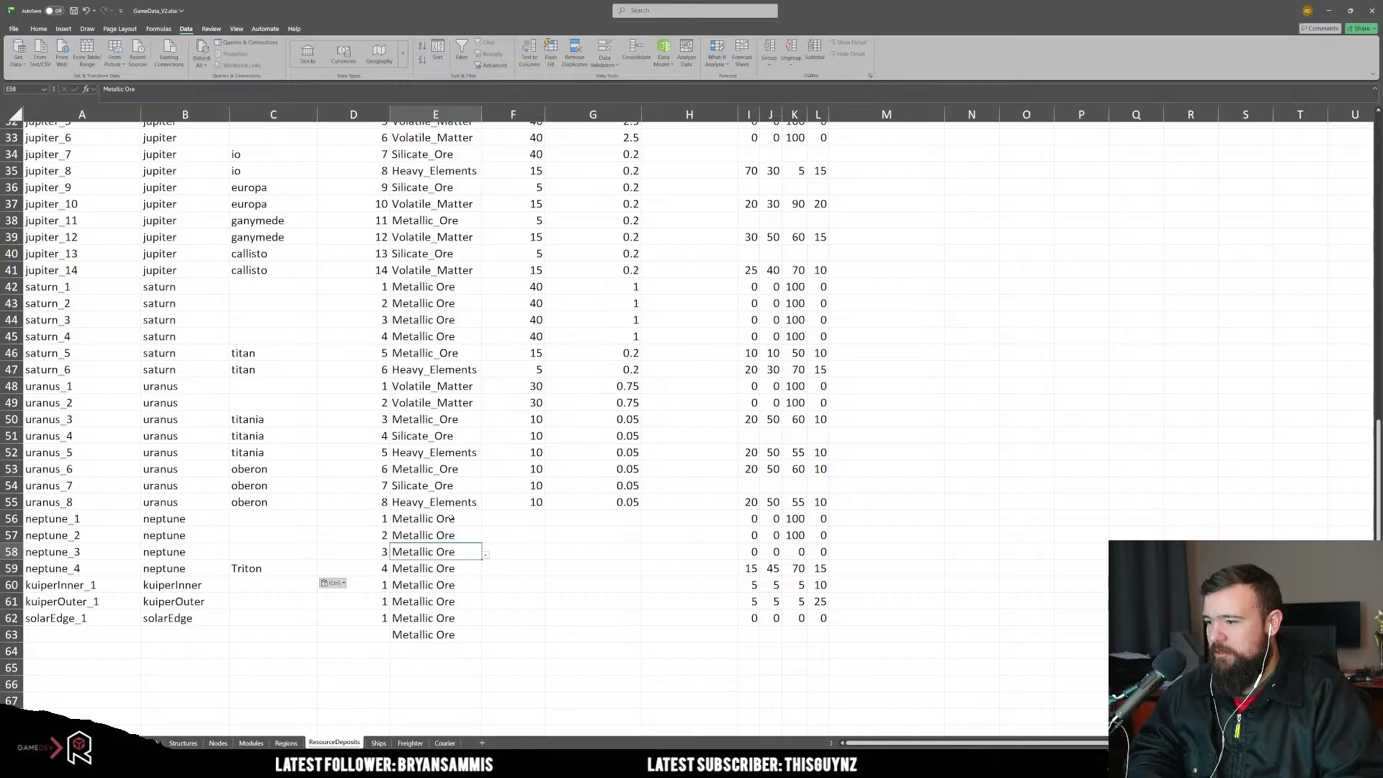
left_click(452, 519)
left_click(487, 521)
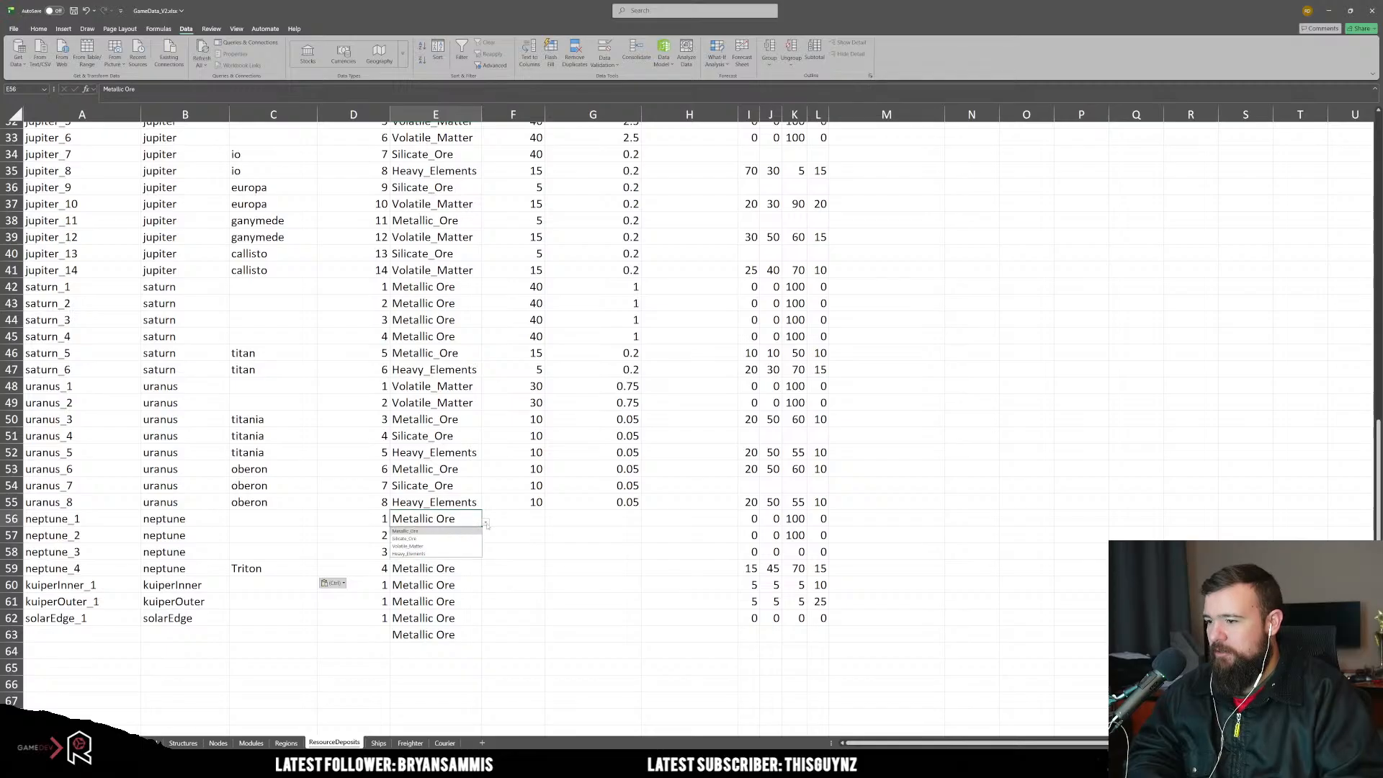
left_click(449, 547)
Step: Copy the Volatile_Matter type and its value 30 from uranus_2 into the rows neptune_1 through neptune_3
left_click(459, 536)
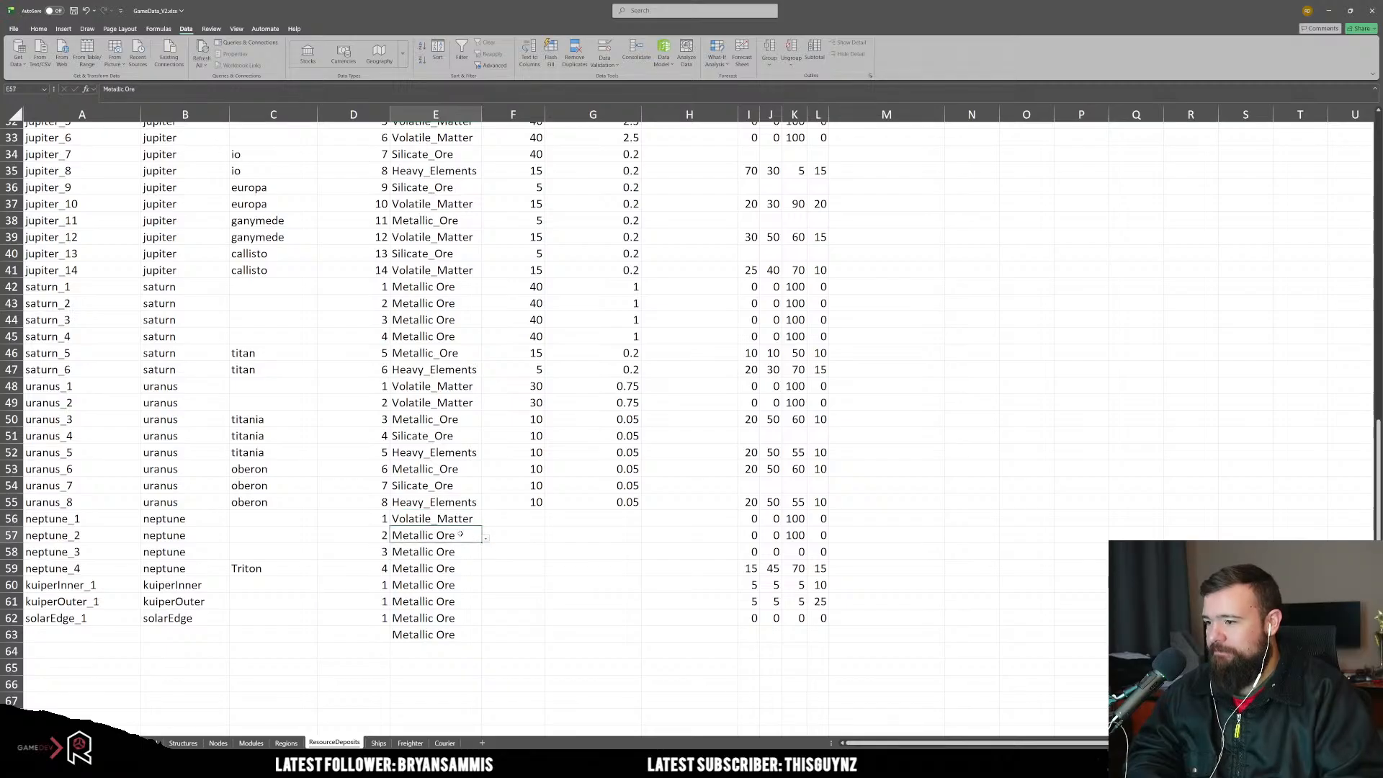
left_click_drag(452, 405, 515, 403)
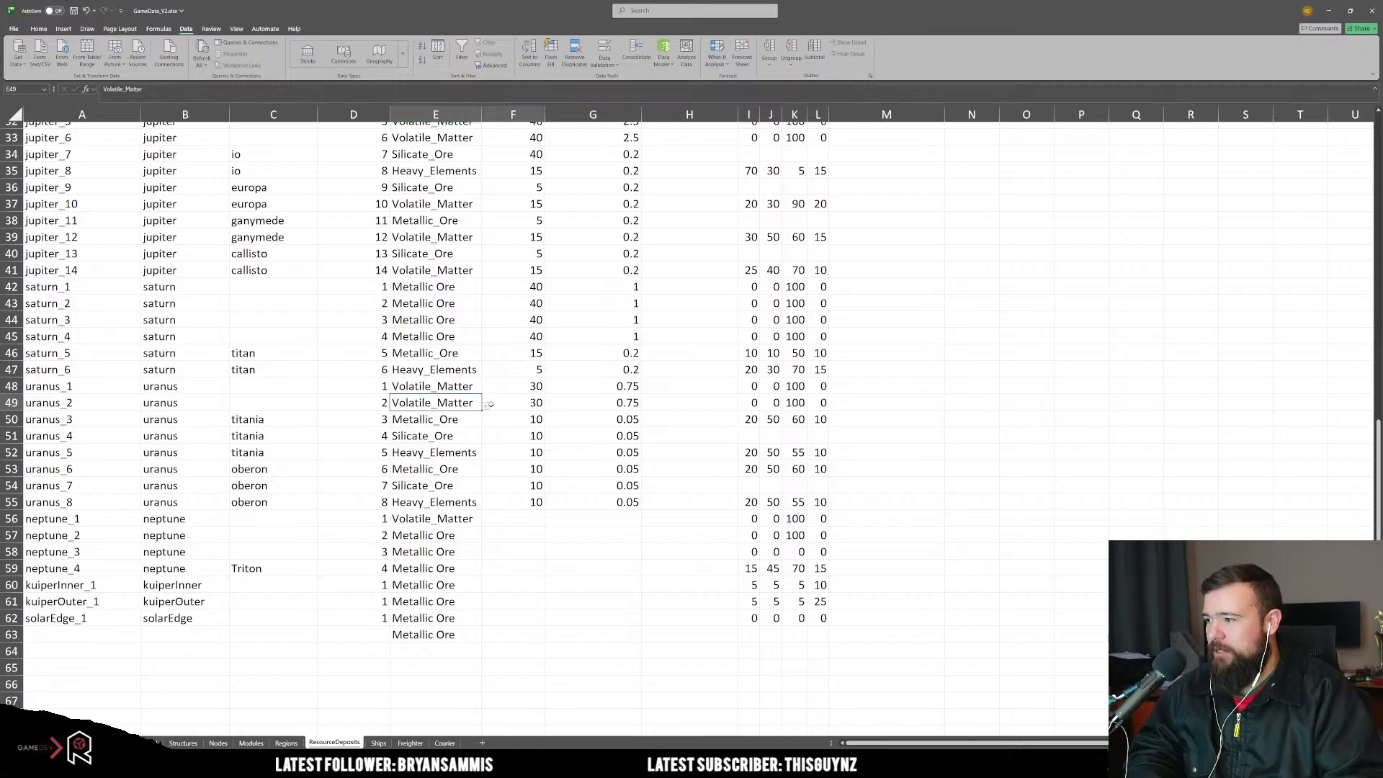
key("ctrl+c")
left_click_drag(432, 520, 513, 551)
key("ctrl+v")
left_click(512, 614)
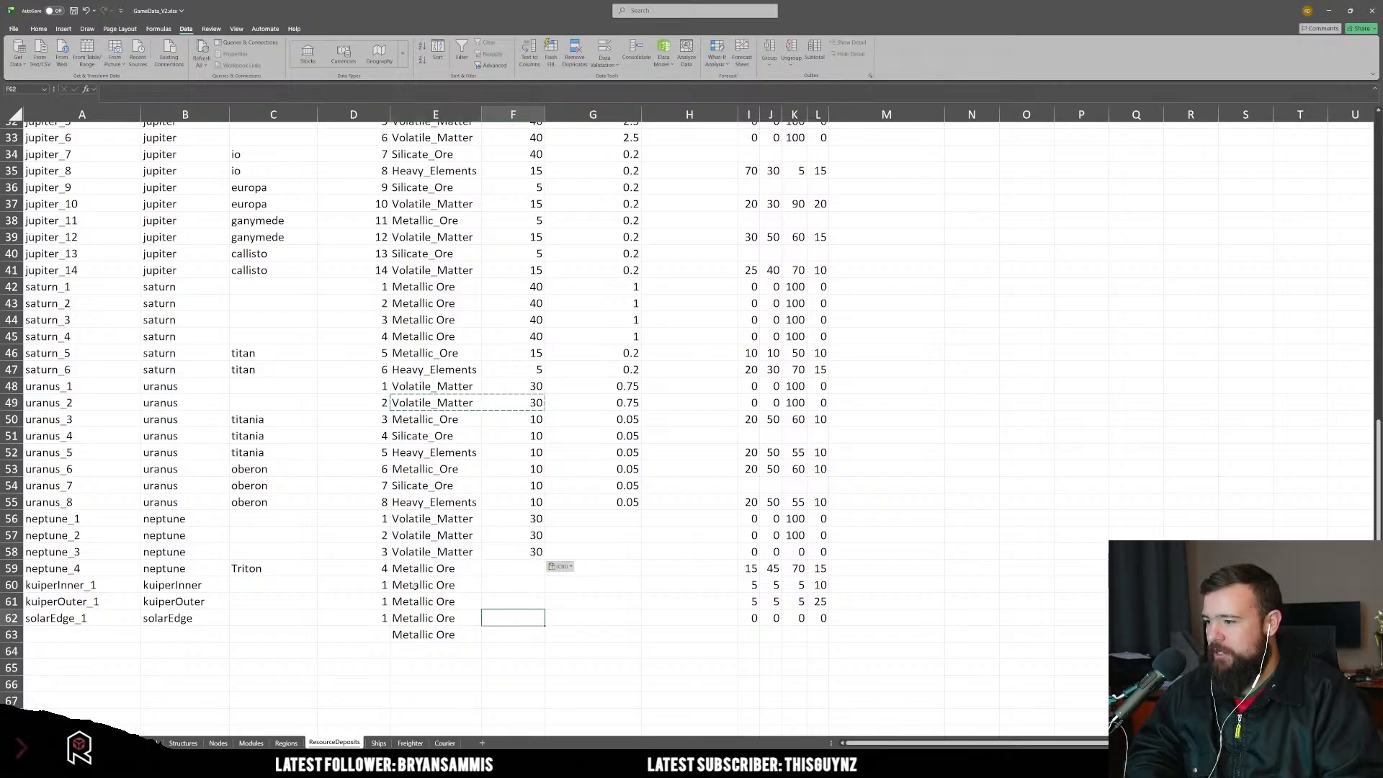
Step: Change the moon name of neptune_4 to lowercase triton
left_click(244, 572)
type("triton")
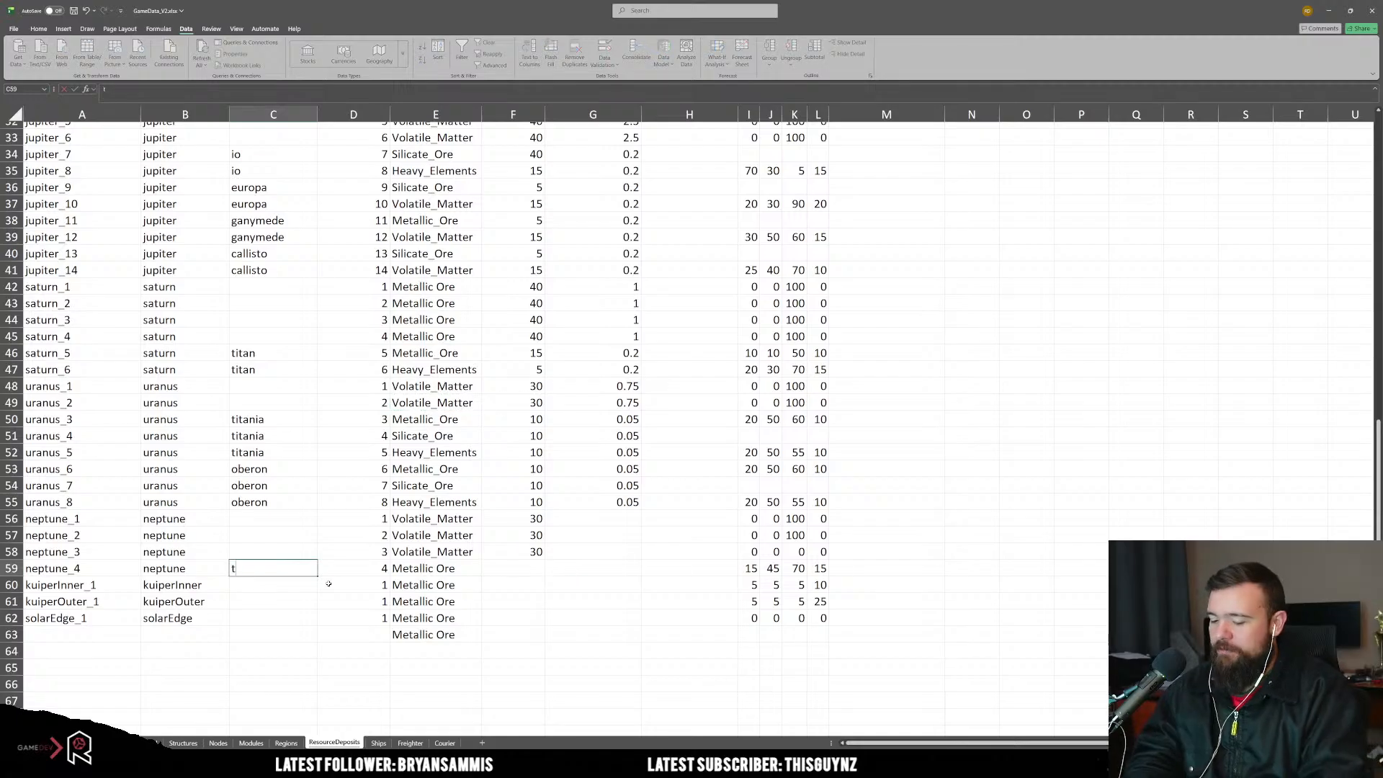
key("Return")
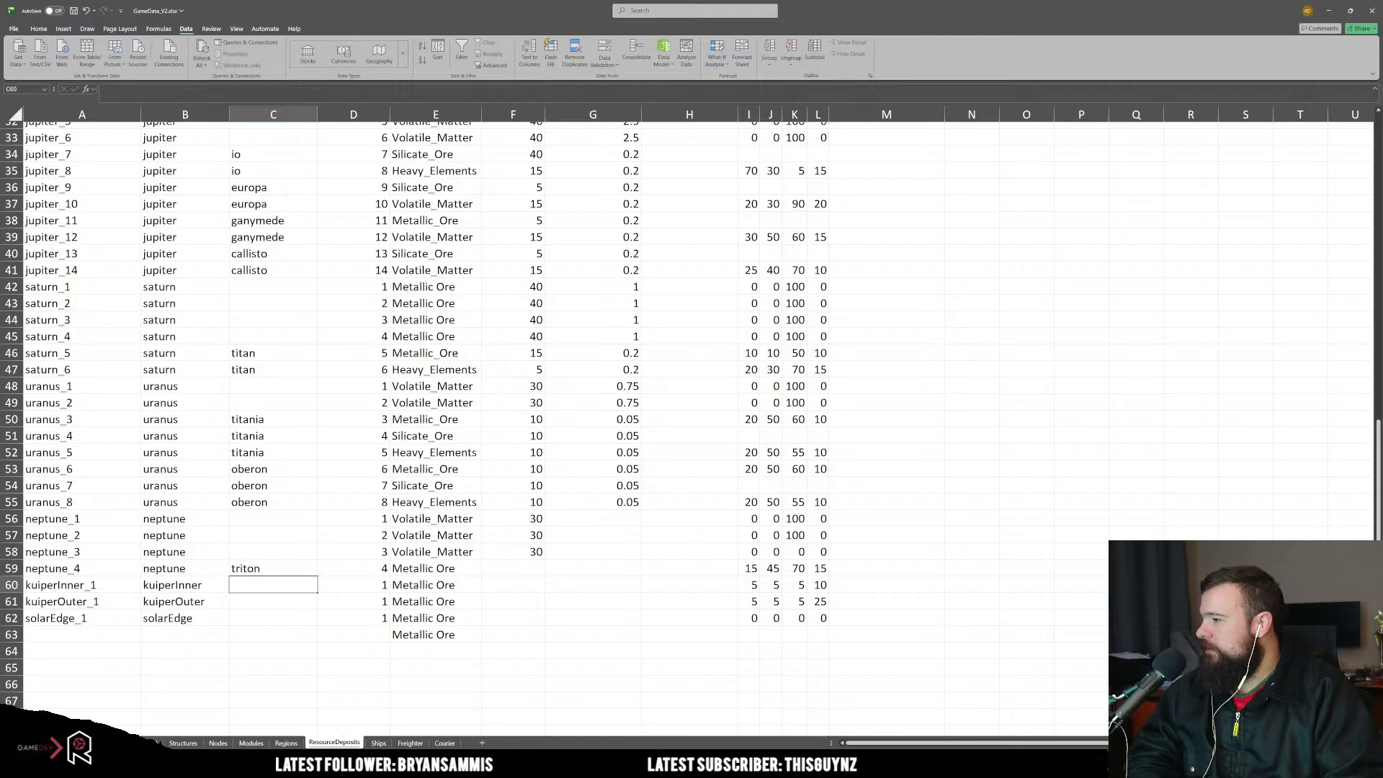
Step: Copy the resource type and column F value of neptune_3 into the neptune_4 row
left_click(538, 553)
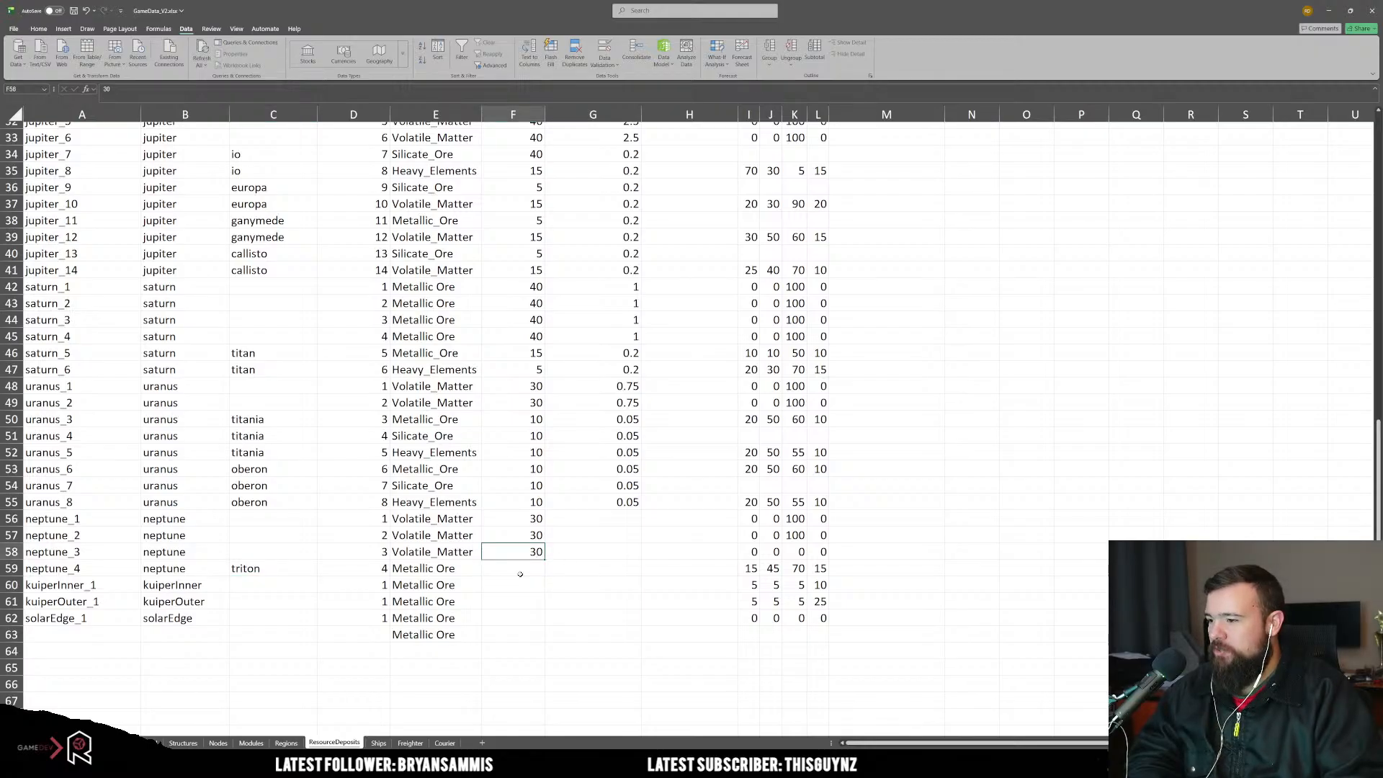
left_click_drag(412, 554, 598, 552)
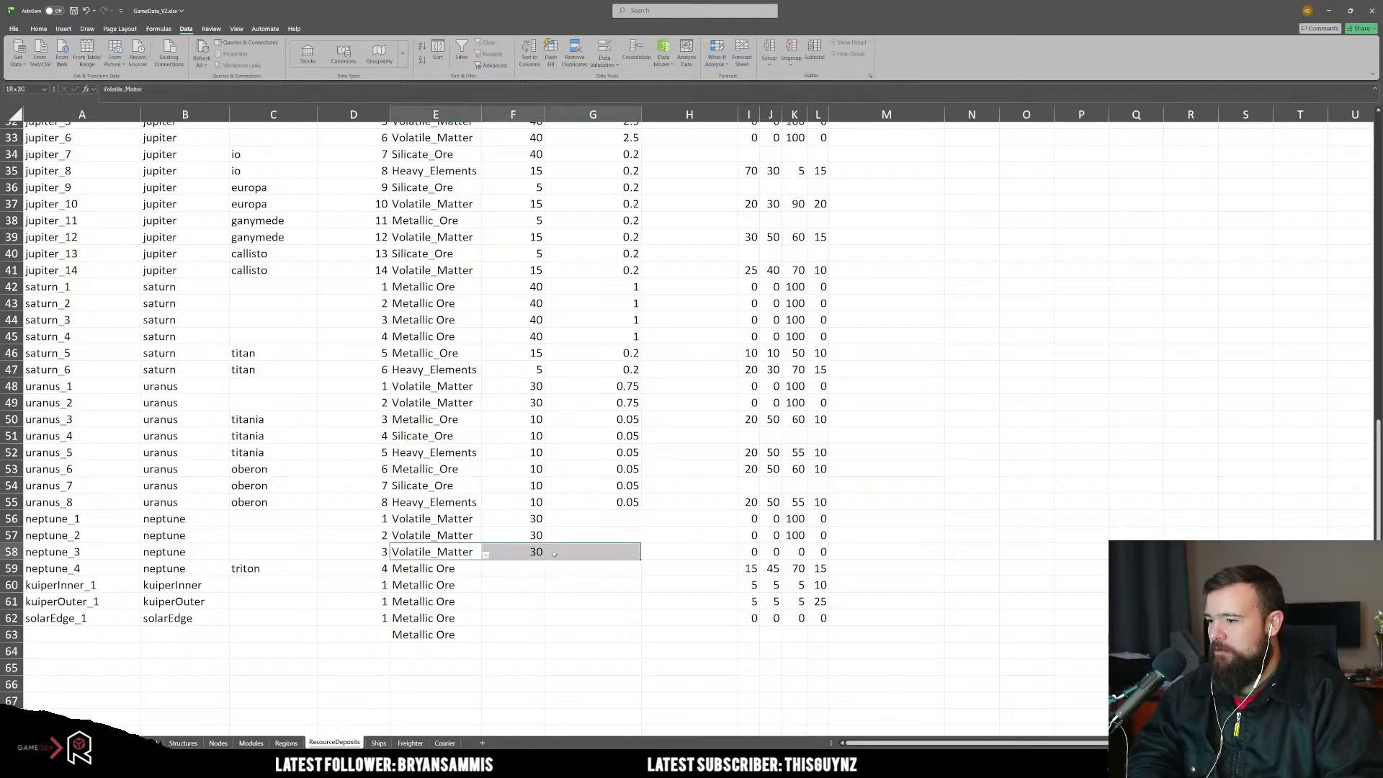
key("ctrl+c")
left_click(456, 569)
key("ctrl+v")
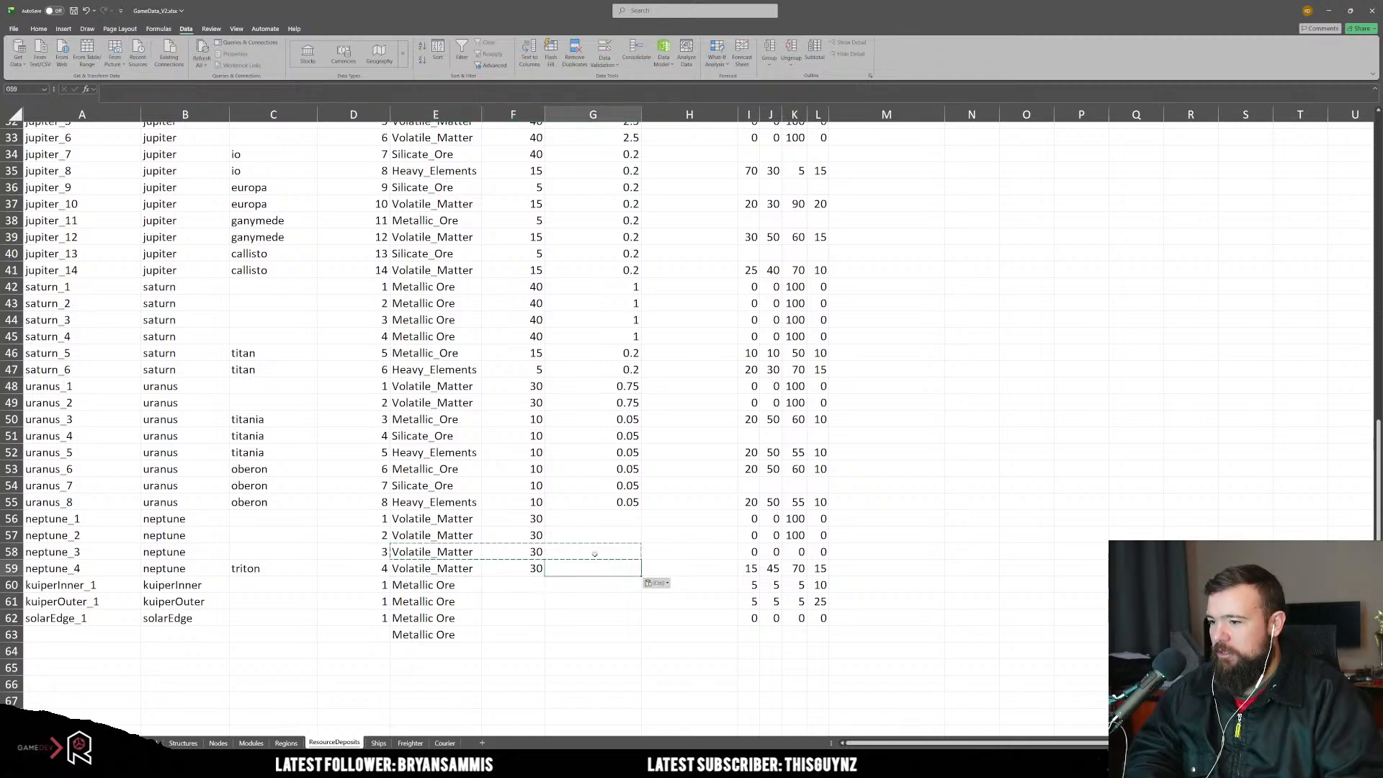
Step: Enter 1 in column G for neptune_1, neptune_2 and neptune_3, and 0.2 for neptune_4
left_click(609, 519)
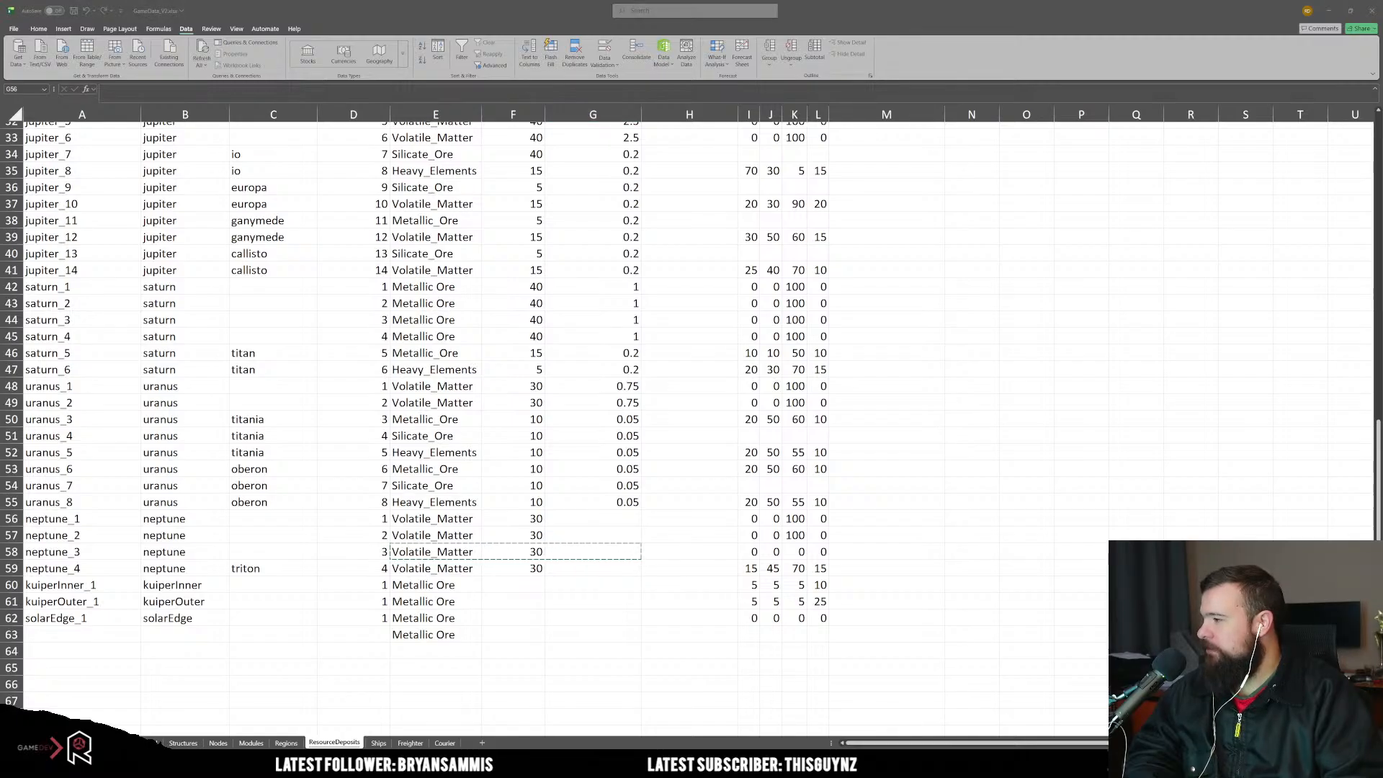
left_click(587, 518)
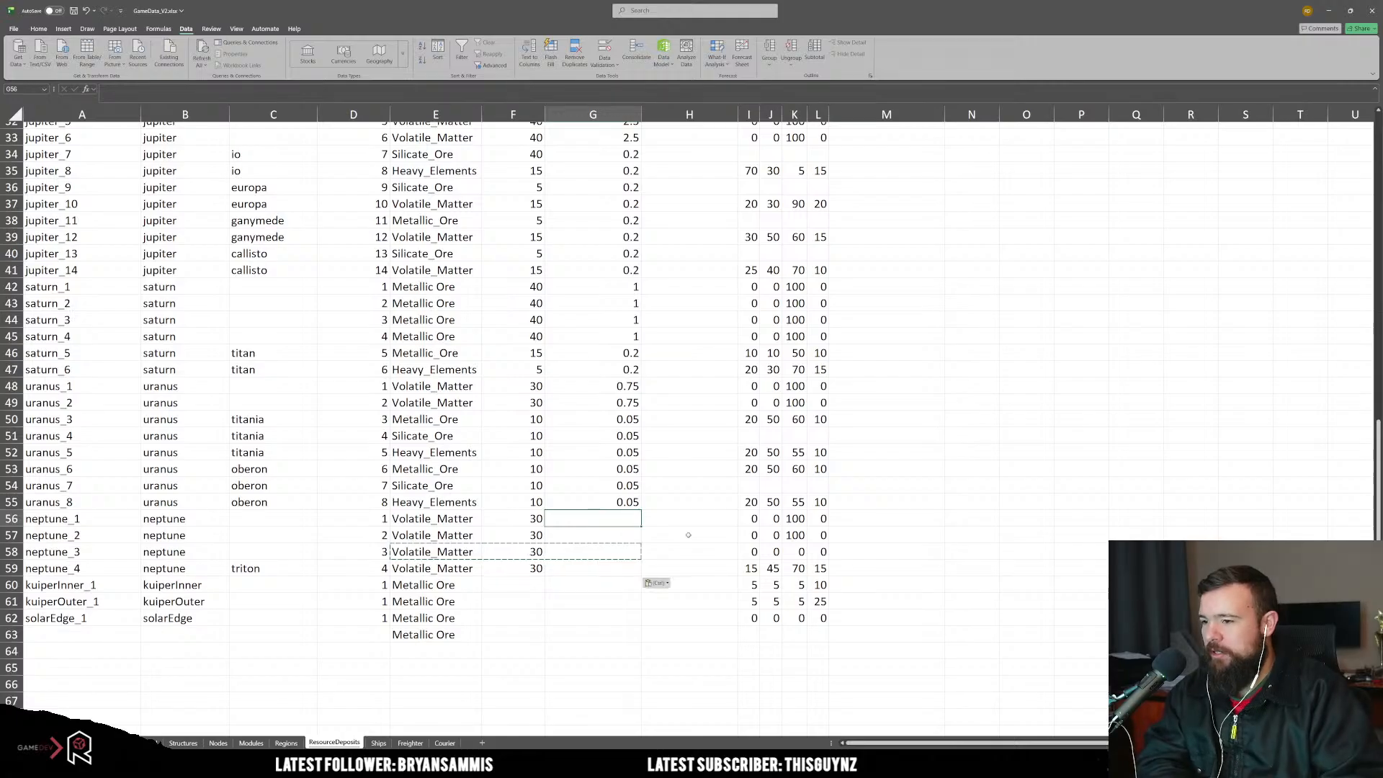
type("1")
key("Return")
type("1")
key("Return")
type("1")
key("Return")
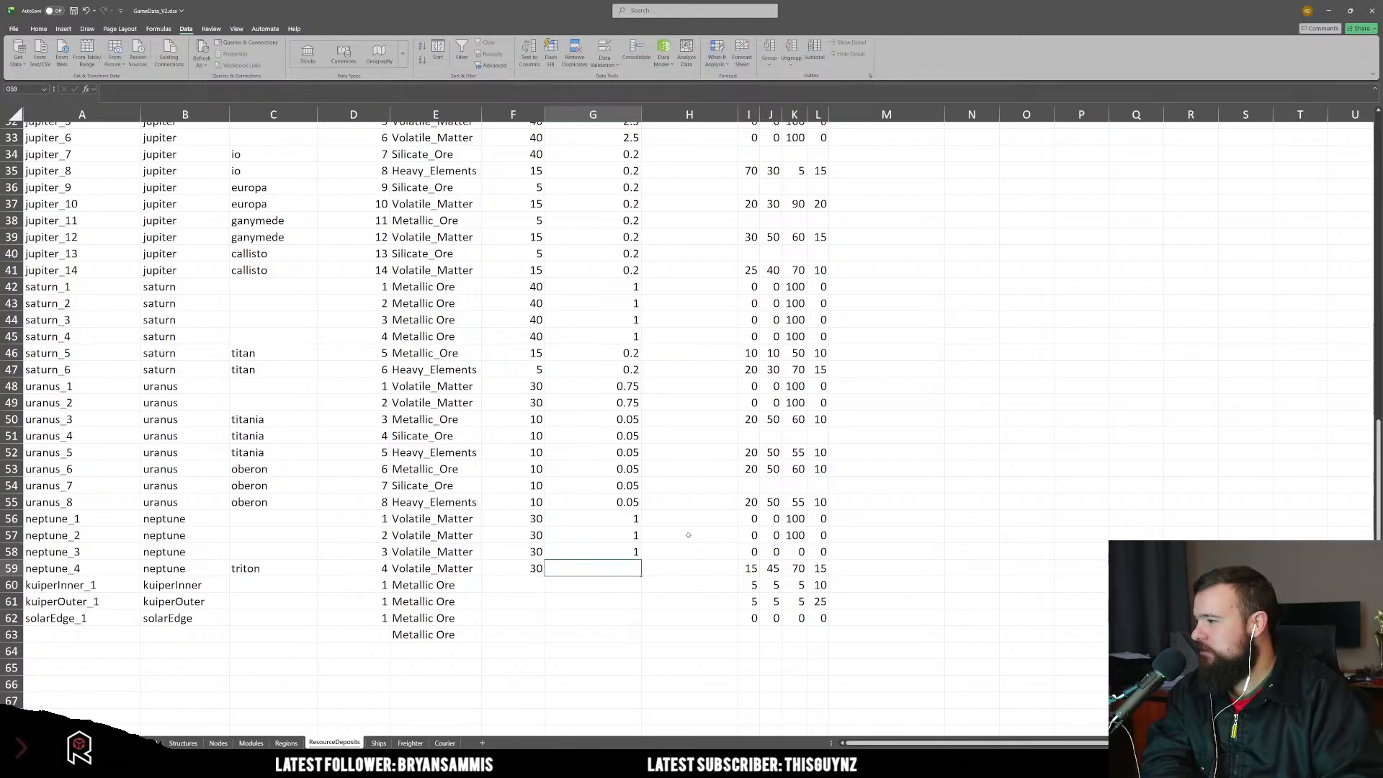
type("0.2")
key("Return")
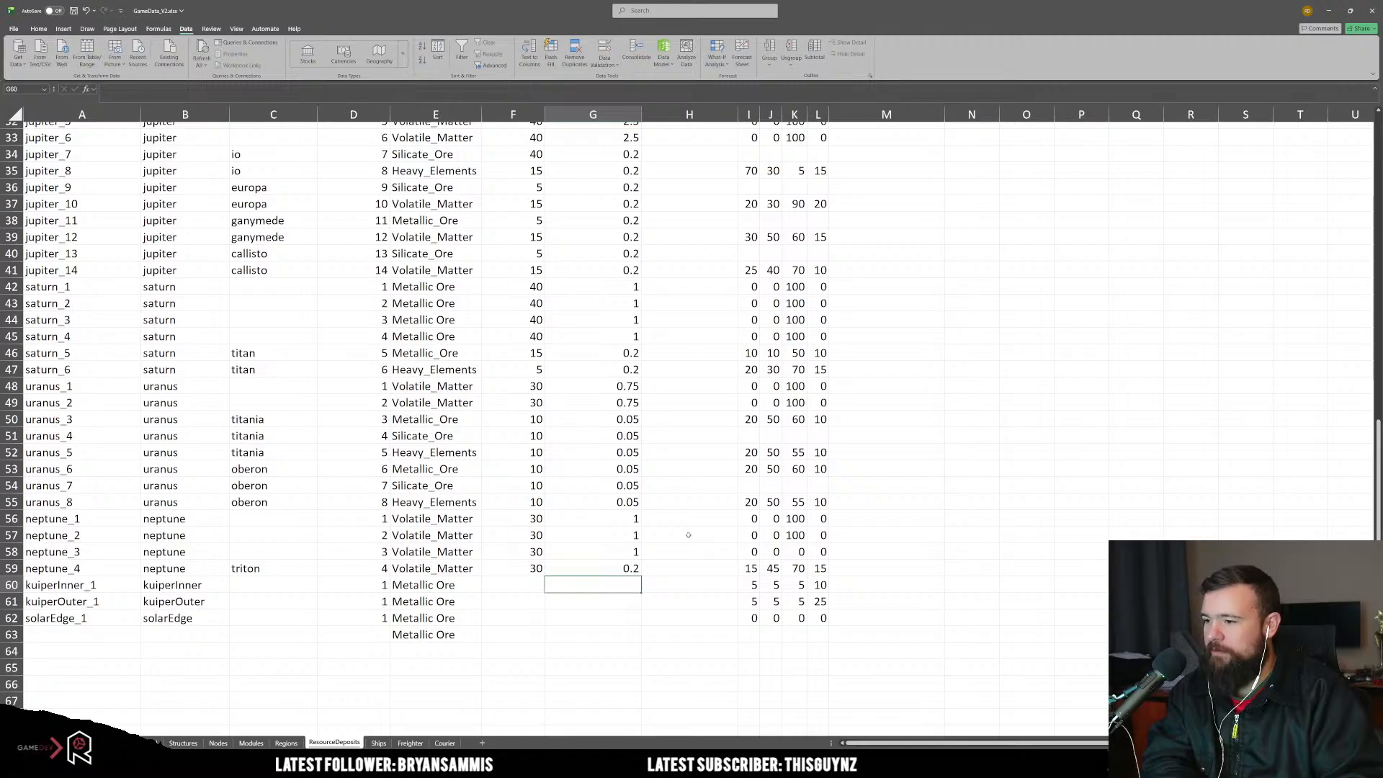
Step: Rename the region kuiperInner in cell B60 to kuiper_1, following the asteroid_1 naming pattern
key("Left")
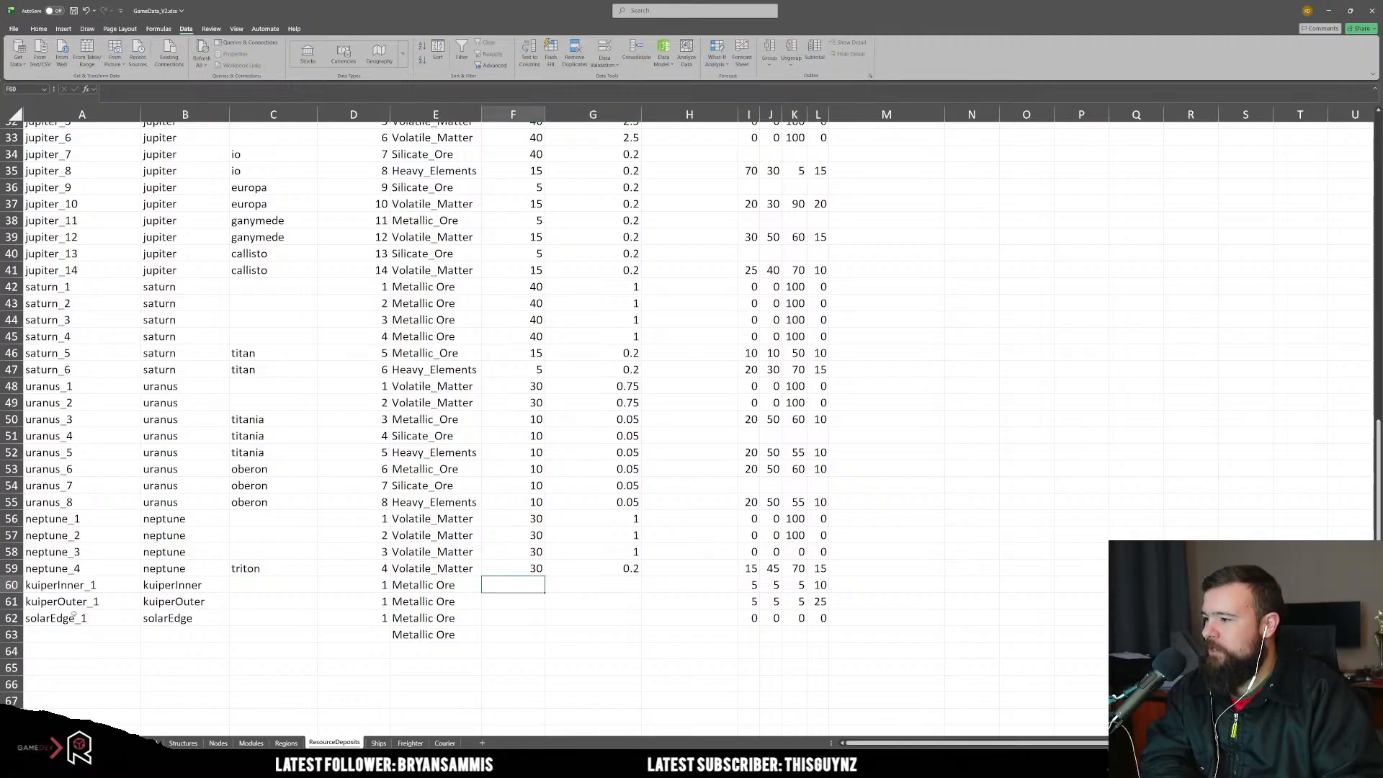
scroll(203, 585, "up", 9)
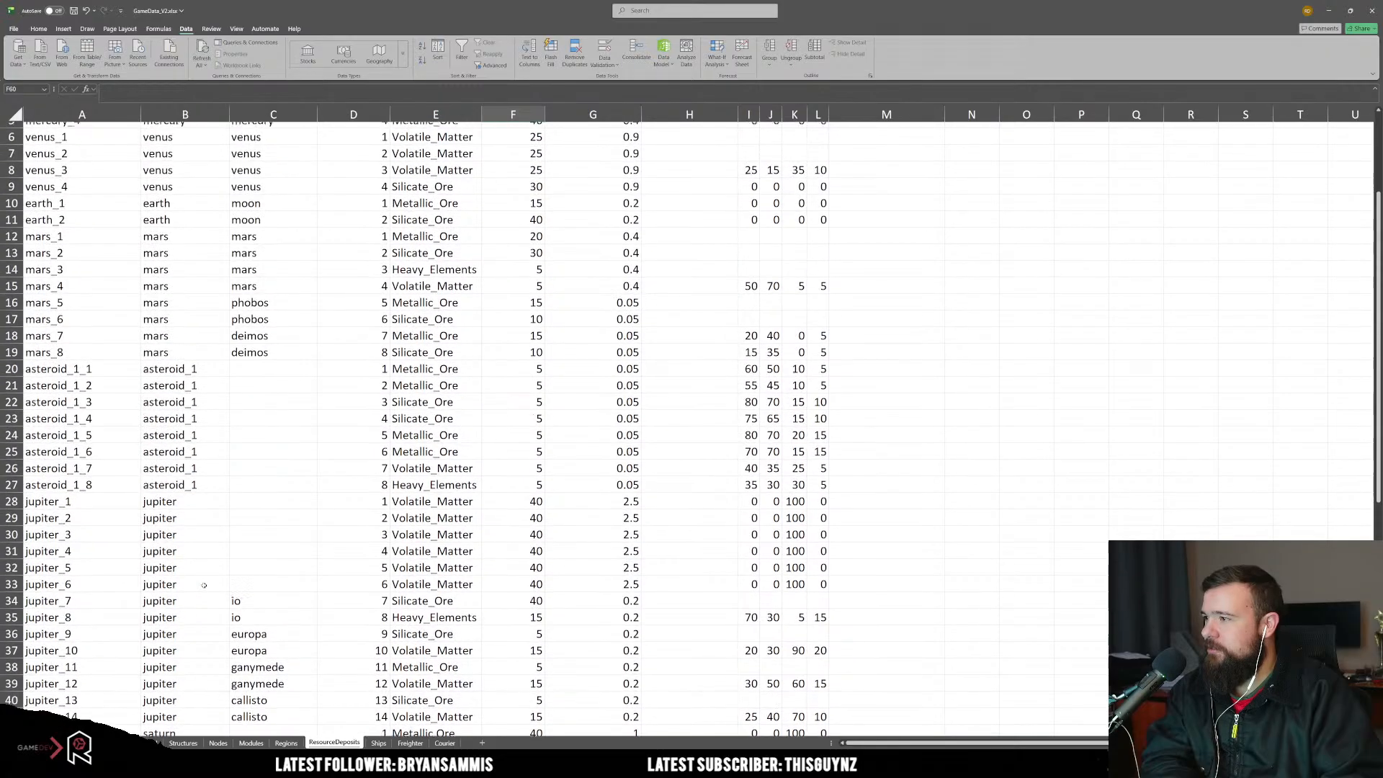
scroll(195, 550, "down", 15)
scroll(196, 550, "up", 3)
left_click(199, 436)
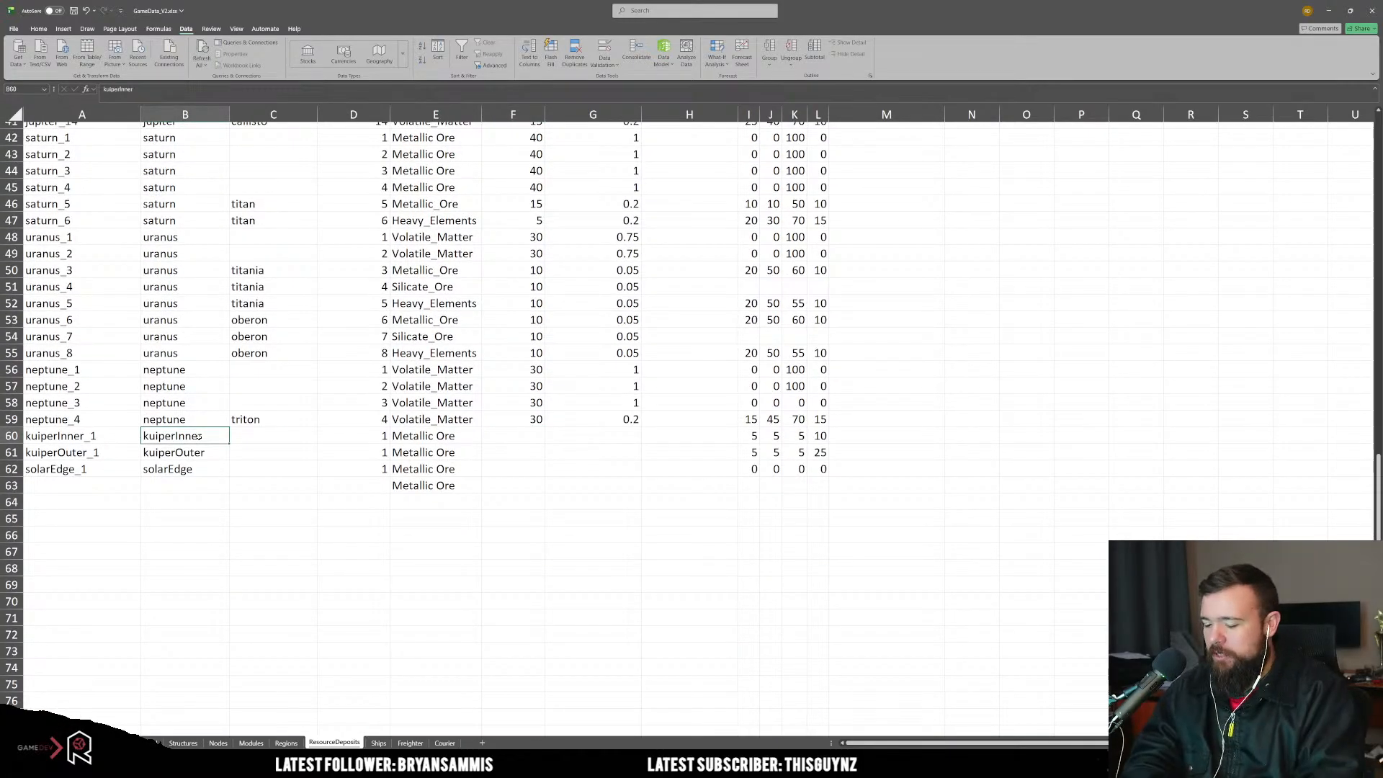
type("kuiper_1")
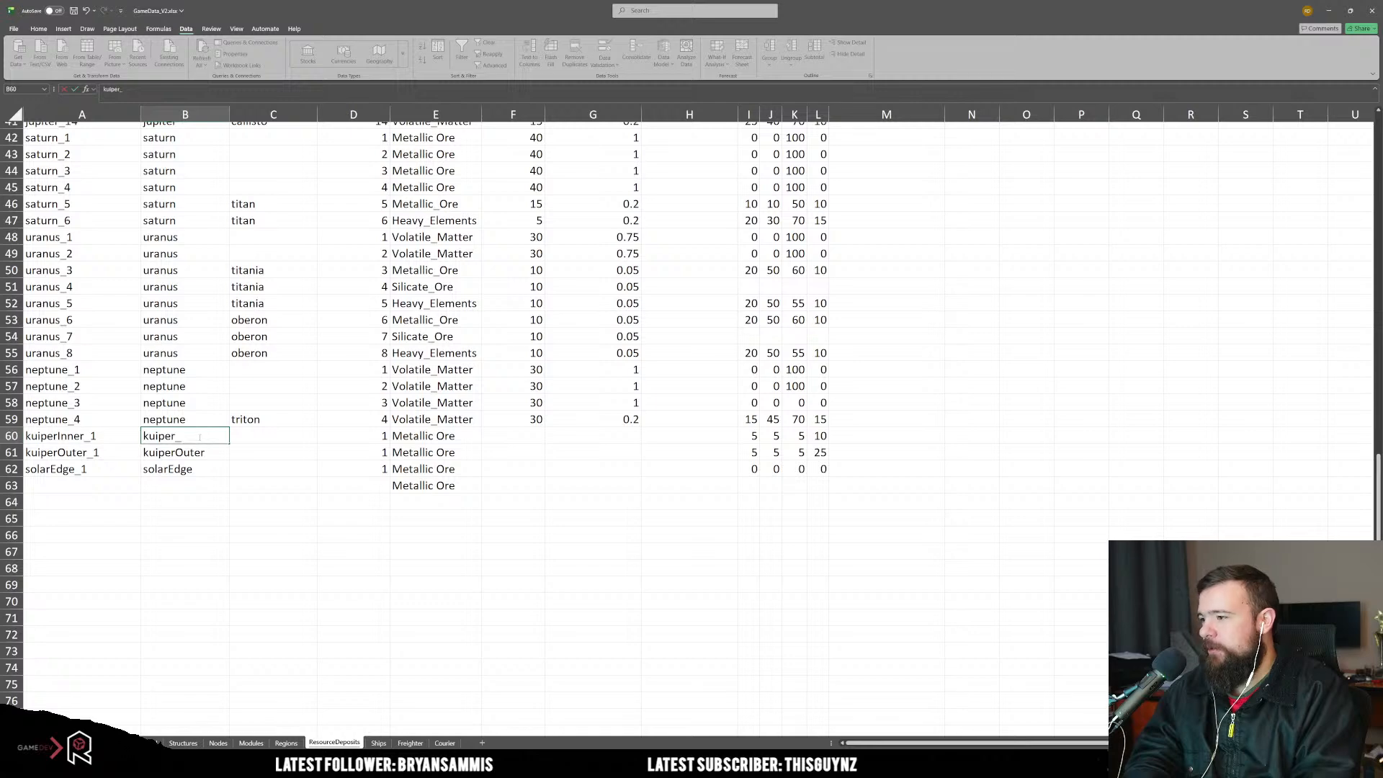
key("Return")
Step: Give the two rows below, B61 and B62, the same region name kuiper_1
left_click(199, 436)
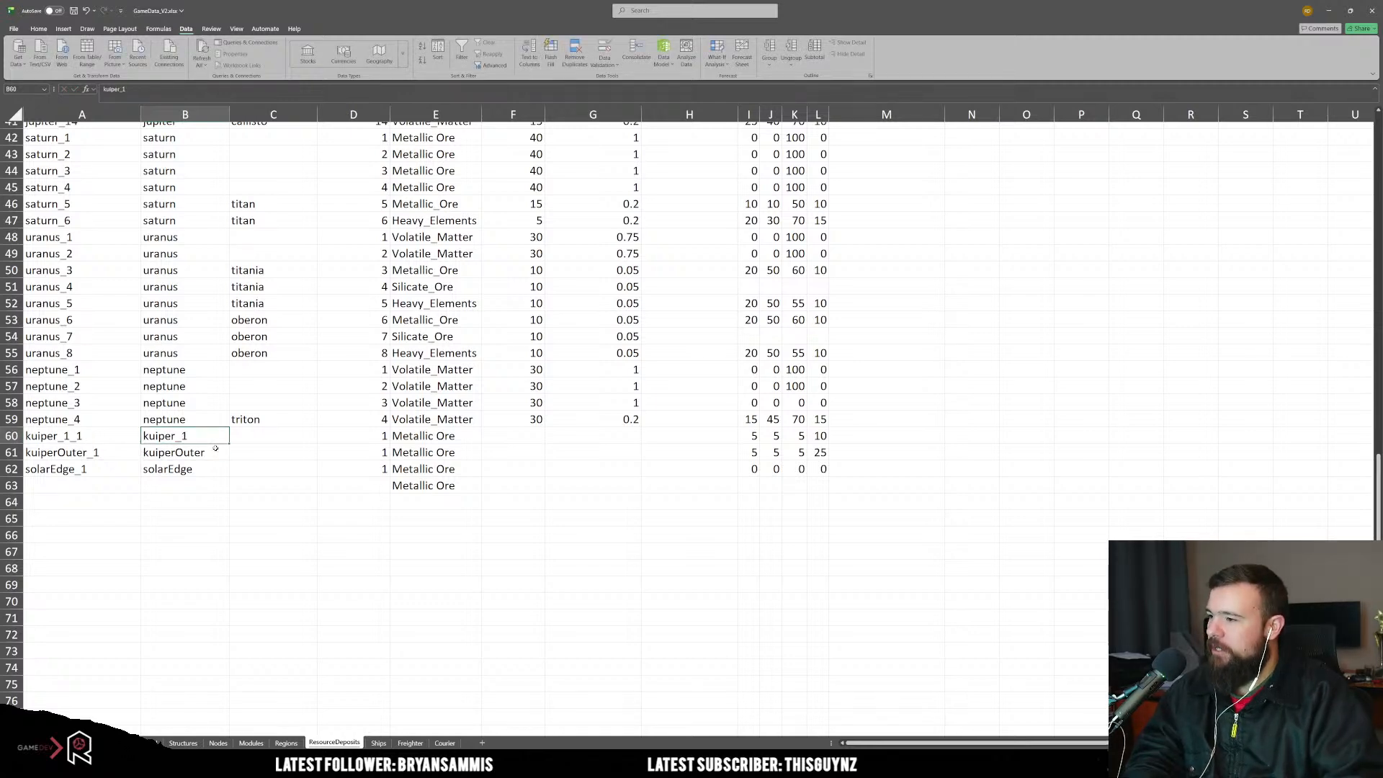
left_click_drag(229, 443, 229, 478)
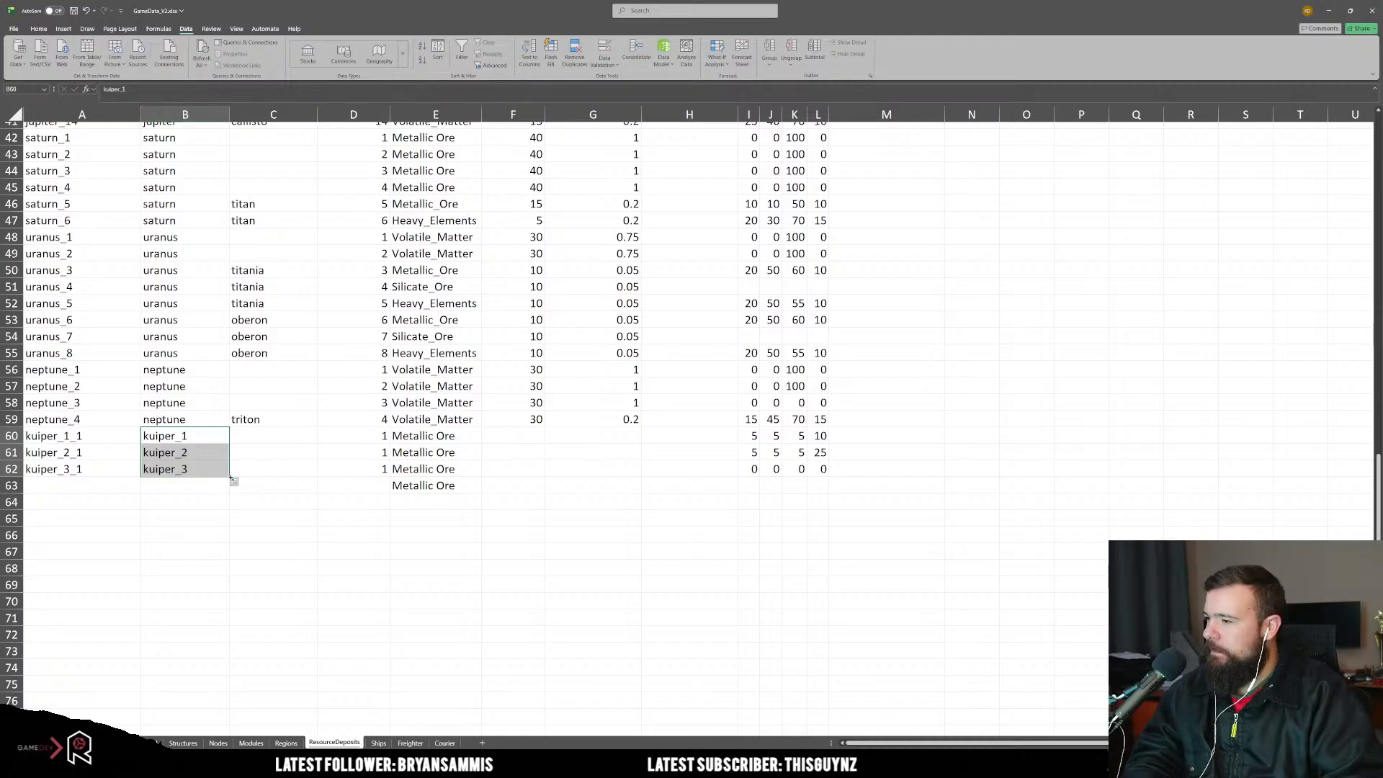
scroll(151, 545, "up", 14)
scroll(149, 540, "down", 11)
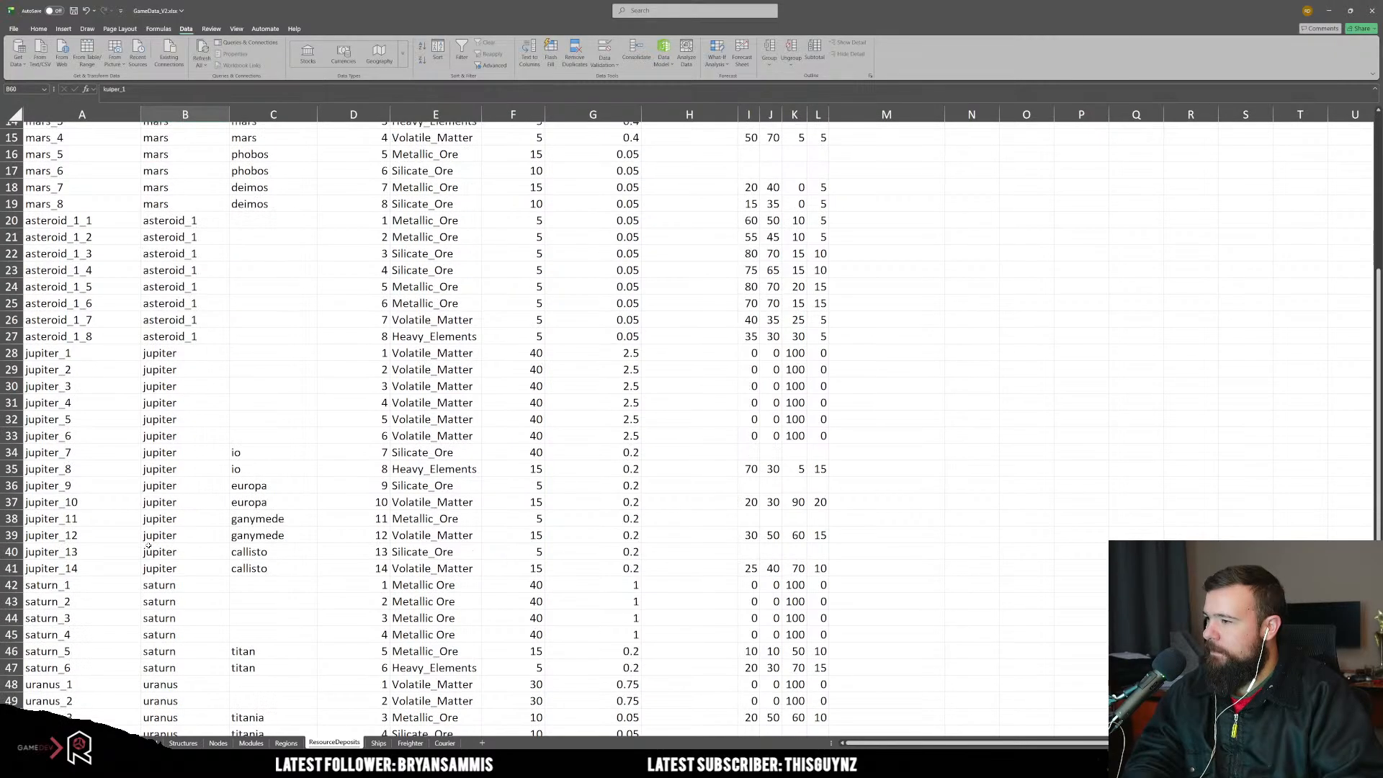
left_click(166, 585)
key("ctrl+c")
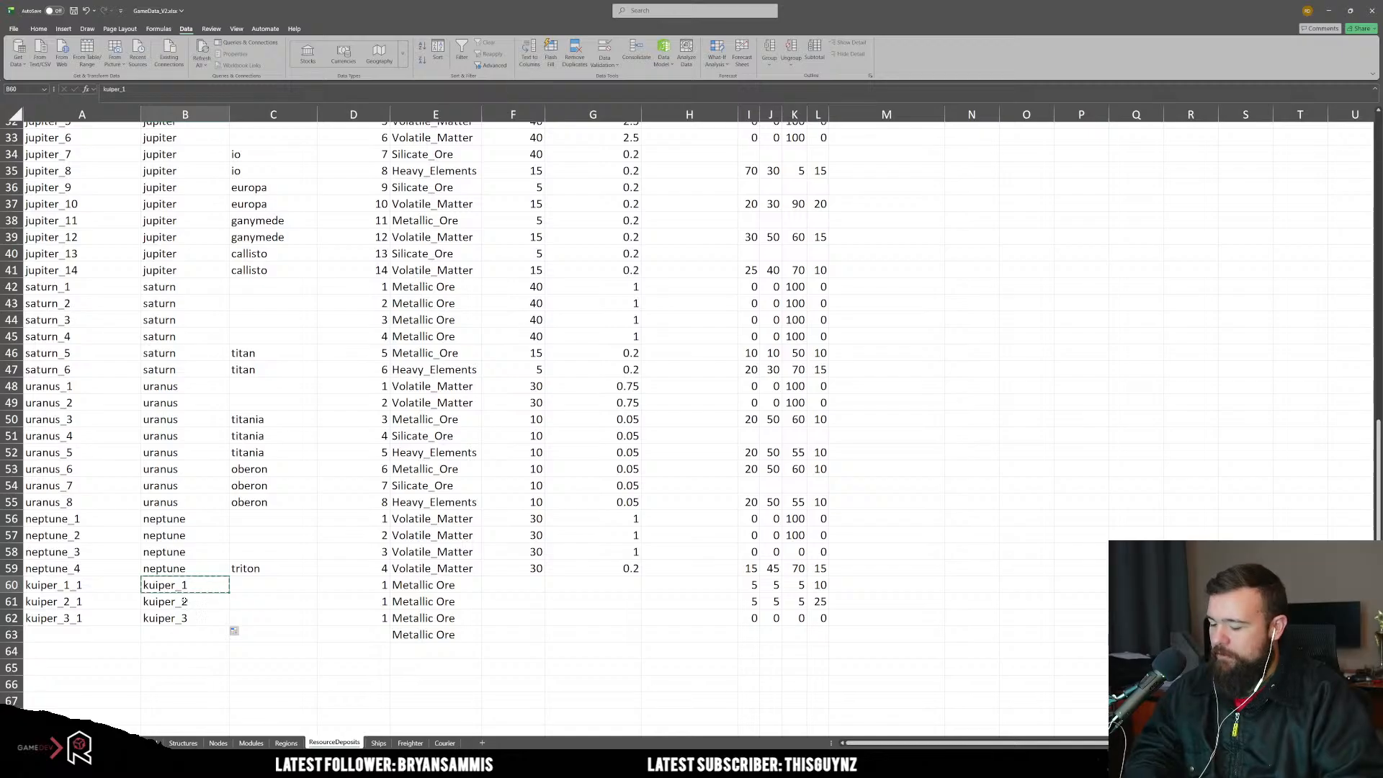
mouse_move(180, 598)
left_mouse_down()
mouse_move(178, 618)
mouse_move(197, 585)
mouse_move(192, 616)
left_mouse_up()
key("ctrl+v")
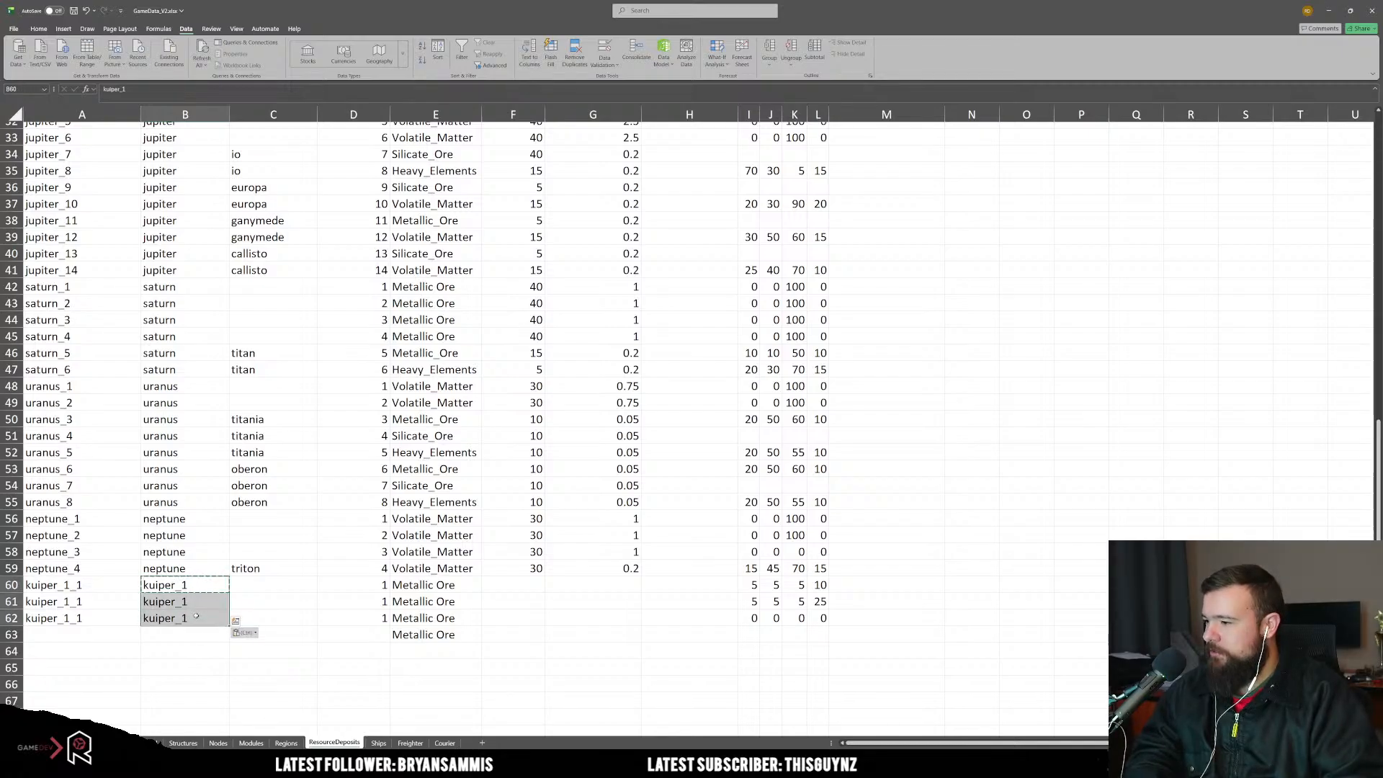
Step: Duplicate the three kuiper_1 rows 60 to 62 into rows 63 to 65
key("ctrl+c")
left_click_drag(12, 585, 13, 618)
key("ctrl+c")
left_click(45, 637)
key("ctrl+v")
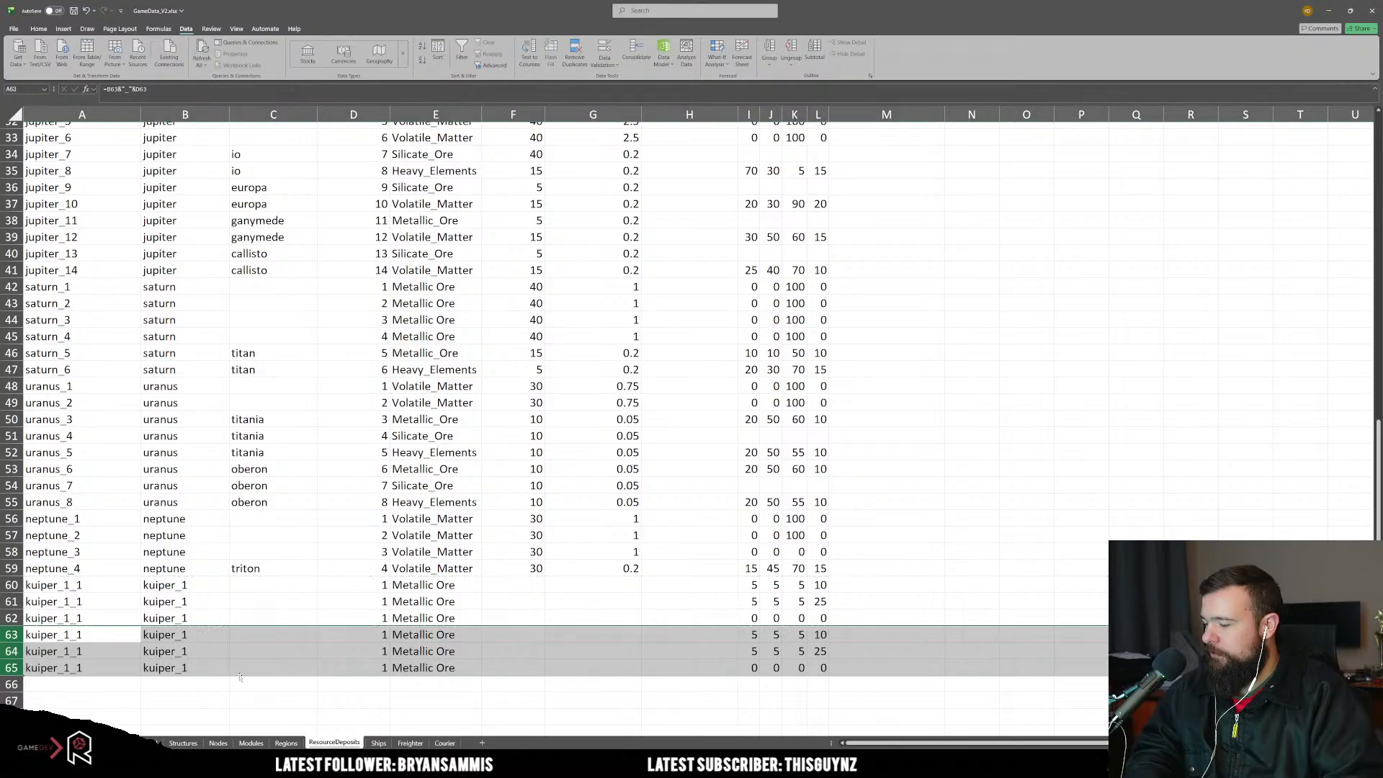
left_click(45, 667)
scroll(180, 573, "down", 3)
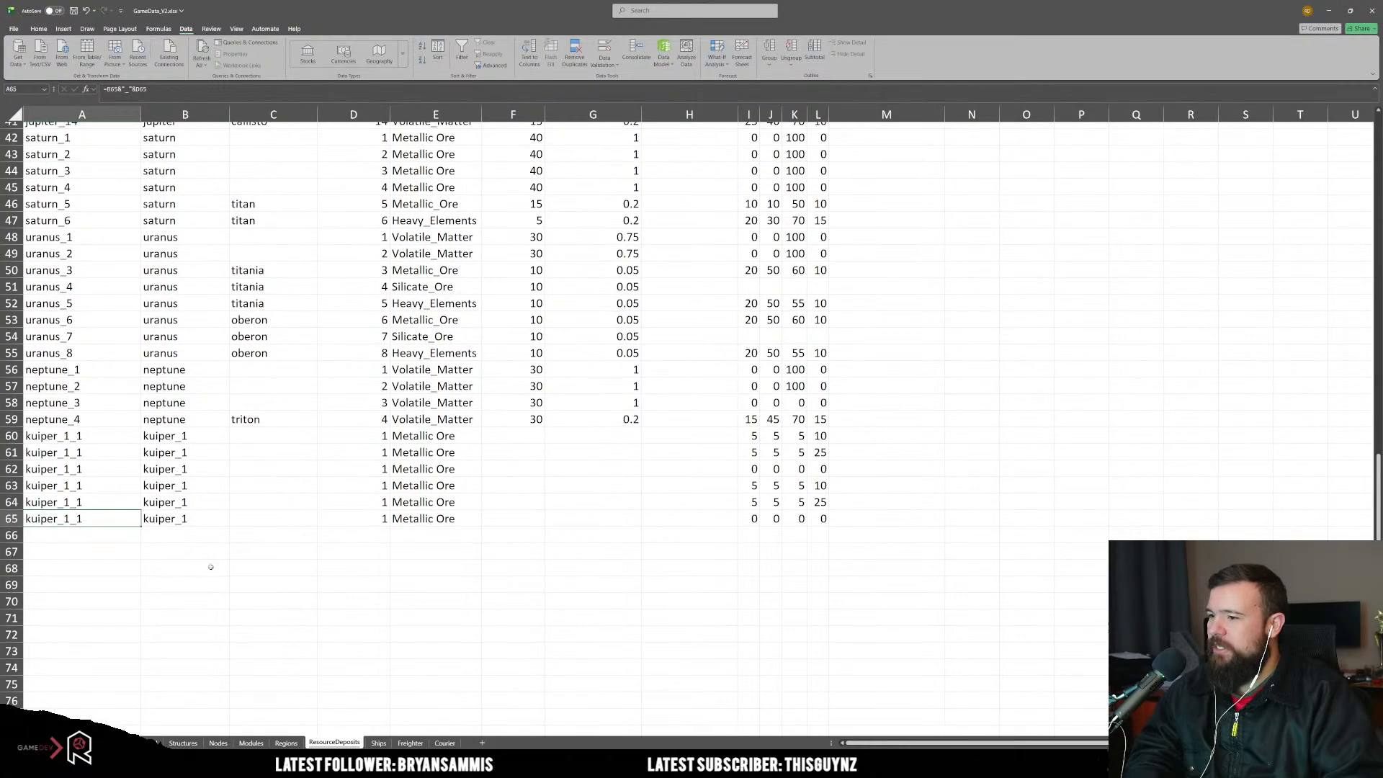
scroll(211, 567, "up", 12)
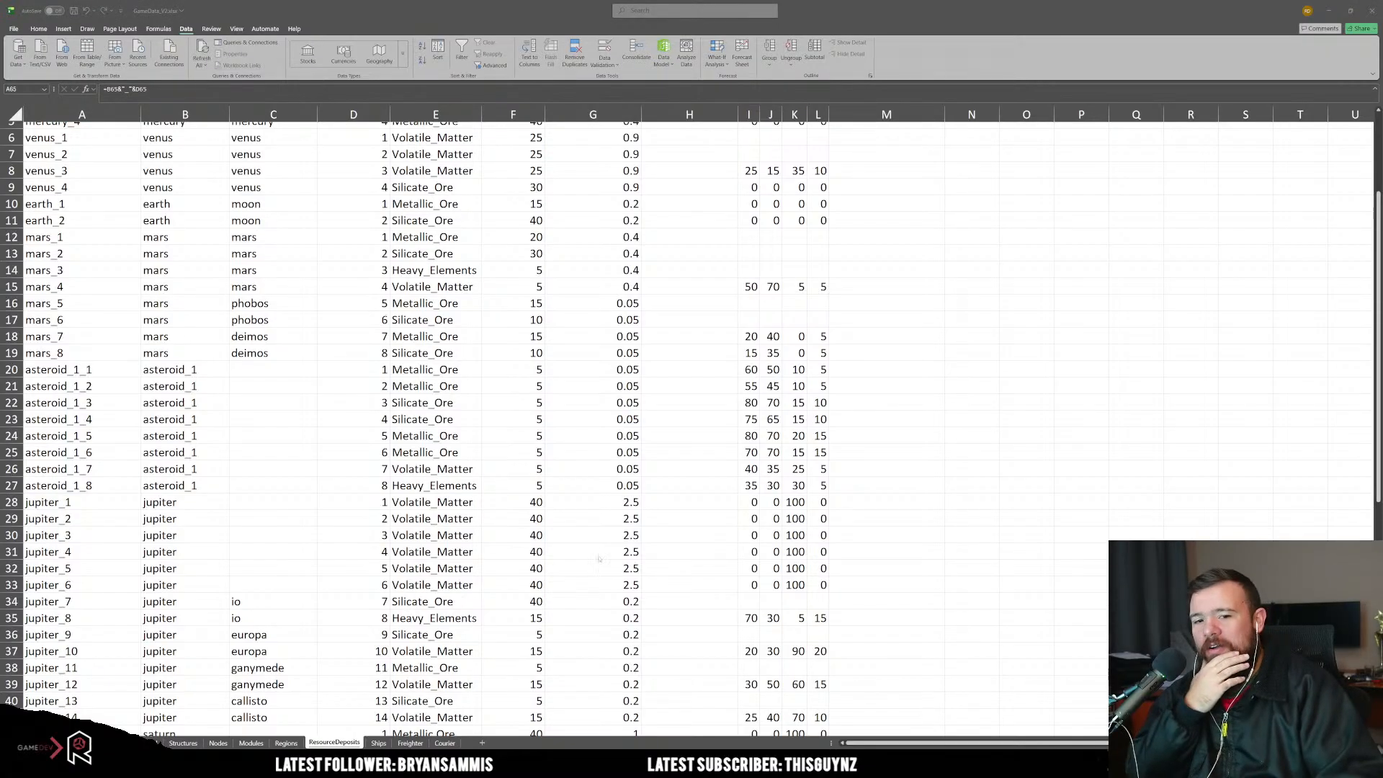
scroll(555, 492, "down", 12)
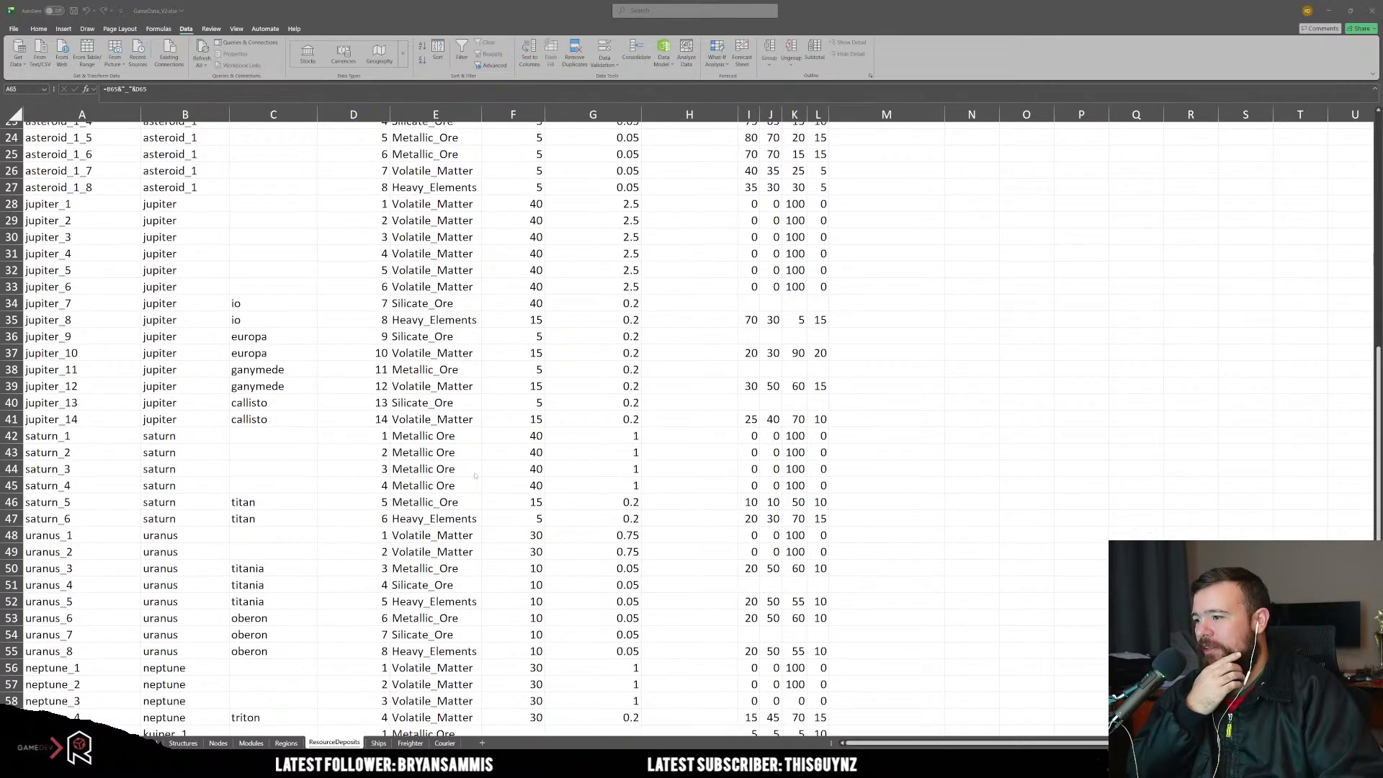
scroll(470, 476, "up", 6)
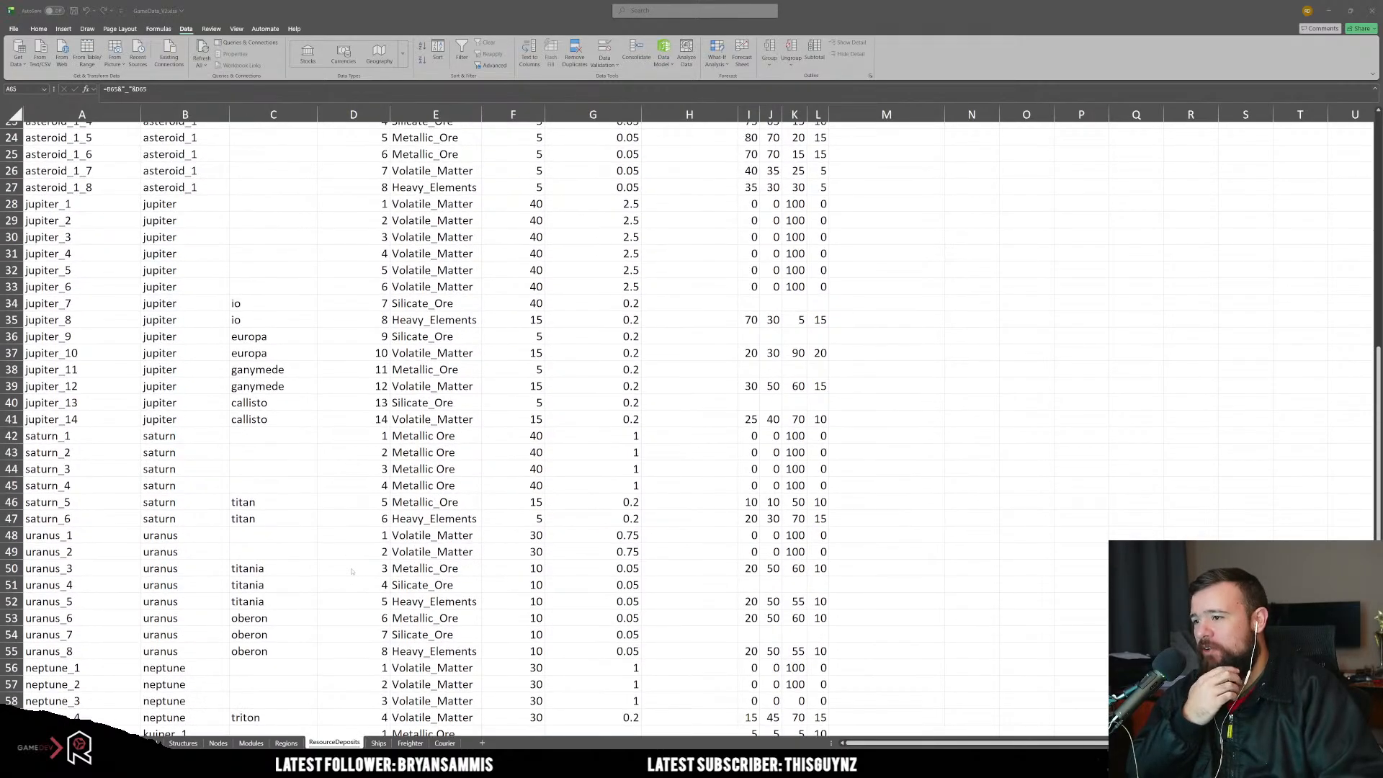
Step: Set the deposit resource of the first two kuiper_1 rows, E60 and E61, to Metallic_Ore
scroll(351, 572, "down", 6)
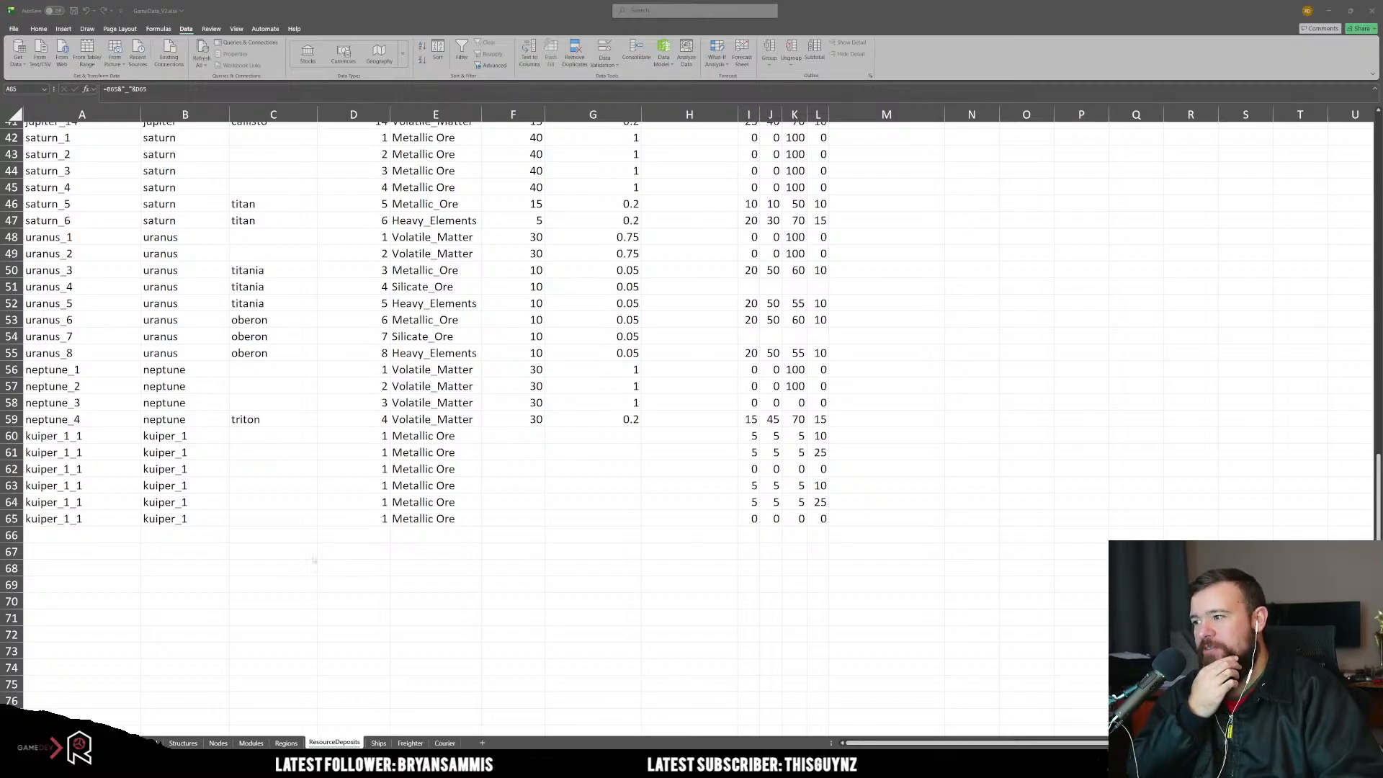
scroll(313, 559, "up", 12)
scroll(307, 548, "up", 2)
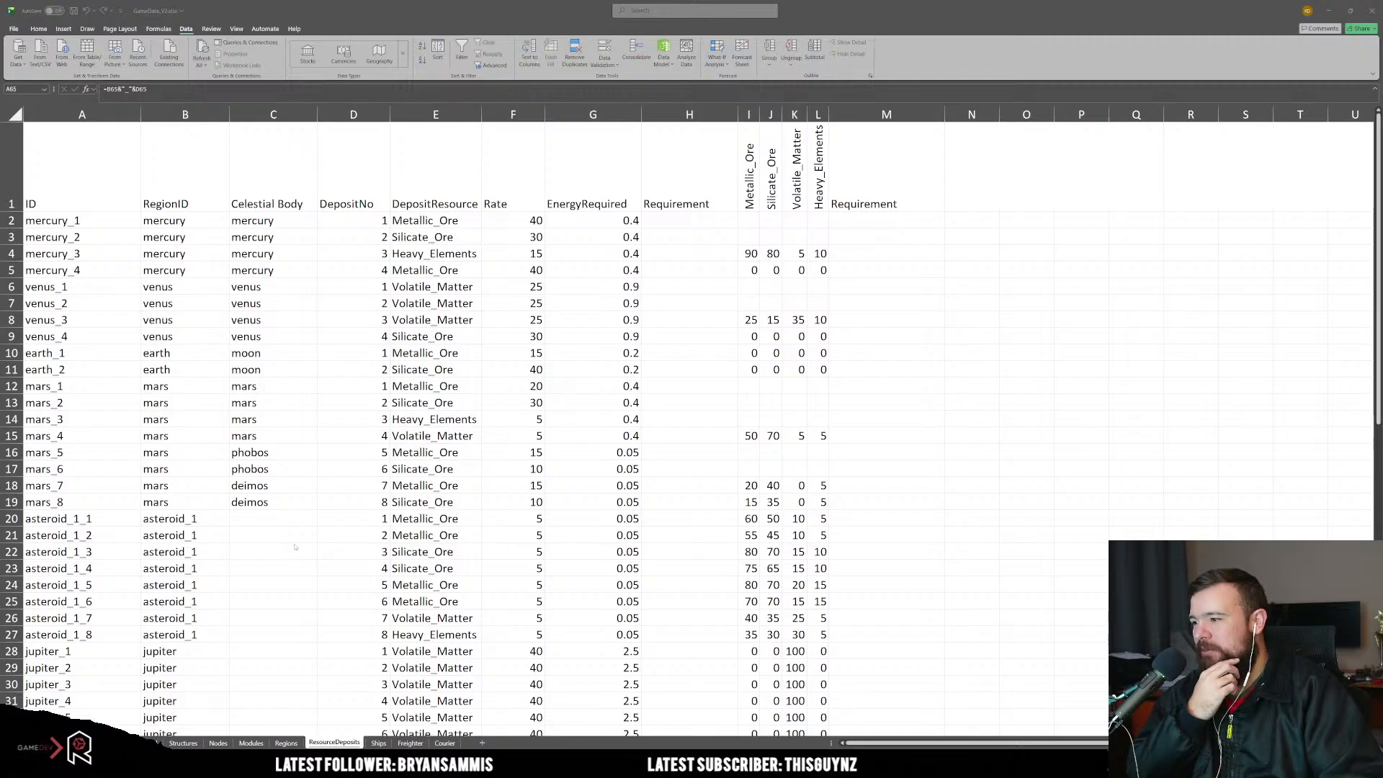
scroll(287, 543, "down", 2)
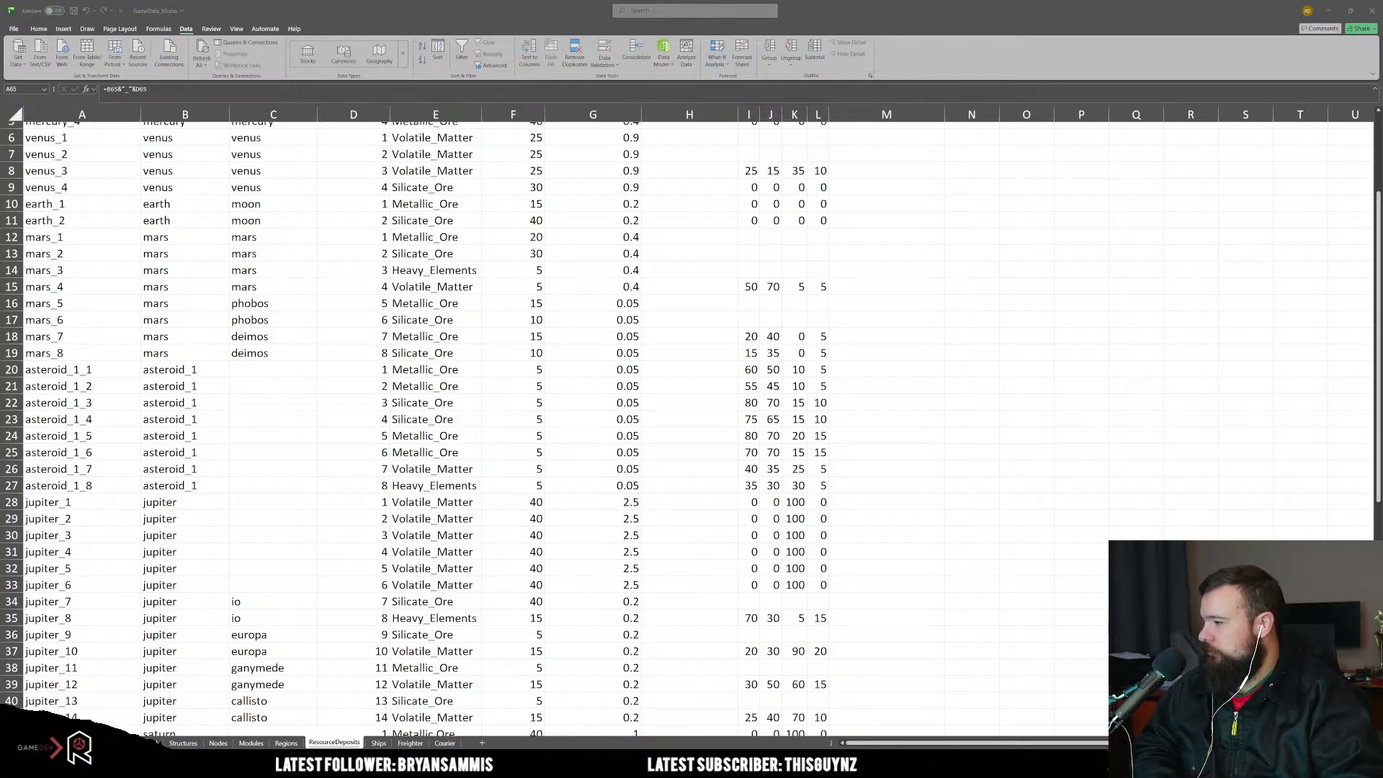
scroll(485, 510, "down", 15)
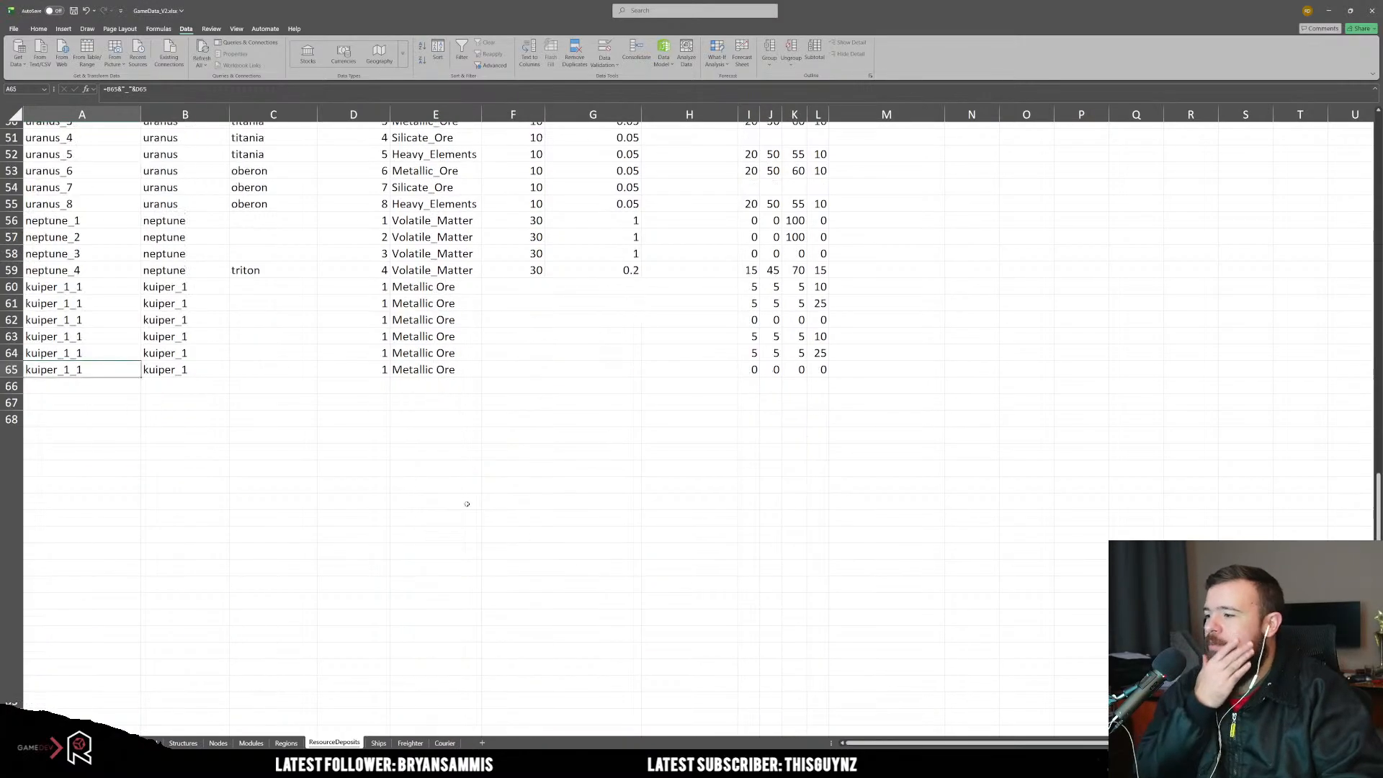
scroll(384, 503, "up", 3)
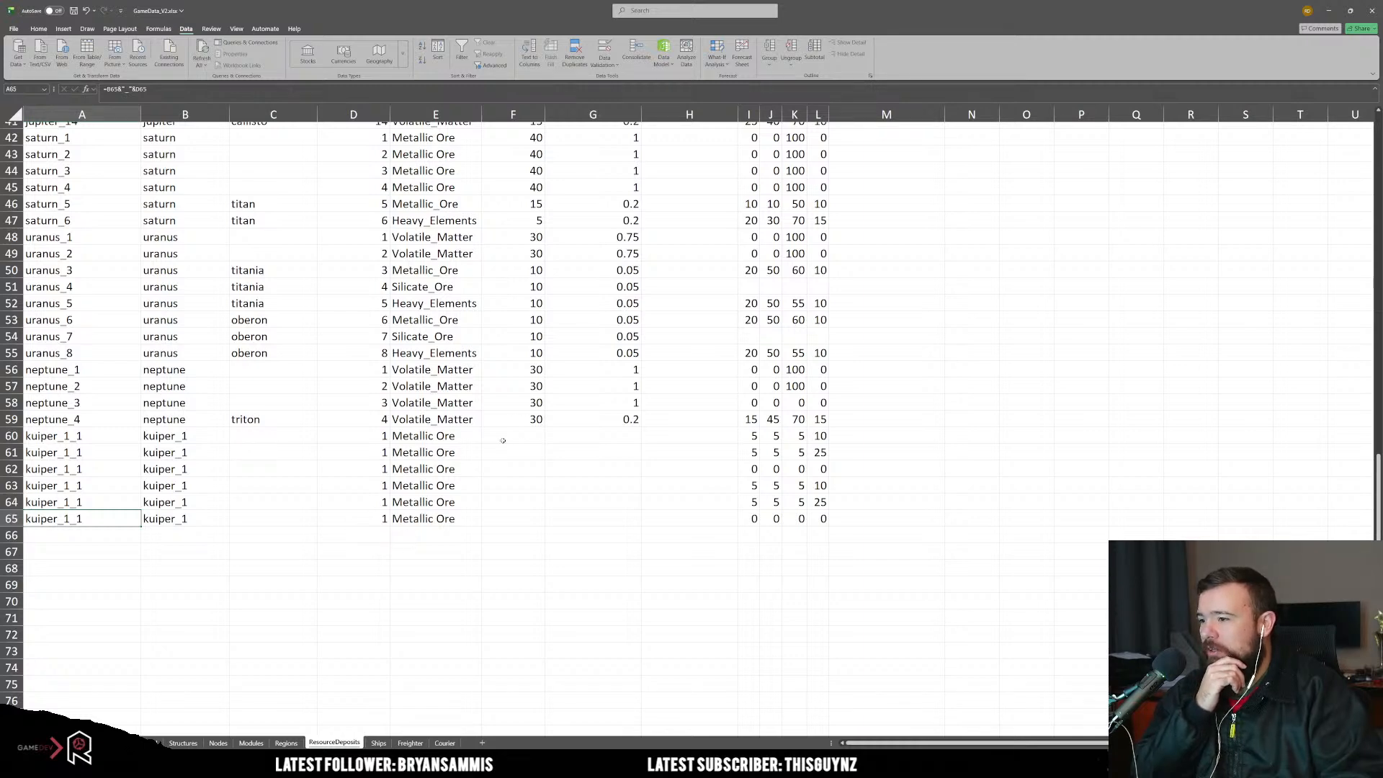
left_click(477, 438)
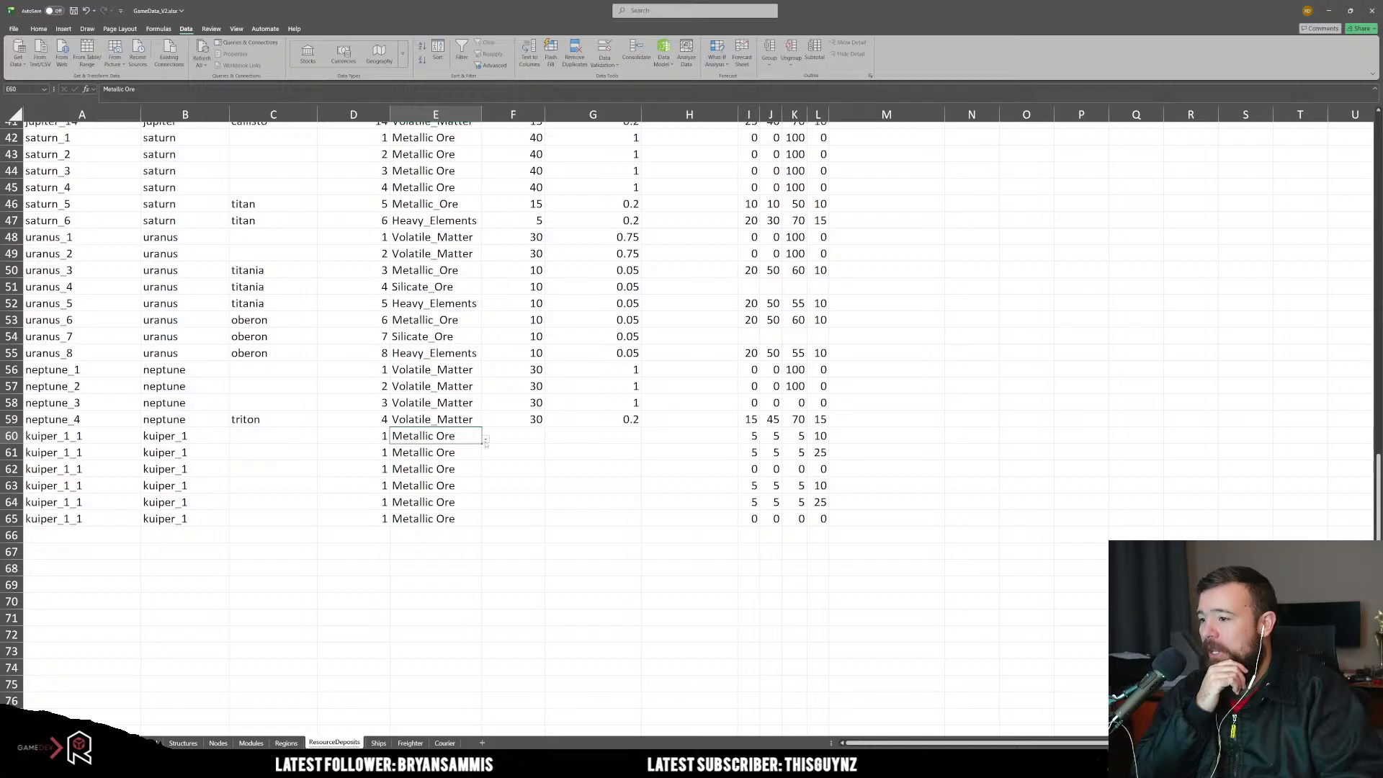
left_click(469, 465)
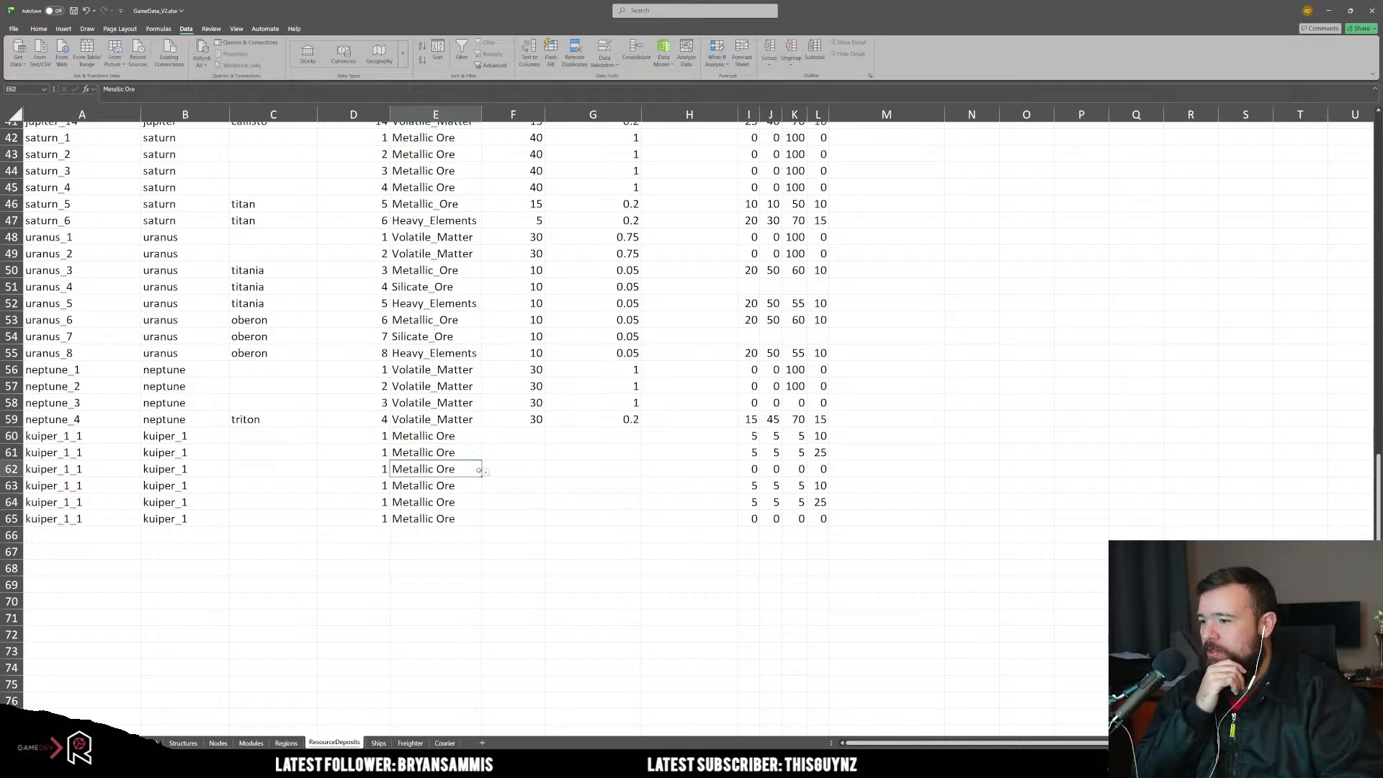
left_click(455, 431)
type("meta")
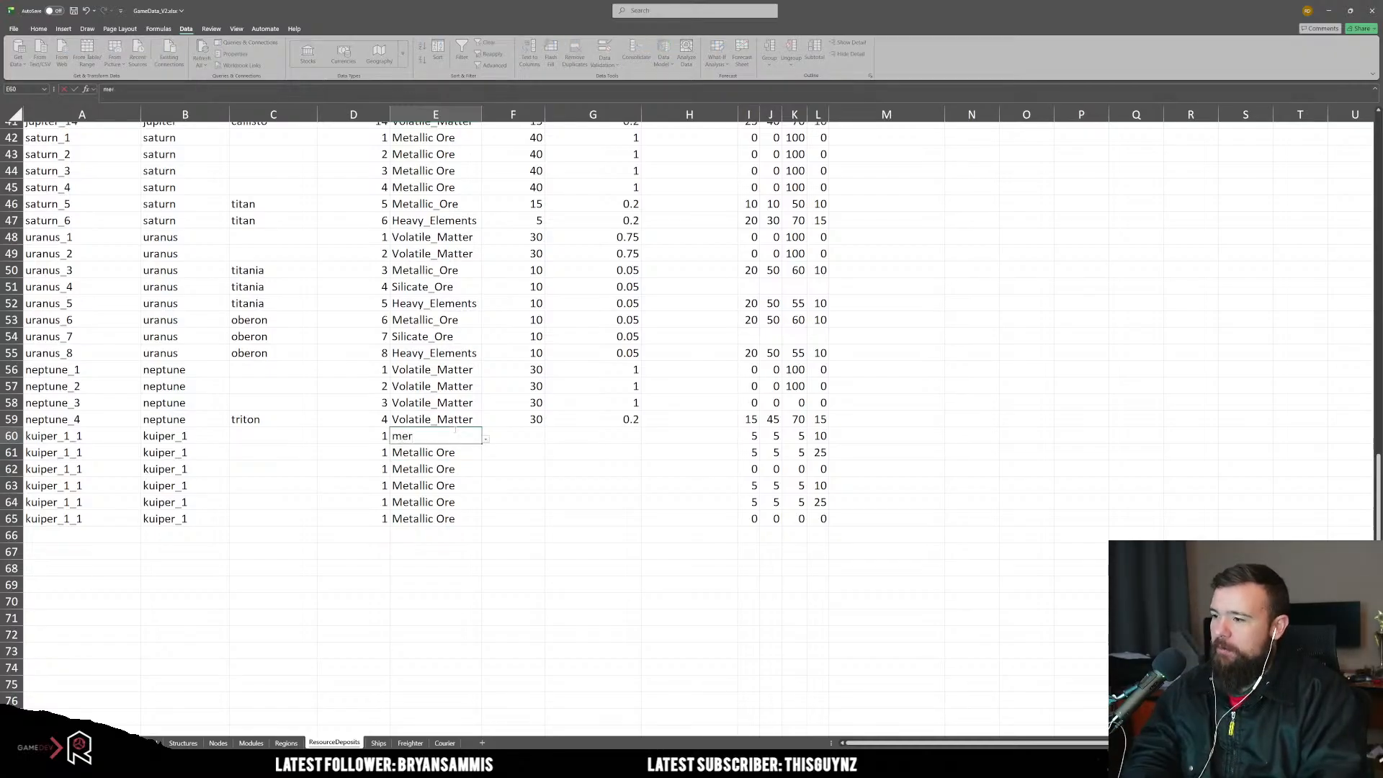
key("Return")
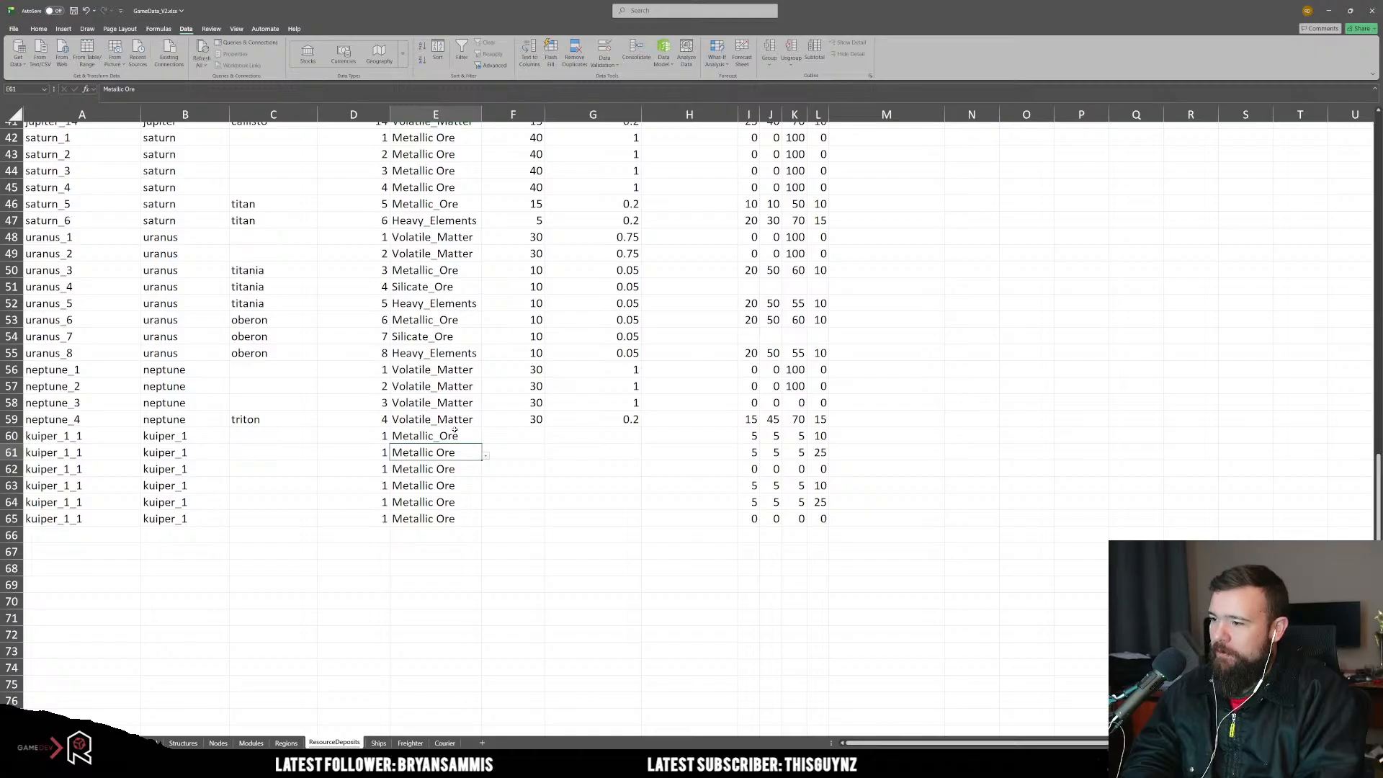
type("meta")
key("Return")
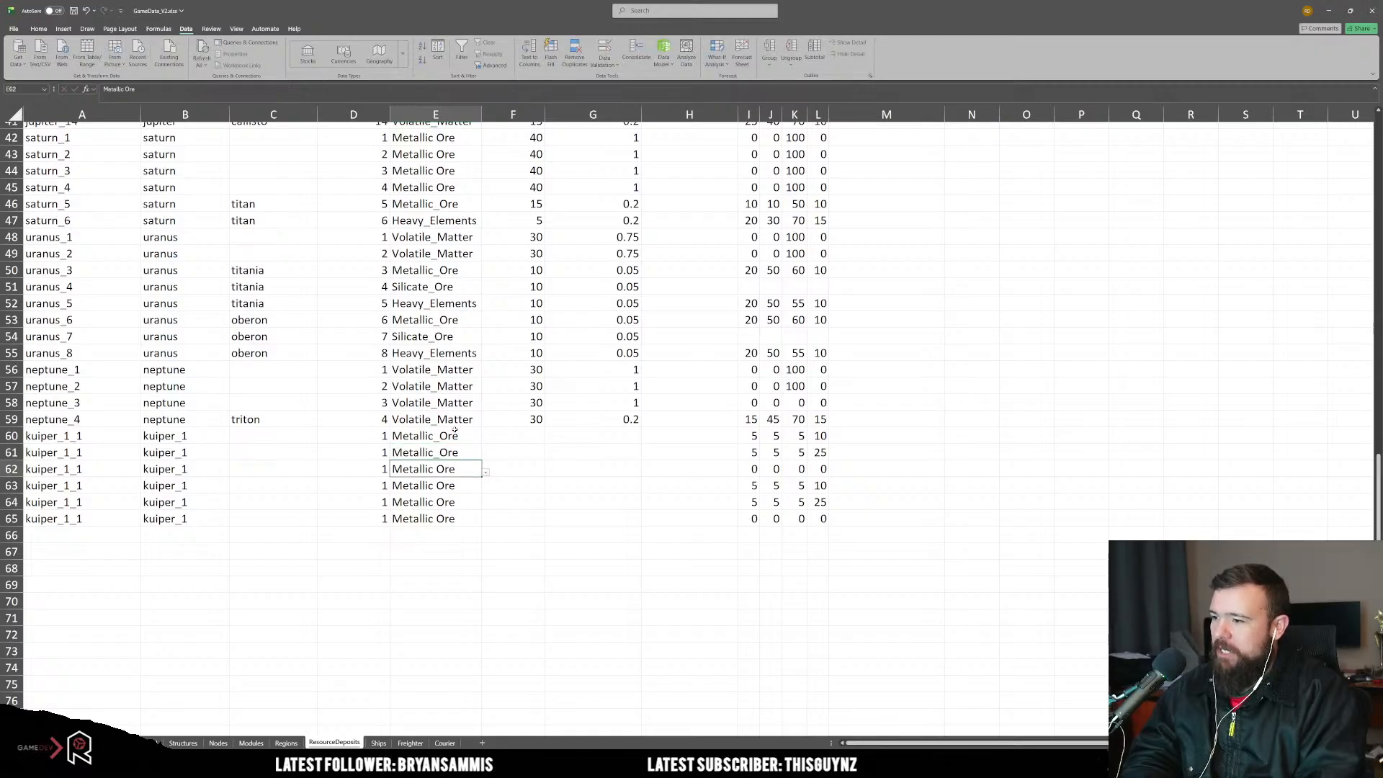
Step: Set the deposit resource of the third kuiper_1 row, E62, to Volatile_Matter
scroll(454, 430, "up", 13)
scroll(455, 430, "down", 2)
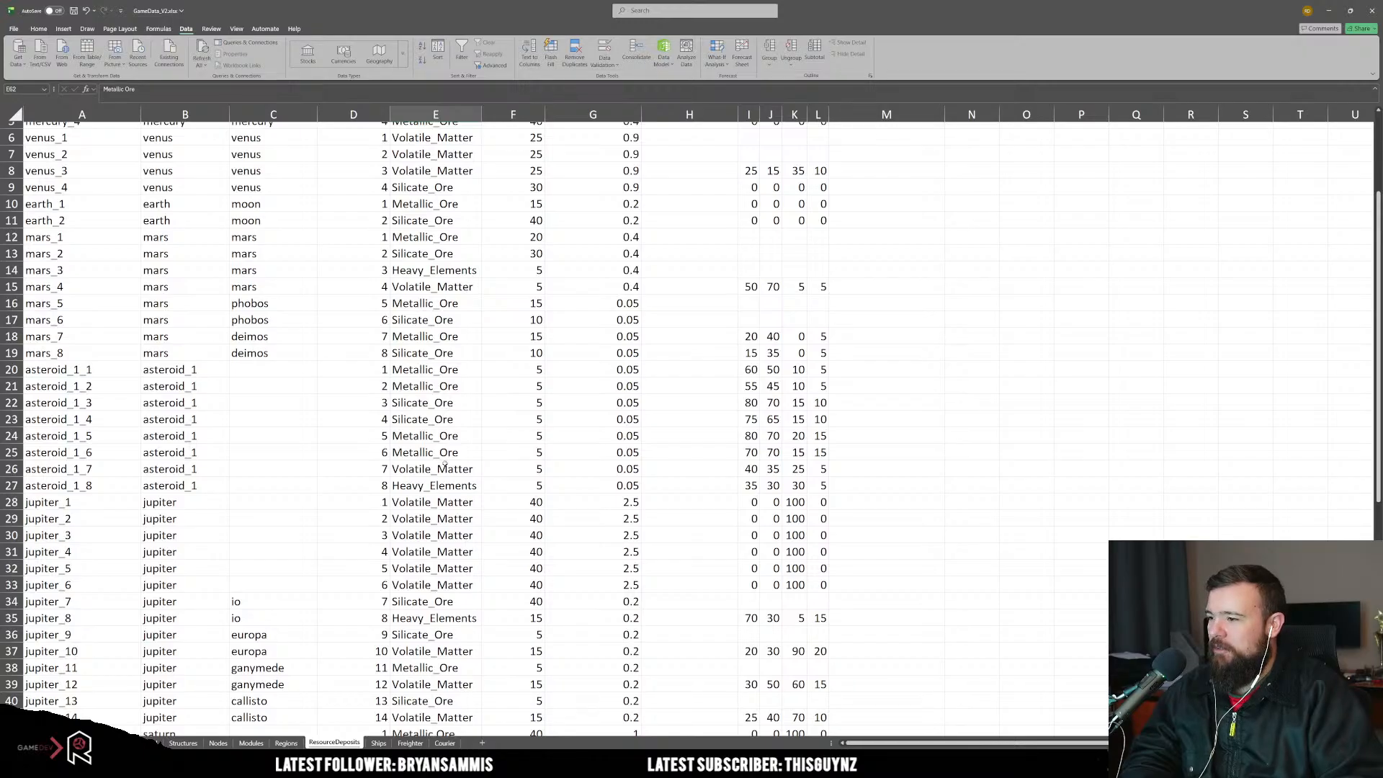
scroll(445, 466, "down", 15)
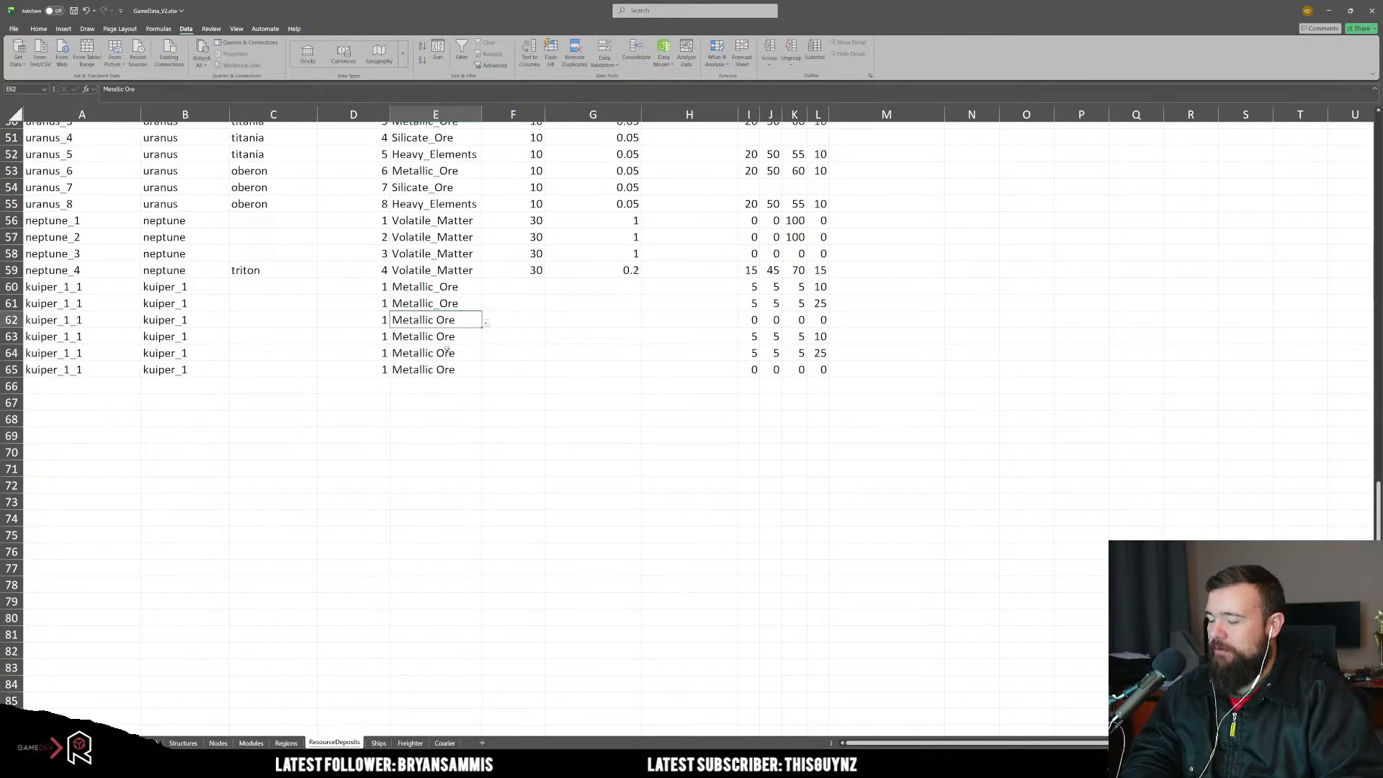
type("V")
key("Tab")
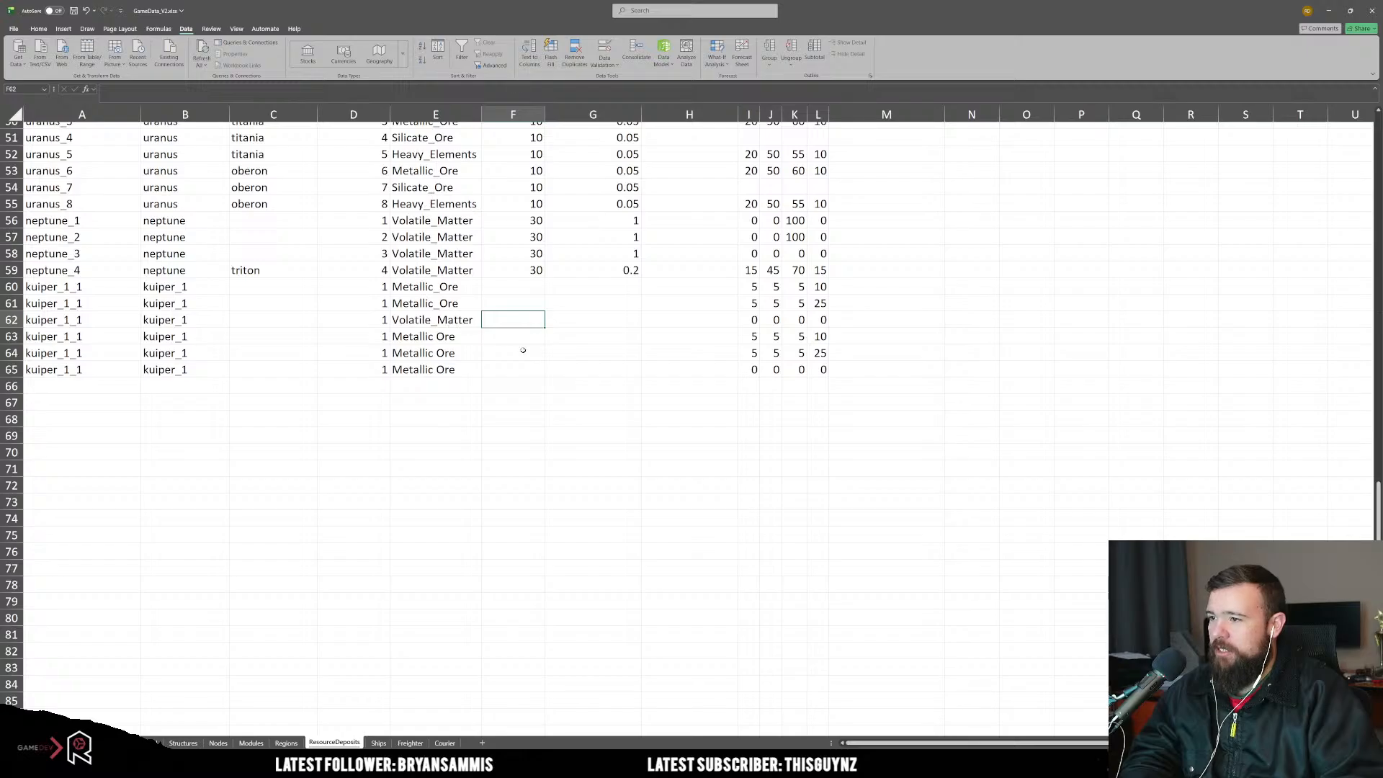
Step: Review the Rate values of the earlier planet, moon and asteroid deposits for comparison with the kuiper_1 rows
key("Up")
key("Up")
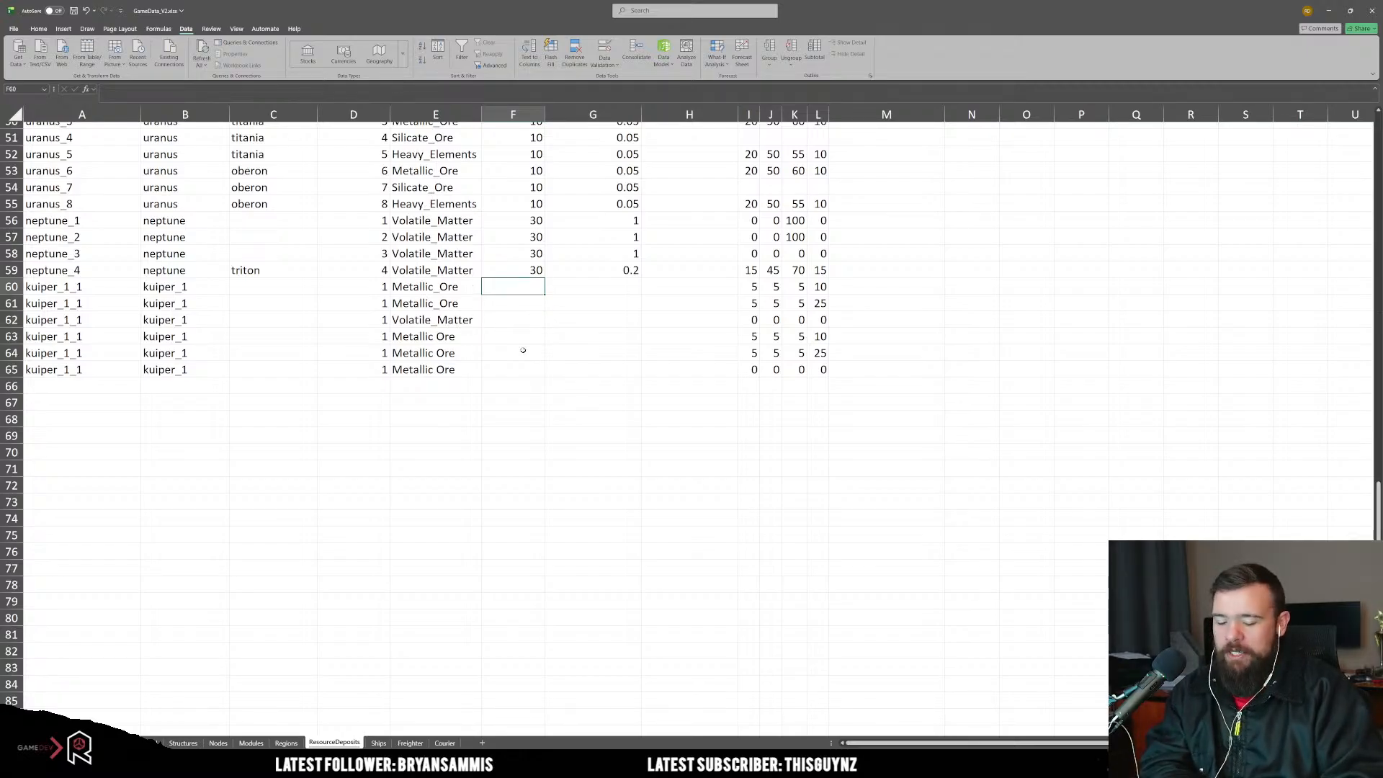
key("Up")
scroll(523, 350, "up", 17)
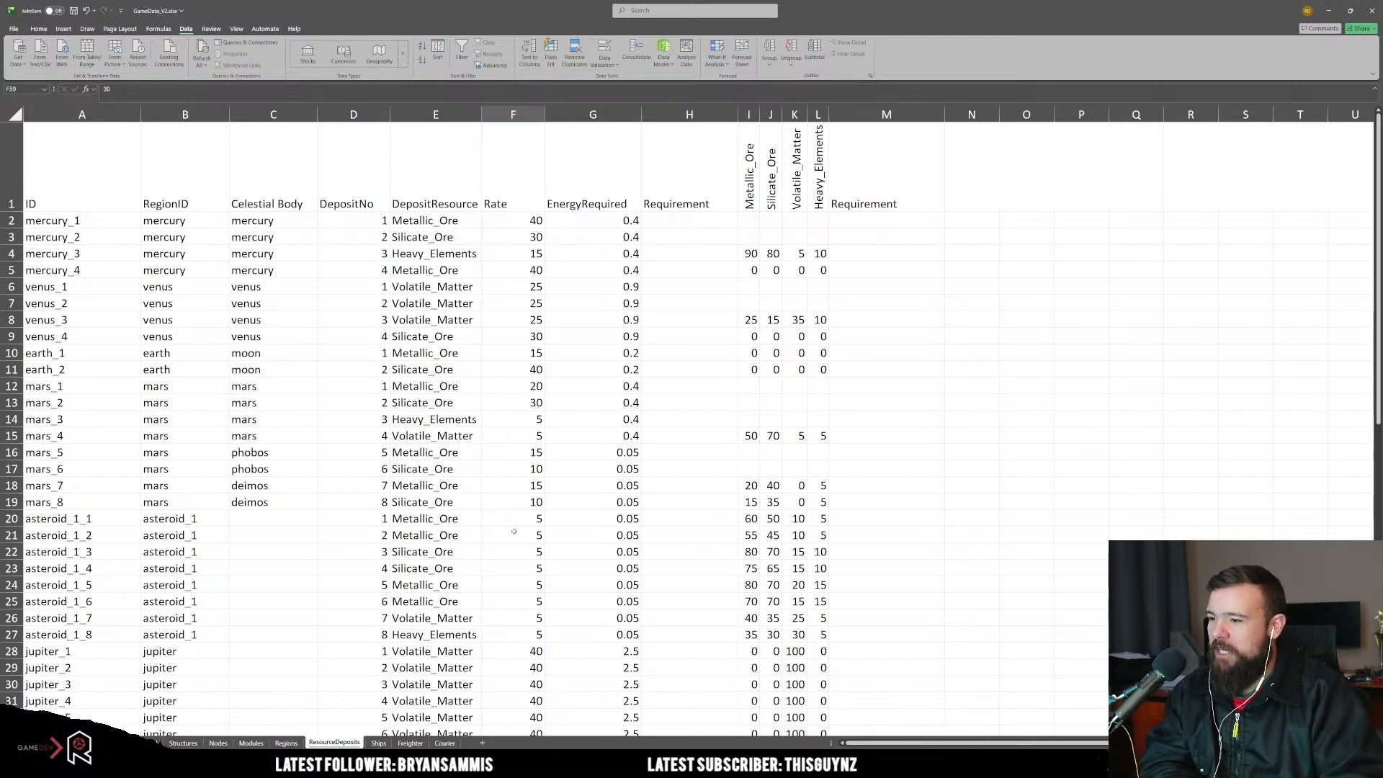
scroll(513, 532, "down", 2)
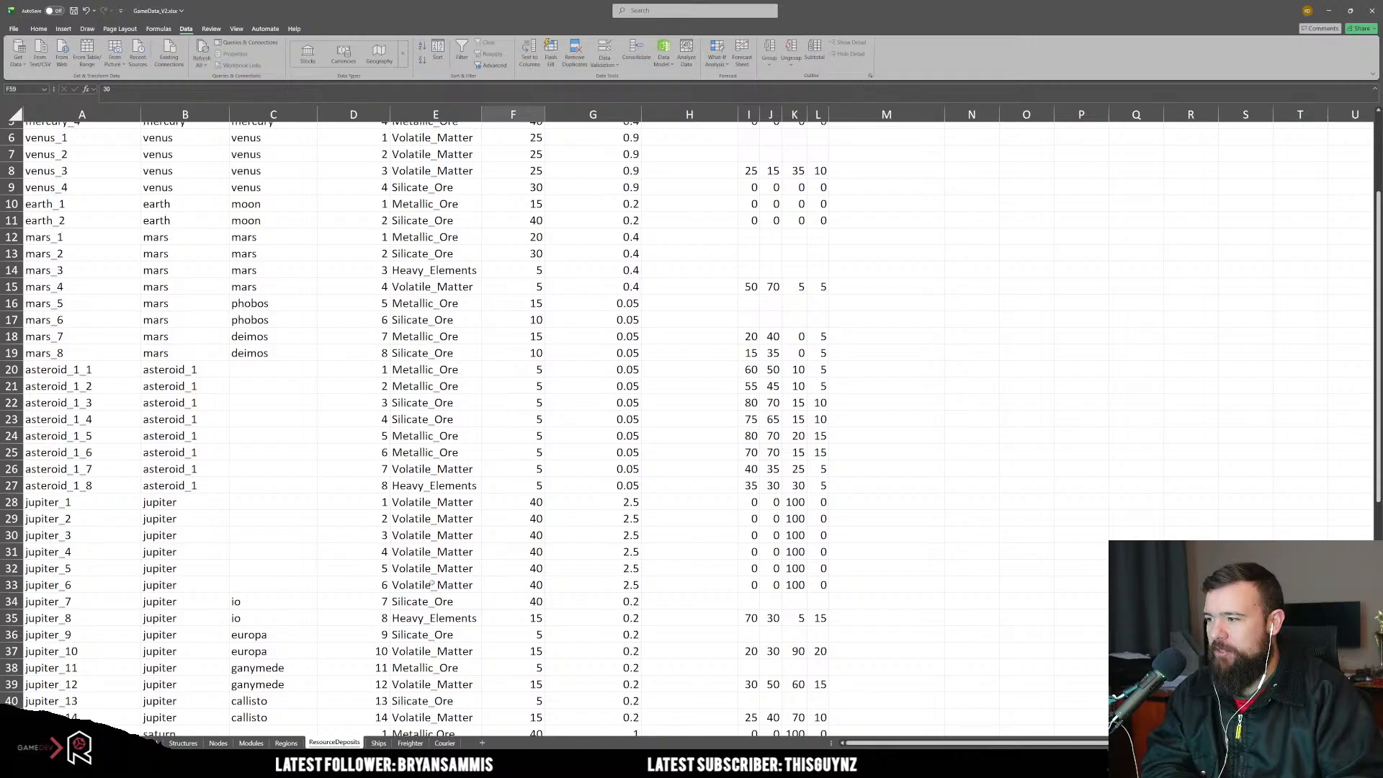
scroll(728, 442, "down", 20)
scroll(508, 484, "up", 12)
scroll(506, 485, "down", 6)
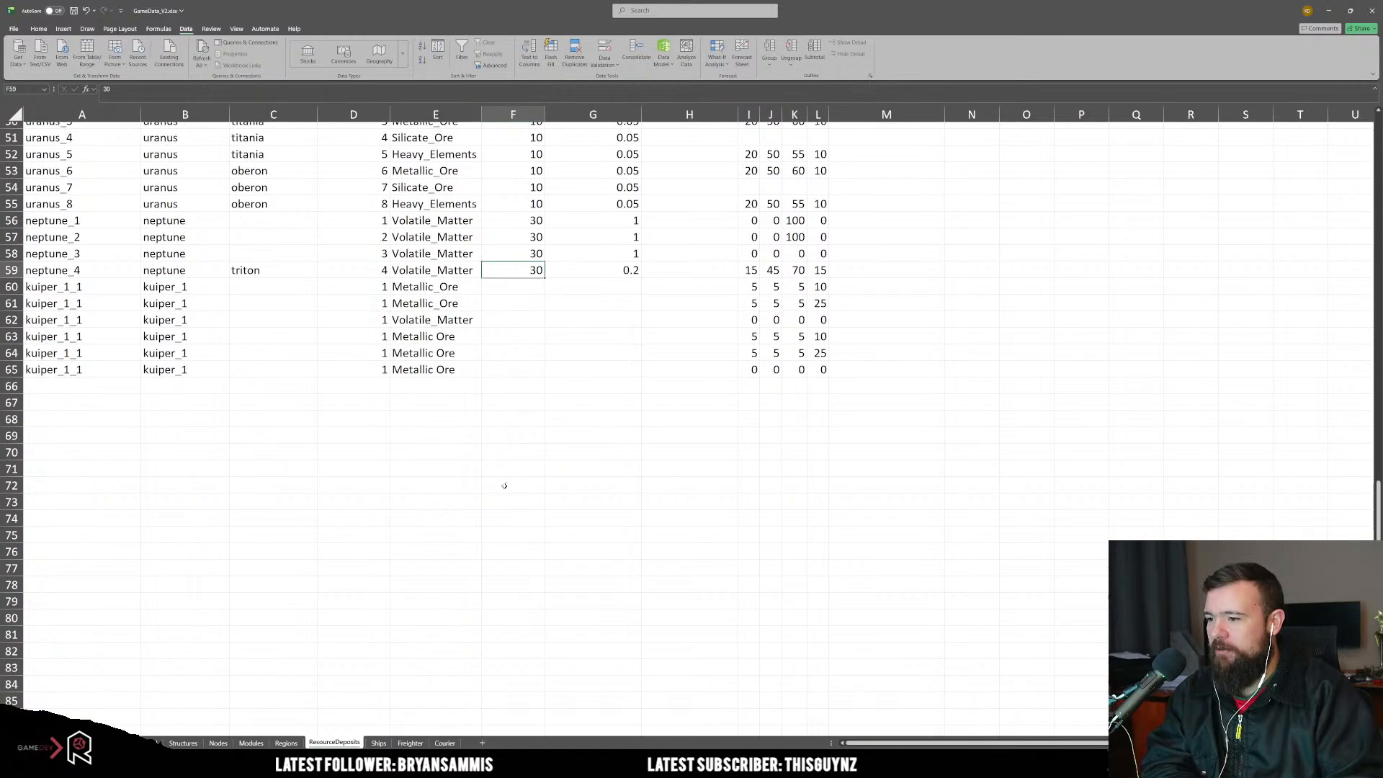
left_click(498, 501)
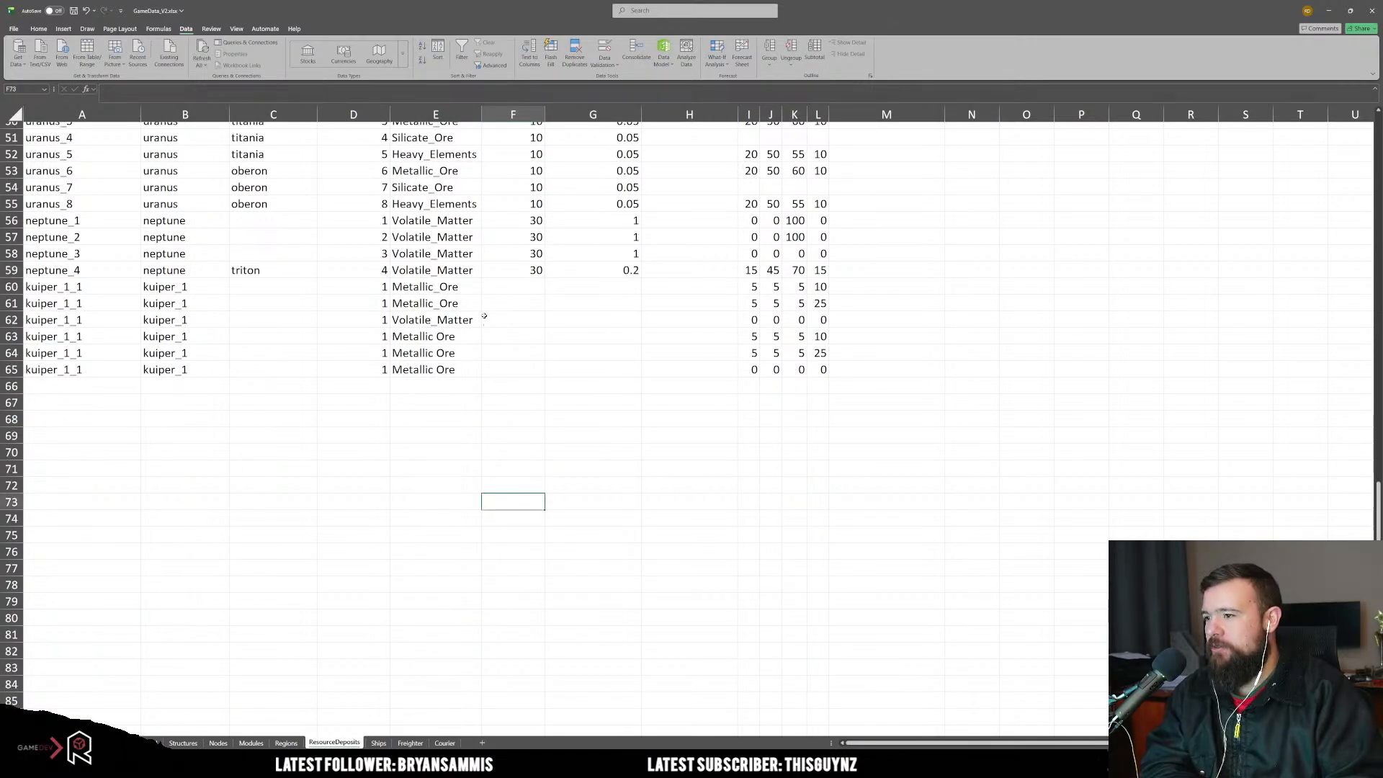
Step: Enter a rate of 5 for kuiper_1 rows 60 and 61, and 10 for rows 62 to 65
left_click(505, 287)
type("5")
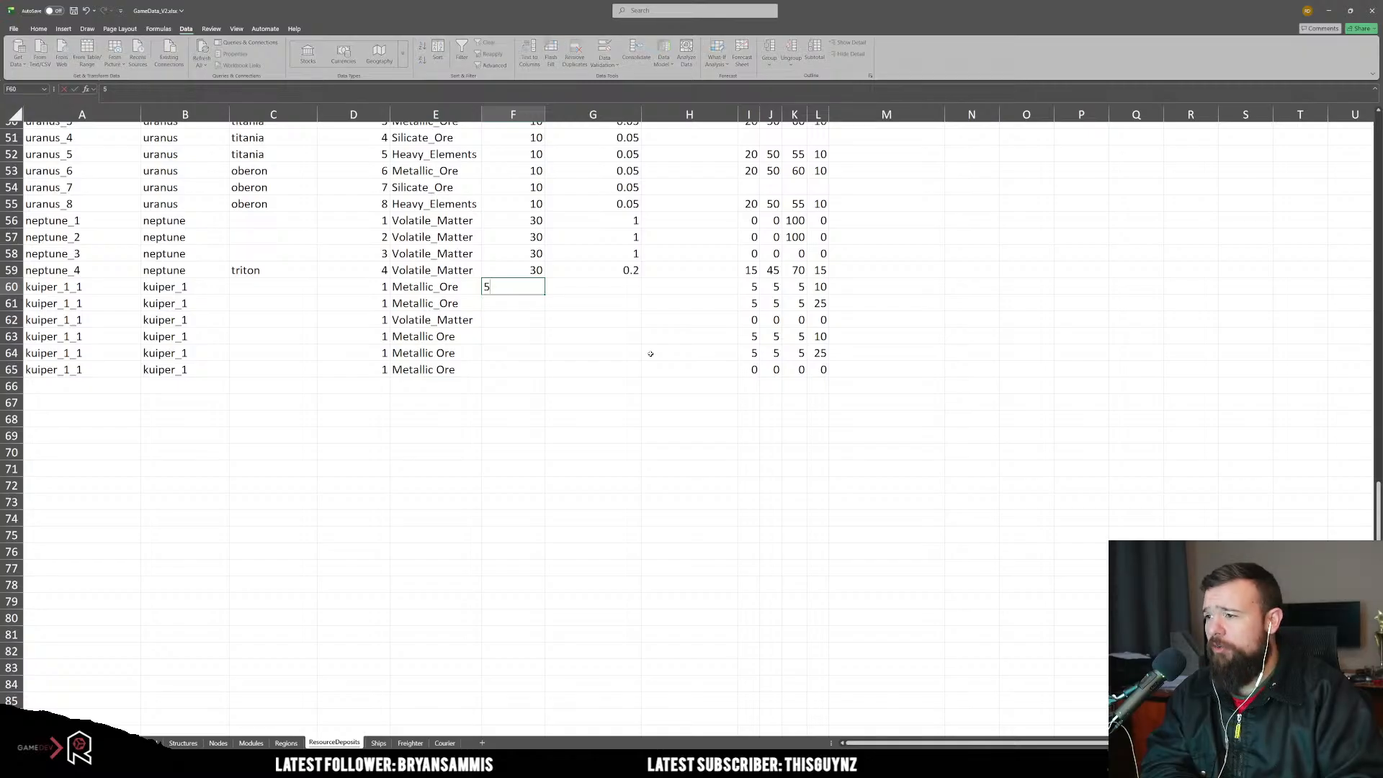
key("Return")
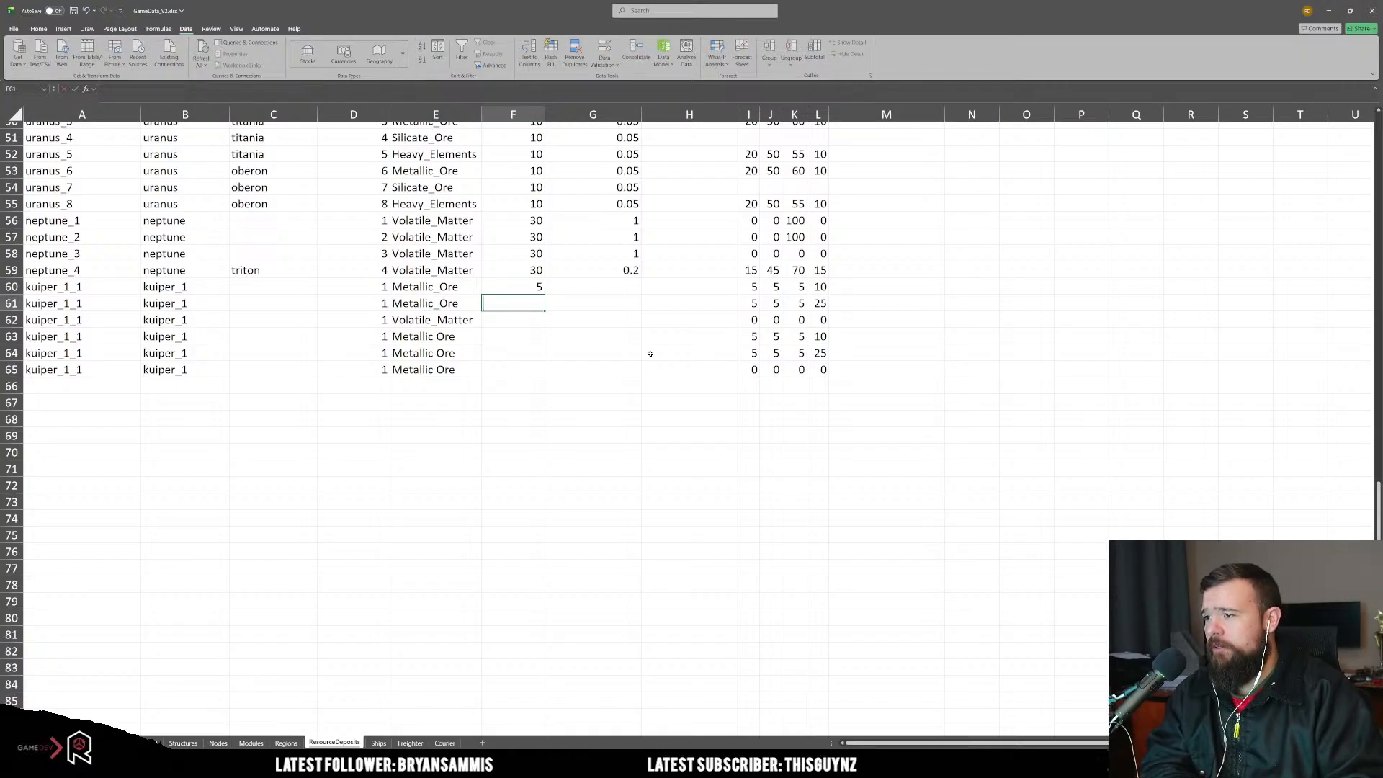
type("5")
key("Return")
type("10")
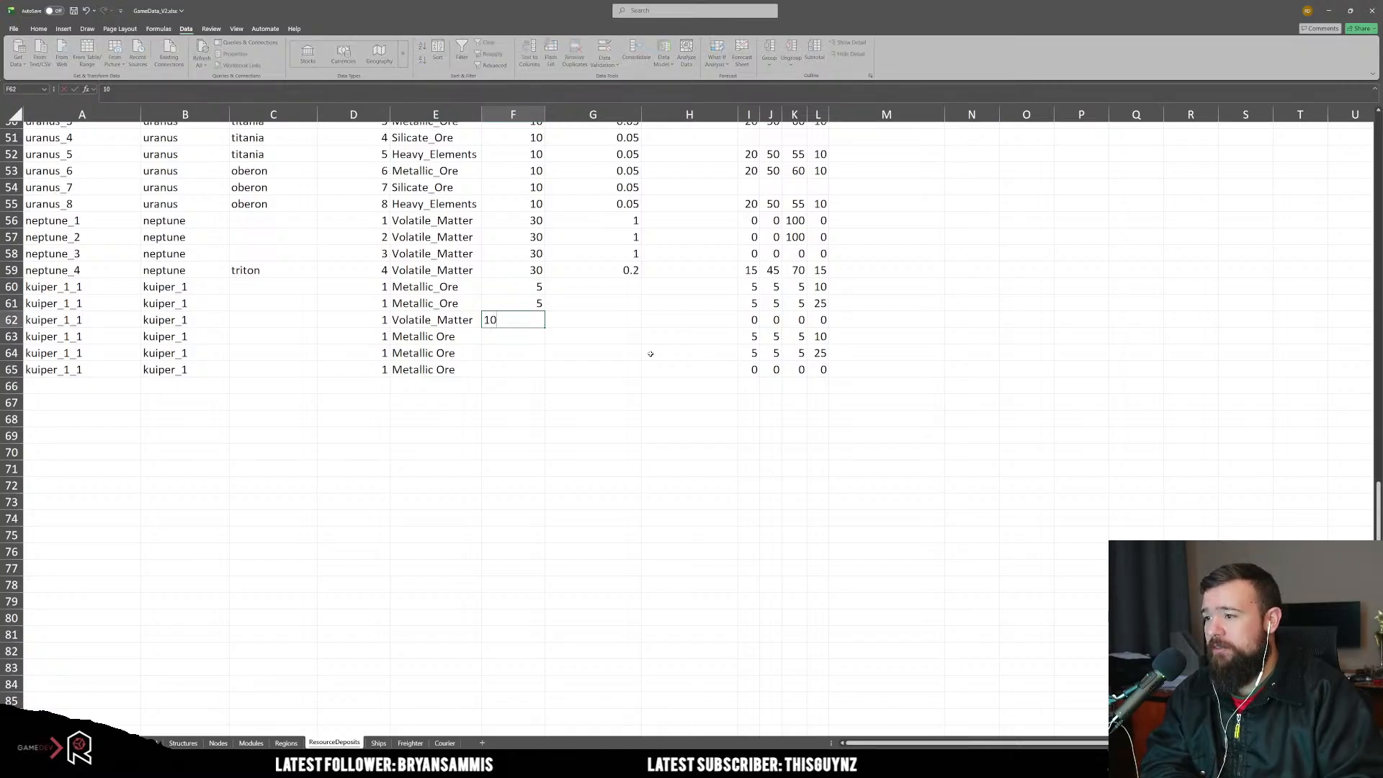
key("Return")
type("10")
key("Return")
key("Up")
key("Down")
type("10")
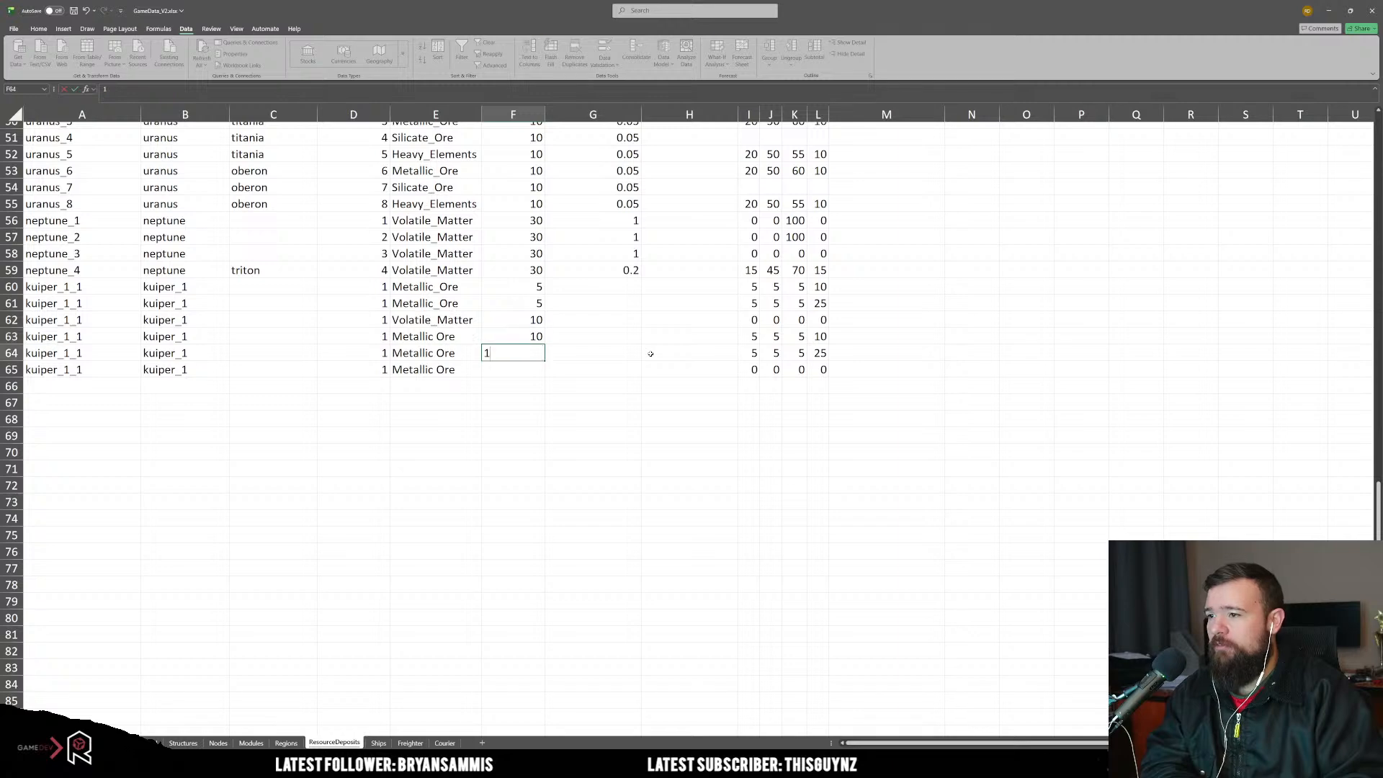
key("Return")
type("10")
key("Return")
key("Up")
Step: Copy the Volatile_Matter resource from E62 into the three kuiper_1 rows below, E63 to E65
left_click(476, 319)
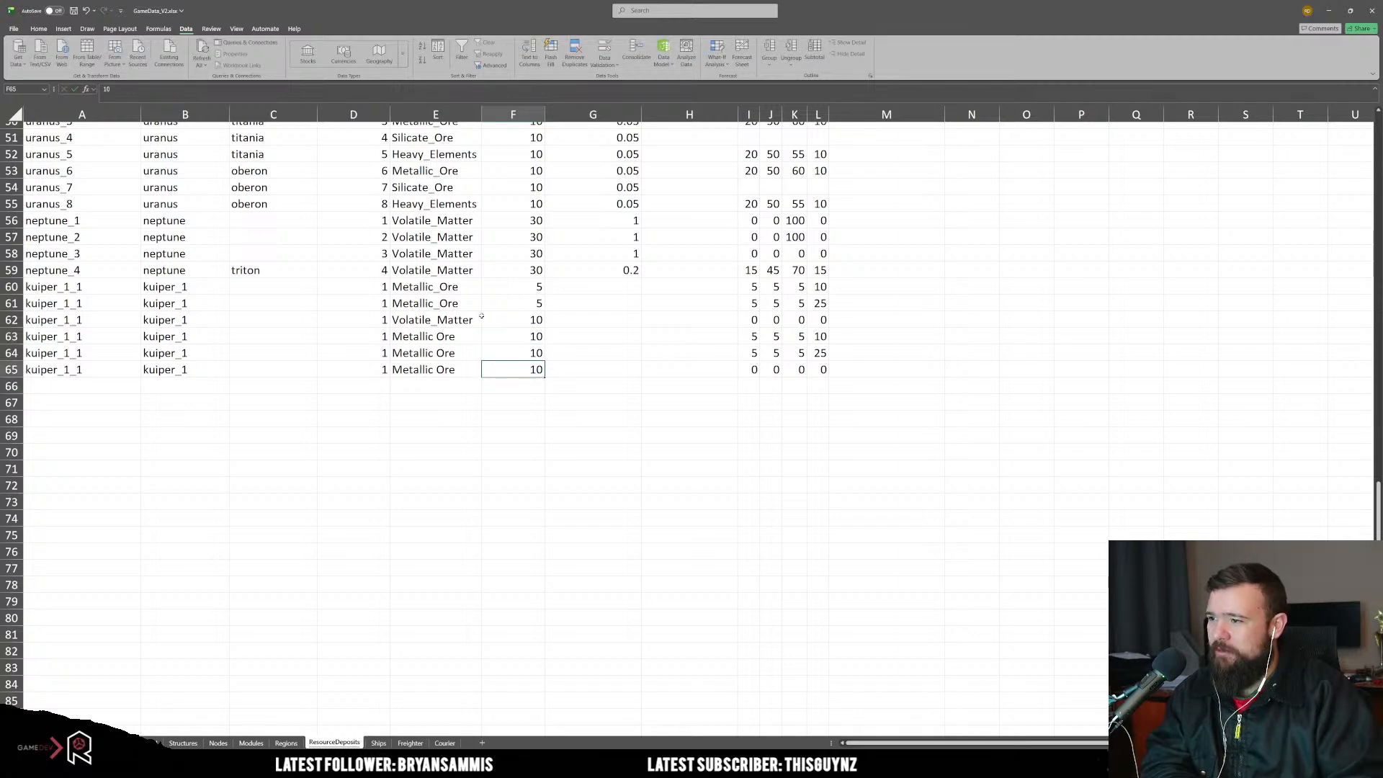
key("ctrl+c")
key("Down")
key("ctrl+v")
key("Down")
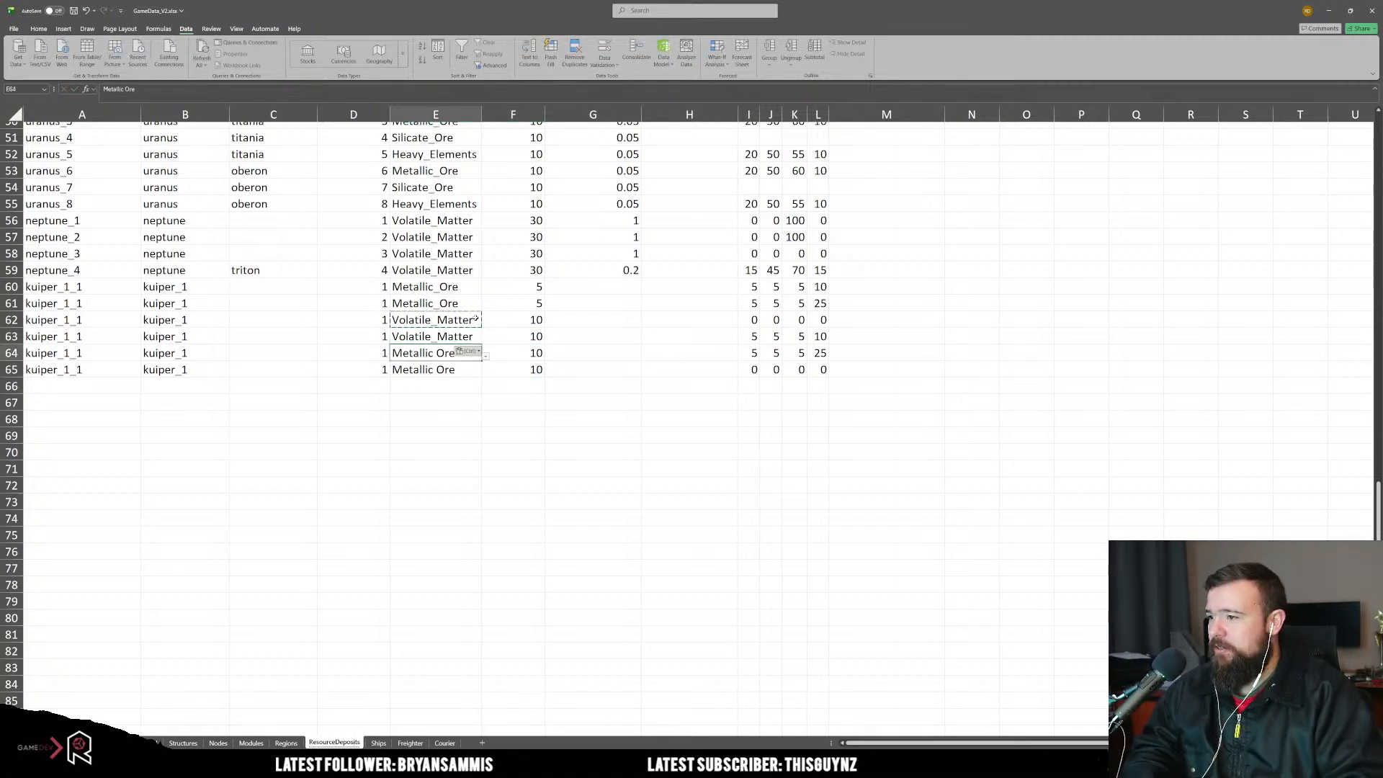
key("ctrl+v")
key("Down")
key("ctrl+v")
key("Up")
Step: Number the kuiper_1 deposits in rows 61 to 65 consecutively from 2 to 6 in the DepositNo column
scroll(288, 403, "up", 3)
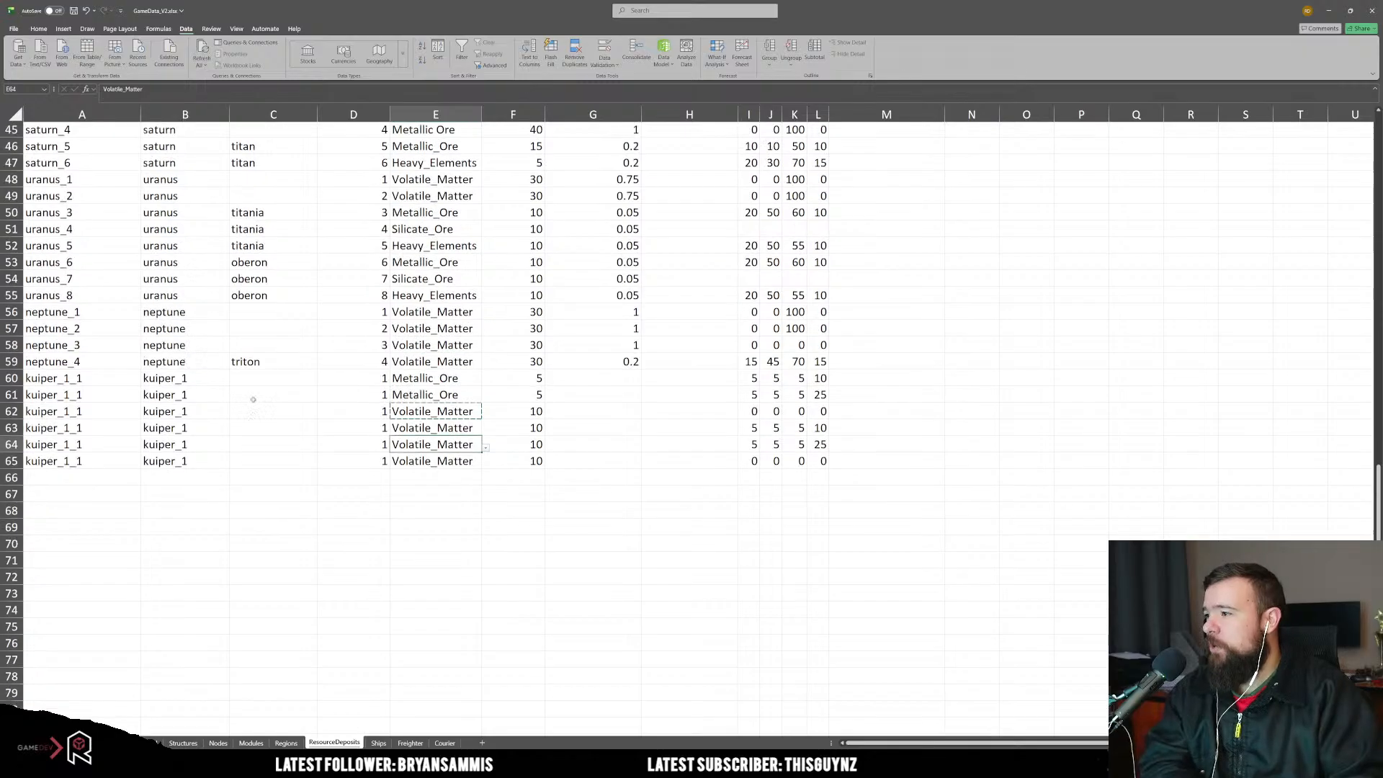
left_click(361, 437)
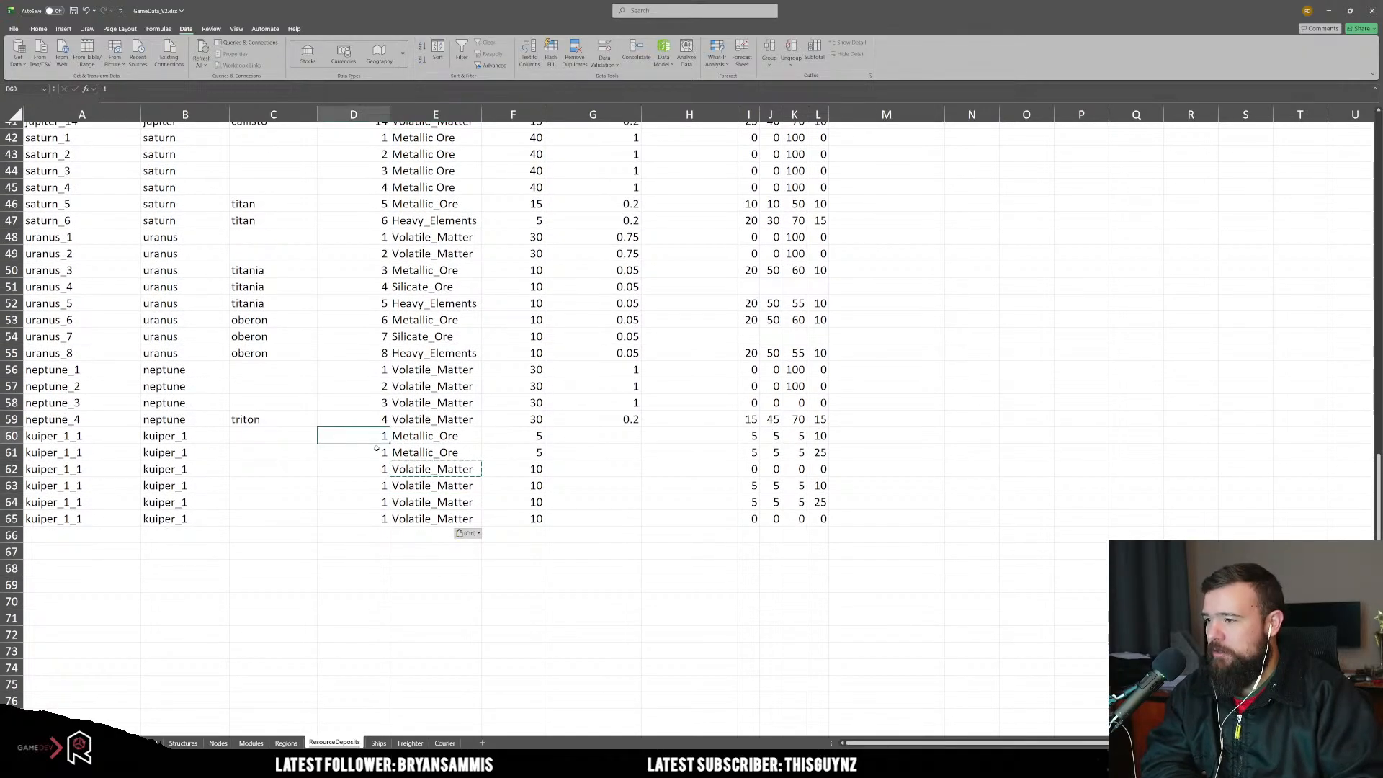
key("Down")
type("2")
key("Return")
type("3")
key("Return")
type("4")
key("Return")
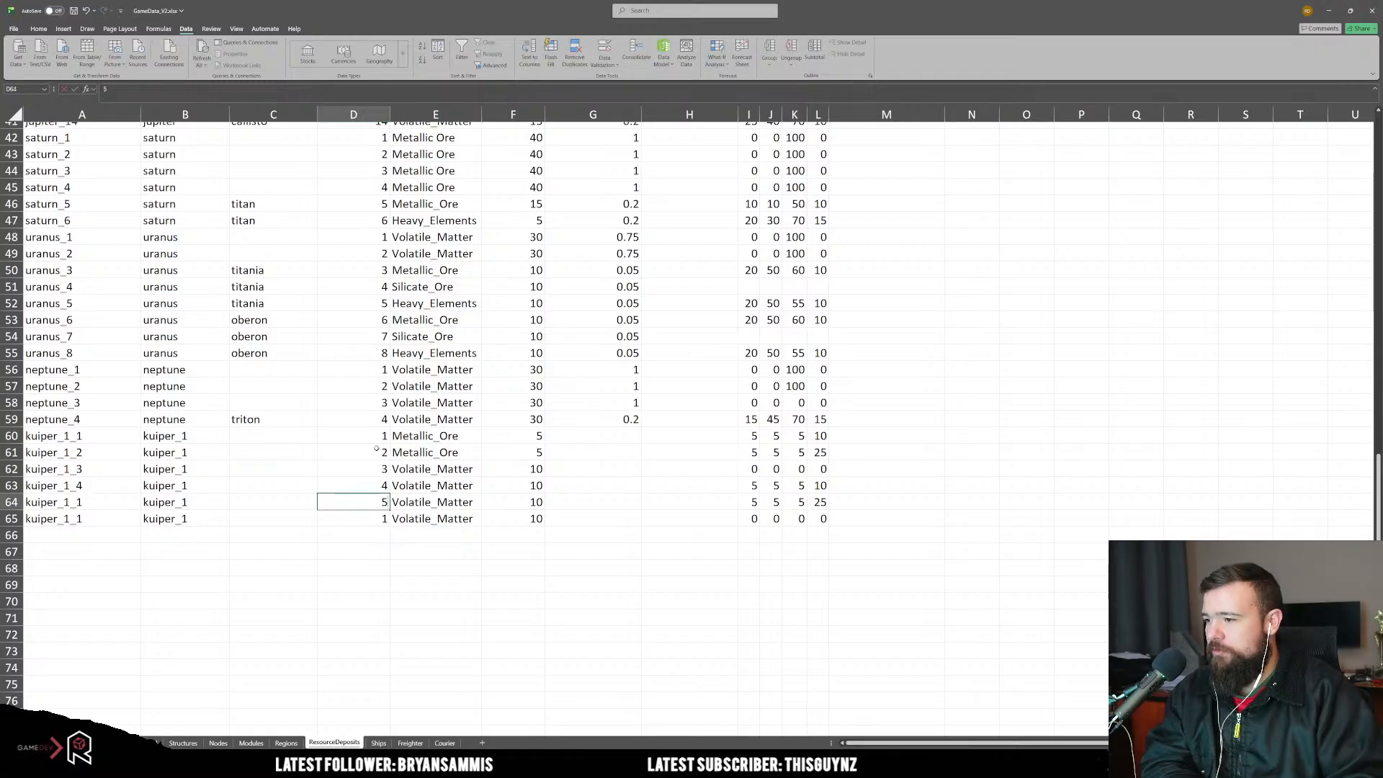
type("5")
key("Return")
type("6")
key("Return")
key("Up")
key("Right")
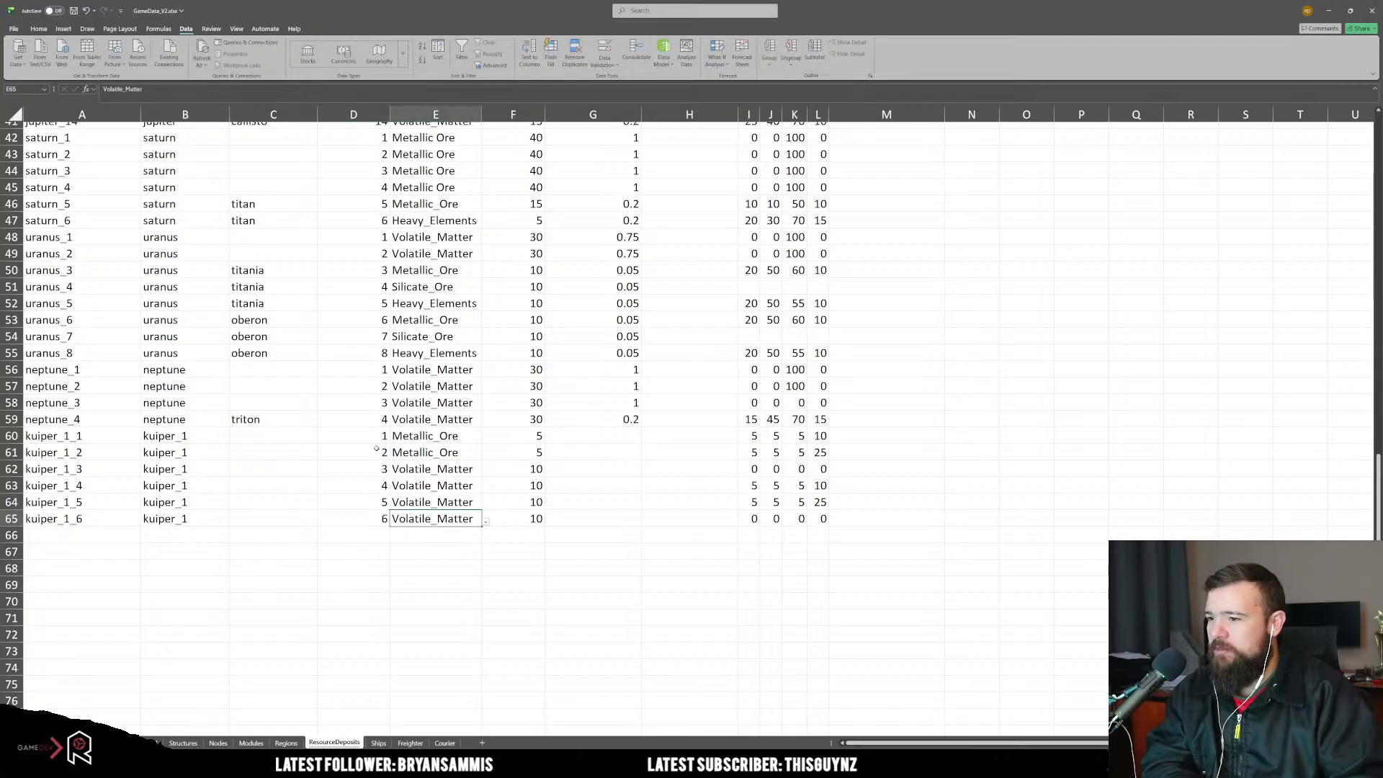
Step: Copy the energy requirement 0.05 from uranus_6 into all six kuiper_1 rows, G60 to G65
scroll(376, 448, "up", 3)
scroll(569, 599, "down", 3)
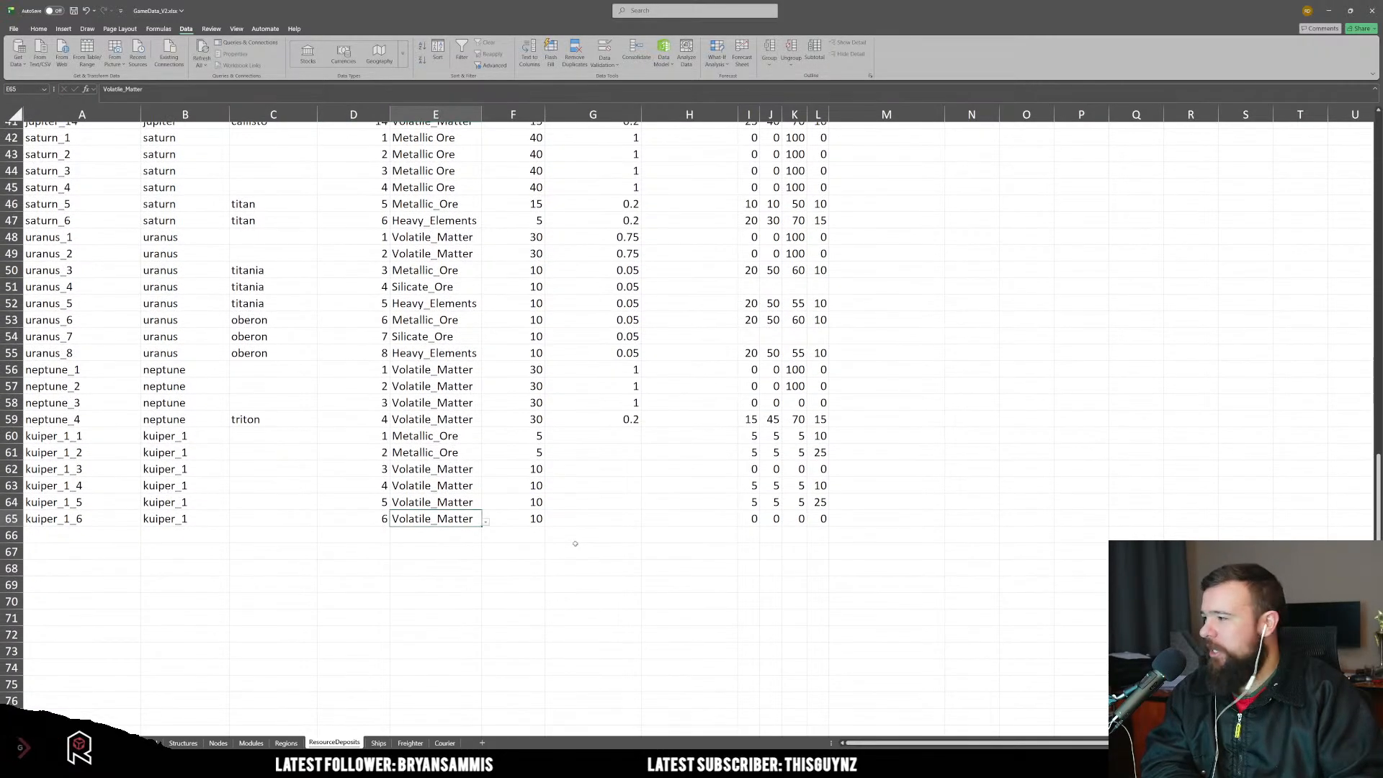
left_click(601, 320)
key("ctrl+c")
left_click_drag(608, 436, 608, 519)
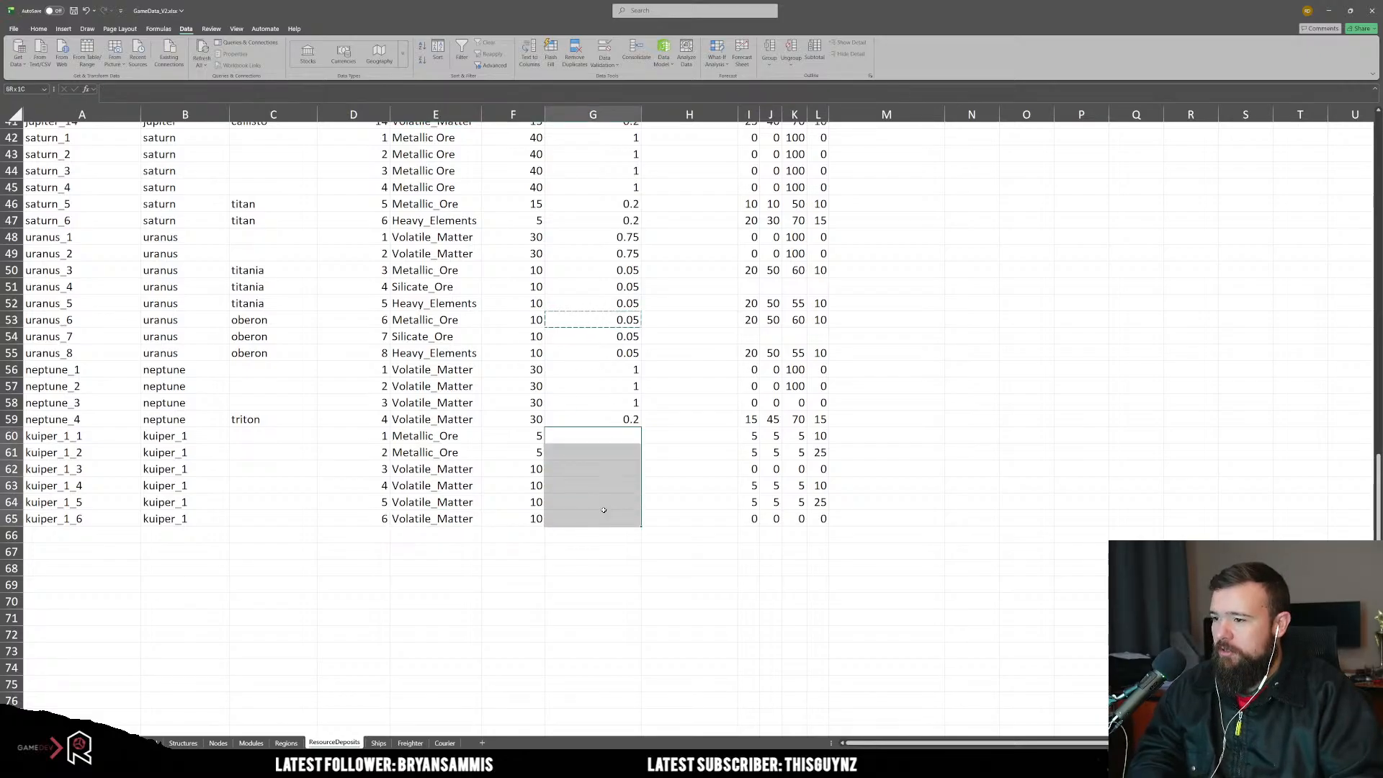
key("ctrl+v")
left_click(589, 567)
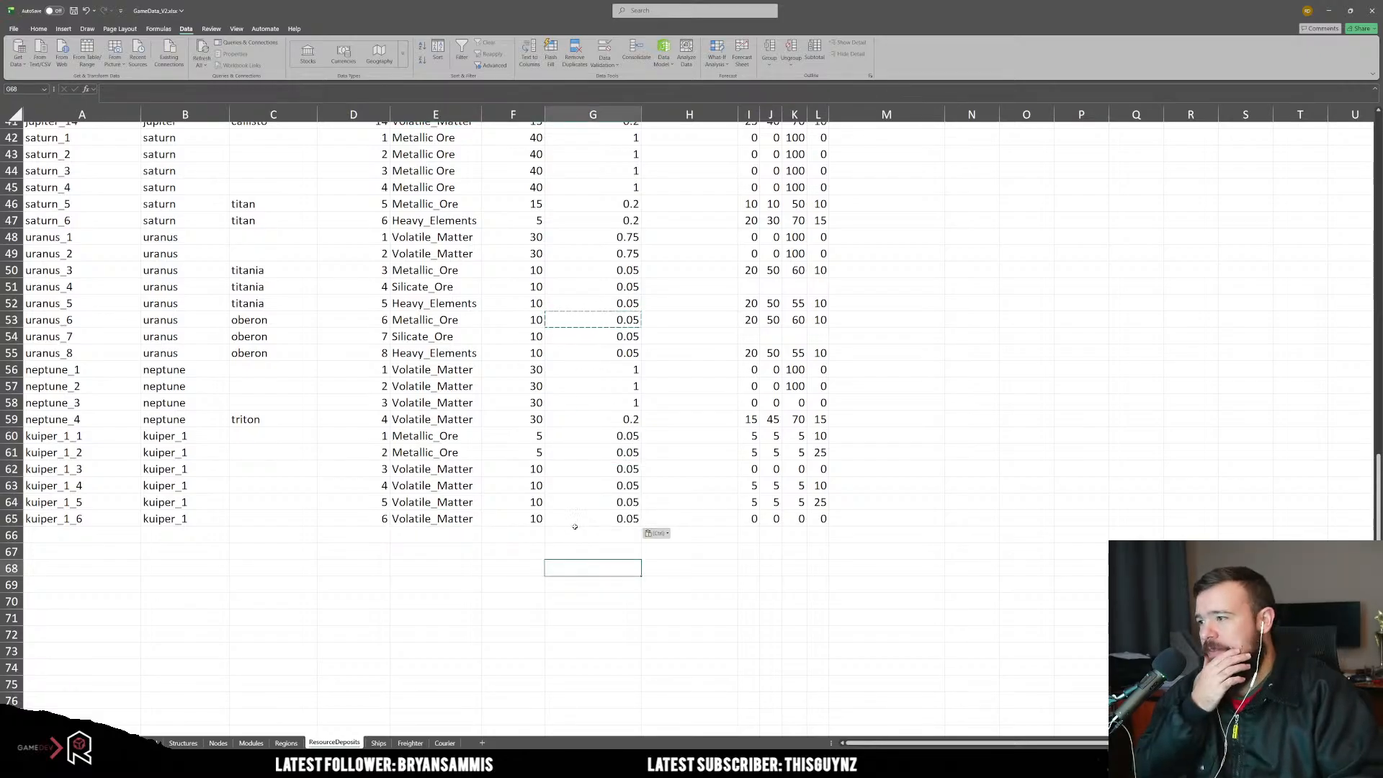
Step: Review the deposit rows from Mercury to Neptune, checking their resources, rates and energy requirements
left_click(590, 469)
scroll(590, 490, "up", 13)
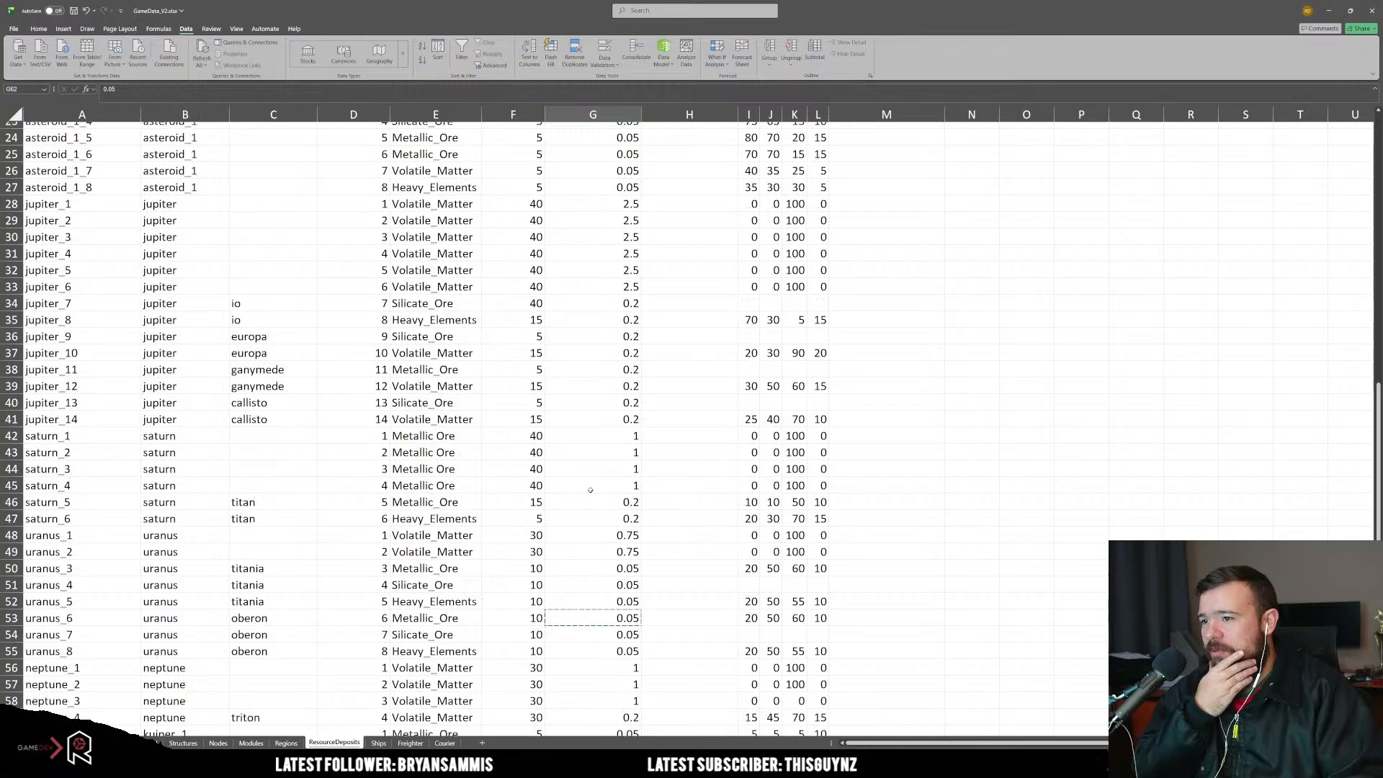
left_click(710, 348)
key("Up")
key("Up")
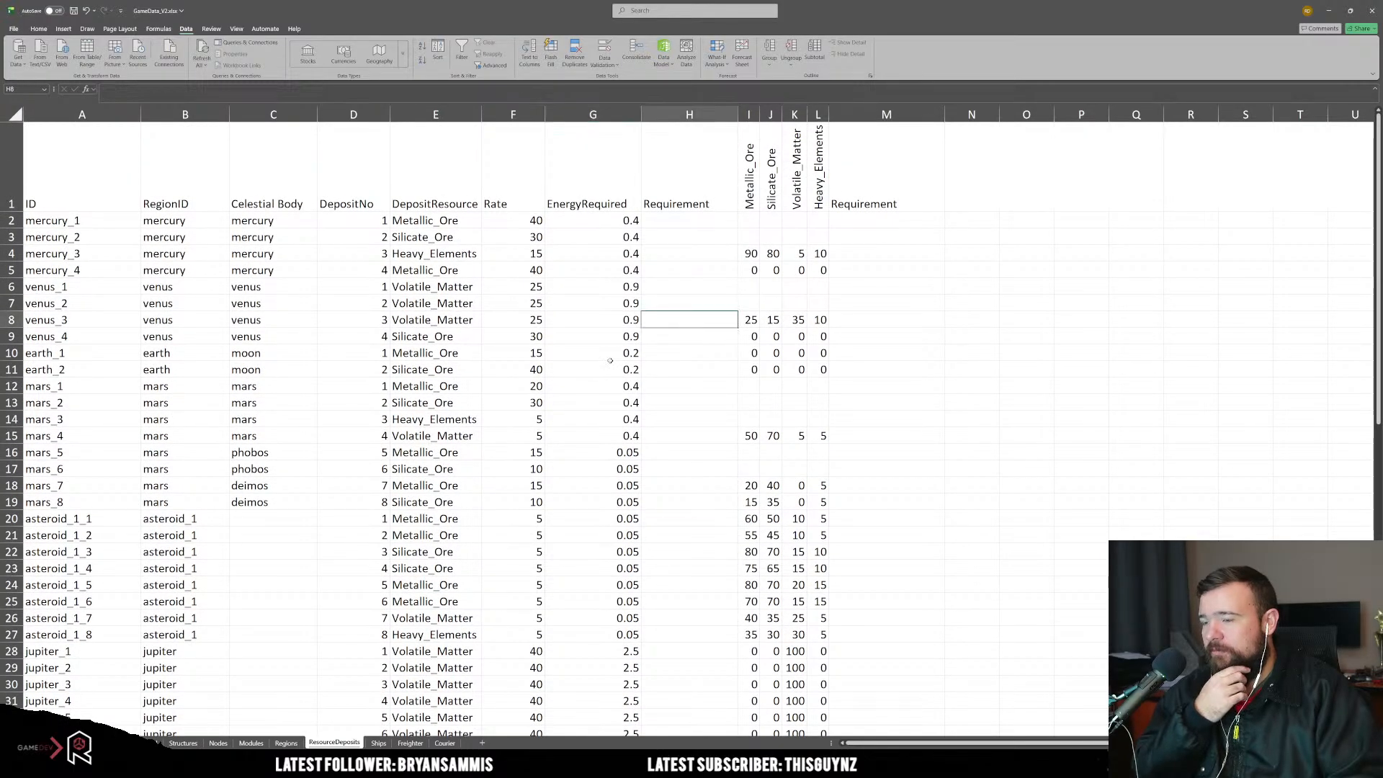
scroll(485, 430, "down", 8)
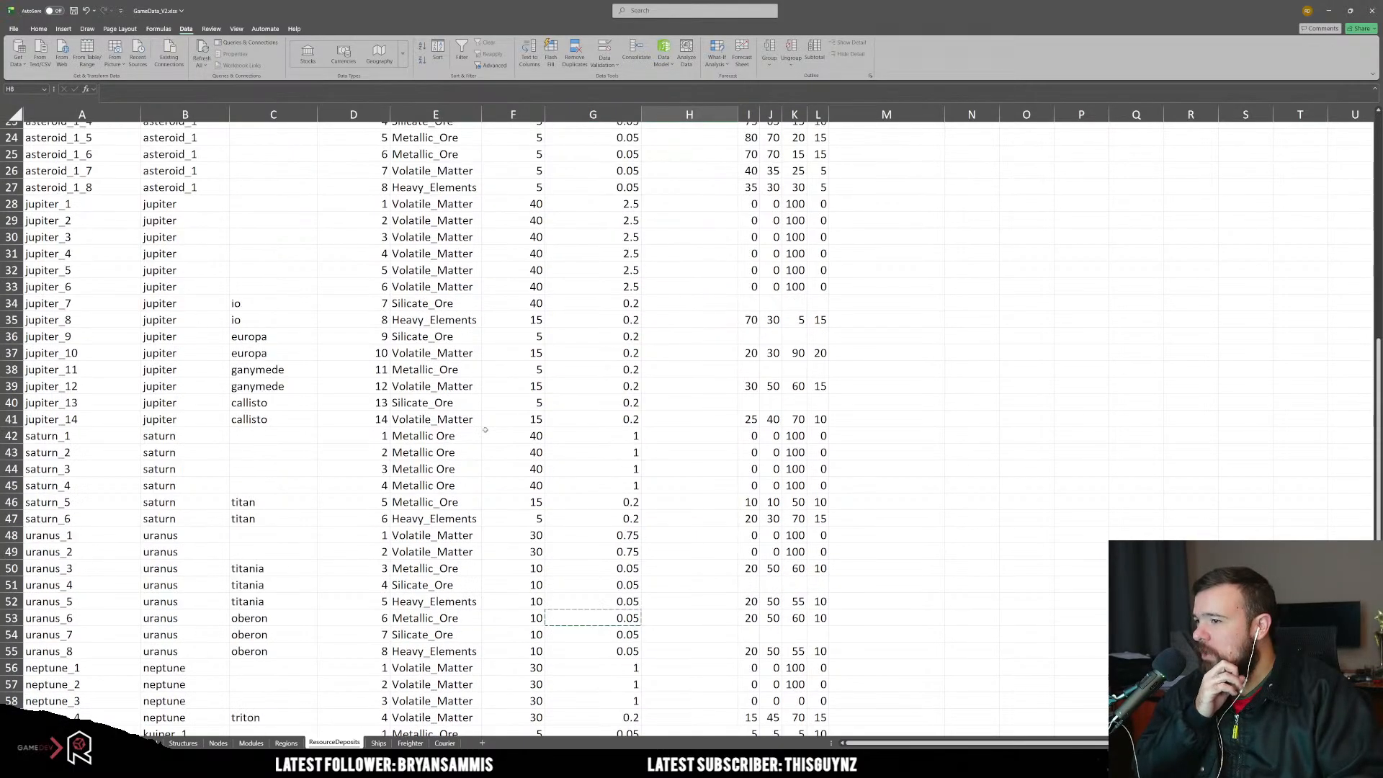
scroll(484, 430, "up", 8)
scroll(401, 401, "down", 9)
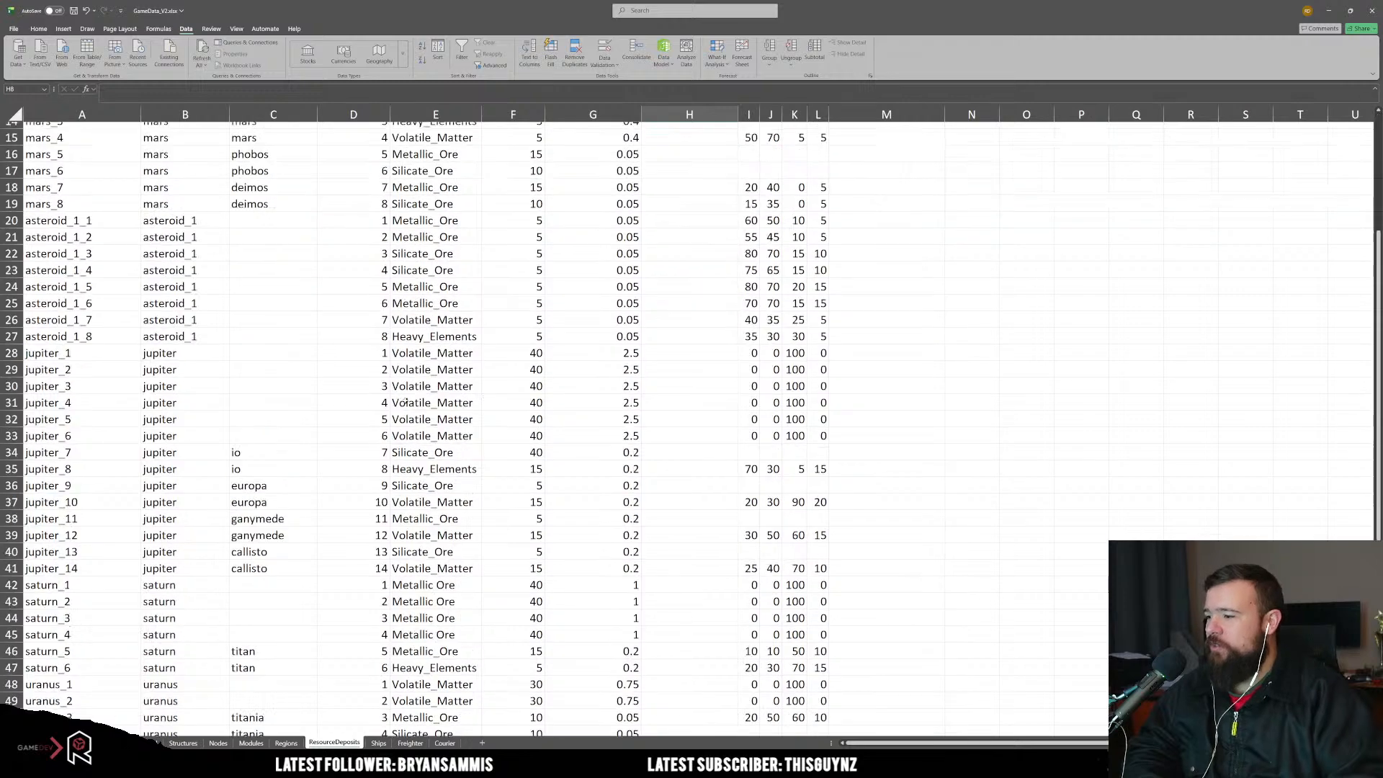
Step: Clear the contents of columns I to M, the four resource columns and the extra Requirement column, and narrow the DepositNo column
scroll(400, 401, "down", 7)
left_click(352, 432)
scroll(346, 468, "up", 16)
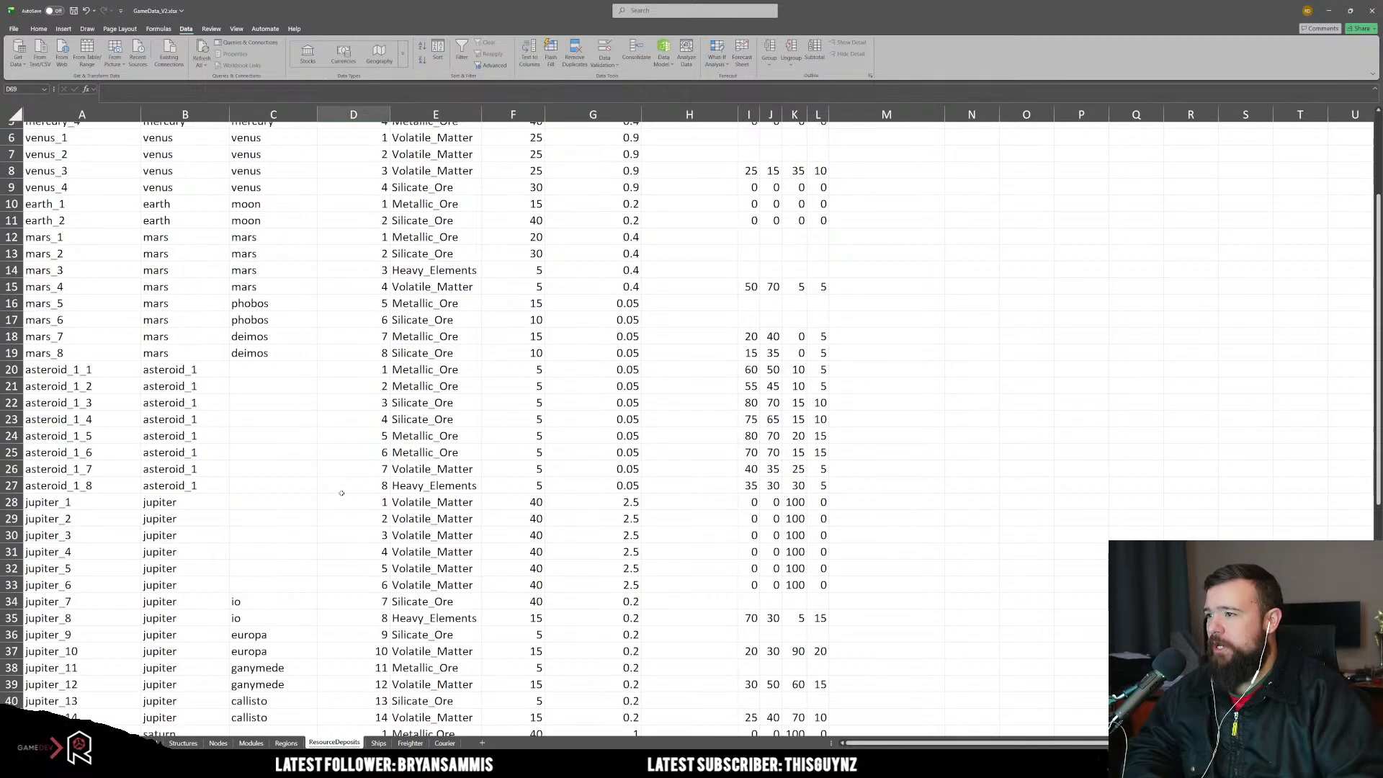
left_click(425, 271)
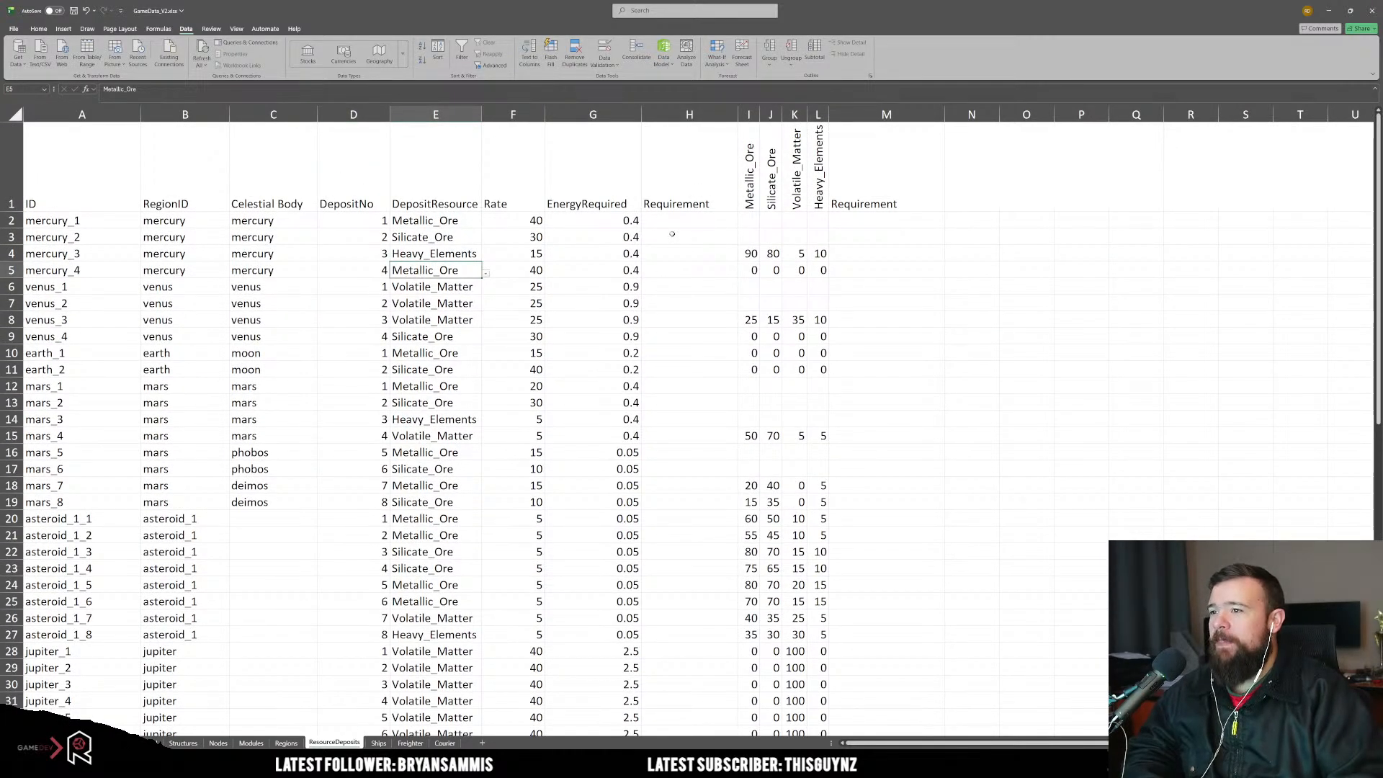
left_click(674, 269)
left_click_drag(674, 207, 690, 370)
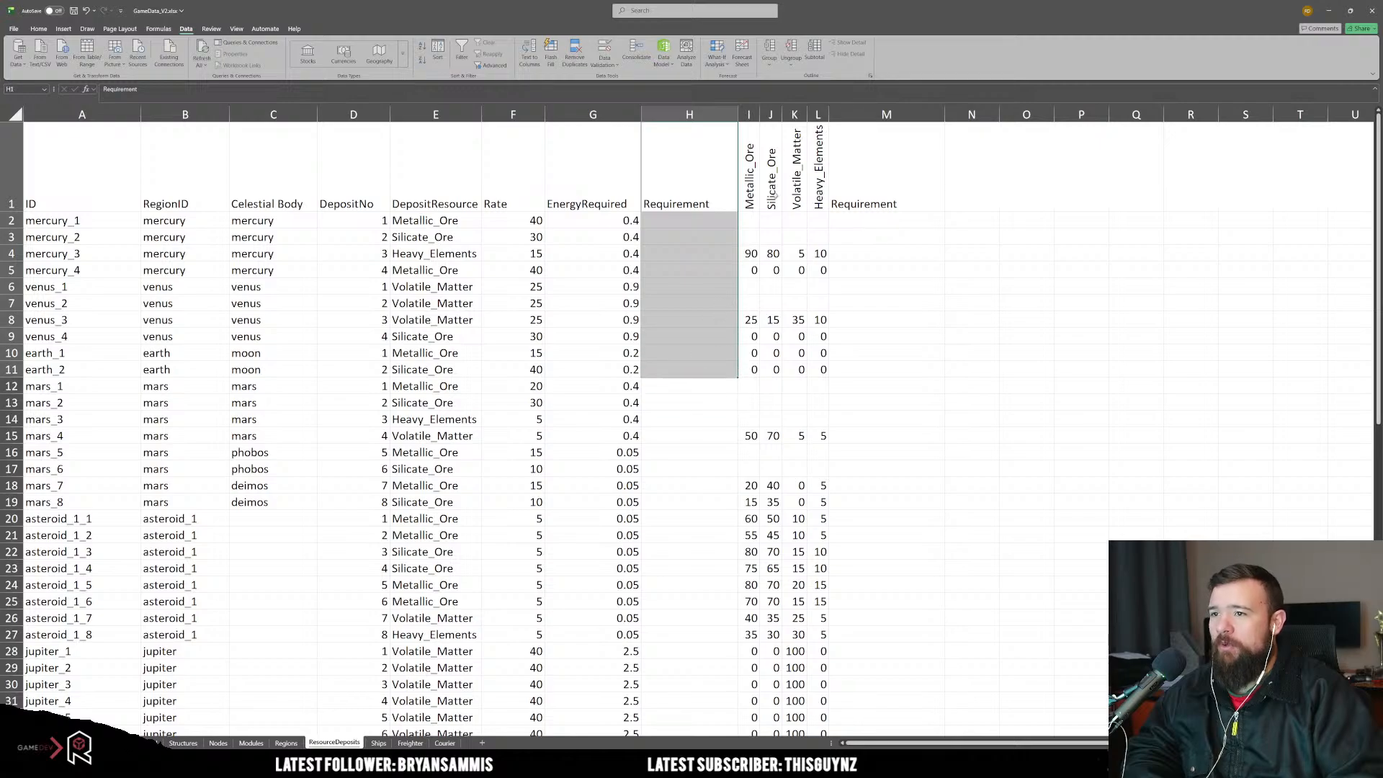
left_click_drag(754, 114, 887, 114)
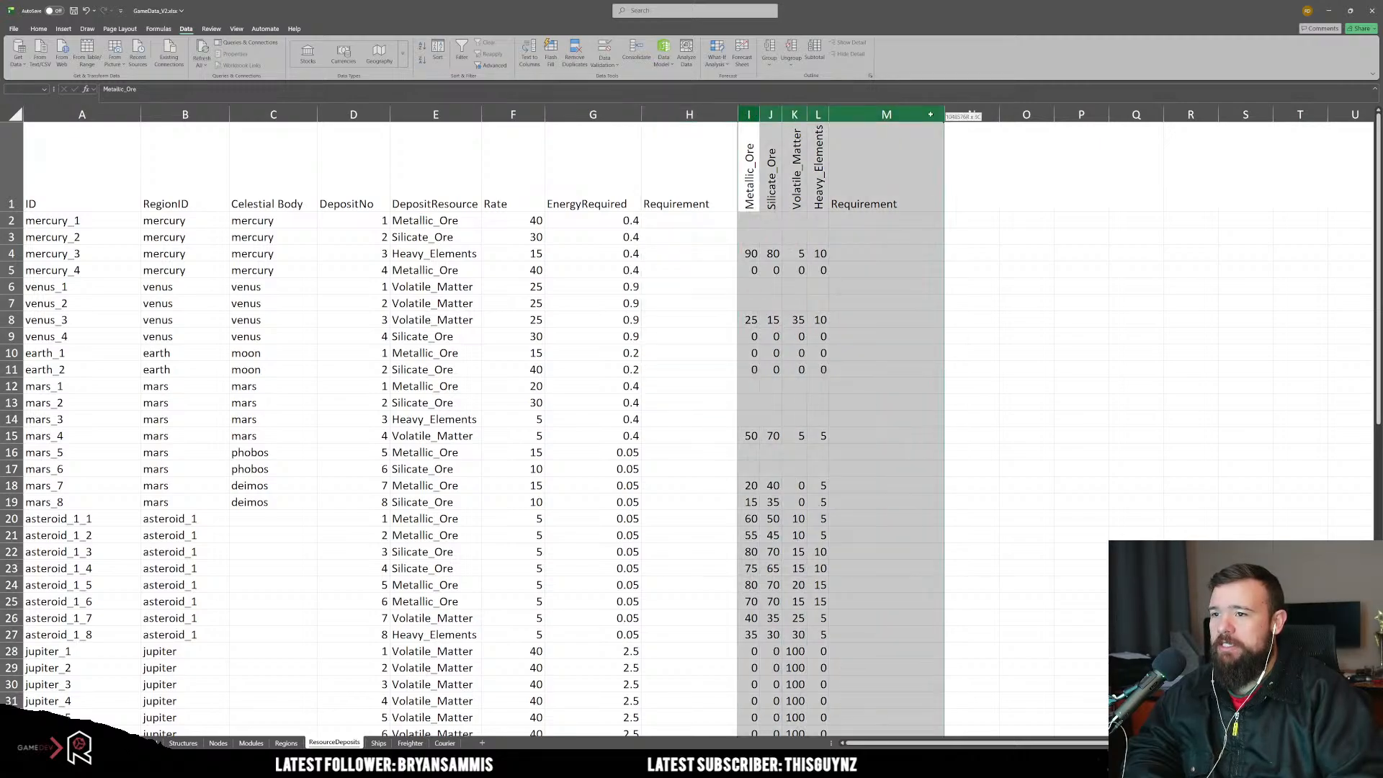
key("Delete")
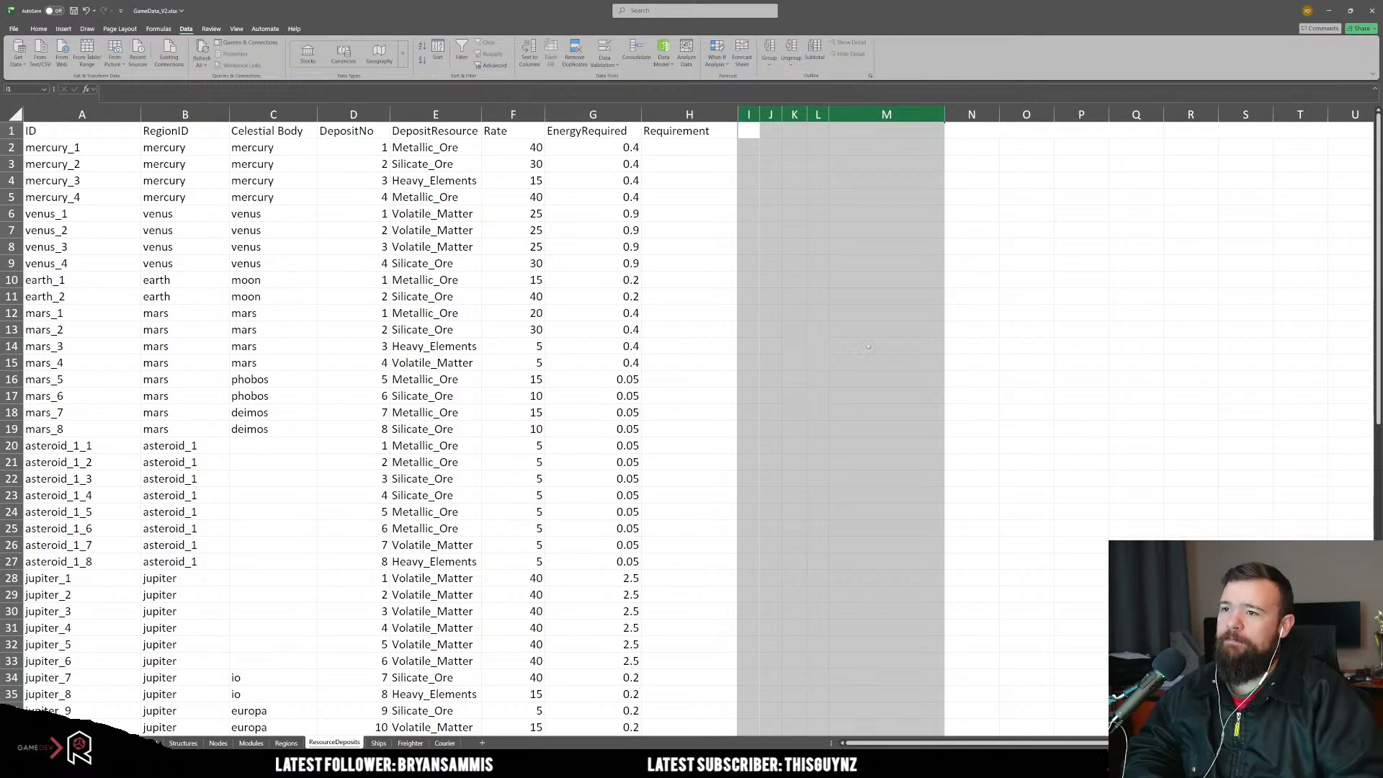
left_click(865, 347)
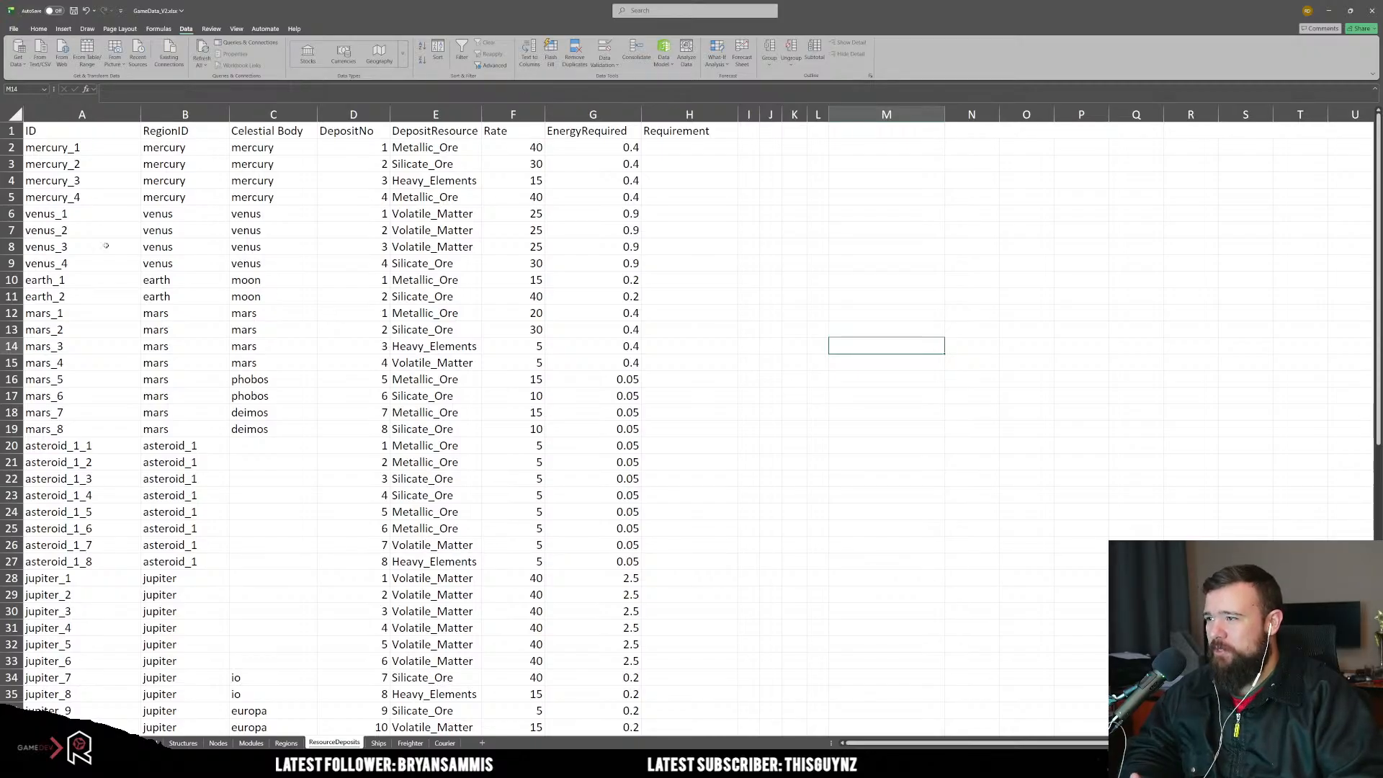
left_click_drag(390, 115, 376, 123)
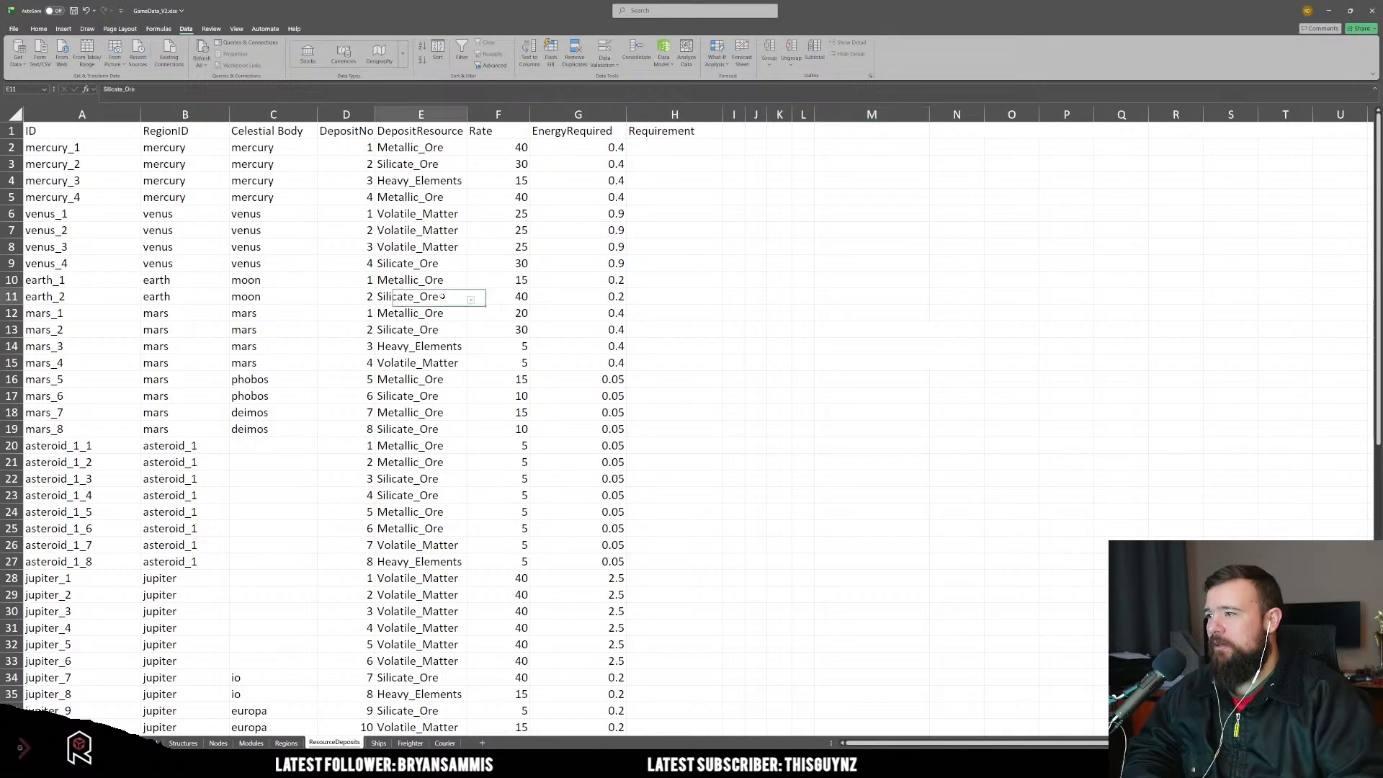
Step: Enter asteroid as the Celestial Body of asteroid_1_1 in C20 and copy it down to C27
left_click_drag(274, 180, 276, 347)
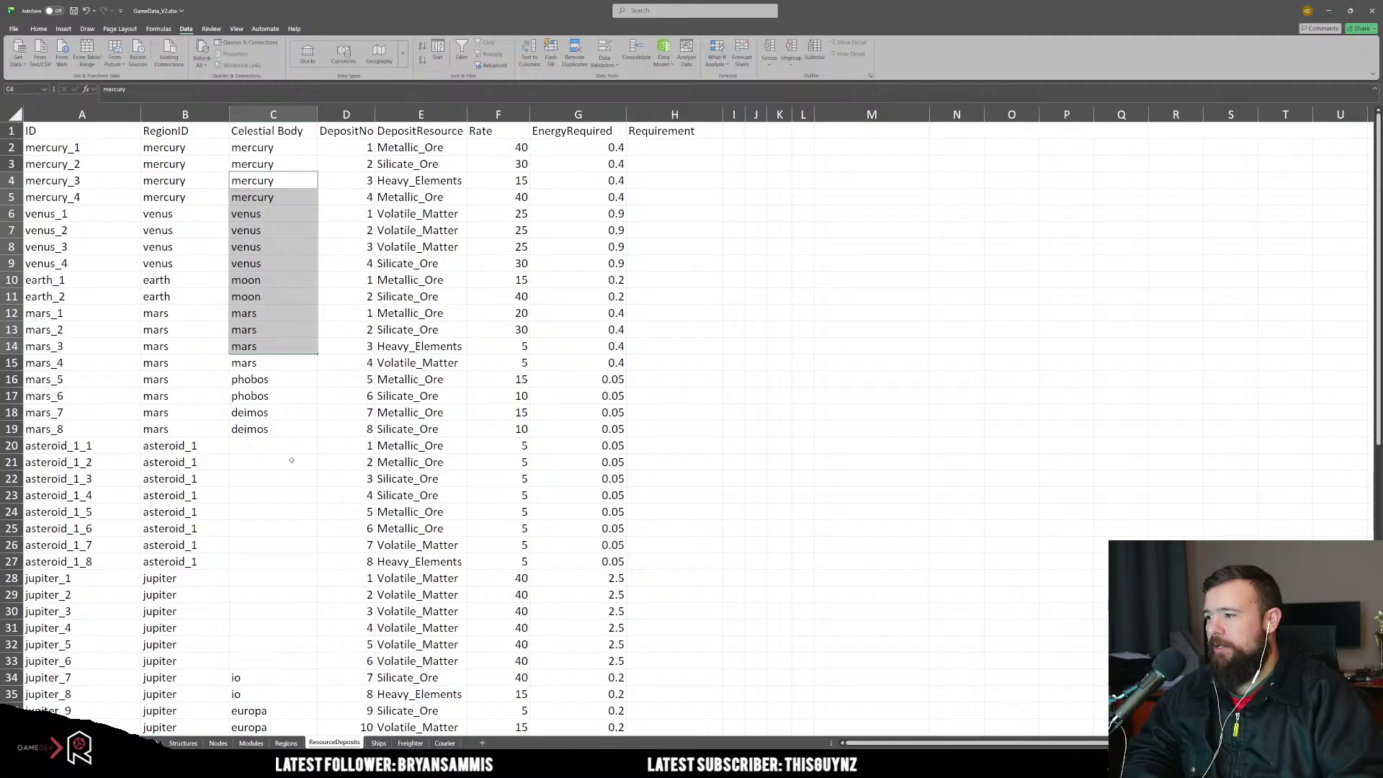
scroll(291, 460, "down", 9)
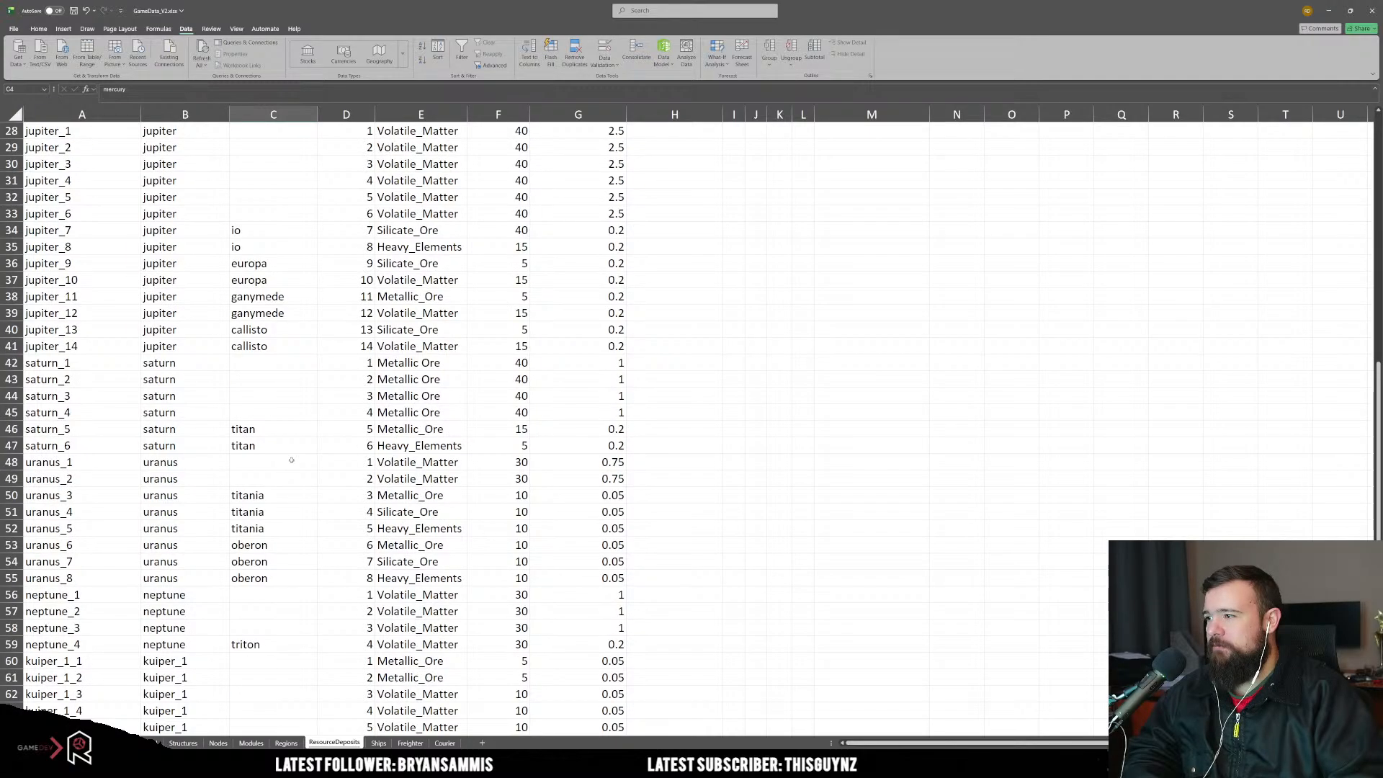
scroll(291, 460, "up", 6)
scroll(262, 461, "up", 3)
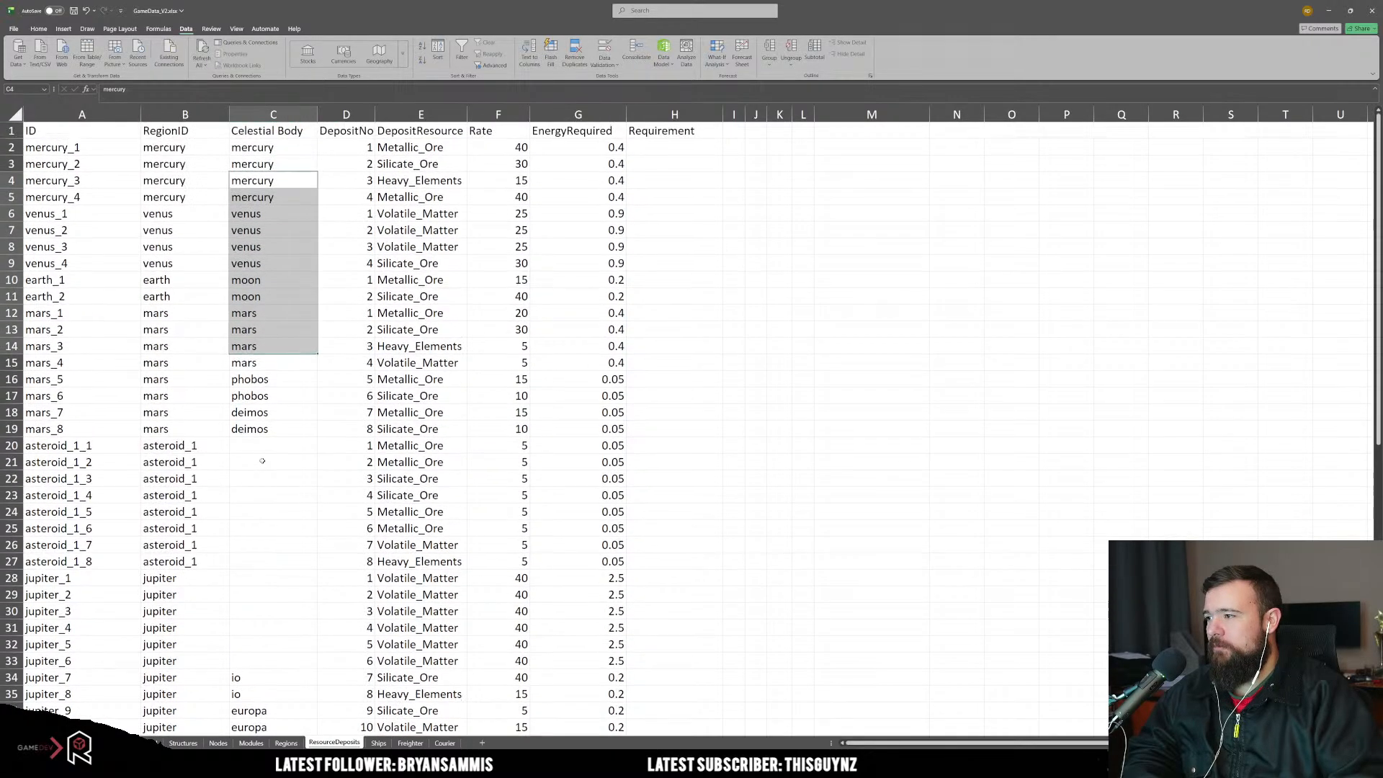
left_click(263, 451)
type("asteroid")
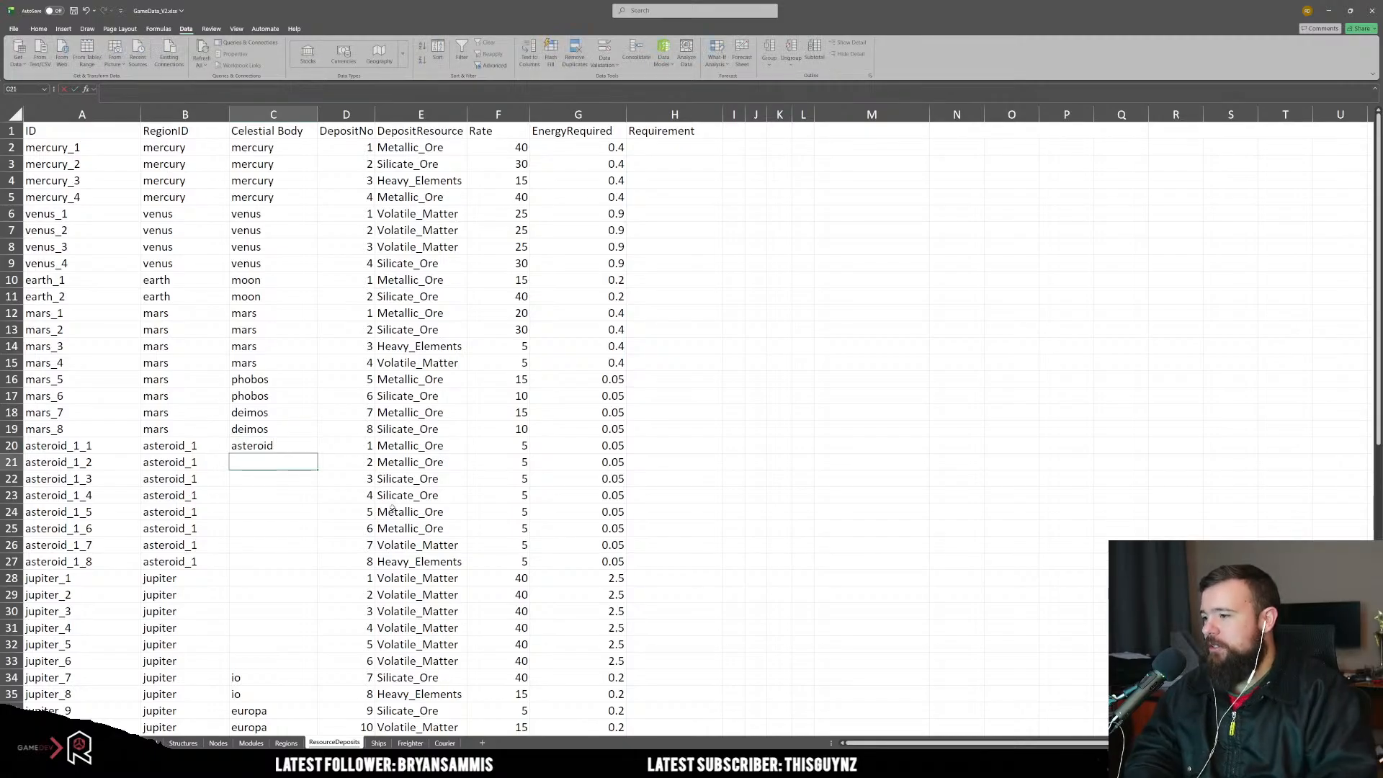
key("Down")
key("shift+Down")
key("shift+Down")
key("shift+Down")
key("shift+Down")
key("shift+Down")
key("shift+Down")
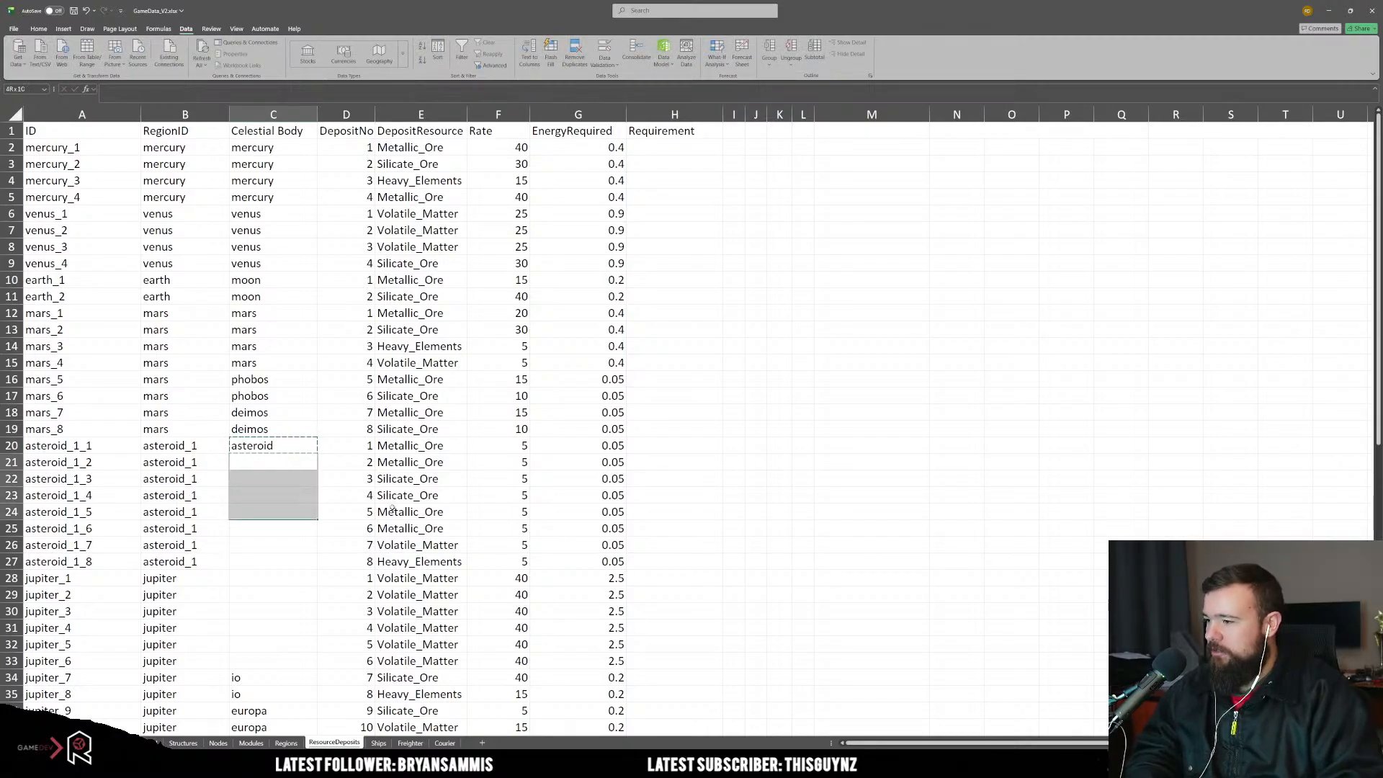
key("ctrl+v")
Step: Copy jupiter from the RegionID column into the Celestial Body cells C28 to C33 for jupiter_1 to jupiter_6
key("Down")
key("Down")
key("Down")
key("Down")
key("Down")
key("Down")
key("Down")
key("Down")
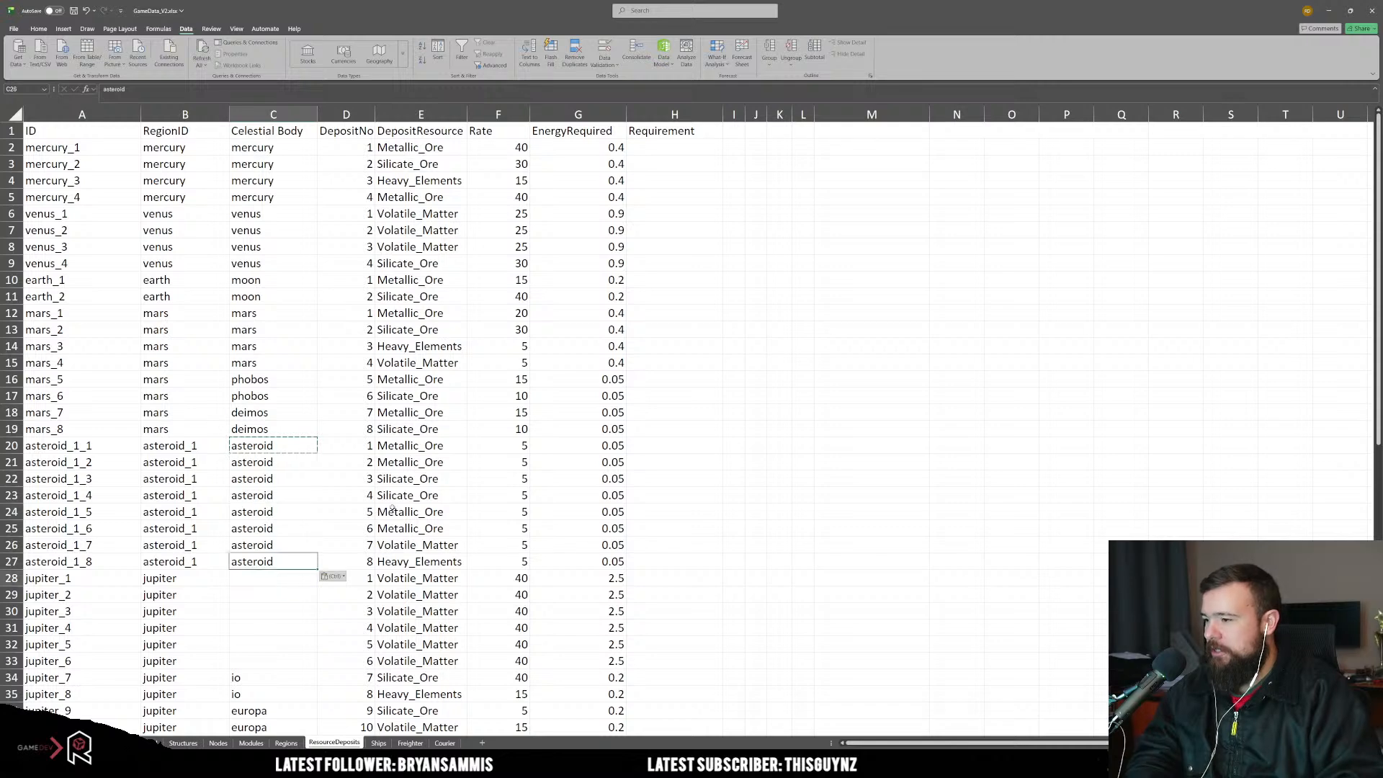
key("Left")
key("ctrl+c")
key("Right")
key("Up")
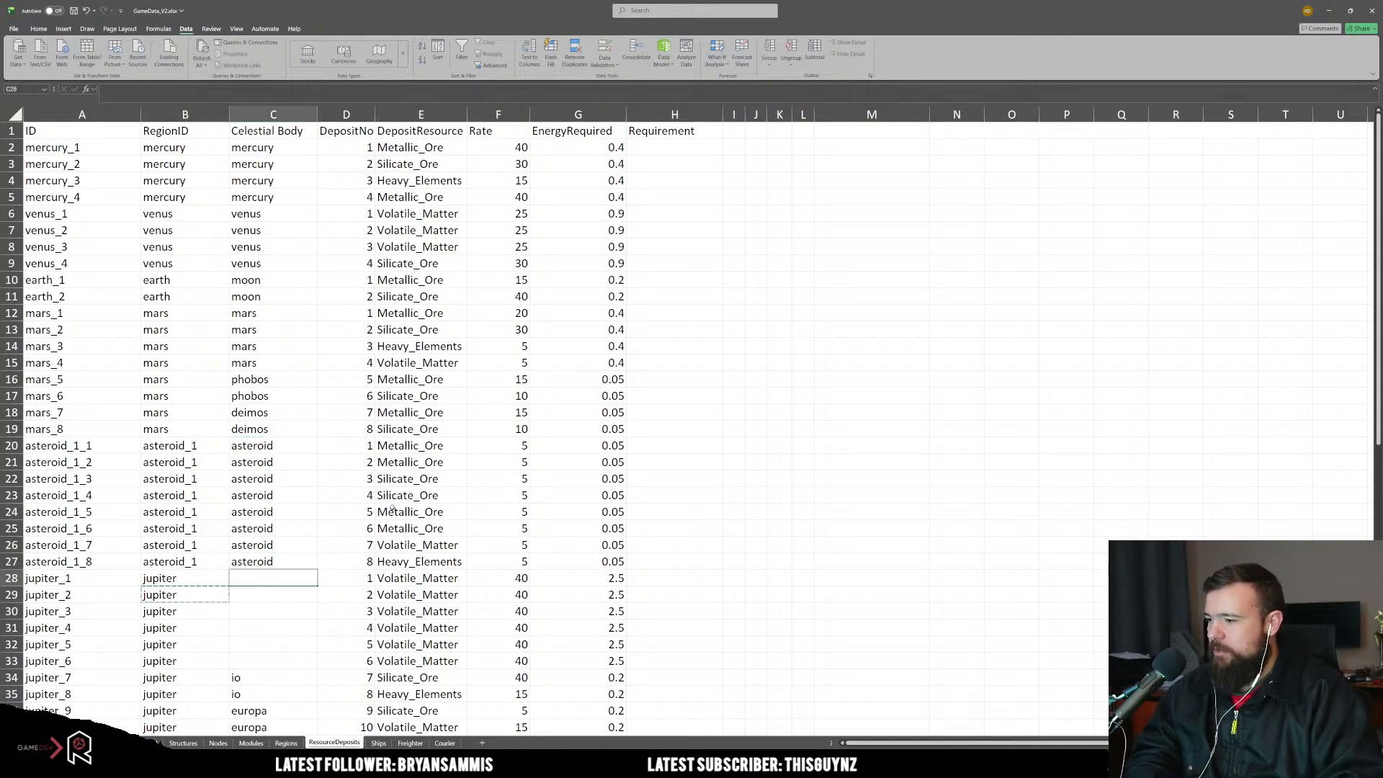
key("shift+Down")
key("shift+Down")
key("shift+Down")
key("shift+Down")
key("shift+Down")
key("ctrl+v")
Step: Copy saturn from the RegionID column into the Celestial Body cells C42 to C45 for saturn_1 to saturn_4
key("Down")
key("Down")
key("Down")
key("Down")
key("Down")
key("Down")
key("Down")
key("Down")
key("Down")
key("Down")
key("Down")
key("Down")
key("Down")
key("Down")
key("Down")
key("Down")
key("Down")
key("Down")
key("Down")
key("Down")
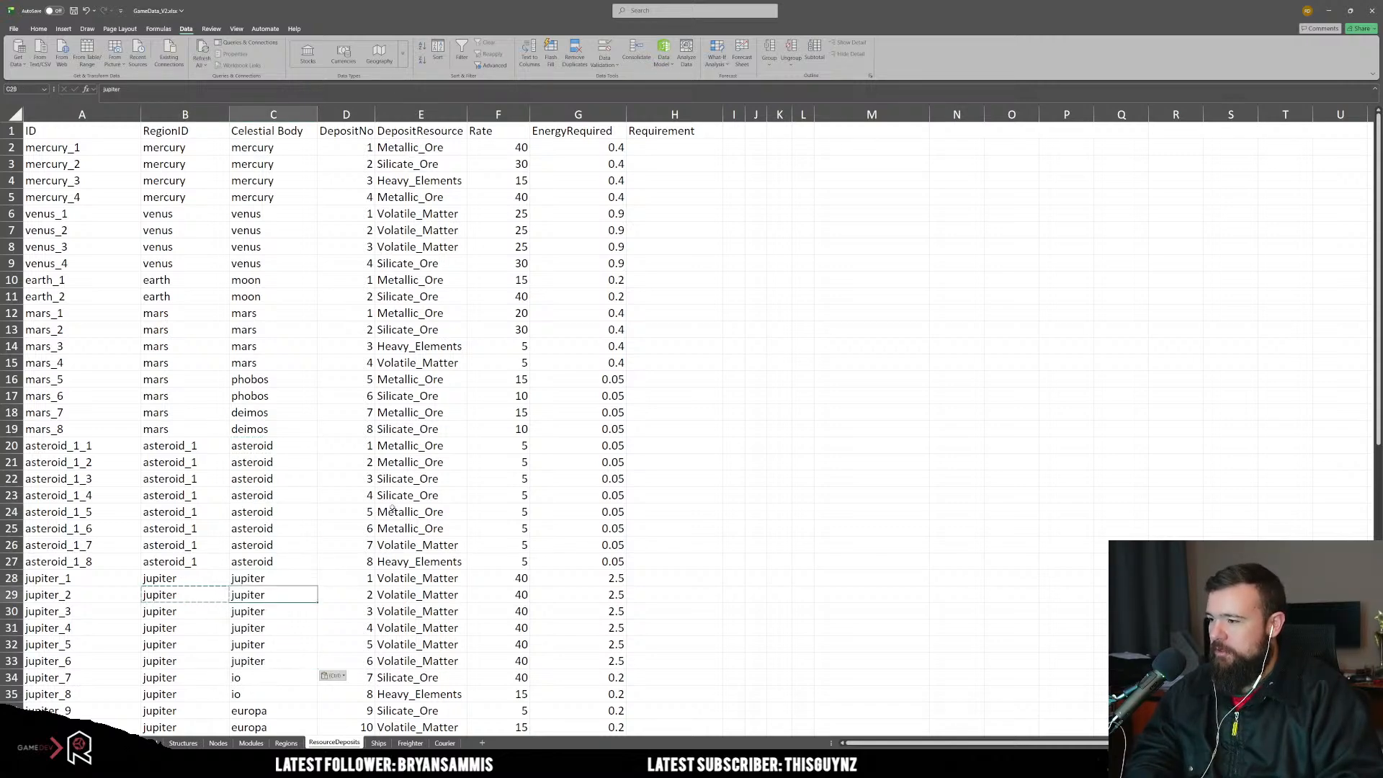
key("Down")
key("Down")
key("Down")
key("Down")
key("Down")
key("Down")
key("Down")
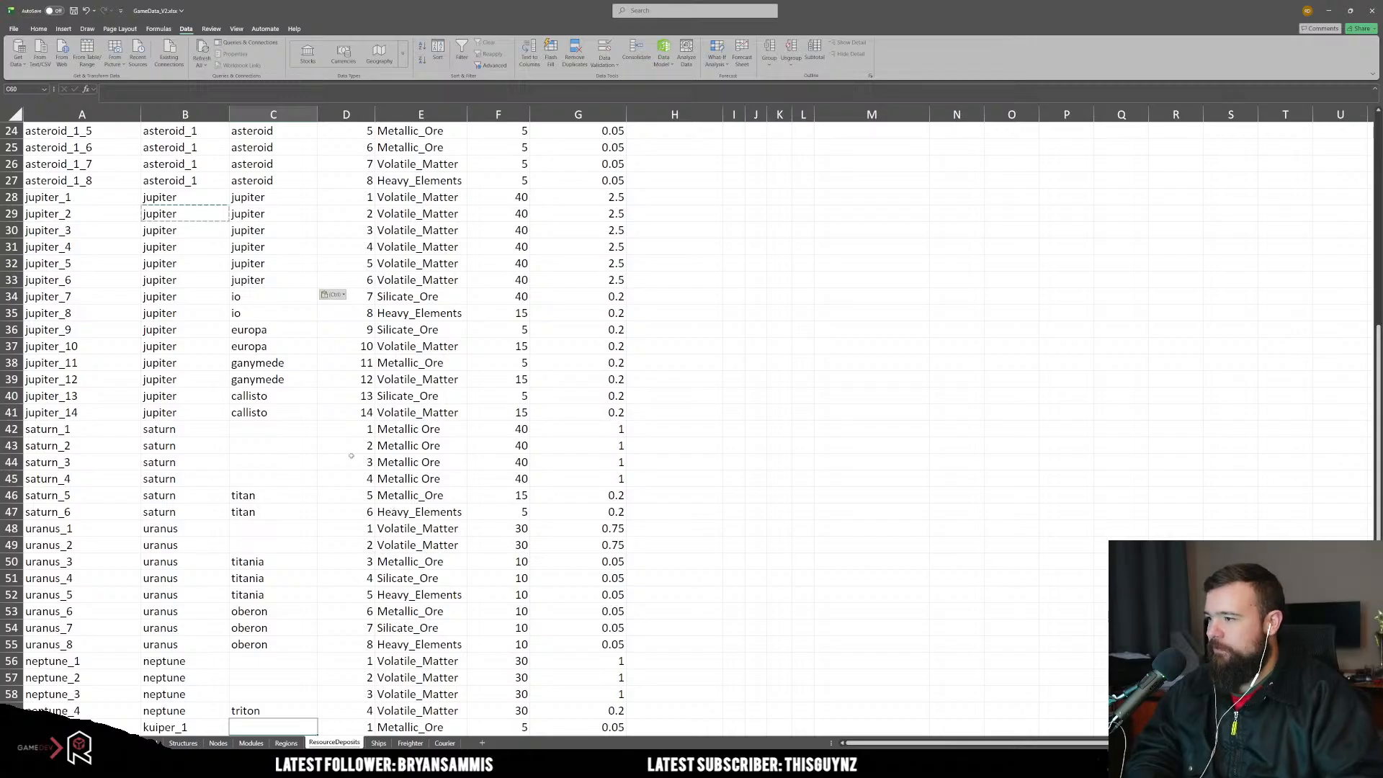
left_click(226, 428)
key("ctrl+c")
left_click_drag(241, 428, 252, 478)
key("ctrl+v")
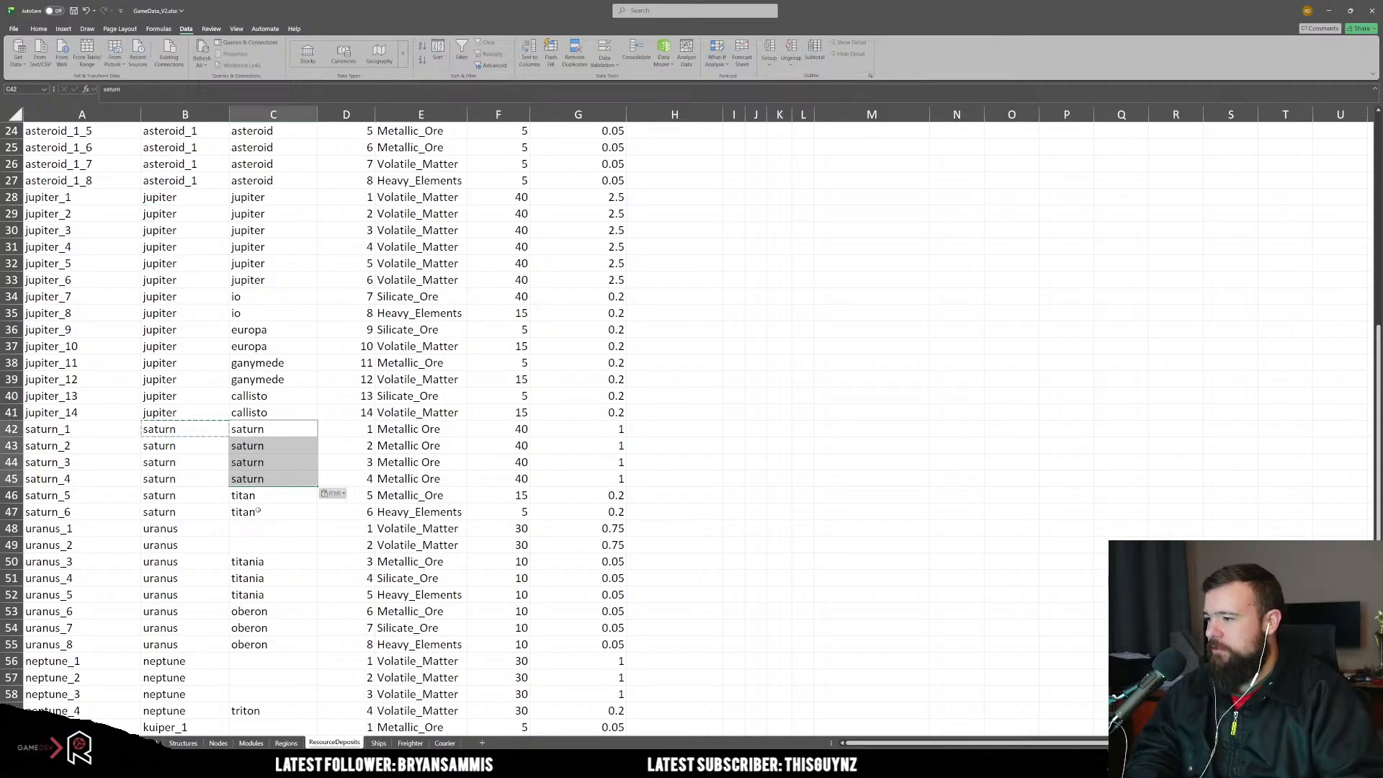
Step: Copy uranus from the RegionID column into the Celestial Body cells C48 and C49 for uranus_1 and uranus_2
left_click_drag(160, 528, 248, 545)
key("ctrl+c")
key("ctrl+v")
key("ctrl")
Step: Copy neptune from the RegionID column into the Celestial Body cells C56 to C58 for neptune_1 to neptune_3
scroll(189, 431, "down", 6)
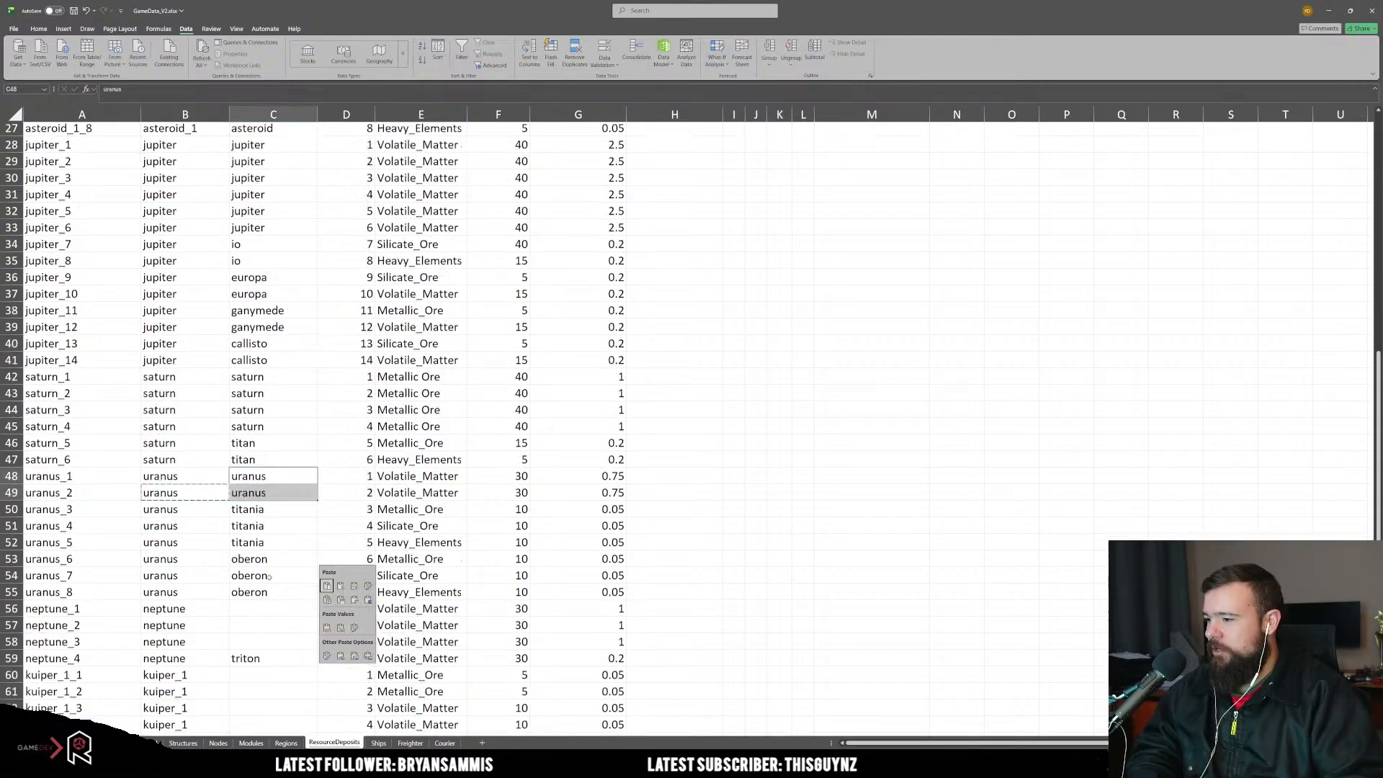
left_click_drag(164, 362, 165, 395)
key("ctrl+c")
left_click_drag(252, 362, 252, 396)
key("ctrl+v")
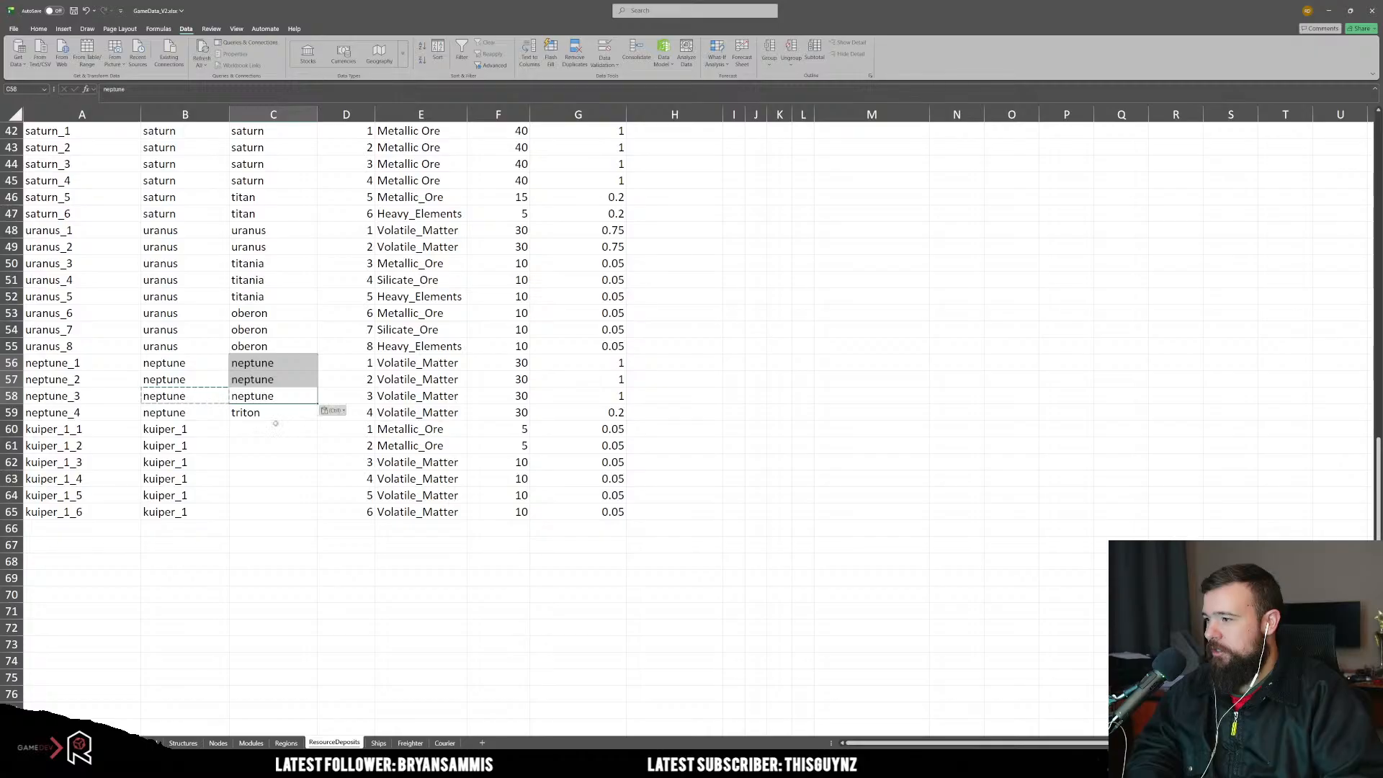
Step: Enter asteroid as the Celestial Body in C60, copy it down to C65 for the kuiper_1 rows, and save the workbook
left_click(292, 432)
type("asteroid")
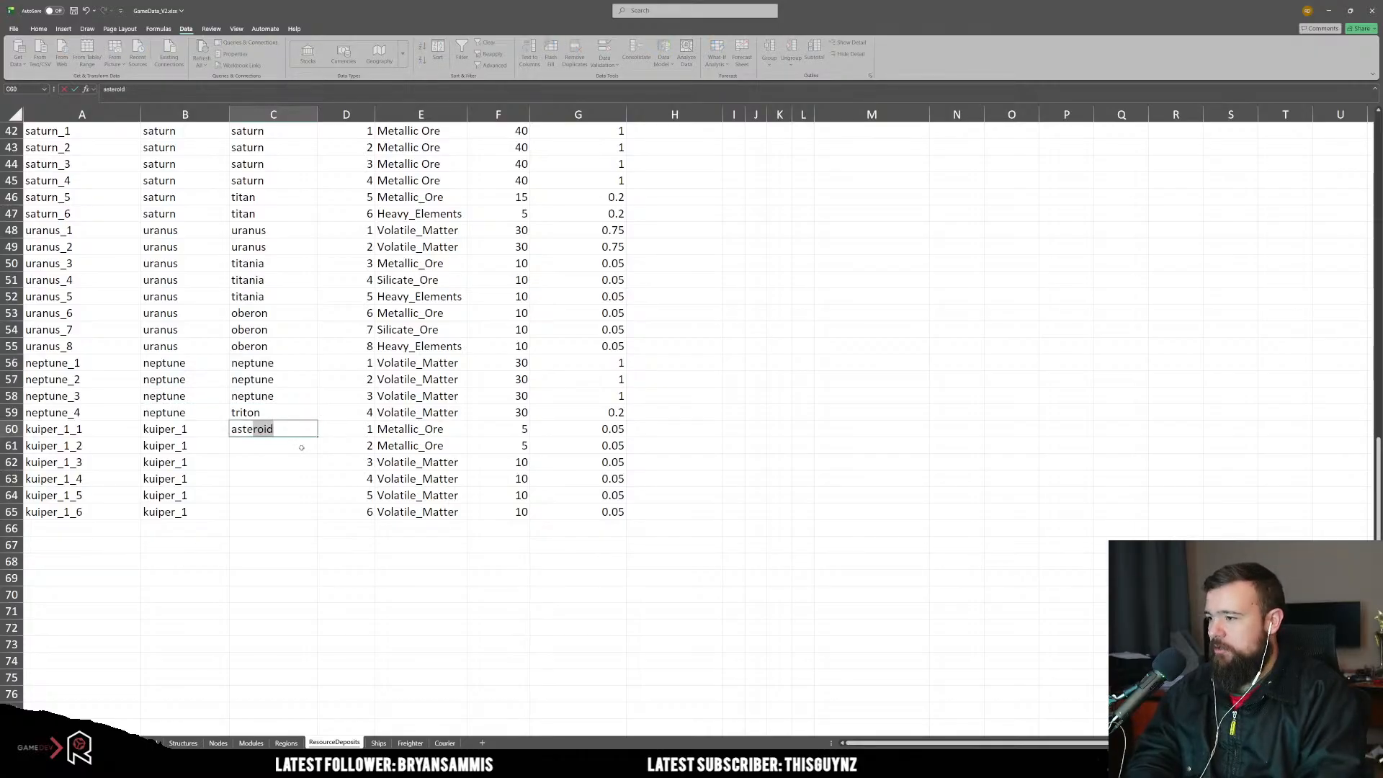
key("Tab")
left_click(299, 430)
key("ctrl+c")
left_click_drag(299, 445, 296, 513)
key("ctrl+v")
left_click(433, 577)
key("ctrl+s")
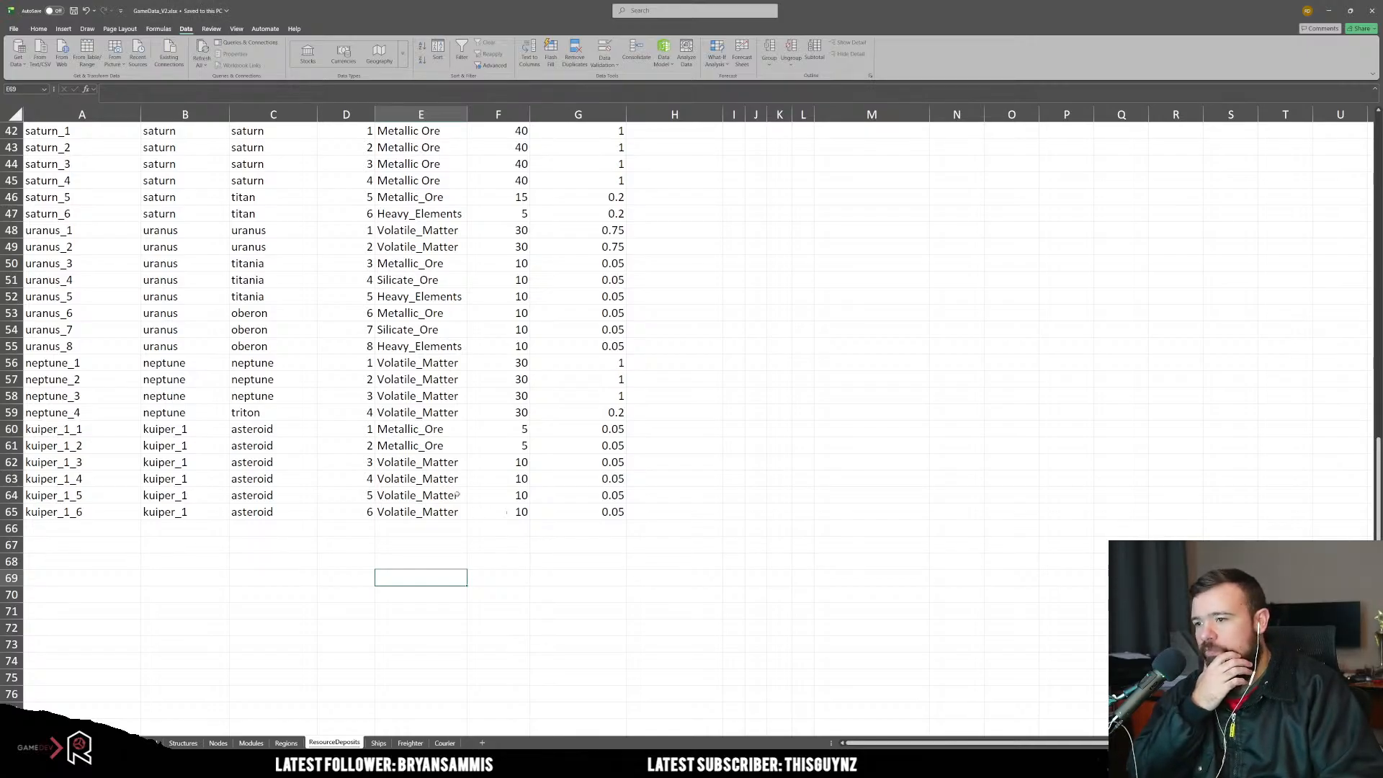
Step: On the Structures sheet, clear all input and inputAmount columns from E onward, keeping ID, BuildTime, powerDraw and creditUpkeep
scroll(457, 495, "up", 14)
left_click(865, 364)
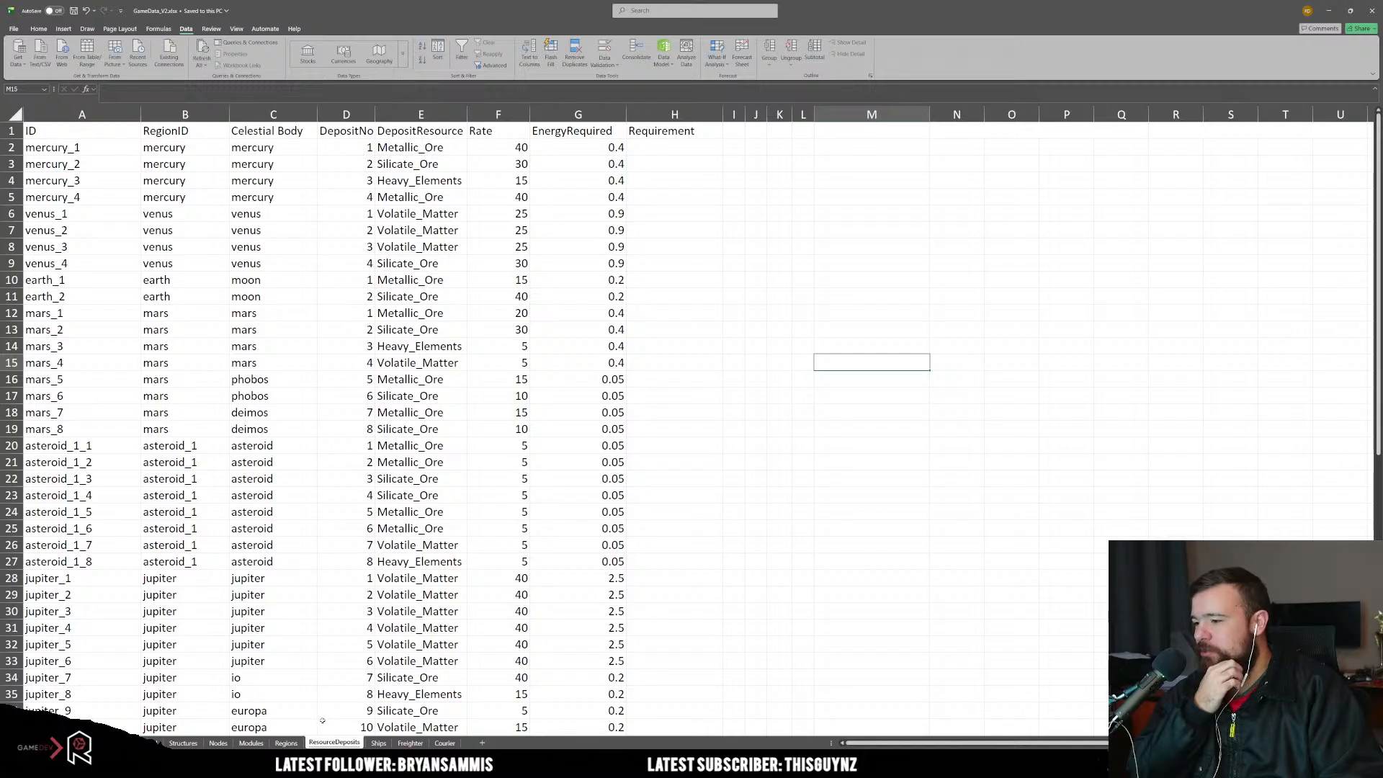
left_click(250, 743)
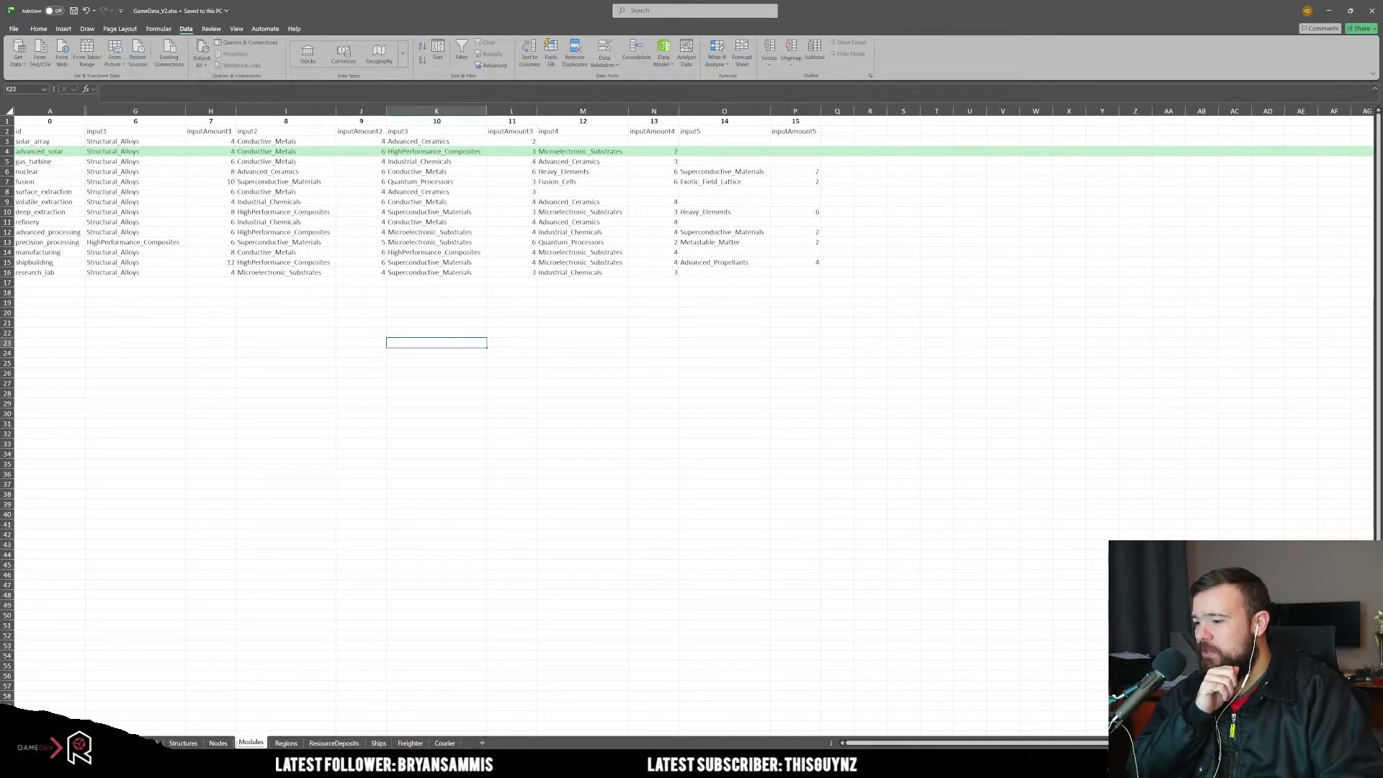
left_click(184, 743)
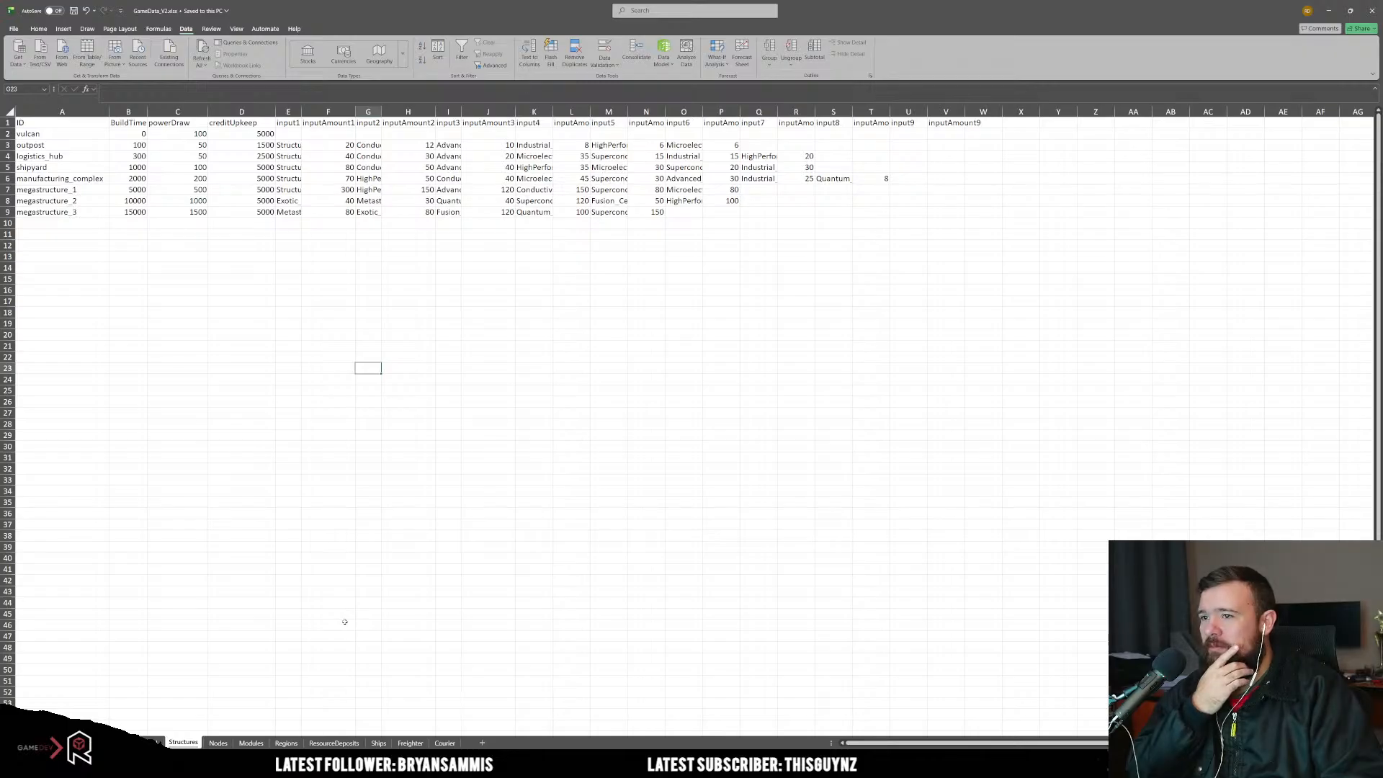
left_click(263, 312)
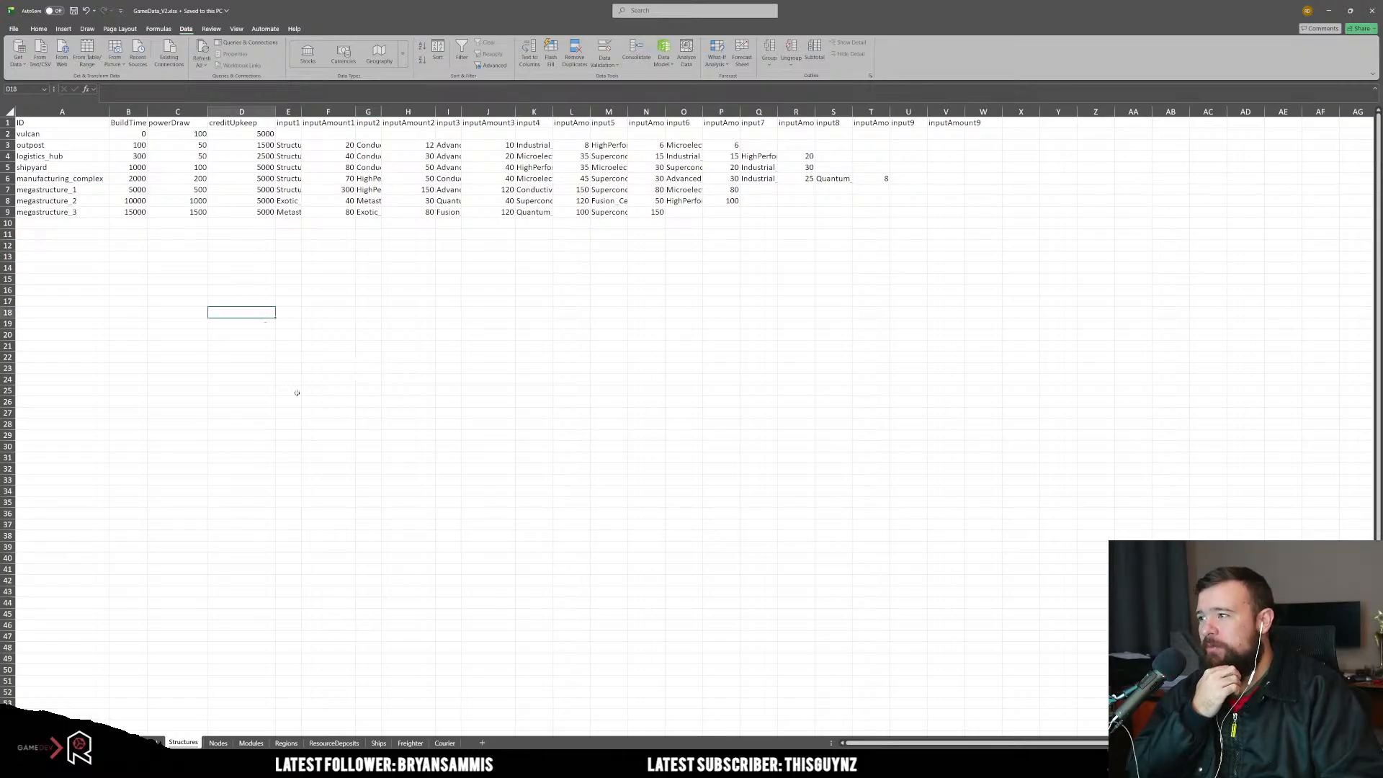
scroll(299, 451, "up", 3, "ctrl")
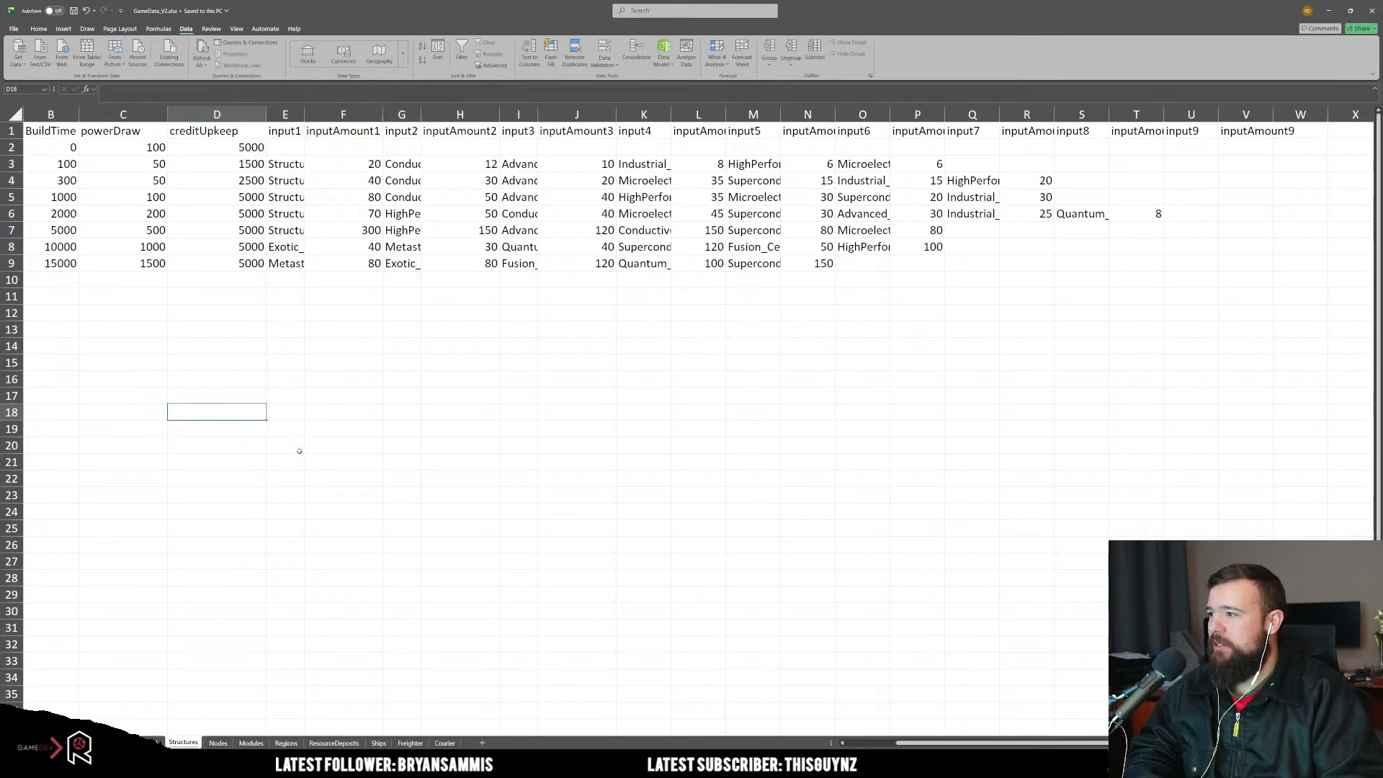
scroll(299, 451, "left", 2)
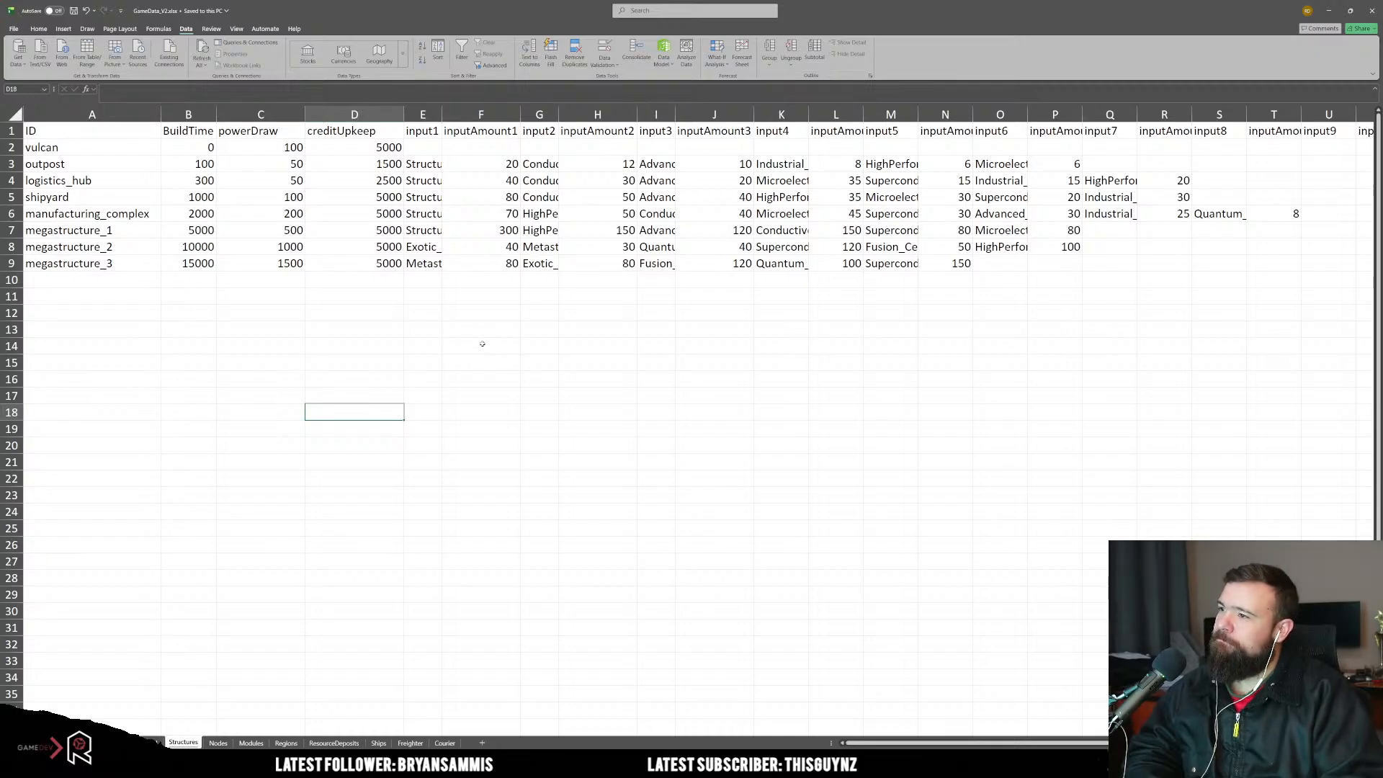
left_click_drag(423, 114, 1178, 181)
key("Delete")
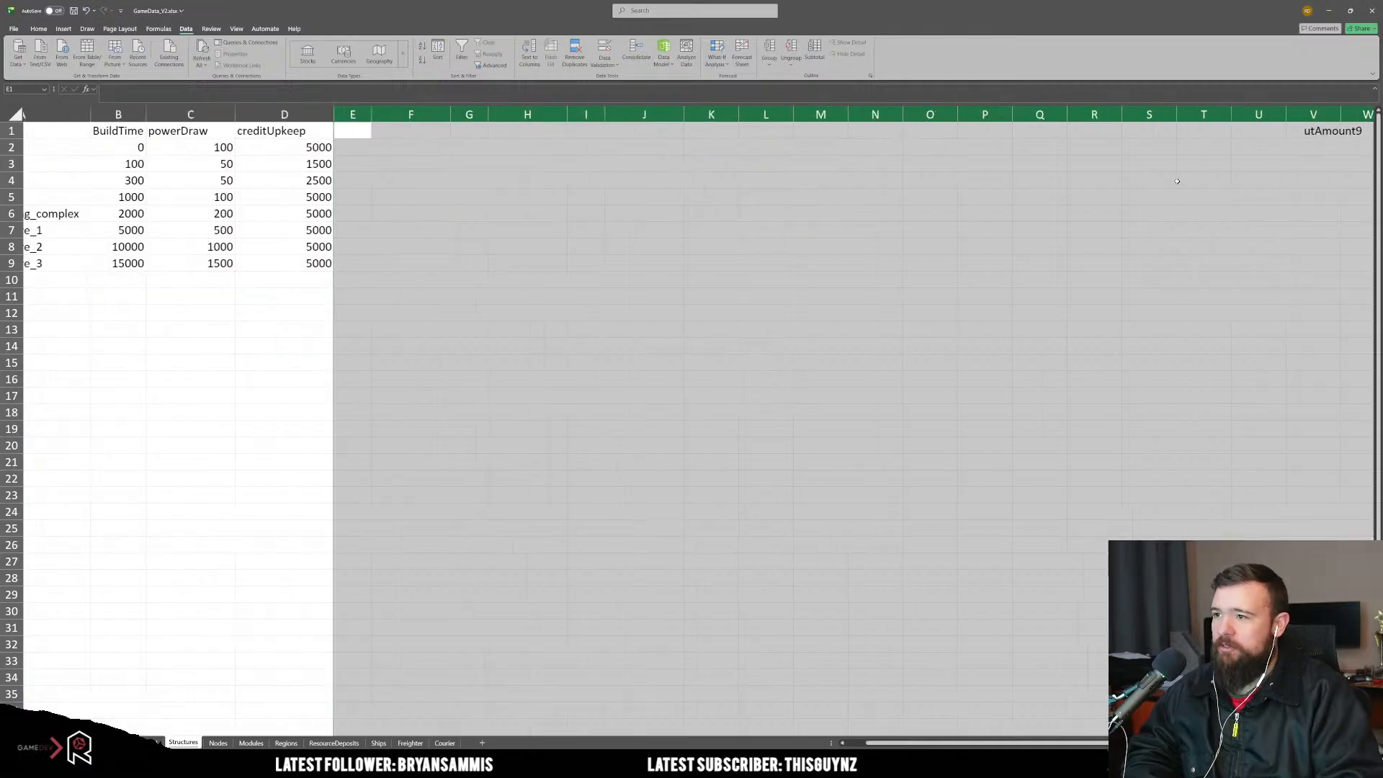
left_click(964, 245)
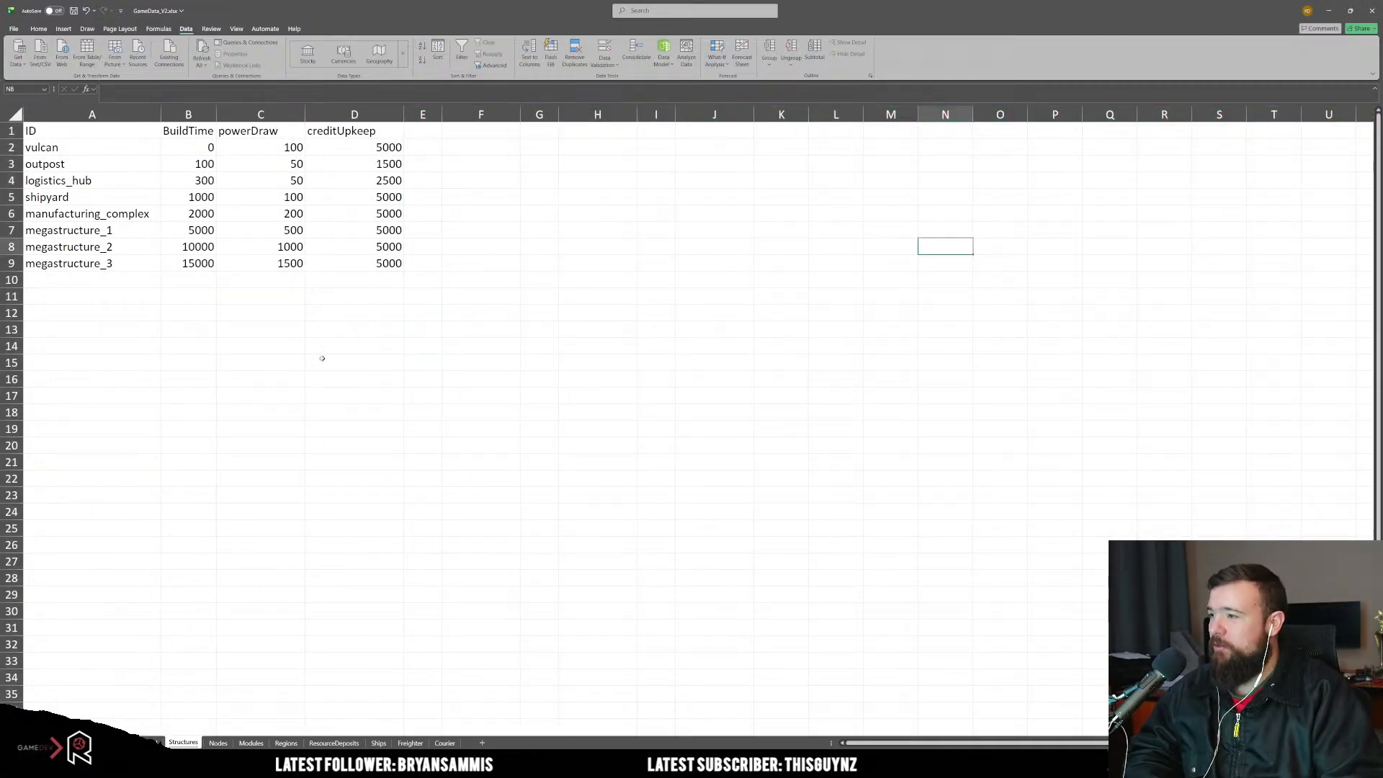
Step: Replace the vulcan structure ID in A2 with miningComplex
scroll(322, 358, "up", 1, "ctrl")
left_click_drag(935, 743, 854, 743)
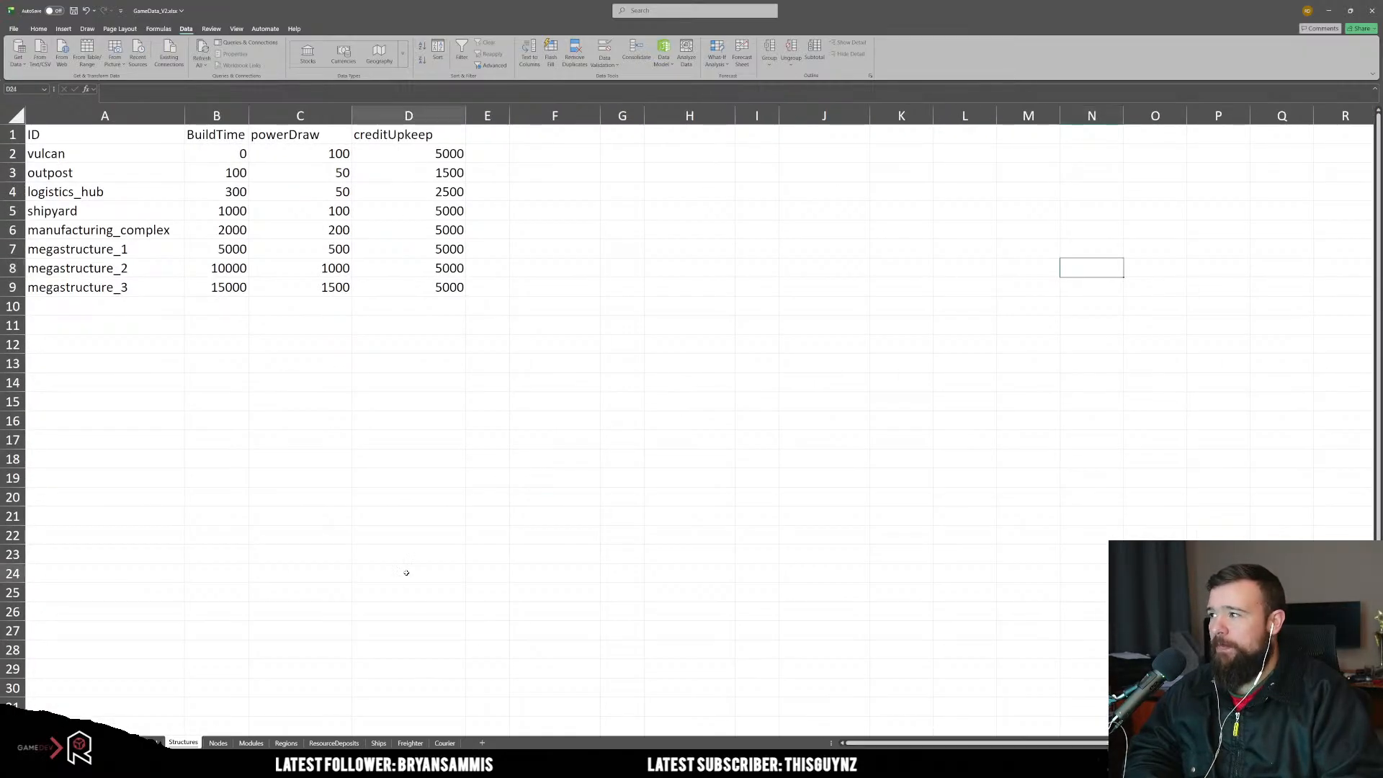
left_click(406, 573)
left_click_drag(89, 154, 89, 288)
left_click(123, 360)
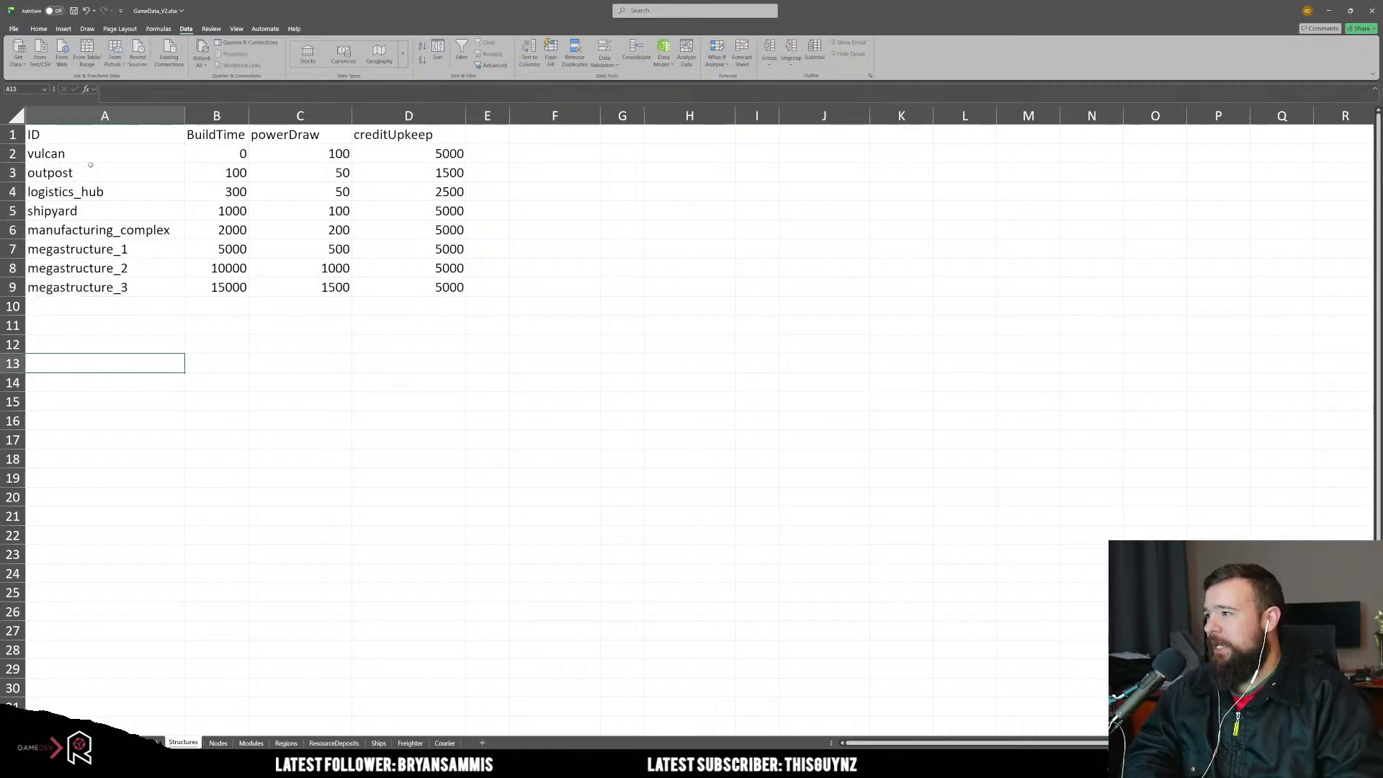
left_click(114, 171)
left_click(121, 157)
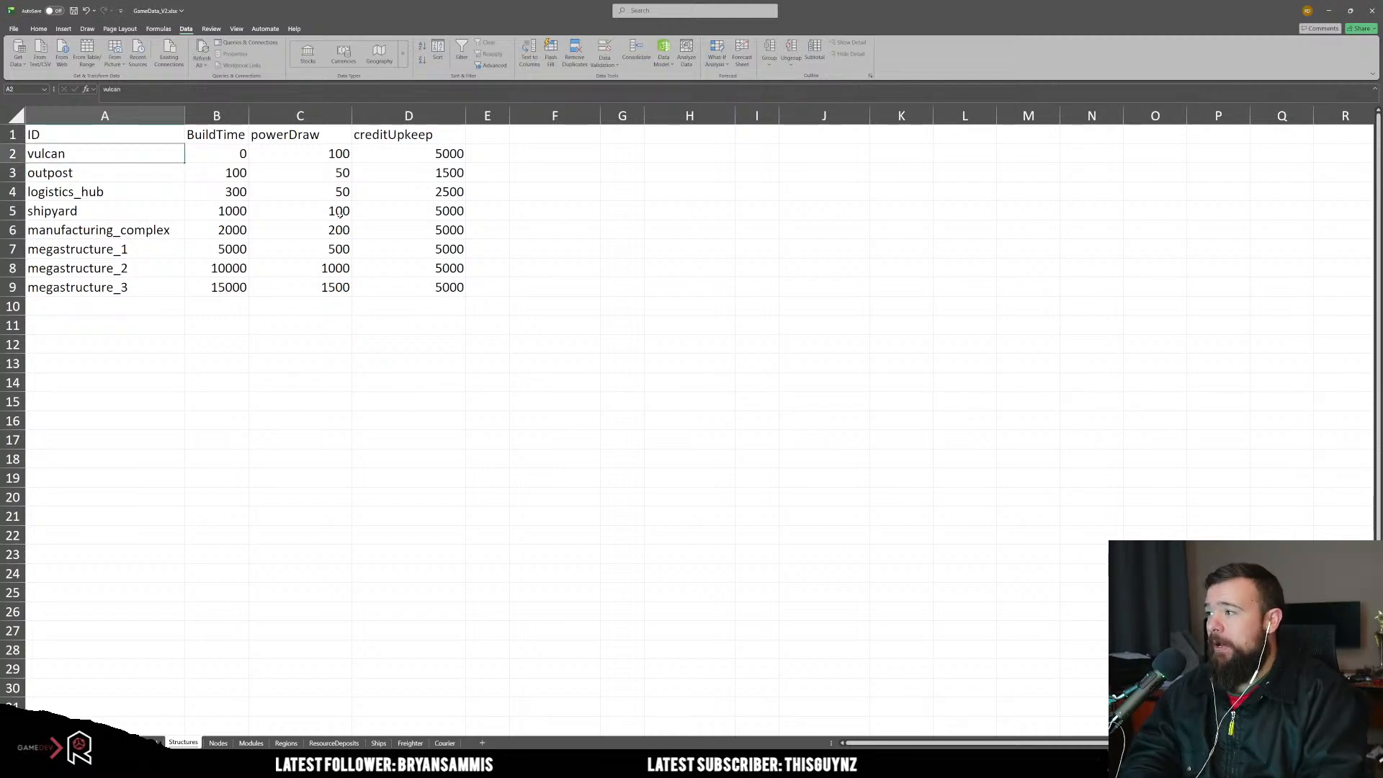
type("miningC")
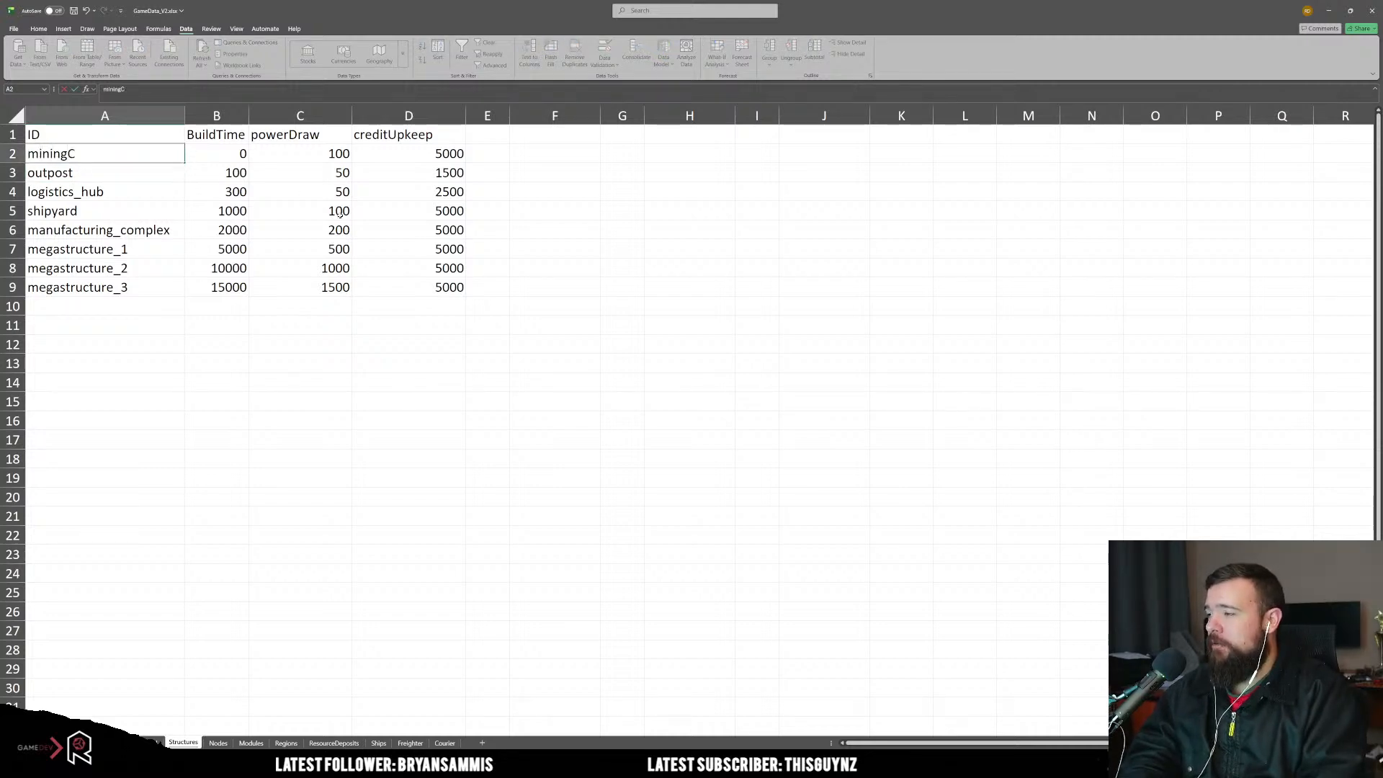
type("omplex")
key("Return")
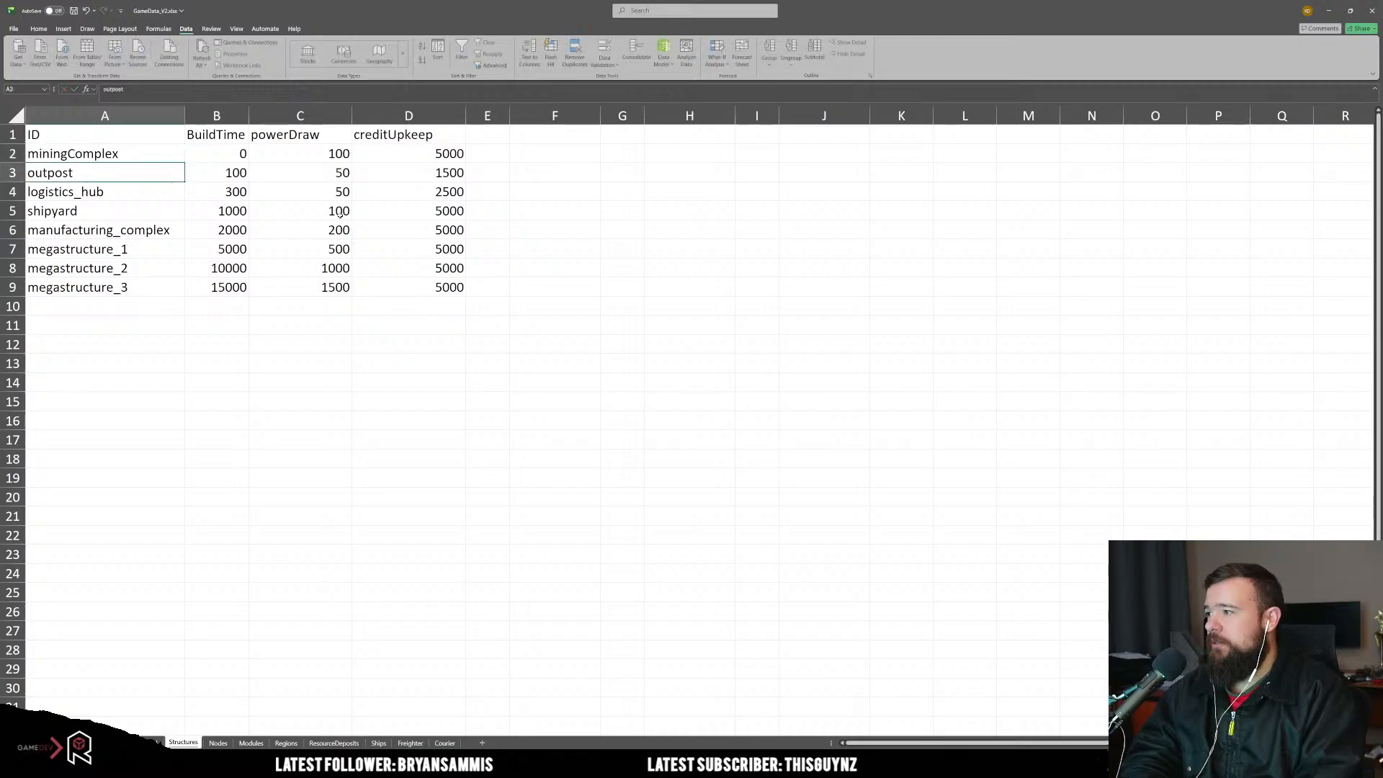
Step: Replace the outpost structure ID in A3 with processingComplex
type("pro")
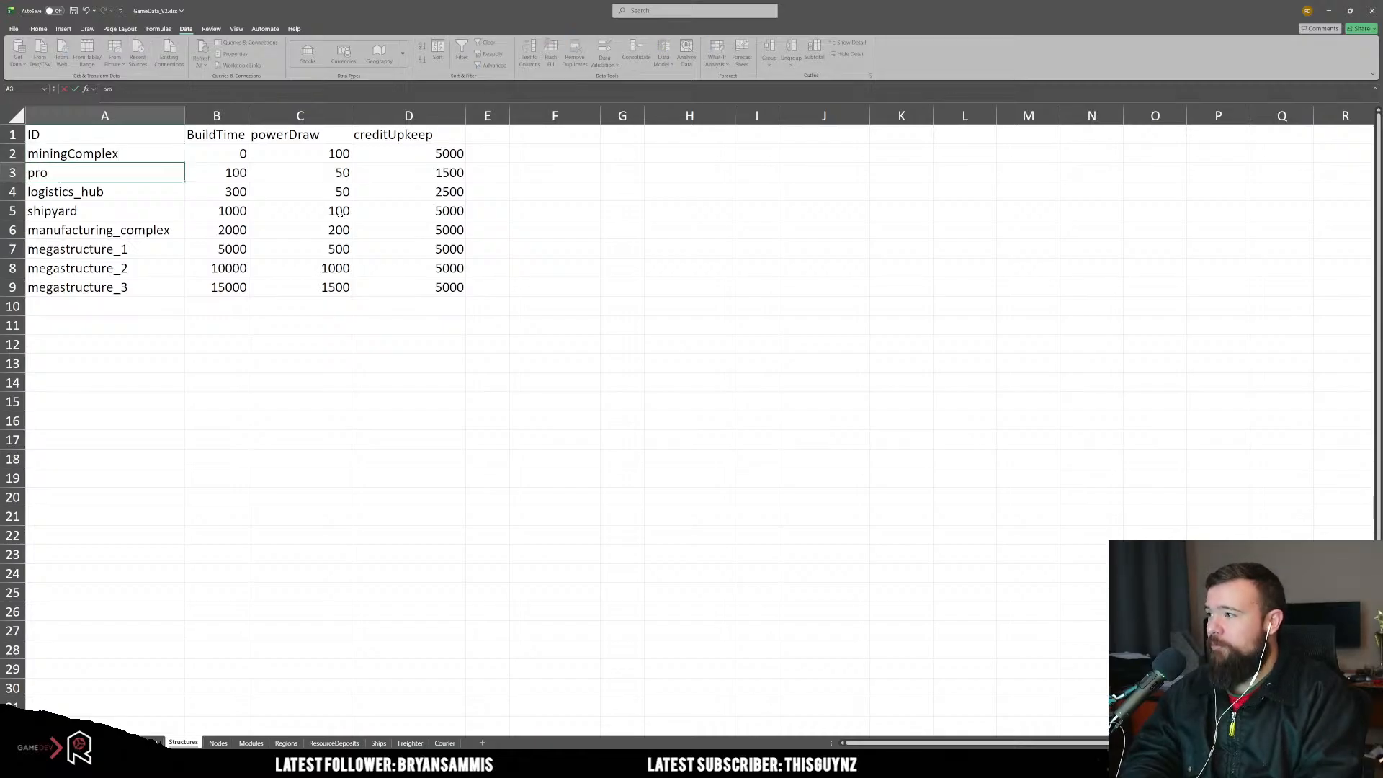
type("cessingComplex")
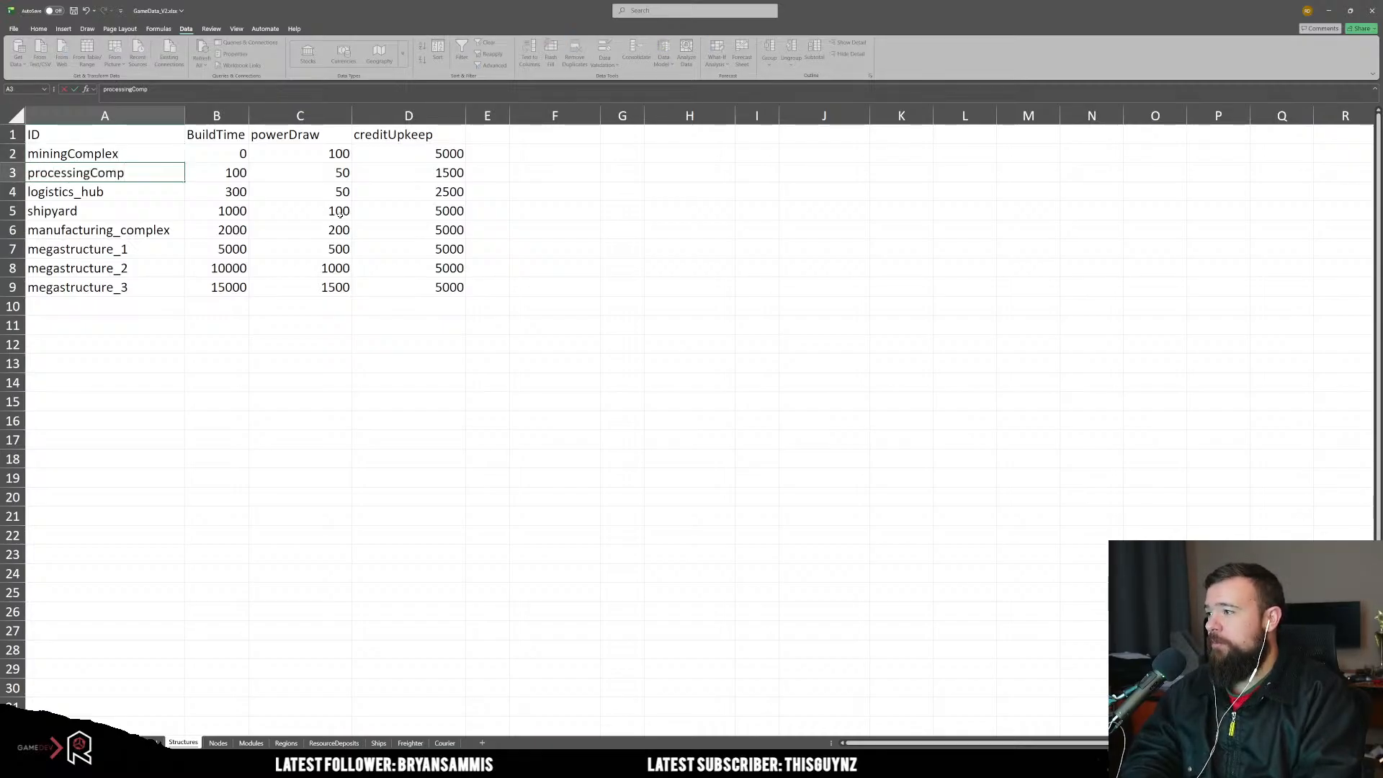
key("Return")
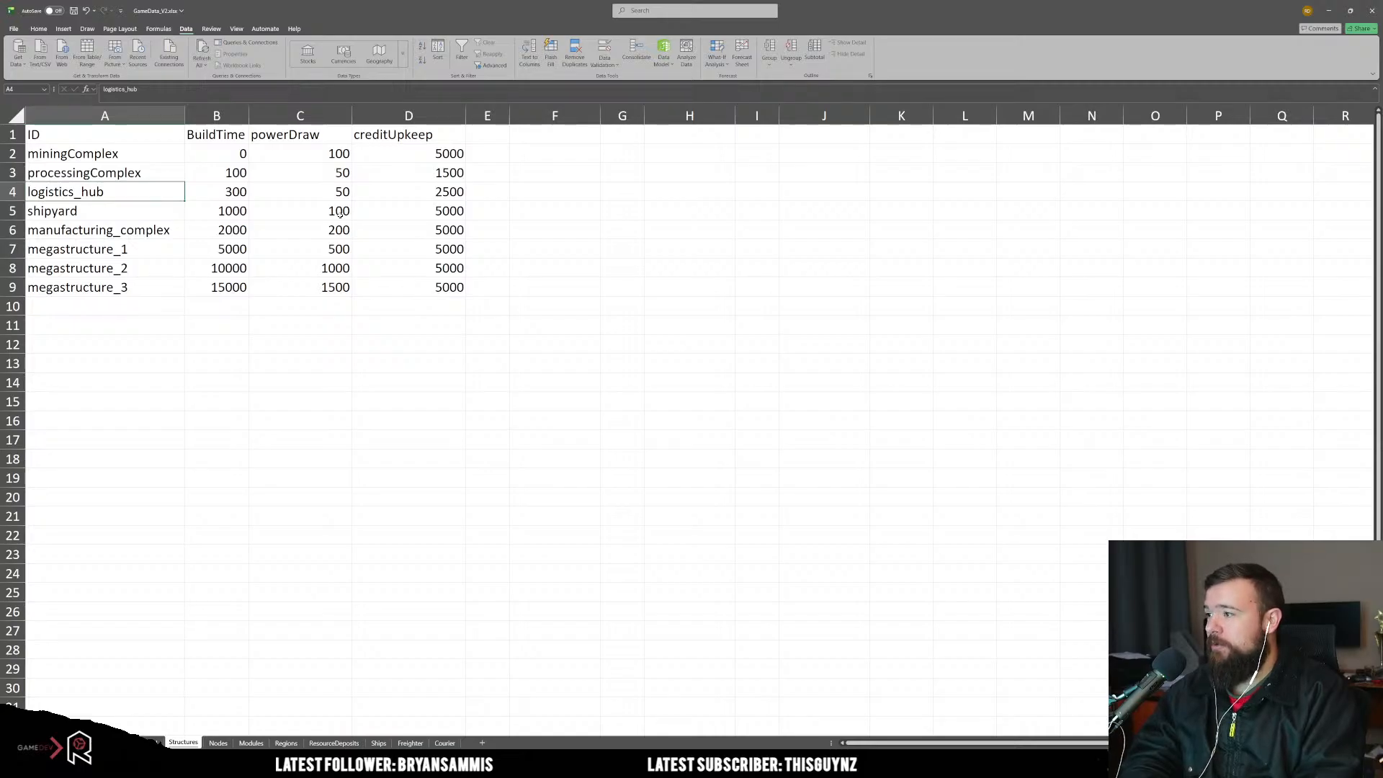
Step: Change the IDs in A2 and A3 to the underscore style, as mining_complex and processing_complex
left_click(147, 156)
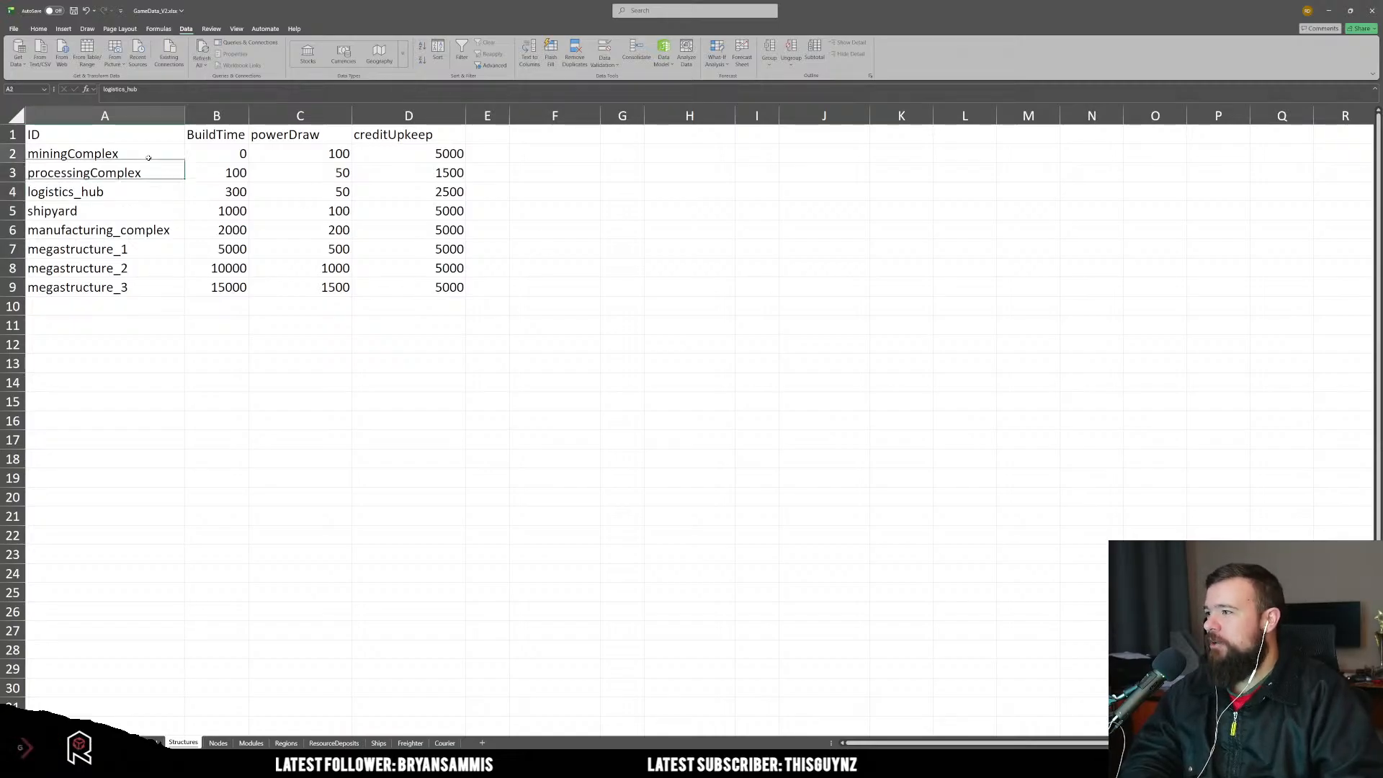
left_click(127, 90)
key("BackSpace")
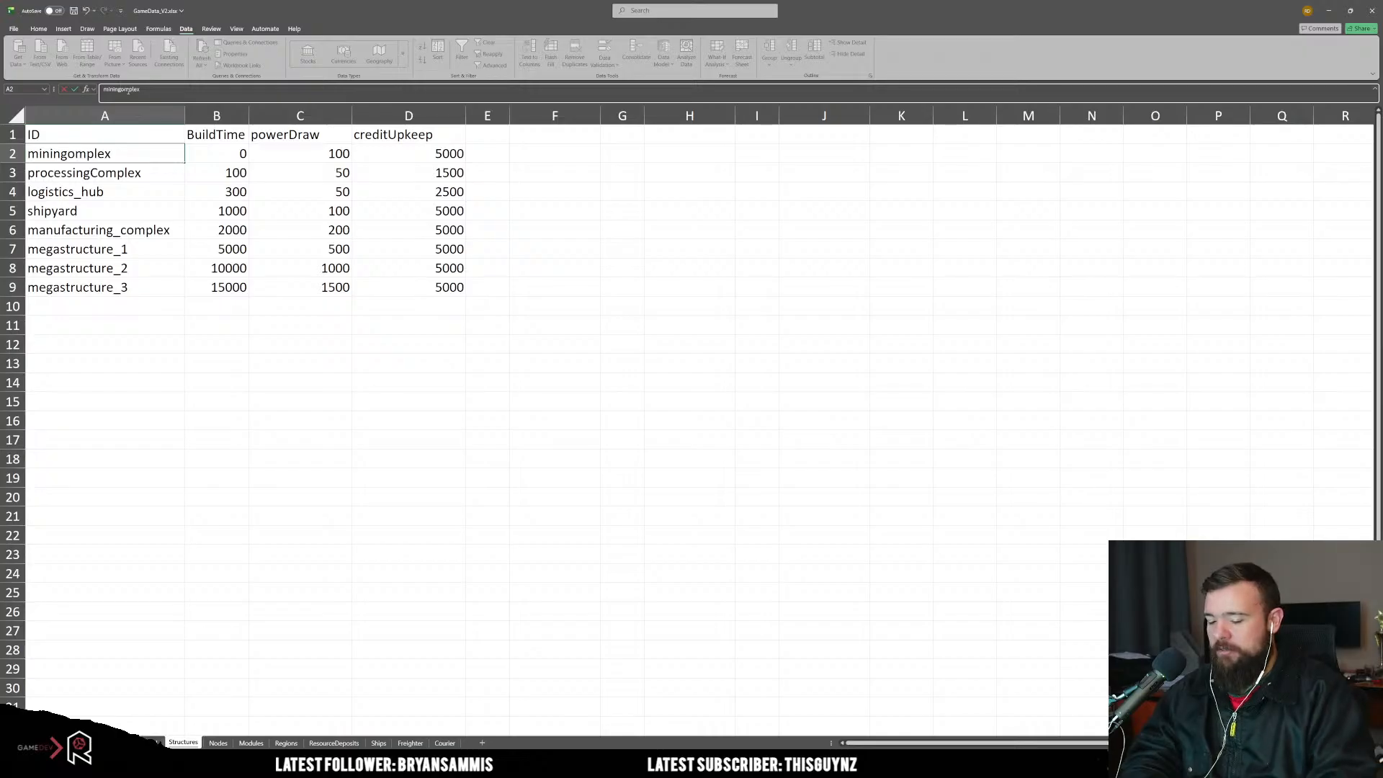
type("_c")
key("Return")
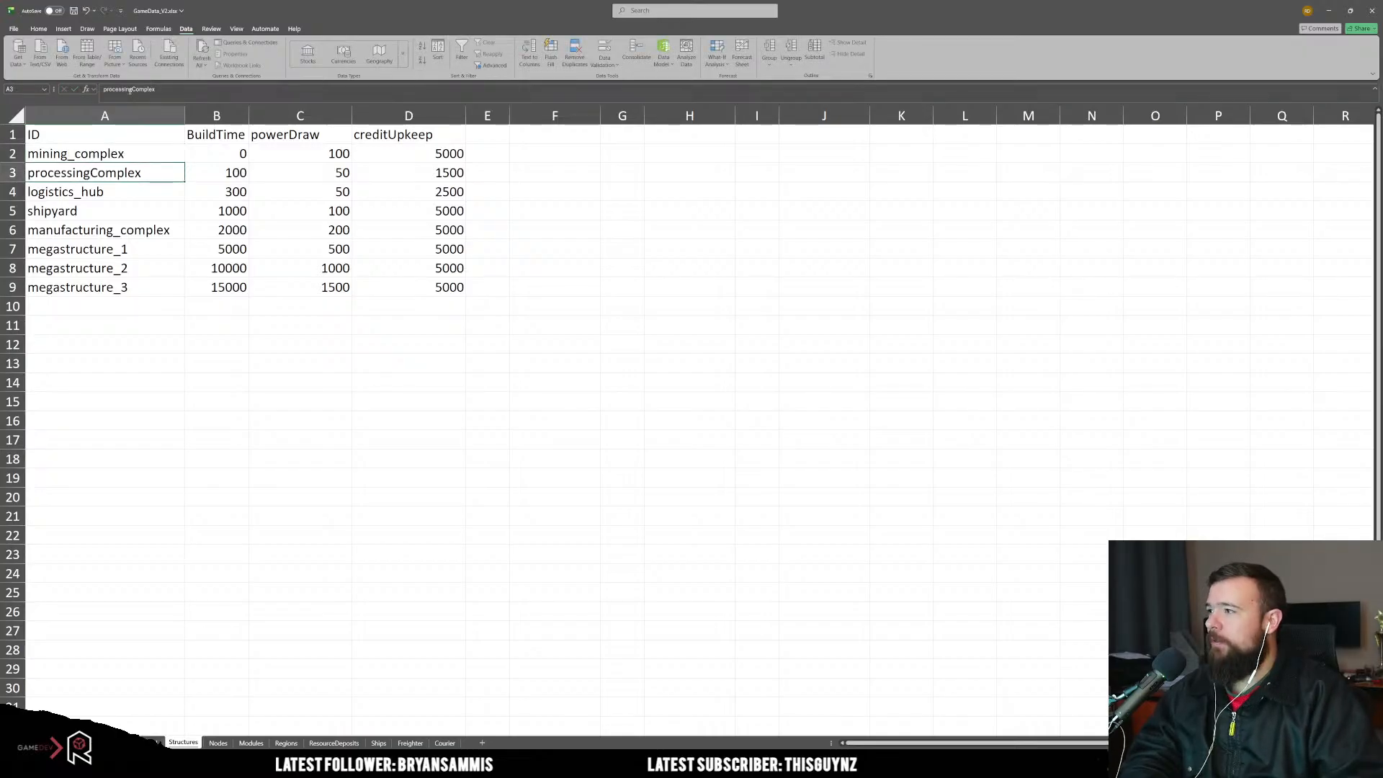
left_click(129, 90)
key("BackSpace")
type("_")
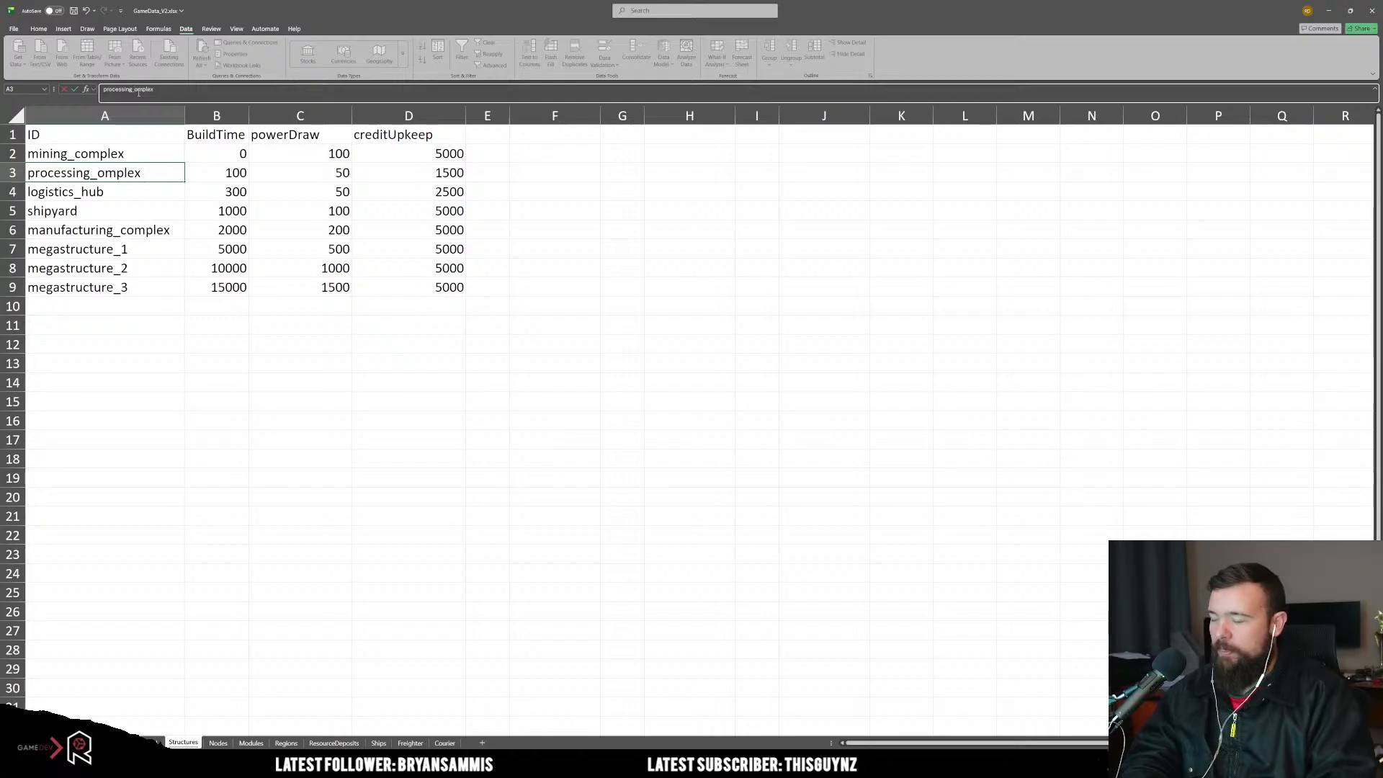
type("c")
key("Return")
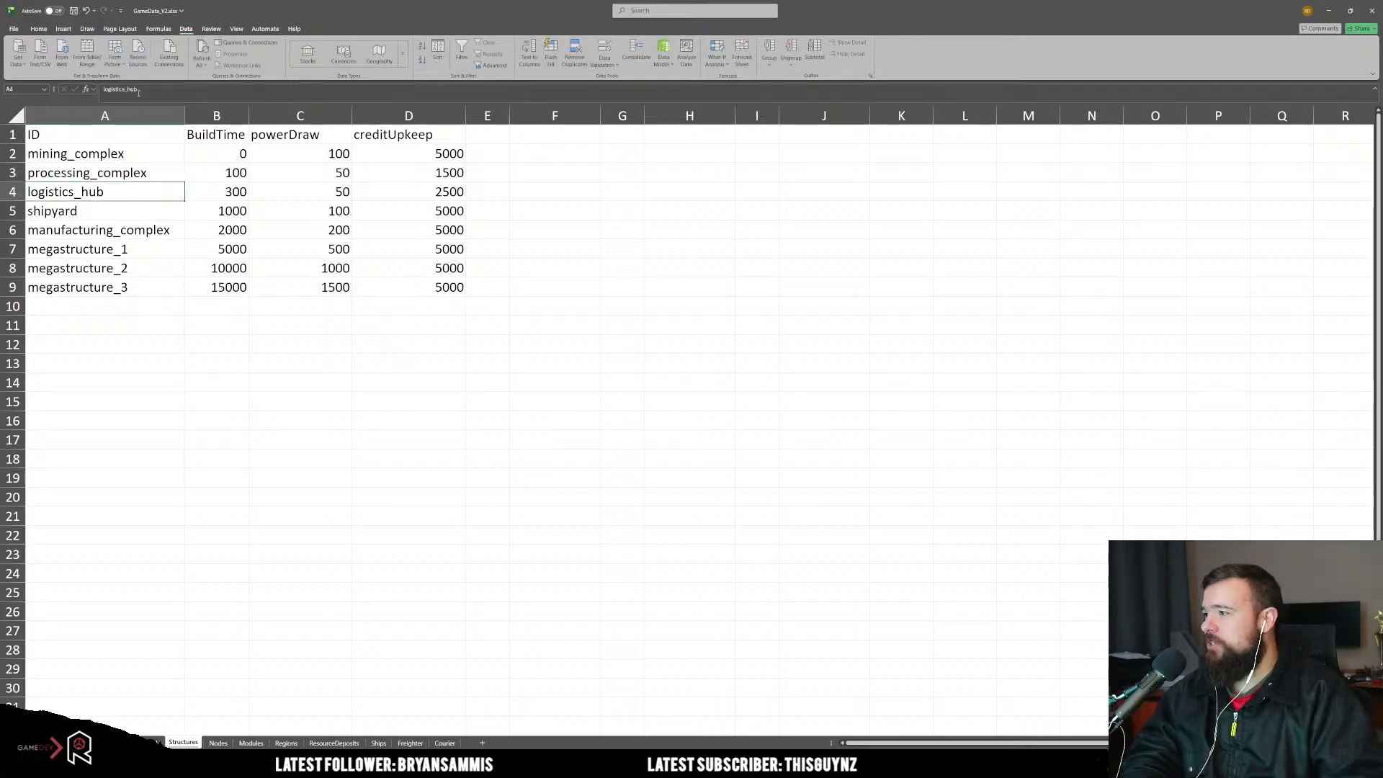
Step: Delete the entire manufacturing_complex row from the Structures sheet
left_click(134, 208)
left_click_drag(134, 208, 140, 228)
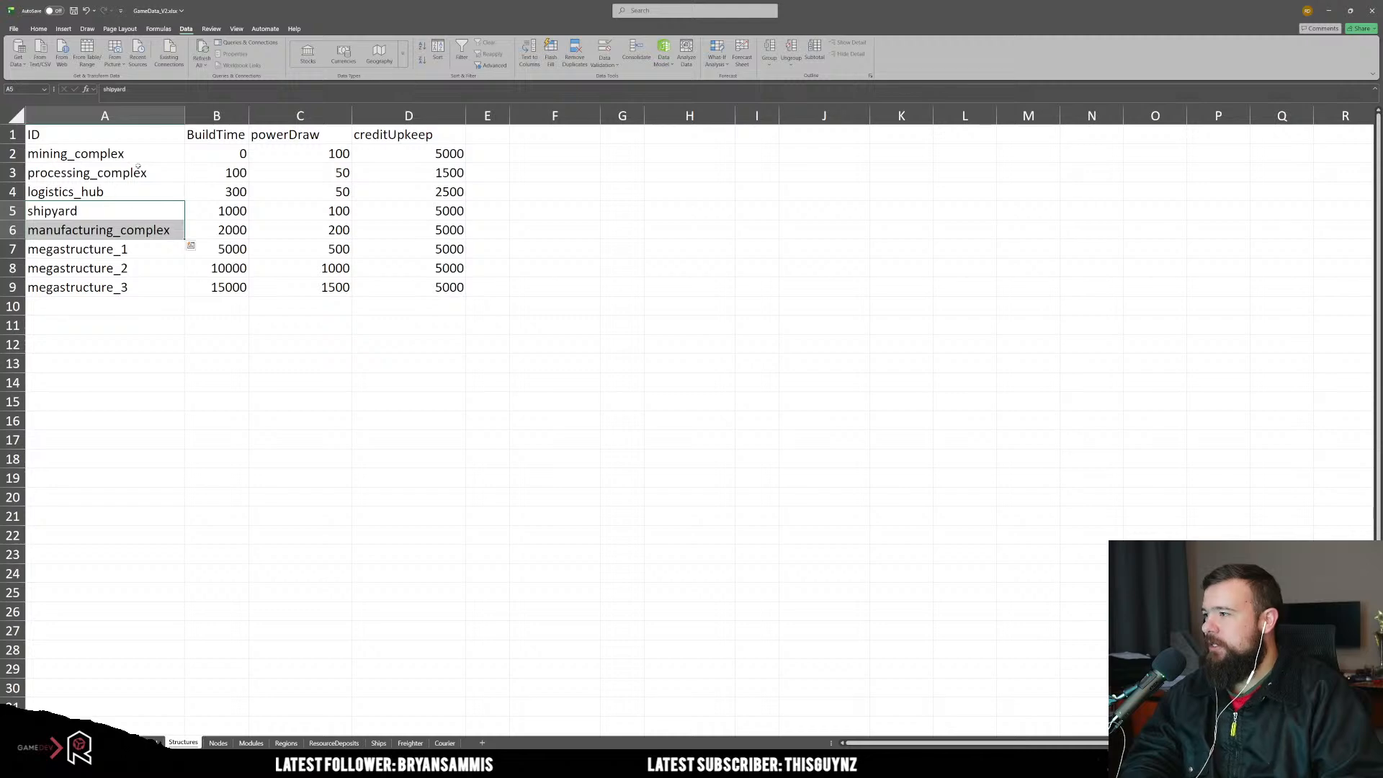
left_click_drag(139, 155, 142, 194)
left_click(138, 206)
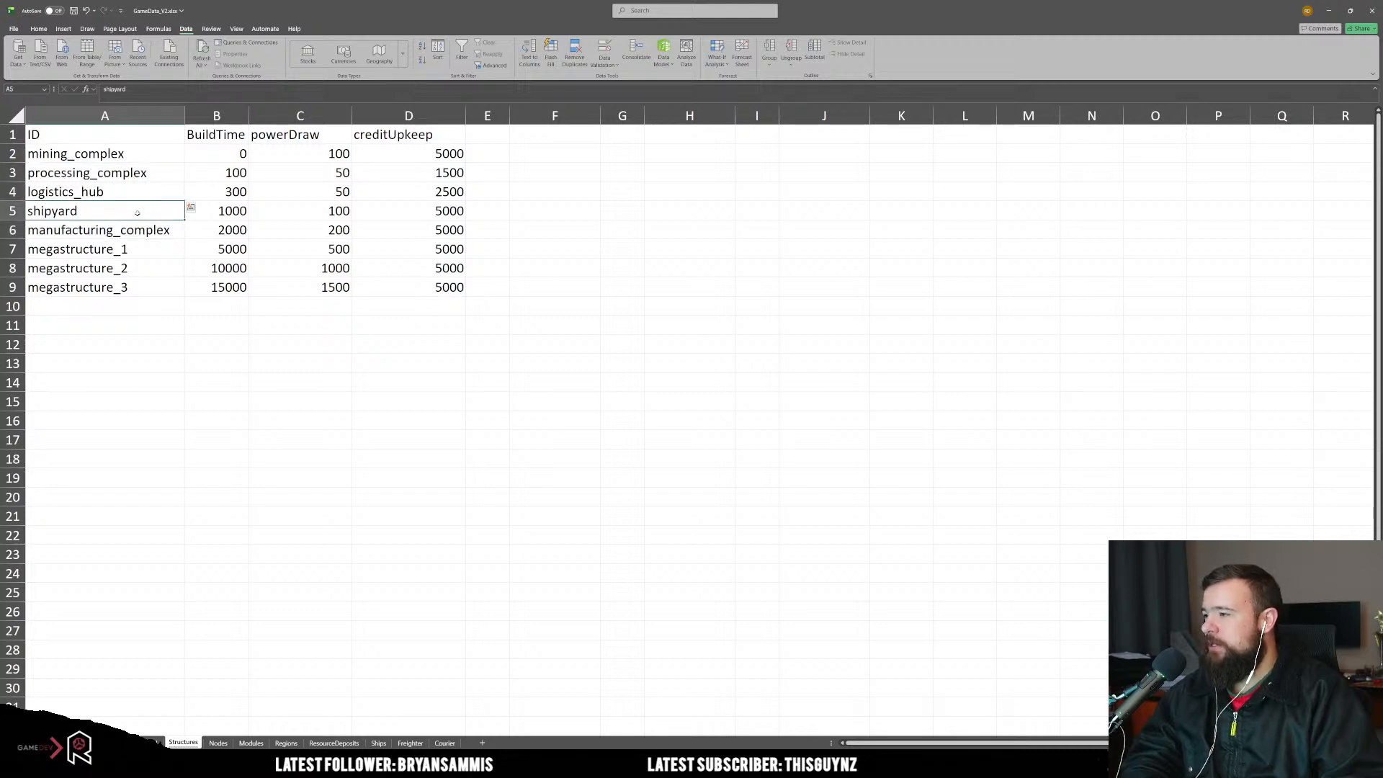
left_click_drag(27, 210, 65, 225)
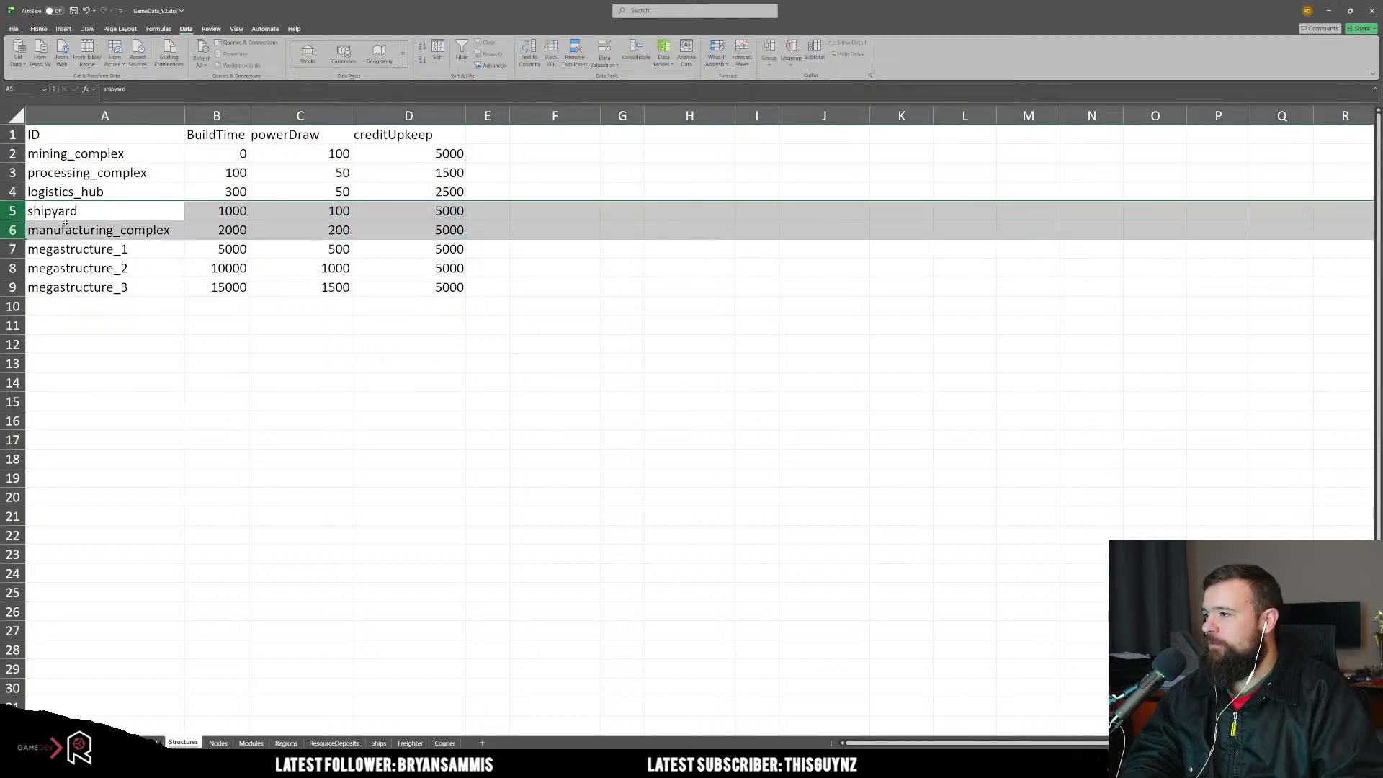
left_click(72, 225)
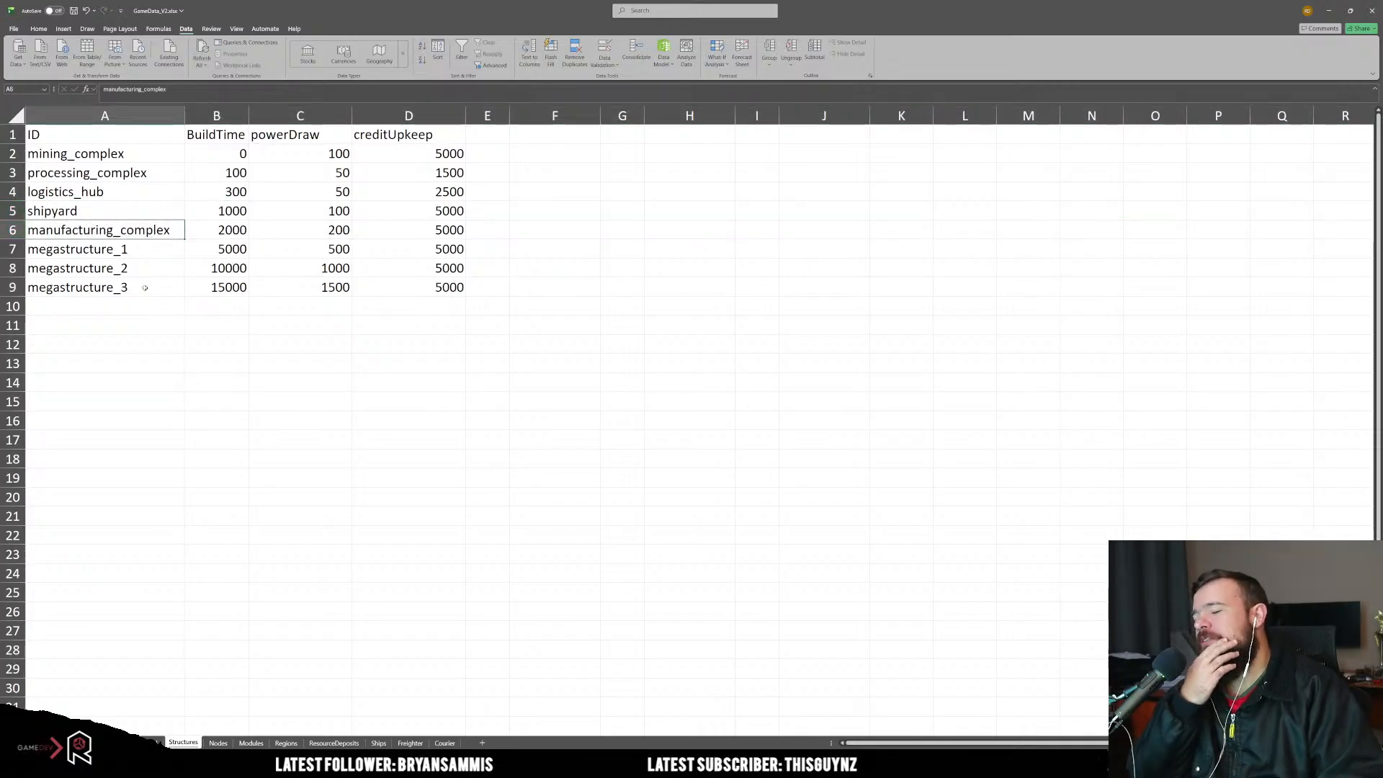
left_click(13, 230)
right_click(13, 231)
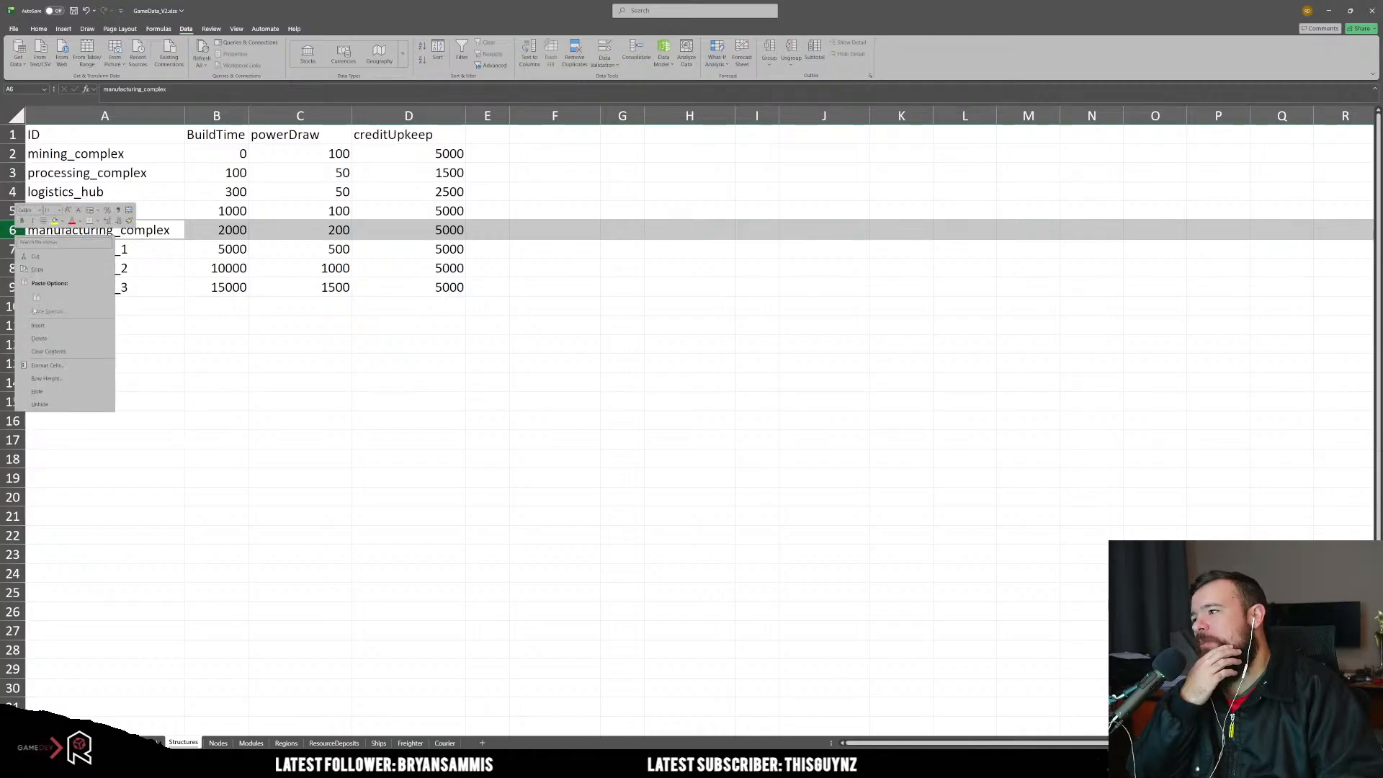
left_click(38, 338)
left_click(252, 339)
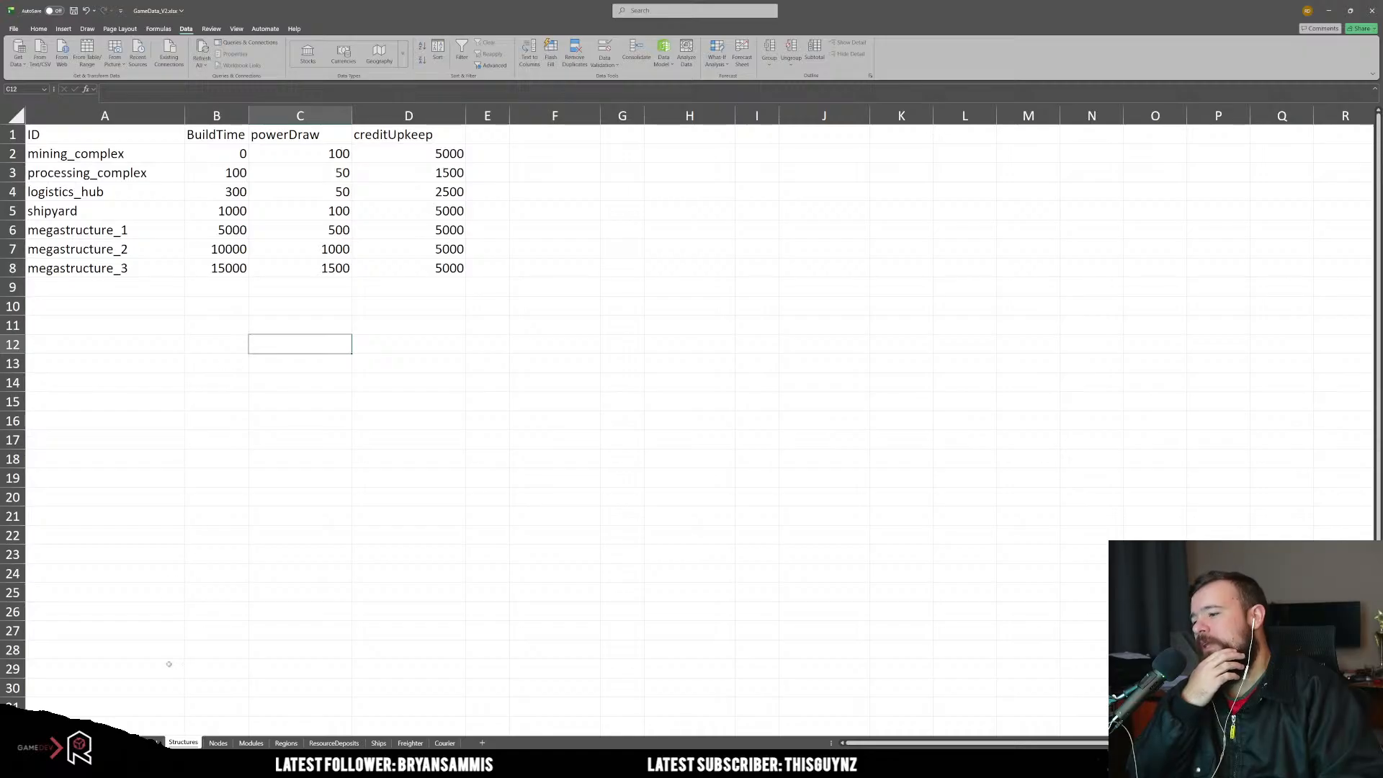
Step: Rename the Structures sheet to Infrastructure
right_click(188, 744)
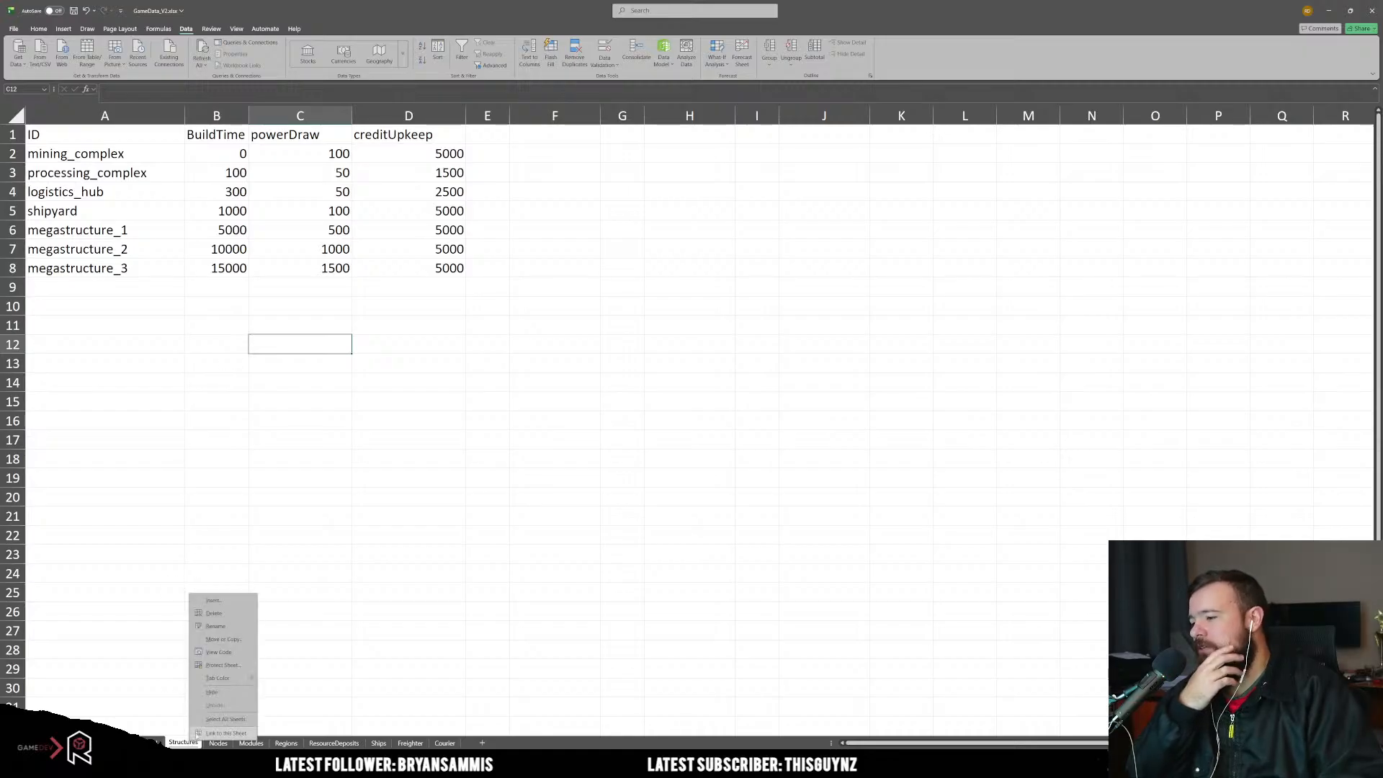
left_click(214, 613)
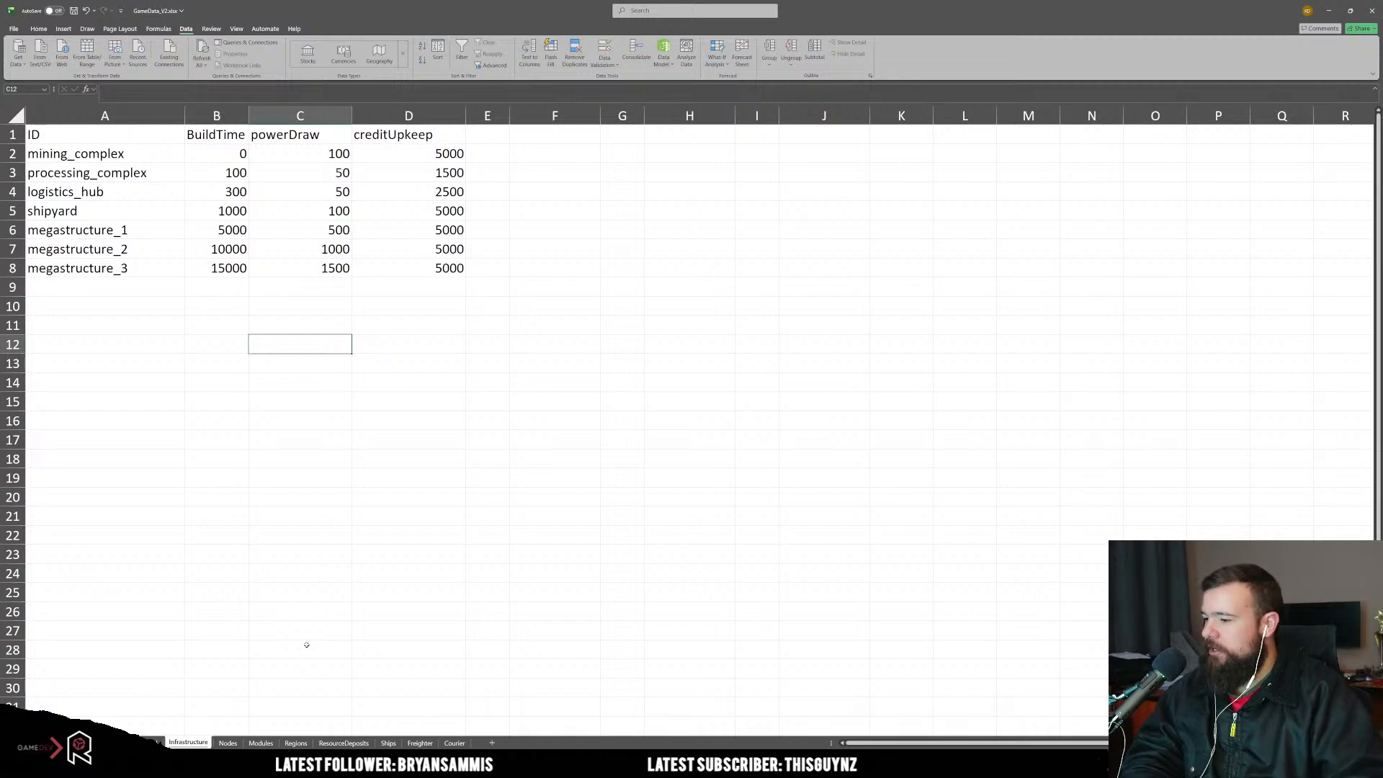
key("alt+Tab")
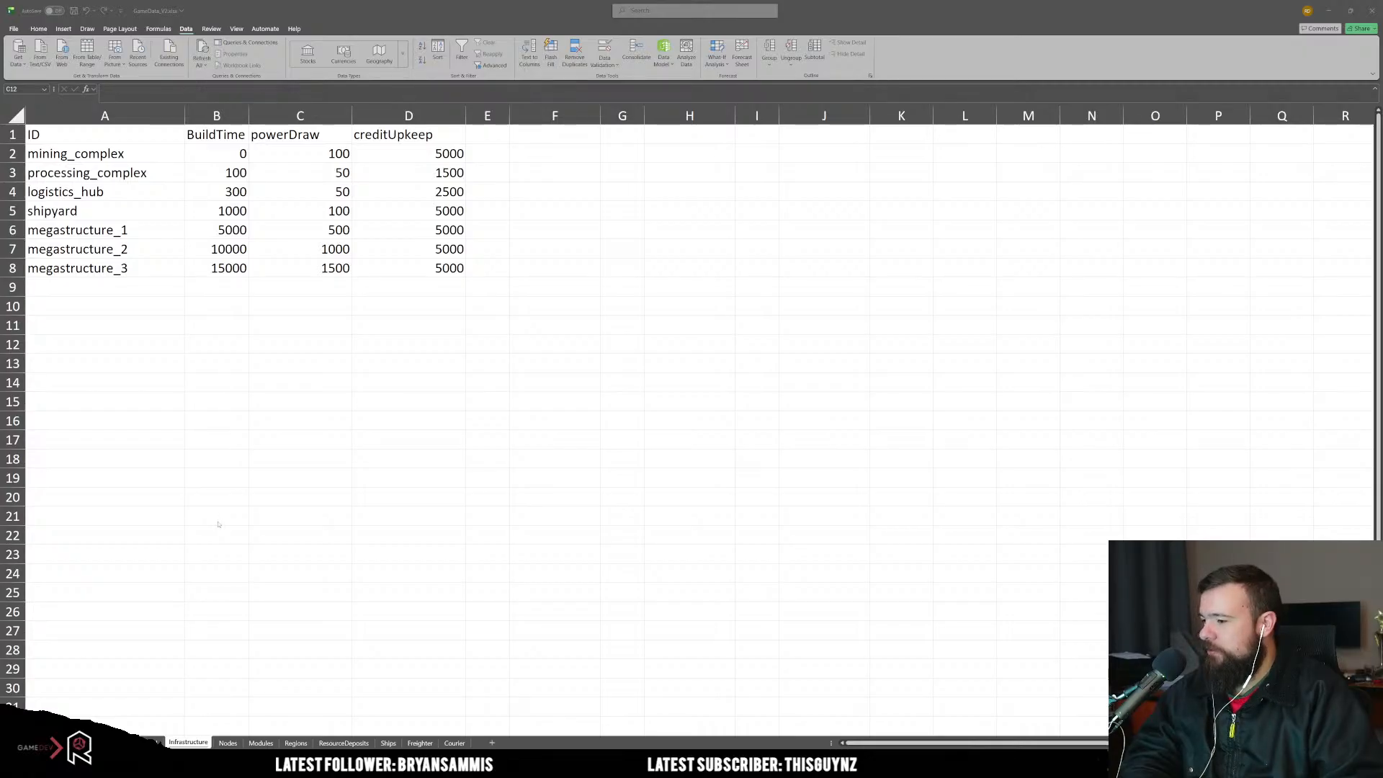
key("alt+Tab")
key("alt+Tab")
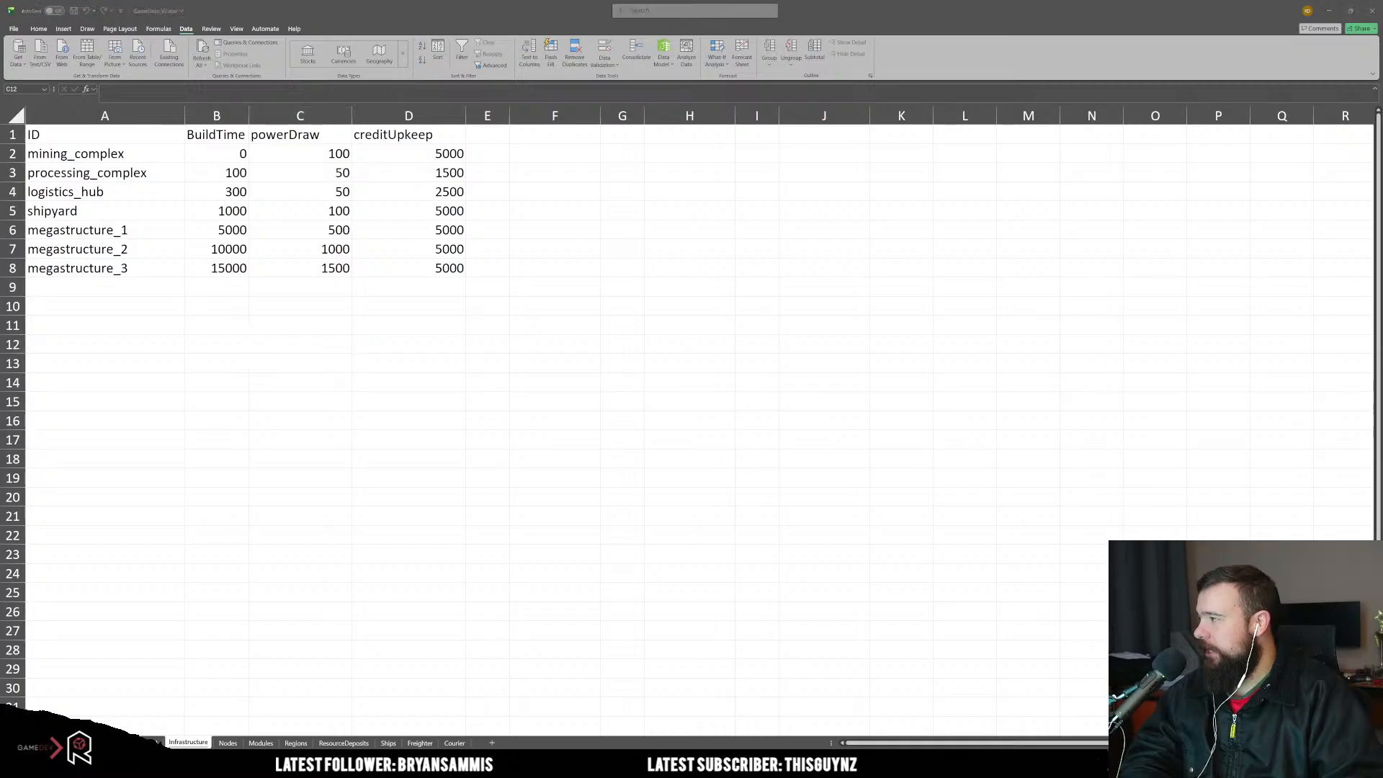
key("alt+Tab")
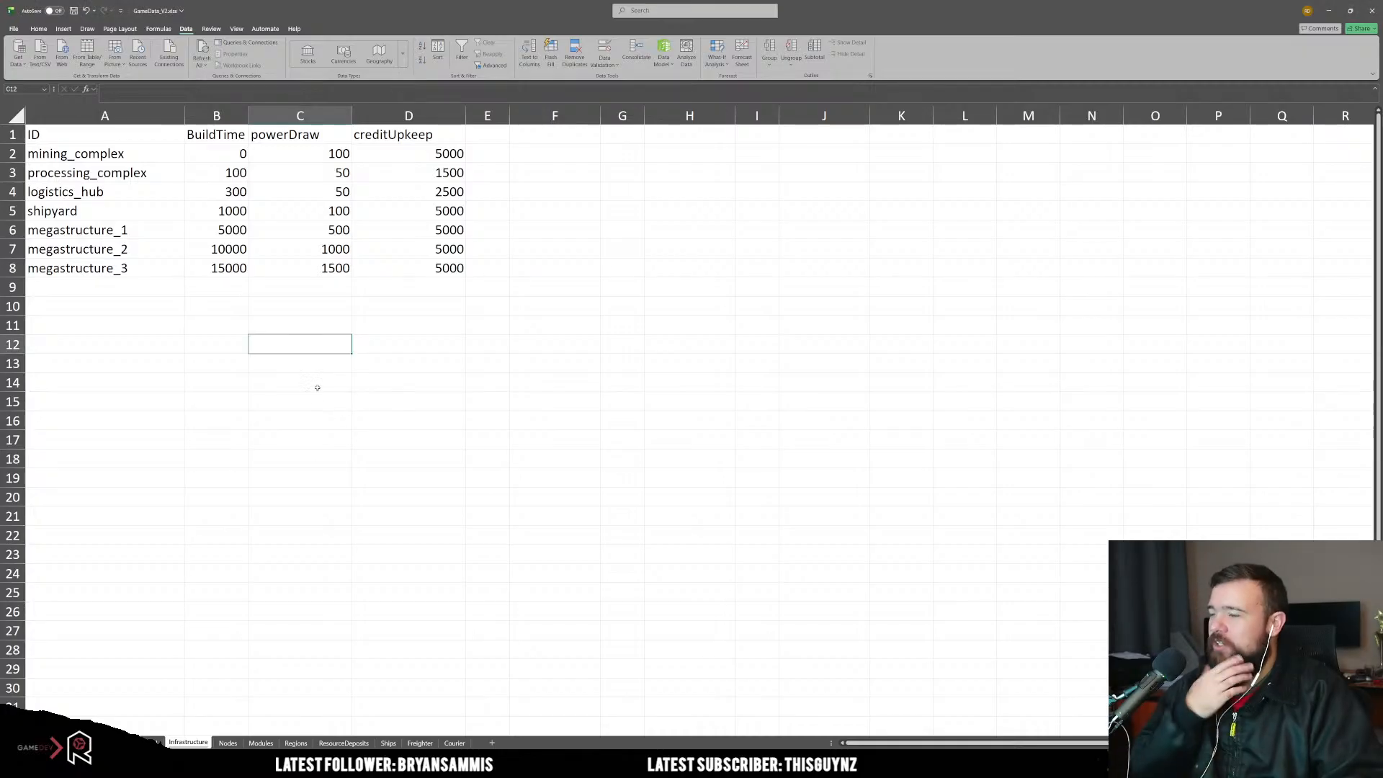
left_click(225, 306)
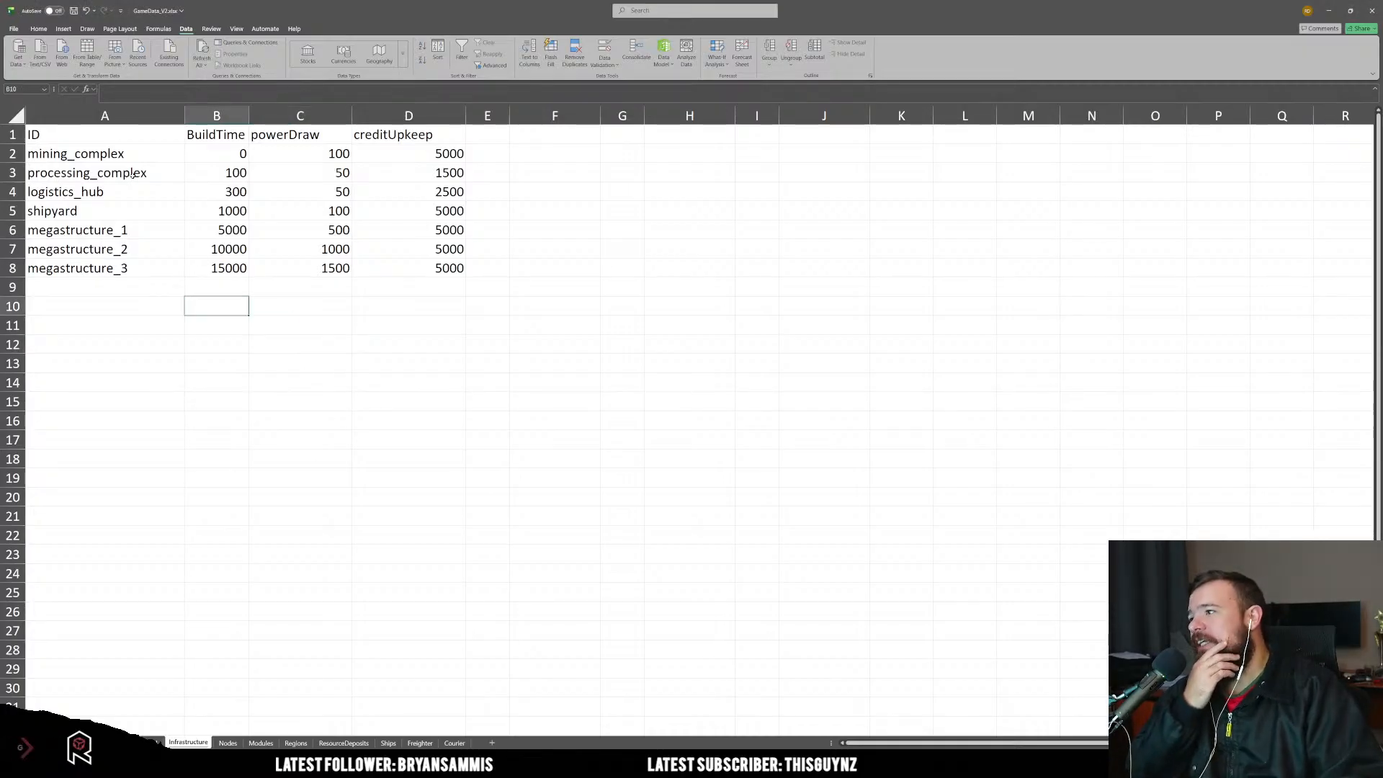
left_click(100, 155)
left_click(100, 173)
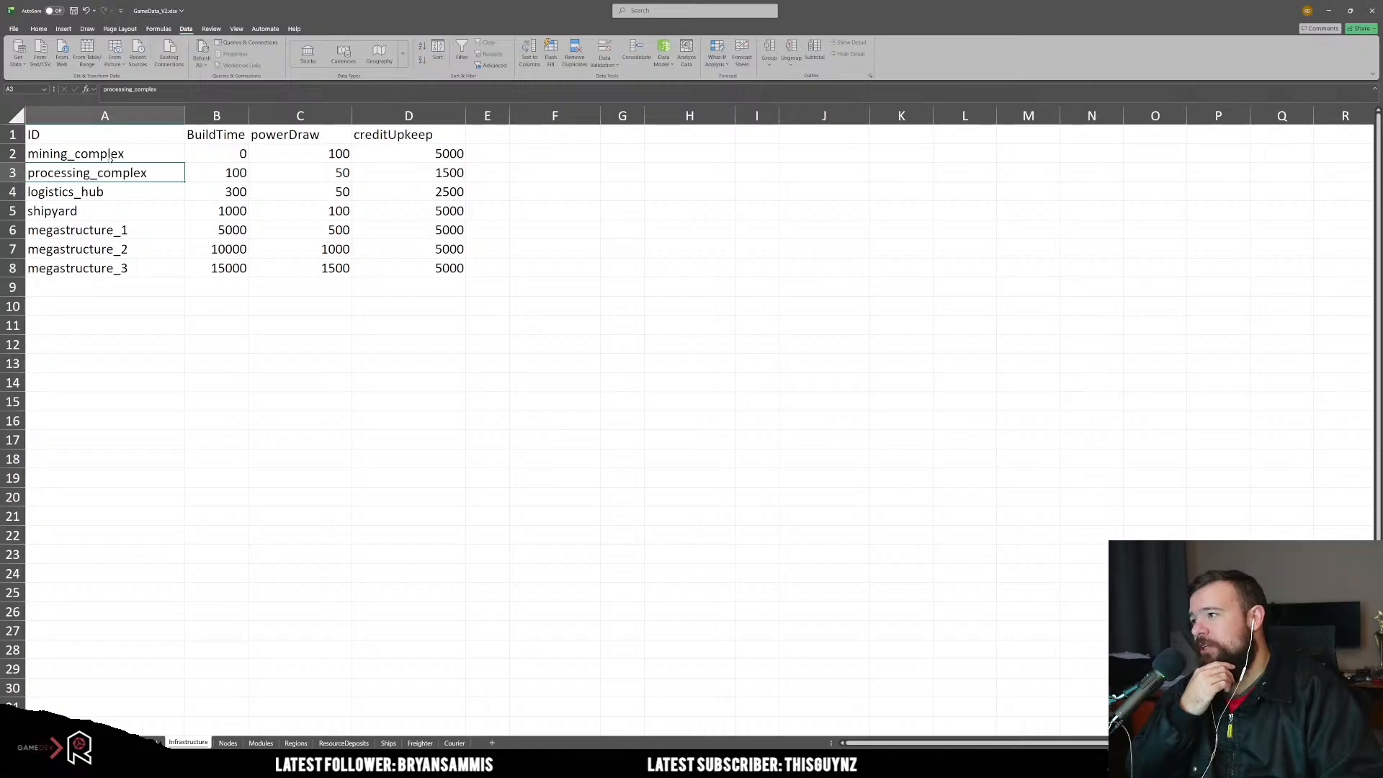
left_click(109, 158)
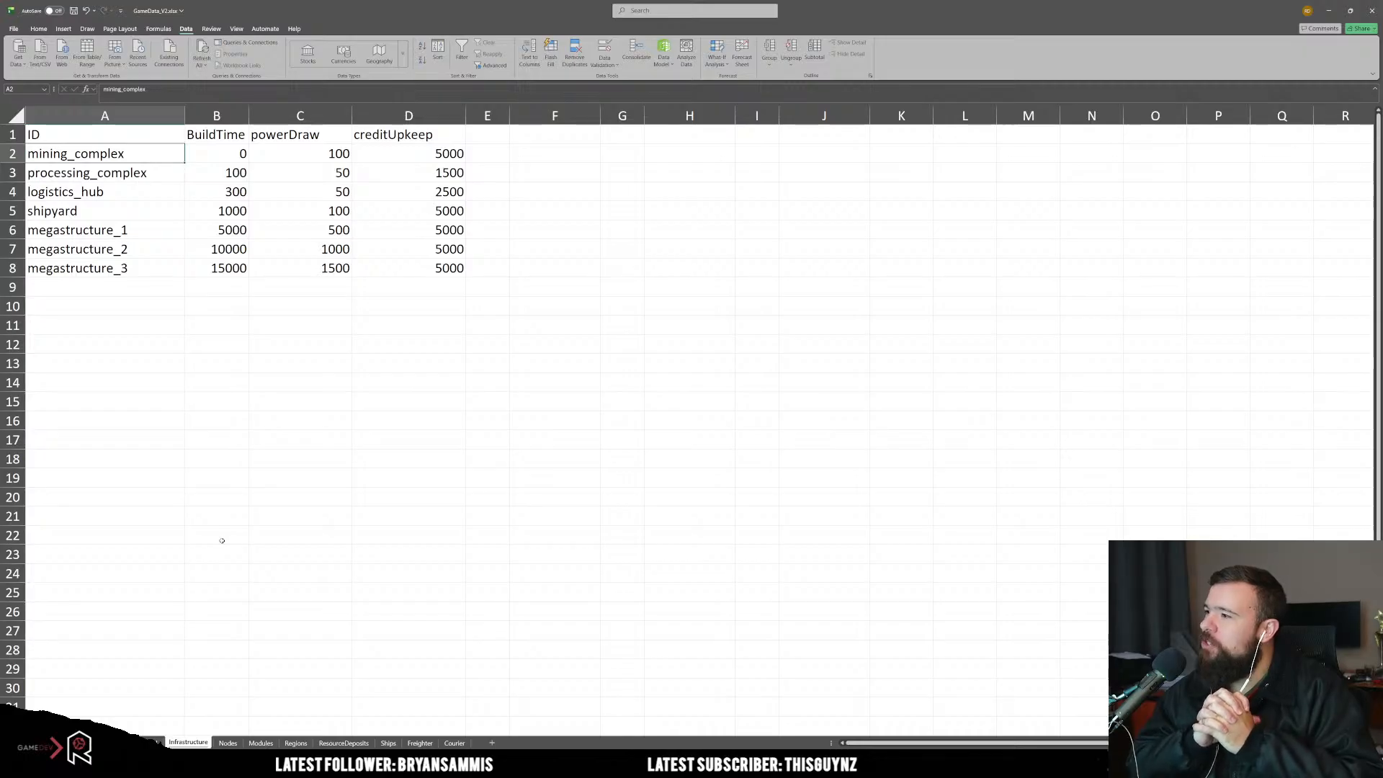
left_click(194, 385)
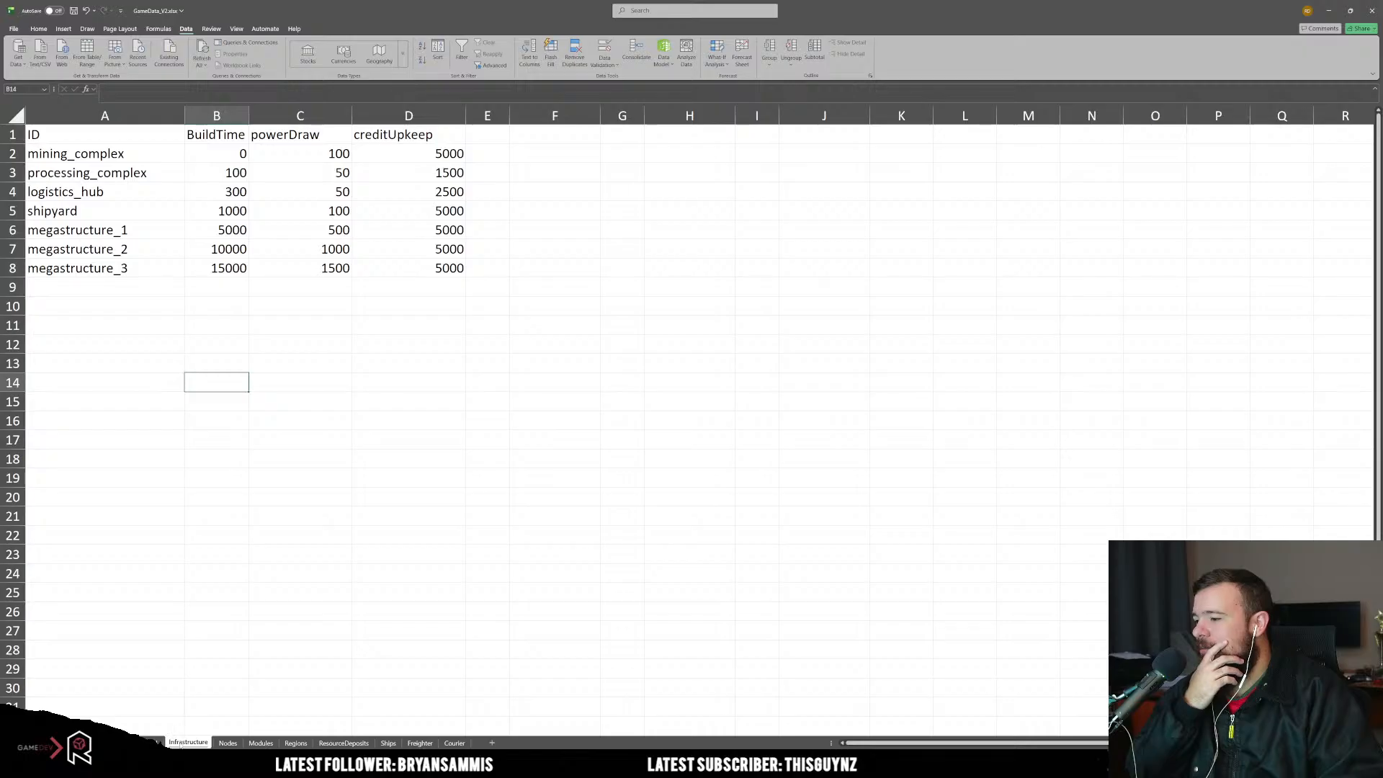
Step: Review the resource types and their production methods on the resource sheet, and return to the Infrastructure sheet
left_click(150, 744)
left_click(108, 743)
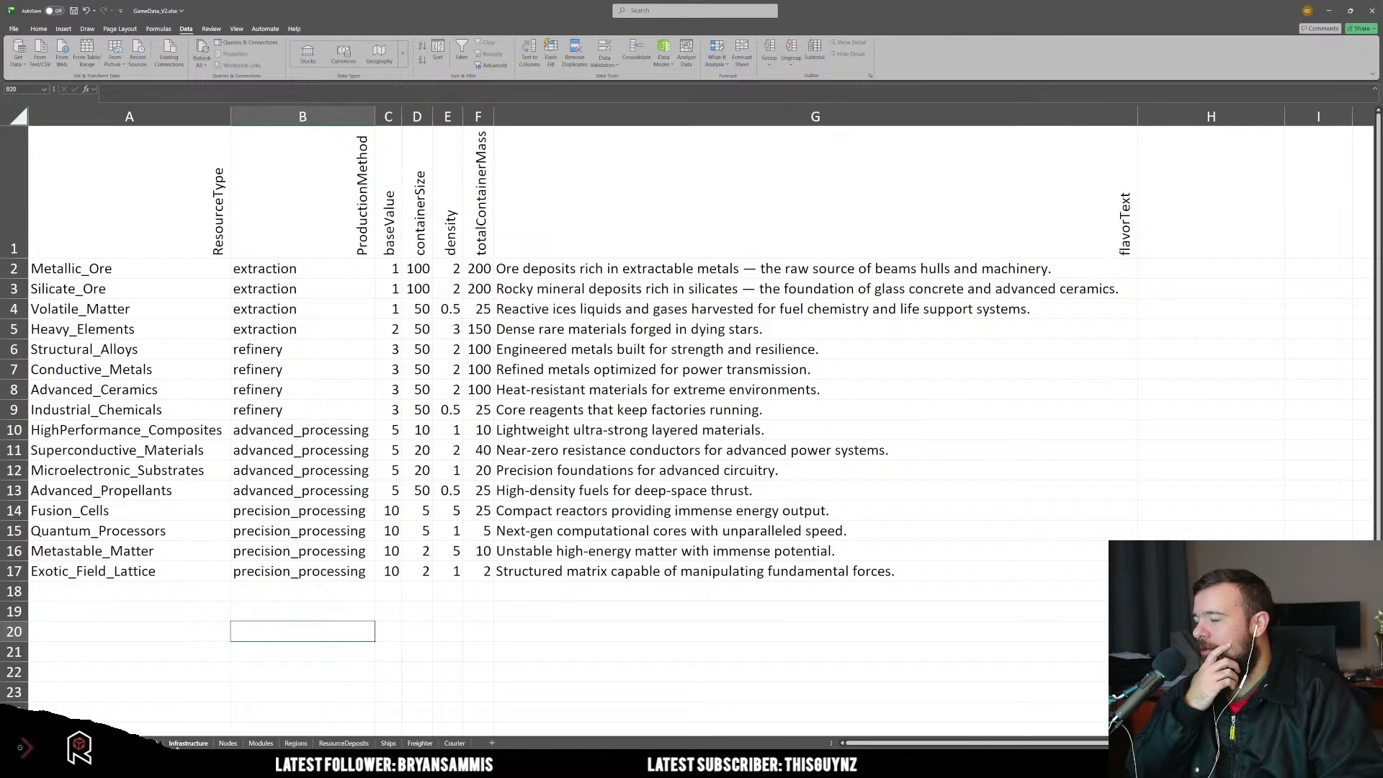
scroll(214, 509, "down", 7)
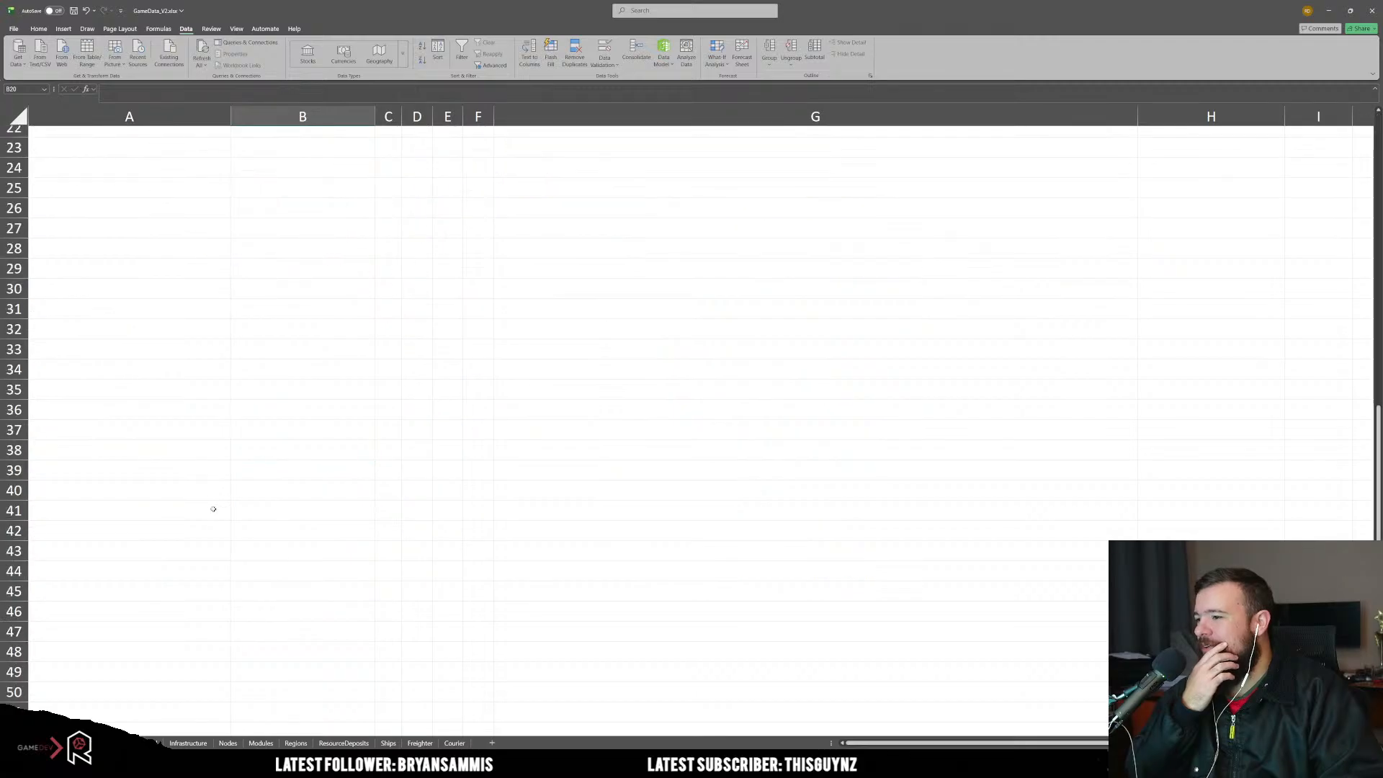
scroll(214, 508, "up", 7)
left_click_drag(198, 295, 303, 571)
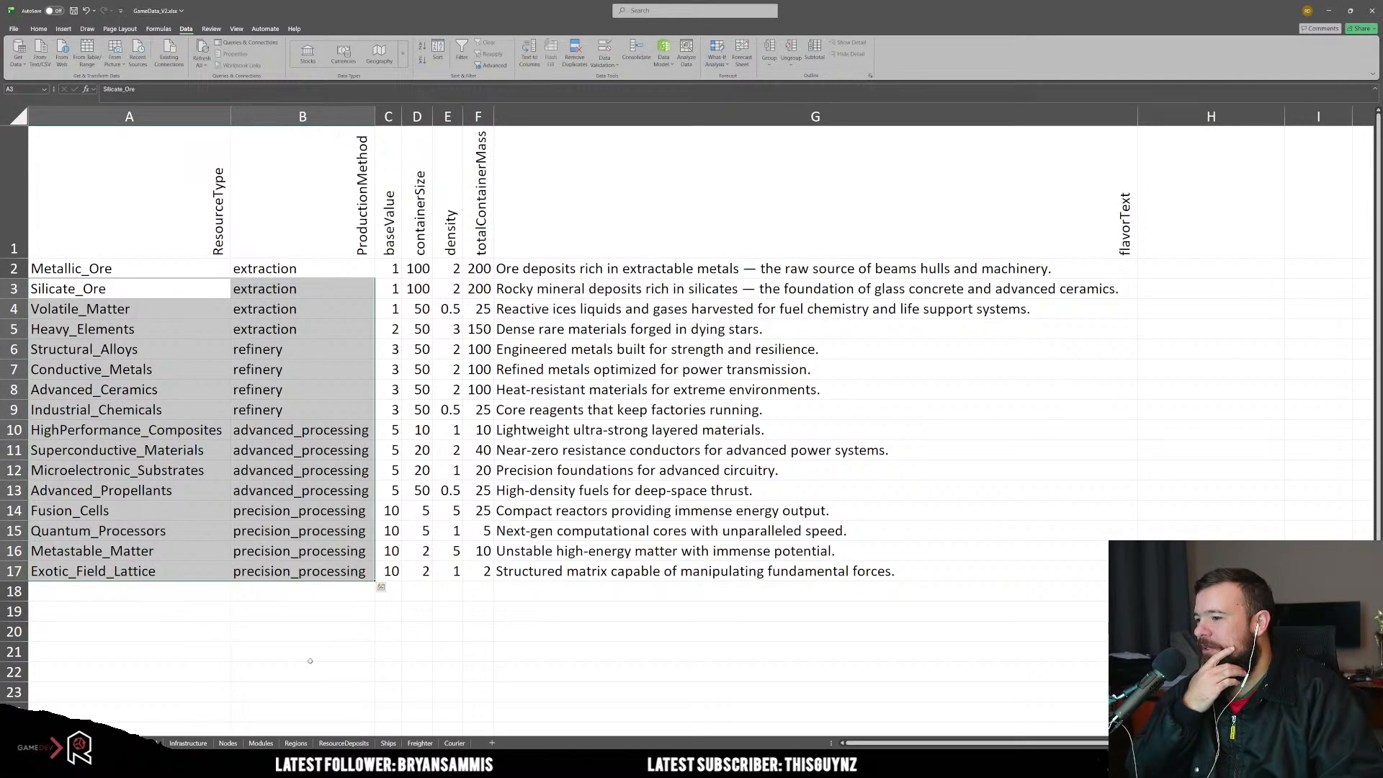
left_click(189, 743)
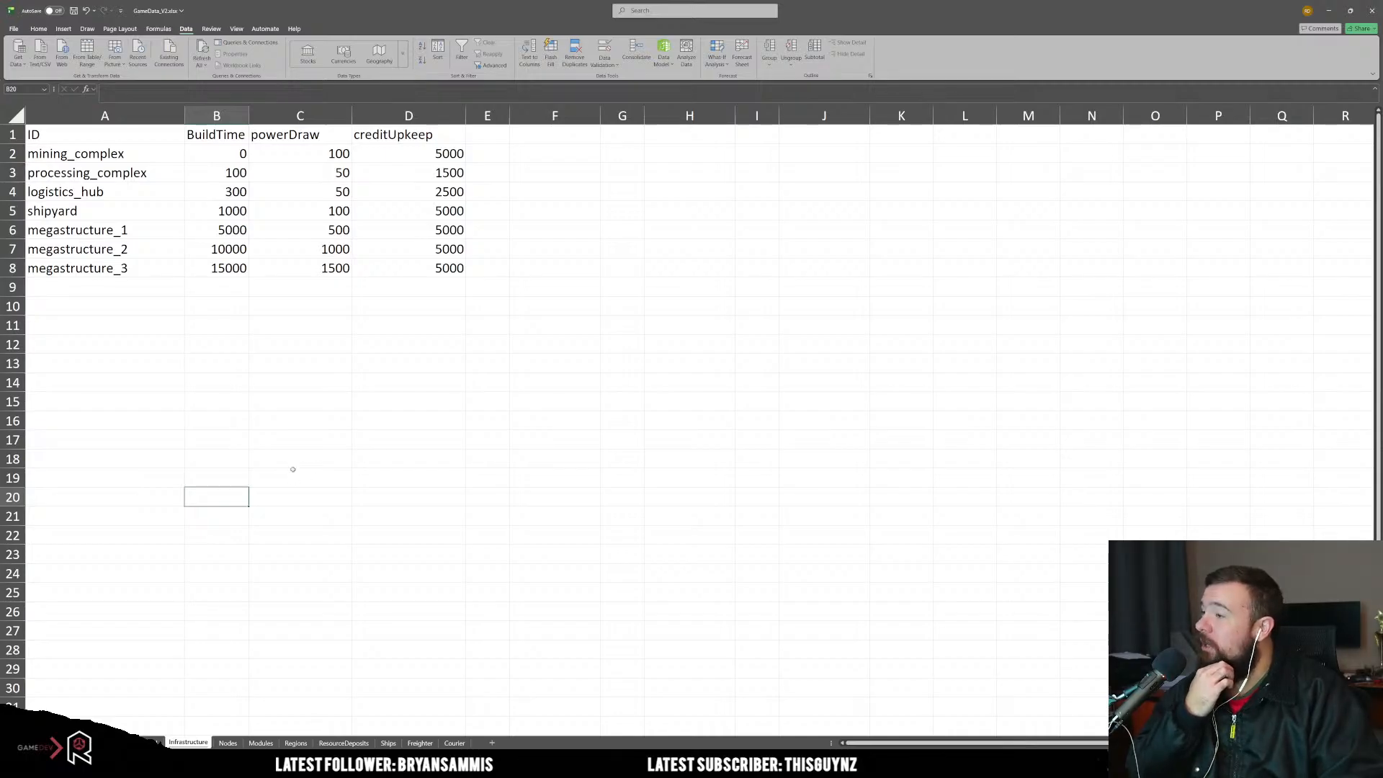
left_click(306, 364)
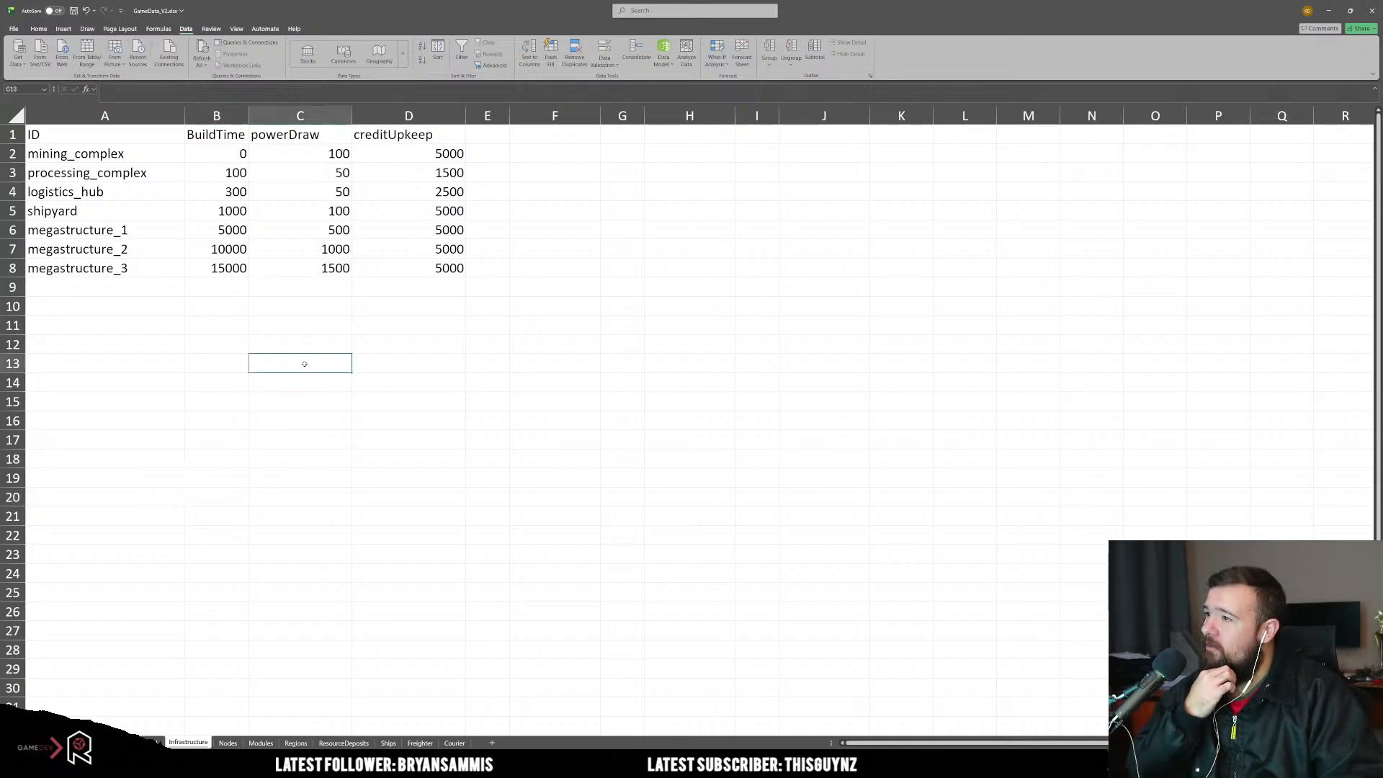
Step: Delete the powerDraw column from the Infrastructure sheet
left_click(321, 121)
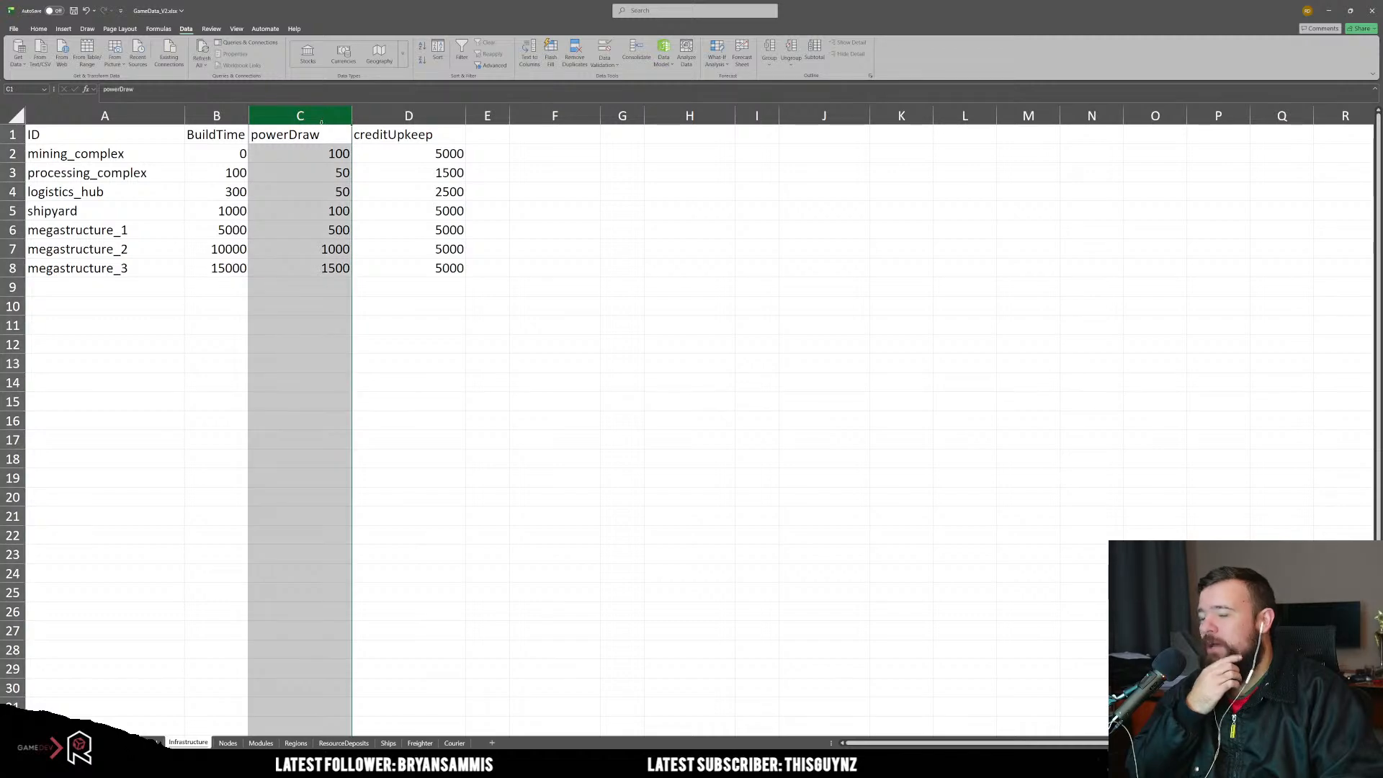
key("Delete")
right_click(322, 121)
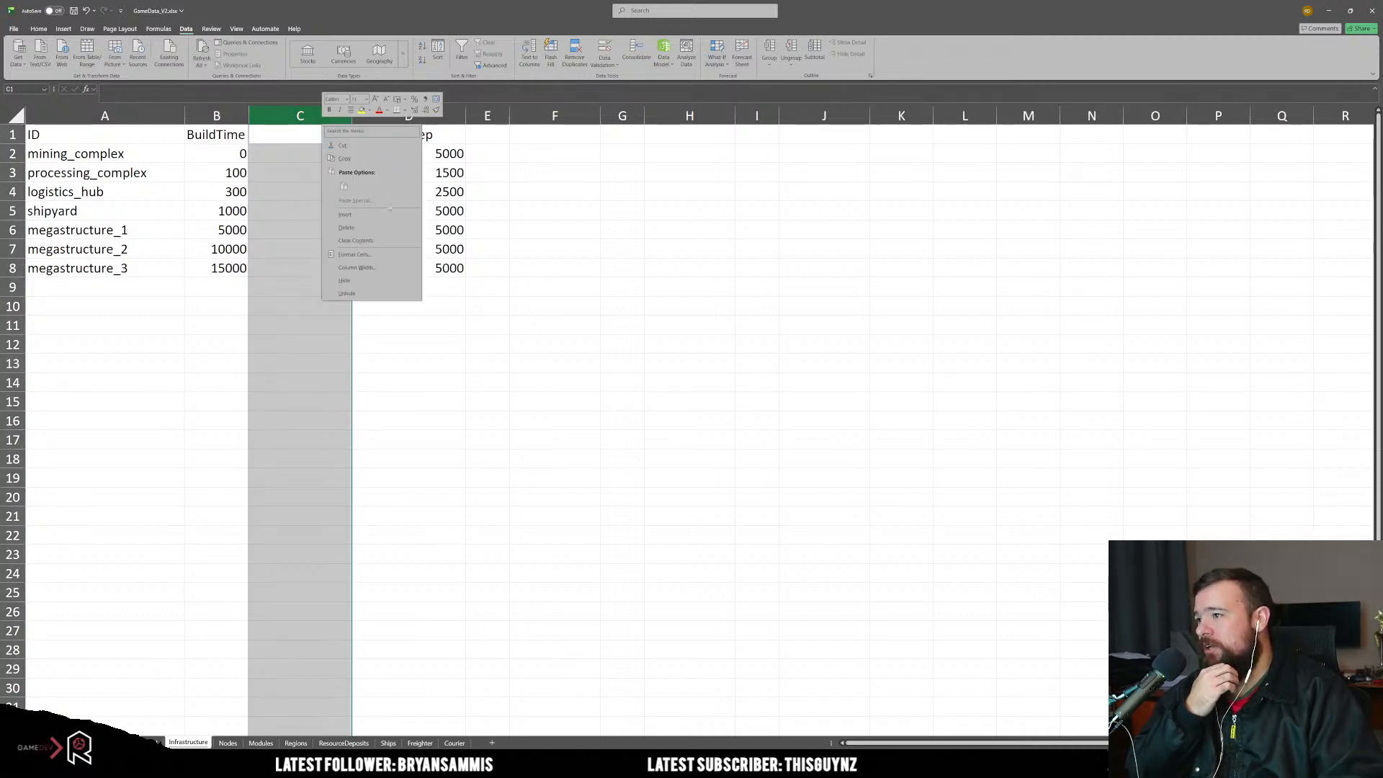
left_click(349, 223)
left_click(310, 305)
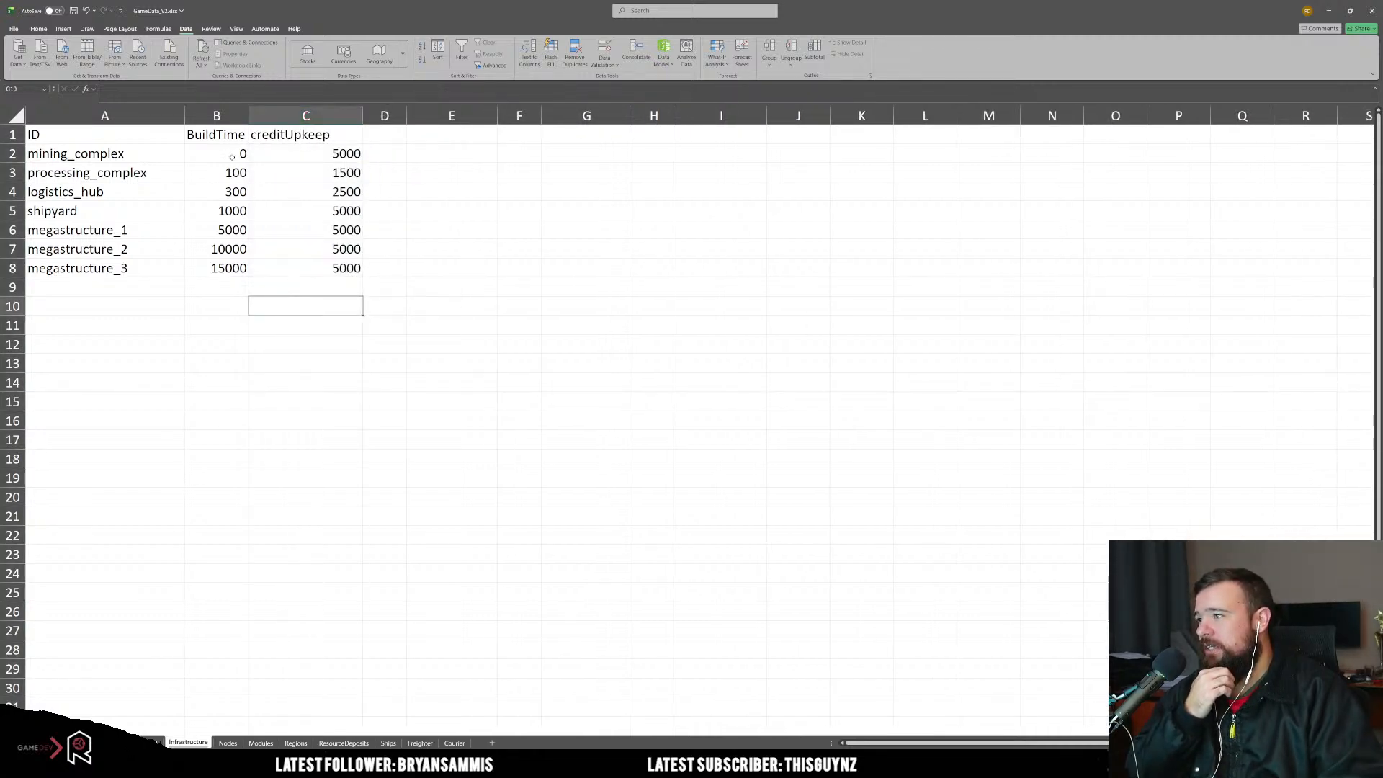
left_click_drag(232, 156, 222, 264)
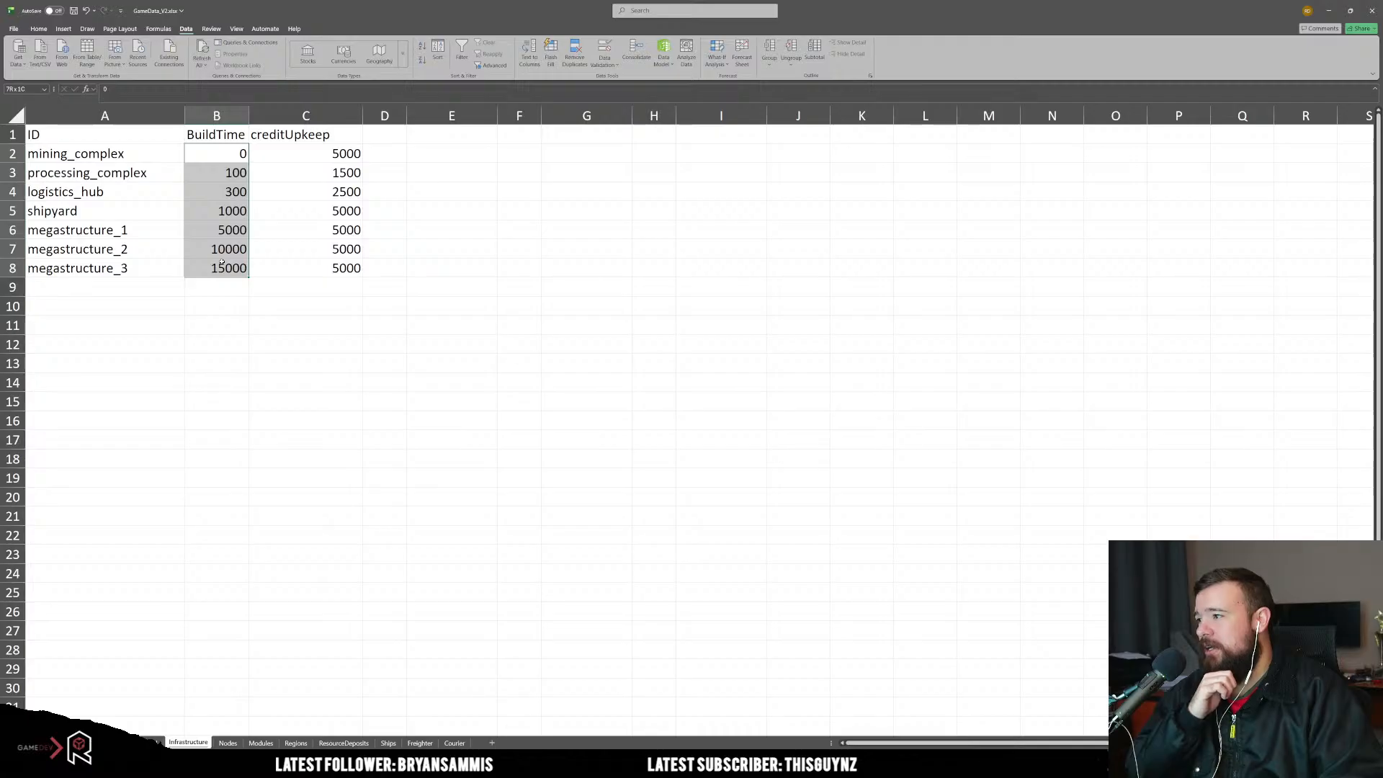
left_click(297, 324)
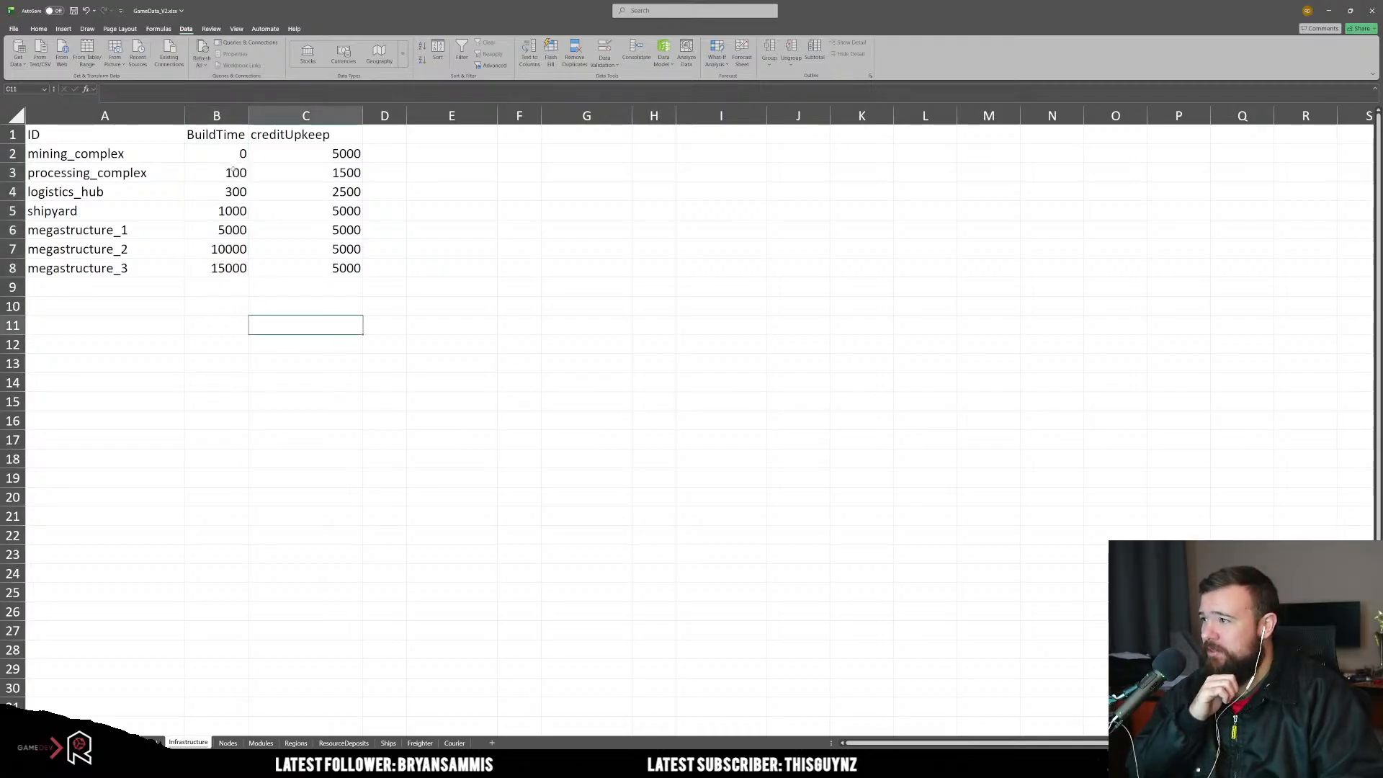
left_click_drag(230, 153, 233, 211)
left_click(256, 343)
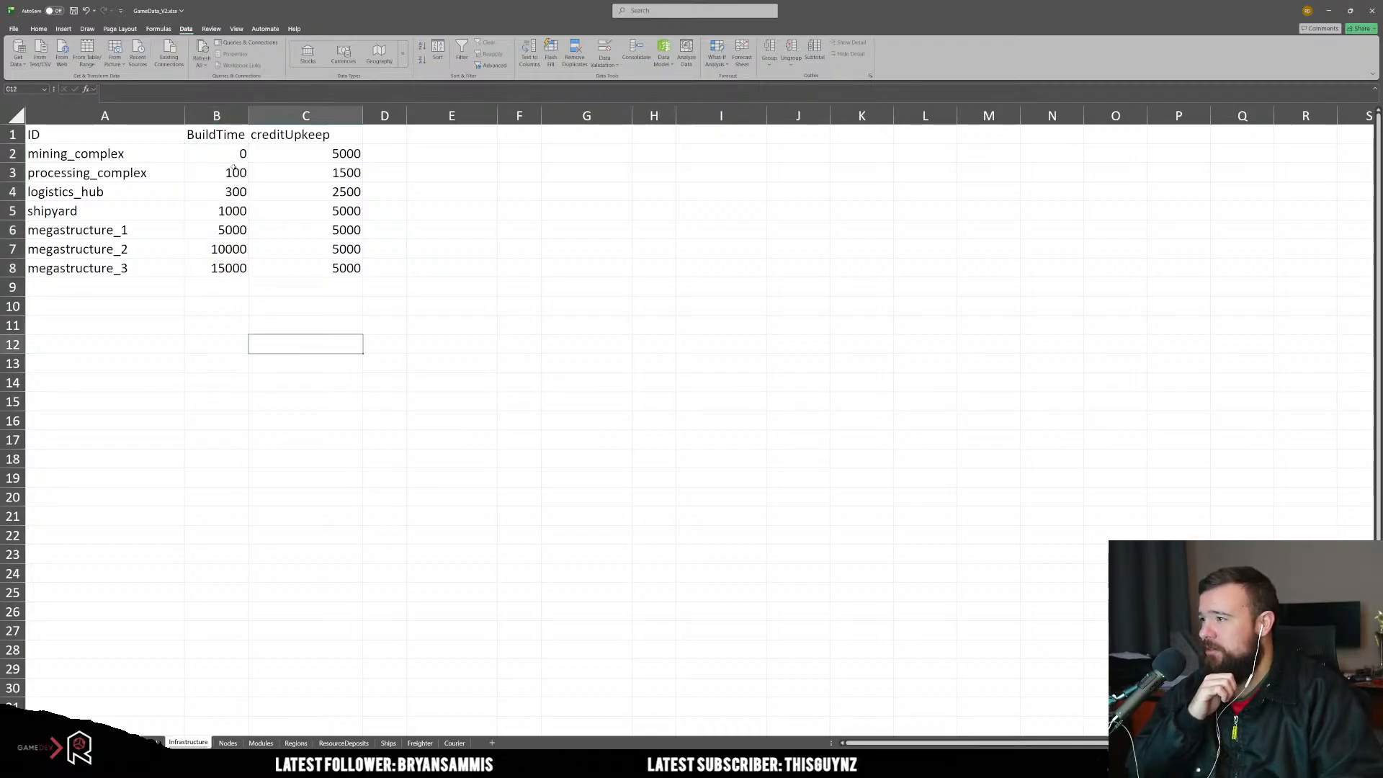
Step: Set the BuildTime of mining_complex, processing_complex, logistics_hub and shipyard to 100 each
left_click(231, 153)
type("100")
key("Return")
type("100")
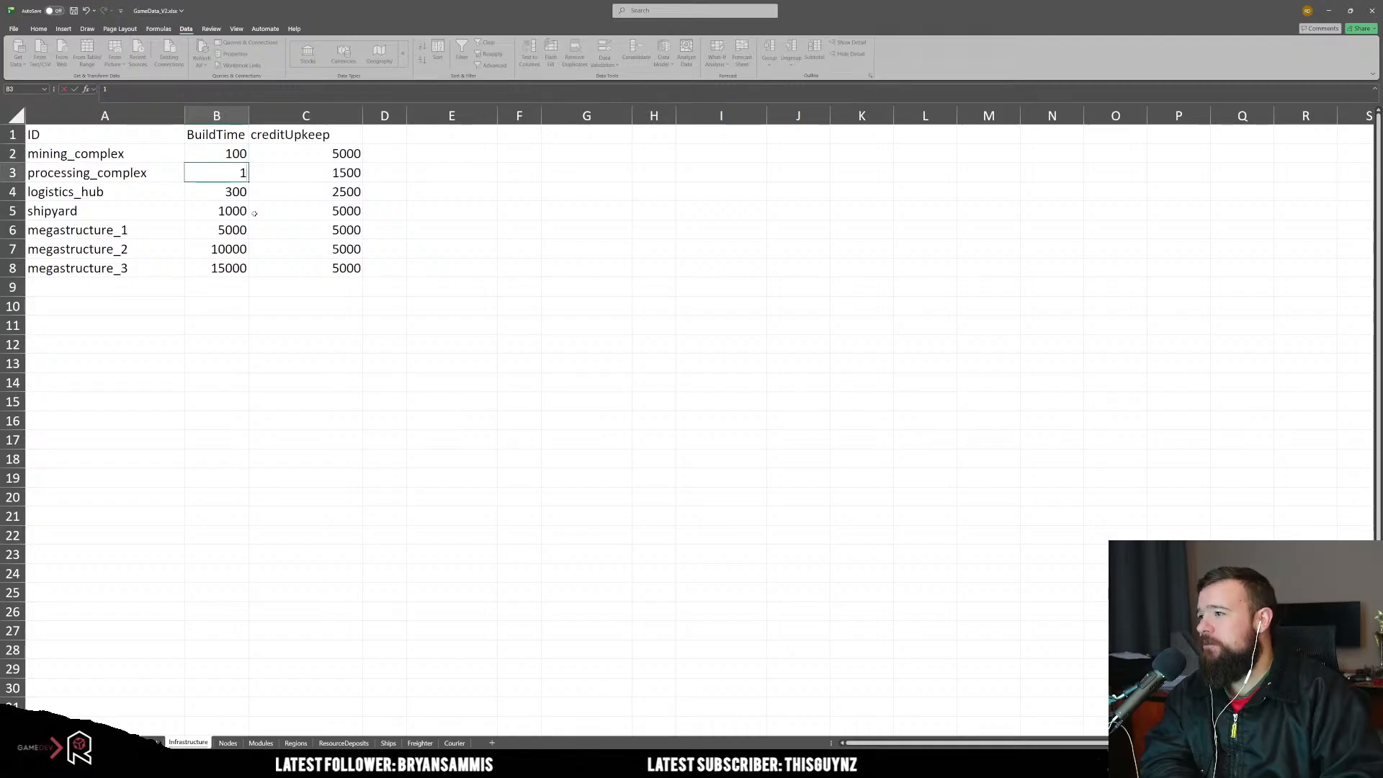
key("Return")
type("11")
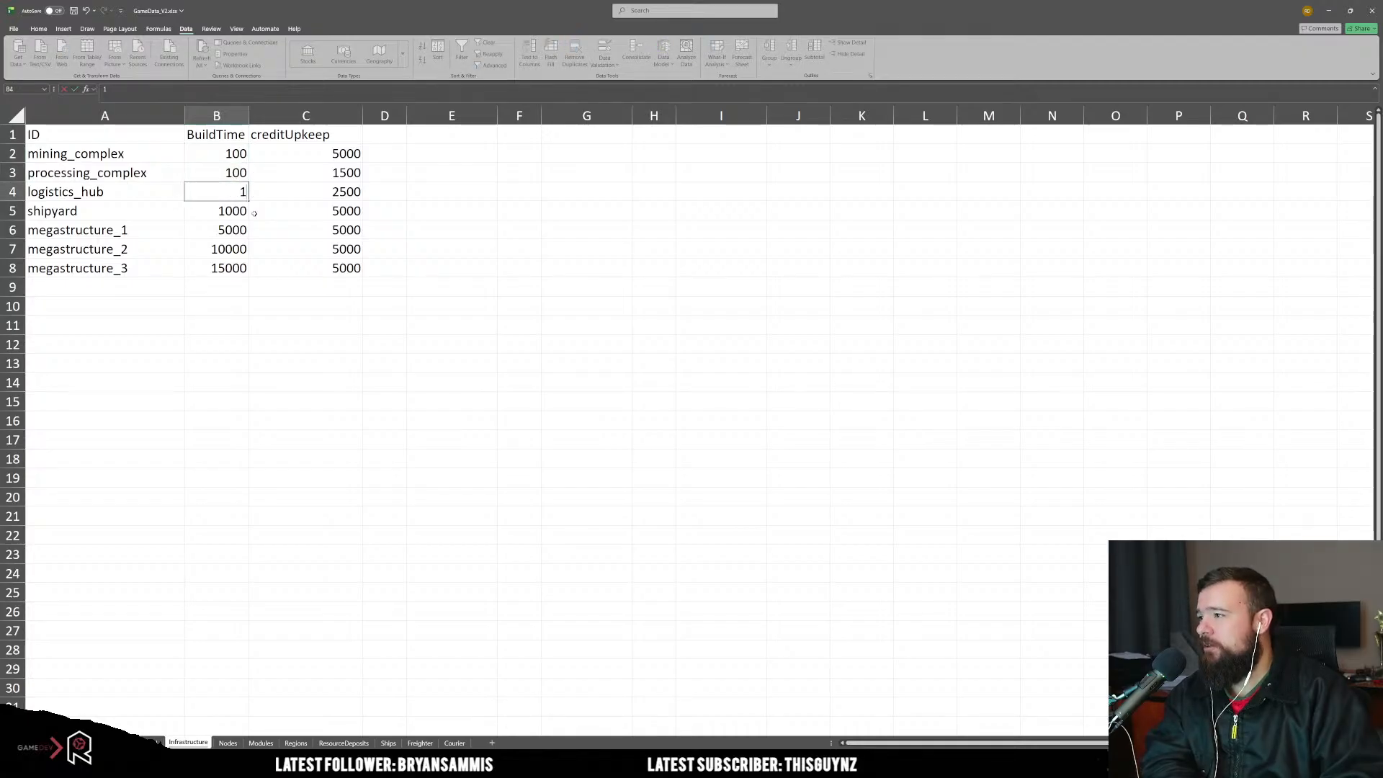
type("0")
key("Return")
type("1")
key("Down")
key("Down")
key("Down")
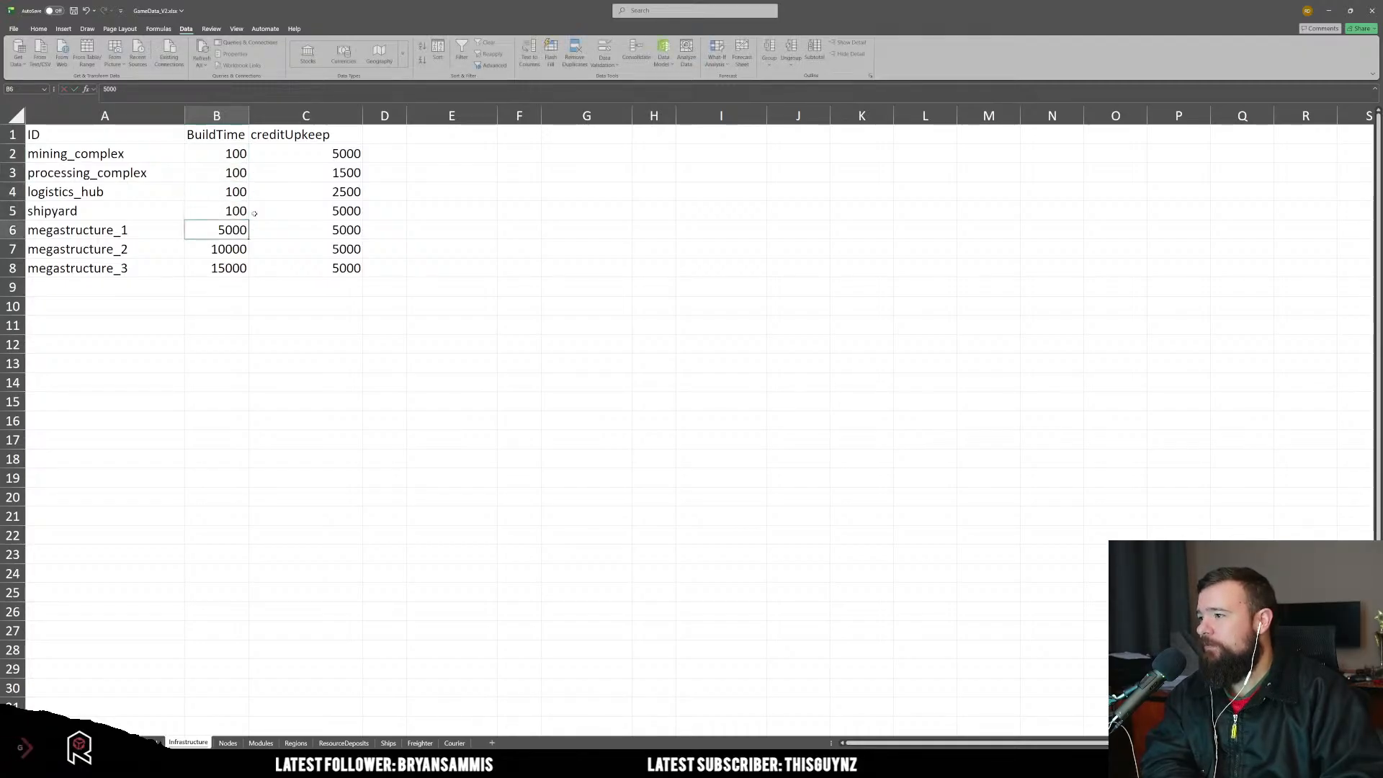
key("Up")
key("Right")
key("Up")
key("Up")
key("Up")
key("Up")
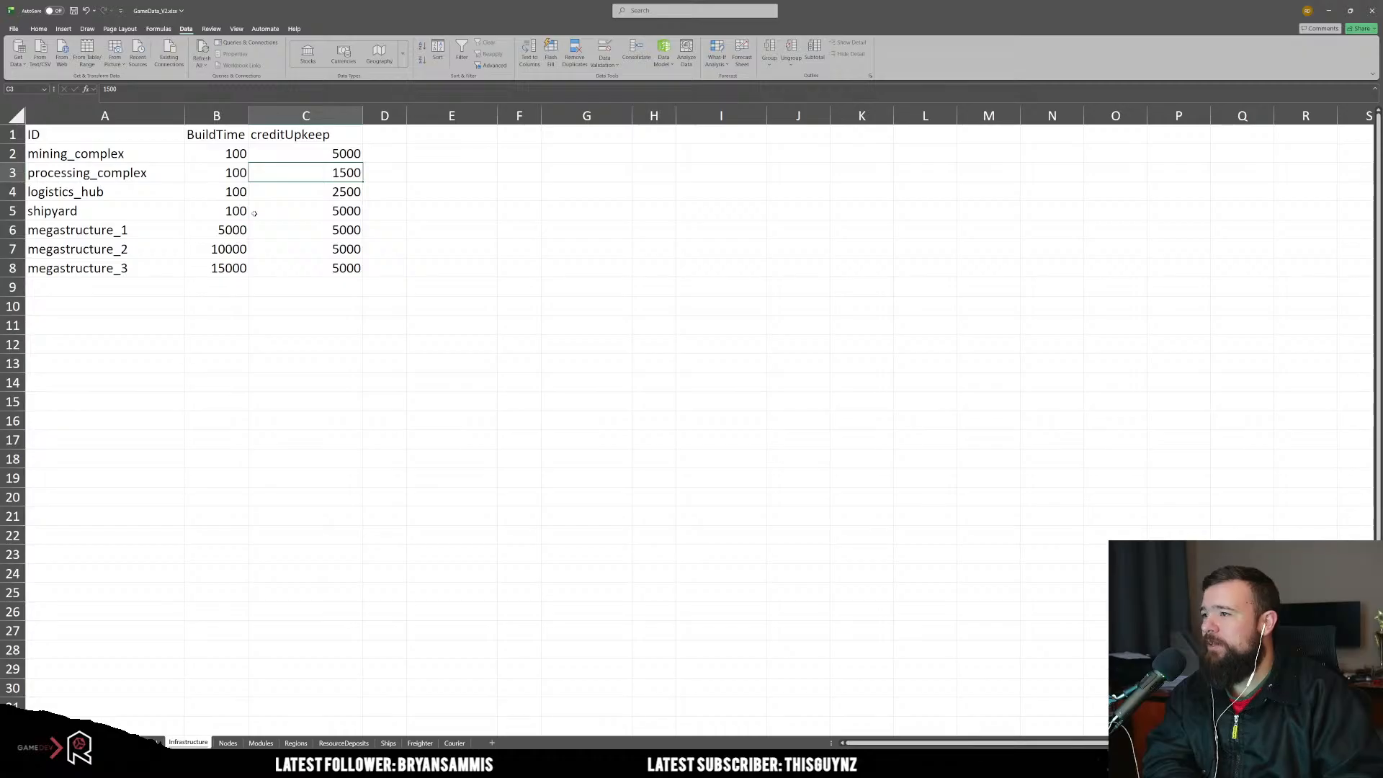
left_click_drag(303, 159, 305, 211)
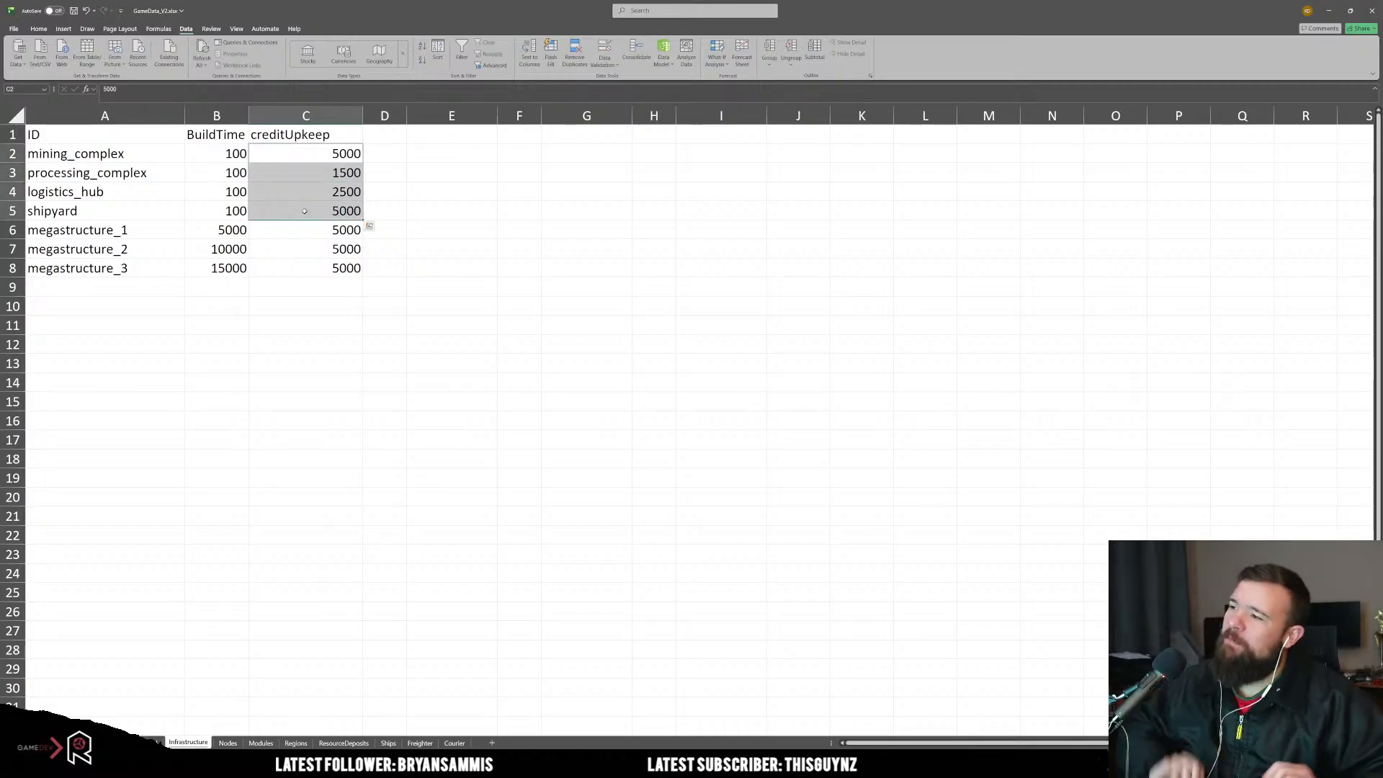
Step: Insert a new row above logistics_hub and enter research_complex as its ID
right_click(14, 192)
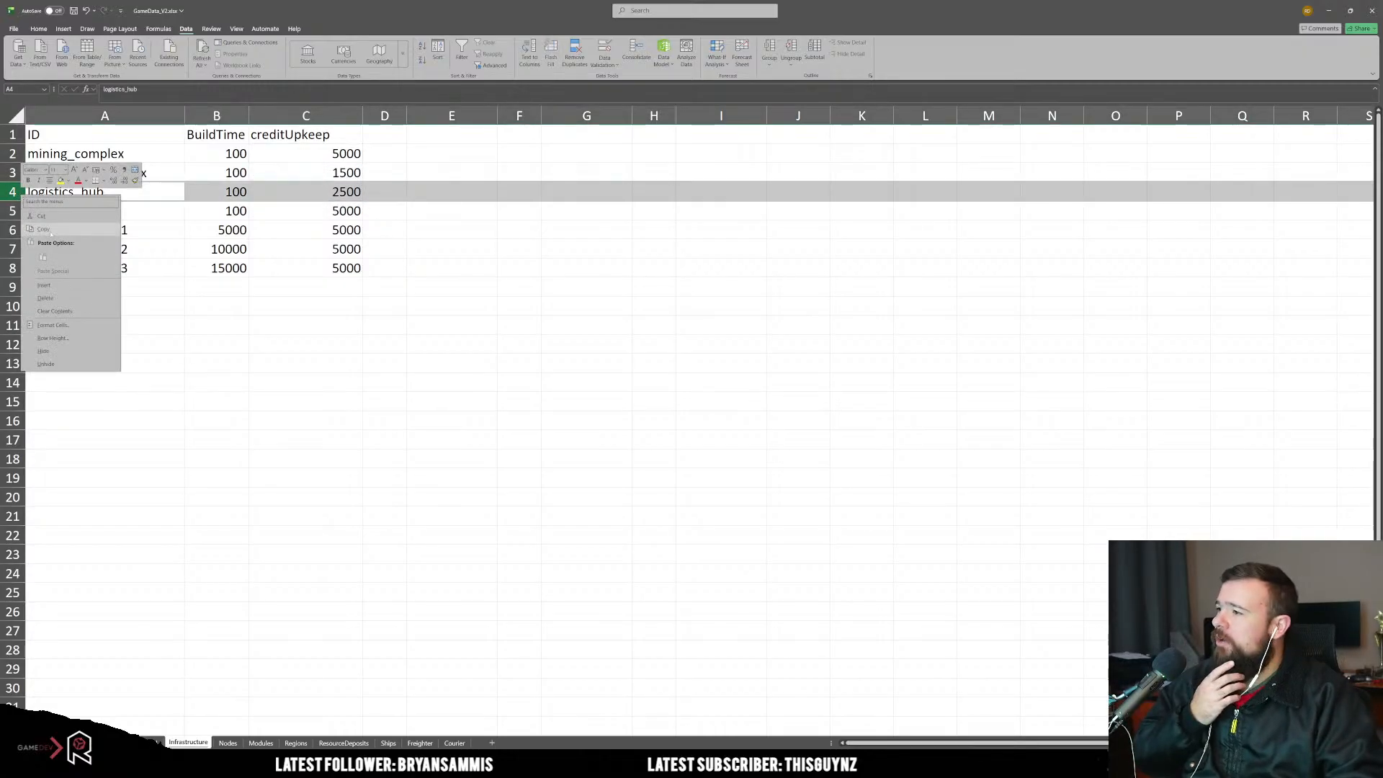
left_click(63, 287)
type("r")
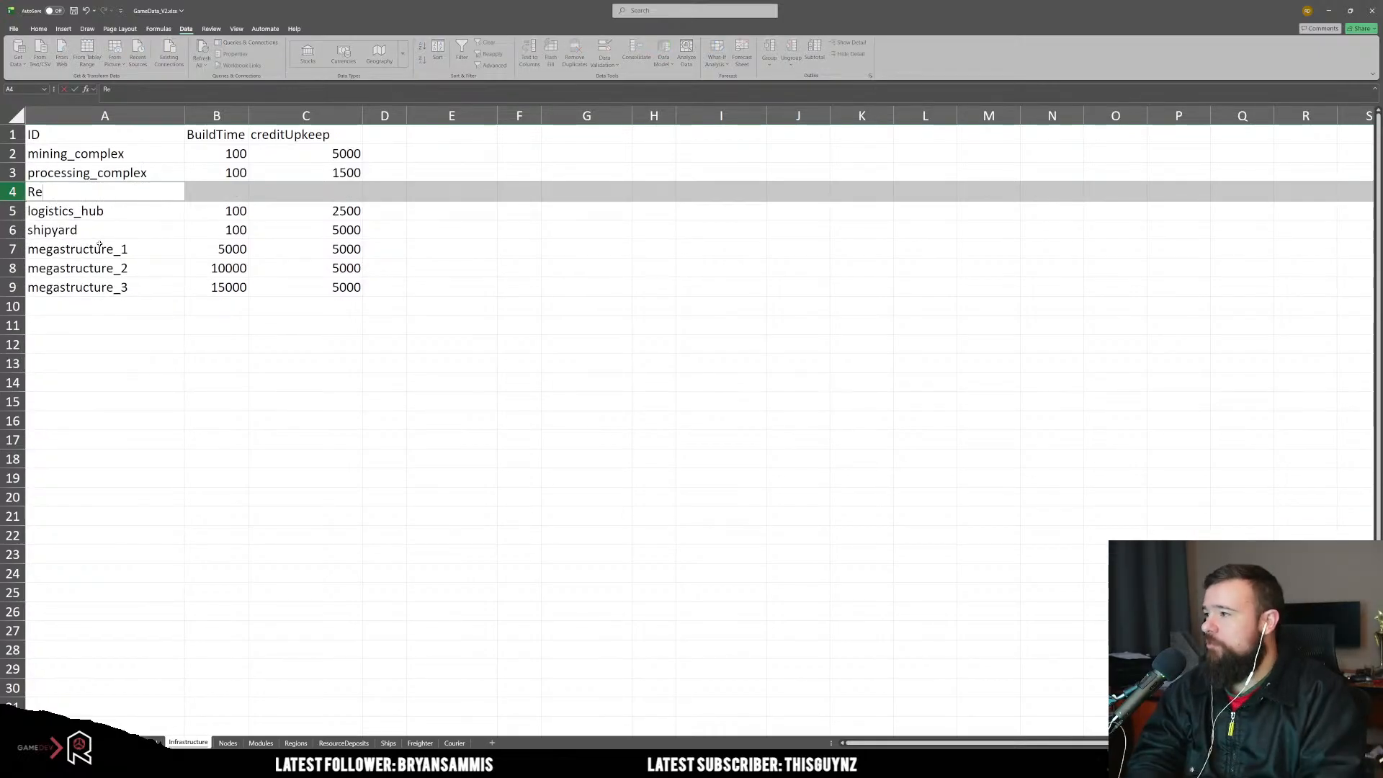
type("es")
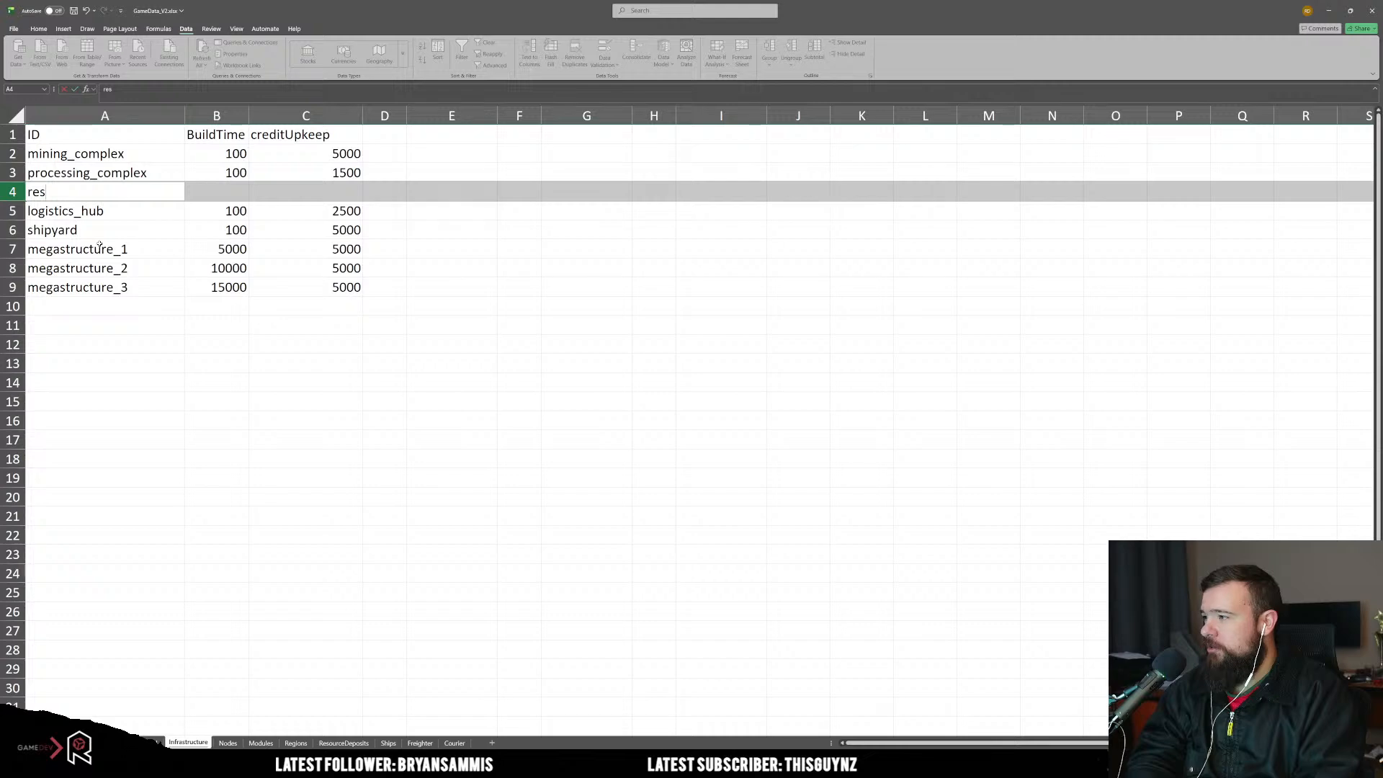
type("earc")
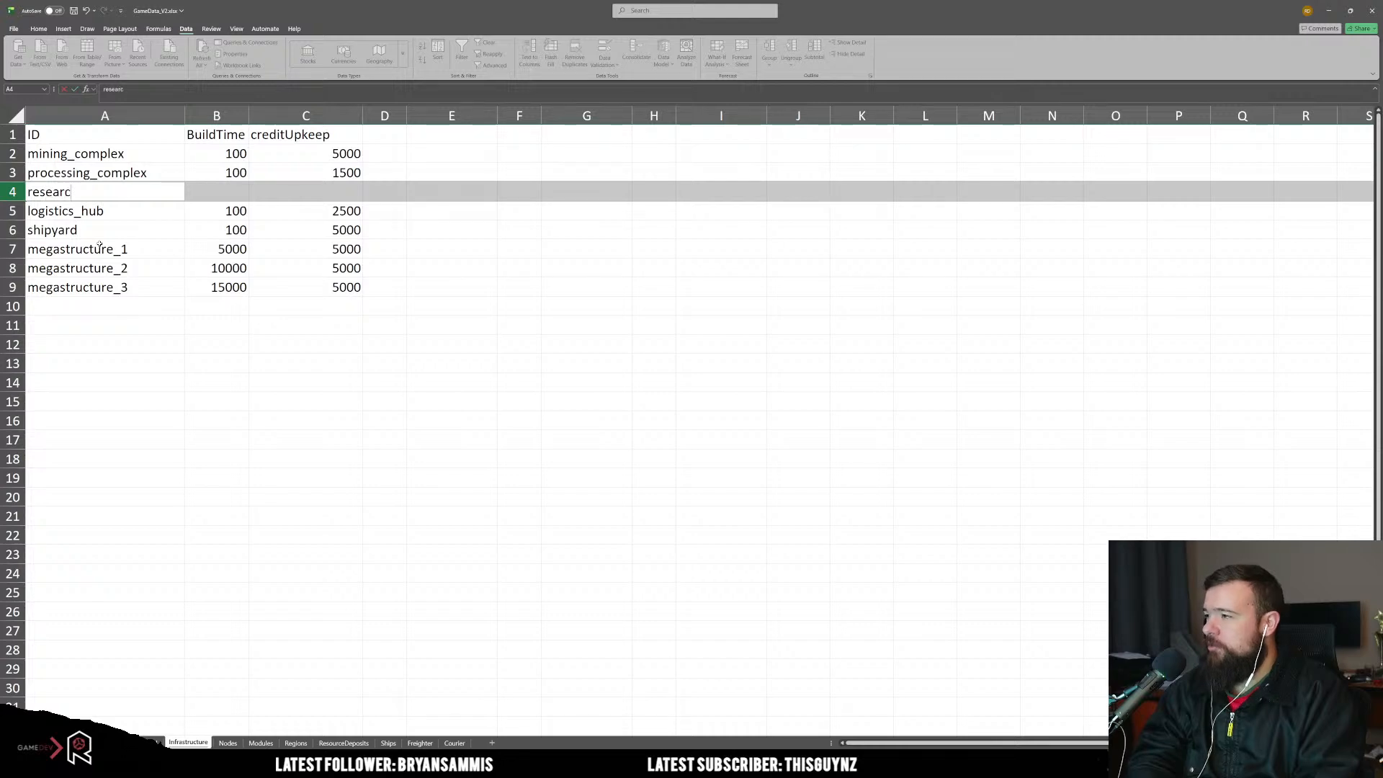
type("h_complex")
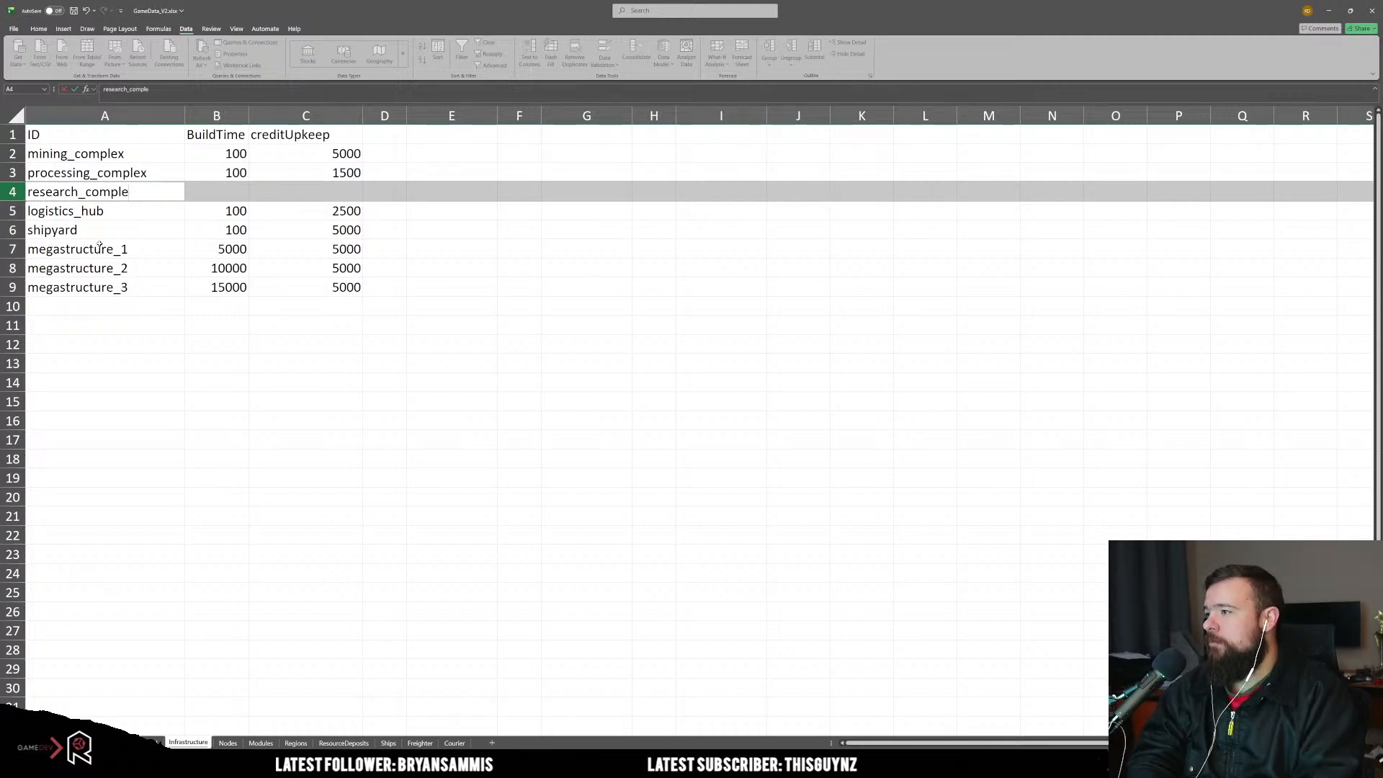
key("Tab")
left_click(223, 287)
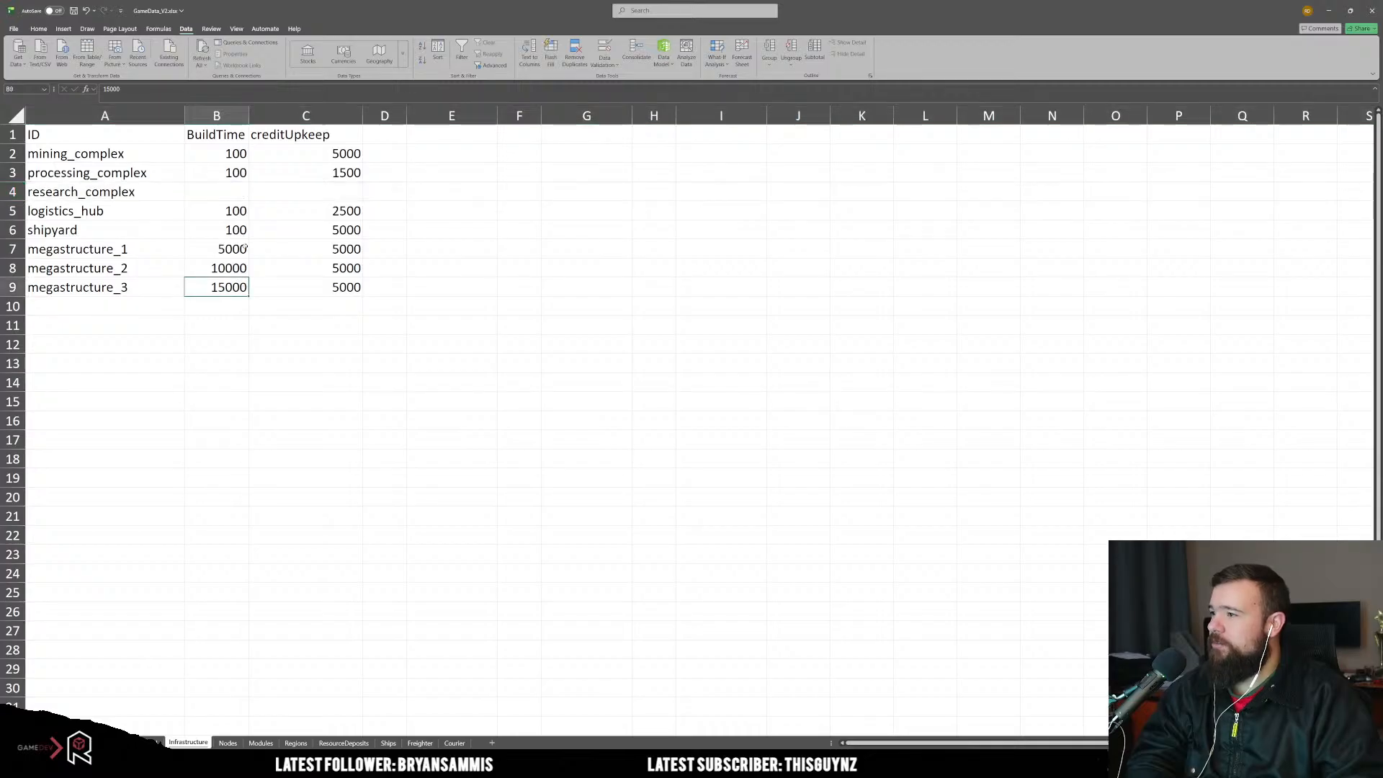
Step: Give research_complex a BuildTime of 100 and a creditUpkeep of 1550
left_click(236, 195)
type("100")
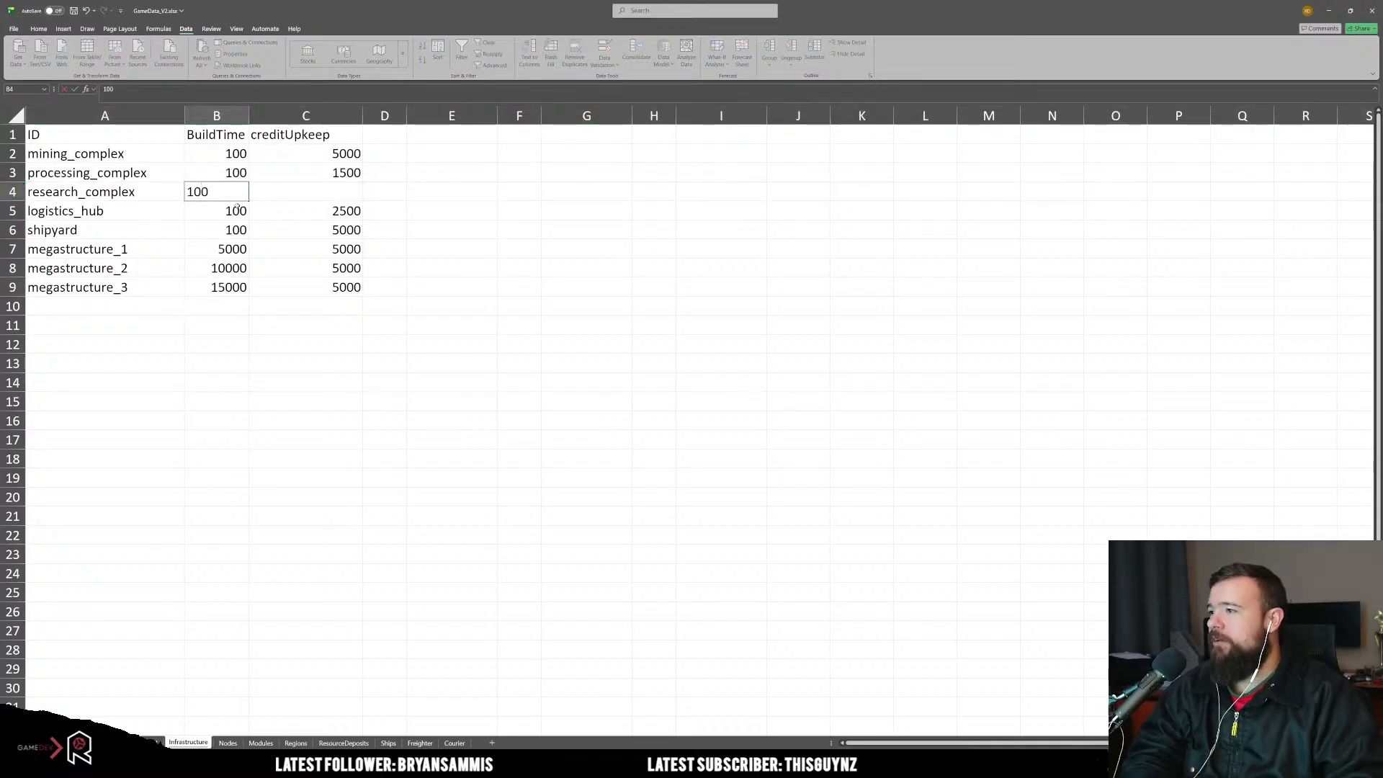
key("Tab")
type("15")
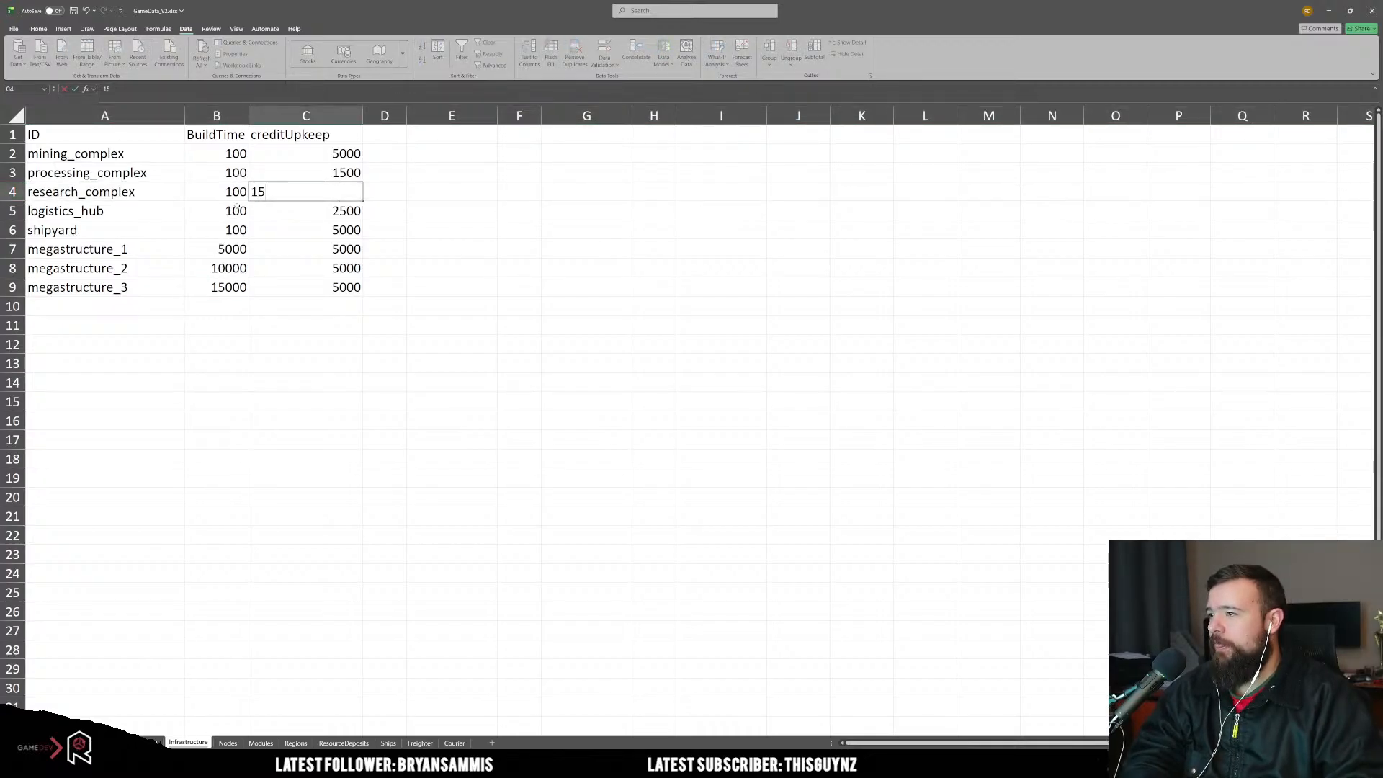
type("50")
left_click(237, 208)
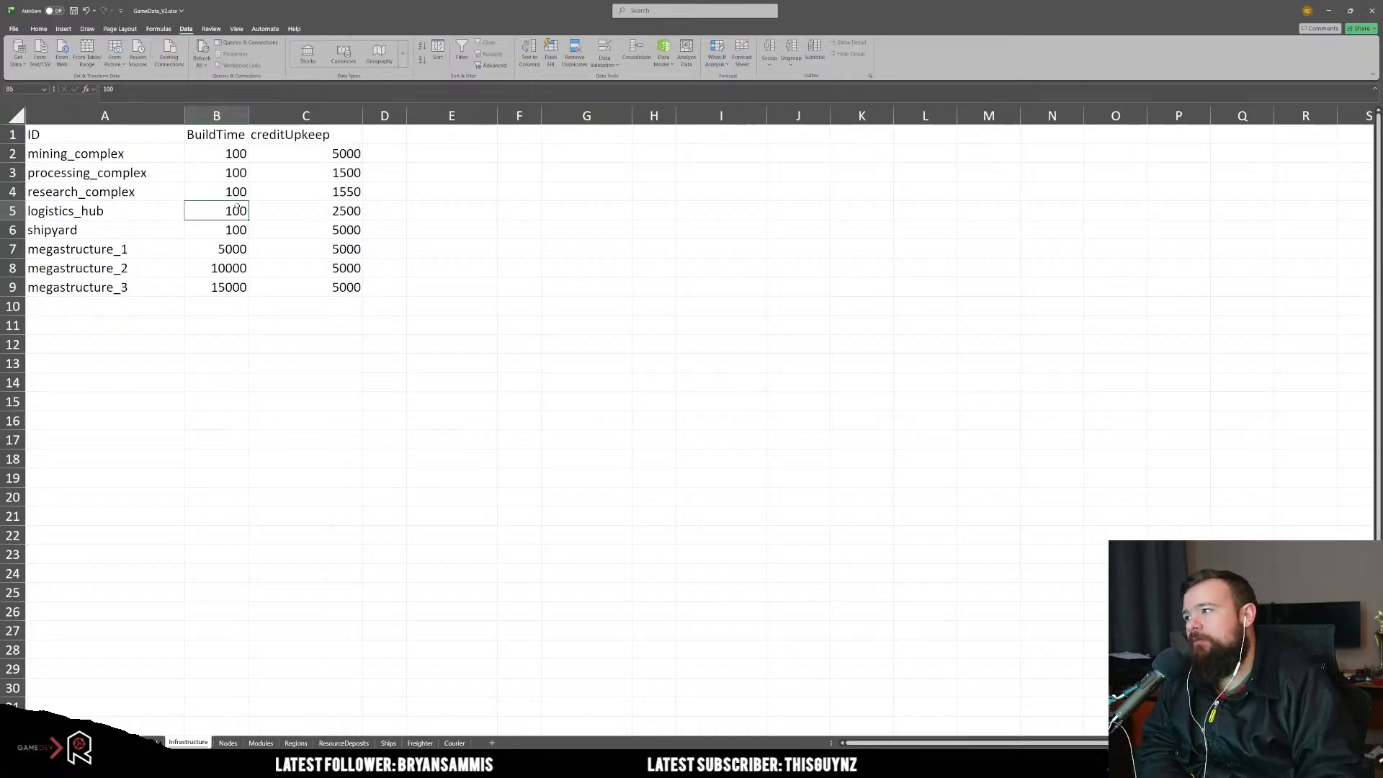
Step: Check the structure rows and craft times on the recipe sheet against the Infrastructure sheet, and return to the Infrastructure sheet
left_click(137, 743)
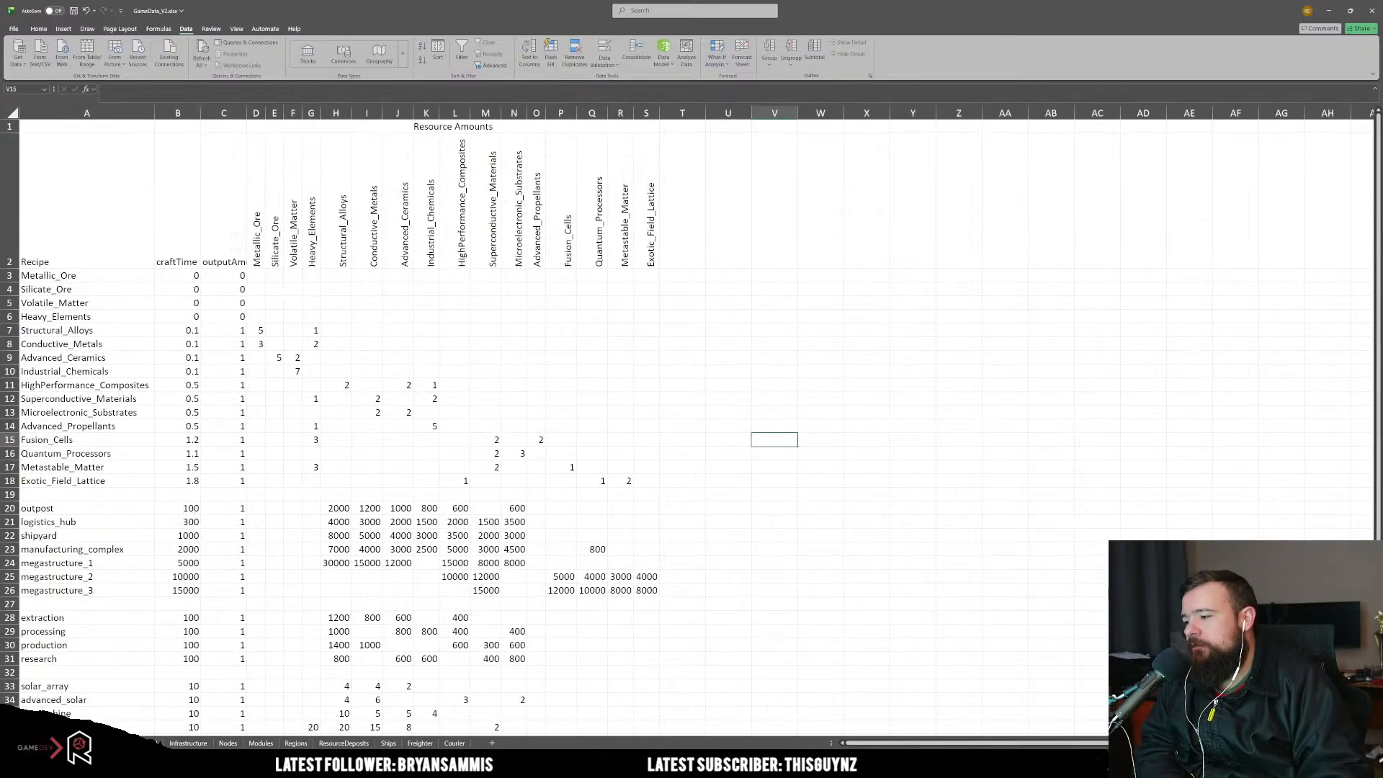
scroll(163, 599, "down", 9)
scroll(163, 599, "up", 8)
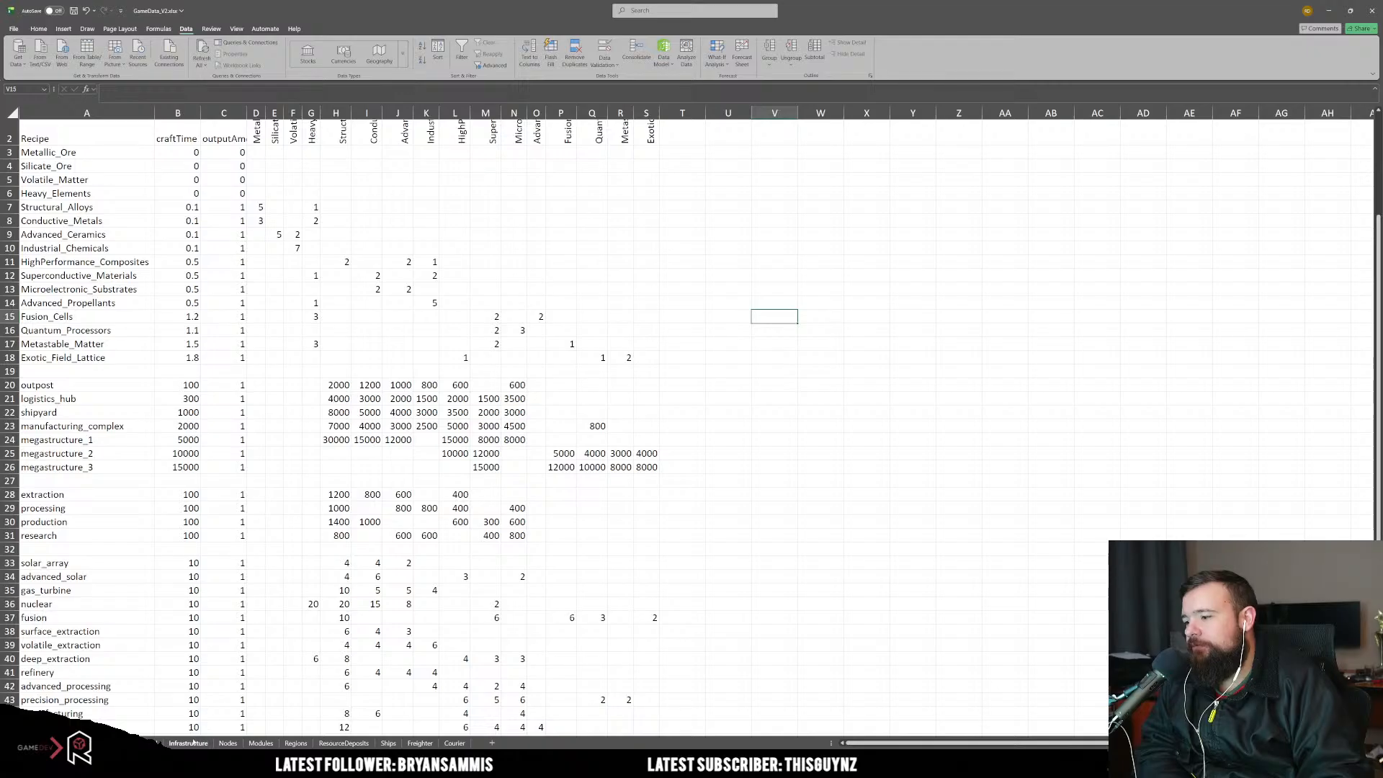
left_click(187, 744)
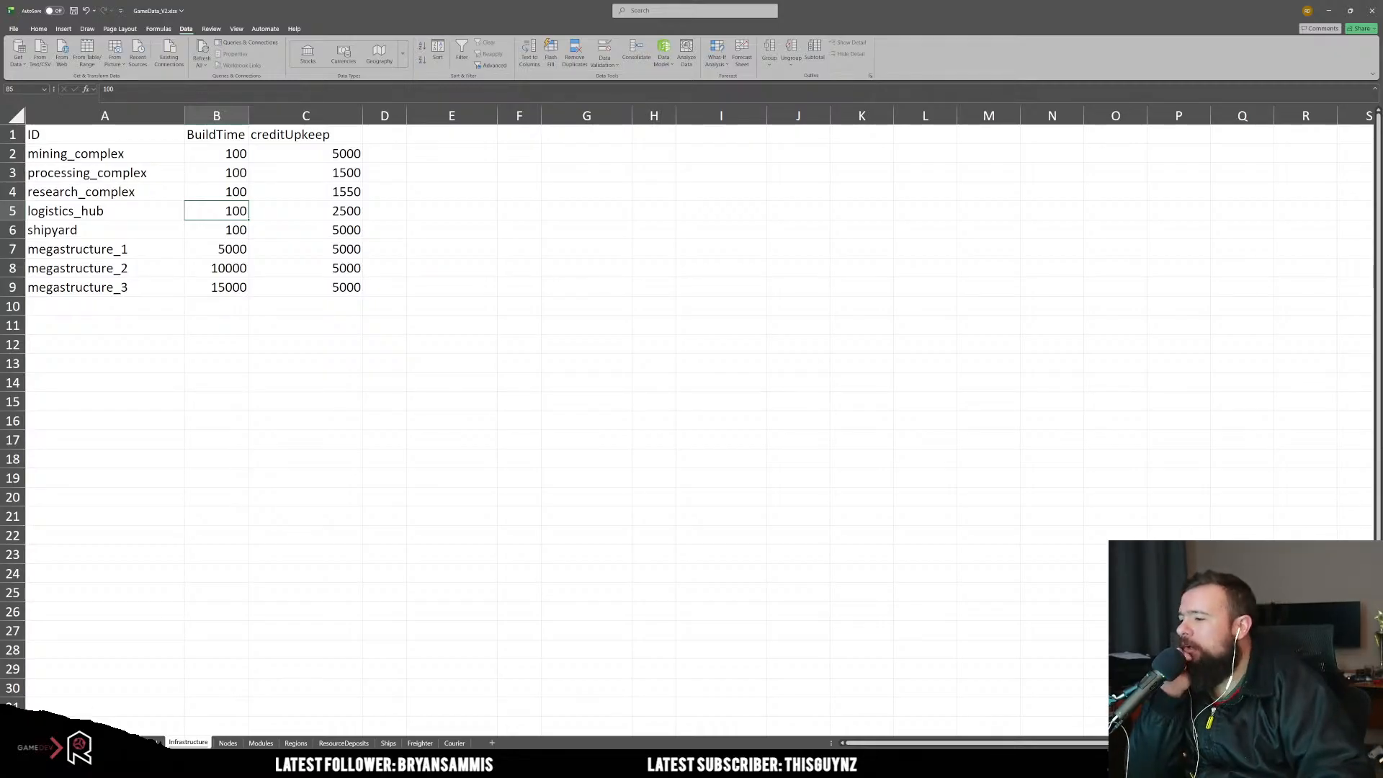
left_click(139, 725)
left_click(132, 743)
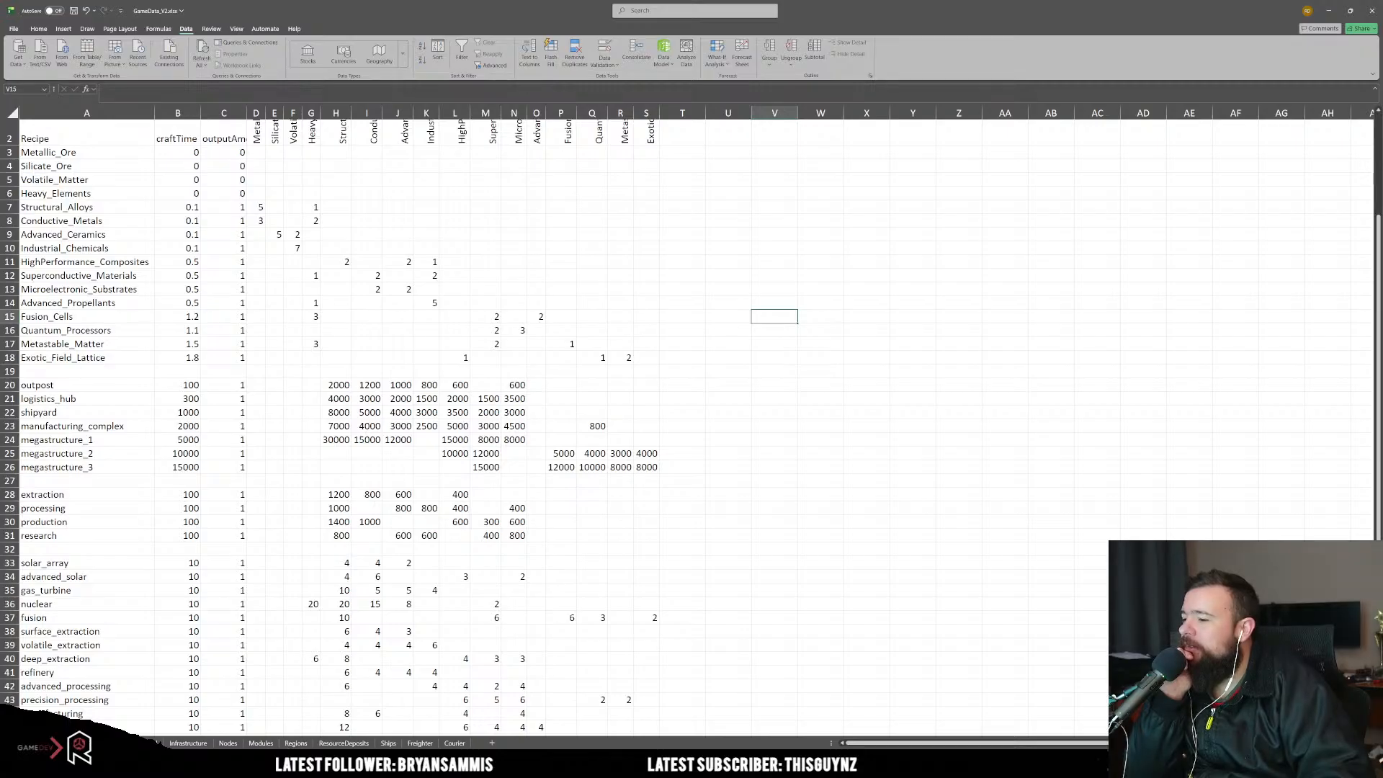
left_click(188, 743)
Step: Delete the entire BuildTime column from the Infrastructure sheet
left_click(201, 183)
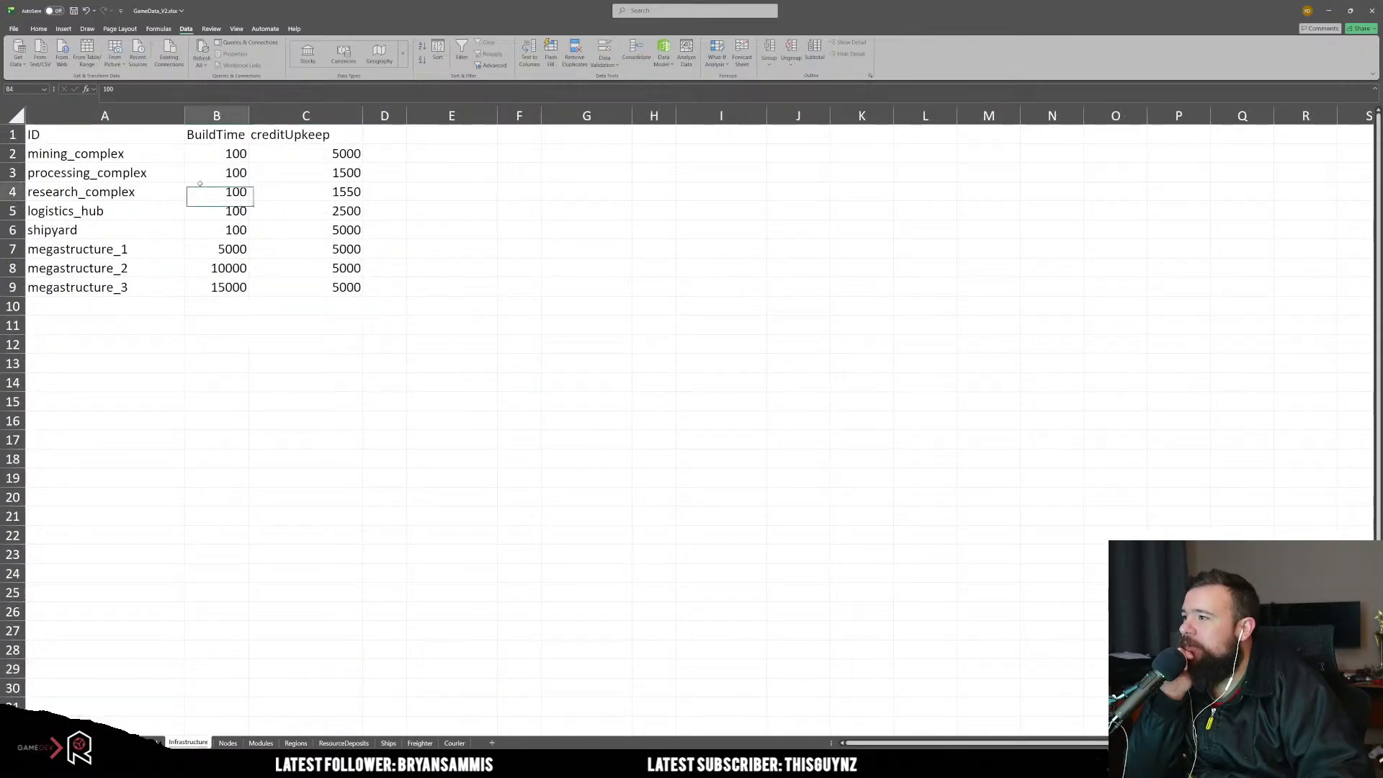
left_click_drag(207, 167, 230, 286)
left_click_drag(231, 156, 231, 287)
left_click(217, 117)
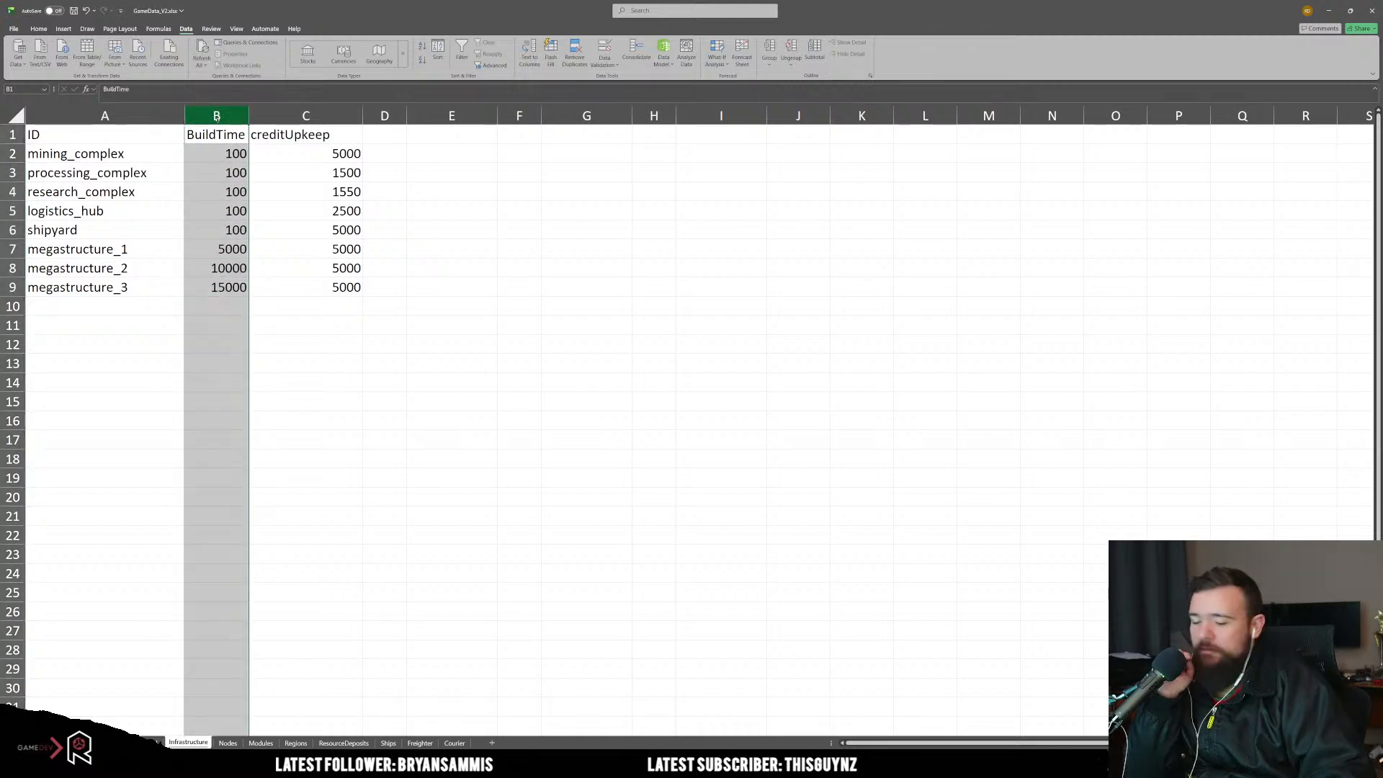
key("Delete")
right_click(218, 121)
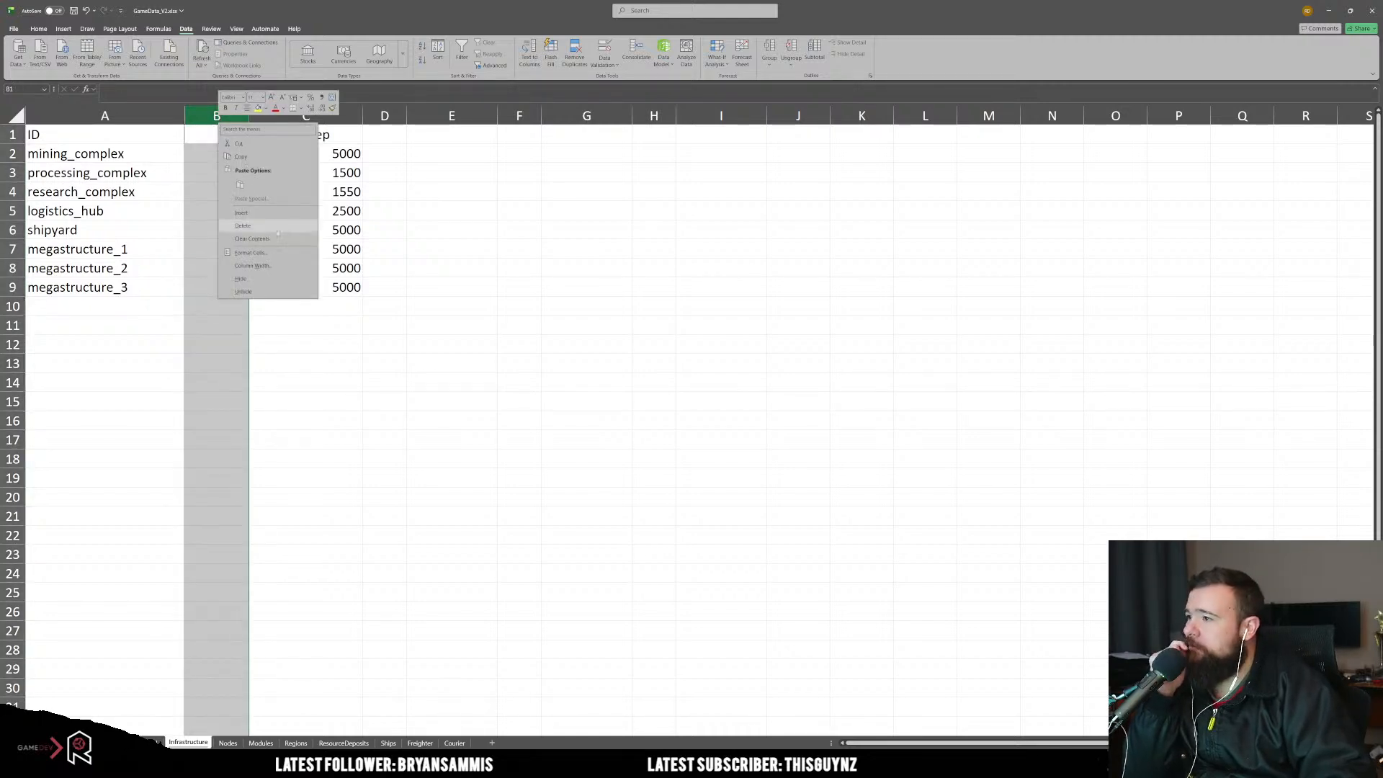
left_click(244, 226)
left_click(278, 422)
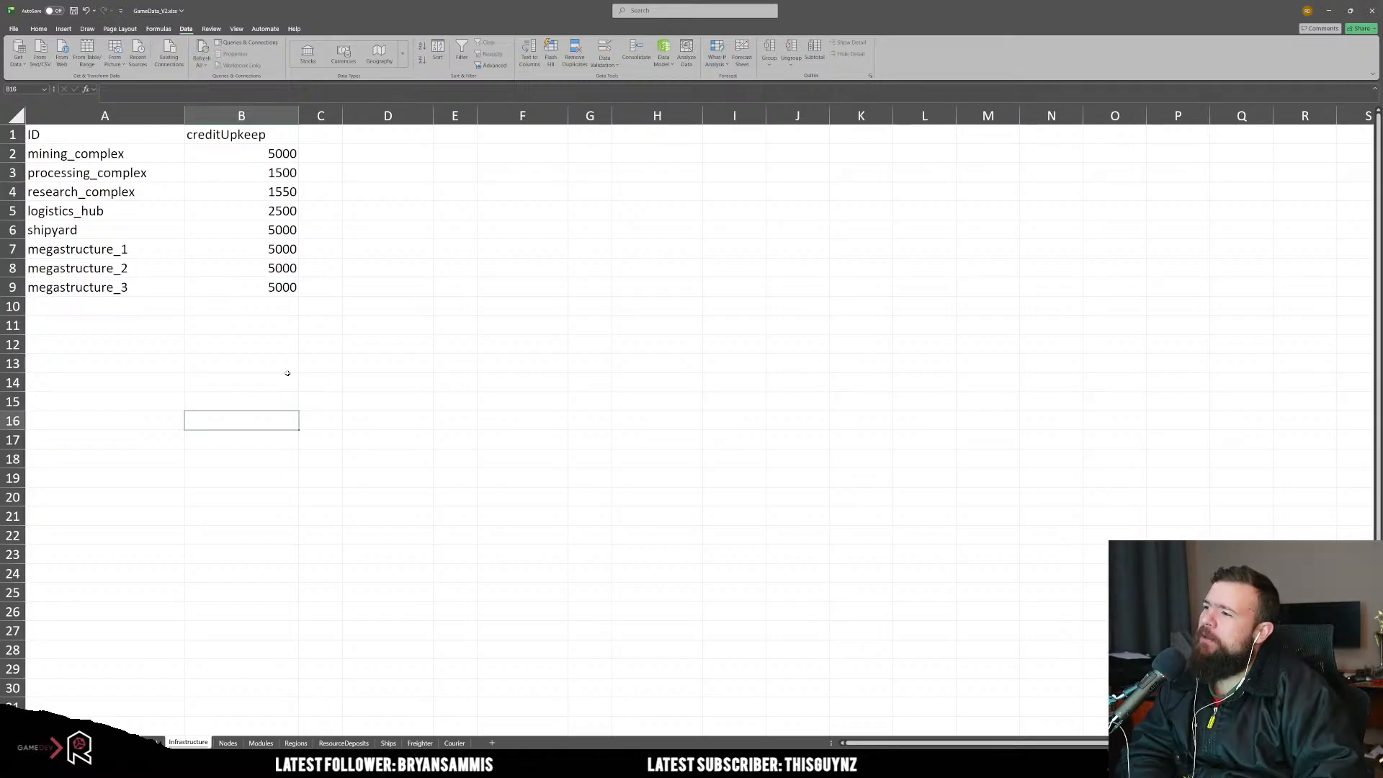
Step: Insert a new row above megastructure_1 and enter logistics_corridor as its ID
right_click(12, 249)
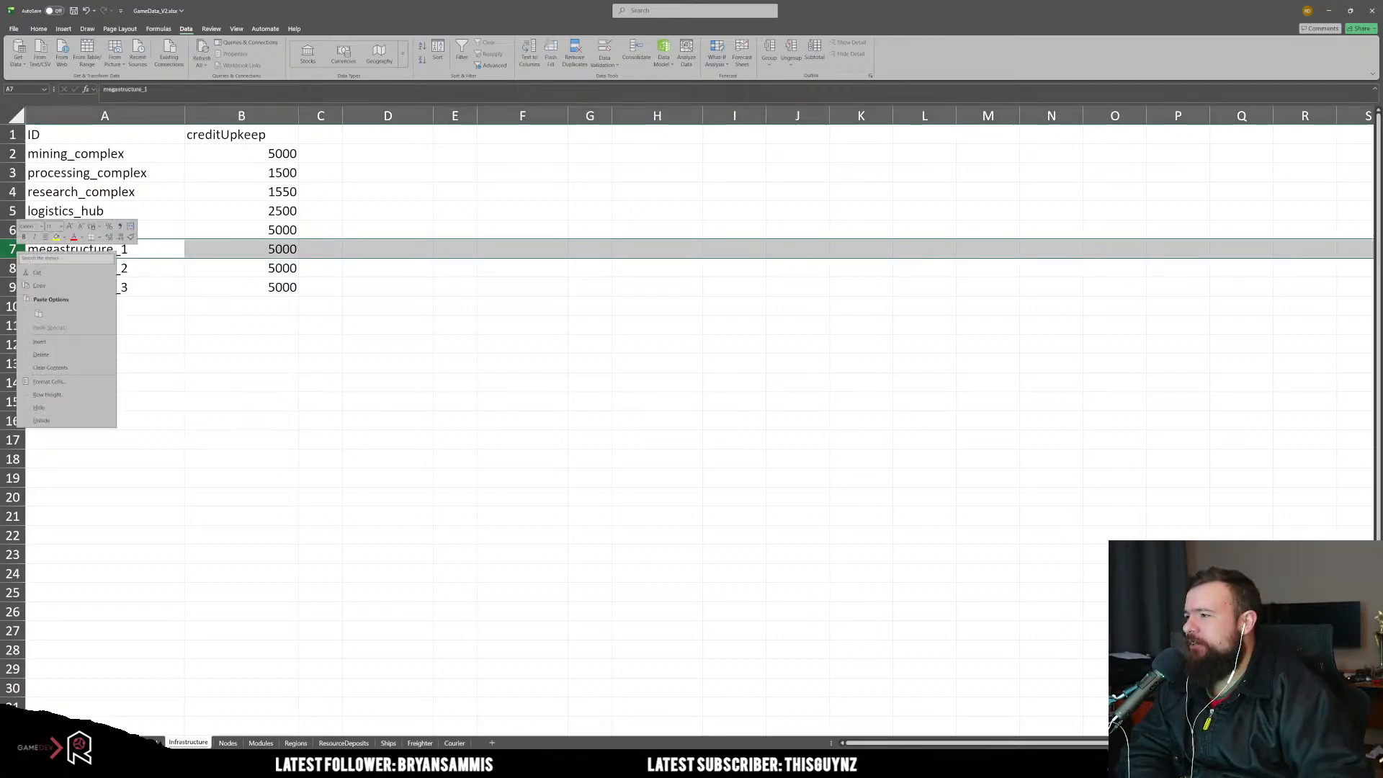
left_click(43, 340)
left_click(90, 364)
left_click(75, 249)
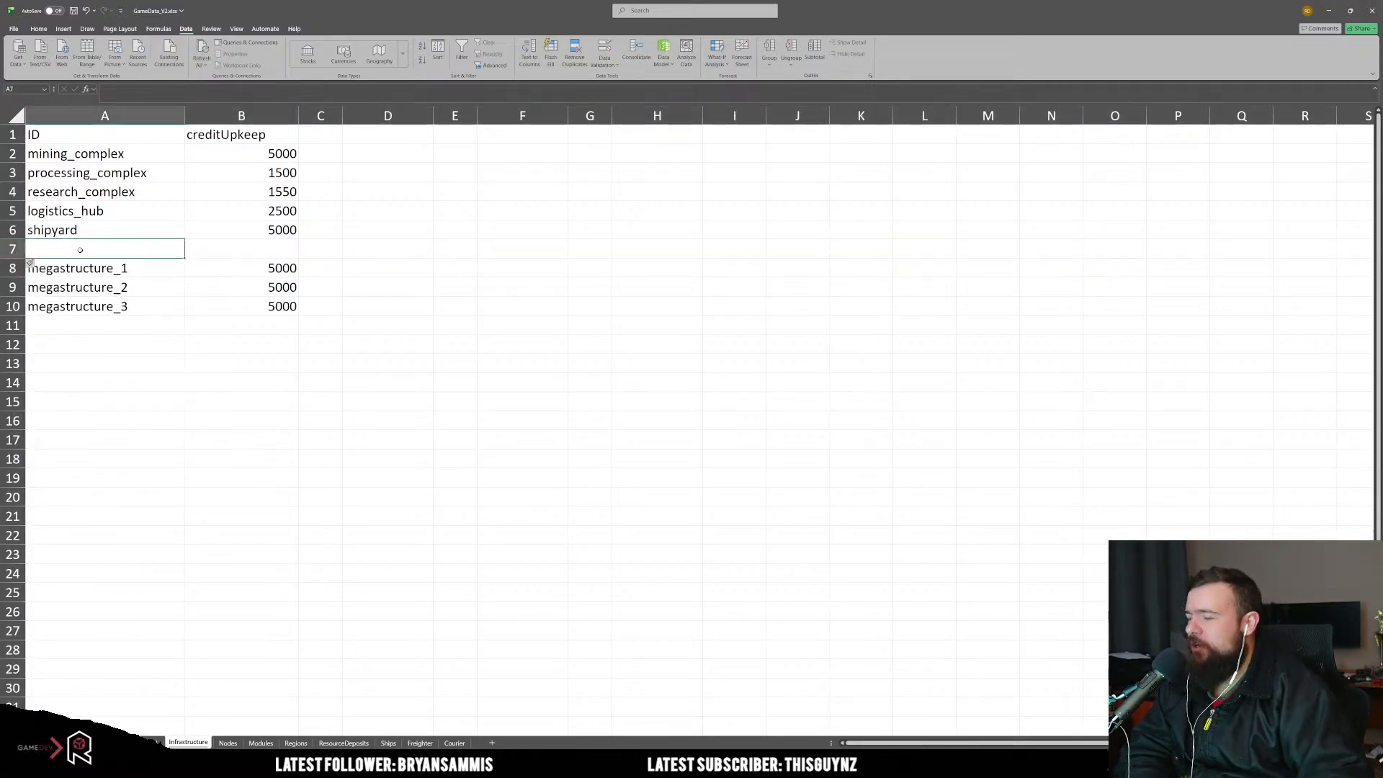
type("corrido")
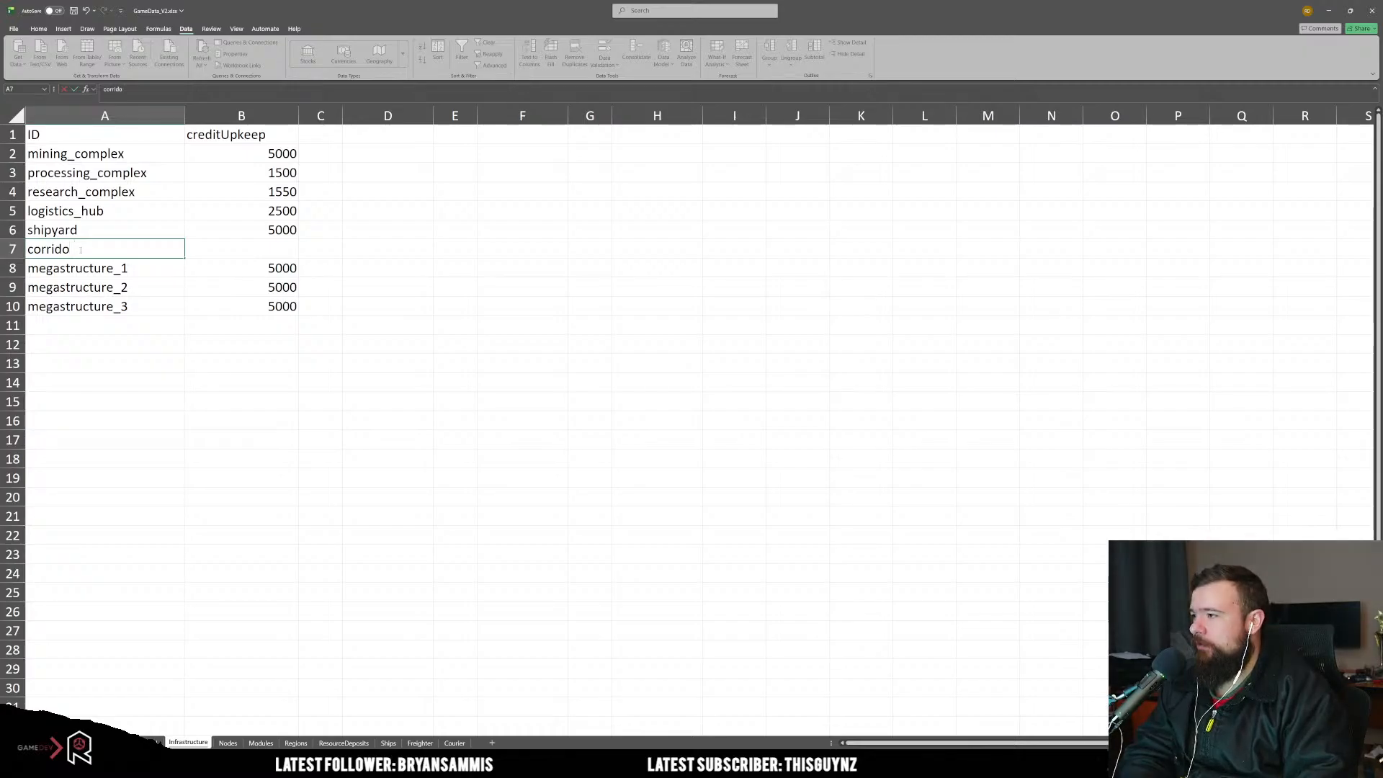
key("Escape")
type("logis")
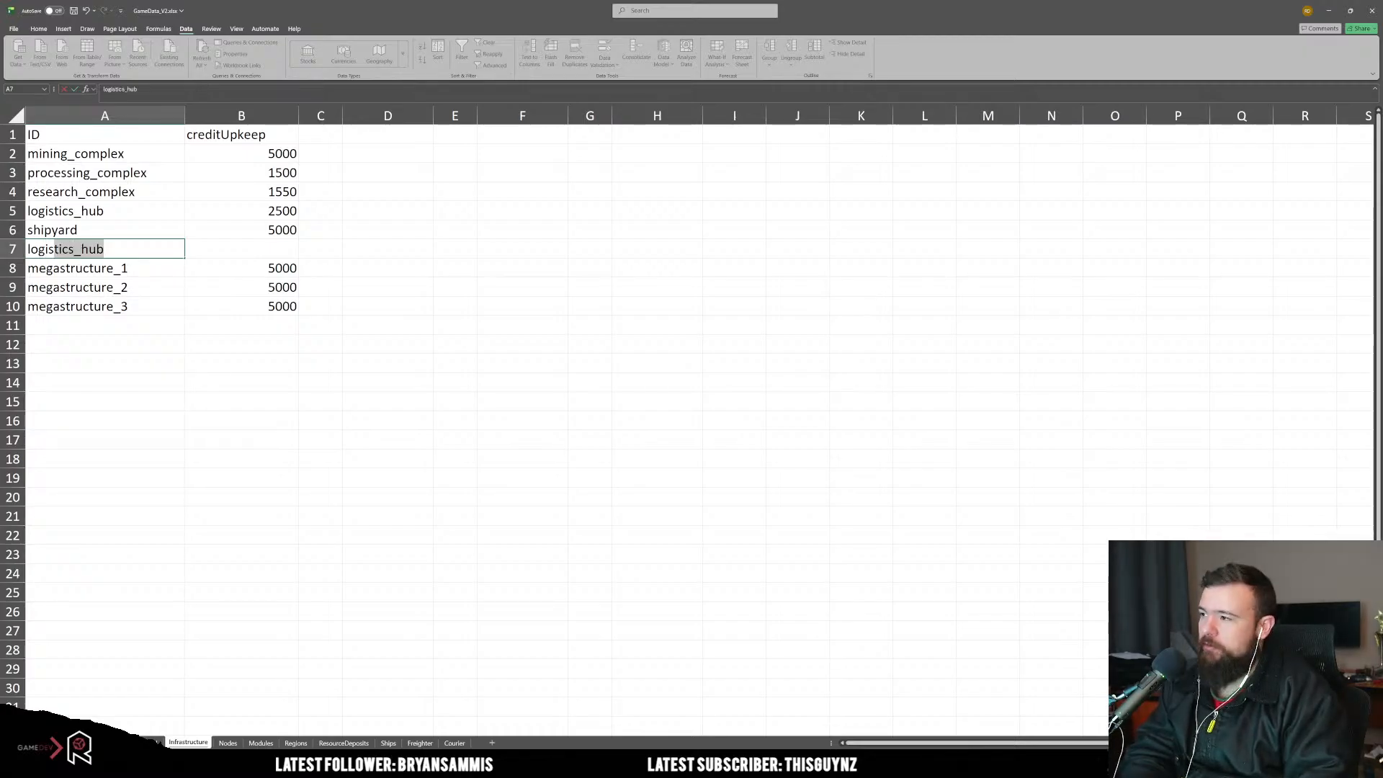
type("tics_corridor")
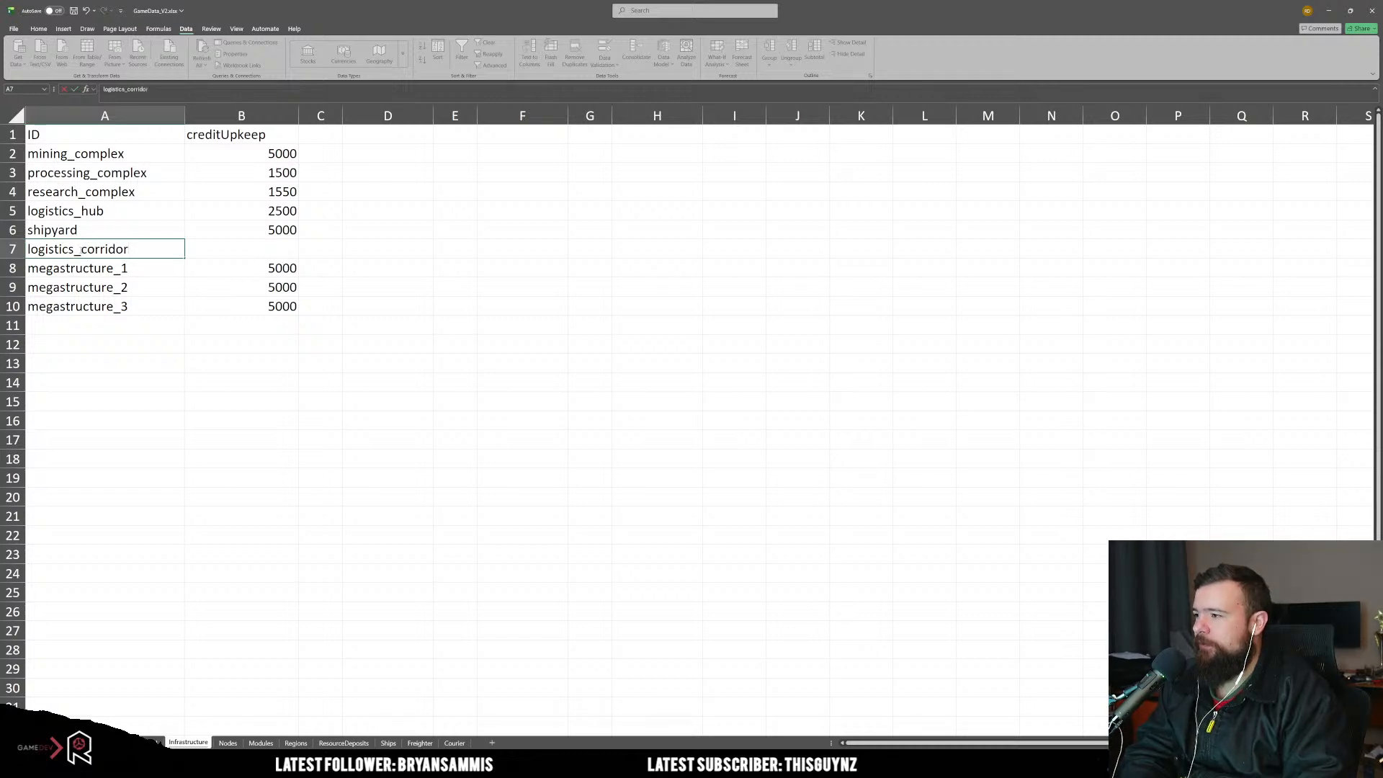
key("Tab")
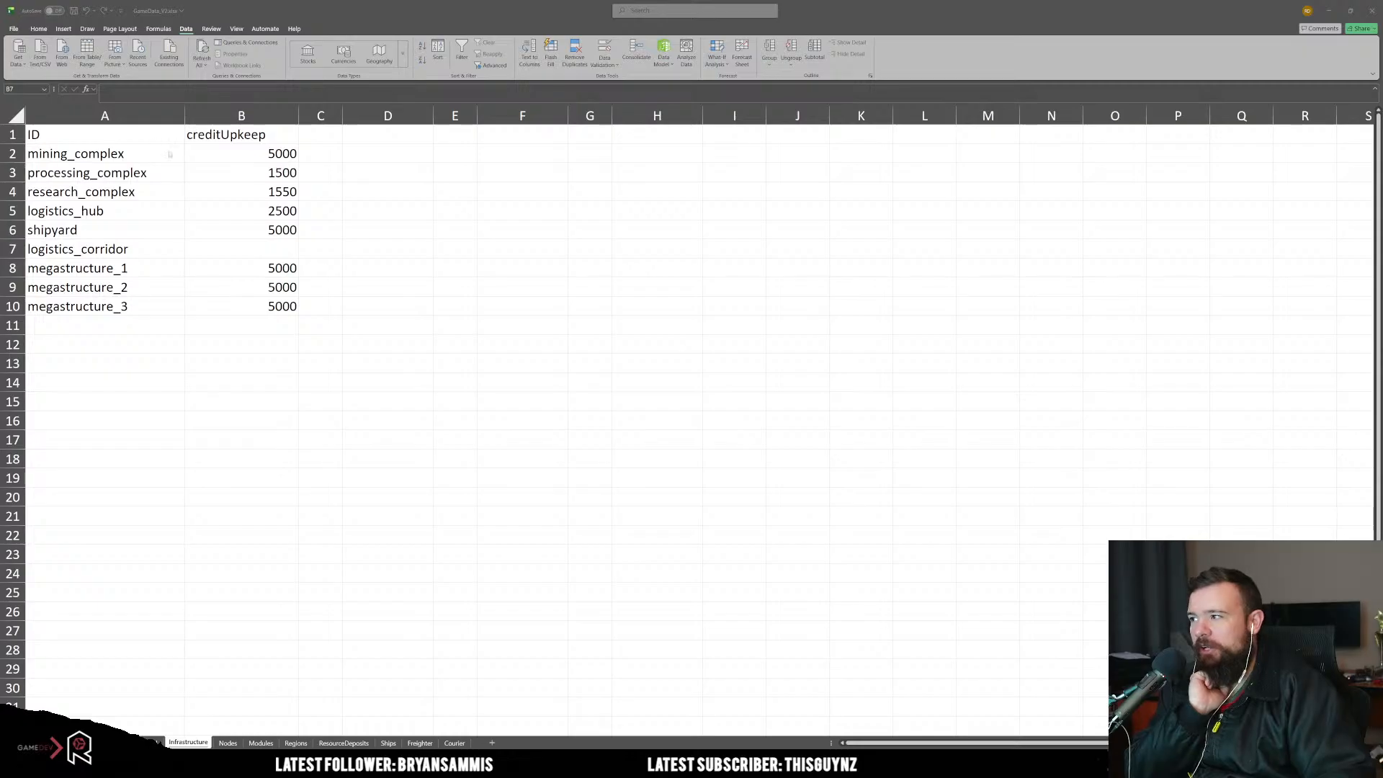
left_click(163, 176)
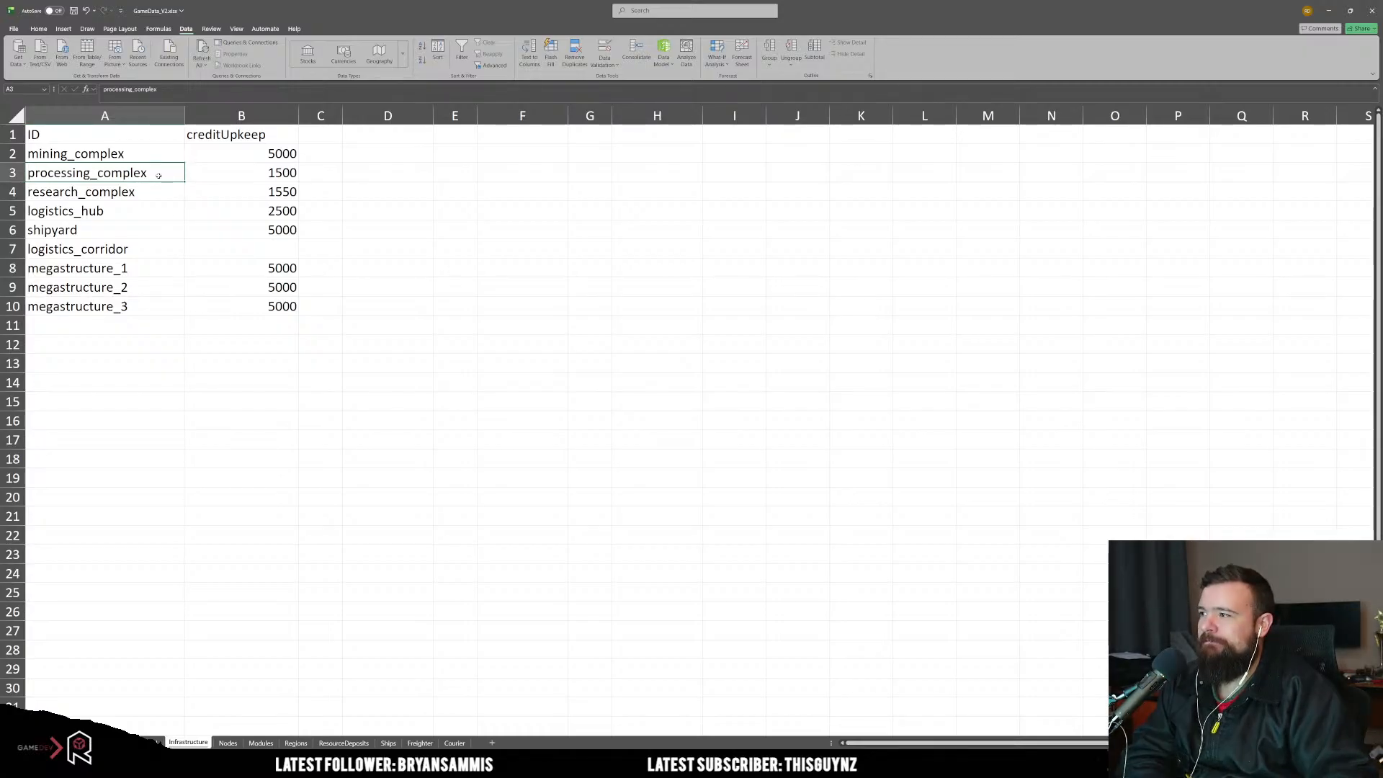
left_click_drag(144, 154, 183, 216)
left_click(173, 310)
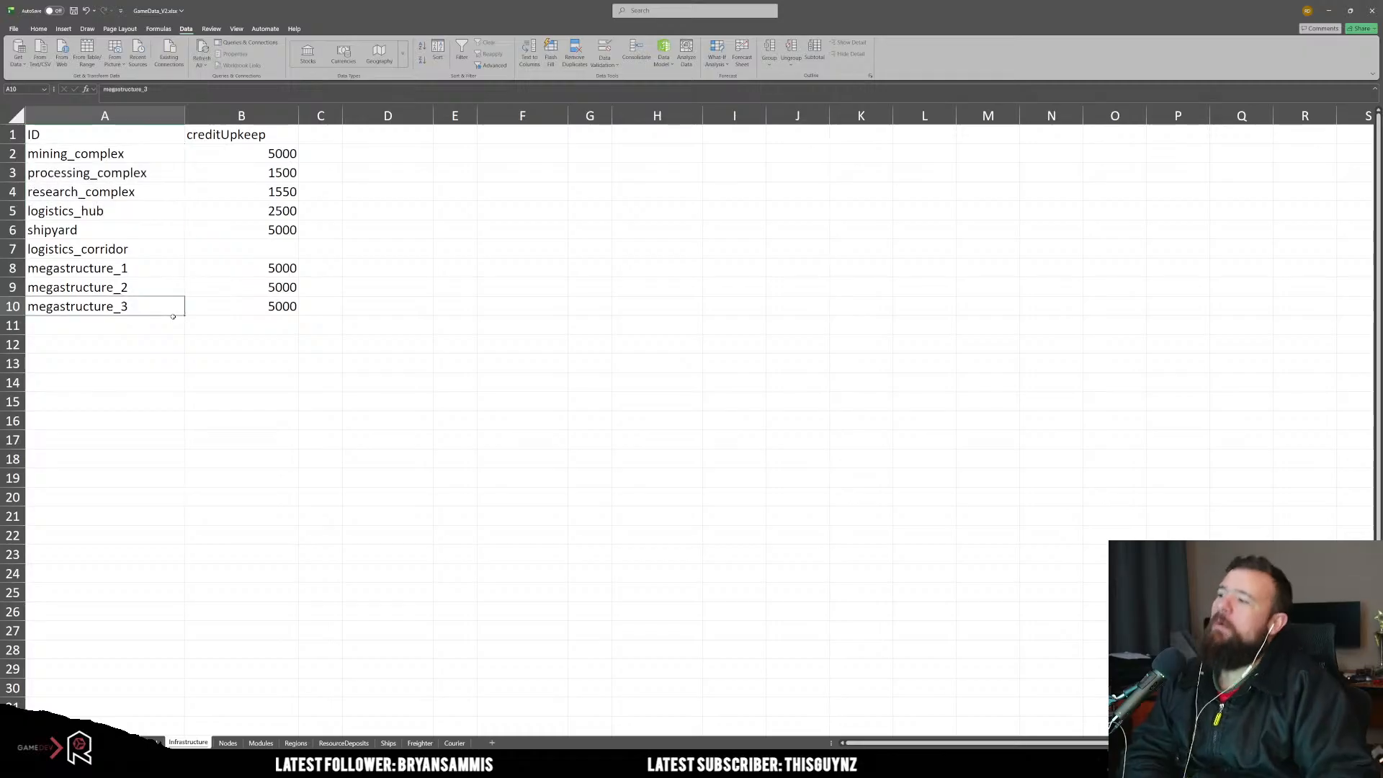
left_click_drag(148, 210, 144, 154)
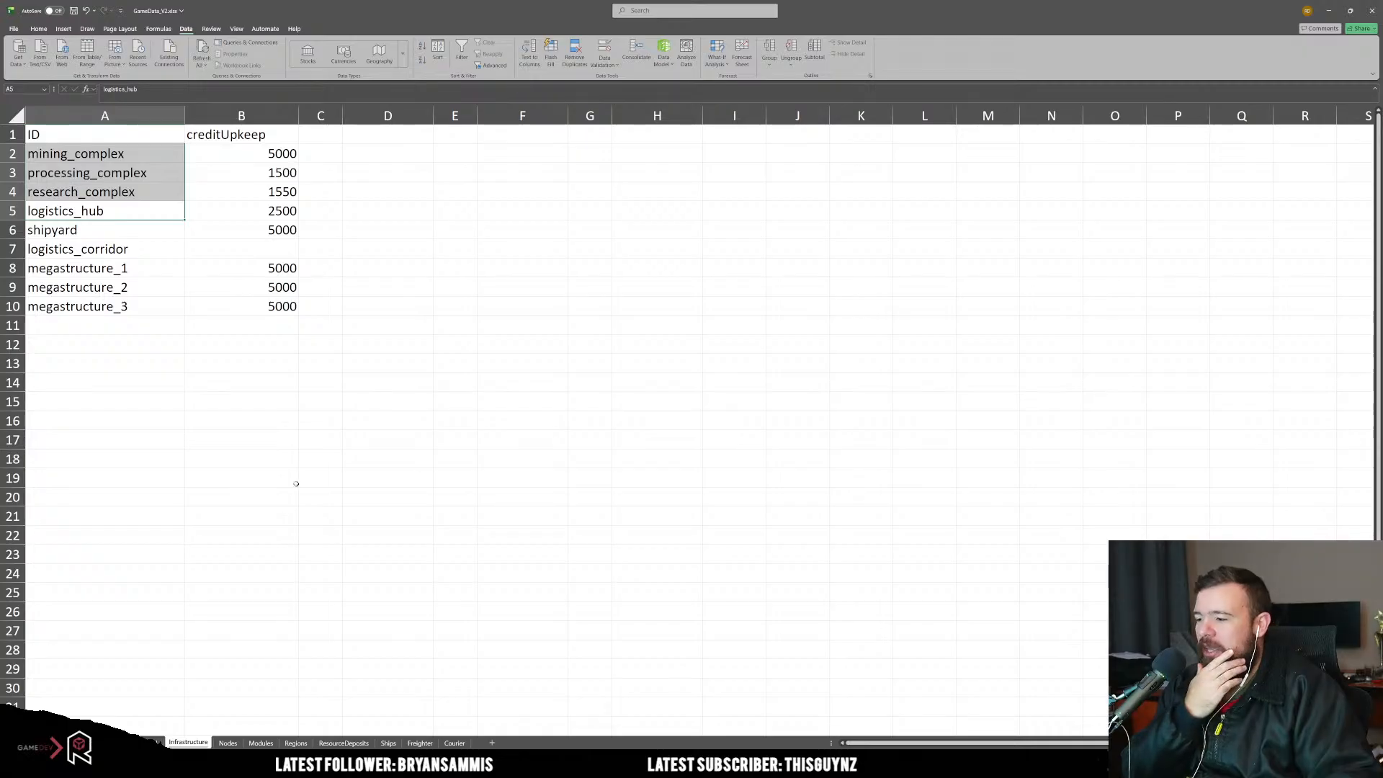
left_click(145, 154)
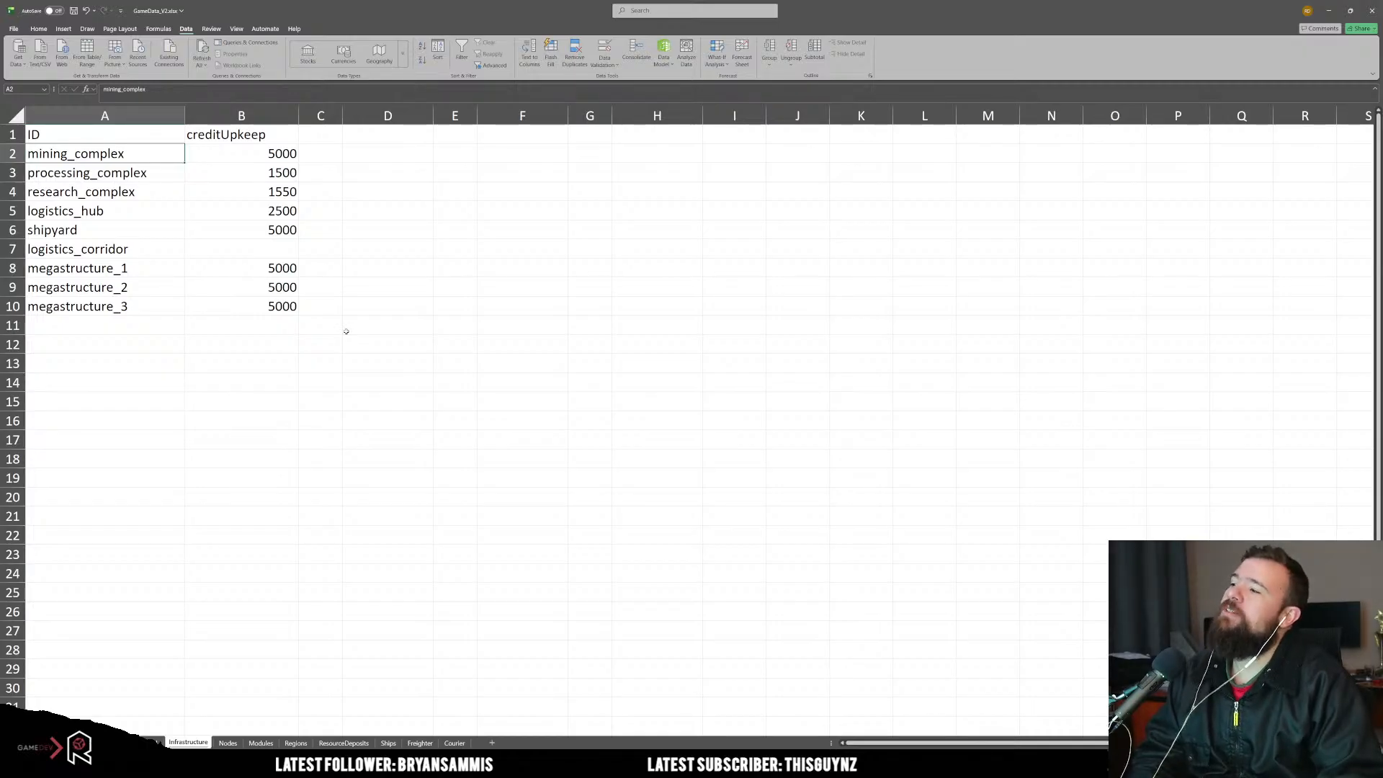
left_click_drag(95, 155, 241, 307)
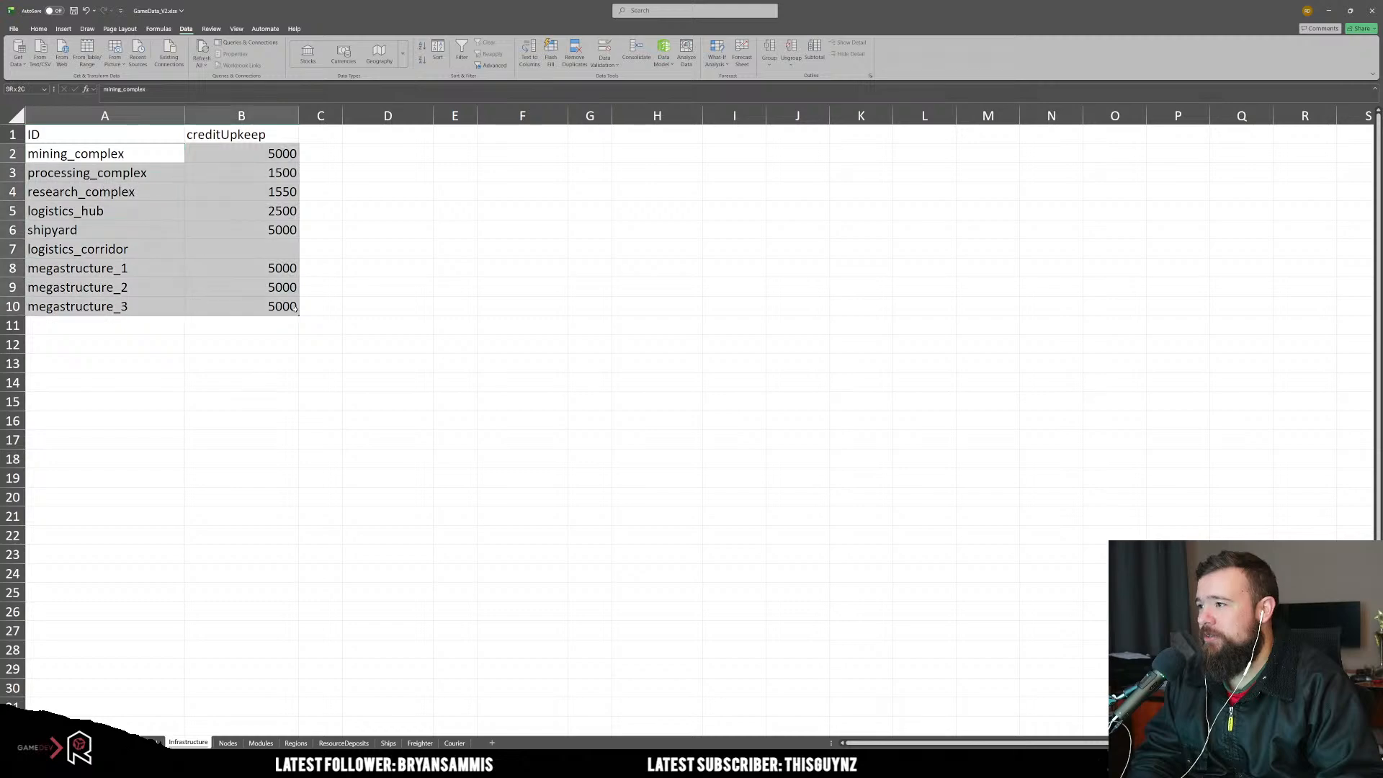
left_click(247, 419)
left_click_drag(268, 141, 297, 311)
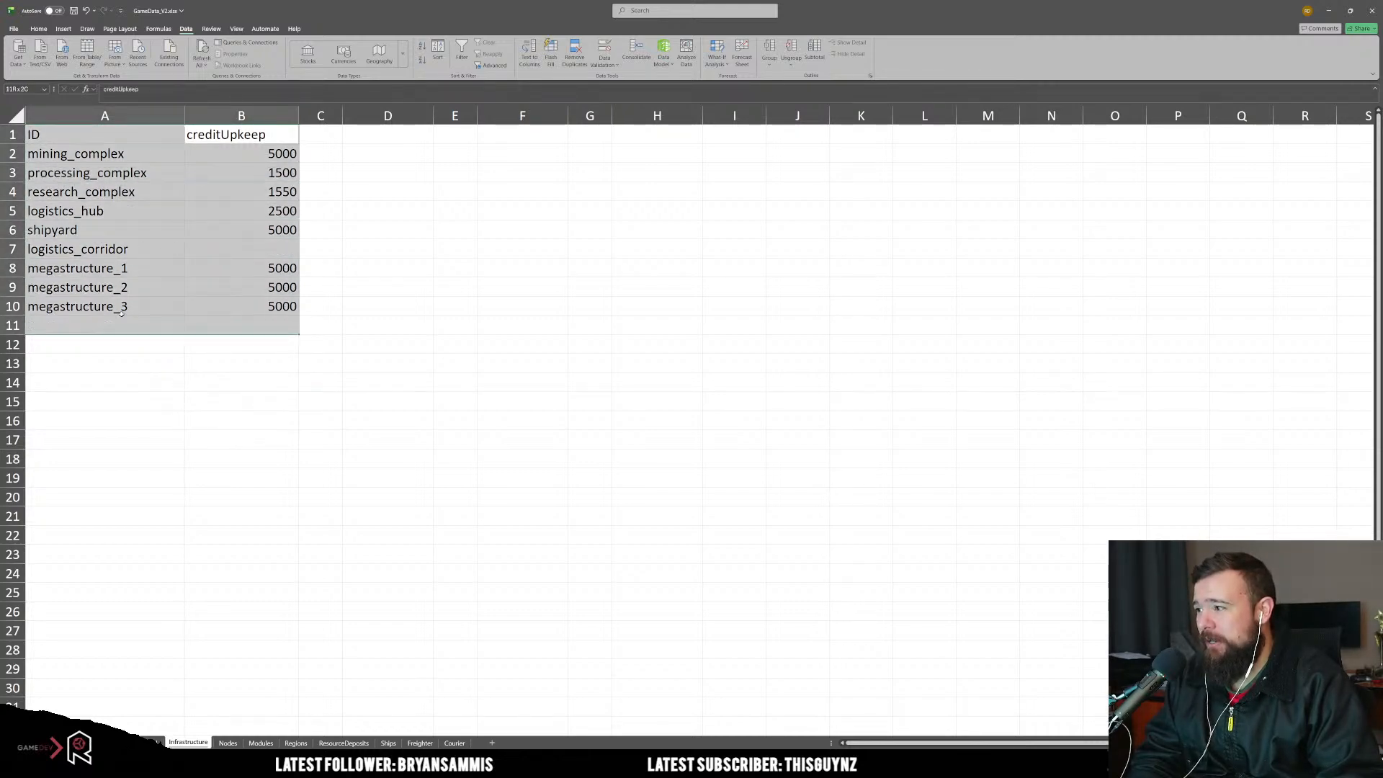
left_click(245, 459)
Step: Examine the distance and Solar Multiplier columns on the Regions sheet, glance at ResourceDeposits, and return to the Infrastructure sheet
left_click(294, 743)
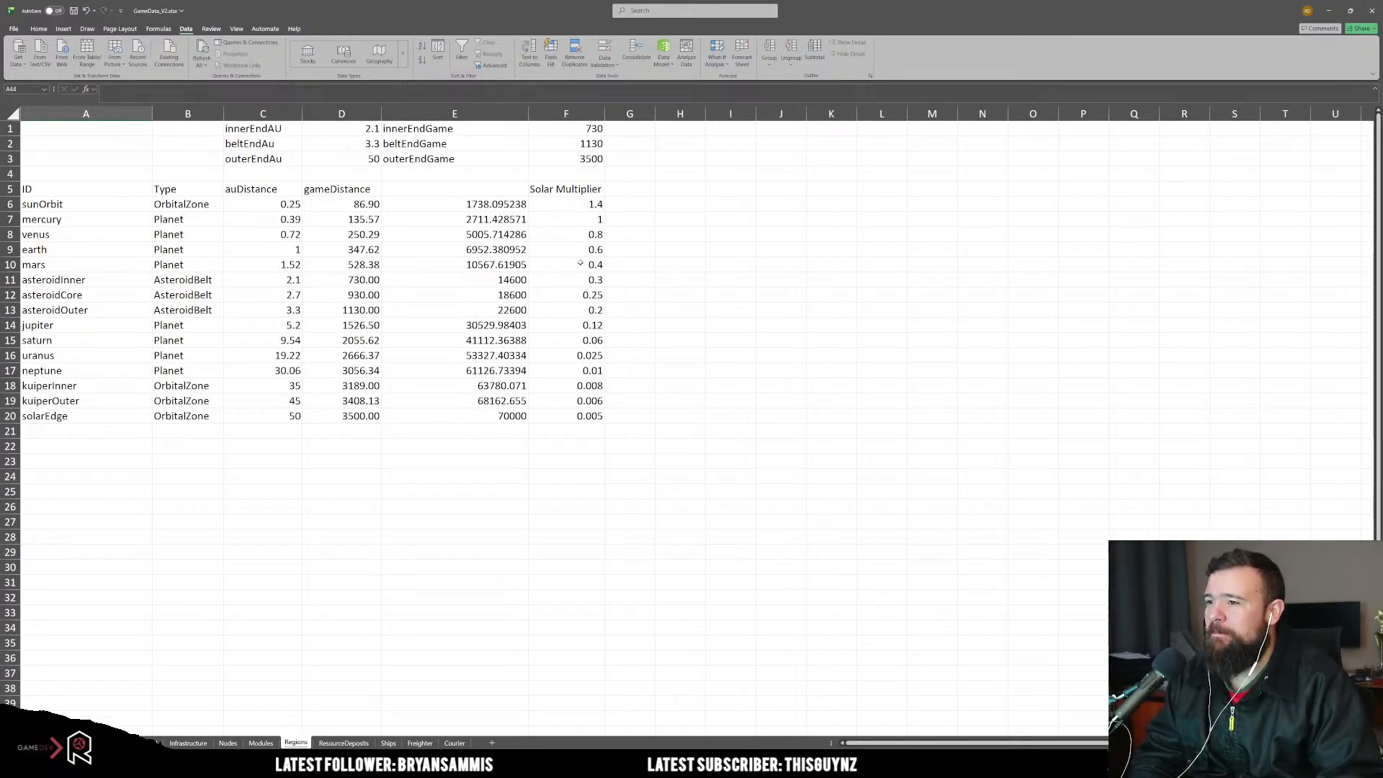
left_click_drag(580, 219, 574, 416)
left_click(447, 598)
left_click_drag(343, 204, 296, 414)
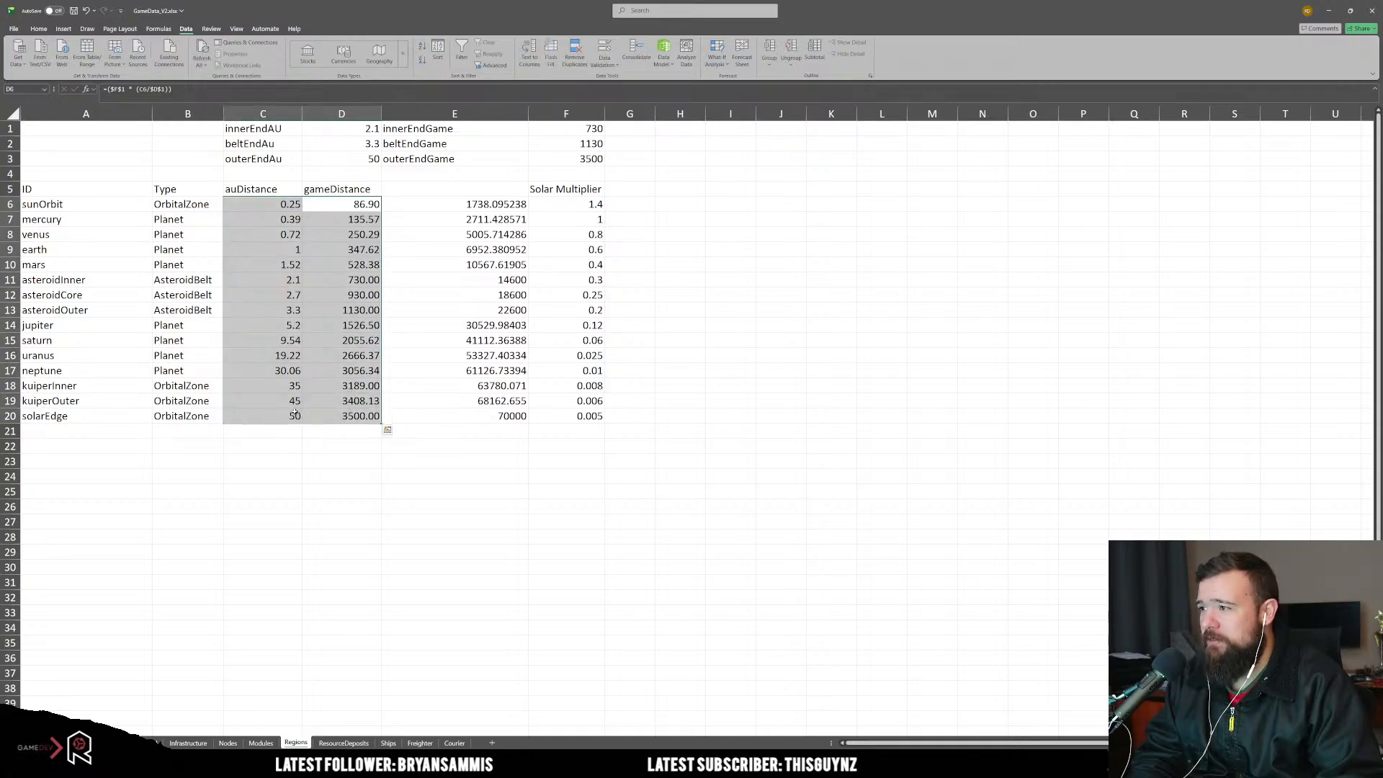
left_click(459, 204)
left_click_drag(460, 204, 461, 416)
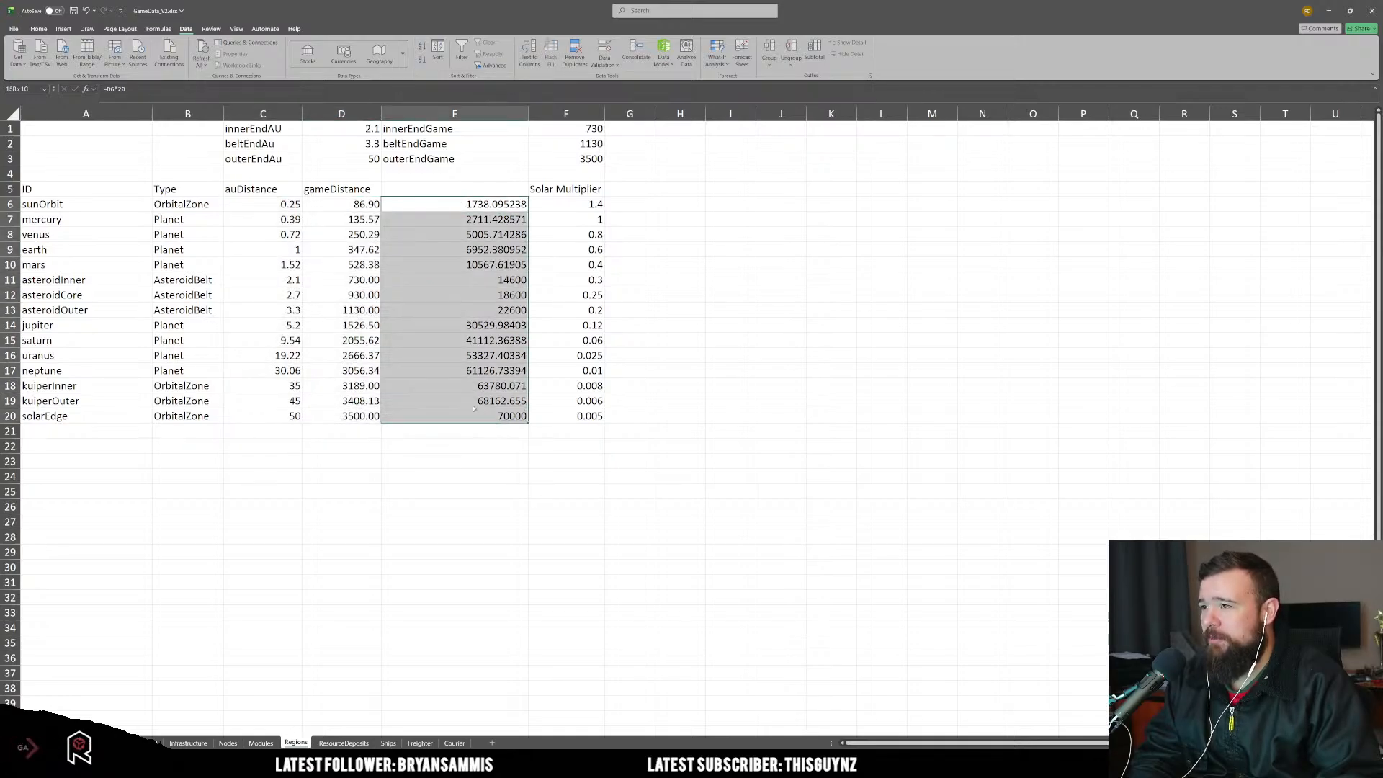
left_click_drag(567, 204, 567, 418)
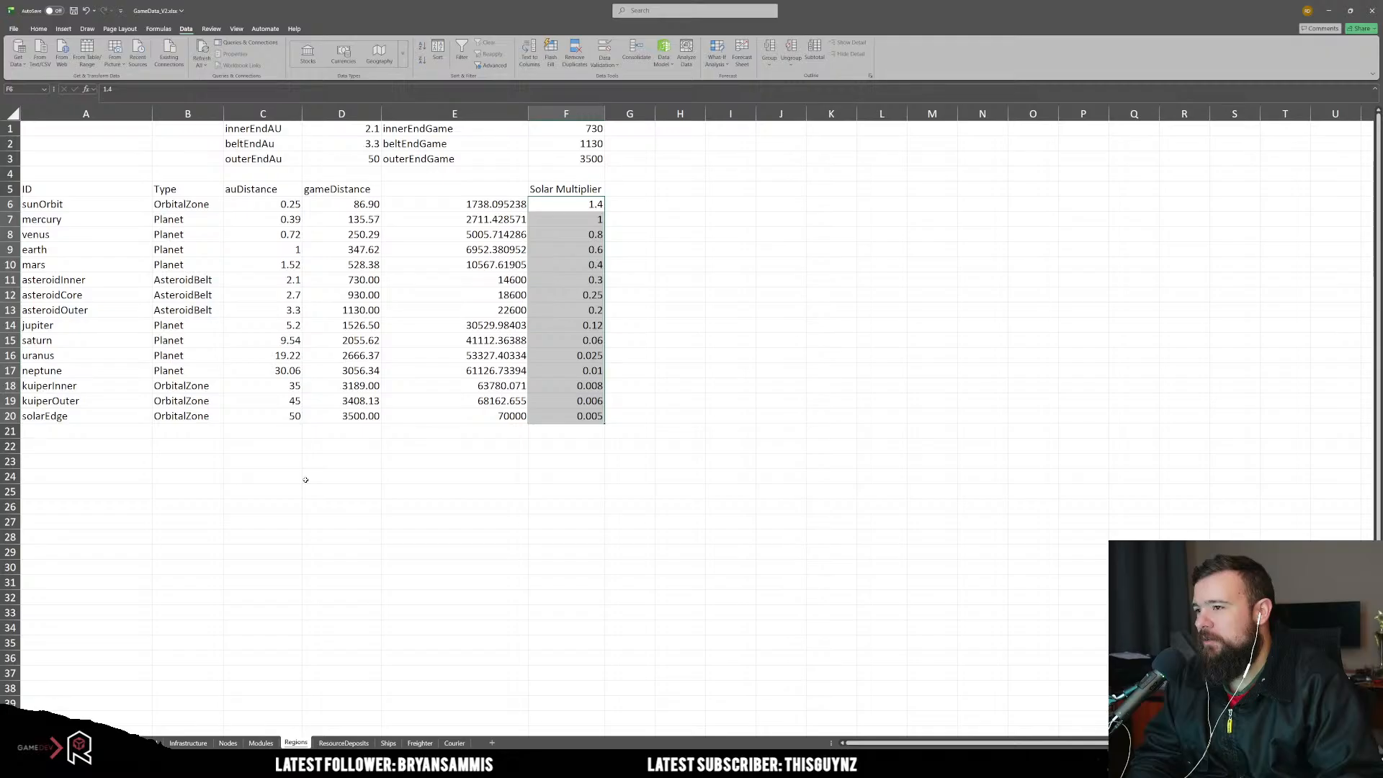
left_click(343, 743)
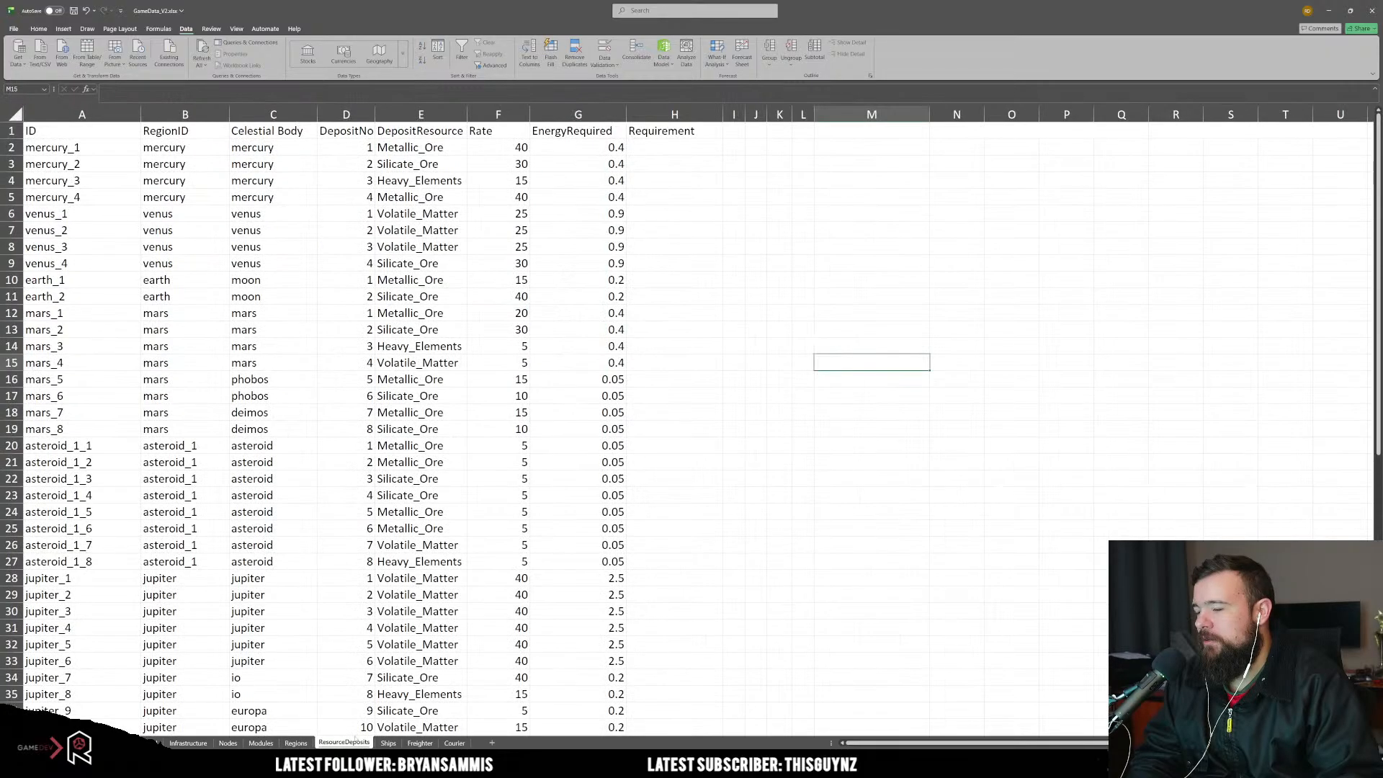
left_click(310, 742)
left_click(723, 236)
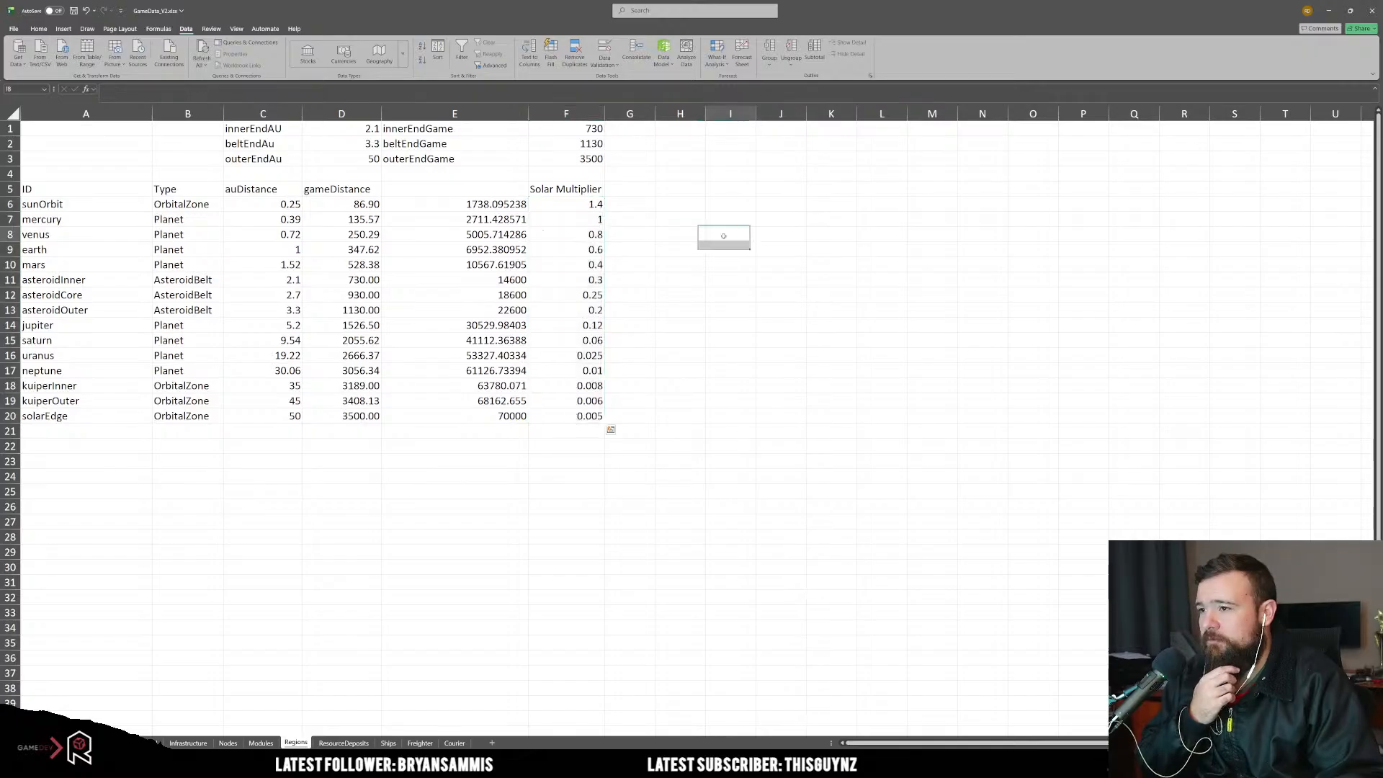
left_click_drag(567, 204, 577, 419)
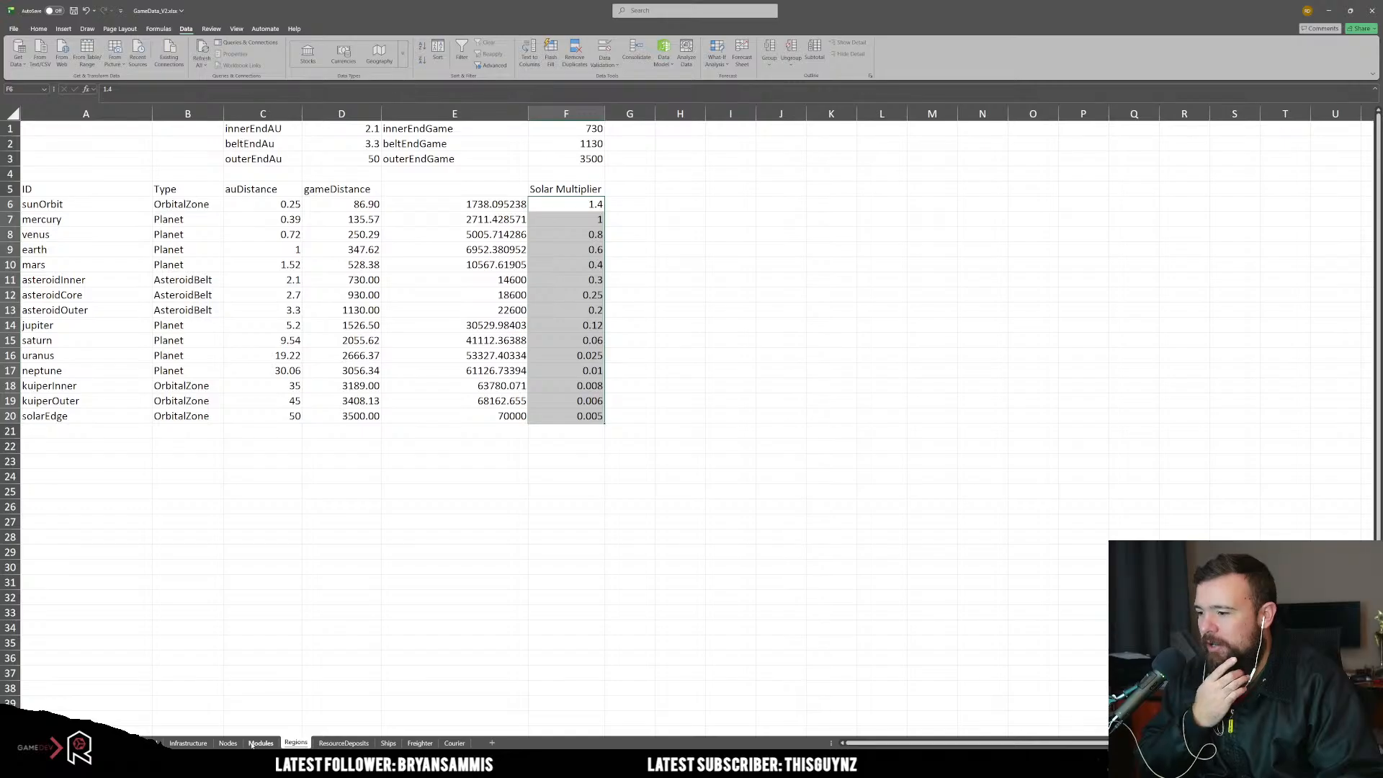
left_click(183, 746)
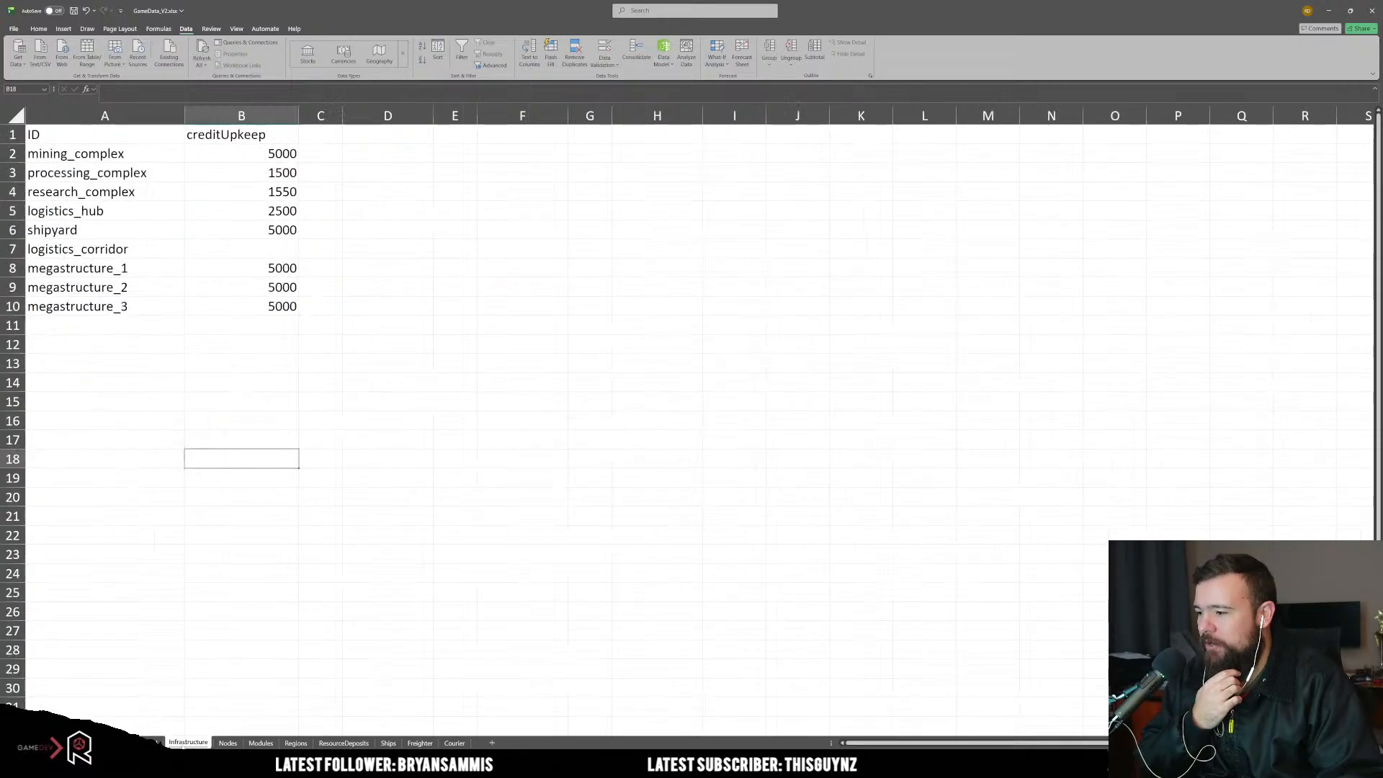
Step: Insert a blank row above the ID header row on the Infrastructure sheet
left_click(324, 459)
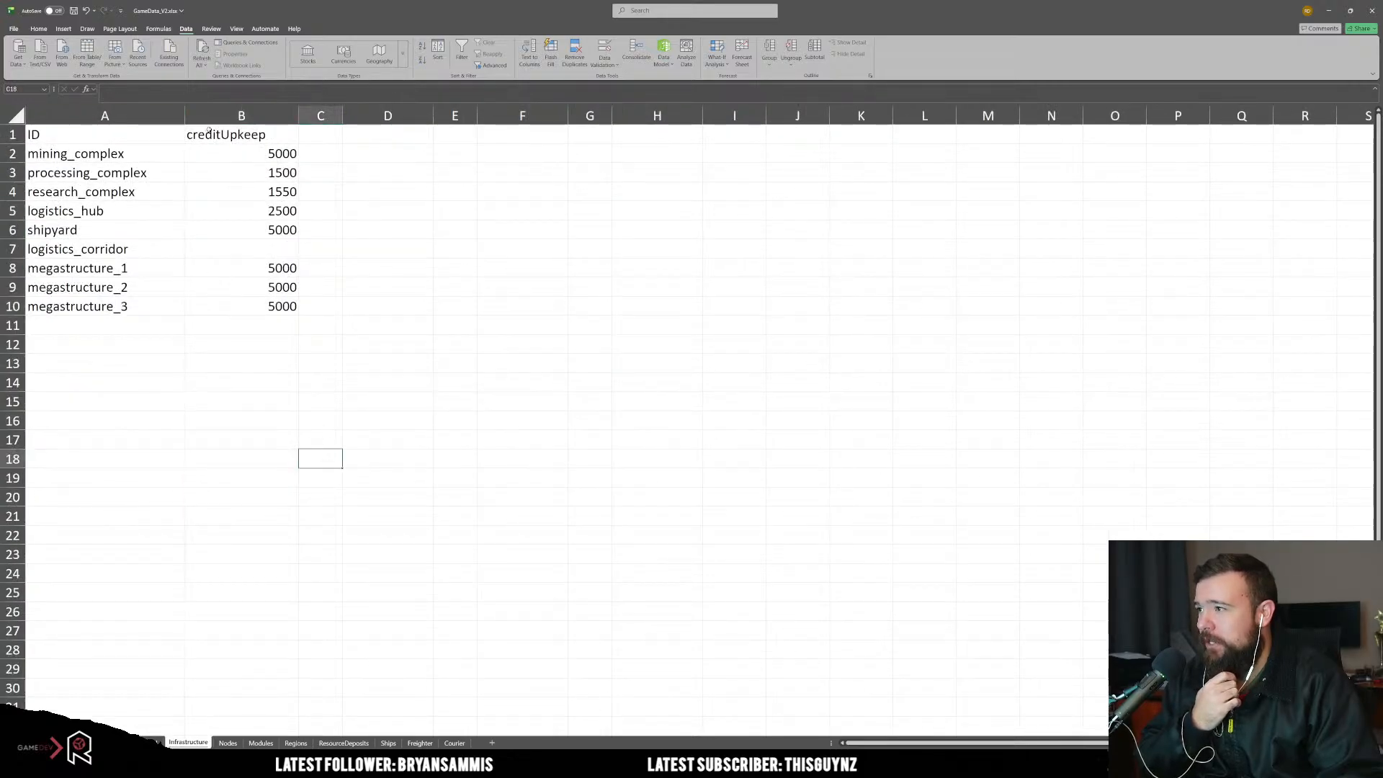
right_click(19, 136)
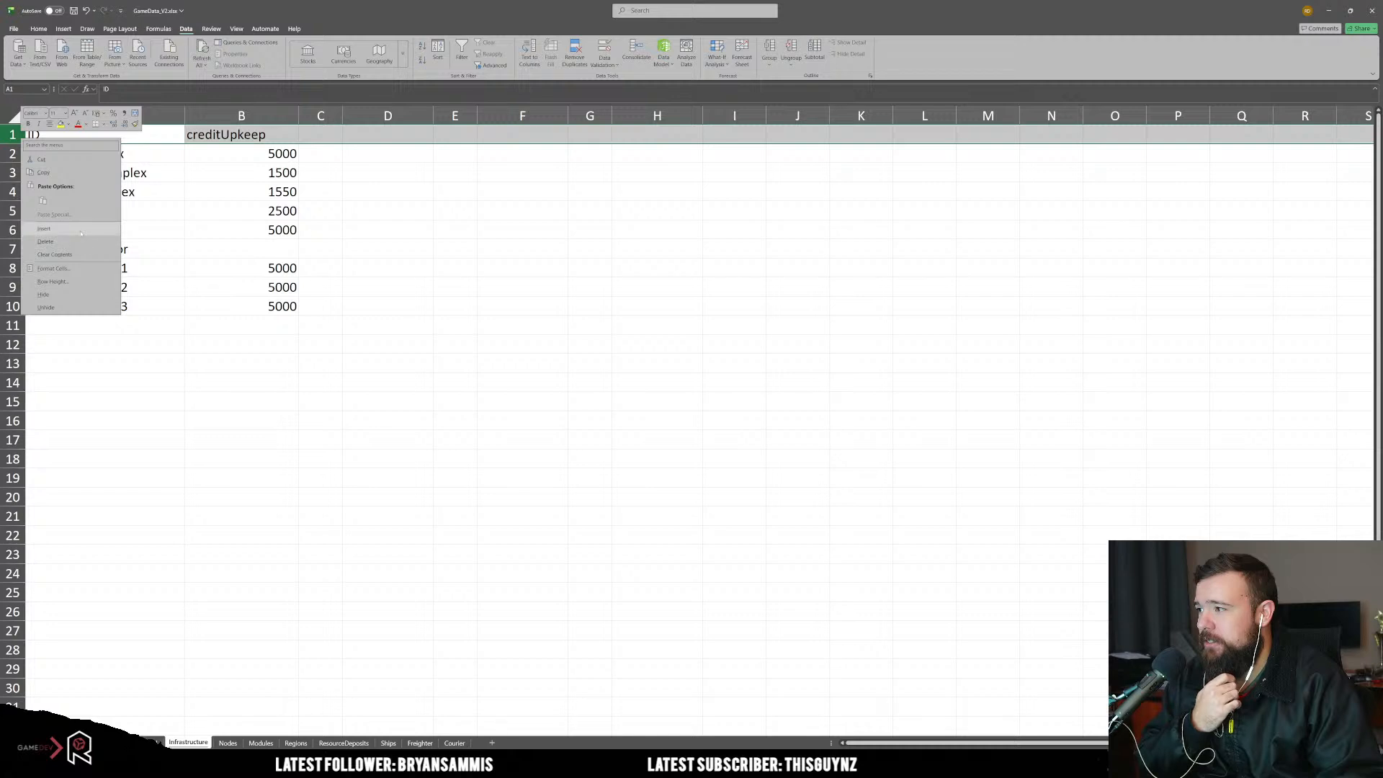
left_click(54, 229)
left_click(317, 288)
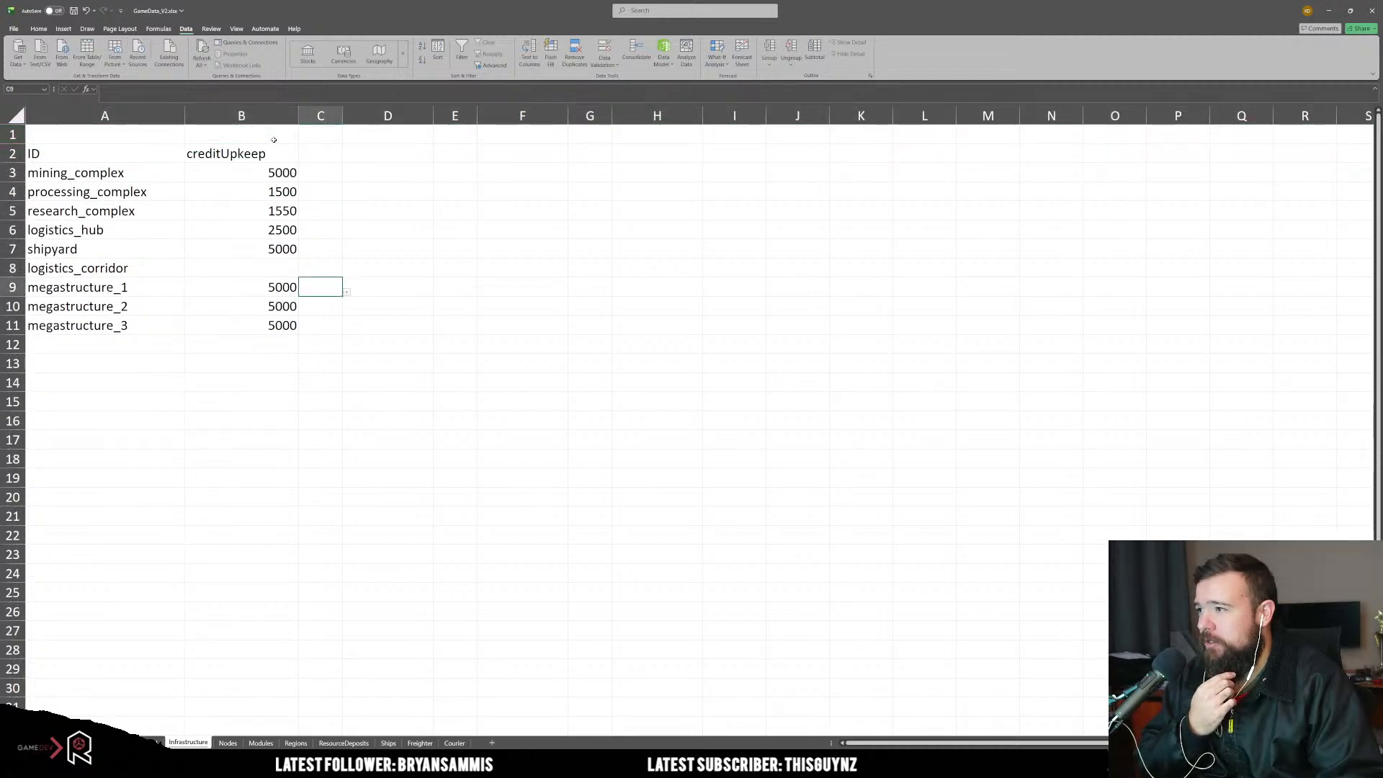
Step: Clear the creditUpkeep heading and all of its values from column B
left_click_drag(273, 145, 230, 369)
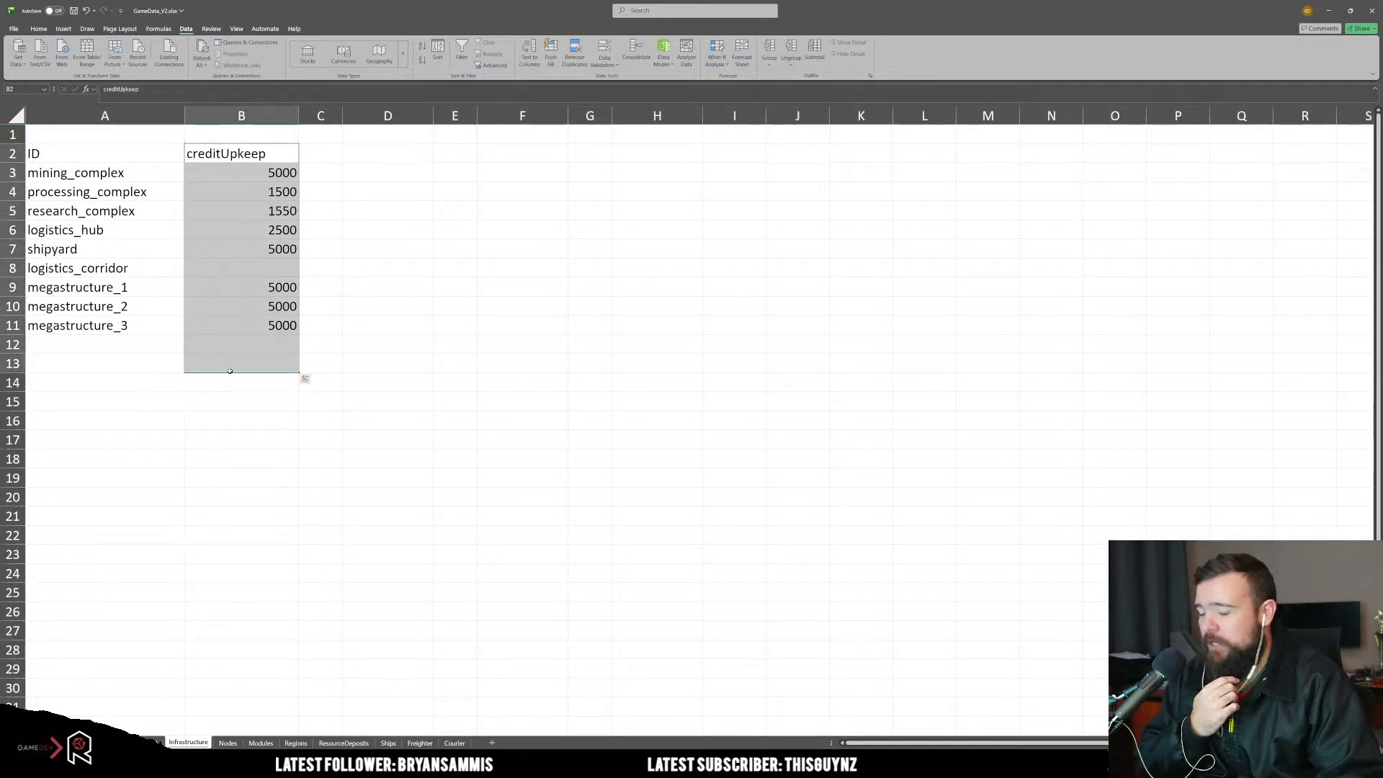
key("Delete")
left_click_drag(242, 114, 998, 114)
left_click(771, 108)
left_click_drag(241, 115, 904, 110)
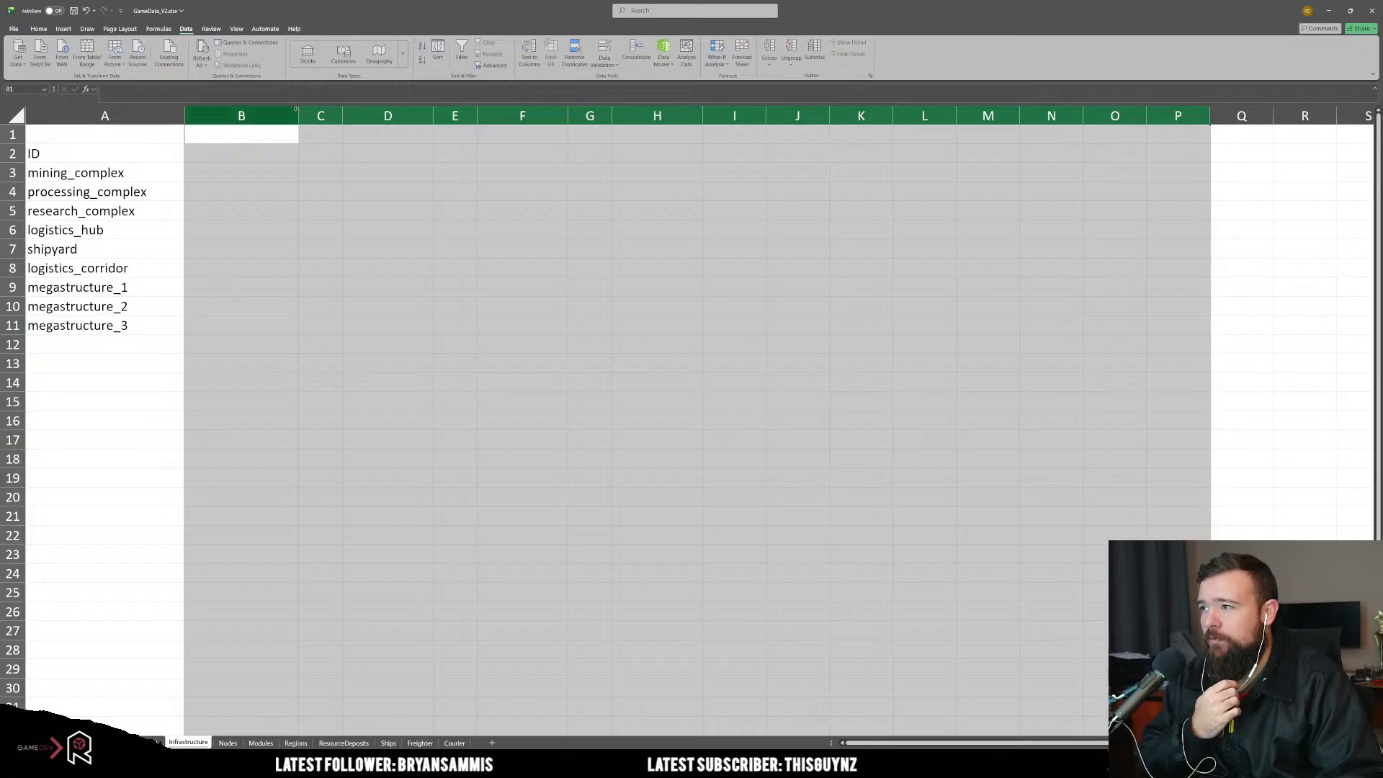
left_click(284, 118)
left_click(321, 247)
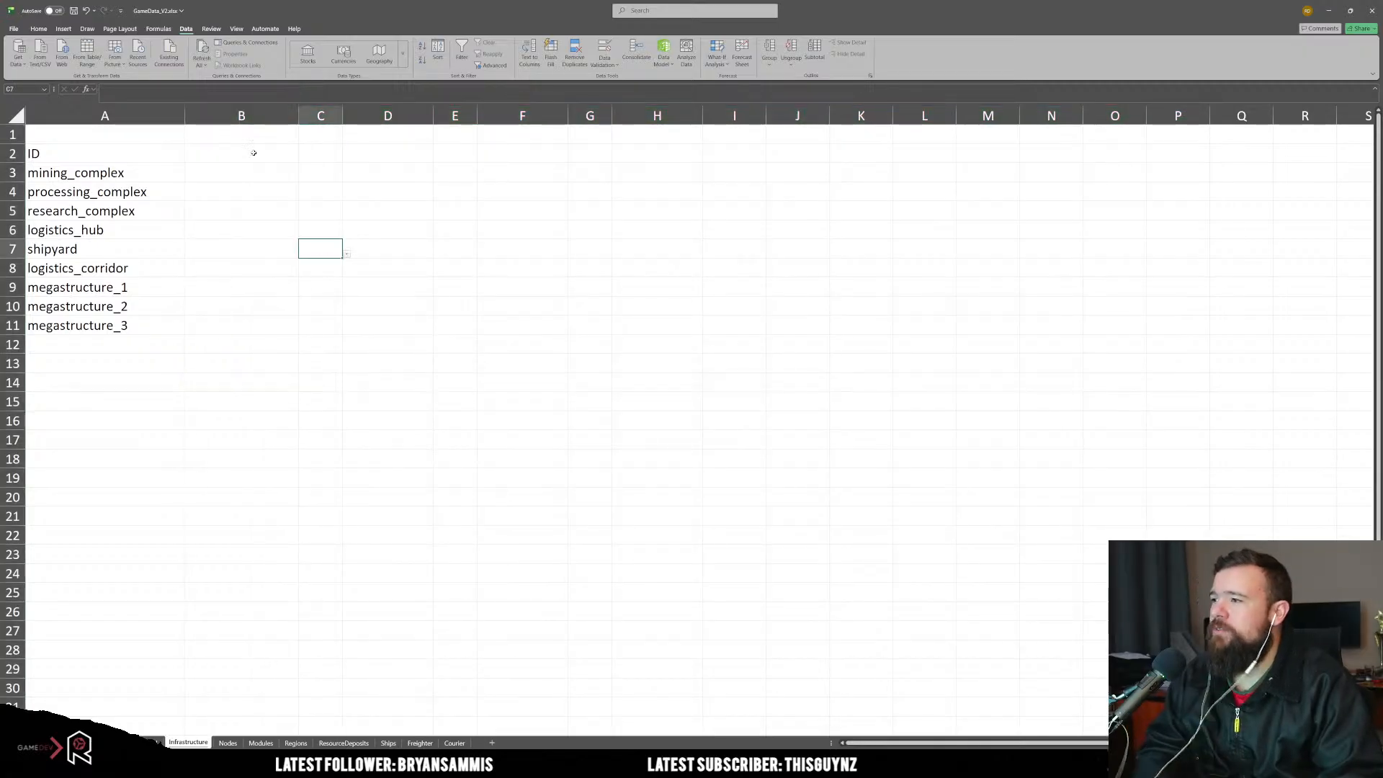
Step: Enter the heading Level in B1 and merge and center it across B1:F1
left_click(264, 140)
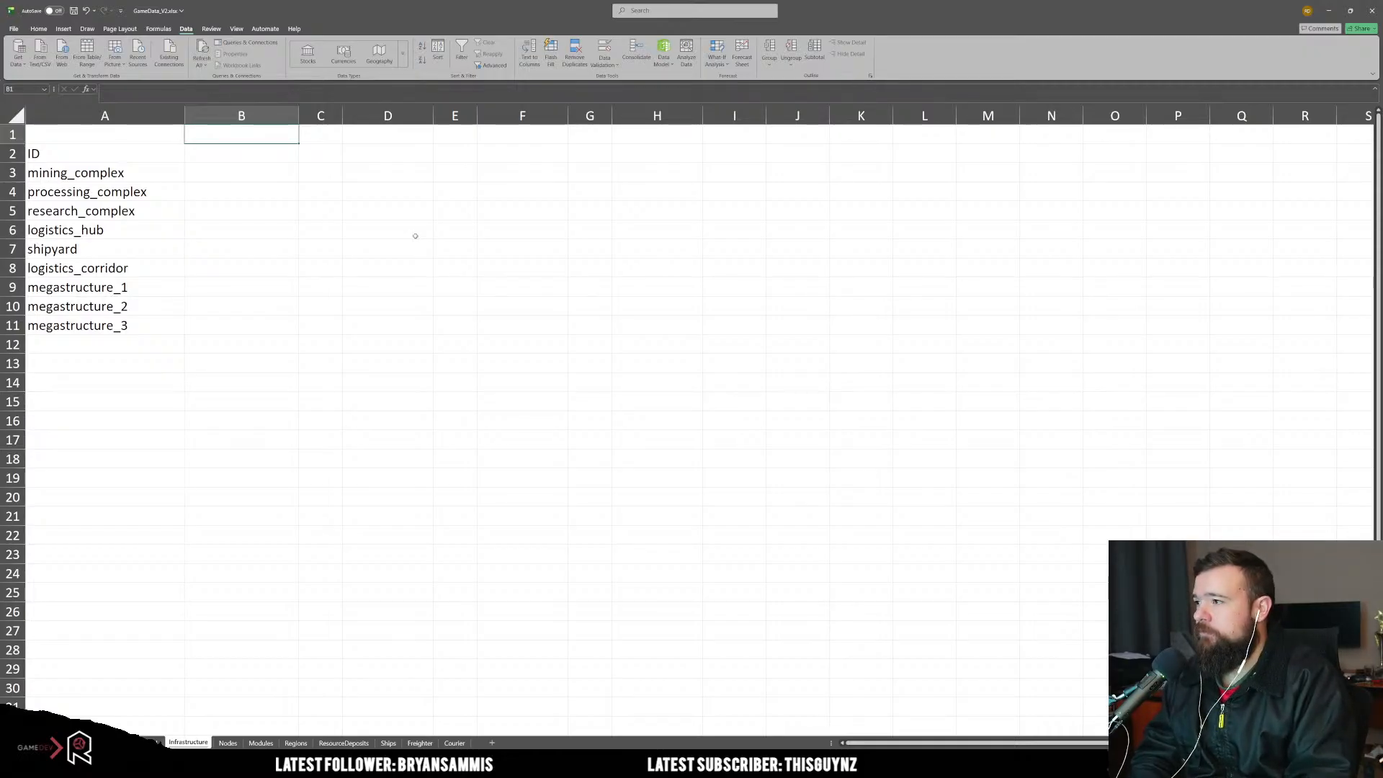
type("Level")
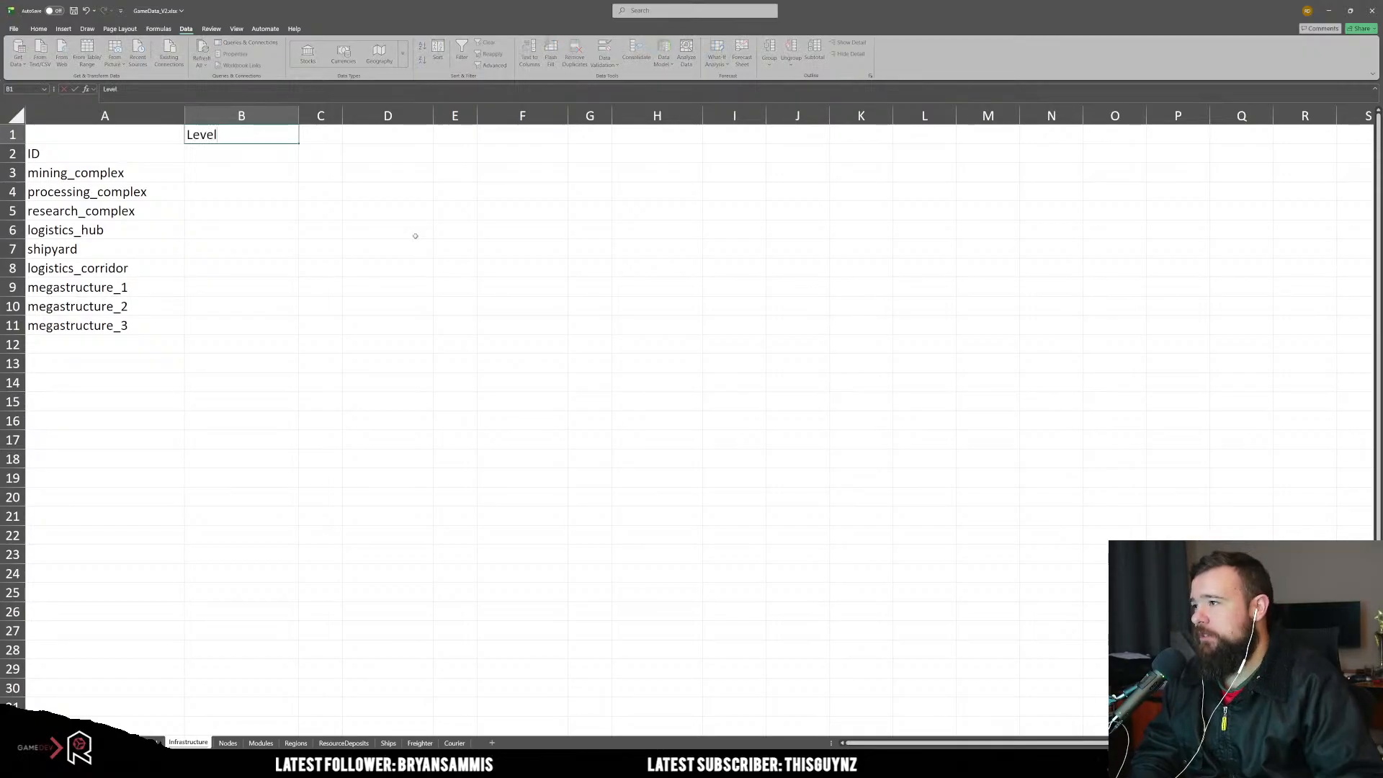
left_click(415, 236)
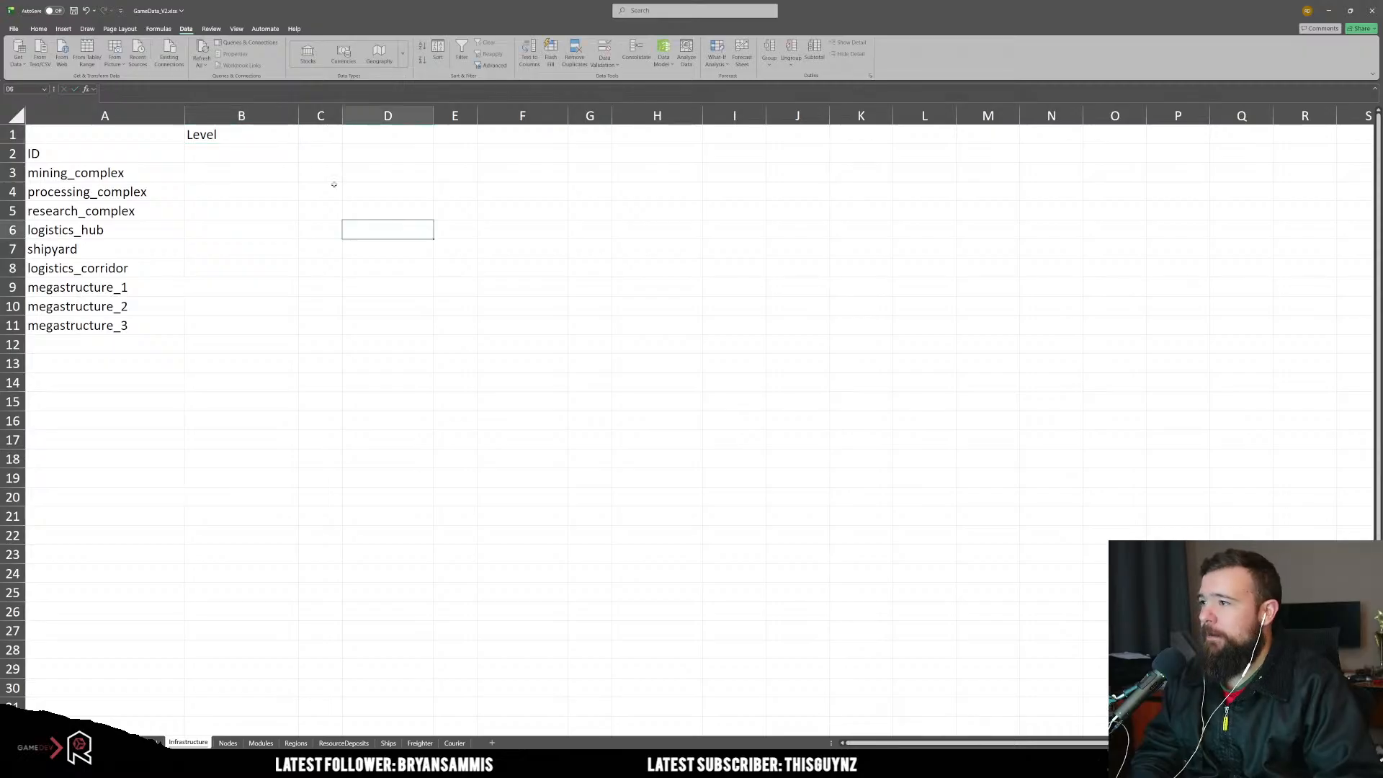
left_click_drag(239, 134, 513, 135)
right_click(513, 135)
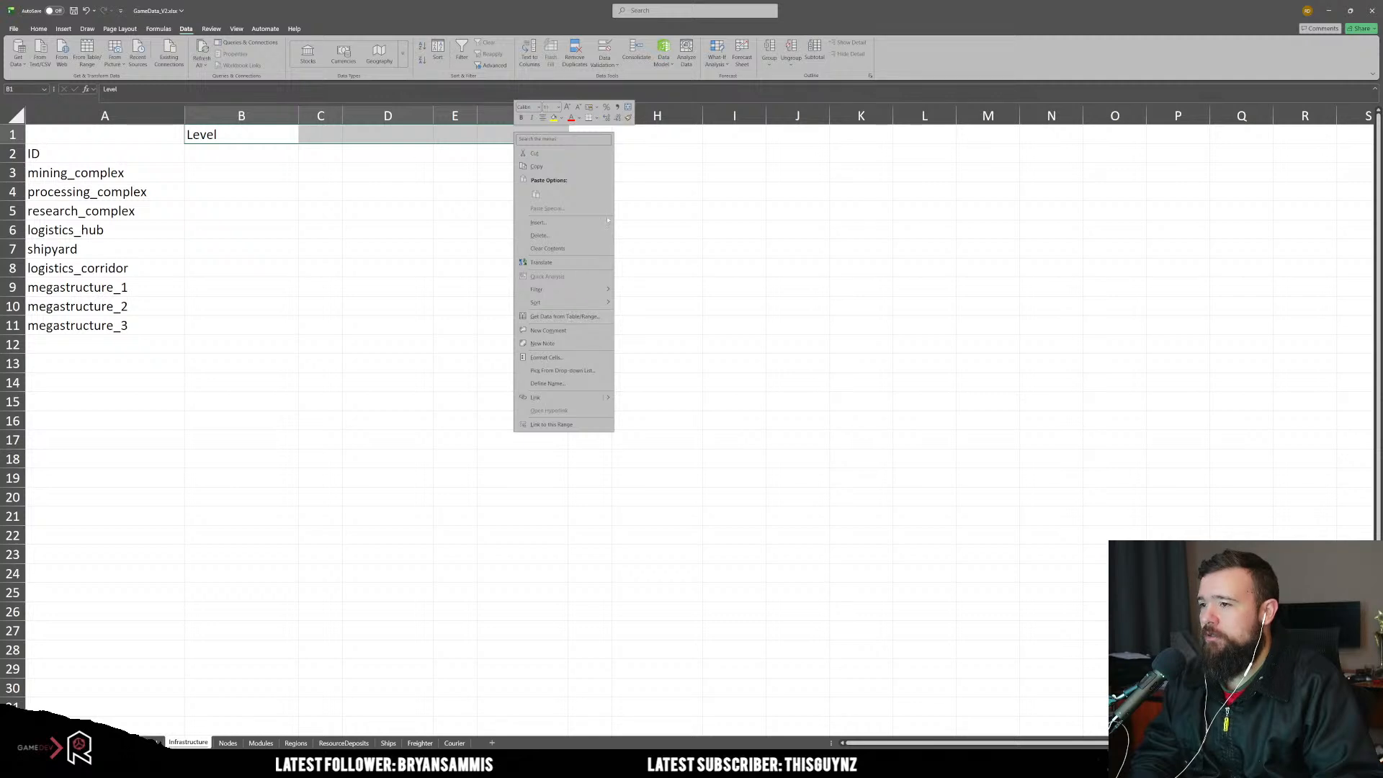
left_click(46, 28)
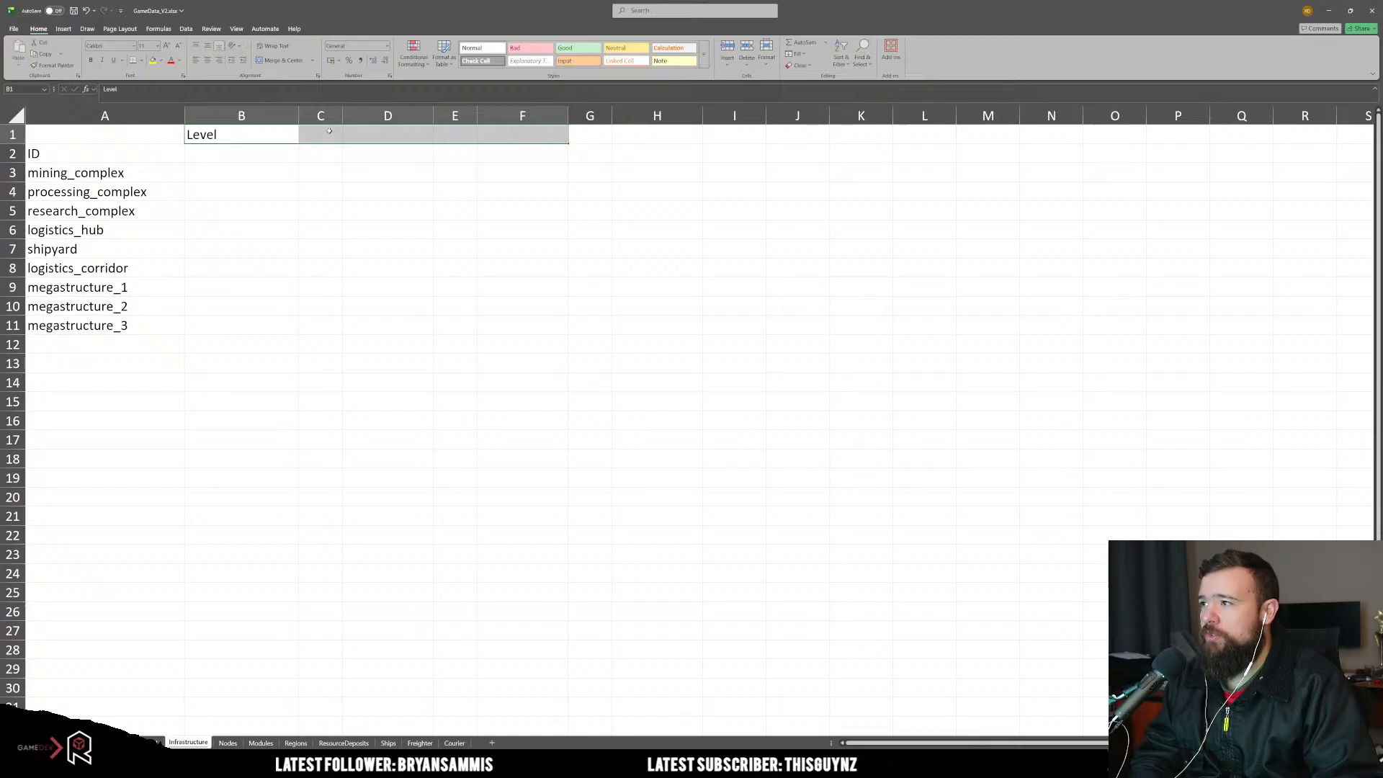
left_click(278, 63)
left_click(338, 248)
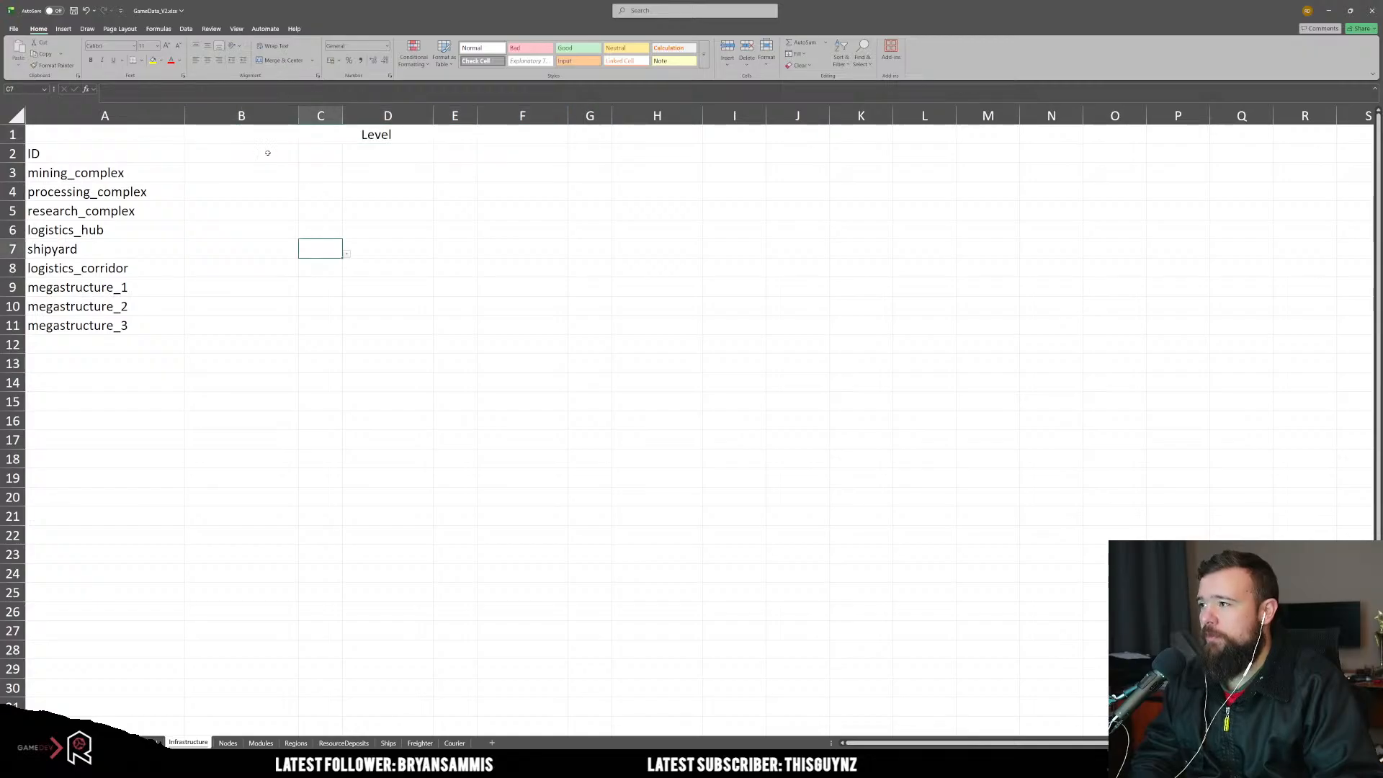
Step: Number the level columns 1 to 5 in cells B2 through F2, beside the ID heading
left_click(265, 153)
type("1")
key("Tab")
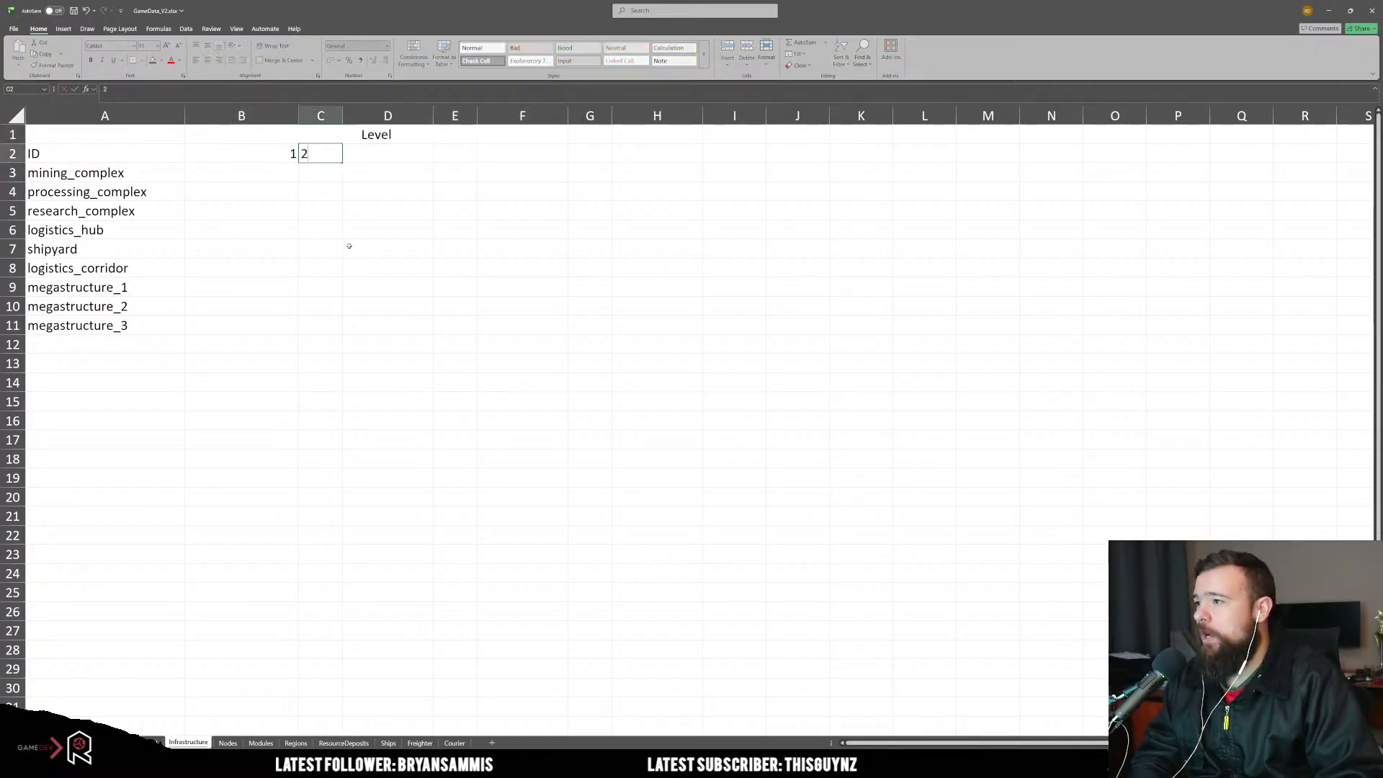
type("2")
key("Tab")
type("3")
key("Tab")
type("4")
key("Tab")
type("5")
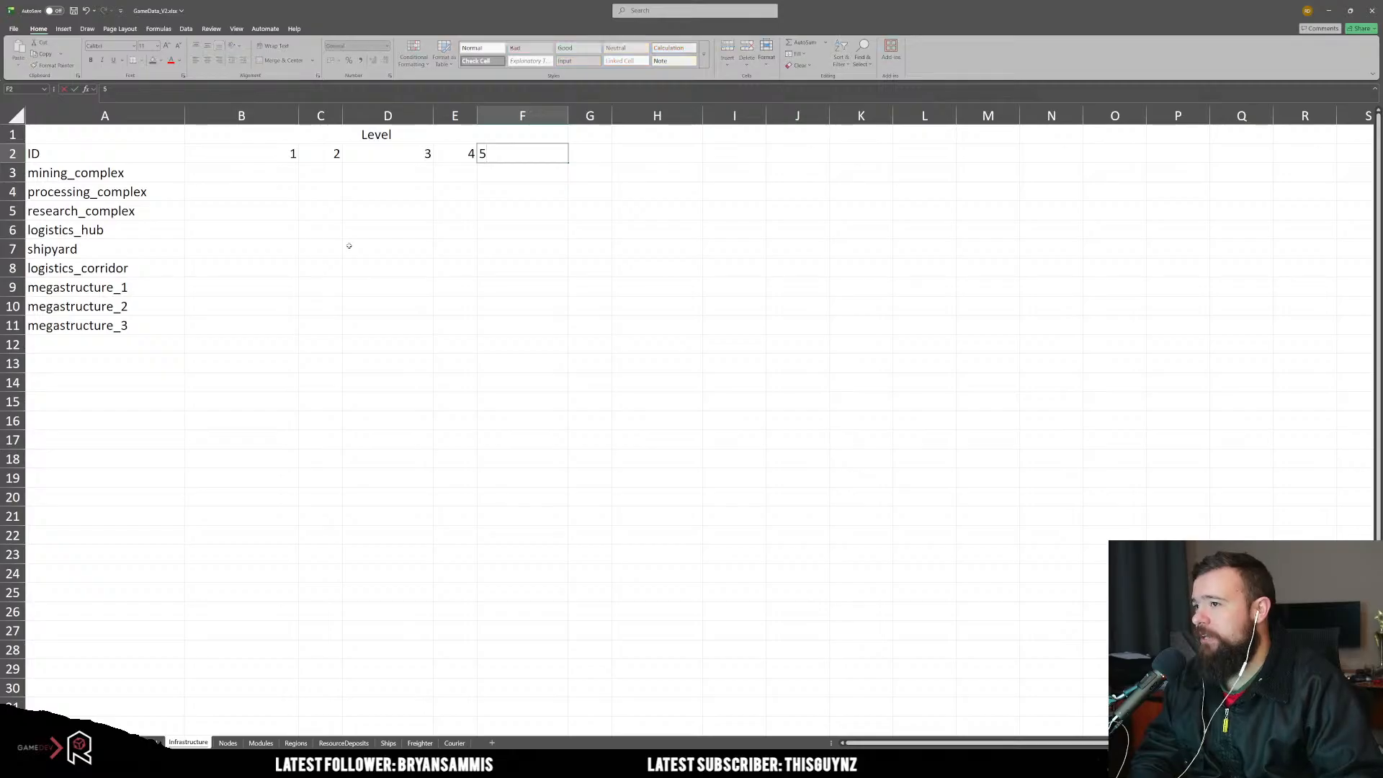
left_click(348, 246)
Step: Autofit the widths of columns B to F to the level numbers
left_click_drag(267, 116, 533, 116)
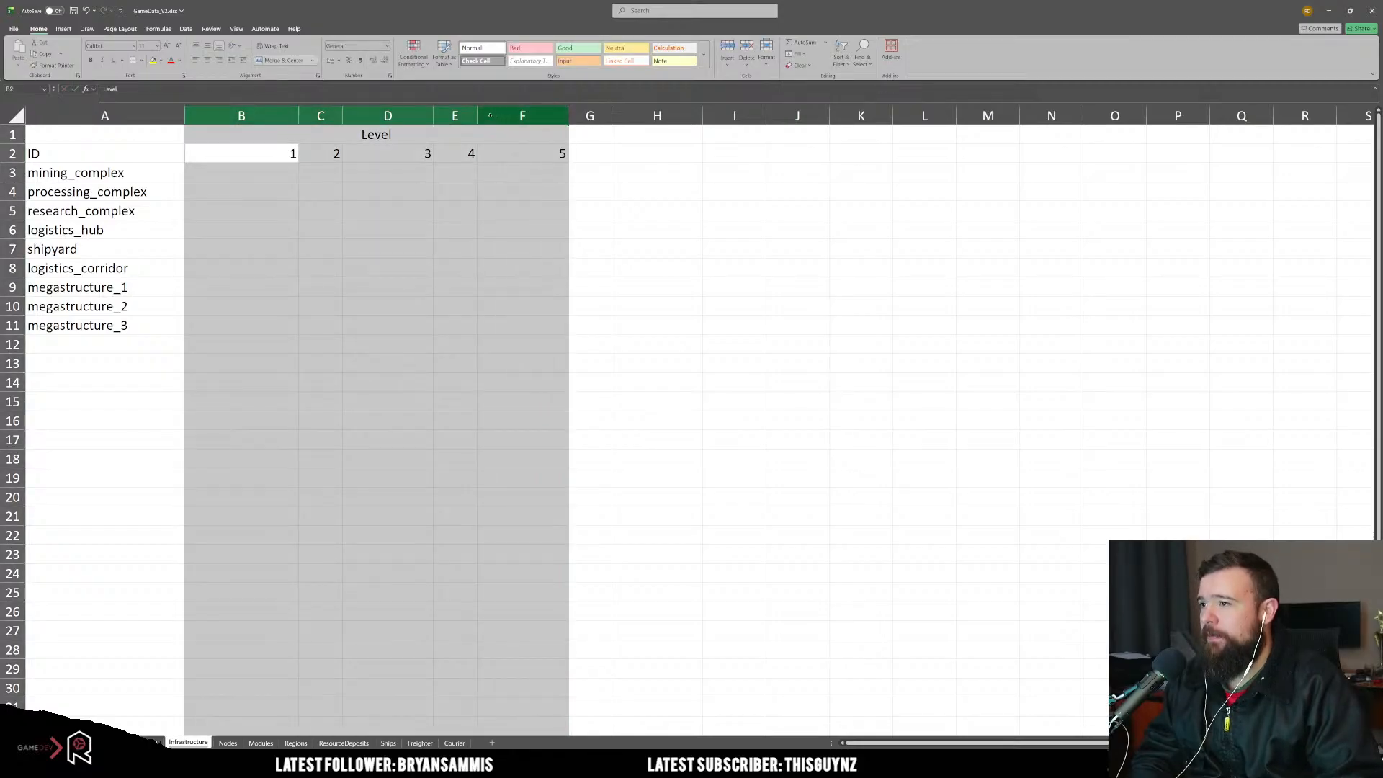
double_click(477, 116)
left_click(342, 229)
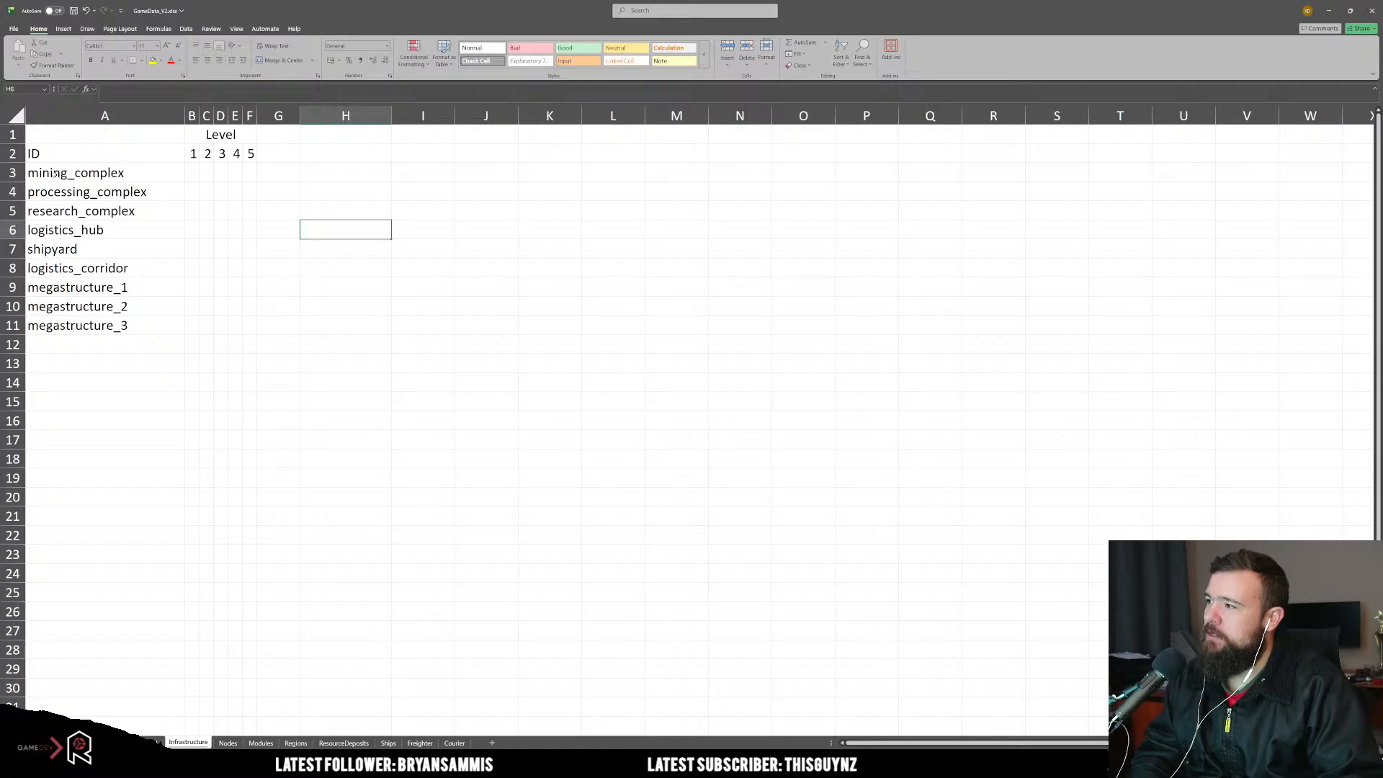
Step: Insert a blank row between the Level heading and the row of level numbers
right_click(12, 153)
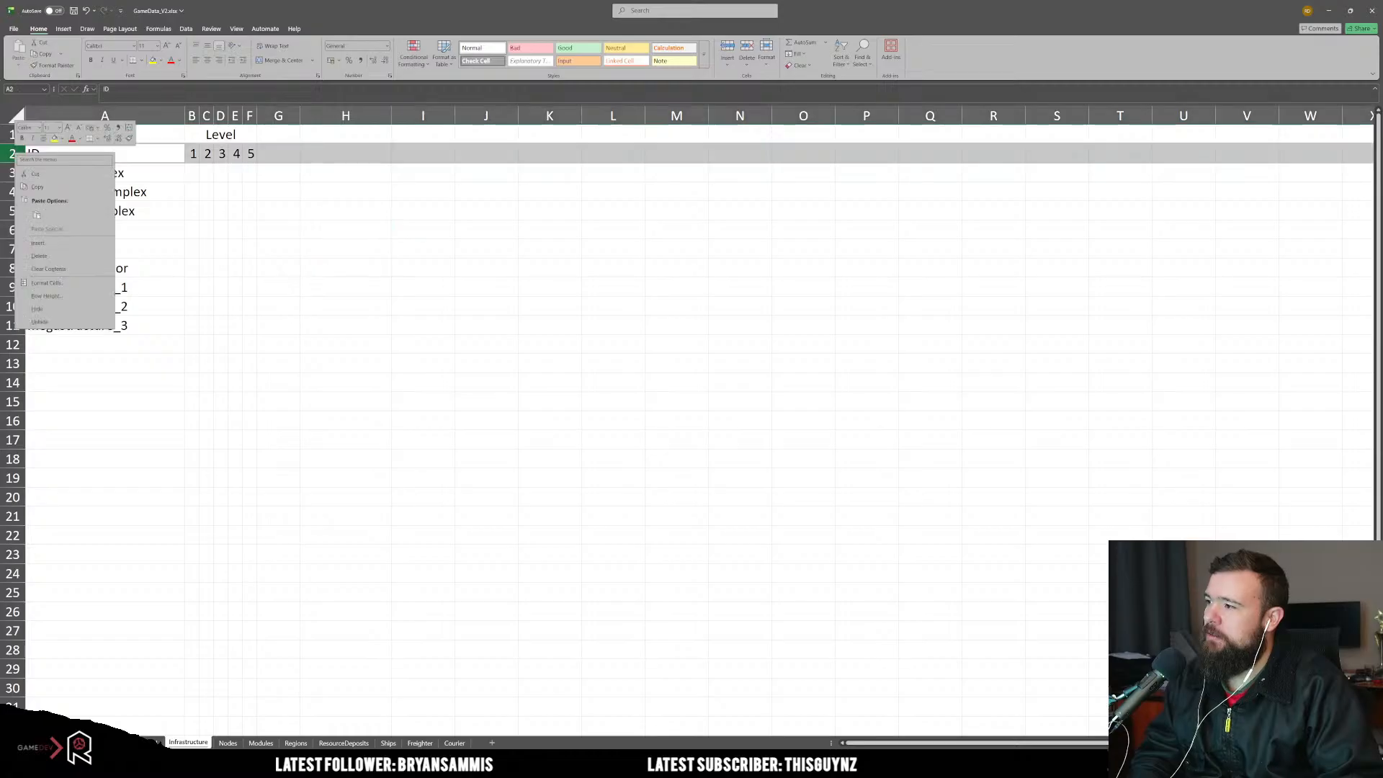
left_click(37, 242)
left_click(312, 251)
left_click_drag(185, 157, 244, 155)
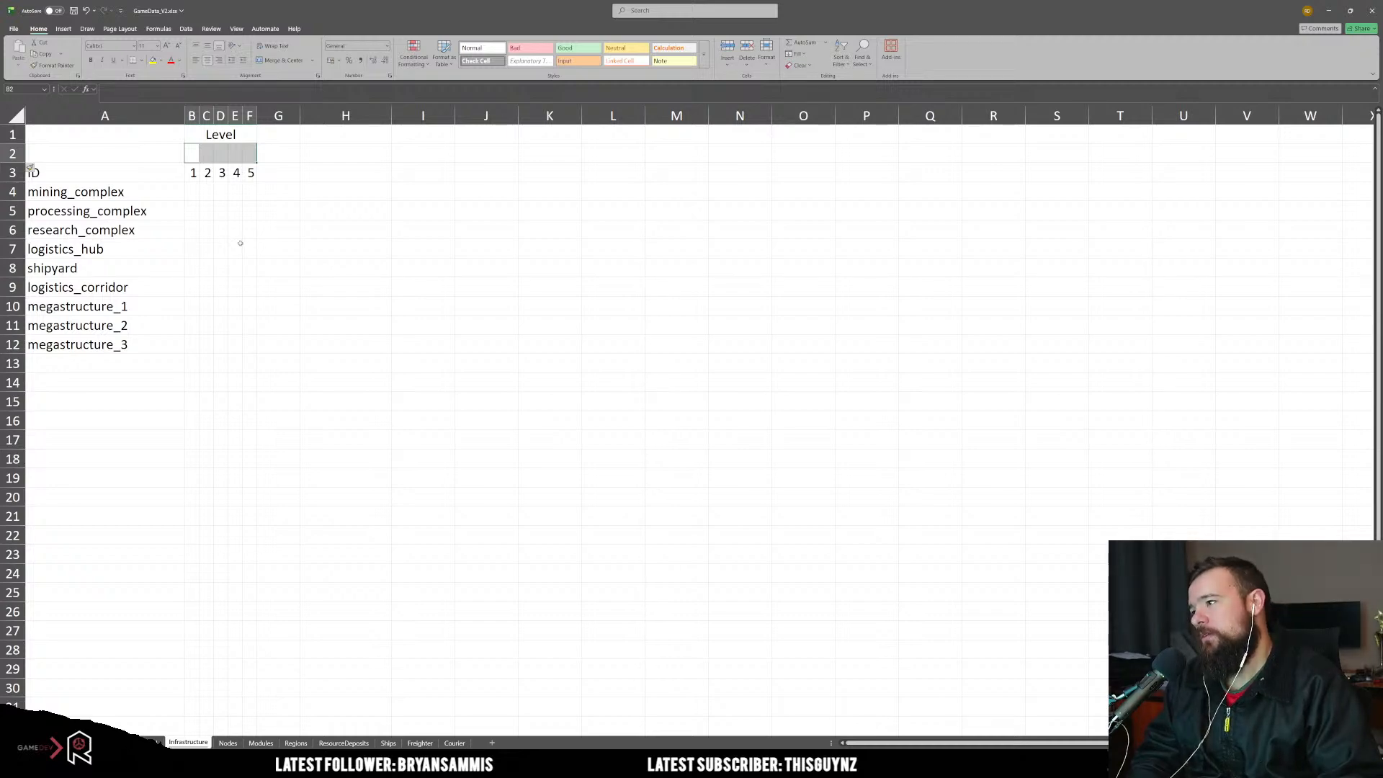
left_click(240, 243)
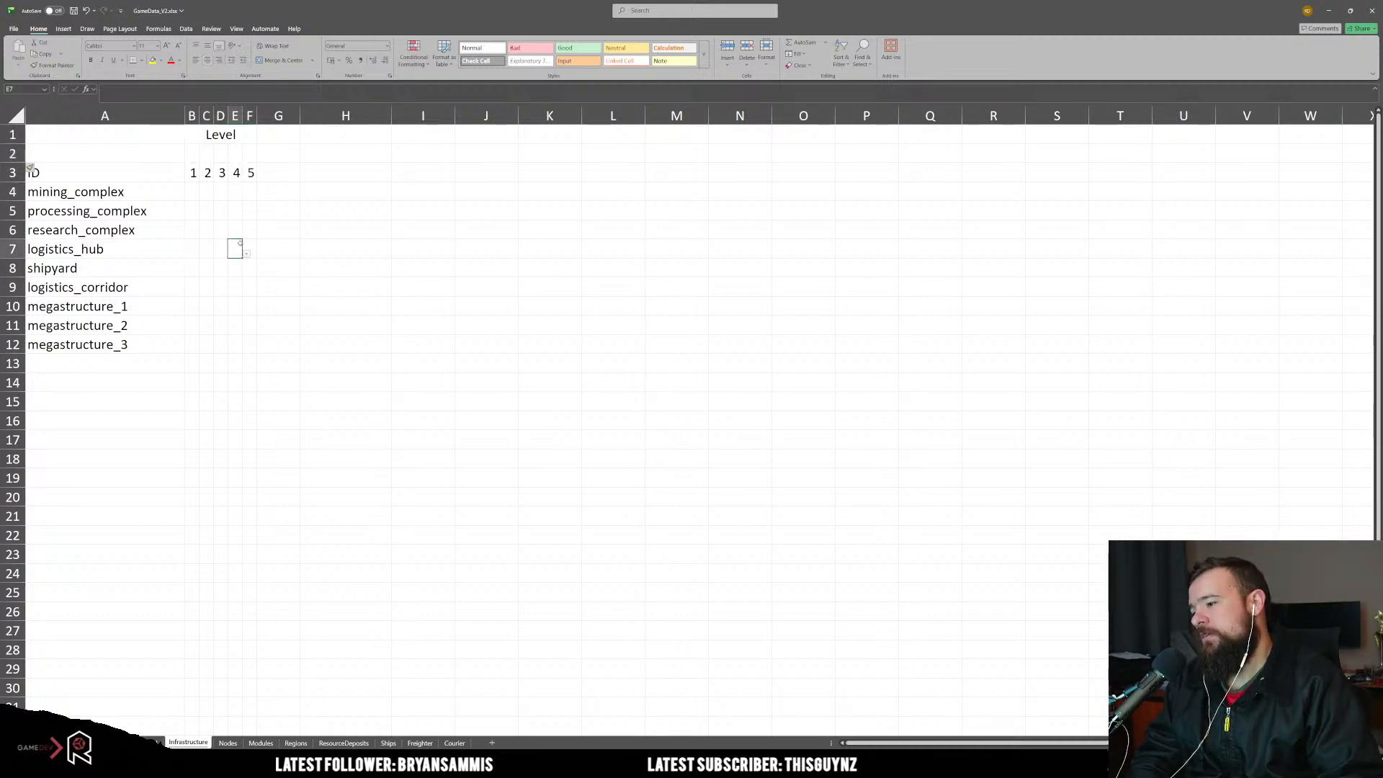
Step: Insert a new blank worksheet between Infrastructure and Nodes and name it MiningComplex
right_click(187, 742)
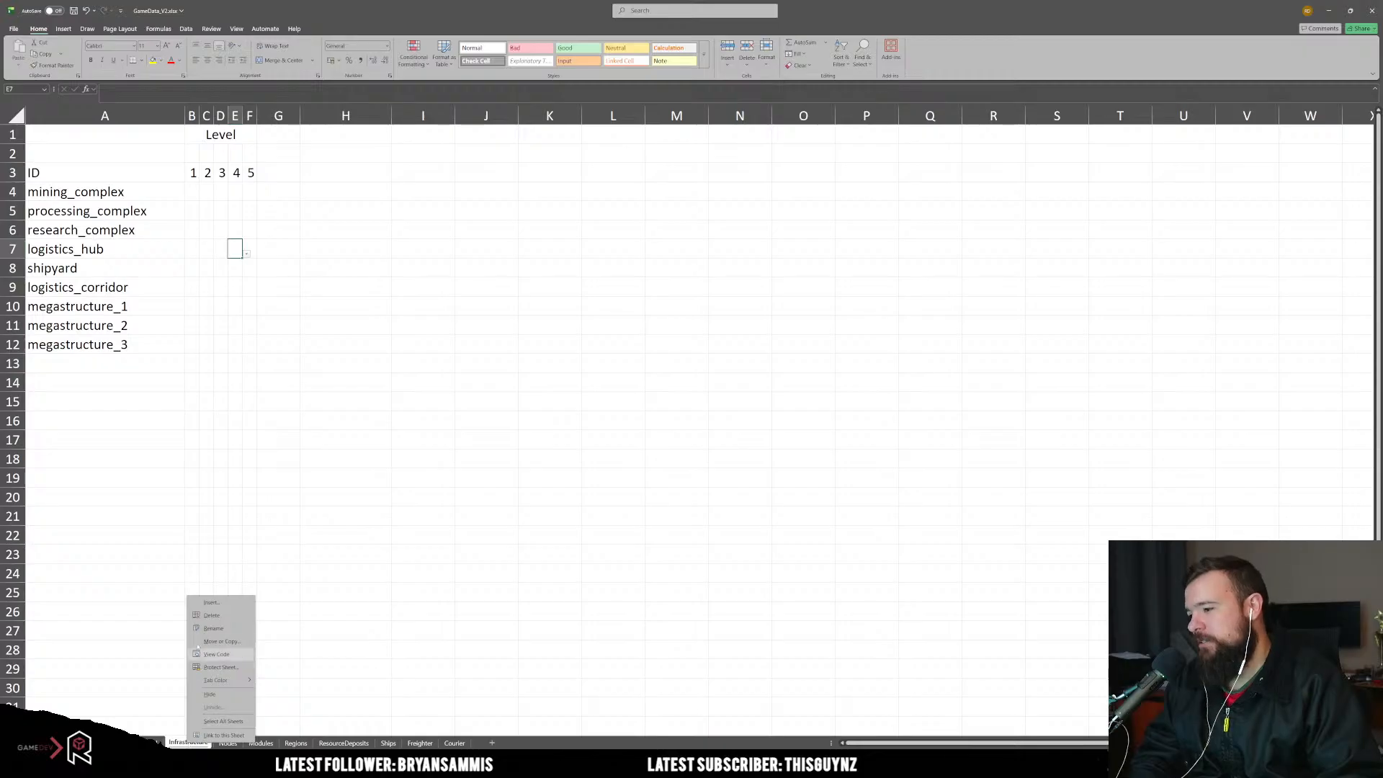
left_click(211, 602)
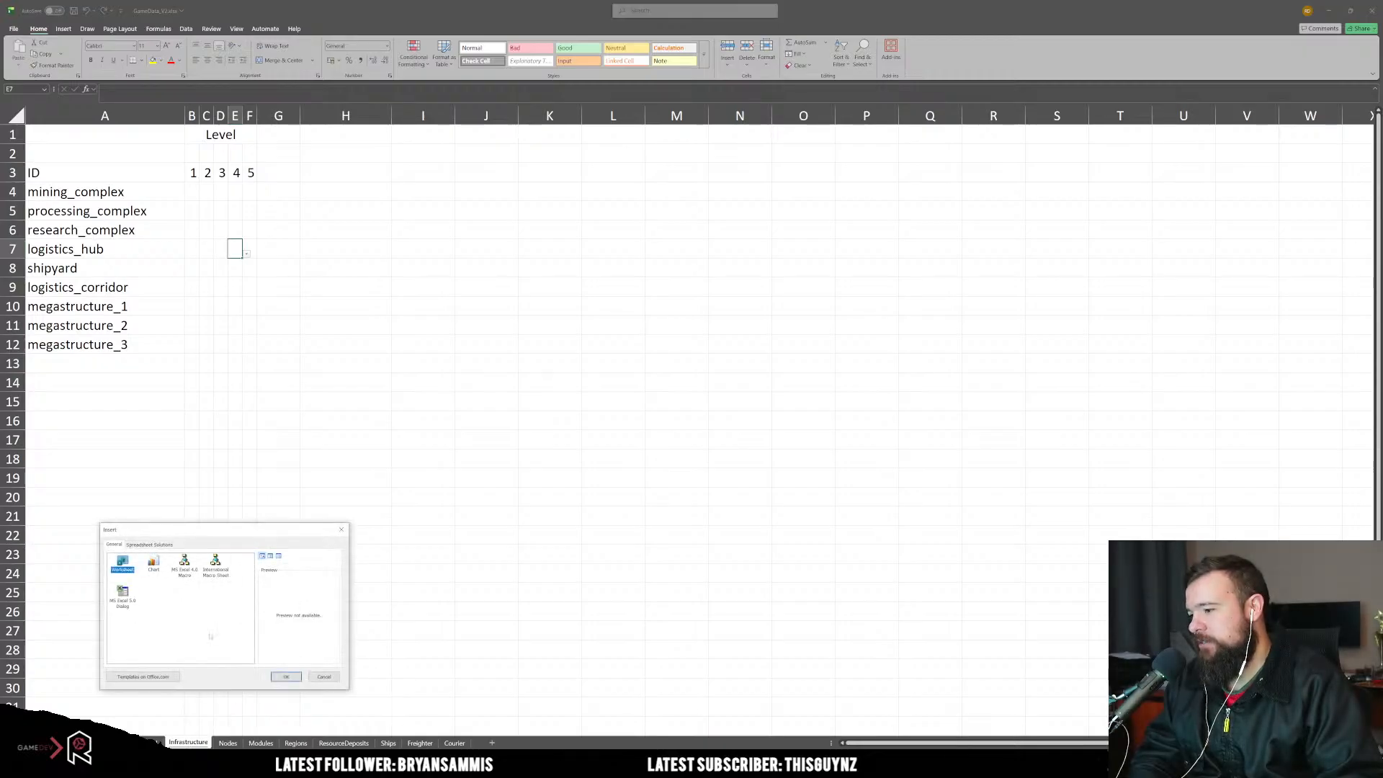
left_click(286, 678)
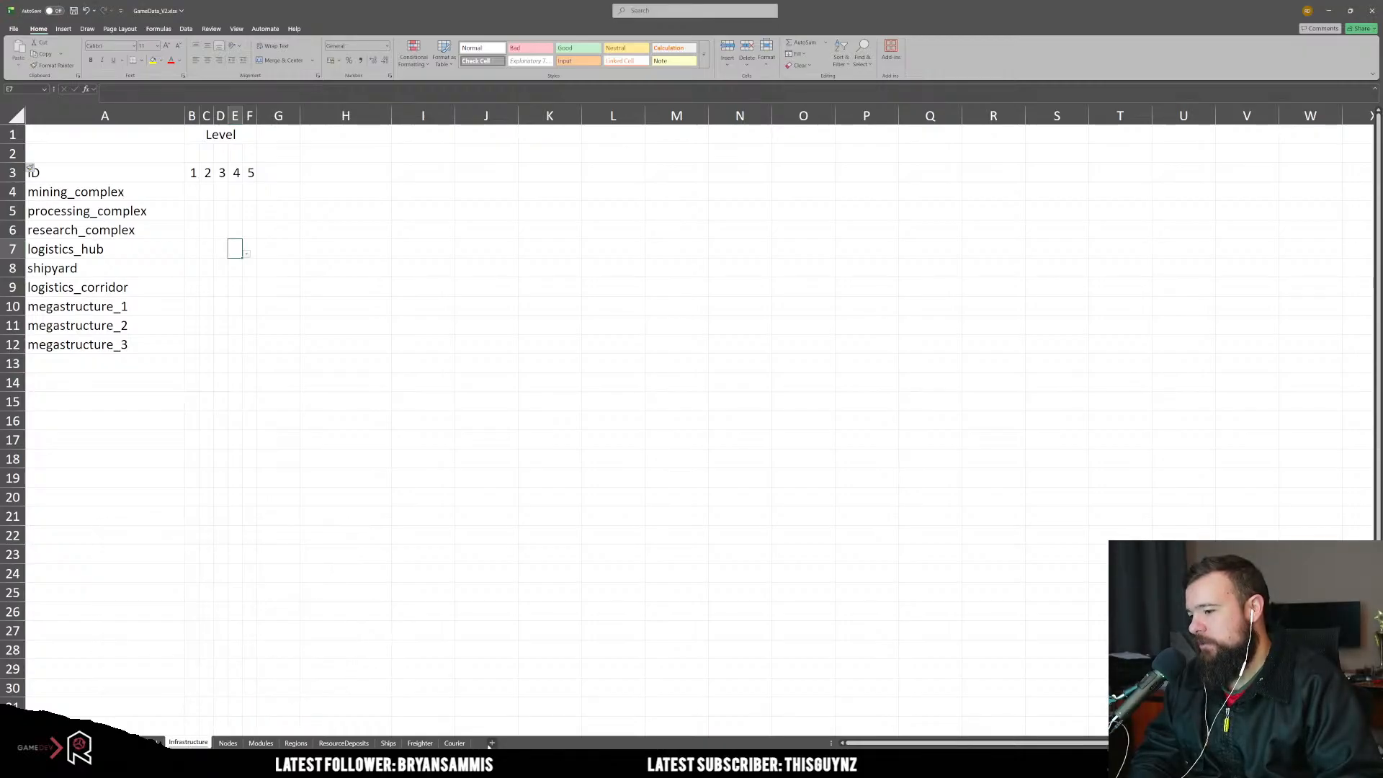
right_click(229, 743)
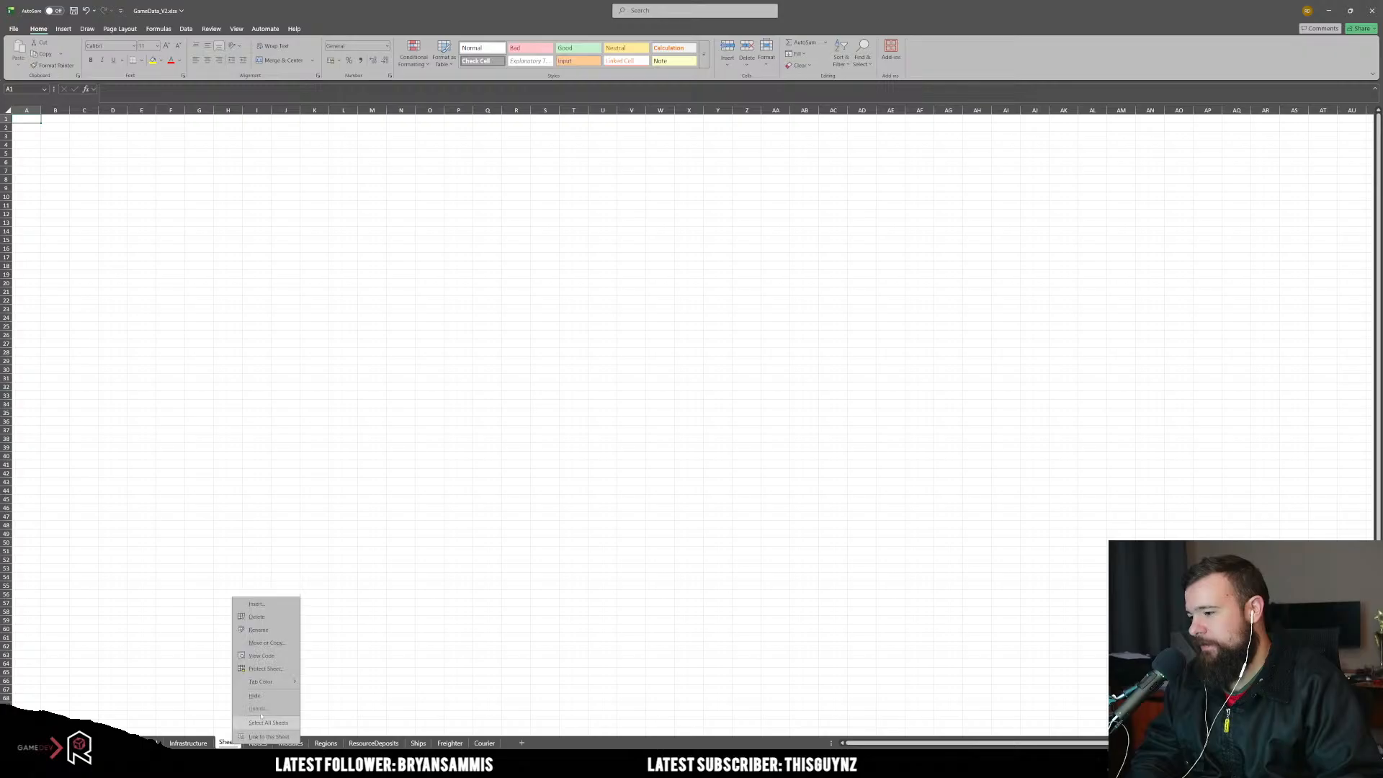
left_click(280, 628)
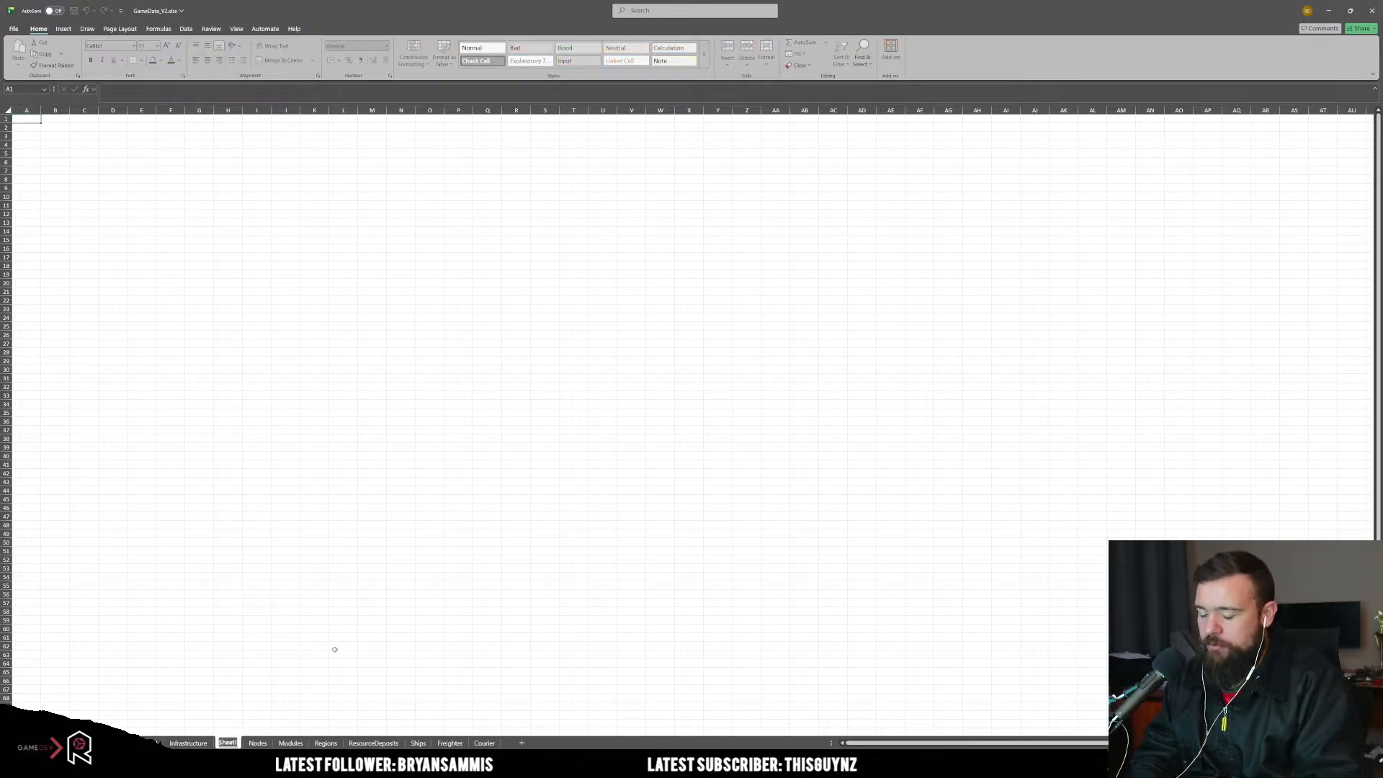
type("MiningComplex")
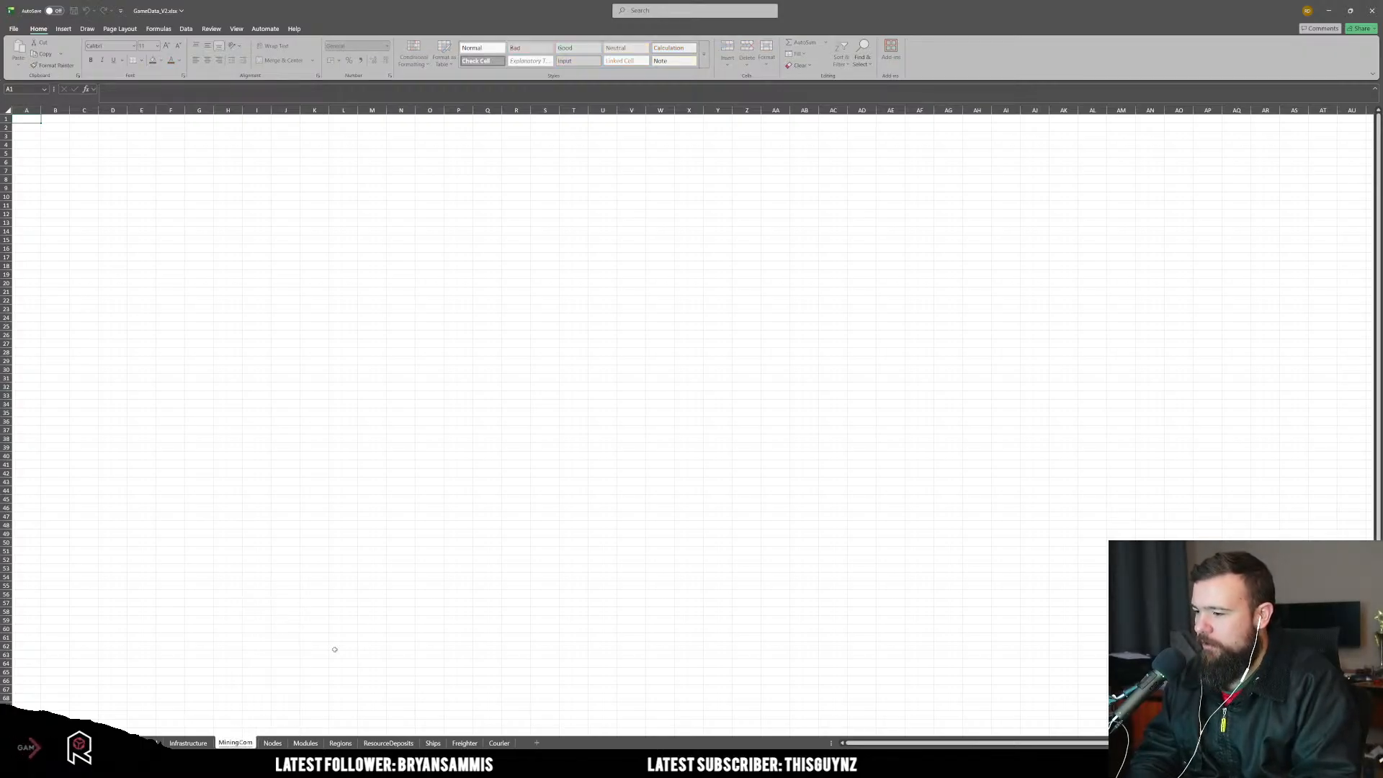
key("Return")
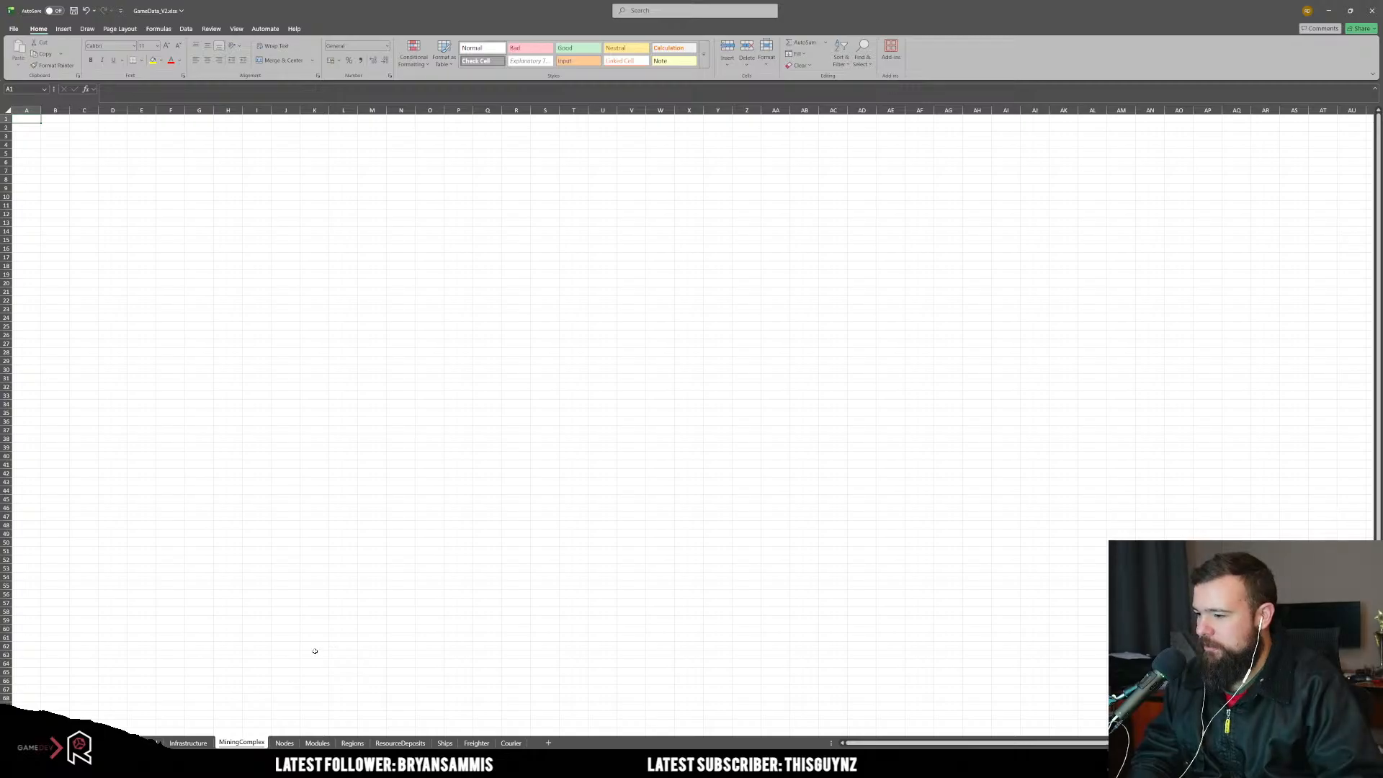
Step: Copy the mining_complex ID from the Infrastructure sheet into A1 of the MiningComplex sheet and autofit column A
left_click(189, 743)
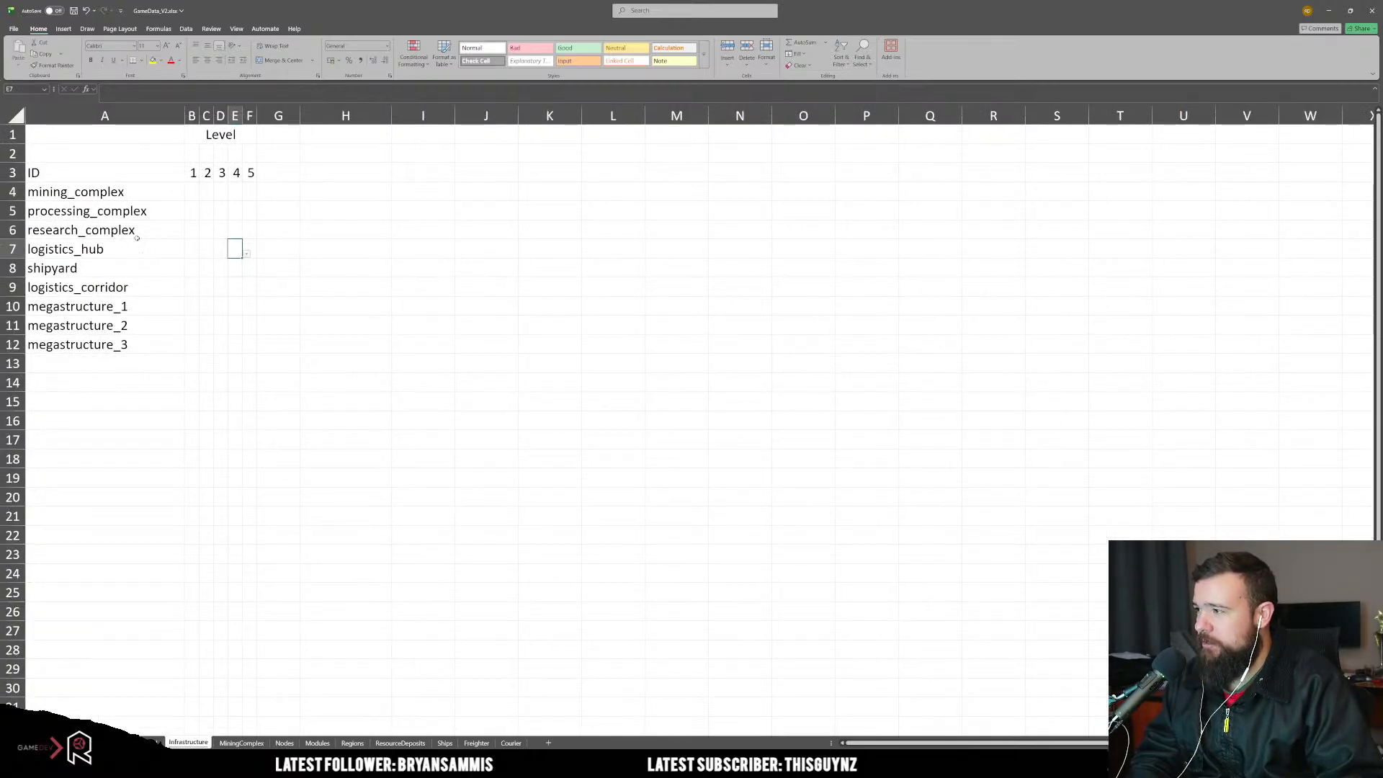
left_click(134, 205)
left_click(134, 197)
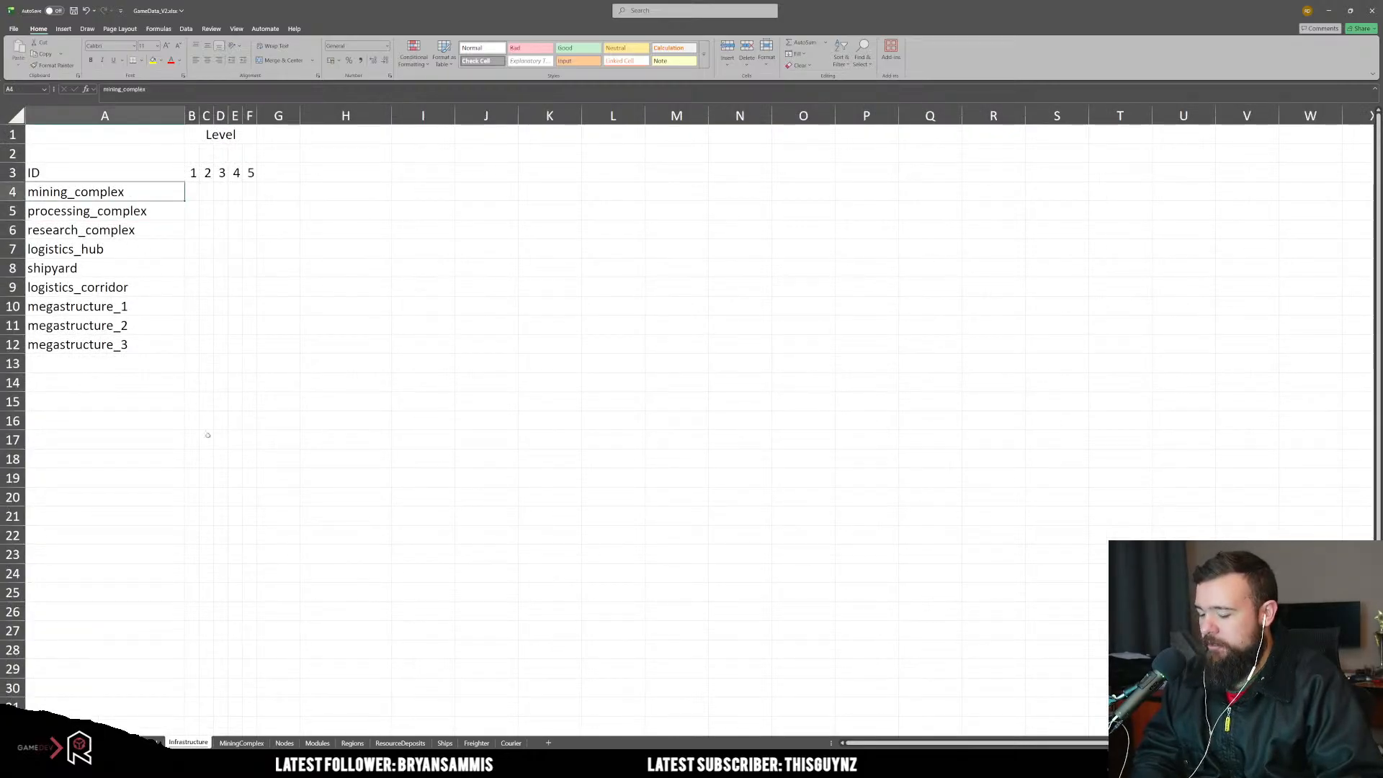
left_click(241, 743)
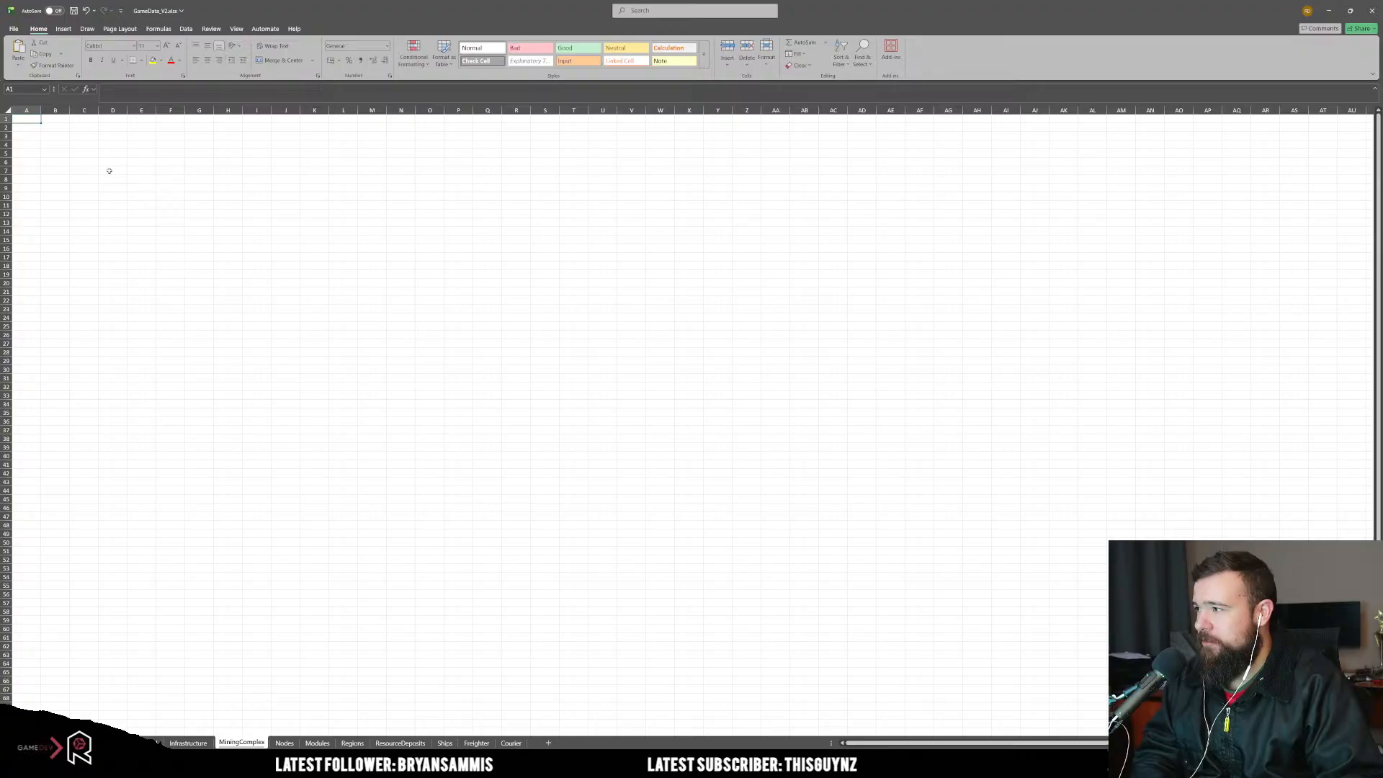
type("mining_complex")
scroll(64, 169, "up", 8, "ctrl")
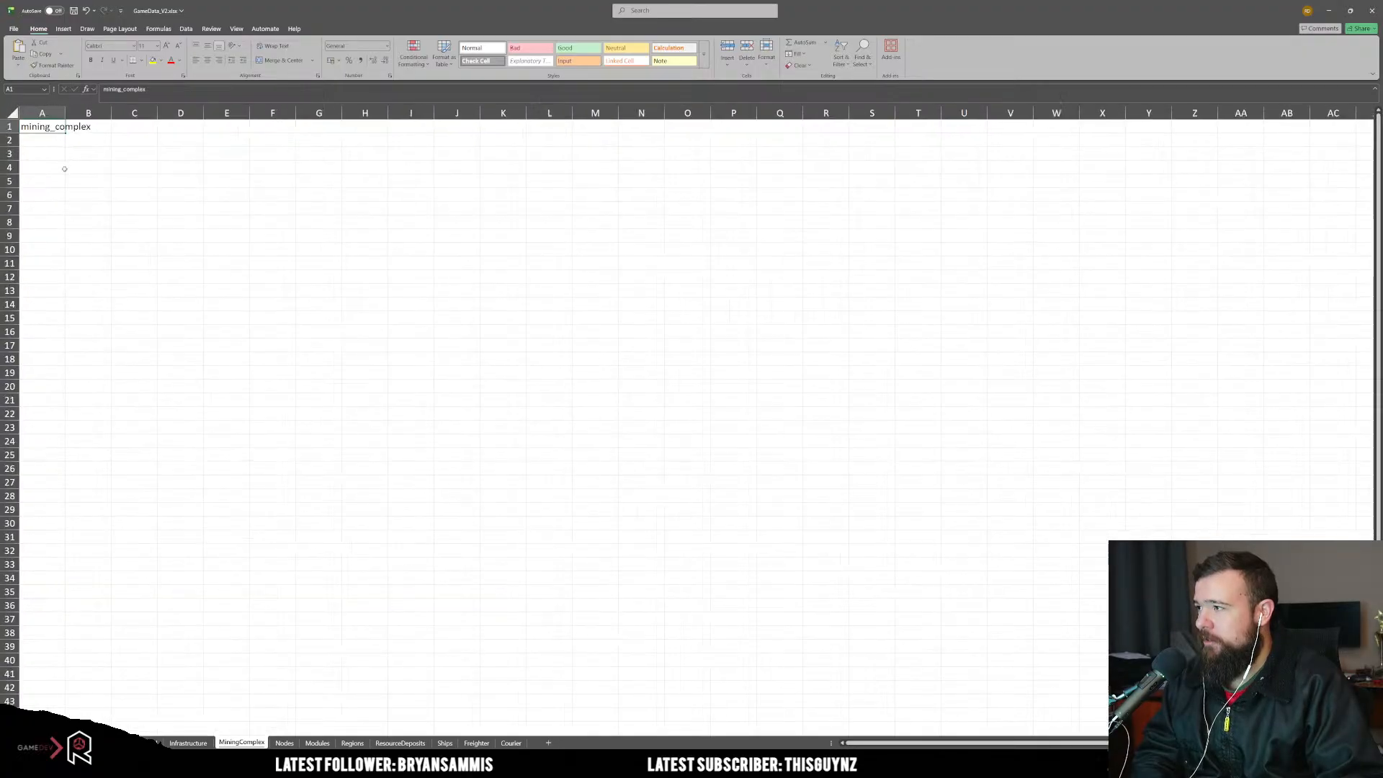
double_click(101, 117)
Step: Number the levels 1 to 10 in cells A2 through A11, under the mining_complex heading
left_click(183, 247)
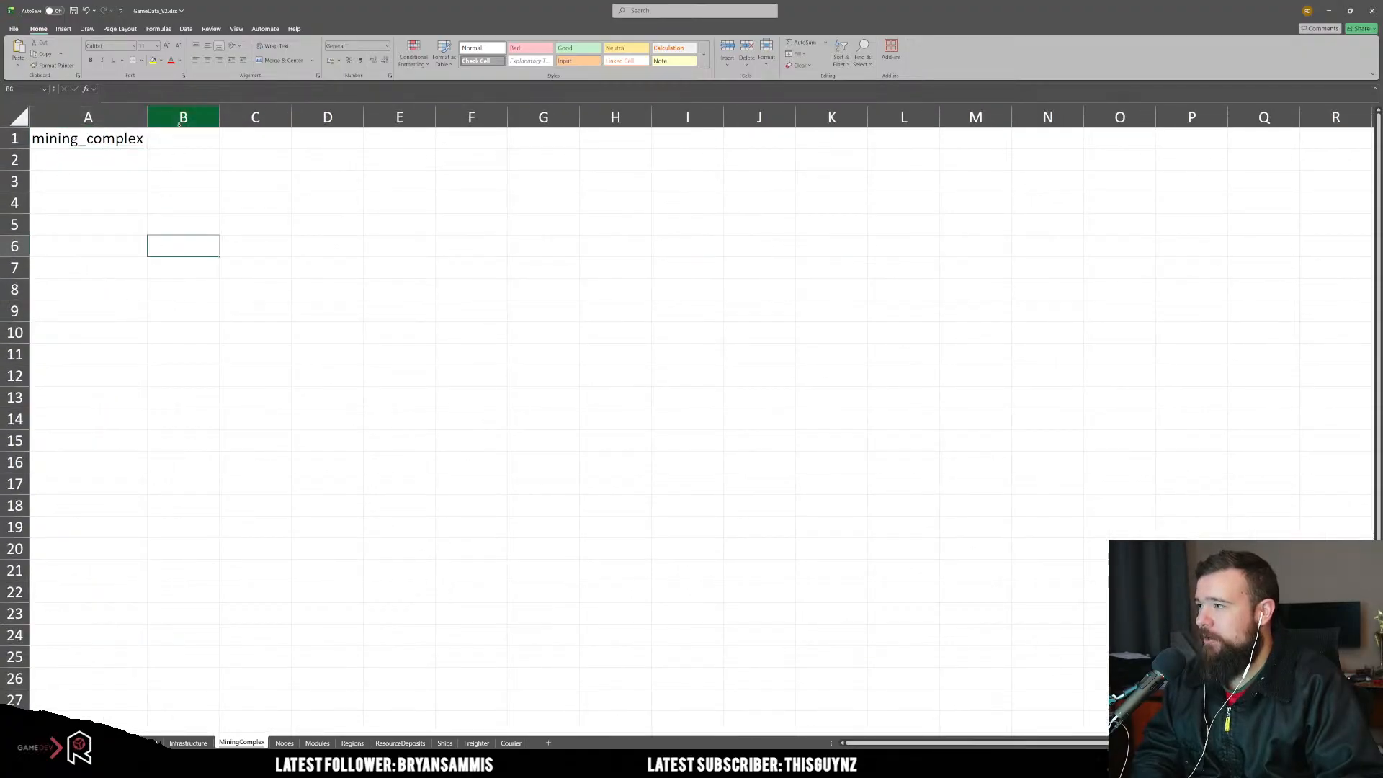
left_click(184, 117)
left_click(191, 139)
left_click(115, 160)
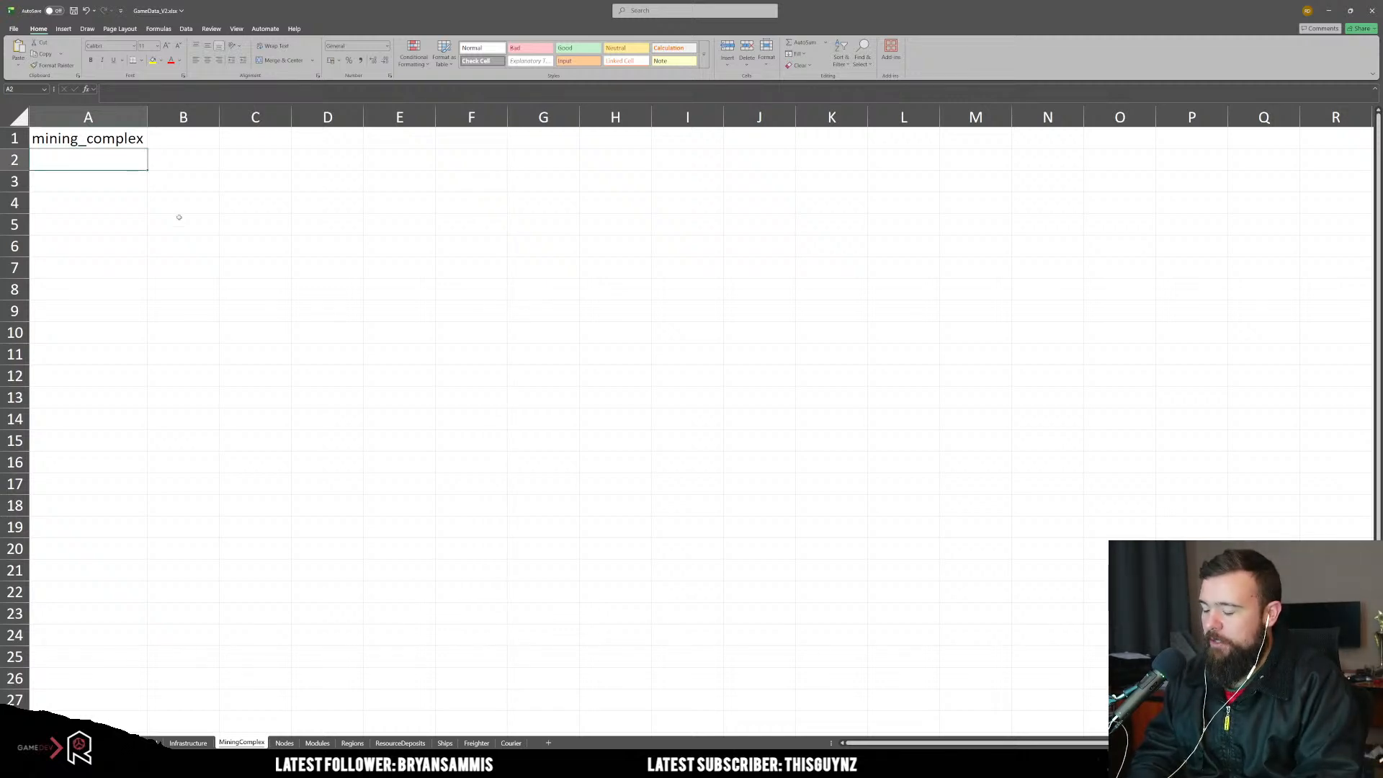
type("1")
key("Return")
type("2")
key("Return")
type("3")
key("Return")
type("4")
key("Return")
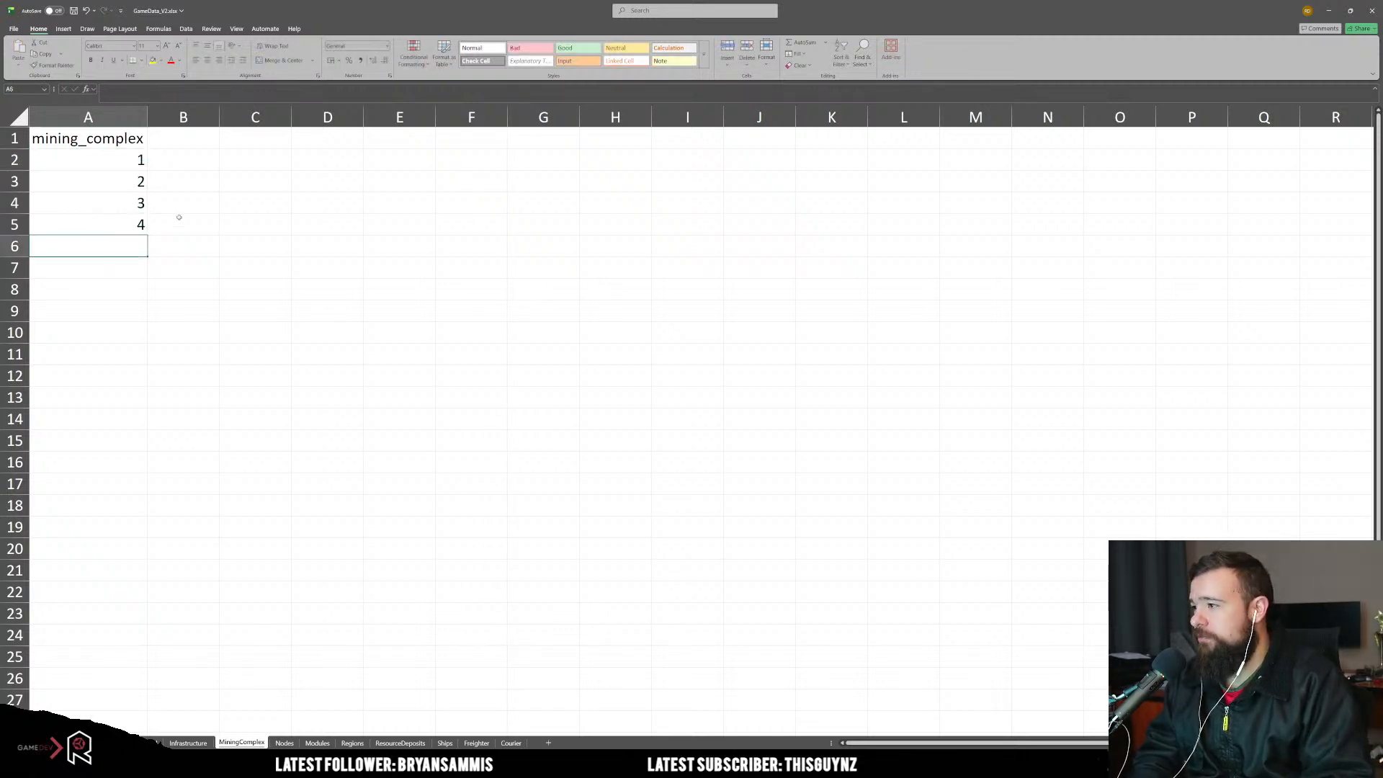
type("5")
key("Return")
type("6")
key("Return")
type("7")
key("Return")
type("8")
key("Return")
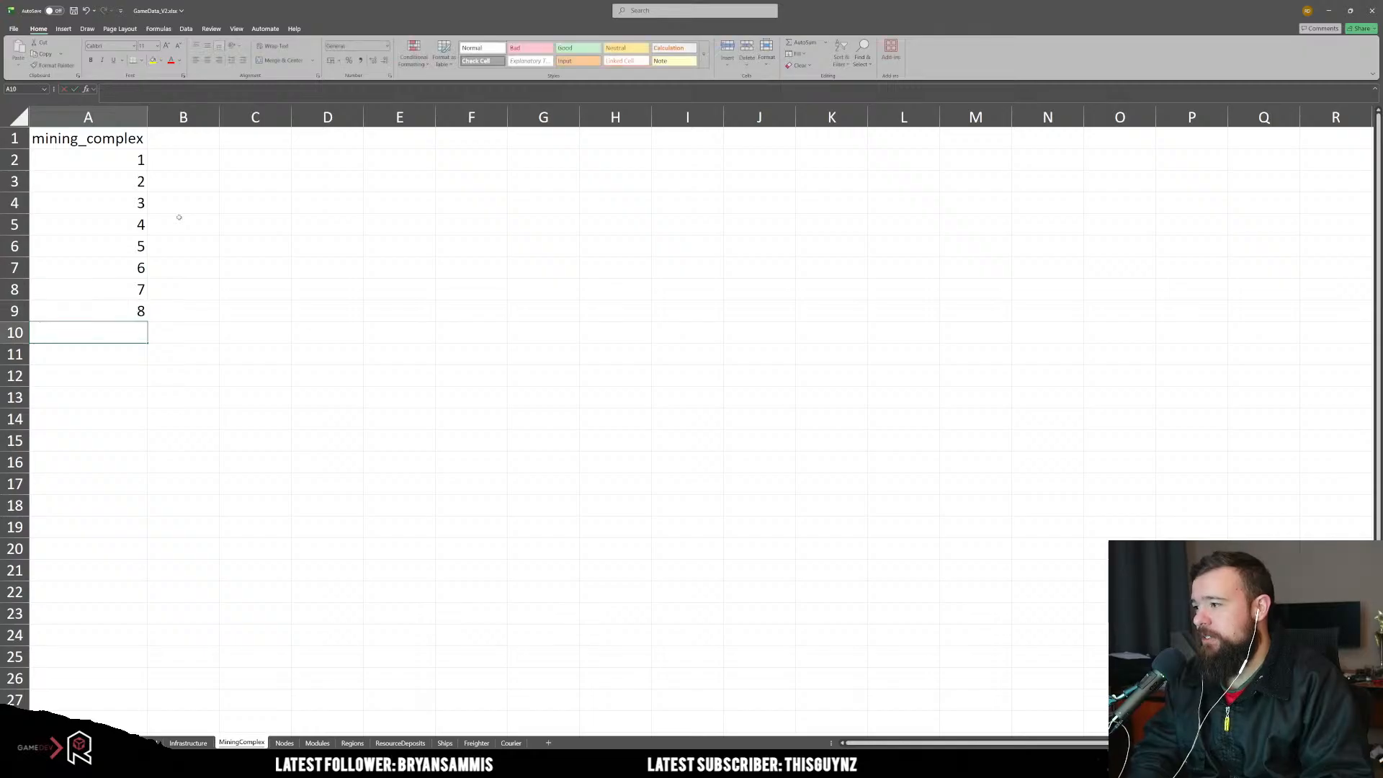
type("9")
key("Return")
type("10")
key("Tab")
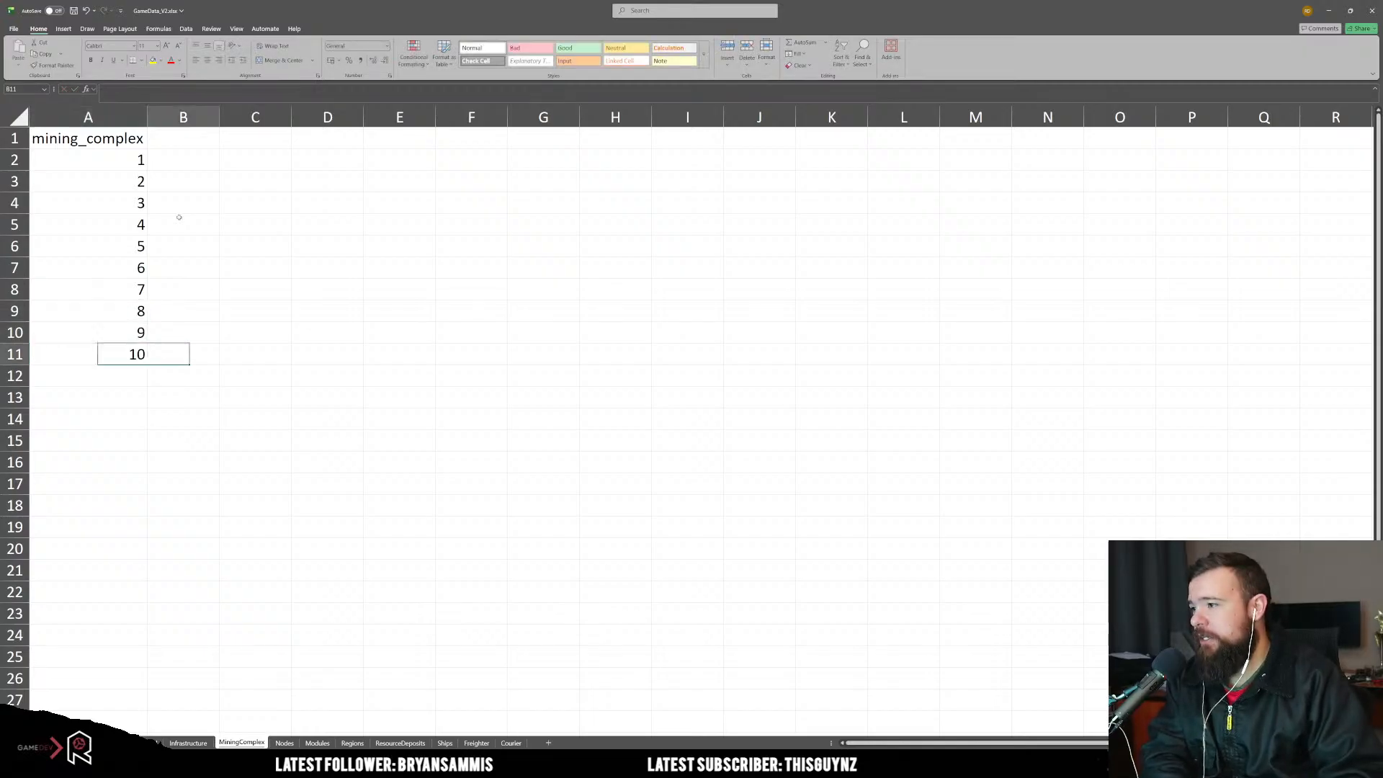
Step: Widen column B of the MiningComplex sheet to a little over twice its width
key("Up")
key("Up")
key("Up")
key("Up")
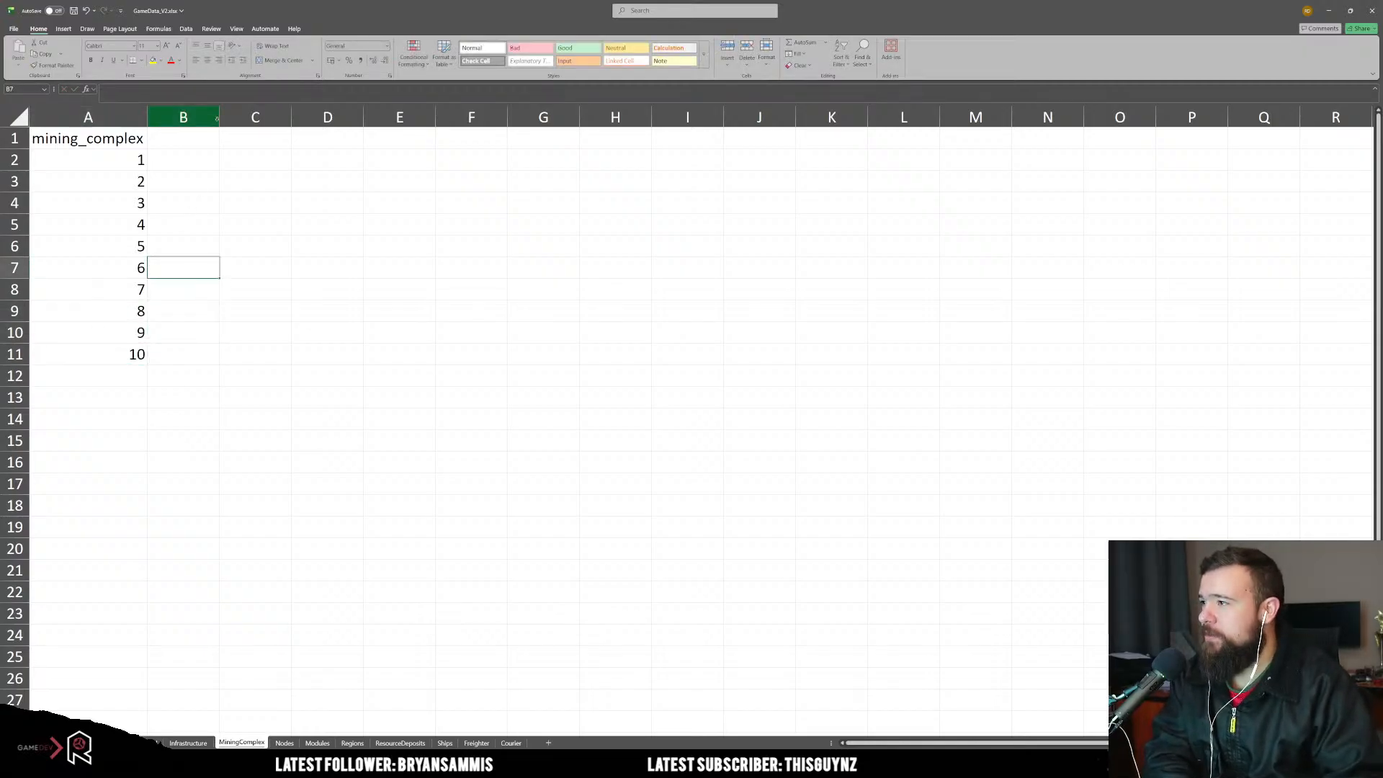
left_click_drag(217, 119, 316, 119)
left_click(195, 137)
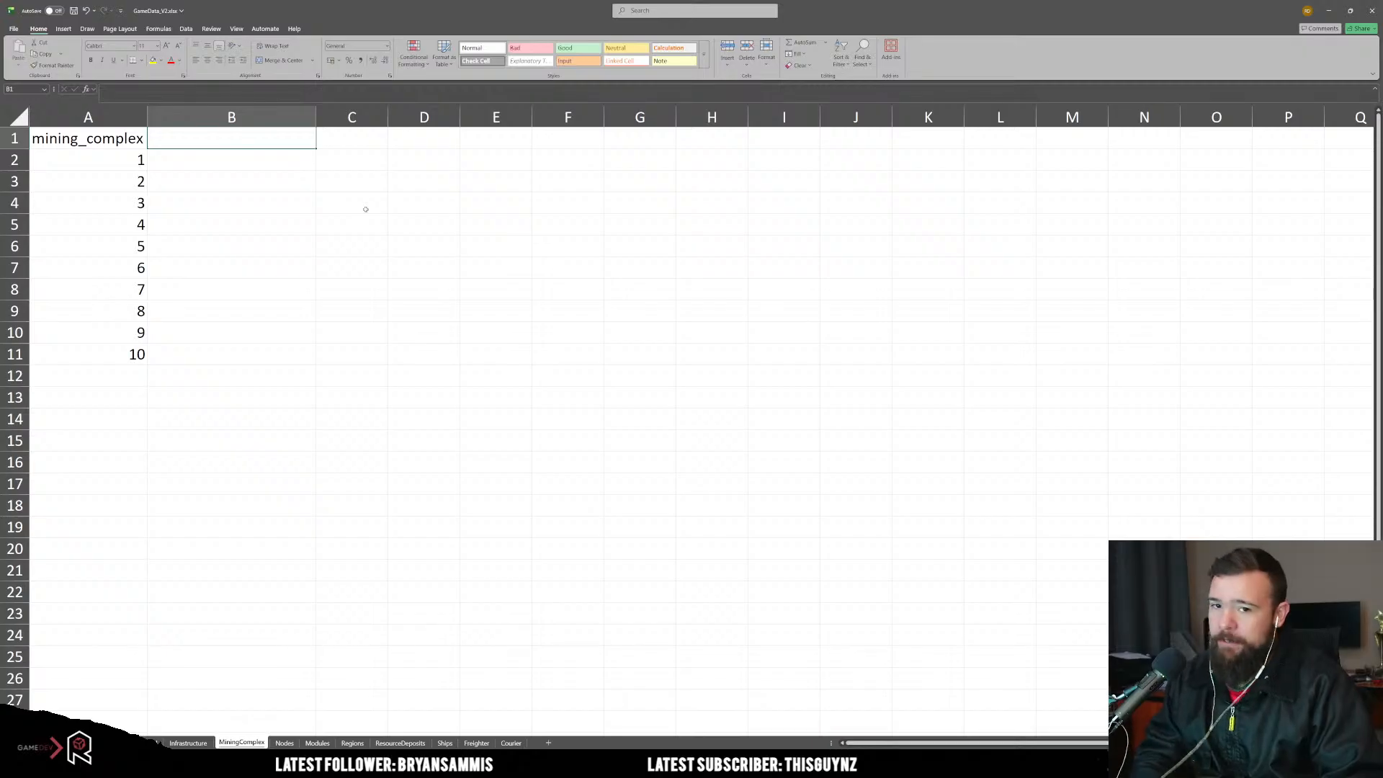
type("ex")
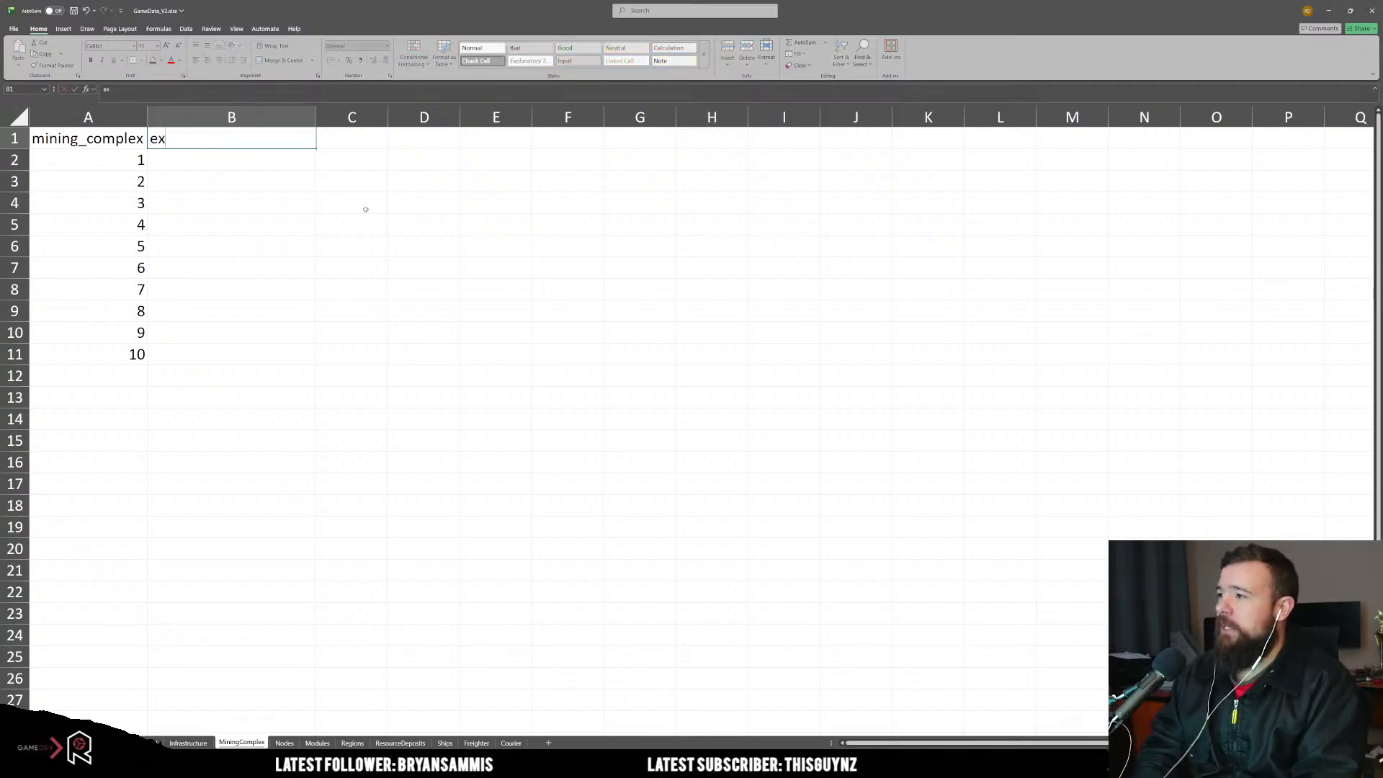
type("tra")
key("BackSpace")
key("BackSpace")
key("BackSpace")
key("BackSpace")
key("BackSpace")
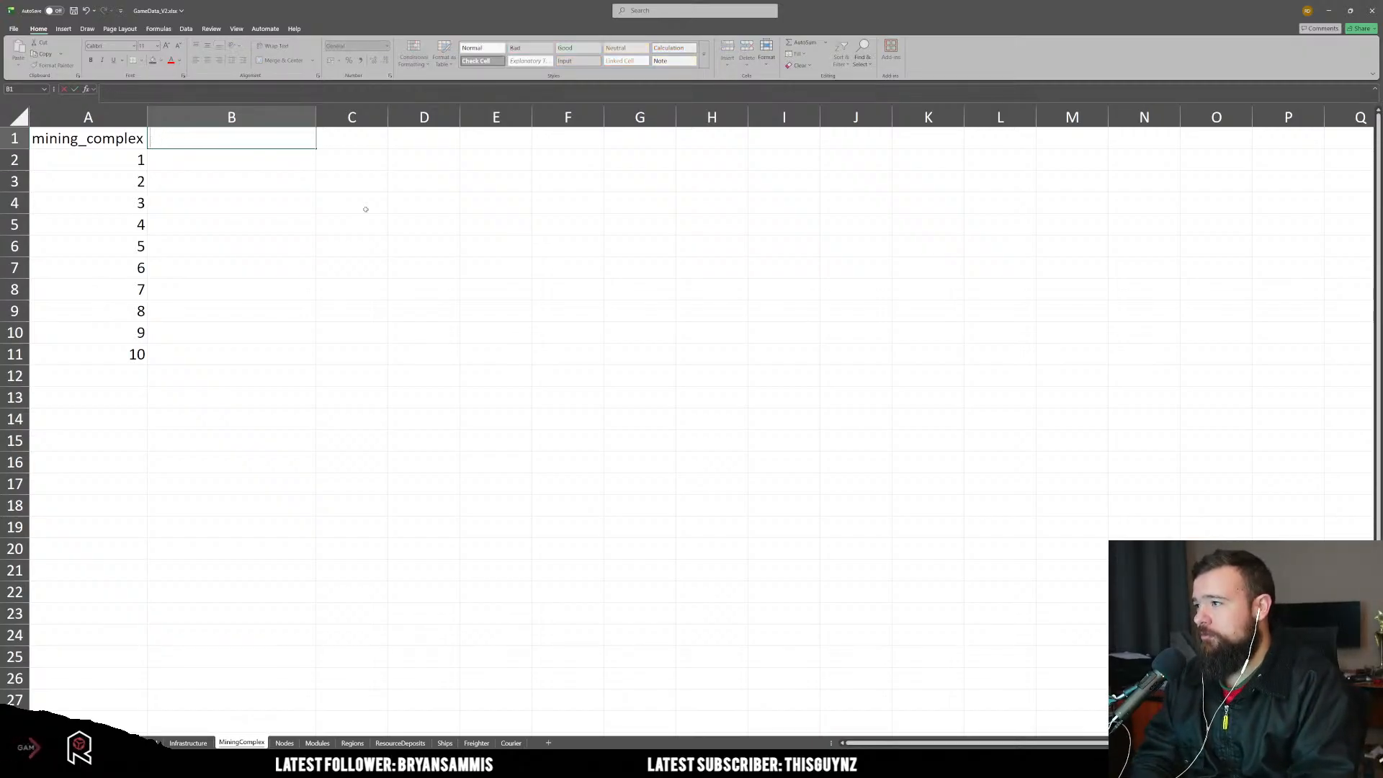
Step: Enter the heading numberOfExtractors in B1, beside the mining_complex heading
type("numb")
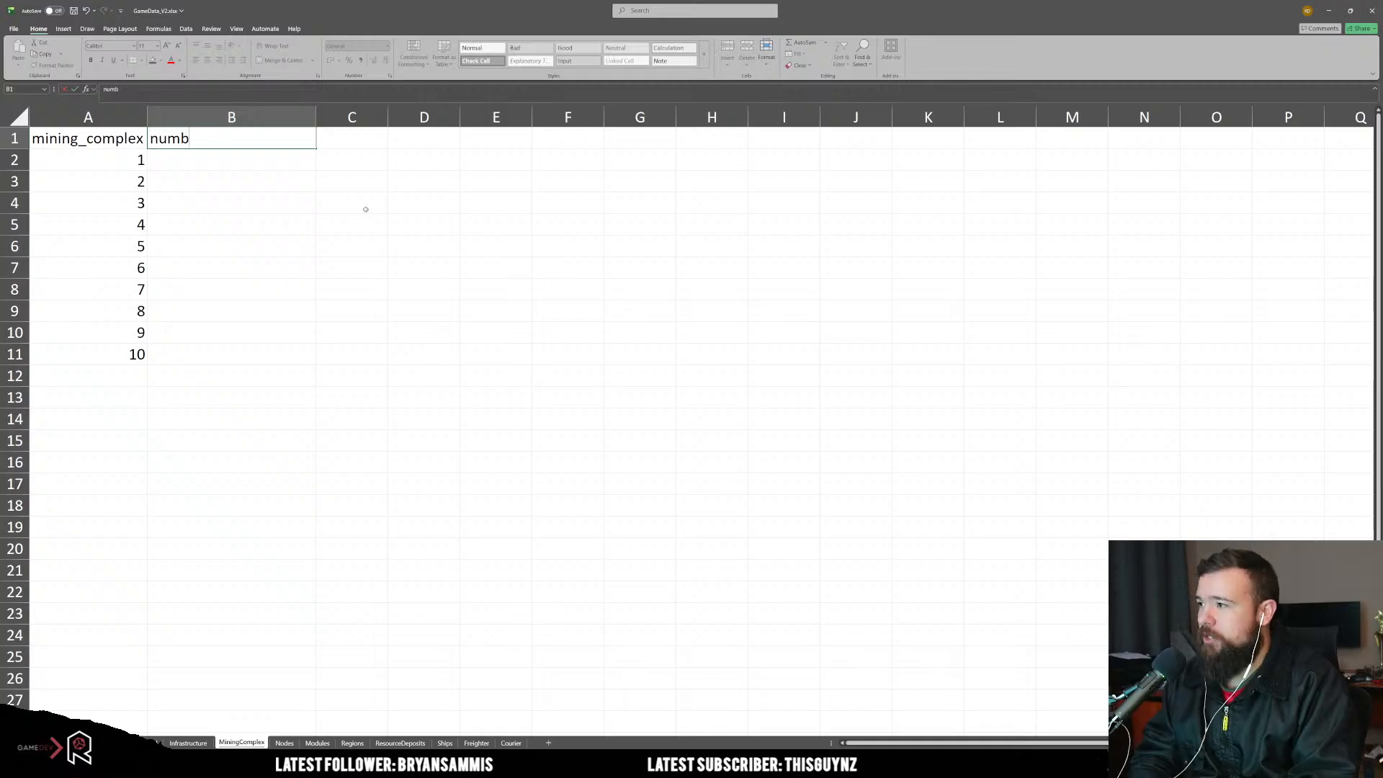
type("erOfe")
key("BackSpace")
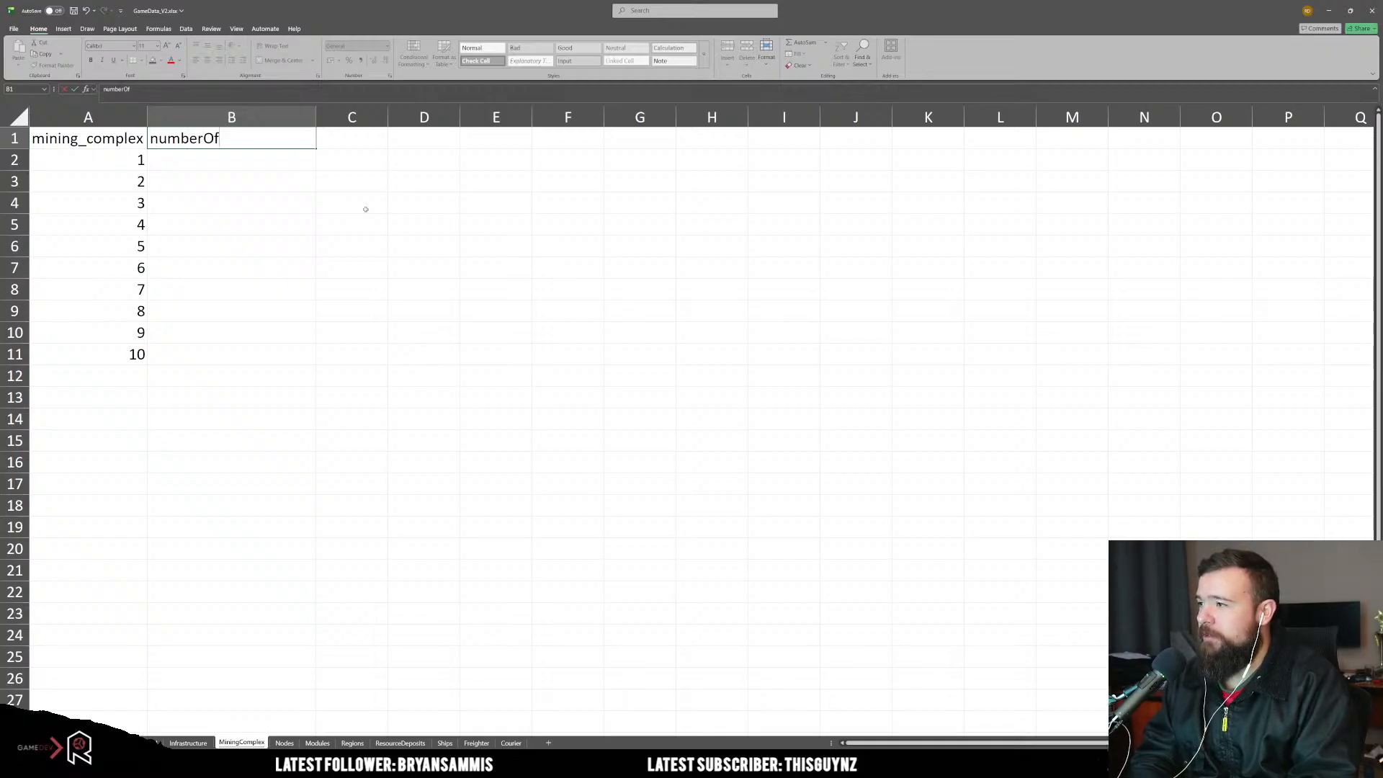
type("Extractors")
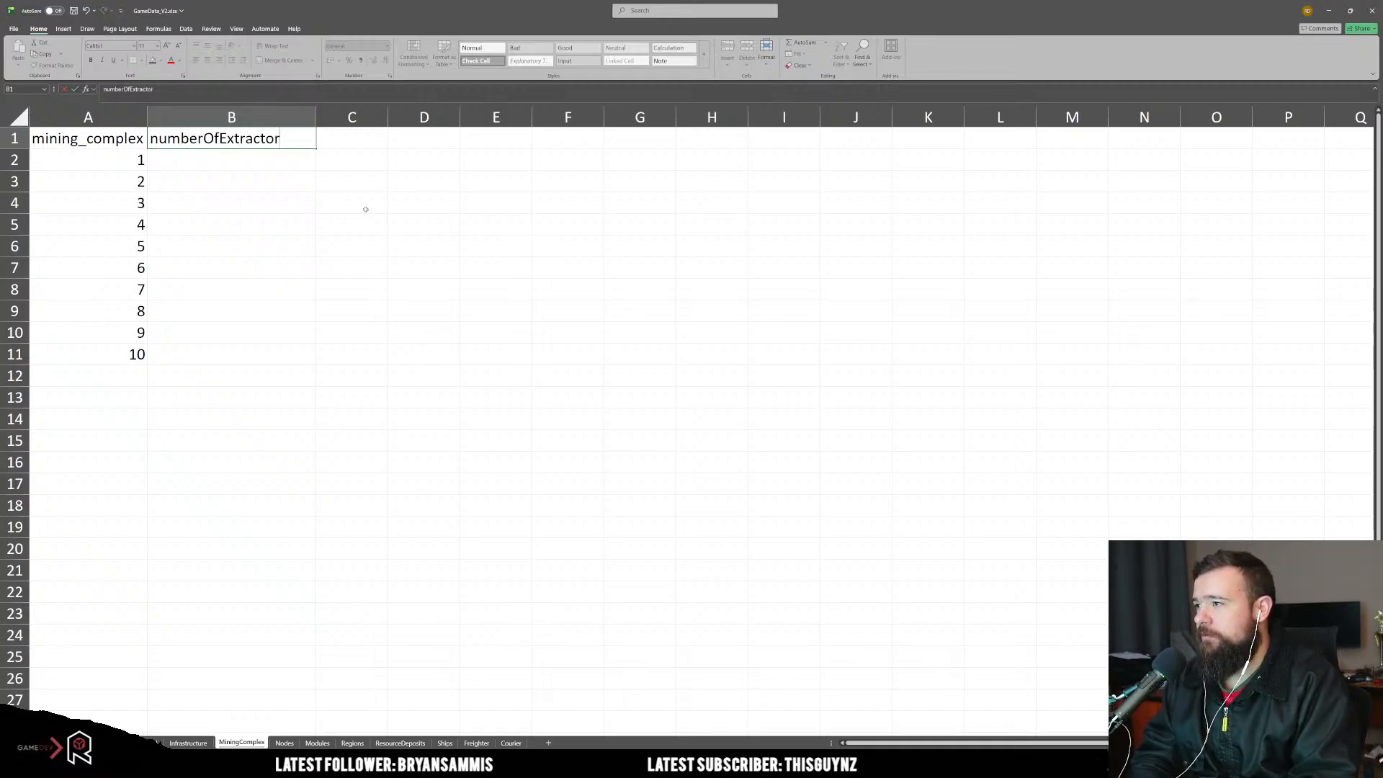
key("Return")
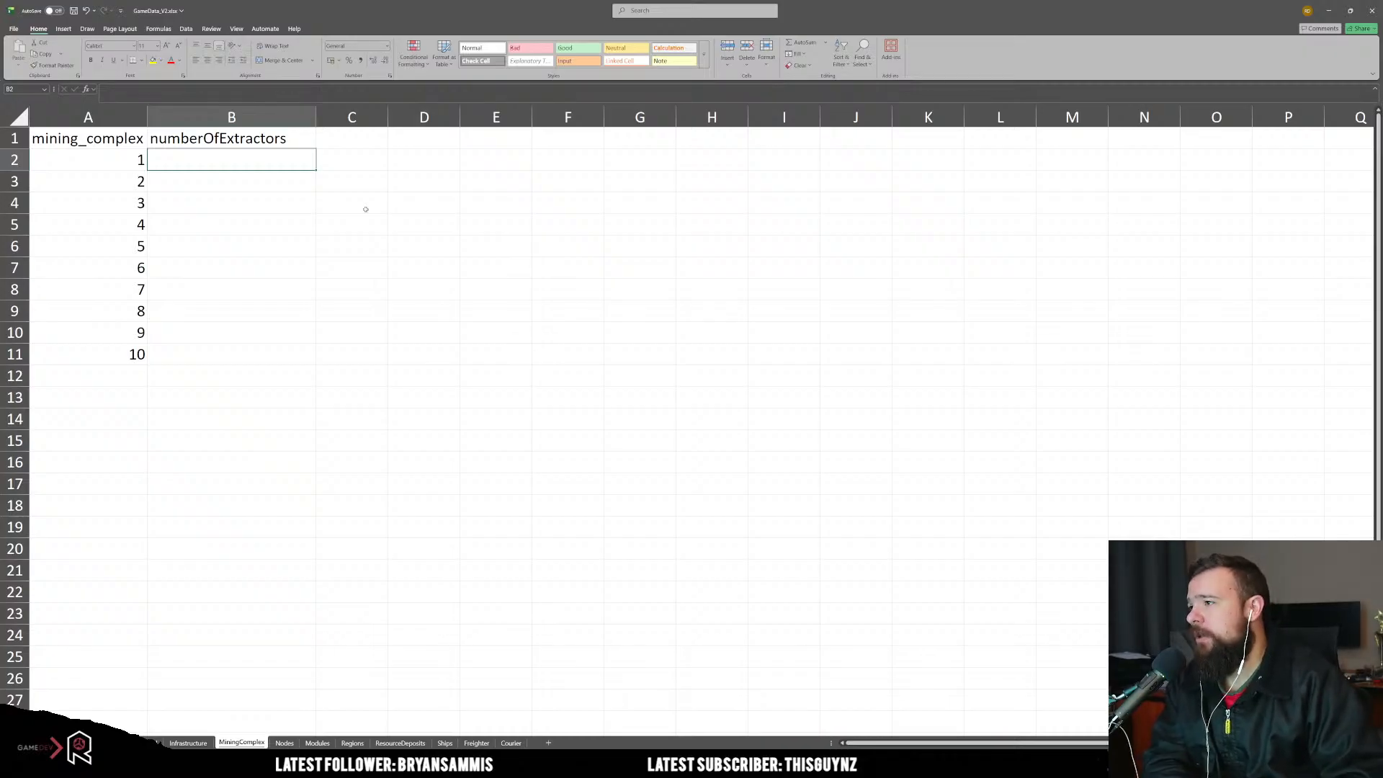
Step: Enter the extractor counts 1, 2, 4 and 8 for levels 1 to 4 in cells B2 through B5
type("1")
key("Return")
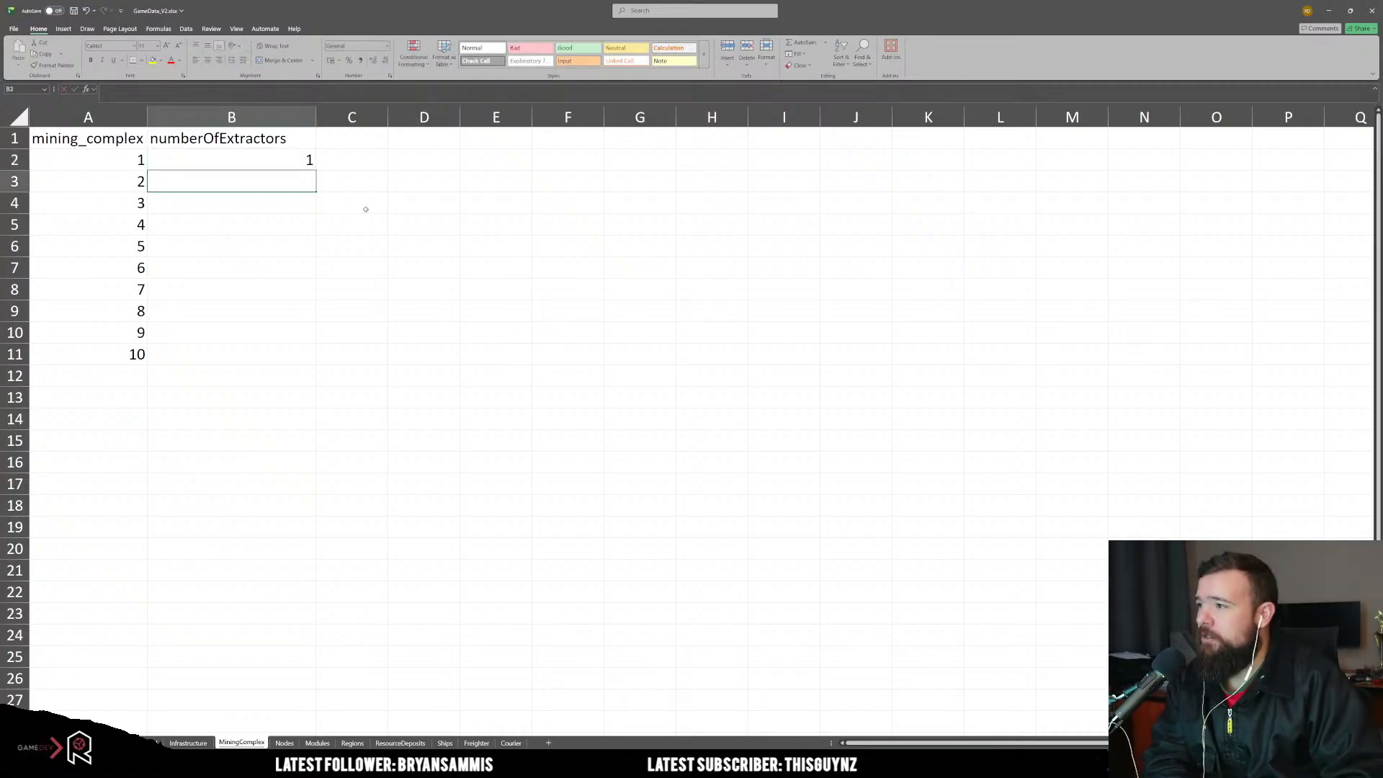
type("2")
key("Return")
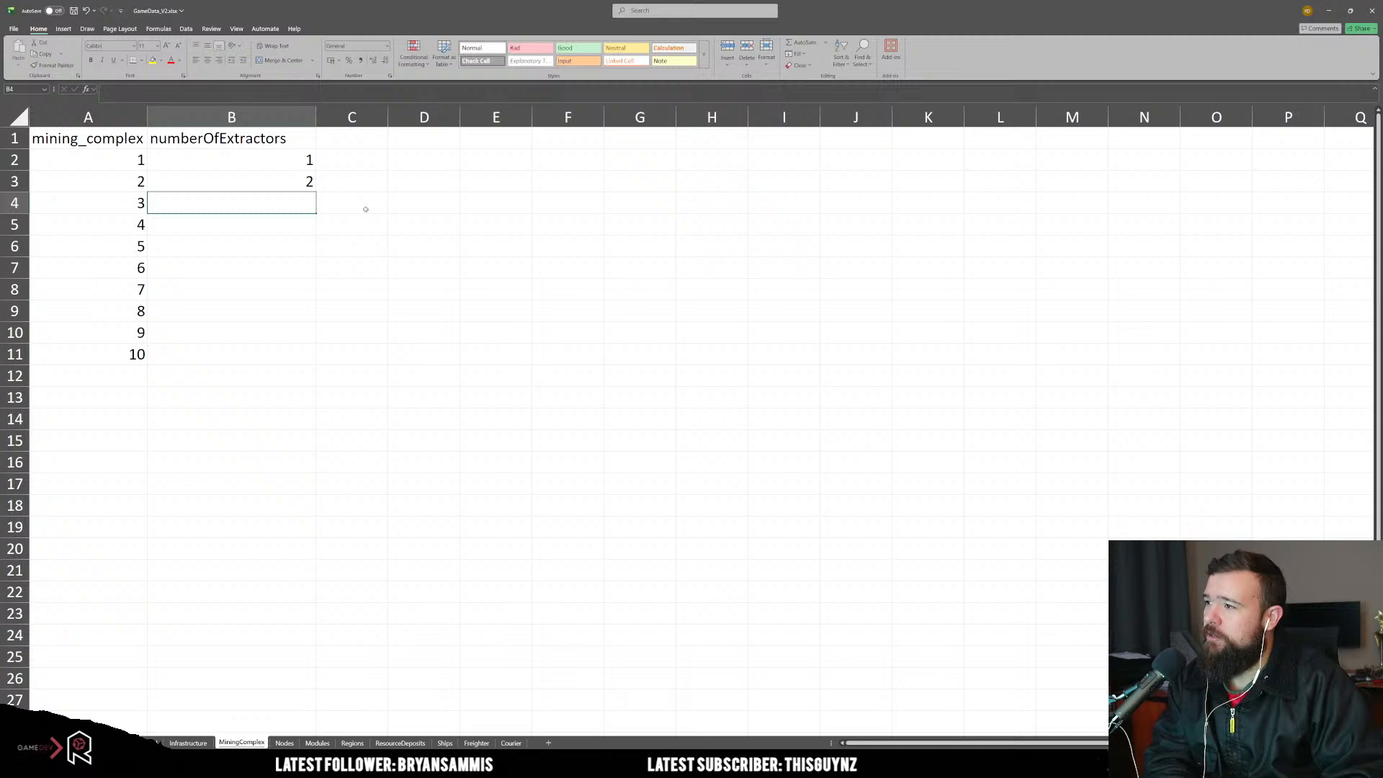
type("4")
key("Return")
type("8")
key("Return")
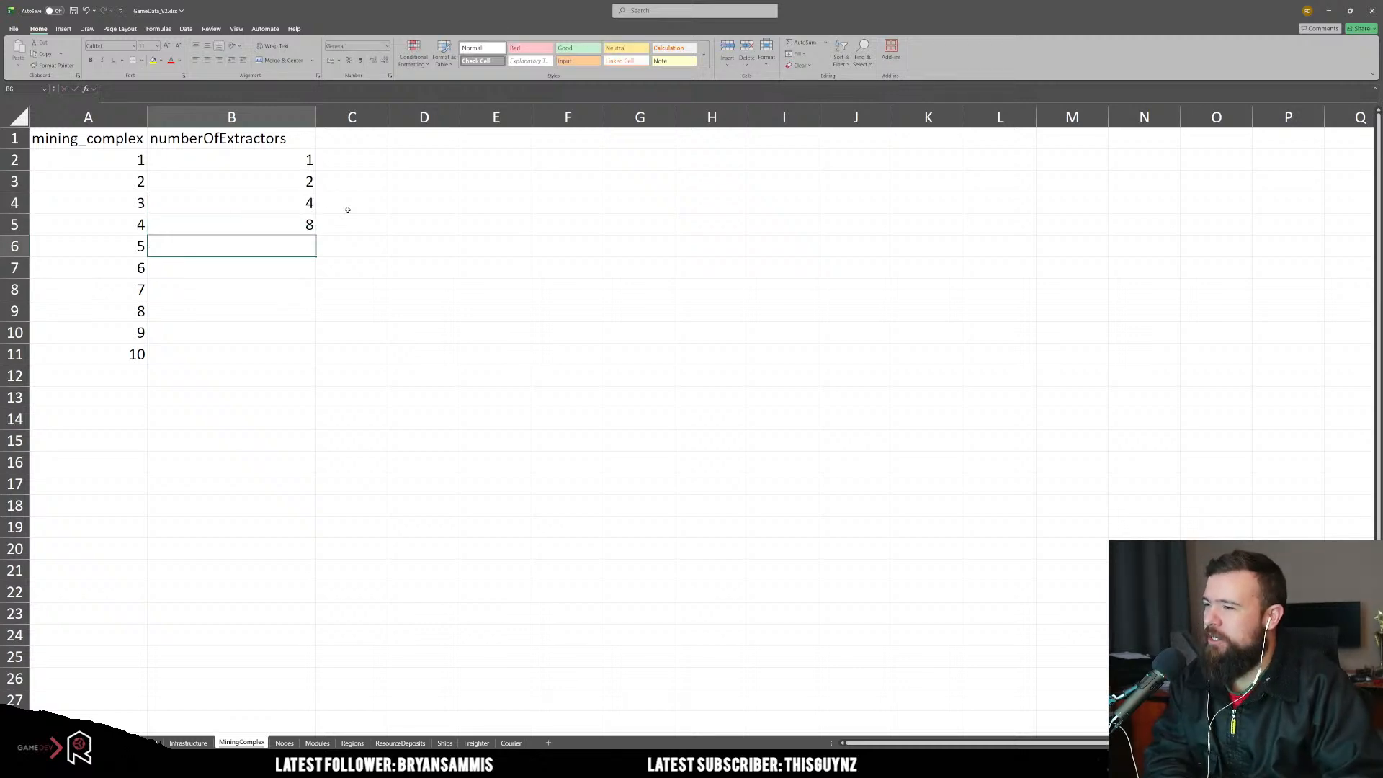
left_click(233, 355)
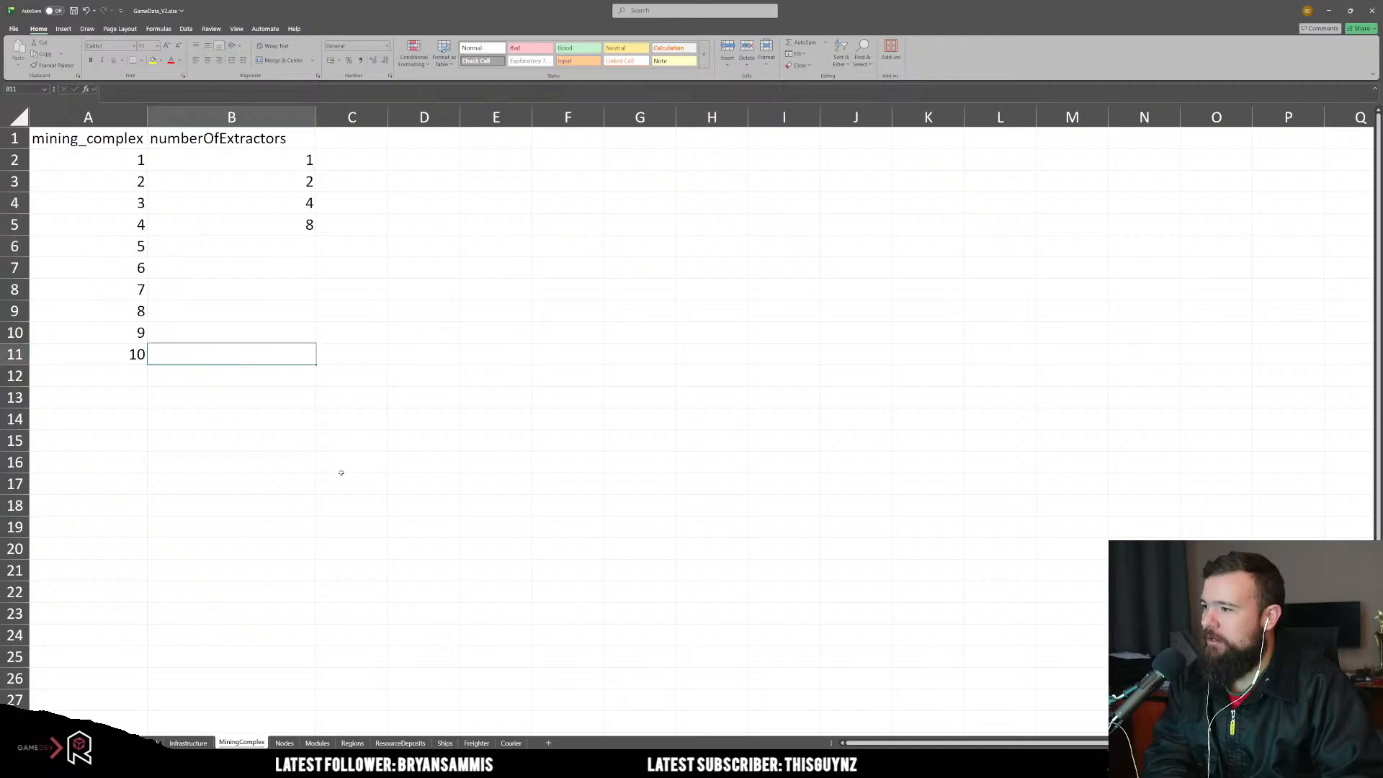
Step: Review the deposits per region on the ResourceDeposits sheet, especially the jupiter rows, and return to the MiningComplex sheet
left_click(398, 743)
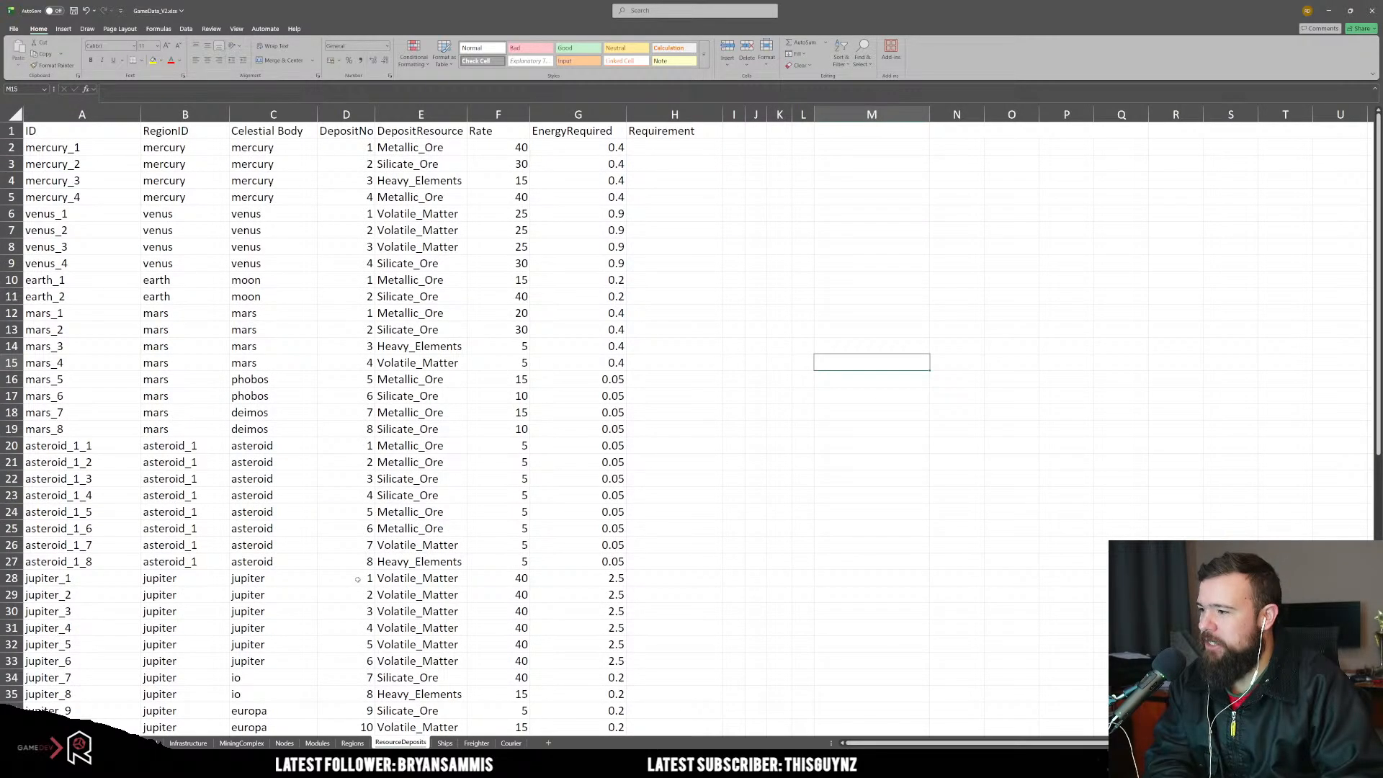
scroll(262, 551, "down", 3)
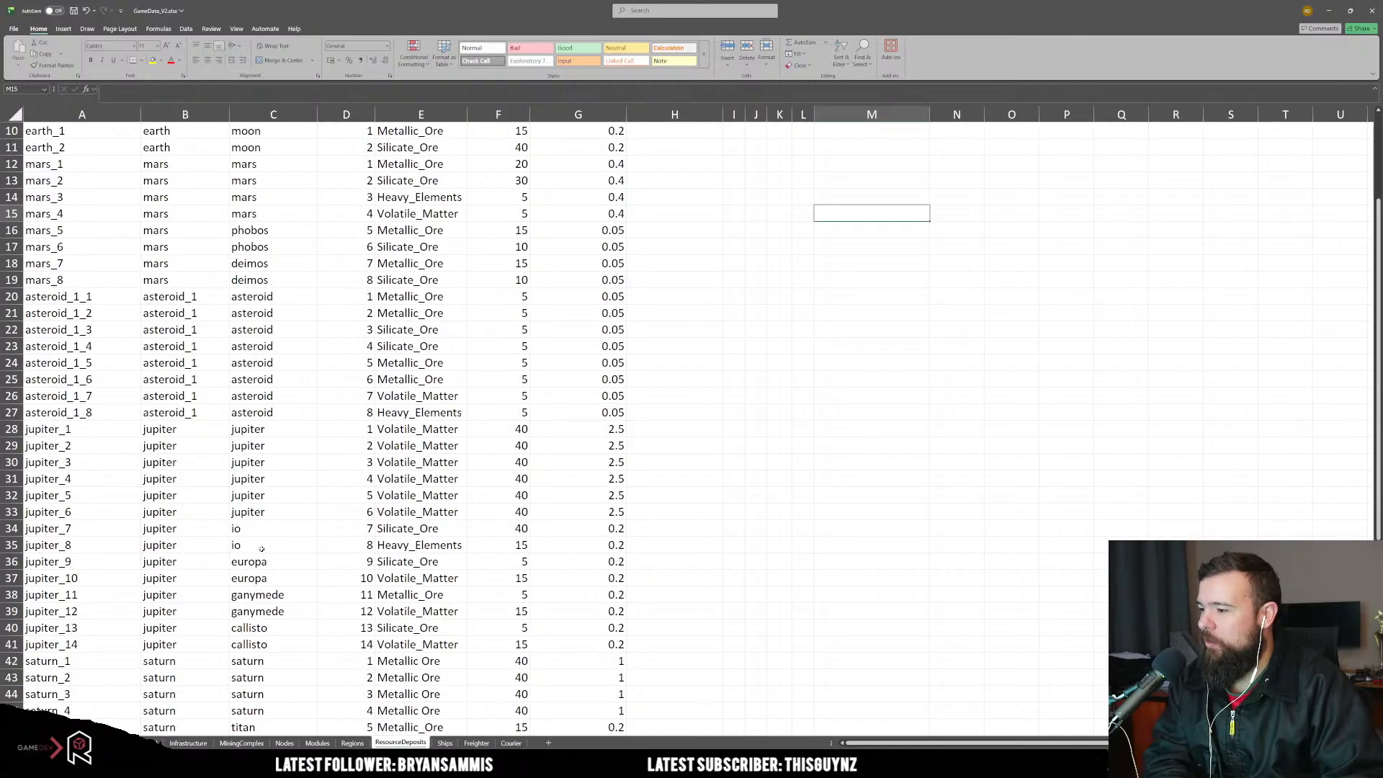
left_click_drag(101, 641, 94, 430)
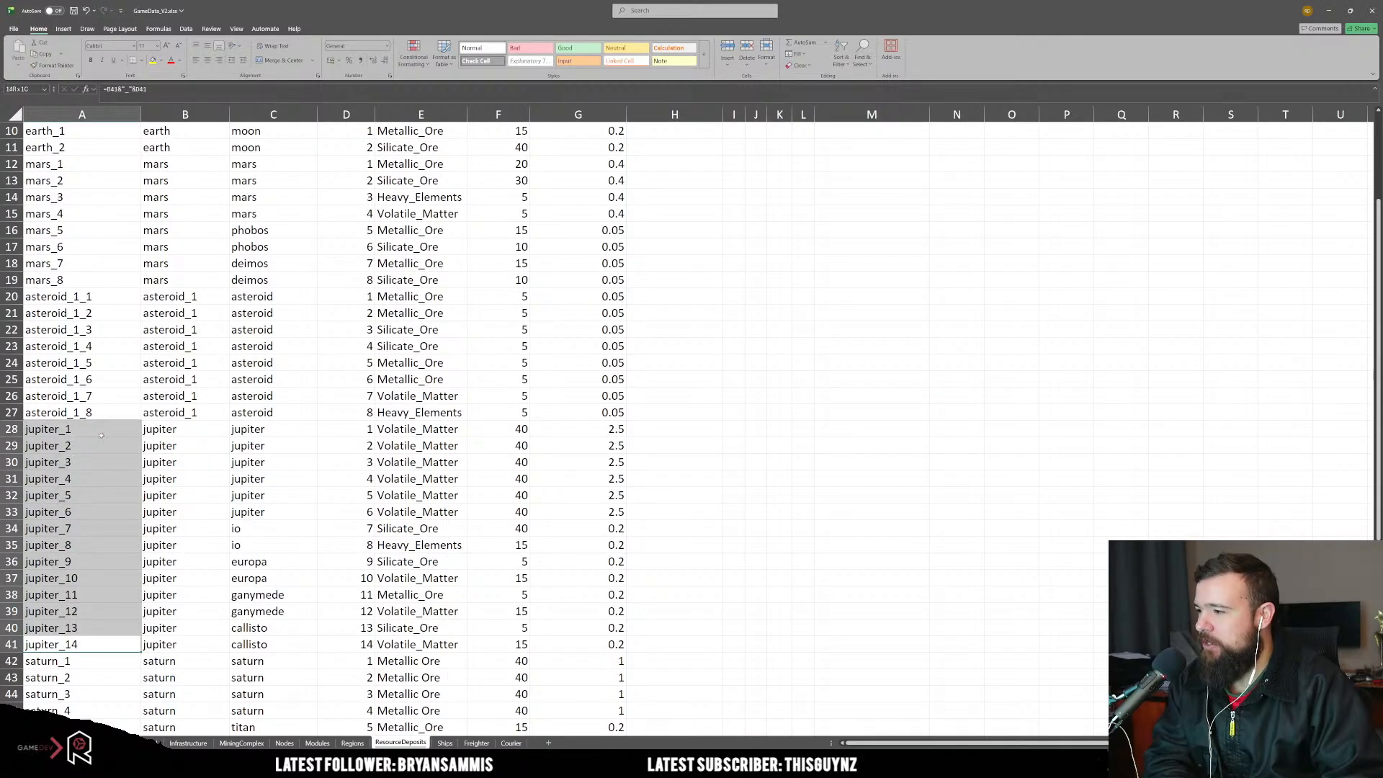
scroll(207, 537, "down", 12)
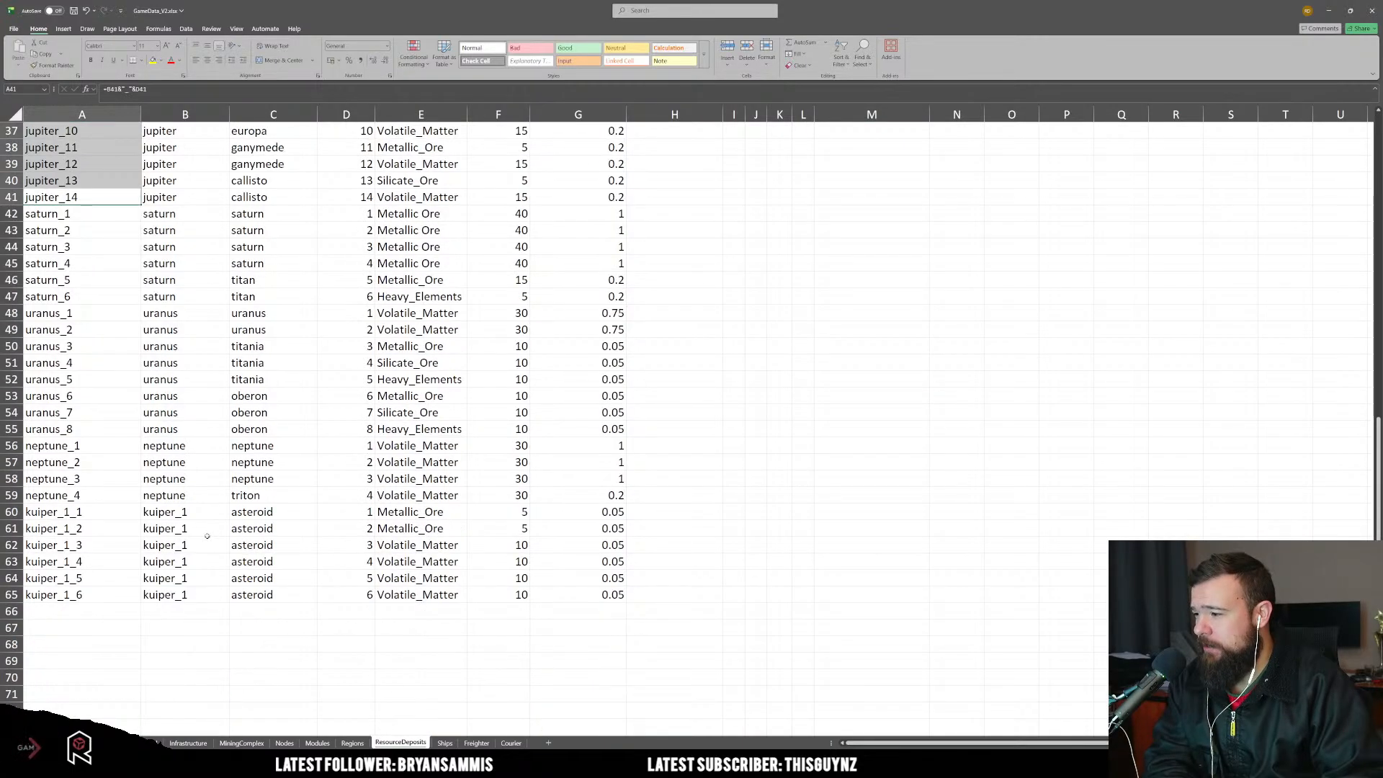
scroll(206, 536, "up", 6)
scroll(206, 536, "up", 6)
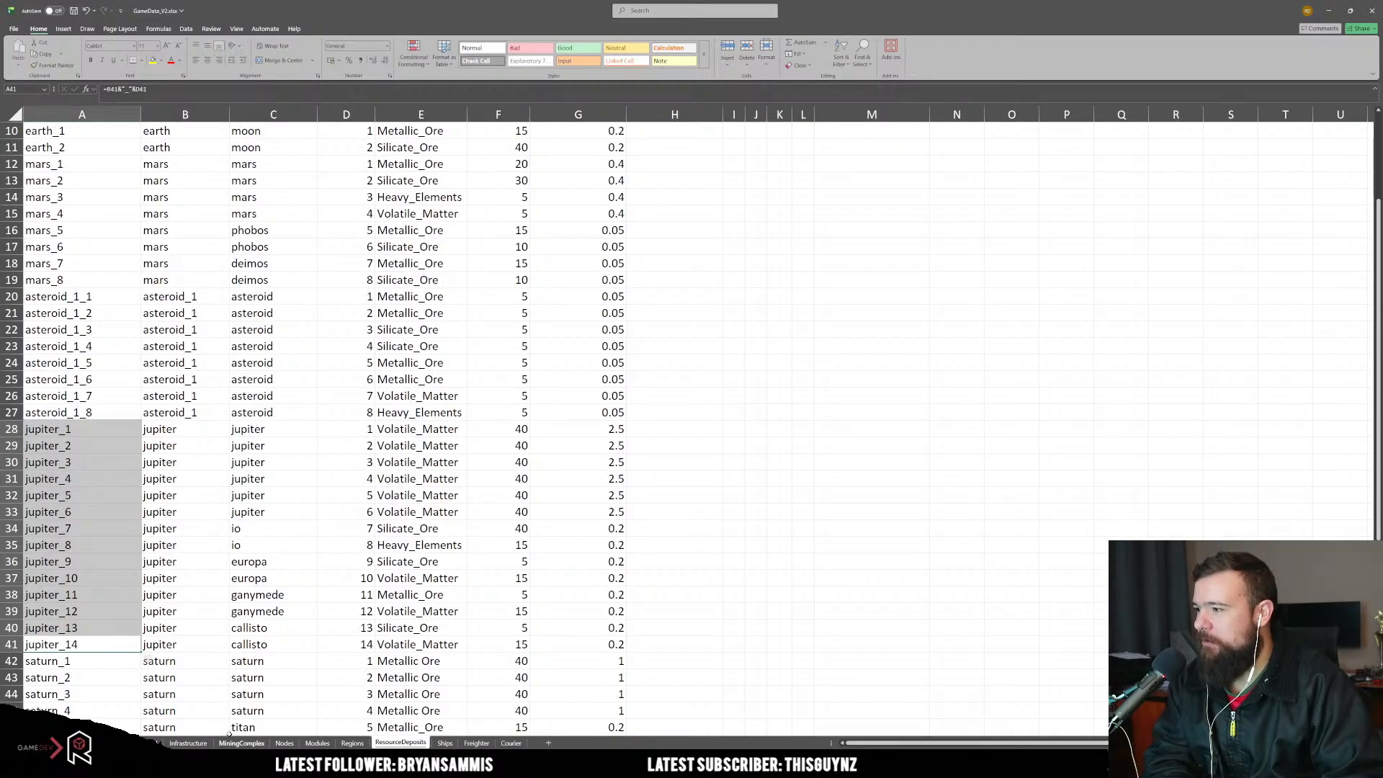
scroll(134, 561, "up", 3)
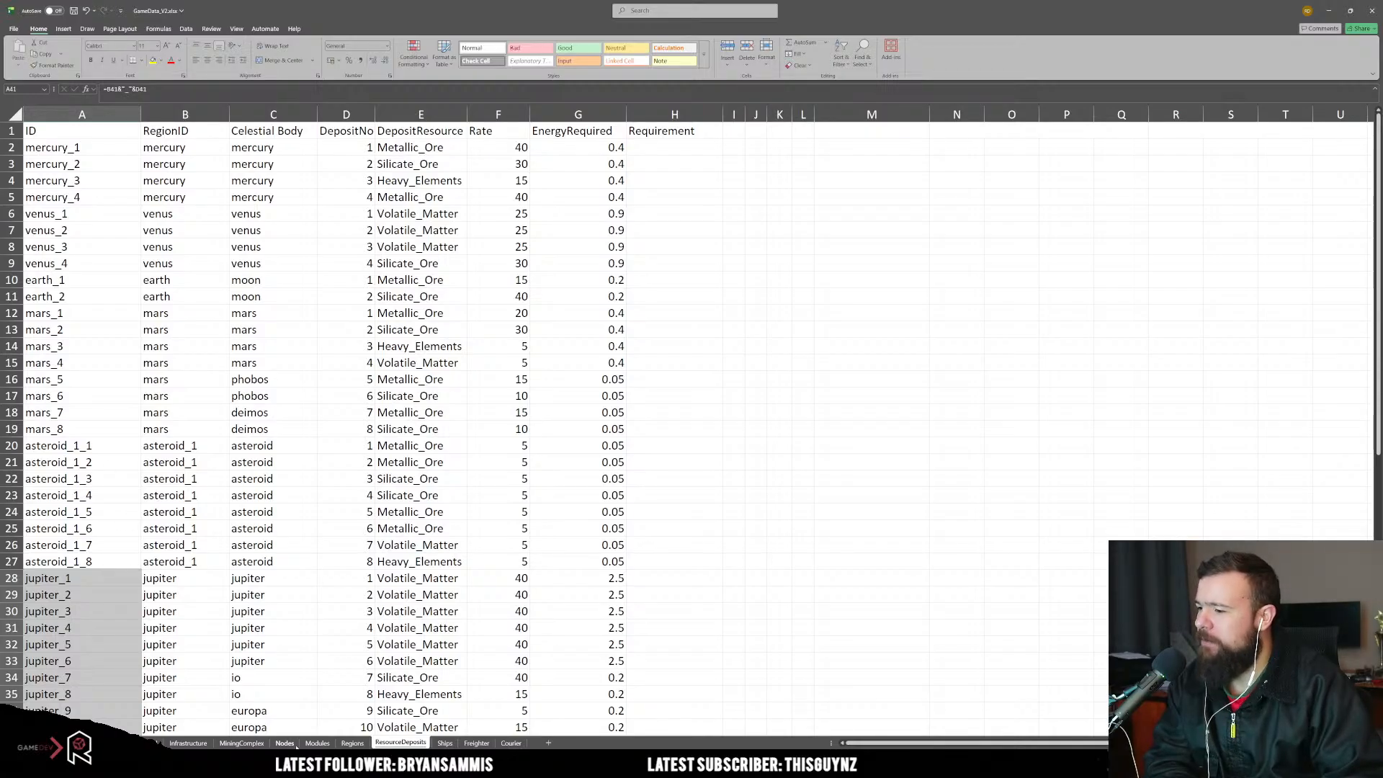
left_click(241, 743)
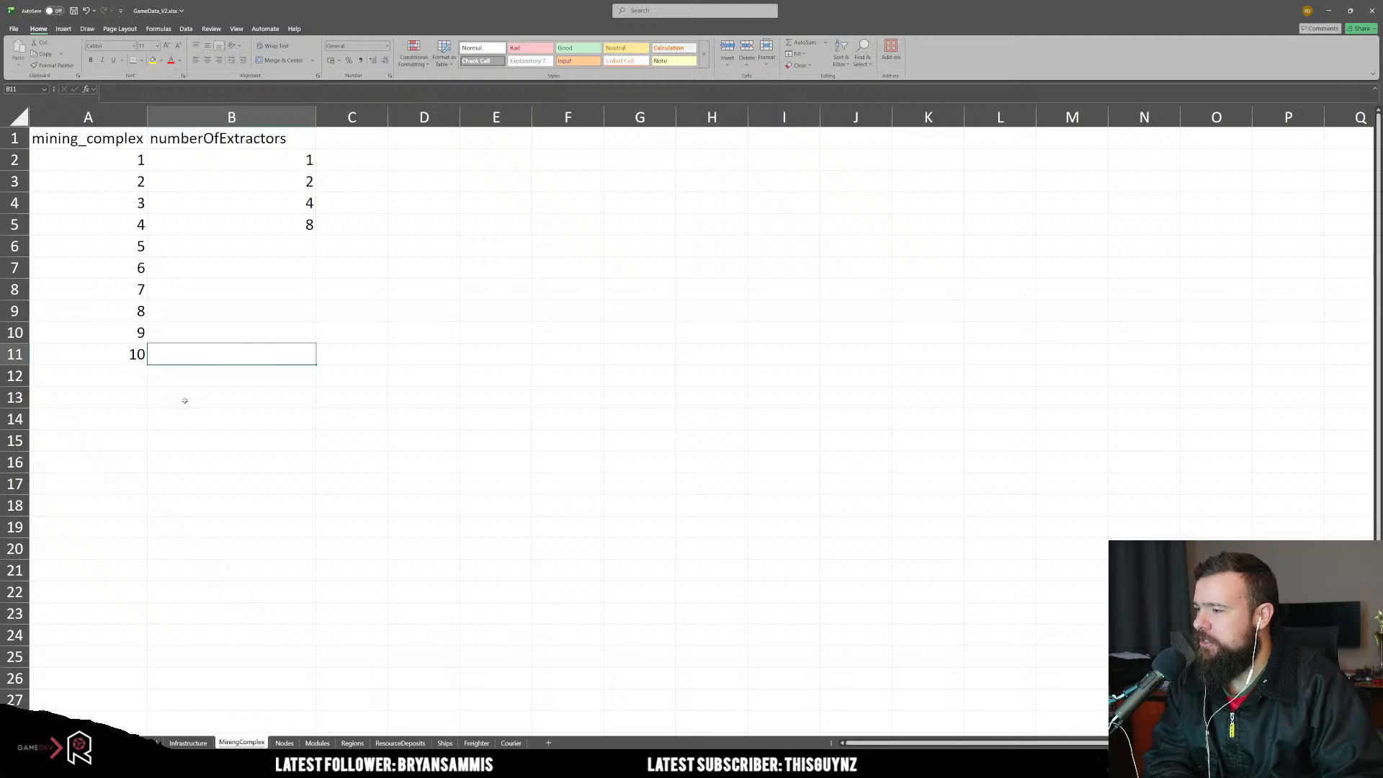
Step: Enter the extractor counts 20, 18 and 16 for levels 10, 9 and 8 in cells B11, B10 and B9
type("20")
key("Up")
type("18")
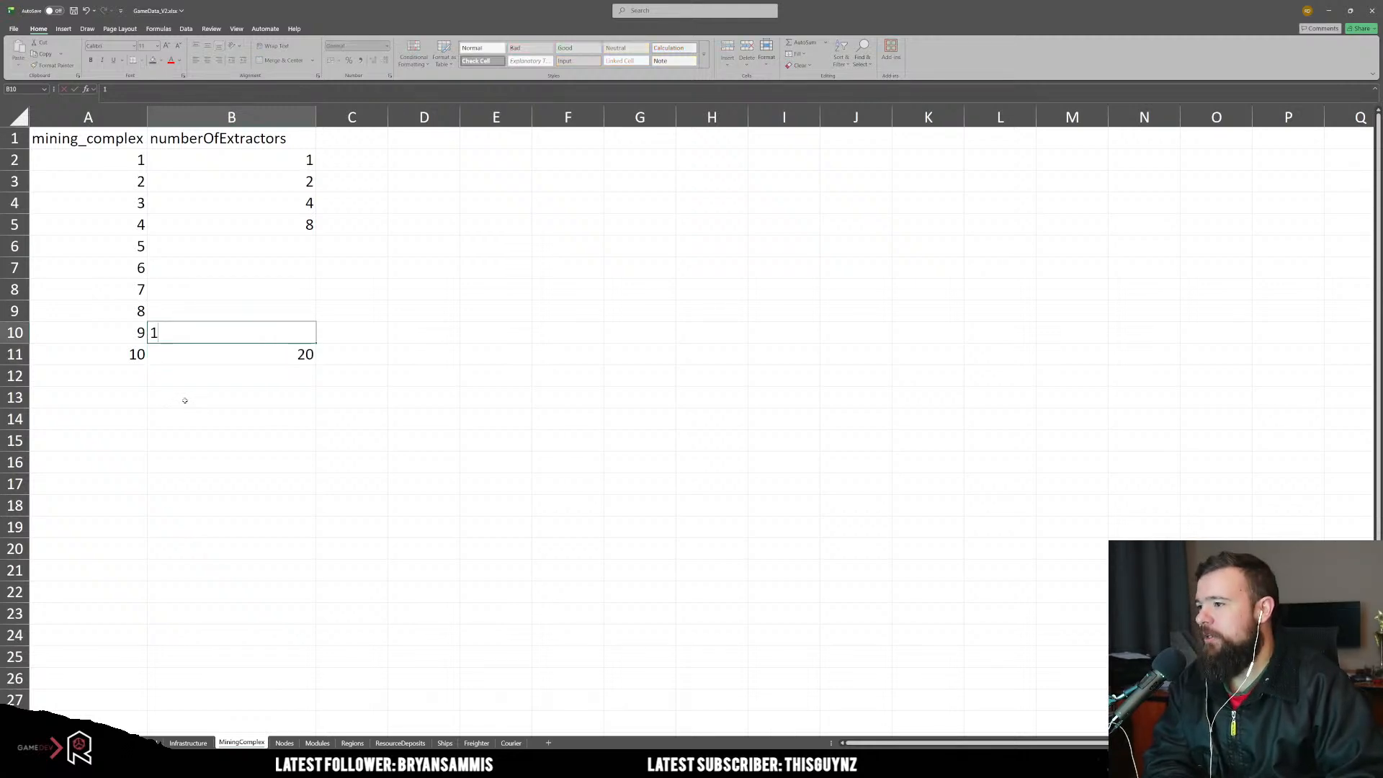
key("Up")
type("16")
key("Up")
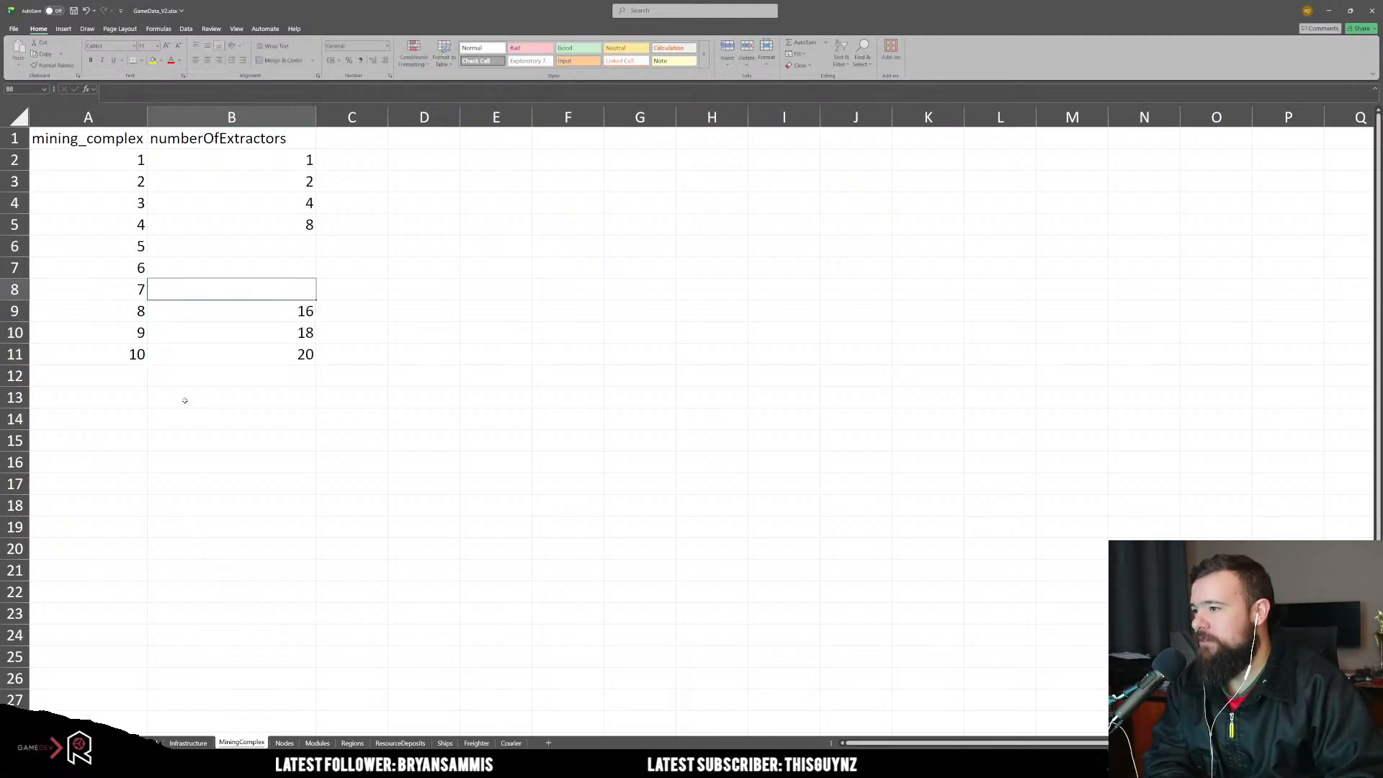
Step: Replace the level 1 extractor count in B2 with the formula =A2*2
key("Up")
key("Up")
key("Up")
key("Up")
key("Up")
key("Up")
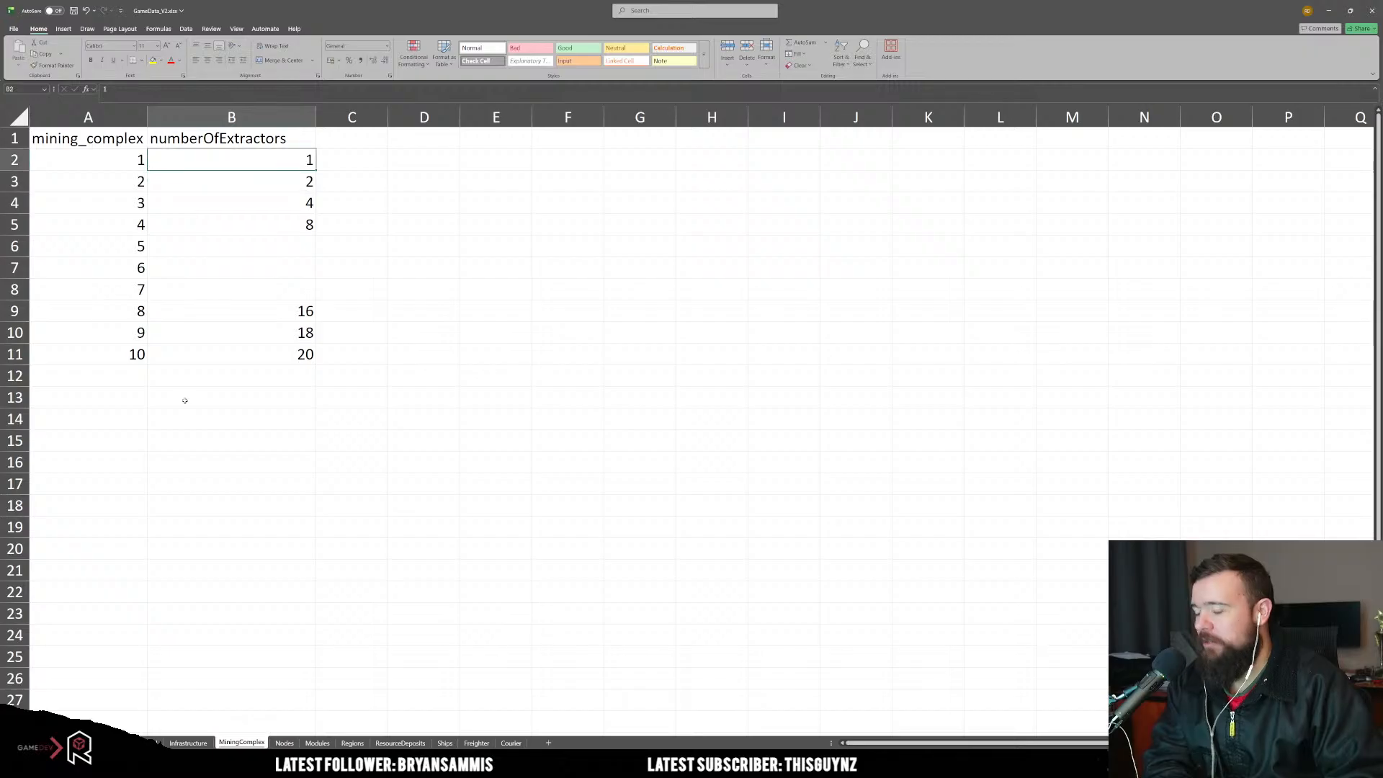
key("BackSpace")
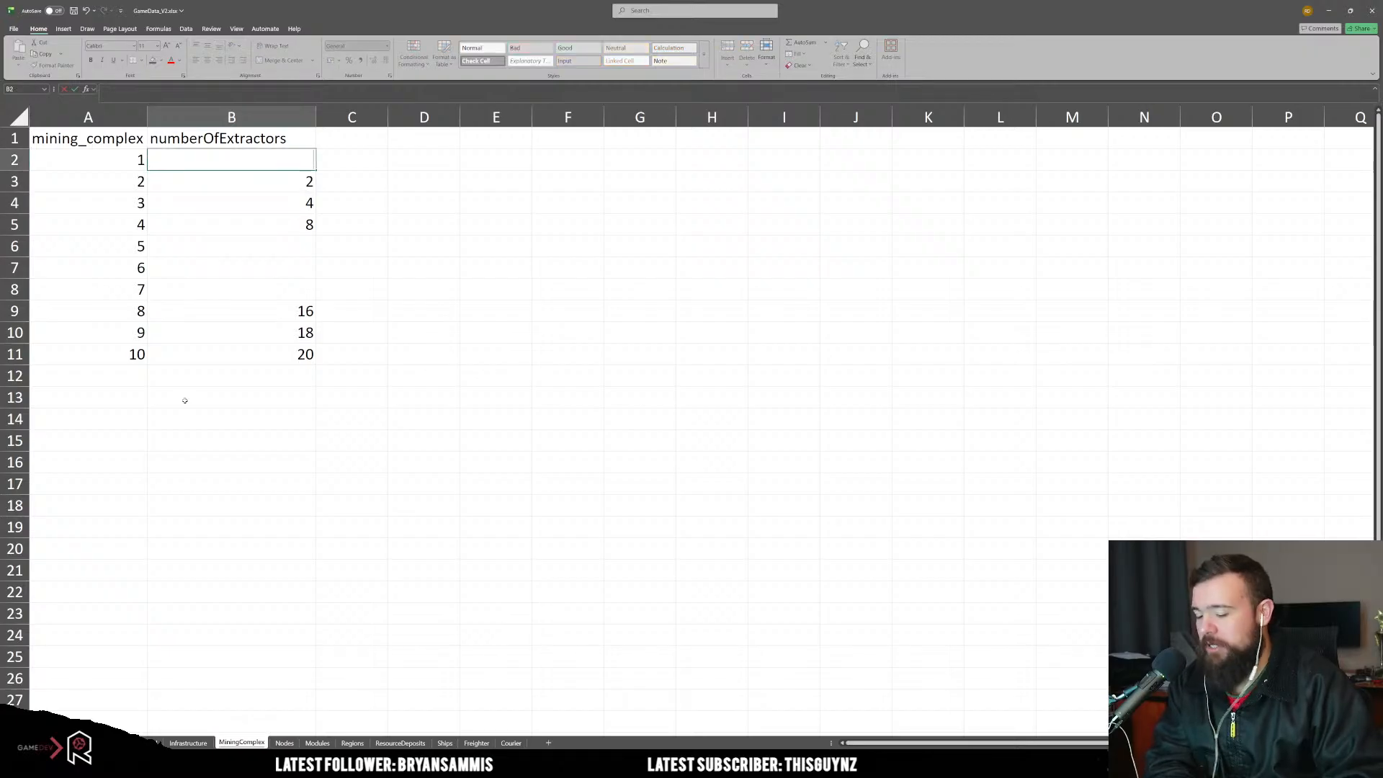
type("=A2*")
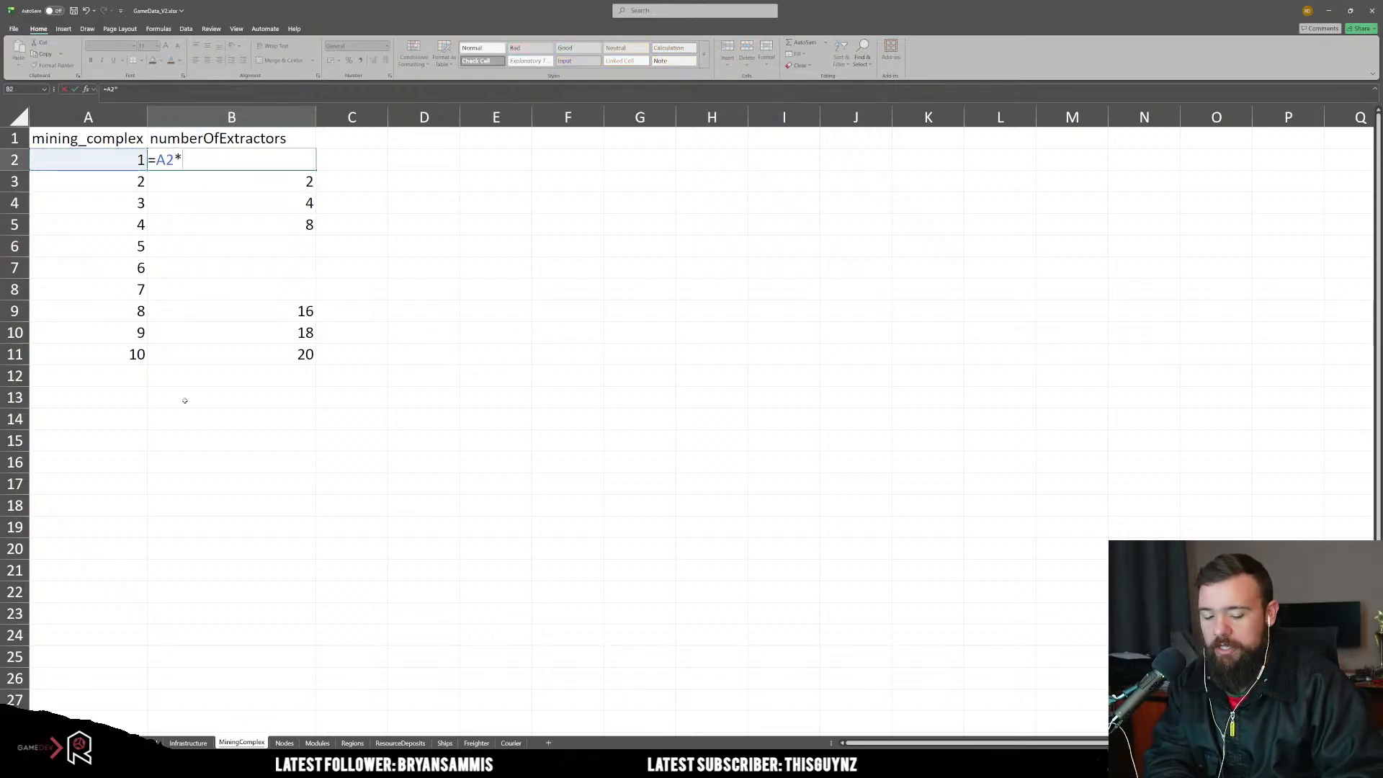
type("2")
key("Return")
Step: Fill the extractor formula from B2 down to B11, covering all levels up to 10
left_click(207, 159)
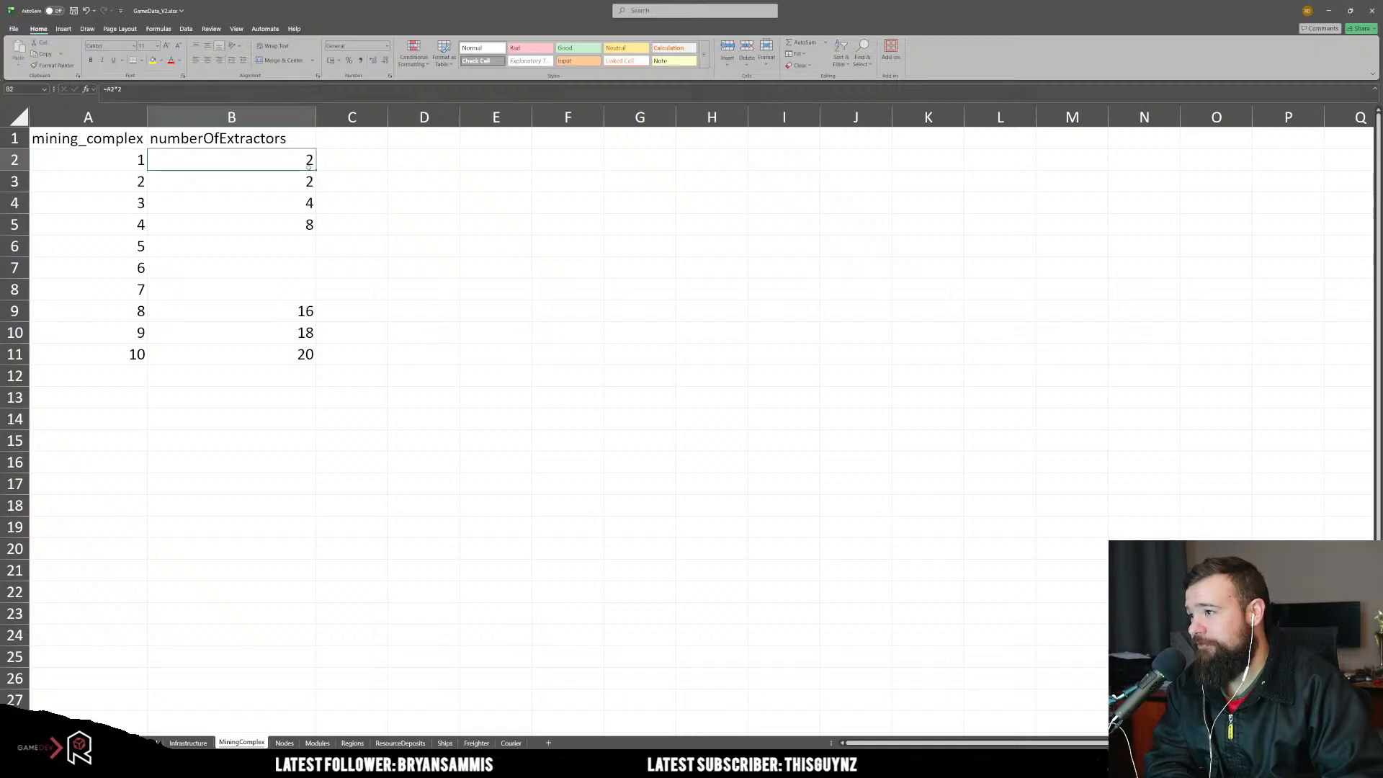
left_click_drag(318, 169, 318, 364)
left_click(360, 462)
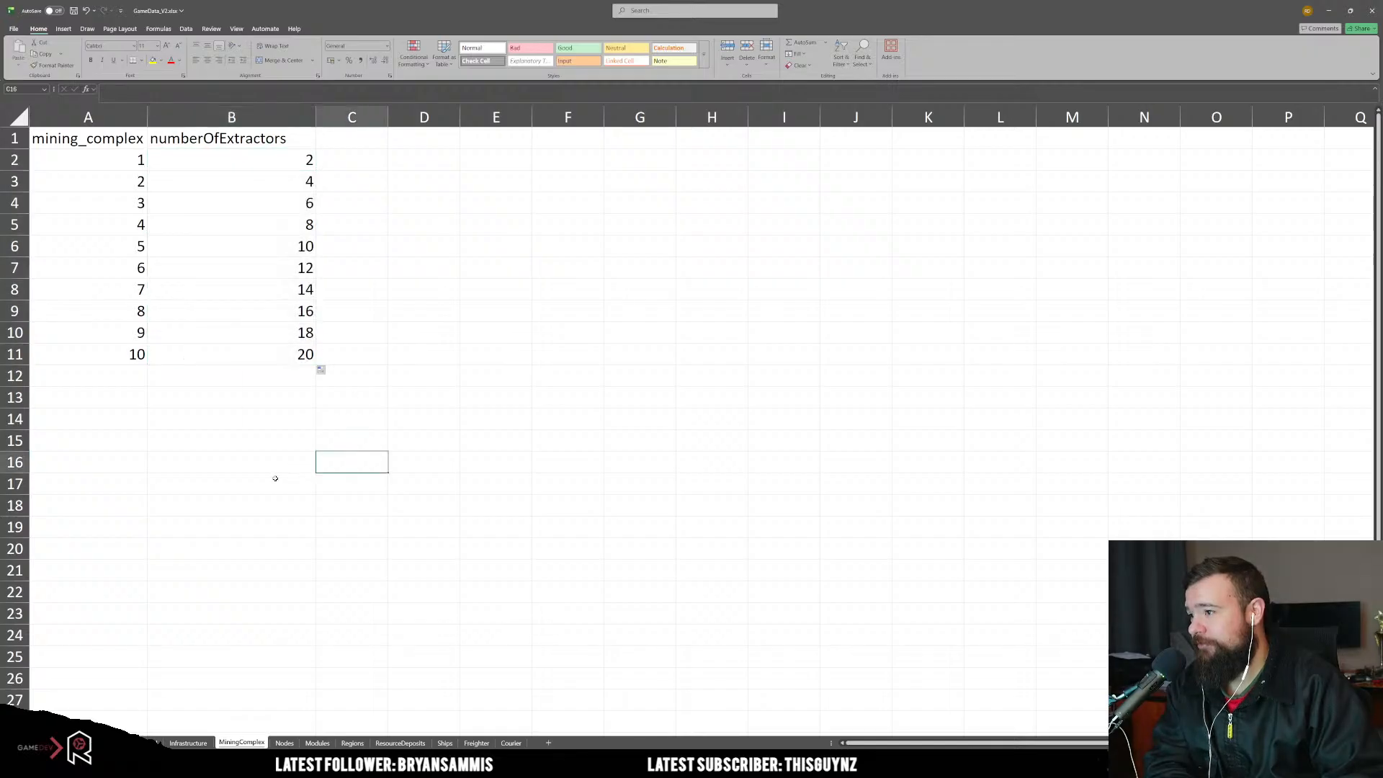
left_click(279, 349)
left_click(303, 424)
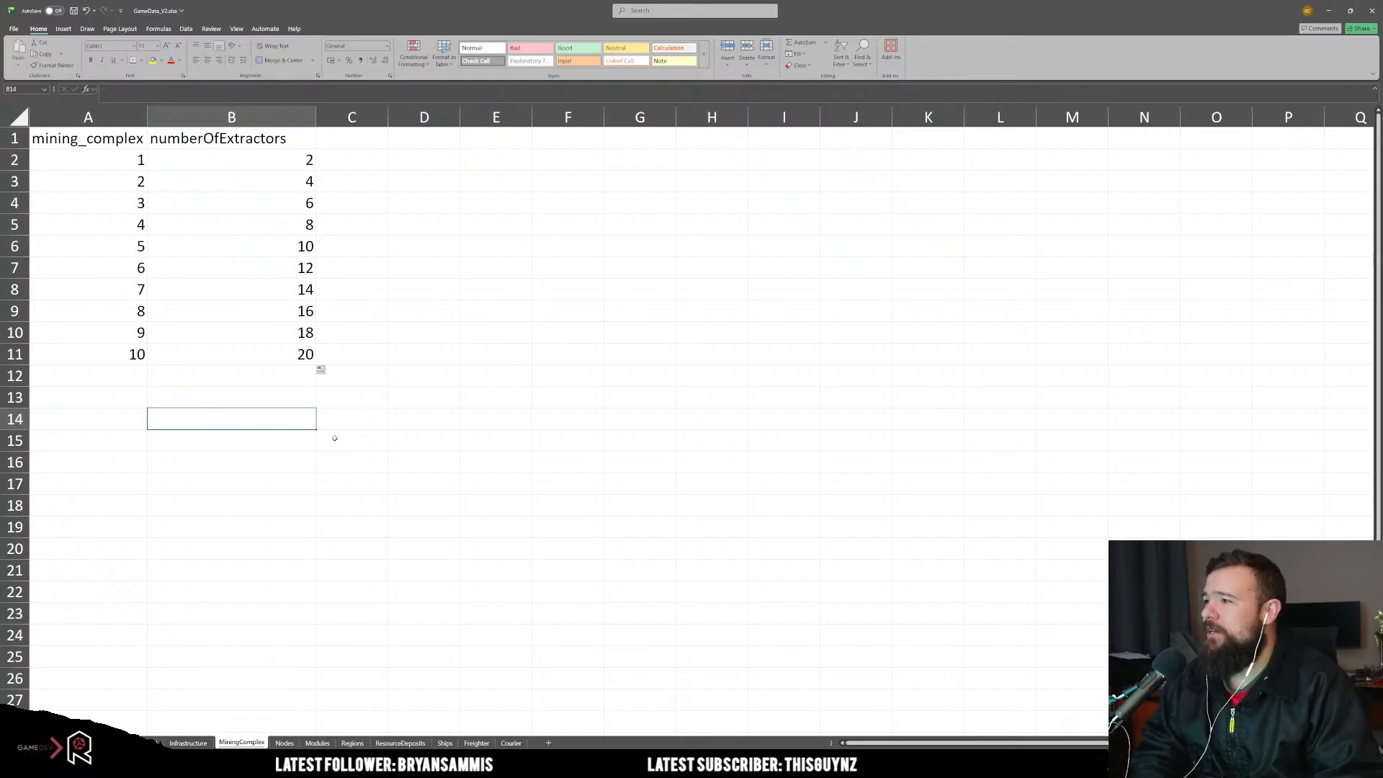
Step: Enter the heading energyRequired in C1 and widen column C to hold it
left_click(354, 140)
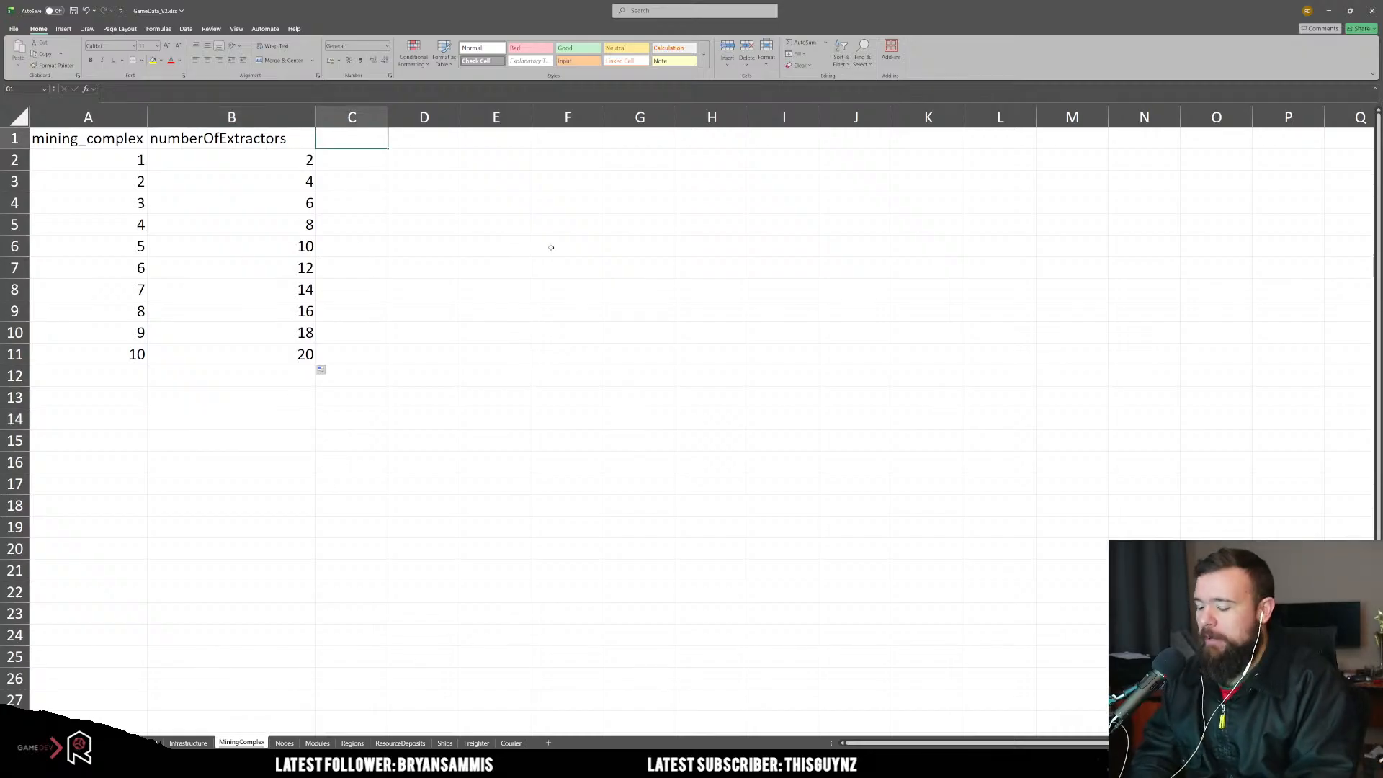
type("ener")
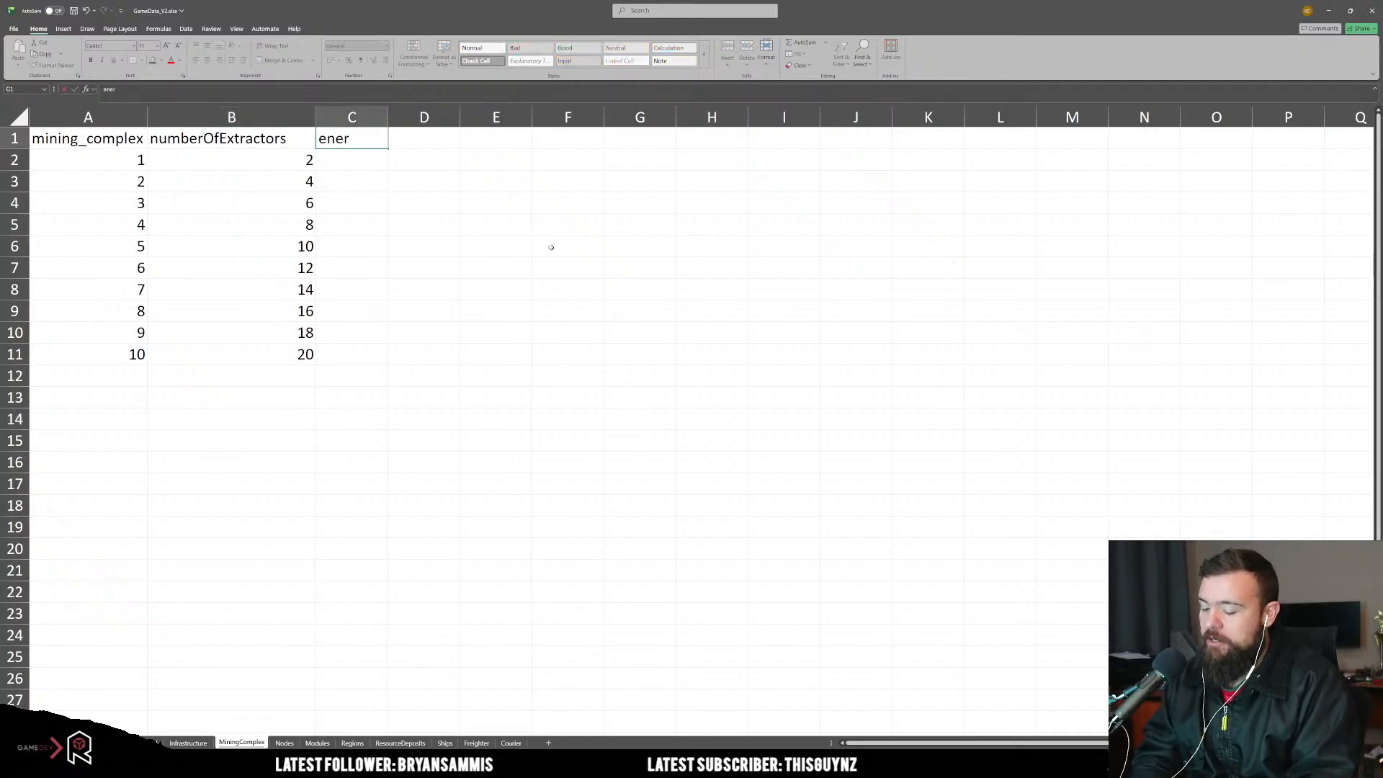
type("gyRequired")
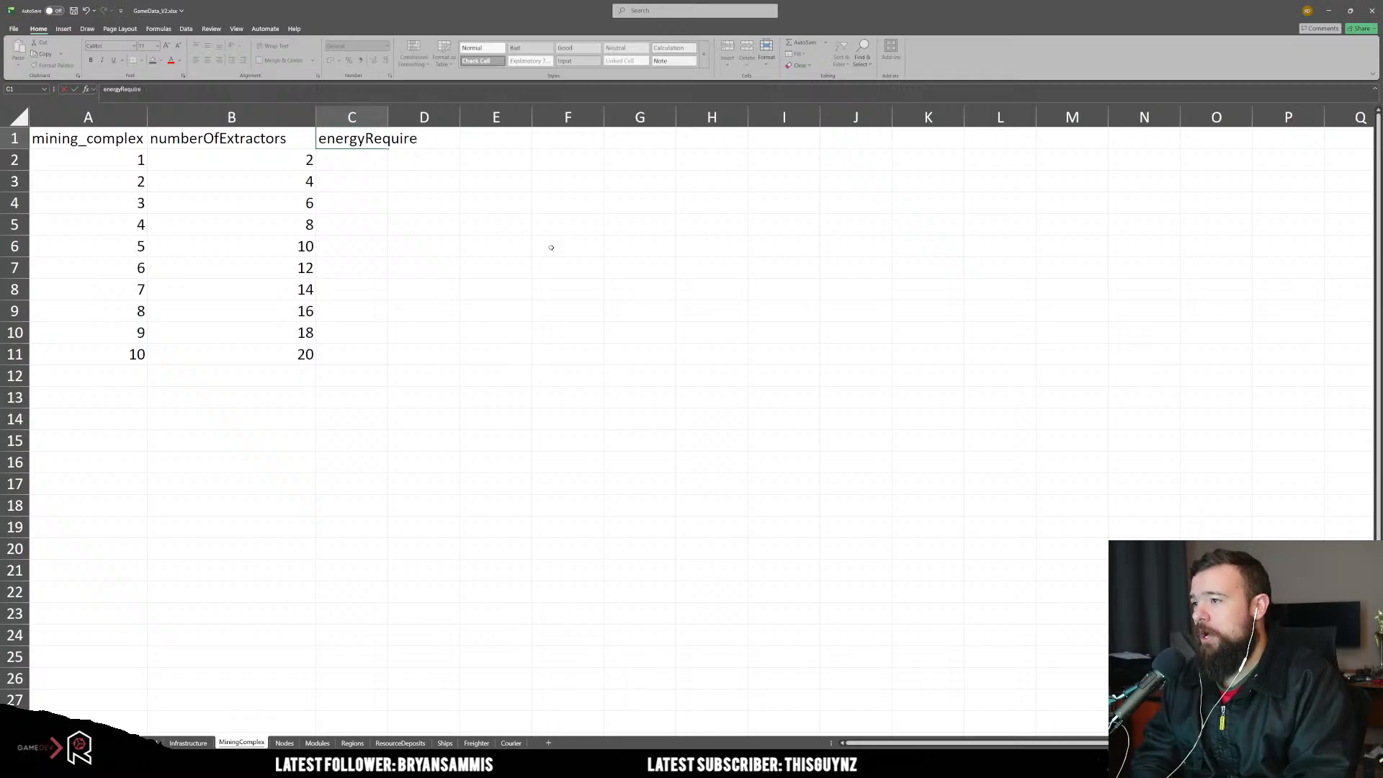
key("Return")
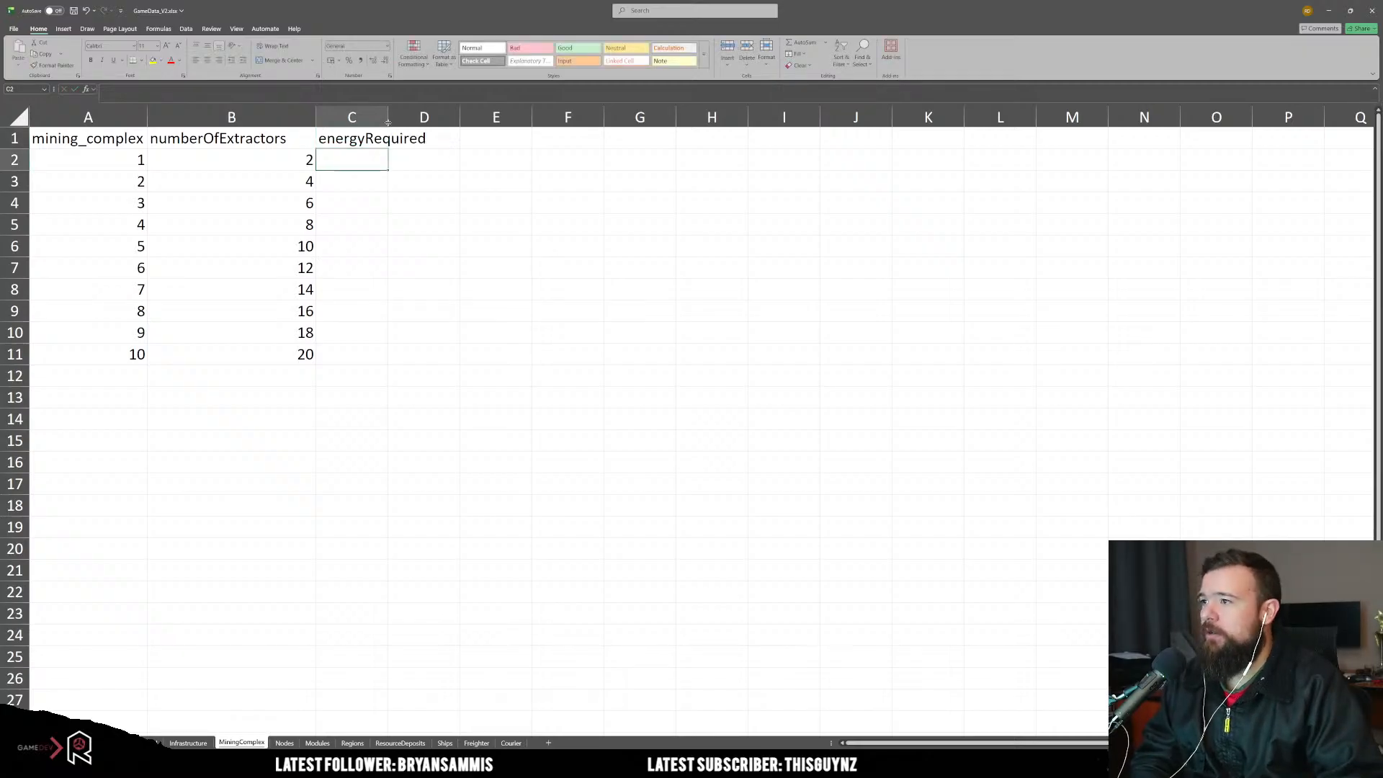
left_click_drag(387, 123, 437, 123)
Step: Set the heading in C1 to baseEnergyRequired and fit column C's width to it
key("Up")
double_click(150, 93)
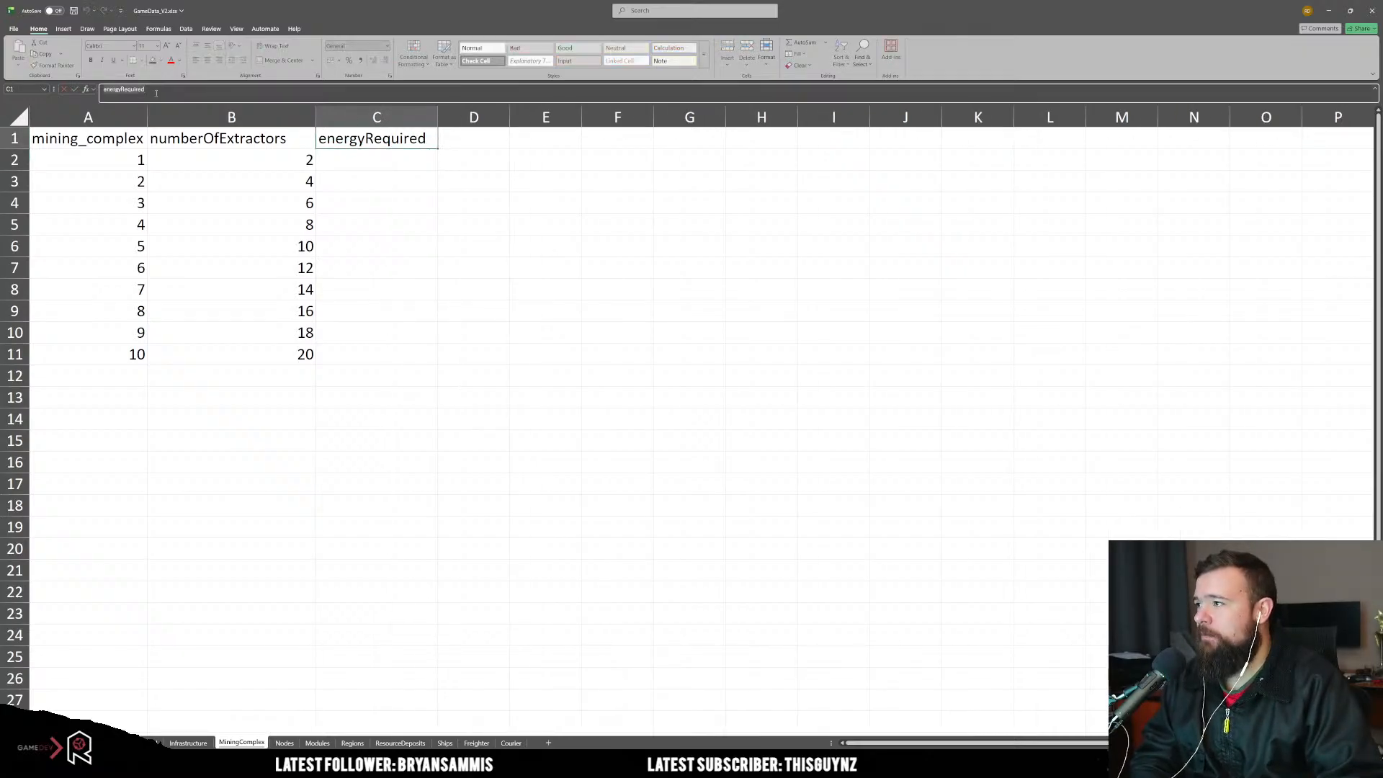
type("base")
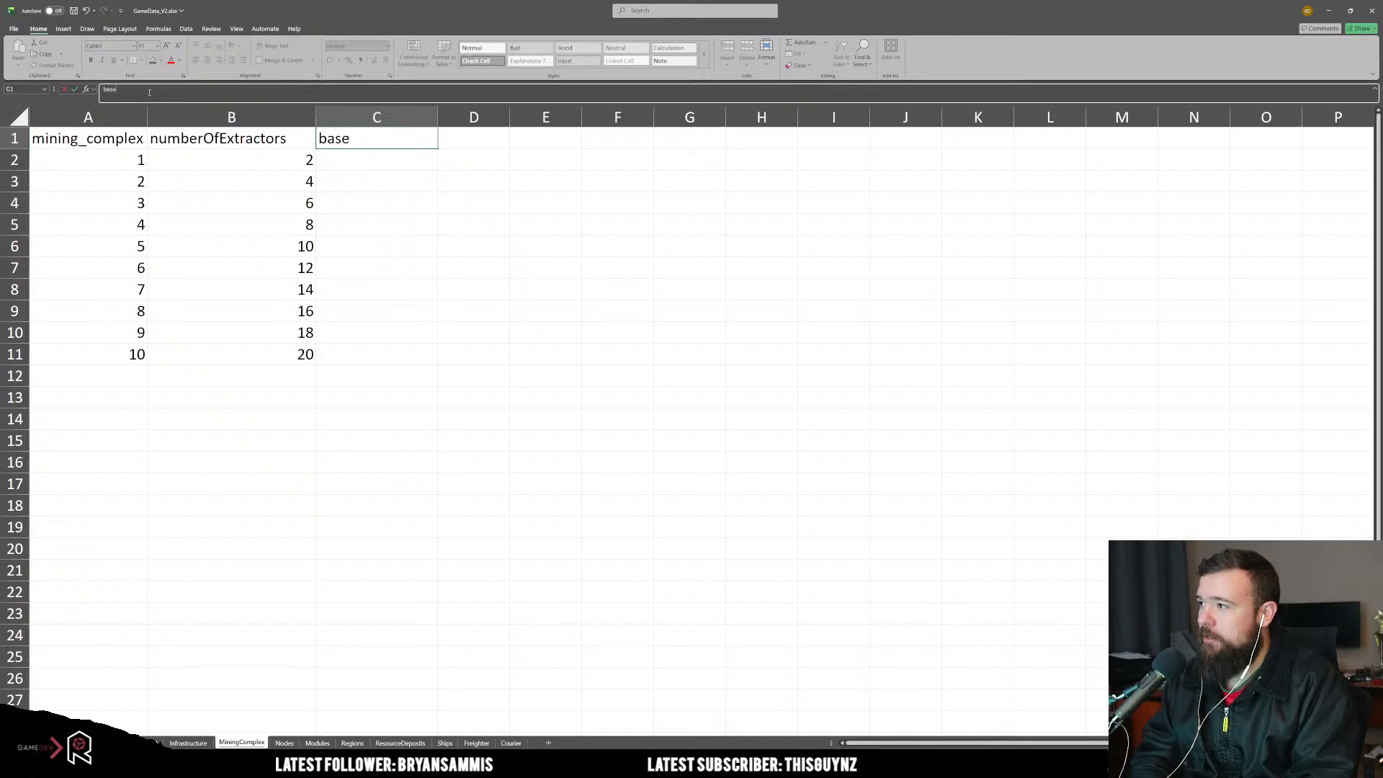
type("EnergyR")
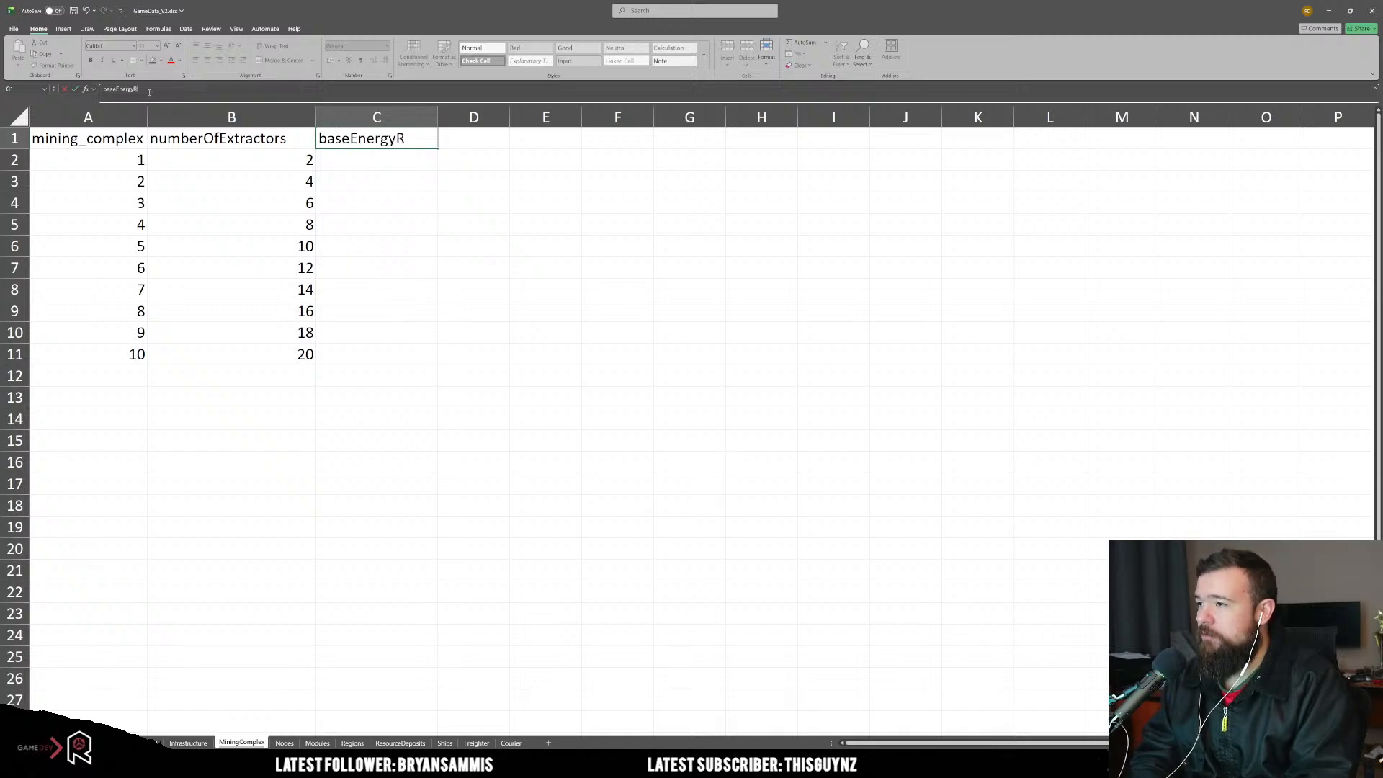
type("equired")
key("Return")
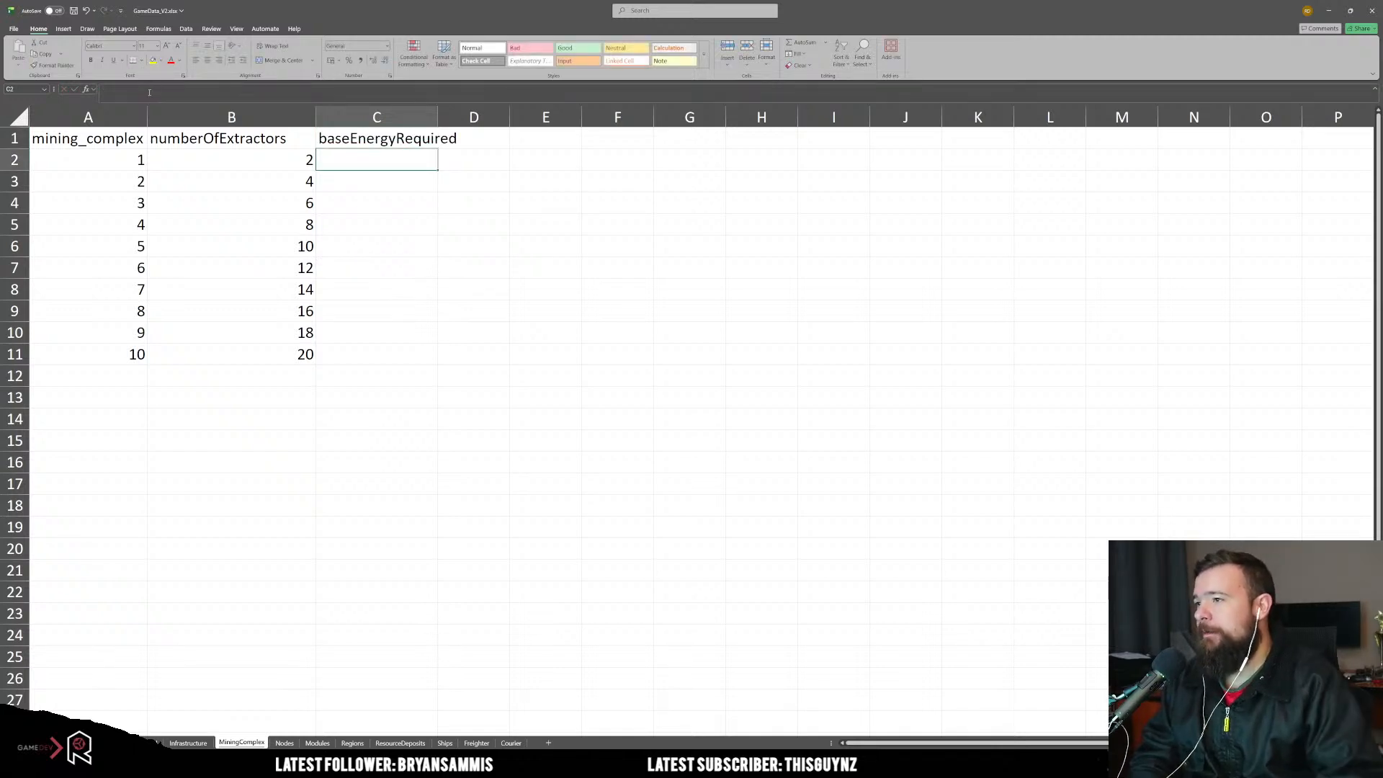
left_click(435, 114)
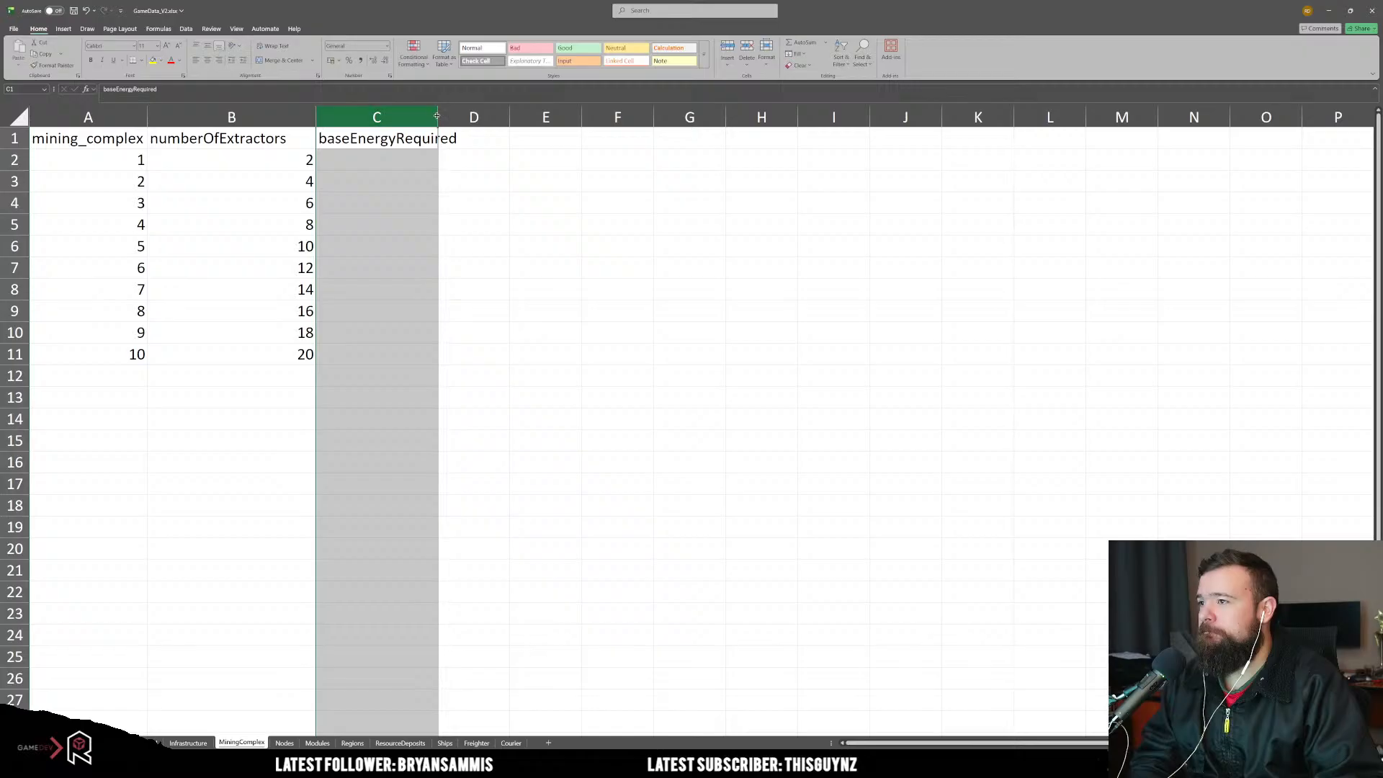
double_click(438, 115)
left_click(570, 288)
Step: Enter the formula =A2*500 in C2 as the base energy required for level 1
left_click(371, 161)
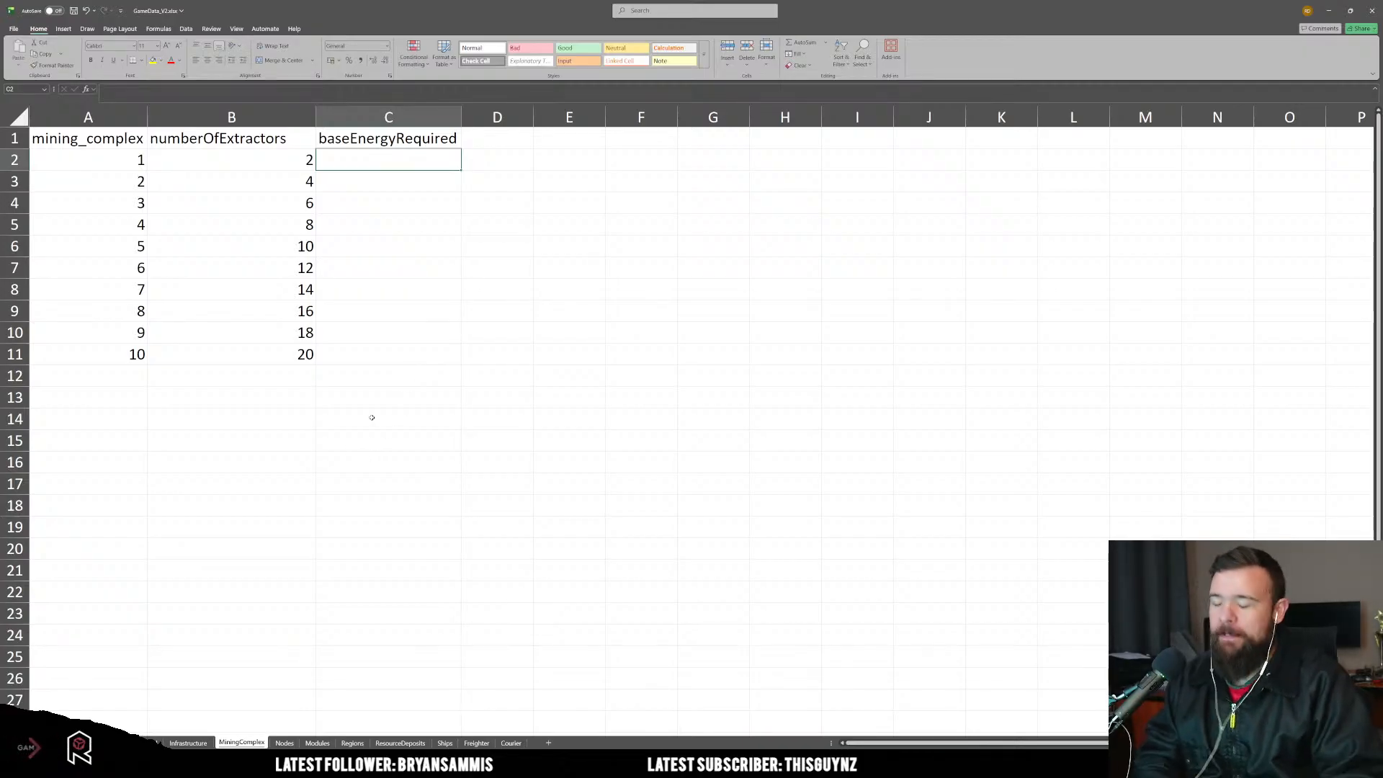
key("Left")
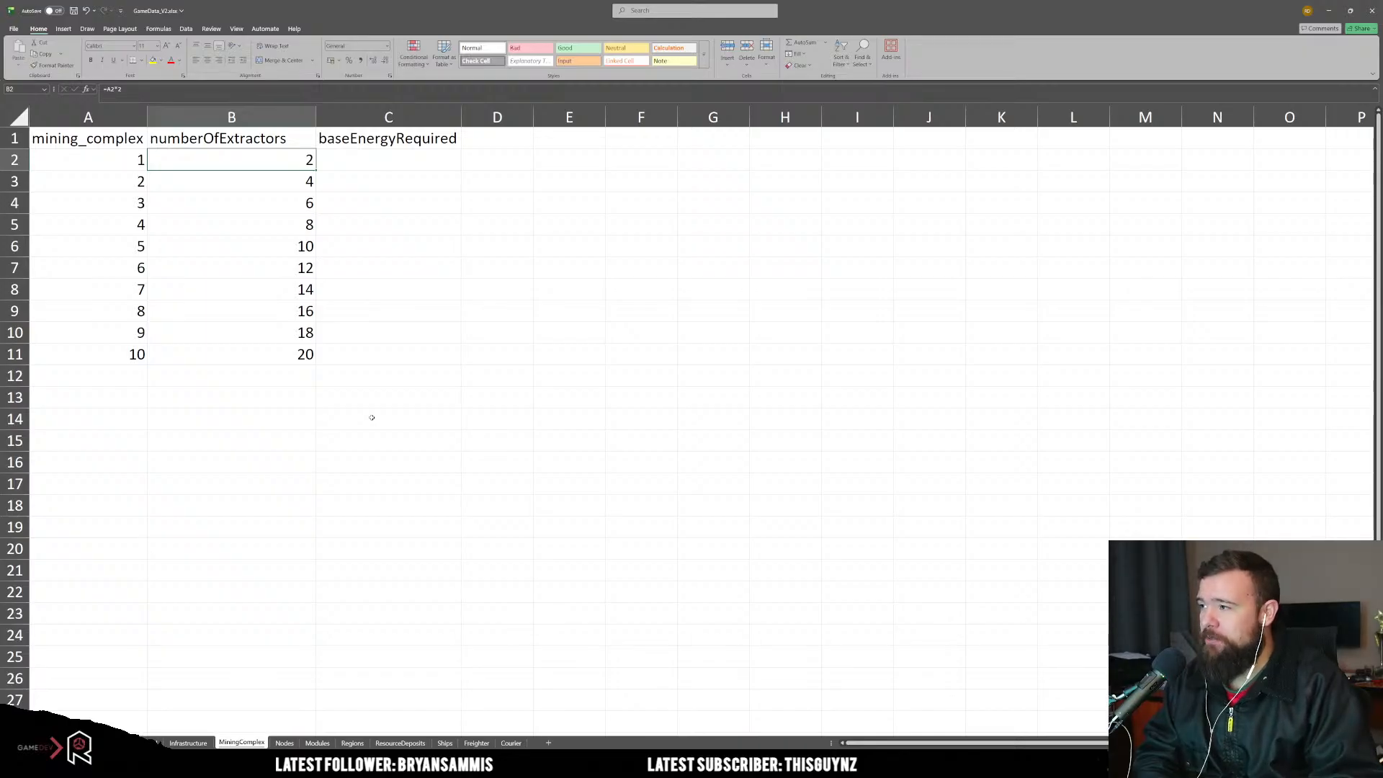
key("Left")
key("Right")
key("Right")
type("=")
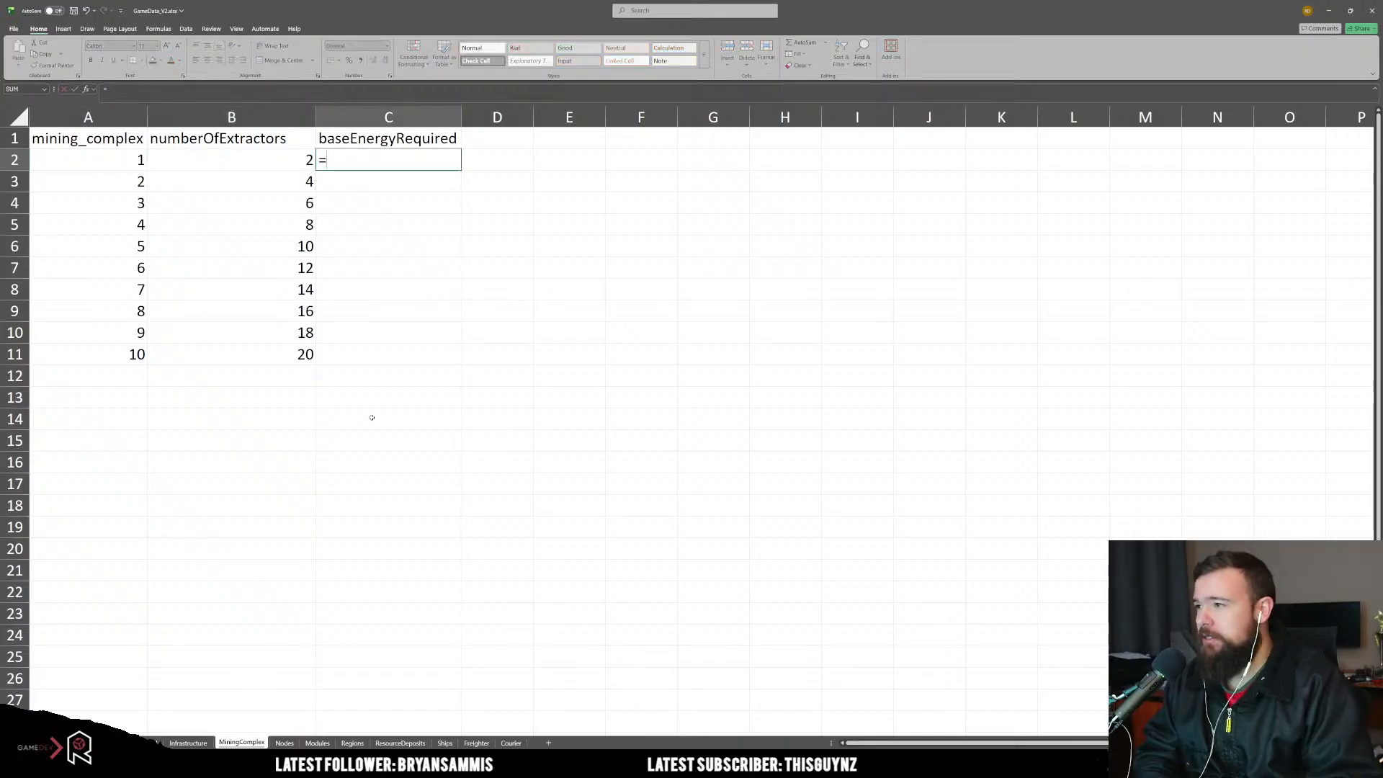
key("Left")
key("Left")
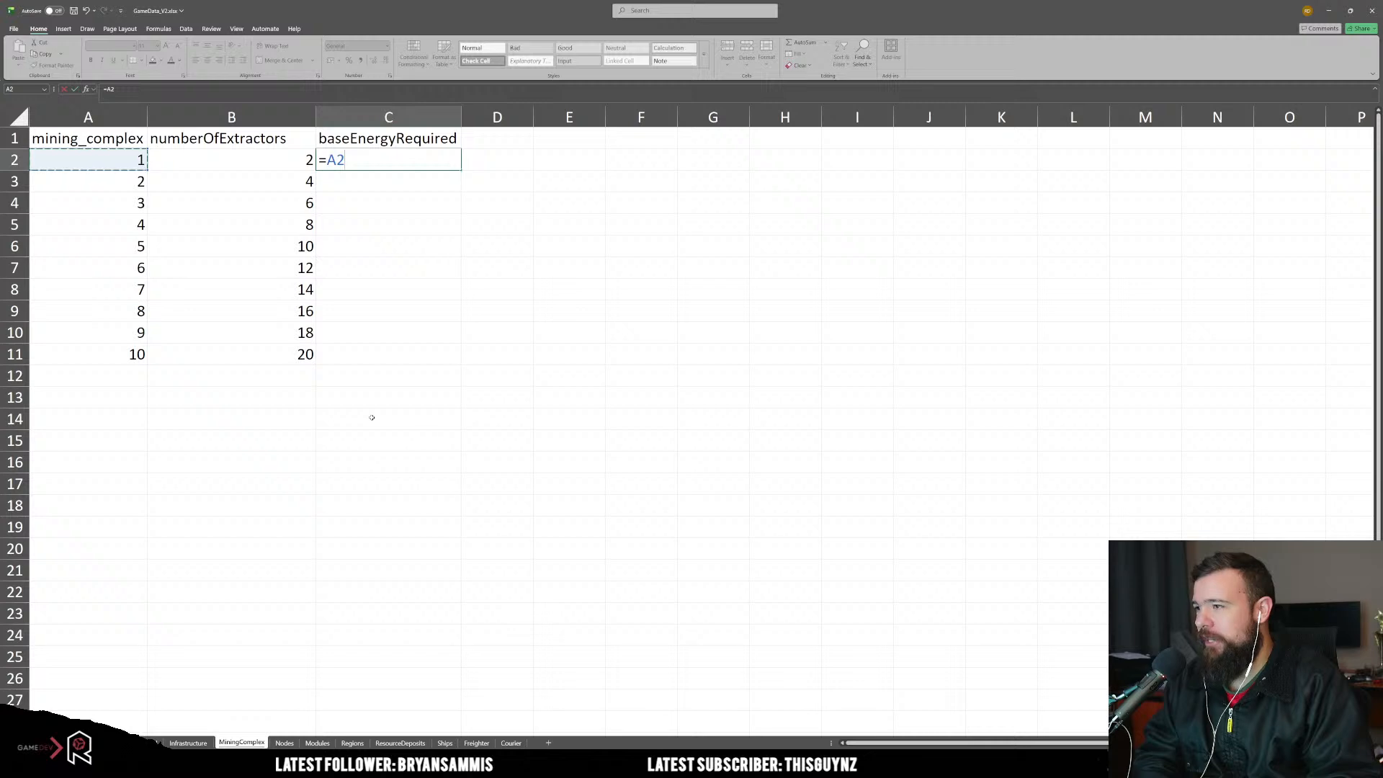
type("*")
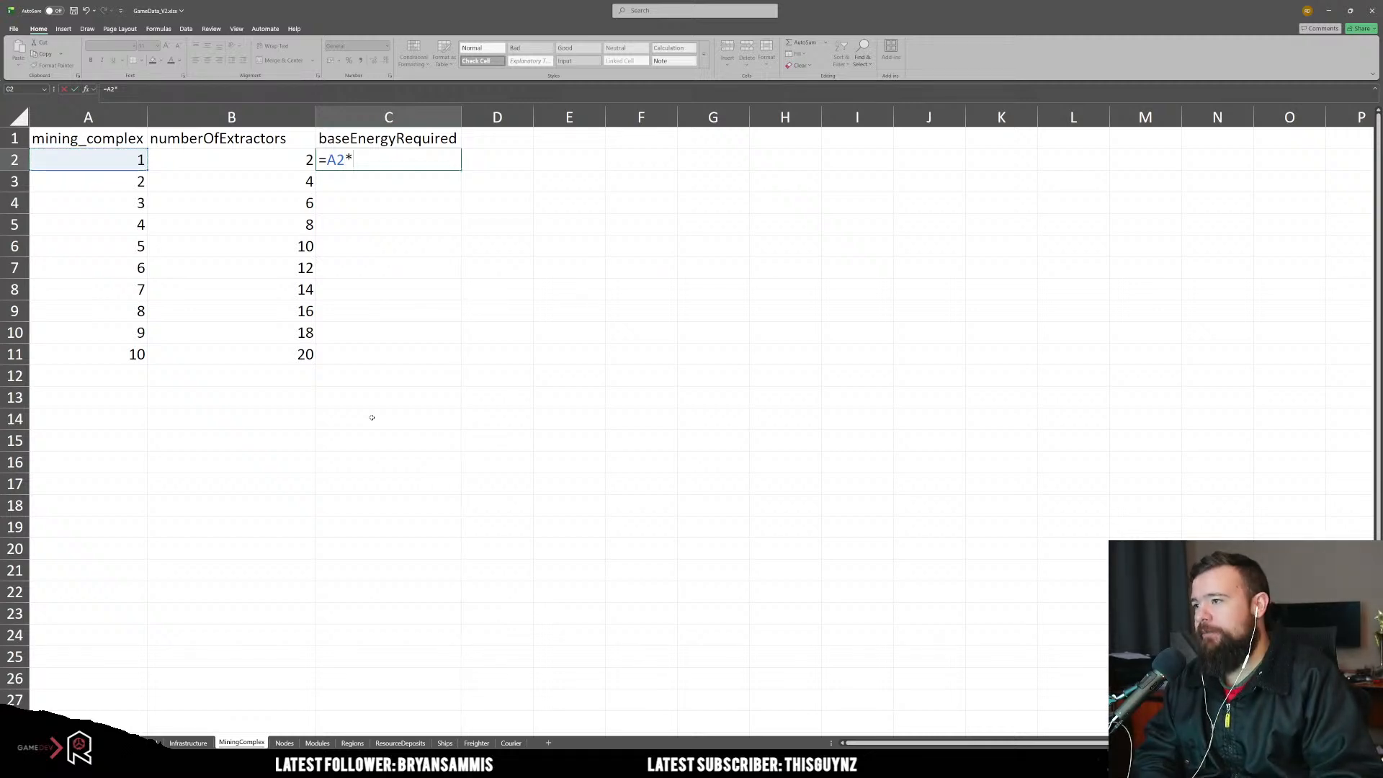
type("500")
key("Return")
Step: Fill the base energy formula from C2 down to C11 for all ten levels
left_click(407, 161)
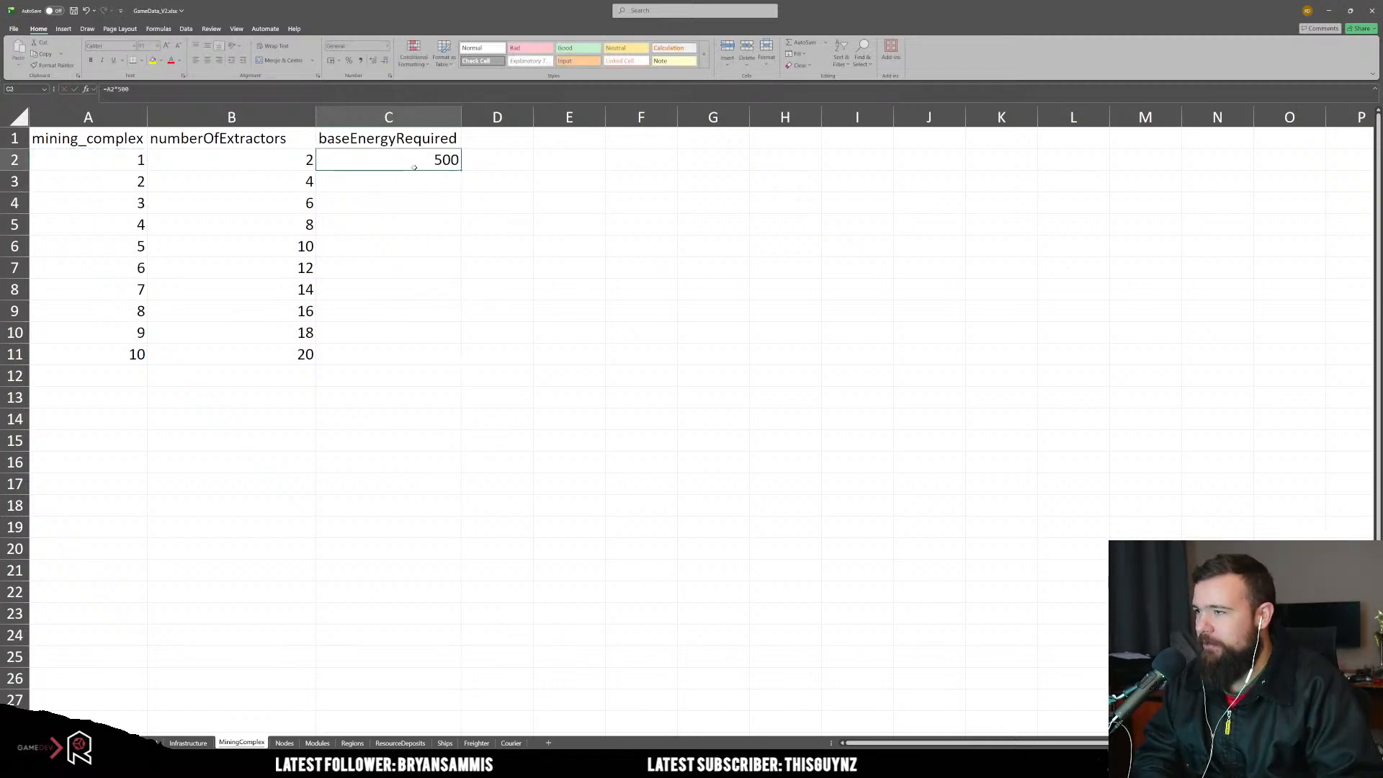
left_click_drag(461, 171, 461, 360)
left_click(403, 441)
left_click(547, 270)
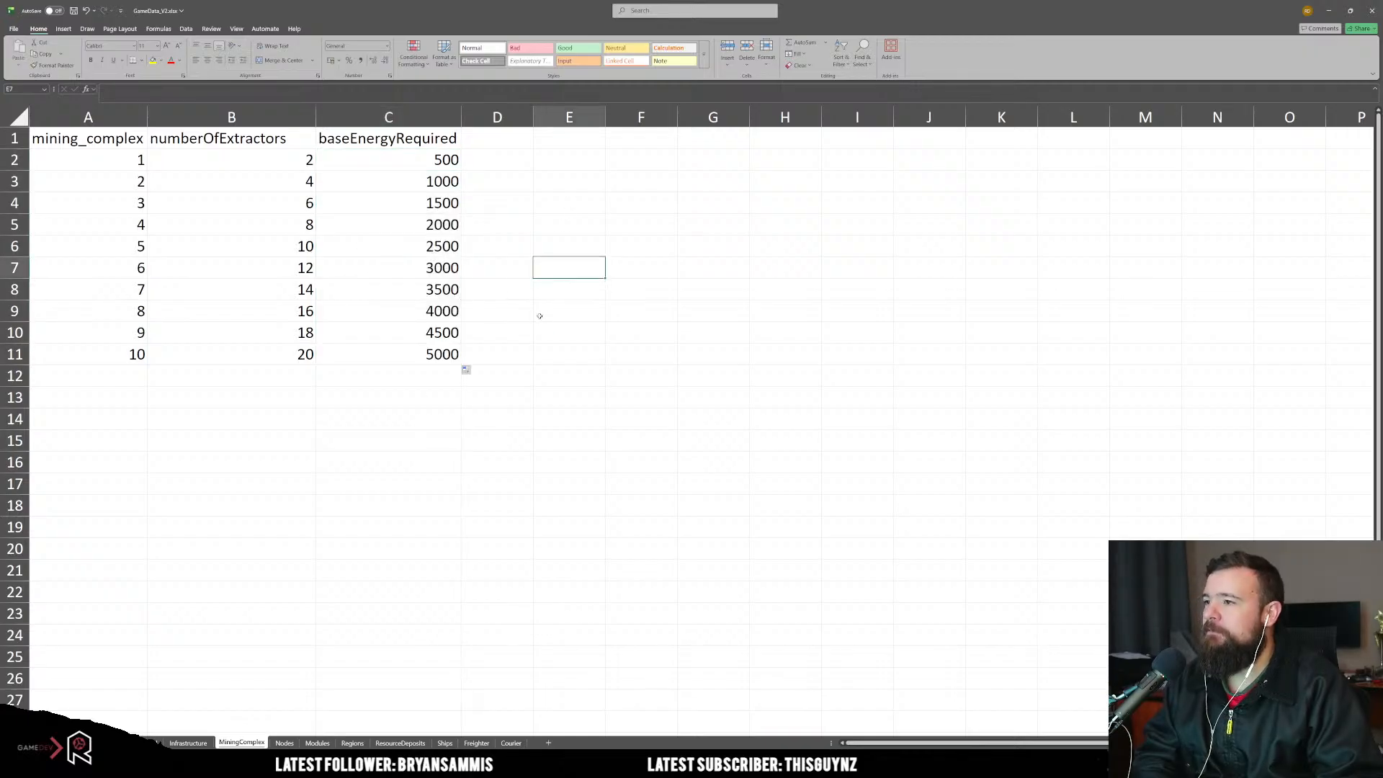
Step: Compare the MiningComplex extractor counts with the deposits per region on the ResourceDeposits sheet, from mercury through neptune, and return to MiningComplex
left_click(339, 164)
left_click(267, 159)
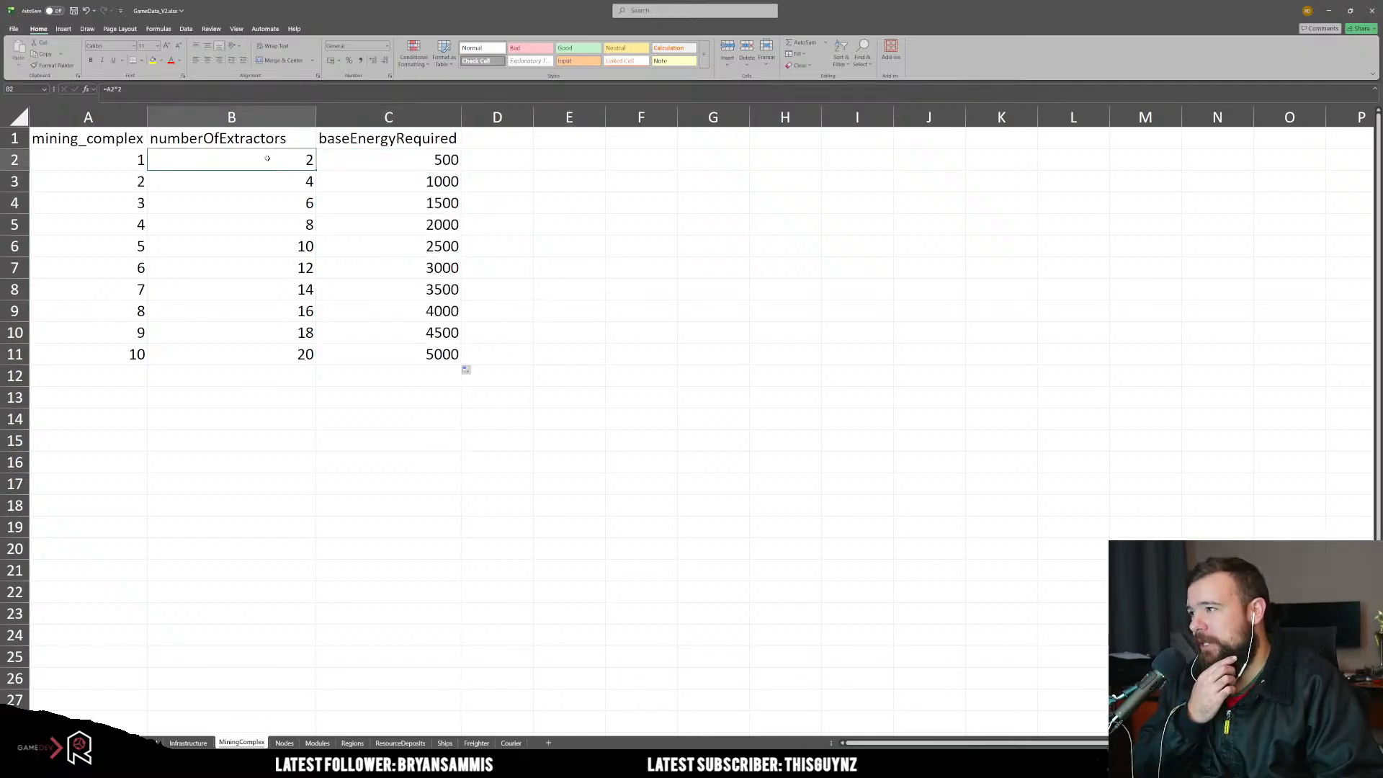
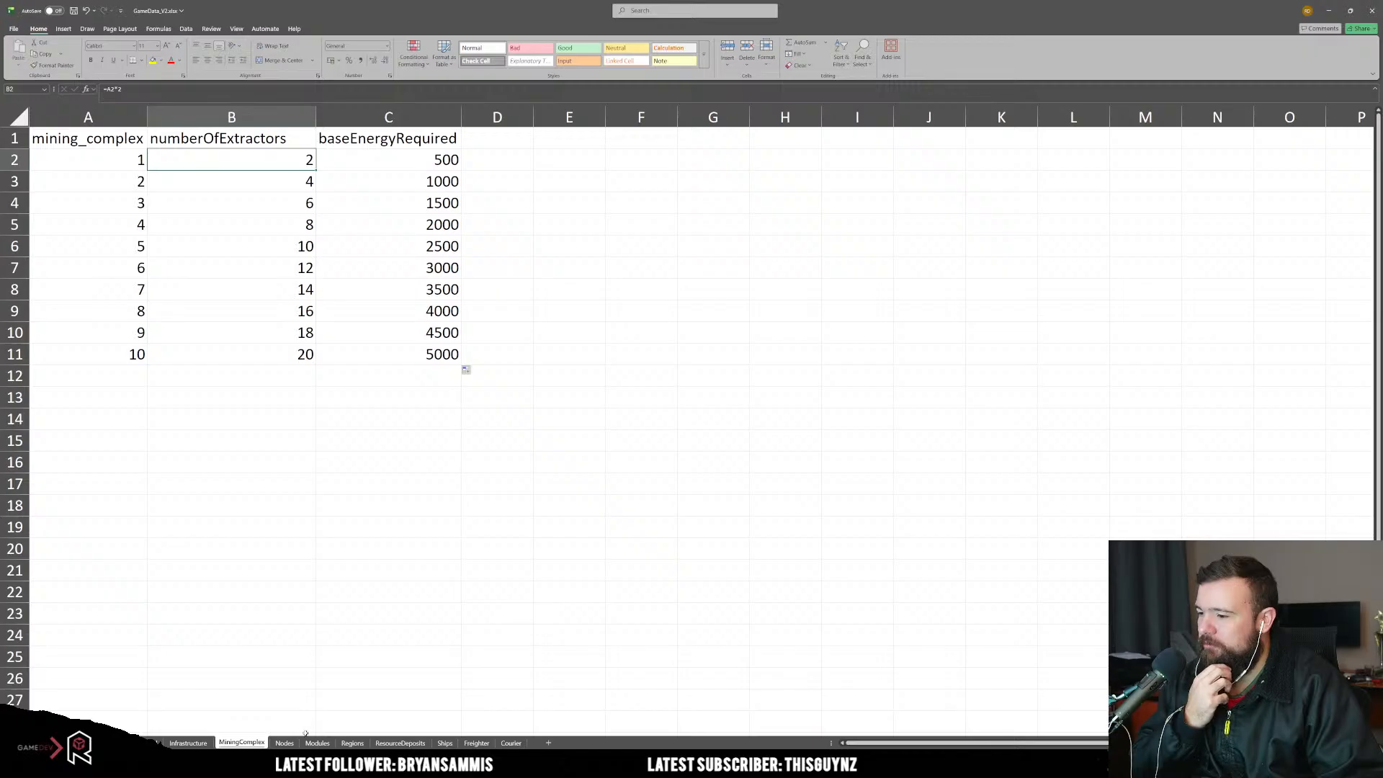
left_click(400, 743)
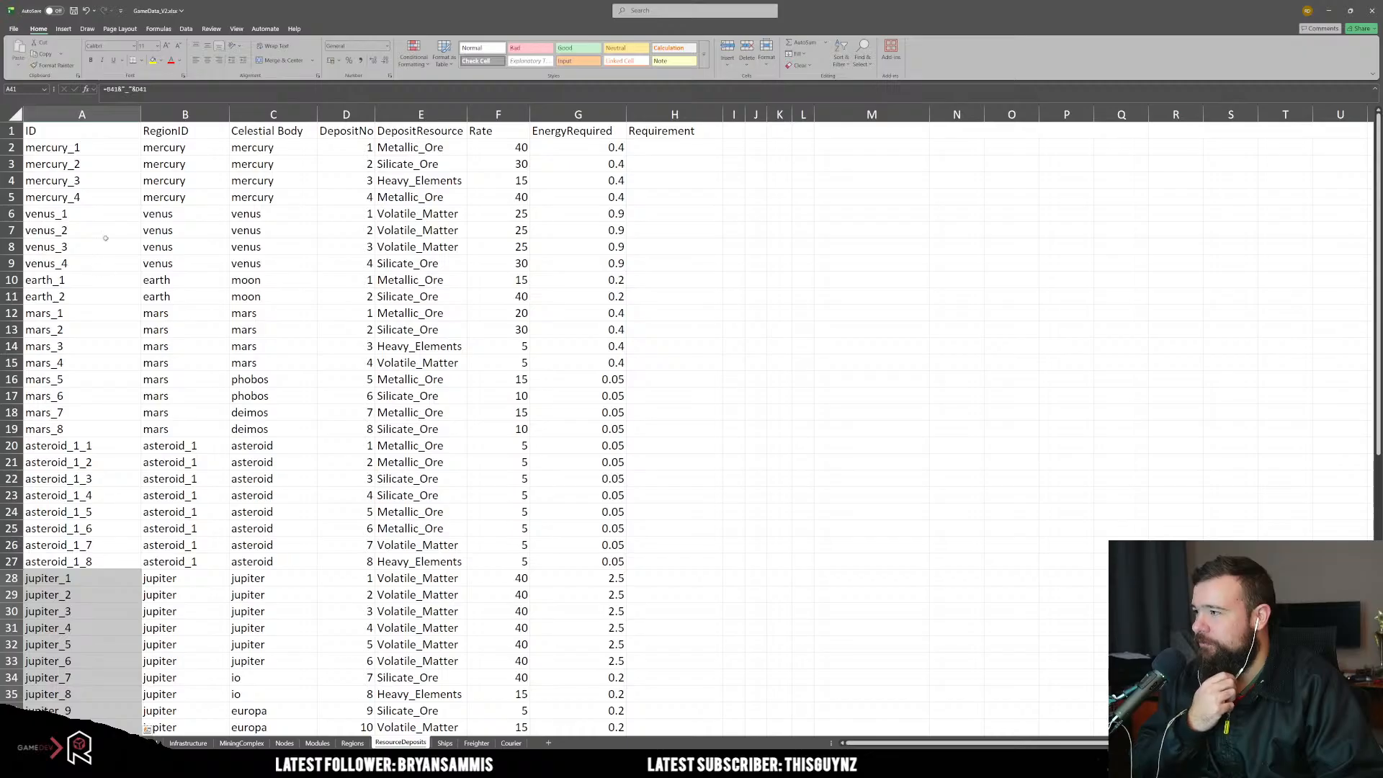
left_click_drag(92, 197, 79, 147)
key("ctrl+v")
left_click_drag(75, 261, 75, 213)
key("ctrl+v")
left_click_drag(72, 296, 83, 428)
key("ctrl+v")
key("ctrl+v")
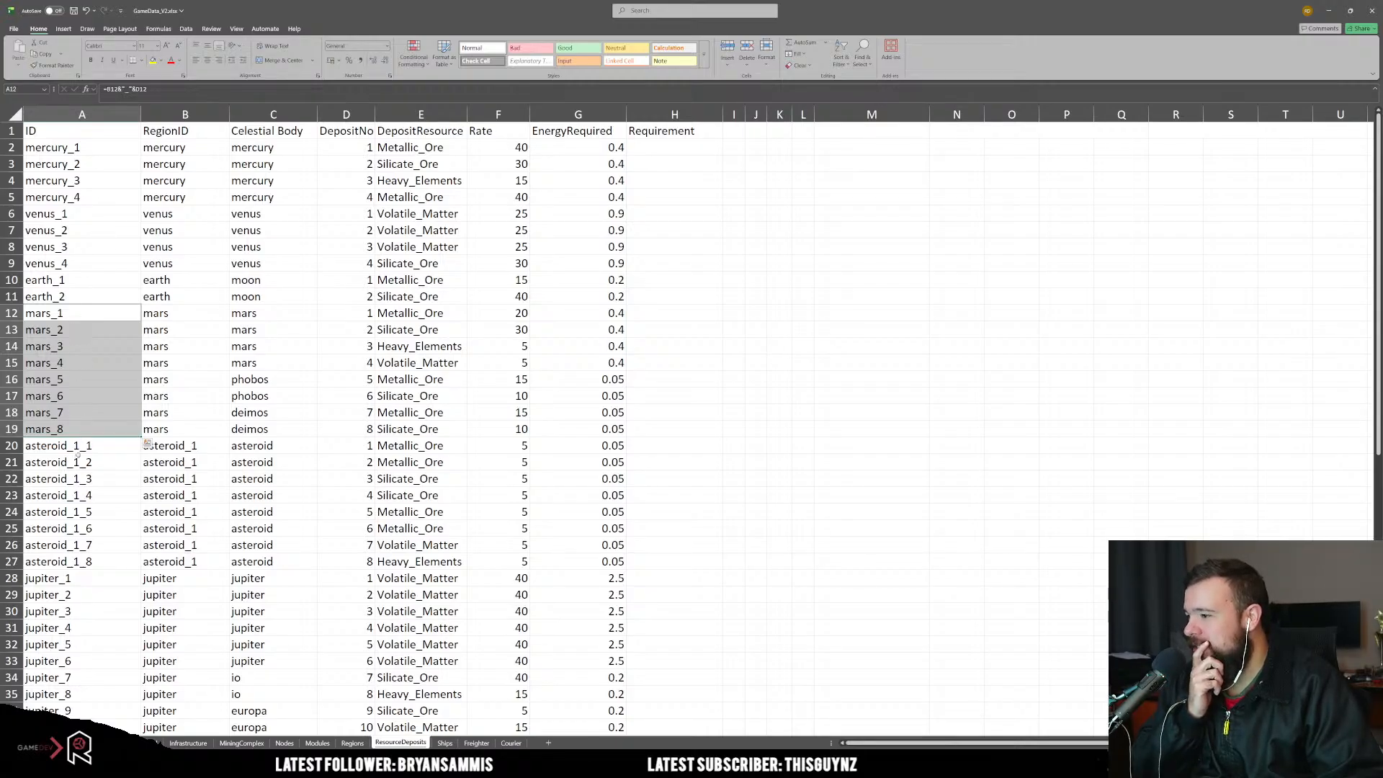
scroll(82, 557, "down", 3)
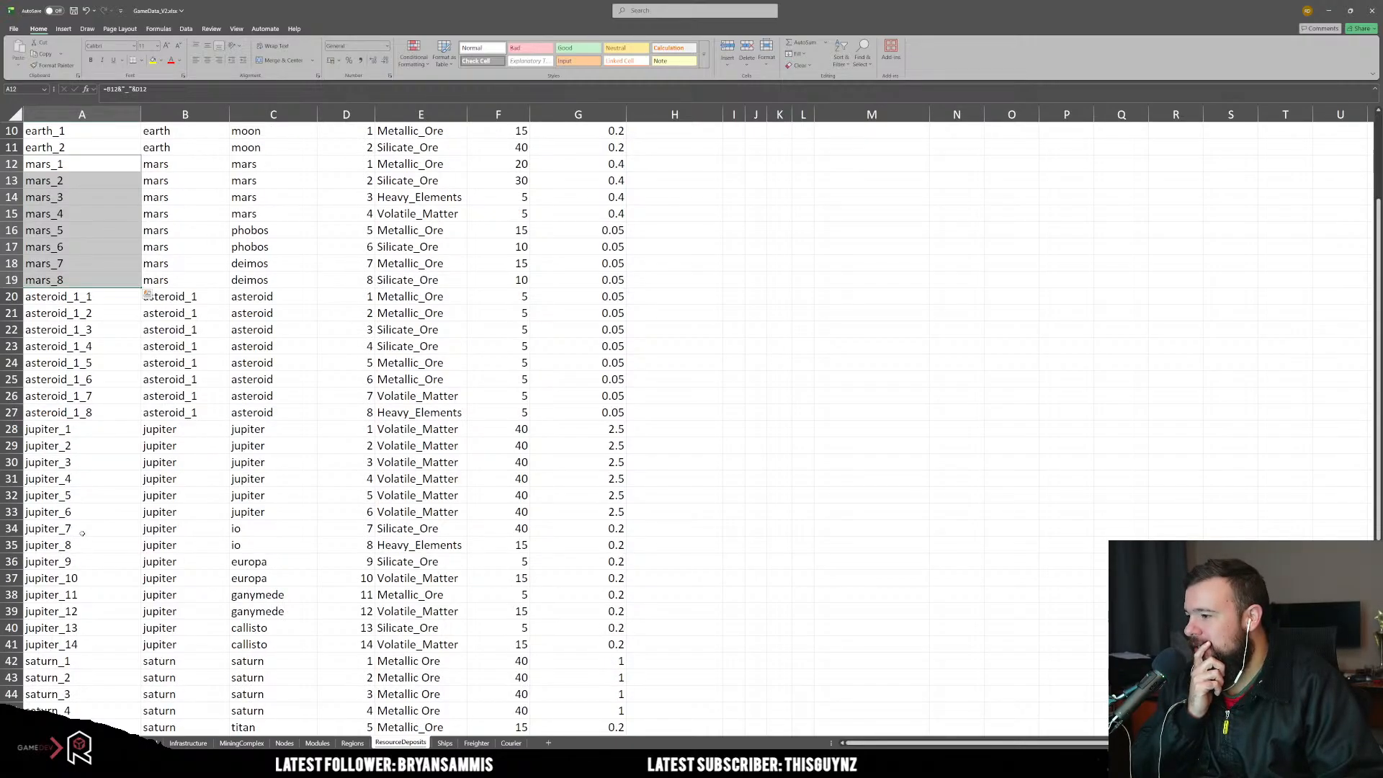
scroll(82, 533, "down", 3)
mouse_move(83, 513)
left_mouse_down()
mouse_move(82, 596)
mouse_move(104, 464)
mouse_move(92, 453)
mouse_move(92, 495)
left_mouse_up()
scroll(82, 597, "down", 3)
key("ctrl+v")
key("ctrl+v")
scroll(107, 477, "down", 3)
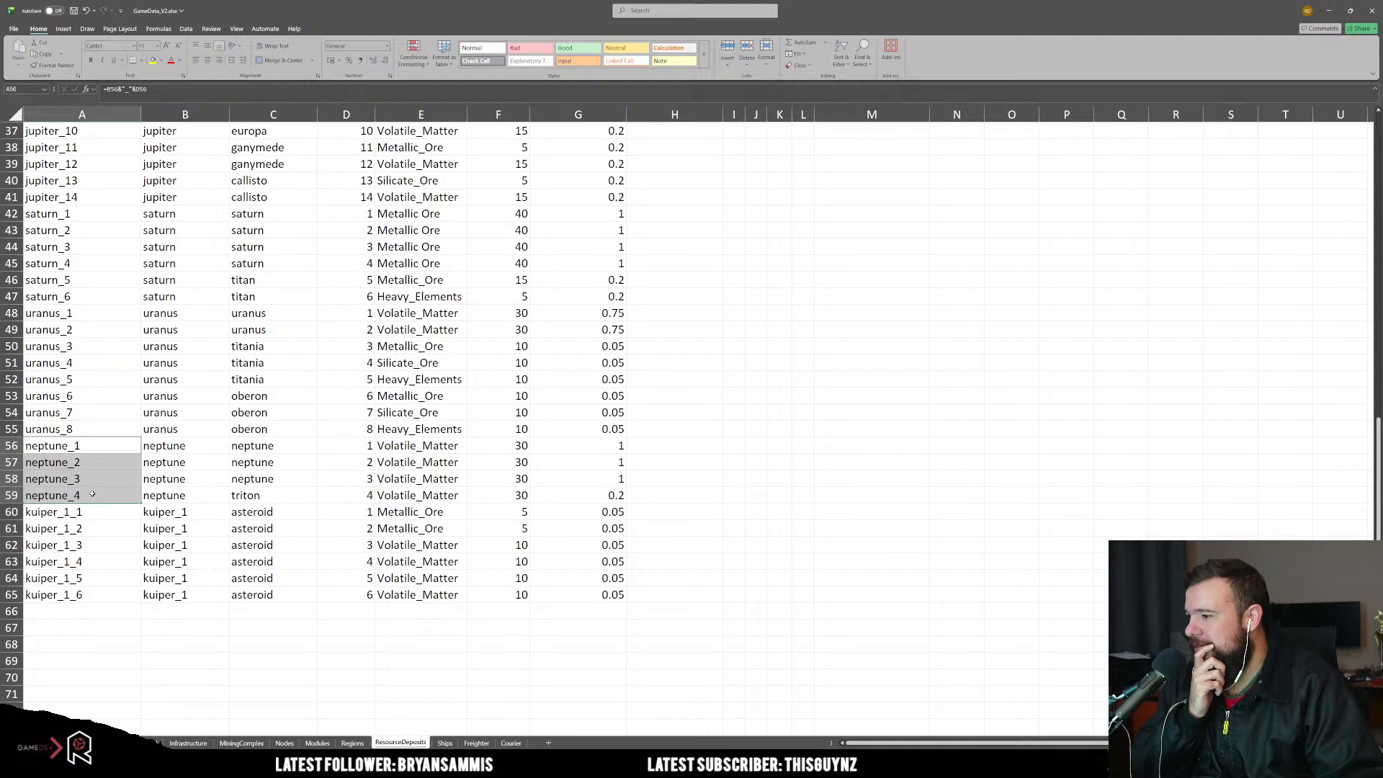
key("ctrl+v")
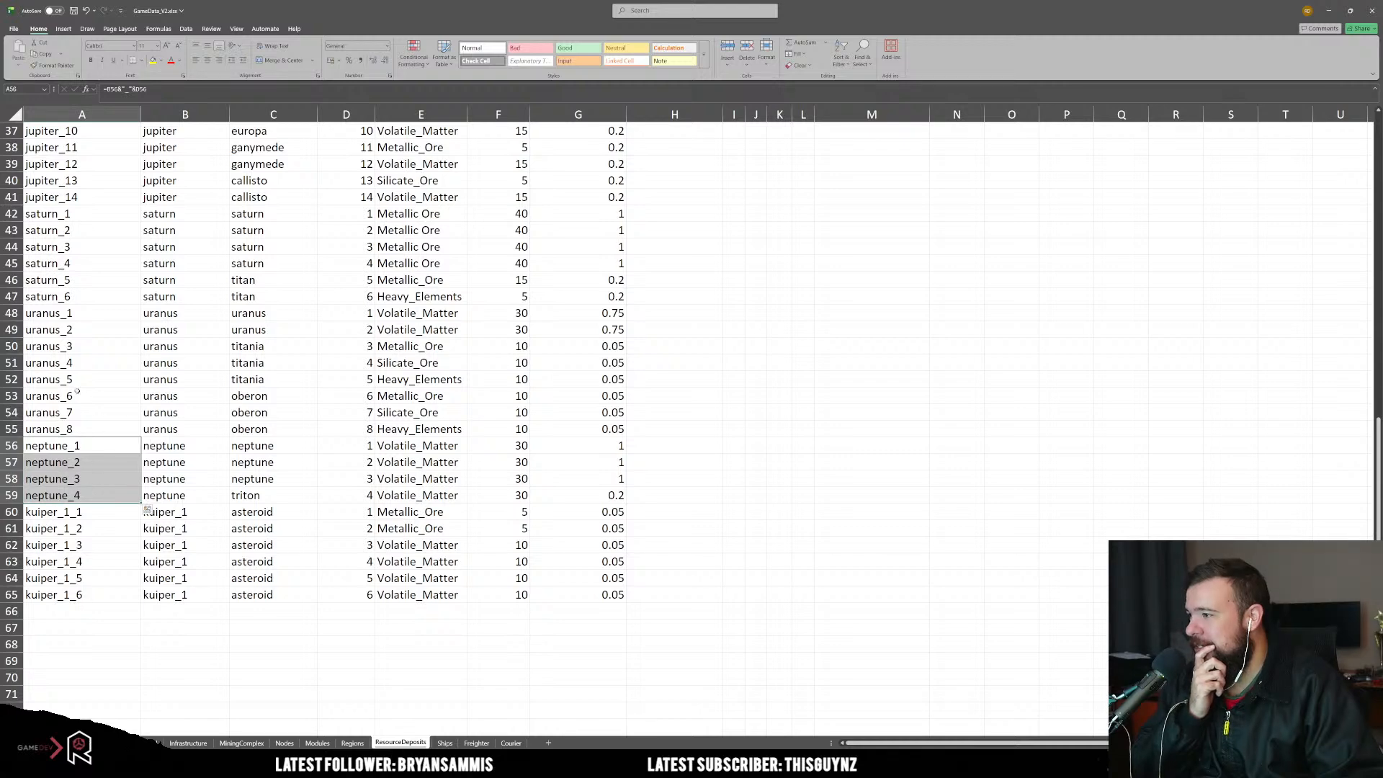
scroll(77, 391, "up", 3)
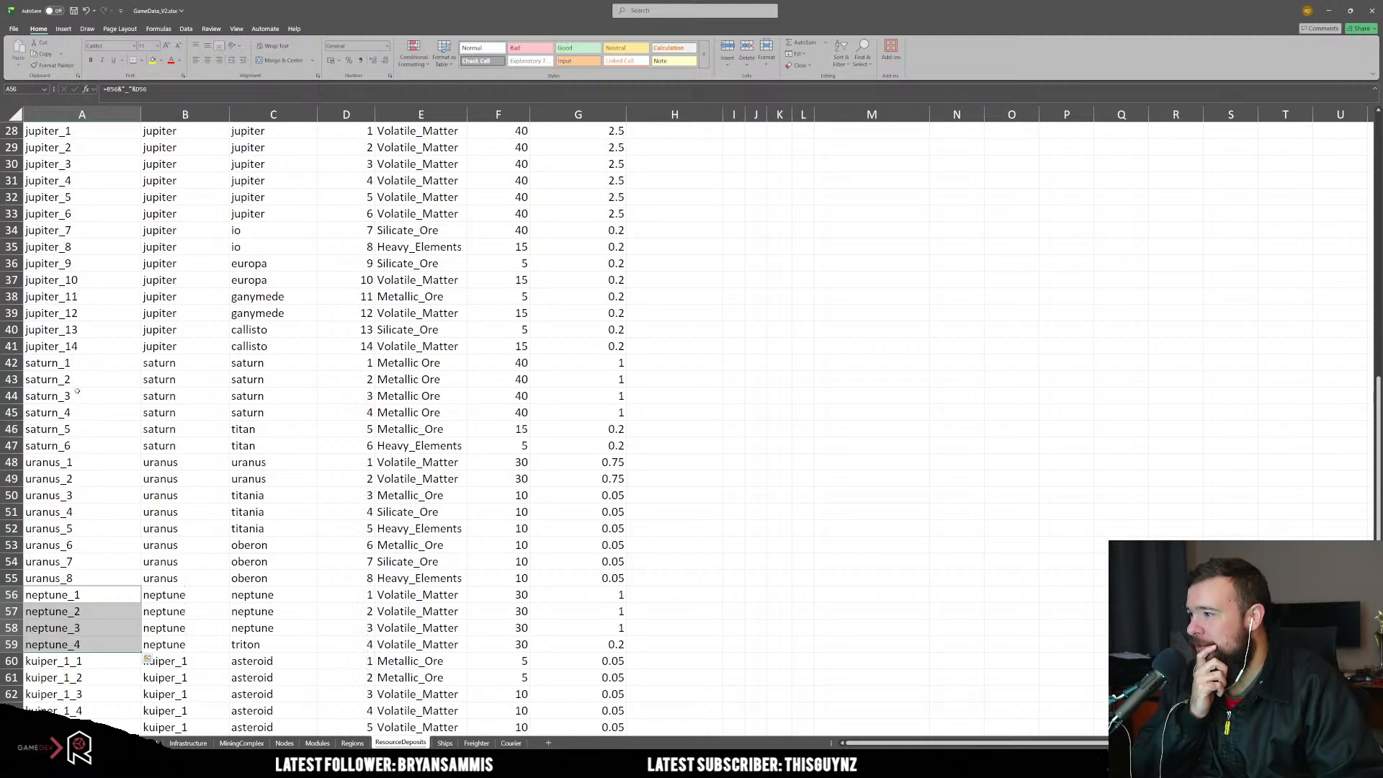
scroll(77, 391, "up", 3)
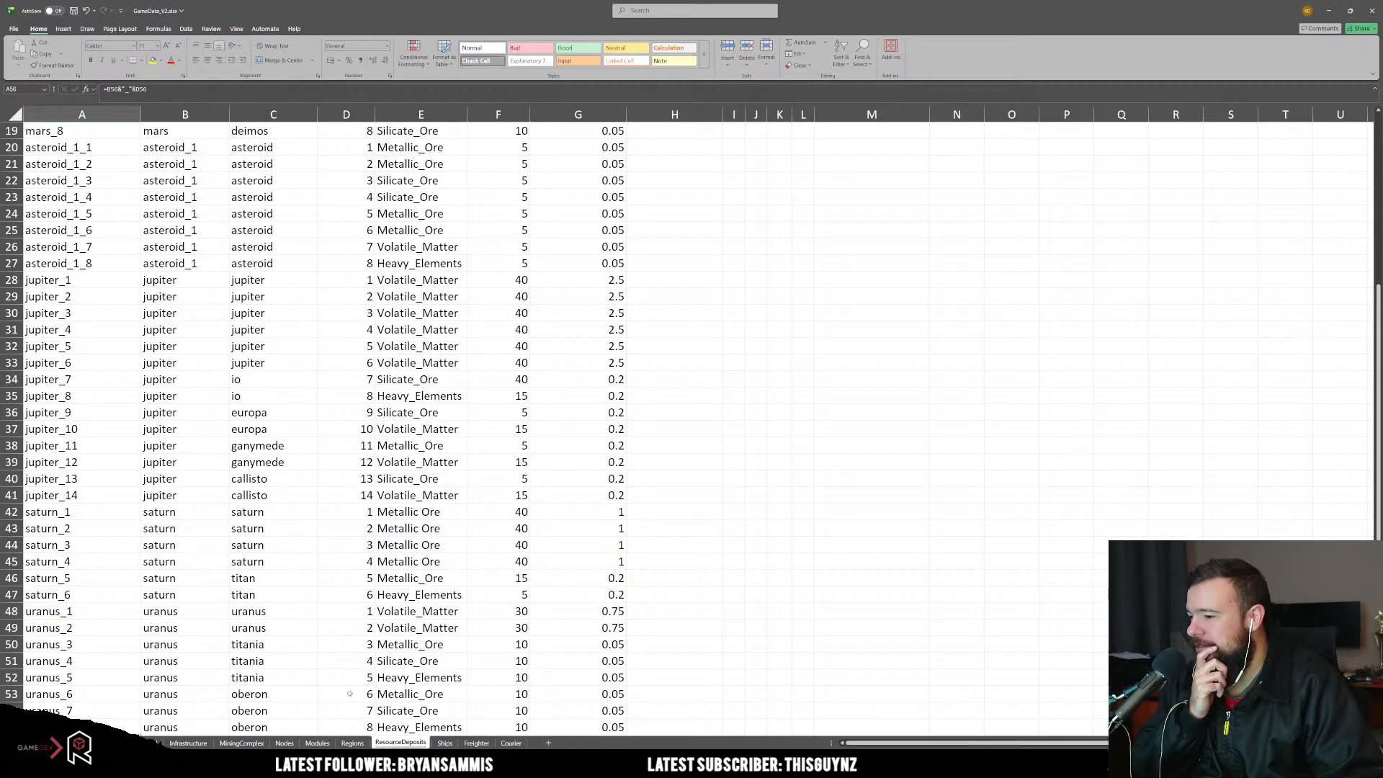
left_click(242, 743)
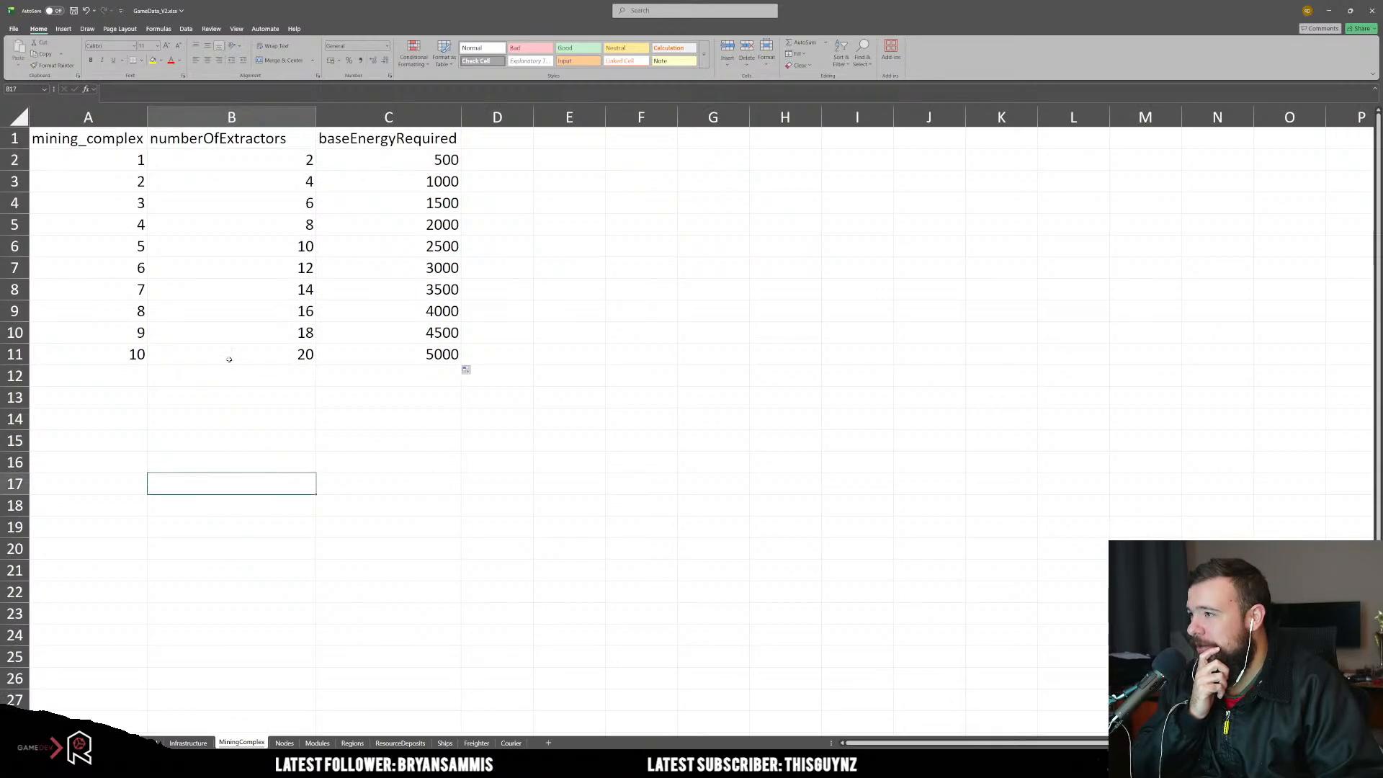
left_click(250, 186)
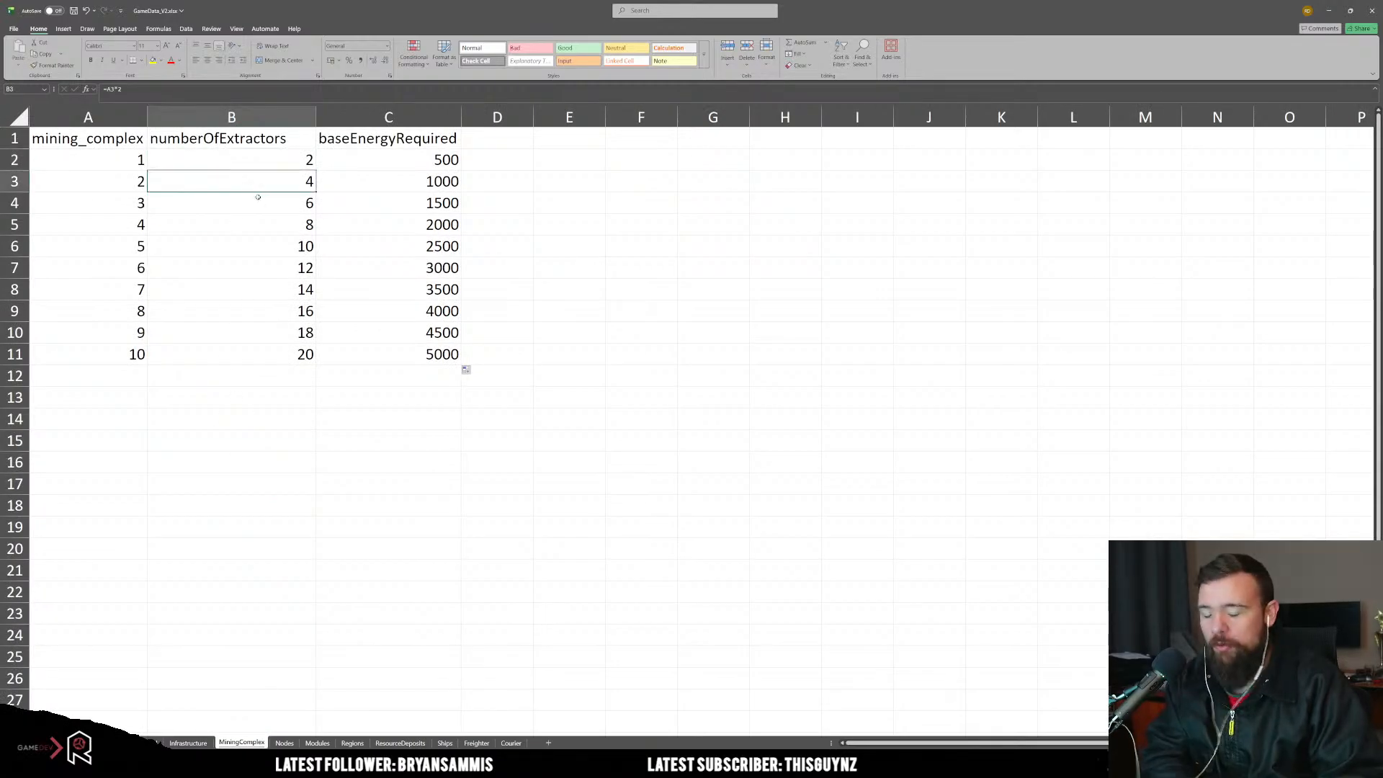
Step: Set the number of extractors to 8, 16 and 32 for mining complex levels 3, 4 and 5
left_click(258, 197)
type("8")
key("Return")
type("16")
key("Return")
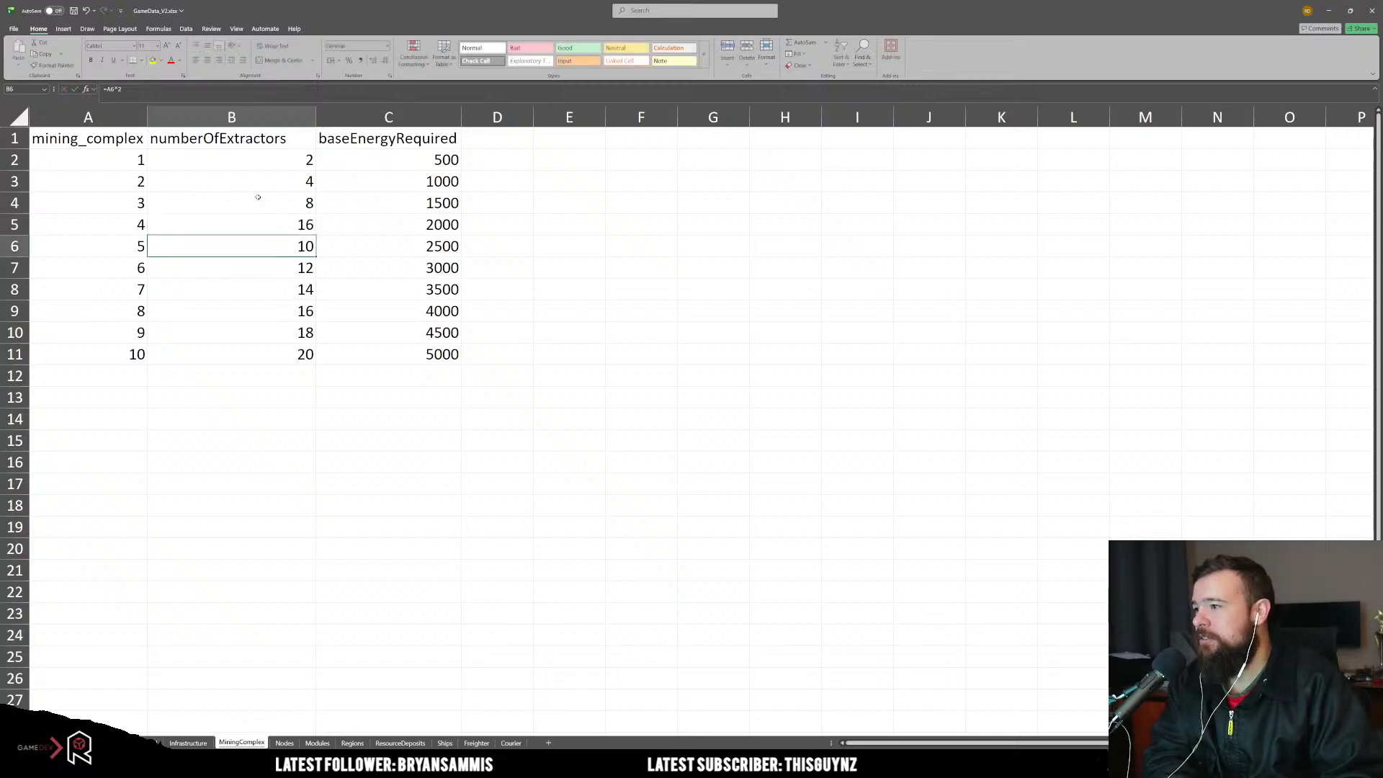
type("32")
key("Return")
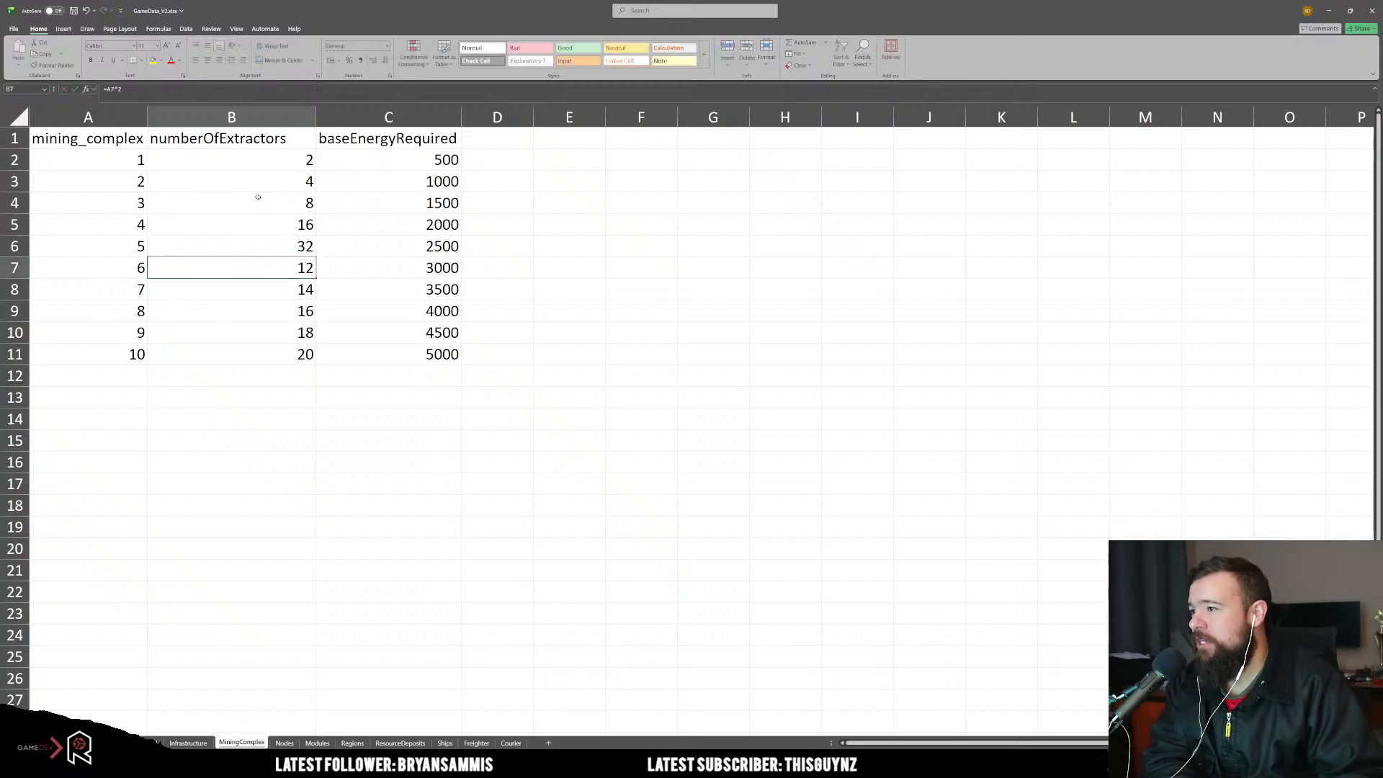
Step: Clear the data for mining complex levels 6 to 10 in A7:C11
left_click_drag(126, 273, 416, 355)
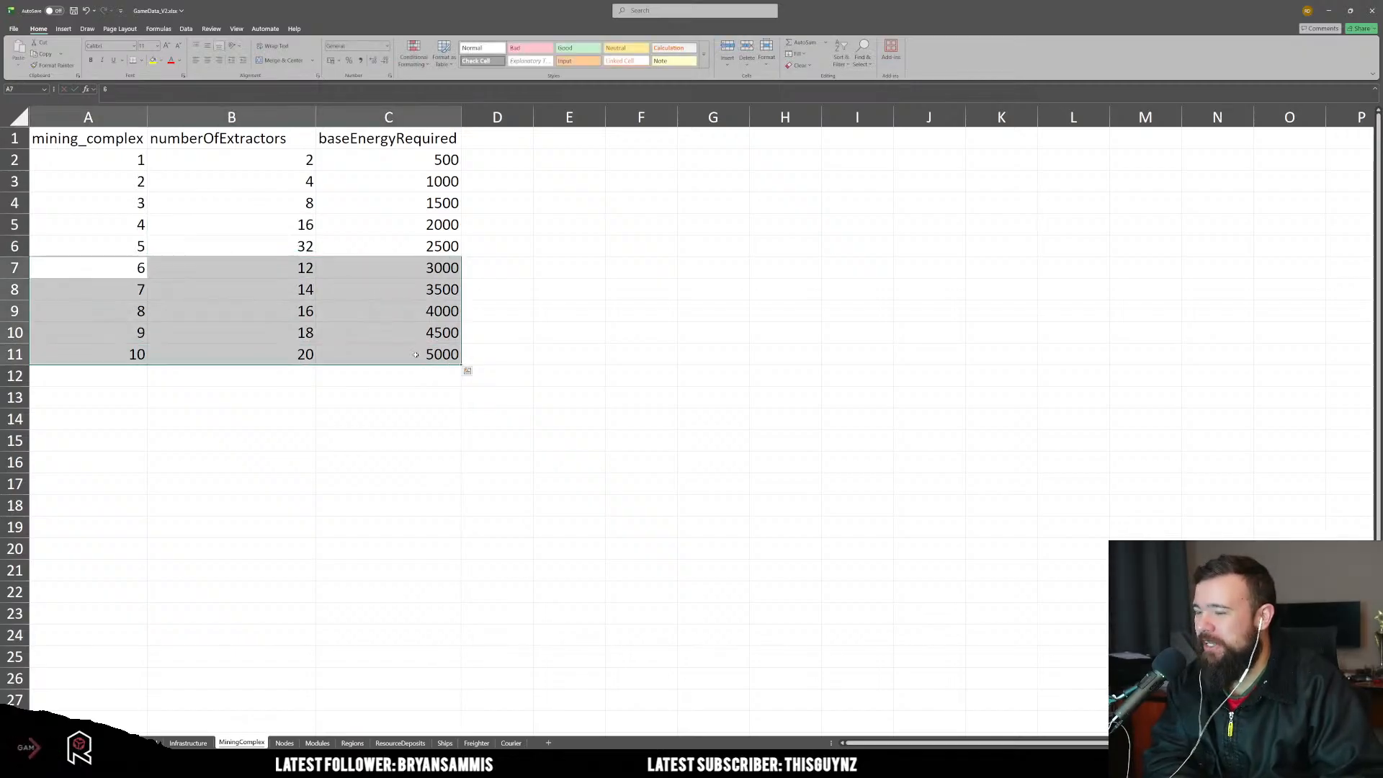
key("Delete")
left_click(379, 438)
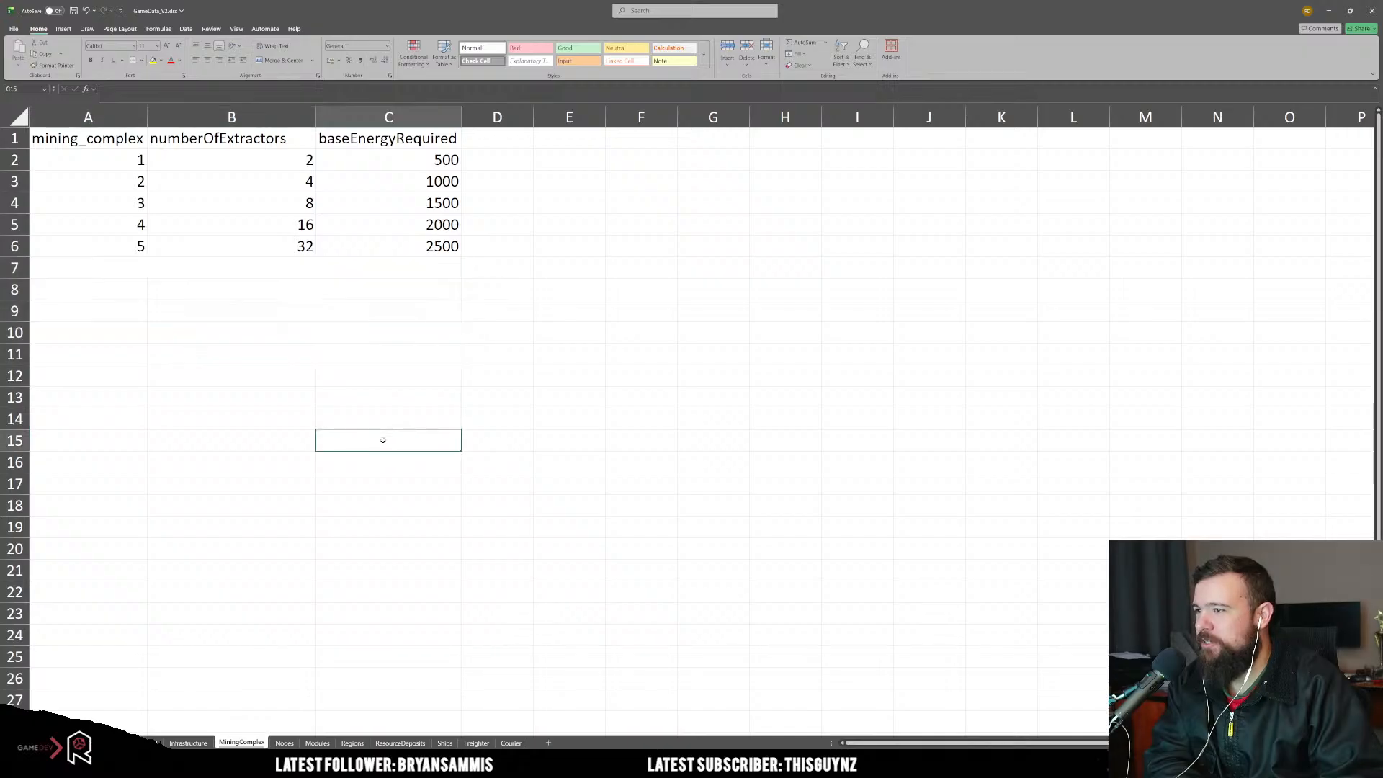
Step: Replace the base energy formula in C2 with =B2*500 and fill it down to C6
left_click(360, 163)
type("=")
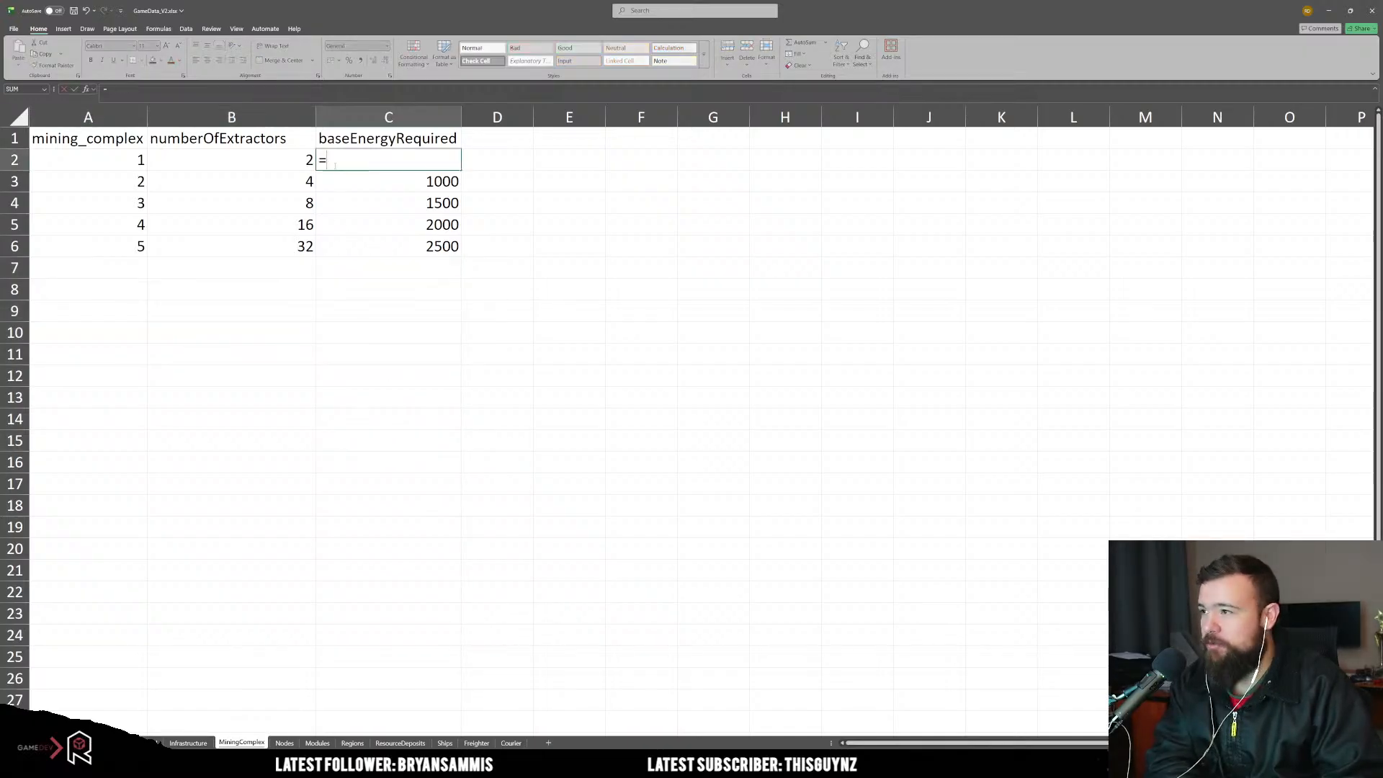
key("Left")
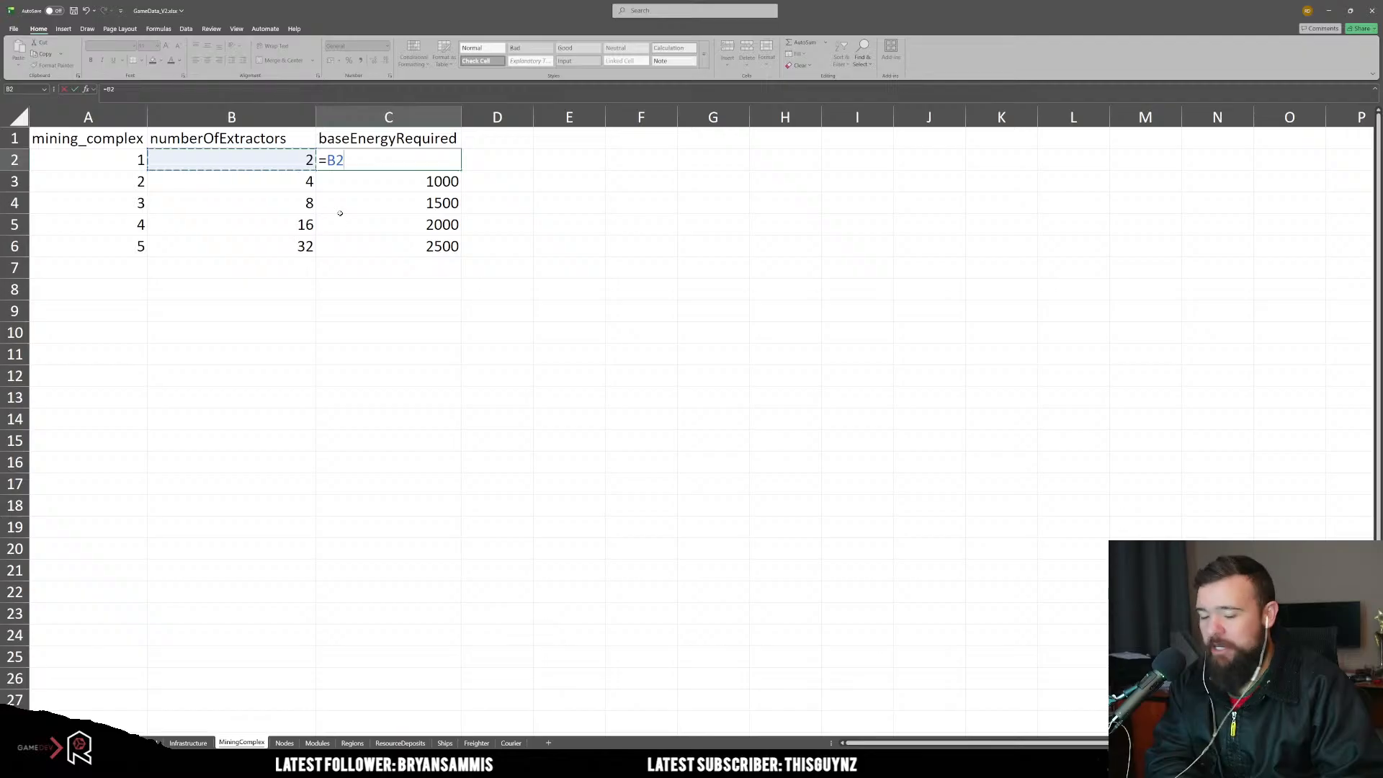
type("*500")
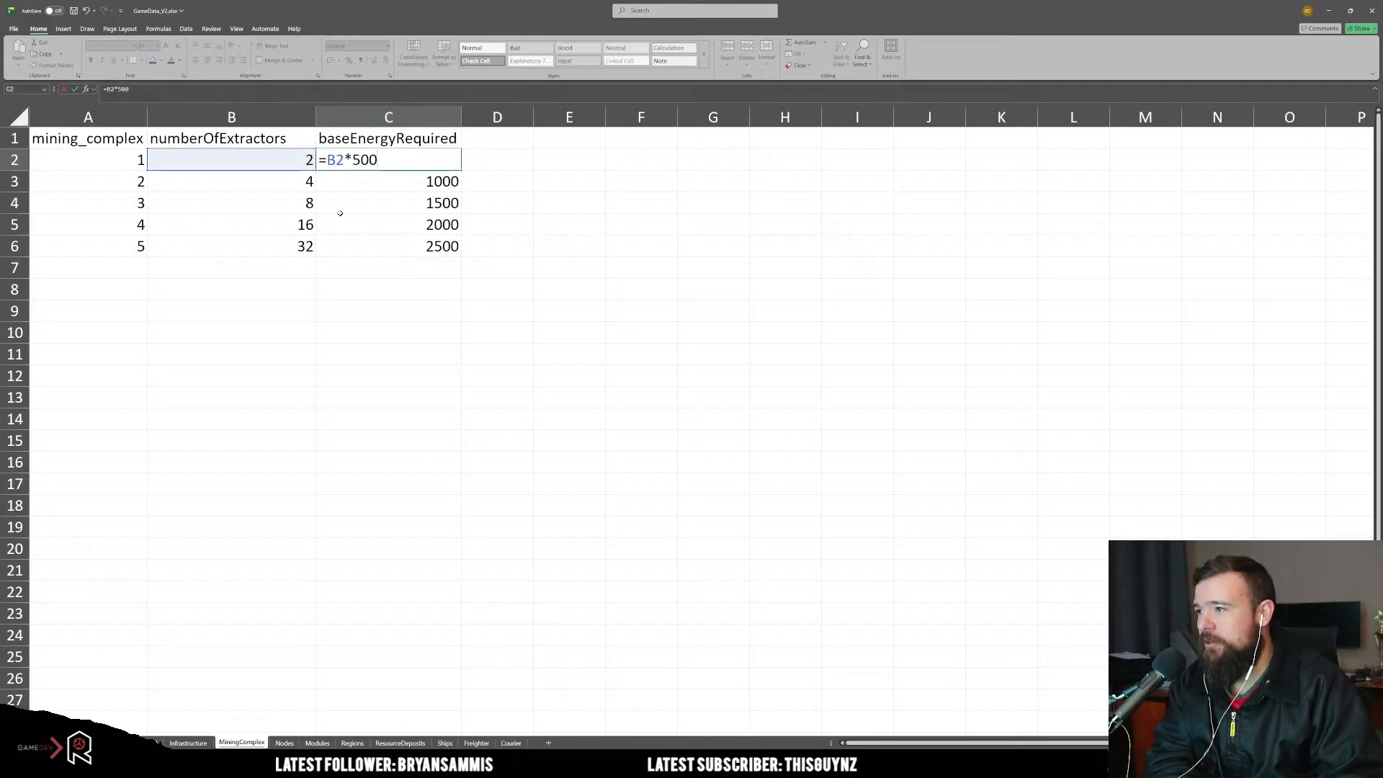
key("Return")
left_click(378, 160)
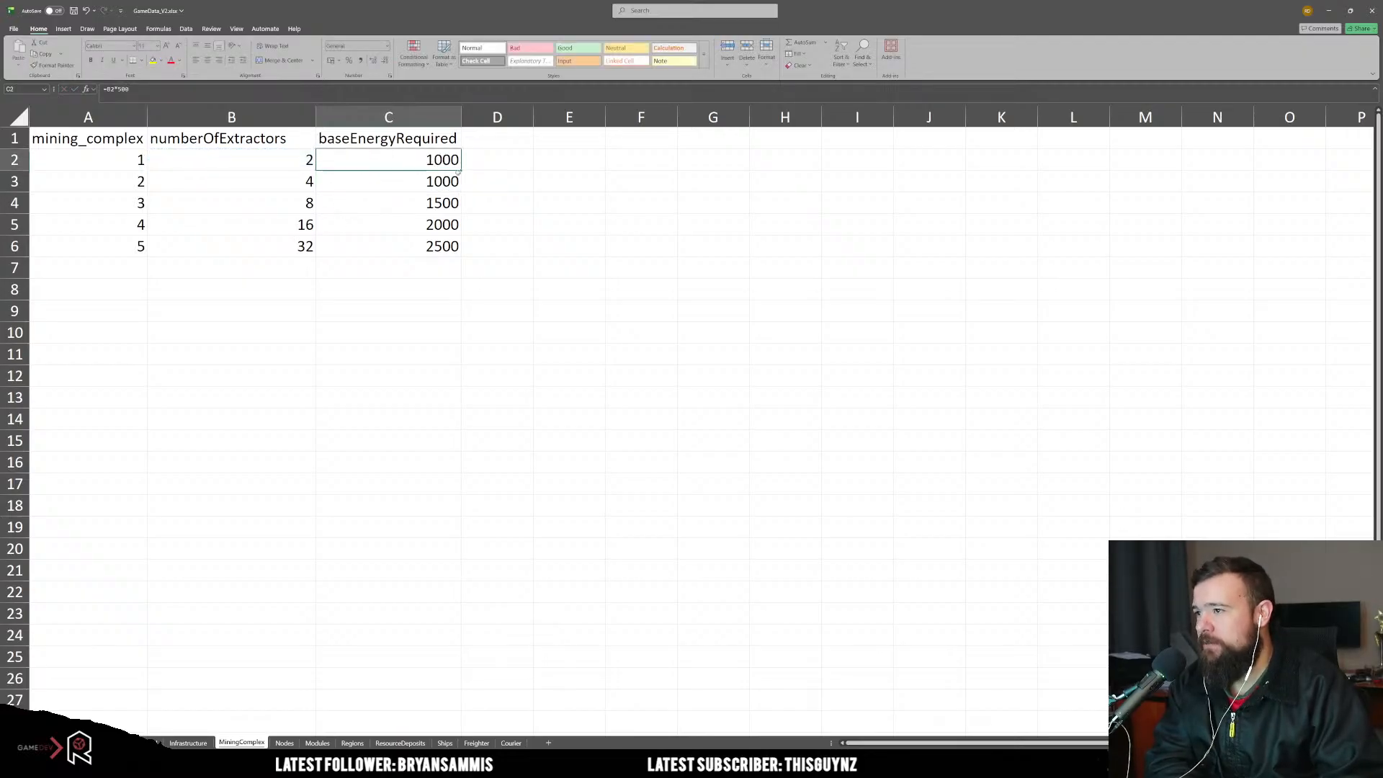
left_click_drag(463, 171, 446, 253)
left_click(569, 332)
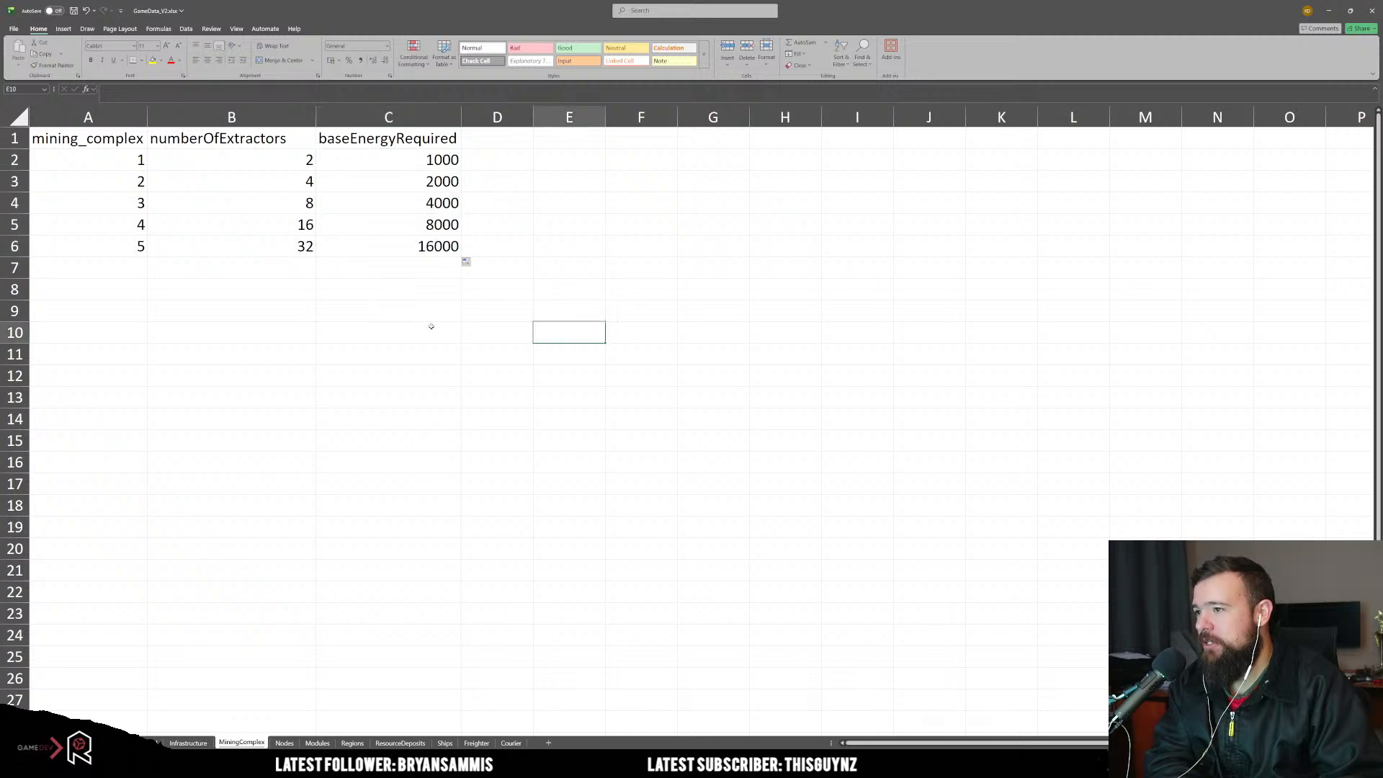
left_click(442, 252)
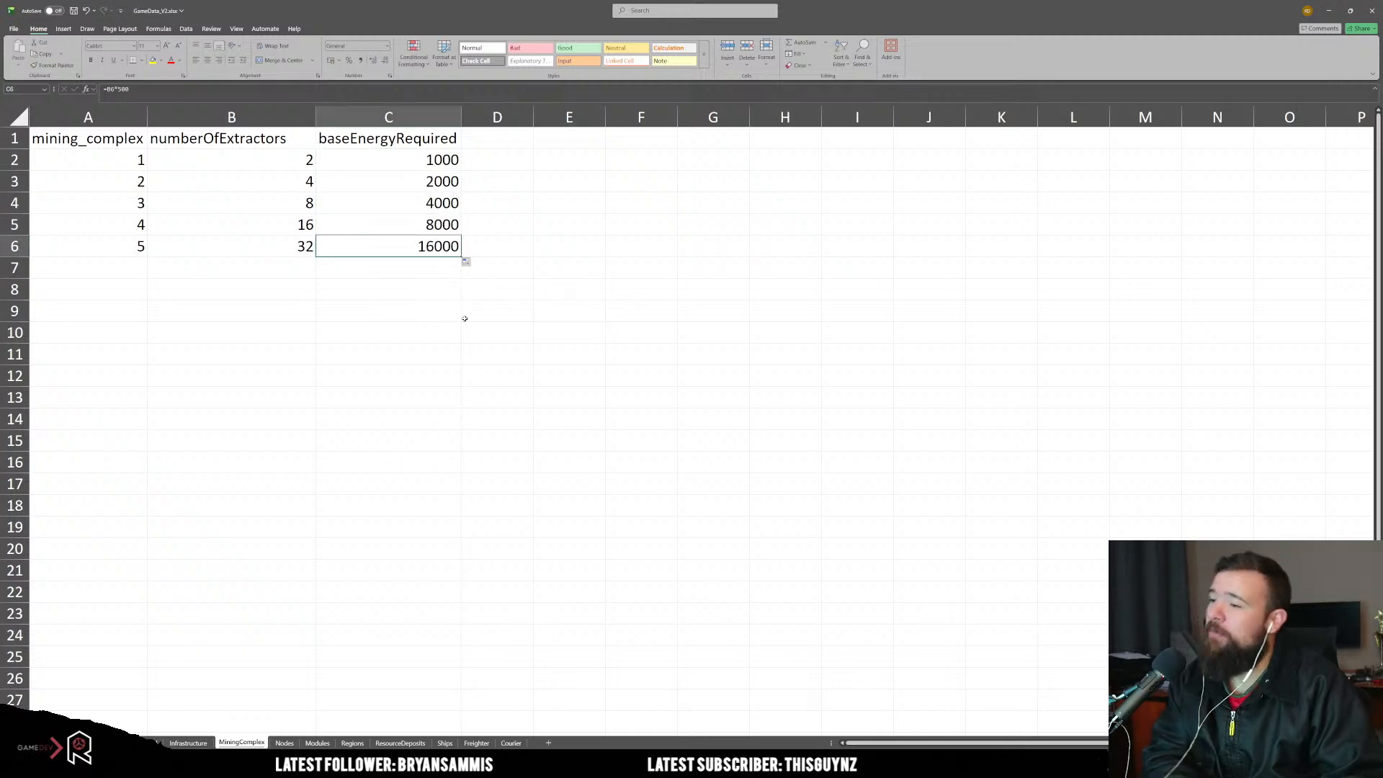
left_click(457, 311)
left_click_drag(123, 245, 228, 242)
left_click(355, 349)
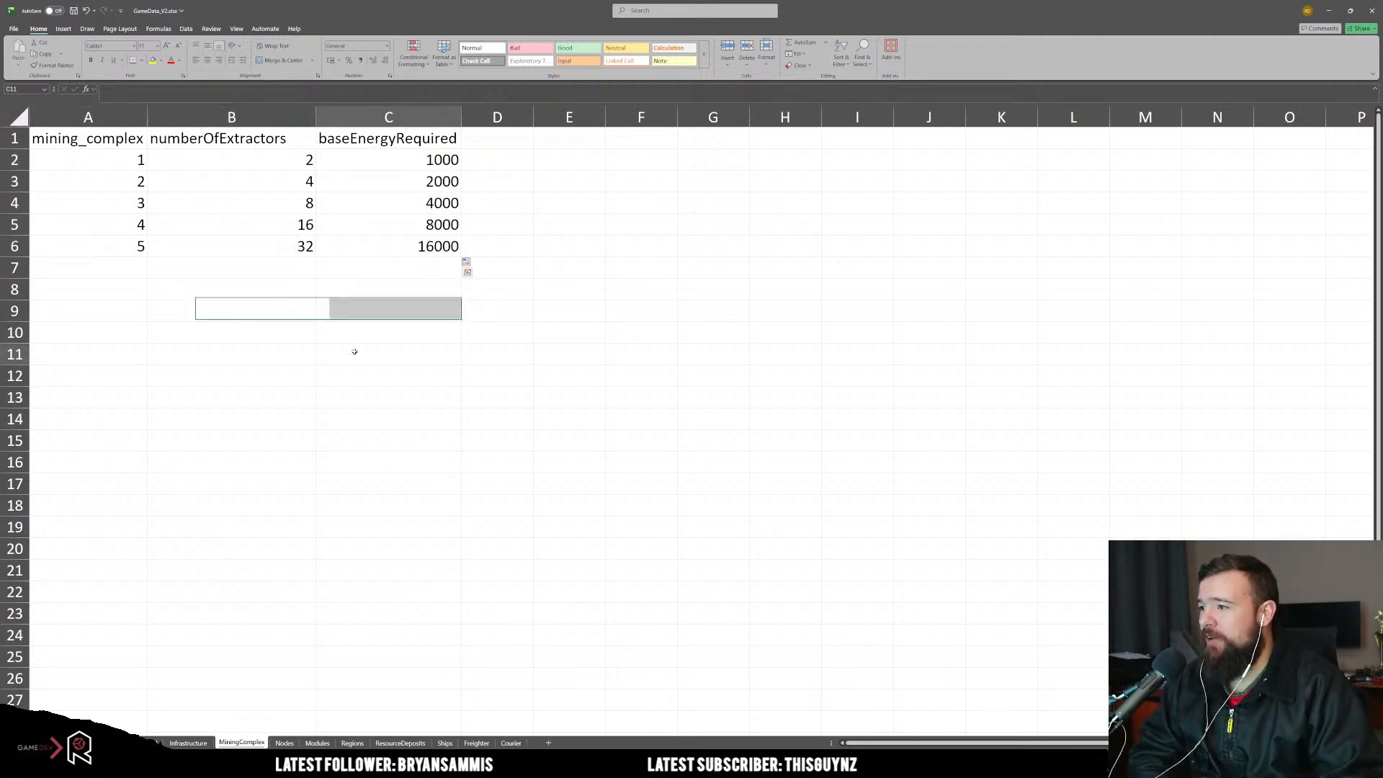
left_click(238, 246)
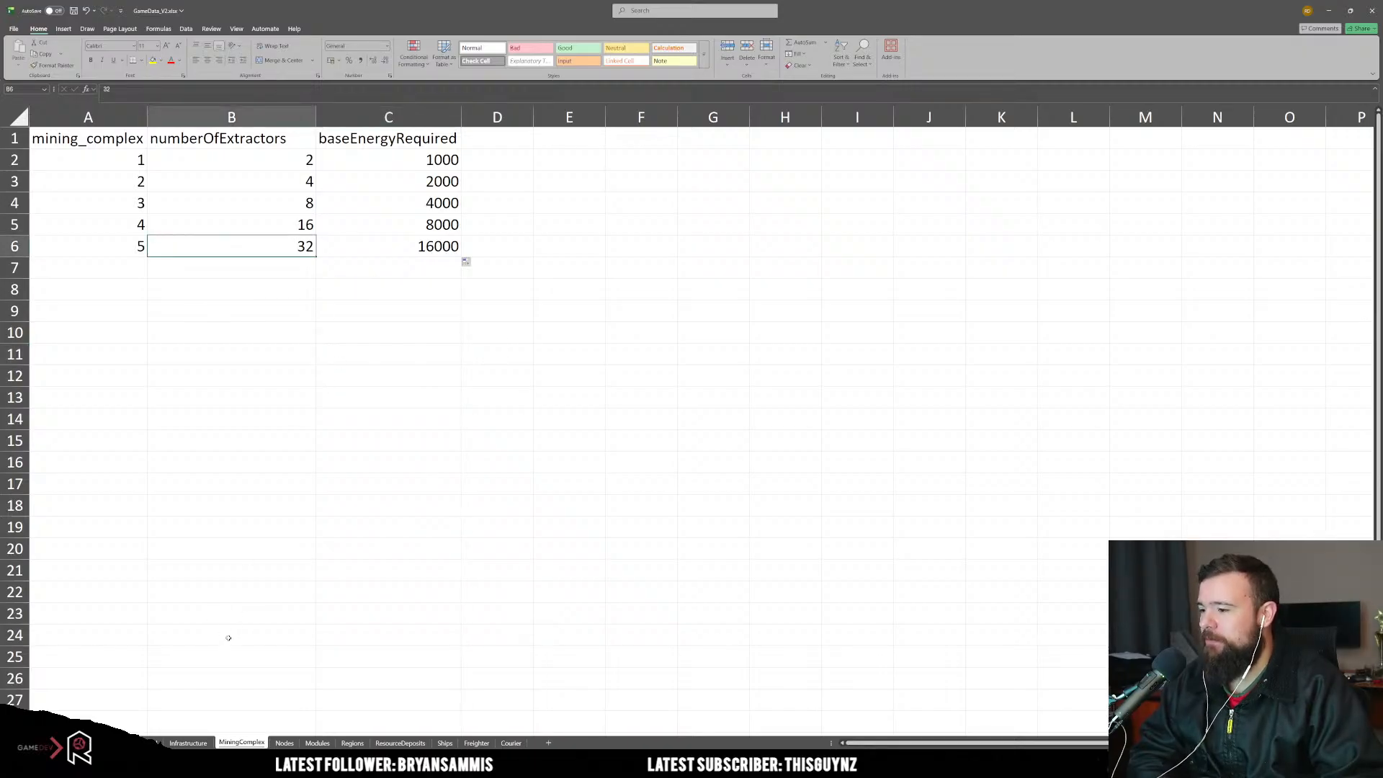
Step: Review the deposits in each region on the ResourceDeposits sheet, from mercury through kuiper_1
left_click(401, 742)
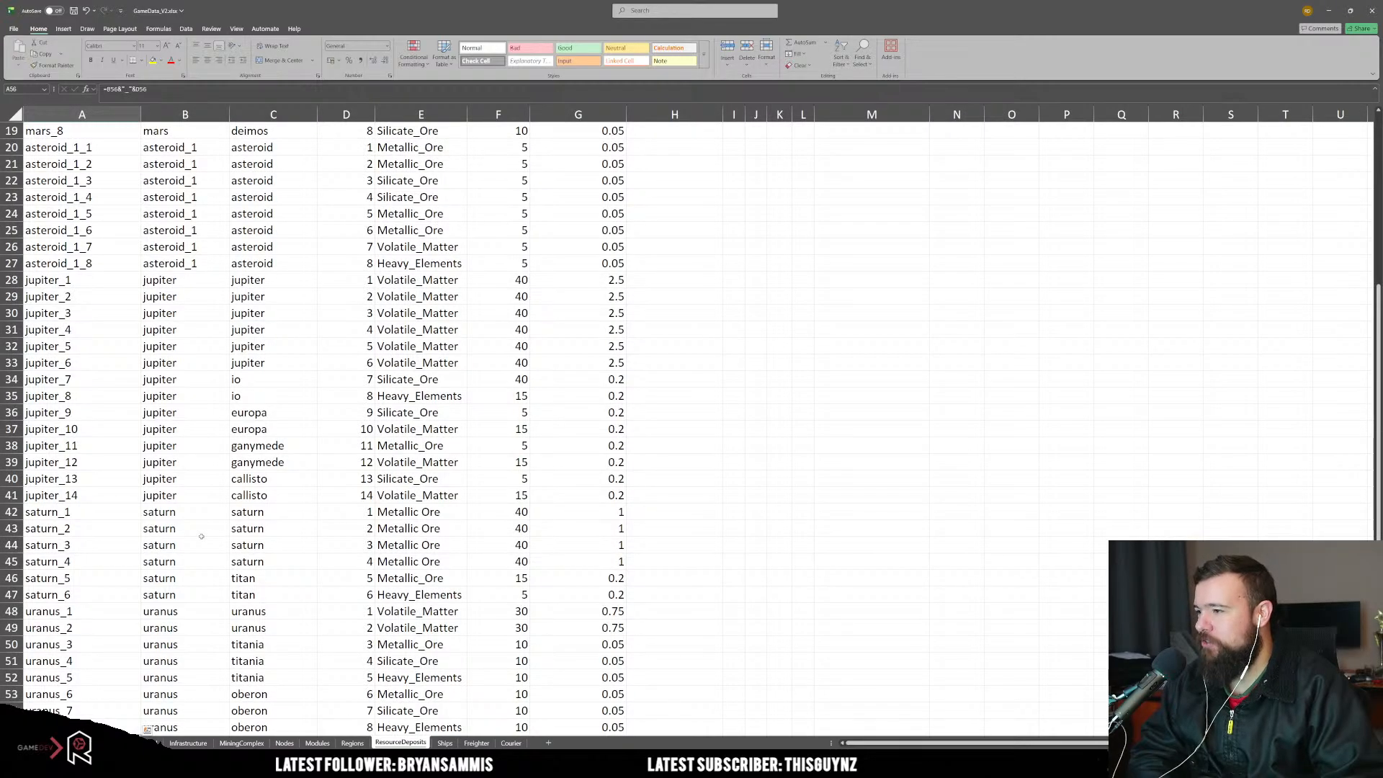
scroll(202, 536, "down", 3)
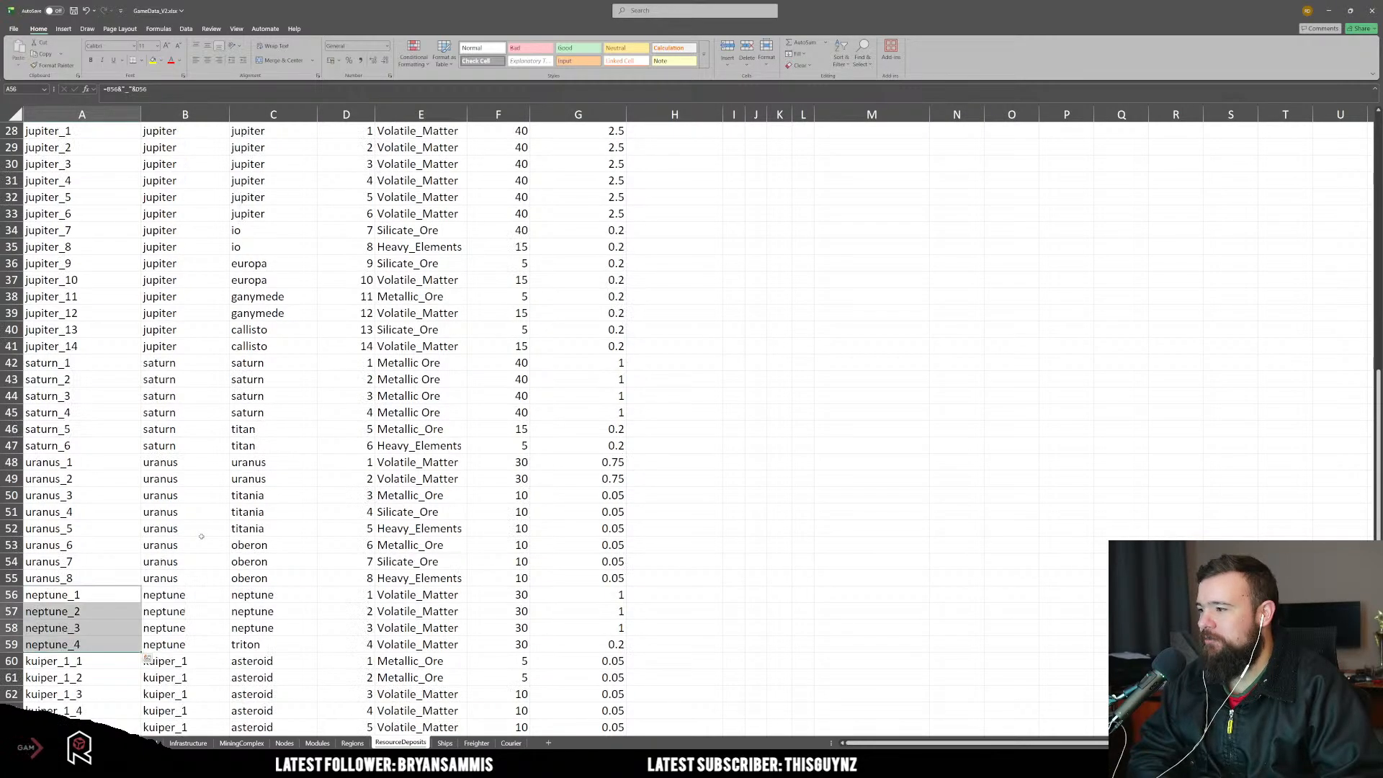
scroll(201, 536, "down", 3)
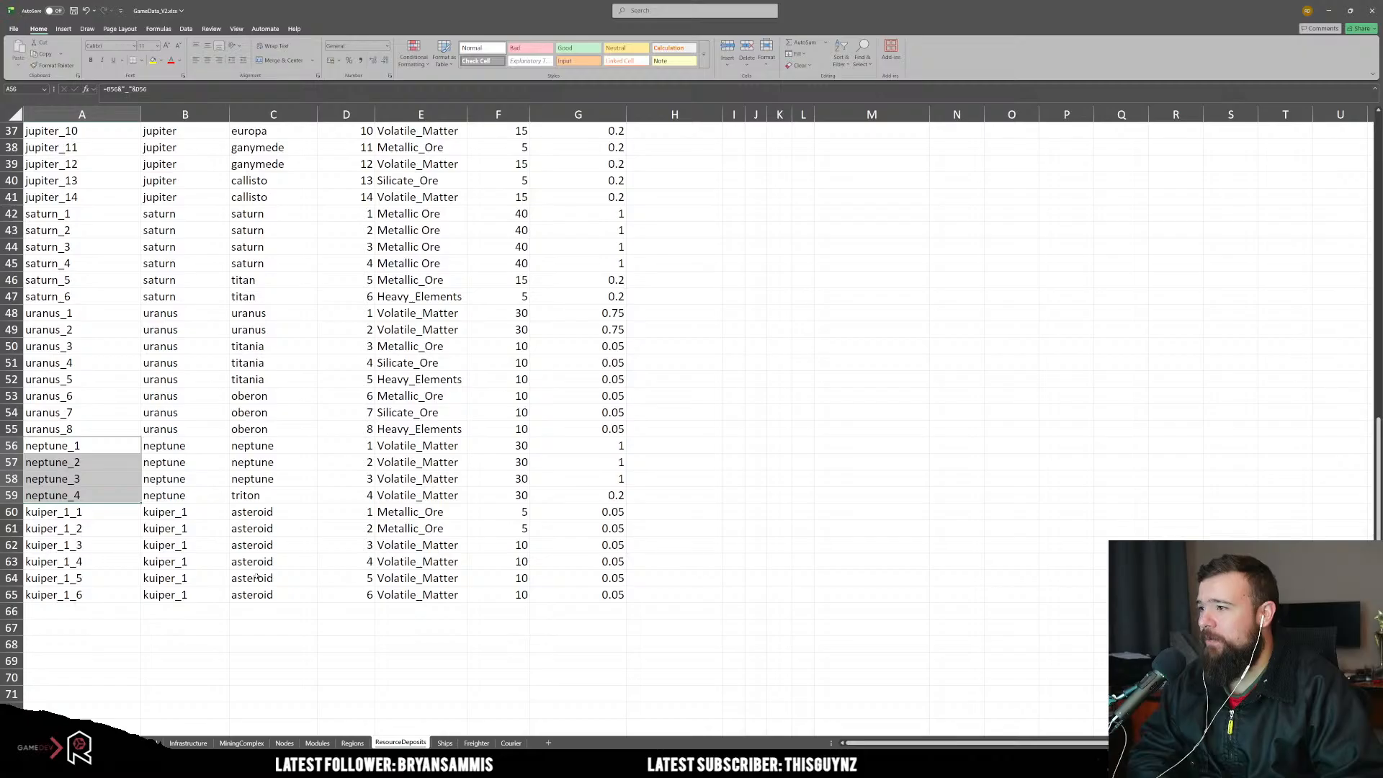
scroll(257, 577, "up", 3)
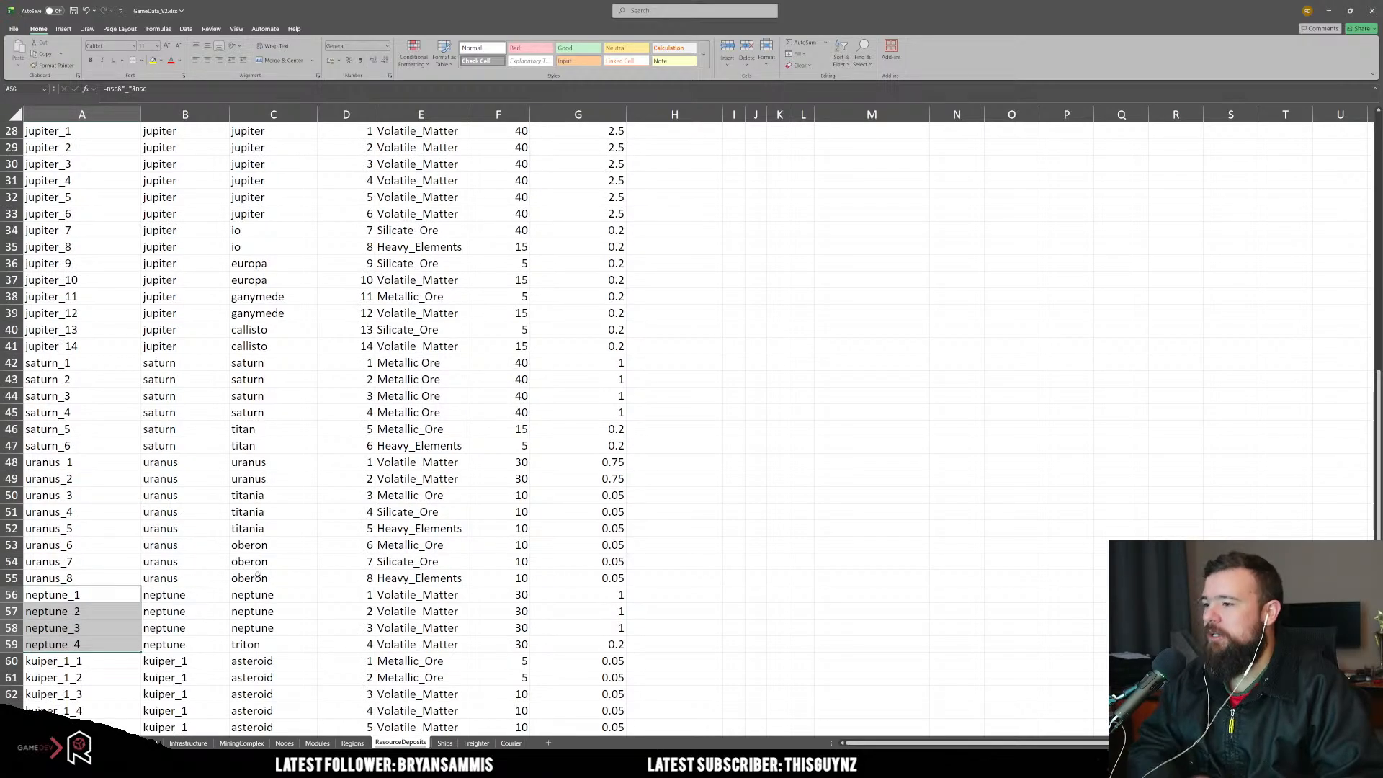
scroll(257, 576, "up", 9)
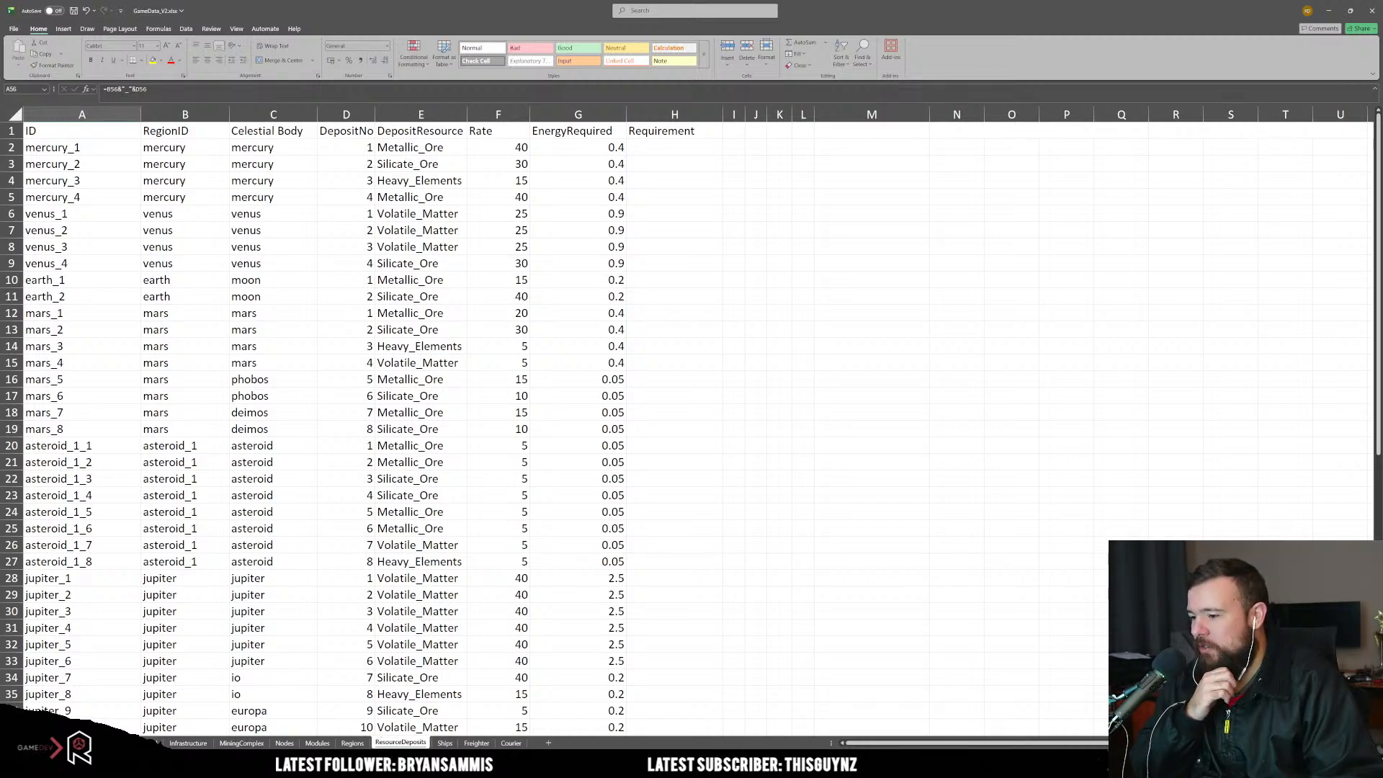
Step: Switch to Visual Studio and examine how MineResources in MiningSystem.cs handles deposits, extractors and energy cost
left_click(386, 763)
left_click(436, 720)
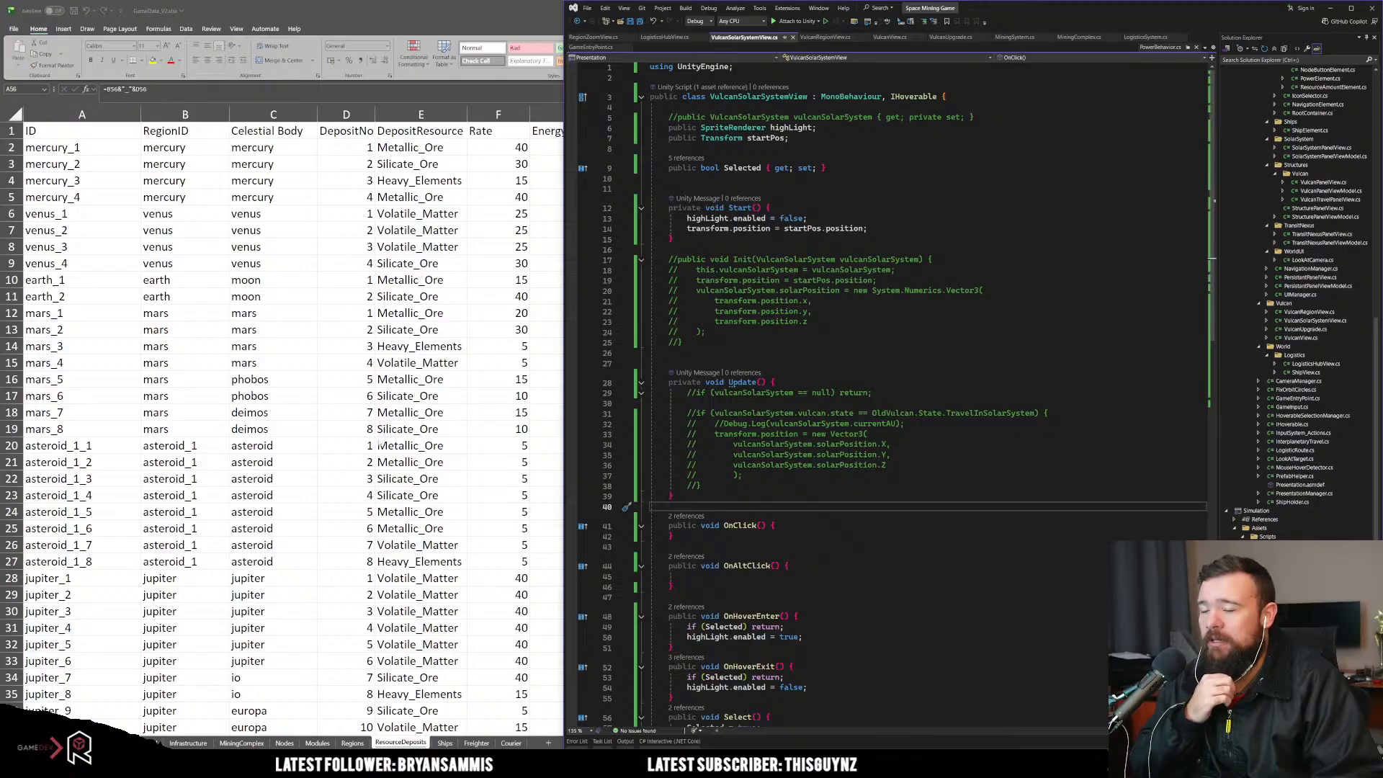
left_click(1015, 37)
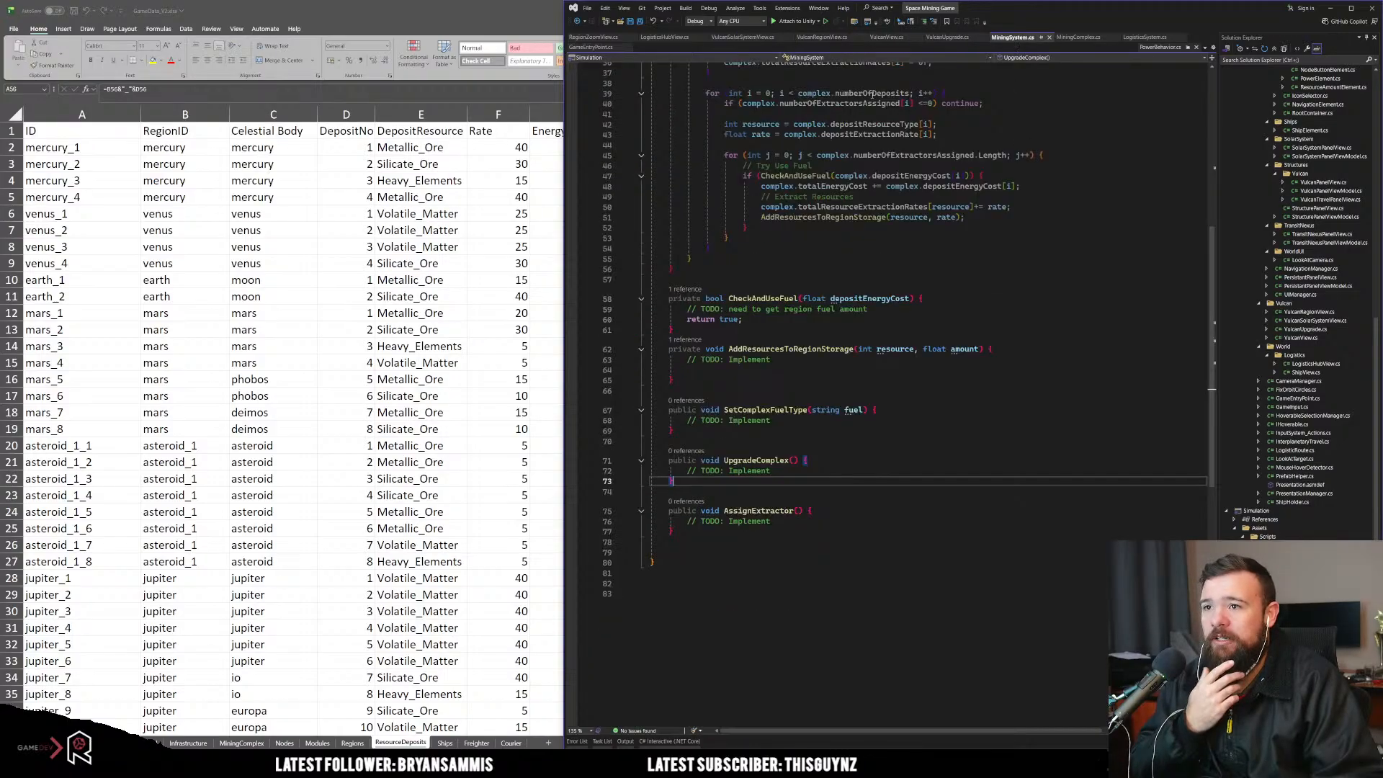
scroll(750, 401, "up", 10)
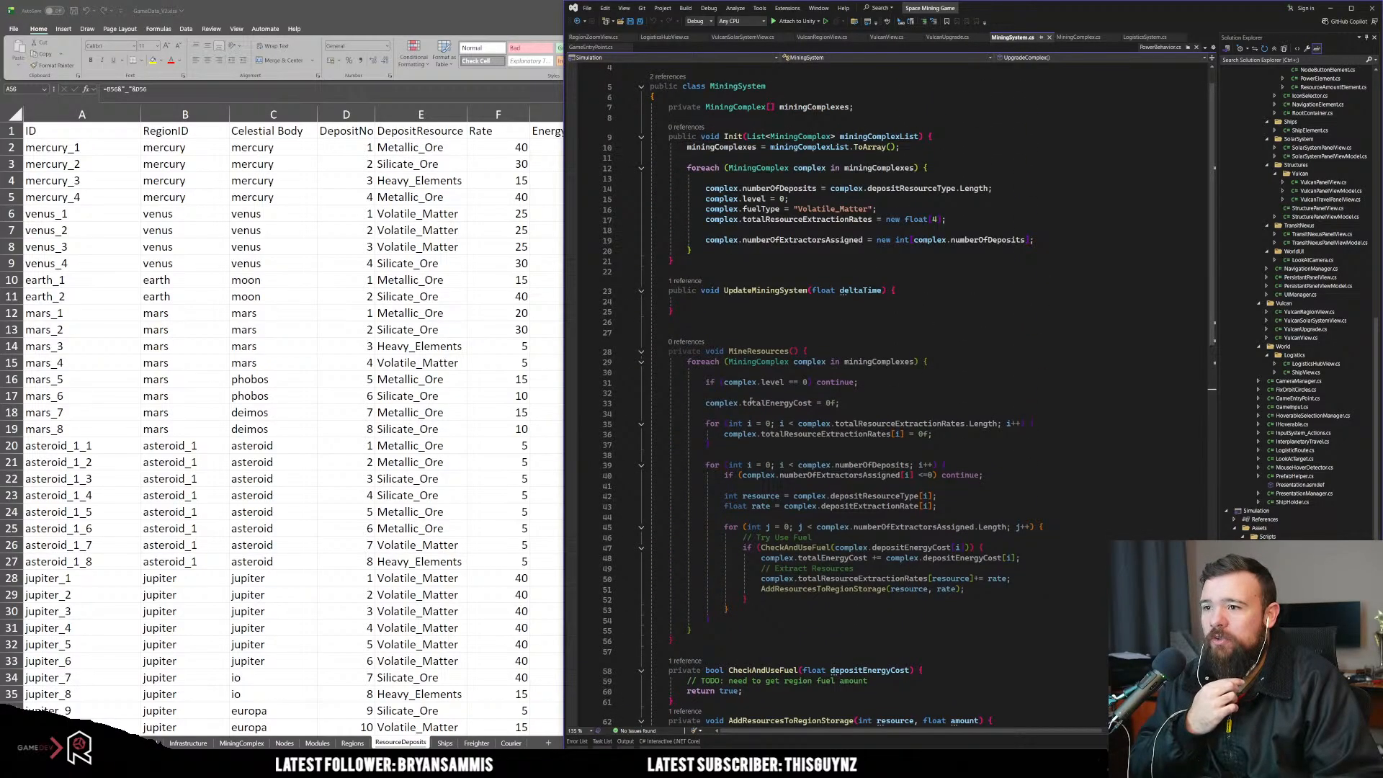
scroll(747, 388, "down", 2)
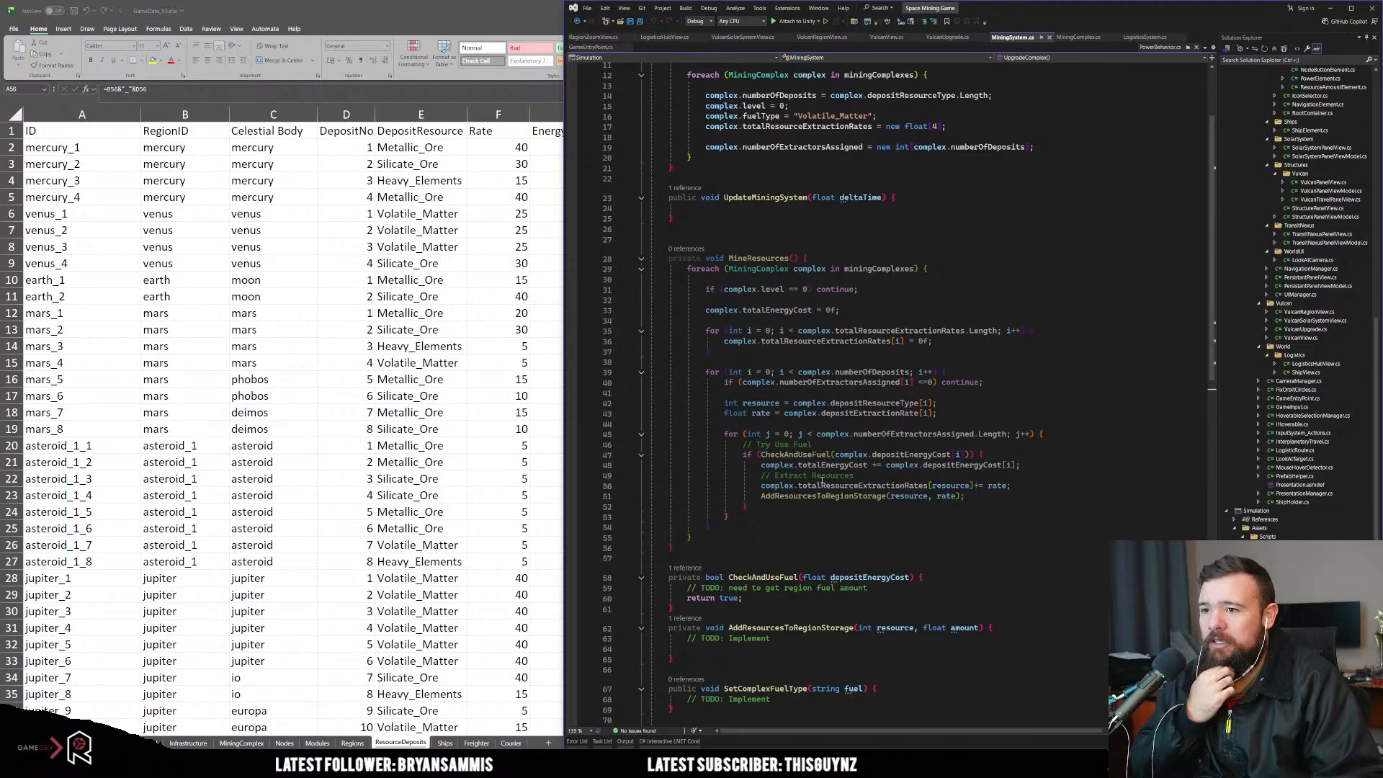
left_click(857, 372)
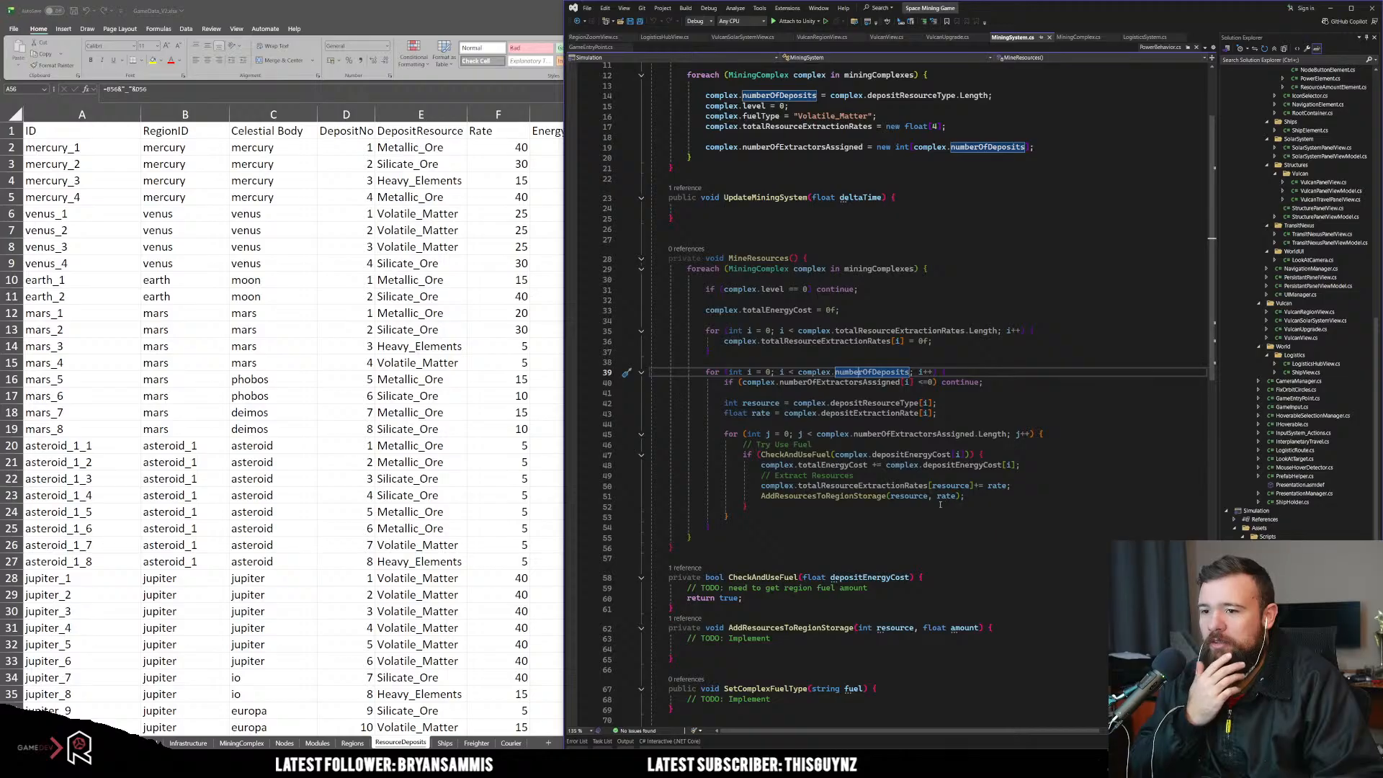
left_click(867, 403)
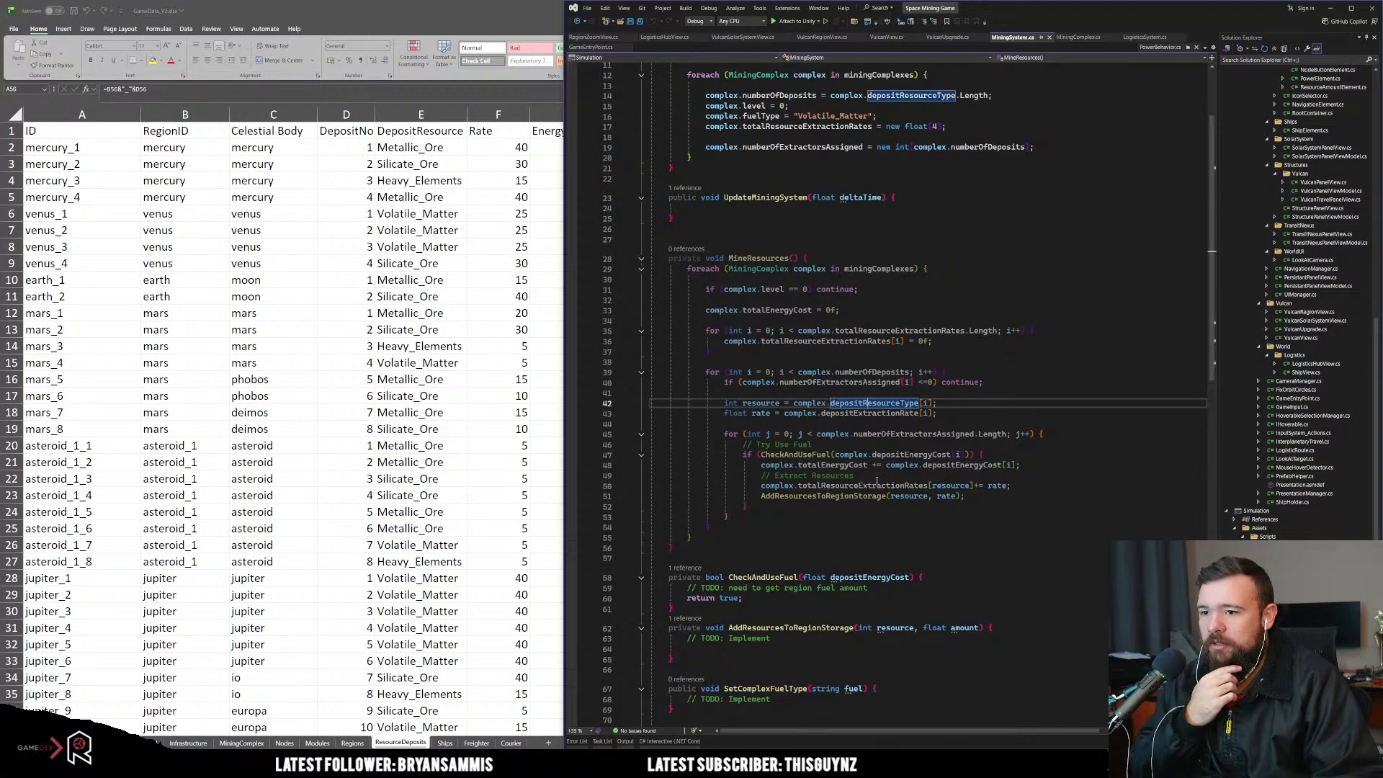
scroll(870, 484, "up", 3)
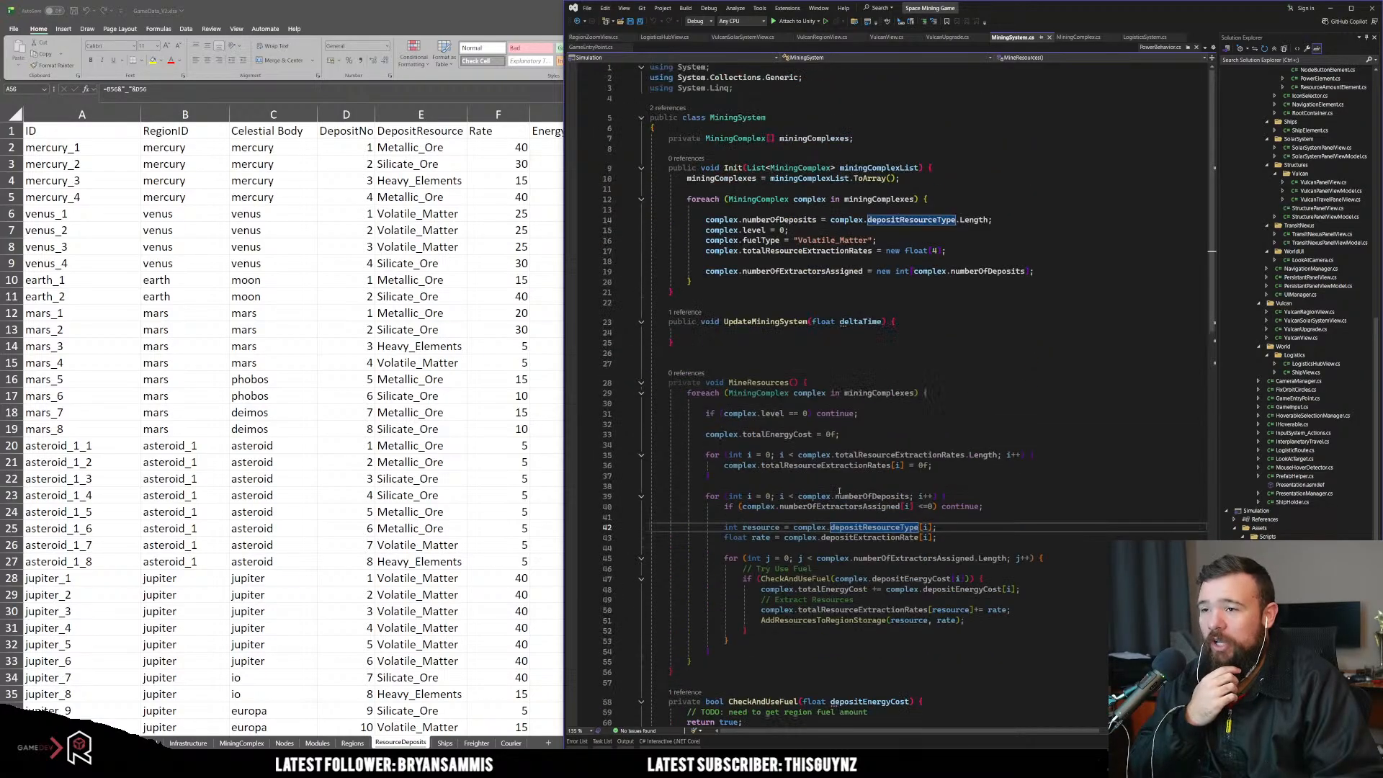
scroll(840, 491, "down", 3)
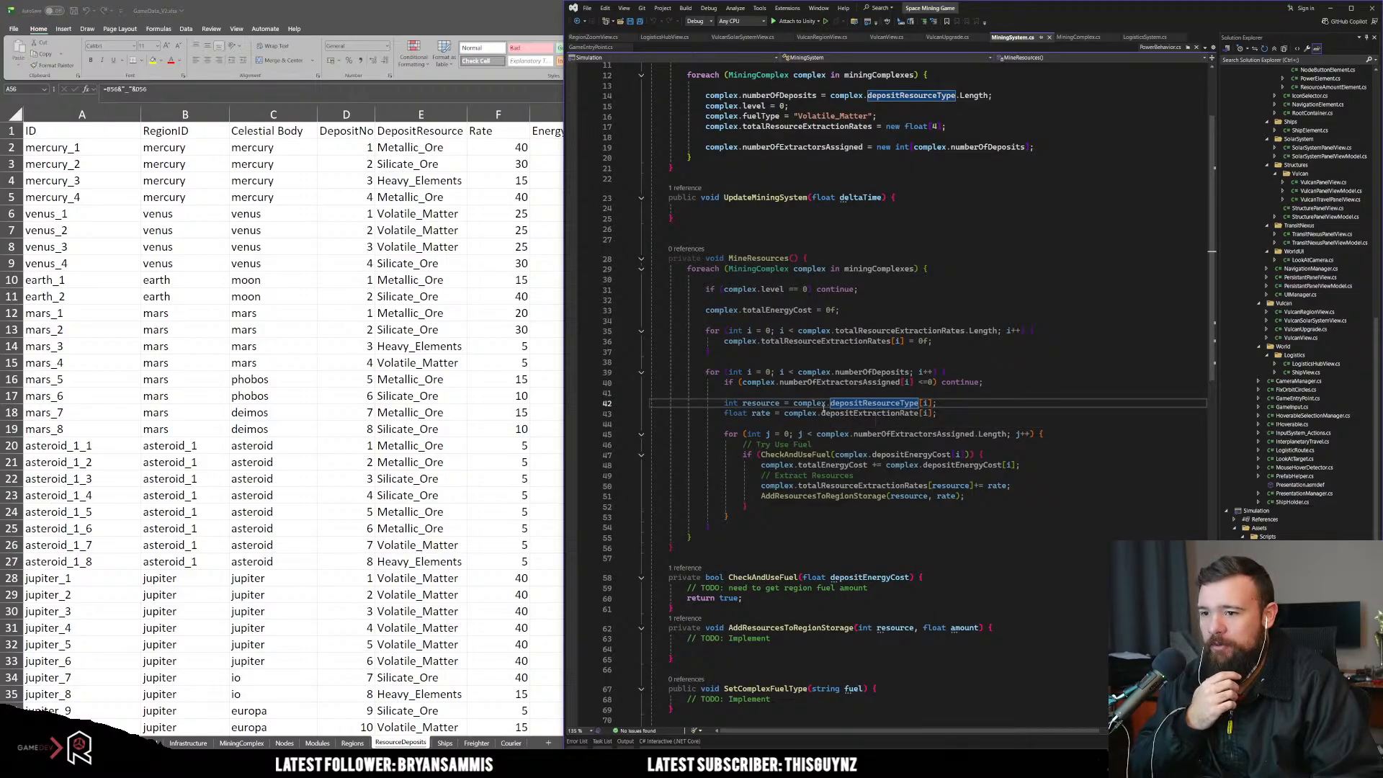
Step: Open the MiningComplex class definition from the complex variable and float MiningComplex.cs in its own window beside MiningSystem.cs
mouse_move(813, 407)
left_click(906, 422)
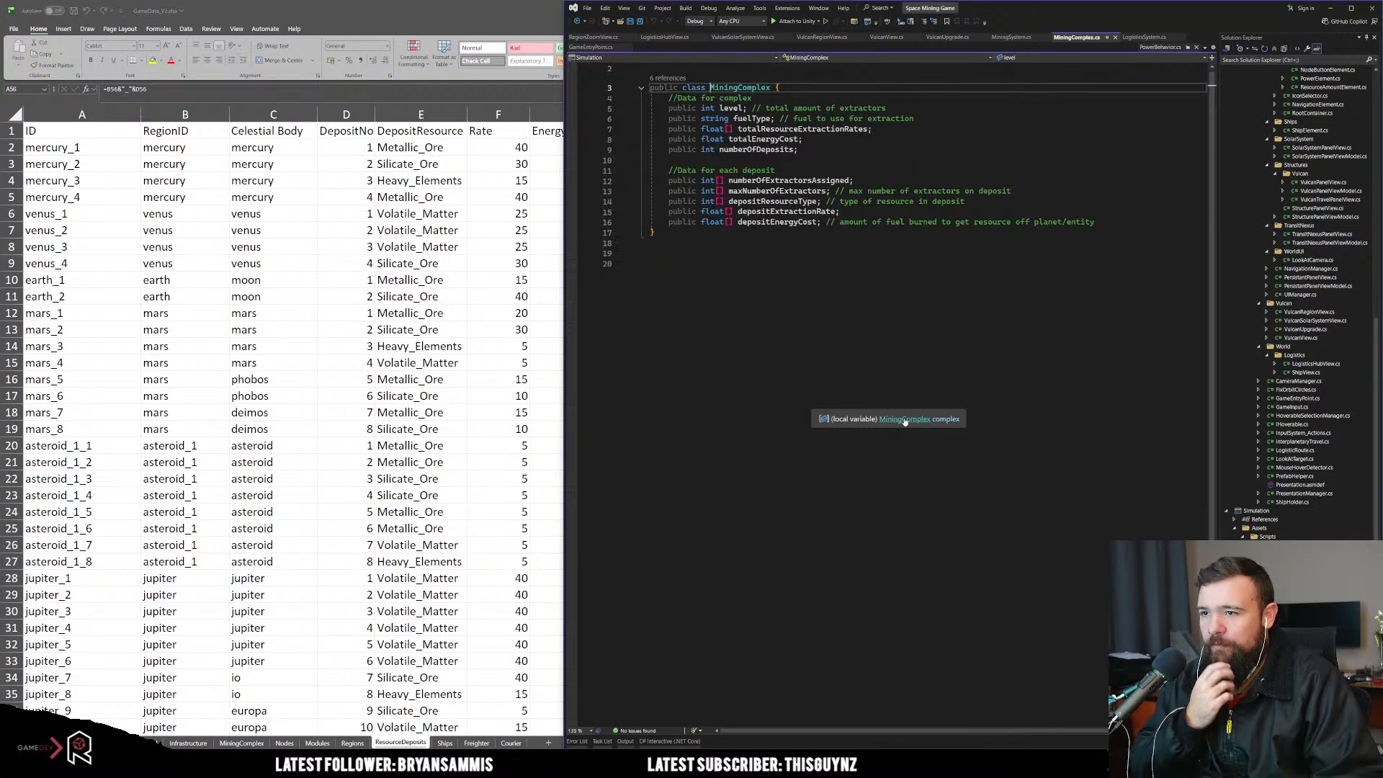
left_click_drag(1076, 37, 350, 119)
left_click(288, 308)
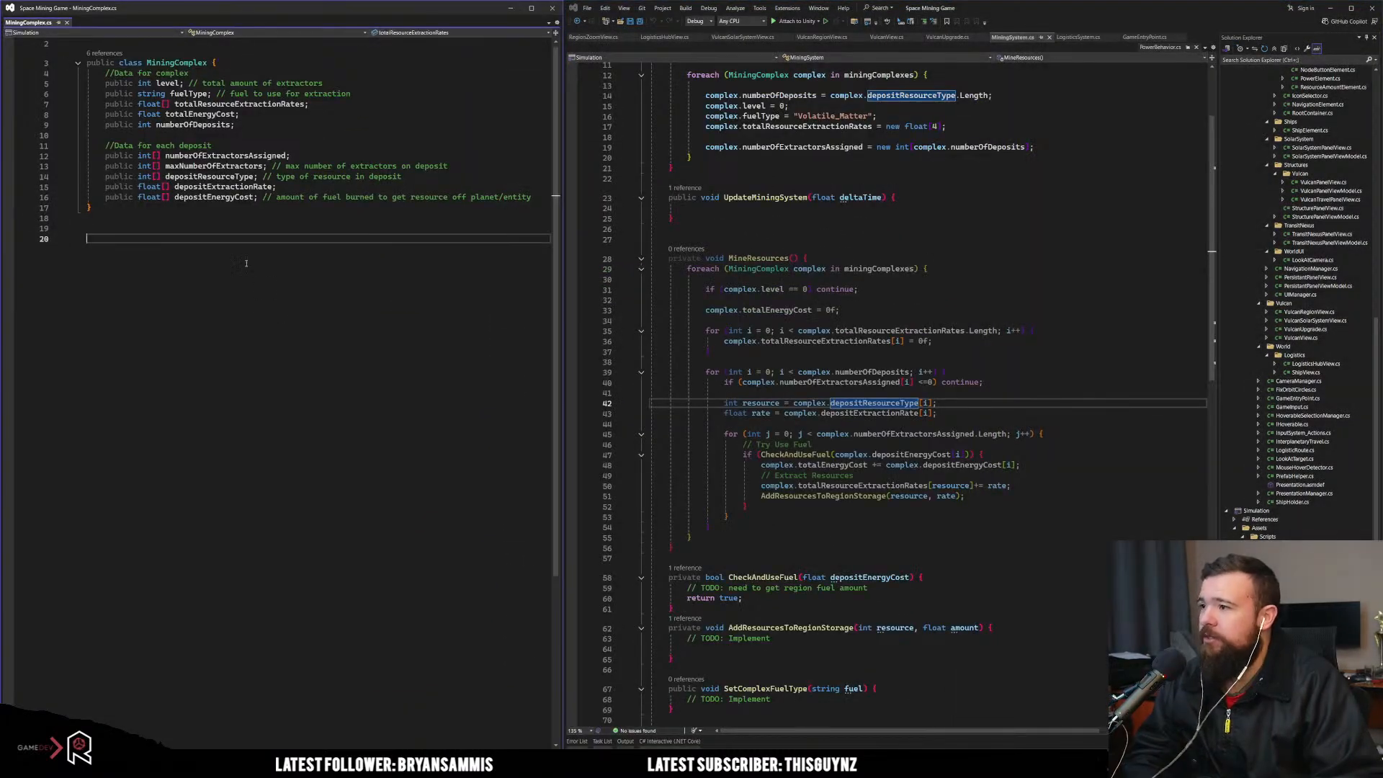
Step: Examine the per-deposit fields numberOfExtractorsAssigned, maxNumberOfExtractors and depositResourceType in MiningComplex.cs, and put its floating window away
left_click(226, 156)
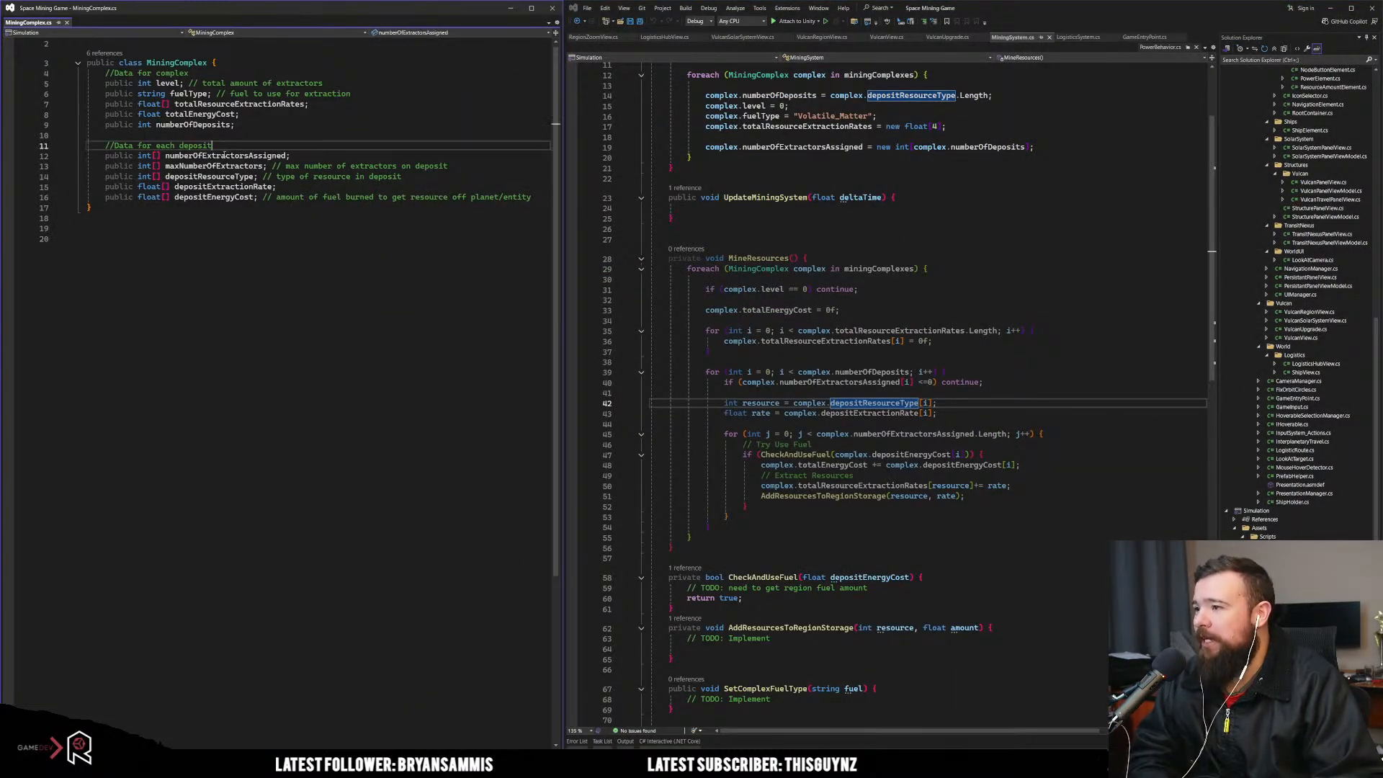
left_click(350, 177)
left_click(350, 166)
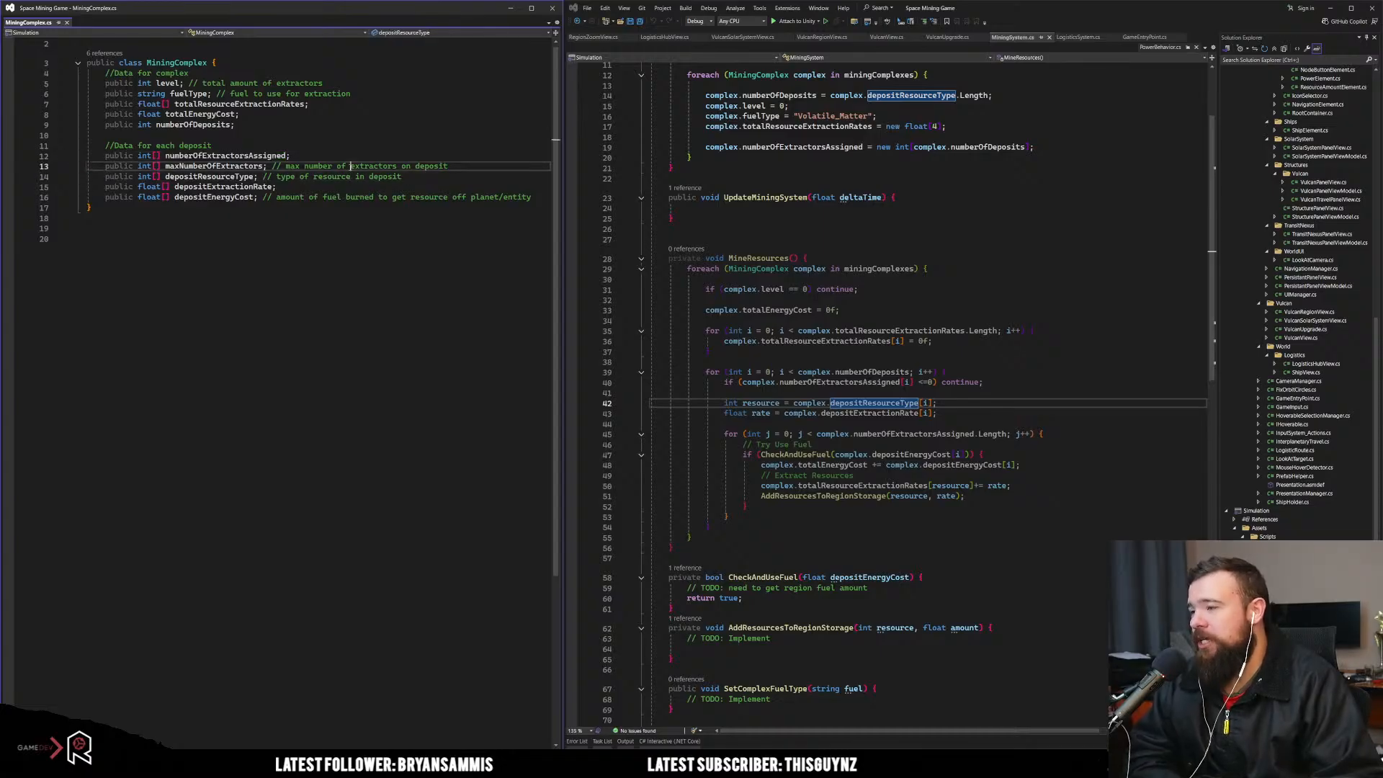
left_click(185, 167)
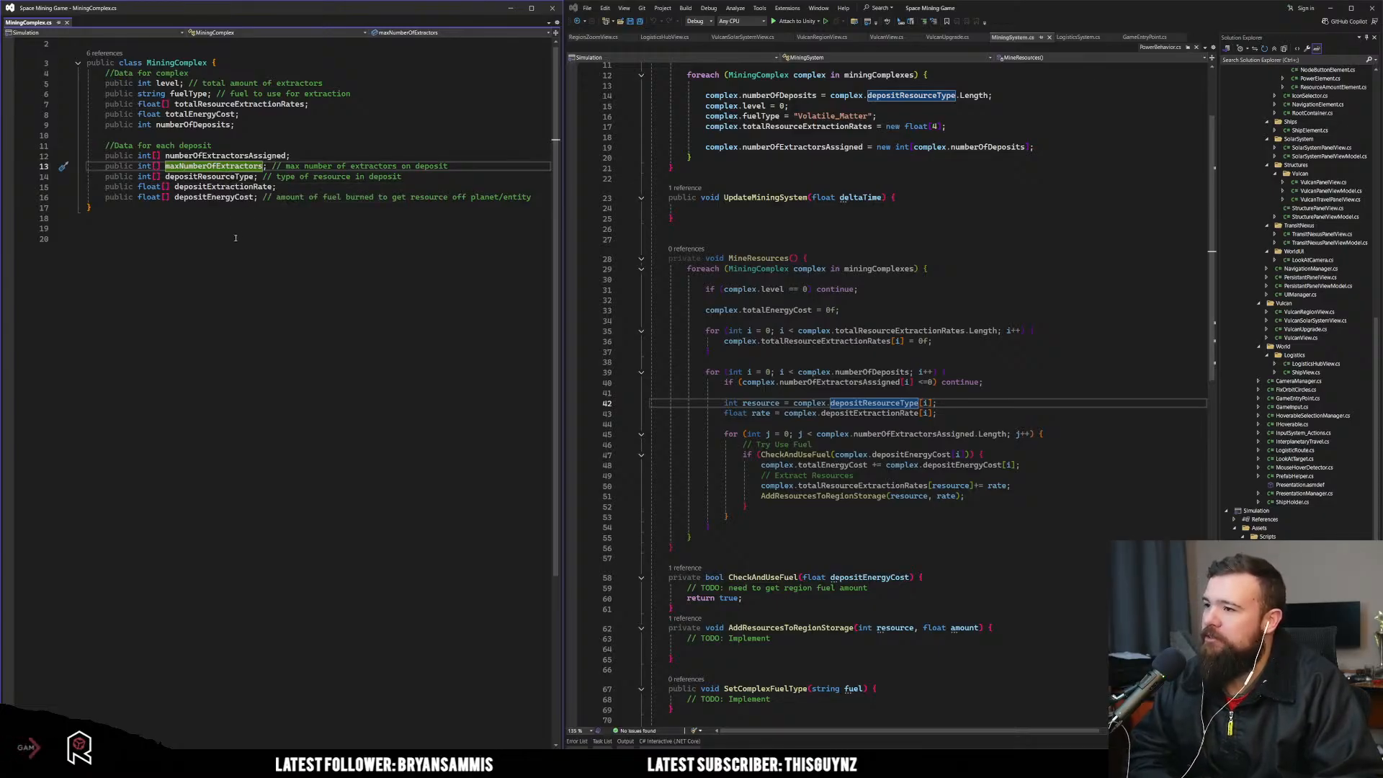
left_click(208, 177)
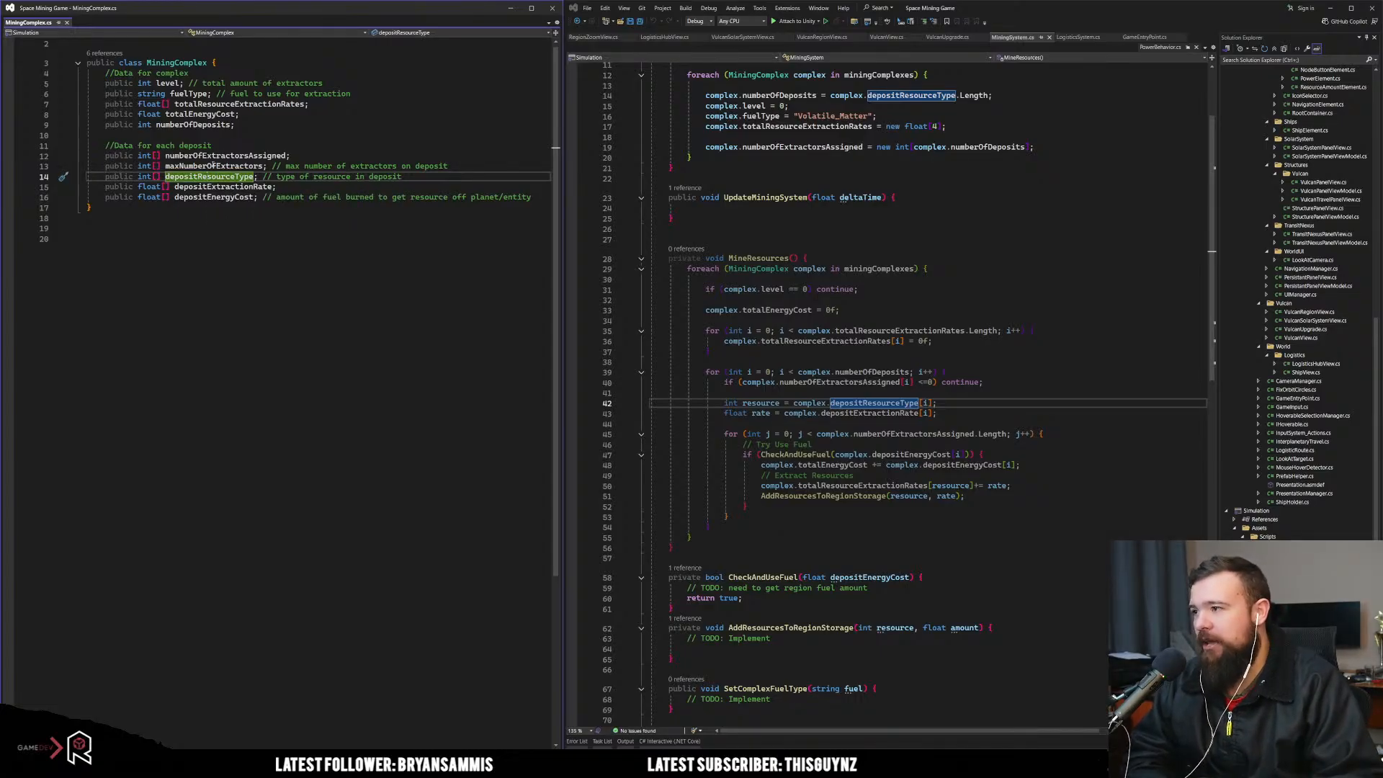
left_click(213, 165)
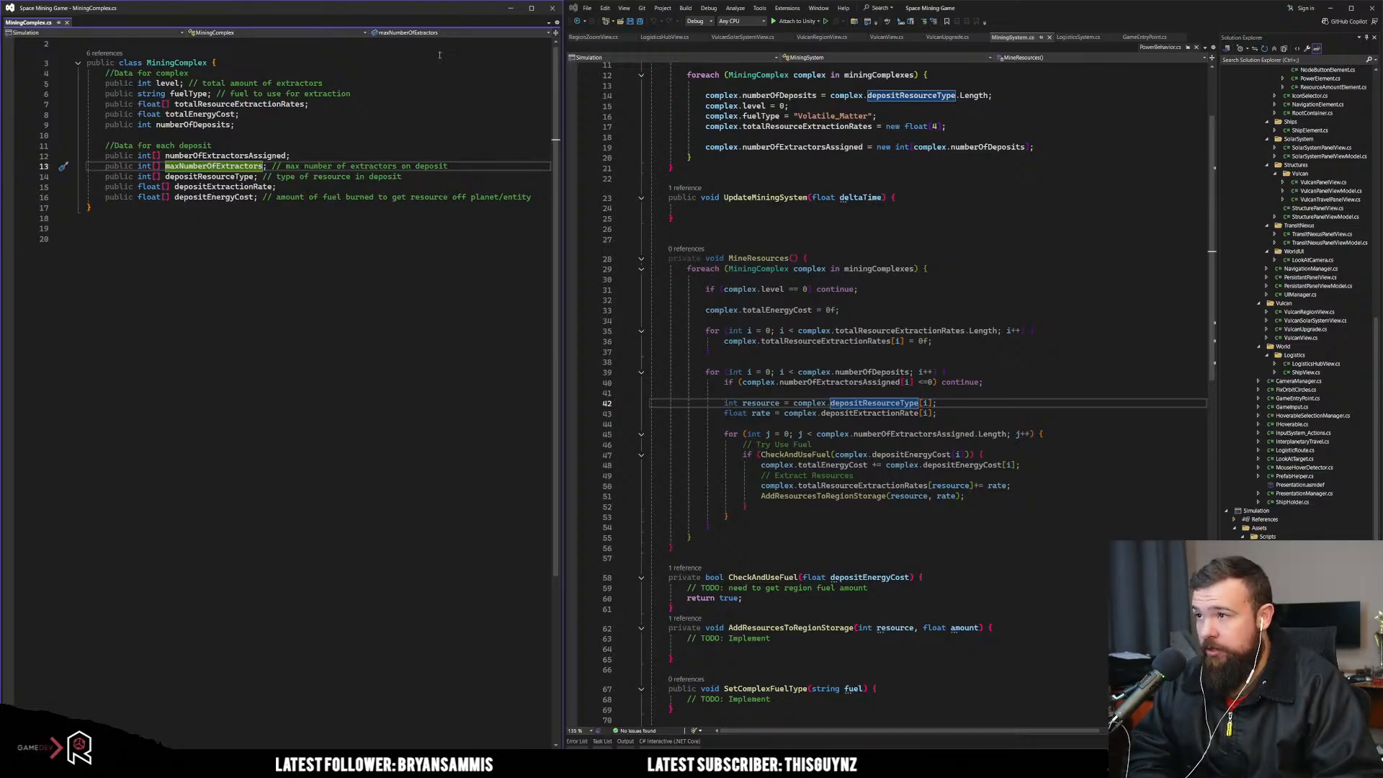
left_click(504, 14)
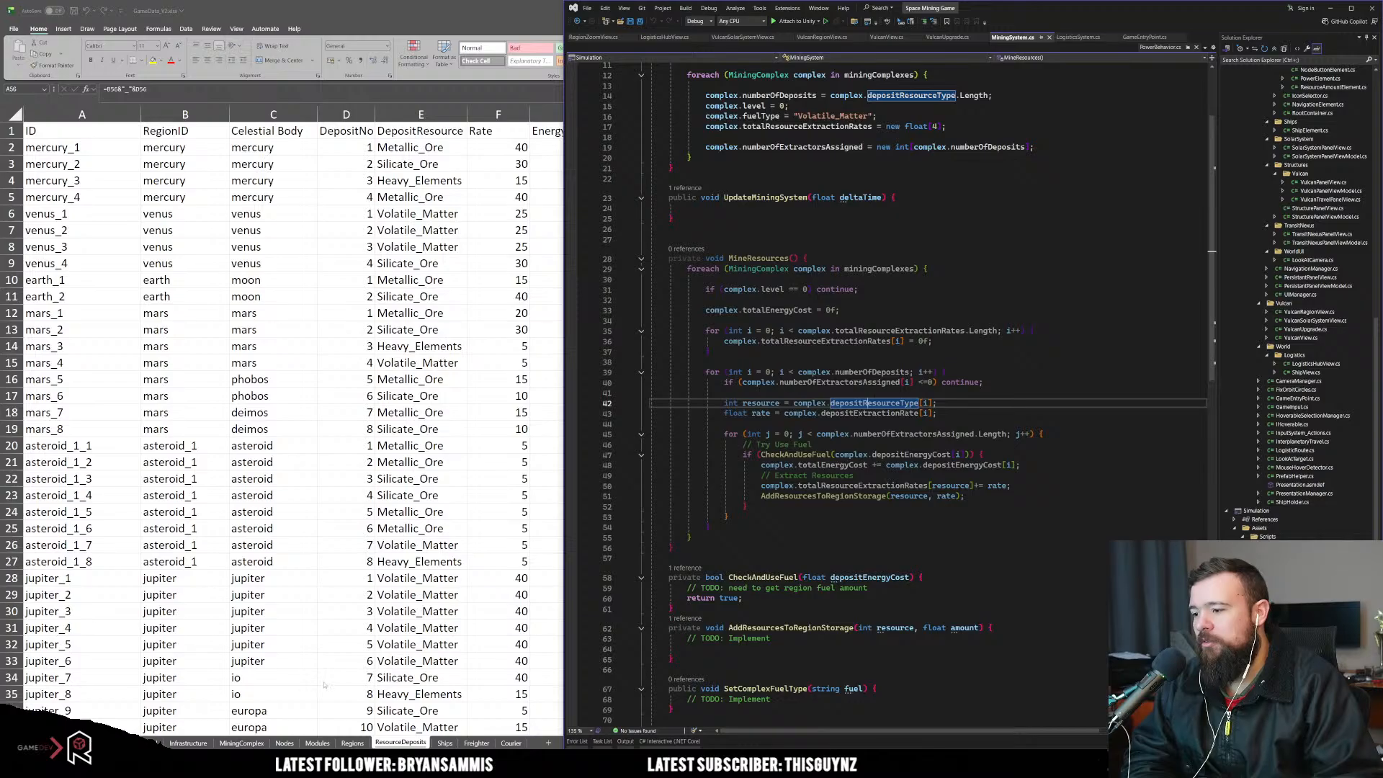
Step: Return to the MiningComplex sheet in Excel and fill the level rows A3:C6 down to row 7 for level 6
left_click(265, 743)
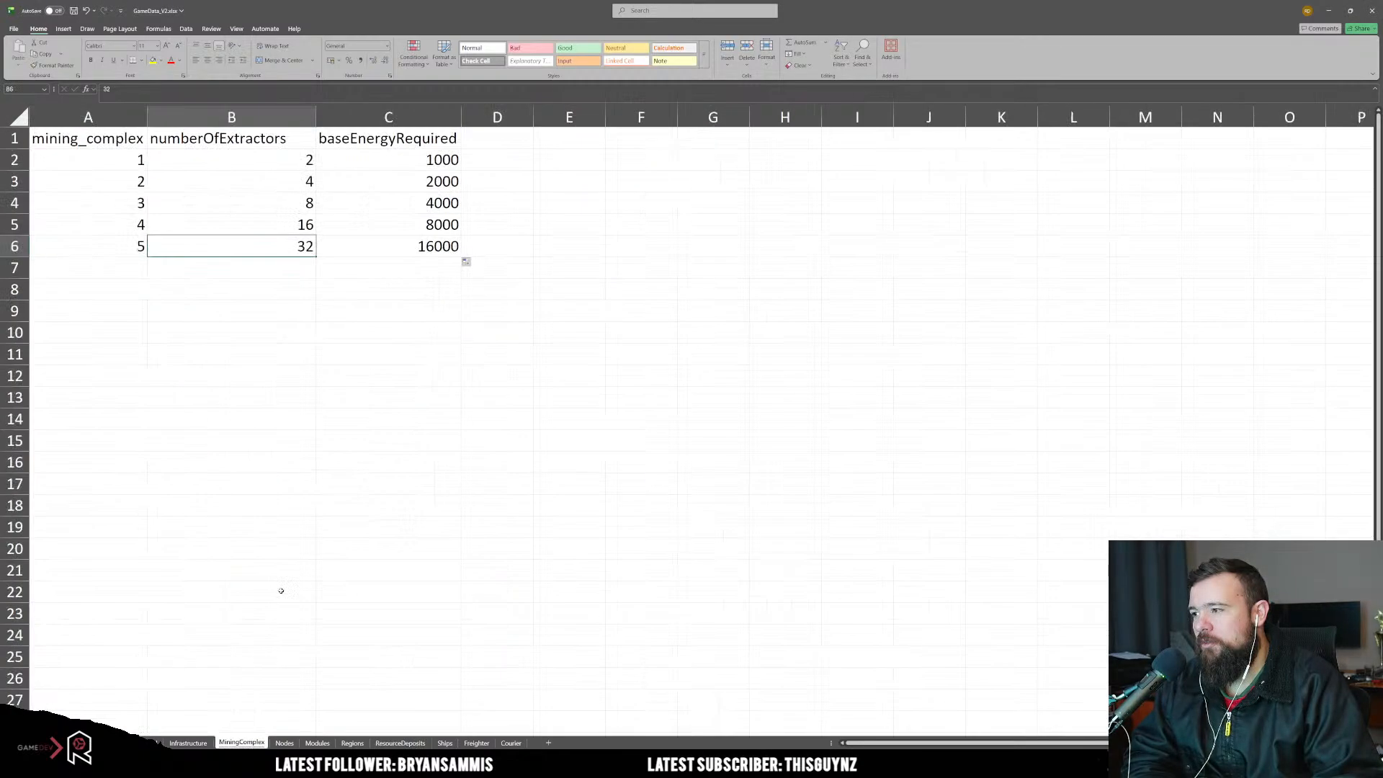
left_click(143, 247)
left_click_drag(152, 247, 463, 278)
key("shift+Up")
key("shift+Up")
key("shift+Up")
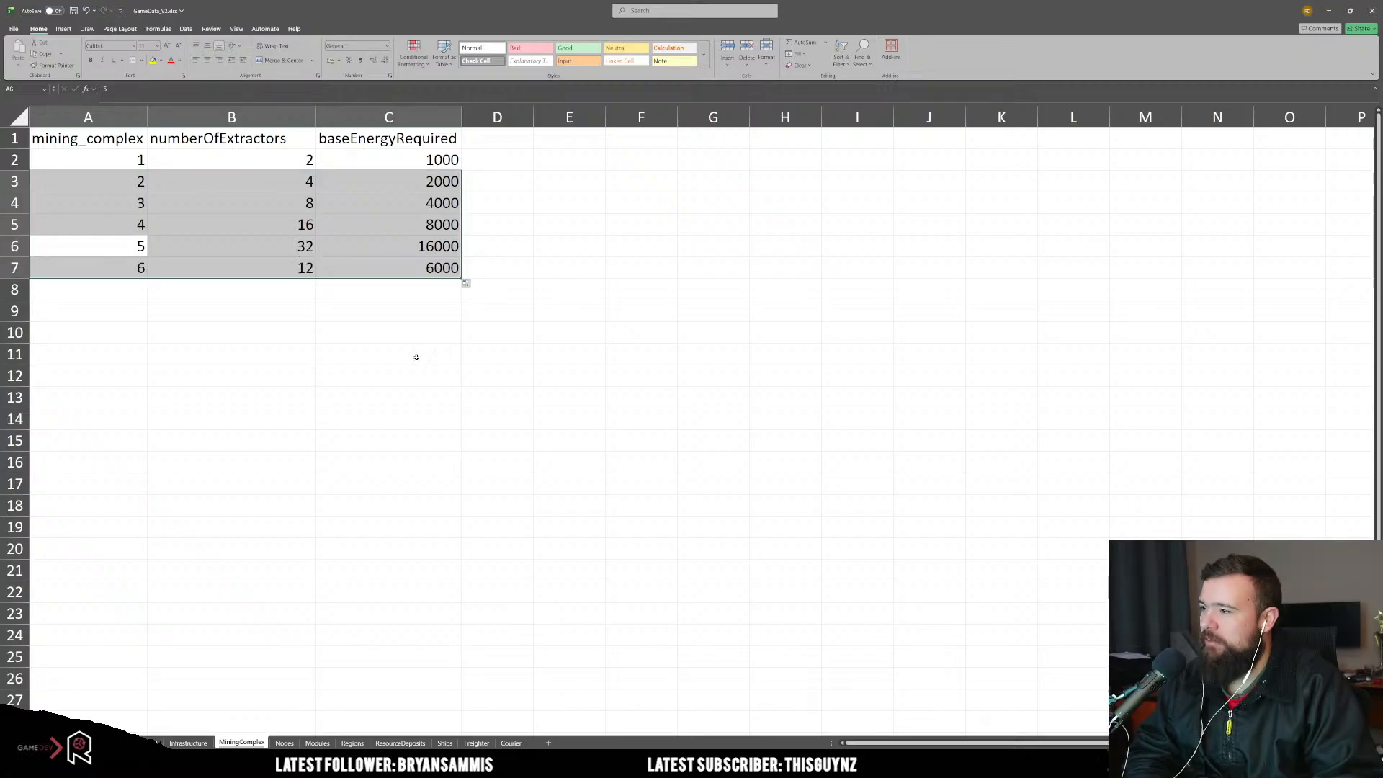
Step: Try filling the level 1 numberOfExtractors formula from B2 down through B7
left_click(416, 355)
left_click(298, 274)
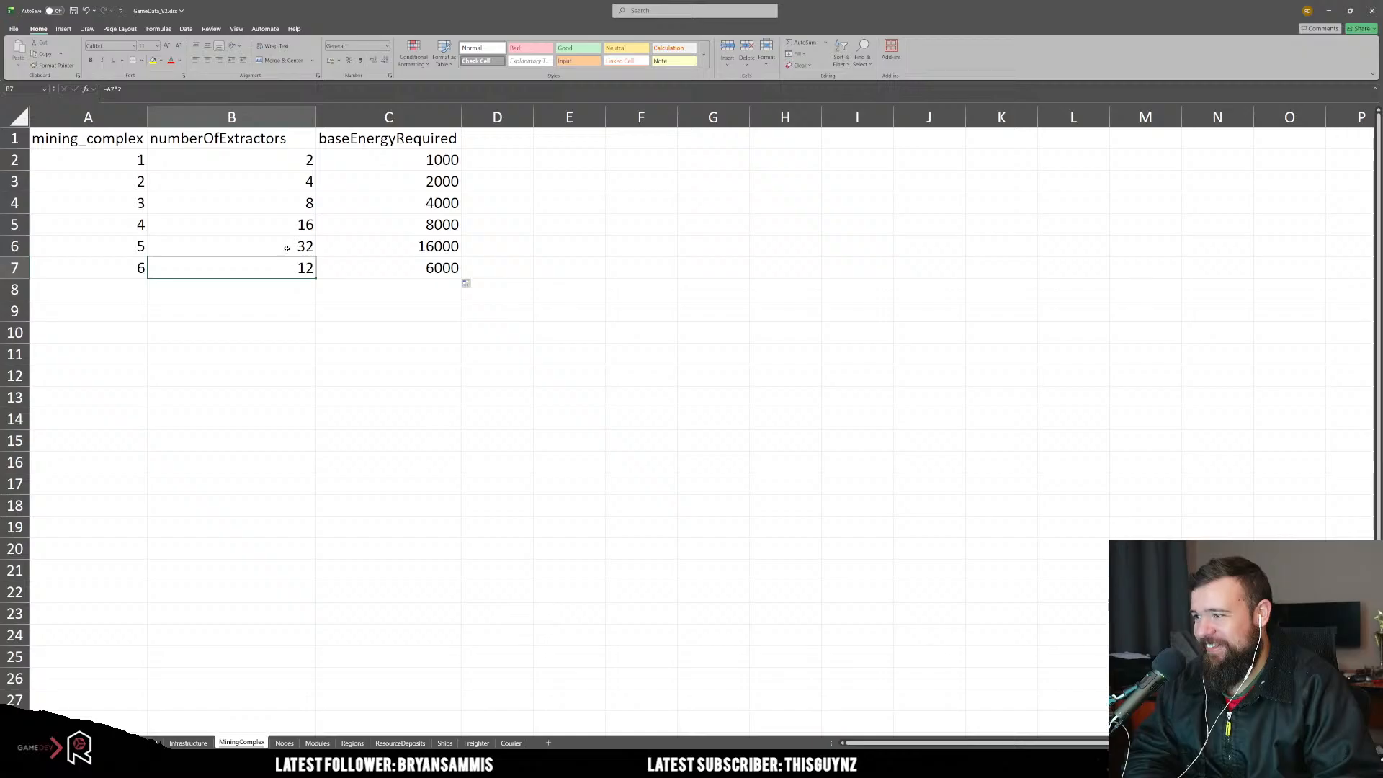
left_click(286, 246)
left_click(296, 165)
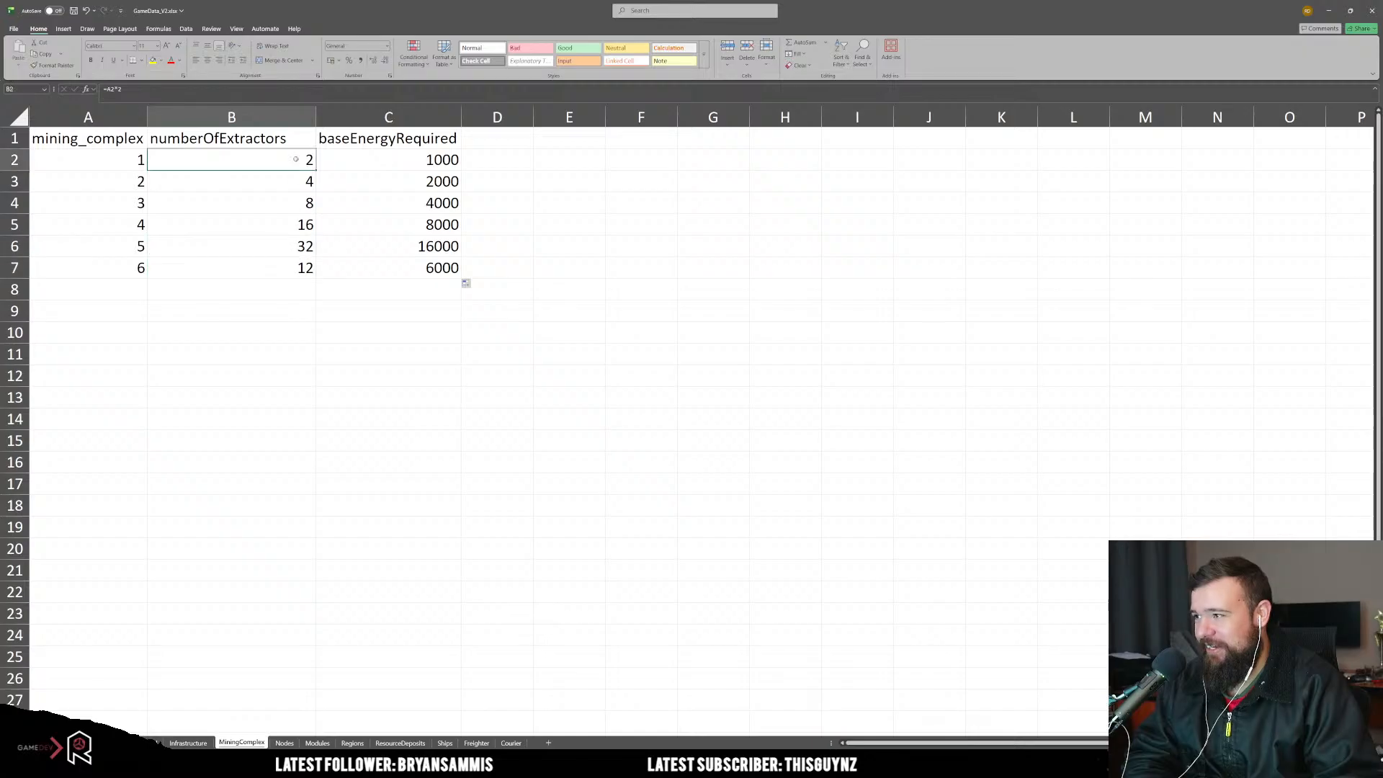
left_click(287, 182)
left_click(281, 201)
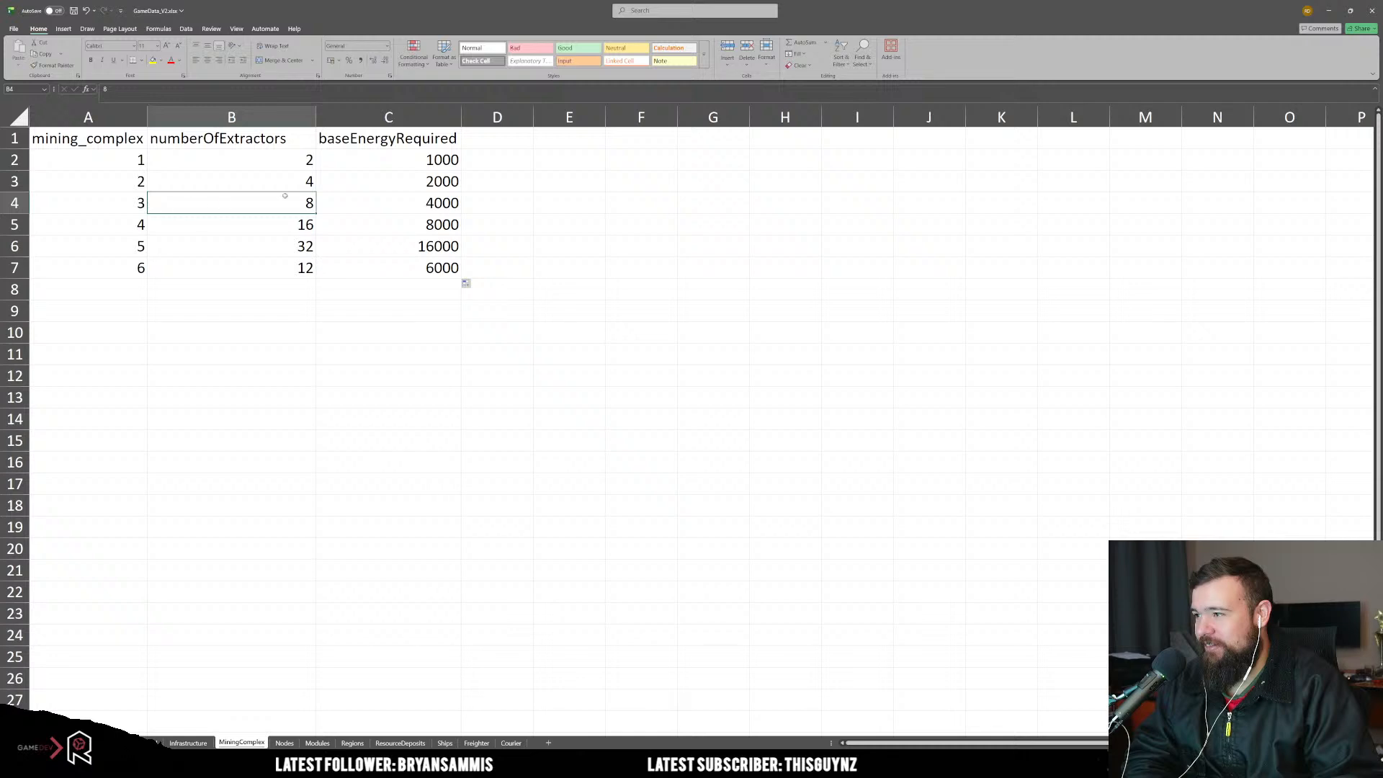
left_click_drag(296, 167, 317, 272)
left_click(288, 332)
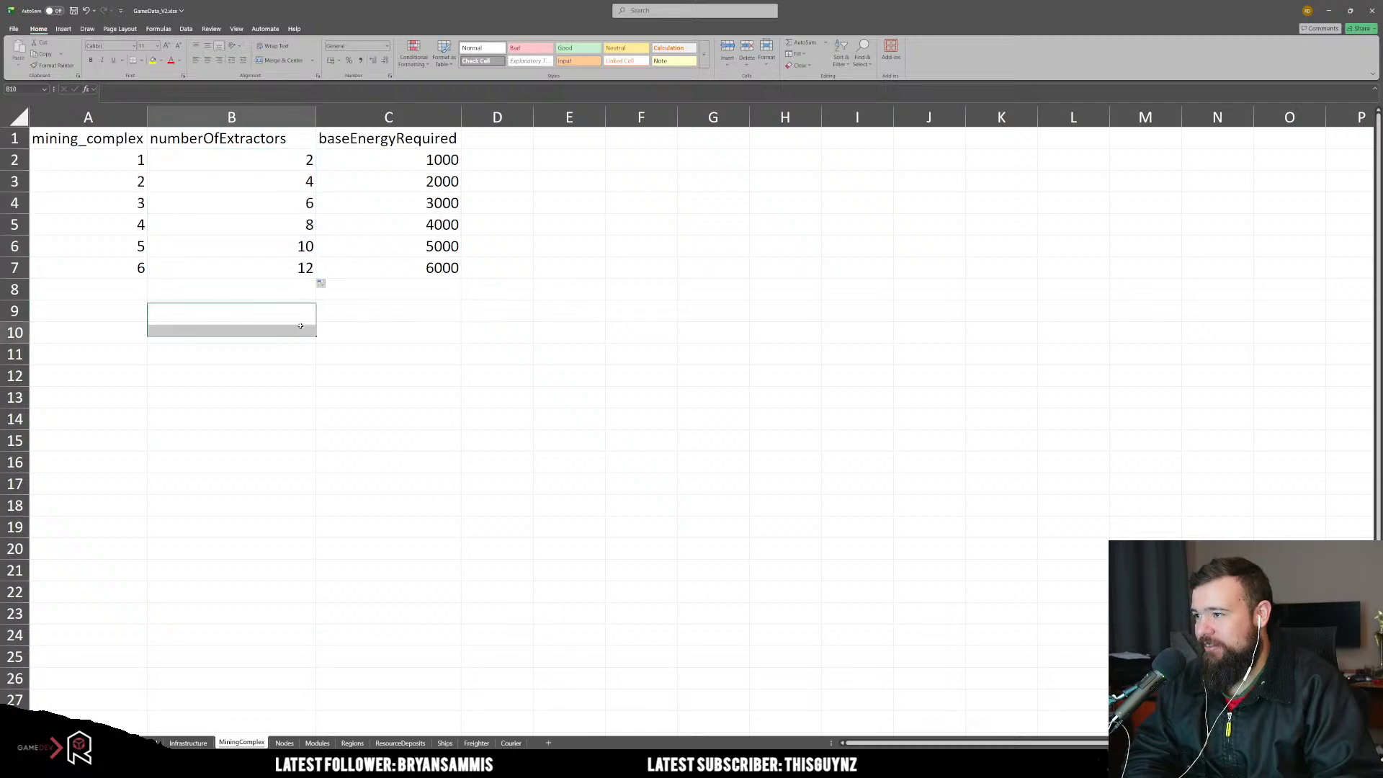
Step: Set the level 2 numberOfExtractors in B3 to =B2*2 and fill the formula down to B7
left_click(289, 200)
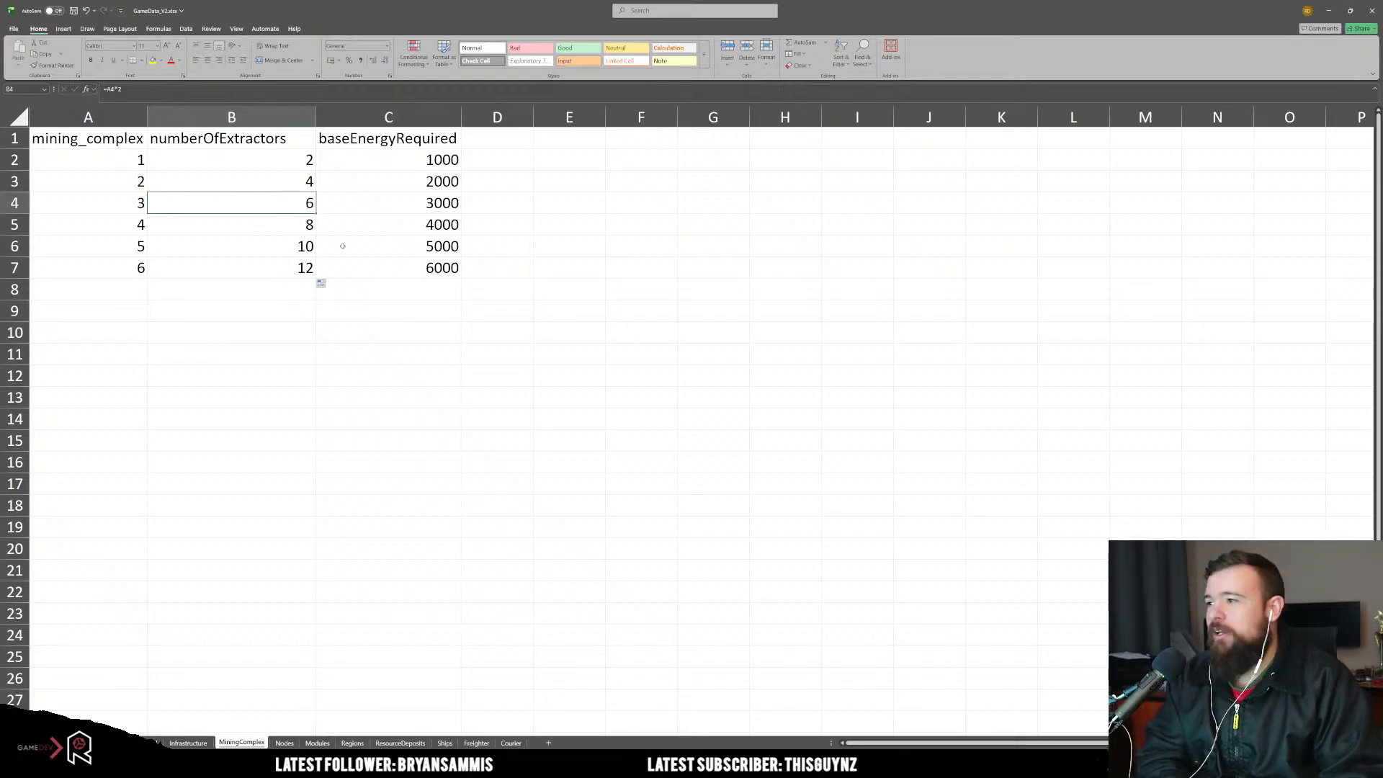
type("8")
key("Up")
key("Up")
key("Down")
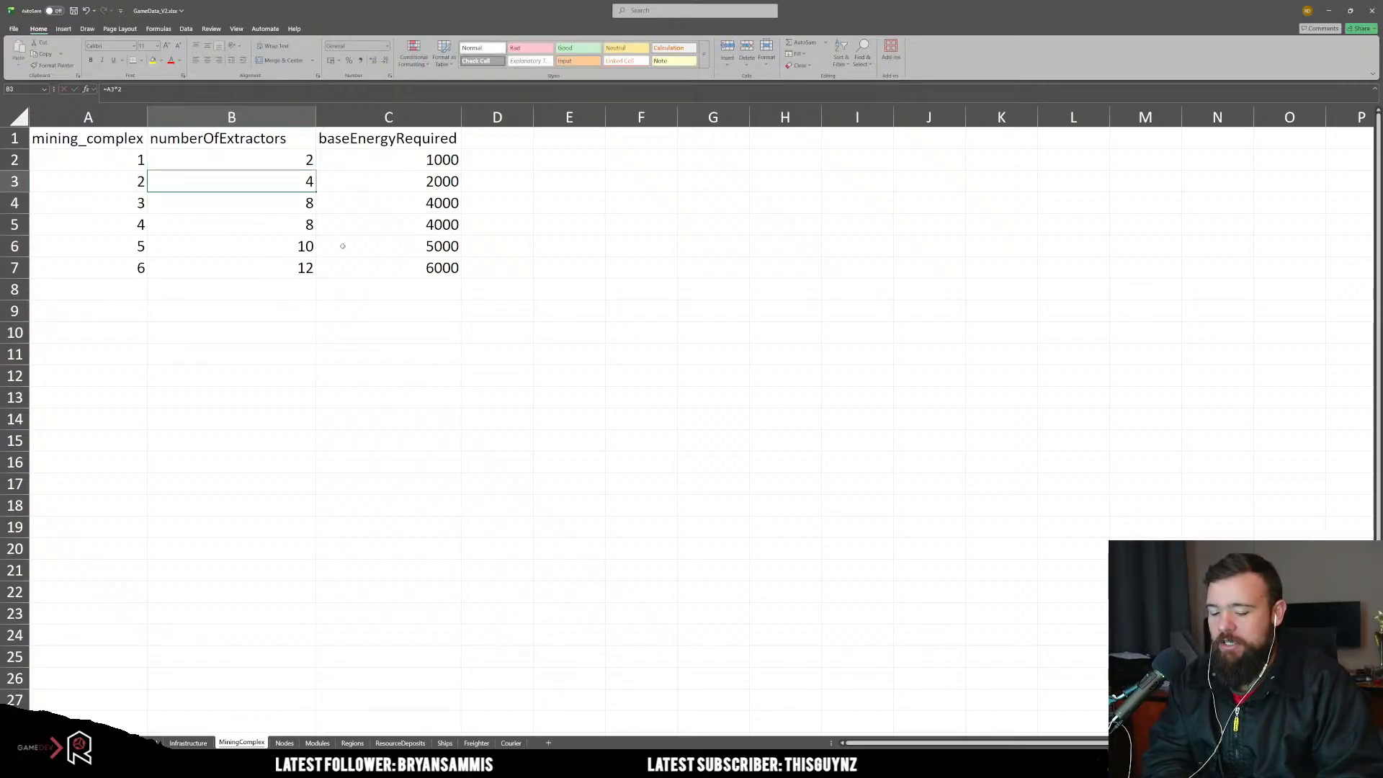
type("=B2*2")
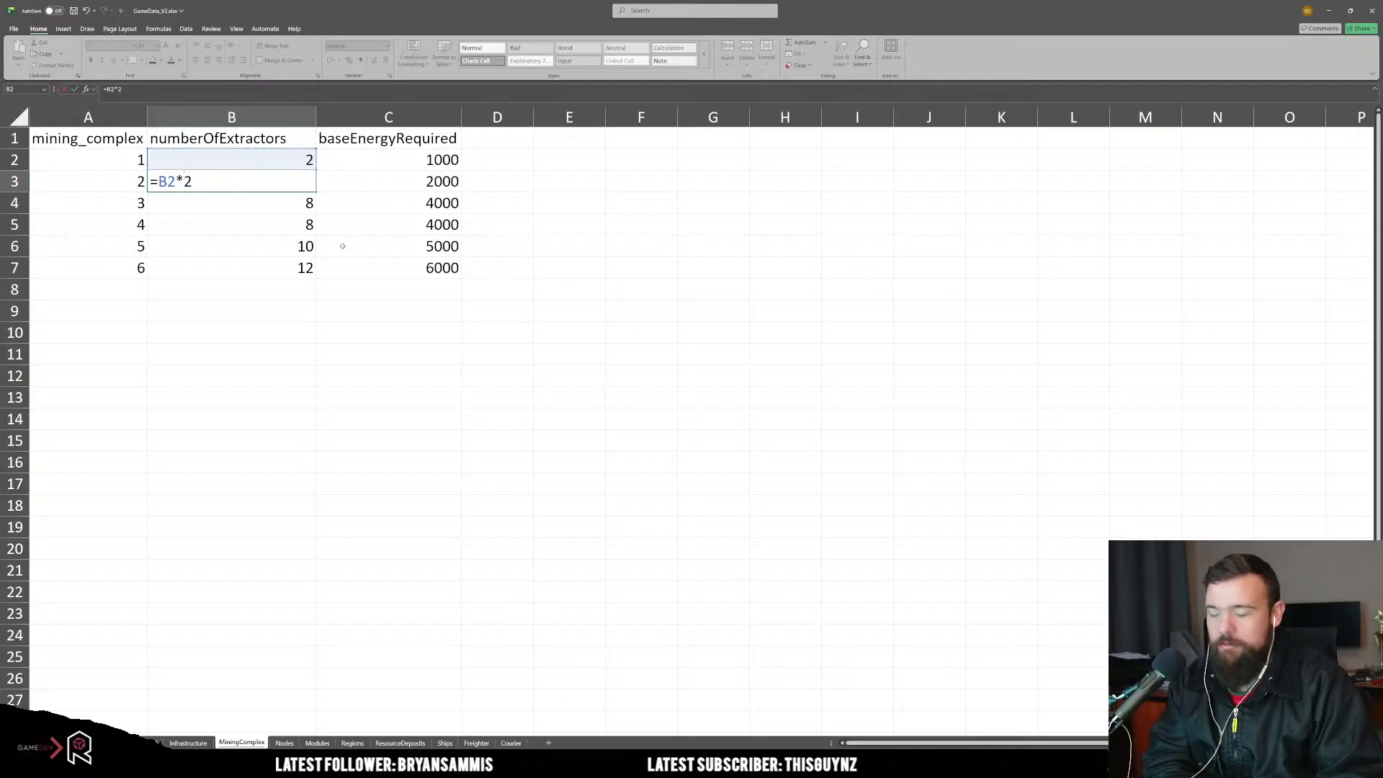
key("Return")
key("Up")
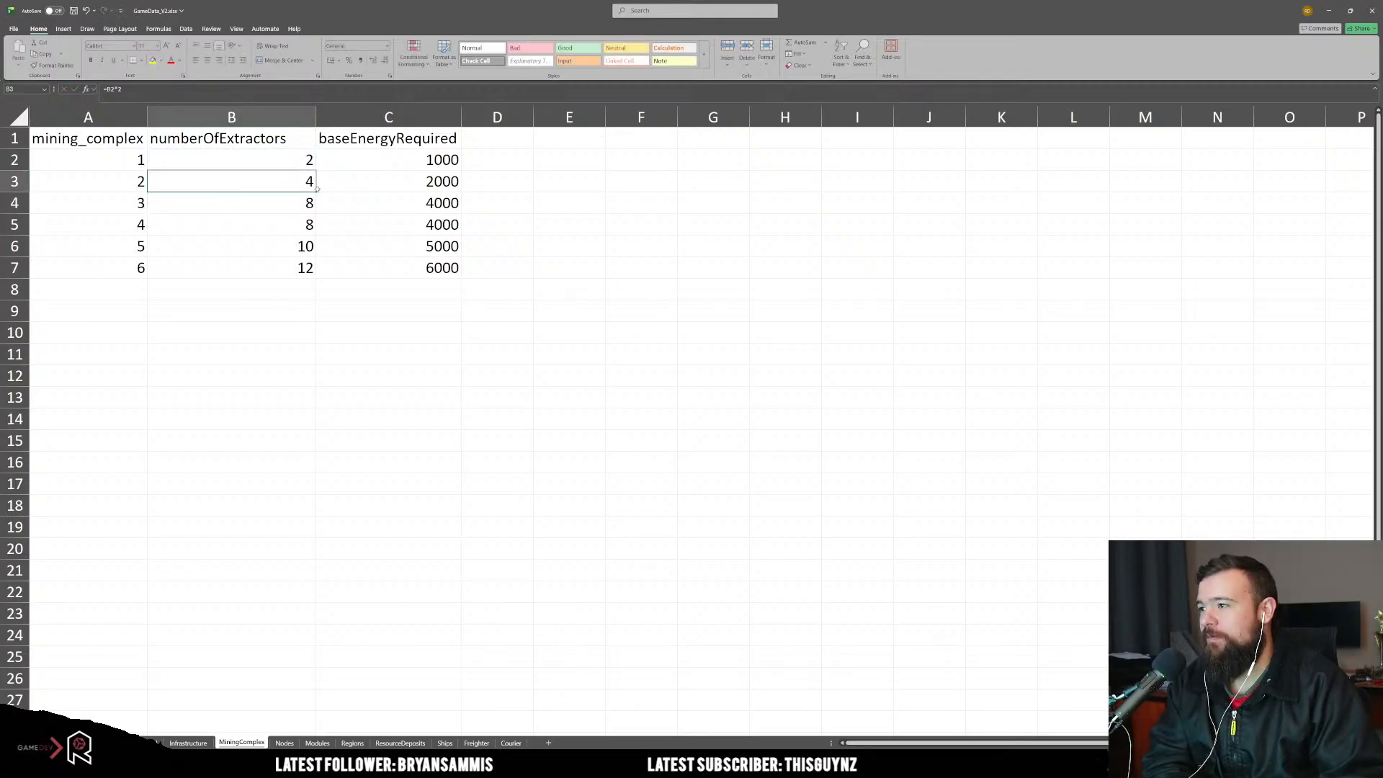
left_click_drag(317, 191, 317, 278)
left_click(395, 369)
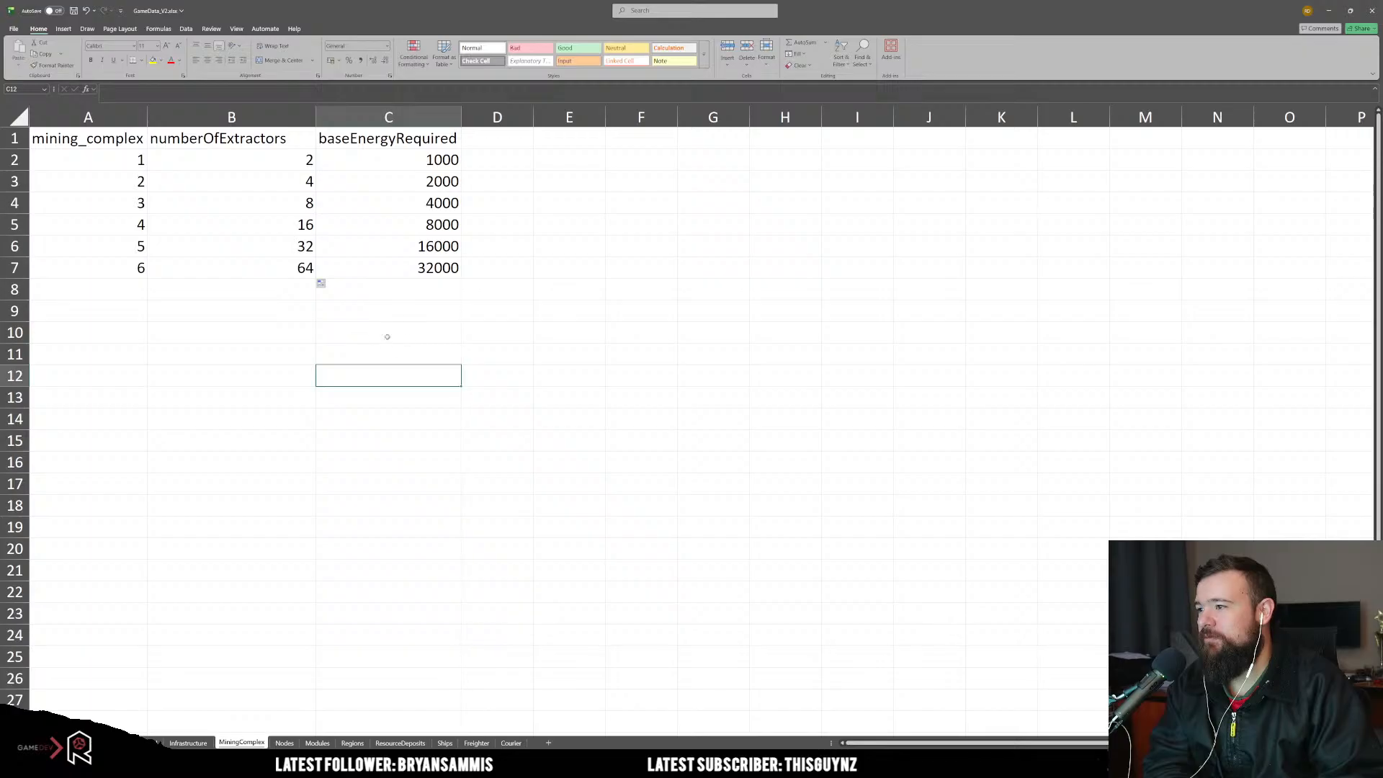
Step: Check the level 6 formulas for base energy and number of extractors, and the baseEnergyRequired heading
double_click(428, 269)
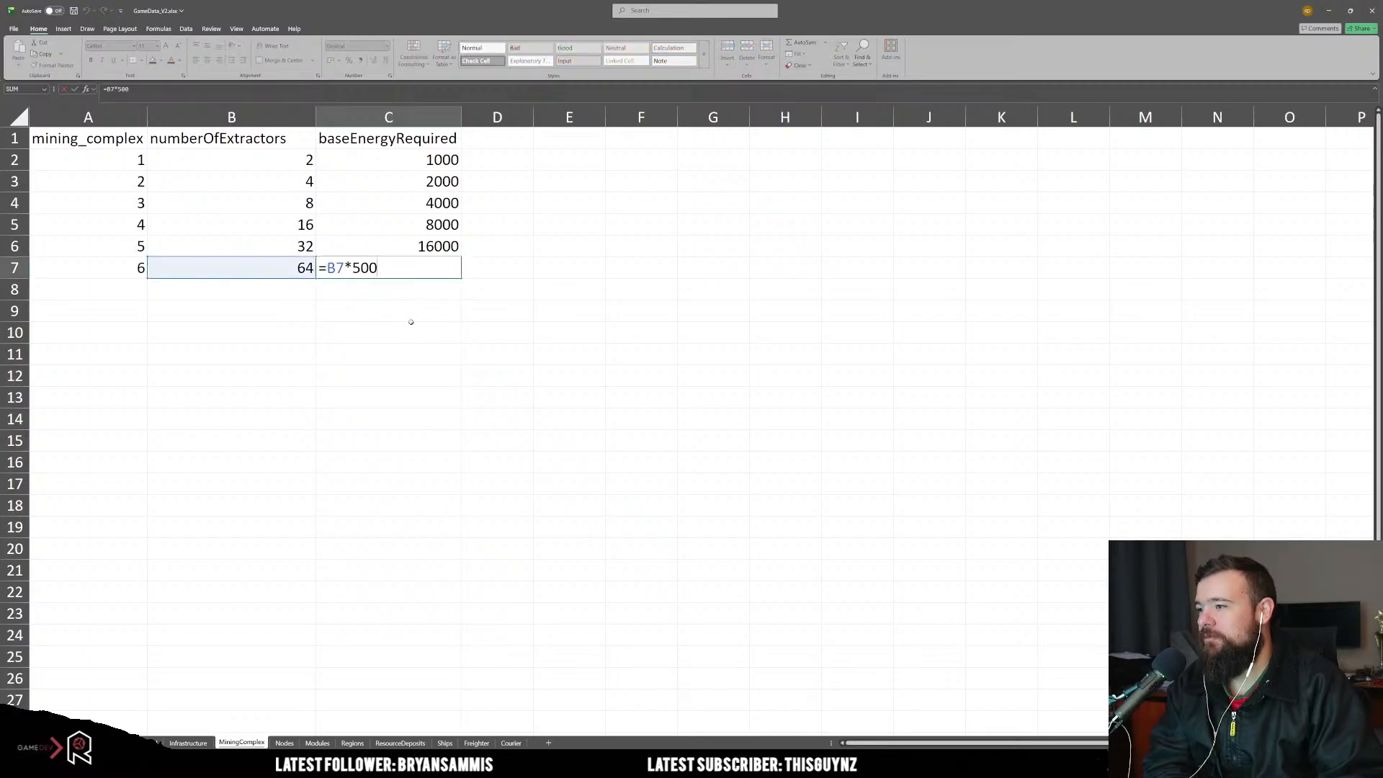
key("Escape")
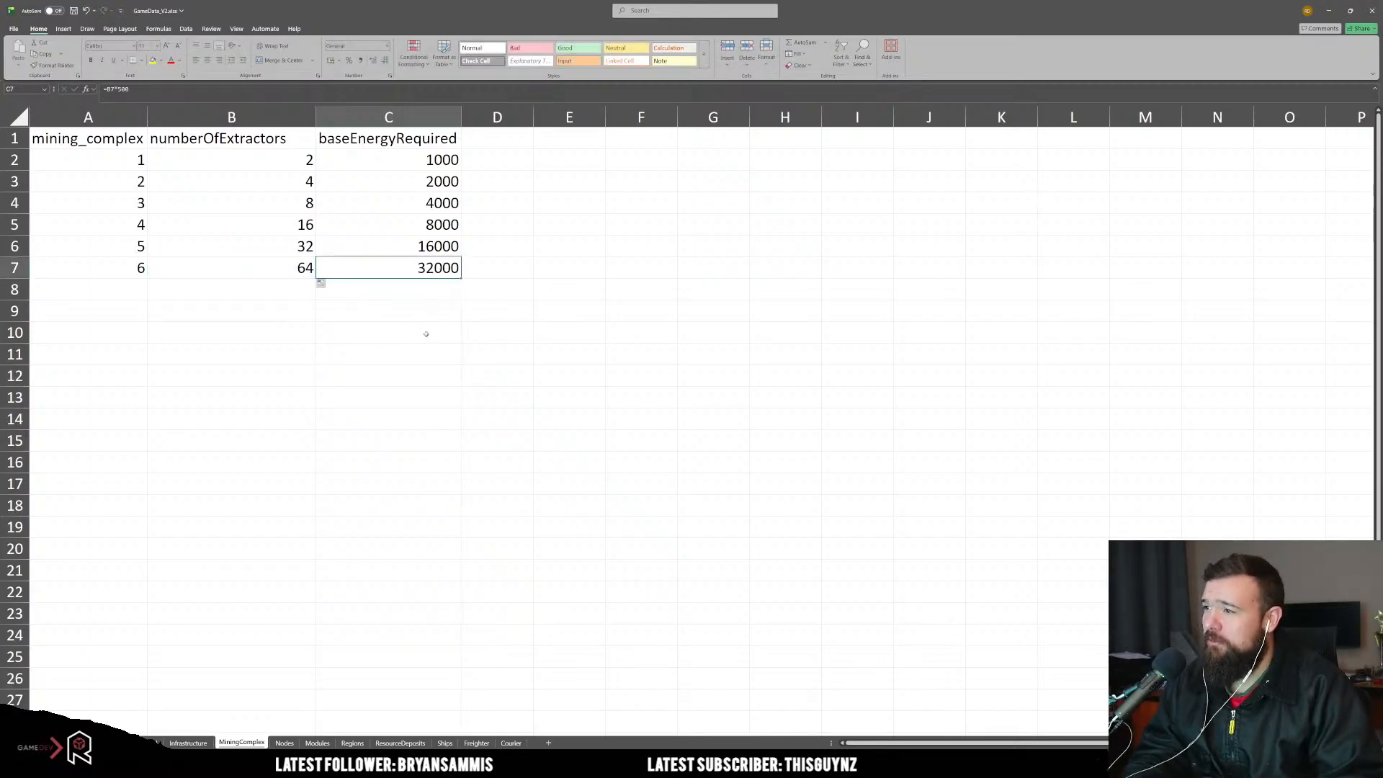
key("Left")
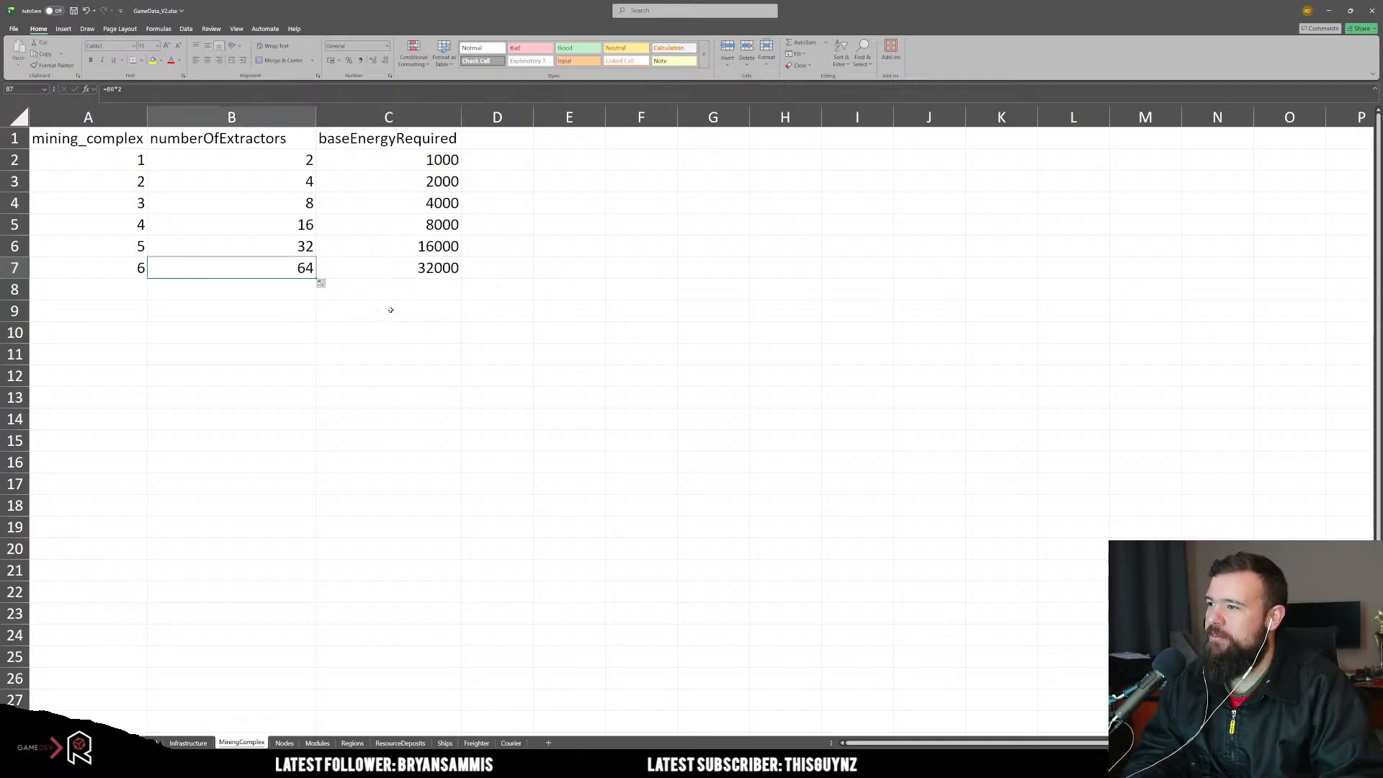
left_click(426, 369)
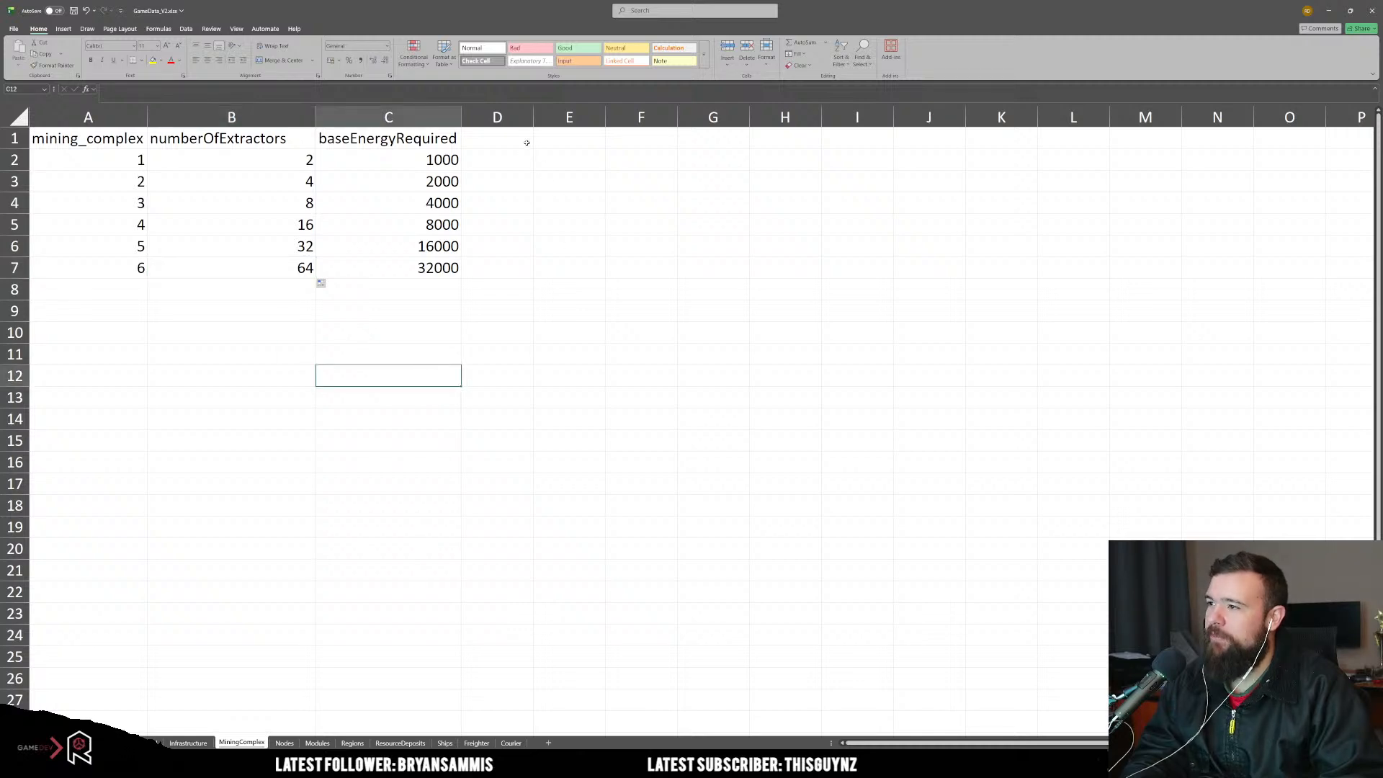
left_click(500, 138)
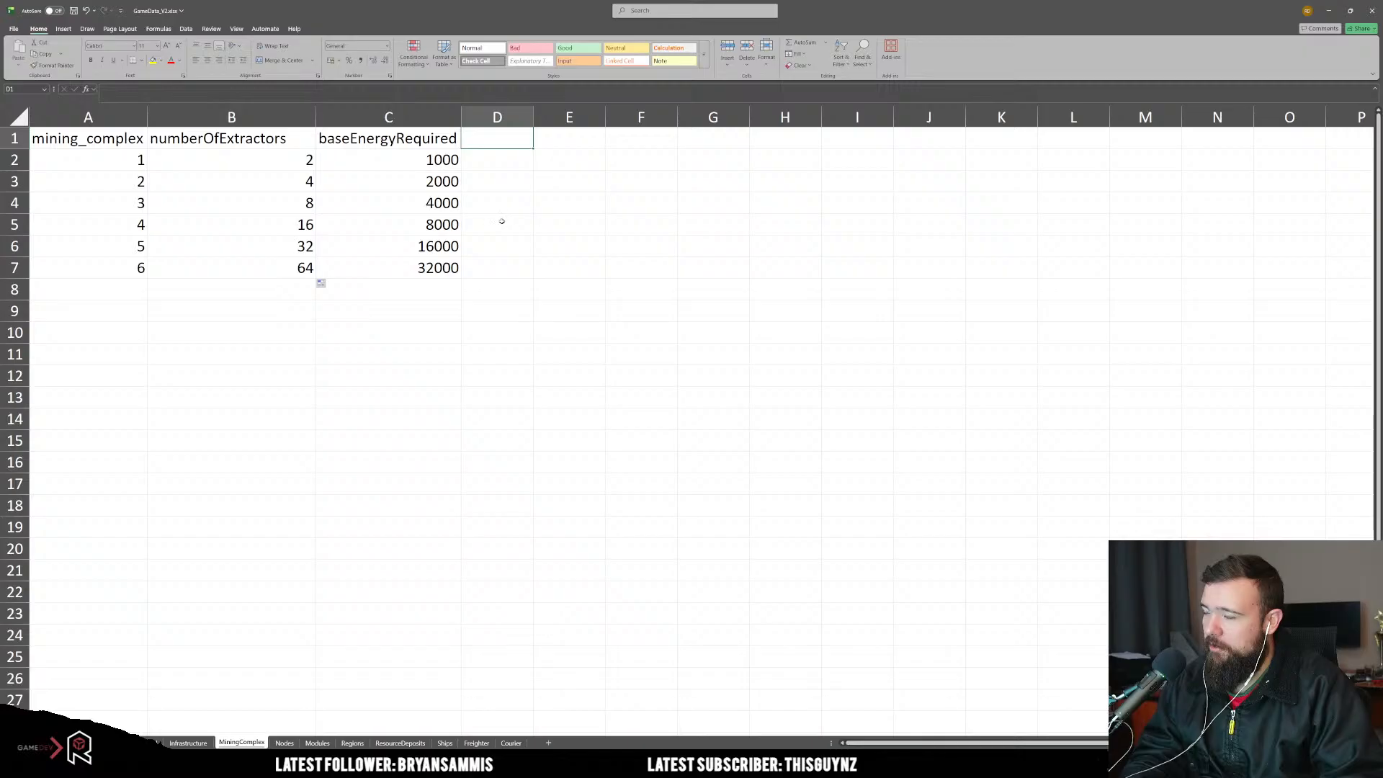
key("Left")
left_click(252, 88)
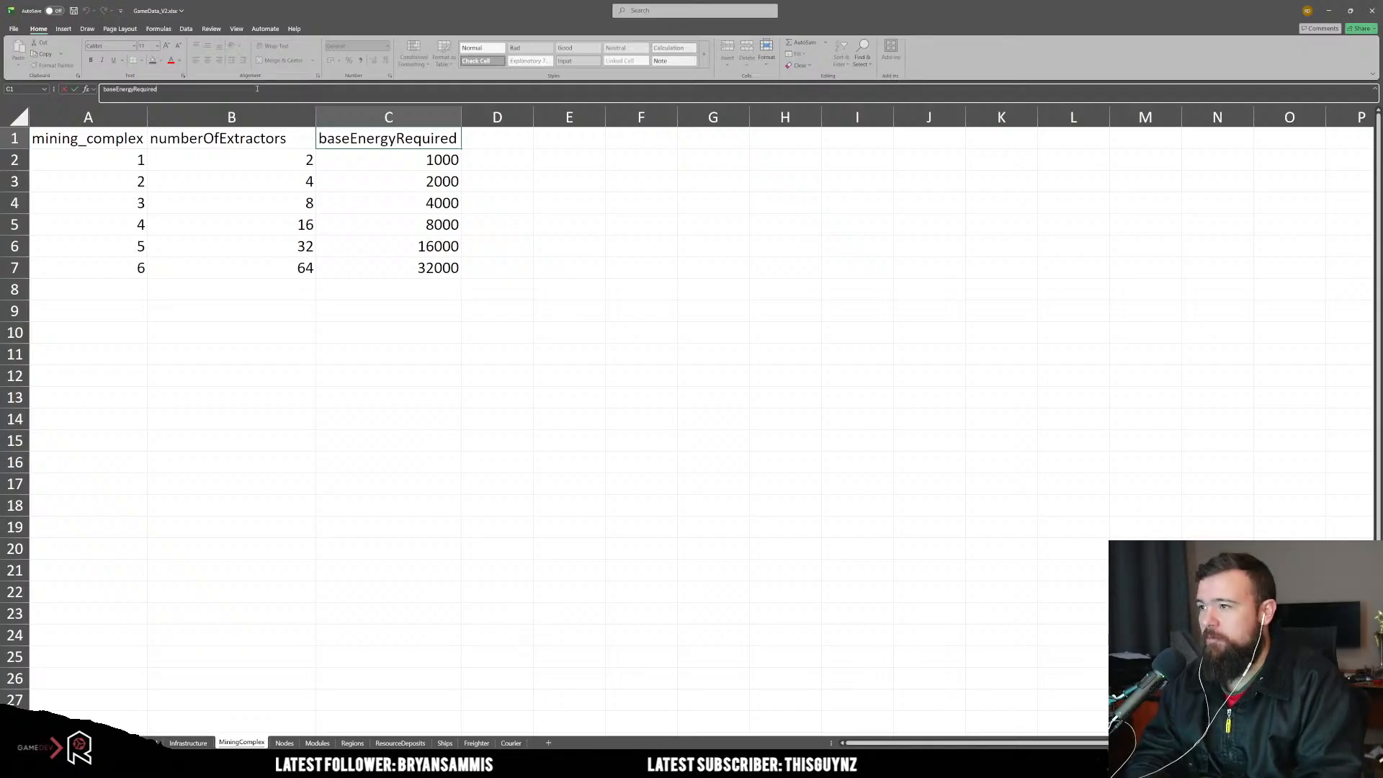
left_click(394, 448)
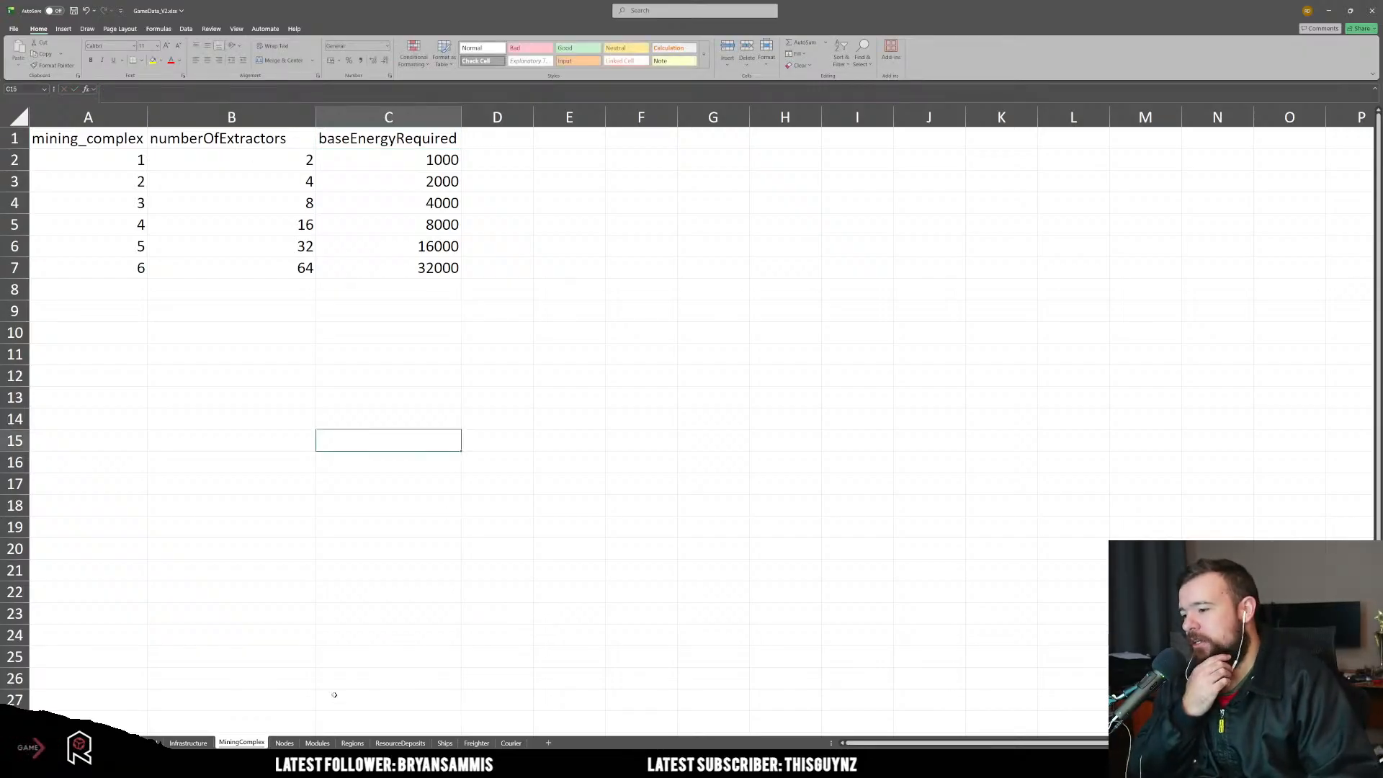
Step: Review the mercury row and its Solar Multiplier on the Regions sheet, glance at Modules and Nodes, and return to MiningComplex
left_click(353, 743)
left_click(489, 505)
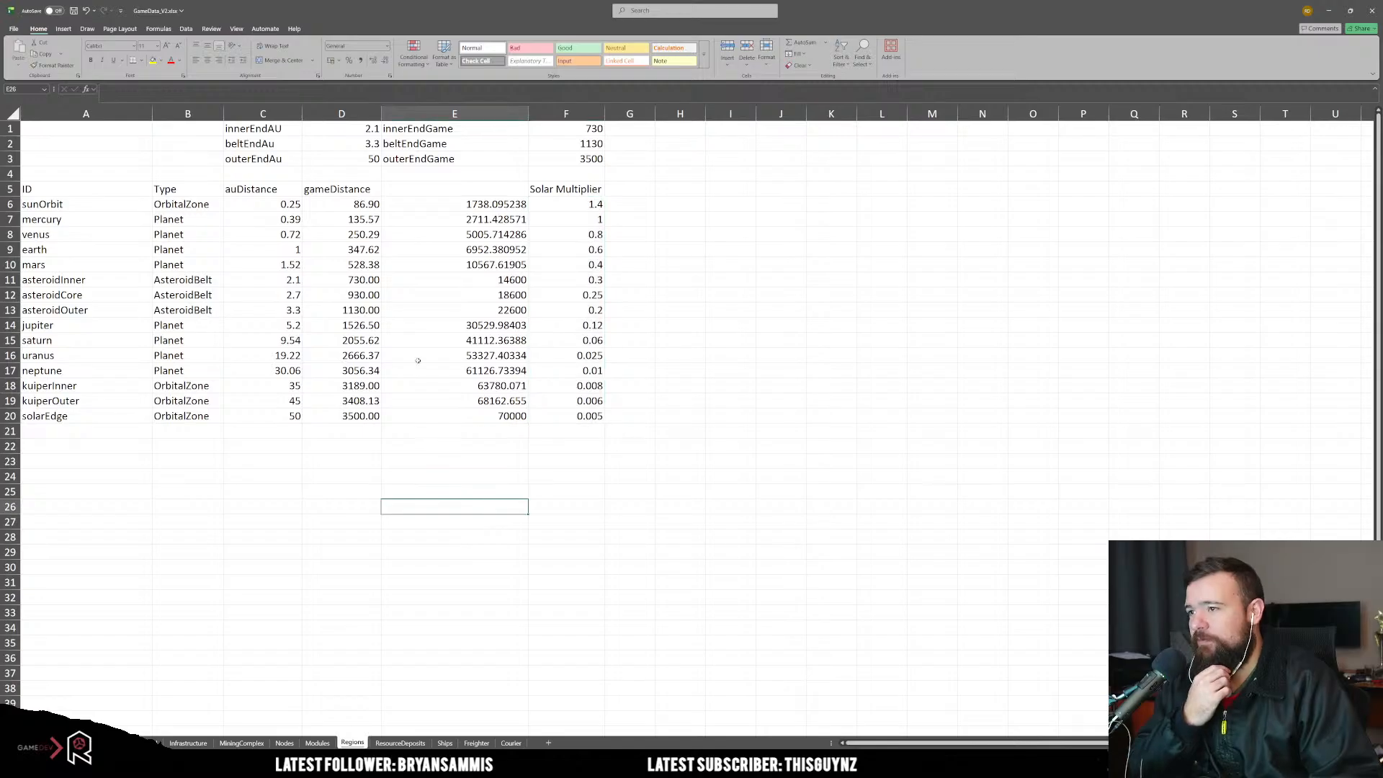
left_click_drag(133, 219, 576, 219)
left_click(583, 220)
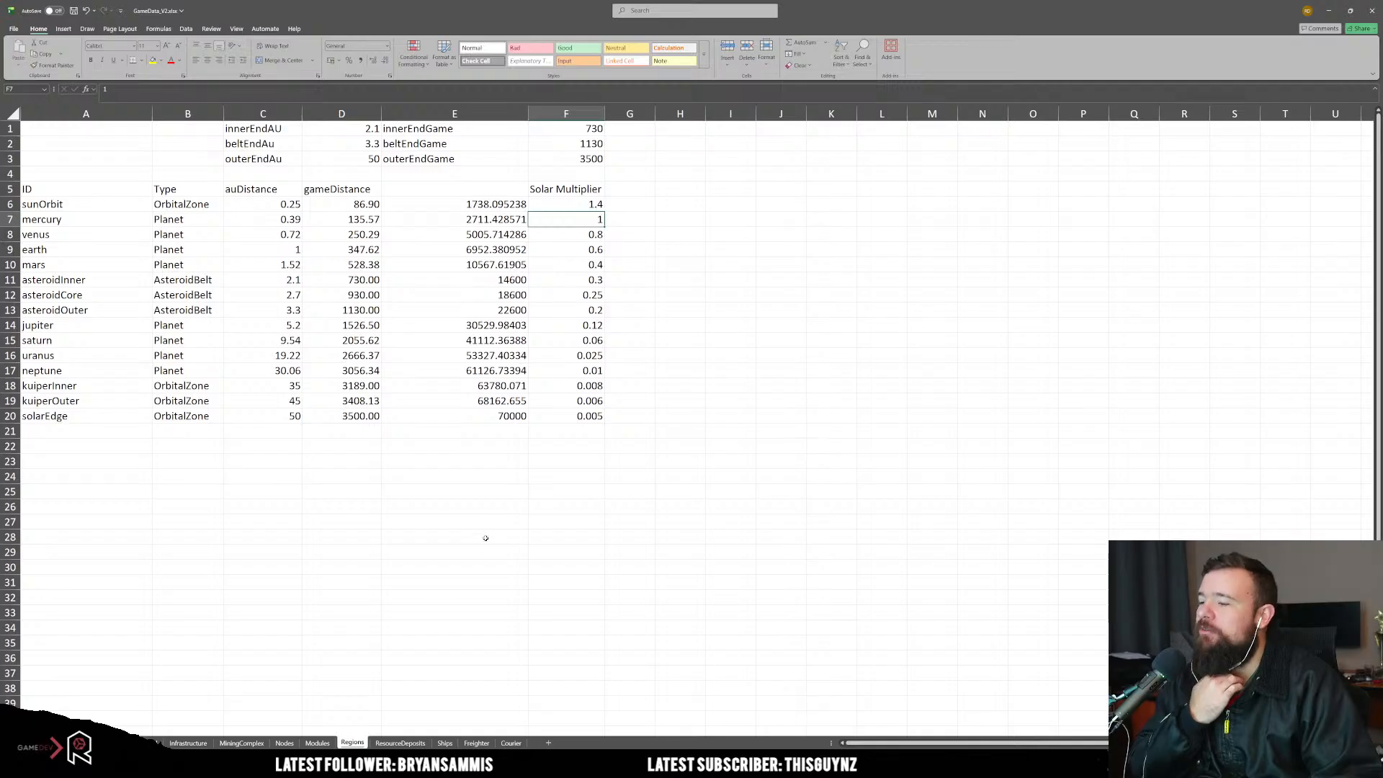
left_click(321, 743)
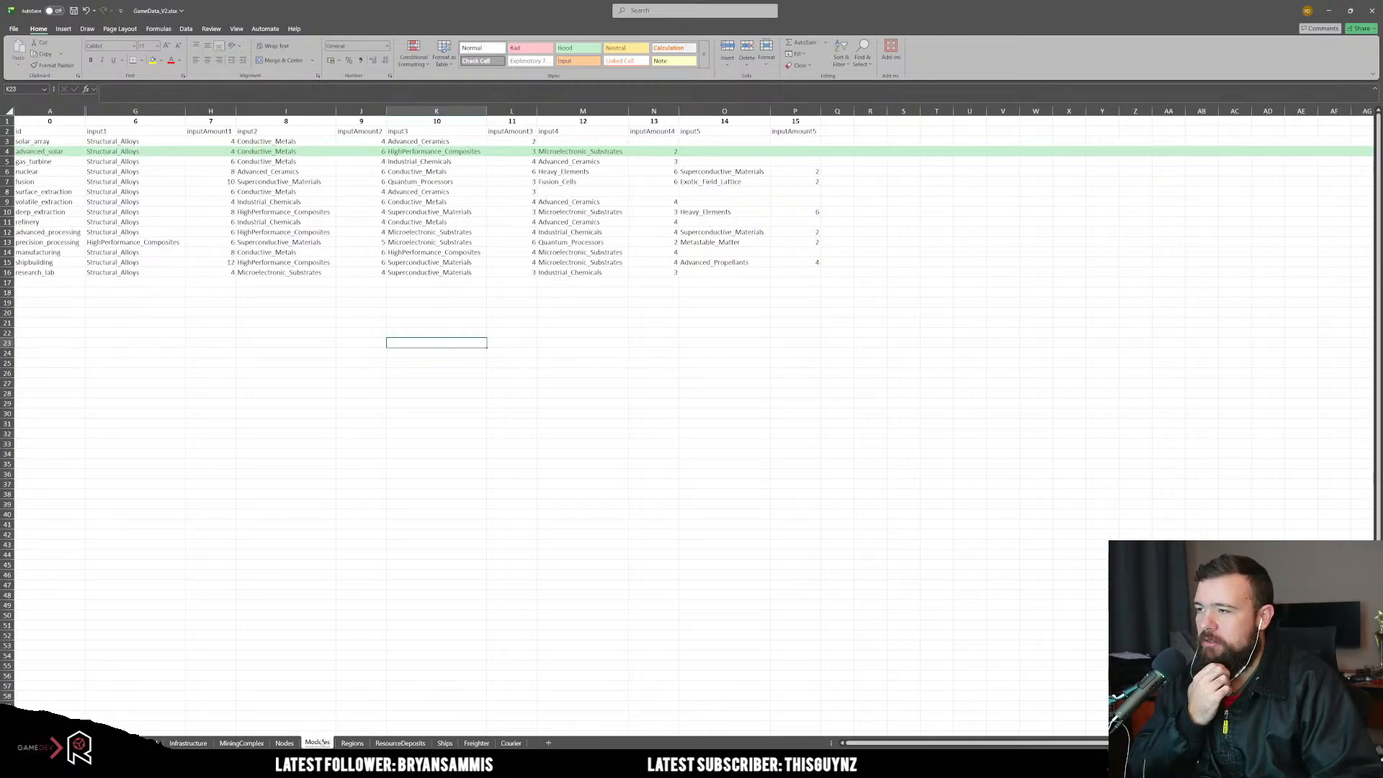
left_click(284, 743)
left_click(244, 743)
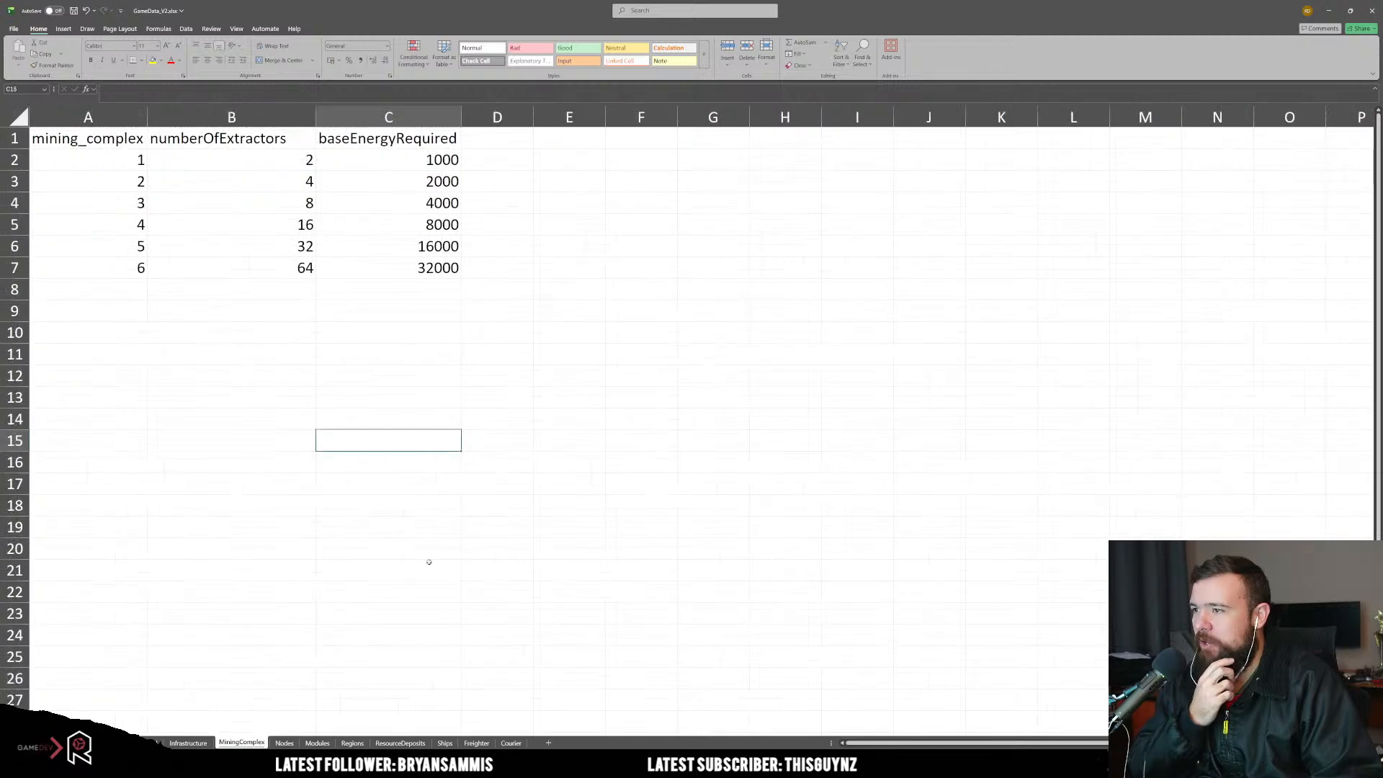
Step: Add an energyFromSolar heading in D1 beside baseEnergyRequired and fit column D to its width
left_click(509, 410)
left_click(499, 164)
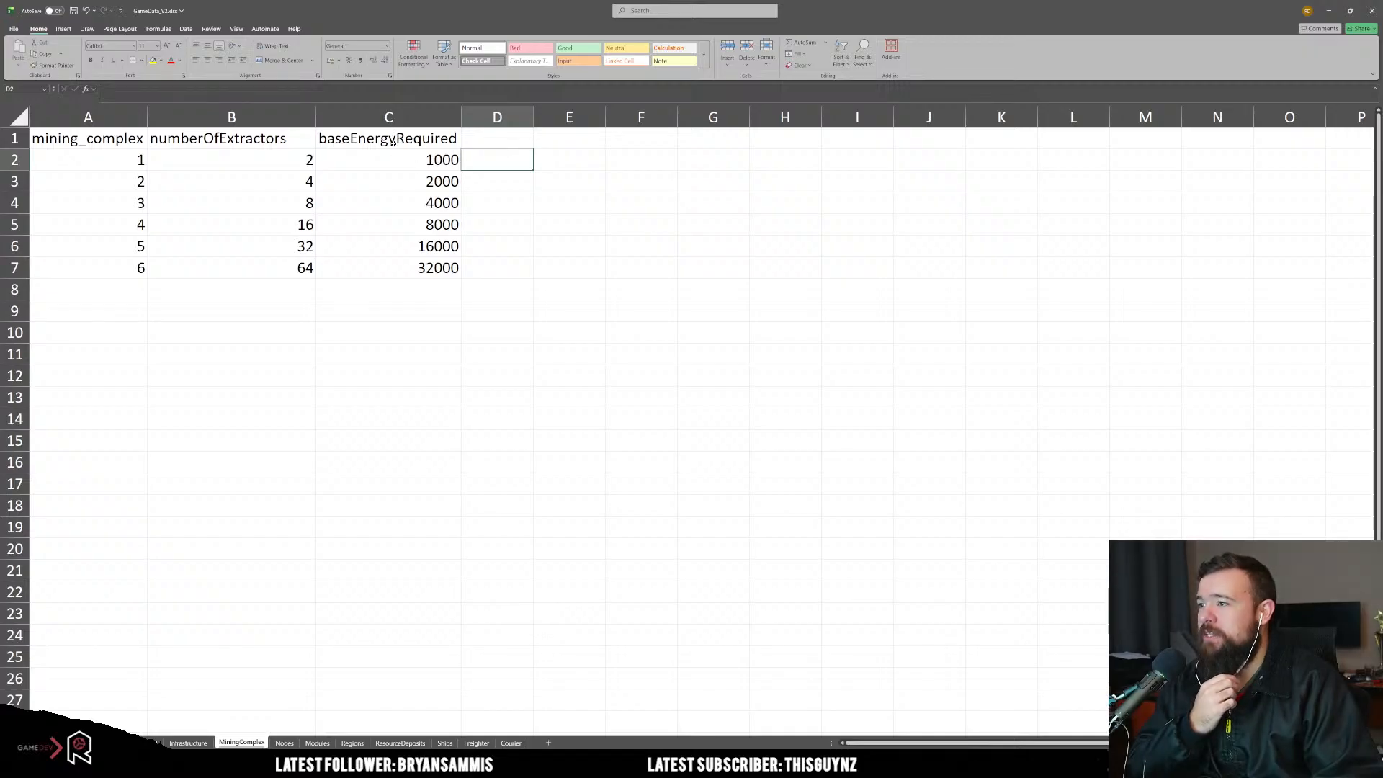
left_click(397, 136)
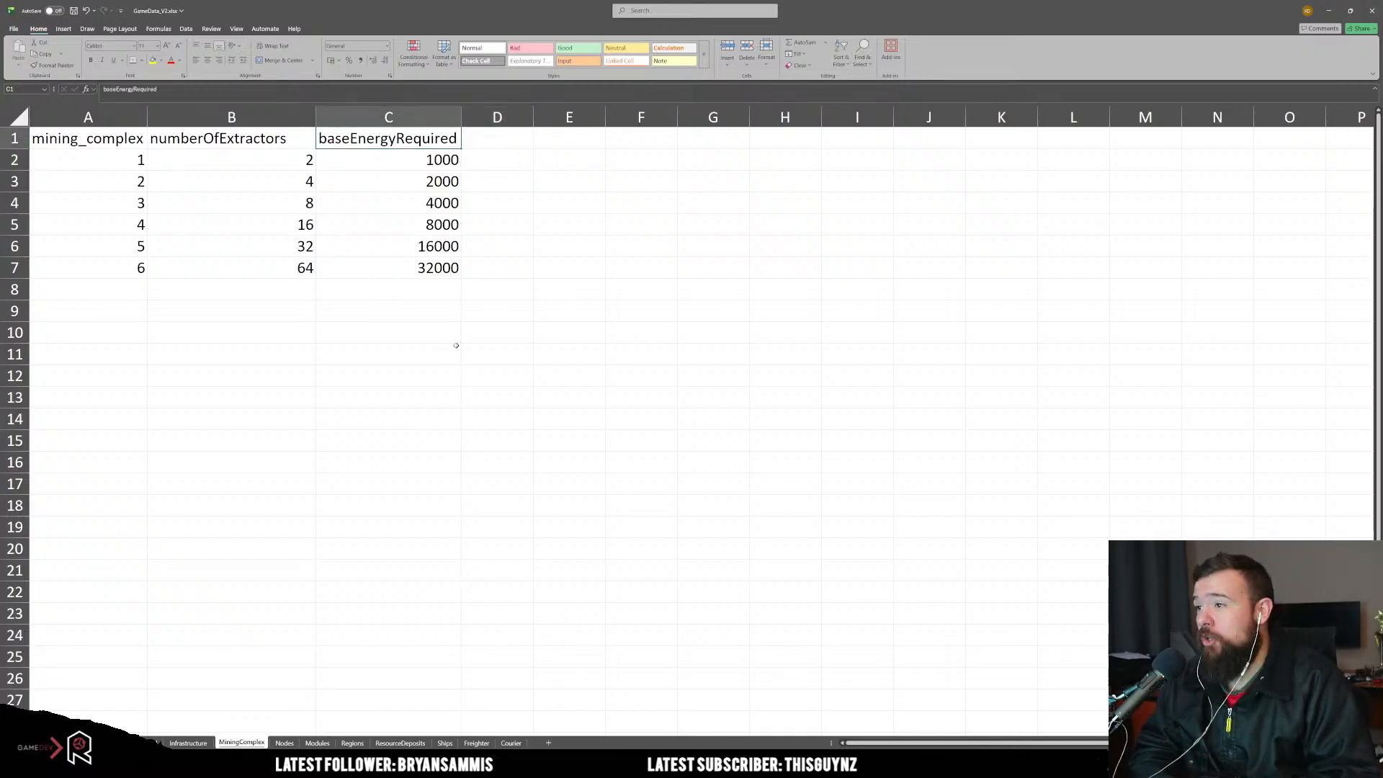
key("Right")
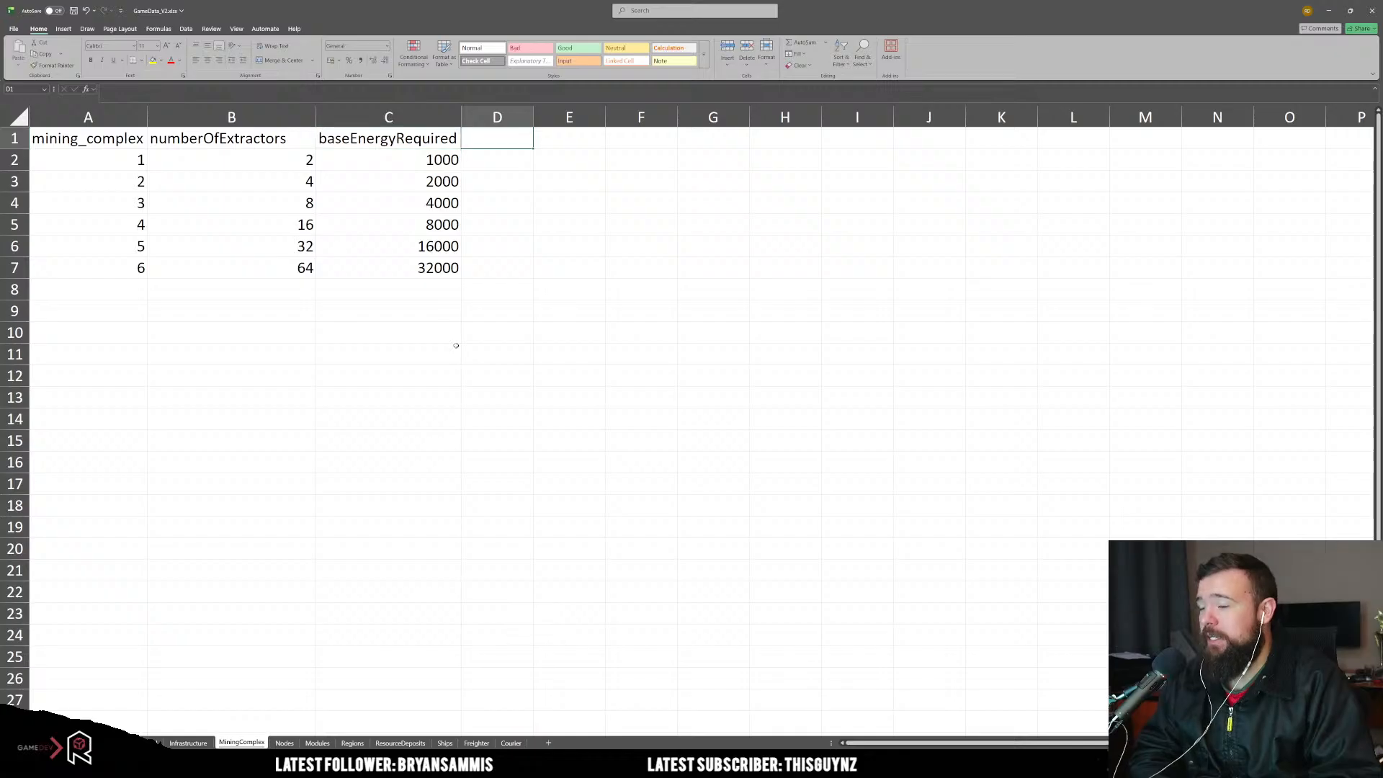
type("energy")
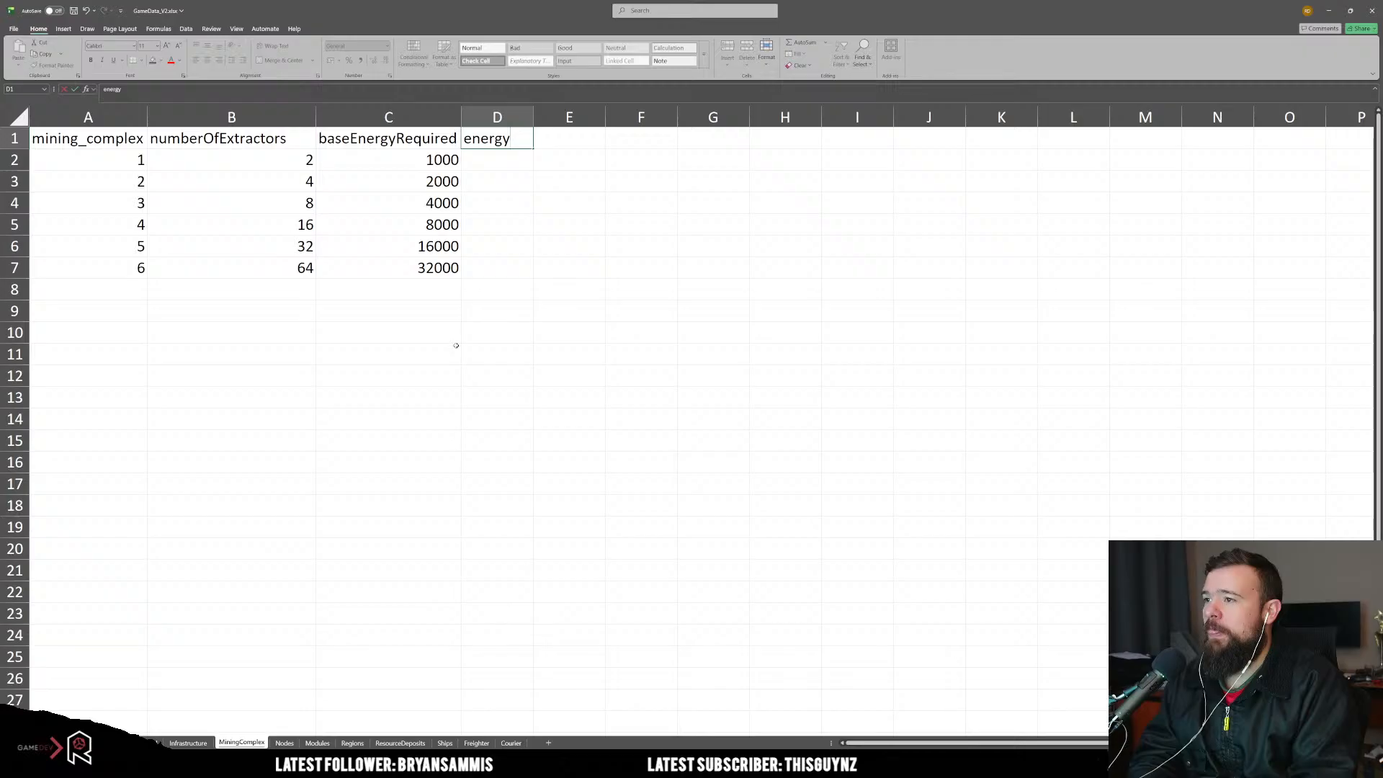
type("FromS")
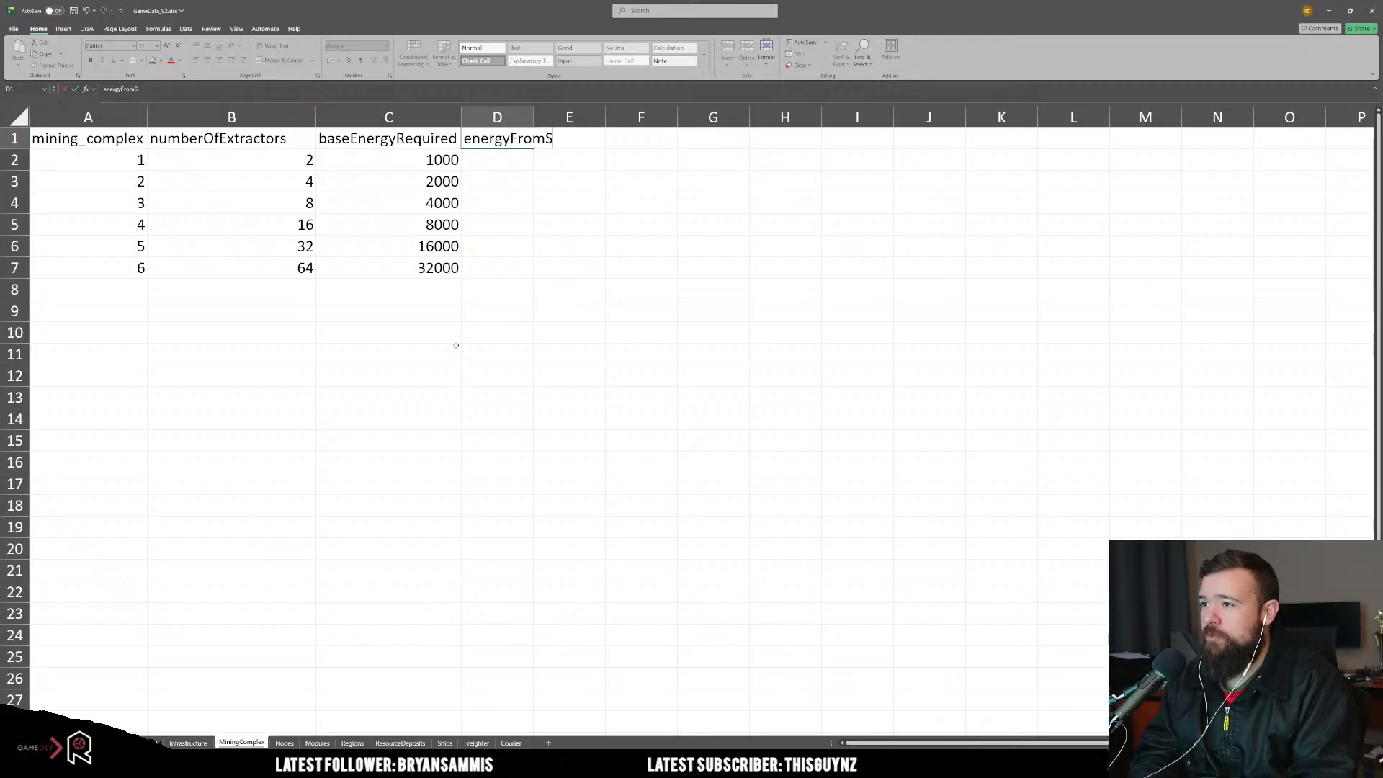
type("olar")
key("Return")
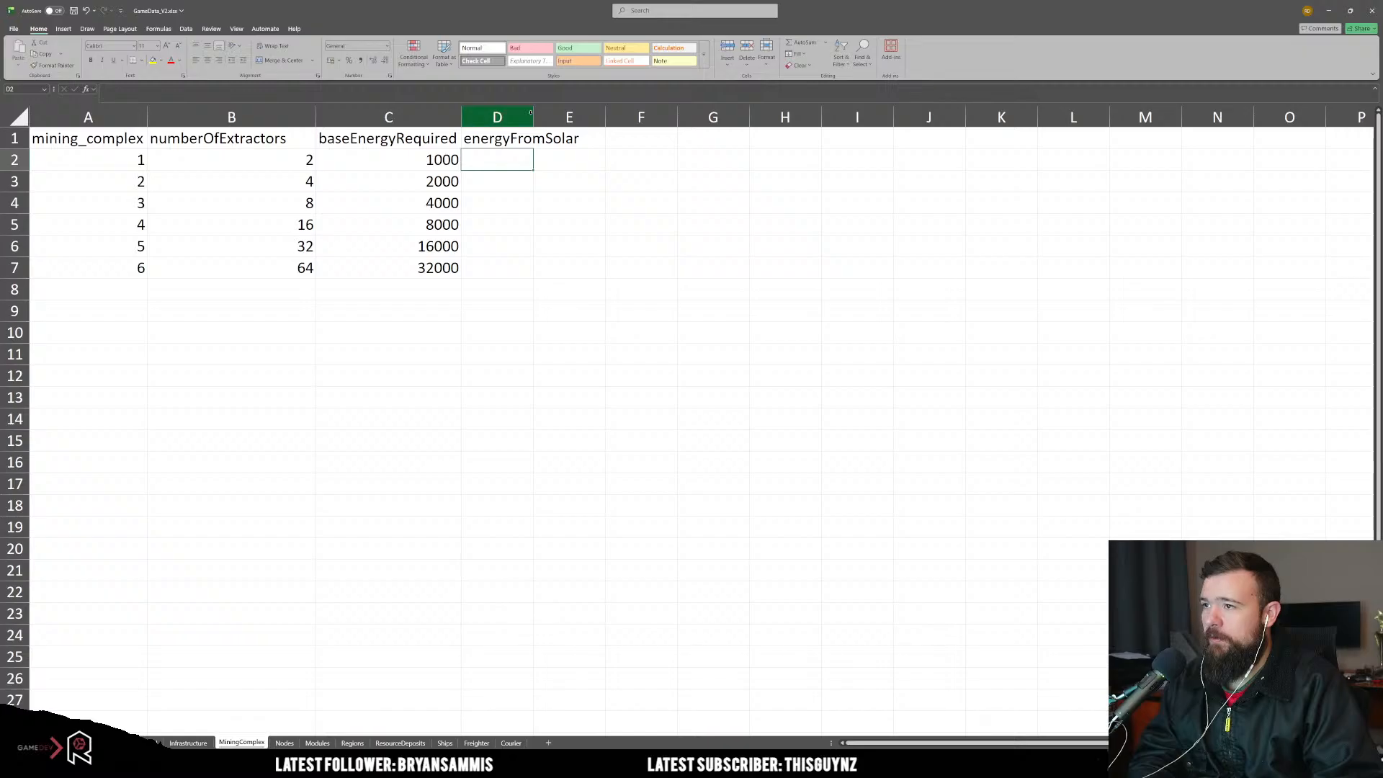
double_click(532, 115)
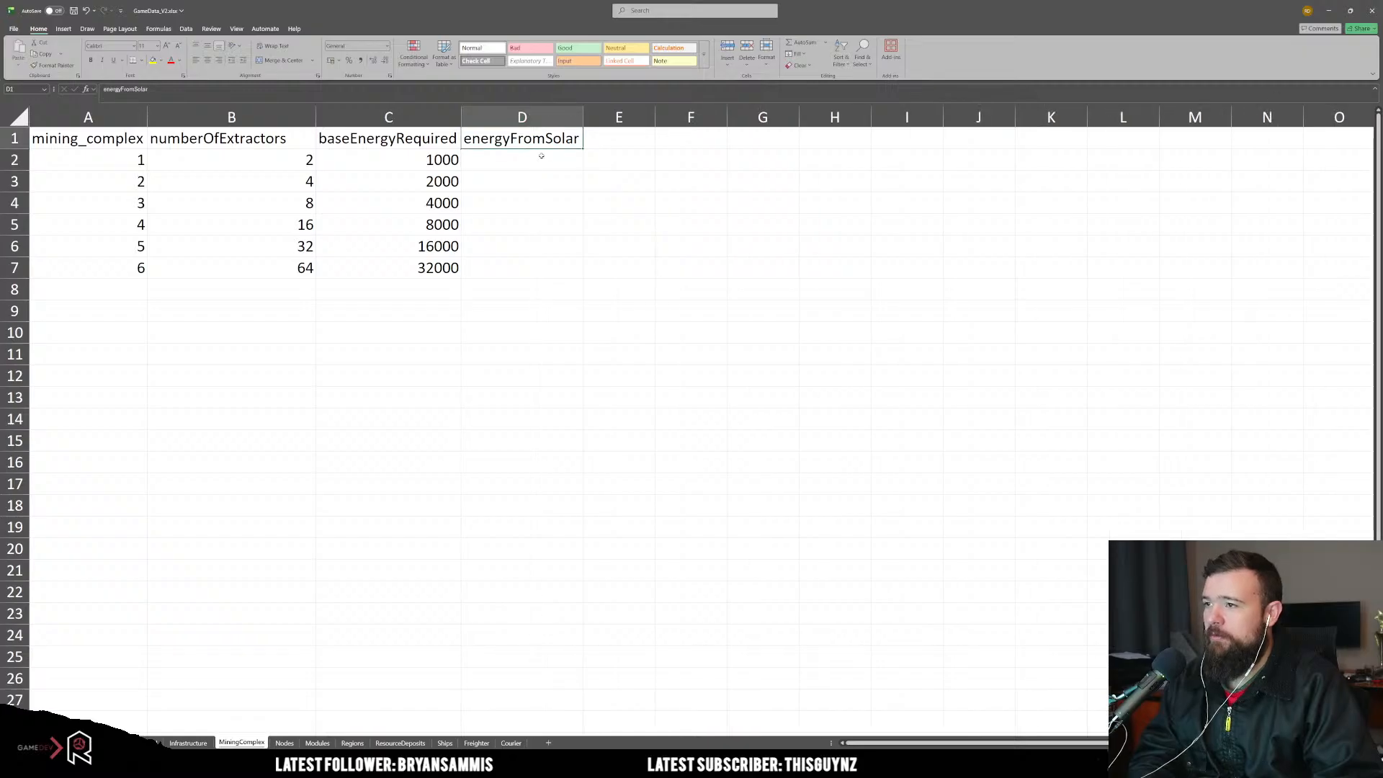
Step: Set the level 1 energyFromSolar in D2 to =C2 and fill the formula down to D7
type("=")
key("Left")
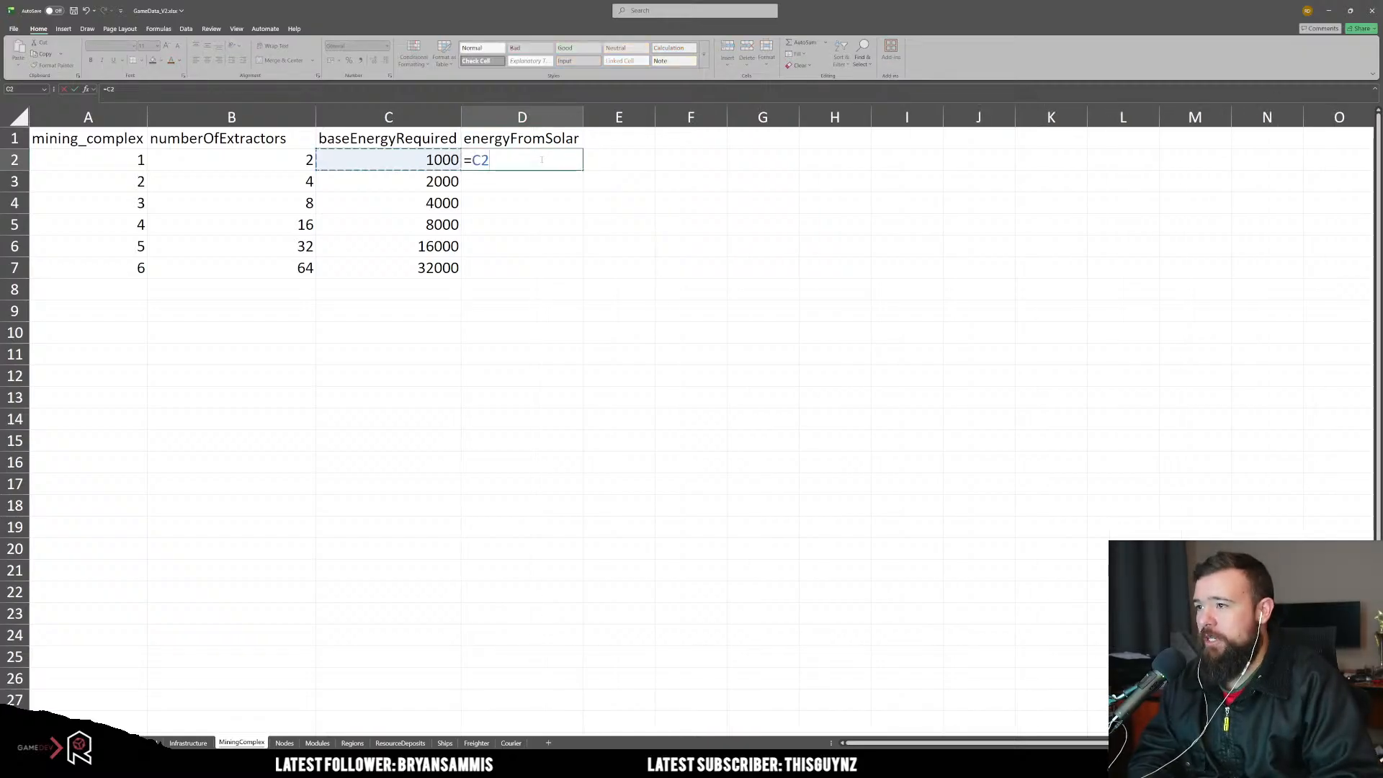
key("ctrl+Return")
left_click_drag(583, 170, 580, 275)
left_click(543, 337)
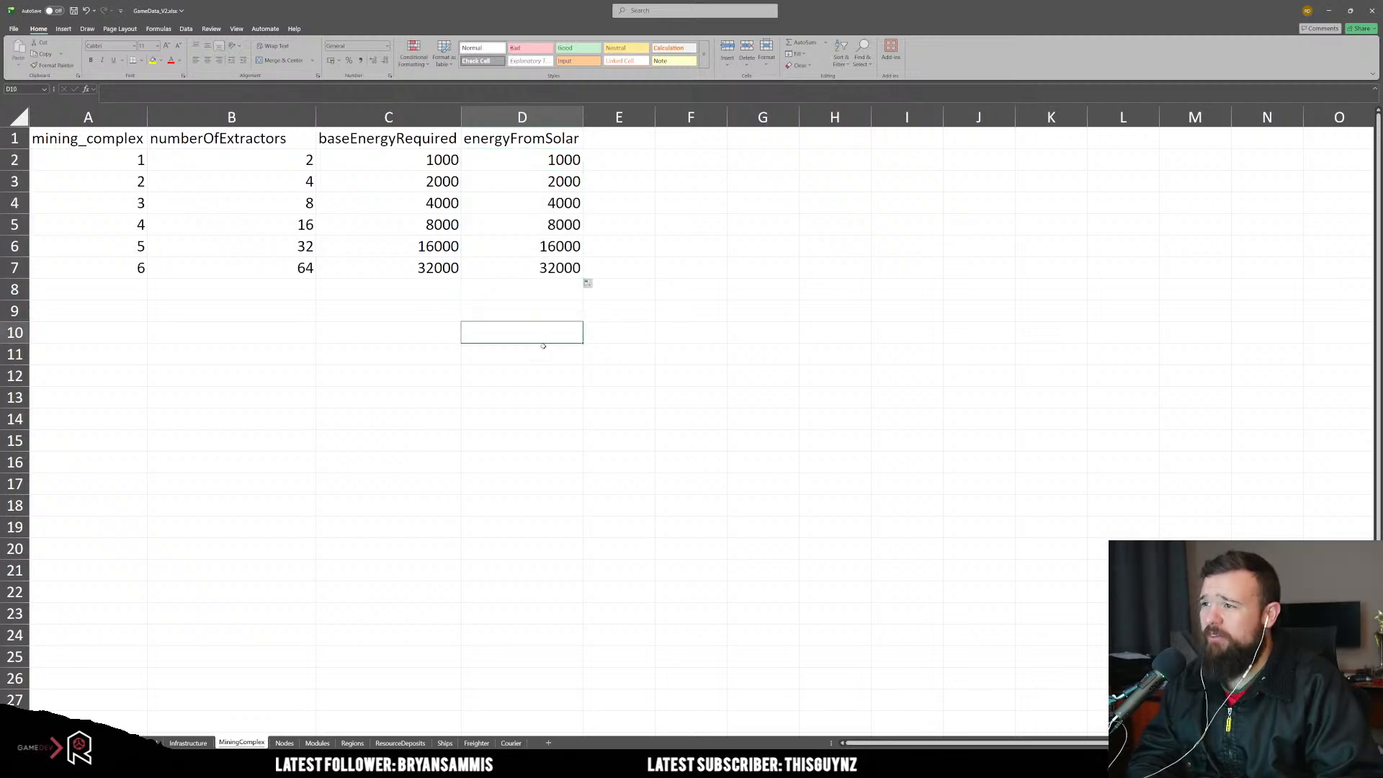
left_click_drag(482, 270, 403, 157)
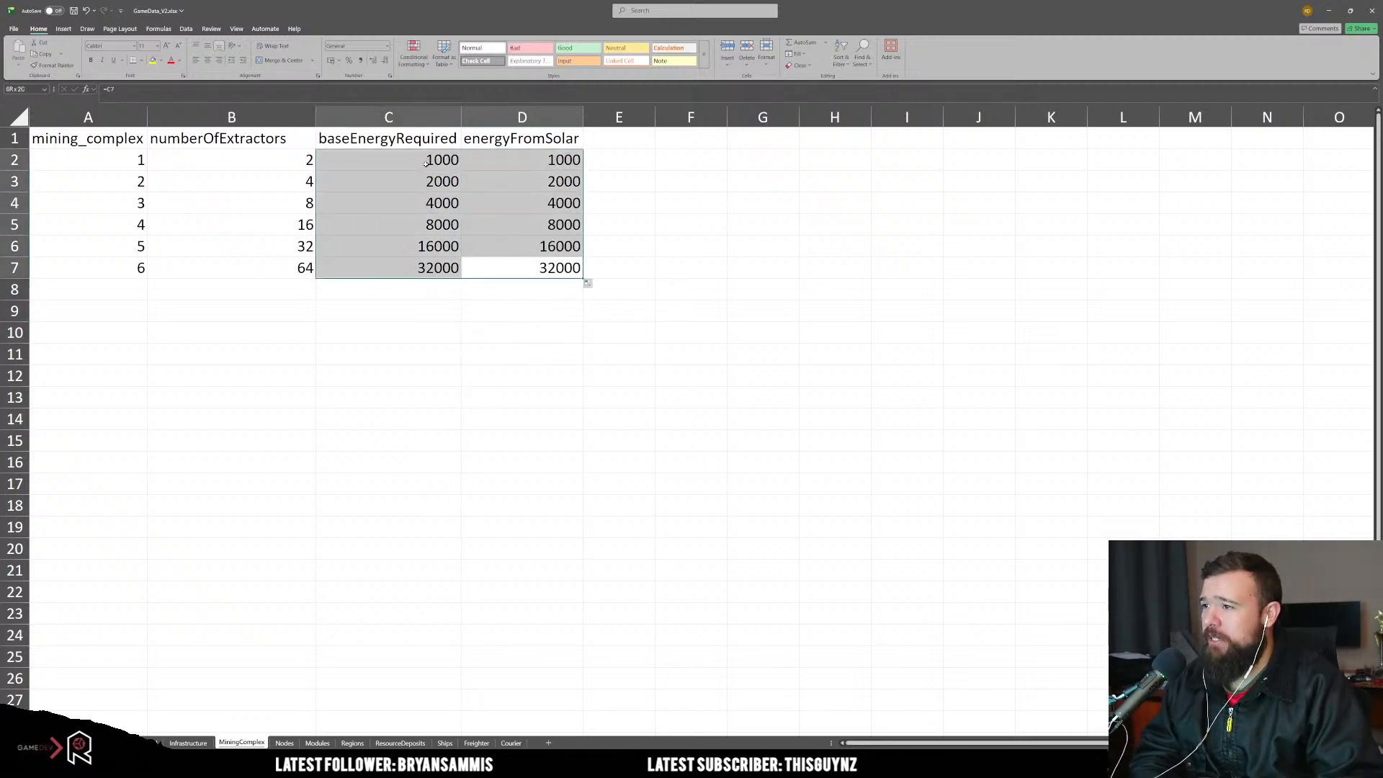
left_click(561, 425)
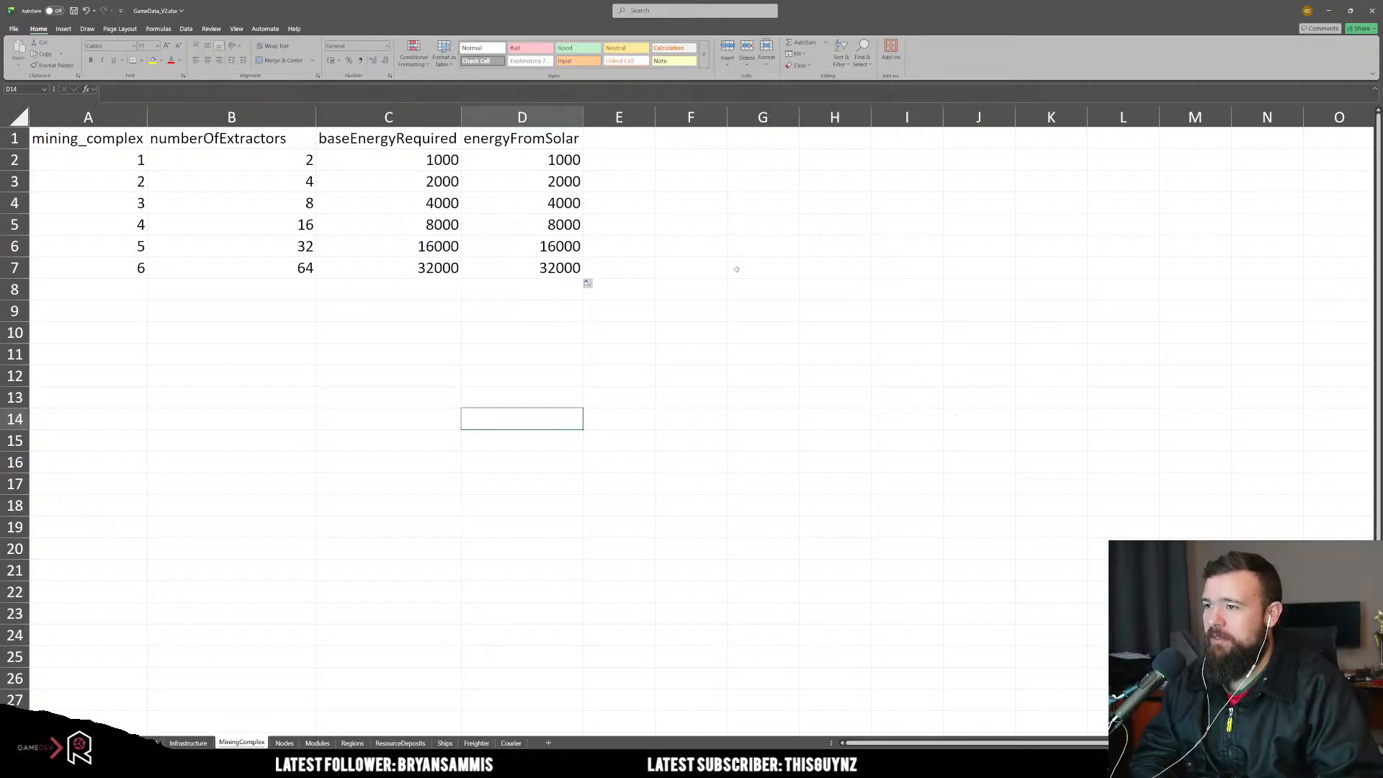
Step: Examine the Solar Multiplier values from sunOrbit to solarEdge on the Regions sheet
left_click(353, 743)
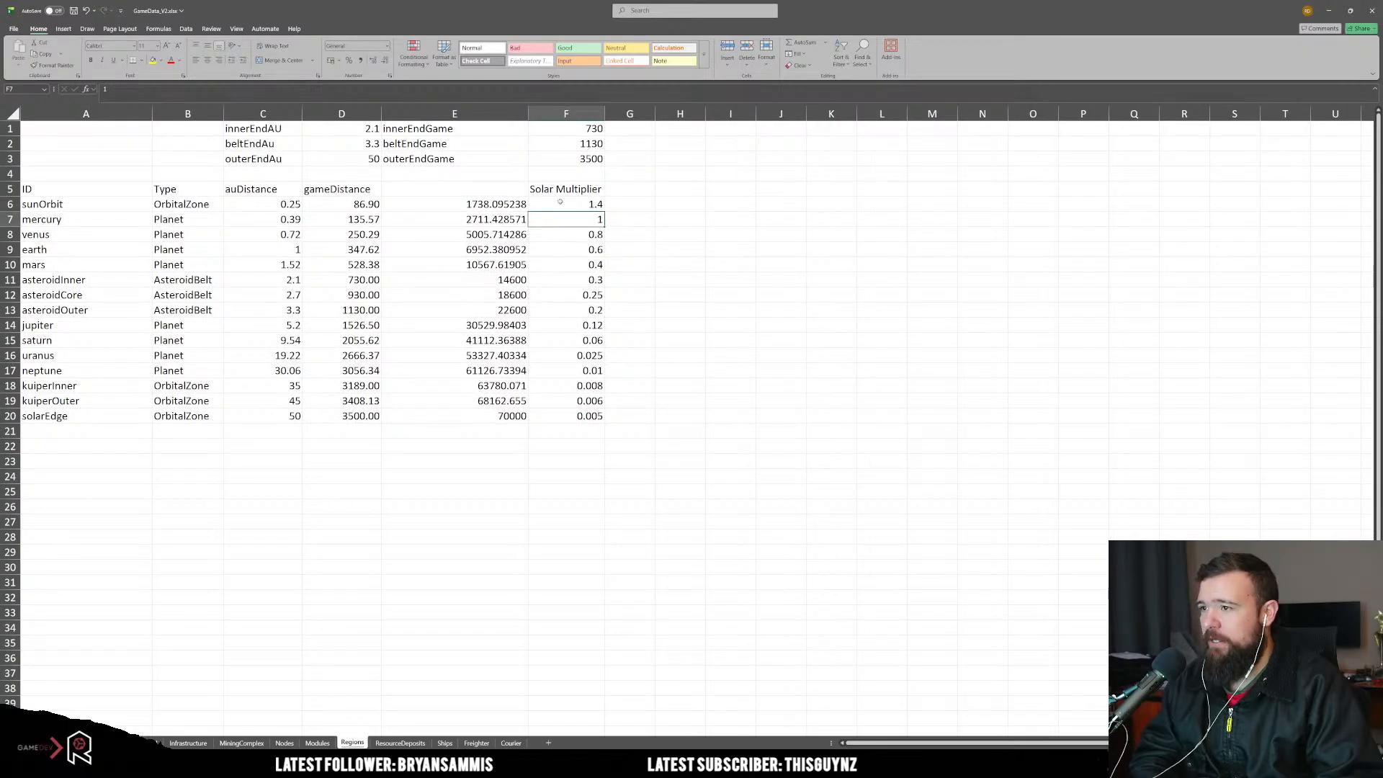
left_click_drag(557, 218, 568, 422)
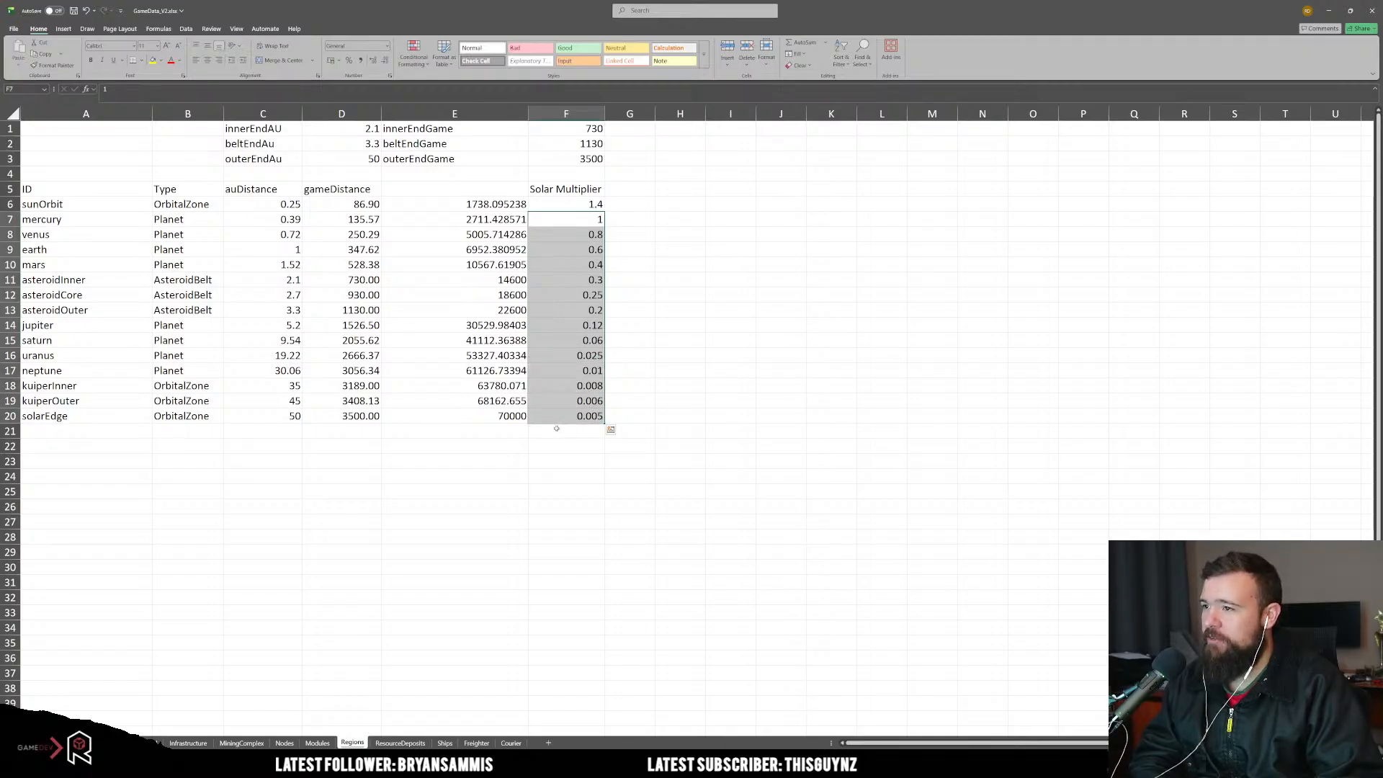
left_click(591, 280)
left_click(589, 235)
left_click_drag(590, 206, 592, 410)
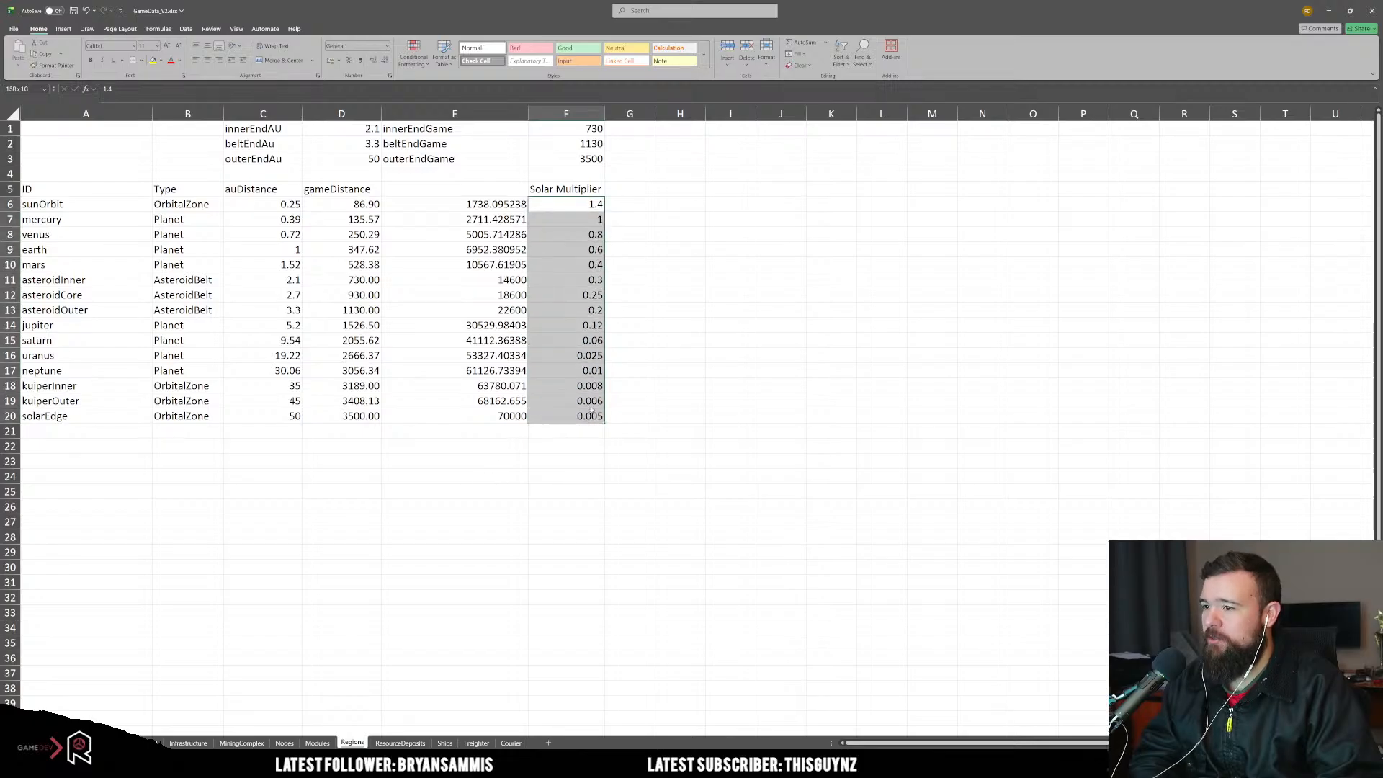
left_click_drag(576, 219, 573, 412)
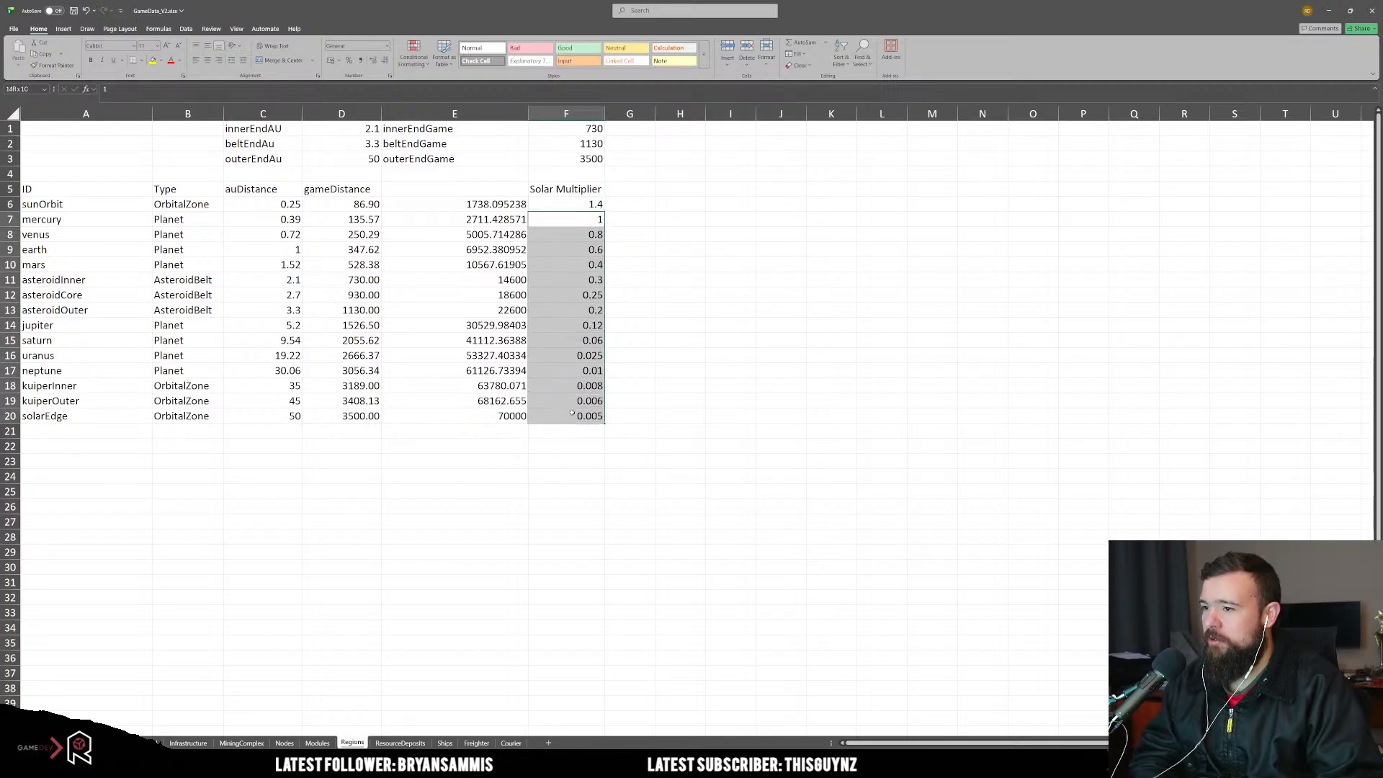
Step: Copy the Solar Multiplier values F7:F20 from Regions and paste them transposed into row 1 of MiningComplex, starting at E1
key("ctrl+c")
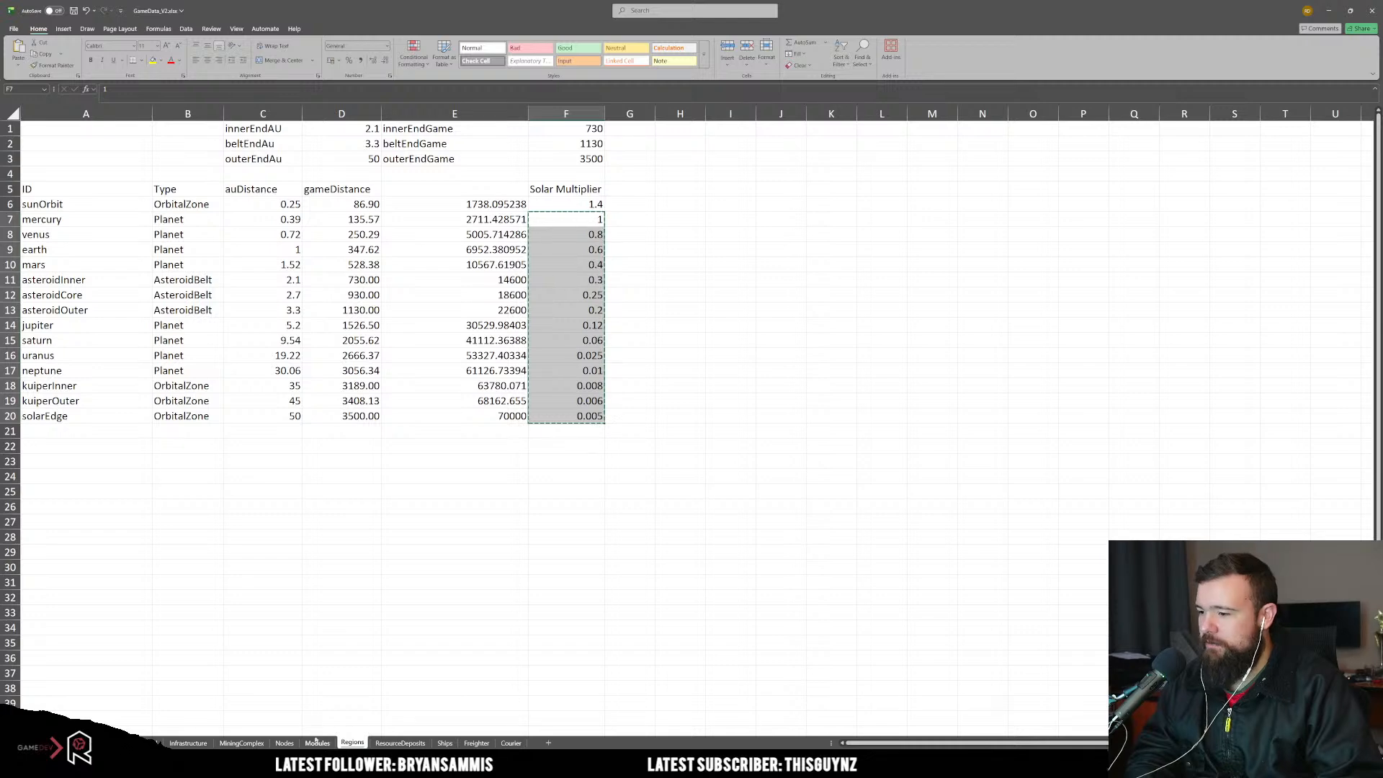
left_click(241, 742)
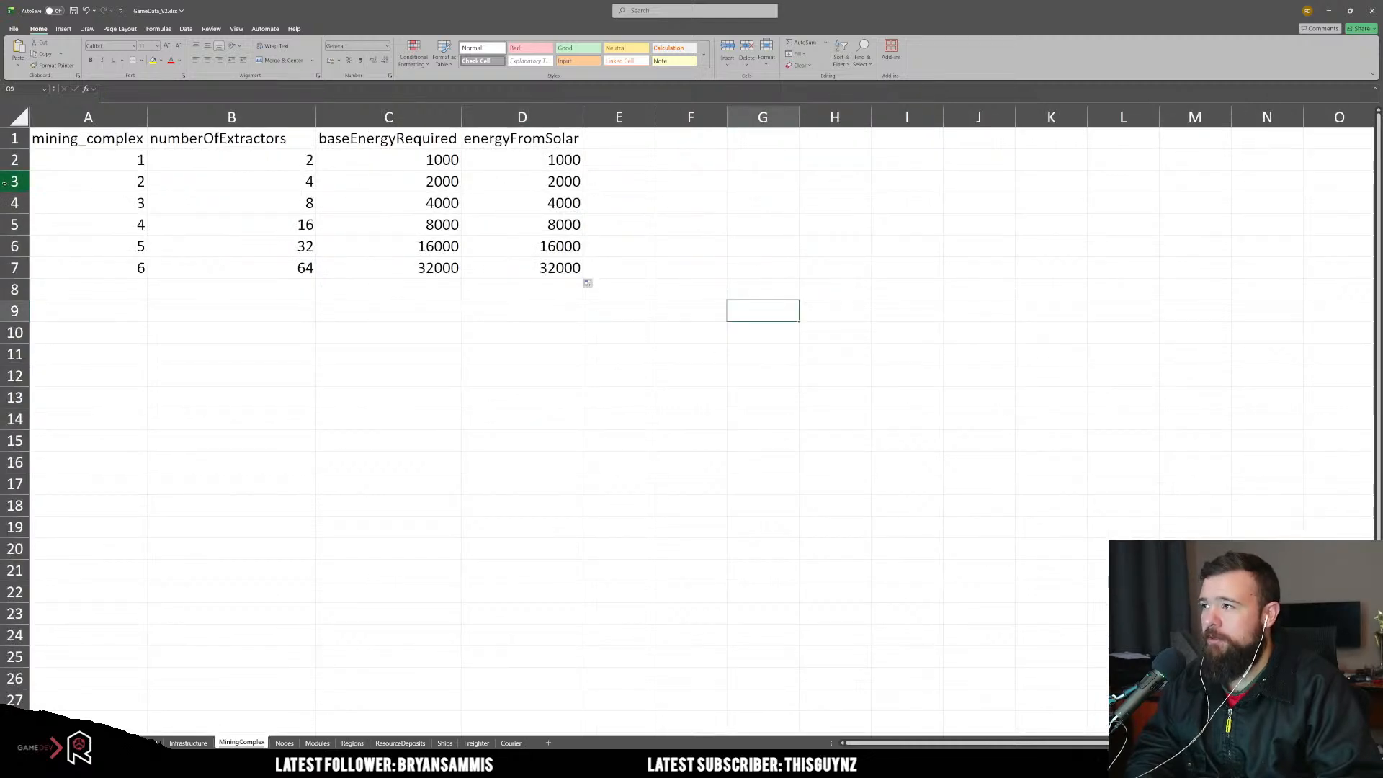
right_click(14, 141)
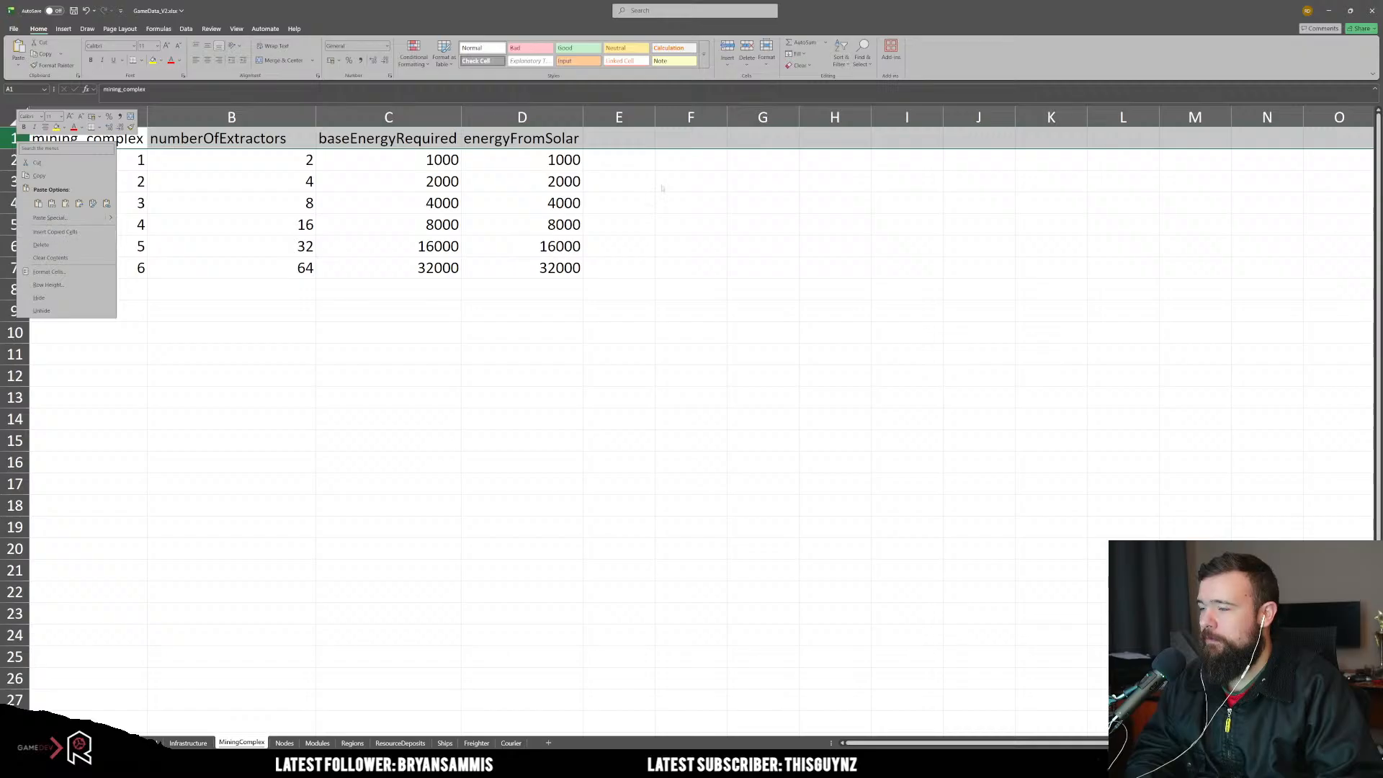
left_click(620, 138)
right_click(621, 137)
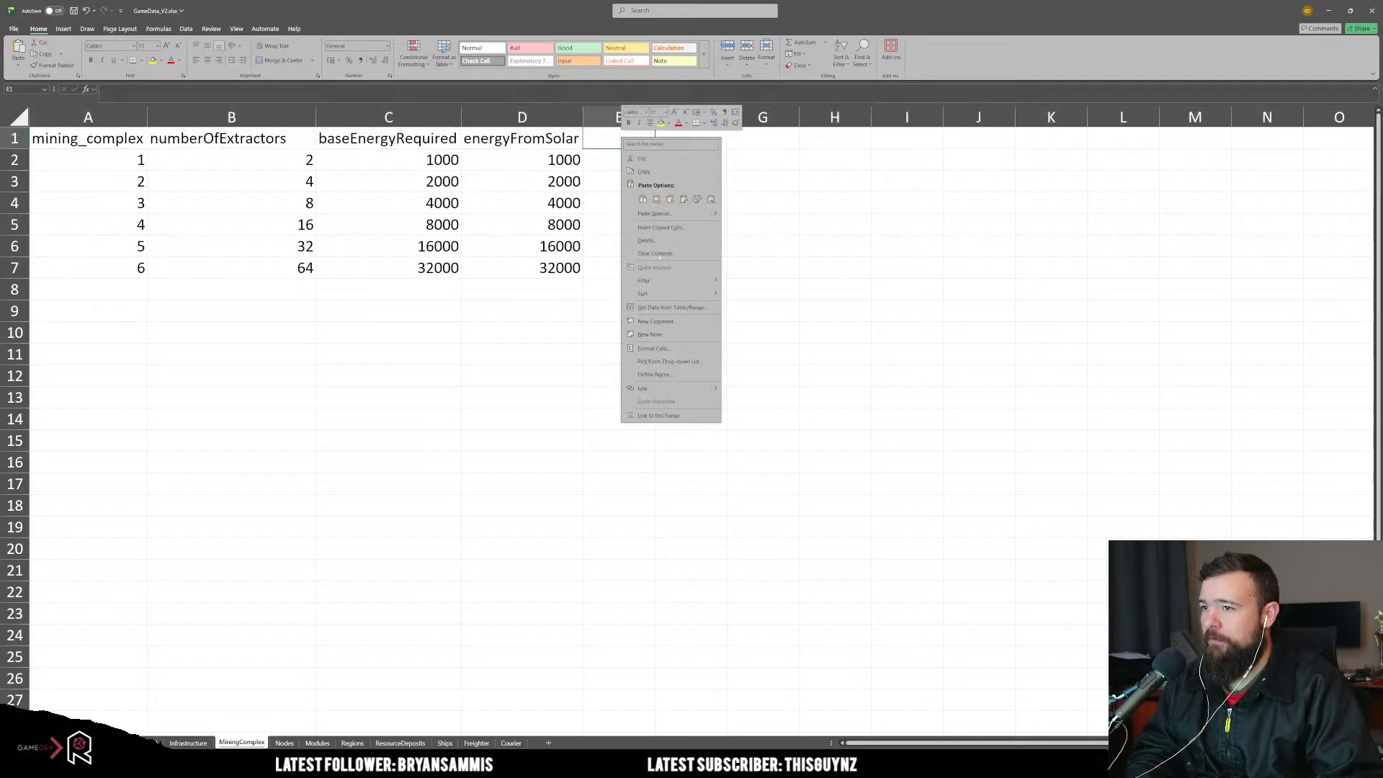
left_click(685, 199)
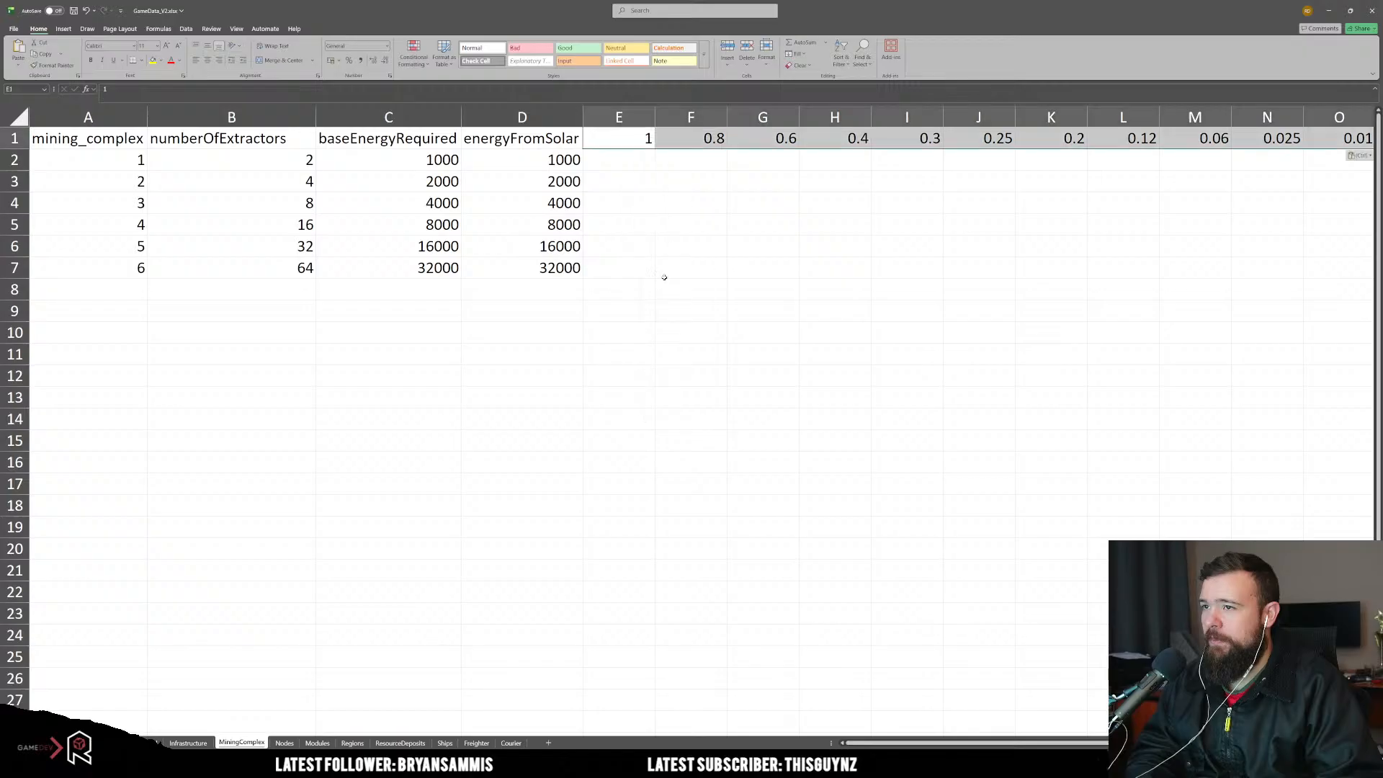
left_click(639, 269)
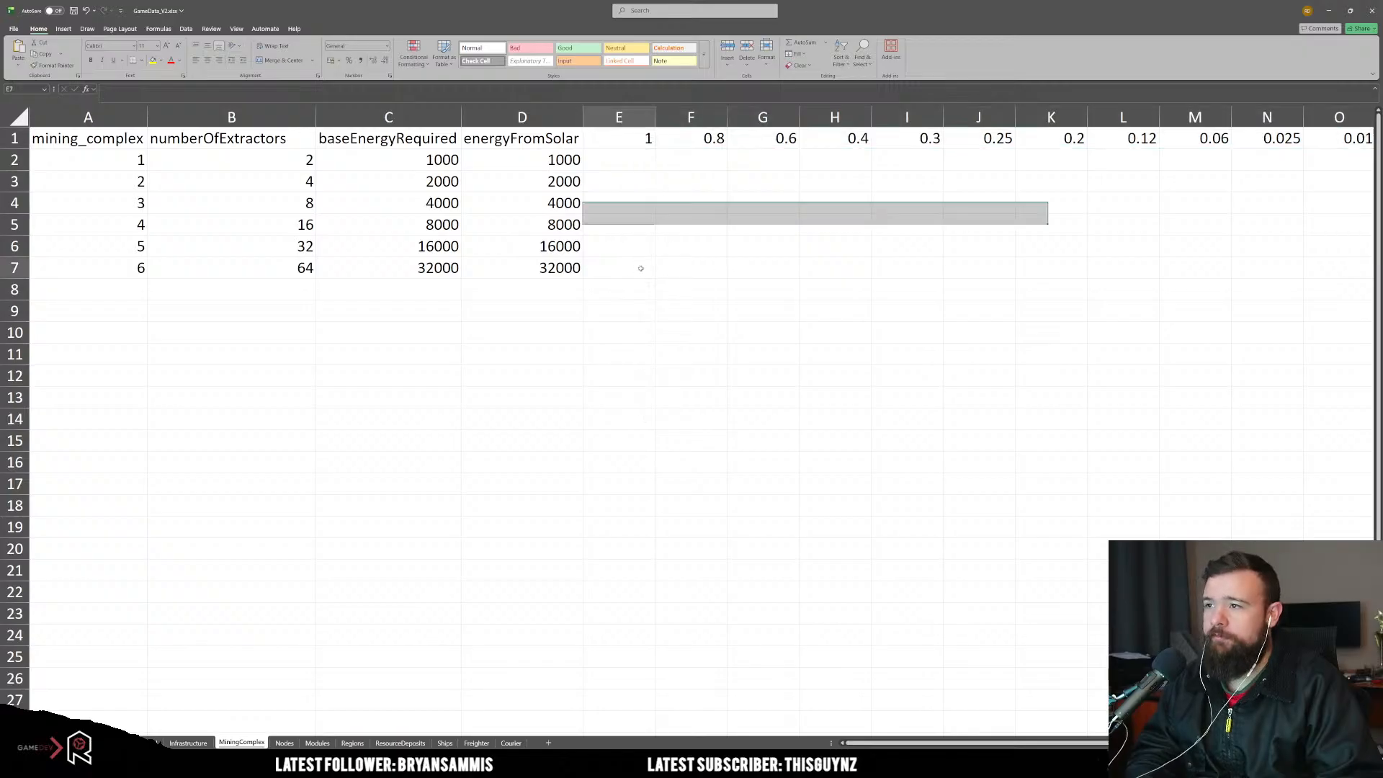
Step: Start a formula in E2 that multiplies energyFromSolar by the multiplier above it, with column D locked: =$D2*E1
left_click(615, 163)
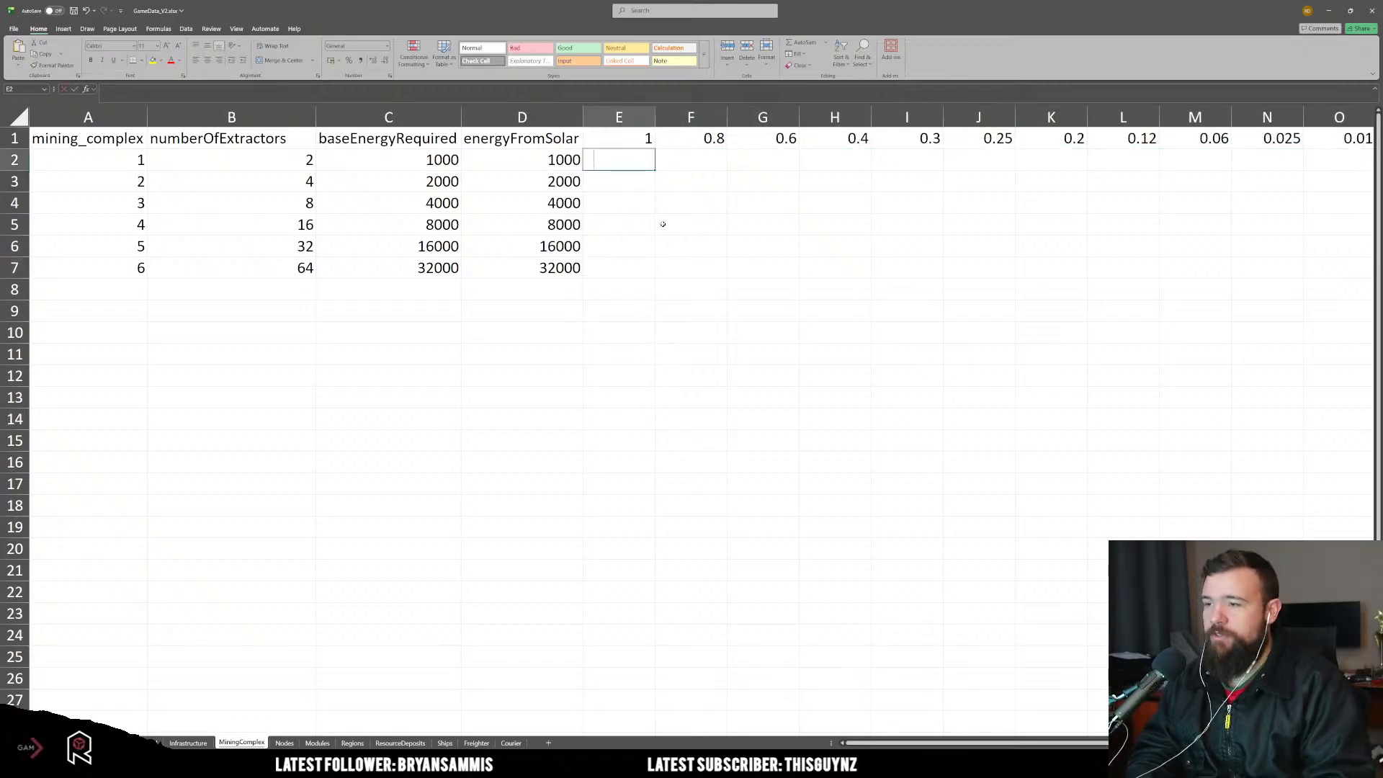
type("=")
left_click(457, 164)
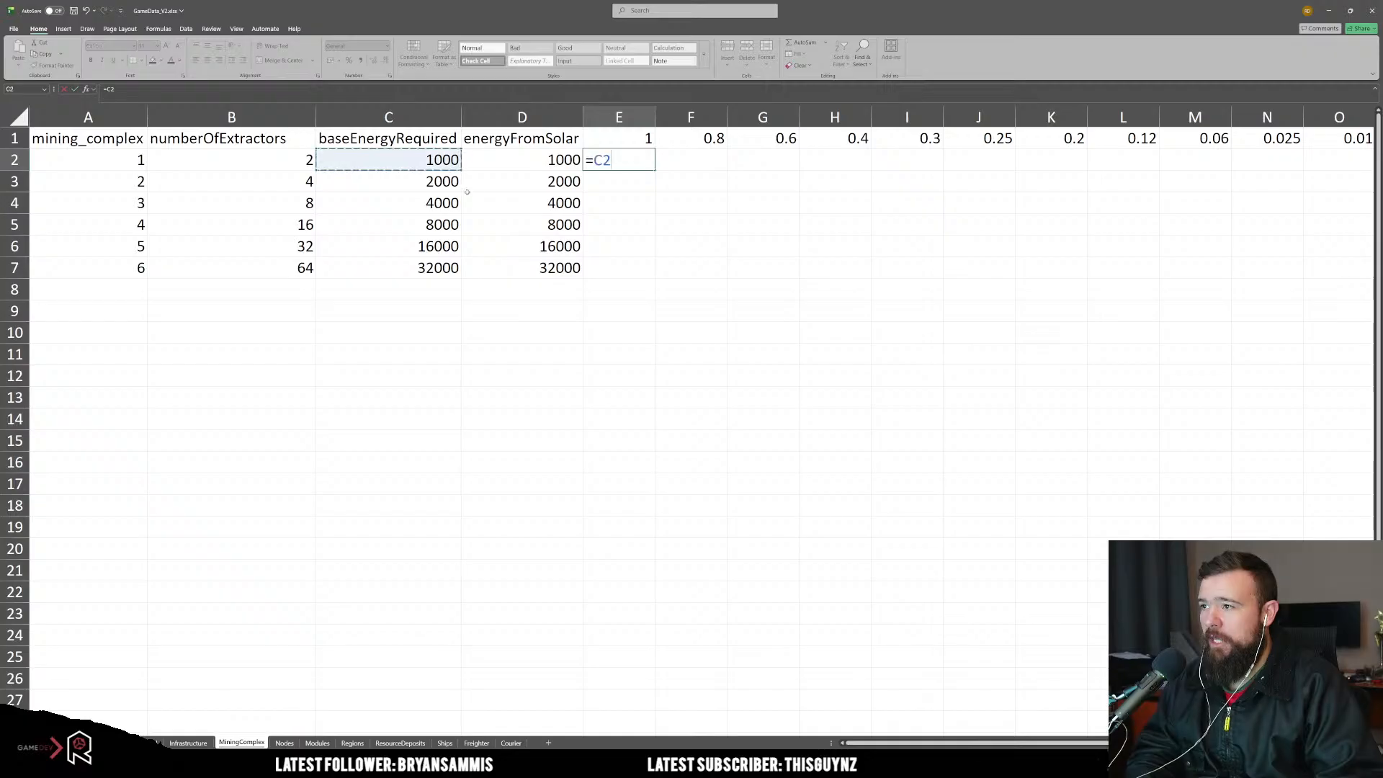
key("Right")
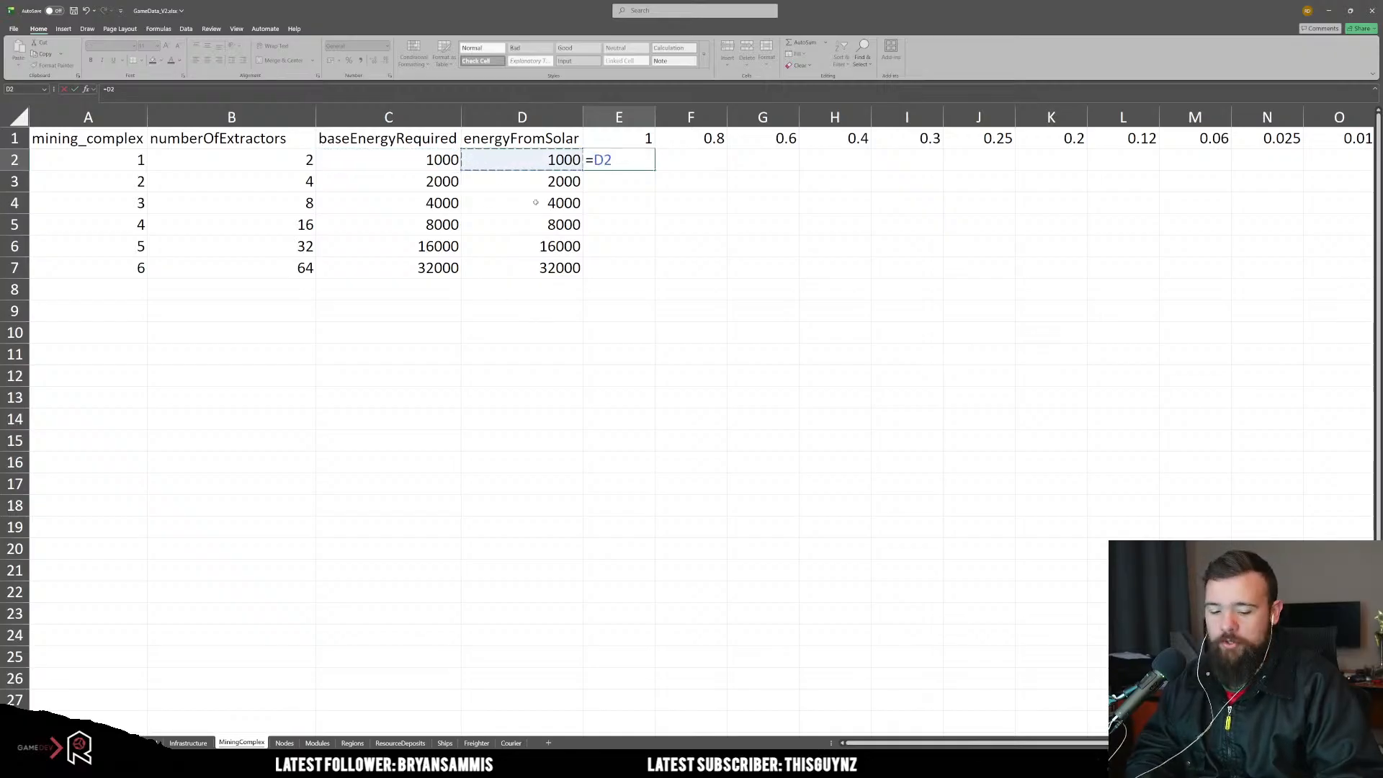
type("*")
left_click(602, 142)
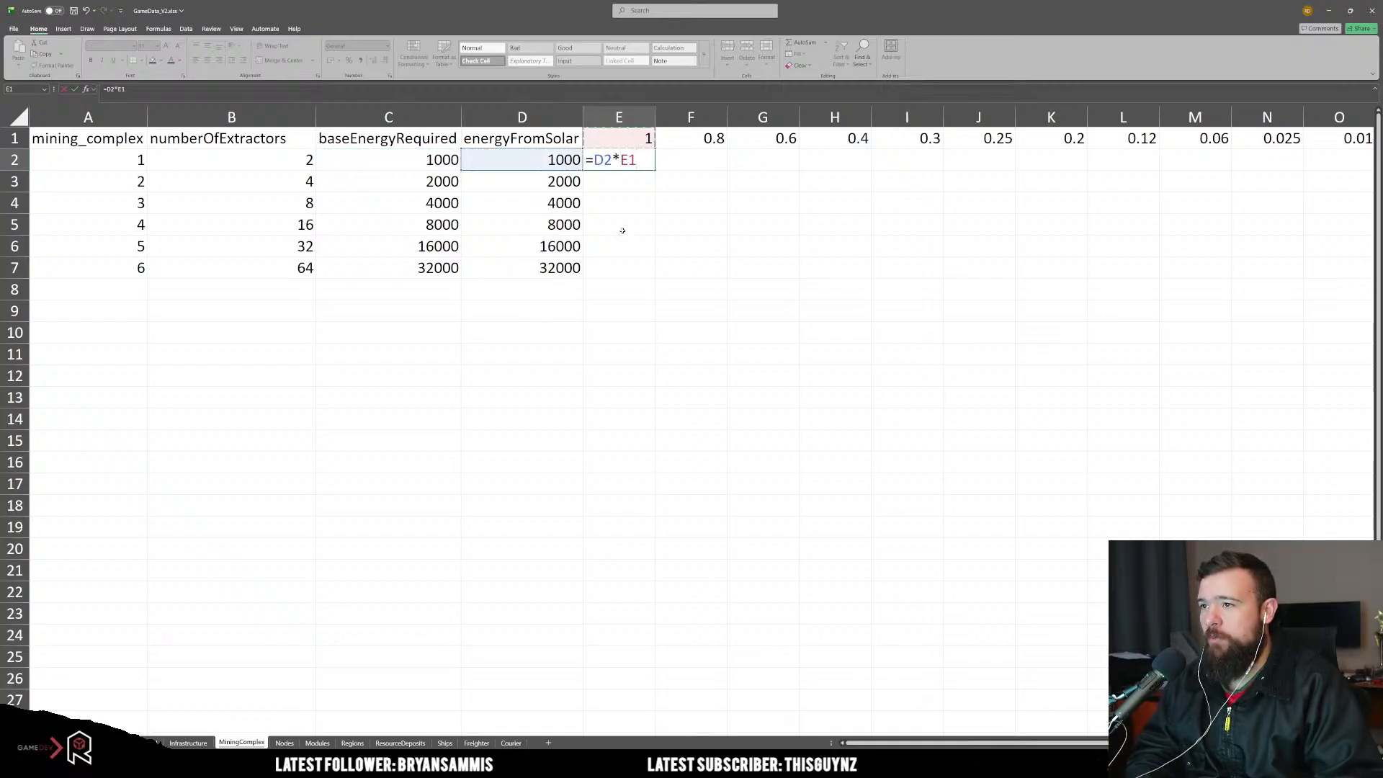
left_click(624, 161)
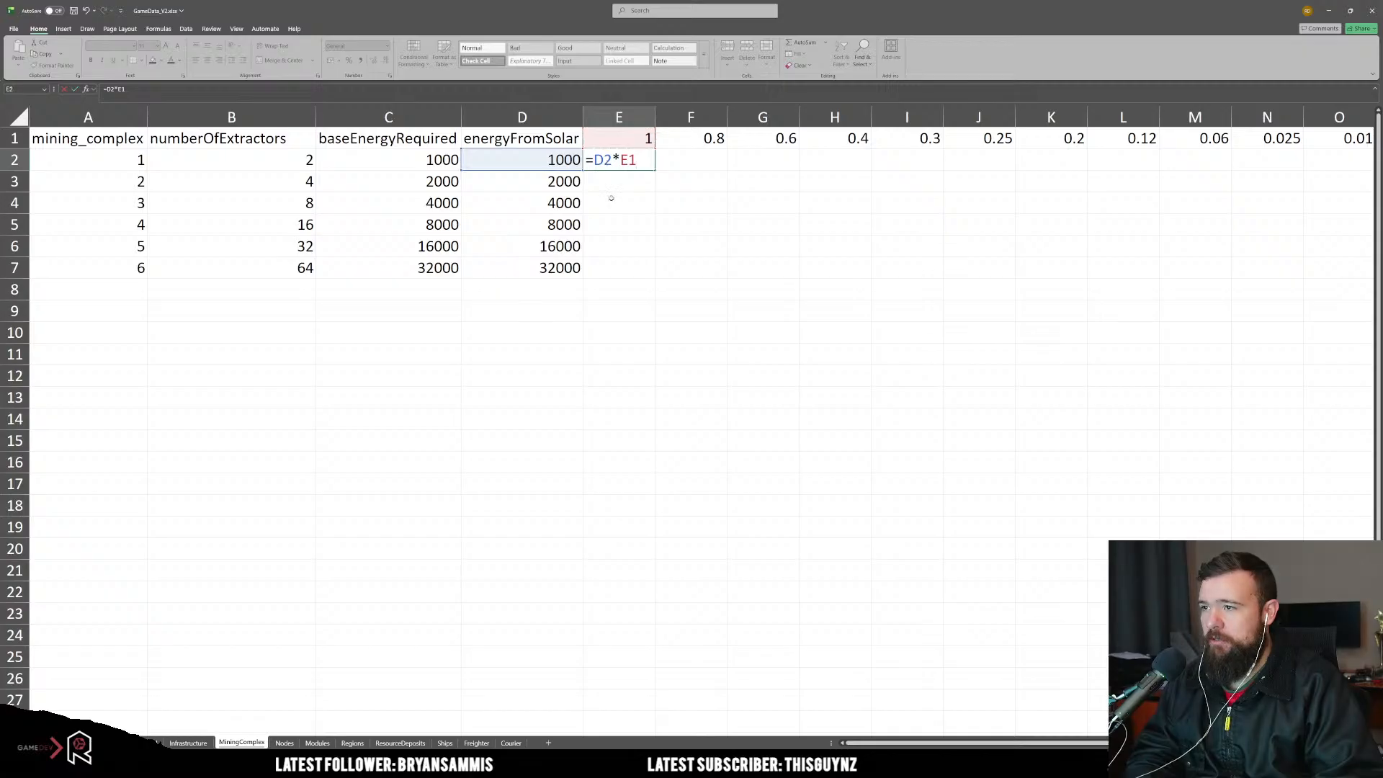
key("F4")
key("F4")
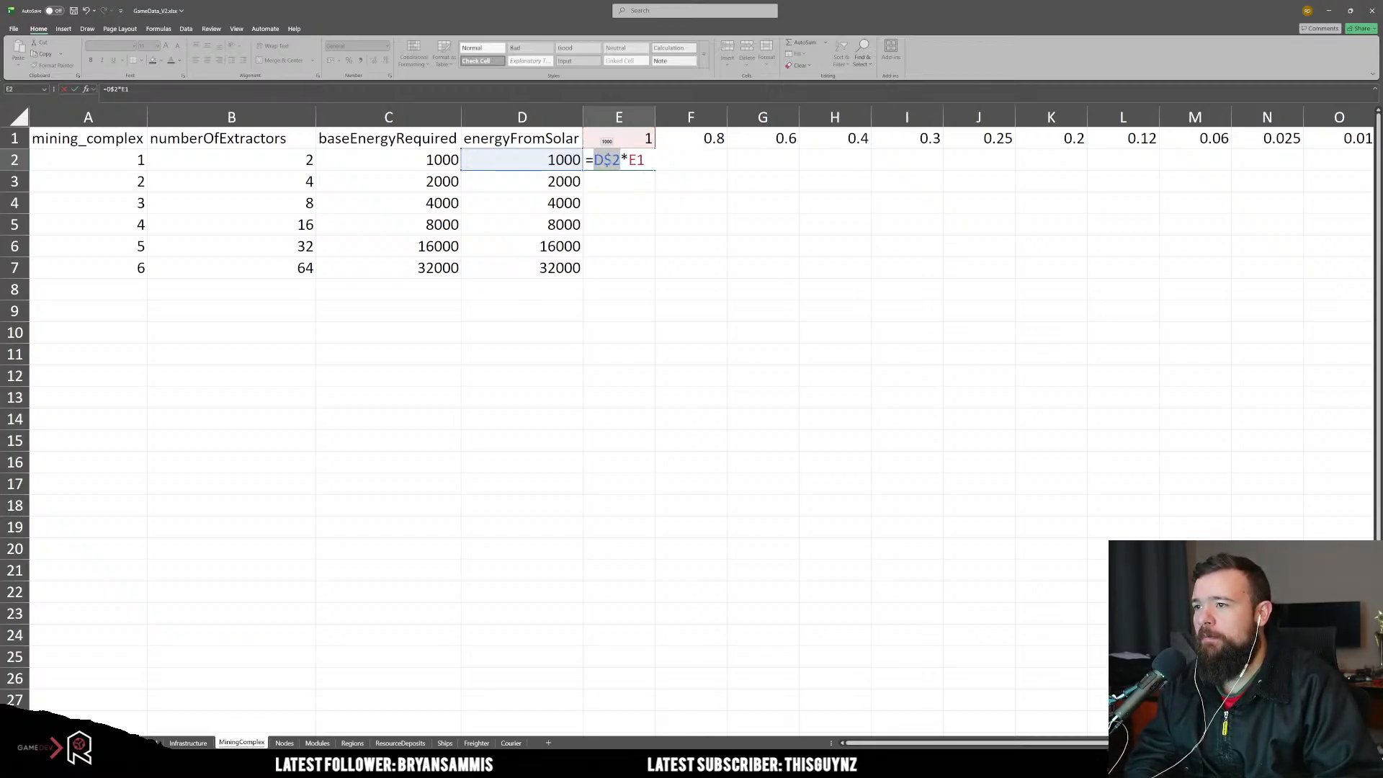
key("F4")
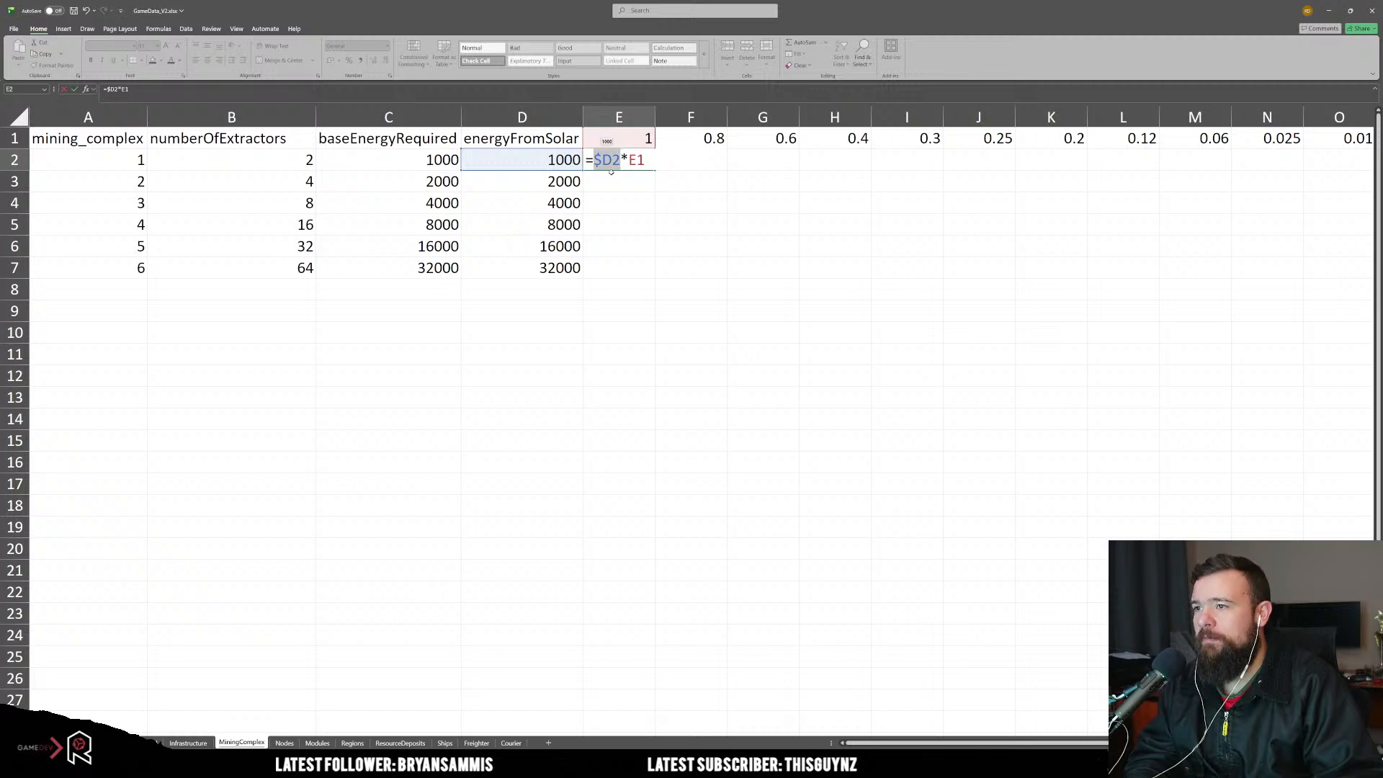
left_click(651, 168)
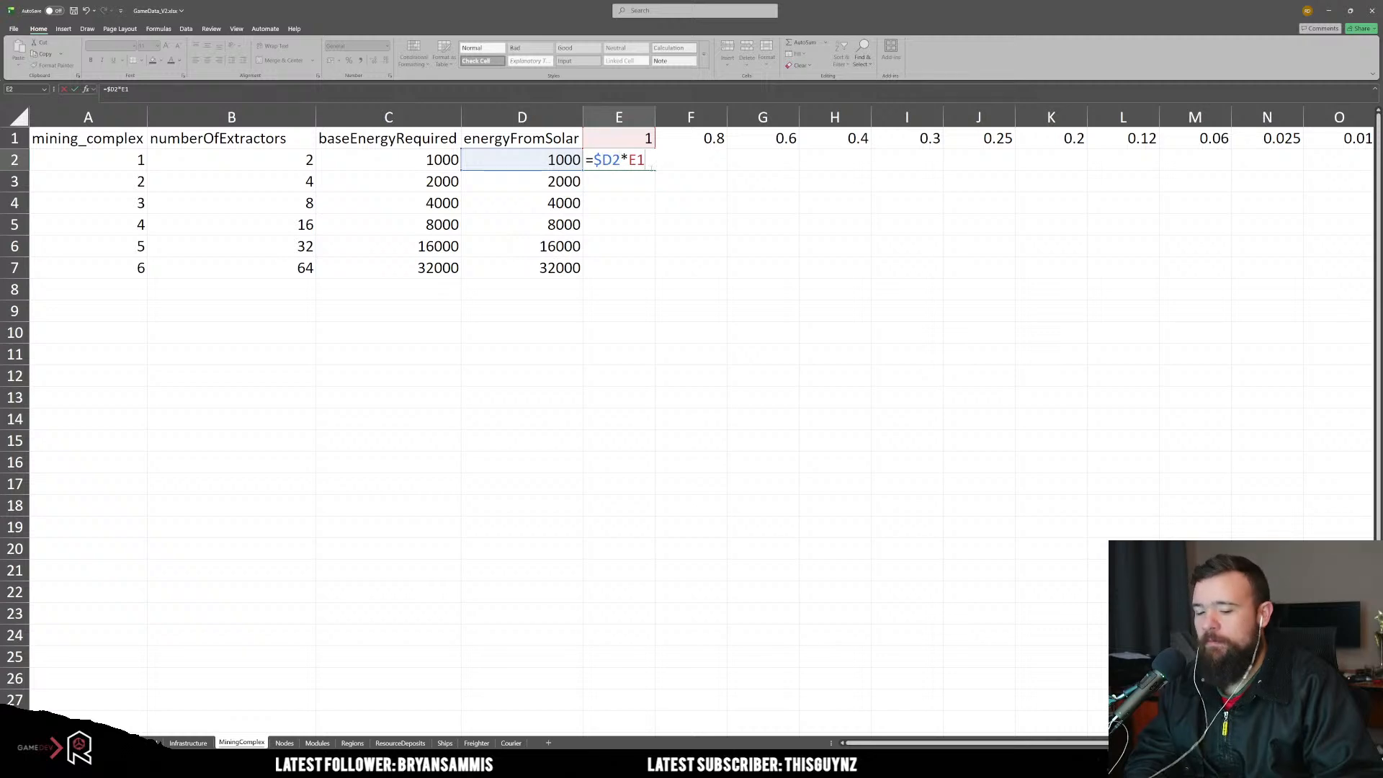
Step: Complete the E2 formula by subtracting baseEnergyRequired with column C locked, giving =$D2*E1-$C2
left_click(439, 160)
key("F4")
key("F4")
key("F4")
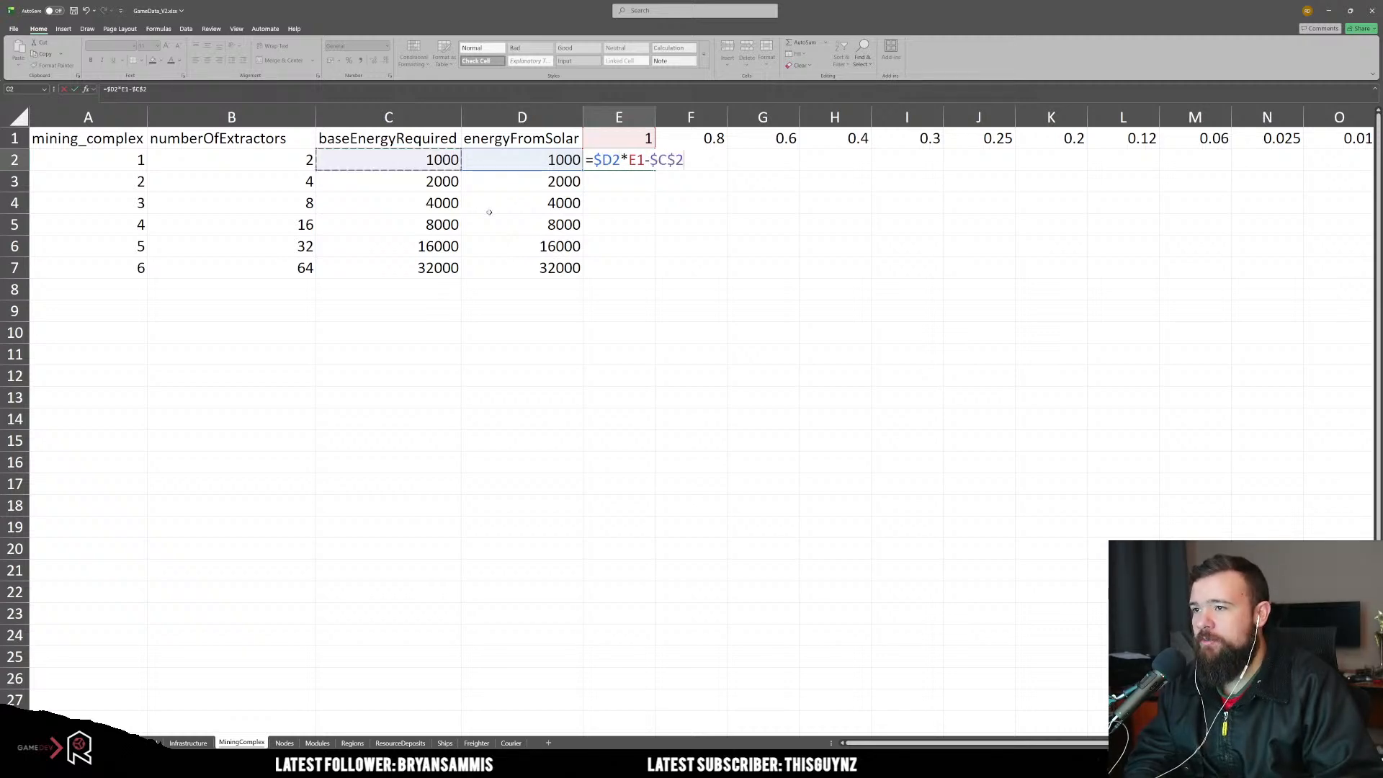
key("Return")
Step: Fill the E2 formula across to R2 and down to row 7, and fit columns E to R to their contents
left_click(649, 161)
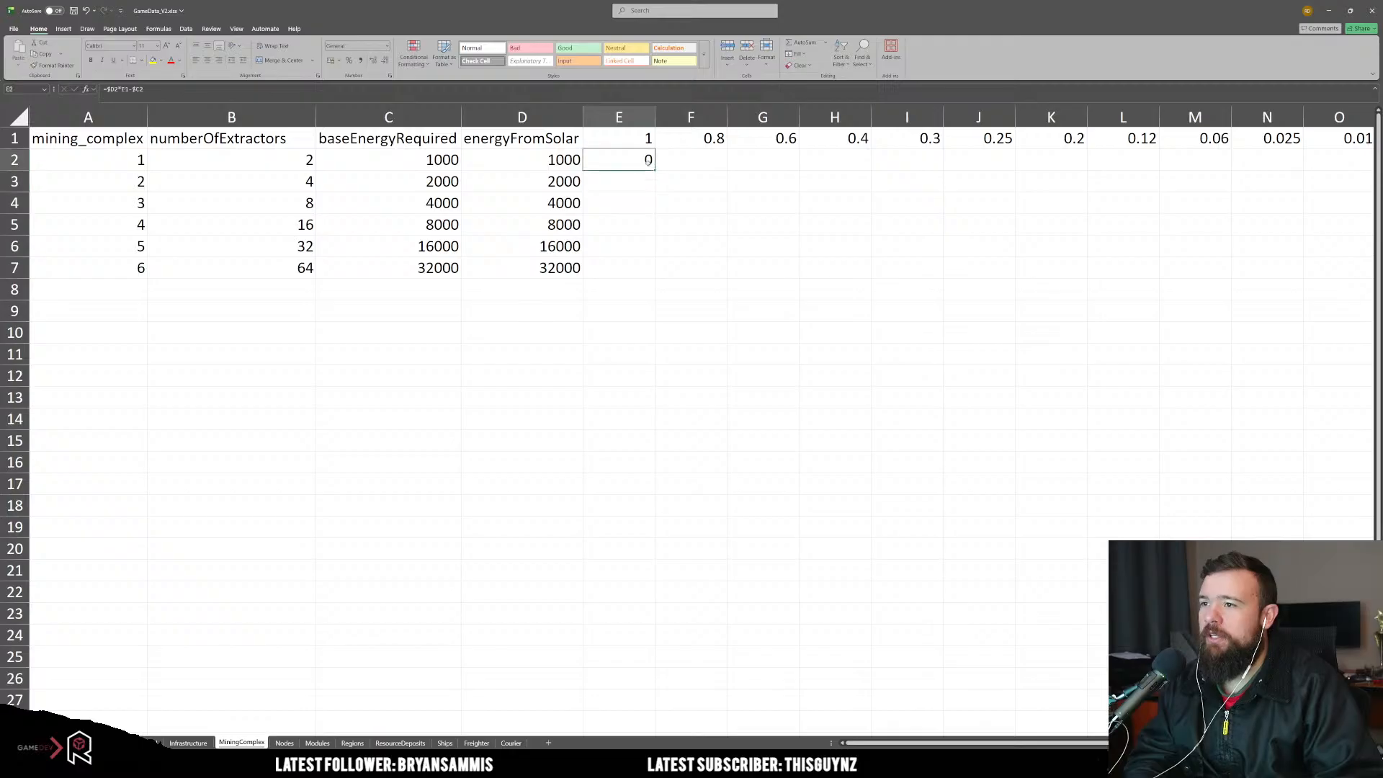
left_click_drag(703, 171, 1293, 173)
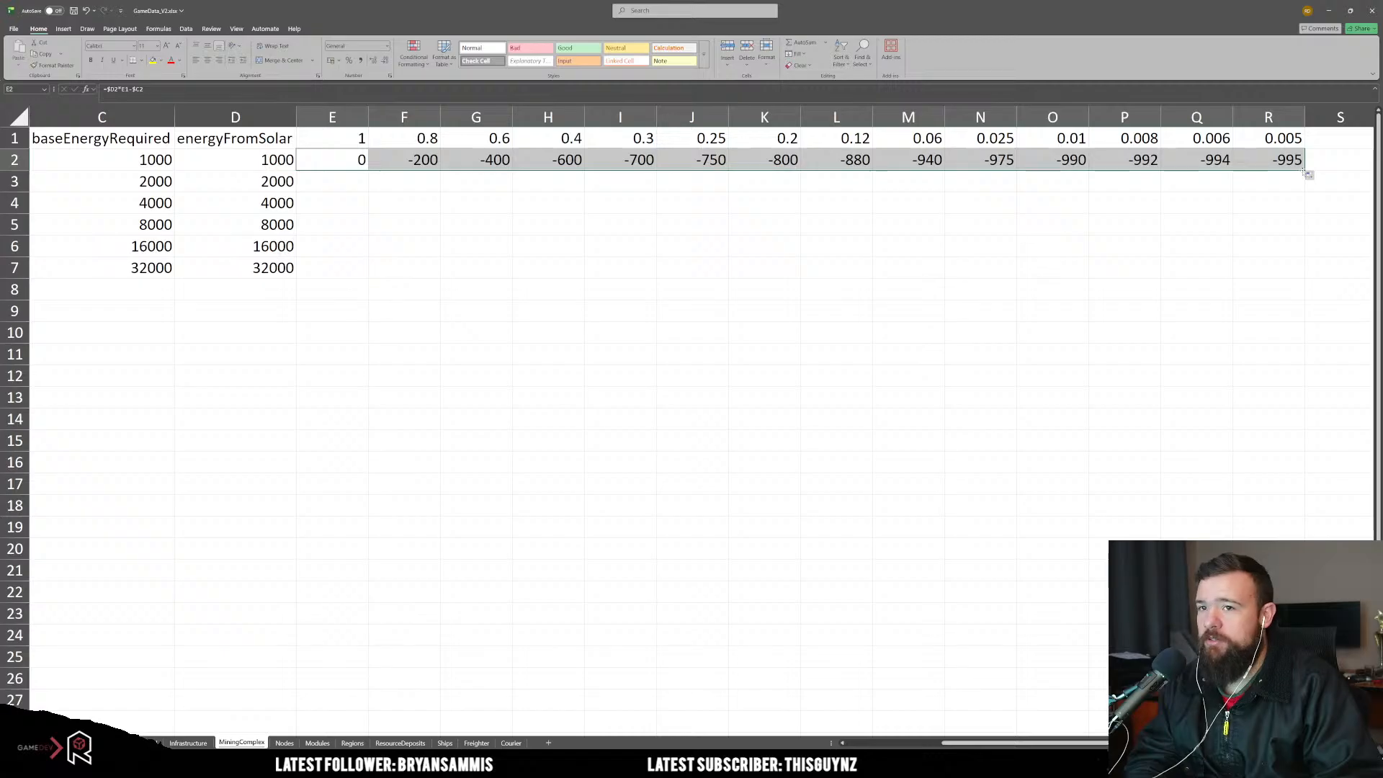
left_click_drag(1308, 175, 1308, 282)
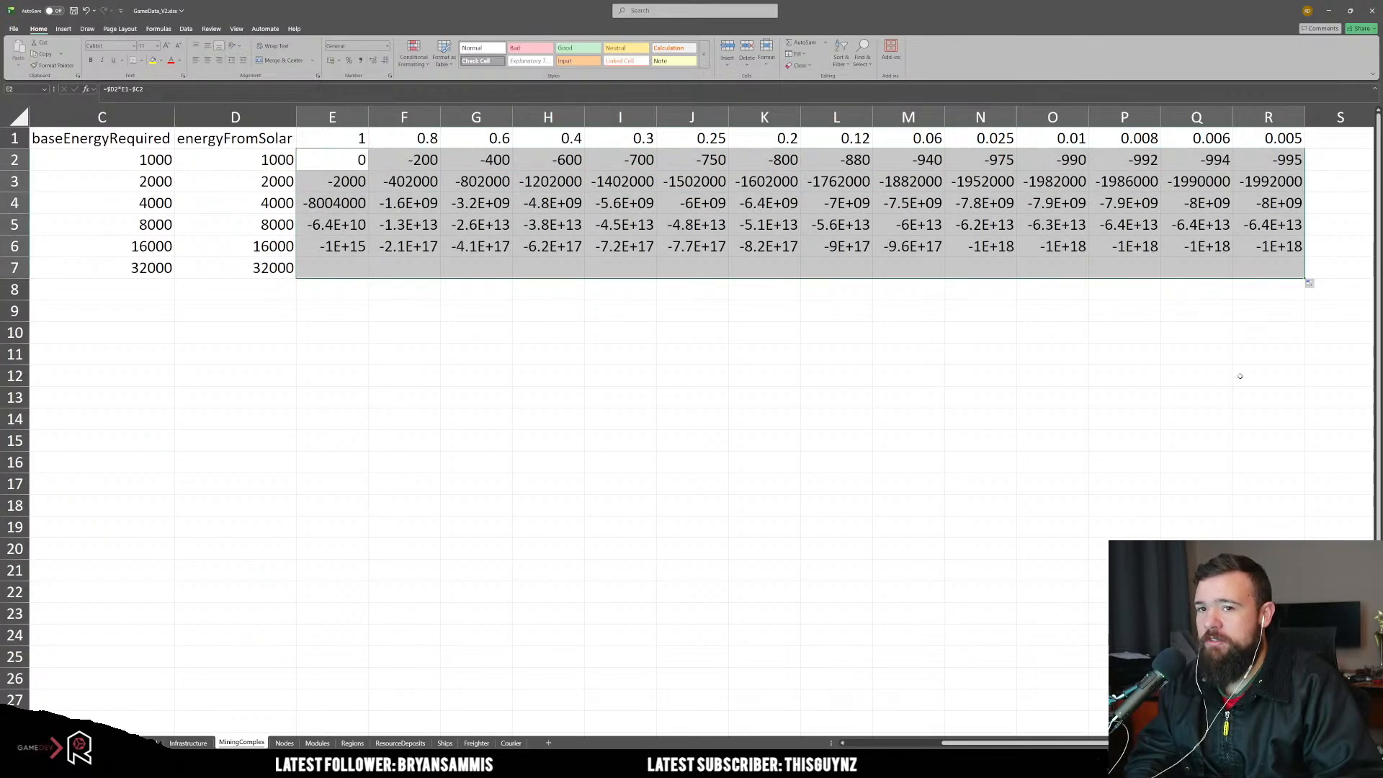
left_click_drag(332, 117, 1264, 111)
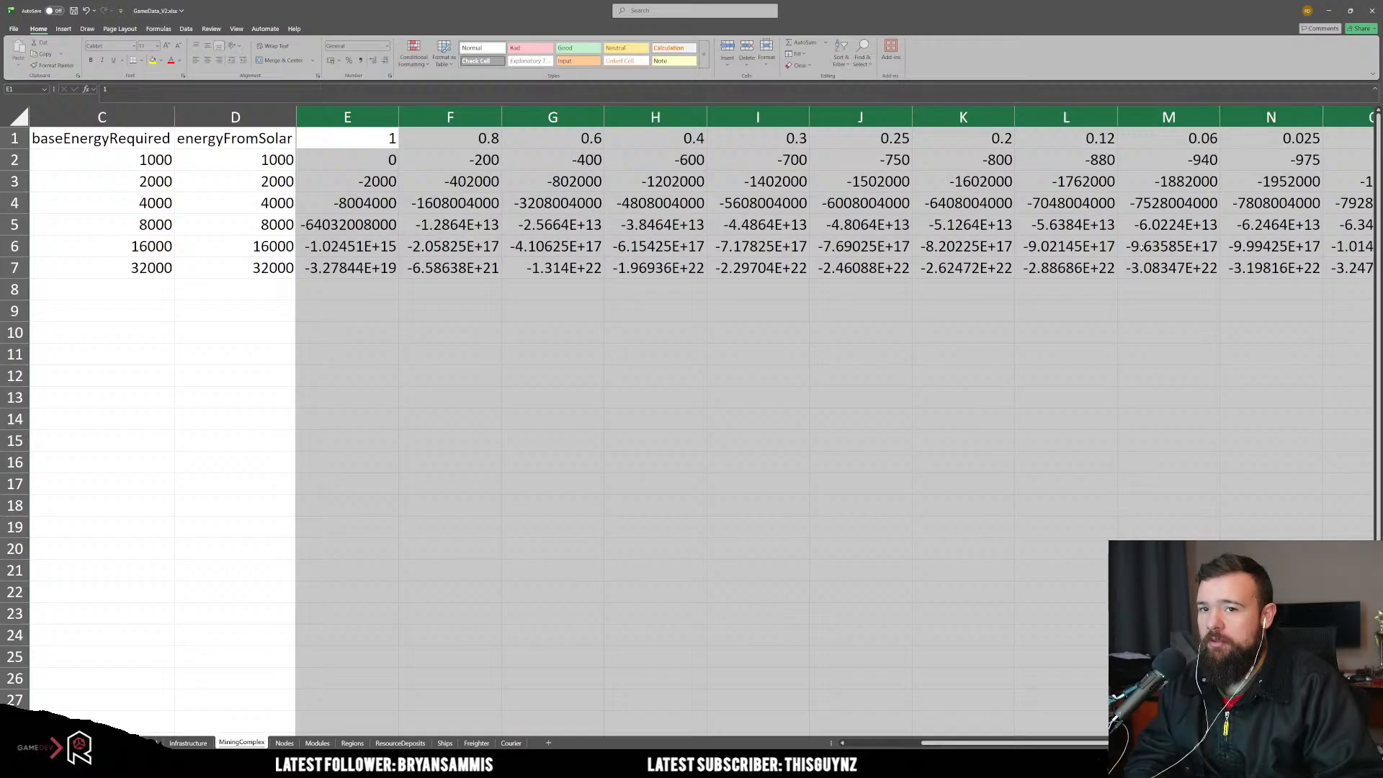
left_click(450, 311)
Step: Check the references in the E7 formula and lock the multiplier reference E1 in the E2 formula
left_click(347, 268)
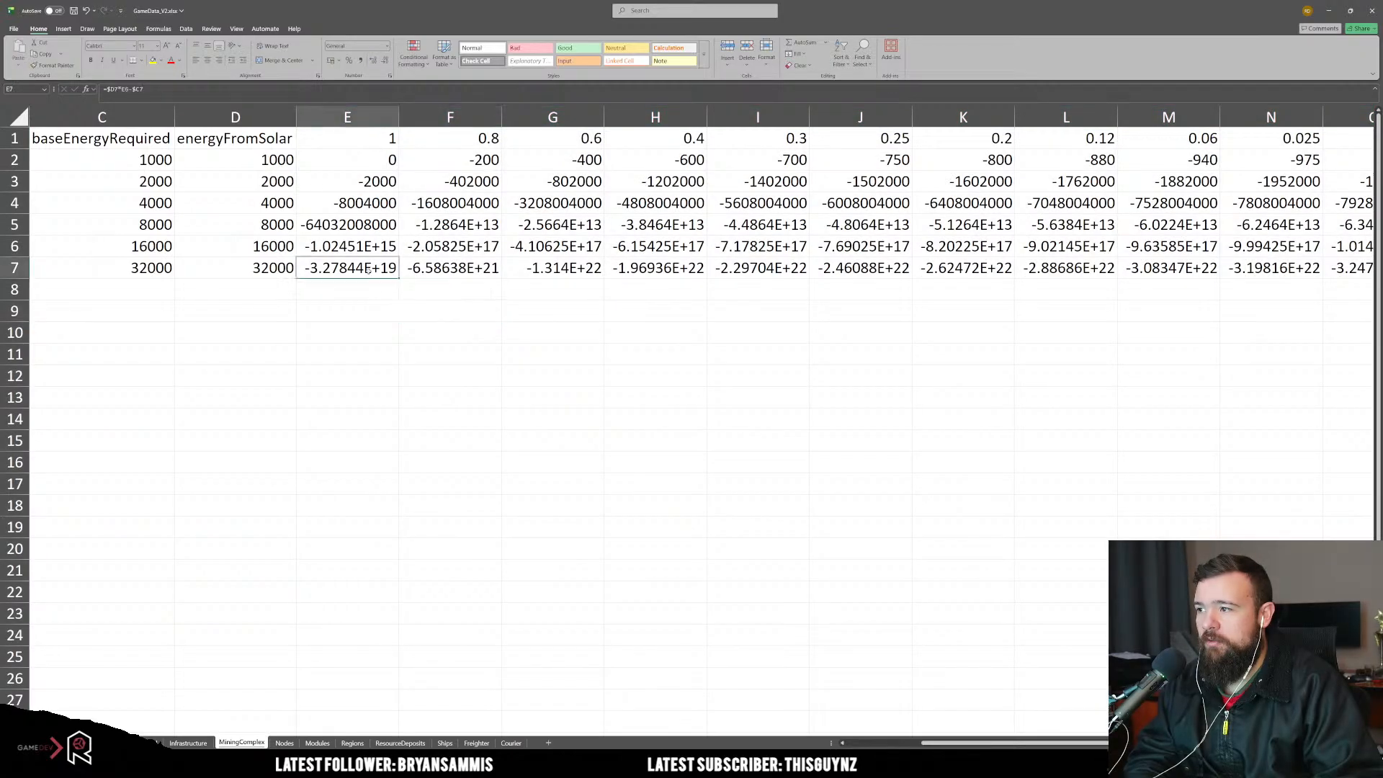
key("F2")
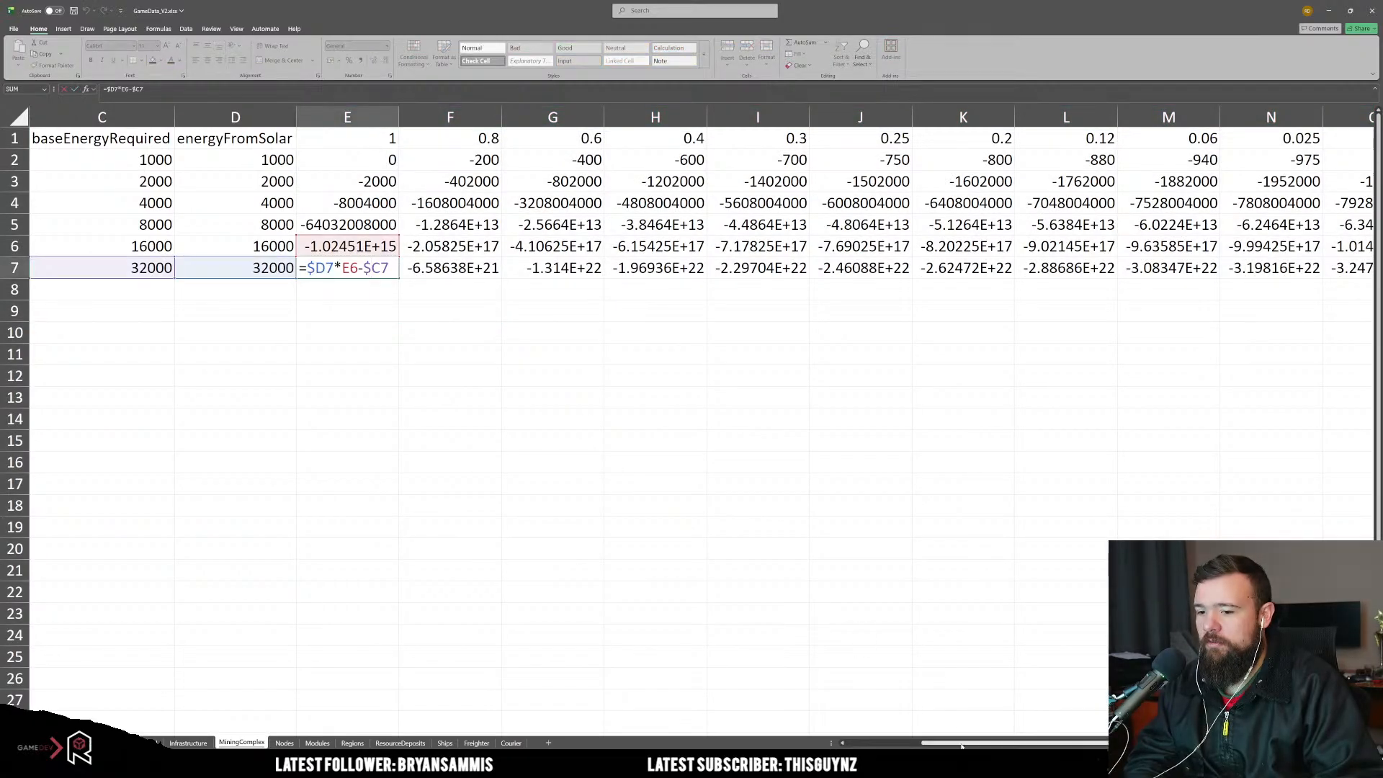
scroll(965, 743, "left", 2)
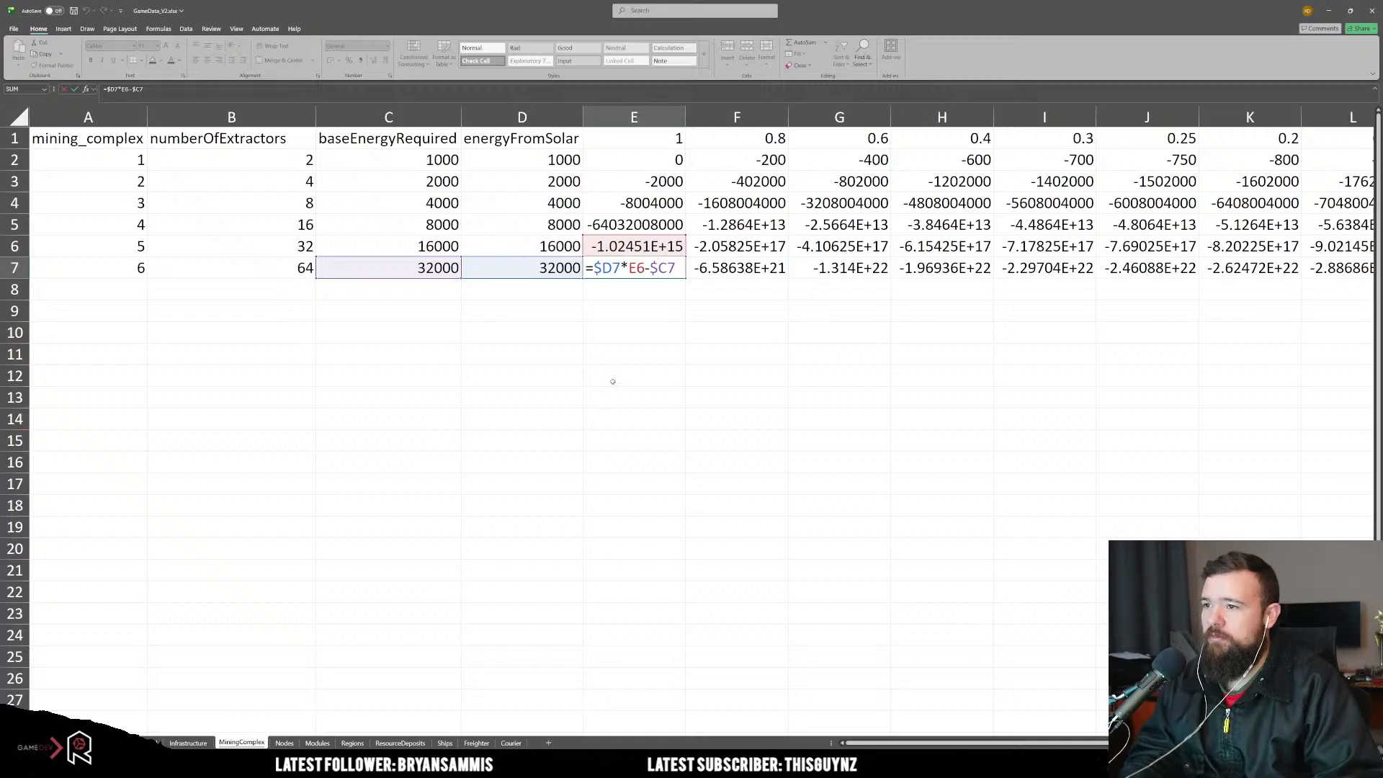
left_click(660, 161)
key("F2")
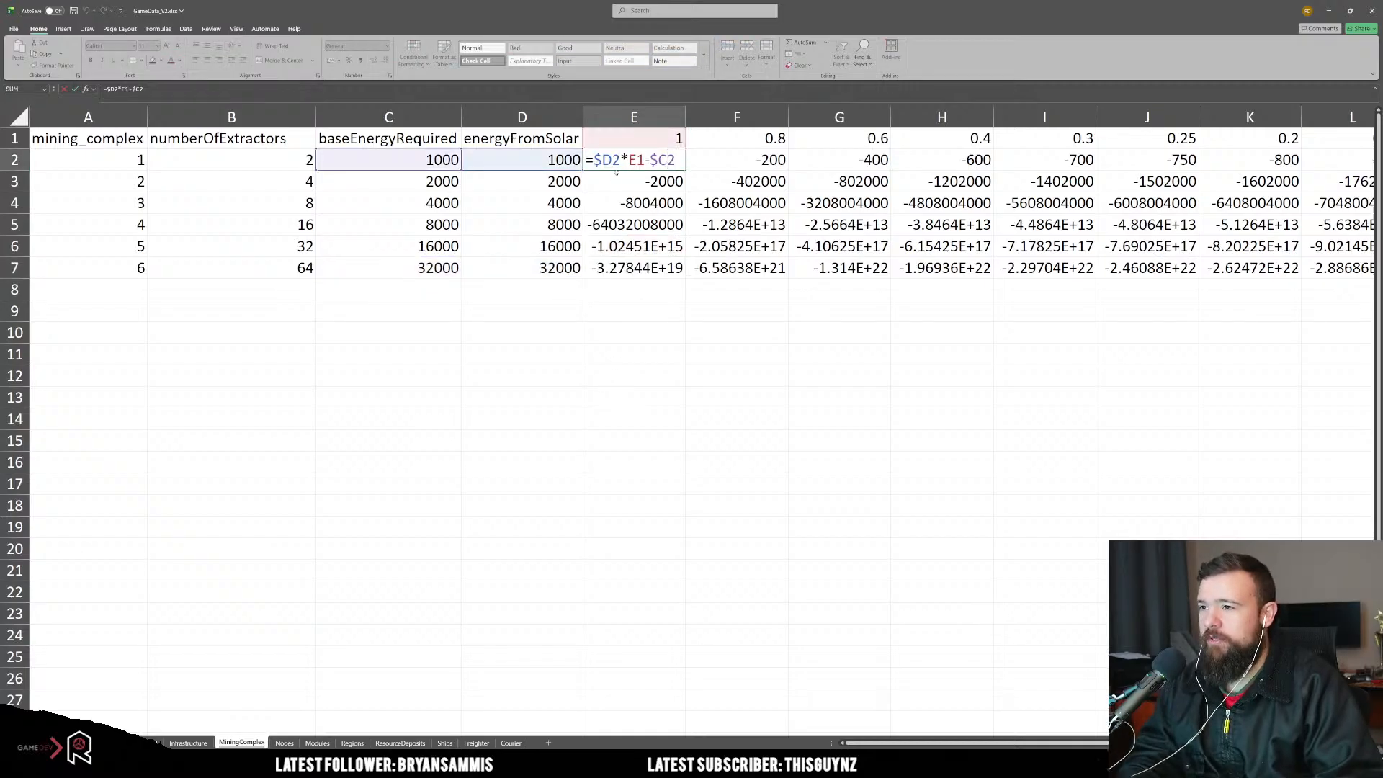
key("F4")
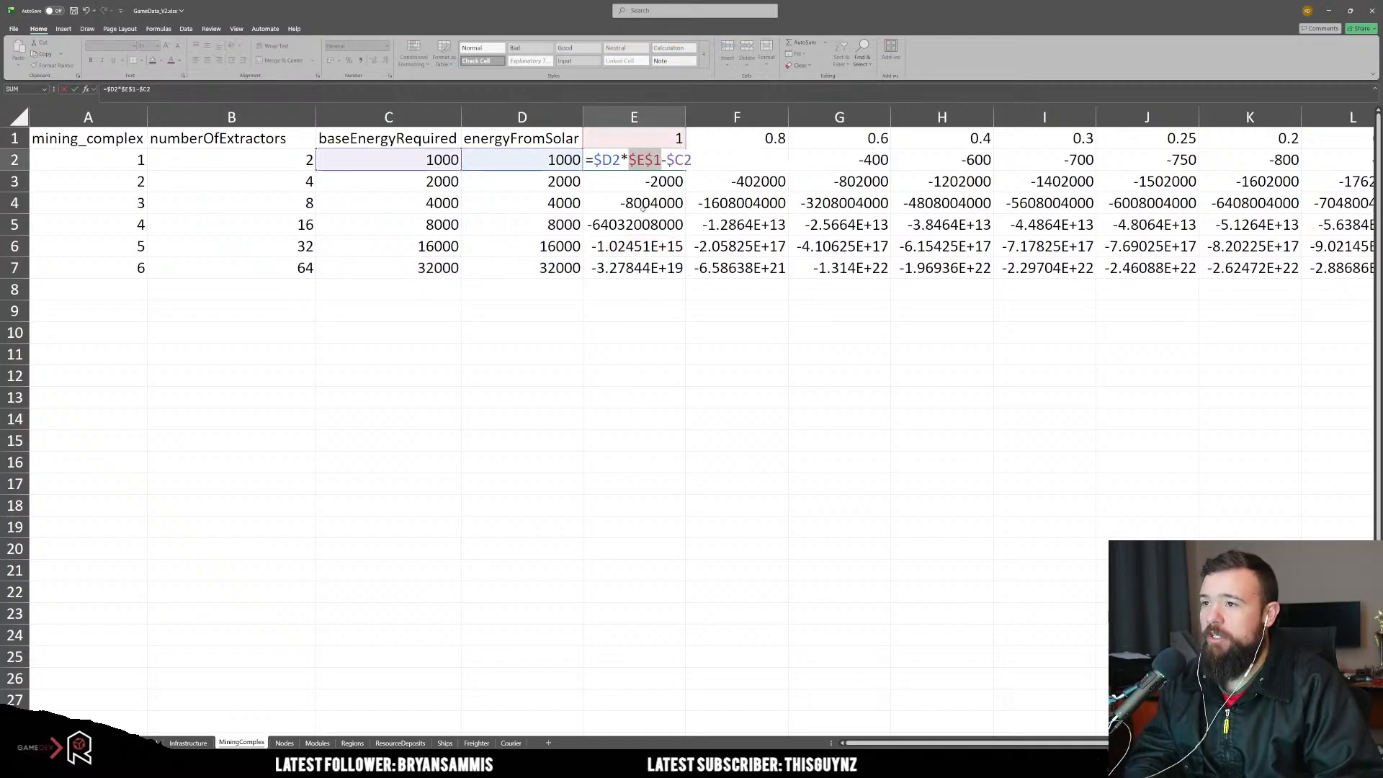
Step: Correct the formula in E2 to =$D2*E$1-$C2 and fill it across the energy table through R7
key("F4")
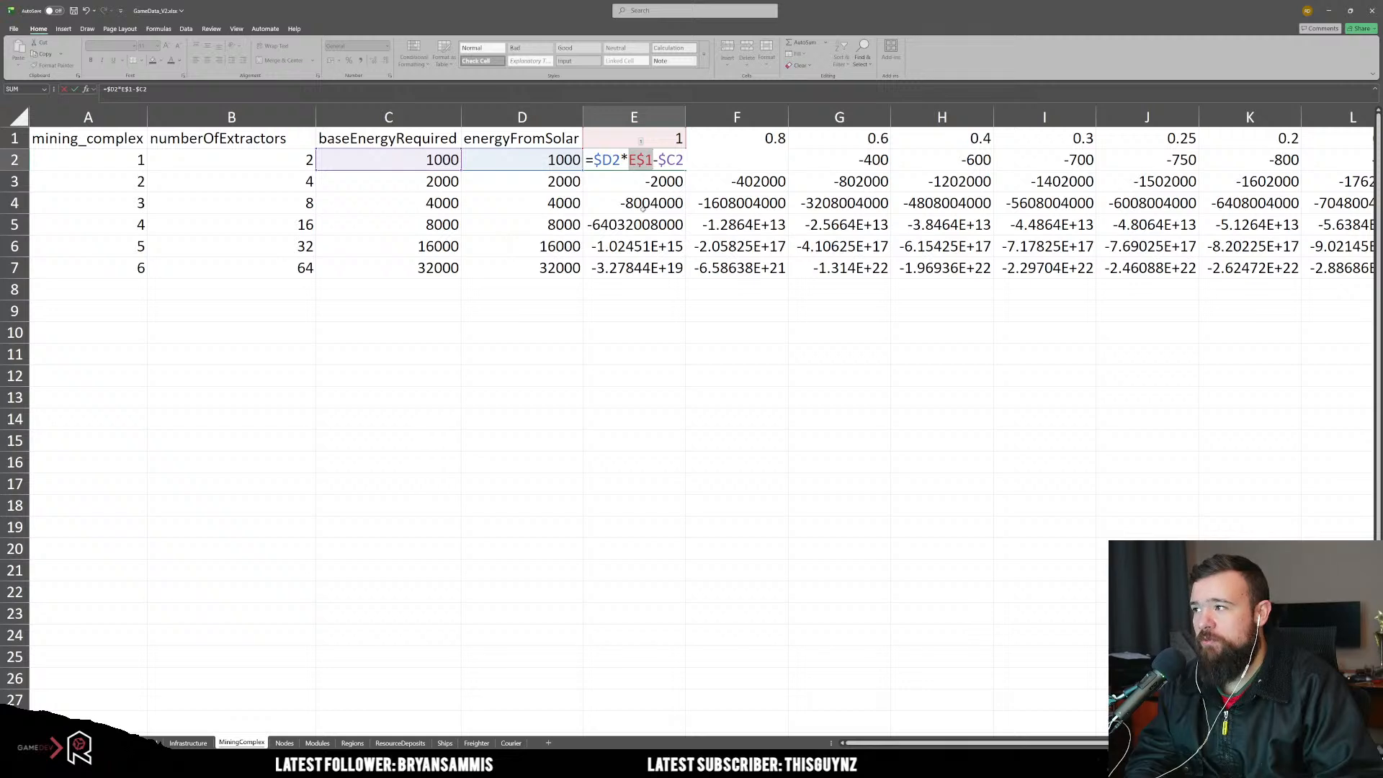
key("Return")
left_click(677, 160)
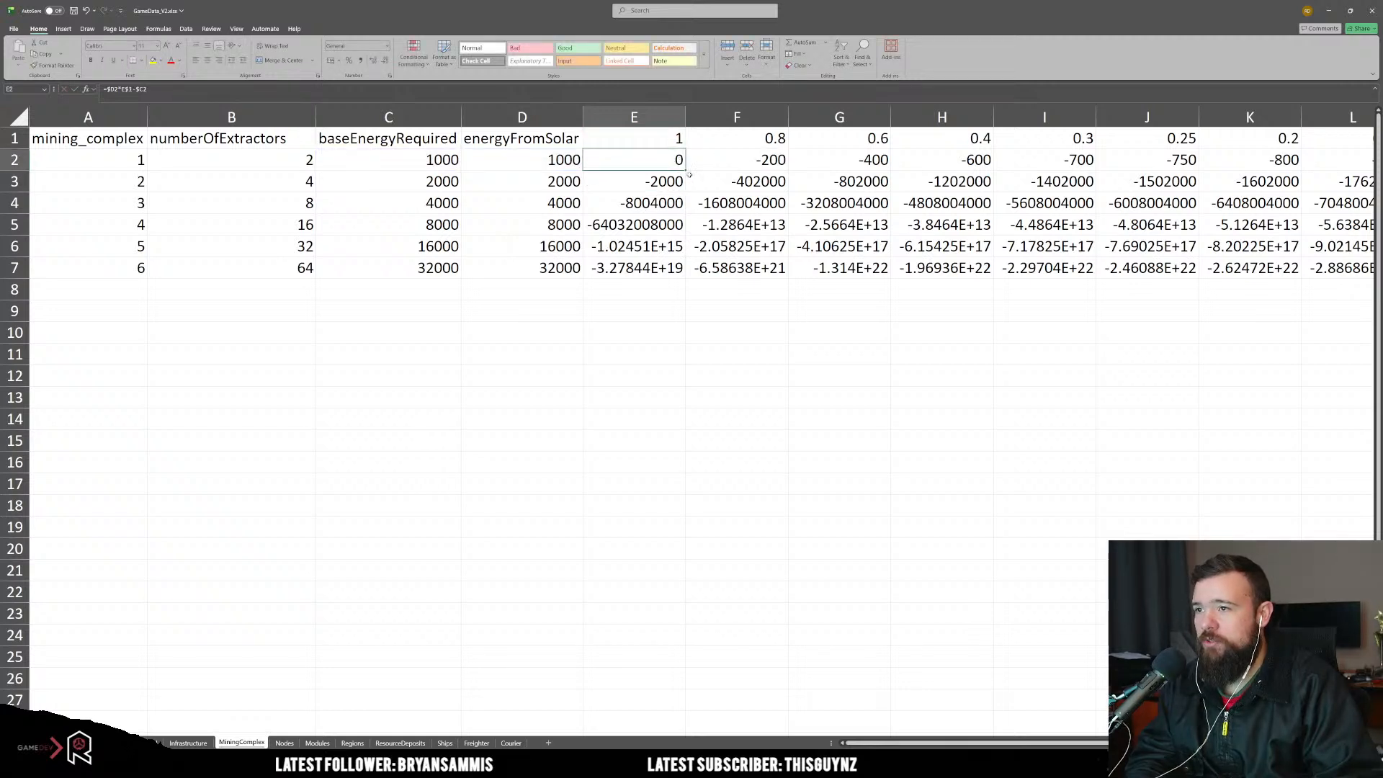
left_click_drag(688, 169, 1380, 276)
left_click_drag(1216, 269, 1217, 271)
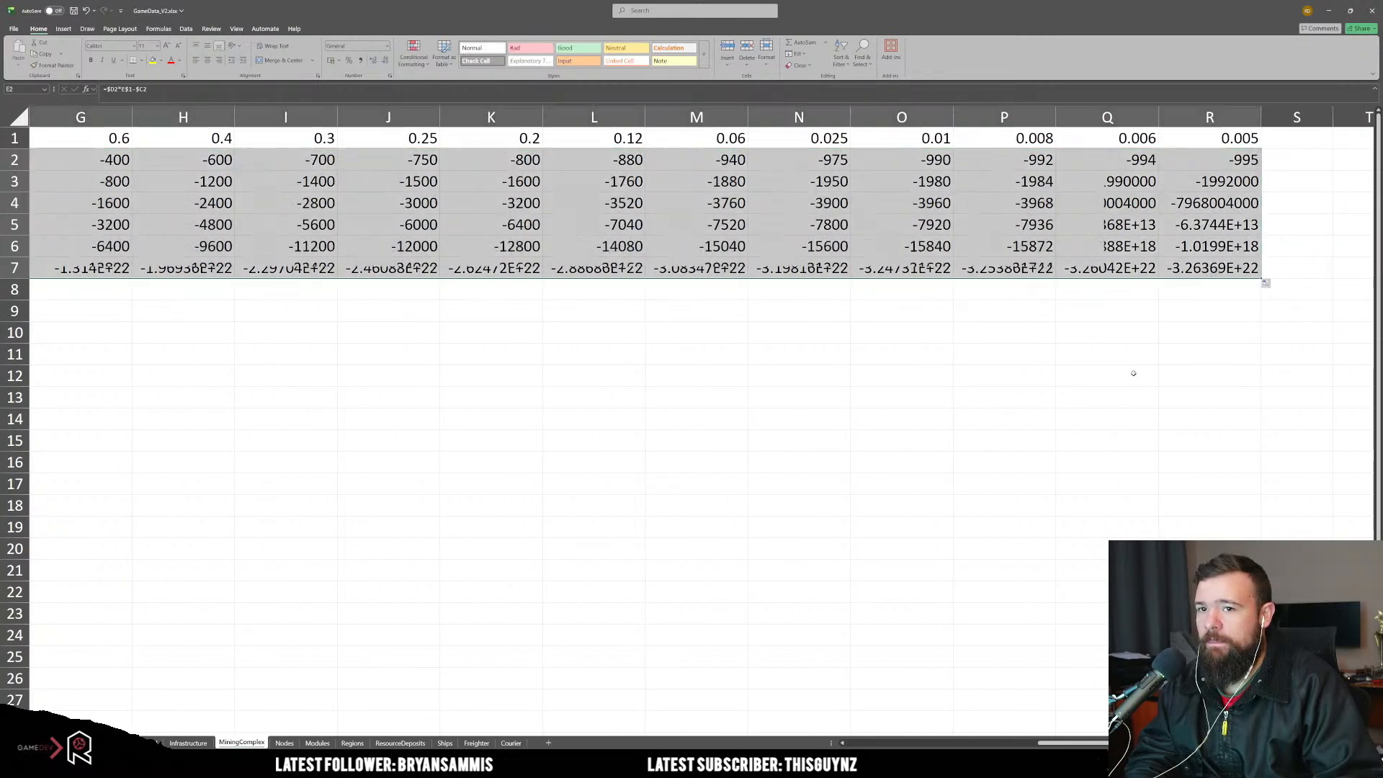
left_click_drag(1073, 743, 908, 744)
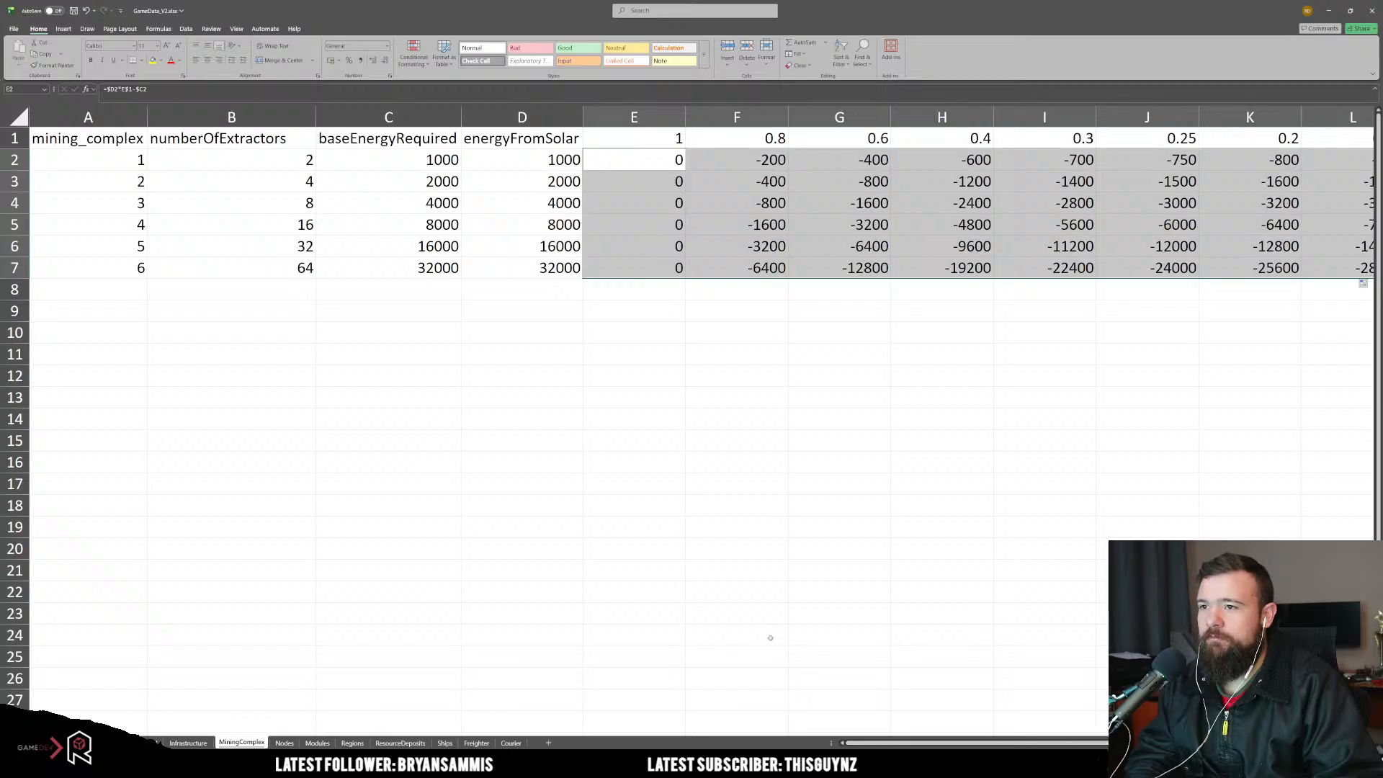
Step: Review the energy balances for multipliers 1, 0.8 and 0.6, and check the Solar Multiplier column on the Regions sheet
left_click(743, 380)
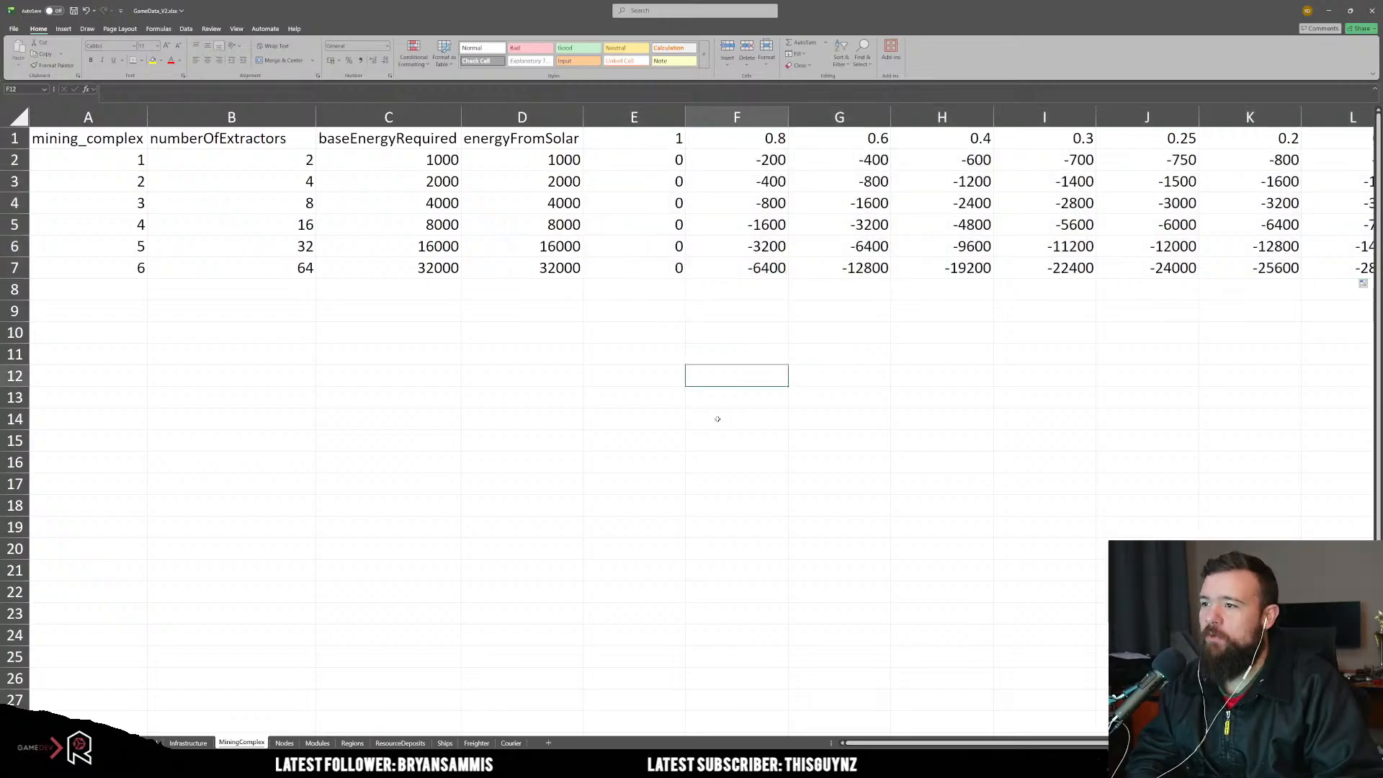
left_click_drag(670, 138, 665, 267)
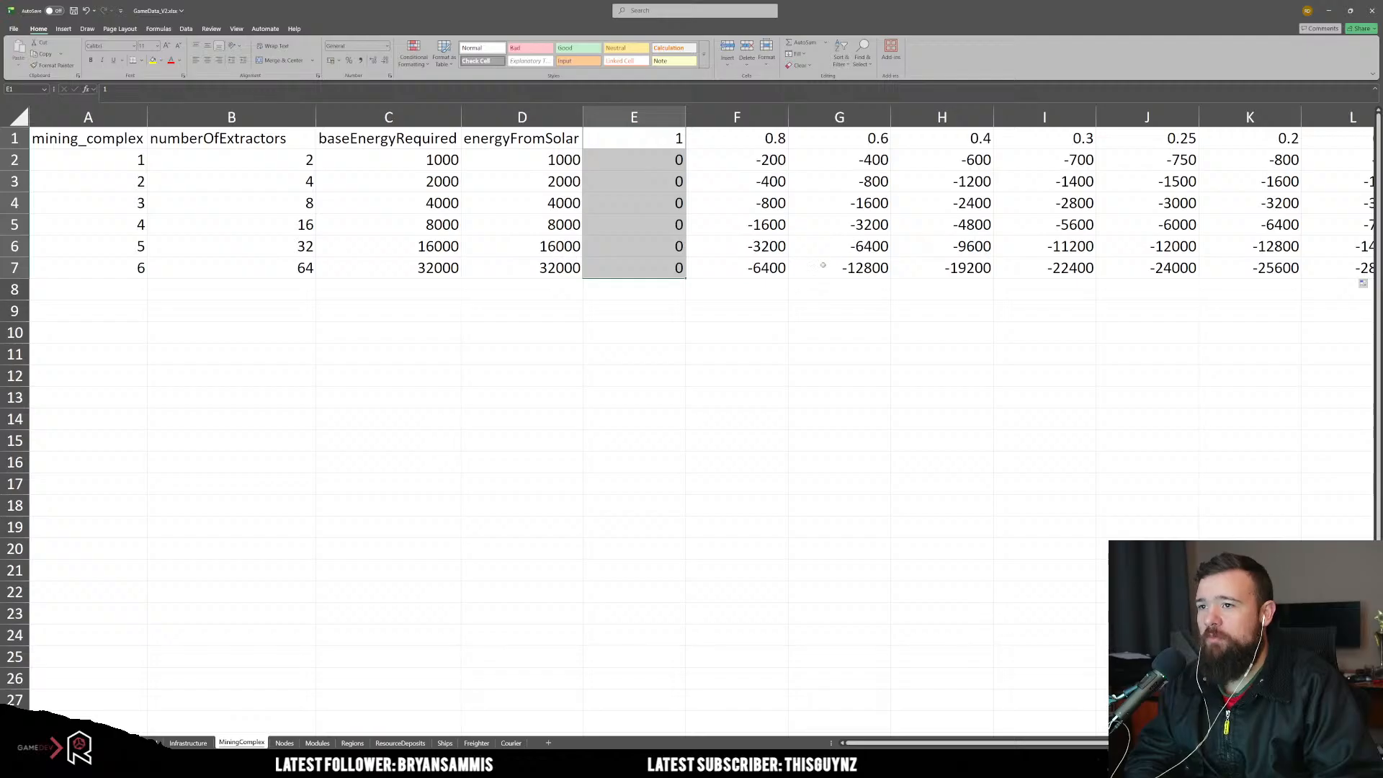
left_click_drag(742, 142, 742, 269)
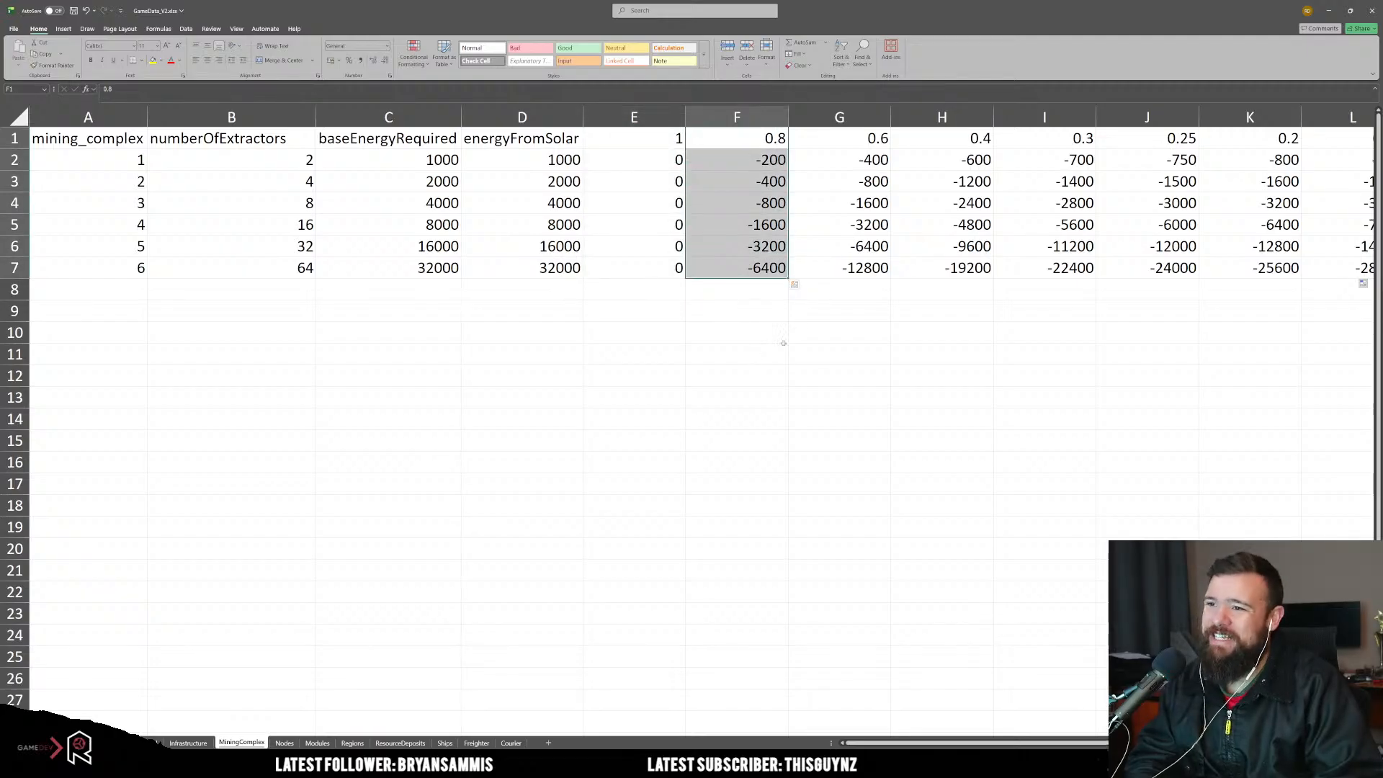
left_click_drag(857, 160, 857, 246)
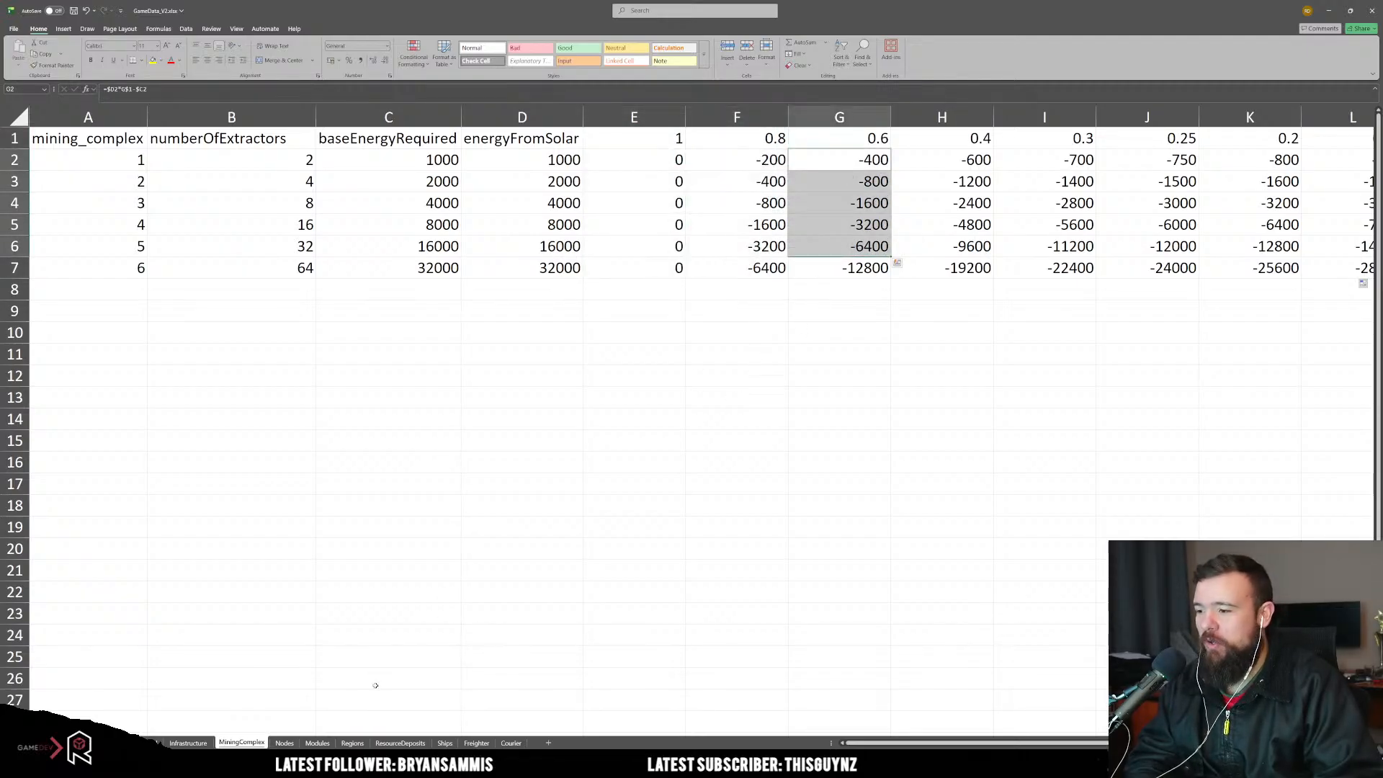
left_click(351, 743)
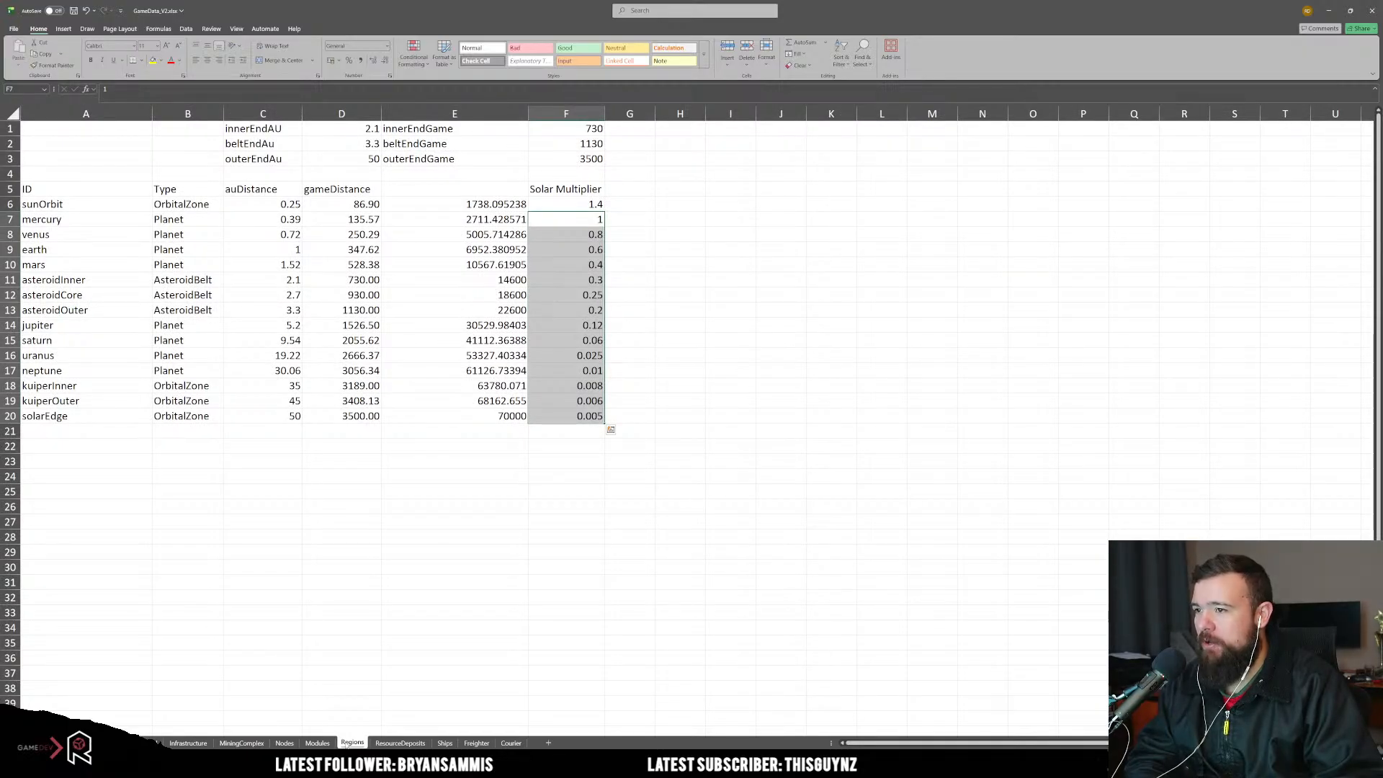
left_click(286, 743)
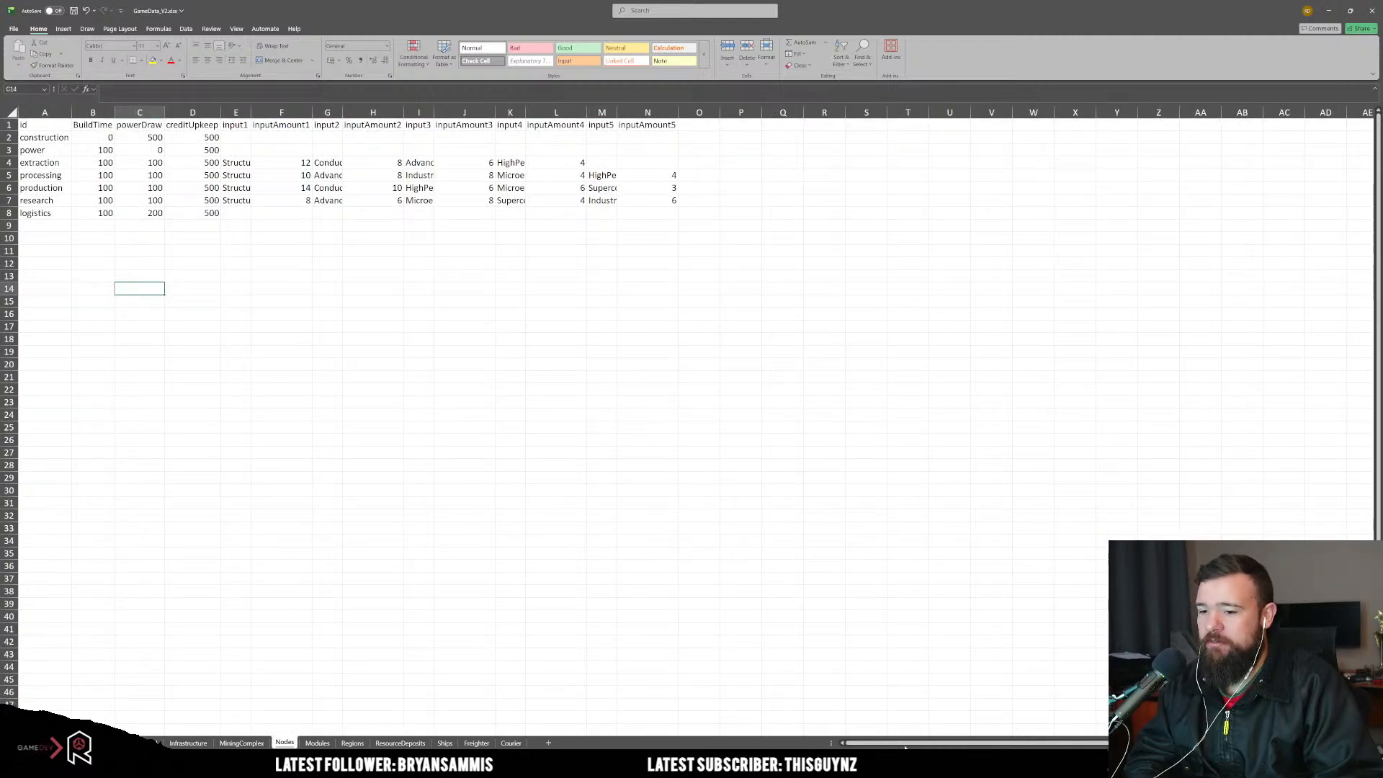
Step: Examine the MiningComplex energy balances for the lower solar multipliers, from 0.3 down to 0.005
left_click(245, 743)
left_click(1011, 219)
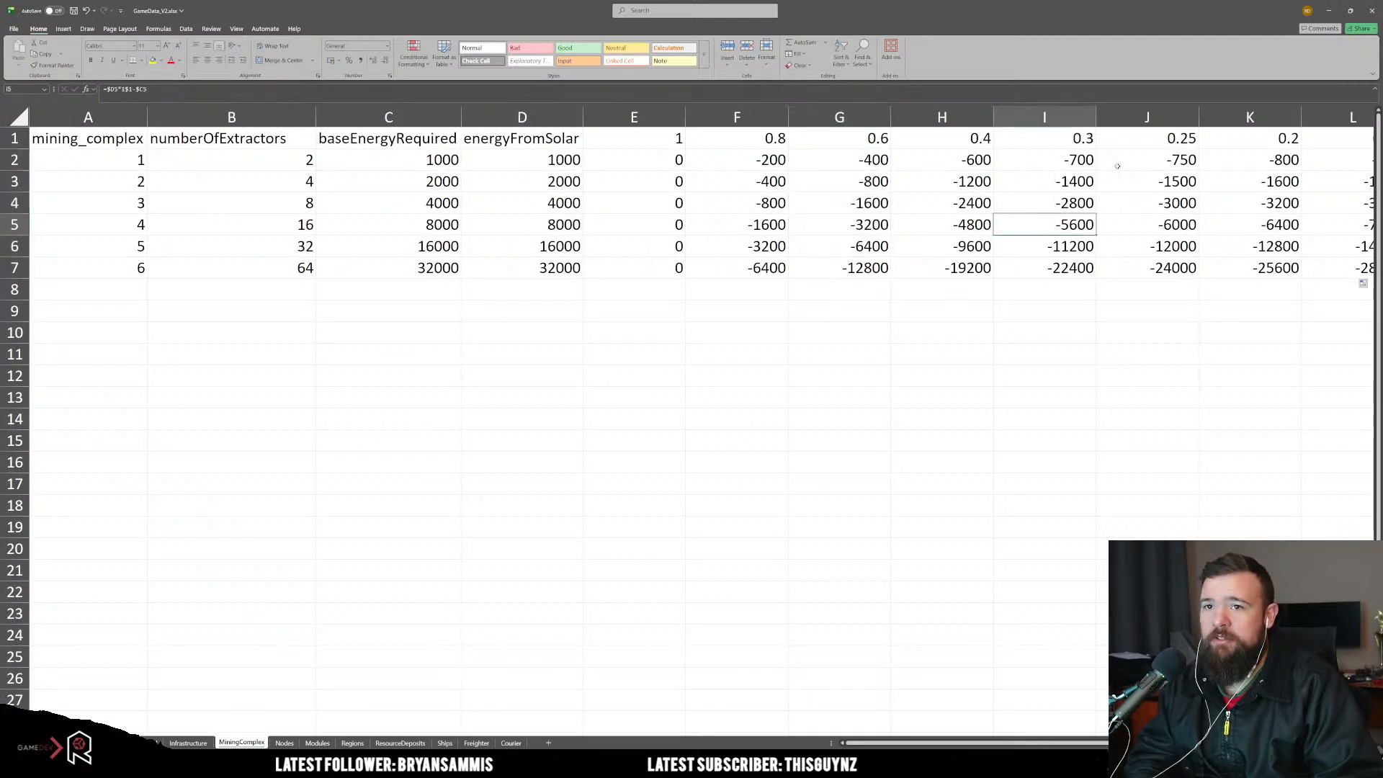
mouse_move(1122, 141)
left_mouse_down()
mouse_move(1381, 147)
mouse_move(1140, 139)
left_mouse_up()
left_click(1041, 262)
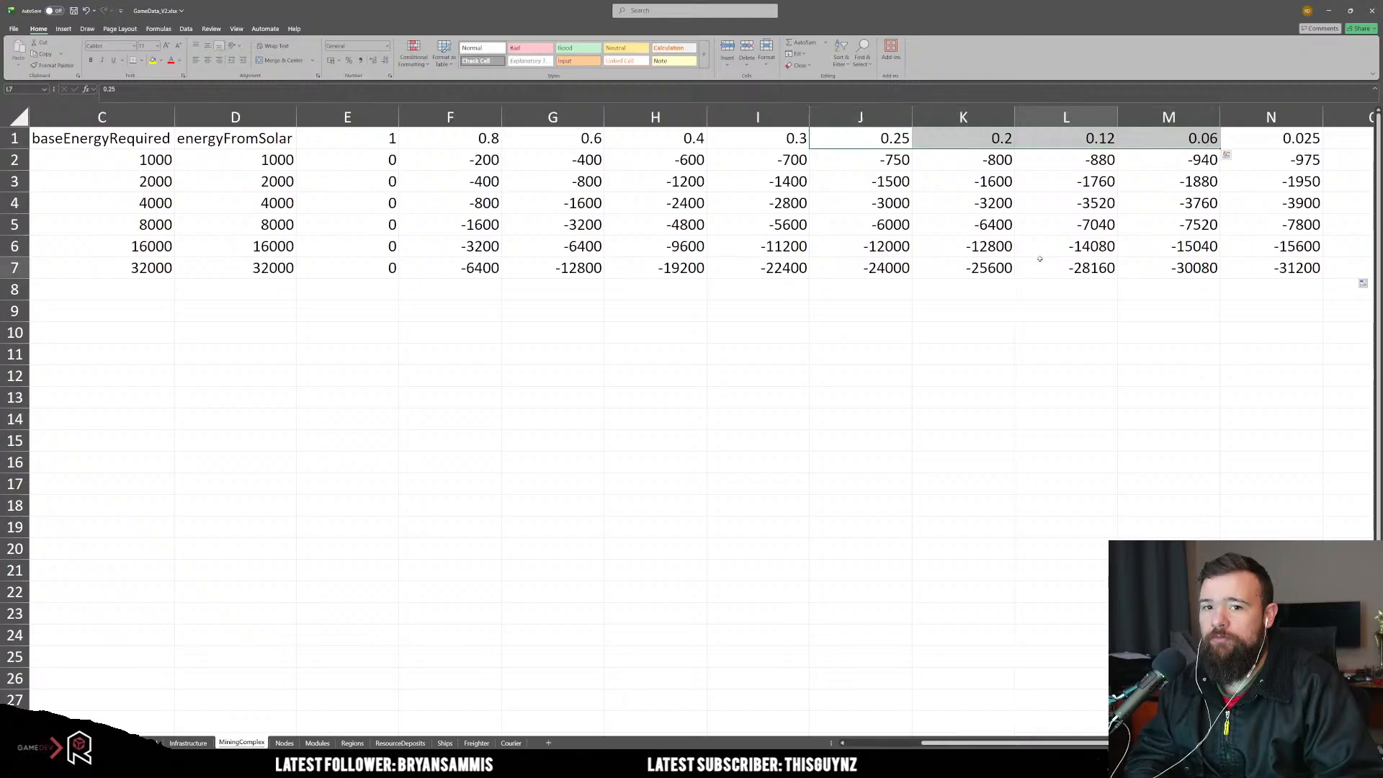
left_click_drag(863, 142, 1228, 247)
left_click(1224, 268)
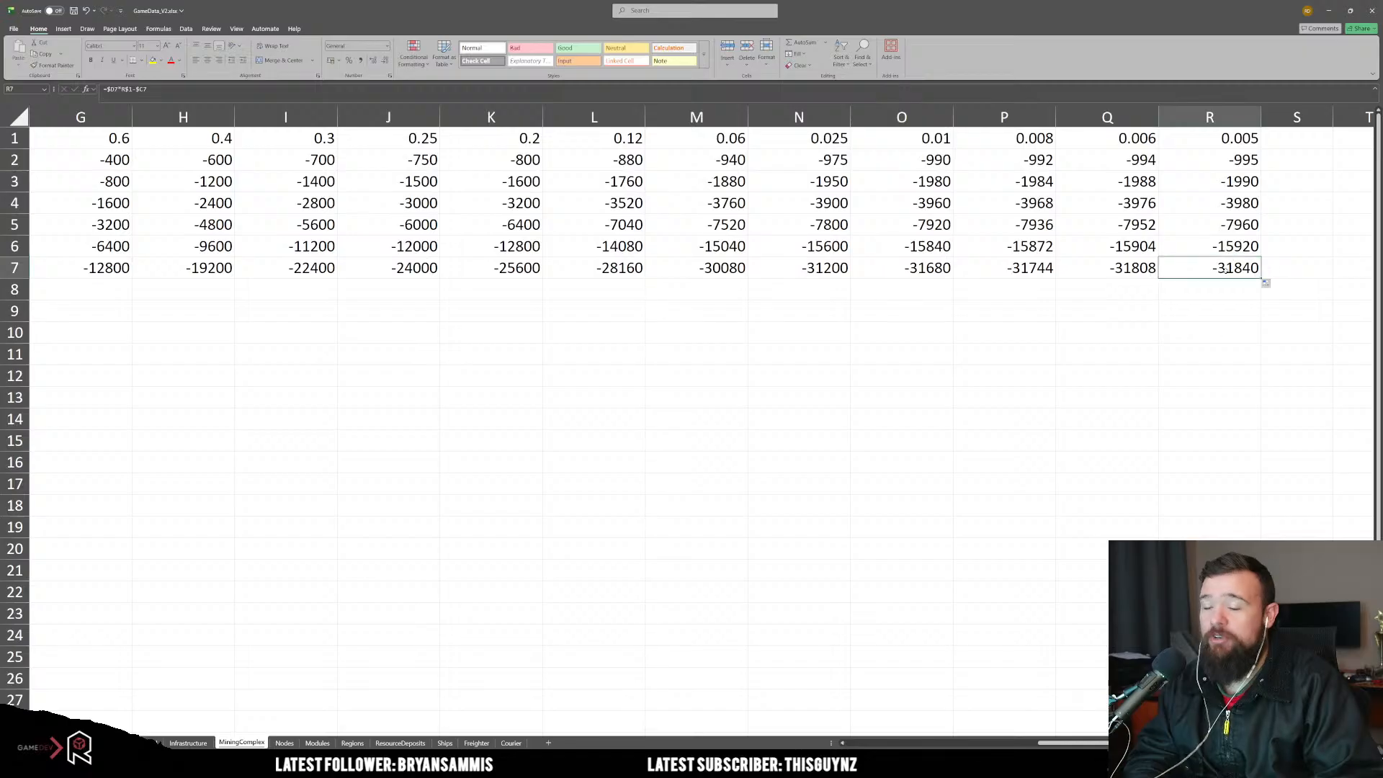
Step: Clear the solar multiplier table from column E onward on the MiningComplex sheet
scroll(636, 571, "left", 6)
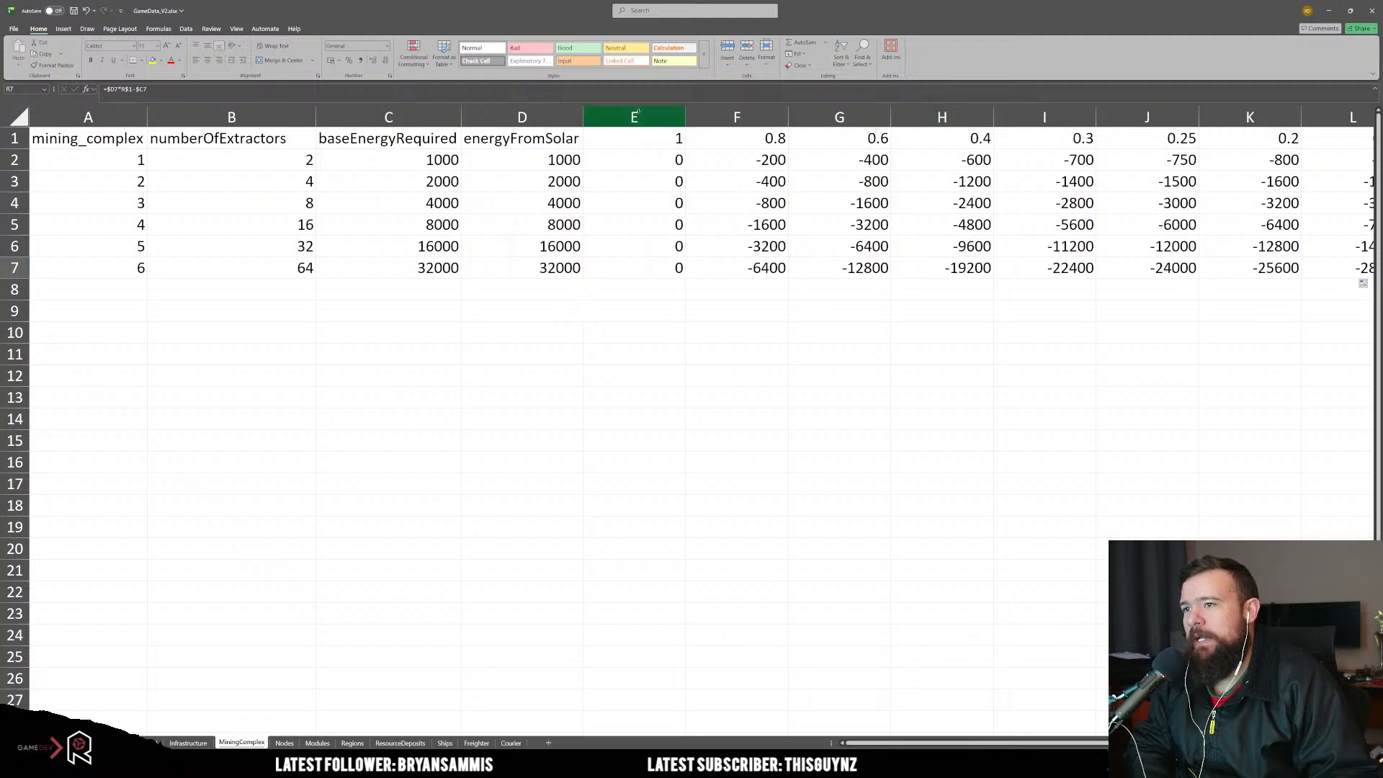
left_click_drag(634, 117, 1261, 117)
key("Delete")
left_click(882, 268)
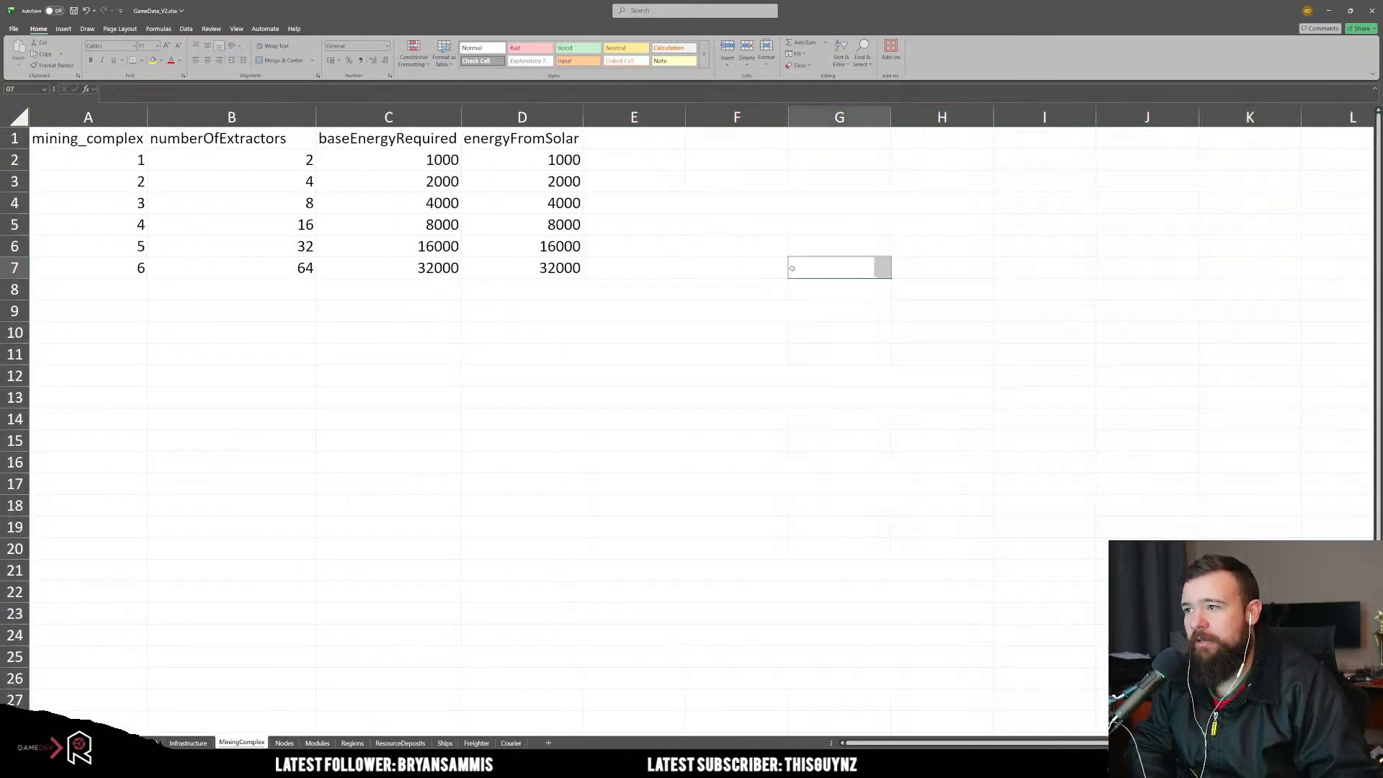
Step: Compare the baseEnergyRequired and energyFromSolar values of the six mining complex levels
left_click(497, 144)
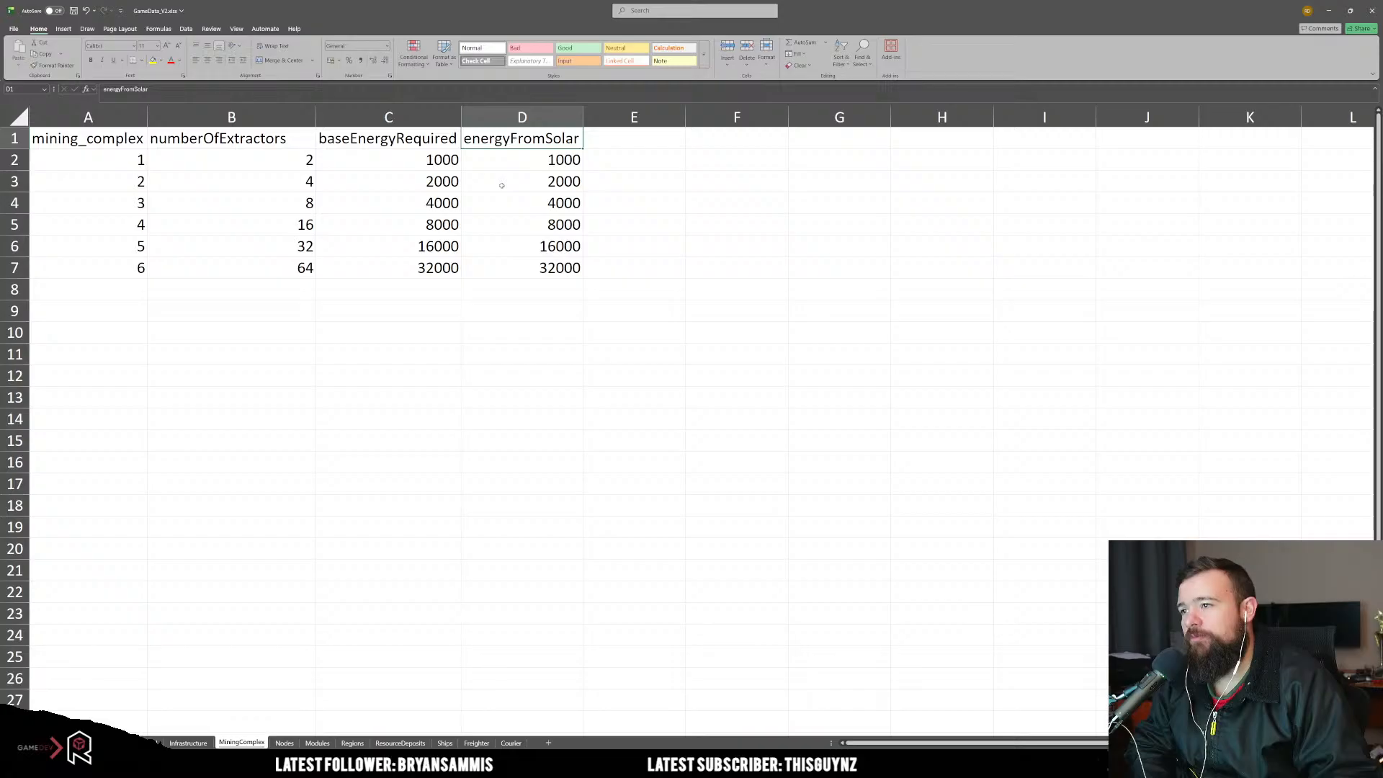
left_click_drag(497, 162, 548, 274)
left_click_drag(432, 268, 442, 162)
left_click_drag(529, 161, 557, 292)
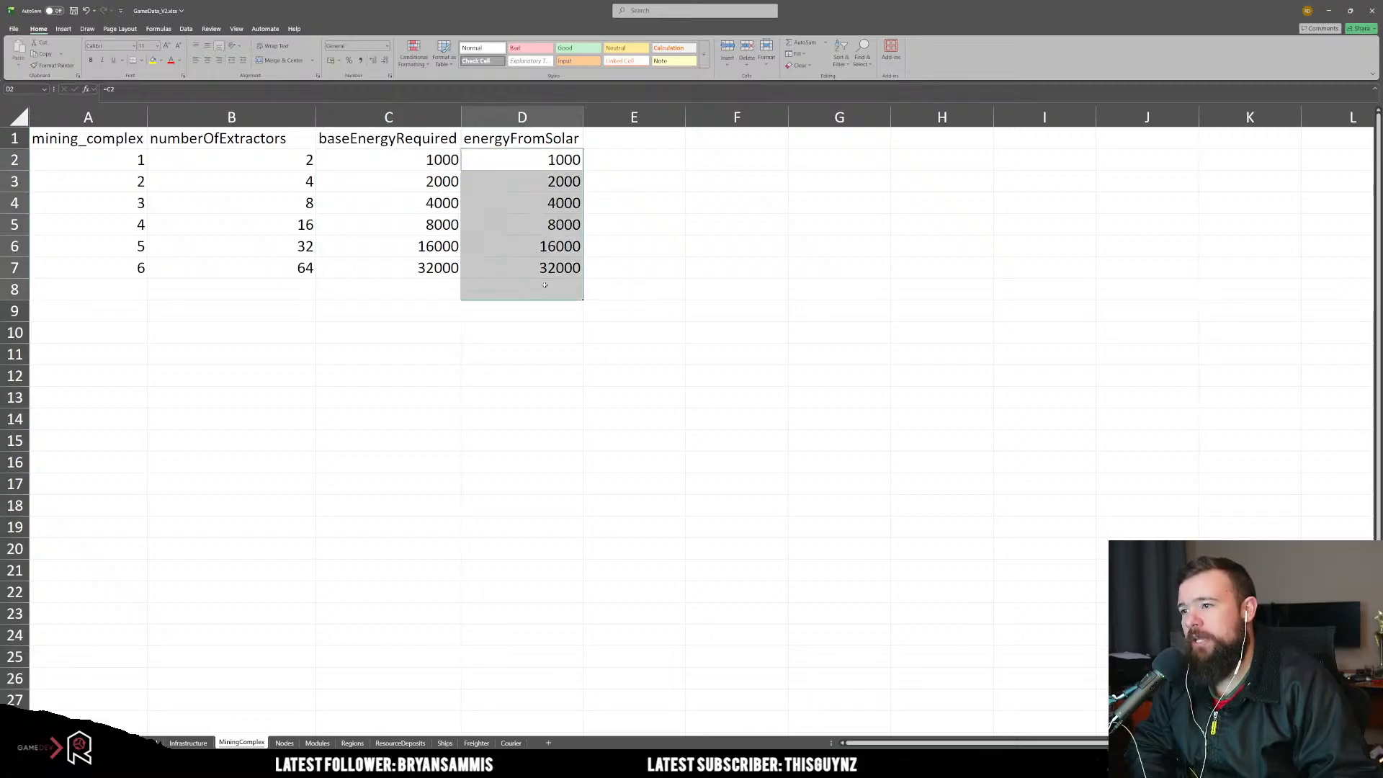
left_click(560, 270)
Step: Try creditUpkeep as a new column header in cell E1, and clear the cell again
left_click(625, 141)
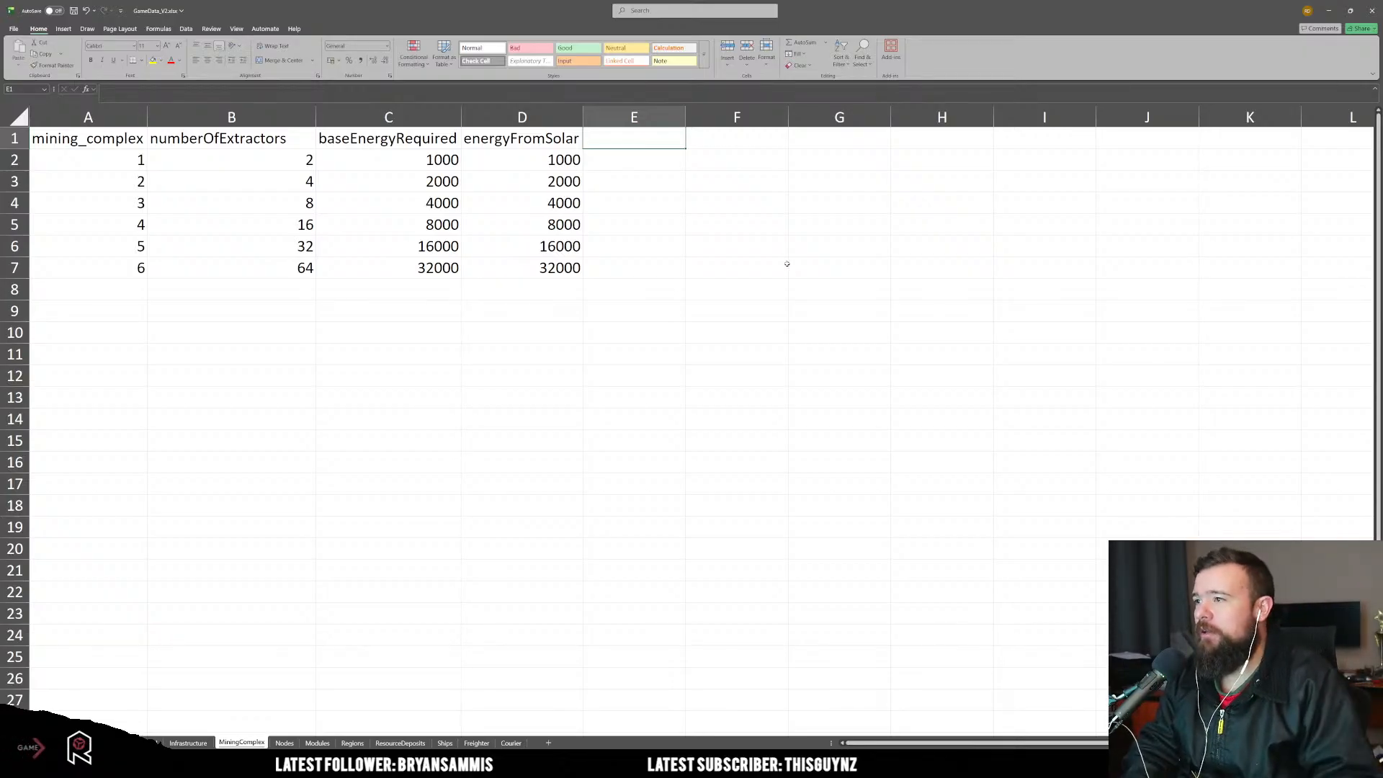
left_click(452, 141)
key("F2")
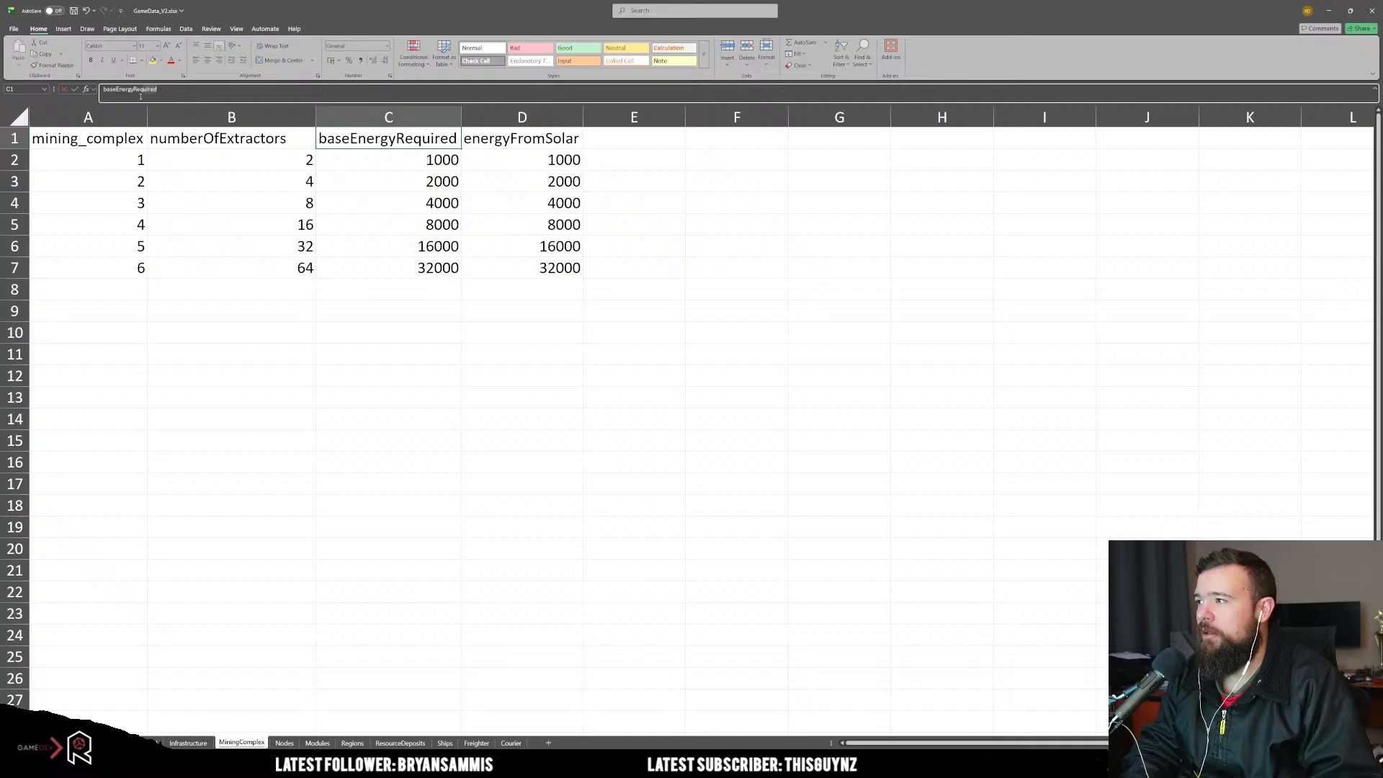
left_click(618, 144)
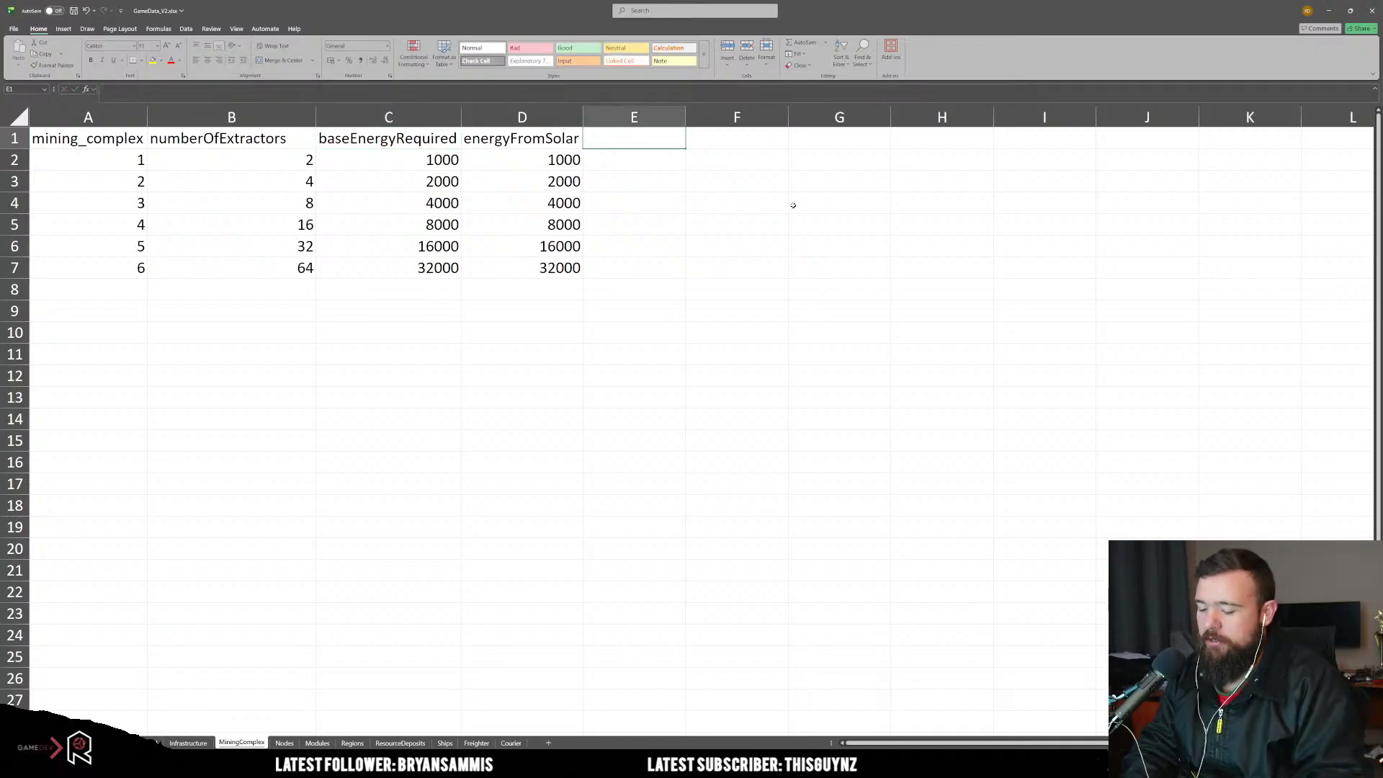
type("creditUpd")
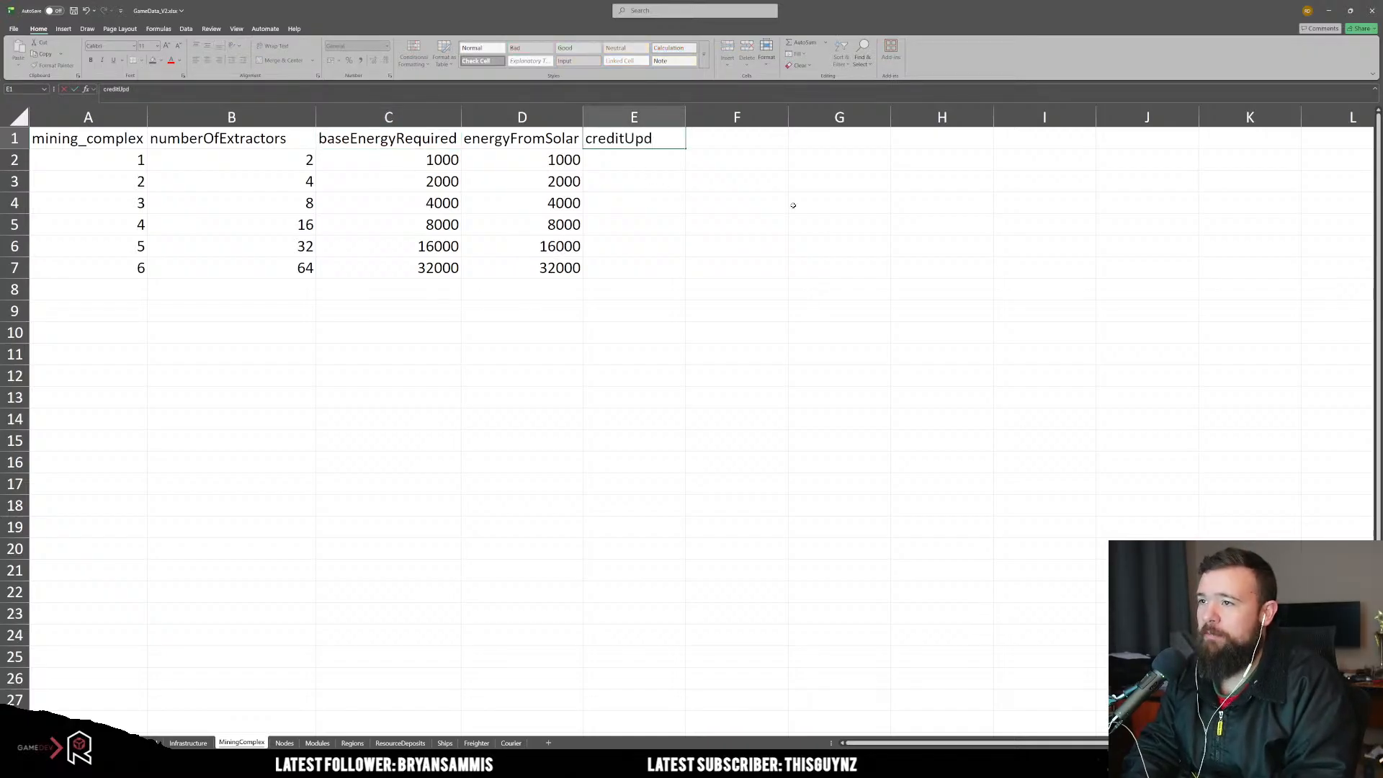
key("BackSpace")
type("kaae")
key("BackSpace")
key("BackSpace")
key("BackSpace")
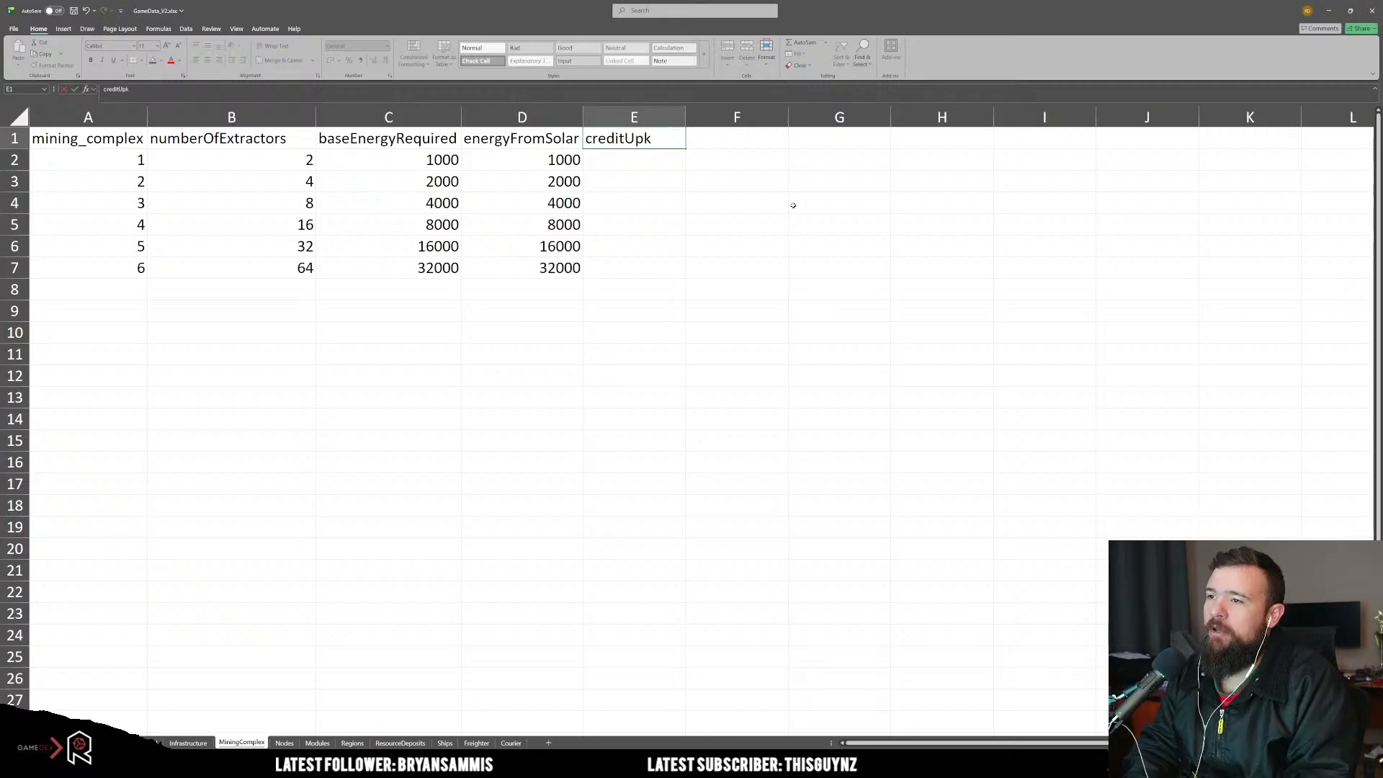
type("eep")
key("Return")
key("Up")
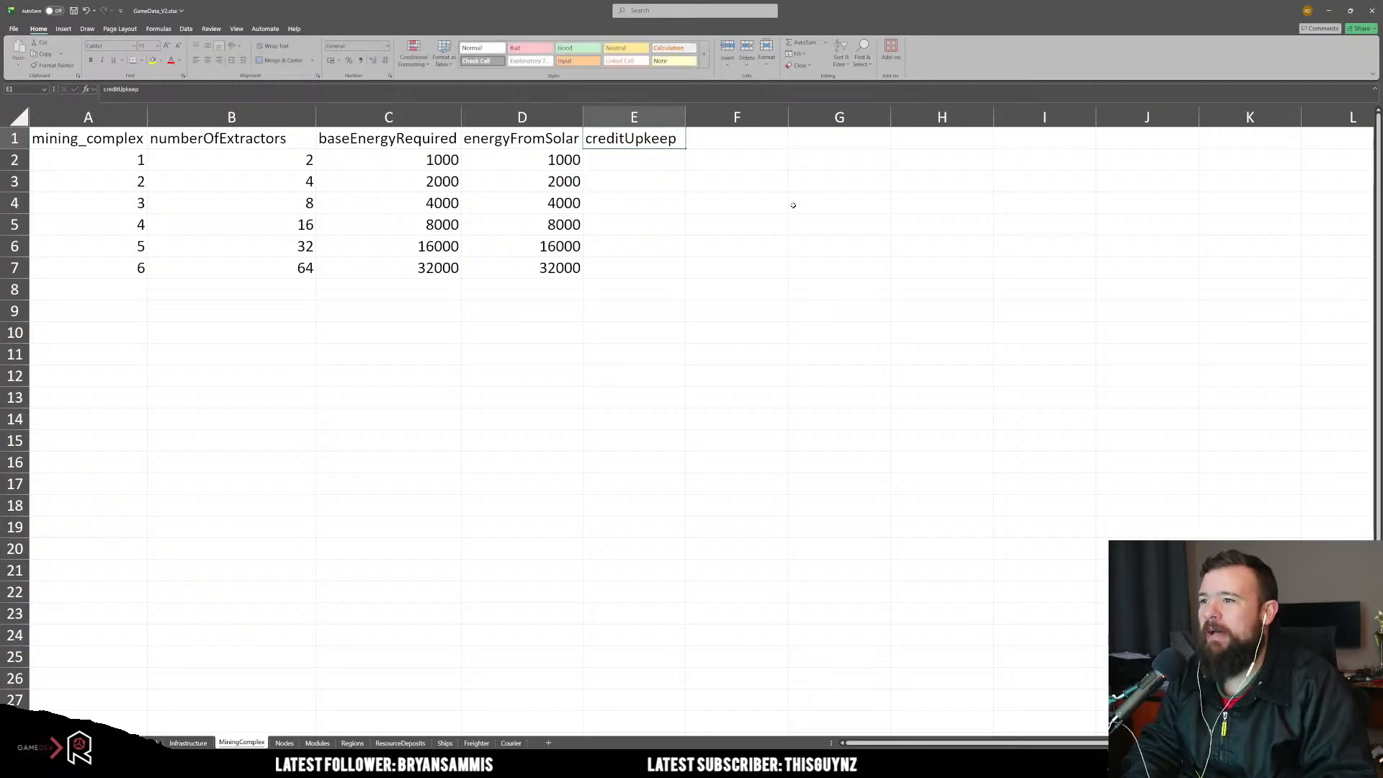
key("Delete")
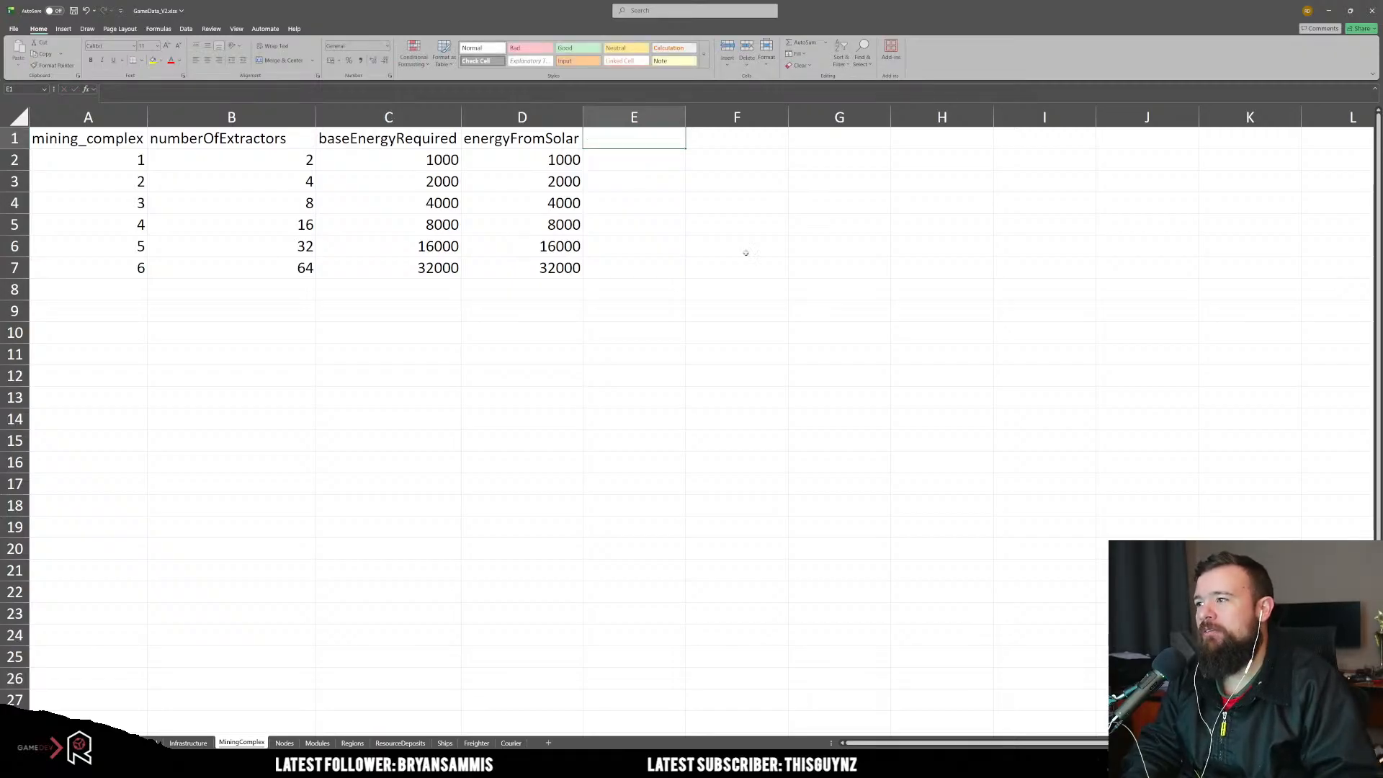
Step: Examine the refinery resources in the sheet that lists resource types and production methods
left_click(688, 267)
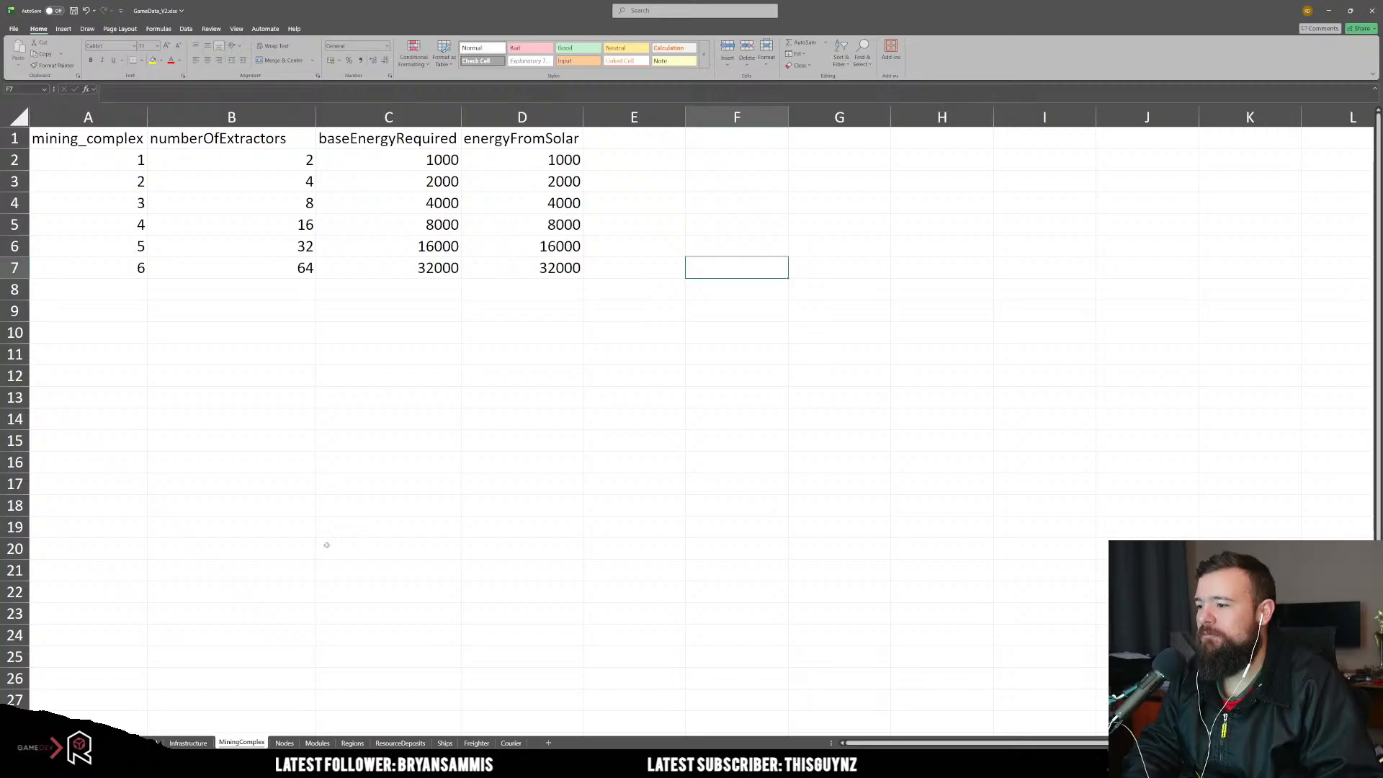
left_click(140, 743)
left_click(223, 638)
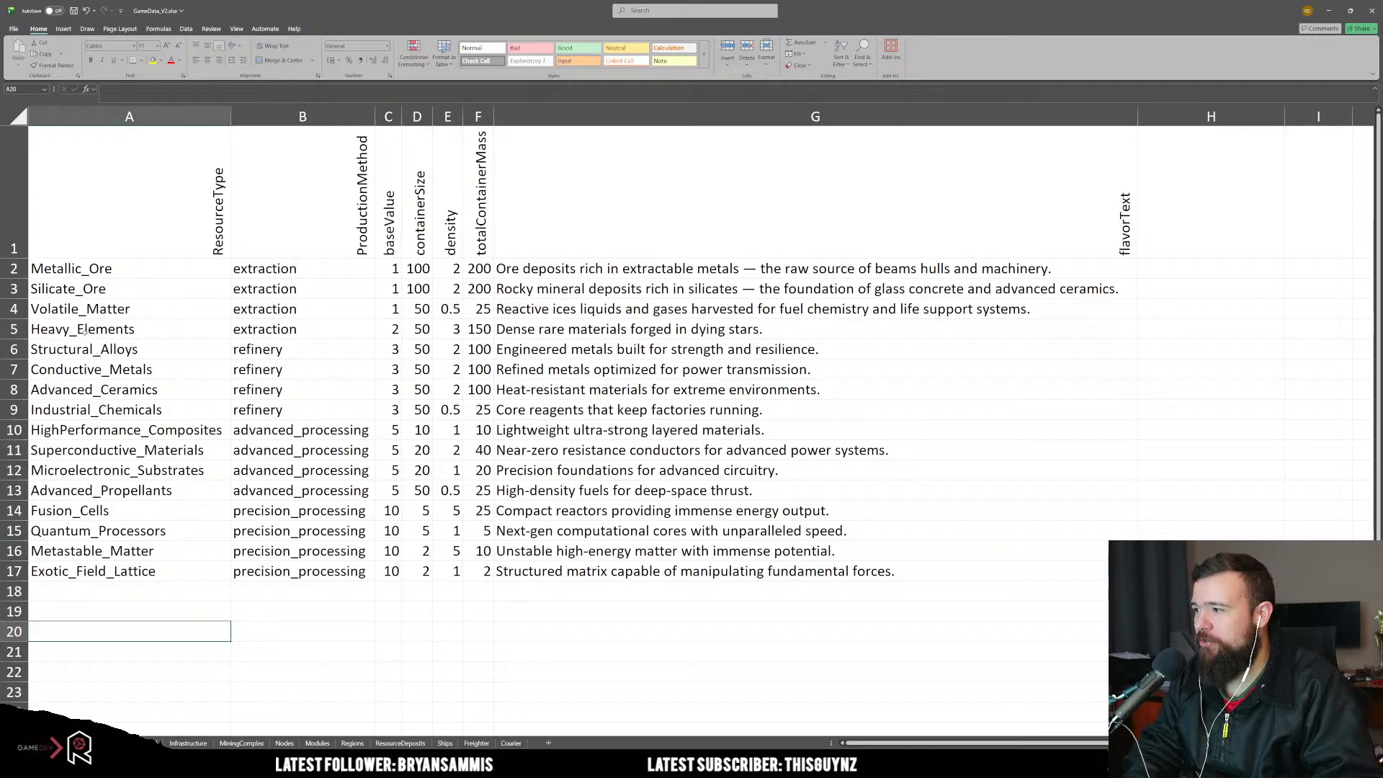
left_click(78, 350)
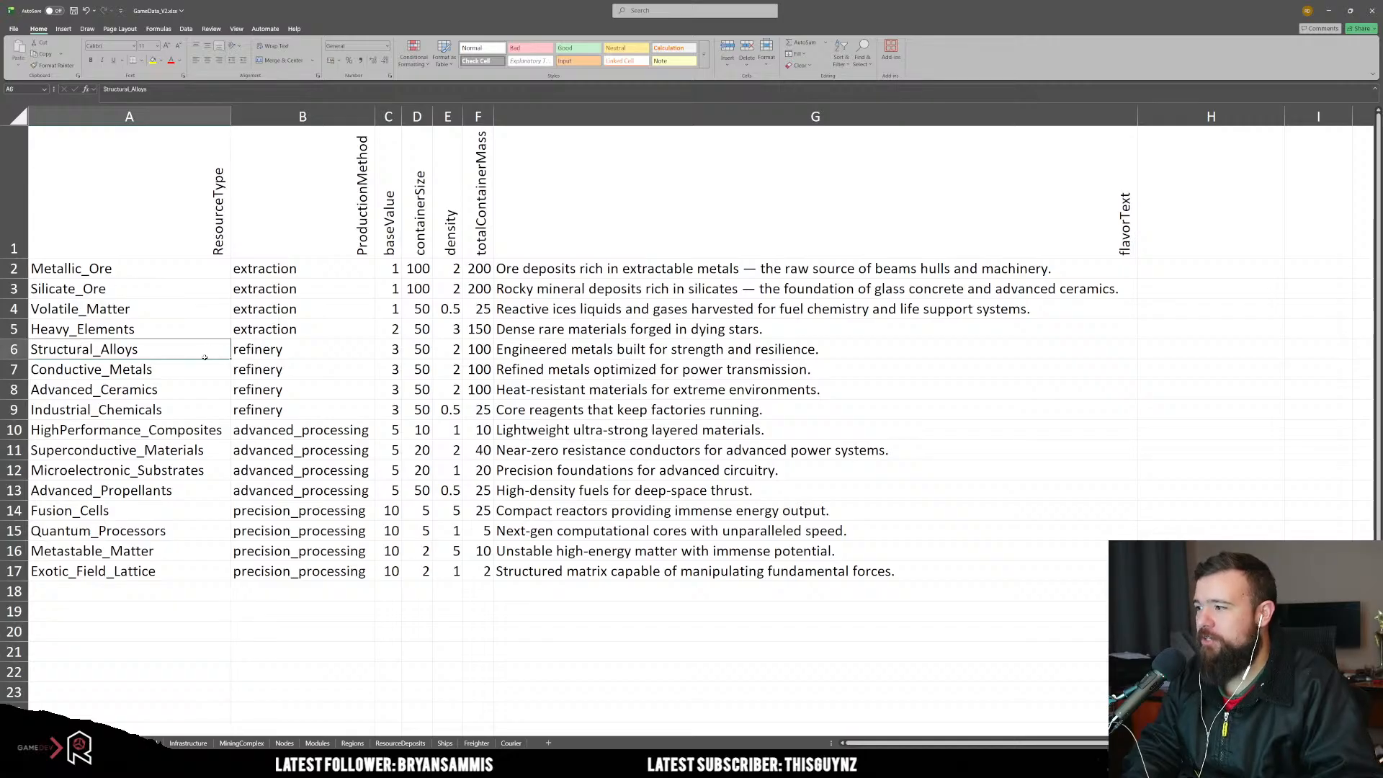
mouse_move(139, 388)
left_mouse_down()
mouse_move(260, 390)
mouse_move(260, 410)
left_mouse_up()
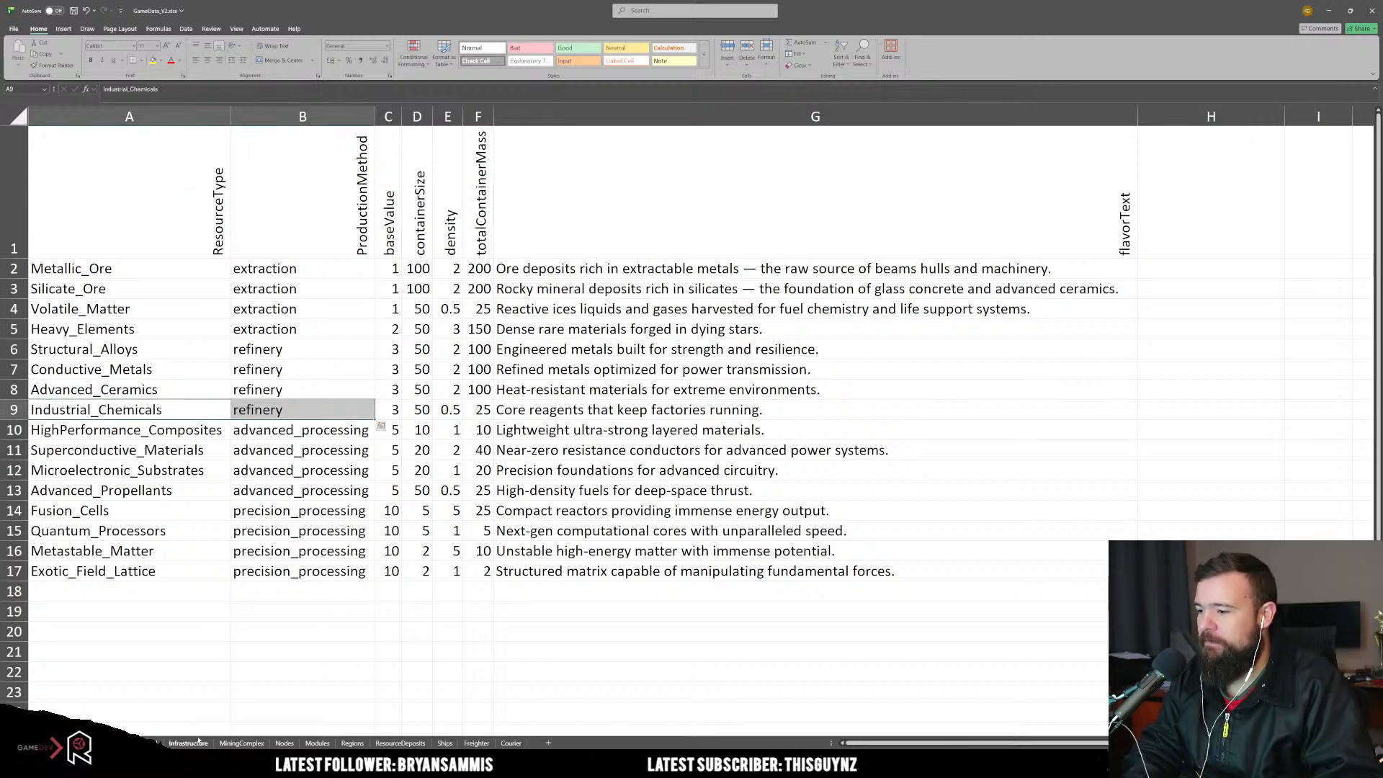
Step: Insert a blank row above the header row of the MiningComplex sheet
left_click(242, 743)
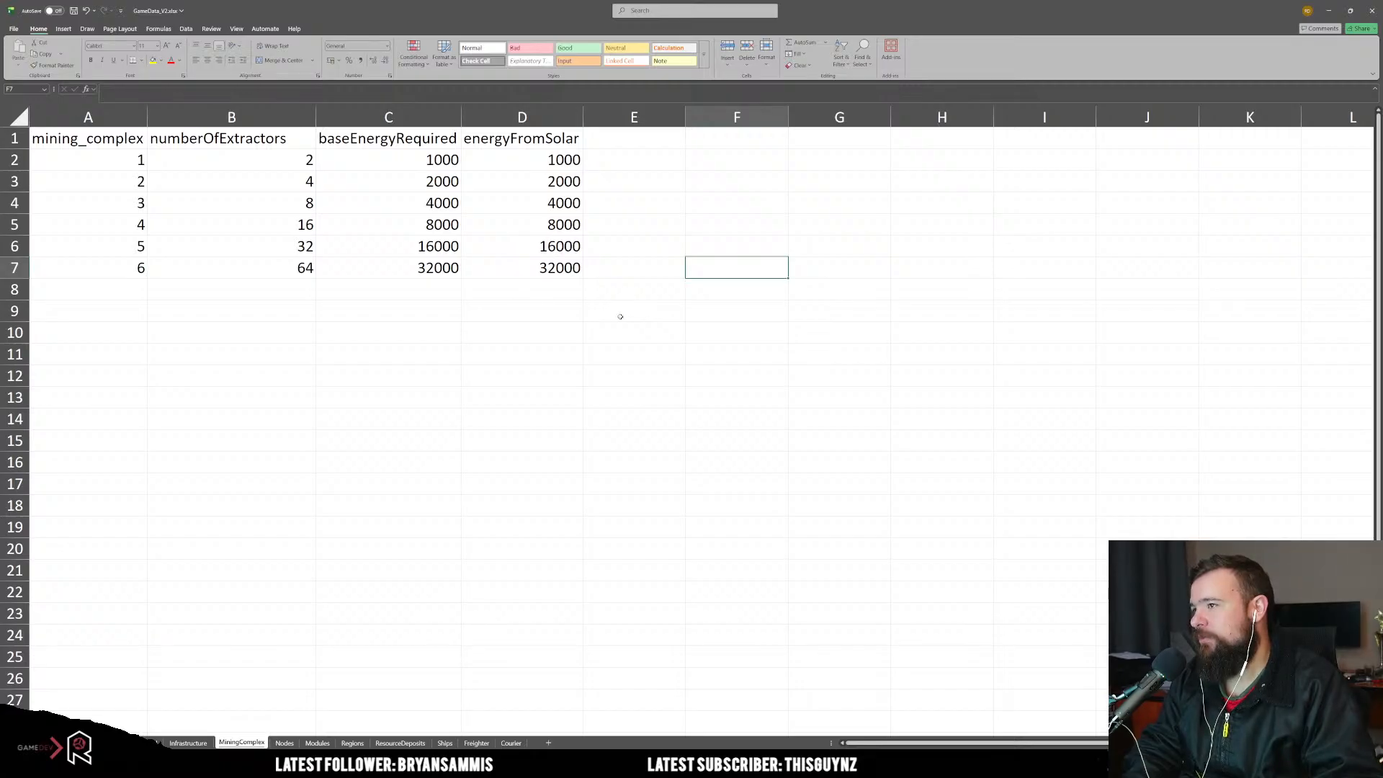
right_click(22, 139)
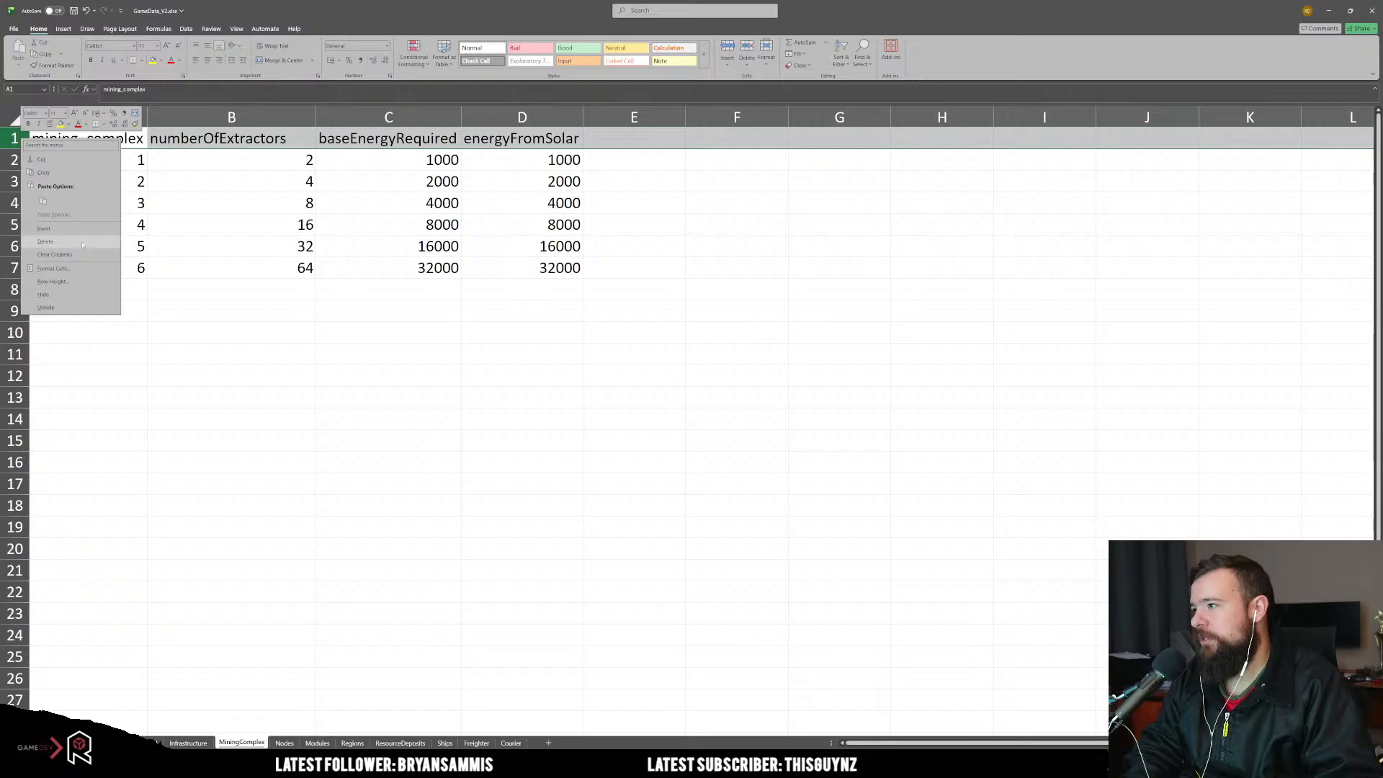
left_click(51, 235)
left_click(493, 364)
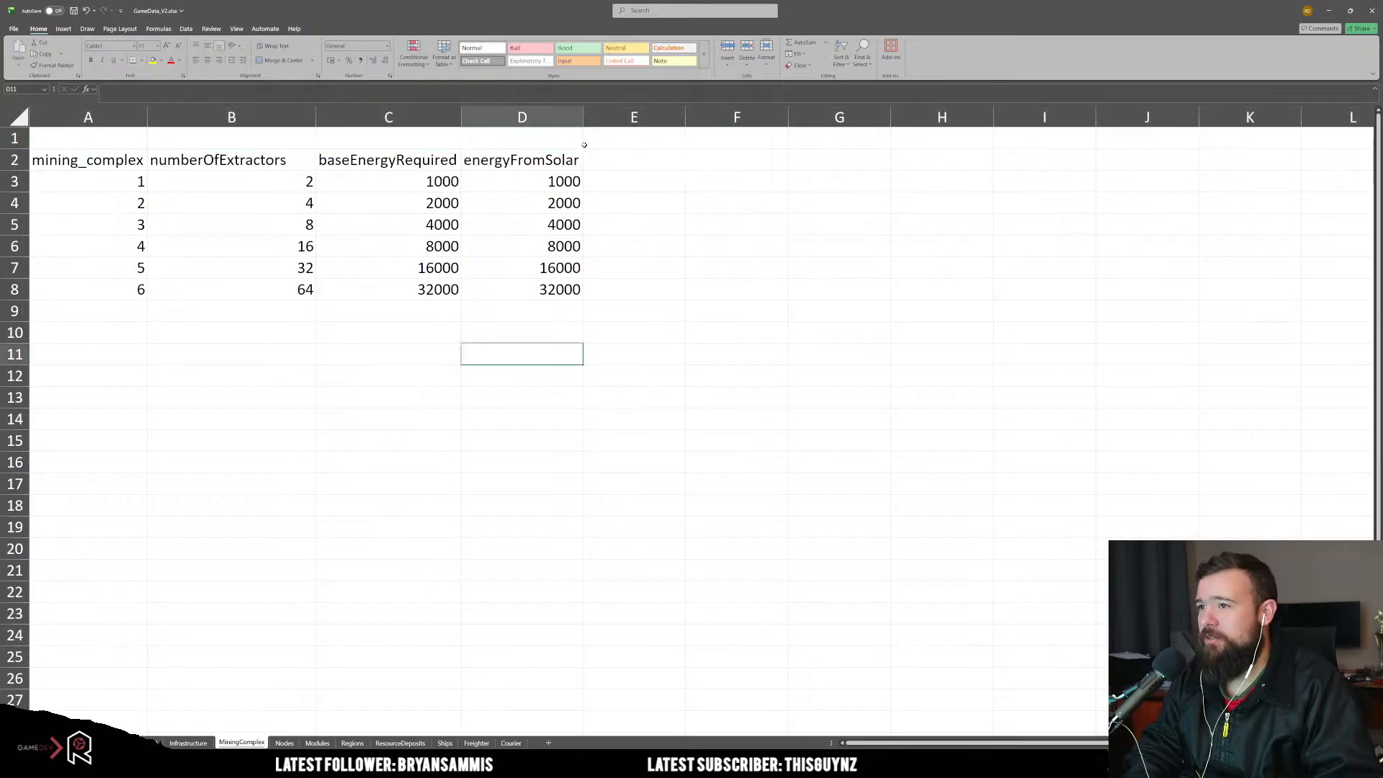
Step: Enter the group heading upkeep in E1 and the column header credit in E2
left_click(620, 139)
type("upkeep")
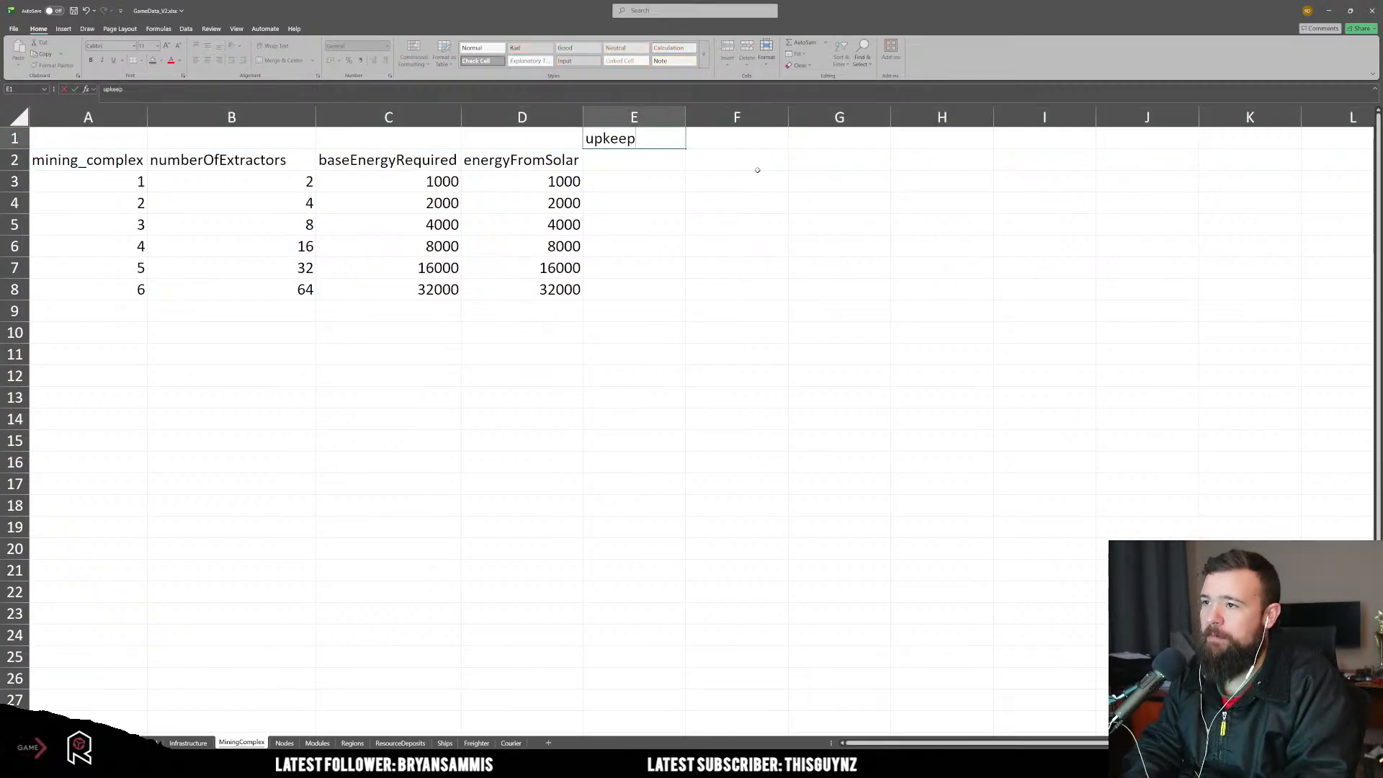
key("Return")
type("credit")
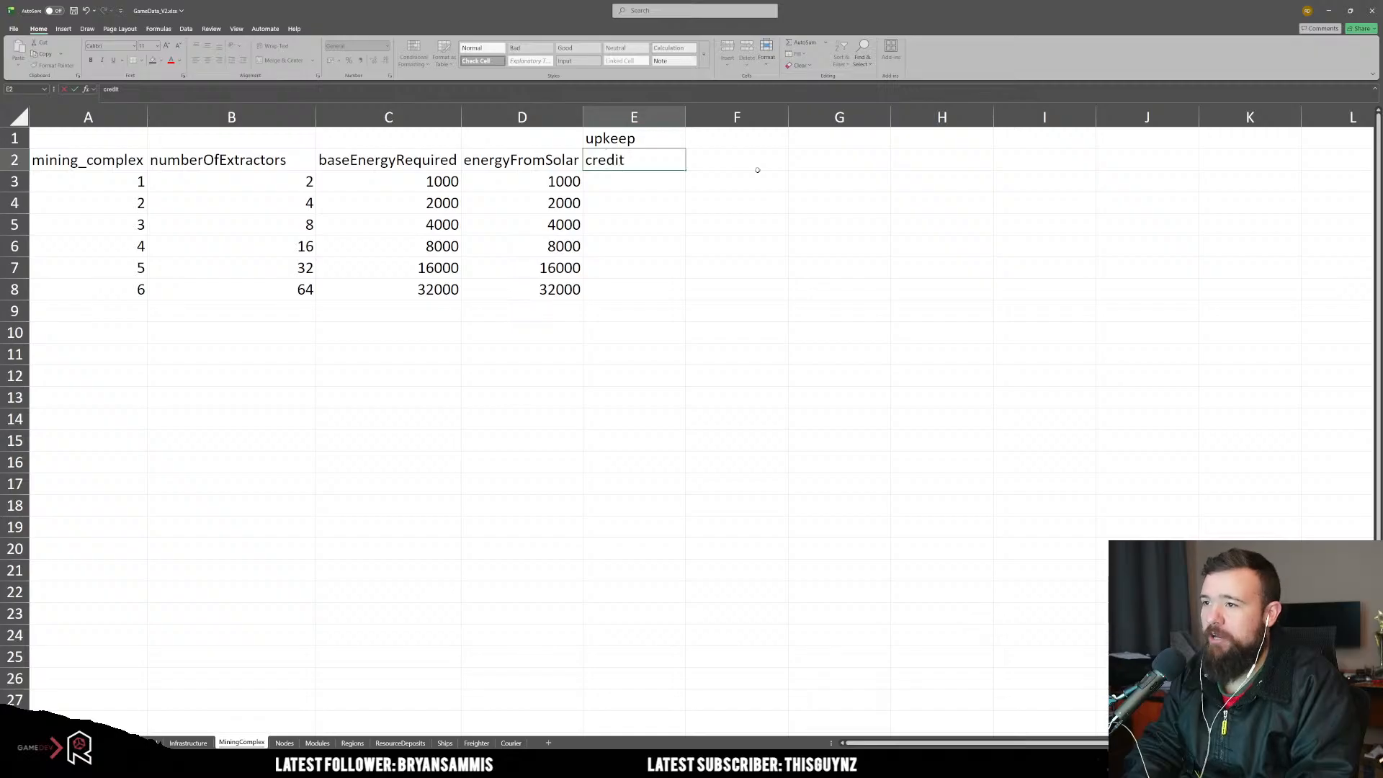
left_click(758, 170)
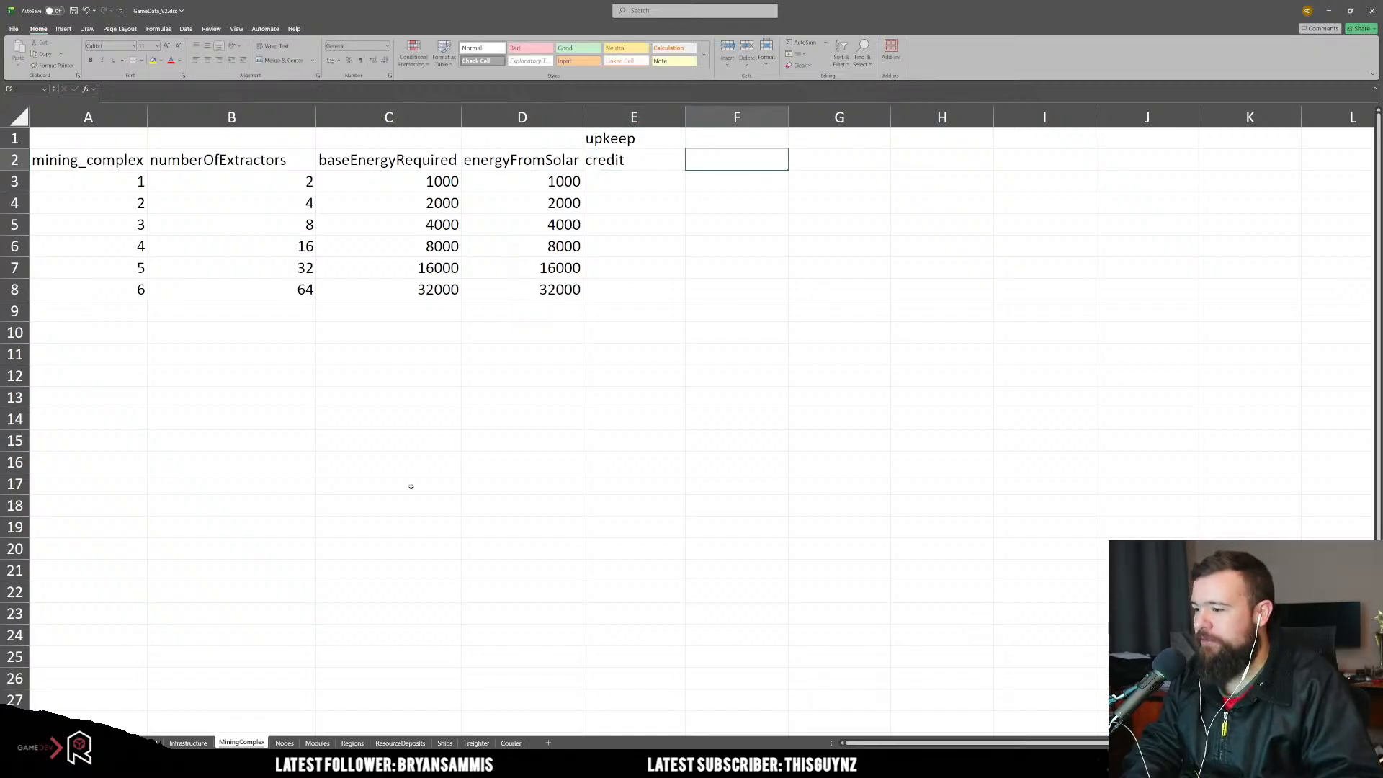
Step: Copy the Structural_Alloys, Advanced_Ceramics and Industrial_Chemicals names from the ResourceType column of the resource sheet
left_click(136, 743)
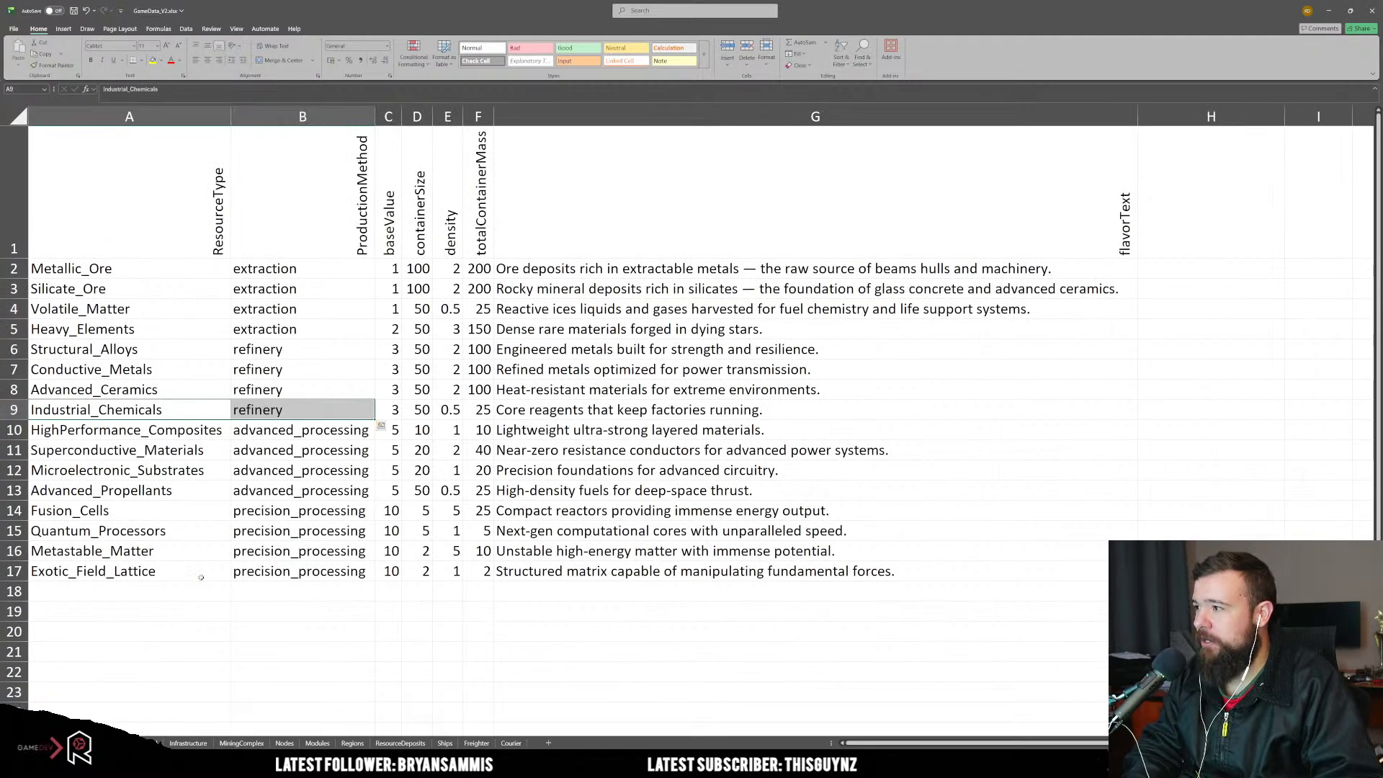
left_click(107, 375)
left_click(106, 294)
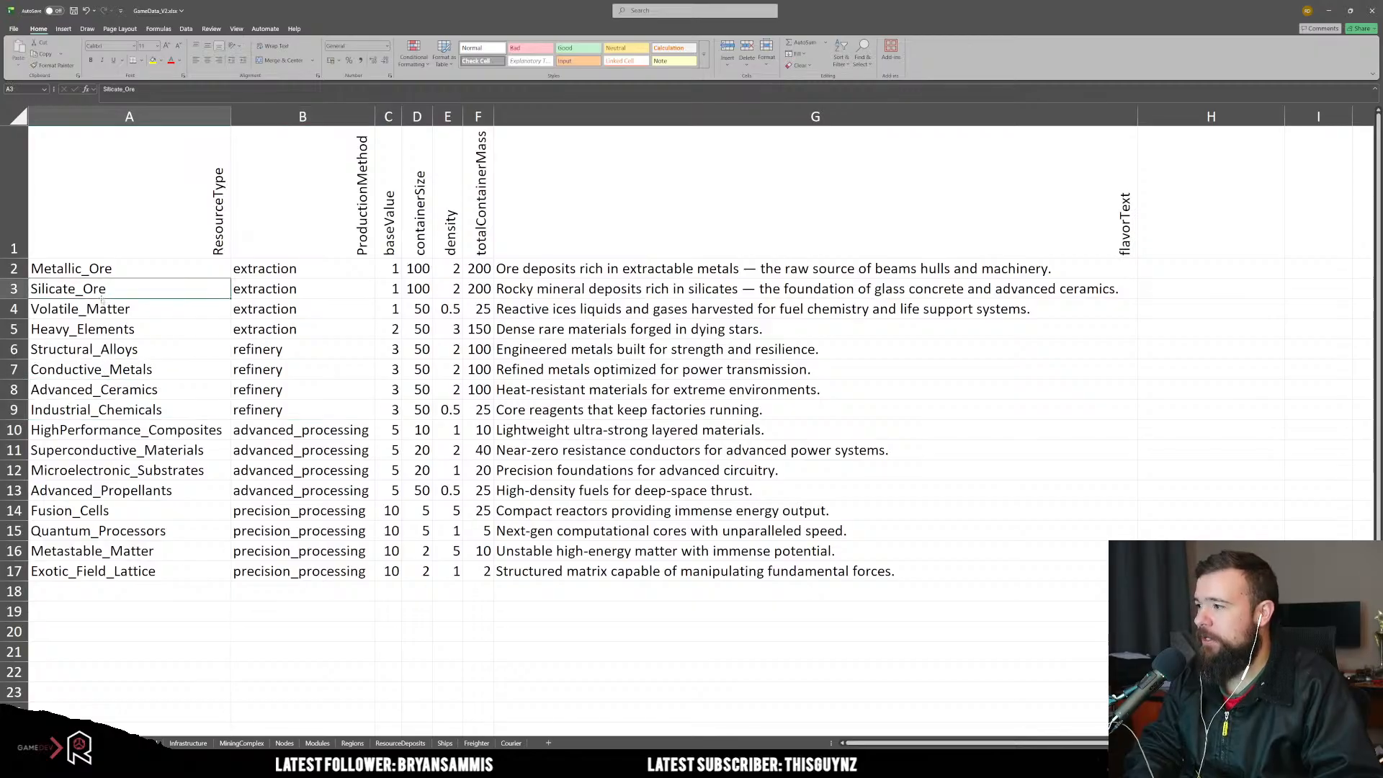
left_click(95, 346)
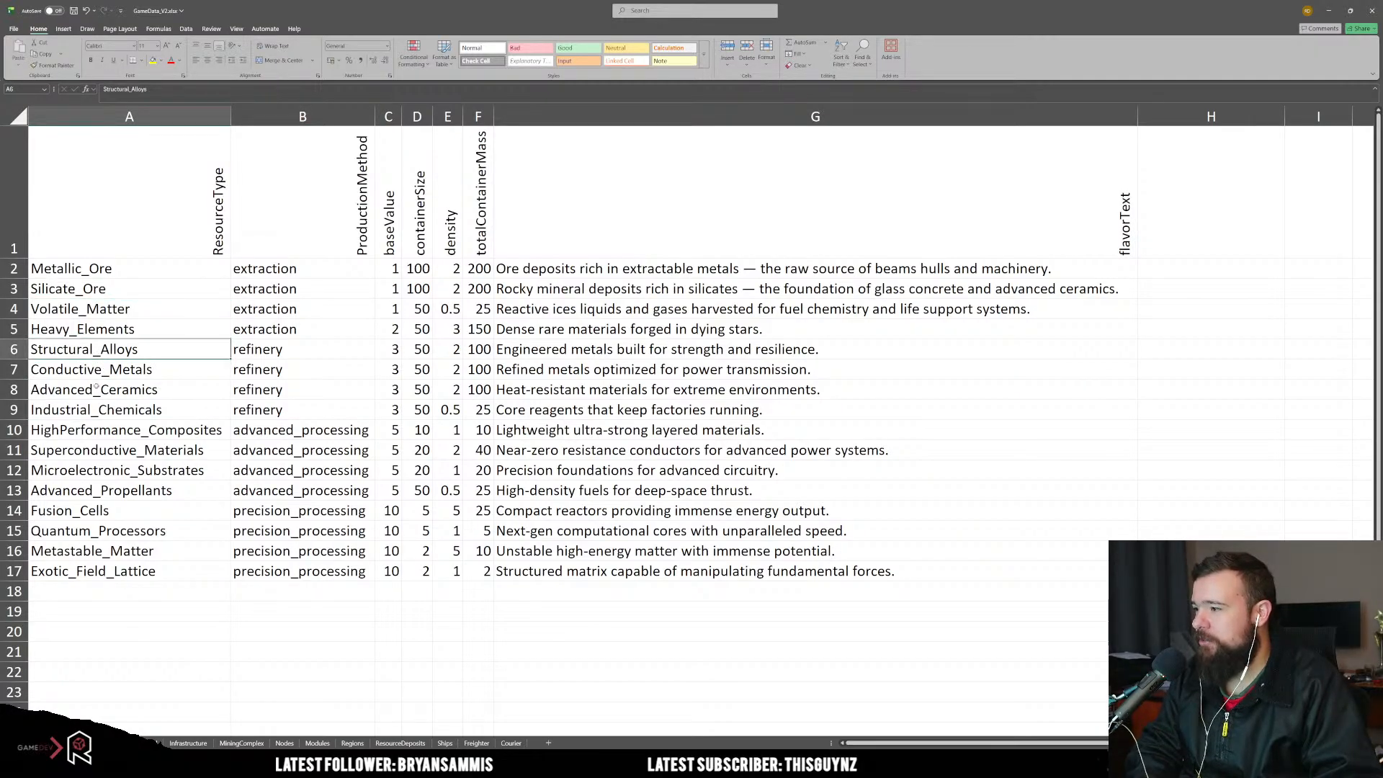
left_click(94, 390, "ctrl")
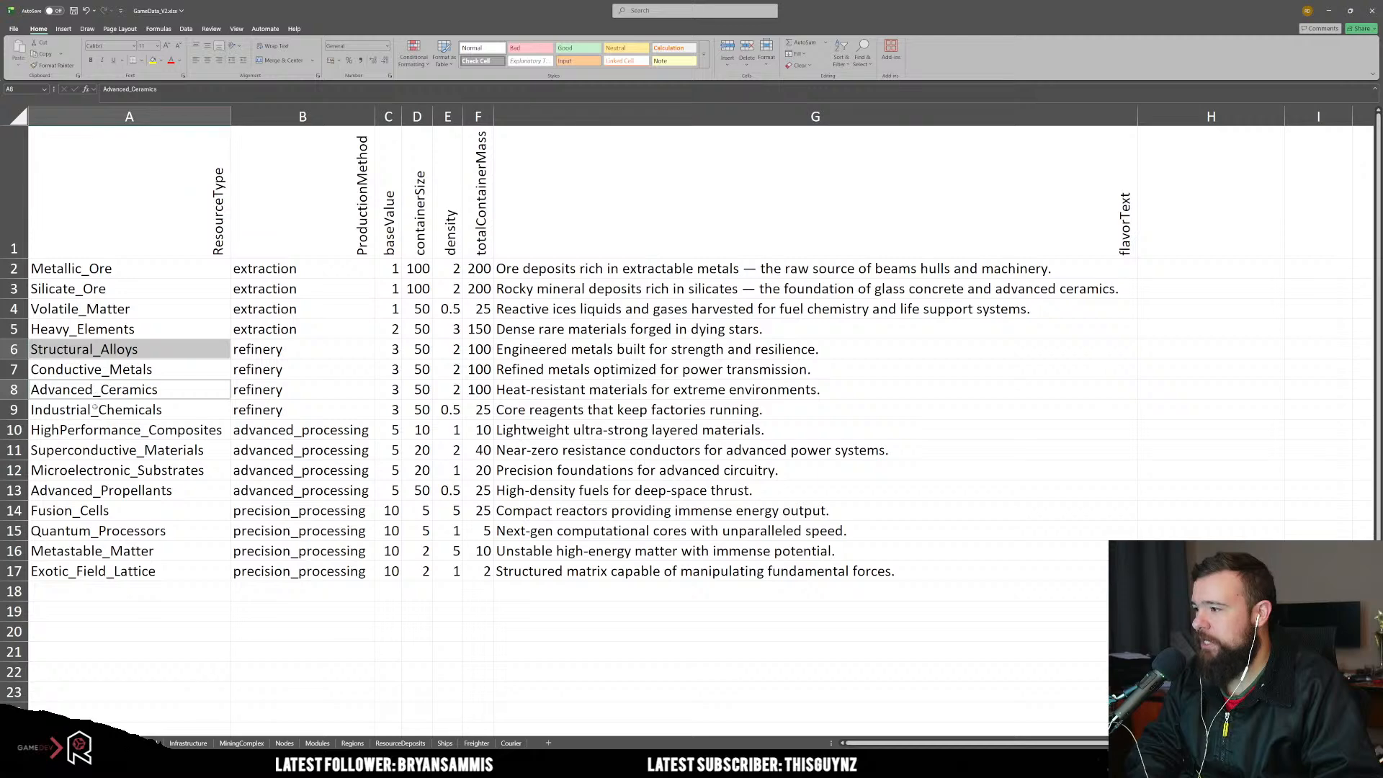
left_click(95, 410, "ctrl")
key("ctrl+c")
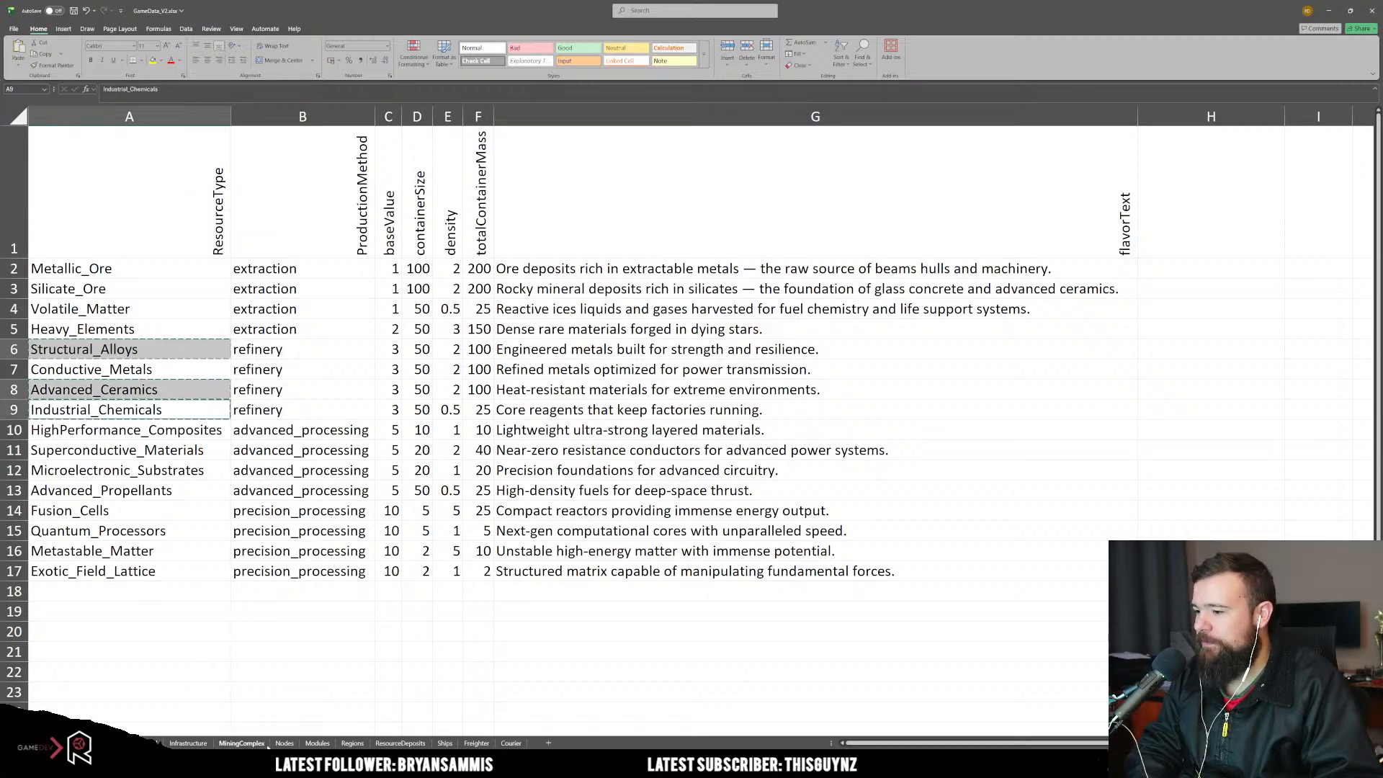
Step: Paste the copied resource names transposed across F2:H2 of the MiningComplex sheet, beside the credit header
left_click(241, 743)
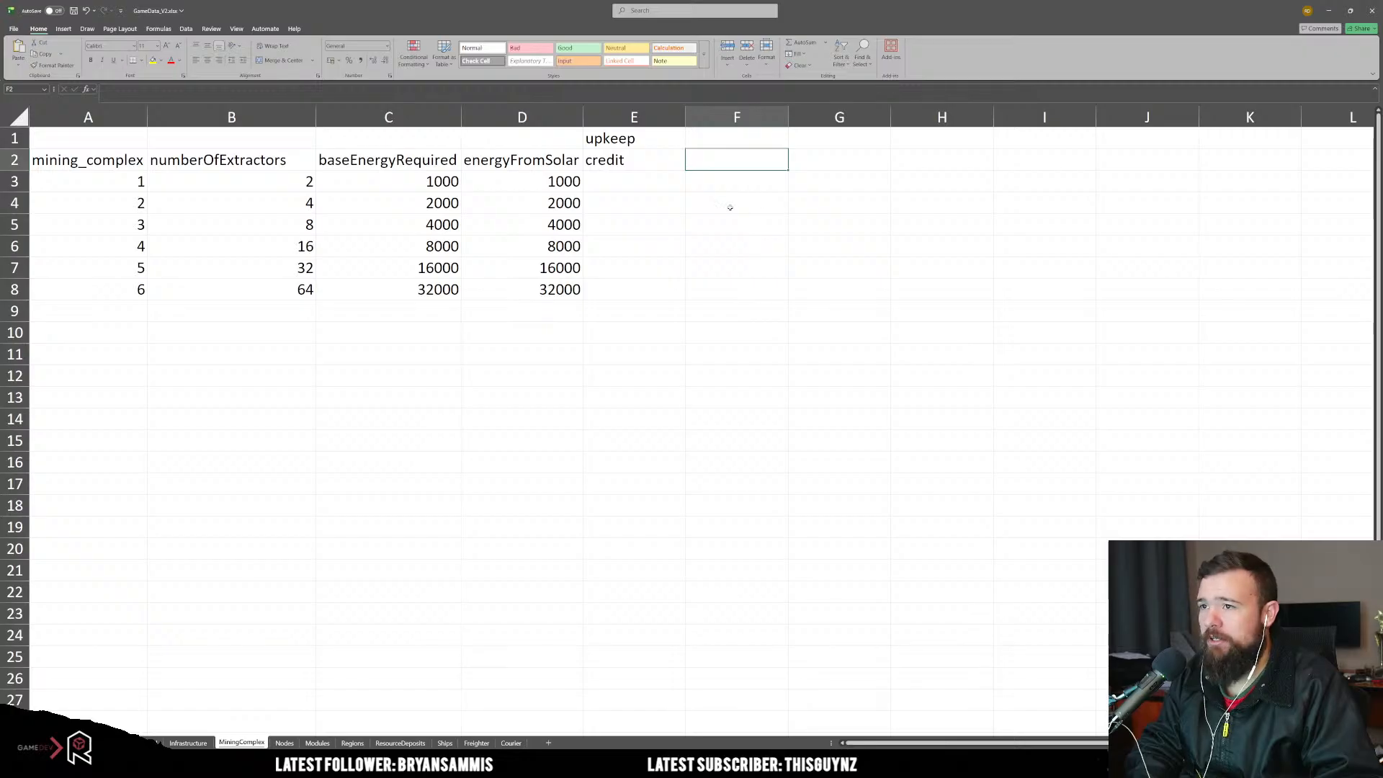
right_click(728, 157)
left_click(788, 218)
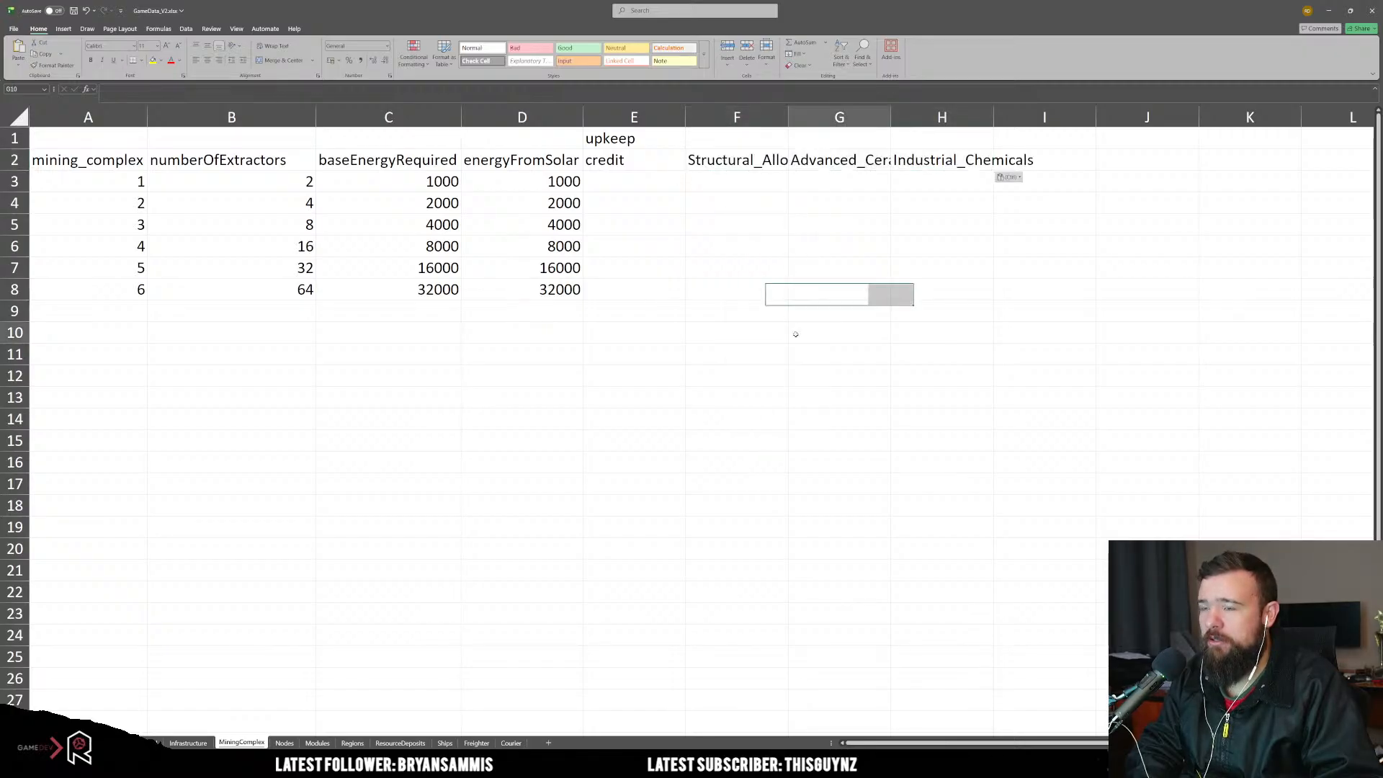
Step: Rotate the text of the upkeep column headers in E2:H2 upward so they read vertically
left_click(679, 162)
left_click_drag(678, 162, 980, 160)
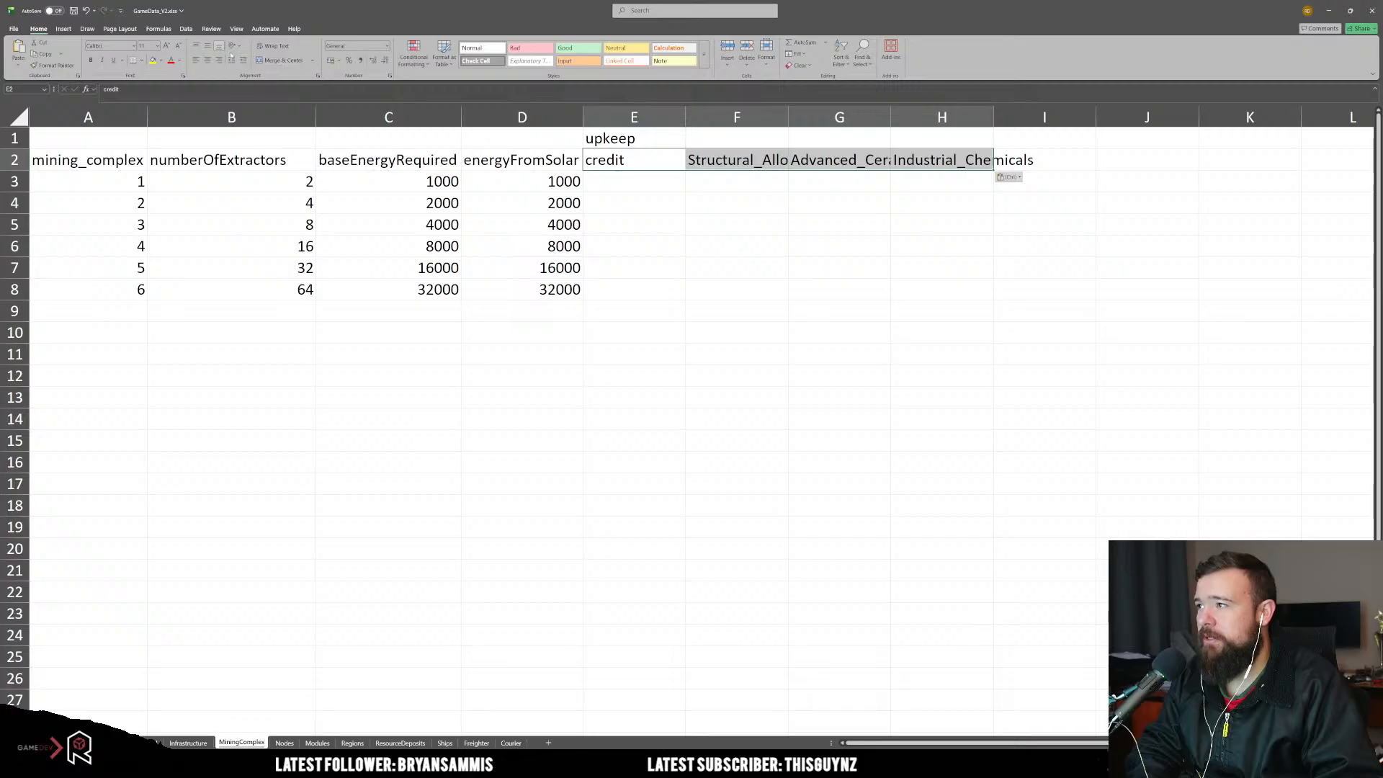
left_click(232, 46)
left_click(261, 97)
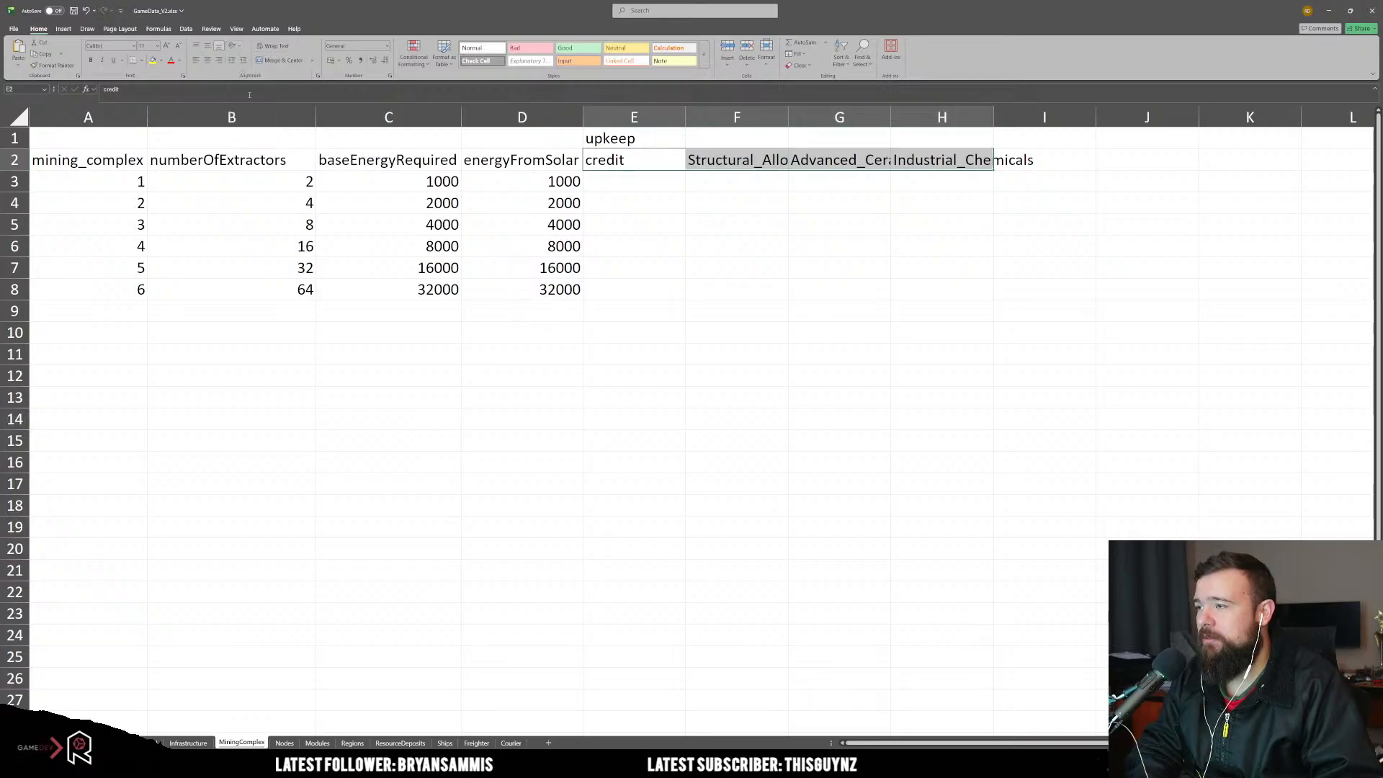
Step: Merge and center the upkeep heading across E1:H1
left_click_drag(634, 117, 1054, 132)
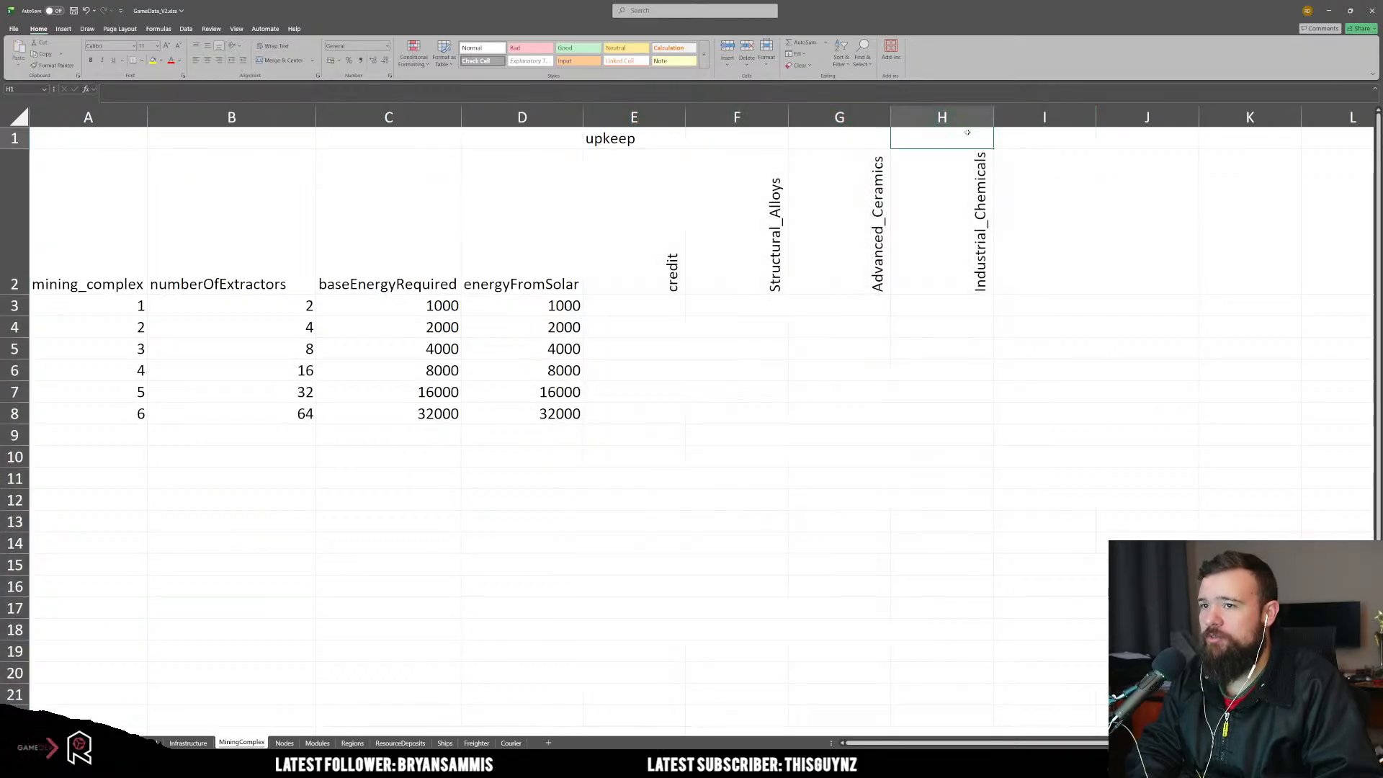
left_click_drag(944, 137, 664, 136)
right_click(663, 136)
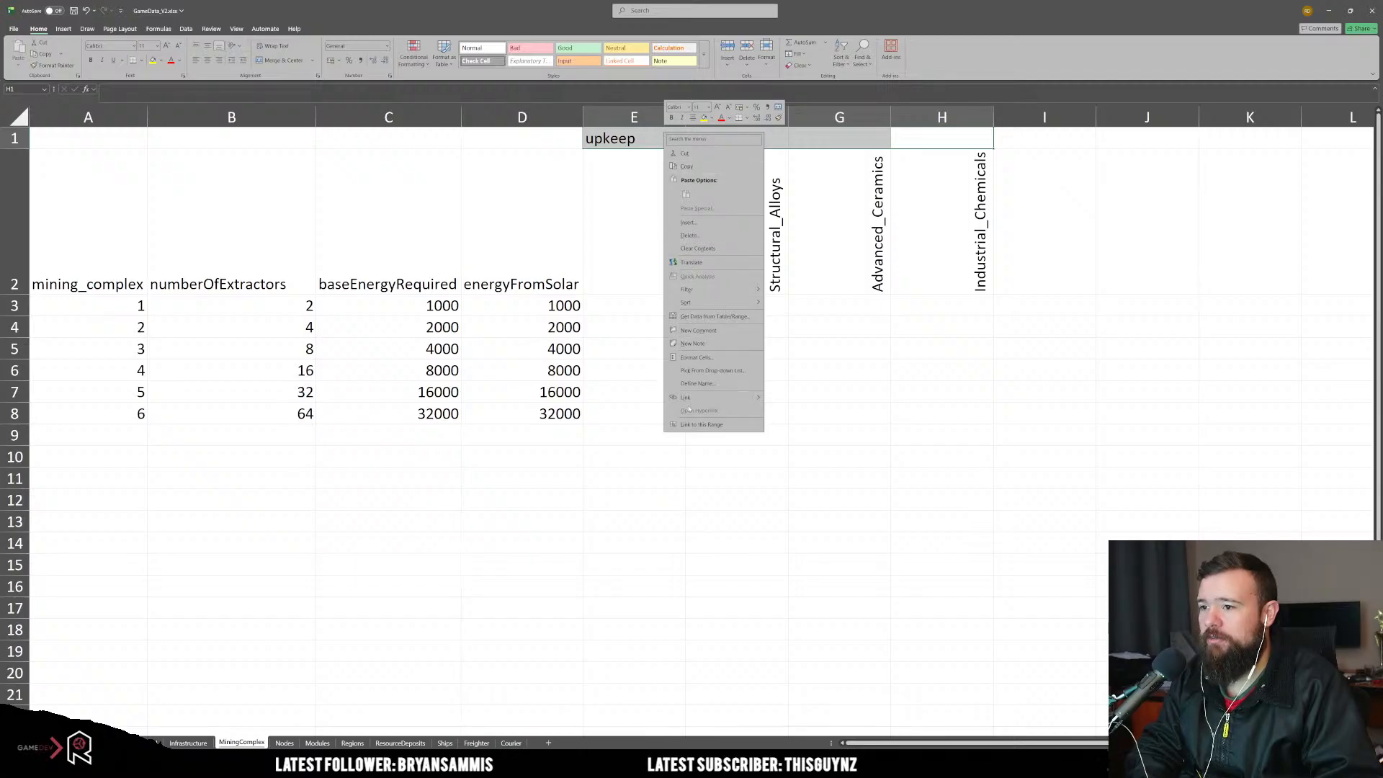
left_click(740, 118)
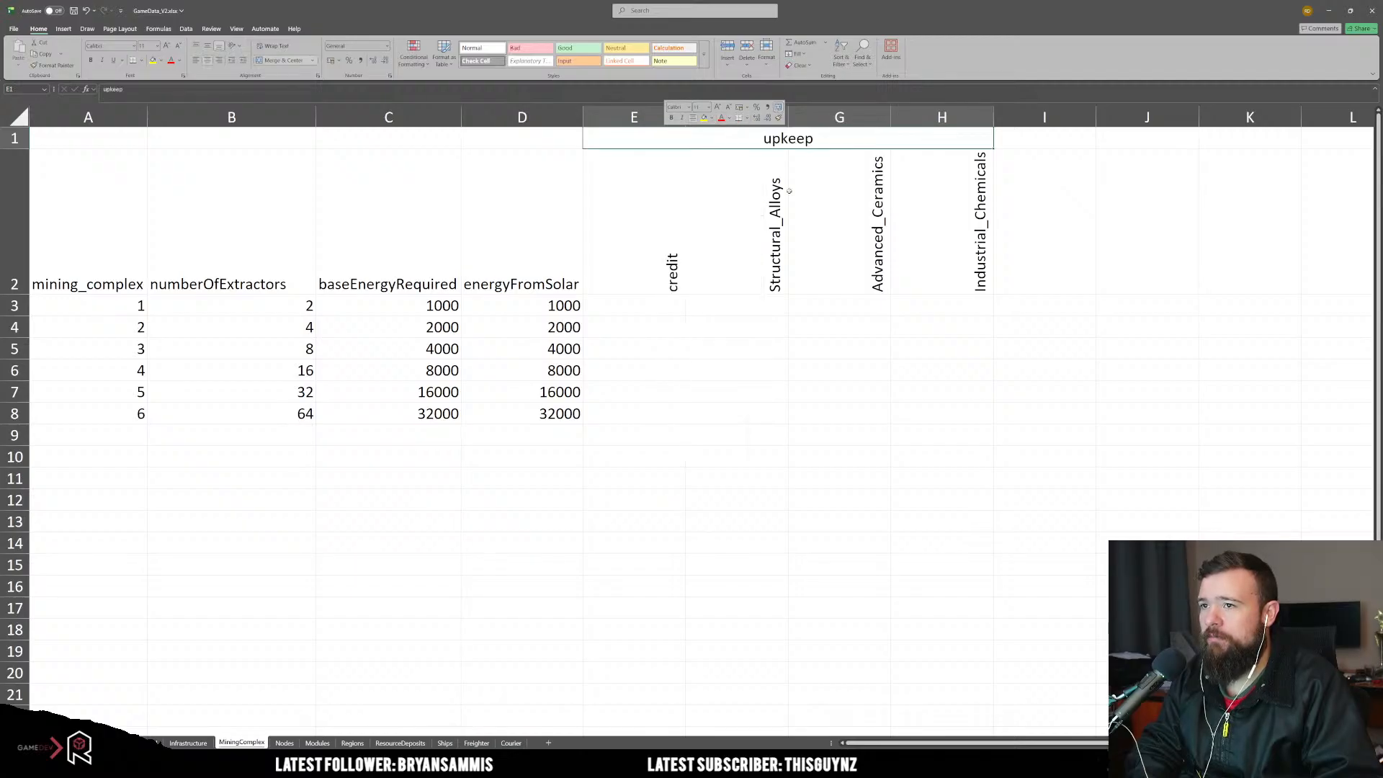
Step: Autofit the widths of columns E to H to their contents
left_click_drag(634, 117, 984, 119)
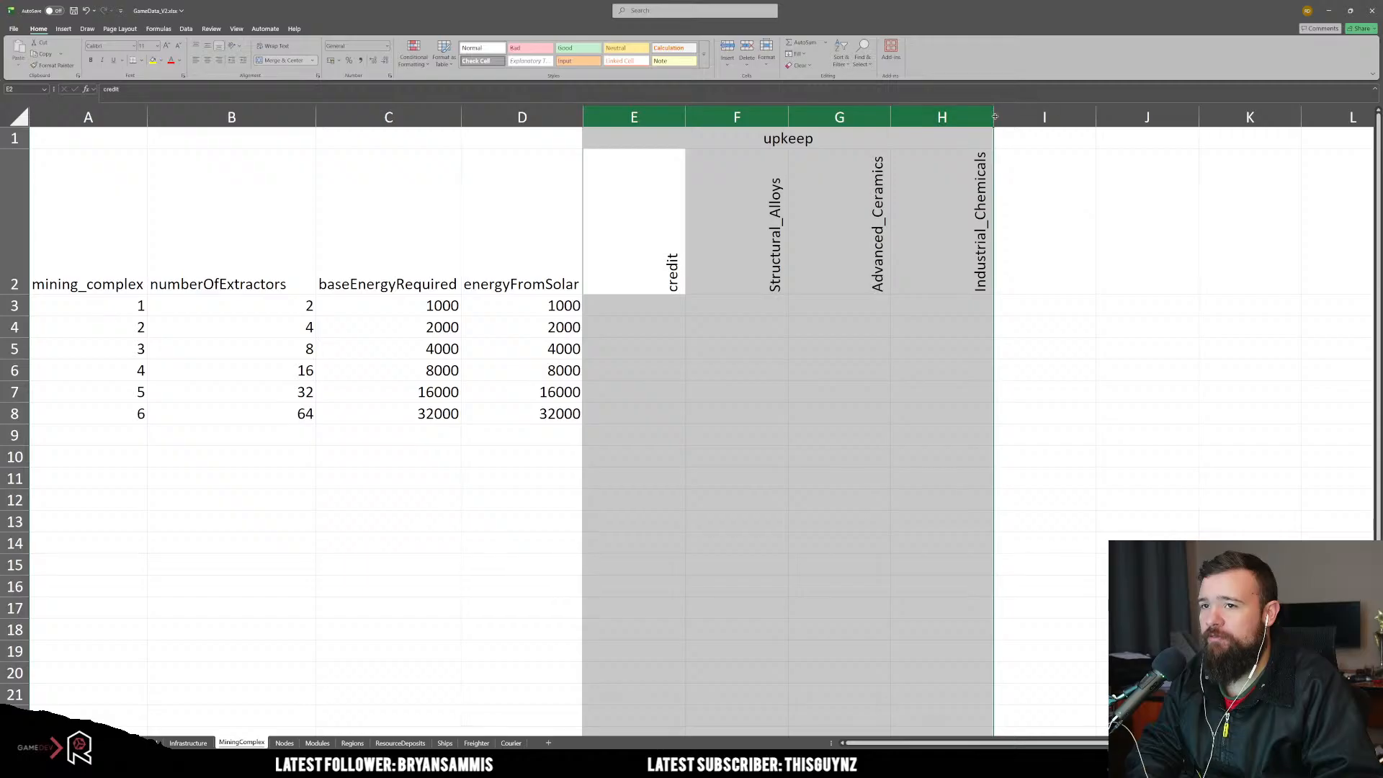
double_click(995, 117)
left_click(822, 419)
Step: Review the upkeep resource headers alongside the extractor counts and energy values for each mining complex level
left_click_drag(631, 275, 653, 275)
left_click(681, 276)
left_click(650, 274)
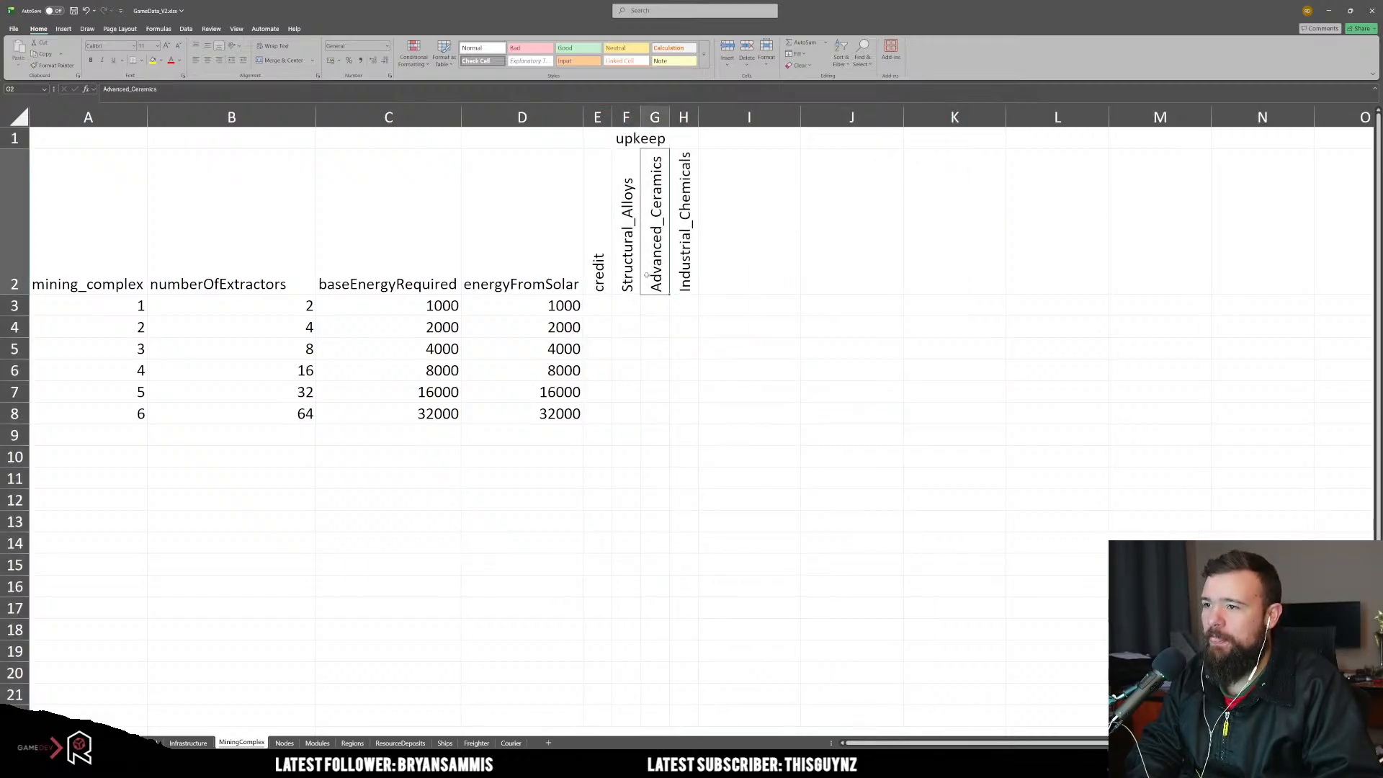
left_click(635, 274)
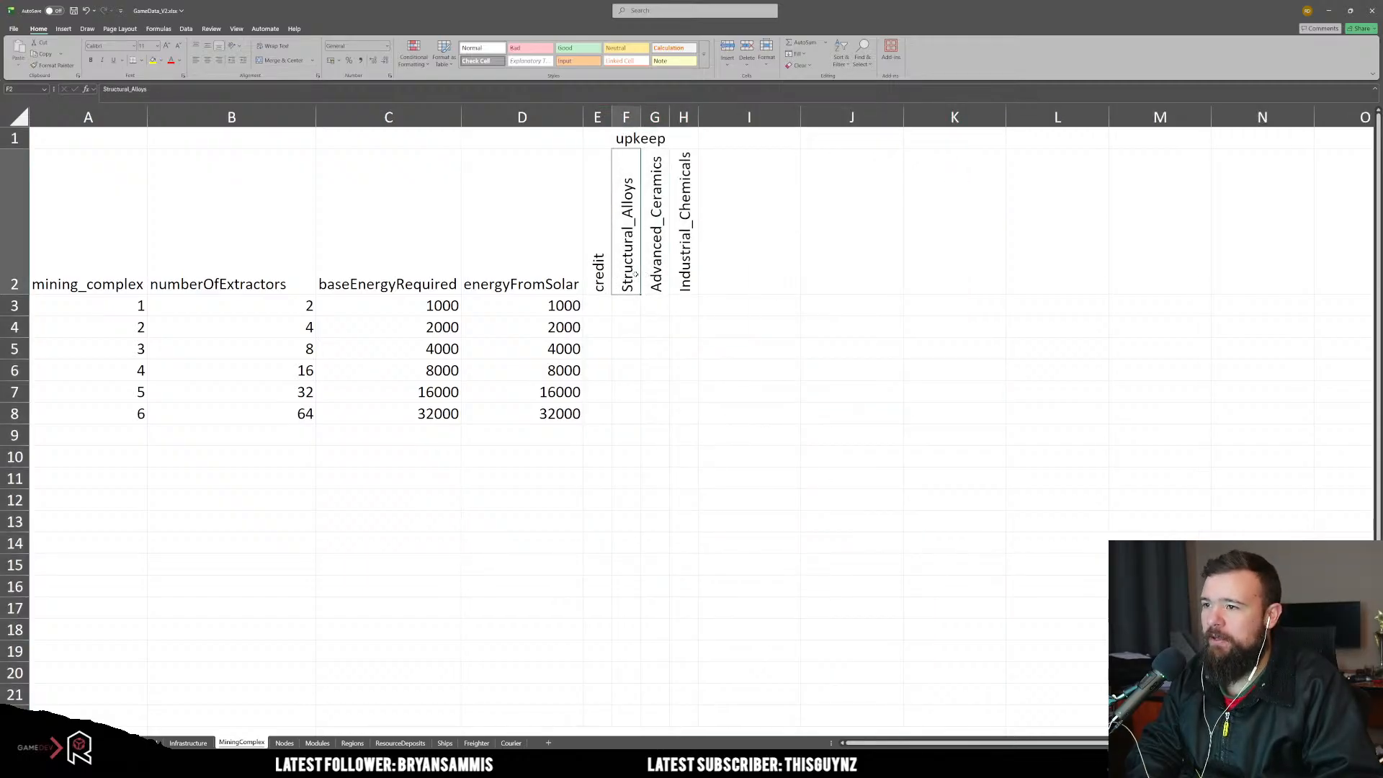
left_click(630, 366)
left_click(600, 308)
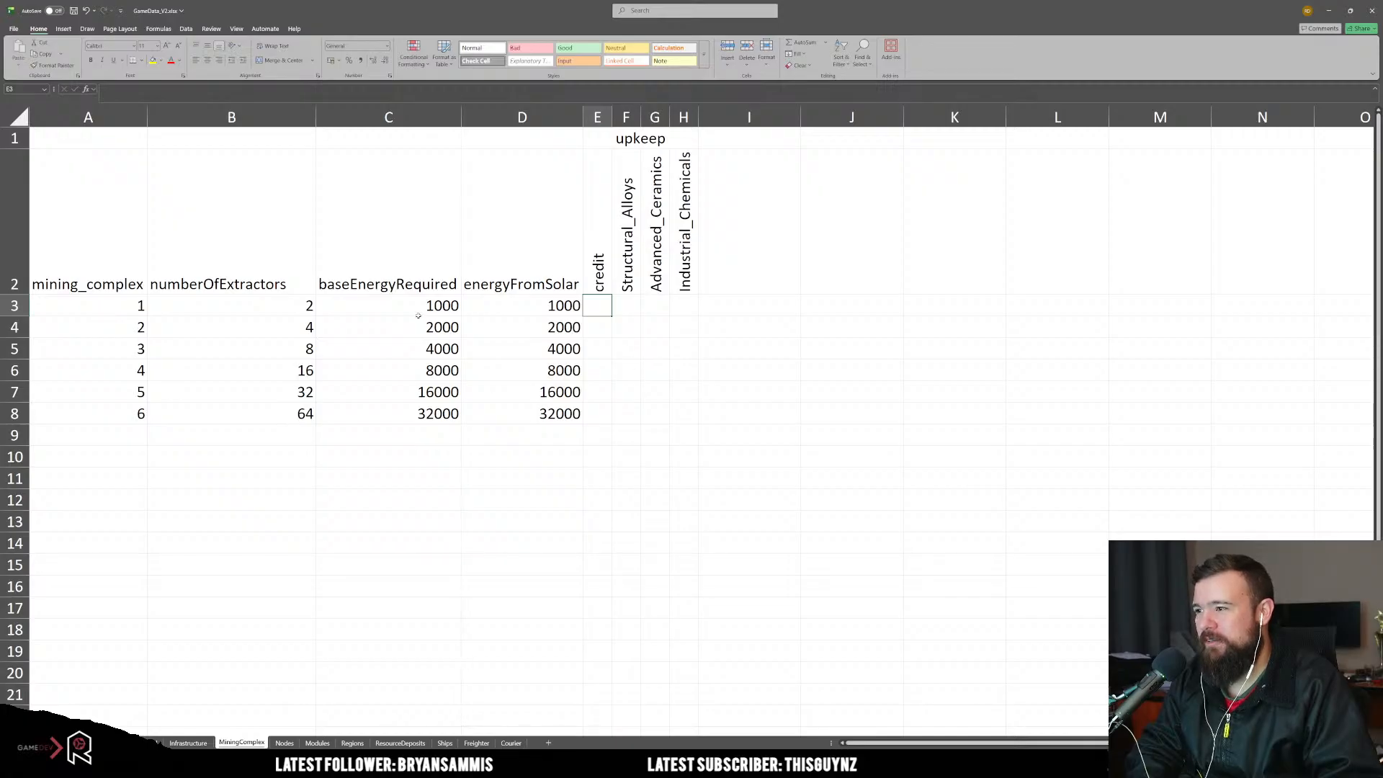
left_click(269, 304)
left_click(348, 304)
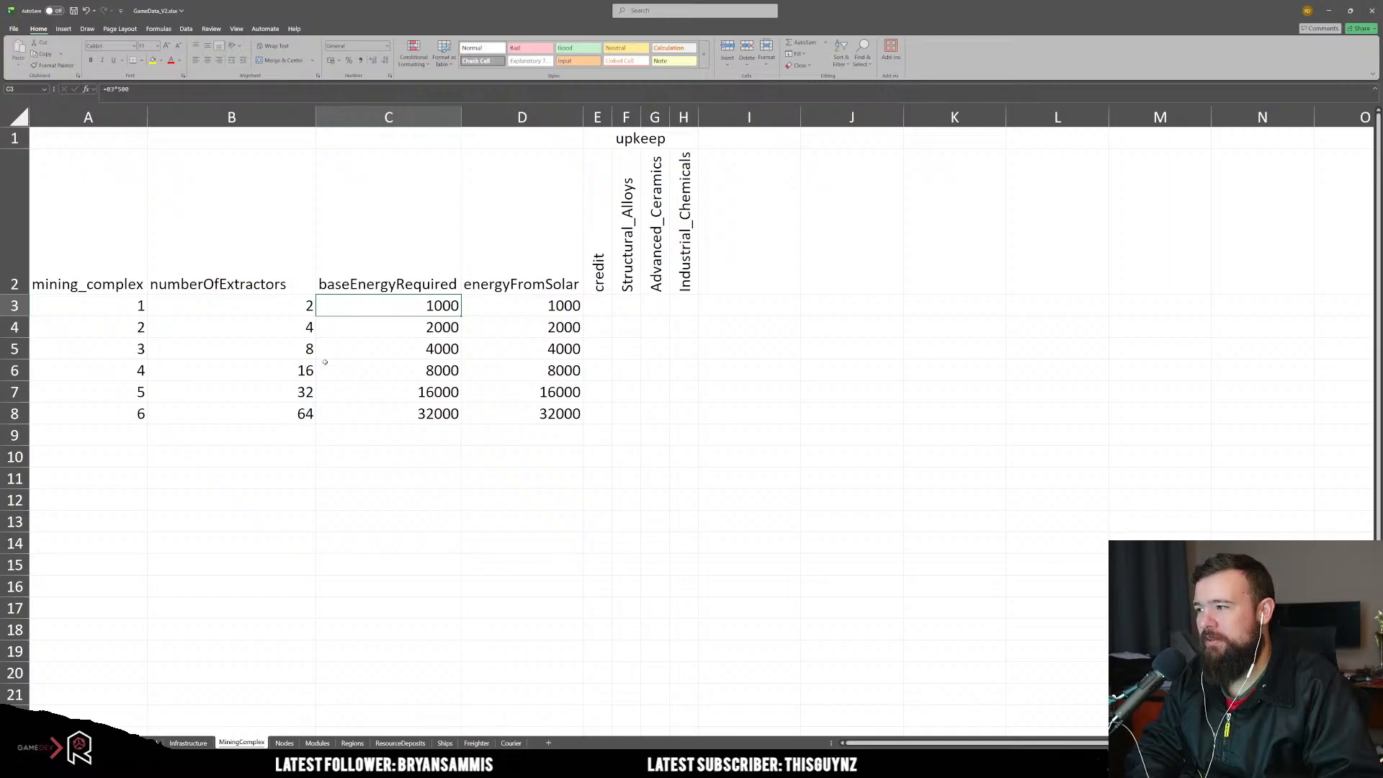
left_click(132, 308)
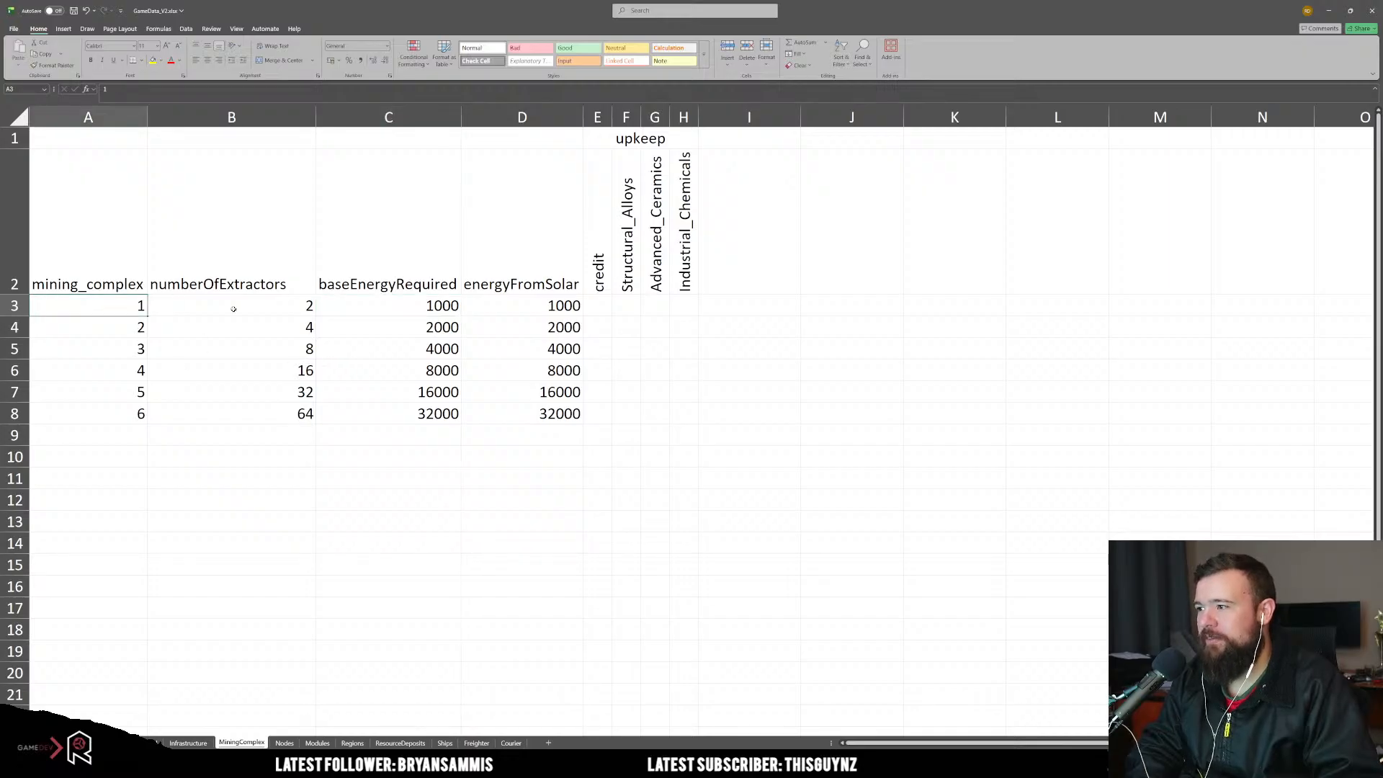
left_click(234, 309)
left_click_drag(529, 349, 515, 412)
left_click_drag(418, 395, 397, 345)
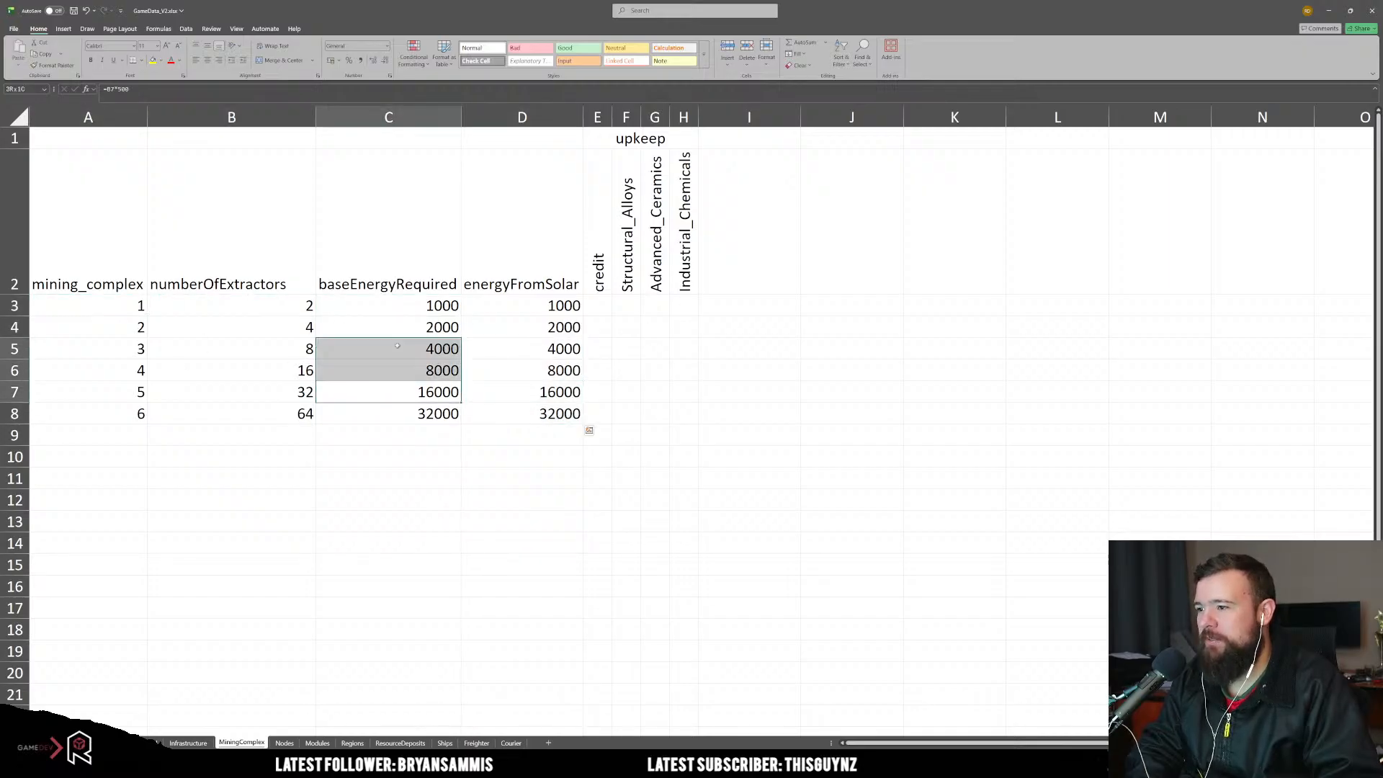
left_click(223, 332)
left_click(598, 305)
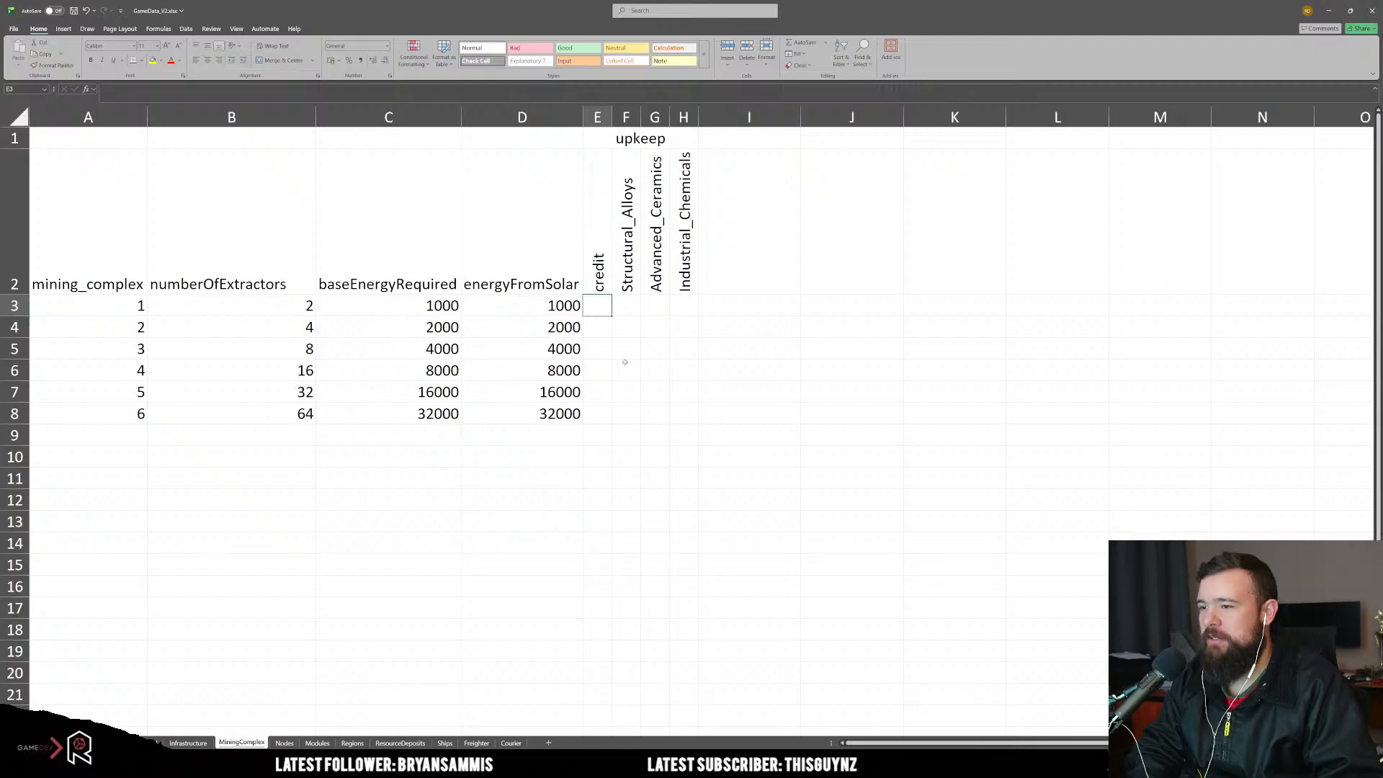
Step: Inspect the baseEnergyRequired formulas in C3:C8 level by level
left_click(426, 302)
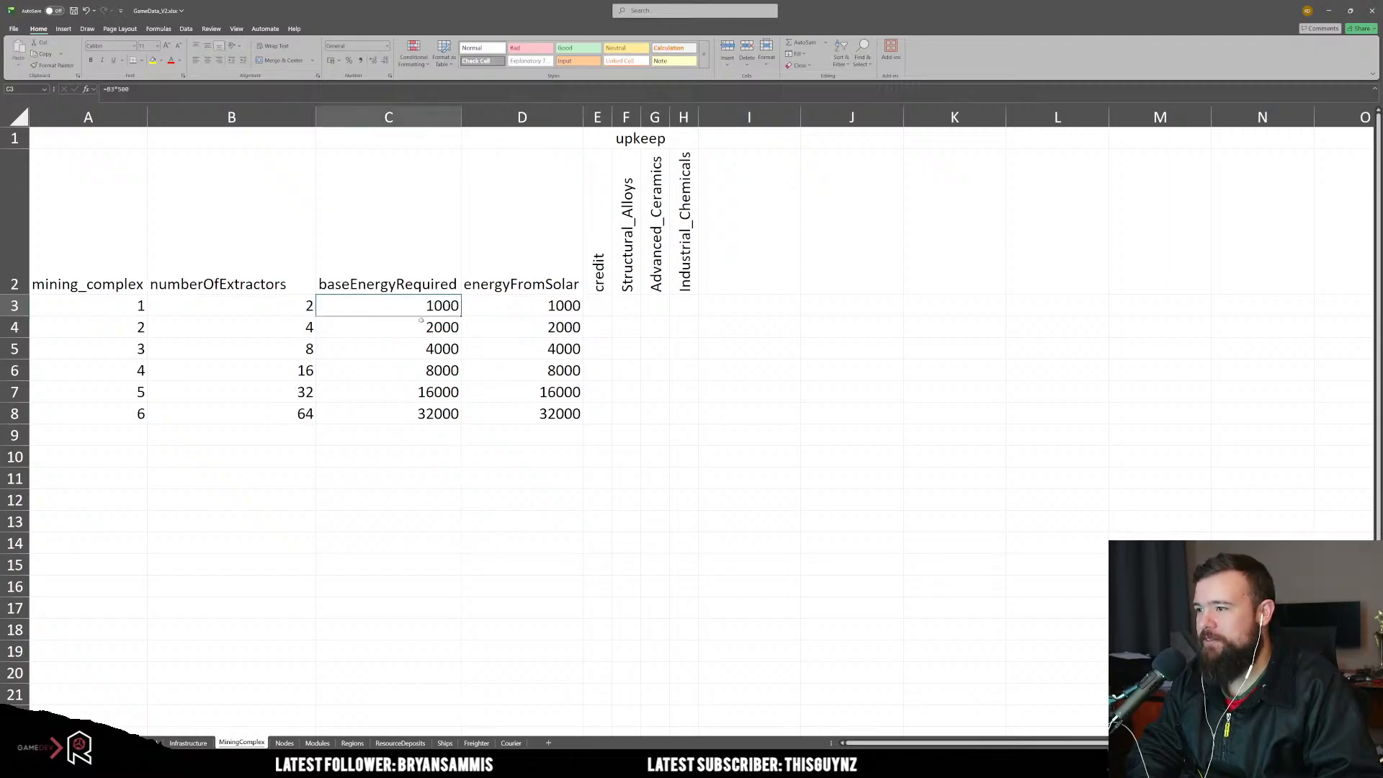
left_click(415, 325)
left_click(408, 350)
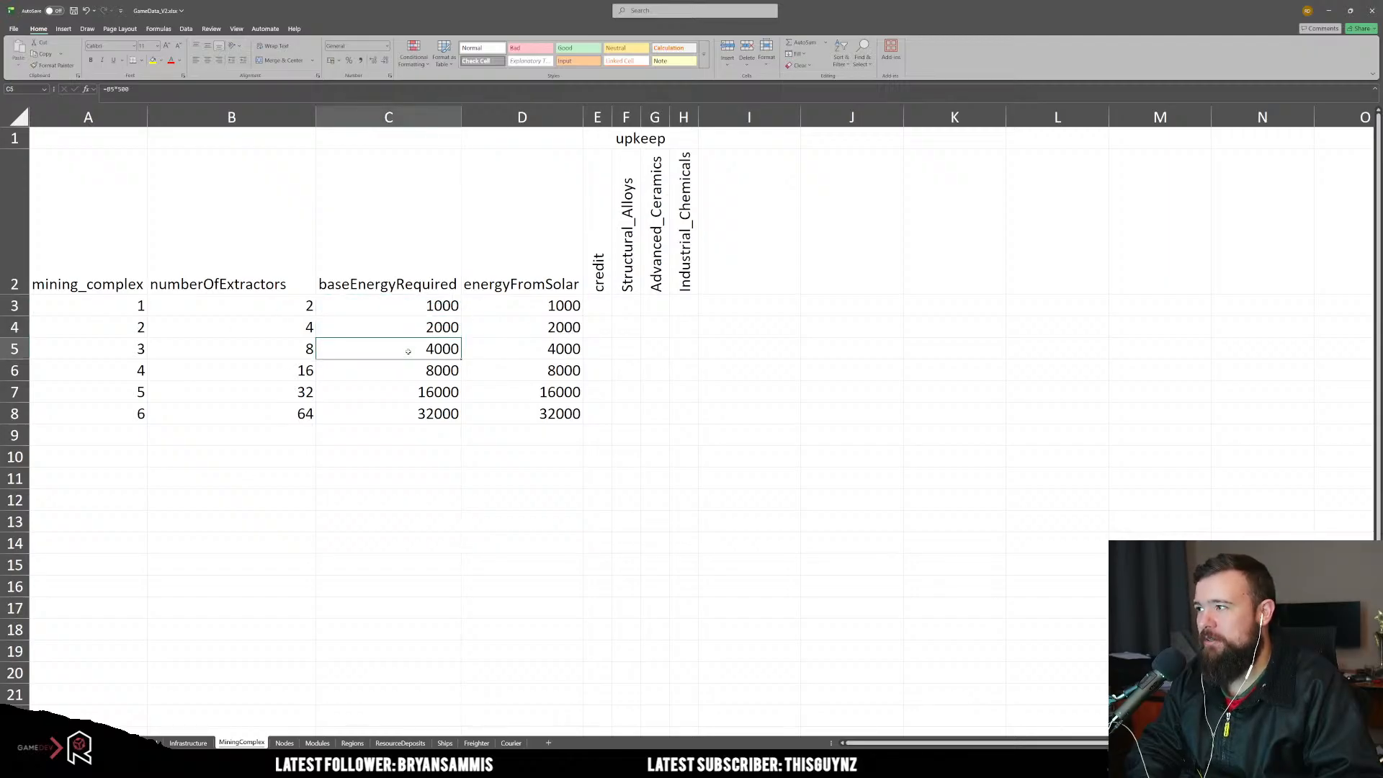
left_click(407, 370)
left_click(407, 392)
left_click(407, 414)
left_click(431, 308)
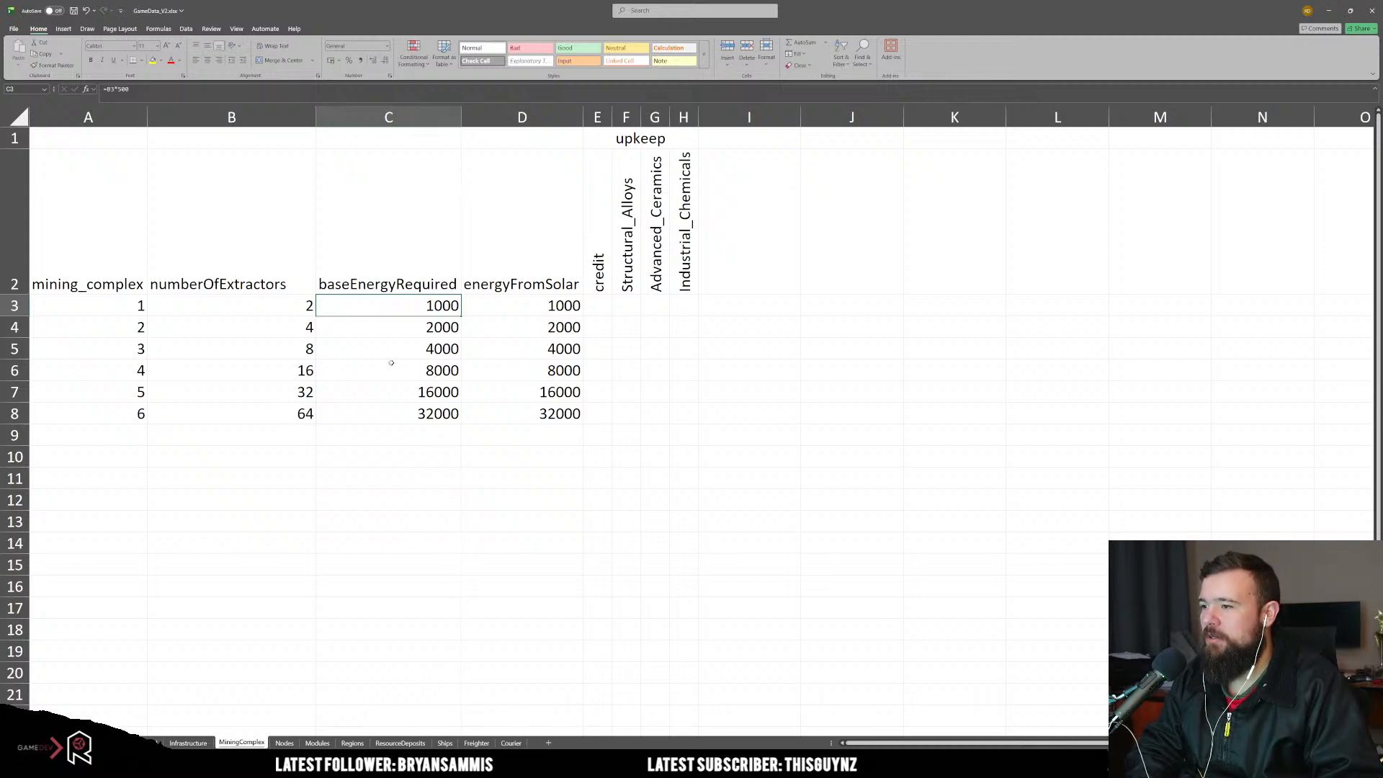
Step: Inspect the numberOfExtractors formulas and their scaling across the mining complex levels in column B
left_click(301, 329)
left_click(284, 349)
left_click(271, 363)
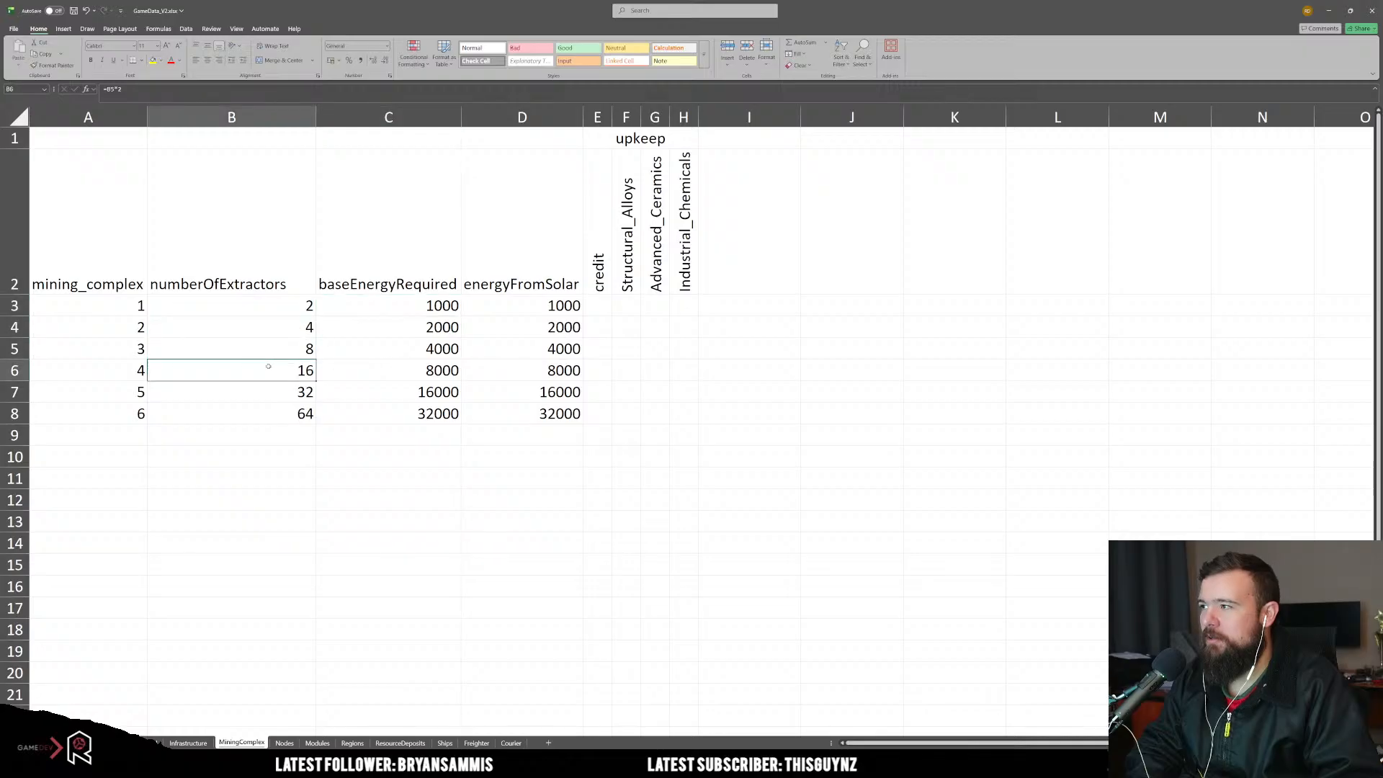
double_click(268, 367)
key("Escape")
left_click(275, 396)
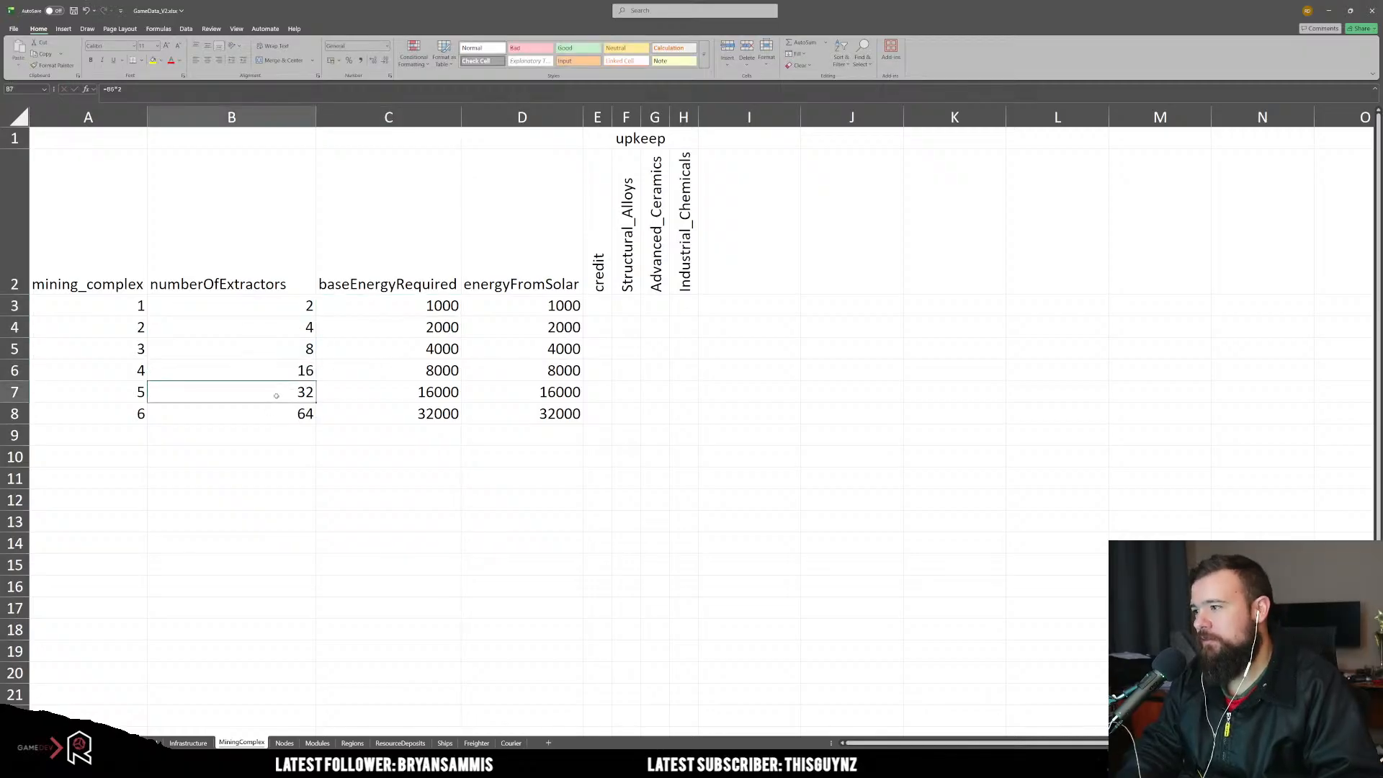
left_click(276, 413)
left_click_drag(284, 308, 273, 412)
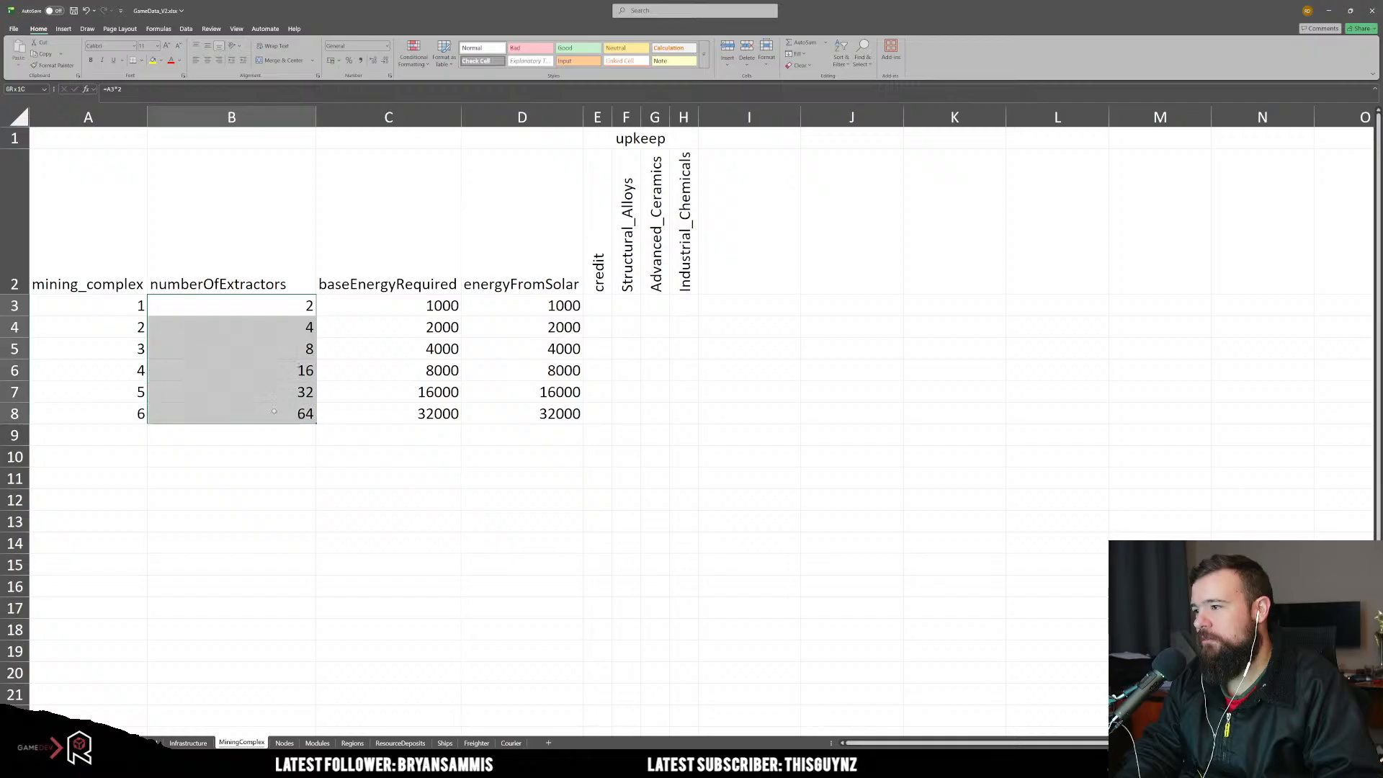
left_click(273, 412)
Step: Replace the numberOfExtractors formula in B4 with =A4^2
left_click(302, 327)
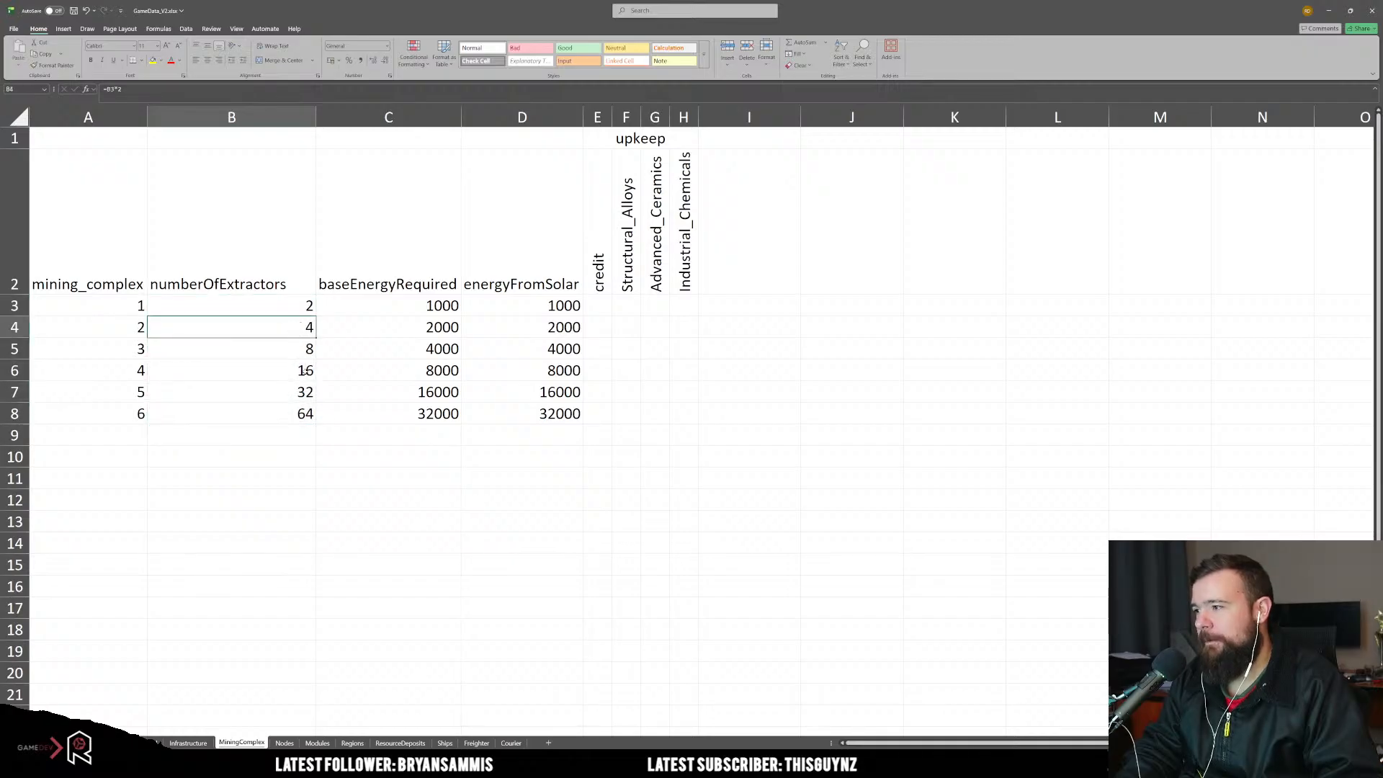
type("=")
key("Left")
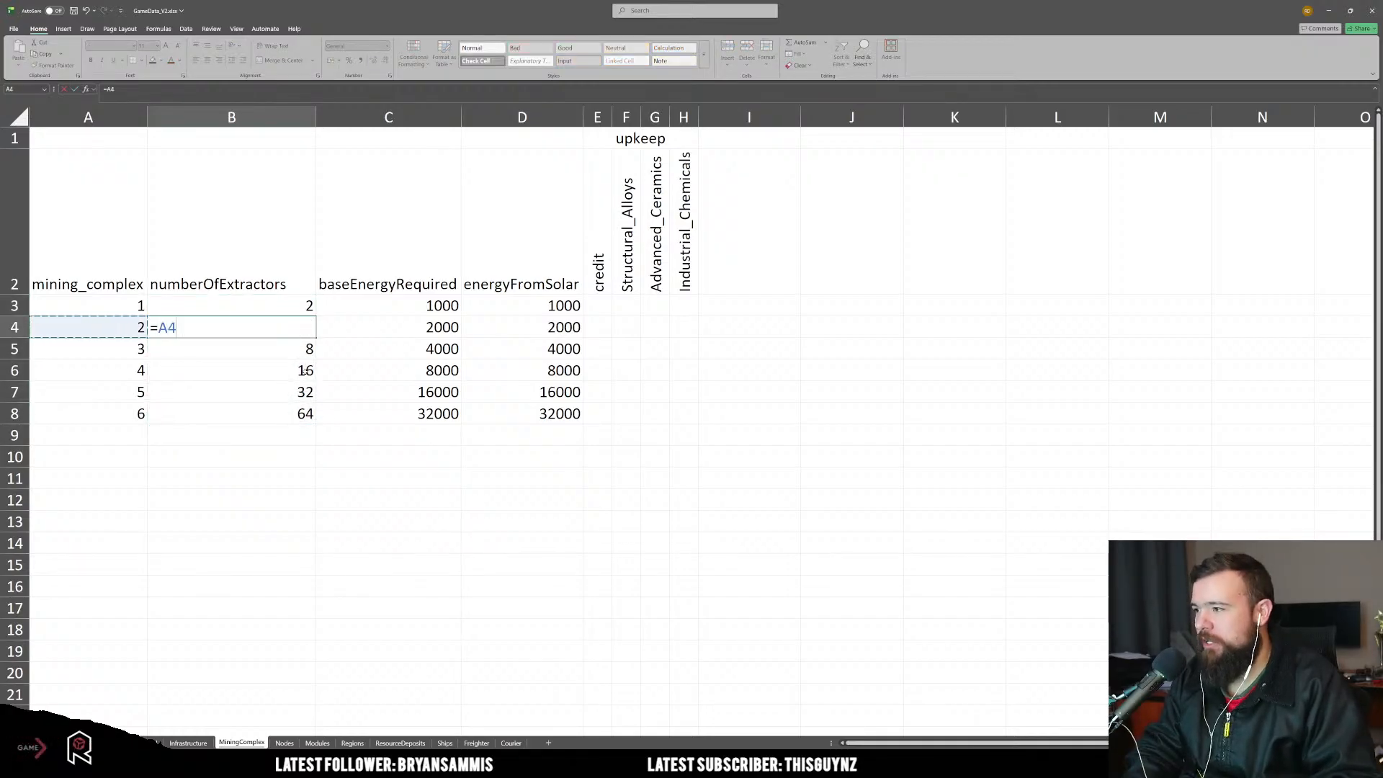
type("^2")
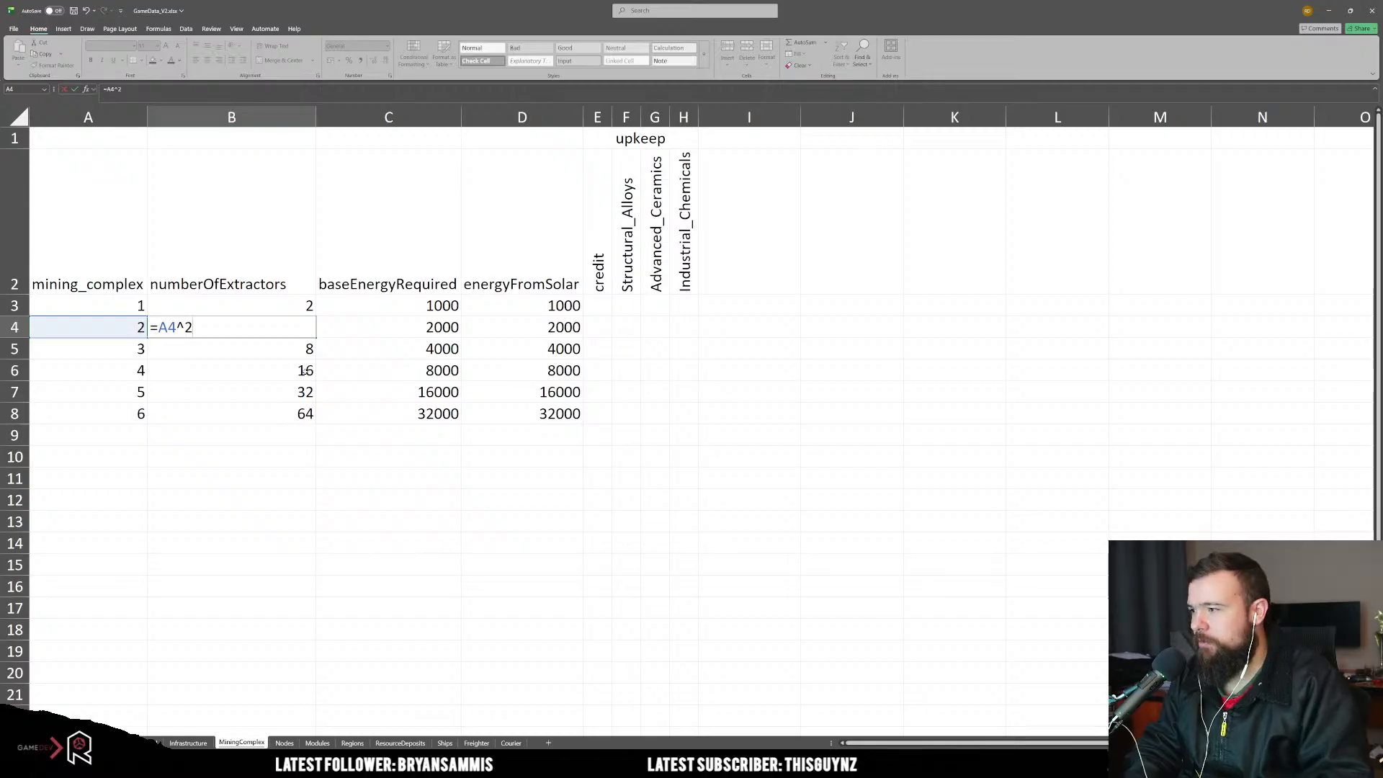
key("Return")
Step: Try filling the B4 formula down to B8, and undo the fill
left_click(289, 322)
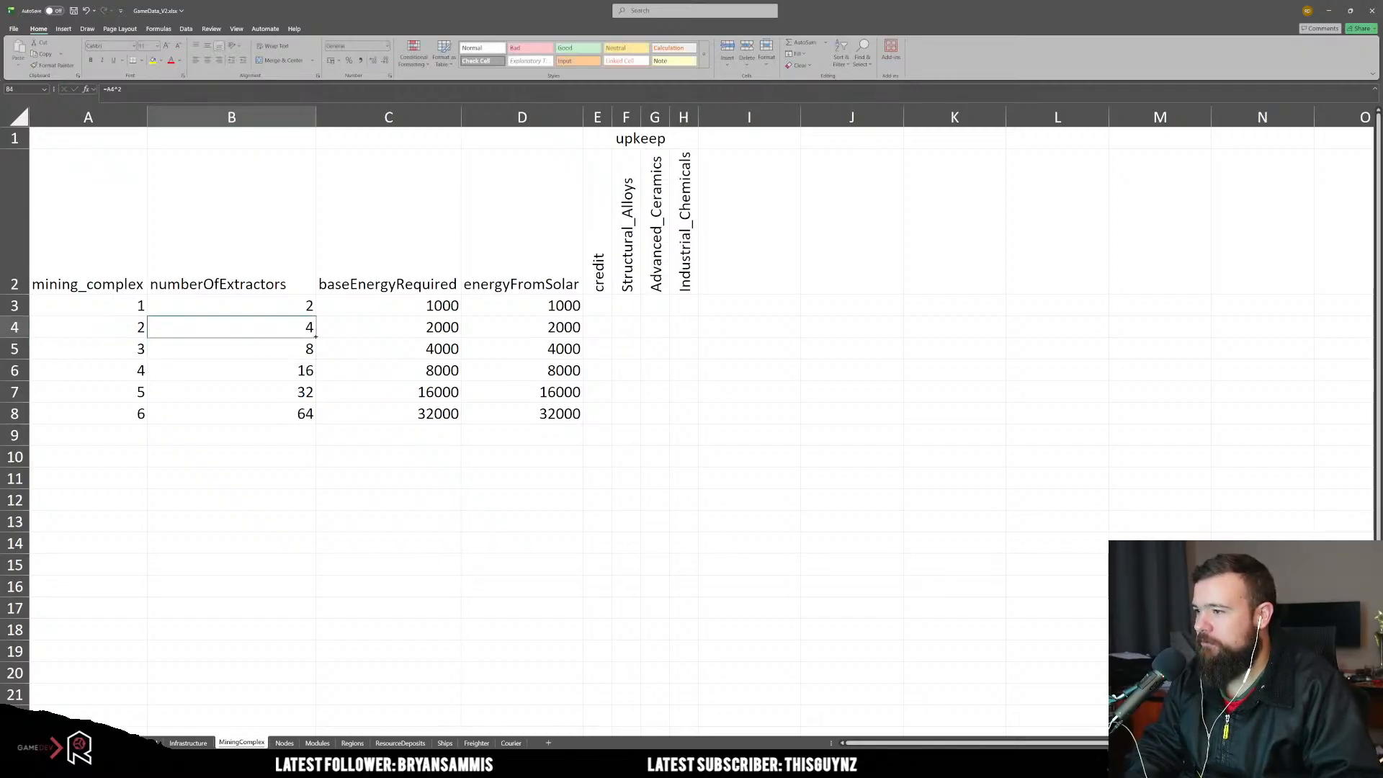
left_click_drag(315, 336, 317, 423)
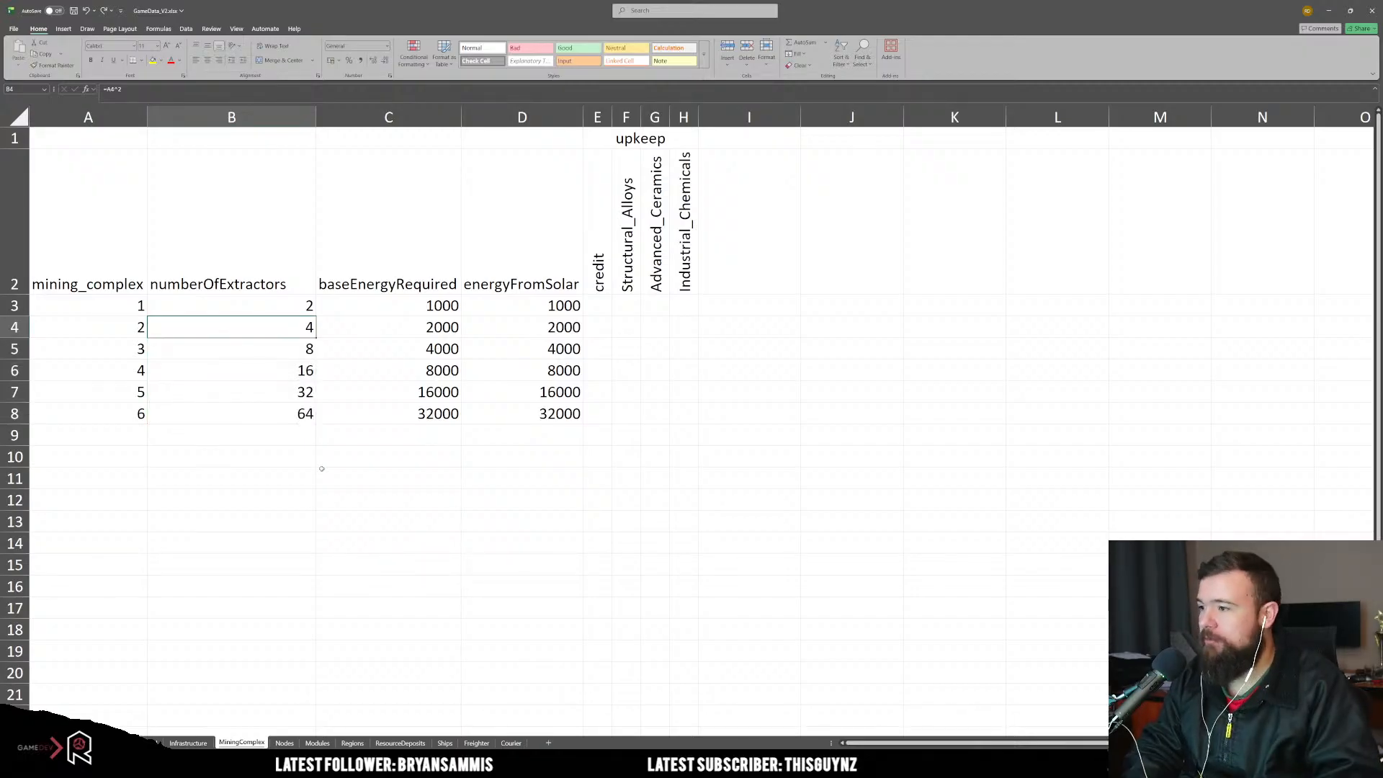
key("ctrl+z")
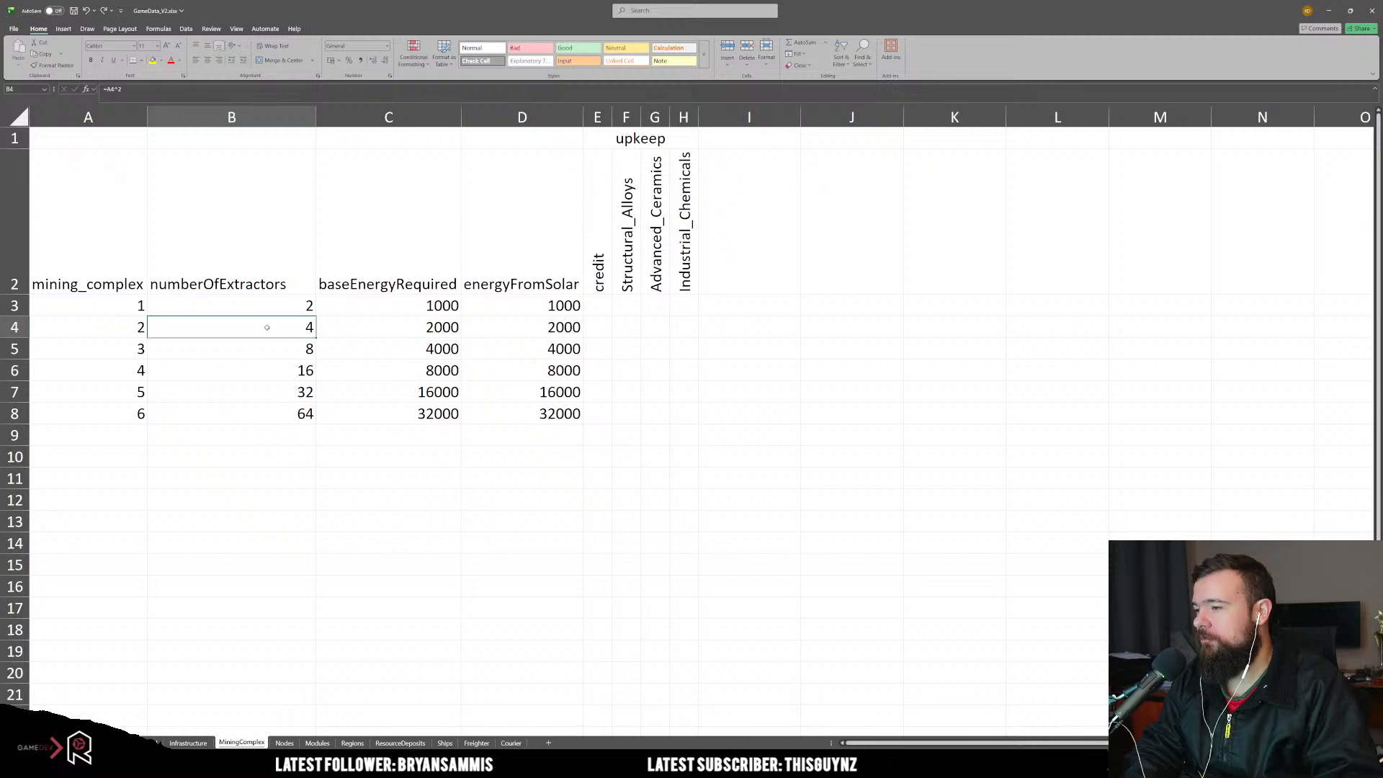
Step: Compare the numberOfExtractors formulas in cells B3 to B6
left_click(275, 345)
left_click(273, 328)
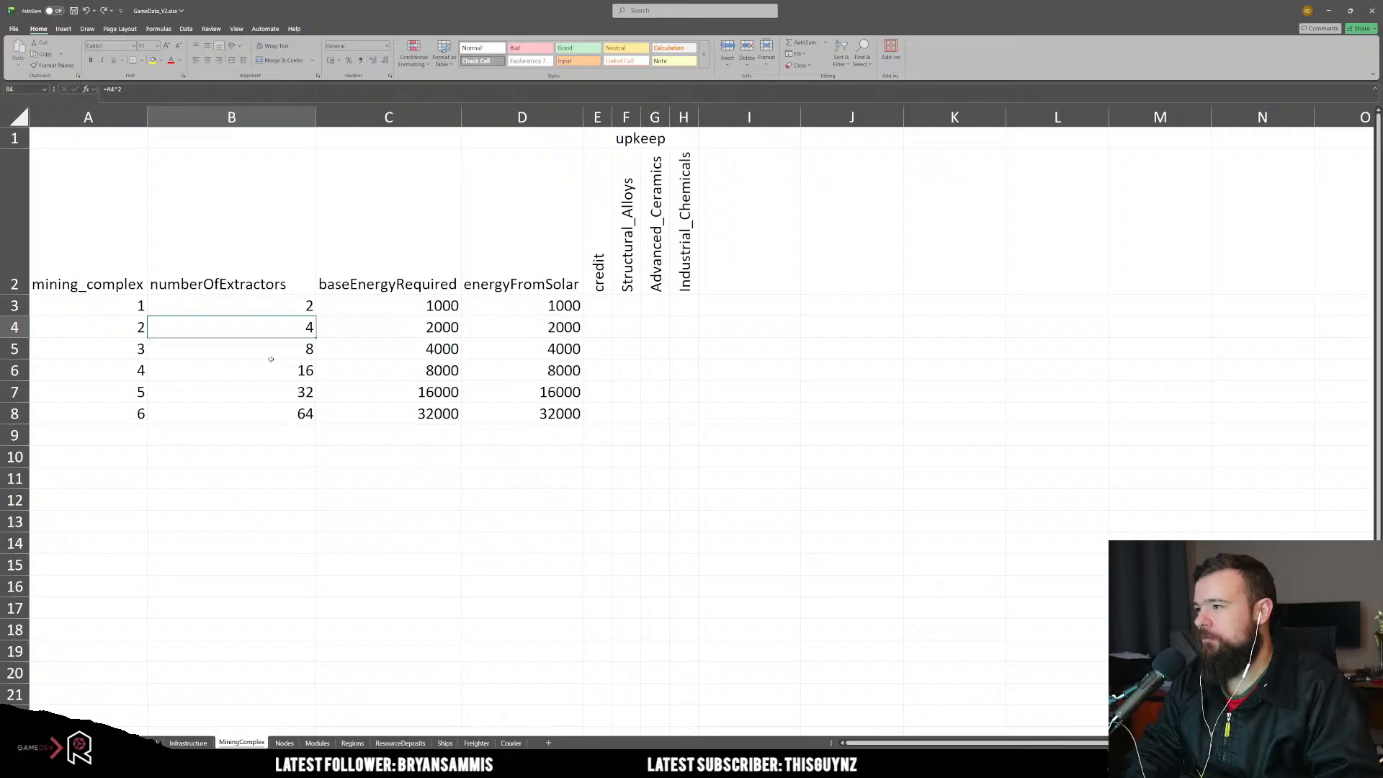
left_click(256, 312)
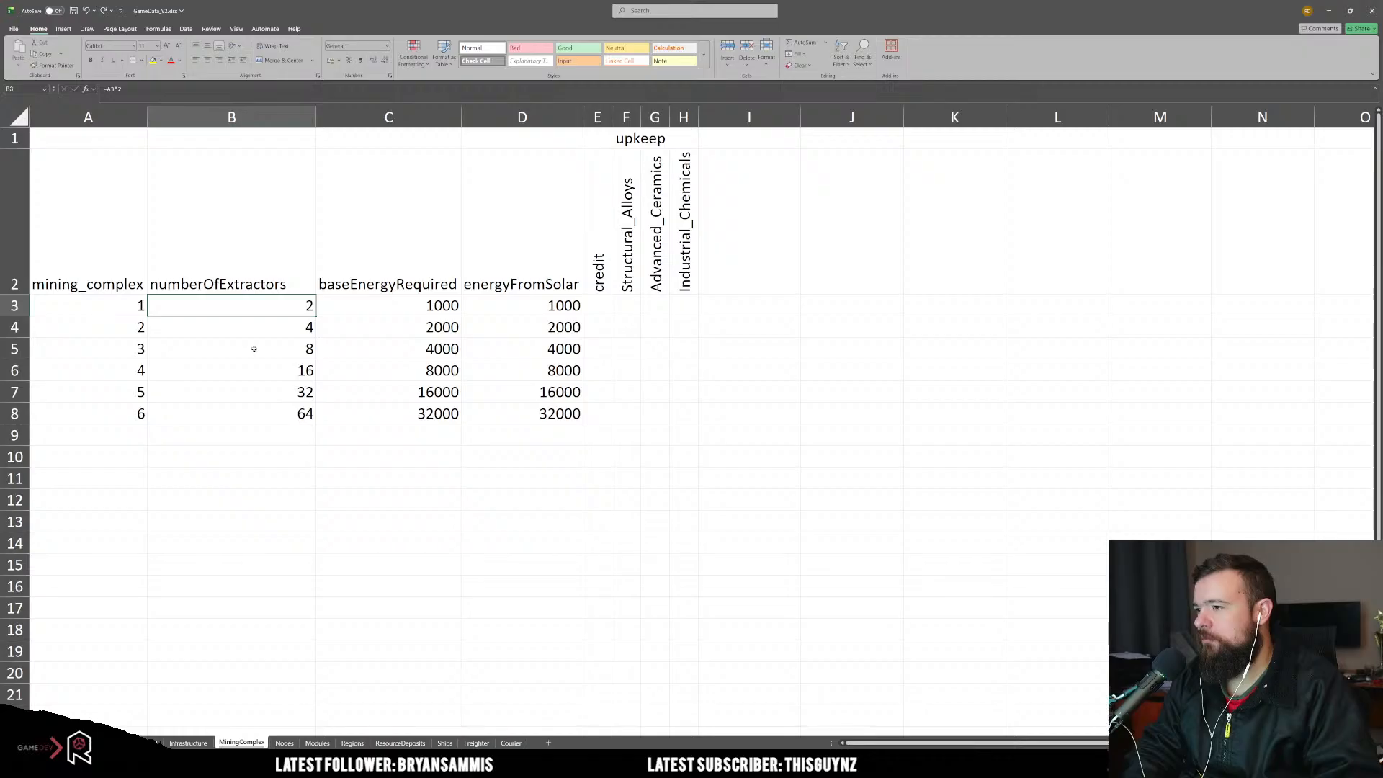
left_click(253, 349)
left_click(254, 370)
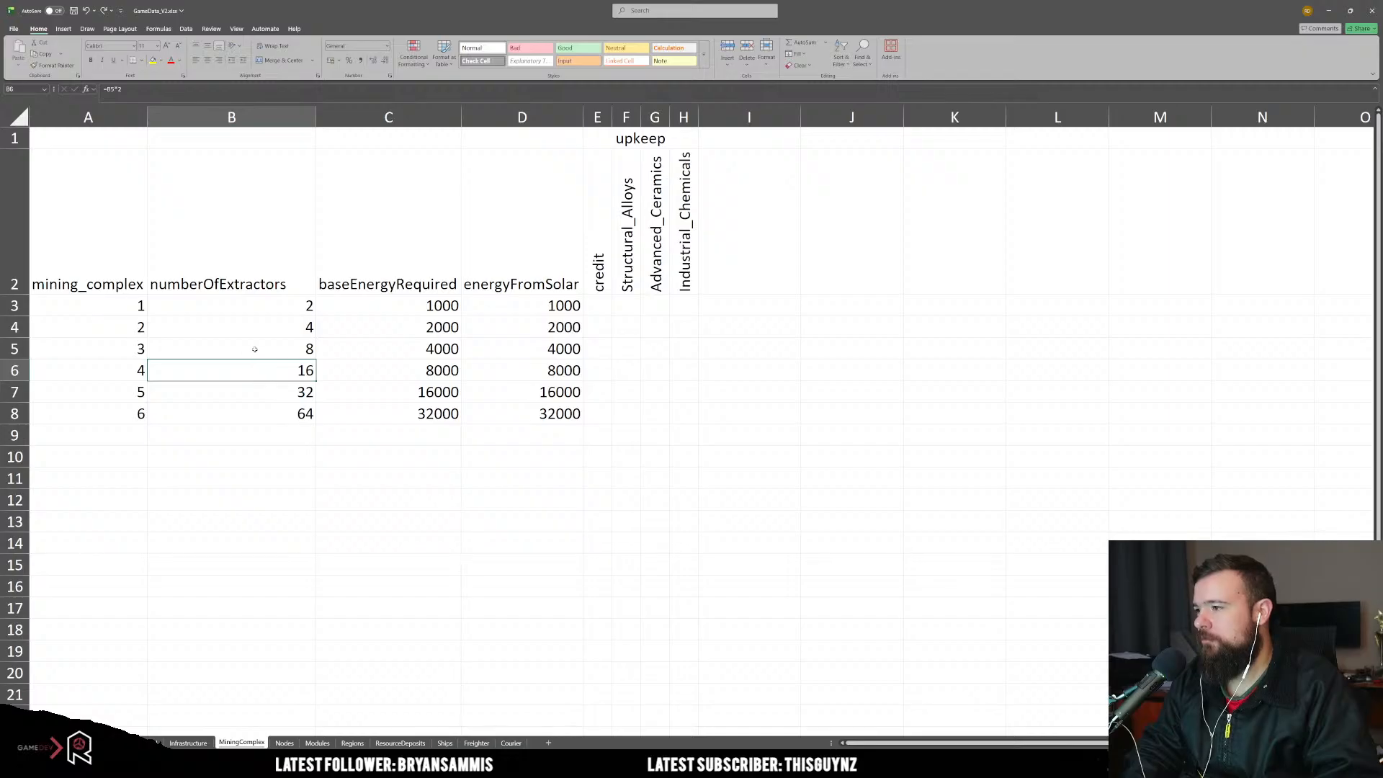
Step: Replace the numberOfExtractors formula in B3 with =2^A3 after checking the existing formulas in B3 to B6
left_click(254, 349)
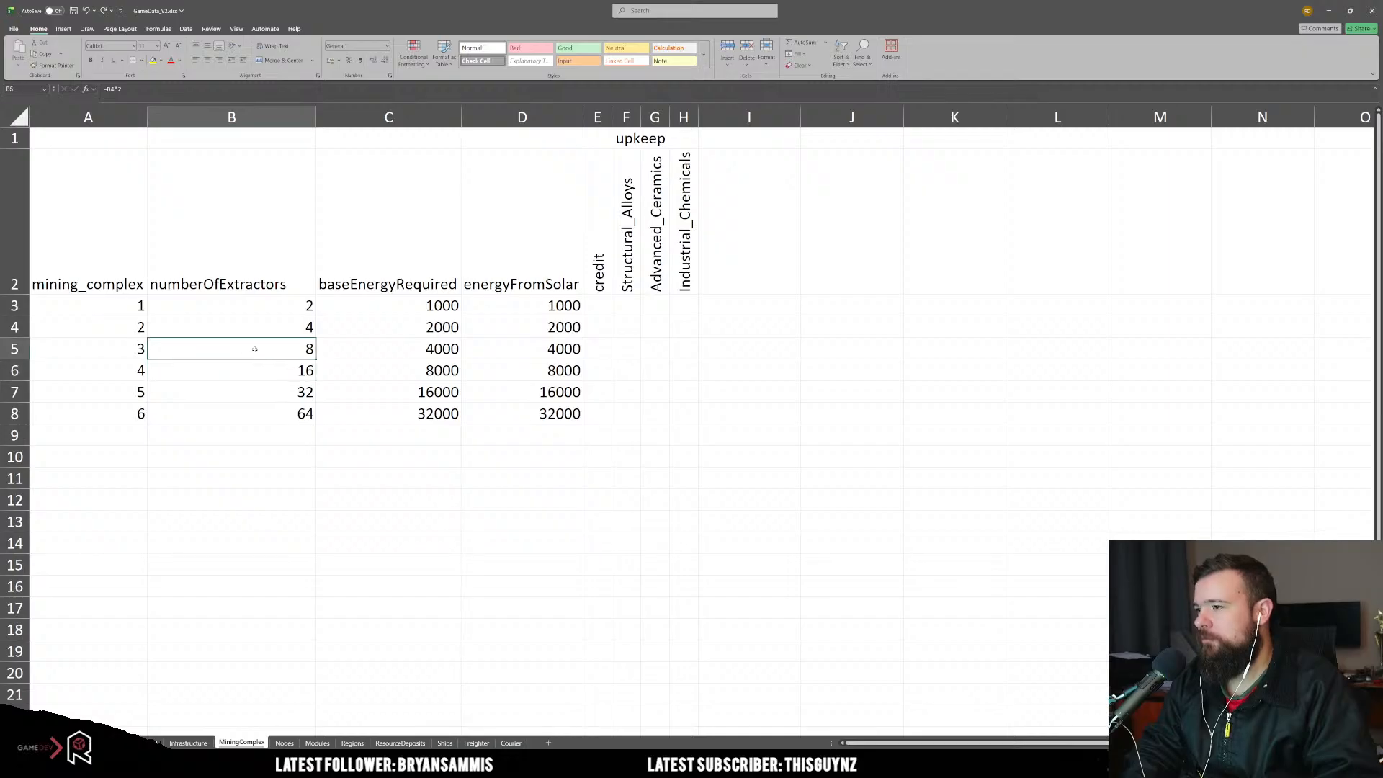
left_click(257, 374)
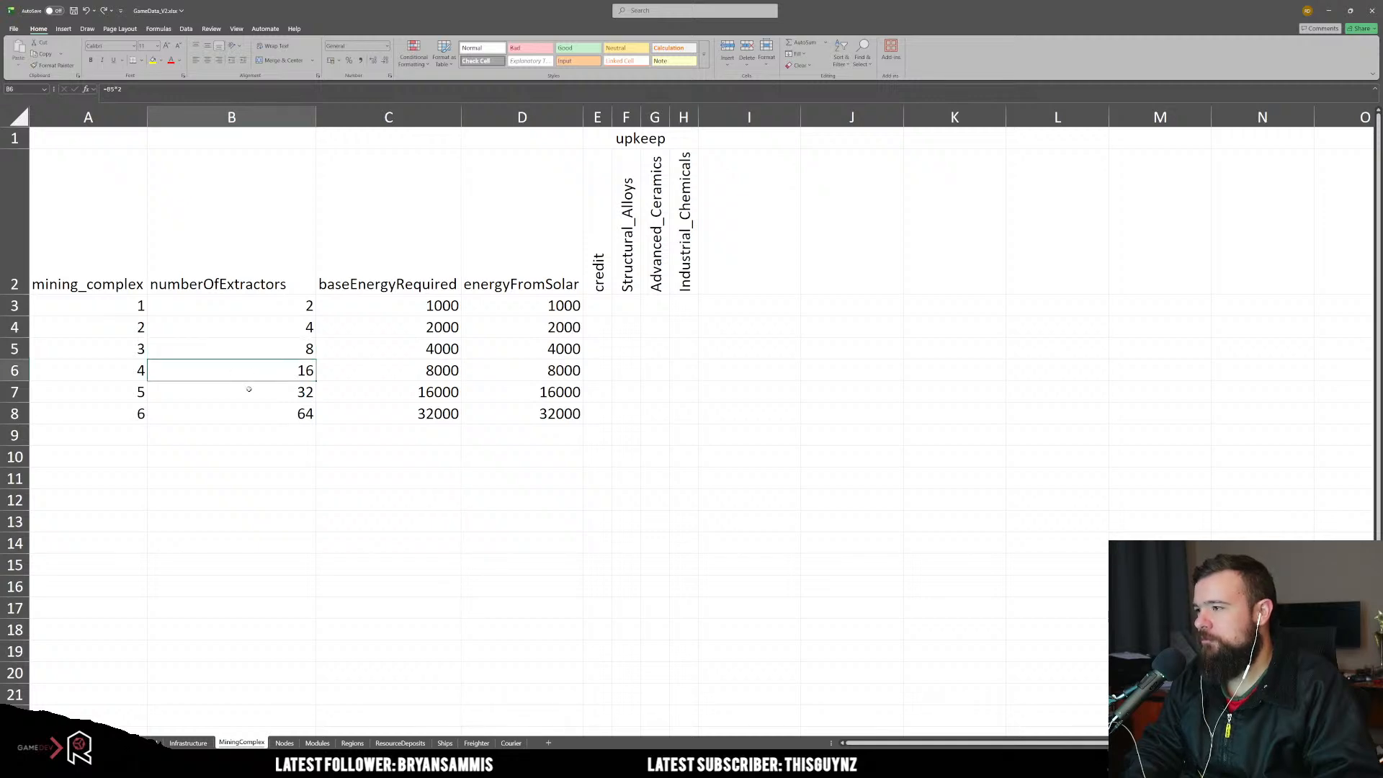
left_click(280, 351)
left_click(262, 331)
left_click(266, 309)
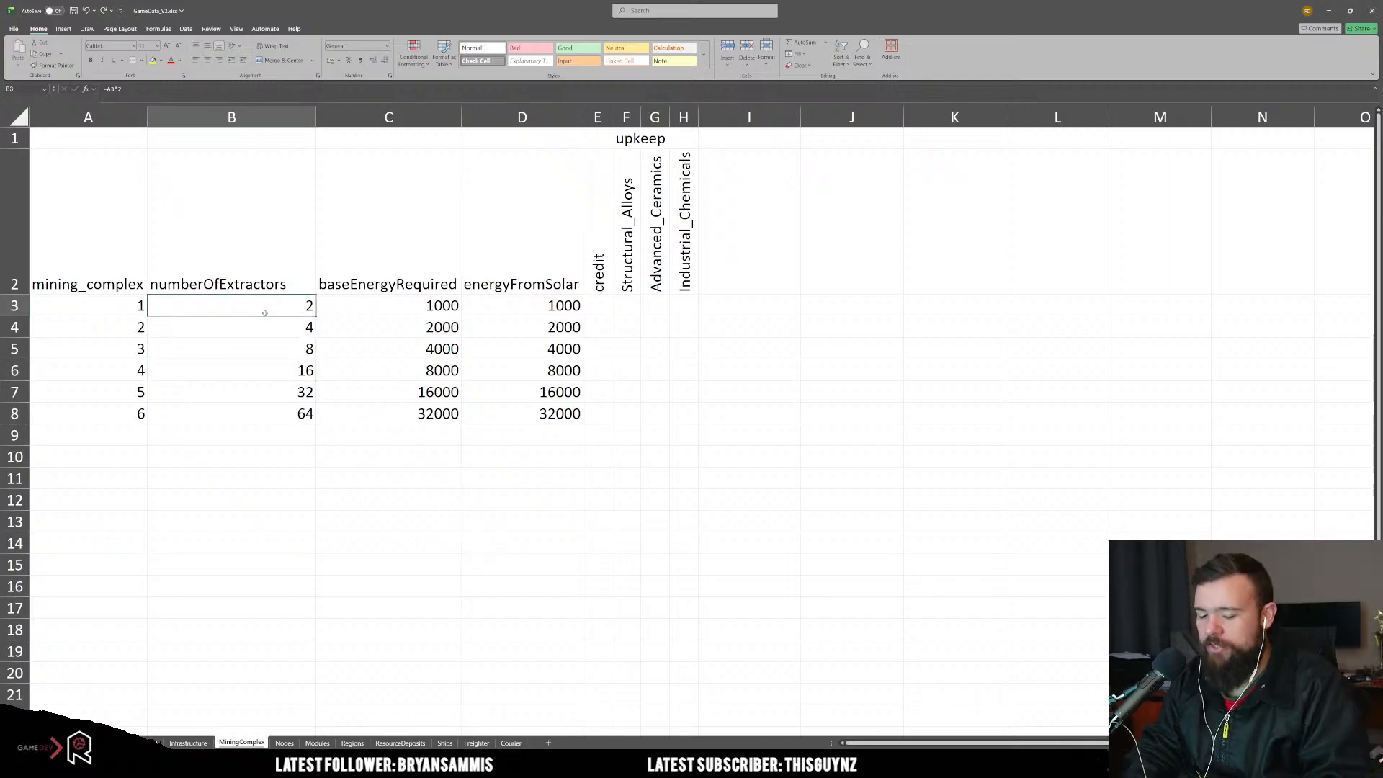
type("=")
left_click(132, 306)
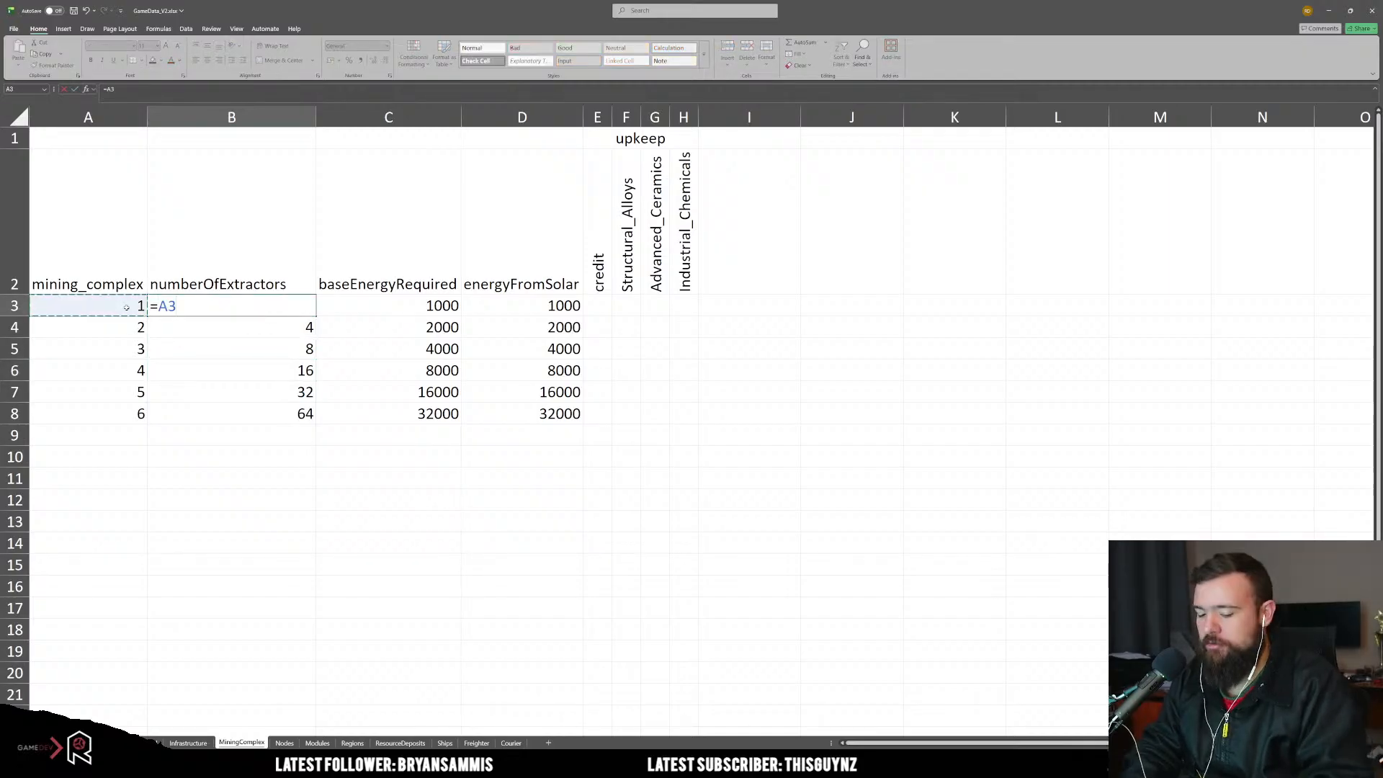
key("BackSpace")
key("BackSpace")
type("2")
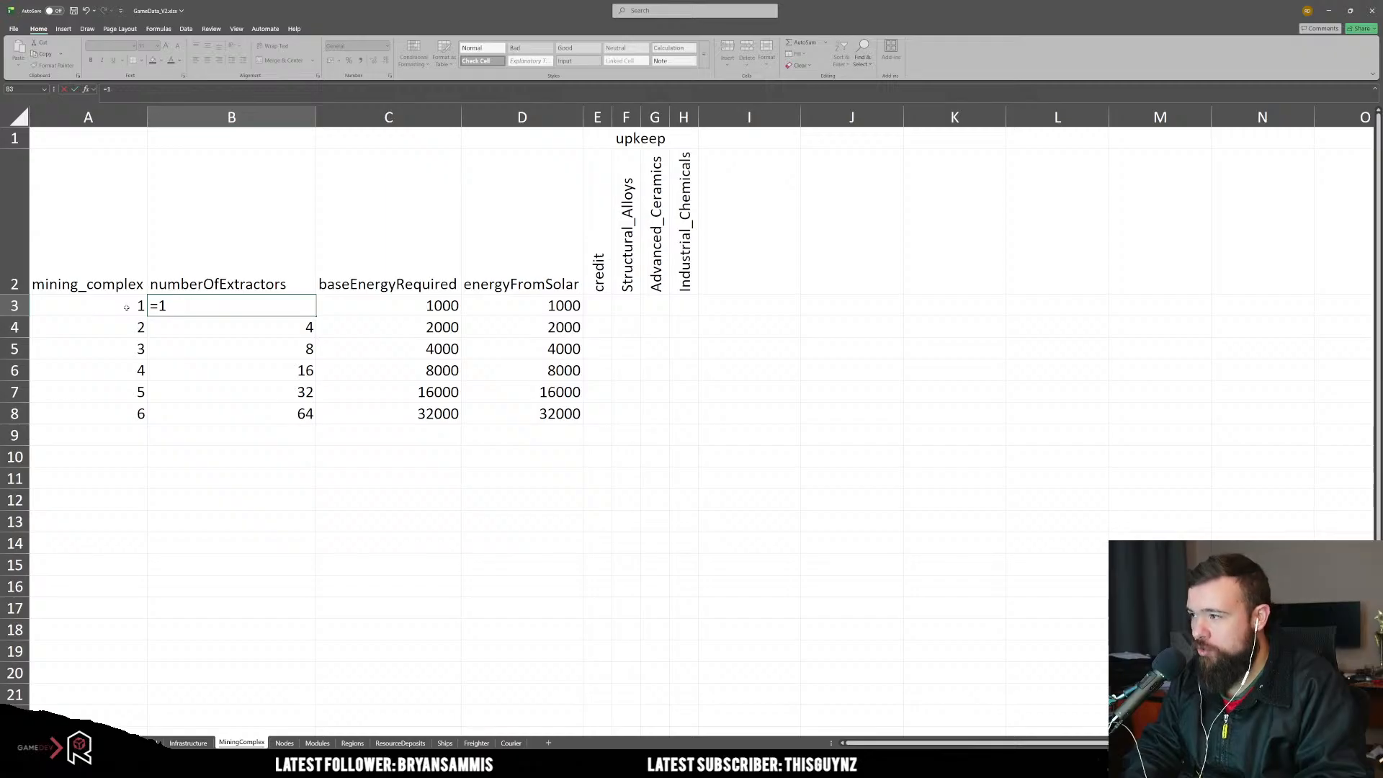
type("^")
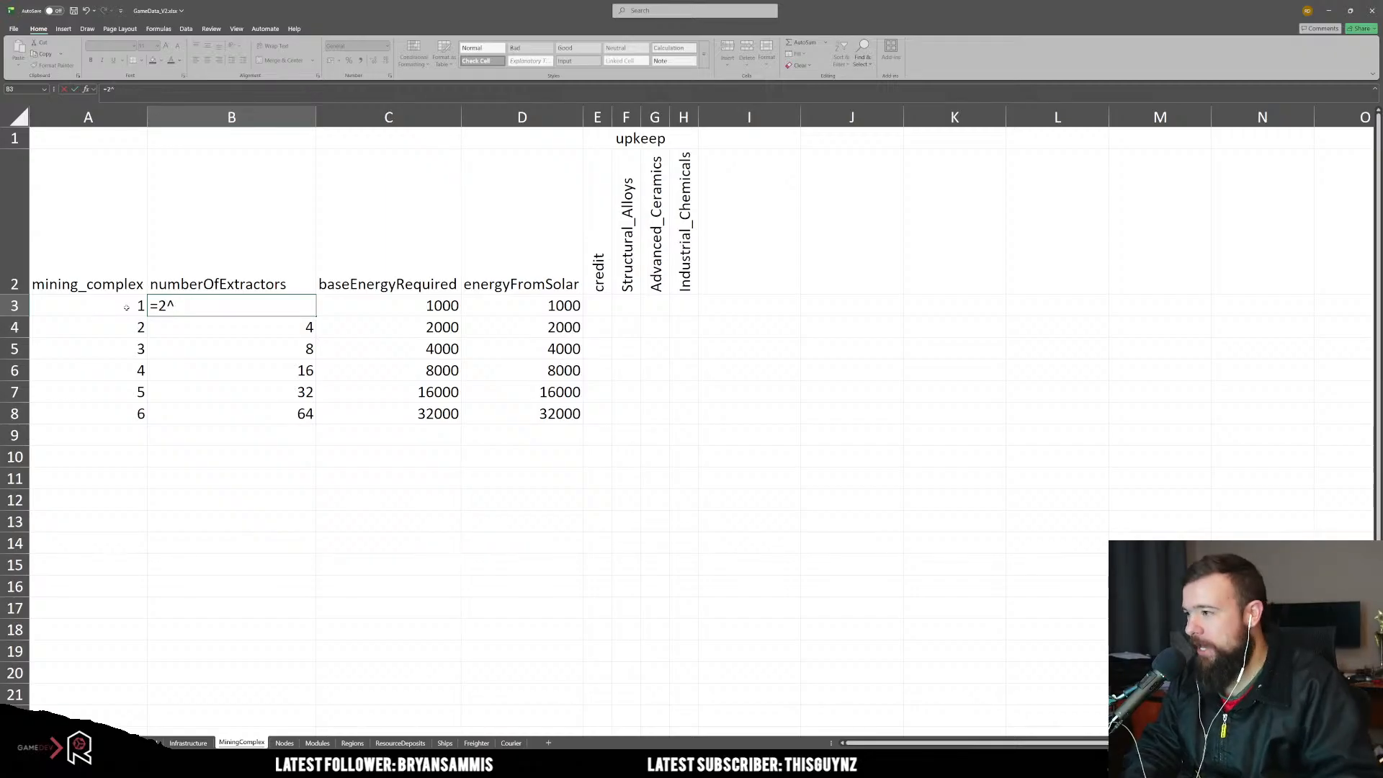
left_click(126, 308)
key("Return")
Step: Fill the numberOfExtractors formula from B3 down to B8
left_click(302, 307)
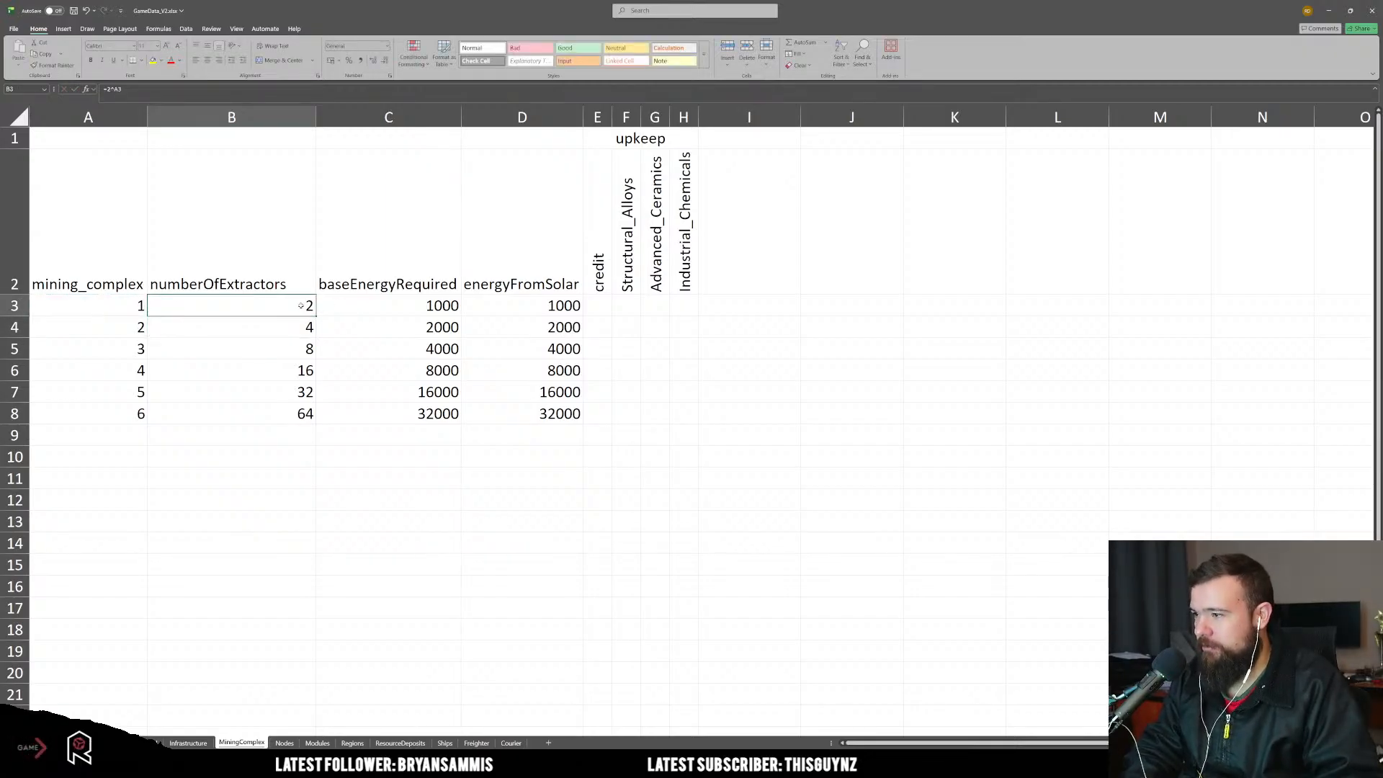
left_click_drag(315, 312, 317, 421)
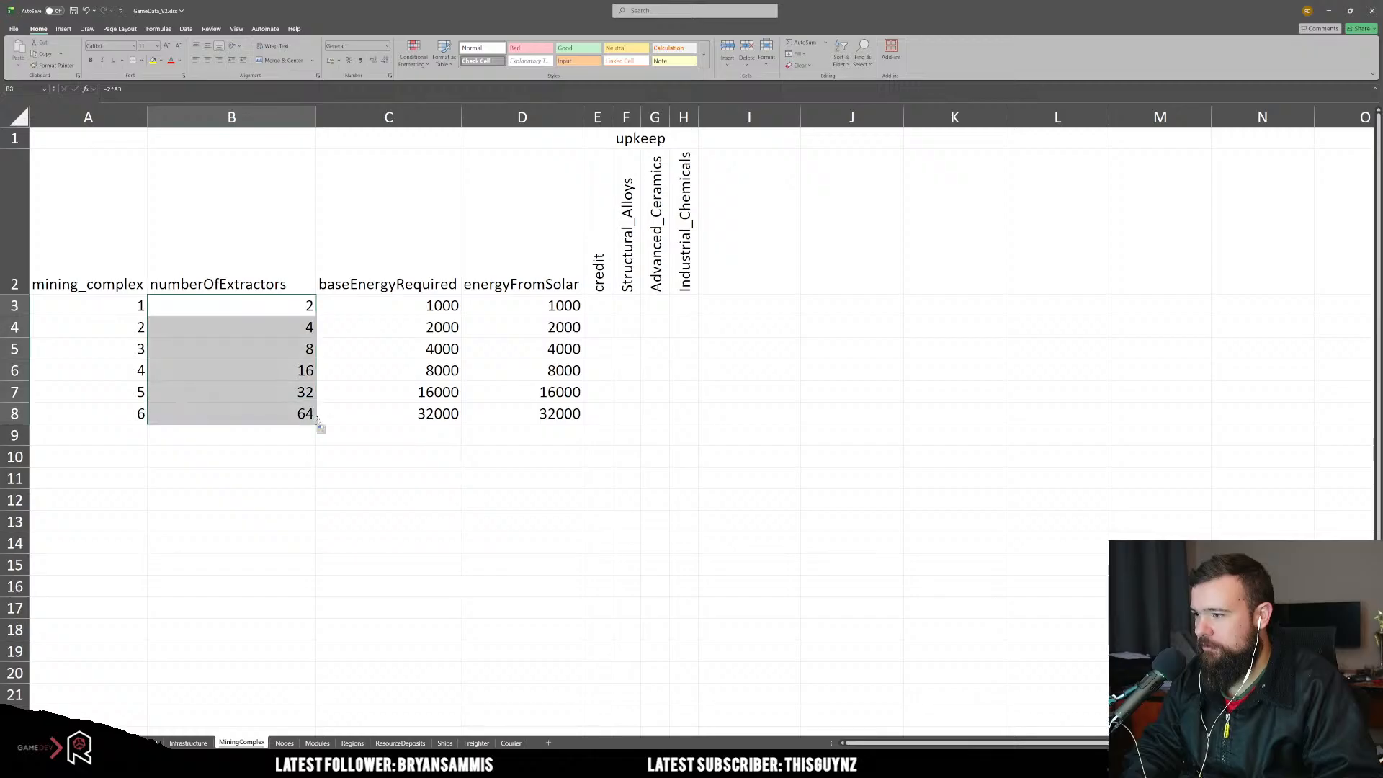
left_click(378, 478)
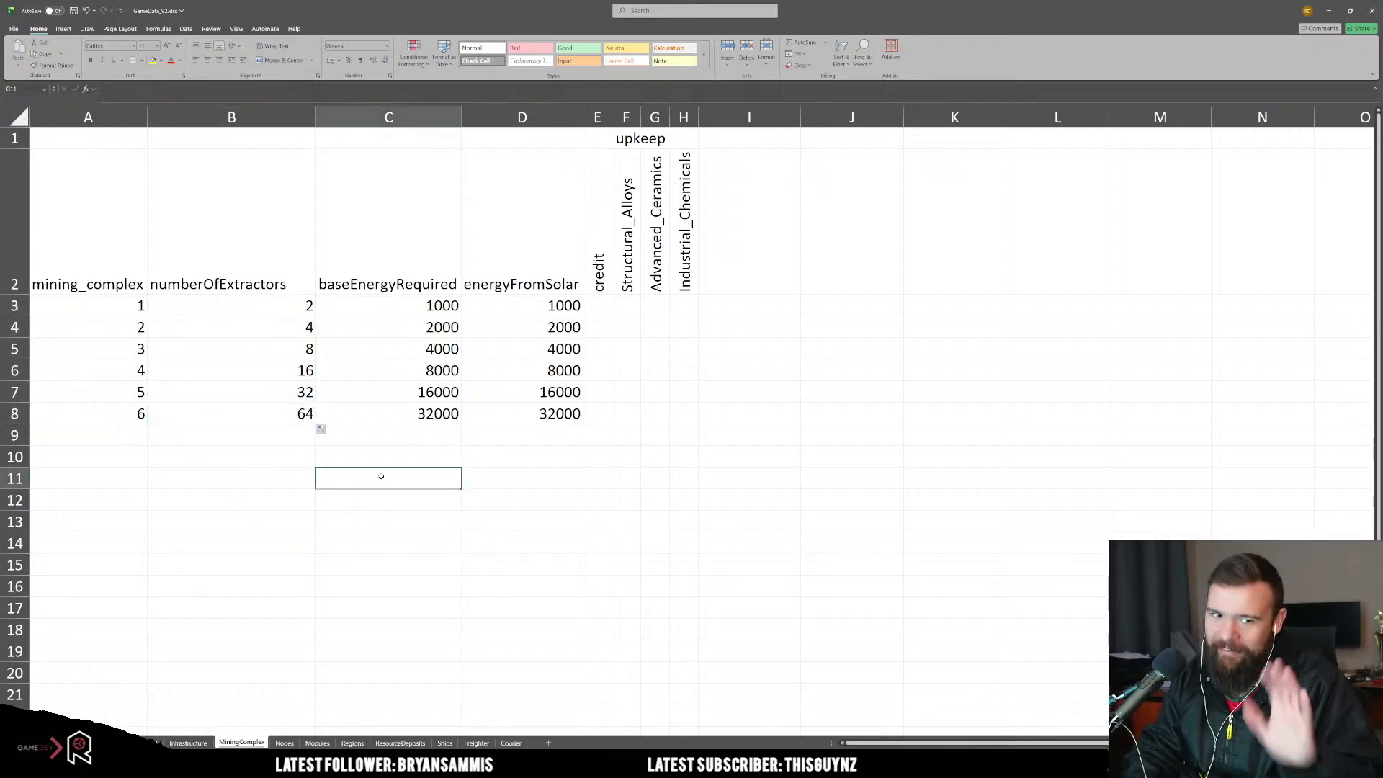
left_click(539, 470)
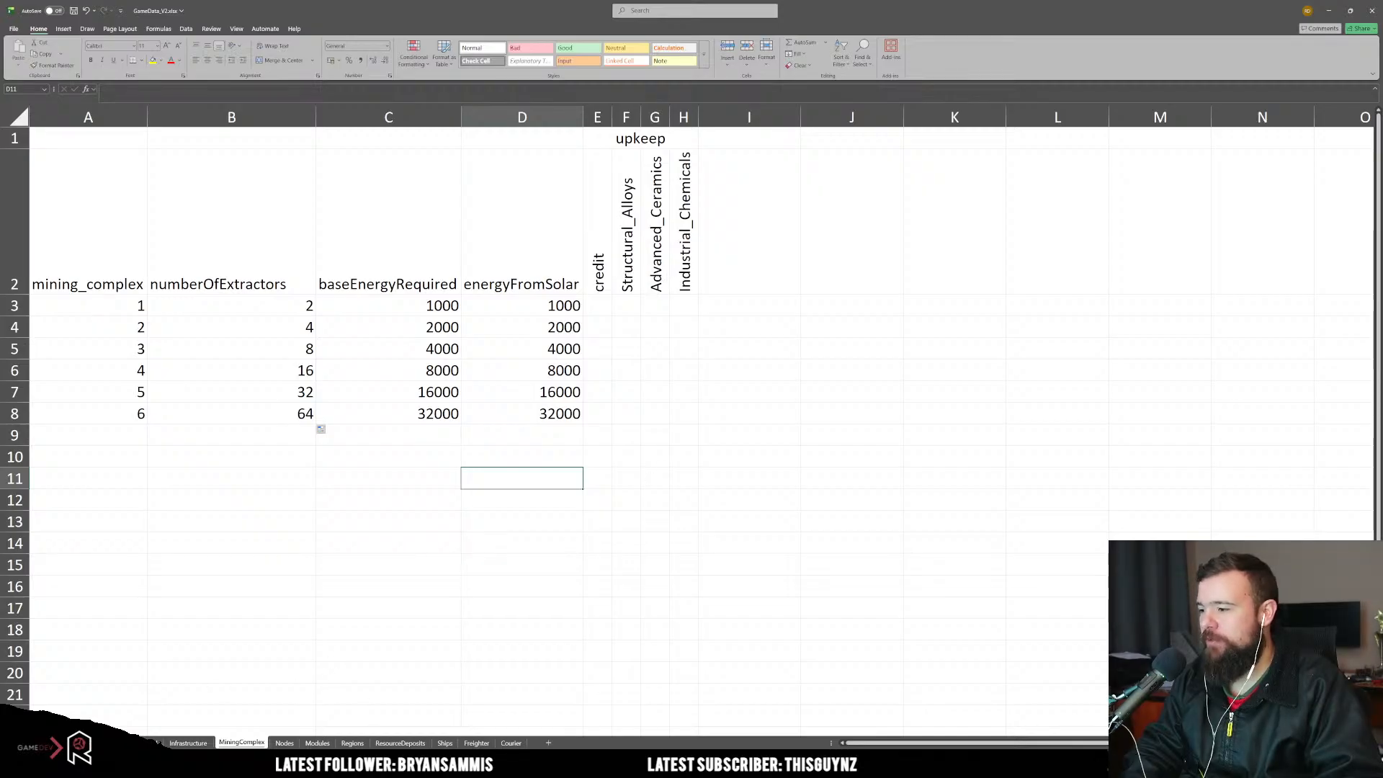
Step: Copy the four refinery resource names, Structural_Alloys to Industrial_Chemicals, from A6:A9 of the ResourceType sheet
key("ctrl+Page_Up")
key("ctrl+Page_Up")
left_click_drag(150, 433, 166, 483)
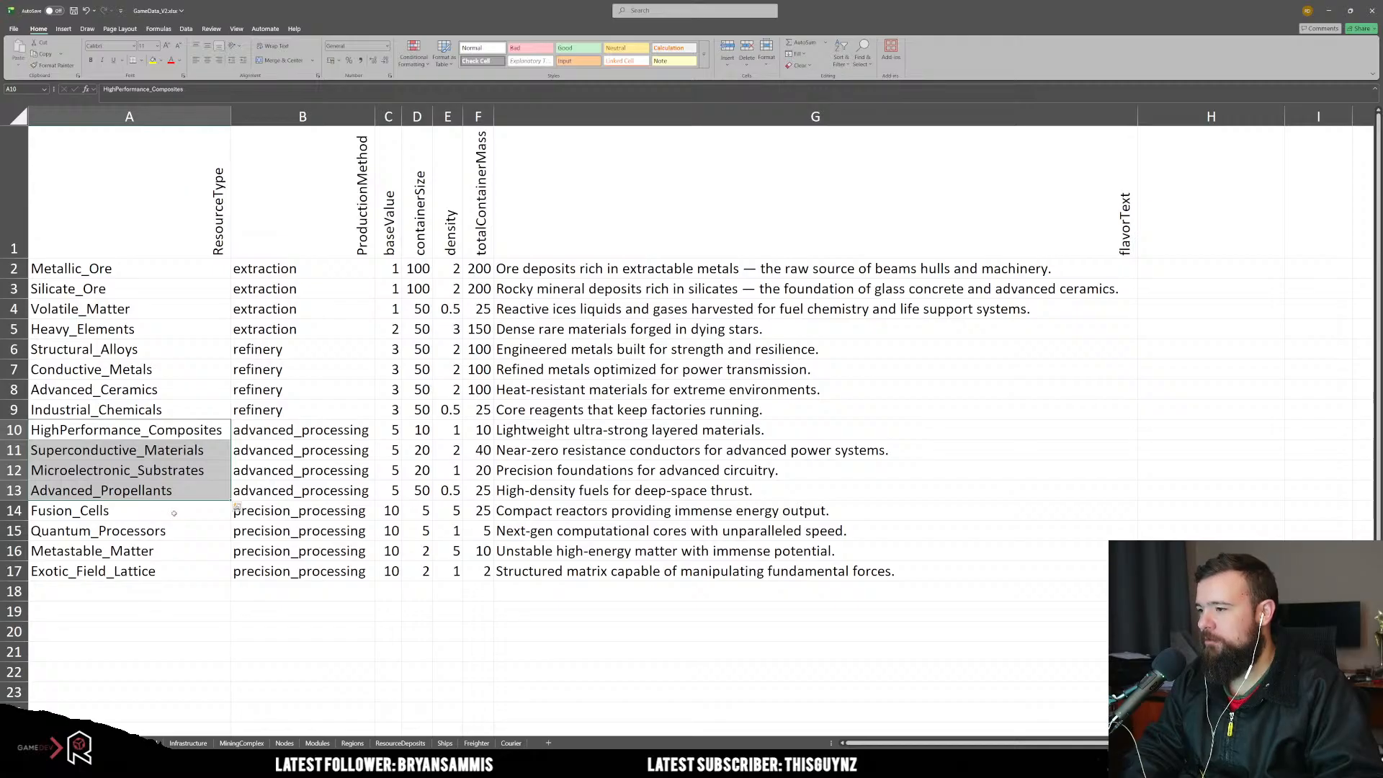
left_click_drag(164, 569, 175, 431)
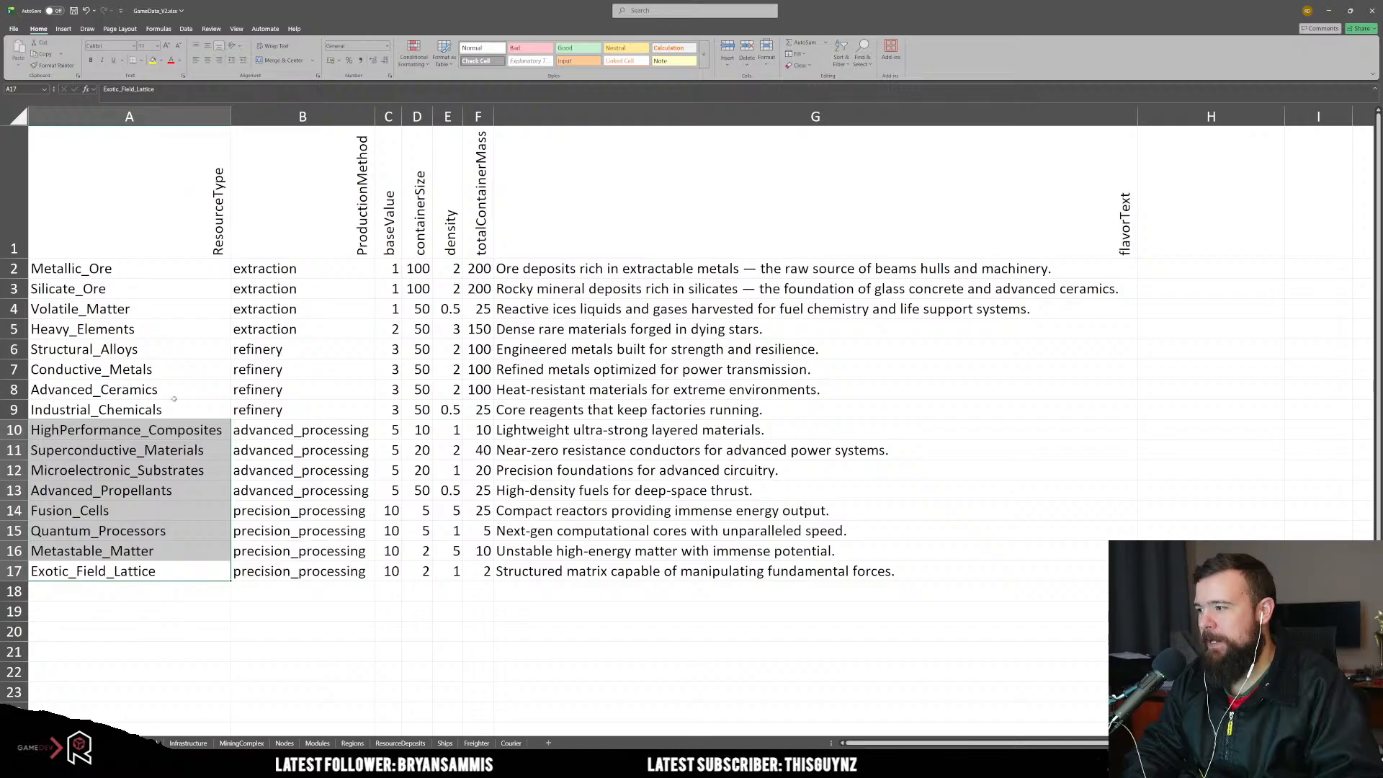
left_click_drag(175, 410, 177, 356)
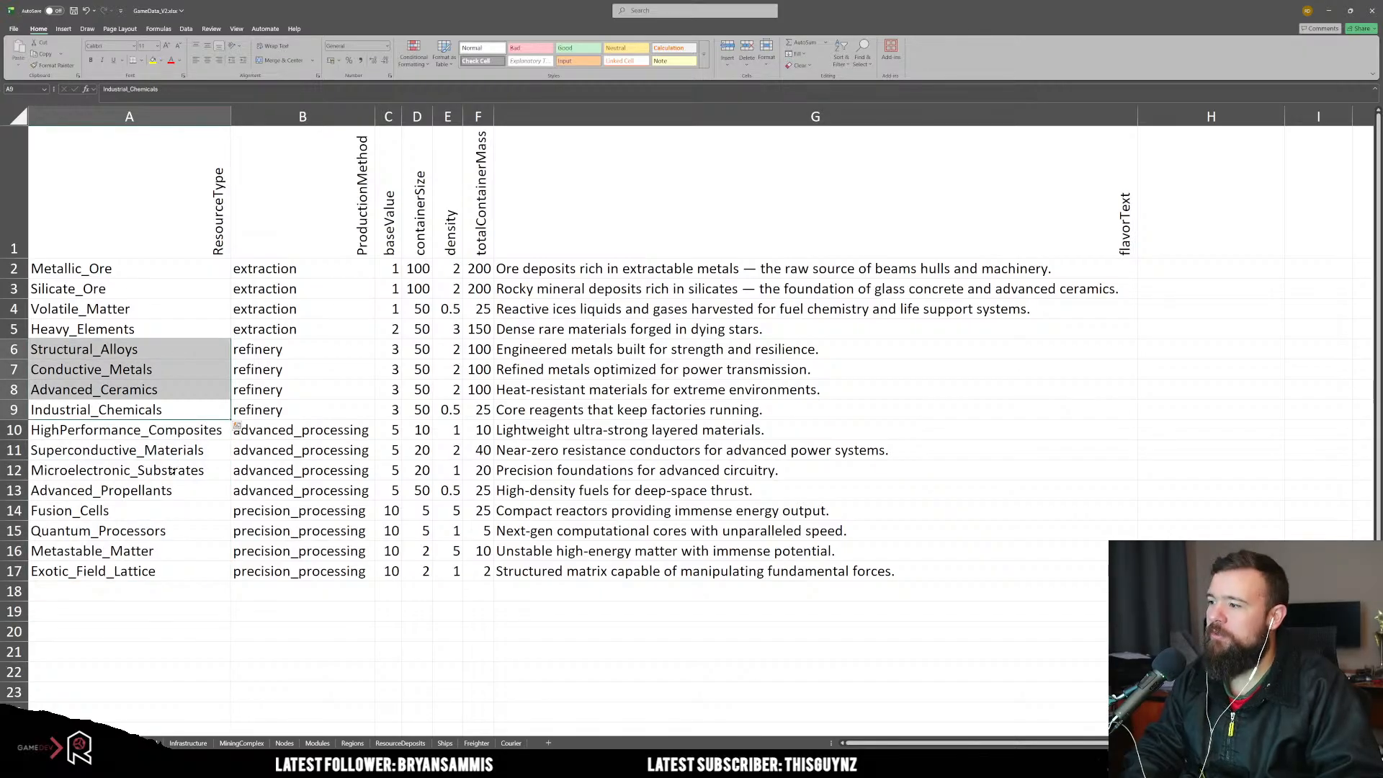
key("ctrl+c")
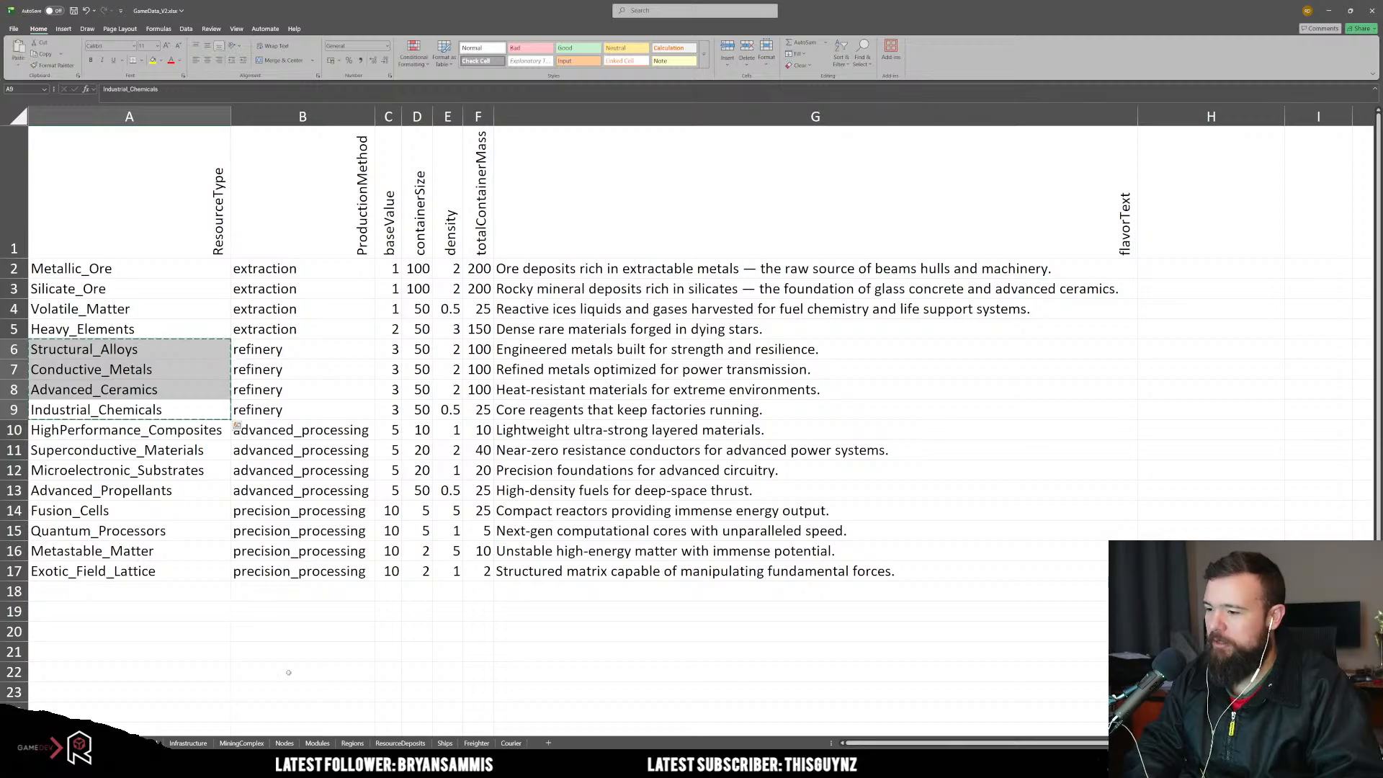
Step: Paste the copied refinery resource names transposed into the MiningComplex sheet, starting at F2
left_click(243, 742)
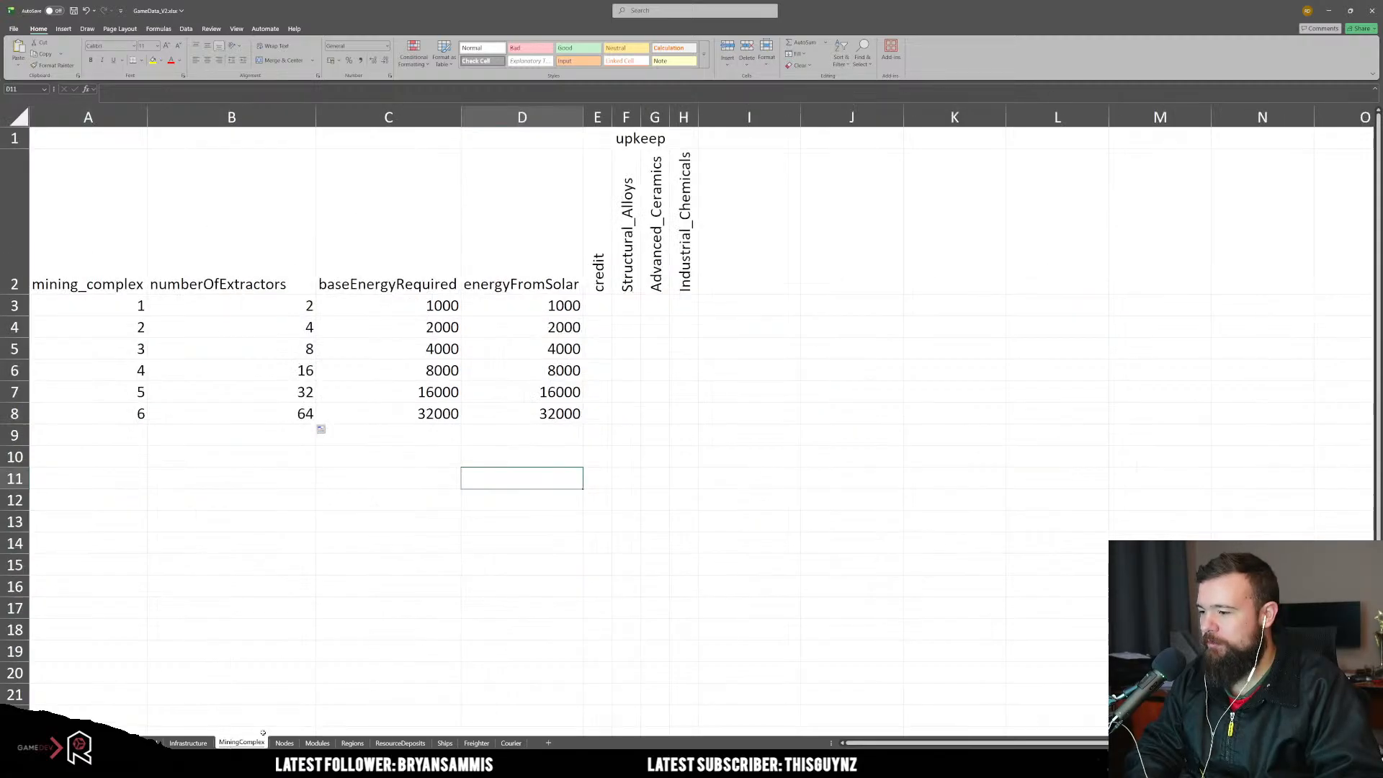
left_click(551, 350)
right_click(630, 240)
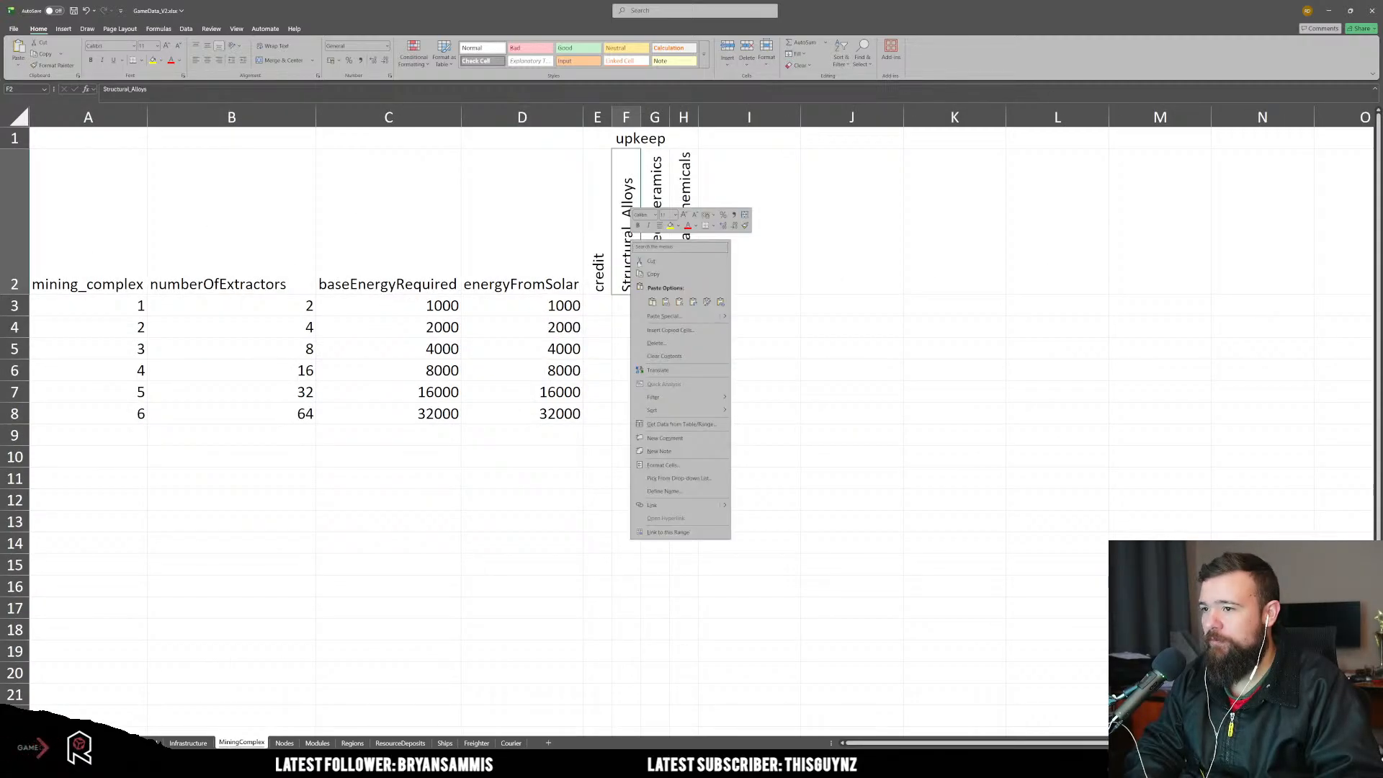
left_click(694, 302)
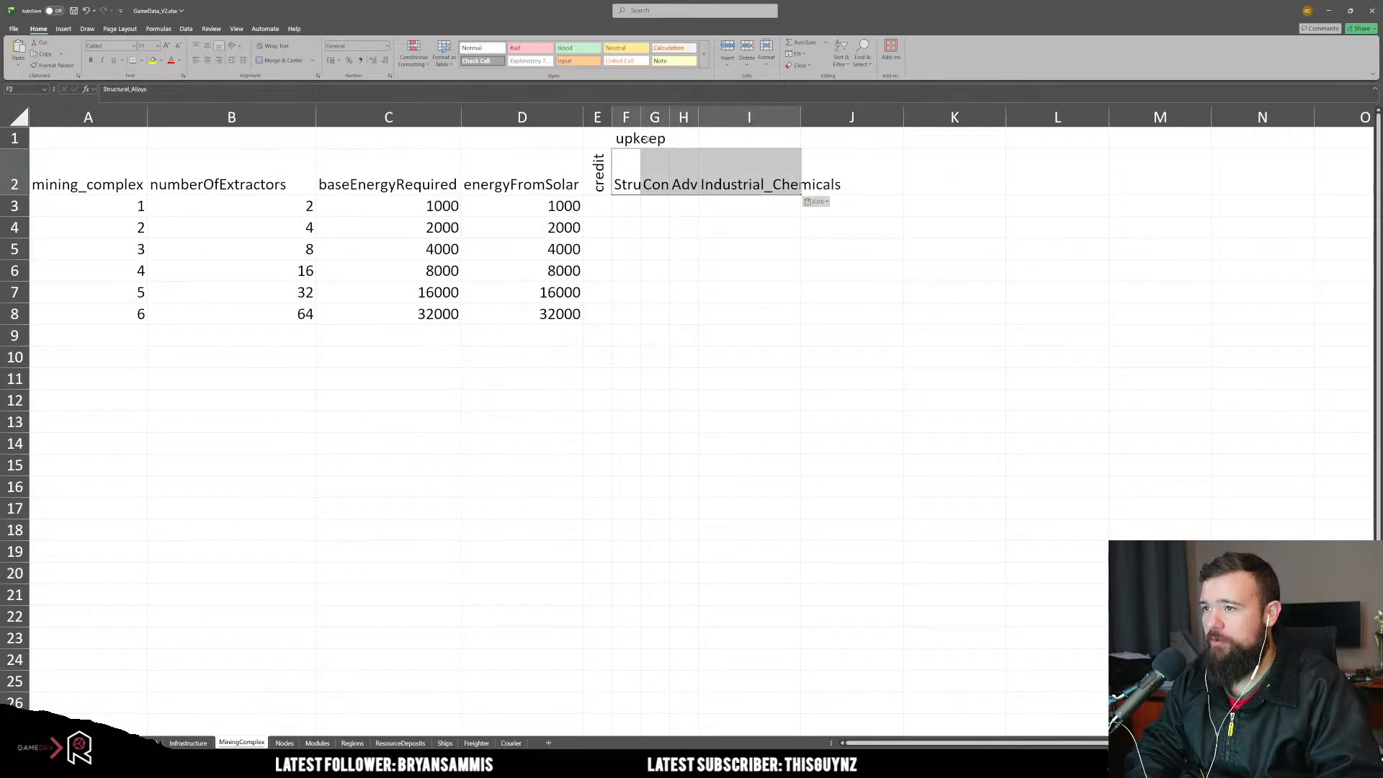
Step: Extend the merged upkeep heading in row 1 across columns E to I
left_click_drag(634, 139, 726, 134)
right_click(725, 134)
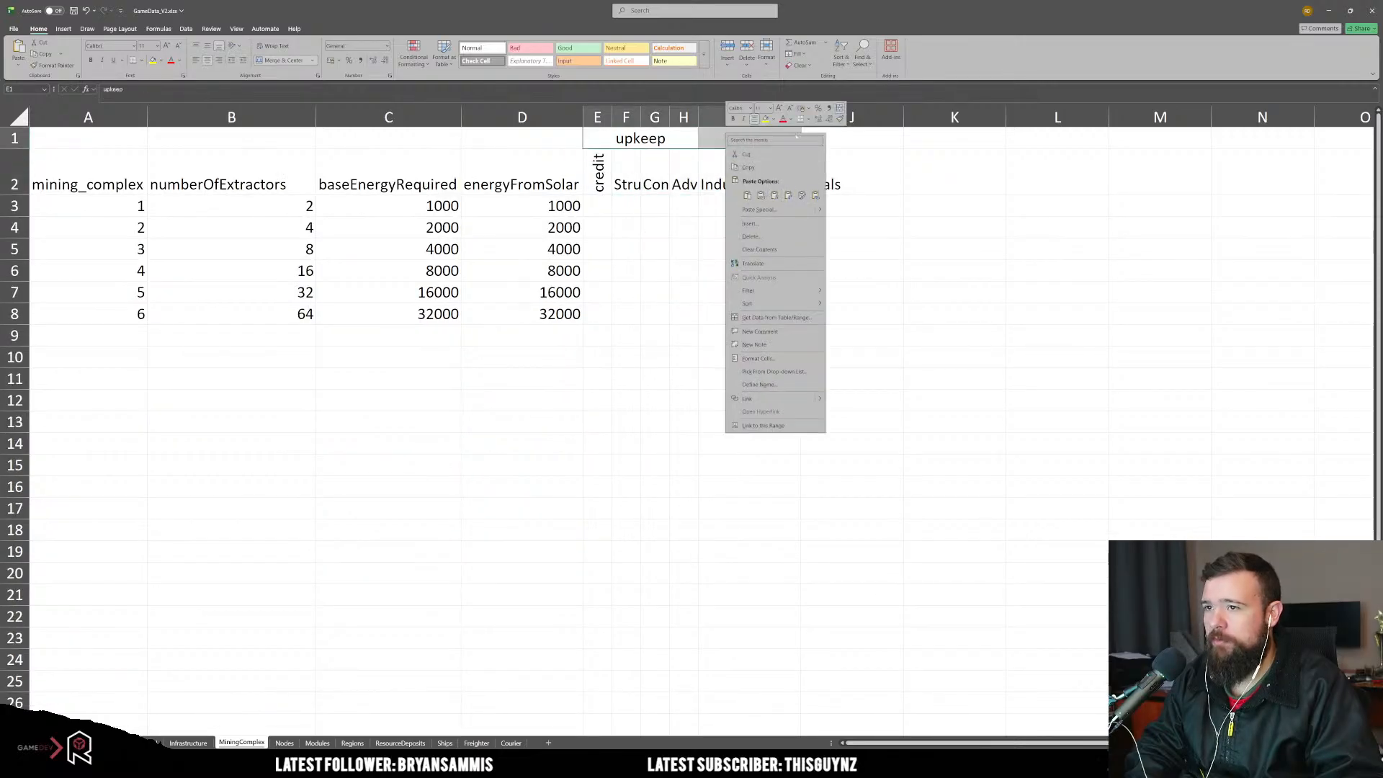
left_click(840, 108)
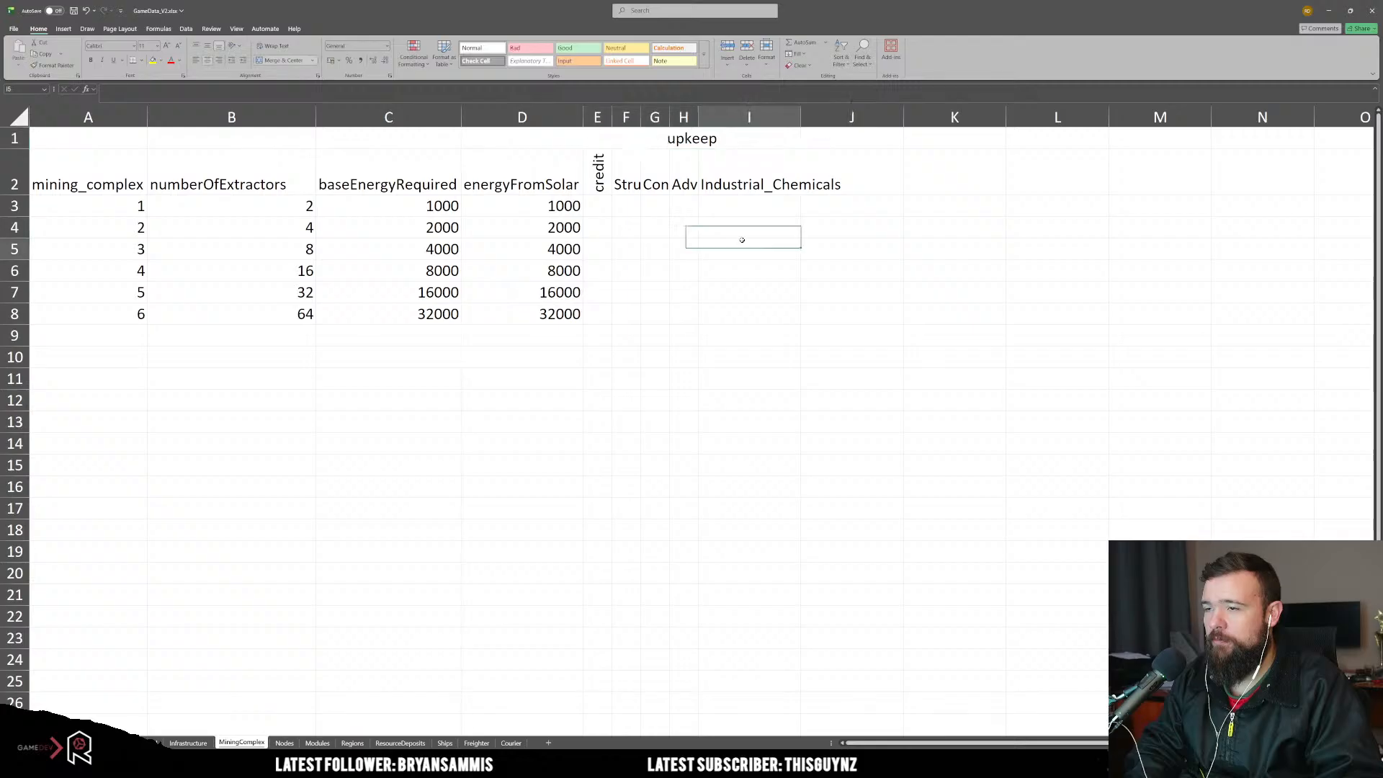
Step: Rotate the upkeep column headings in E2:I2 upward and fit the widths of columns E to I
left_click_drag(750, 173, 607, 173)
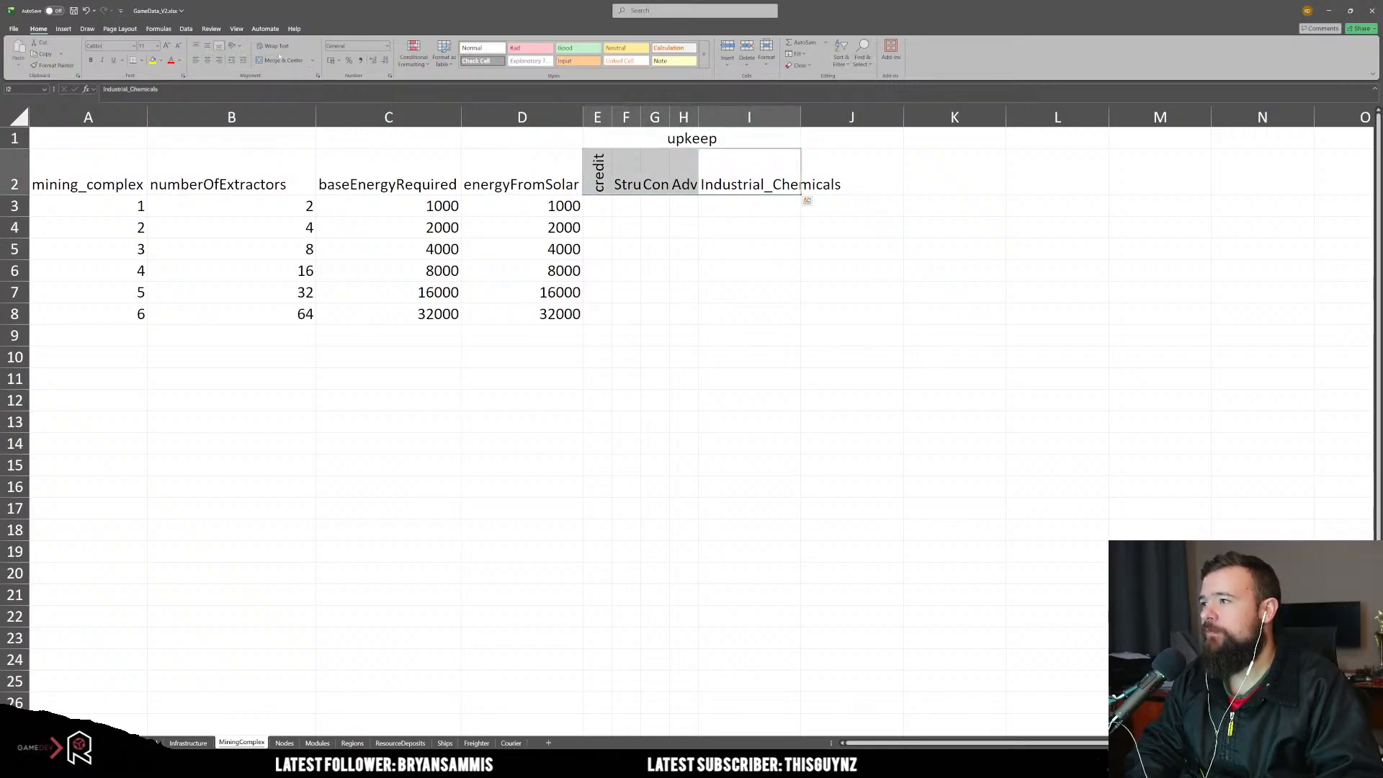
left_click(236, 45)
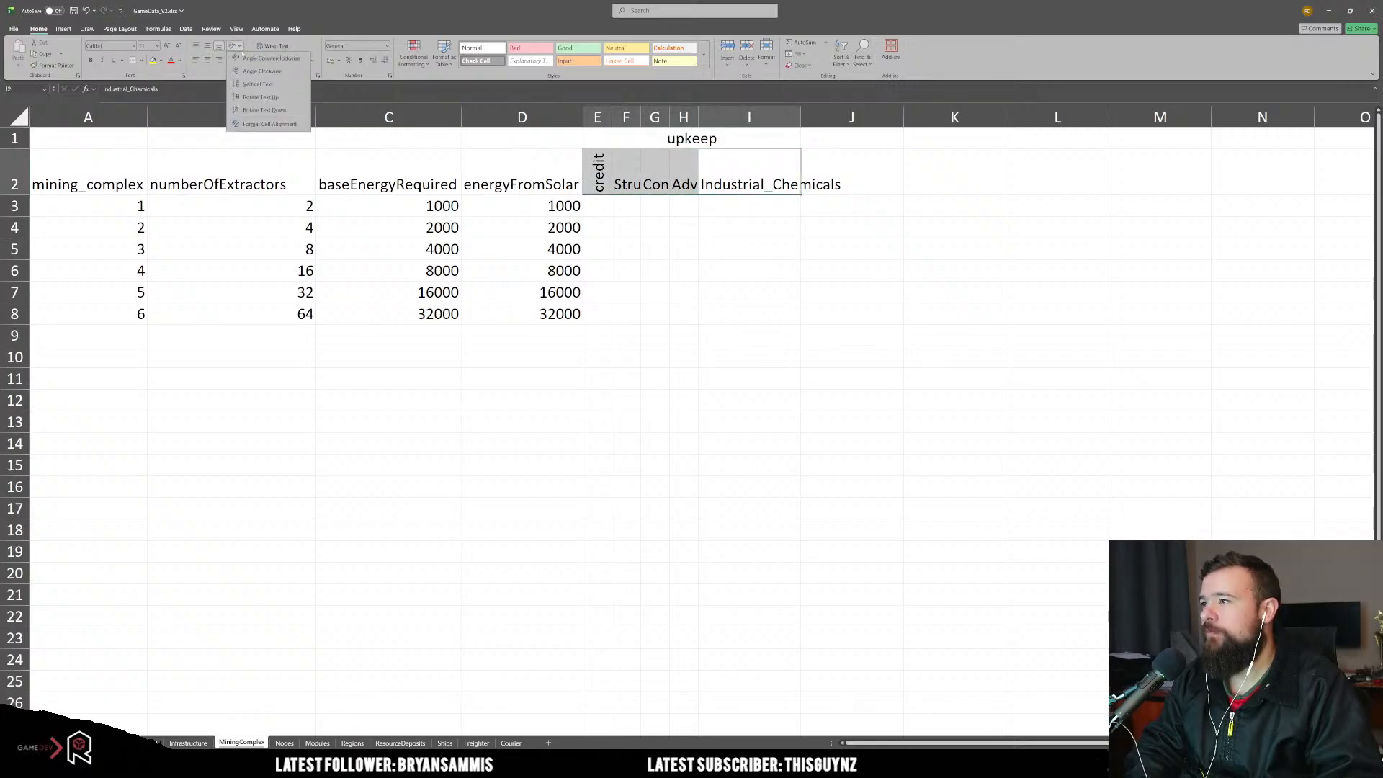
left_click(265, 98)
left_click(684, 327)
left_click_drag(609, 119, 749, 118)
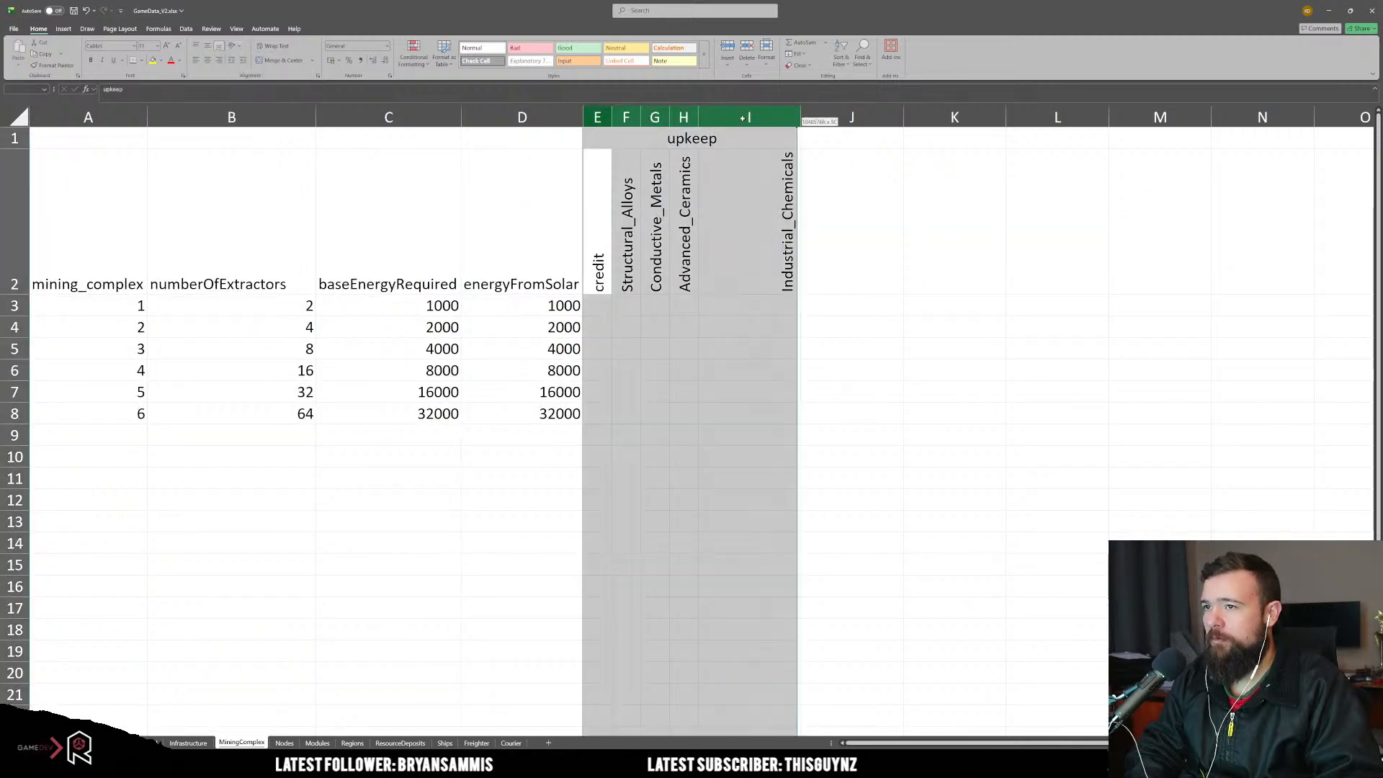
double_click(801, 117)
left_click(801, 400)
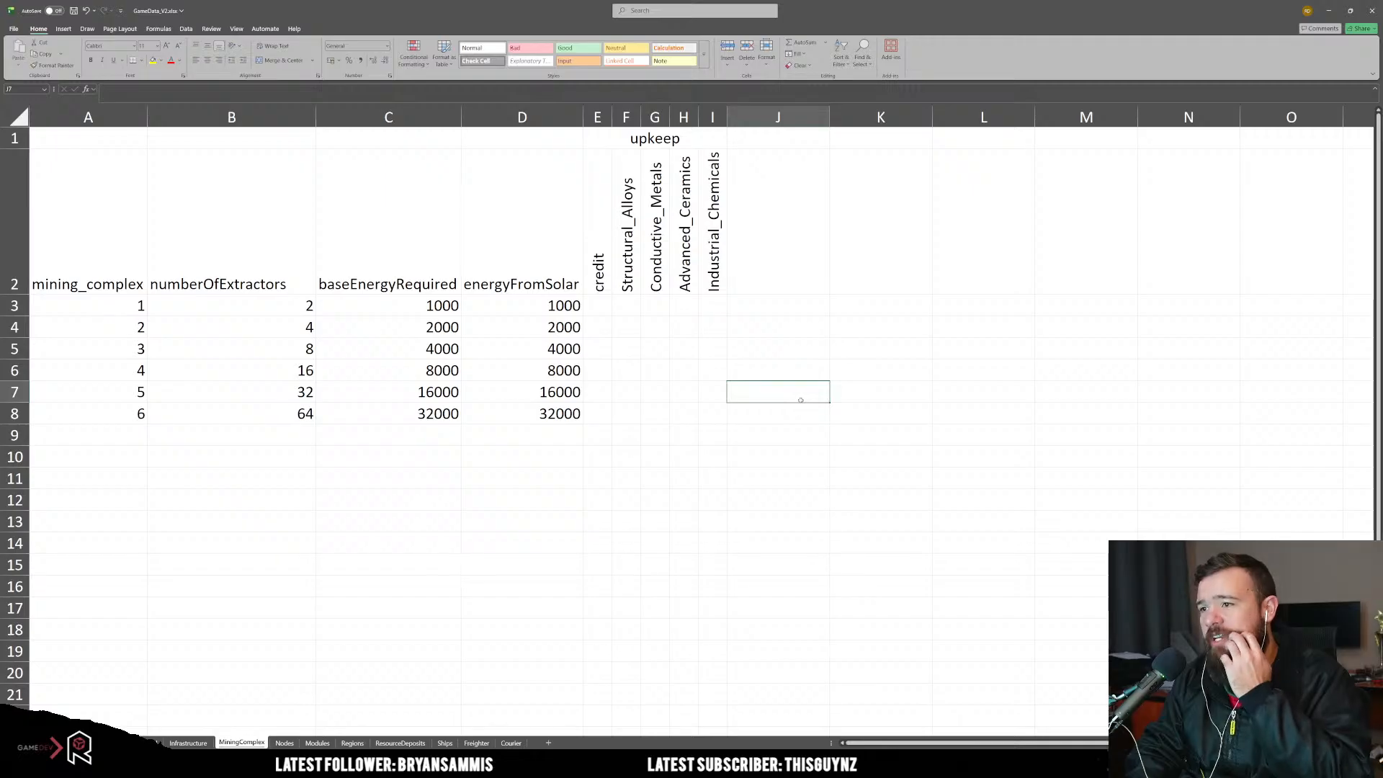
Step: Enter 50 as the credit upkeep for mining complex level 1 in E3
left_click(672, 272)
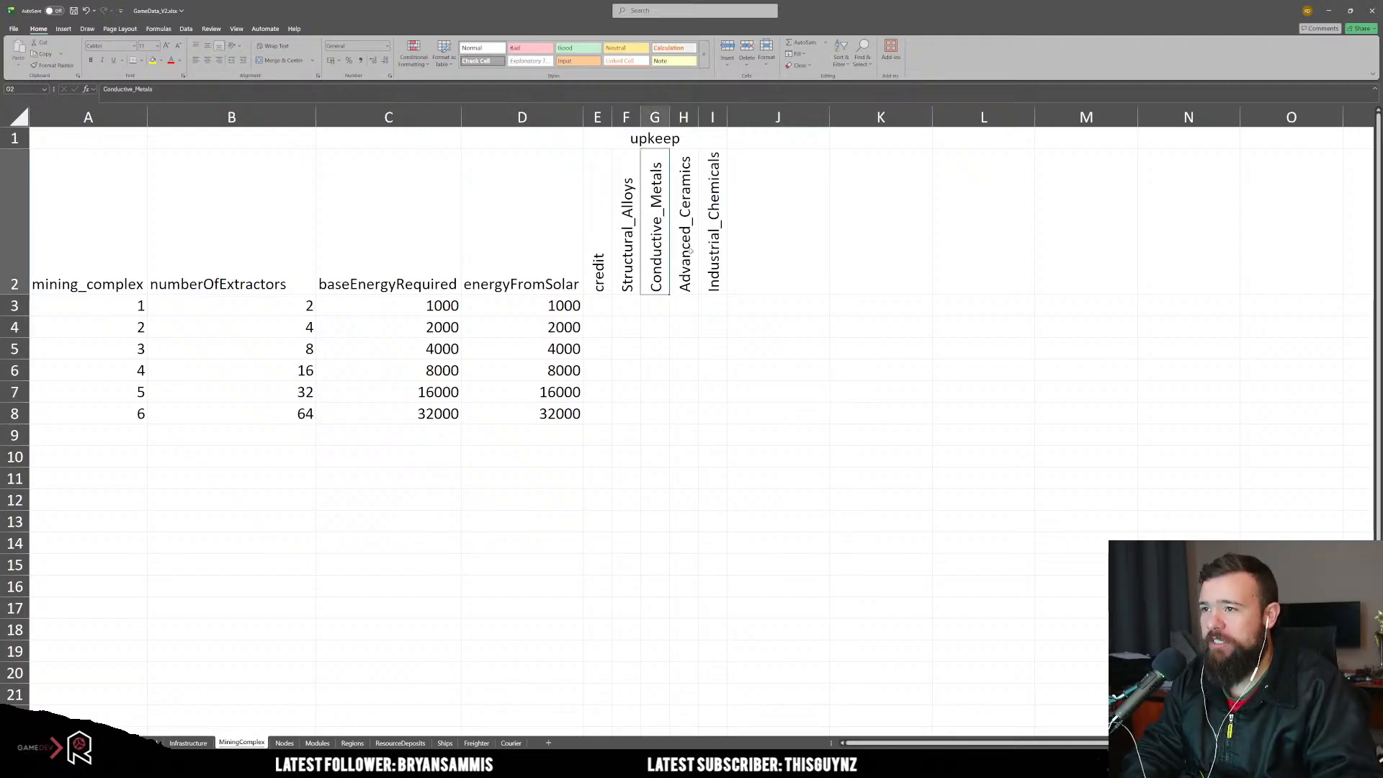
key("Right")
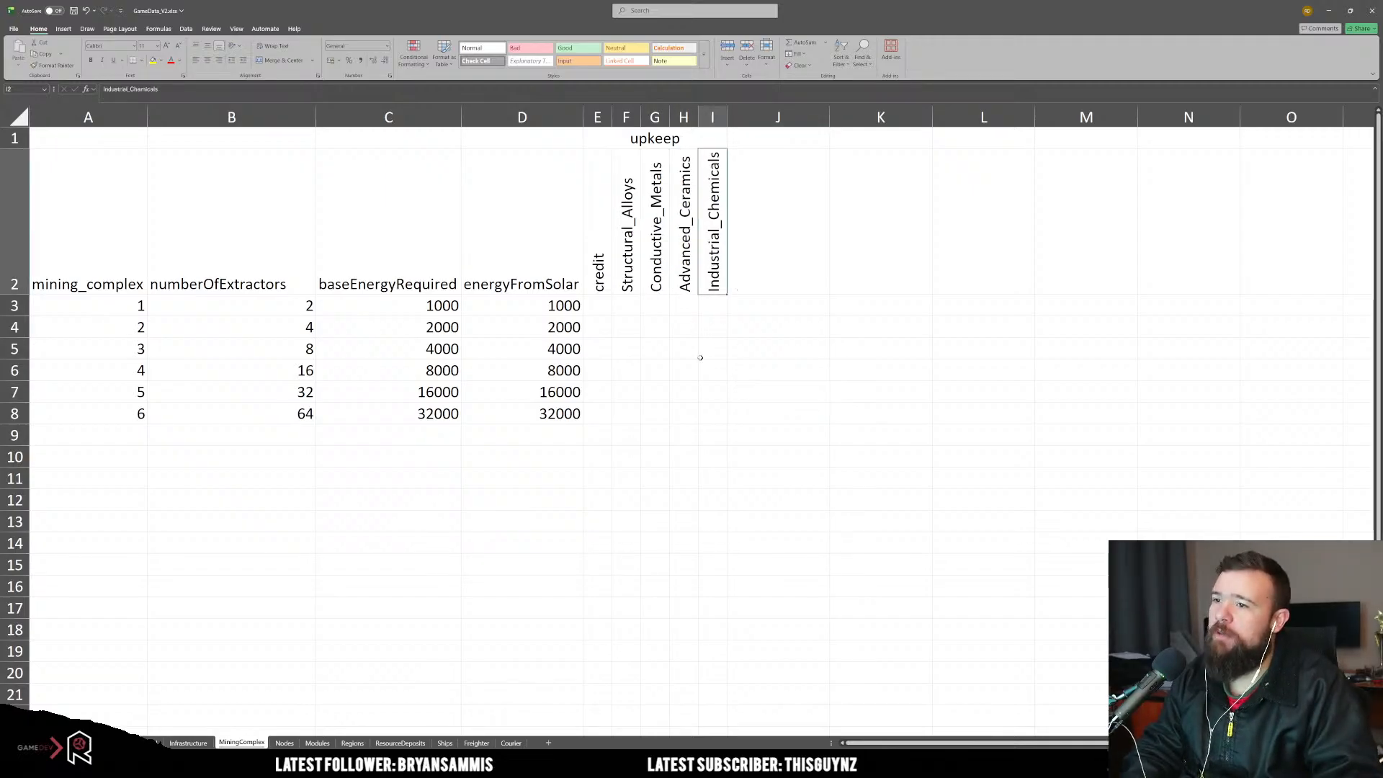
left_click(636, 356)
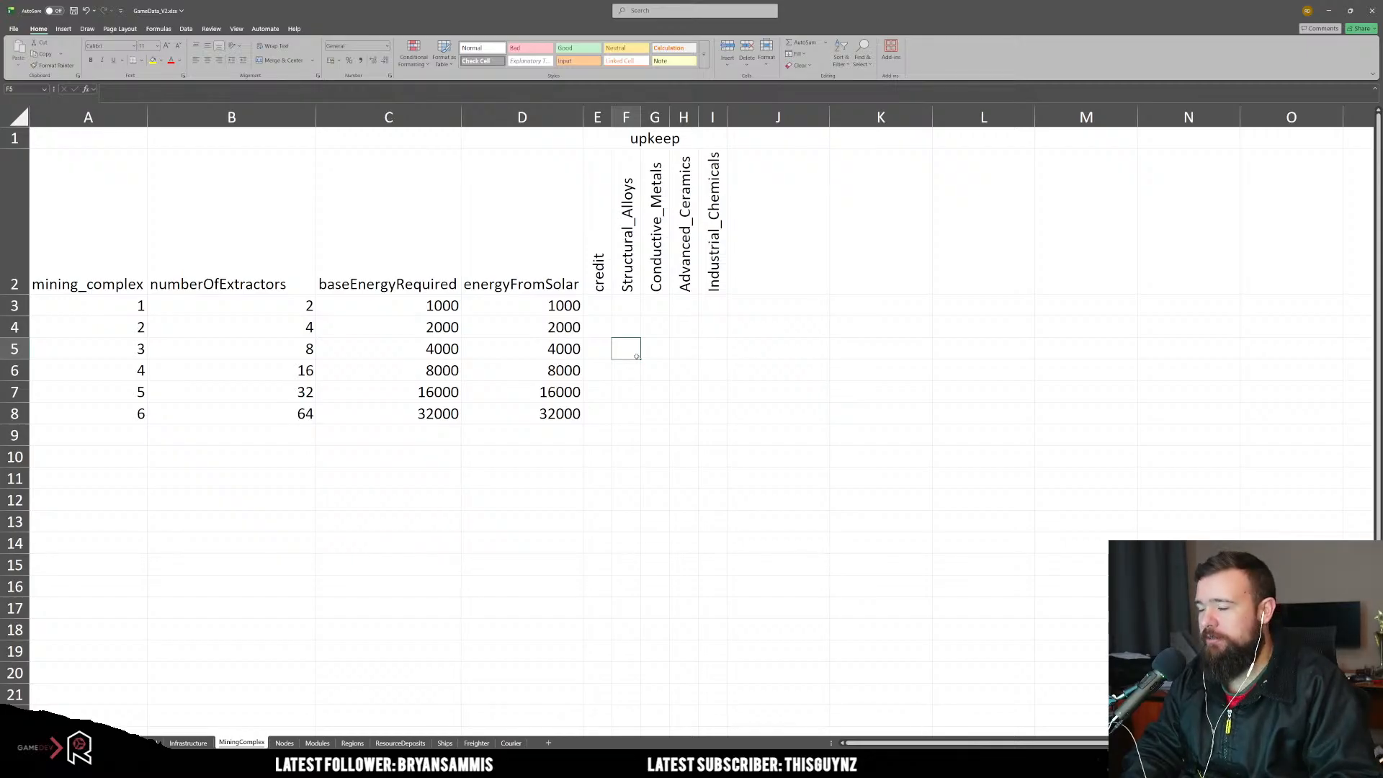
key("Up")
key("Up")
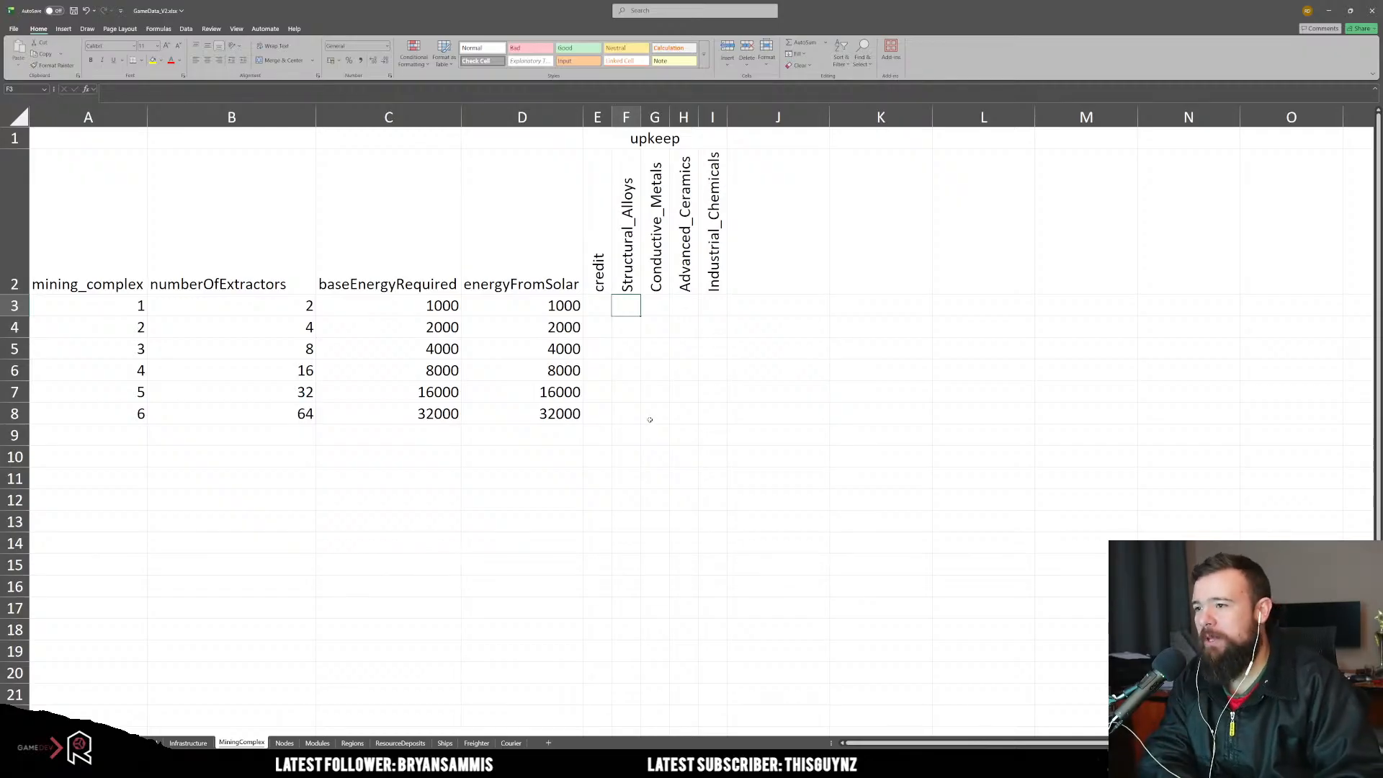
key("Left")
type("50")
key("Tab")
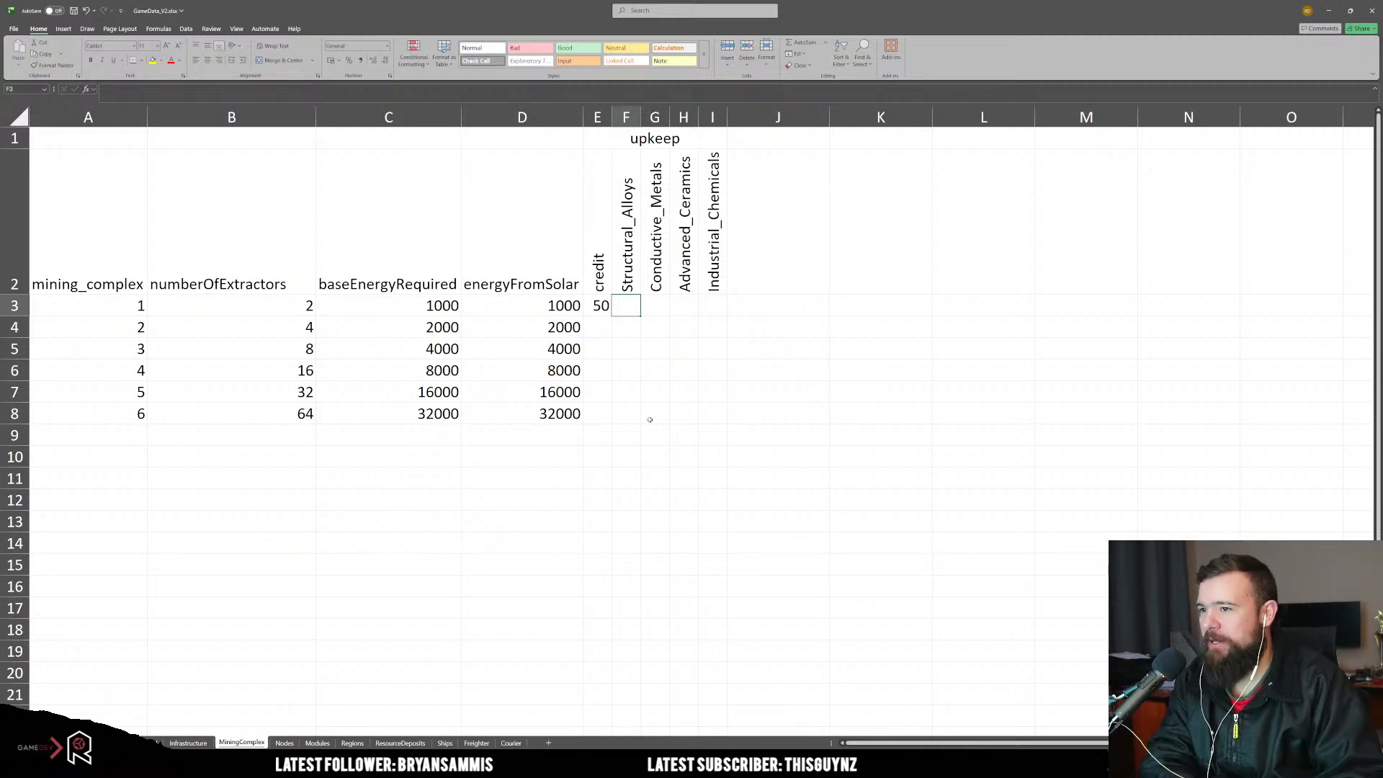
Step: Set the level 1 upkeep to 2 Structural_Alloys, 0 Conductive_Metals, 4 Advanced_Ceramics and 1 Industrial_Chemicals
type("2")
key("Tab")
type("0")
key("Tab")
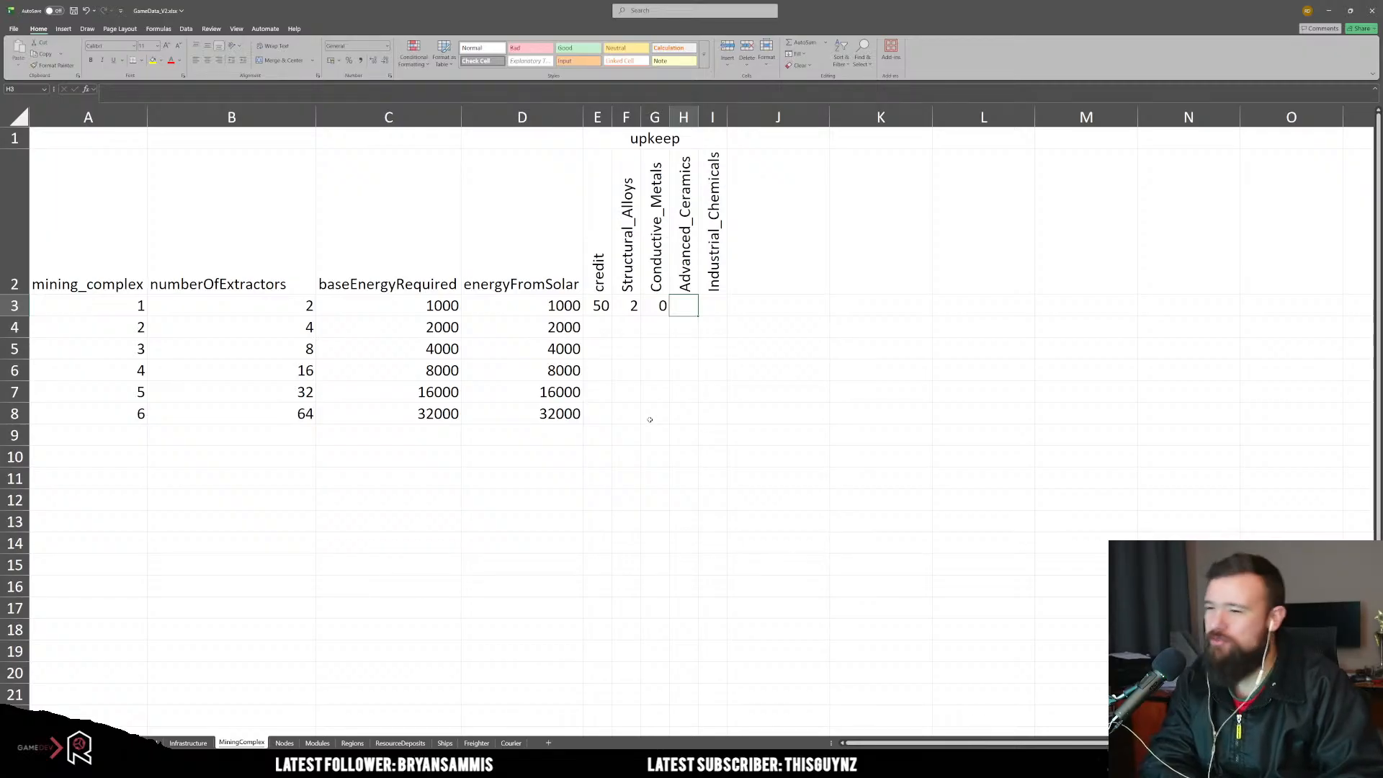
type("3")
key("BackSpace")
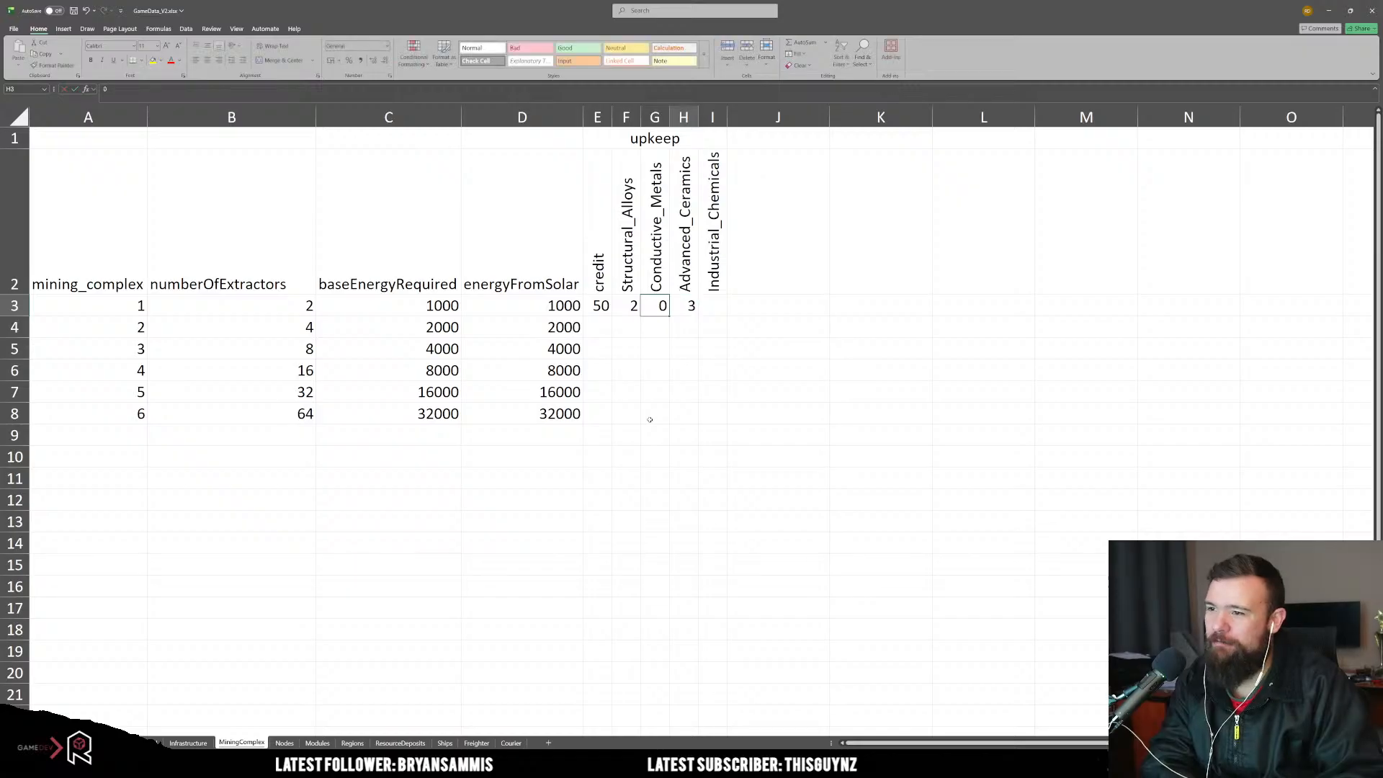
type("4")
key("Tab")
type("1")
key("Tab")
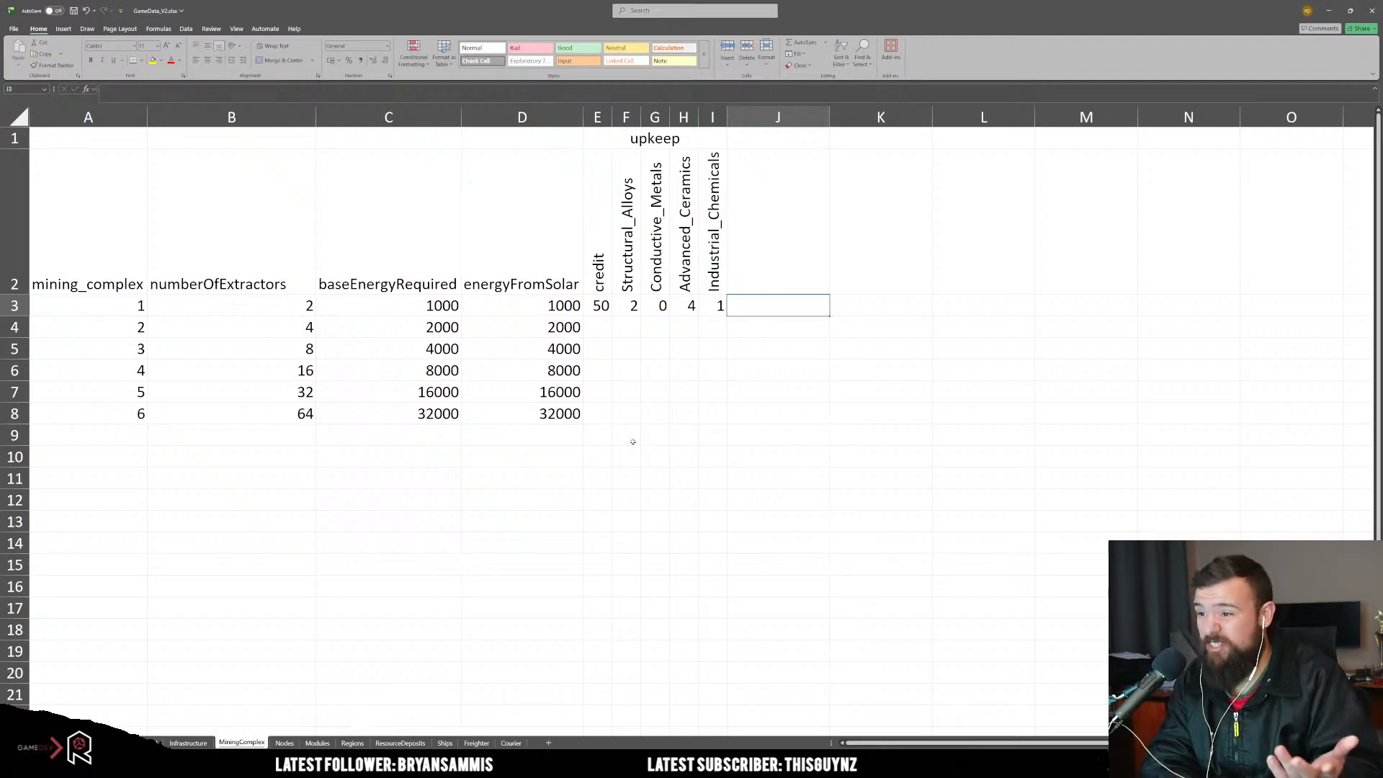
Step: Enter the formula =E$3 in E4 to reference the level 1 credit upkeep with its row locked
left_click(610, 328)
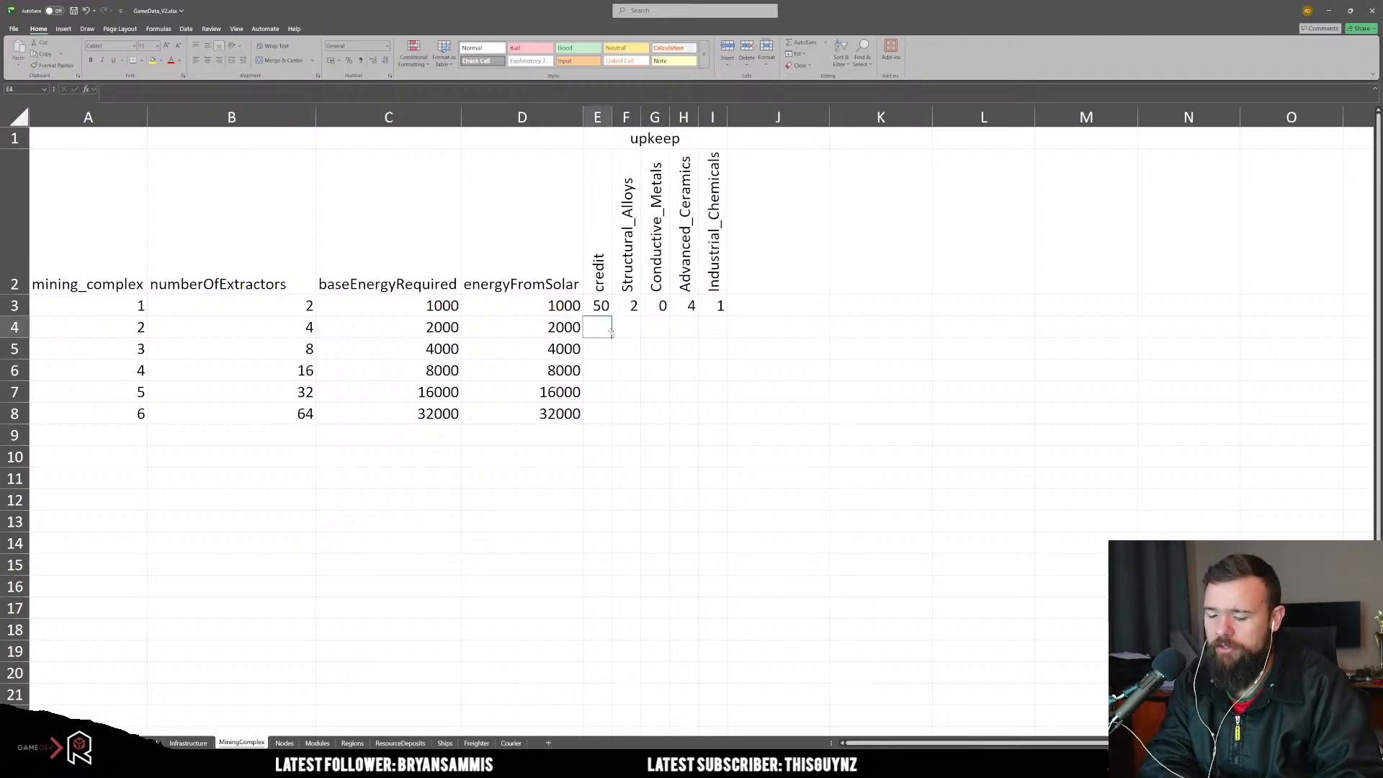
type("=E3")
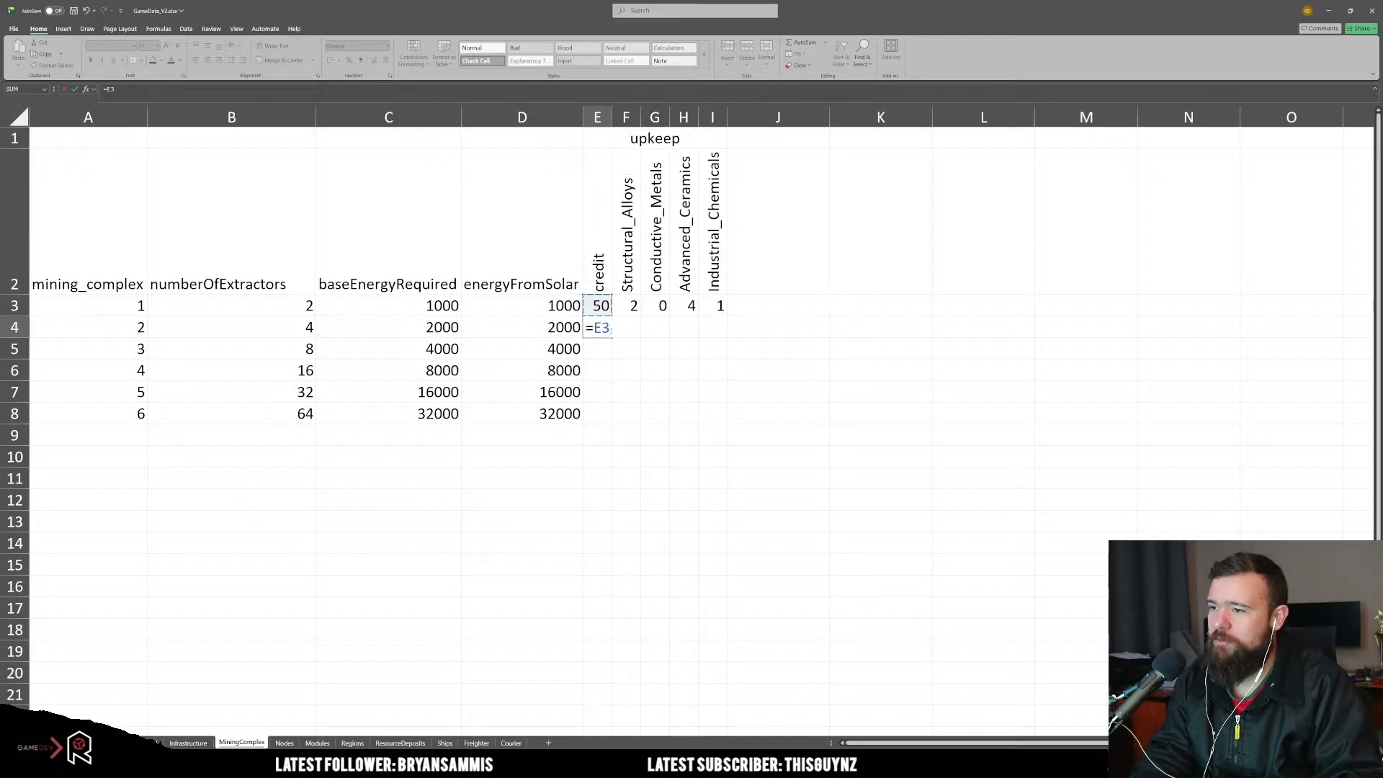
type("E$3")
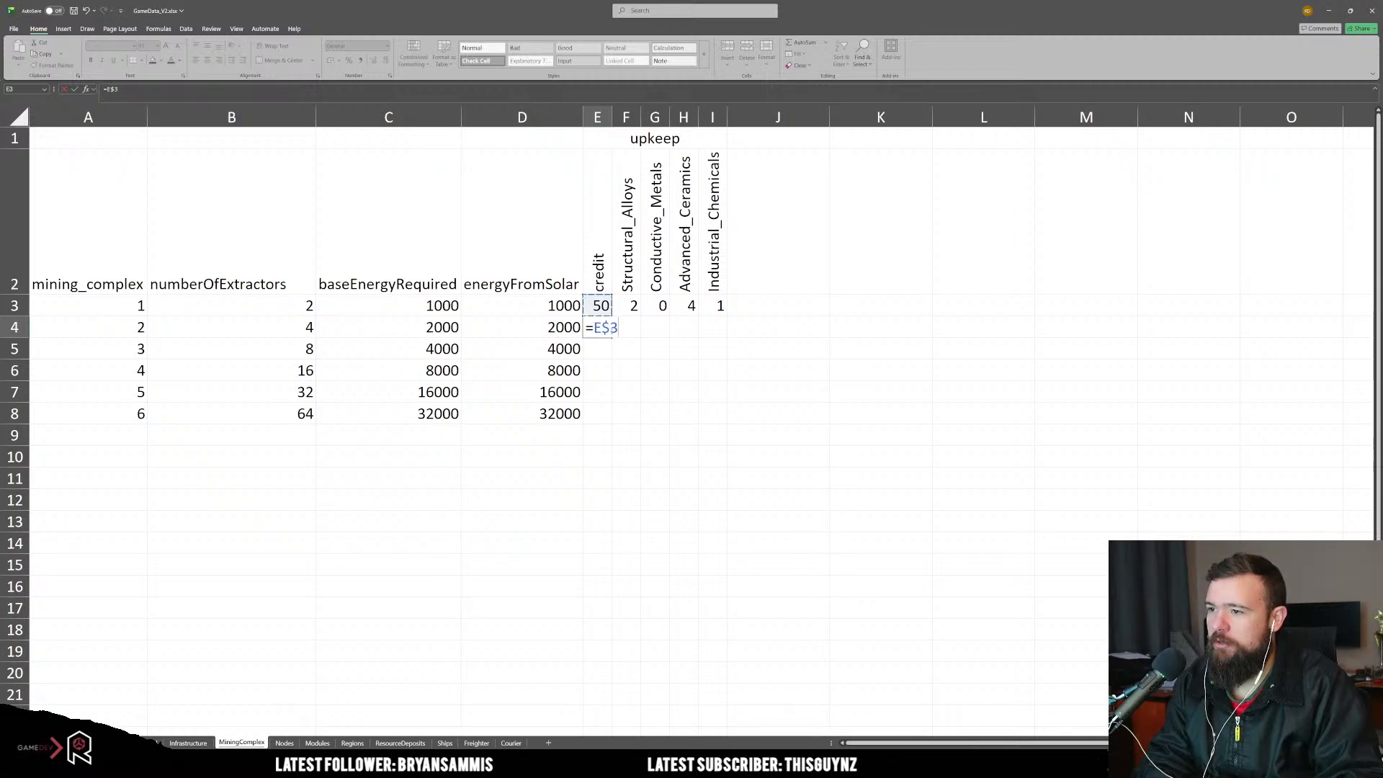
key("F4")
key("F4")
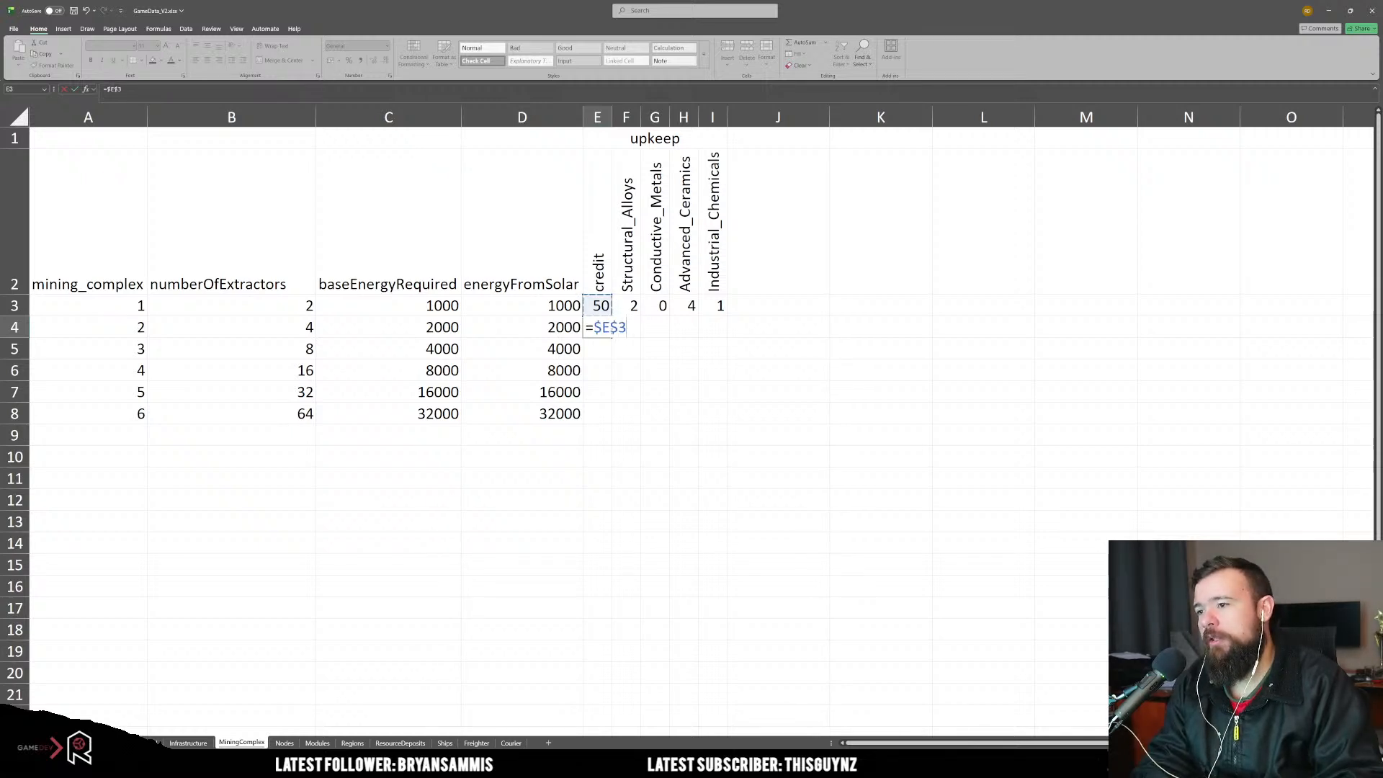
key("F4")
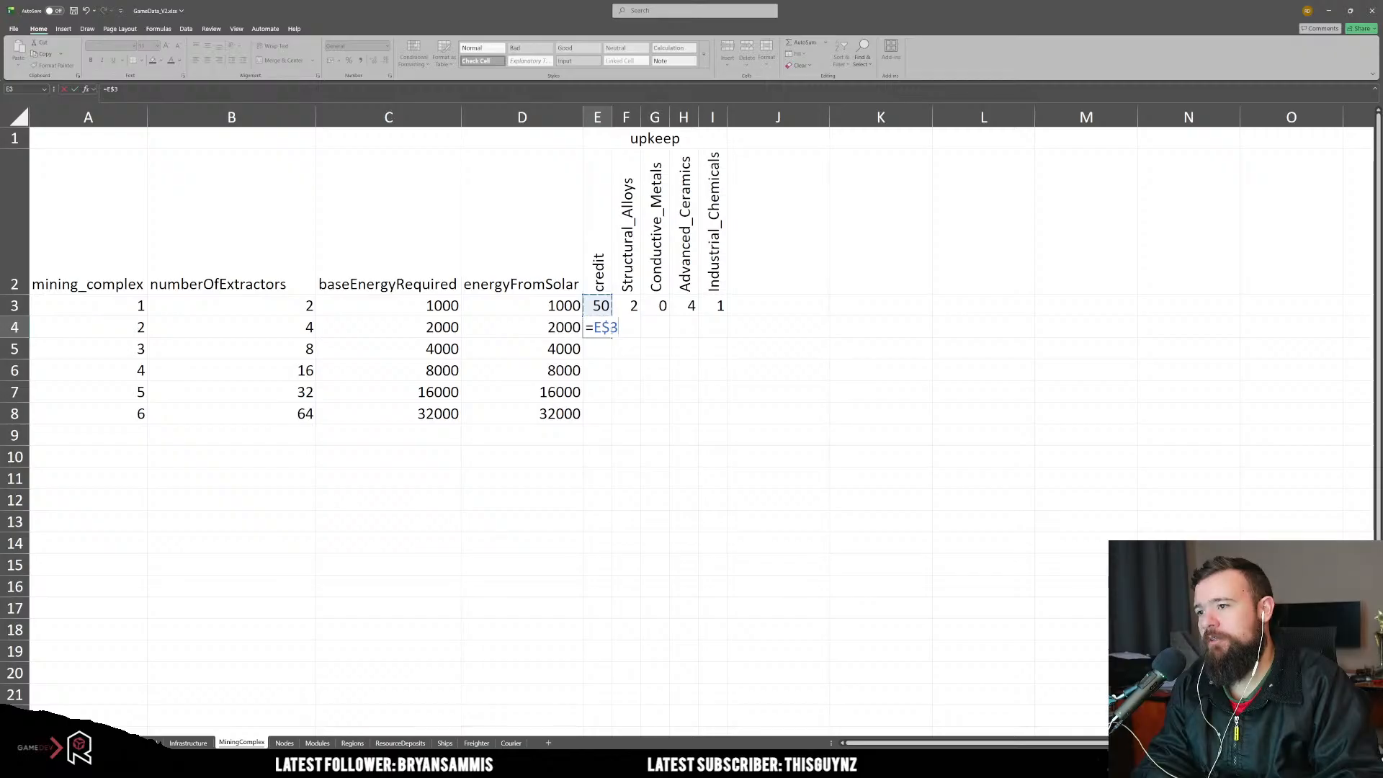
key("F4")
key("F4")
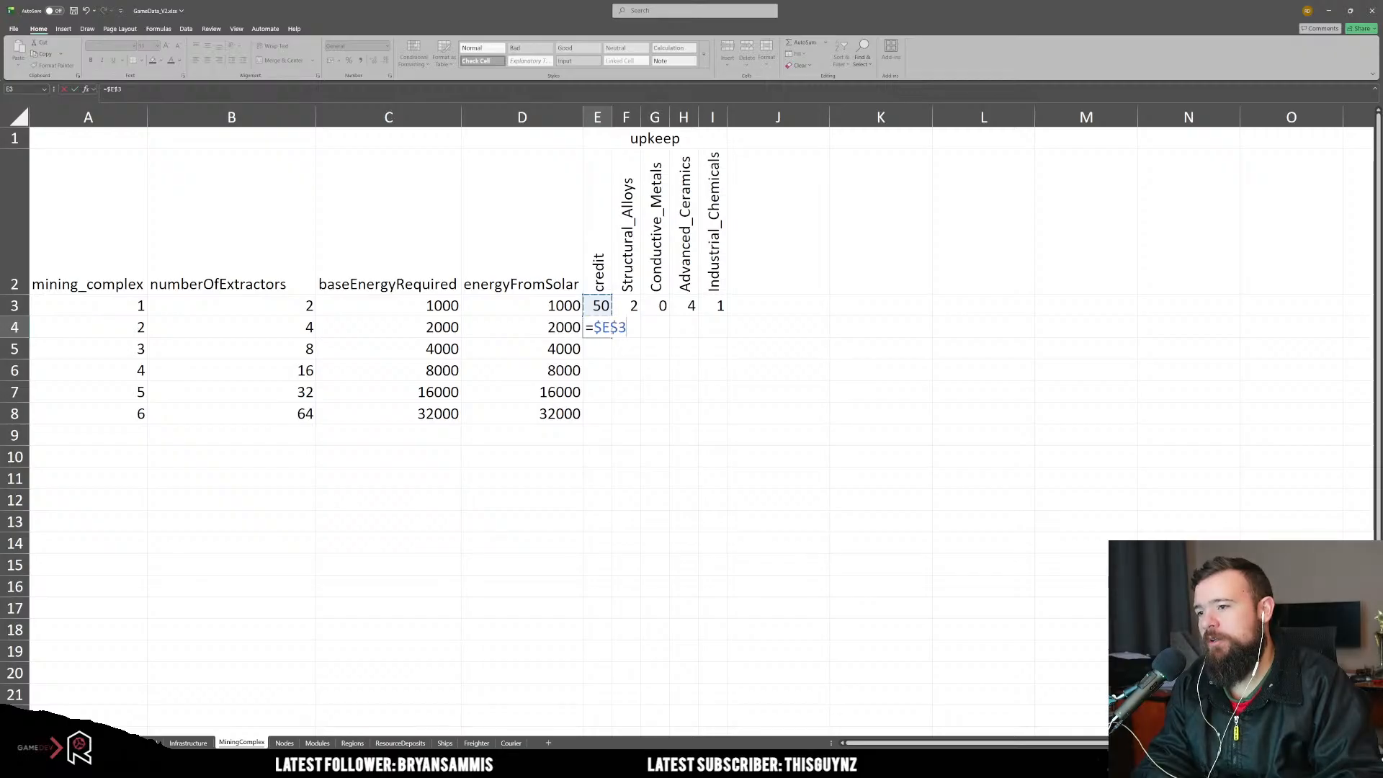
key("F4")
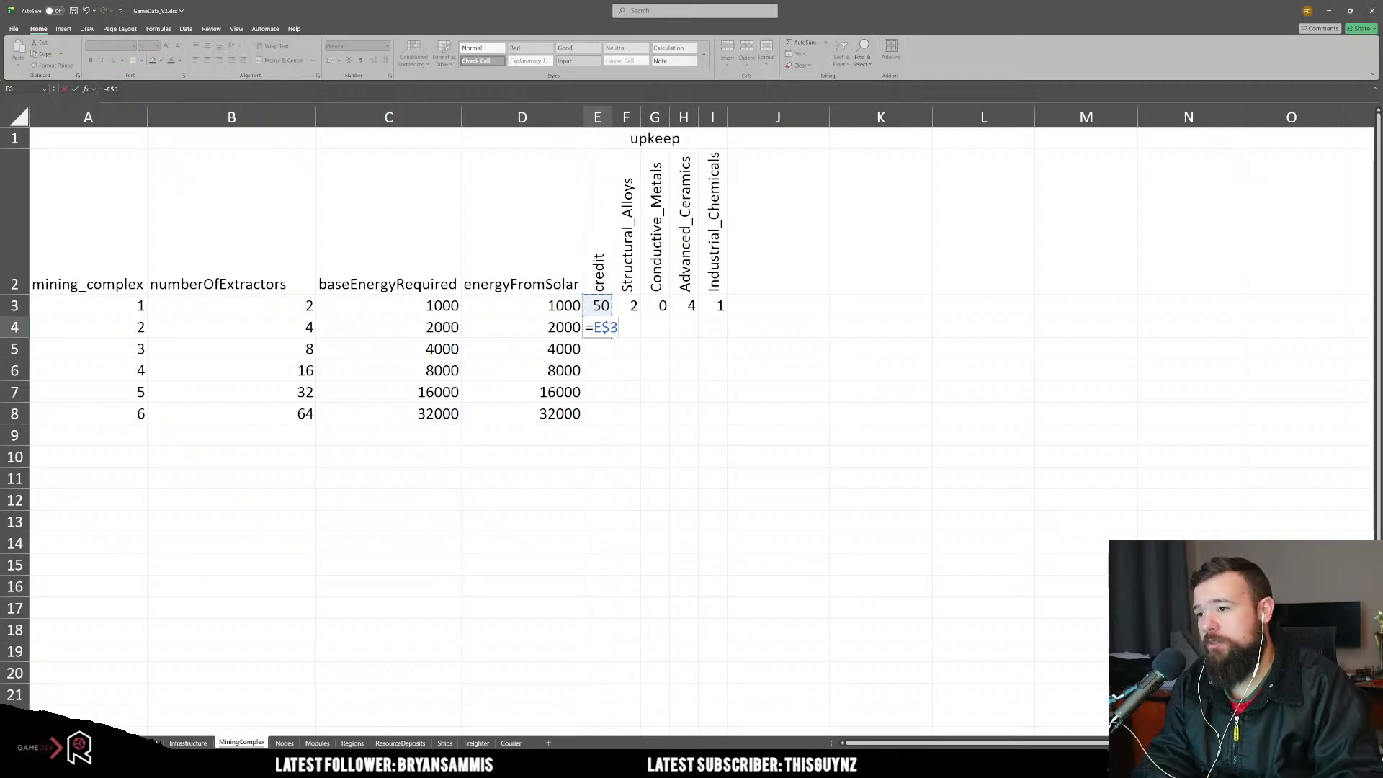
key("Return")
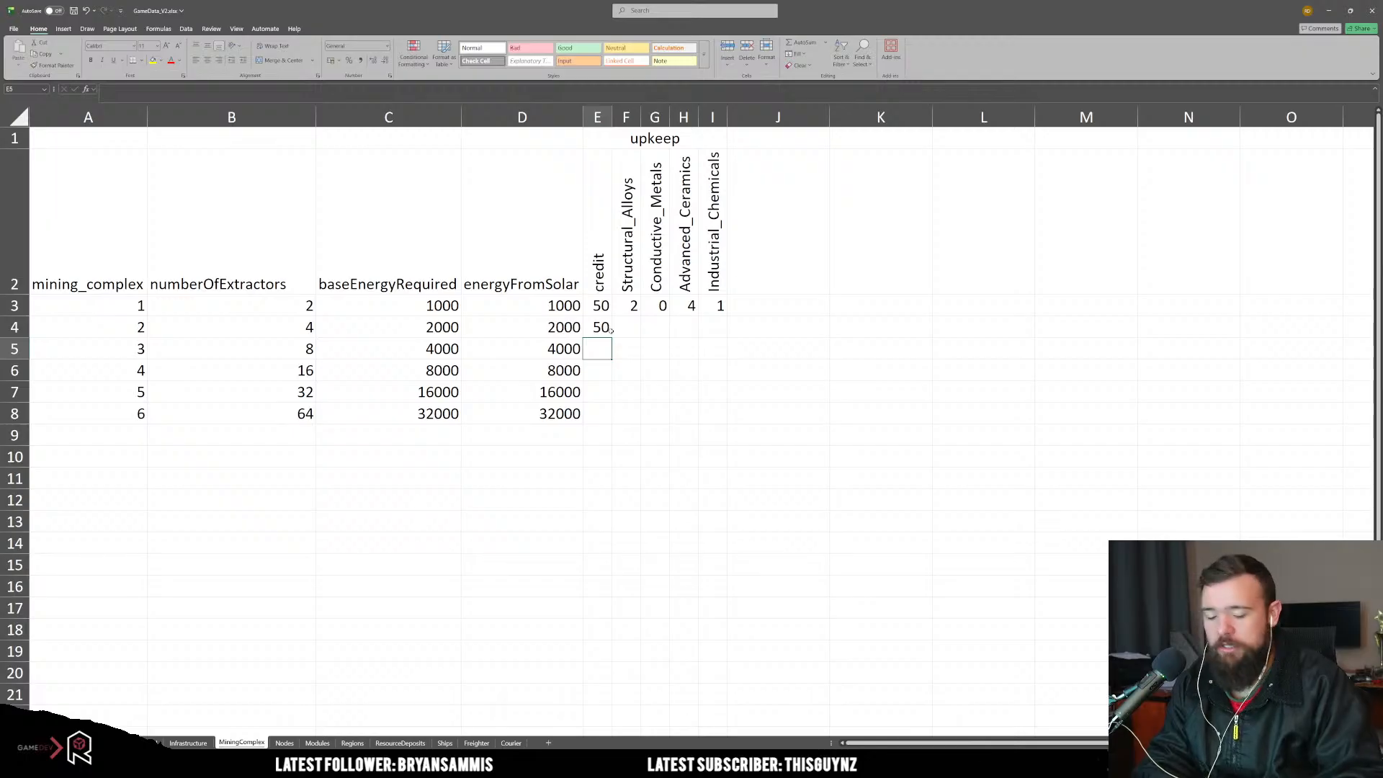
left_click(611, 332)
type("*")
left_click(608, 344)
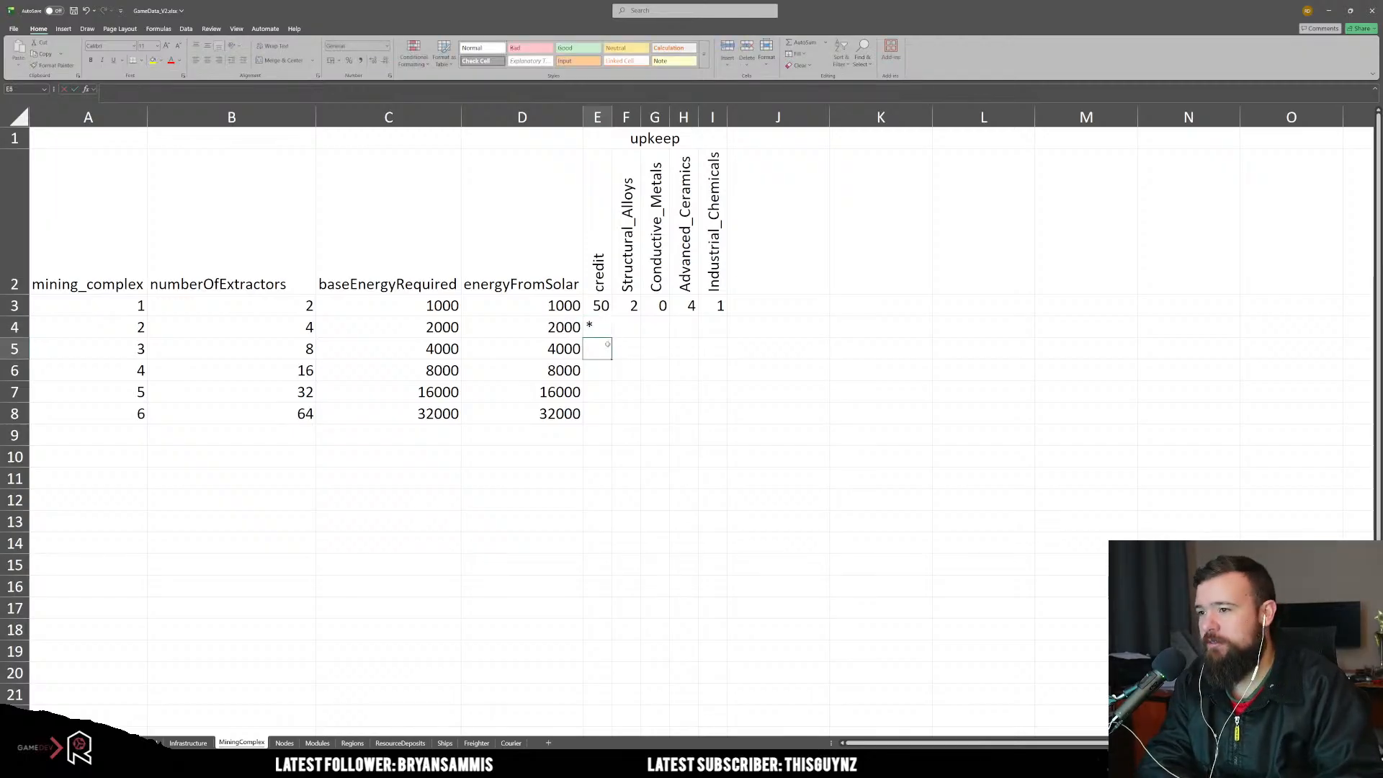
key("ctrl+z")
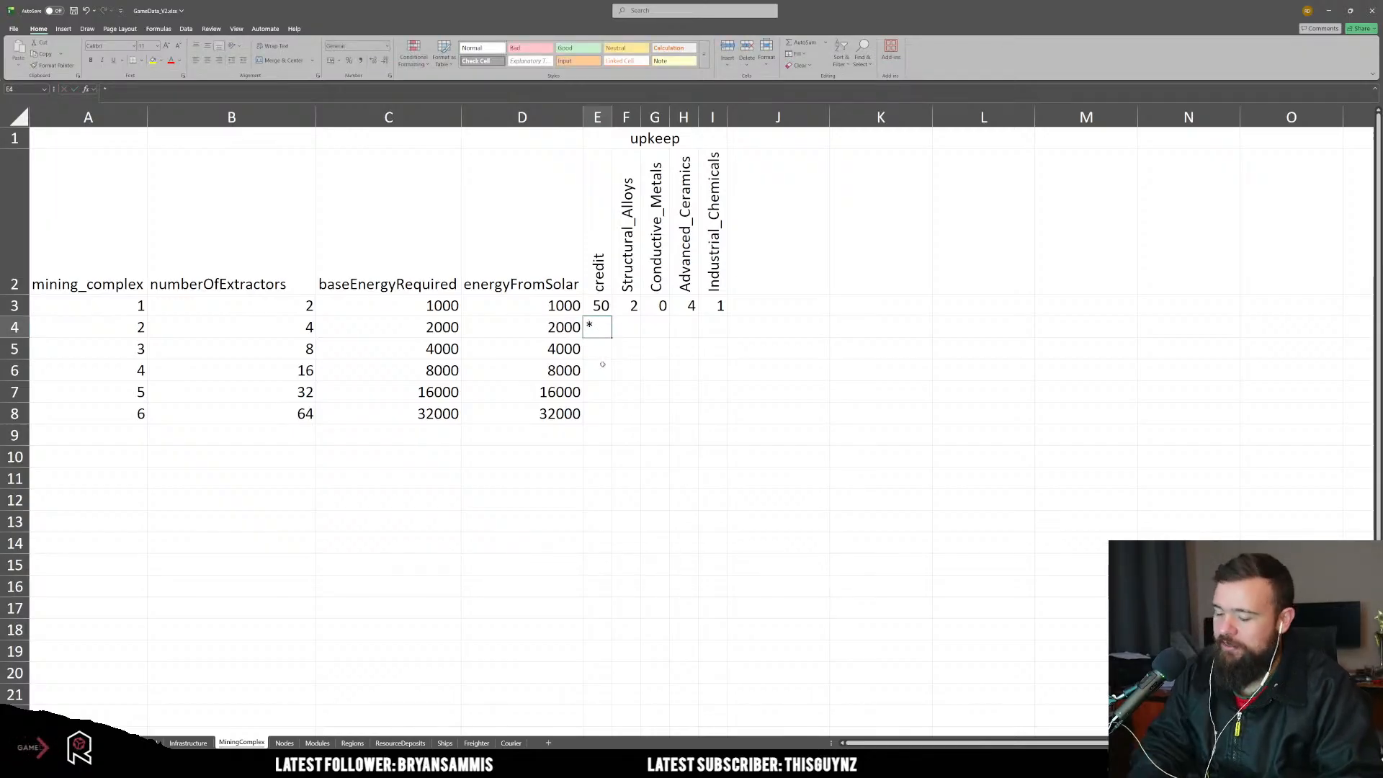
Step: Extend the level 2 credit upkeep formula in E4 to multiply by the complex level, =E$3*A4
left_click(152, 91)
type("*")
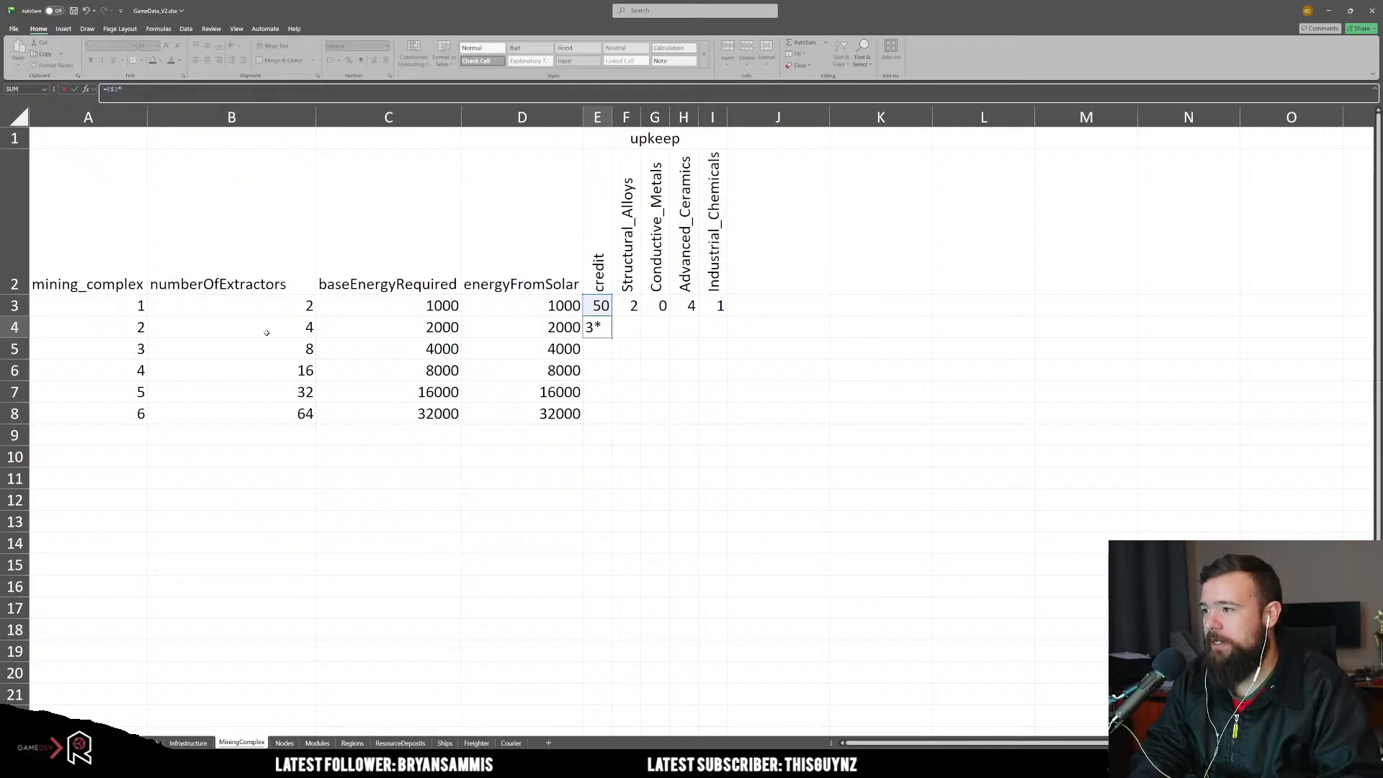
left_click(112, 327)
key("Return")
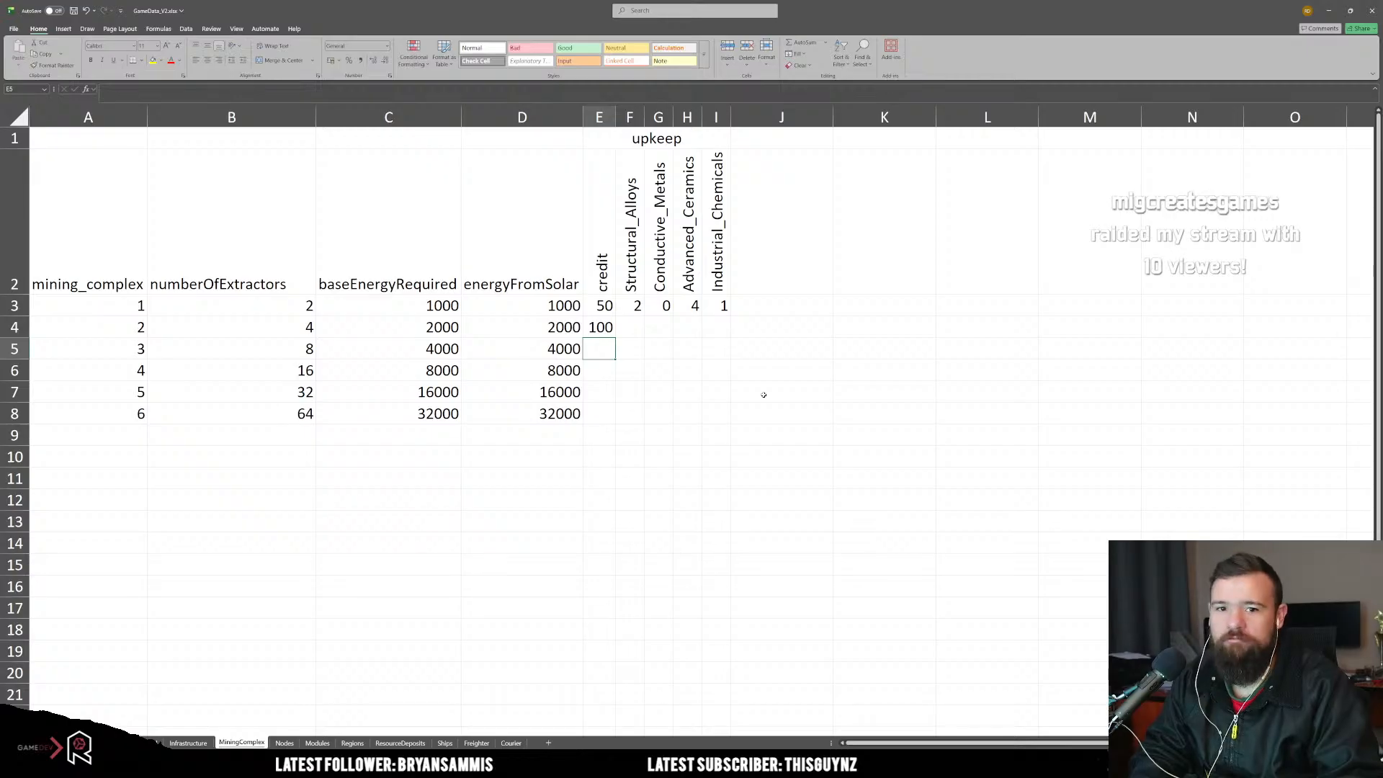
Step: Try to fill the E4 formula across to I4 and inspect the cell references in H4
left_click(602, 328)
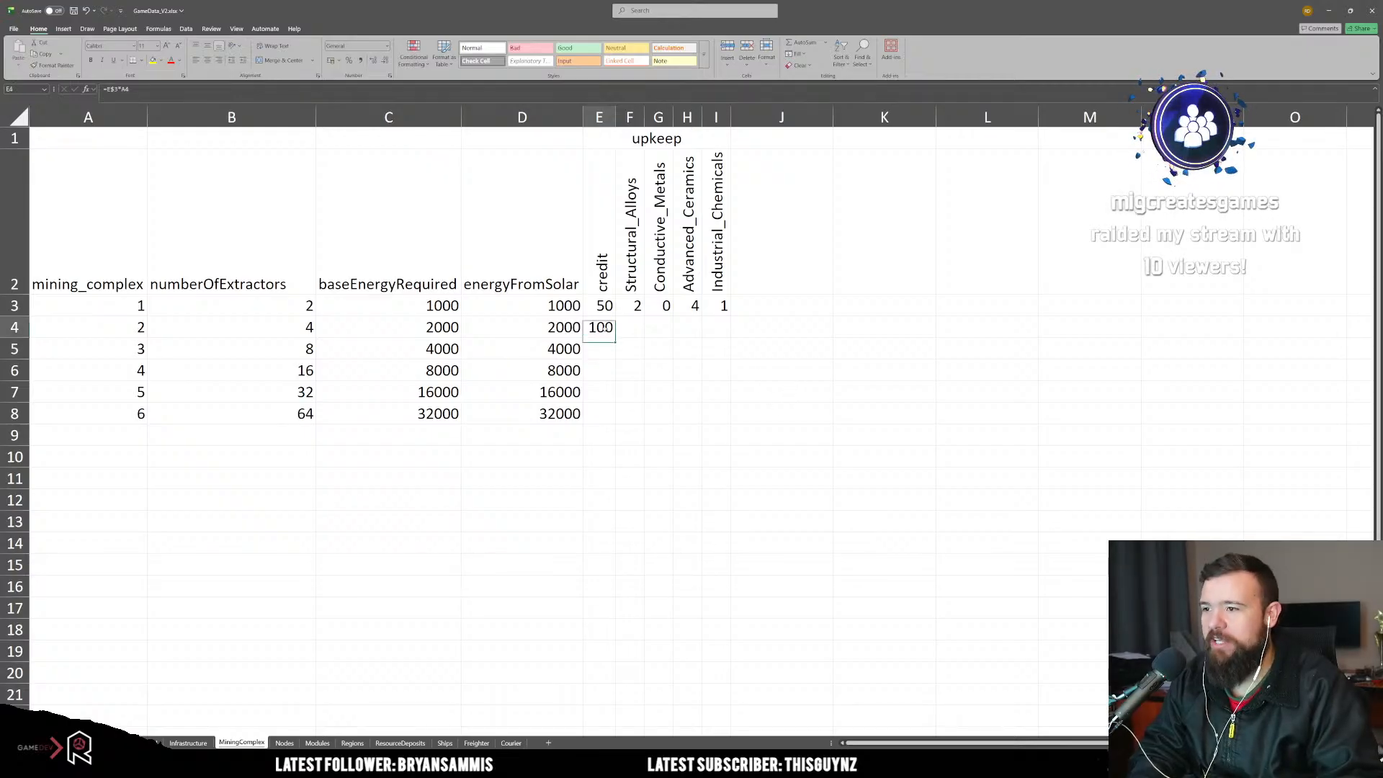
left_click_drag(616, 338, 695, 332)
left_click(719, 330)
left_click(602, 329)
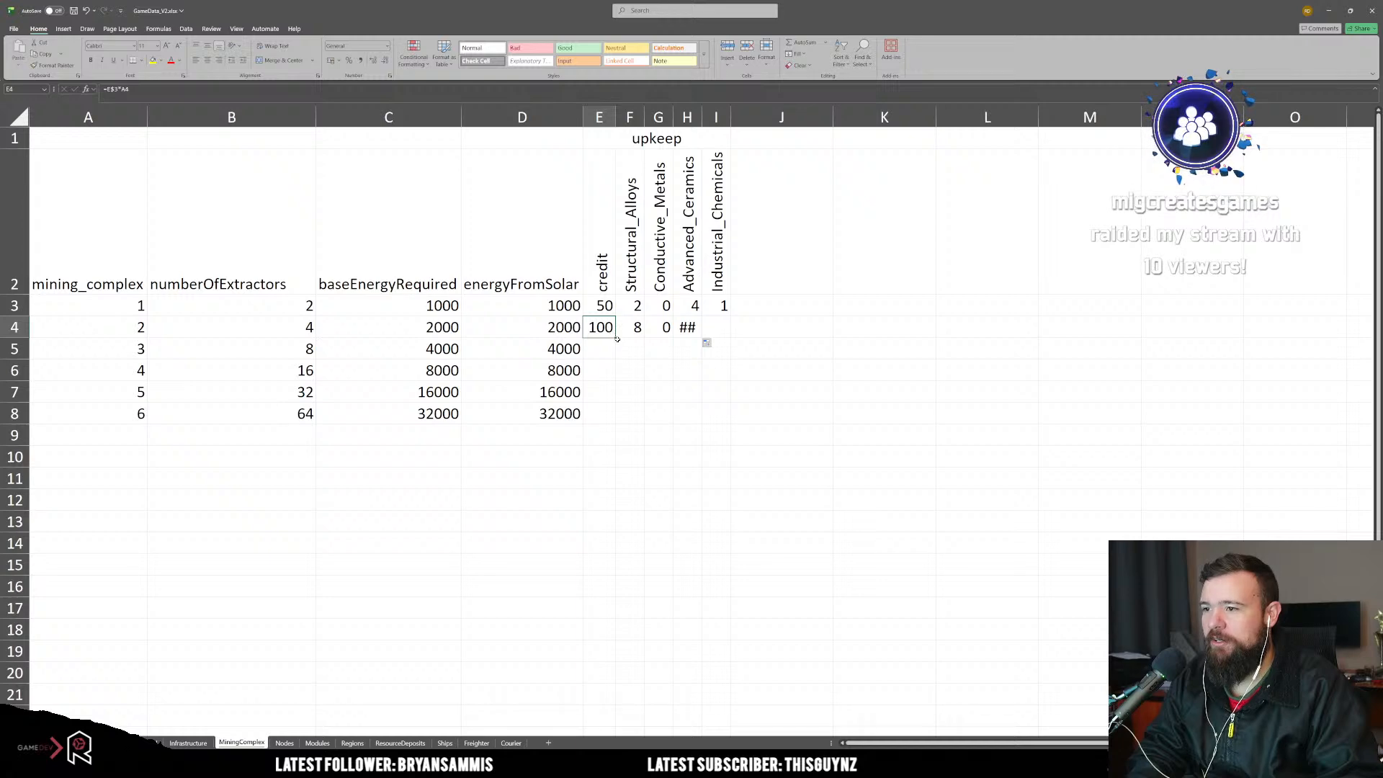
left_click_drag(617, 339, 724, 358)
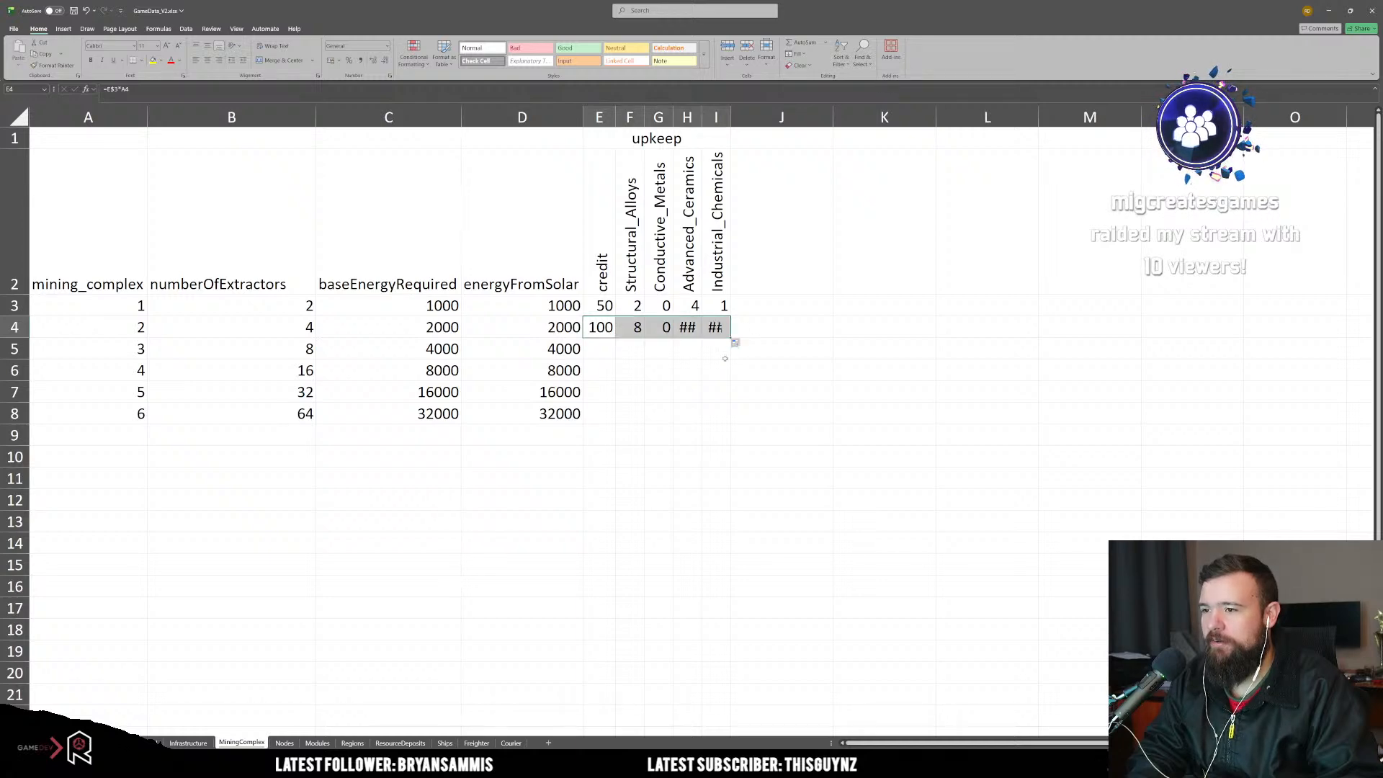
double_click(684, 328)
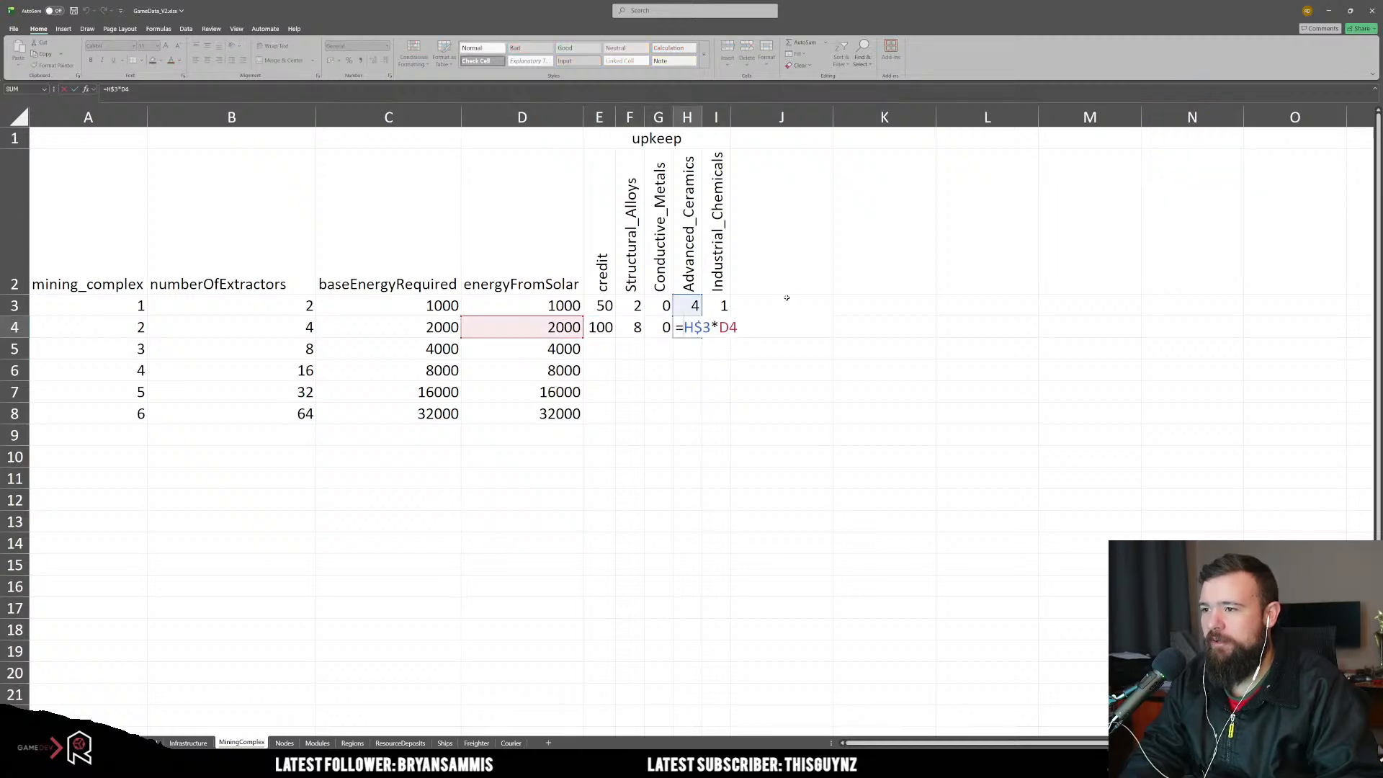
key("Escape")
Step: Lock the level column in E4's formula as =E$3*$A4 and fill it across to I4
double_click(598, 332)
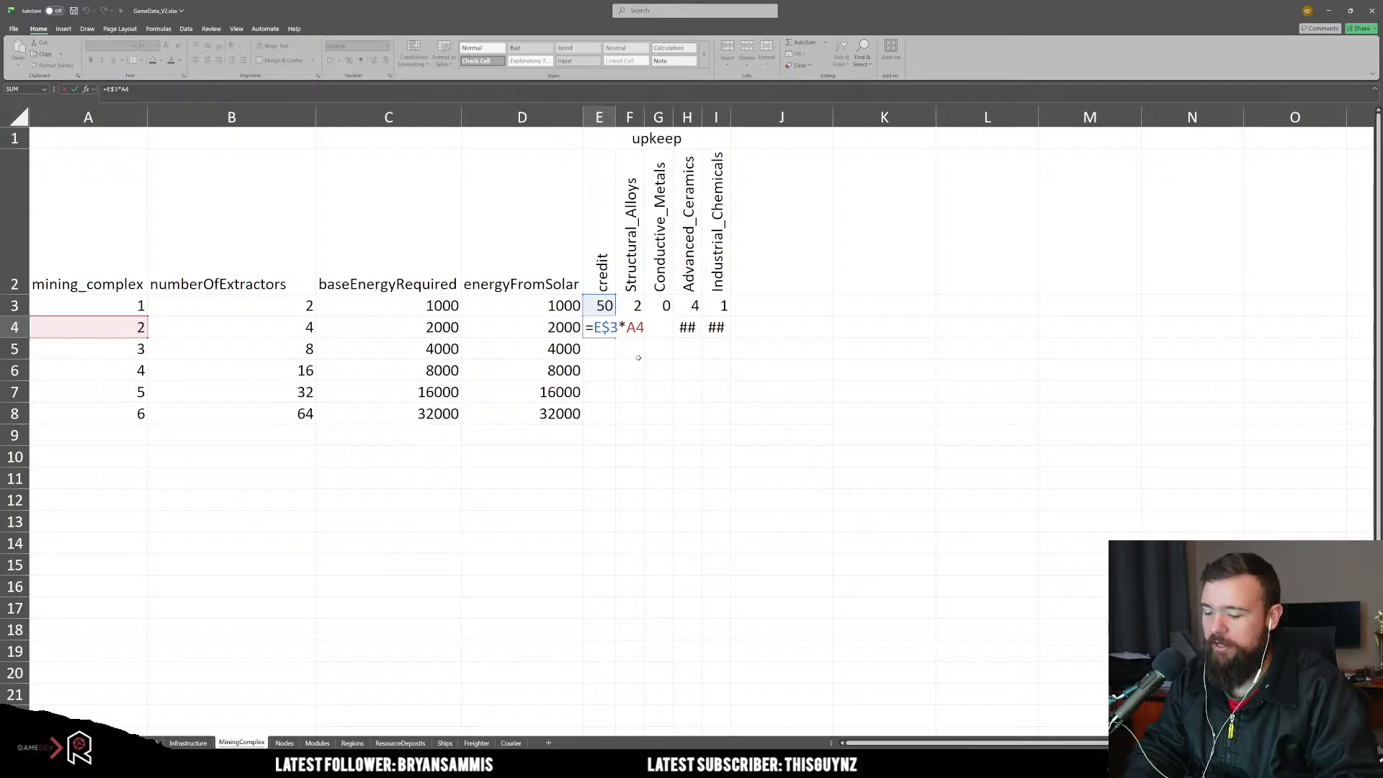
key("F4")
key("F4")
key("F4")
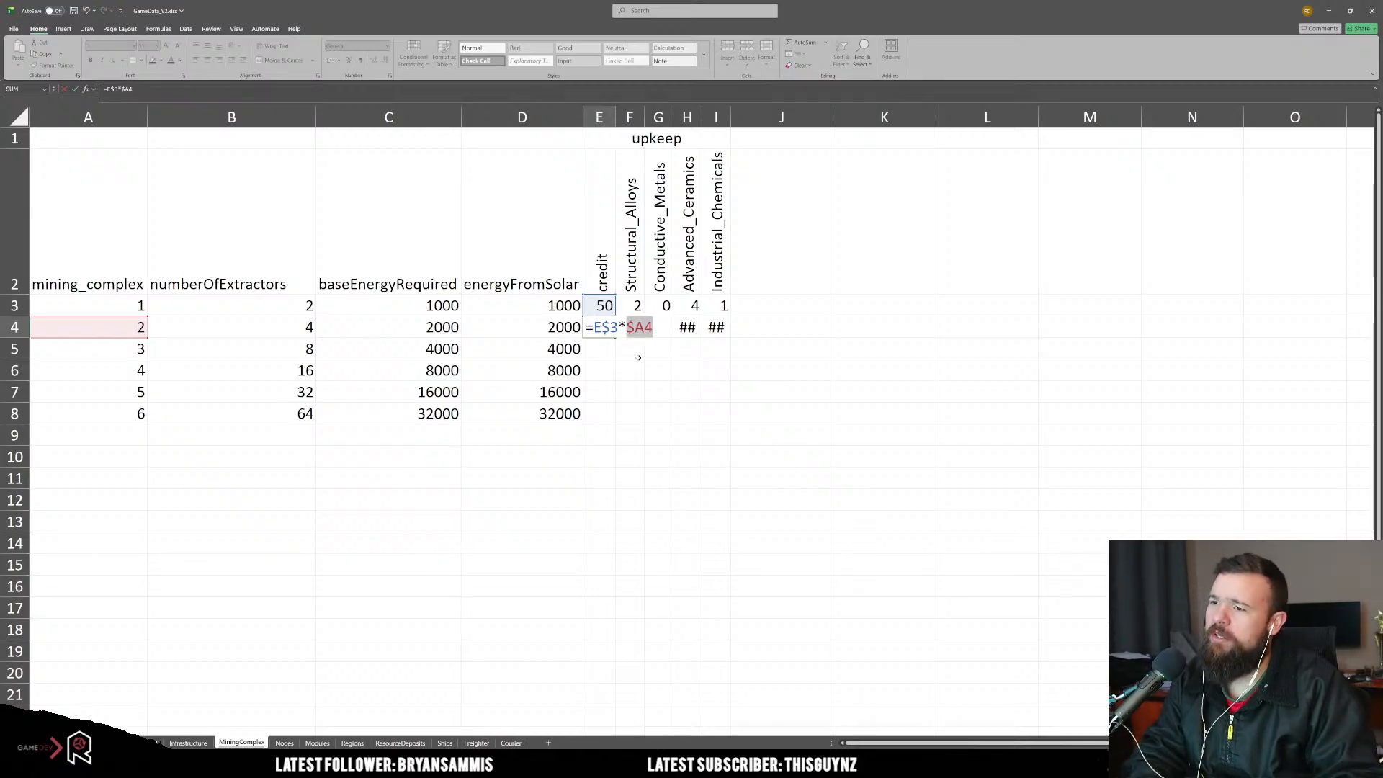
key("ctrl+Return")
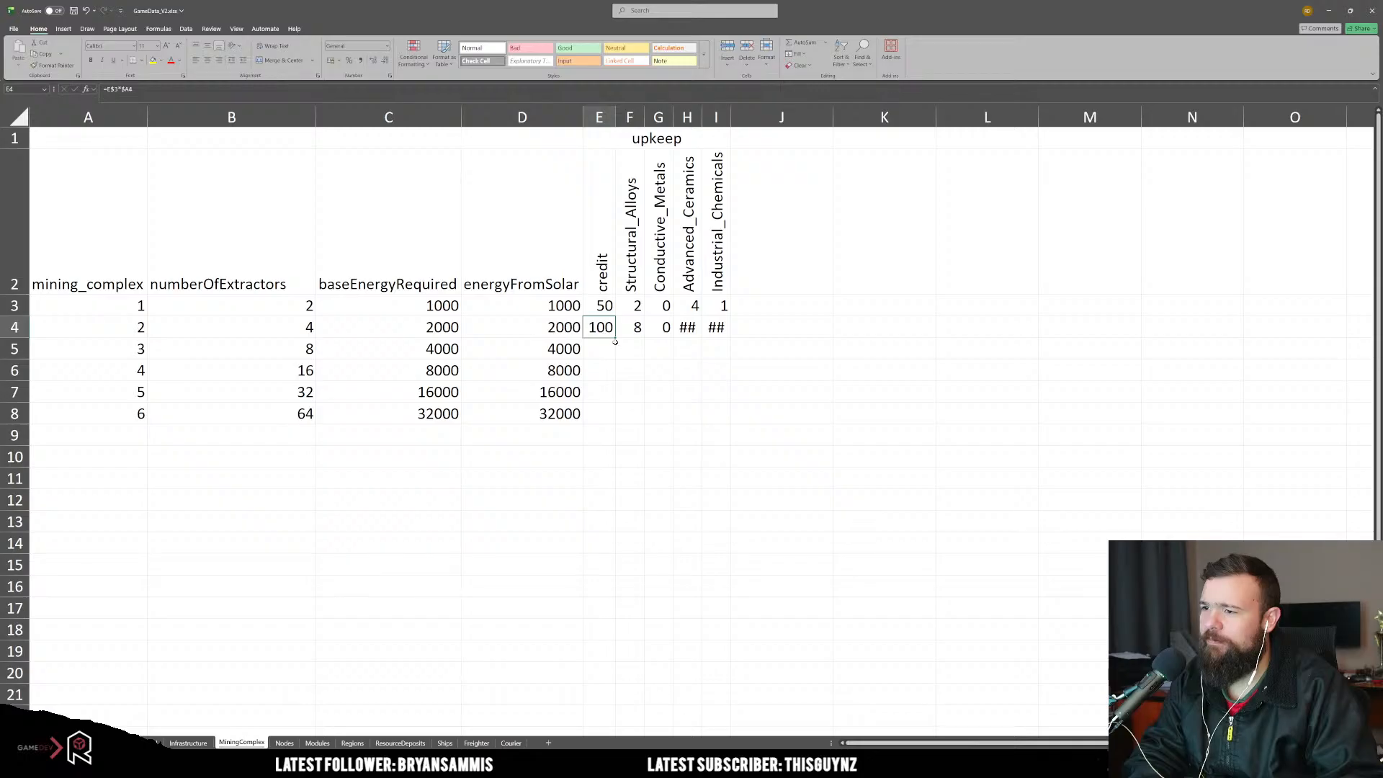
left_click_drag(626, 337, 724, 335)
left_click(758, 393)
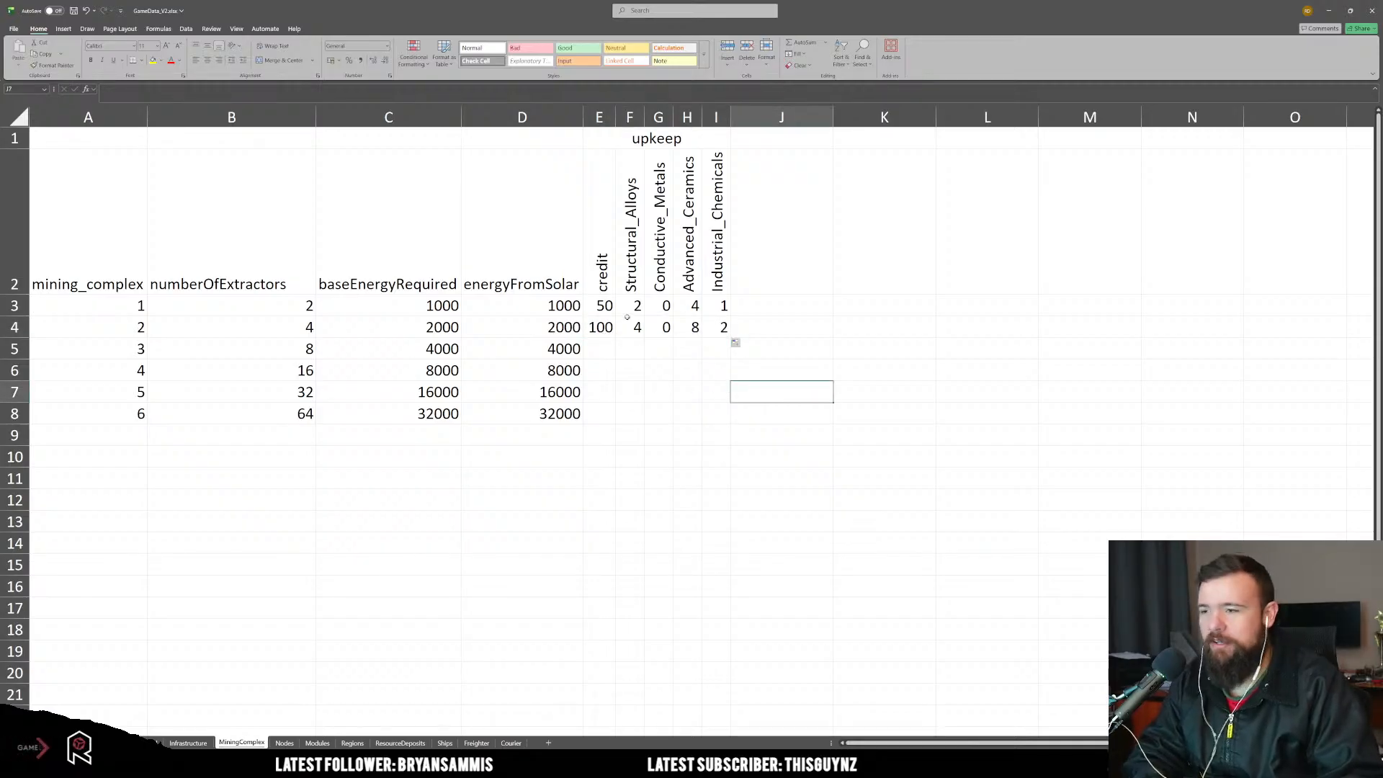
Step: Fill the upkeep formulas in E4:I4 down through row 8 for mining complex levels 3 to 6
left_click_drag(597, 331, 731, 423)
left_click(843, 414)
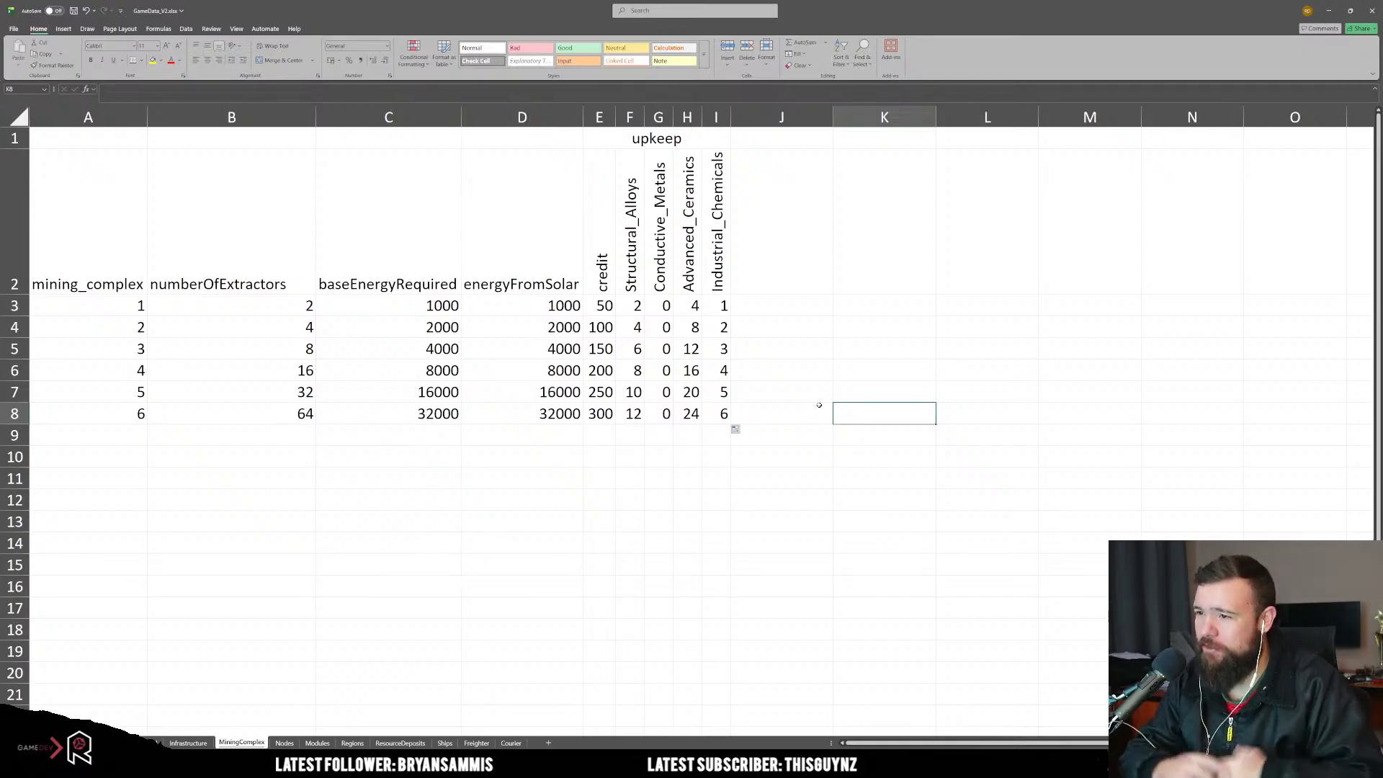
left_click(803, 383)
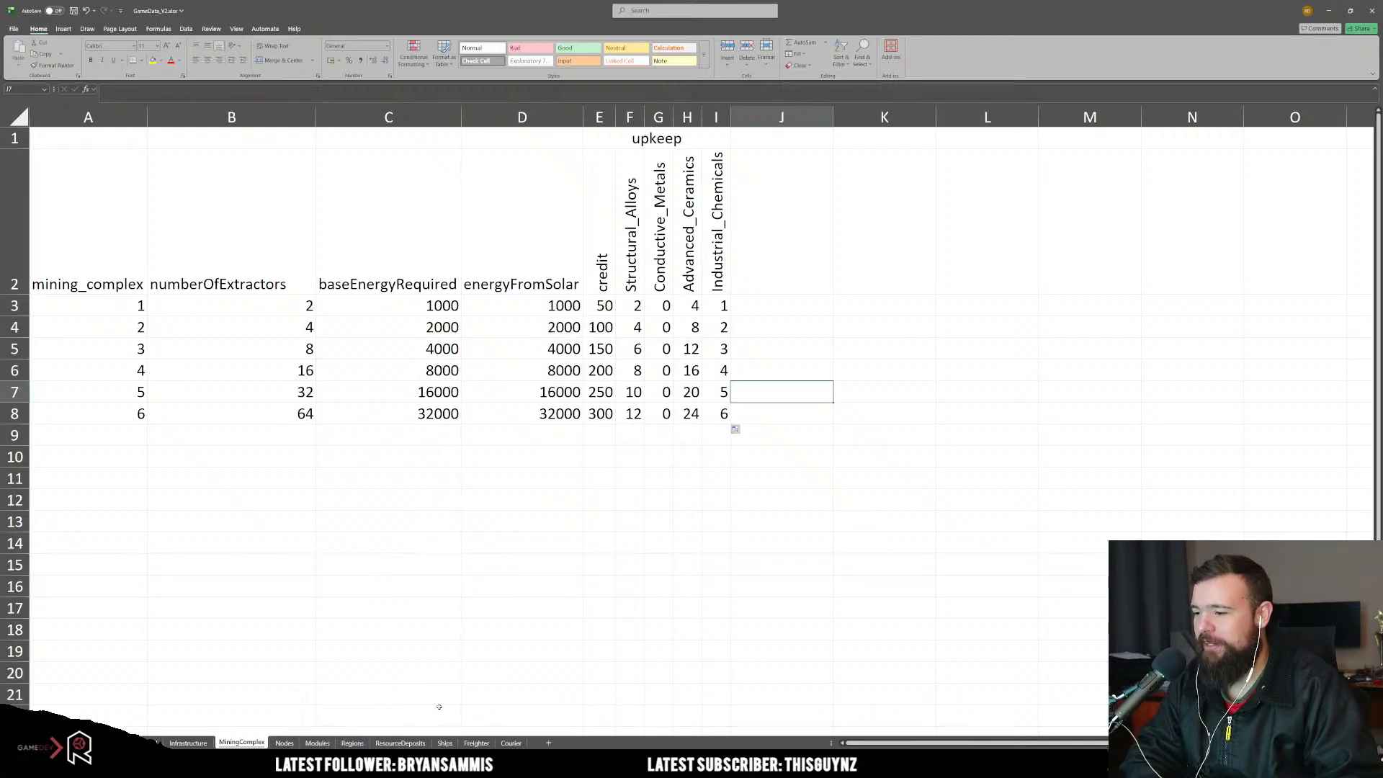
left_click(750, 452)
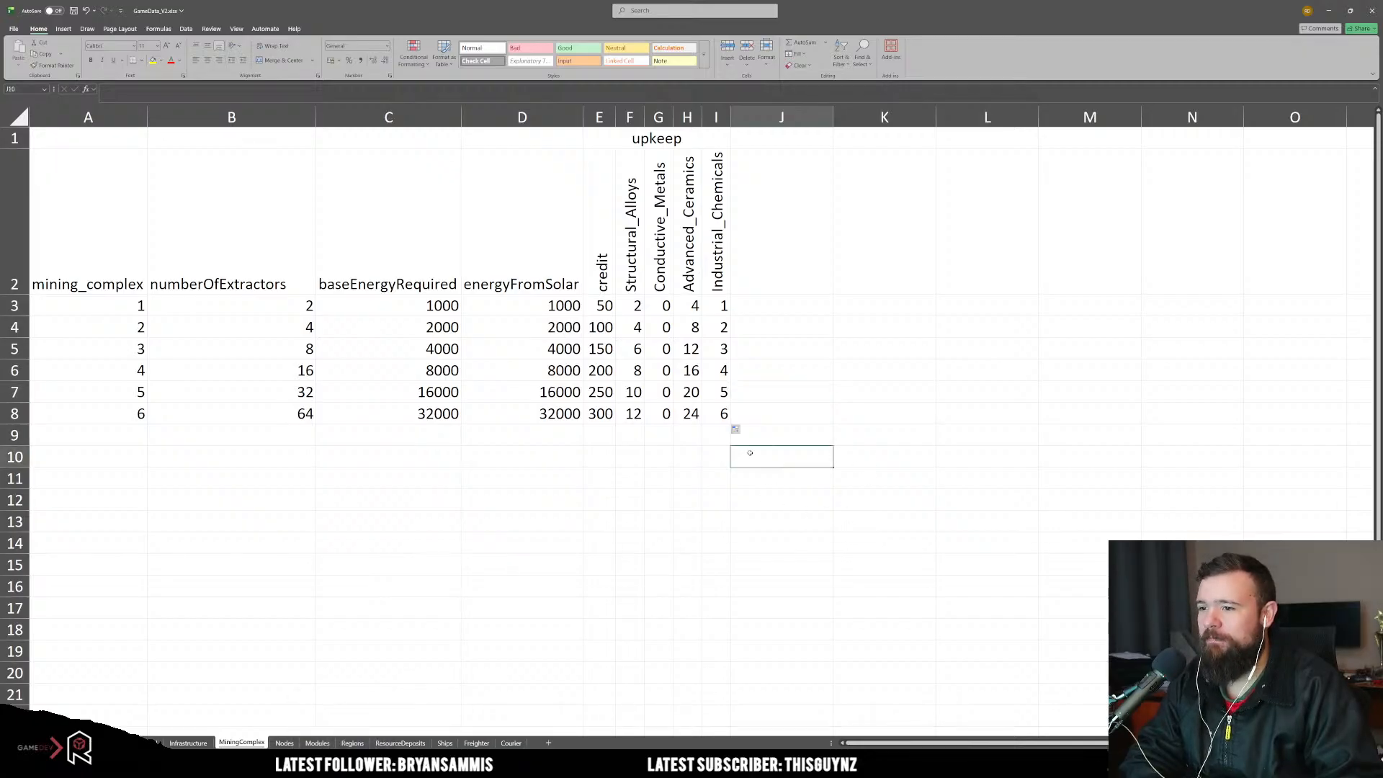
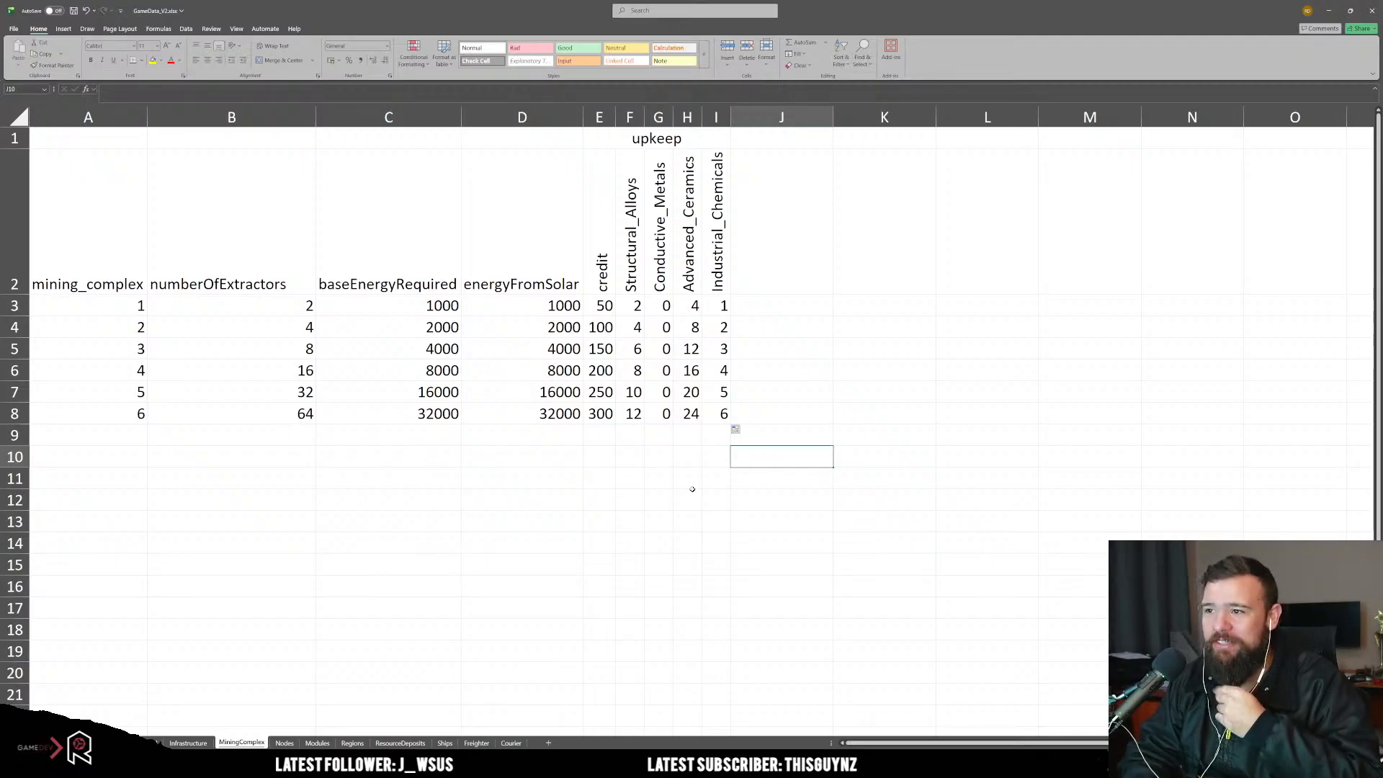
left_click_drag(630, 217, 735, 404)
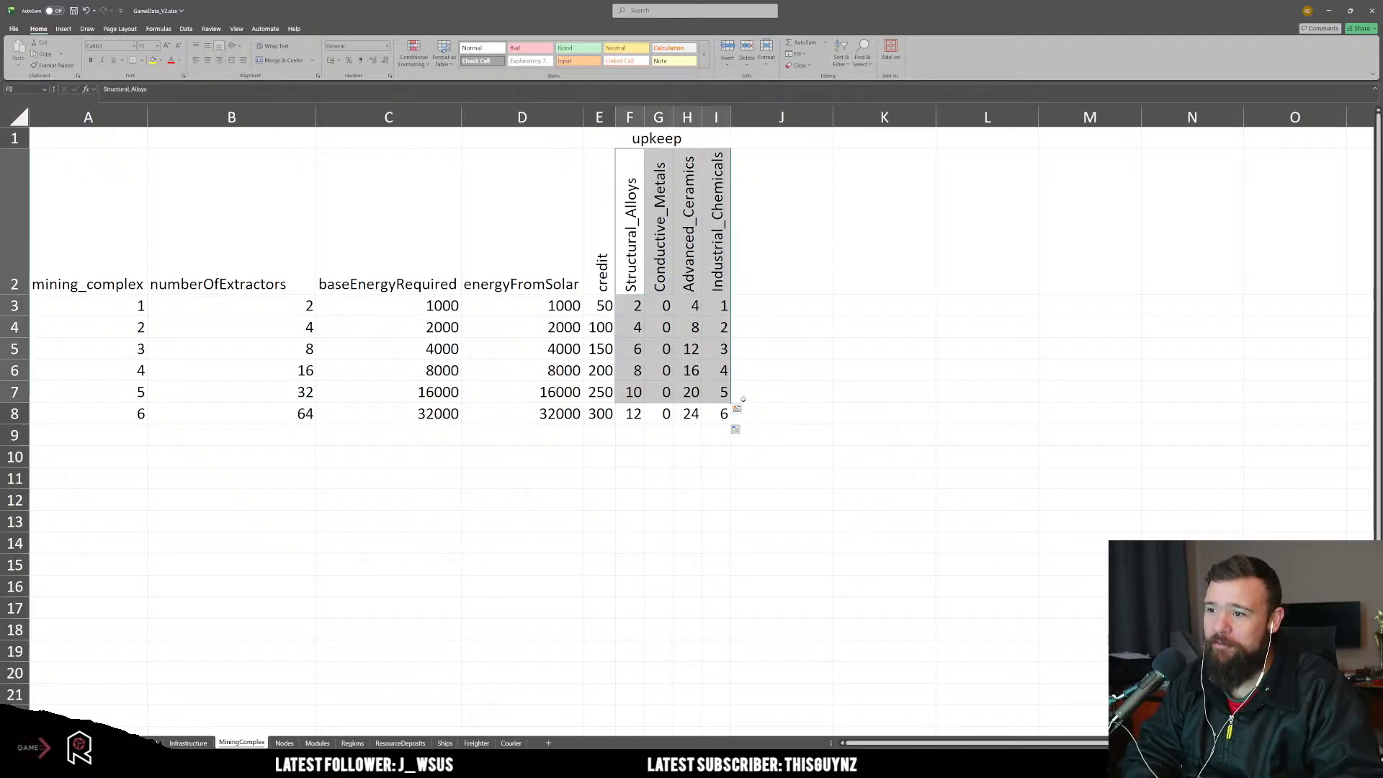
left_click(736, 419)
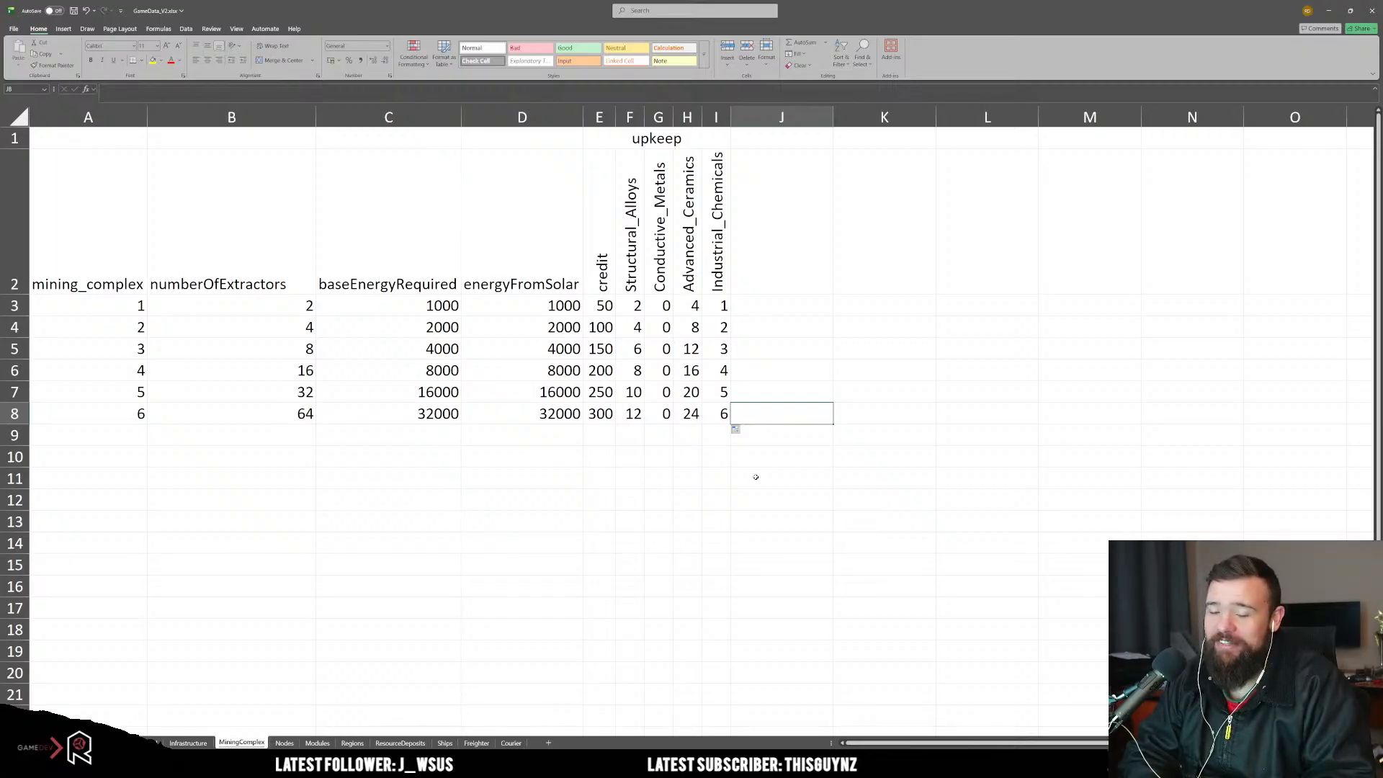
left_click(697, 482)
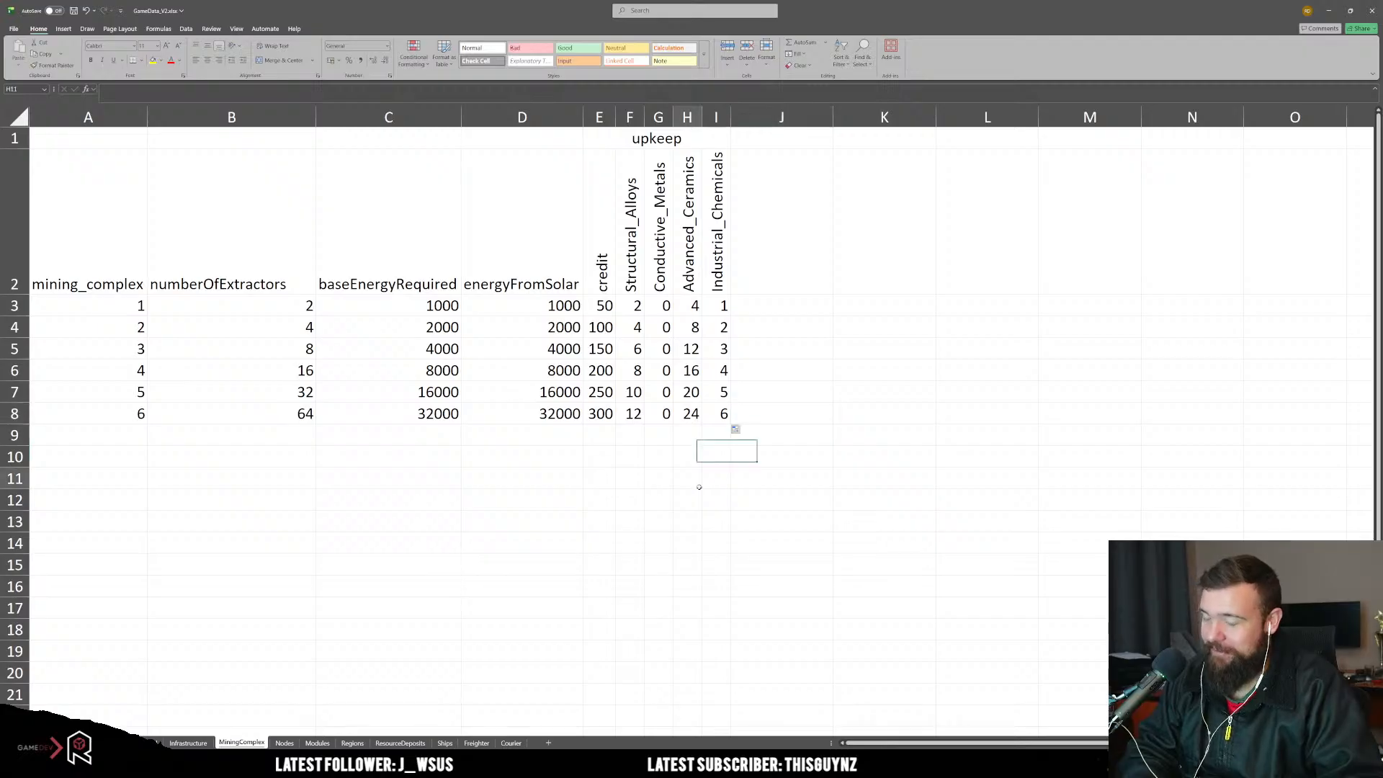
Step: Save the workbook
key("ctrl+s")
left_click(786, 331)
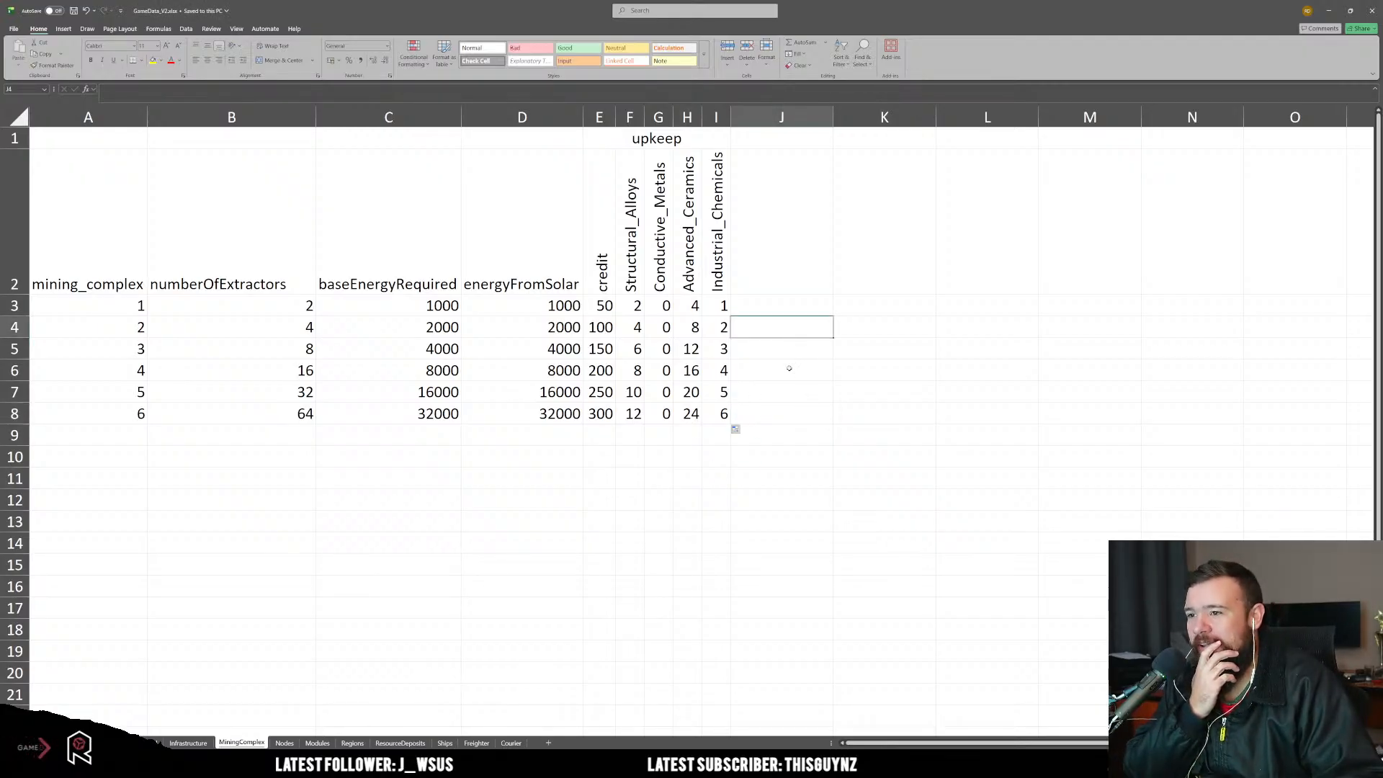
left_click(789, 368)
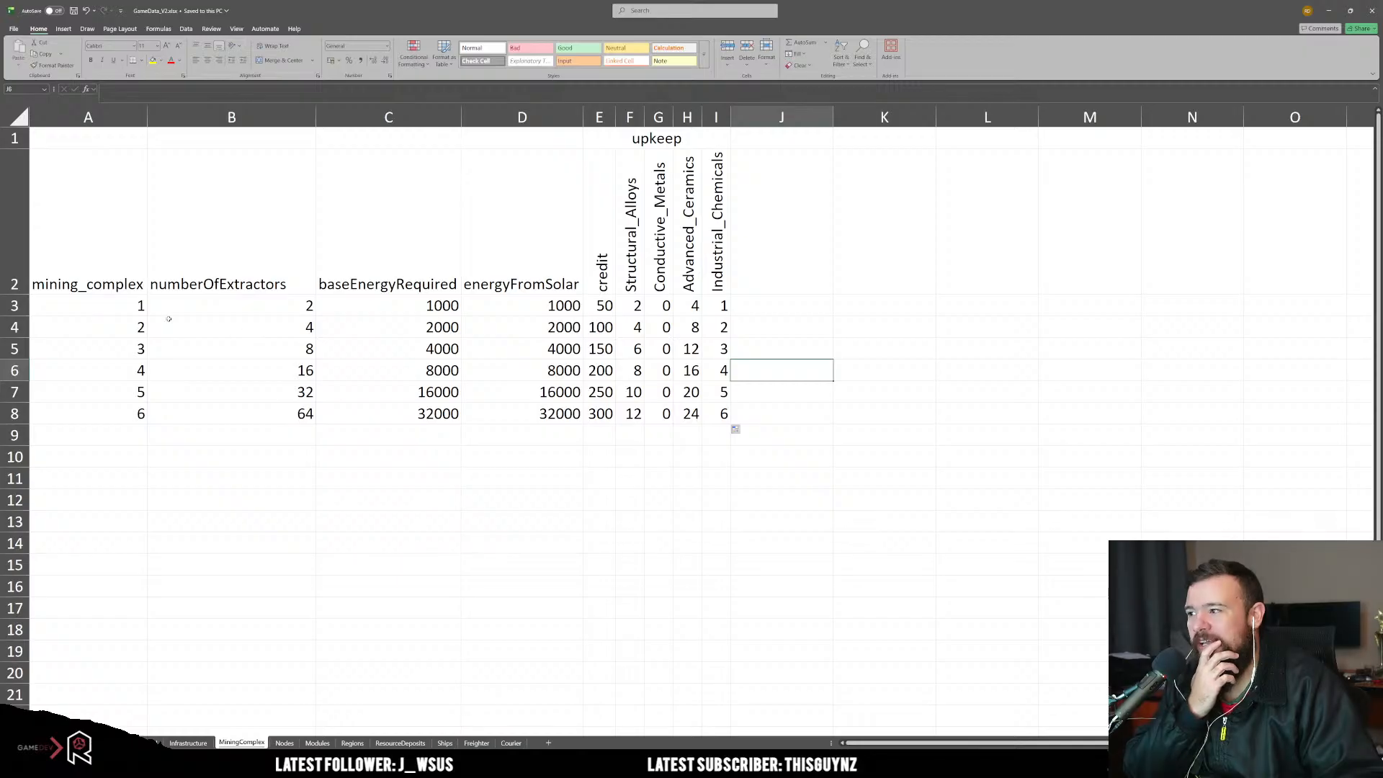
Step: Review the mining complex values and resource upkeep block, checking the Infrastructure sheet in between
left_click_drag(129, 310, 727, 309)
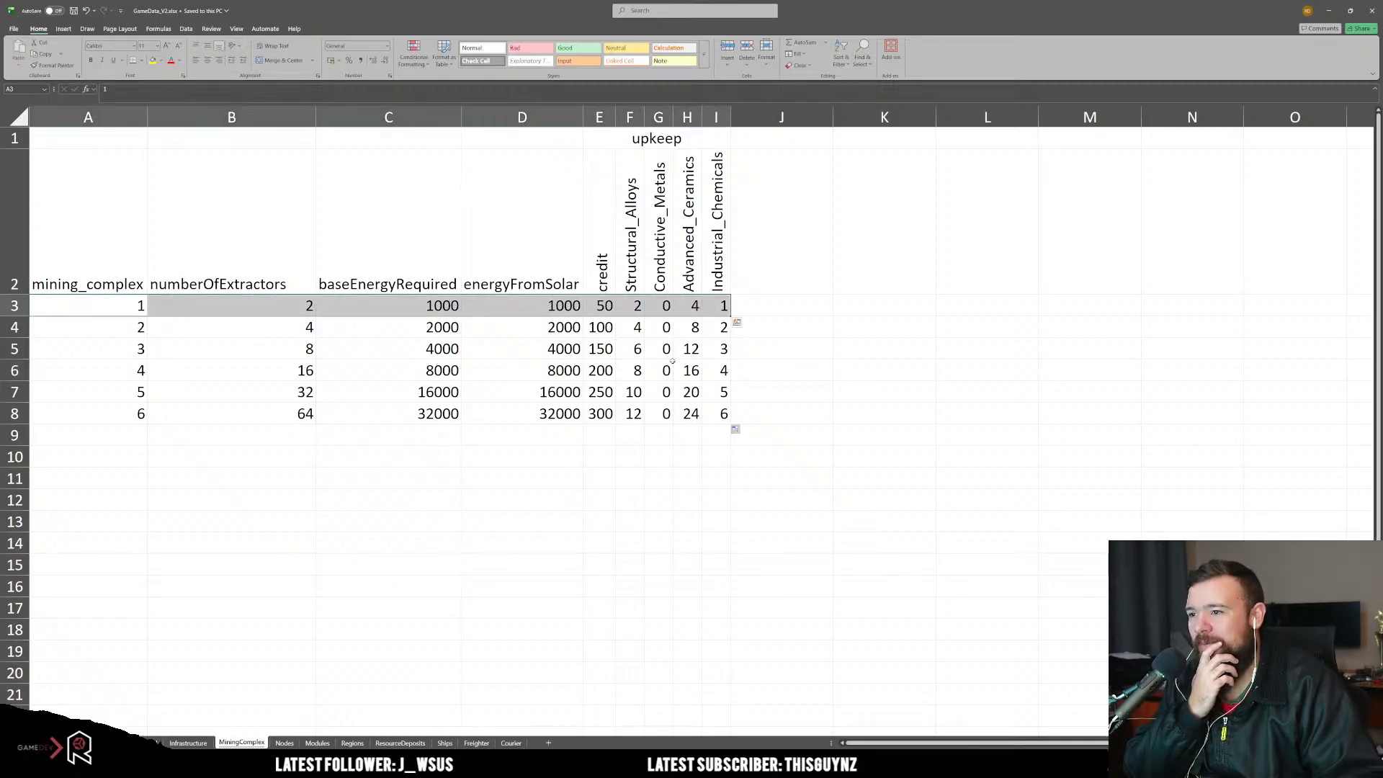
left_click(641, 468)
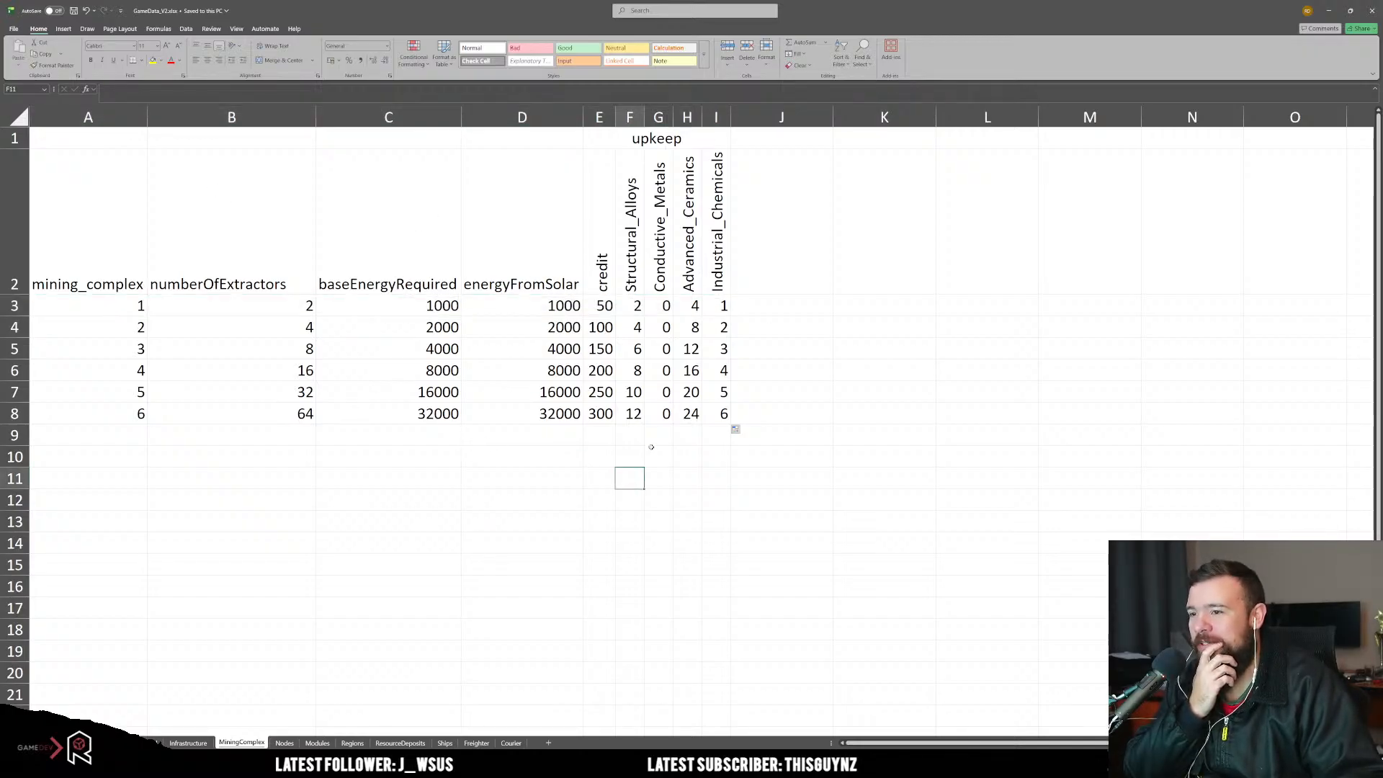
left_click_drag(292, 327, 491, 459)
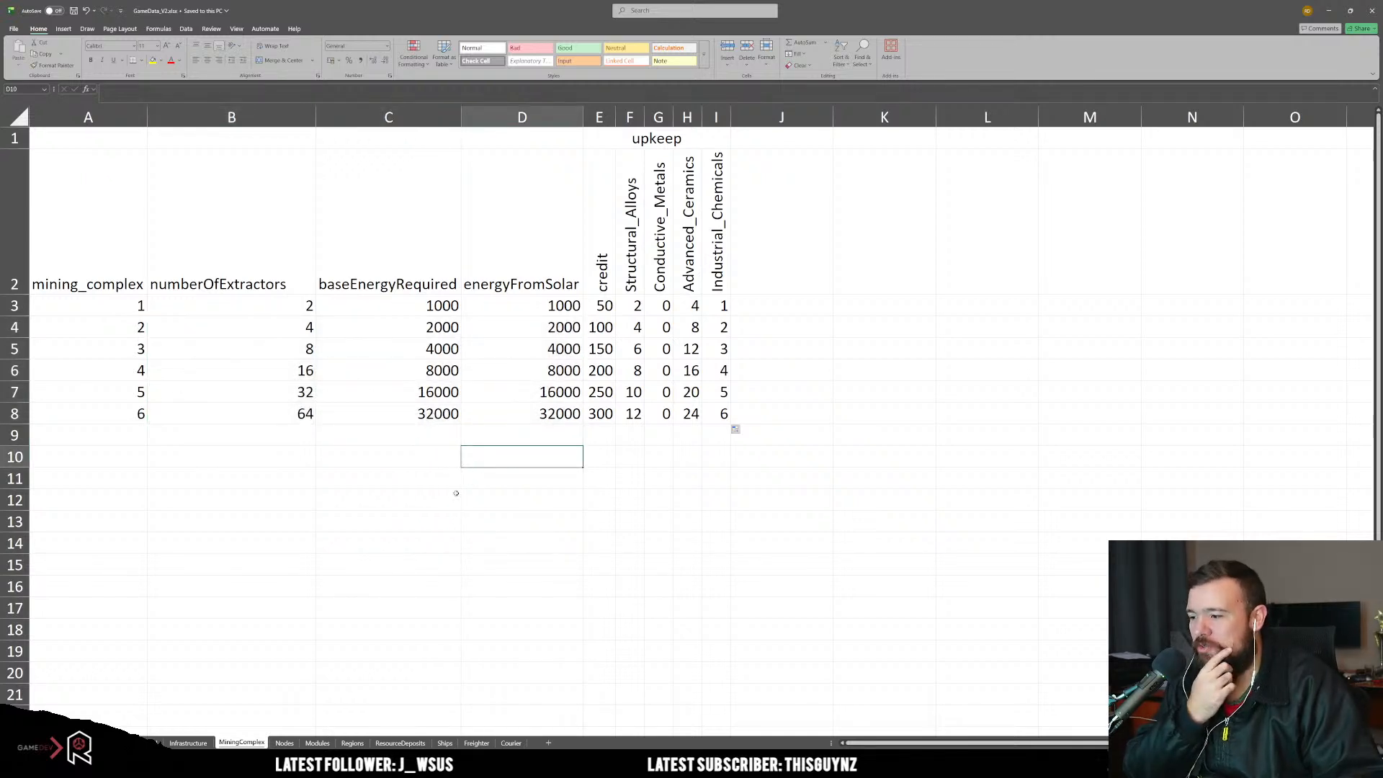
left_click(188, 744)
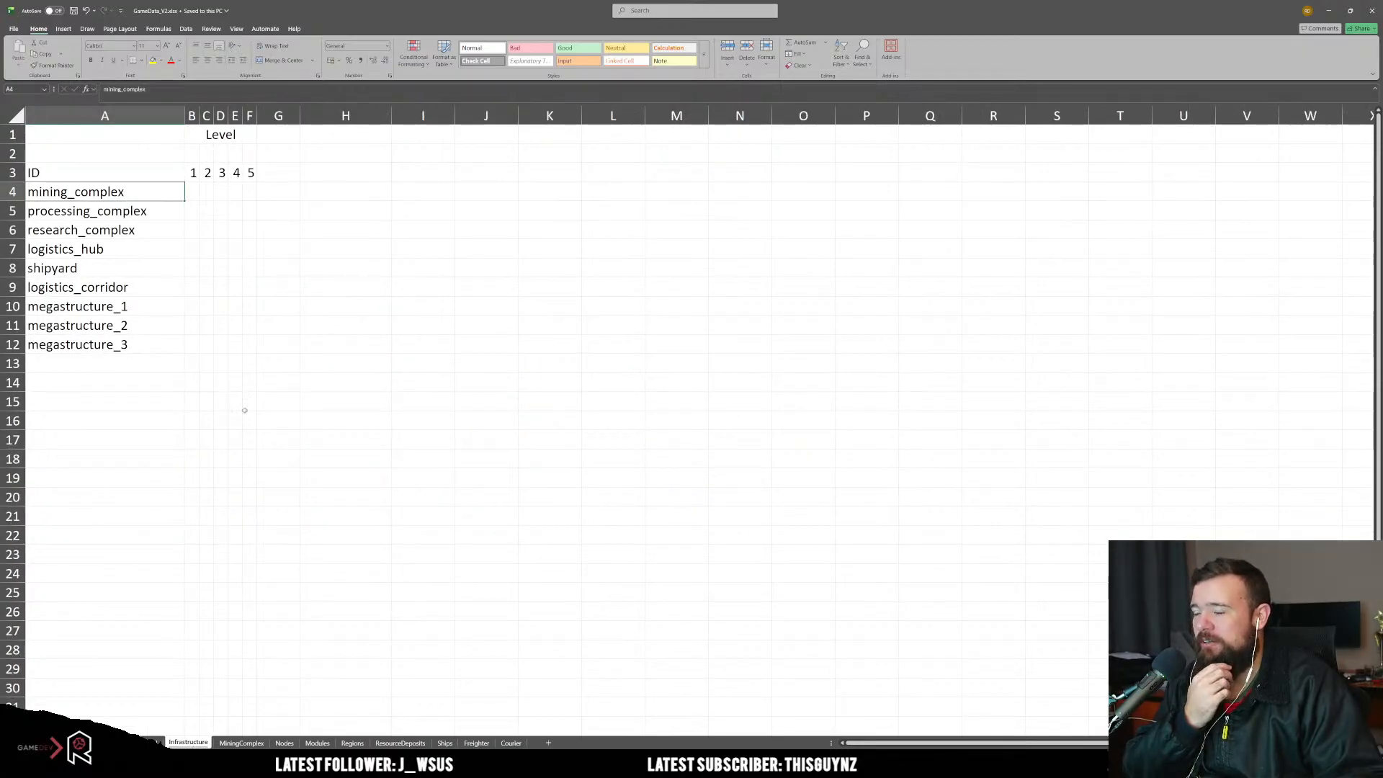
left_click(242, 743)
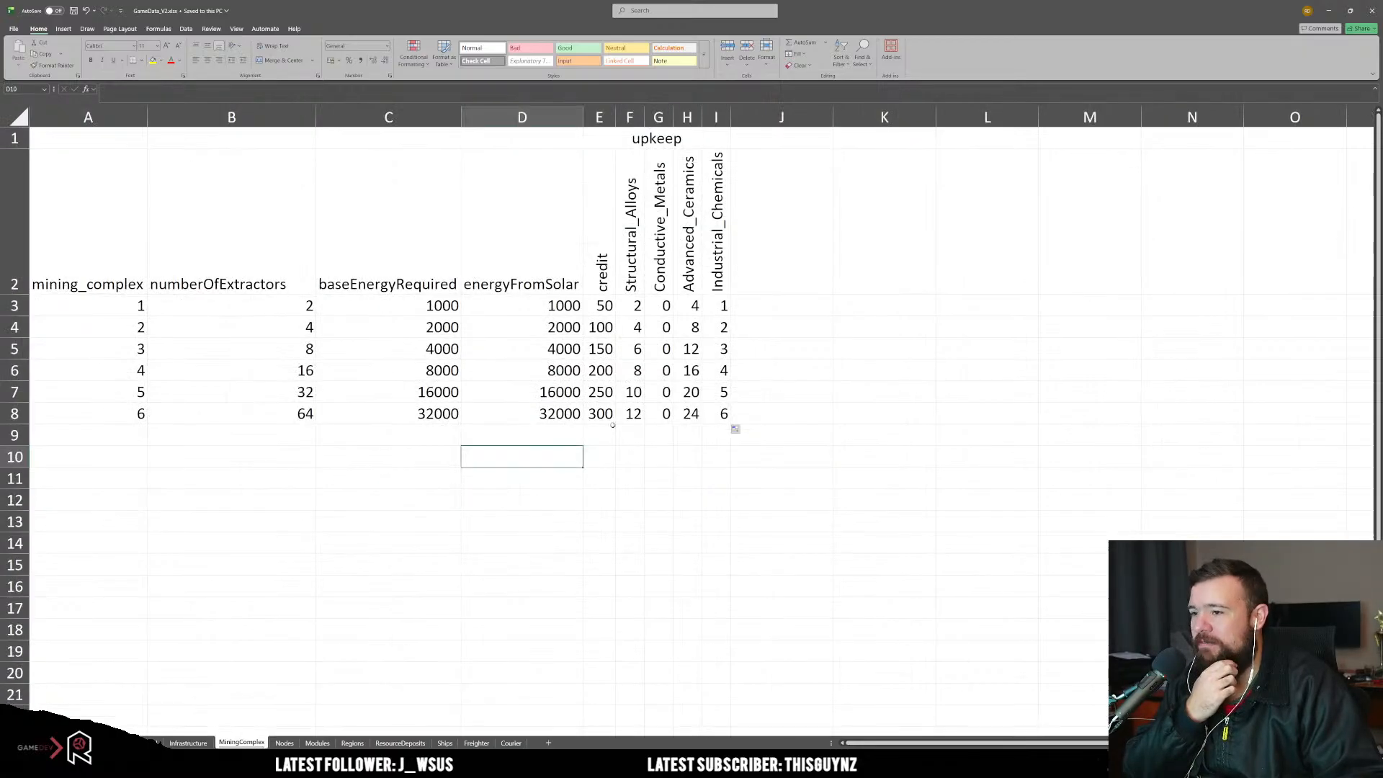
left_click_drag(616, 229, 793, 443)
left_click(716, 541)
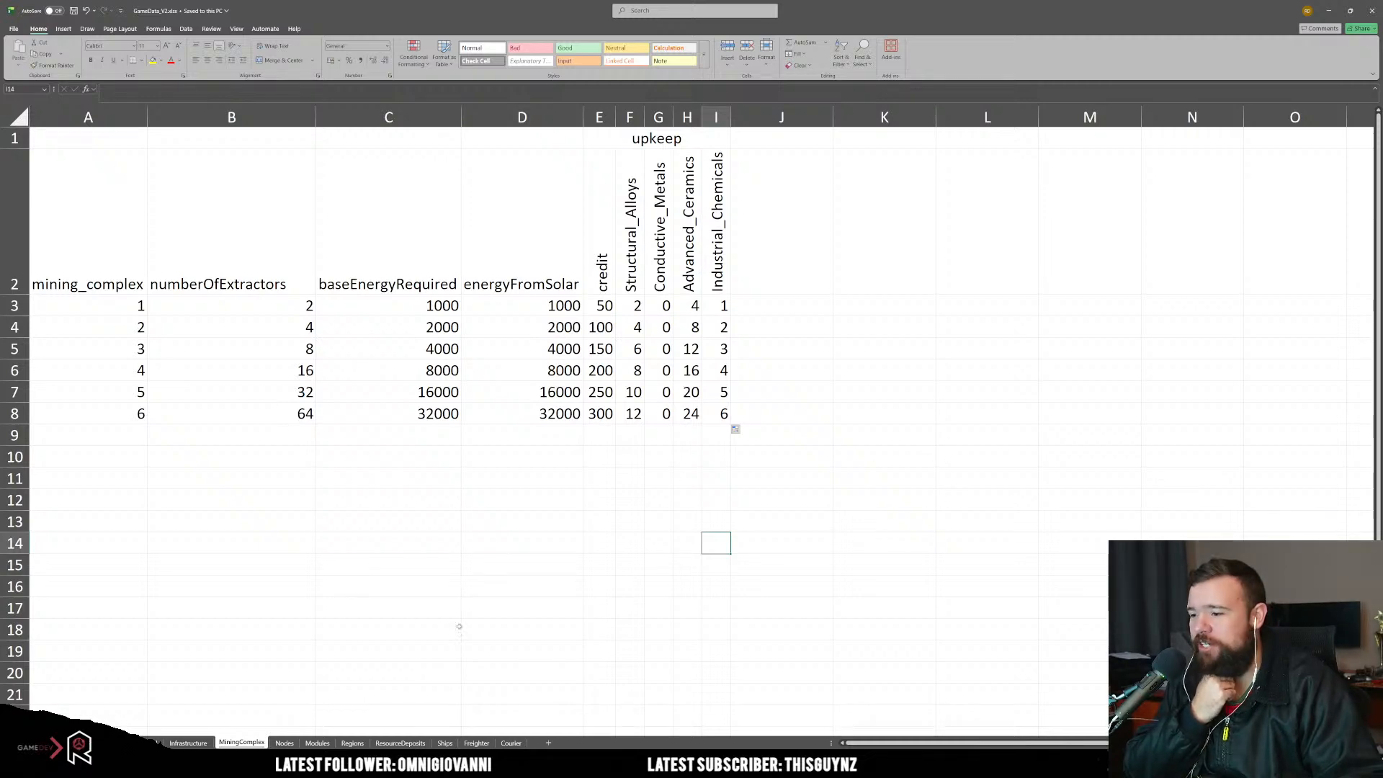
Step: Switch to Unity and examine the solar system scene around the sun, inner planets, Earth and the asteroid belt
key("alt+Tab")
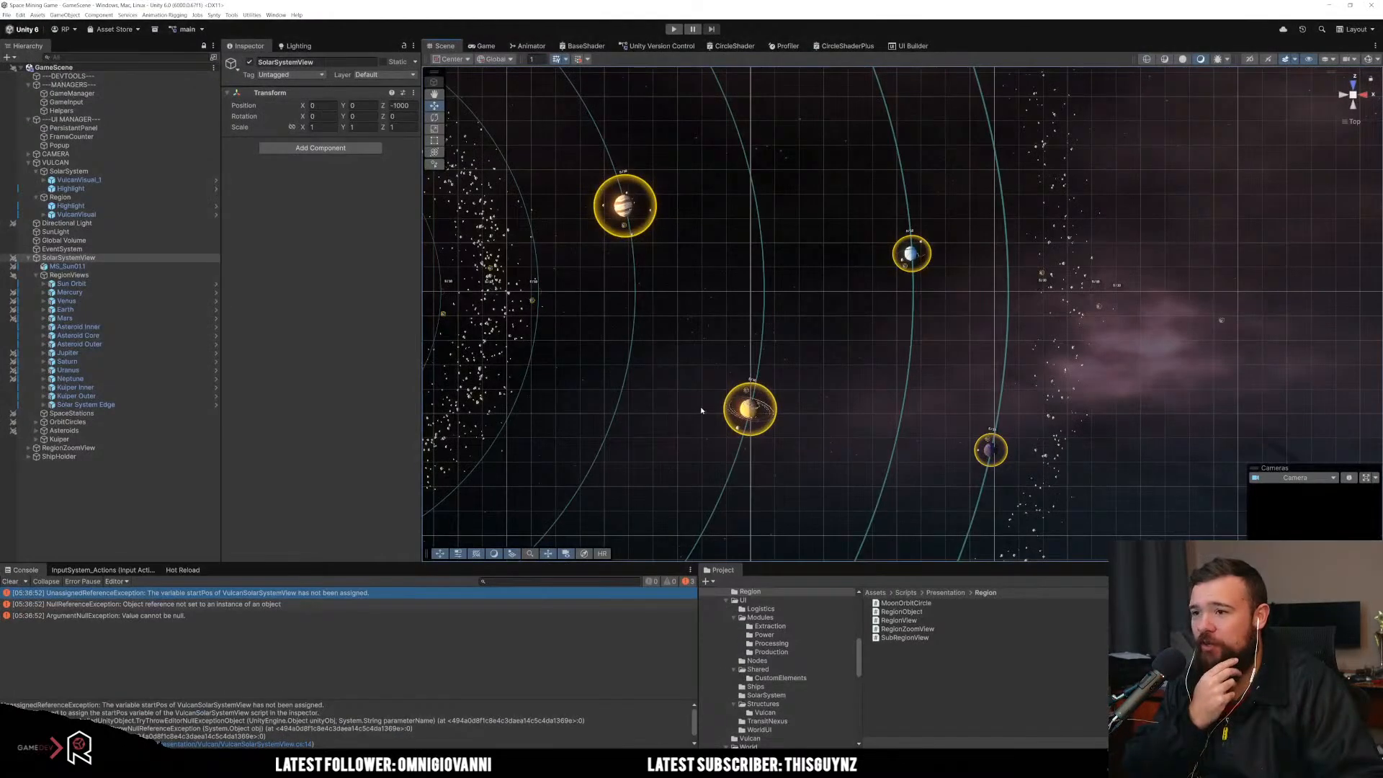
key("f")
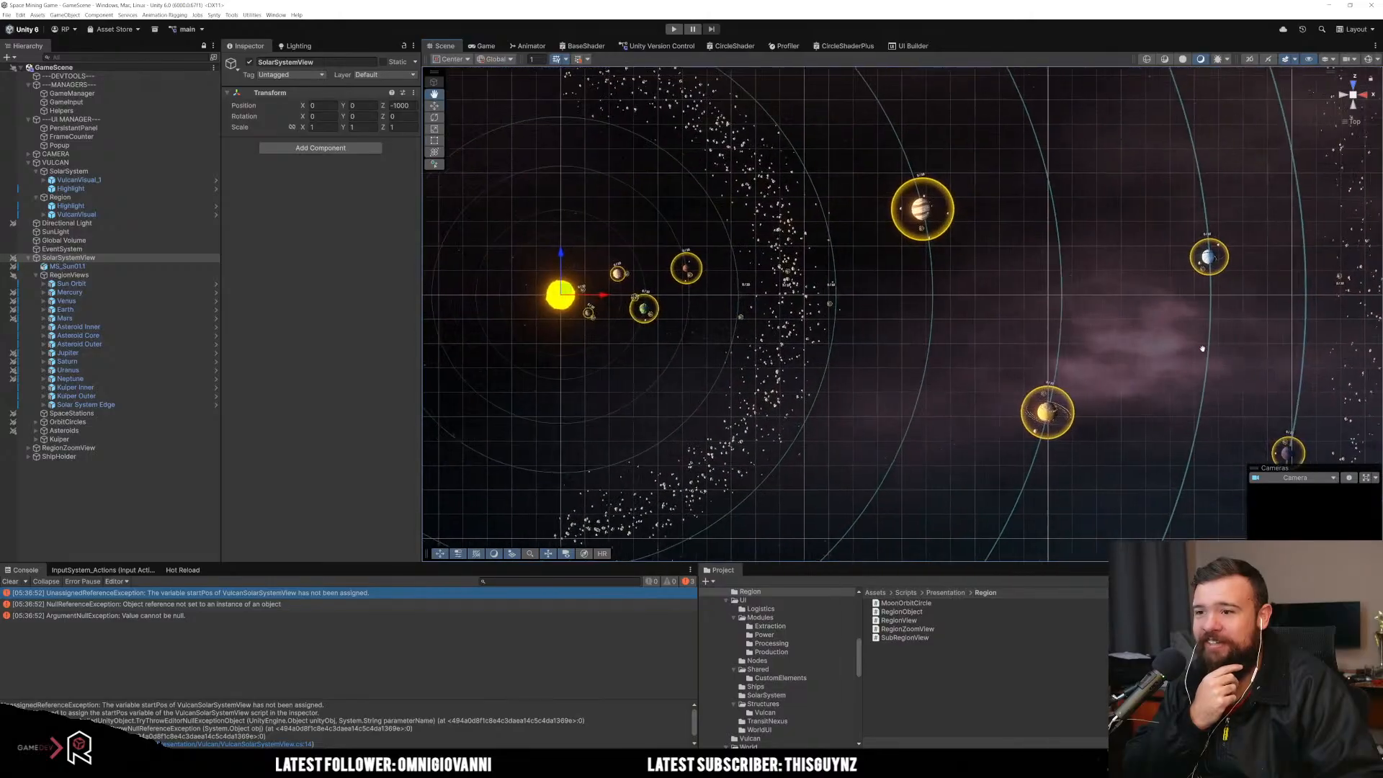
scroll(624, 273, "up", 10)
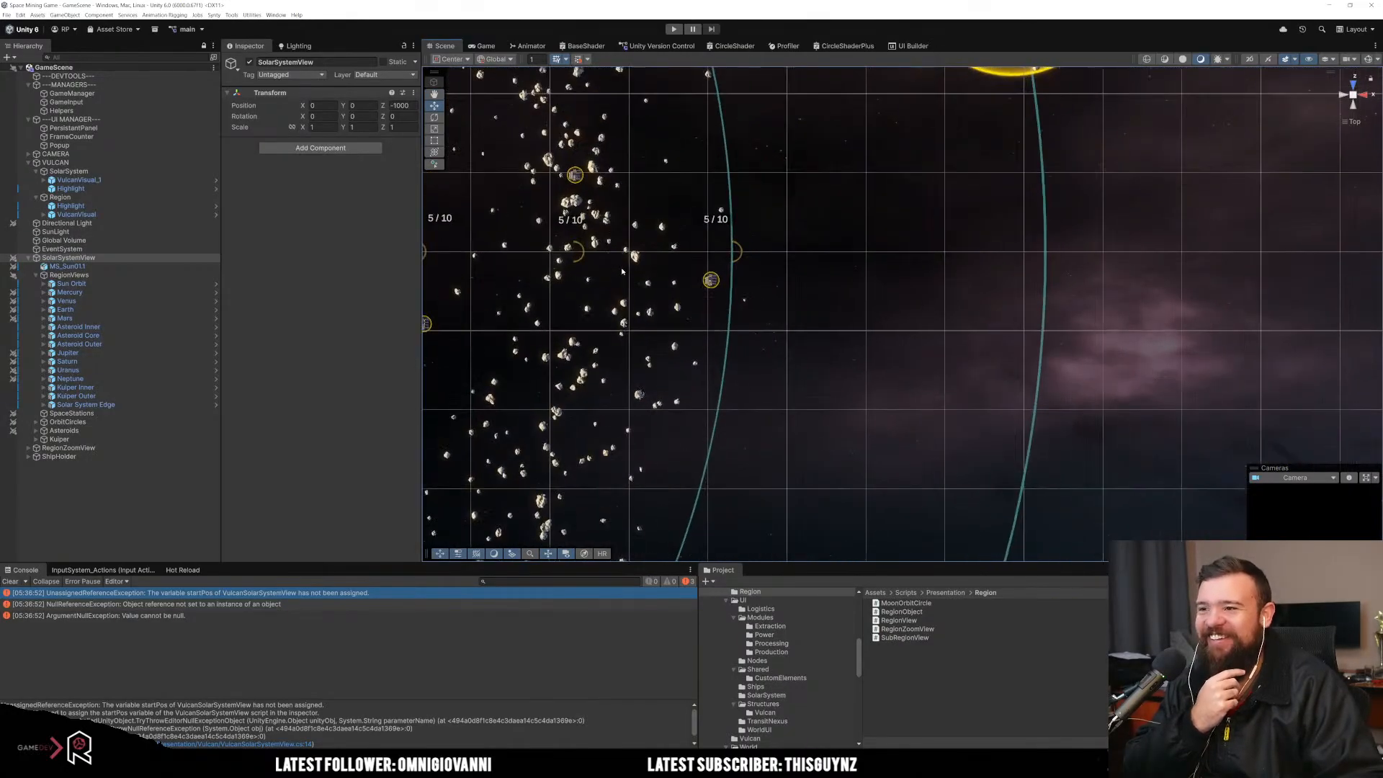
scroll(813, 320, "down", 10)
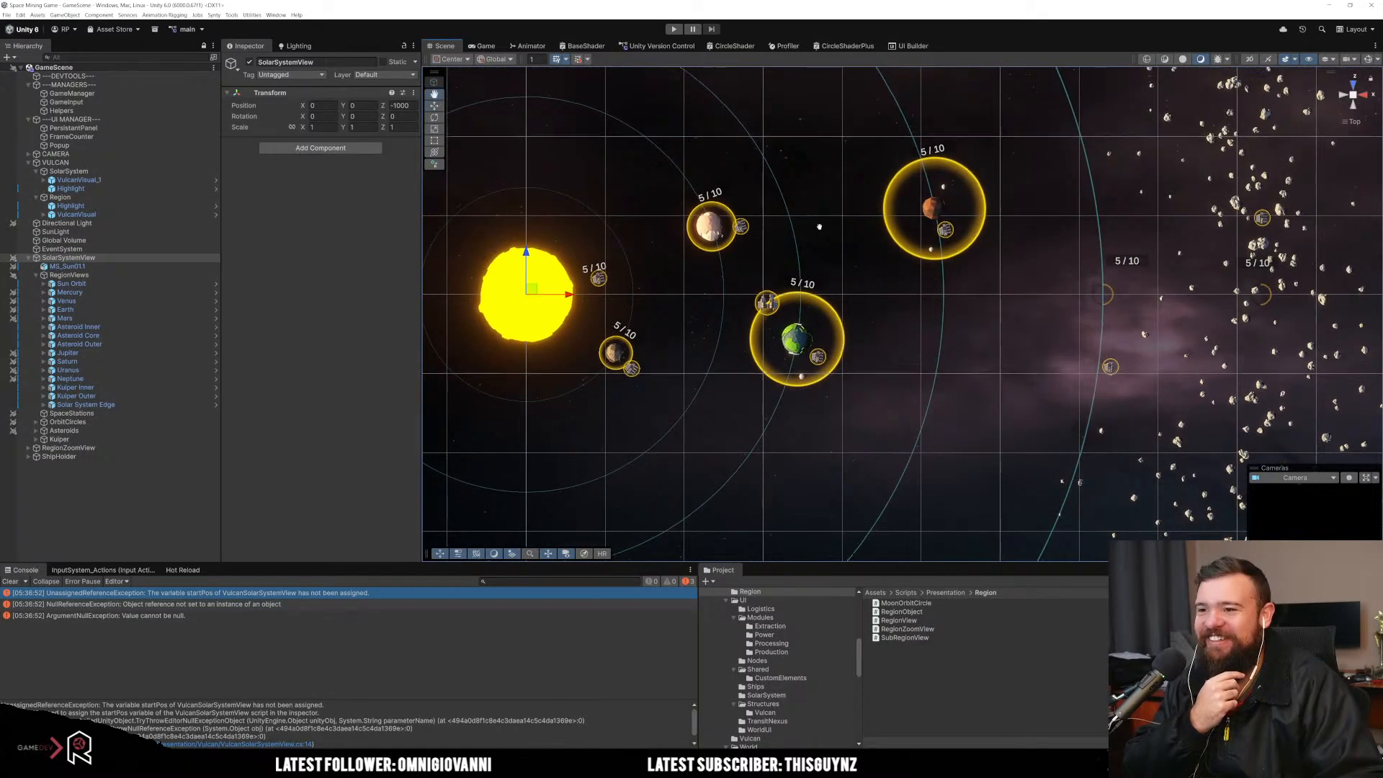
scroll(813, 319, "up", 2)
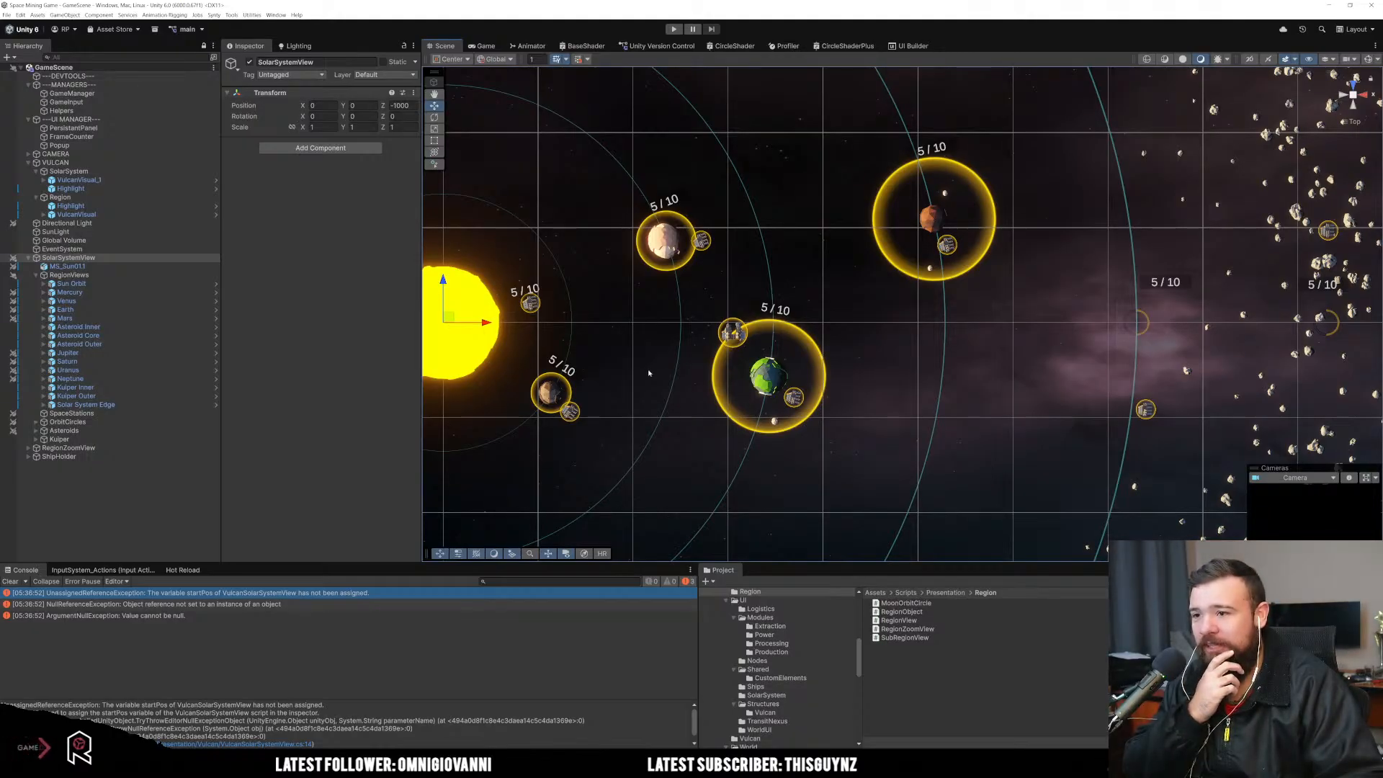
scroll(626, 376, "up", 1)
scroll(626, 375, "up", 1)
left_click_drag(627, 398, 704, 366)
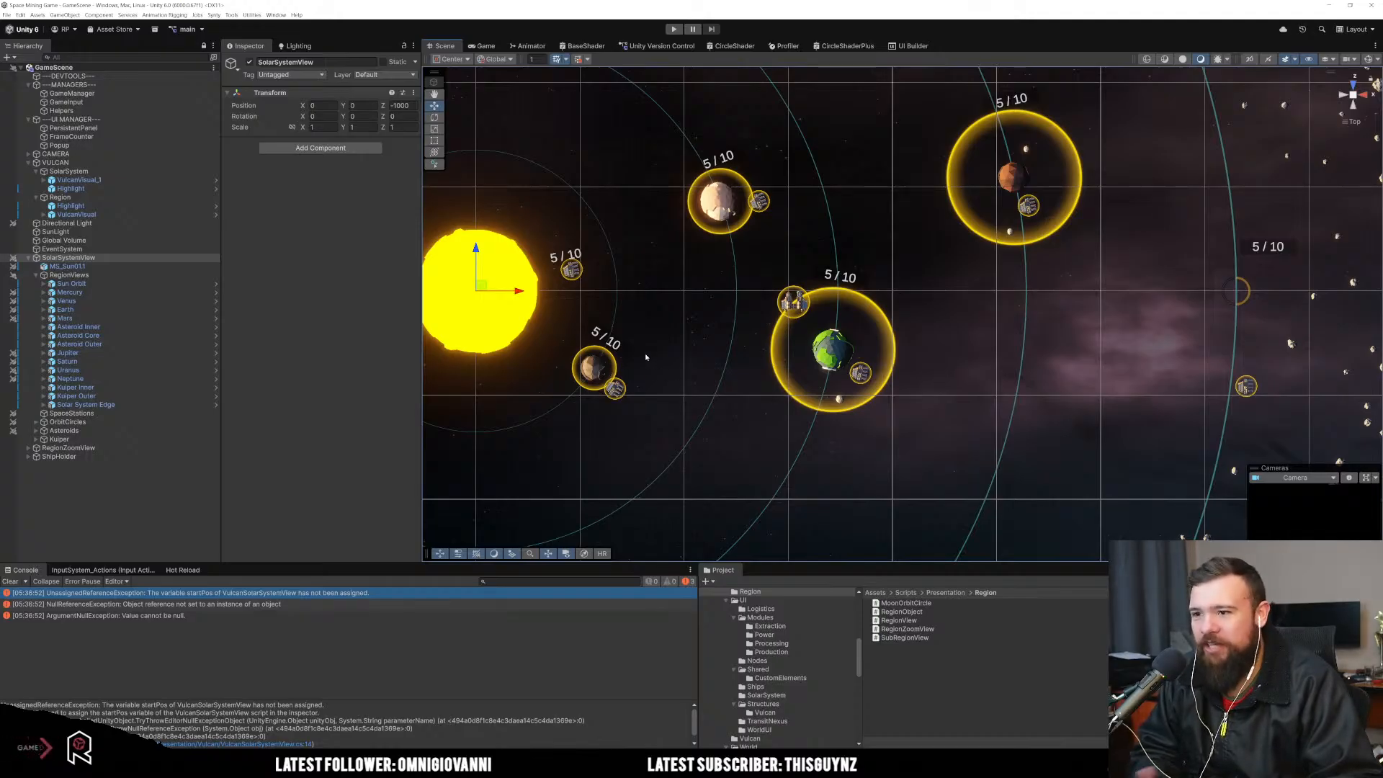
scroll(655, 356, "down", 3)
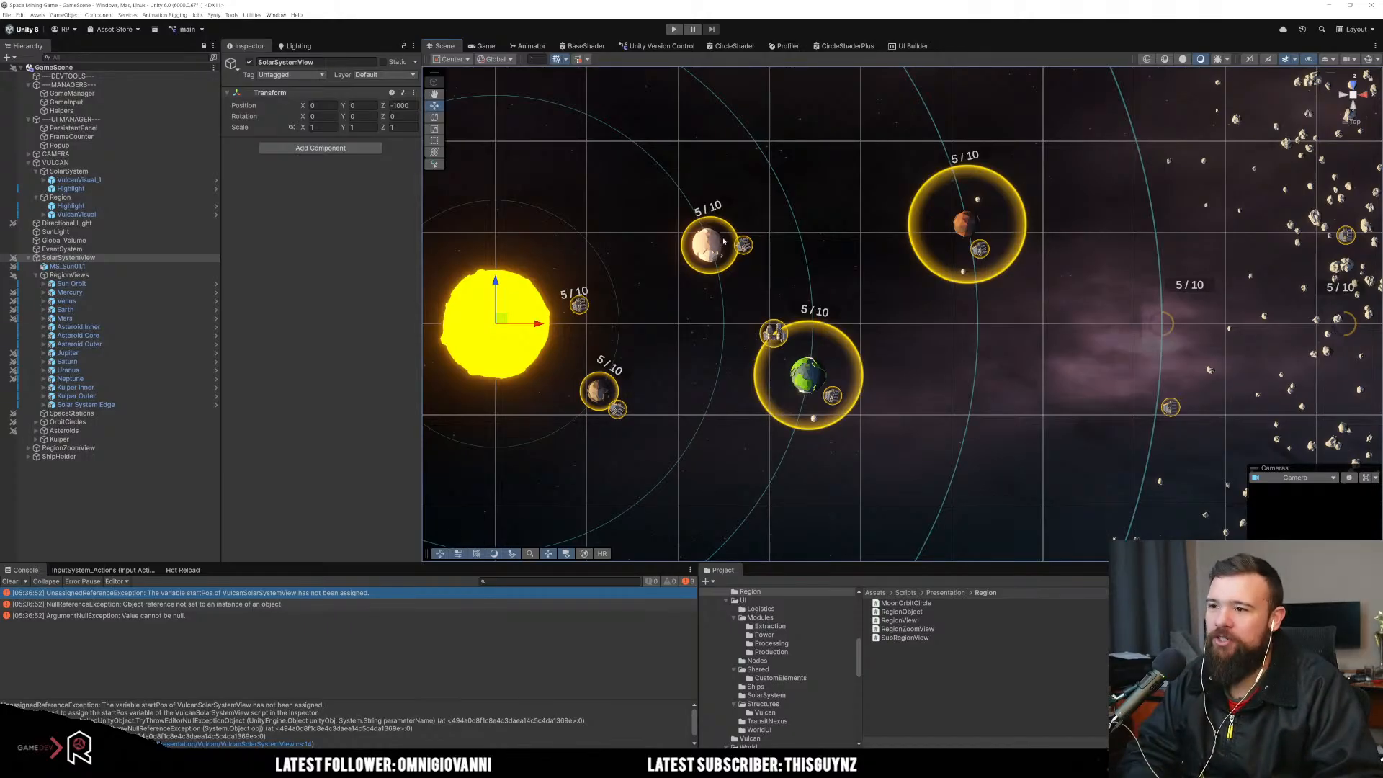
left_click(707, 308)
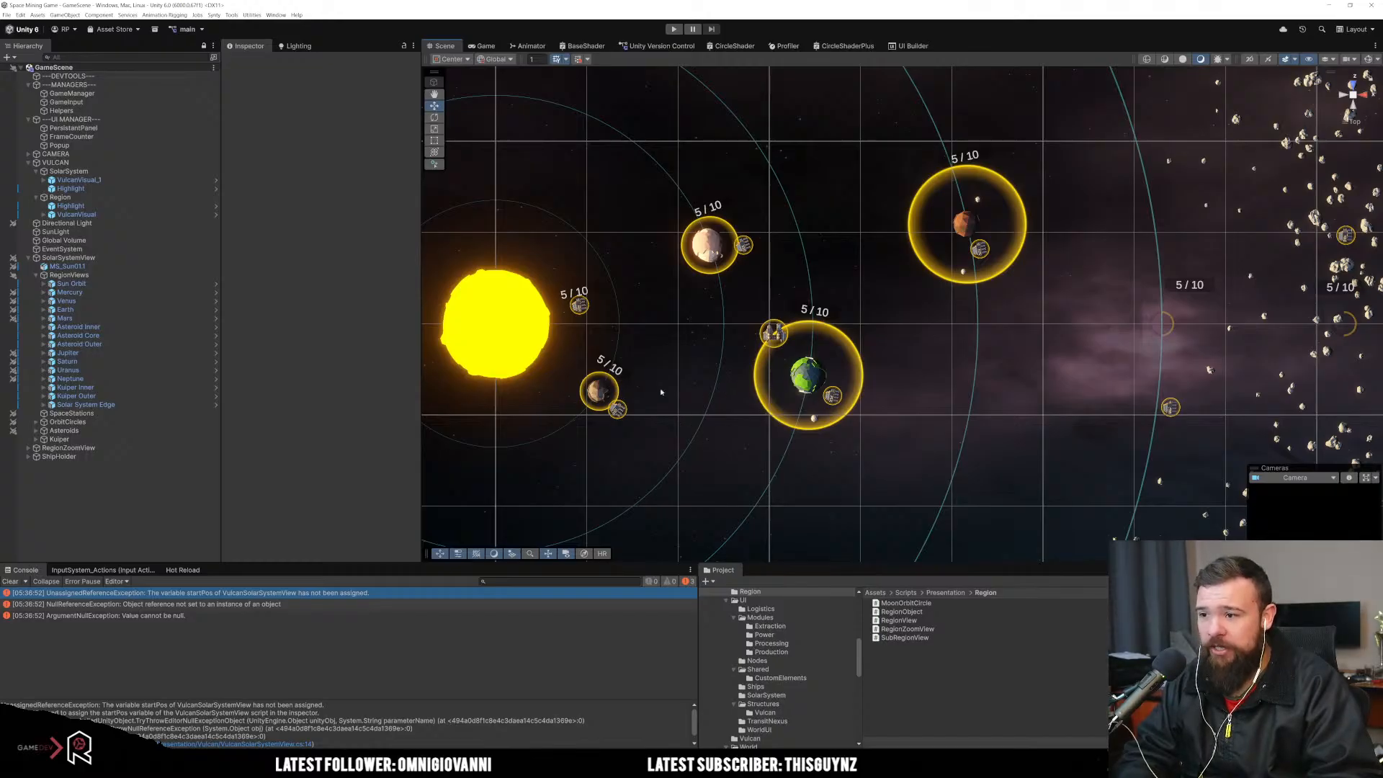
scroll(612, 404, "up", 5)
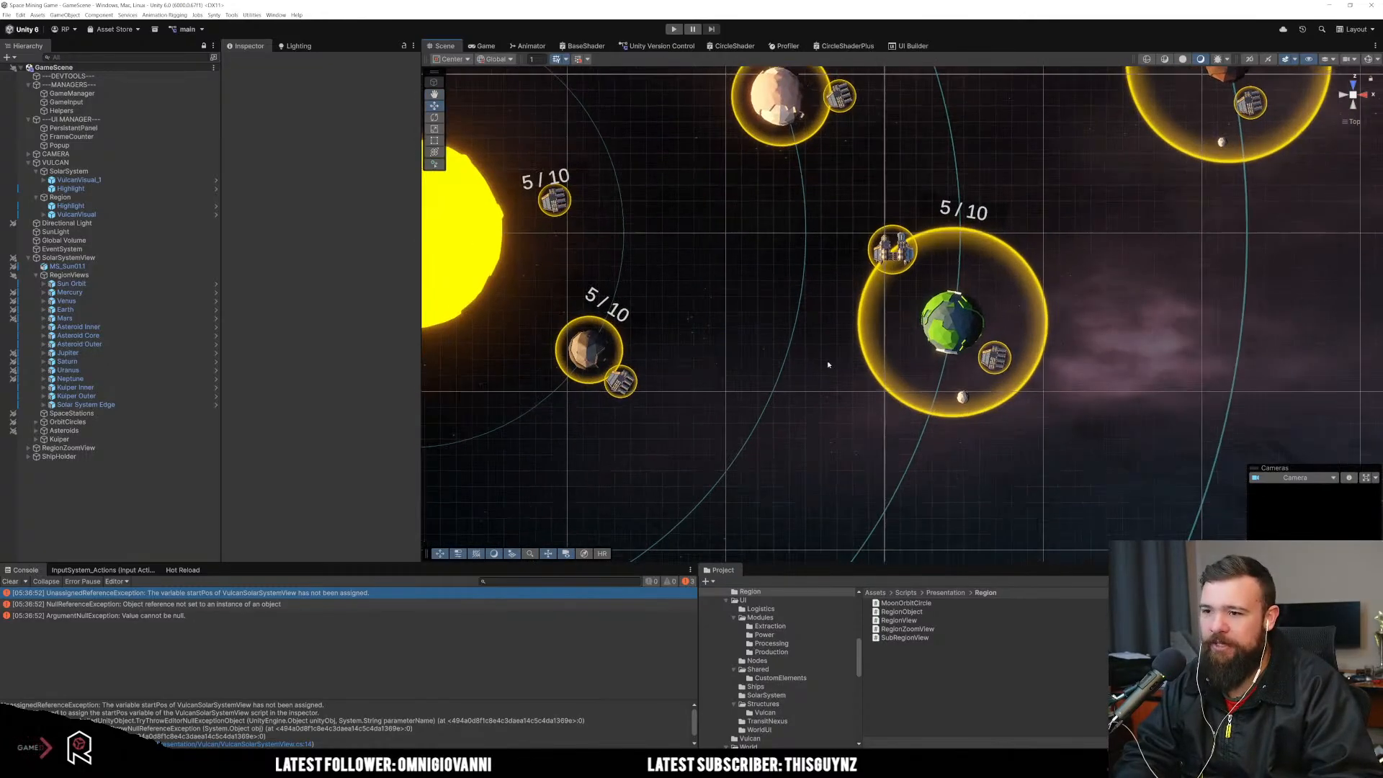
scroll(828, 365, "up", 3)
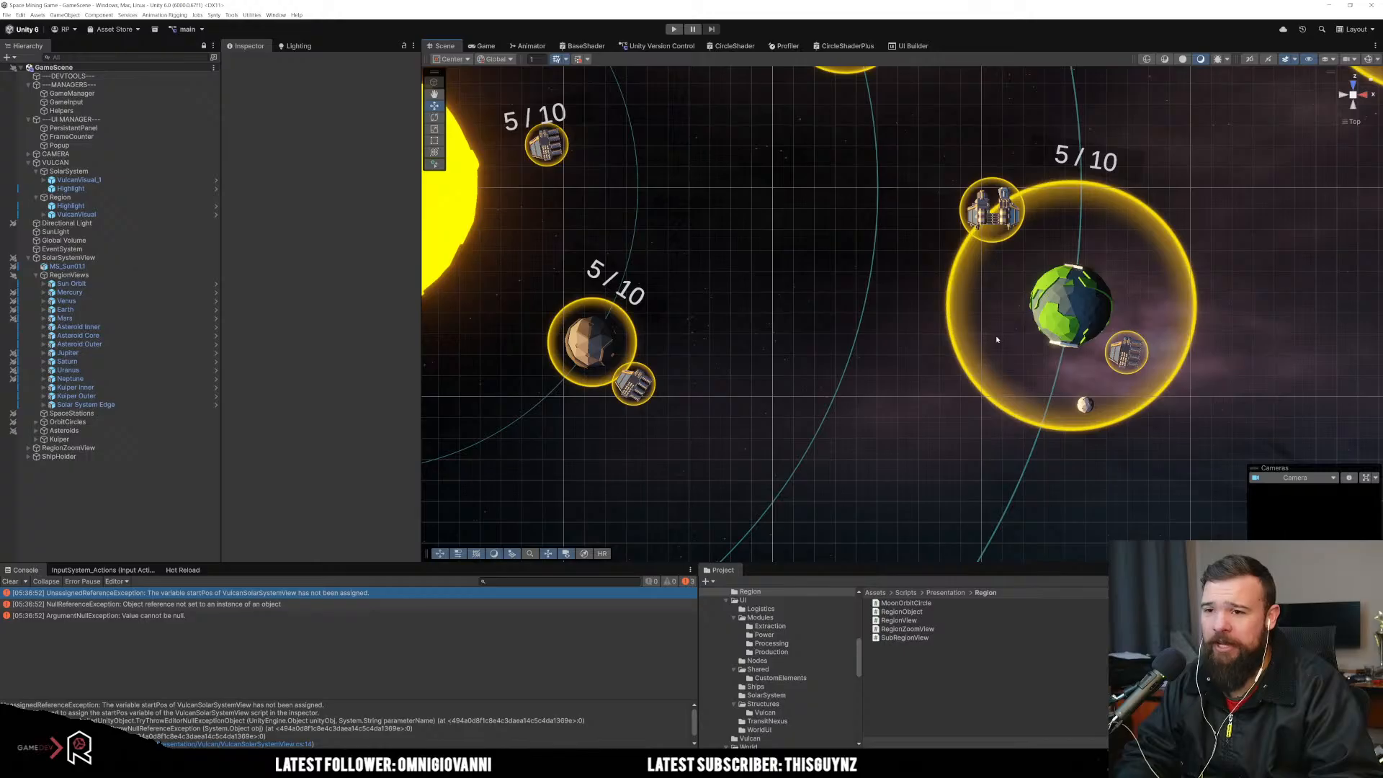
scroll(1022, 333, "down", 5)
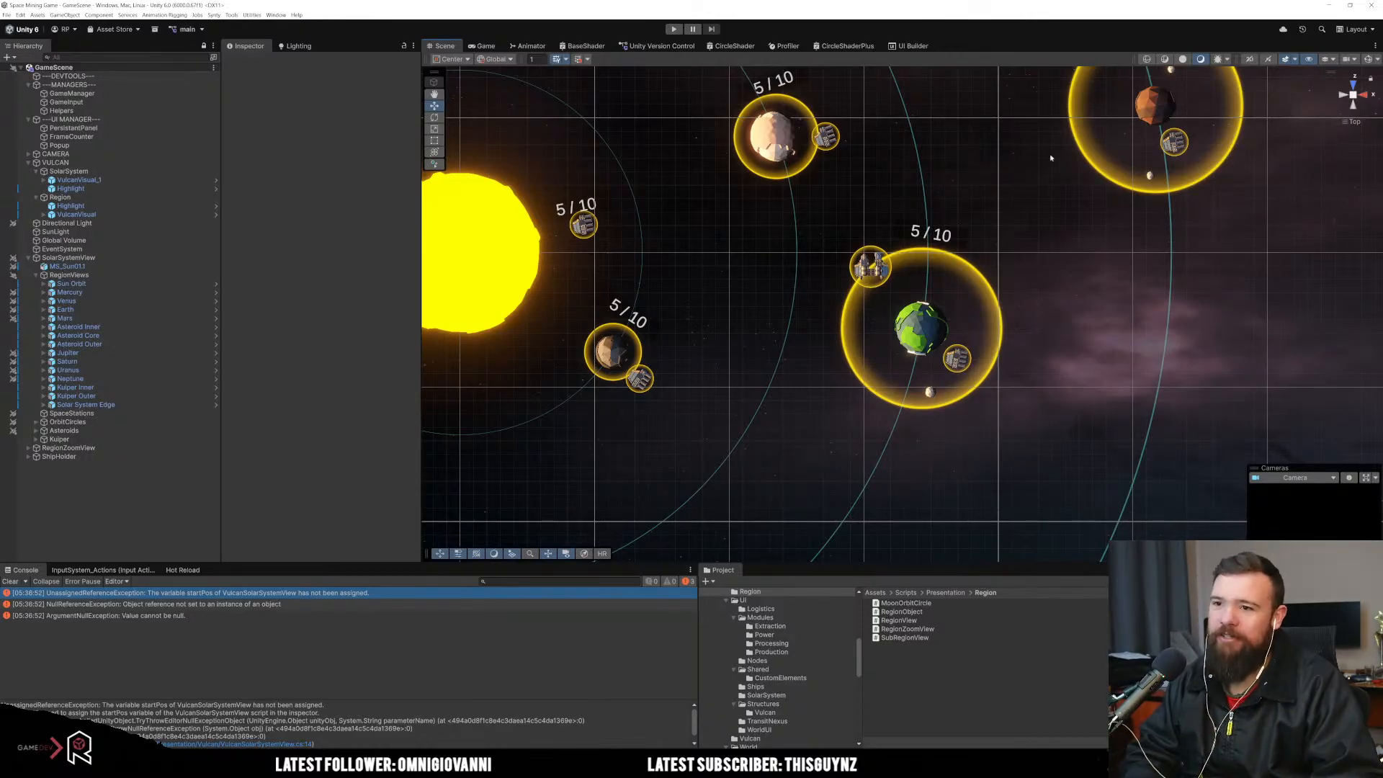
left_click_drag(1000, 198, 910, 266)
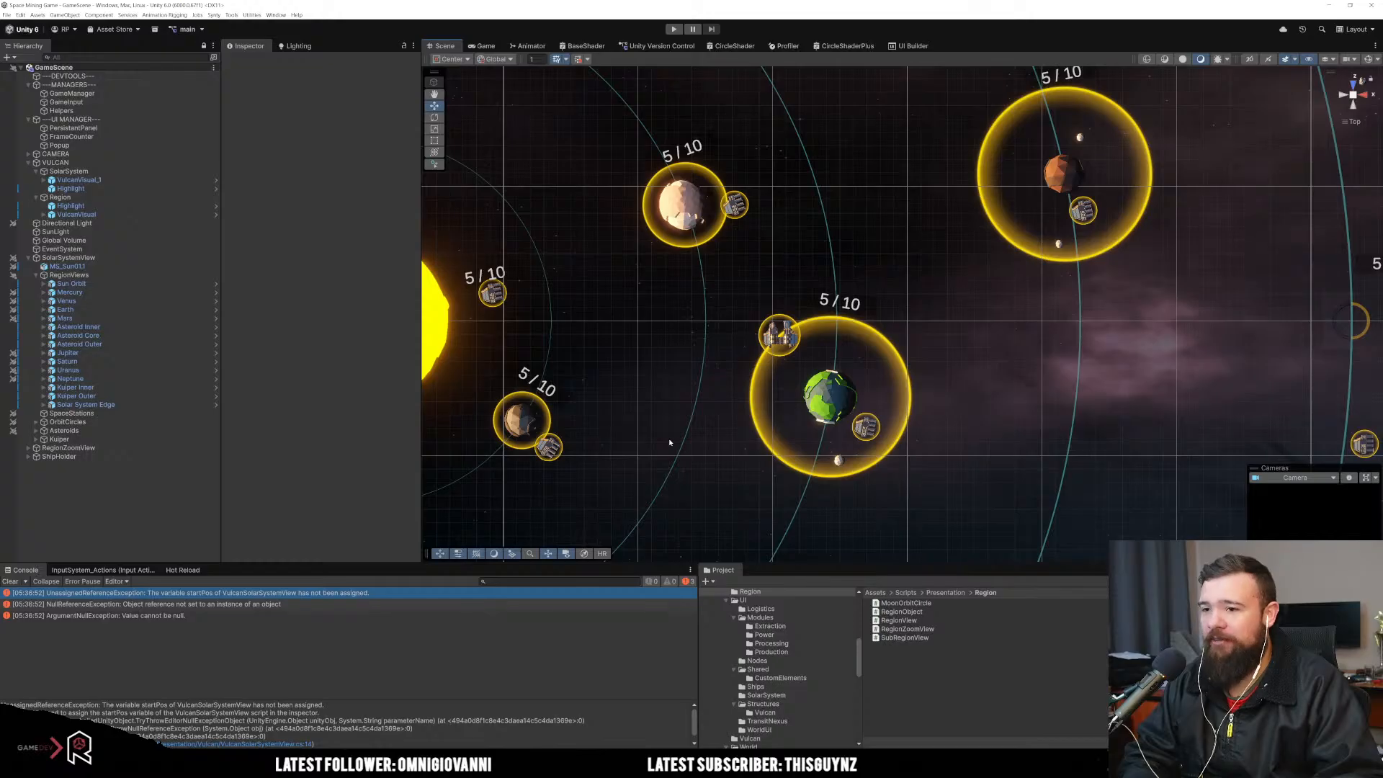
Step: Switch back to the Excel workbook and review the mining complex's base energy, solar energy and resource upkeep values across the levels
key("alt+Tab")
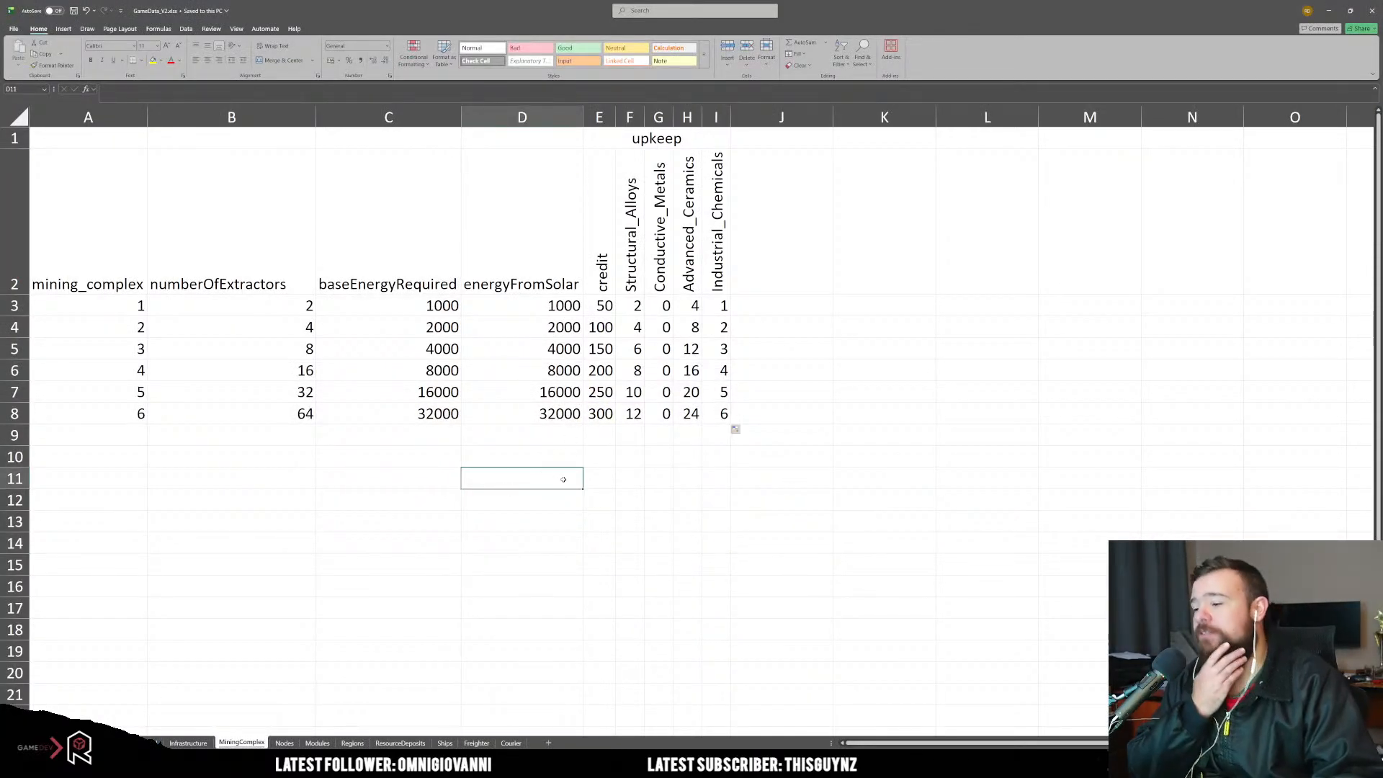
left_click(598, 248)
left_click_drag(598, 249, 691, 309)
left_click_drag(413, 273, 601, 306)
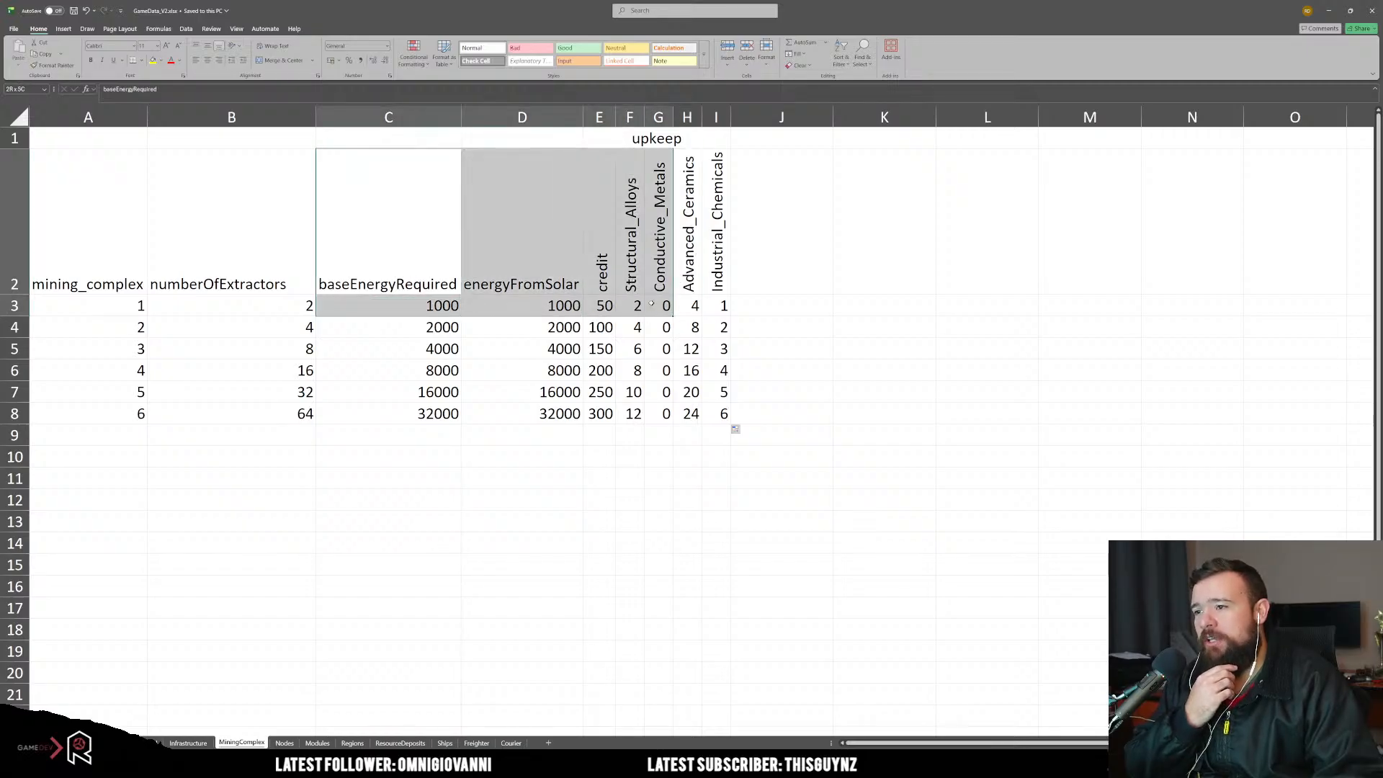
left_click_drag(522, 277, 601, 307)
left_click_drag(631, 238, 721, 306)
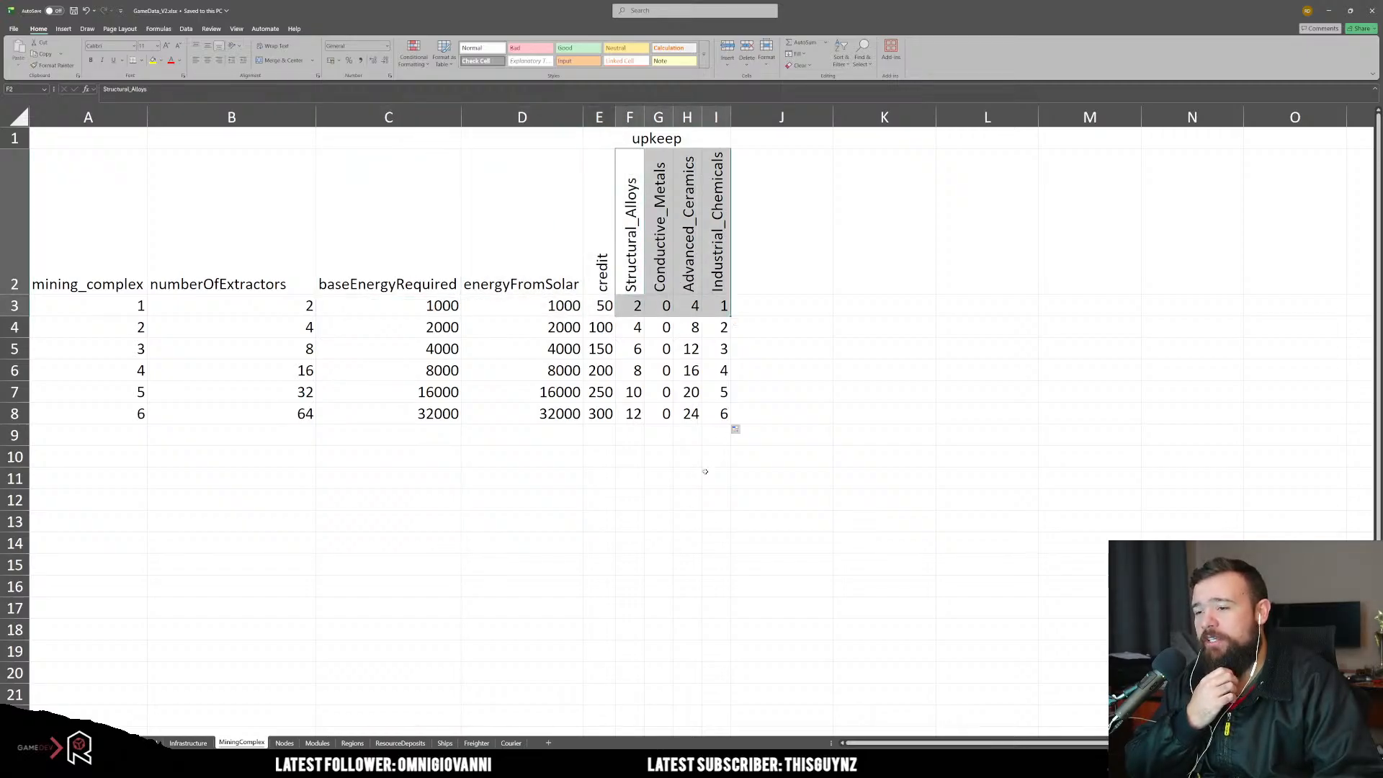
left_click(469, 435)
left_click(500, 310)
left_click(420, 310)
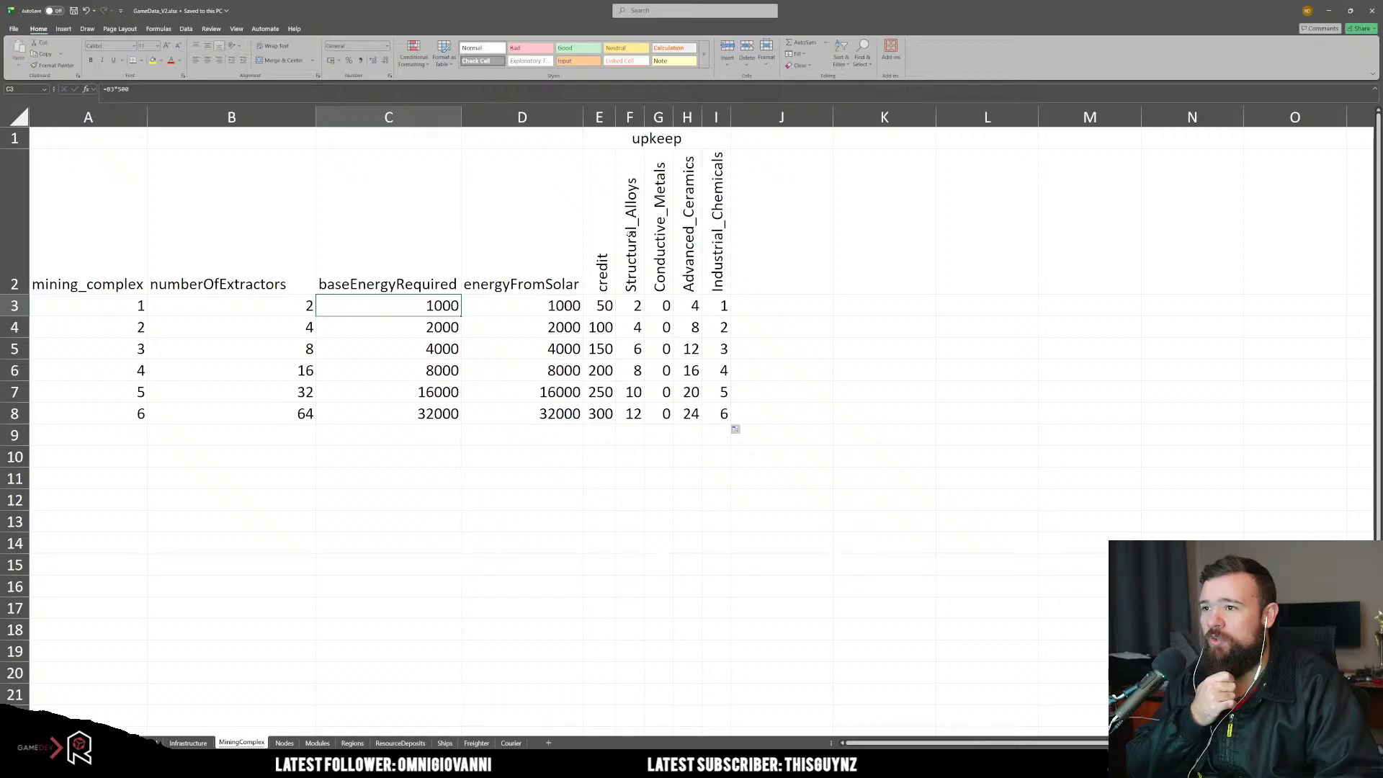
left_click_drag(533, 306, 437, 288)
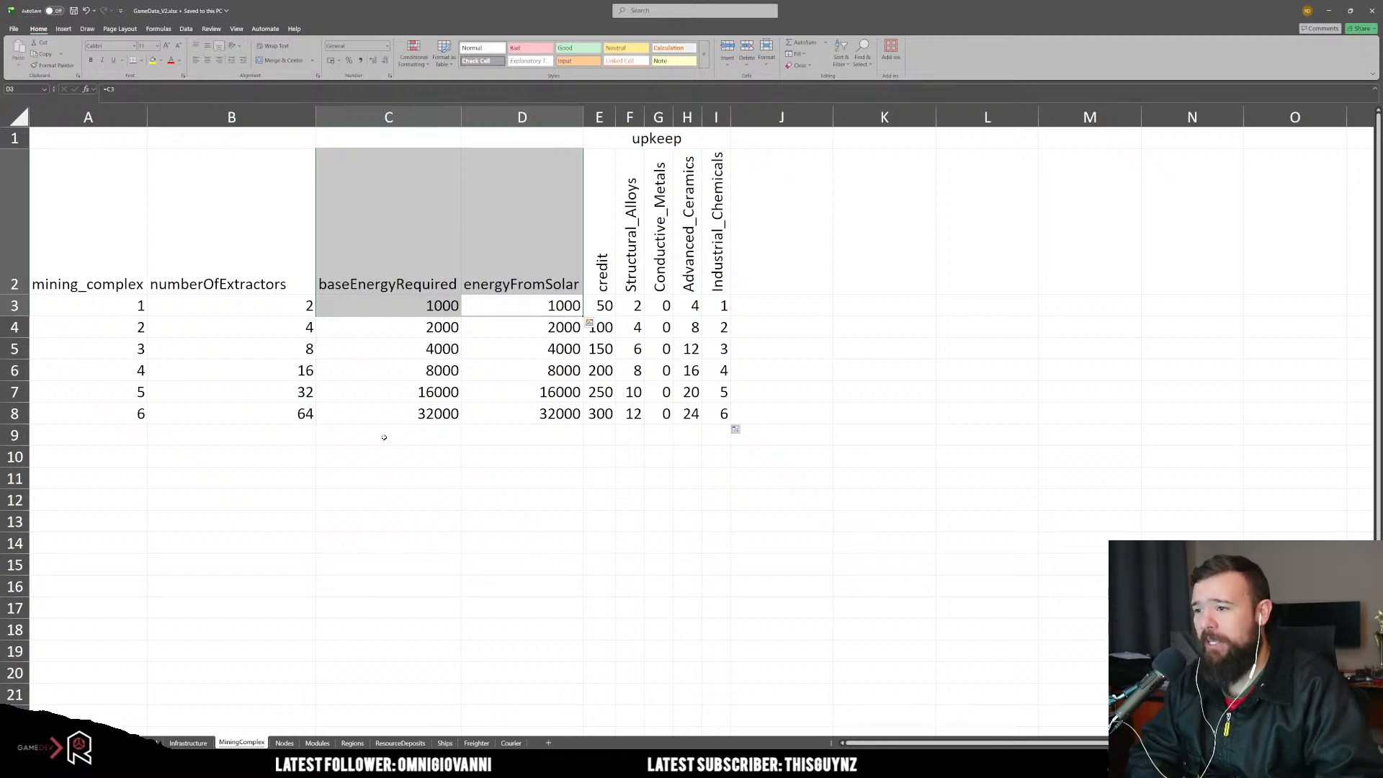
left_click(440, 392)
left_click_drag(442, 327, 500, 326)
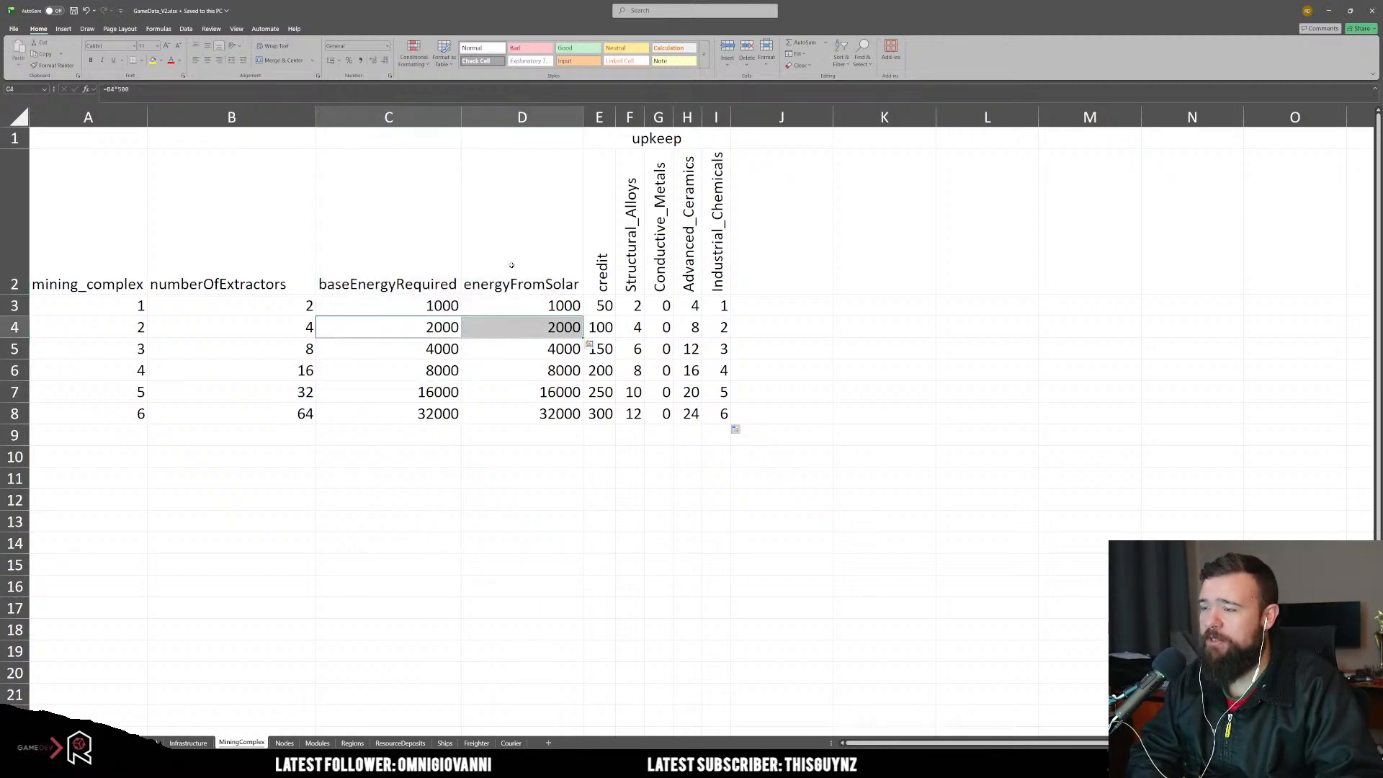
left_click_drag(512, 265, 529, 372)
left_click(534, 422)
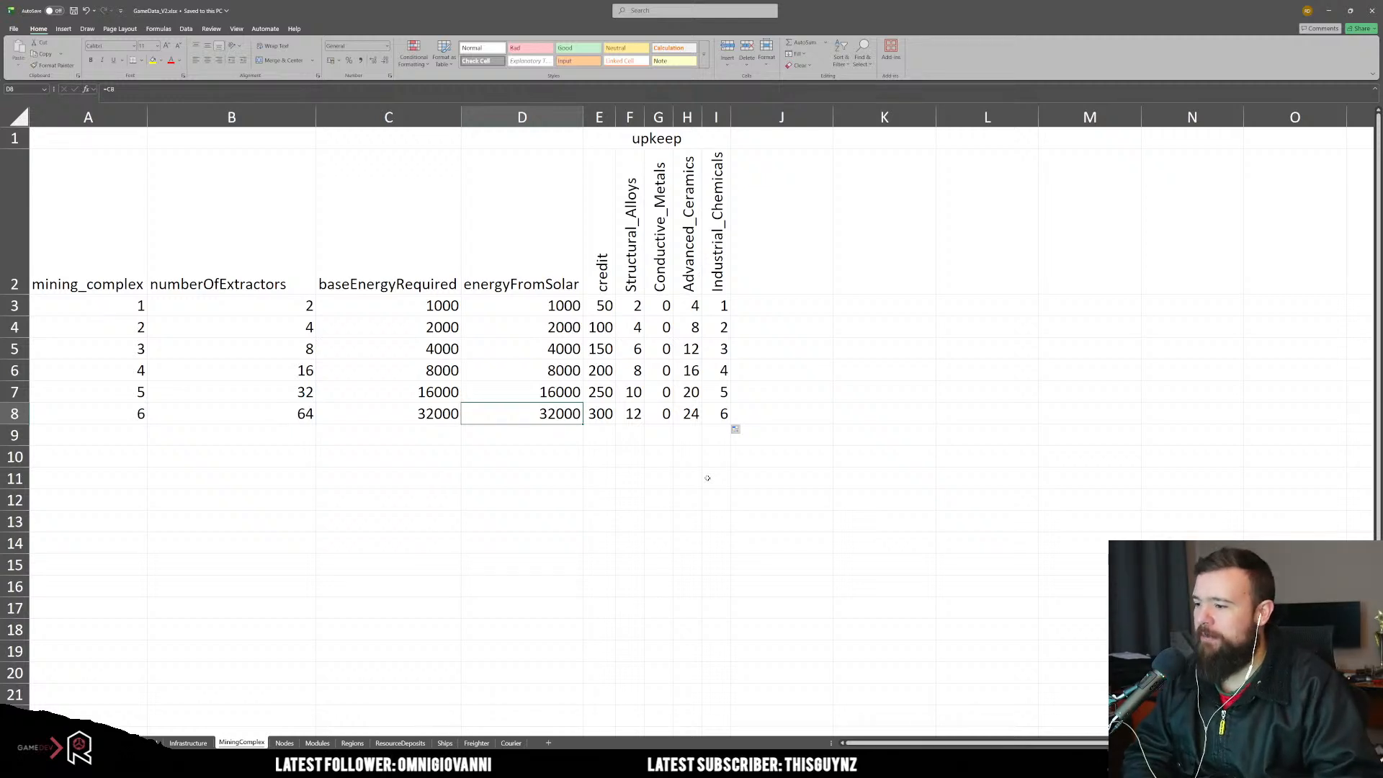
mouse_move(630, 216)
left_mouse_down()
mouse_move(688, 397)
mouse_move(717, 415)
left_mouse_up()
left_click(715, 457)
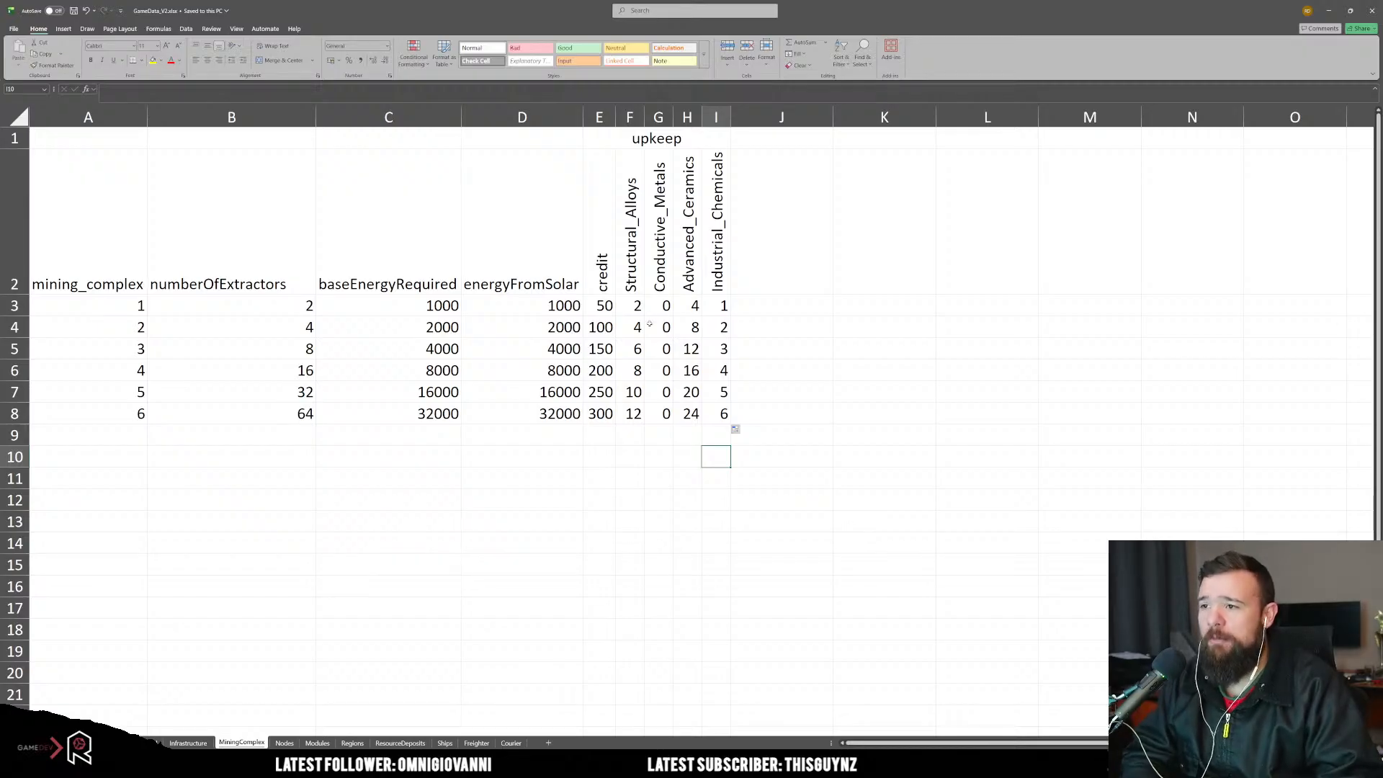
Step: Clear the Level heading and its level numbers from columns B to G of the Infrastructure sheet
left_click(199, 741)
left_click(331, 398)
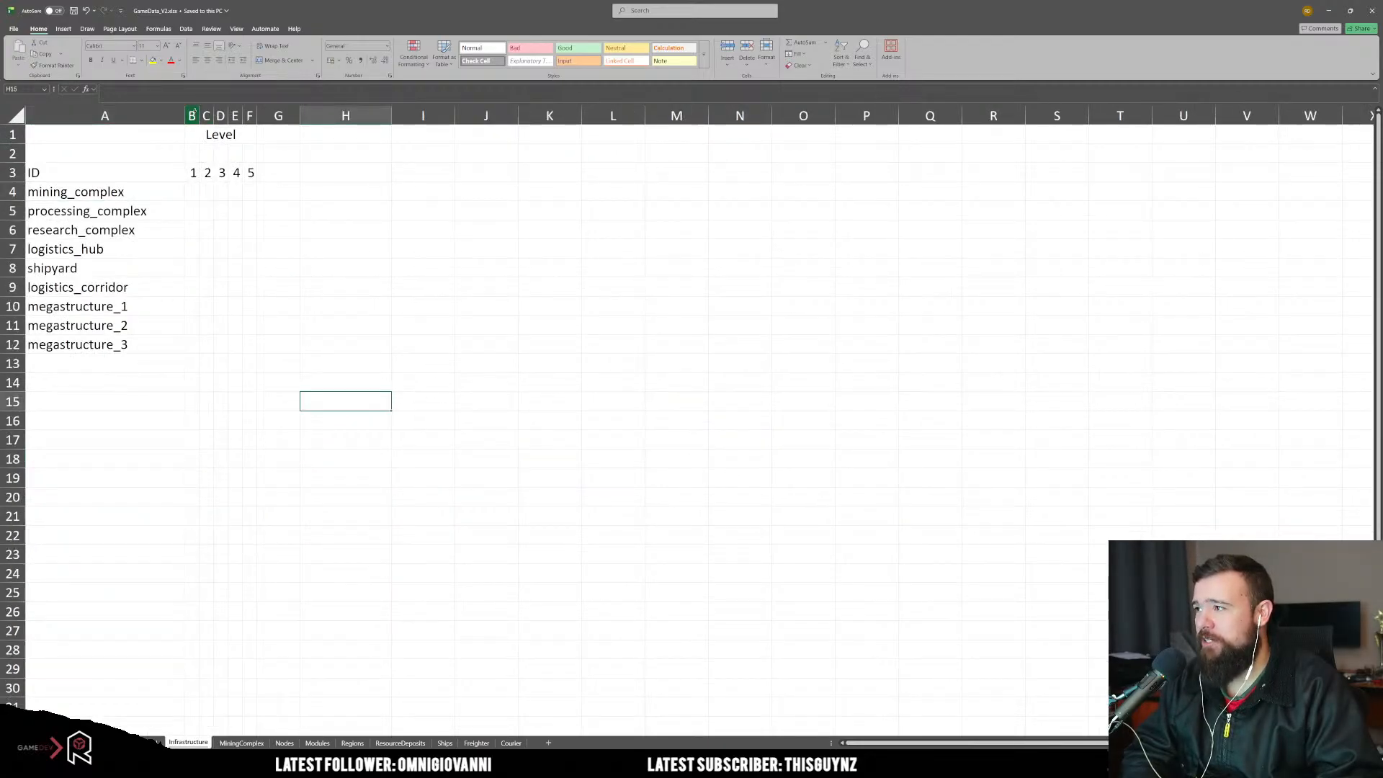
left_click_drag(191, 115, 257, 188)
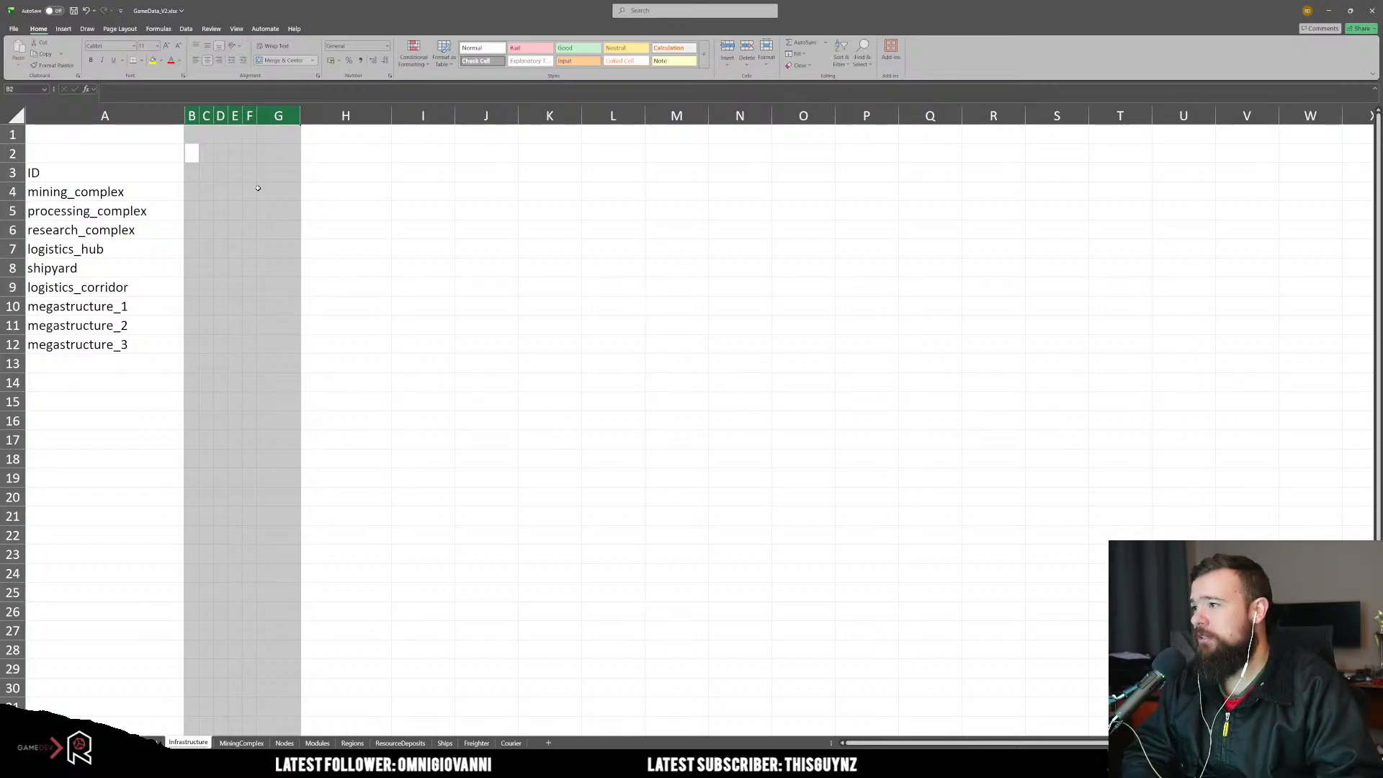
key("Delete")
left_click(258, 188)
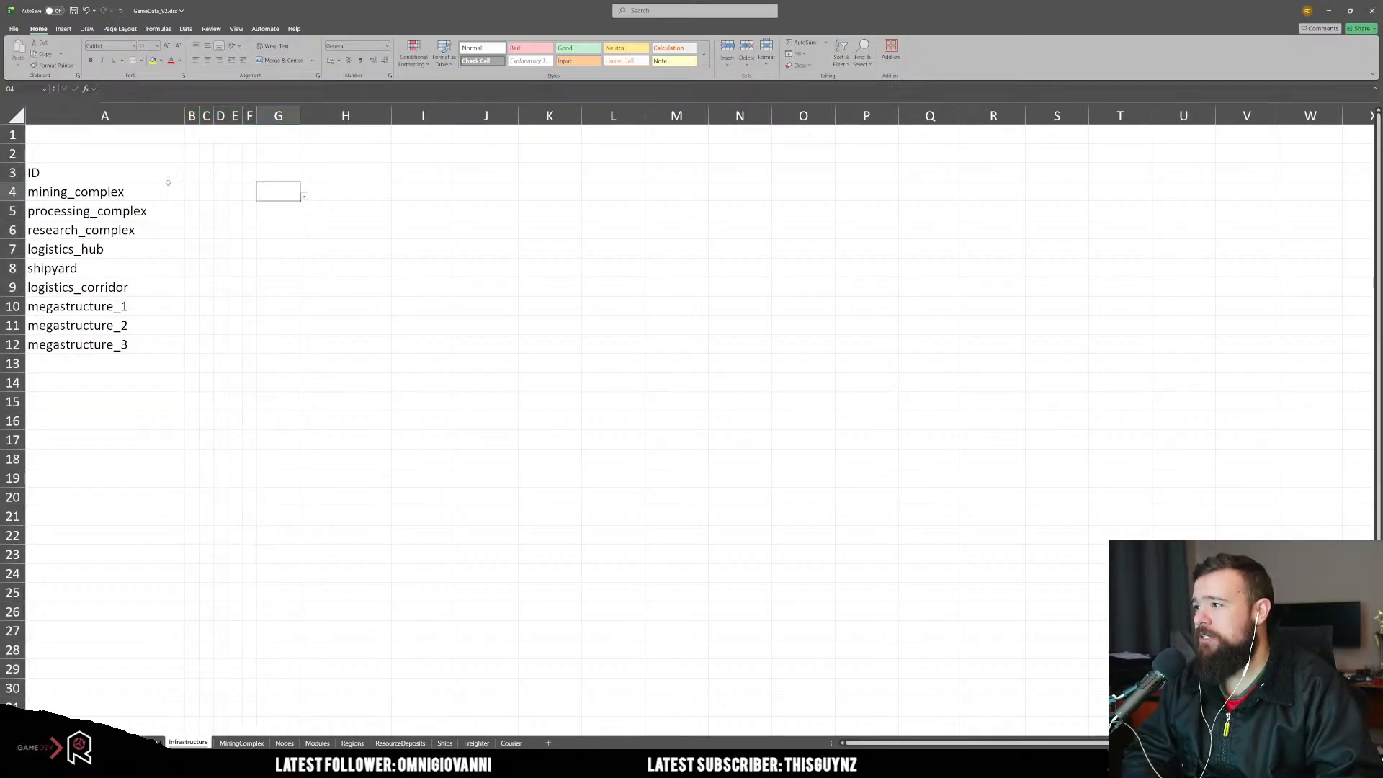
left_click_drag(108, 196, 118, 365)
left_click(121, 414)
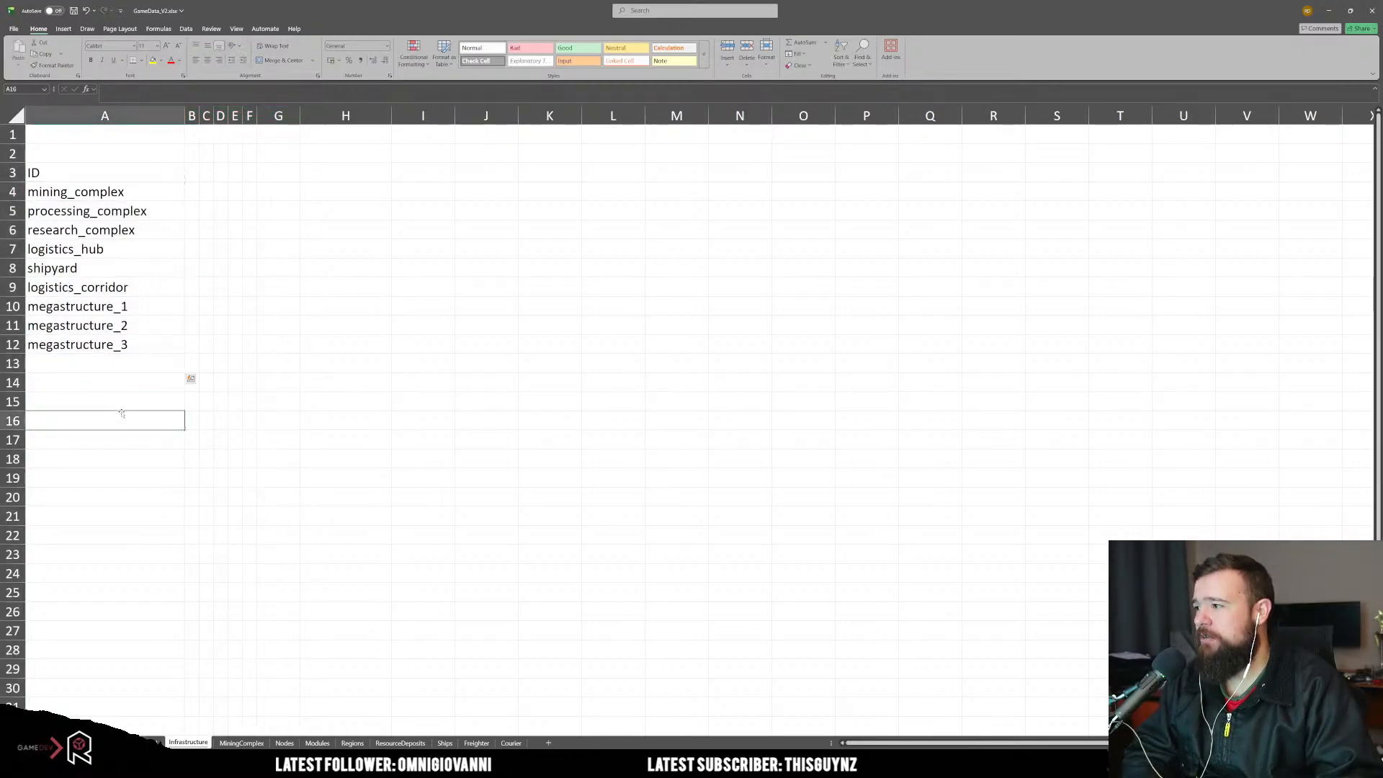
Step: Review the MiningComplex sheet's column headings and the baseEnergyRequired formulas for its levels
left_click(260, 744)
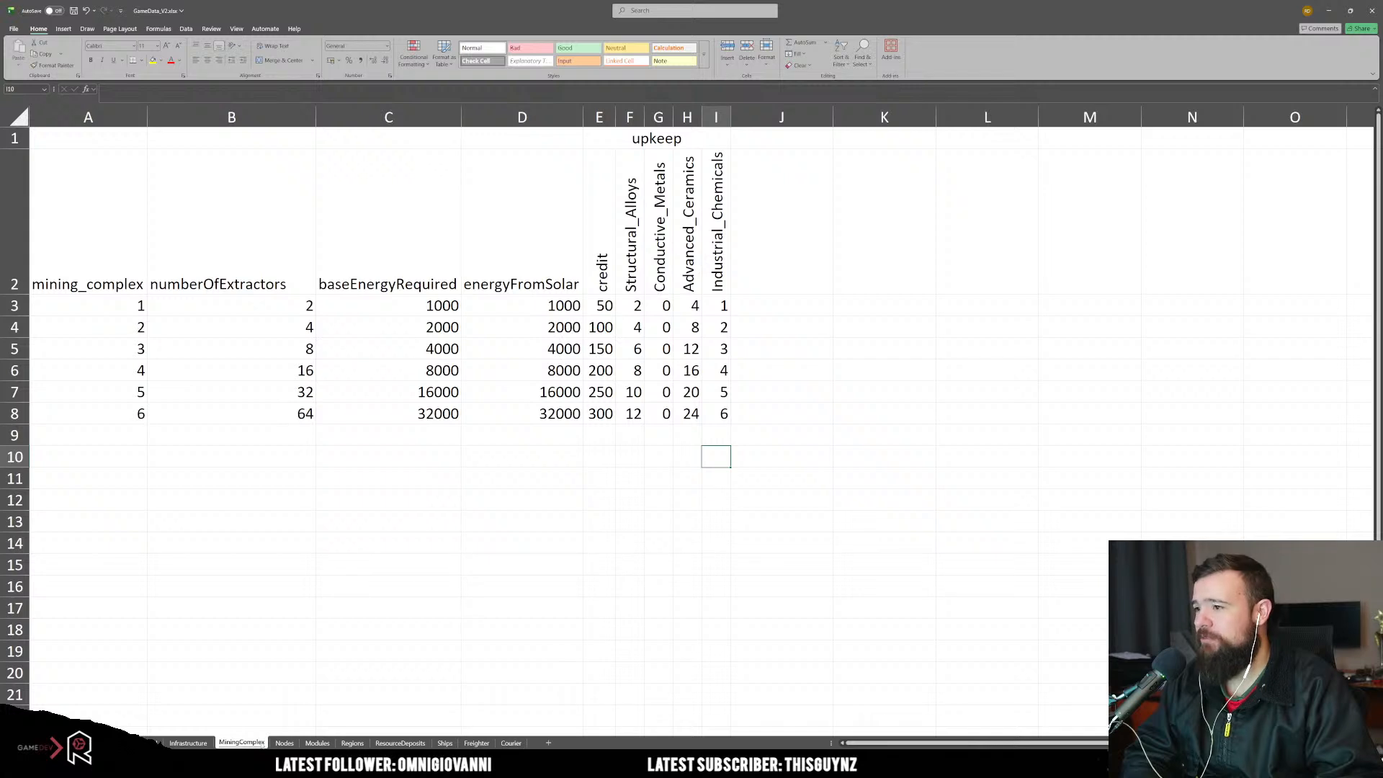
left_click_drag(238, 285, 717, 284)
left_click(472, 514)
left_click(245, 245)
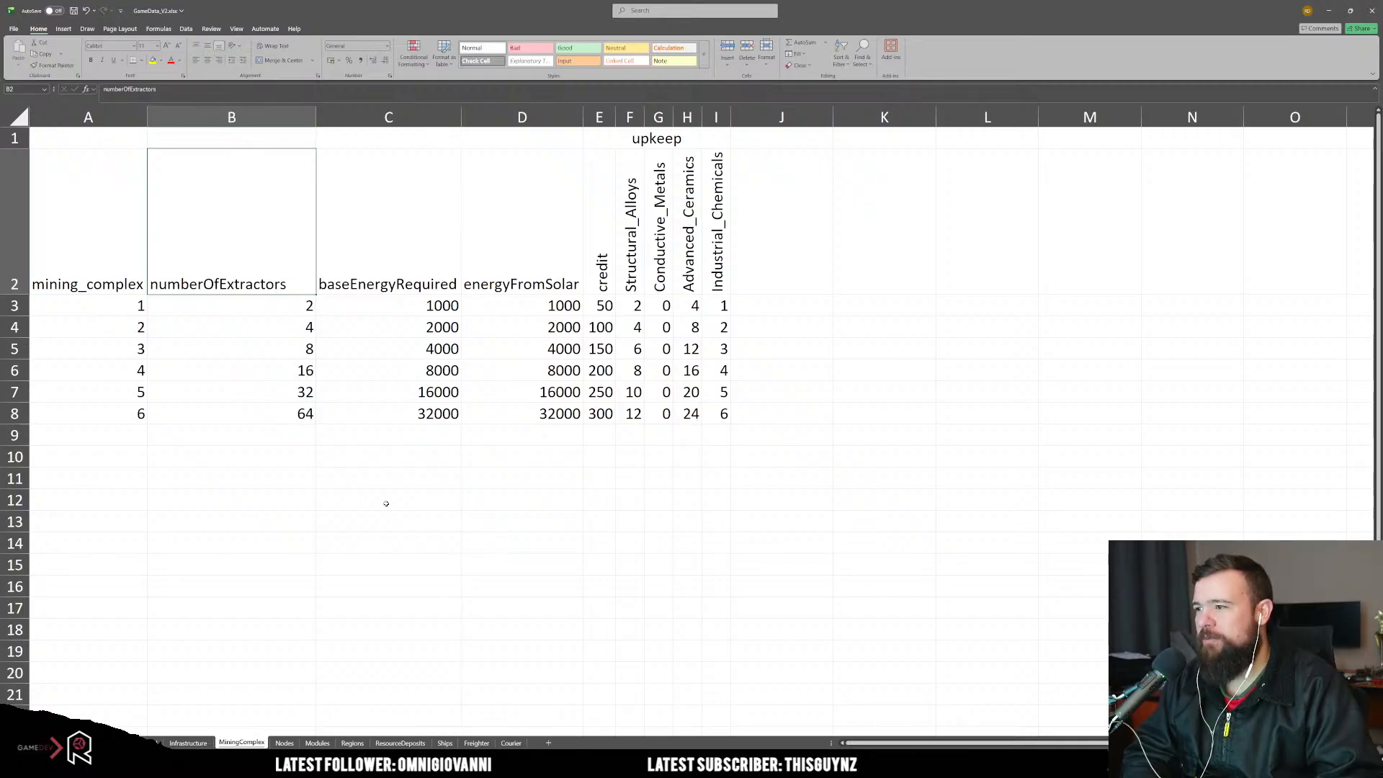
left_click(437, 241)
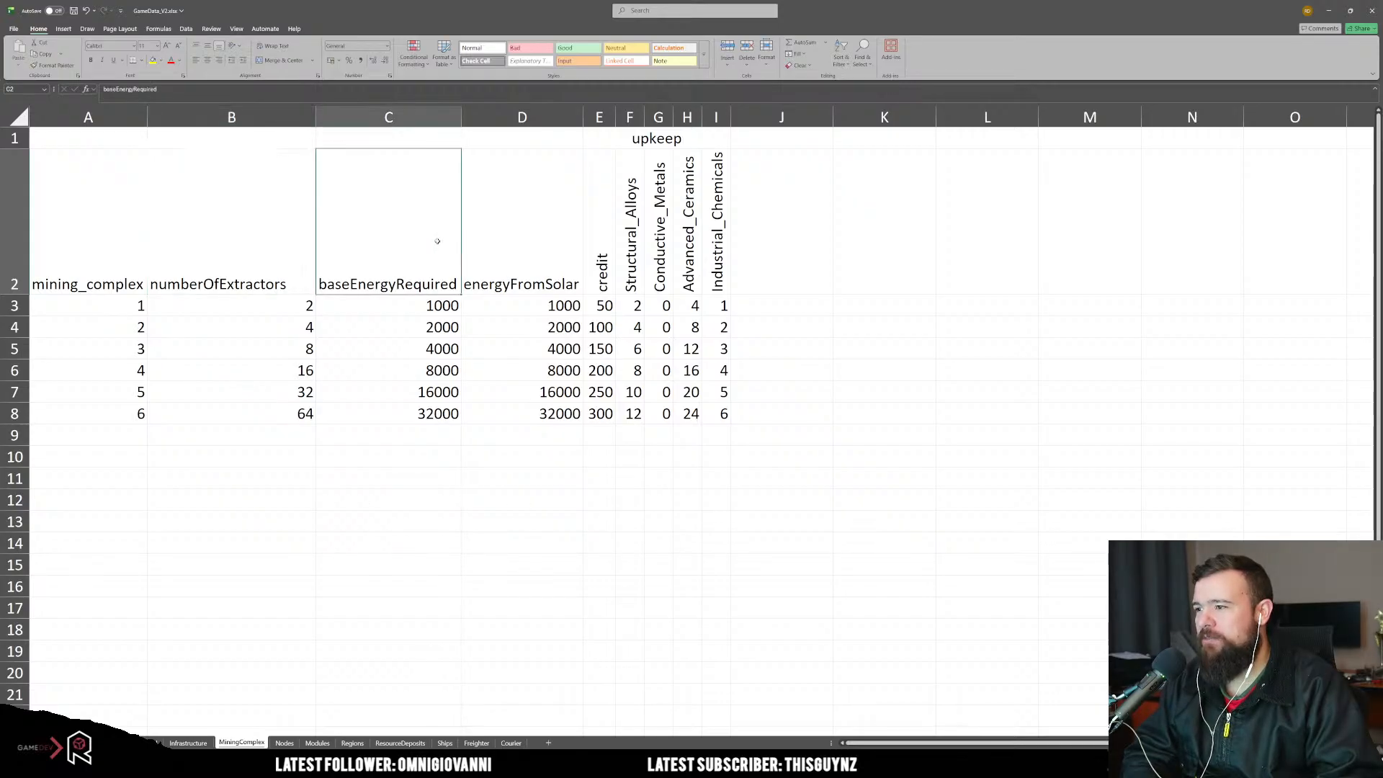
left_click(438, 304)
left_click(434, 328)
left_click(413, 394)
left_click(408, 413)
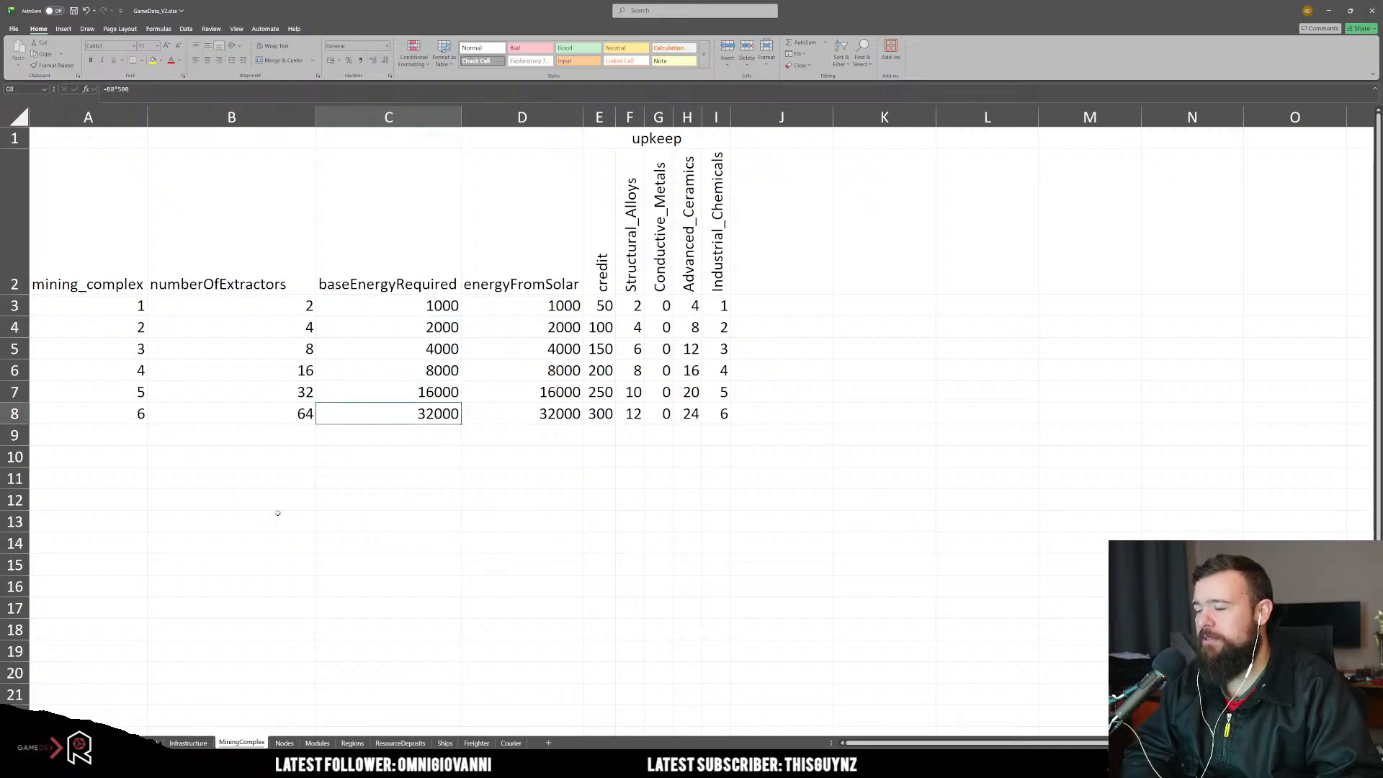
Step: Widen column B on the Infrastructure sheet to about the width of the ID column
left_click(188, 743)
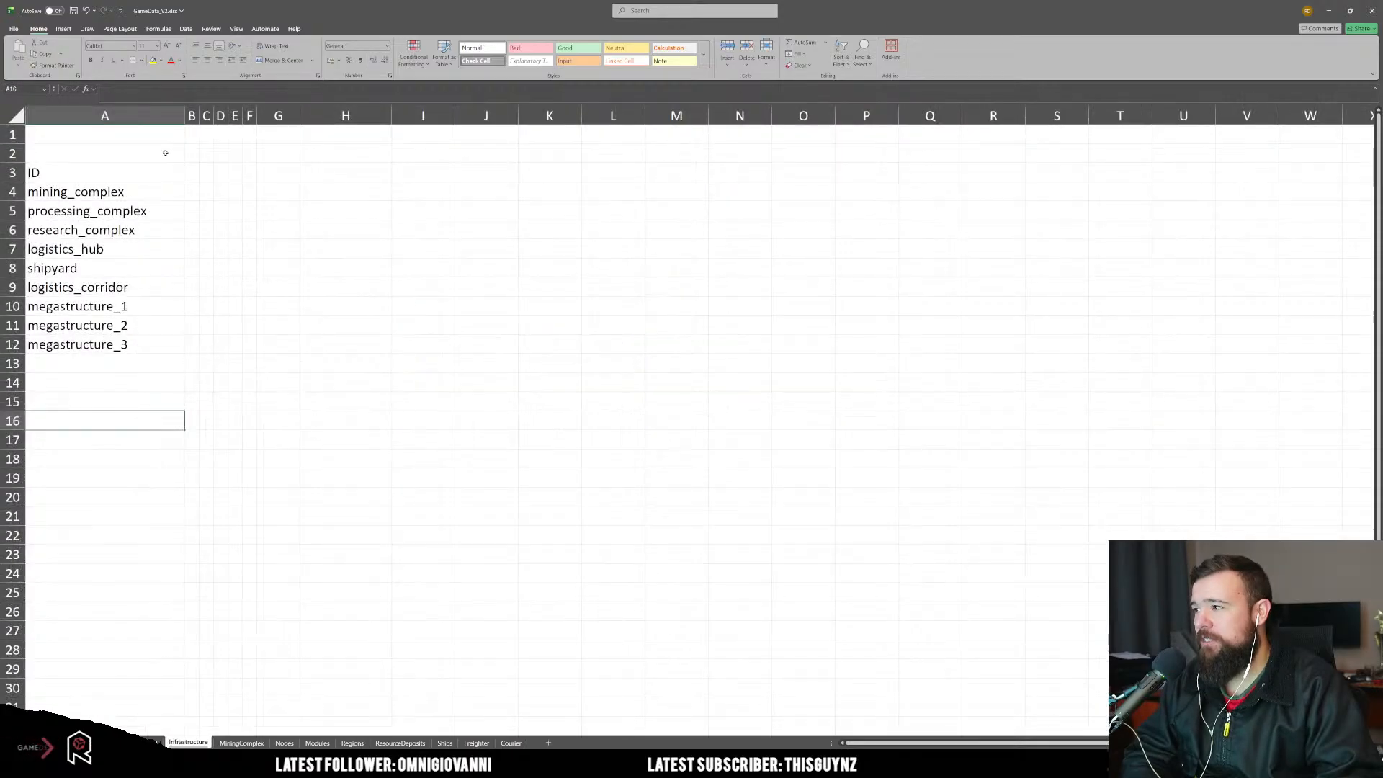
left_click(172, 169)
left_click(192, 173)
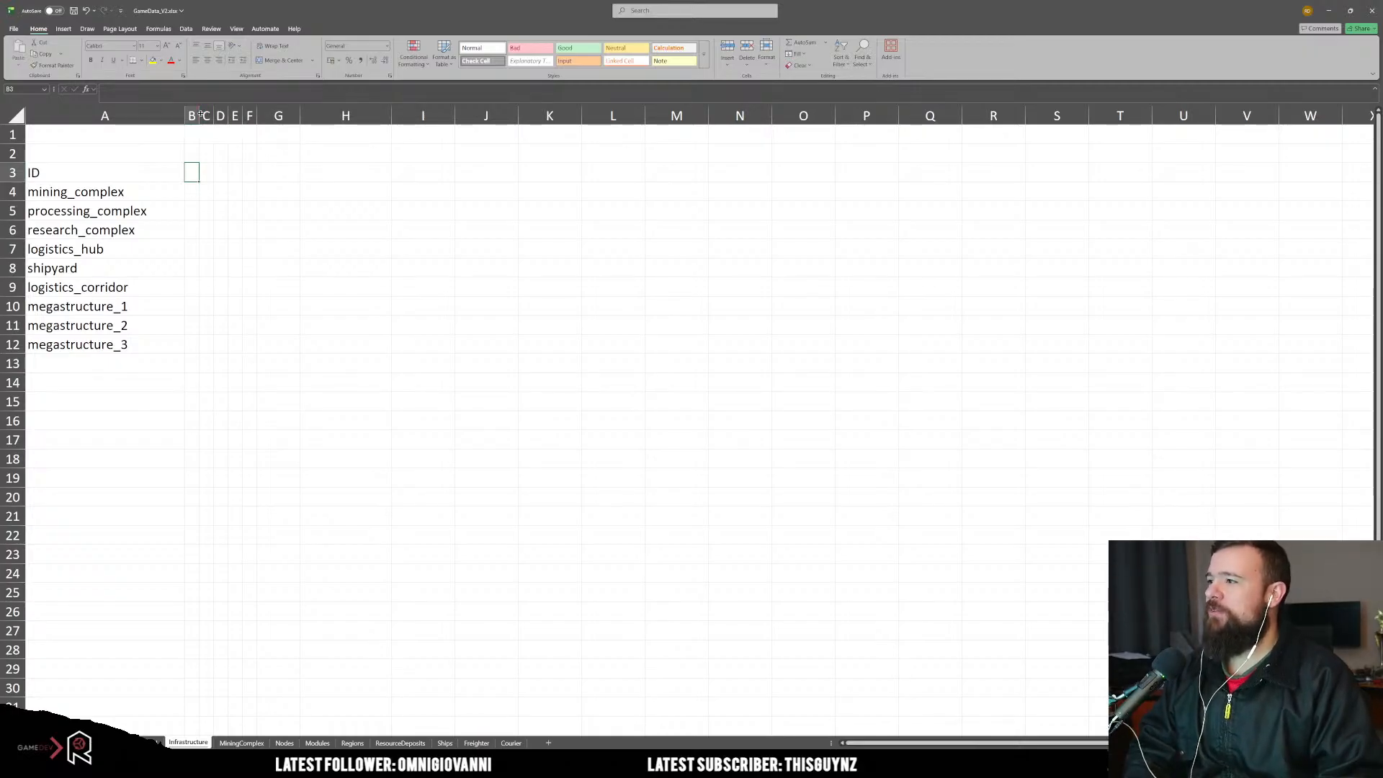
left_click_drag(199, 115, 356, 115)
left_click(292, 228)
left_click(210, 154)
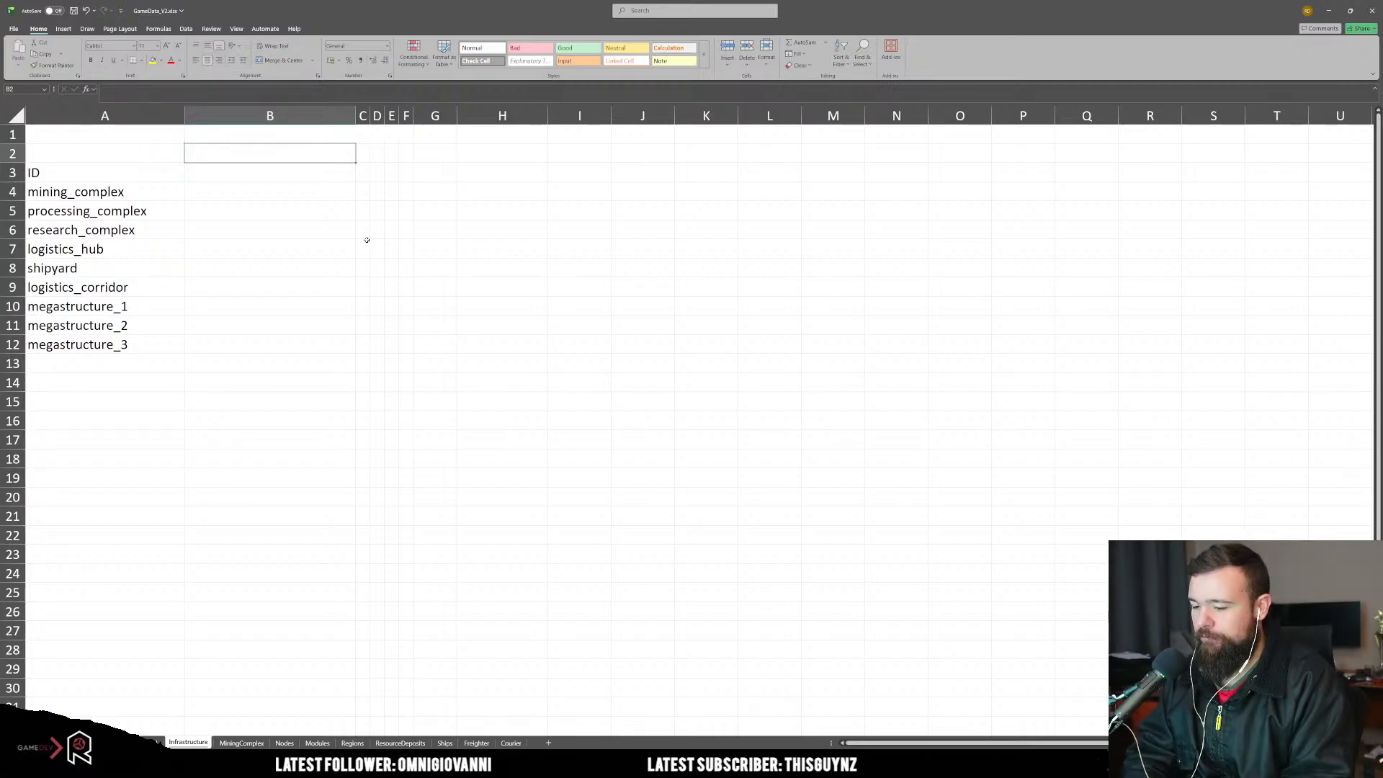
type("ca")
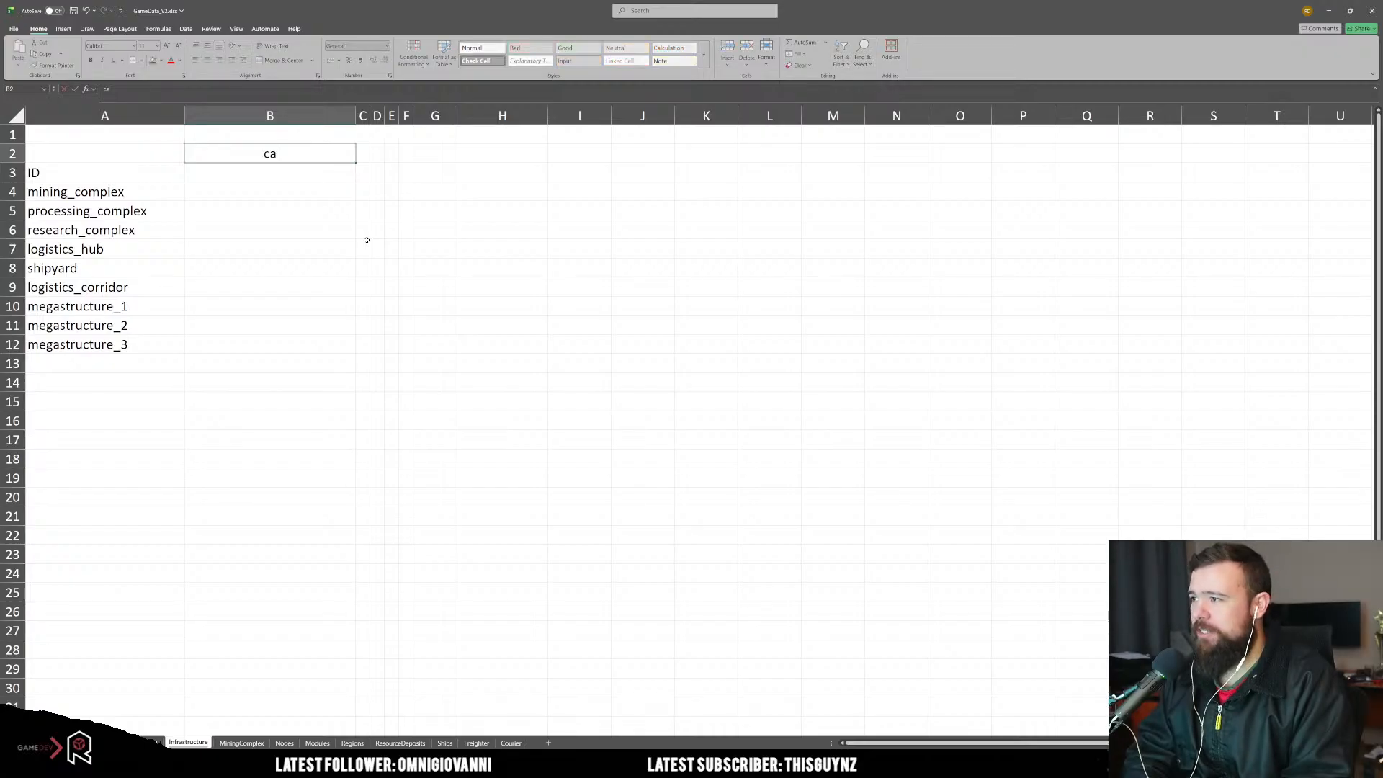
type("pacity")
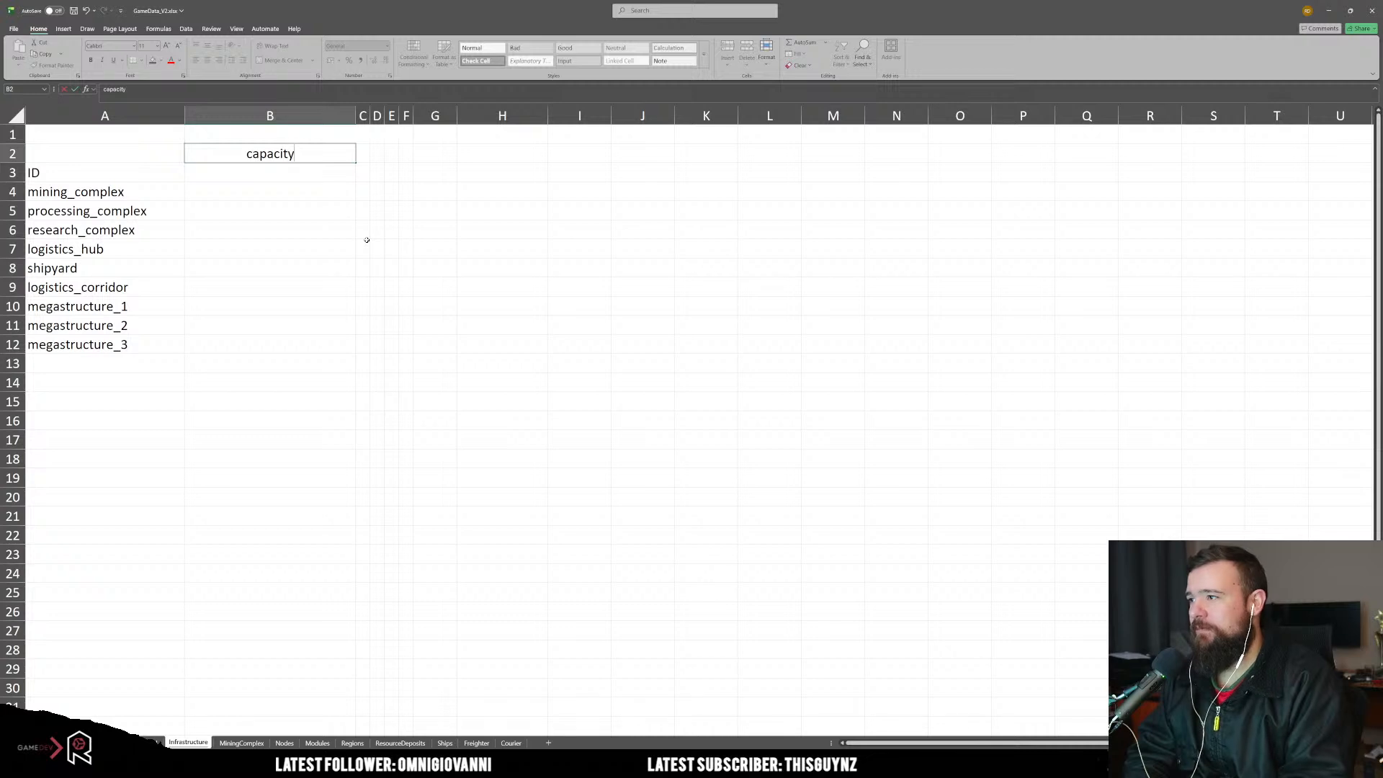
key("BackSpace")
key("BackSpace")
key("BackSpace")
key("BackSpace")
key("BackSpace")
key("BackSpace")
key("BackSpace")
key("BackSpace")
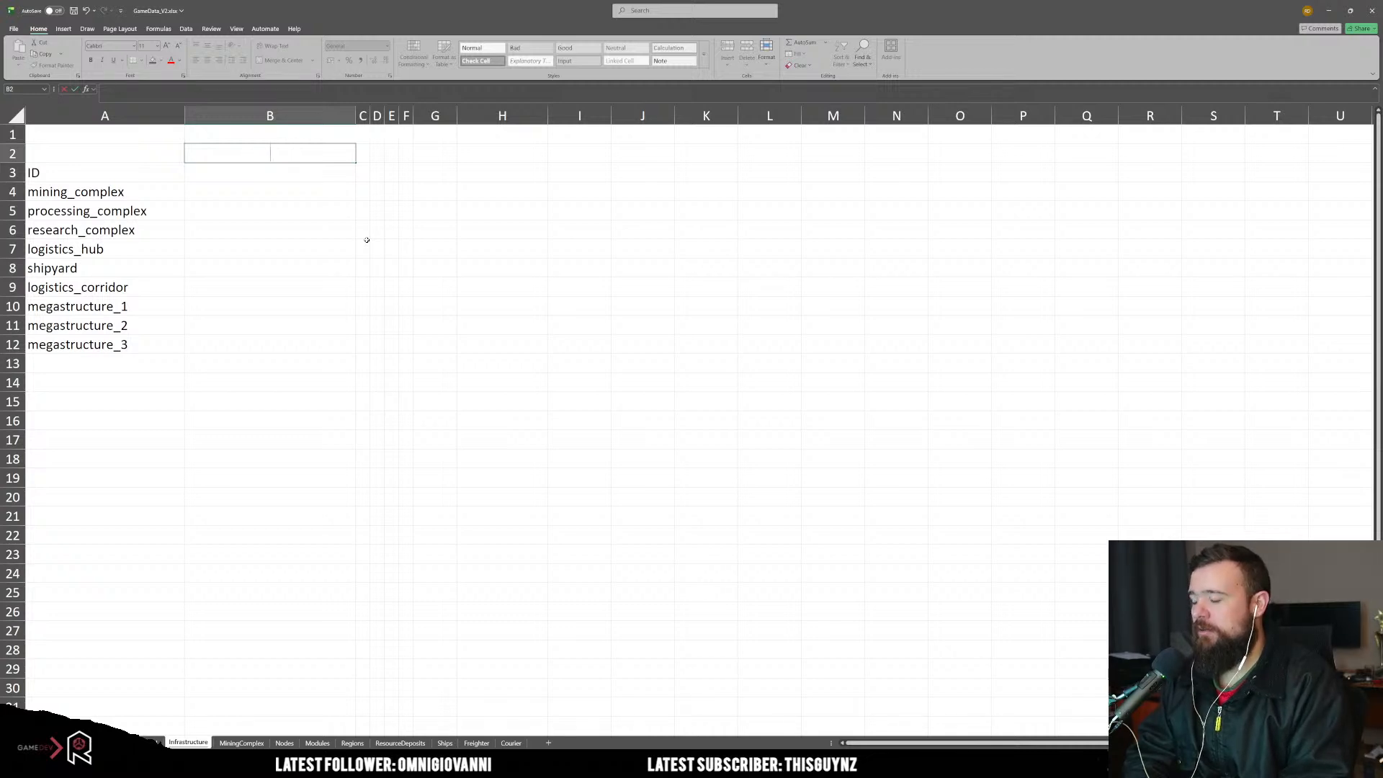
Step: Enter the heading capacity in cell B2 of the Infrastructure sheet
type("capacity")
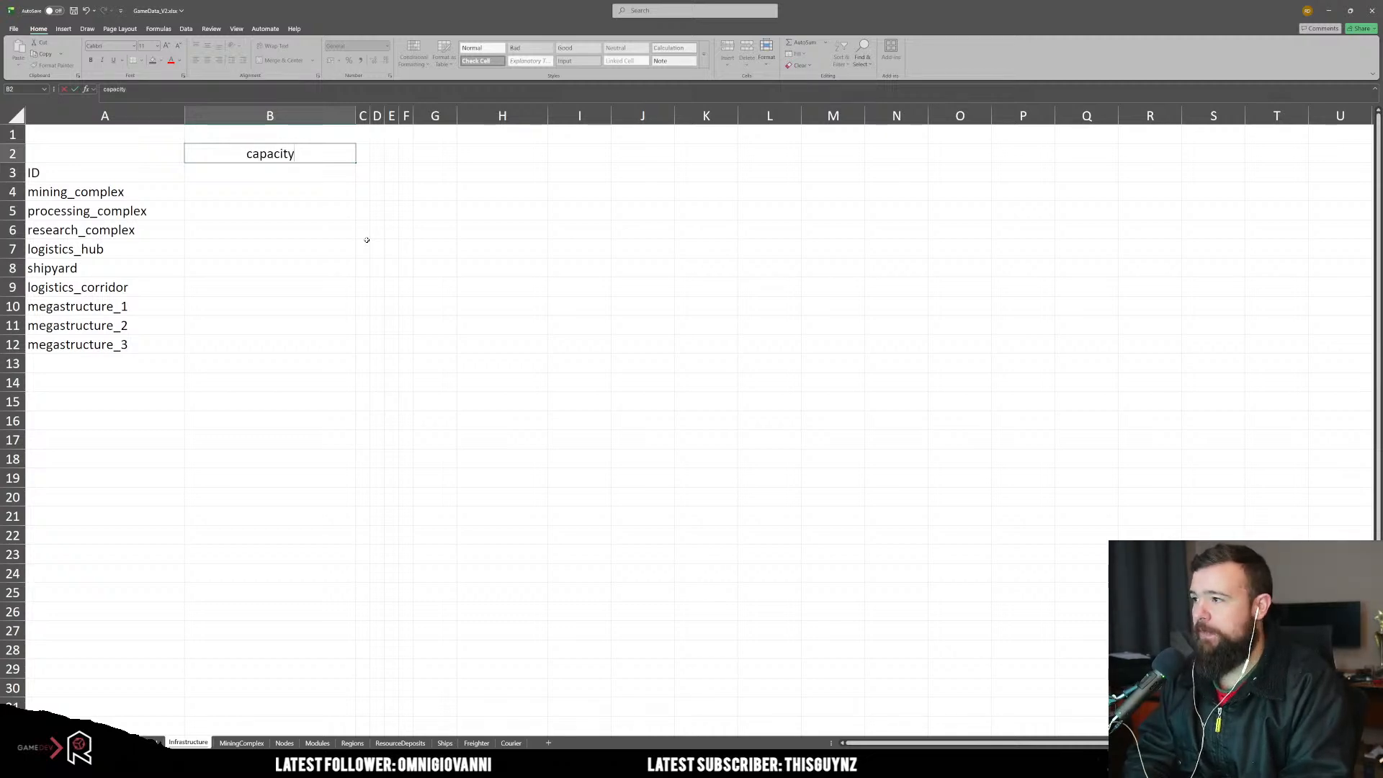
key("Return")
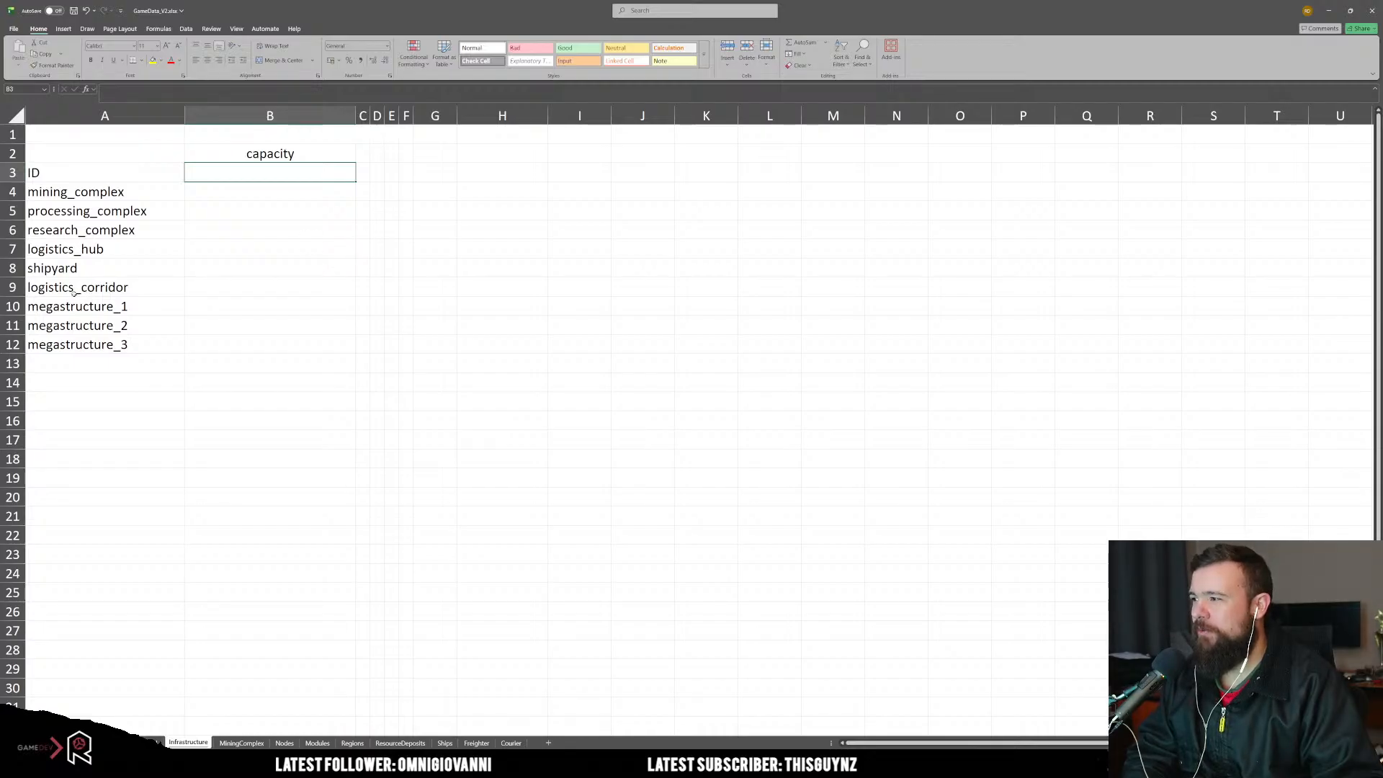
Step: Go through the infrastructure IDs from shipyard up to mining_complex to consider what capacity means for each
left_click(103, 272)
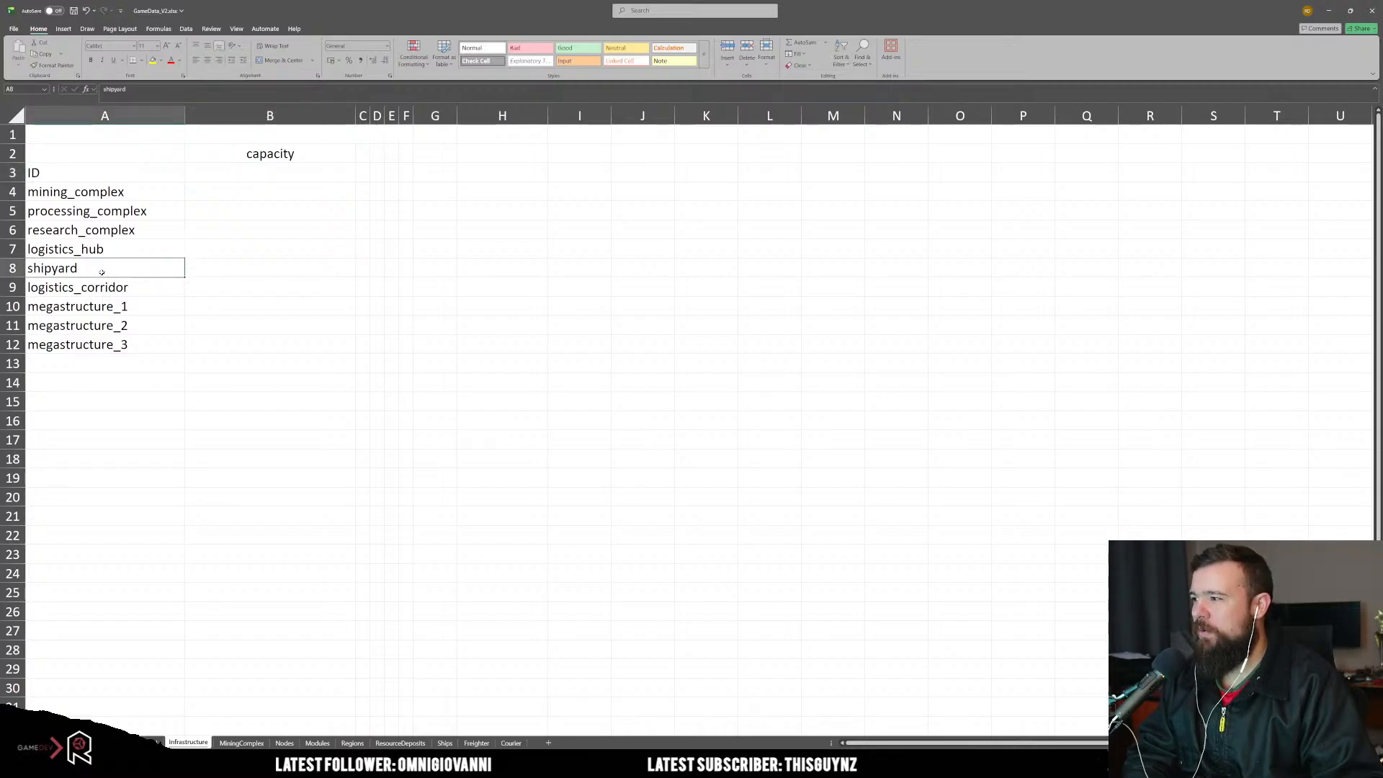
left_click(124, 248)
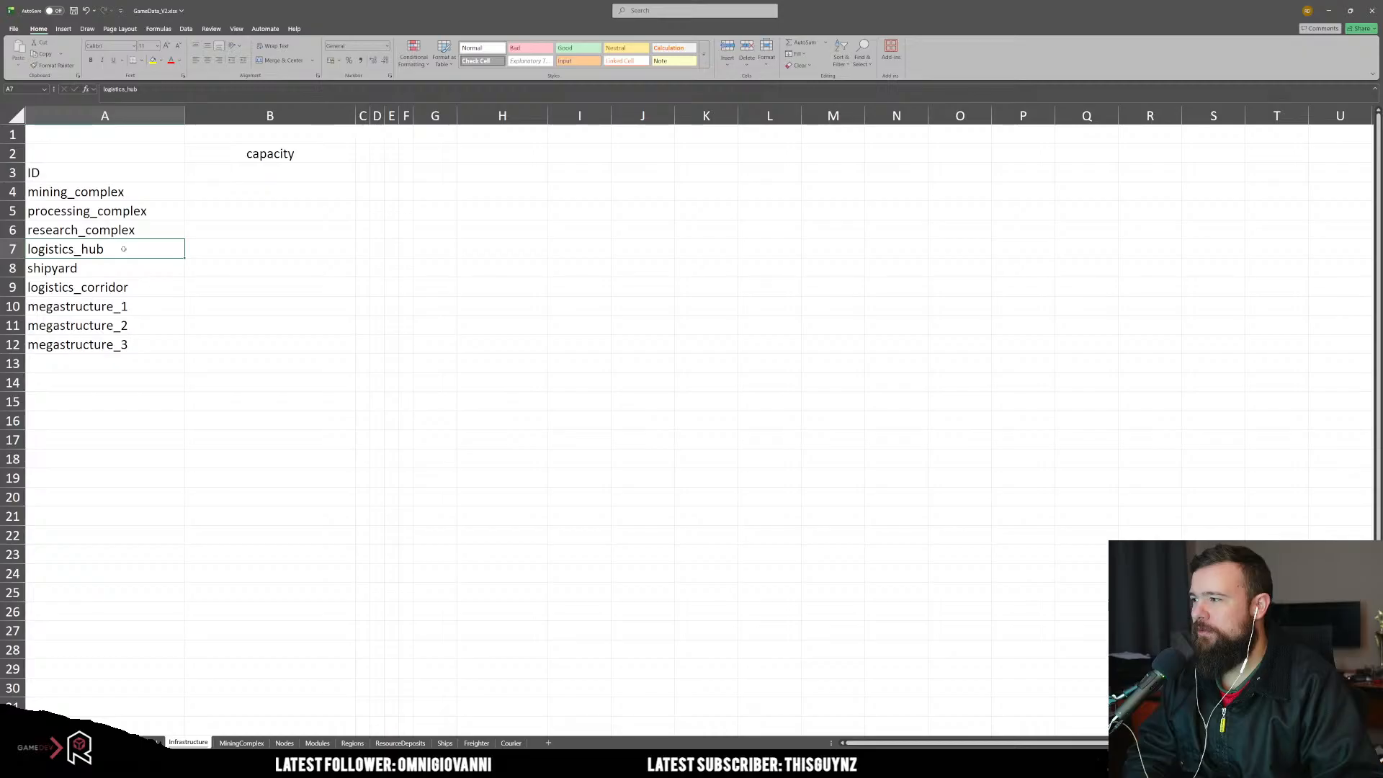
left_click(136, 230)
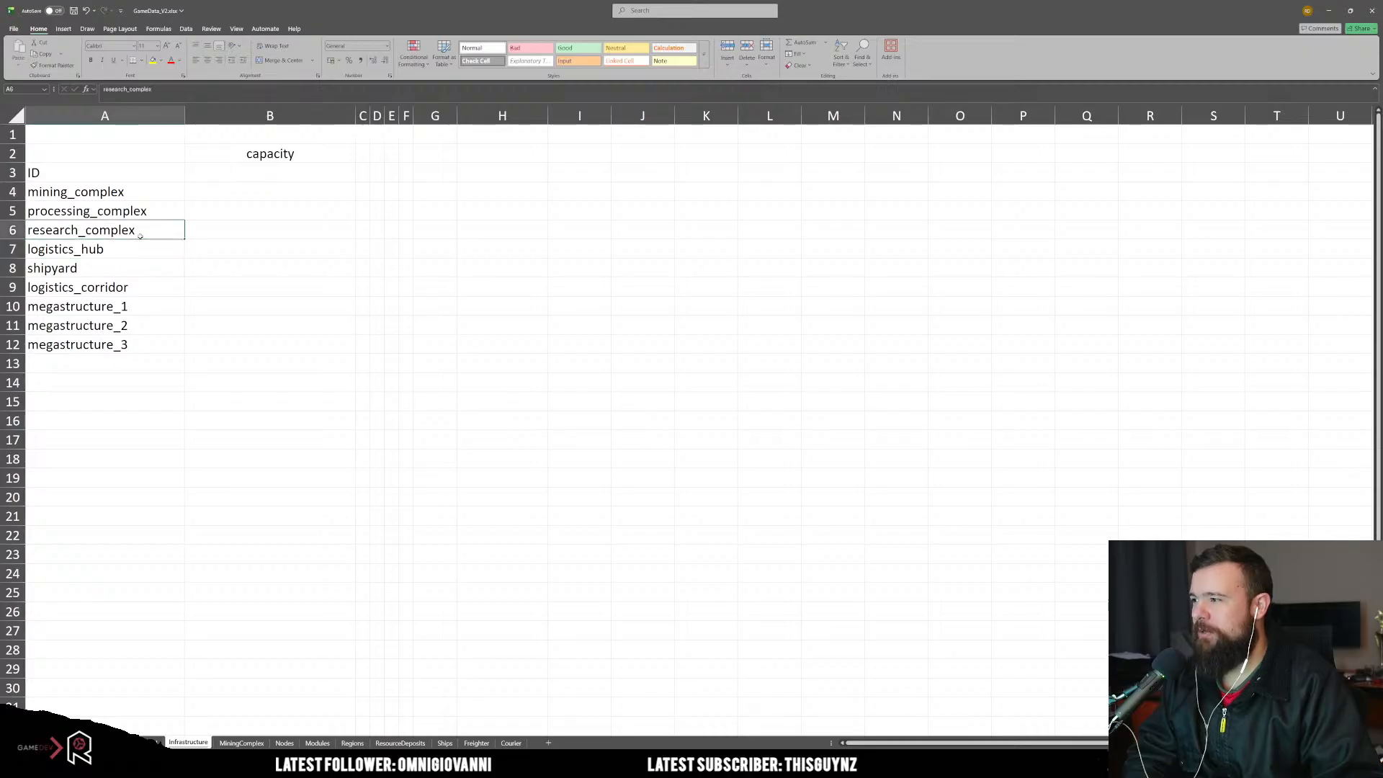
left_click(154, 210)
left_click(126, 191)
left_click(136, 237)
left_click(138, 244)
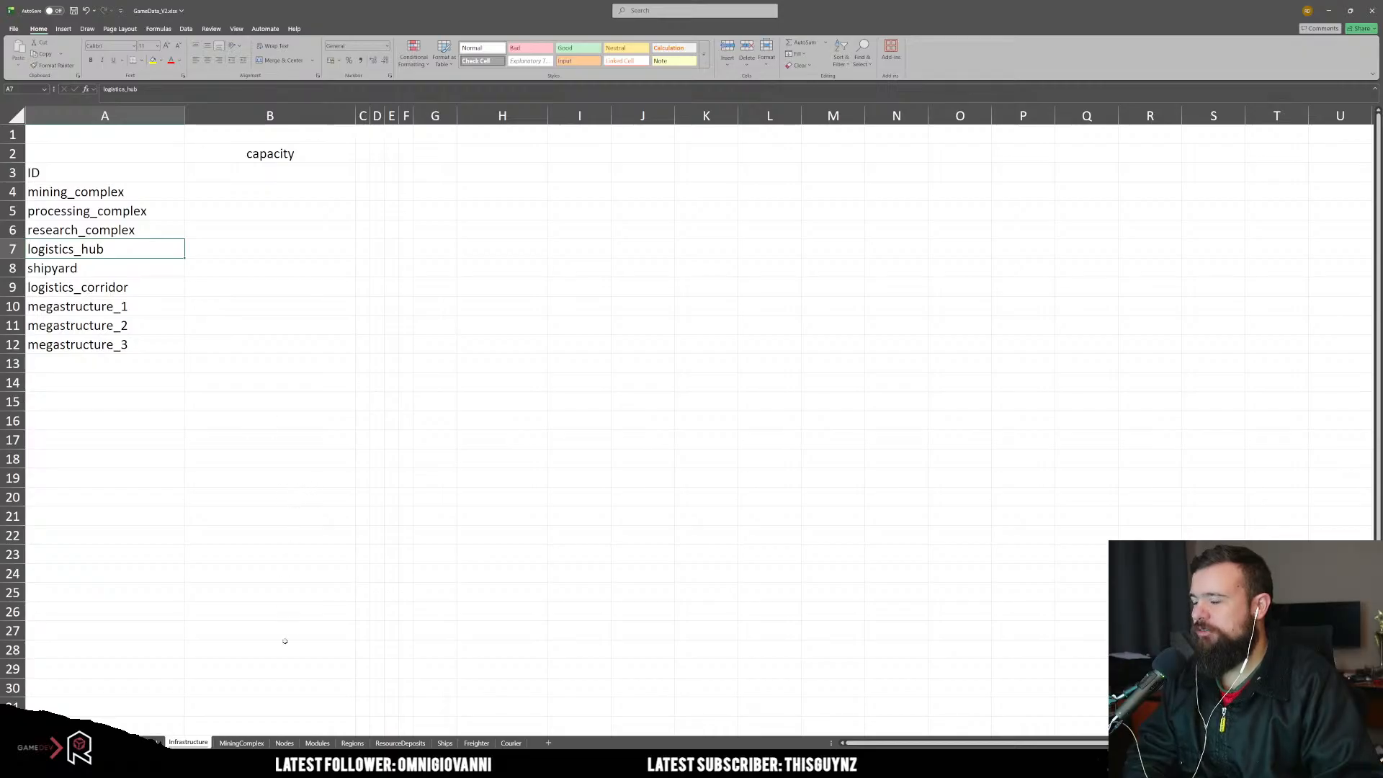
left_click(252, 192)
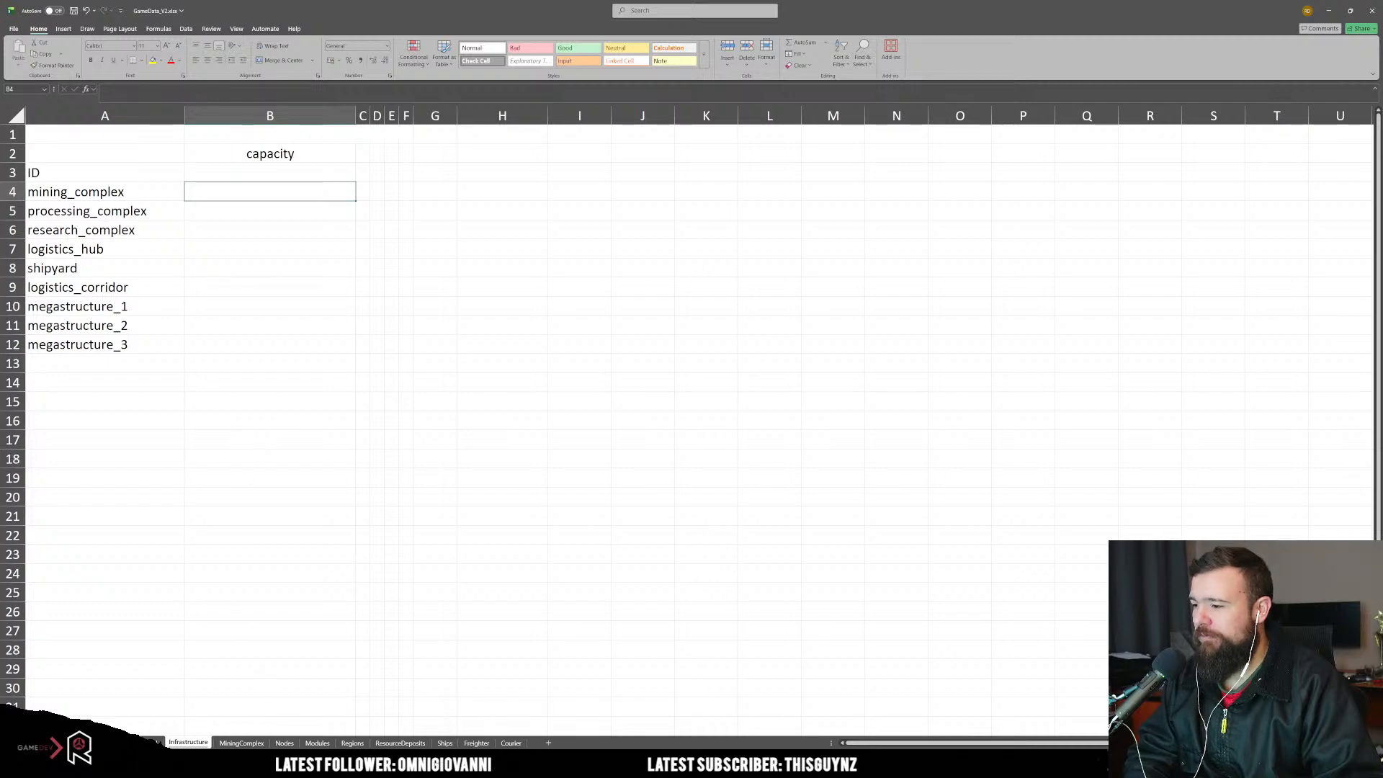
Step: Examine the numberOfExtractors formulas for levels 1 to 3 on the MiningComplex sheet
left_click(242, 742)
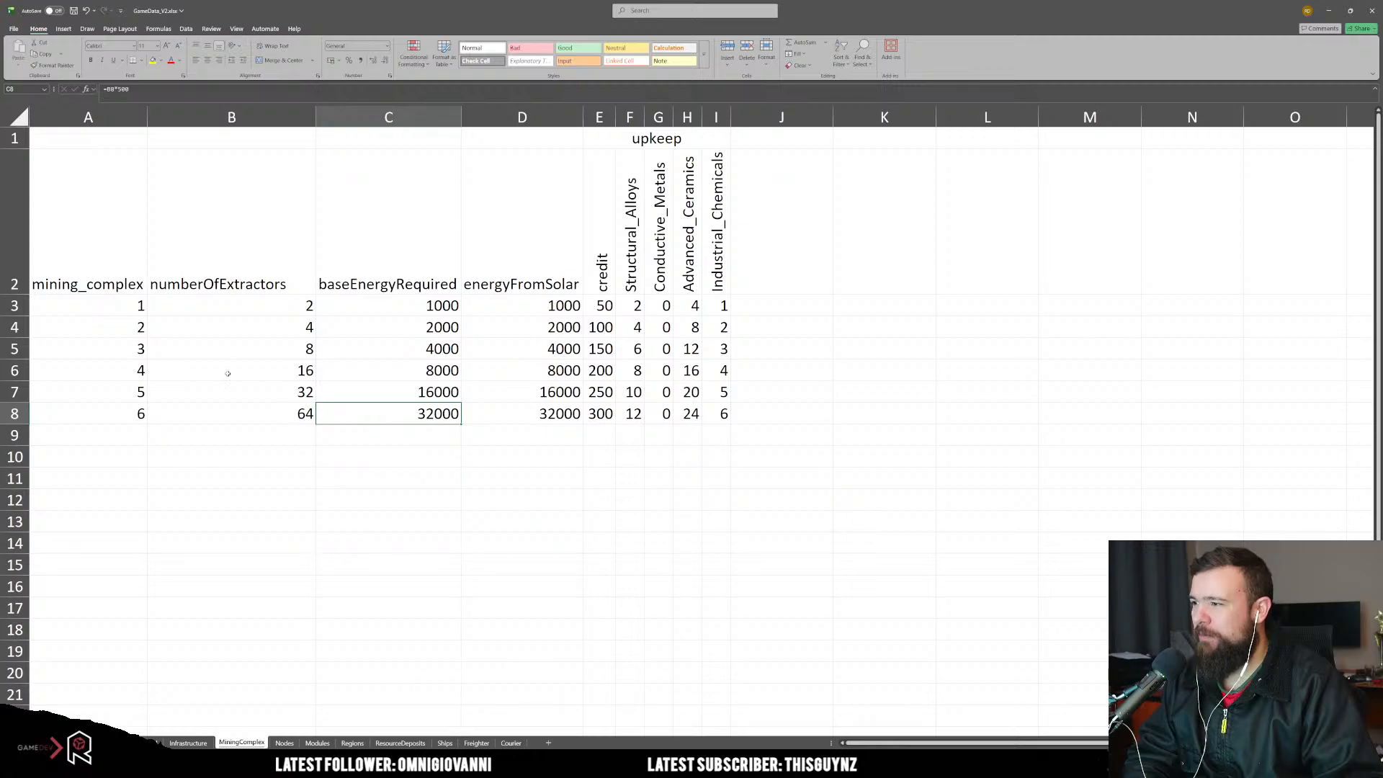
left_click_drag(249, 315, 253, 354)
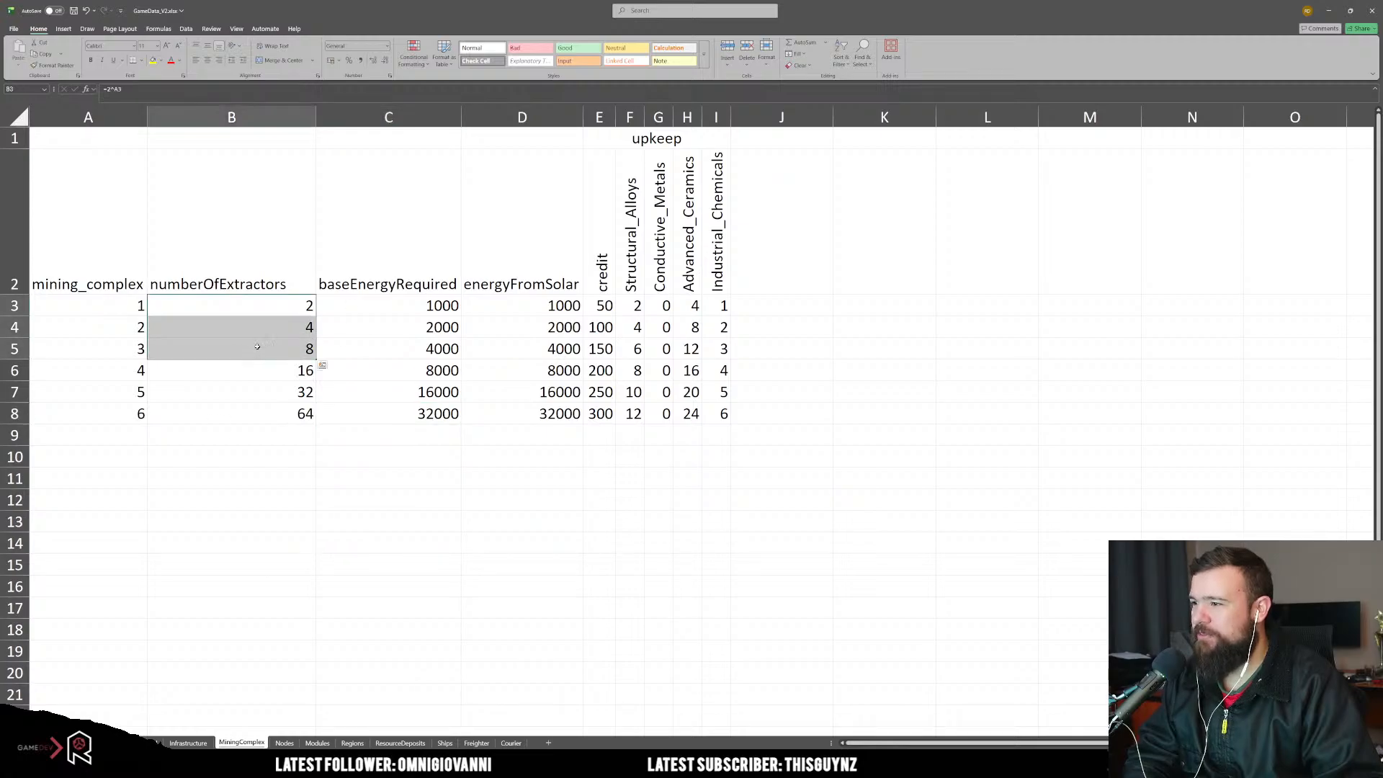
left_click(264, 308)
left_click(261, 328)
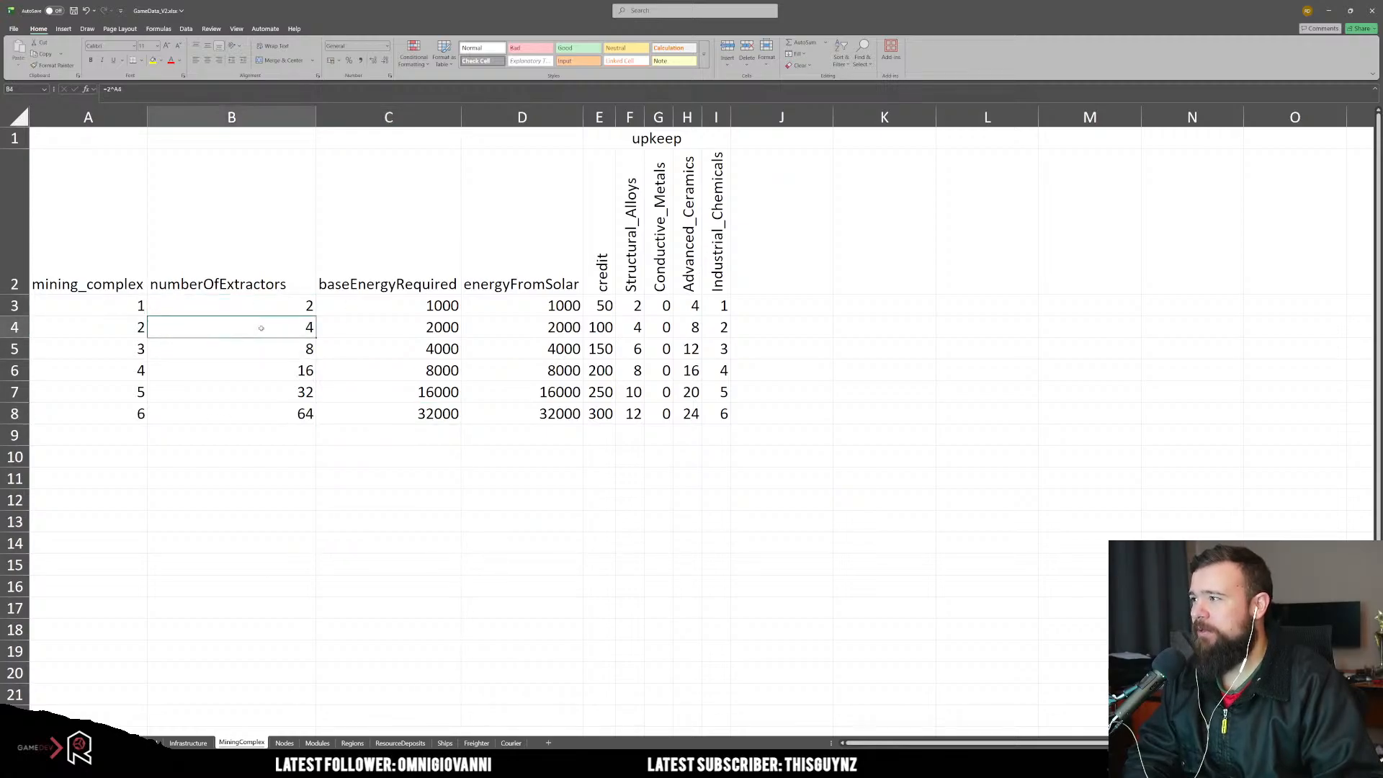
left_click(261, 348)
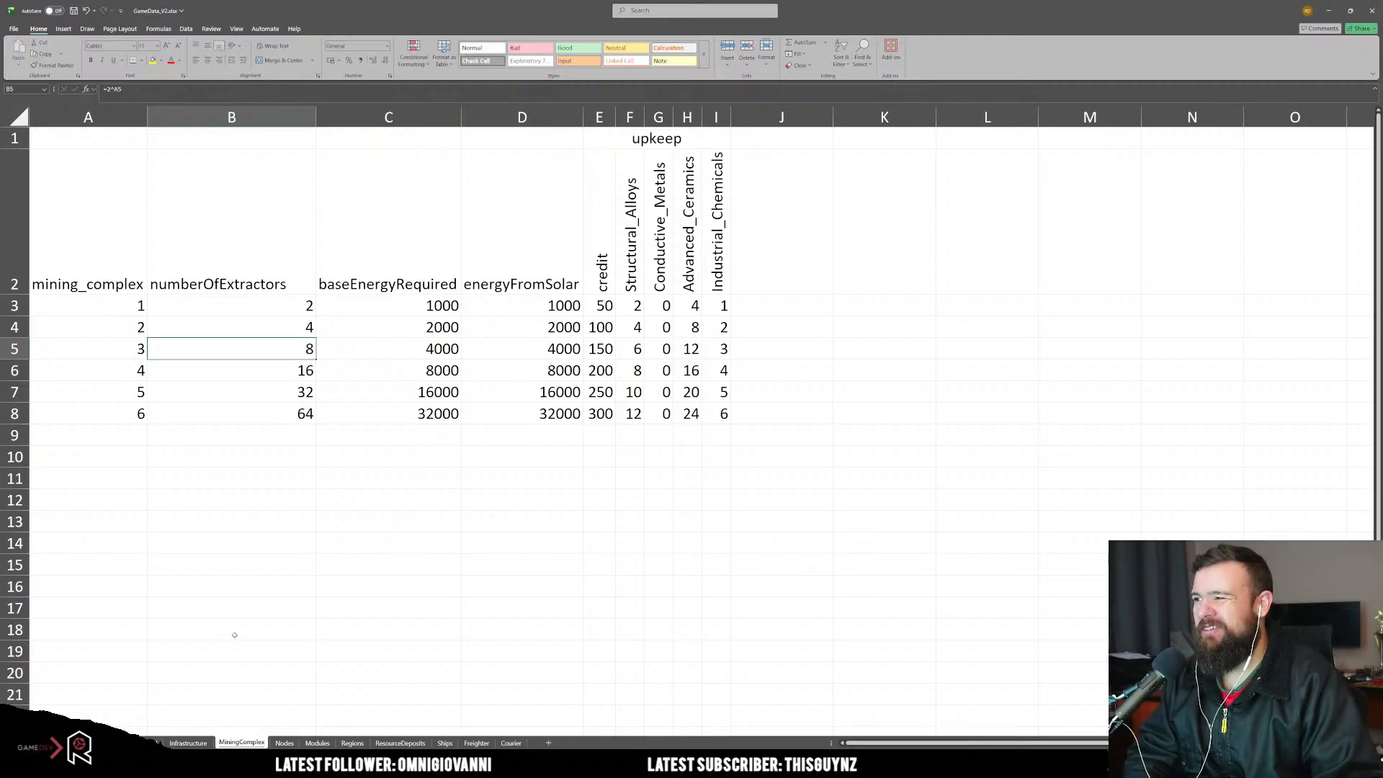
Step: Enter 2^level as the mining_complex capacity in cell B4 of the Infrastructure sheet
left_click(196, 744)
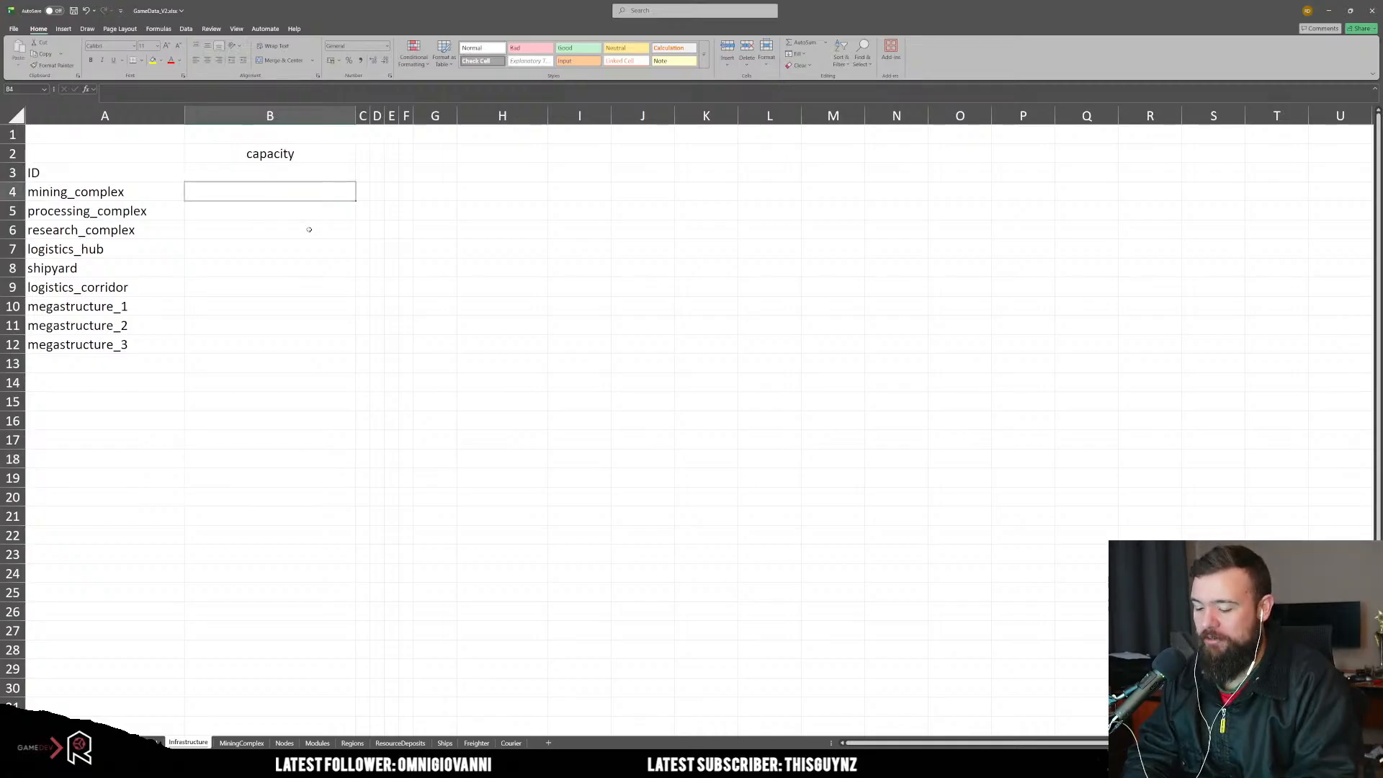
type("2^")
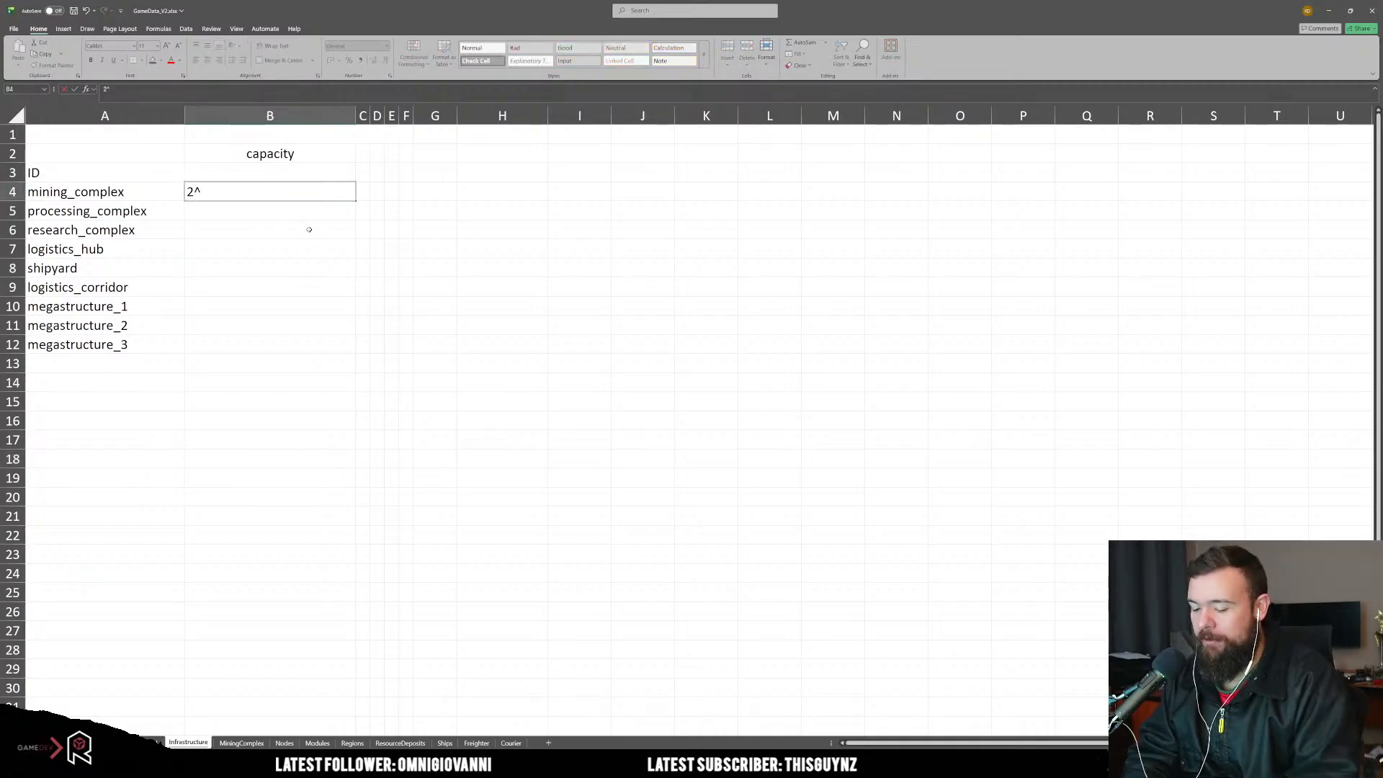
type("level")
key("Return")
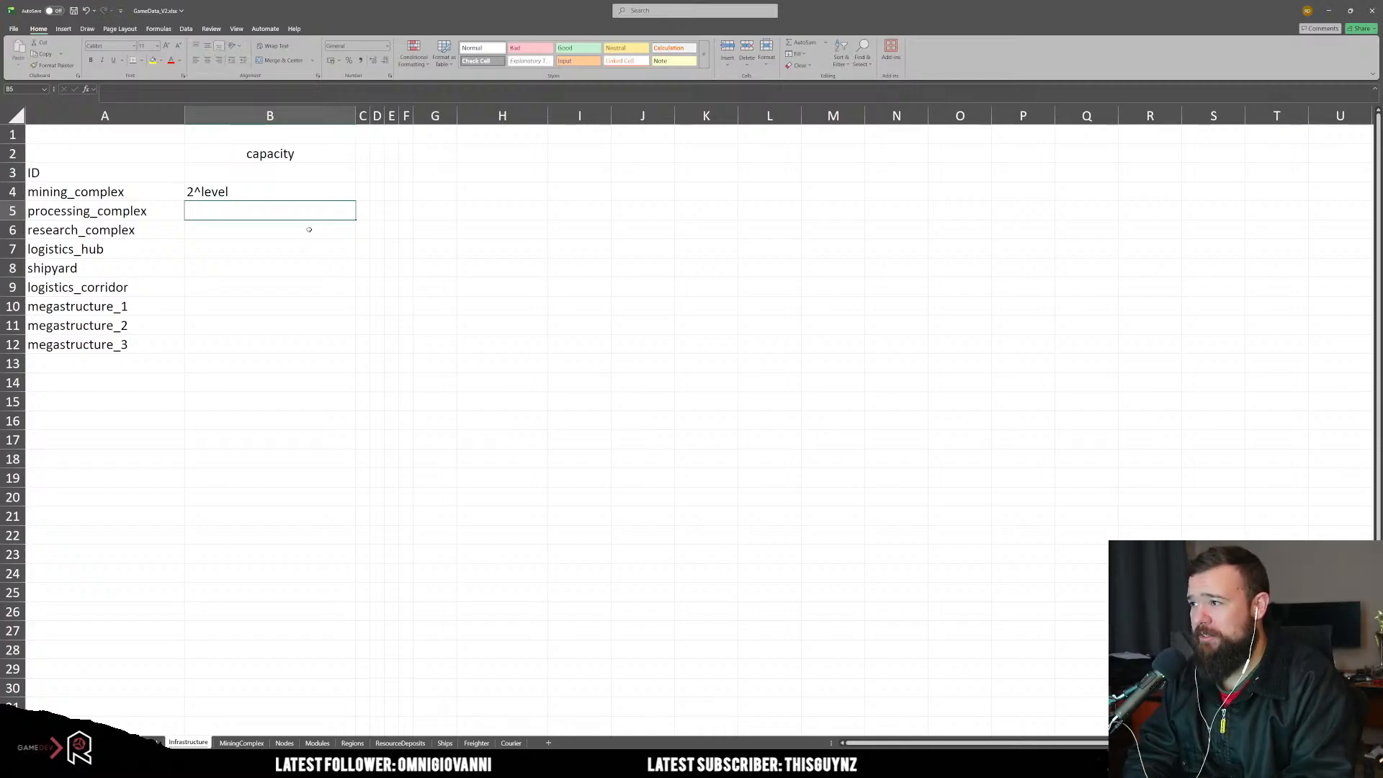
type("e")
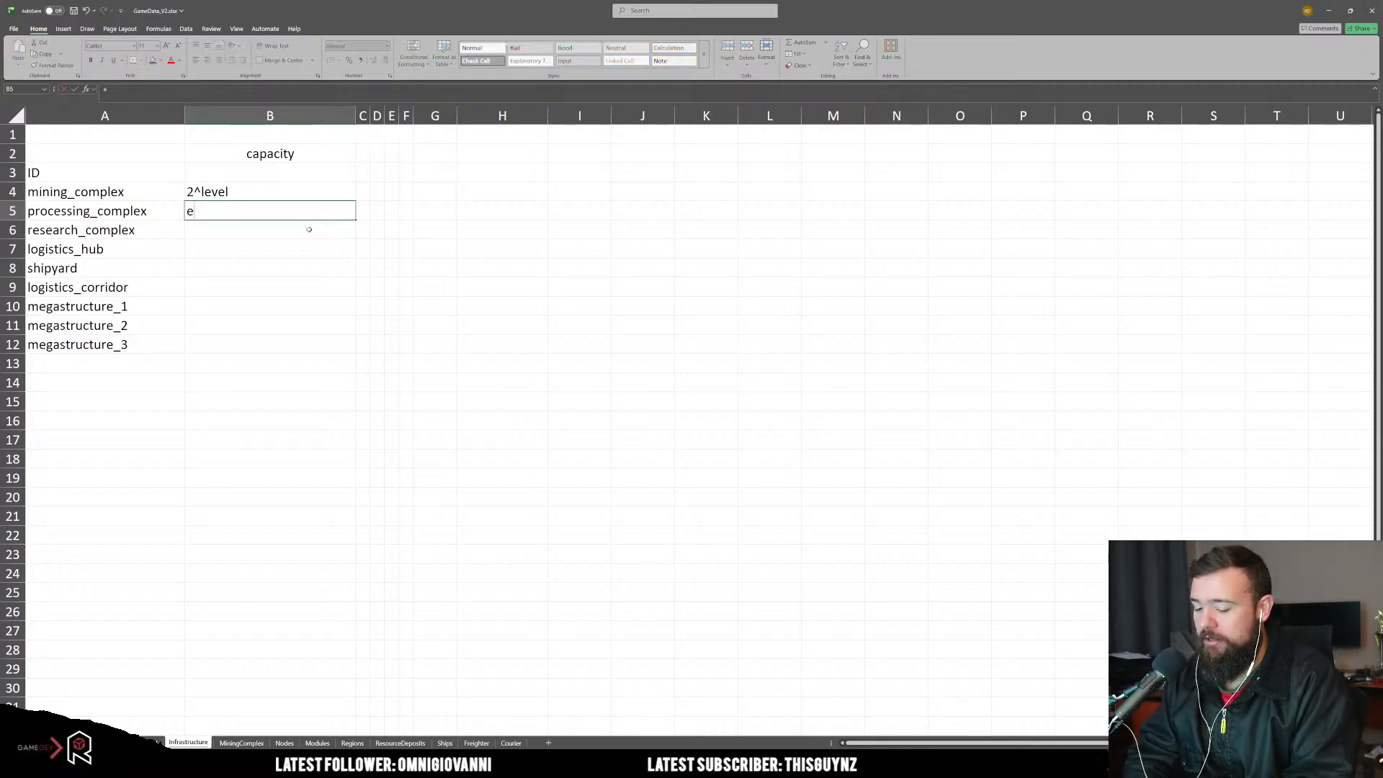
type("qual")
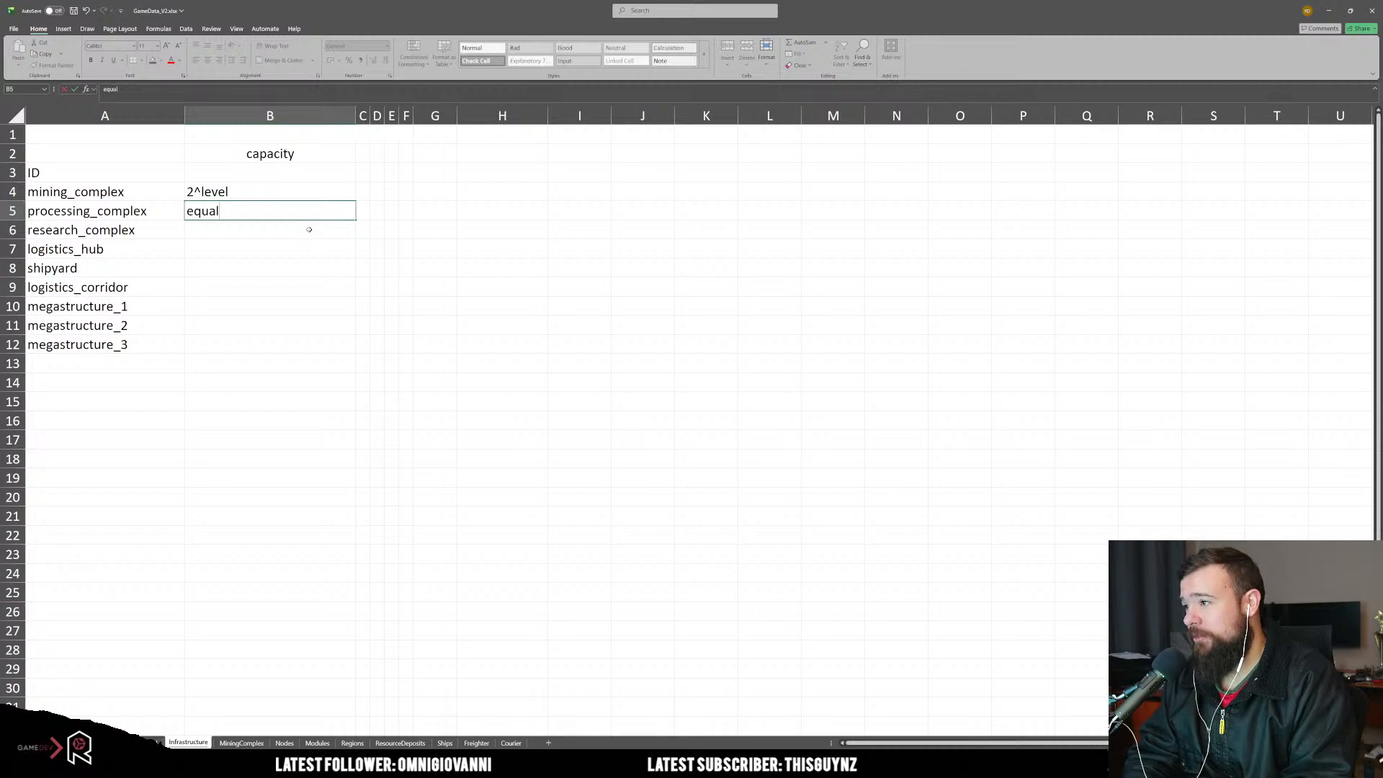
type("s leve")
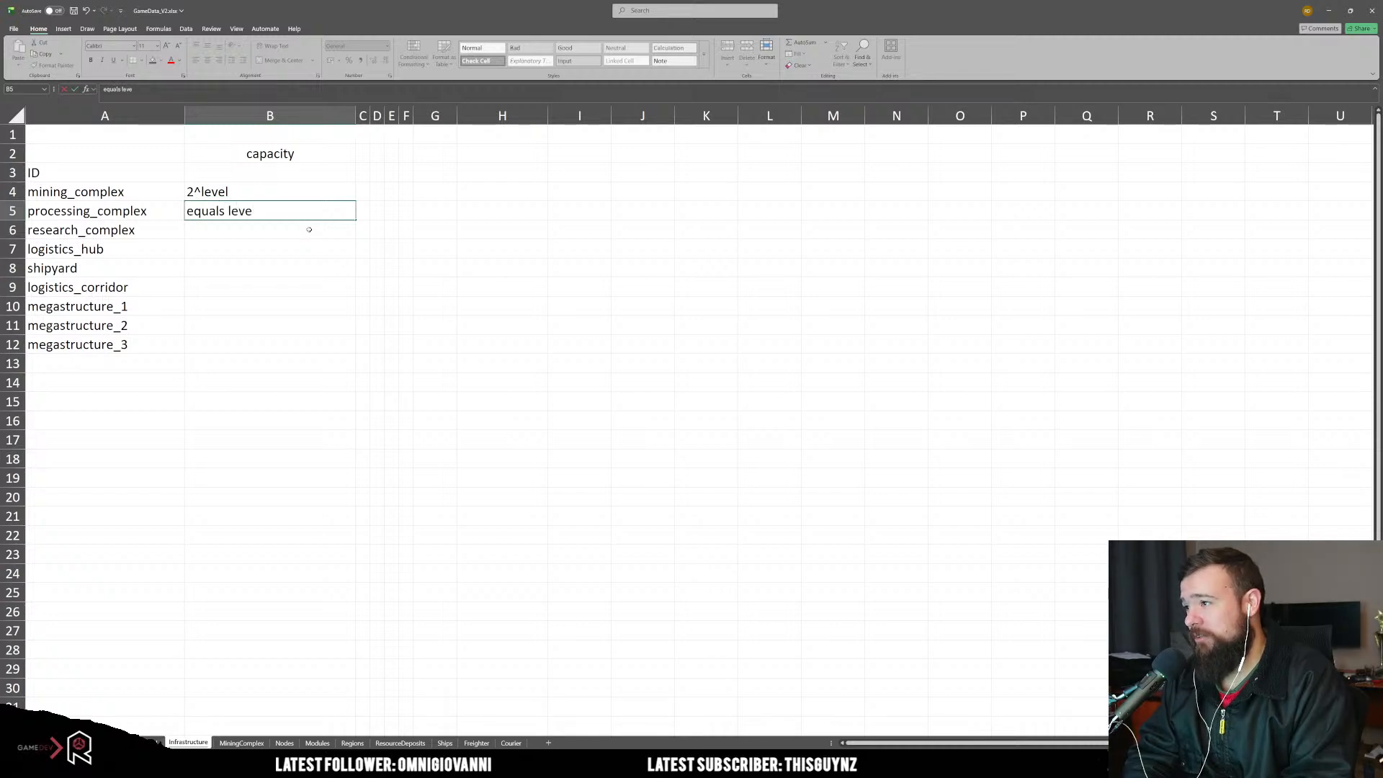
type("l")
key("BackSpace")
key("BackSpace")
key("BackSpace")
key("BackSpace")
key("BackSpace")
key("BackSpace")
key("BackSpace")
key("BackSpace")
key("BackSpace")
key("BackSpace")
key("BackSpace")
key("BackSpace")
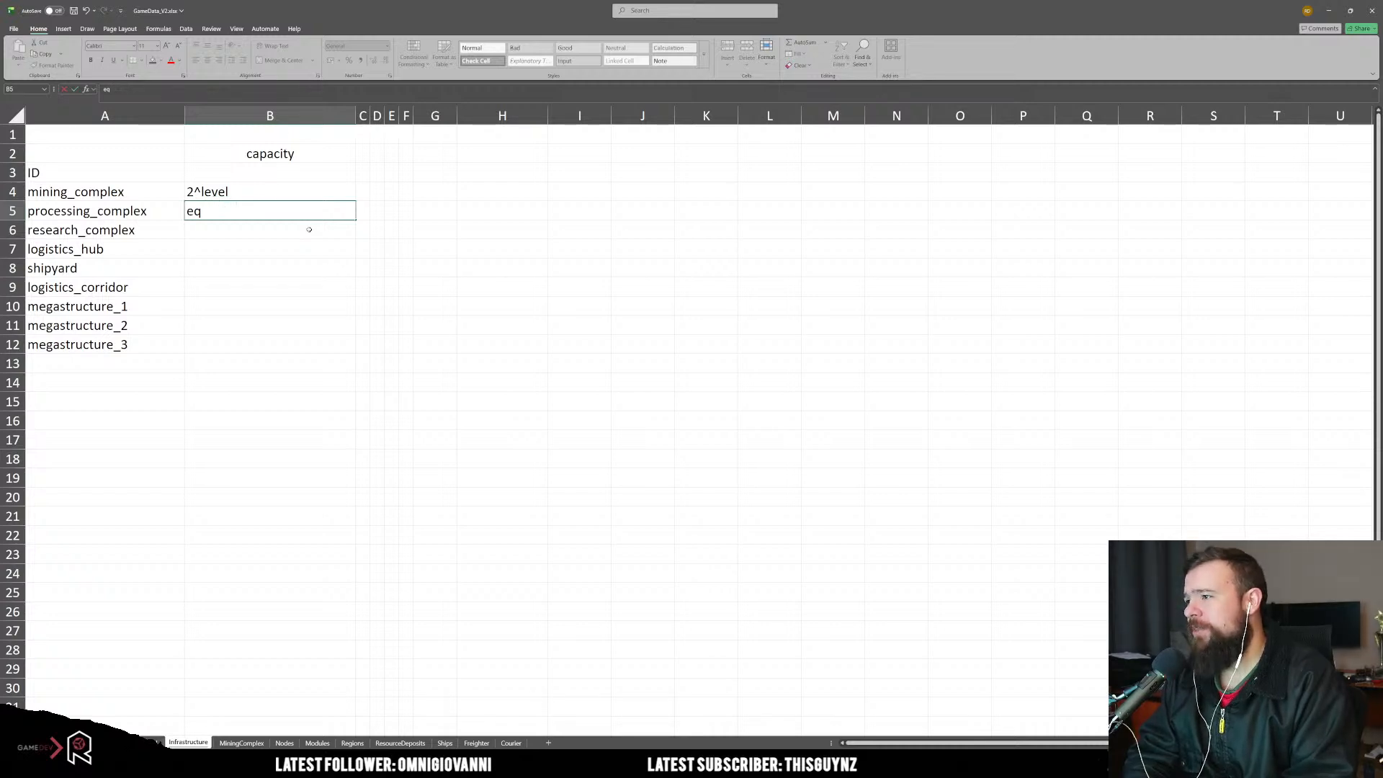
Step: Review the resource types and their production methods, and compare them with the mining complex's numberOfExtractors at level 6
left_click(241, 743)
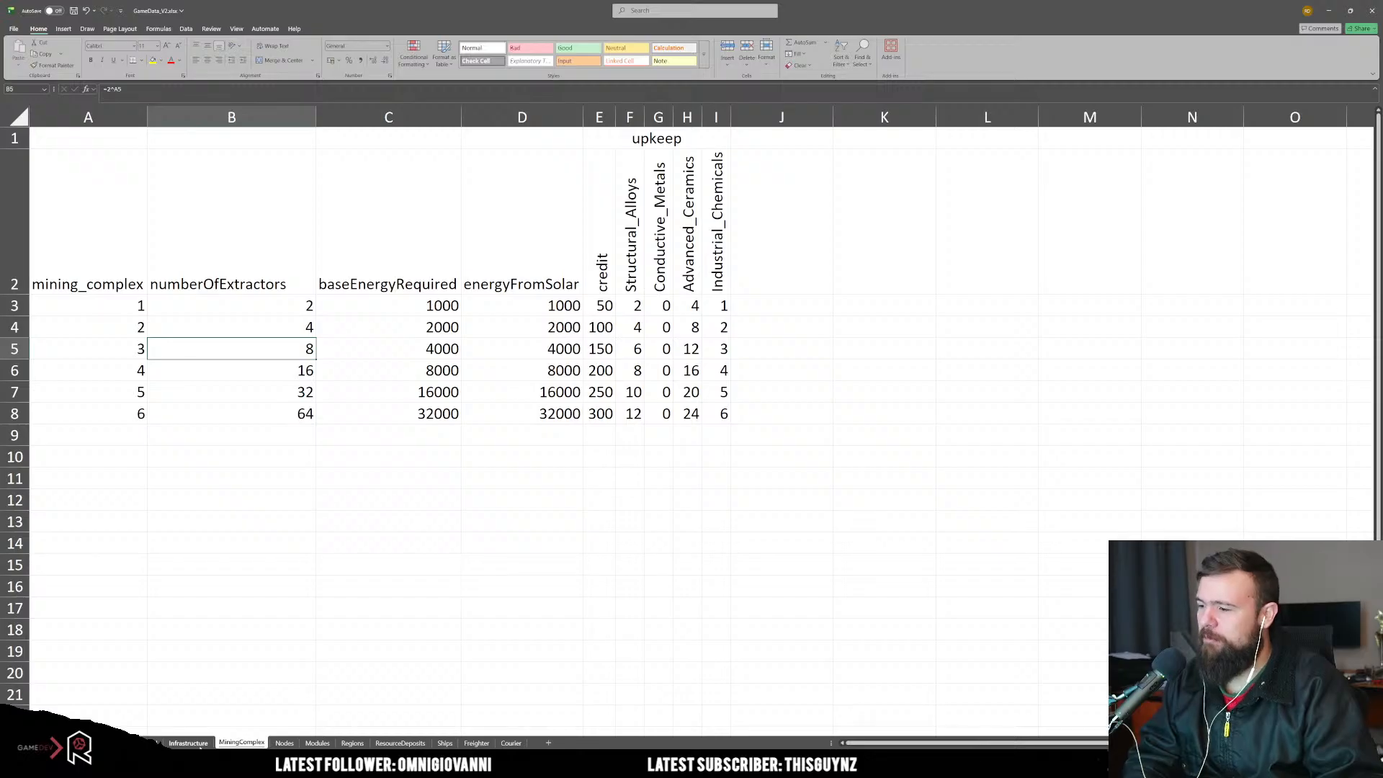
left_click(136, 743)
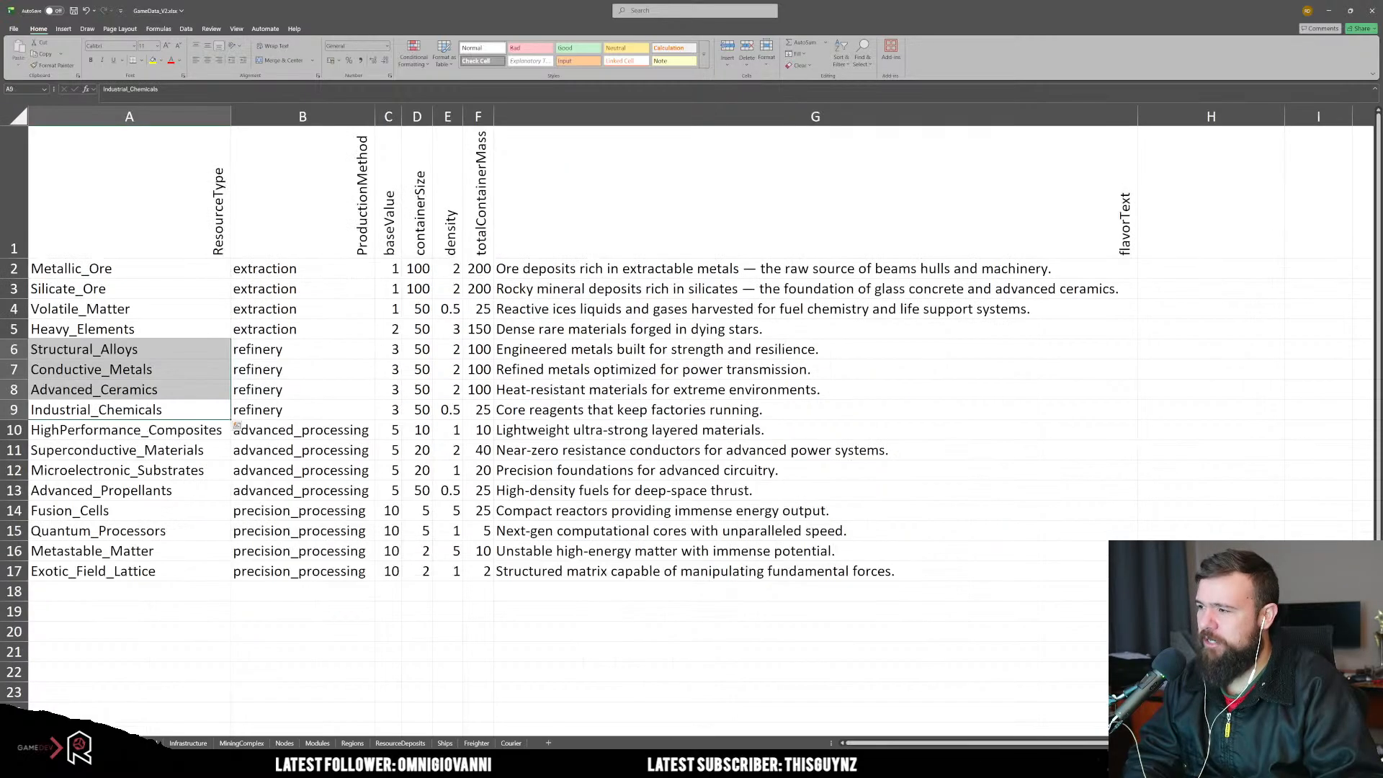
left_click_drag(280, 329, 280, 271)
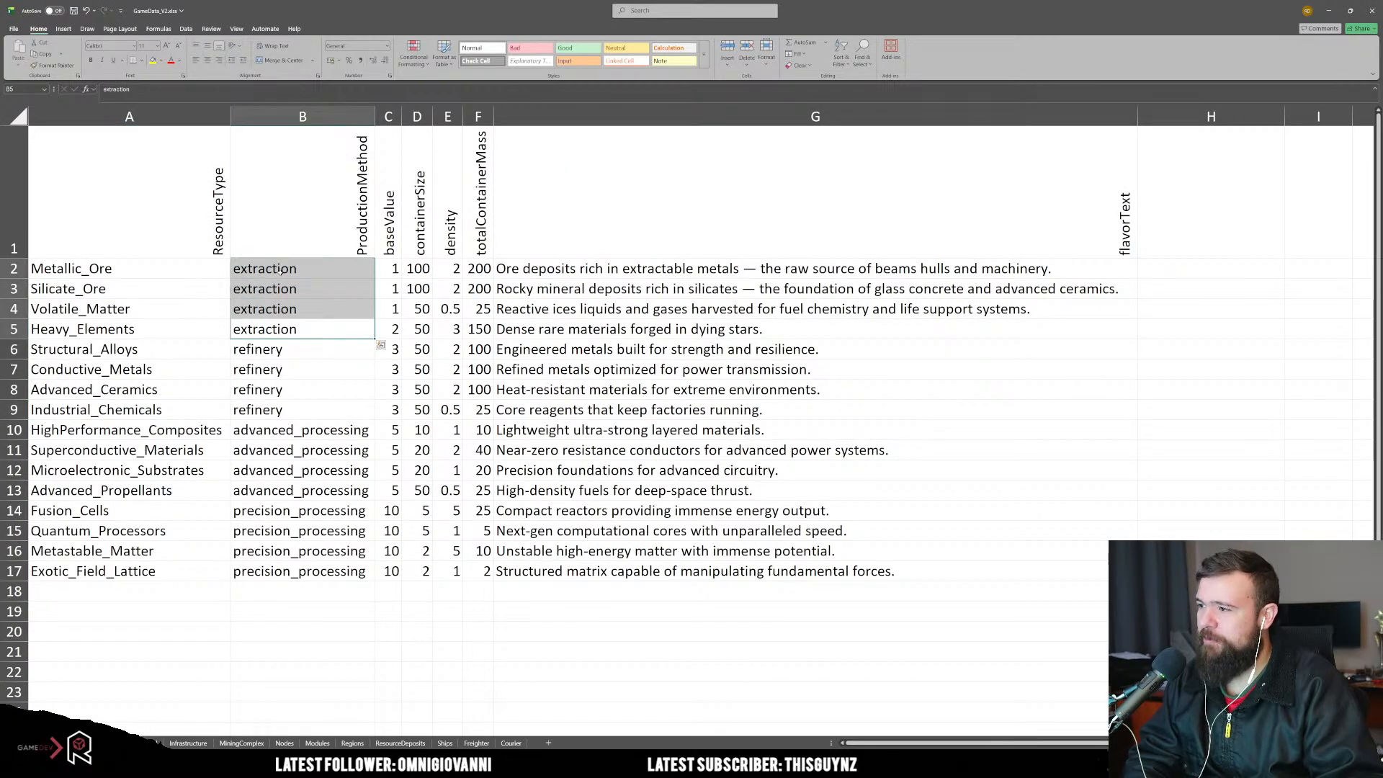
left_click_drag(125, 344, 188, 590)
left_click_drag(164, 412, 157, 378)
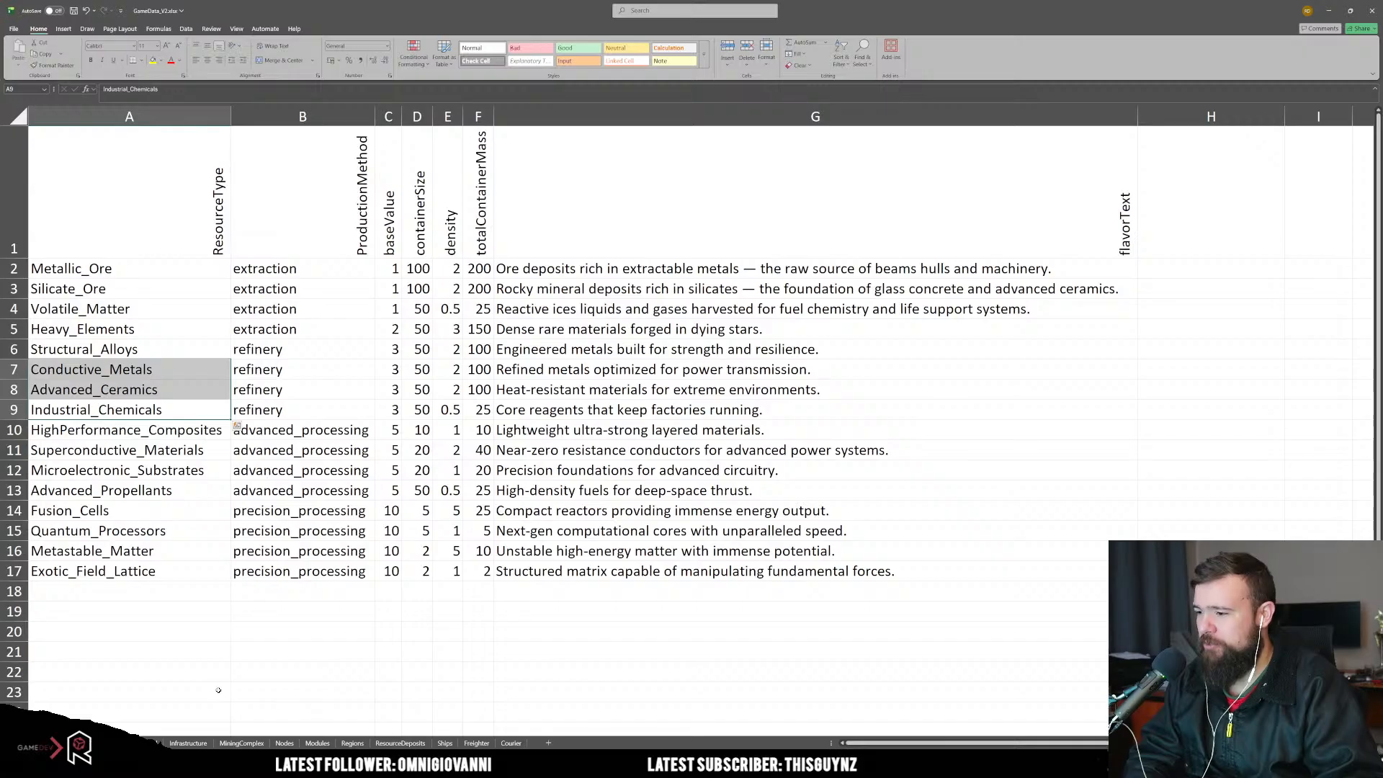
left_click(242, 742)
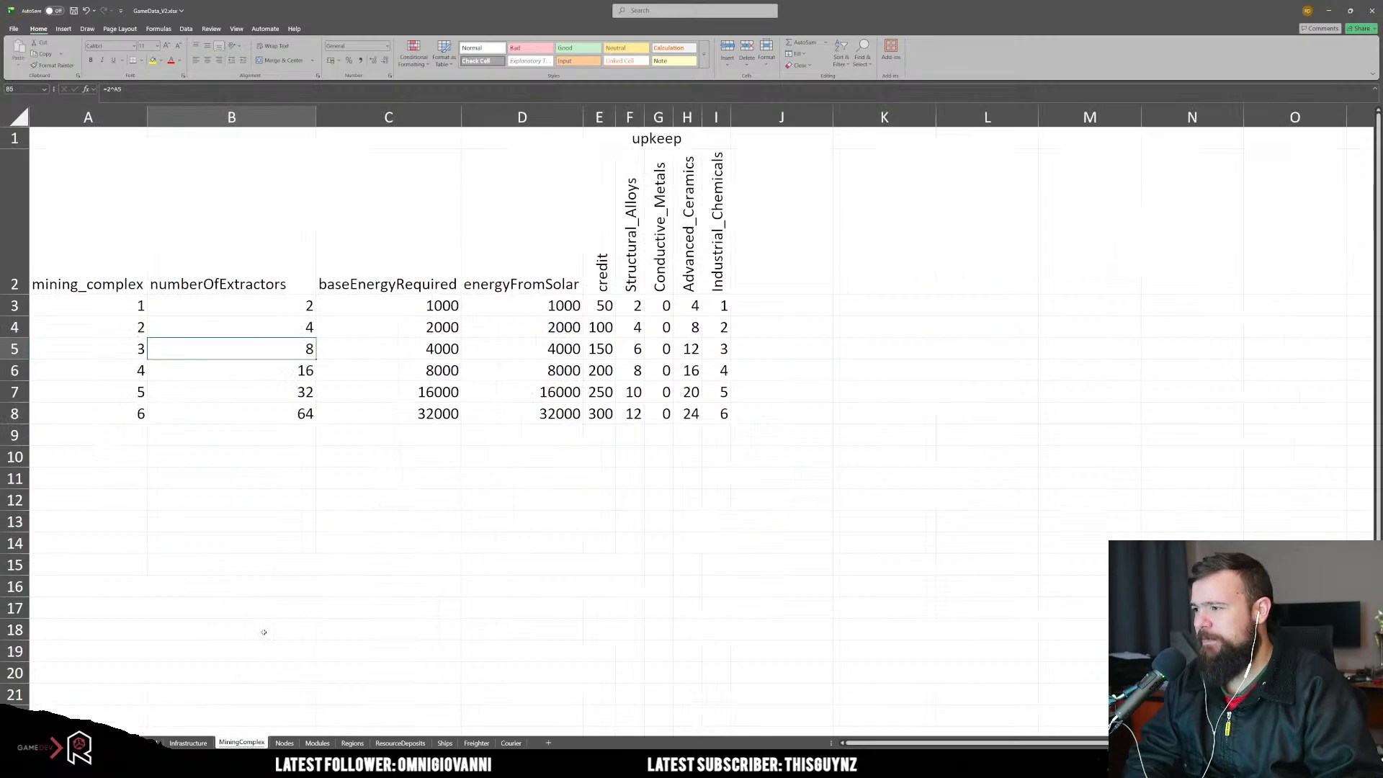
left_click_drag(122, 417, 186, 412)
left_click(241, 454)
key("Up")
key("Up")
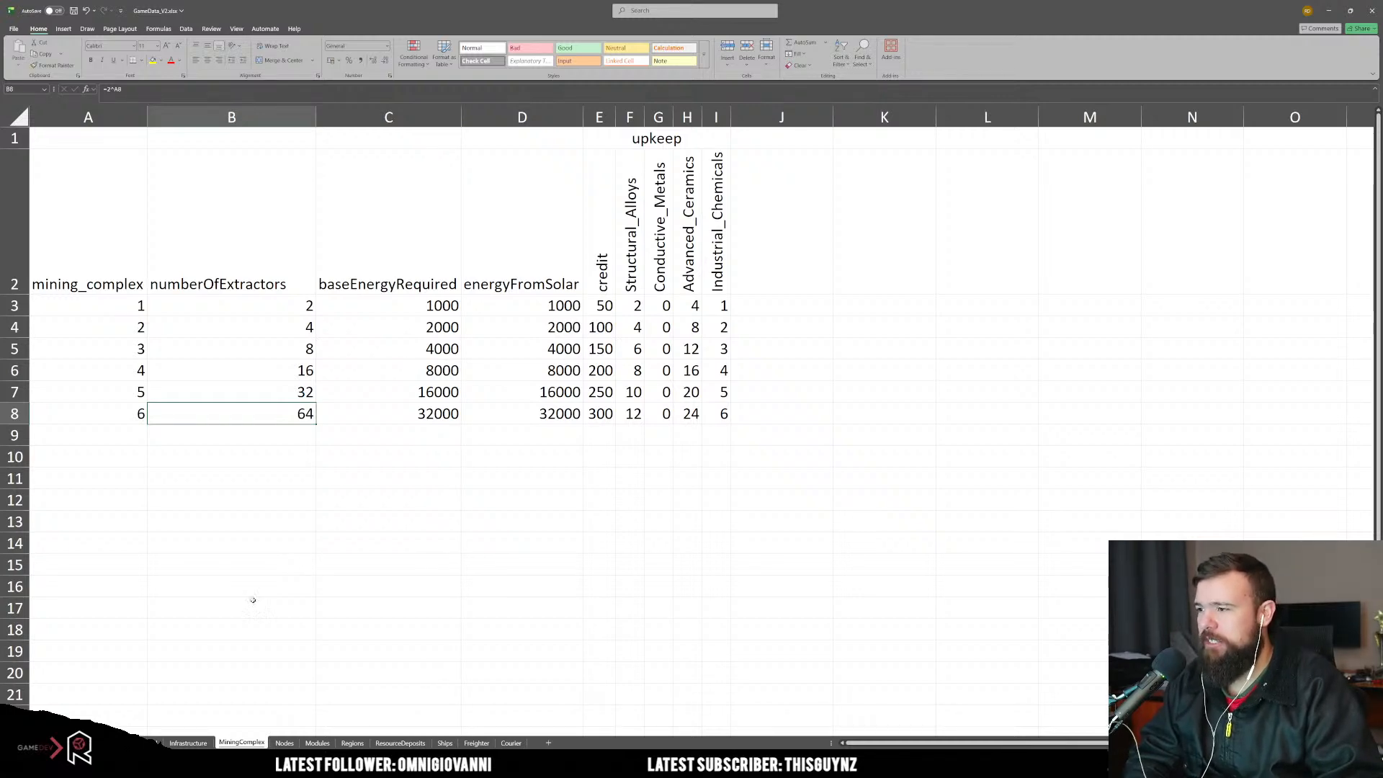
Step: On the Infrastructure sheet, enter 2^level as the processing_complex capacity and "equals level" as the research_complex capacity
left_click(189, 743)
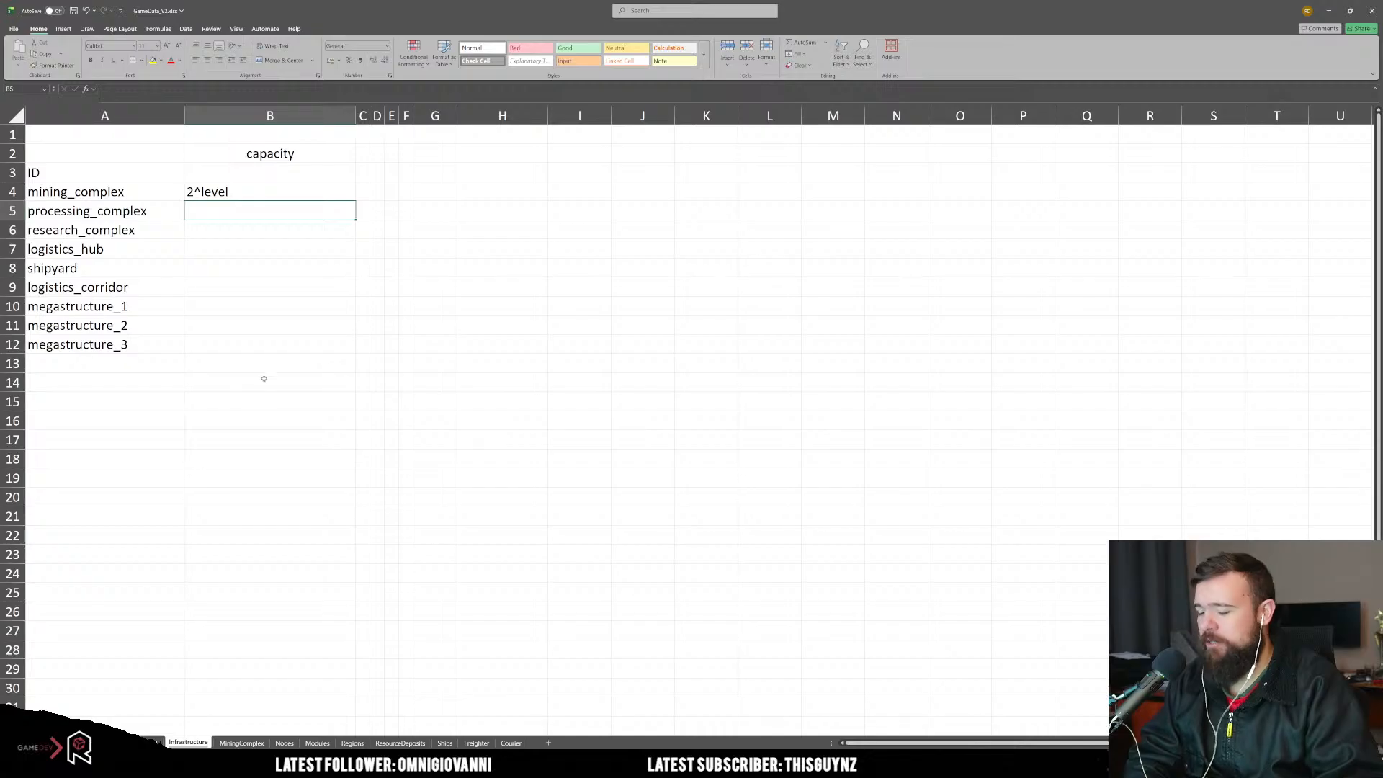
type("2")
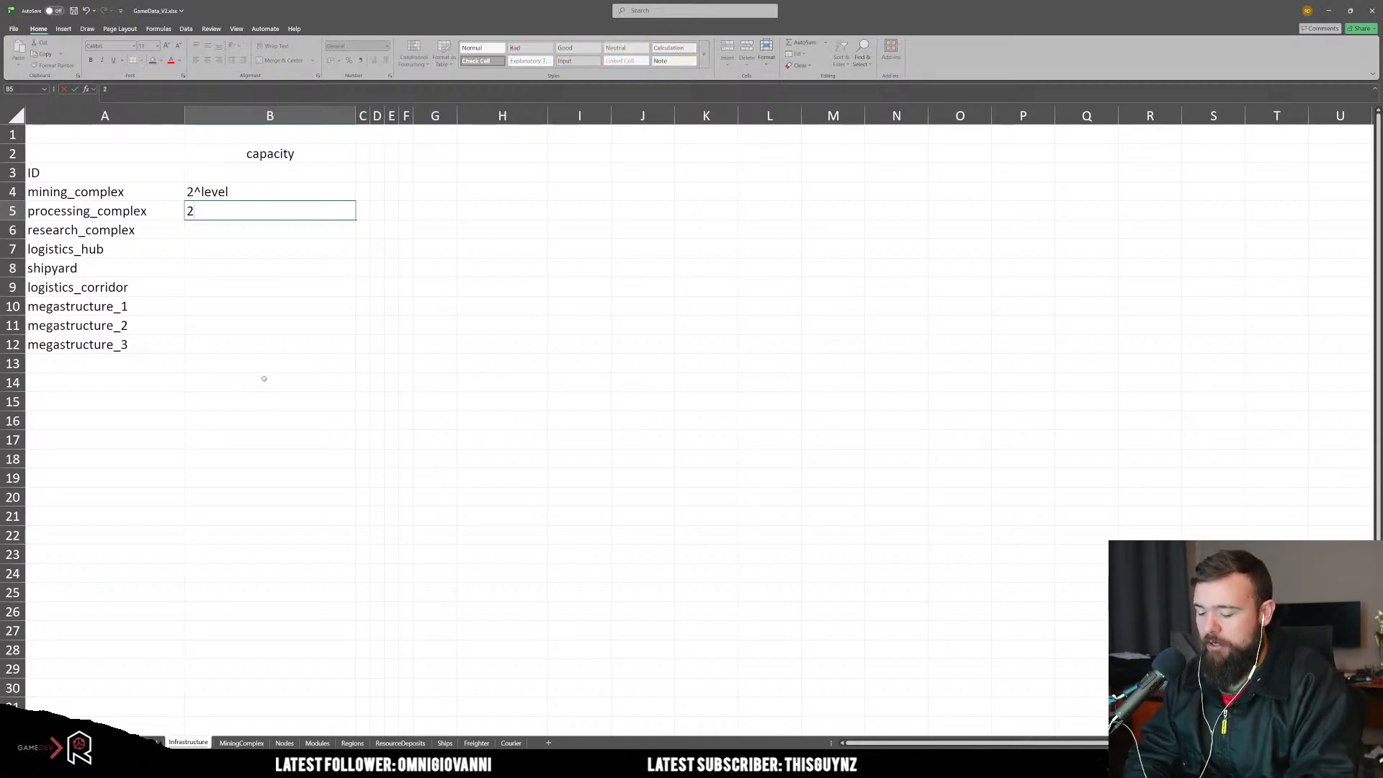
type("^level")
key("Return")
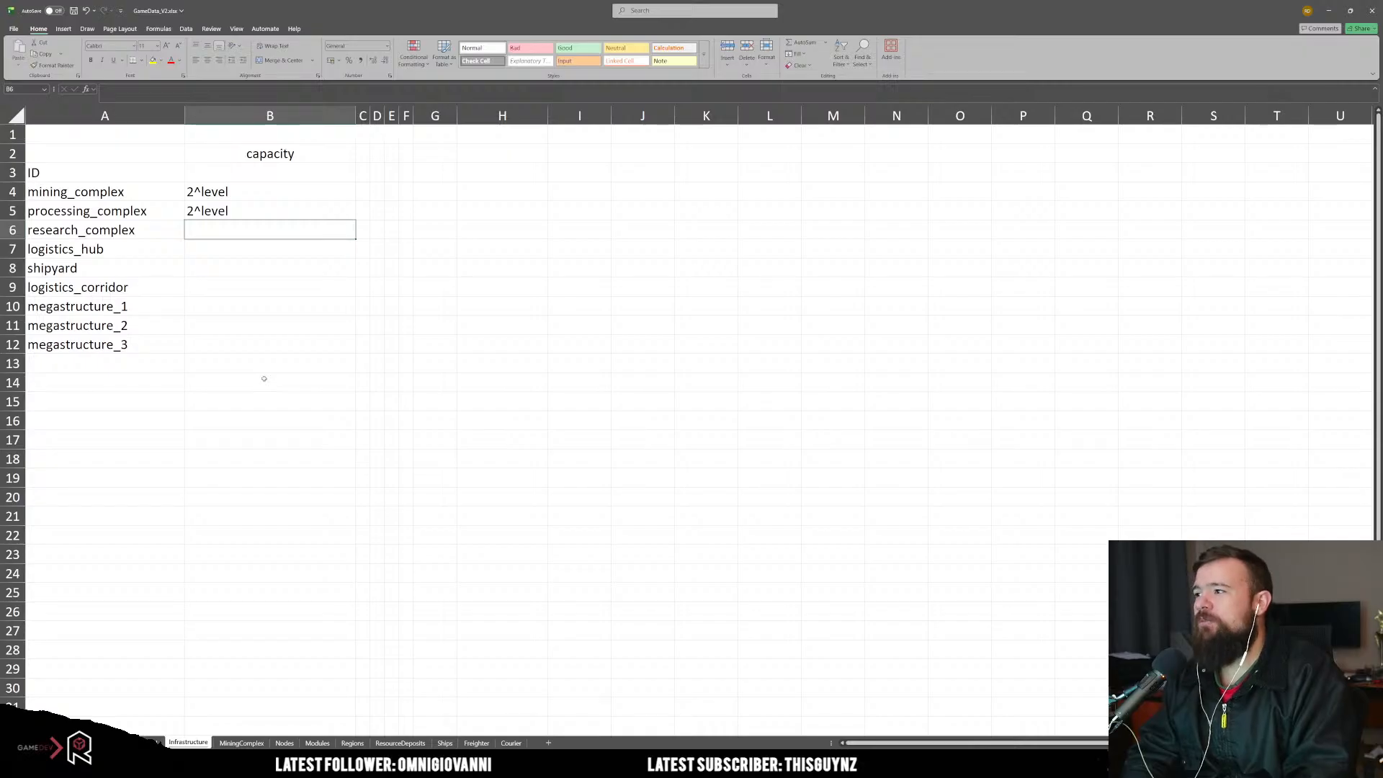
type("eq")
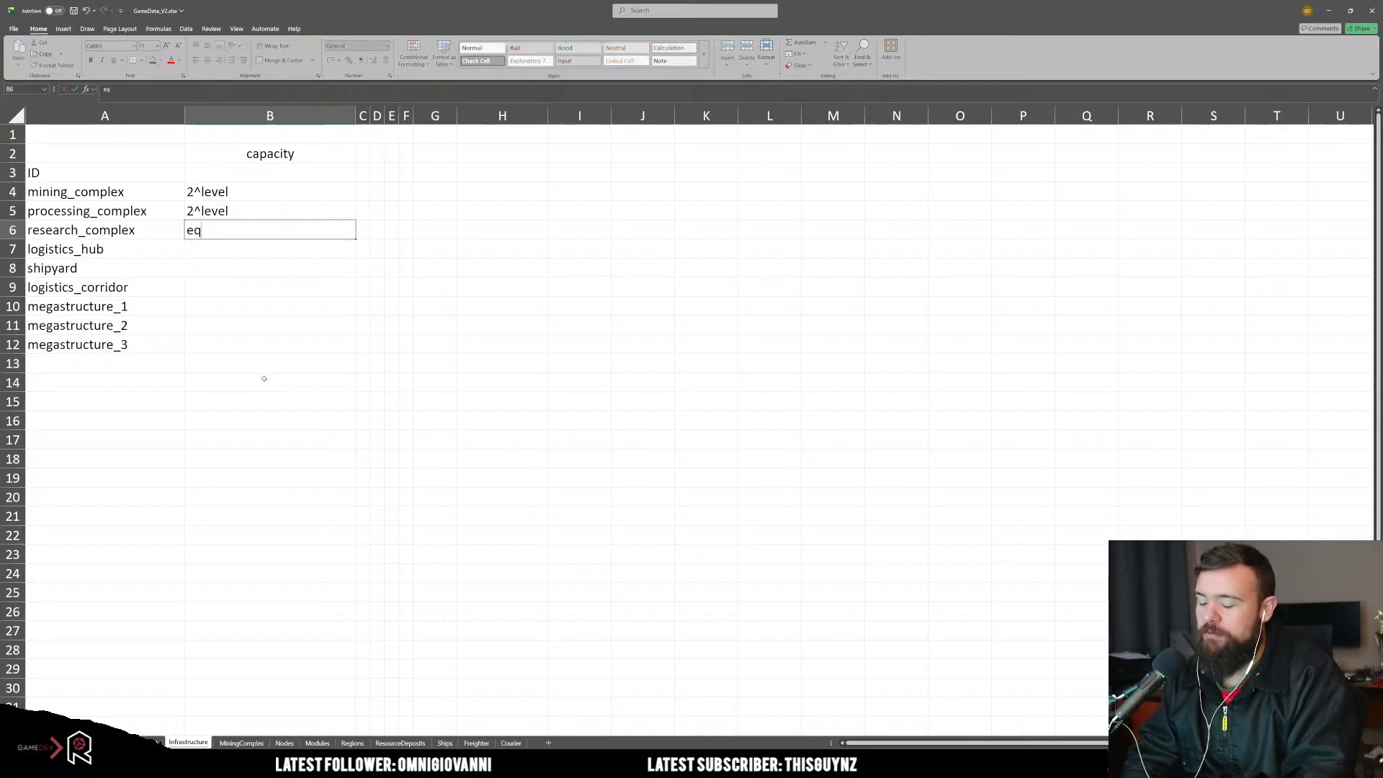
type("uals level")
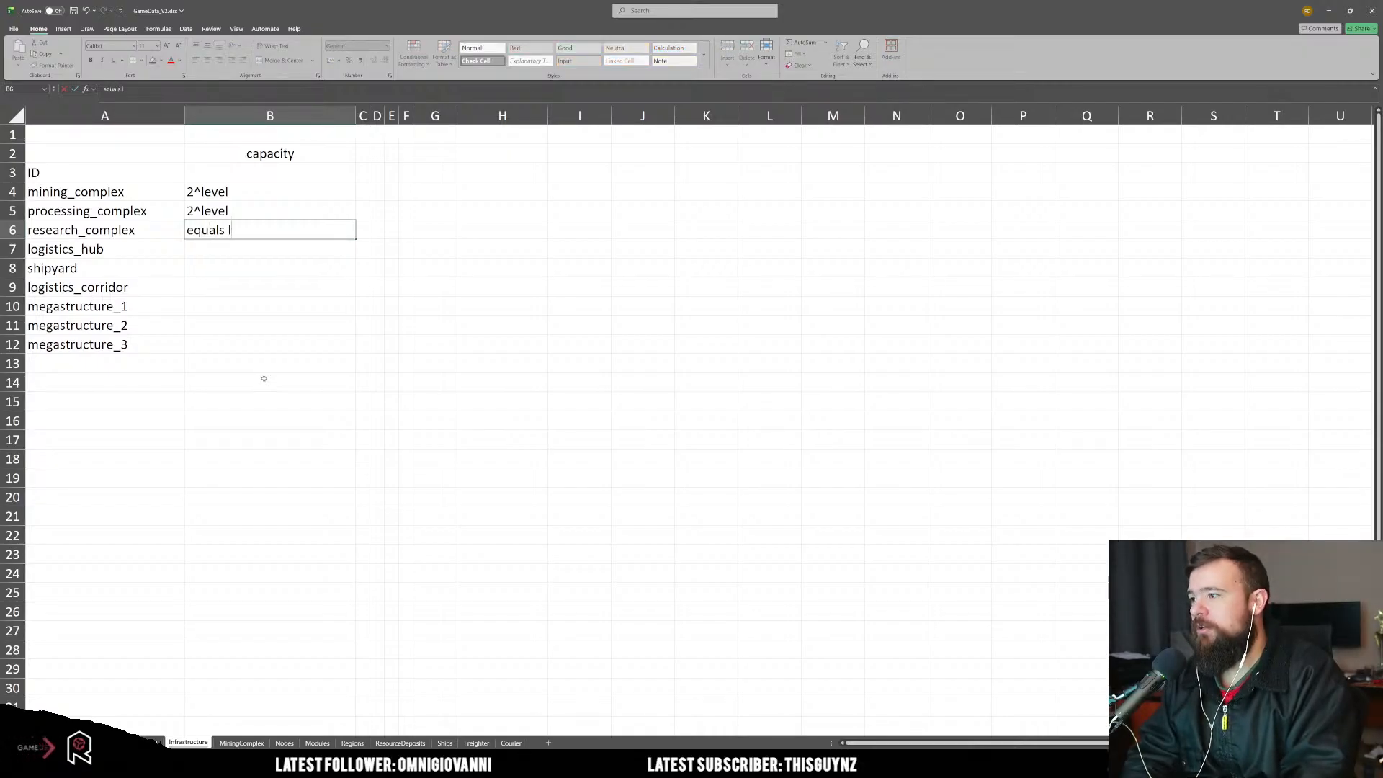
key("Return")
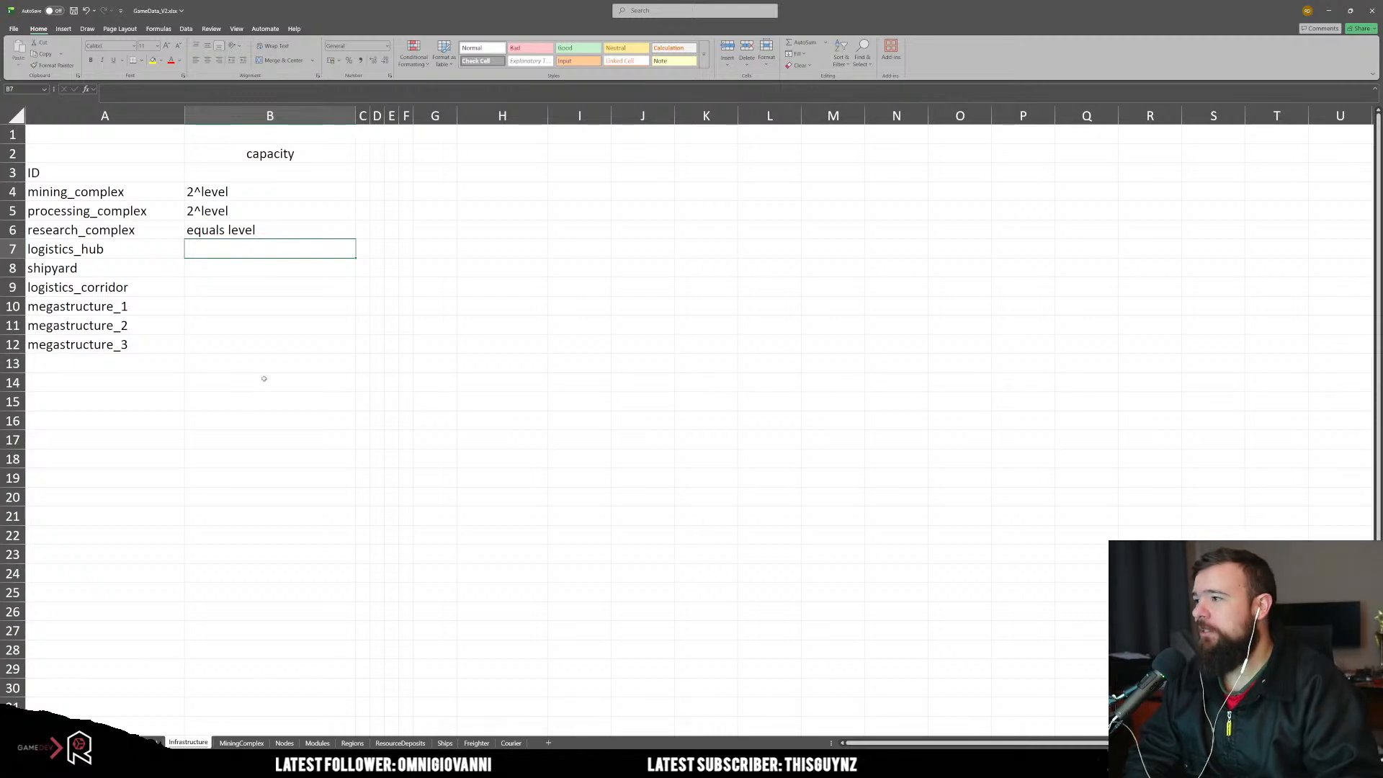
Step: Insert a blank column between the ID column and the capacity column
right_click(246, 114)
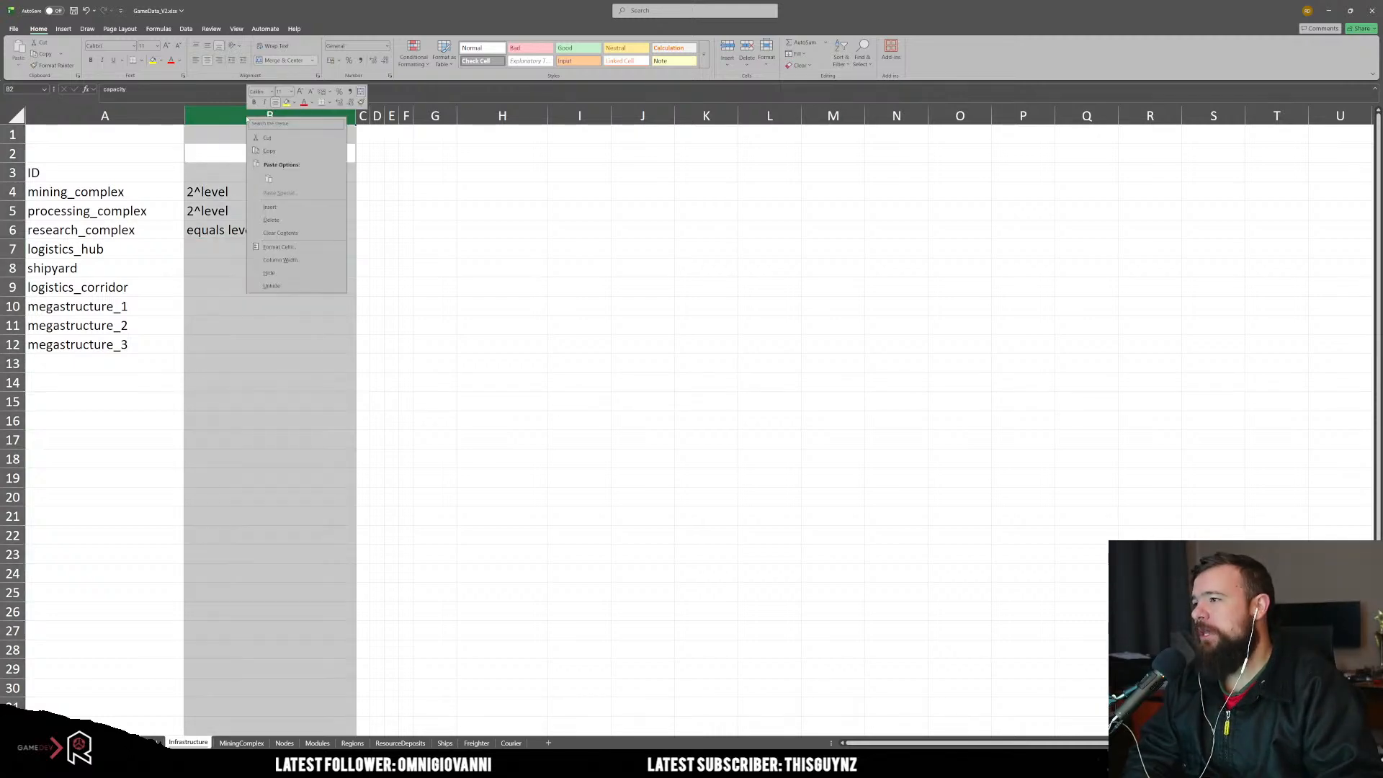
left_click(280, 207)
left_click(286, 325)
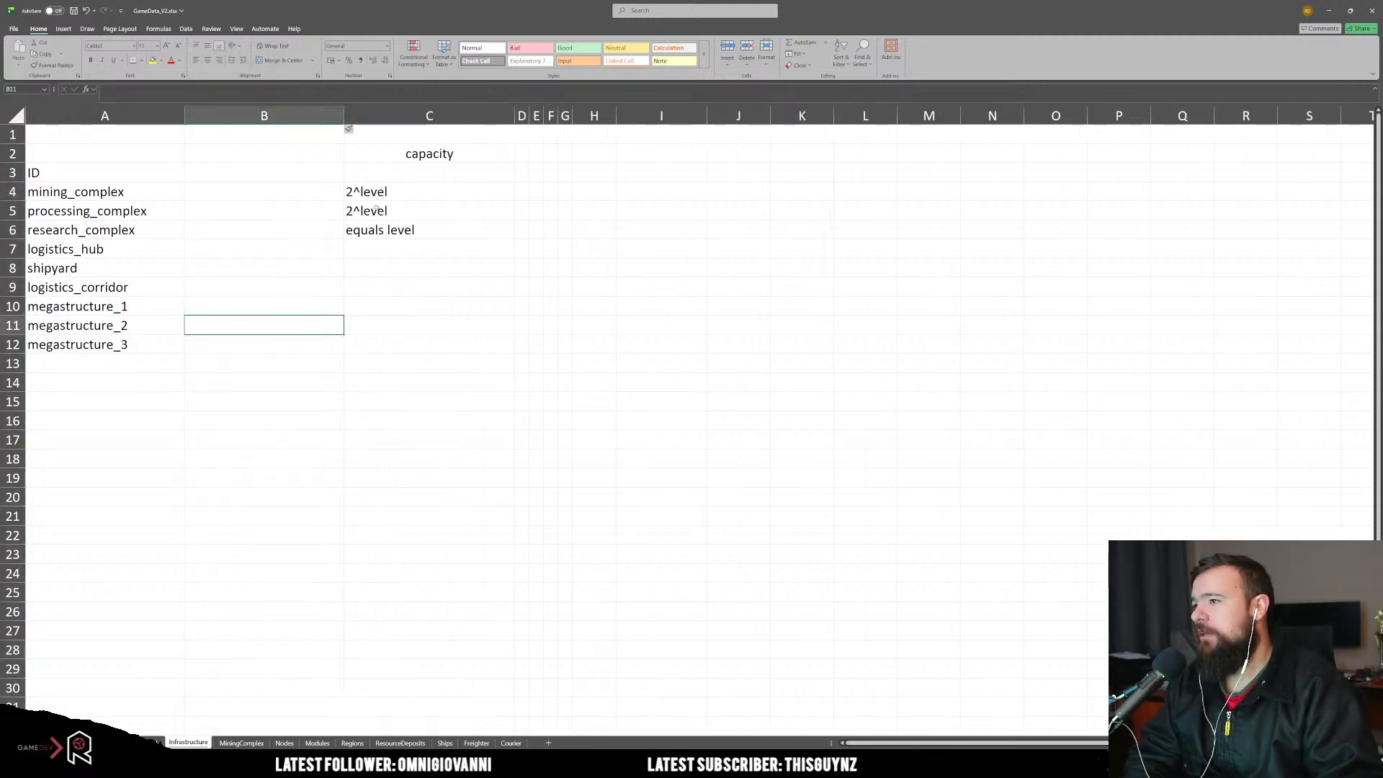
Step: Merge cells B2 and C2 so the capacity heading is centred across both columns
left_click_drag(331, 153, 380, 154)
right_click(380, 156)
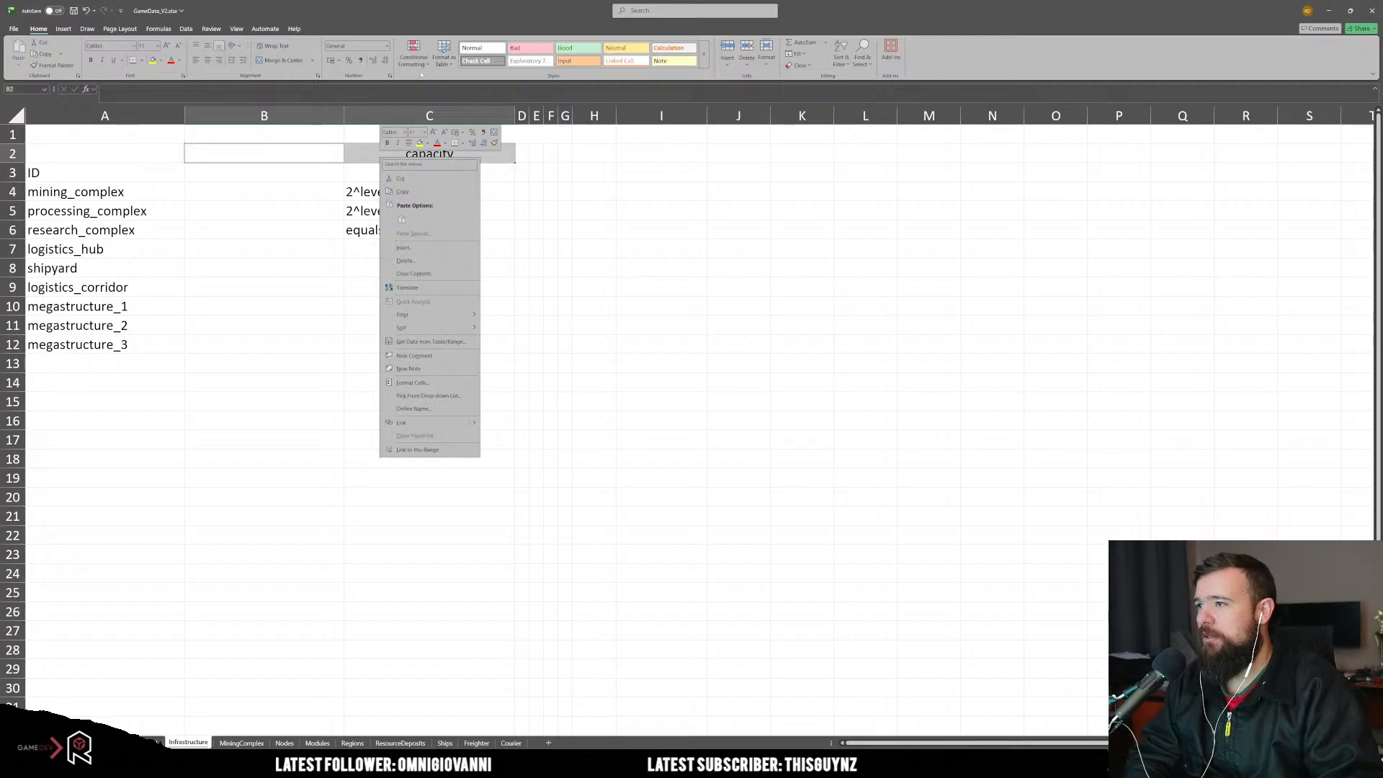
left_click(495, 132)
left_click(414, 249)
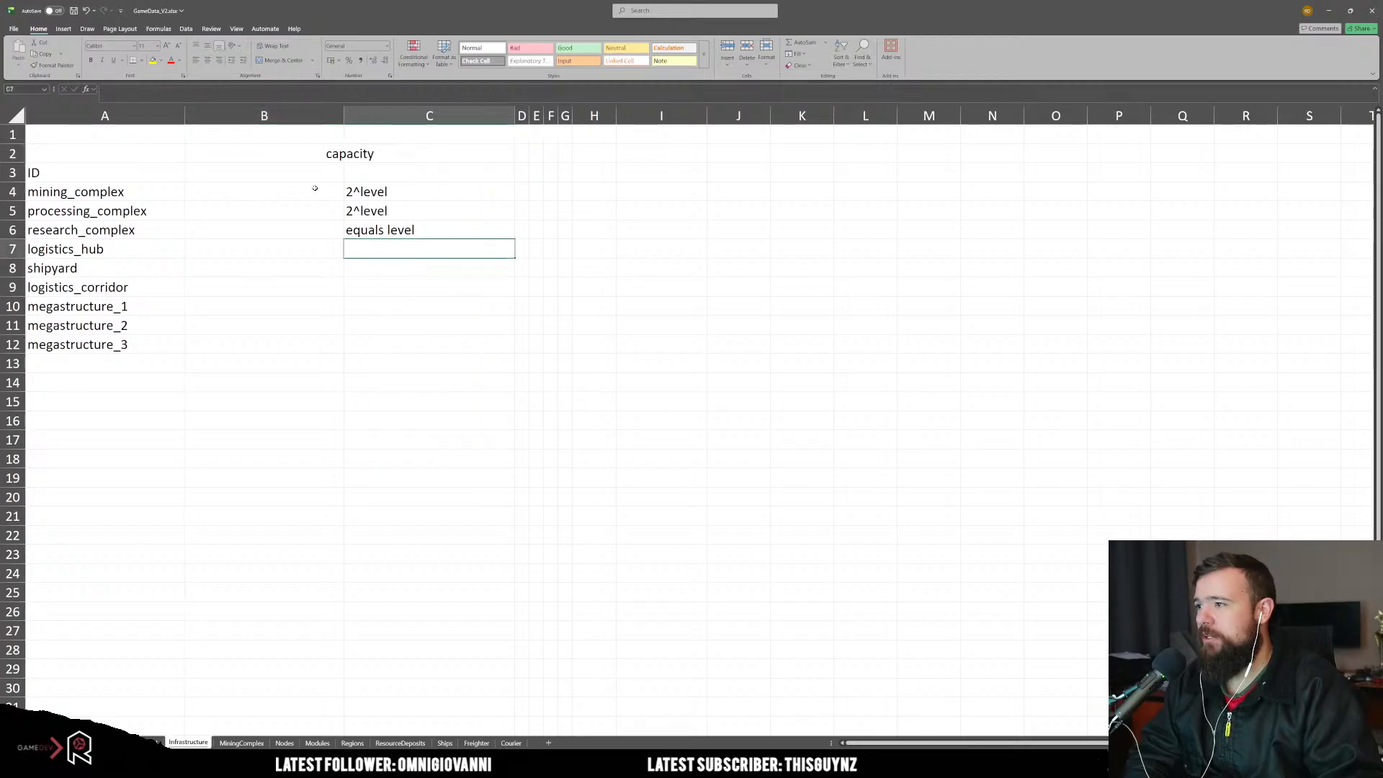
Step: Enter the heading "what does capacity mean?" in cell B3, under the merged capacity heading
left_click(306, 175)
type("what")
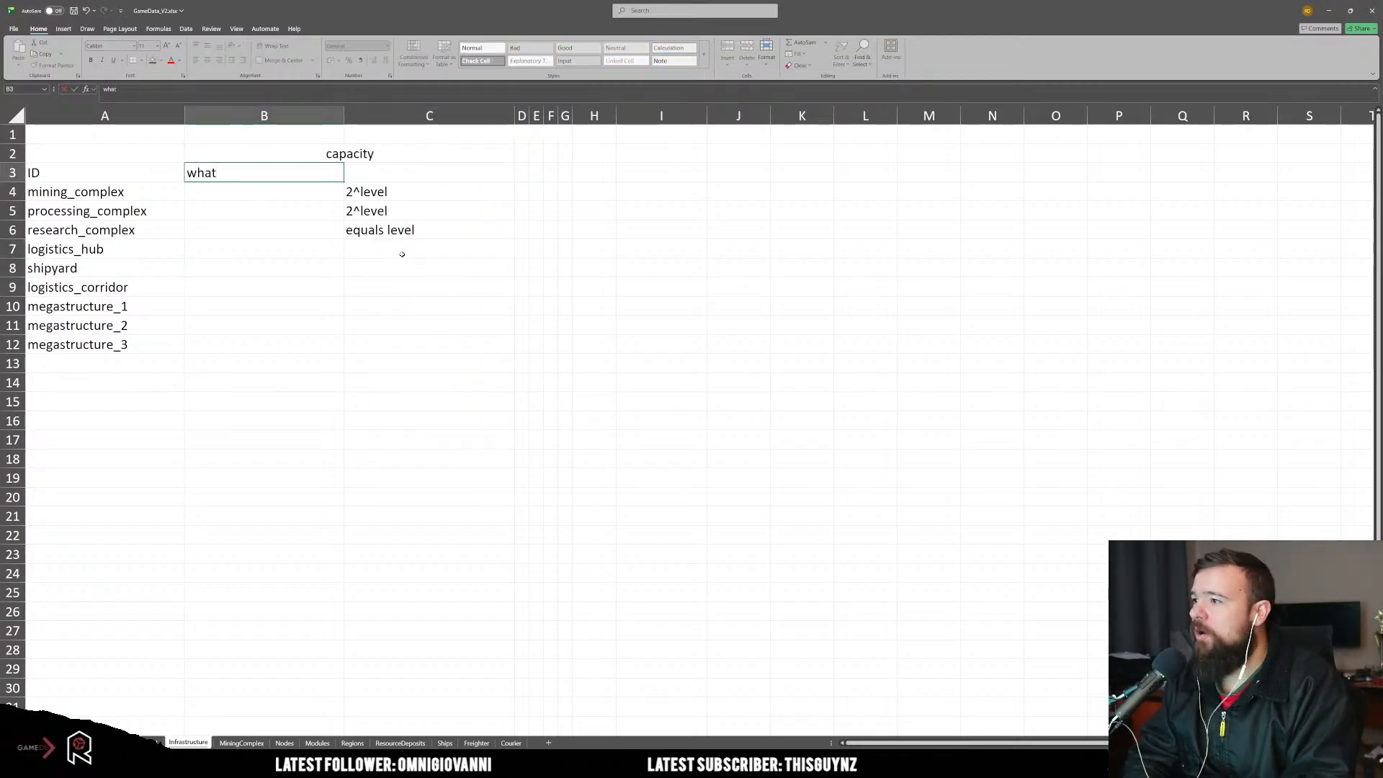
type(" is in")
key("BackSpace")
type("t")
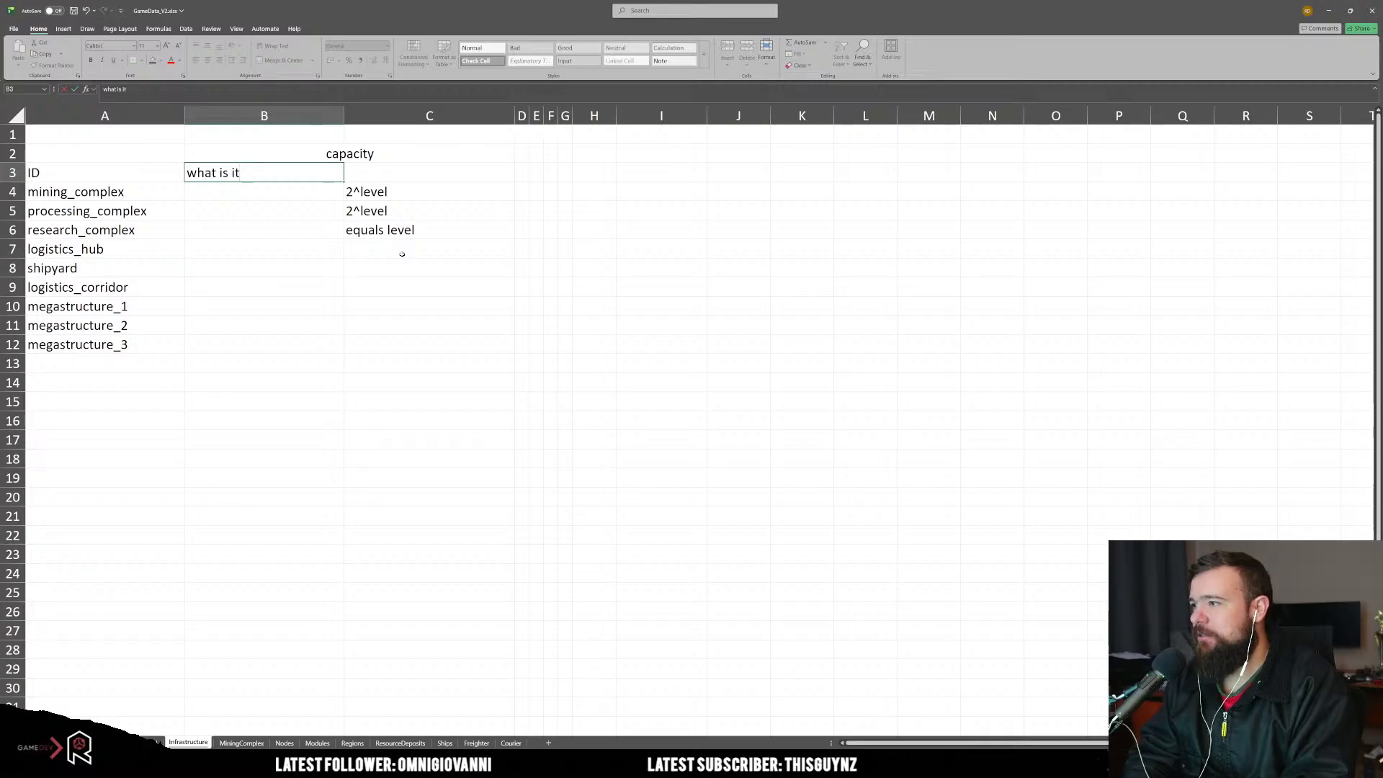
key("BackSpace")
key("BackSpace")
key("BackSpace")
key("BackSpace")
key("BackSpace")
type("does ")
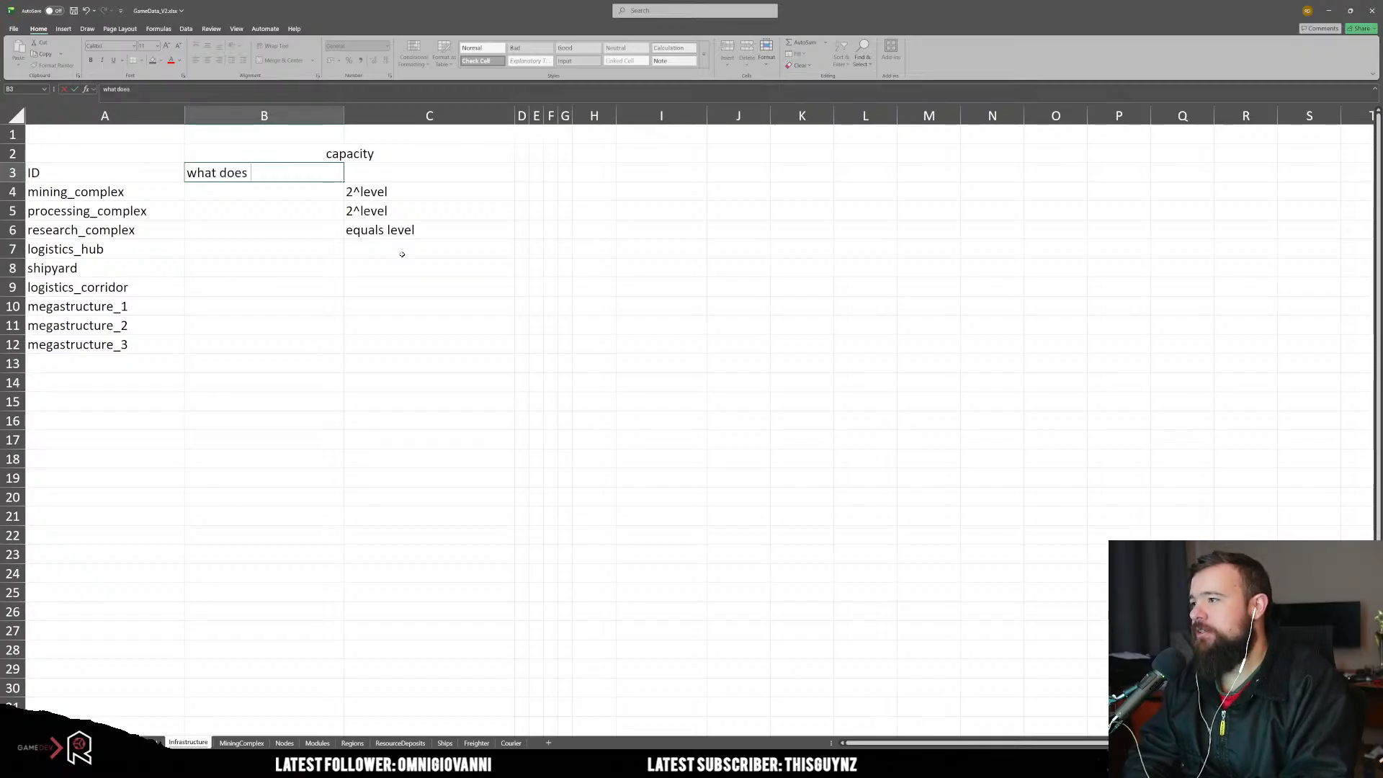
type("capacity ")
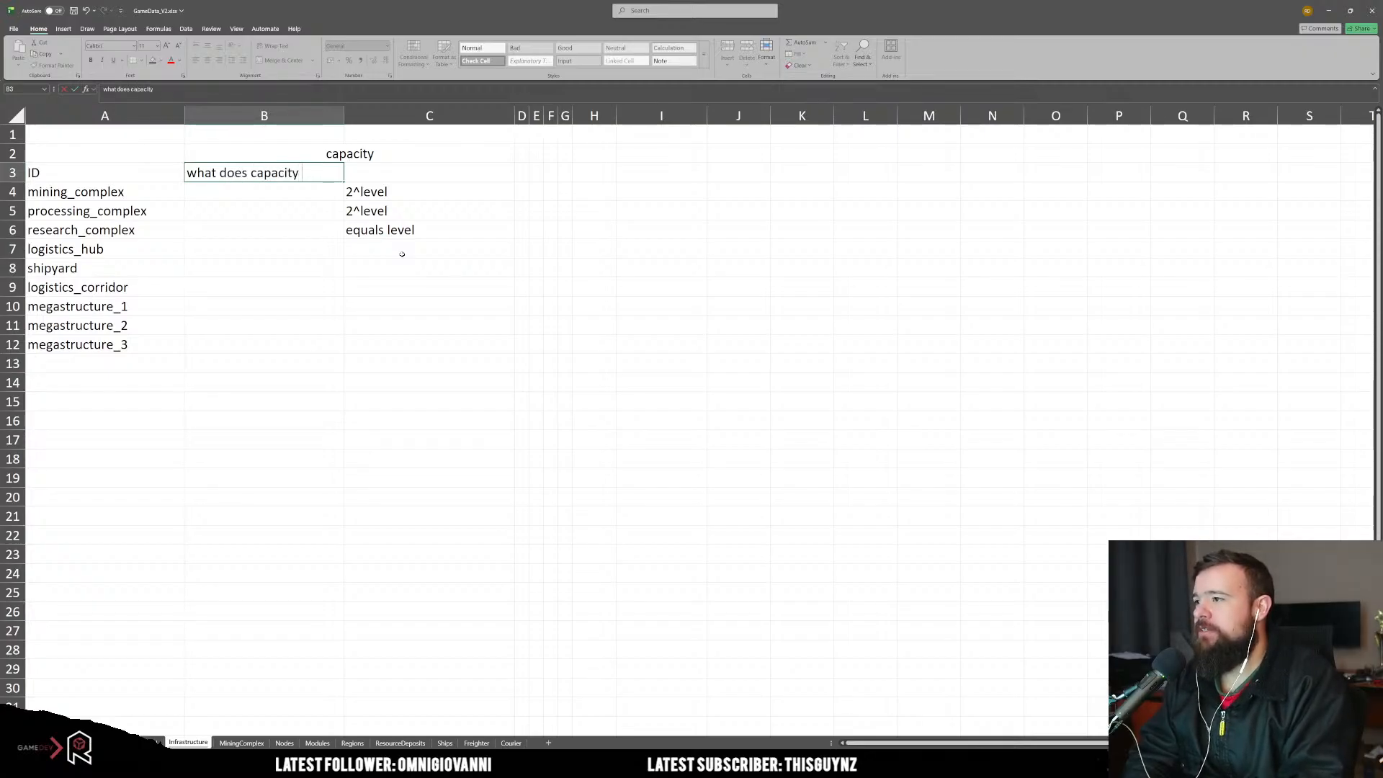
type("mean?")
key("Tab")
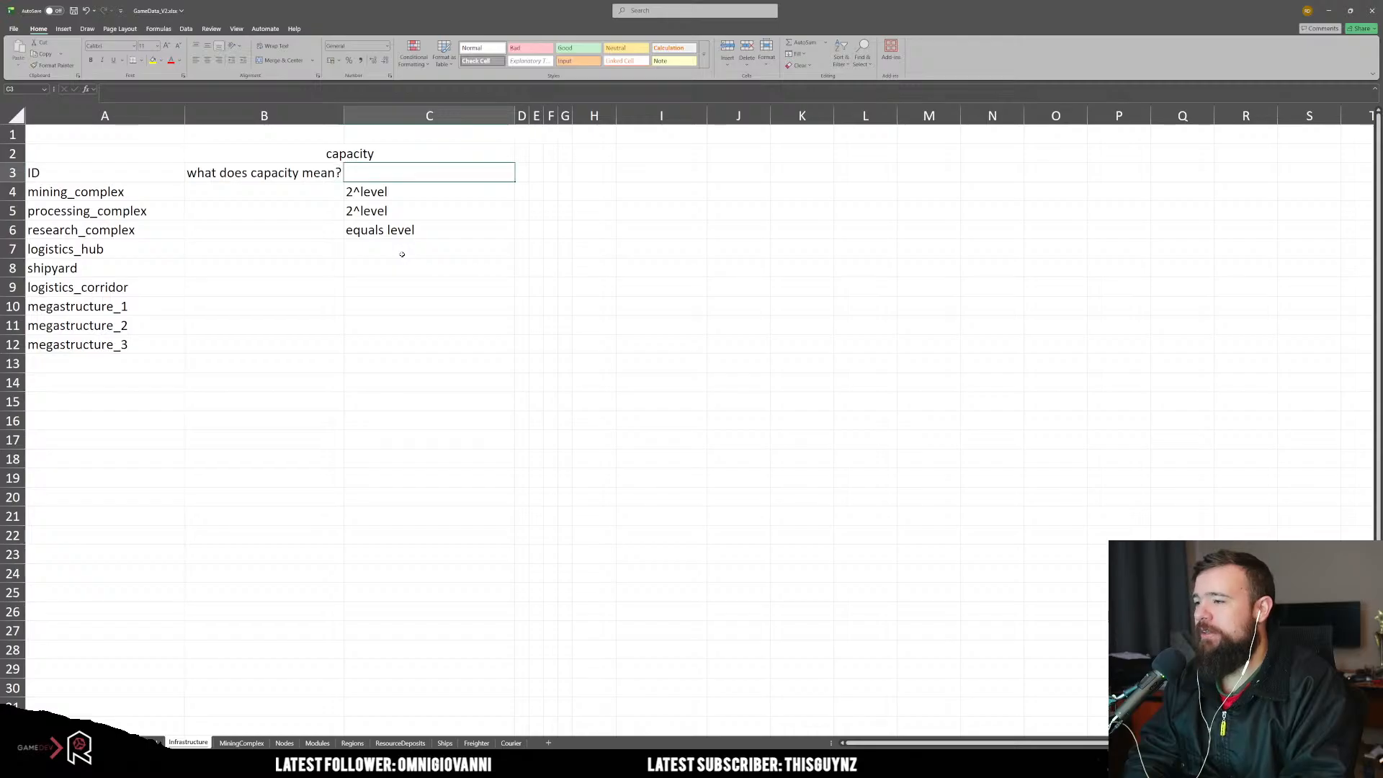
Step: Enter the heading "how does it scale with level" in cell C3
type("Ho")
key("BackSpace")
key("BackSpace")
type("ho")
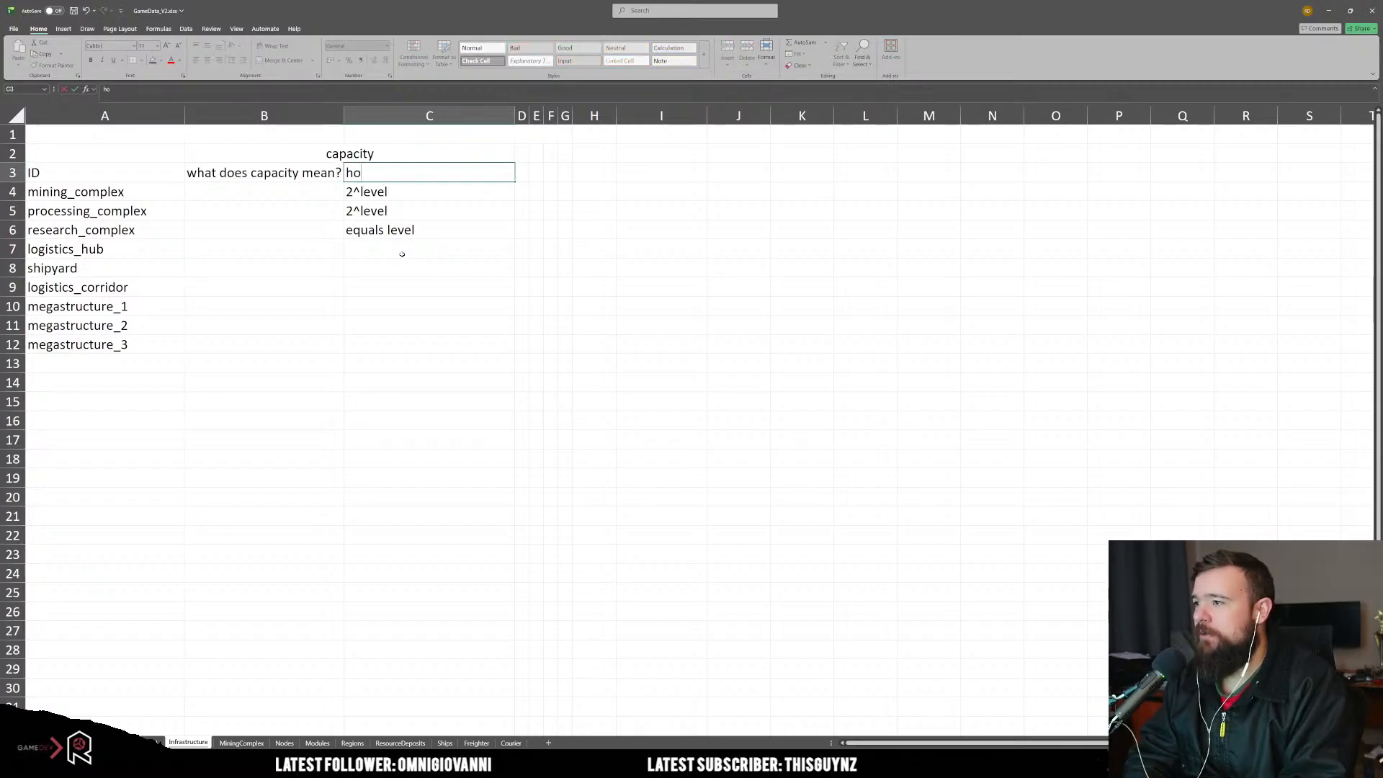
type("w does it ")
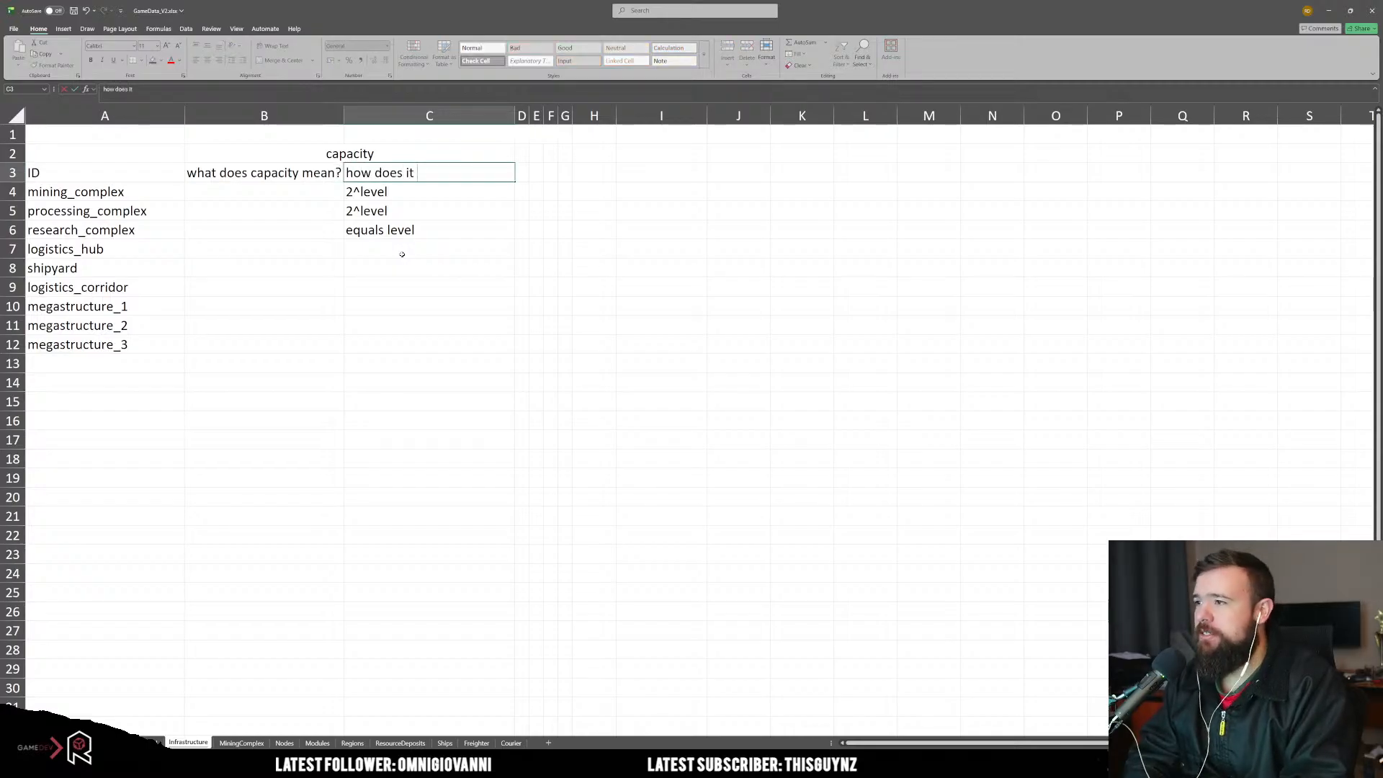
type("scale with")
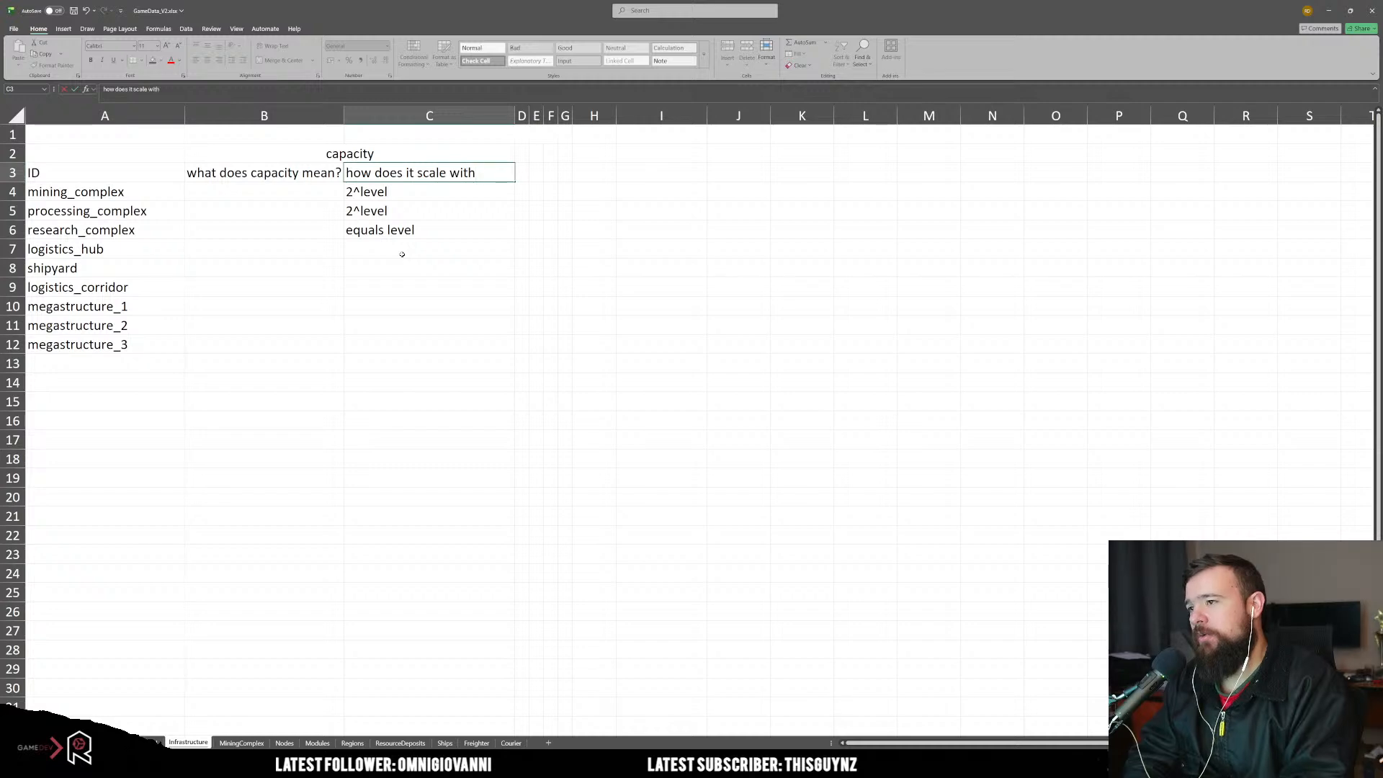
type(" level")
key("Return")
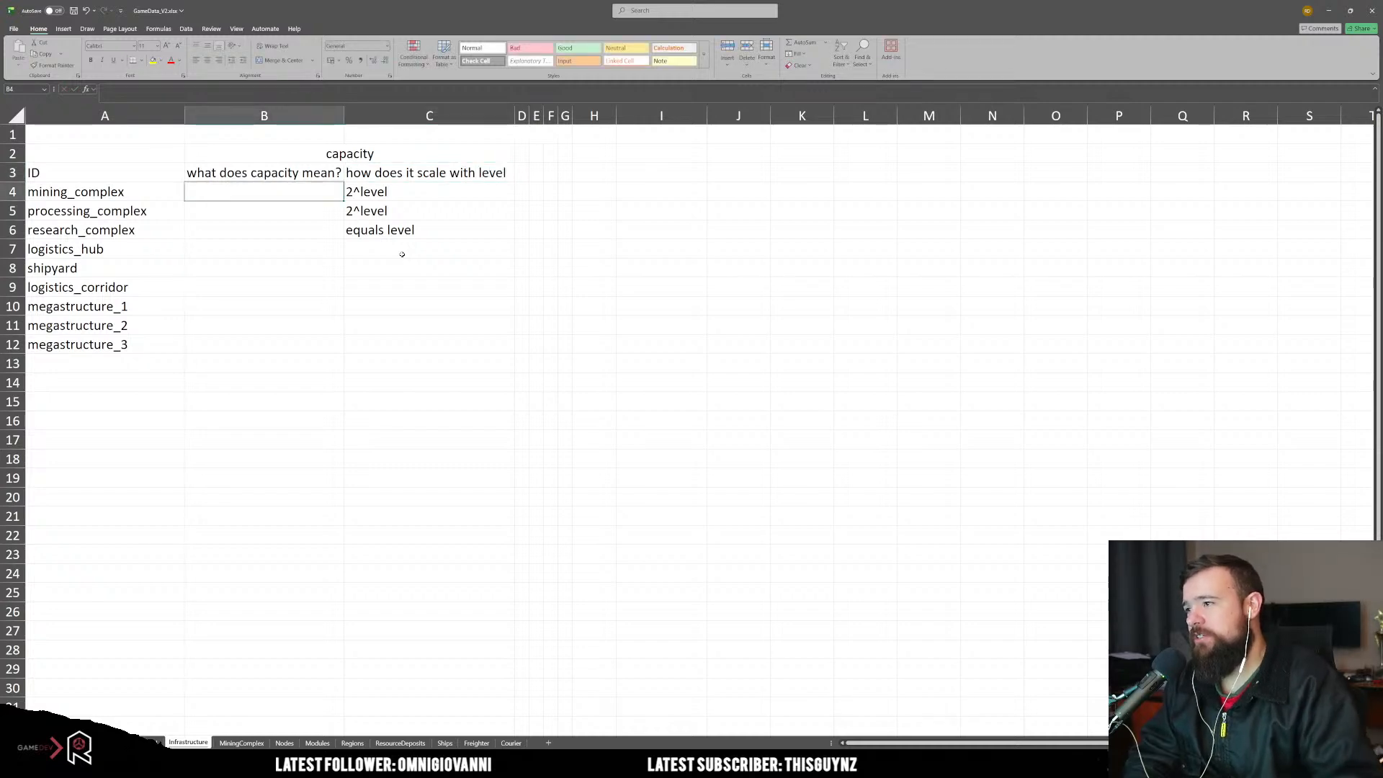
Step: Widen columns B and C together slightly so both capacity subheadings have room
left_click_drag(264, 115, 429, 115)
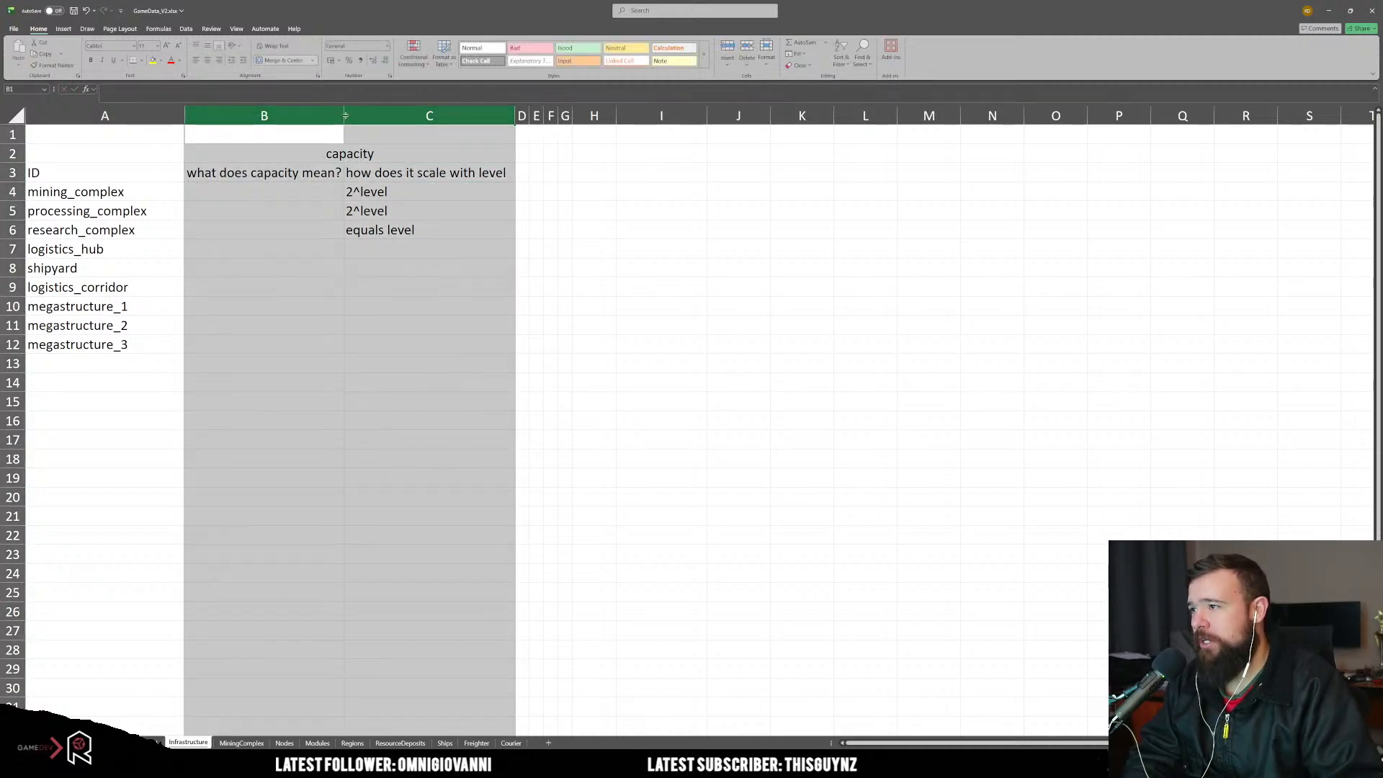
mouse_move(345, 115)
left_mouse_down()
mouse_move(425, 115)
mouse_move(362, 115)
left_mouse_up()
left_click(428, 306)
left_click(428, 116)
left_click(367, 266)
Step: Describe the mining_complex capacity in column B as "the amount of extractors"
left_click(244, 192)
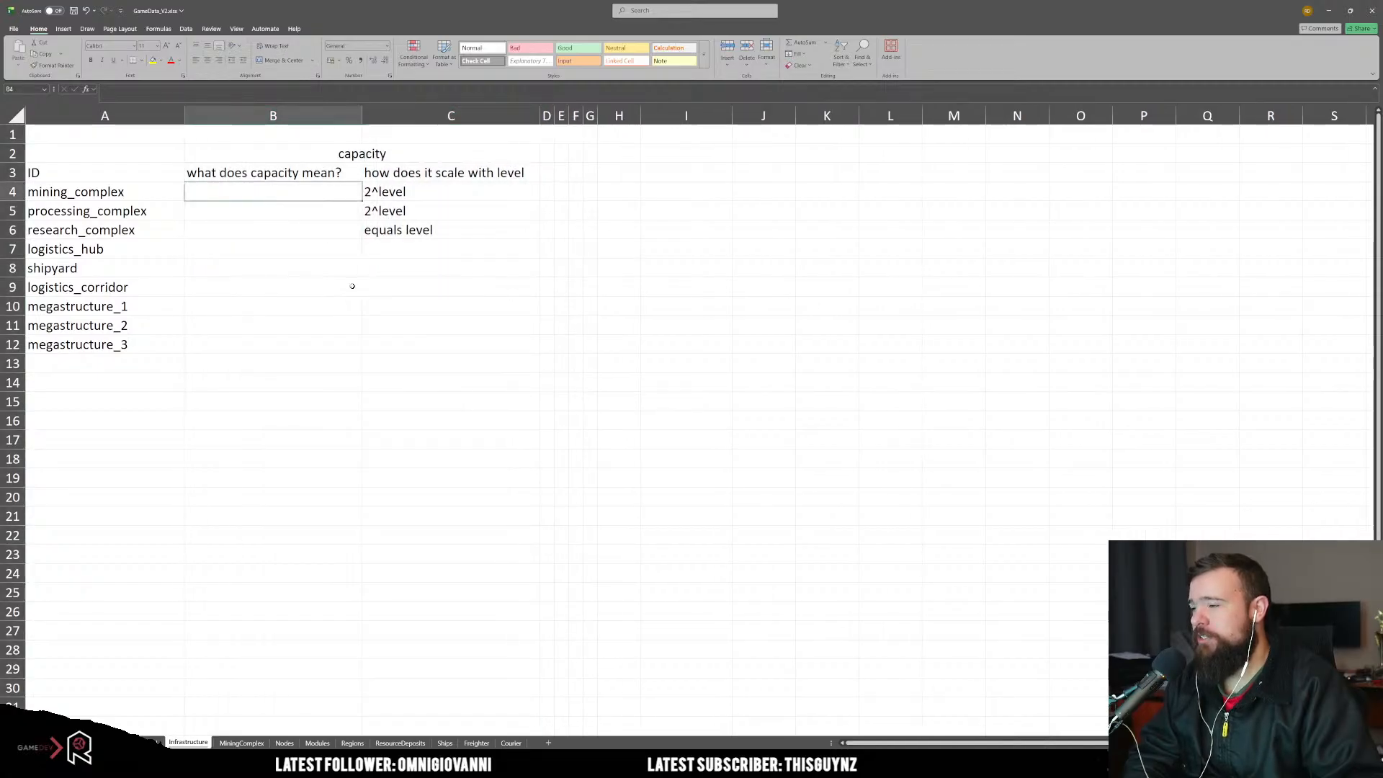
type("the amo")
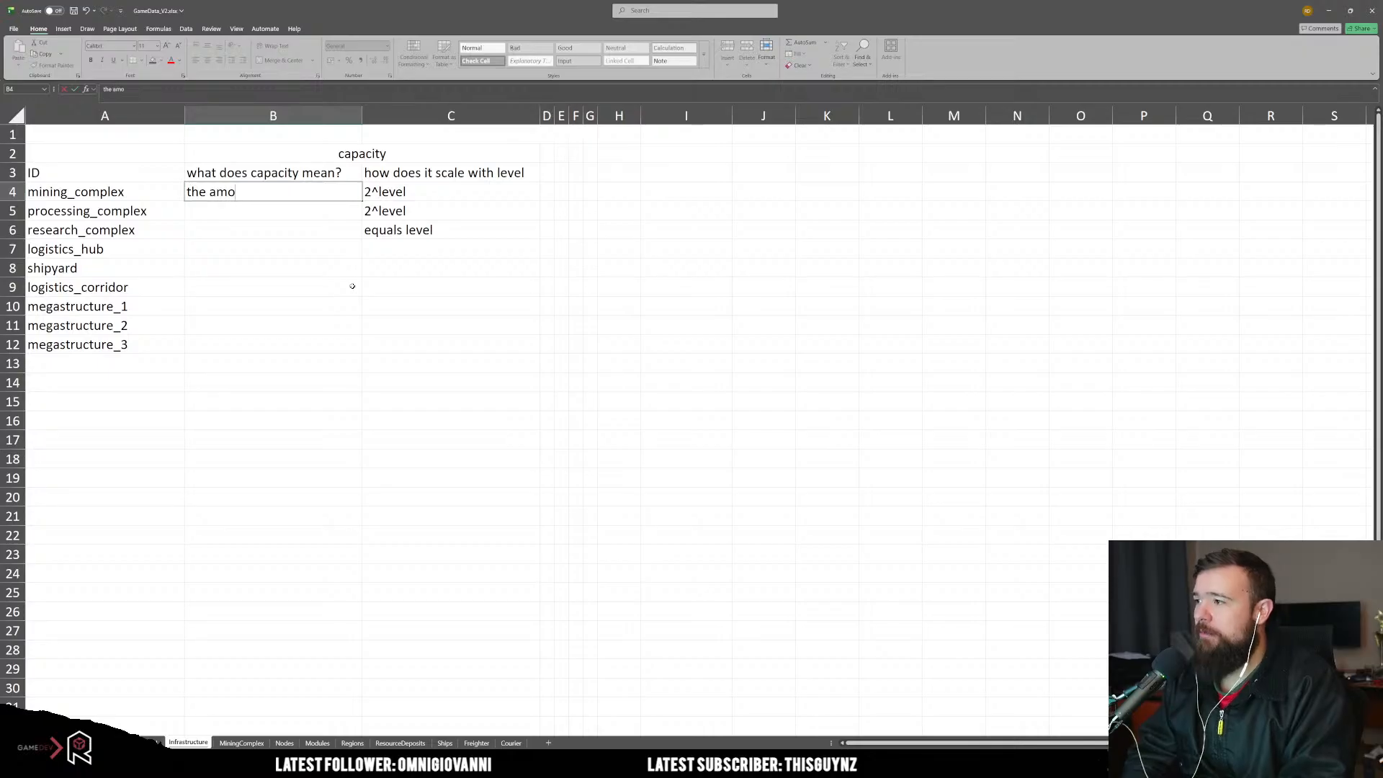
type("unt of extractors")
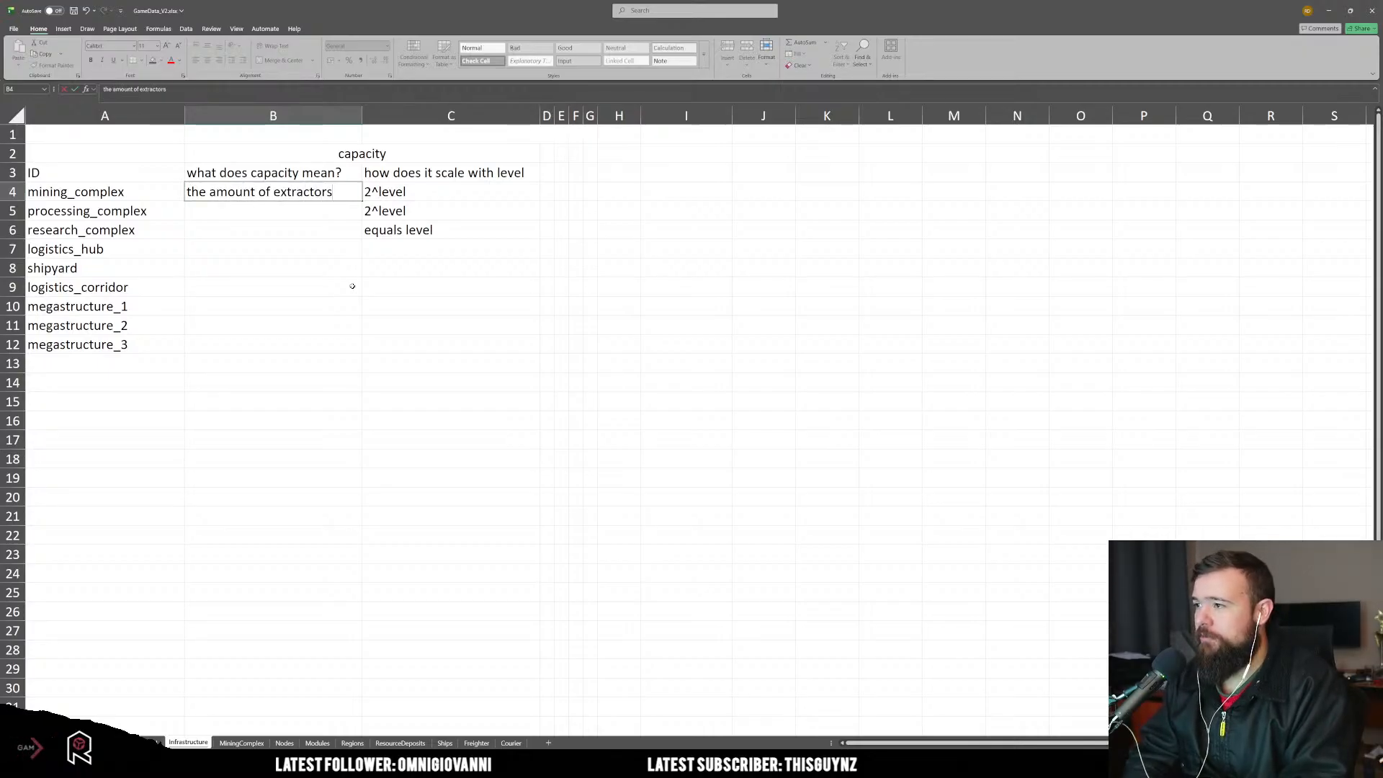
key("Return")
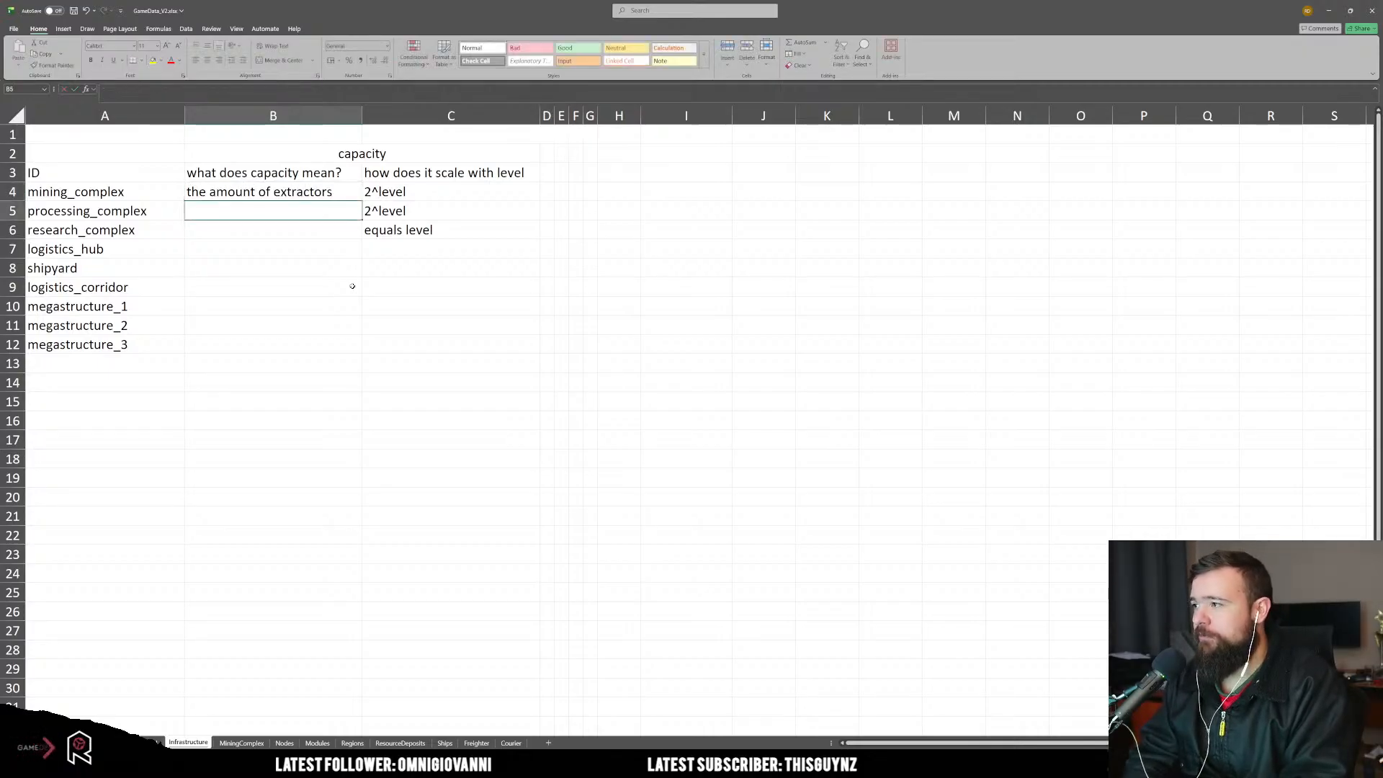
Step: Describe the processing_complex capacity in column B as "the amount of processing bays"
type("thea")
key("BackSpace")
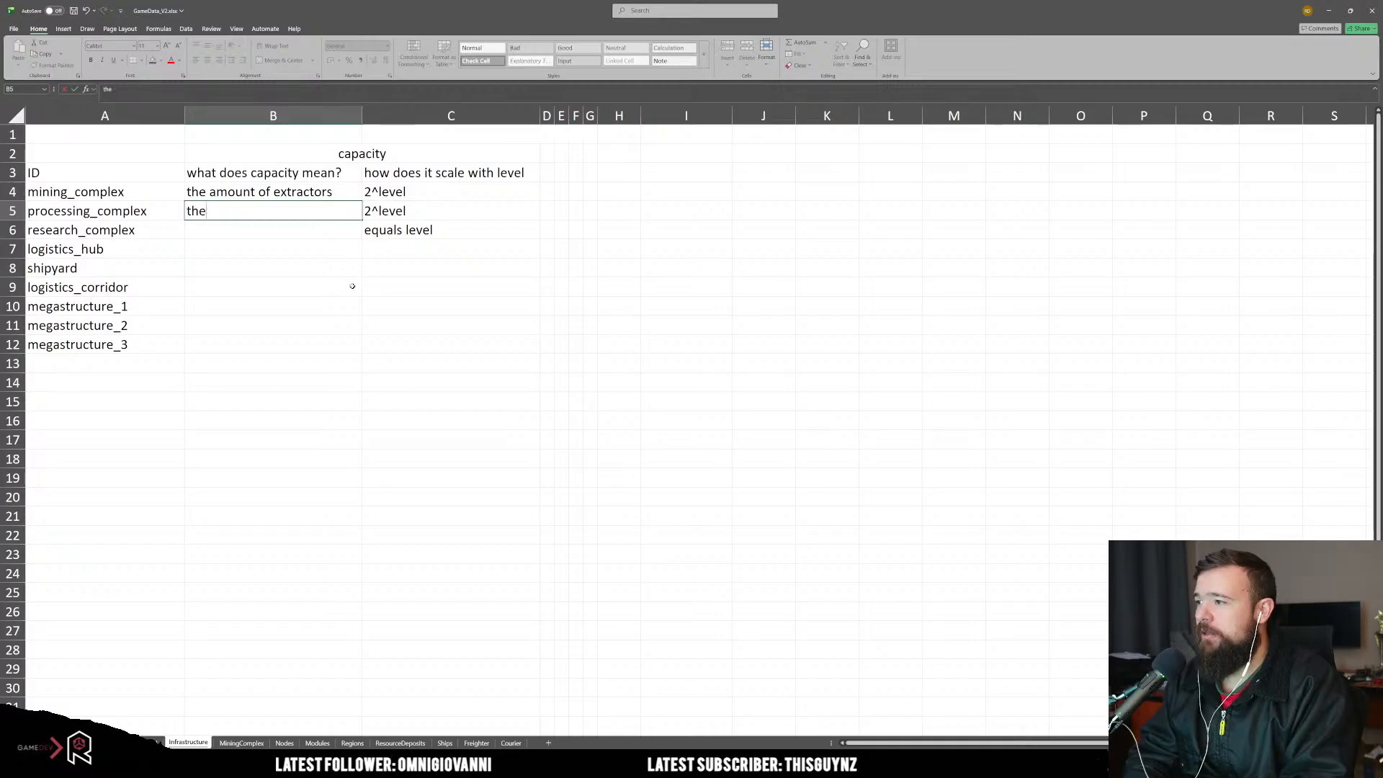
type("amount ot")
key("BackSpace")
type("f pro")
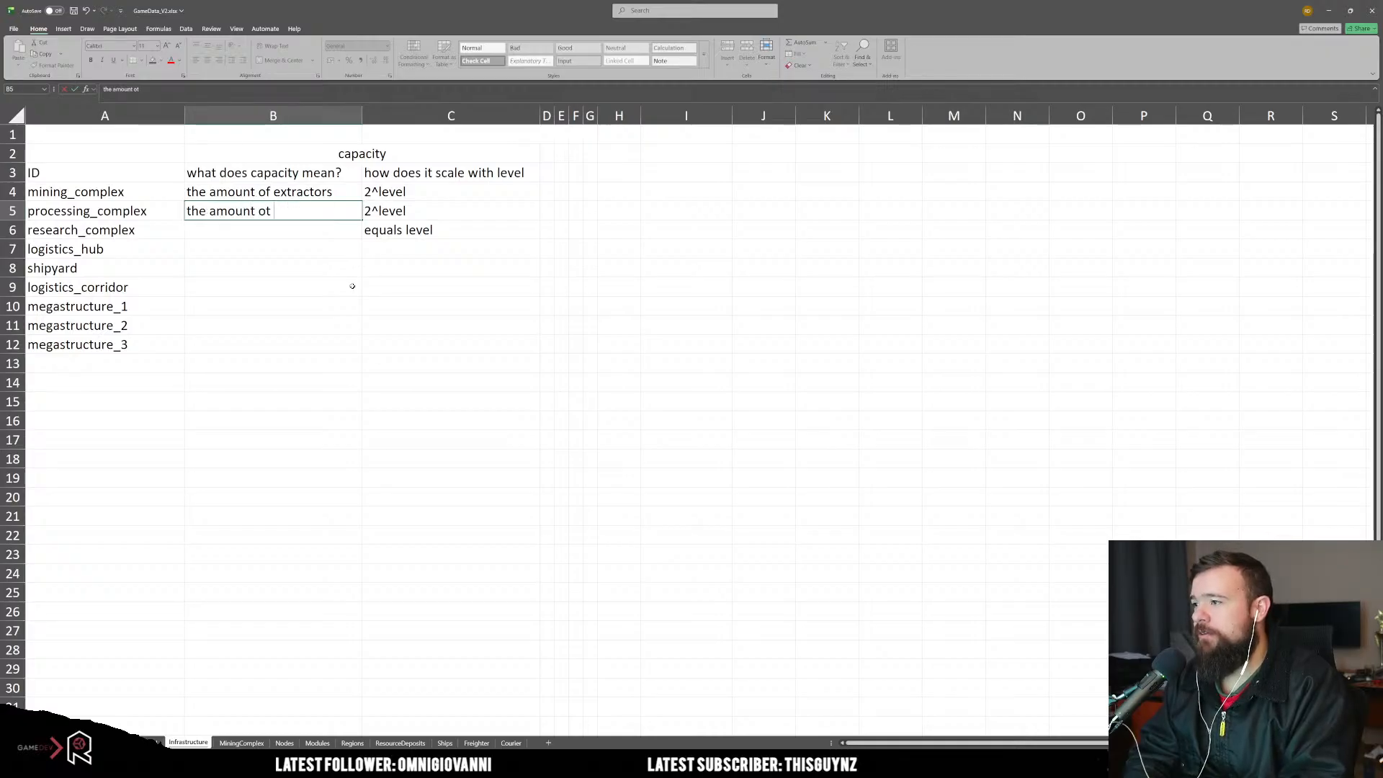
type("cessing bays")
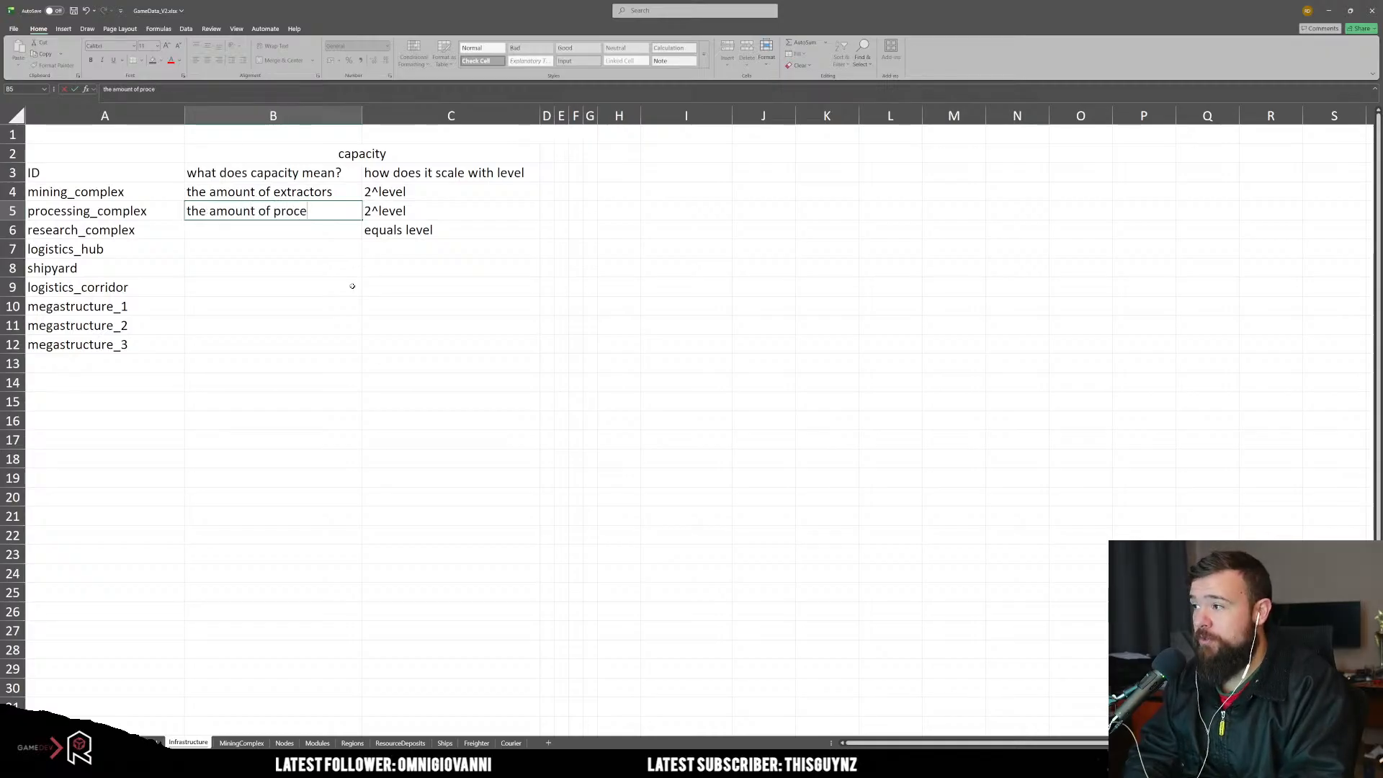
key("Return")
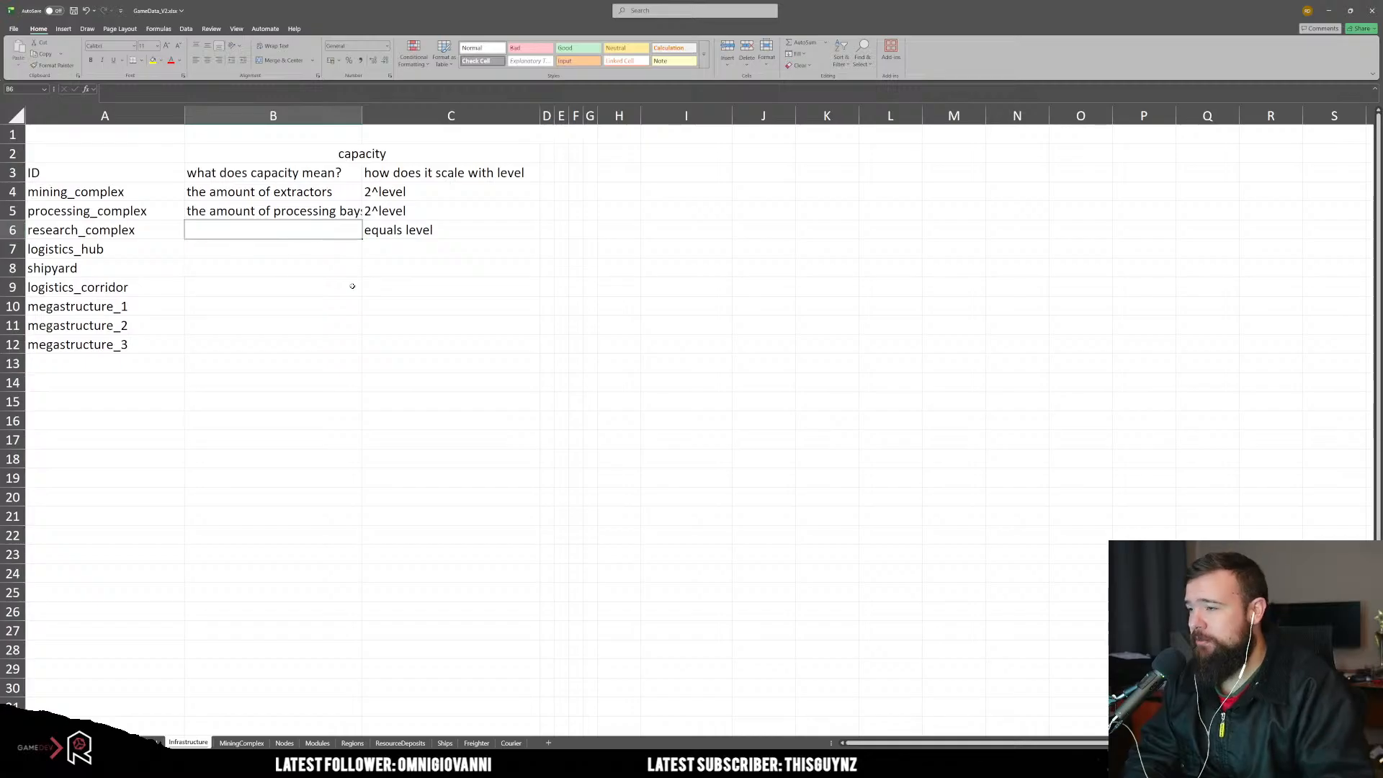
Step: Widen column B until the processing_complex description fits with room to spare
left_click(355, 117)
left_click_drag(363, 115, 426, 116)
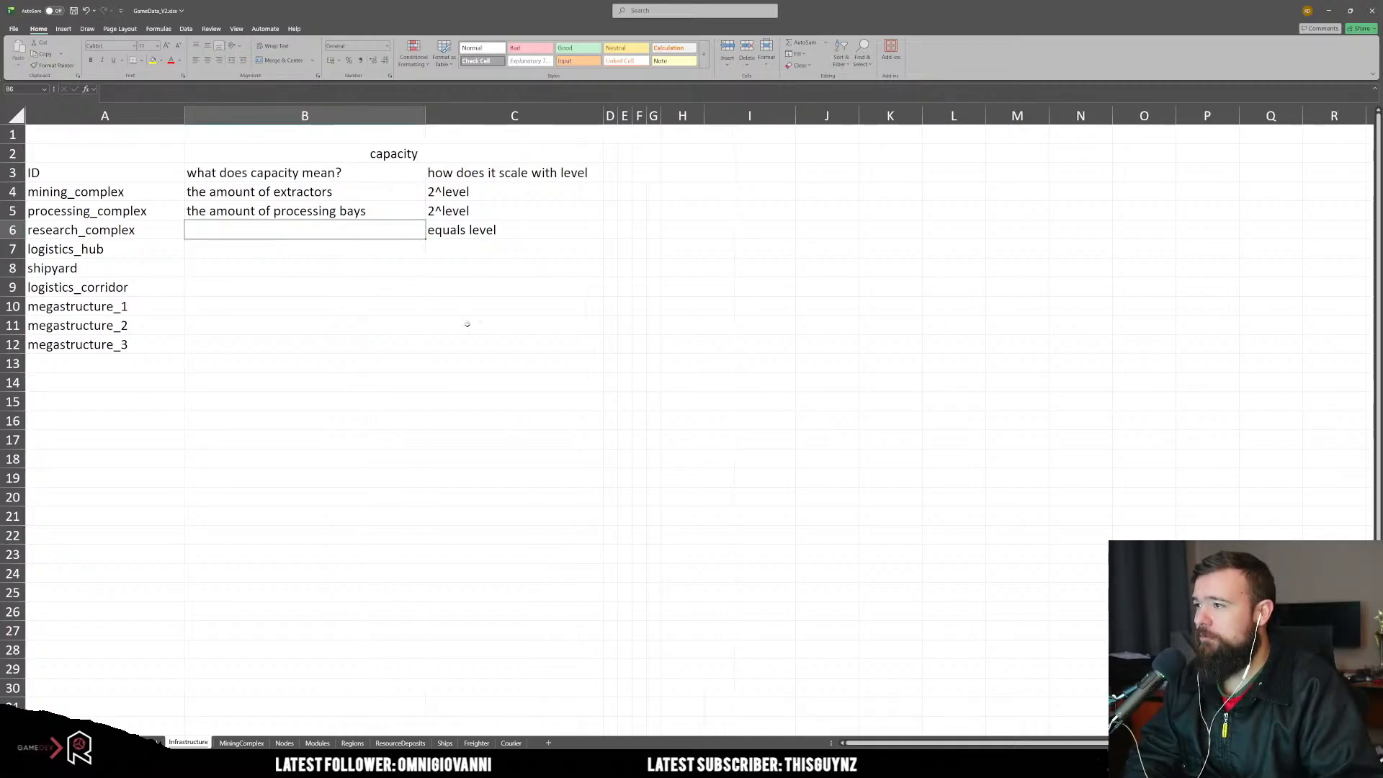
left_click(467, 321)
Step: Enter "the amount of research labs" as the research_complex capacity meaning and "ship throughput" for logistics_hub
left_click(352, 235)
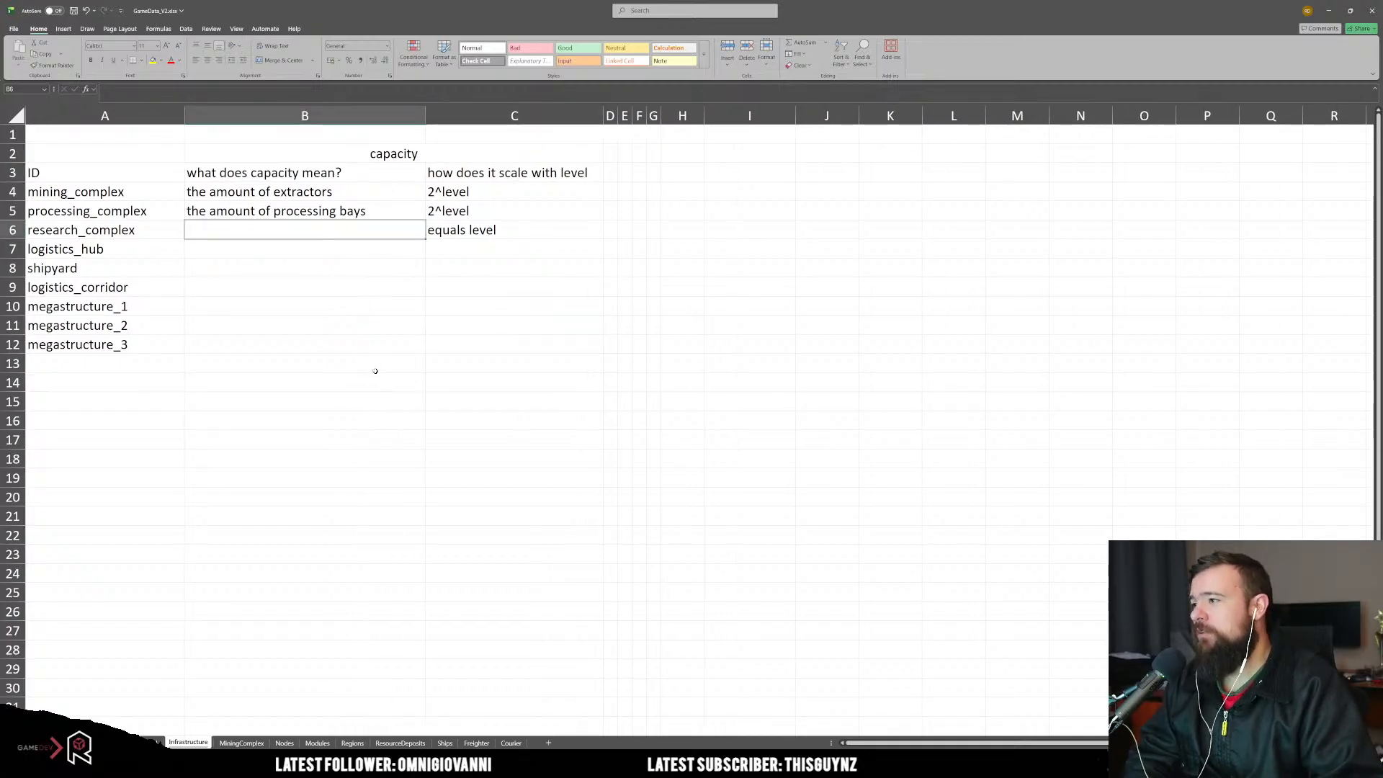
type("th")
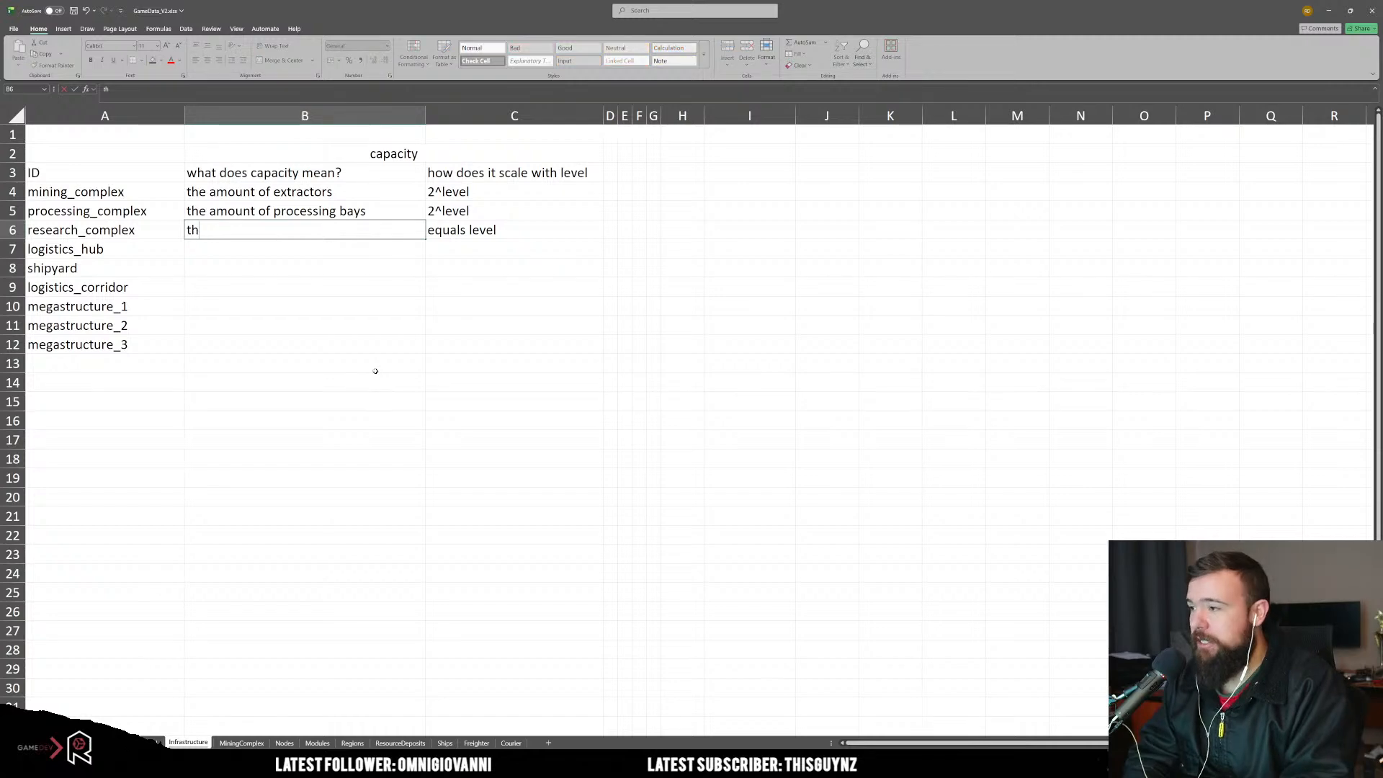
type("e amount o")
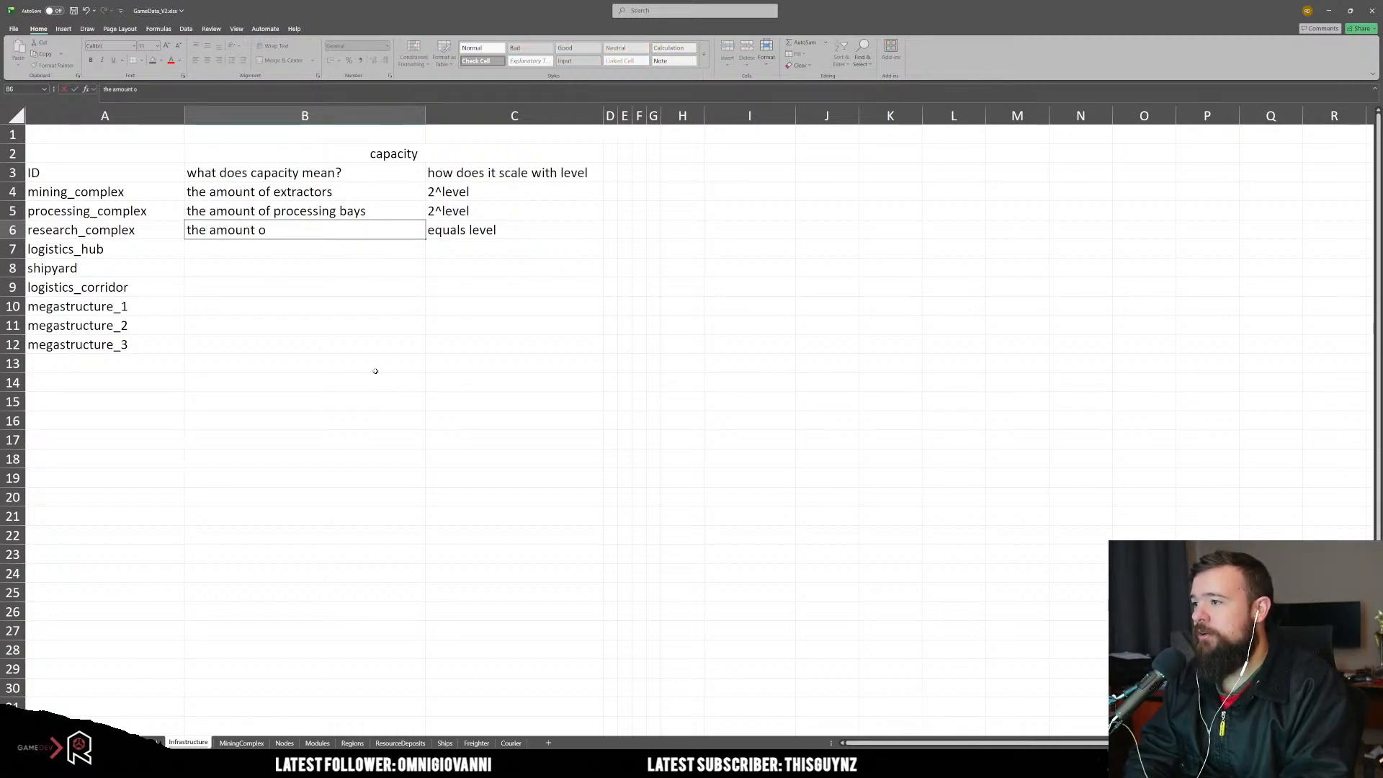
type("f researc")
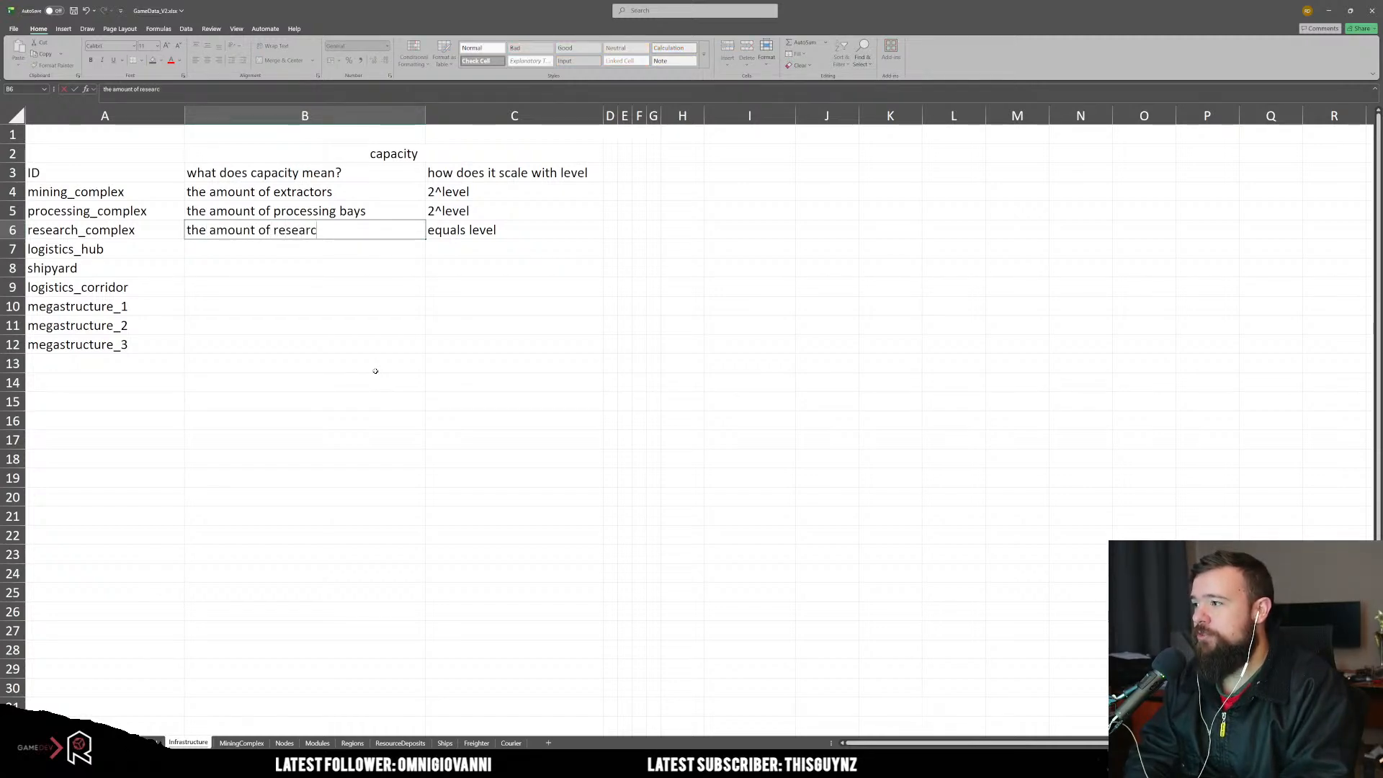
type("h labs")
key("Return")
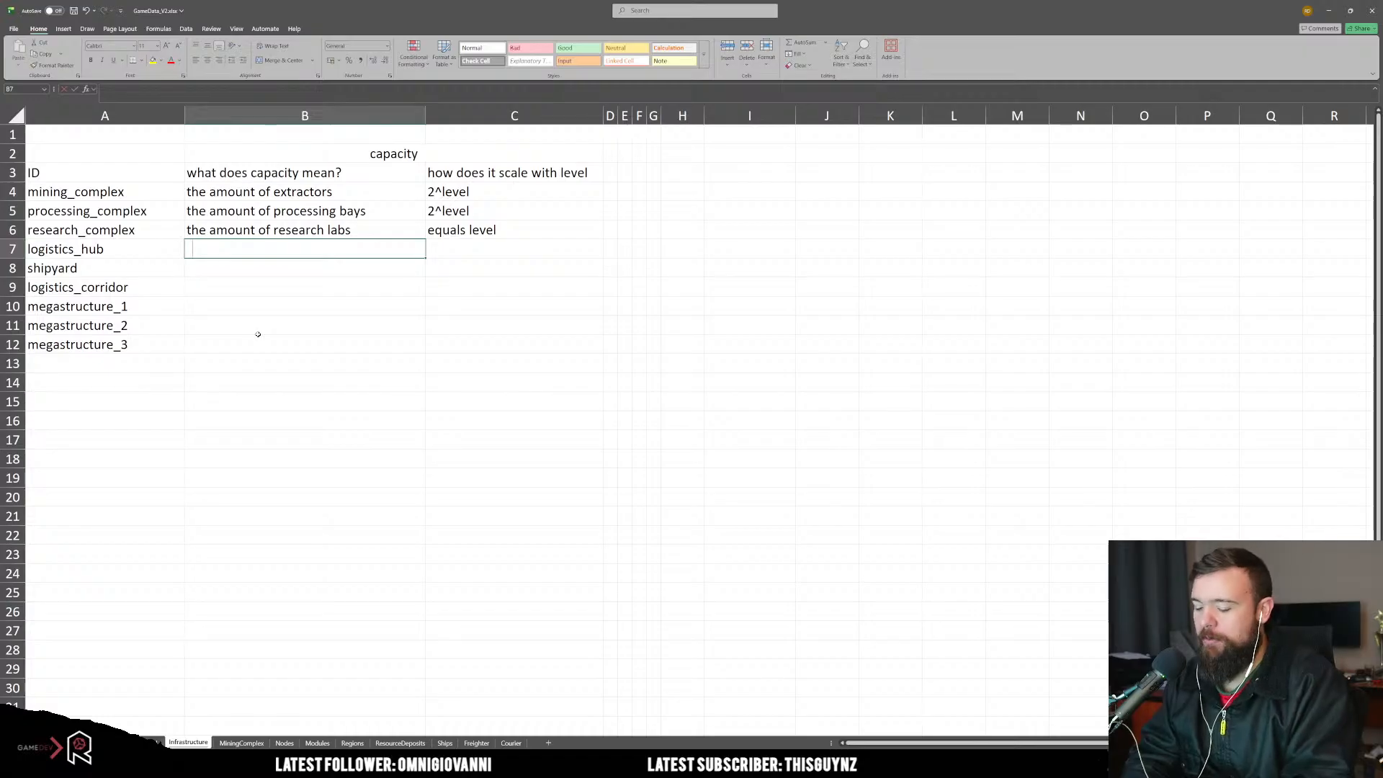
type("ship throughput")
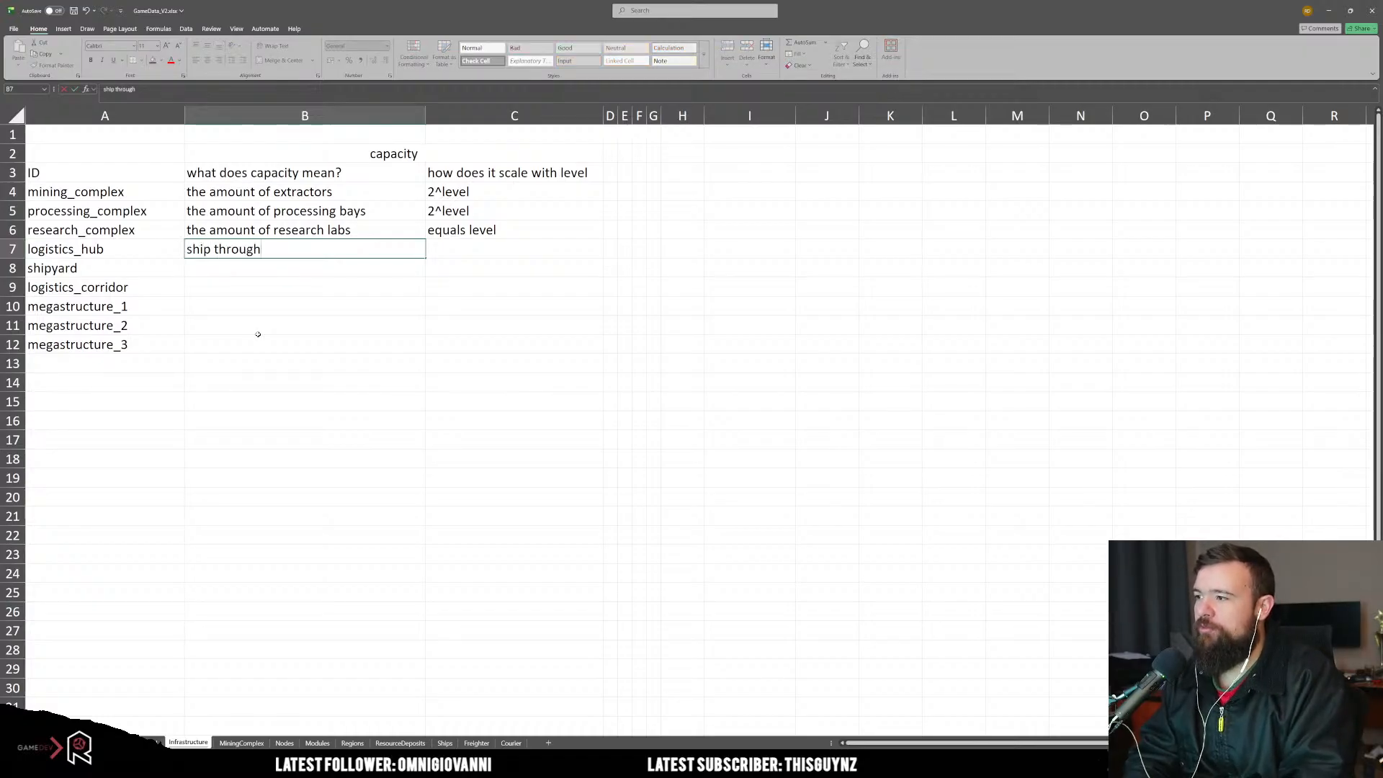
key("Tab")
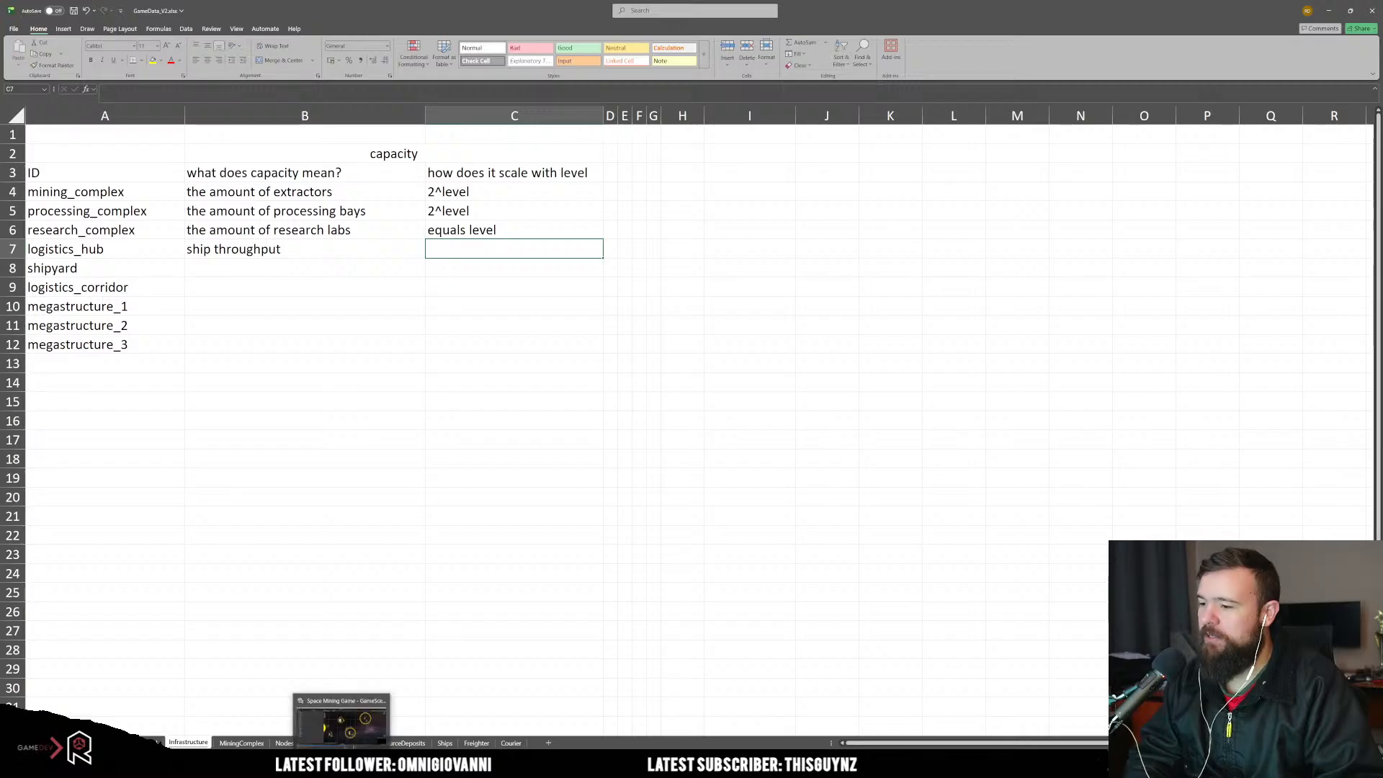
Step: Switch to Visual Studio and examine the LogisticsSystem code for how logistics hubs handle shipments and receive, unload and move freighters
mouse_move(404, 760)
mouse_move(394, 732)
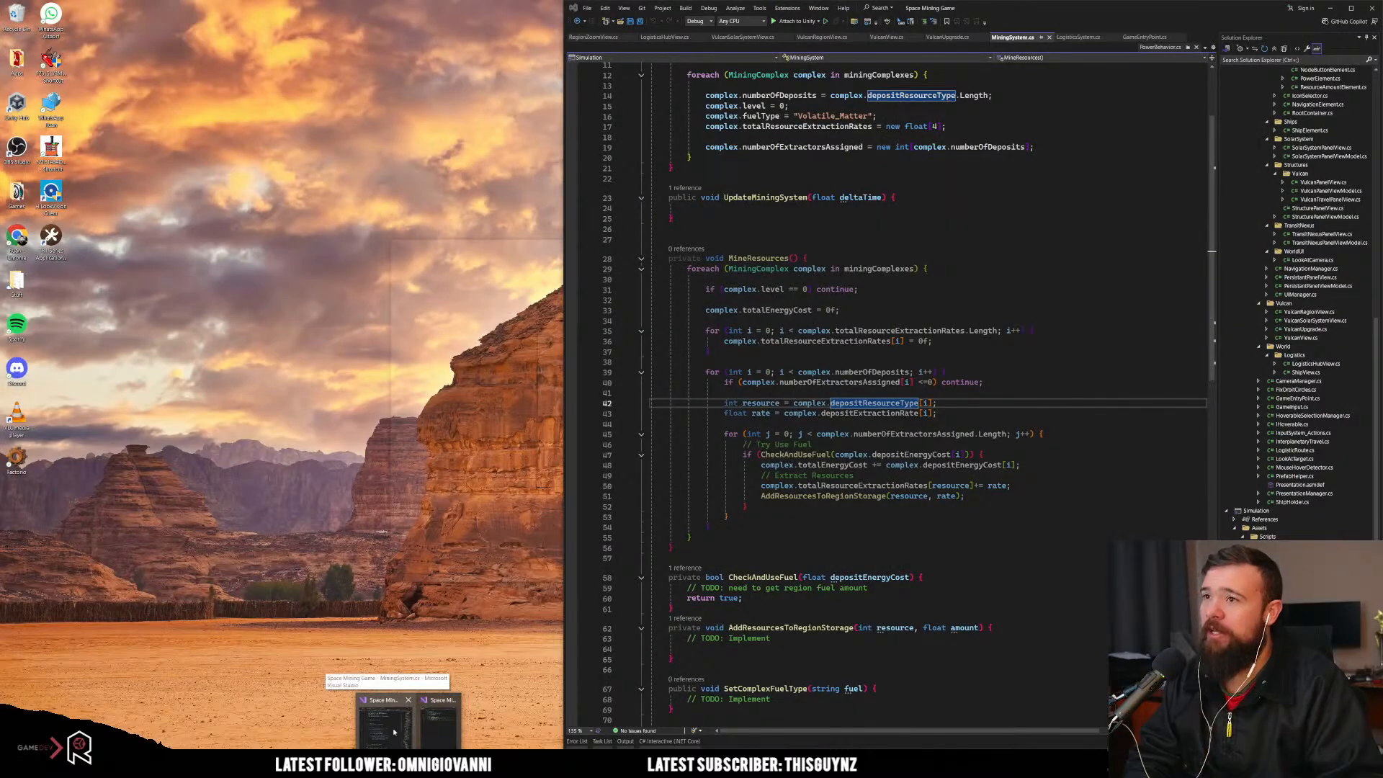
left_click(394, 732)
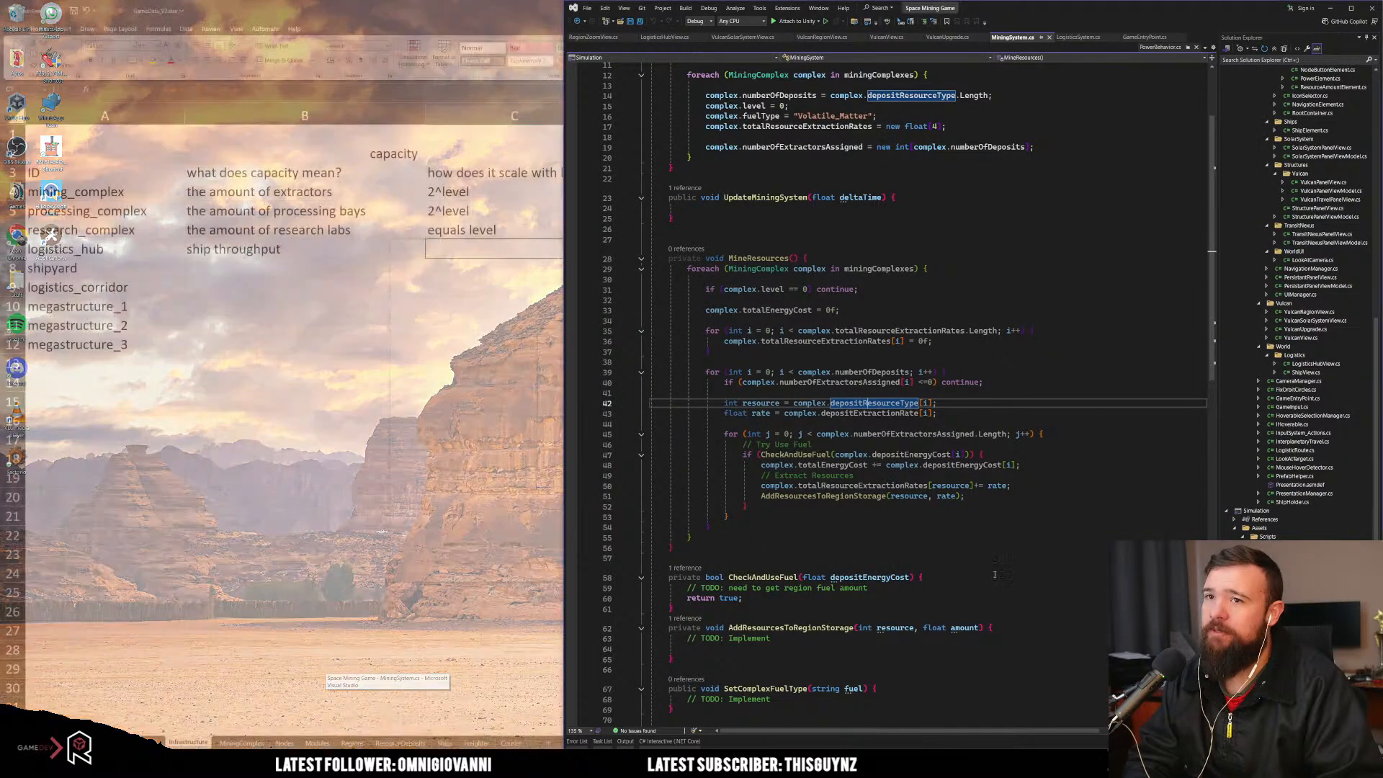
left_click(1078, 37)
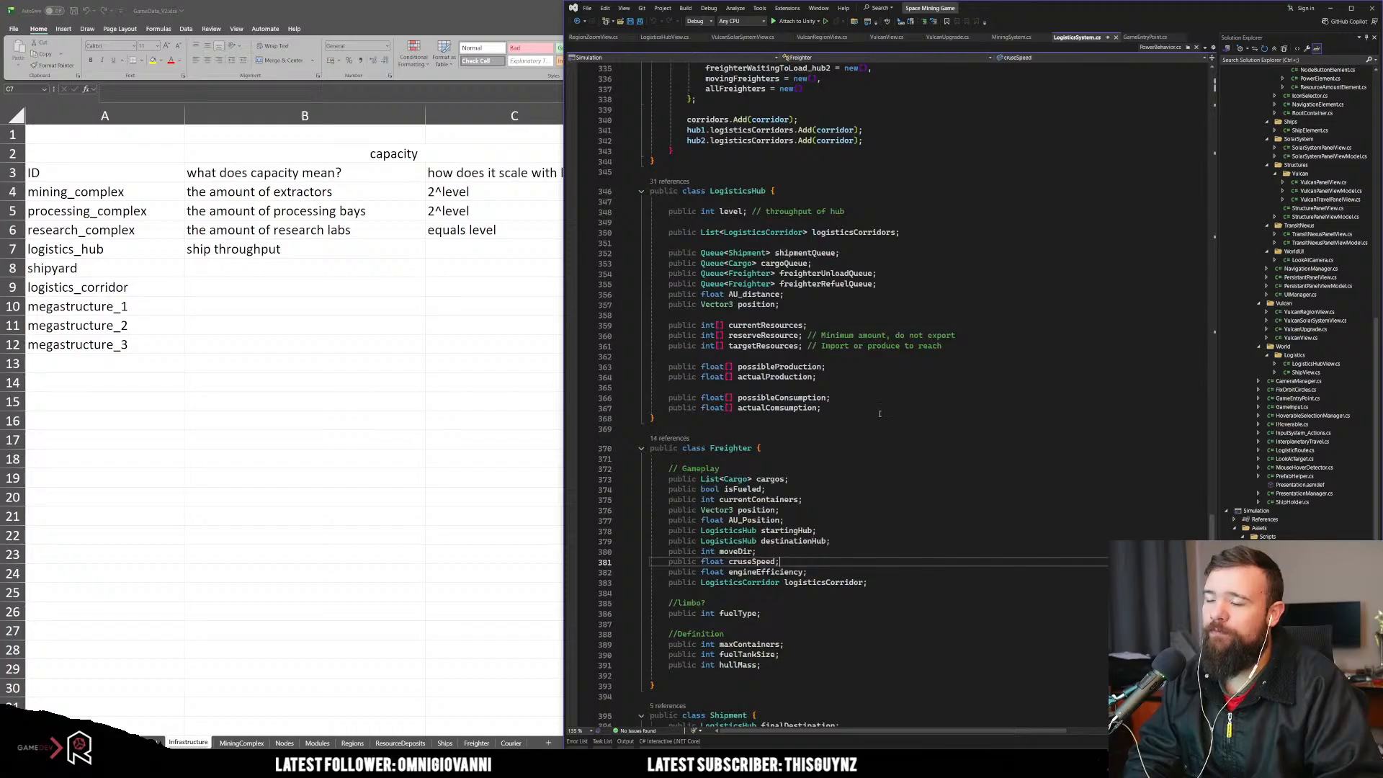
scroll(782, 455, "up", 11)
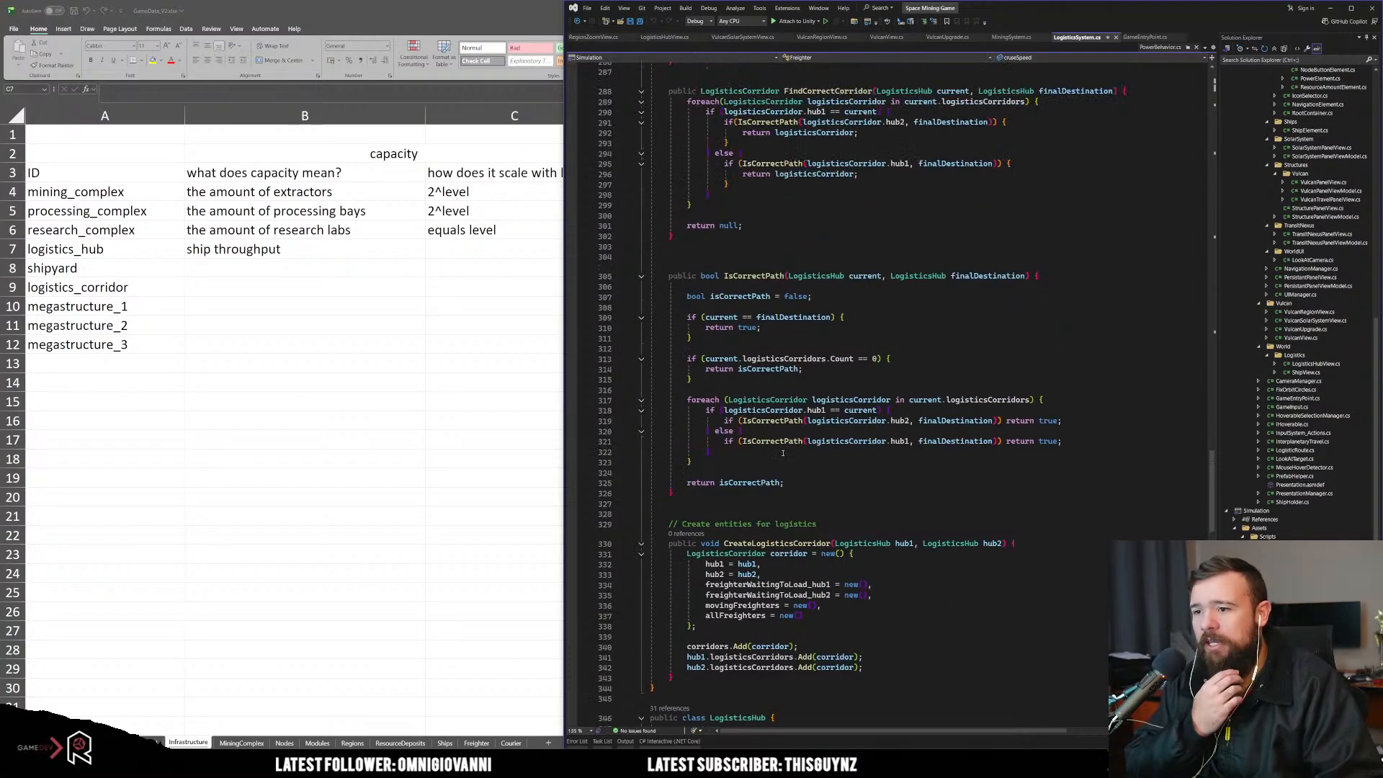
scroll(782, 493, "down", 7)
scroll(782, 492, "up", 20)
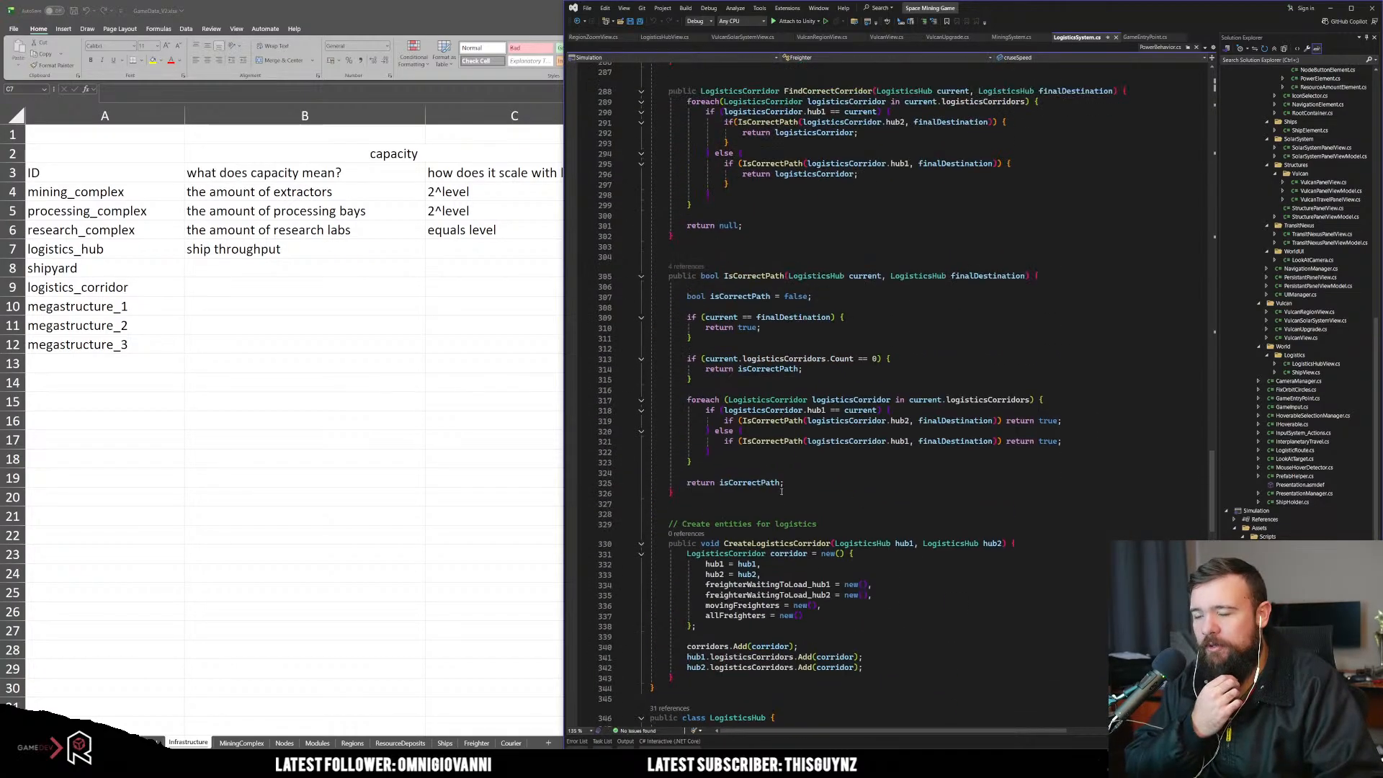
scroll(782, 492, "up", 20)
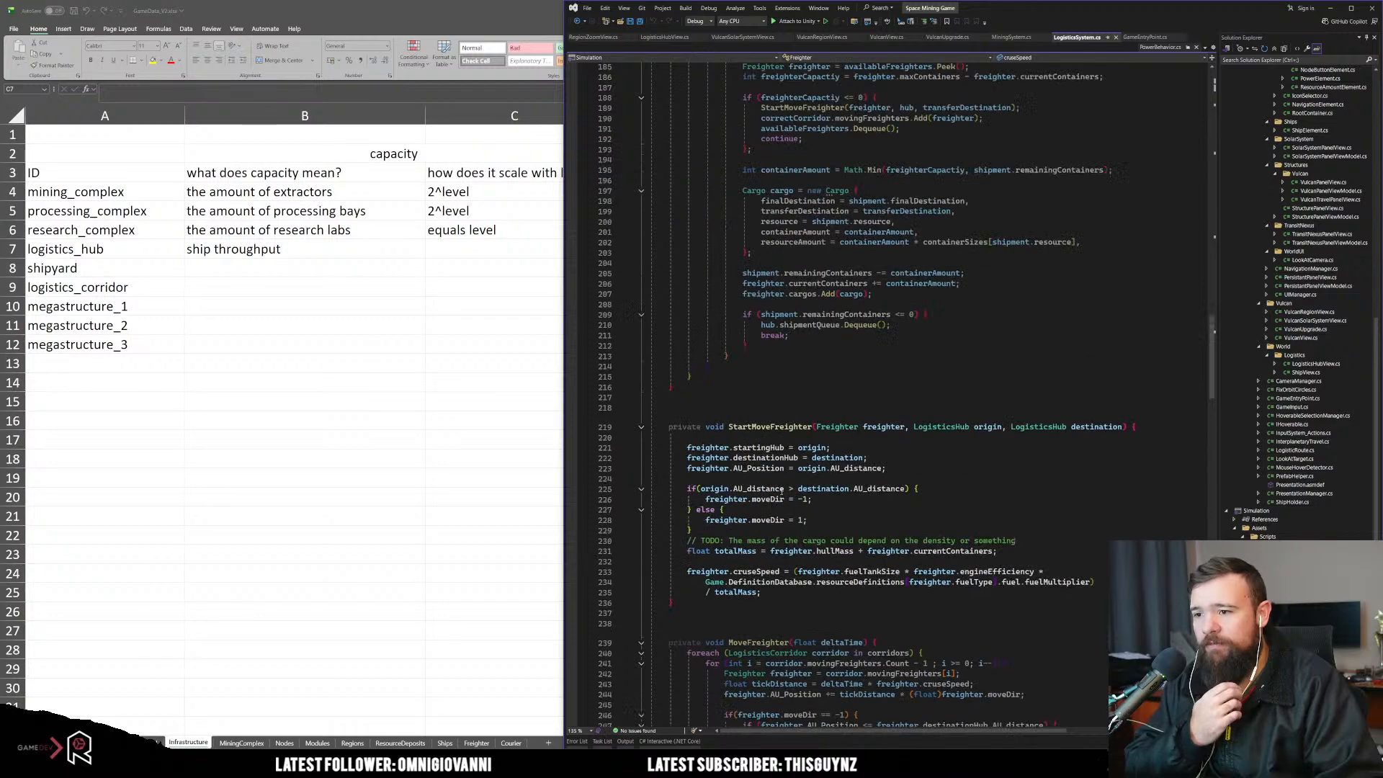
scroll(781, 492, "up", 20)
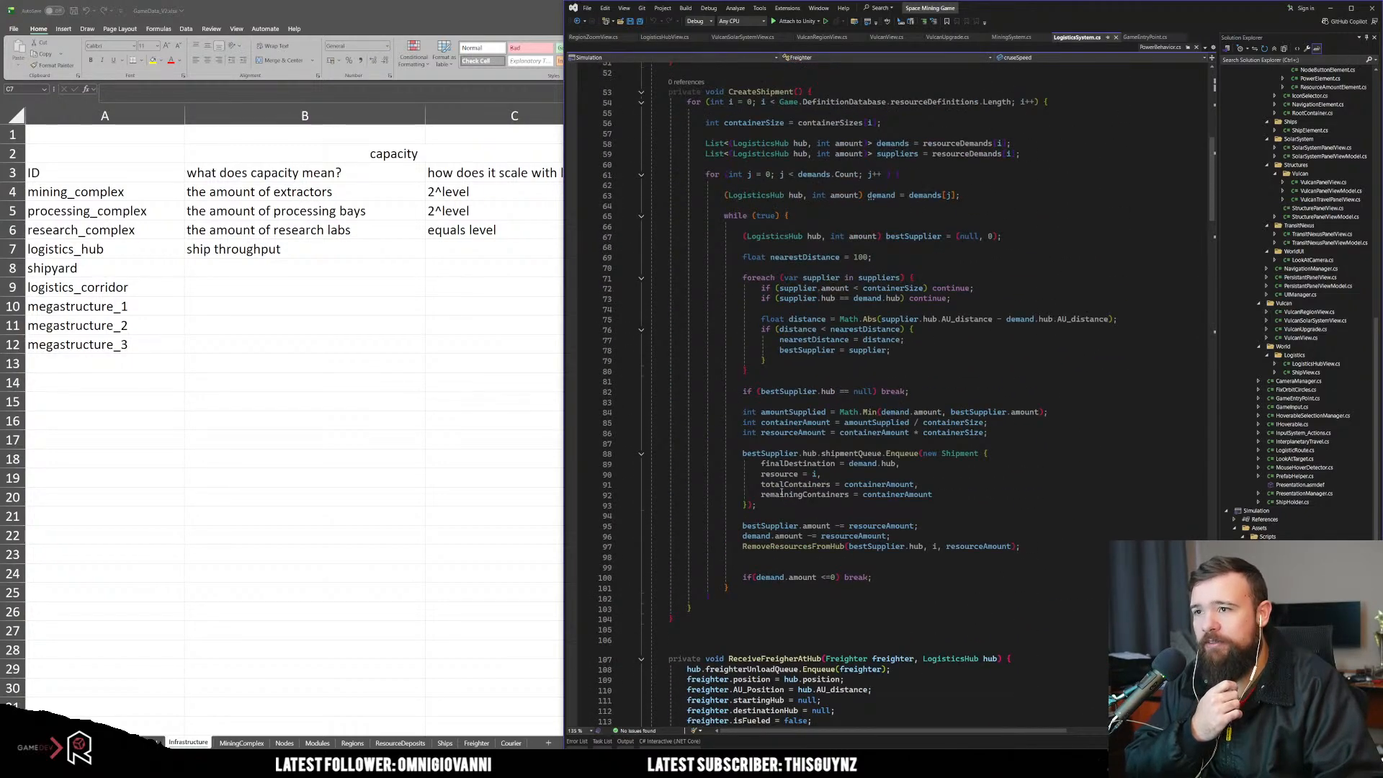
scroll(782, 492, "up", 13)
scroll(782, 492, "down", 20)
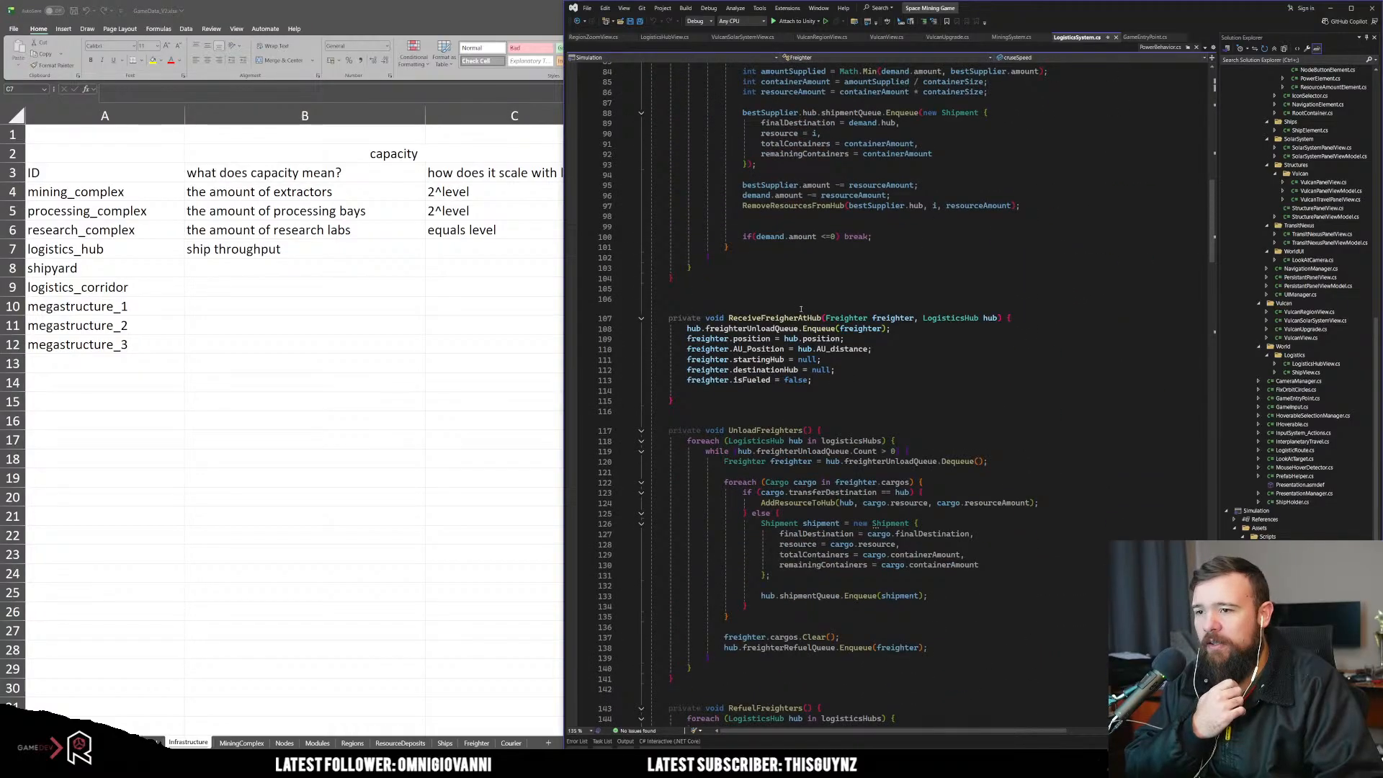
left_click(800, 316)
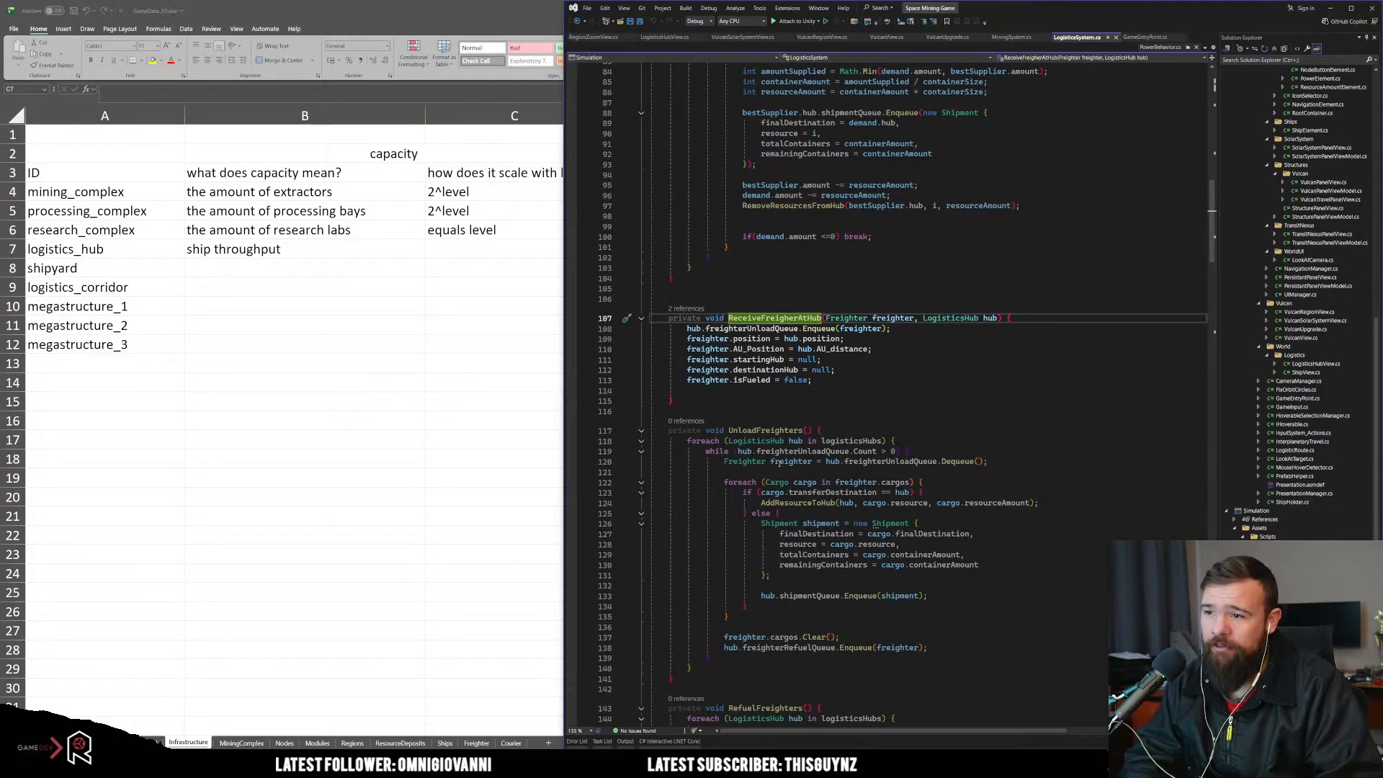
Step: Examine the LogisticsSystem code for freighter refuelling, loading and movement, and the fields of the LogisticsHub, Freighter, Shipment, Cargo and LogisticsCorridor classes
scroll(769, 351, "down", 20)
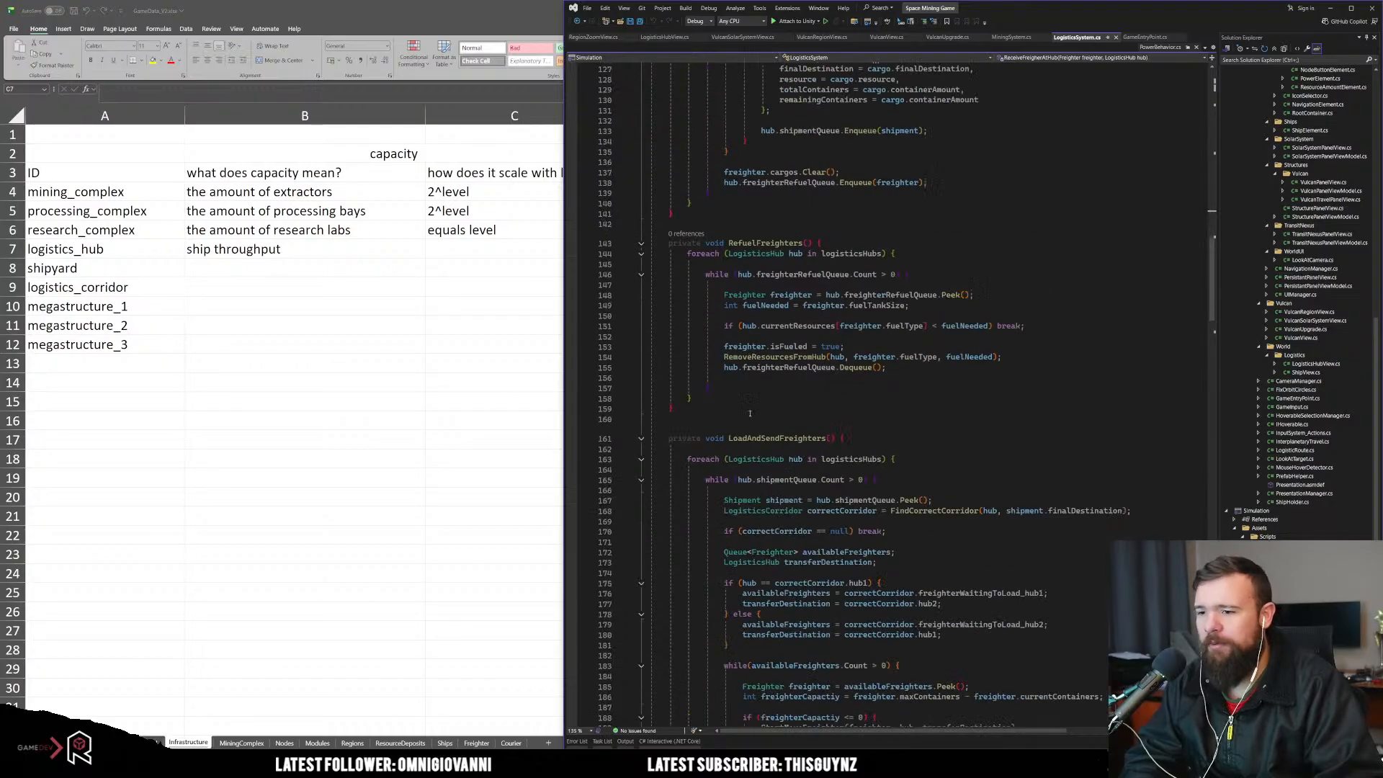
scroll(814, 520, "down", 20)
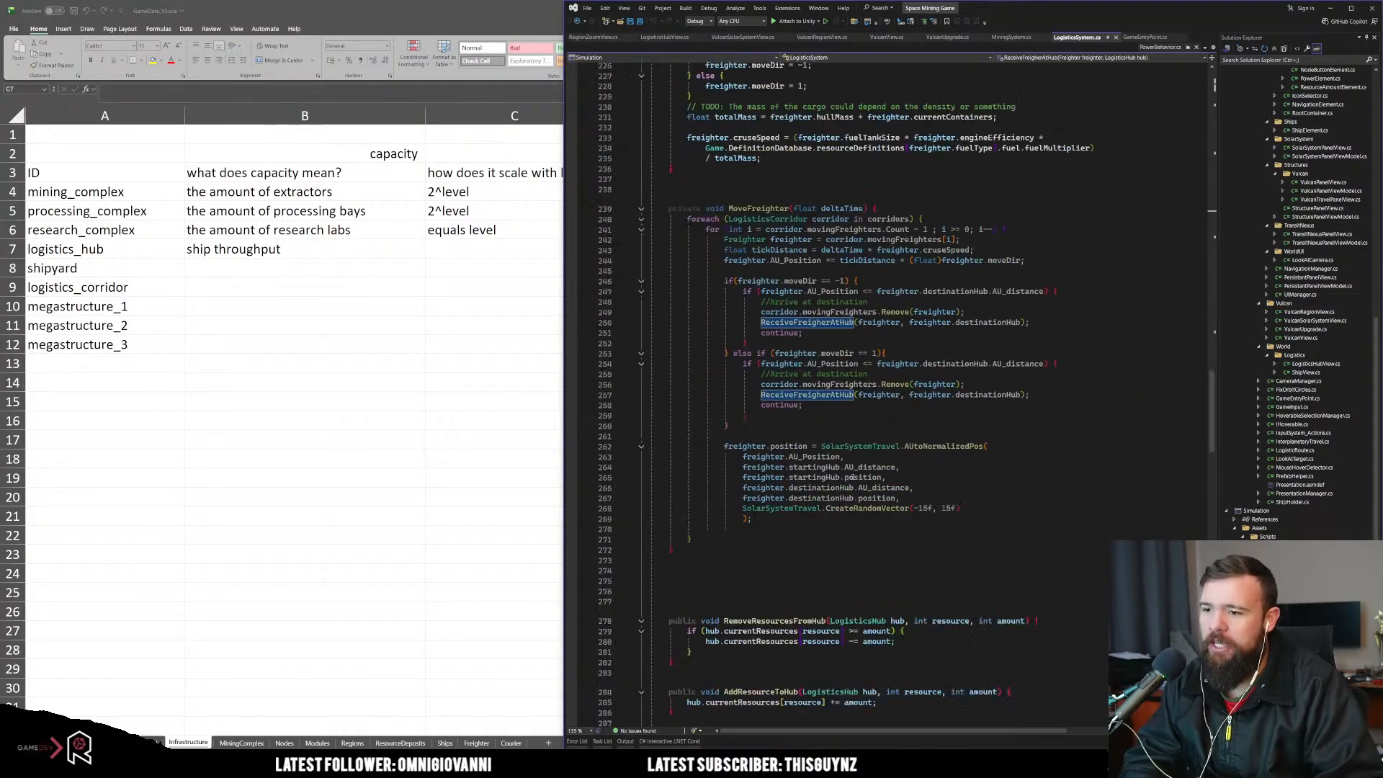
scroll(840, 461, "down", 20)
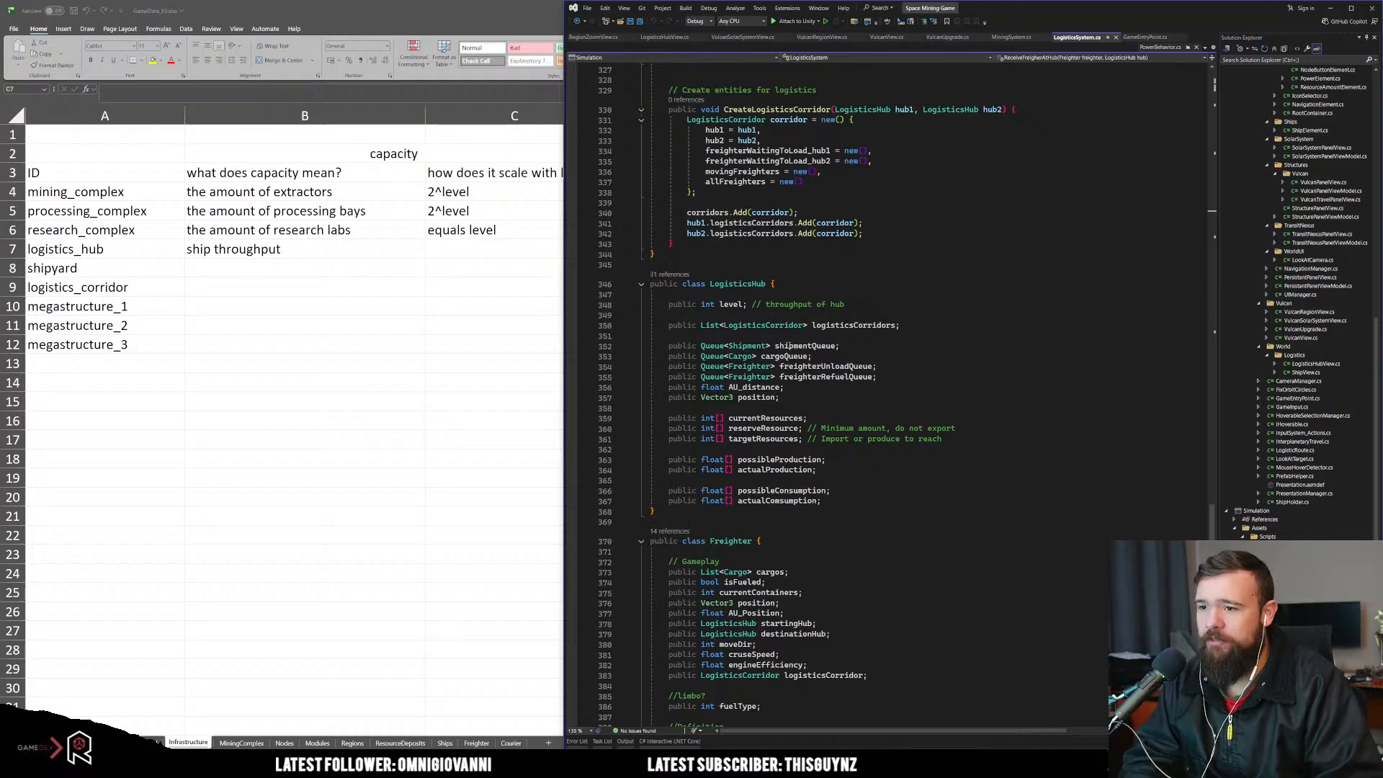
left_click_drag(792, 347, 877, 378)
left_click(809, 396)
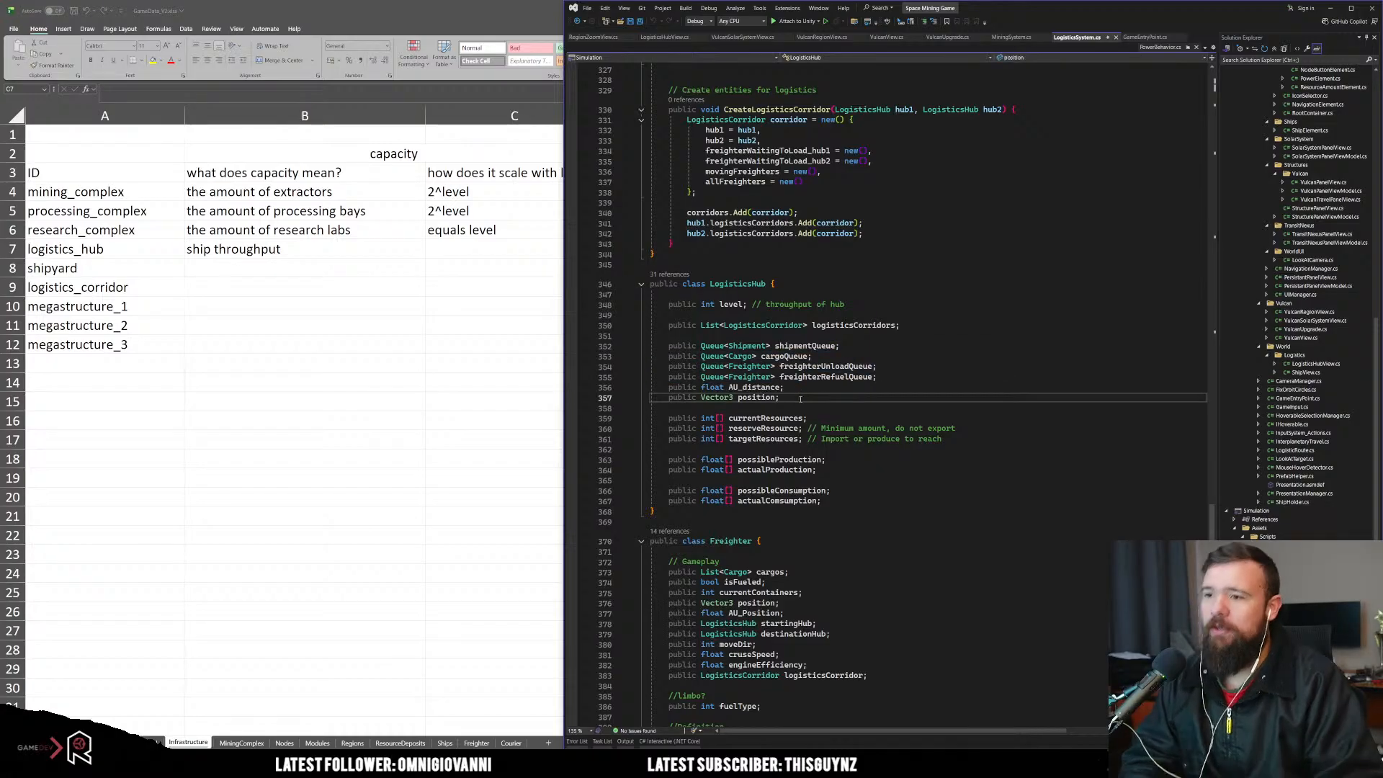
left_click(780, 348)
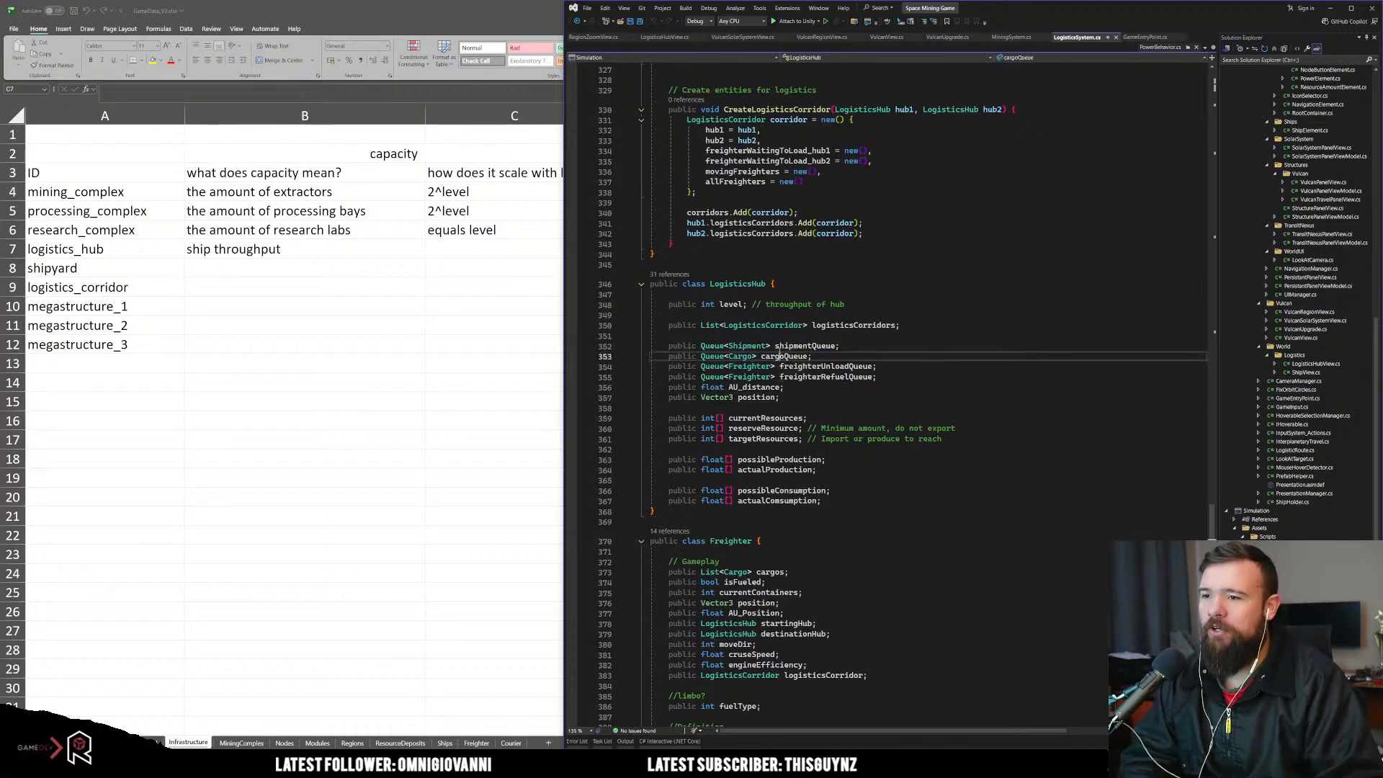
left_click(832, 369)
left_click(825, 377)
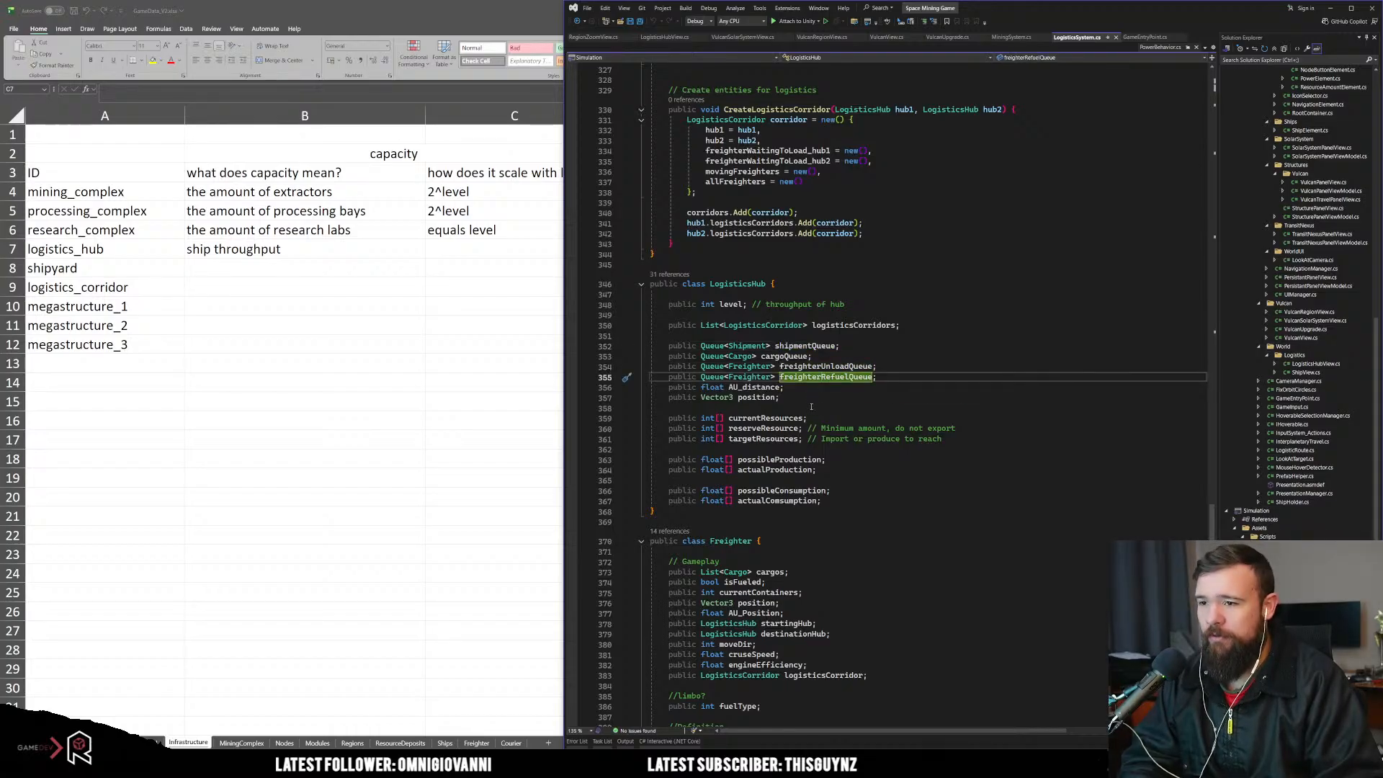
scroll(811, 407, "down", 13)
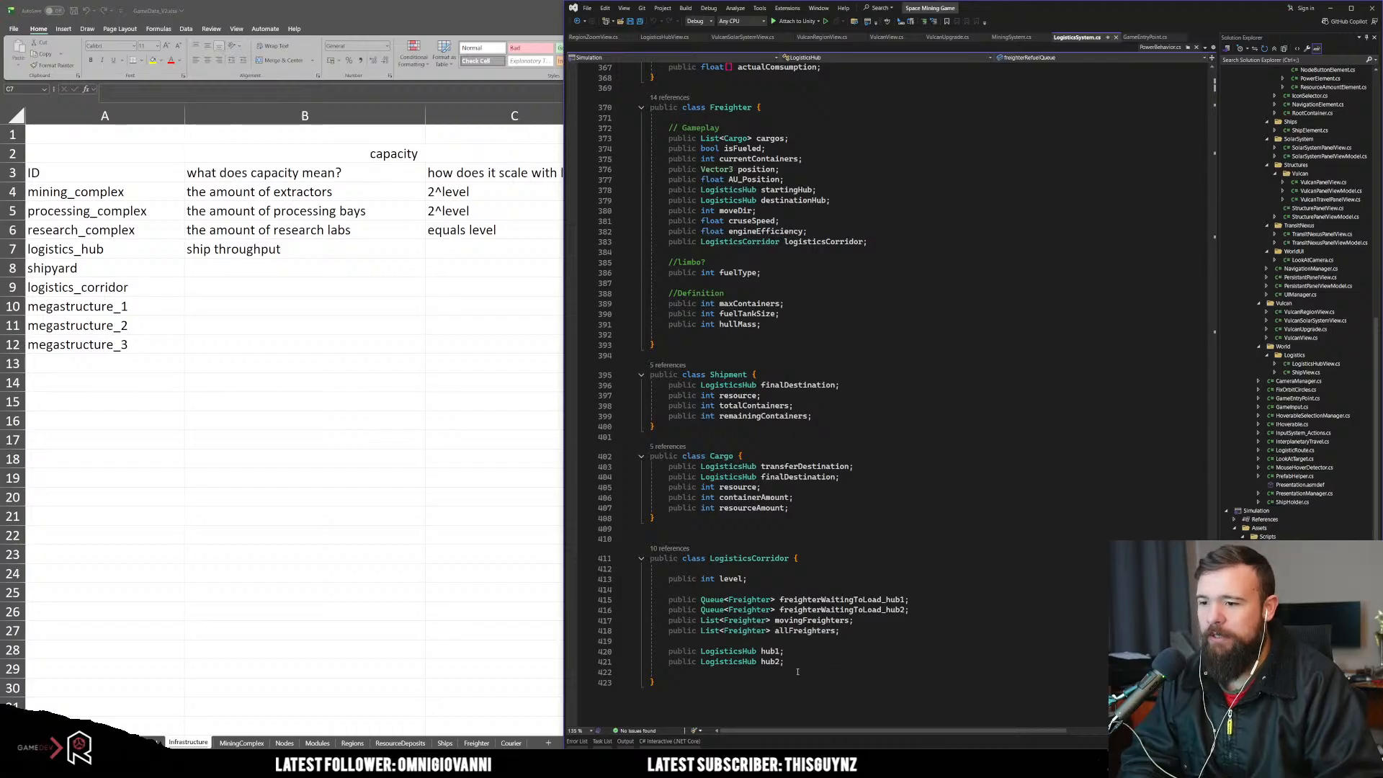
scroll(798, 671, "up", 12)
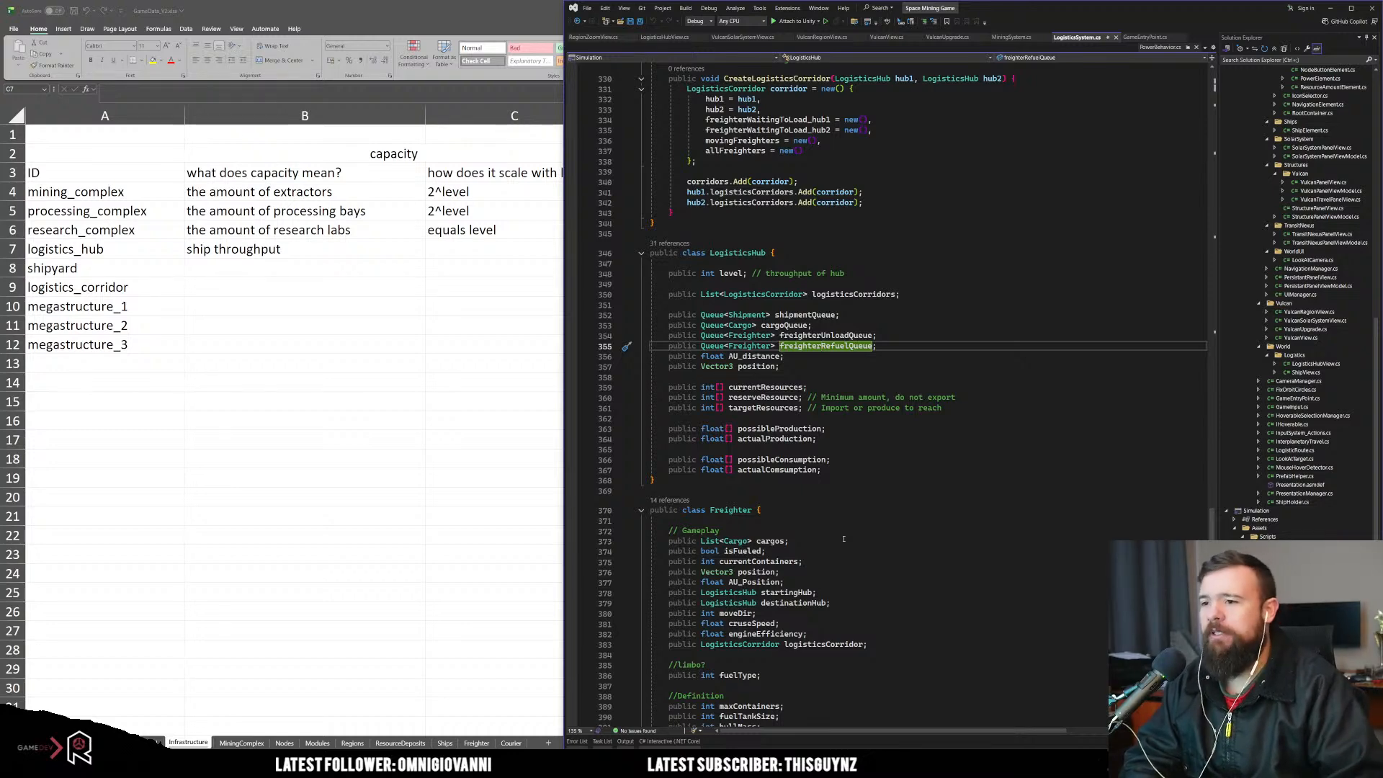
scroll(843, 539, "up", 14)
scroll(844, 539, "down", 18)
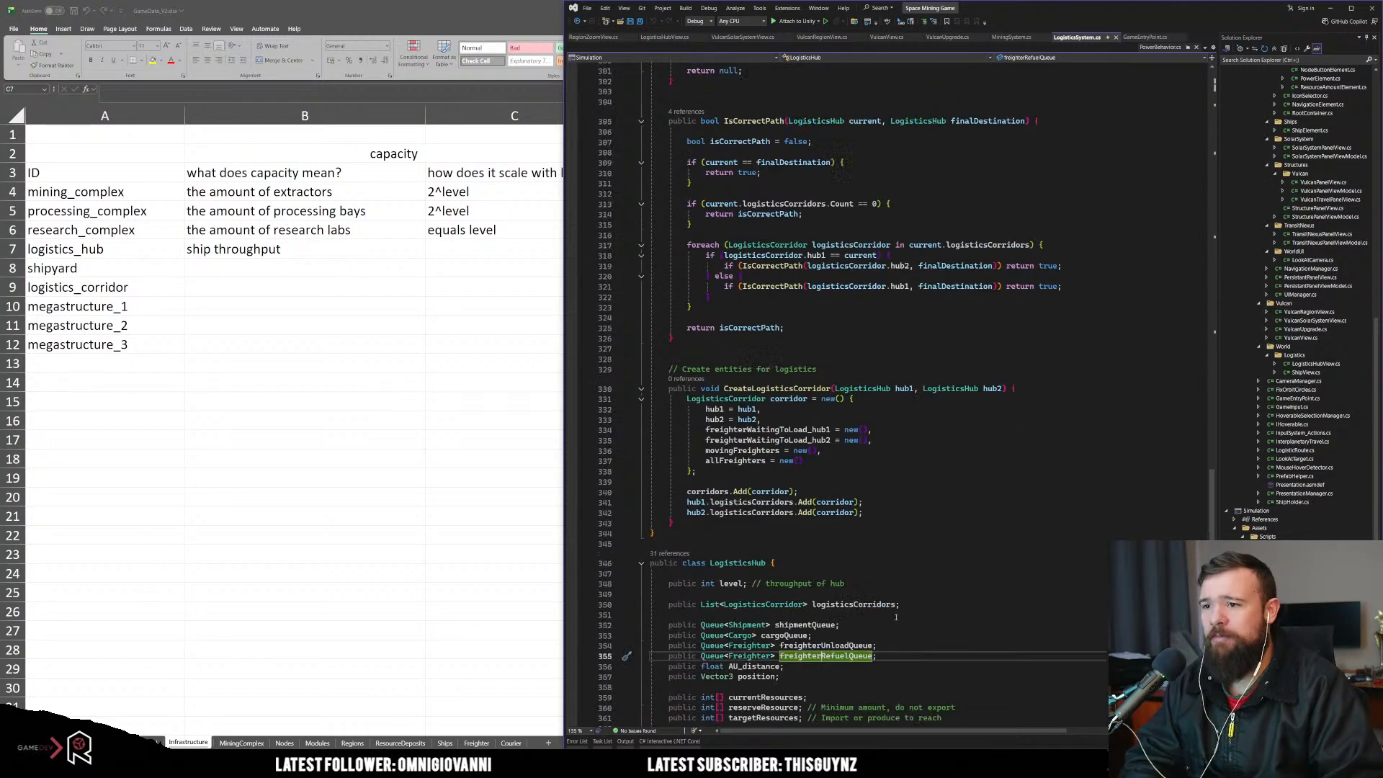
scroll(849, 613, "down", 11)
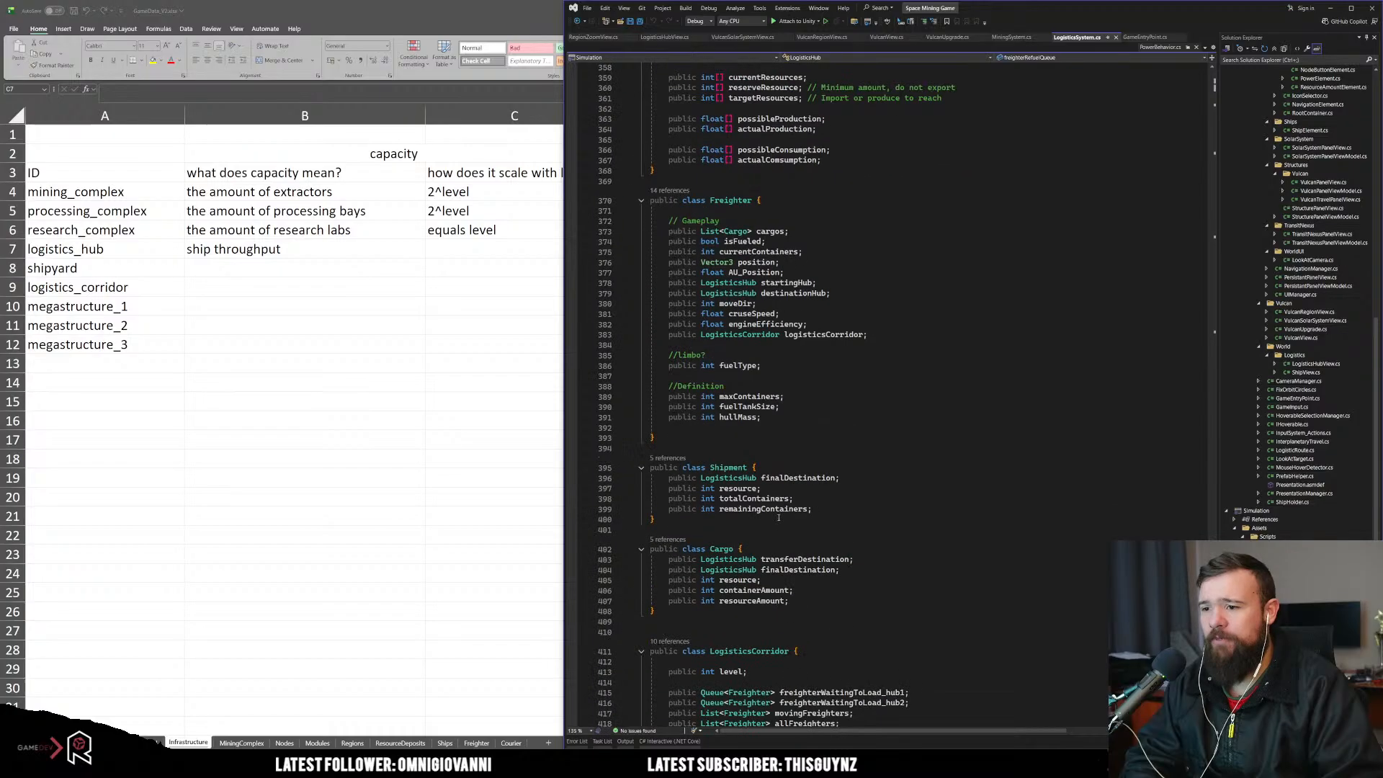
scroll(844, 605, "up", 13)
scroll(775, 497, "up", 5)
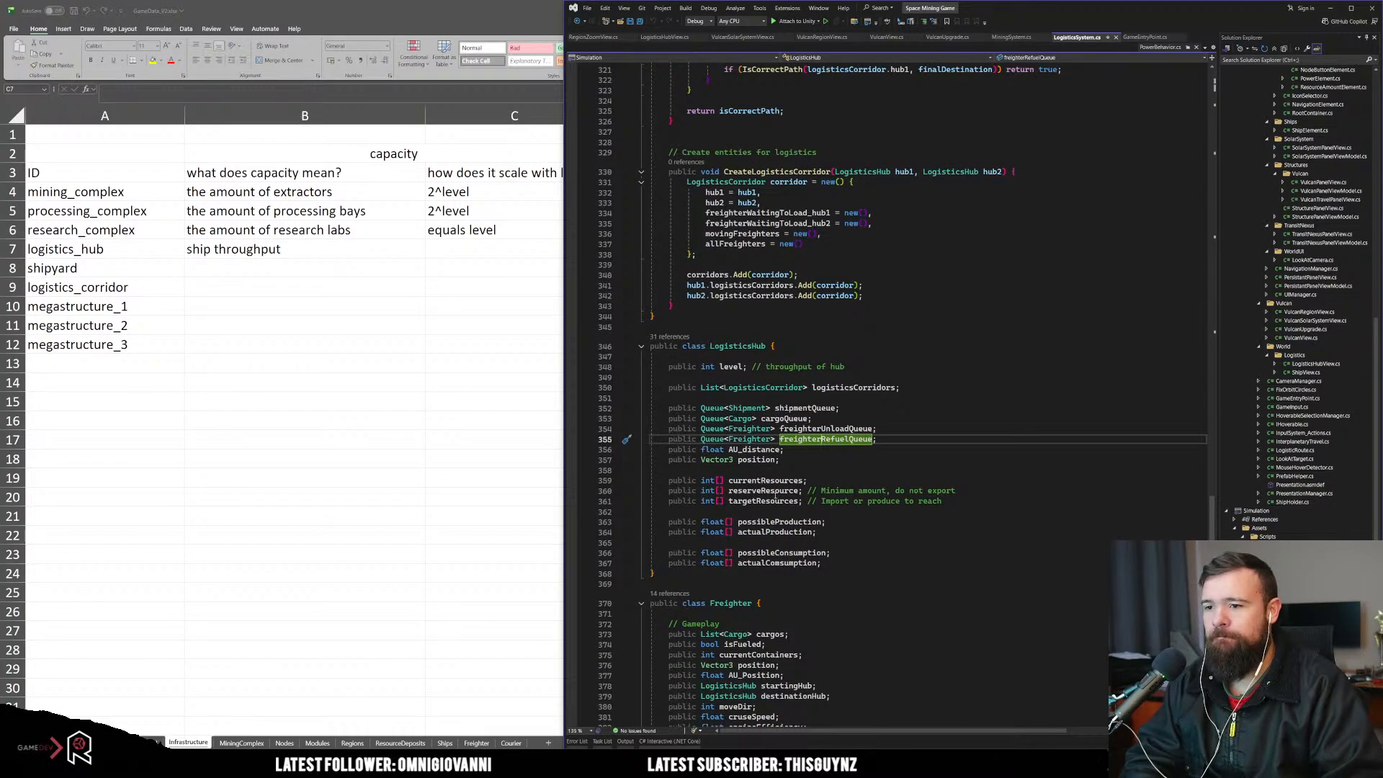
Step: Switch back to Excel and extend the logistics_hub capacity meaning to "ship throughput, uloading, refueling and loading speed"
key("alt+Tab")
left_click(310, 254)
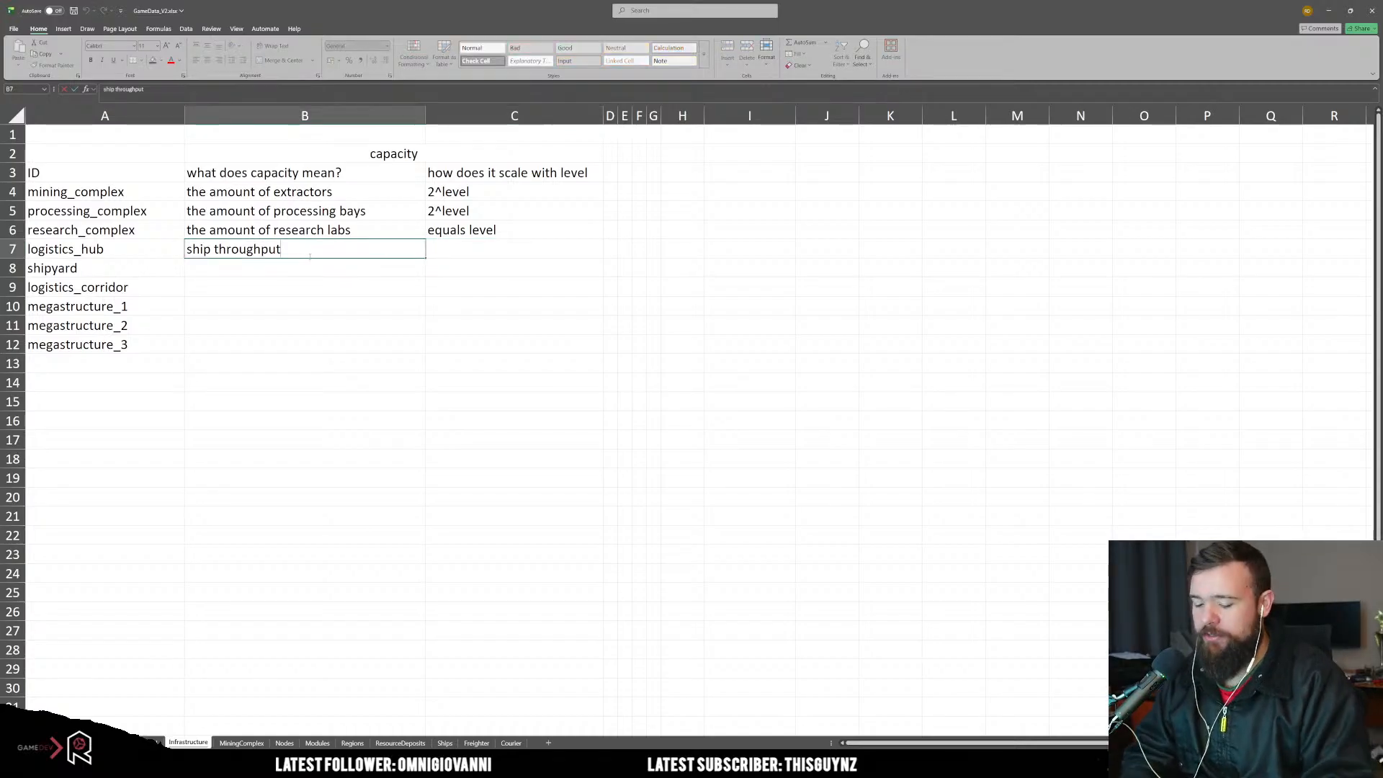
type(", ulo")
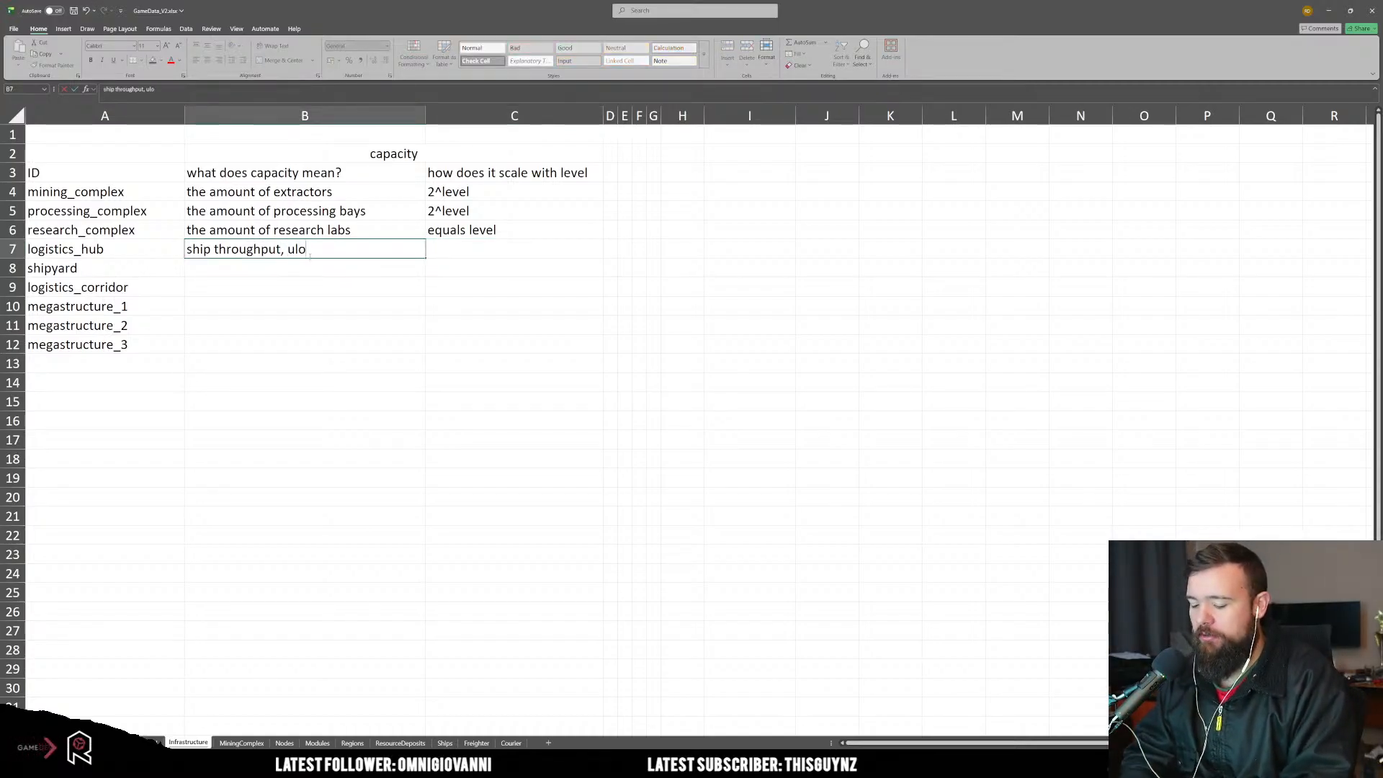
type("ading refue")
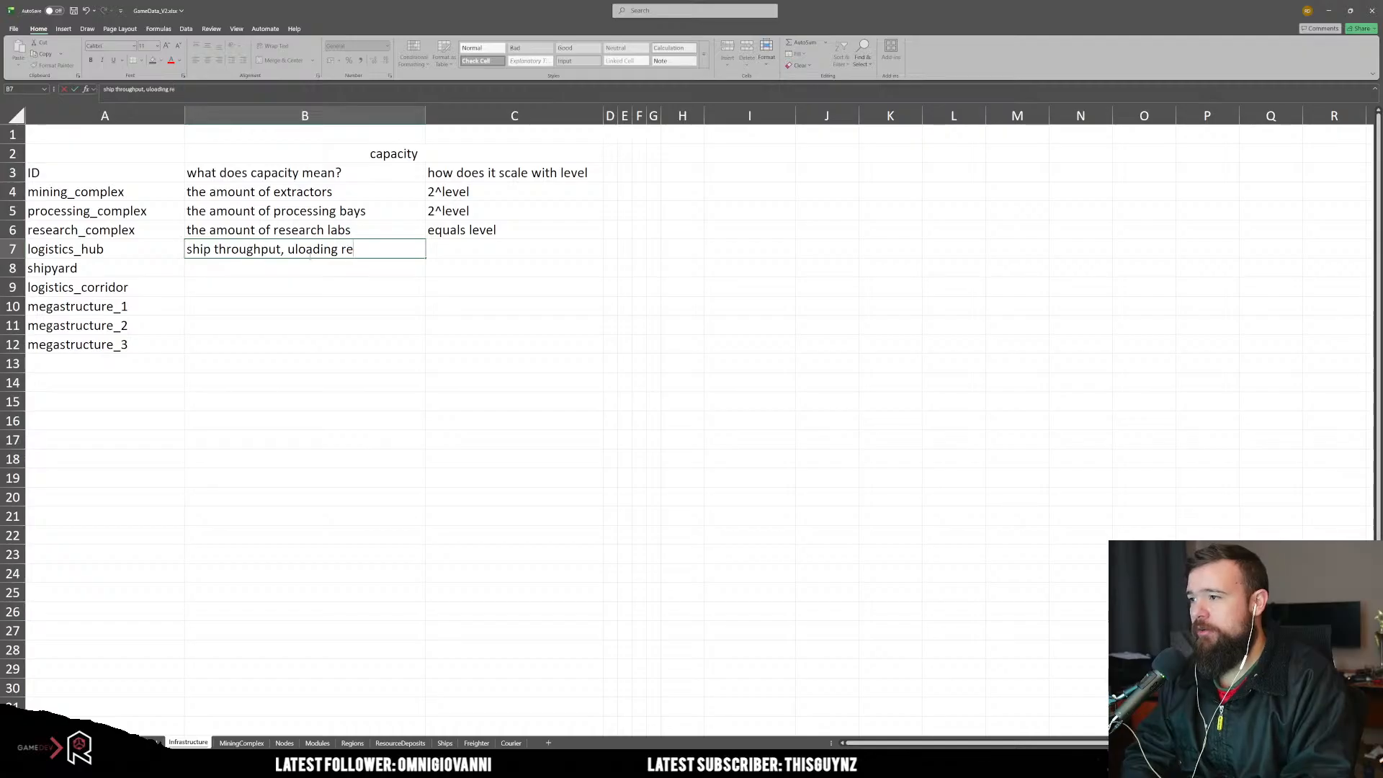
key("BackSpace")
key("BackSpace")
key("BackSpace")
key("BackSpace")
key("BackSpace")
key("BackSpace")
key("BackSpace")
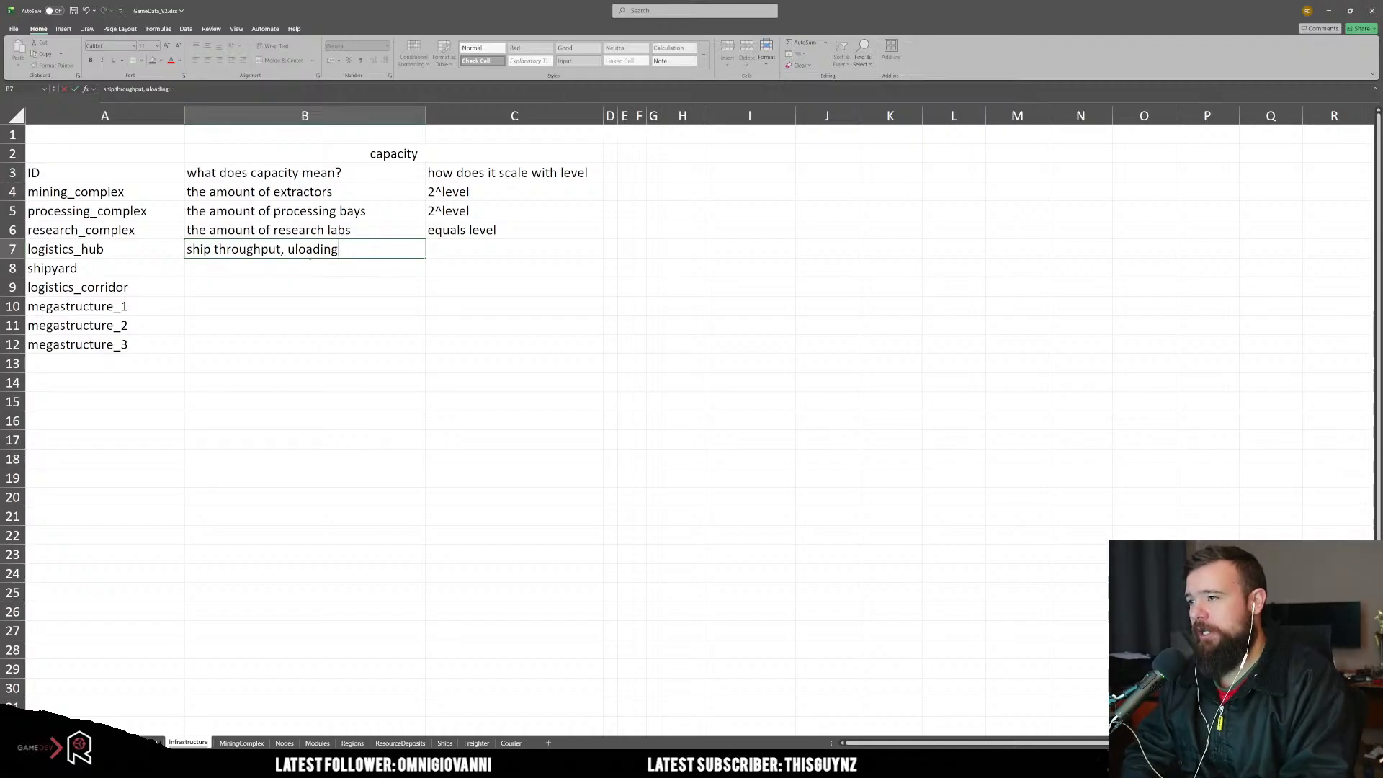
type(", refue")
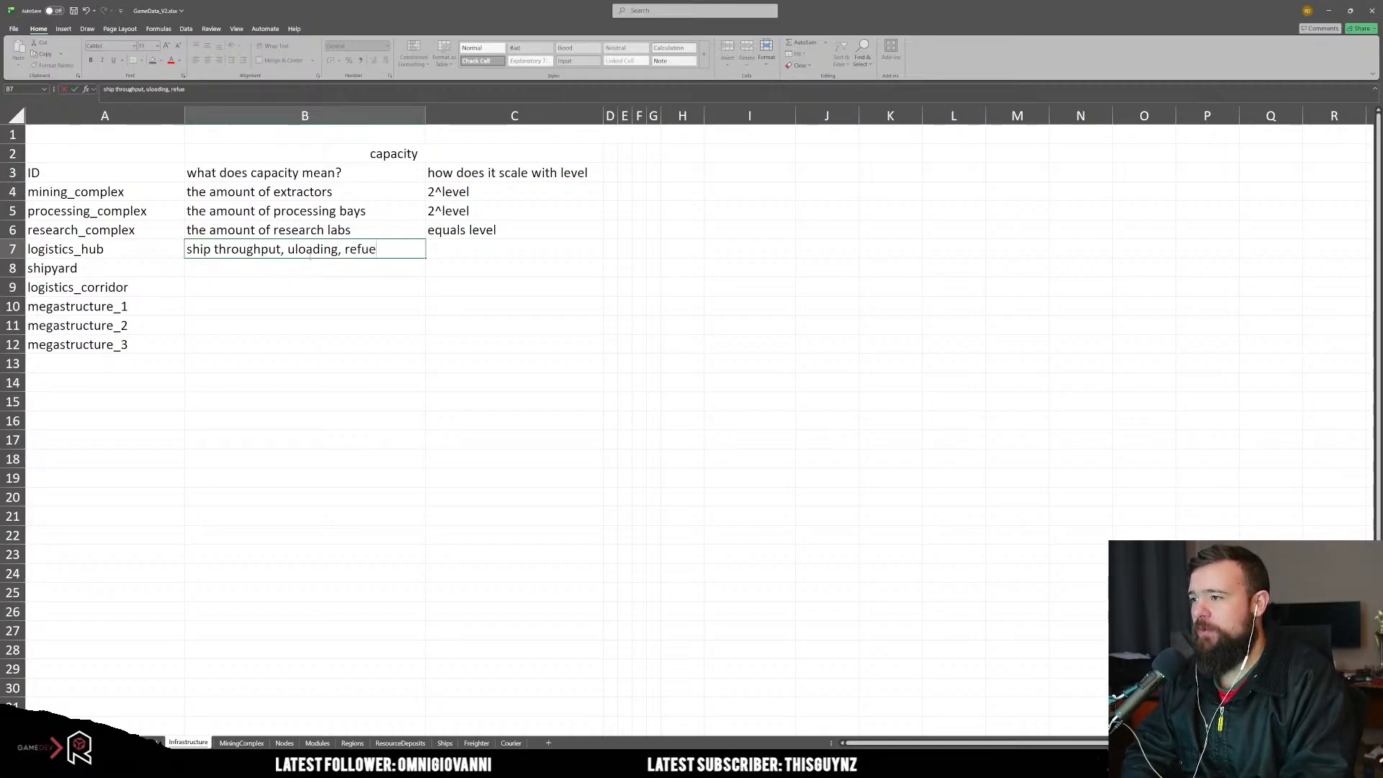
type("ling and loadi")
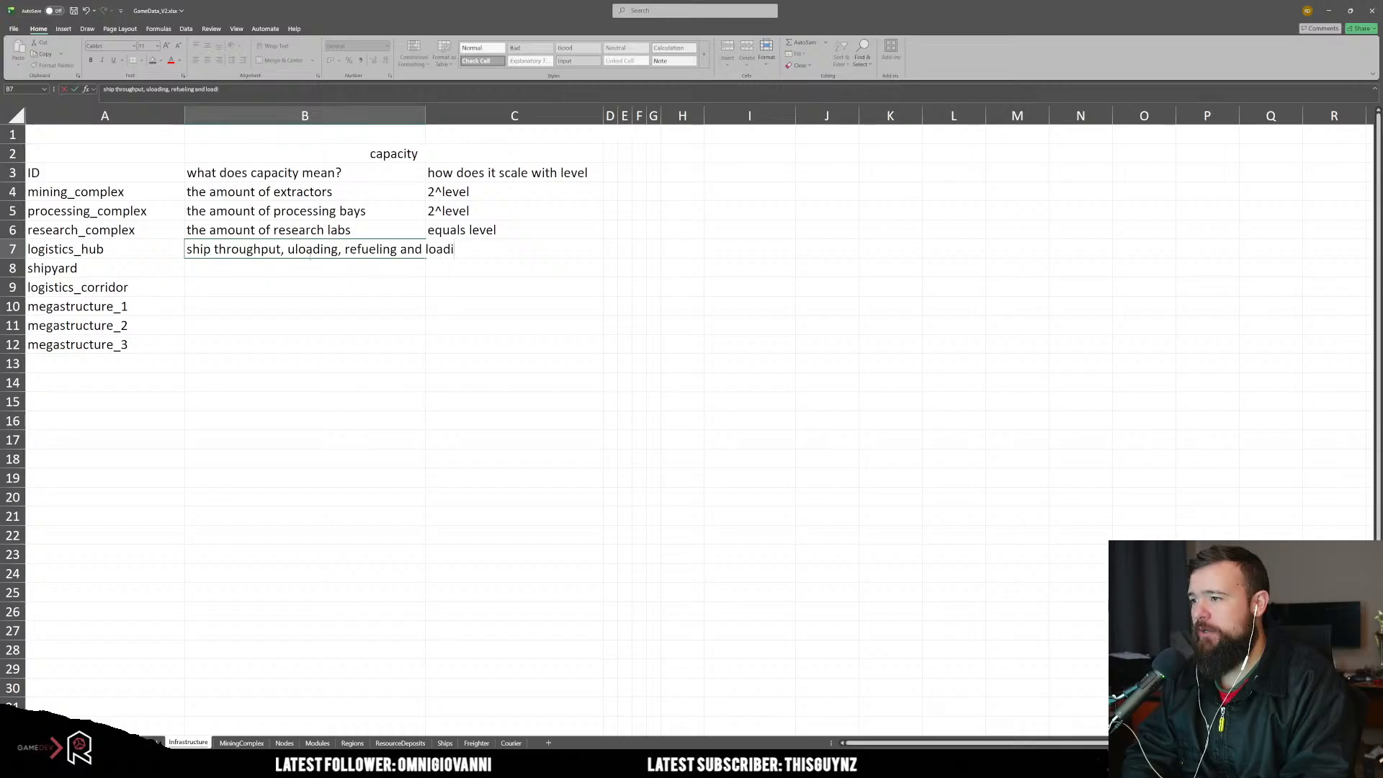
type("ng speed")
key("Return")
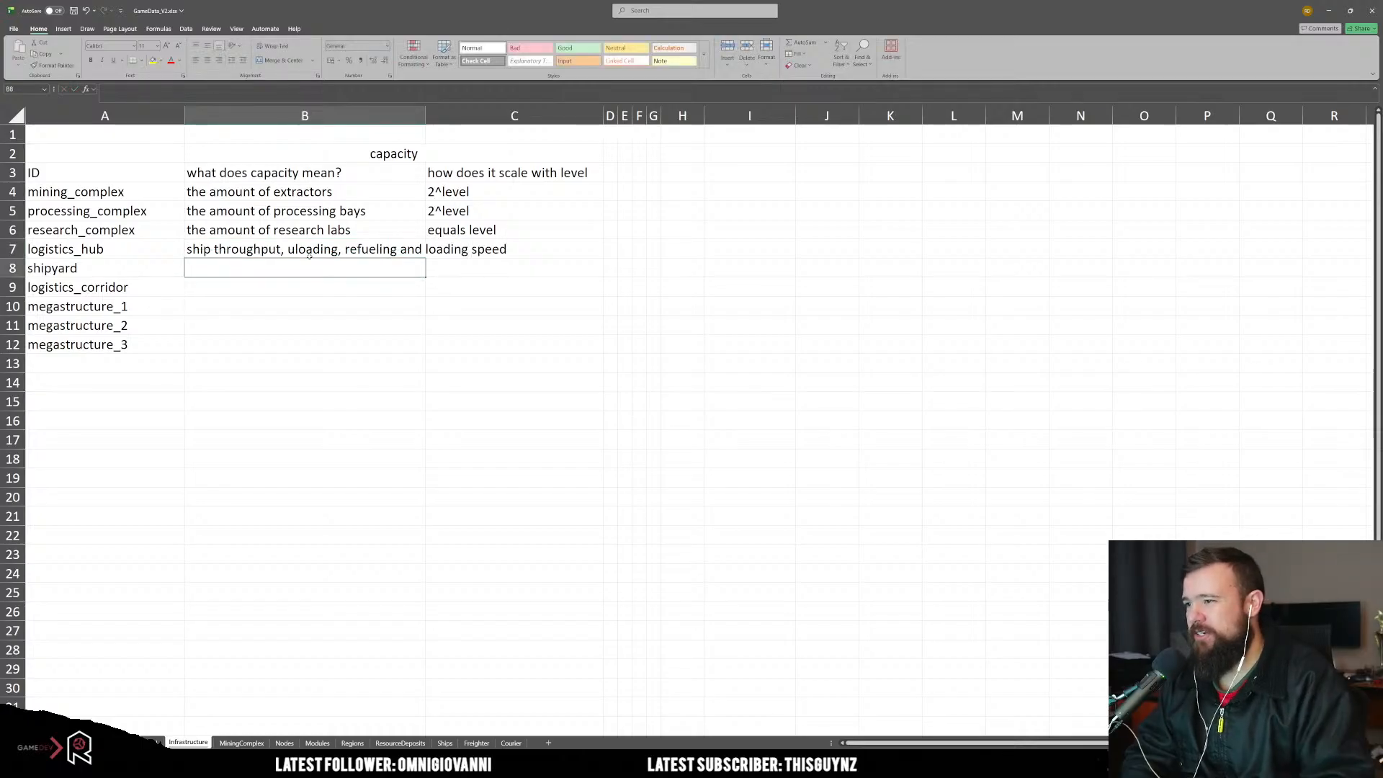
Step: Widen column B until the full logistics_hub description fits with room to spare
left_click(414, 114)
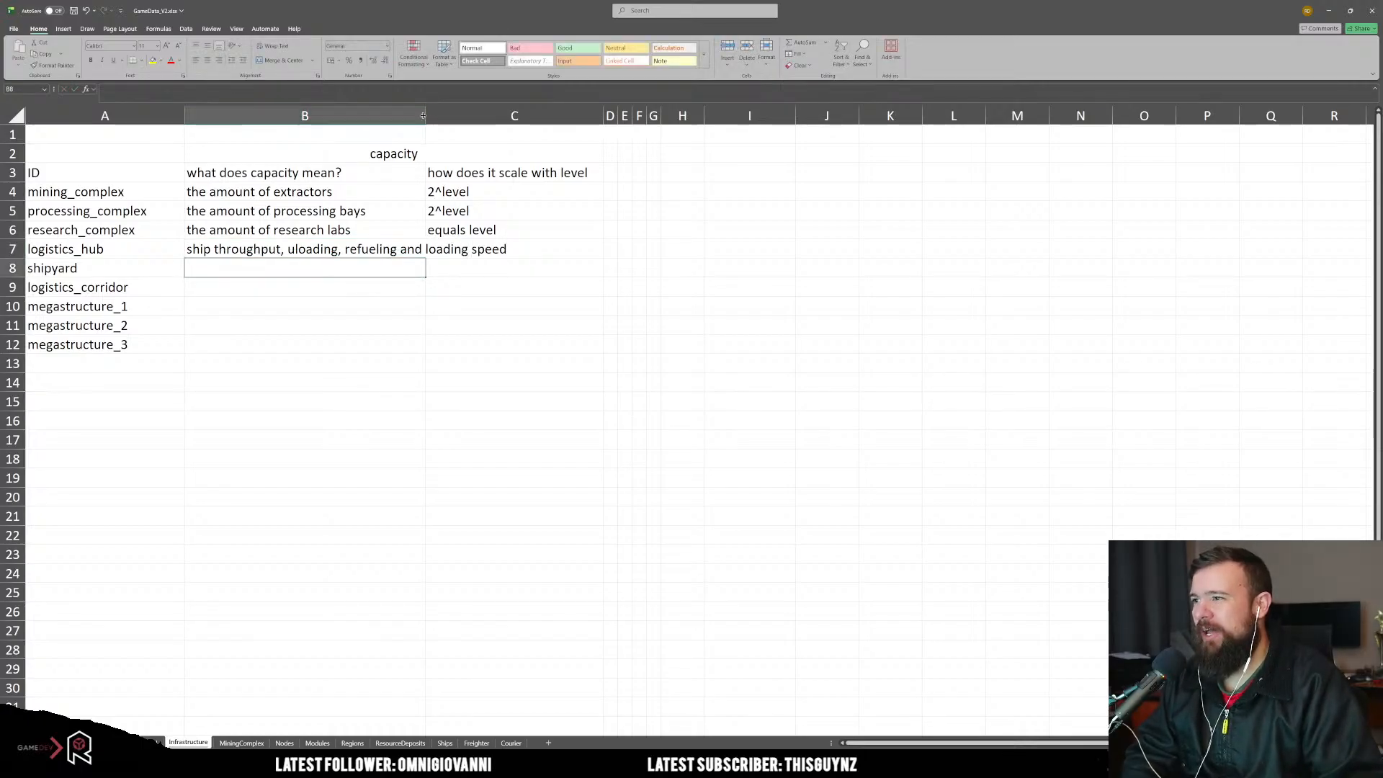
left_click_drag(425, 115, 589, 115)
left_click(517, 313)
Step: Copy the research_complex scaling entry "equals level" to the logistics_hub row in column C
left_click(617, 237)
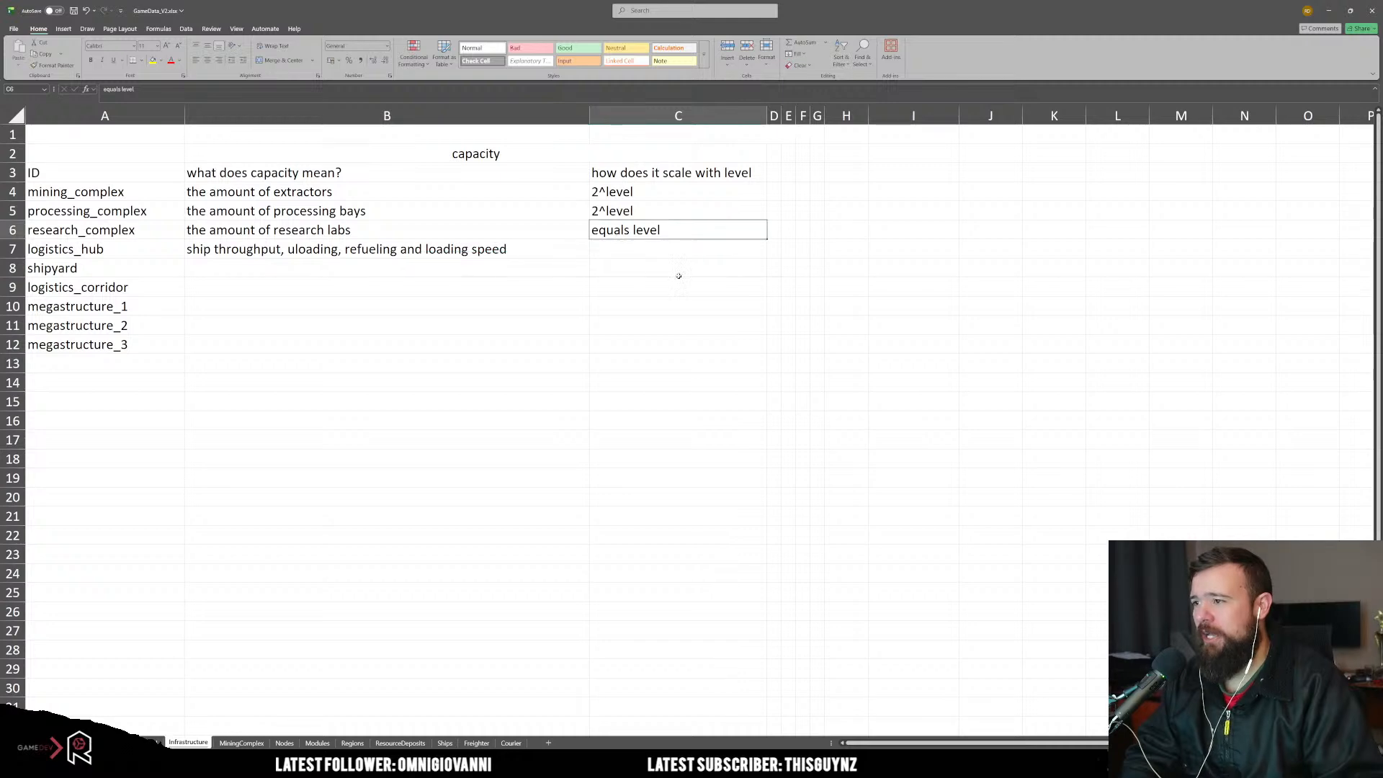
key("Down")
key("Left")
key("Right")
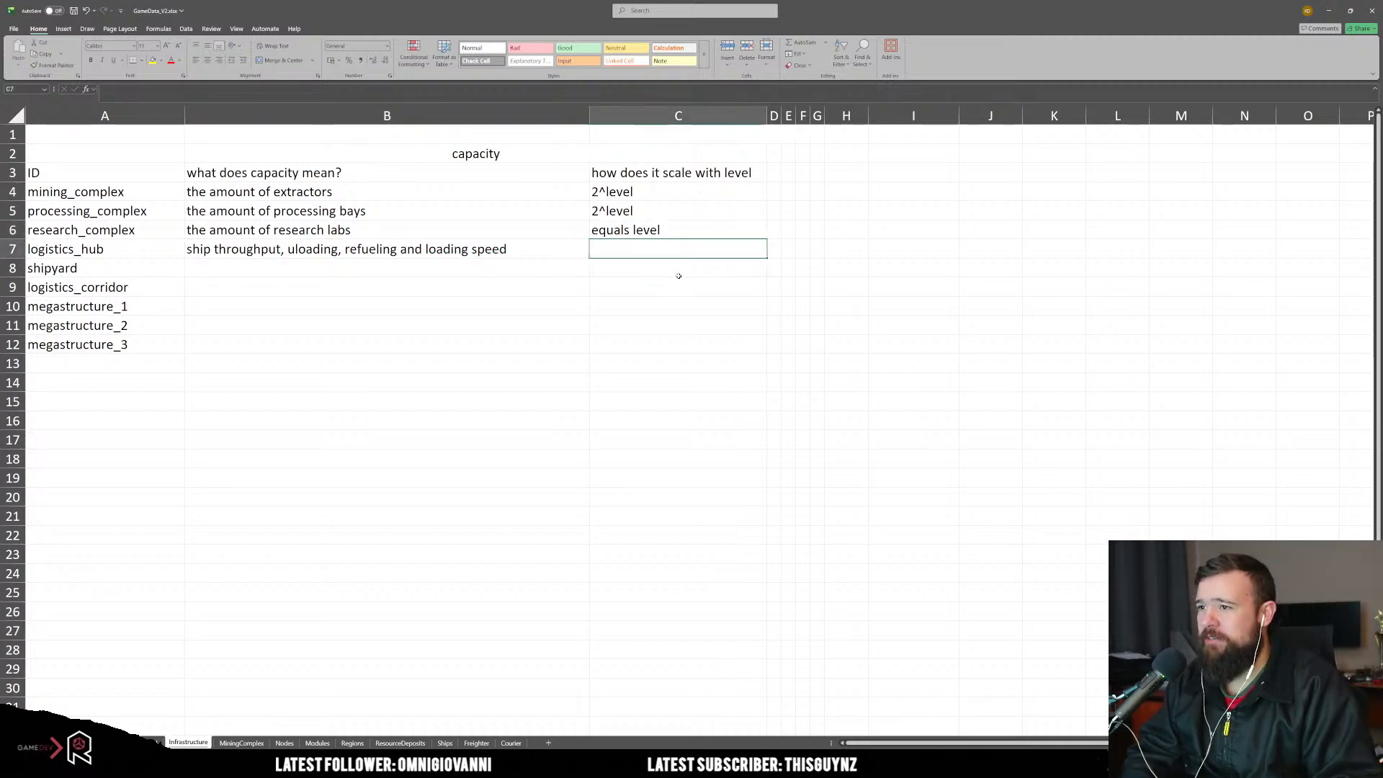
key("Up")
key("ctrl+c")
key("Down")
key("ctrl+v")
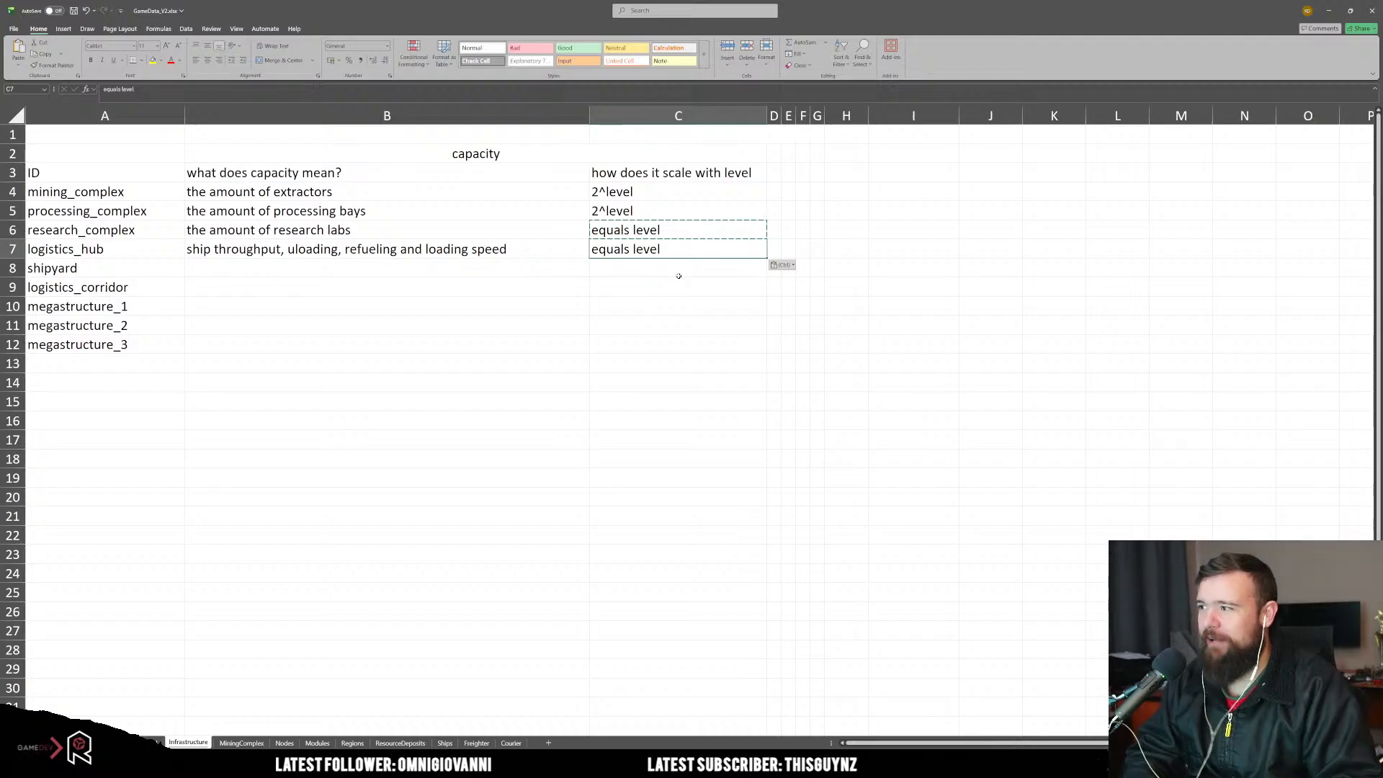
Step: Swap the order of the two IDs below logistics_hub, putting logistics_corridor in A8 and shipyard in A9
key("Left")
key("Down")
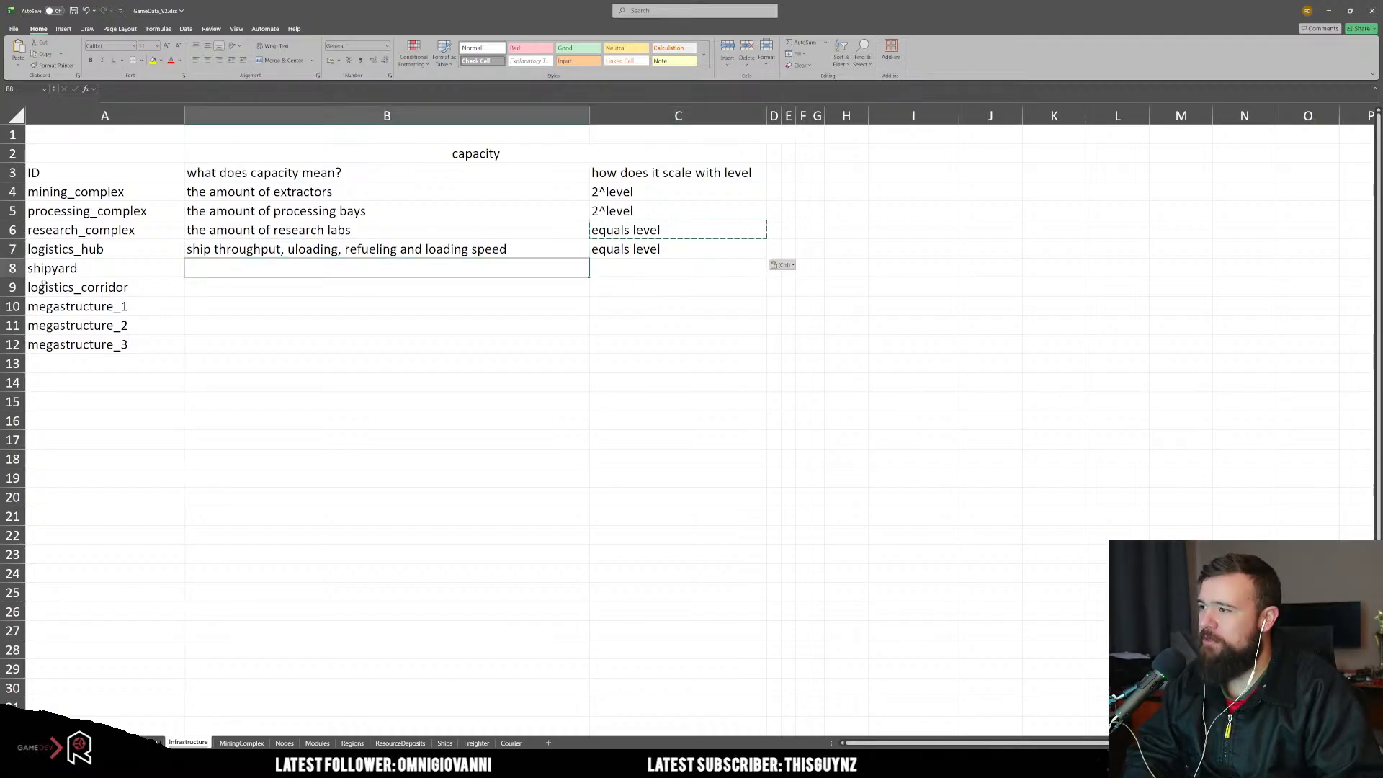
left_click(30, 268)
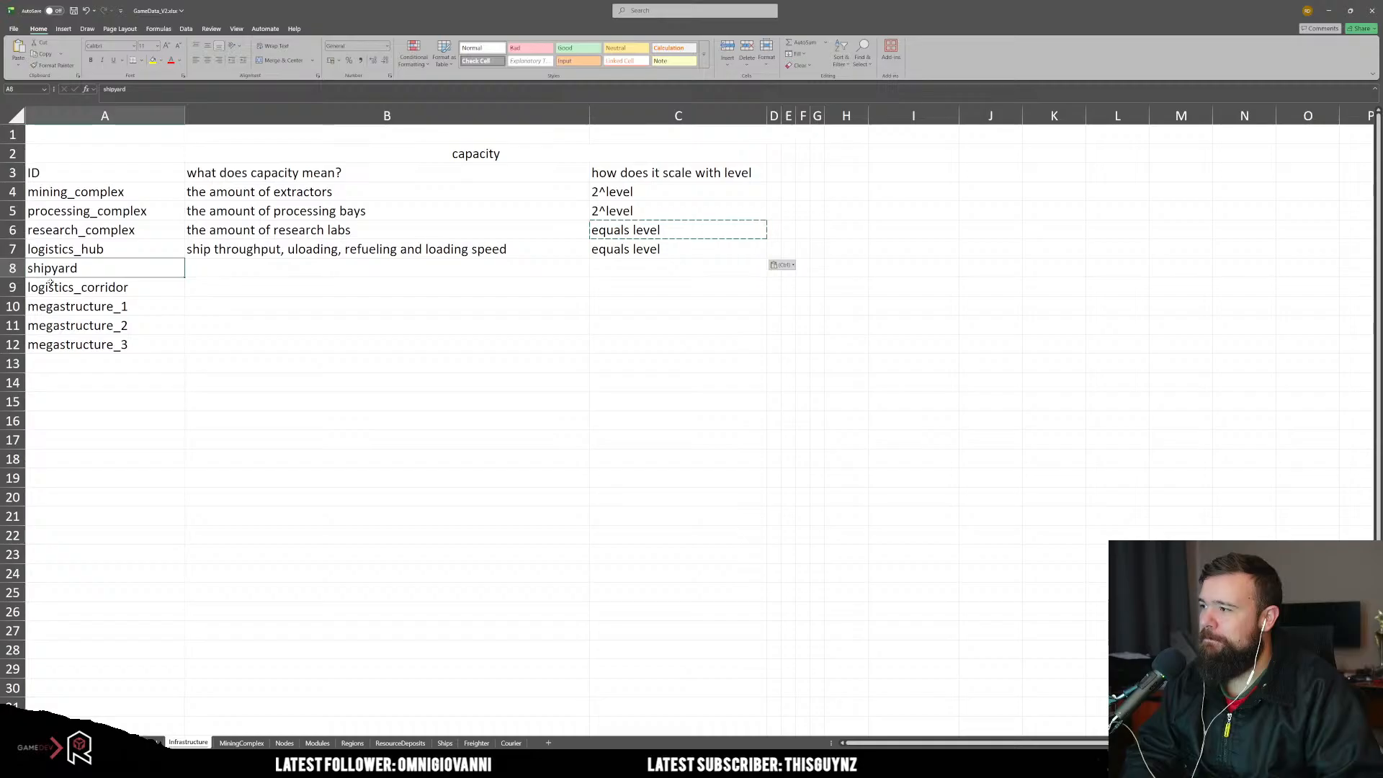
left_click(50, 284)
key("ctrl+c")
left_click(55, 271)
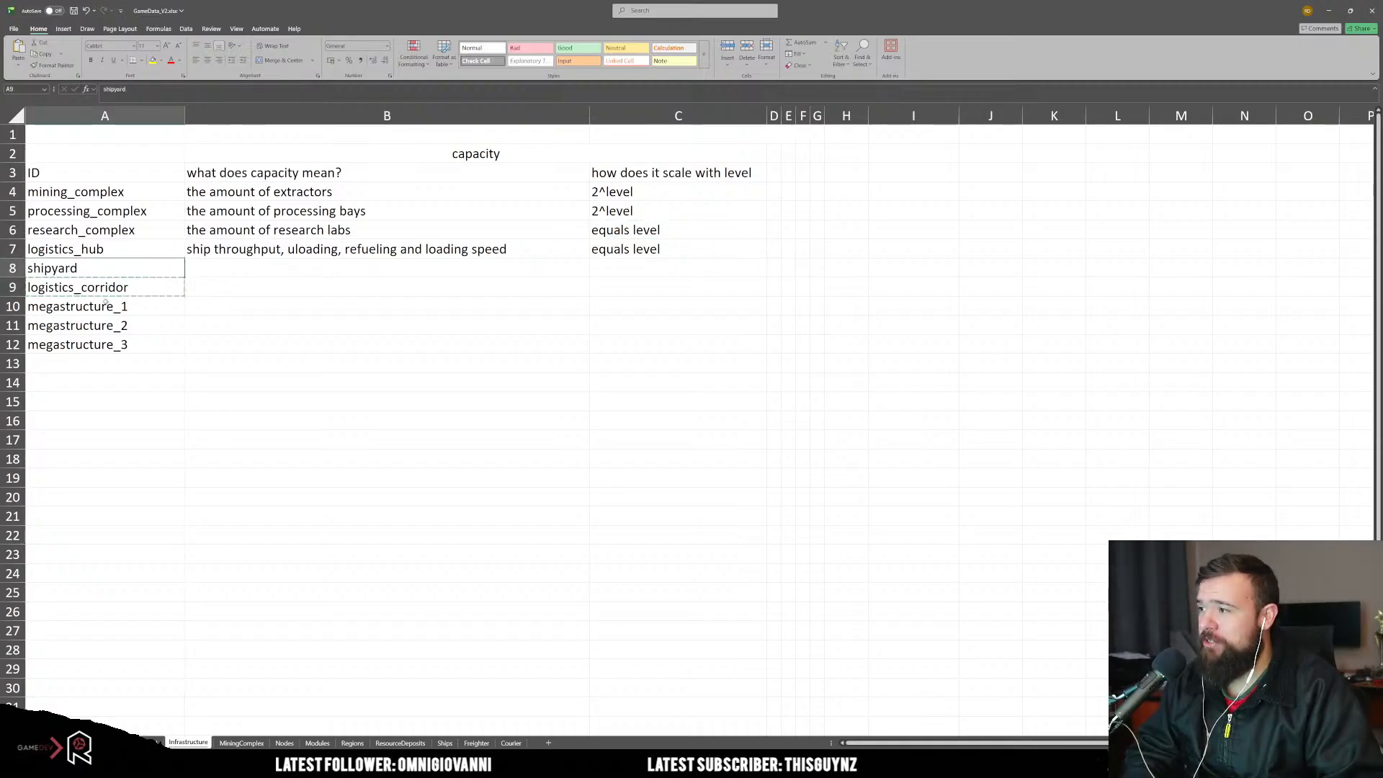
key("ctrl+v")
left_click(109, 361)
left_click(108, 290)
left_click_drag(108, 292, 108, 346)
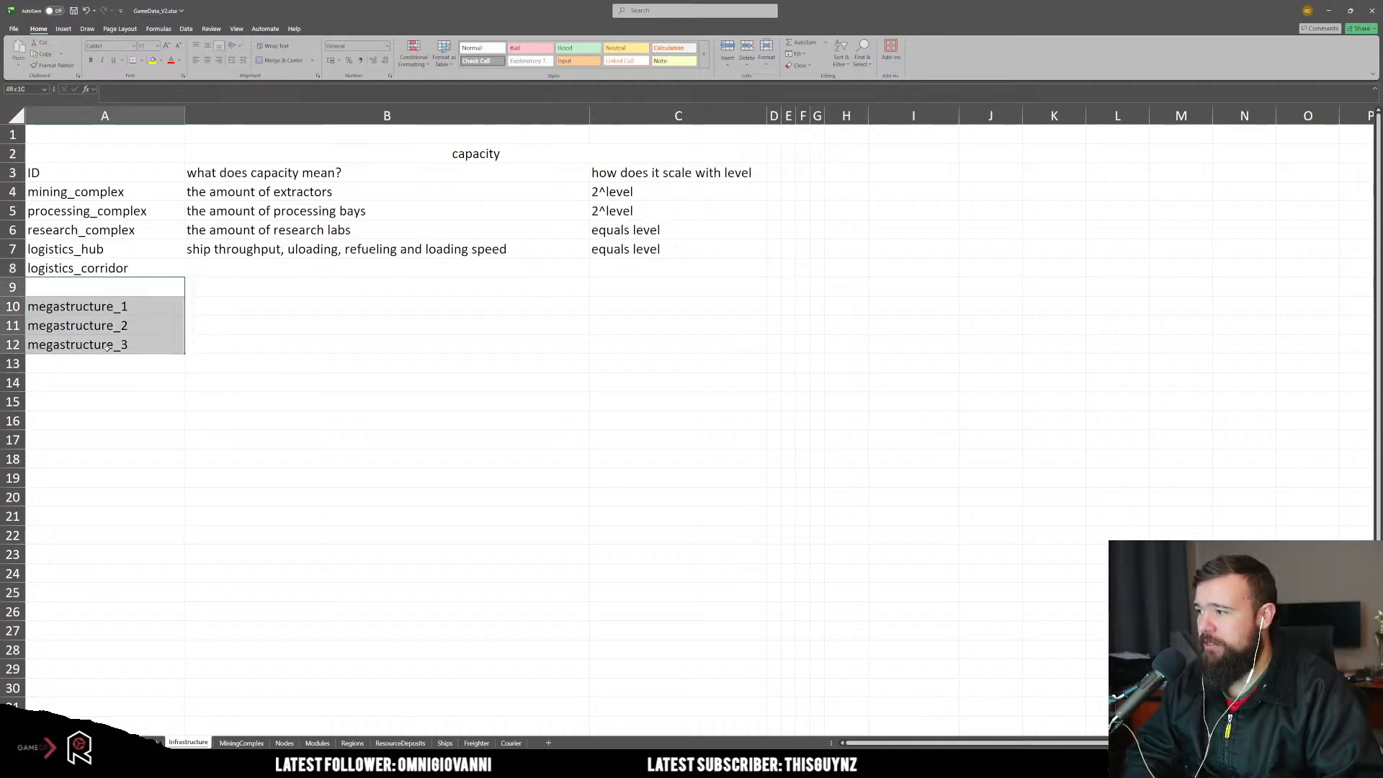
left_click(84, 287)
type("shipyard")
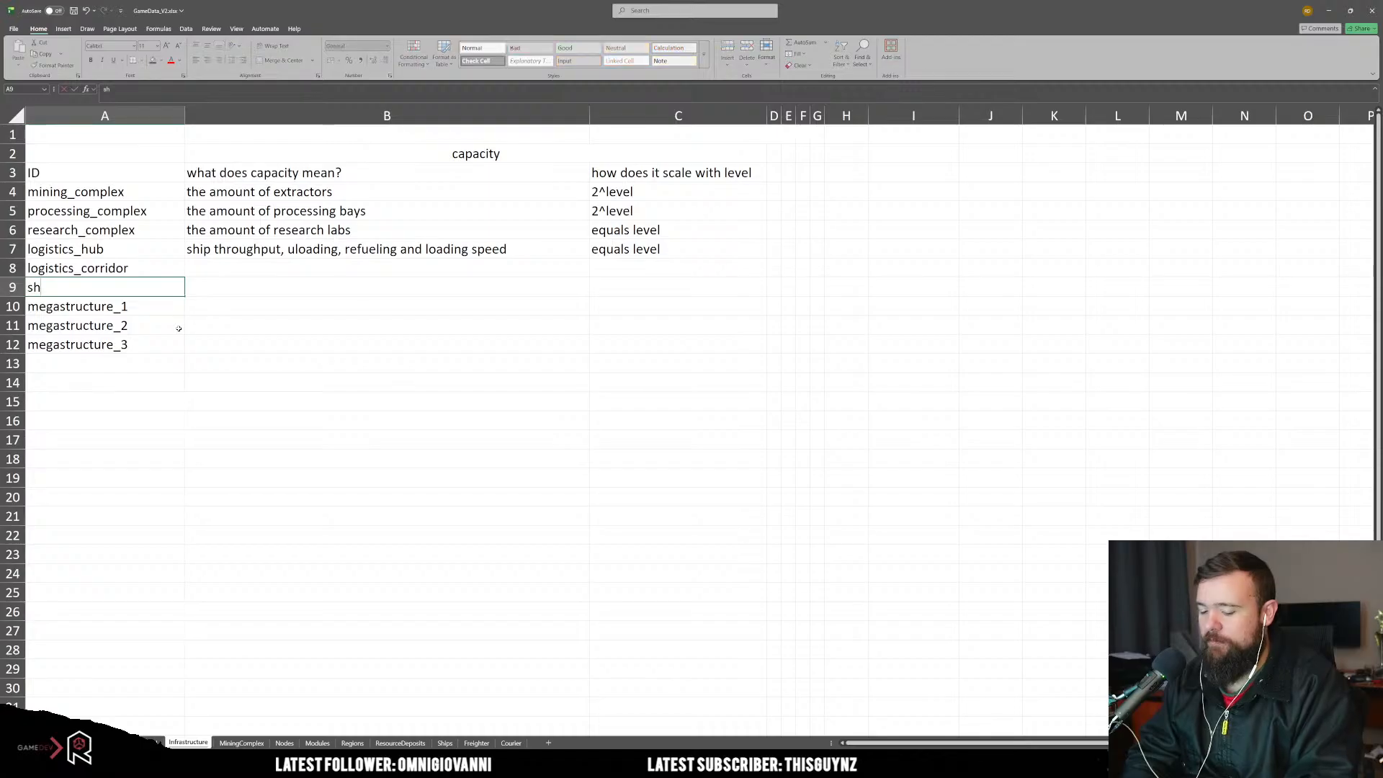
key("Return")
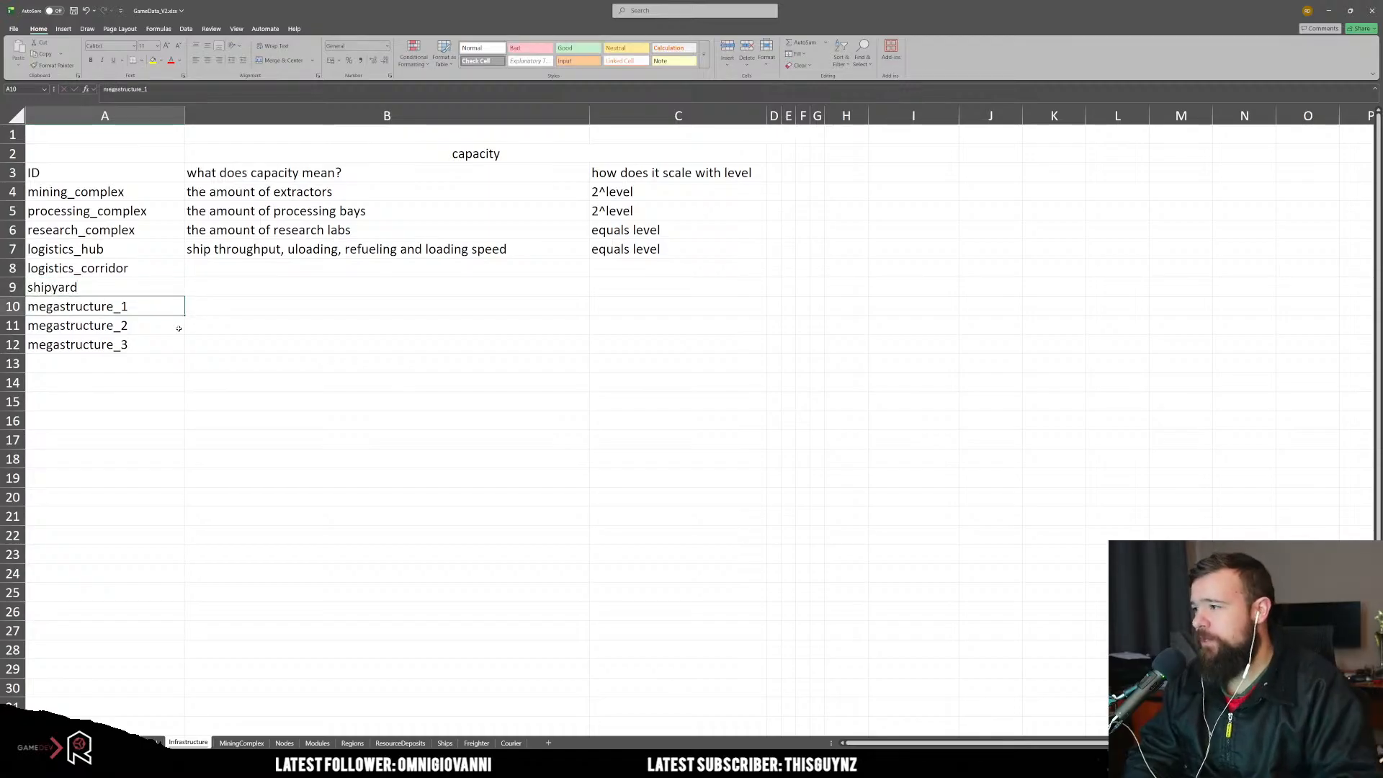
Step: Enter "ship amount and speed multiplier" as the capacity meaning for logistics_corridor in B8
key("Up")
key("Up")
key("Right")
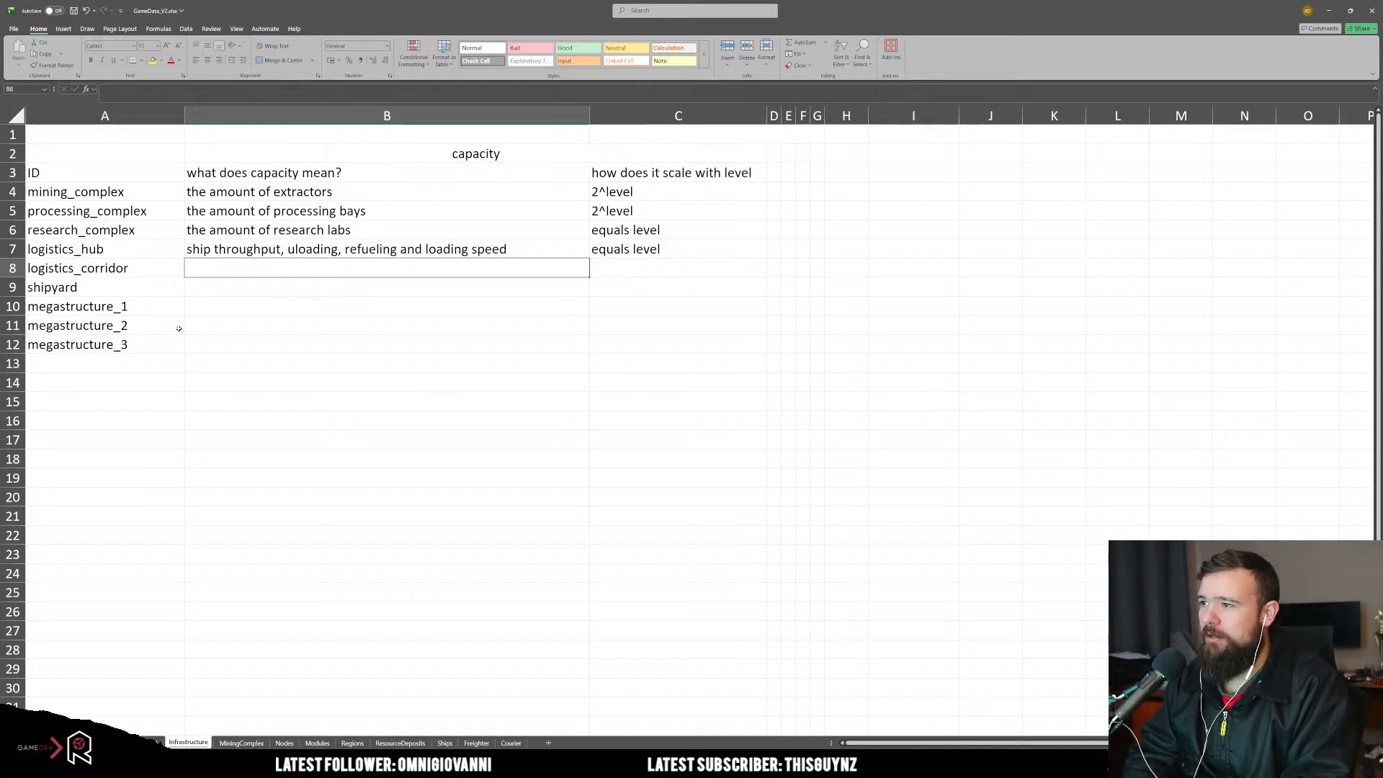
type("ship amo")
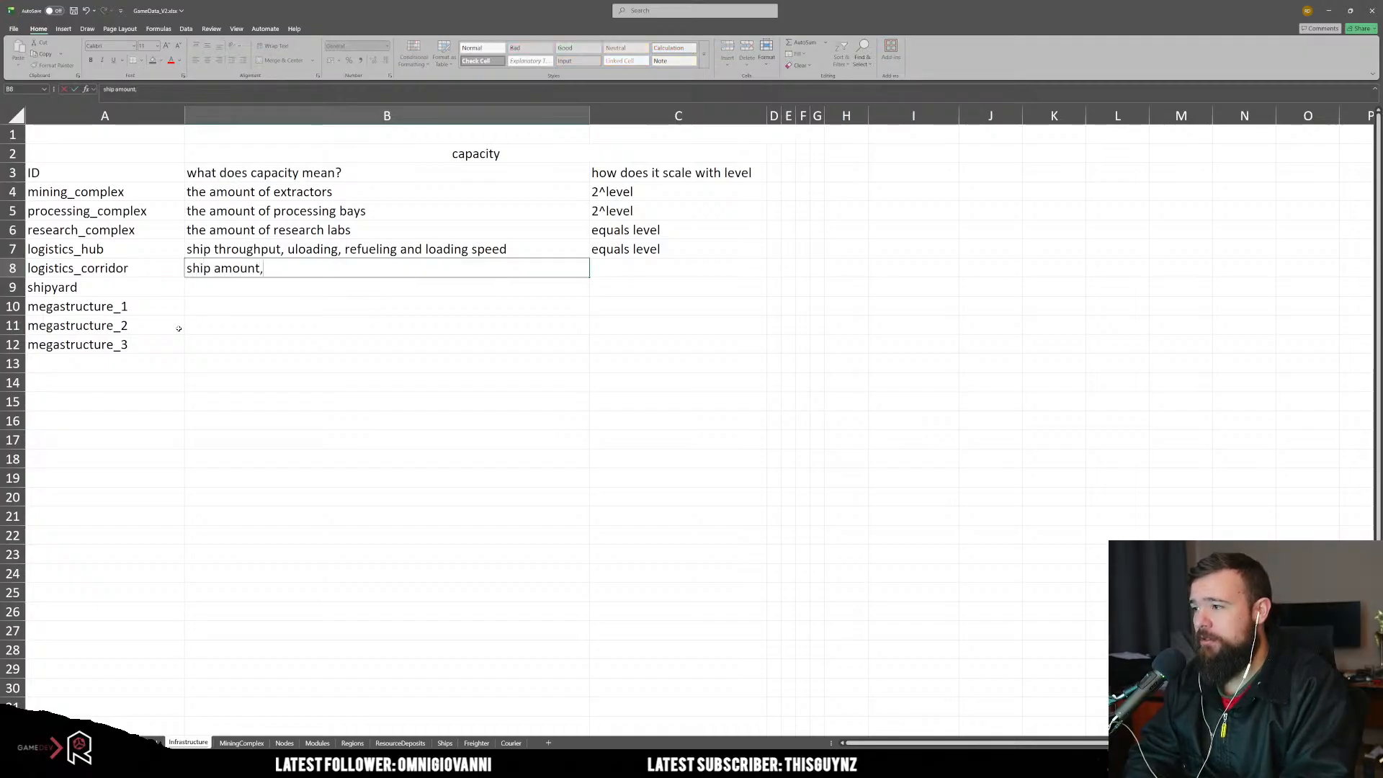
type("unt,")
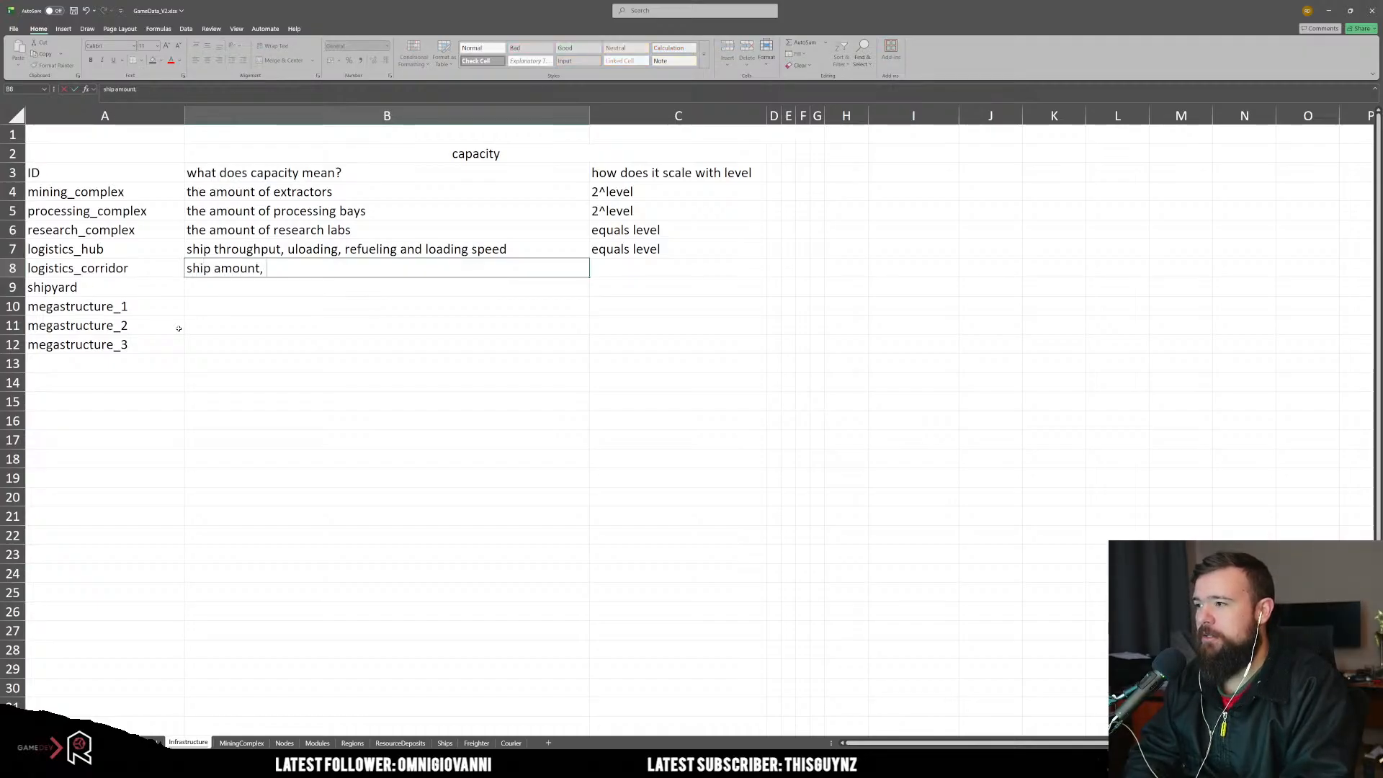
type(" spee")
key("BackSpace")
key("BackSpace")
key("BackSpace")
key("BackSpace")
key("BackSpace")
type("a")
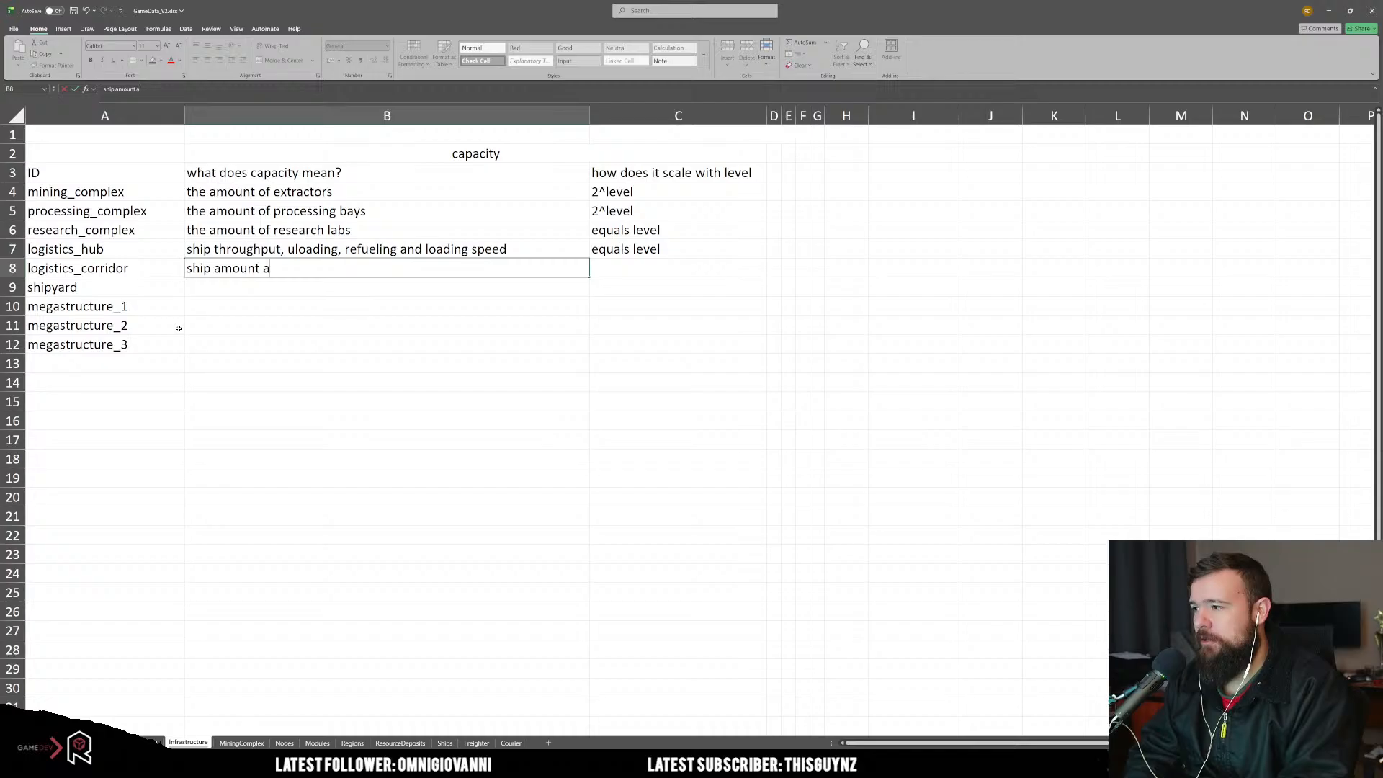
type("nd speed mul")
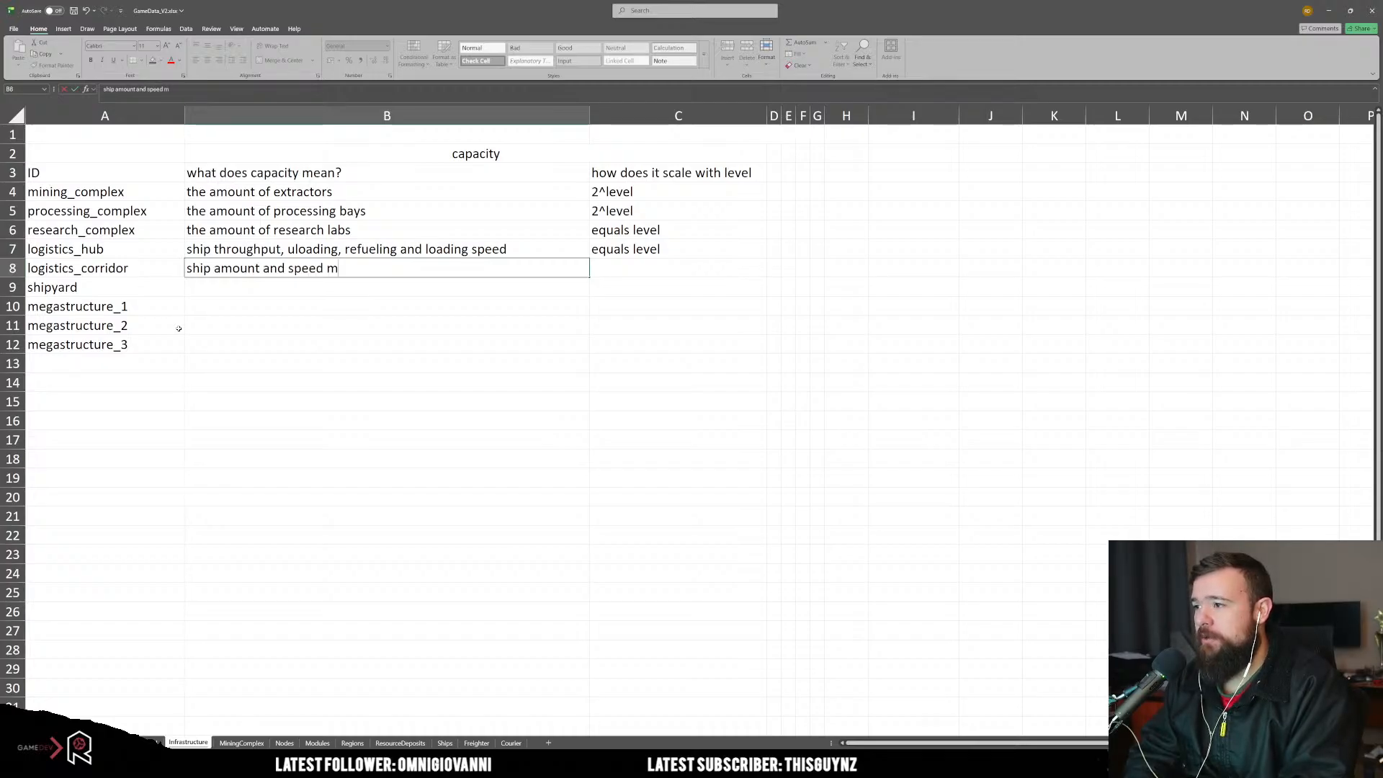
type("iers")
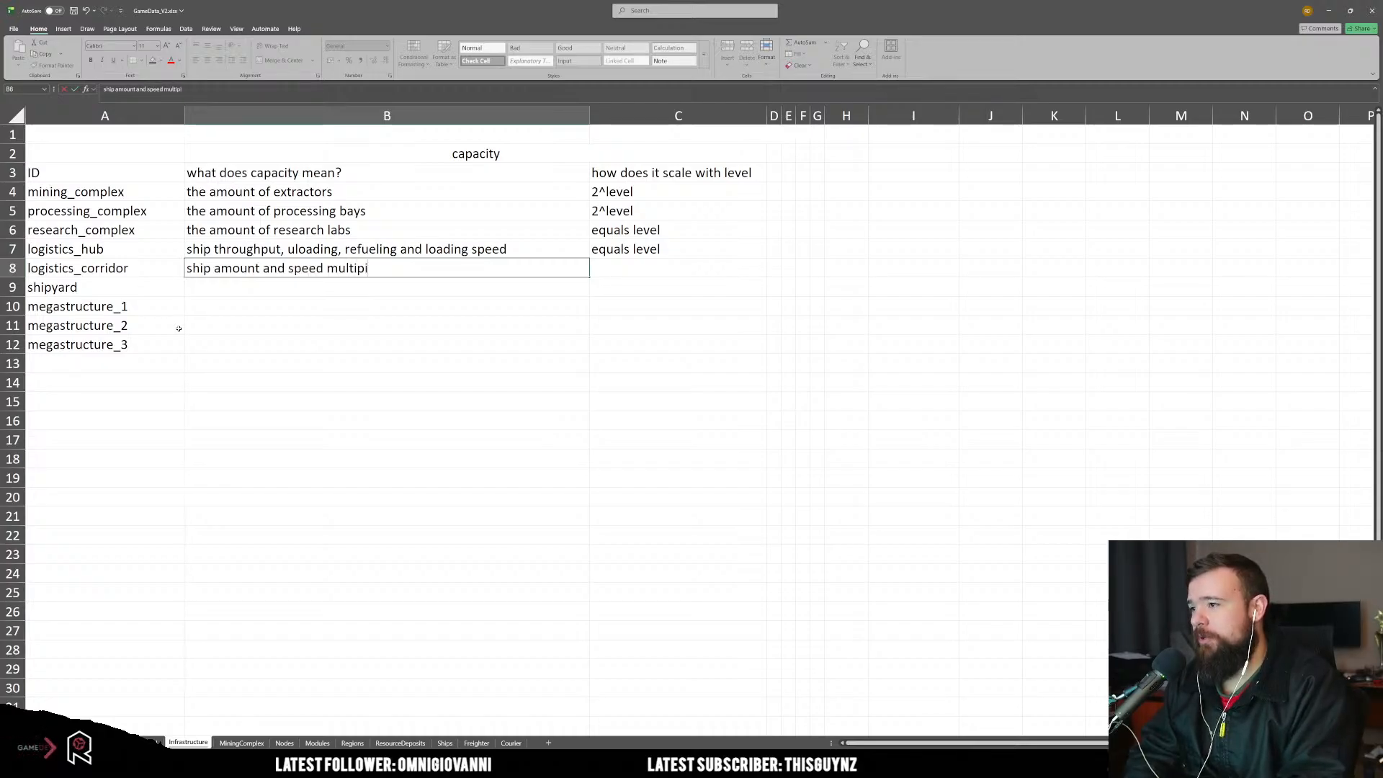
key("BackSpace")
key("BackSpace")
key("BackSpace")
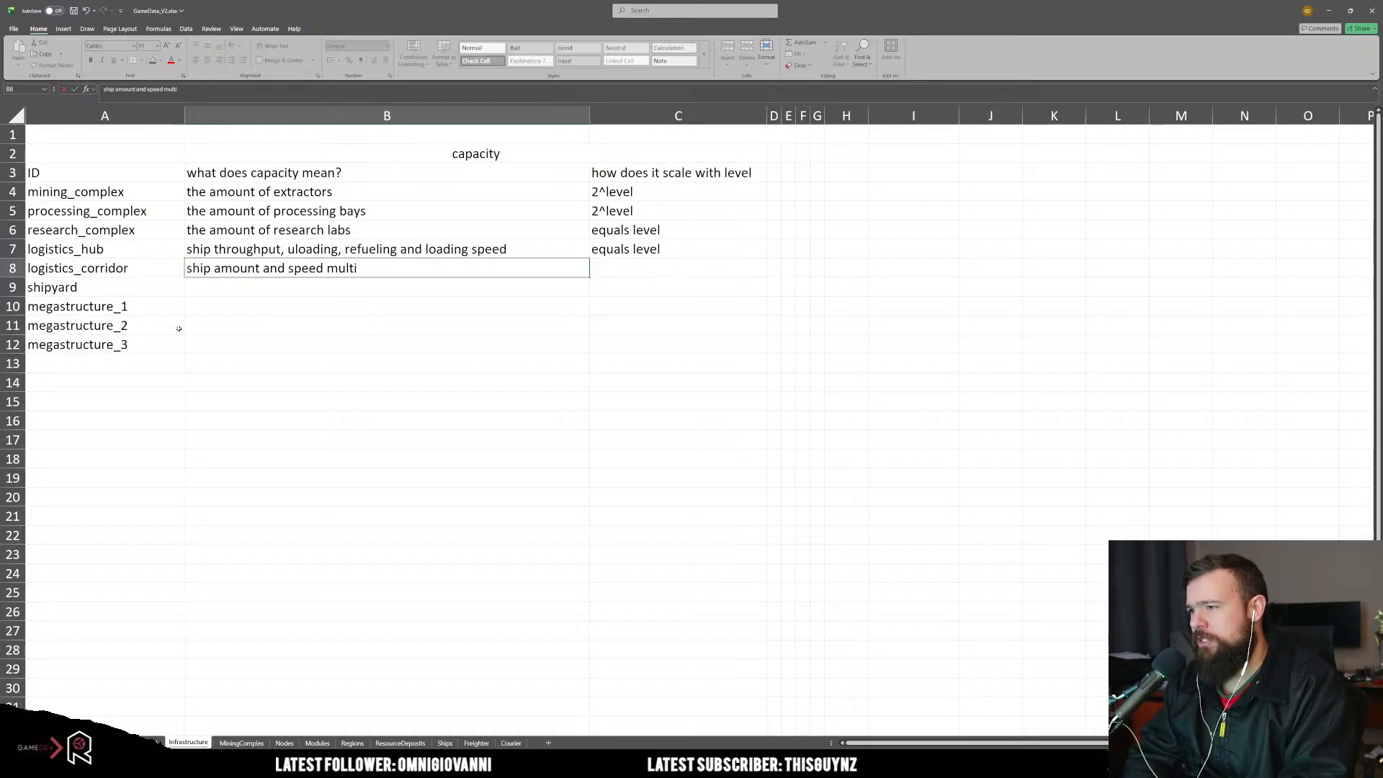
type("plier")
key("Tab")
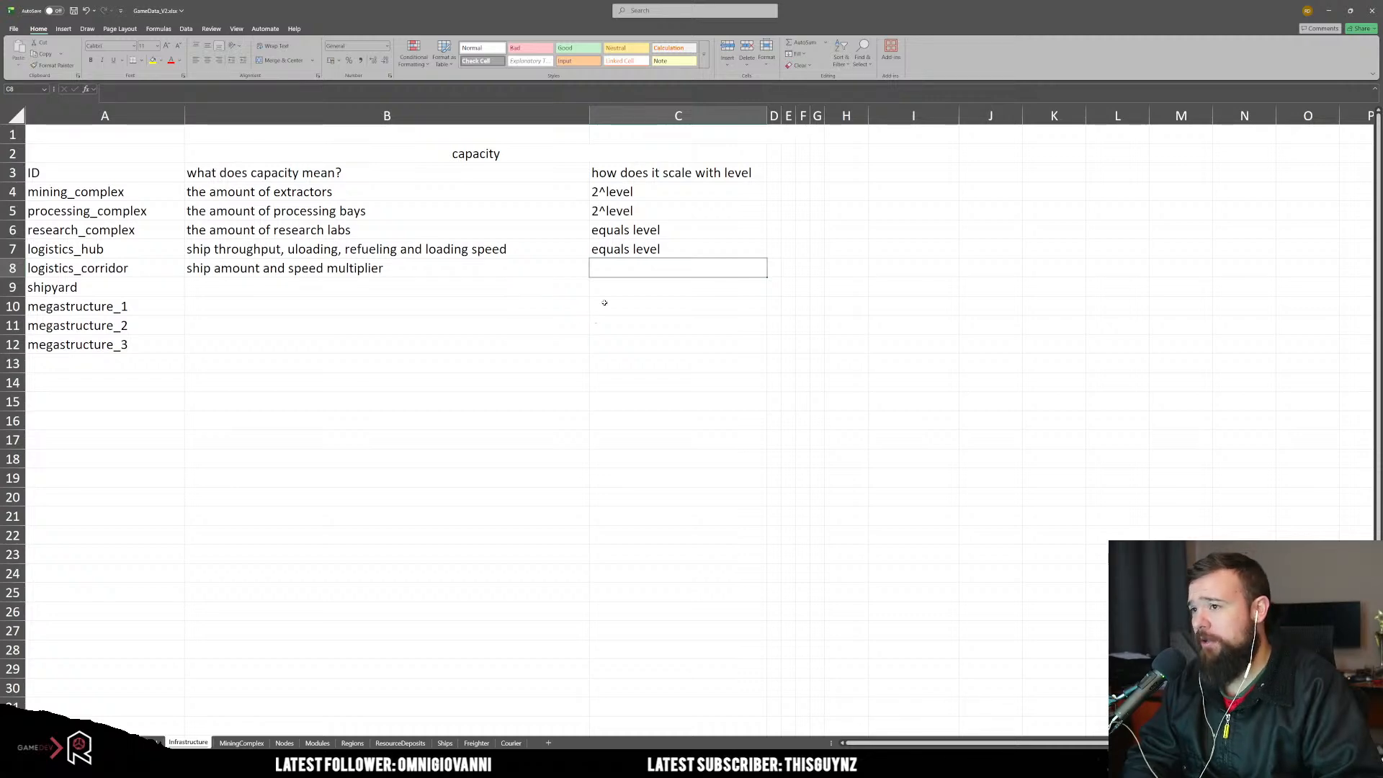
Step: Copy the processing_complex scaling entry "2^level" to the logistics_corridor row in column C
key("Up")
key("Up")
key("Up")
key("ctrl+c")
left_click(642, 274)
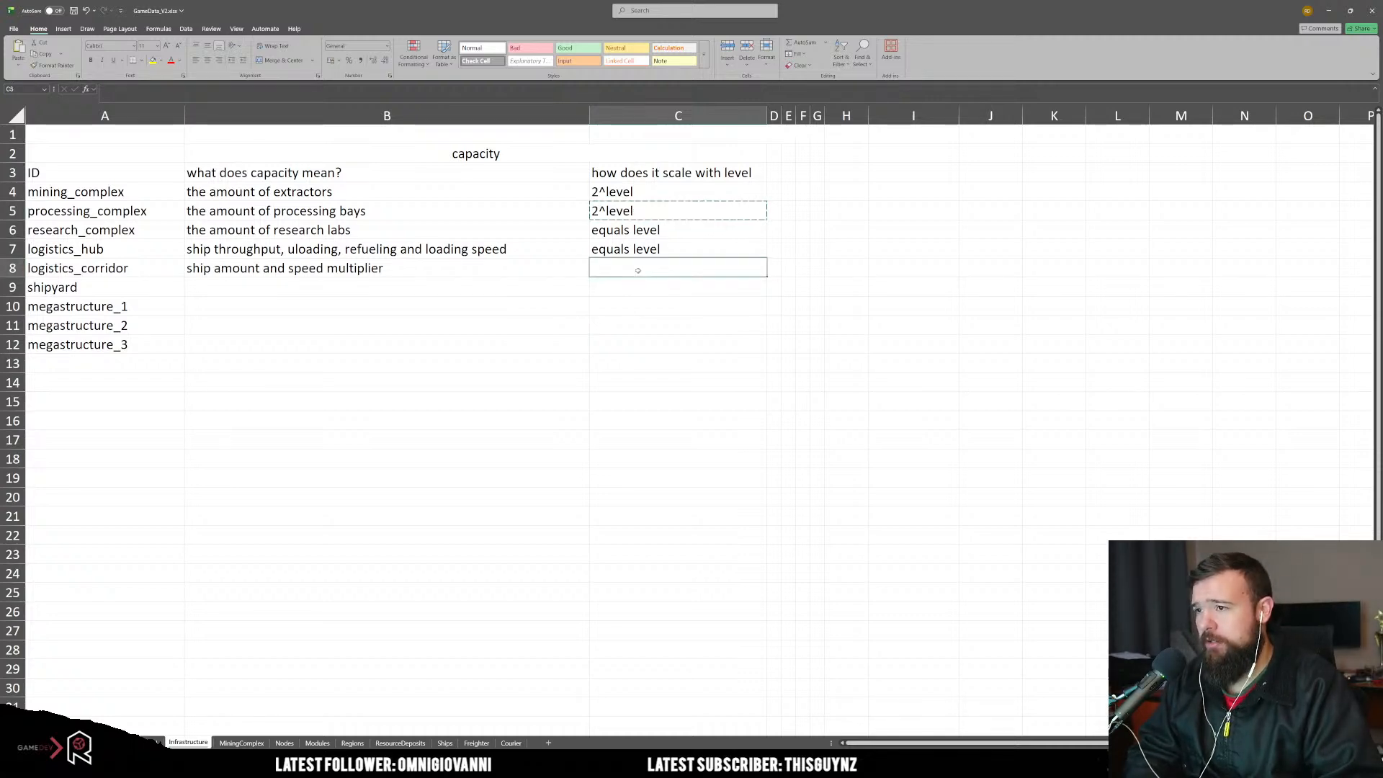
key("ctrl+v")
Step: Change the logistics_corridor scaling entry in C8 to "4^level and equals level"
double_click(599, 268)
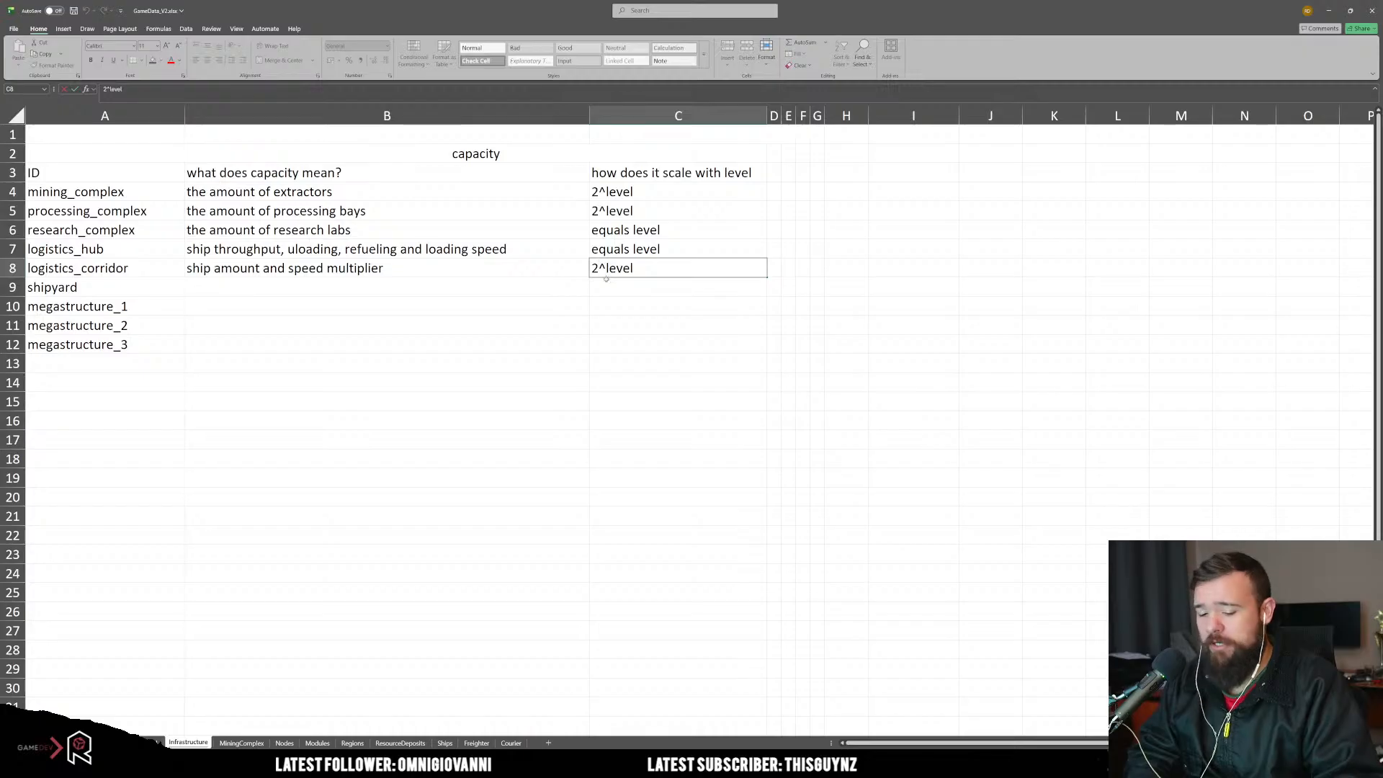
key("BackSpace")
type("4^level")
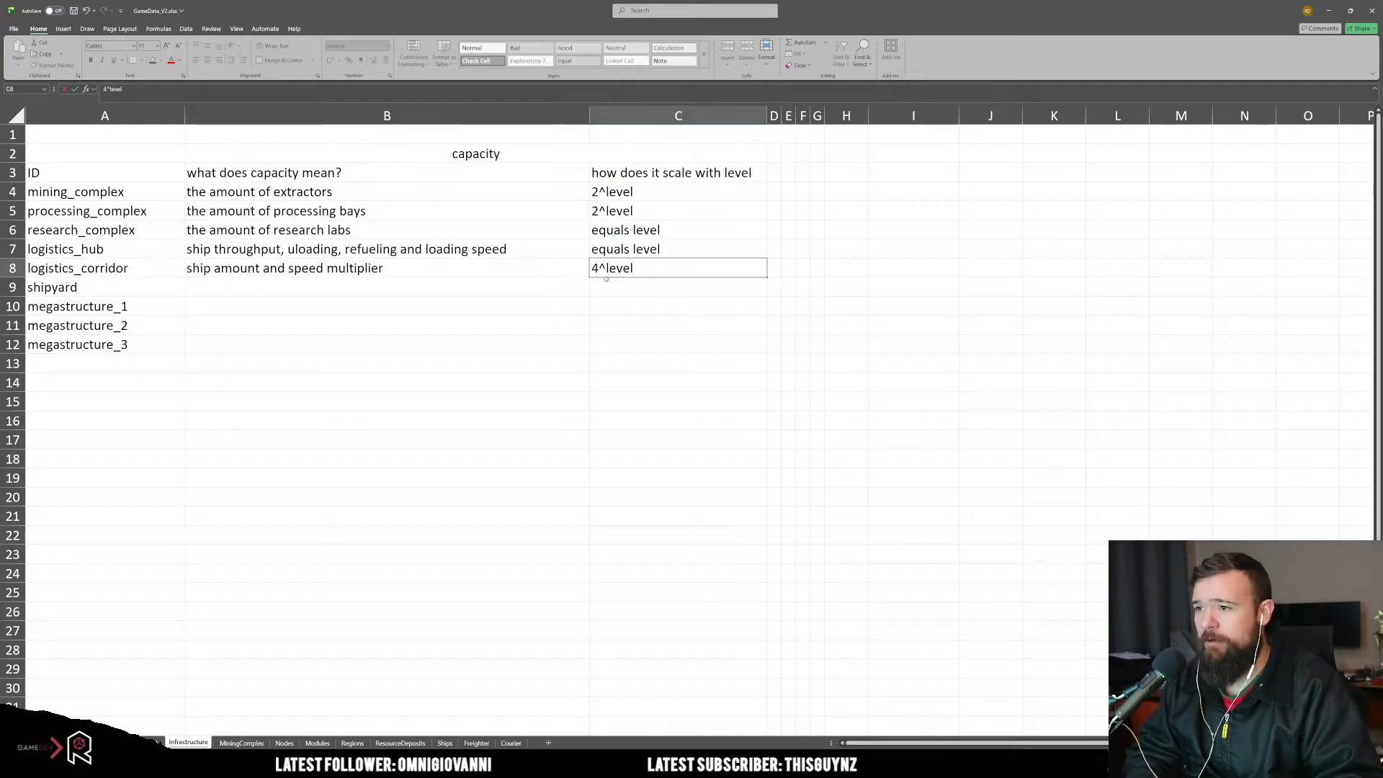
type(" a")
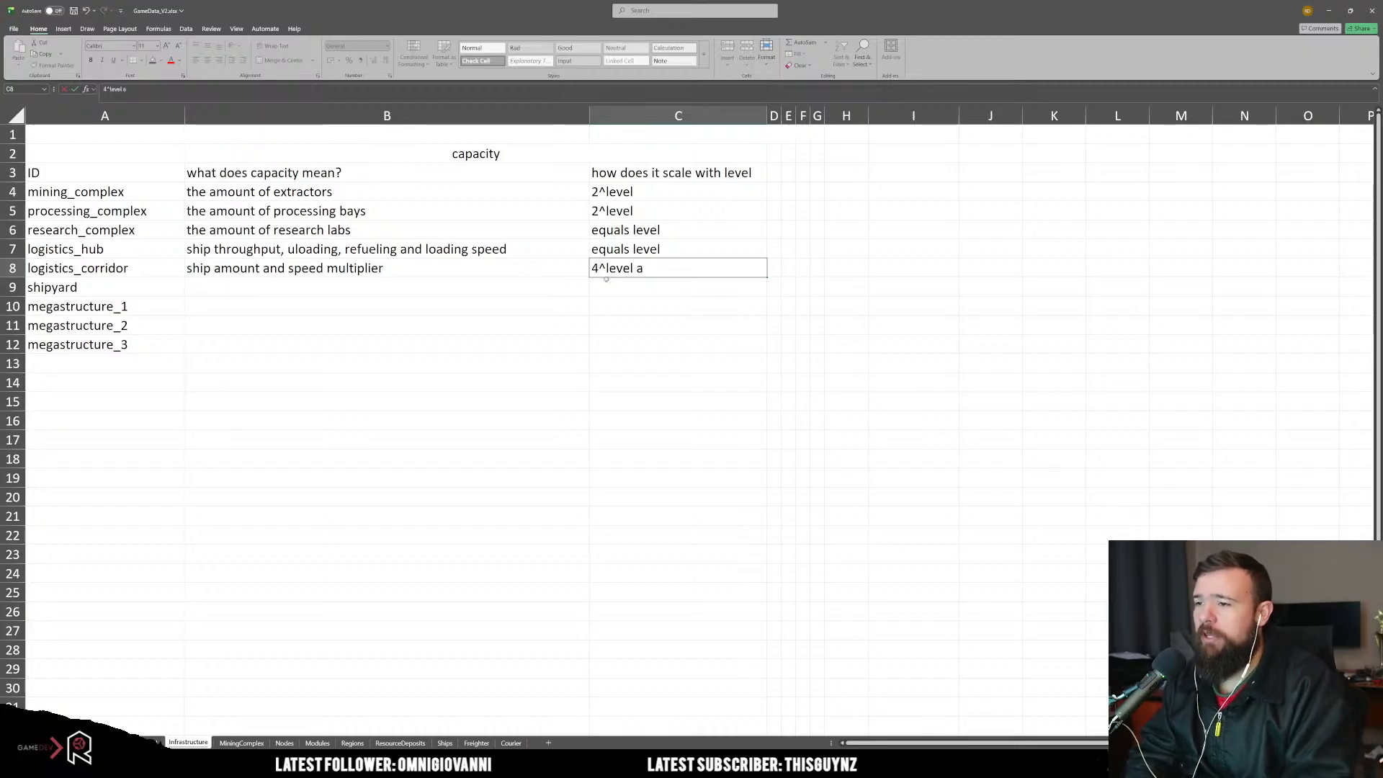
type("nd equa")
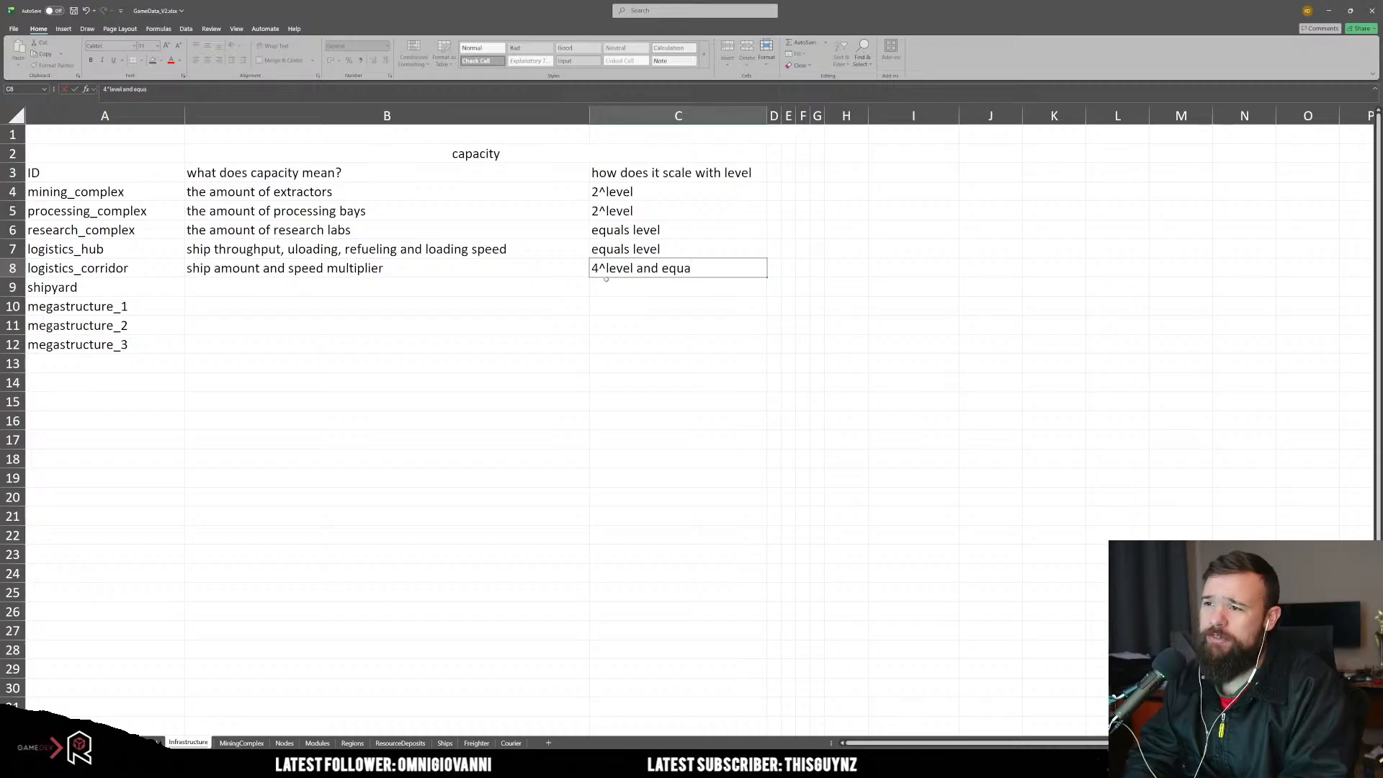
type("ls level")
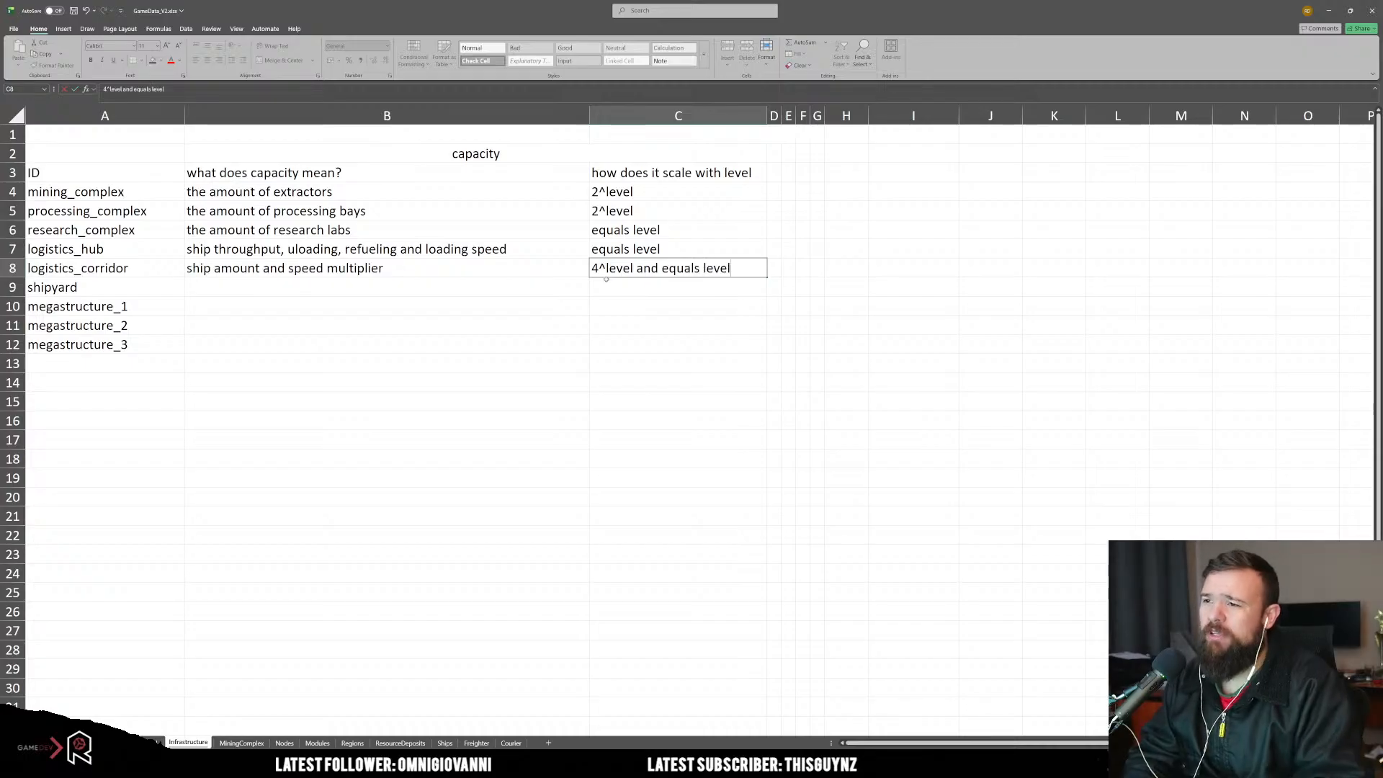
key("Return")
key("Up")
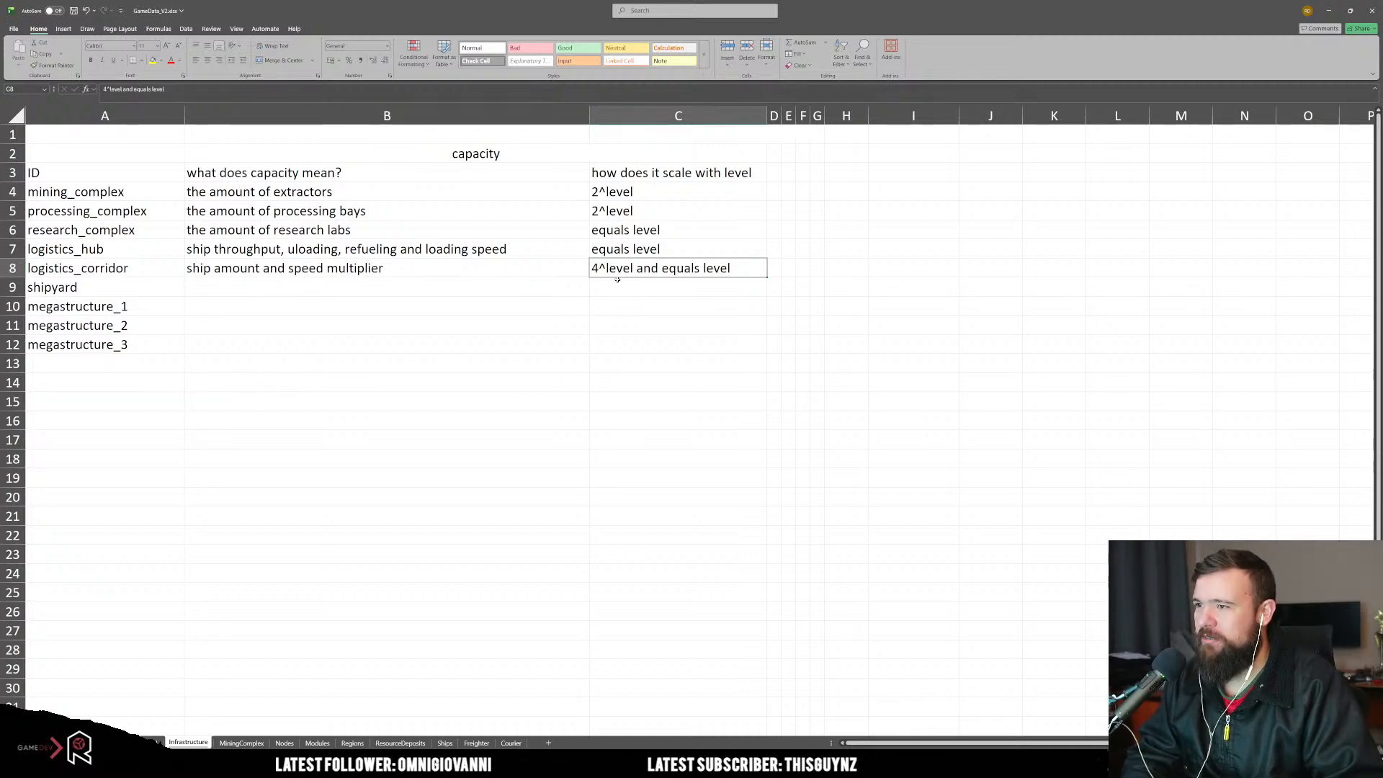
Step: Unmerge the cells B1:I1 above the capacity heading
left_click_drag(614, 144, 944, 137)
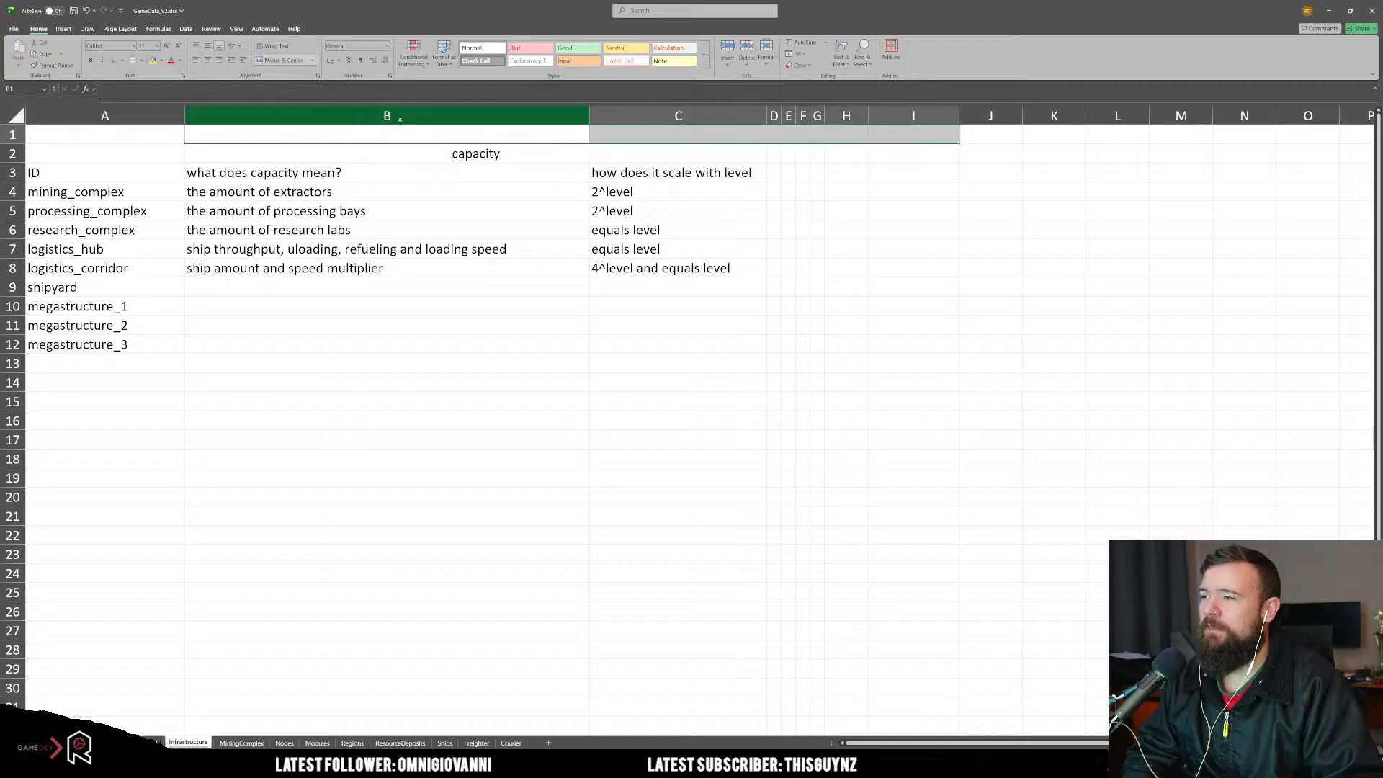
left_click(285, 61)
left_click(719, 216)
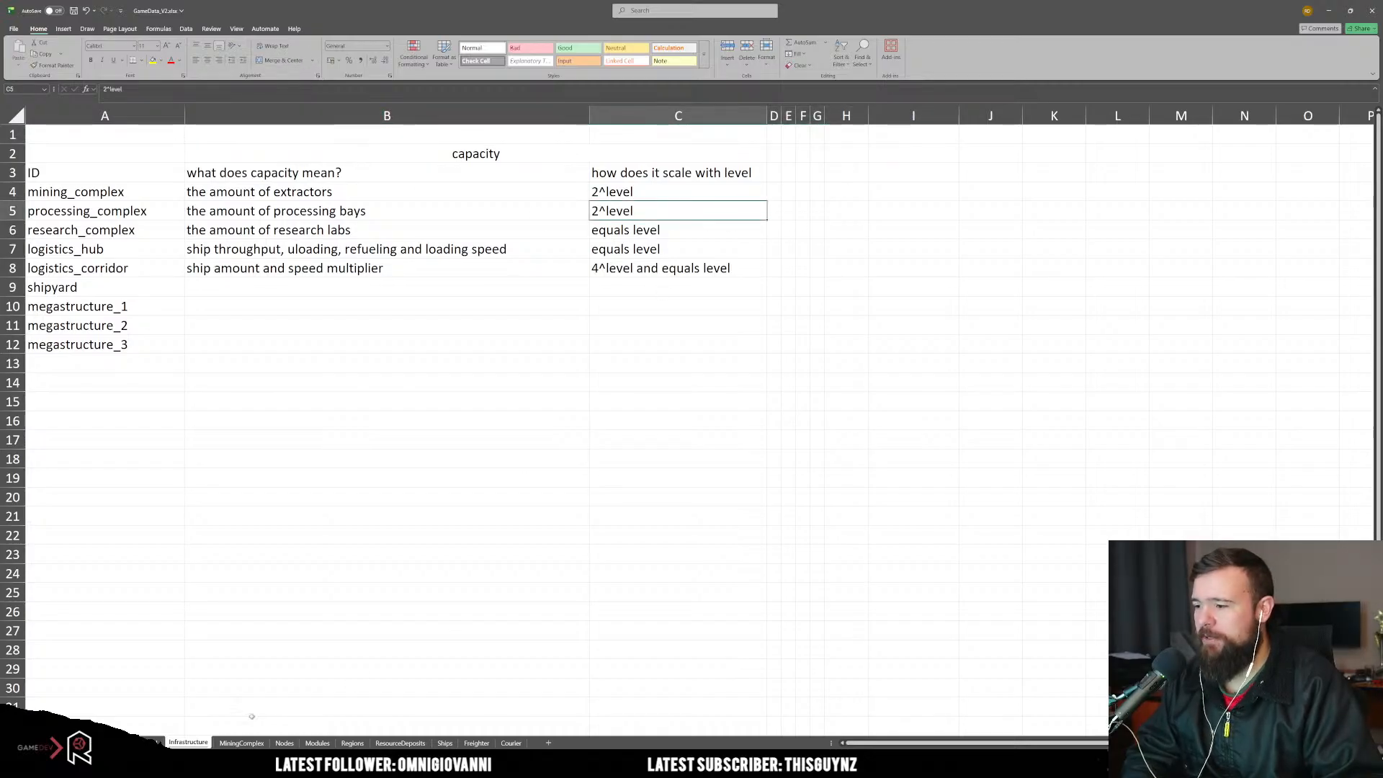
Step: Copy the headings baseEnergyRequired through Industrial_Chemicals from the MiningComplex sheet and paste them into the Infrastructure sheet starting at D2
left_click(242, 743)
left_click(395, 237)
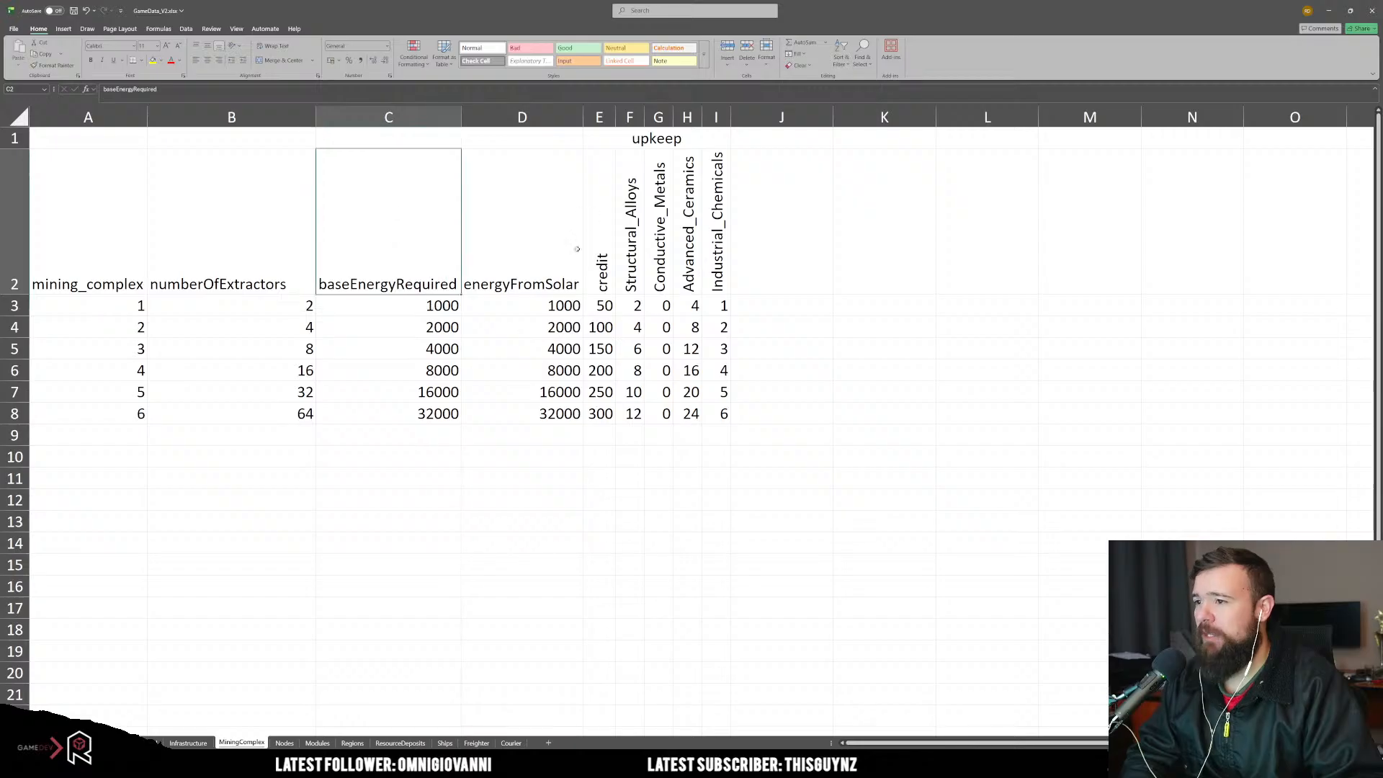
left_click_drag(434, 218, 707, 216)
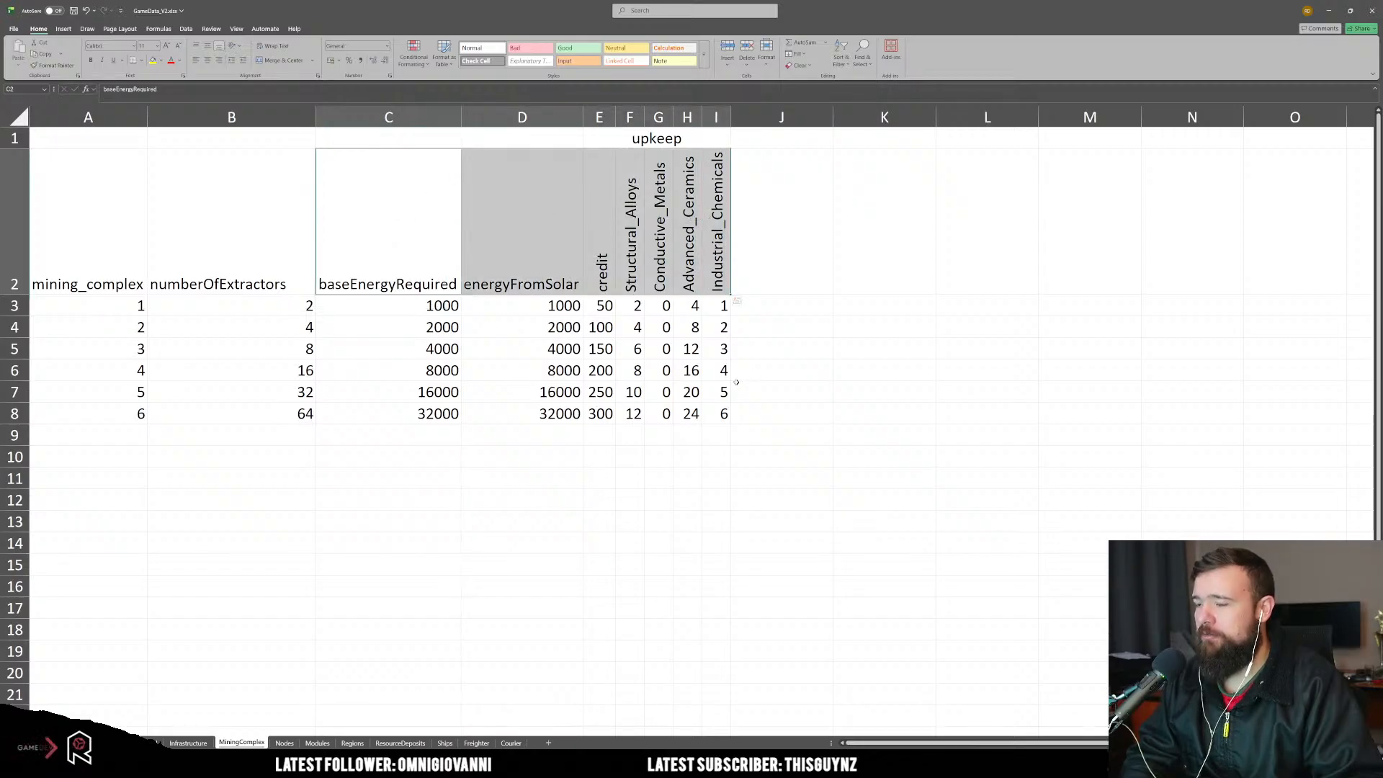
key("ctrl+c")
key("ctrl+Page_Up")
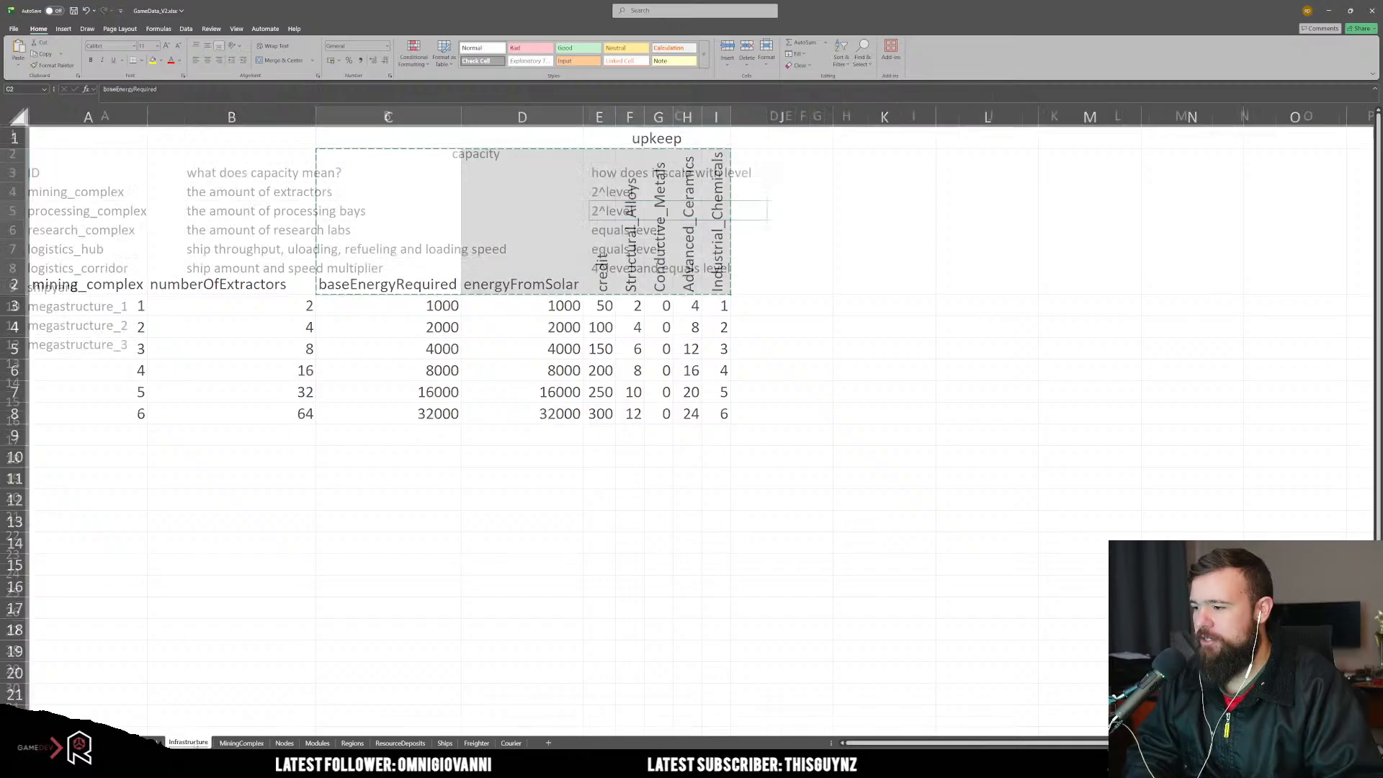
key("Down")
key("Down")
key("Down")
key("Down")
key("Down")
key("Down")
key("Down")
key("Down")
key("Down")
key("Down")
key("Down")
key("Down")
key("Down")
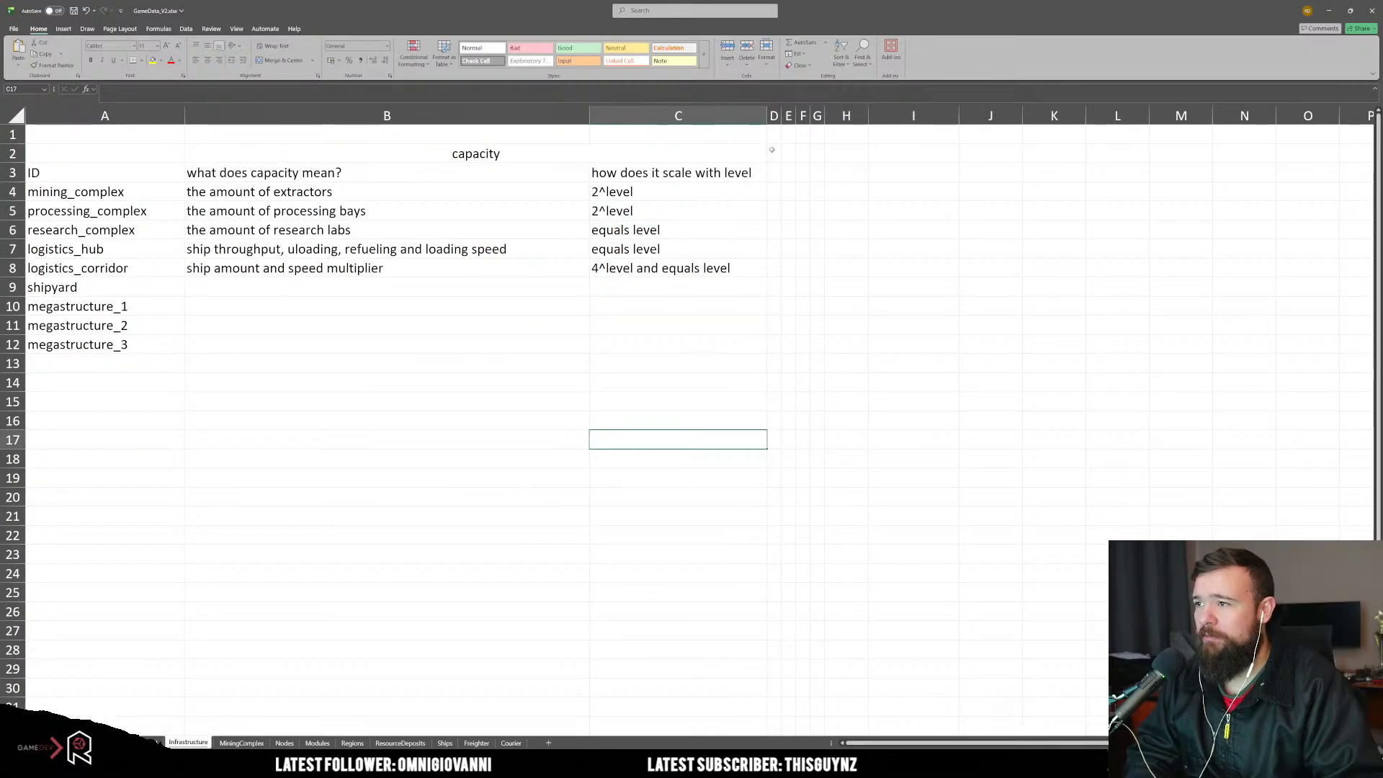
left_click(767, 149)
key("ctrl+v")
left_click(815, 299)
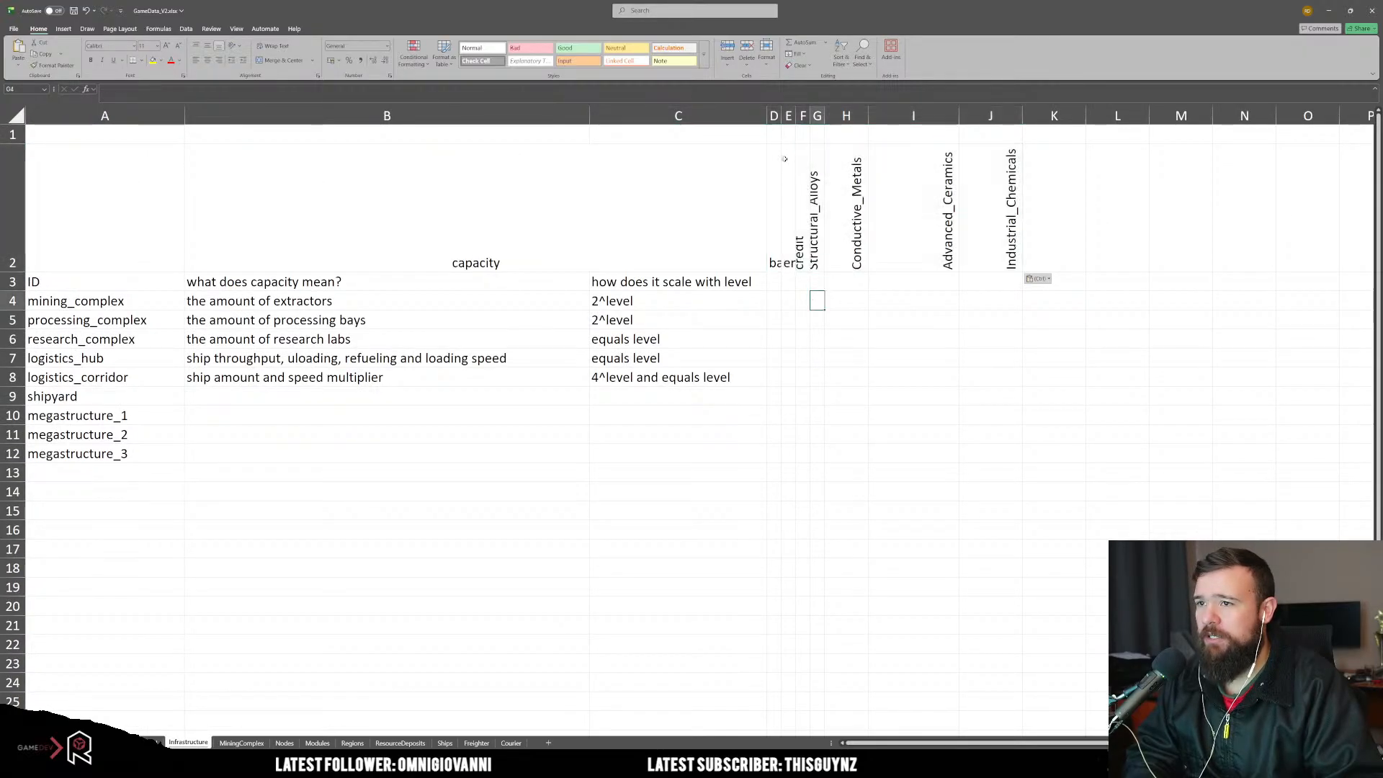
Step: Rotate the text of all pasted headings in D2:J2 upward
left_click_drag(773, 115, 991, 116)
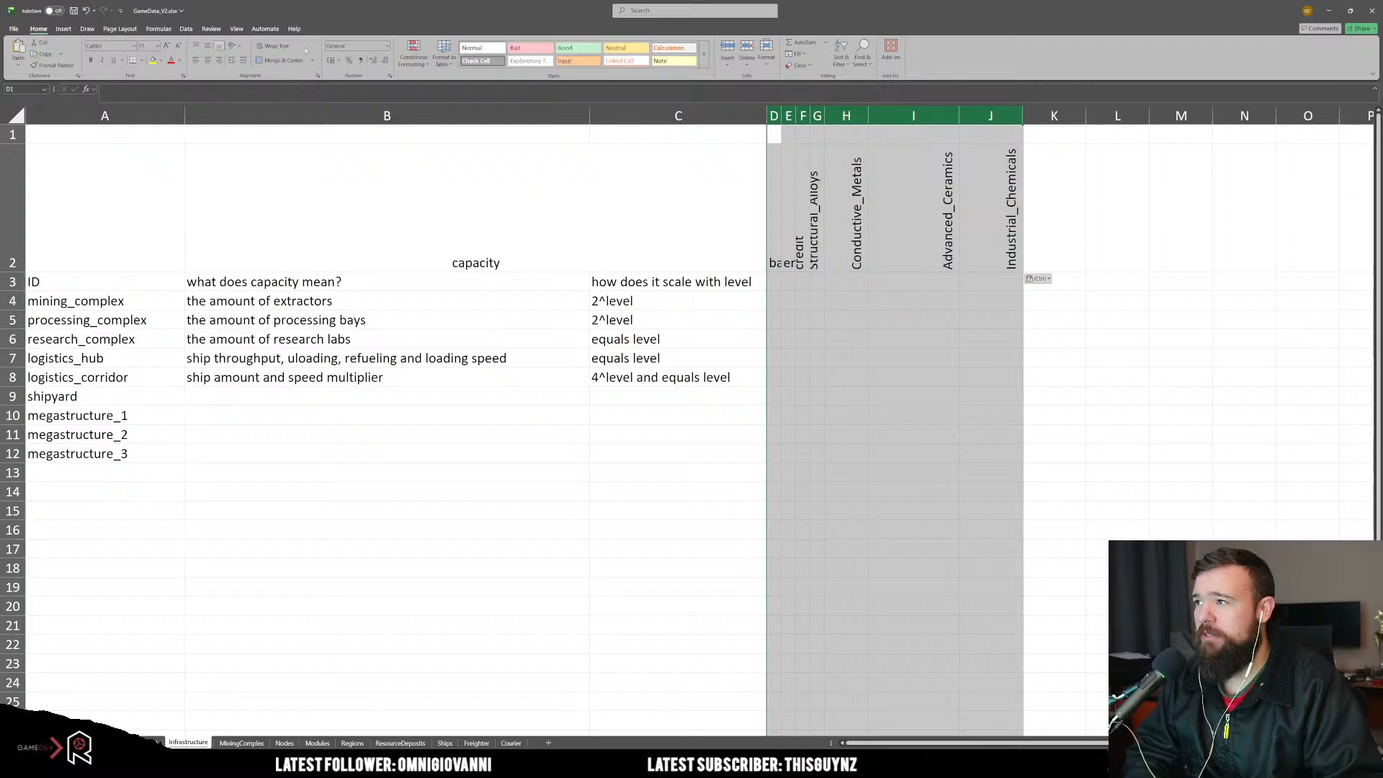
left_click_drag(774, 153, 991, 209)
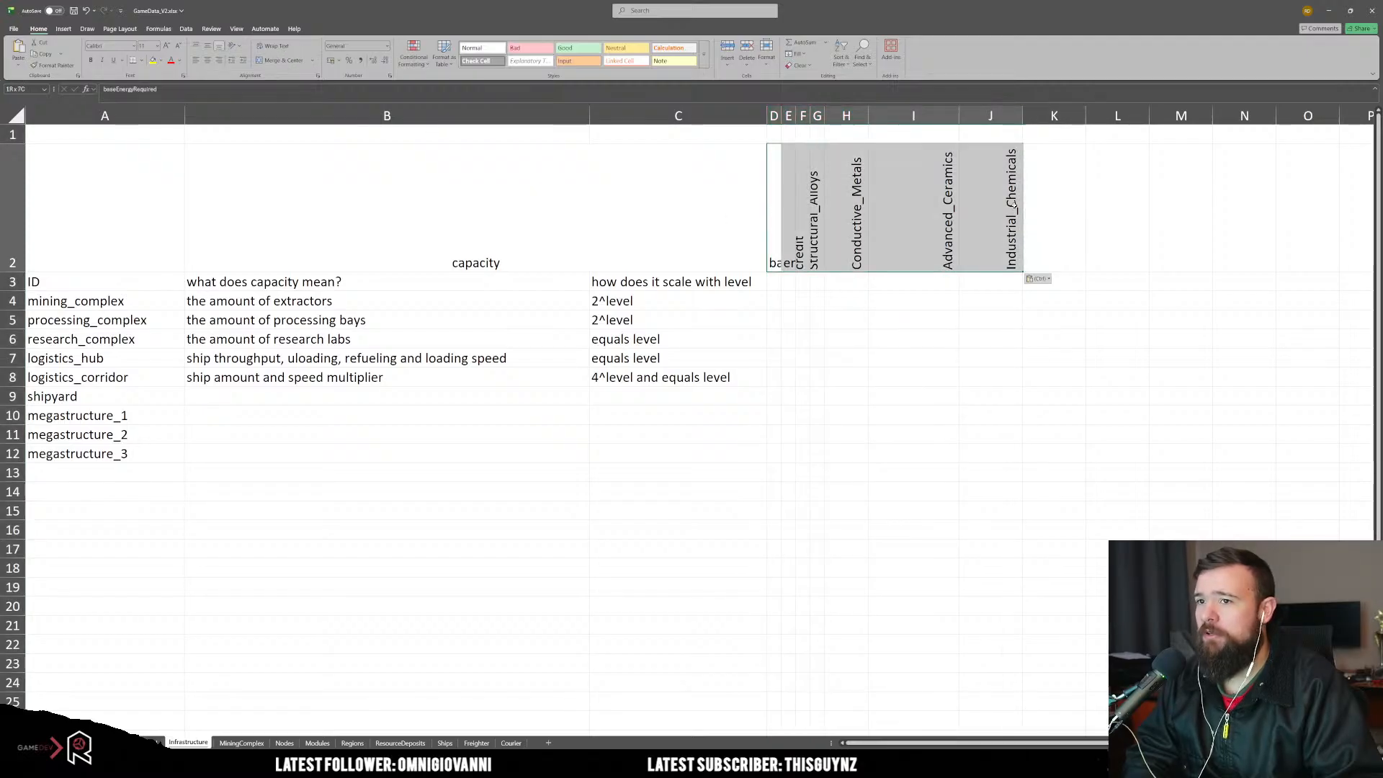
left_click(234, 45)
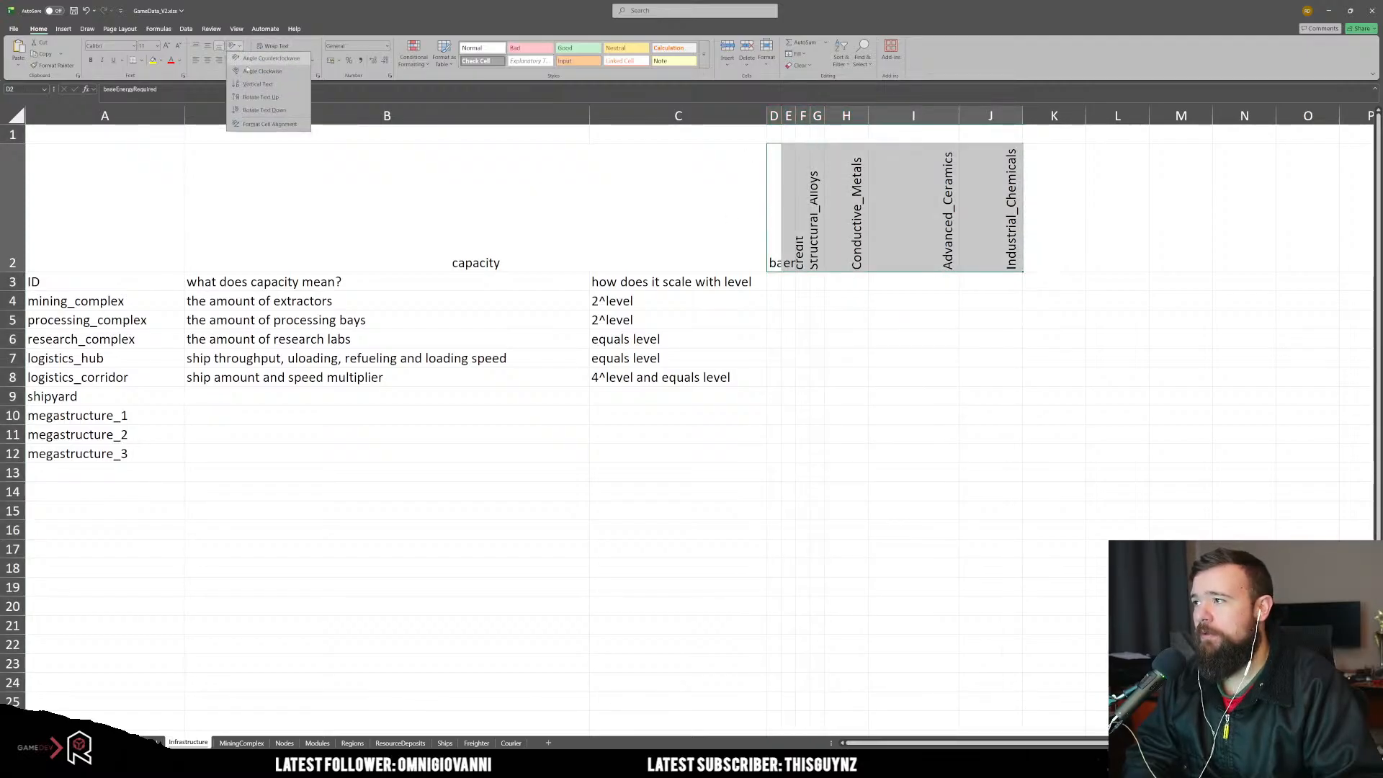
left_click(260, 97)
left_click(913, 376)
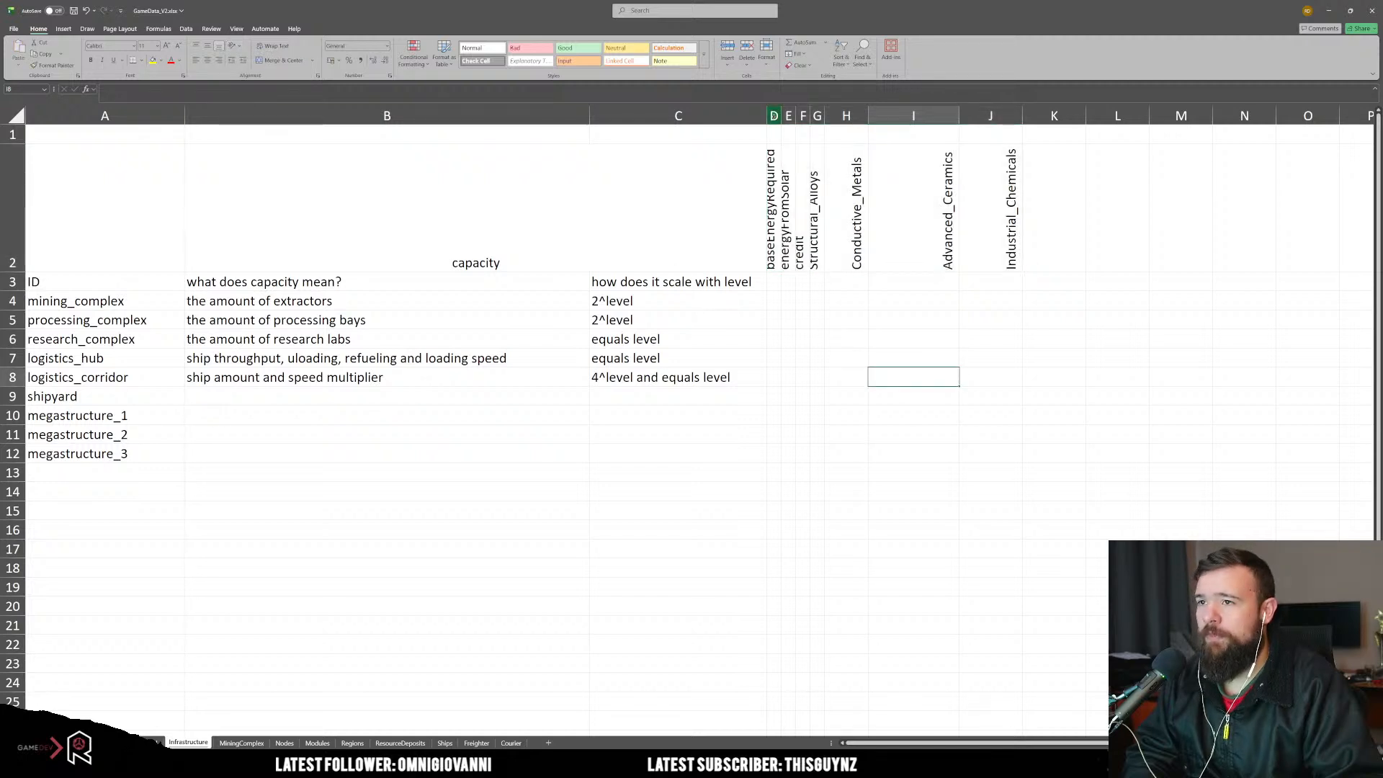
Step: AutoFit the widths of columns D through J to their rotated headings
left_click_drag(774, 115, 990, 115)
double_click(1022, 115)
left_click(903, 360)
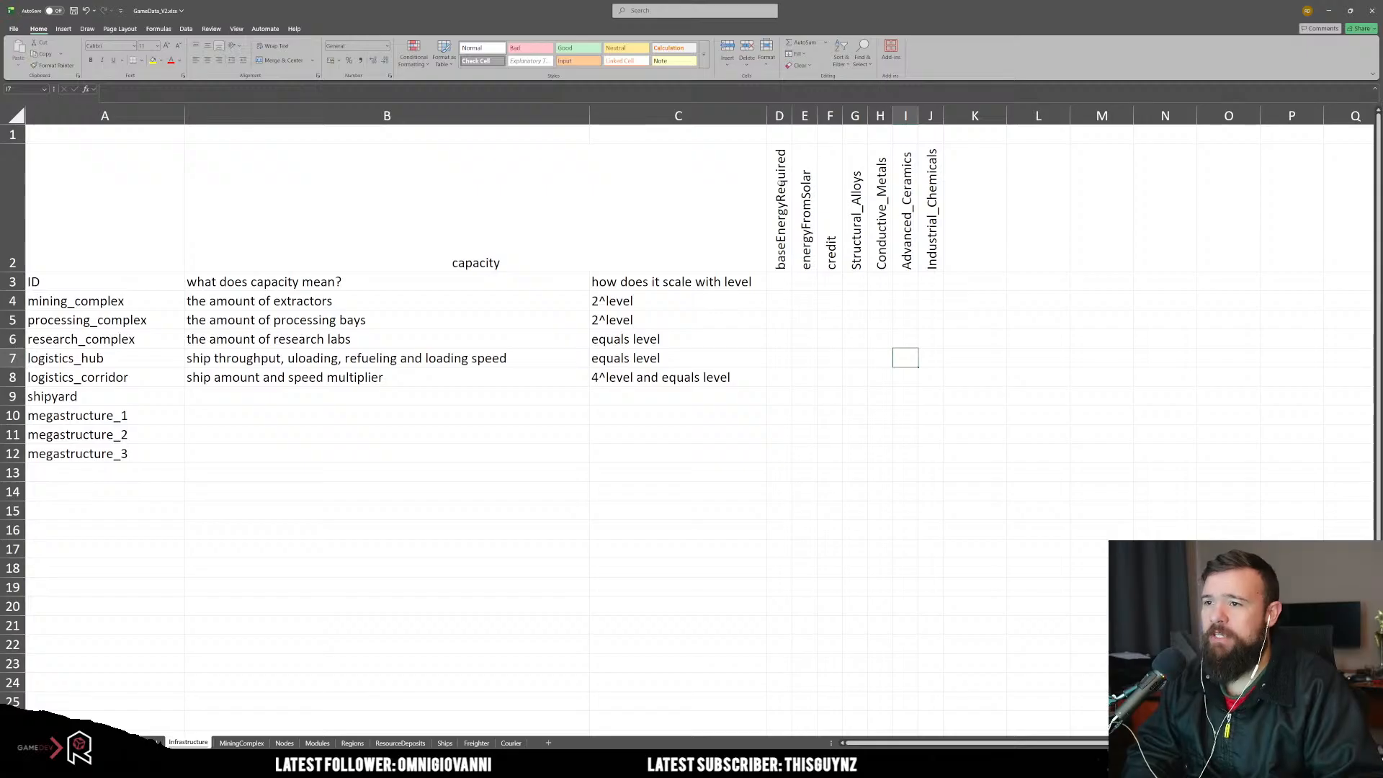
left_click(813, 249)
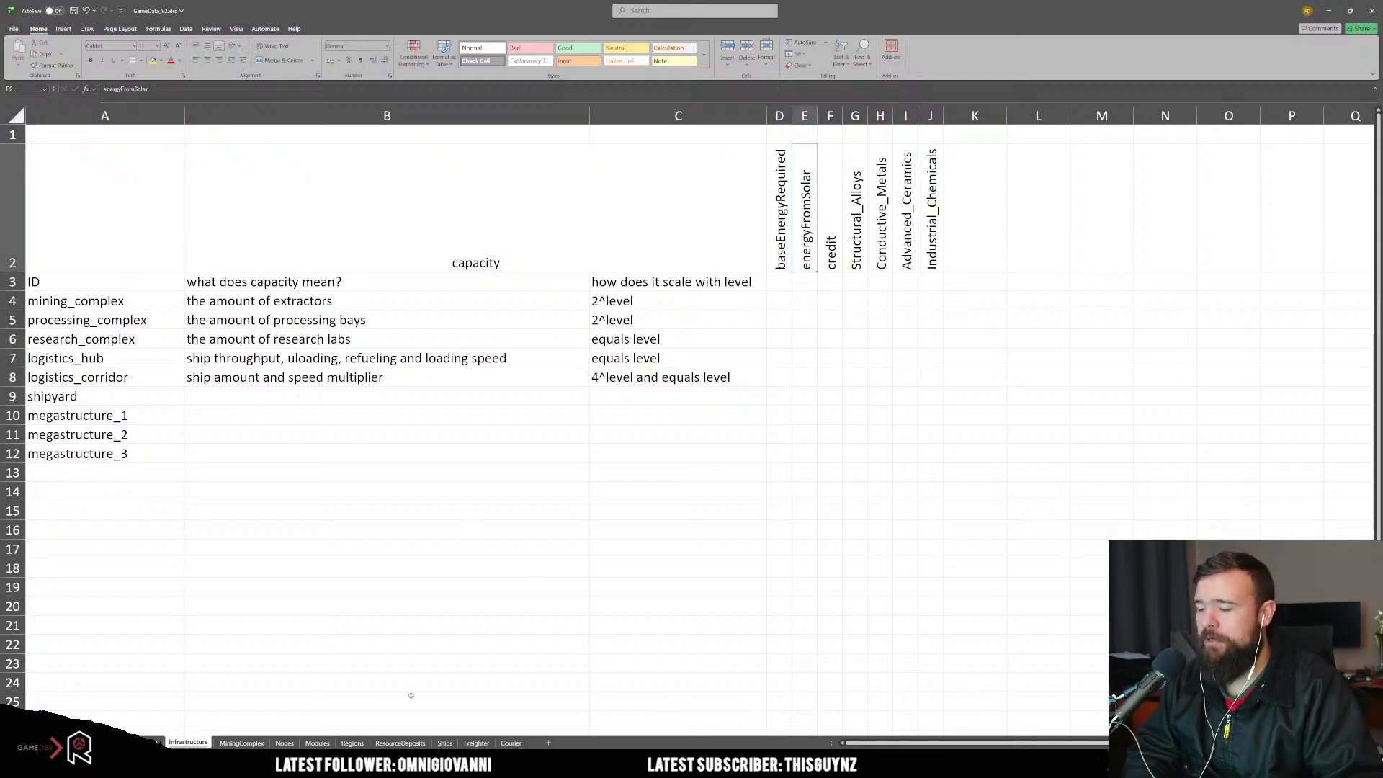
Step: Copy the level 1 values in C3:I3 of the MiningComplex sheet and paste them into the Infrastructure sheet starting at D3
left_click(242, 742)
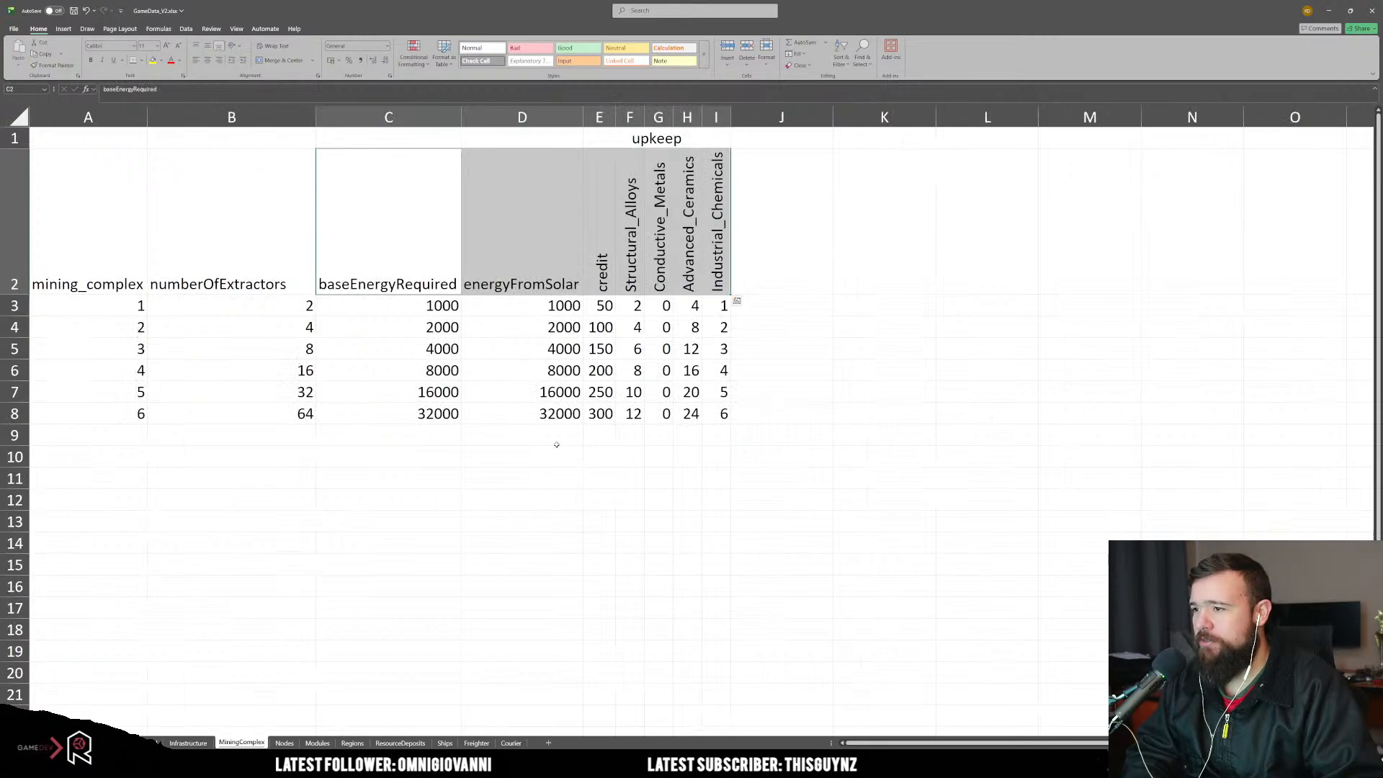
left_click_drag(405, 307, 724, 306)
key("ctrl+c")
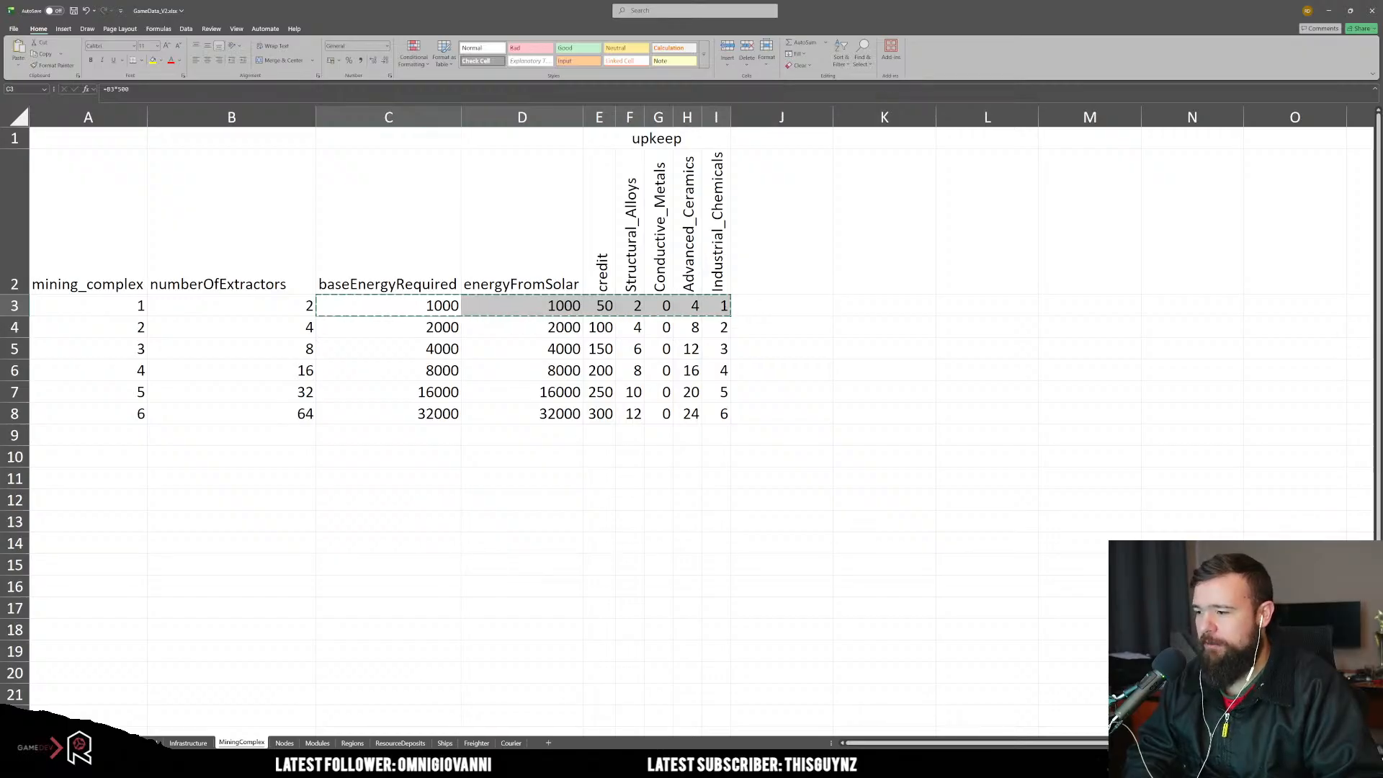
left_click(185, 743)
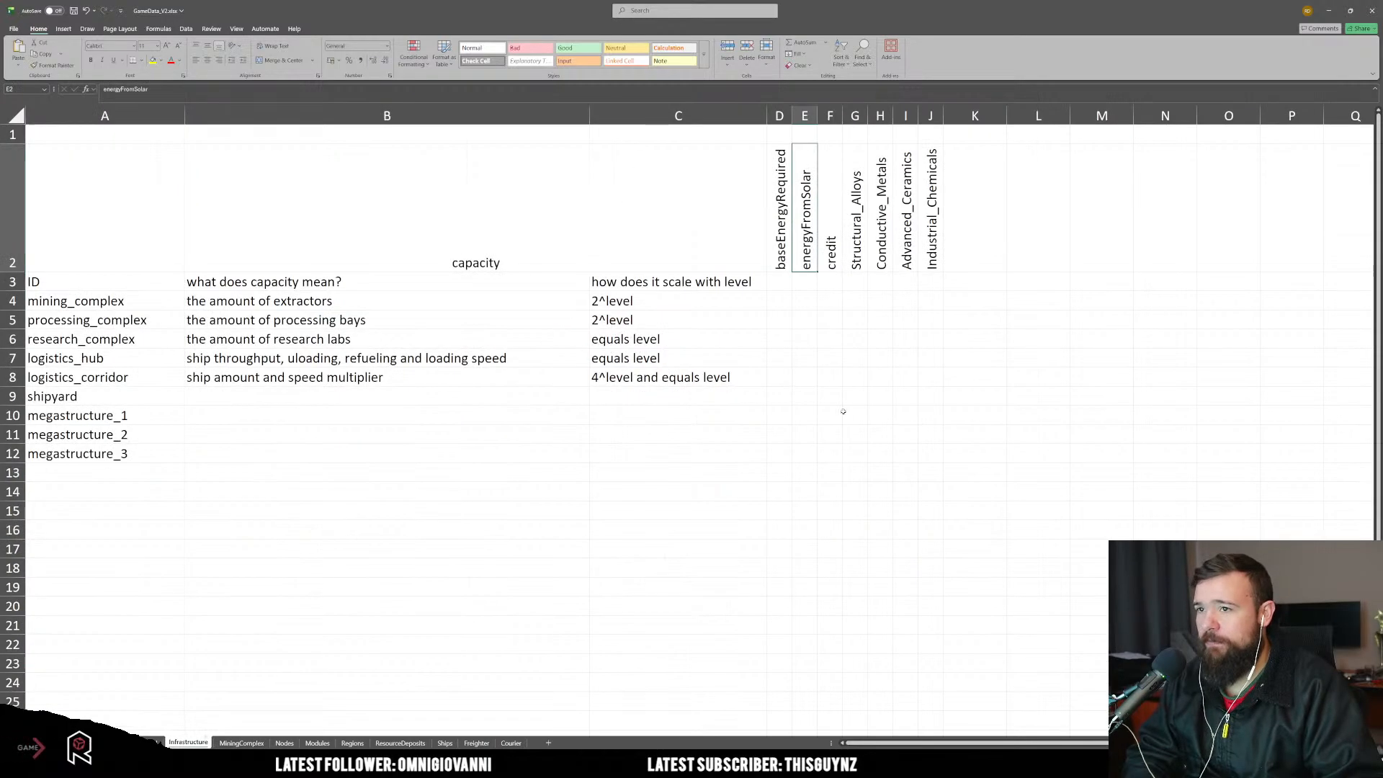
left_click(779, 281)
key("ctrl+v")
Step: AutoFit columns D and E to the pasted energy entries
left_click(881, 396)
left_click_drag(782, 116, 805, 116)
double_click(793, 116)
left_click(844, 395)
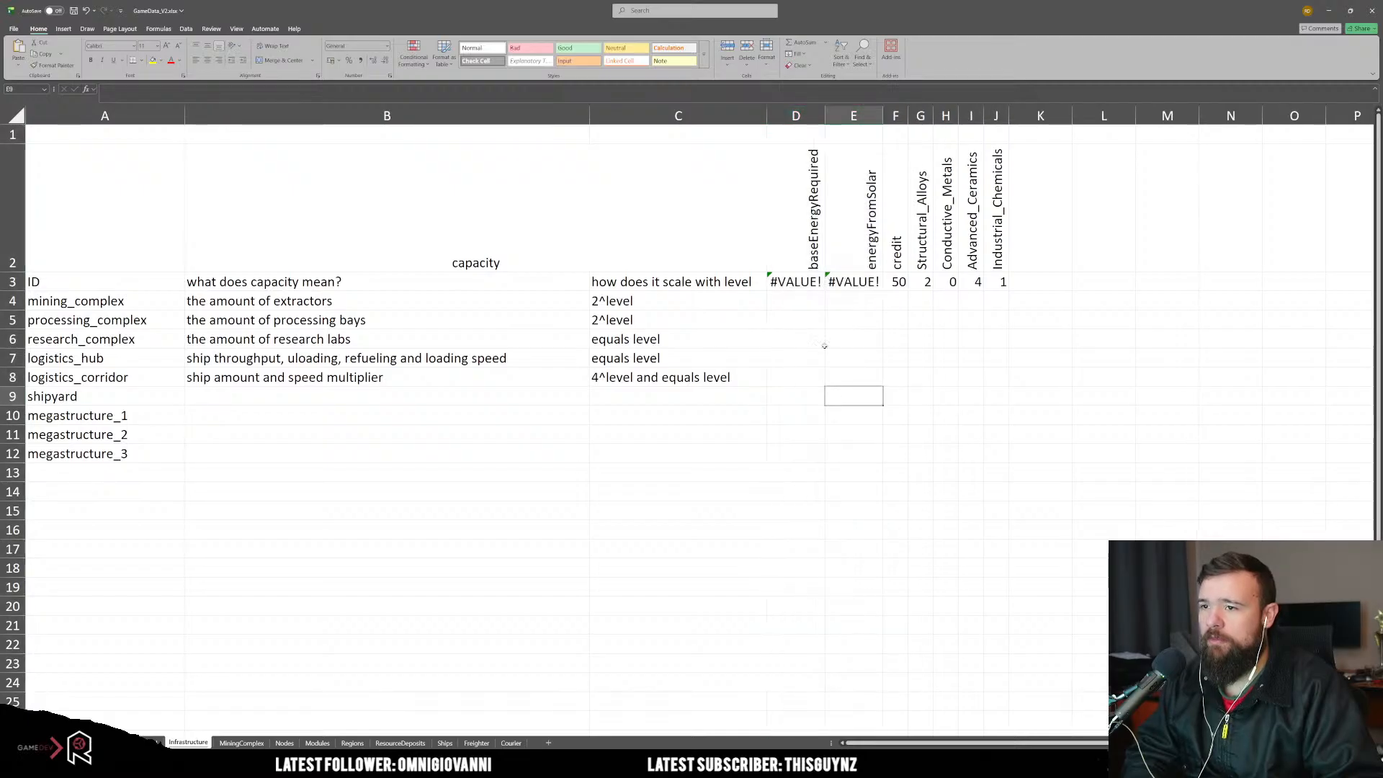
Step: Replace the erroneous baseEnergyRequired and energyFromSolar entries in D3 and E3 with 1000 each
left_click(801, 286)
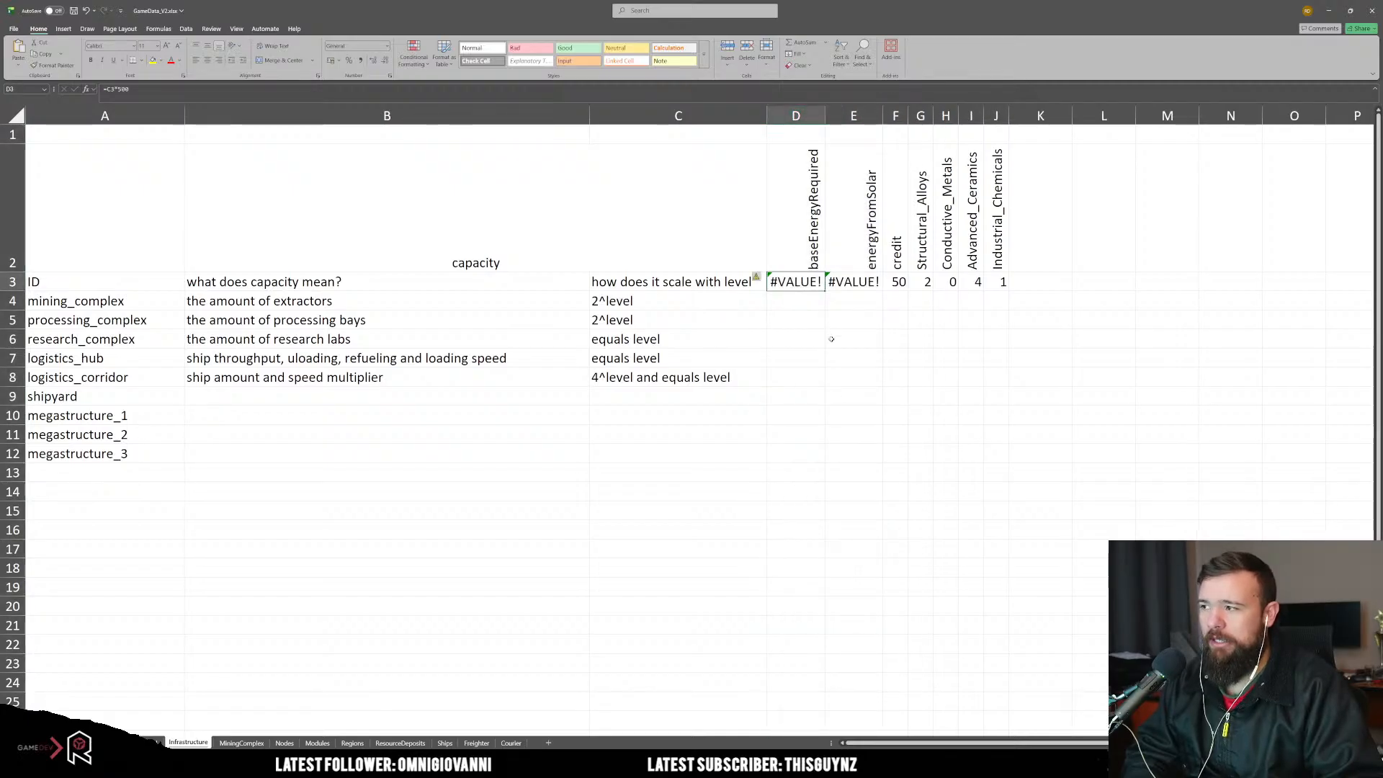
type("1000")
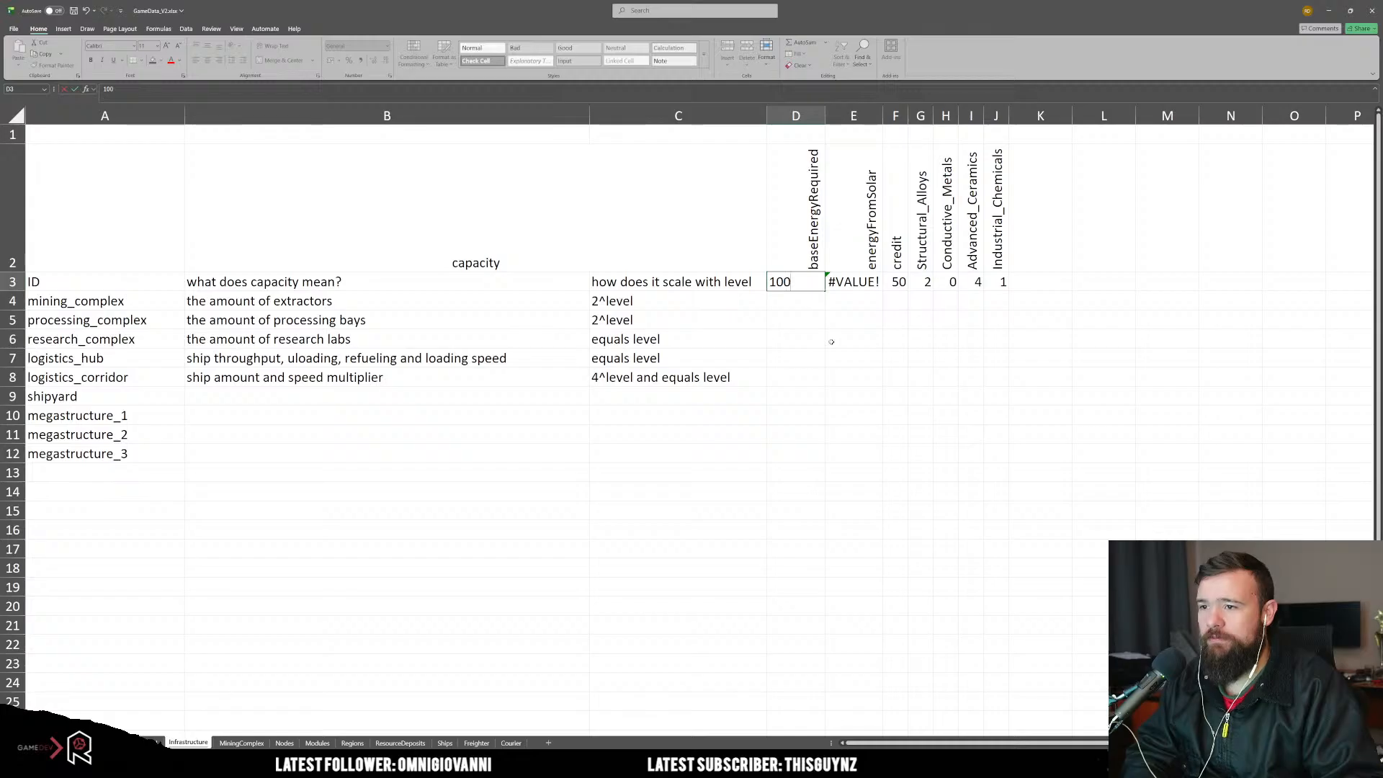
key("Tab")
type("1000")
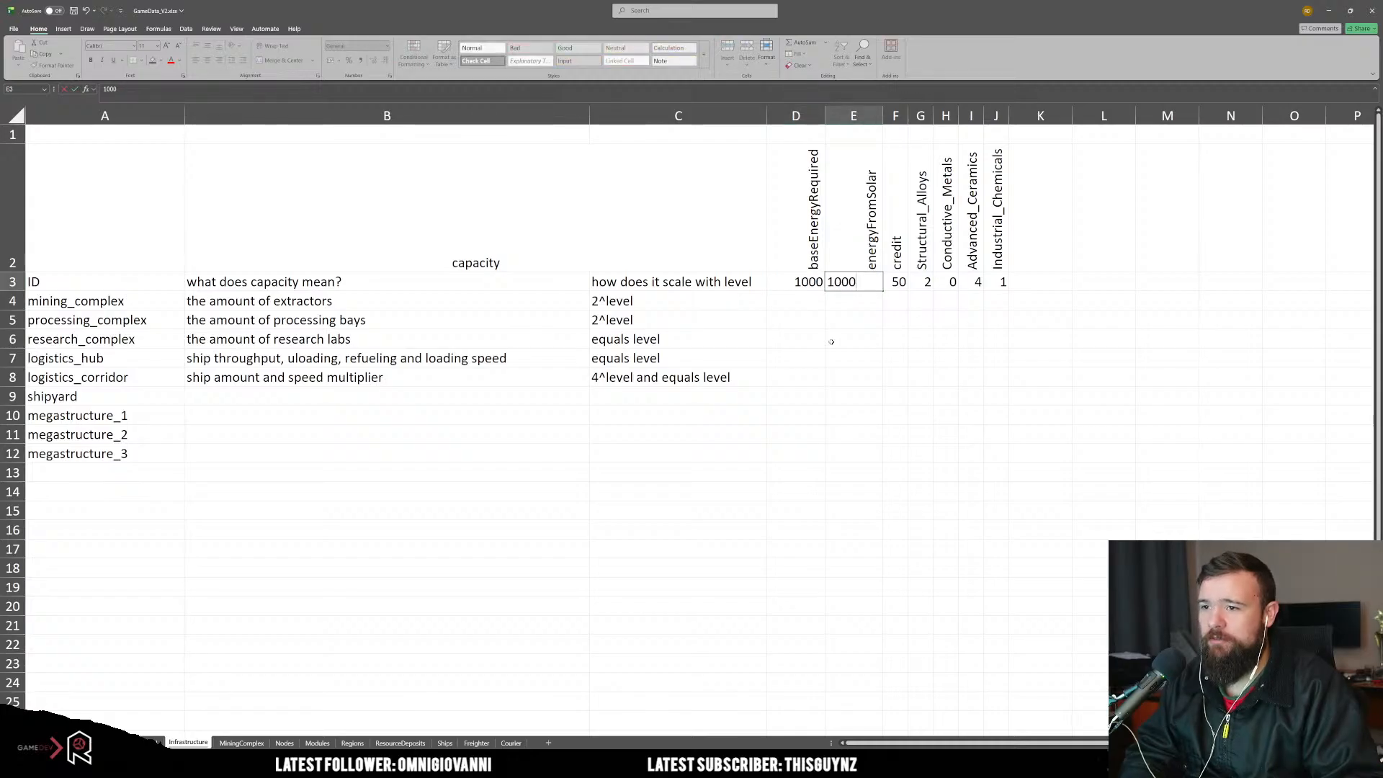
key("Return")
left_click(833, 340)
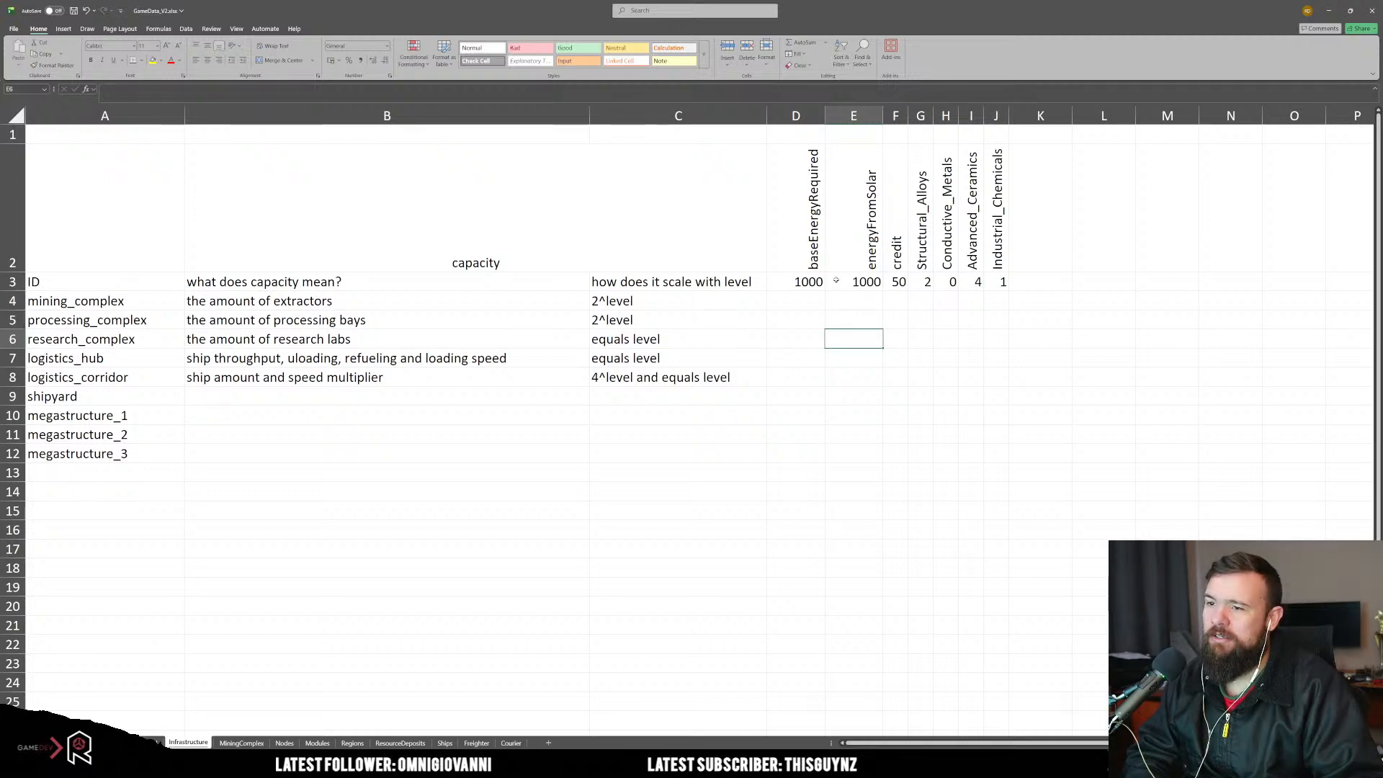
Step: Move the values in D3:J3 down to the mining_complex row and AutoFit columns D and E
left_click_drag(785, 282, 1011, 303)
left_click(857, 375)
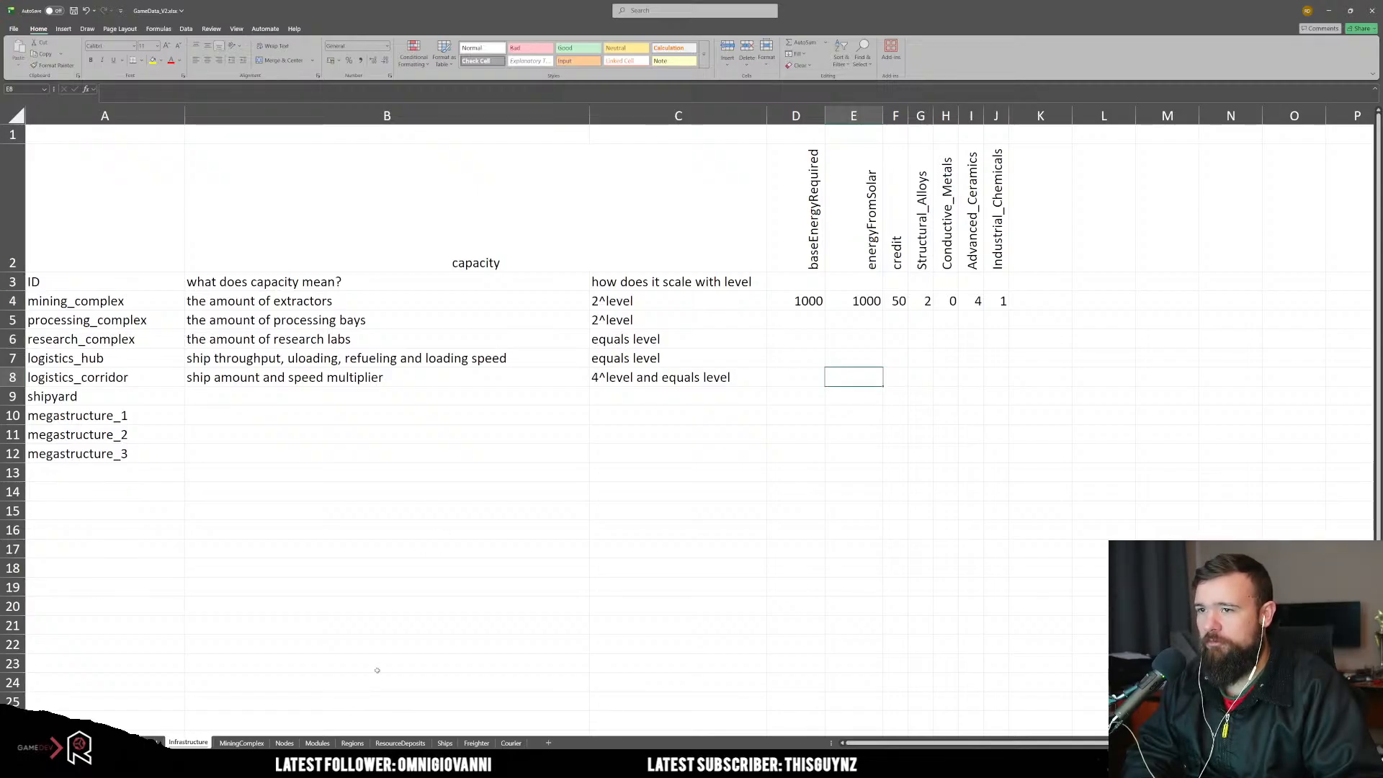
left_click_drag(796, 115, 857, 115)
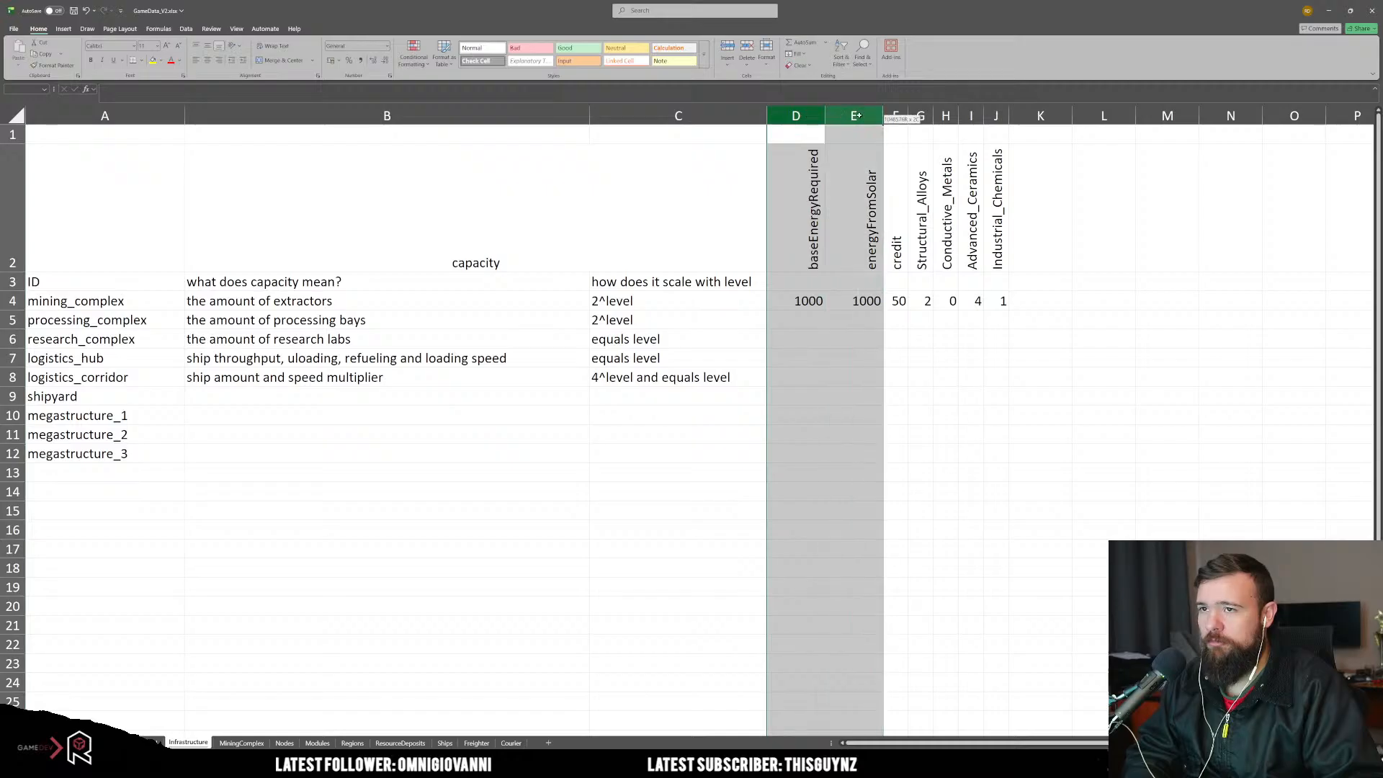
double_click(884, 115)
left_click(874, 400)
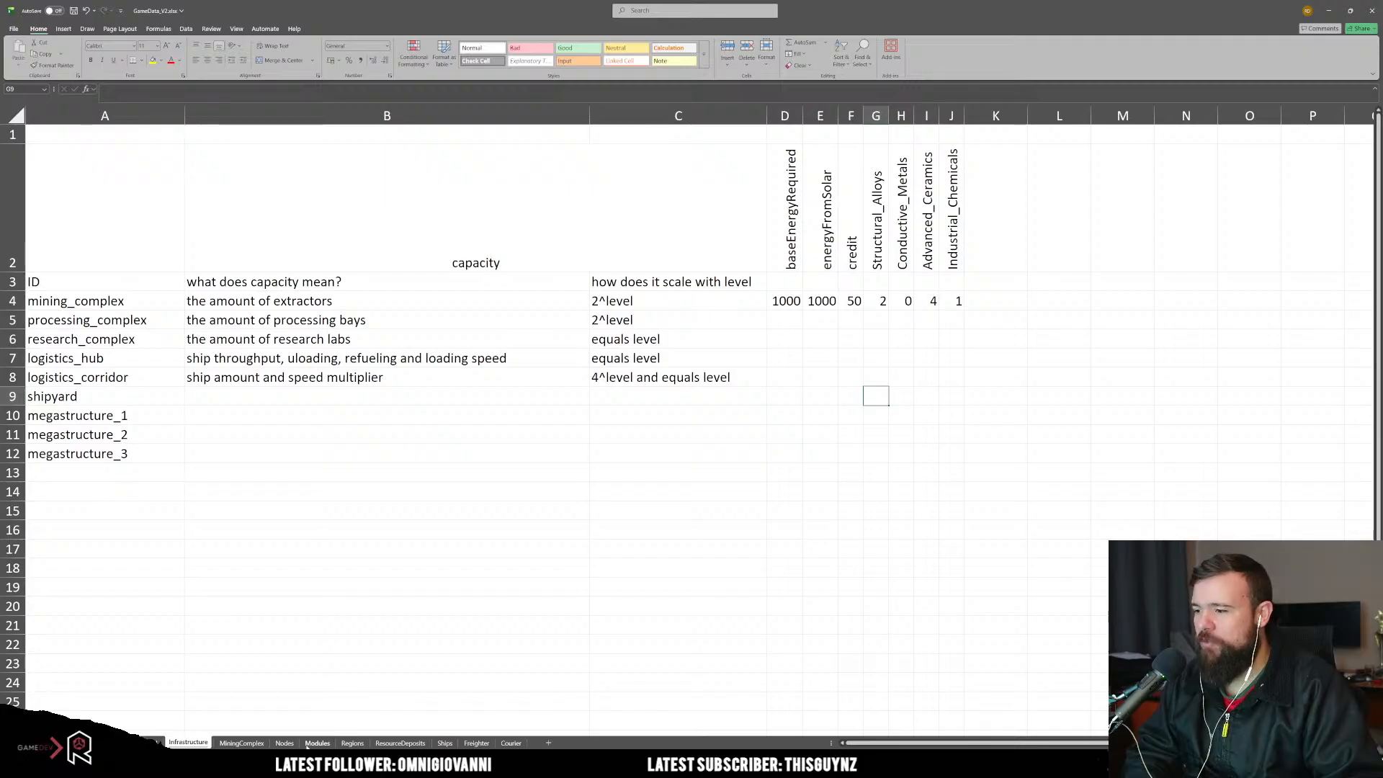
Step: Check the baseEnergyRequired formulas for levels 1 to 3 on the MiningComplex sheet
left_click(242, 743)
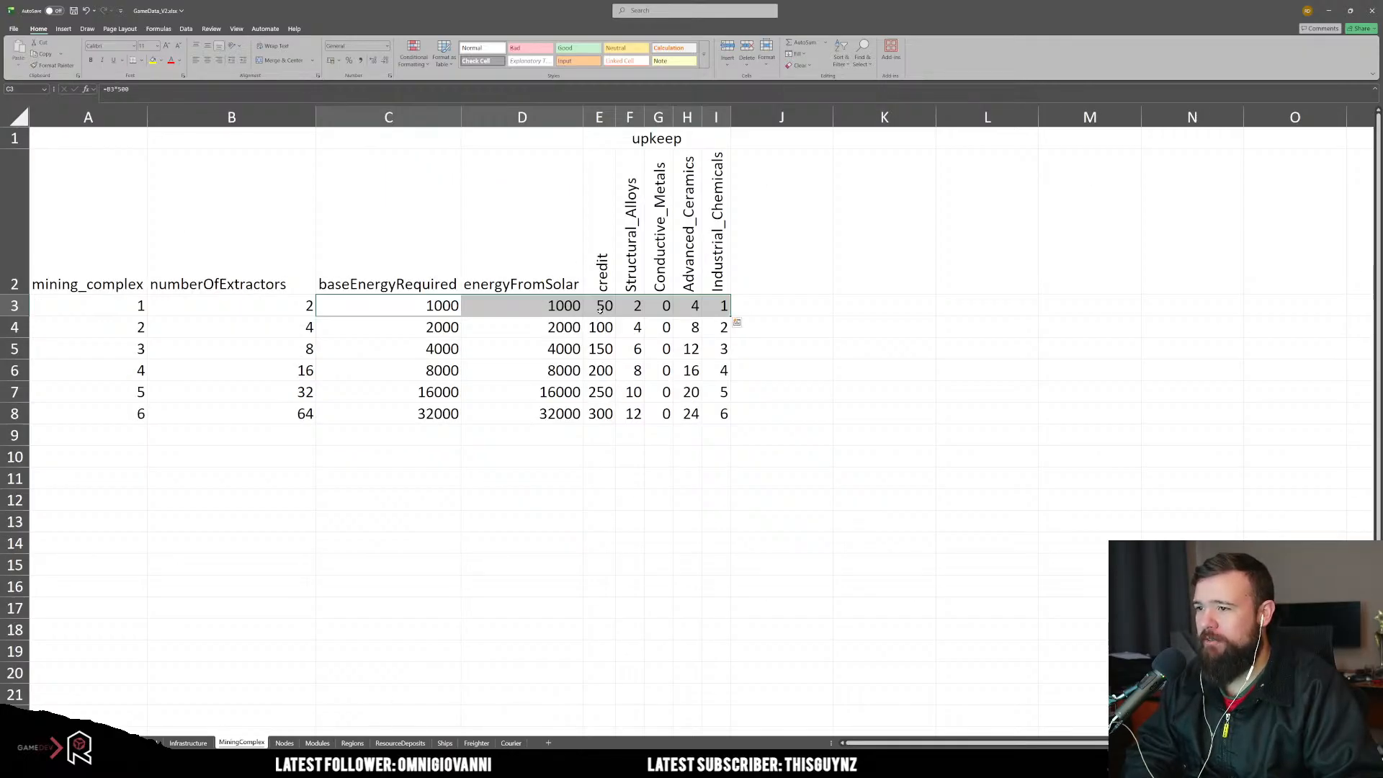
left_click(600, 312)
left_click(444, 308)
left_click(443, 327)
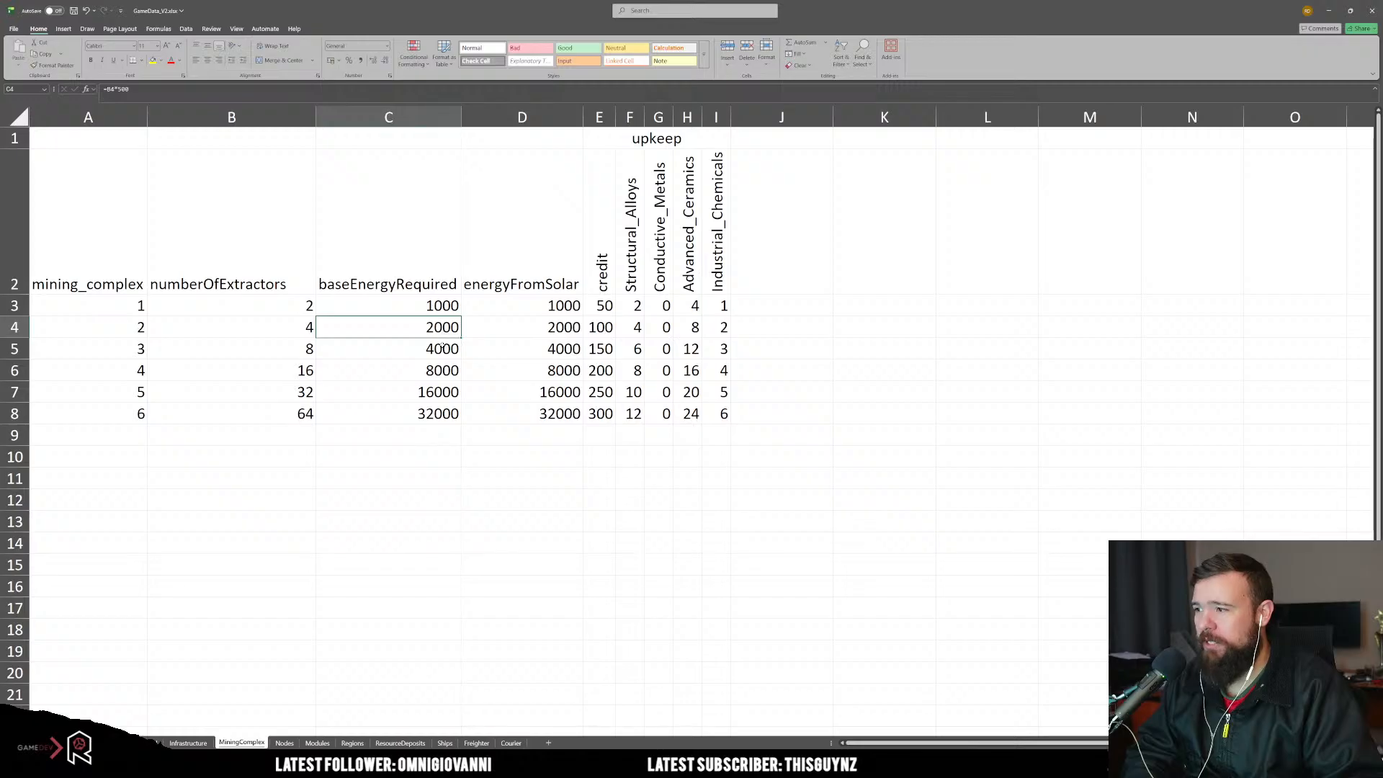
left_click(442, 348)
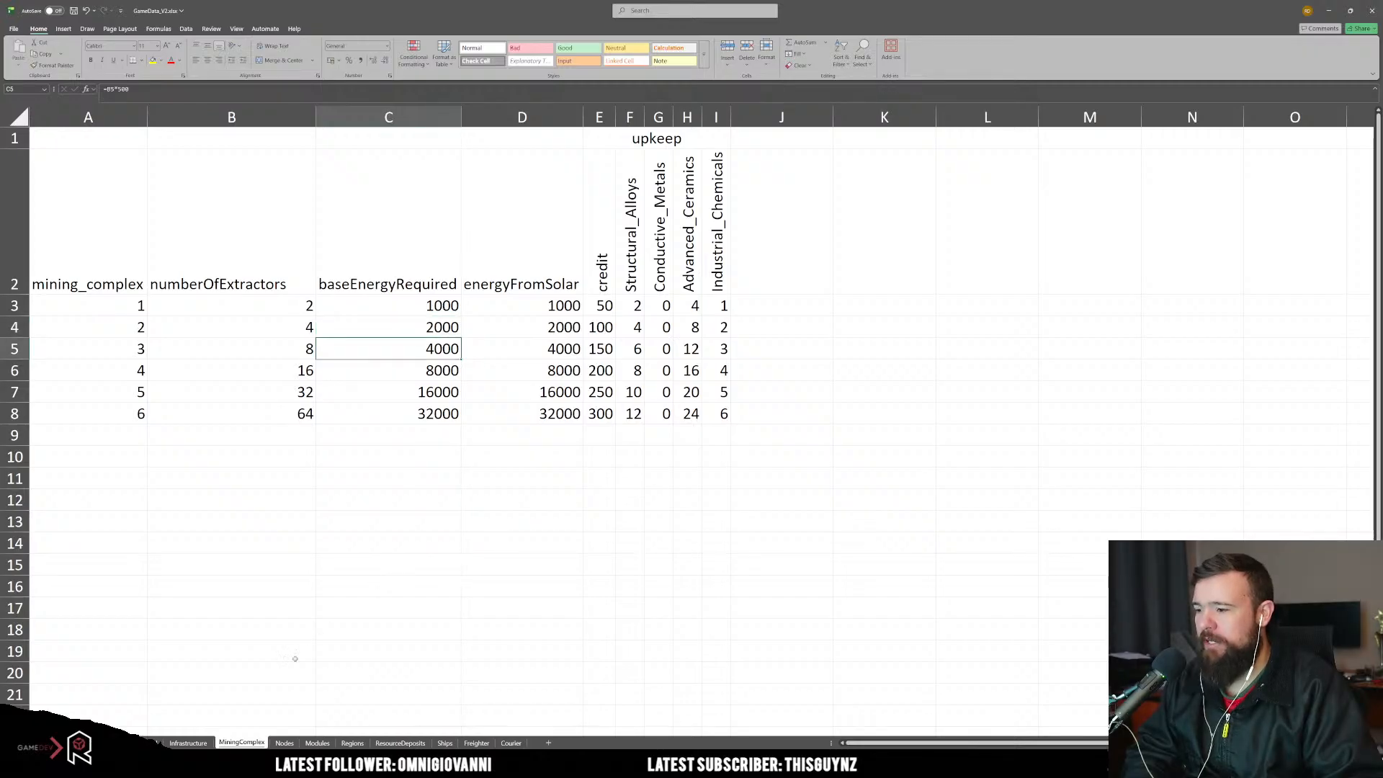
Step: Try to set mining_complex's baseEnergyRequired in D4 of the Infrastructure sheet to 500
left_click(188, 742)
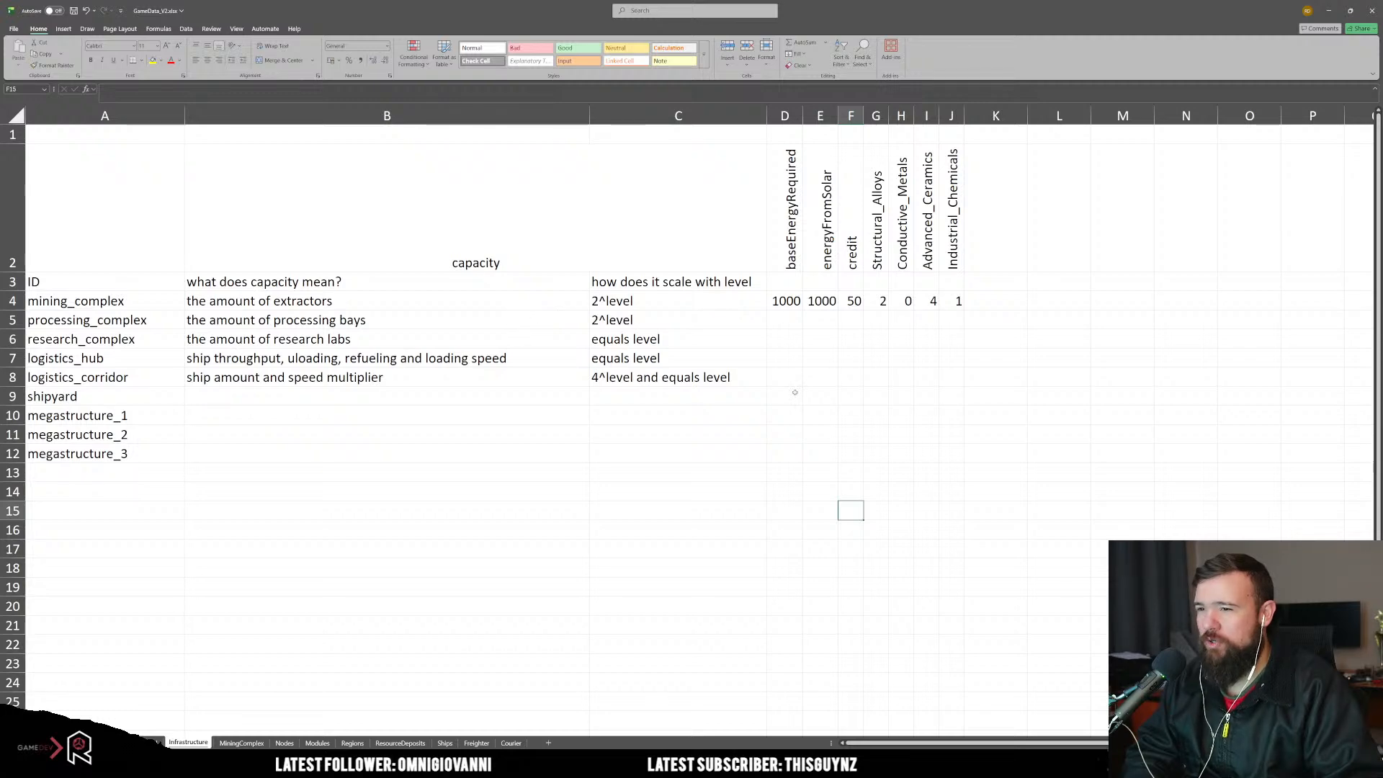
left_click(791, 304)
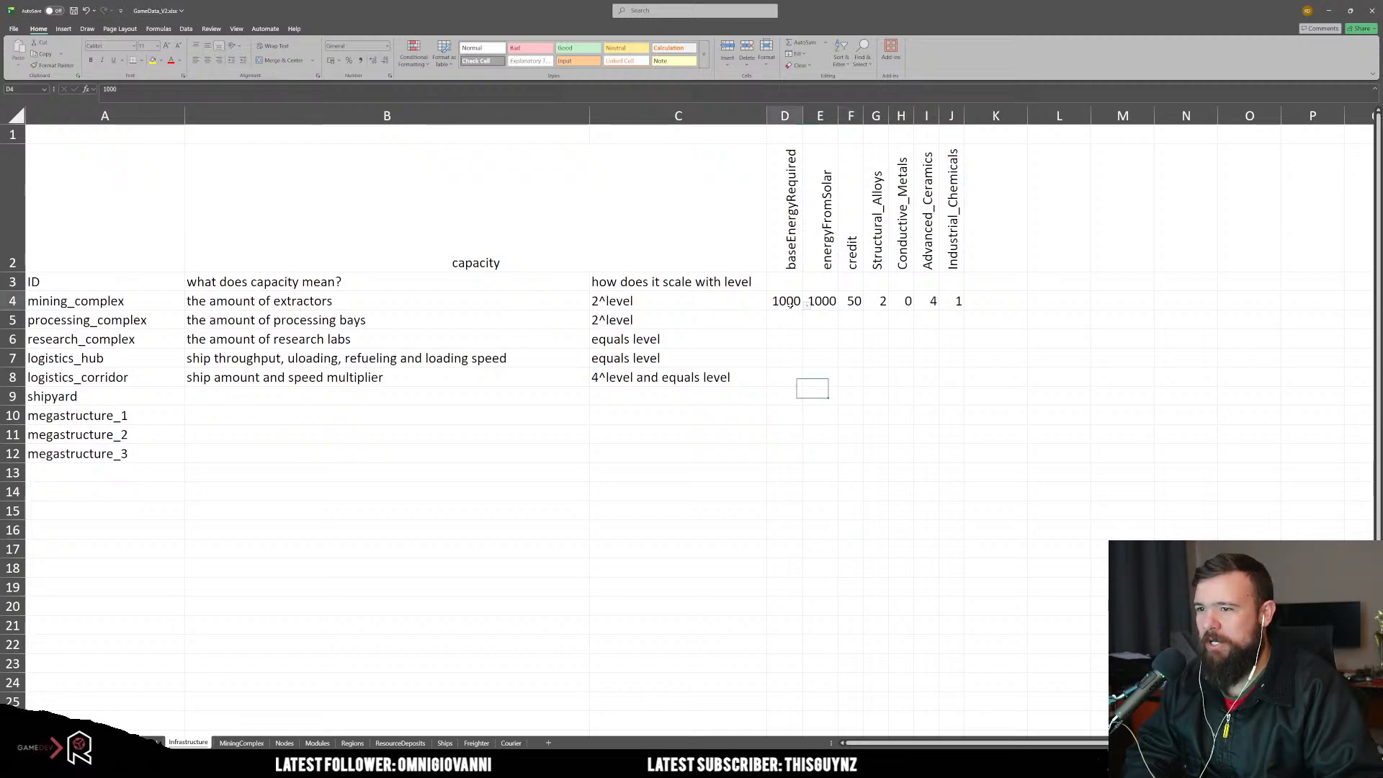
type("500")
key("Return")
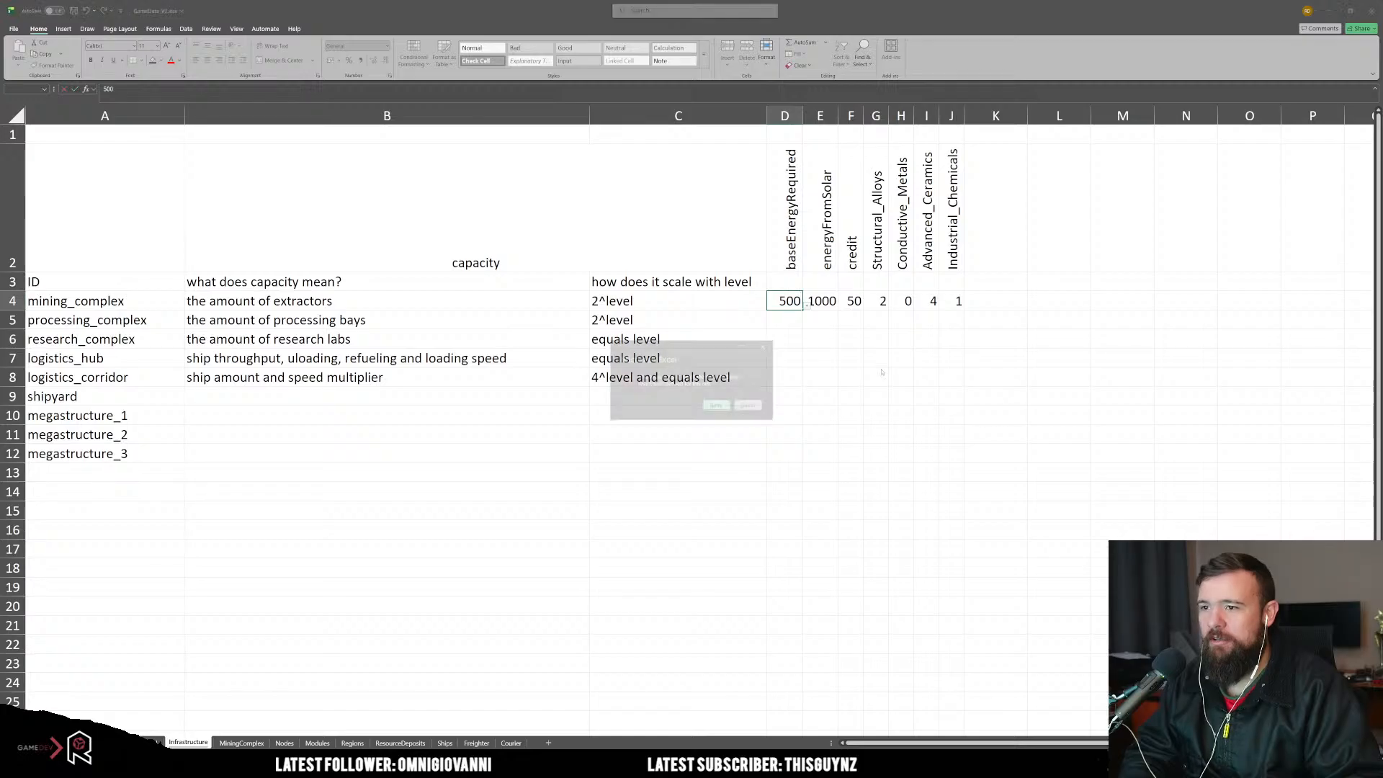
key("Escape")
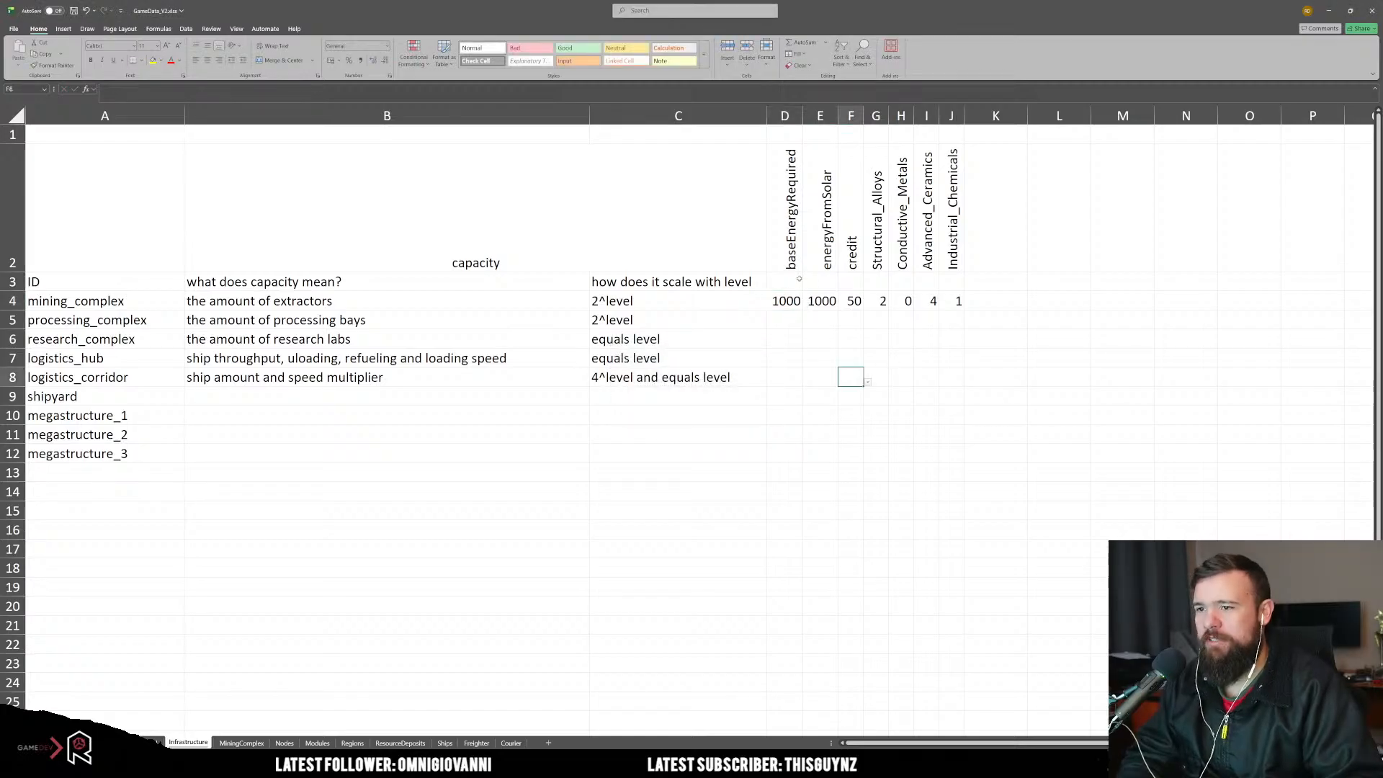
Step: Clear all data validation rules from the range D3:J13
left_click_drag(786, 282, 965, 477)
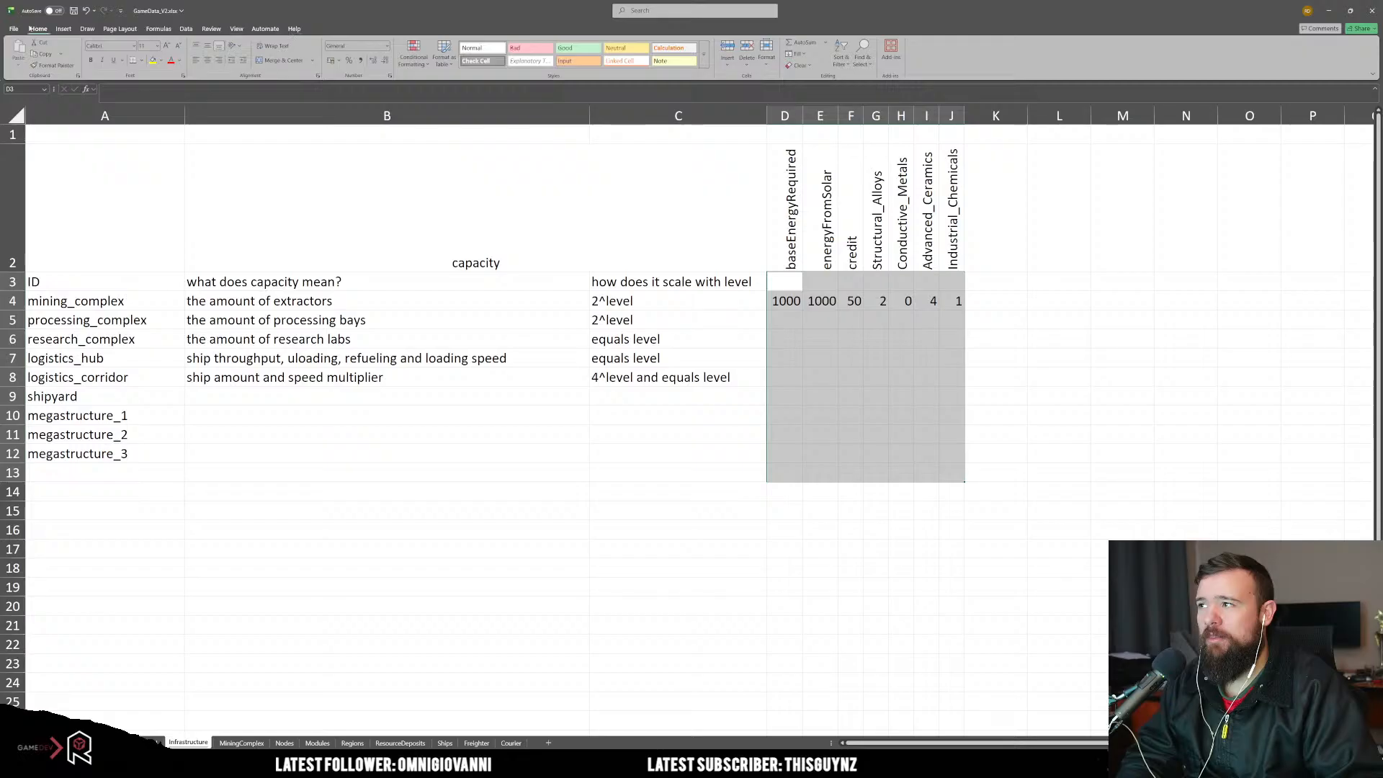
left_click(64, 29)
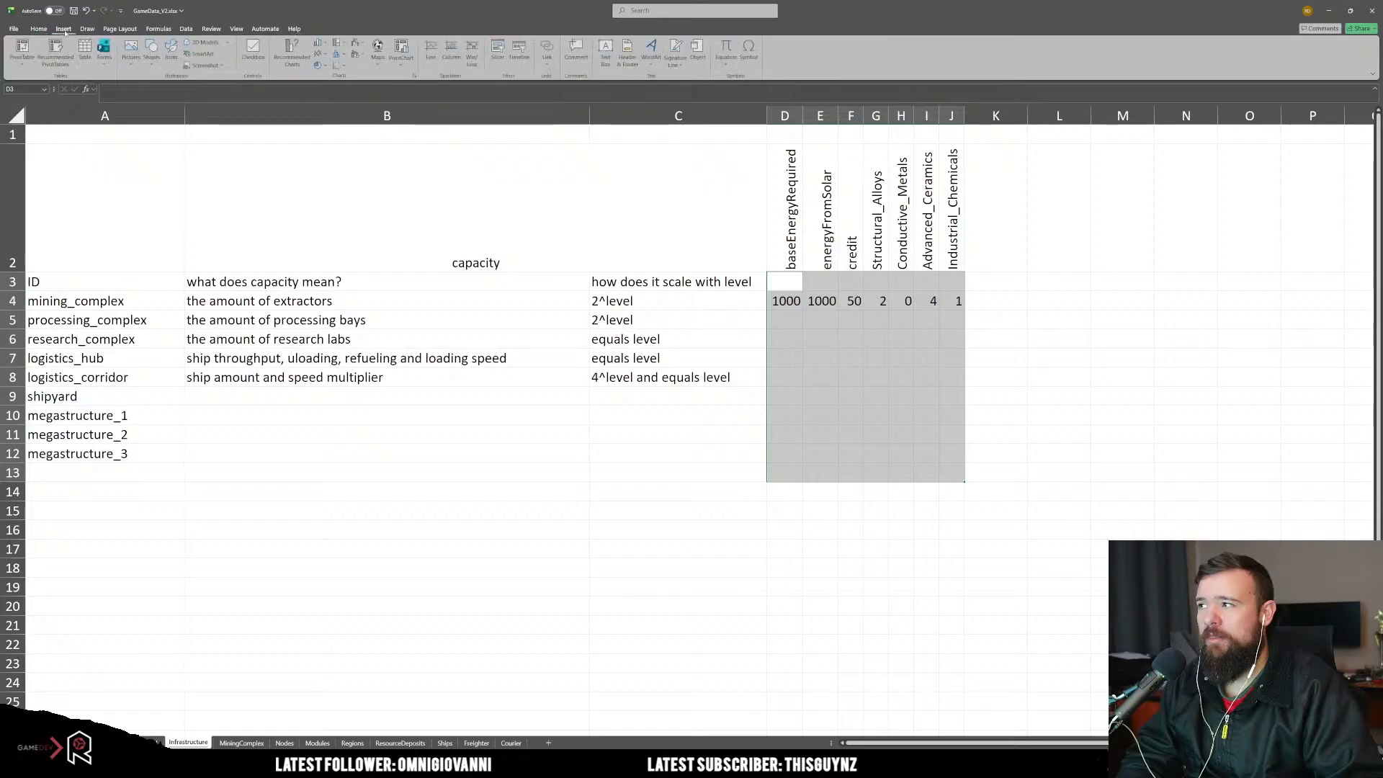
left_click(186, 29)
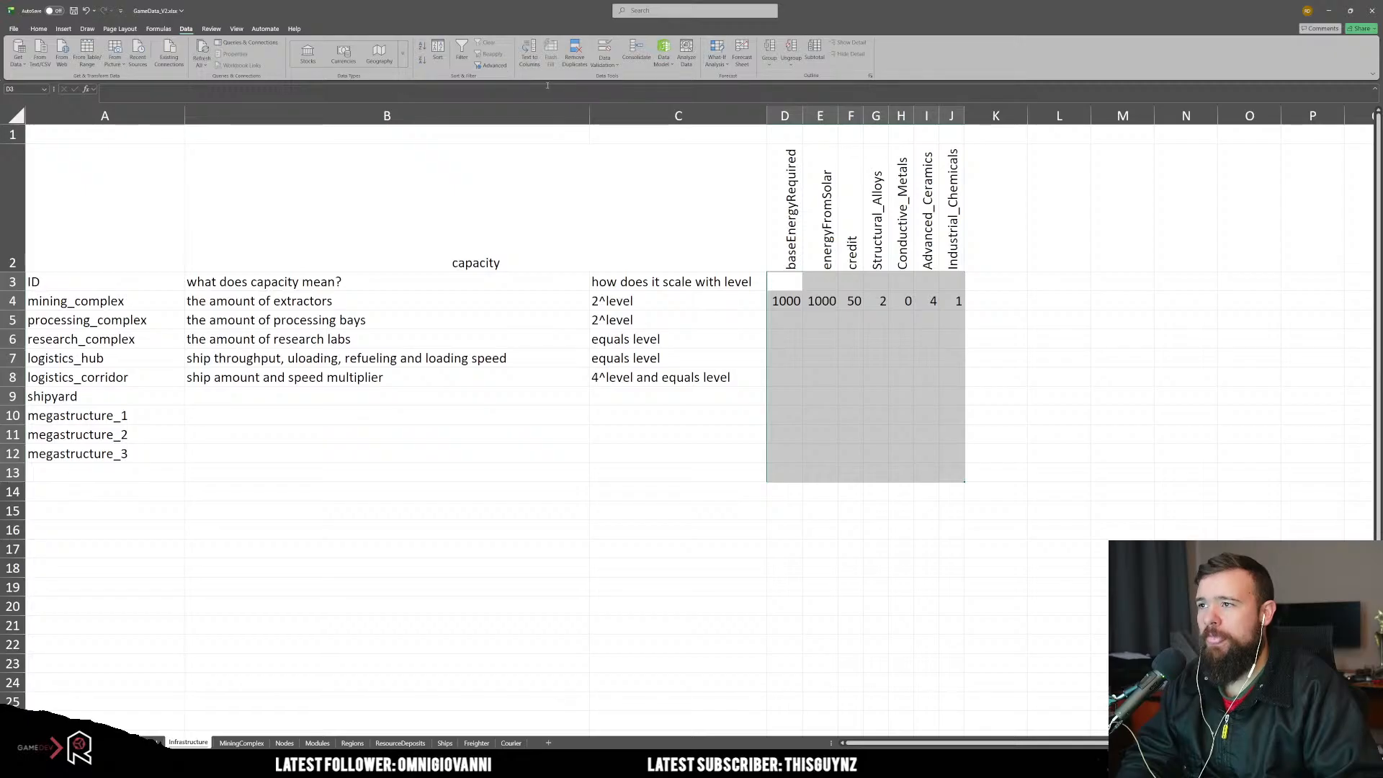
left_click(594, 59)
left_click(624, 78)
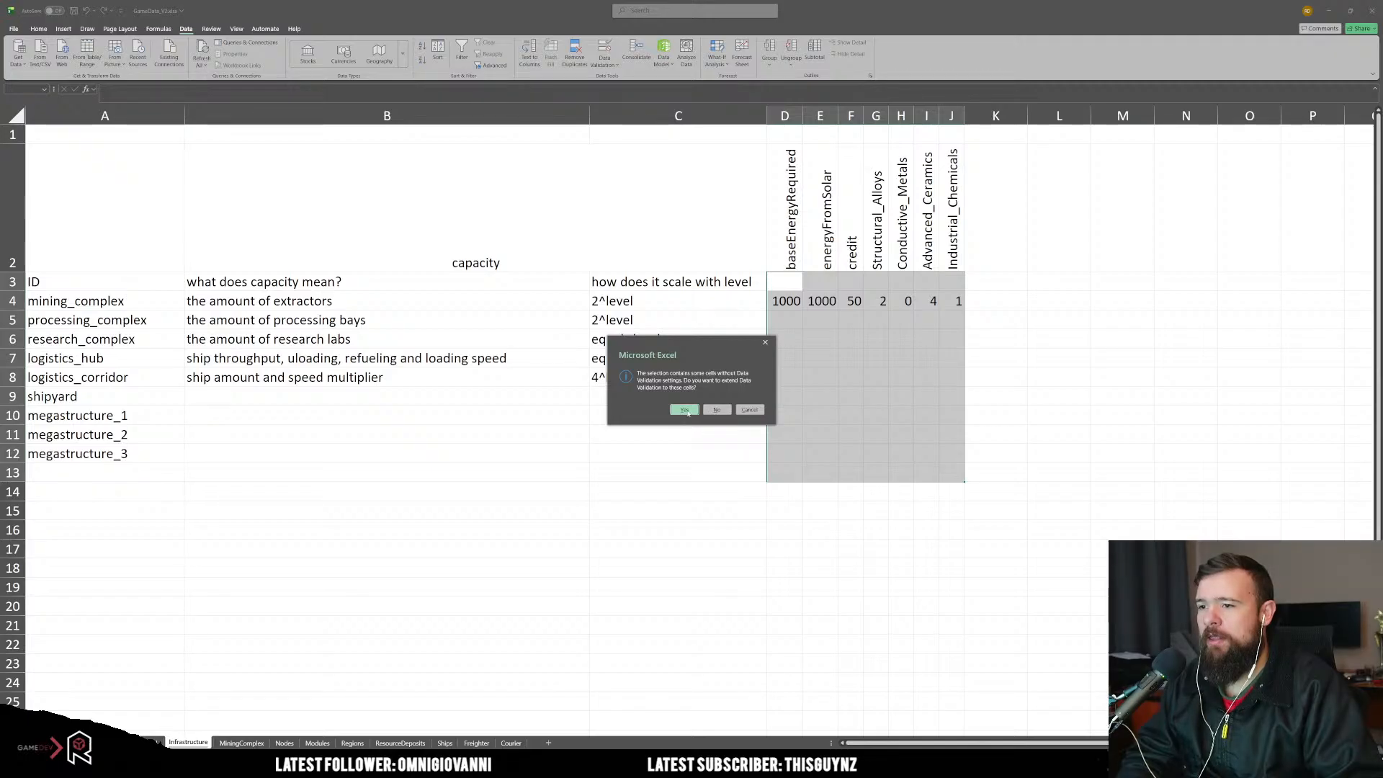
left_click(686, 410)
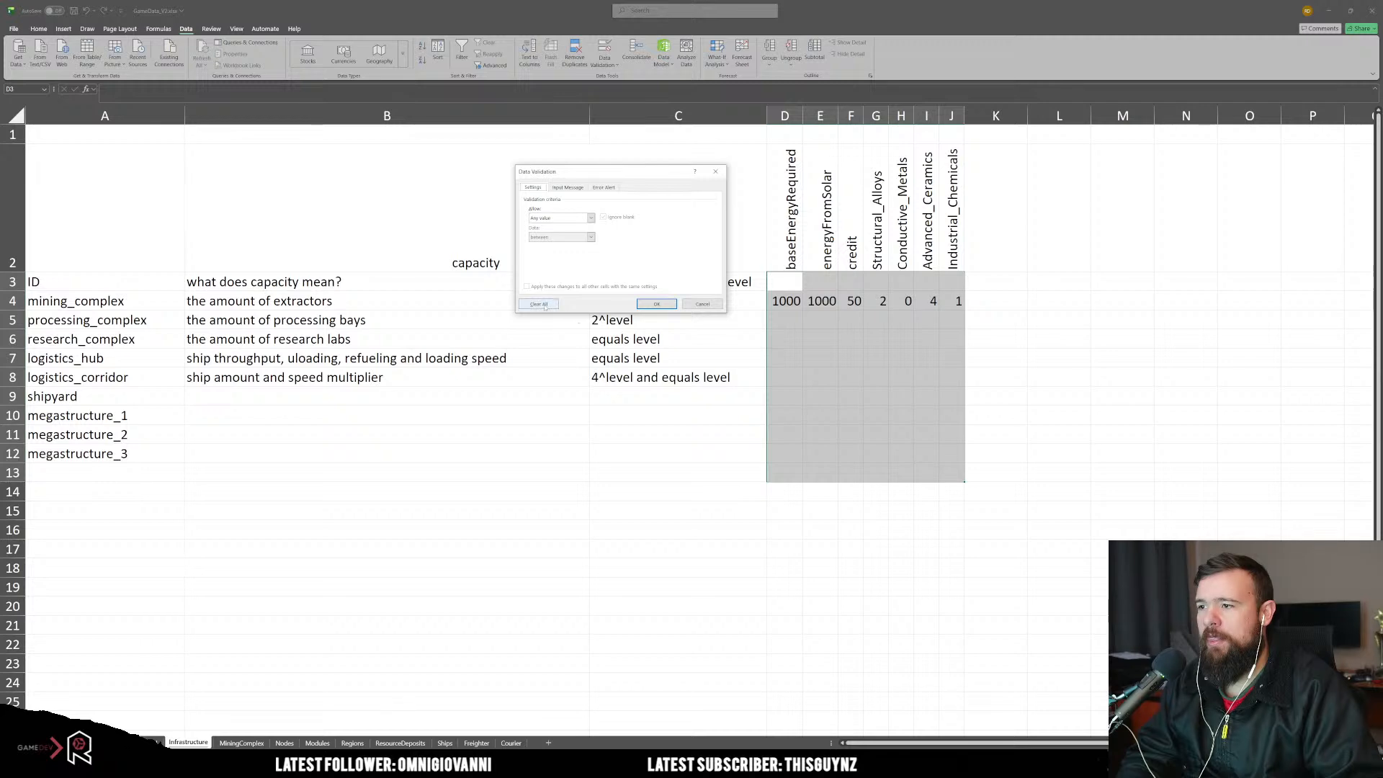
key("Escape")
left_click(648, 410)
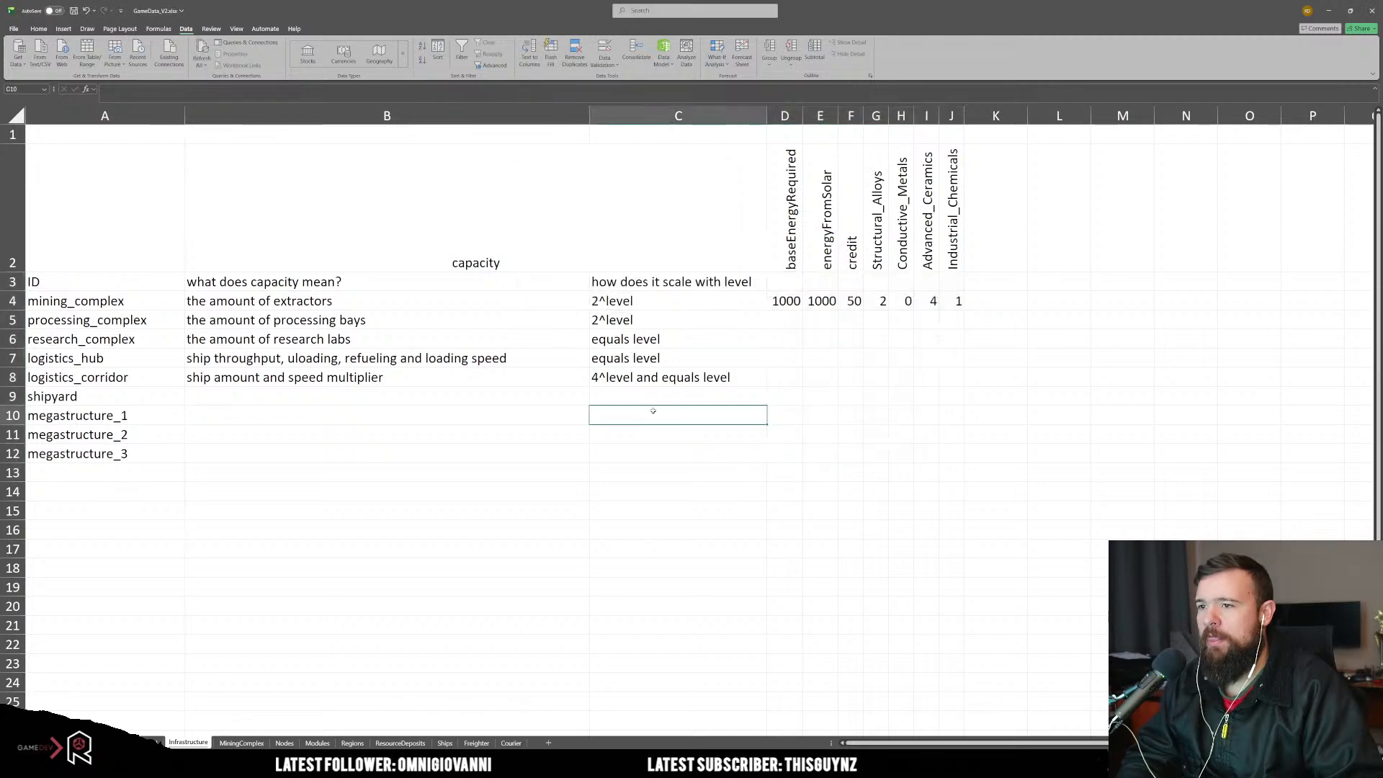
left_click(820, 359)
left_click(794, 224)
left_click(822, 223)
left_click(902, 222)
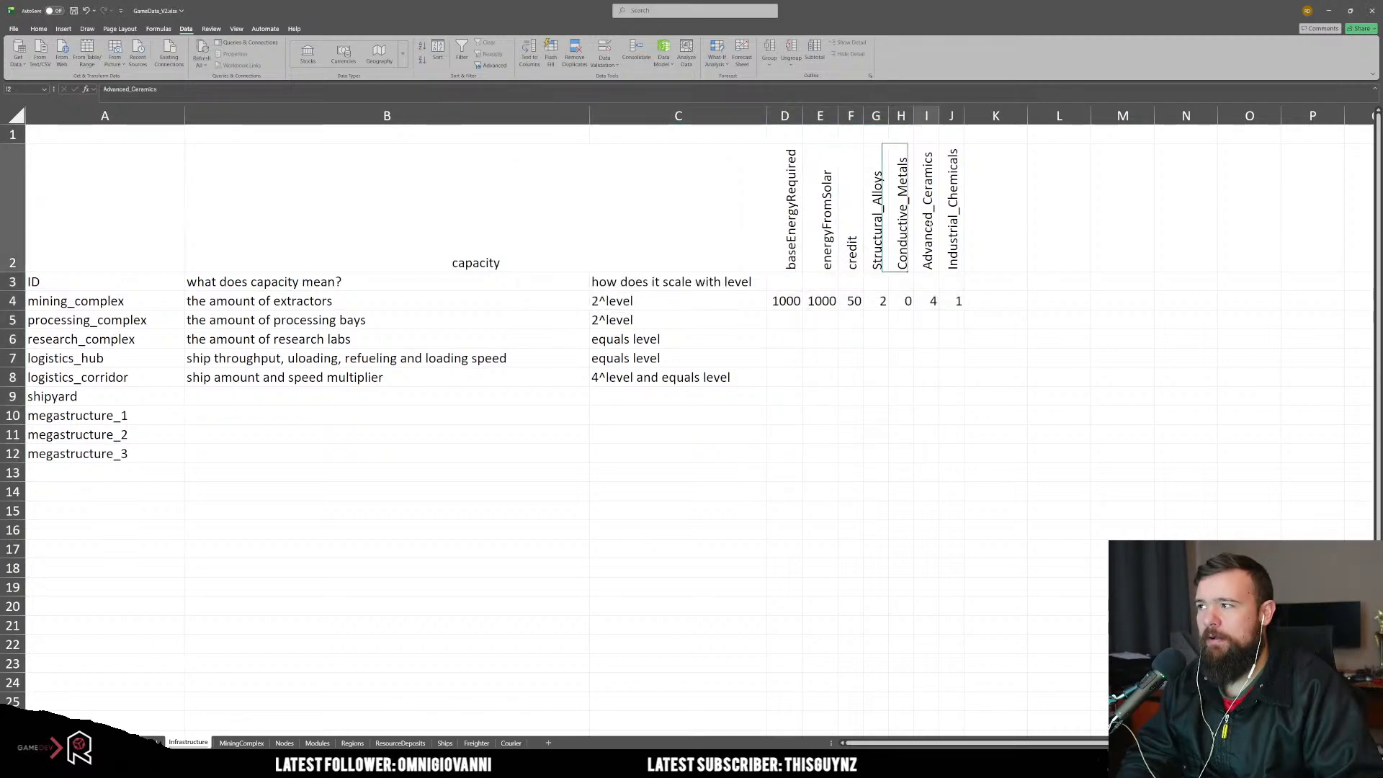
left_click(927, 222)
left_click(820, 377)
Step: Set mining_complex's baseEnergyRequired and energyFromSolar to 500 each
left_click(786, 301)
type("500")
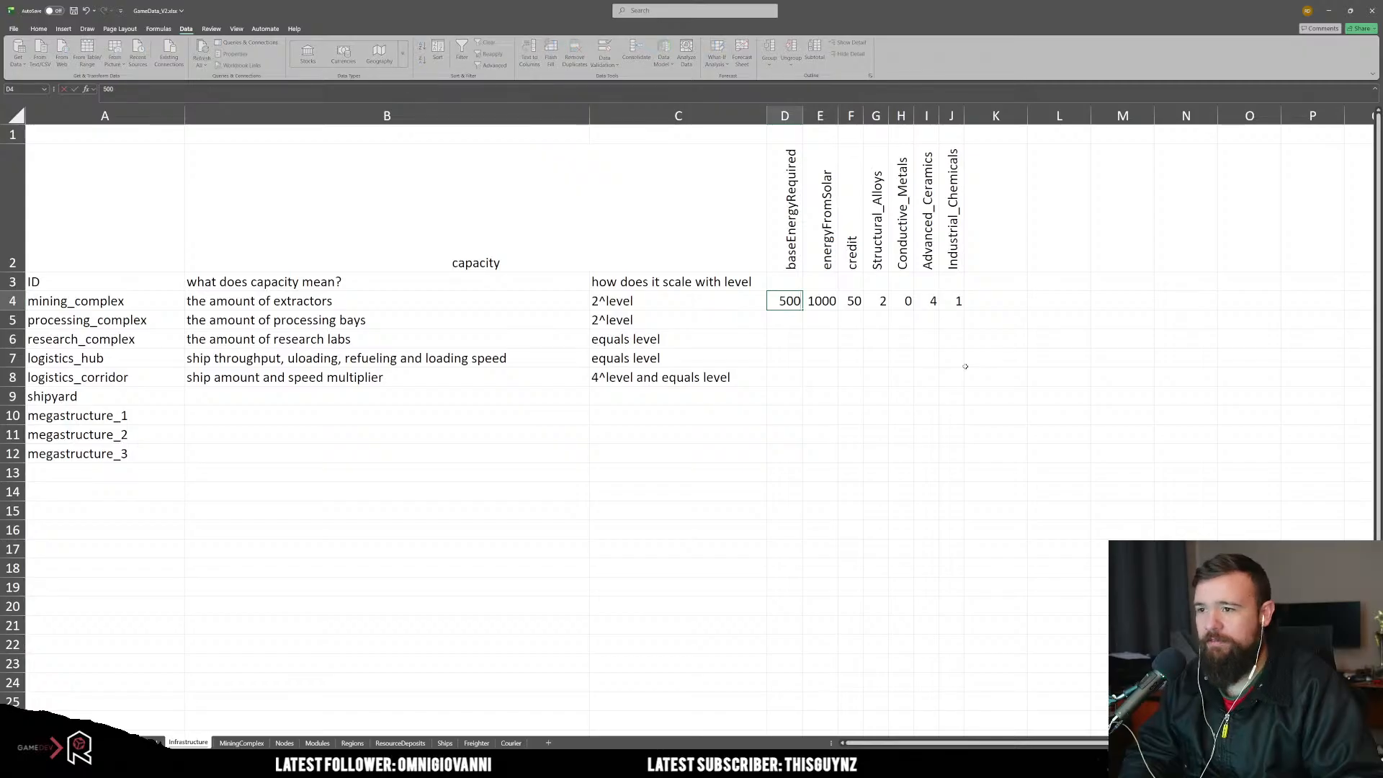
key("Tab")
type("500")
key("Tab")
key("shift+Tab")
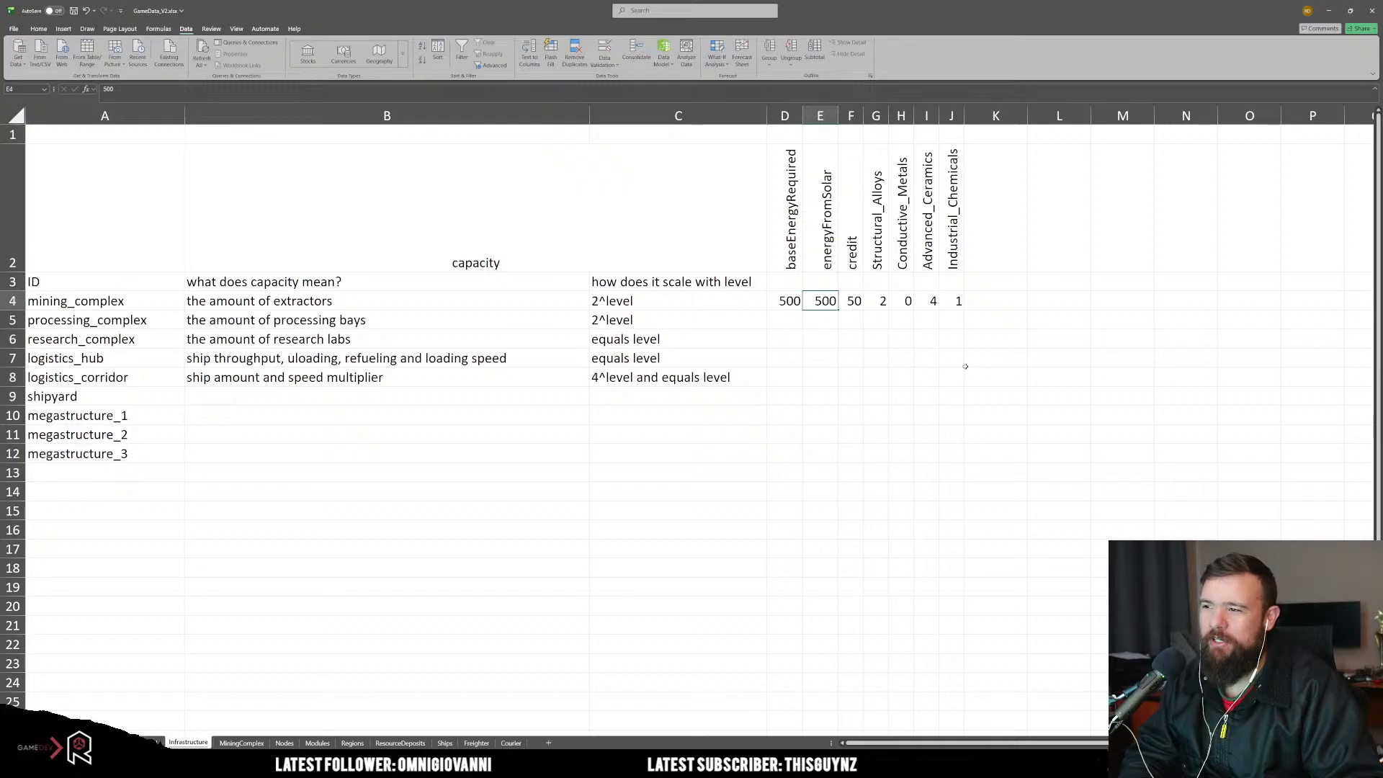
key("Left")
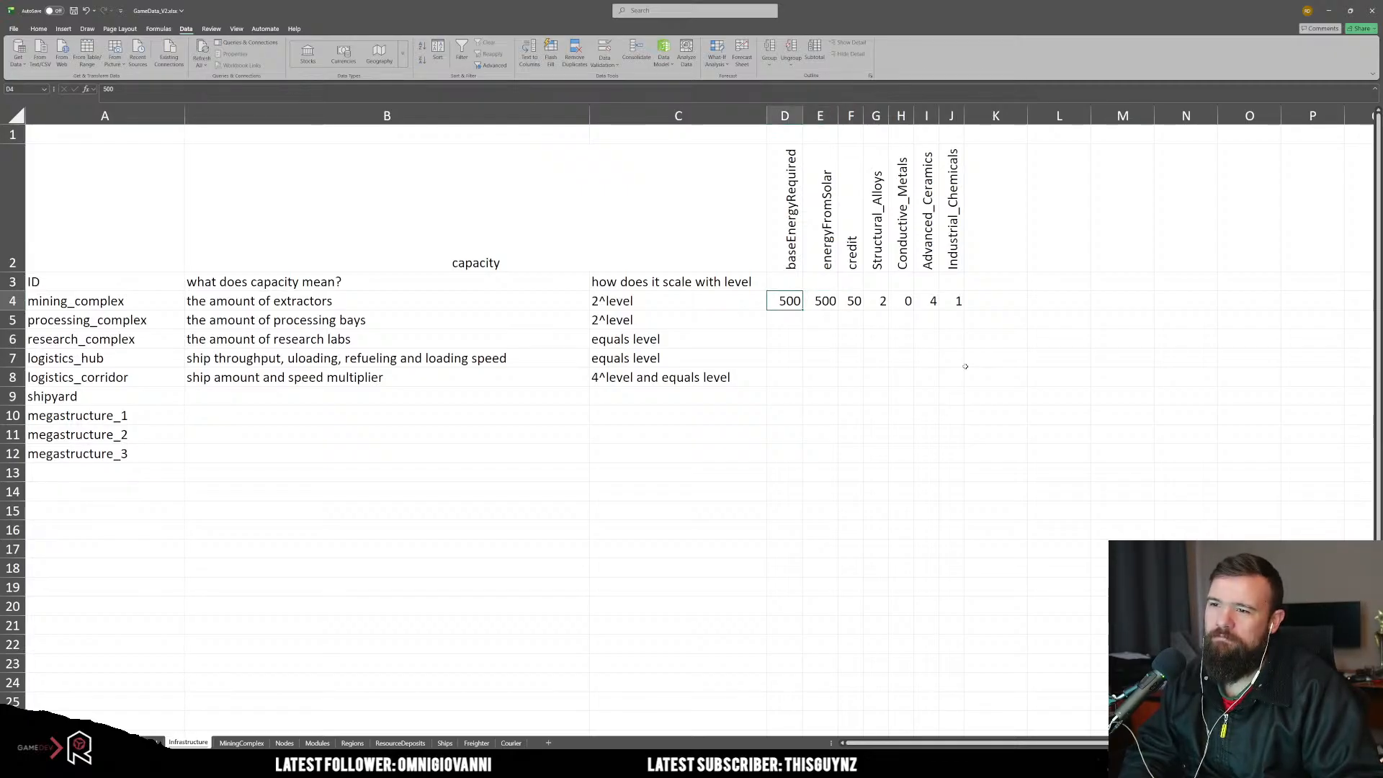
Step: Enter 2000 for both baseEnergyRequired and energyFromSolar in the processing_complex row
key("Right")
key("Right")
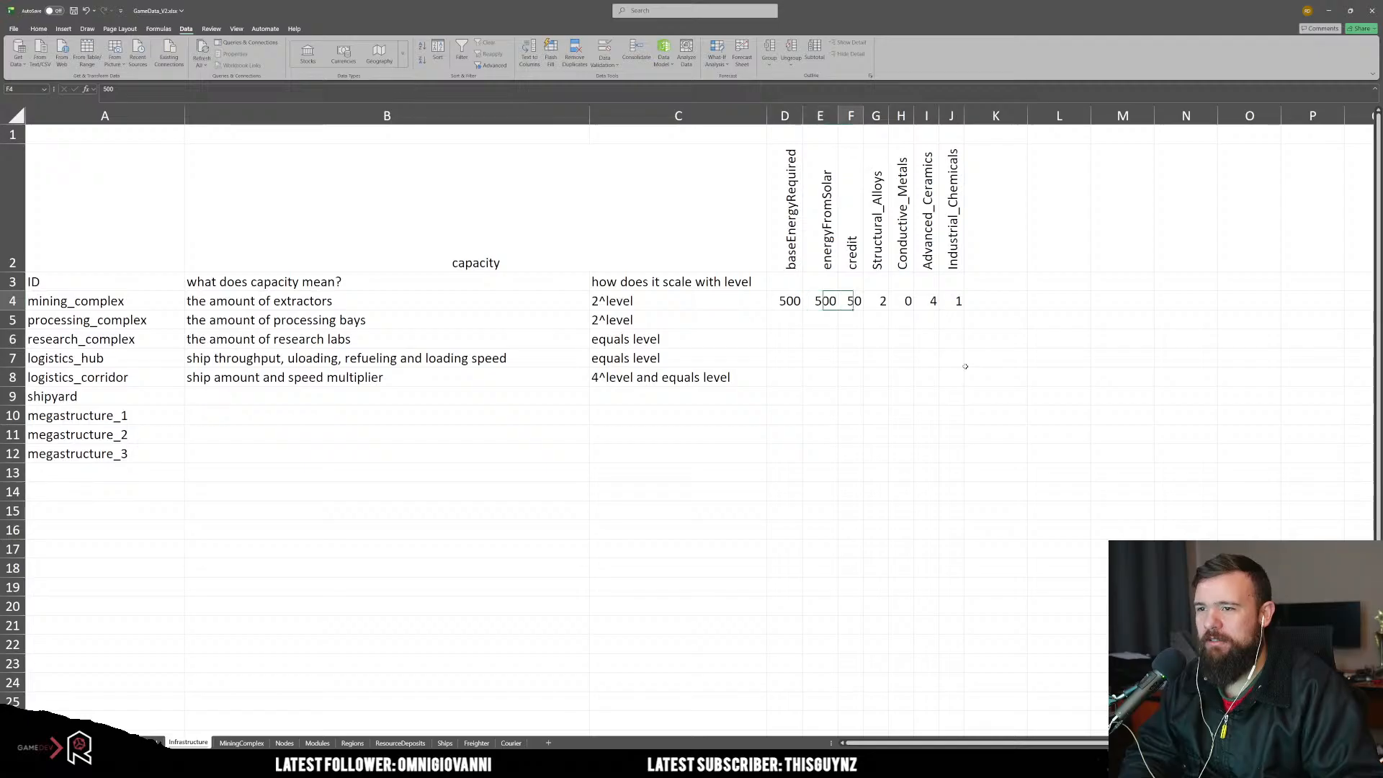
key("Right")
key("Right")
key("Right")
key("Down")
key("Left")
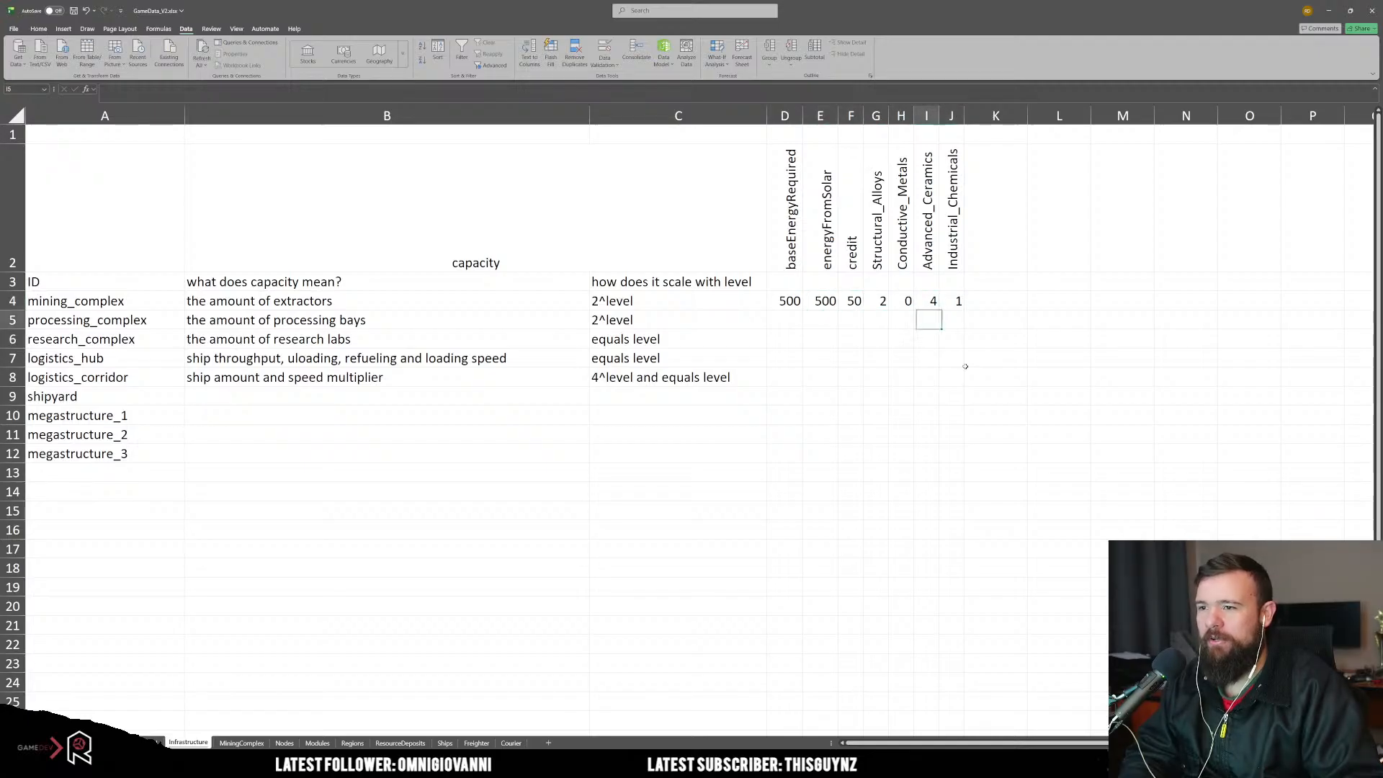
key("Left")
key("Left")
key("Left")
key("Left")
key("Left")
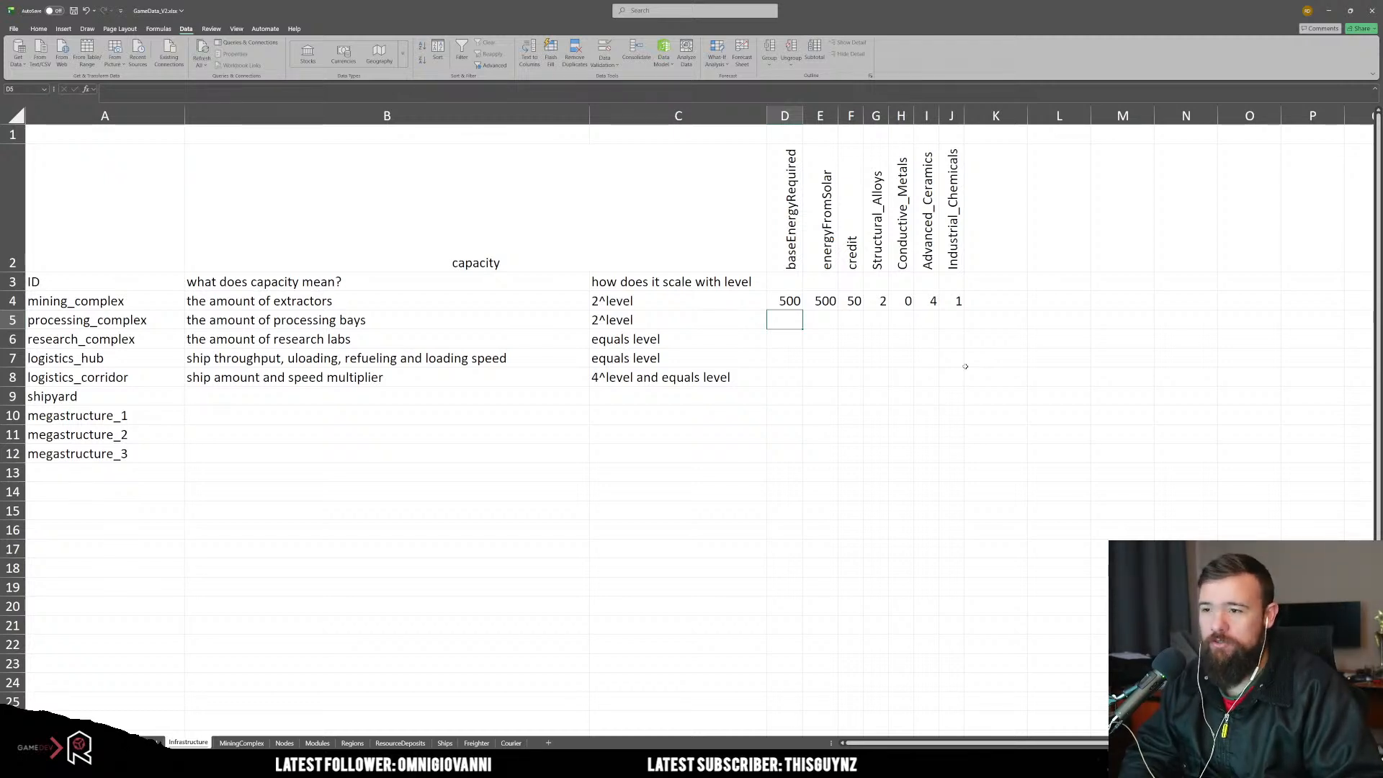
type("2000")
type("2000")
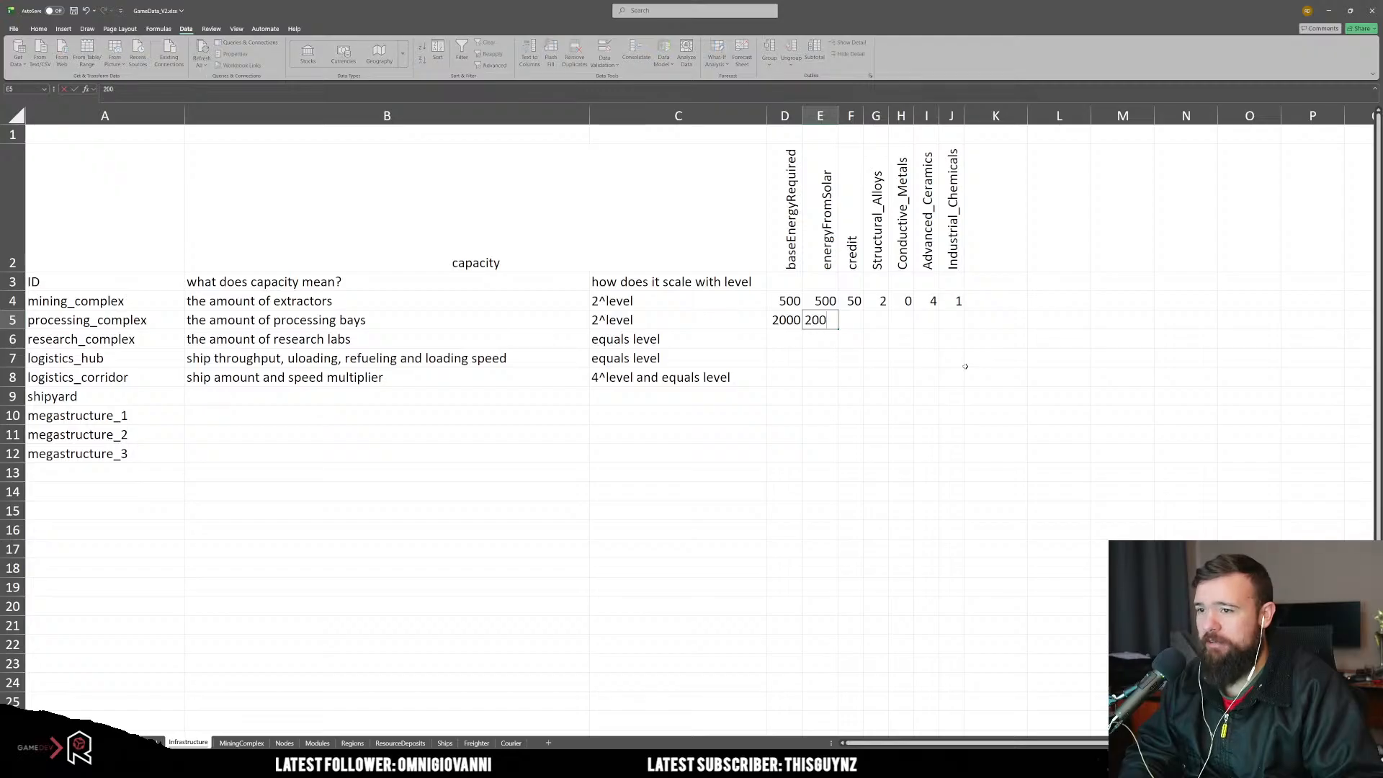
key("Tab")
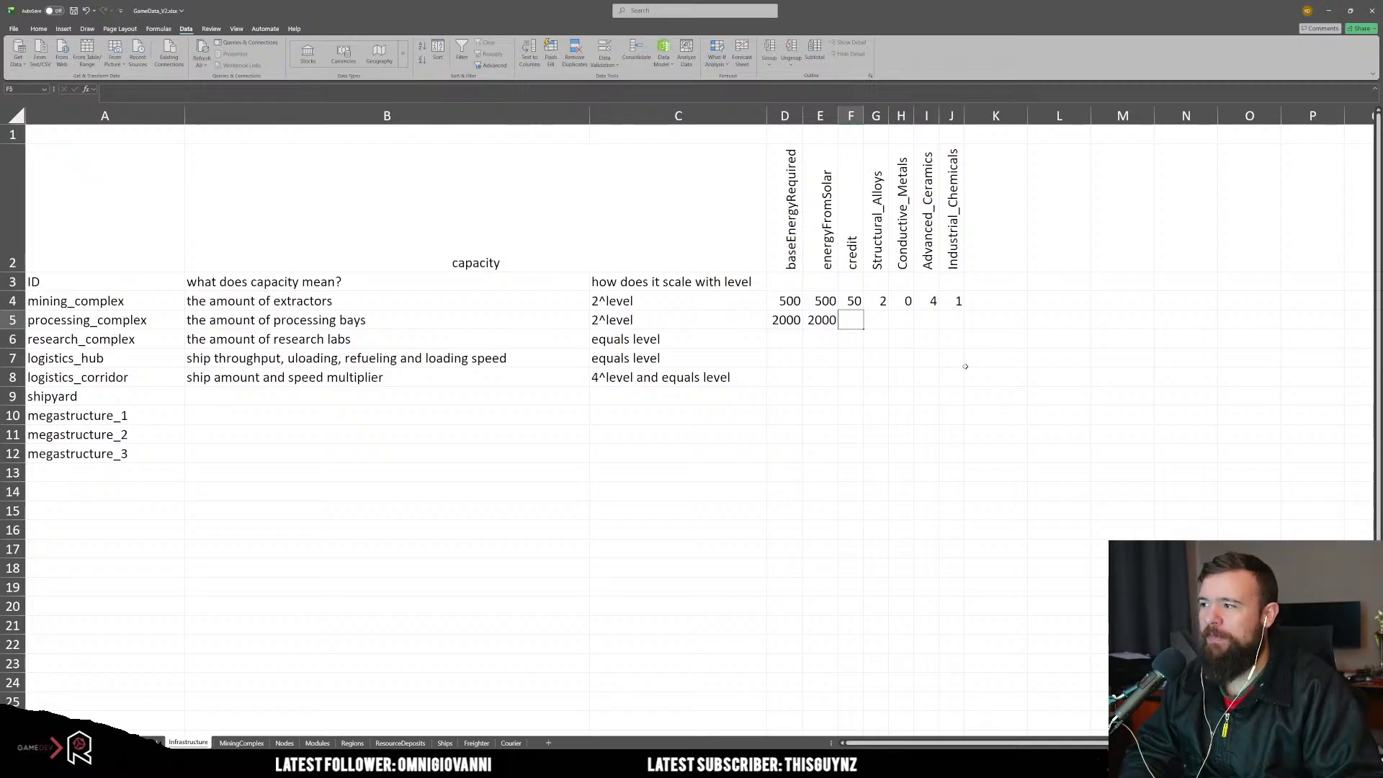
Step: Fill in processing_complex's upkeep: credit 100, Structural_Alloys 1, Conductive_Metals 1, Advanced_Ceramics 1 and Industrial_Chemicals 2
type("100")
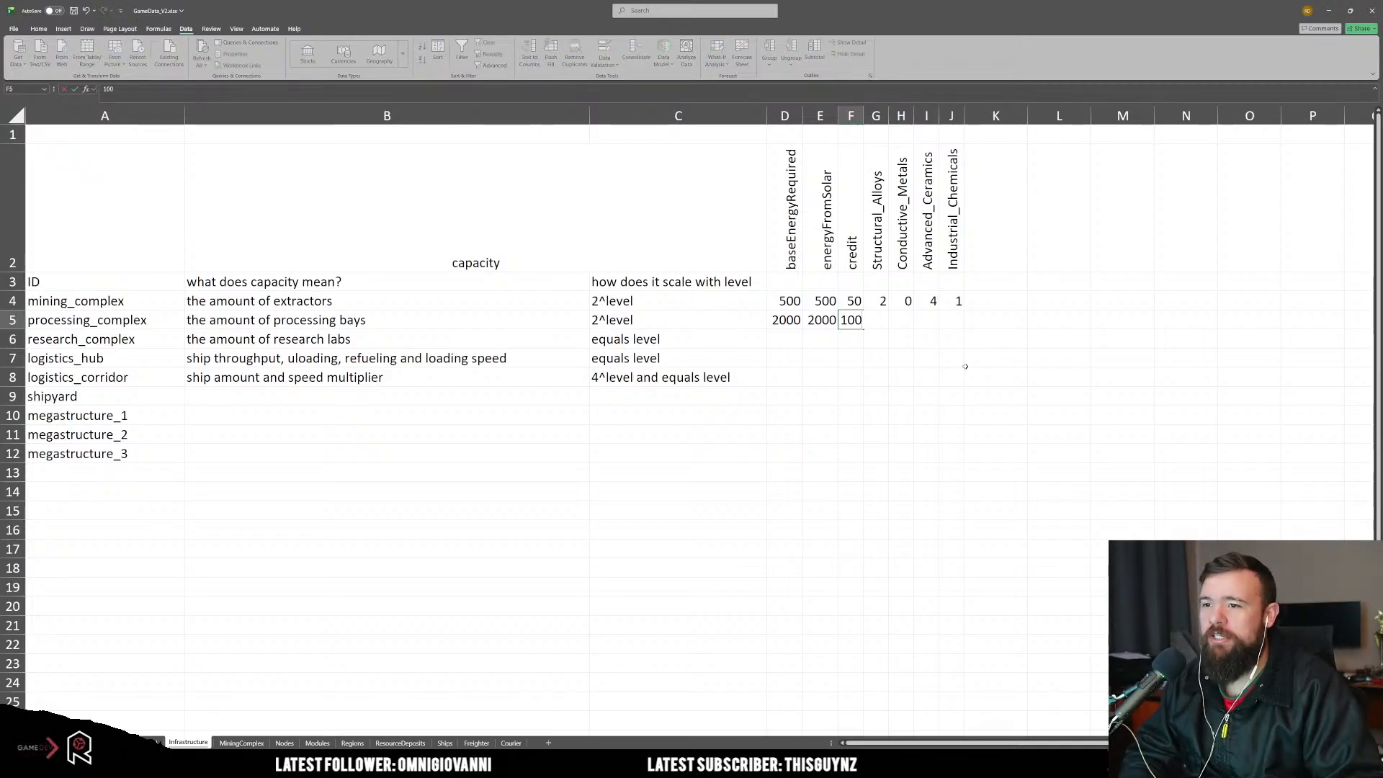
key("Tab")
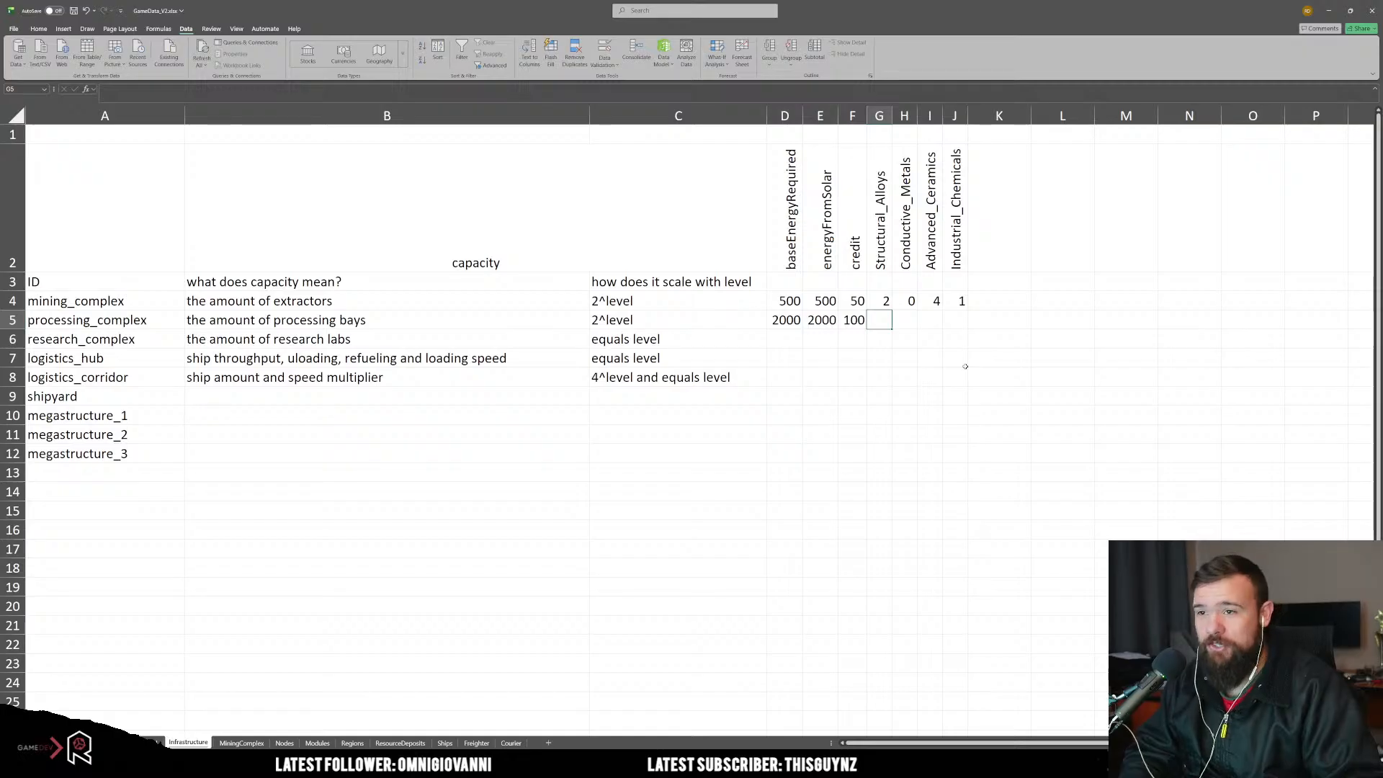
type("1")
key("Tab")
type("1")
key("Tab")
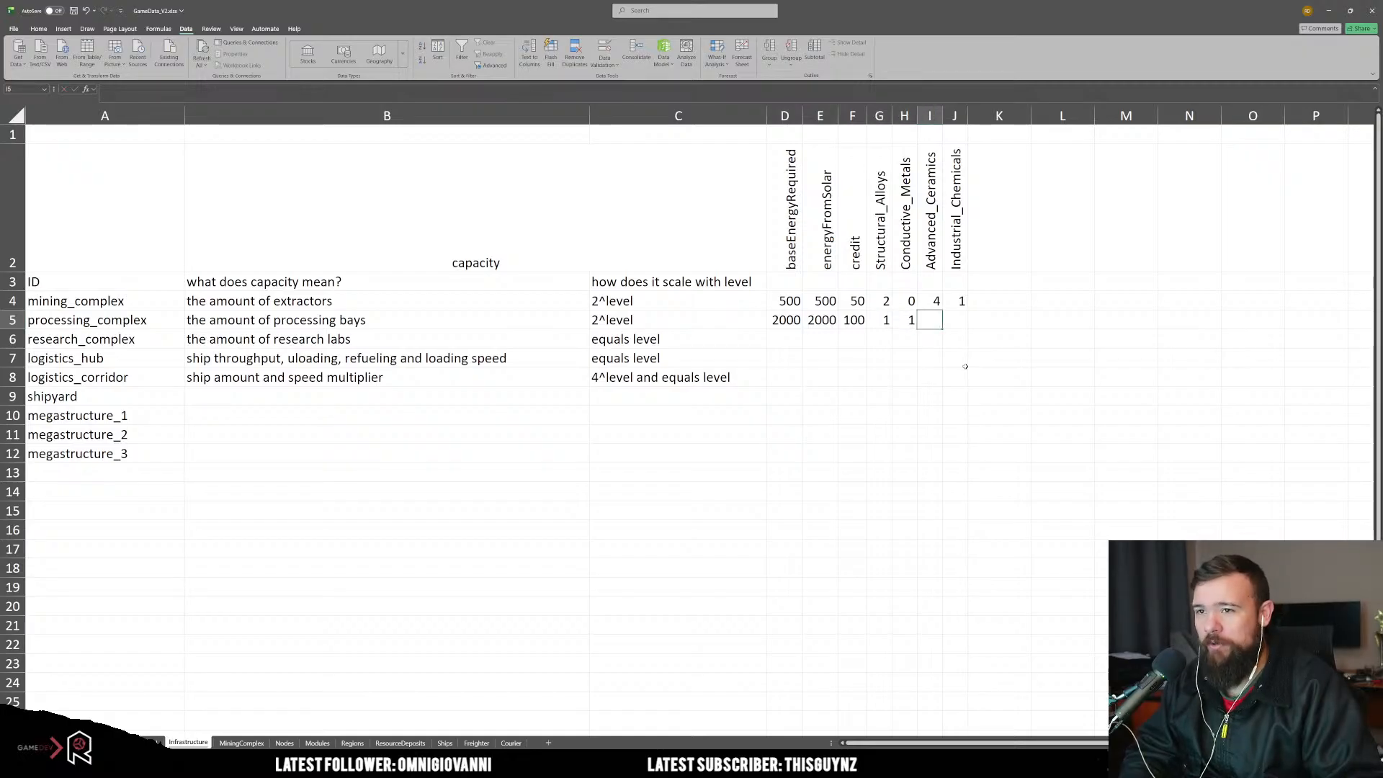
type("1")
key("Tab")
type("2")
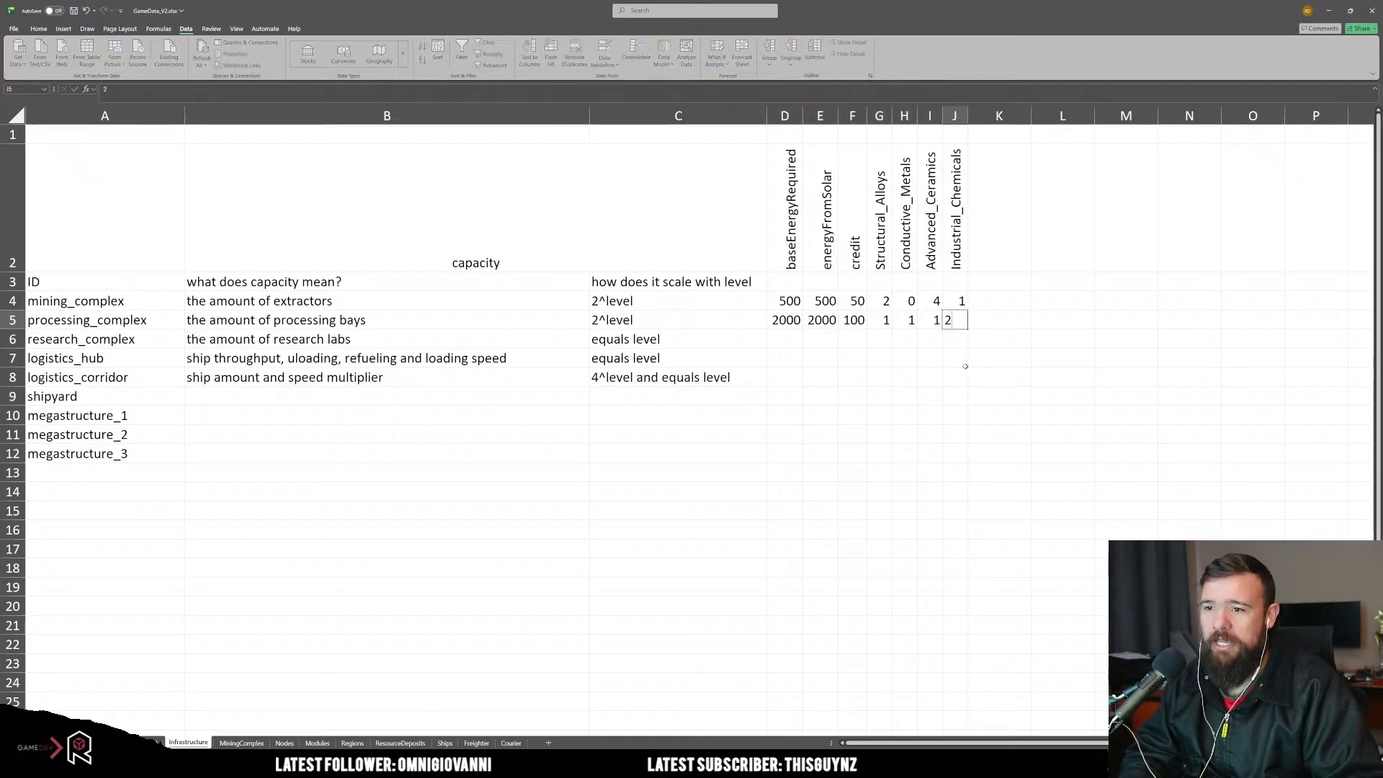
key("Return")
Step: Set research_complex's baseEnergyRequired and energyFromSolar to 1000 each
key("Left")
key("Left")
key("Left")
key("Left")
key("Left")
key("Left")
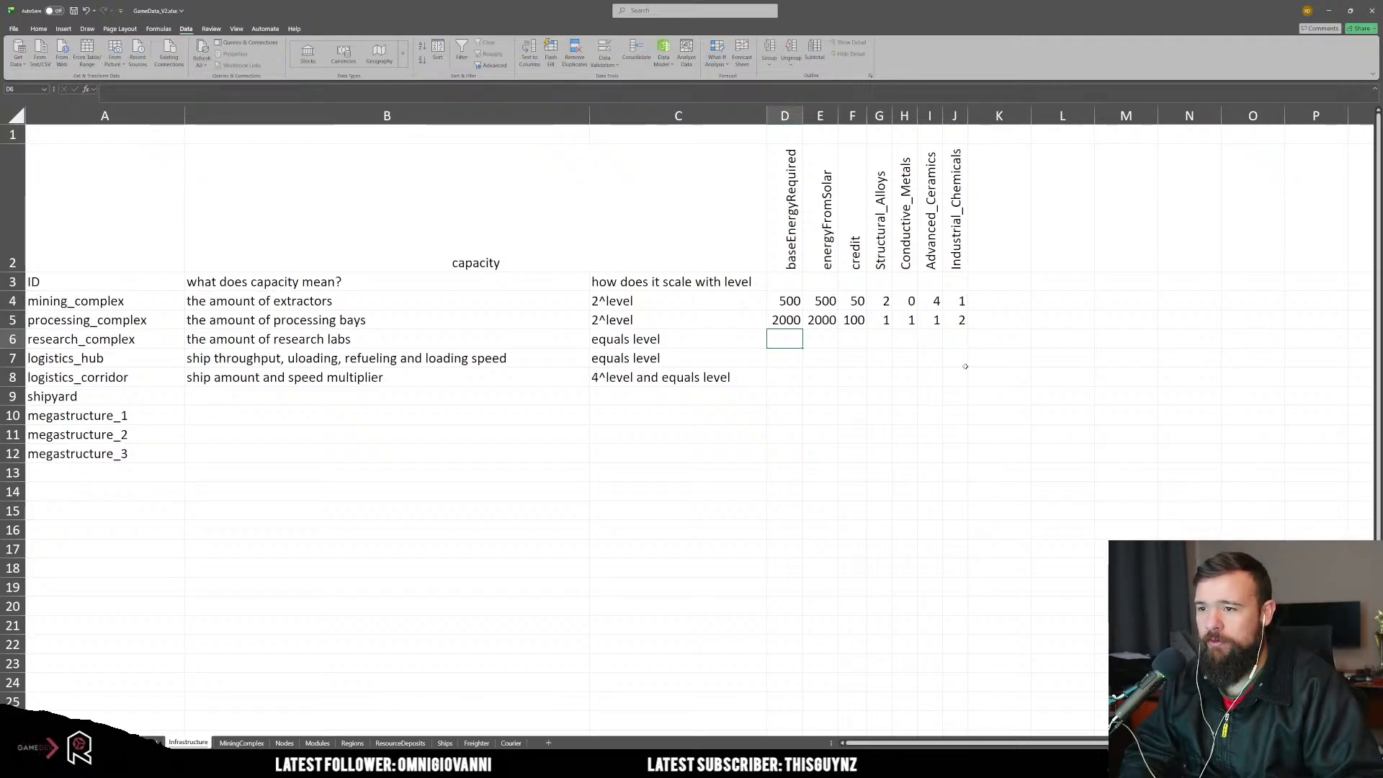
type("1000")
key("Tab")
type("1000")
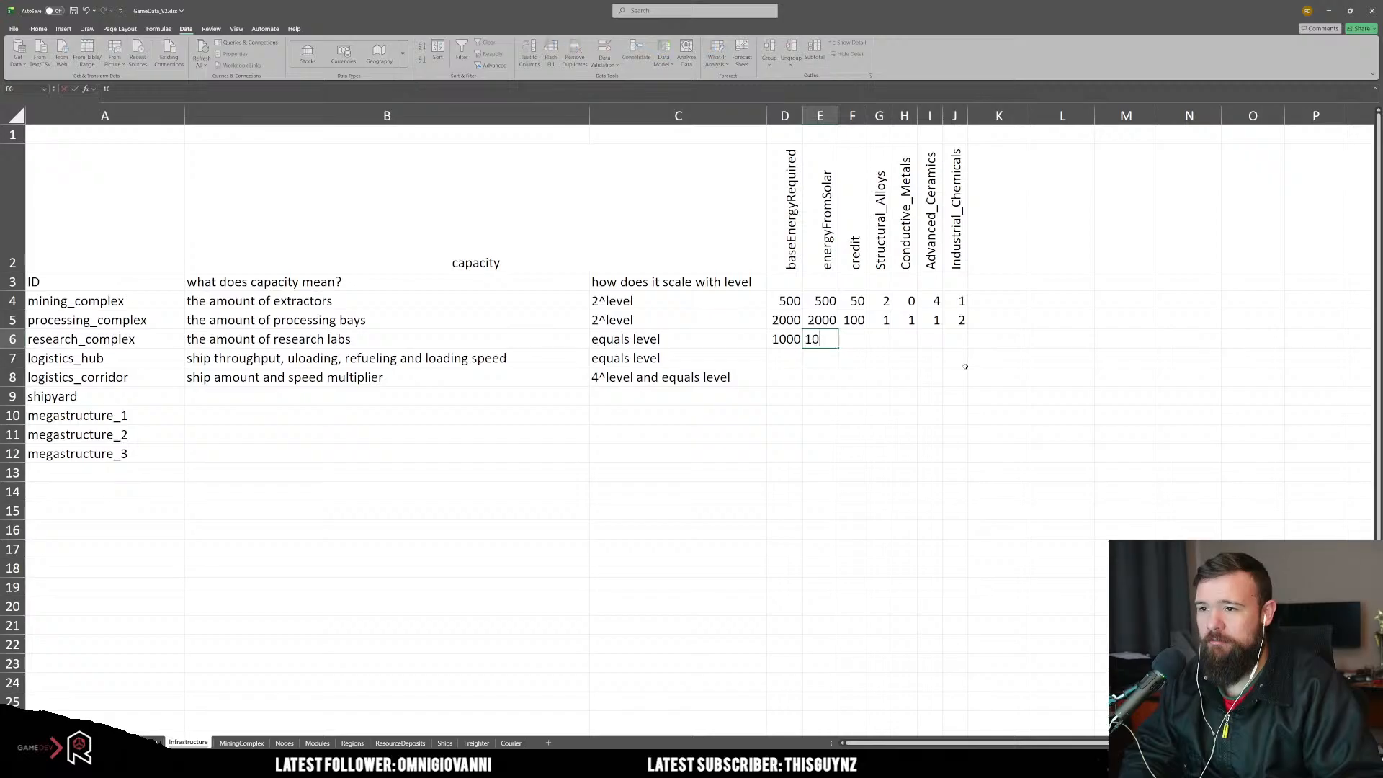
key("Tab")
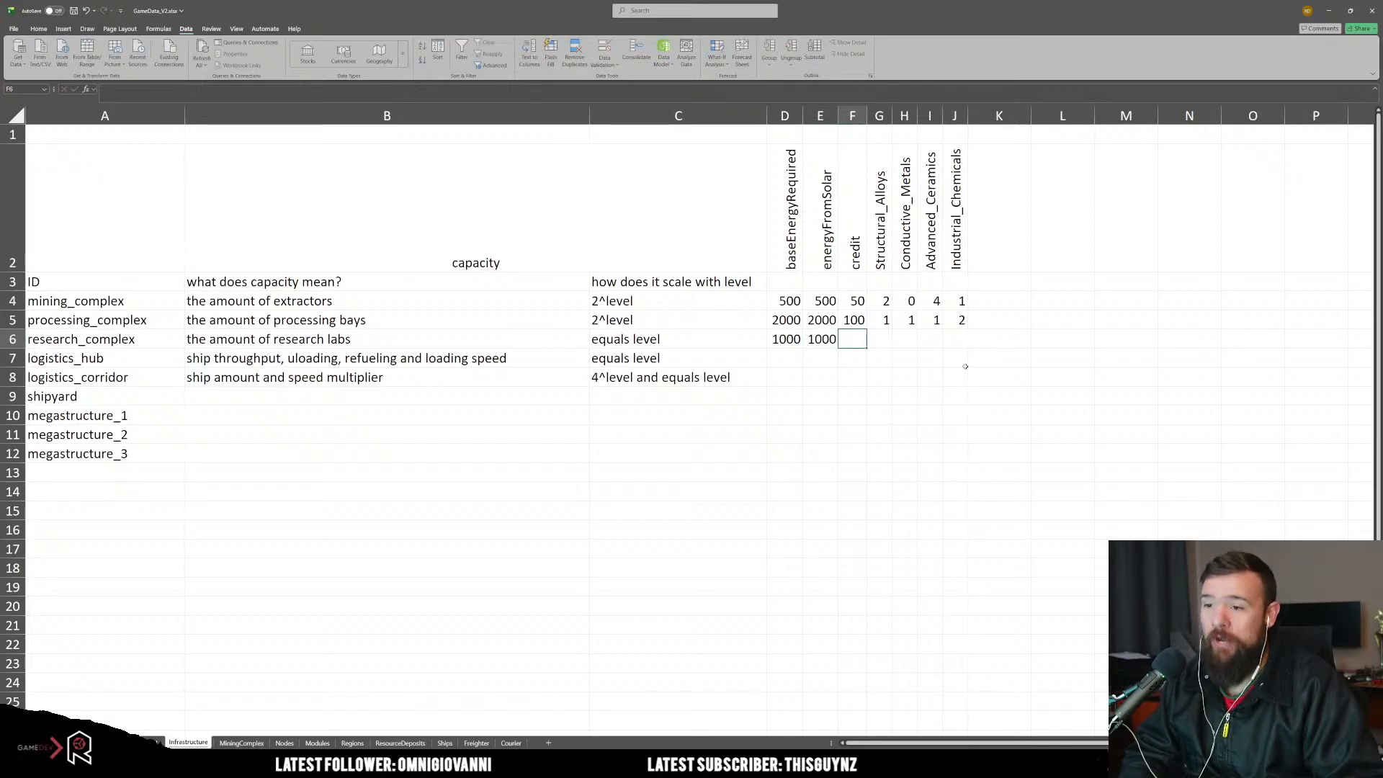
Step: Fill in research_complex's upkeep: credit 1000, Structural_Alloys 1, Conductive_Metals 0, Advanced_Ceramics 0 and Industrial_Chemicals 3
type("1000")
key("Tab")
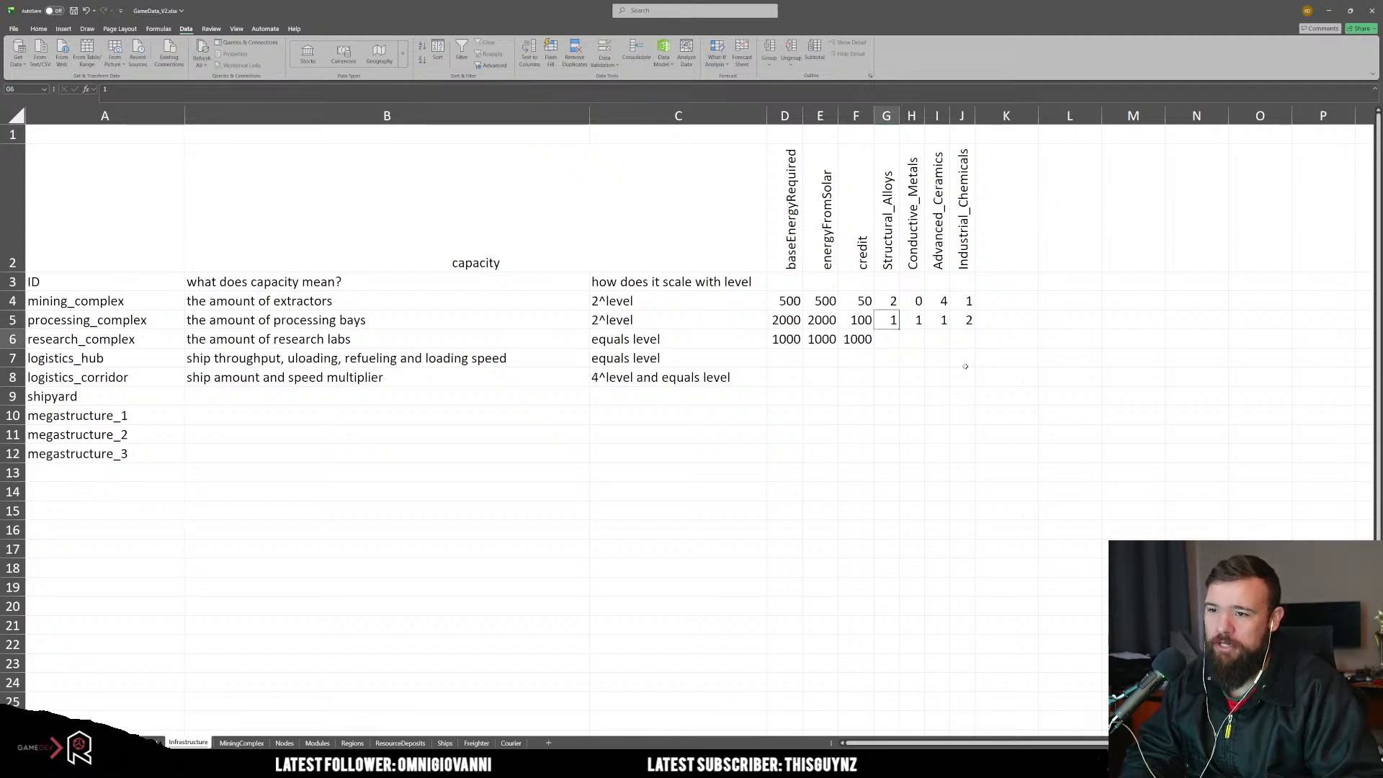
type("1")
key("Tab")
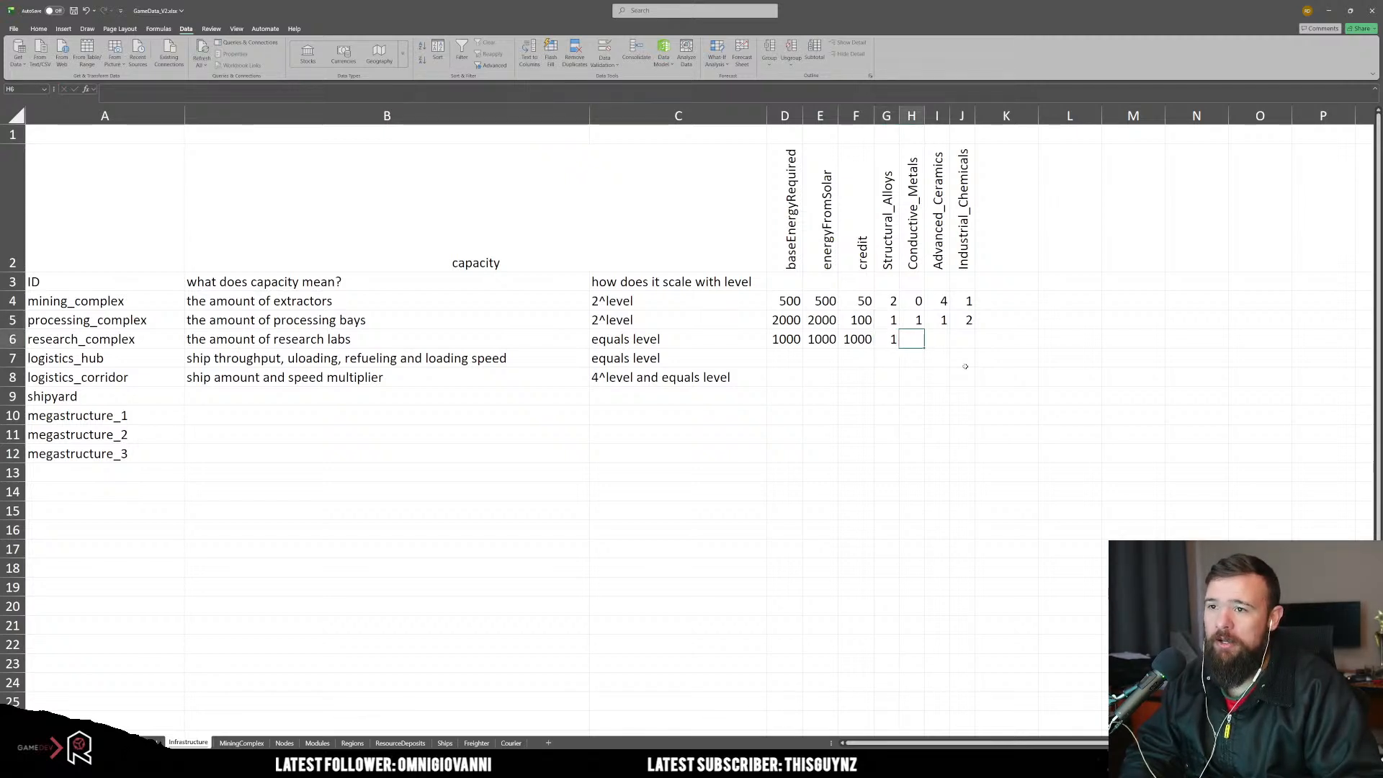
type("0")
key("Tab")
type("0")
key("Tab")
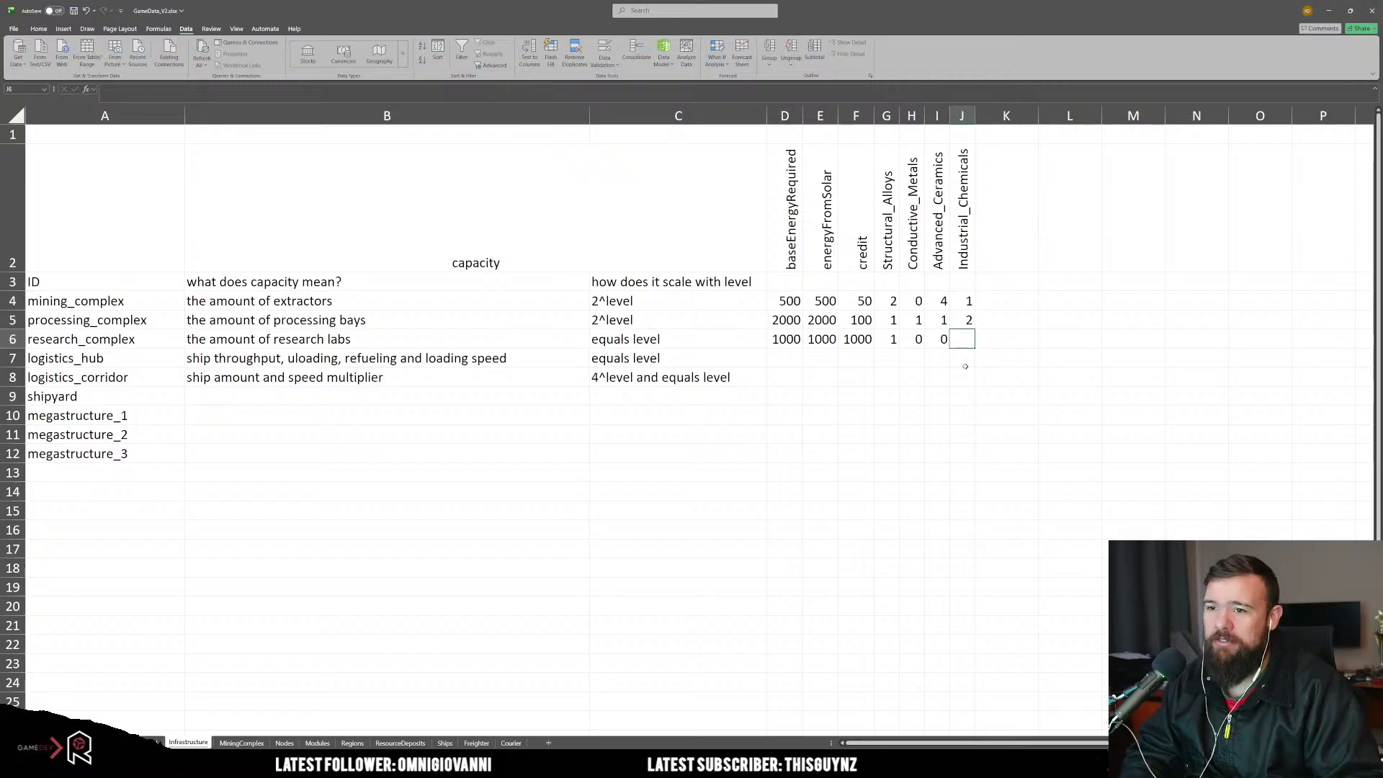
type("3")
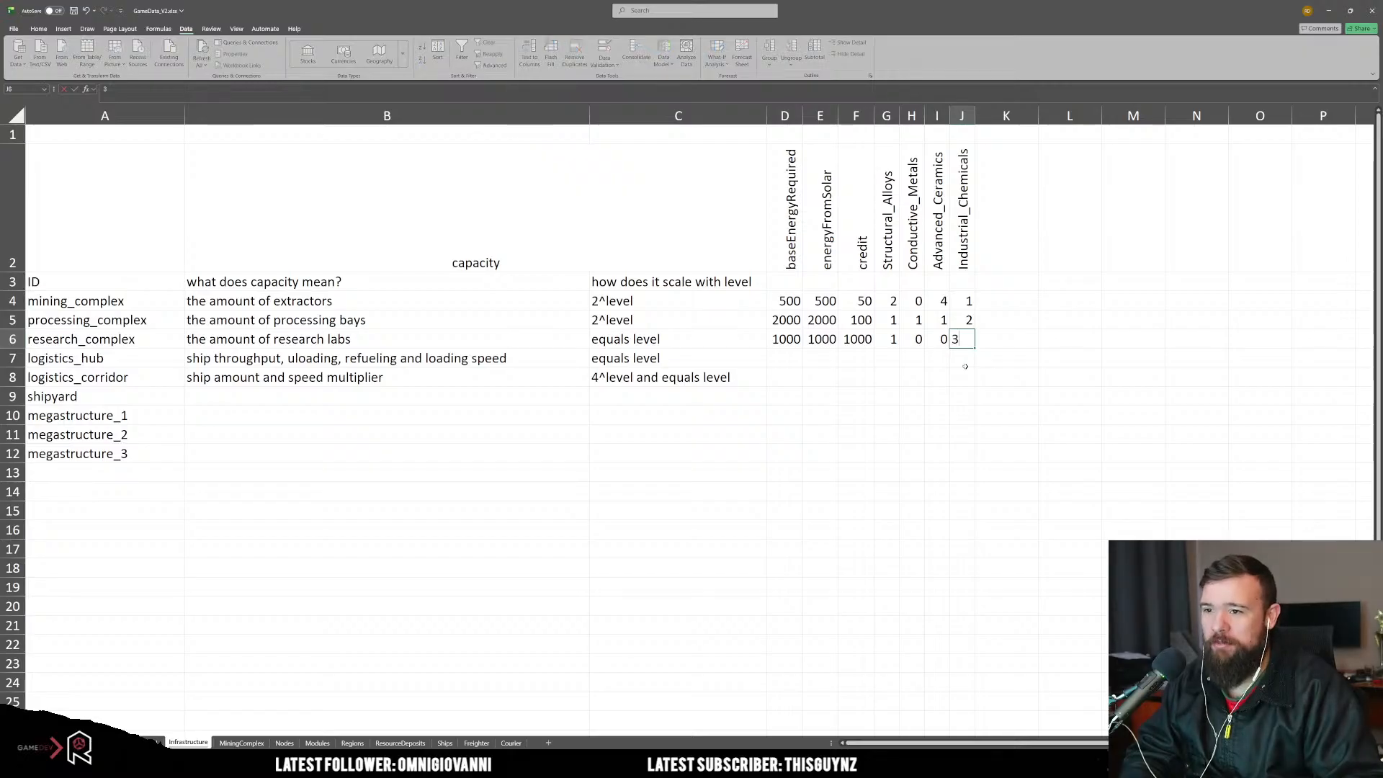
key("Return")
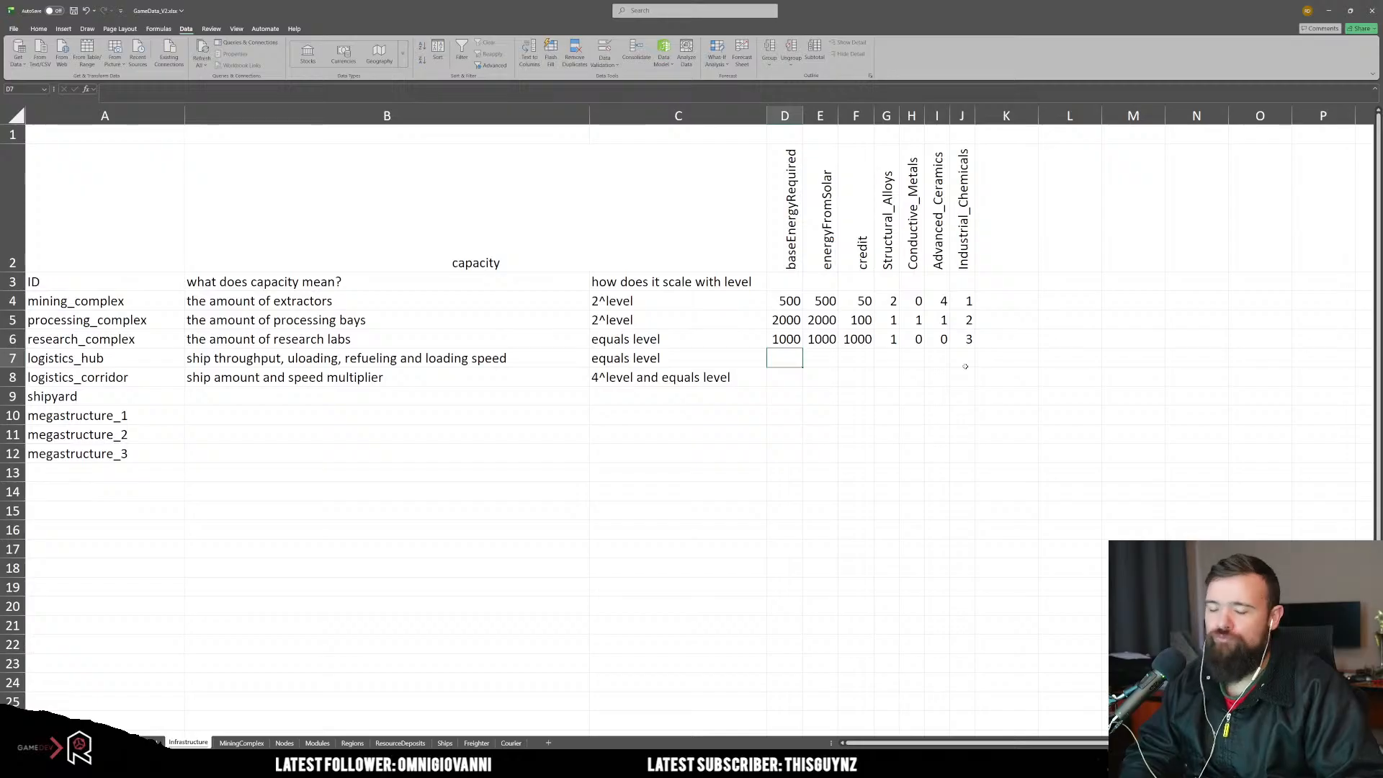
Step: Enter 500 for both baseEnergyRequired and energyFromSolar in the logistics_hub row
type("500")
key("Tab")
type("55")
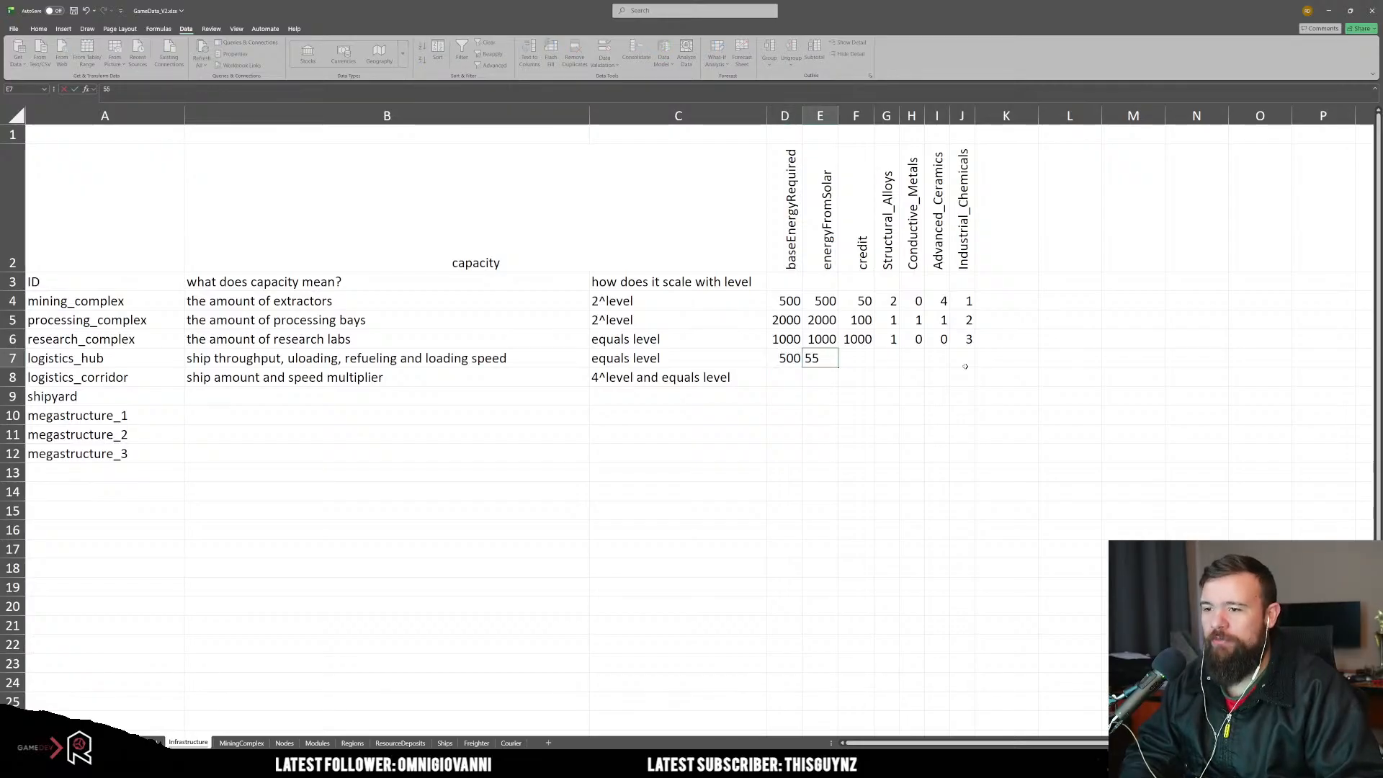
type("00")
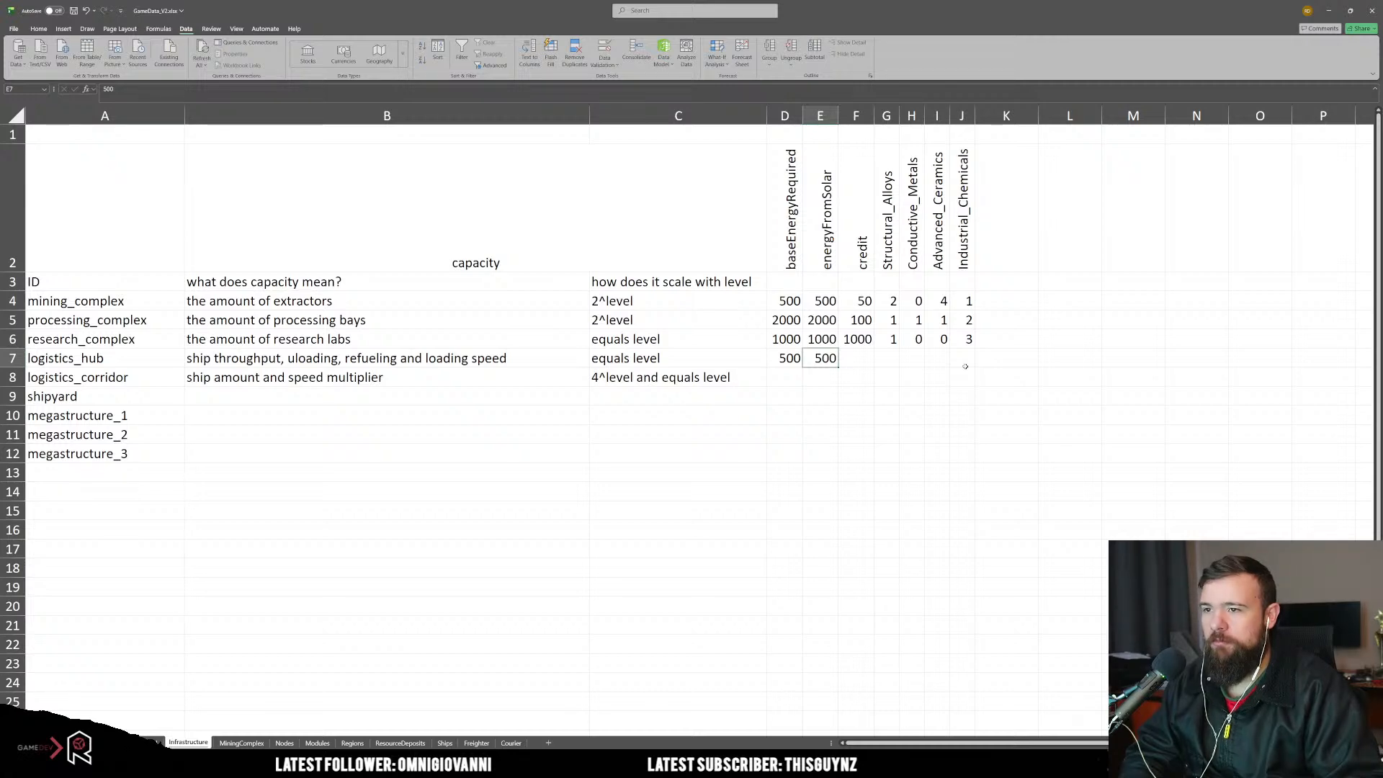
Step: Change energyFromSolar to 1000 for mining_complex, 3000 for processing_complex, 2000 for research_complex and 1000 for logistics_hub
key("Up")
key("Up")
key("Up")
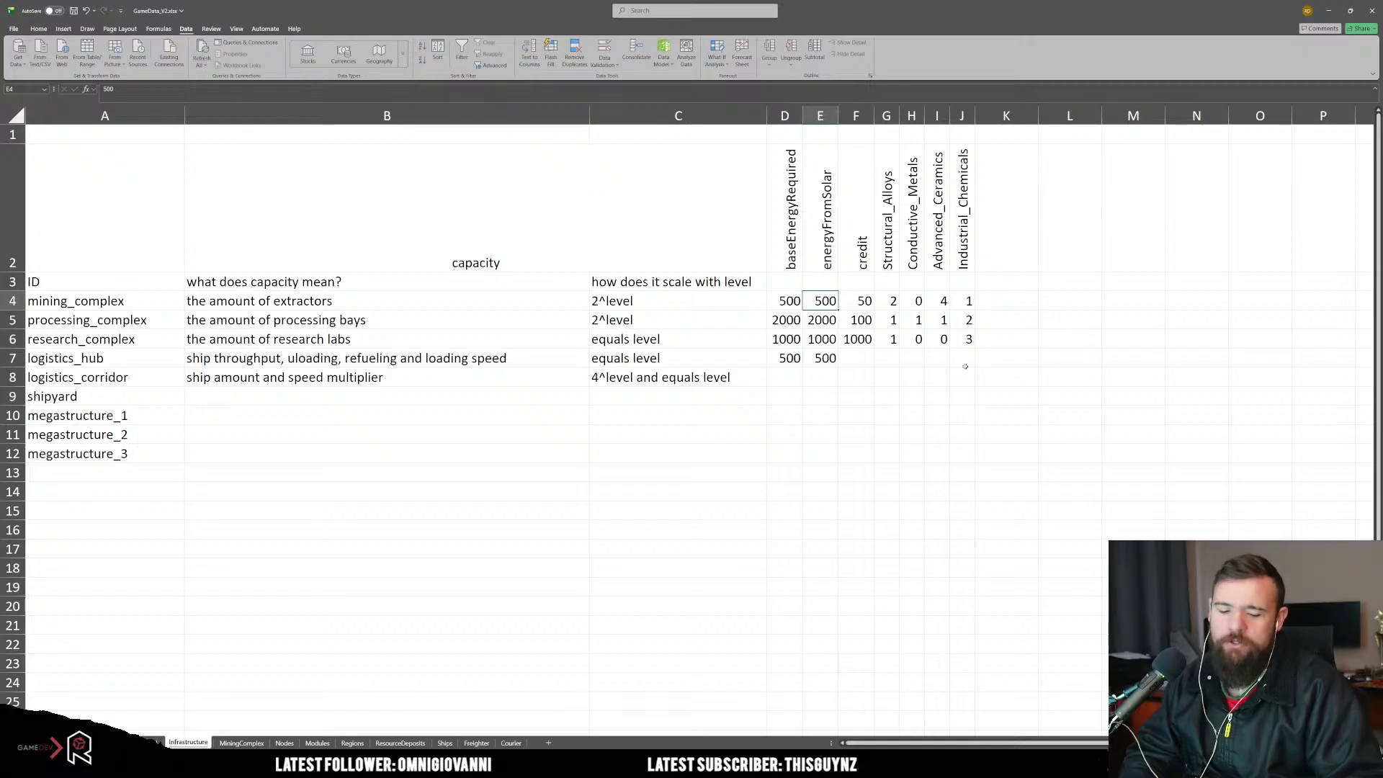
type("1000")
key("Return")
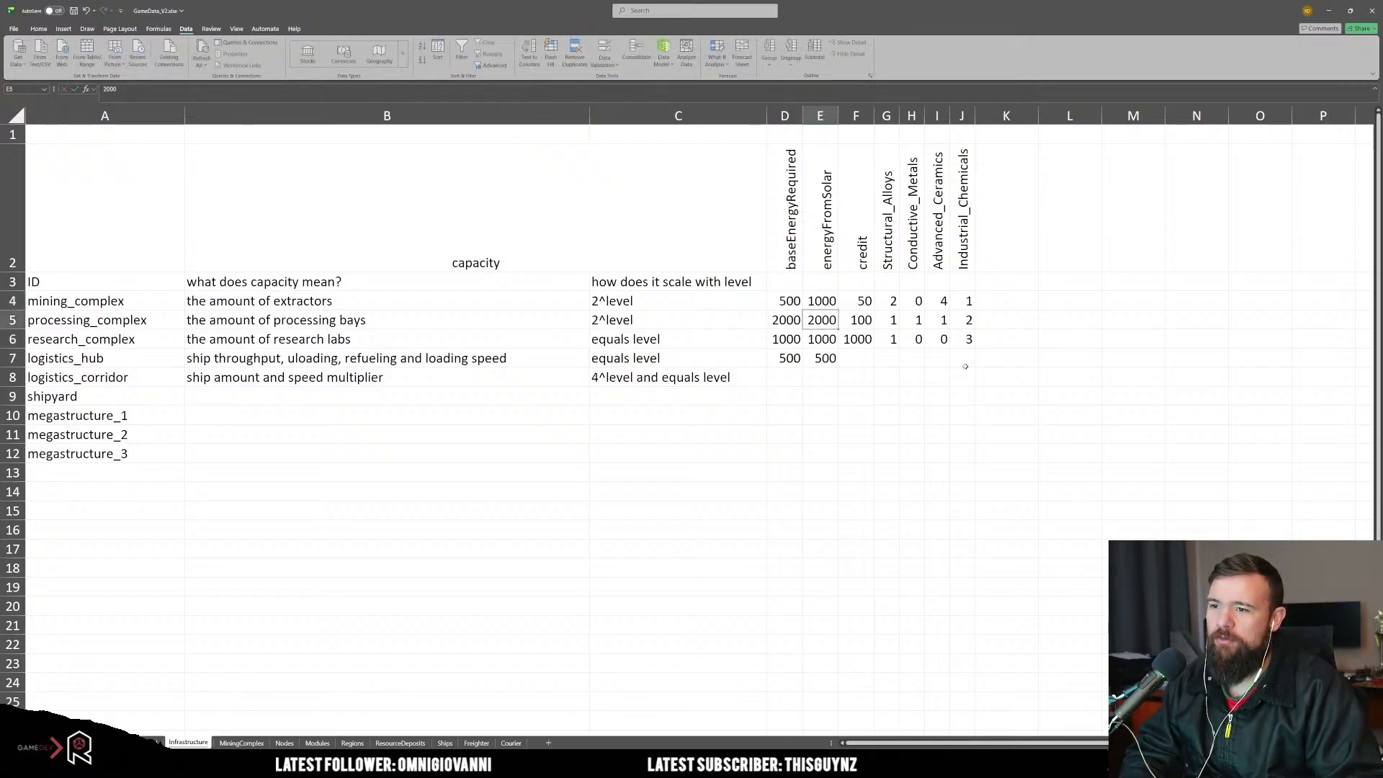
type("3000")
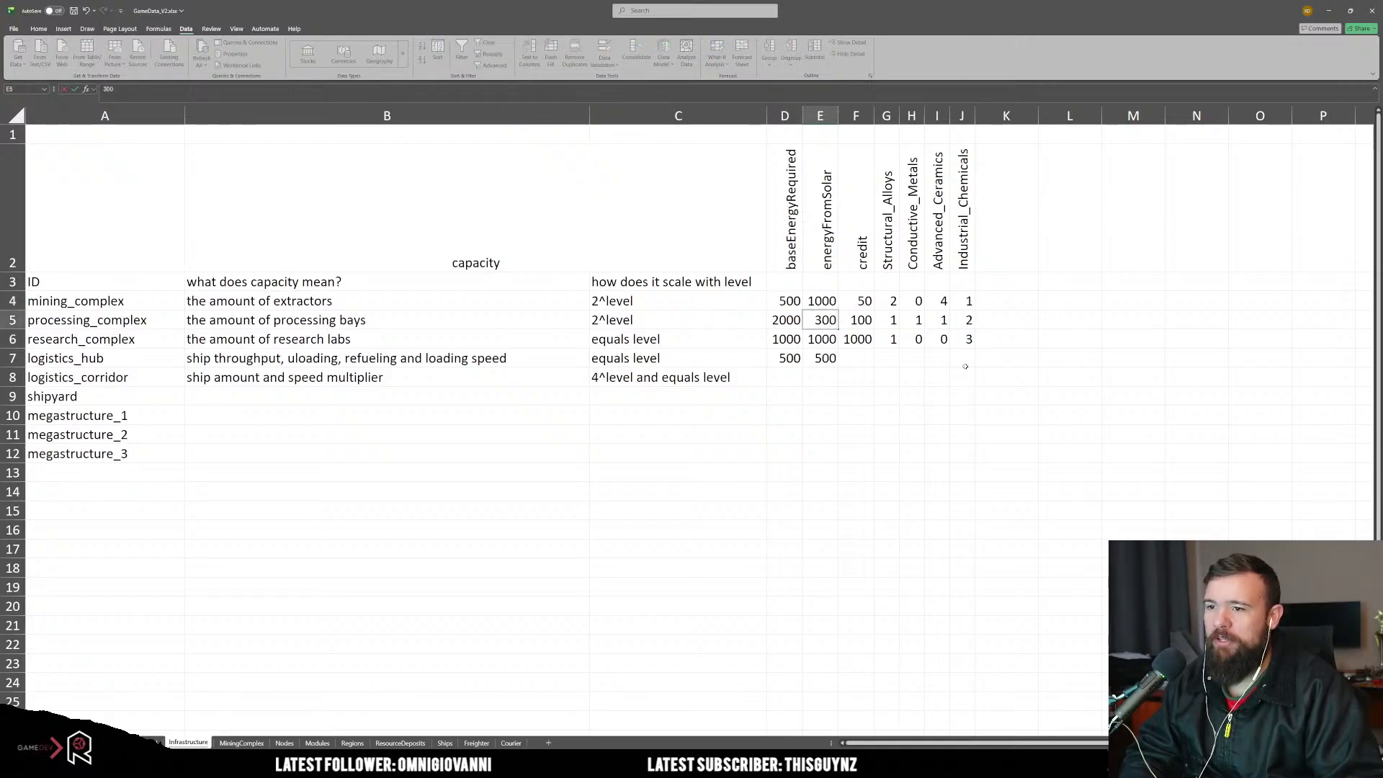
key("Return")
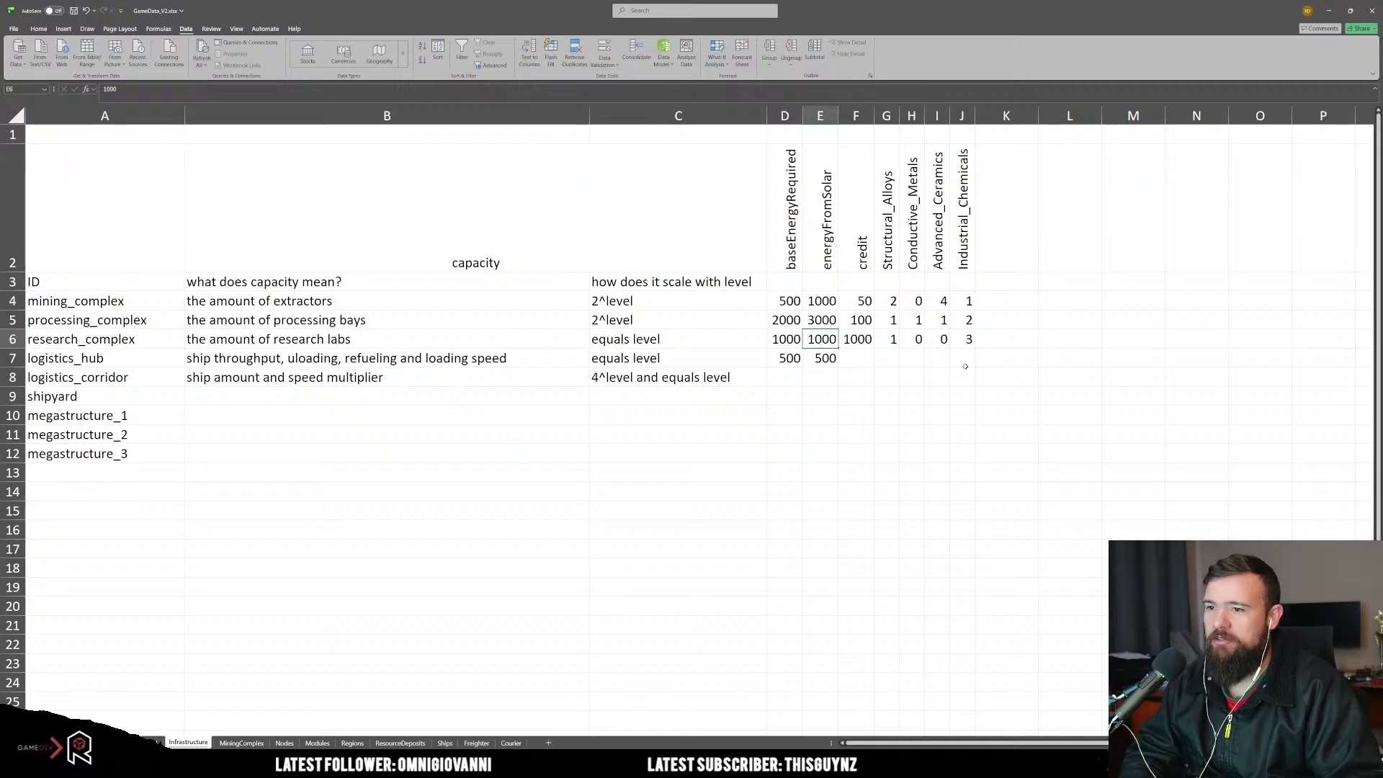
type("2000")
key("Return")
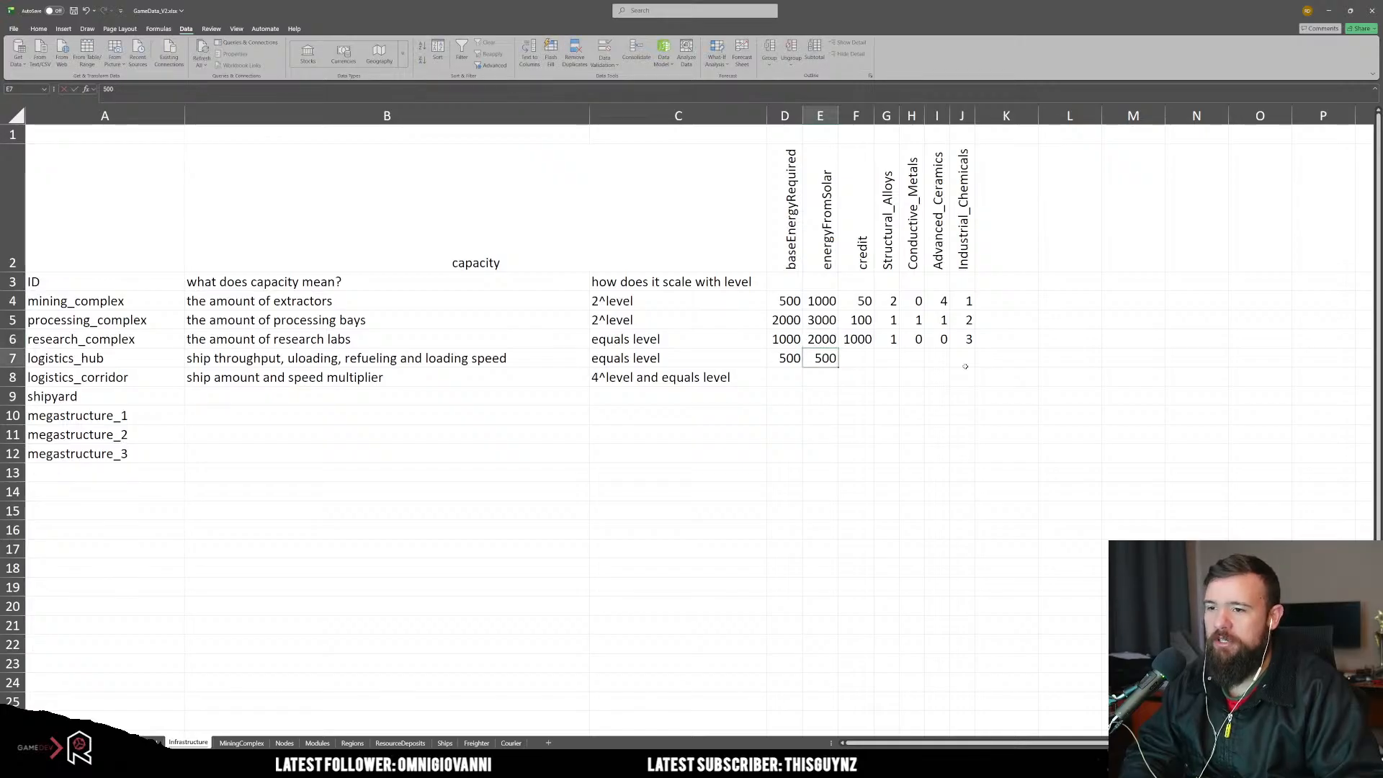
type("1000")
key("Tab")
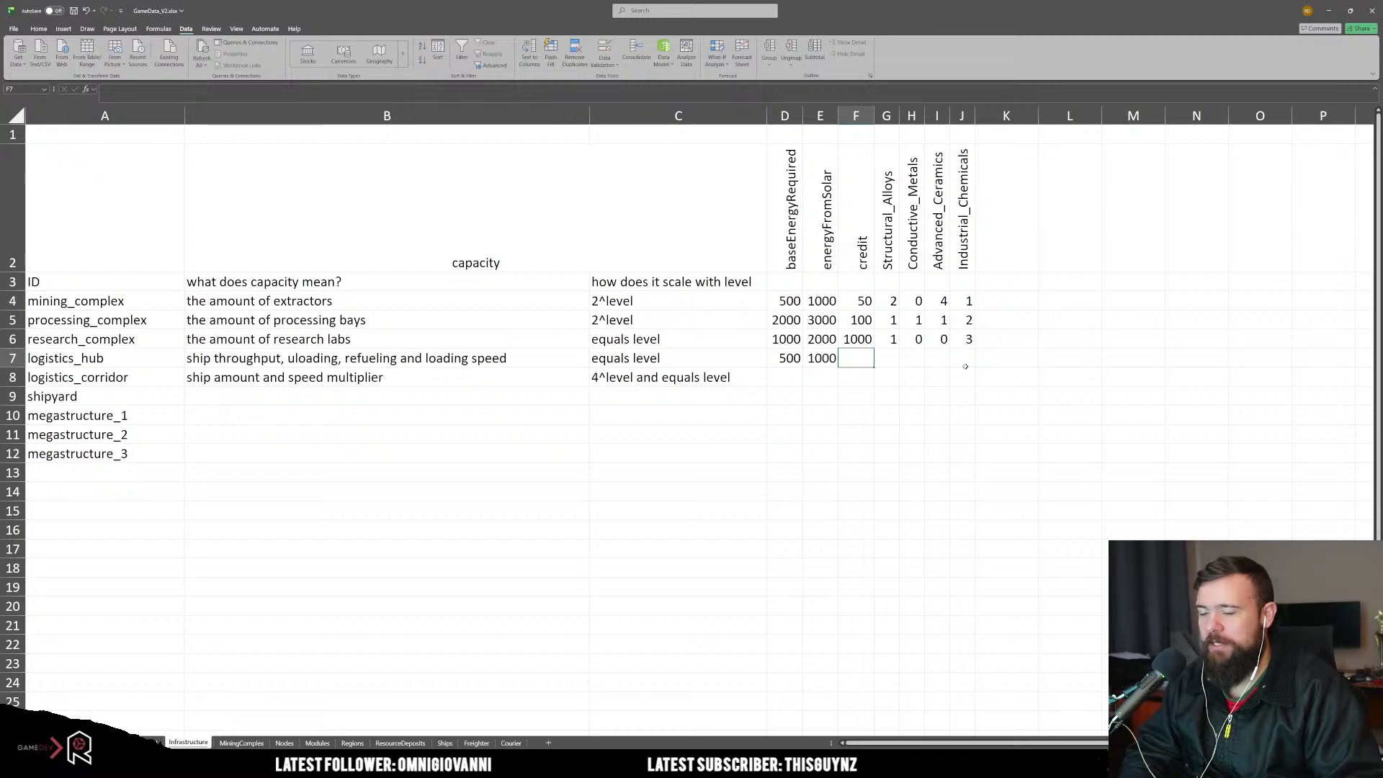
Step: Fill in logistics_hub's upkeep: credit 100, Structural_Alloys 2, Conductive_Metals 1, Advanced_Ceramics 0 and Industrial_Chemicals 1
type("100")
key("Tab")
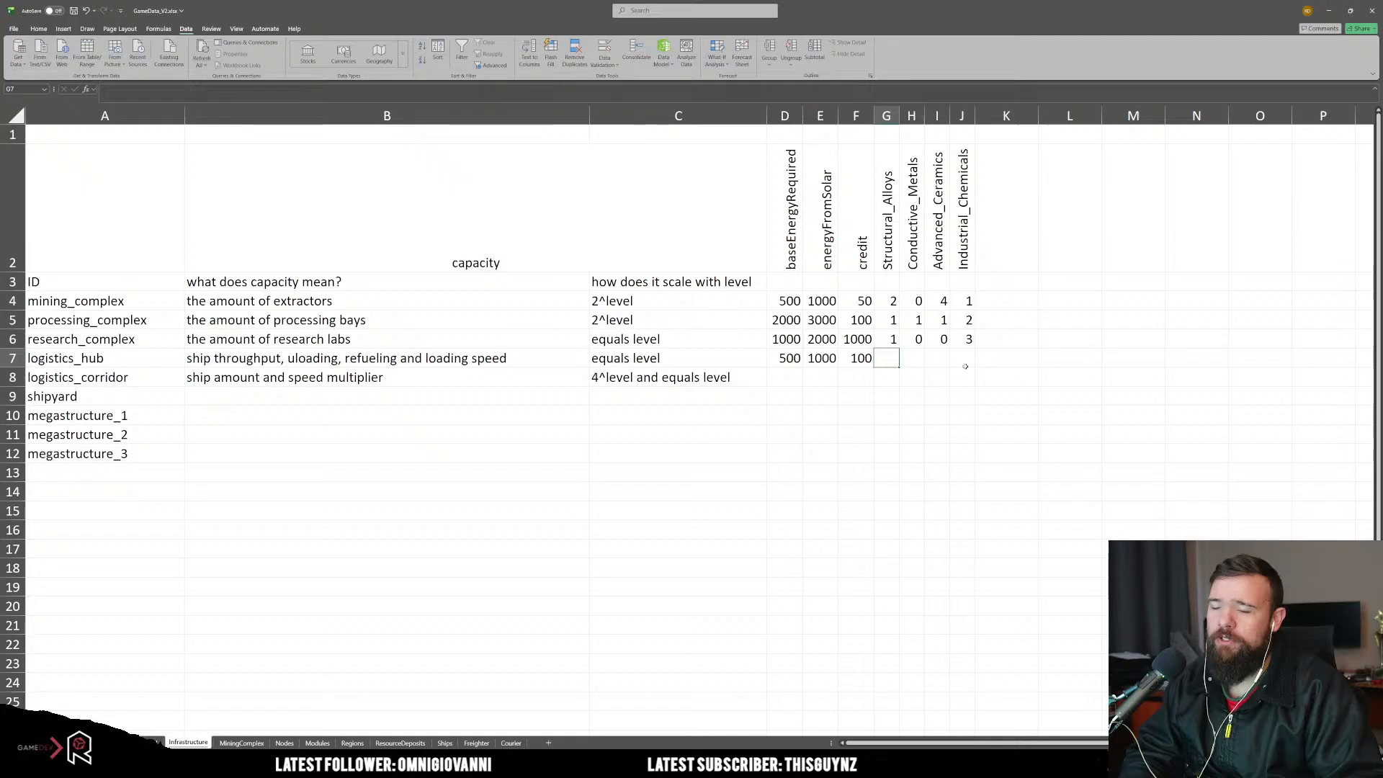
type("2")
key("Tab")
type("1")
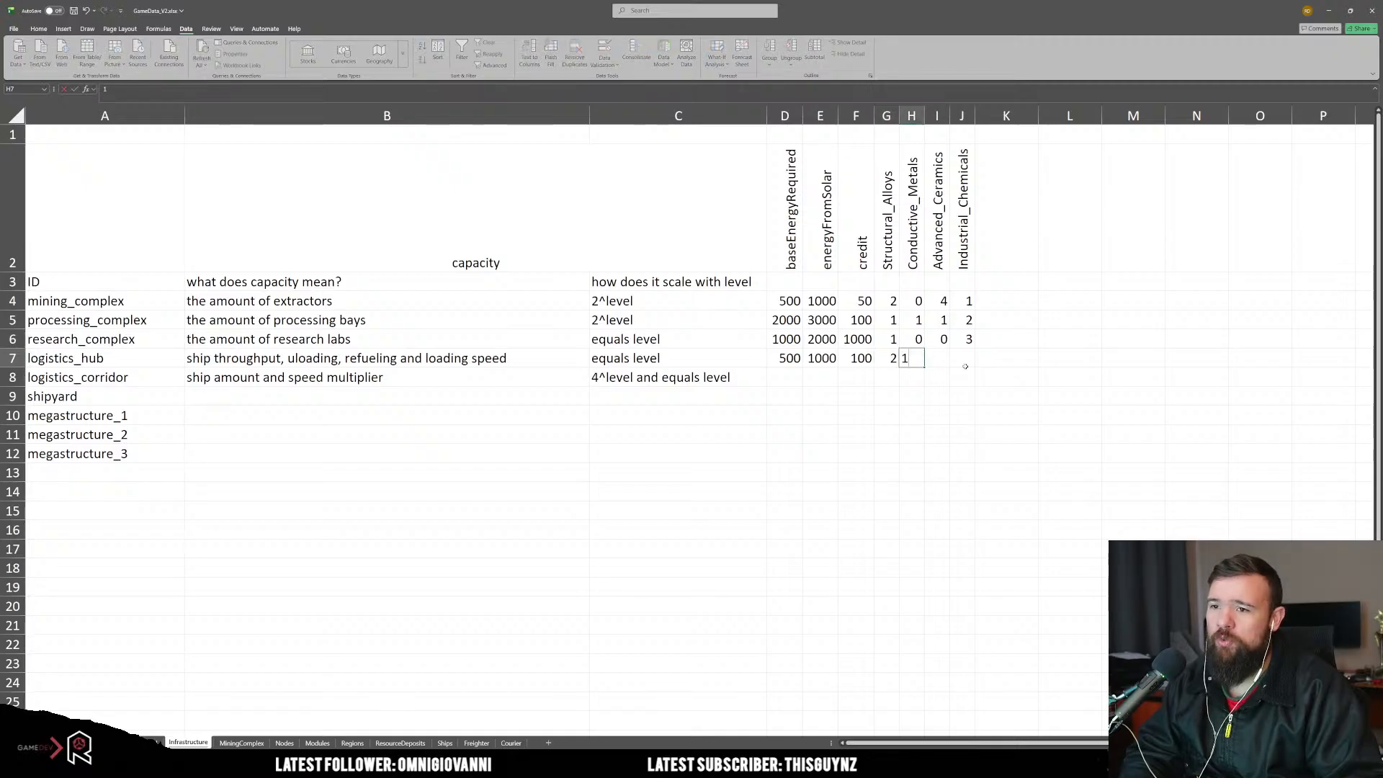
key("Tab")
type("0")
key("Tab")
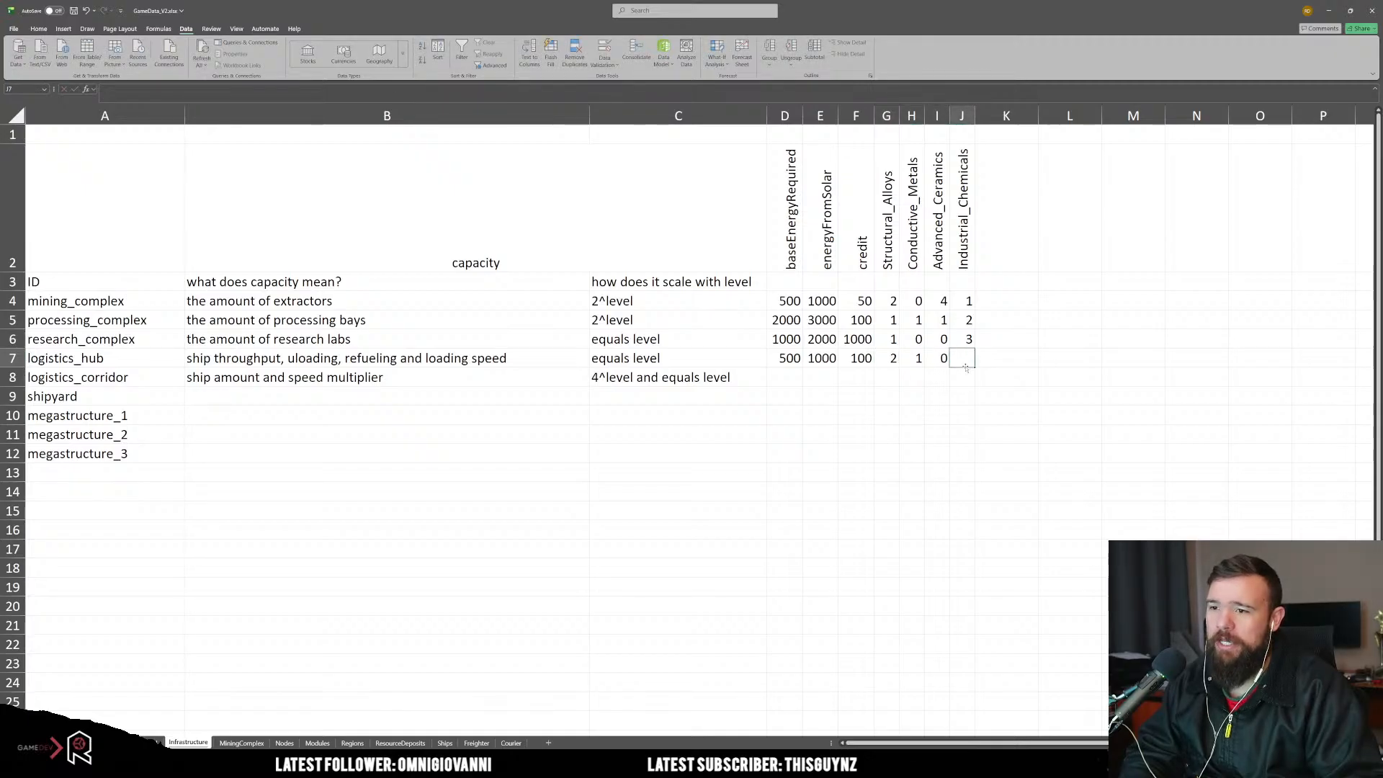
type("1")
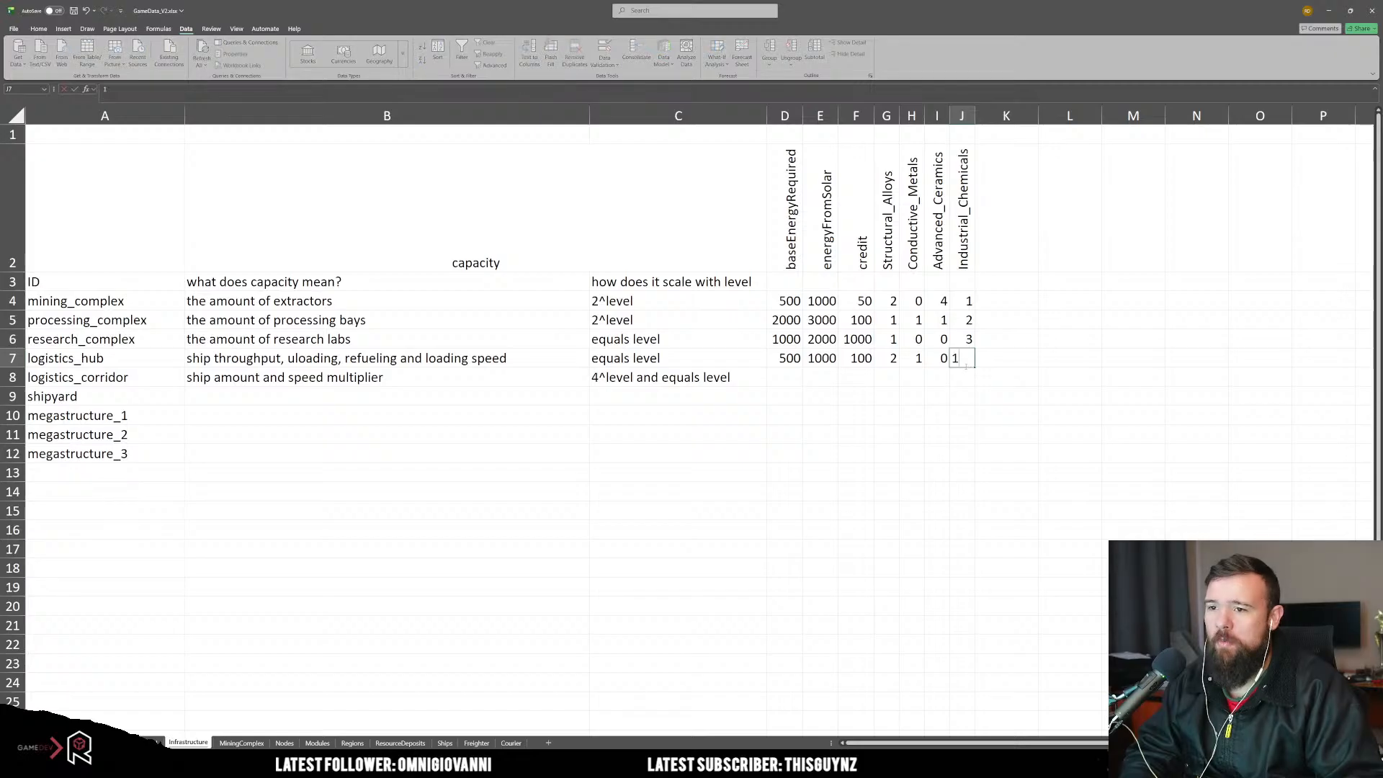
key("Return")
Step: Set logistics_corridor's baseEnergyRequired to 200 and its energyFromSolar to 400
key("Left")
key("Left")
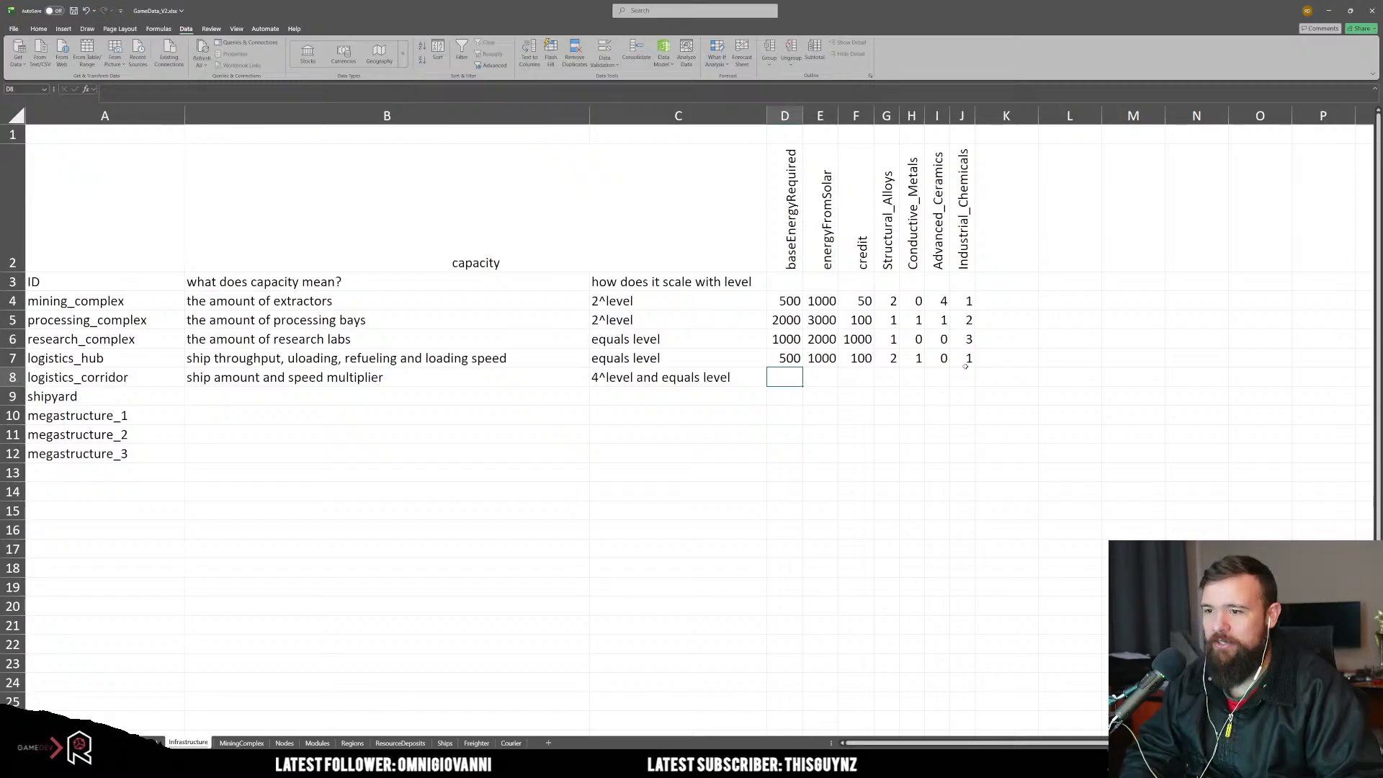
type("200")
key("Tab")
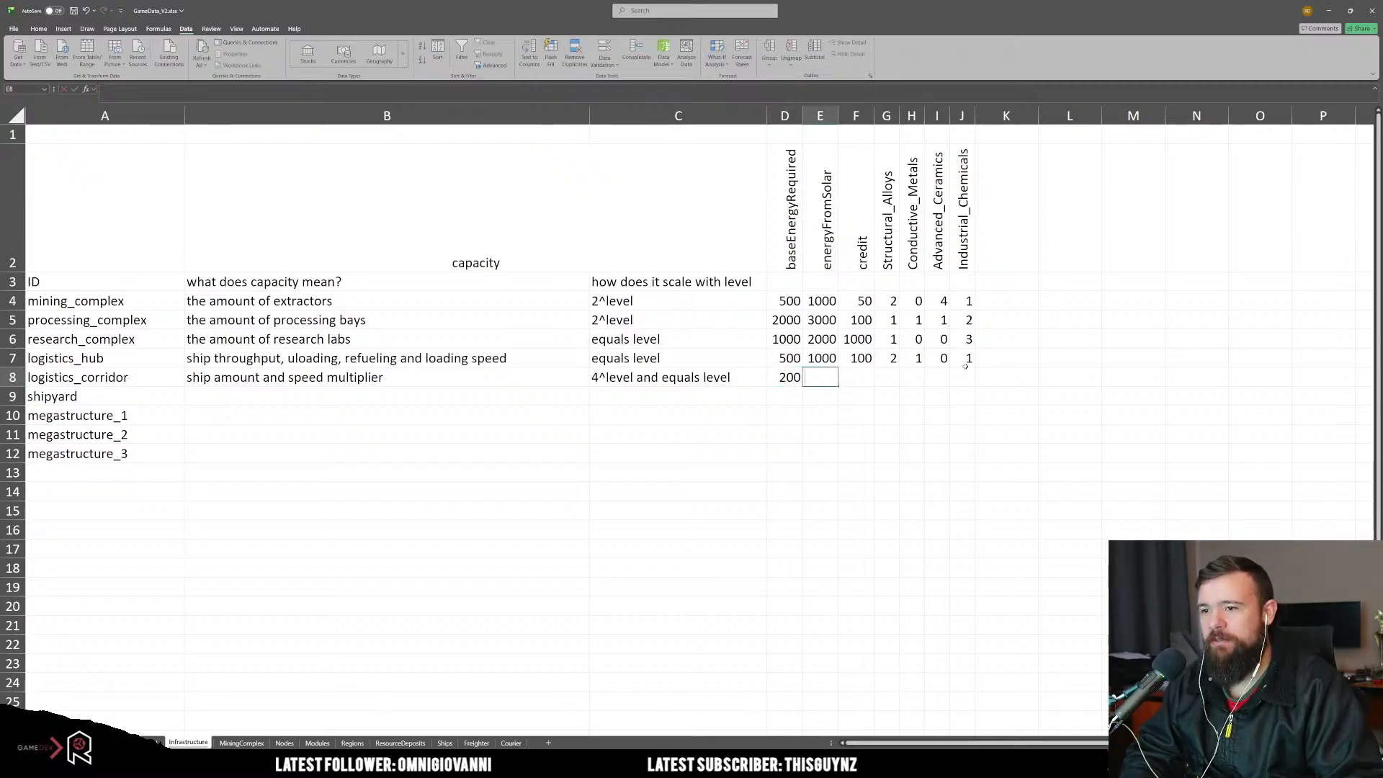
type("400")
key("Tab")
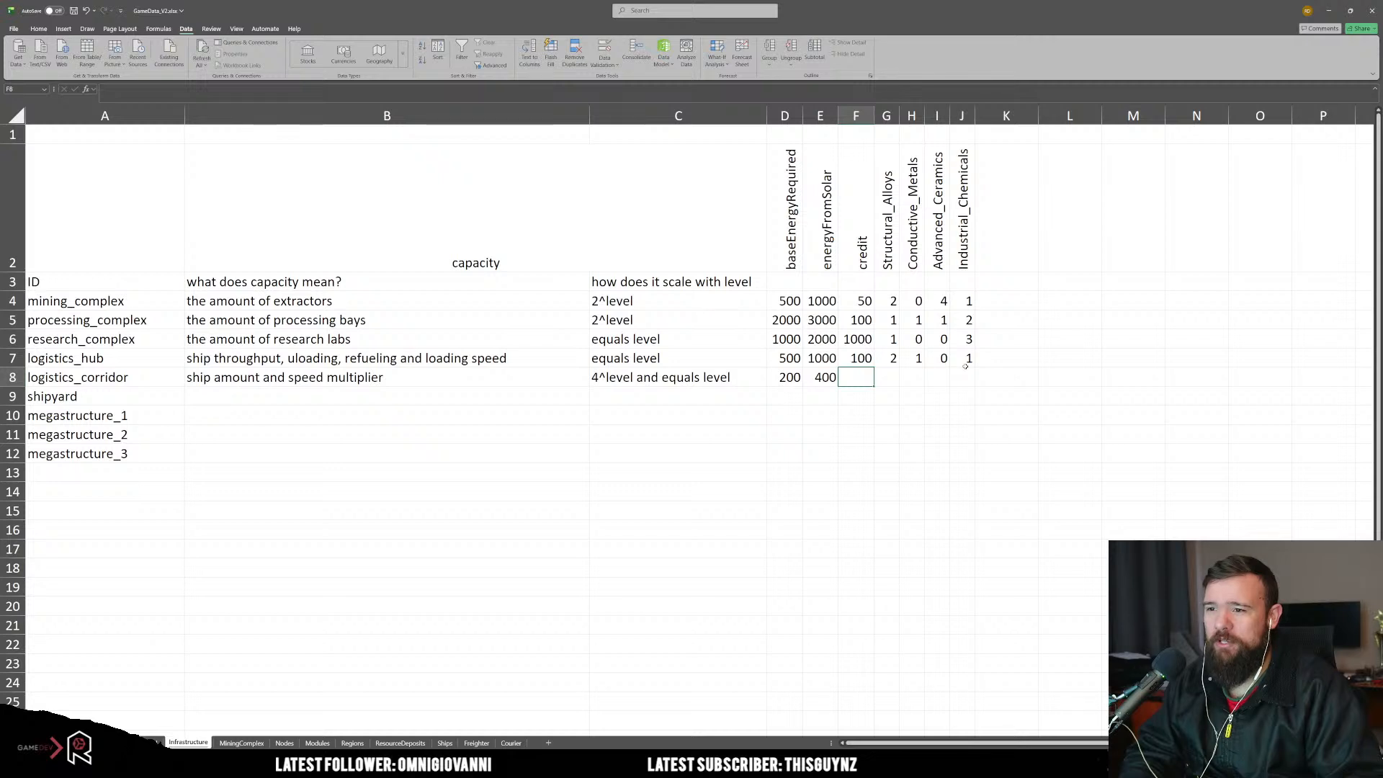
Step: Fill in logistics_corridor's upkeep: credit 50, Structural_Alloys 1, Conductive_Metals 4, Advanced_Ceramics 0 and Industrial_Chemicals 0
type("50")
key("Tab")
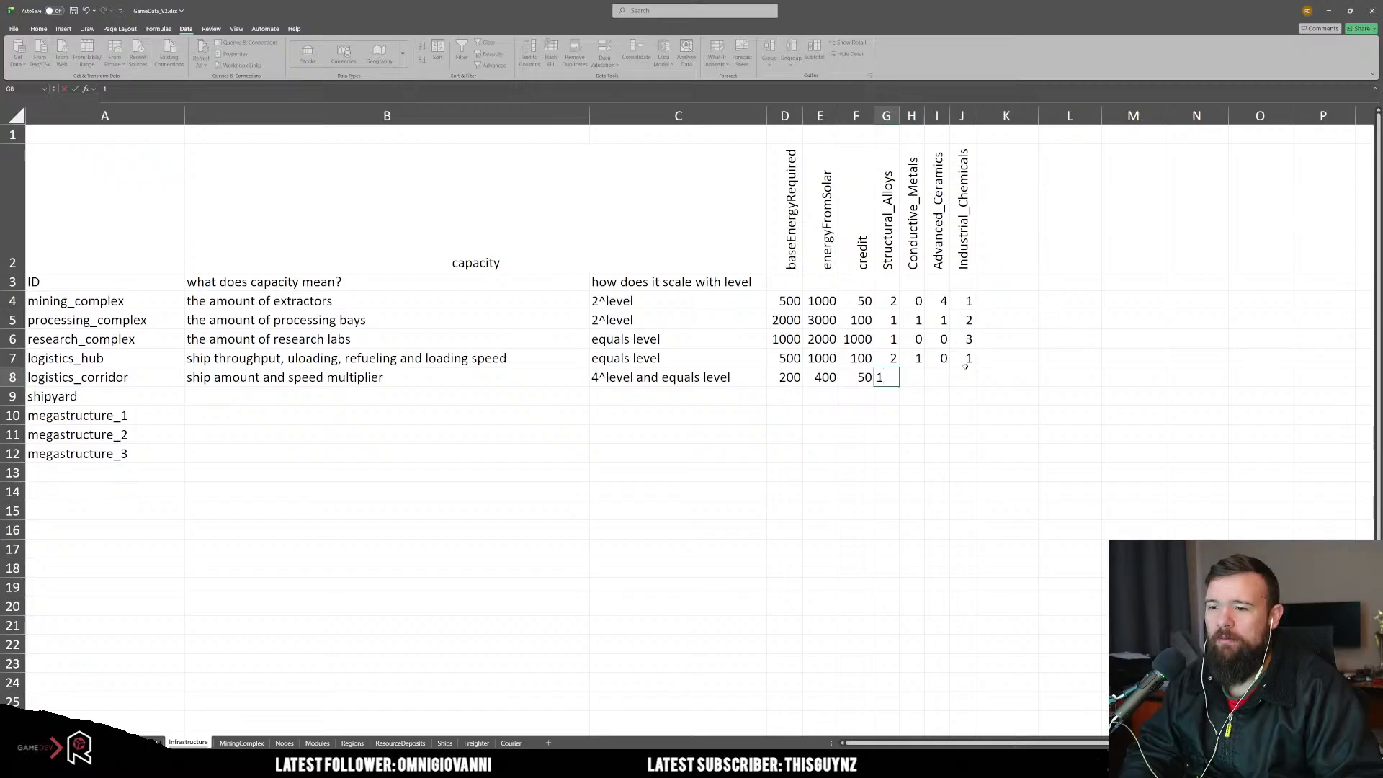
type("1")
key("Tab")
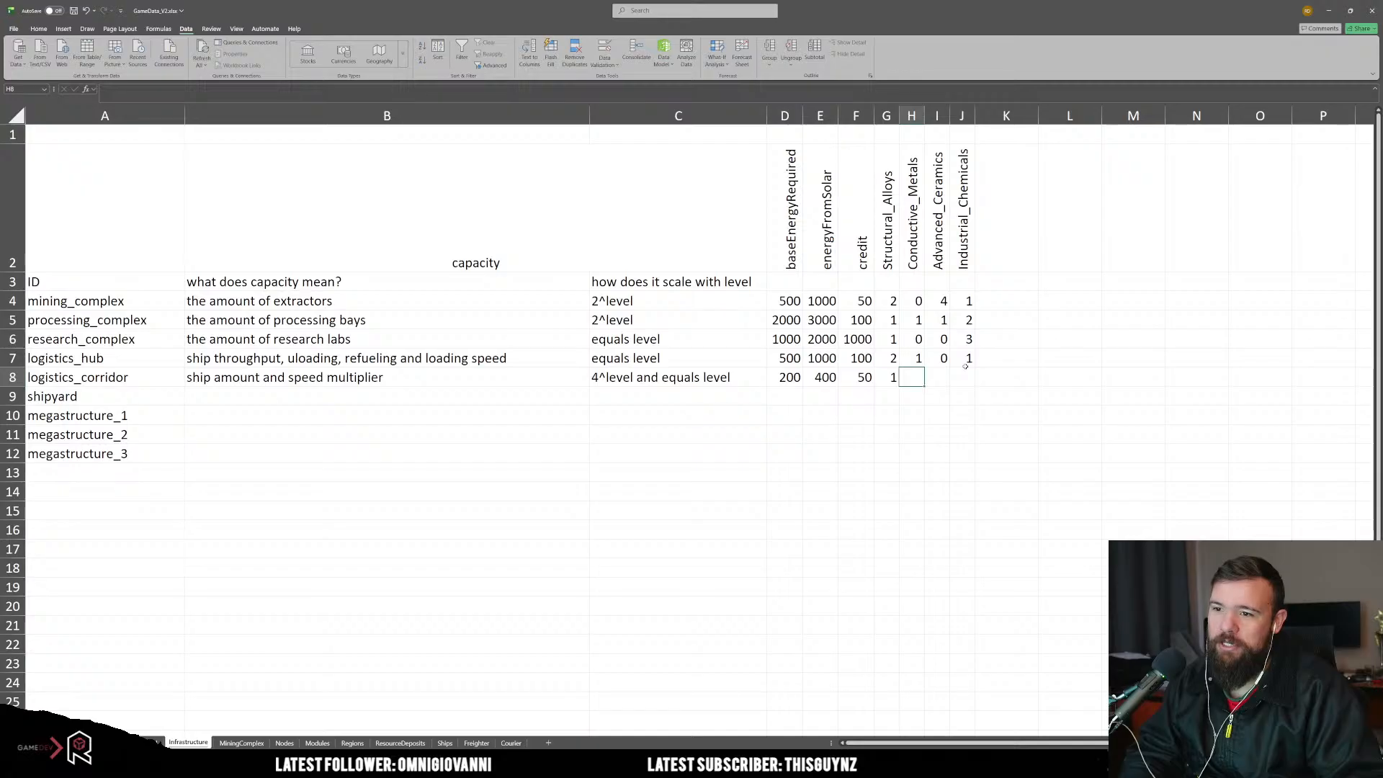
type("4")
key("Tab")
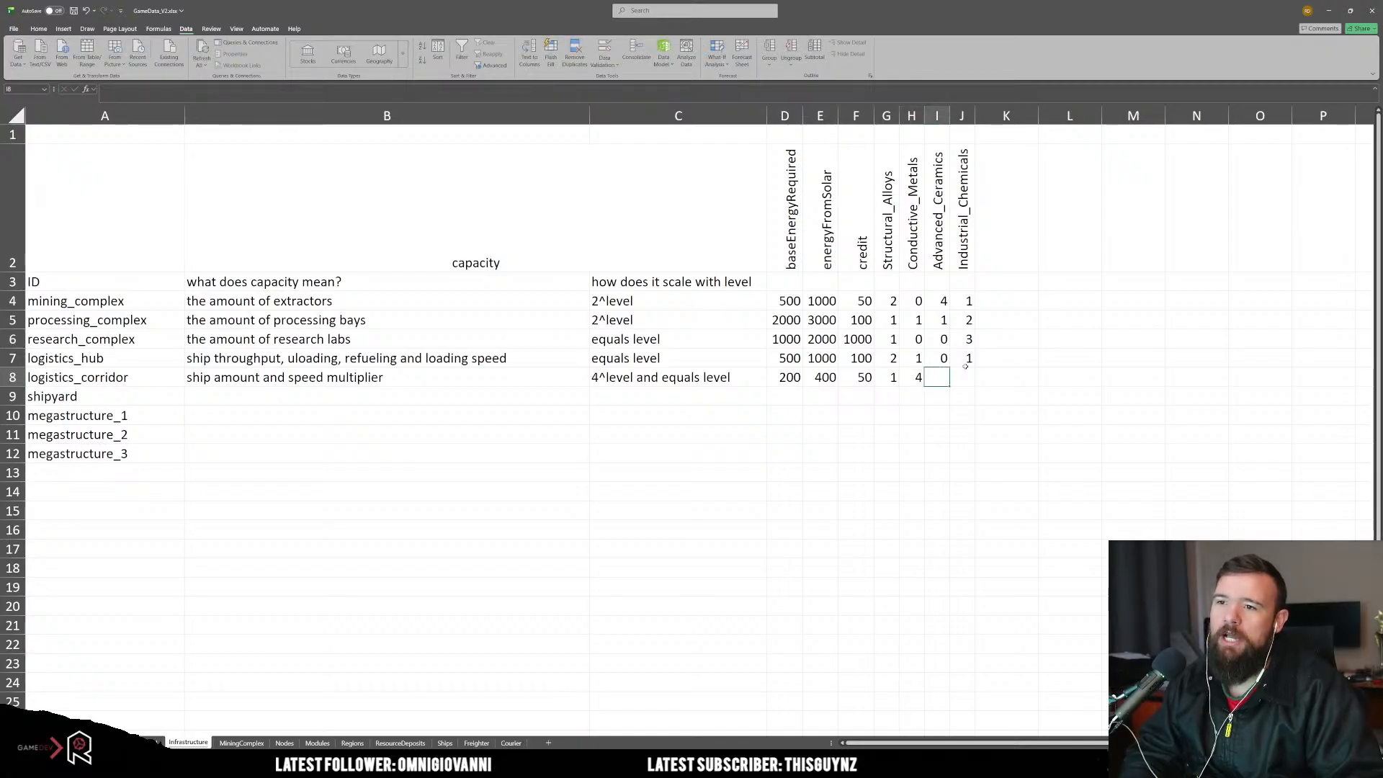
type("0")
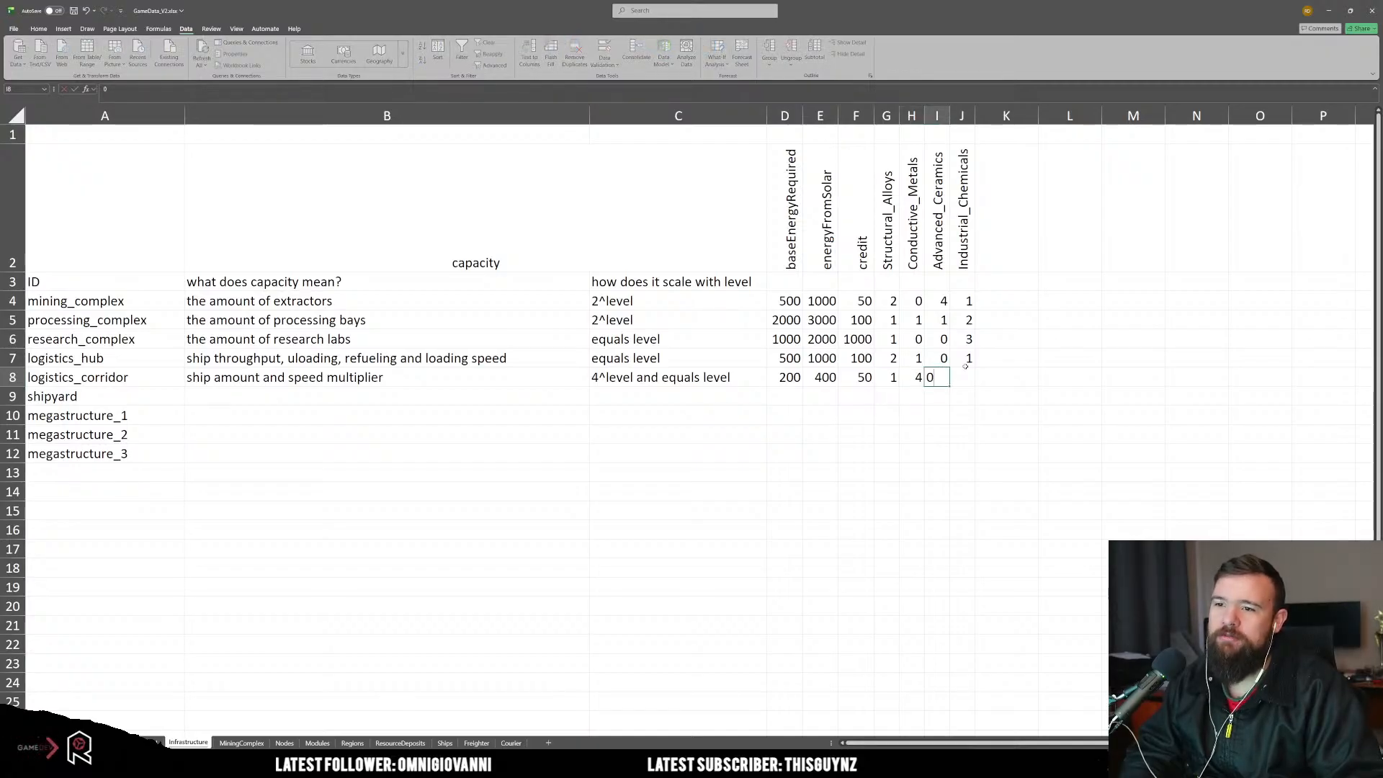
key("Tab")
type("0")
key("Tab")
key("Down")
key("Left")
key("Left")
key("Left")
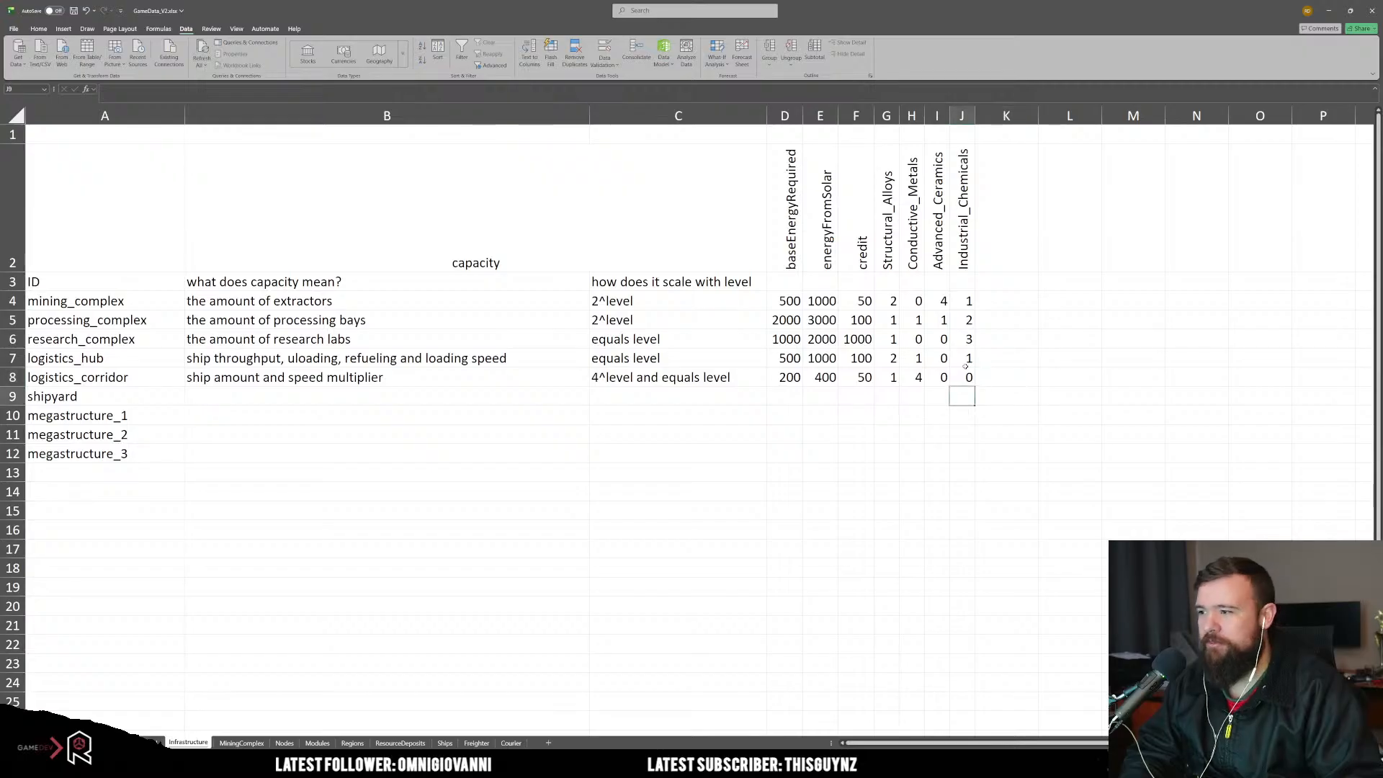
Step: Save the workbook with the completed energy and upkeep values
left_click(979, 369)
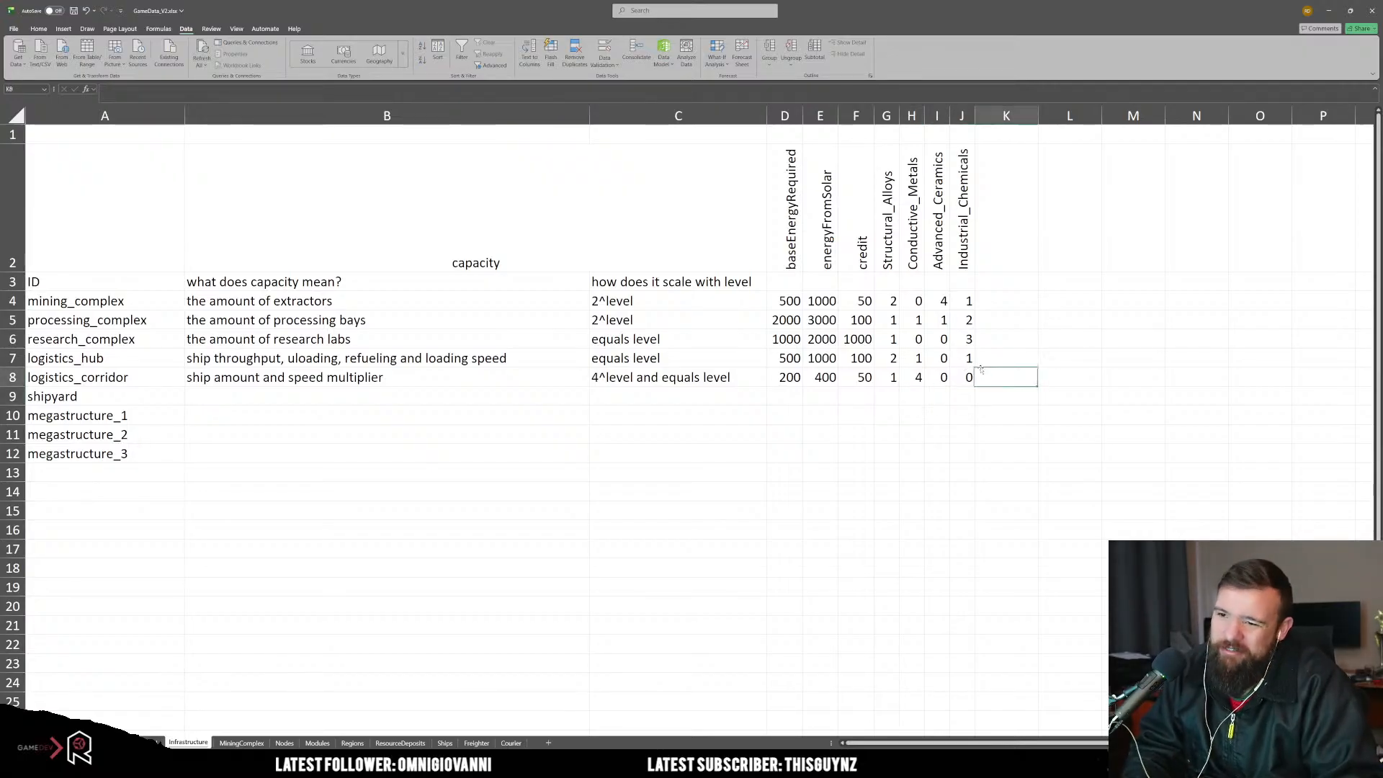
key("ctrl+s")
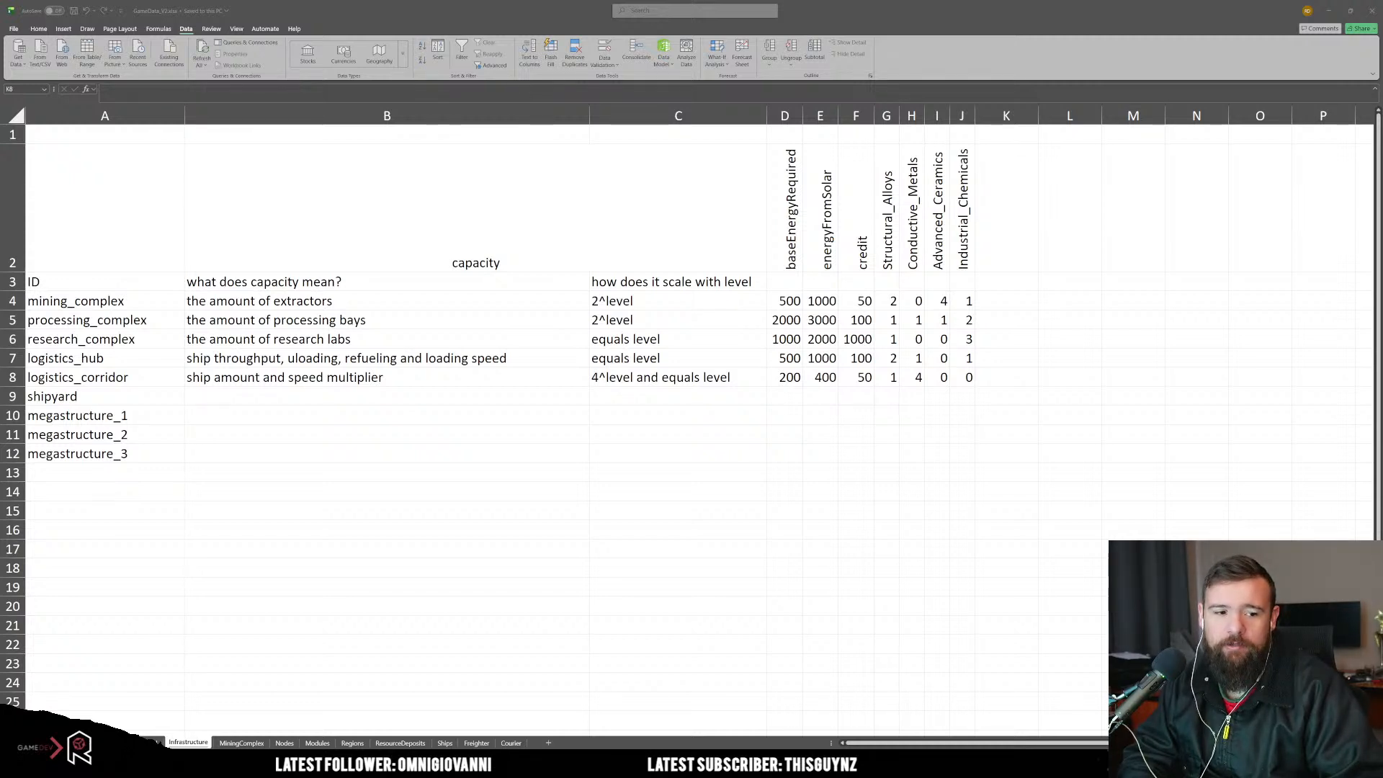
left_click(458, 465)
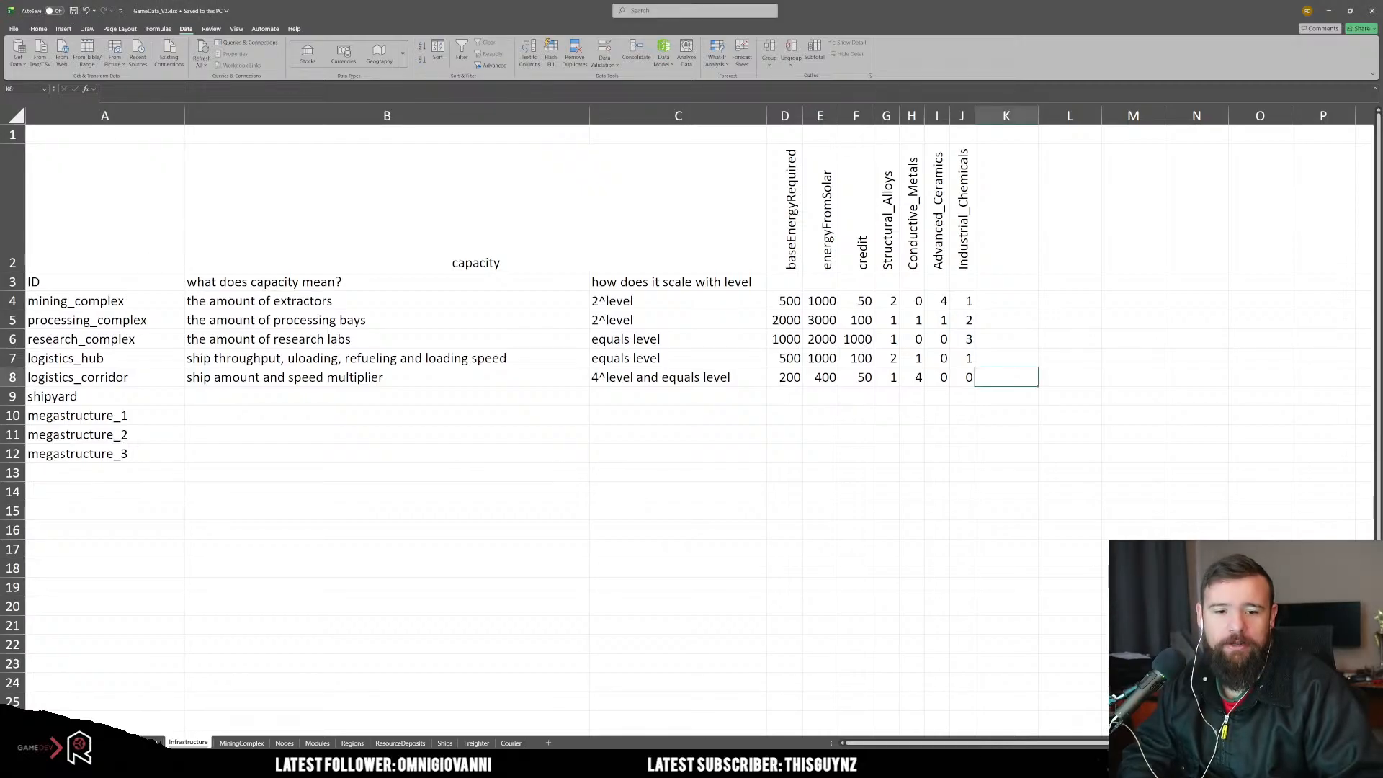
key("alt+Tab")
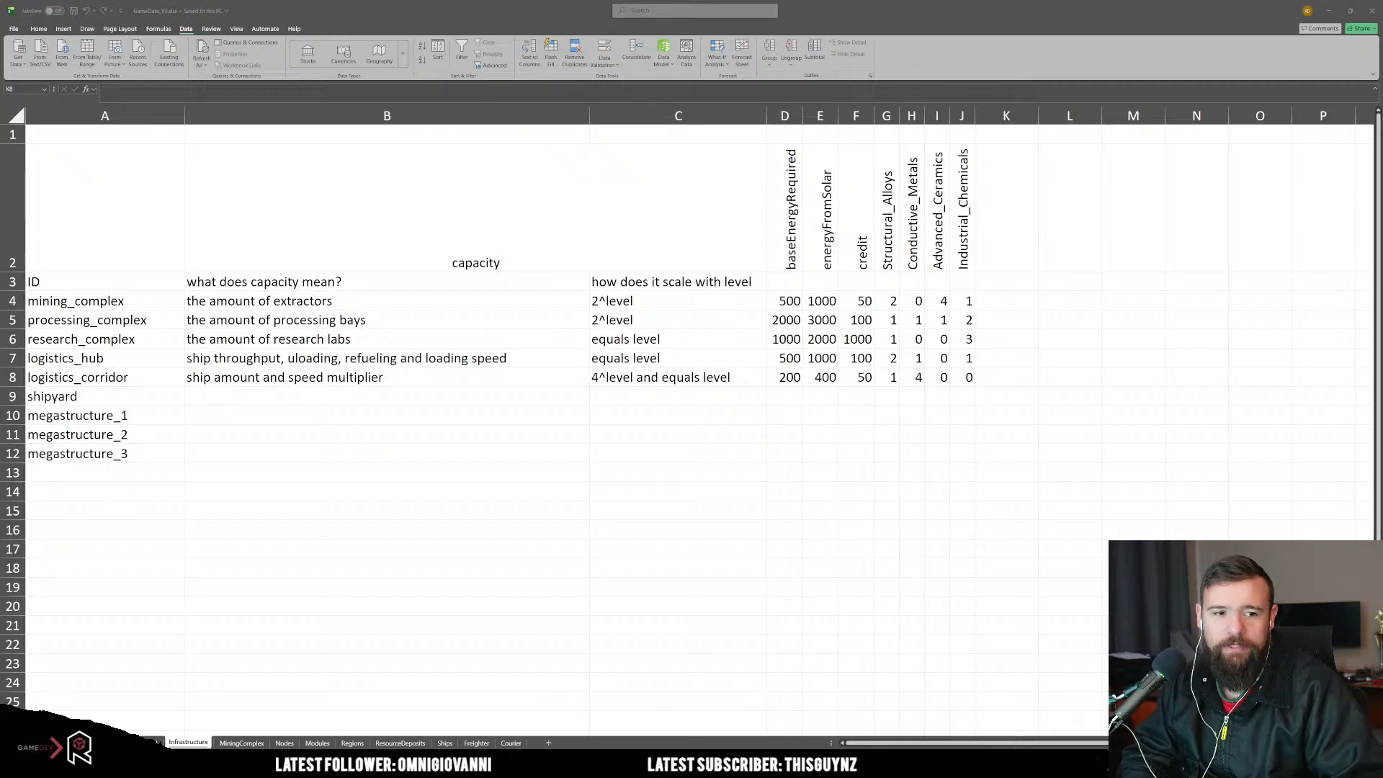